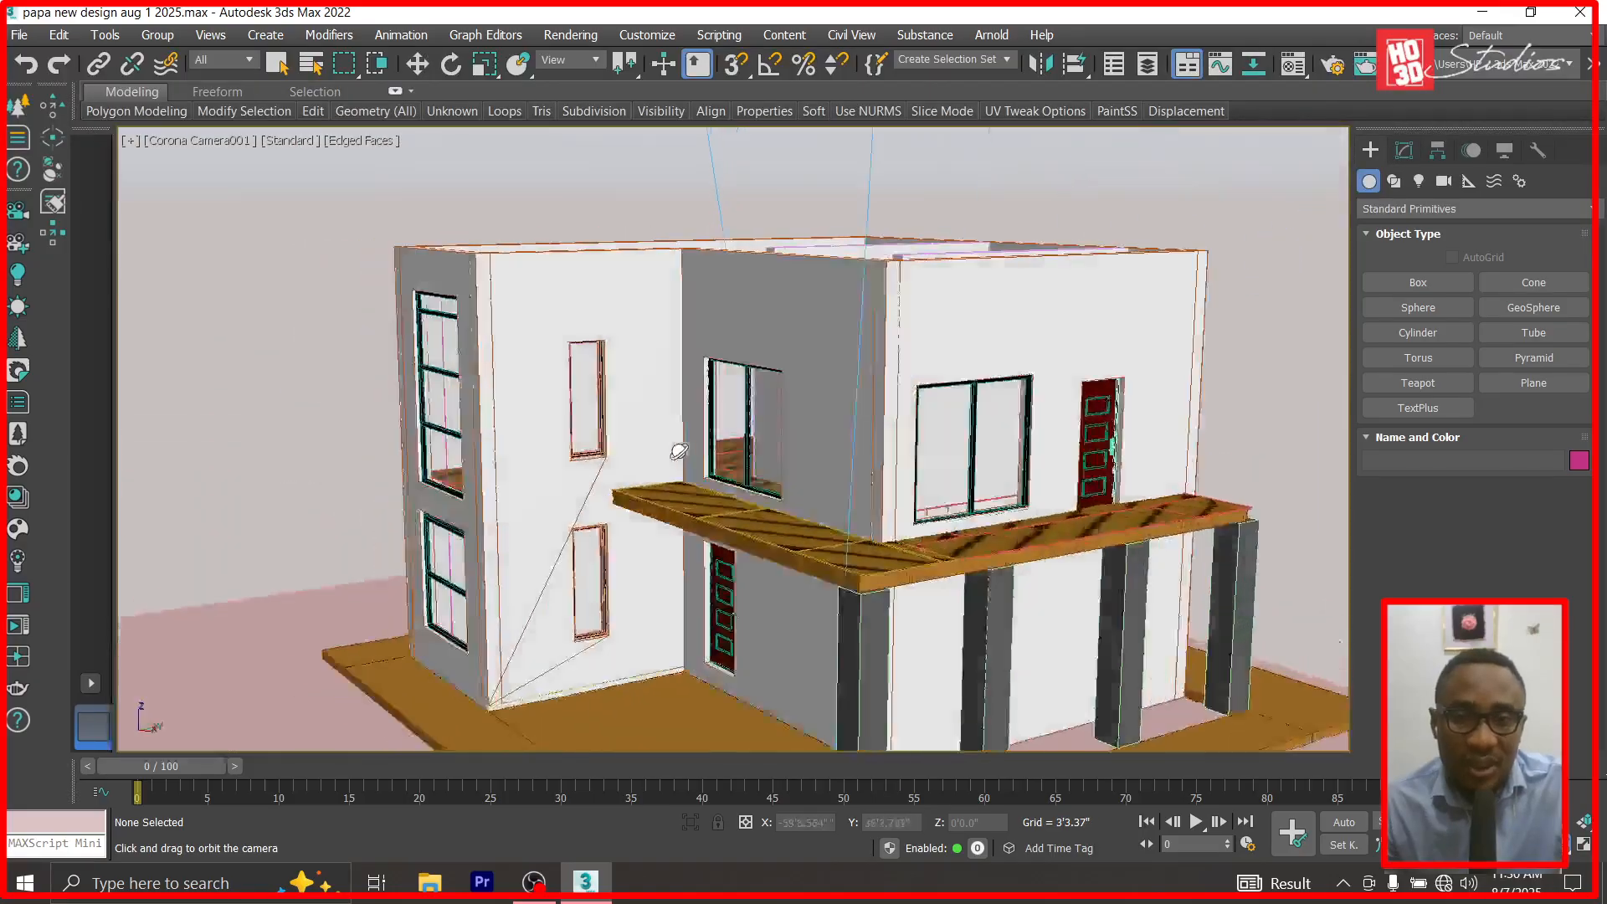
# Orbit around the house to inspect it, and show the whole building in plan from above.
pyautogui.moveTo(613, 451); pyautogui.dragTo(965, 521)
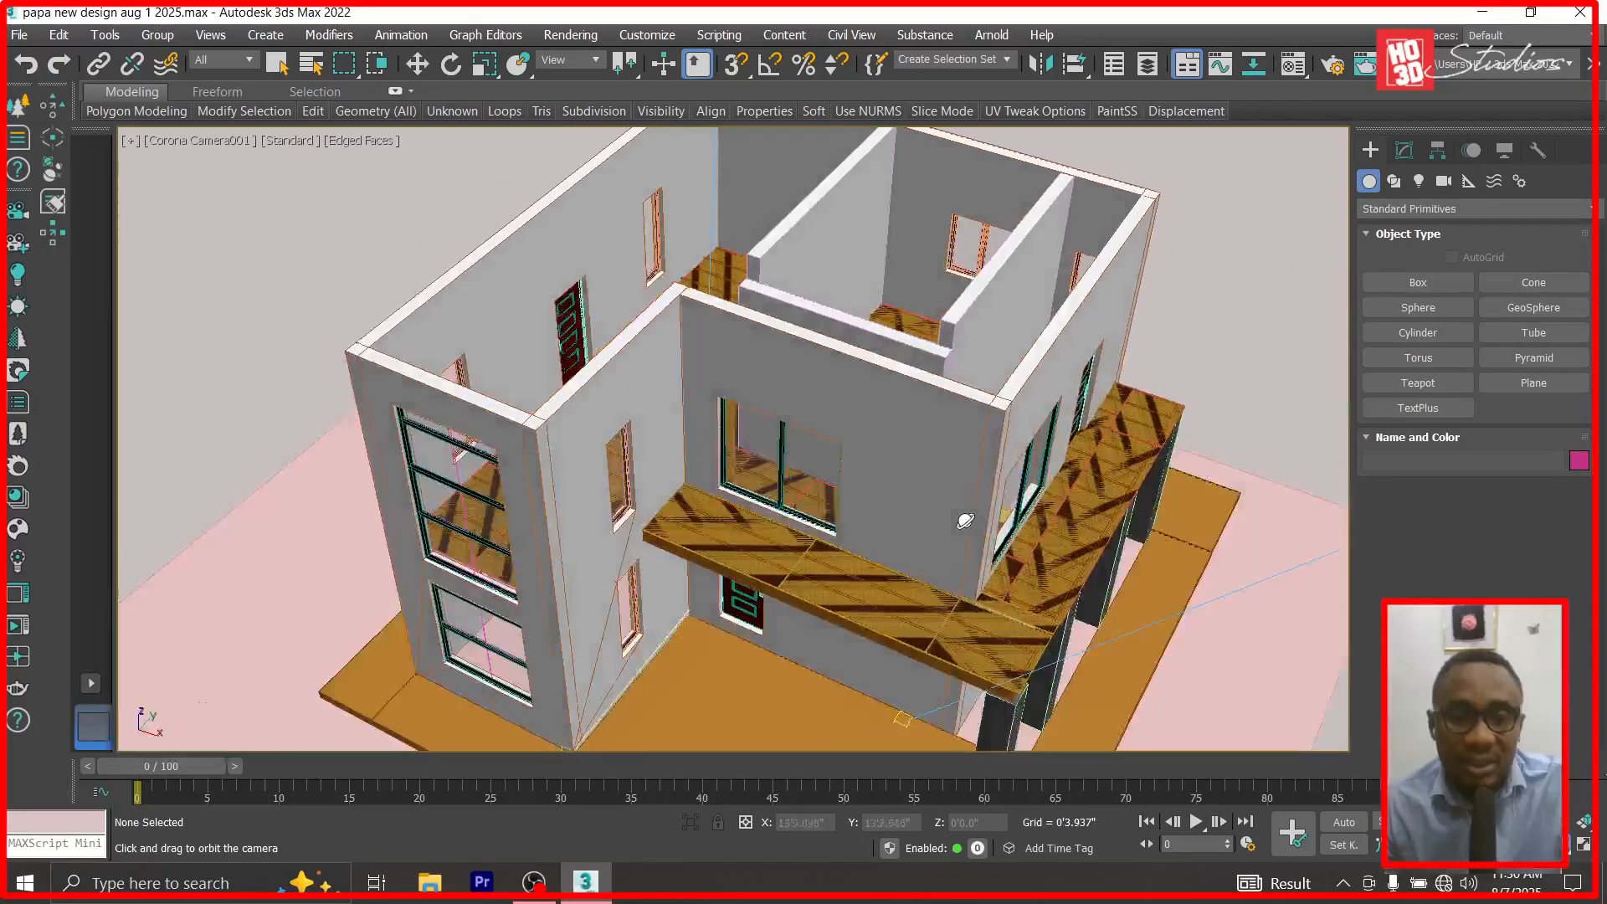
pyautogui.press('t')
pyautogui.scroll(-9, 962, 520)
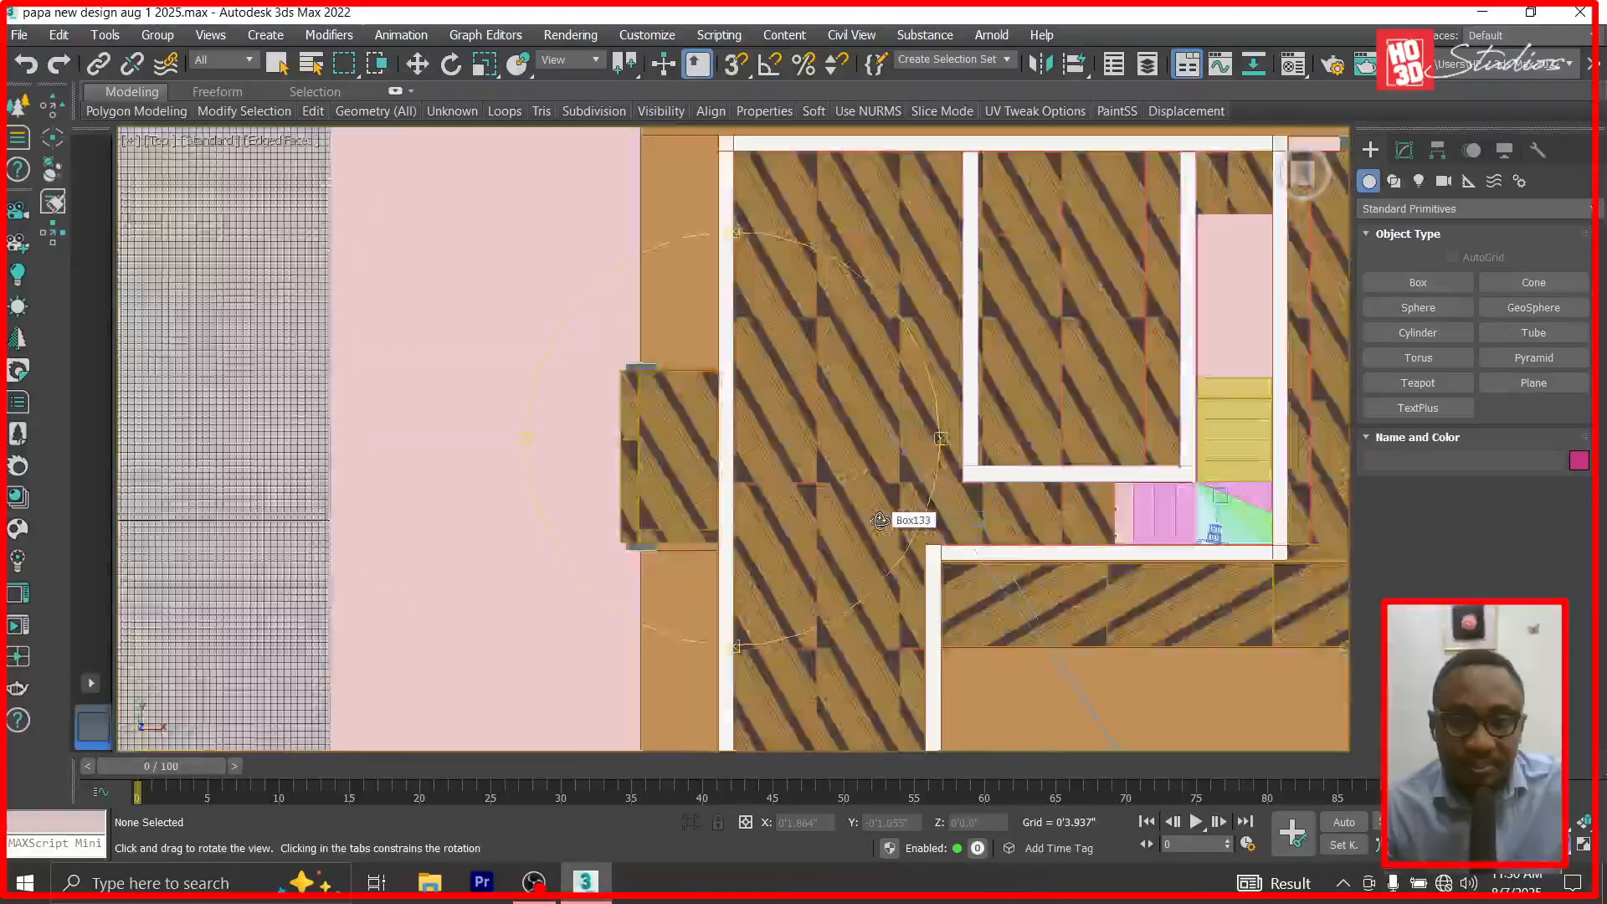
# Draw two flat boxes inside the outer walls, one over the long wing and one over the rooms beside it.
pyautogui.click(1423, 284)
pyautogui.moveTo(776, 257); pyautogui.dragTo(913, 710)
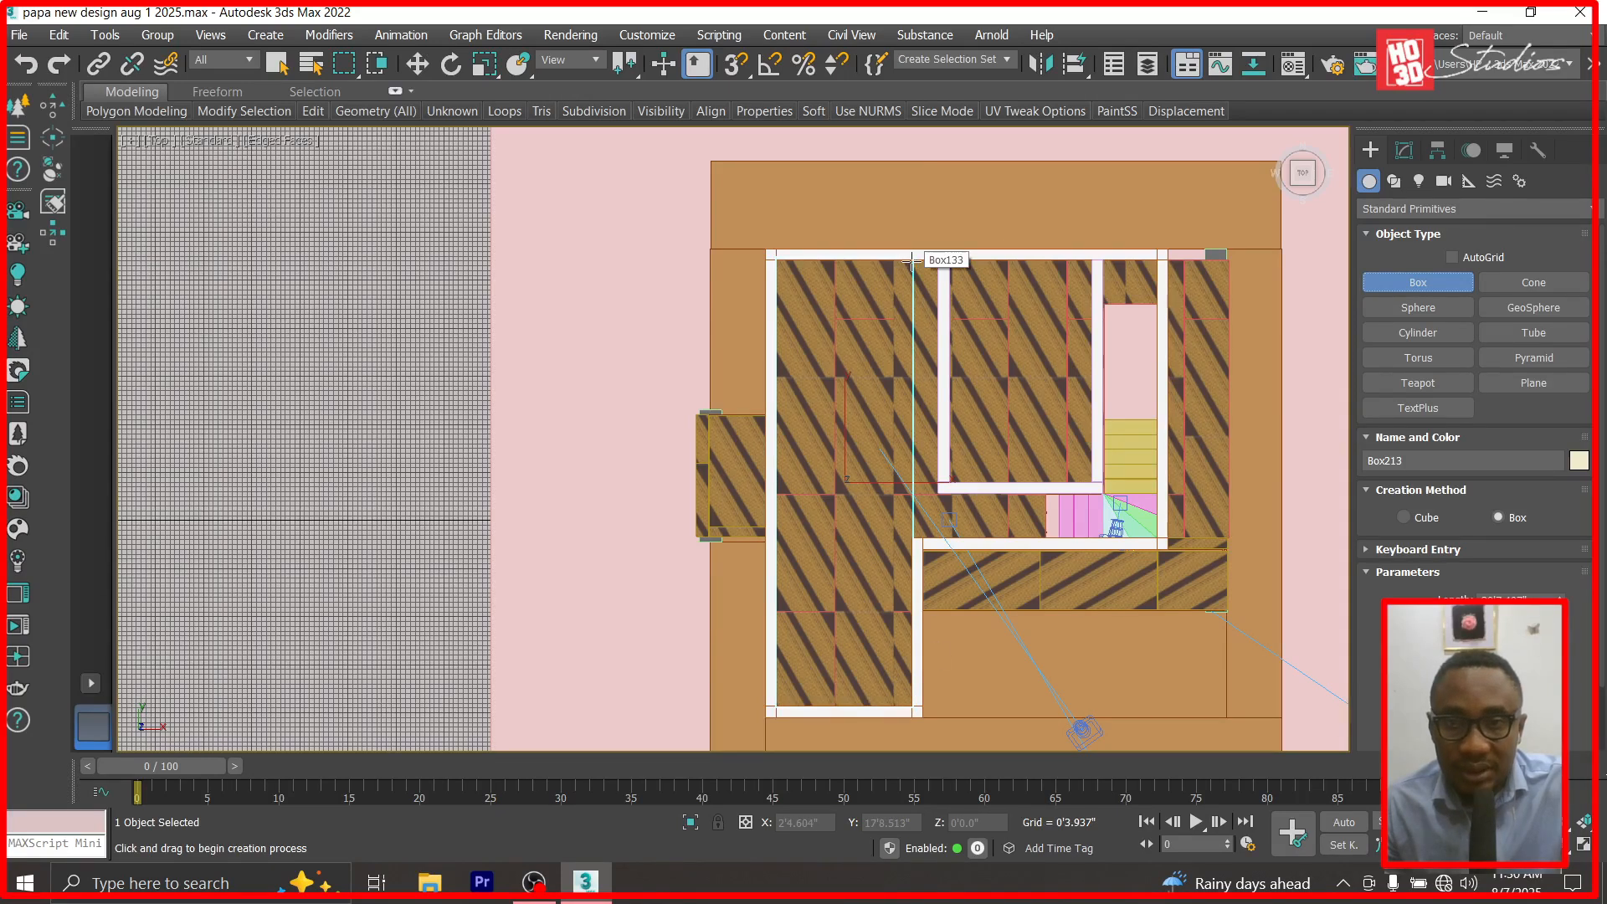
pyautogui.moveTo(915, 261); pyautogui.dragTo(1155, 540)
# Check the new boxes from the front, pick the flat box at ground level, and try setting its Z position to 20'.
pyautogui.click(417, 64)
pyautogui.press('f')
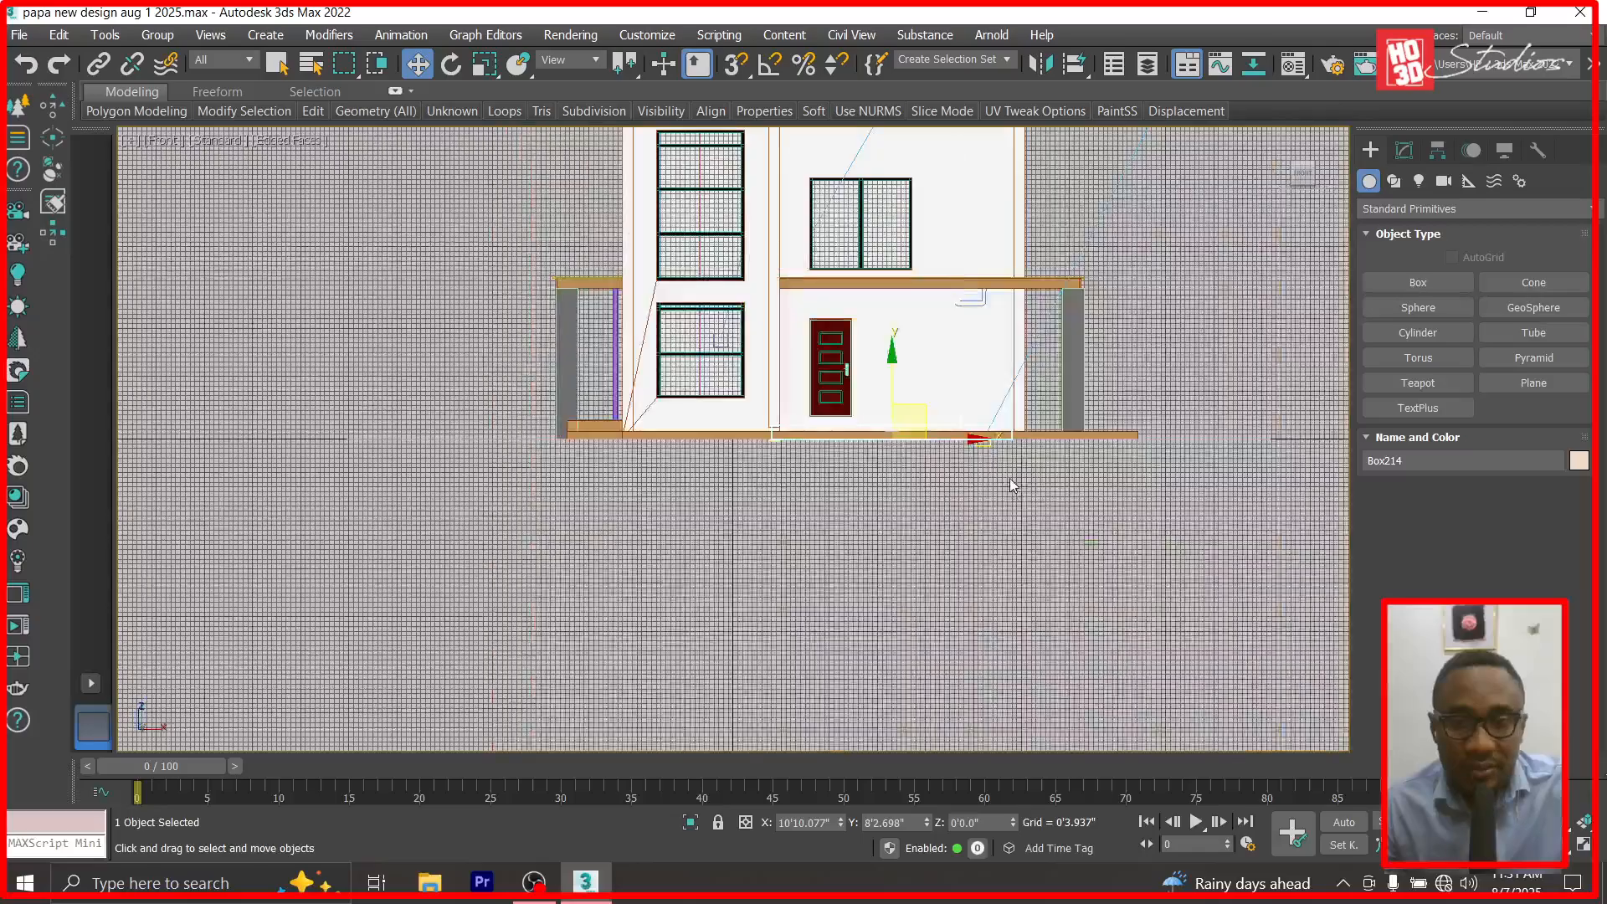
pyautogui.scroll(5, 833, 465)
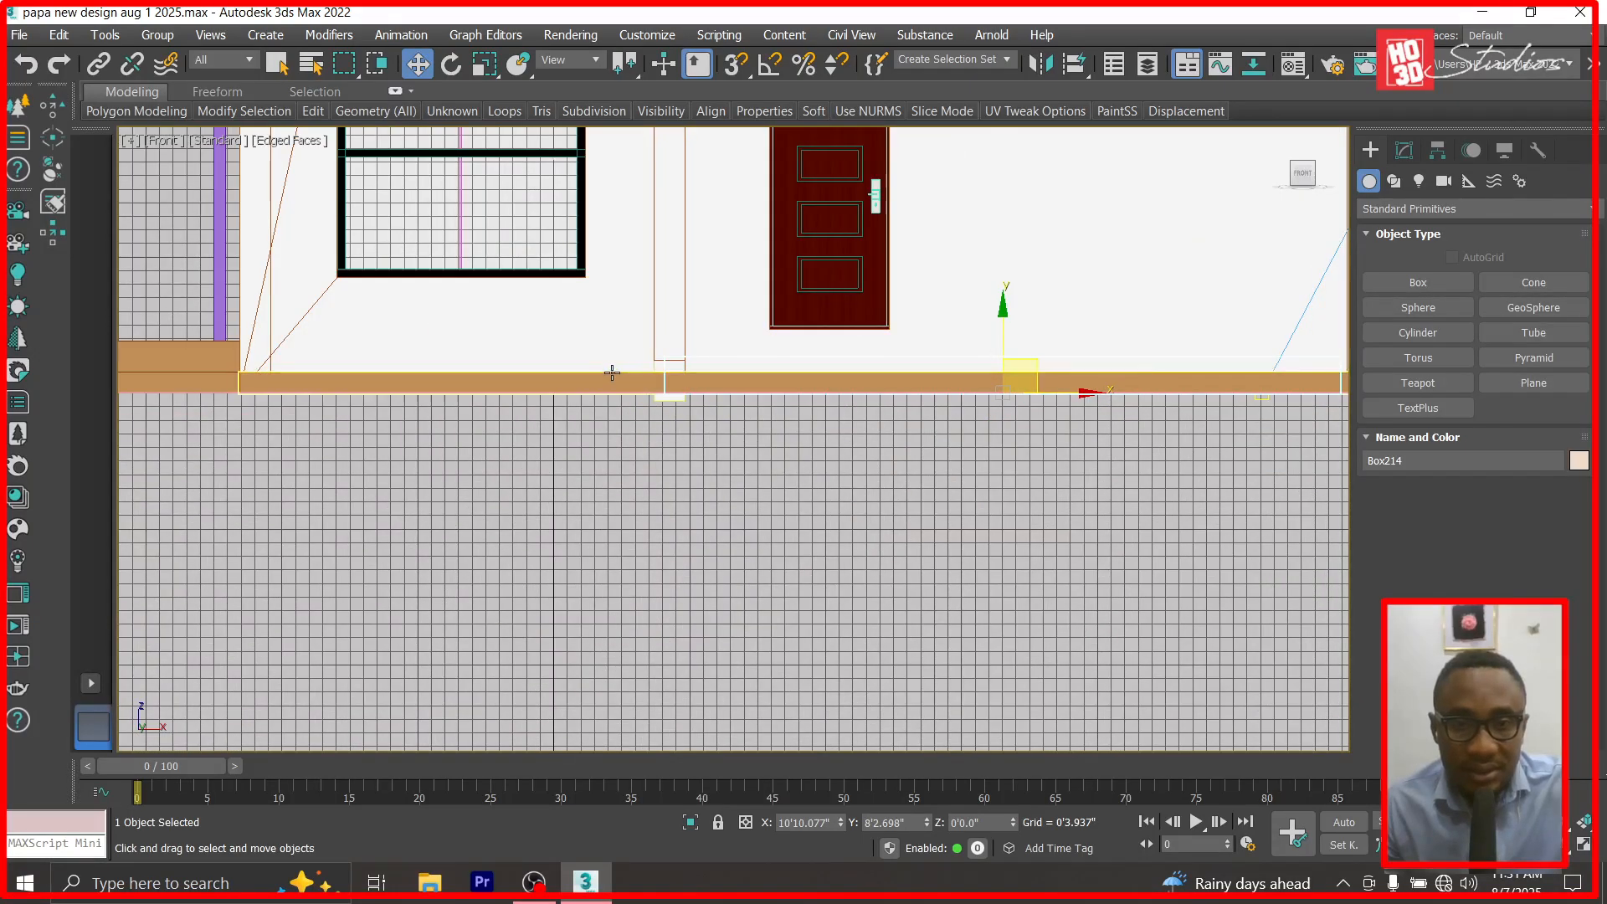
pyautogui.scroll(3, 612, 374)
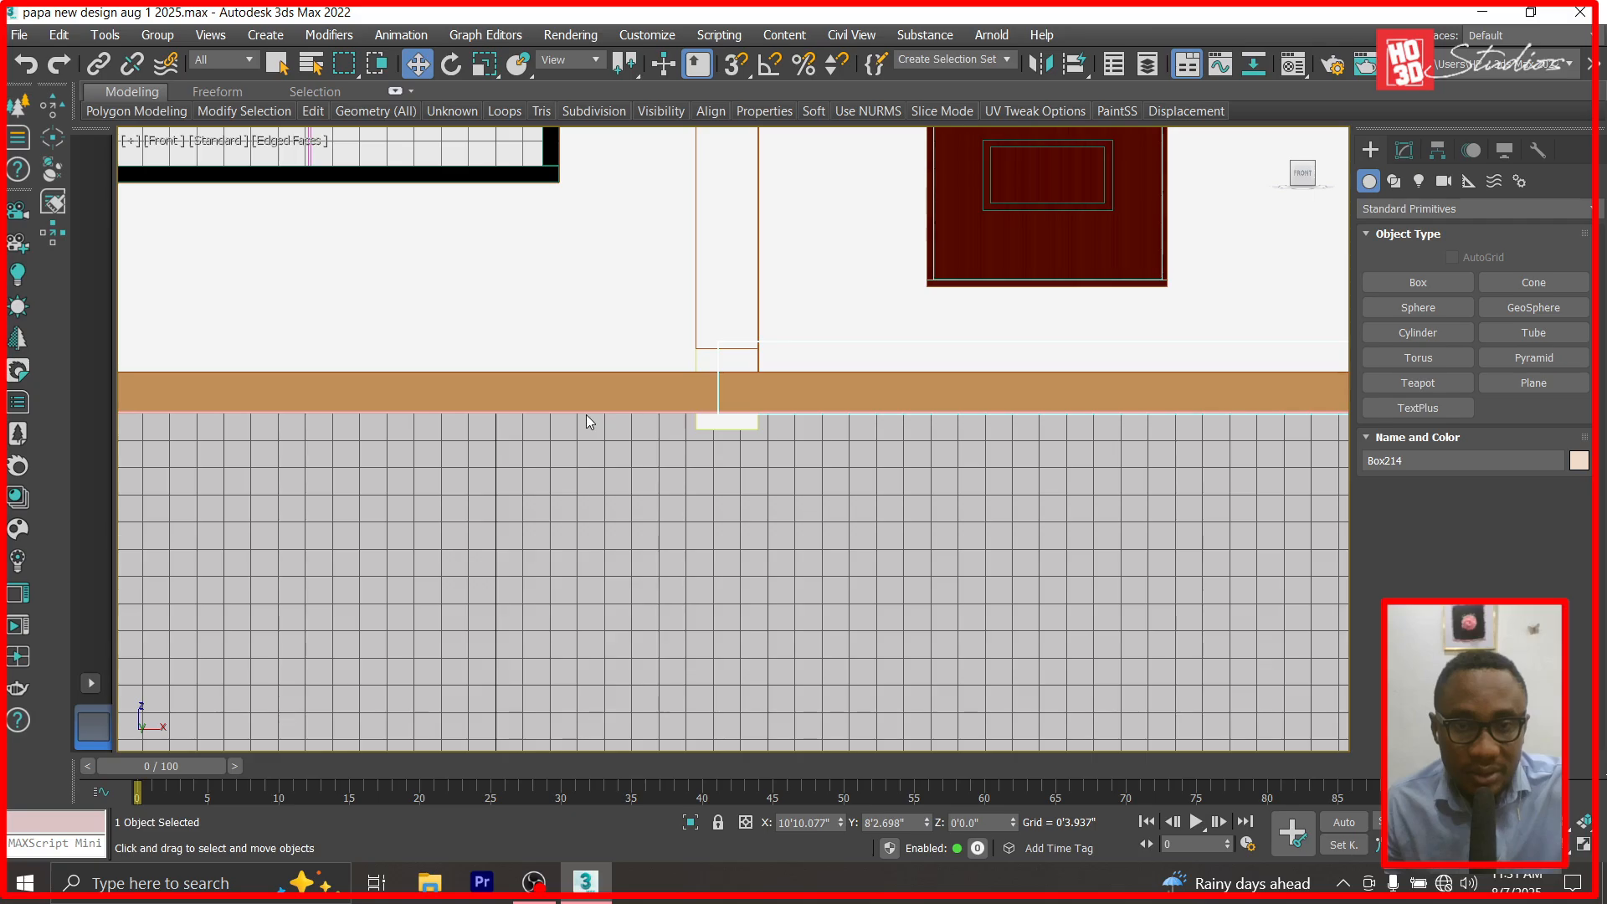
pyautogui.click(590, 413)
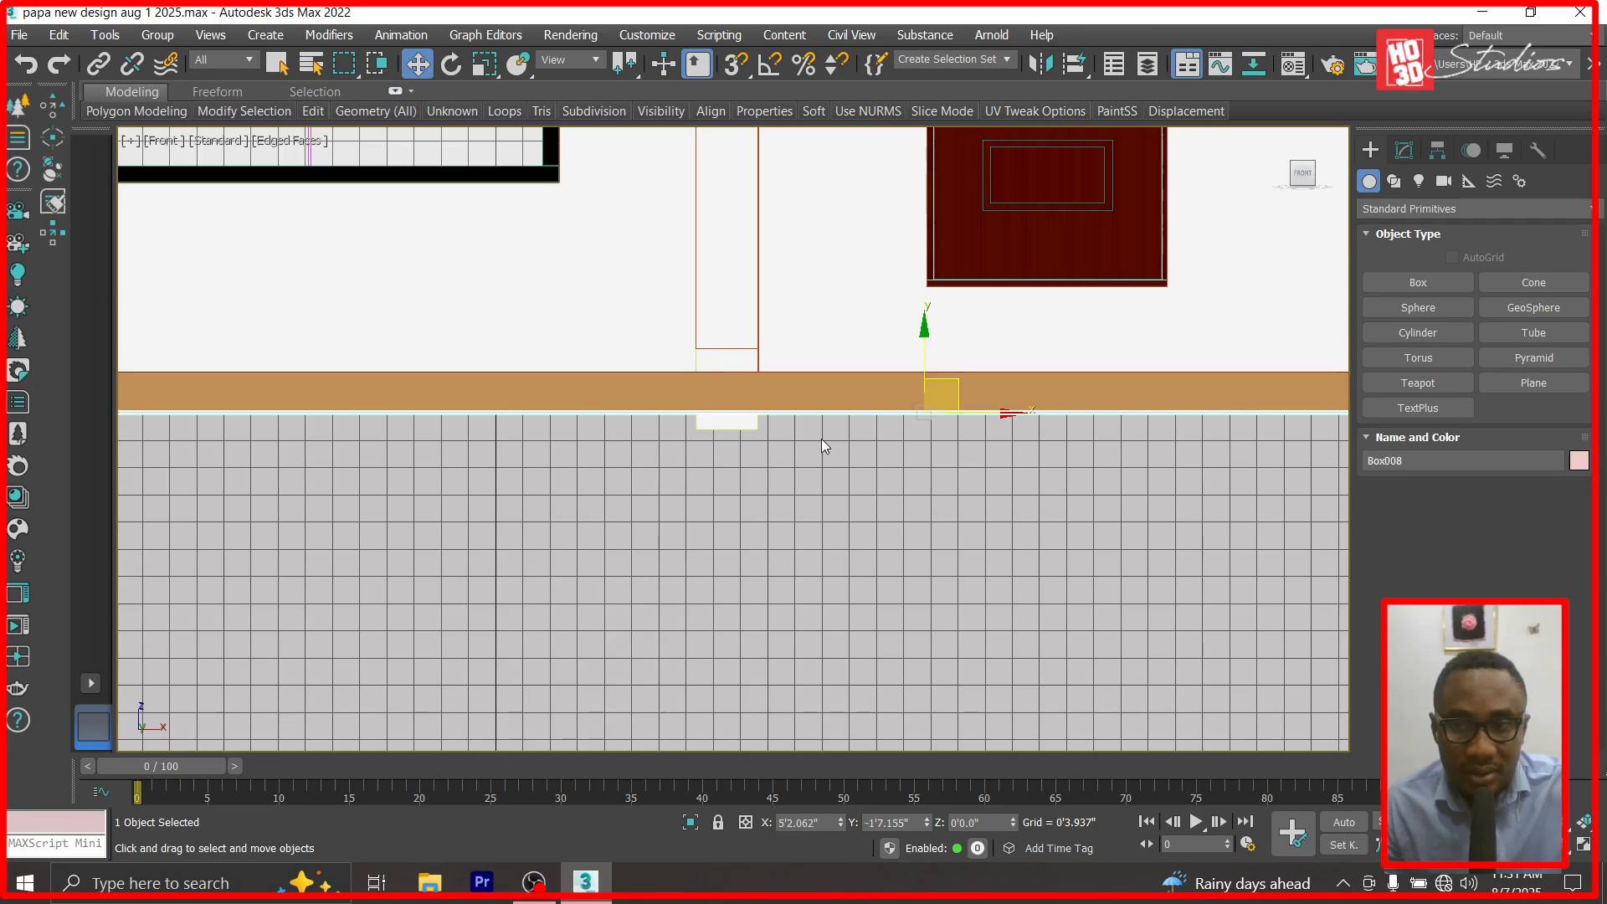
pyautogui.press('t')
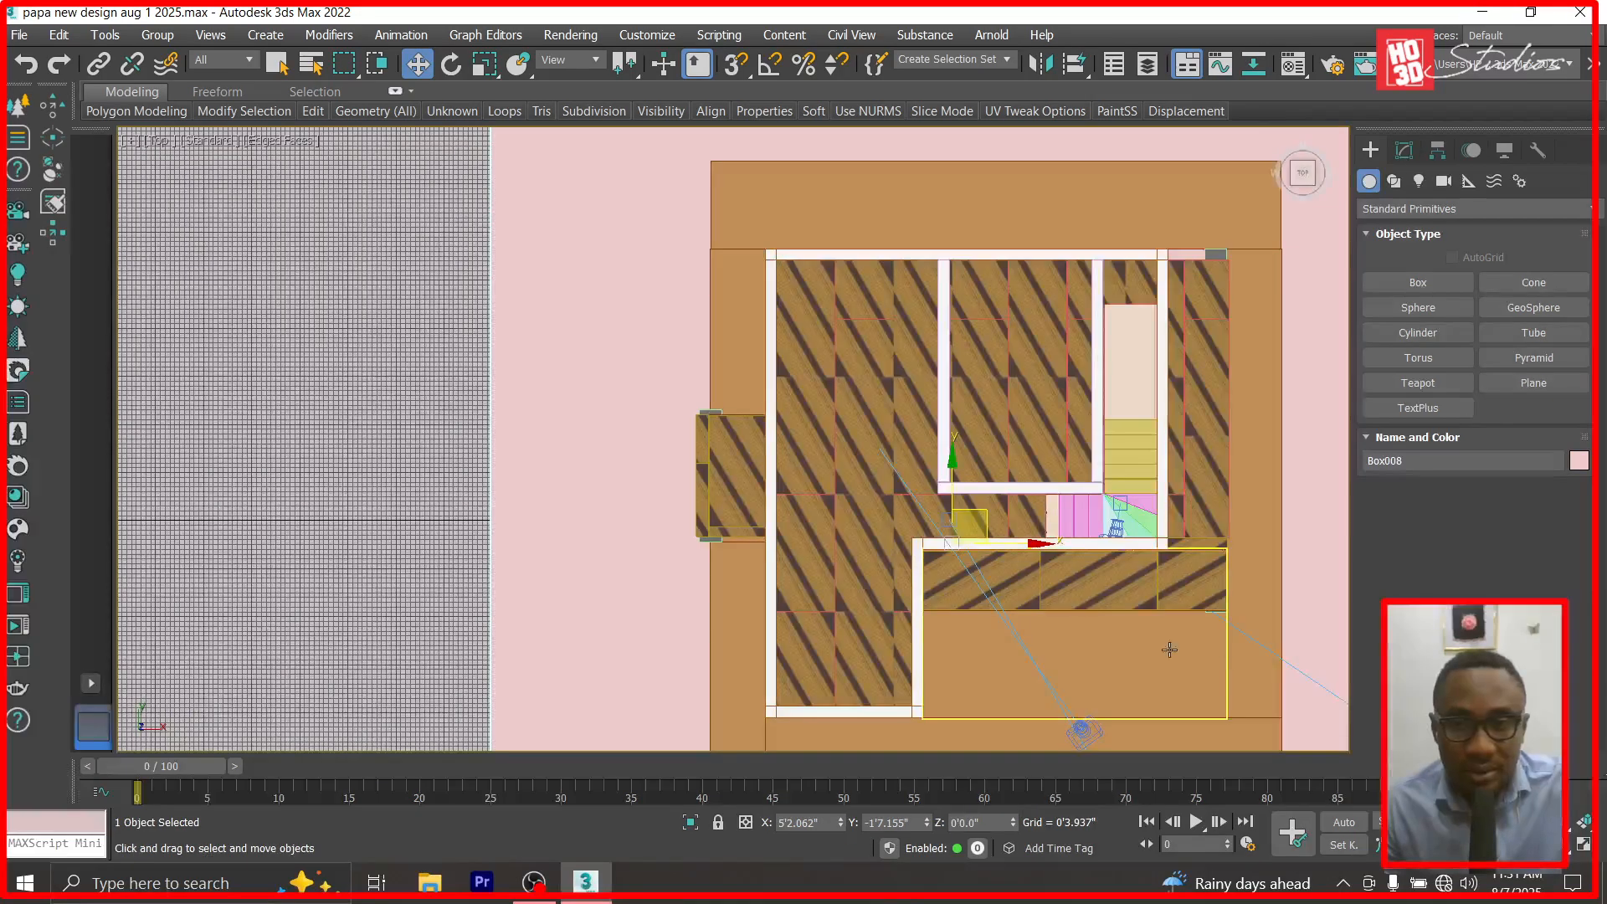
pyautogui.write('20')
pyautogui.press('Return')
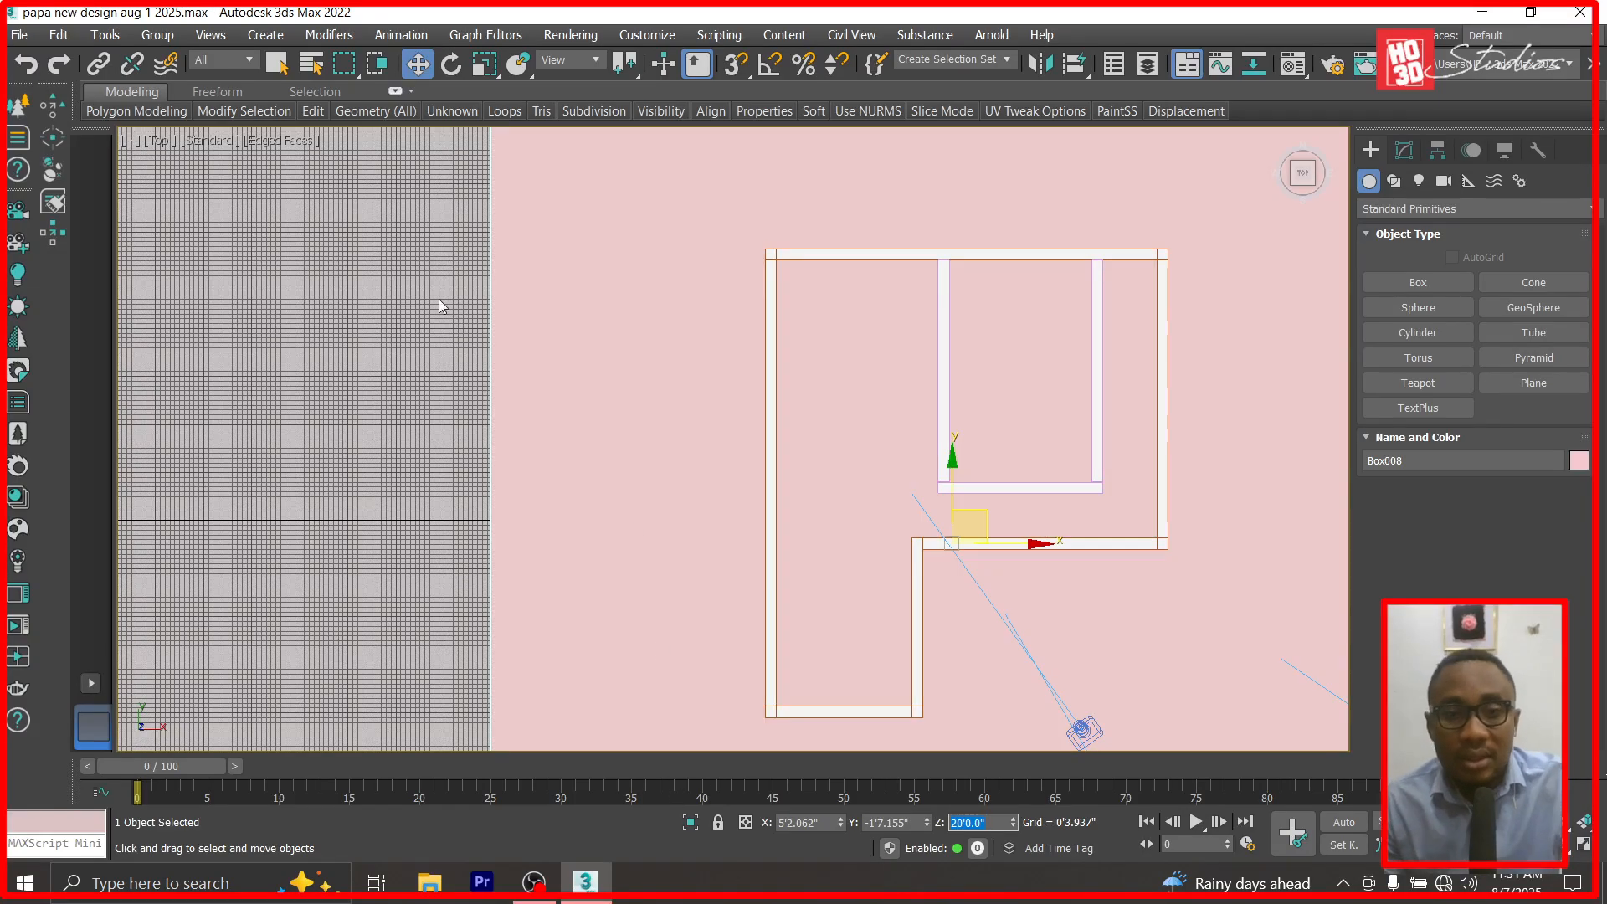
# Undo the 20' height change and the creation of both flat boxes.
pyautogui.click(28, 65)
pyautogui.click(27, 65)
pyautogui.click(27, 65)
pyautogui.click(28, 64)
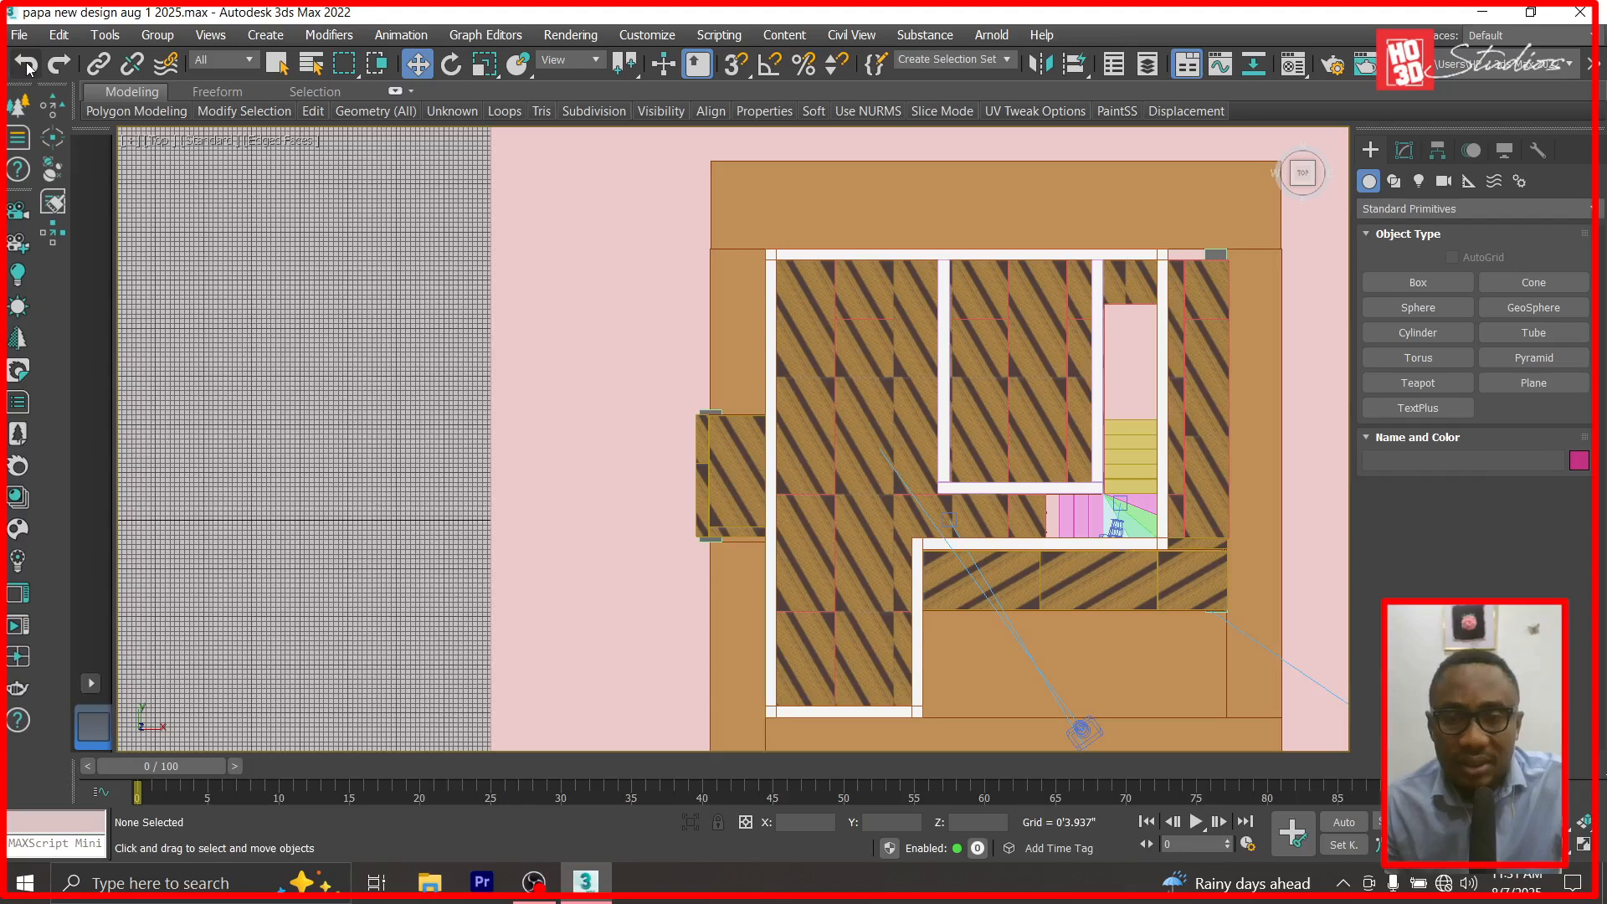
# Draw a box about 30'3" by 9'3" and 6" thick inside the long wing's walls, and set its Z position to 20'.
pyautogui.click(1427, 284)
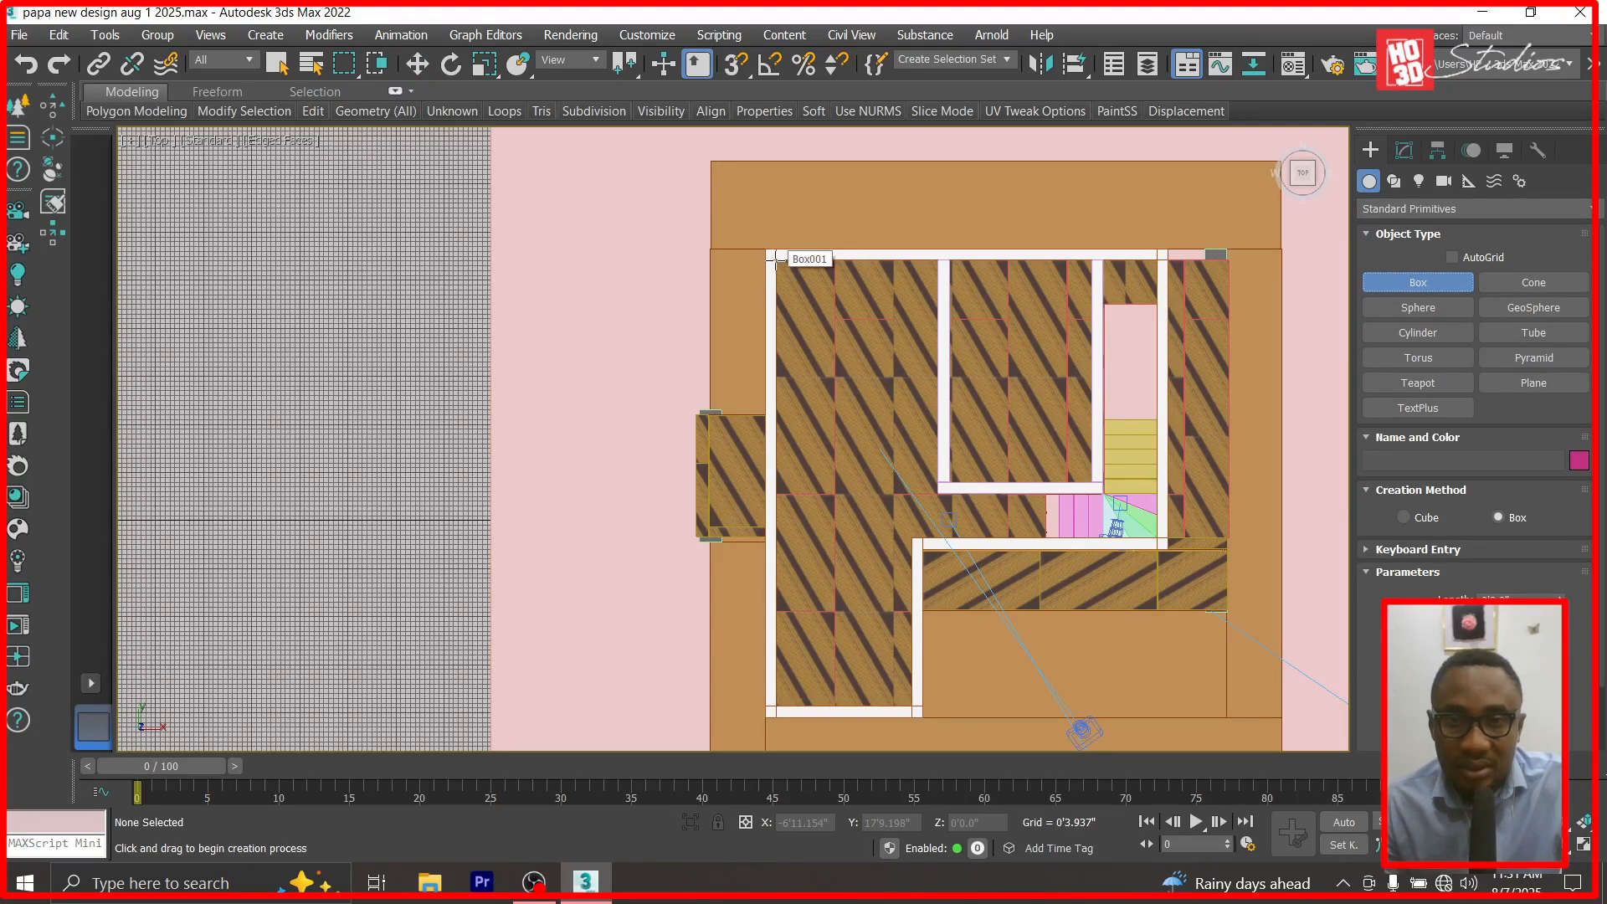
pyautogui.moveTo(776, 259); pyautogui.dragTo(911, 703)
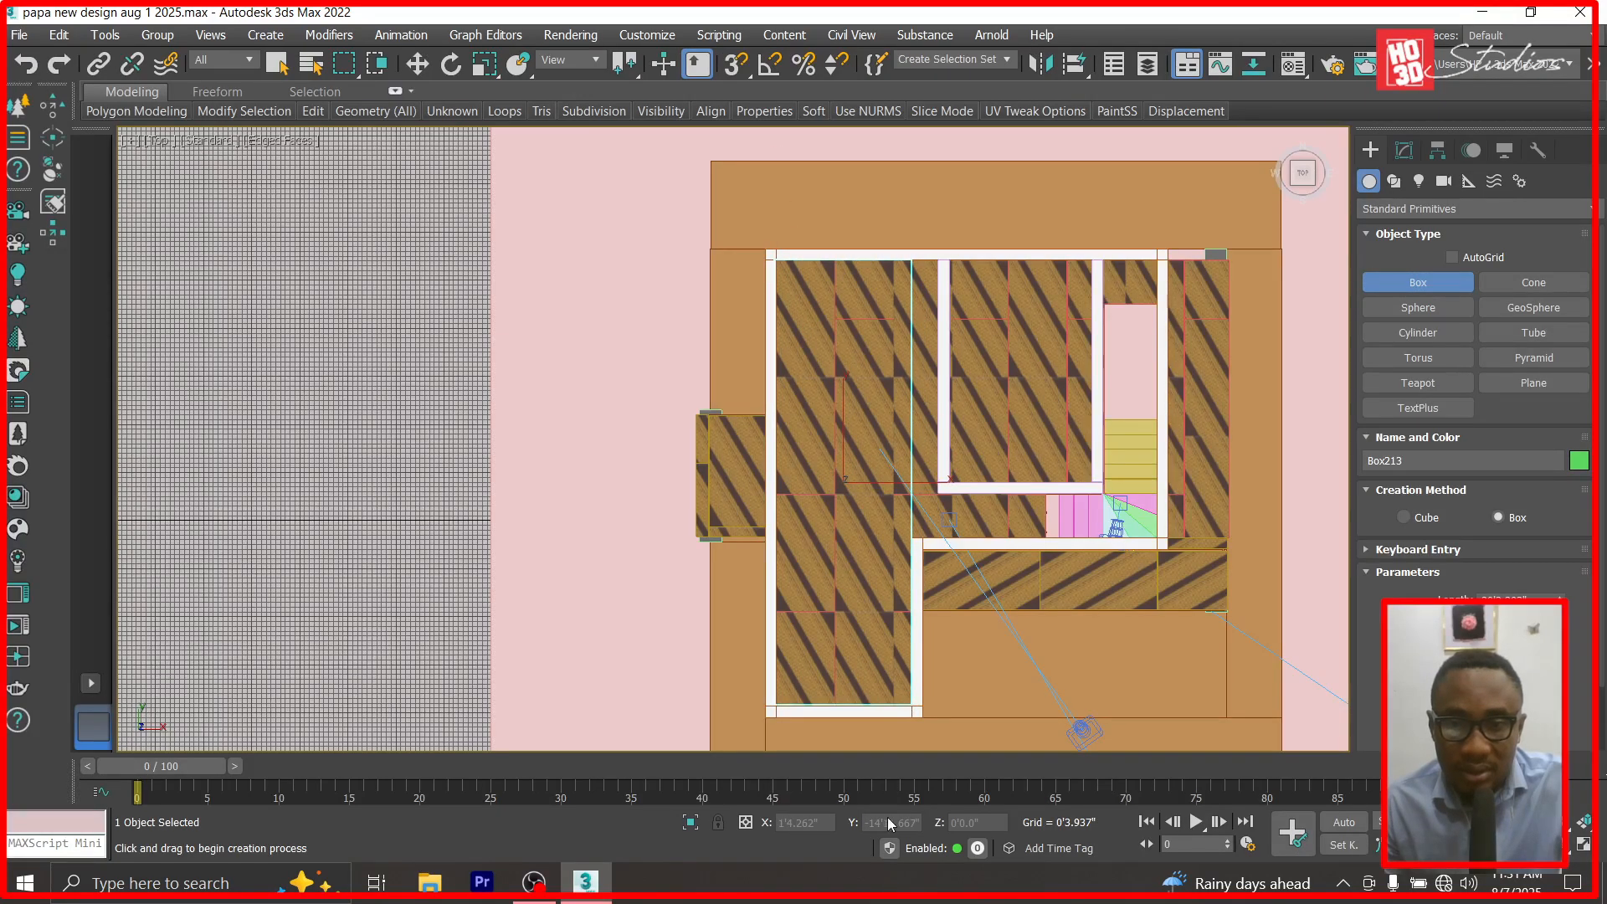
pyautogui.click(417, 64)
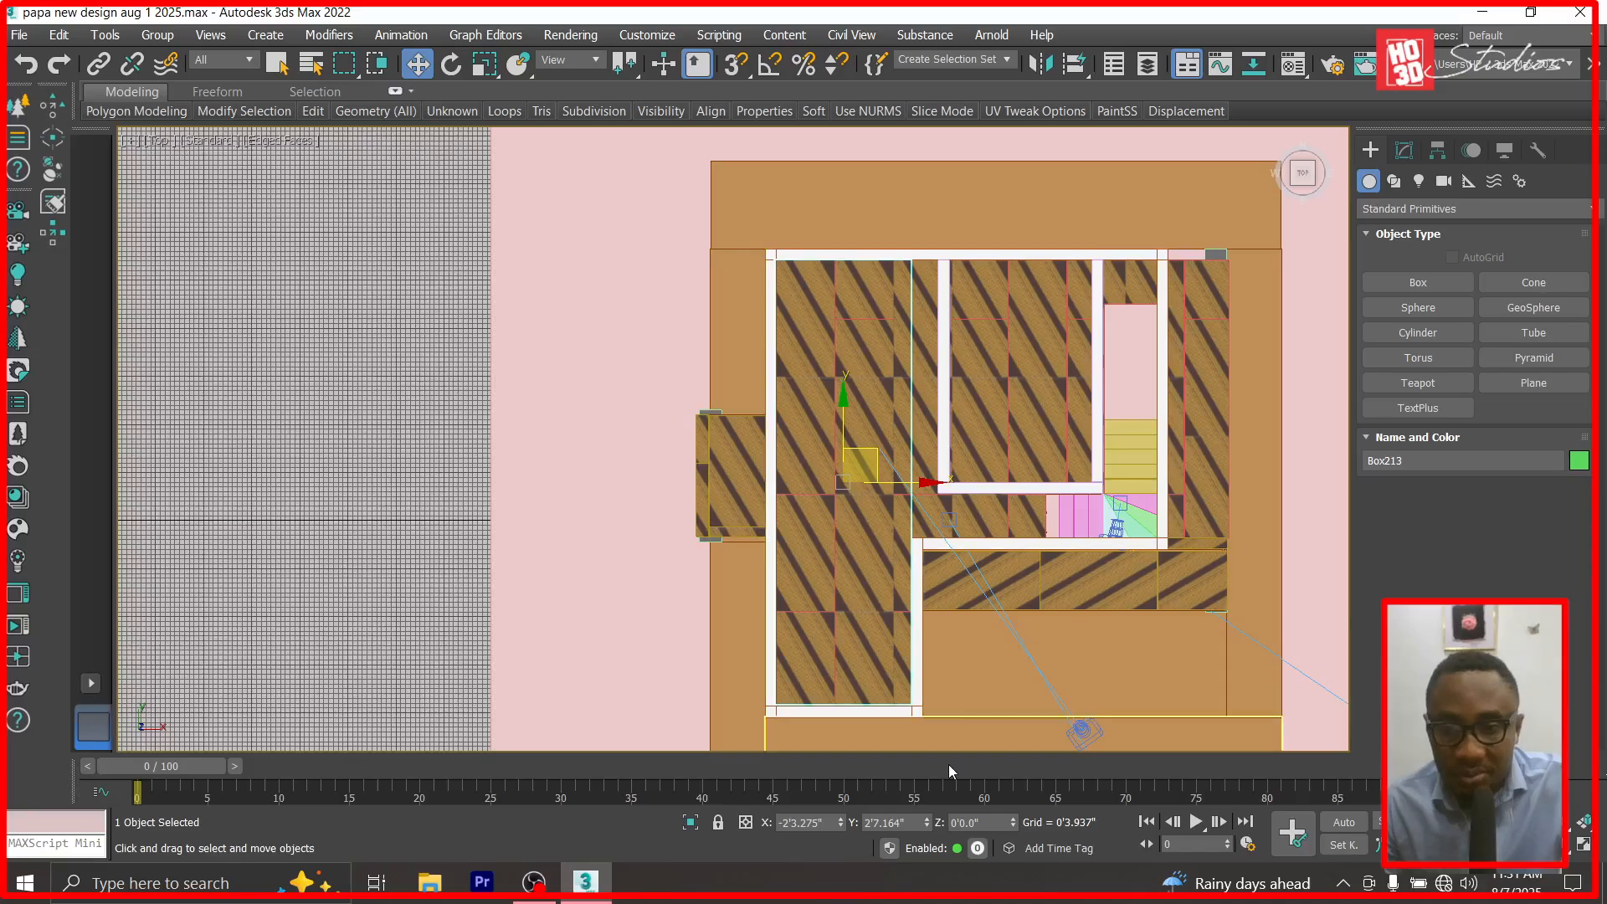
pyautogui.write('20')
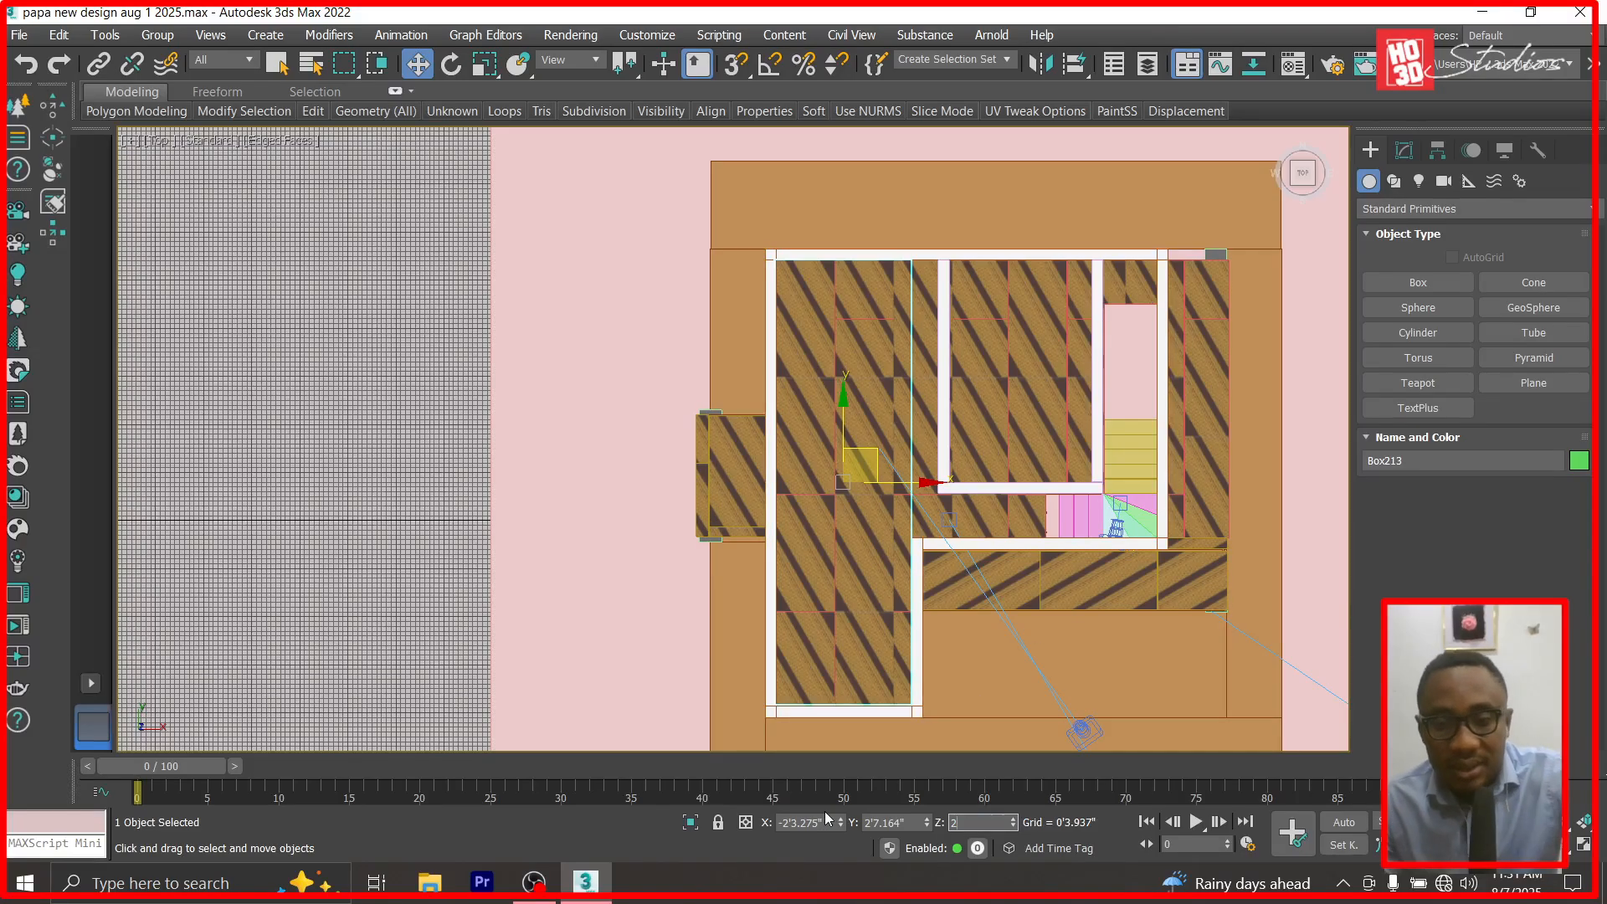
pyautogui.press('Return')
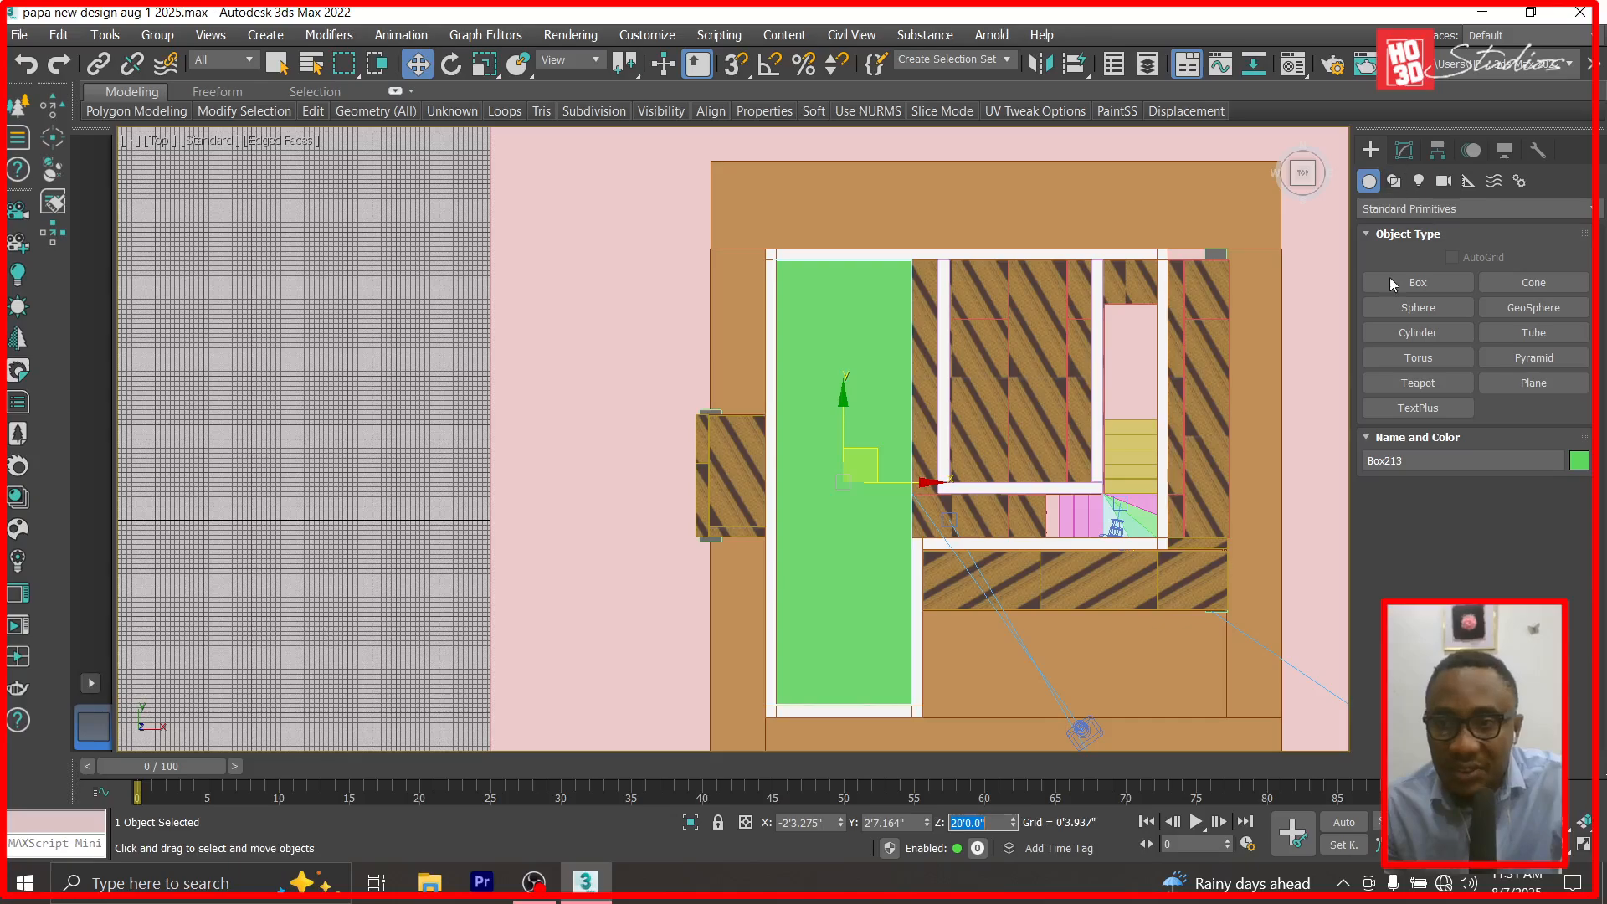
# Draw a box about 18'10" by 16'10" and 7" thick over the rooms beside the long wing, and set its Z position to 20'.
pyautogui.click(1393, 285)
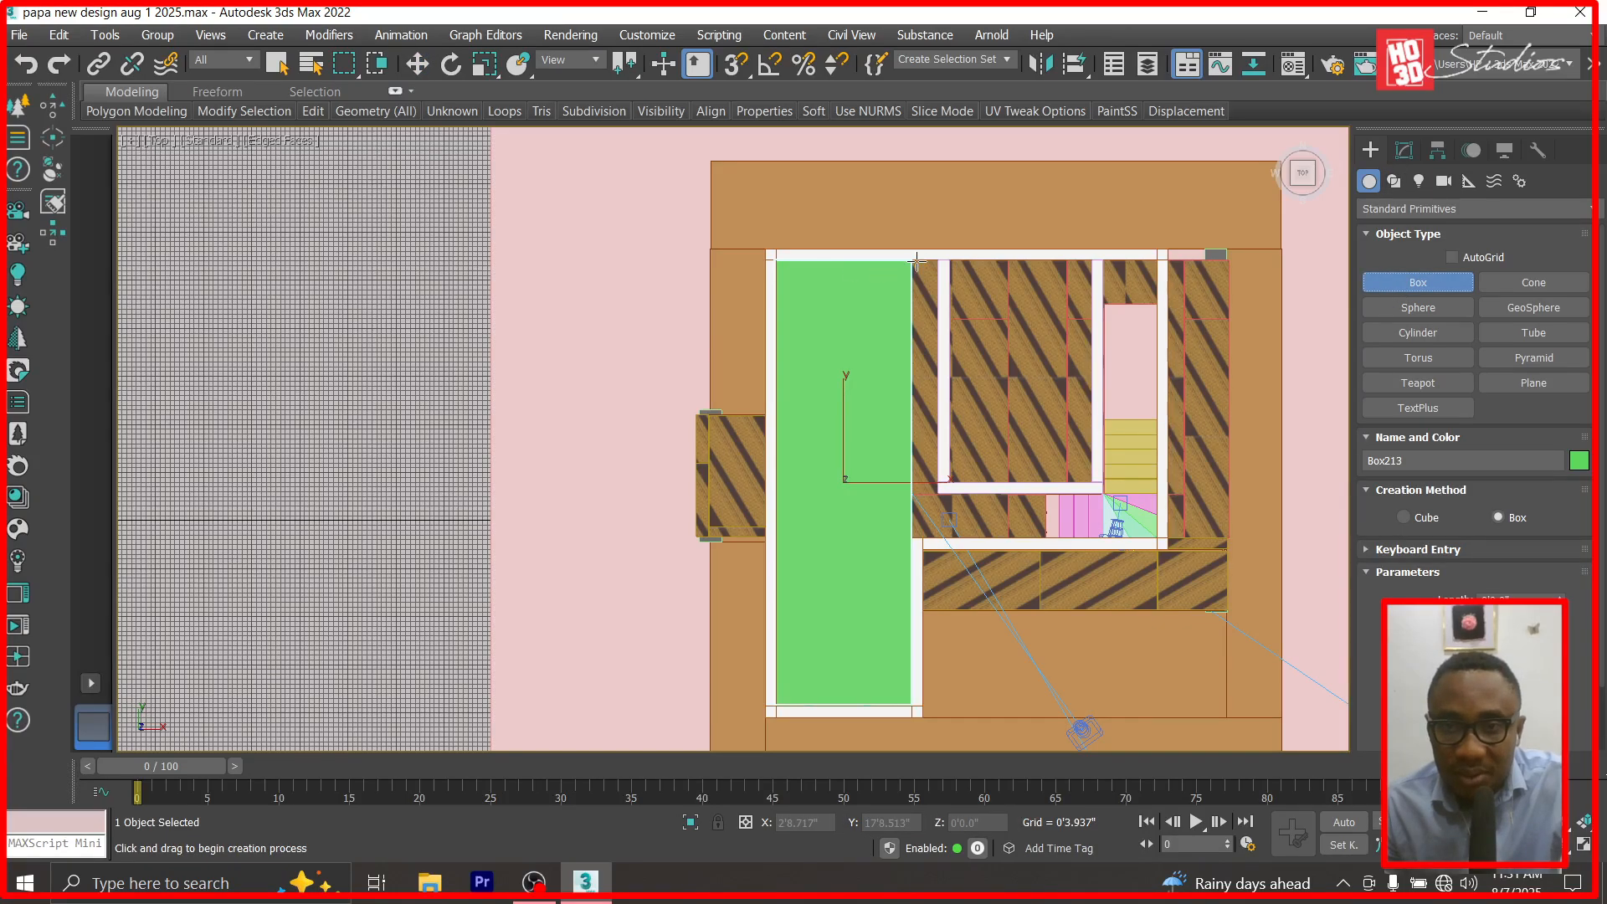
pyautogui.moveTo(913, 260); pyautogui.dragTo(1159, 540)
pyautogui.click(1157, 538)
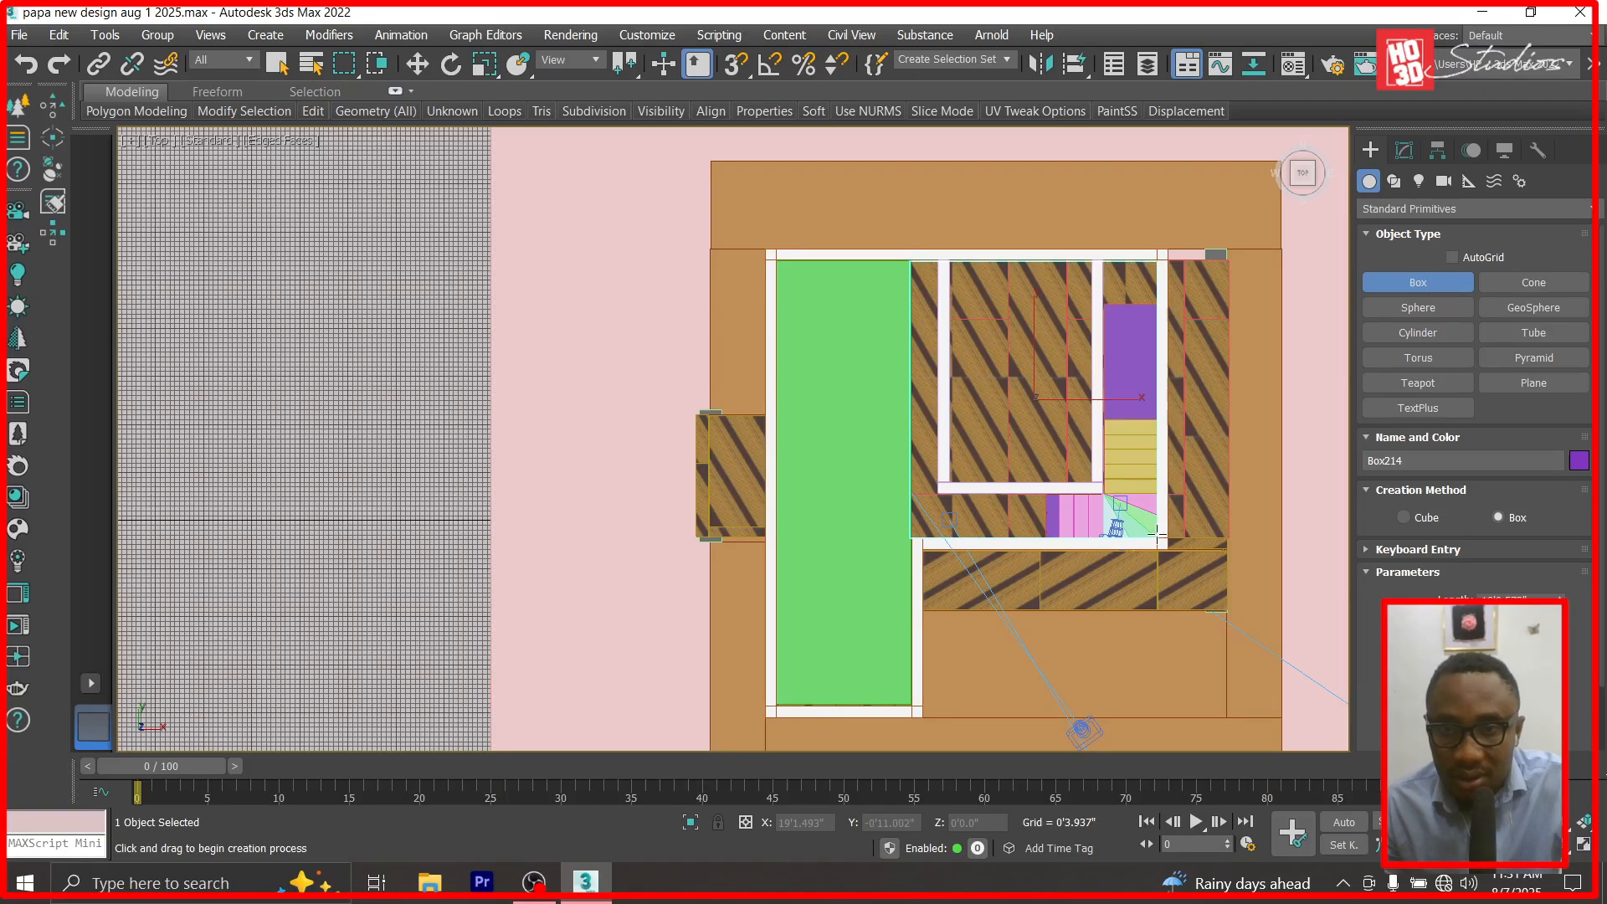
pyautogui.click(419, 64)
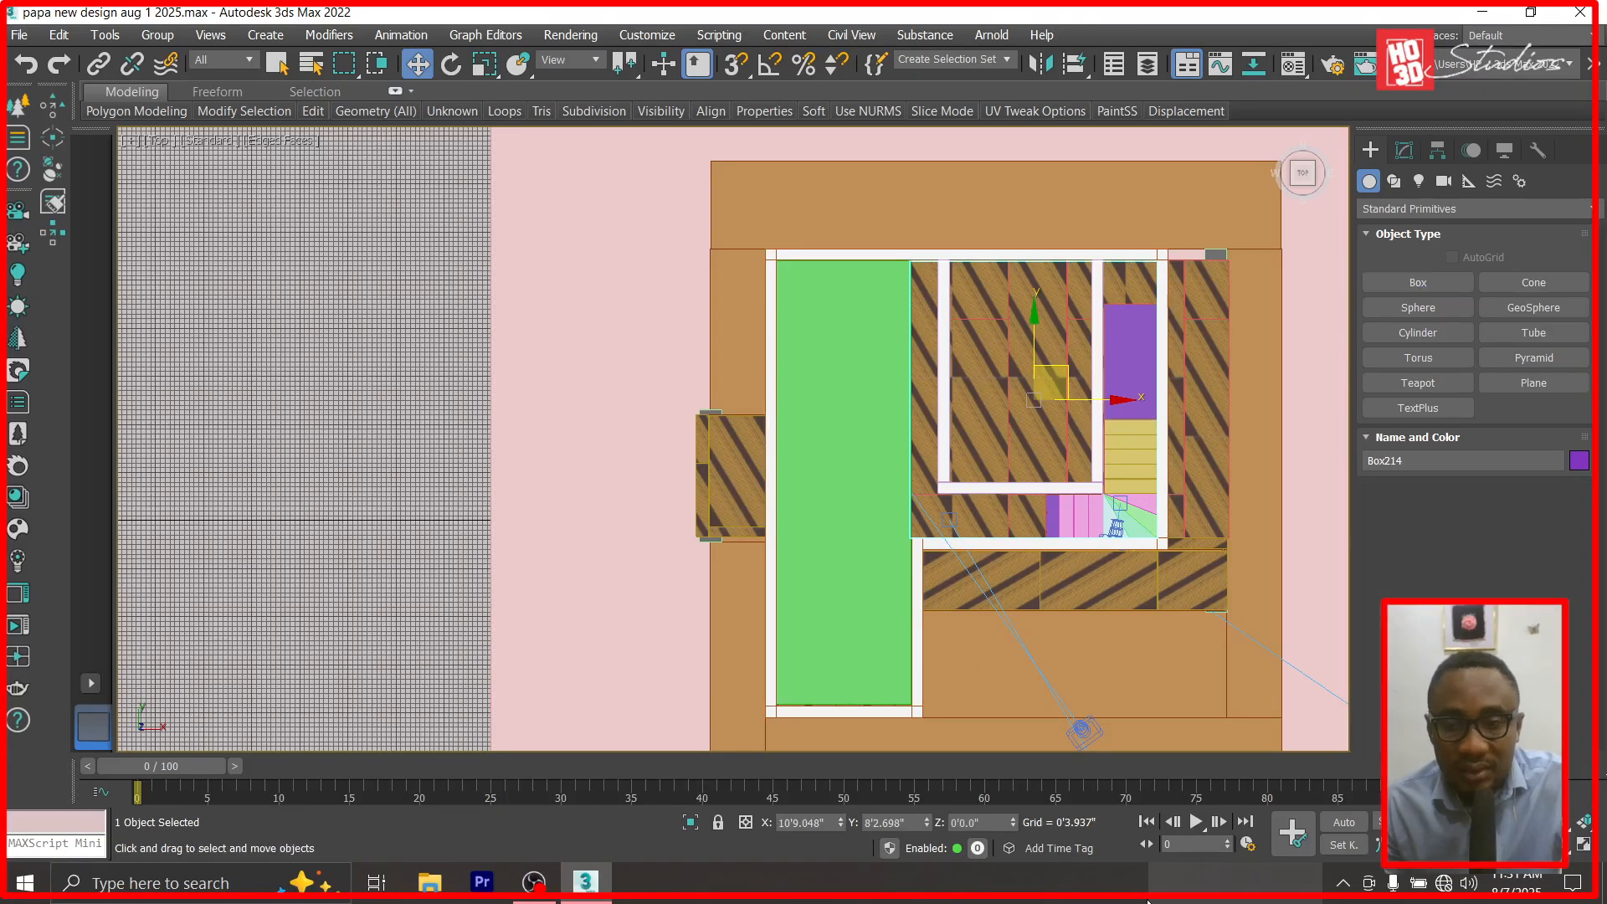
pyautogui.write('20')
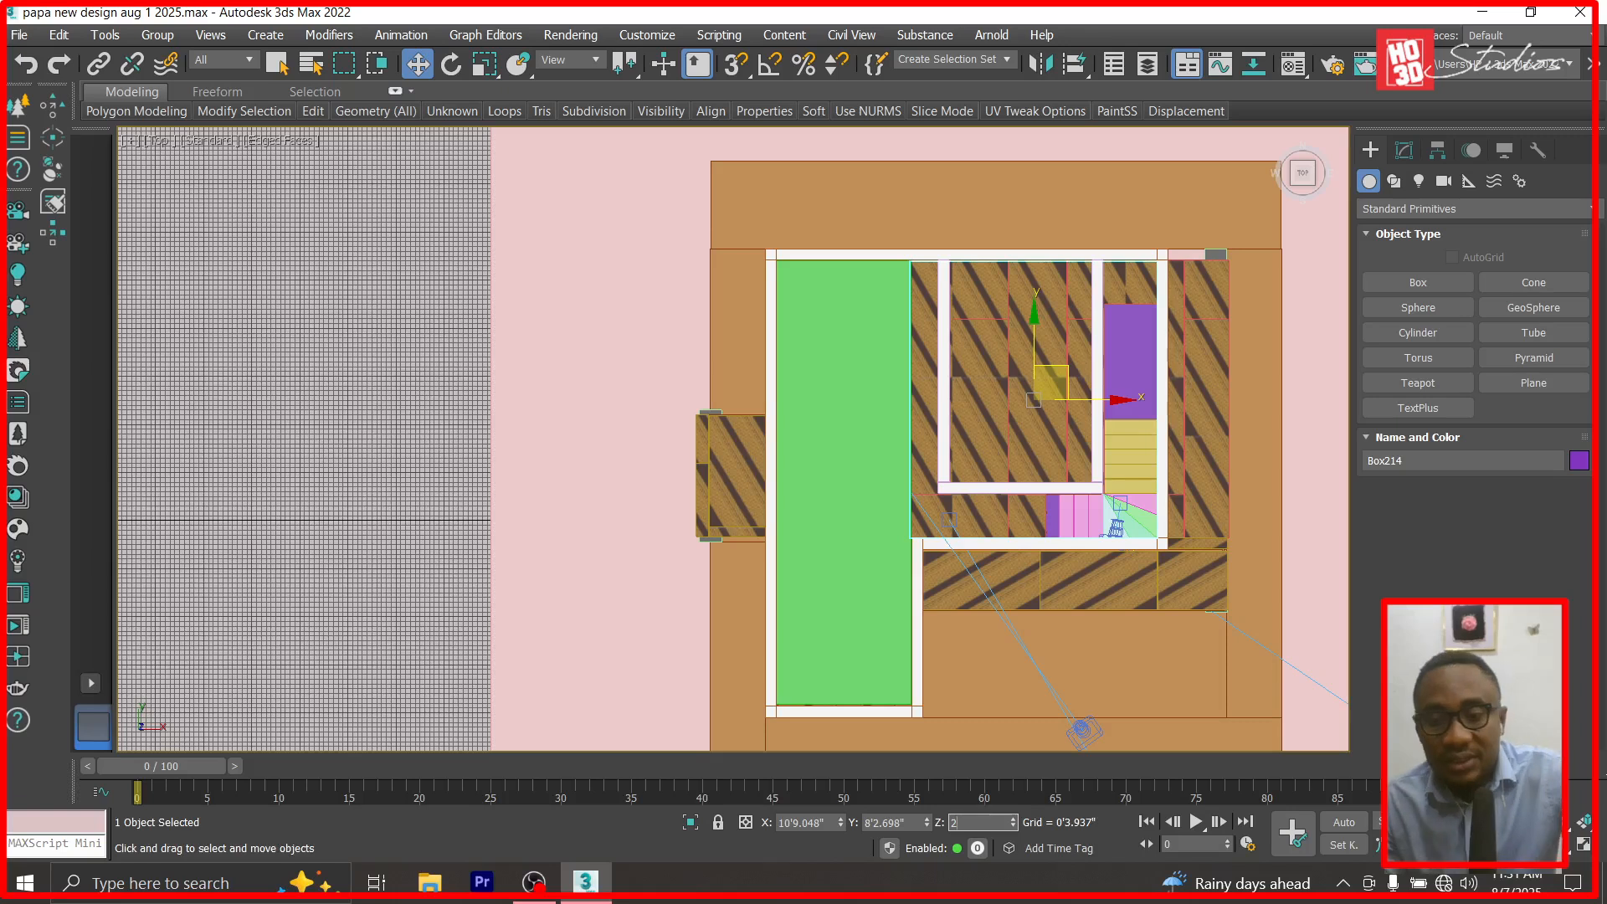
pyautogui.press('Return')
# Move both new boxes together along X, clear of the house on the long wing's side.
pyautogui.keyDown('ctrl'); pyautogui.click(889, 458); pyautogui.keyUp('ctrl')
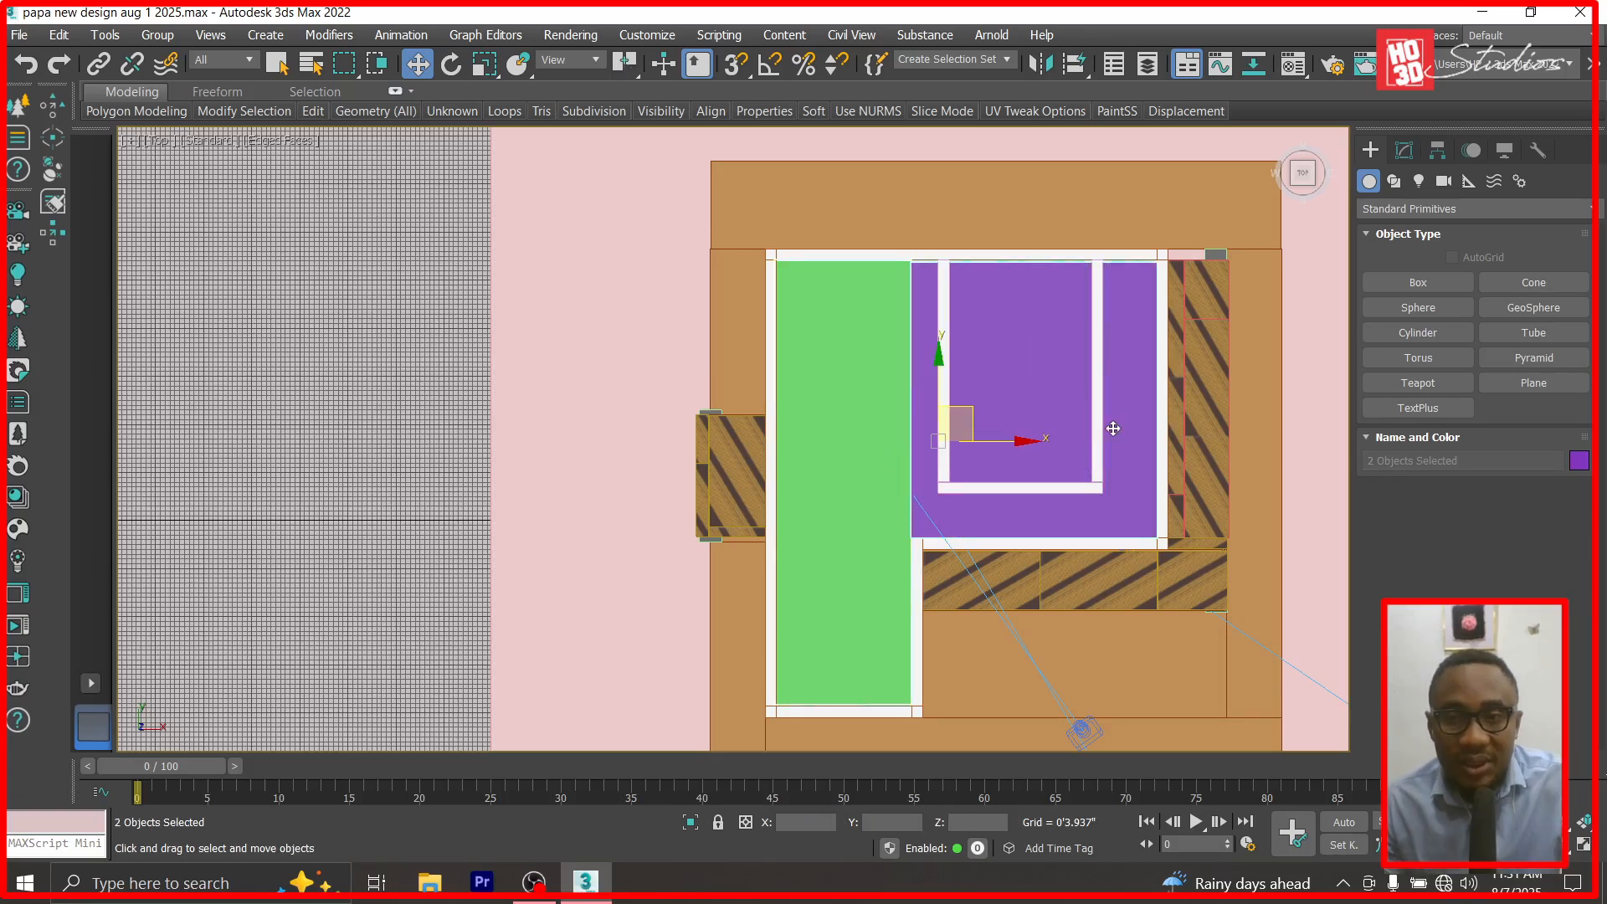
pyautogui.moveTo(1018, 444); pyautogui.dragTo(470, 444)
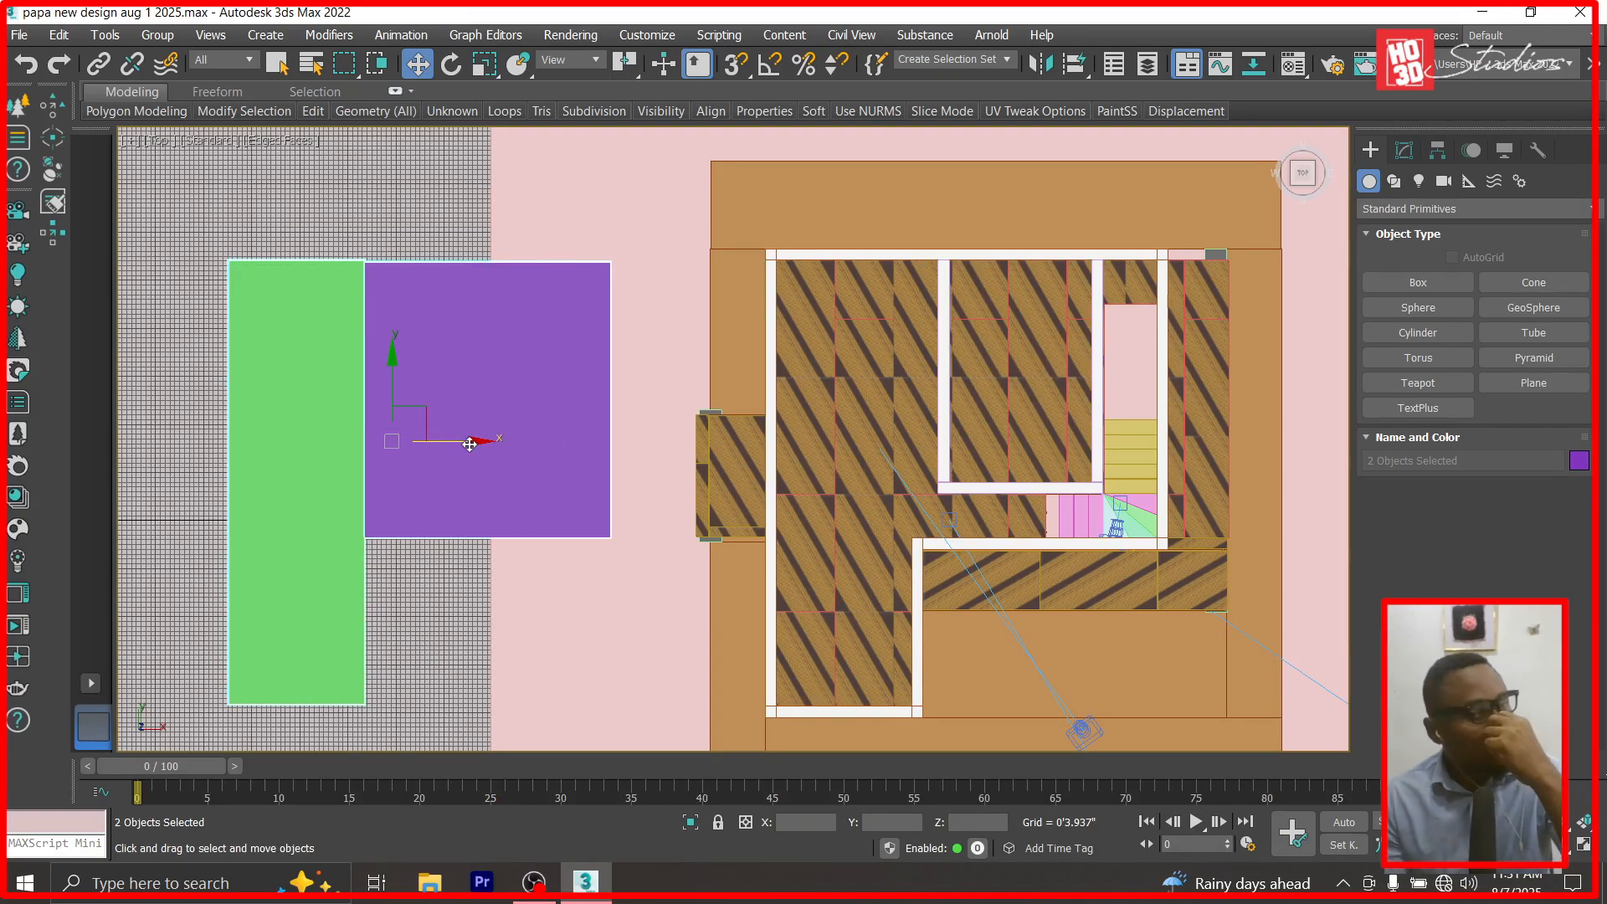
pyautogui.click(339, 203)
# Copy the purple box's height of 0'6.856" and apply it to the green box.
pyautogui.click(513, 495)
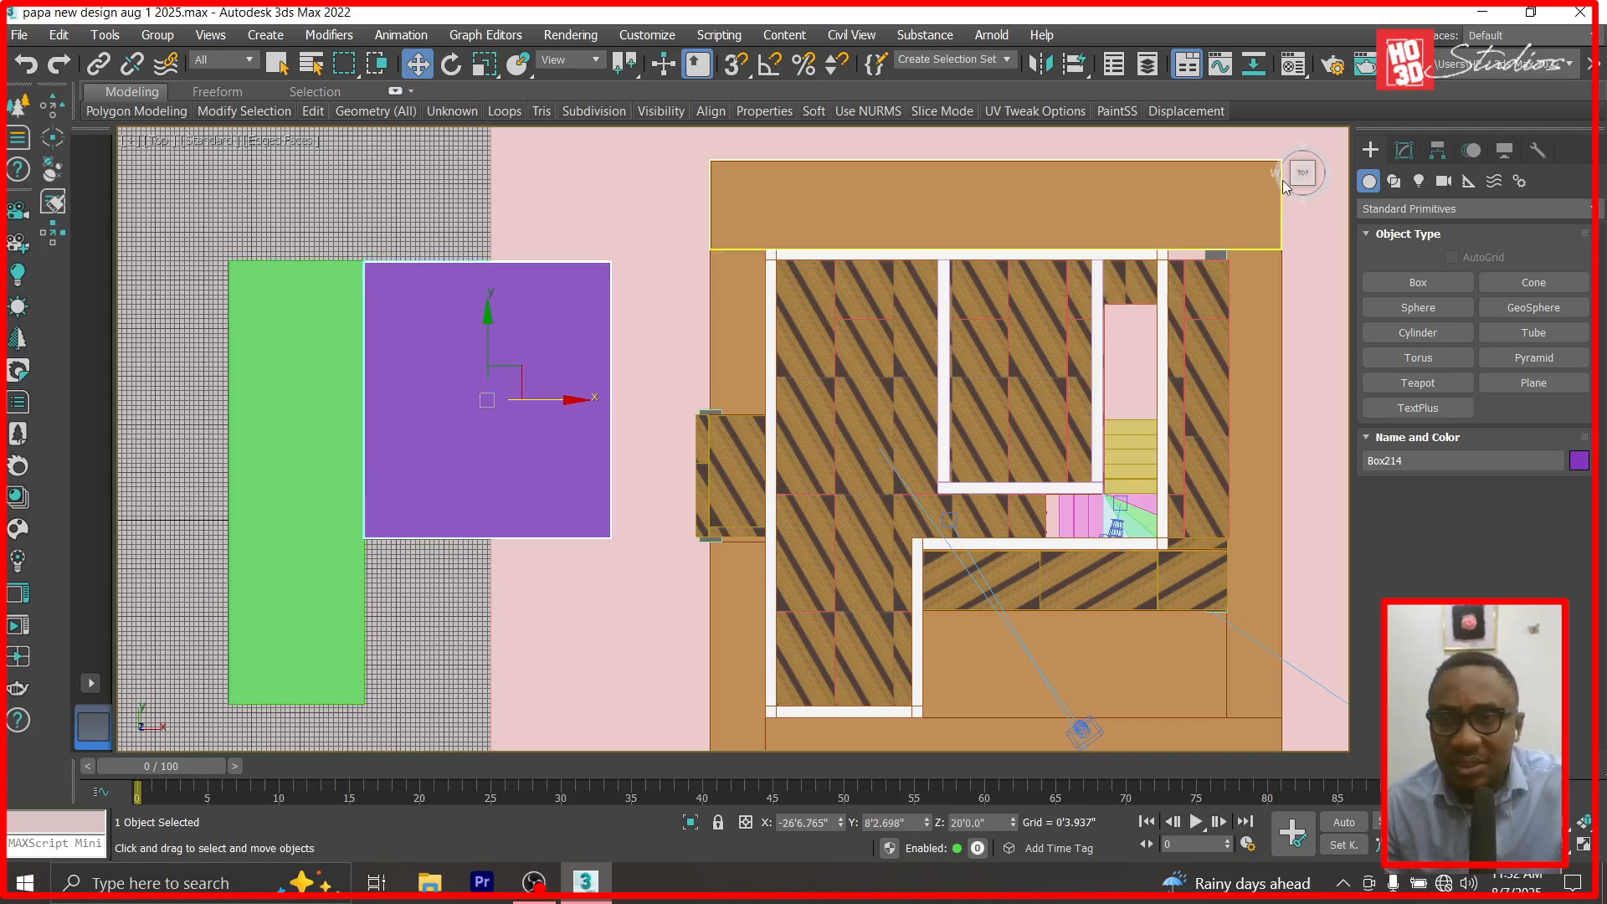
pyautogui.click(1406, 150)
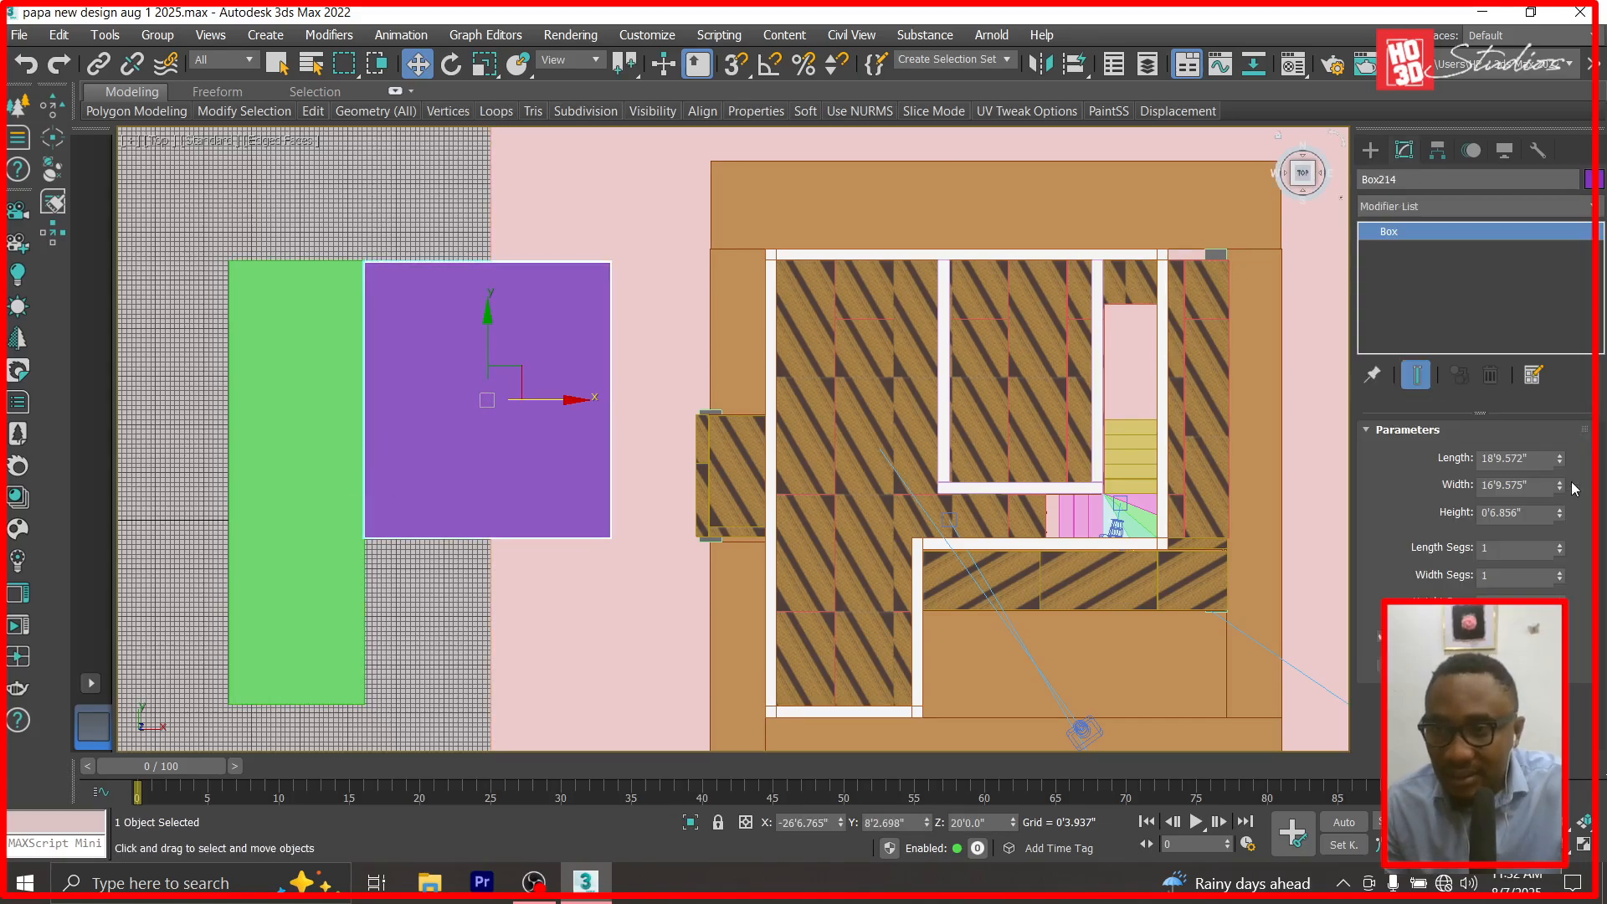
pyautogui.doubleClick(1539, 512)
pyautogui.hotkey('ctrl', 'c')
pyautogui.click(251, 467)
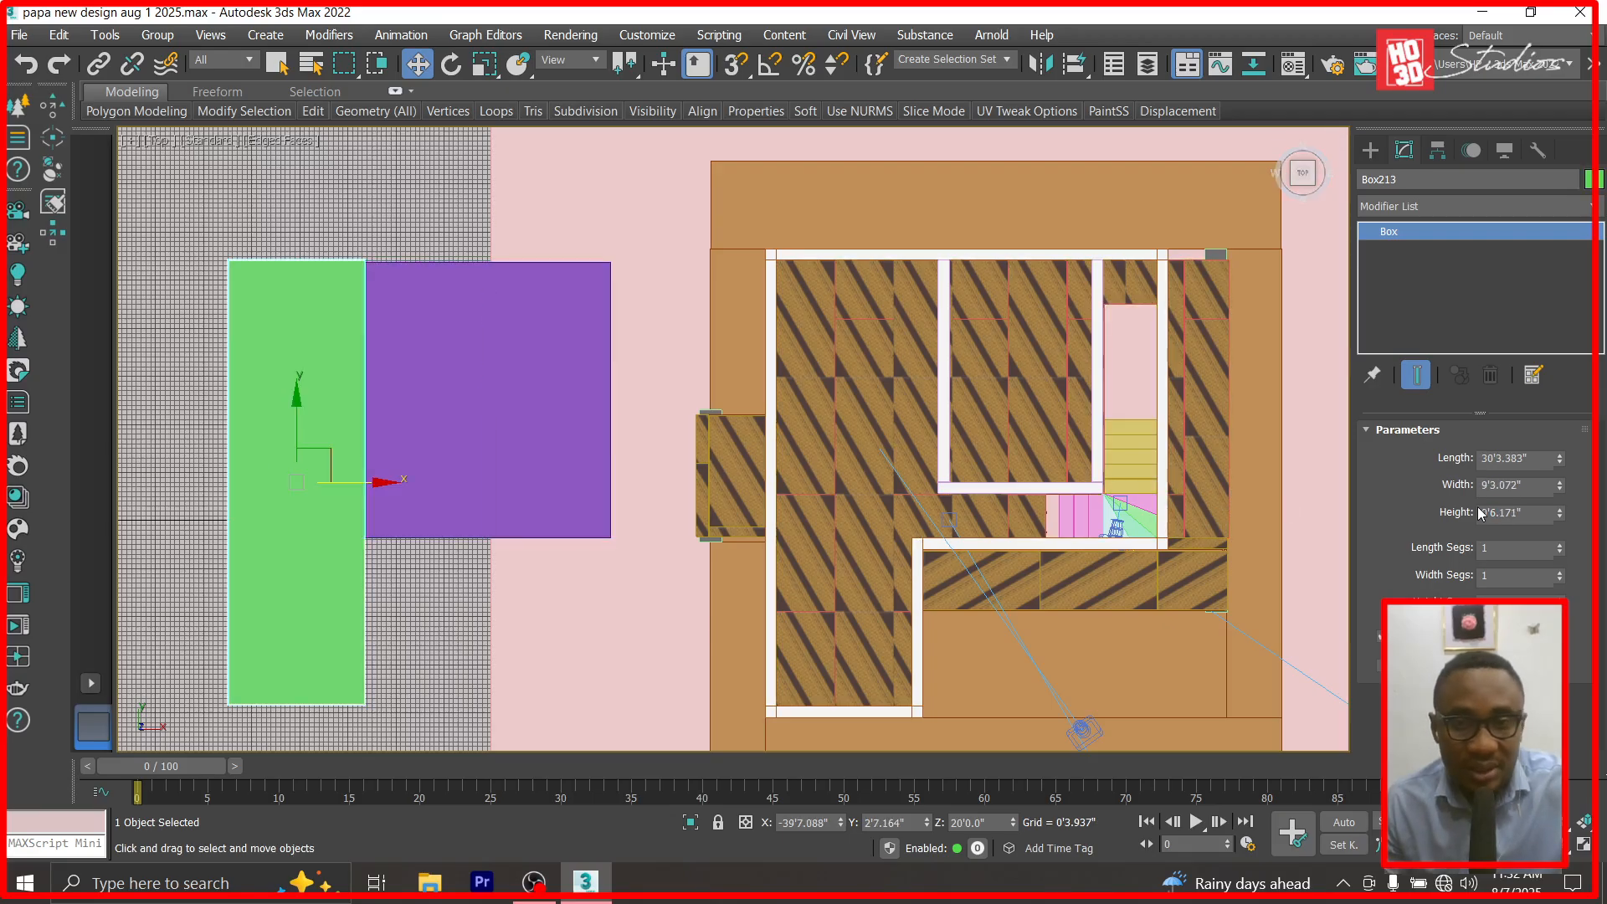
pyautogui.doubleClick(1498, 515)
pyautogui.hotkey('ctrl', 'v')
pyautogui.press('Return')
# Convert the purple box to an Editable Poly and attach the green box to it.
pyautogui.click(469, 318)
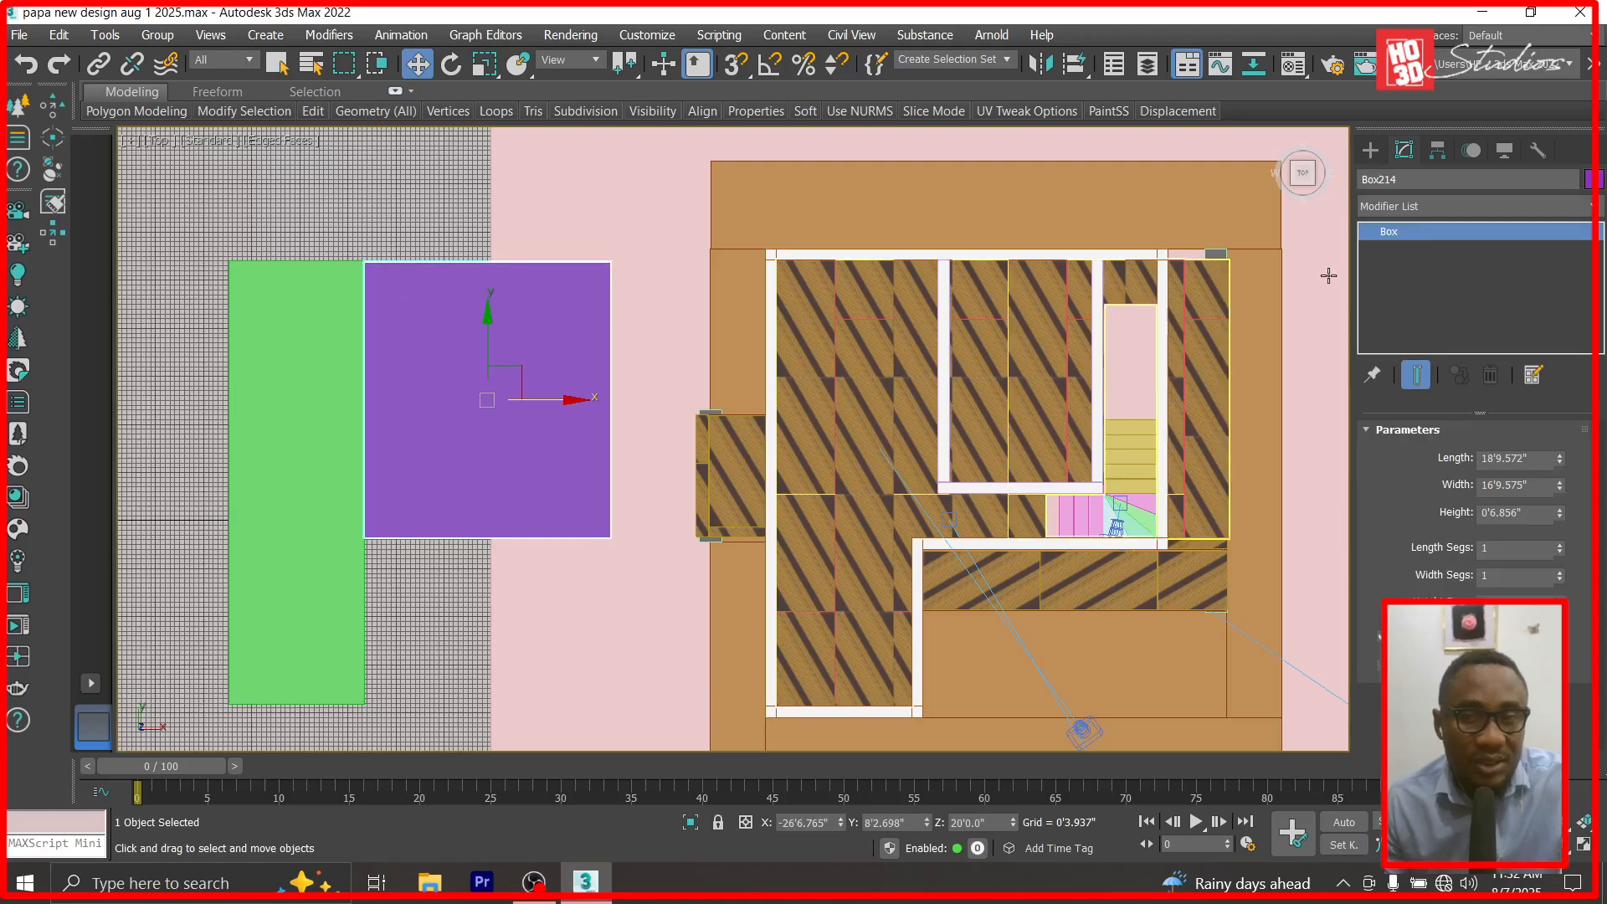
pyautogui.rightClick(1406, 237)
pyautogui.click(1471, 370)
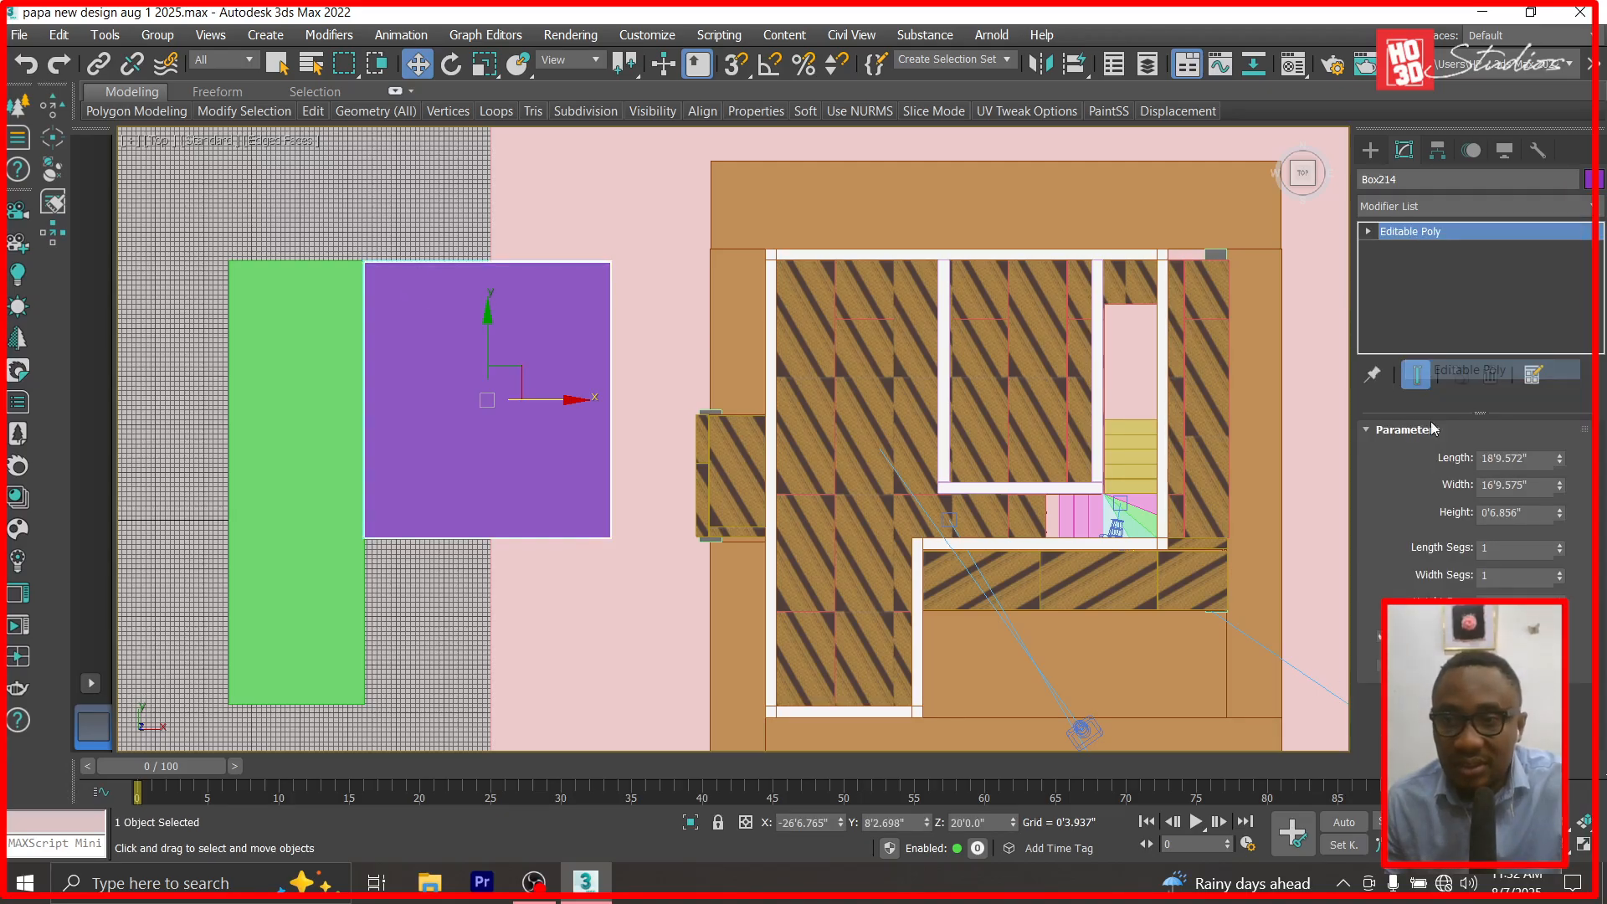
pyautogui.scroll(-5, 1466, 485)
pyautogui.click(1411, 569)
pyautogui.click(287, 449)
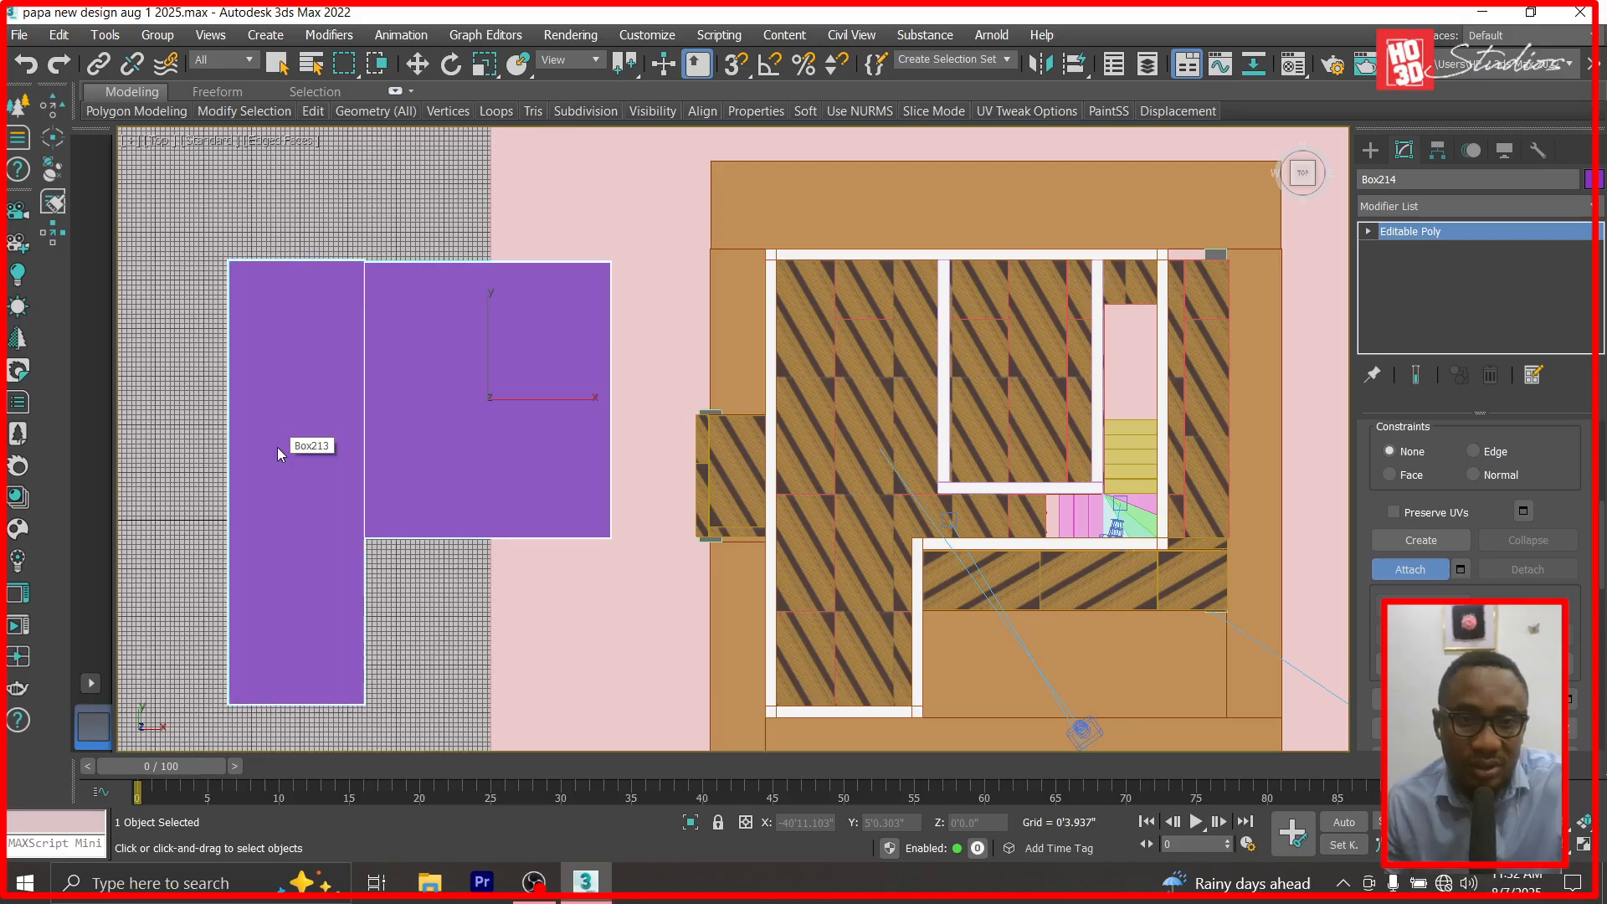
# Move the joined slab back over the house along X, and raise it just above the wall tops to about Z 23'3".
pyautogui.click(418, 64)
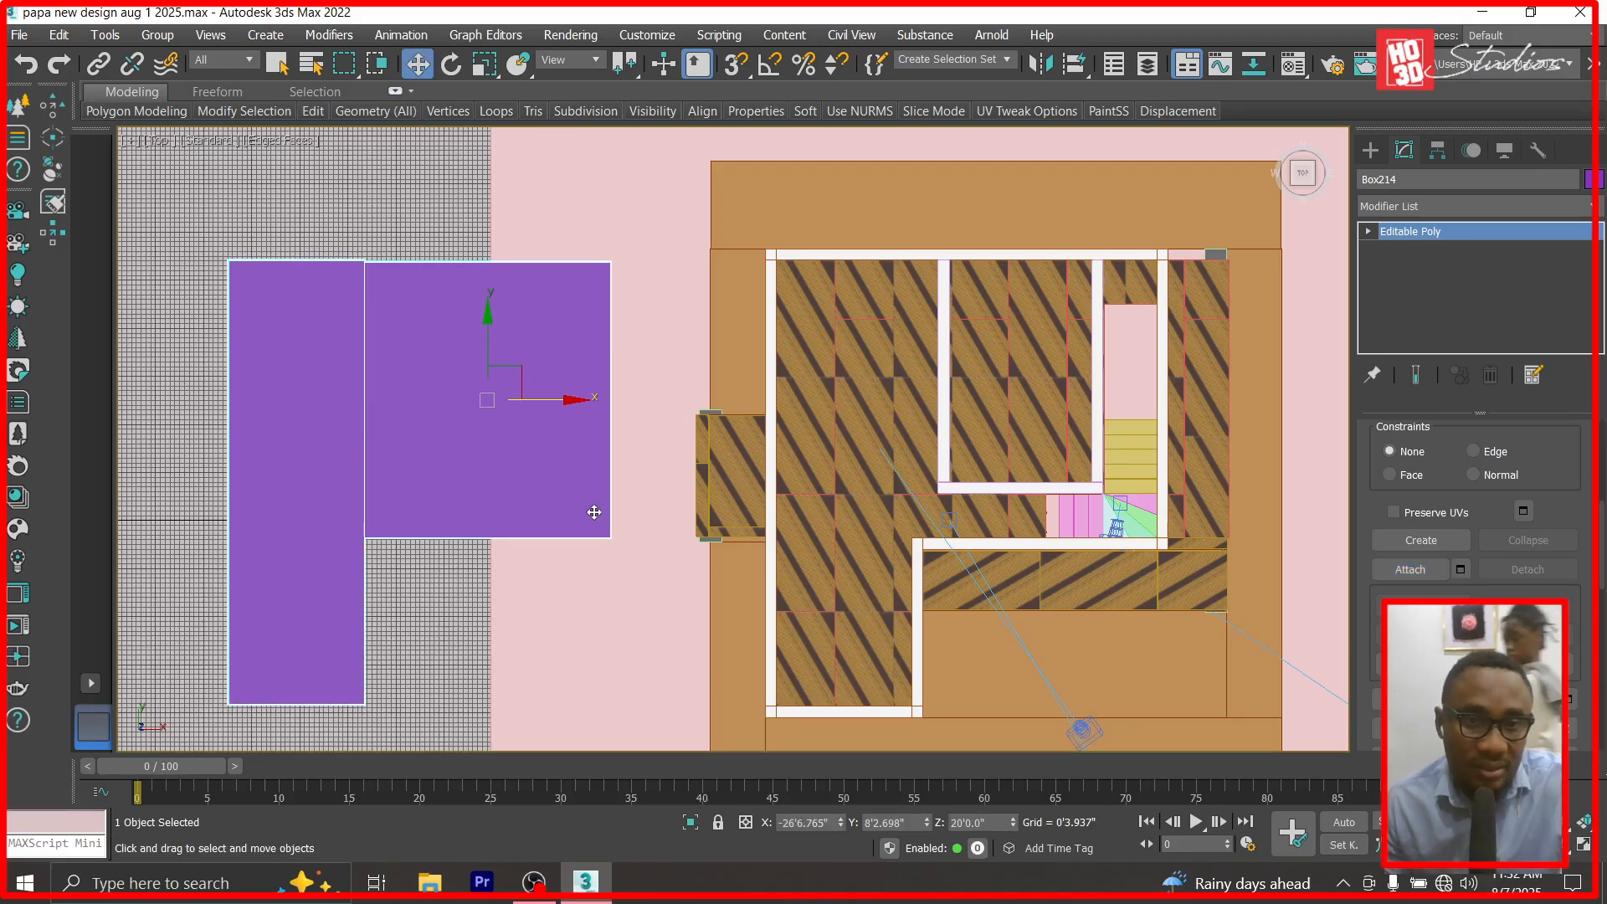
pyautogui.moveTo(572, 399); pyautogui.dragTo(1123, 448)
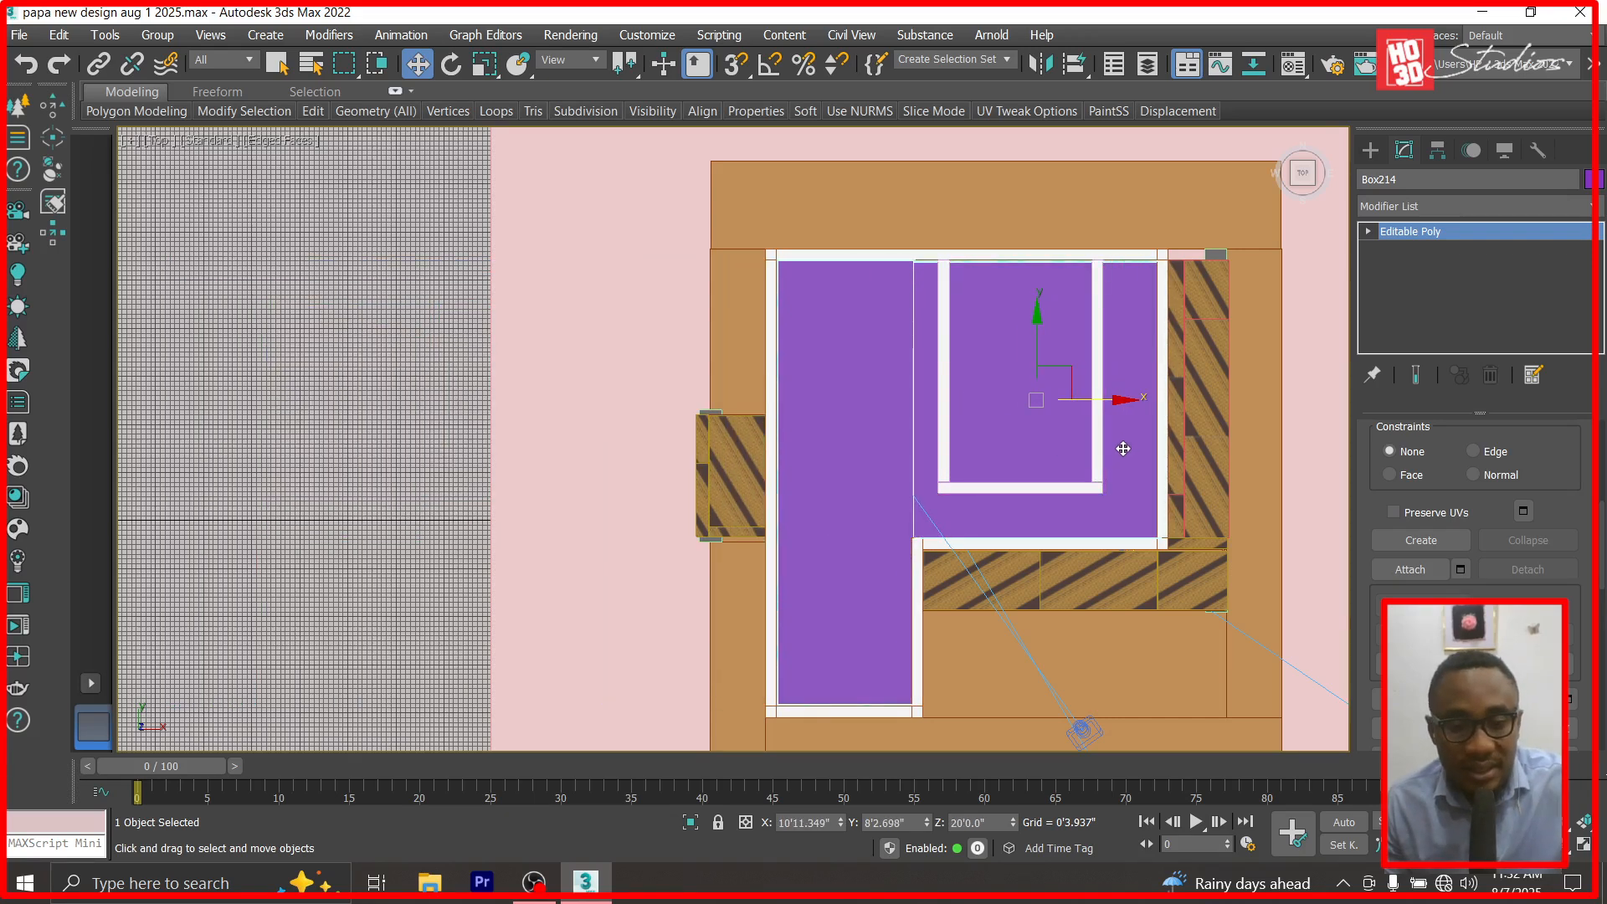
pyautogui.press('l')
pyautogui.scroll(-6, 862, 488)
pyautogui.scroll(4, 820, 348)
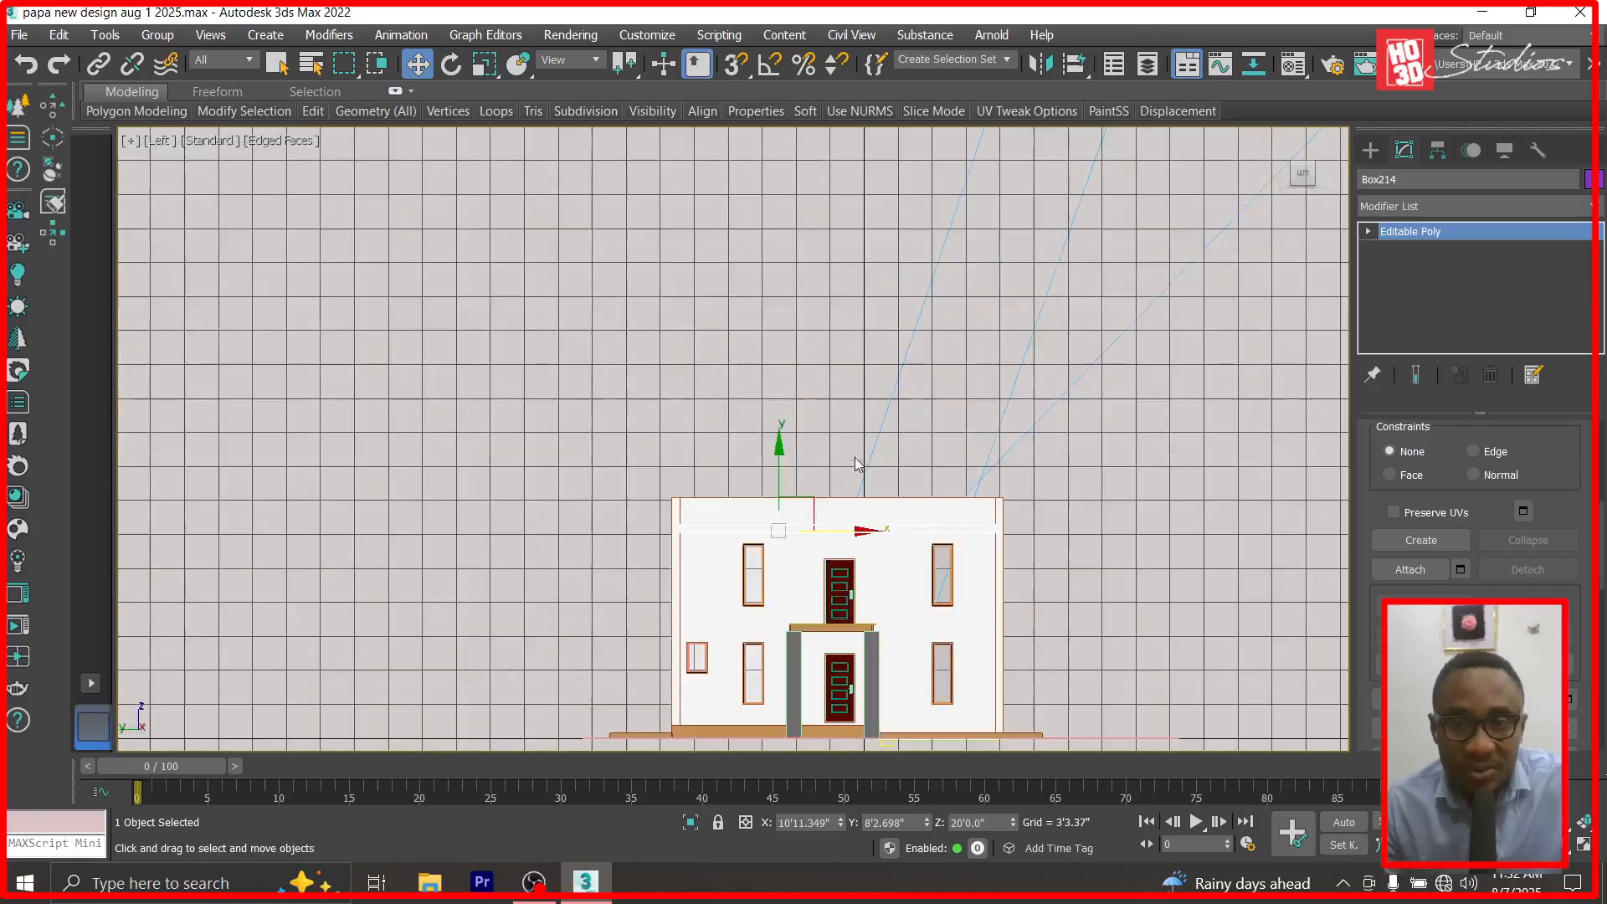
pyautogui.scroll(3, 854, 543)
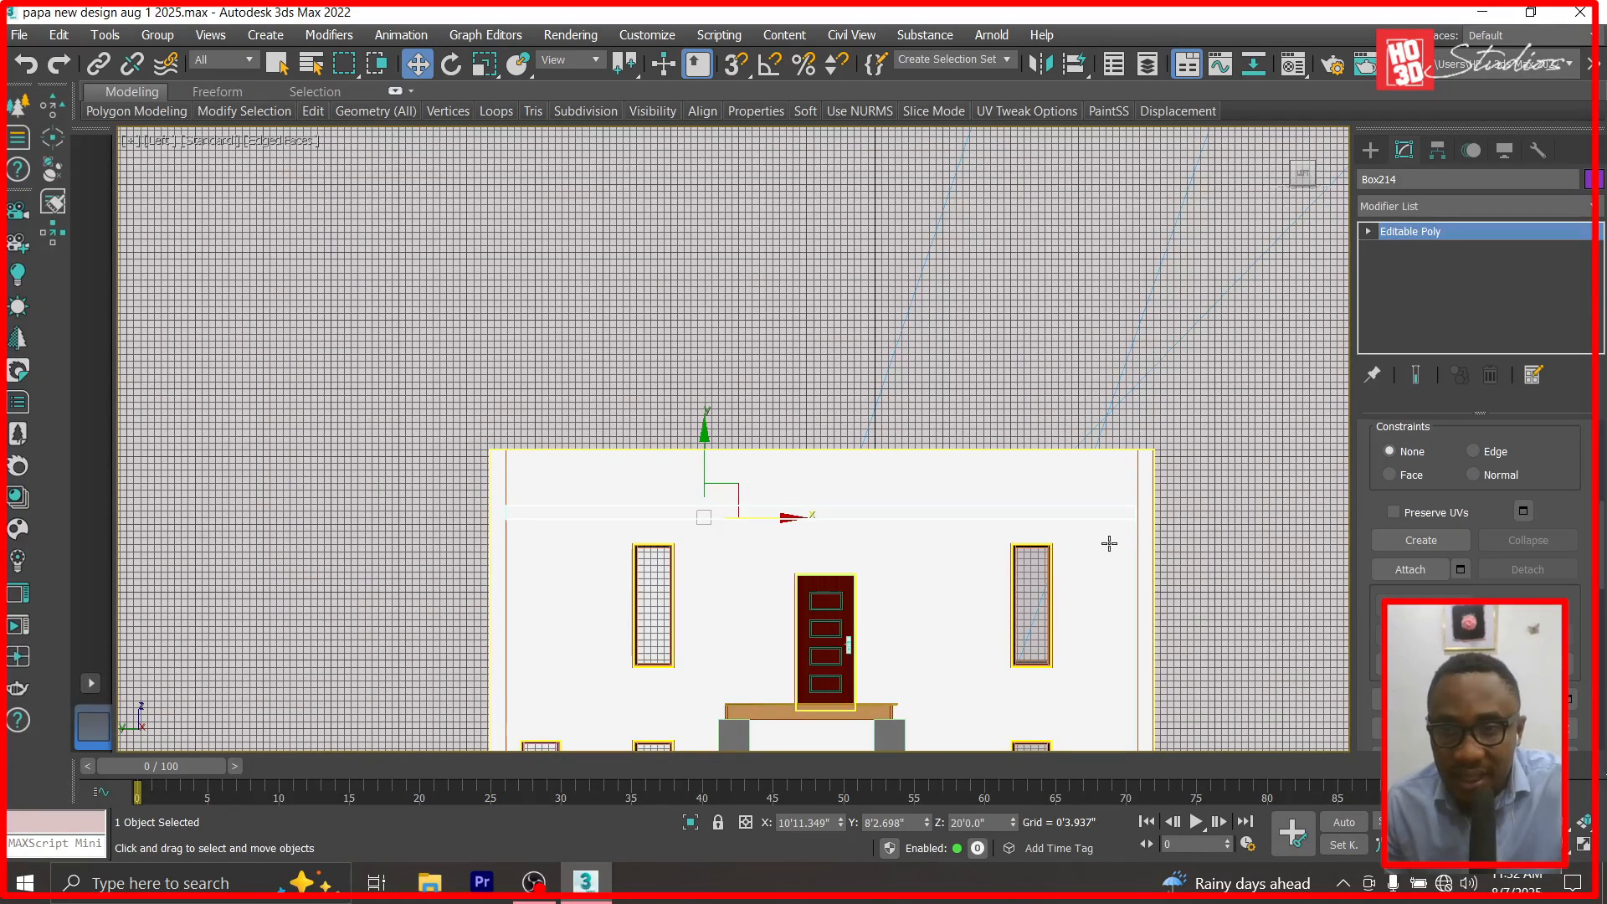
pyautogui.moveTo(705, 435); pyautogui.dragTo(729, 369)
# Thin the roof slab by selecting its bottom vertices and moving them up in the left view.
pyautogui.click(1370, 232)
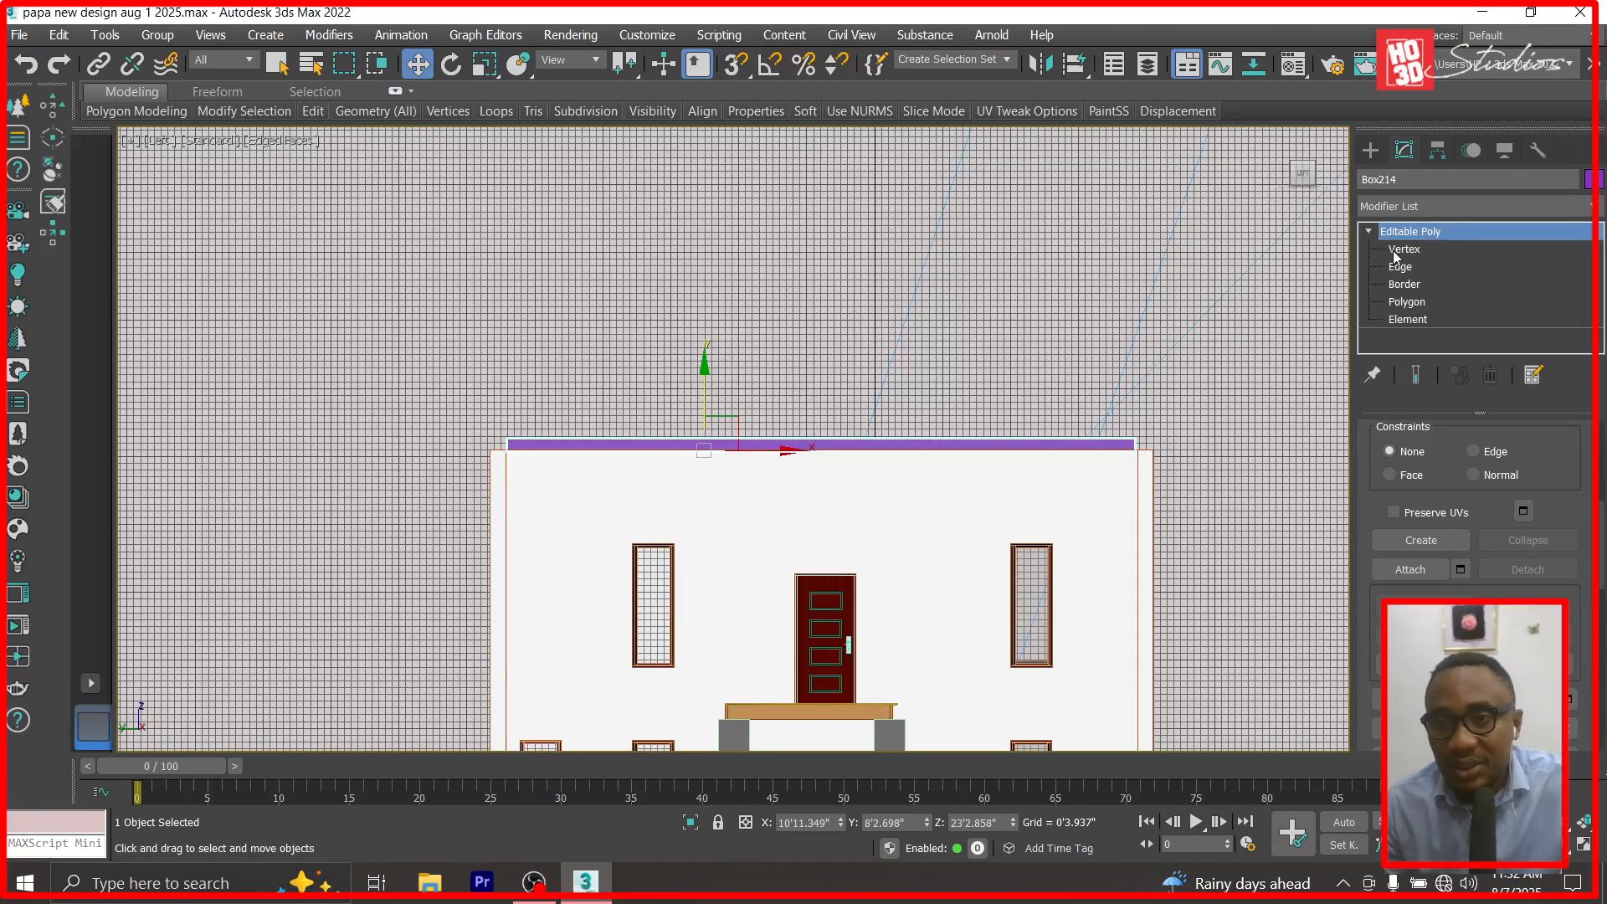
pyautogui.press('1')
pyautogui.moveTo(1176, 442); pyautogui.dragTo(434, 516)
pyautogui.scroll(3, 769, 467)
pyautogui.moveTo(757, 341); pyautogui.dragTo(758, 313)
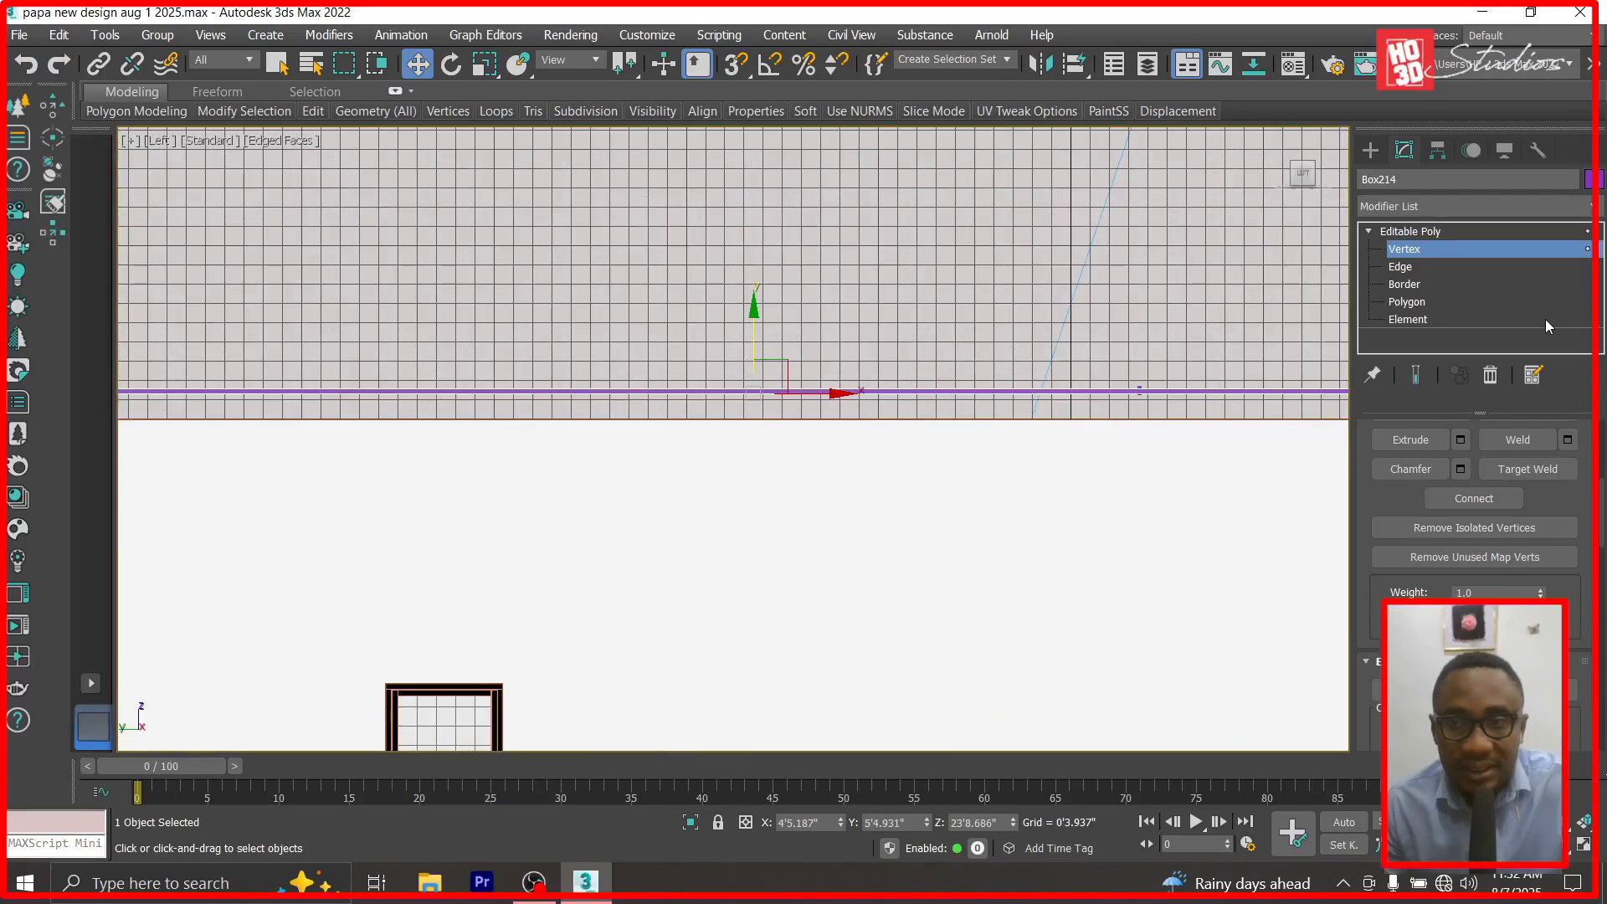
# Try to slope the roof slab by lowering only its left-end vertices in the left view.
pyautogui.click(1438, 231)
pyautogui.scroll(-3, 1017, 294)
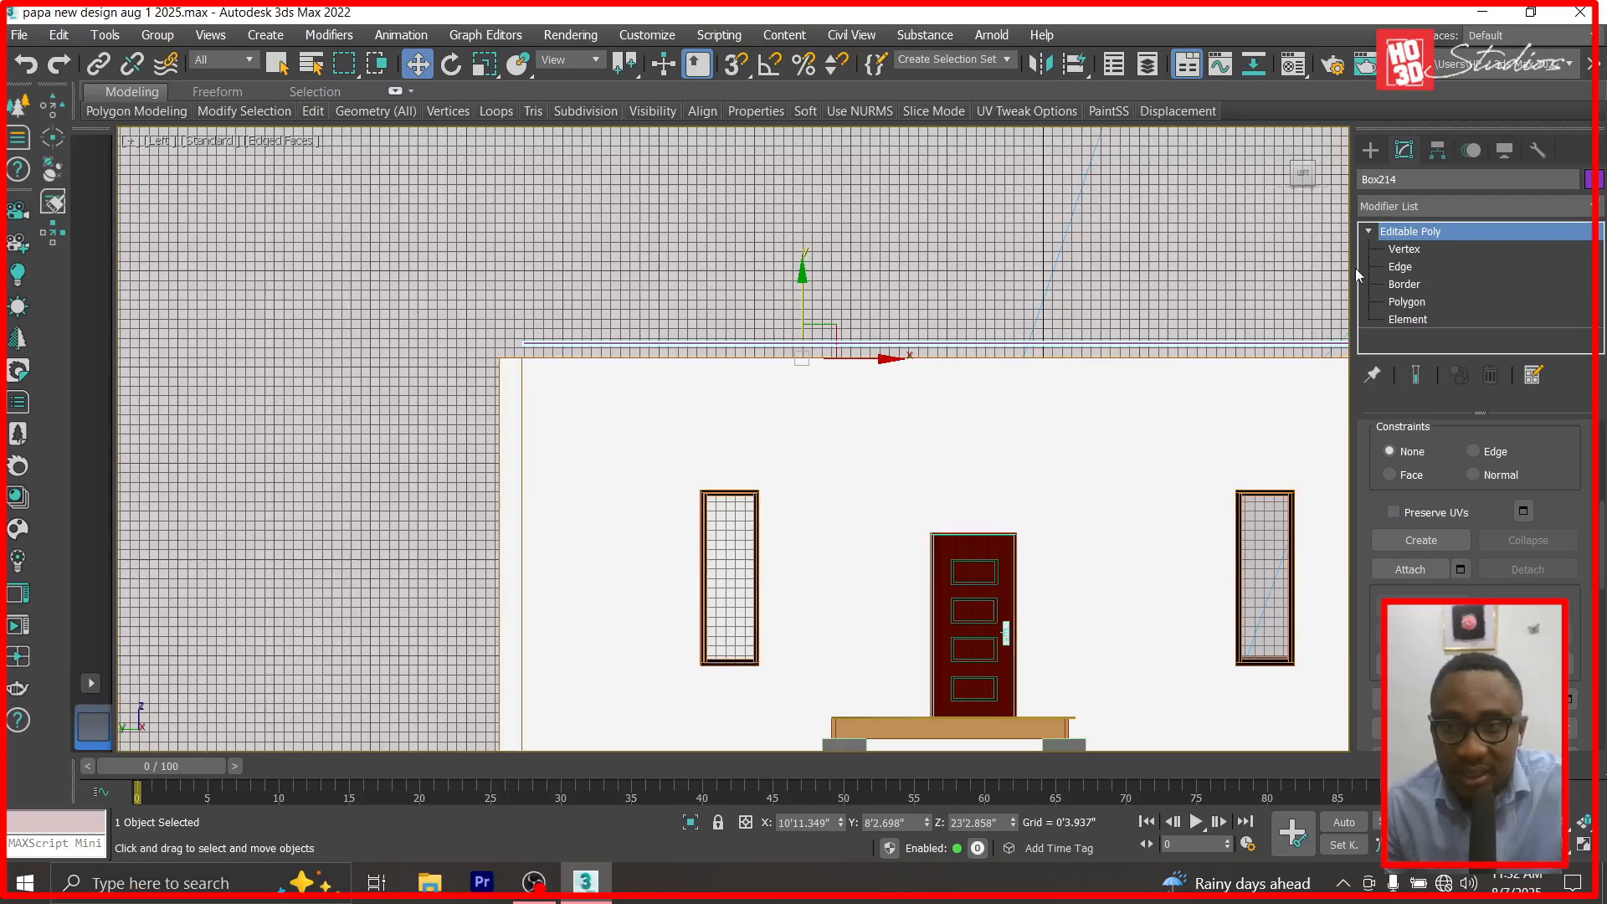
pyautogui.click(1402, 250)
pyautogui.moveTo(596, 424); pyautogui.dragTo(596, 425)
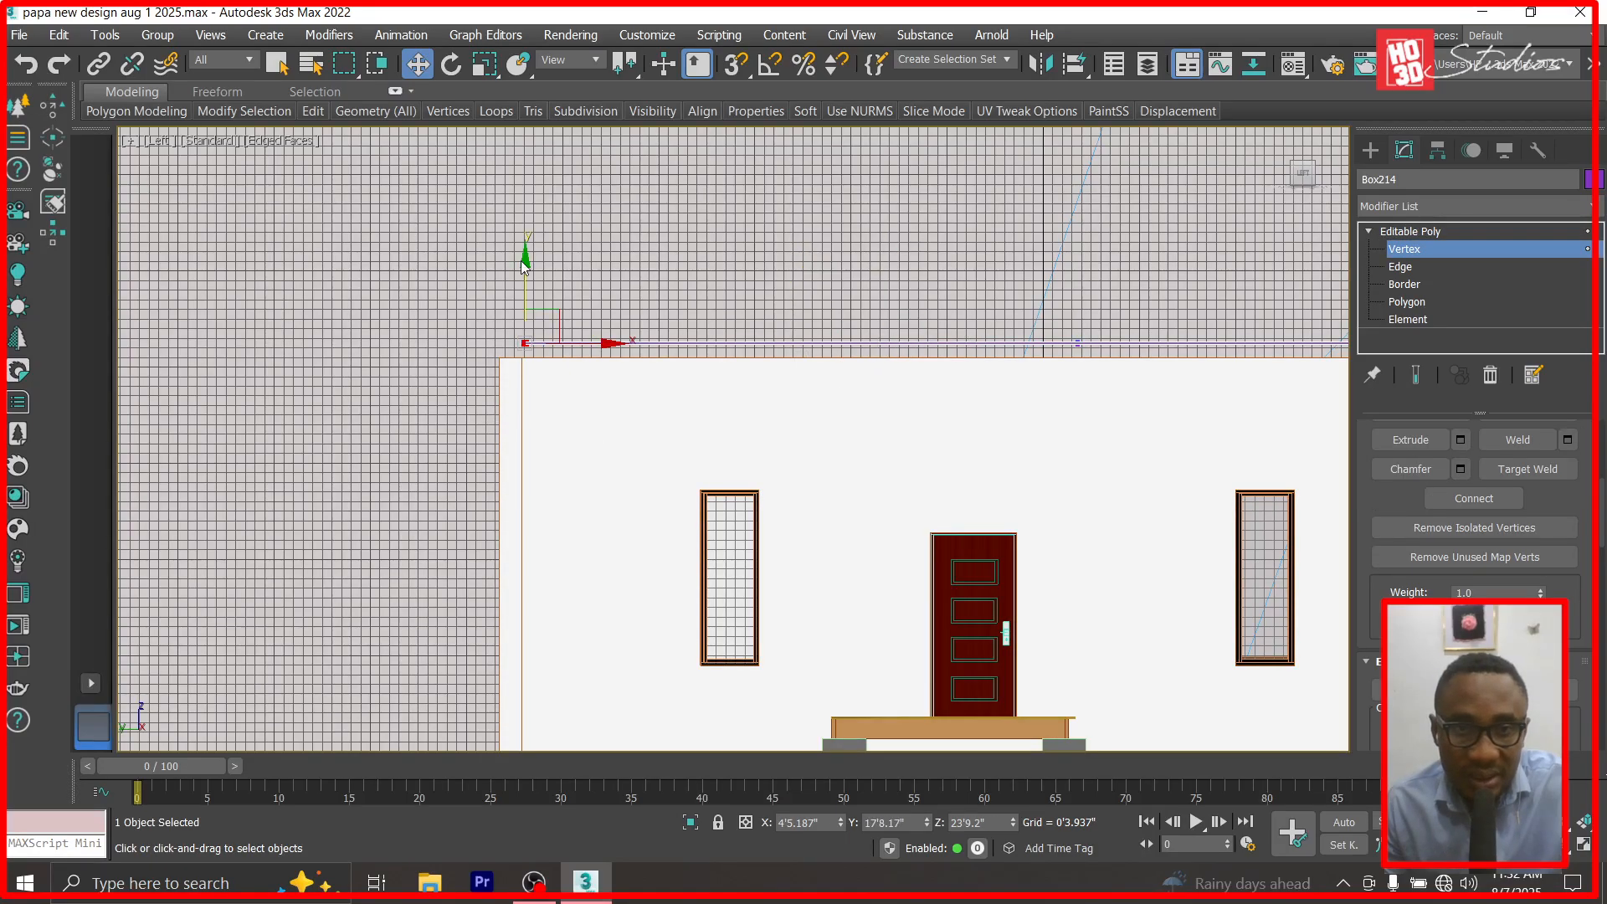
pyautogui.moveTo(524, 262); pyautogui.dragTo(523, 326)
pyautogui.hotkey('ctrl', 'z')
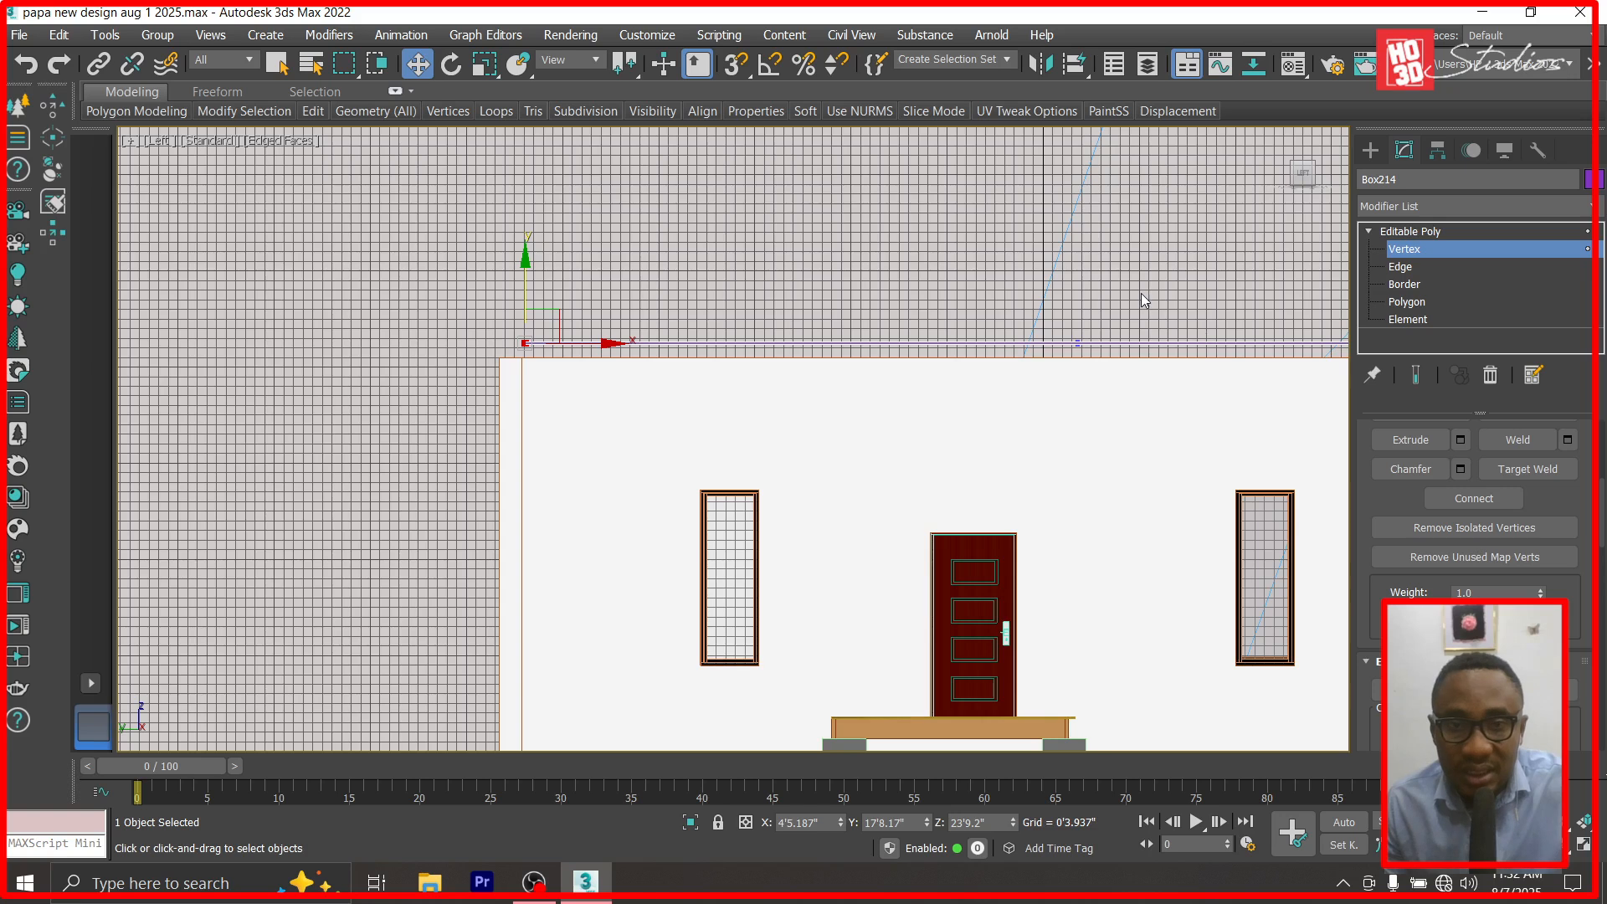
# Try to slope the slab by lowering its left-end and middle vertices together, and to shift it sideways off the house.
pyautogui.moveTo(420, 421); pyautogui.dragTo(420, 421)
pyautogui.moveTo(710, 268); pyautogui.dragTo(710, 355)
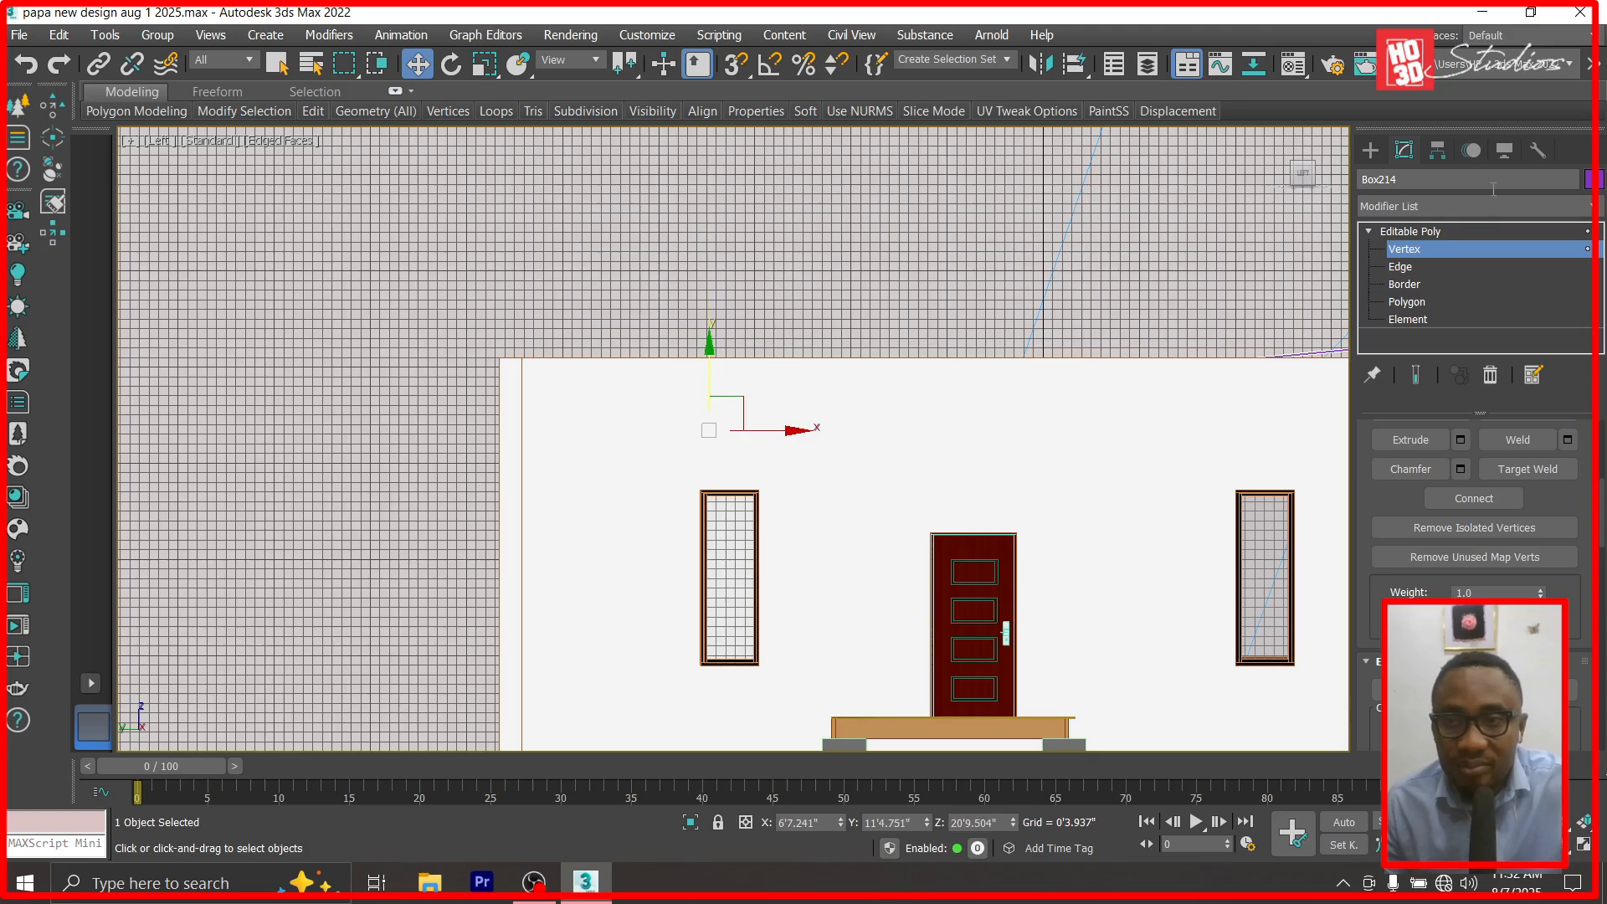
pyautogui.click(1455, 234)
pyautogui.scroll(-3, 1164, 268)
pyautogui.moveTo(1067, 324); pyautogui.dragTo(605, 316)
pyautogui.hotkey('ctrl', 'z')
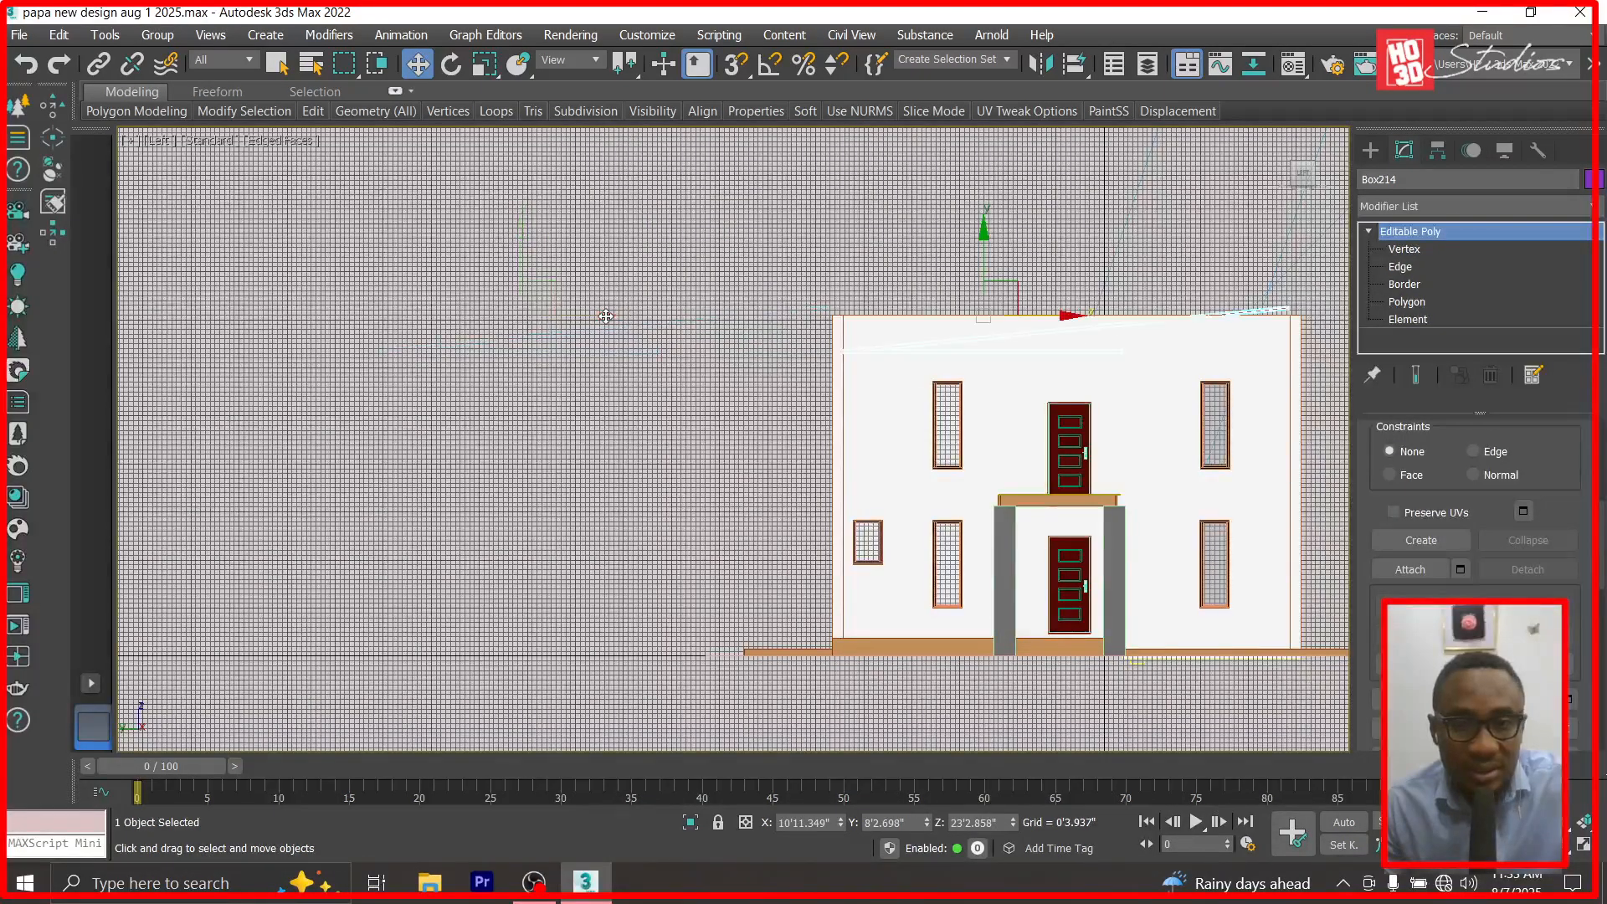
# Move the flat roof slab sideways clear of the house's left wall in the left view, and enter vertex editing.
pyautogui.click(1033, 249)
pyautogui.click(1022, 308)
pyautogui.moveTo(1082, 321); pyautogui.dragTo(593, 332)
pyautogui.click(1461, 249)
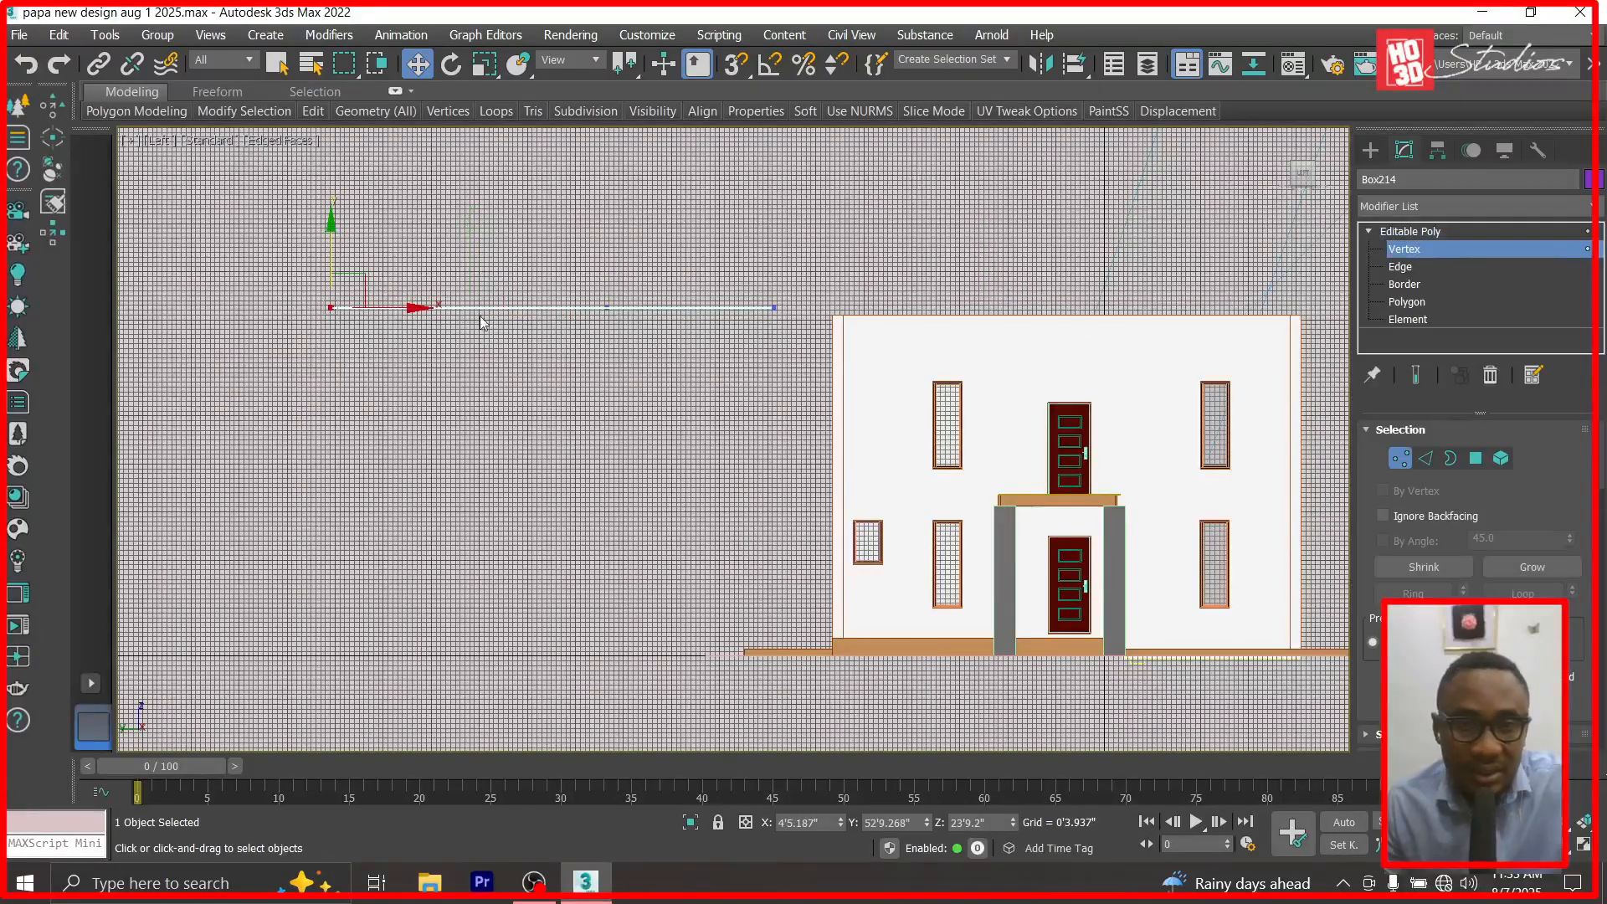
# Try to lower the slab's left-end and middle vertices by the same amount.
pyautogui.keyDown('ctrl'); pyautogui.moveTo(709, 388); pyautogui.dragTo(467, 302); pyautogui.keyUp('ctrl')
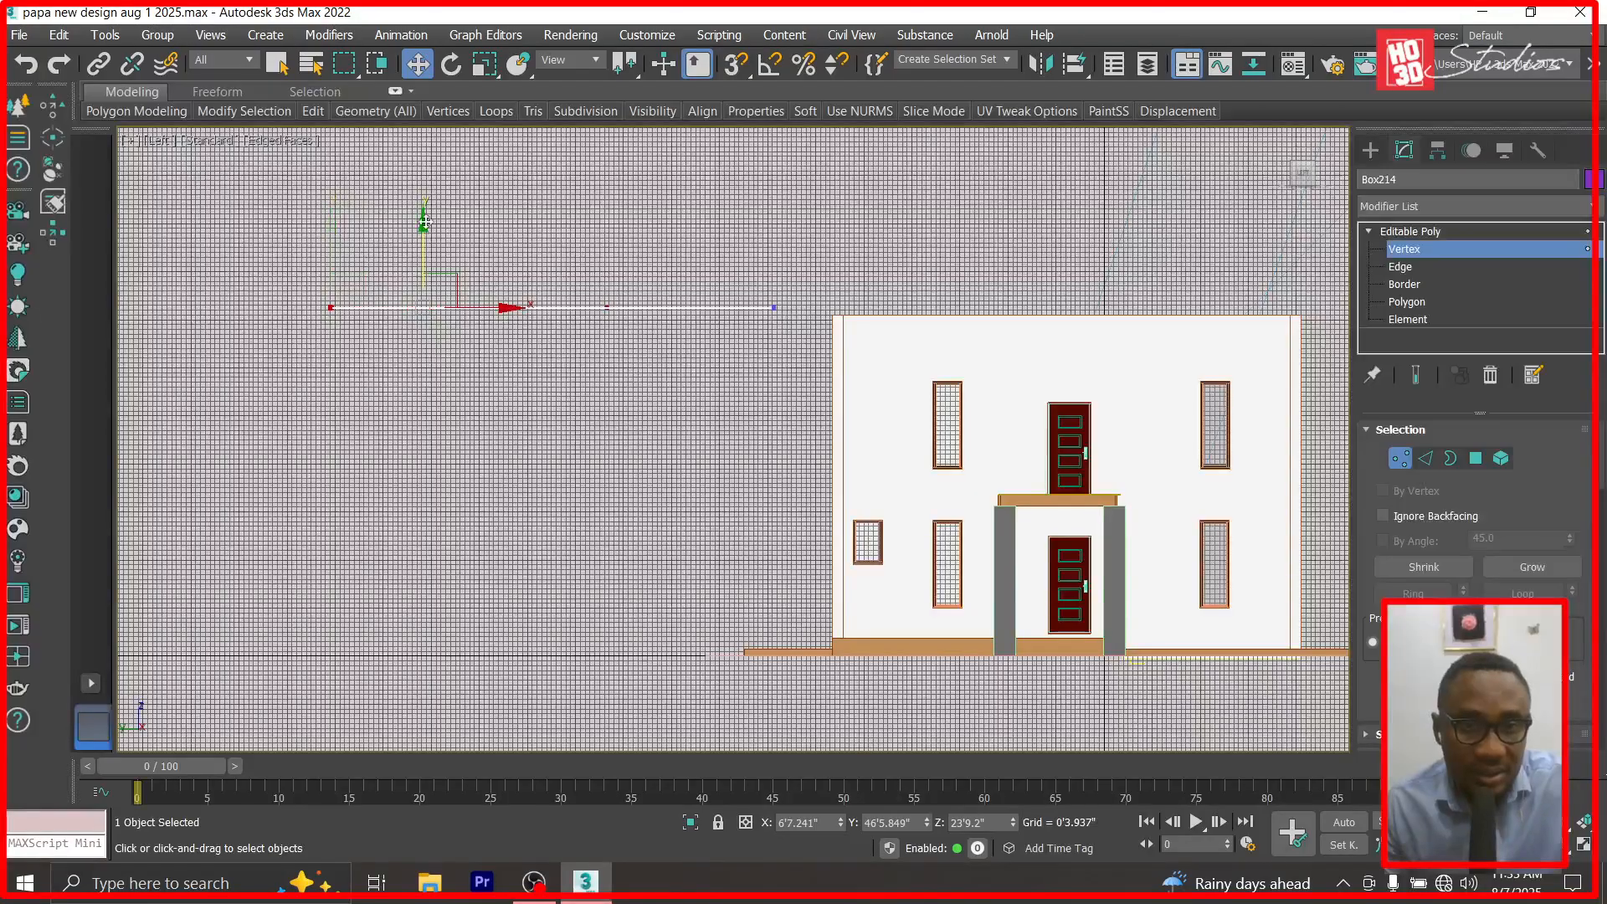
pyautogui.moveTo(423, 226); pyautogui.dragTo(423, 249)
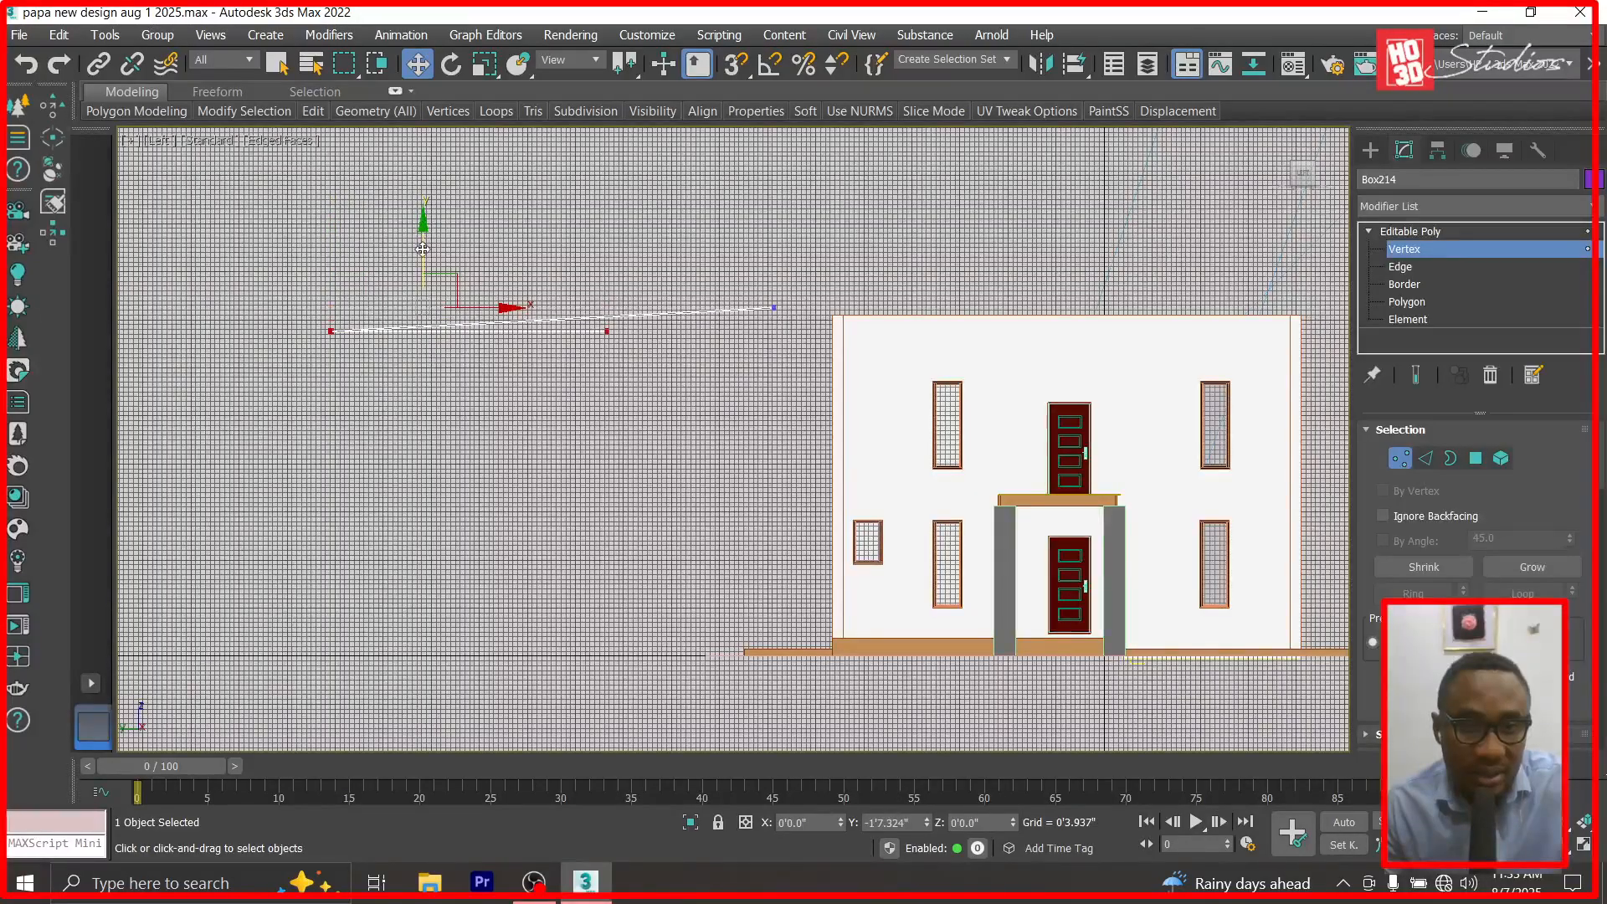
pyautogui.hotkey('ctrl', 'z')
pyautogui.hotkey('ctrl', 'z')
# Slope the slab by lowering its left-end vertices and bringing the middle vertices down onto the same sloping line.
pyautogui.moveTo(330, 238); pyautogui.dragTo(325, 274)
pyautogui.click(608, 309)
pyautogui.scroll(5, 616, 328)
pyautogui.moveTo(590, 185); pyautogui.dragTo(588, 227)
pyautogui.scroll(-5, 672, 311)
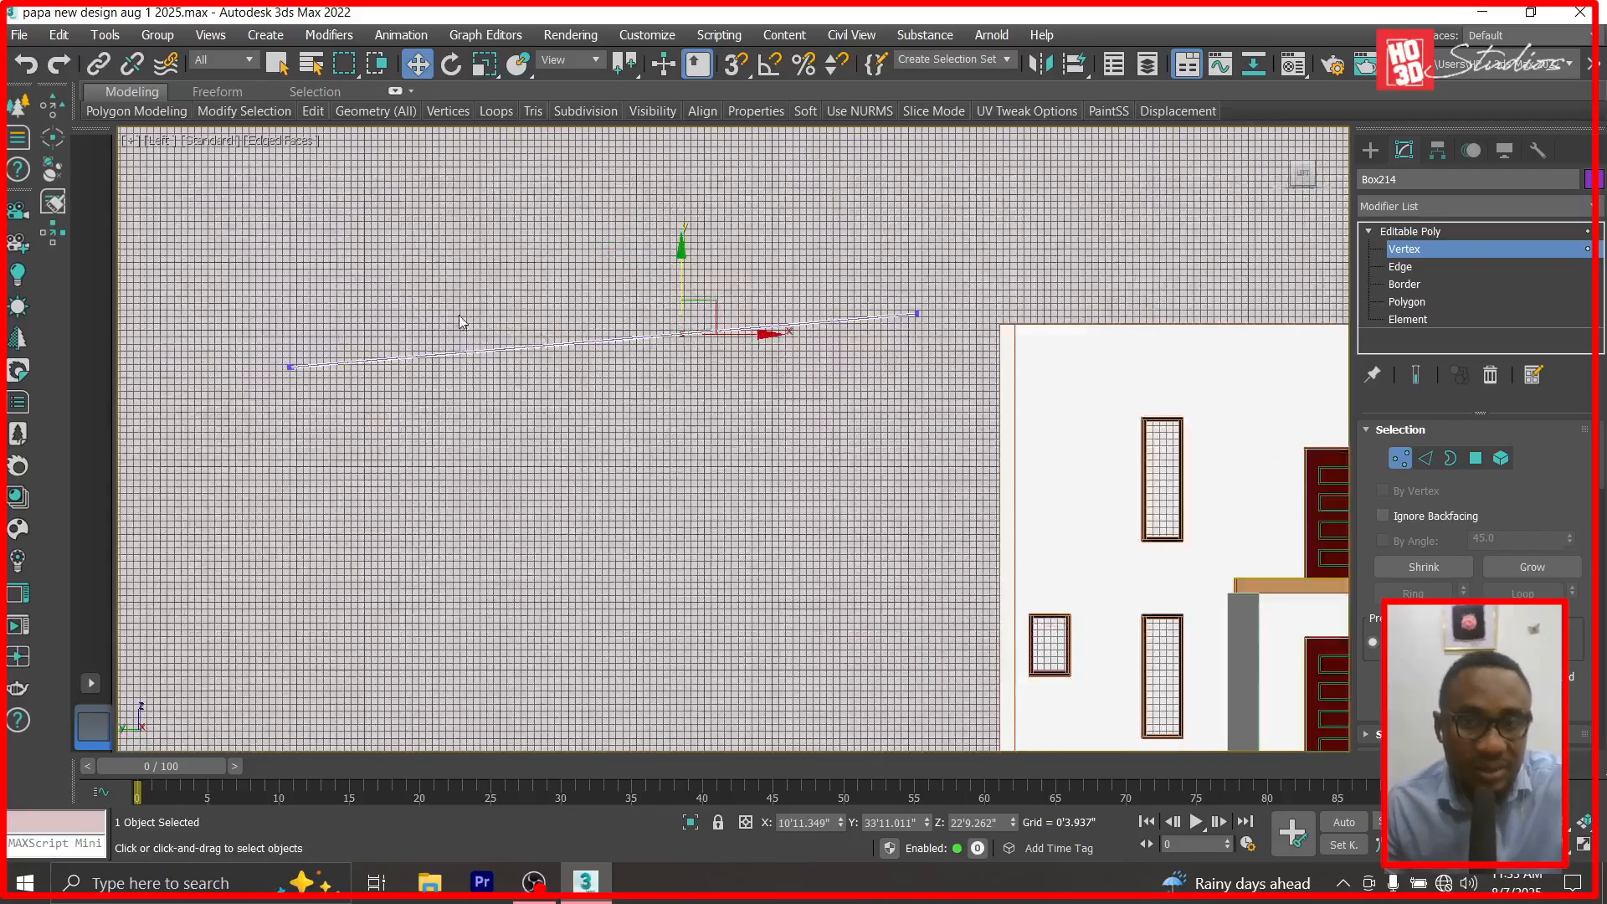
pyautogui.scroll(3, 643, 360)
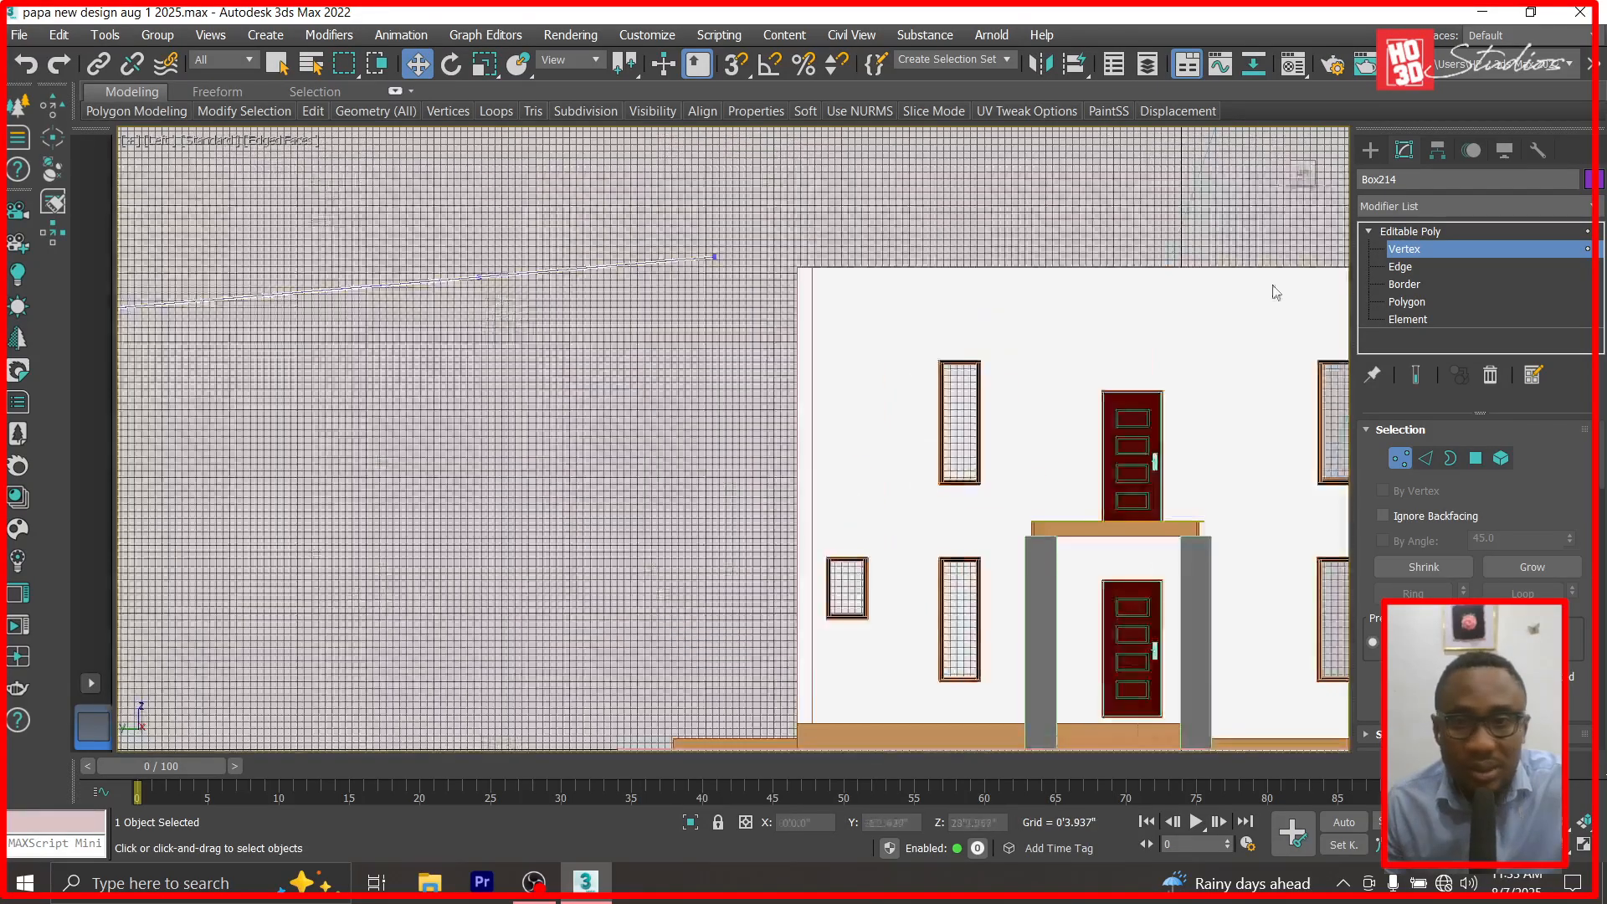
# Draw a box about 1'2" long and 3'4" wide above the upper-floor left window, and move it sideways off the house.
pyautogui.click(1370, 148)
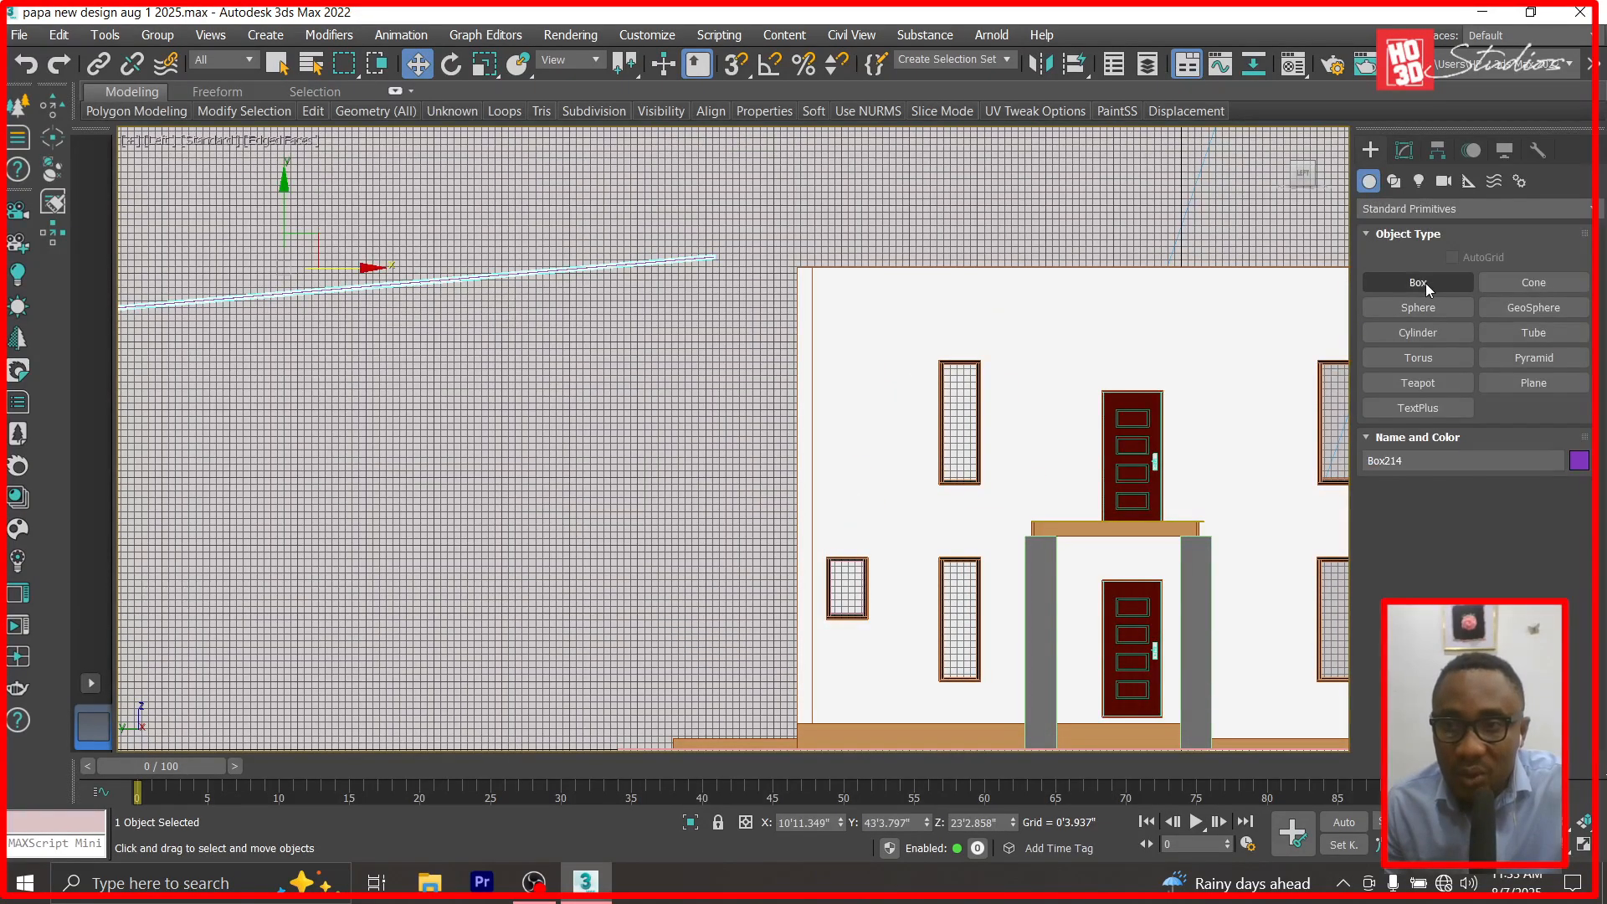
pyautogui.click(1425, 283)
pyautogui.scroll(2, 809, 346)
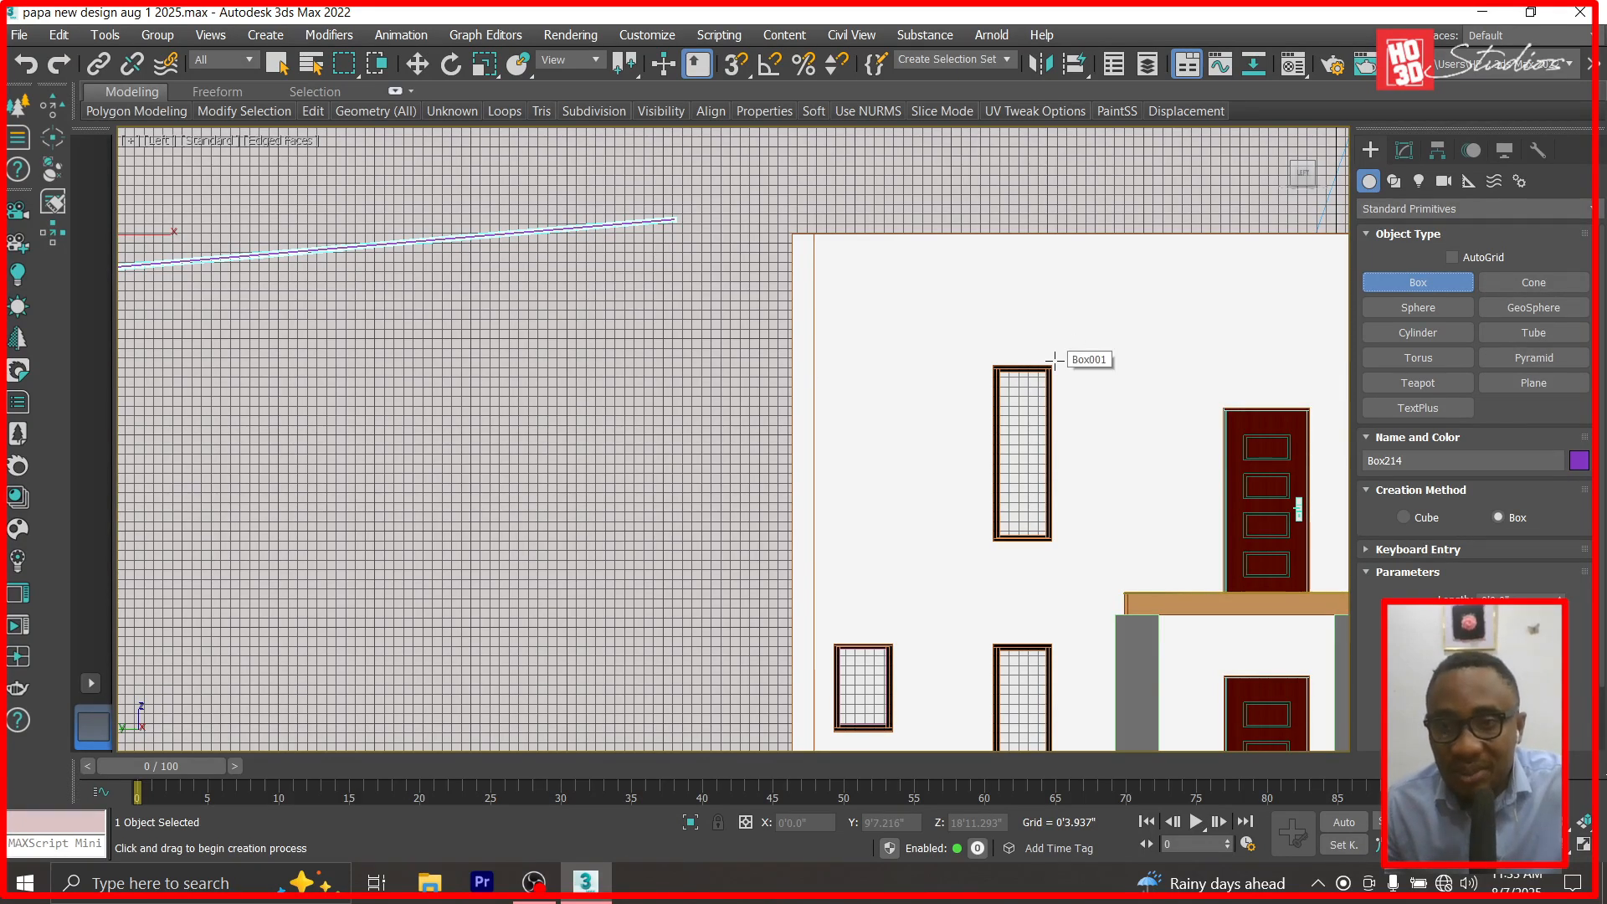
pyautogui.scroll(2, 1055, 360)
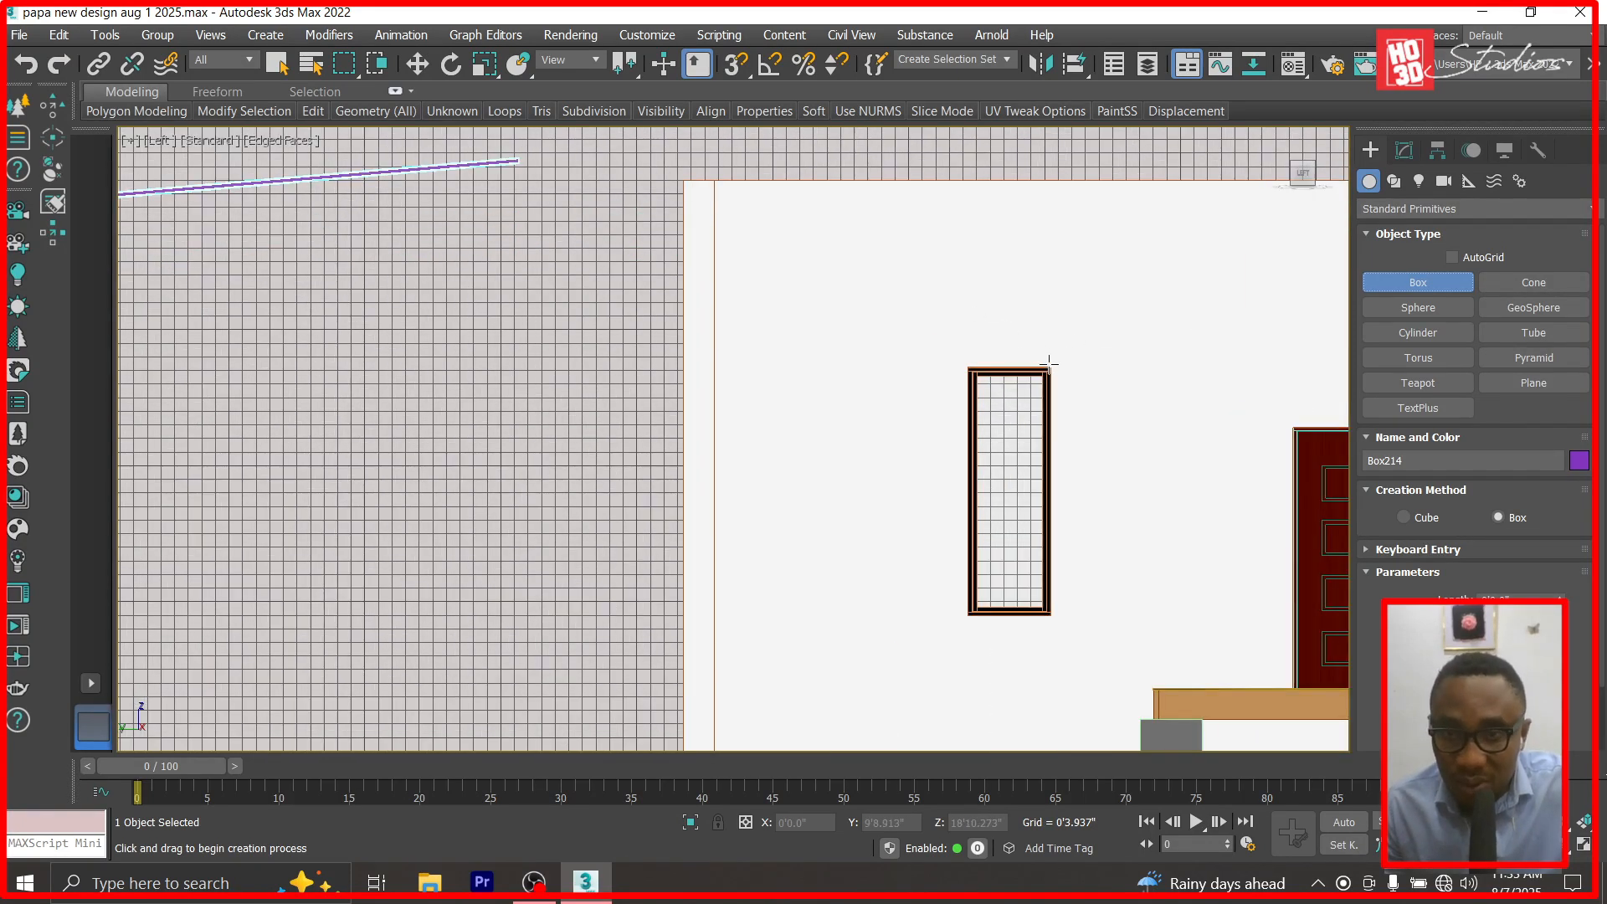
pyautogui.moveTo(1054, 362); pyautogui.dragTo(915, 317)
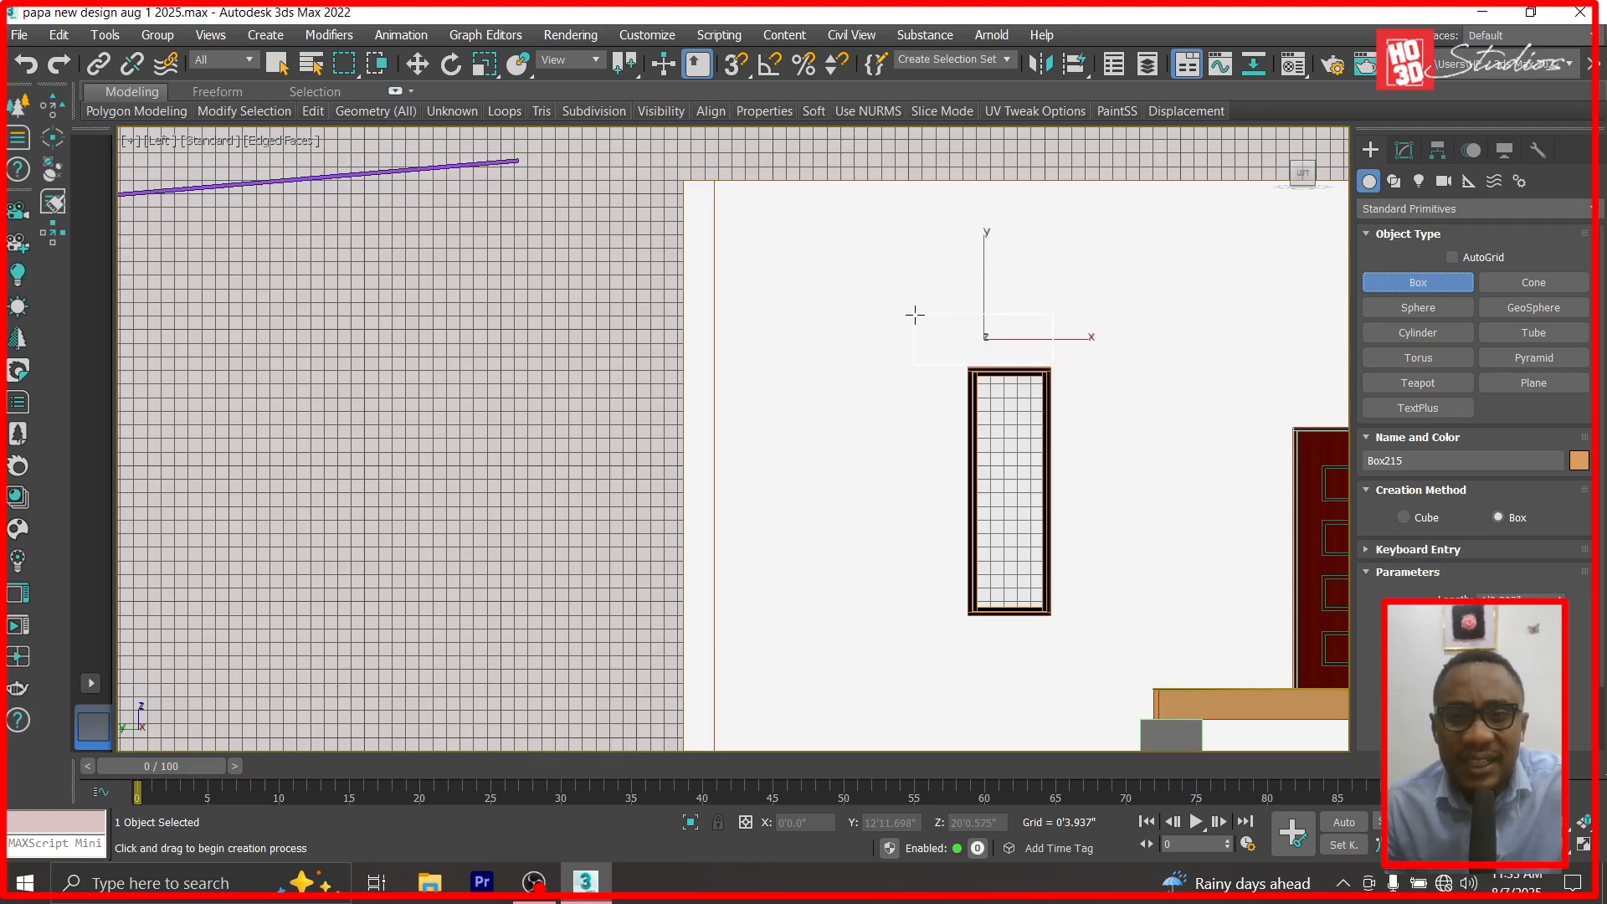
pyautogui.click(416, 63)
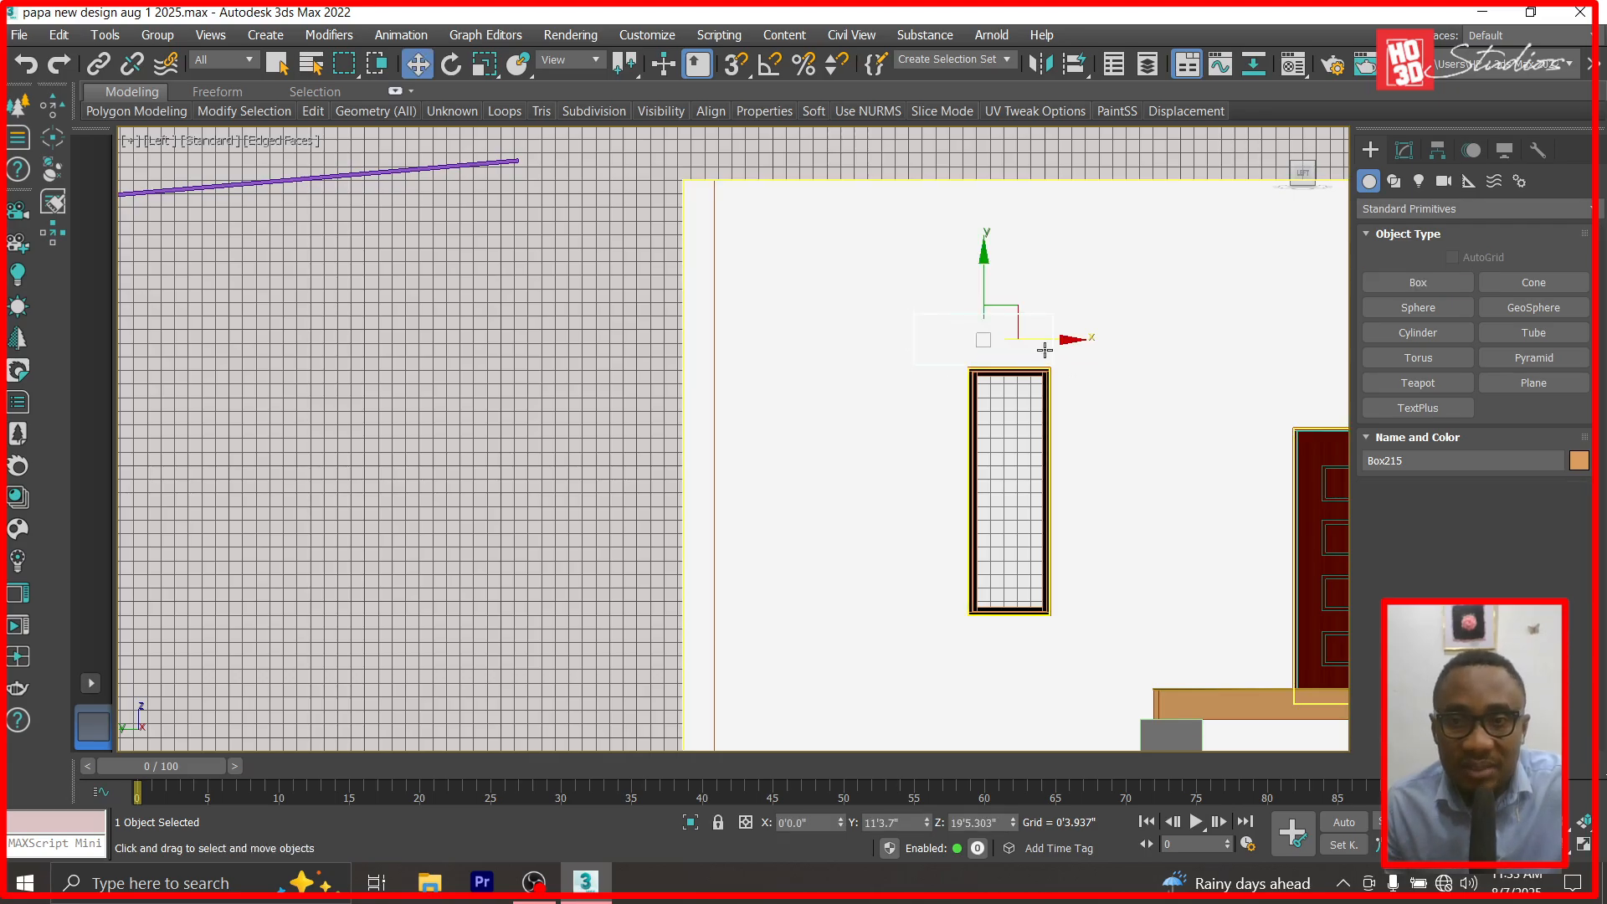
pyautogui.moveTo(1080, 337); pyautogui.dragTo(641, 336)
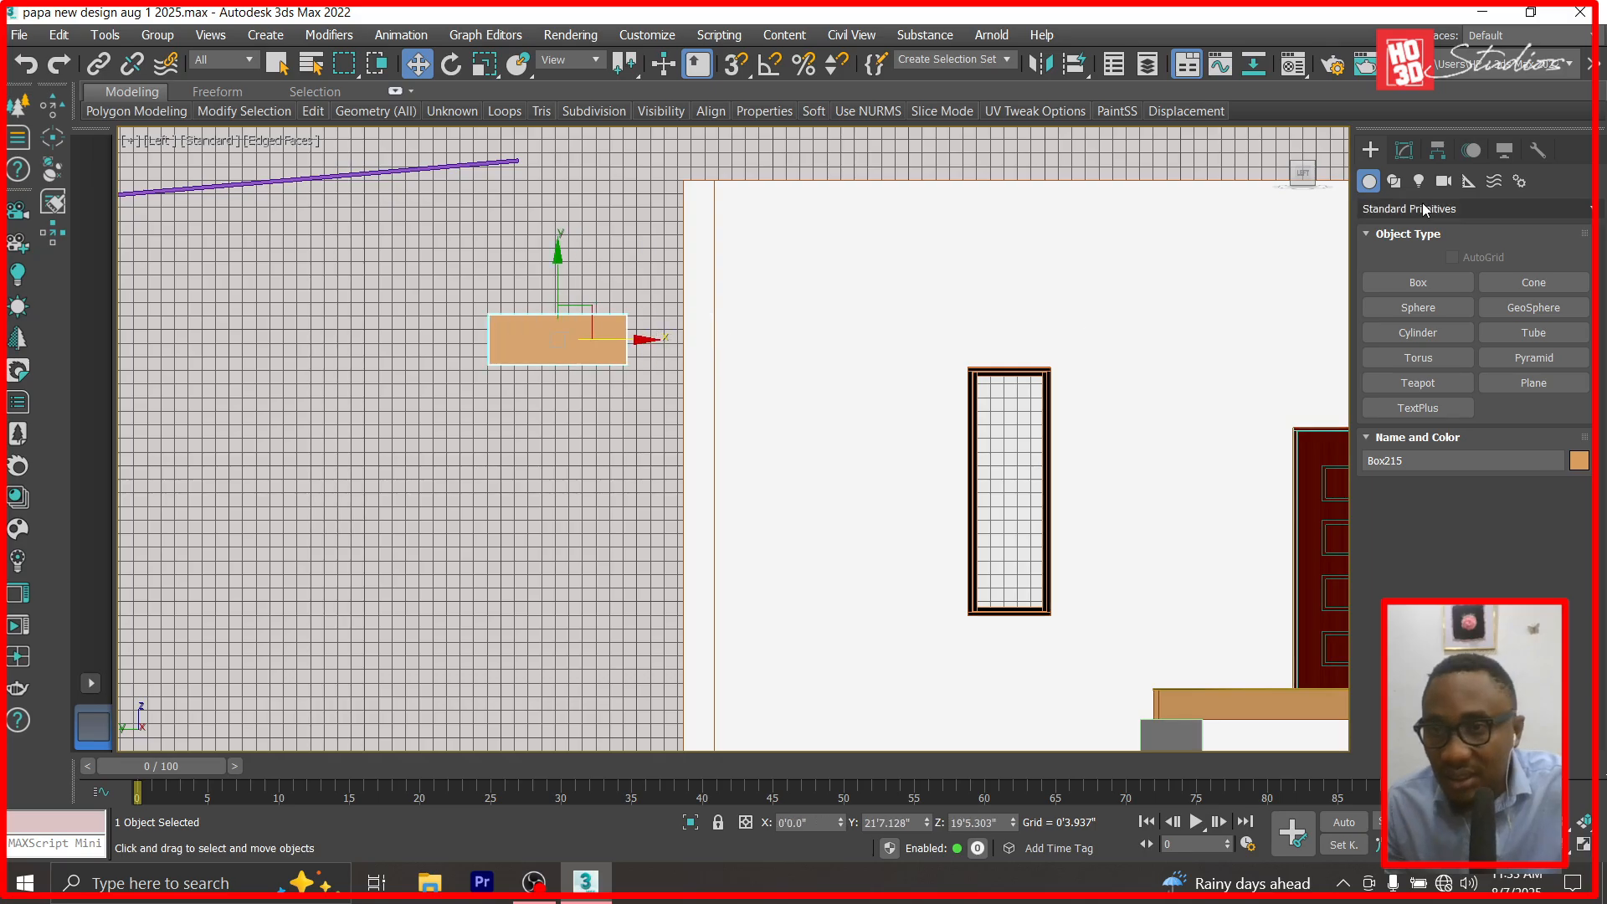
# Set the orange box's length to 12".
pyautogui.click(1404, 150)
pyautogui.doubleClick(1538, 460)
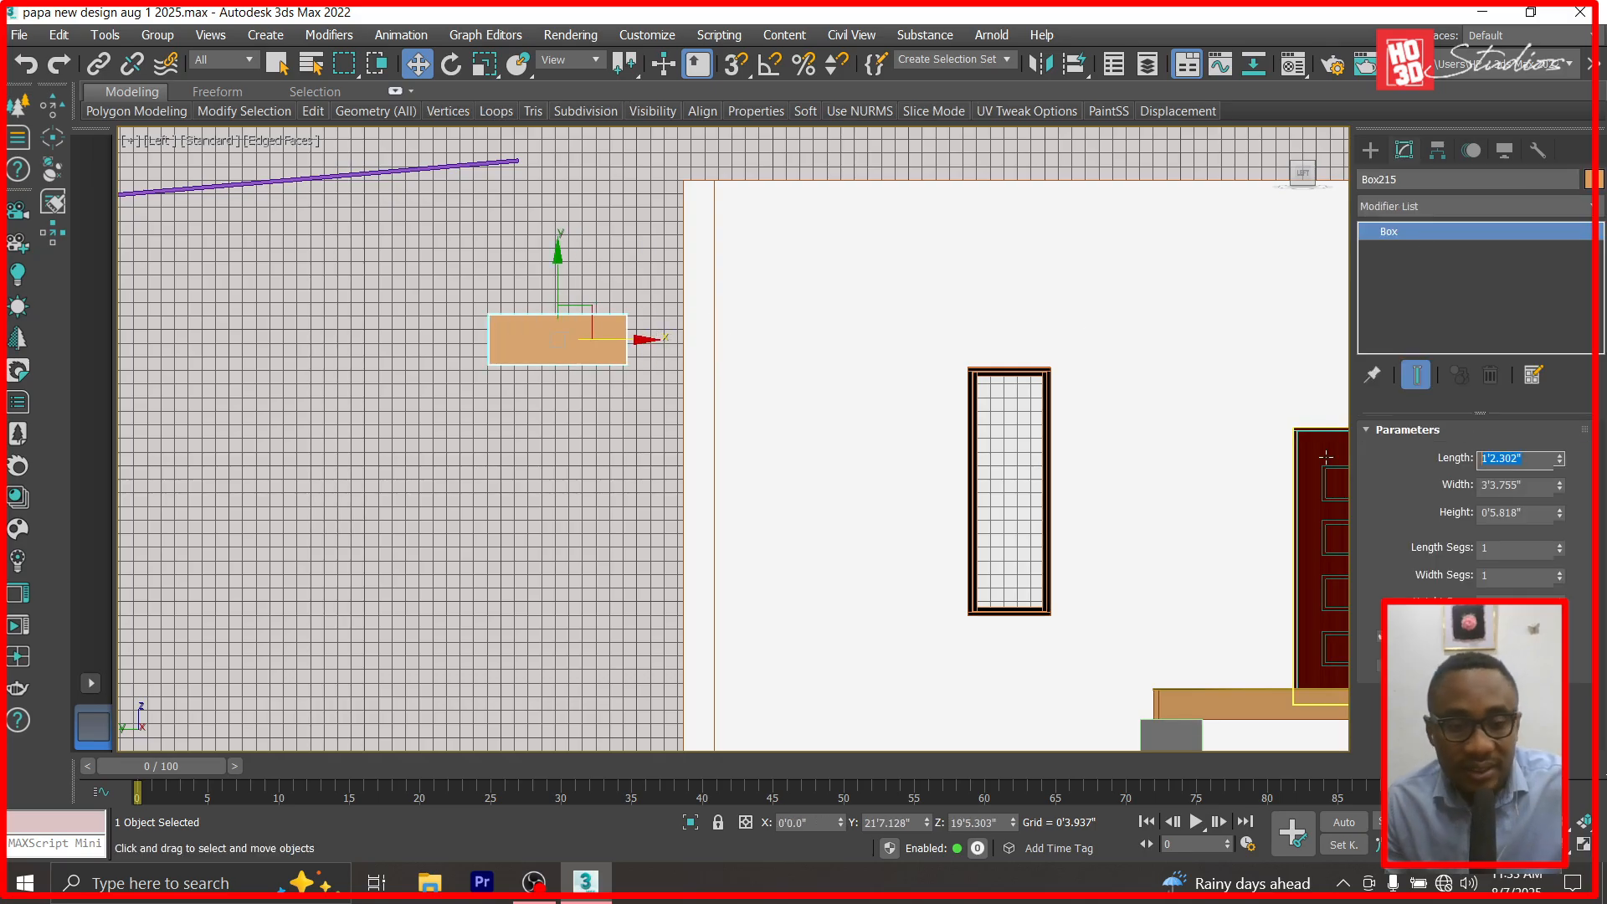
pyautogui.write('12')
pyautogui.press('Return')
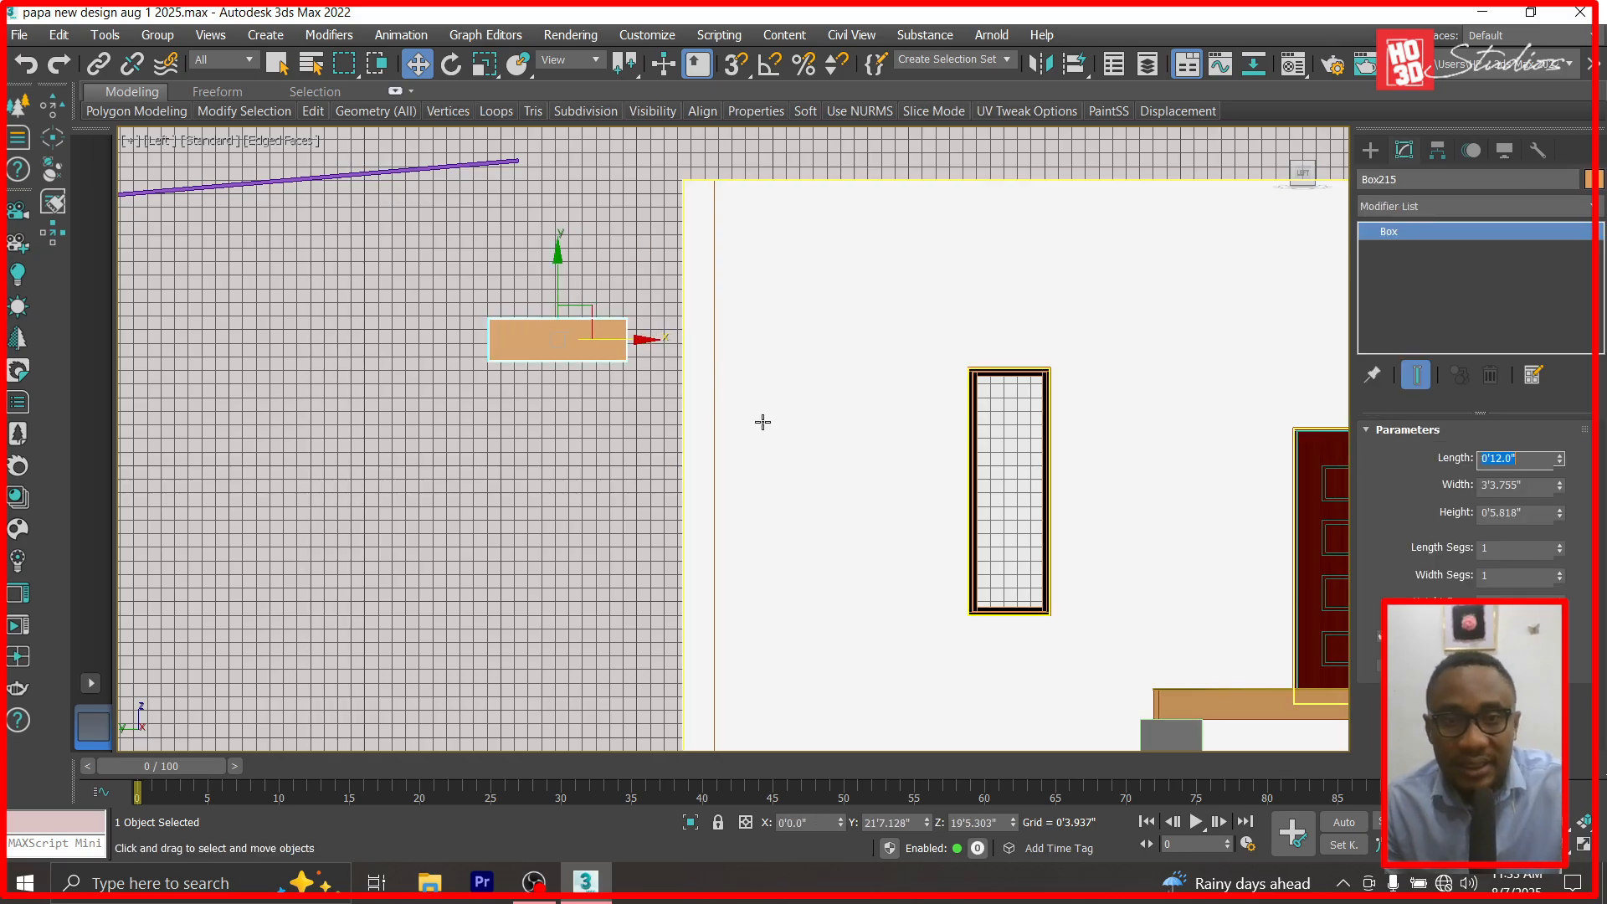
# Move the orange box back over the upper-floor left window and lower it to just above the frame.
pyautogui.moveTo(640, 336); pyautogui.dragTo(1072, 342)
pyautogui.scroll(6, 1072, 341)
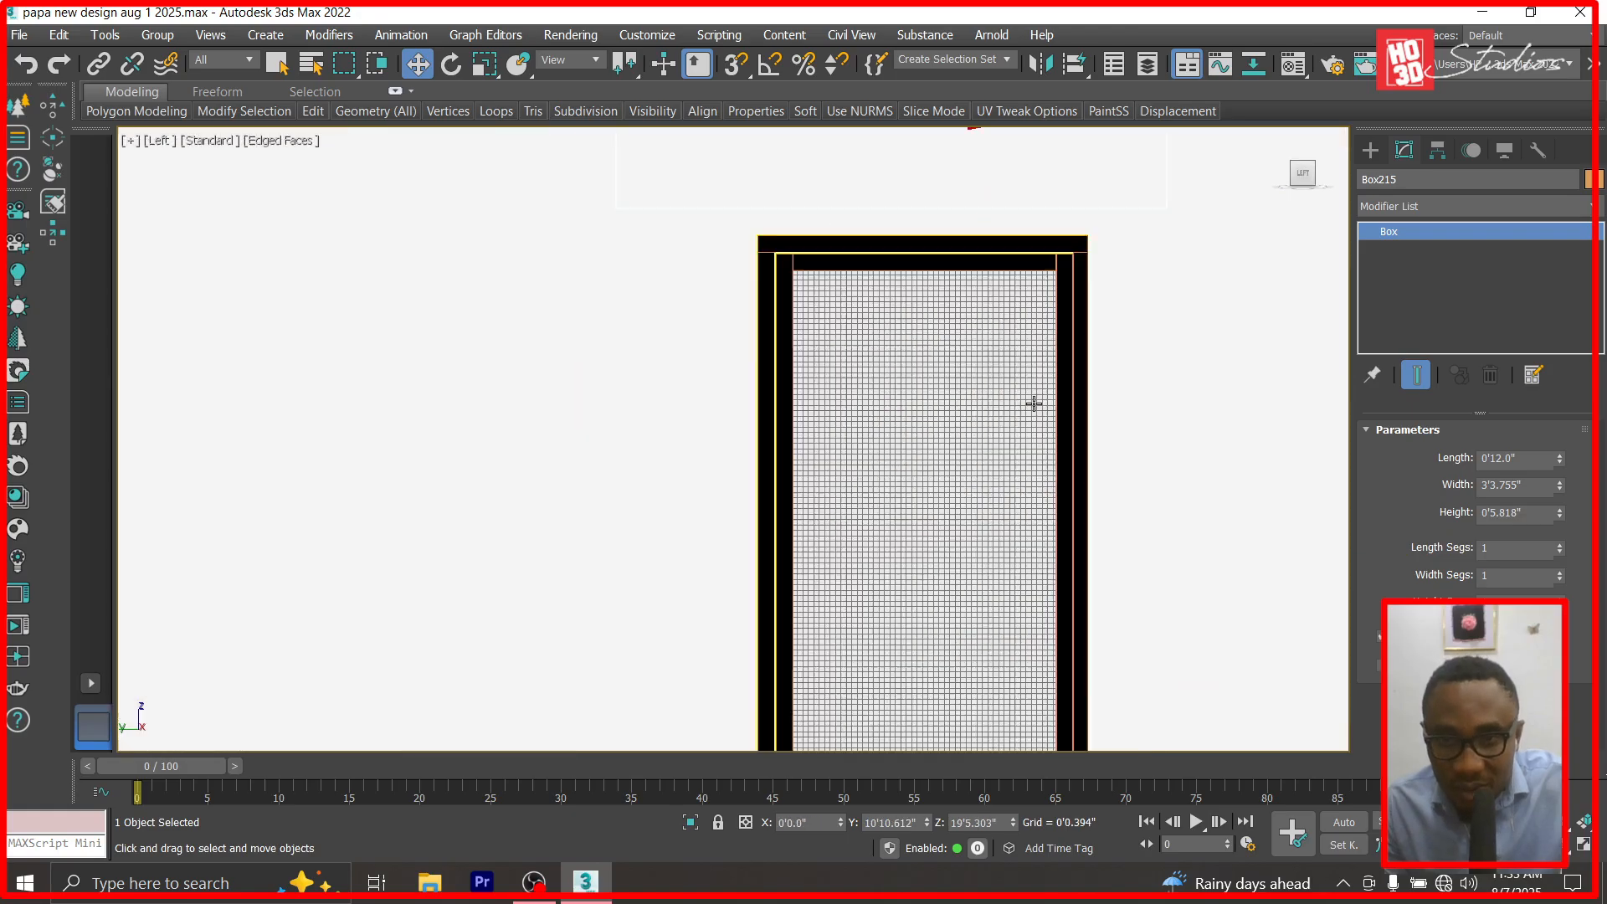
pyautogui.moveTo(924, 148); pyautogui.dragTo(919, 157)
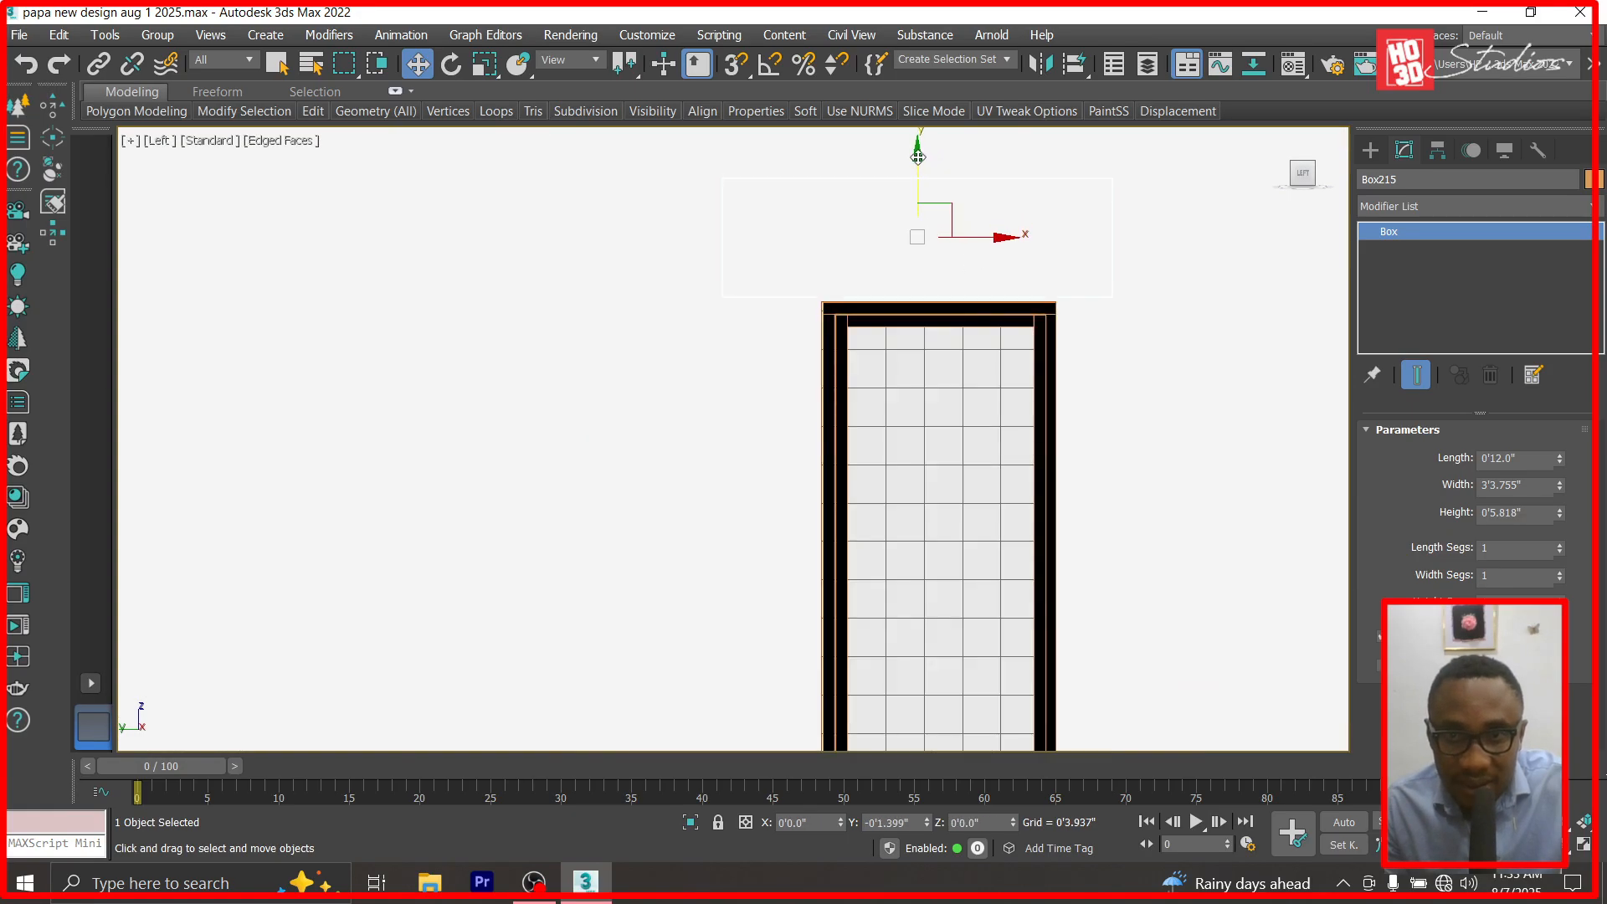
# Move the orange box sideways along X until it sits beneath the low end of the sloping slab.
pyautogui.scroll(-3, 1016, 347)
pyautogui.moveTo(1048, 296); pyautogui.dragTo(325, 295)
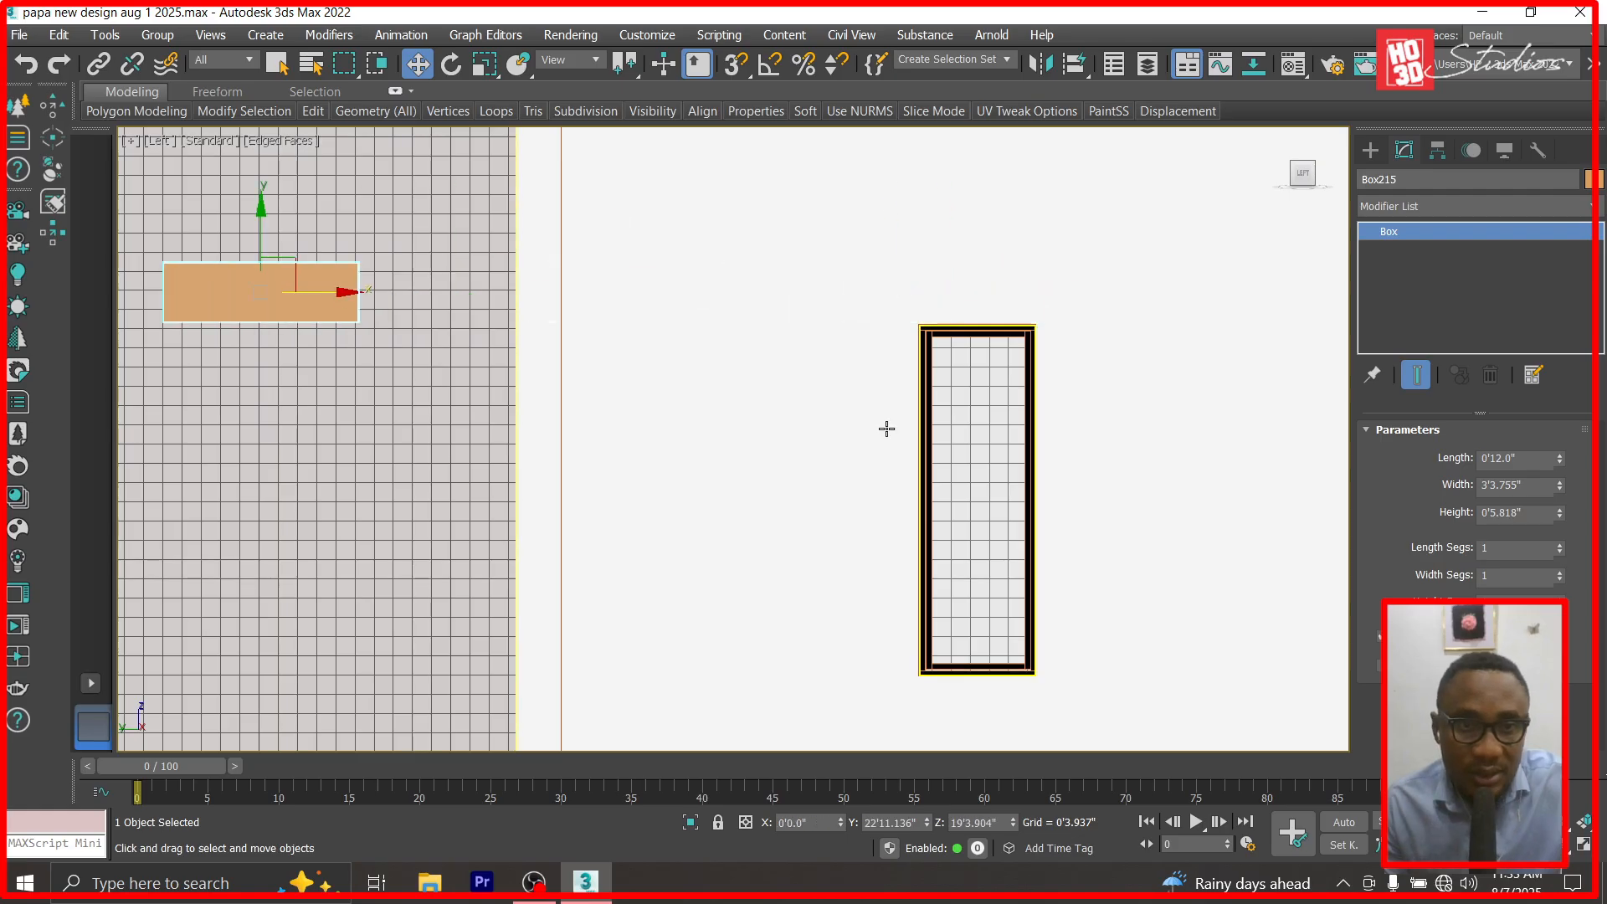
pyautogui.scroll(-5, 1213, 535)
pyautogui.moveTo(1056, 477); pyautogui.dragTo(633, 477)
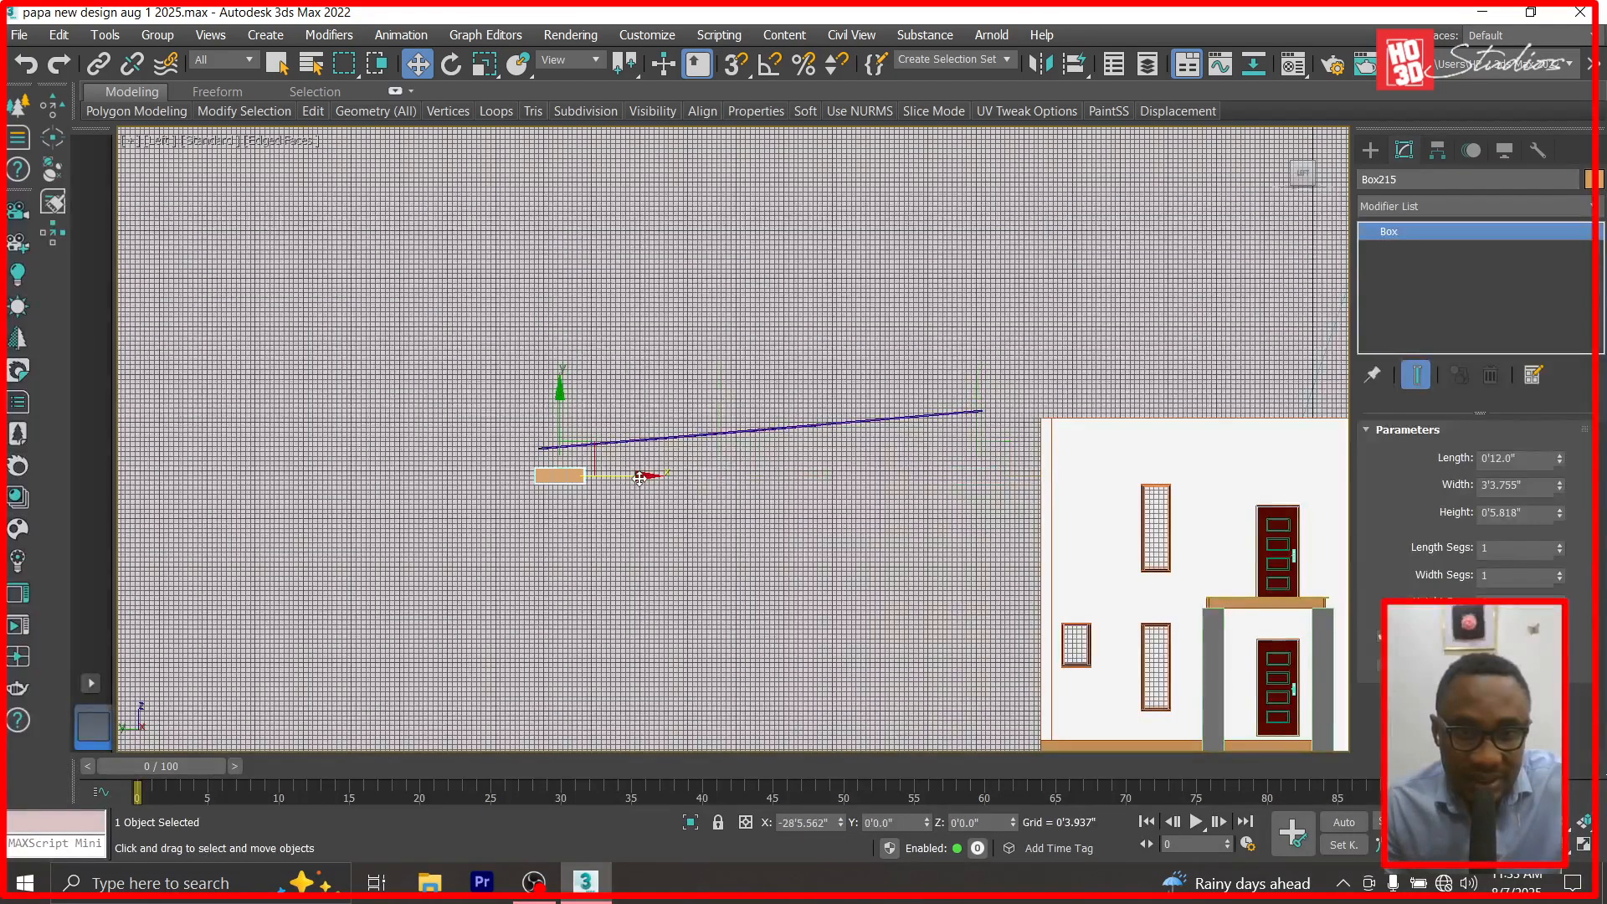
pyautogui.scroll(5, 490, 480)
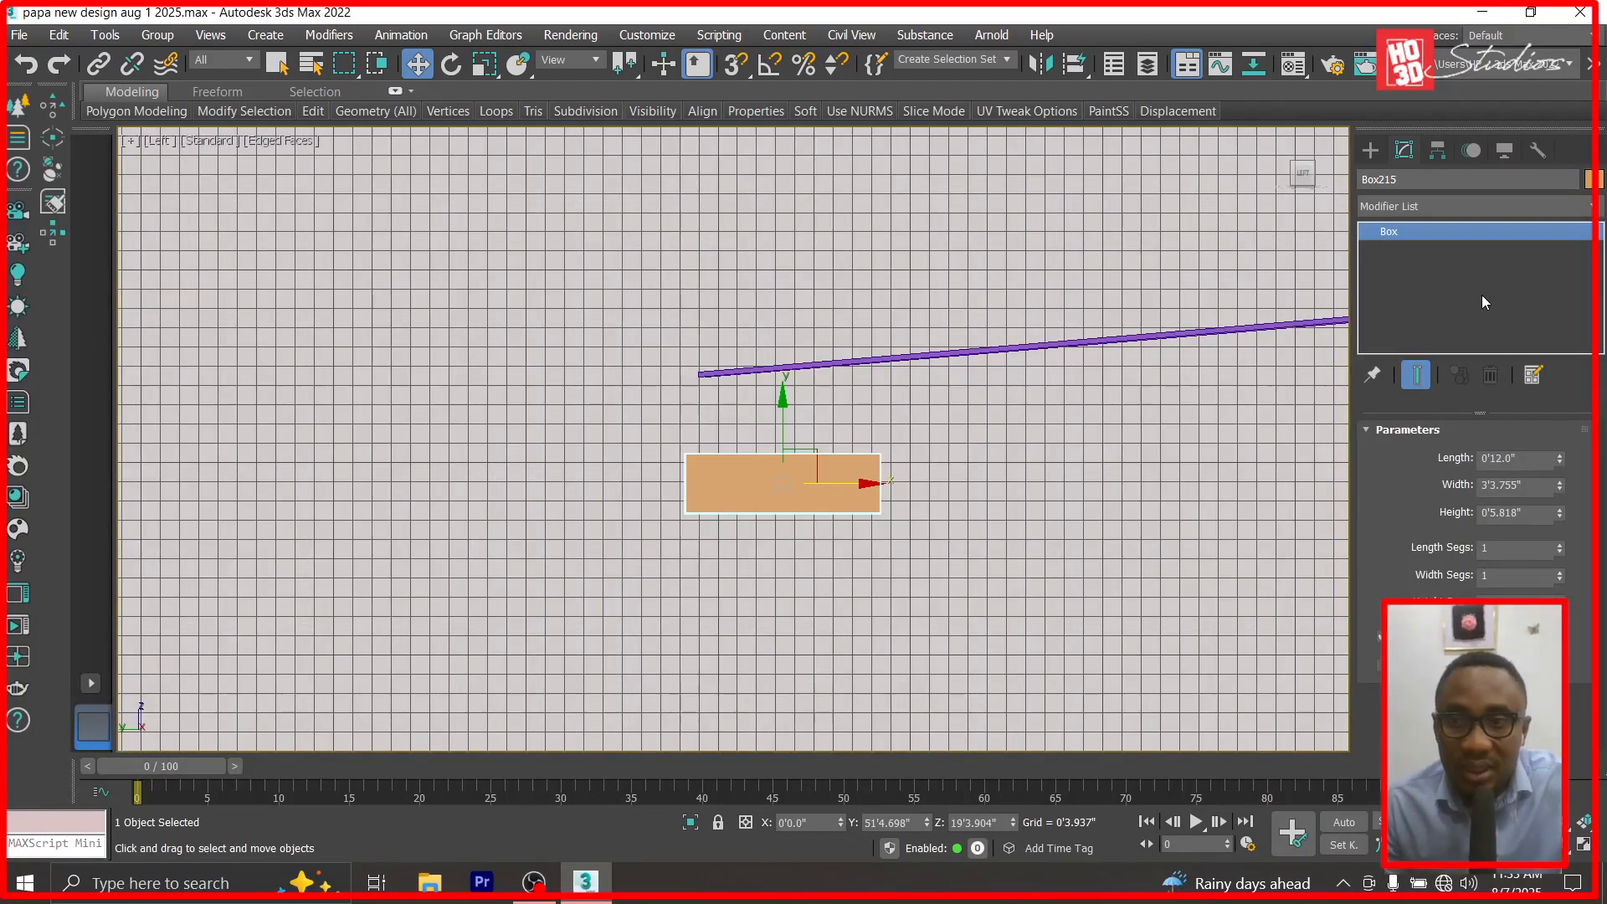
# Lower the slab's left-end vertices until they rest on top of the orange box, at about Z 19'10".
pyautogui.scroll(-8, 806, 350)
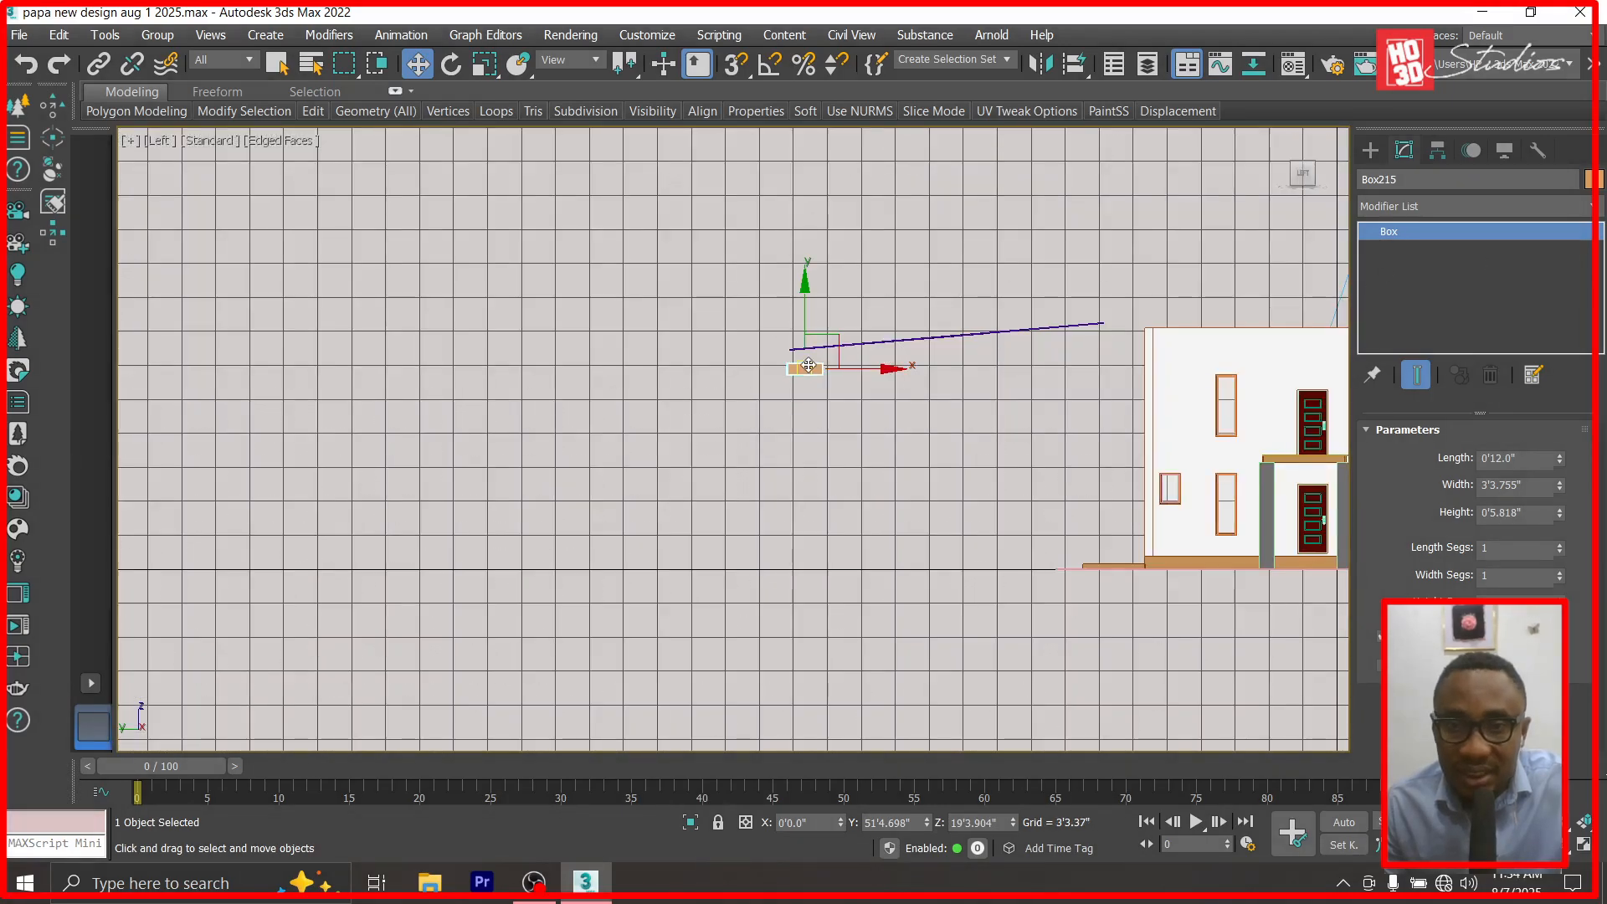
pyautogui.scroll(5, 809, 365)
pyautogui.click(984, 293)
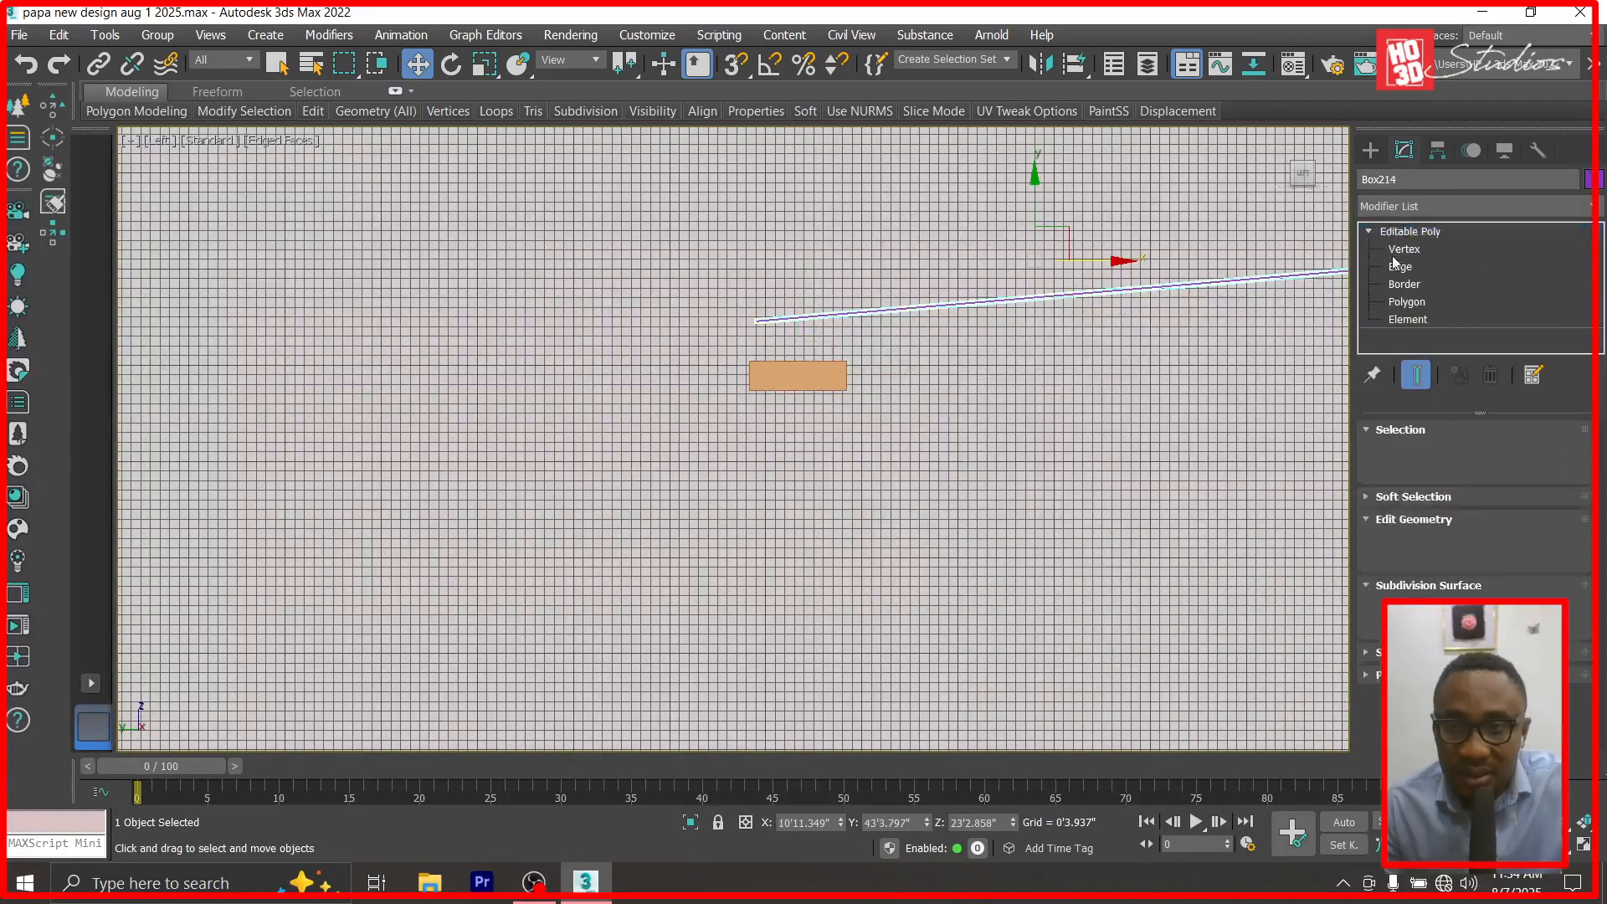
pyautogui.press('1')
pyautogui.click(759, 320)
pyautogui.moveTo(755, 240); pyautogui.dragTo(755, 279)
pyautogui.scroll(5, 758, 364)
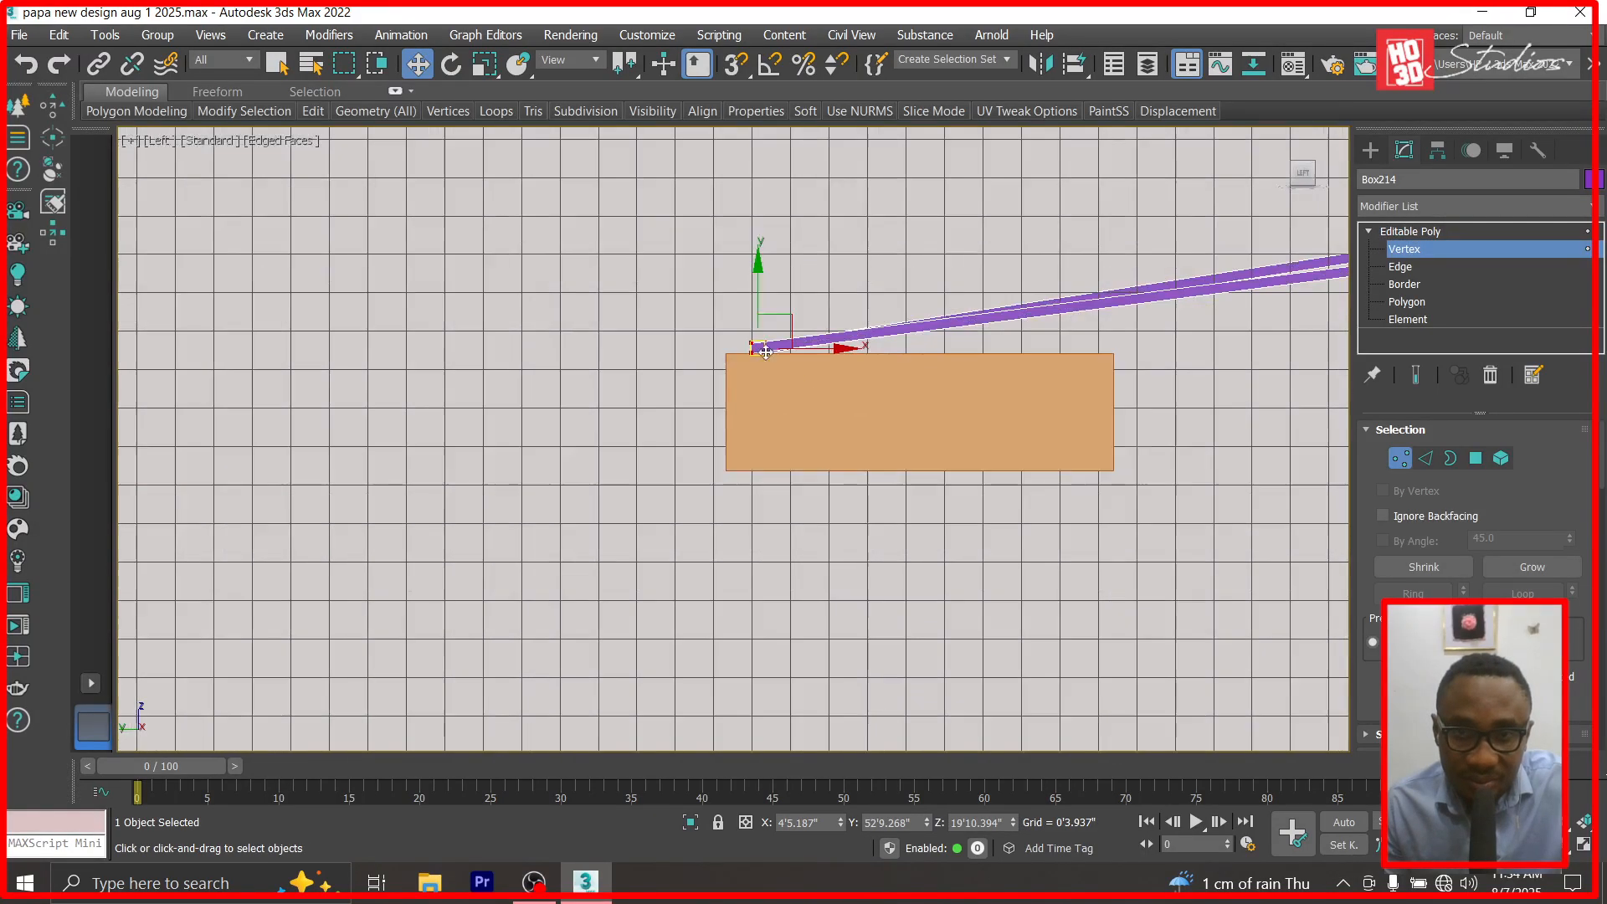
pyautogui.scroll(3, 759, 250)
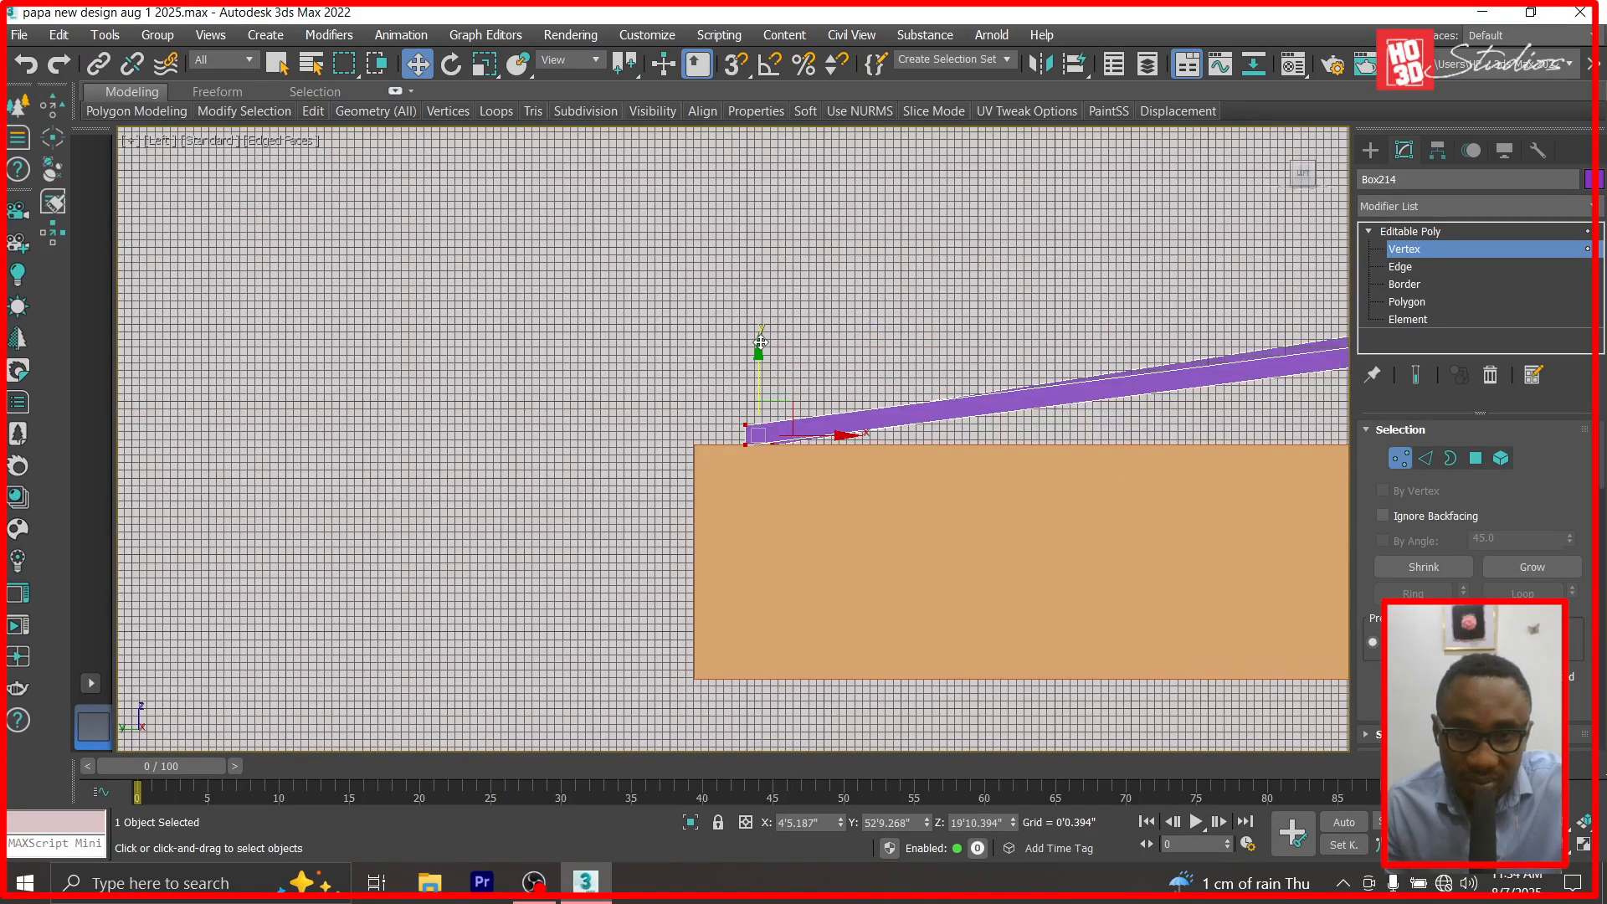
# Lower the slab's middle vertices to about Z 22'3" so they line up with the steeper slope.
pyautogui.scroll(-8, 760, 342)
pyautogui.moveTo(1218, 244); pyautogui.dragTo(1154, 300)
pyautogui.scroll(4, 1172, 268)
pyautogui.moveTo(1066, 191); pyautogui.dragTo(1061, 230)
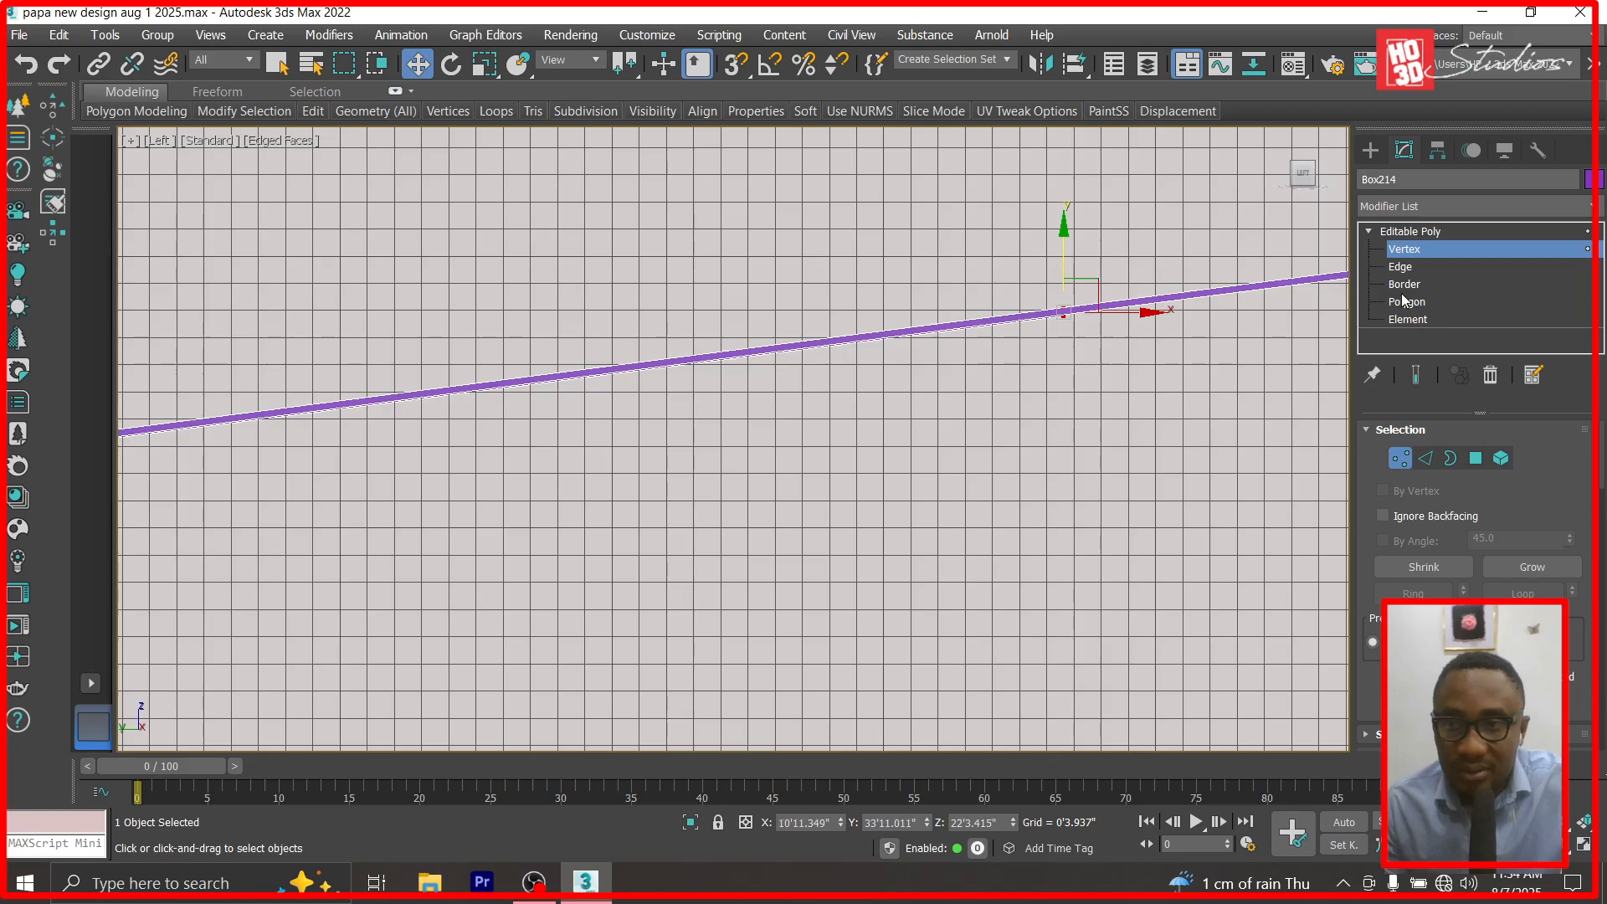
# Move the whole sloped slab along X back over the house.
pyautogui.click(1415, 231)
pyautogui.scroll(-5, 870, 376)
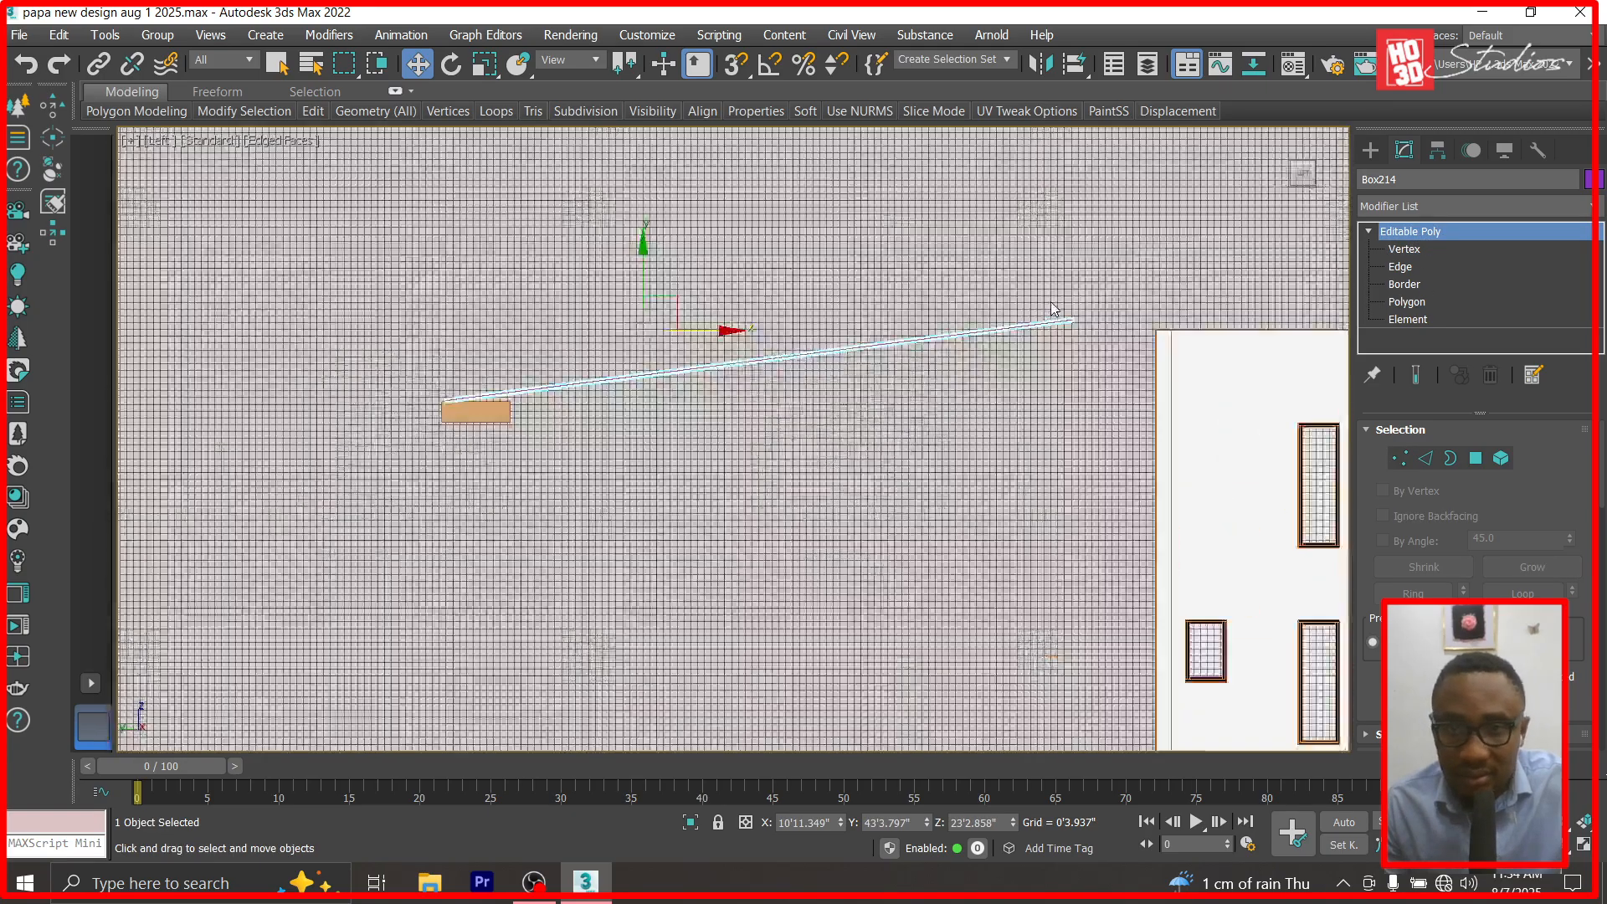
pyautogui.scroll(2, 1052, 309)
pyautogui.scroll(-4, 498, 325)
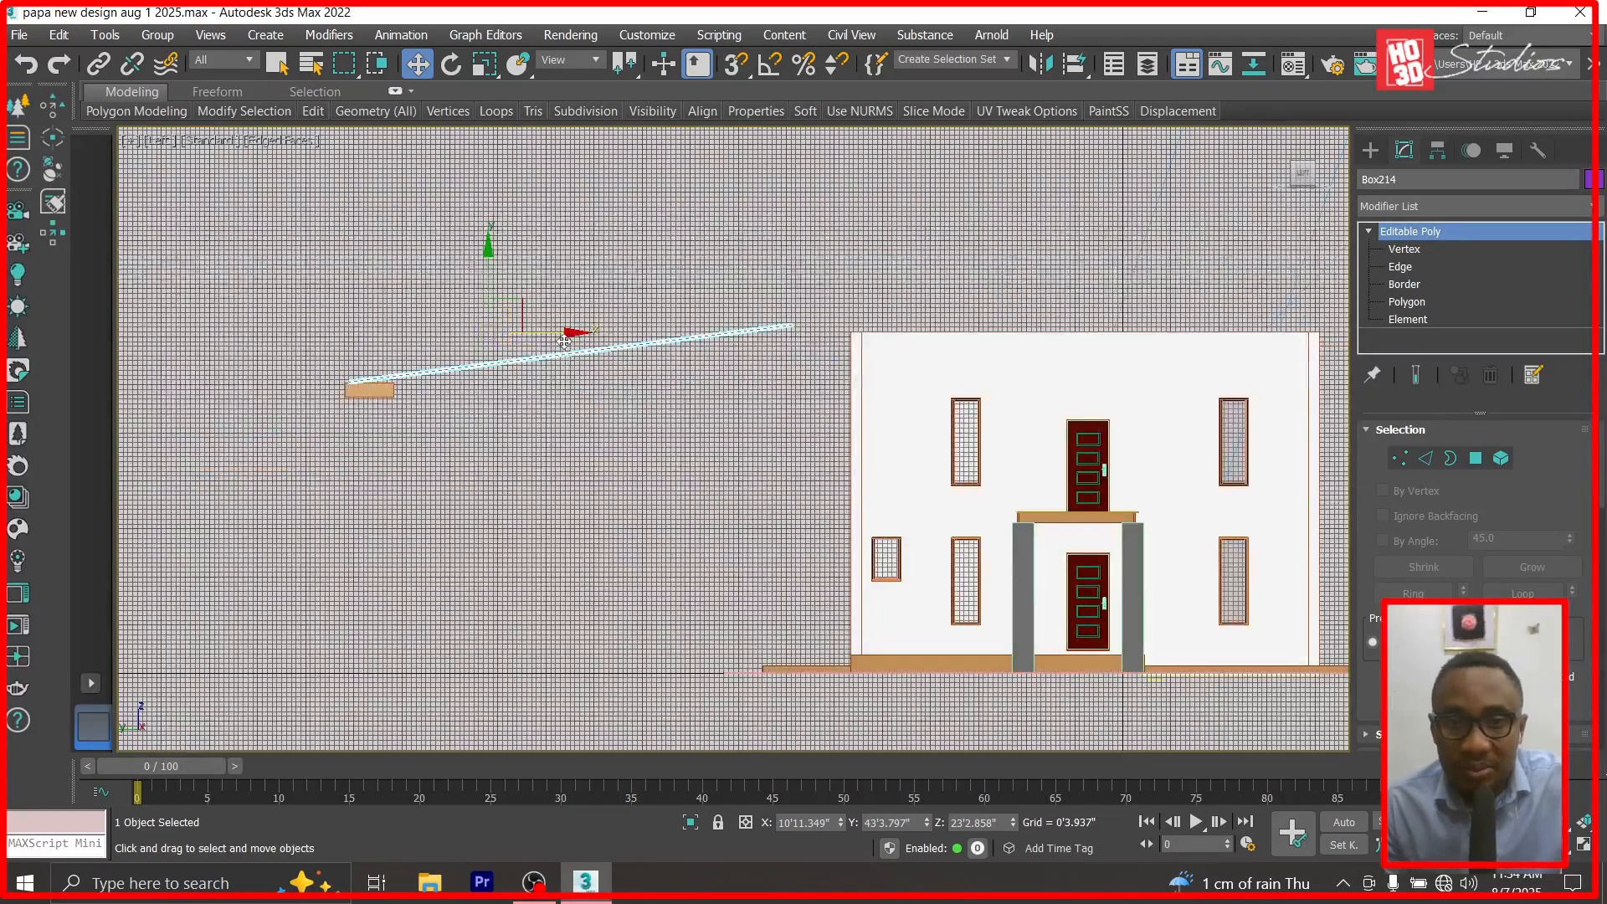
pyautogui.moveTo(566, 342); pyautogui.dragTo(1098, 373)
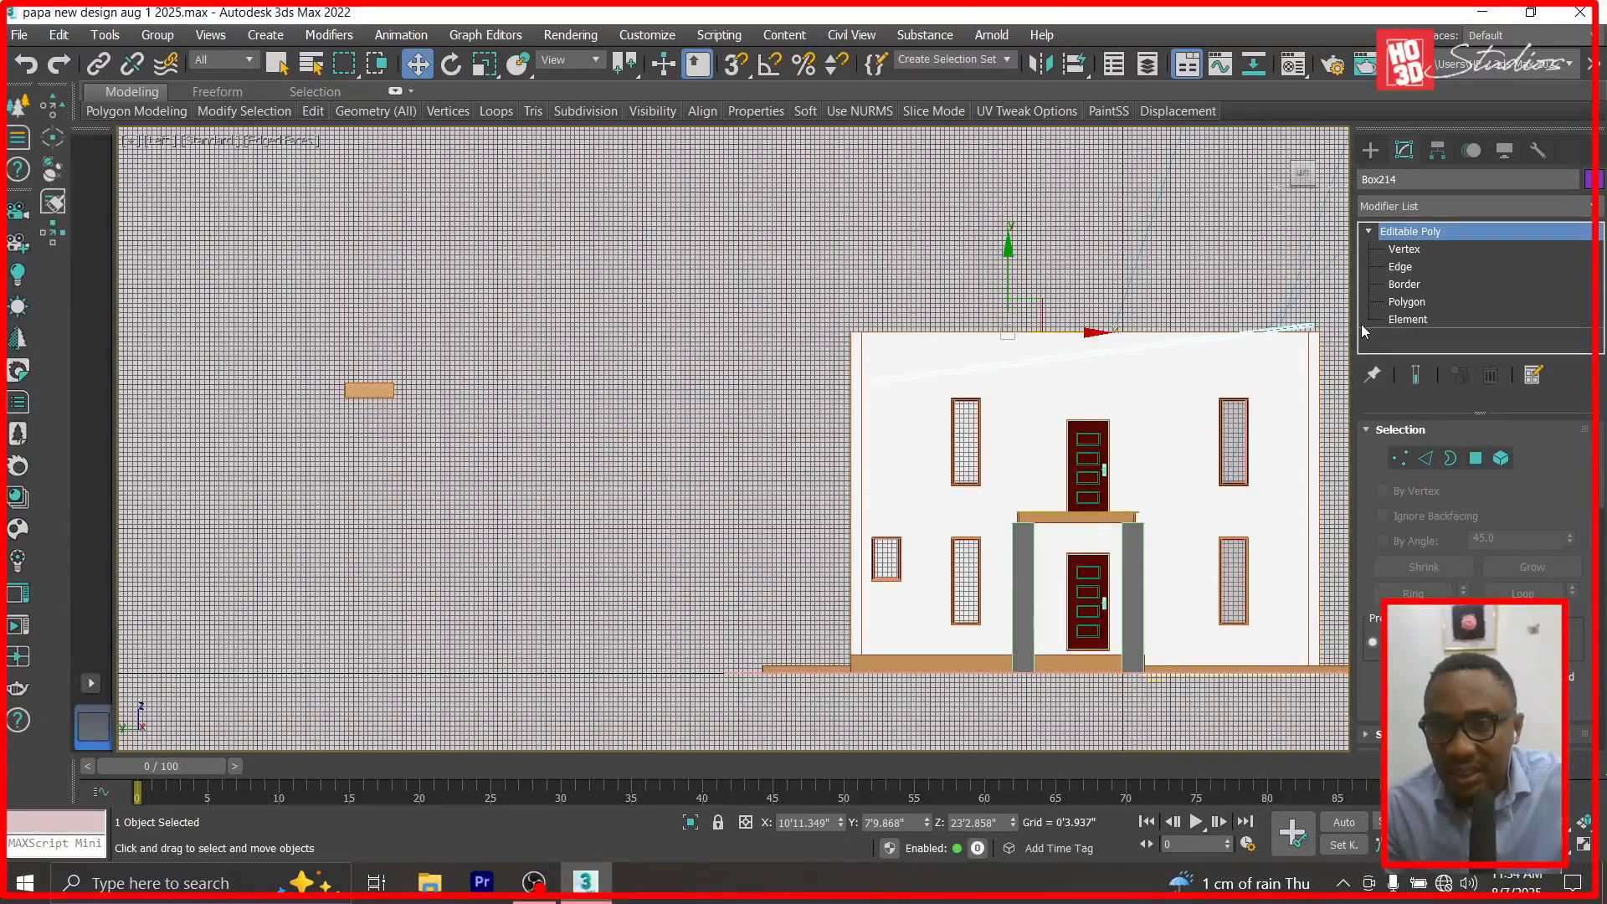
# Lower the vertices at the slab's high end to wall-top level, at about Z 23'3".
pyautogui.scroll(5, 1346, 322)
pyautogui.click(1404, 248)
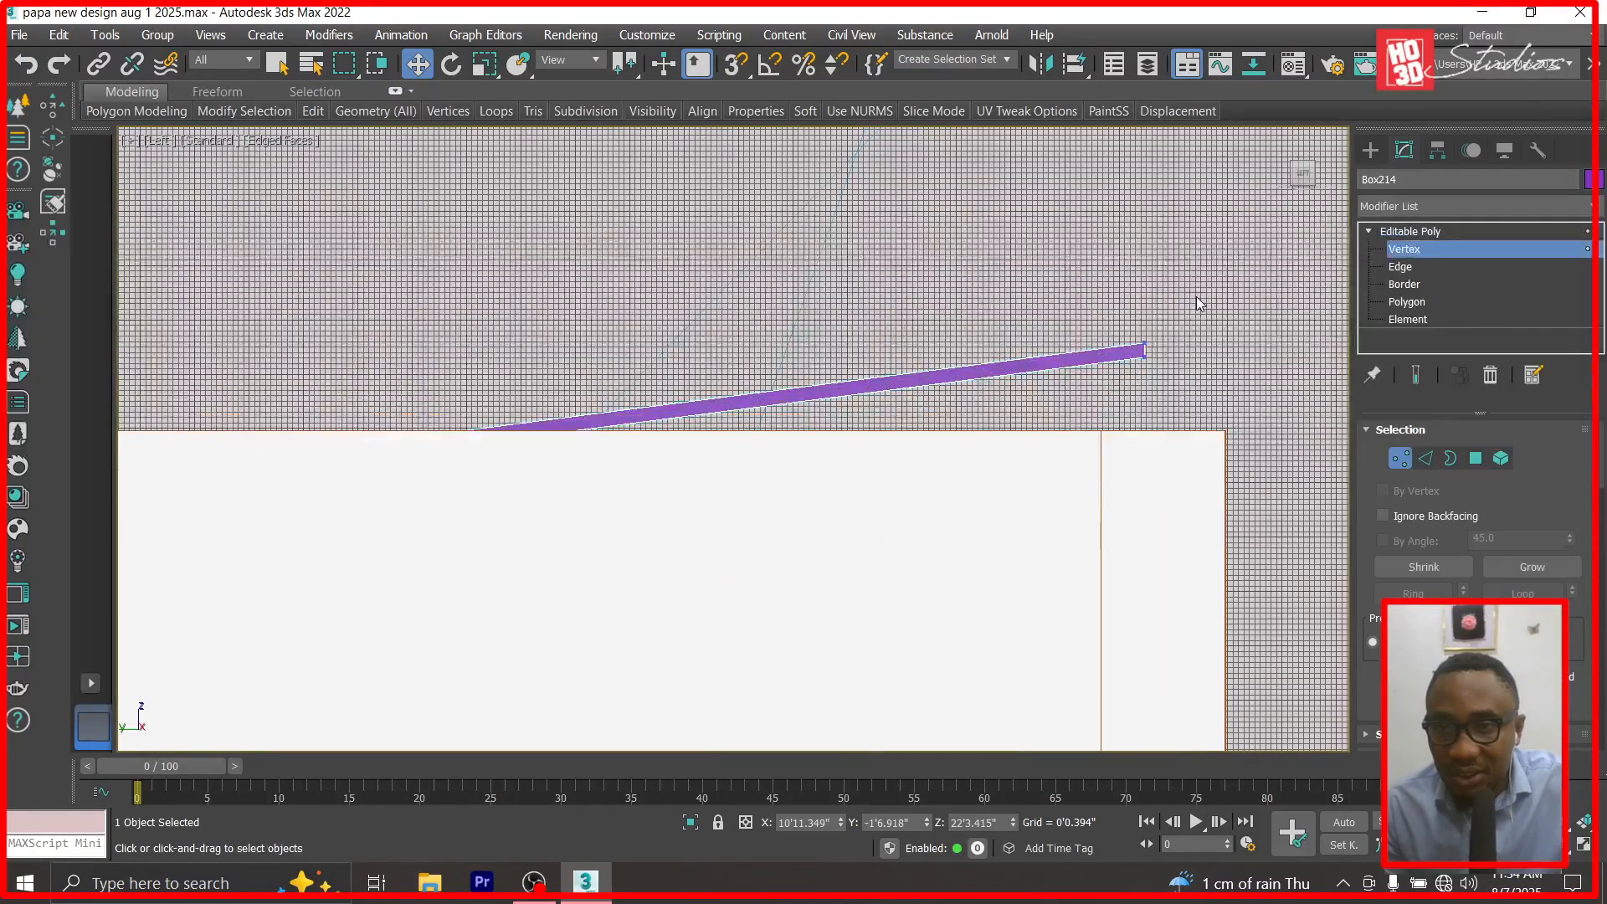
pyautogui.click(1144, 350)
pyautogui.moveTo(1147, 267); pyautogui.dragTo(1141, 444)
pyautogui.scroll(-4, 1067, 321)
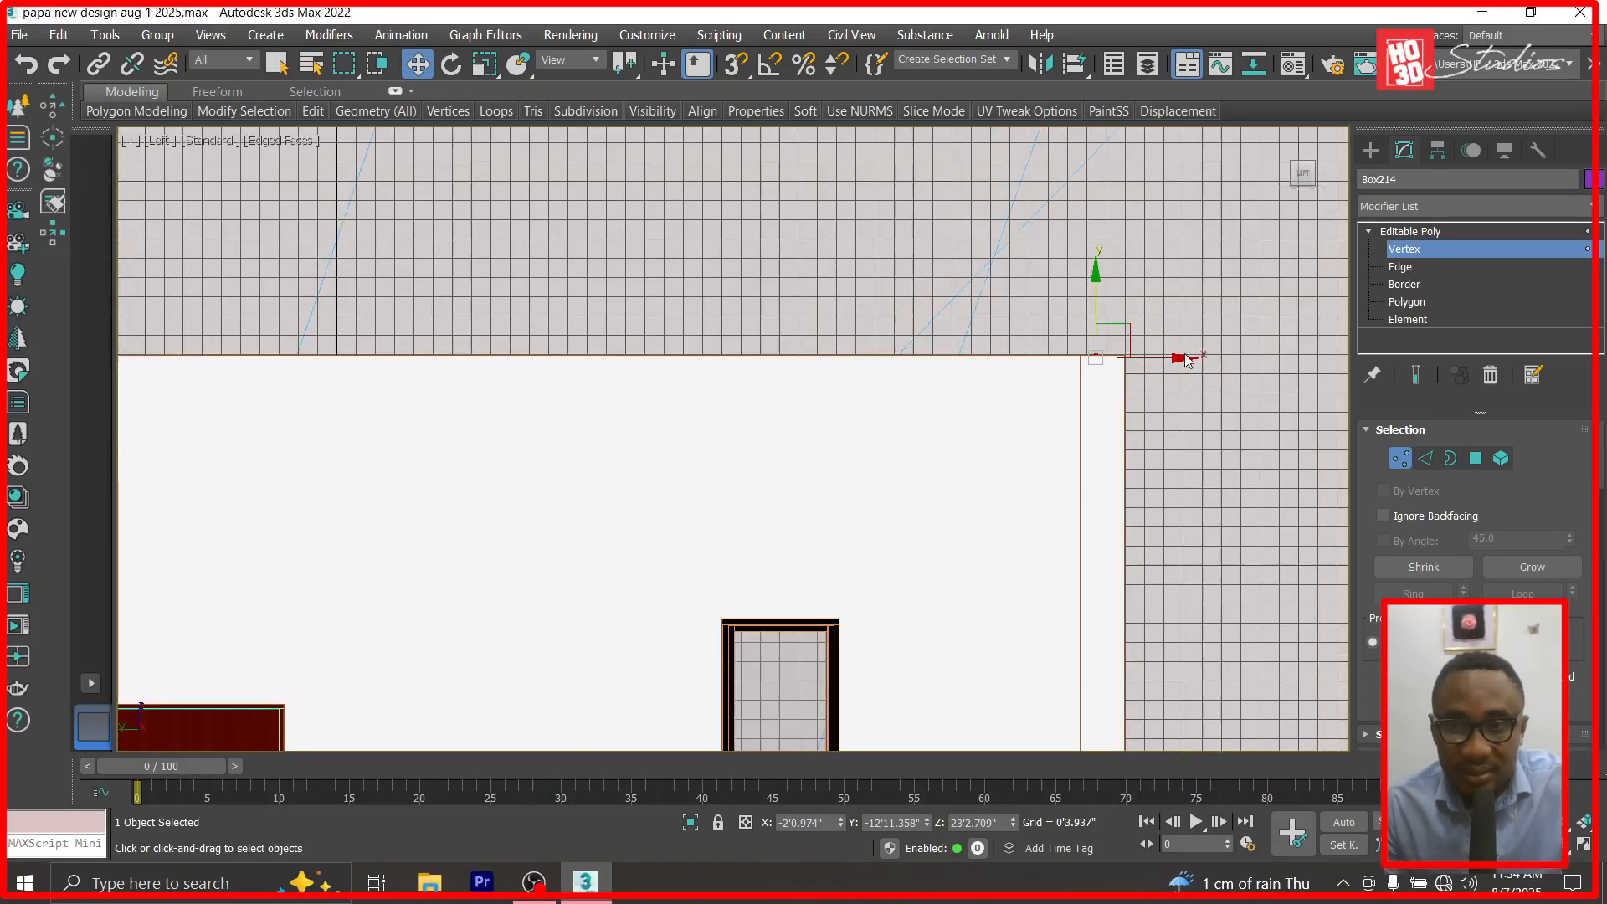
# Shift the high-end vertices to the inner face of the right wall, nudge them up slightly, and leave vertex editing.
pyautogui.scroll(4, 1088, 355)
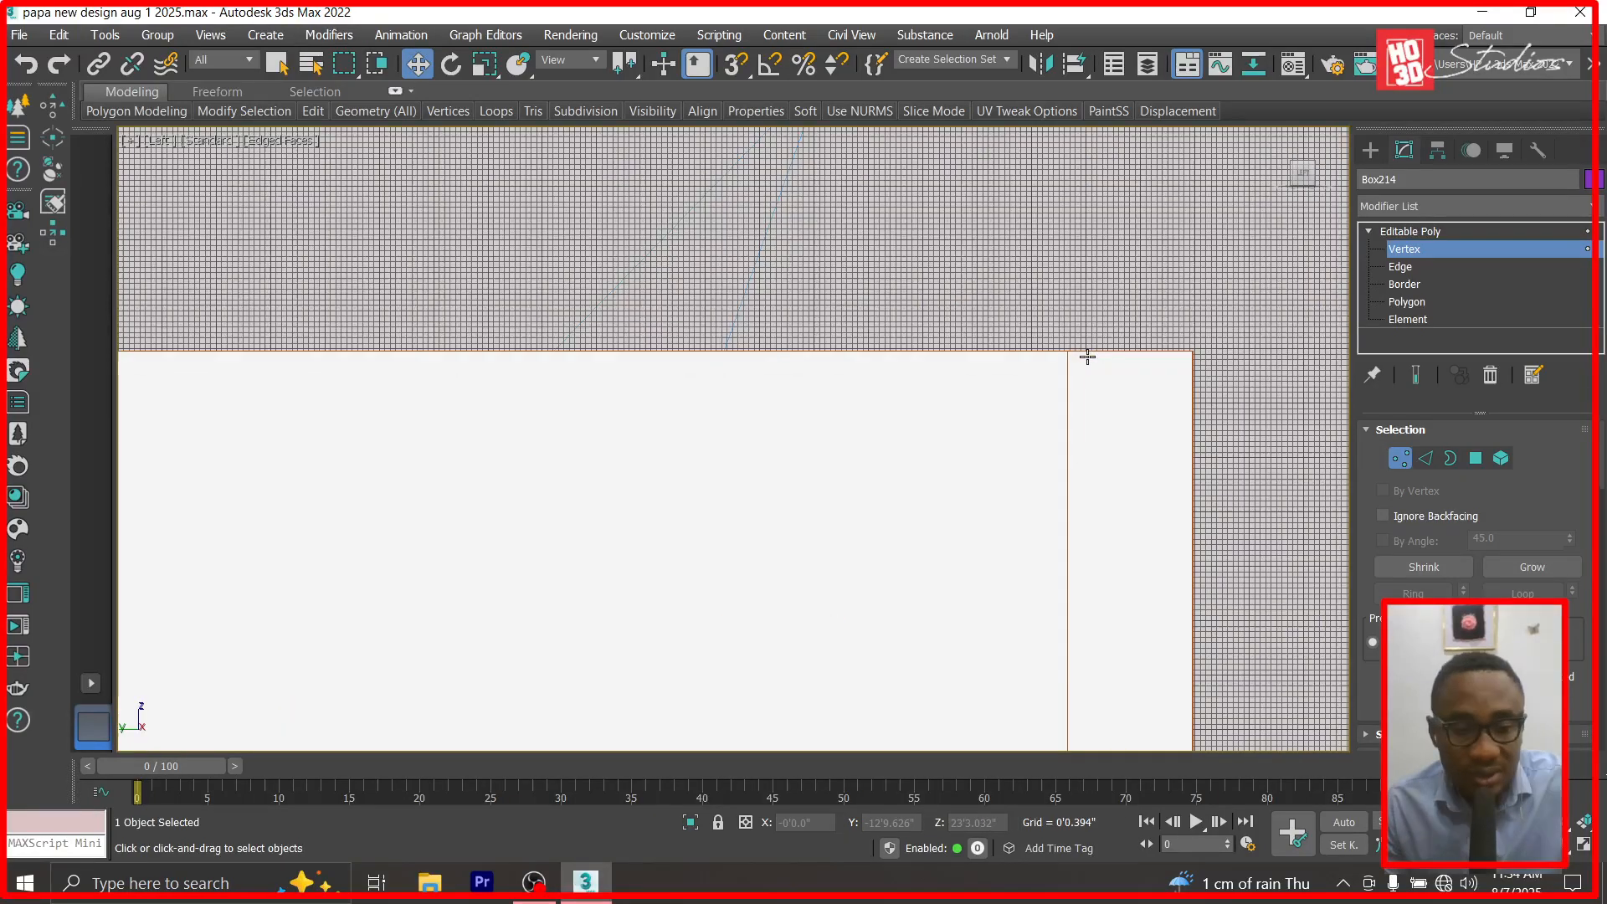
pyautogui.moveTo(1140, 365); pyautogui.dragTo(1104, 365)
pyautogui.moveTo(1062, 288)
pyautogui.mouseDown()
pyautogui.moveTo(1070, 262)
pyautogui.moveTo(1067, 281)
pyautogui.mouseUp()
pyautogui.click(1412, 234)
pyautogui.scroll(-6, 980, 358)
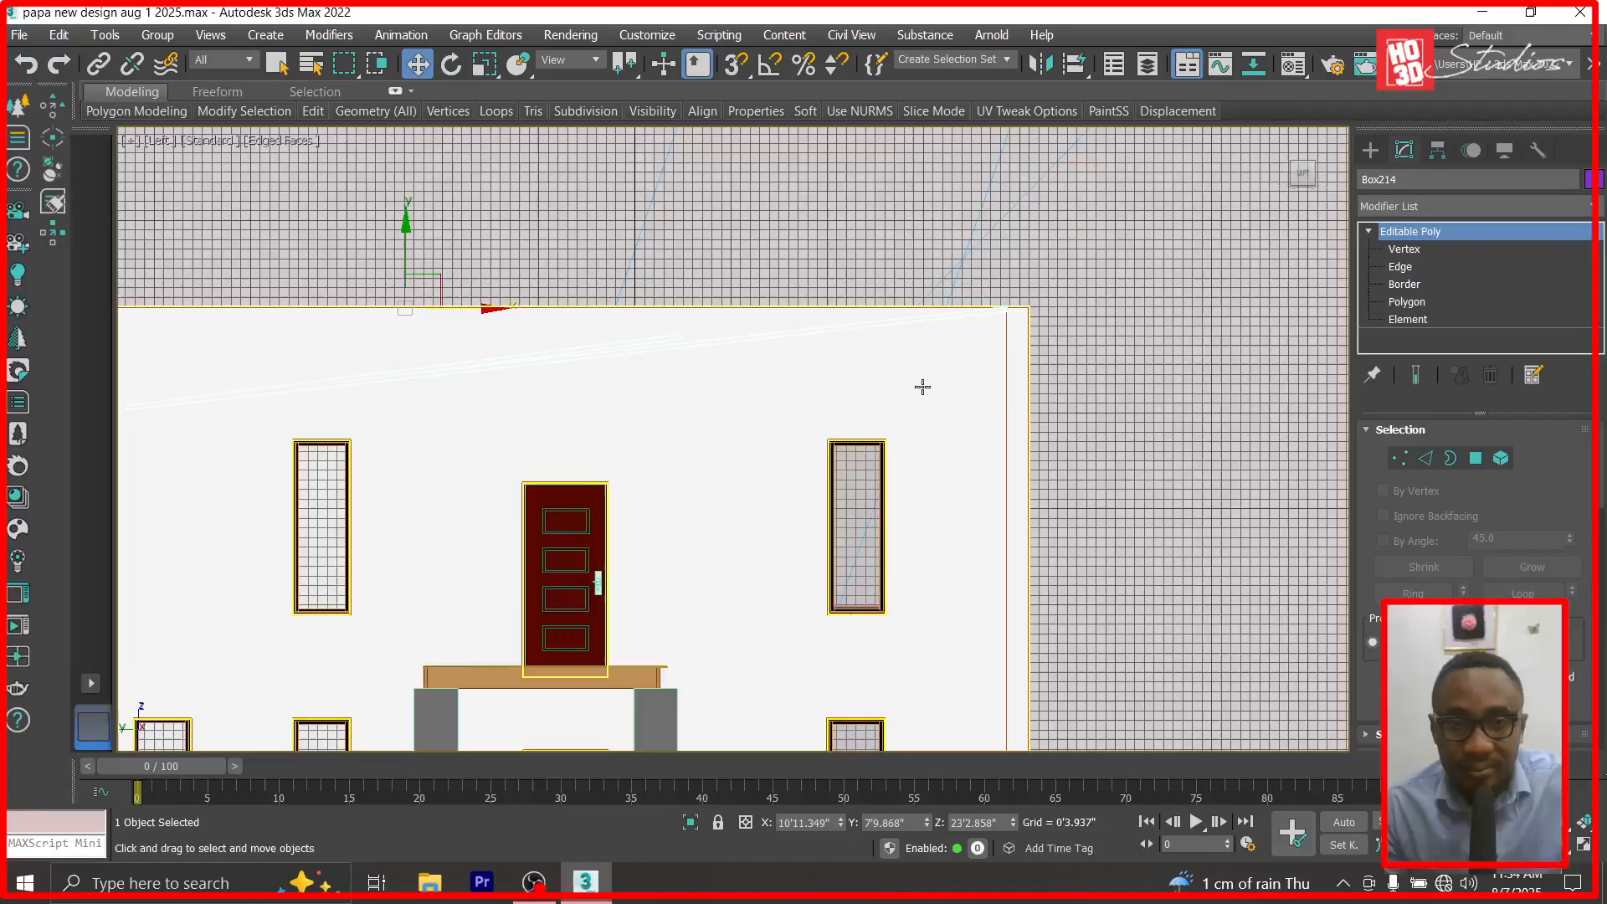
# Extend the roof slab's low-end vertices past the outer wall to about Y 20'0.6" and Z 19'5", then deselect the slab.
pyautogui.scroll(4, 810, 409)
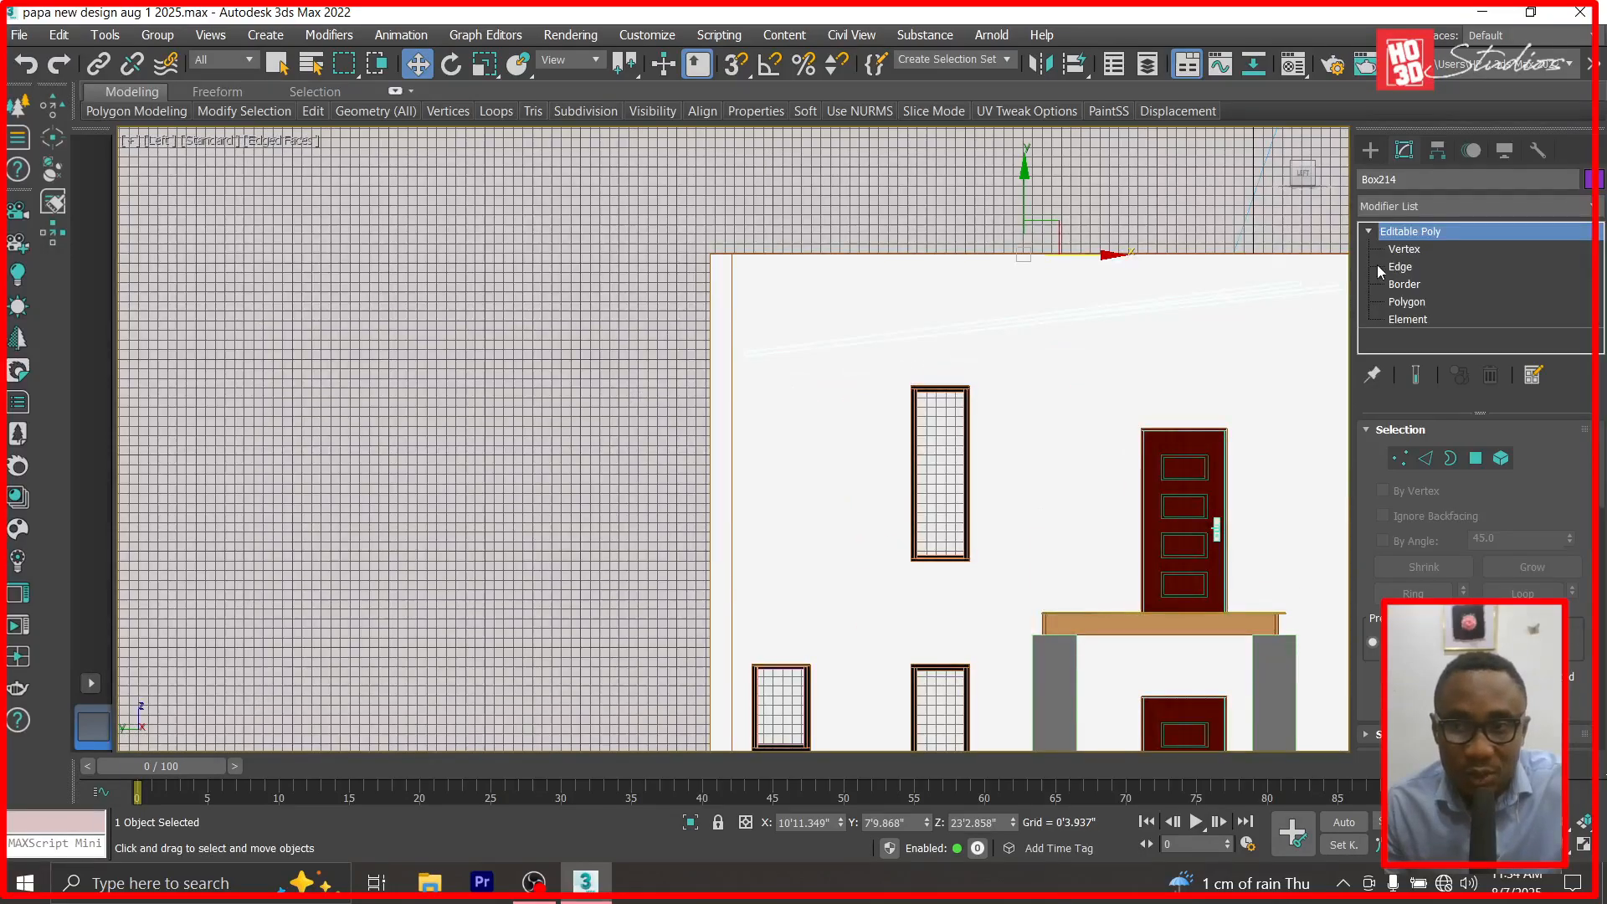
pyautogui.click(1401, 251)
pyautogui.moveTo(816, 444); pyautogui.dragTo(817, 442)
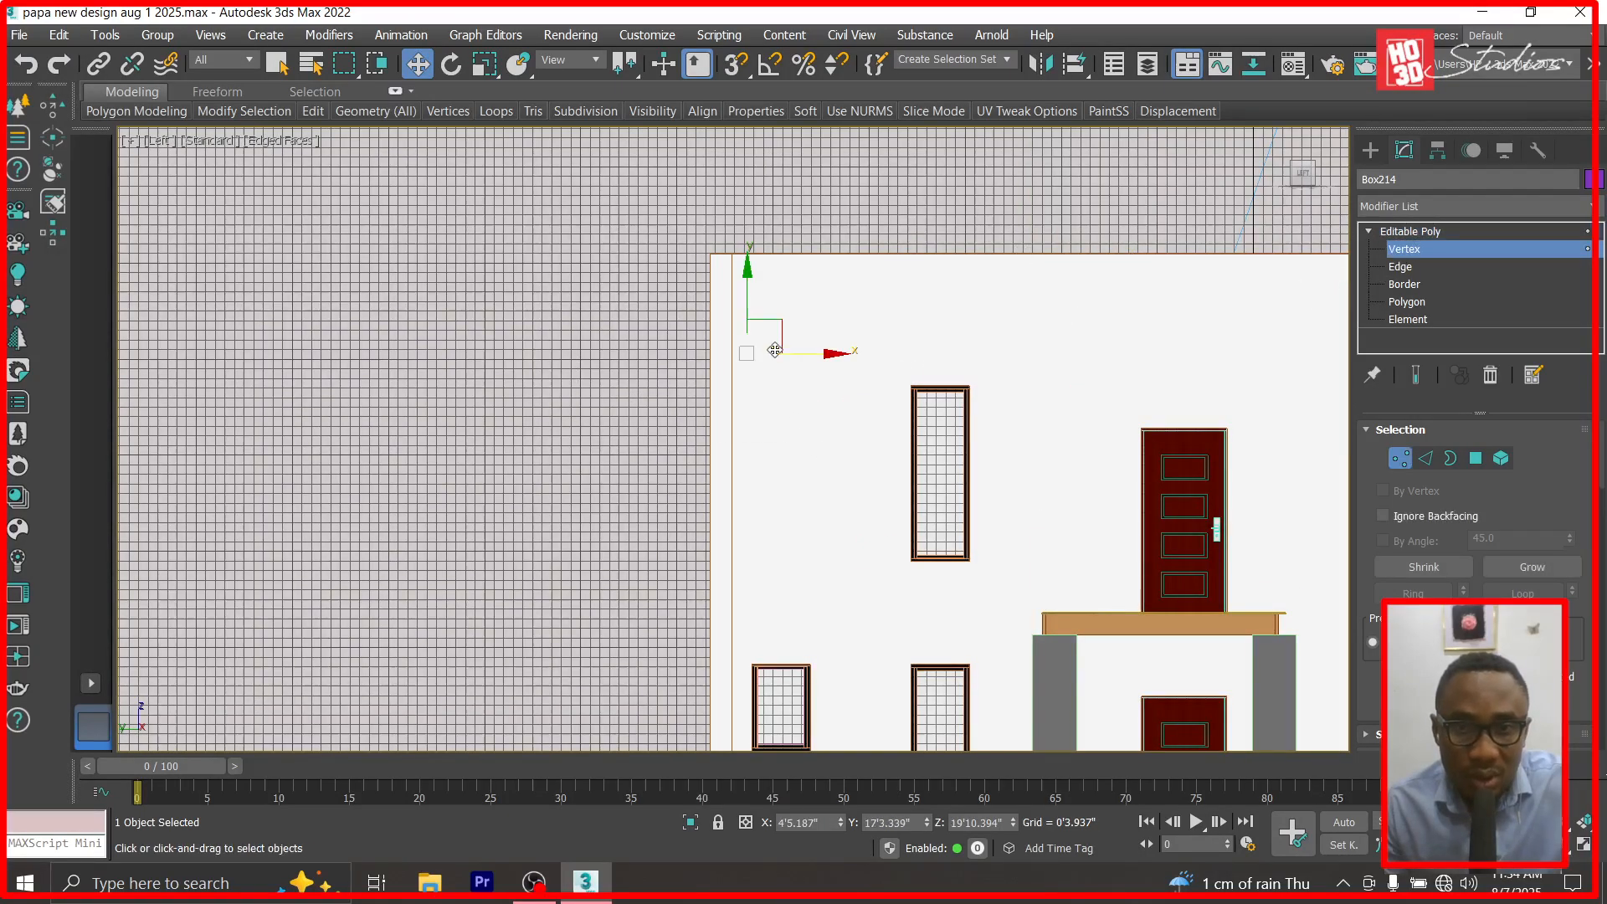
pyautogui.moveTo(778, 340); pyautogui.dragTo(698, 352)
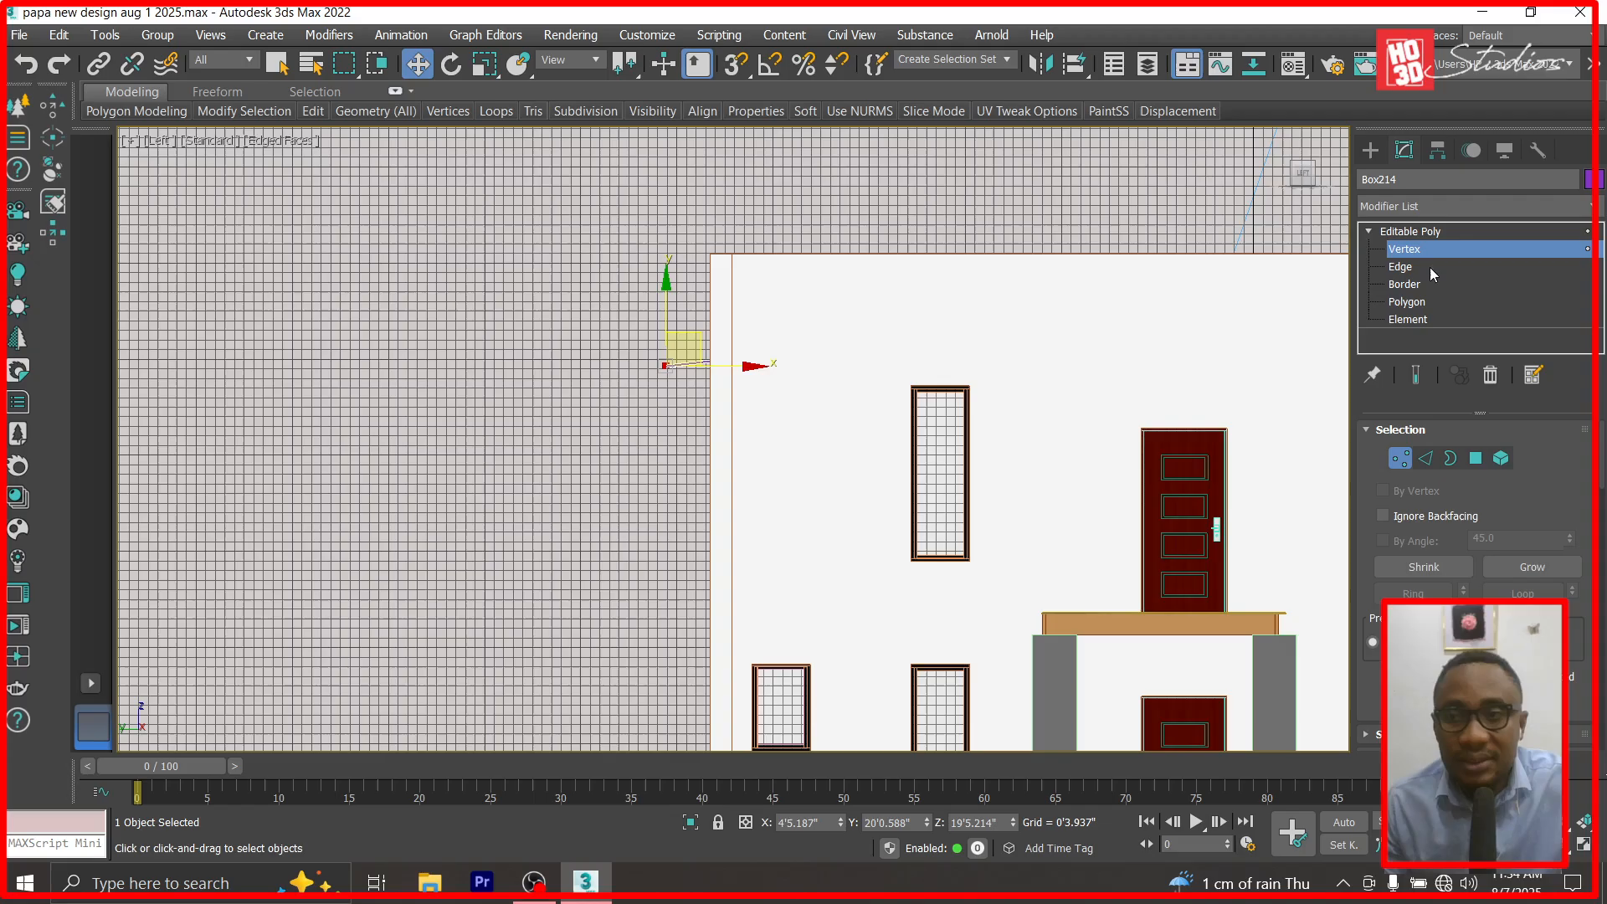
pyautogui.click(1428, 245)
pyautogui.click(567, 251)
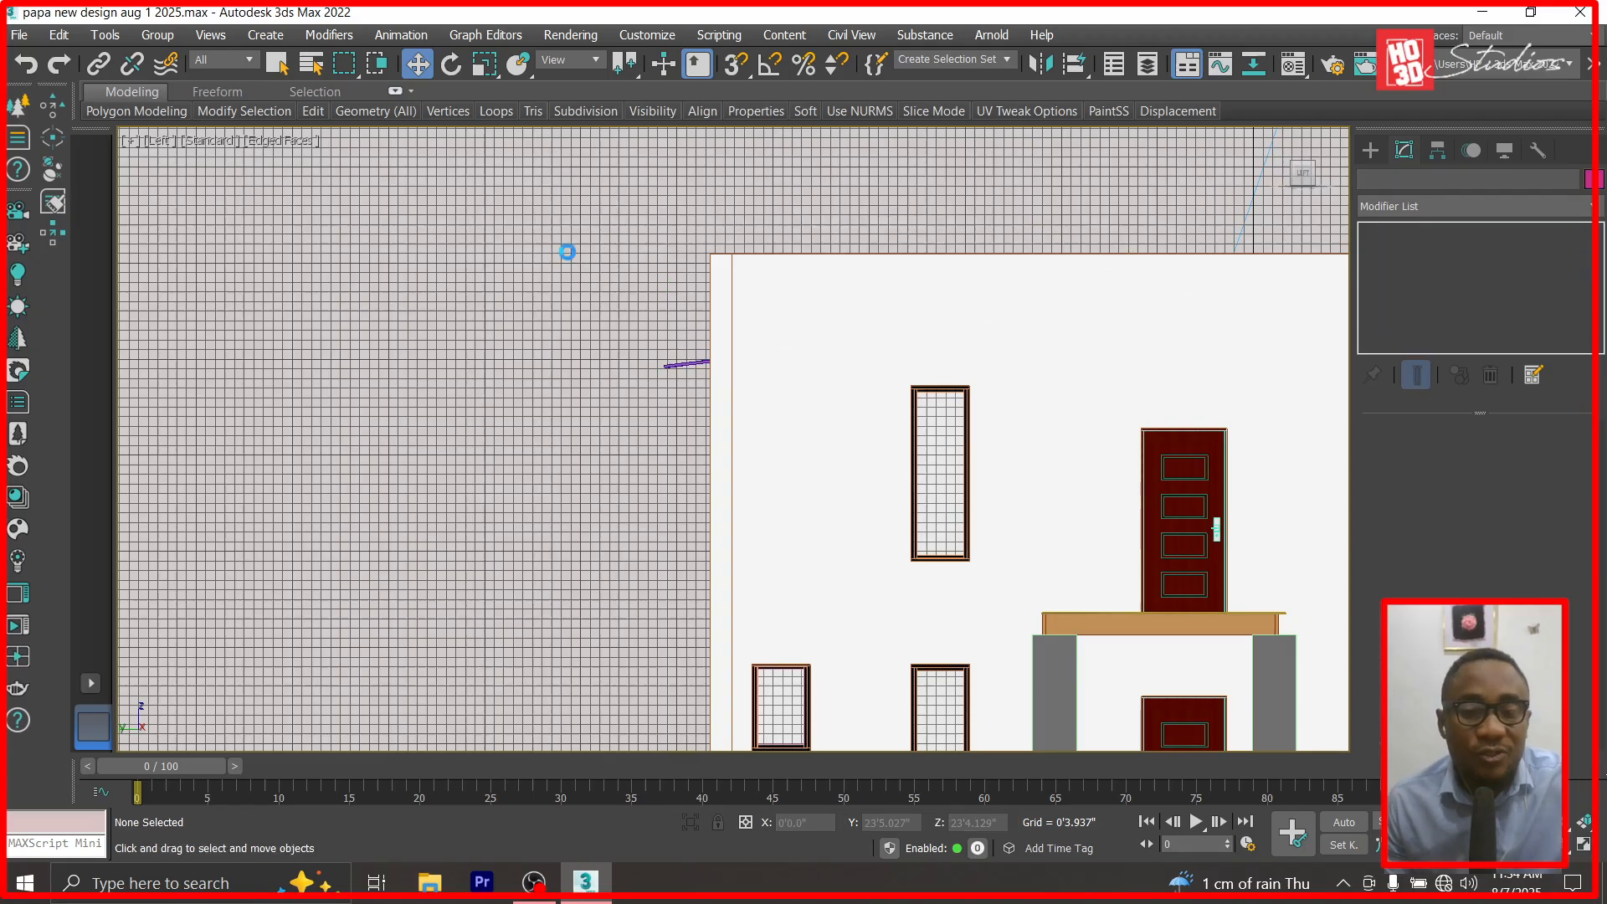
# Select the wall under the roof's low end and display it in the Back view.
pyautogui.press('c')
pyautogui.doubleClick(708, 252)
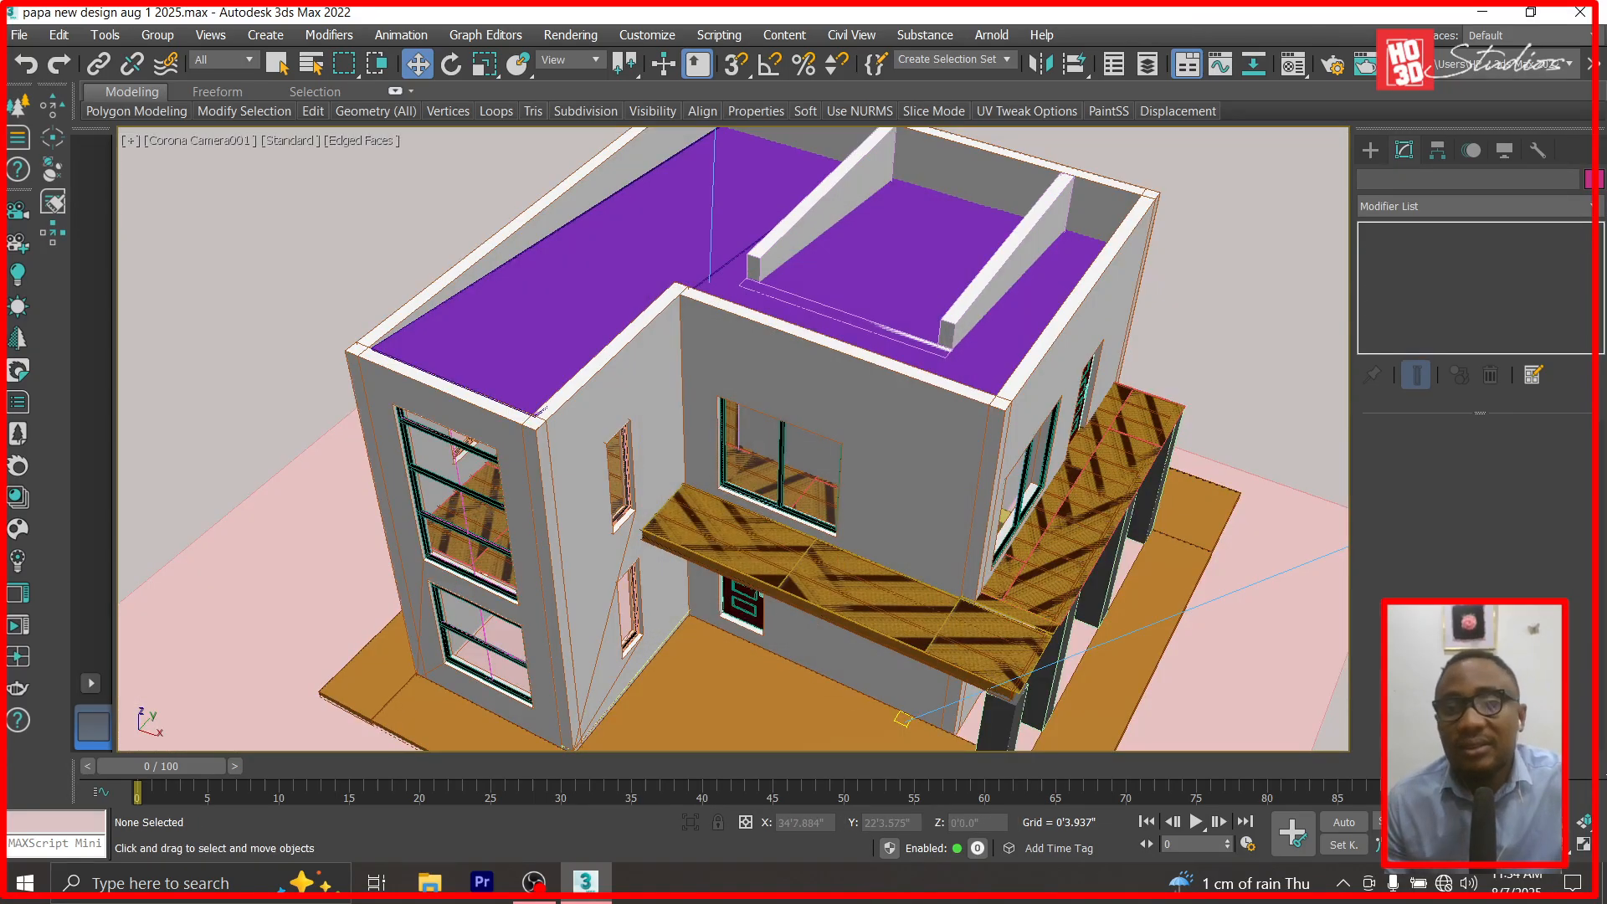
pyautogui.keyDown('alt'); pyautogui.moveTo(1073, 352); pyautogui.dragTo(833, 335, button='middle'); pyautogui.keyUp('alt')
pyautogui.click(420, 60)
pyautogui.click(744, 571)
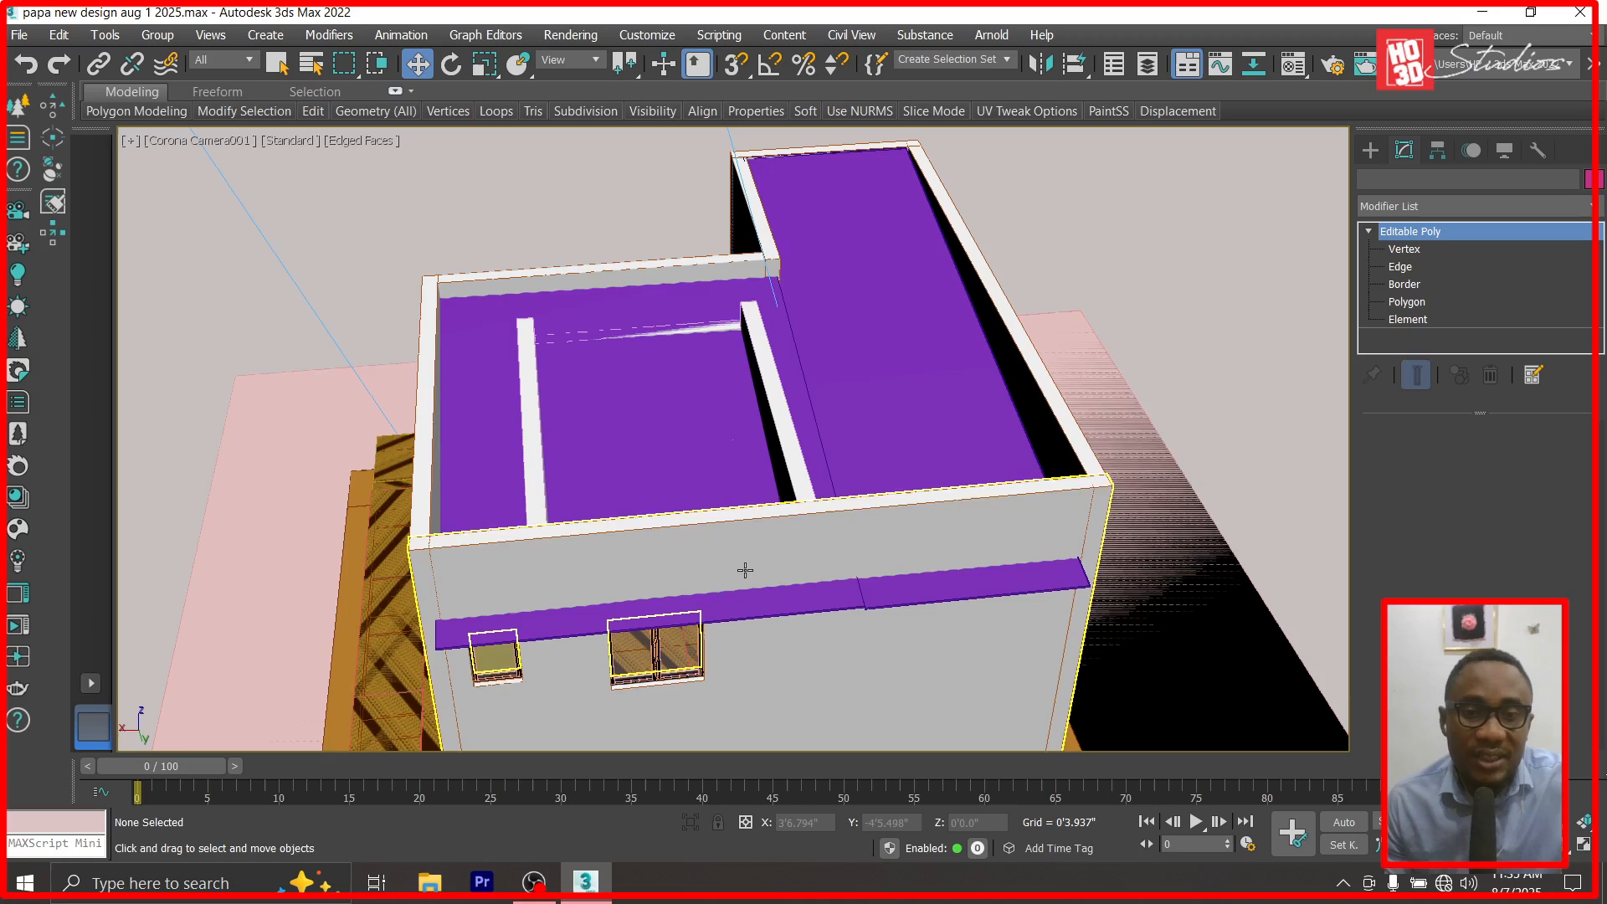
pyautogui.click(185, 141)
pyautogui.click(212, 317)
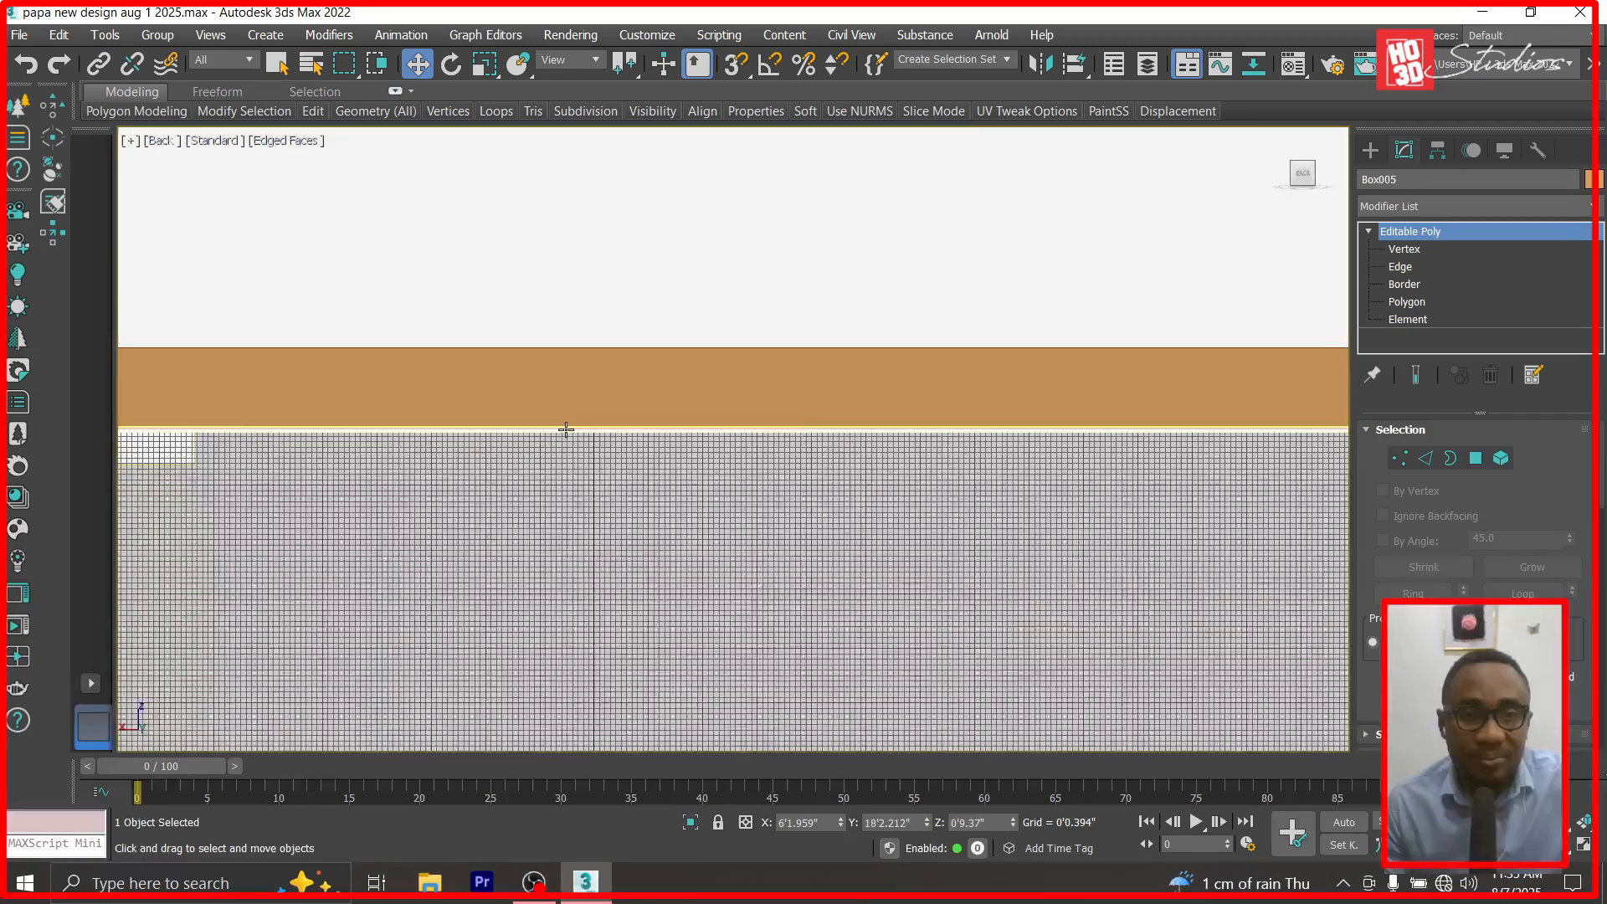
pyautogui.scroll(-10, 566, 430)
pyautogui.scroll(4, 464, 340)
pyautogui.scroll(1, 579, 281)
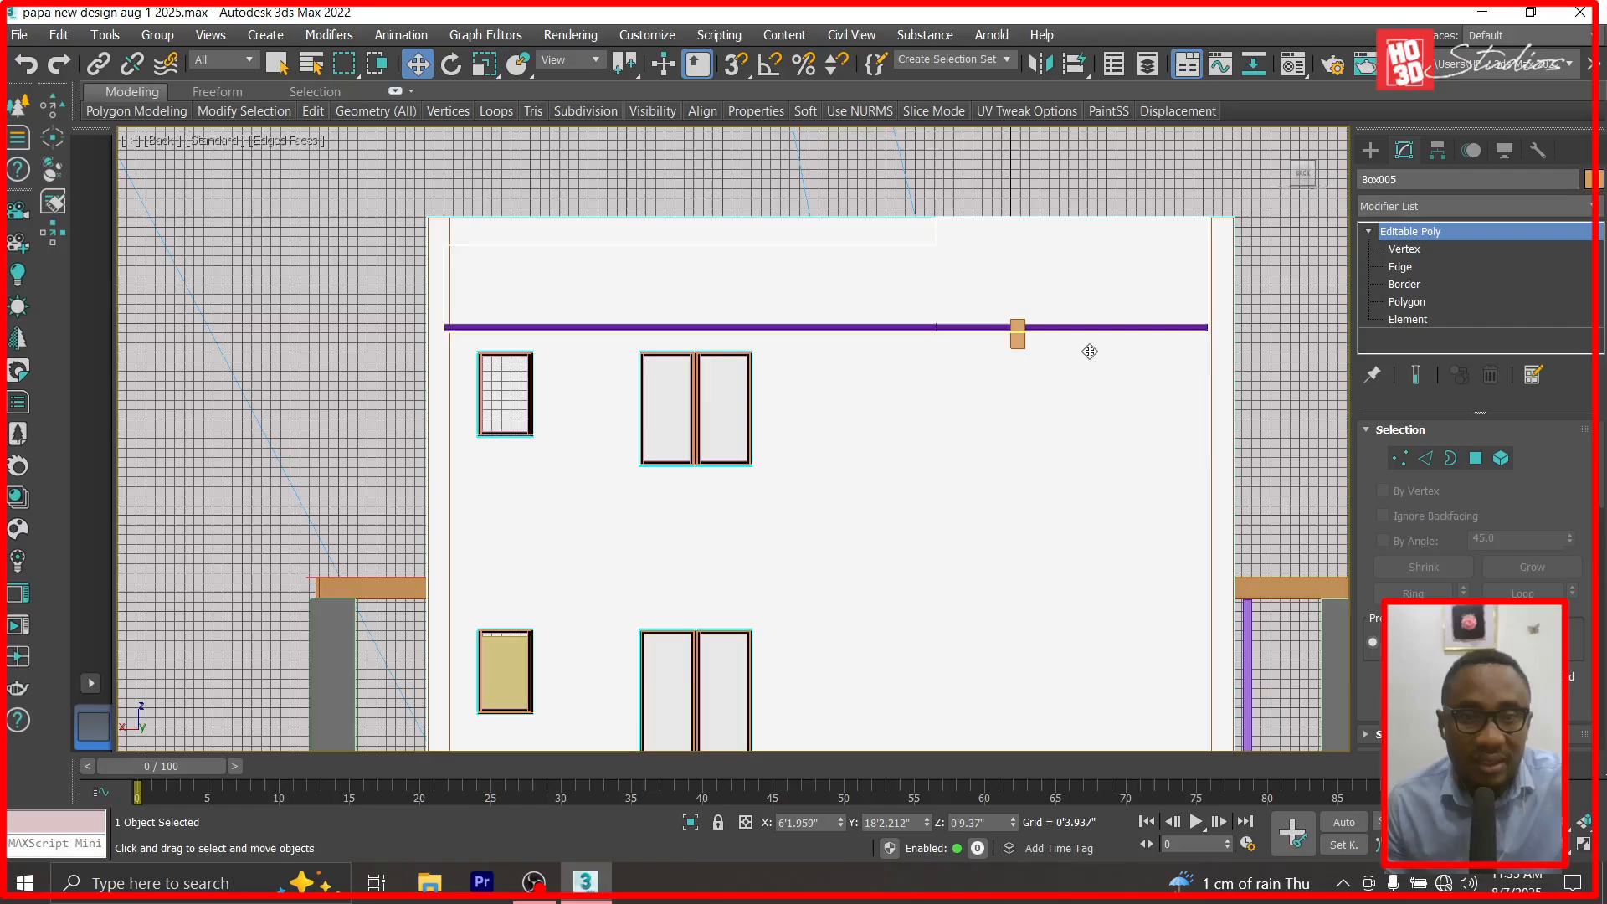
# Lower the rear wall's top vertices to the roof slab's low end at about Z 19'4.7", and leave vertex editing.
pyautogui.press('1')
pyautogui.moveTo(1236, 318); pyautogui.dragTo(1289, 285)
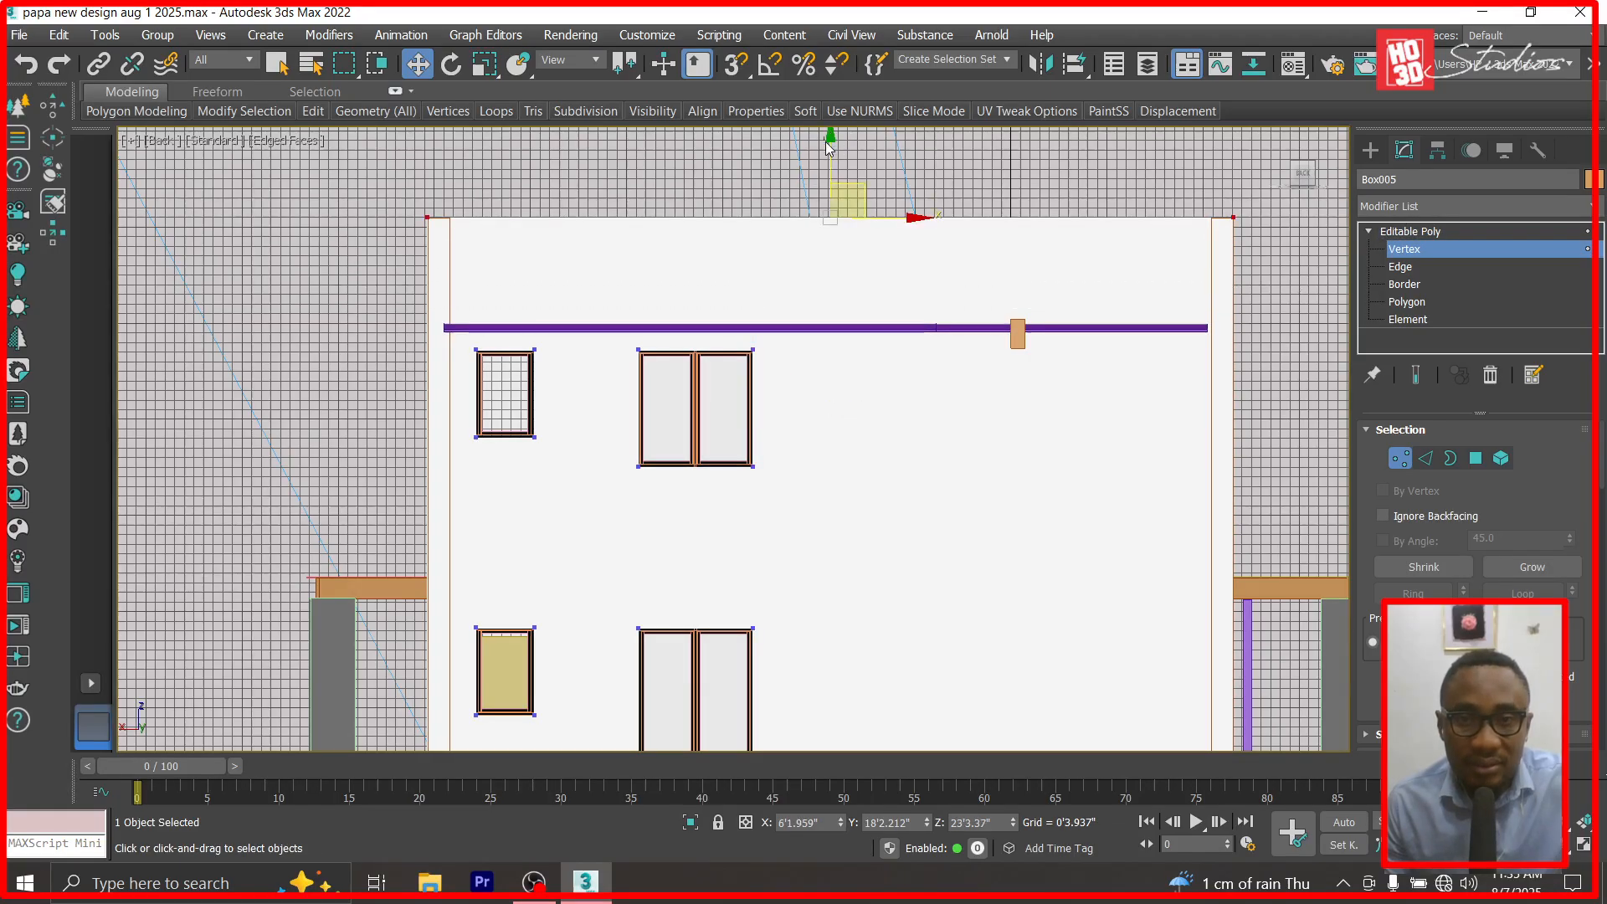
pyautogui.click(830, 164)
pyautogui.moveTo(364, 192); pyautogui.dragTo(1132, 211)
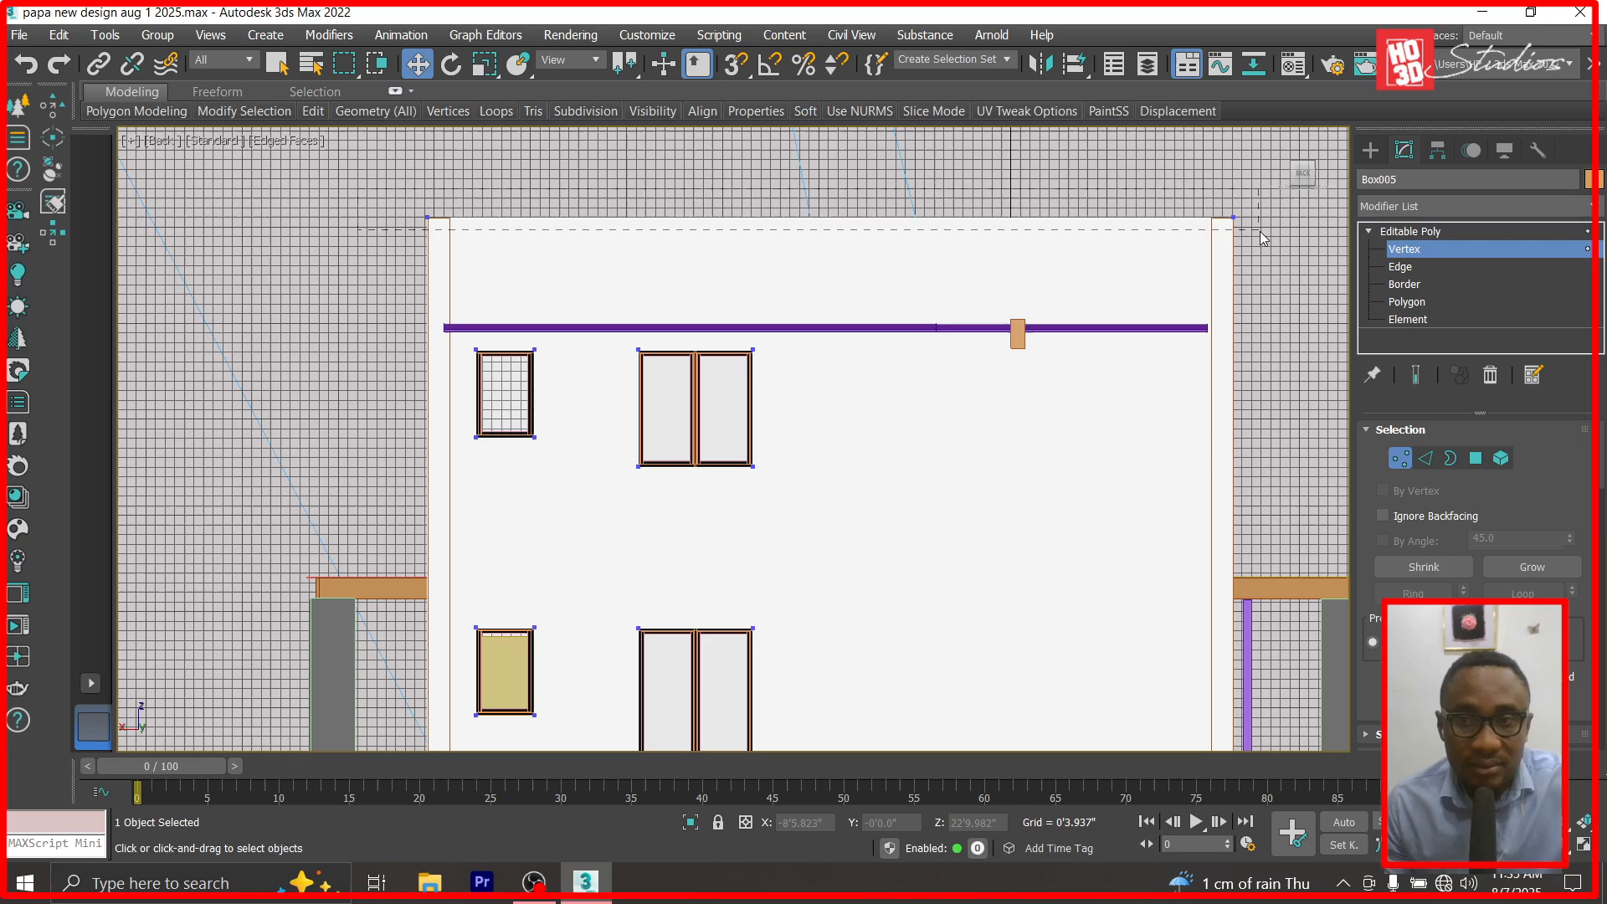
pyautogui.moveTo(1262, 234); pyautogui.dragTo(1261, 236)
pyautogui.click(806, 110)
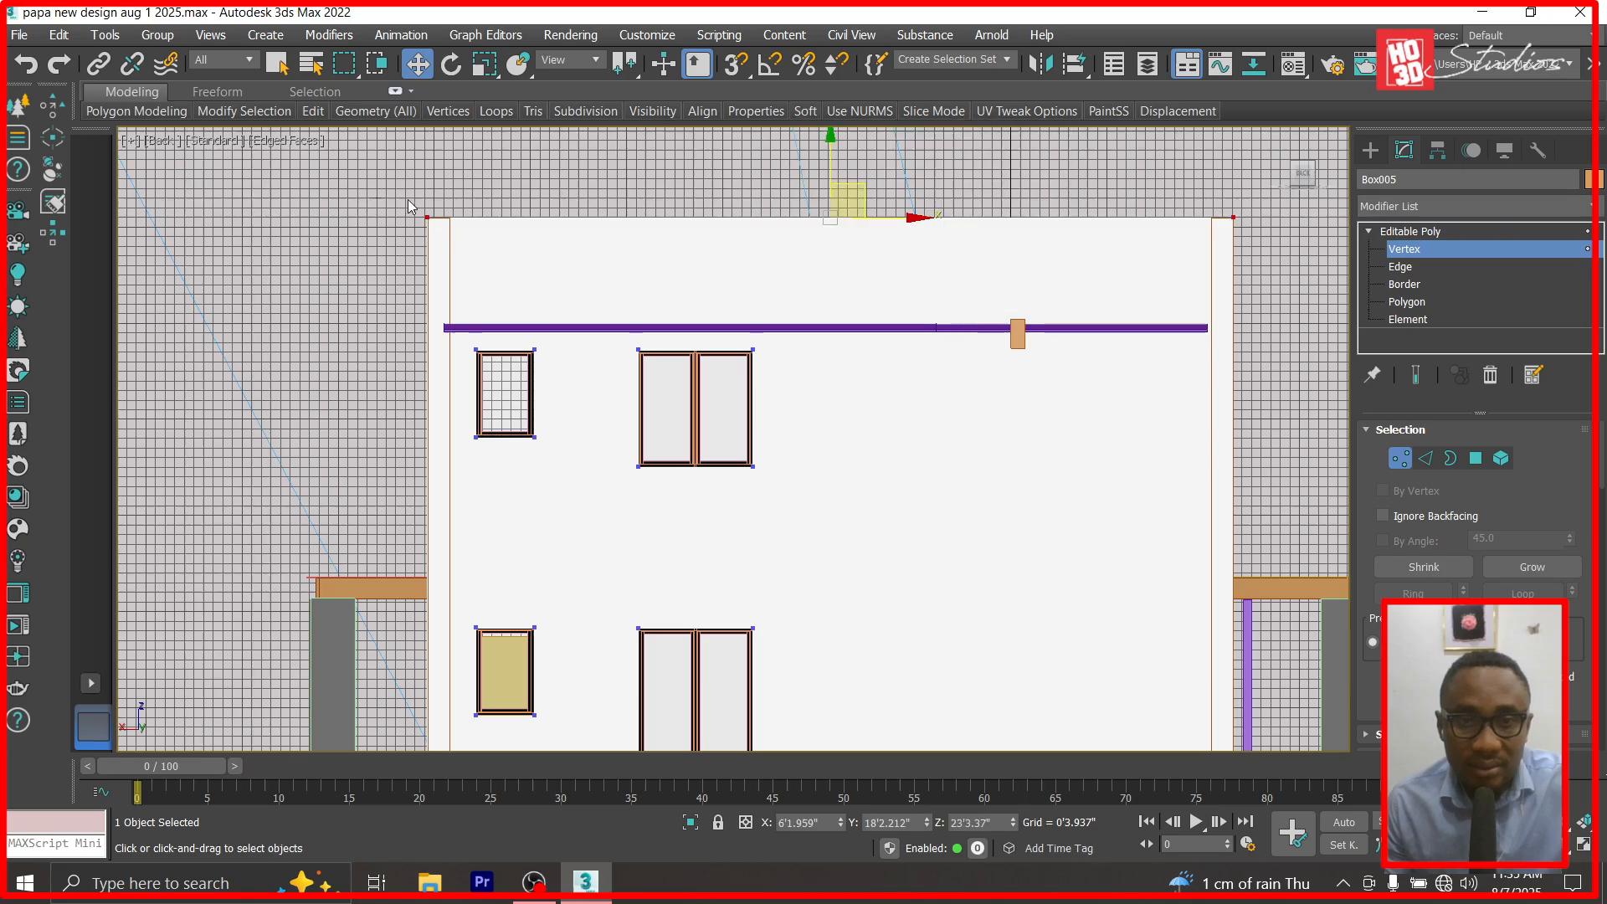
pyautogui.moveTo(833, 141); pyautogui.dragTo(840, 257)
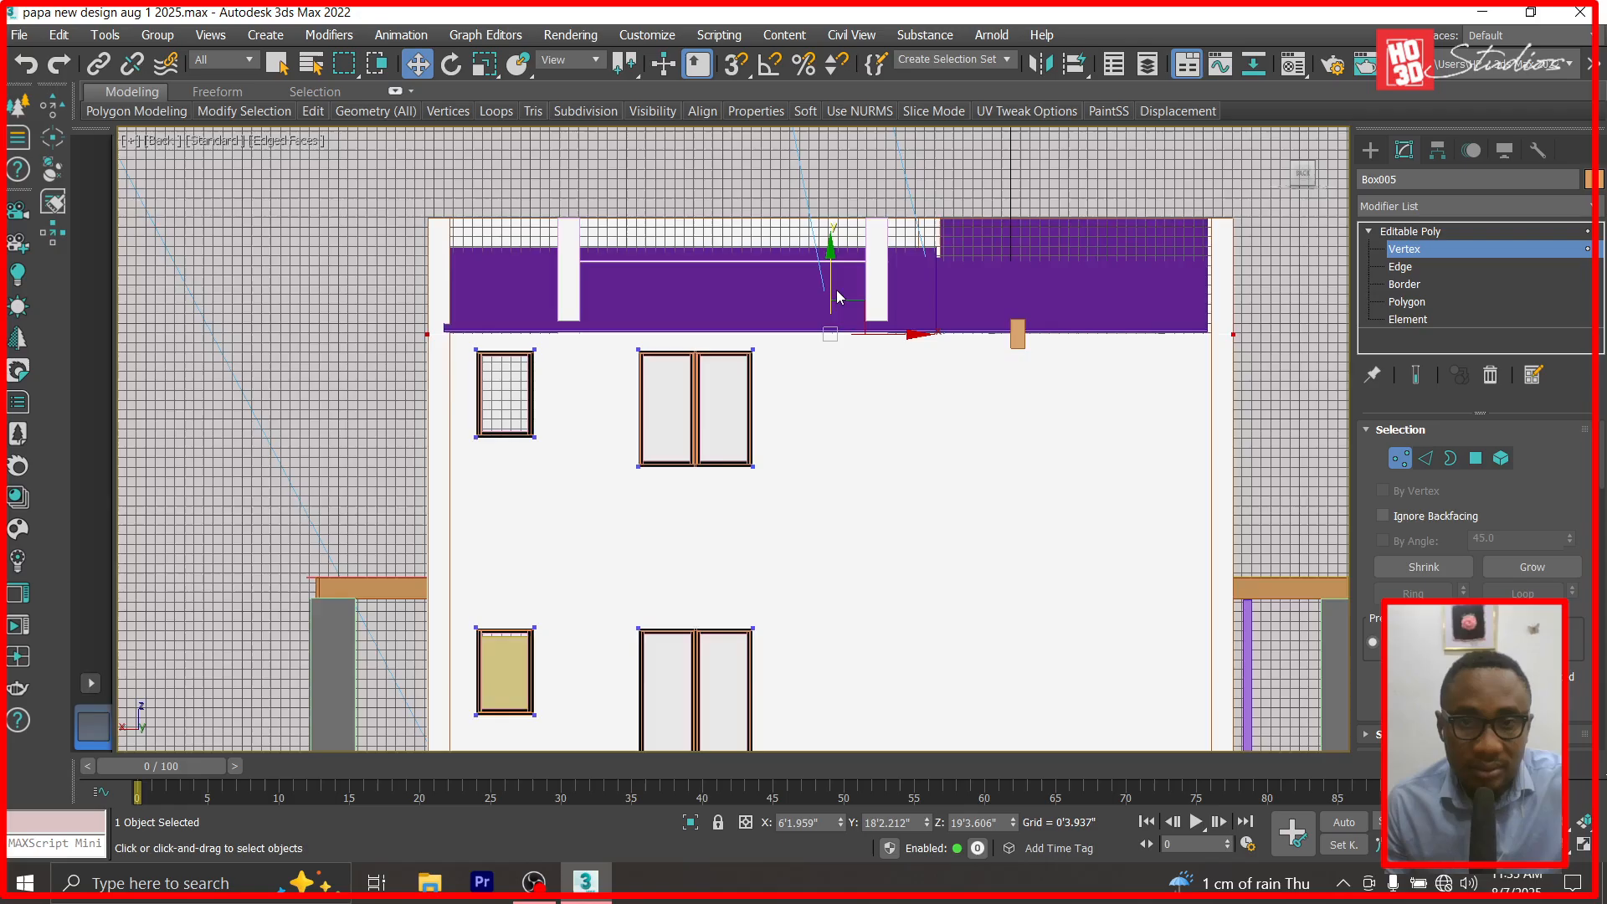
pyautogui.scroll(5, 835, 292)
pyautogui.scroll(4, 784, 443)
pyautogui.moveTo(865, 435); pyautogui.dragTo(875, 407)
pyautogui.scroll(-5, 875, 407)
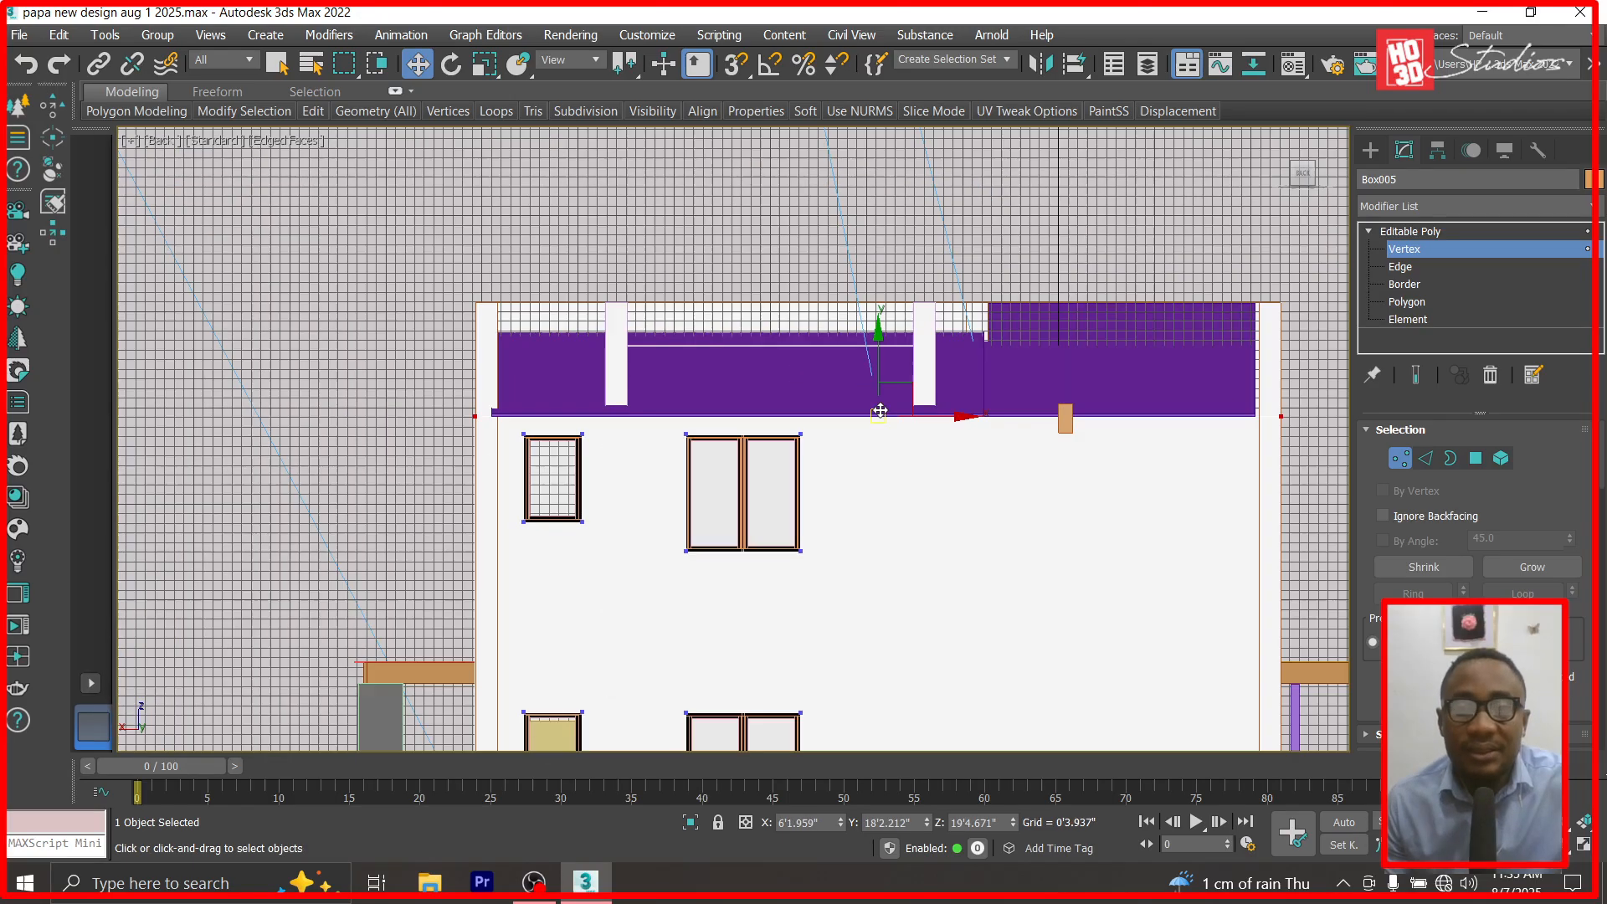
pyautogui.click(1423, 248)
# Lower the top vertices of interior wall Box068 by about 3'6" in Corona Camera001 so it stays below the roof slab.
pyautogui.press('c')
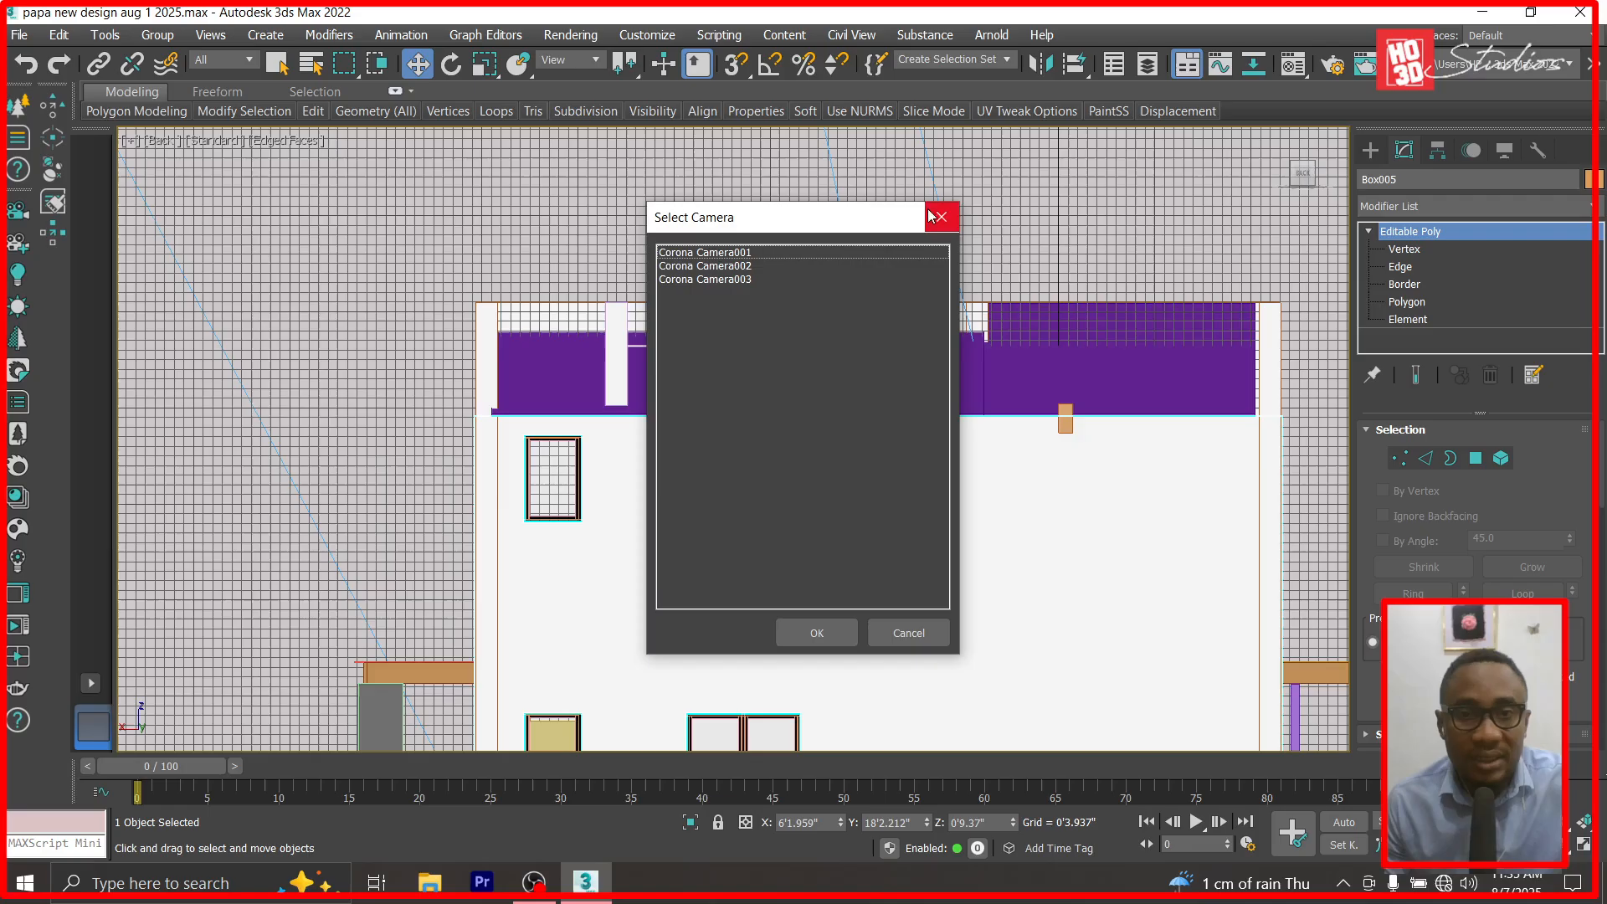
pyautogui.doubleClick(741, 254)
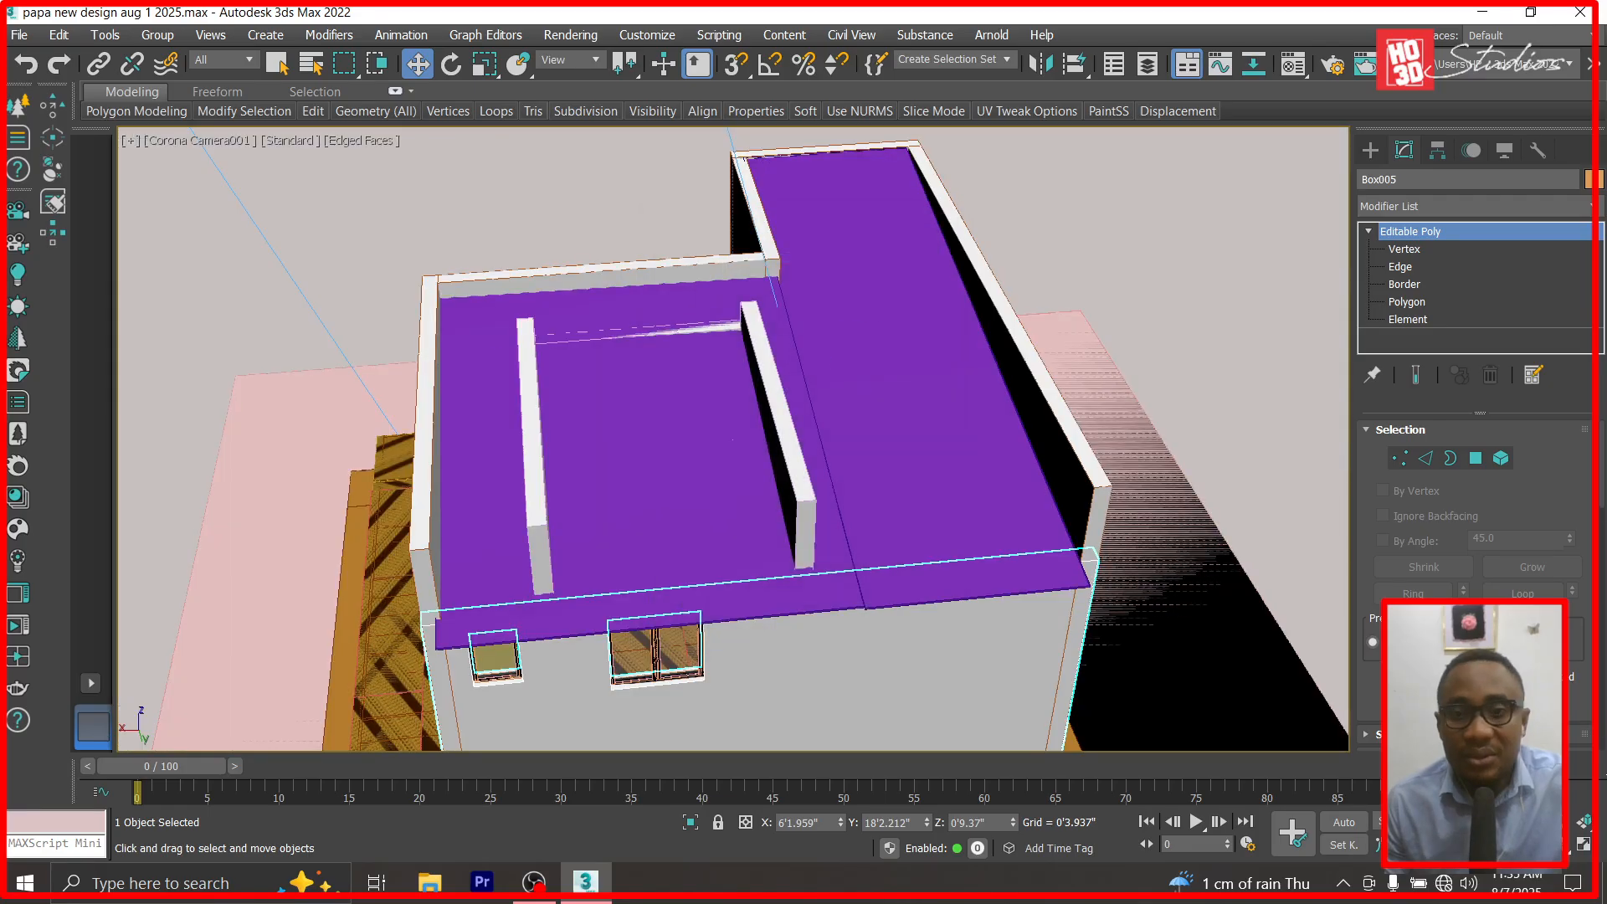
pyautogui.click(1563, 844)
pyautogui.moveTo(684, 489); pyautogui.dragTo(759, 471)
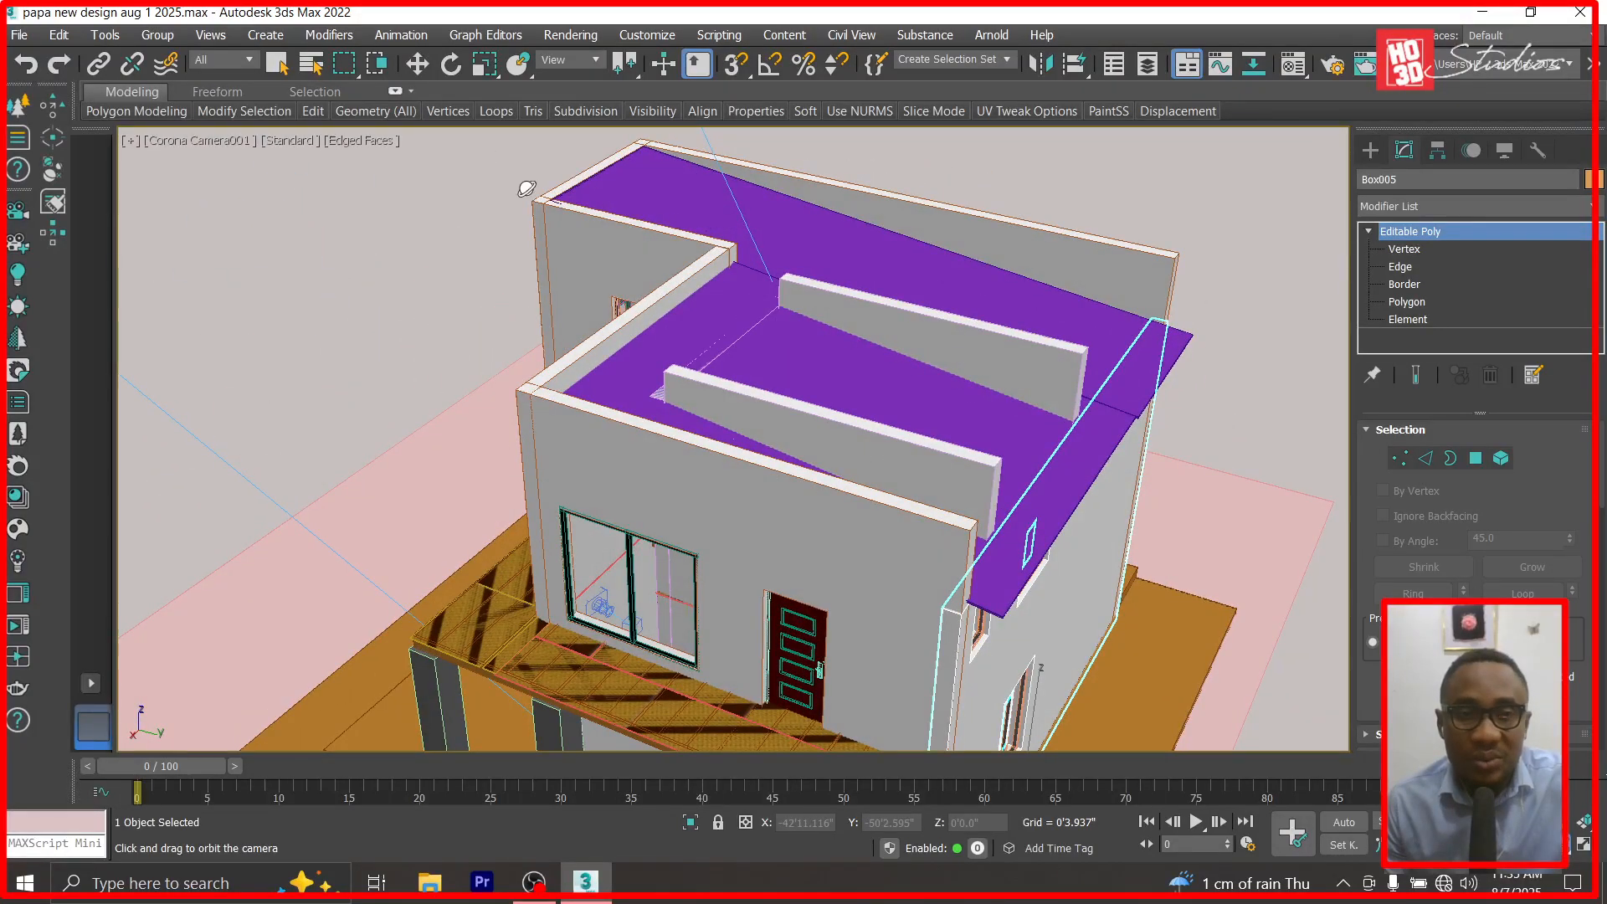
pyautogui.click(417, 63)
pyautogui.click(962, 503)
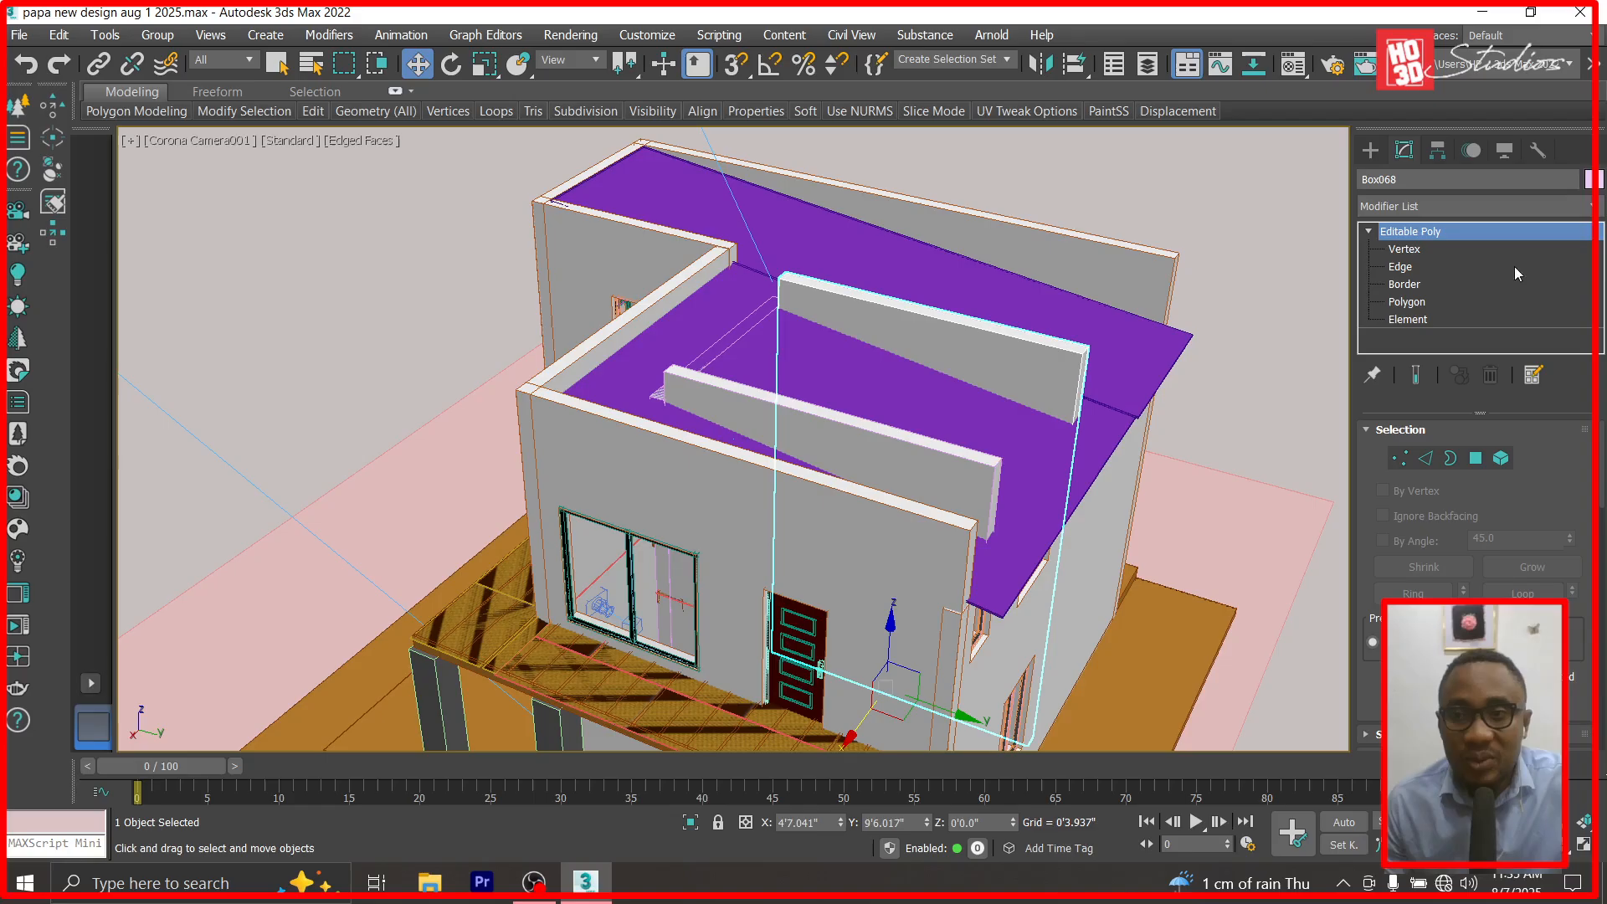
pyautogui.click(1414, 251)
pyautogui.moveTo(1110, 351); pyautogui.dragTo(1130, 367)
pyautogui.moveTo(931, 246); pyautogui.dragTo(926, 310)
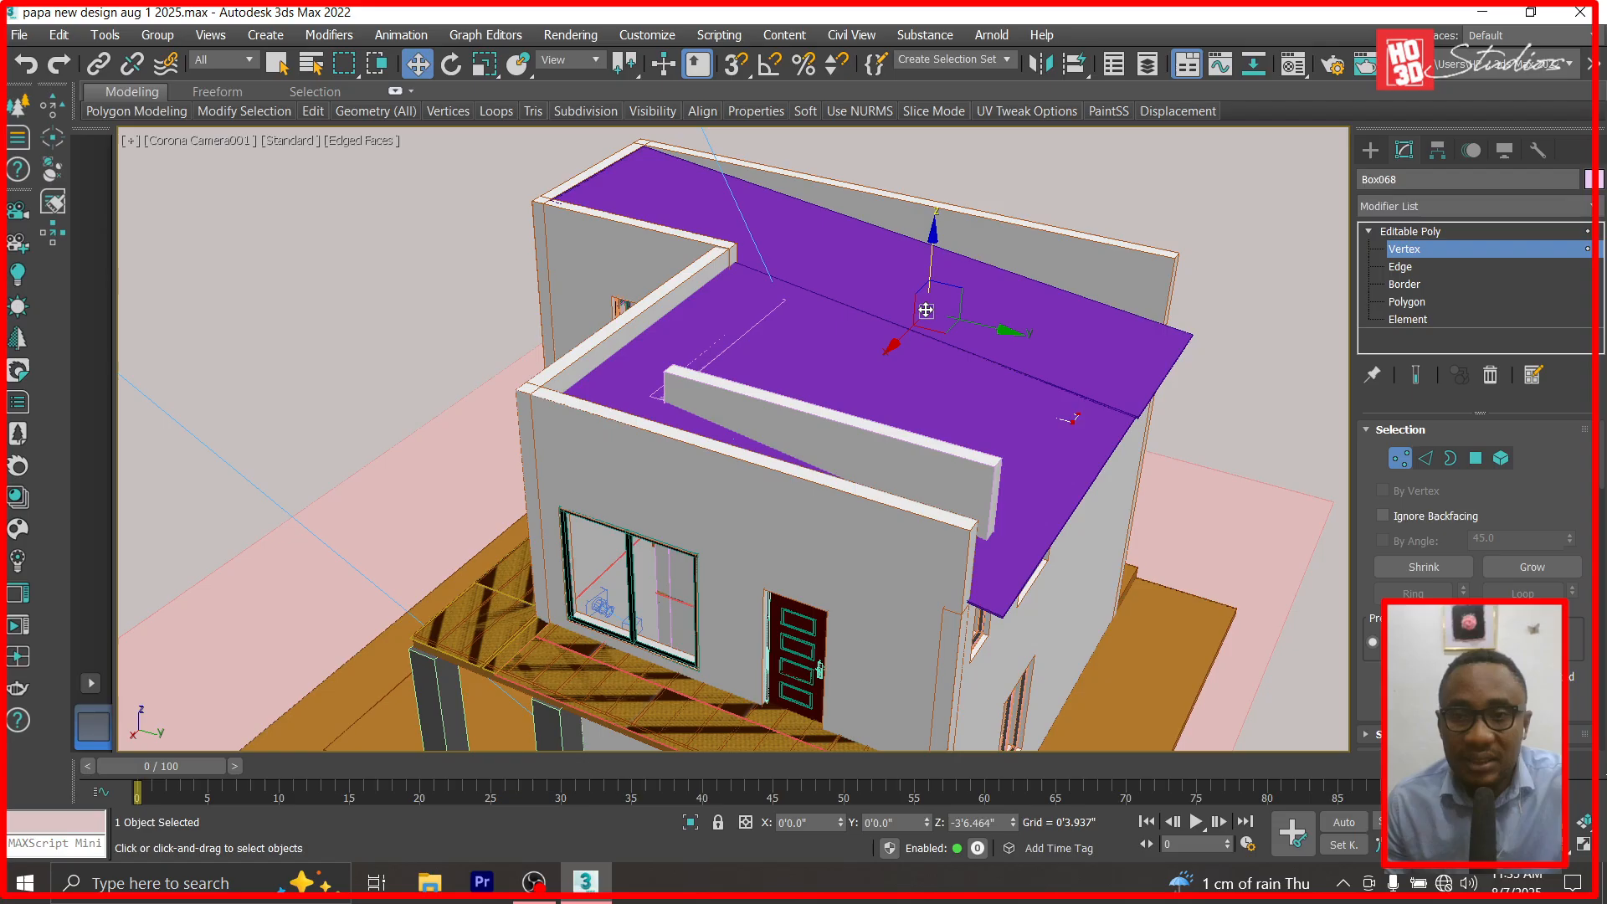
pyautogui.click(1411, 231)
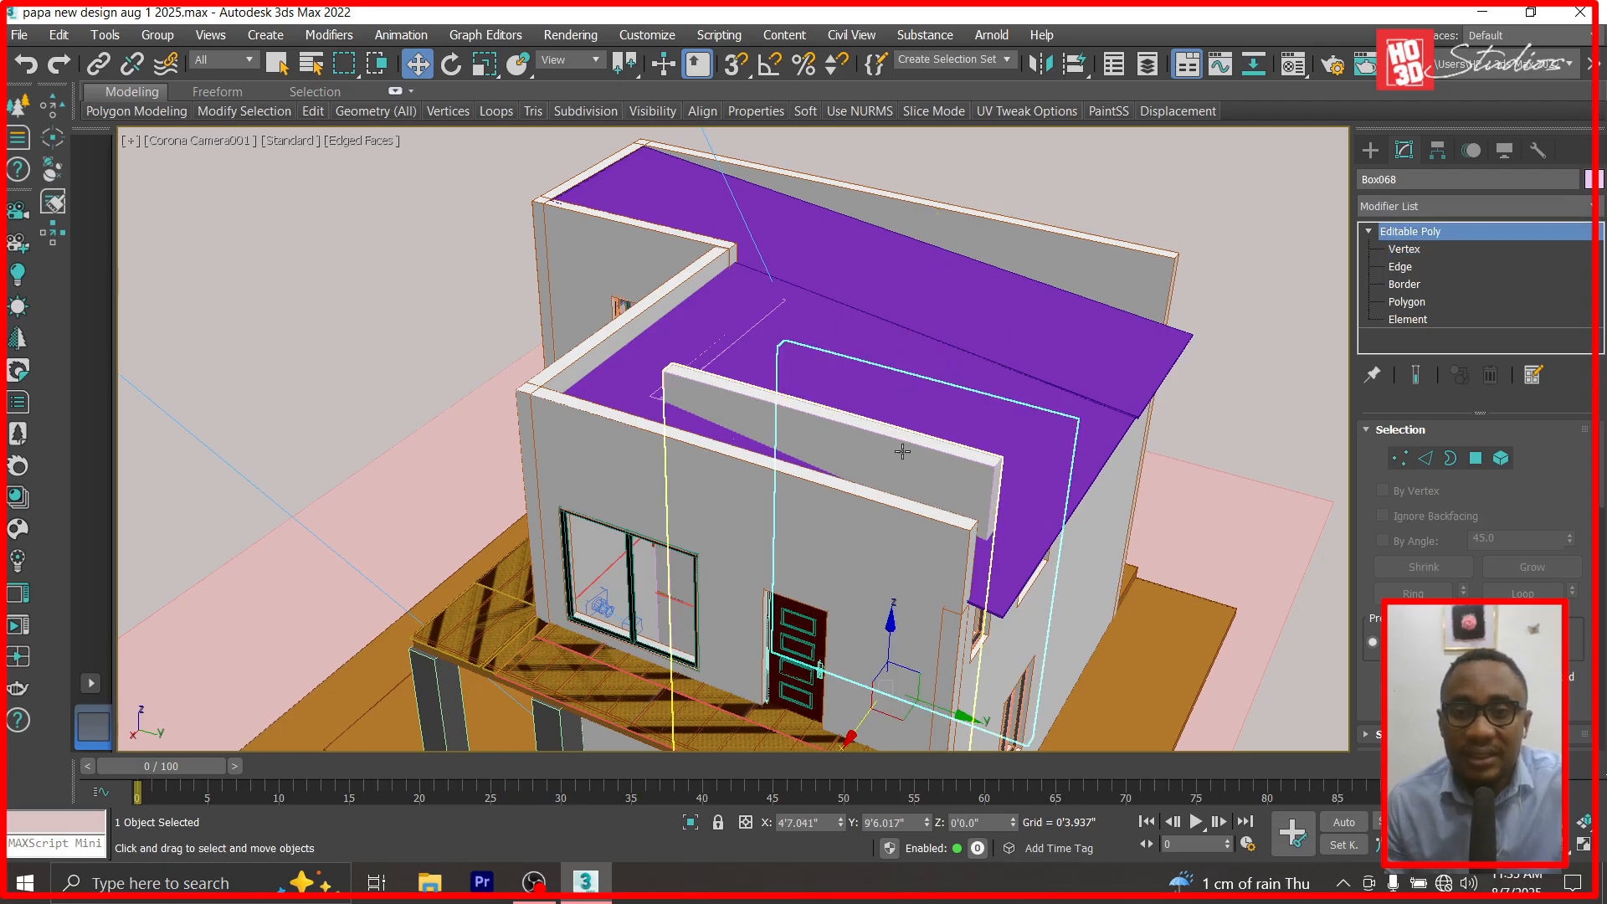
# Lower the top vertices of the other protruding interior wall, Box069, beneath the roof slab to about Z 19'5".
pyautogui.click(907, 445)
pyautogui.keyDown('alt'); pyautogui.moveTo(907, 445); pyautogui.dragTo(887, 444, button='middle'); pyautogui.keyUp('alt')
pyautogui.click(1370, 231)
pyautogui.click(1406, 249)
pyautogui.moveTo(285, 268); pyautogui.dragTo(285, 266)
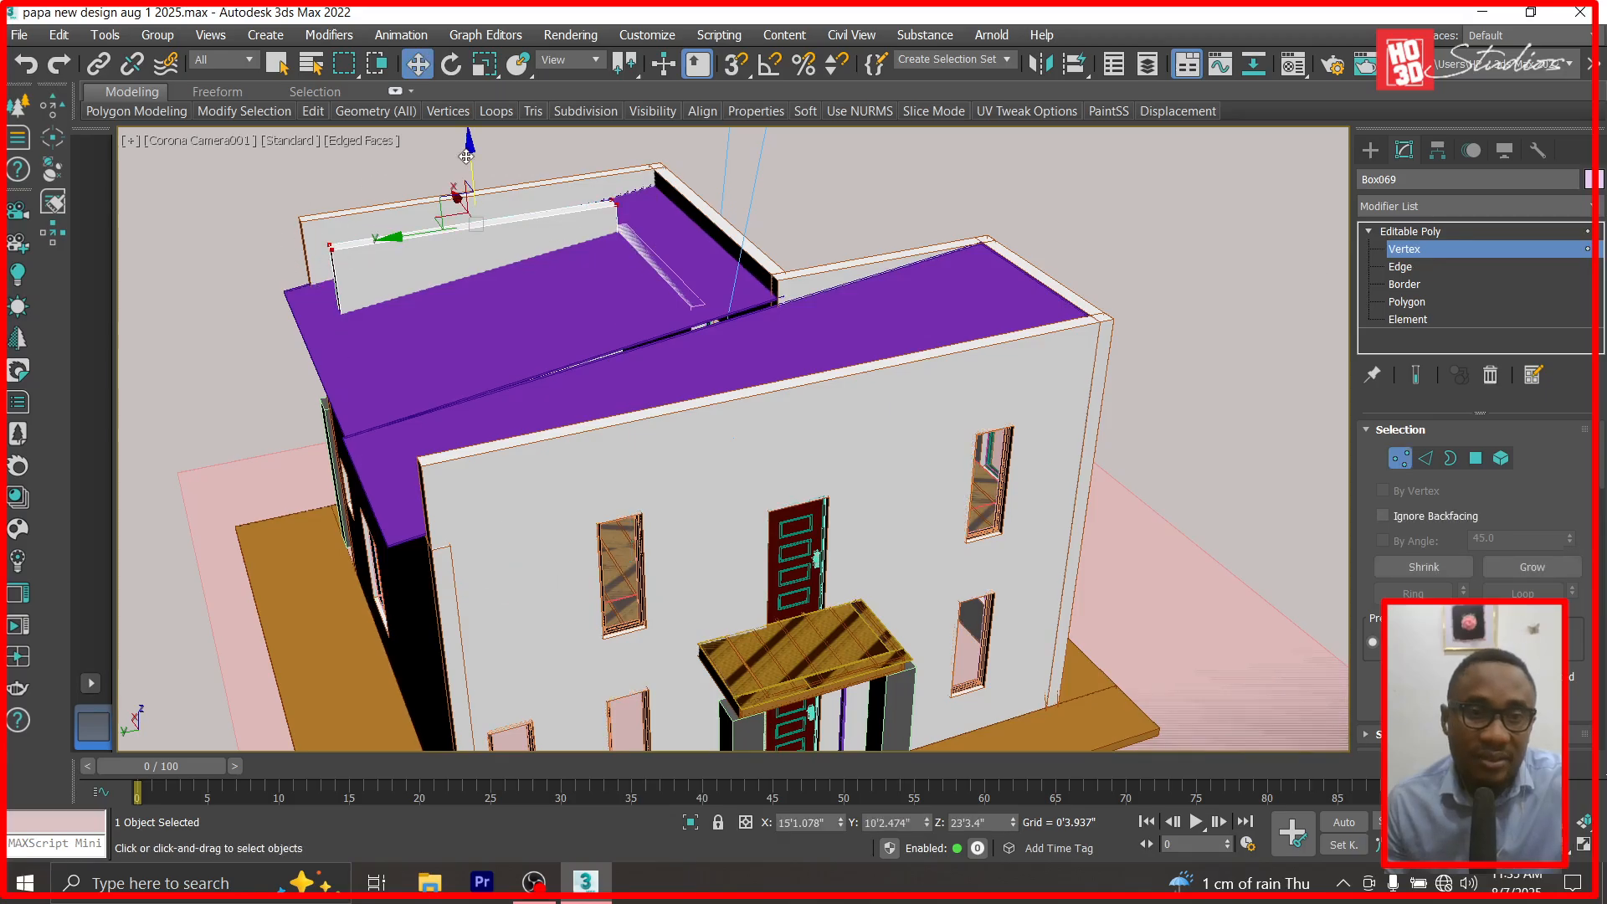
pyautogui.moveTo(474, 147); pyautogui.dragTo(466, 219)
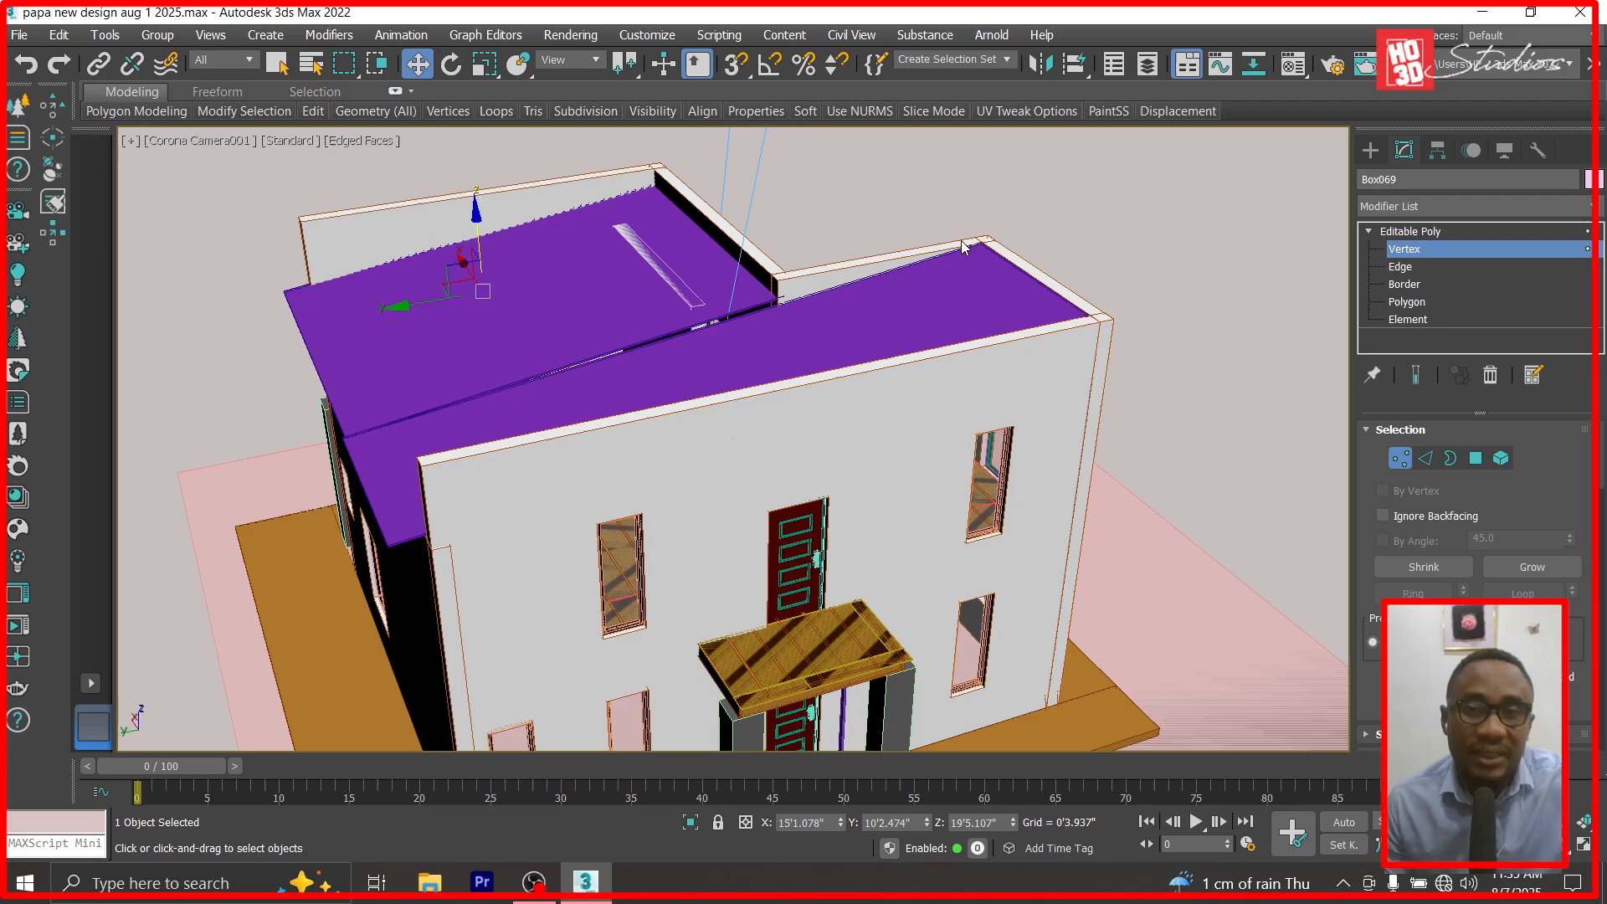
pyautogui.click(1428, 232)
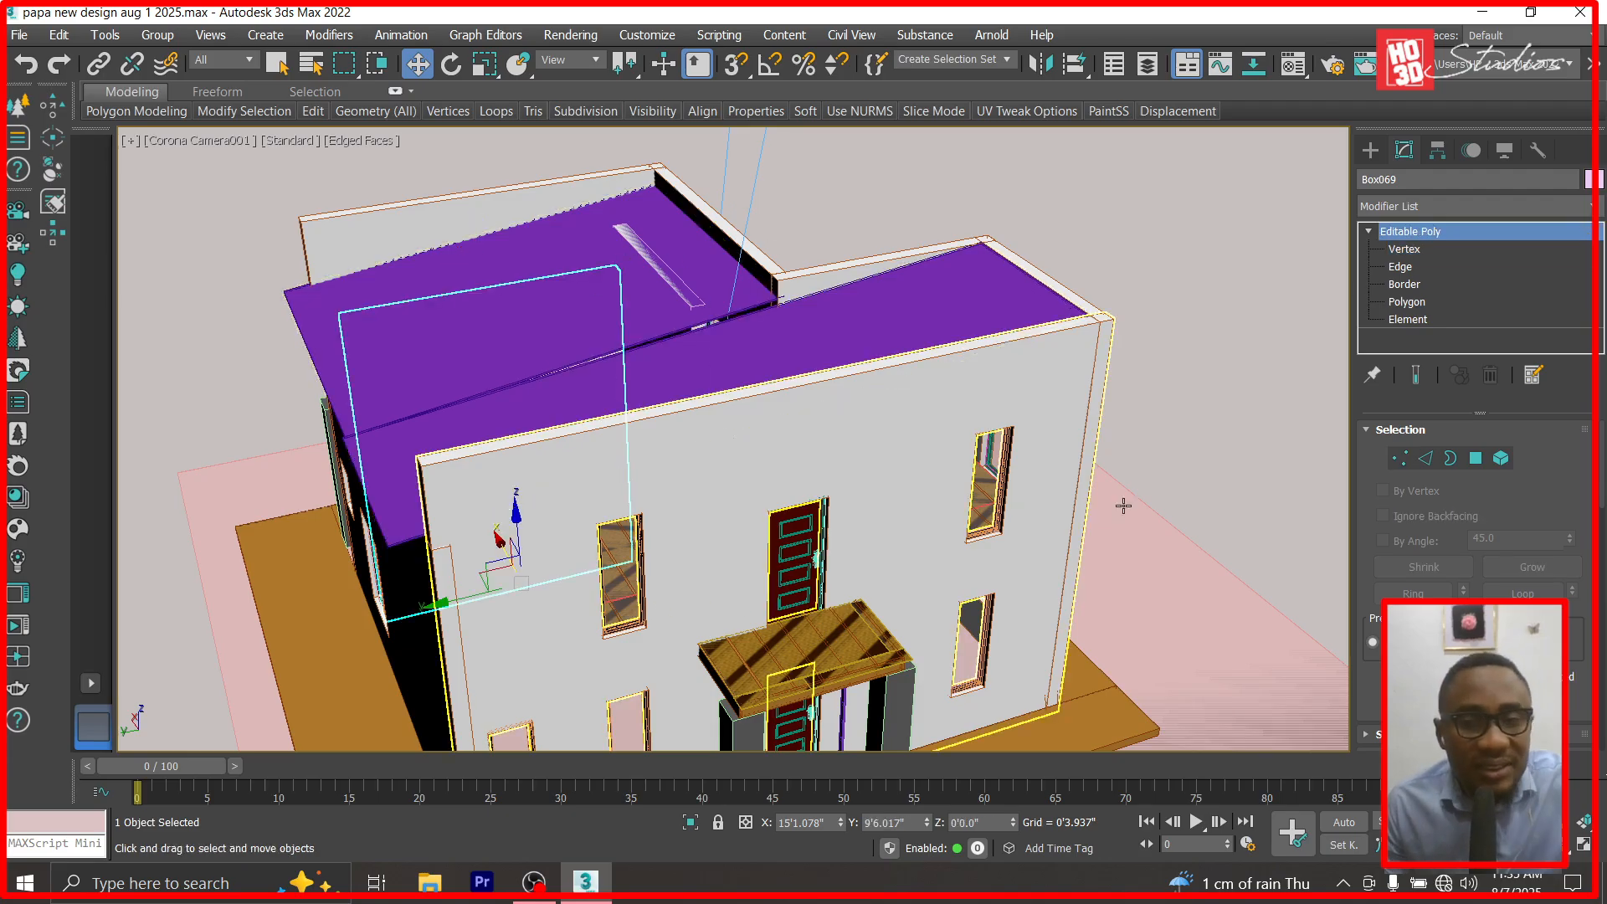
# Lower the top vertices of the remaining cross wall slightly so it no longer pokes through the roof slab.
pyautogui.click(1560, 845)
pyautogui.moveTo(550, 326); pyautogui.dragTo(631, 359)
pyautogui.click(416, 72)
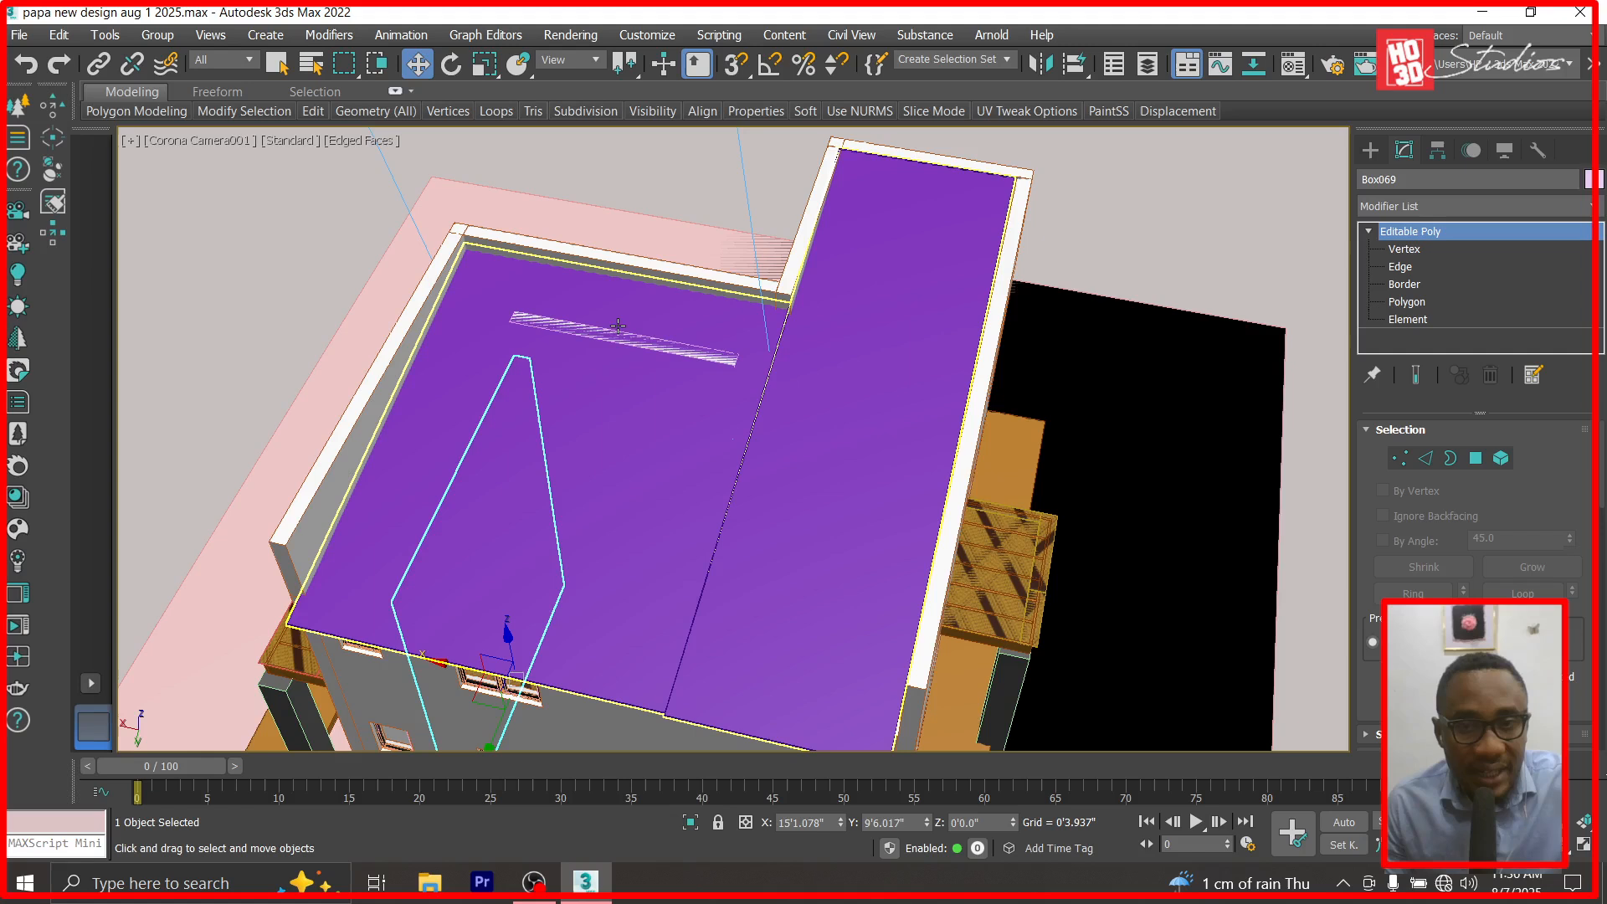
pyautogui.click(619, 337)
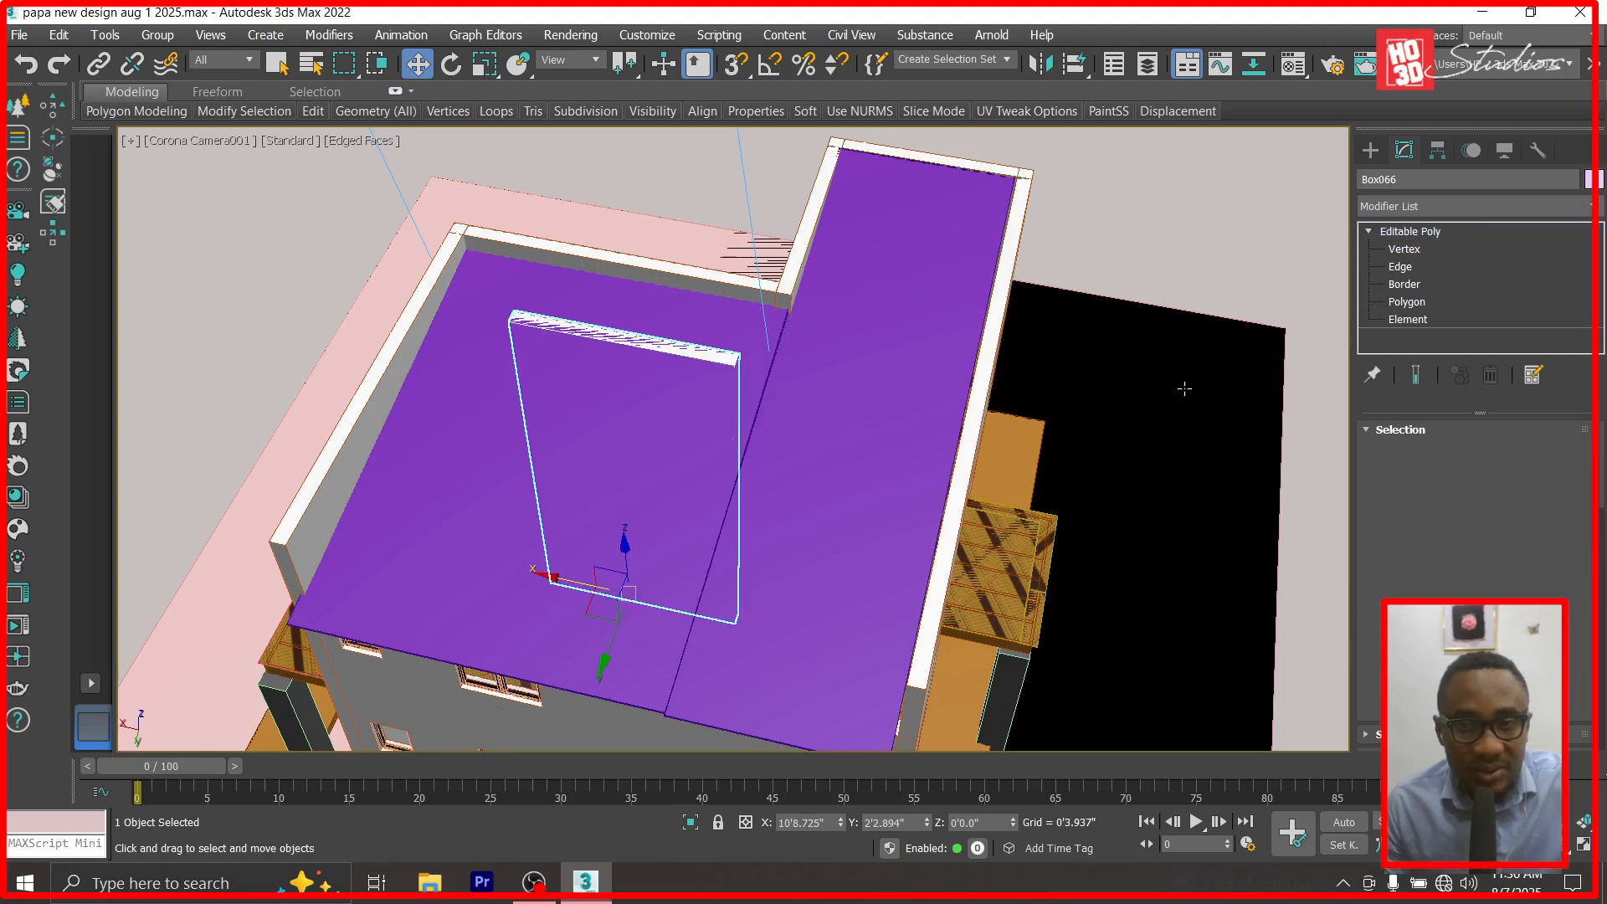
pyautogui.click(1407, 252)
pyautogui.moveTo(515, 373); pyautogui.dragTo(457, 383)
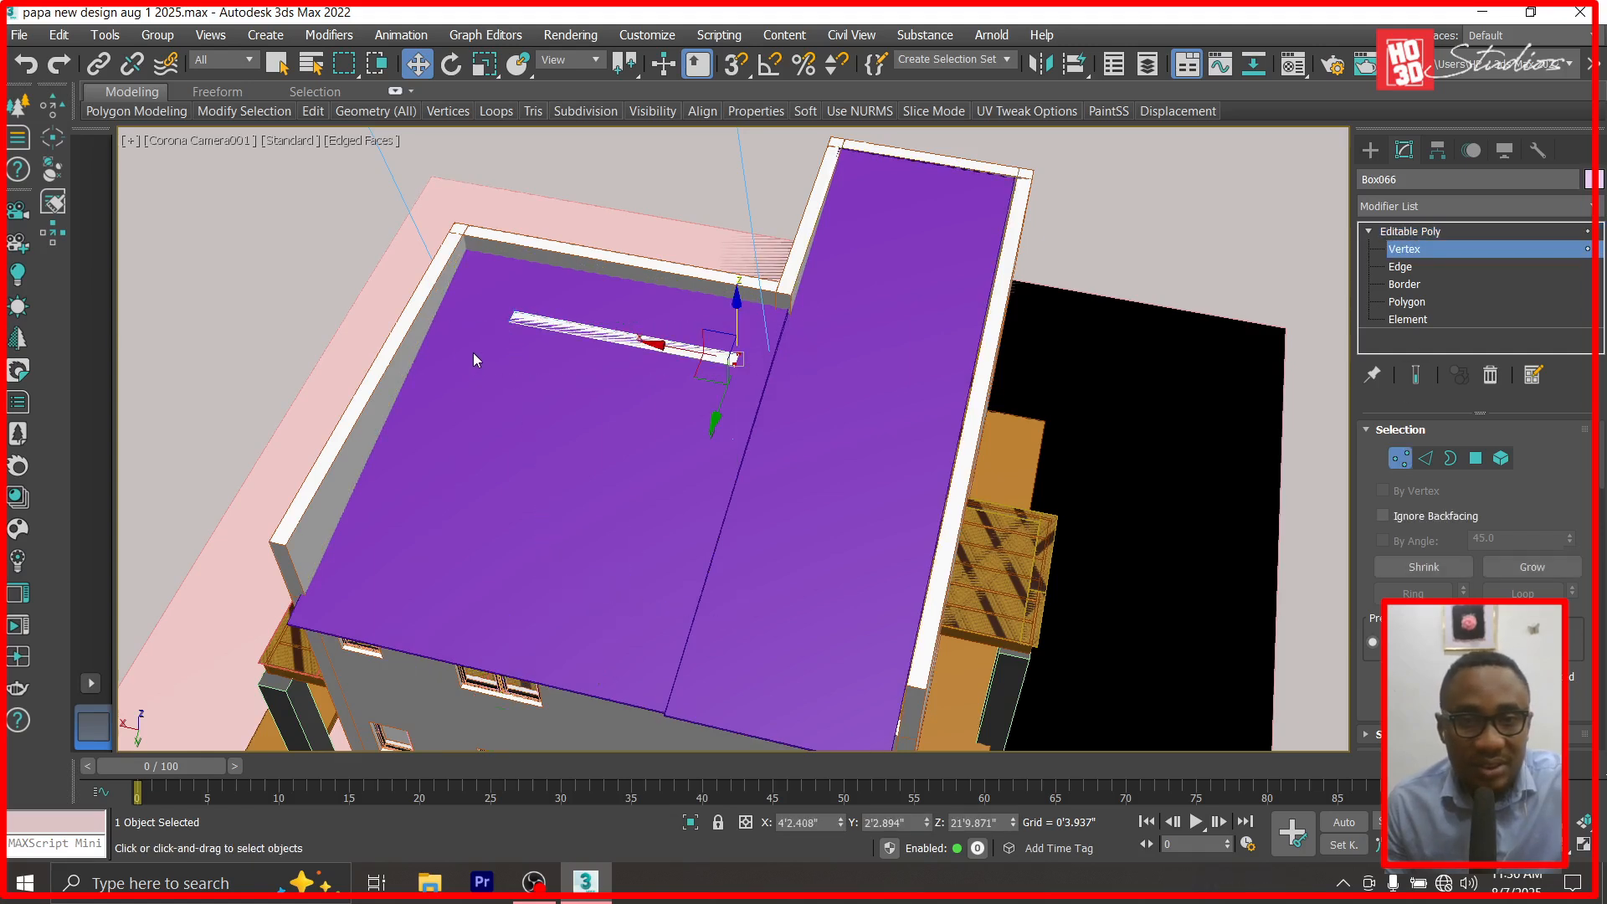
pyautogui.keyDown('ctrl'); pyautogui.moveTo(715, 385); pyautogui.dragTo(701, 330); pyautogui.keyUp('ctrl')
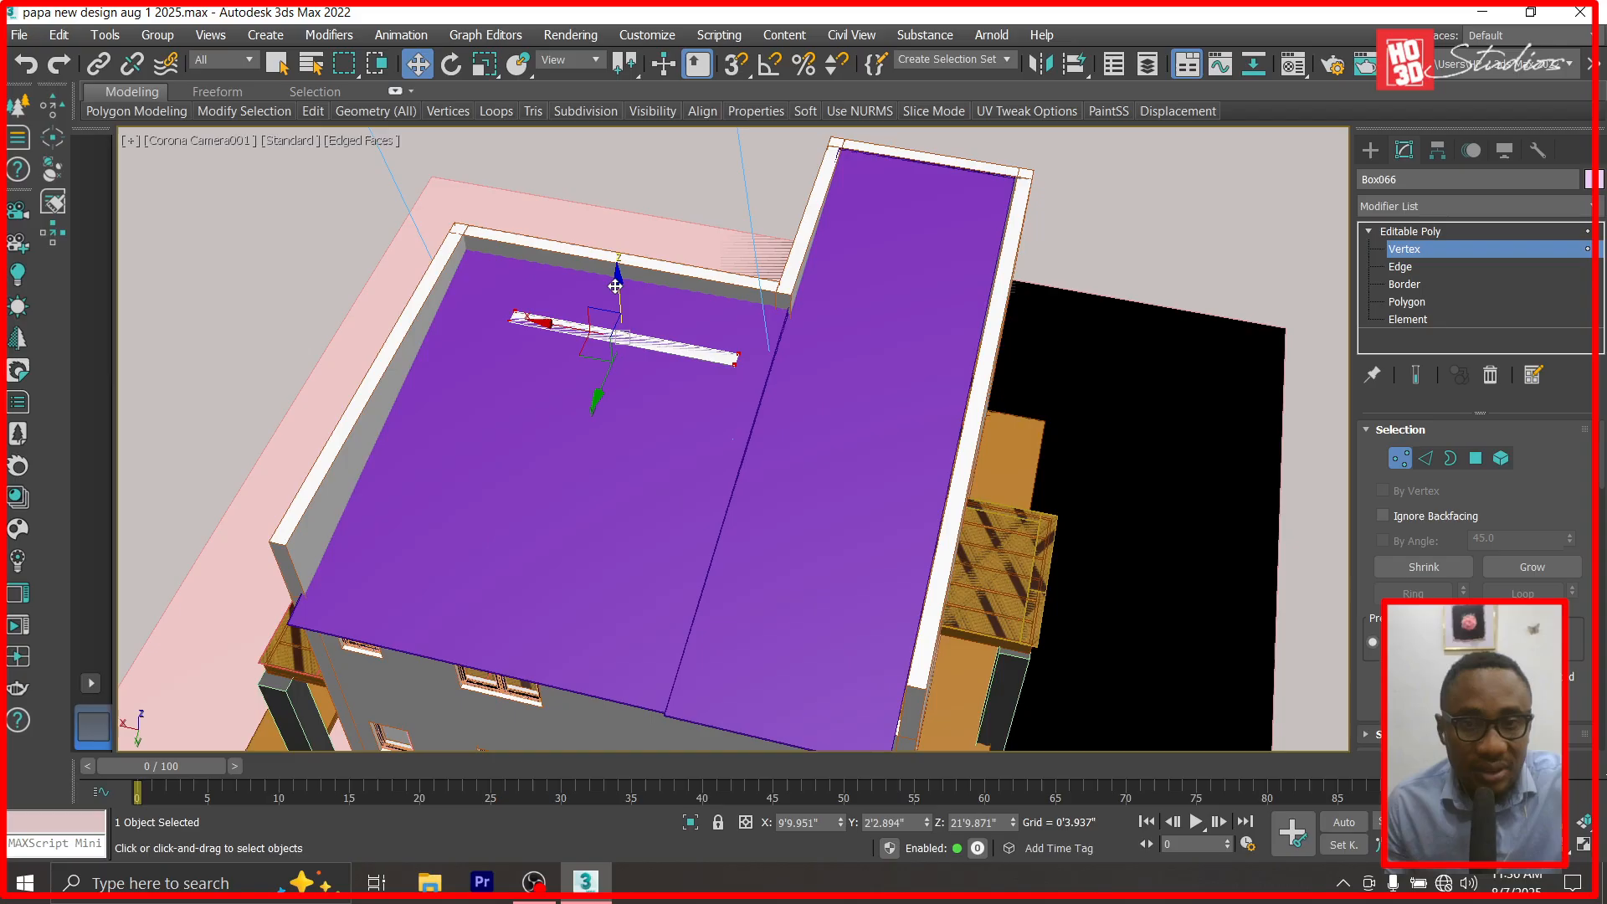
pyautogui.moveTo(616, 286); pyautogui.dragTo(616, 294)
pyautogui.click(1448, 233)
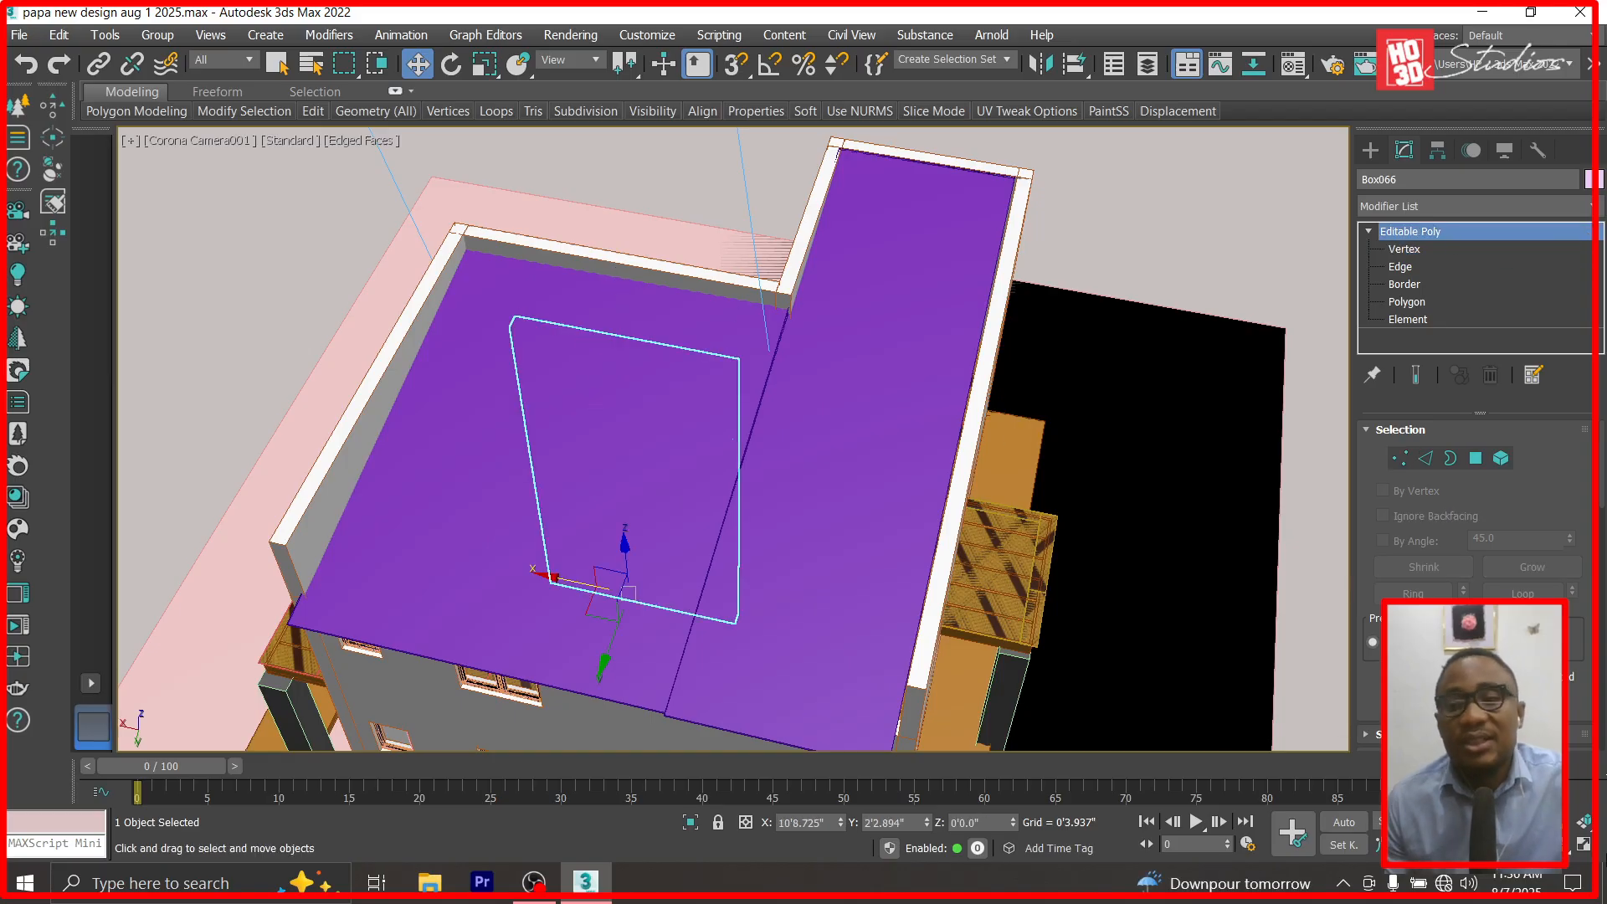
# Examine the house's exterior and roof from several low camera angles and from the Top view.
pyautogui.hotkey('ctrl', 'r')
pyautogui.moveTo(550, 427); pyautogui.dragTo(925, 590)
pyautogui.moveTo(581, 609); pyautogui.dragTo(459, 611)
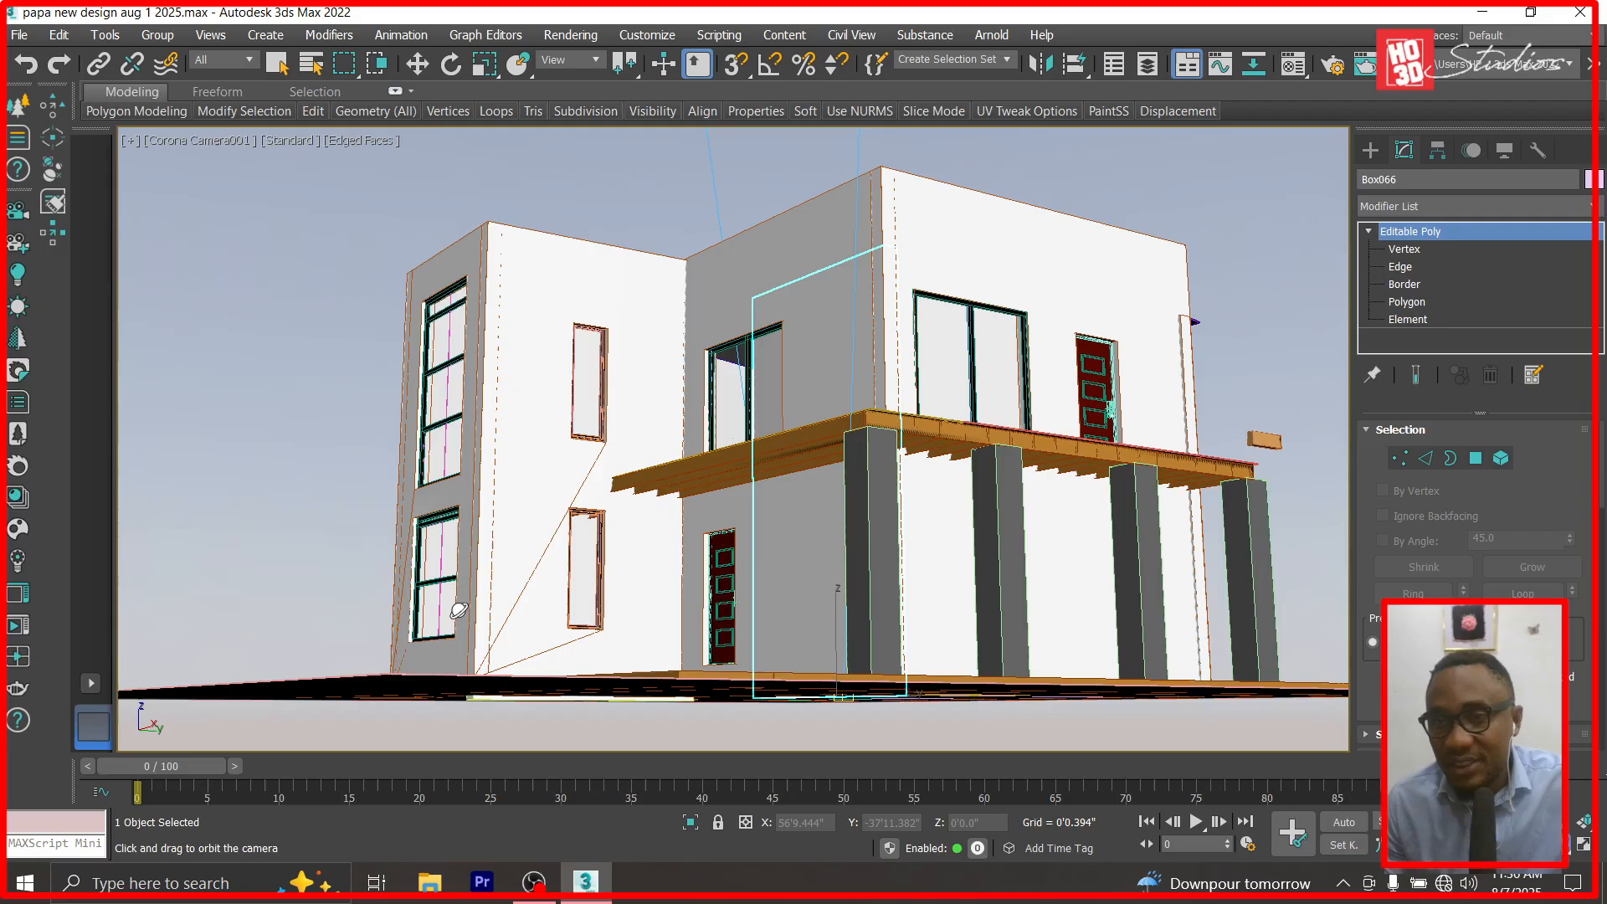
pyautogui.moveTo(1146, 619); pyautogui.dragTo(895, 462)
pyautogui.press('t')
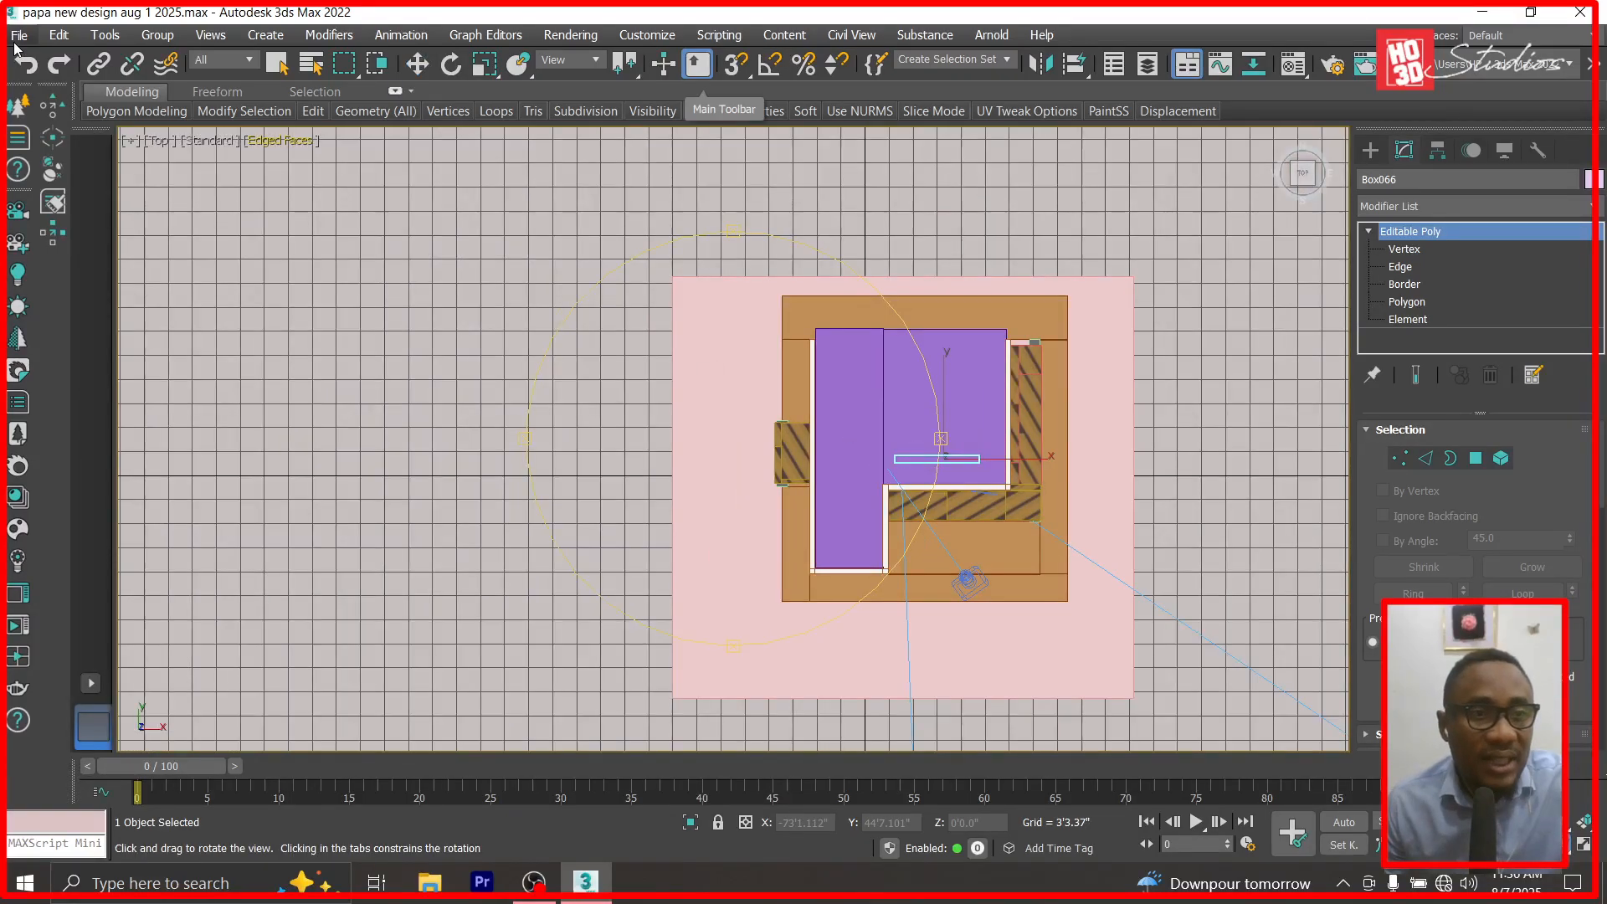
pyautogui.scroll(4, 963, 468)
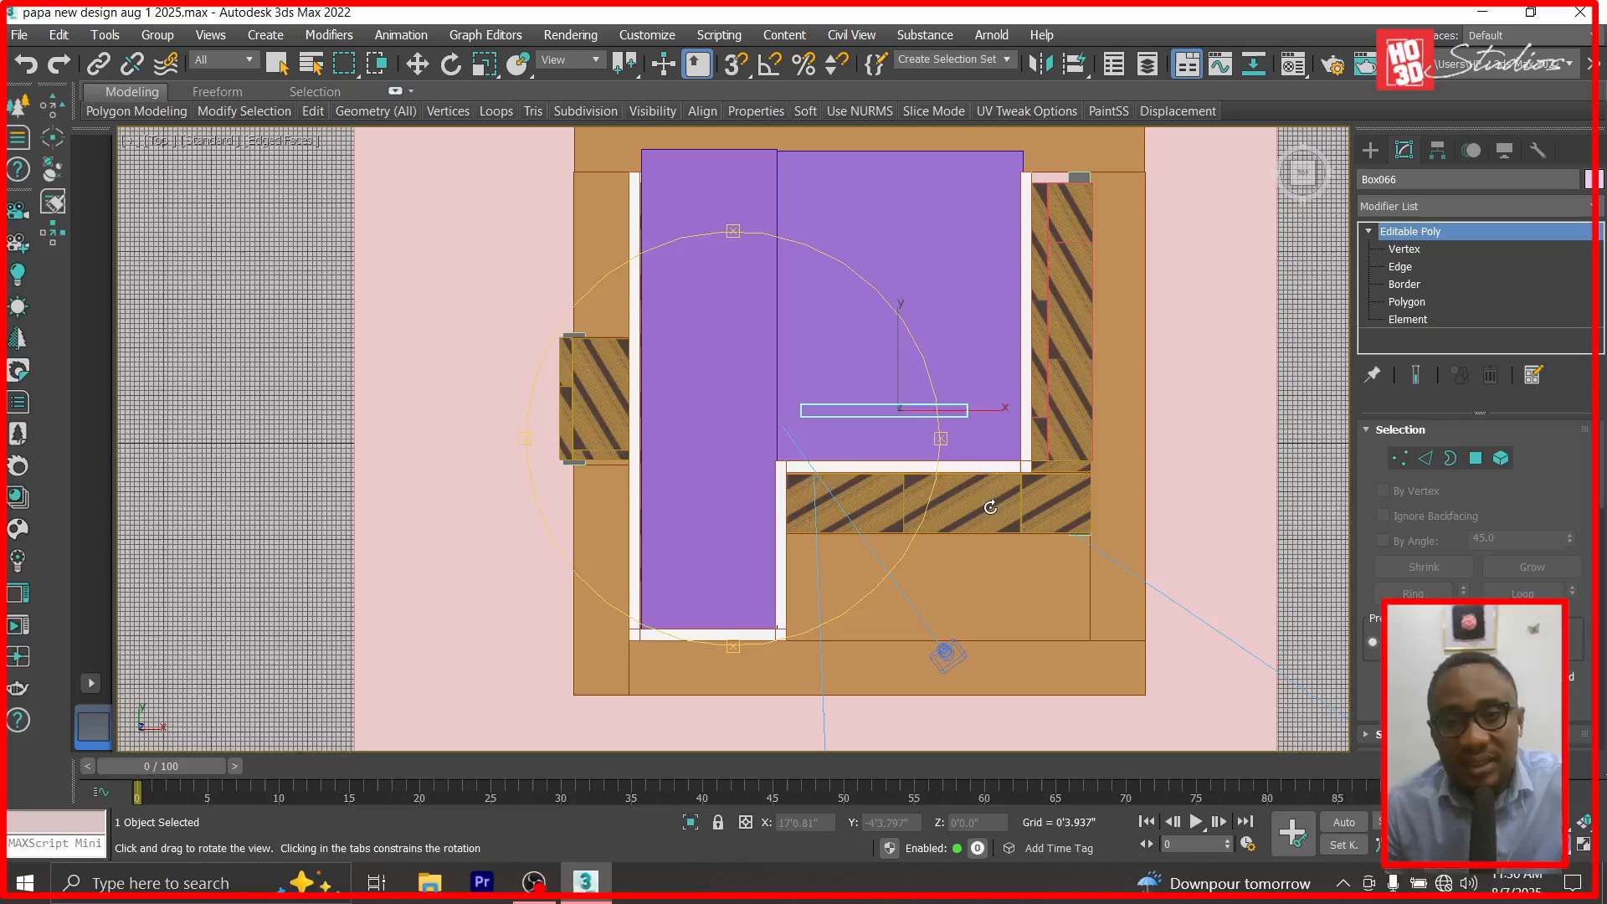
pyautogui.click(417, 64)
pyautogui.scroll(-4, 940, 358)
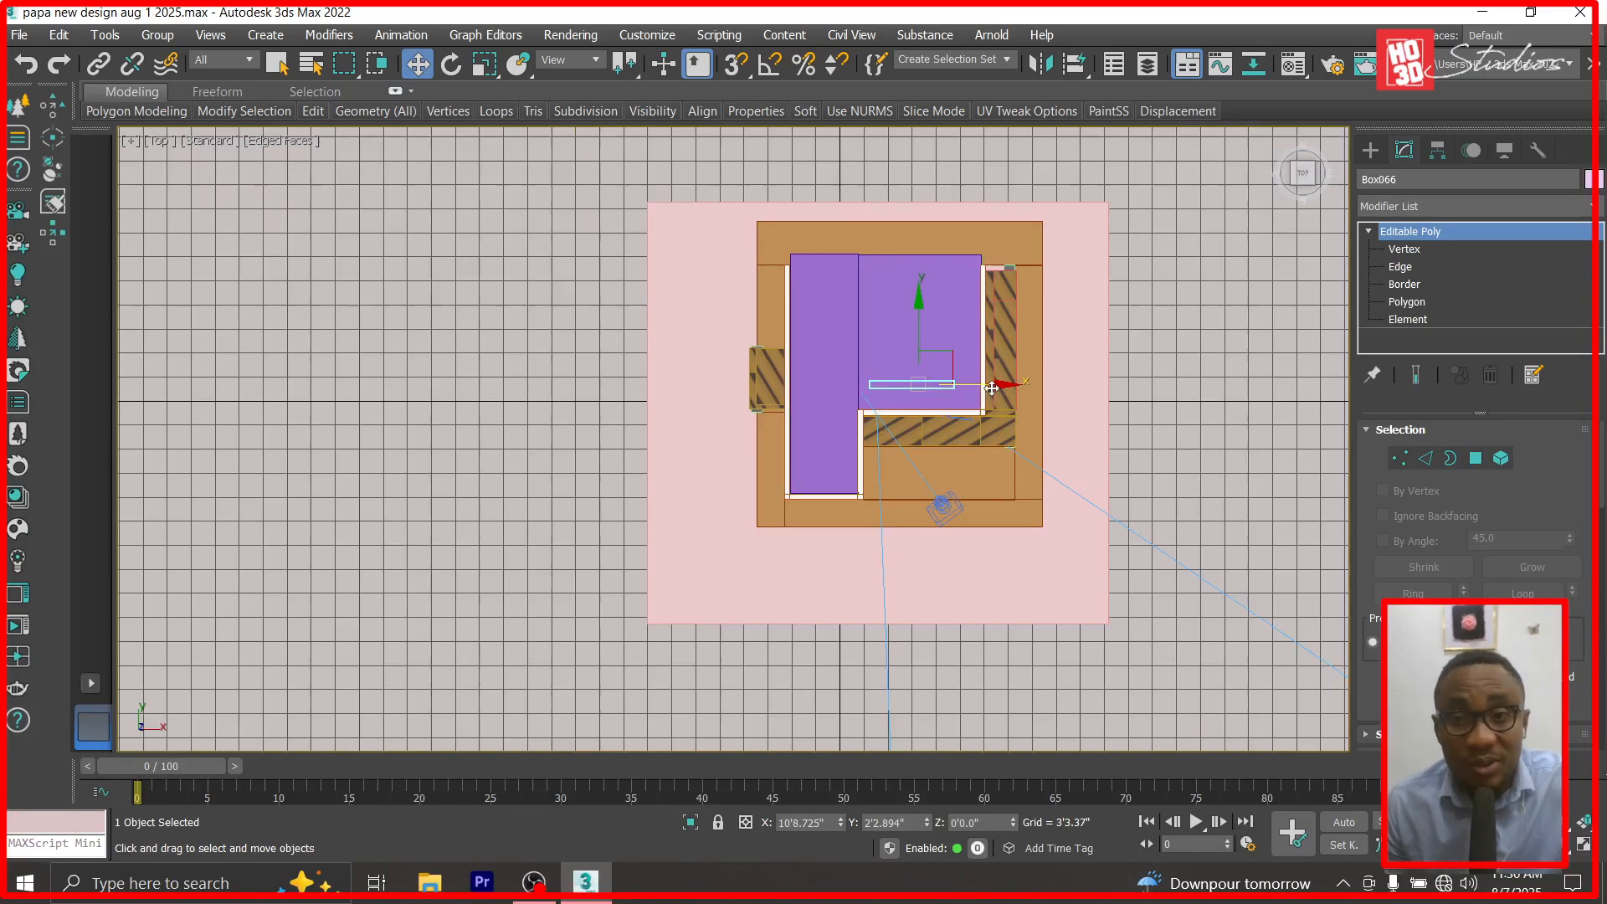
pyautogui.moveTo(1005, 388); pyautogui.dragTo(617, 358)
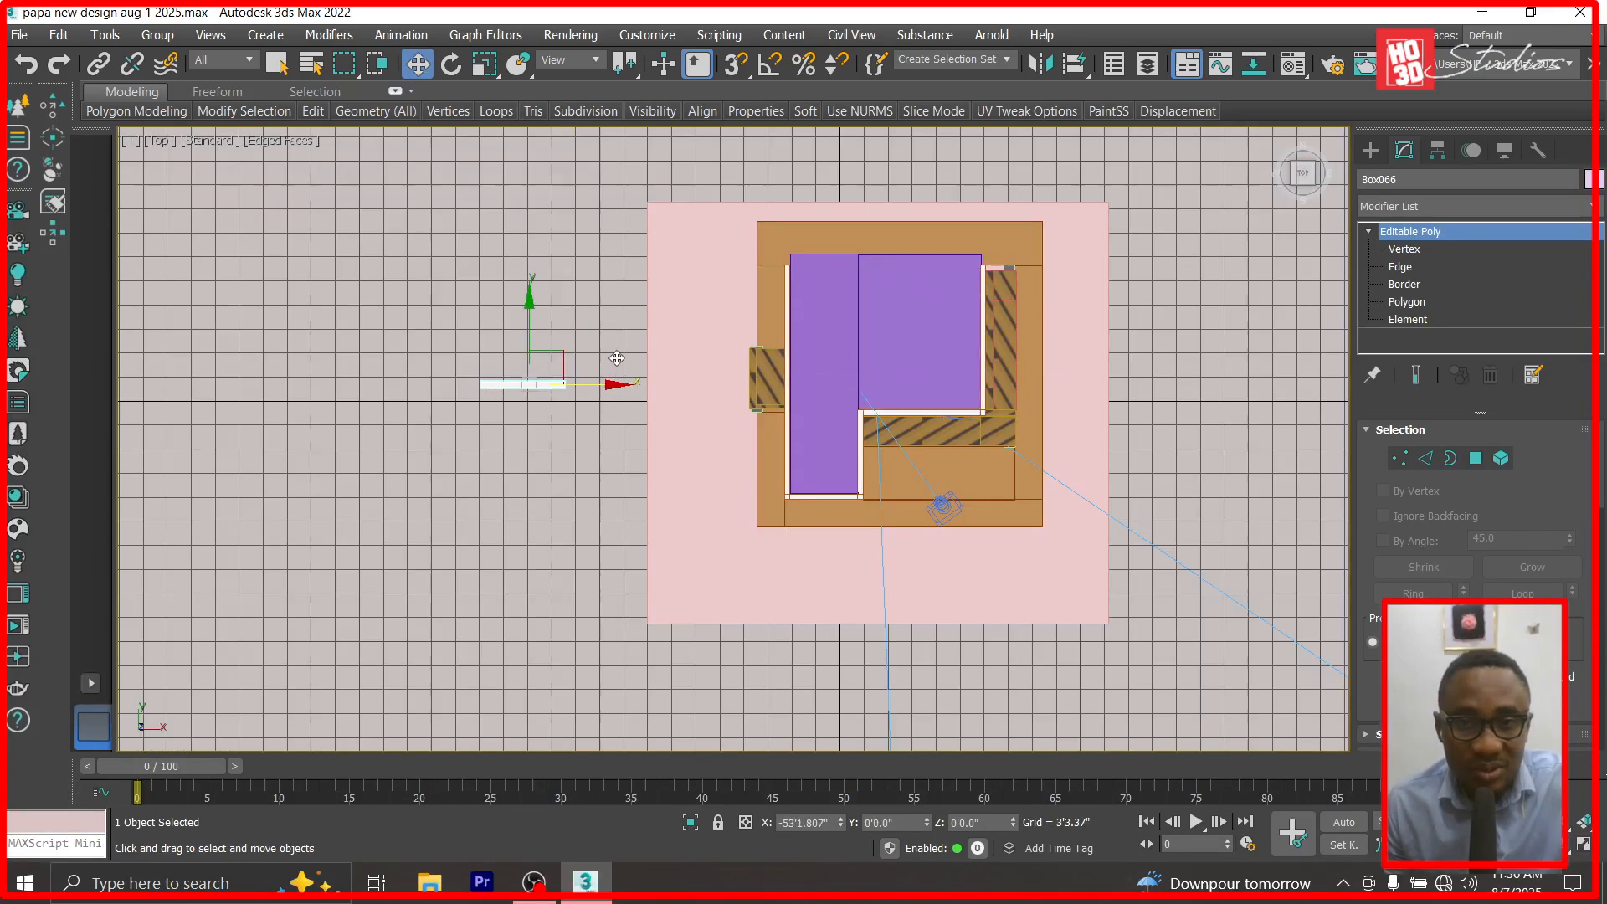
pyautogui.hotkey('ctrl', 'z')
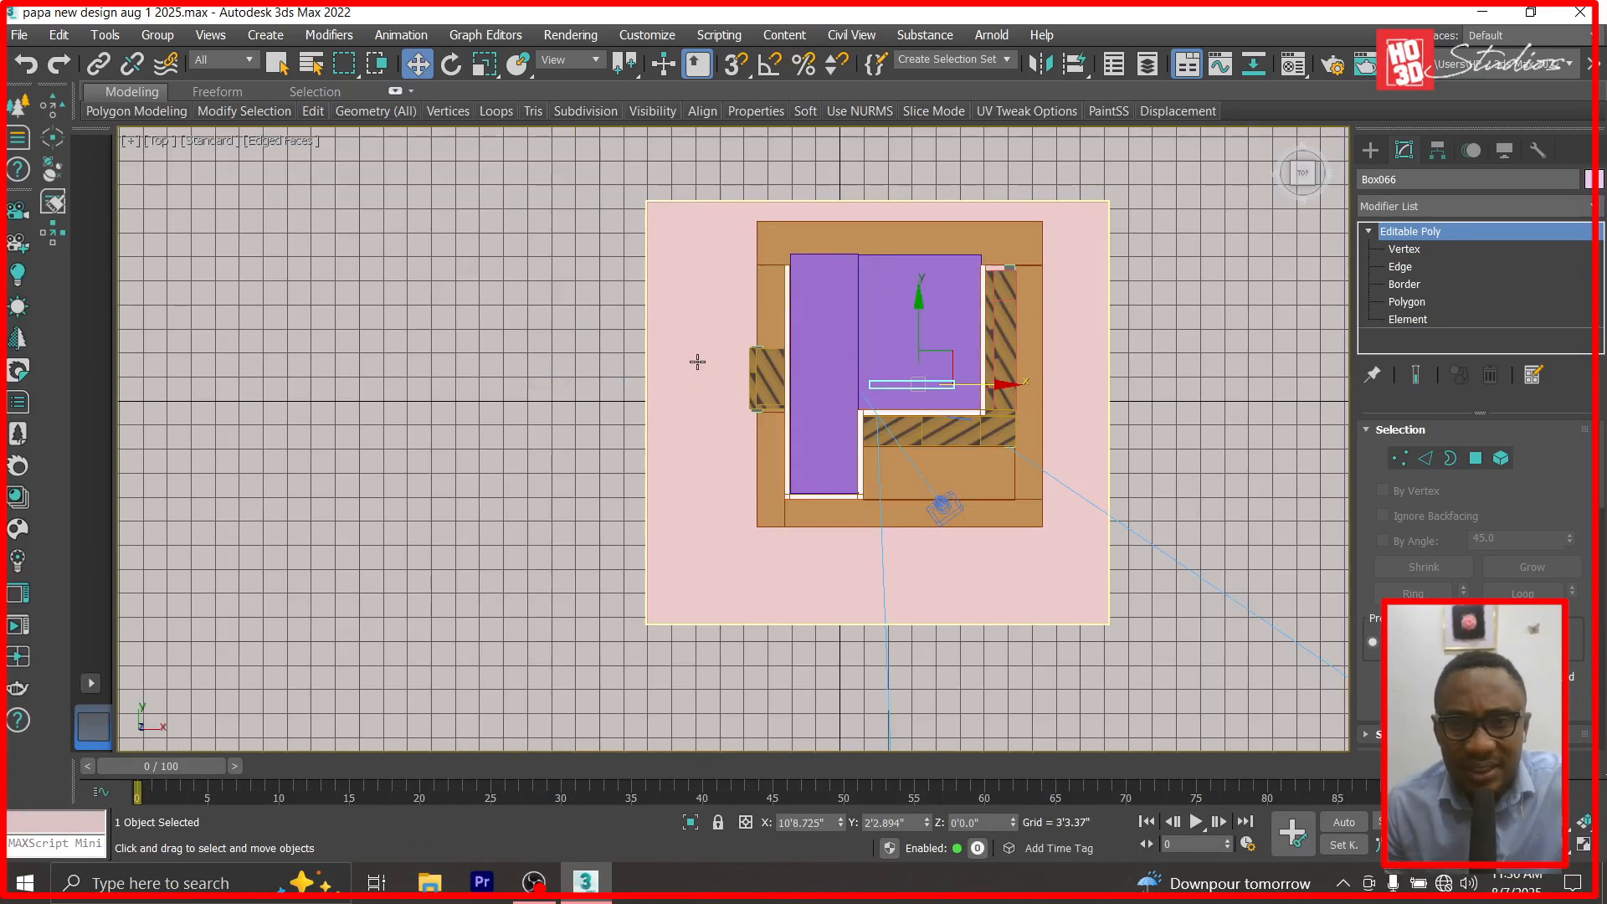
# Move the roof slab clear of the house to about X -55'10", and bring up the standard primitives for creation.
pyautogui.click(890, 353)
pyautogui.moveTo(1006, 348); pyautogui.dragTo(519, 311)
pyautogui.scroll(5, 240, 281)
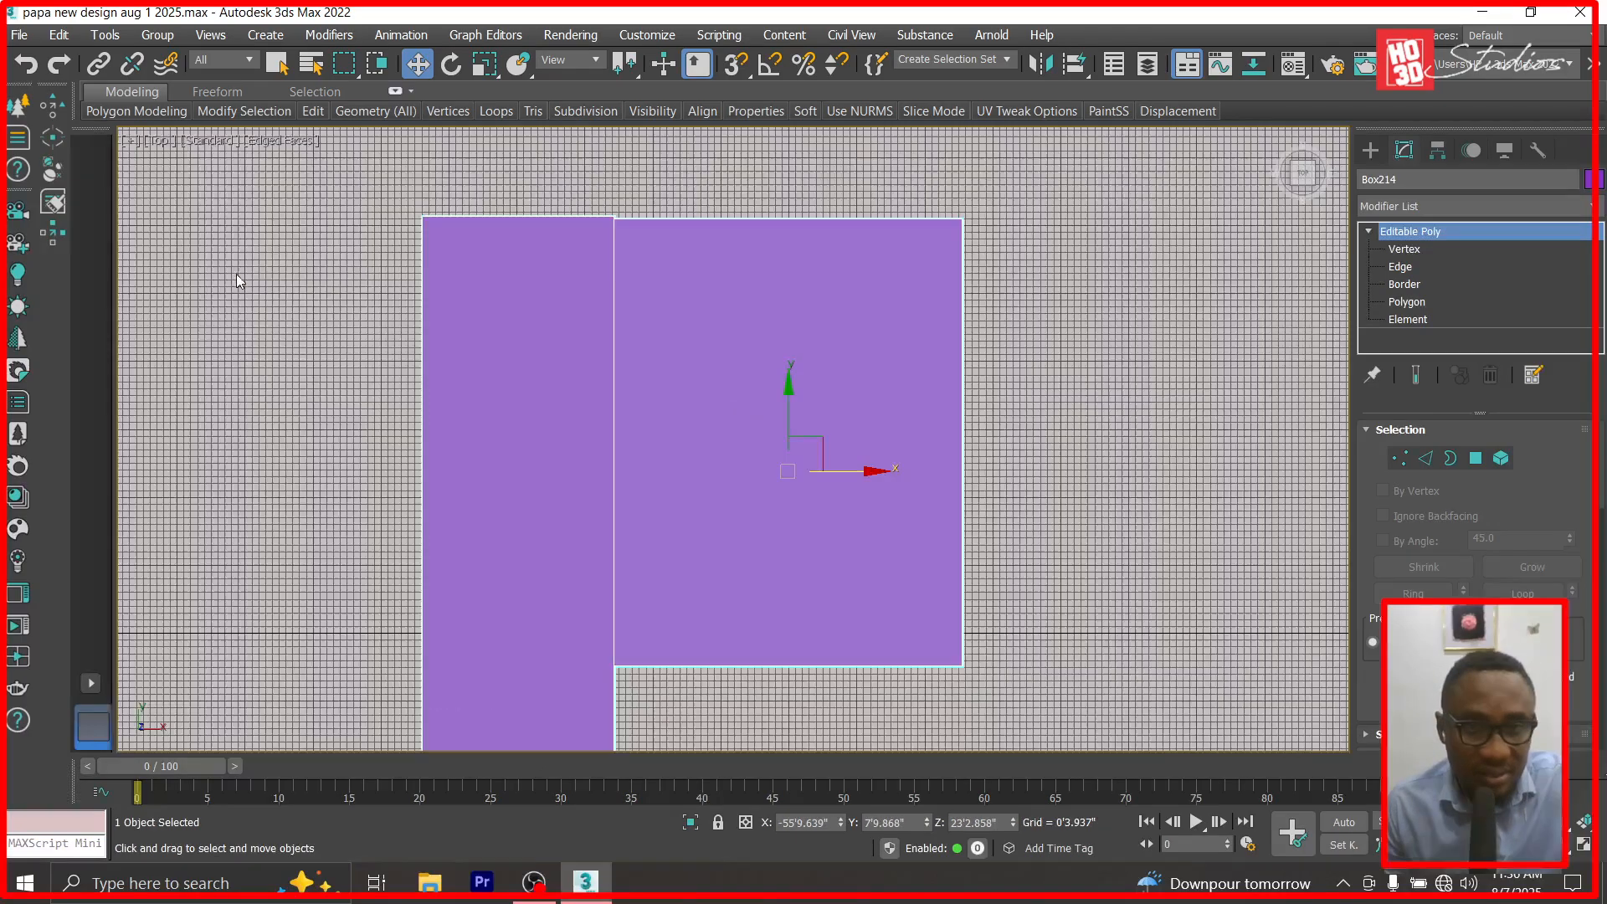
pyautogui.click(1370, 150)
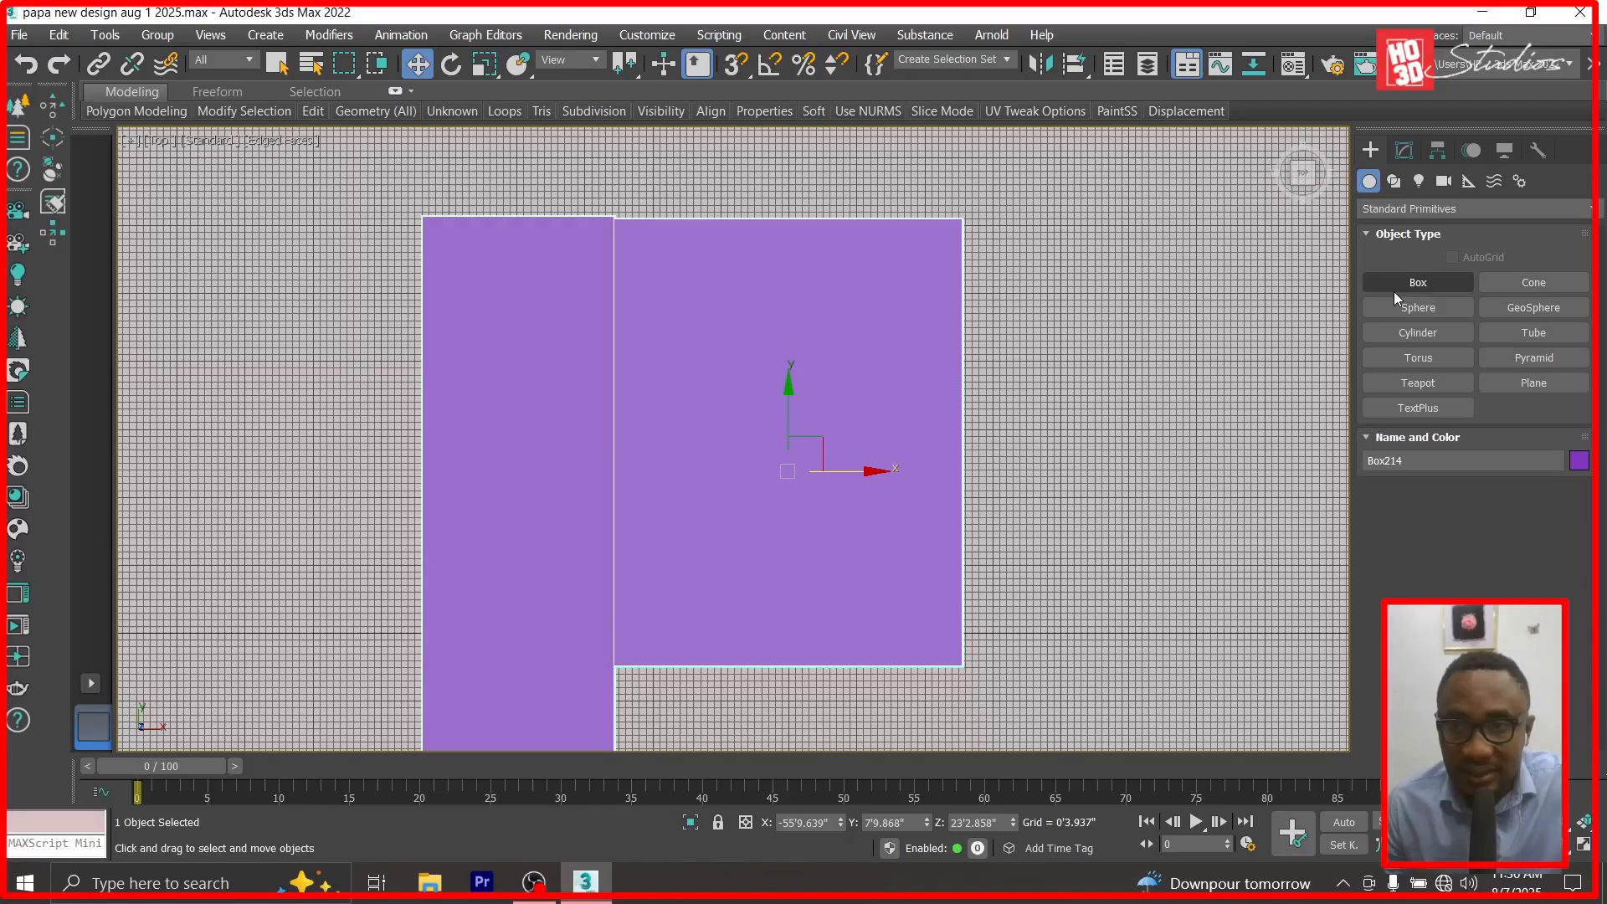
# Create a box strip about 32'11" long and 4.8" wide along the roof slab's outer long edge, and set its height to 1.2".
pyautogui.click(1418, 282)
pyautogui.scroll(-2, 459, 198)
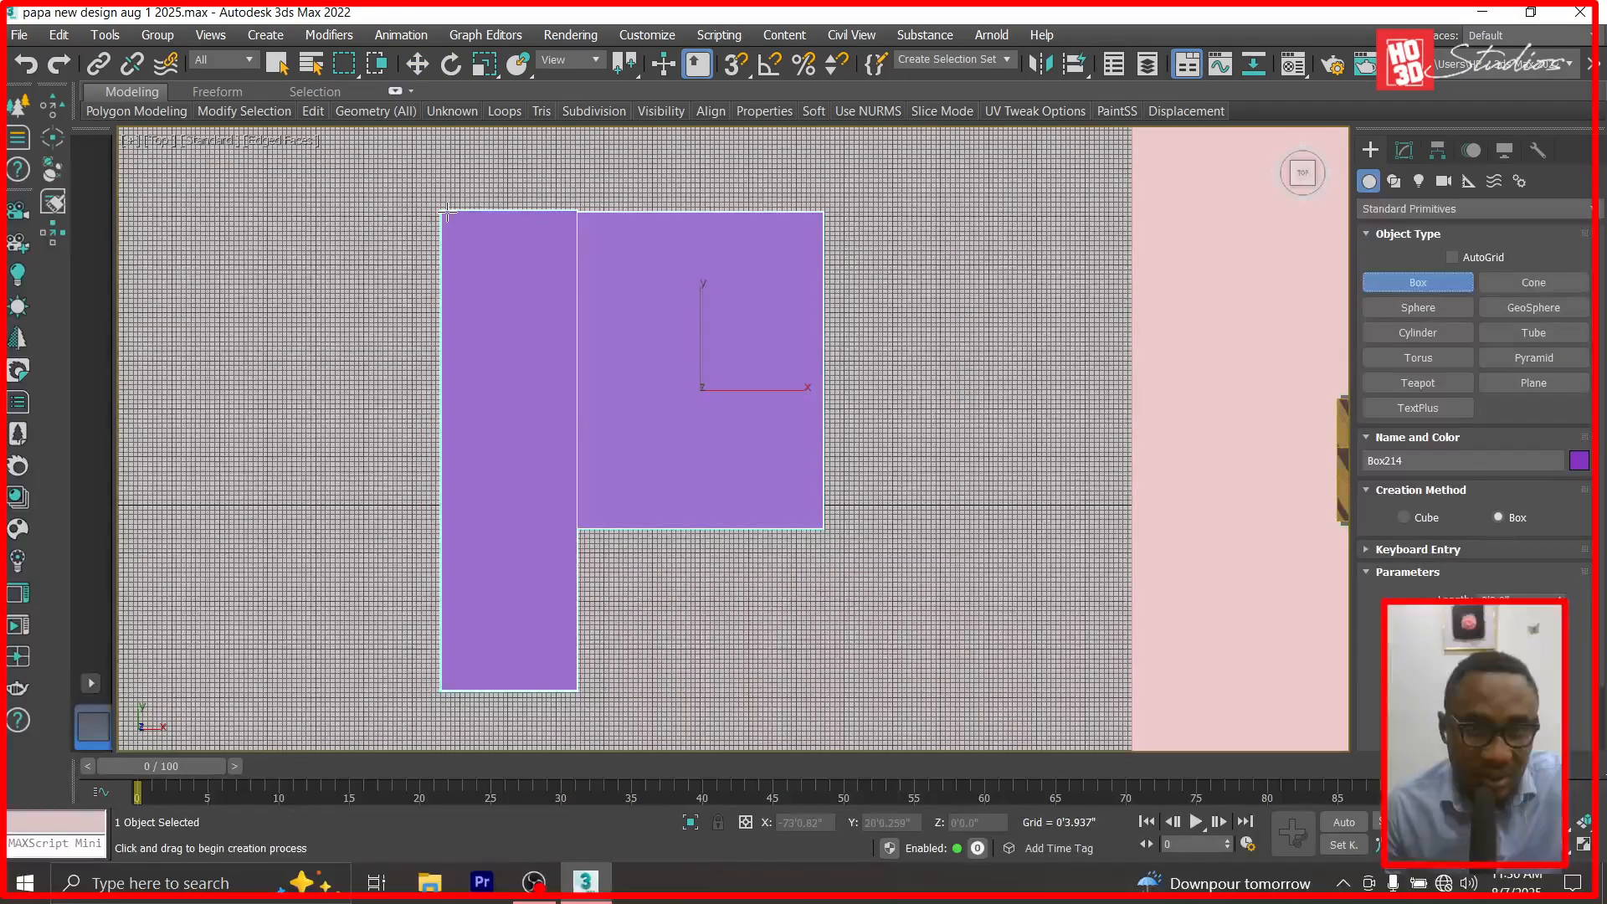
pyautogui.moveTo(446, 209); pyautogui.dragTo(452, 693)
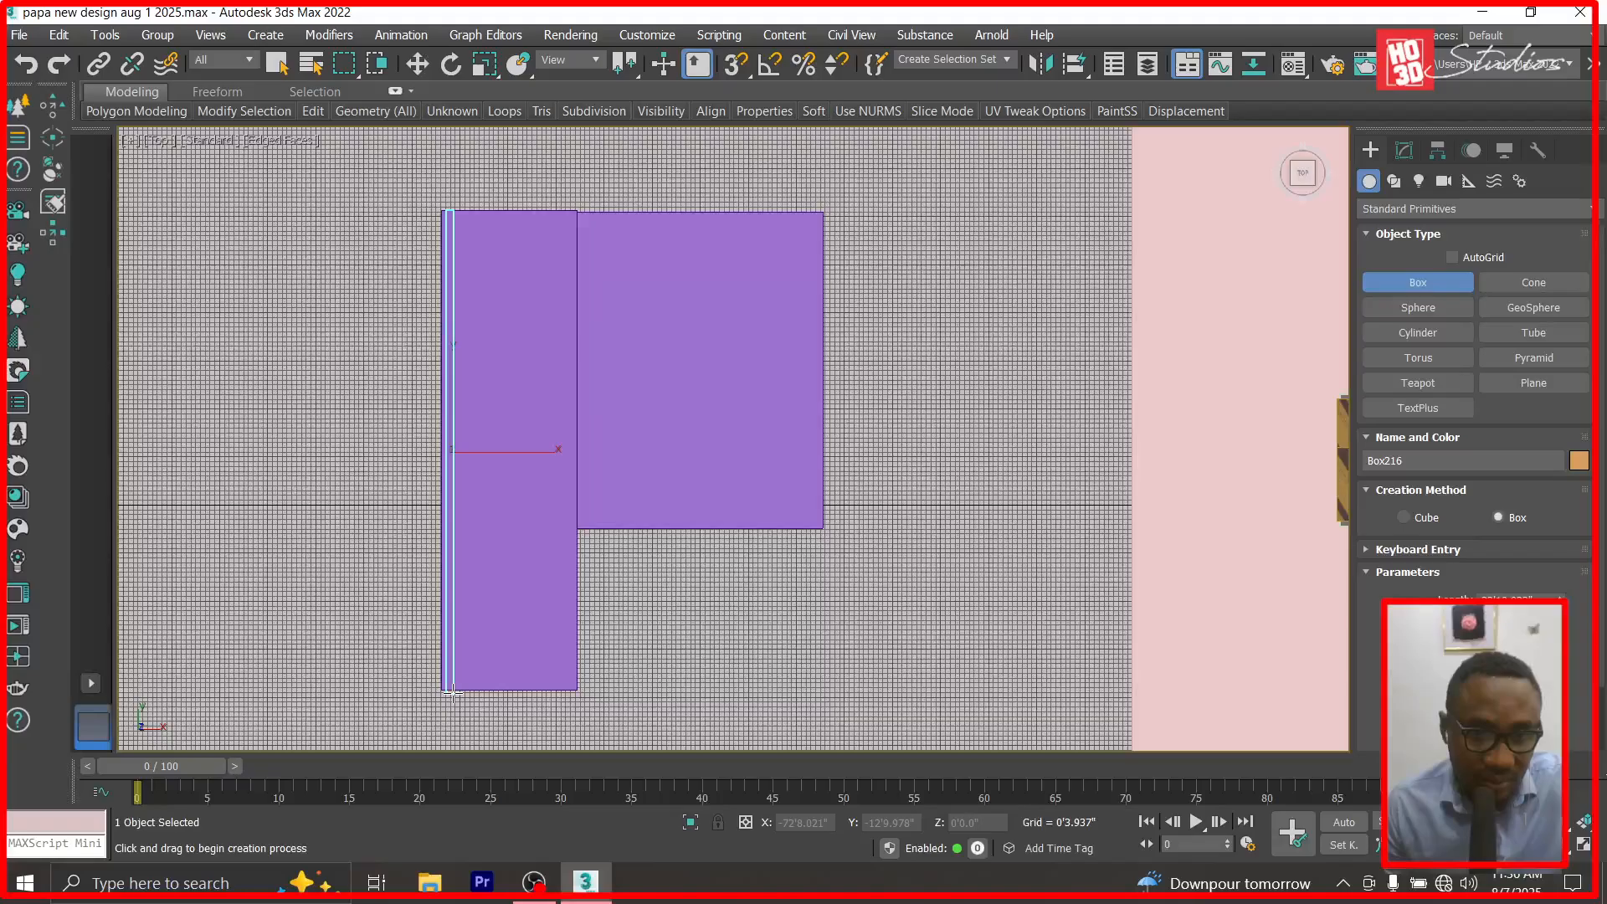
pyautogui.press('w')
pyautogui.scroll(5, 450, 501)
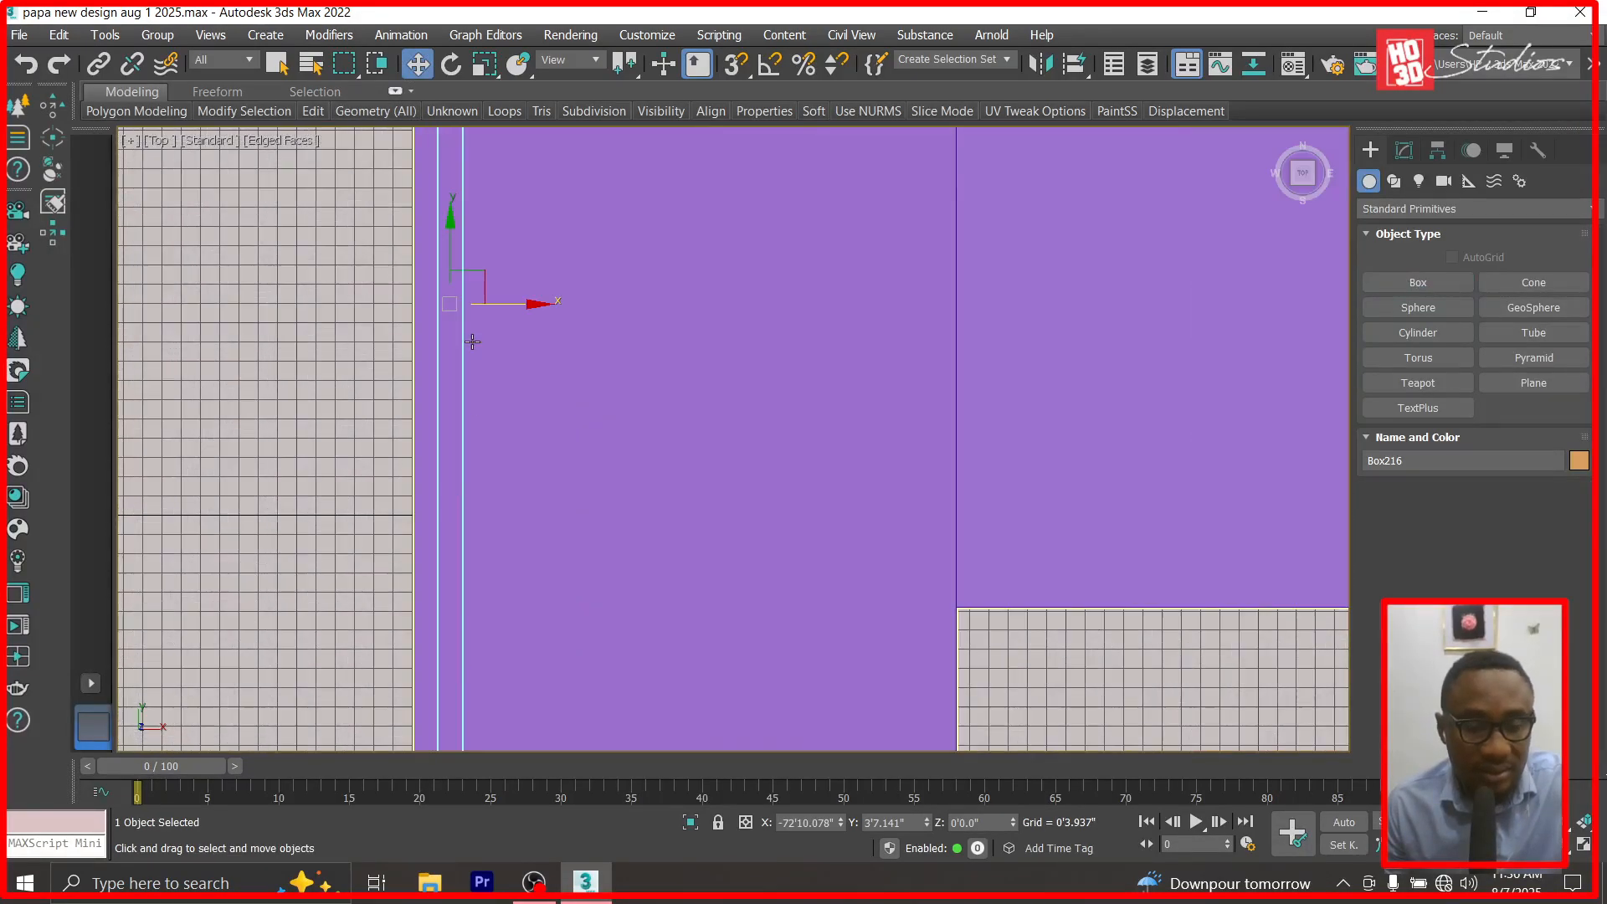
pyautogui.click(1405, 149)
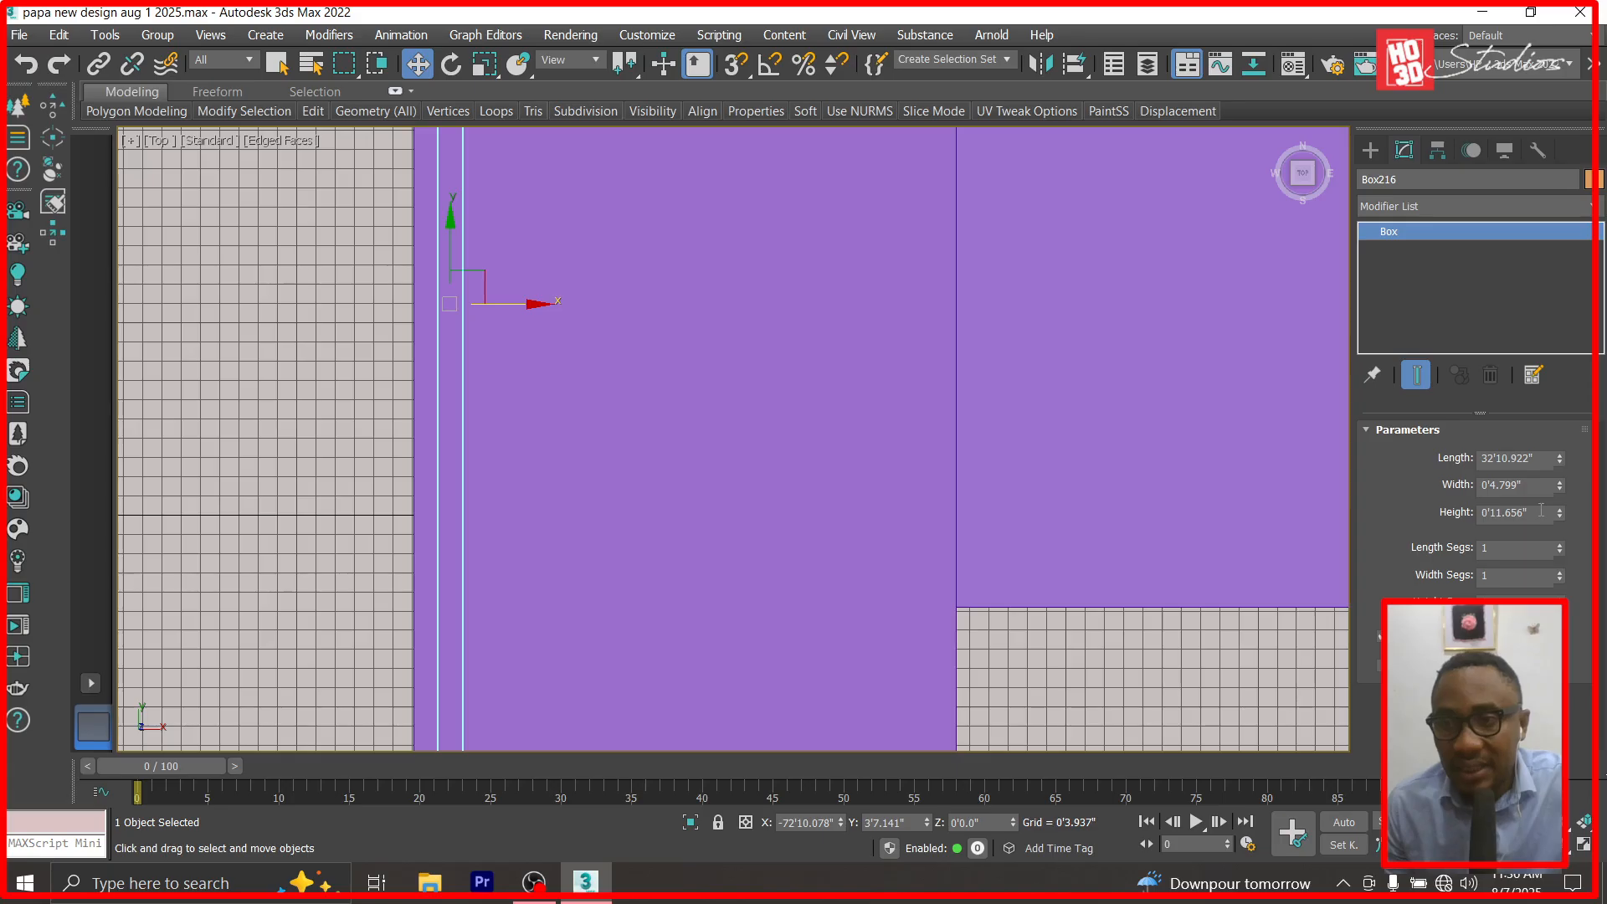
pyautogui.write('.2')
pyautogui.press('Return')
# Raise the strip to Z 20', then nudge it up in the Left view to about Z 20'0.7".
pyautogui.scroll(-2, 415, 307)
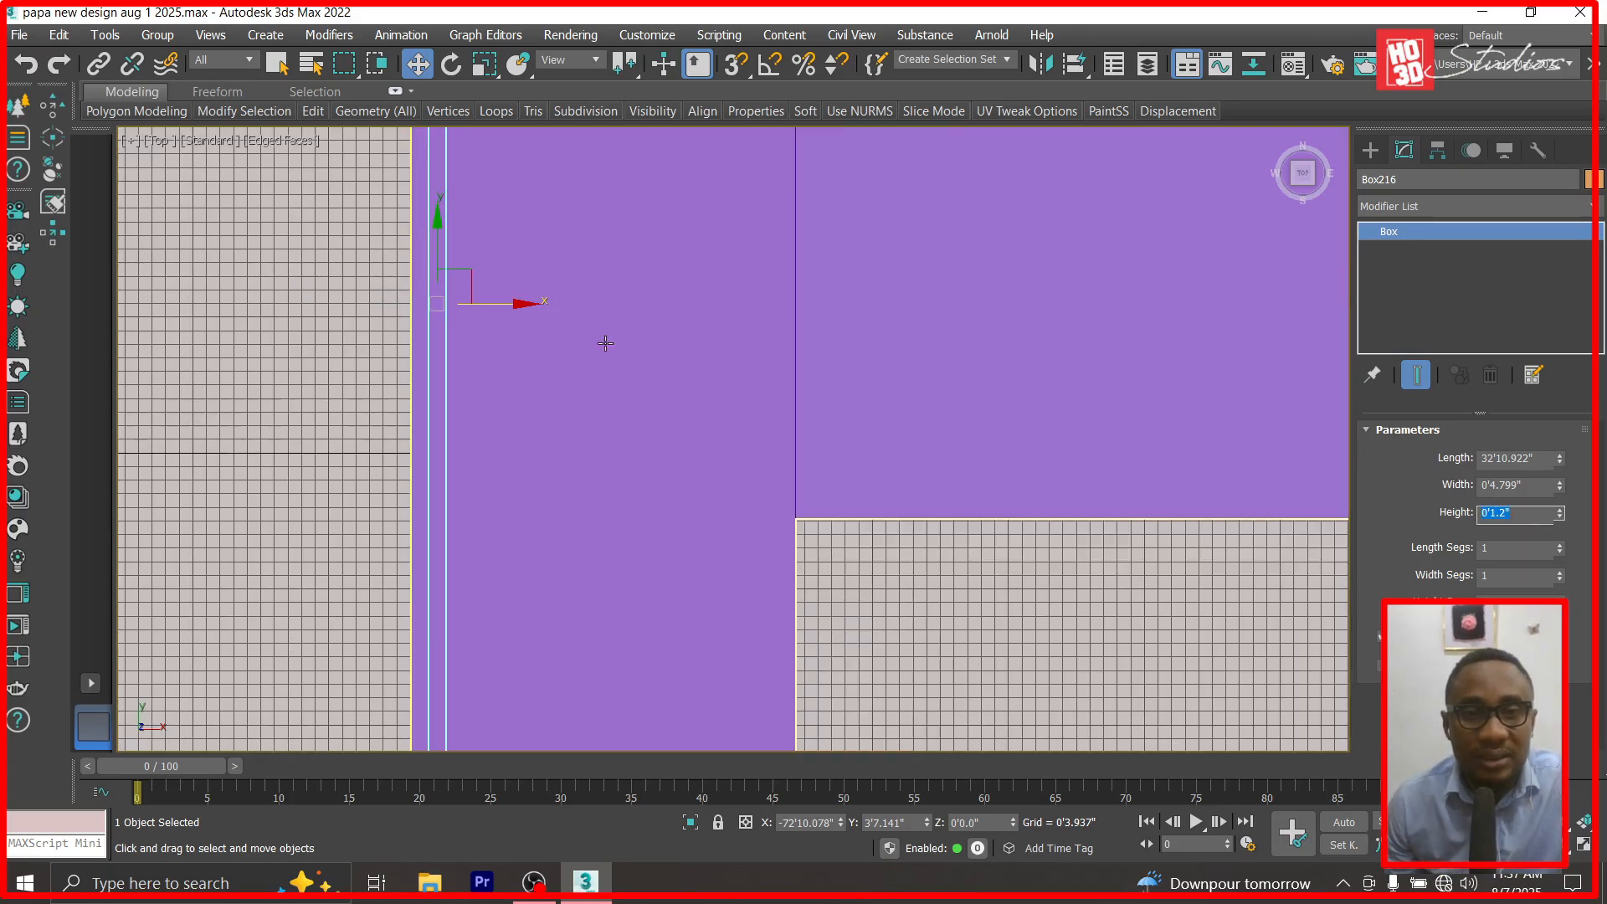
pyautogui.scroll(-2, 587, 323)
pyautogui.scroll(-2, 546, 280)
pyautogui.scroll(2, 544, 237)
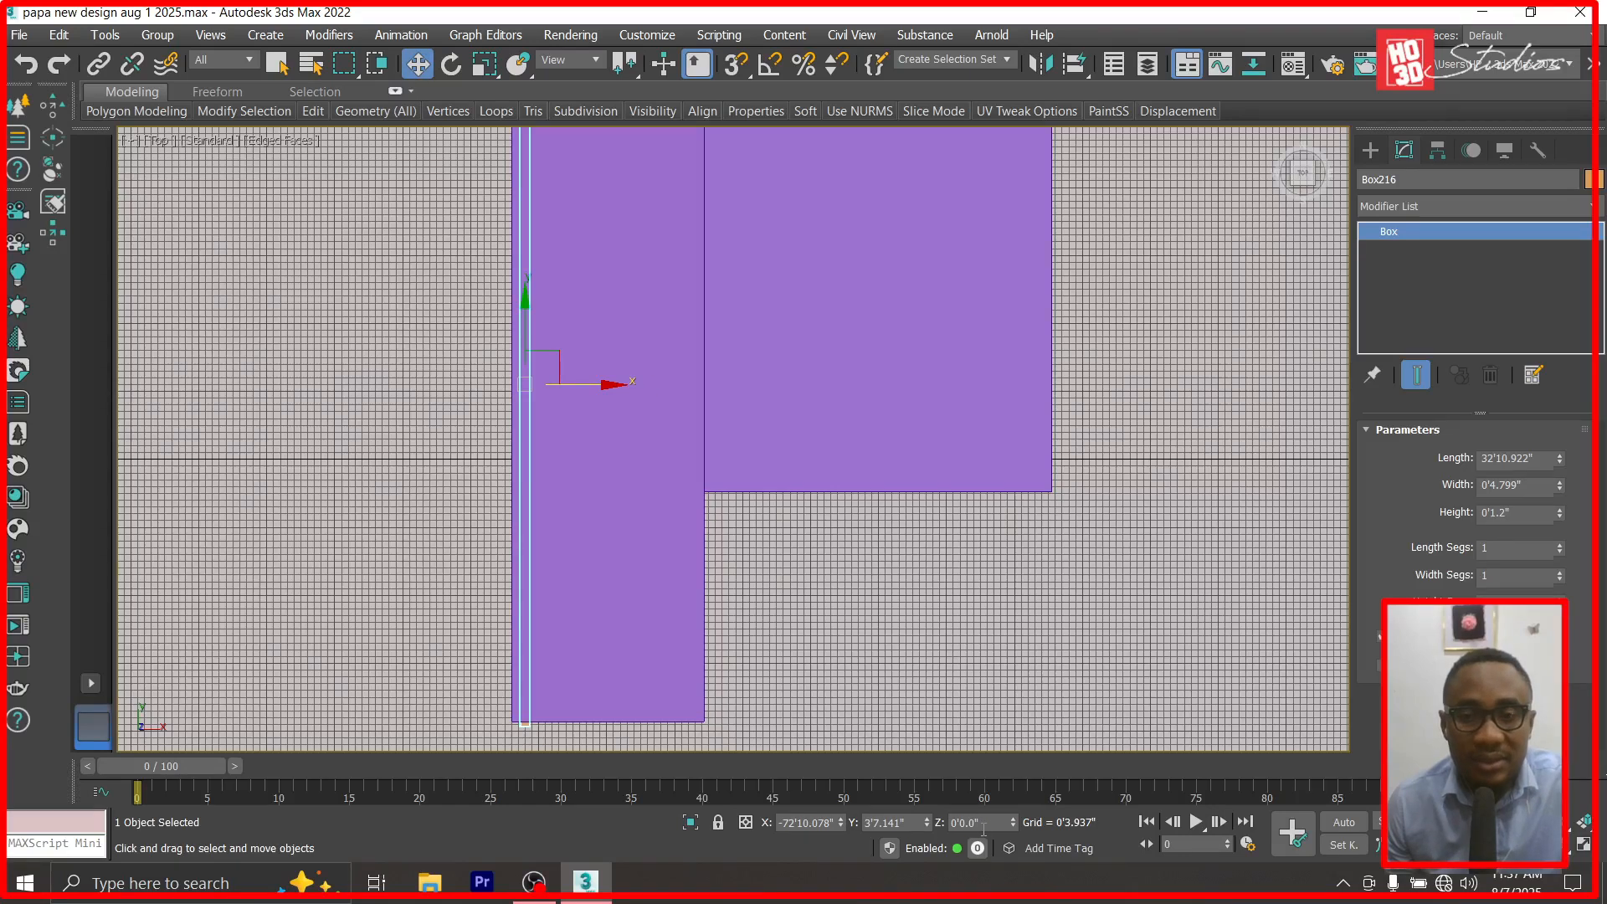
pyautogui.write('20')
pyautogui.press('Return')
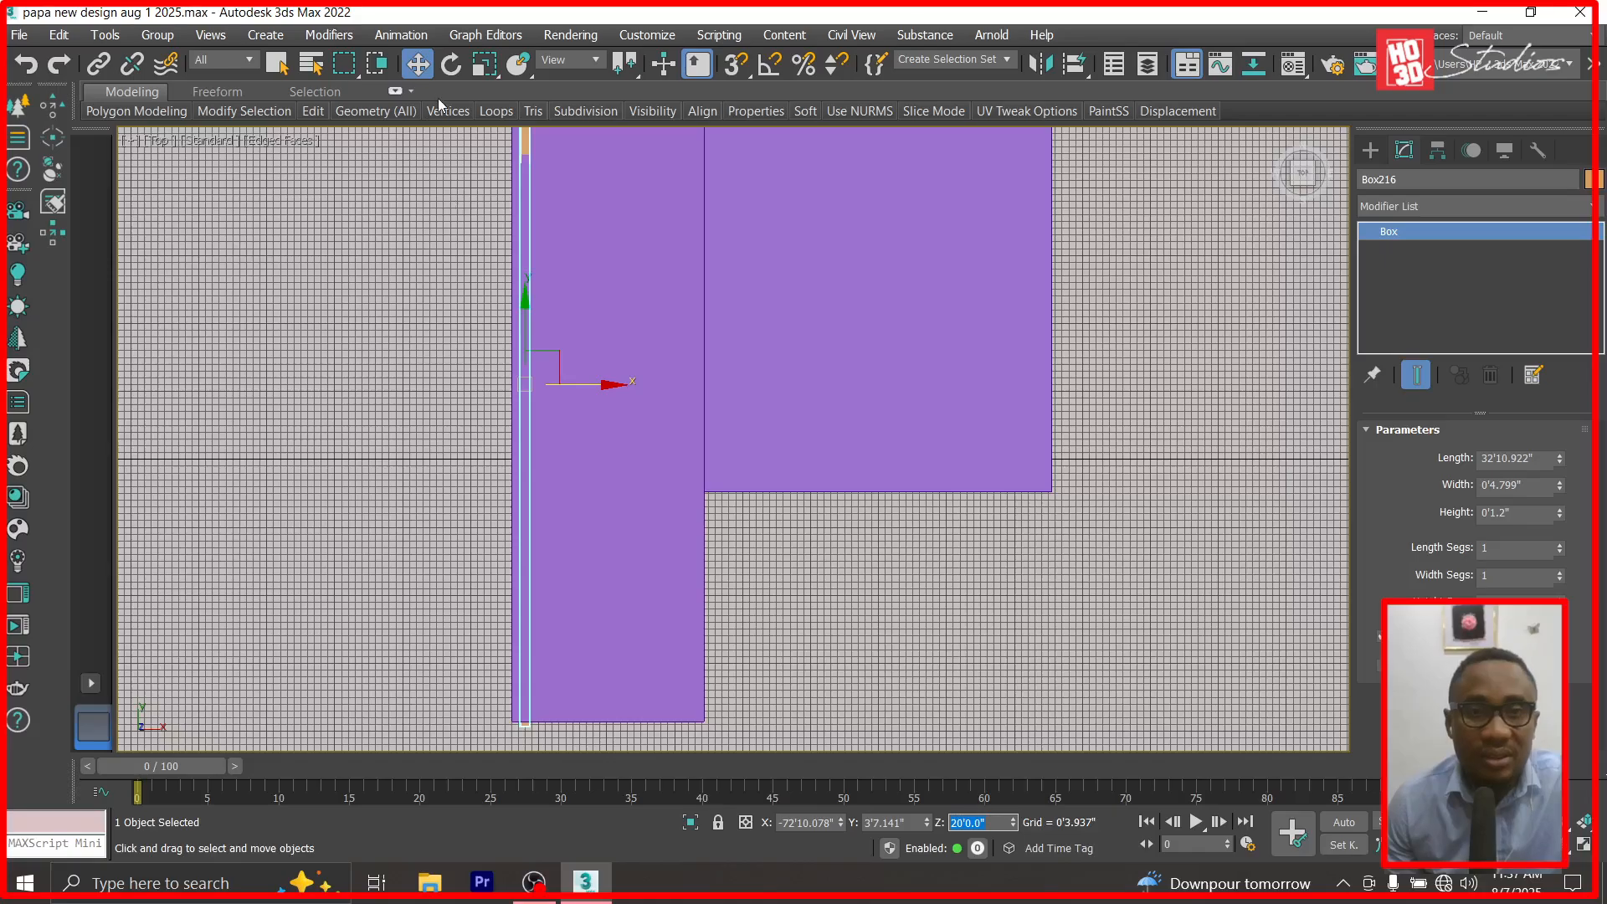
pyautogui.press('l')
pyautogui.scroll(-4, 805, 479)
pyautogui.scroll(8, 782, 342)
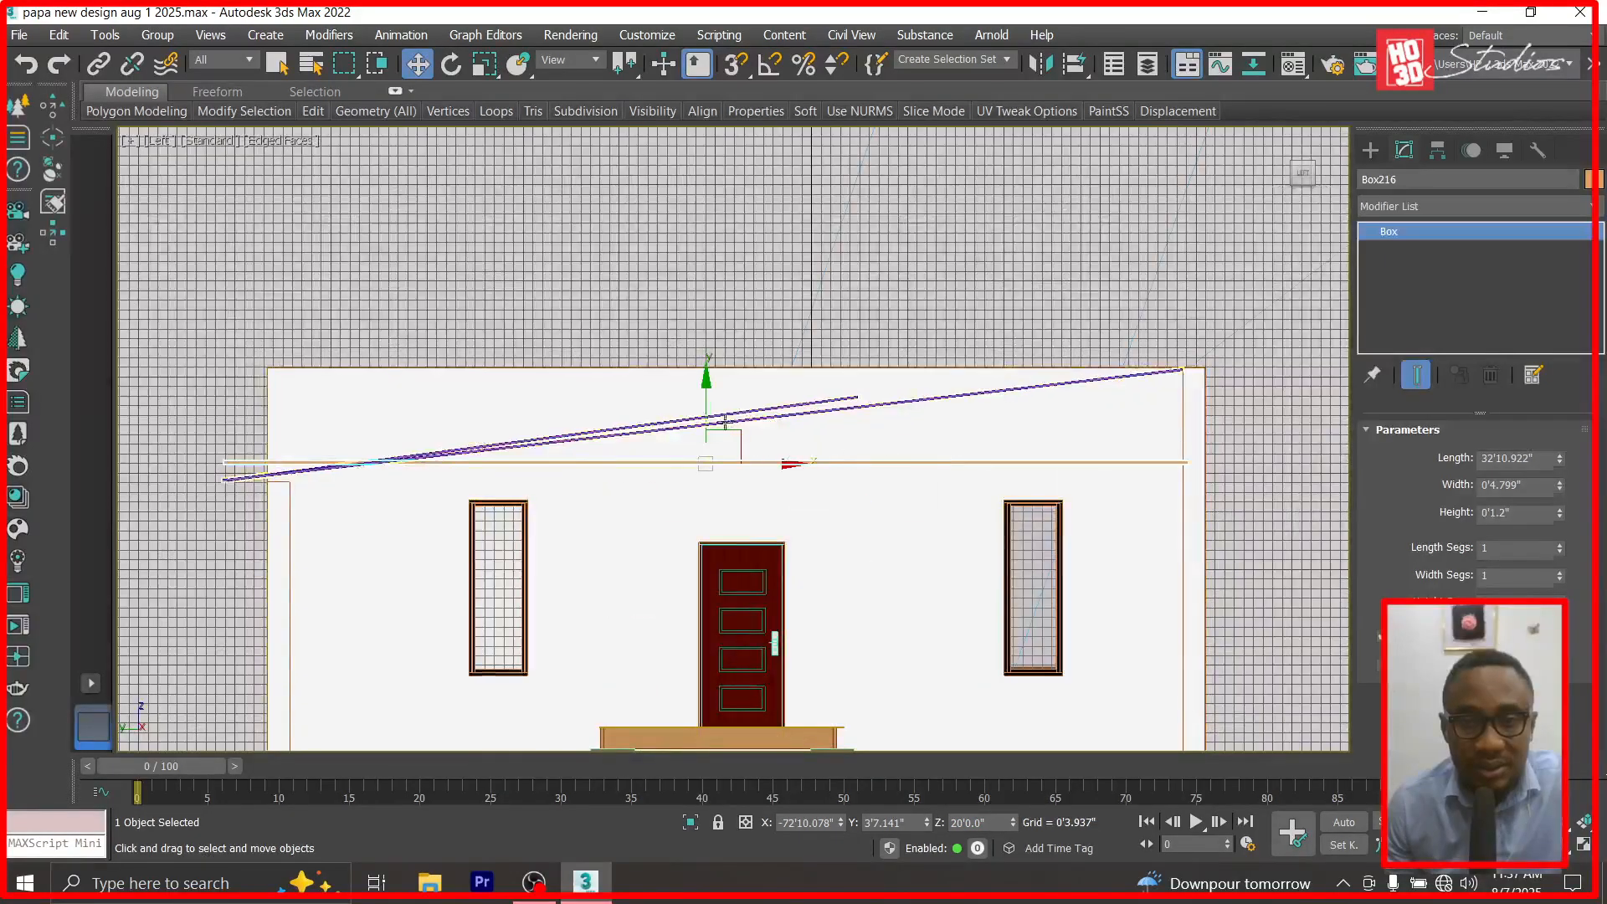
pyautogui.moveTo(705, 389); pyautogui.dragTo(706, 387)
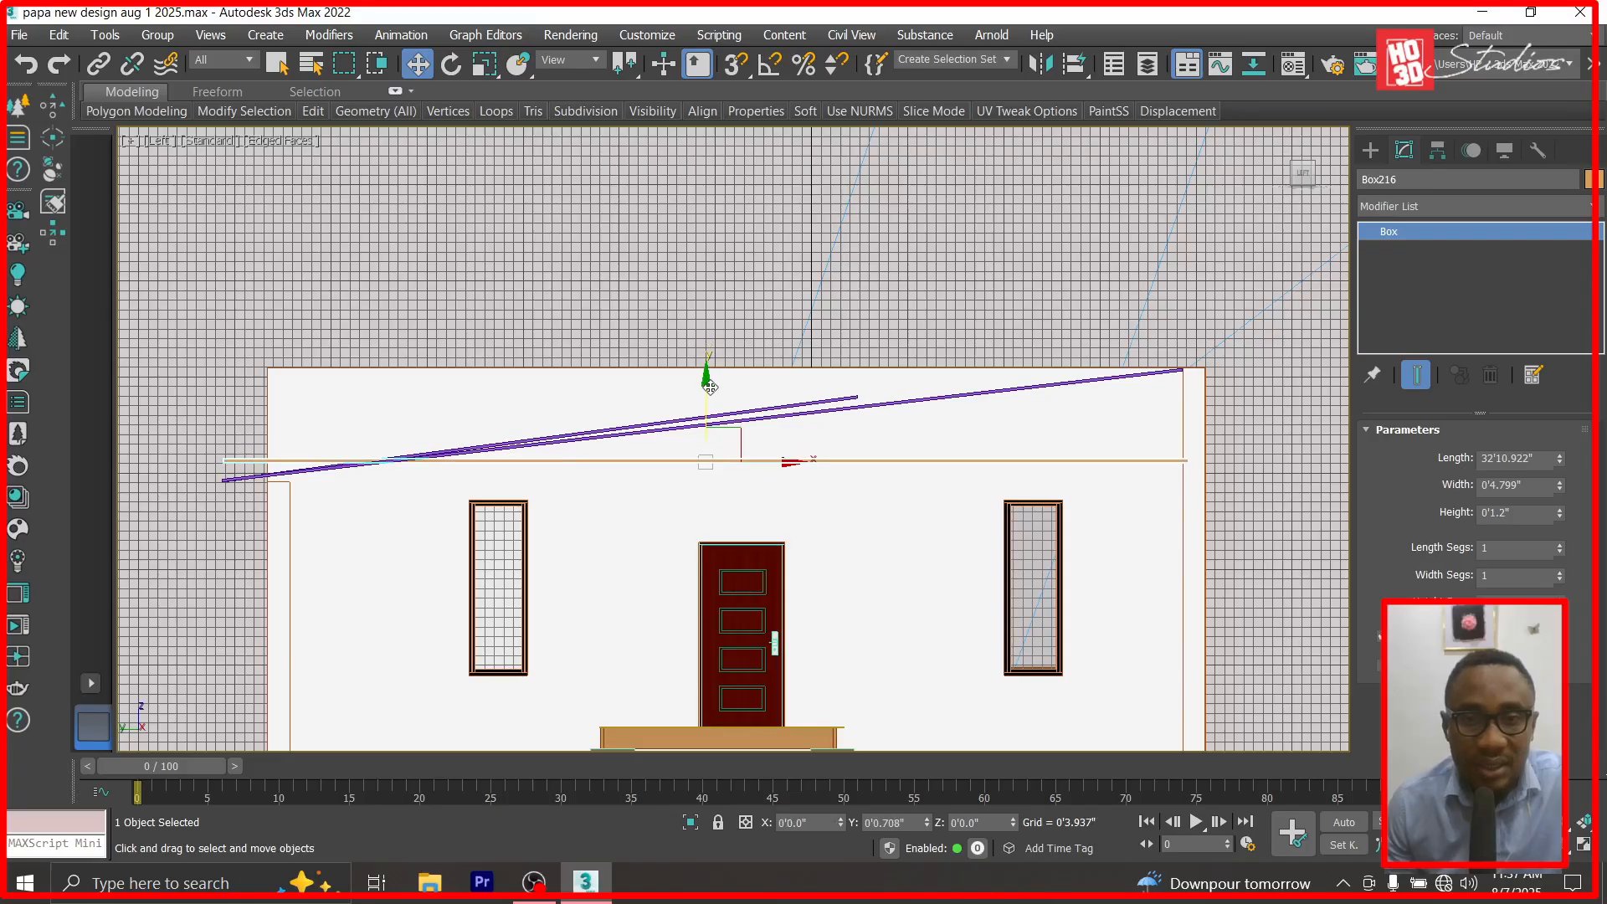
# Hide everything except the strip and the sloping roof slab.
pyautogui.keyDown('ctrl'); pyautogui.click(768, 416); pyautogui.keyUp('ctrl')
pyautogui.rightClick(769, 417)
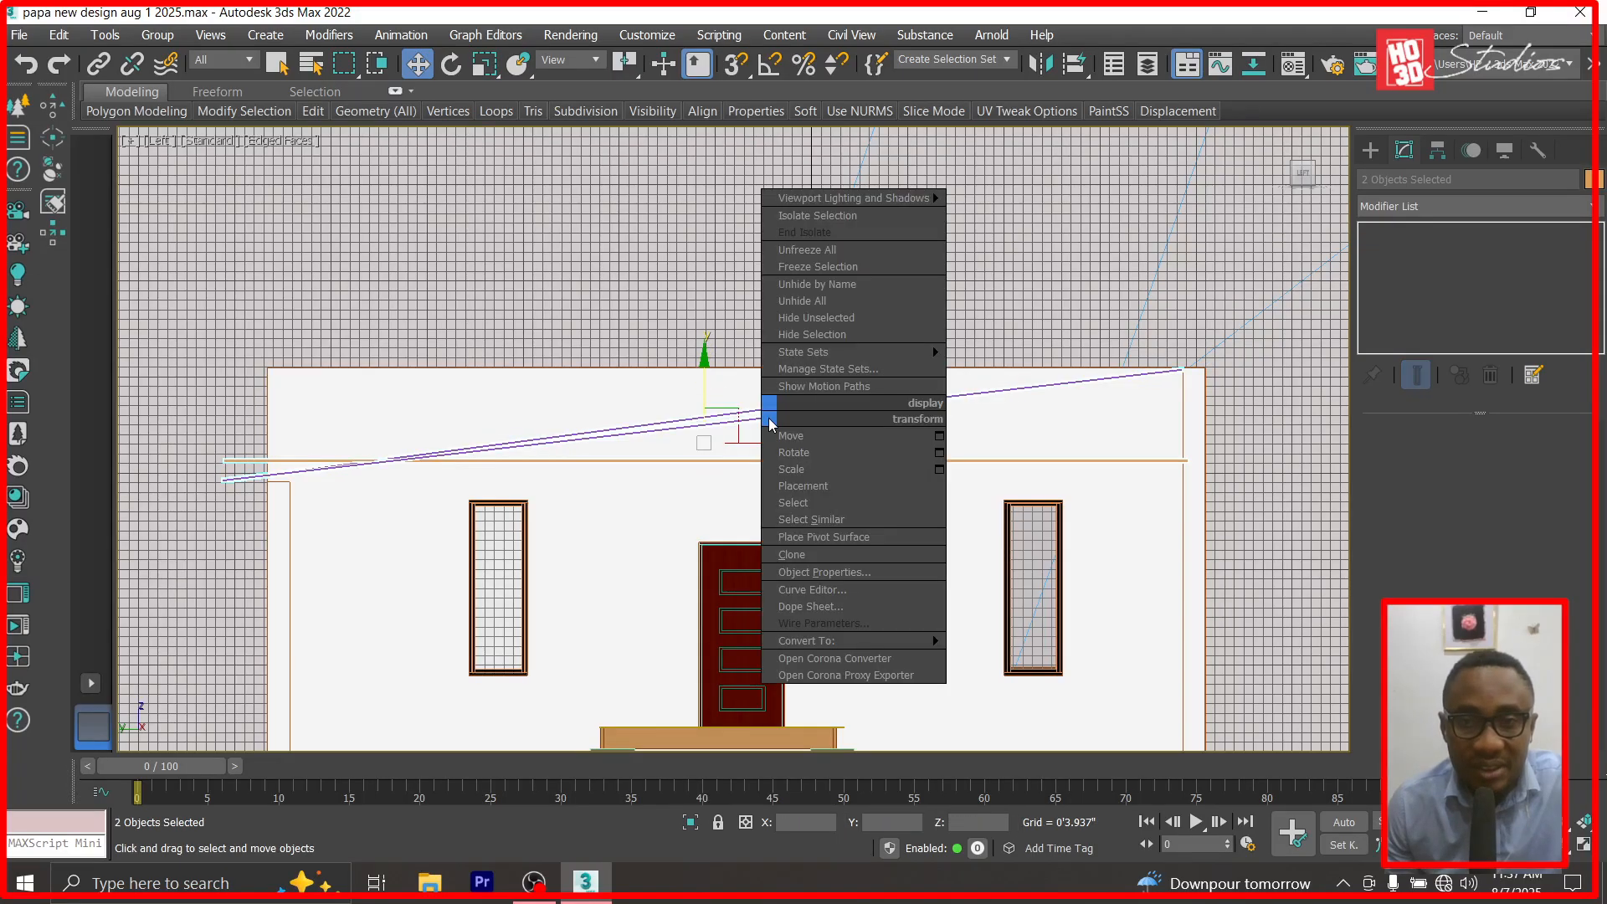
pyautogui.click(864, 319)
pyautogui.click(884, 341)
pyautogui.scroll(5, 851, 424)
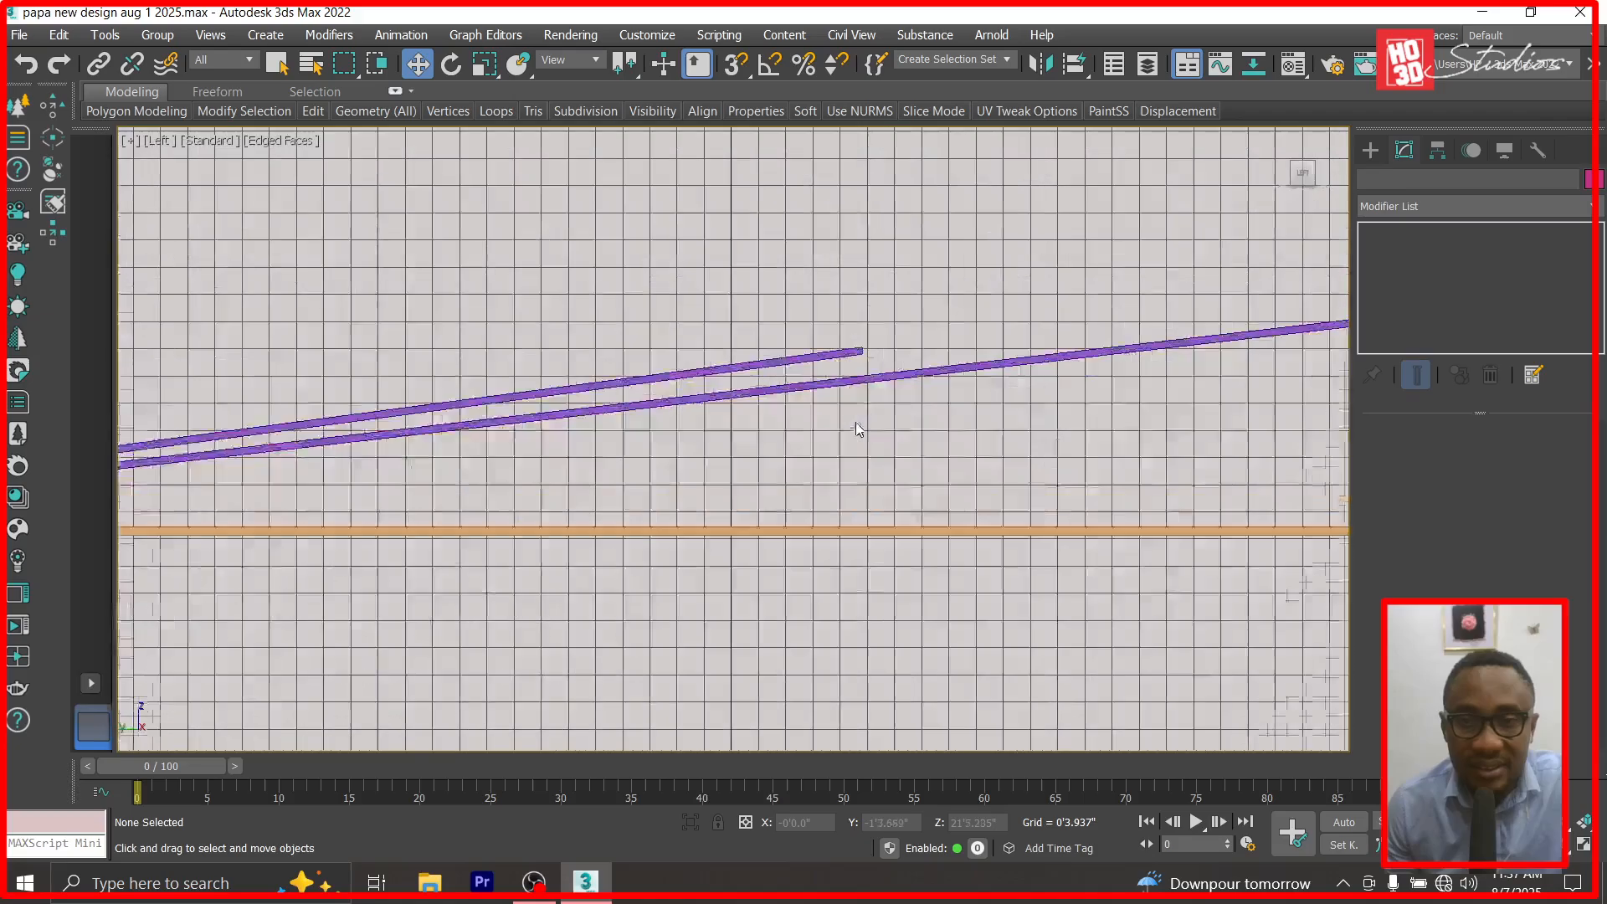
# Lower the raised end vertices of the slab's shorter wing to about Z 21'11", in line with the longer wing's slope.
pyautogui.click(852, 353)
pyautogui.click(1431, 251)
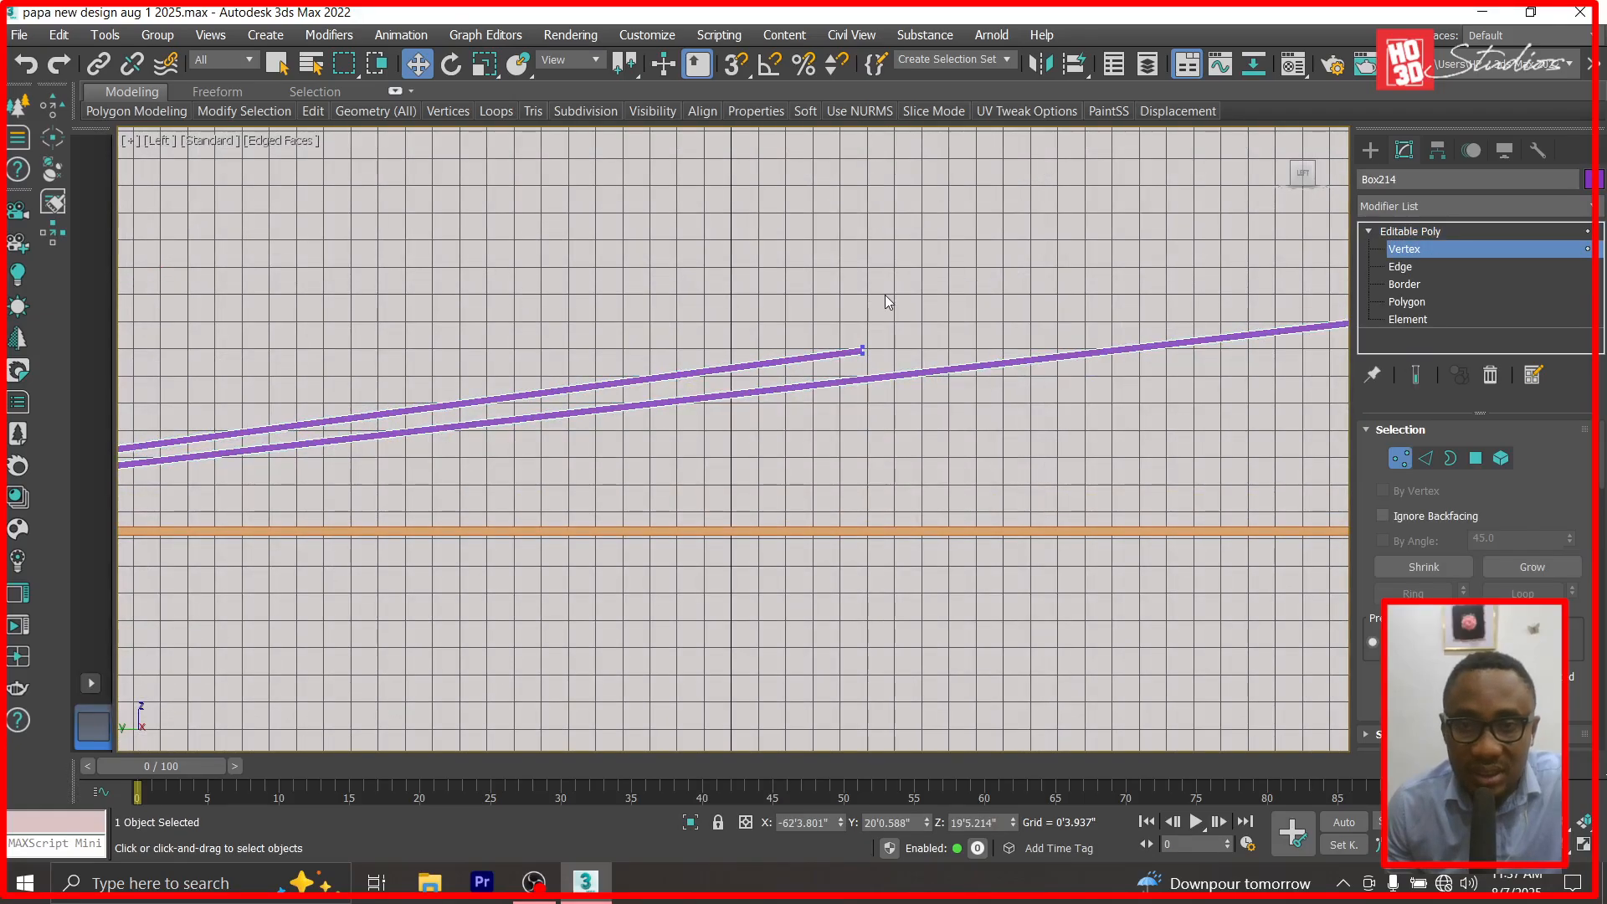
pyautogui.moveTo(862, 264); pyautogui.dragTo(862, 294)
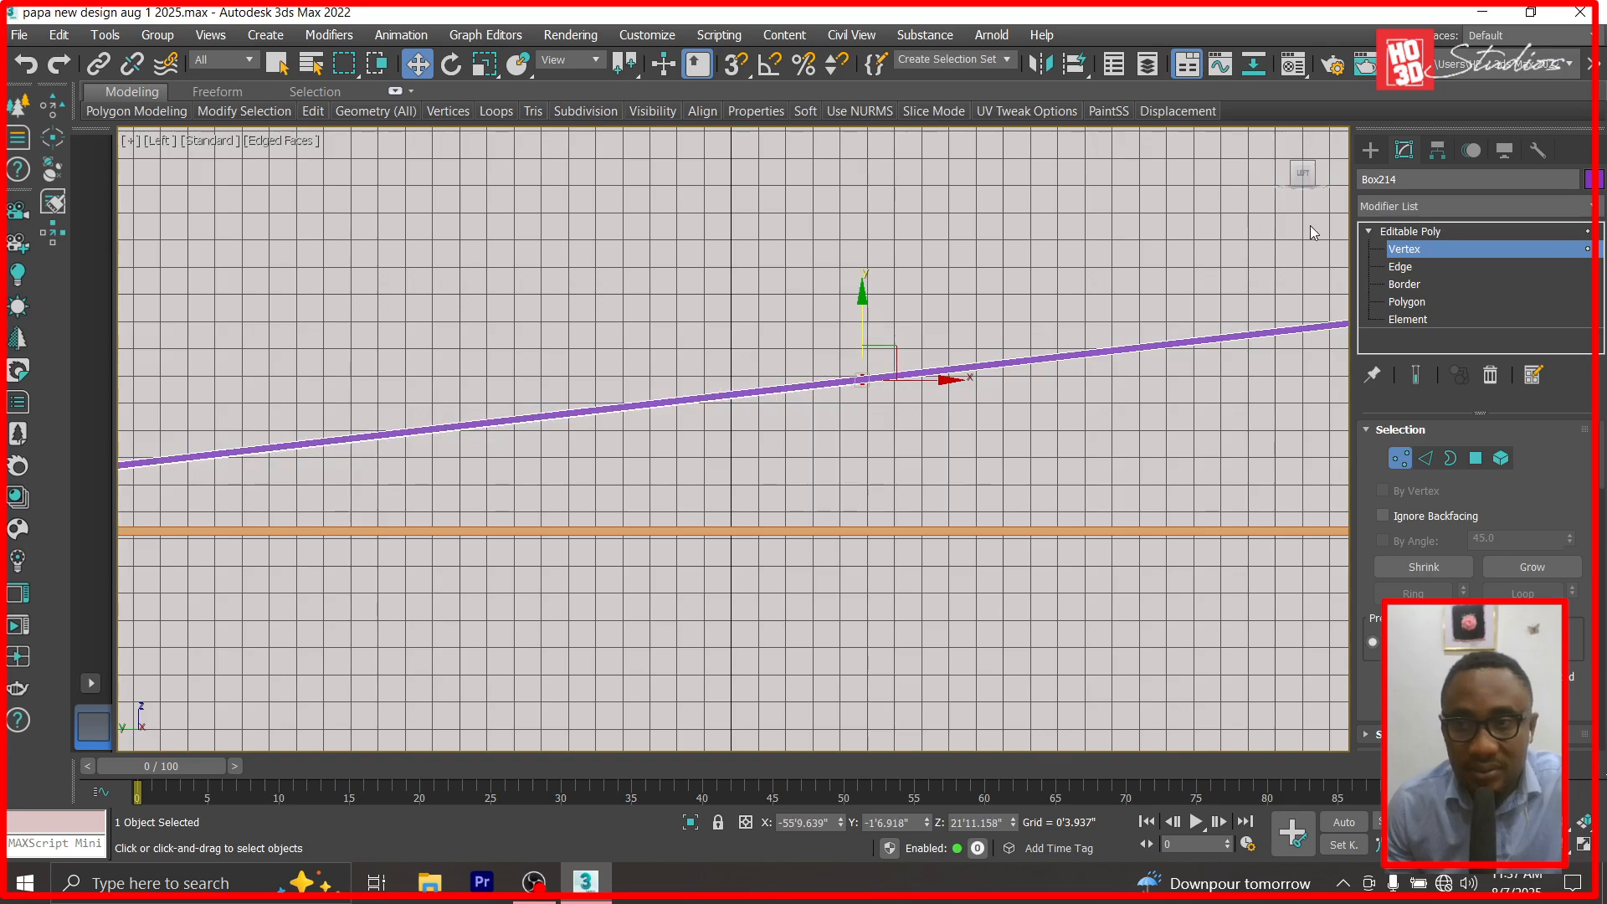
pyautogui.click(1458, 249)
# Convert the strip to Editable Poly and move one end's vertices onto the slab's high end at about Z 23'2.6".
pyautogui.scroll(-3, 918, 300)
pyautogui.scroll(3, 906, 369)
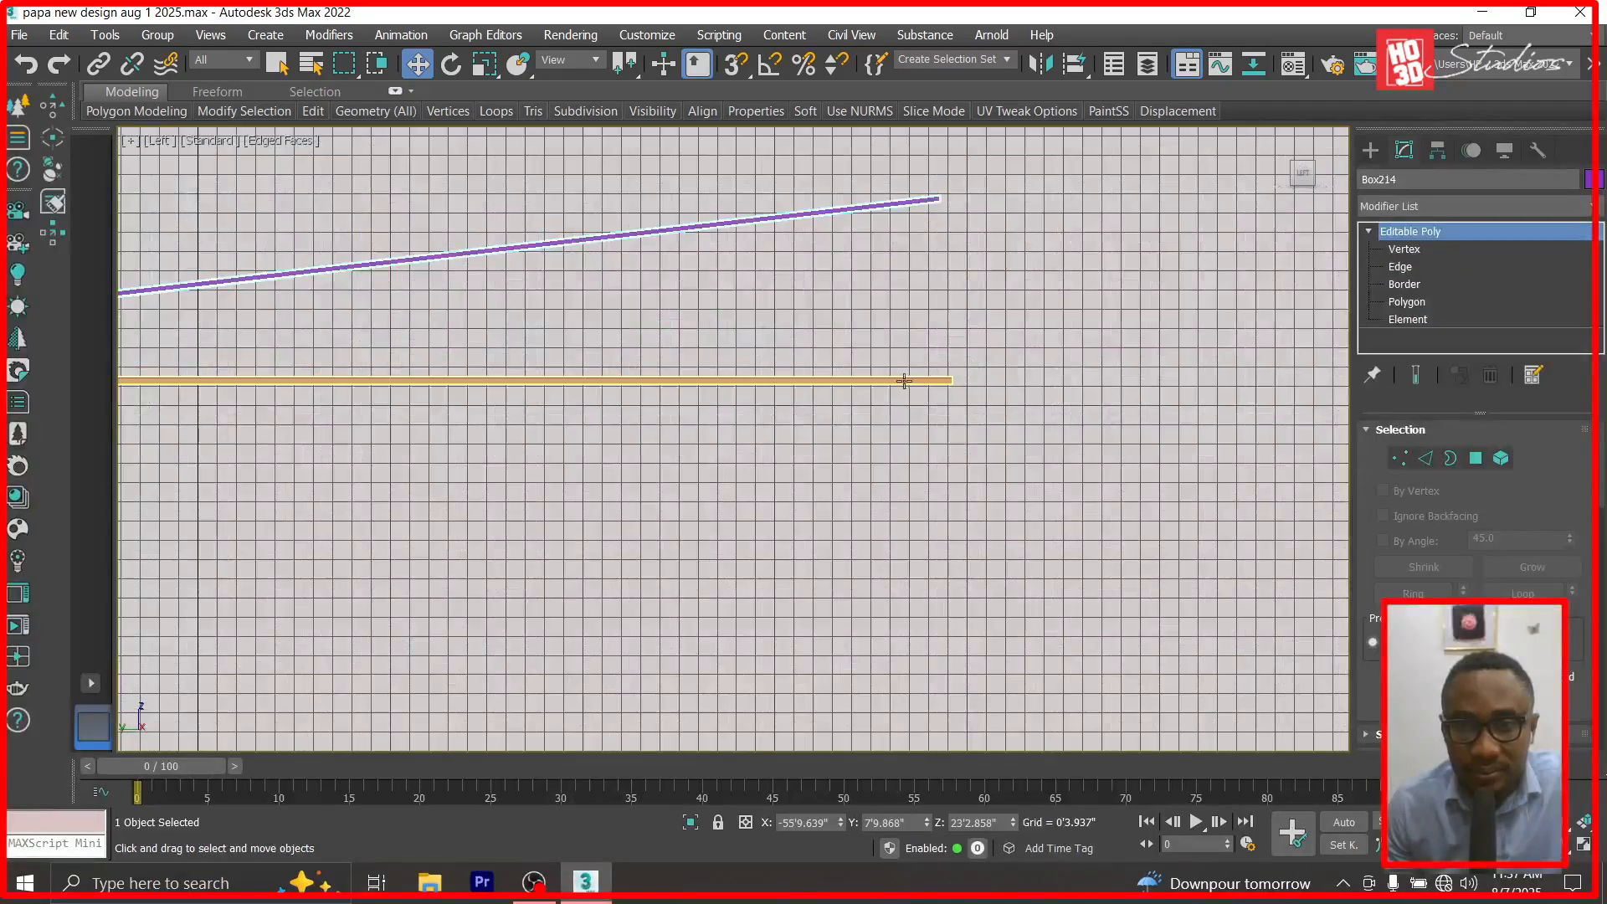
pyautogui.click(902, 380)
pyautogui.rightClick(1413, 239)
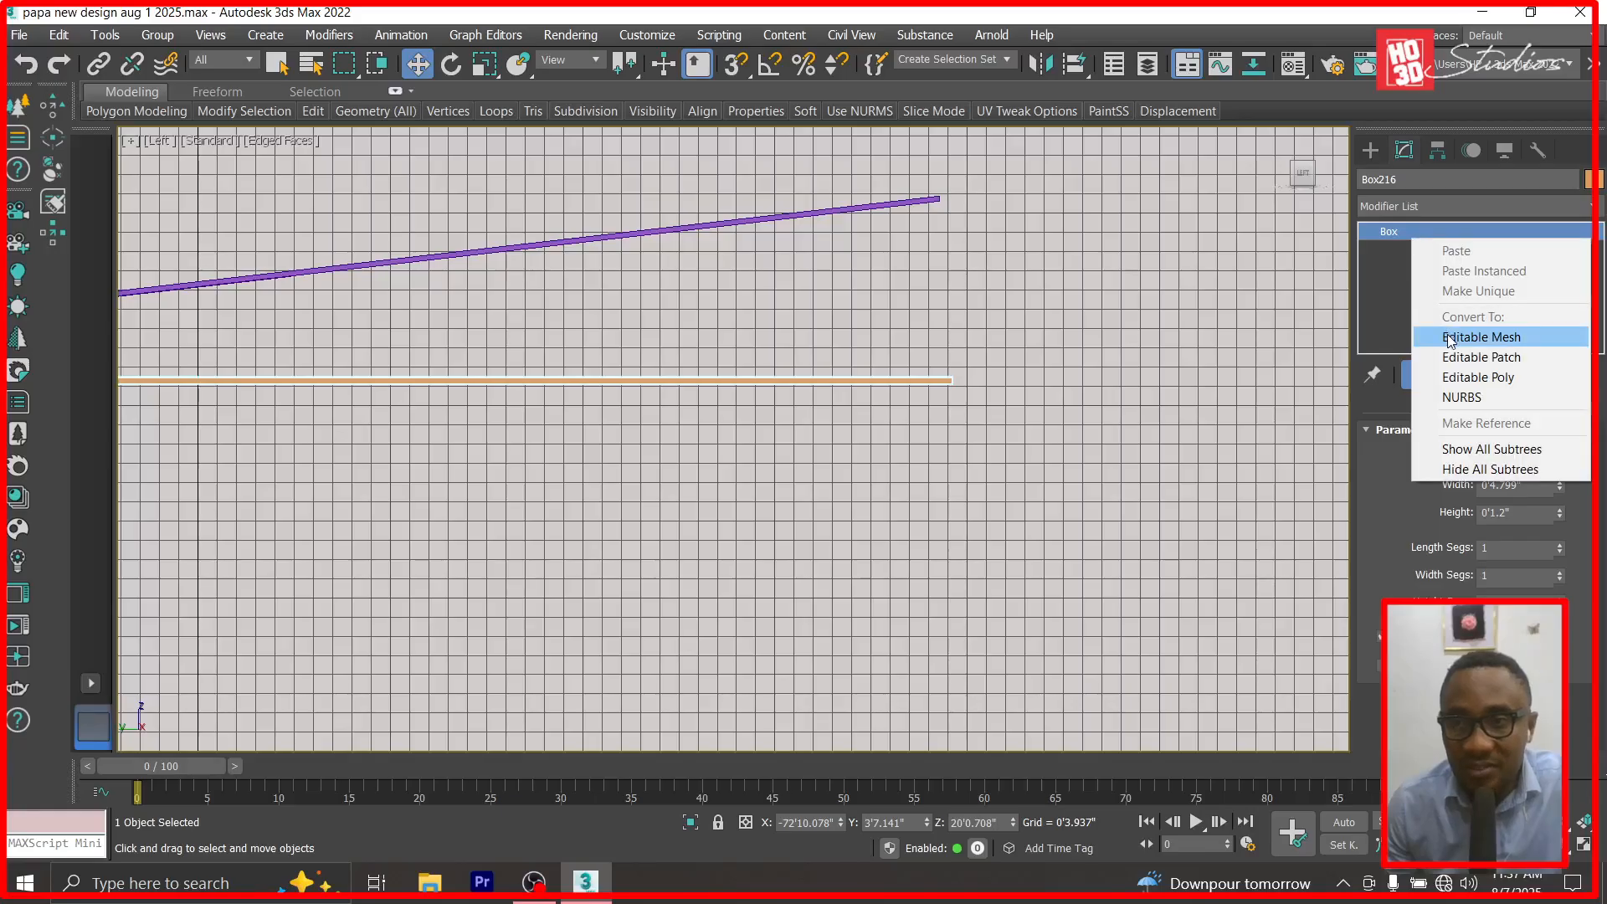
pyautogui.click(1459, 377)
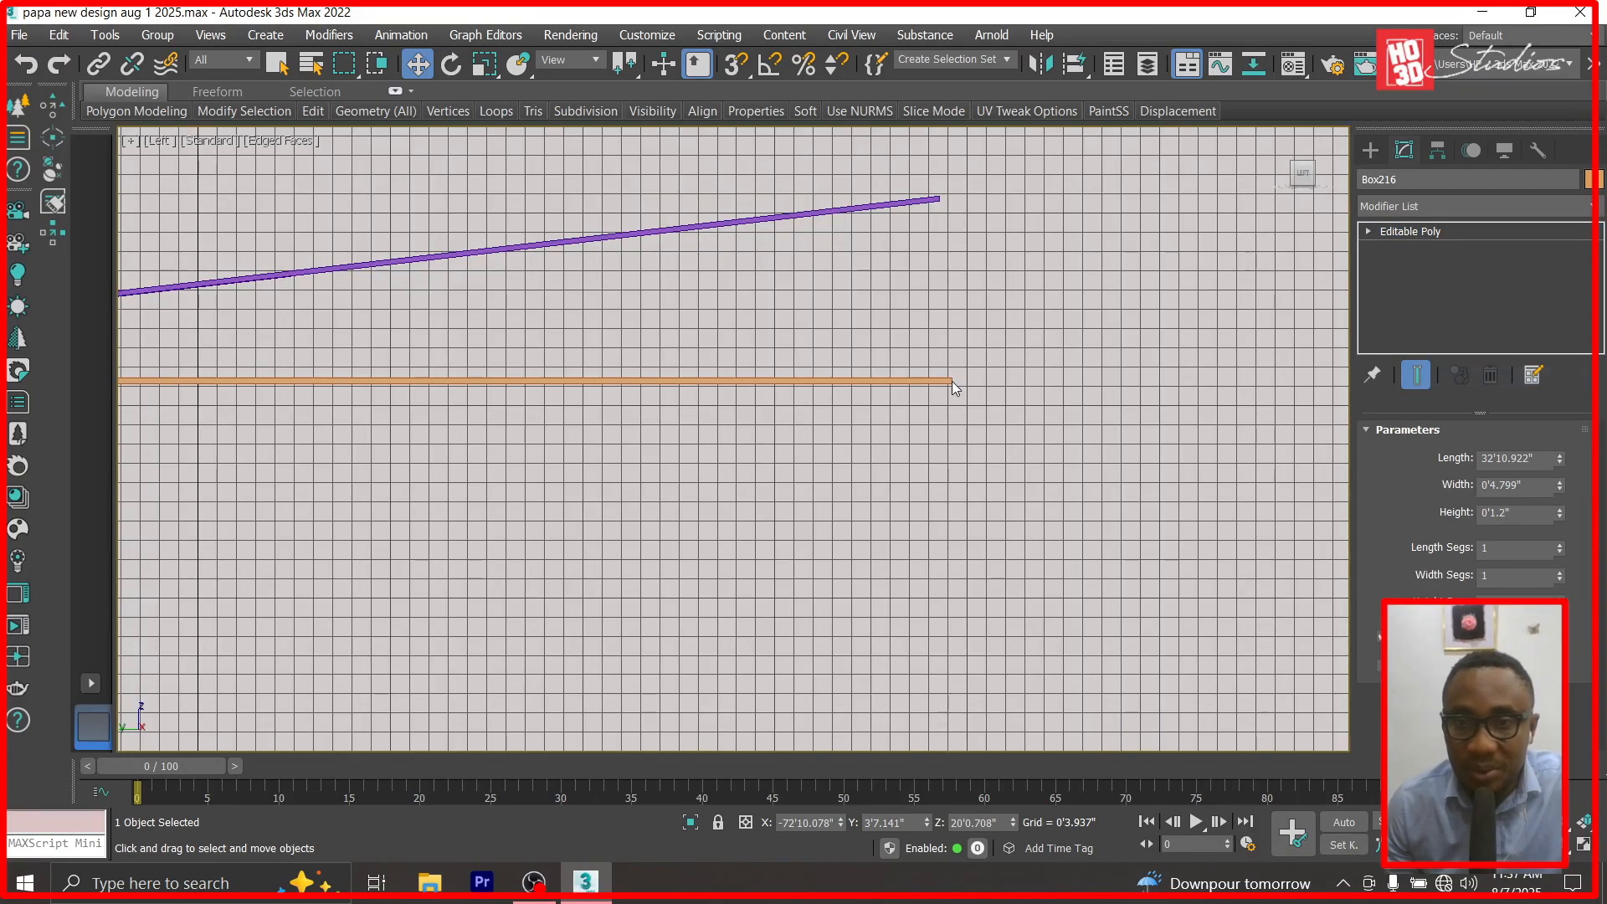
pyautogui.click(1373, 230)
pyautogui.click(1403, 250)
pyautogui.moveTo(989, 352); pyautogui.dragTo(895, 433)
pyautogui.moveTo(948, 298); pyautogui.dragTo(941, 148)
pyautogui.scroll(10, 1034, 343)
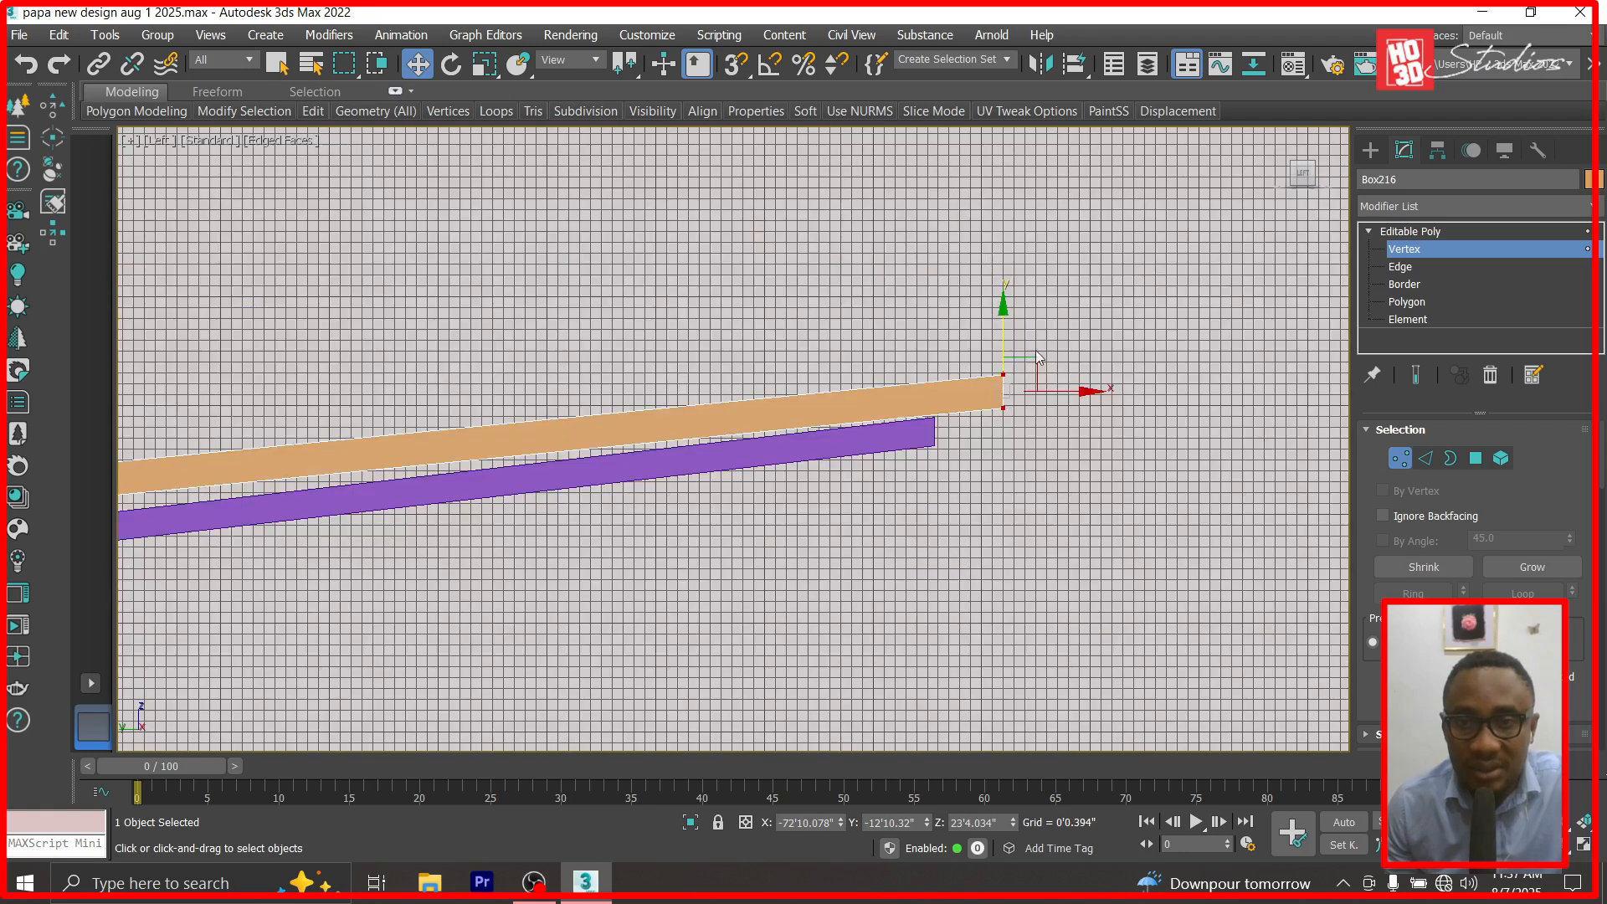
pyautogui.moveTo(1034, 371); pyautogui.dragTo(964, 411)
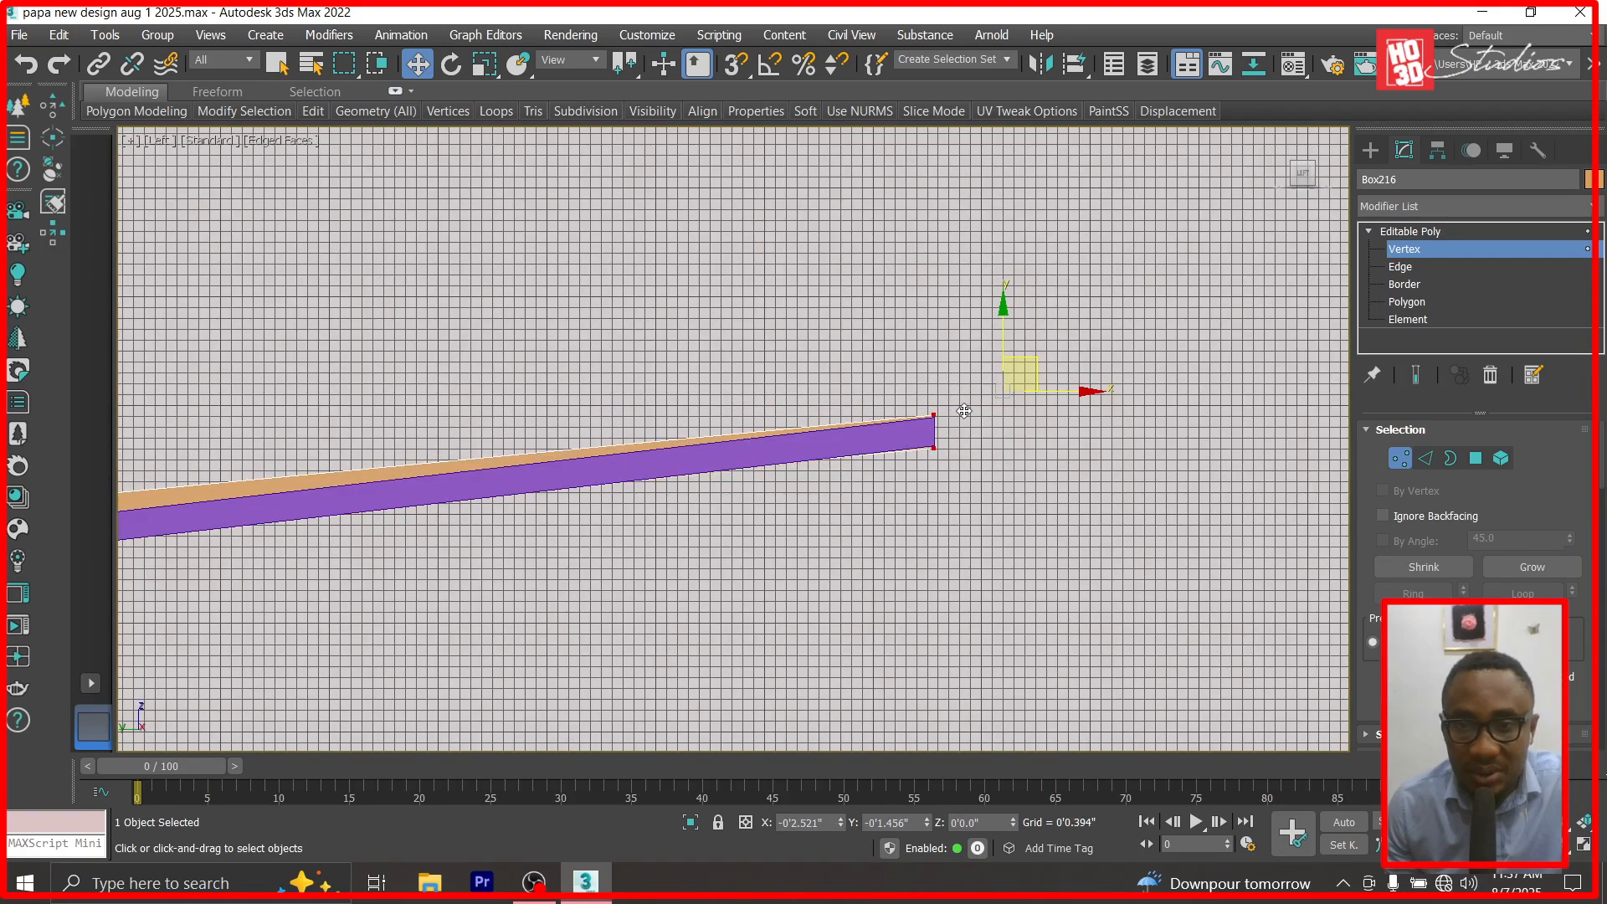
# Move the strip's other end vertices onto the slab's low end at about Z 19'5", and raise the whole strip to Z 20'1.865".
pyautogui.scroll(-5, 1192, 466)
pyautogui.scroll(-6, 719, 501)
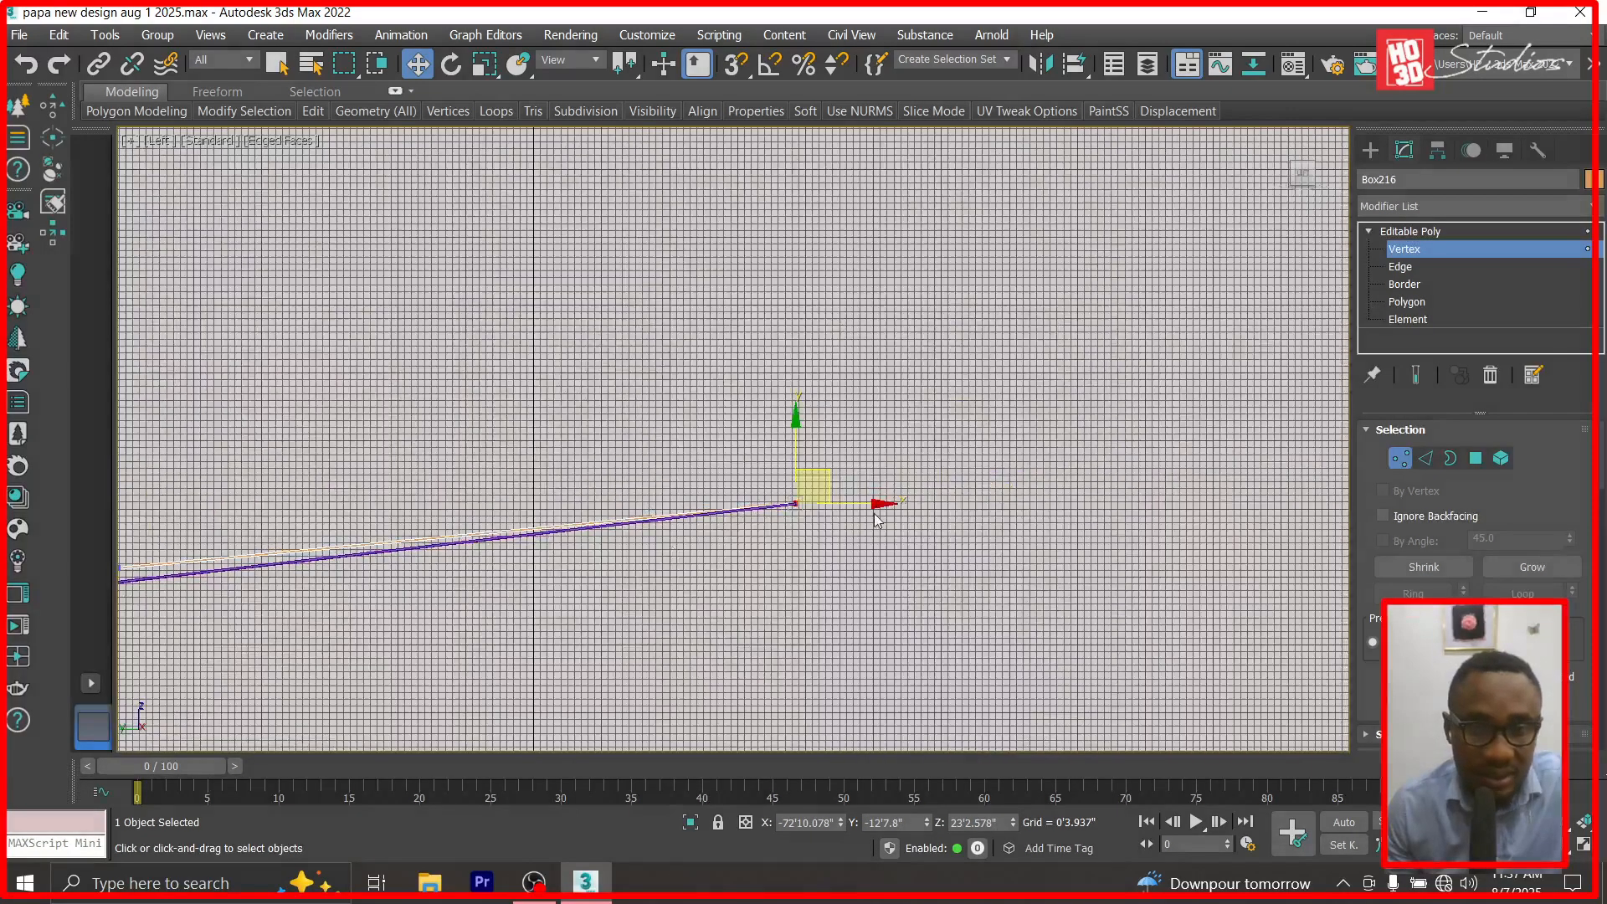
pyautogui.scroll(-7, 871, 515)
pyautogui.scroll(10, 724, 580)
pyautogui.scroll(-2, 558, 504)
pyautogui.scroll(4, 416, 247)
pyautogui.scroll(2, 478, 367)
pyautogui.moveTo(380, 207); pyautogui.dragTo(498, 350)
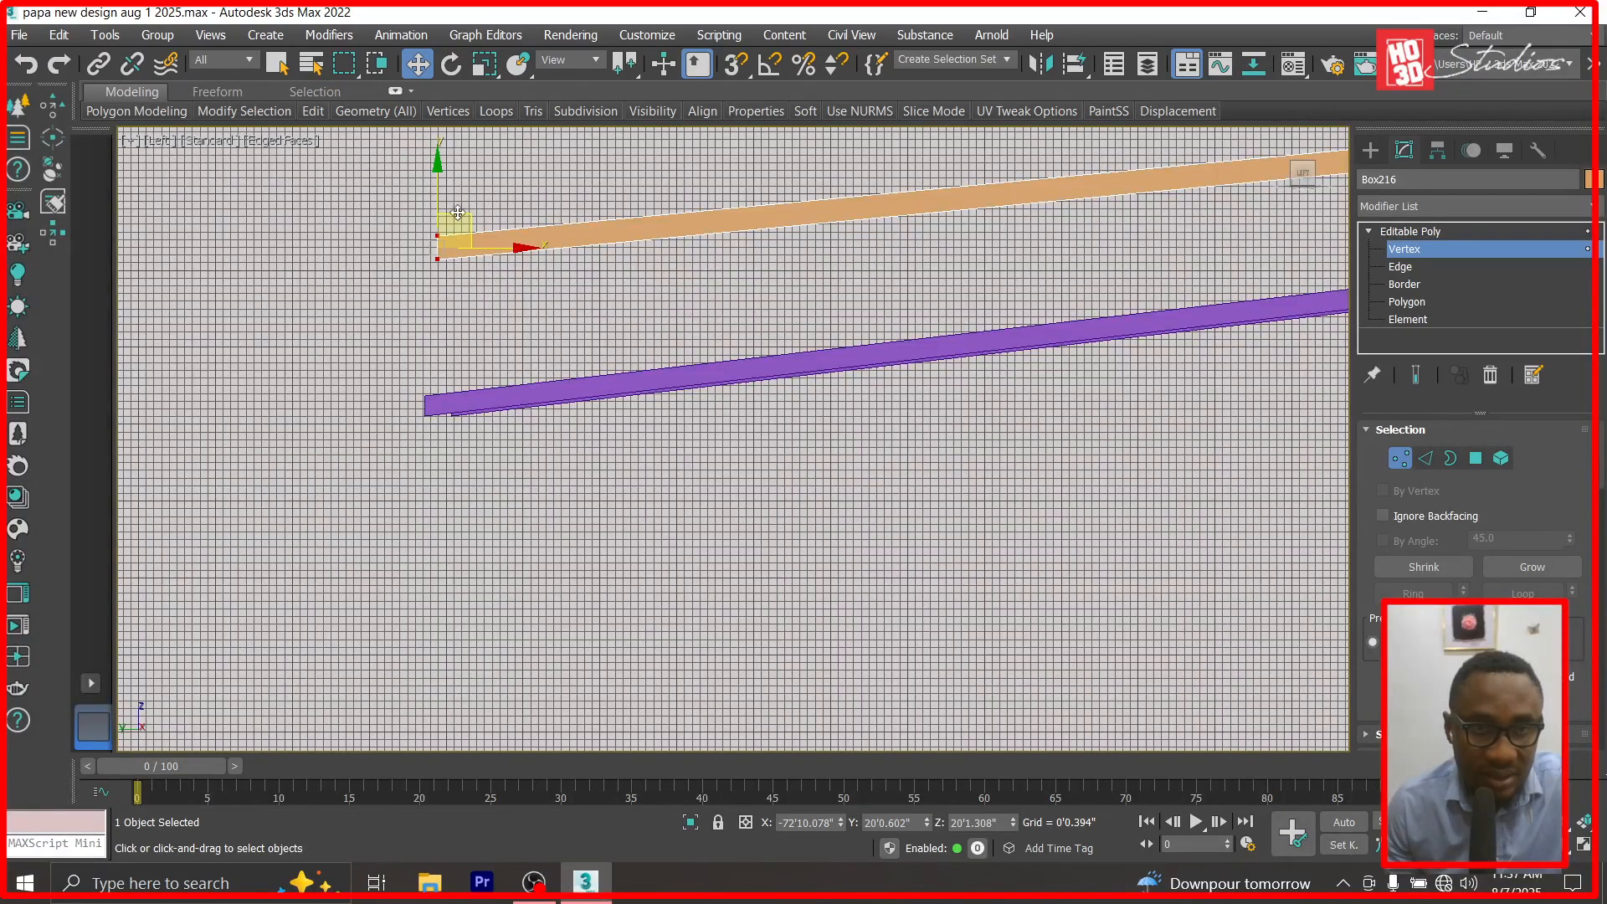
pyautogui.moveTo(459, 216); pyautogui.dragTo(448, 372)
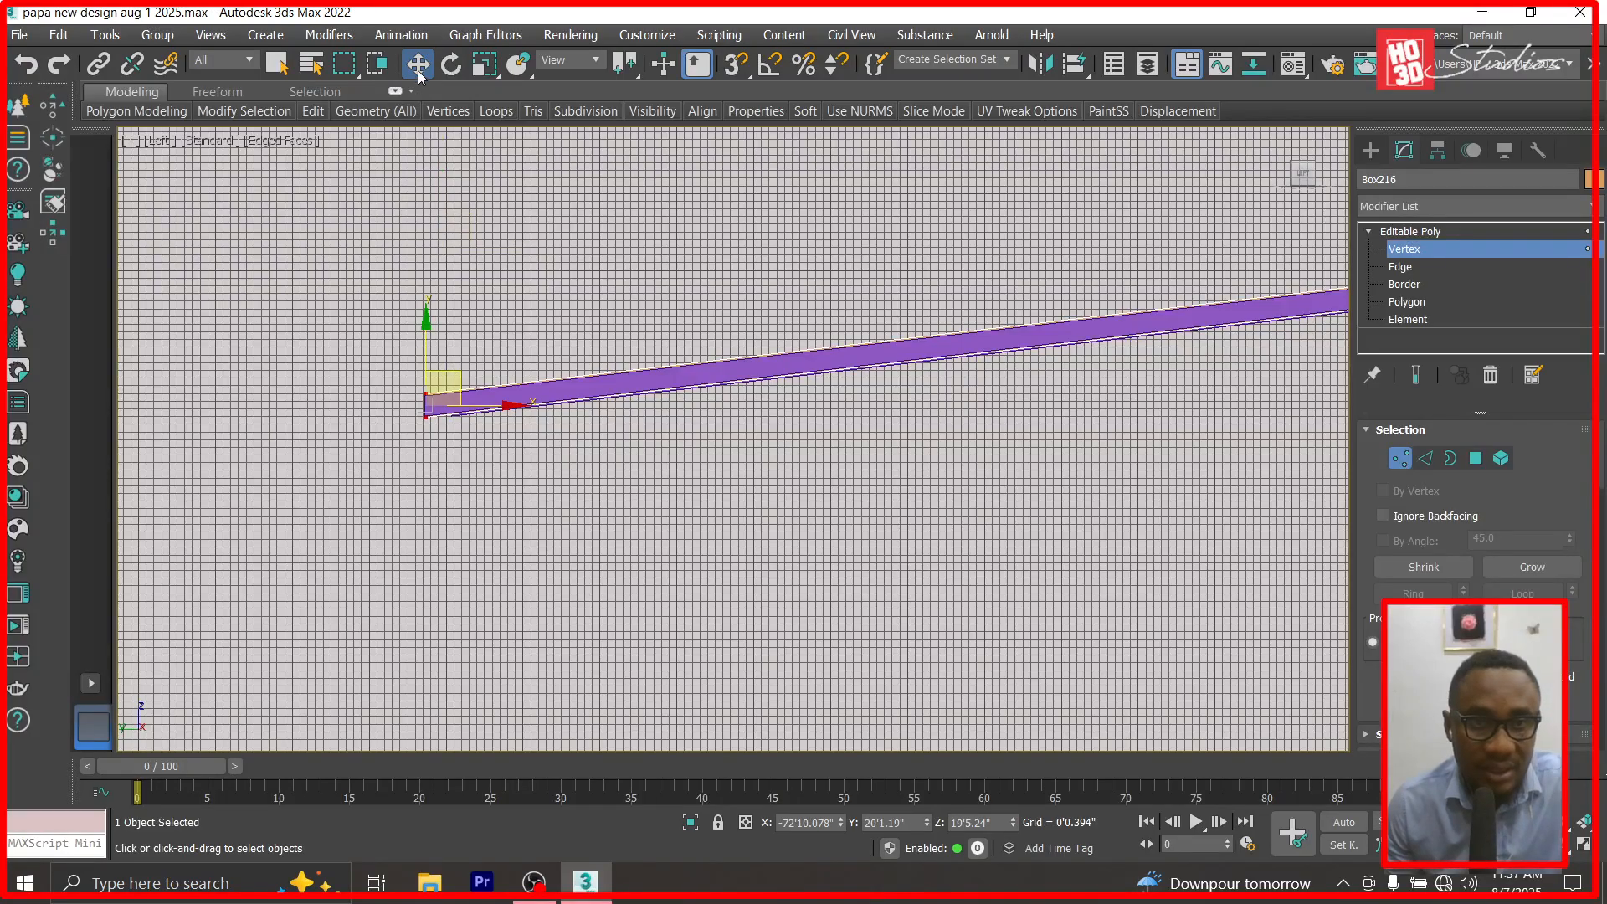
pyautogui.click(1410, 232)
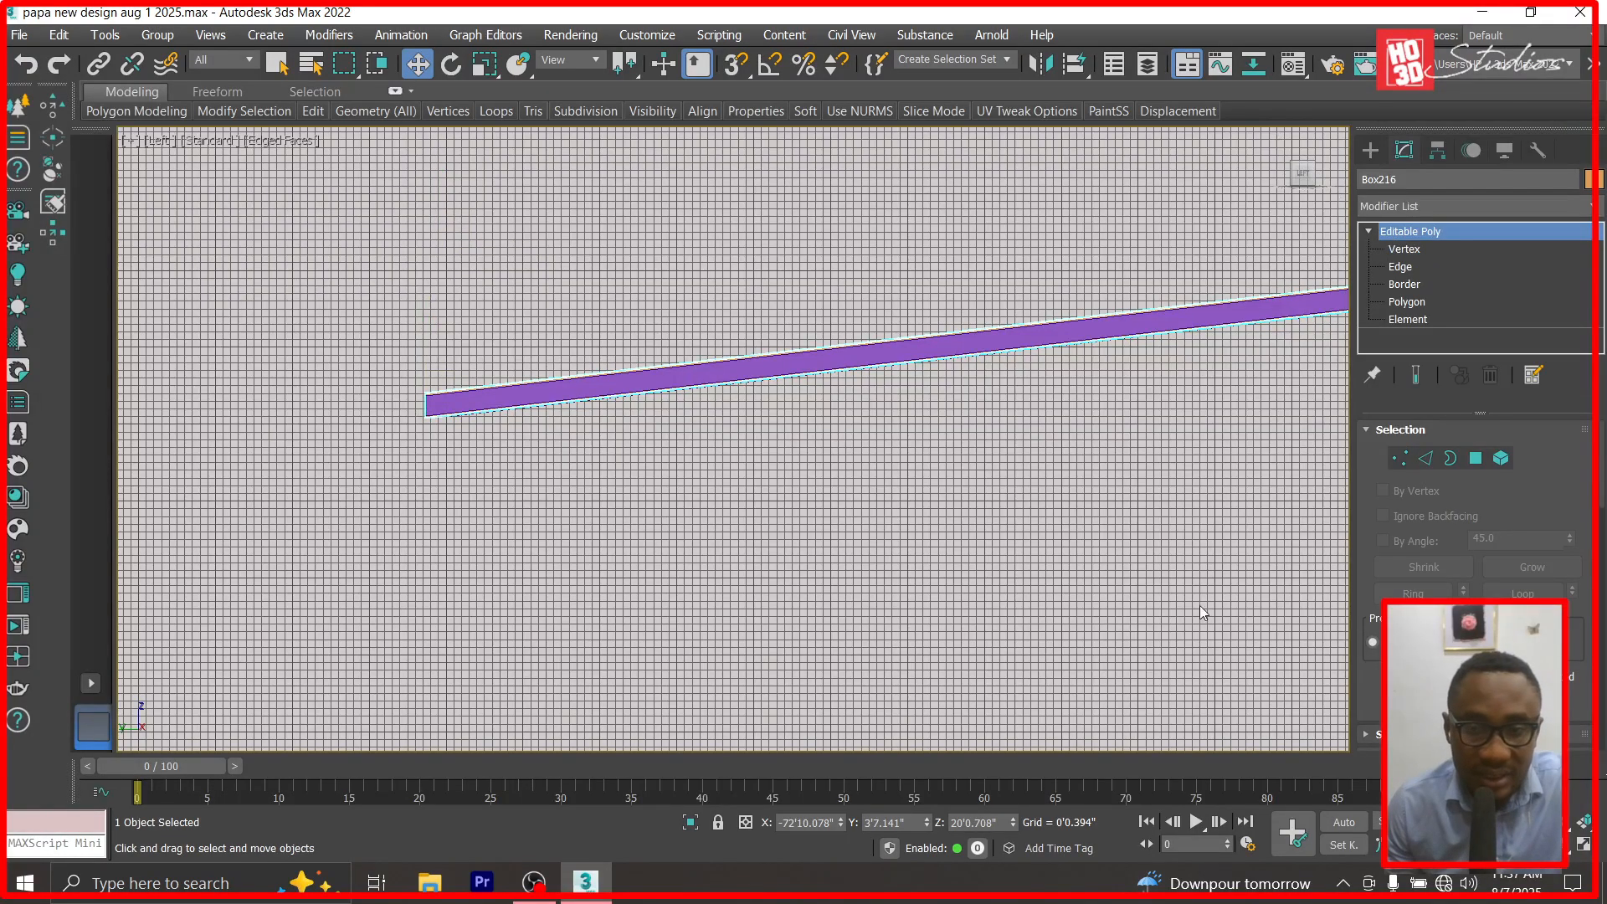
pyautogui.moveTo(1014, 823); pyautogui.dragTo(1013, 792)
# Clone the strip as 35 copies across the slab in the Top view, with the first copy at X -71'11.635".
pyautogui.press('t')
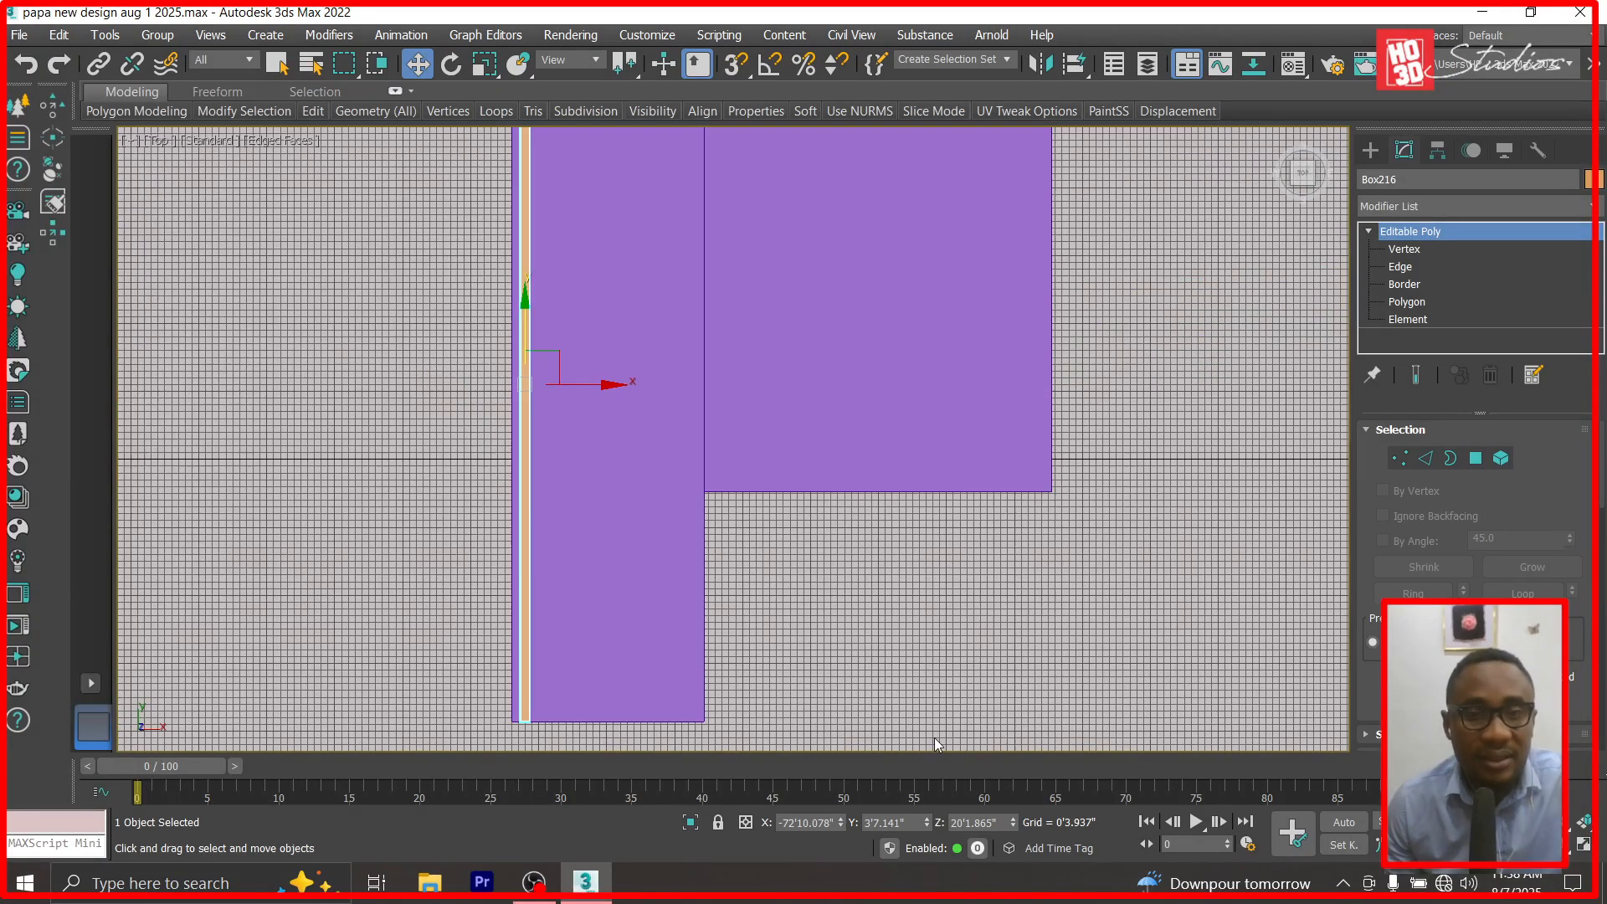
pyautogui.scroll(5, 557, 397)
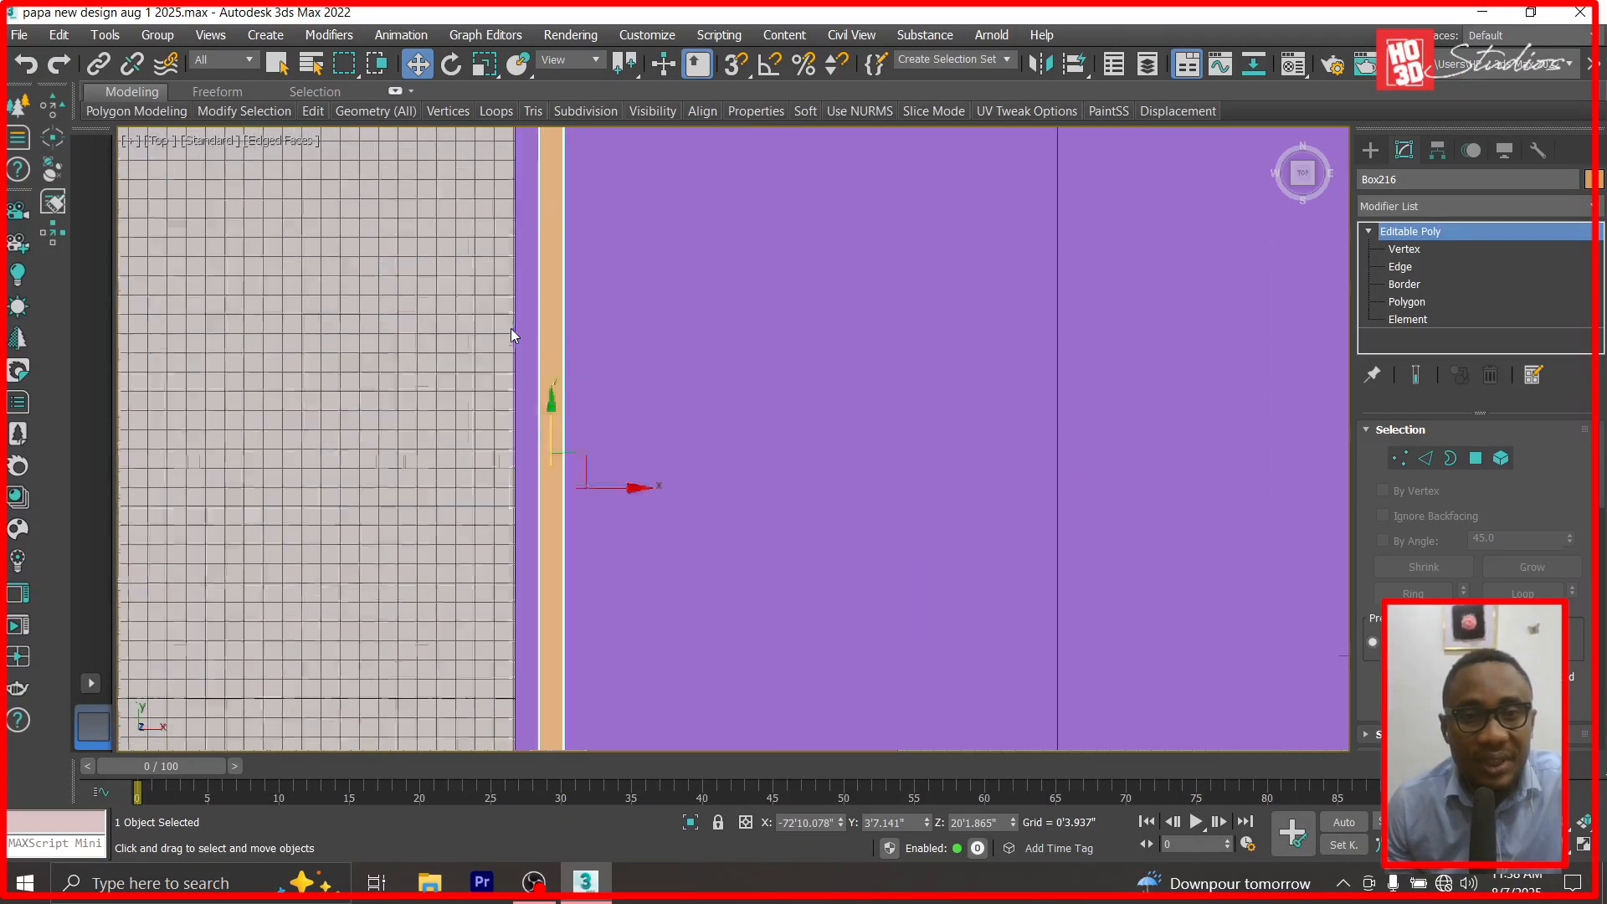
pyautogui.keyDown('shift'); pyautogui.moveTo(656, 554); pyautogui.dragTo(728, 557); pyautogui.keyUp('shift')
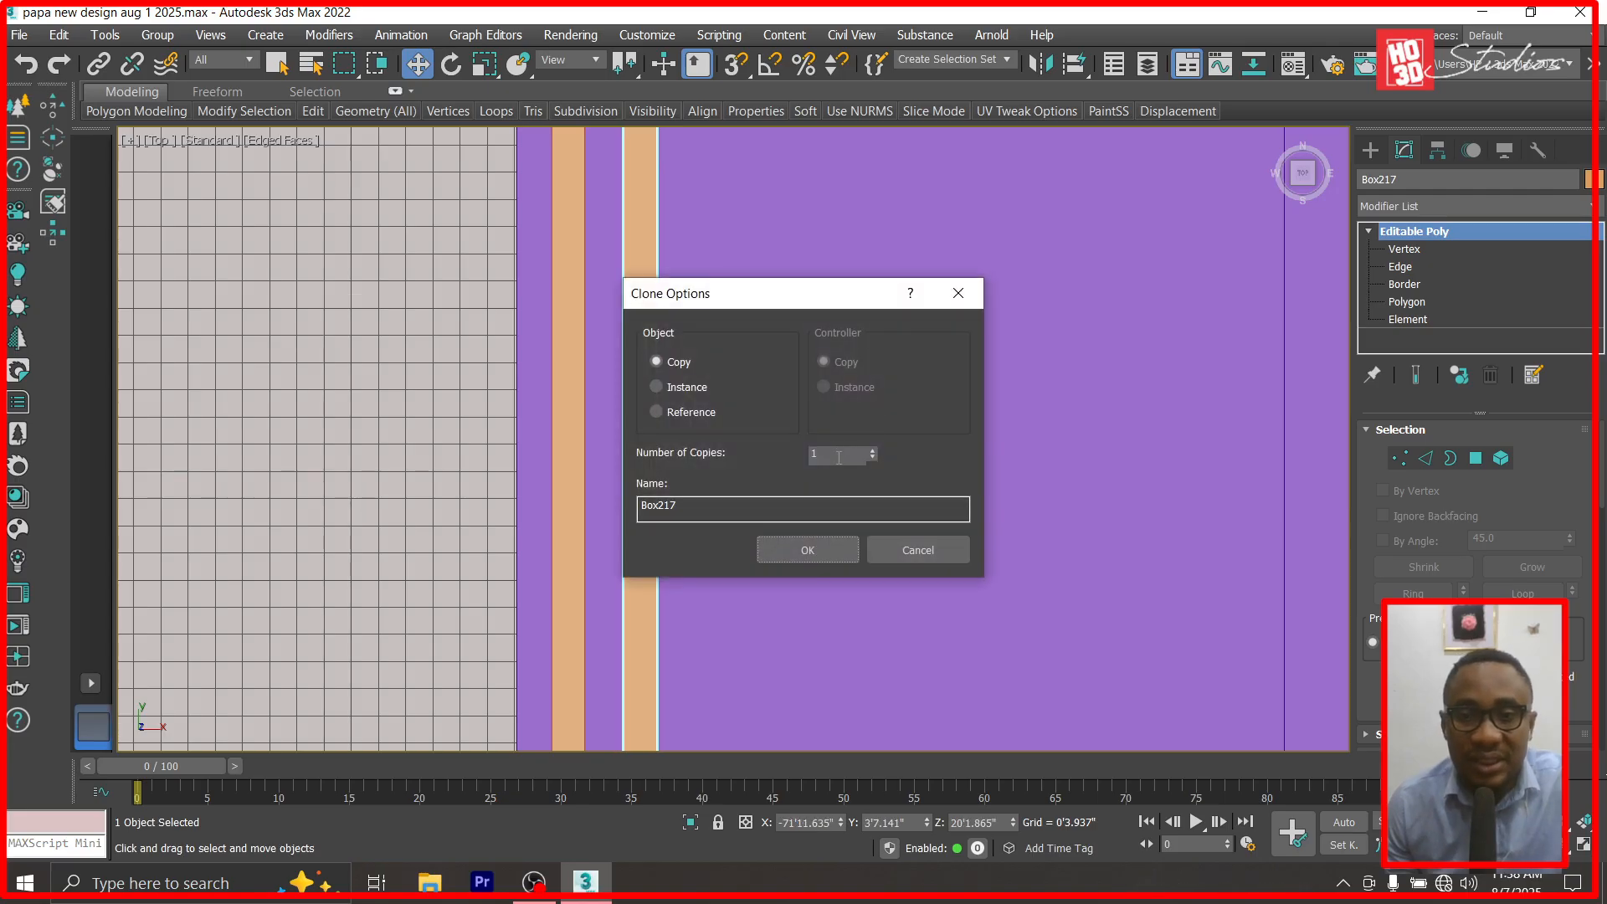
pyautogui.write('35')
pyautogui.click(815, 546)
pyautogui.scroll(-2, 539, 448)
pyautogui.scroll(-5, 538, 449)
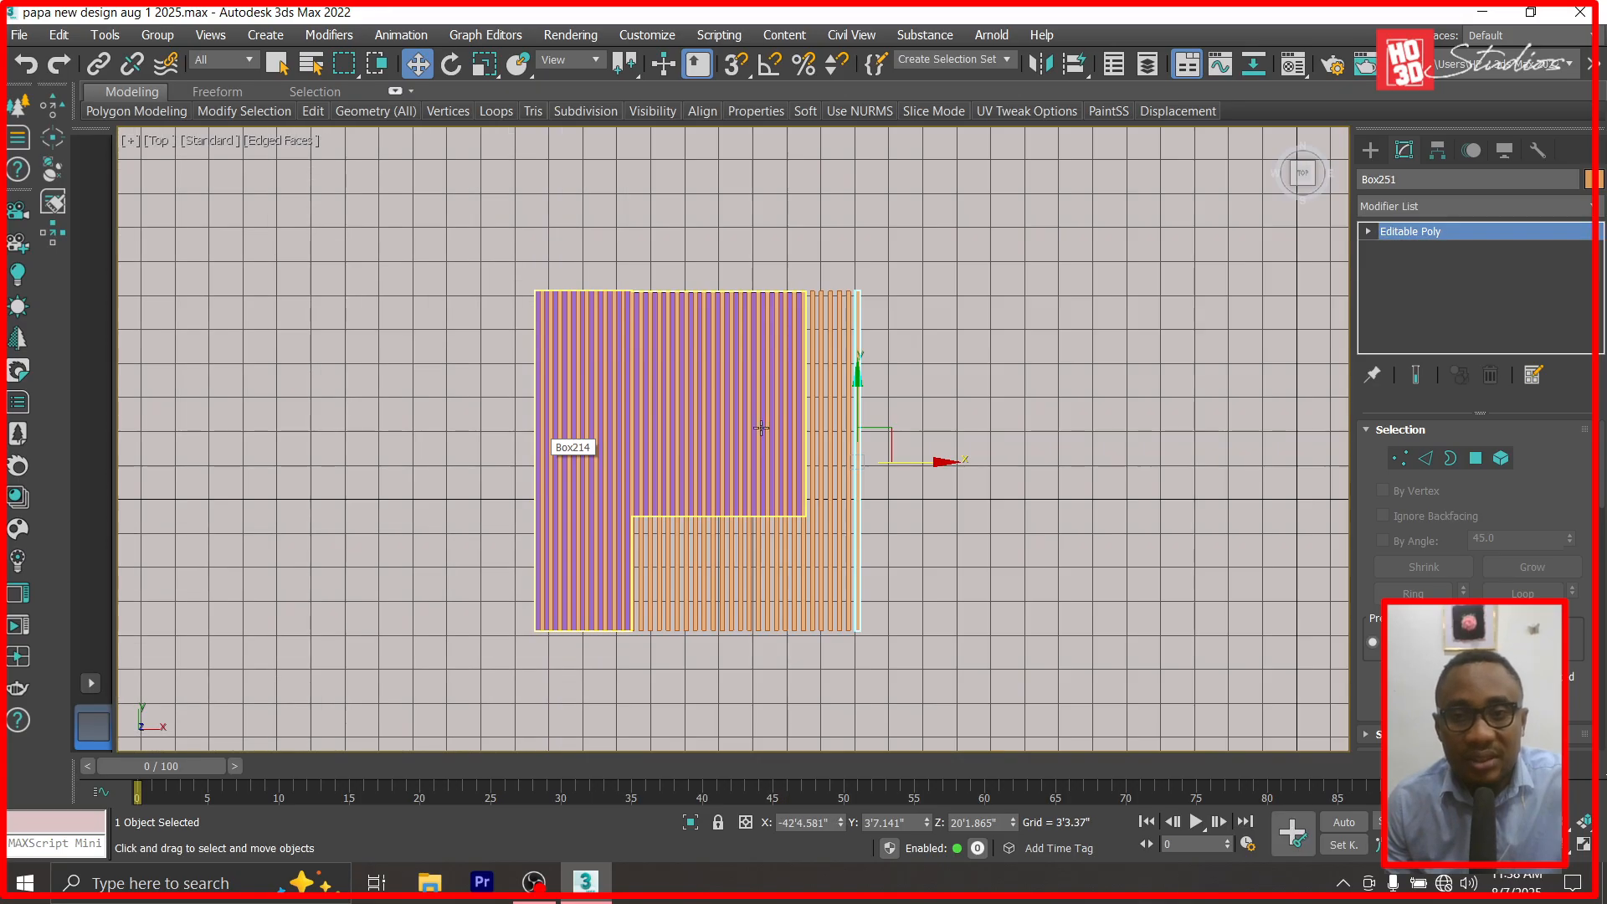
# Try to delete the surplus strips beyond the slab's far edge.
pyautogui.click(966, 405)
pyautogui.scroll(3, 891, 219)
pyautogui.scroll(-3, 901, 288)
pyautogui.moveTo(925, 279); pyautogui.dragTo(817, 748)
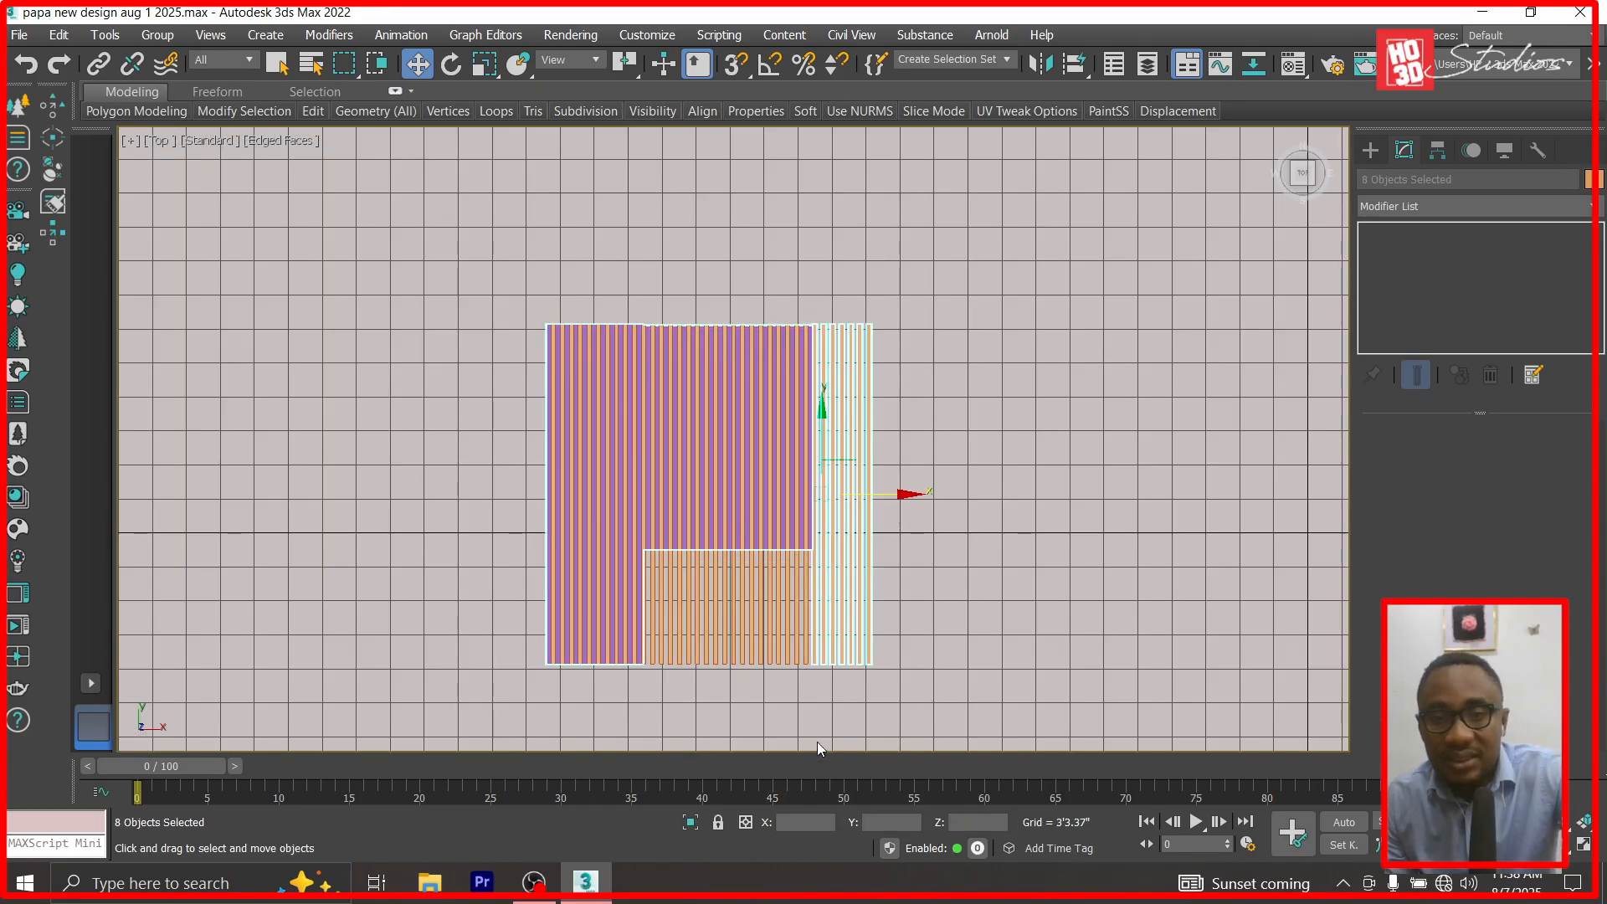
pyautogui.press('Delete')
pyautogui.hotkey('ctrl', 'z')
# Delete the surplus strips beyond the slab's far edge, including the one lying along that edge.
pyautogui.click(935, 302)
pyautogui.moveTo(824, 715); pyautogui.dragTo(825, 715)
pyautogui.press('Delete')
pyautogui.scroll(4, 817, 594)
pyautogui.click(811, 582)
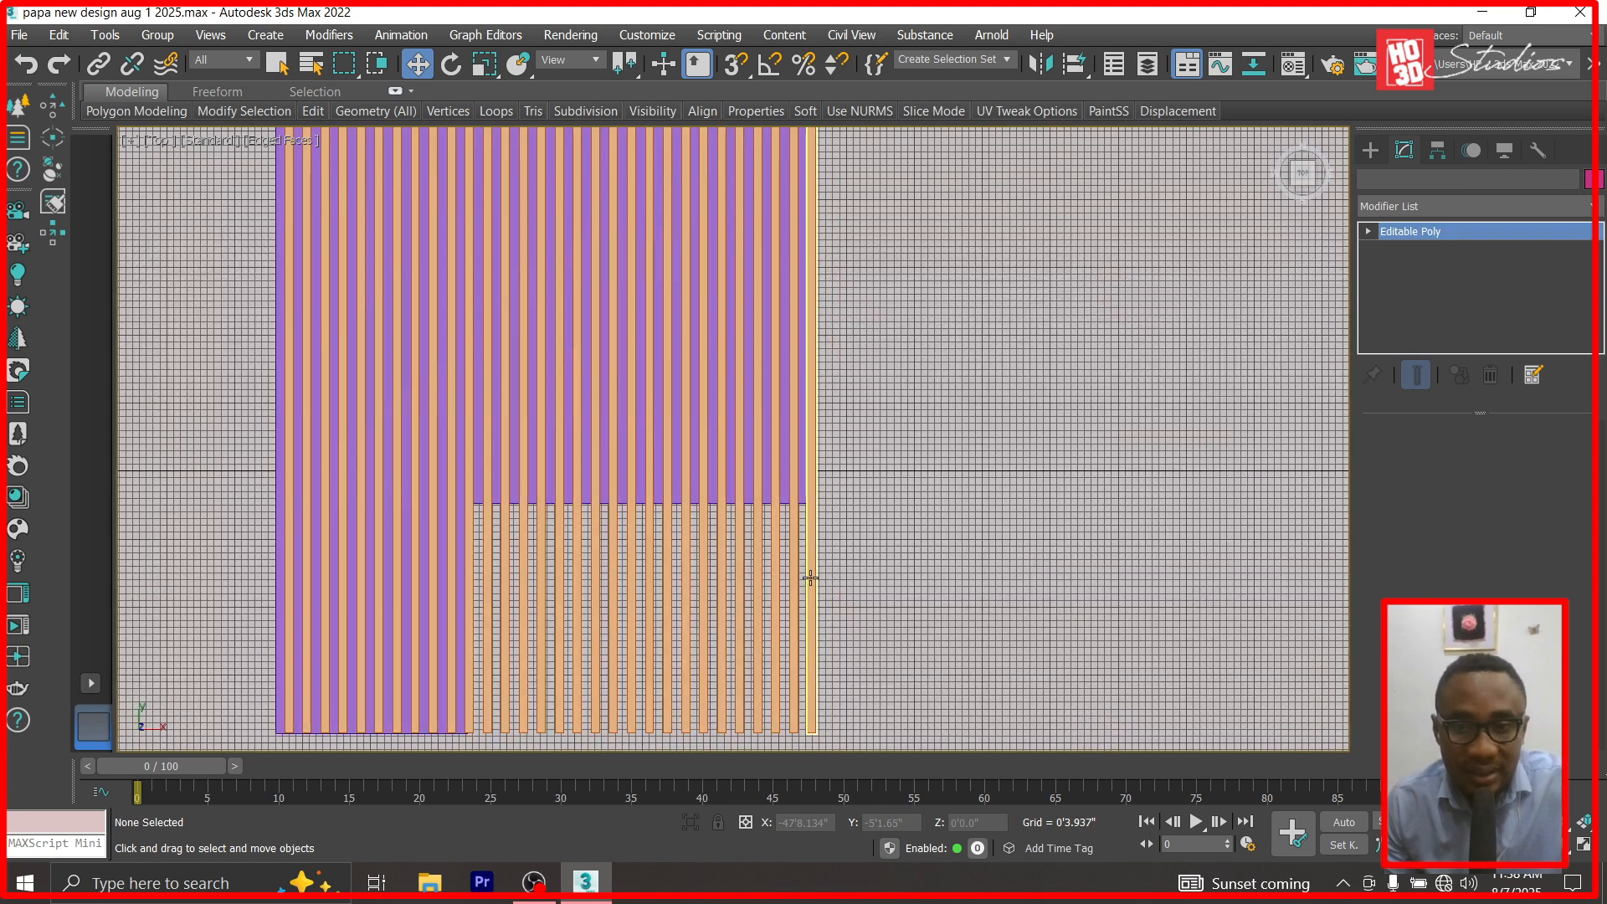
pyautogui.press('Delete')
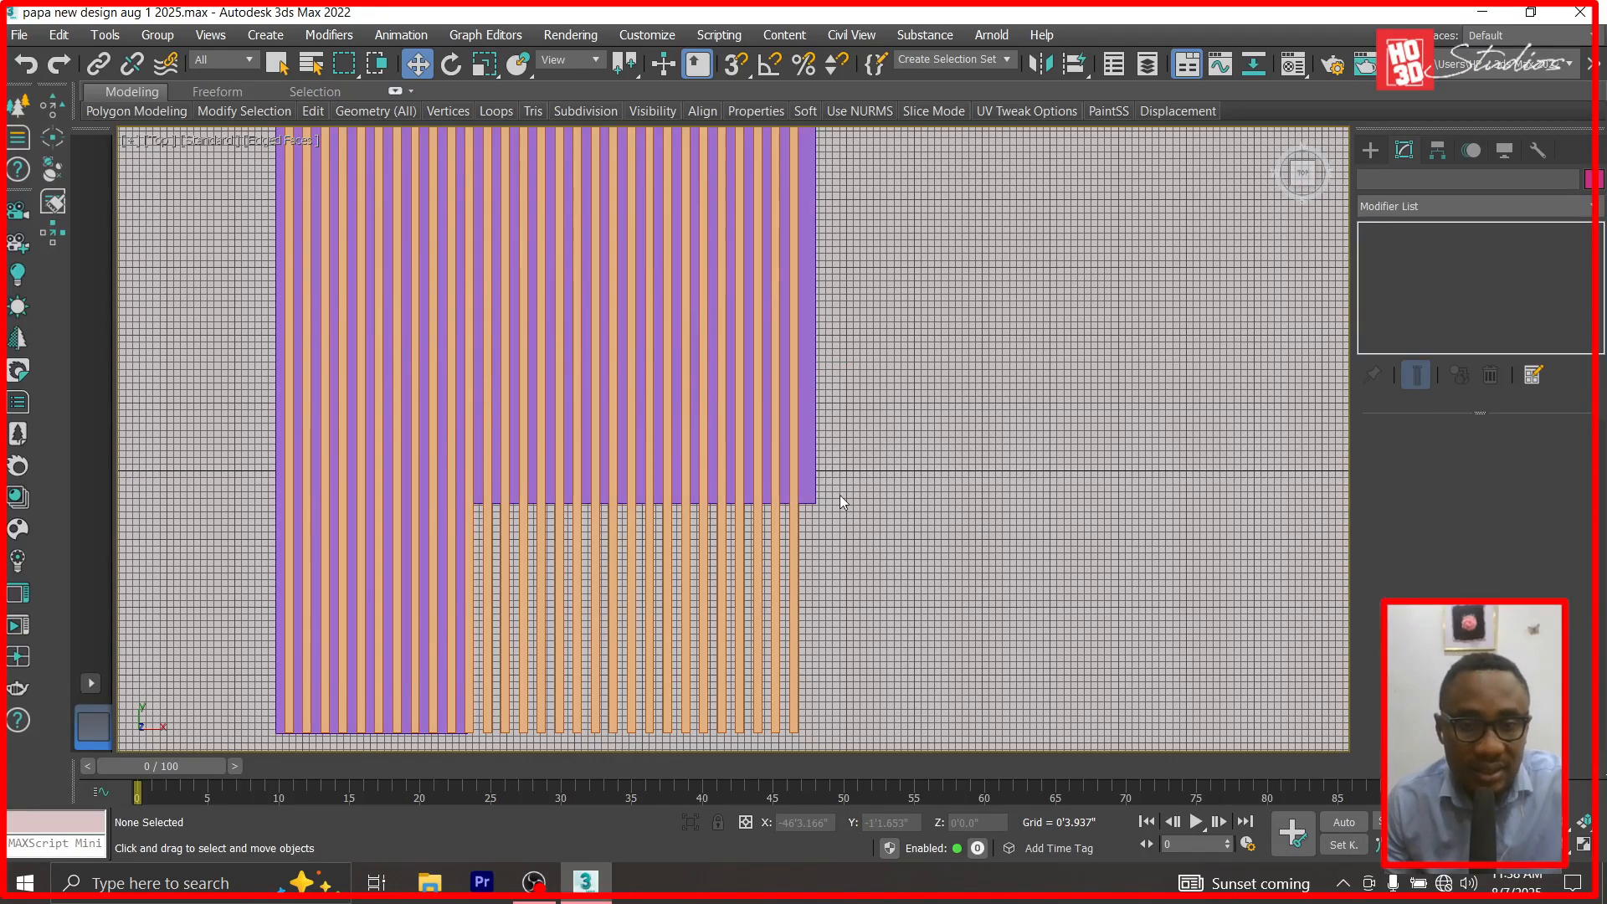
# Select the last remaining strip beside the slab's far edge.
pyautogui.scroll(-3, 834, 528)
pyautogui.scroll(3, 846, 452)
pyautogui.click(873, 485)
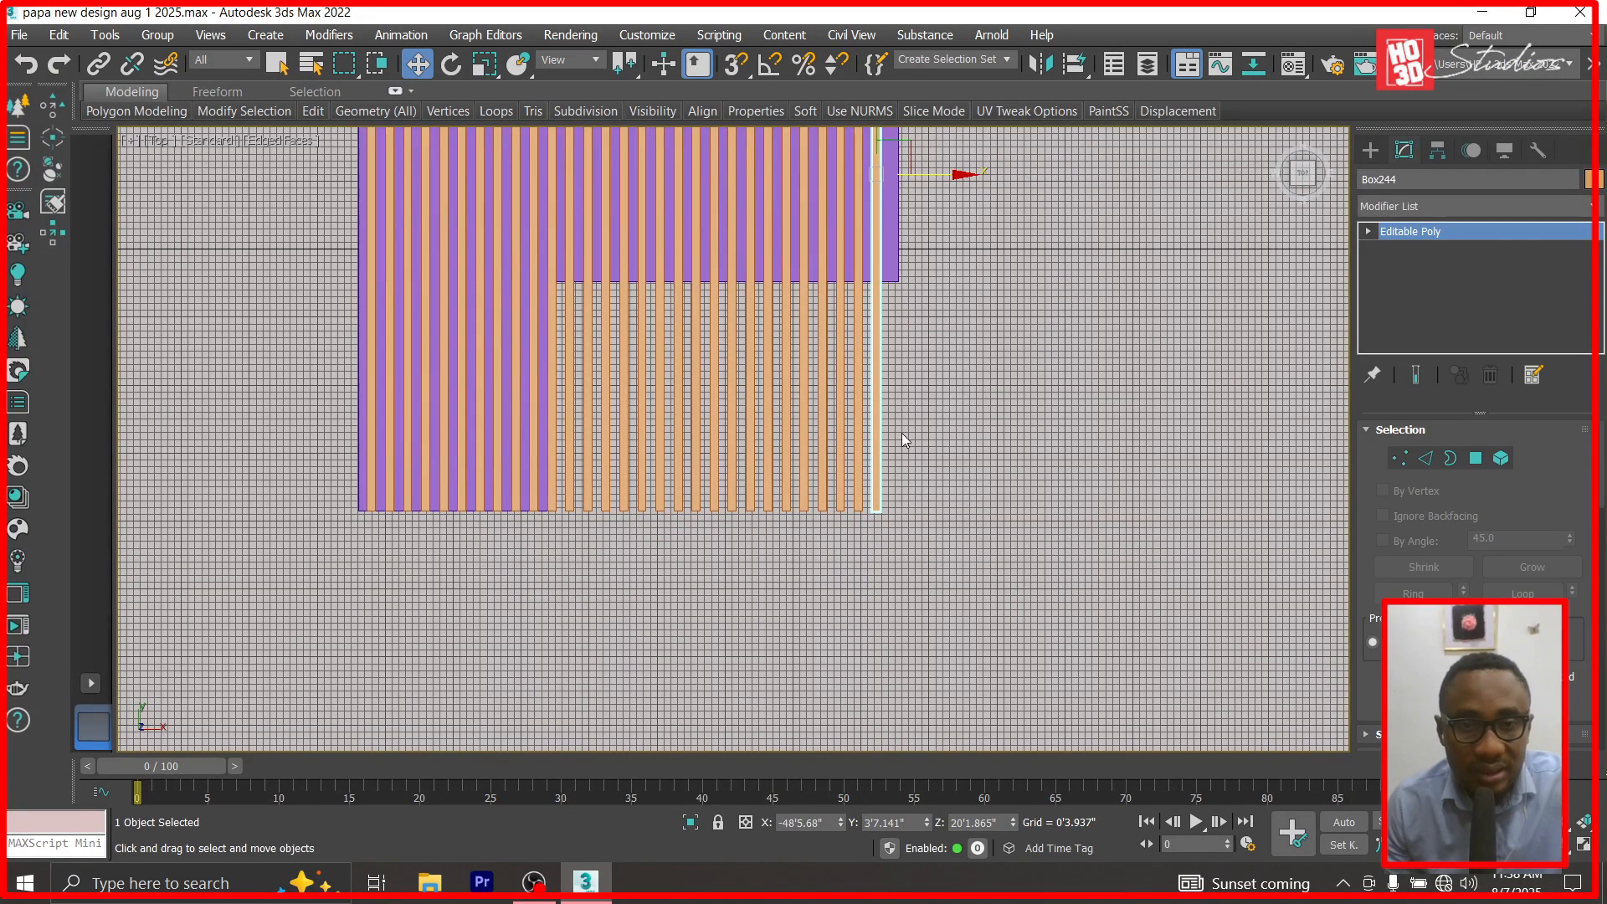
pyautogui.click(1367, 232)
pyautogui.click(1397, 250)
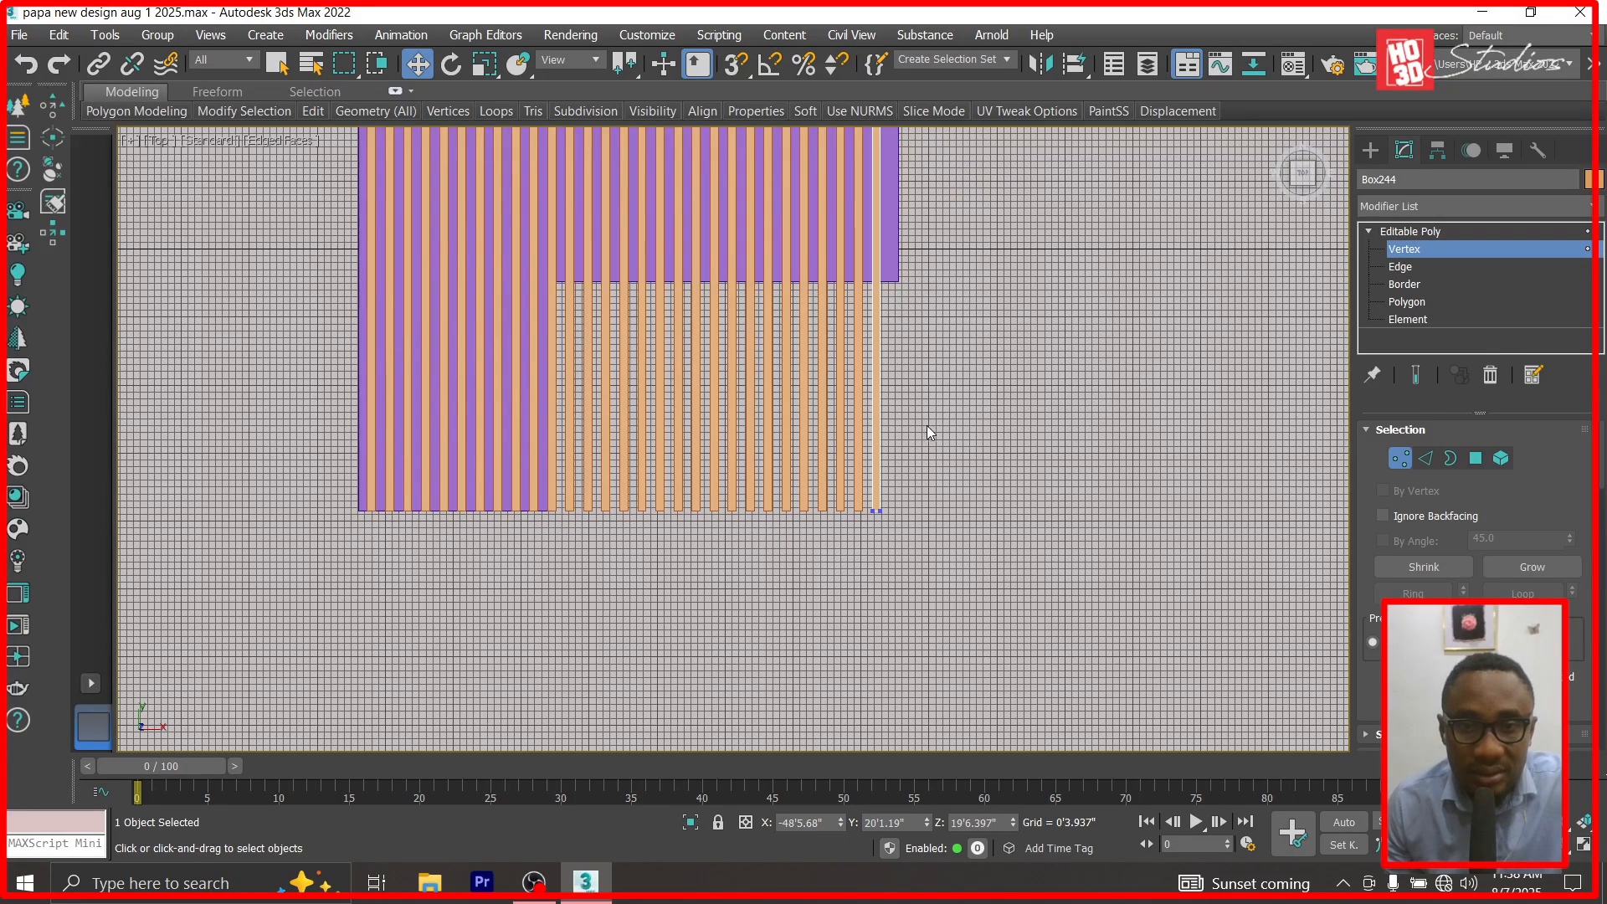
pyautogui.click(1429, 250)
# Attach all the strips that overhang the slab's notch to the strip nearest the far edge, forming one object.
pyautogui.scroll(-2, 1273, 546)
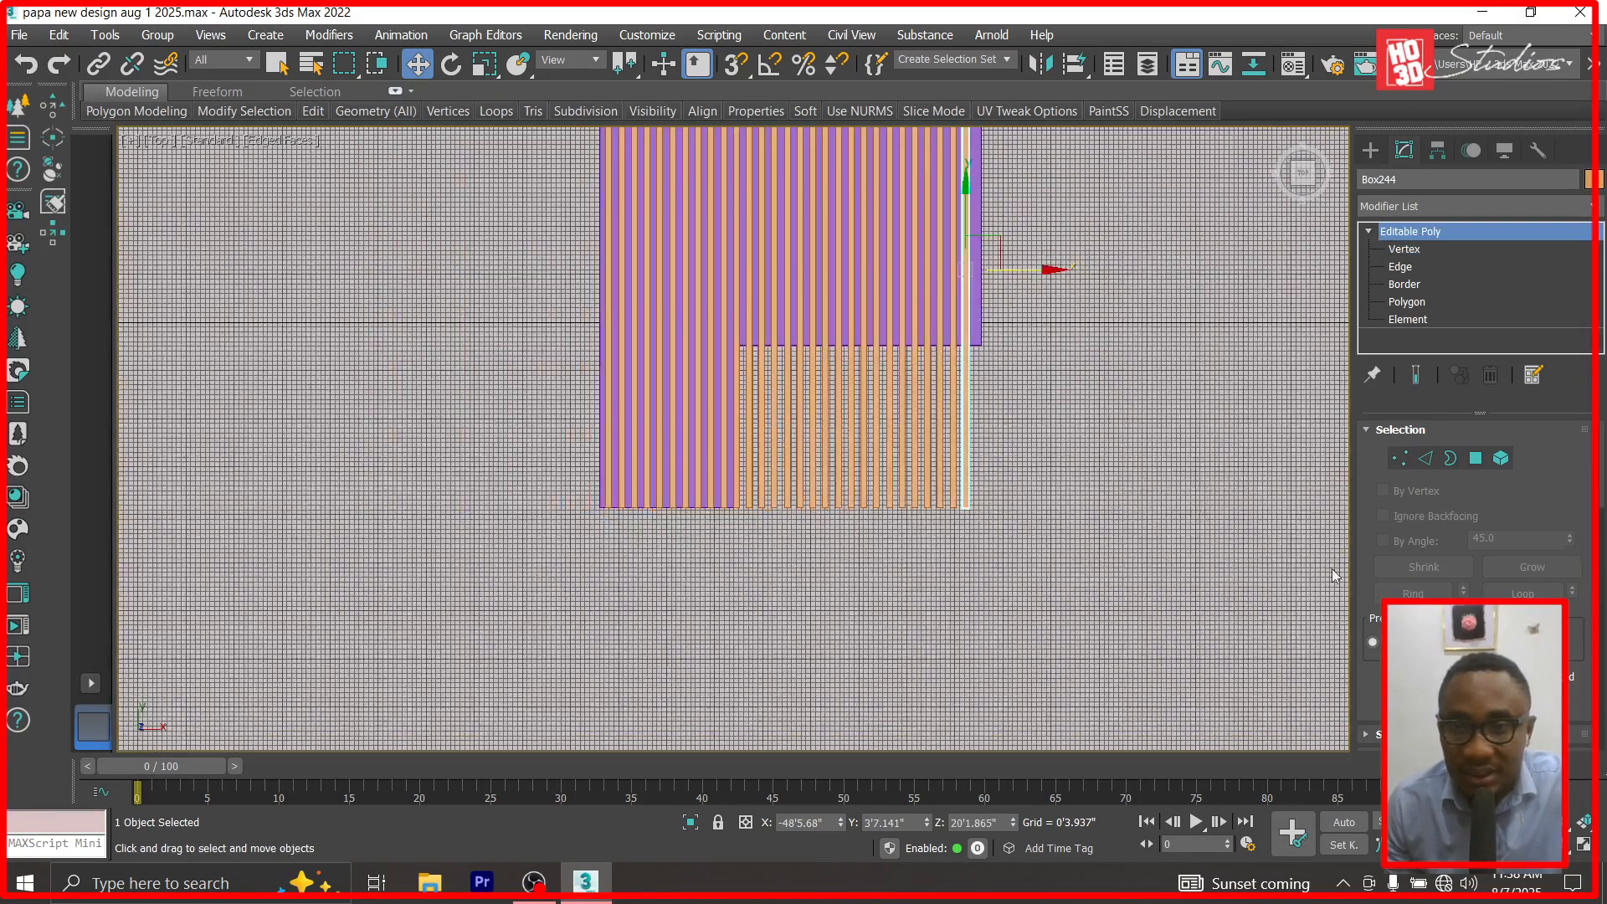
pyautogui.scroll(-4, 1474, 545)
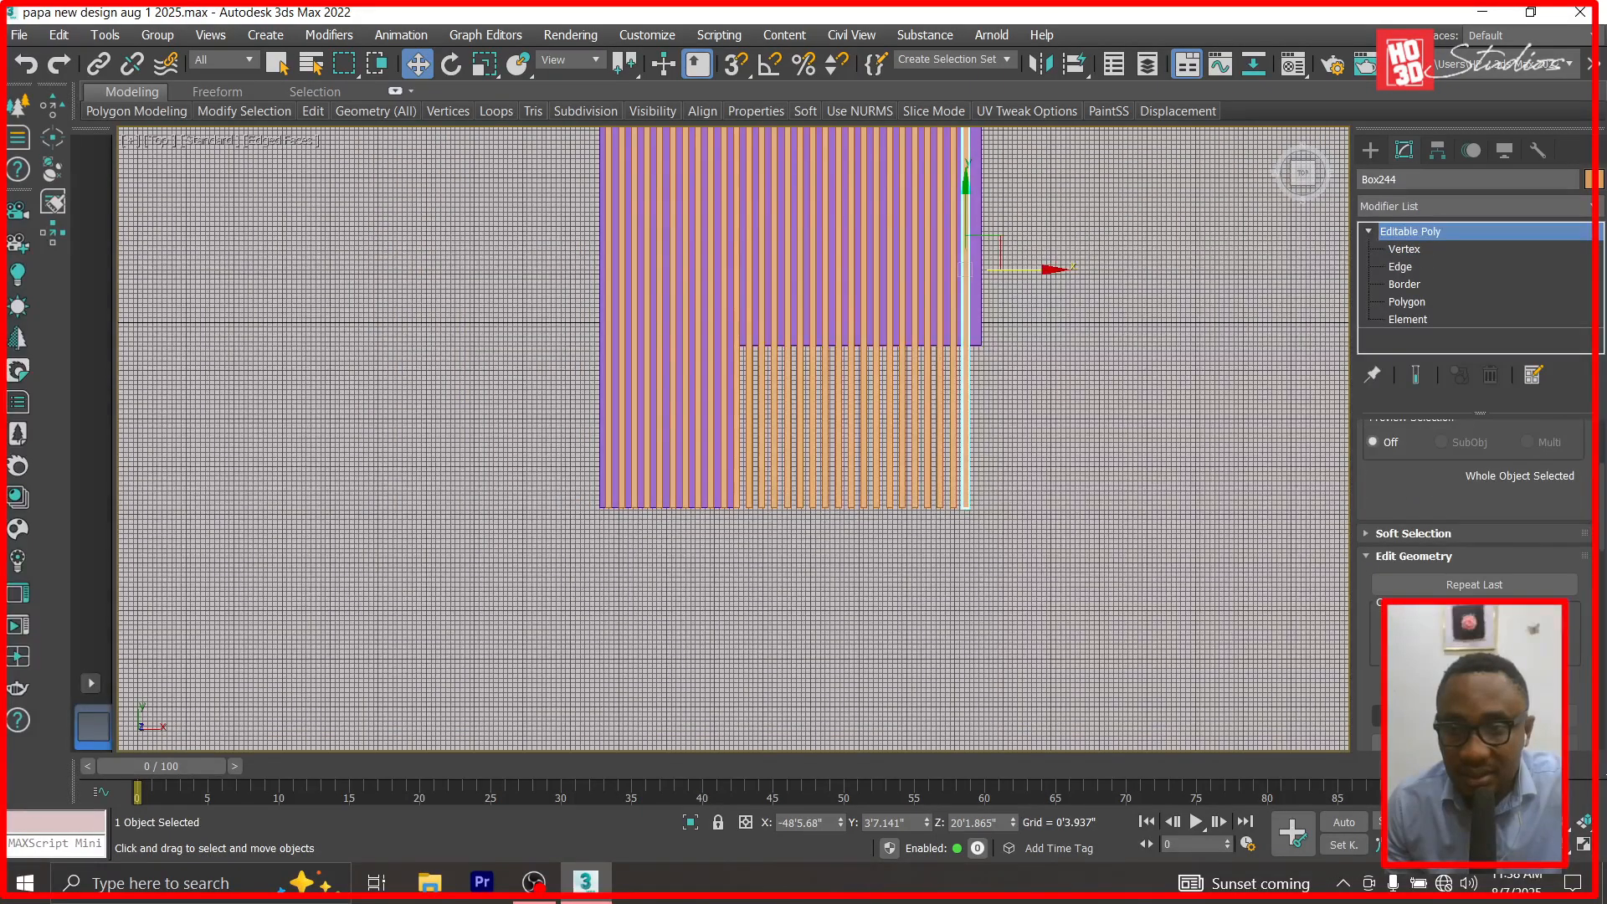
pyautogui.scroll(-1, 1473, 544)
pyautogui.click(1415, 719)
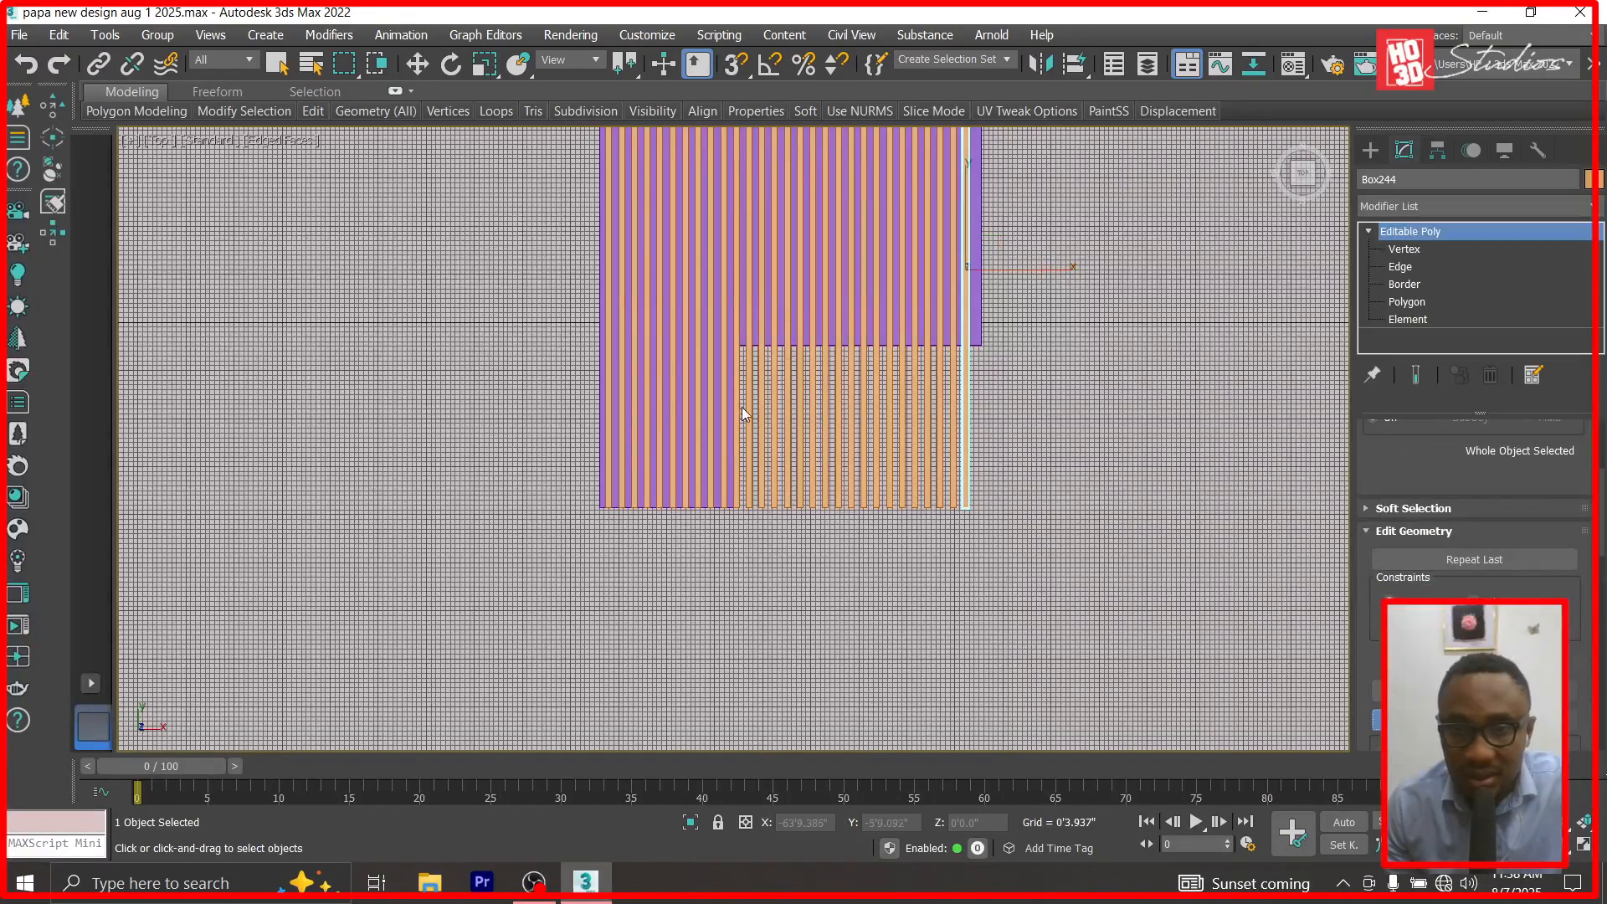
pyautogui.scroll(3, 754, 419)
pyautogui.scroll(-1, 558, 426)
pyautogui.click(1110, 588)
pyautogui.click(1085, 603)
pyautogui.click(1060, 604)
pyautogui.click(1036, 604)
pyautogui.click(1011, 607)
pyautogui.click(982, 608)
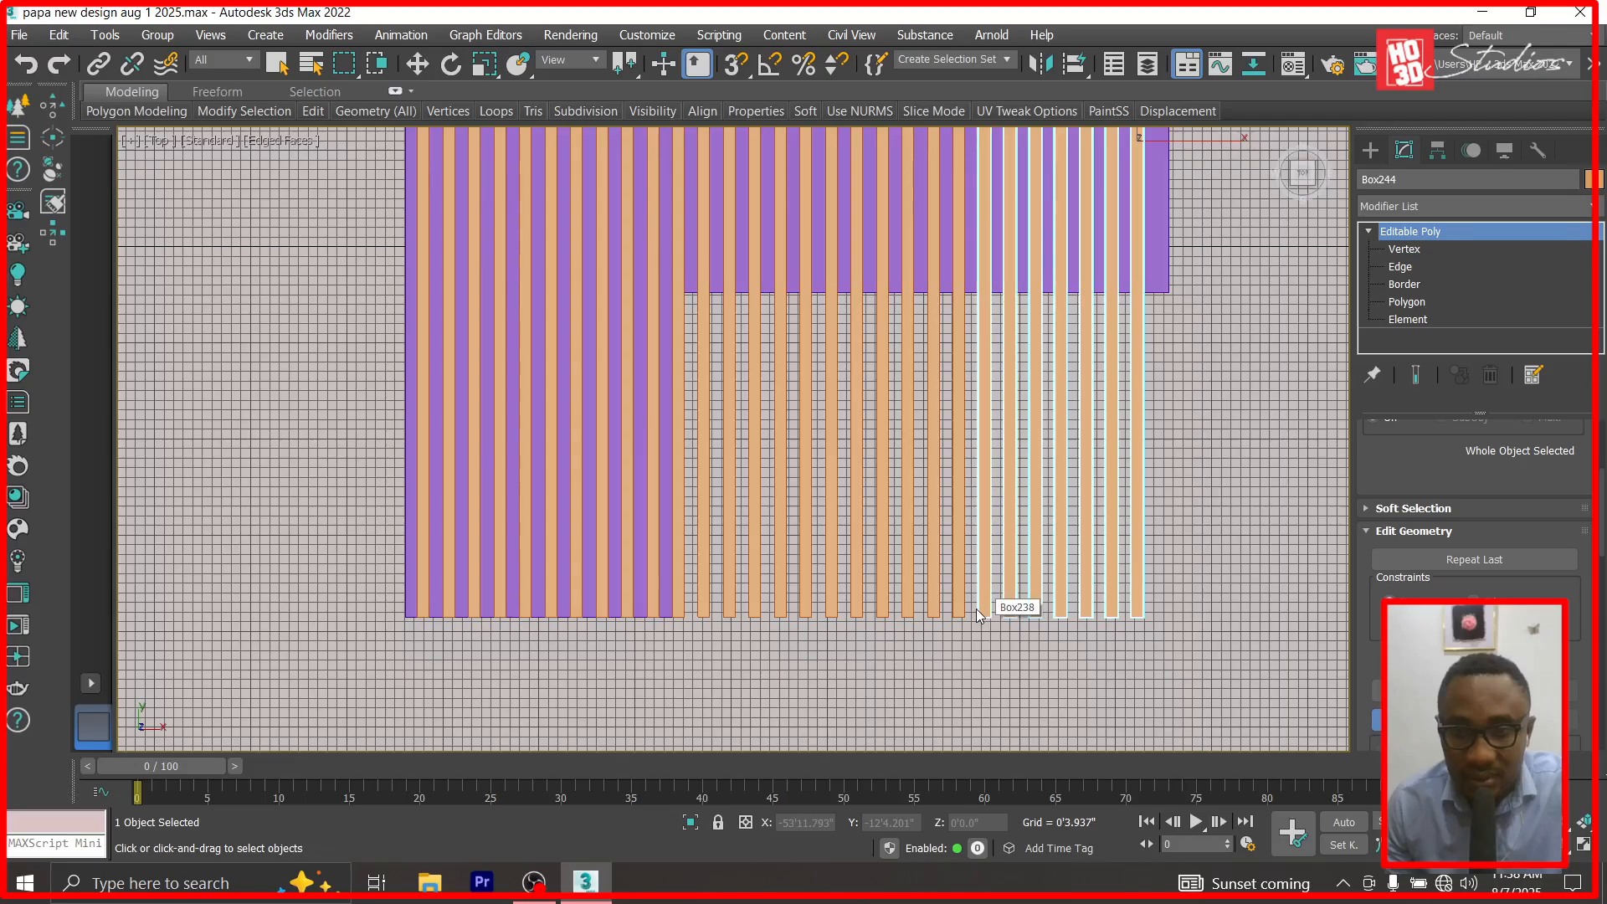
pyautogui.click(961, 615)
pyautogui.click(931, 607)
pyautogui.click(907, 607)
pyautogui.click(882, 608)
pyautogui.click(857, 607)
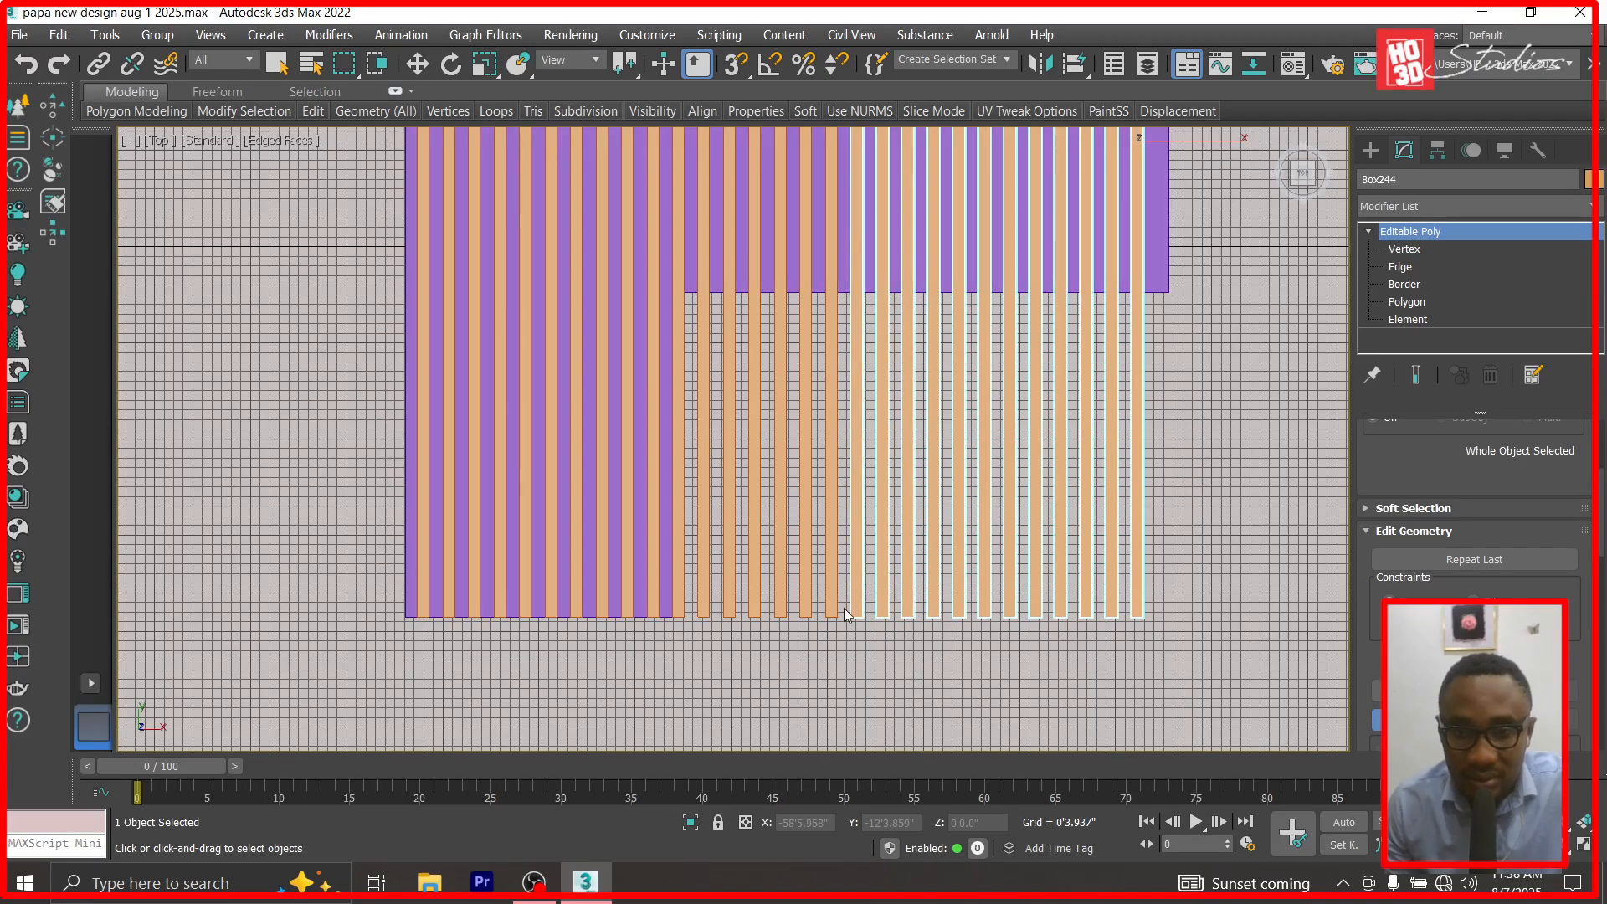
pyautogui.click(830, 609)
pyautogui.click(781, 608)
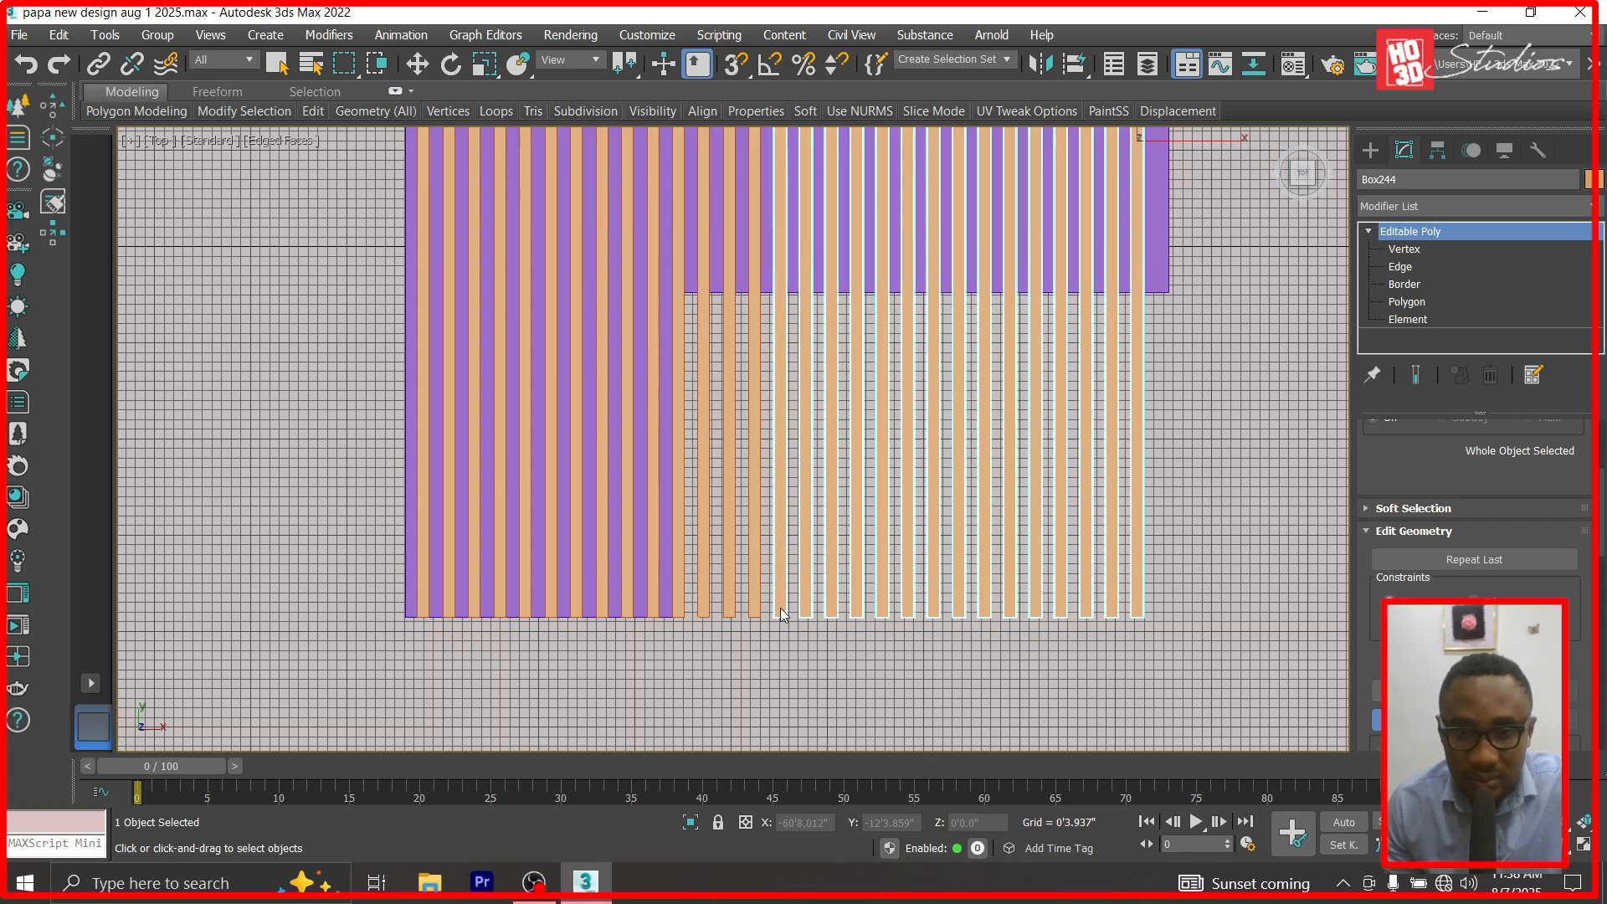
pyautogui.click(758, 607)
pyautogui.click(725, 607)
pyautogui.click(706, 607)
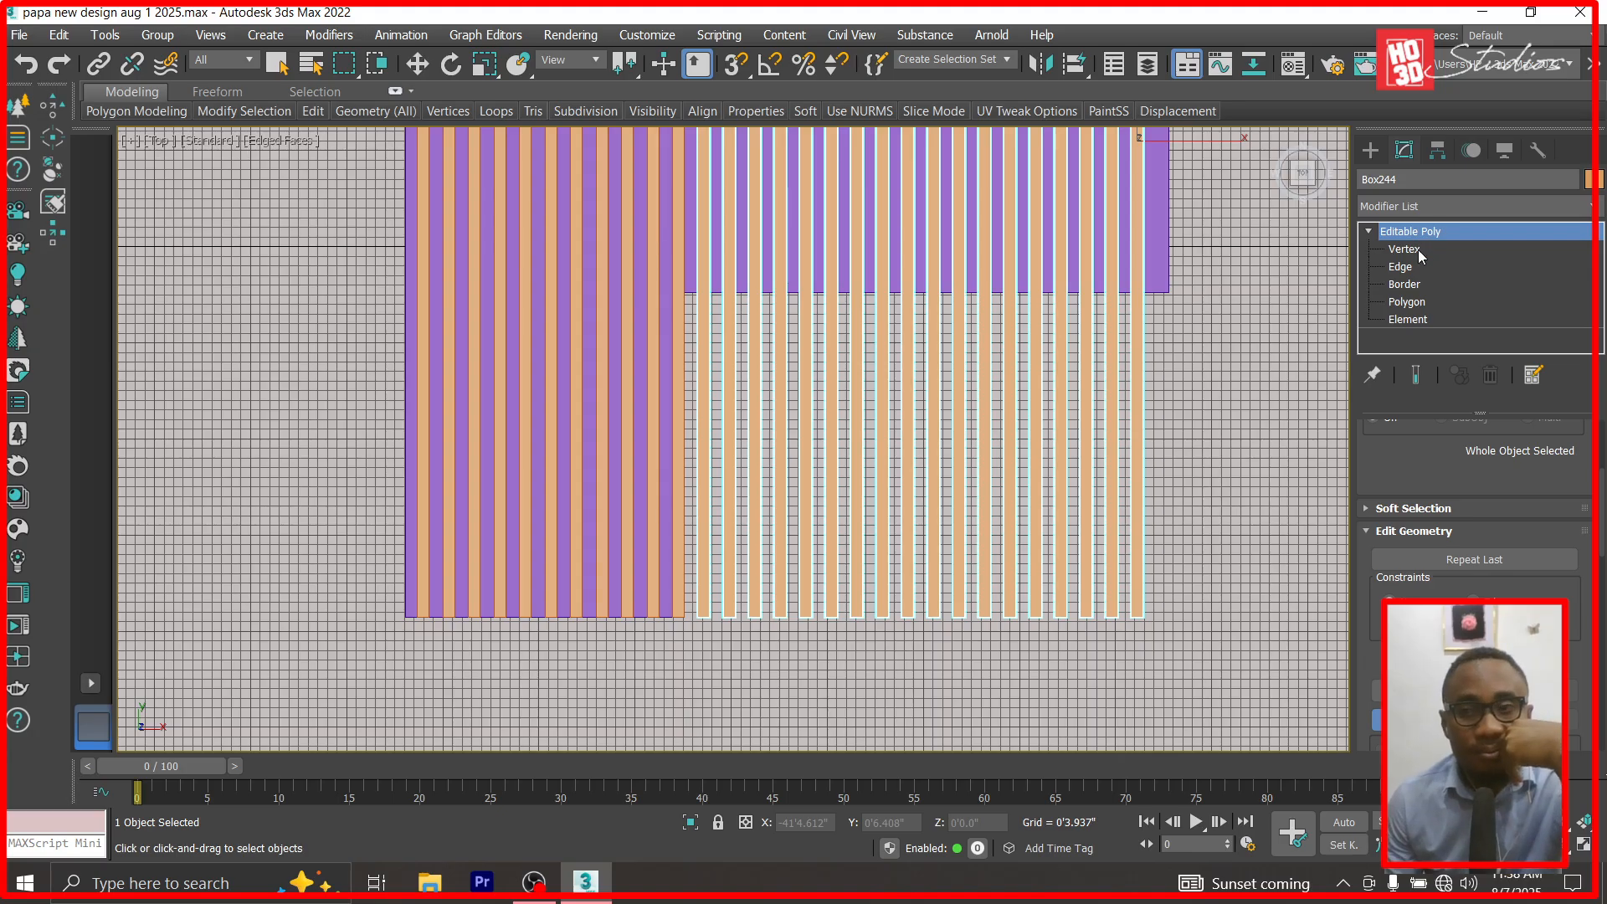
# Select the vertices at the overhanging end of the joined strips in the Right view.
pyautogui.click(417, 63)
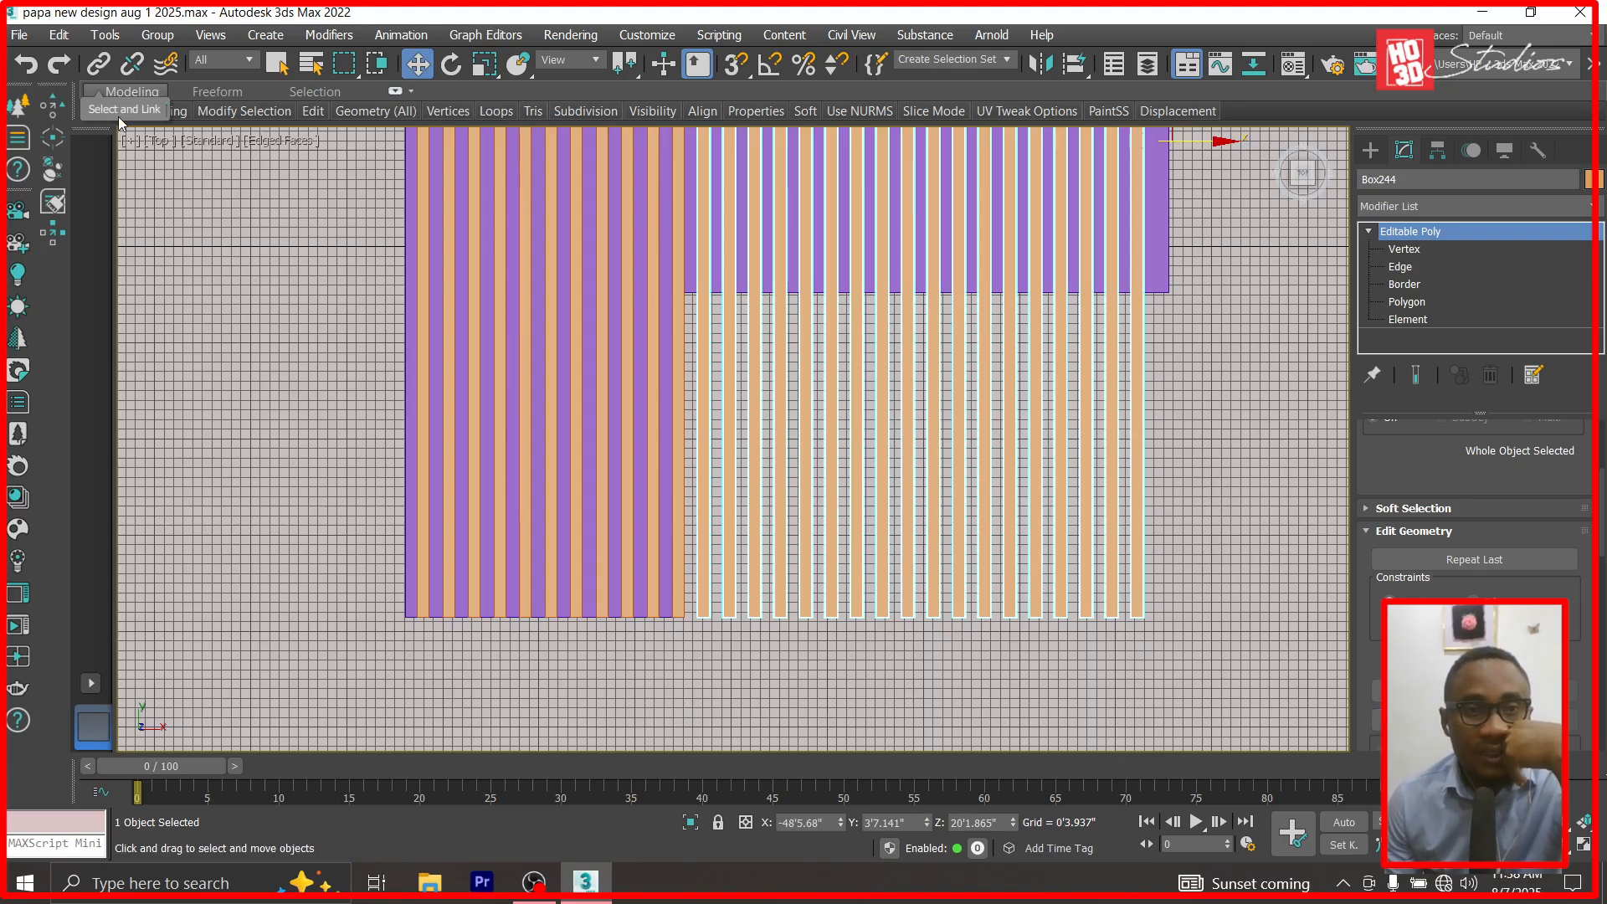
pyautogui.click(158, 139)
pyautogui.click(184, 368)
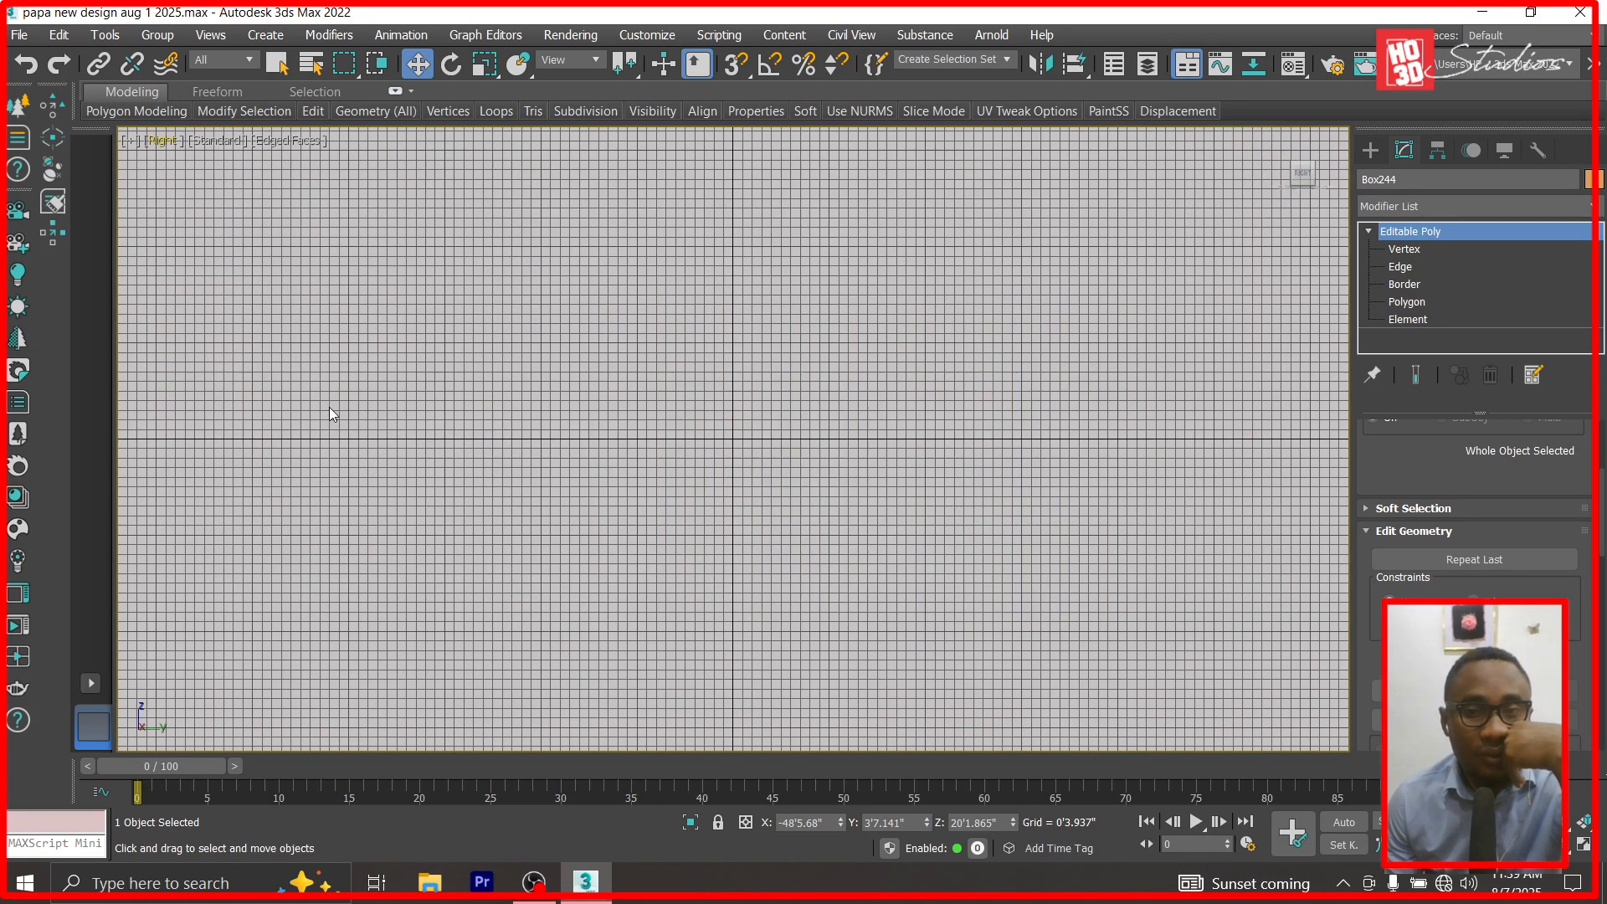
pyautogui.press('z')
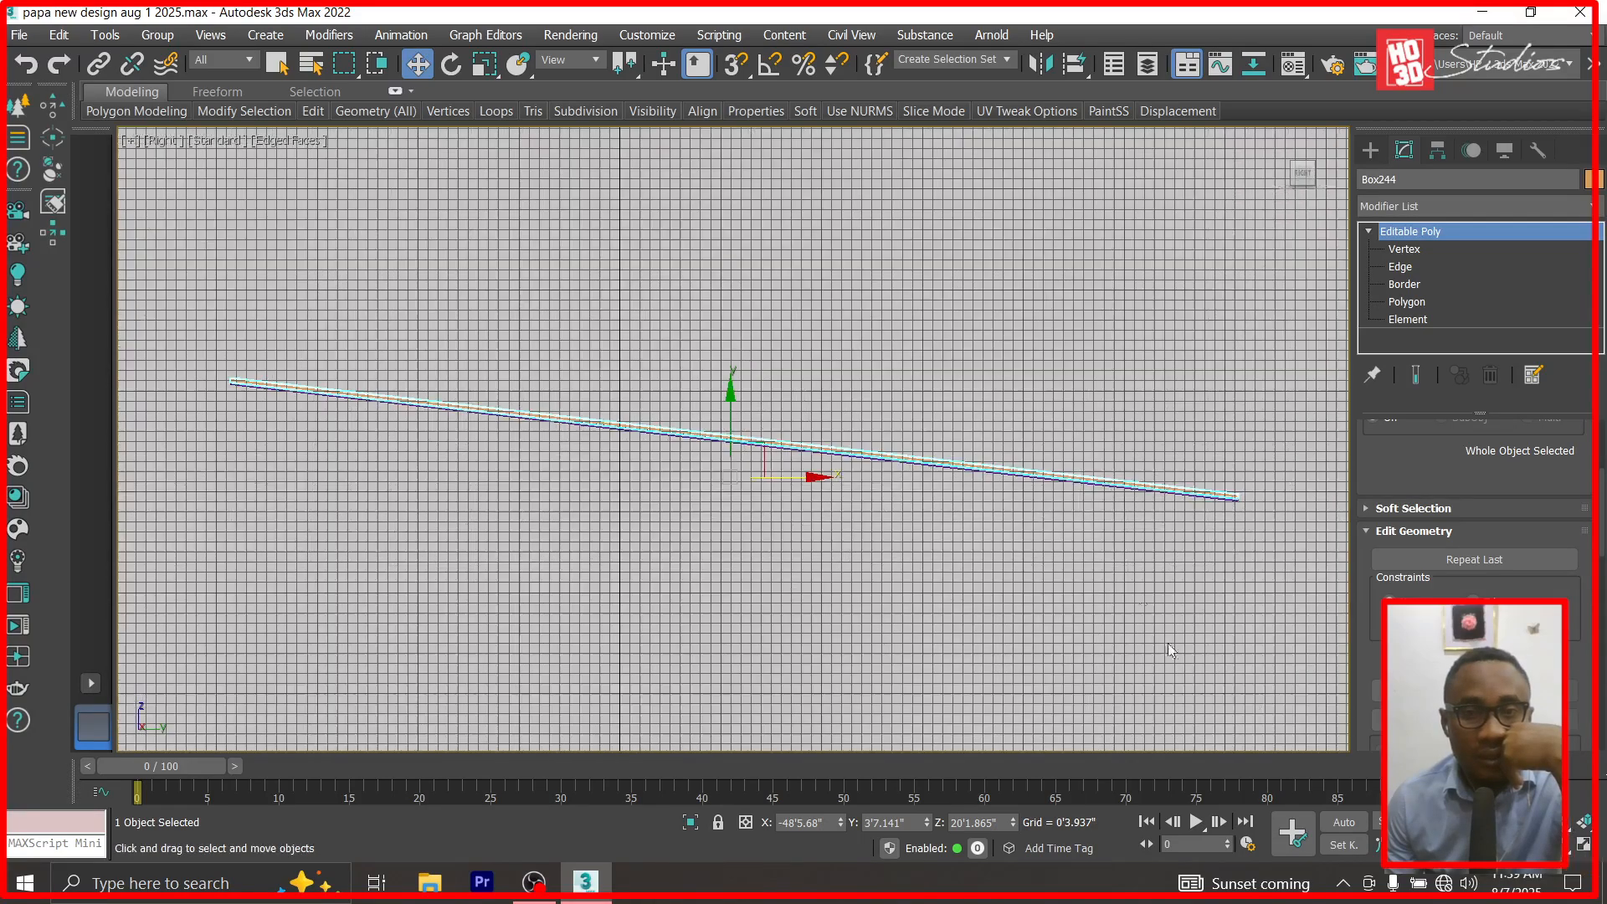
pyautogui.click(1406, 249)
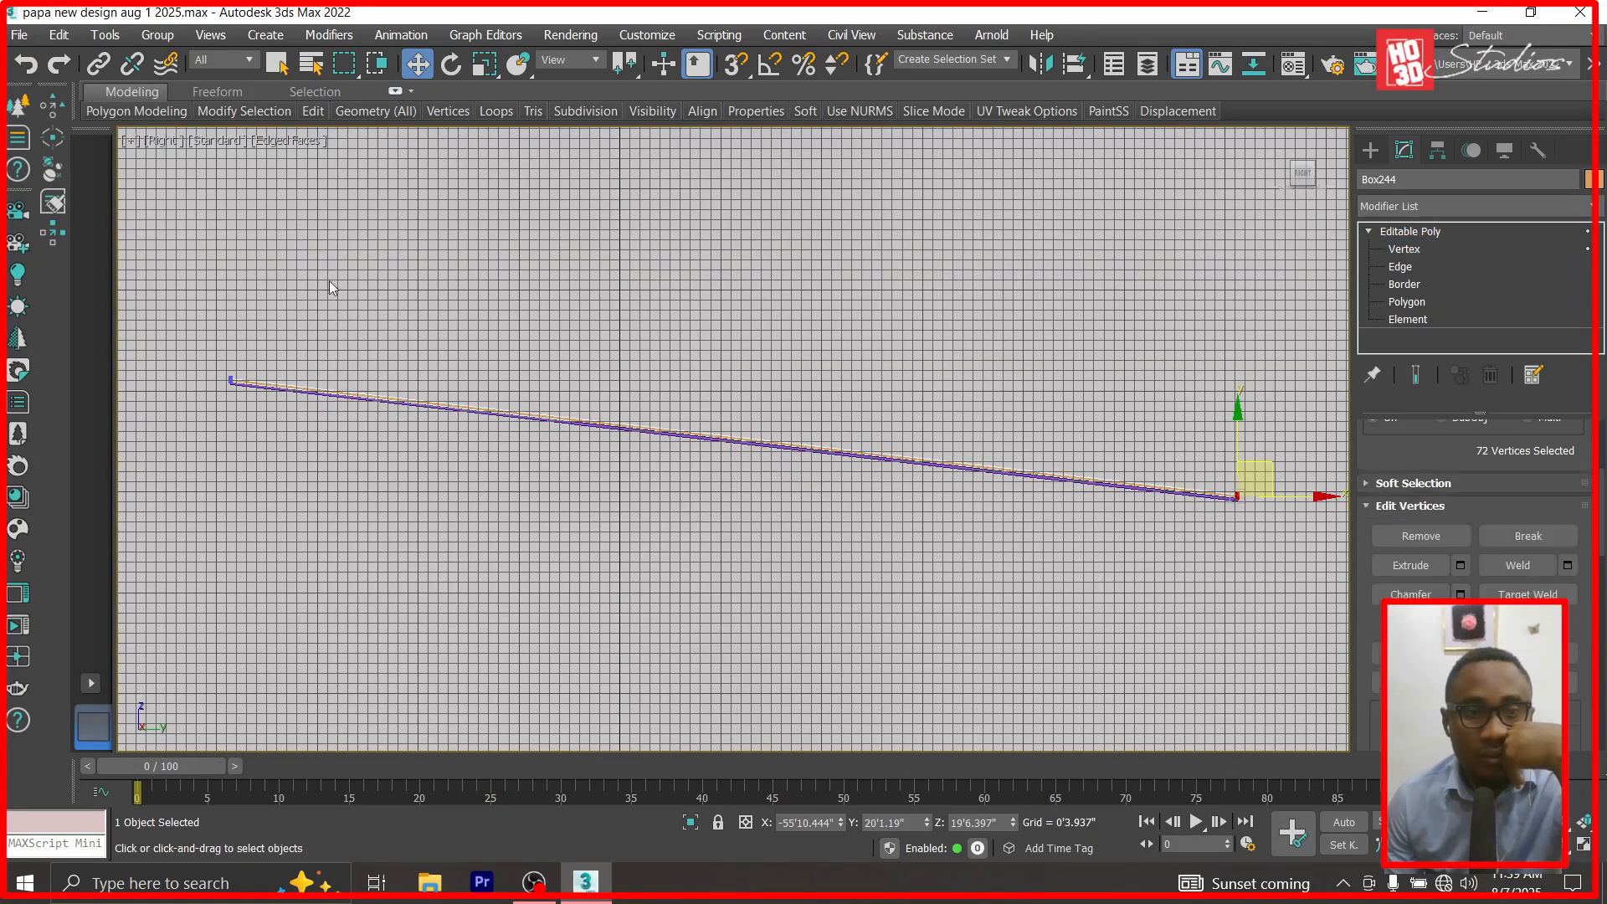
pyautogui.scroll(3, 280, 367)
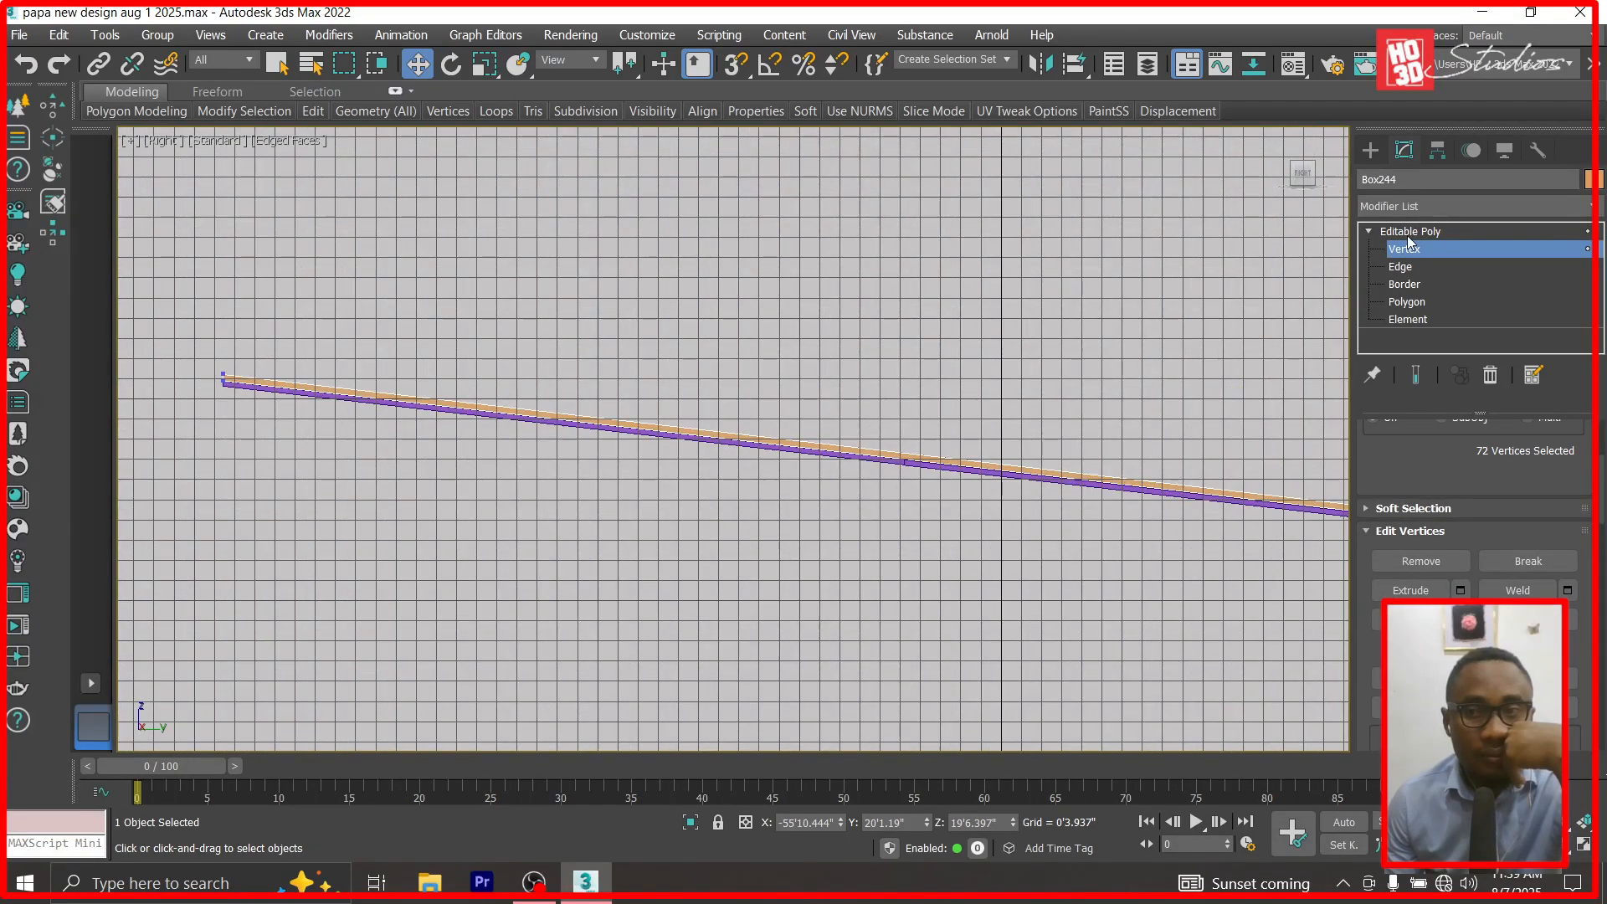
pyautogui.click(1409, 234)
pyautogui.scroll(3, 184, 345)
pyautogui.click(184, 345)
pyautogui.click(328, 441)
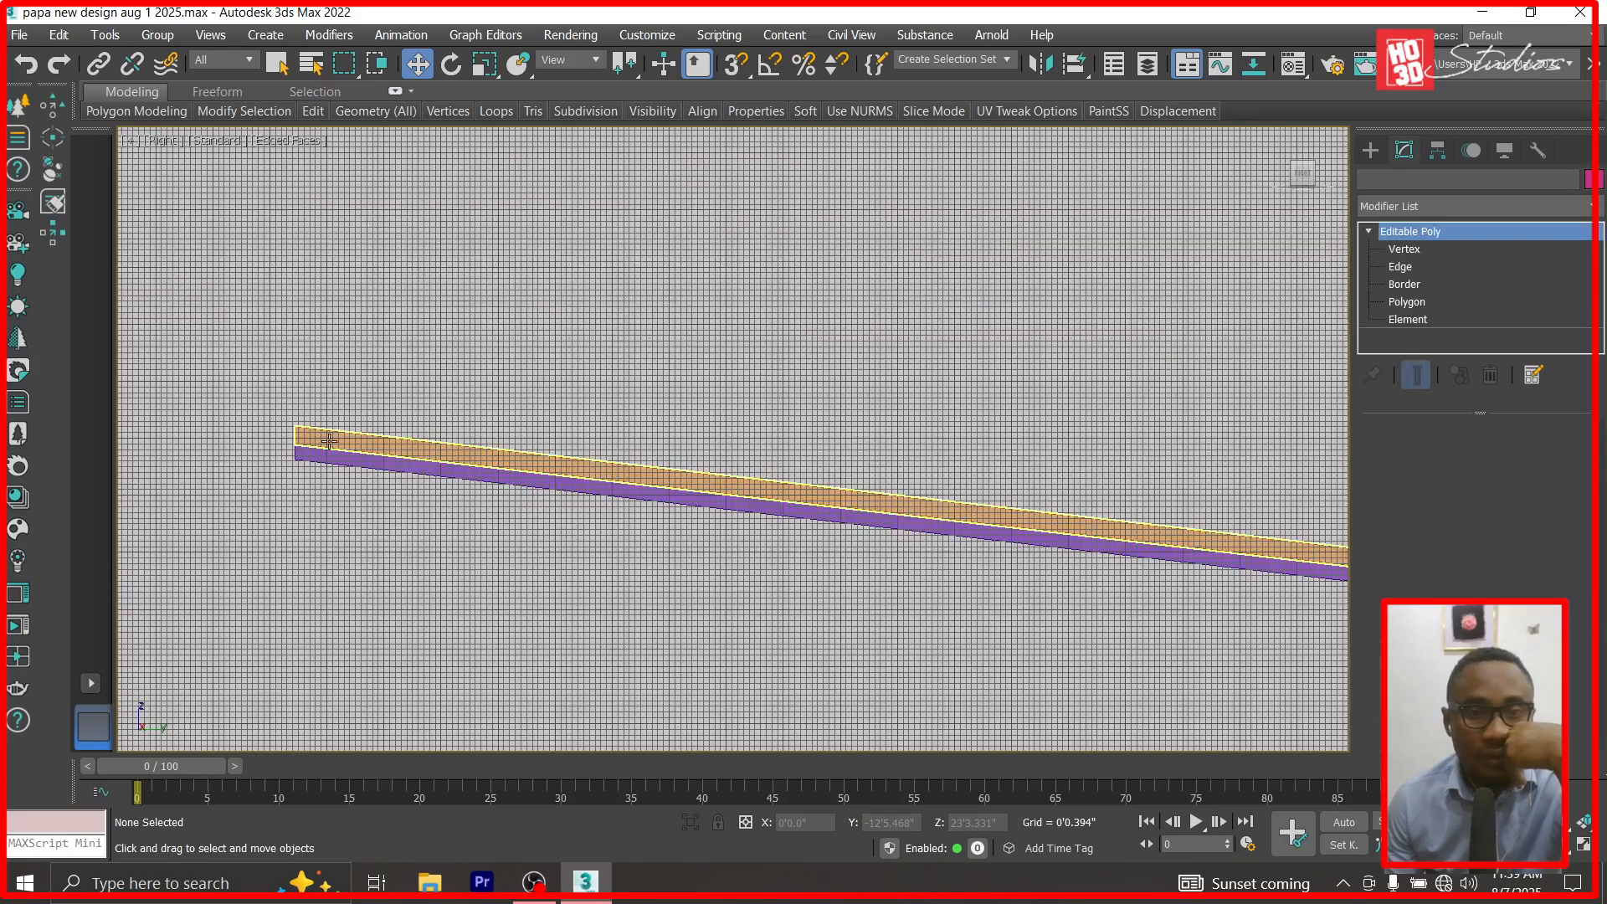
pyautogui.click(1415, 249)
pyautogui.moveTo(234, 366); pyautogui.dragTo(359, 526)
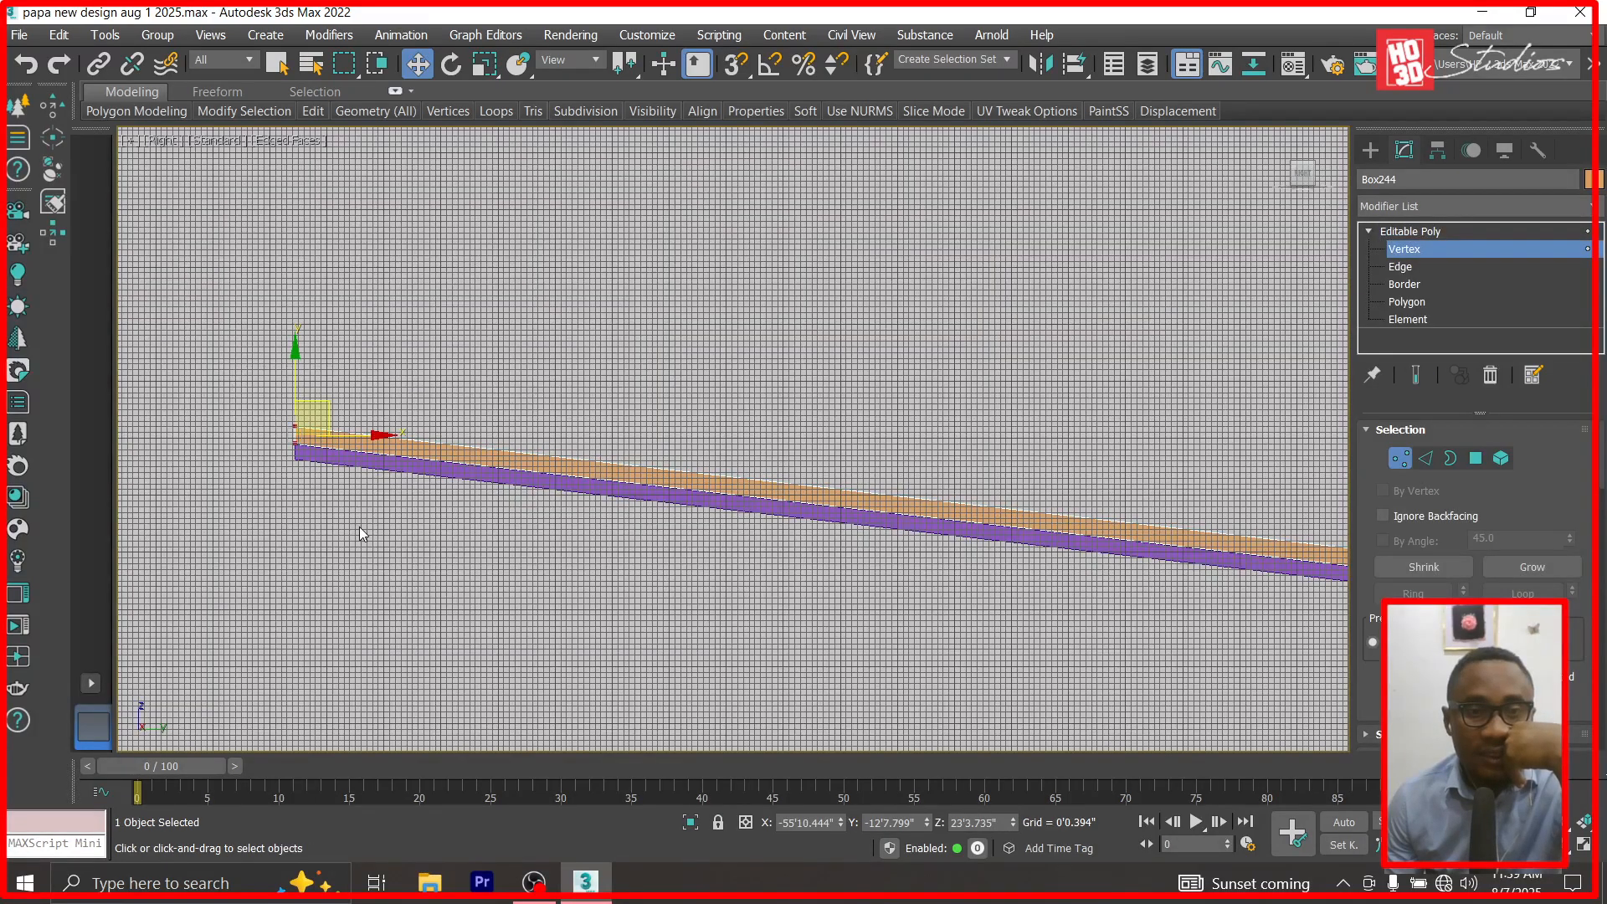
# Move the selected end vertices along Y to the slab's notch edge in the Top view, at about Y -1'6.338".
pyautogui.press('t')
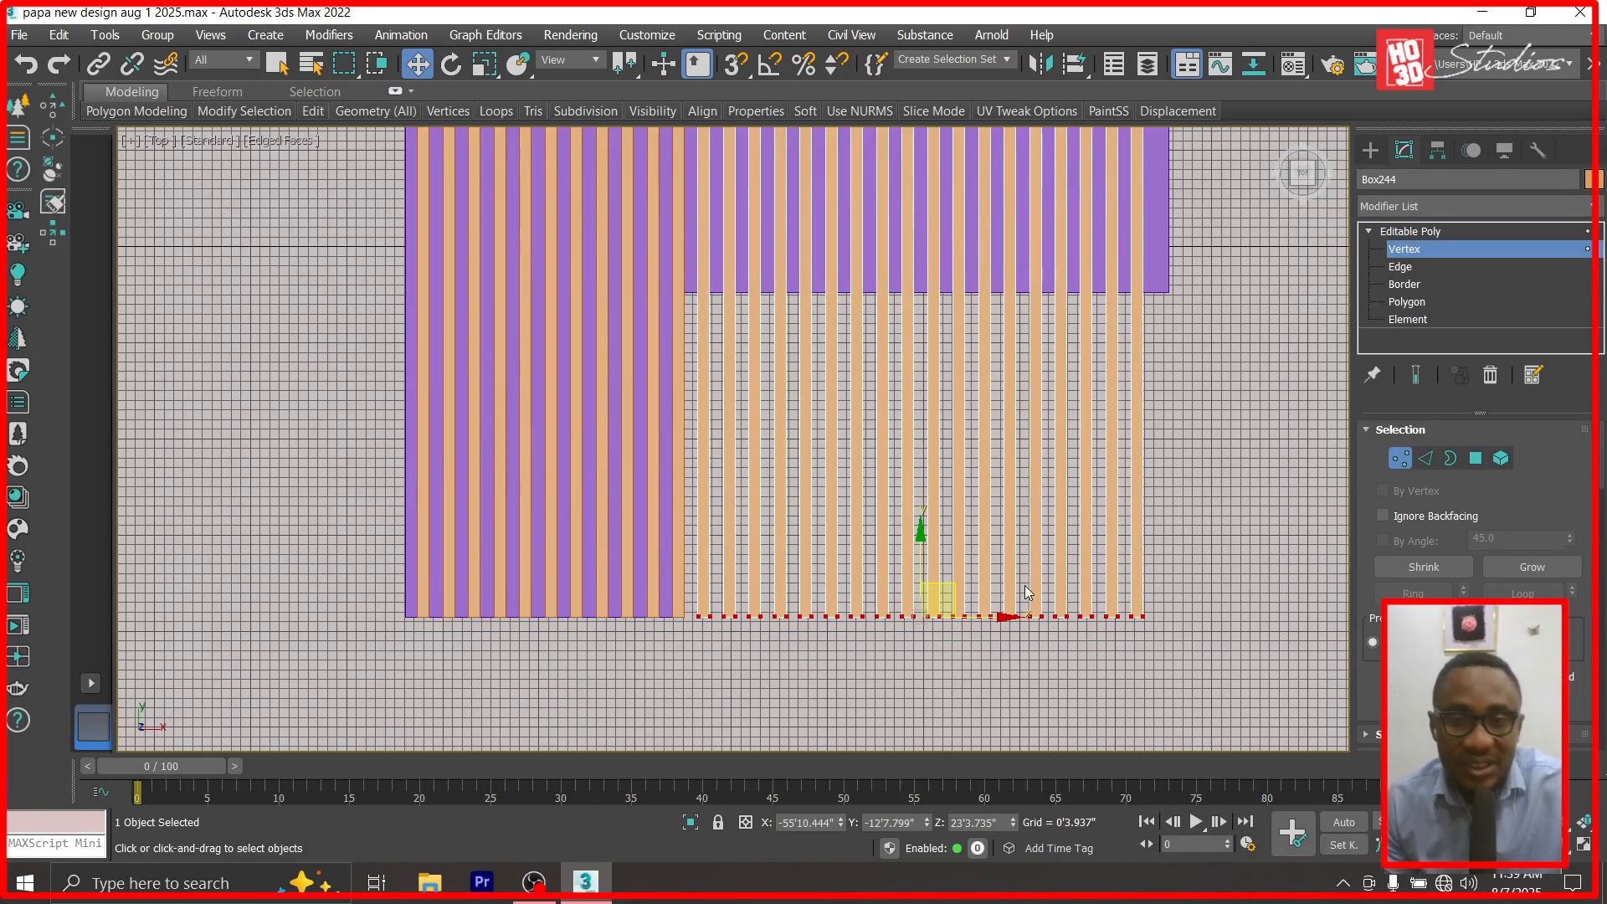
pyautogui.click(164, 146)
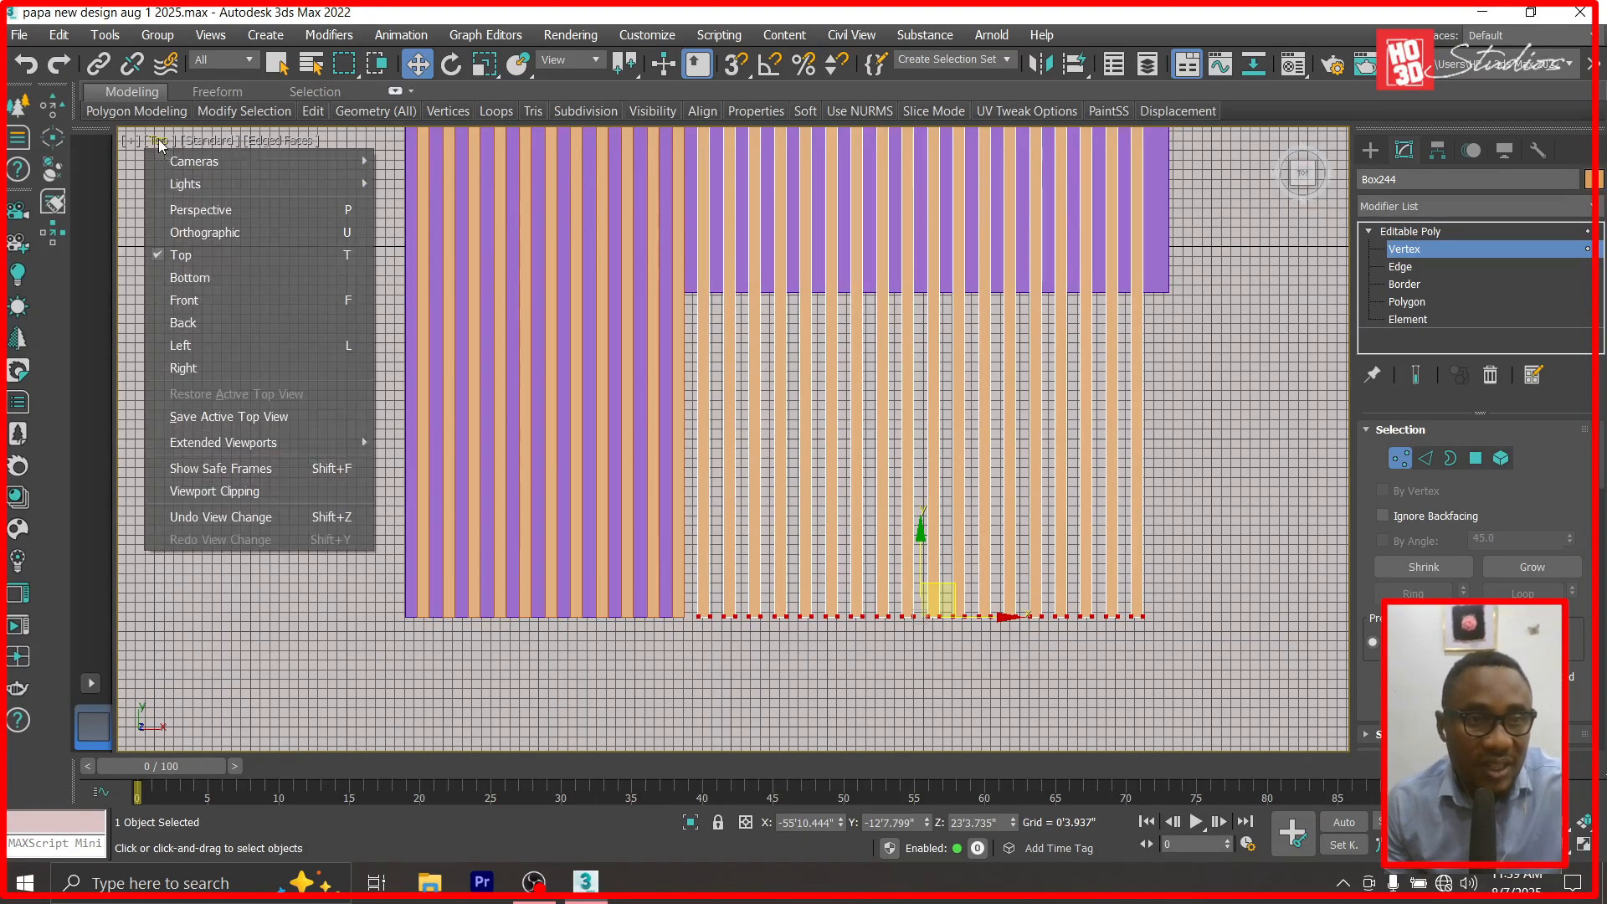
pyautogui.click(200, 374)
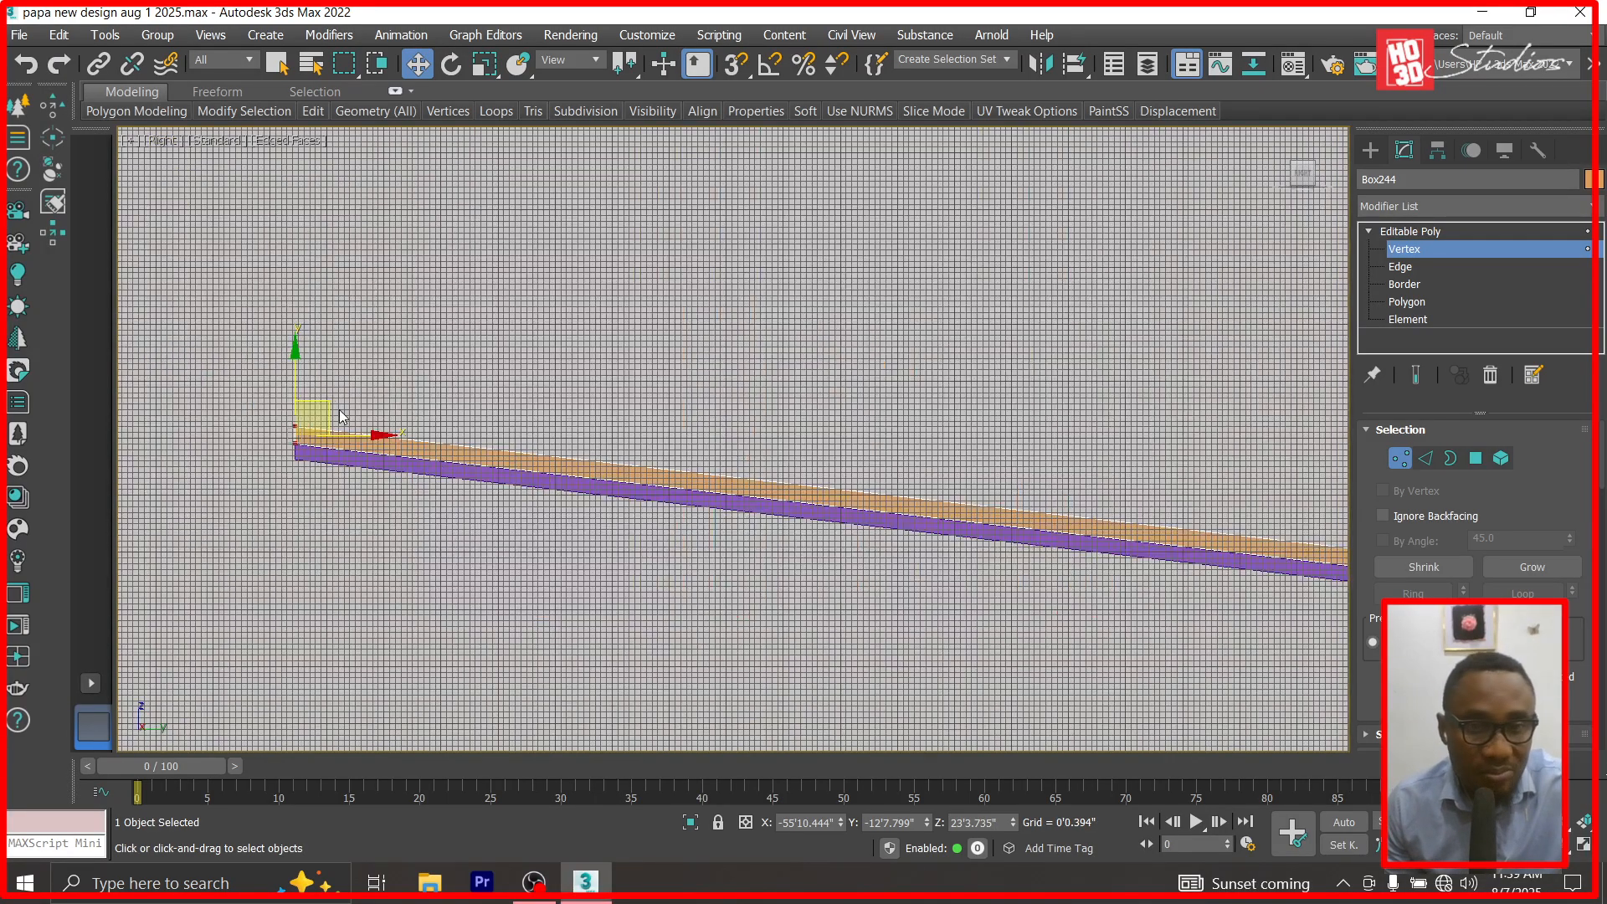
pyautogui.press('t')
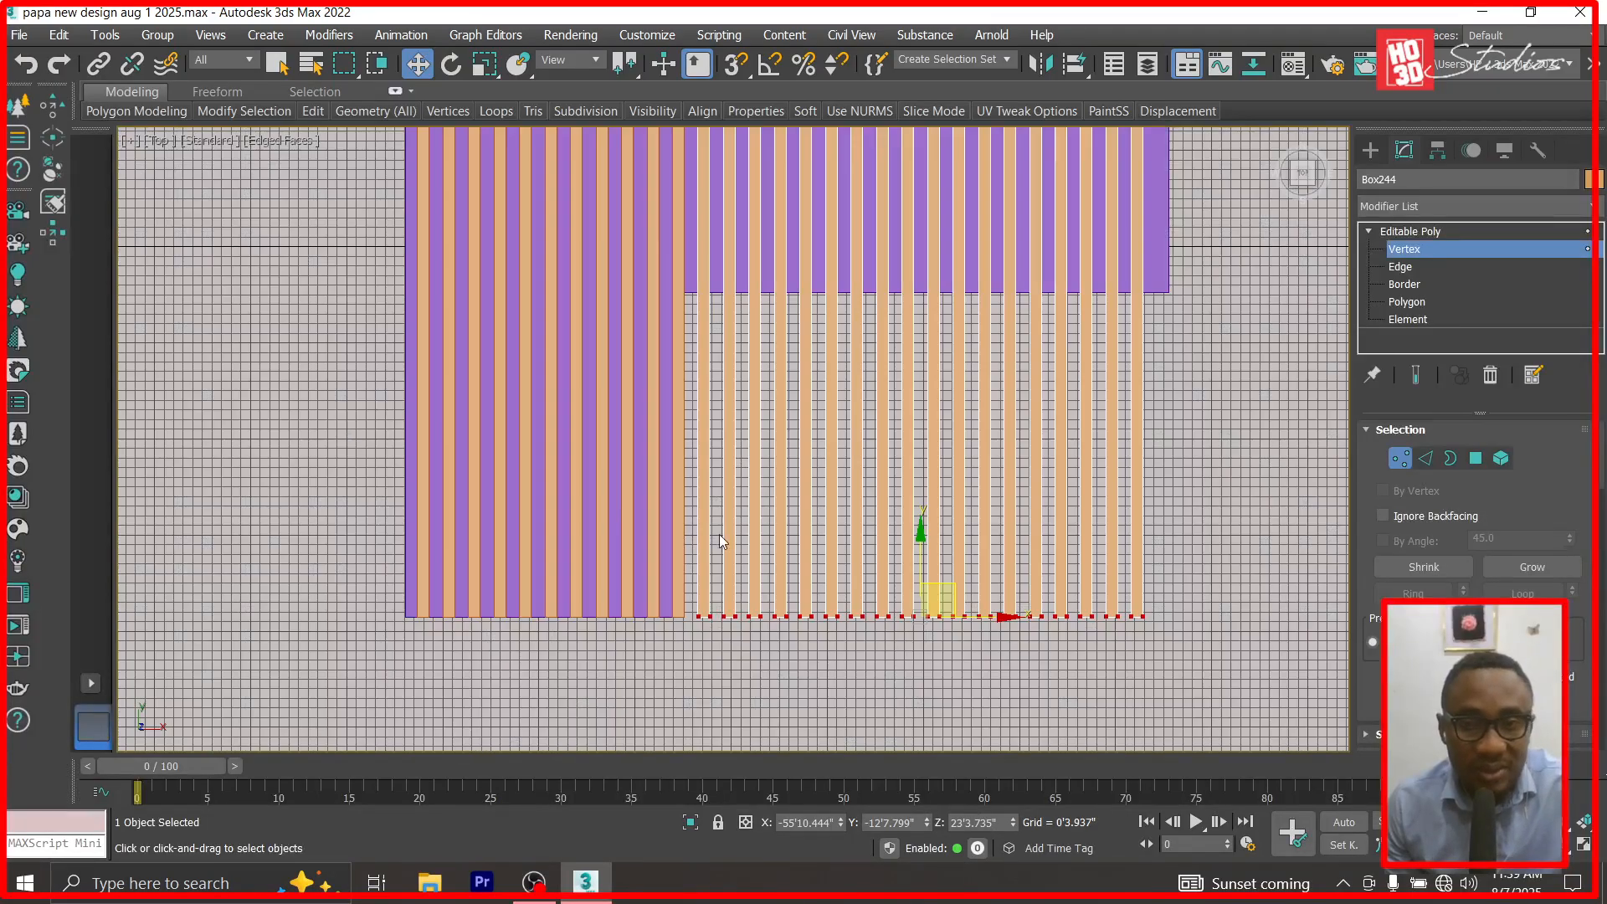
pyautogui.moveTo(943, 585); pyautogui.dragTo(951, 309)
pyautogui.hotkey('ctrl', 'z')
pyautogui.moveTo(920, 540); pyautogui.dragTo(914, 211)
# Lower the moved end vertices in the Right view to about Z 22'0.342" so the shortened strips rest along the slab's slope.
pyautogui.click(147, 144)
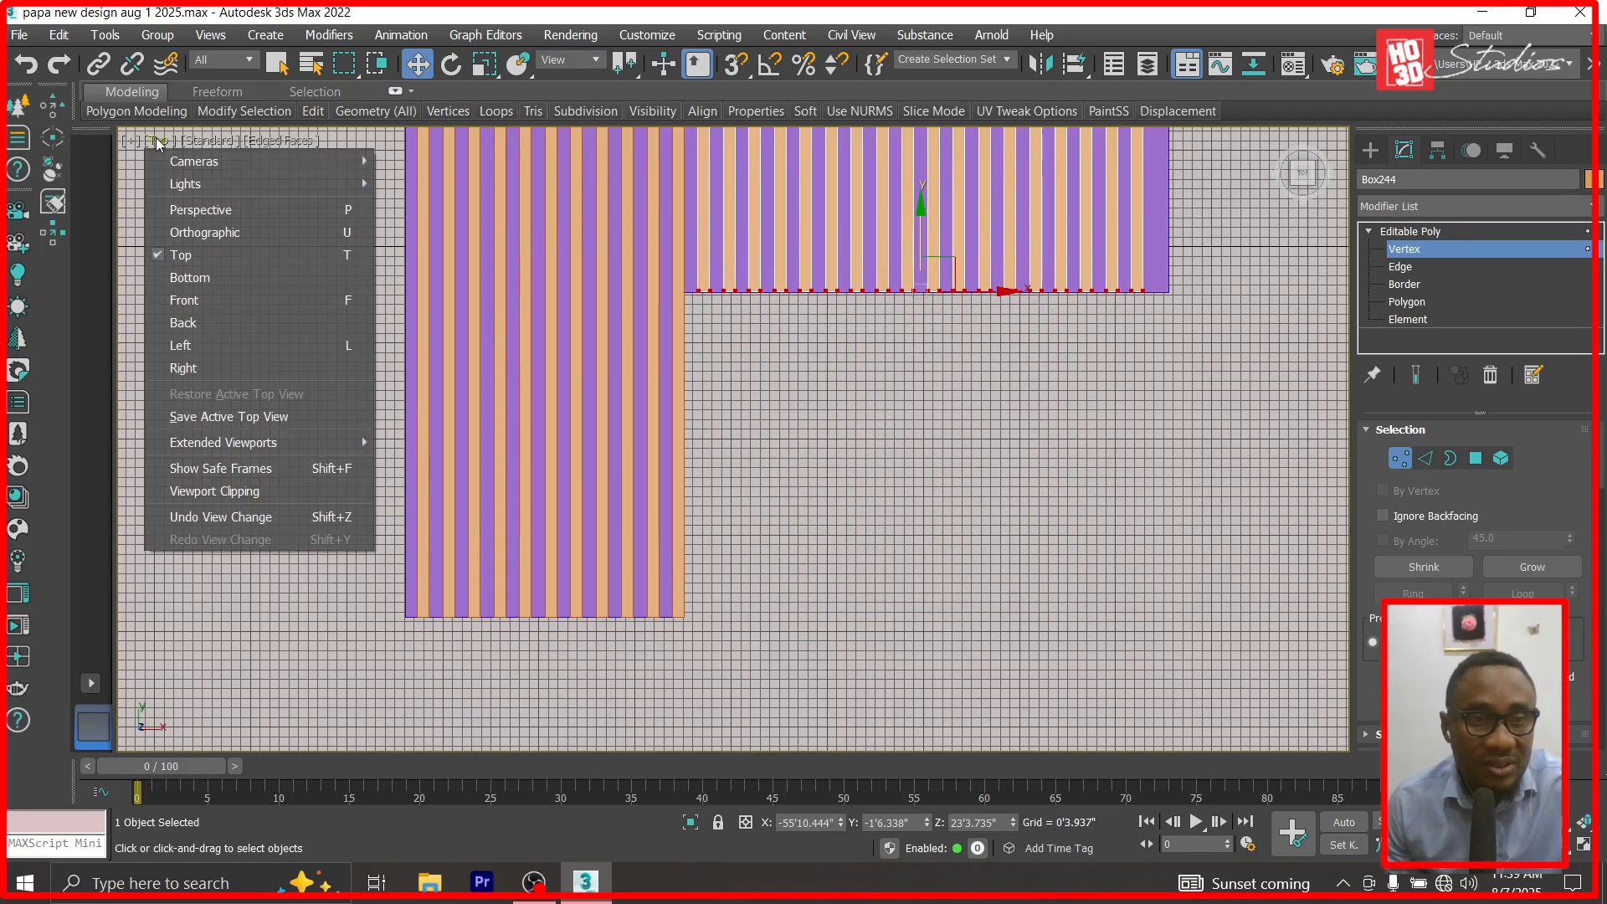
pyautogui.click(205, 366)
pyautogui.scroll(-6, 1217, 504)
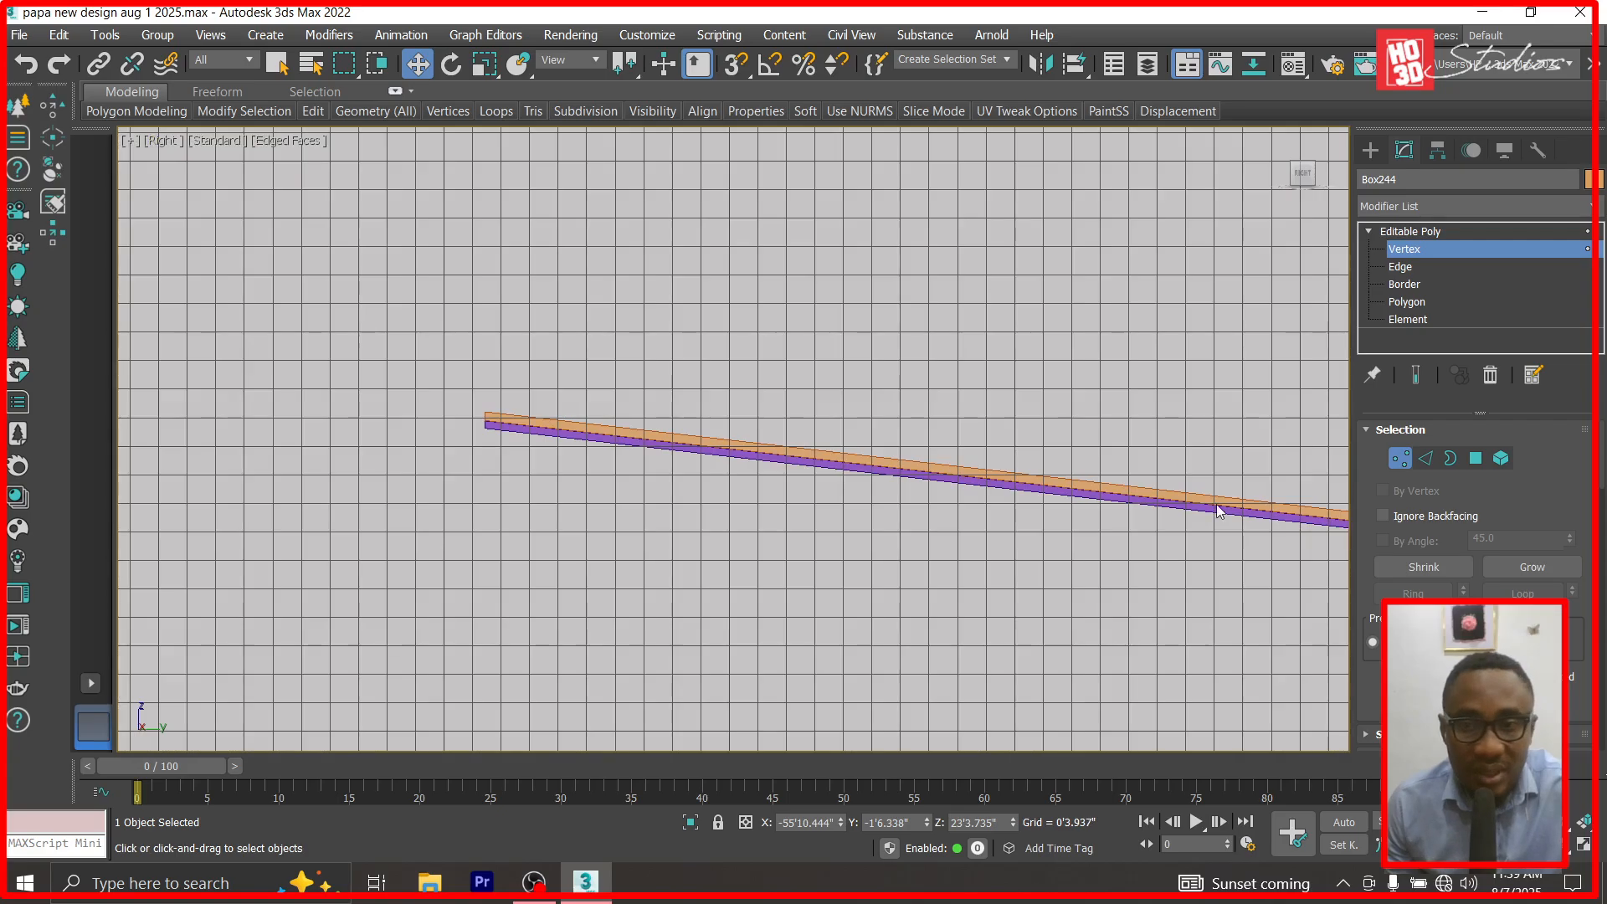
pyautogui.scroll(5, 1162, 487)
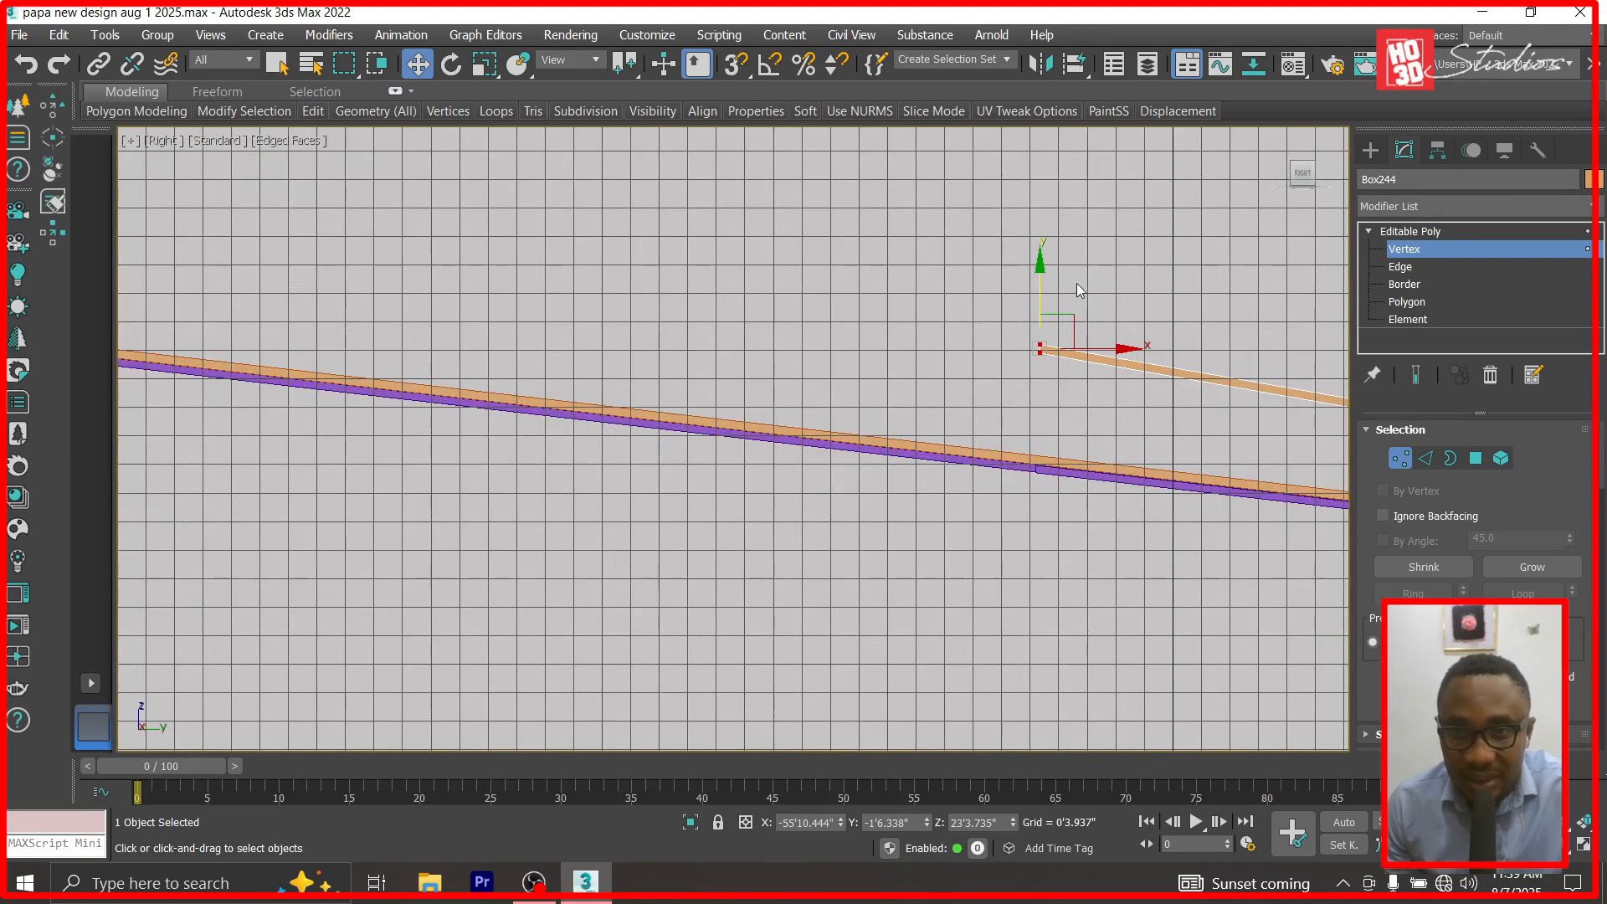
pyautogui.moveTo(1040, 279); pyautogui.dragTo(1026, 378)
pyautogui.scroll(3, 1036, 532)
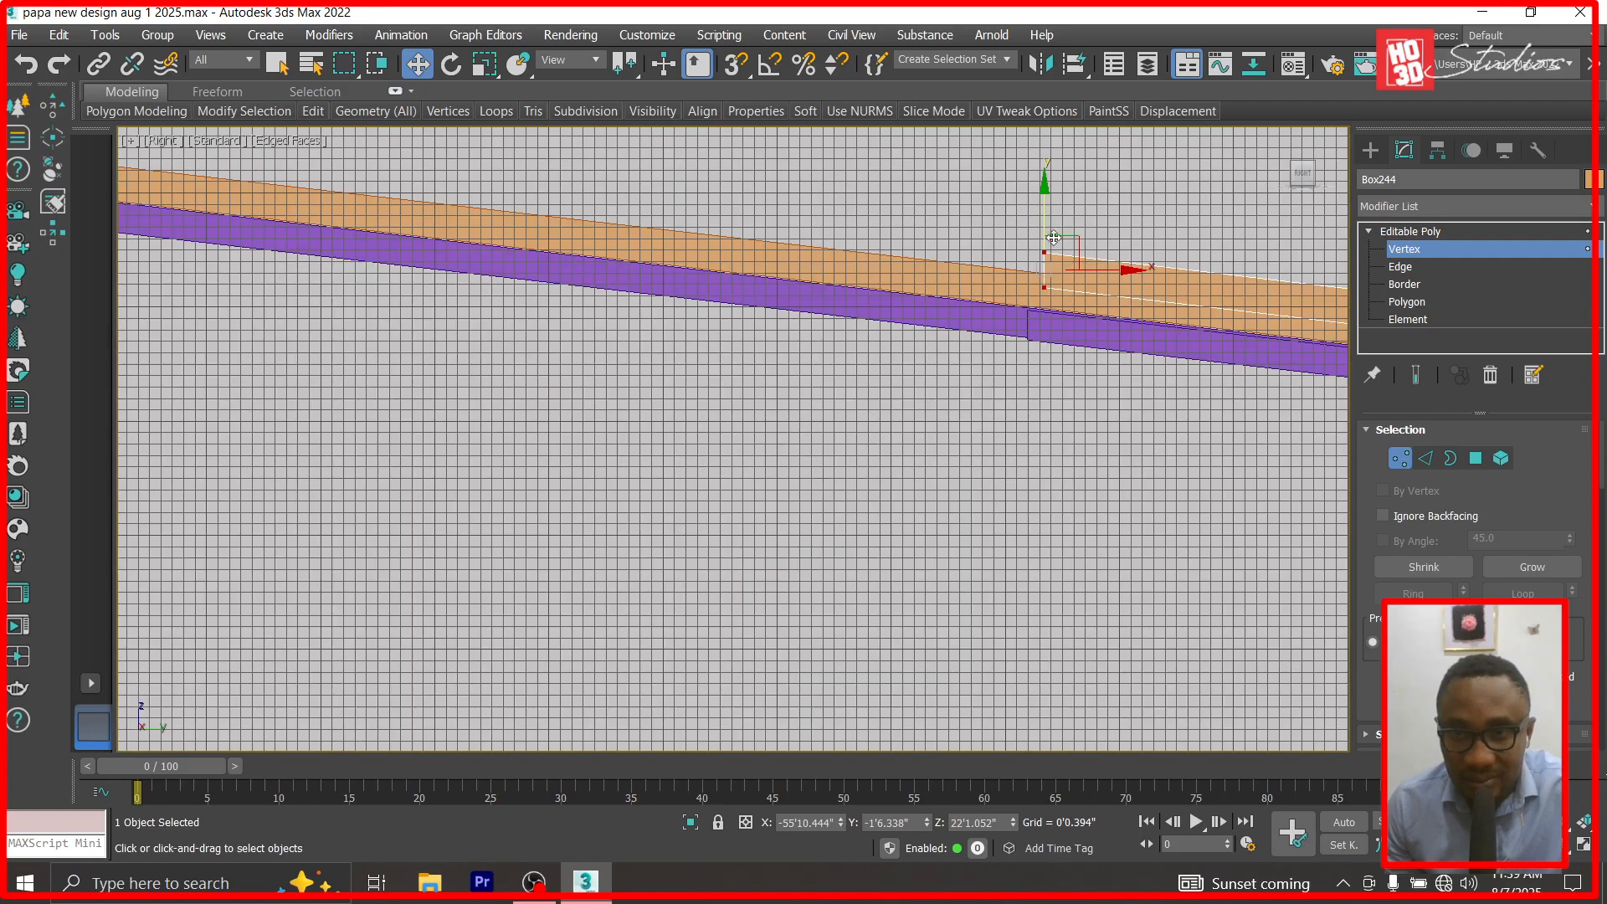
pyautogui.moveTo(1038, 250); pyautogui.dragTo(1038, 290)
pyautogui.click(1435, 231)
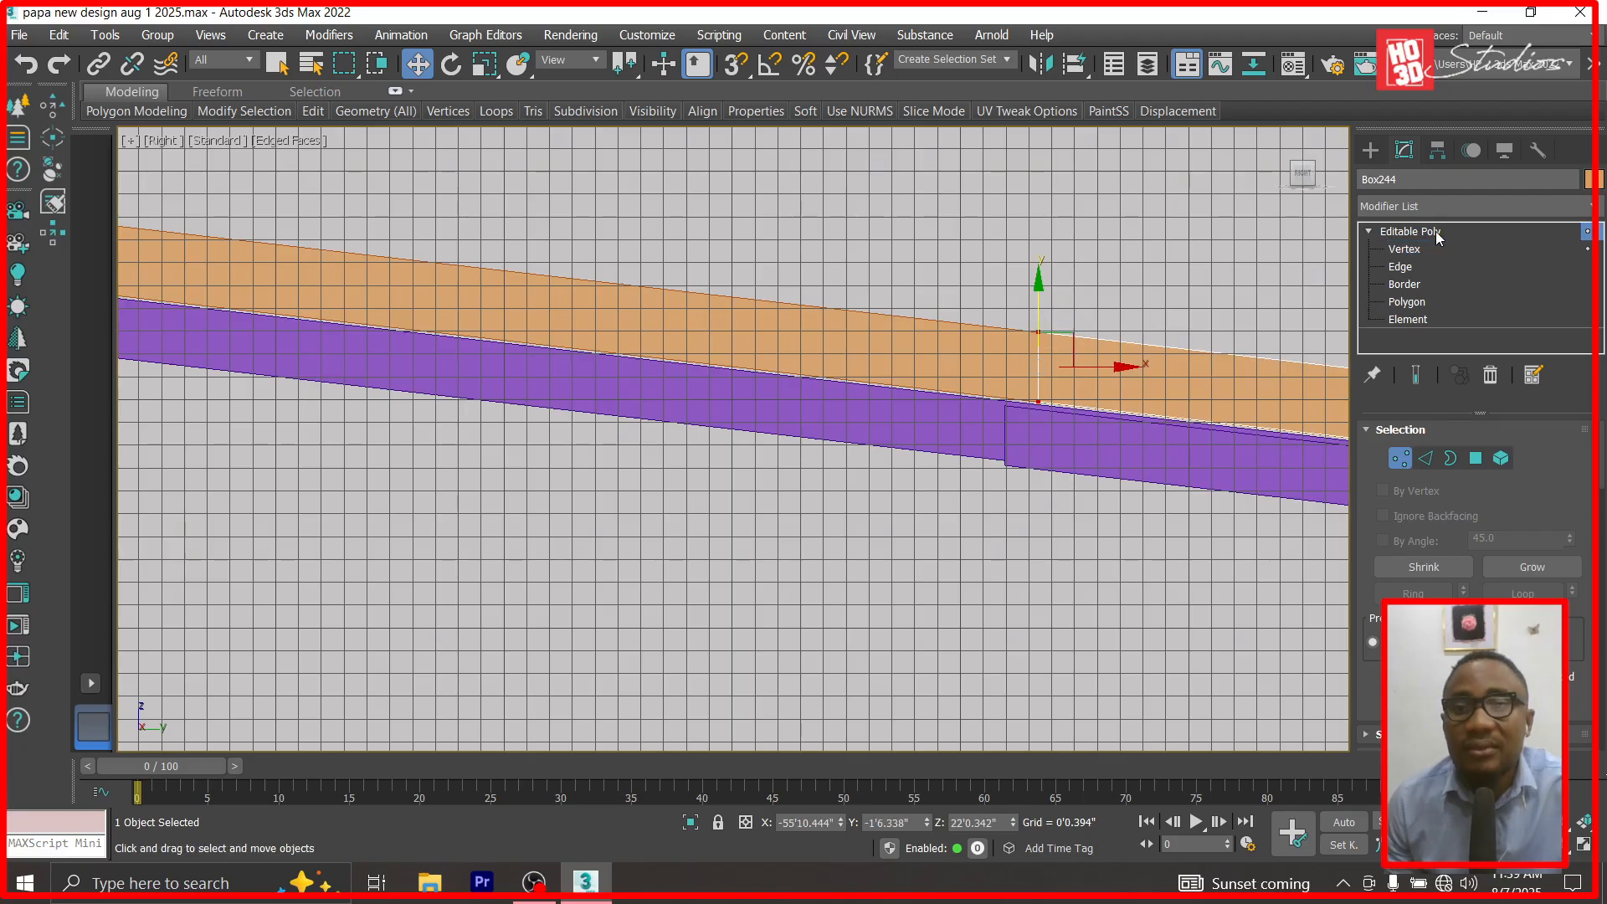
# Look through Corona Camera001 and examine in the Top view how the strip ends meet the slab edge opposite the notch.
pyautogui.press('c')
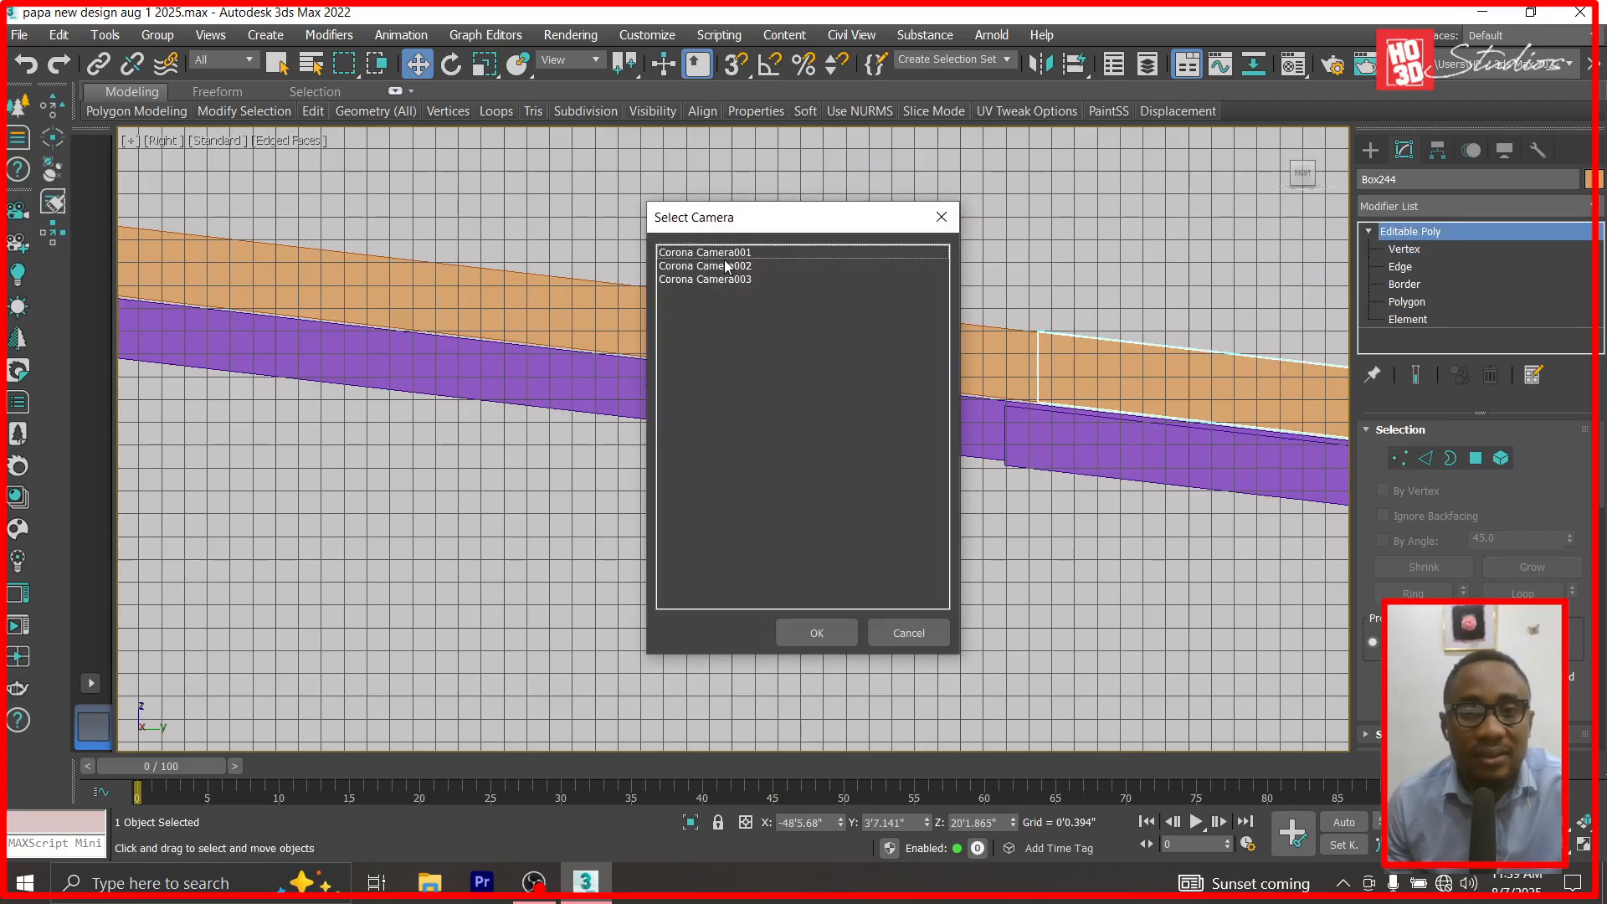
pyautogui.doubleClick(725, 256)
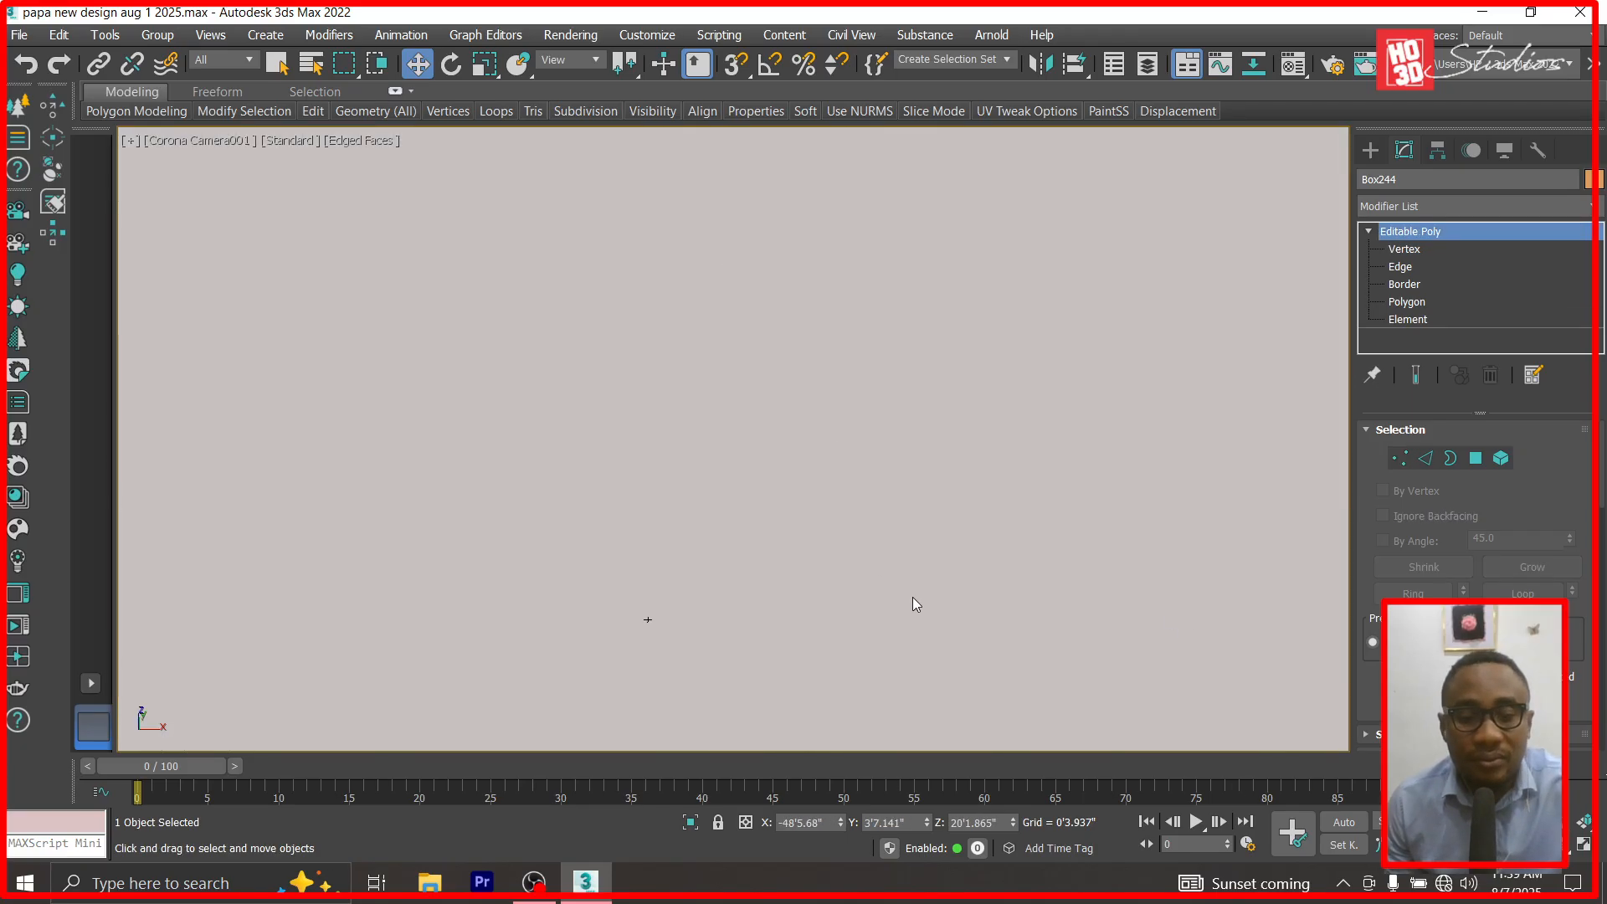
pyautogui.click(779, 429)
pyautogui.press('t')
pyautogui.scroll(-3, 778, 429)
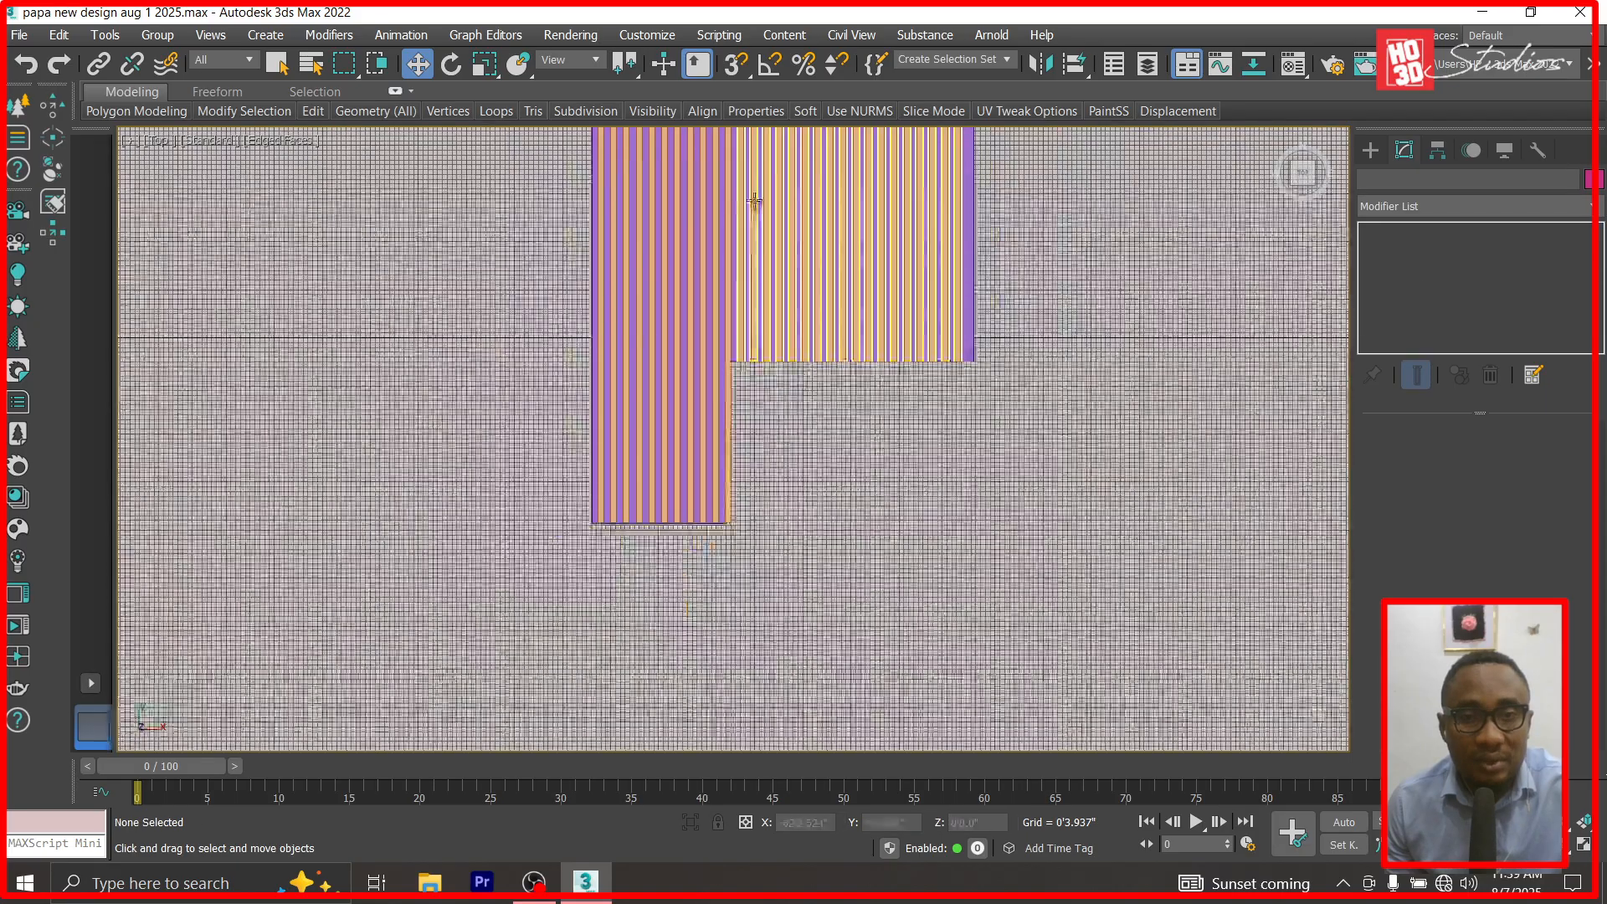
pyautogui.scroll(-3, 970, 339)
pyautogui.scroll(4, 897, 208)
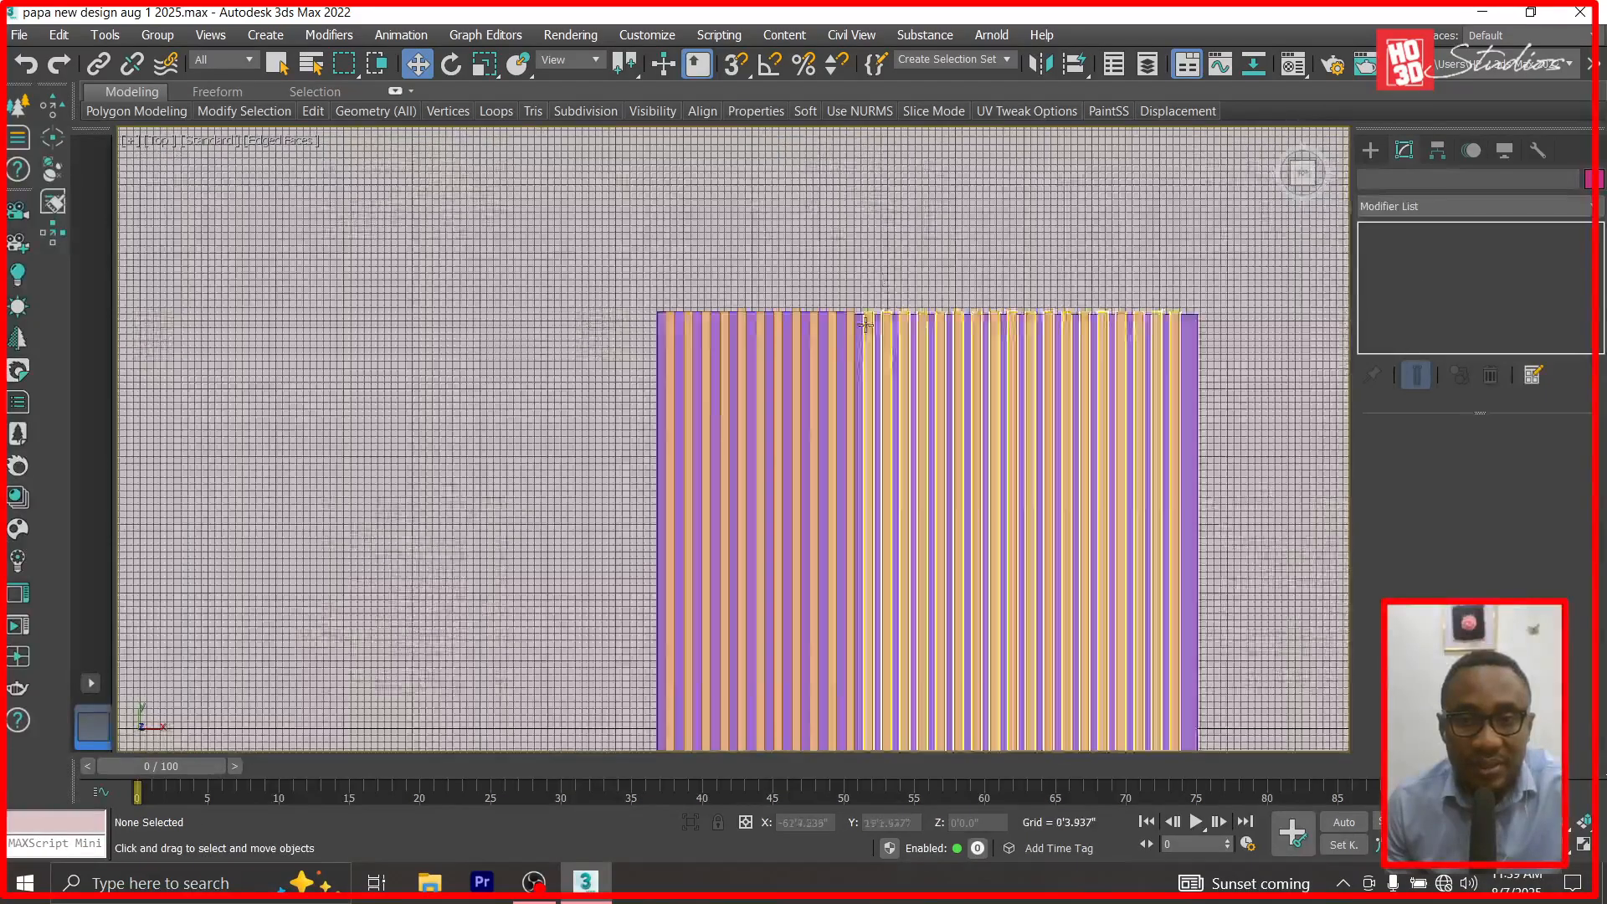
pyautogui.scroll(5, 890, 348)
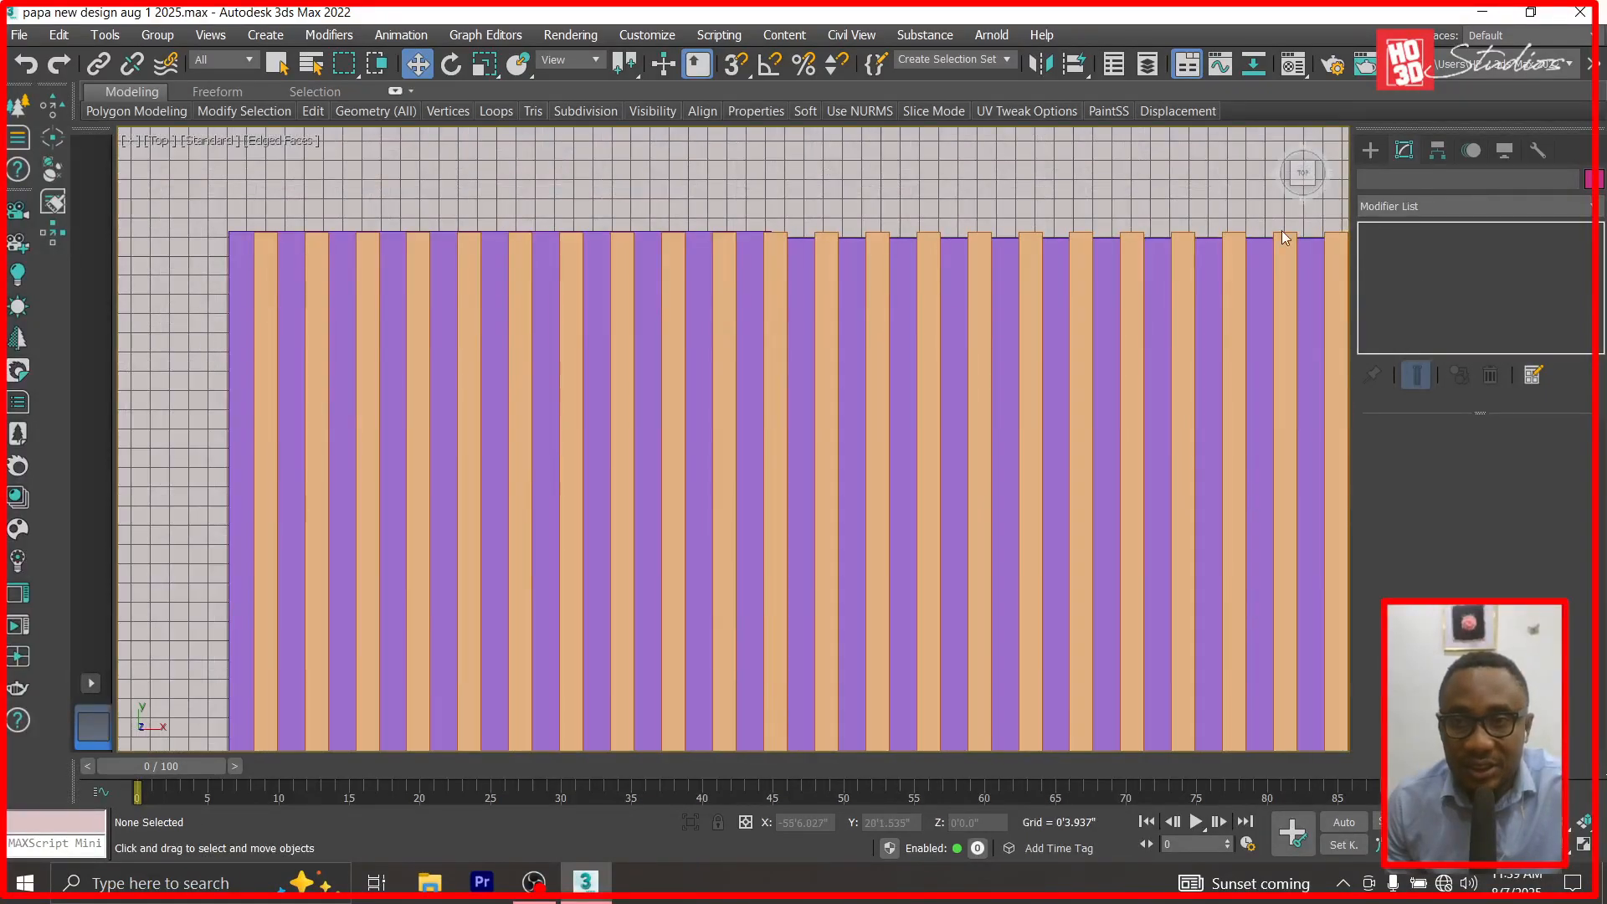
# Attach the remaining full-length strips and the roof slab itself to the joined strips, making the whole roof one object.
pyautogui.click(988, 291)
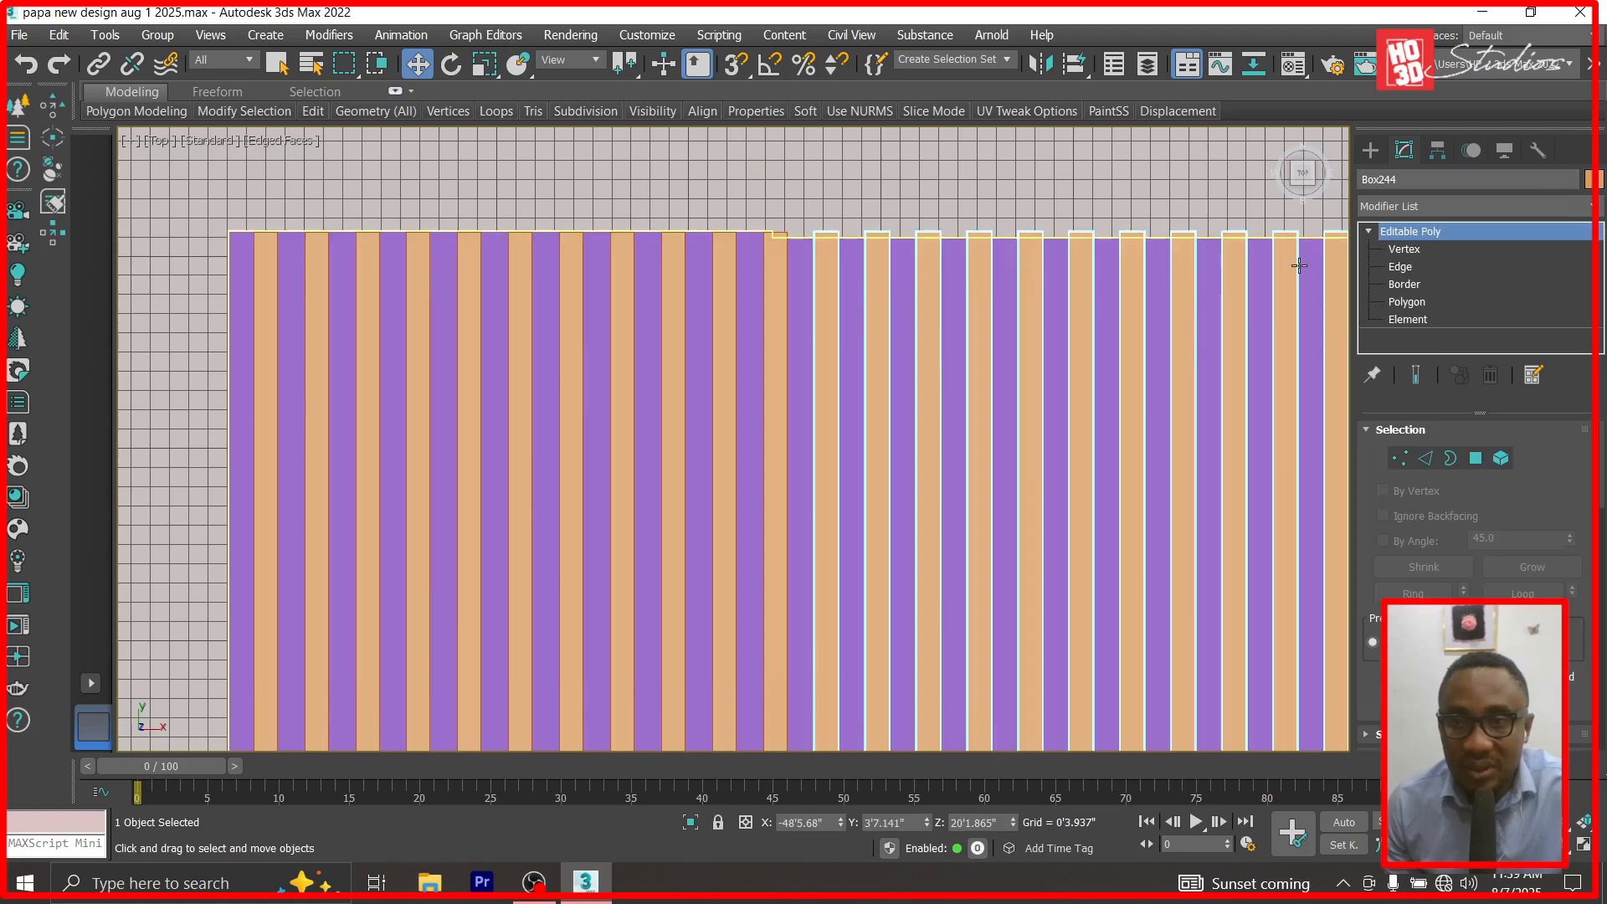
pyautogui.scroll(-2, 934, 273)
pyautogui.scroll(-2, 746, 252)
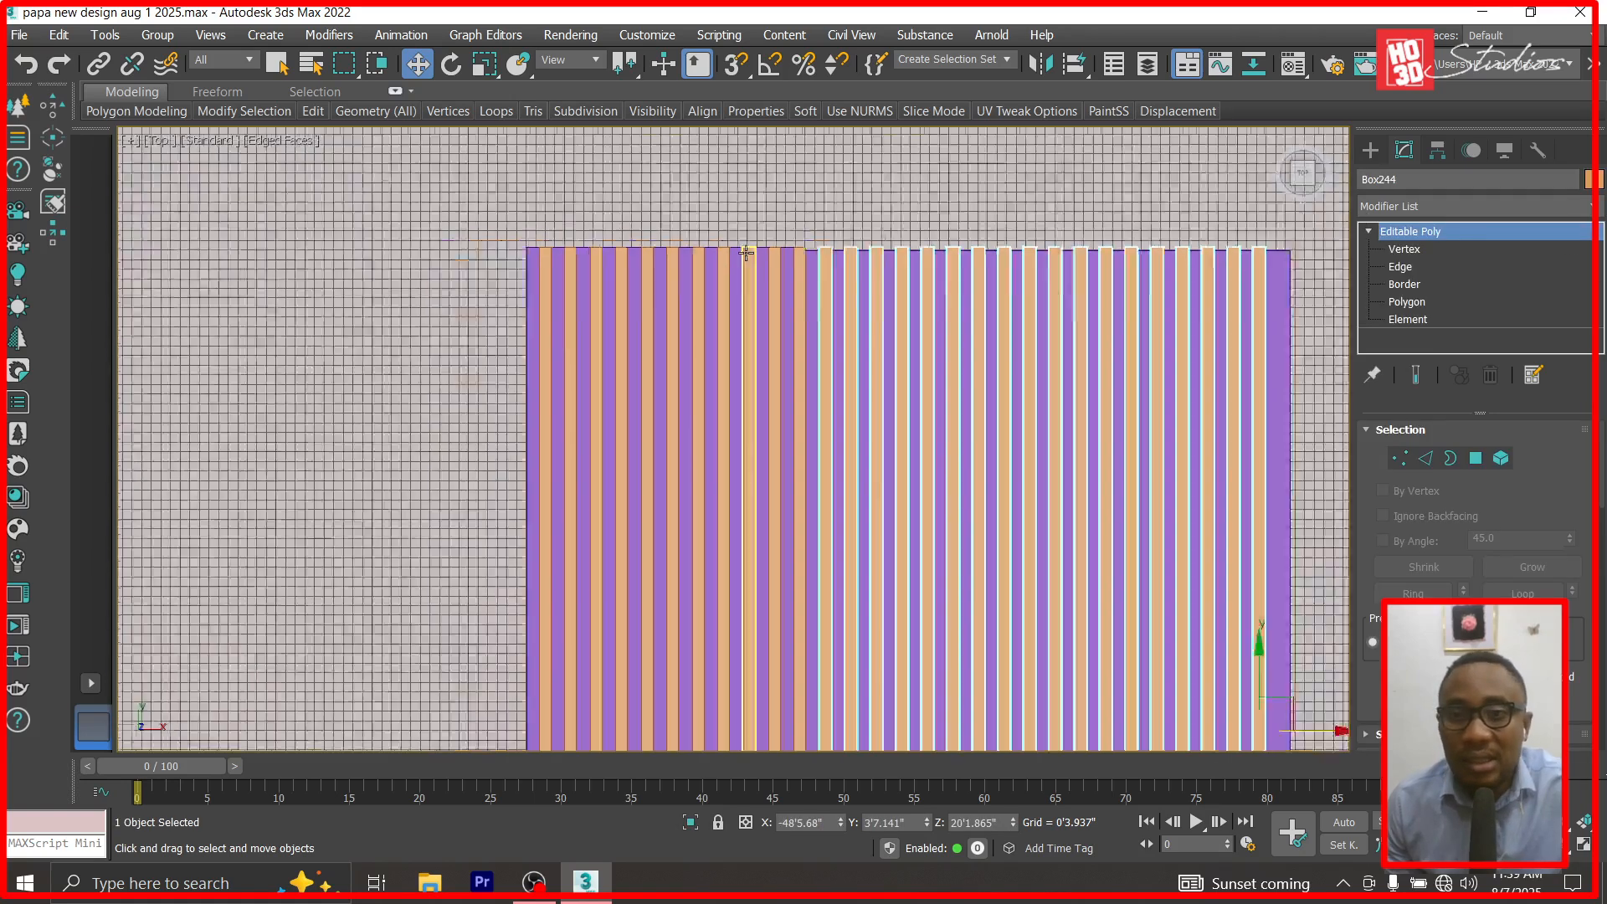
pyautogui.scroll(2, 1147, 336)
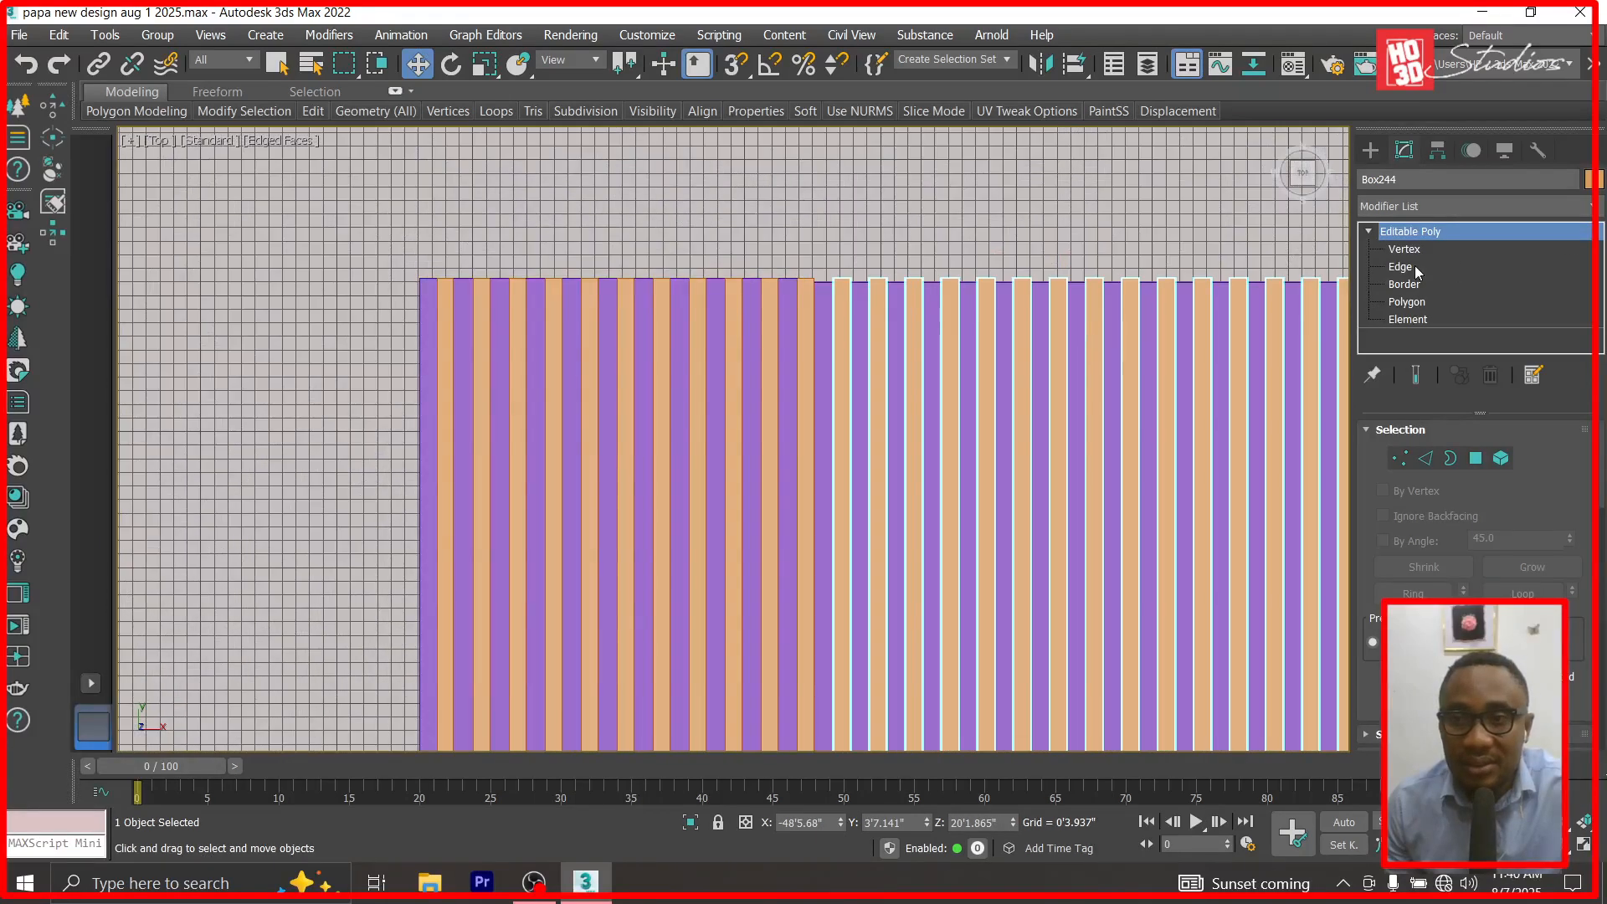
pyautogui.click(1371, 149)
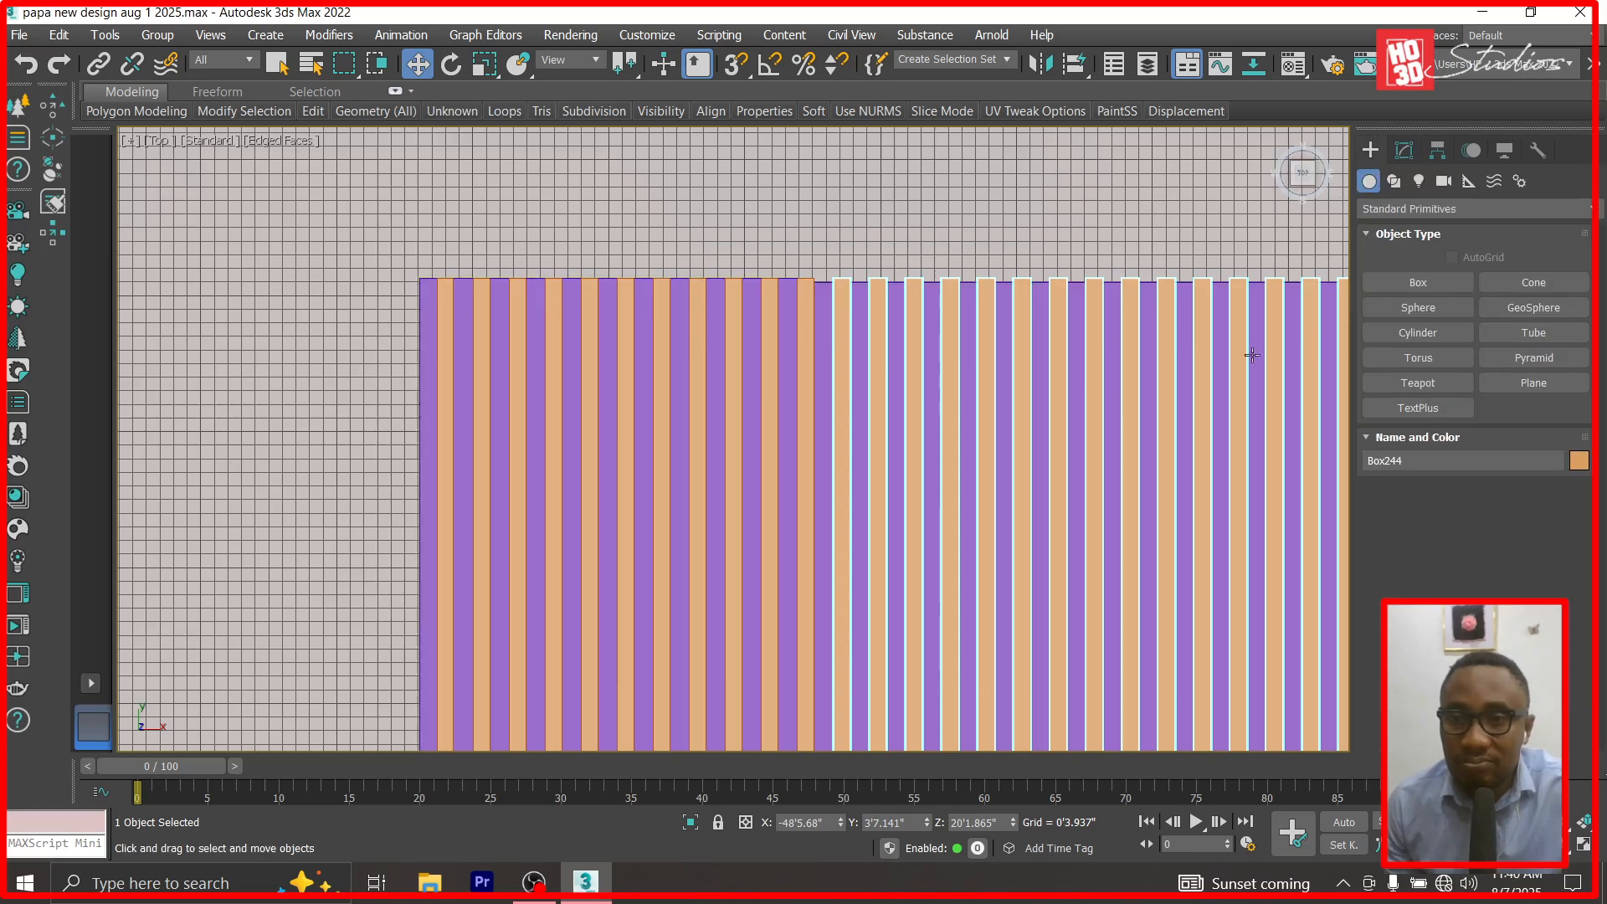
pyautogui.click(1404, 150)
pyautogui.scroll(-2, 1474, 519)
pyautogui.press('q')
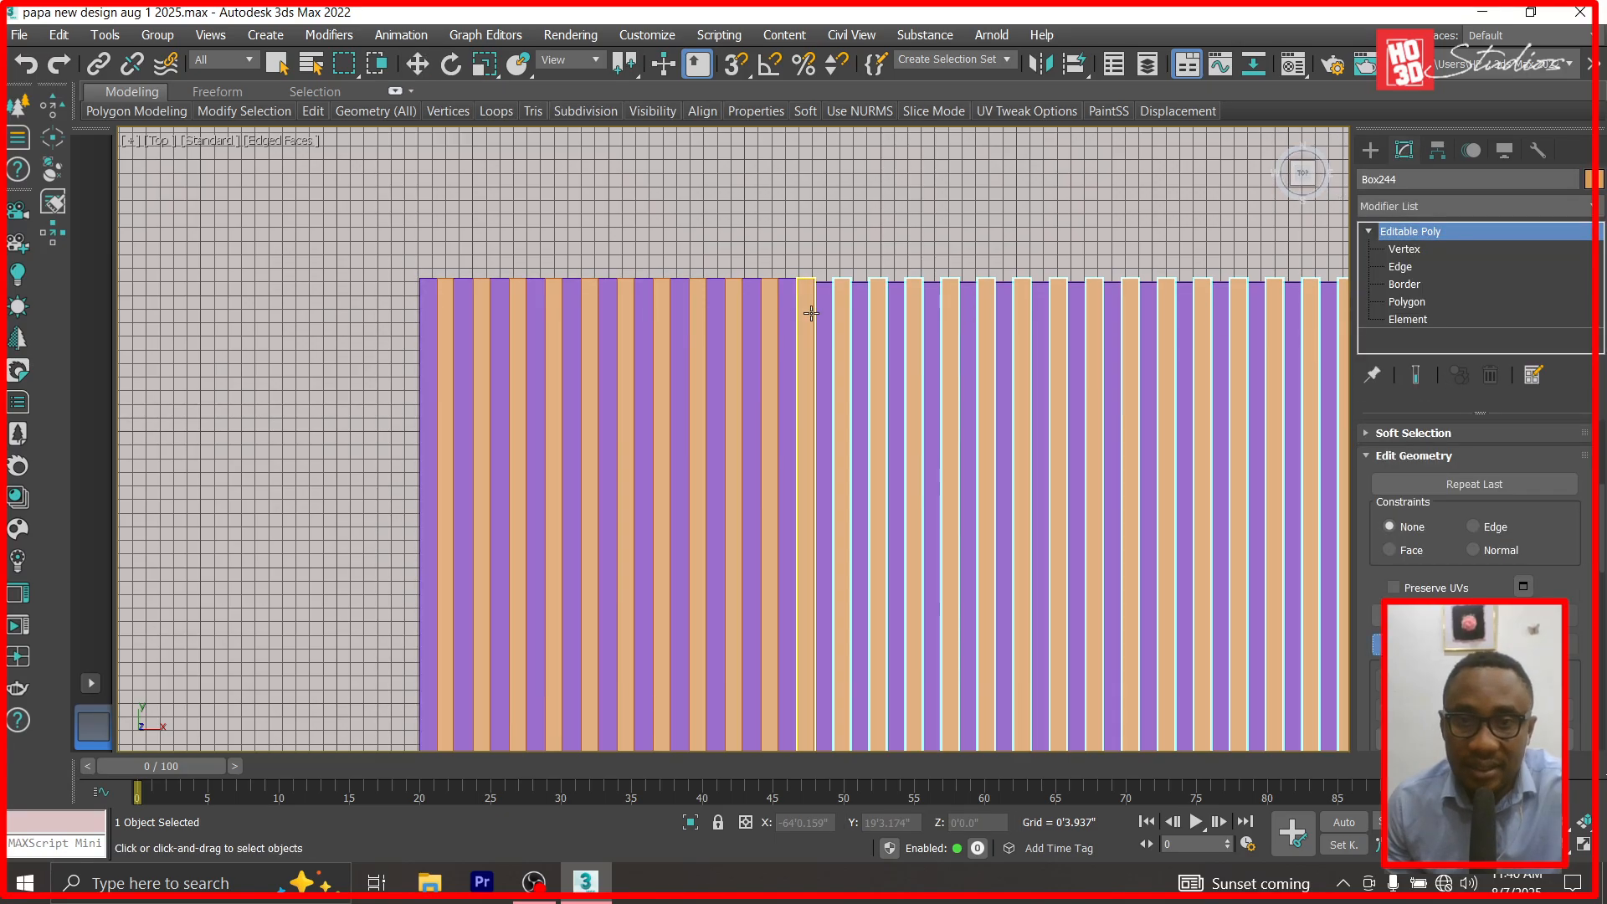
pyautogui.click(807, 308)
pyautogui.click(773, 304)
pyautogui.click(734, 309)
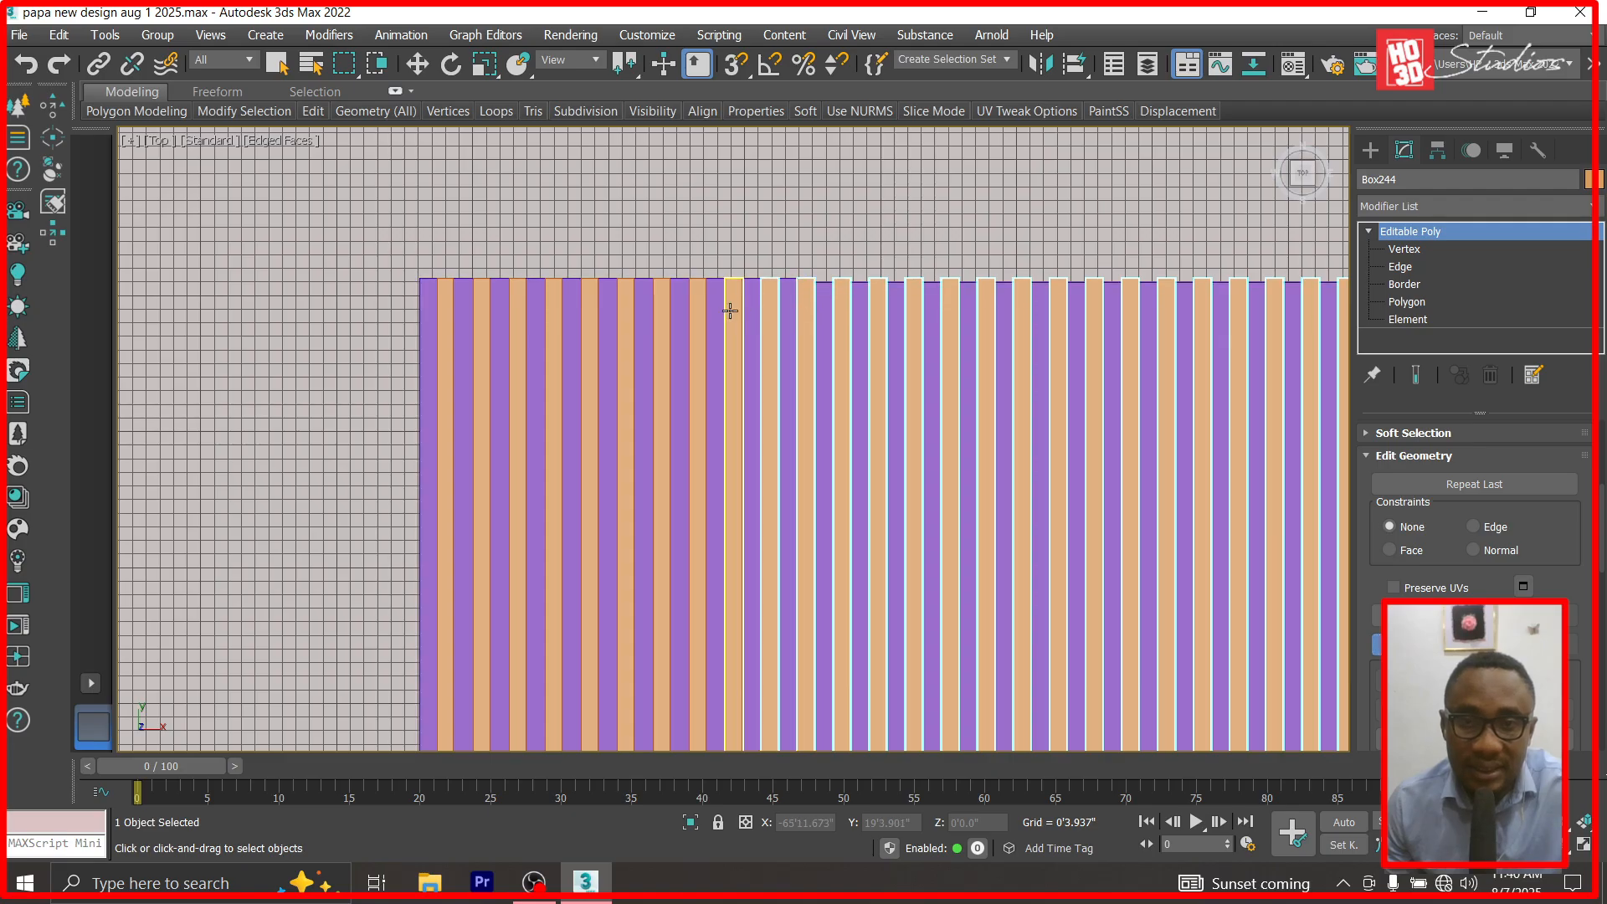
pyautogui.click(700, 314)
pyautogui.click(658, 315)
pyautogui.click(621, 322)
pyautogui.click(586, 323)
pyautogui.click(550, 331)
pyautogui.click(509, 341)
pyautogui.click(483, 347)
pyautogui.click(449, 348)
pyautogui.click(425, 350)
pyautogui.scroll(-3, 464, 303)
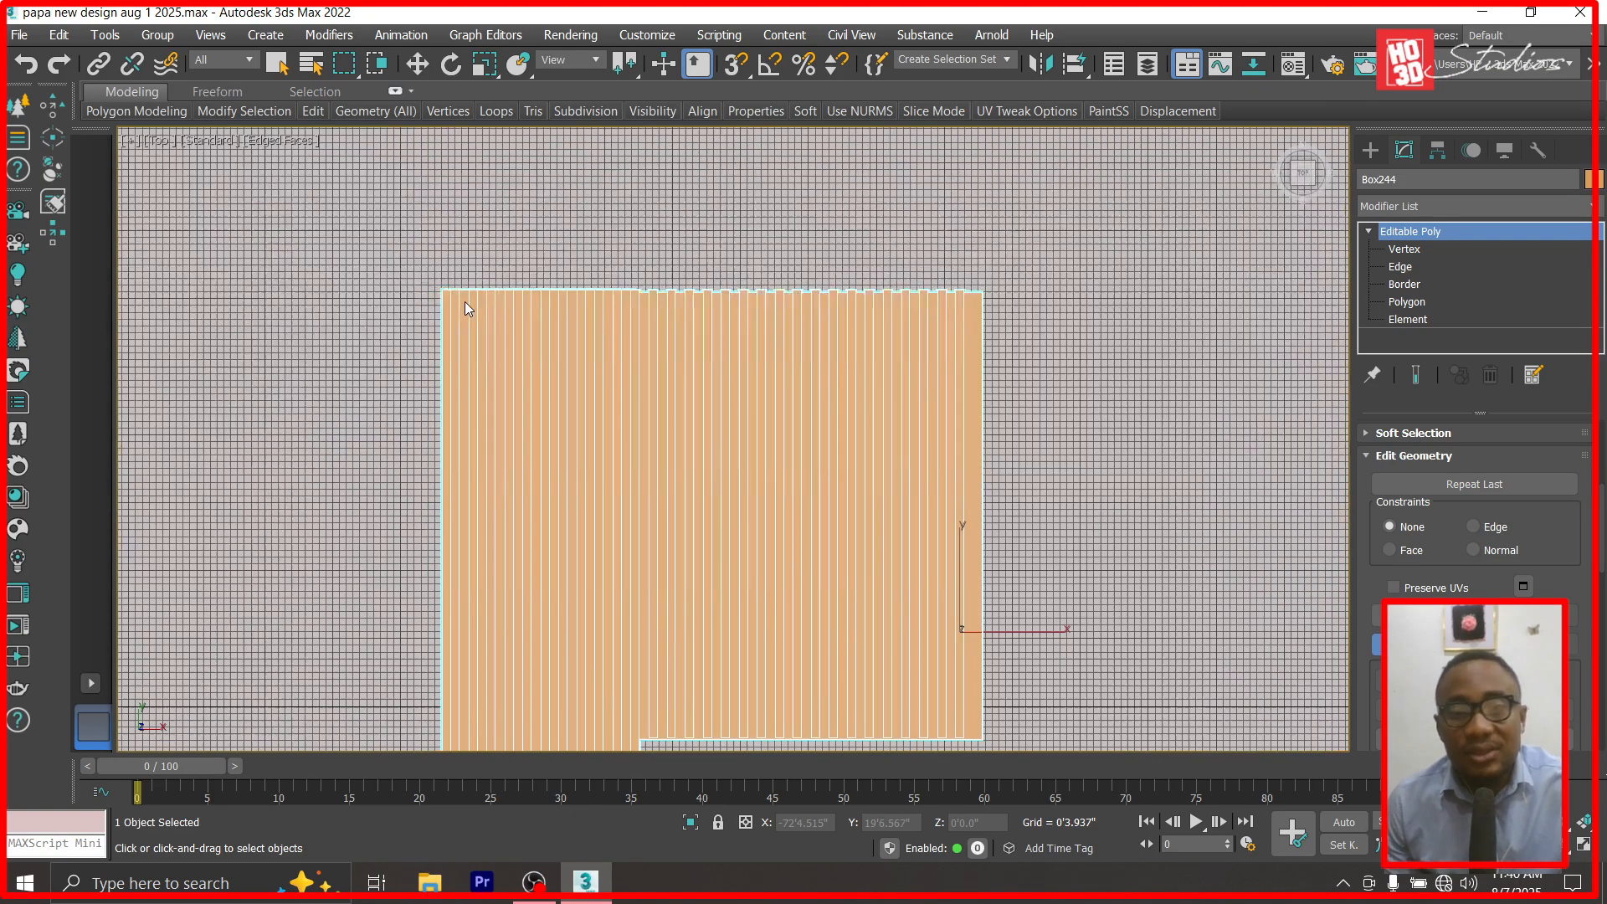
# Change the unused 11 - Default material to a Corona Physical material.
pyautogui.click(418, 64)
pyautogui.click(1294, 64)
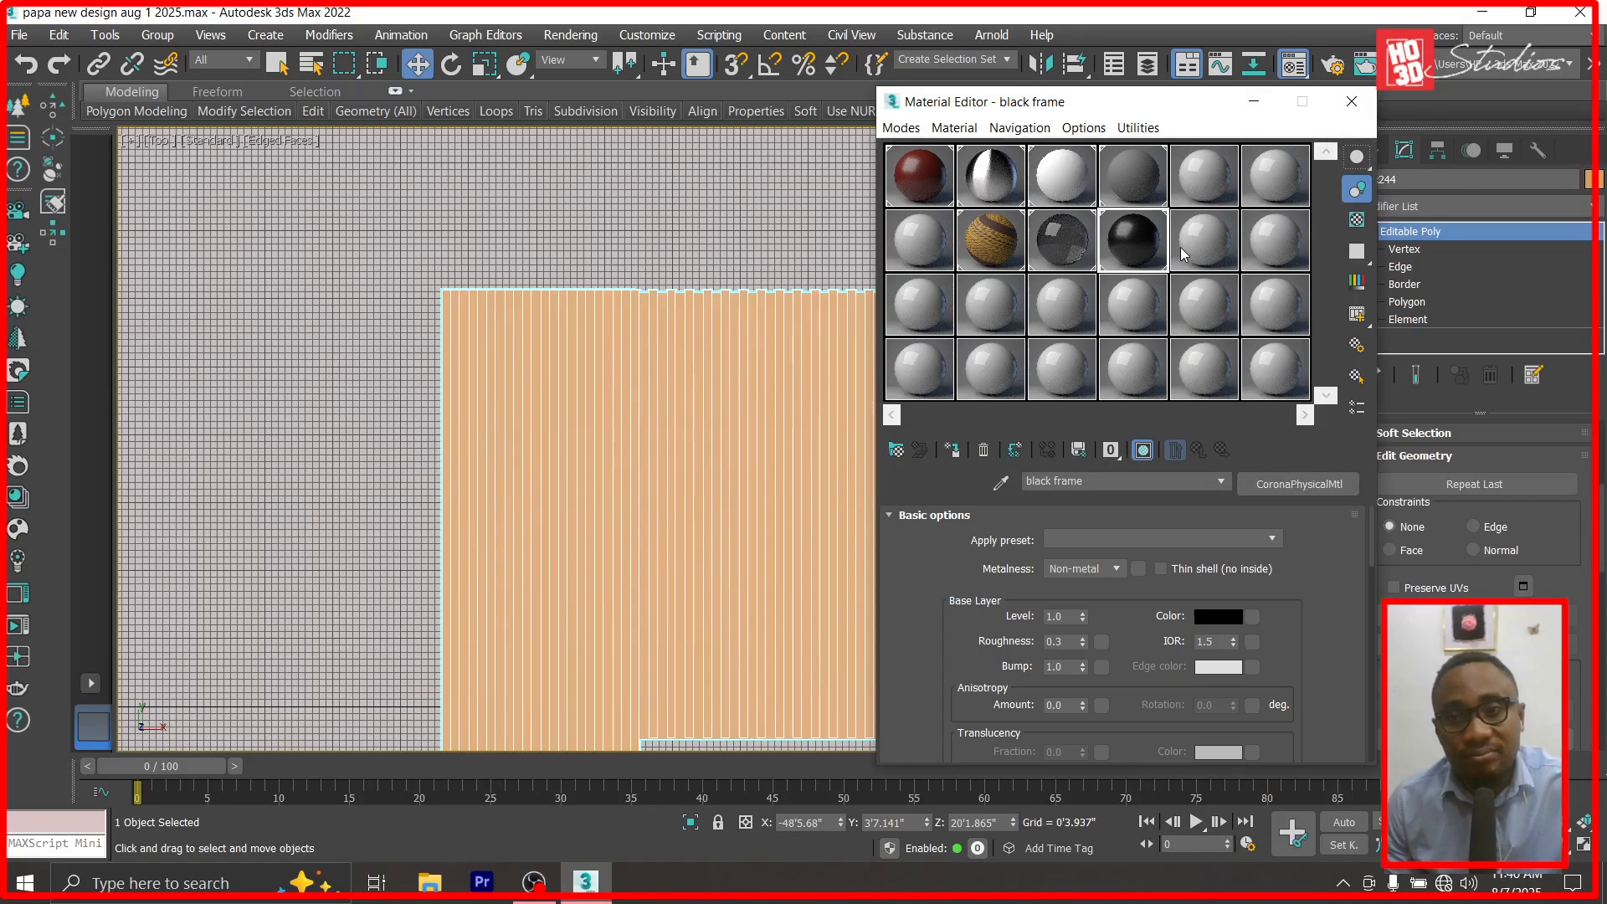
pyautogui.click(1192, 246)
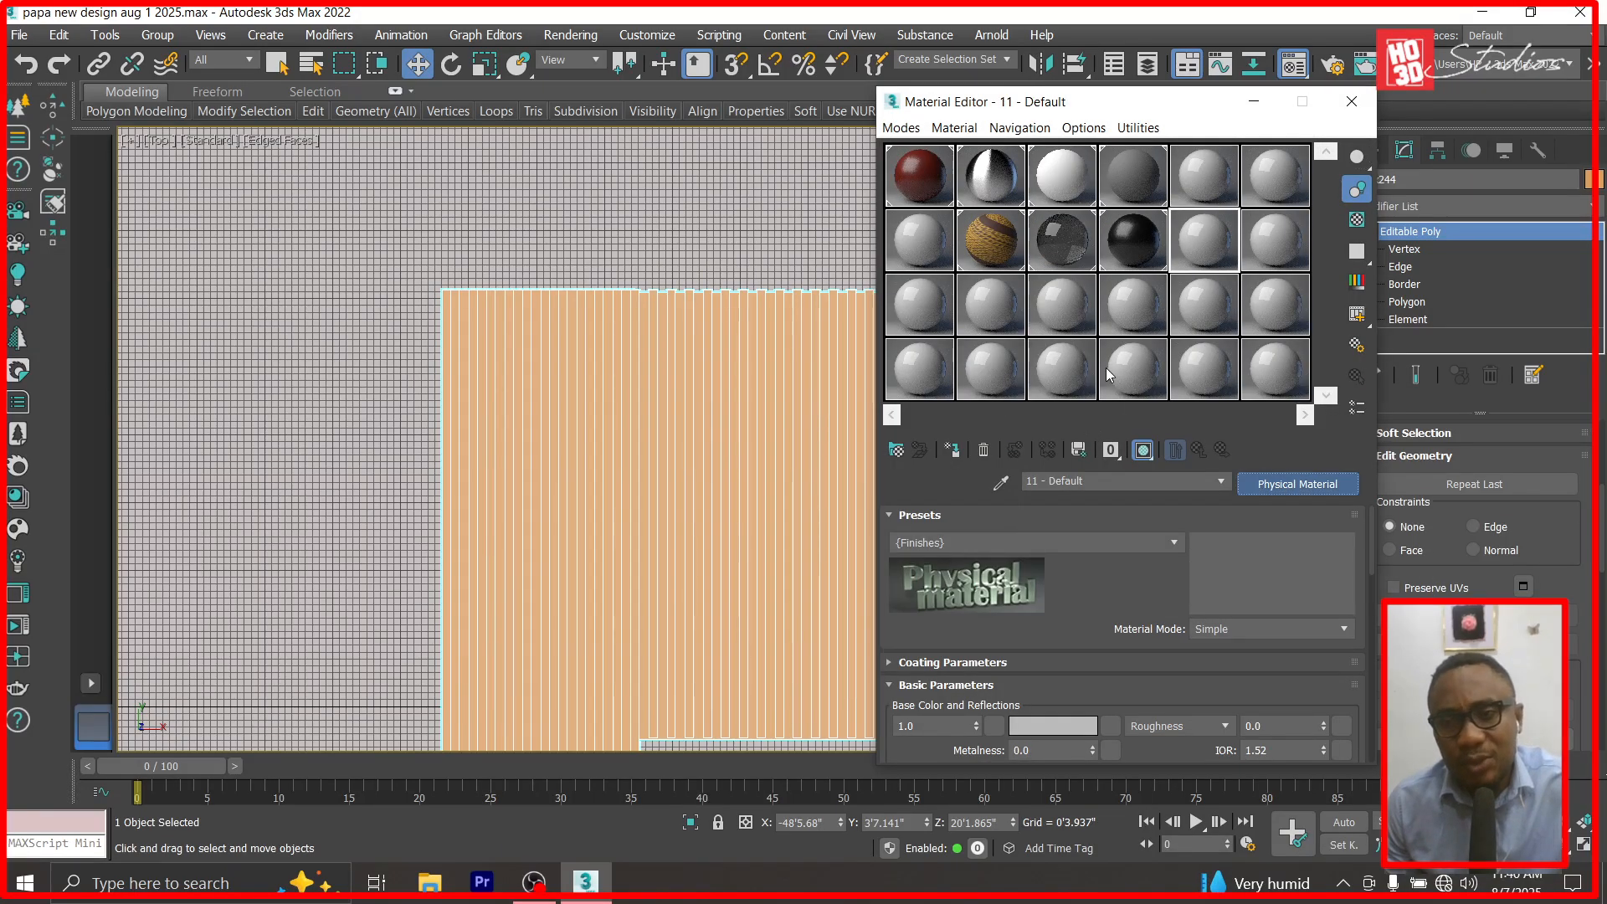
pyautogui.doubleClick(725, 253)
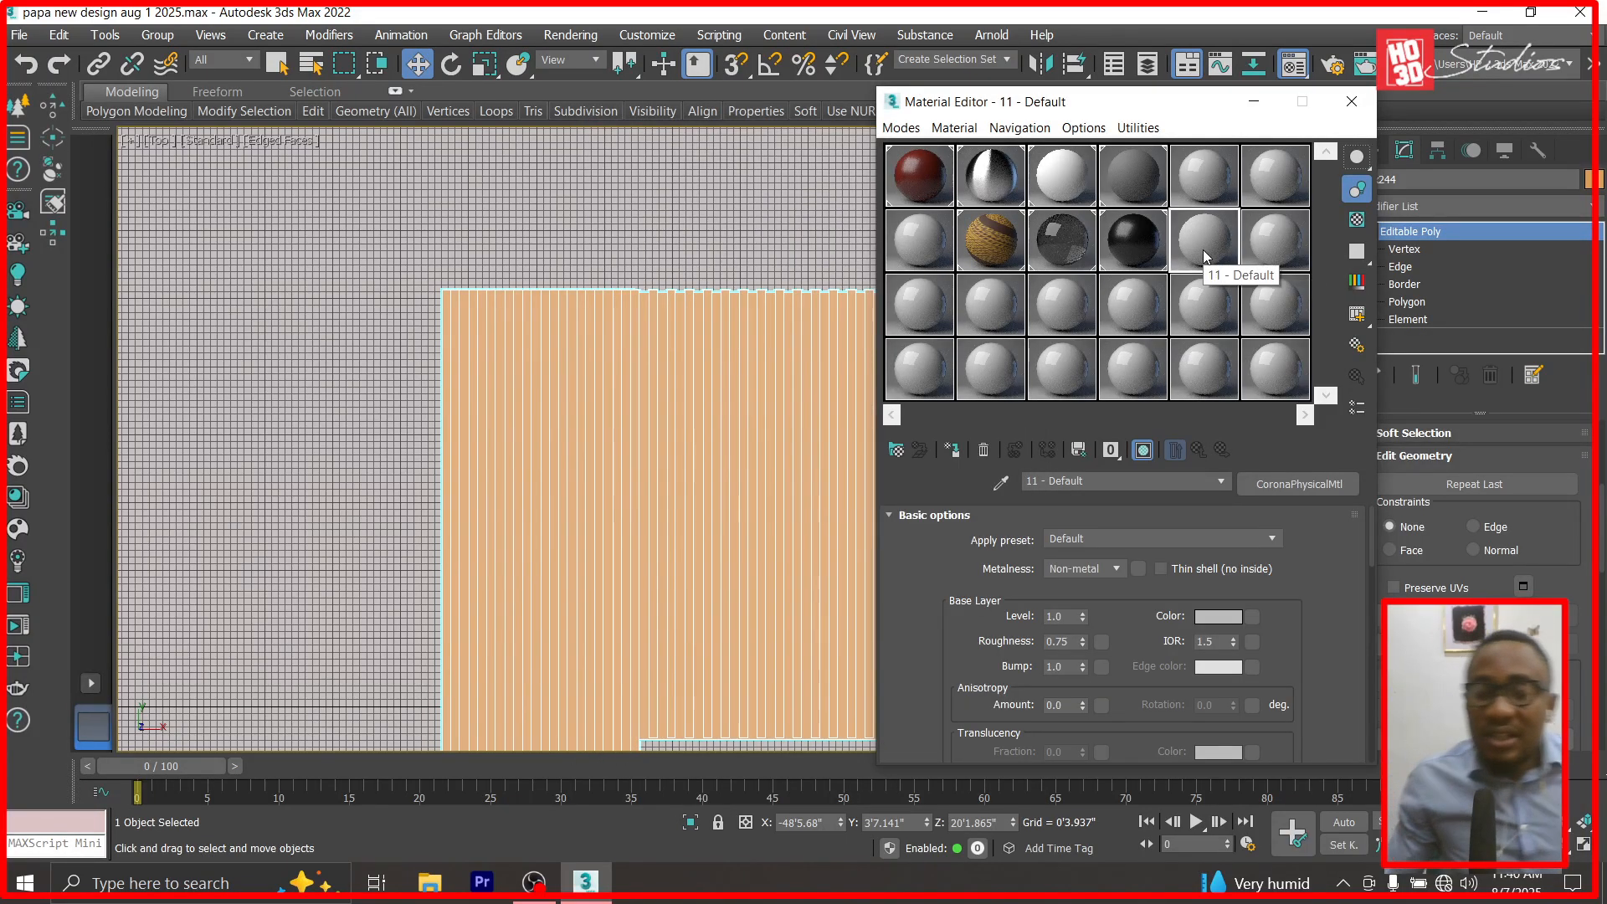
# Set the material's base colour to golden orange, RGB 232, 141, 33, and its roughness to 0.23.
pyautogui.click(1233, 617)
pyautogui.click(603, 158)
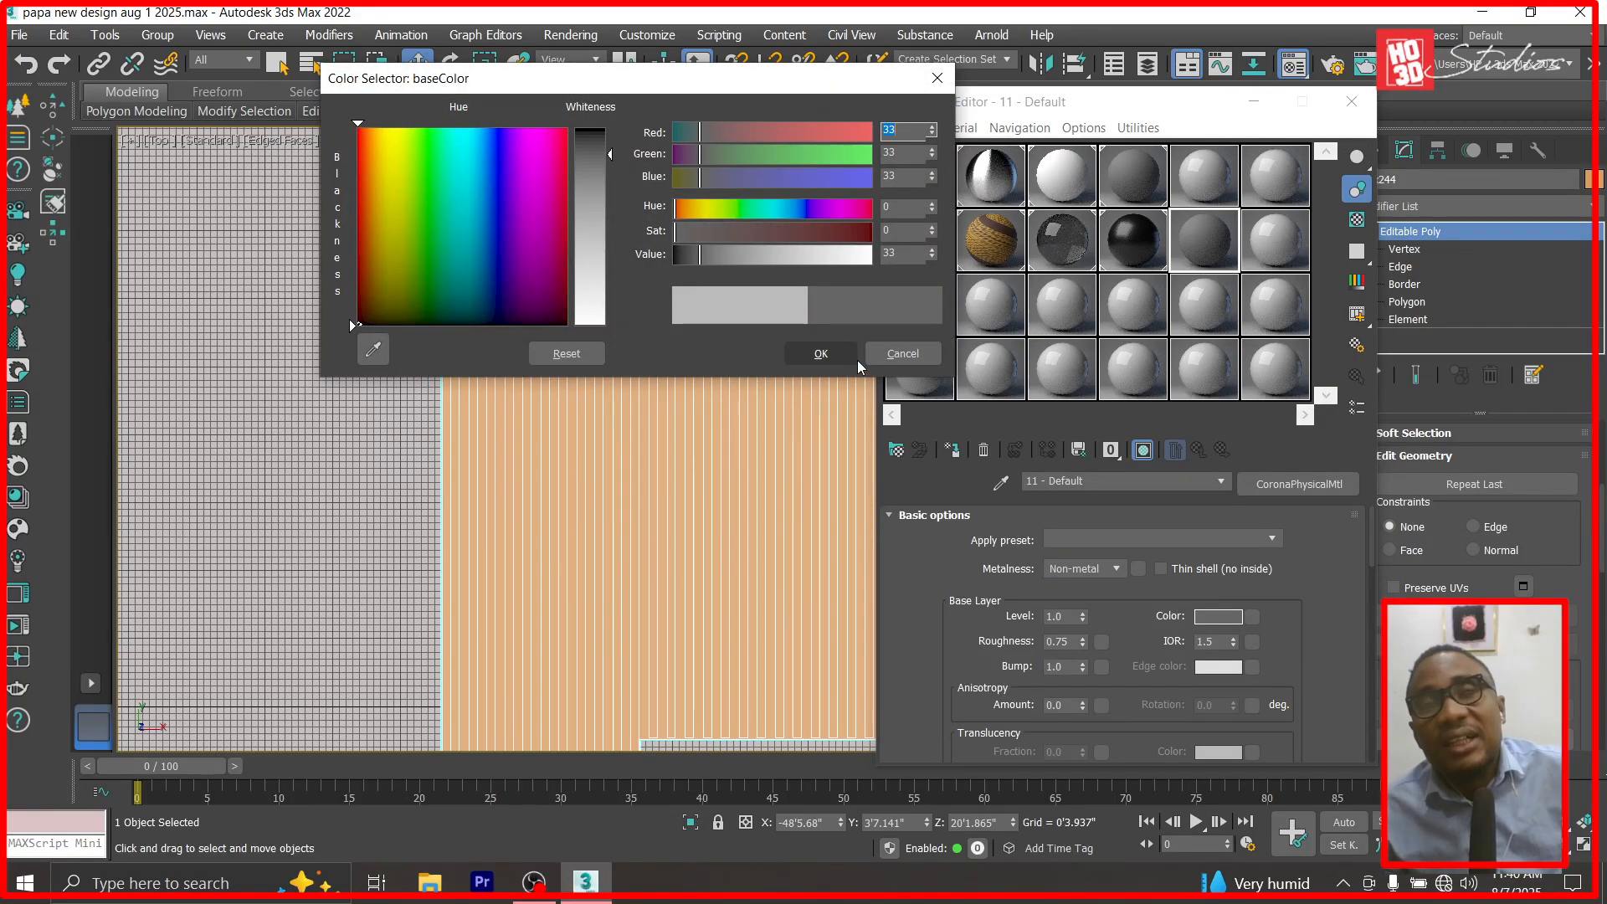
pyautogui.click(385, 127)
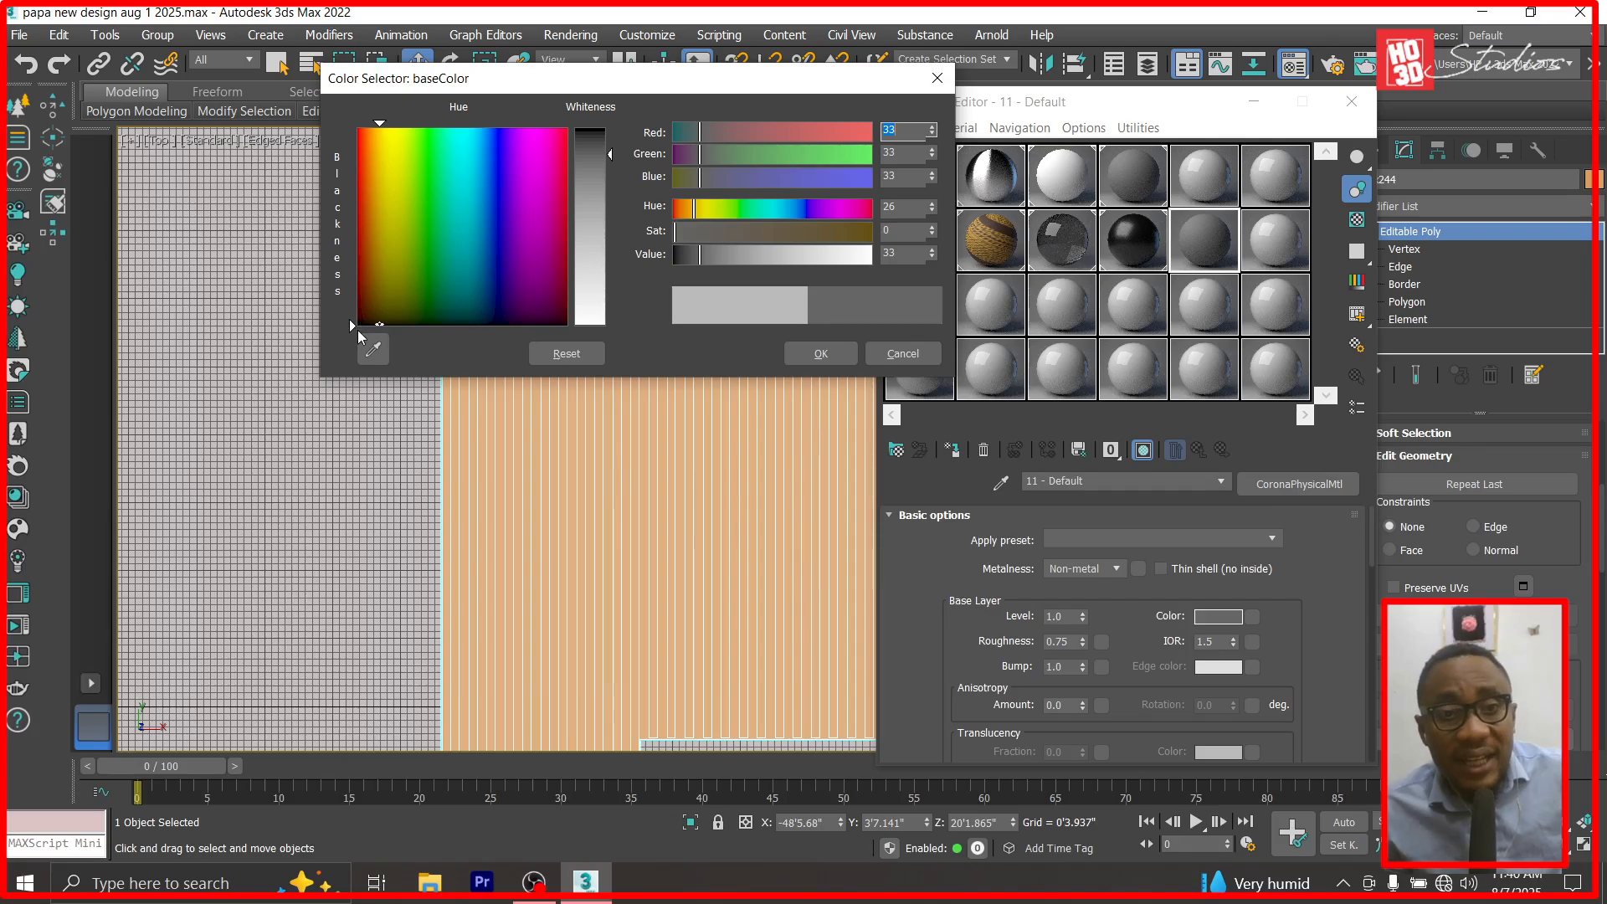
pyautogui.click(377, 149)
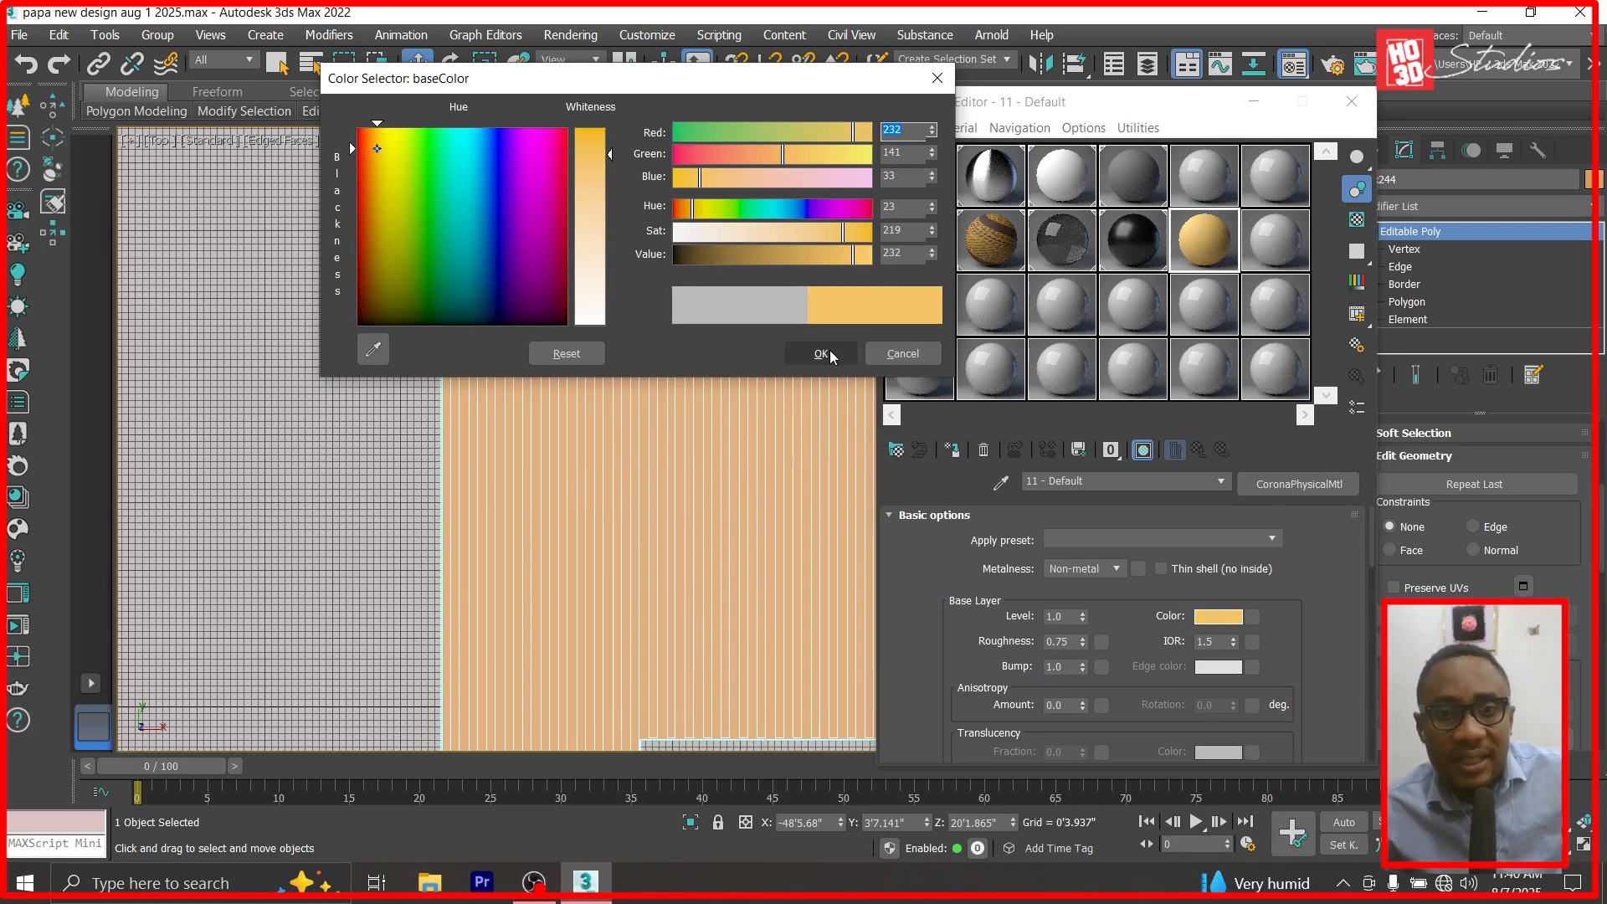
pyautogui.click(823, 352)
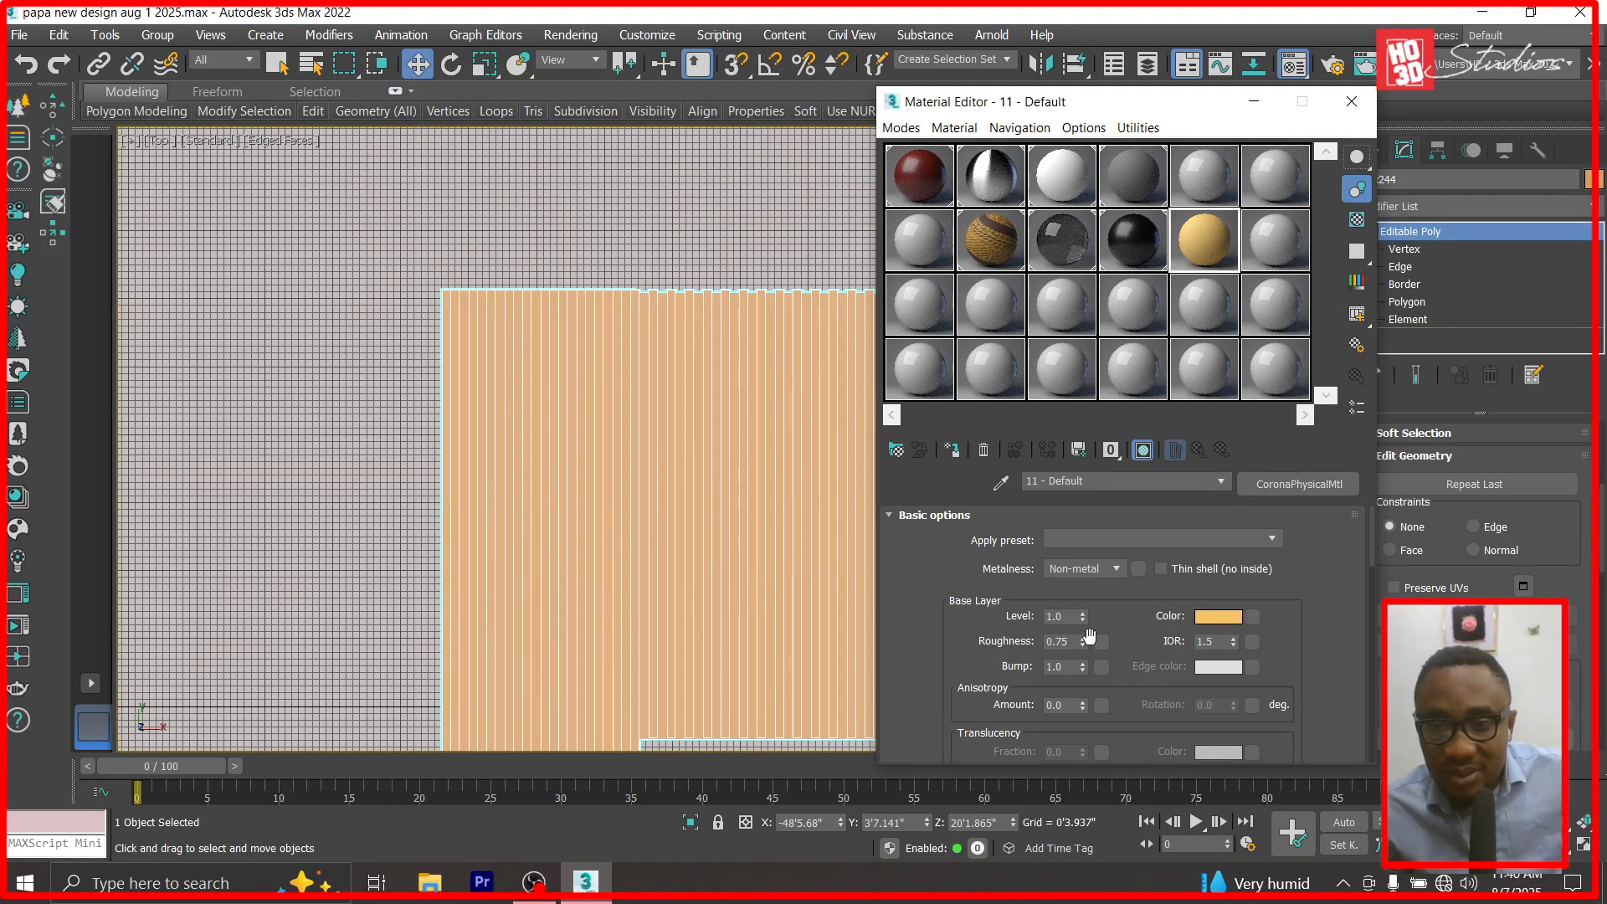
pyautogui.moveTo(1082, 647); pyautogui.dragTo(1081, 689)
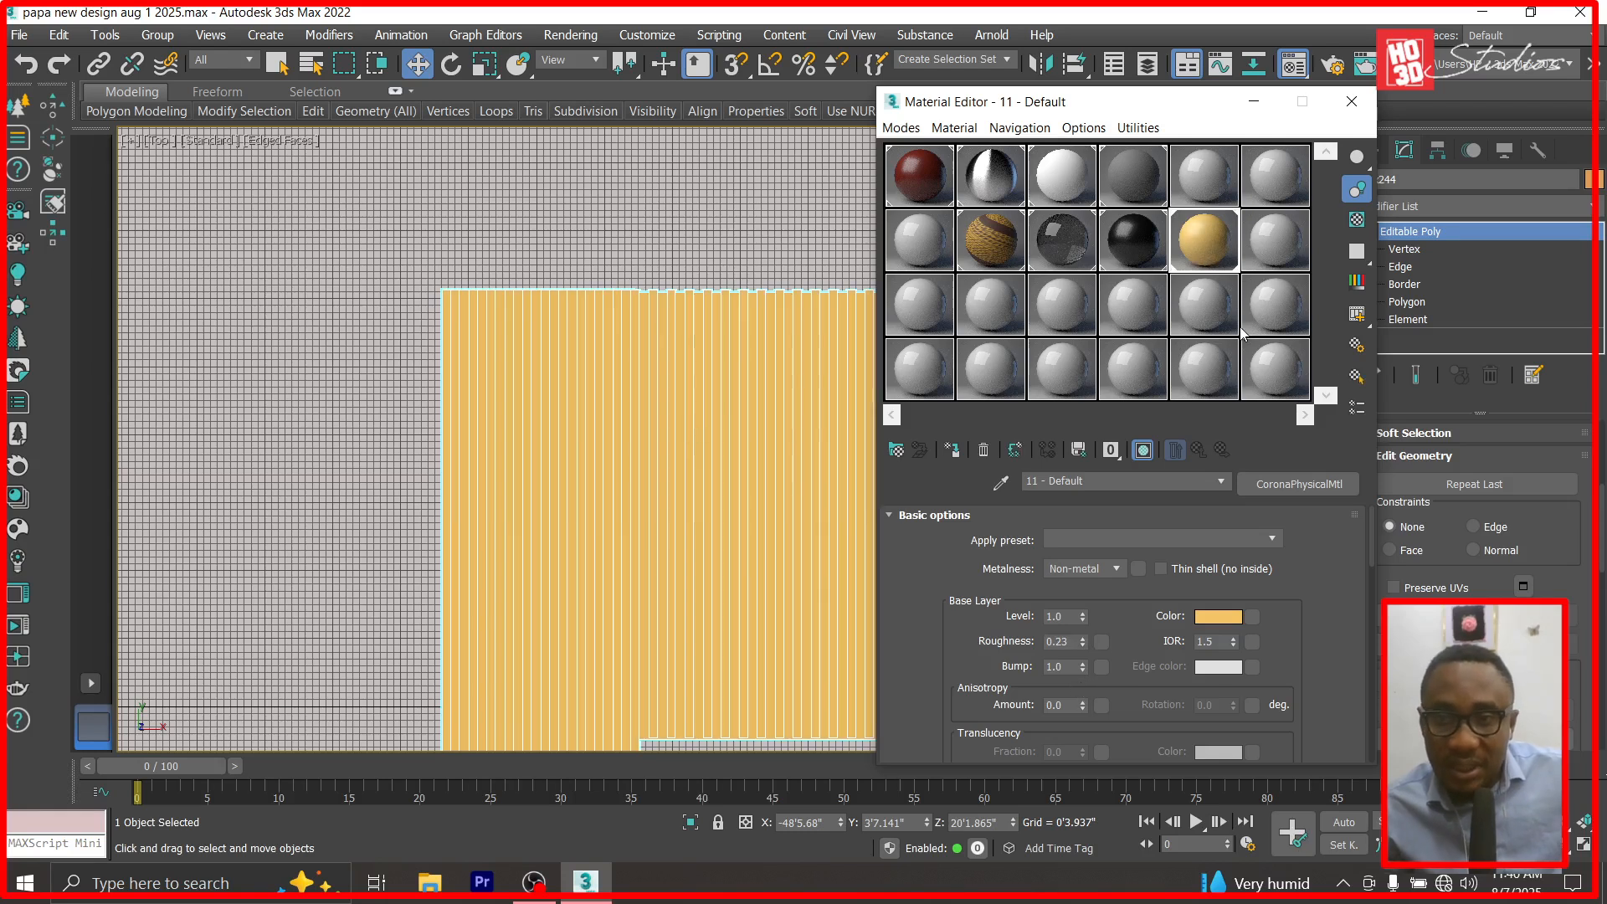
# Assign the golden material to the roof object and name it roof shingles.
pyautogui.click(1113, 481)
pyautogui.write('roof dhingles')
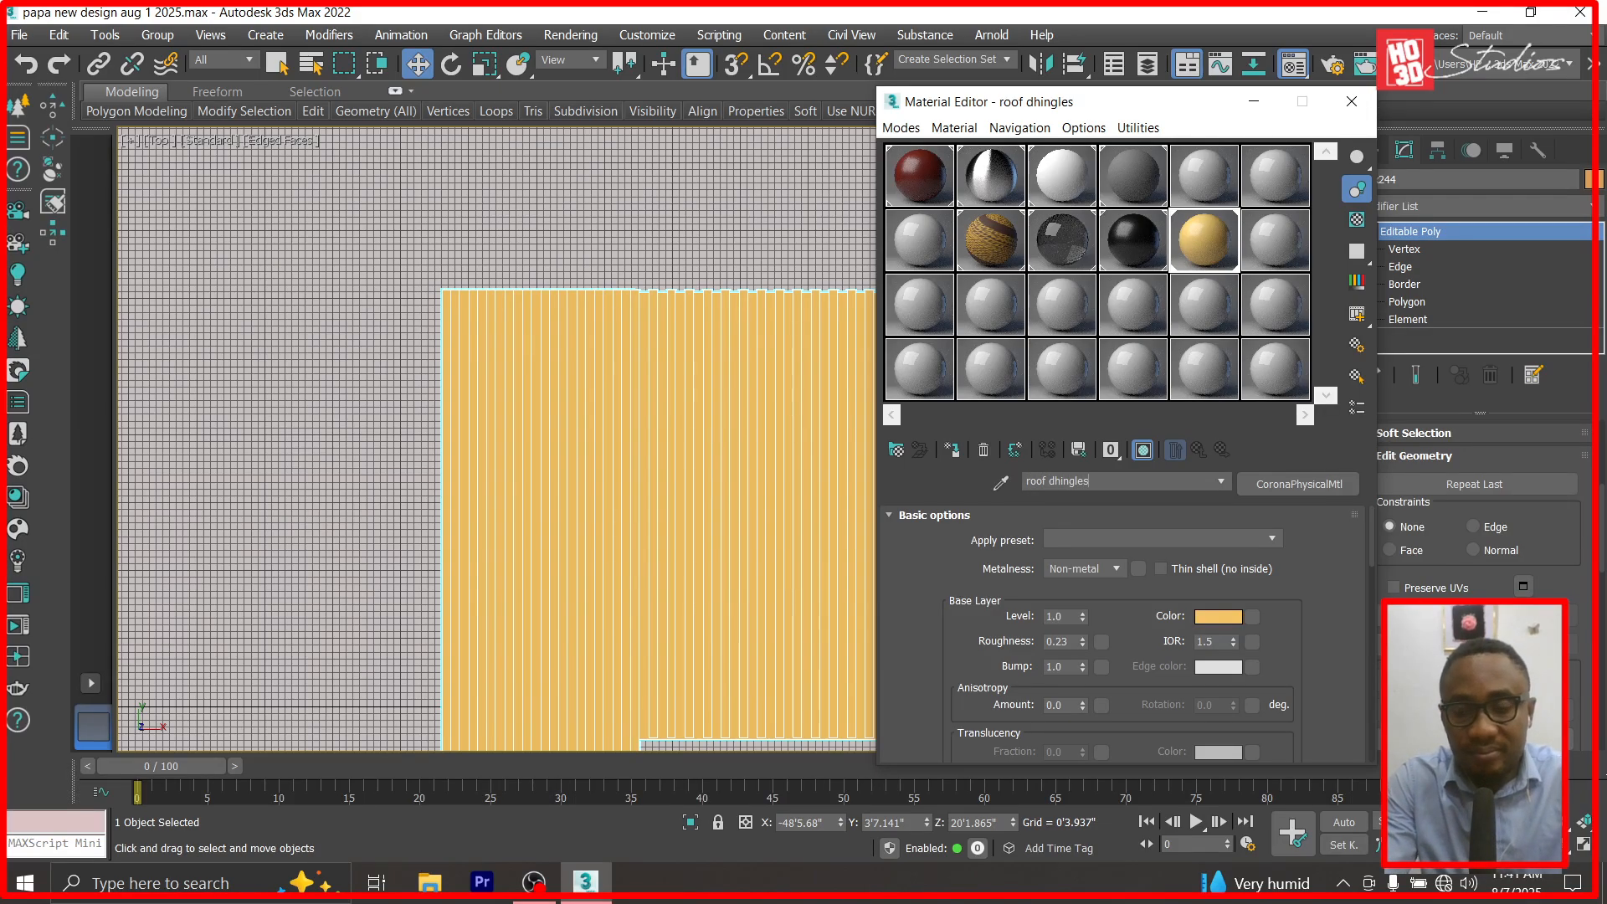
pyautogui.press('BackSpace')
pyautogui.press('BackSpace')
pyautogui.press('BackSpace')
pyautogui.press('BackSpace')
pyautogui.press('BackSpace')
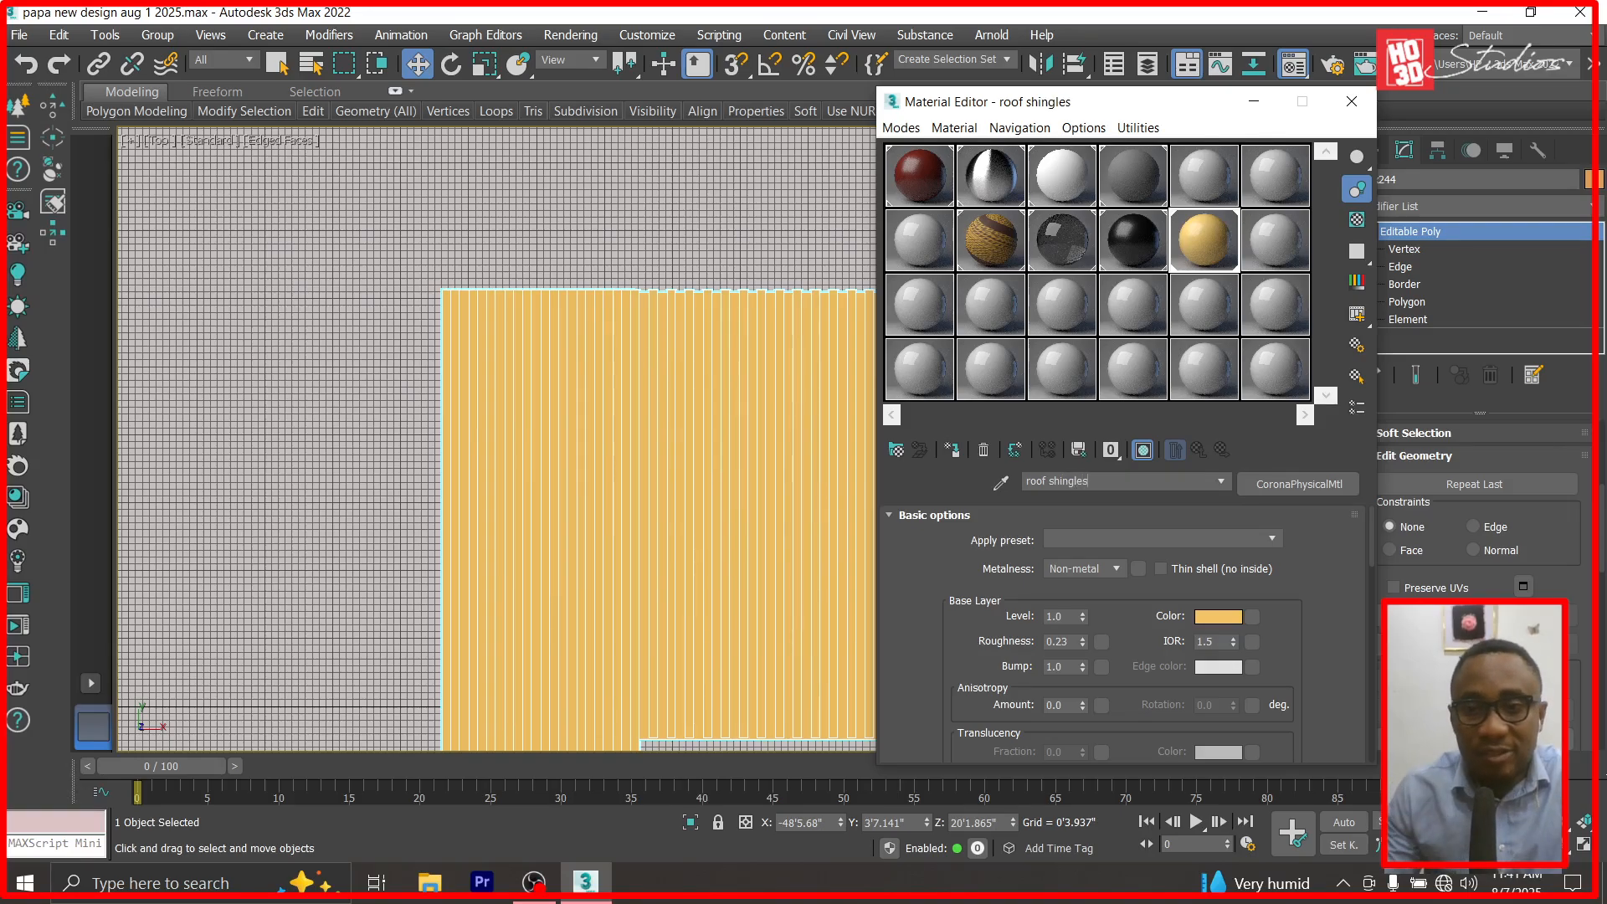
pyautogui.click(1250, 100)
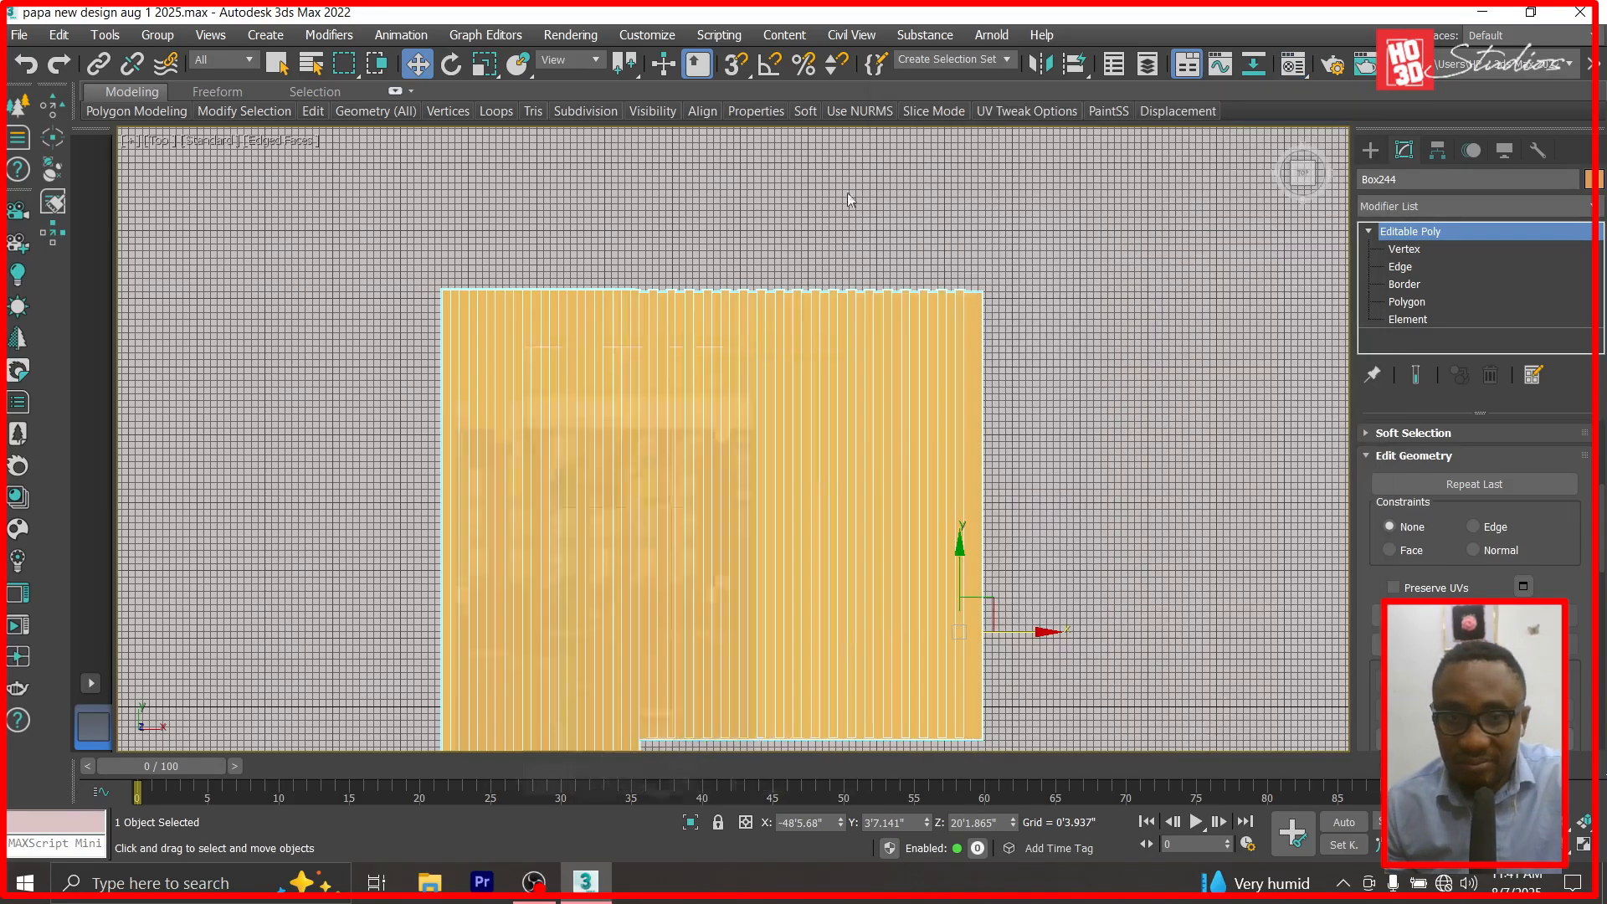
pyautogui.click(580, 159)
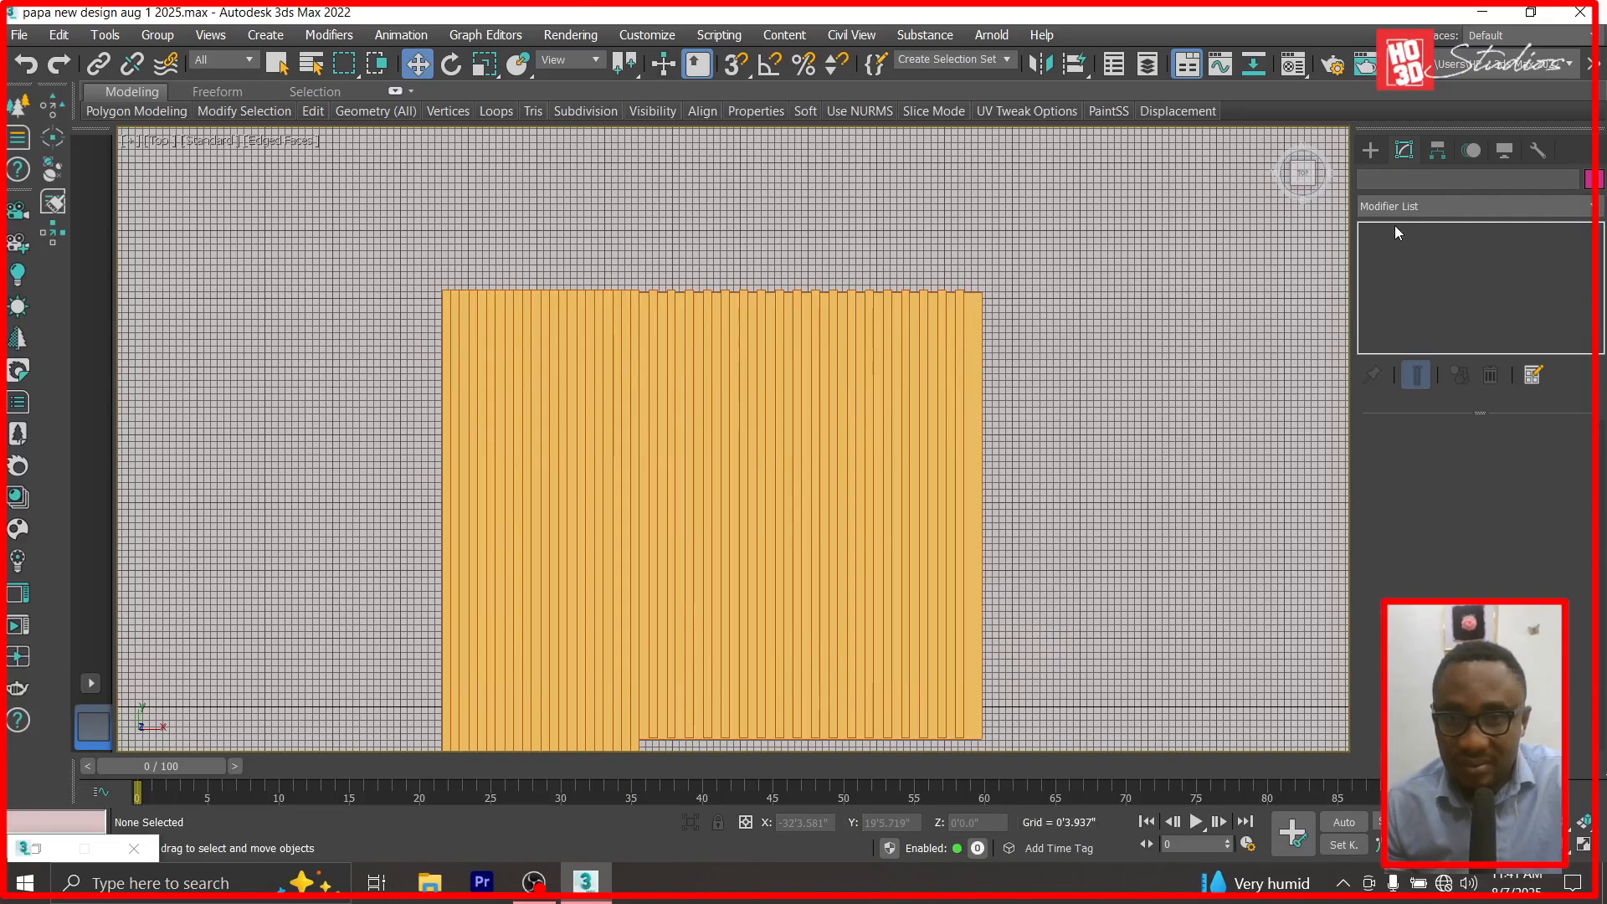
pyautogui.rightClick(898, 206)
pyautogui.click(939, 113)
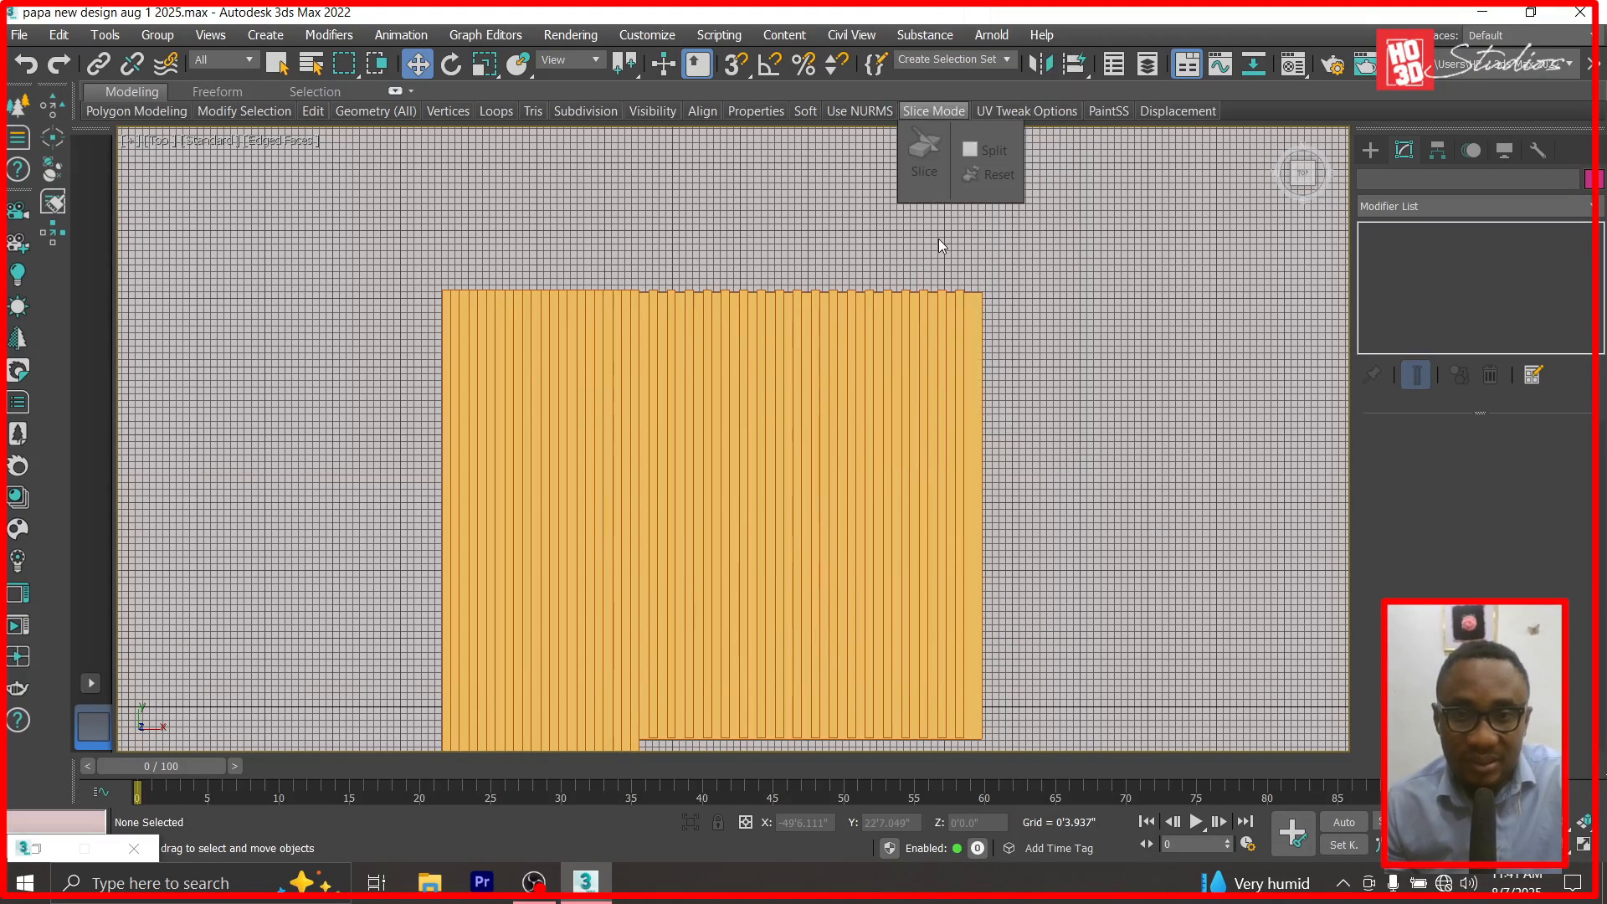
pyautogui.rightClick(1284, 343)
pyautogui.click(1279, 248)
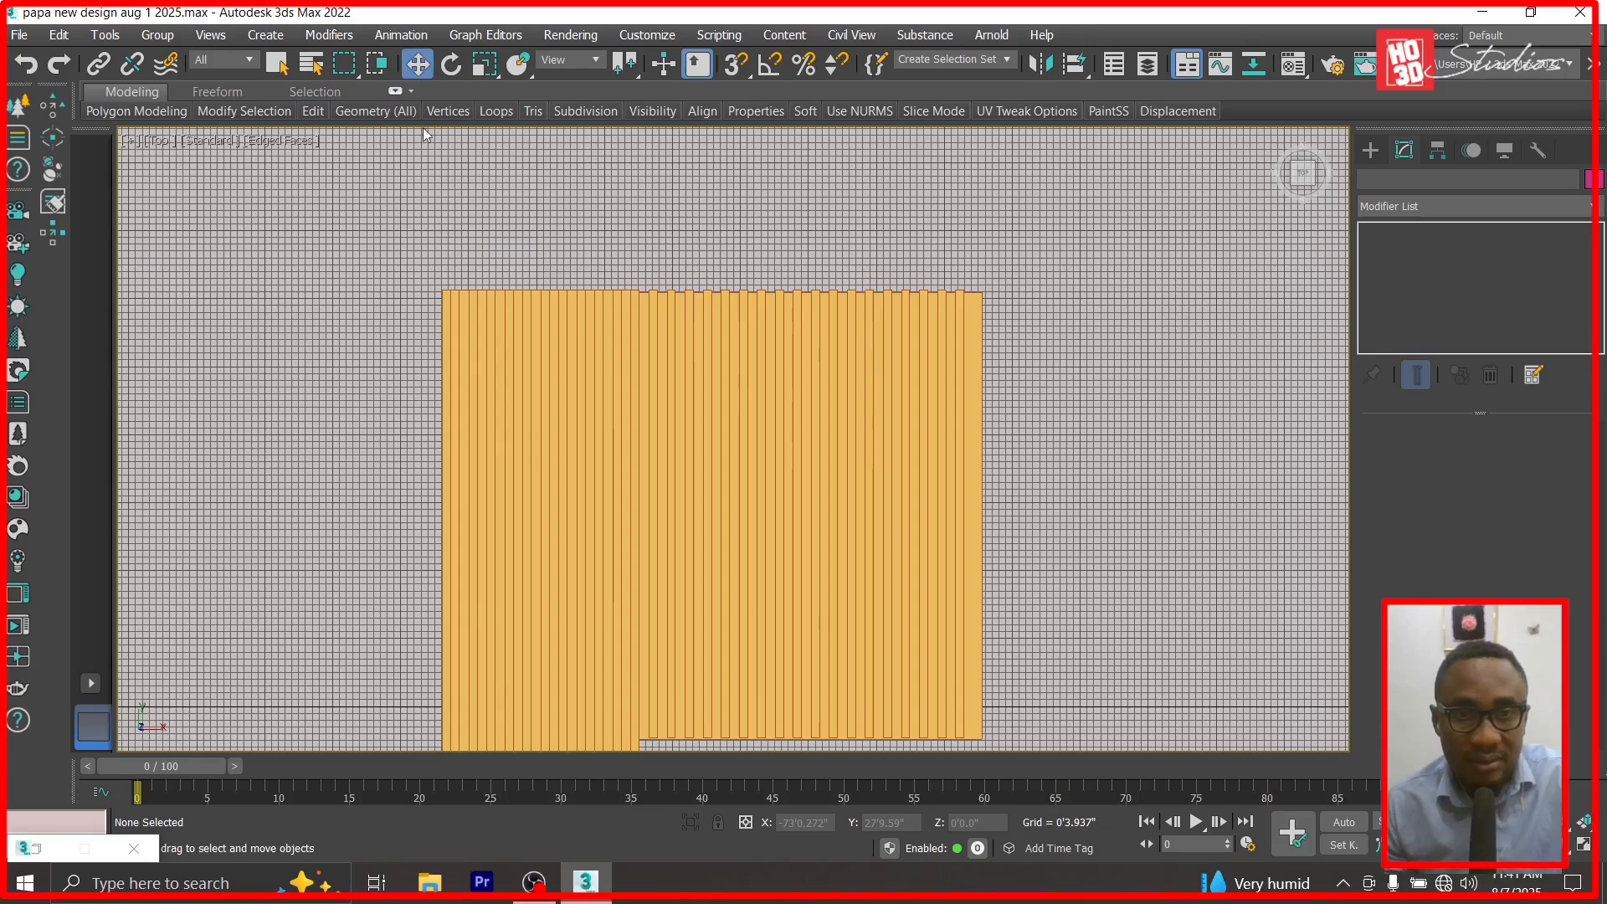
# Move the roof along X onto the house in the Top view, fitting it between the walls at about X 17'10.479".
pyautogui.scroll(-5, 461, 226)
pyautogui.click(591, 331)
pyautogui.click(590, 331)
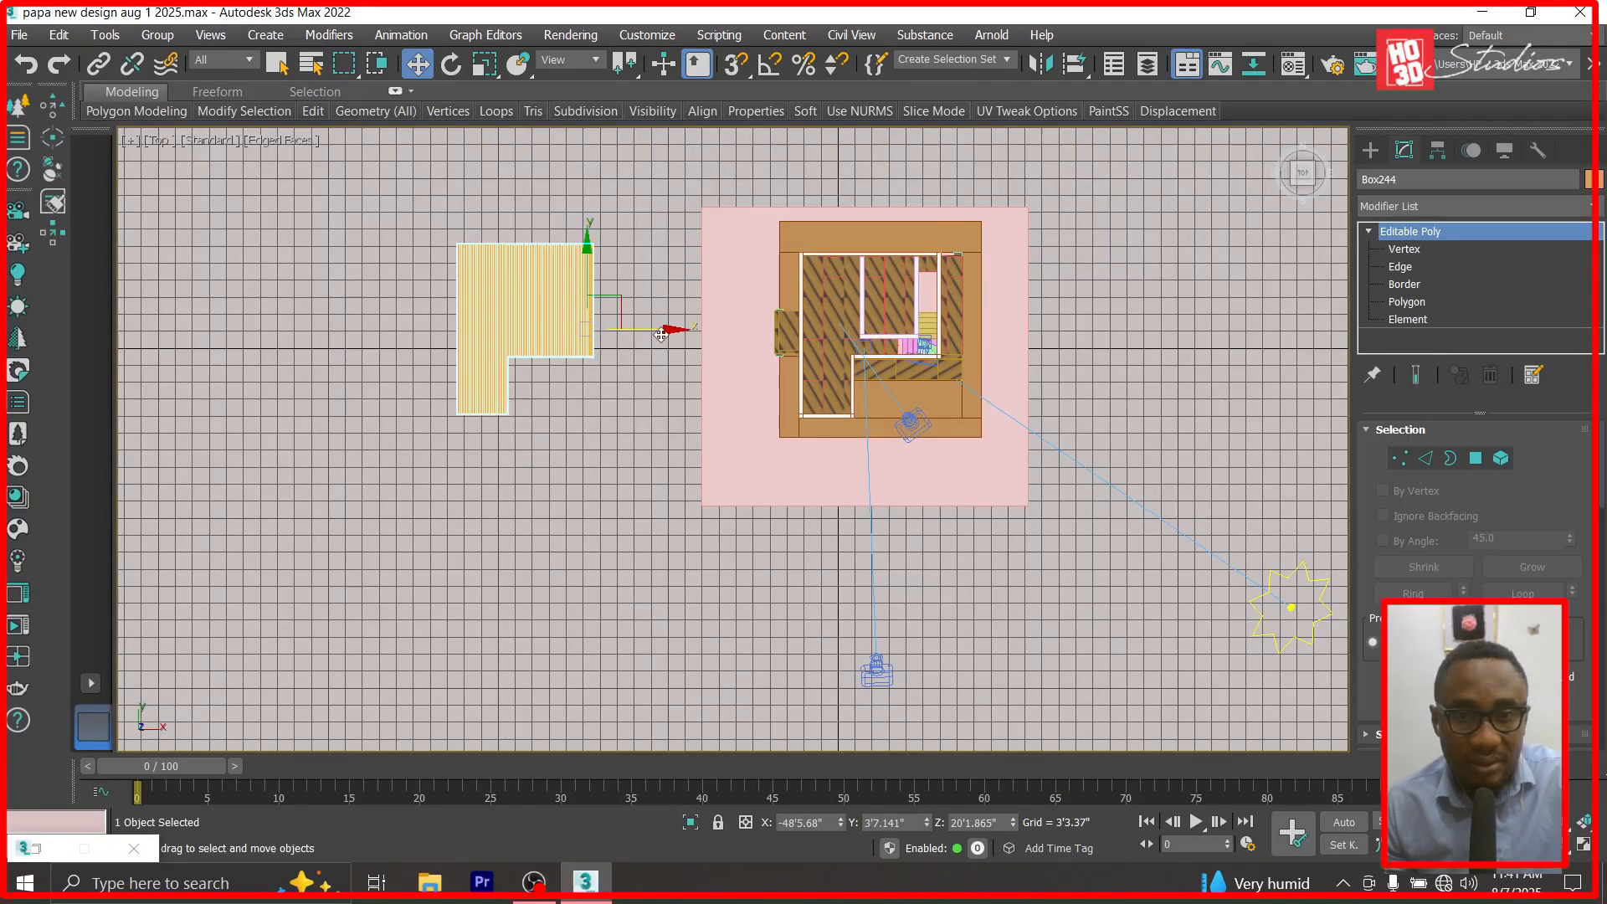
pyautogui.moveTo(669, 330); pyautogui.dragTo(1012, 330)
pyautogui.scroll(5, 988, 348)
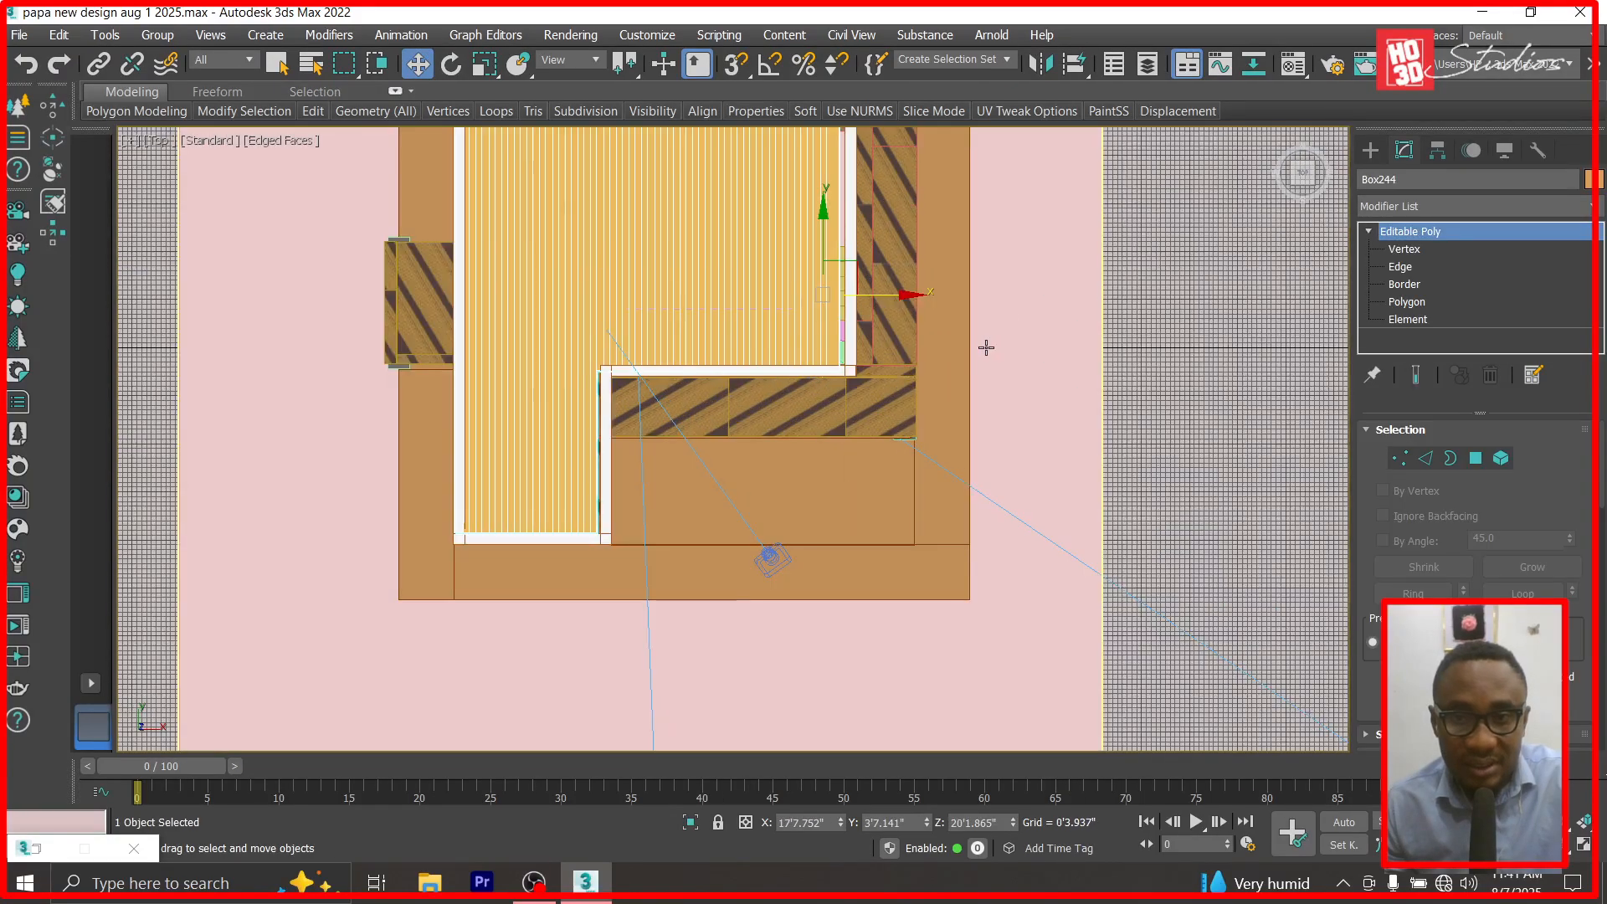
pyautogui.scroll(4, 578, 536)
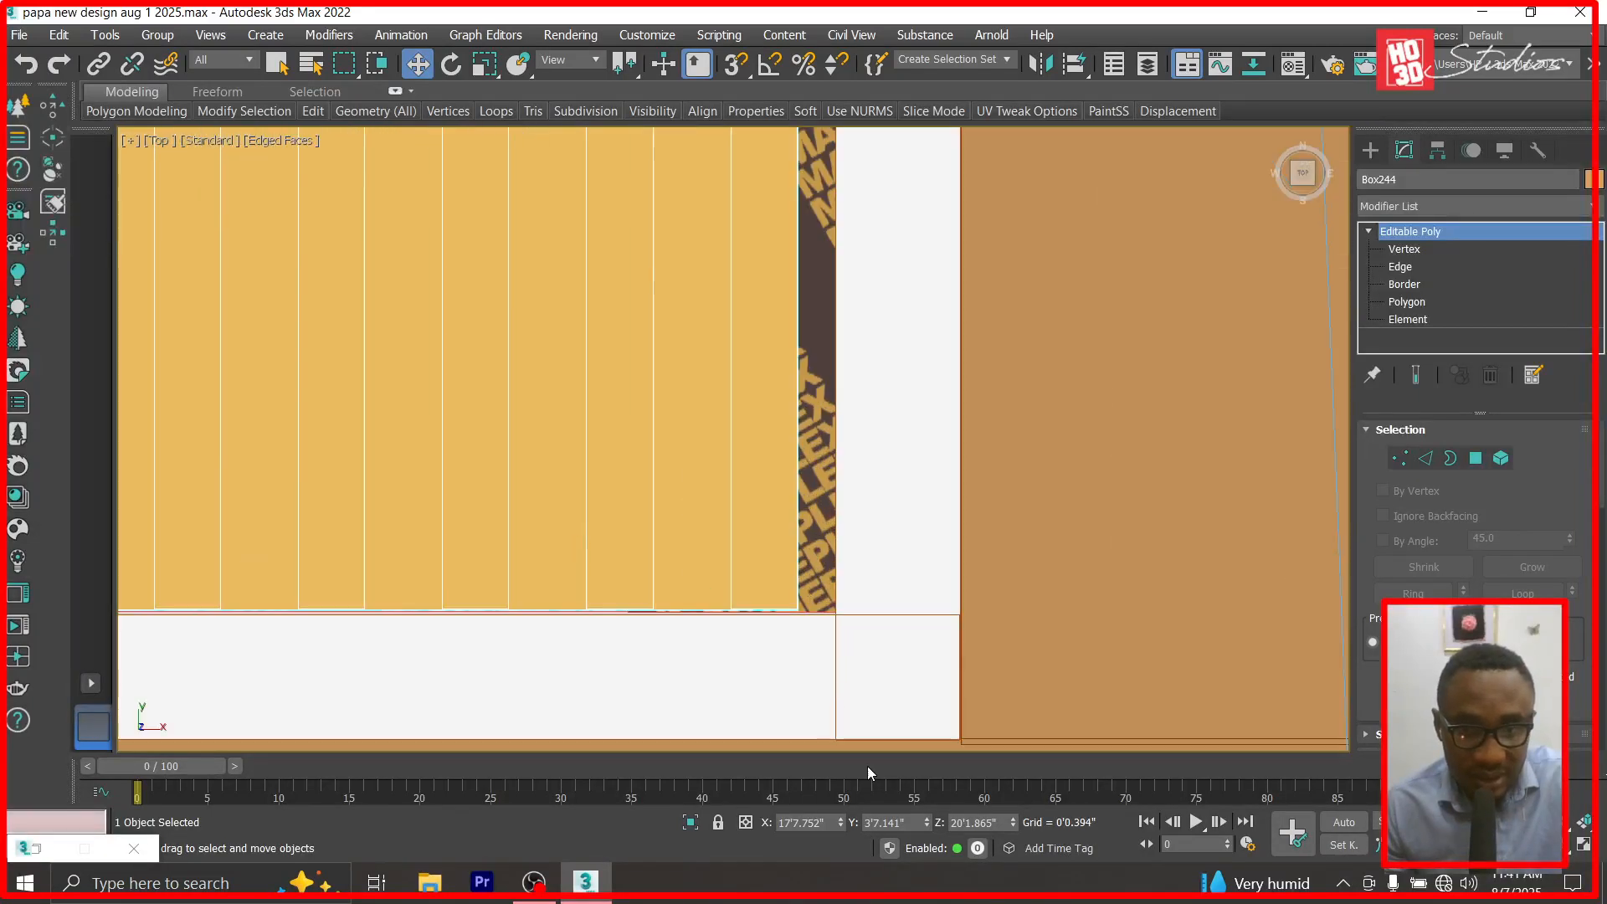
pyautogui.moveTo(840, 824); pyautogui.dragTo(859, 782)
# Look through Corona Camera001 and orbit it to examine how the roof sits inside the walls from a raised corner view.
pyautogui.press('c')
pyautogui.click(765, 252)
pyautogui.doubleClick(765, 252)
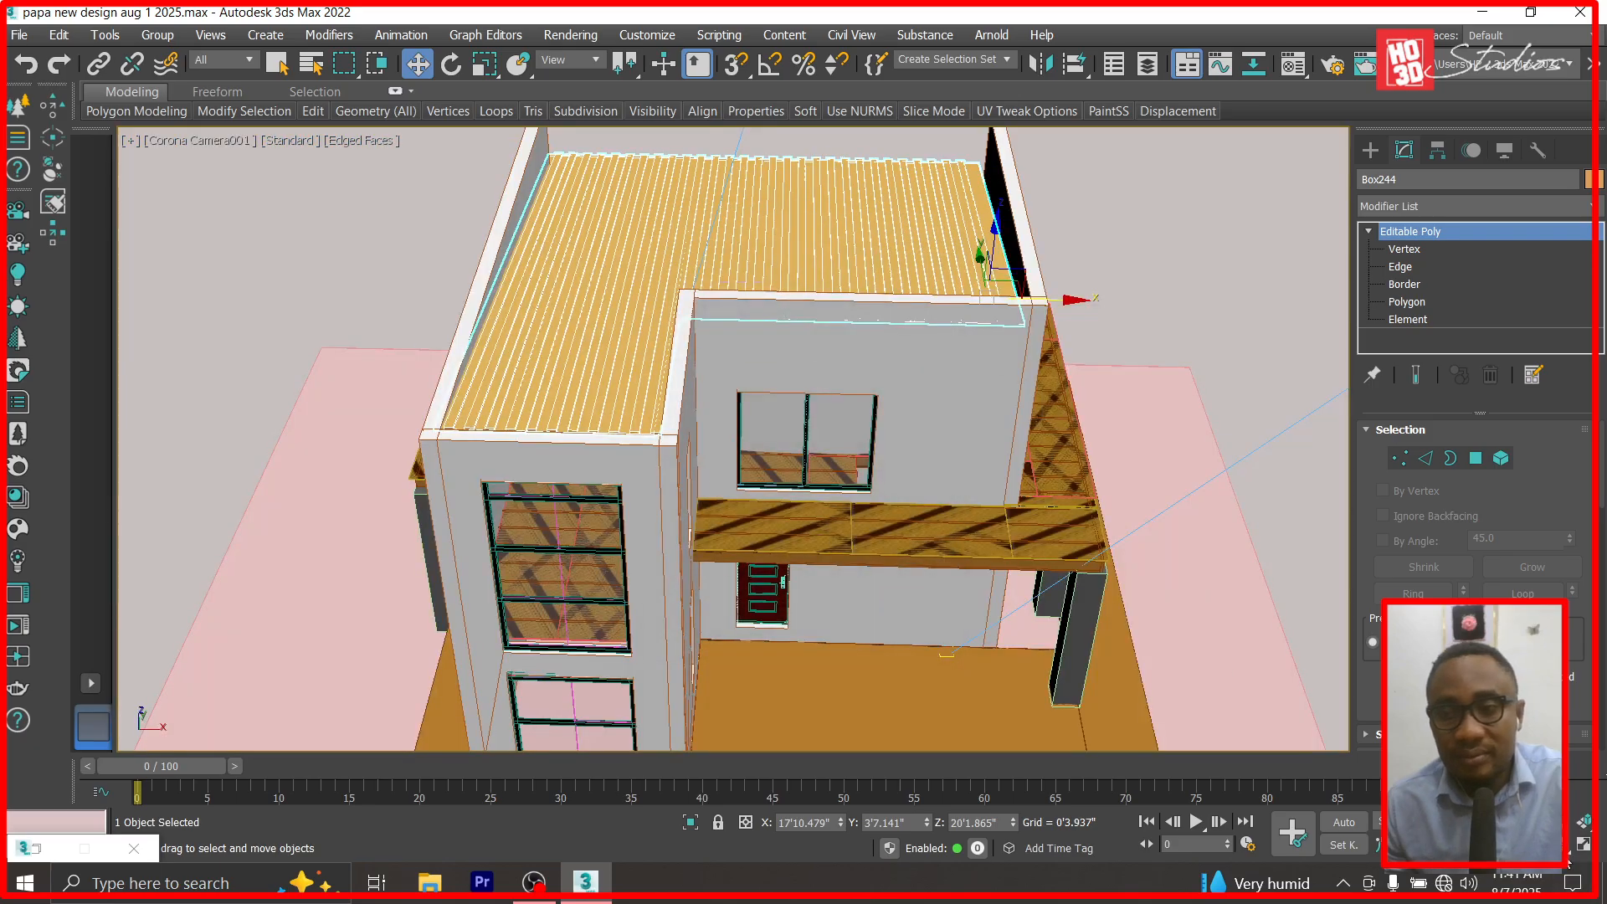
pyautogui.click(1564, 845)
pyautogui.moveTo(550, 312); pyautogui.dragTo(791, 323)
pyautogui.moveTo(1099, 252); pyautogui.dragTo(519, 323)
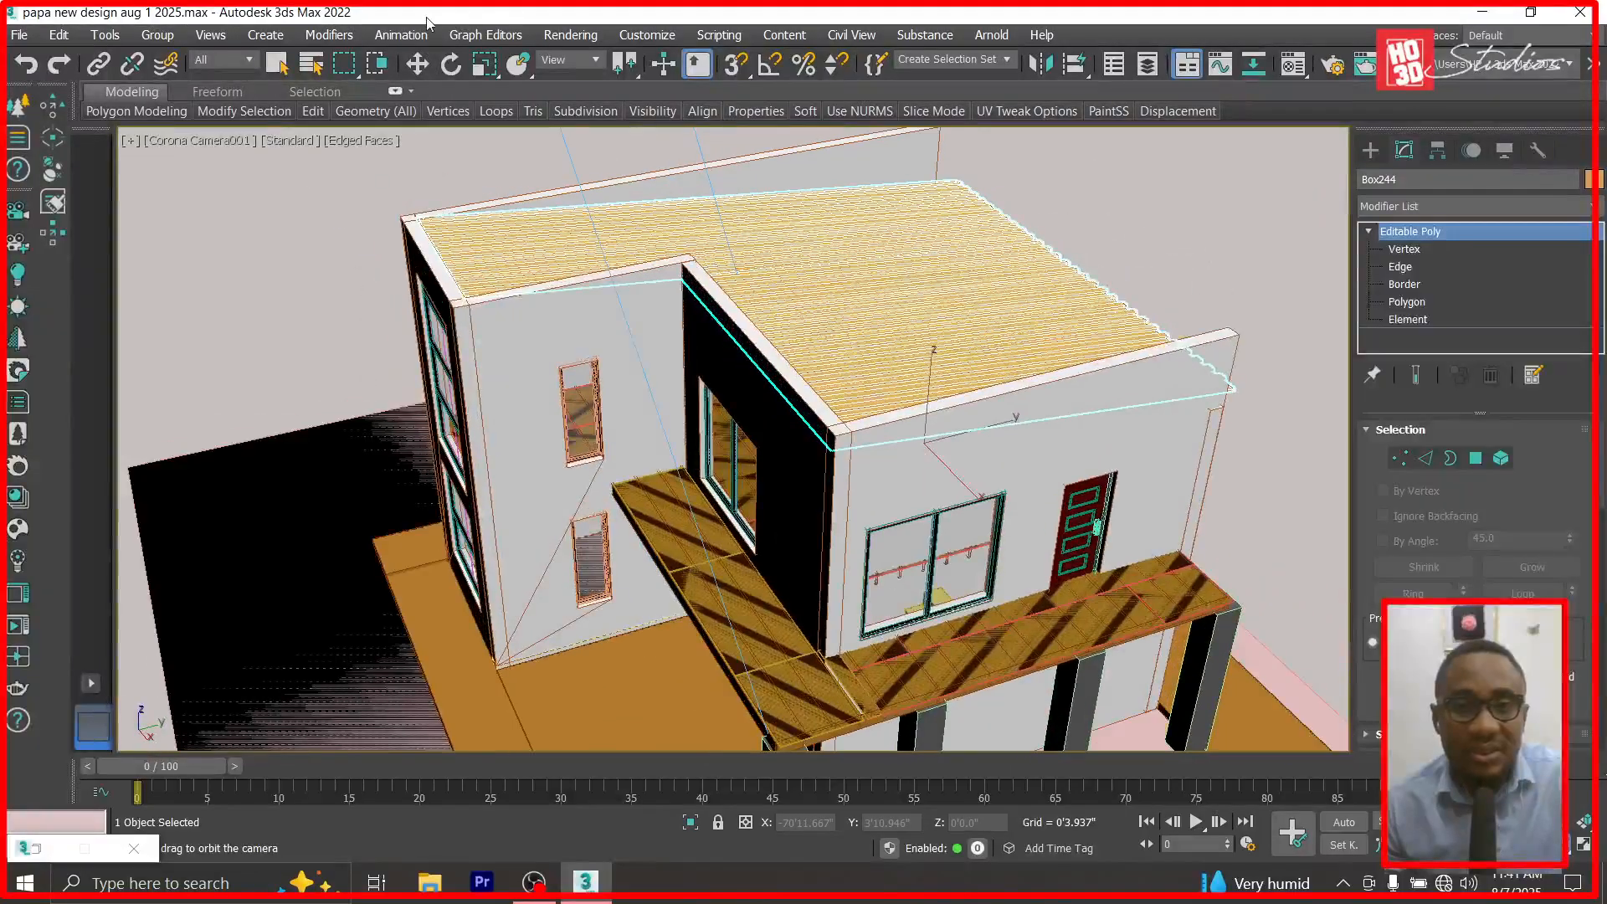
pyautogui.click(418, 64)
pyautogui.click(384, 171)
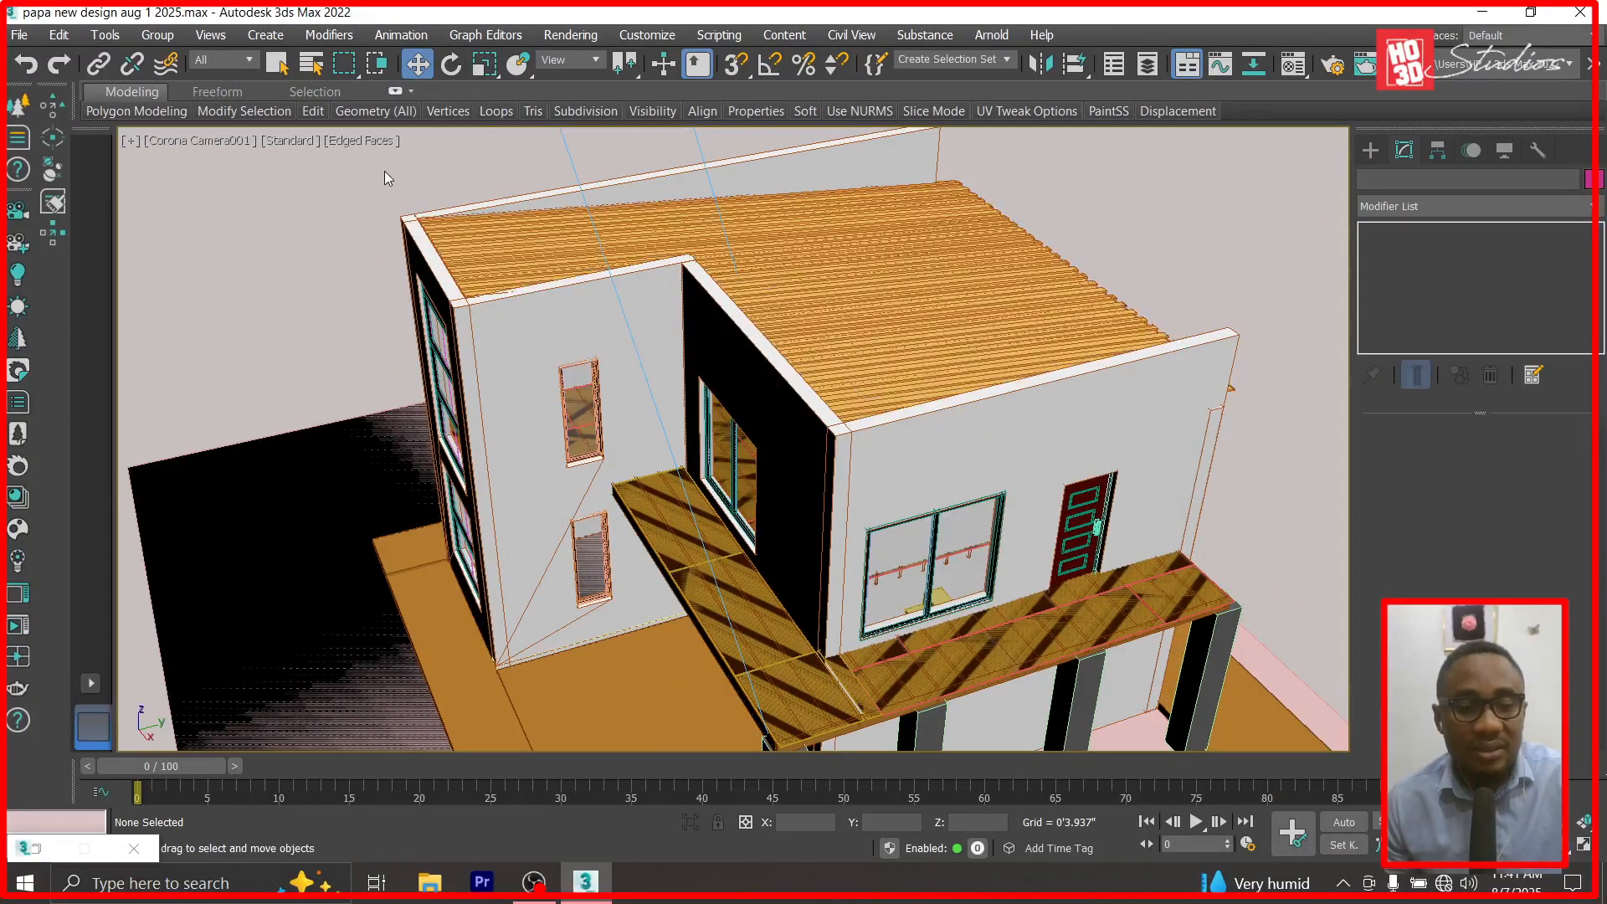
# Render the Corona Camera001 view, examine the roof strips in the enlarged image, and stop the render.
pyautogui.hotkey('shift', 'q')
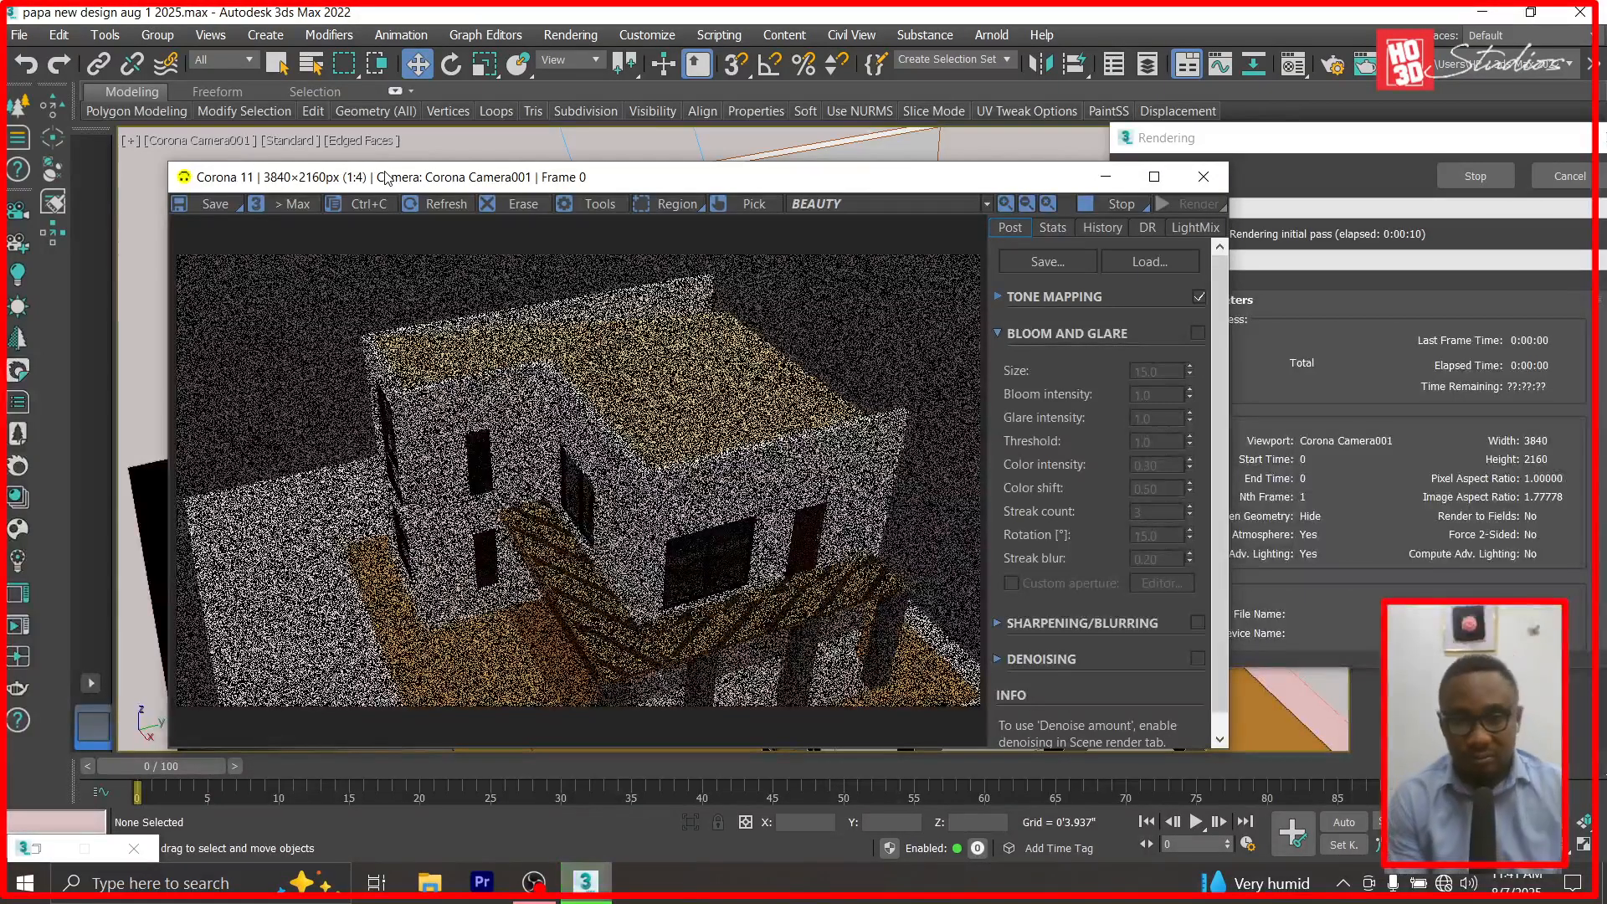
pyautogui.click(1153, 176)
pyautogui.scroll(1, 911, 325)
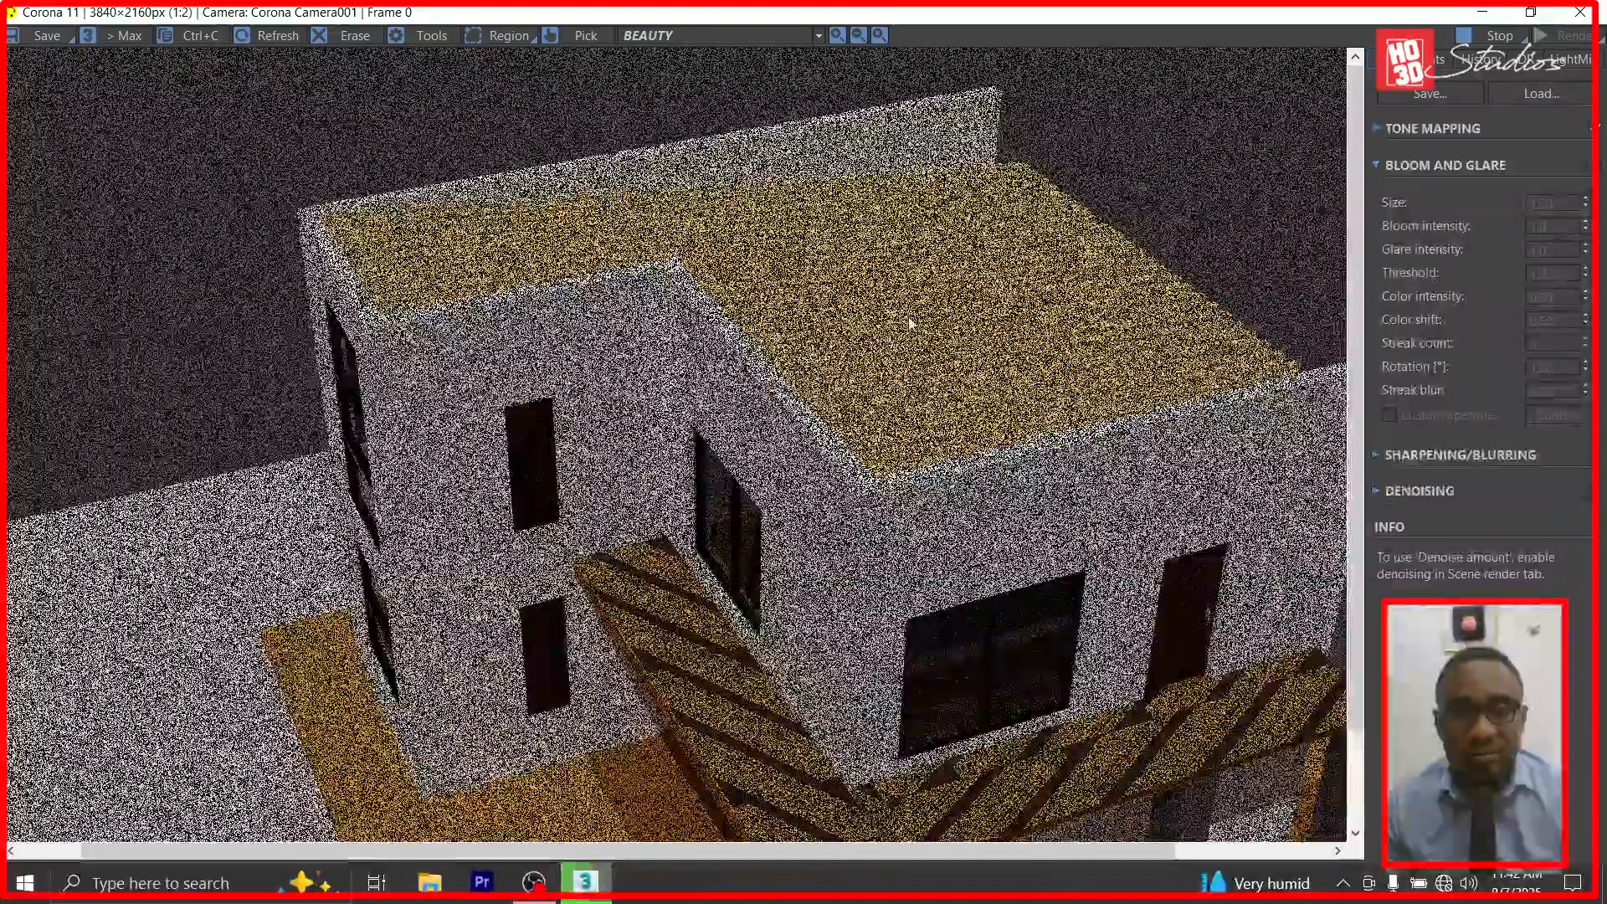
pyautogui.scroll(1, 910, 325)
pyautogui.scroll(-1, 805, 185)
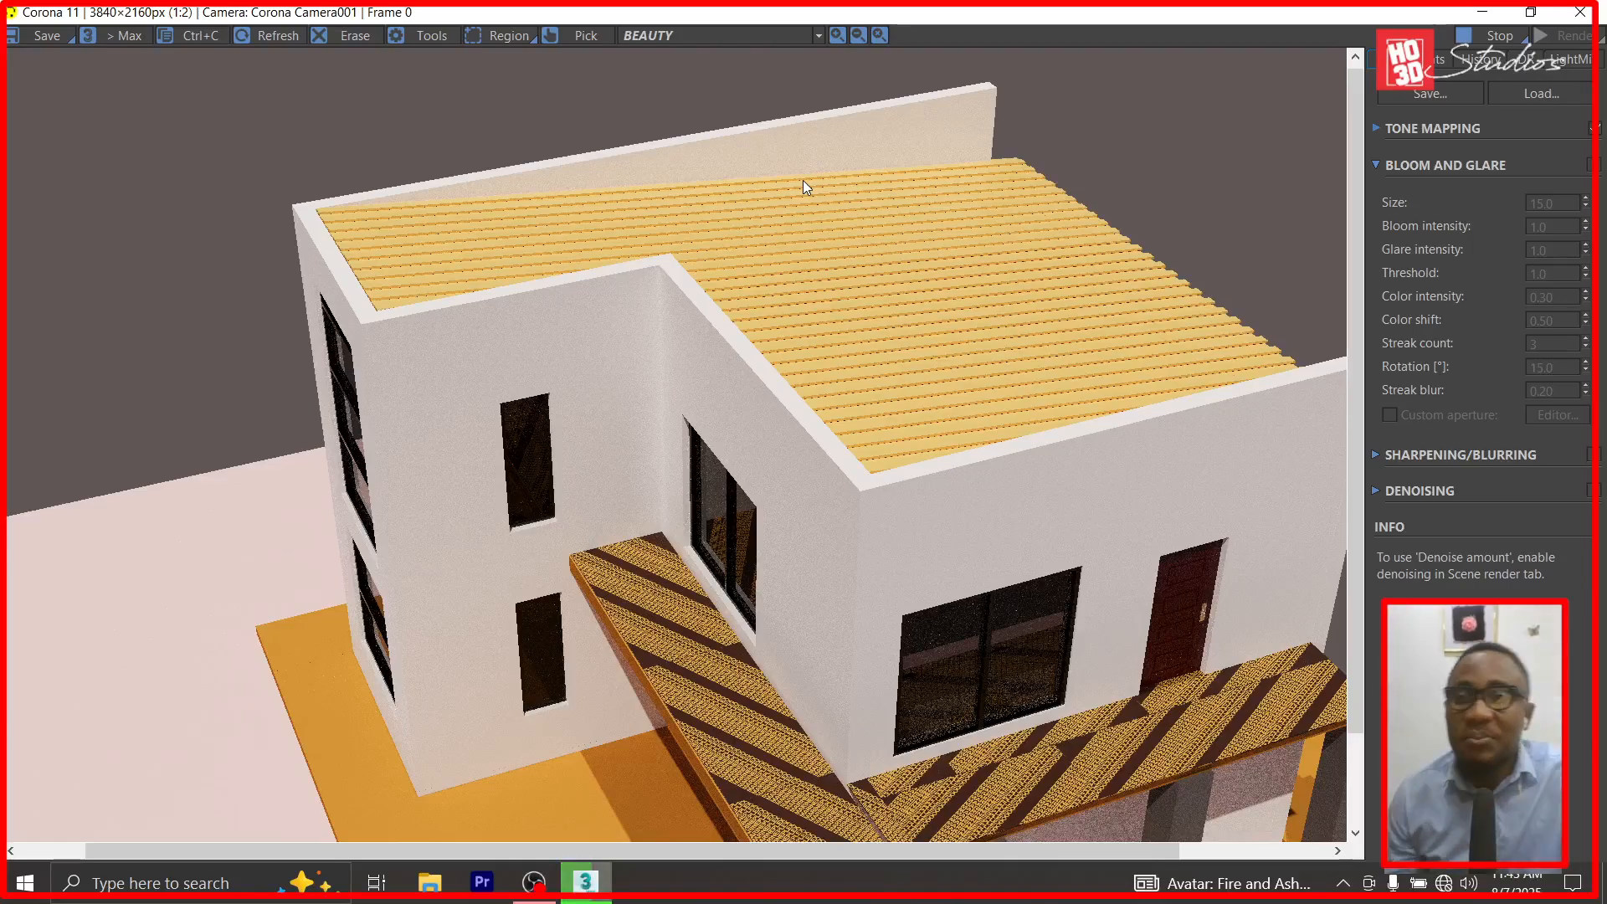
pyautogui.click(1486, 15)
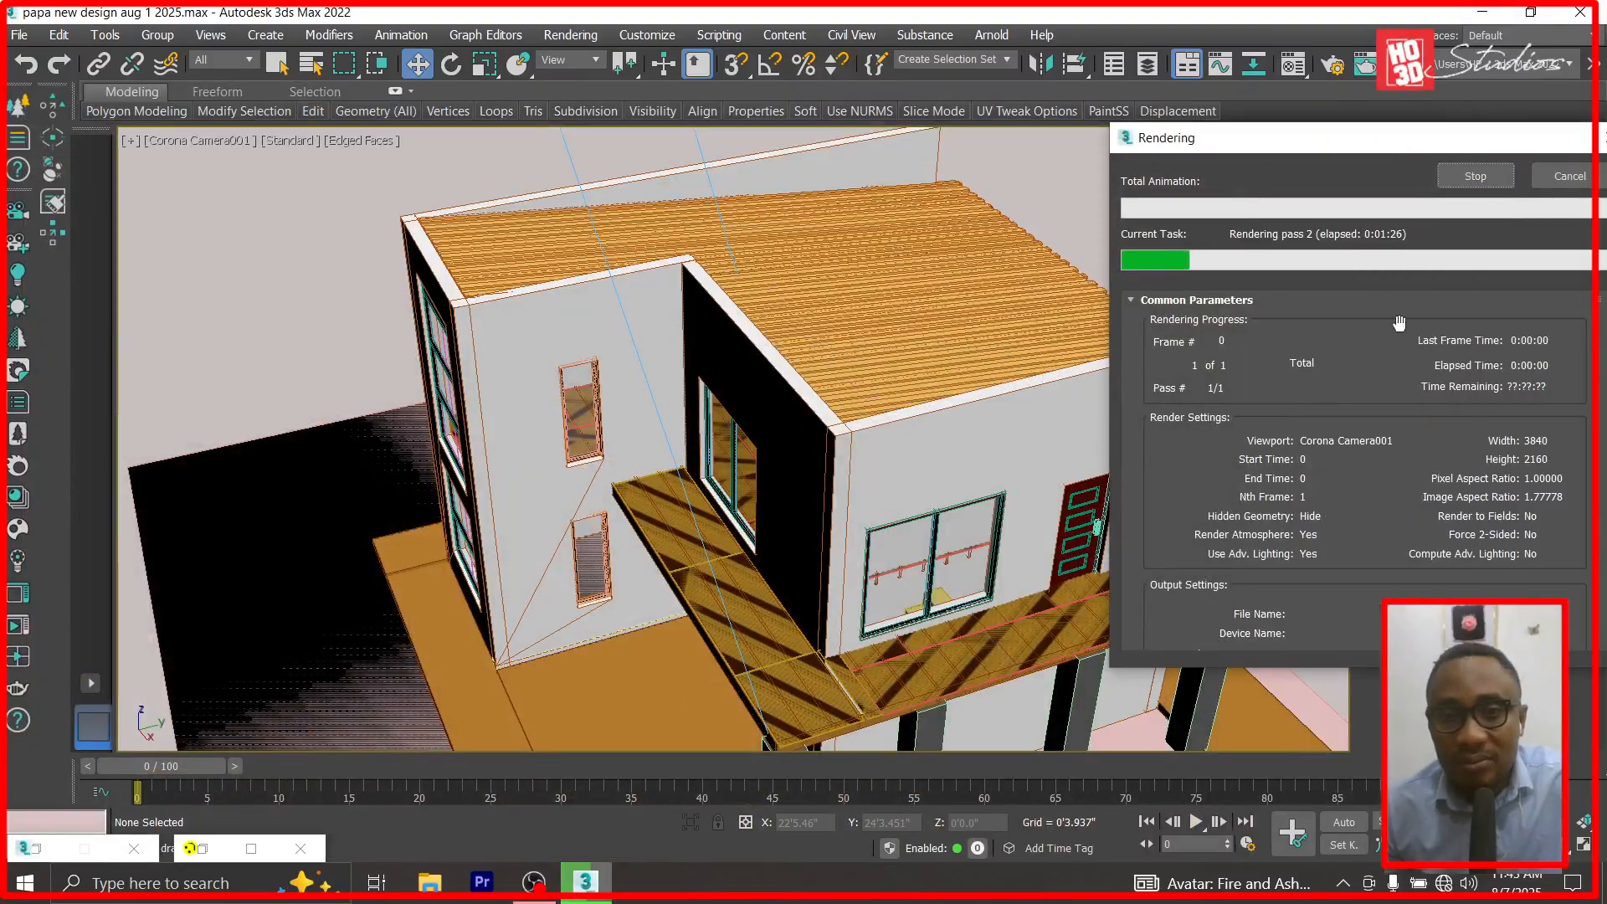
pyautogui.click(1493, 181)
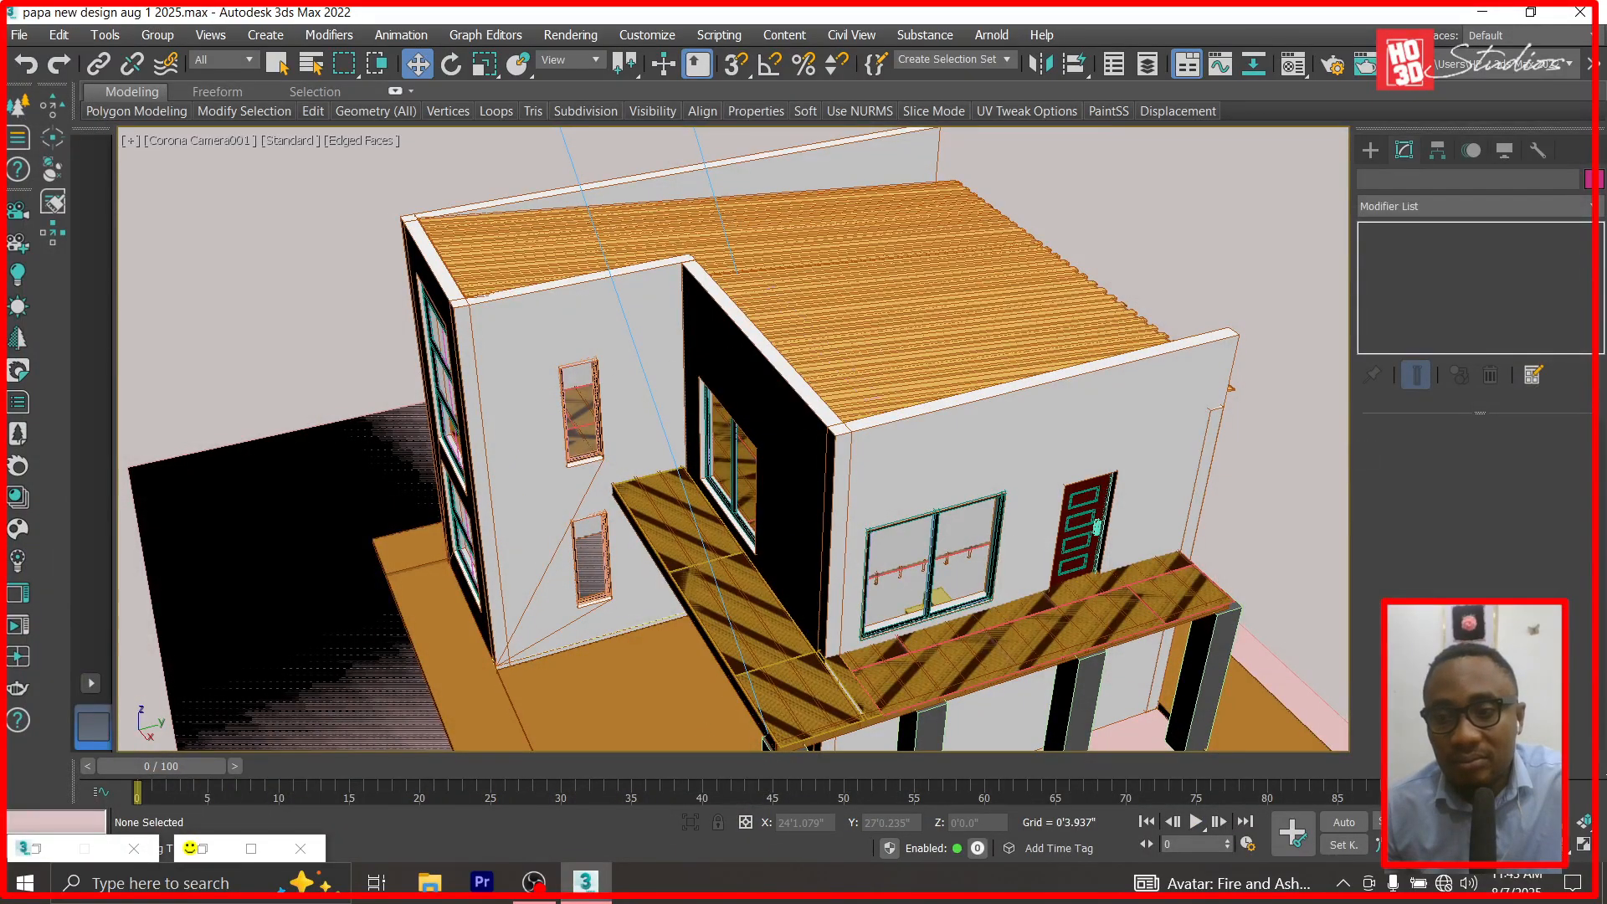
# Orbit around the house and examine in the Left view the roof's overhang where it projects past the wall.
pyautogui.keyDown('alt'); pyautogui.moveTo(721, 547); pyautogui.dragTo(1134, 512, button='middle'); pyautogui.keyUp('alt')
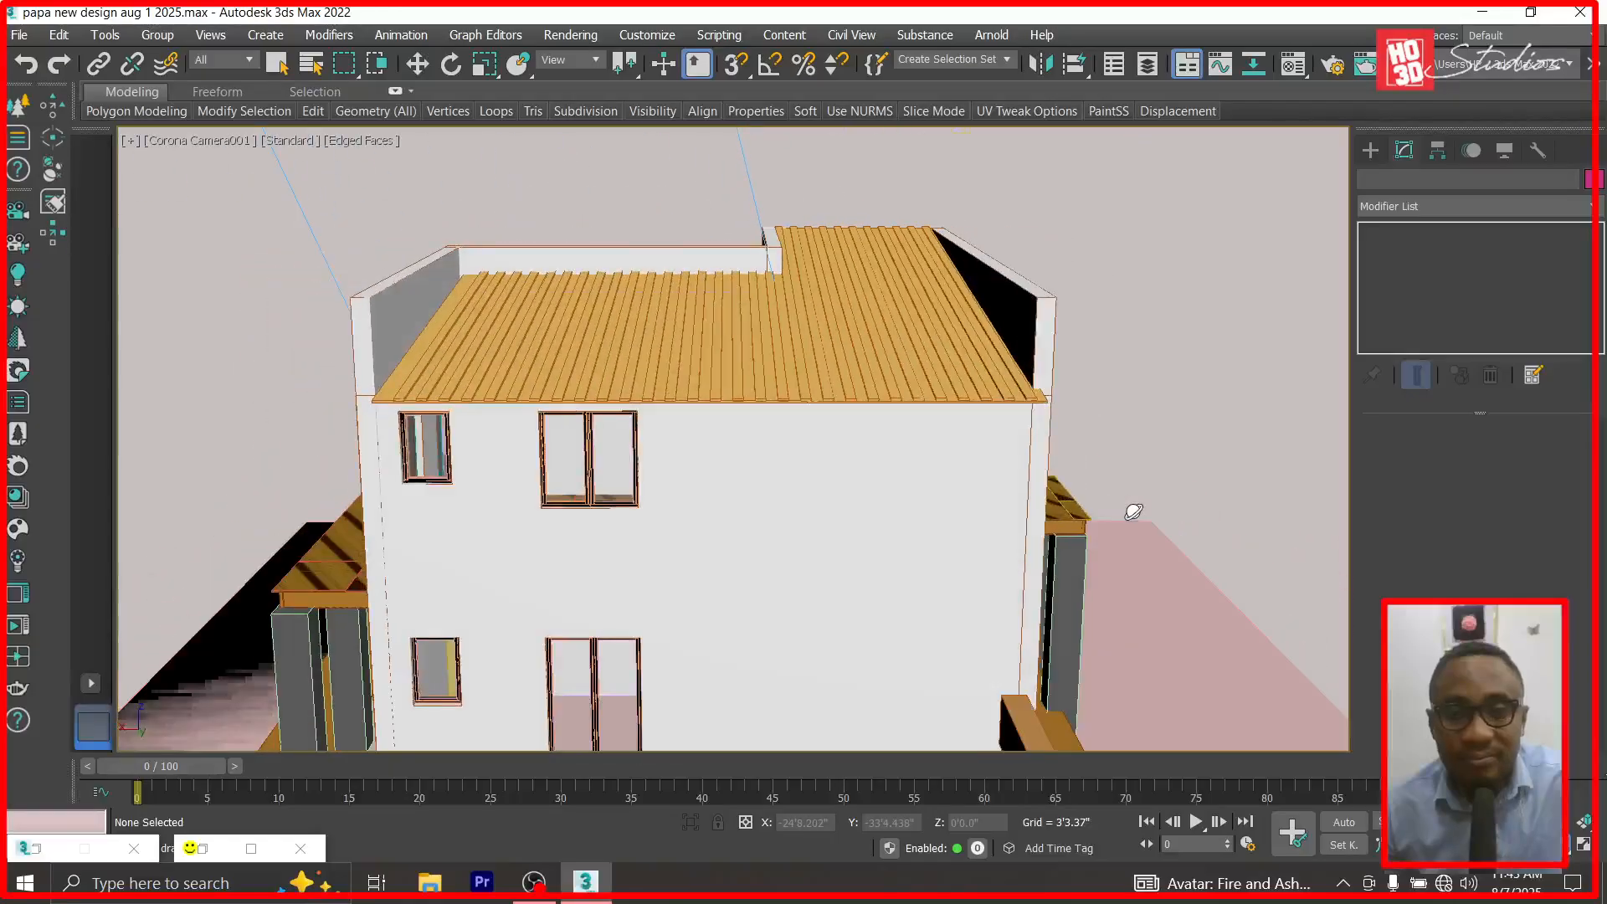
pyautogui.keyDown('alt'); pyautogui.moveTo(878, 412); pyautogui.dragTo(837, 438, button='middle'); pyautogui.keyUp('alt')
pyautogui.keyDown('alt'); pyautogui.moveTo(1044, 394); pyautogui.dragTo(818, 491, button='middle'); pyautogui.keyUp('alt')
pyautogui.click(417, 67)
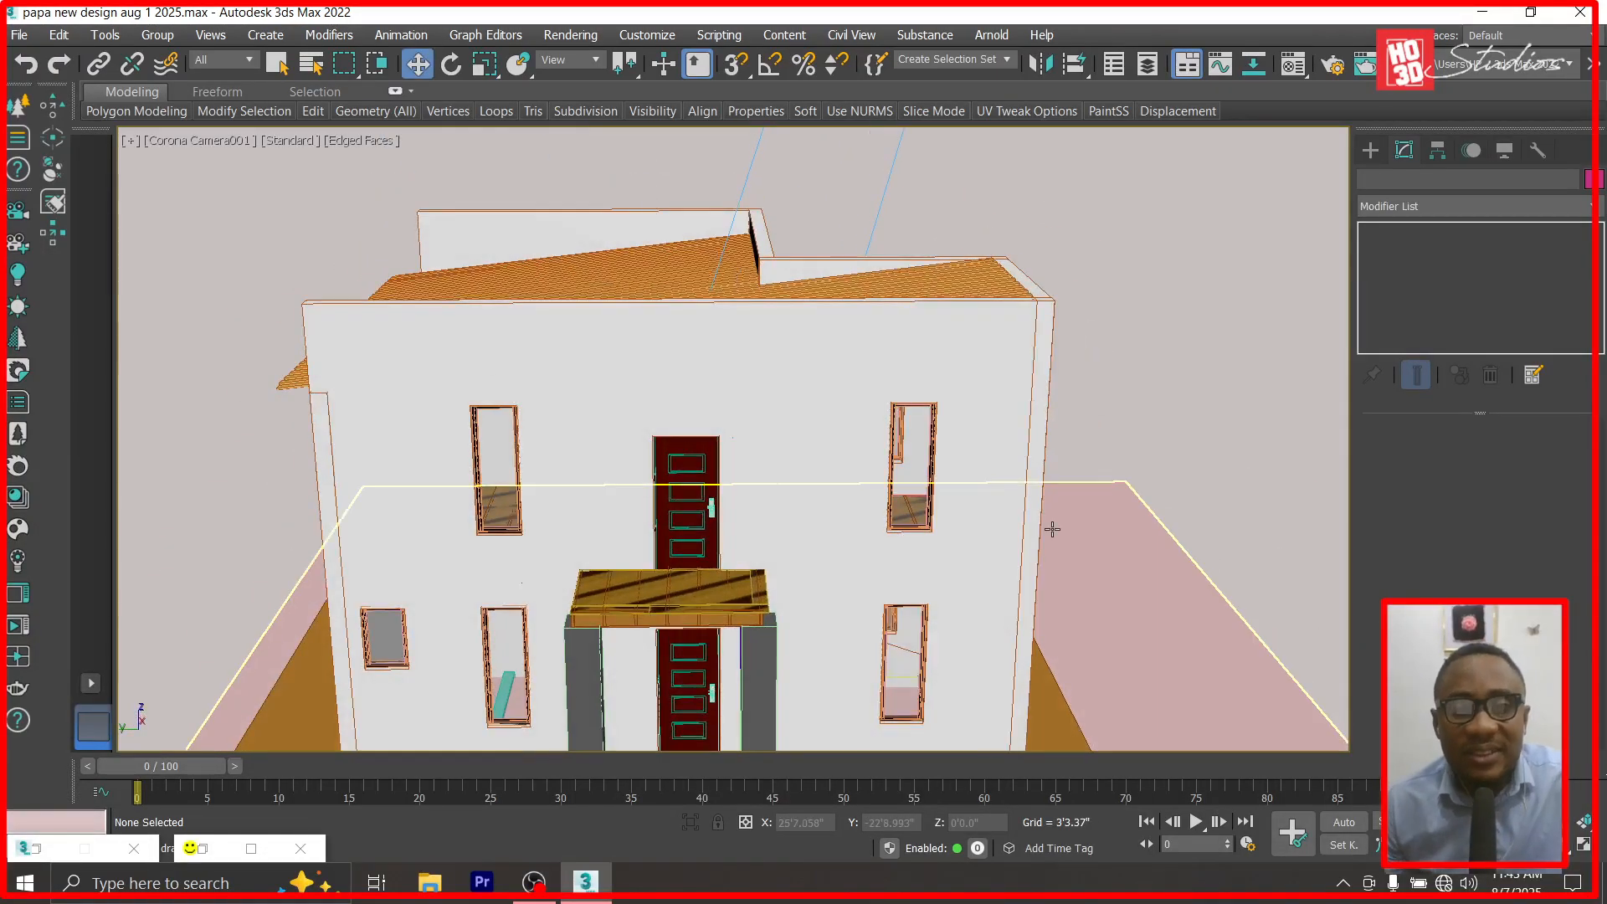
pyautogui.press('l')
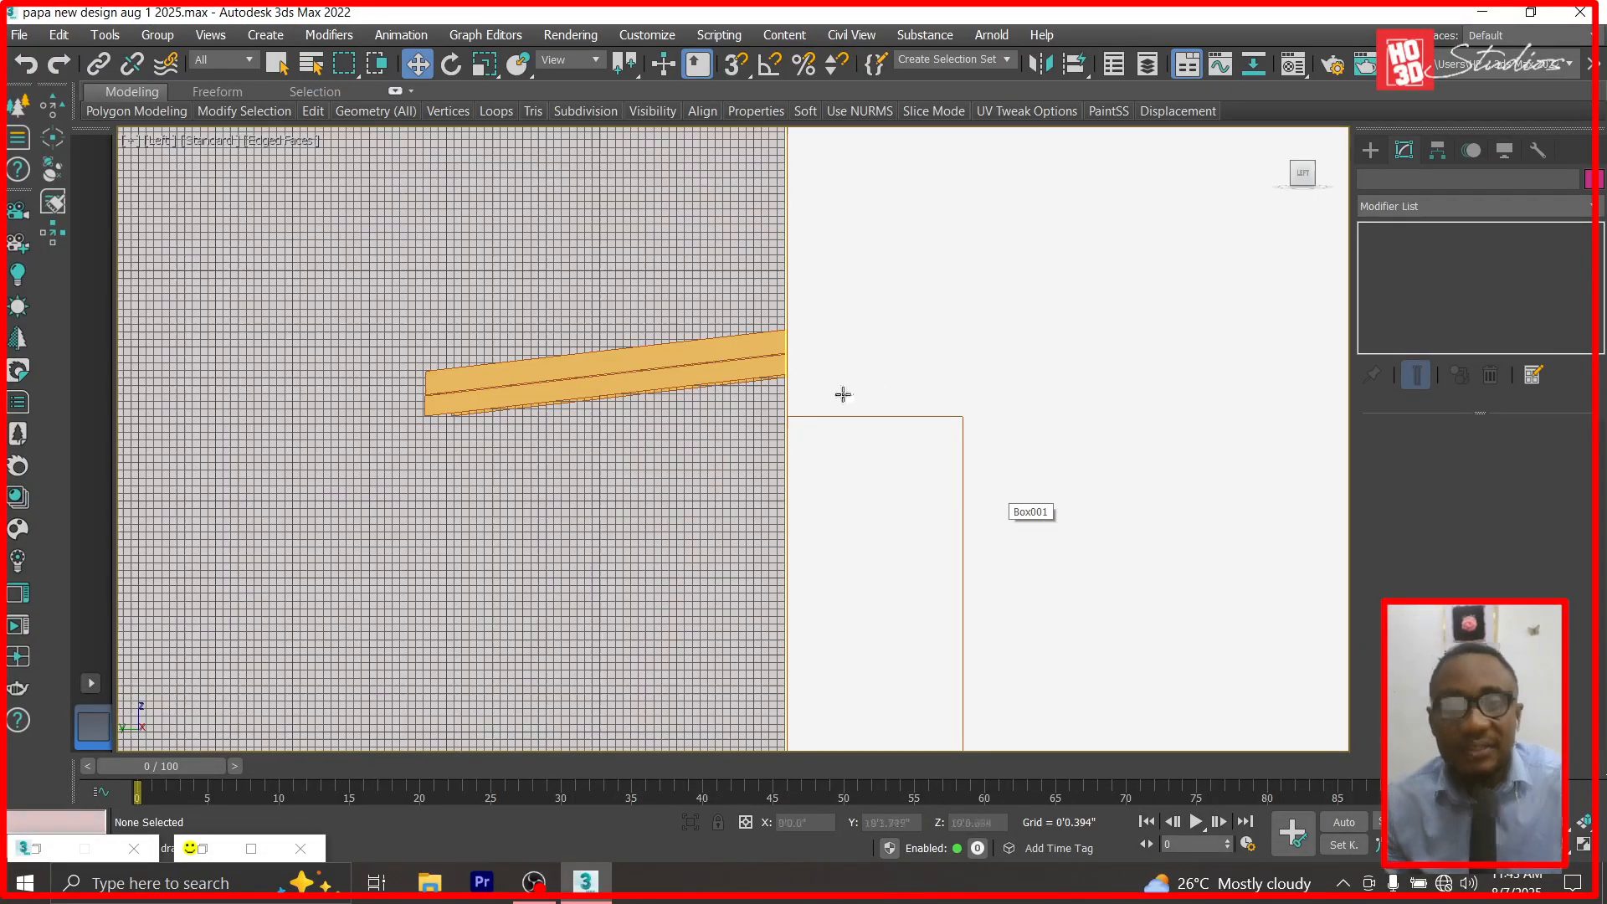
pyautogui.scroll(-5, 843, 394)
pyautogui.scroll(-5, 1040, 552)
pyautogui.moveTo(1206, 554); pyautogui.dragTo(899, 469, button='middle')
pyautogui.scroll(8, 548, 394)
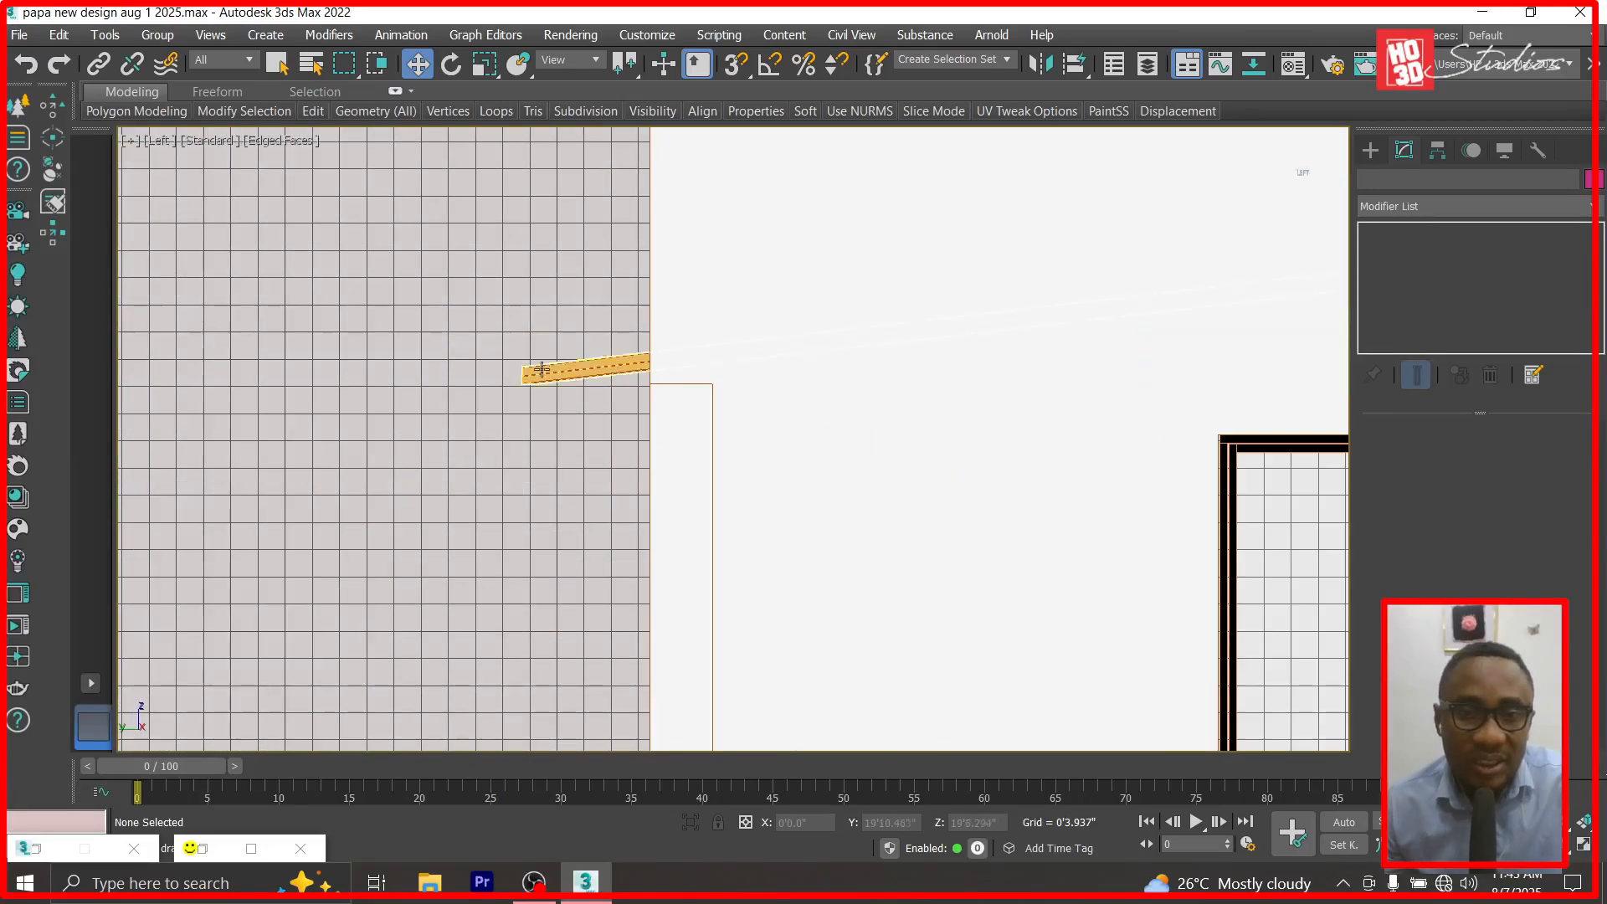
pyautogui.scroll(8, 526, 440)
pyautogui.scroll(-8, 807, 441)
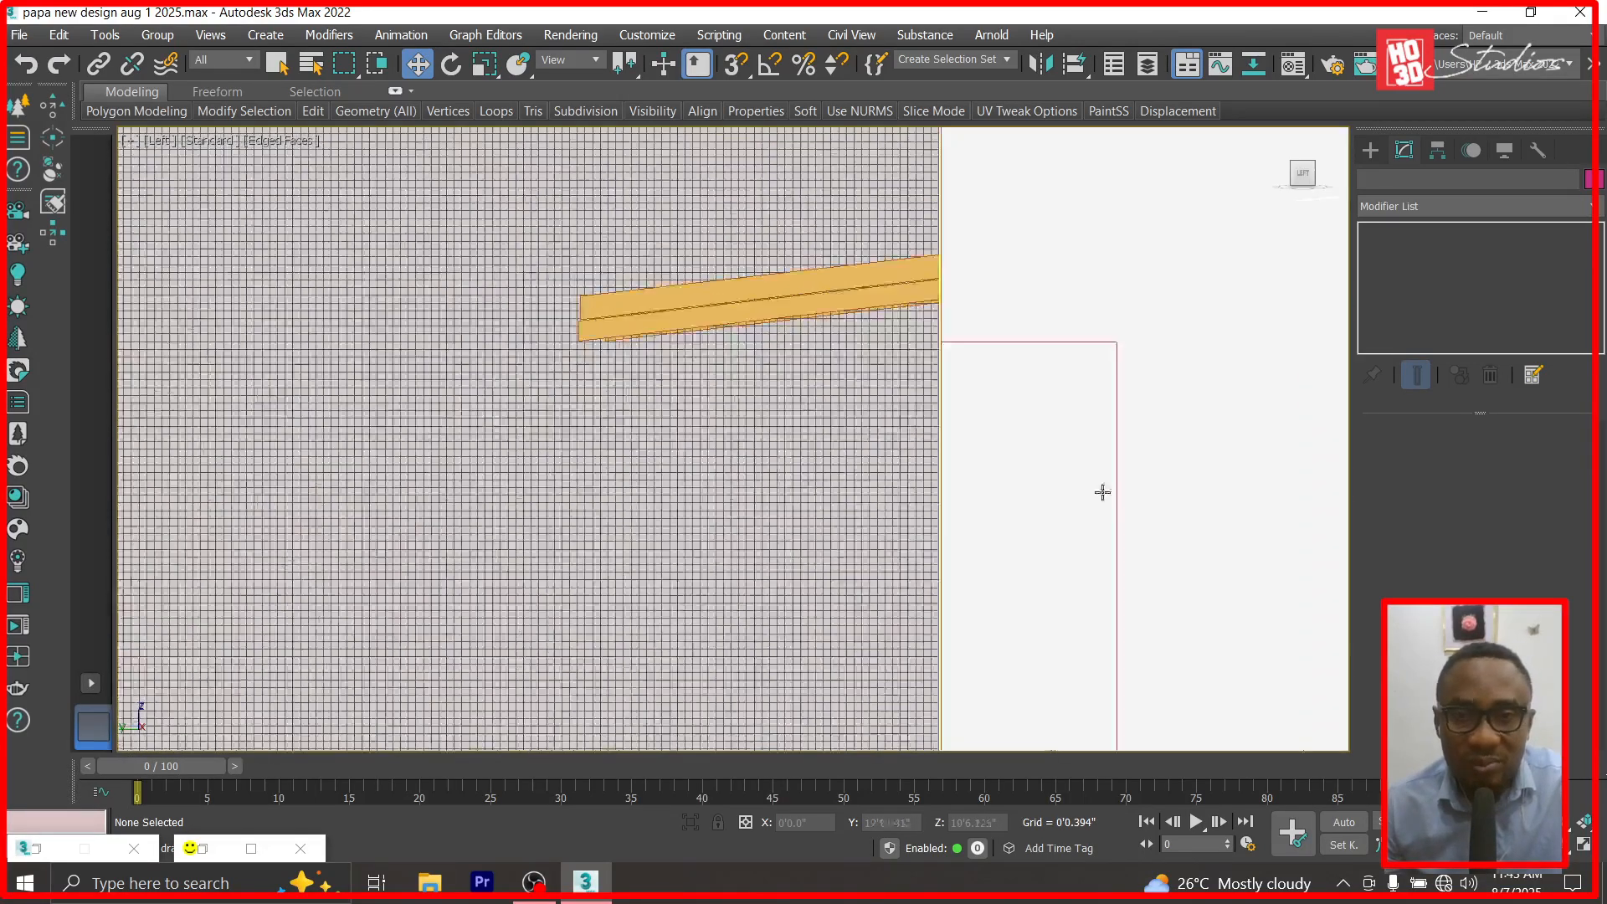
# Create a box under the roof overhang in the Left view, about 1'6.6" long and 1'6.5" wide, with a height of about 0'6.856".
pyautogui.click(1370, 151)
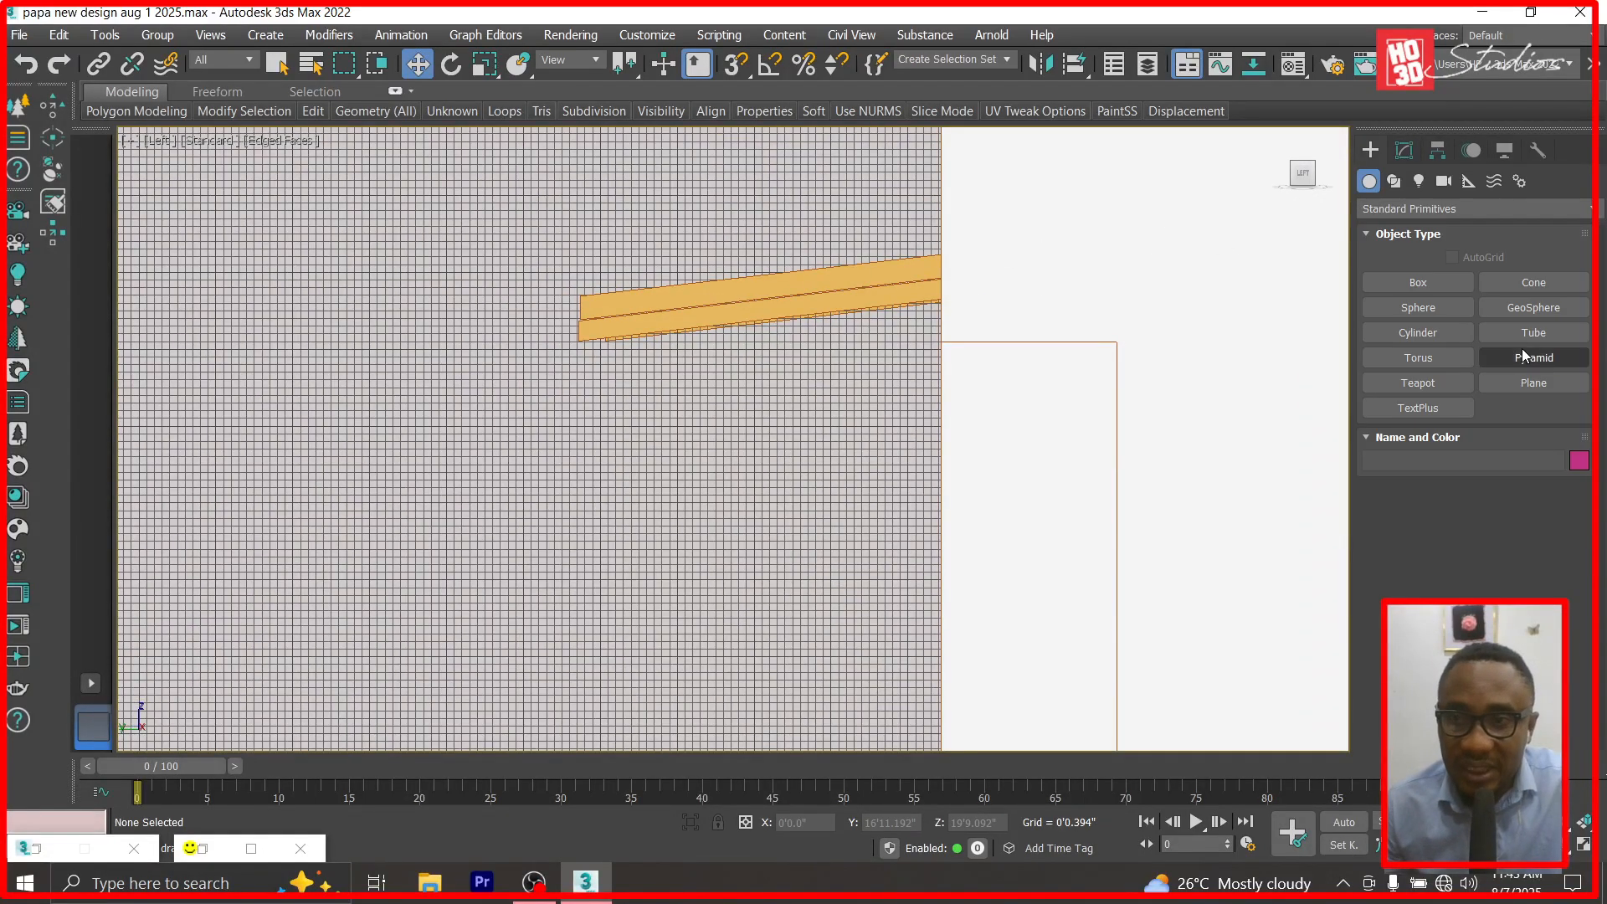
pyautogui.click(1418, 282)
pyautogui.moveTo(580, 342); pyautogui.dragTo(940, 704)
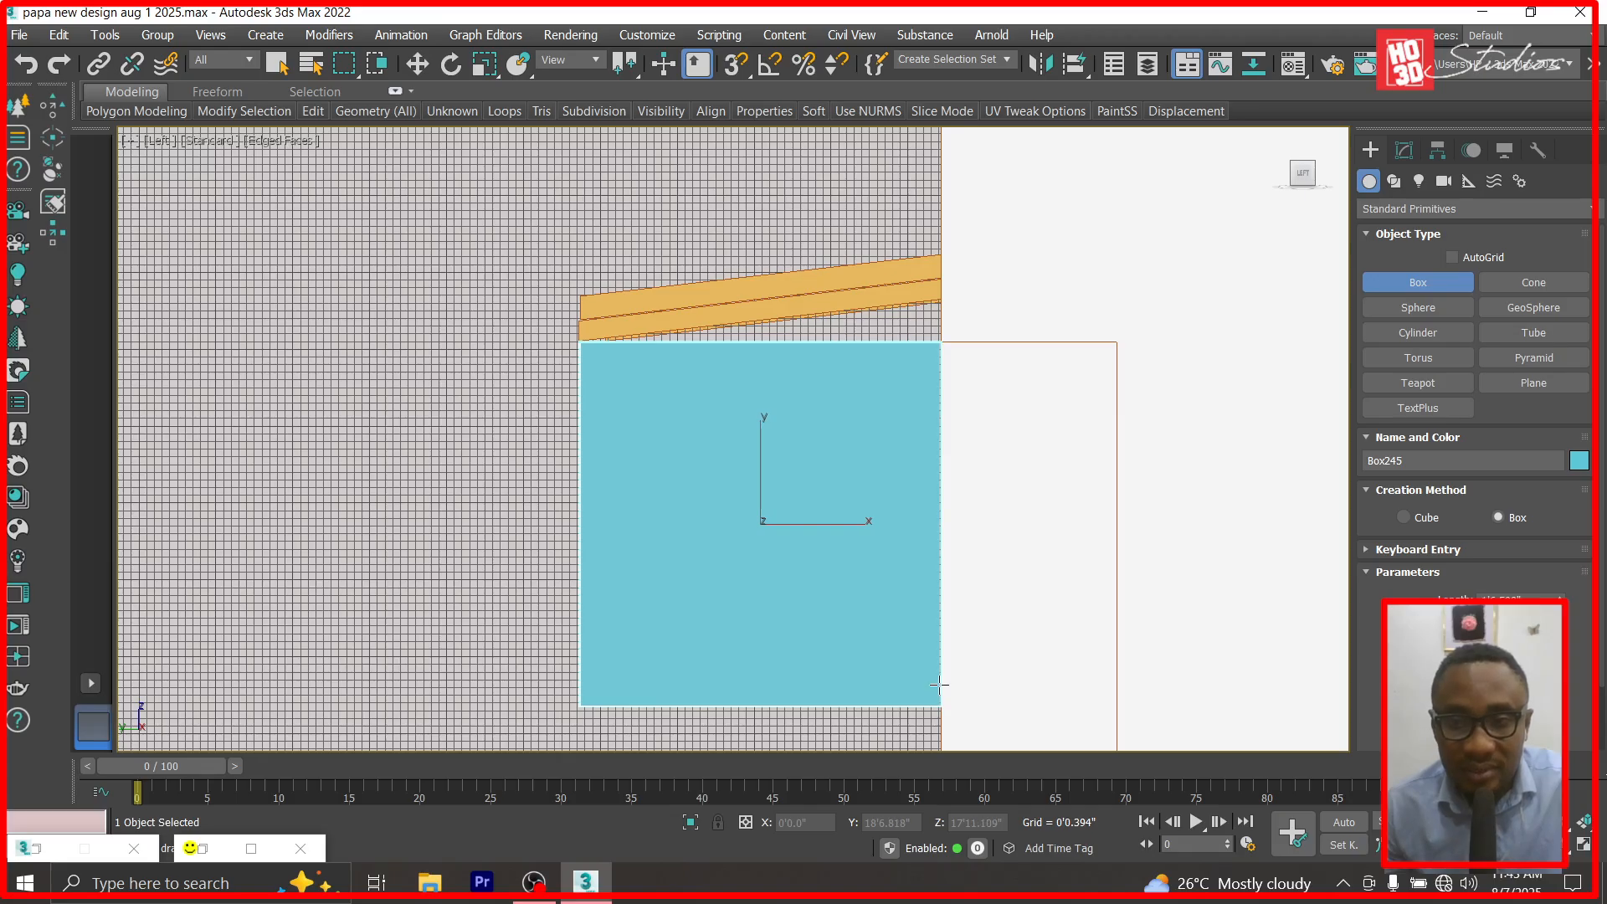
pyautogui.click(417, 64)
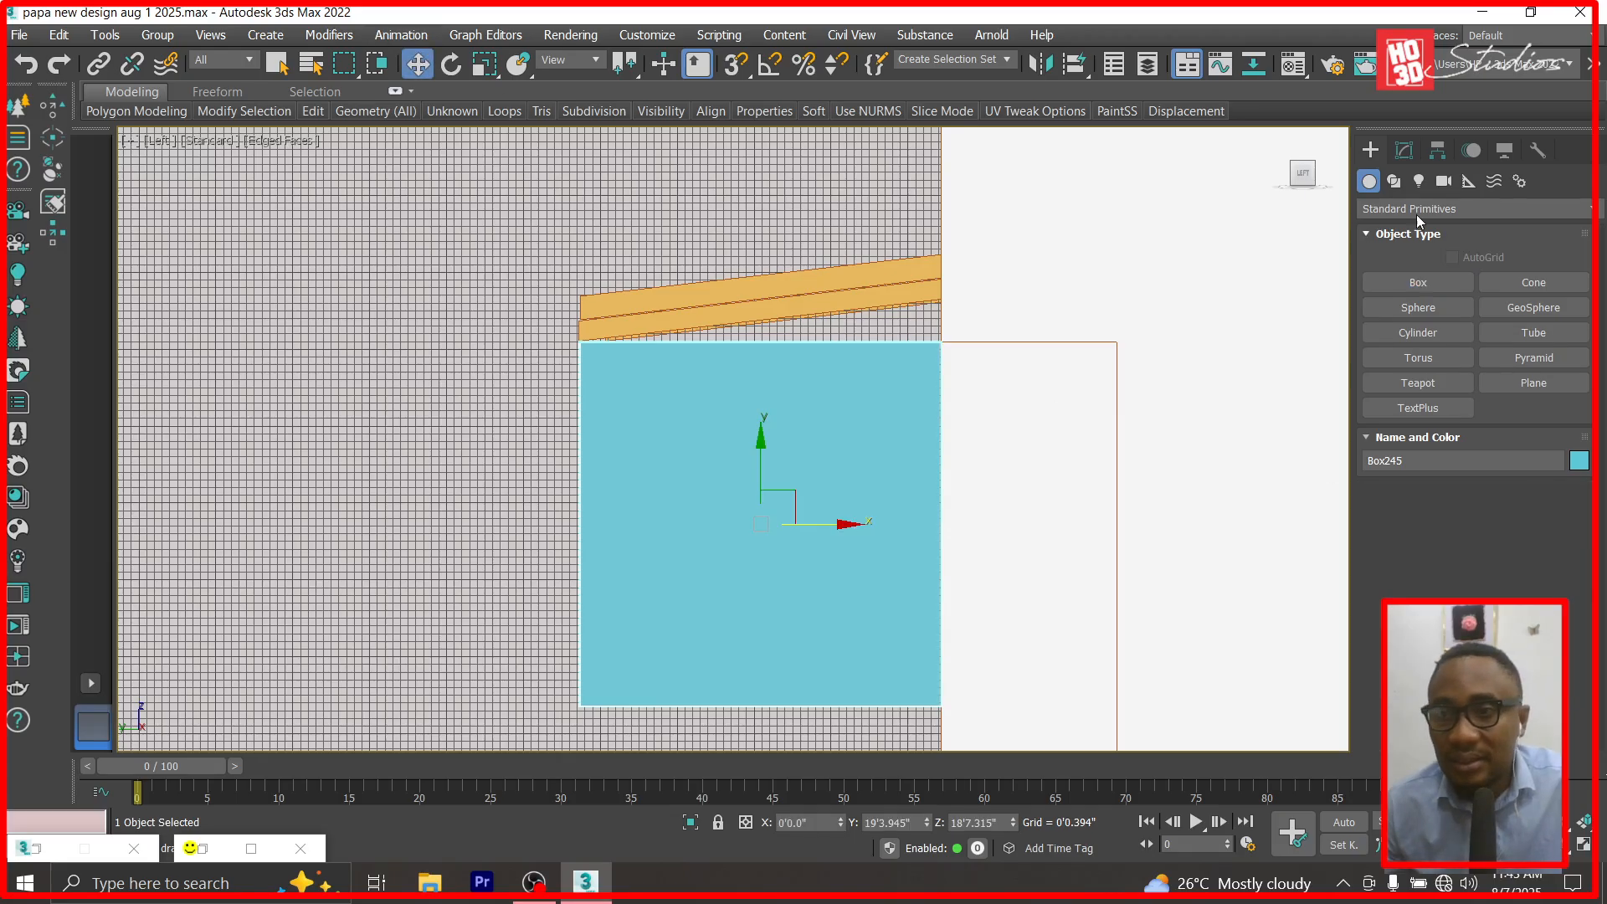
pyautogui.click(1404, 152)
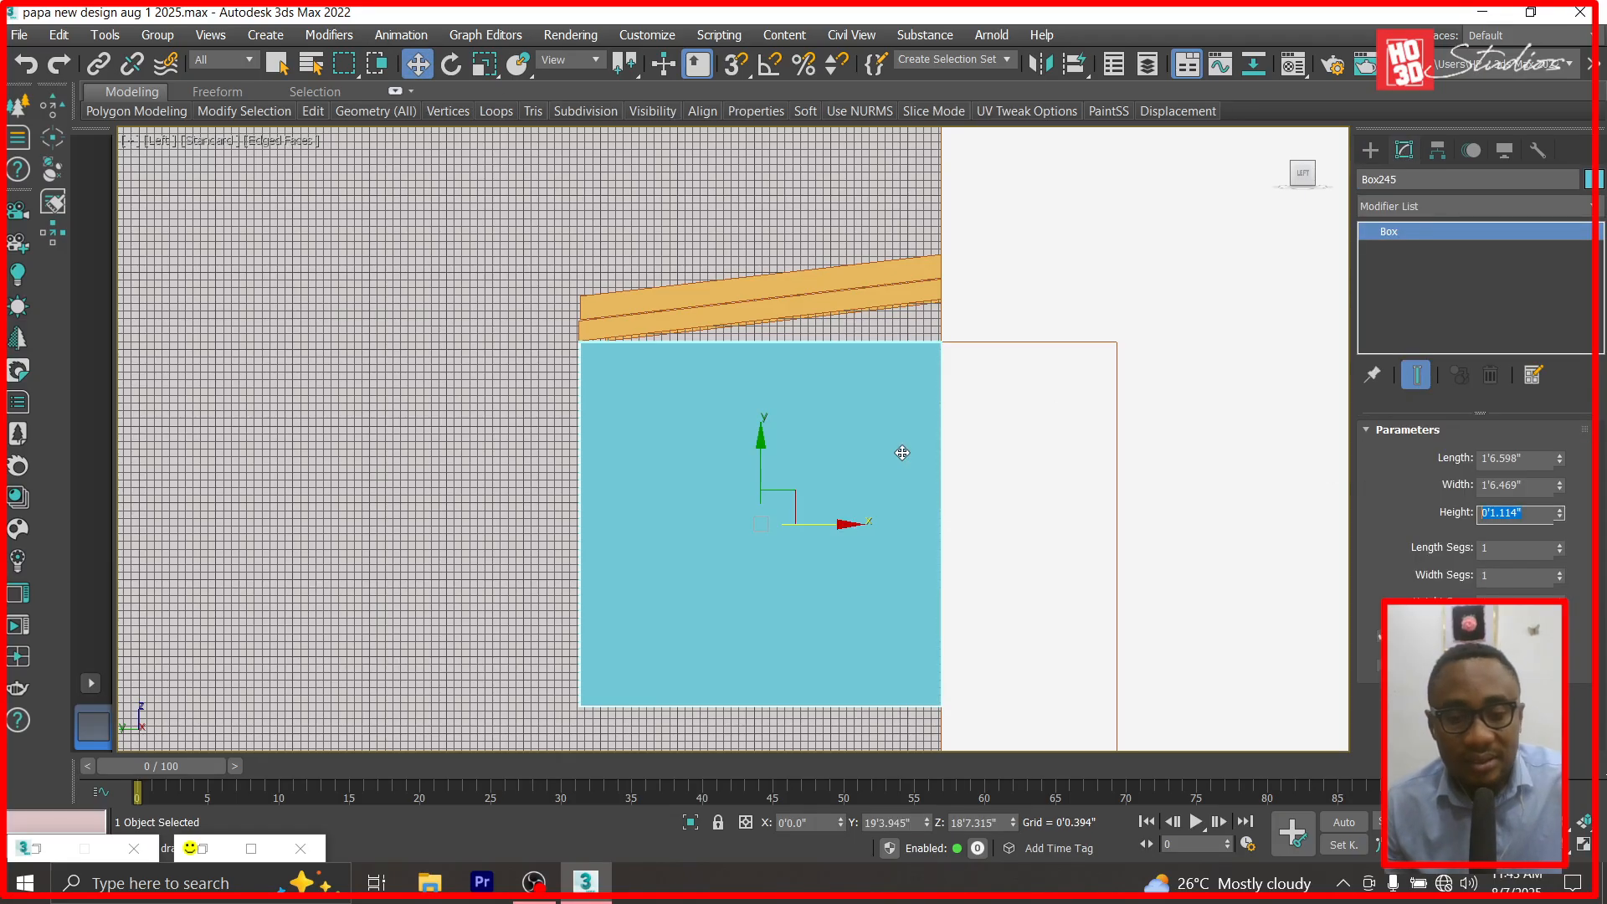
pyautogui.click(310, 270)
pyautogui.click(649, 416)
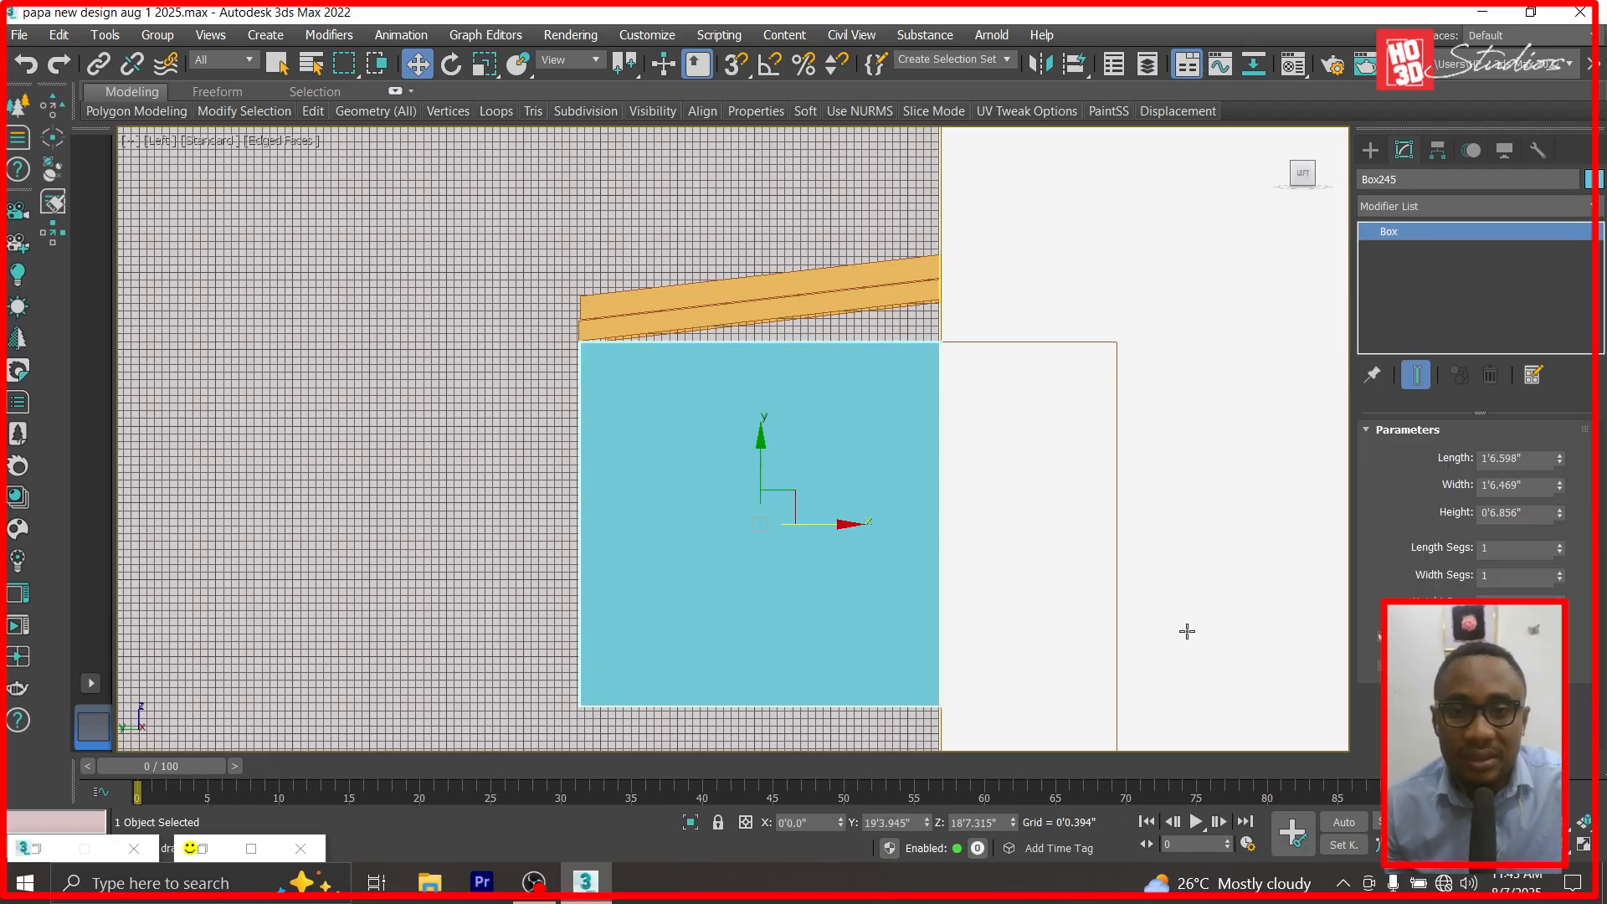
# Convert the overhang box to an Editable Poly and raise its top vertices at the wall end to follow the roof's slope.
pyautogui.rightClick(1413, 234)
pyautogui.click(1470, 365)
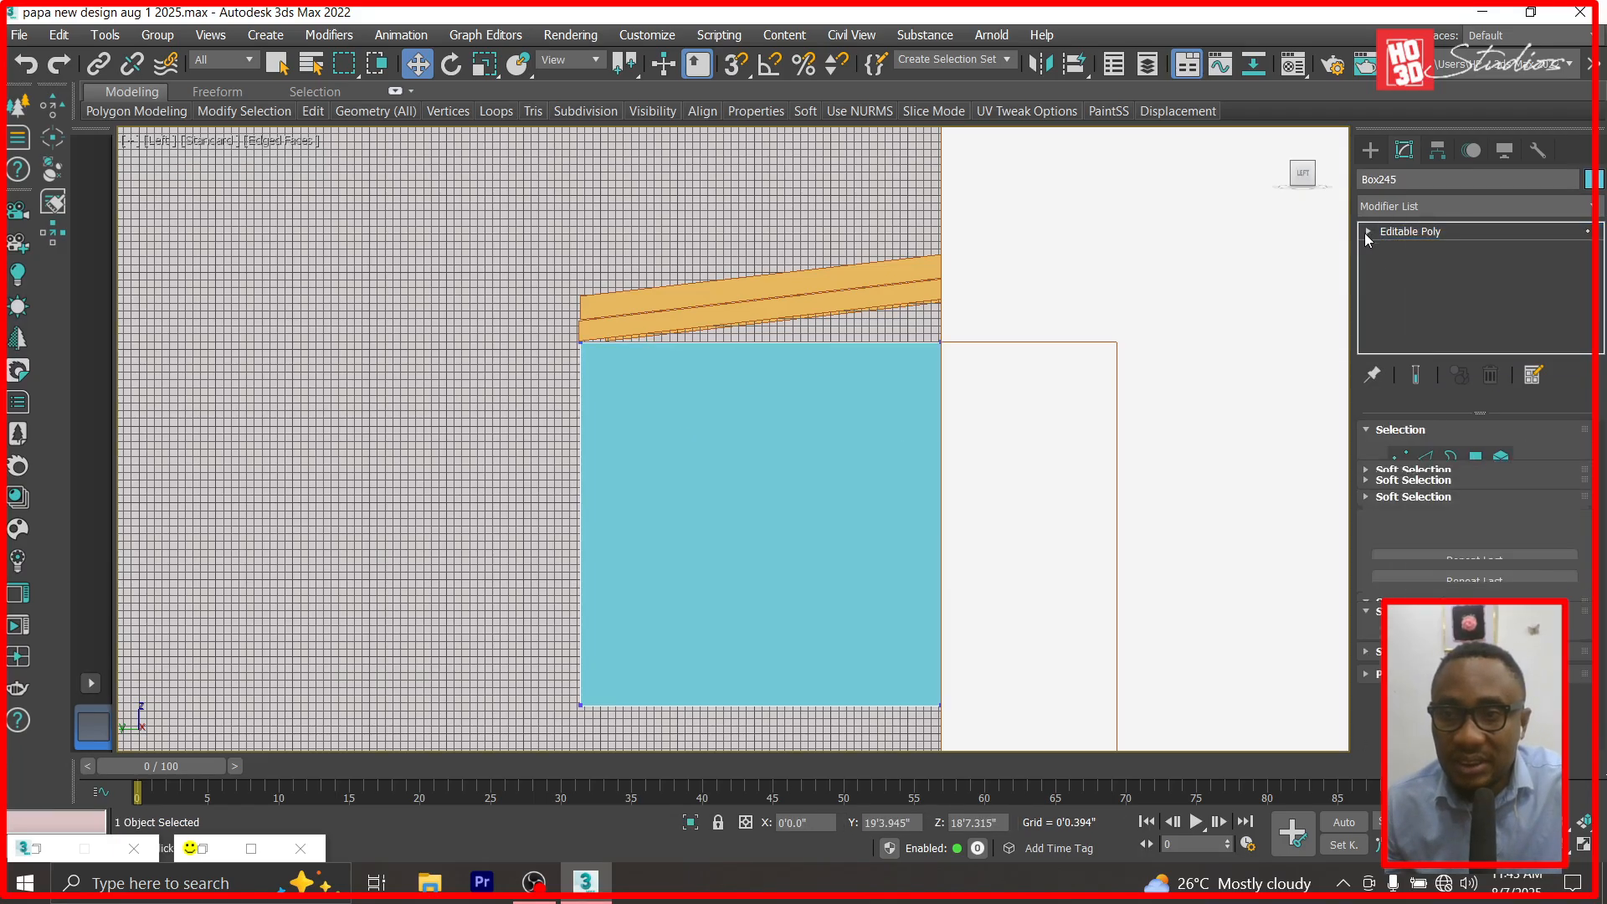
pyautogui.click(1368, 231)
pyautogui.click(1410, 248)
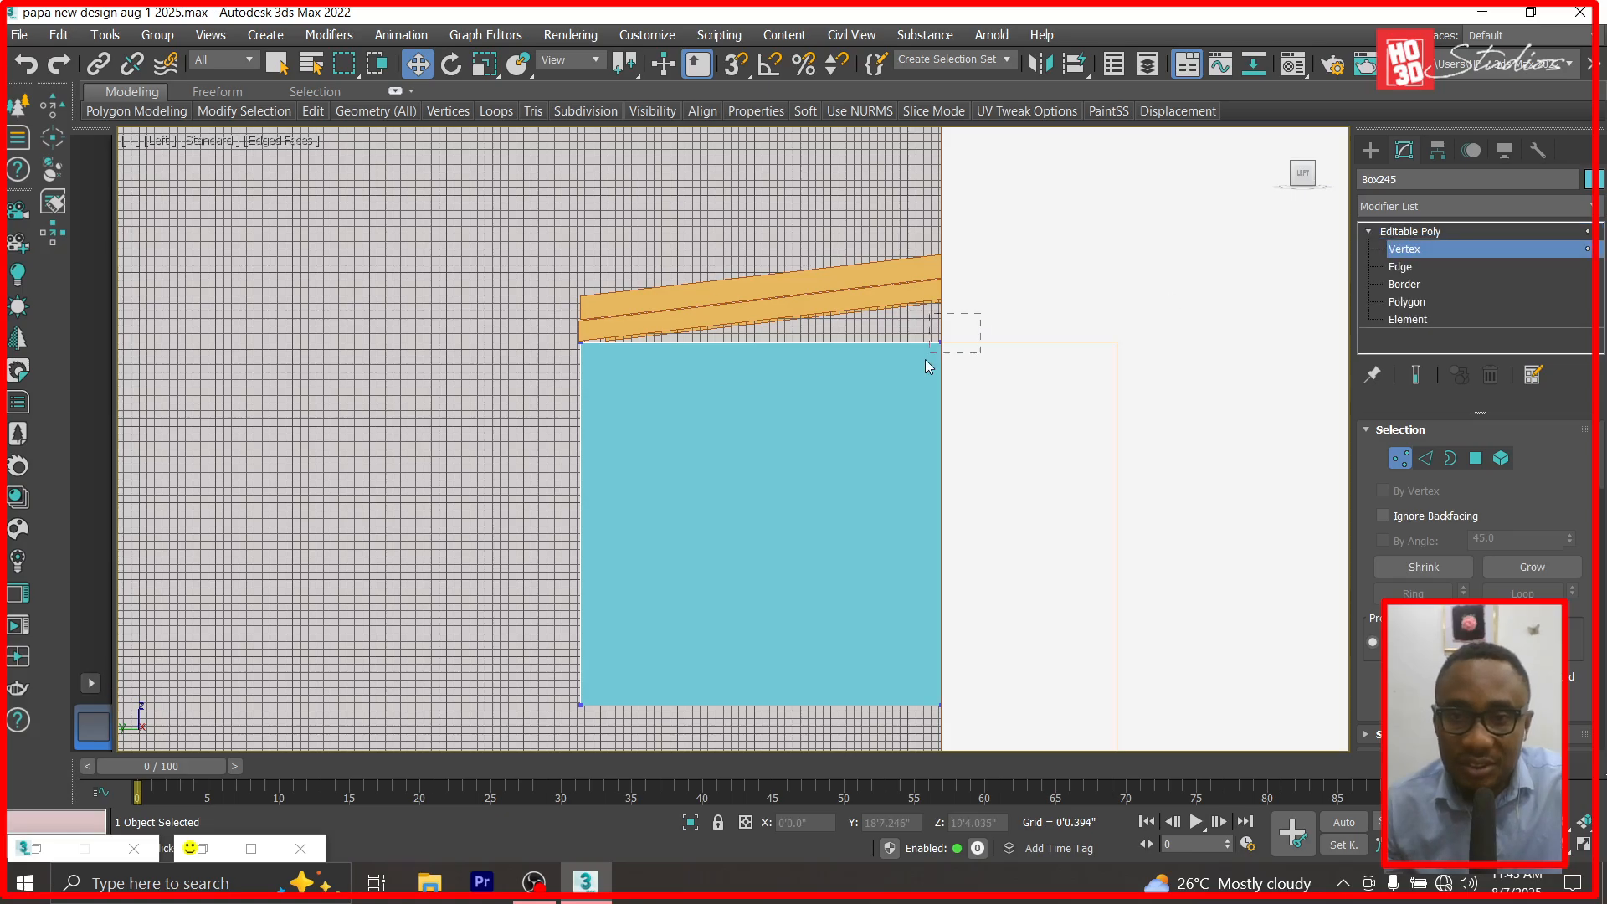
pyautogui.moveTo(926, 360); pyautogui.dragTo(928, 356)
pyautogui.moveTo(943, 266); pyautogui.dragTo(944, 225)
pyautogui.scroll(-4, 448, 236)
pyautogui.click(409, 151)
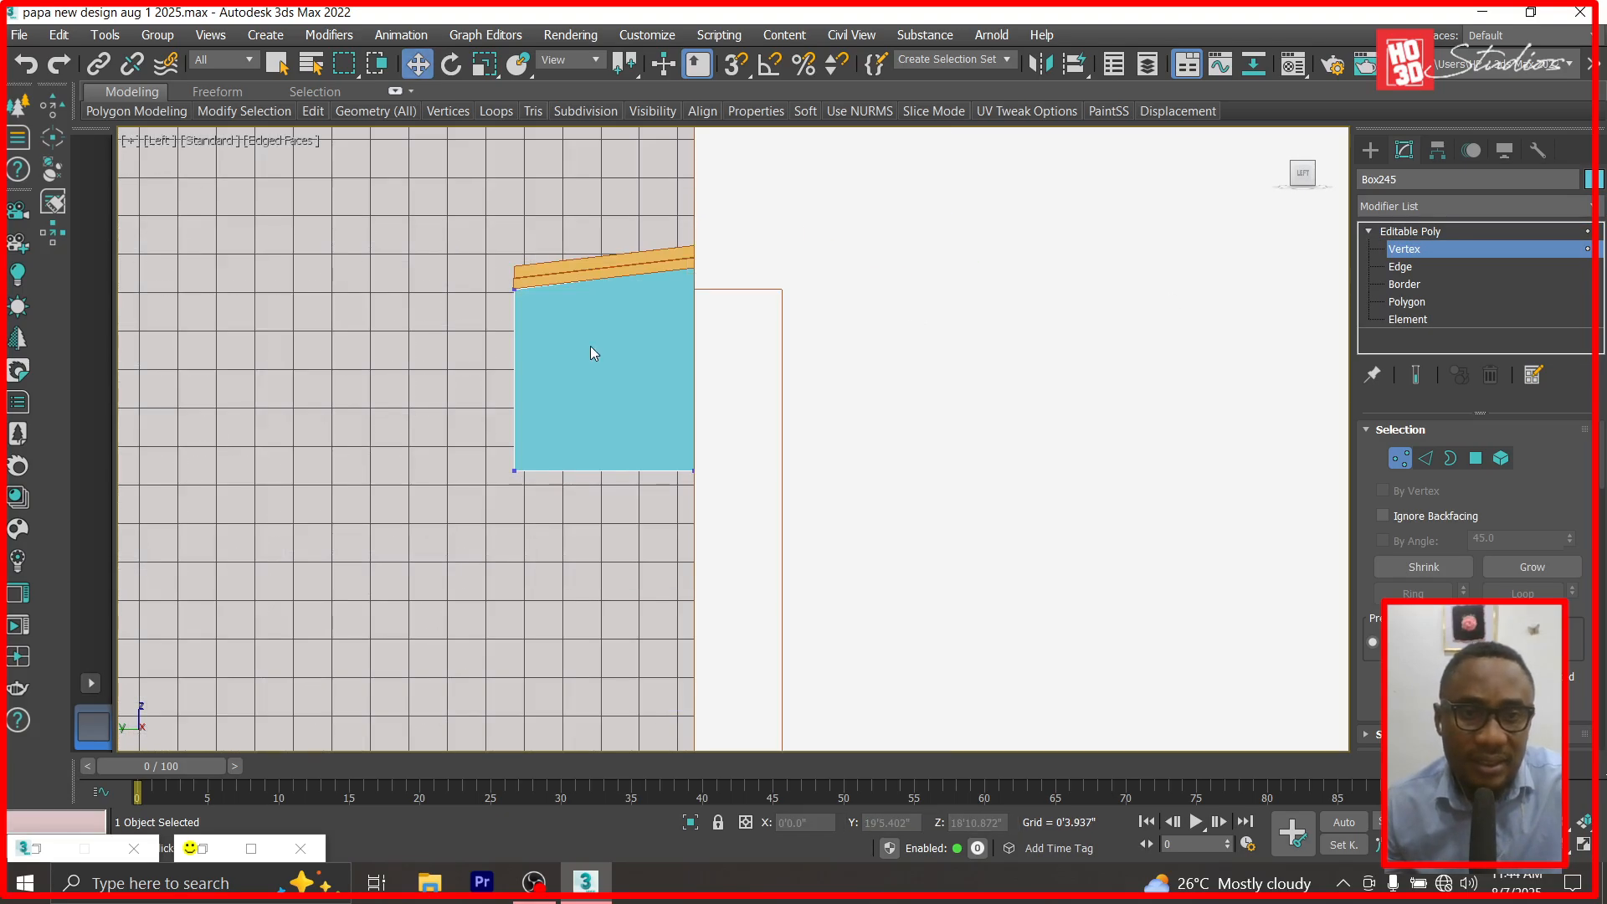
pyautogui.scroll(2, 590, 345)
pyautogui.click(1406, 232)
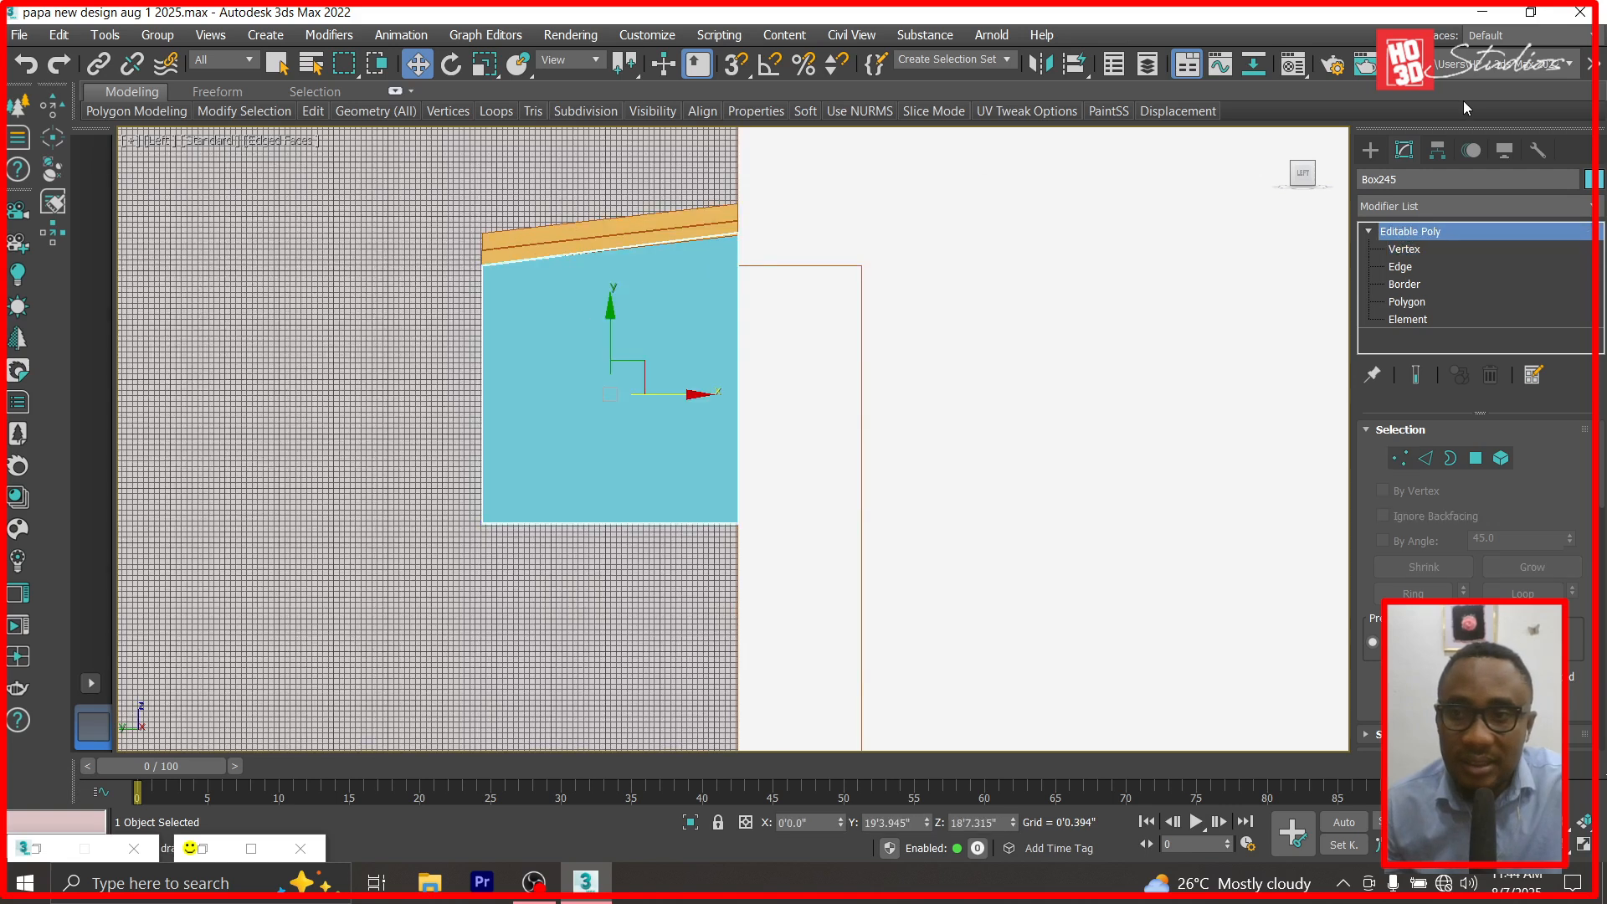
# Create a narrow vertical box over the large box's outer end in the Left view, reaching from its outer top level to its bottom.
pyautogui.click(1371, 150)
pyautogui.click(1415, 281)
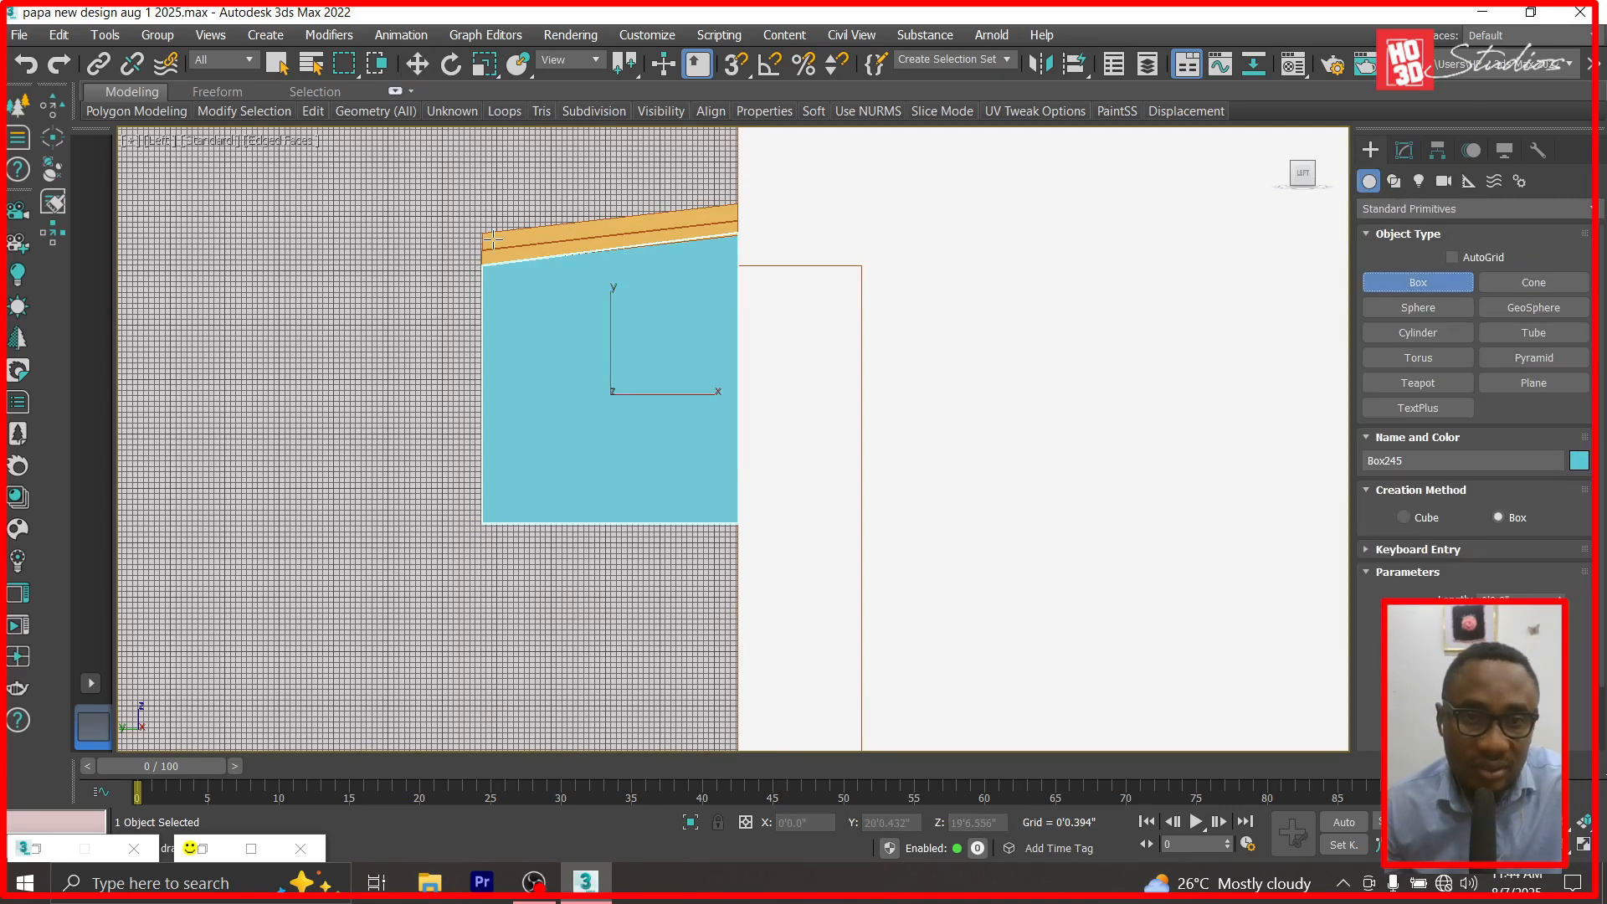
pyautogui.moveTo(495, 266); pyautogui.dragTo(513, 524)
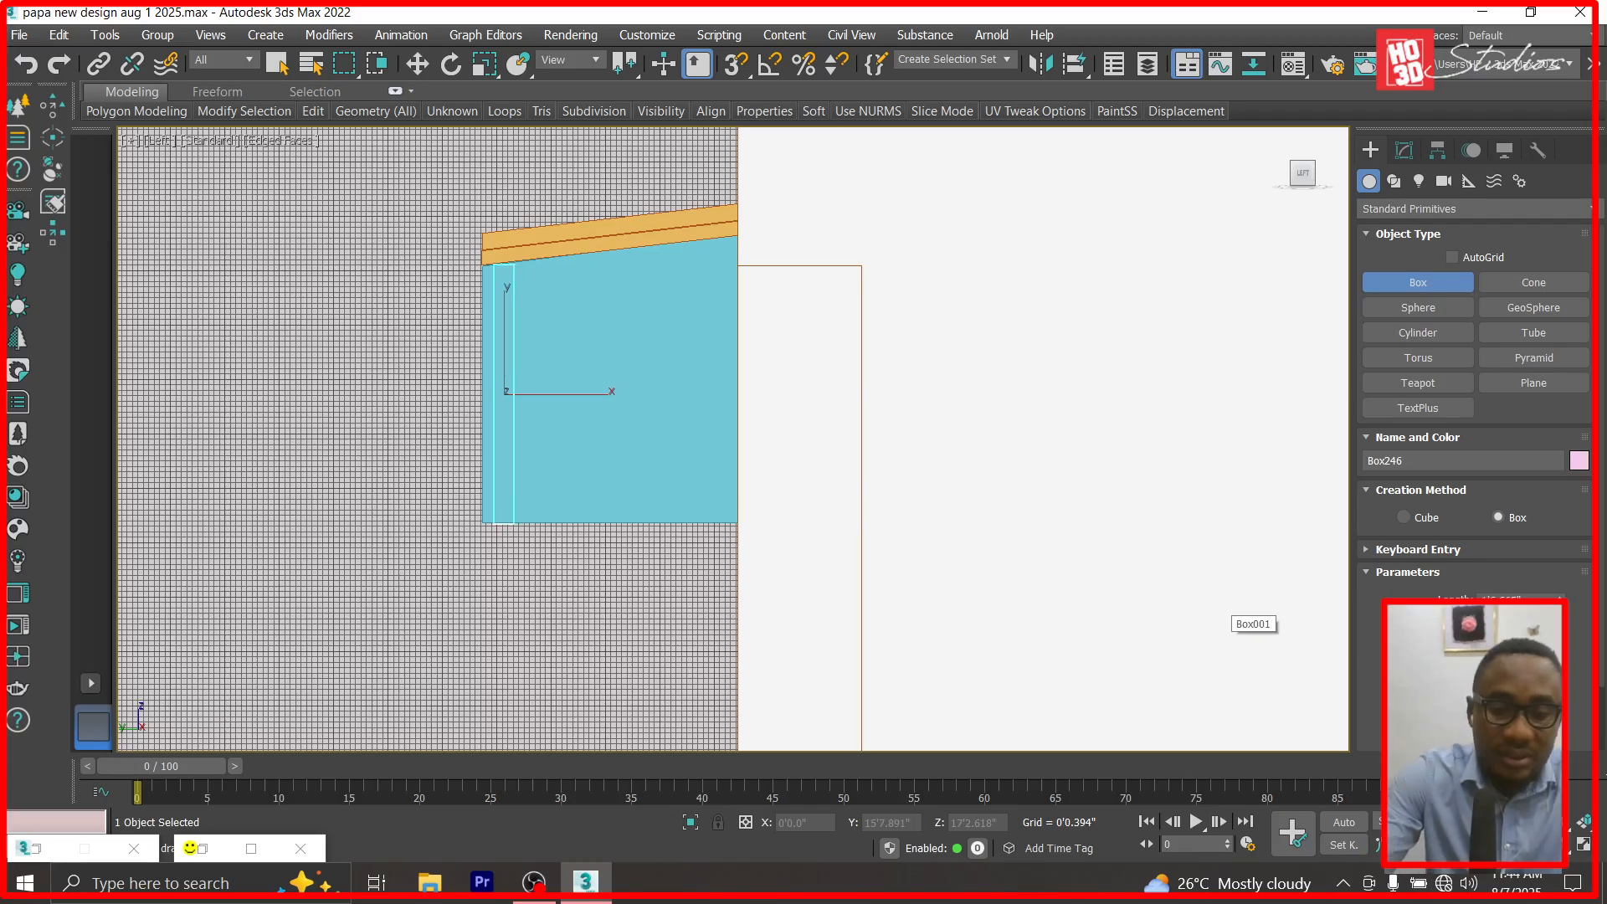
# Select the large overhang box together with the narrow strip and hide all unselected objects.
pyautogui.click(417, 64)
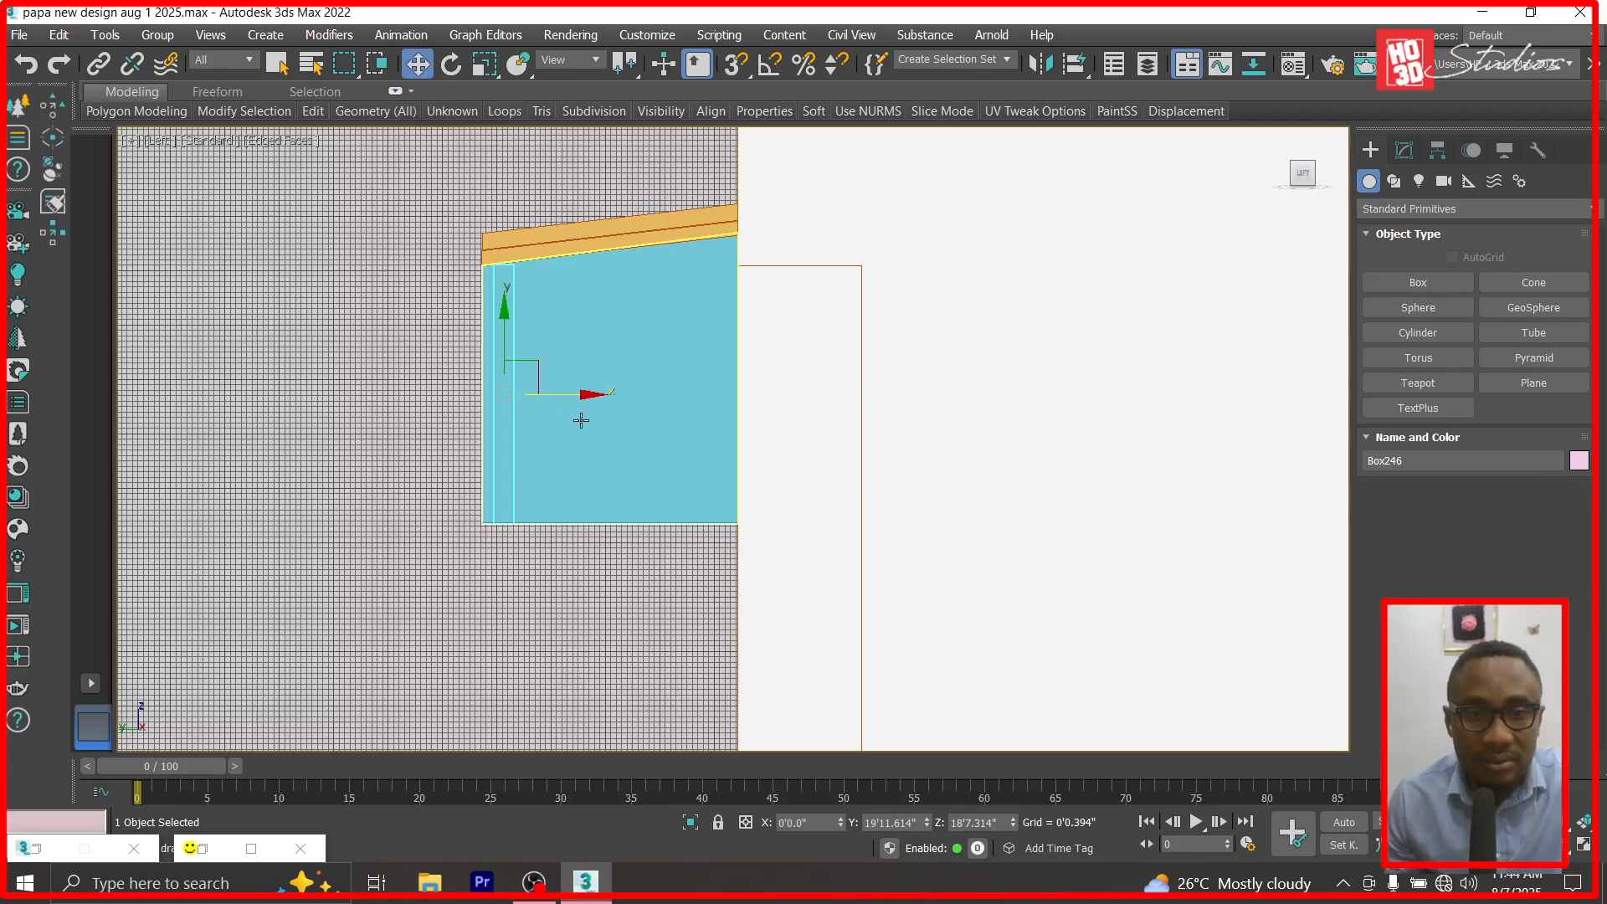
pyautogui.keyDown('ctrl'); pyautogui.click(581, 420); pyautogui.keyUp('ctrl')
pyautogui.rightClick(581, 420)
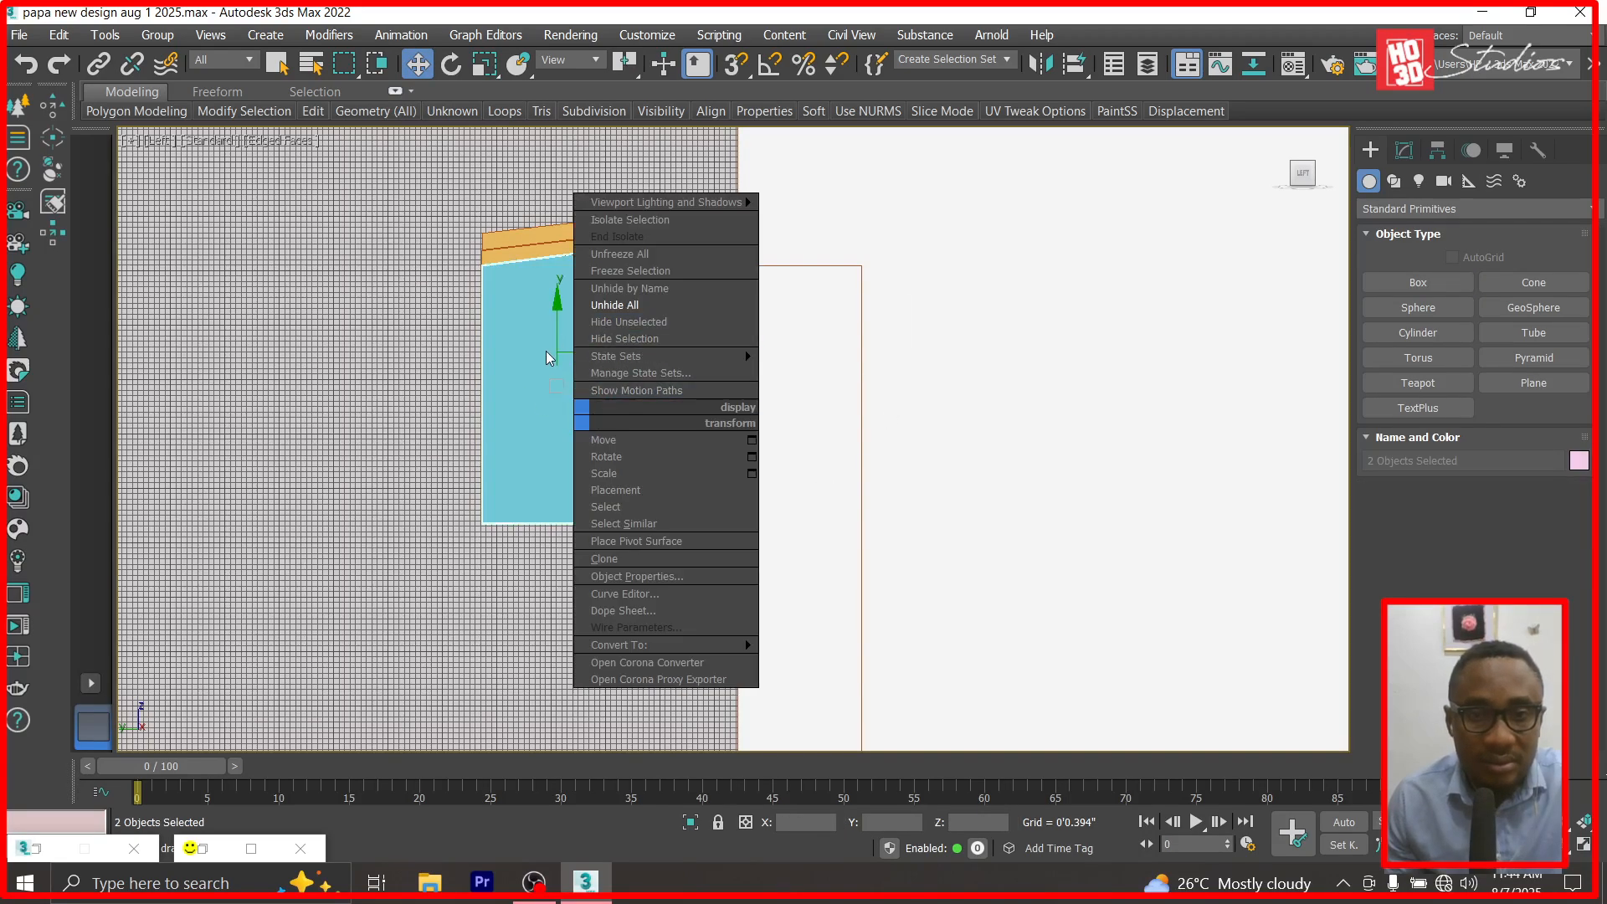
pyautogui.click(648, 322)
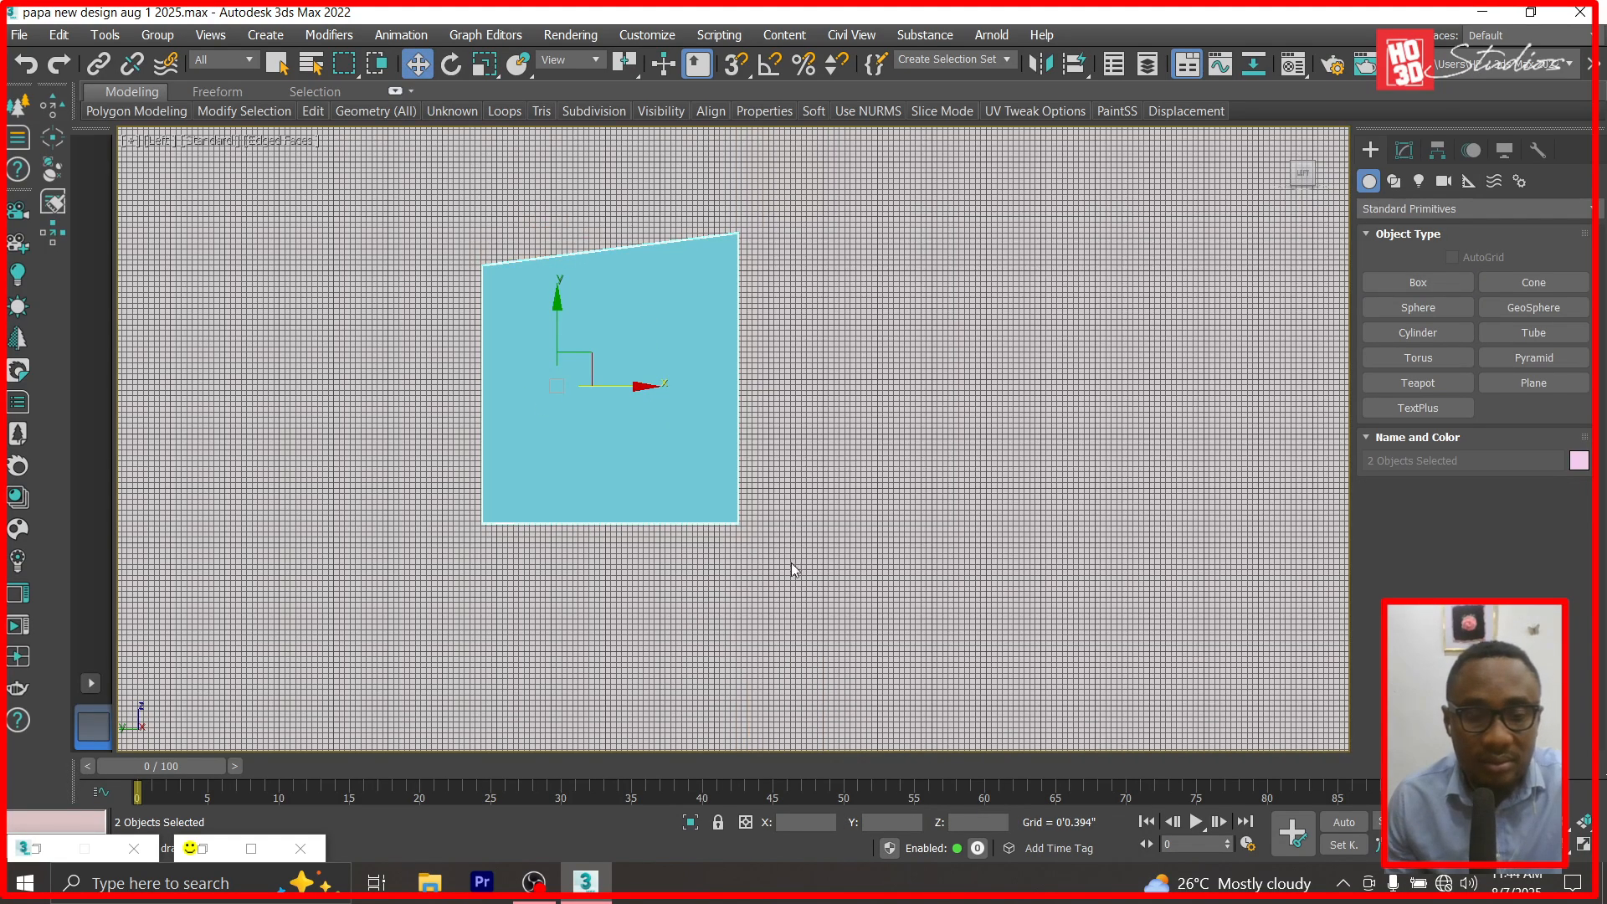
# In the Back view, slide the large box clear of the narrow strip and set the strip against its side at about X 0'0.65".
pyautogui.click(157, 140)
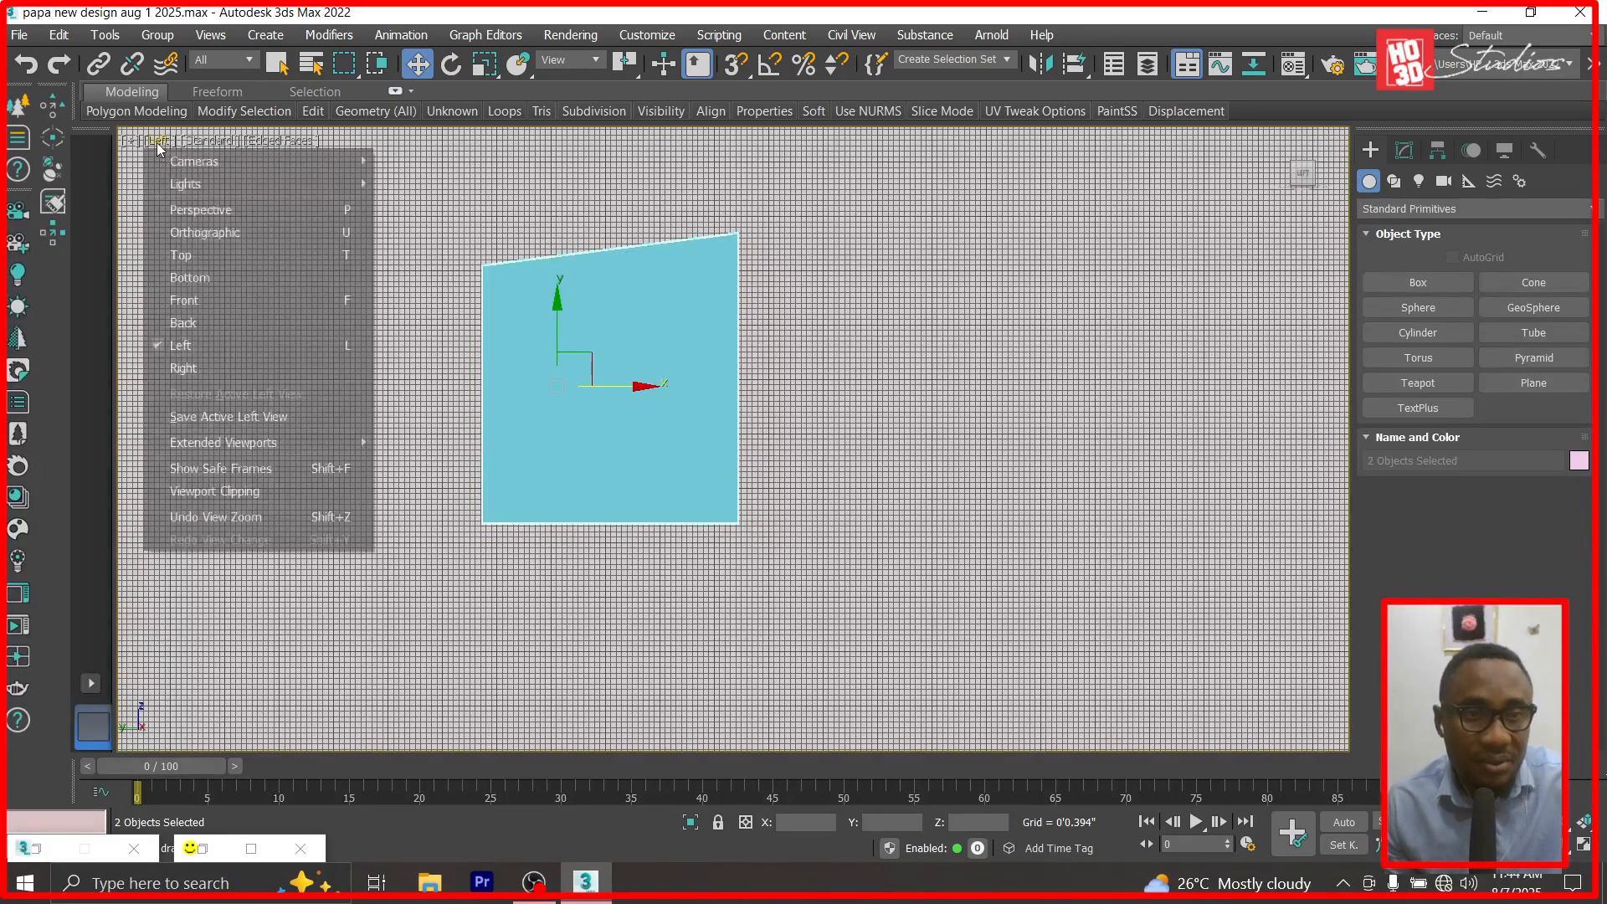
pyautogui.click(180, 323)
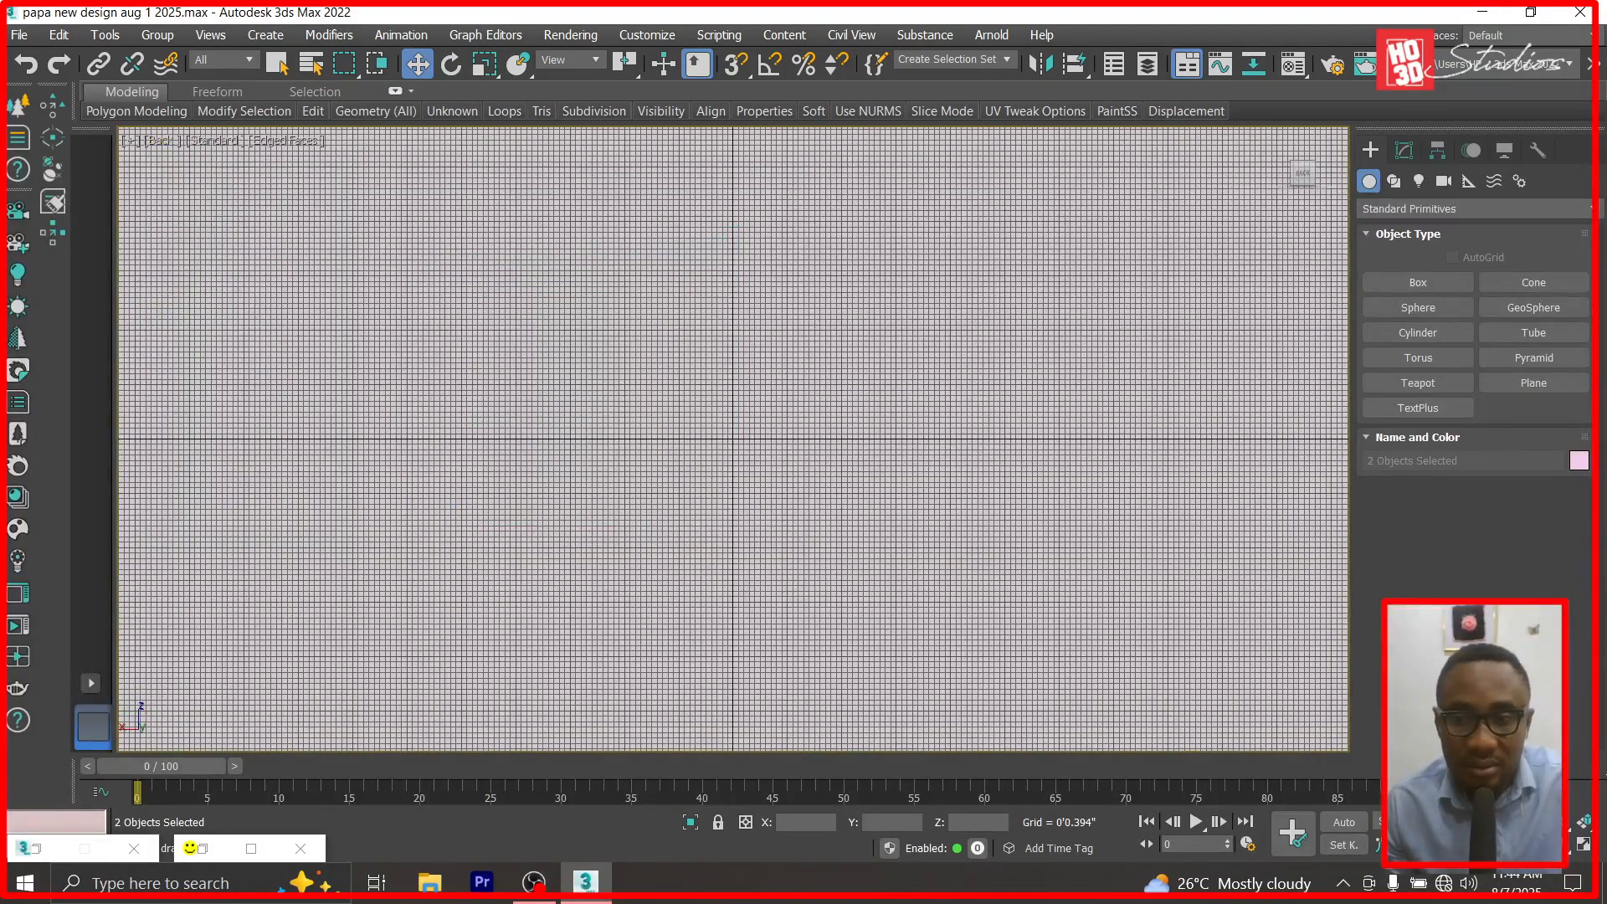
pyautogui.press('z')
pyautogui.click(901, 394)
pyautogui.click(787, 400)
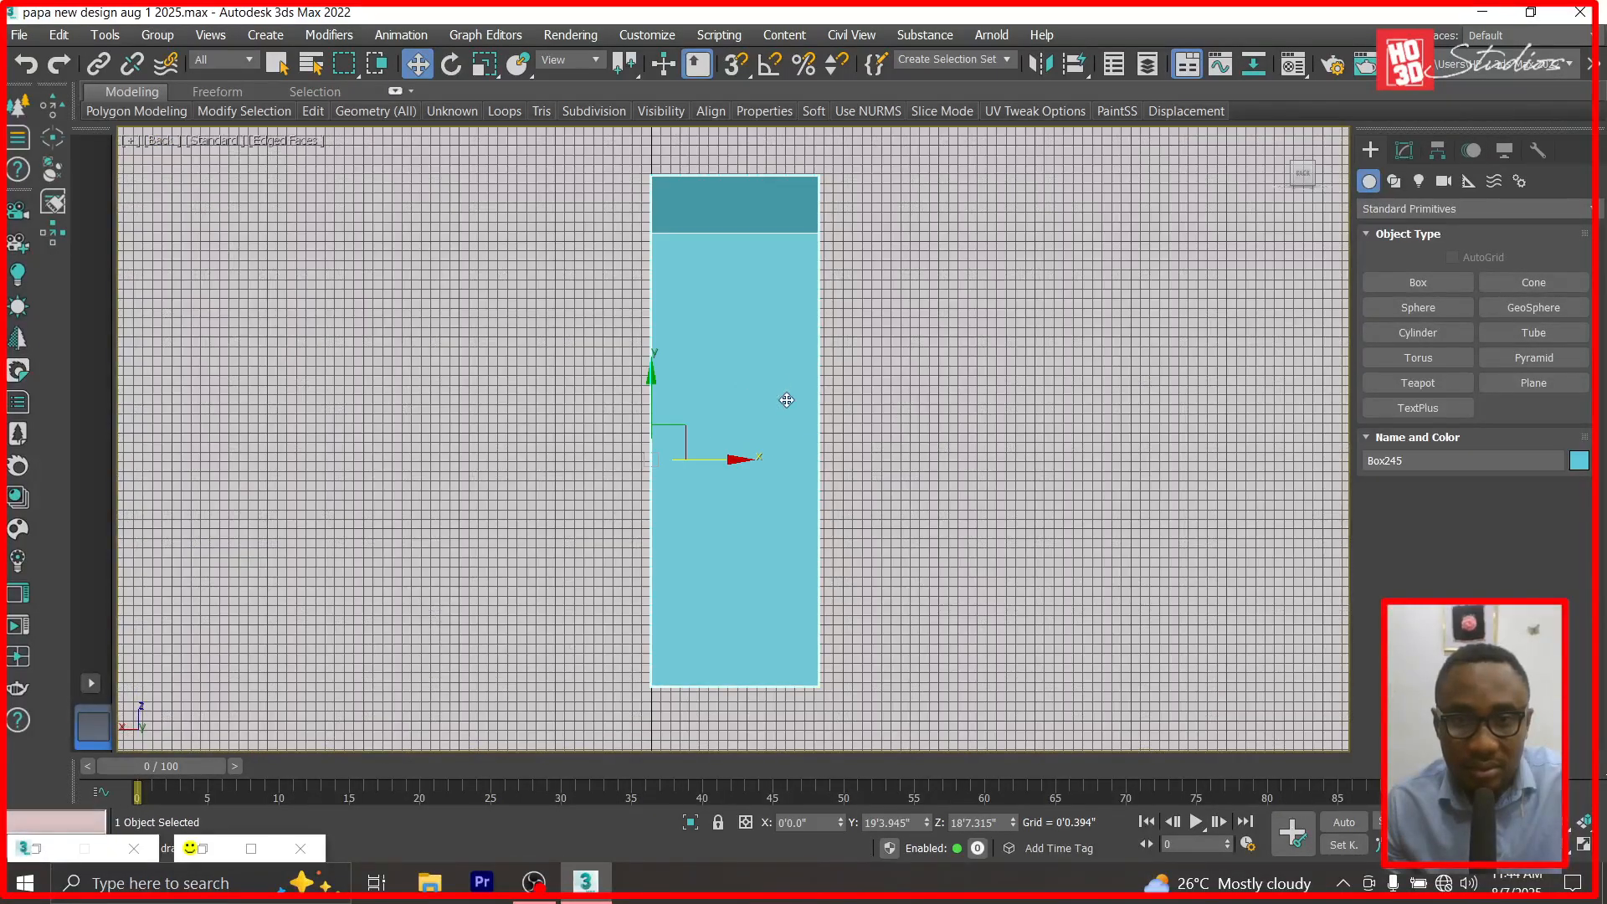
pyautogui.moveTo(741, 464); pyautogui.dragTo(980, 493)
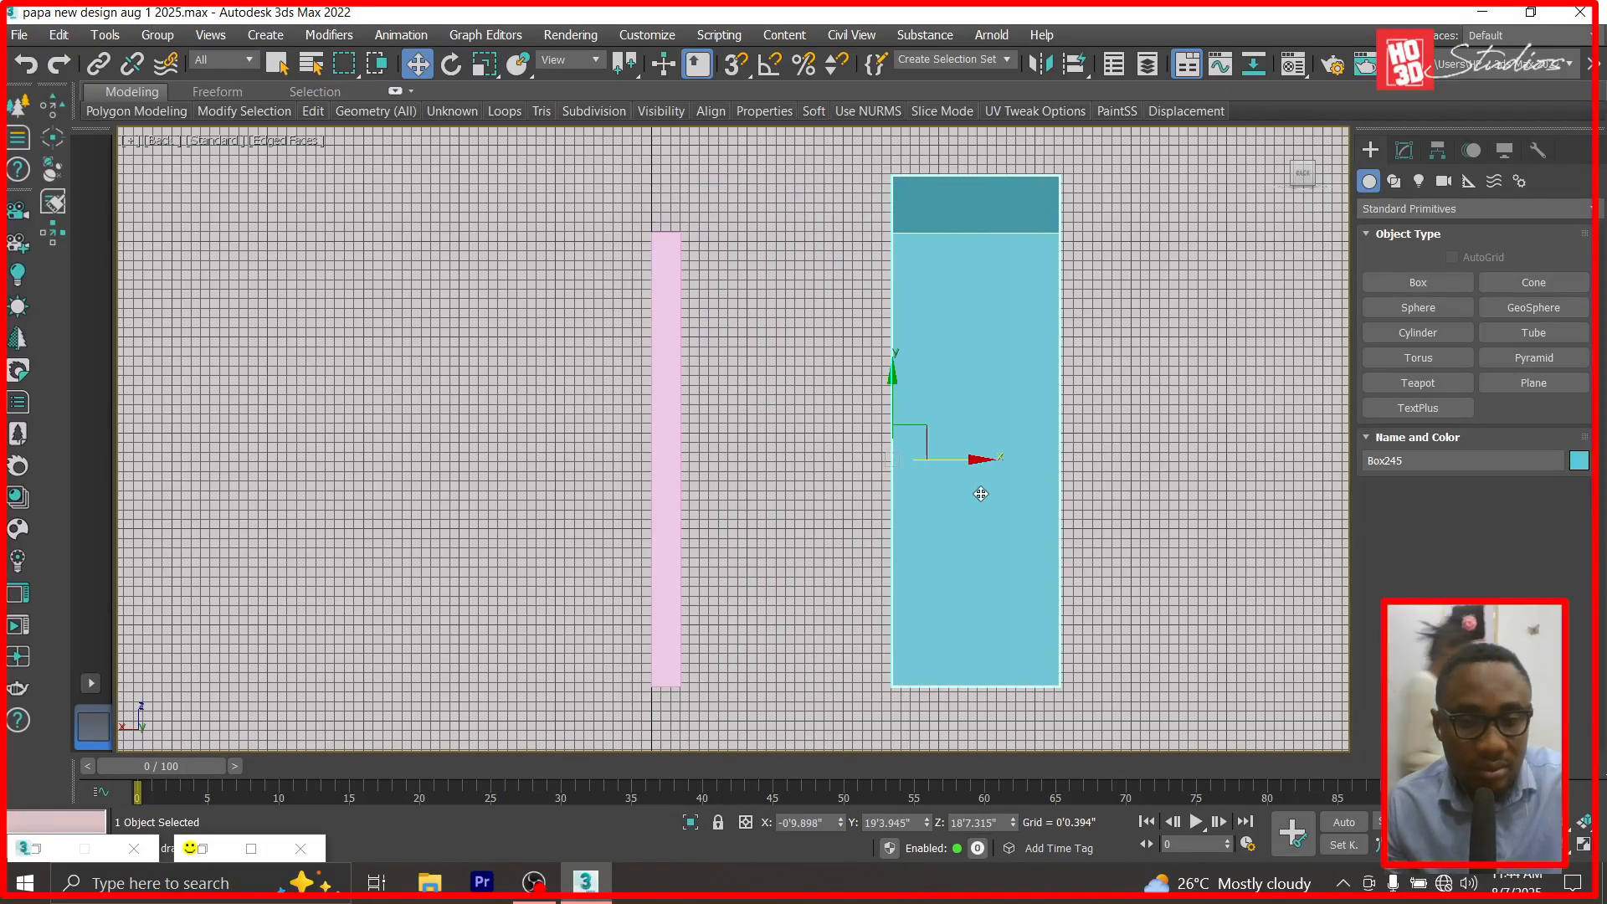
pyautogui.hotkey('ctrl', 'z')
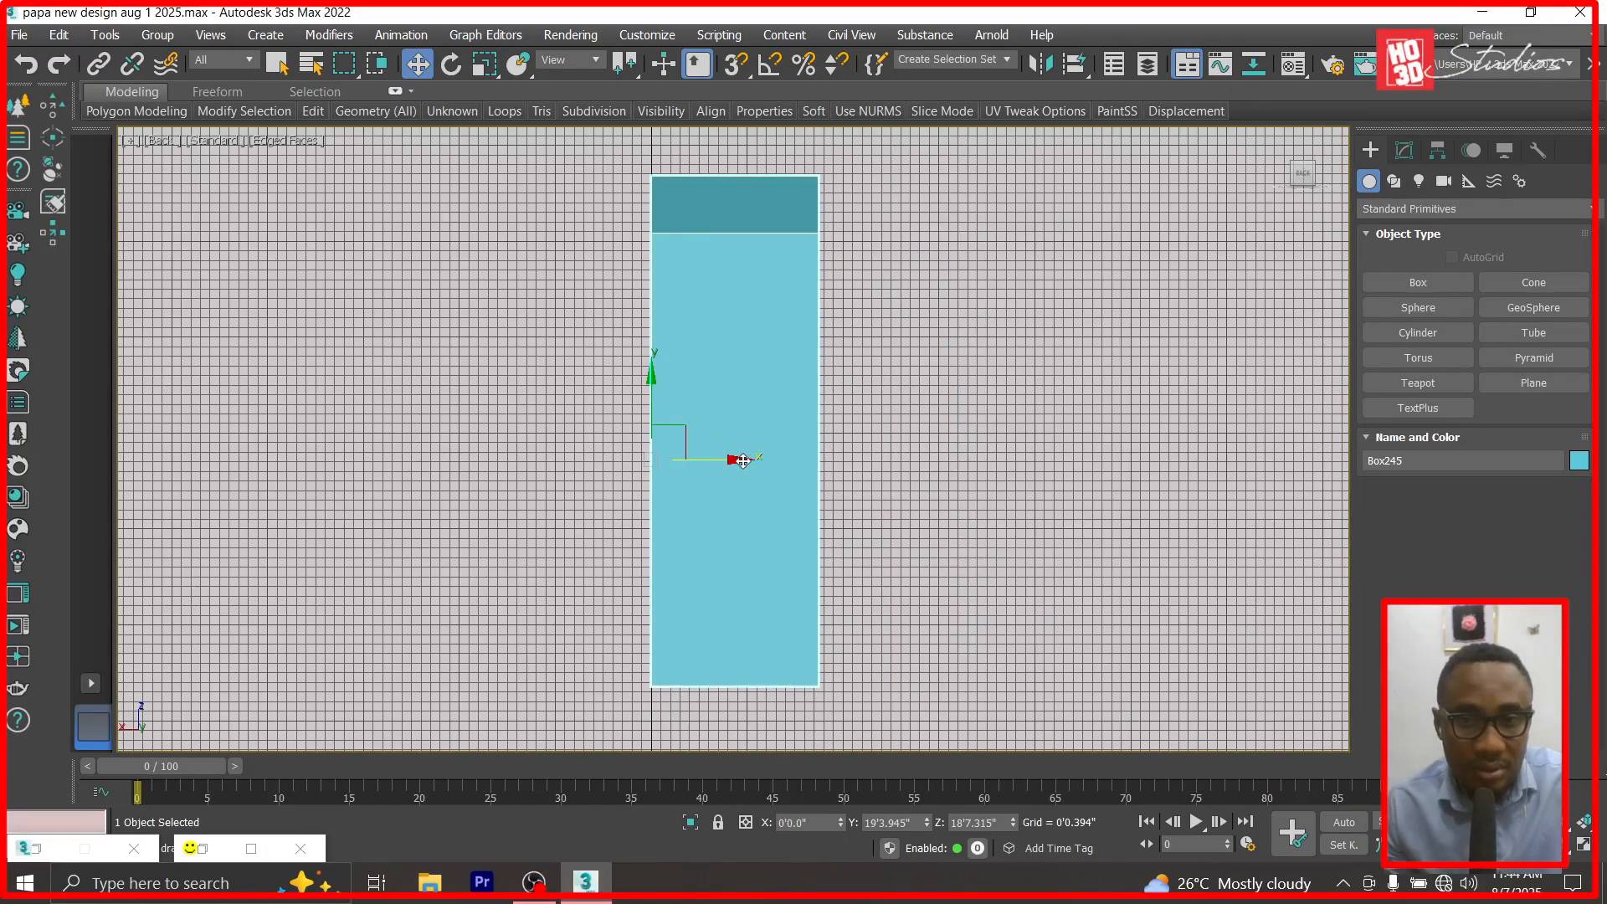
pyautogui.moveTo(744, 460); pyautogui.dragTo(559, 455)
pyautogui.click(661, 436)
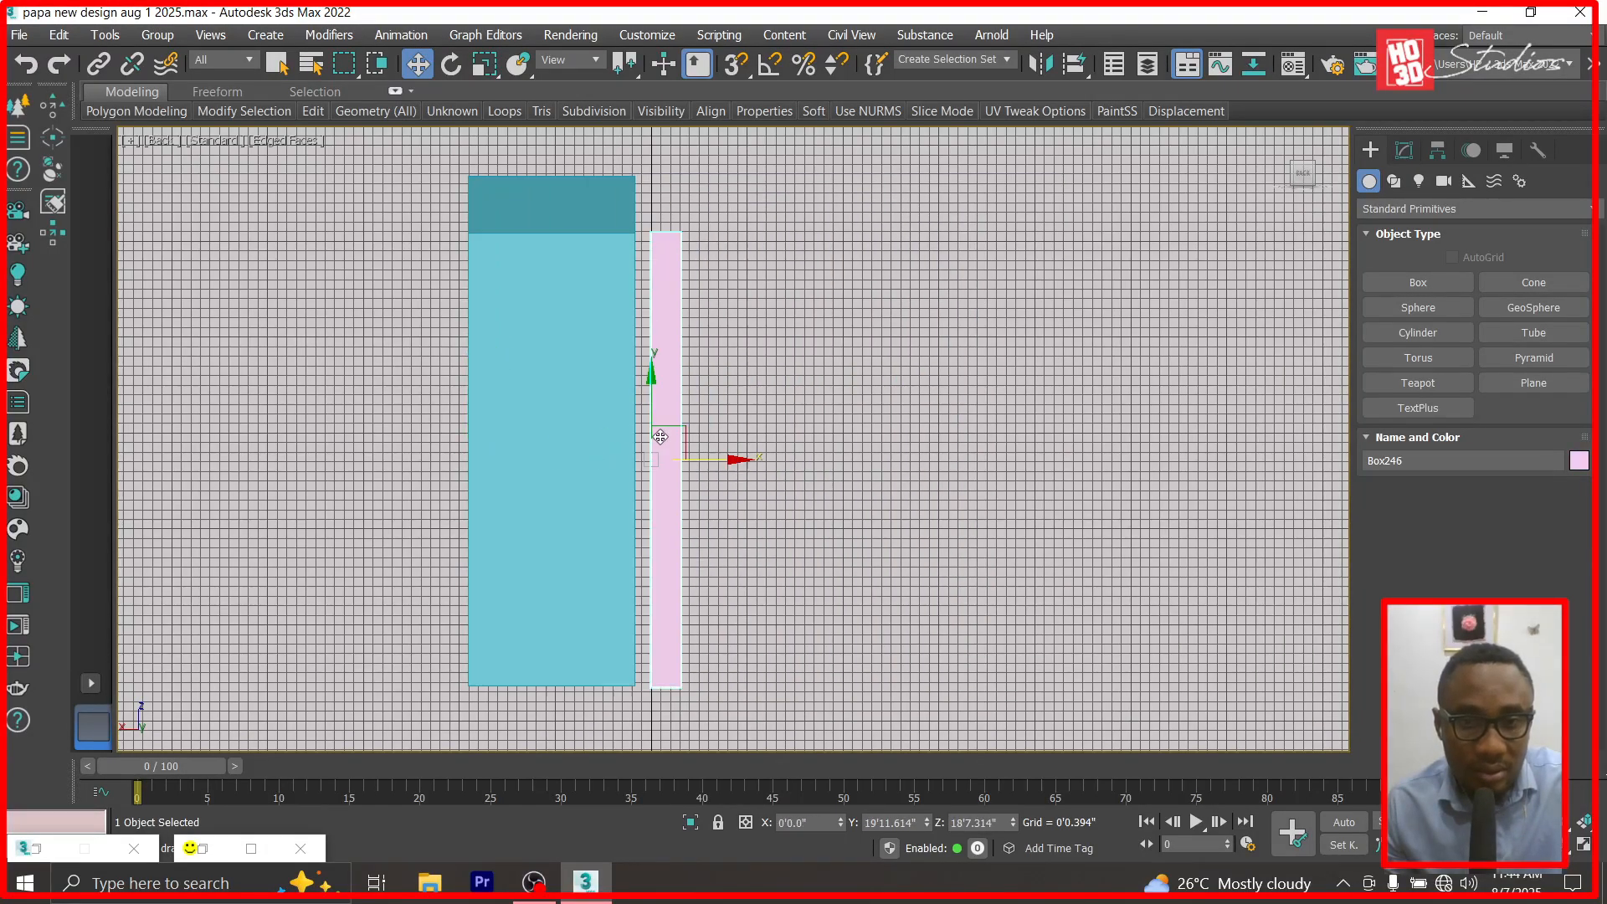
pyautogui.moveTo(743, 461); pyautogui.dragTo(726, 459)
# Return to the Left view and convert the narrow strip to an Editable Poly with its vertices open for editing.
pyautogui.click(159, 141)
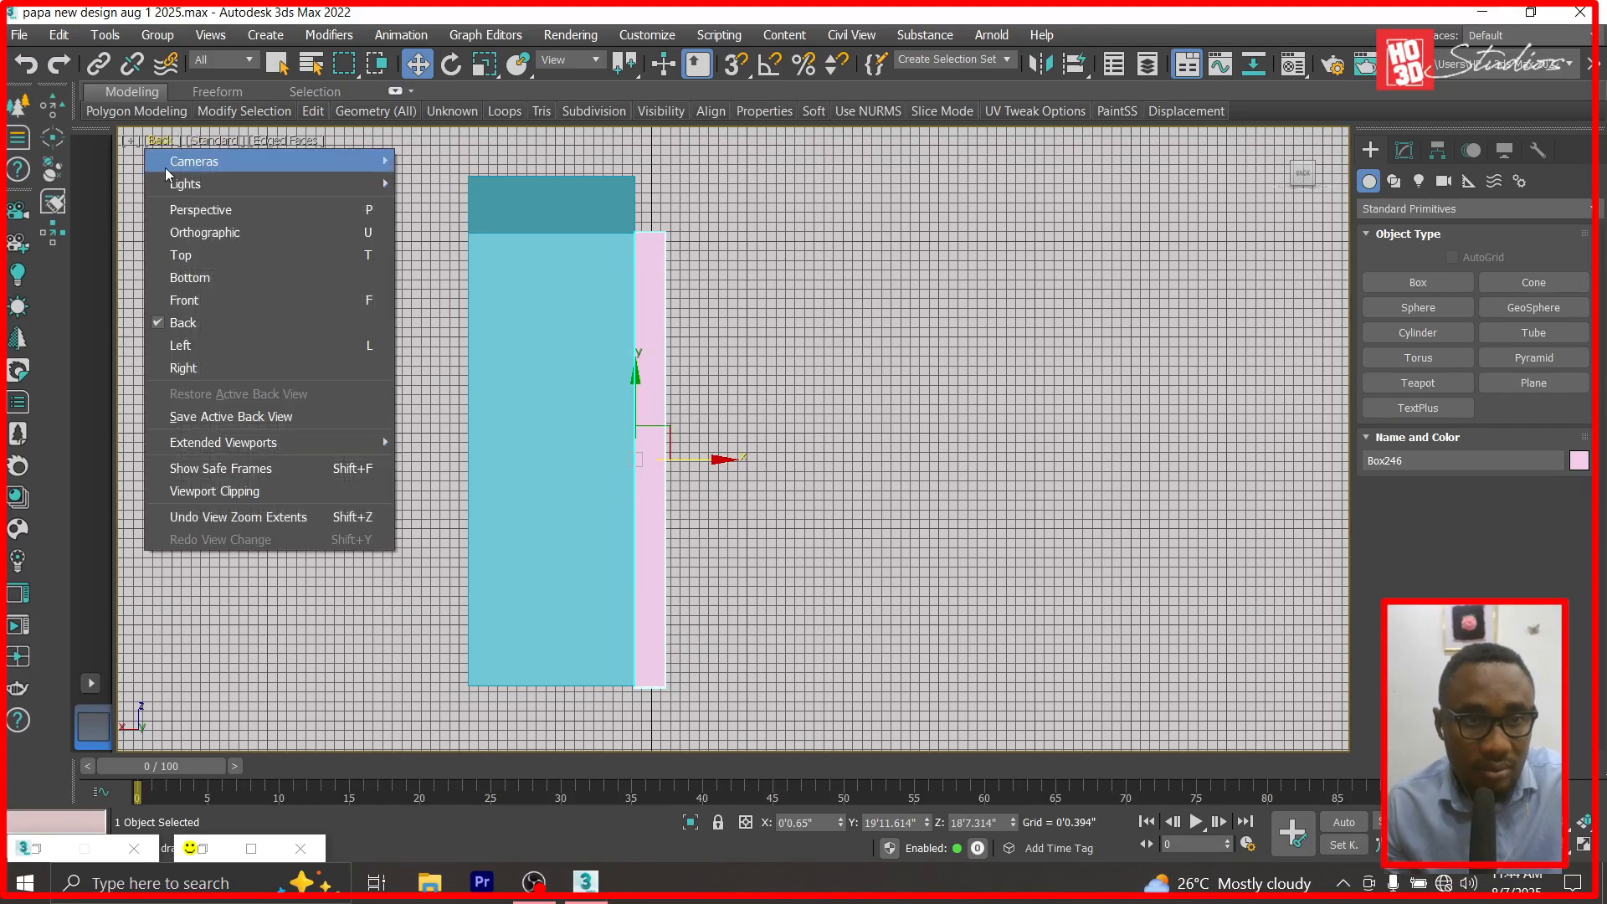
pyautogui.click(214, 344)
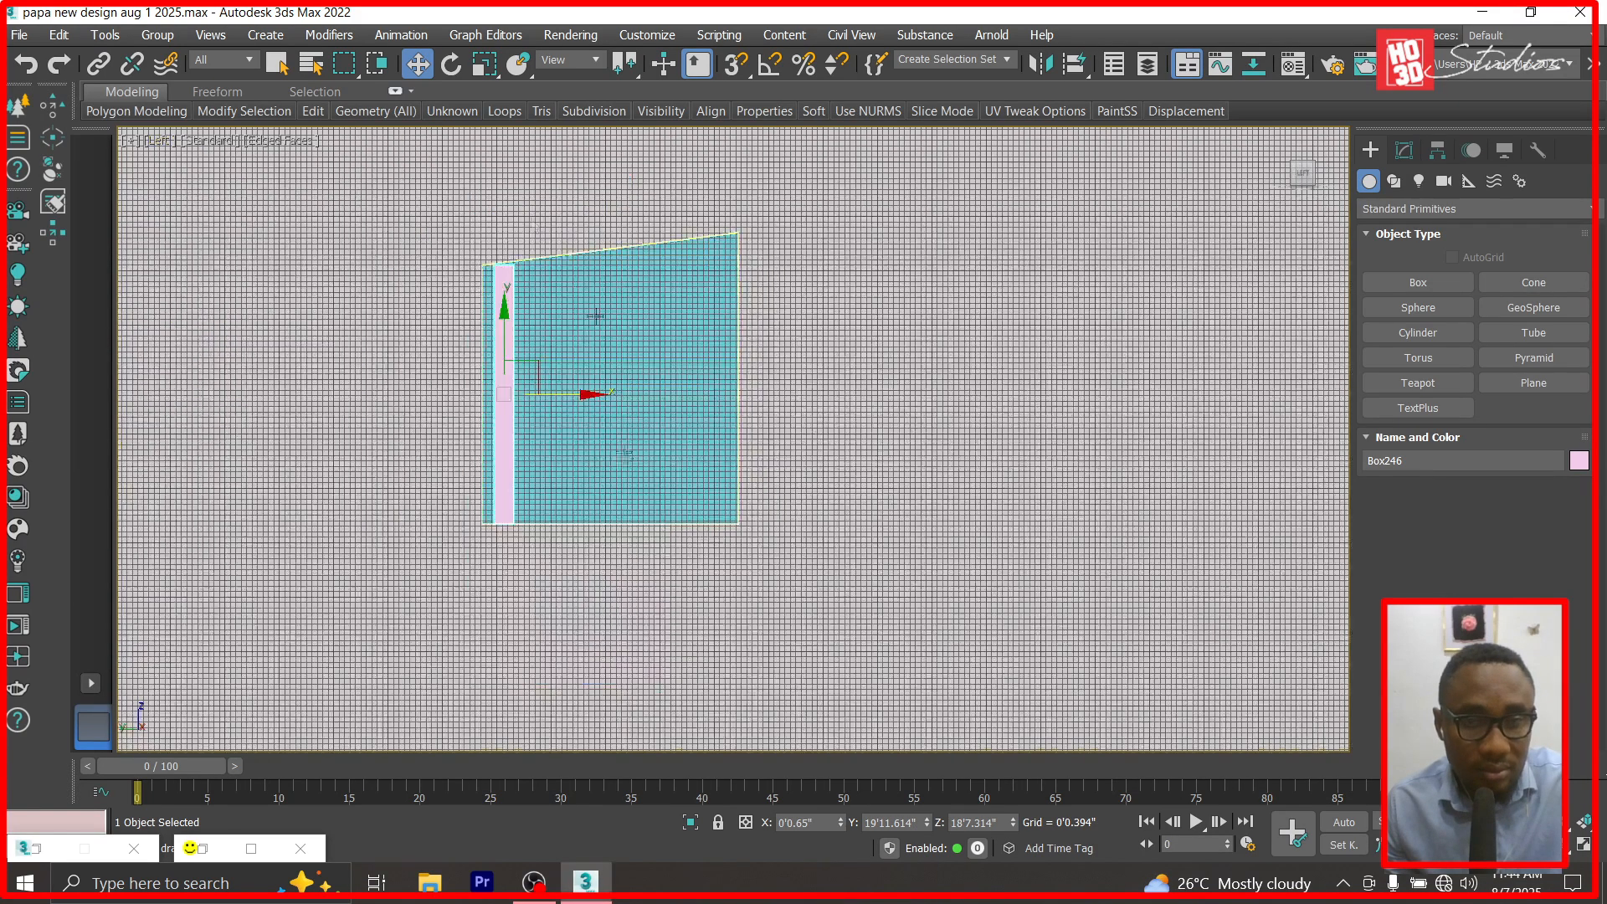
pyautogui.scroll(5, 507, 271)
pyautogui.scroll(5, 497, 216)
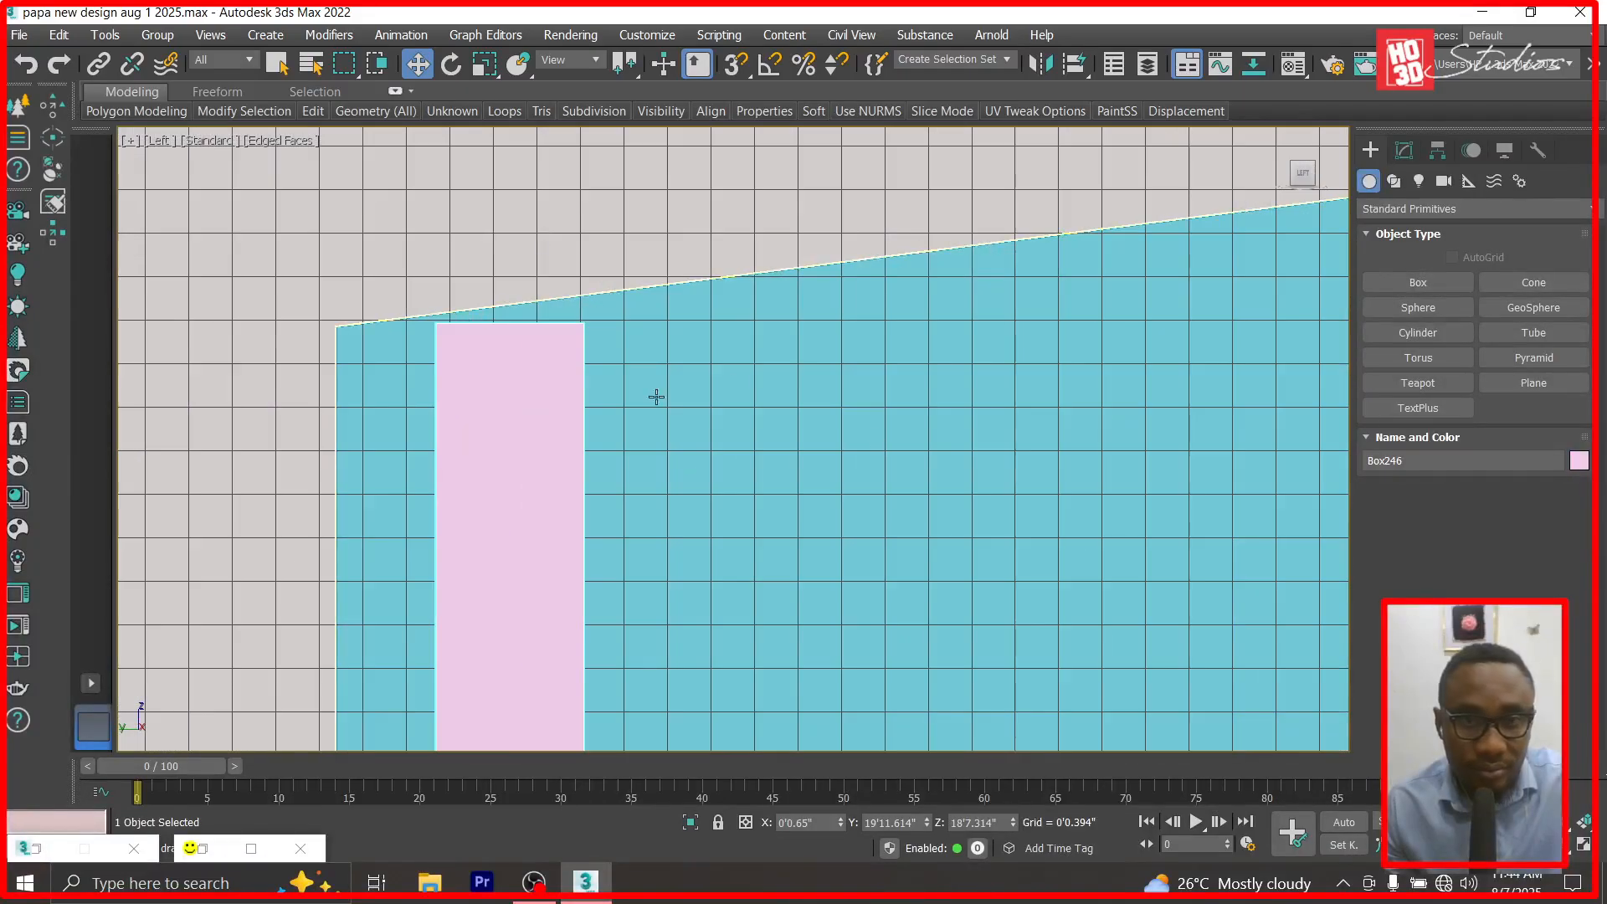
pyautogui.click(1404, 150)
pyautogui.rightClick(1403, 230)
pyautogui.click(1440, 363)
pyautogui.click(1369, 232)
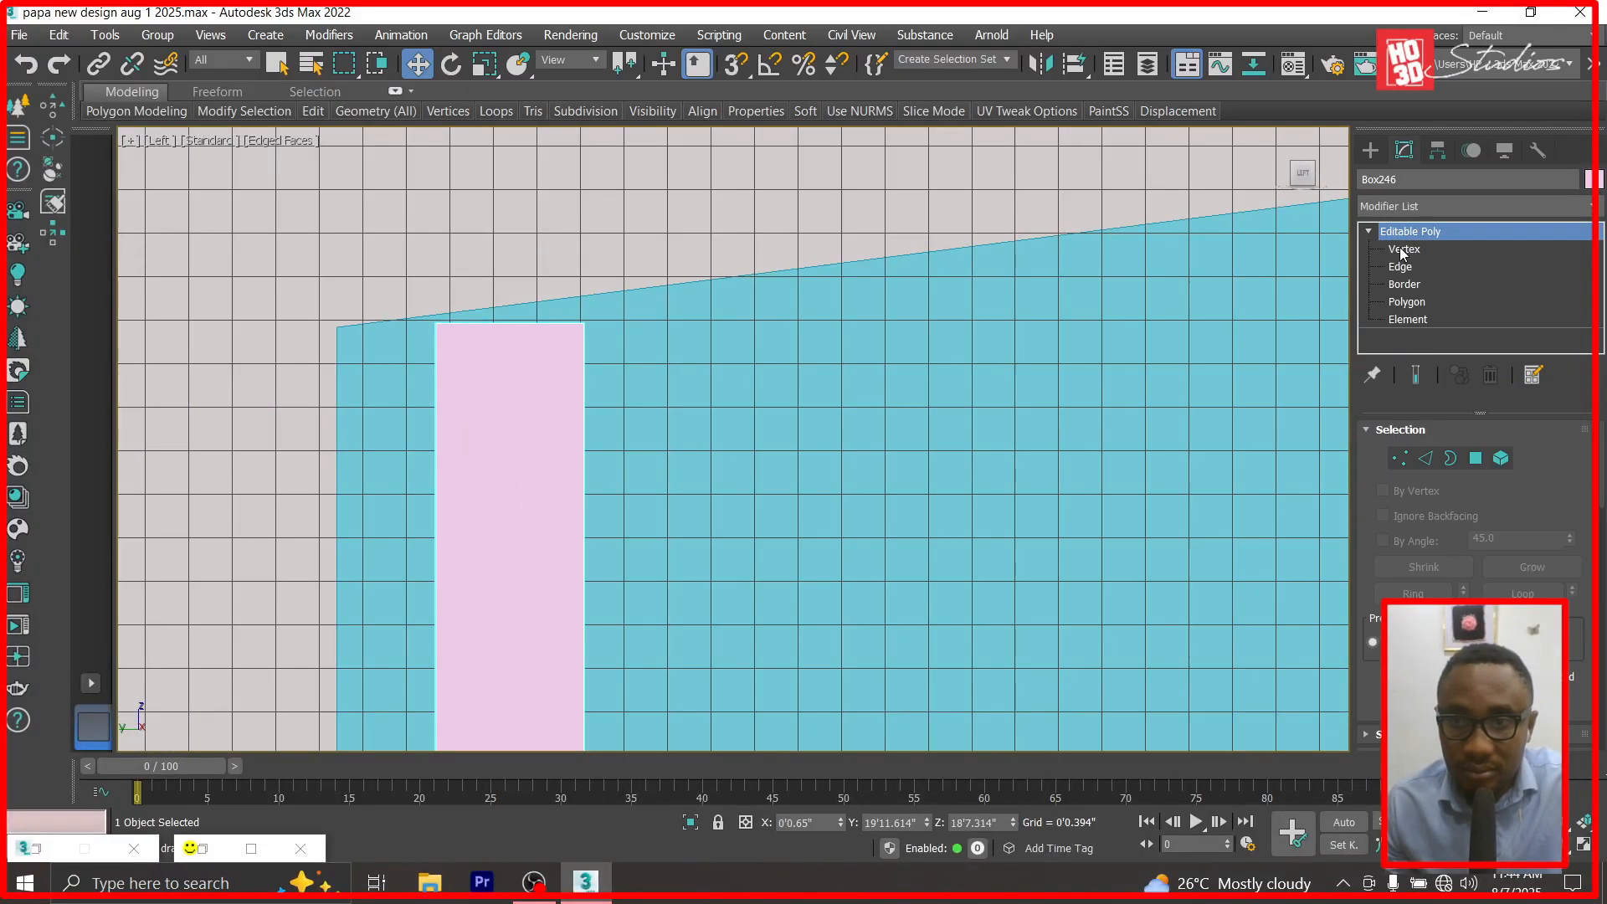
pyautogui.click(1404, 248)
pyautogui.scroll(3, 540, 223)
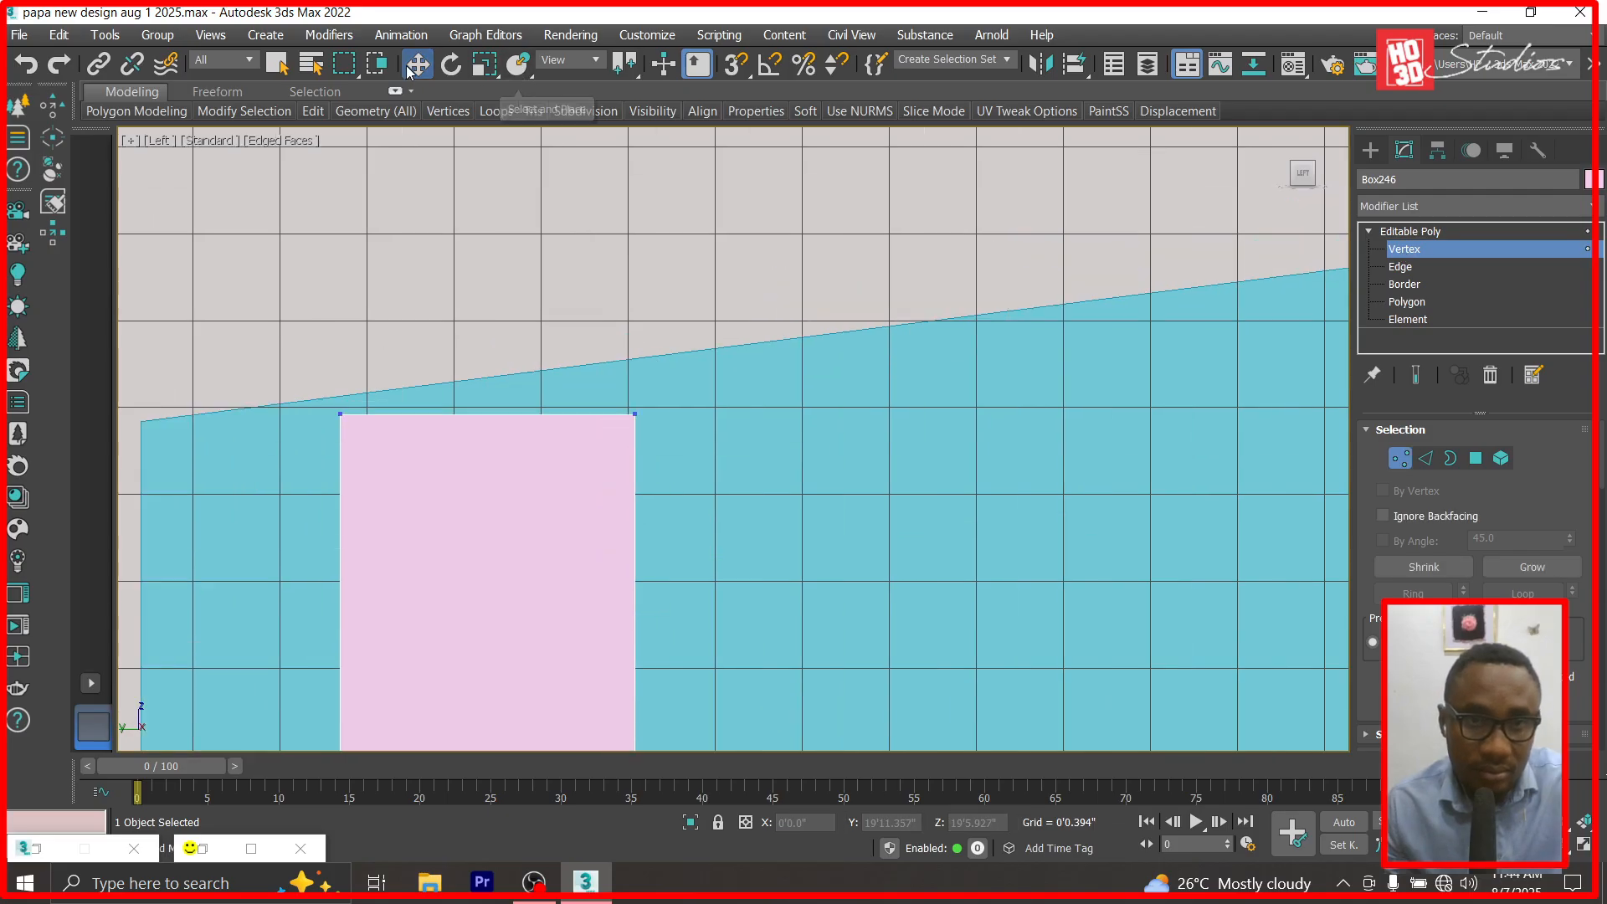
pyautogui.scroll(-10, 545, 285)
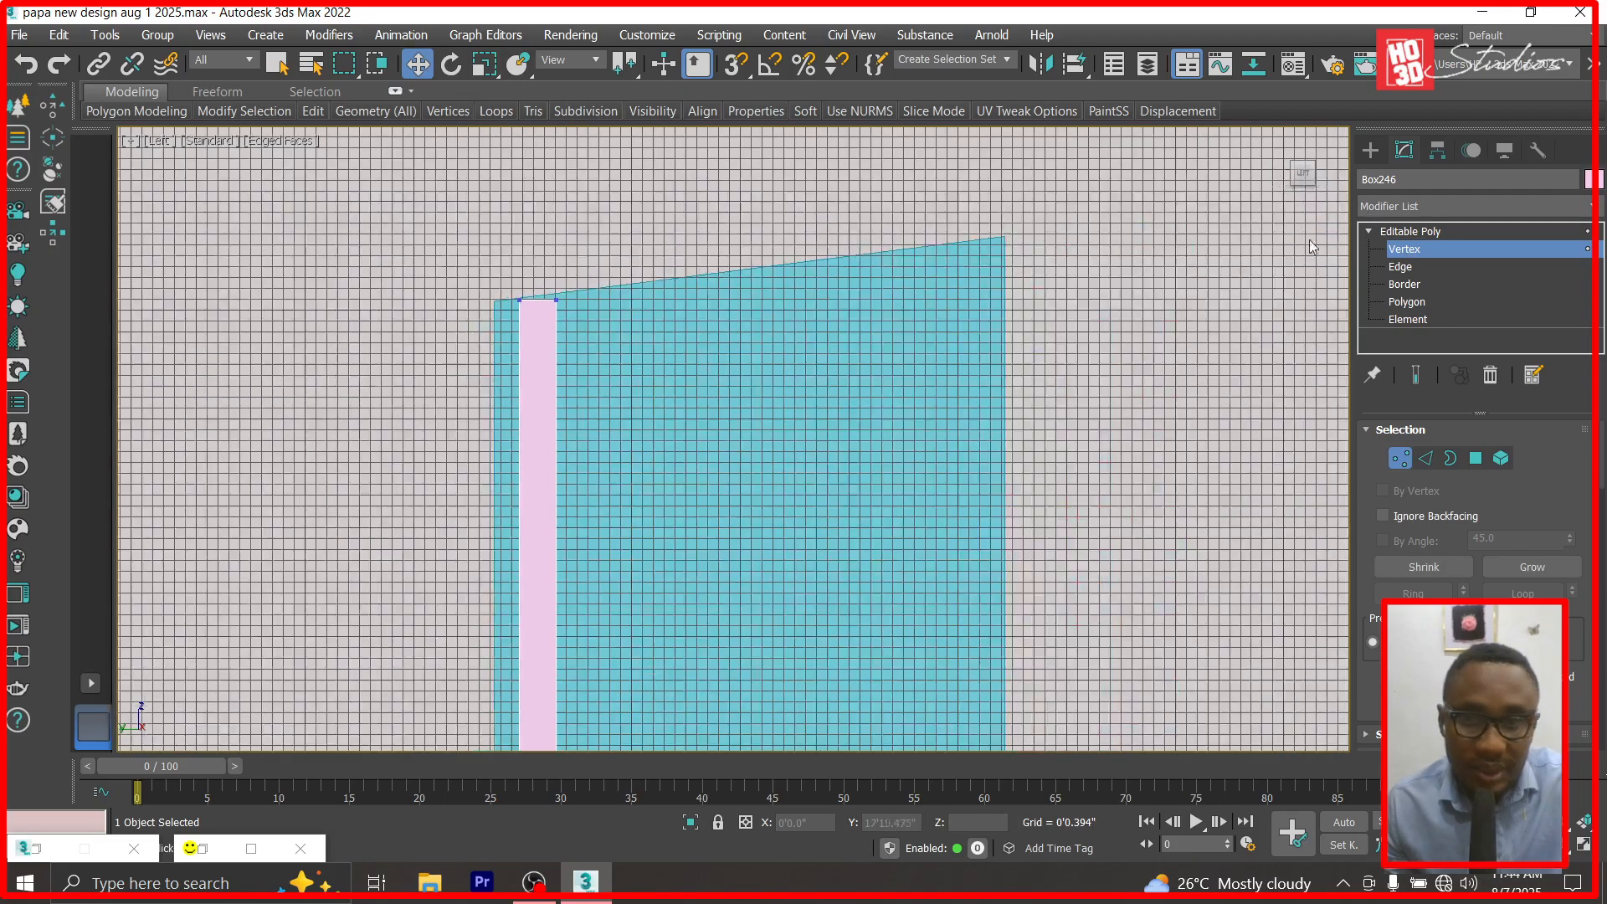
# Clone the whole strip along the large box as 8 copies spaced about 2.8" apart, then clear the selection.
pyautogui.click(1405, 243)
pyautogui.keyDown('shift'); pyautogui.moveTo(626, 559); pyautogui.dragTo(702, 560); pyautogui.keyUp('shift')
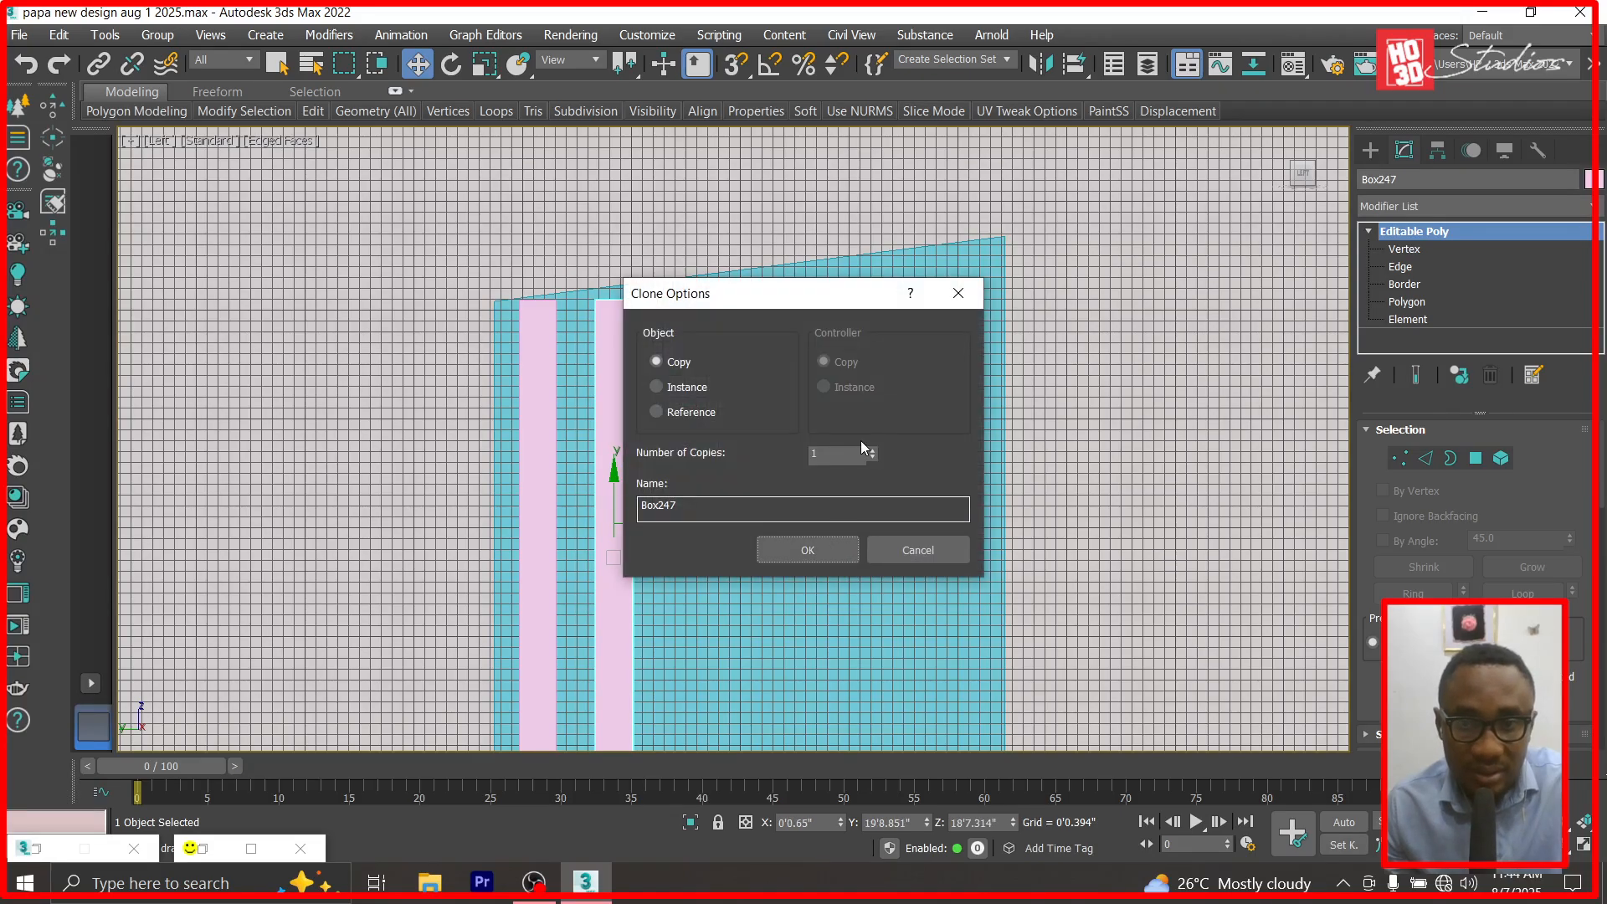
pyautogui.write('8')
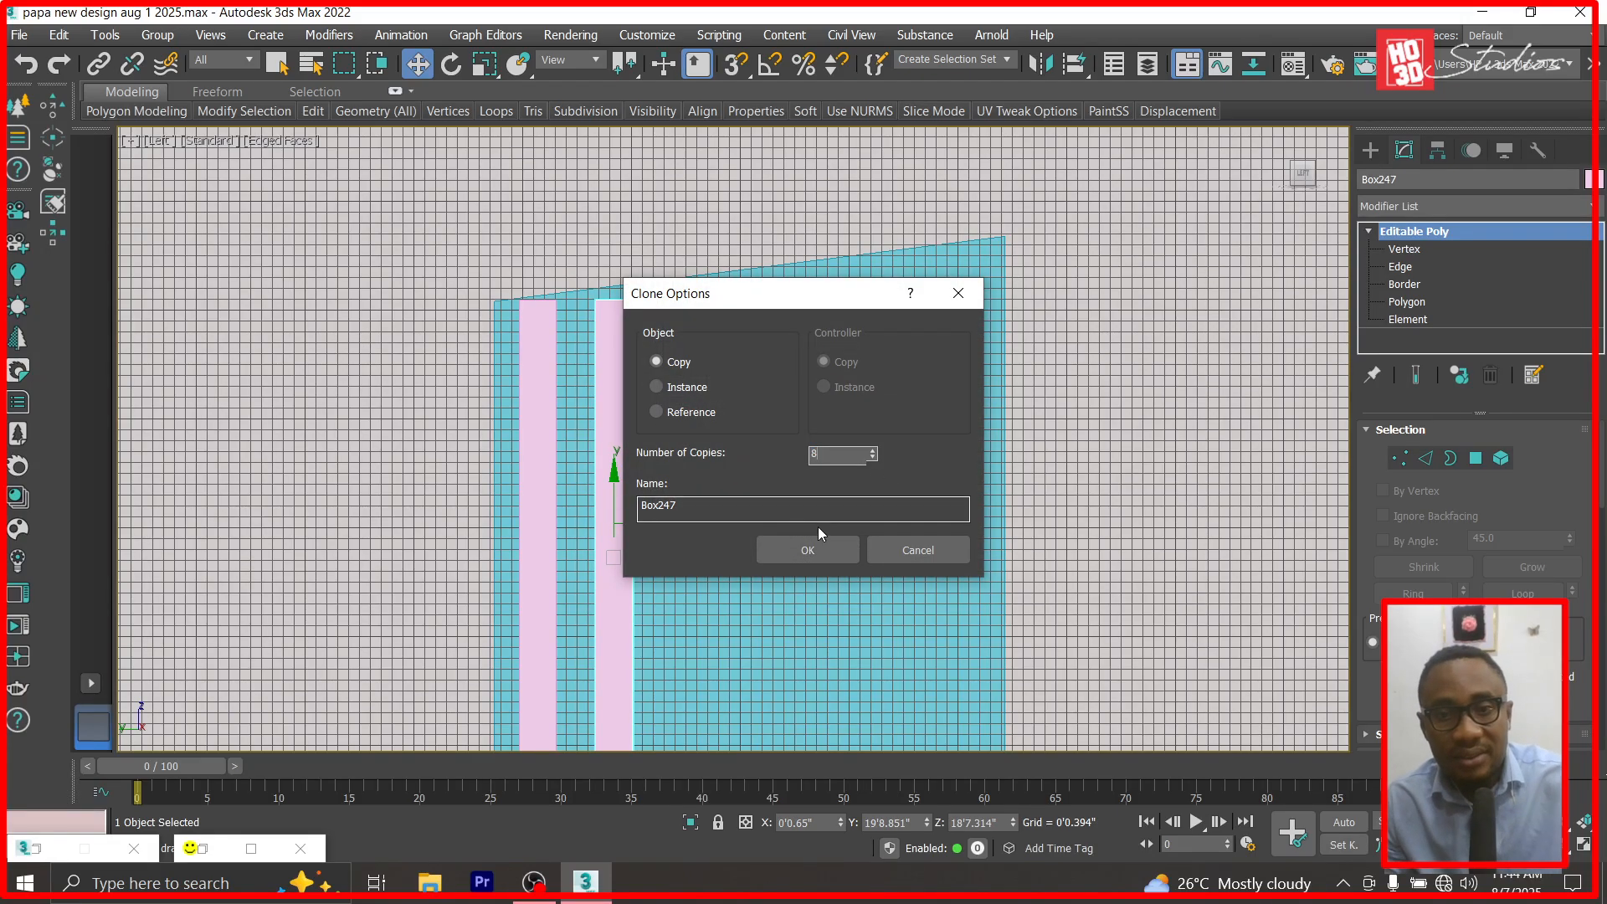
pyautogui.click(819, 550)
pyautogui.hotkey('ctrl', 'd')
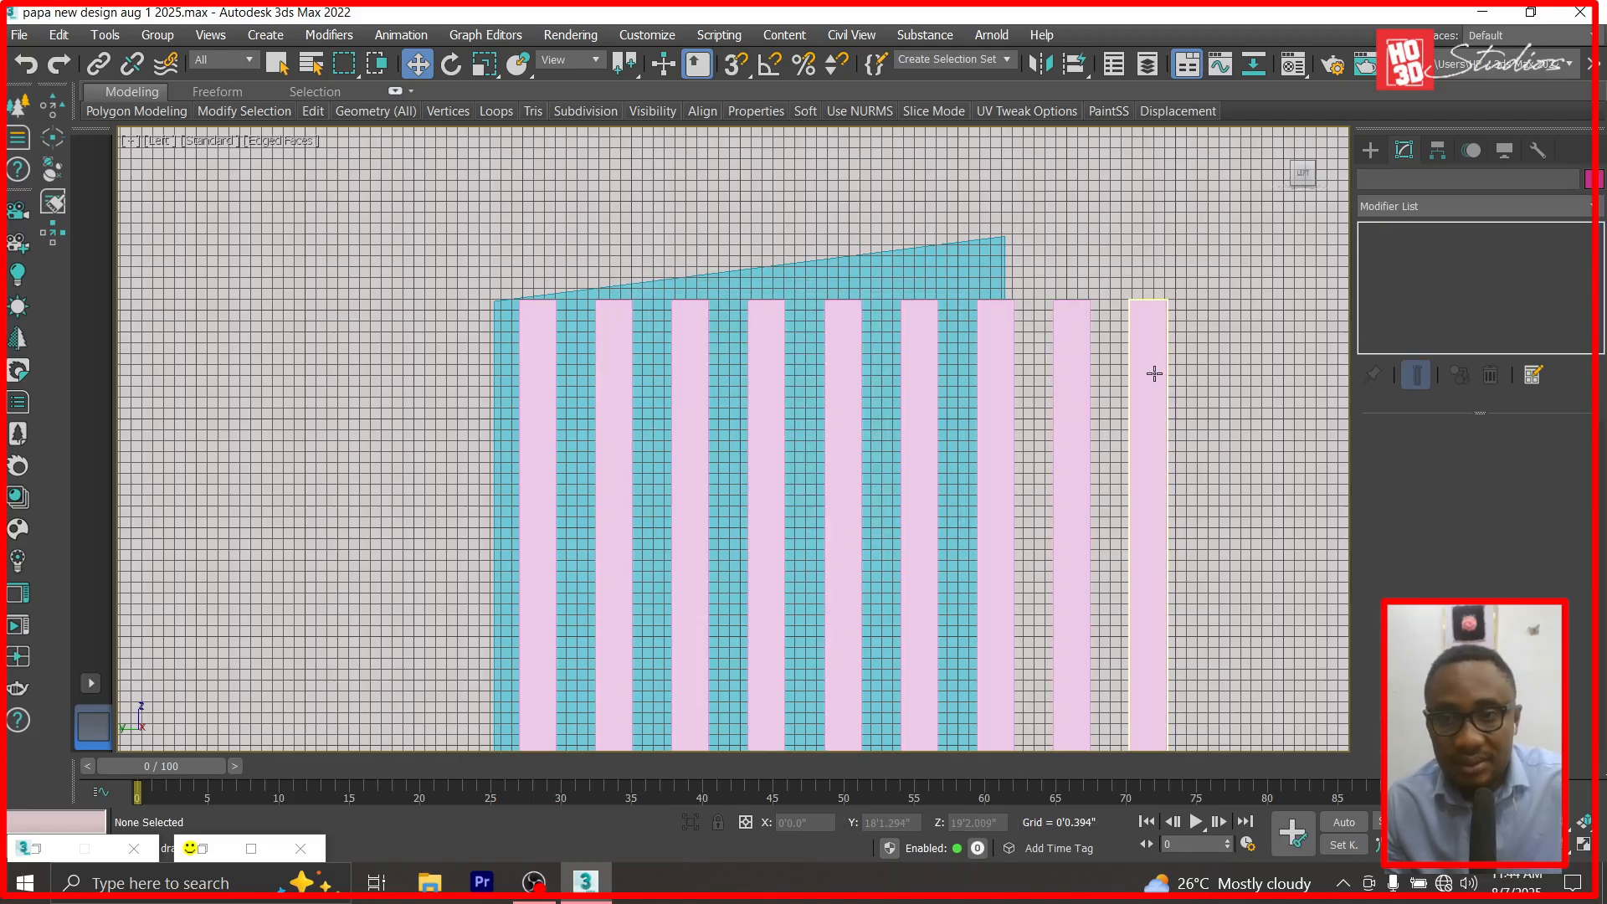
# Delete the two strips that lie beyond the large box's wall end.
pyautogui.click(1152, 373)
pyautogui.press('Delete')
pyautogui.click(1086, 385)
pyautogui.press('Delete')
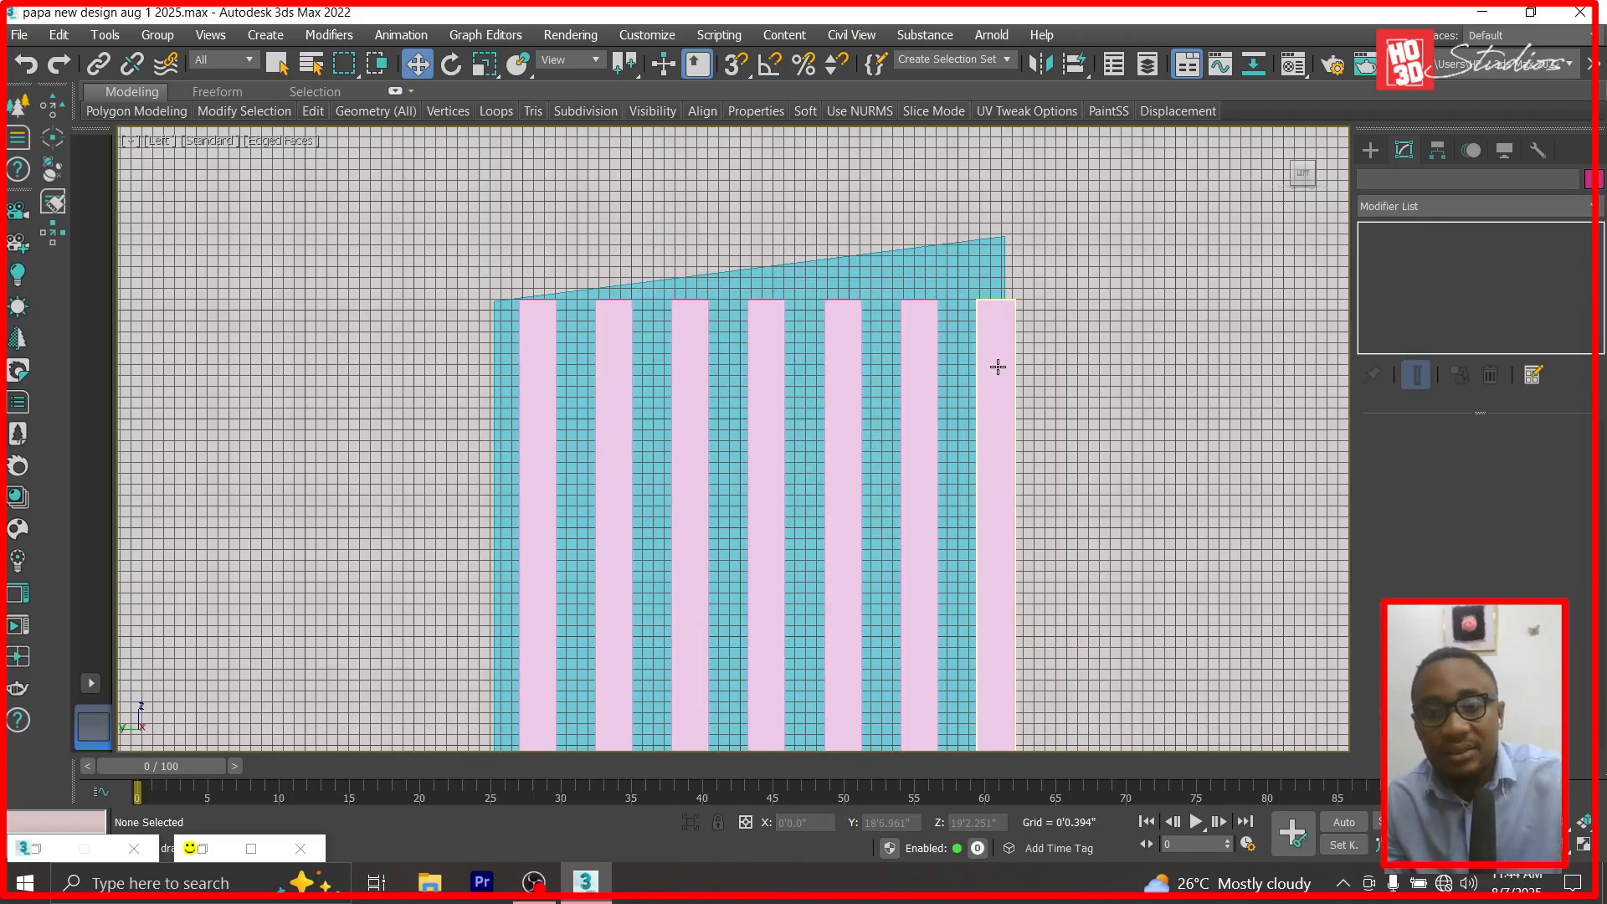
# Select all seven strips and shift them together slightly so they sit within the large box's width.
pyautogui.click(998, 367)
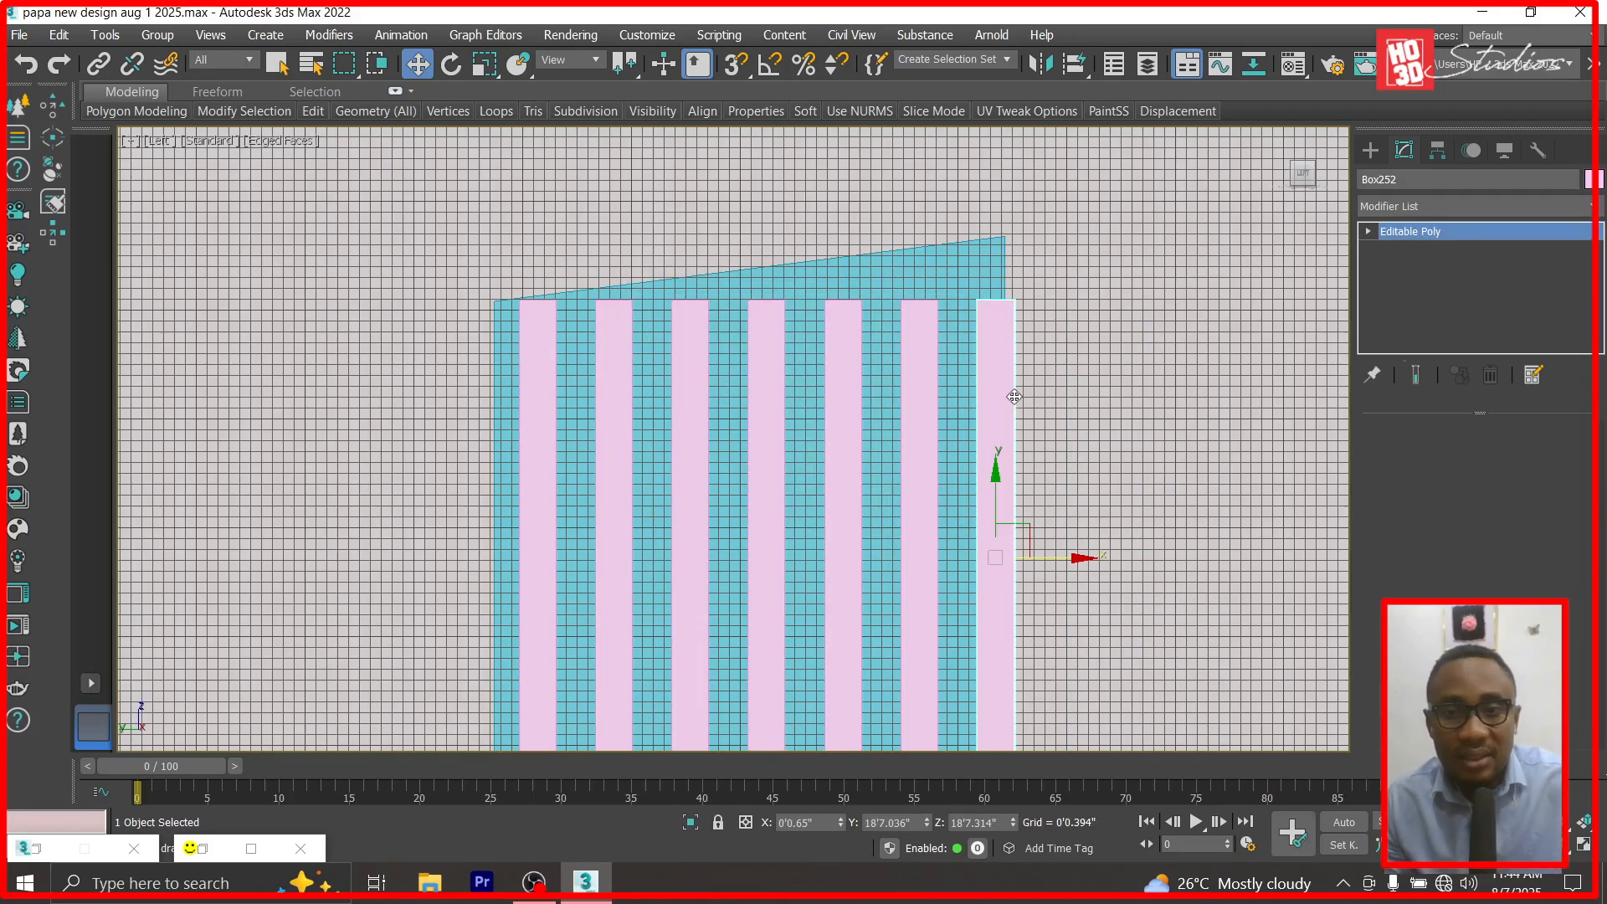
pyautogui.keyDown('ctrl'); pyautogui.click(921, 378); pyautogui.keyUp('ctrl')
pyautogui.keyDown('ctrl'); pyautogui.click(837, 374); pyautogui.keyUp('ctrl')
pyautogui.keyDown('ctrl'); pyautogui.click(773, 386); pyautogui.keyUp('ctrl')
pyautogui.keyDown('ctrl'); pyautogui.click(692, 400); pyautogui.keyUp('ctrl')
pyautogui.keyDown('ctrl'); pyautogui.click(616, 407); pyautogui.keyUp('ctrl')
pyautogui.keyDown('ctrl'); pyautogui.click(534, 412); pyautogui.keyUp('ctrl')
pyautogui.moveTo(848, 558); pyautogui.dragTo(835, 559)
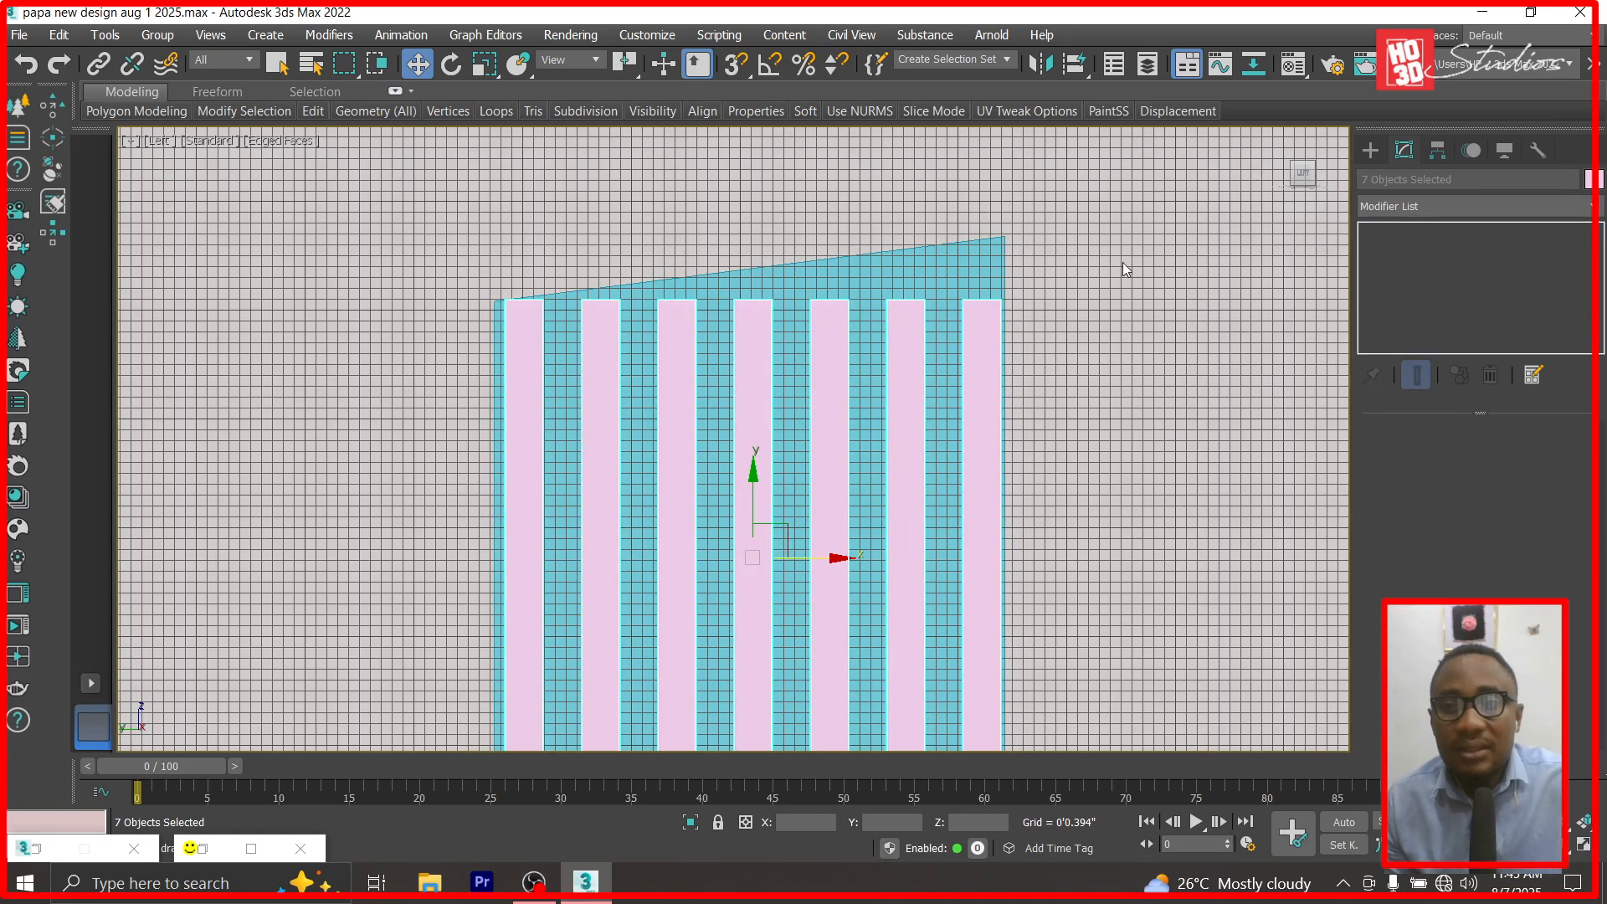
# Raise the top vertices of the strip nearest the wall end so its top edge follows the large box's sloping edge.
pyautogui.click(968, 326)
pyautogui.click(1370, 231)
pyautogui.press('1')
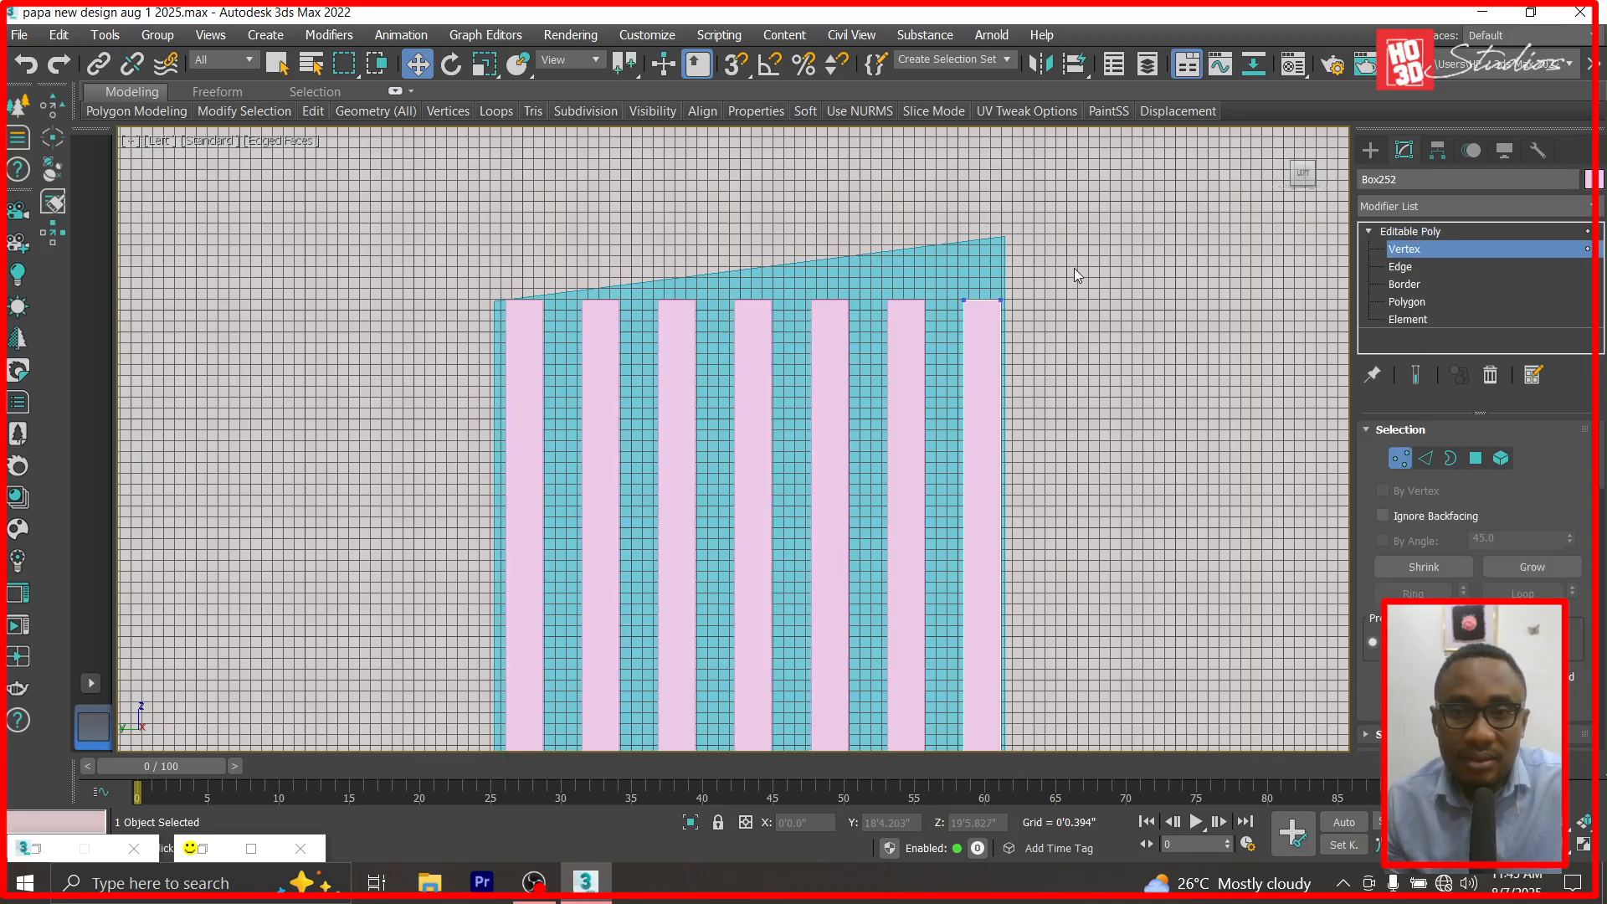
pyautogui.moveTo(1095, 245); pyautogui.dragTo(1023, 178)
pyautogui.scroll(5, 969, 234)
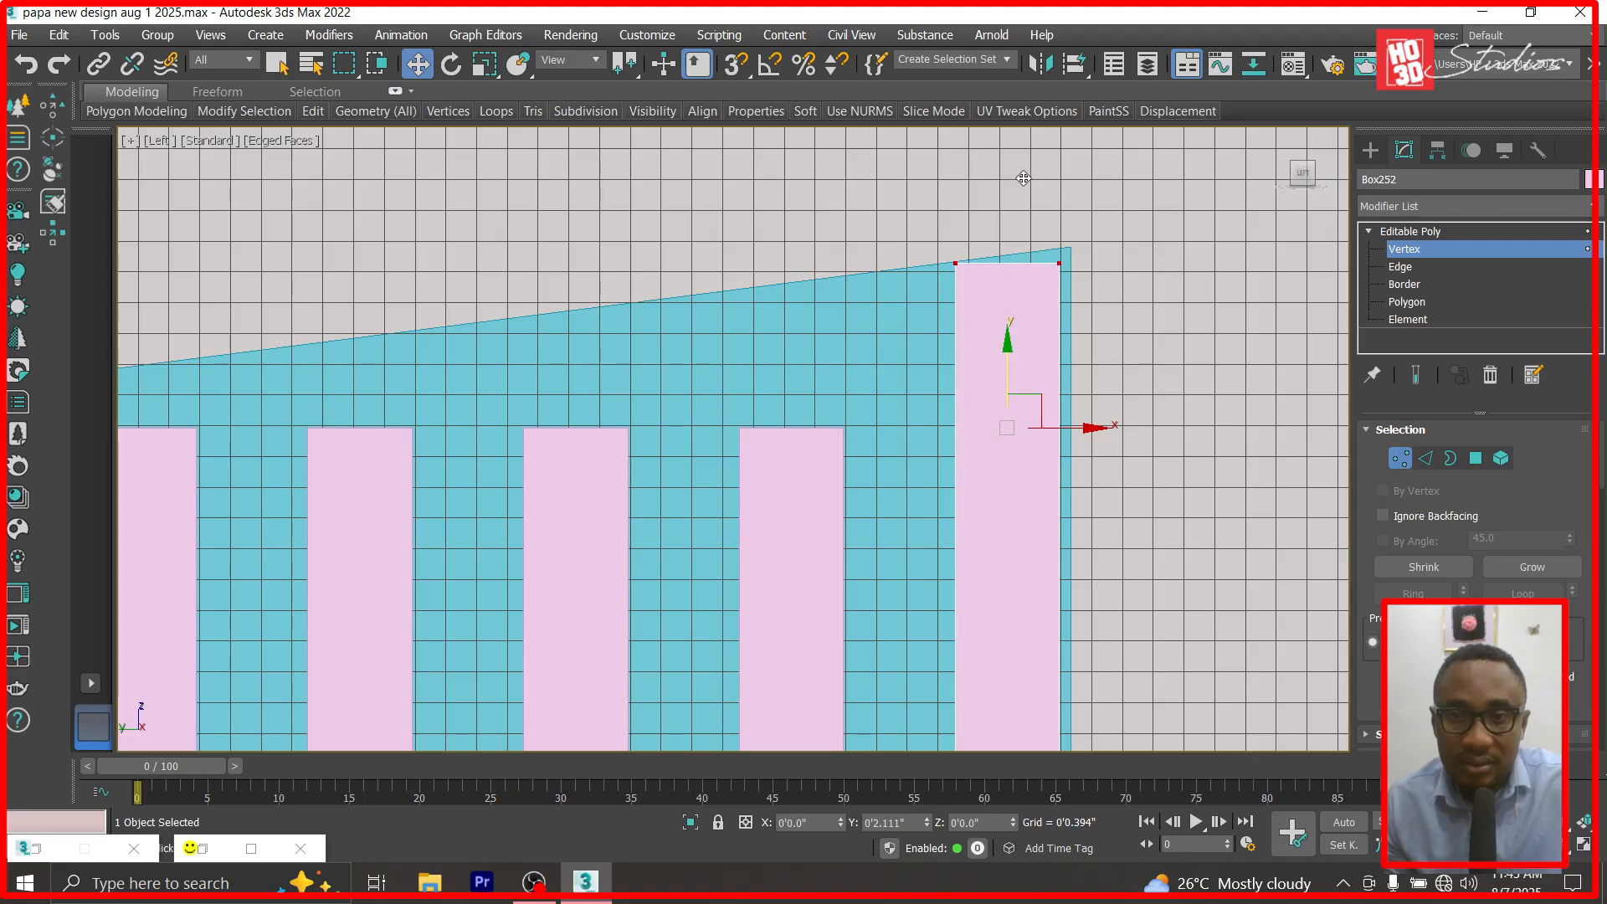
pyautogui.click(1059, 261)
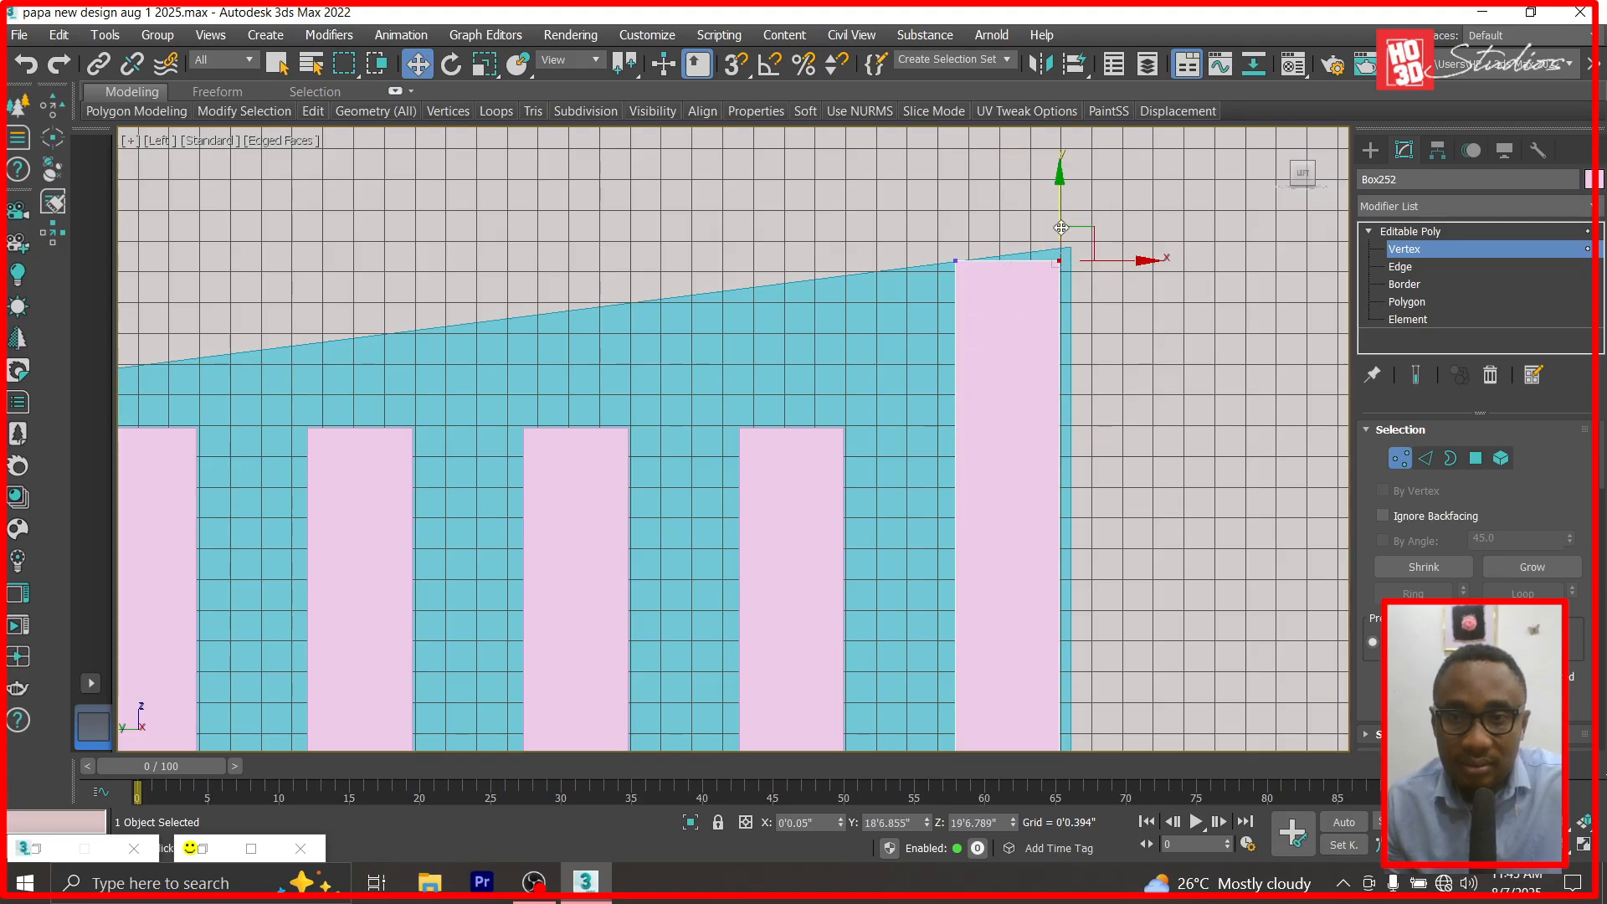
pyautogui.moveTo(1059, 173); pyautogui.dragTo(1061, 157)
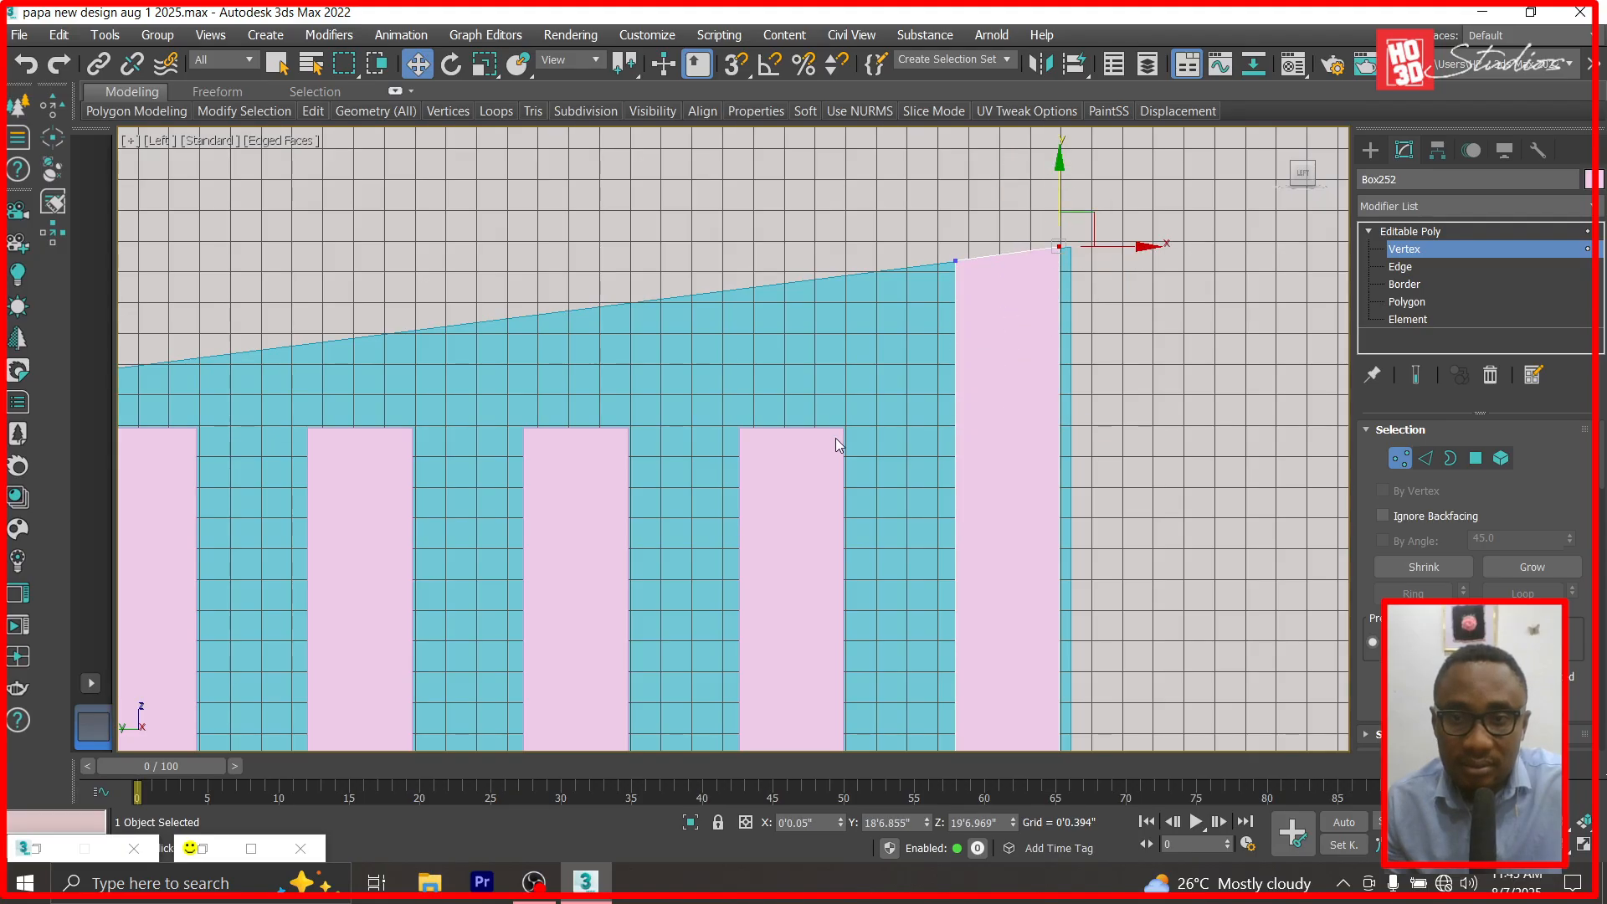
pyautogui.click(1443, 230)
# Raise the top vertices of the second strip from the wall end to match the large box's sloping edge.
pyautogui.click(800, 444)
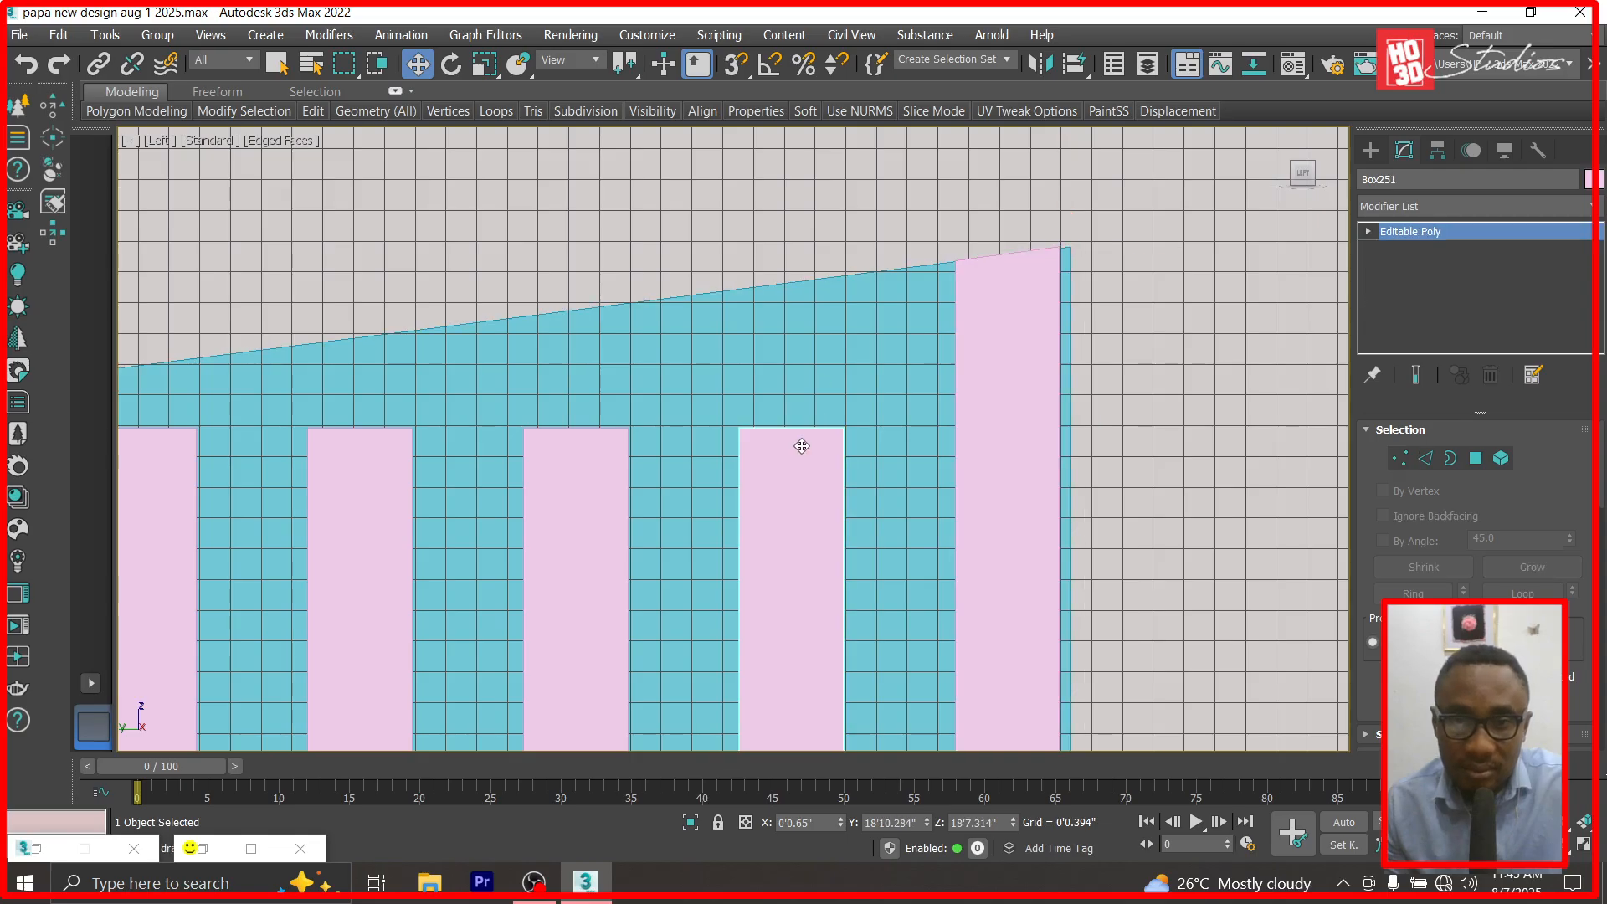
pyautogui.scroll(2, 800, 445)
pyautogui.click(1370, 232)
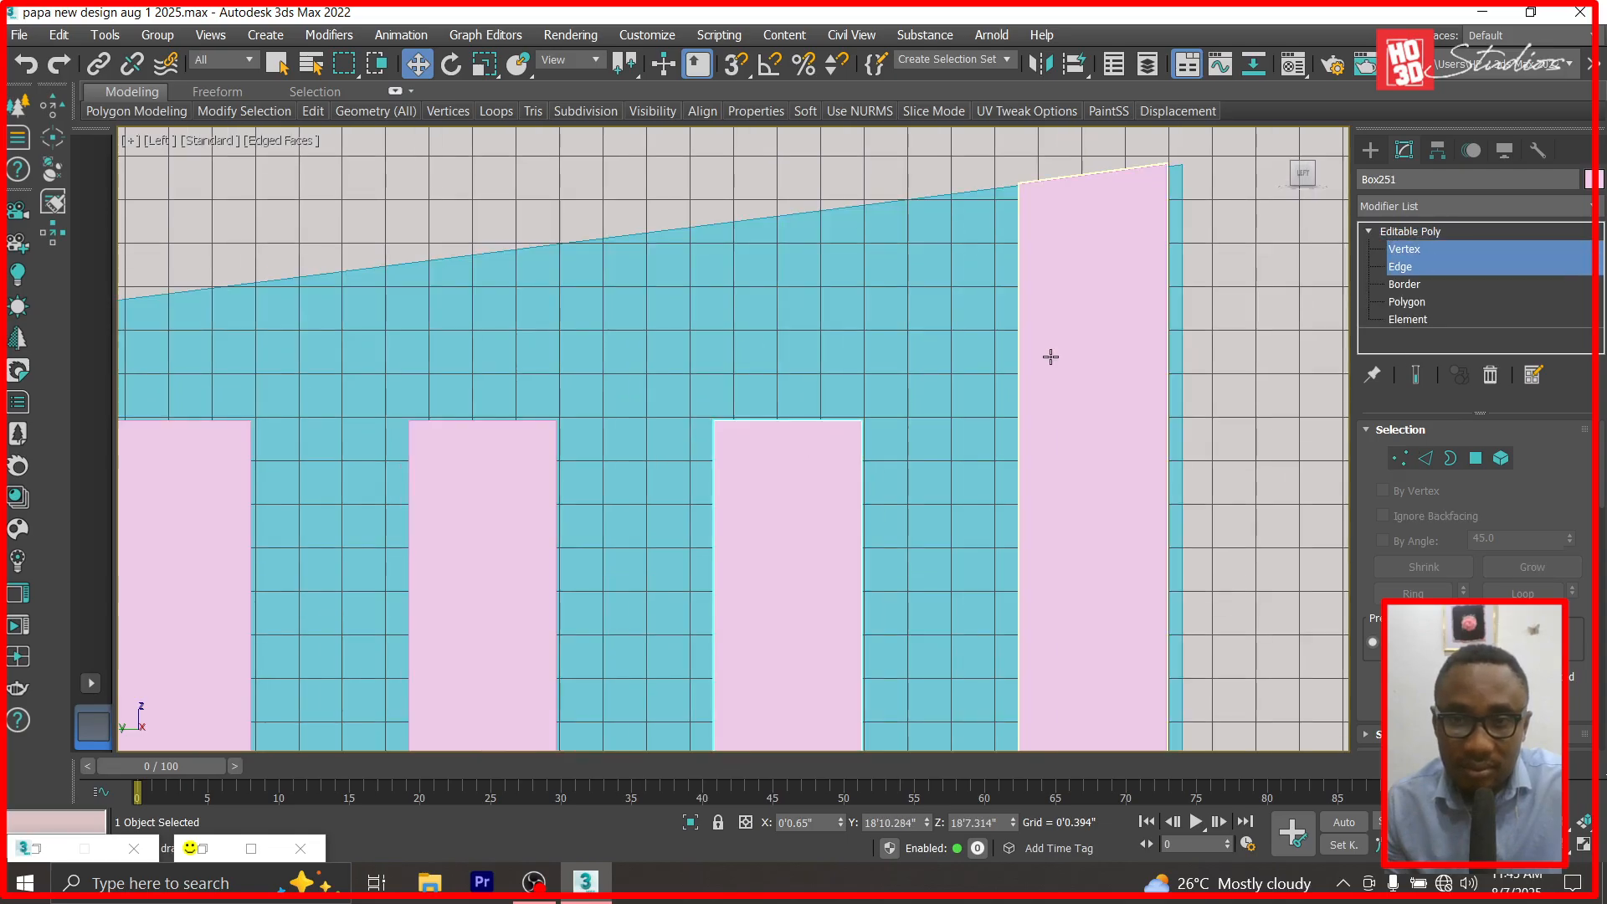
pyautogui.click(1423, 250)
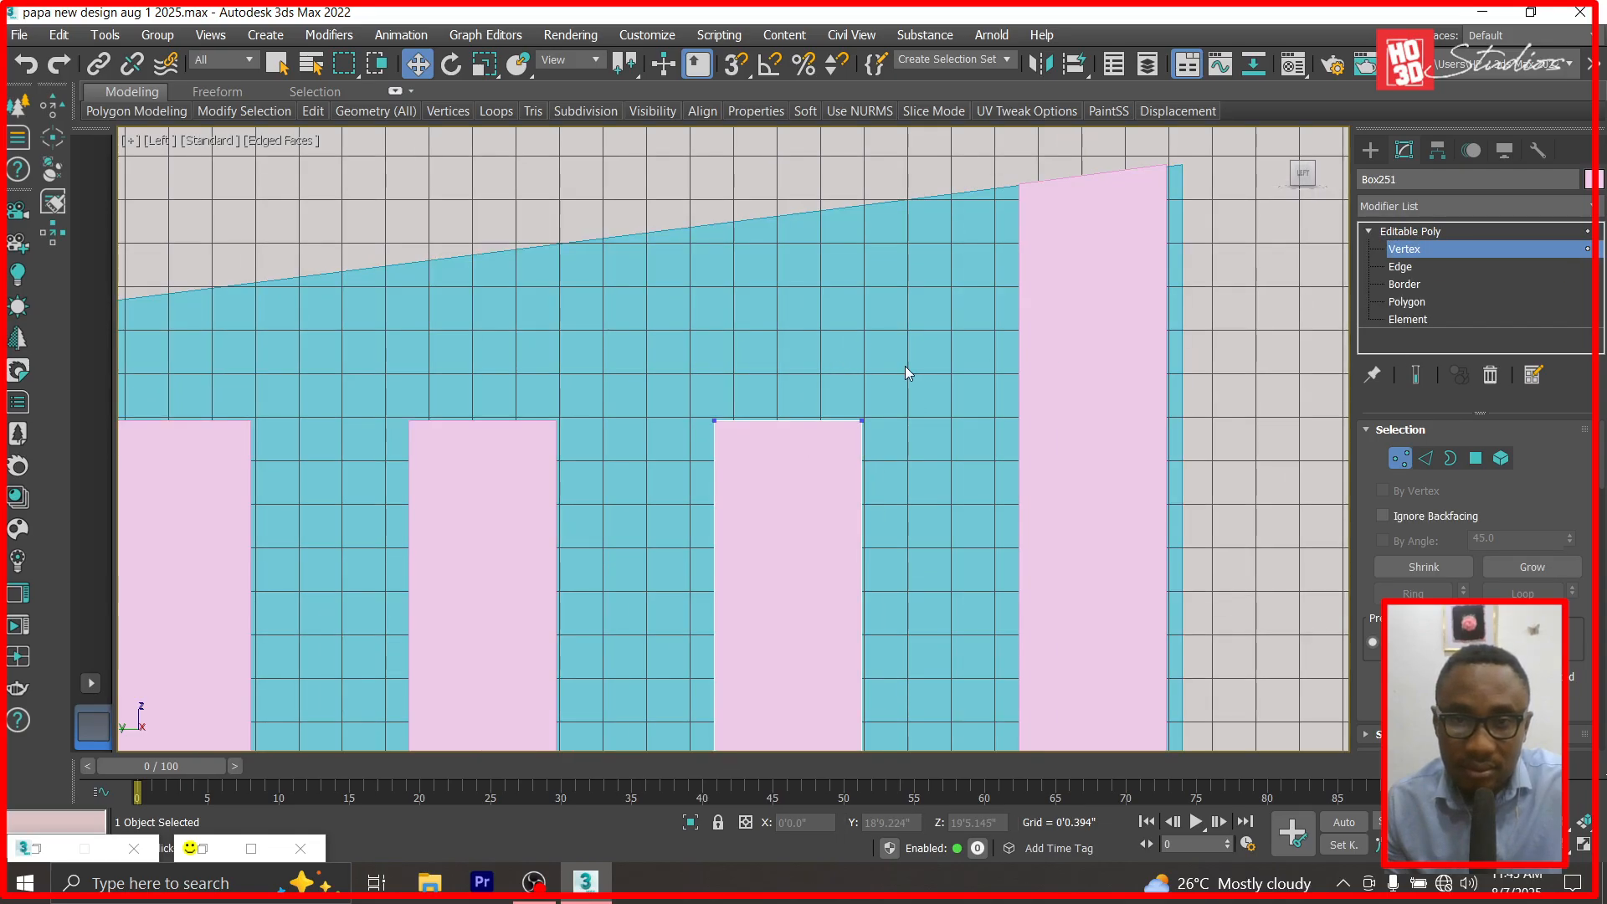
pyautogui.moveTo(656, 467); pyautogui.dragTo(656, 467)
pyautogui.moveTo(791, 356); pyautogui.dragTo(825, 159)
pyautogui.moveTo(855, 280); pyautogui.dragTo(856, 279)
pyautogui.moveTo(865, 172); pyautogui.dragTo(864, 148)
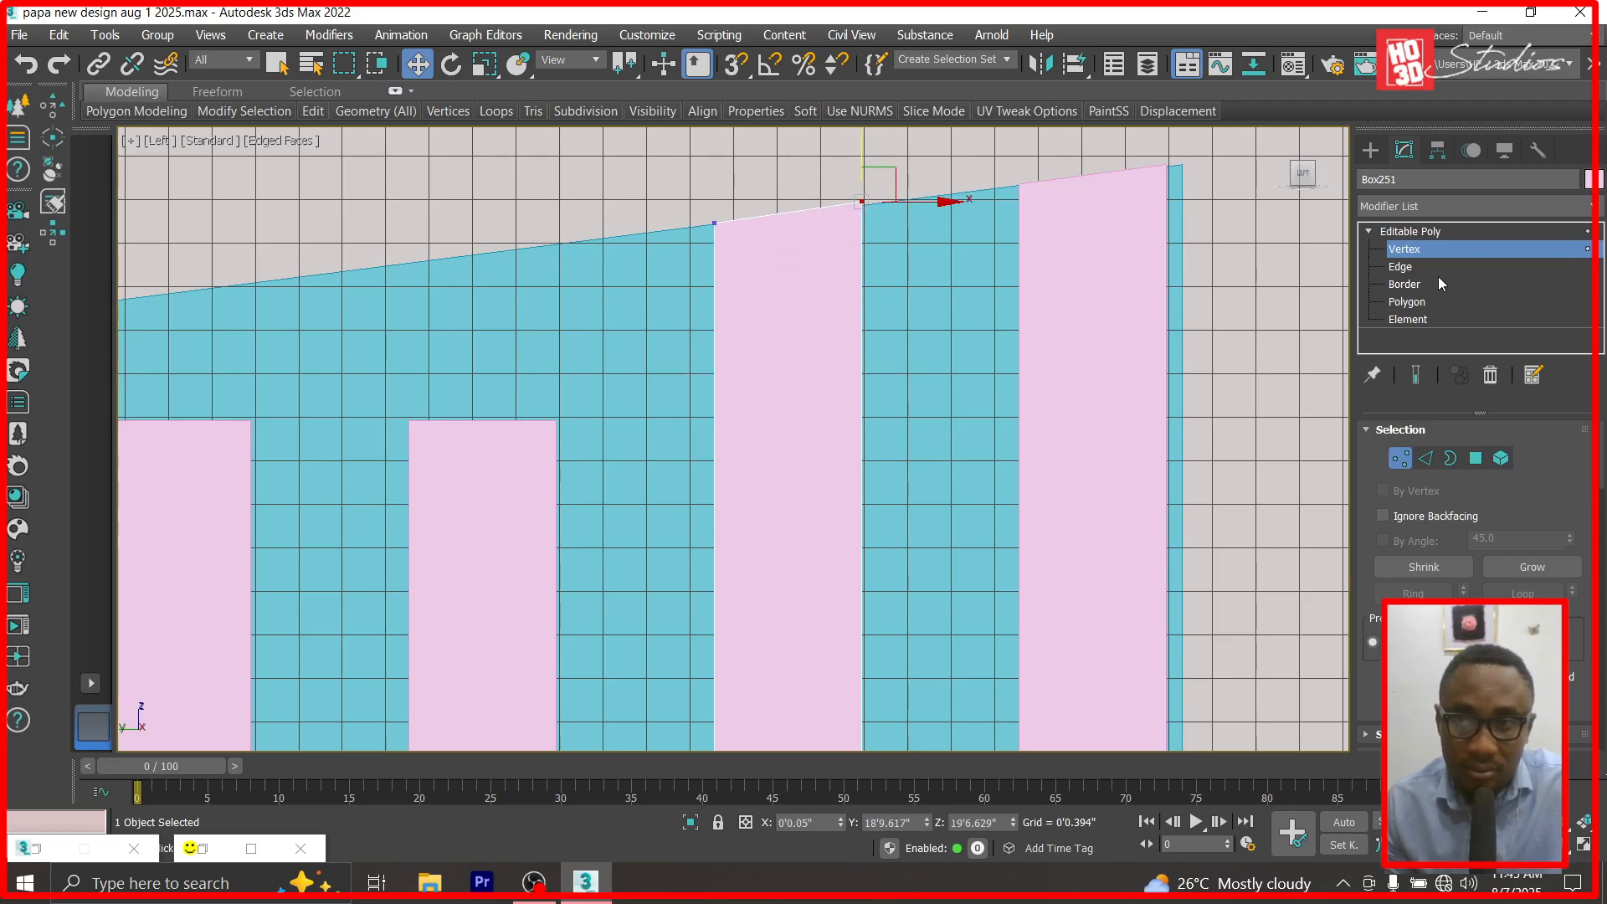
# Raise the top vertices of the third strip from the wall end to match the large box's sloping edge.
pyautogui.click(1430, 231)
pyautogui.click(531, 563)
pyautogui.click(1369, 231)
pyautogui.press('1')
pyautogui.moveTo(339, 490); pyautogui.dragTo(339, 490)
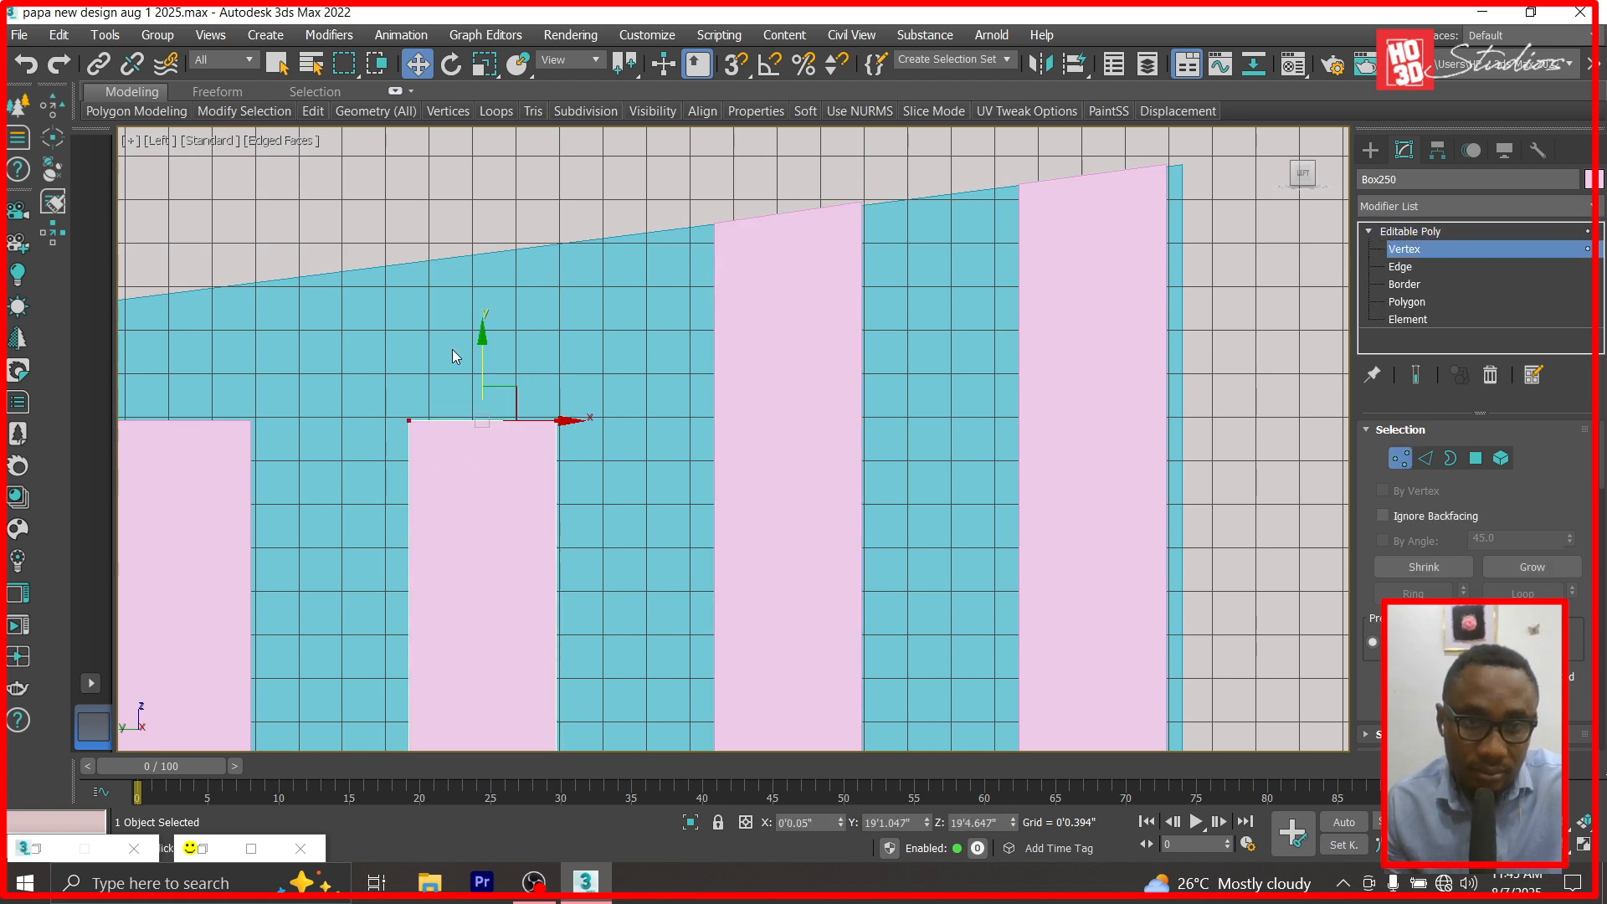
pyautogui.moveTo(483, 337); pyautogui.dragTo(486, 182)
pyautogui.moveTo(511, 328); pyautogui.dragTo(511, 328)
pyautogui.moveTo(560, 185); pyautogui.dragTo(560, 167)
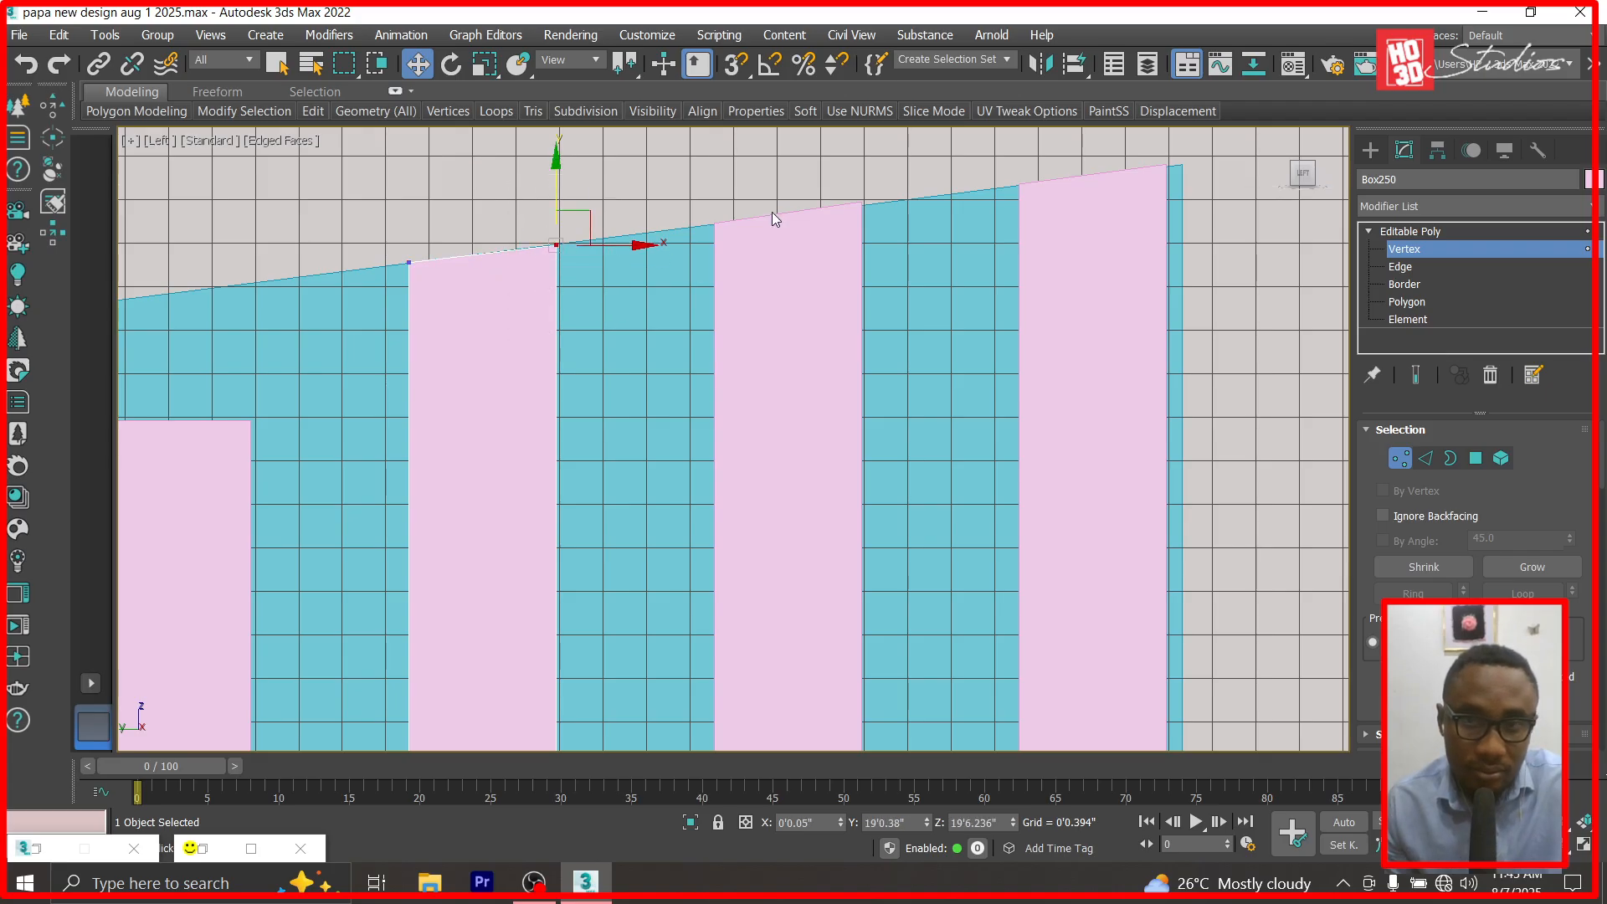
pyautogui.click(1423, 249)
# Raise the top vertices of the fourth strip from the wall end so its top follows the large box's slope.
pyautogui.scroll(-5, 754, 420)
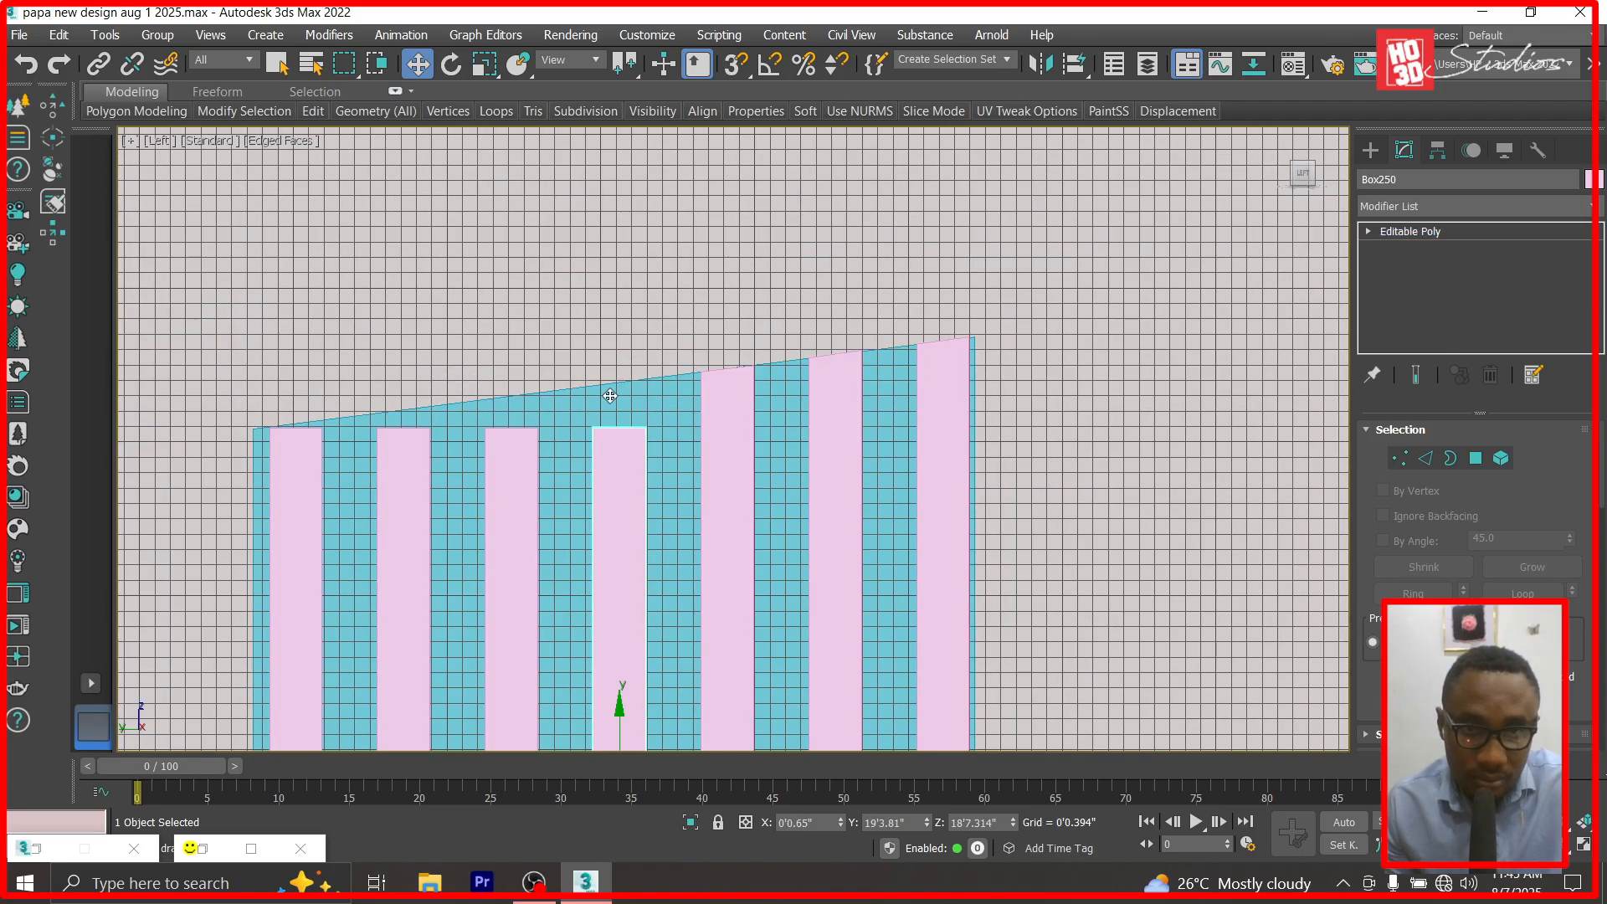
pyautogui.scroll(4, 604, 434)
pyautogui.click(1371, 231)
pyautogui.click(1380, 253)
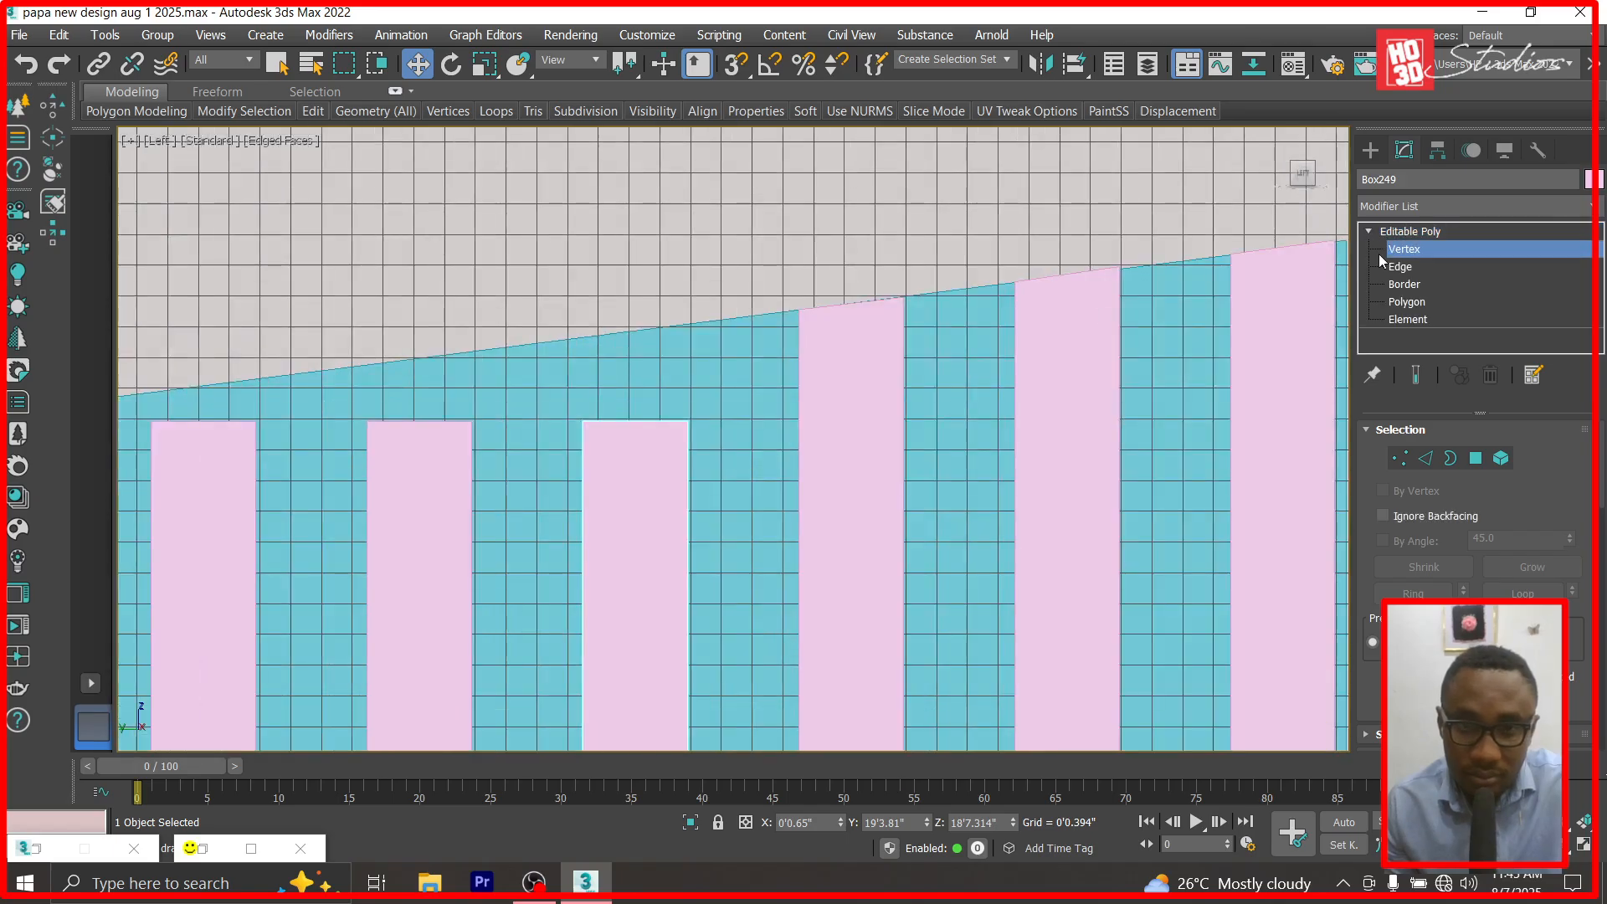
pyautogui.moveTo(543, 494); pyautogui.dragTo(544, 488)
pyautogui.moveTo(638, 349); pyautogui.dragTo(653, 267)
pyautogui.click(687, 336)
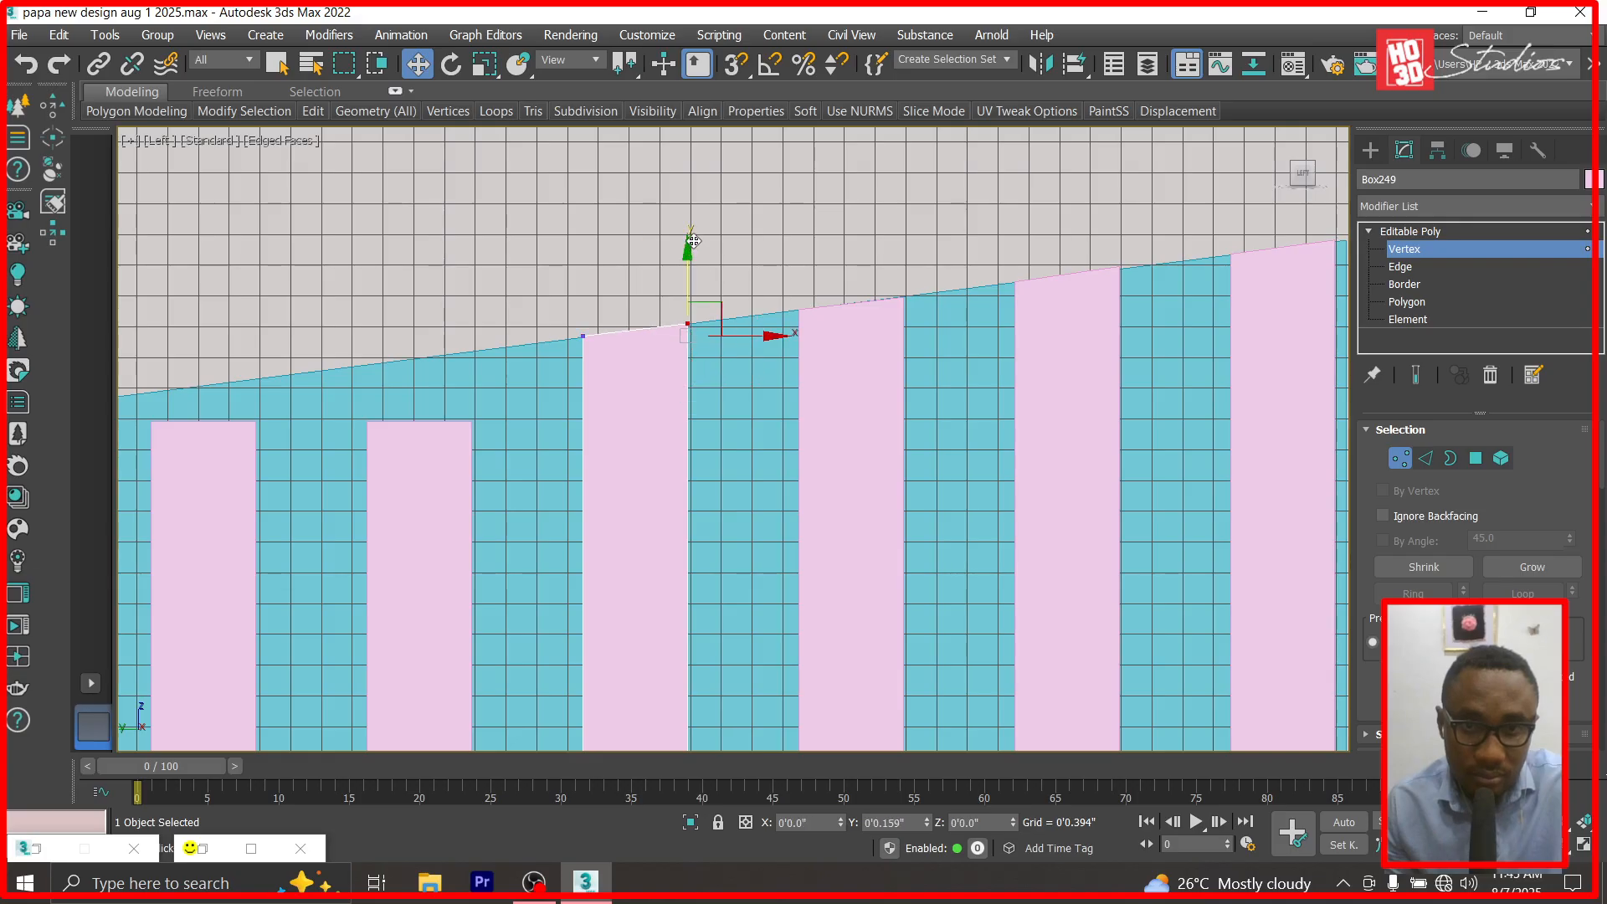
pyautogui.press('1')
# Raise the top vertices of the fifth strip from the wall end to match the large box's sloping edge.
pyautogui.scroll(-3, 731, 423)
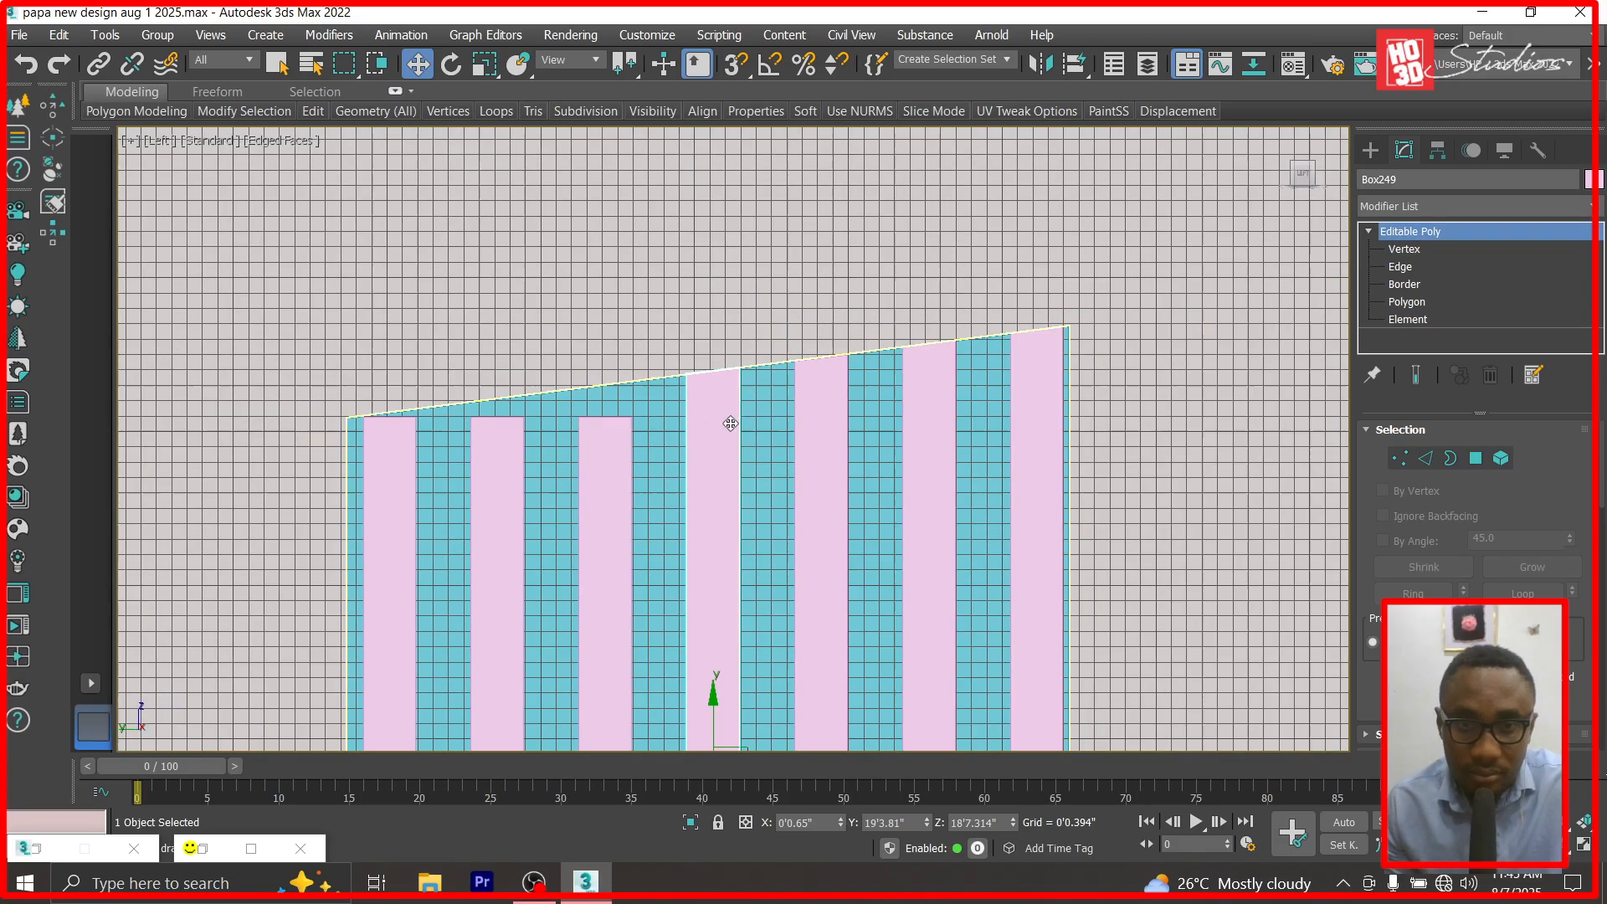
pyautogui.click(589, 448)
pyautogui.scroll(3, 743, 449)
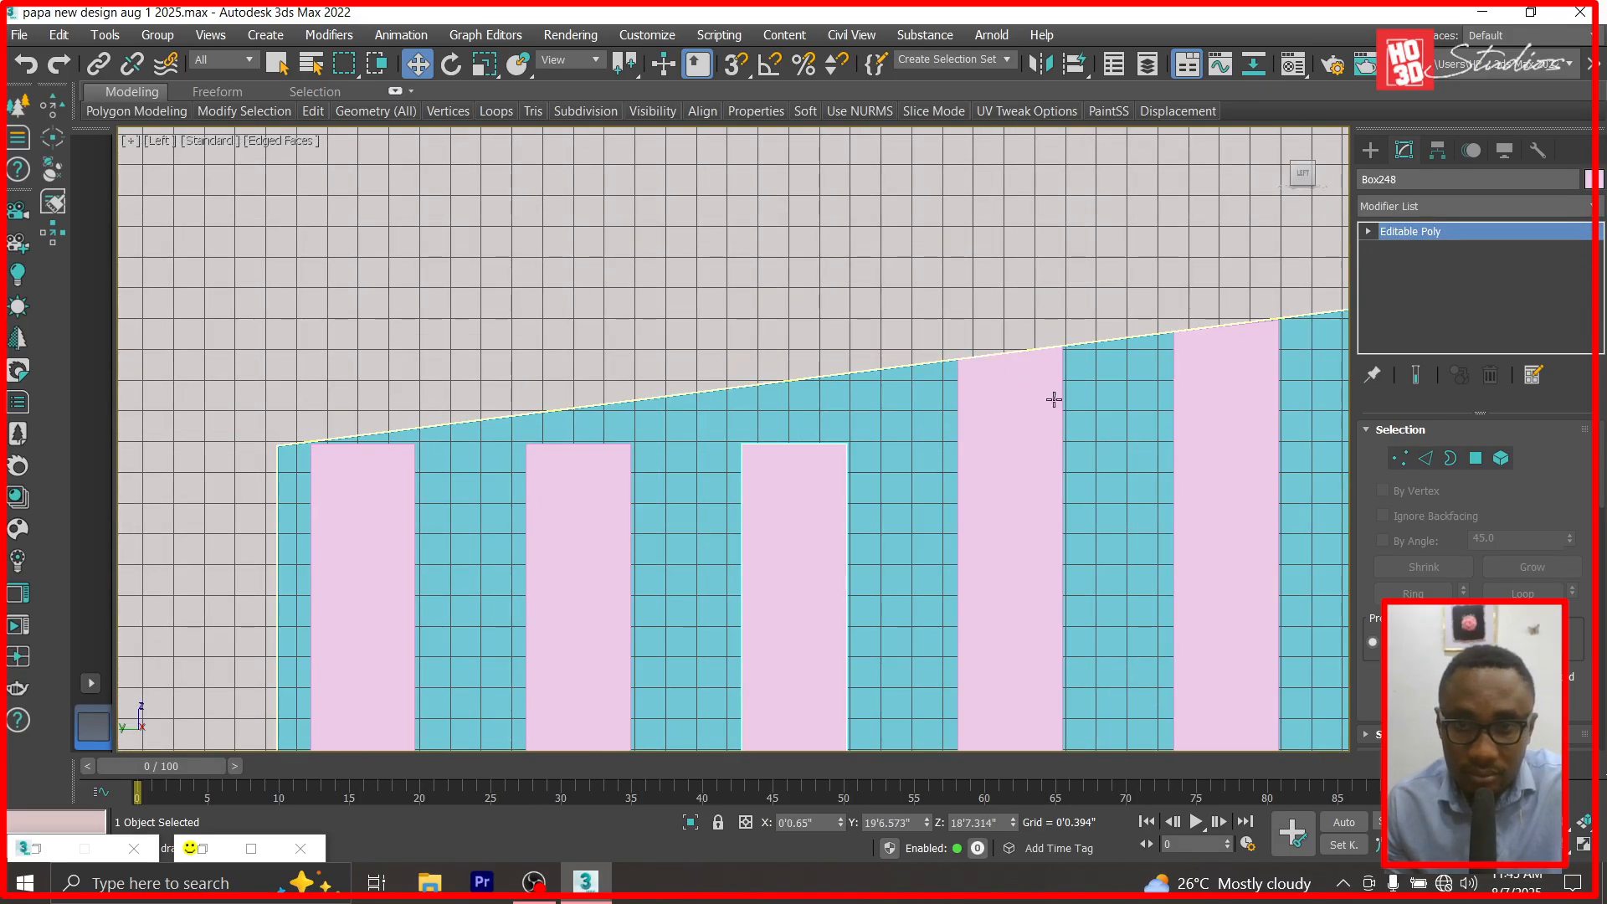
pyautogui.click(729, 297)
pyautogui.click(765, 502)
pyautogui.click(1368, 232)
pyautogui.click(1405, 249)
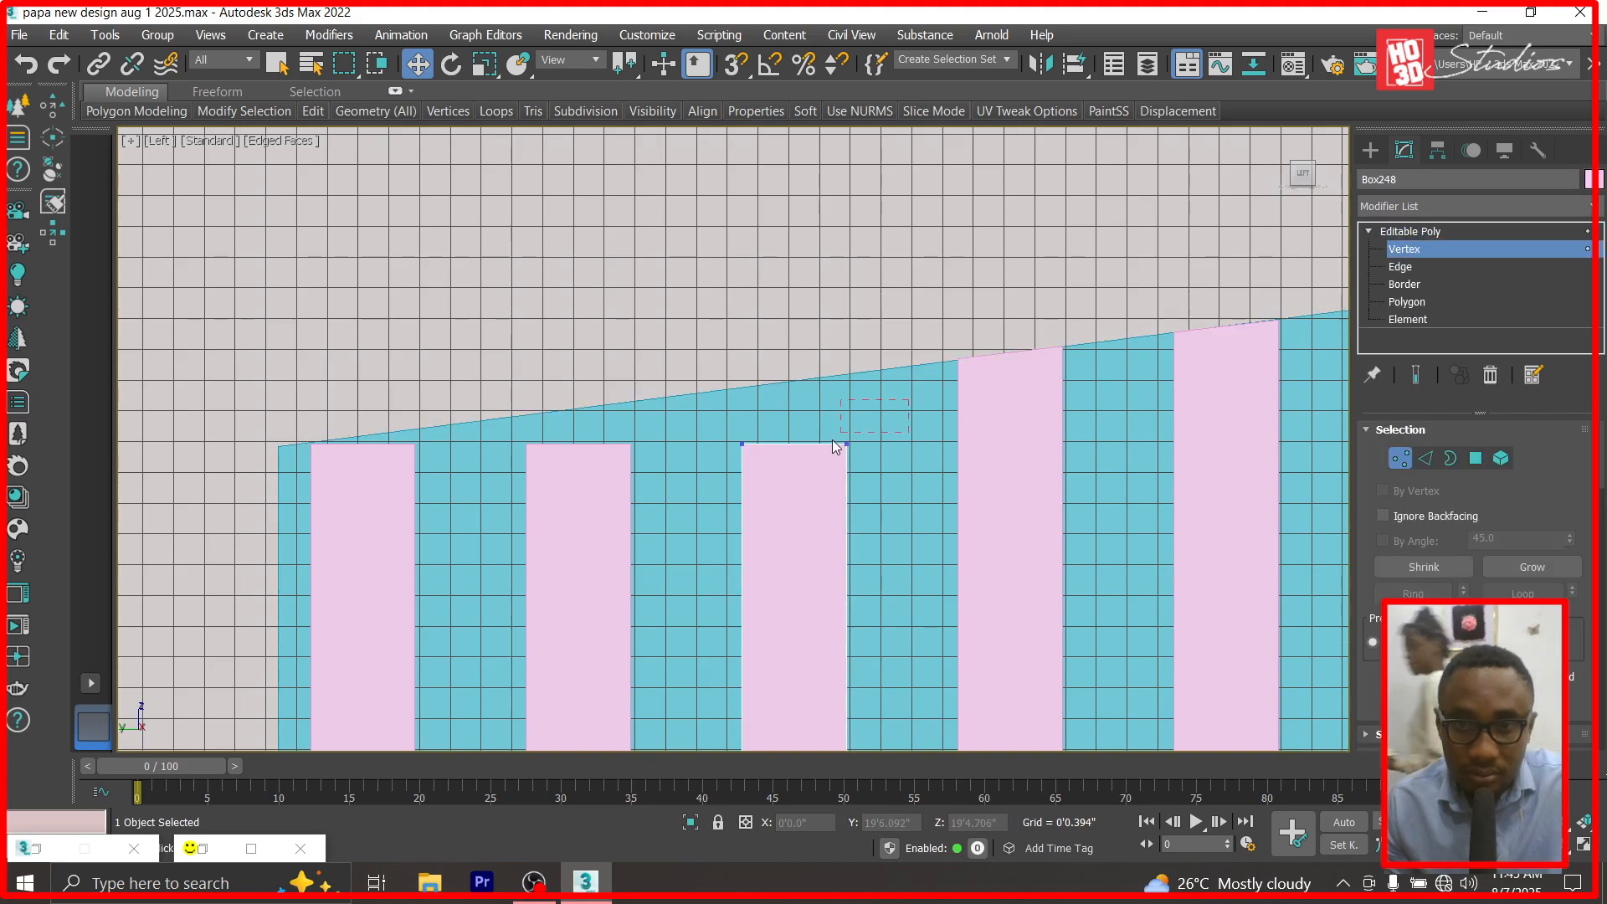
pyautogui.moveTo(795, 362); pyautogui.dragTo(806, 311)
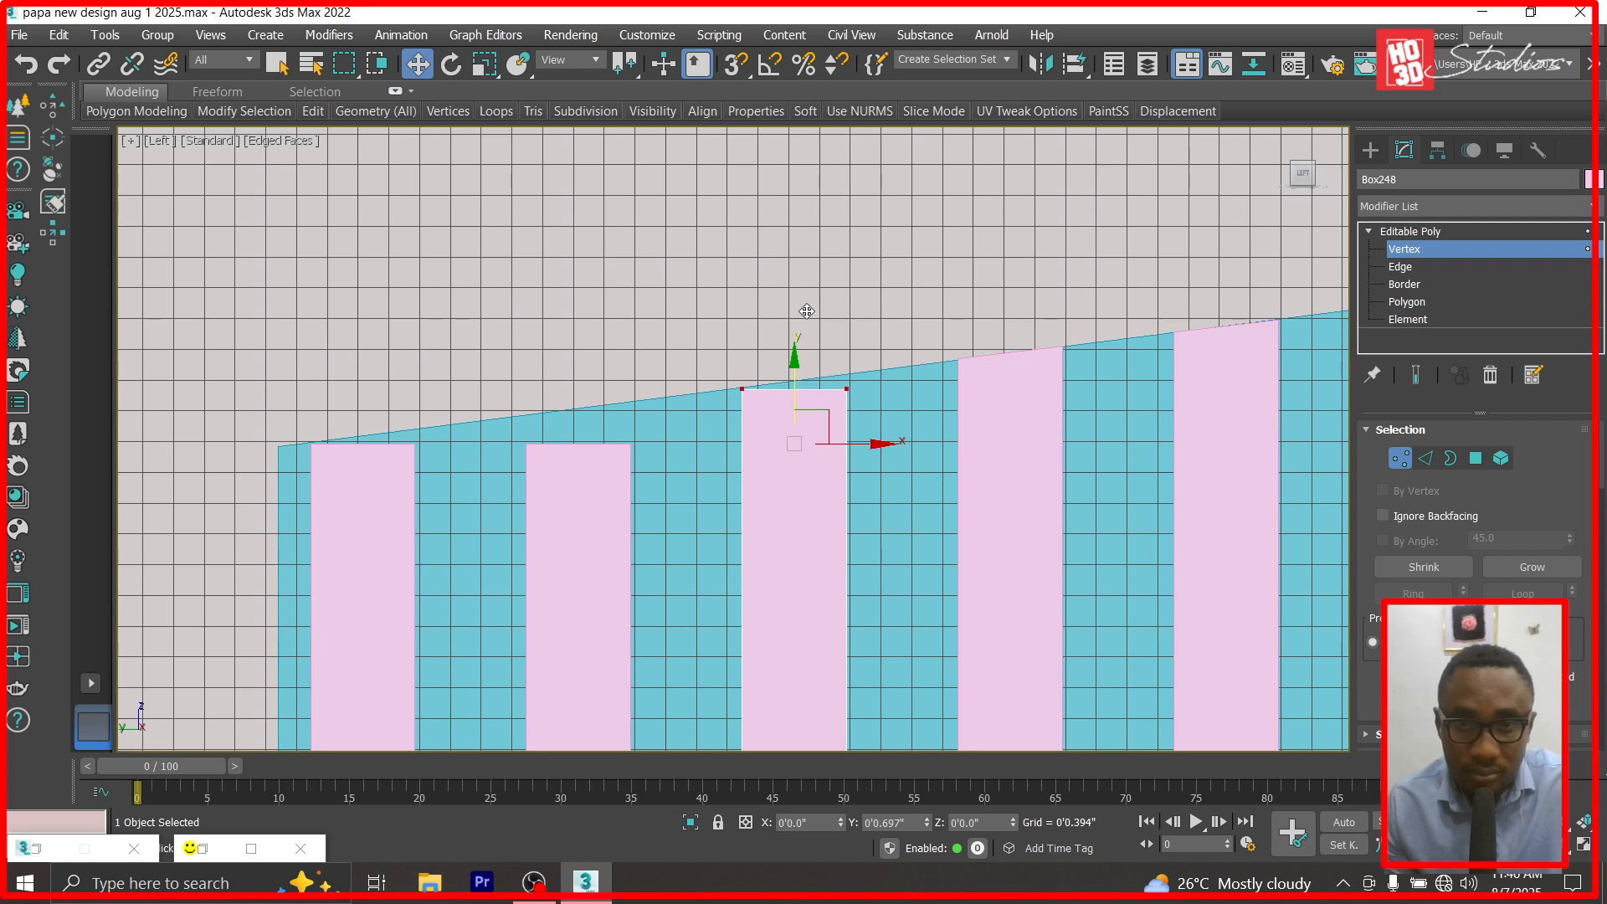
pyautogui.moveTo(808, 308); pyautogui.dragTo(809, 308)
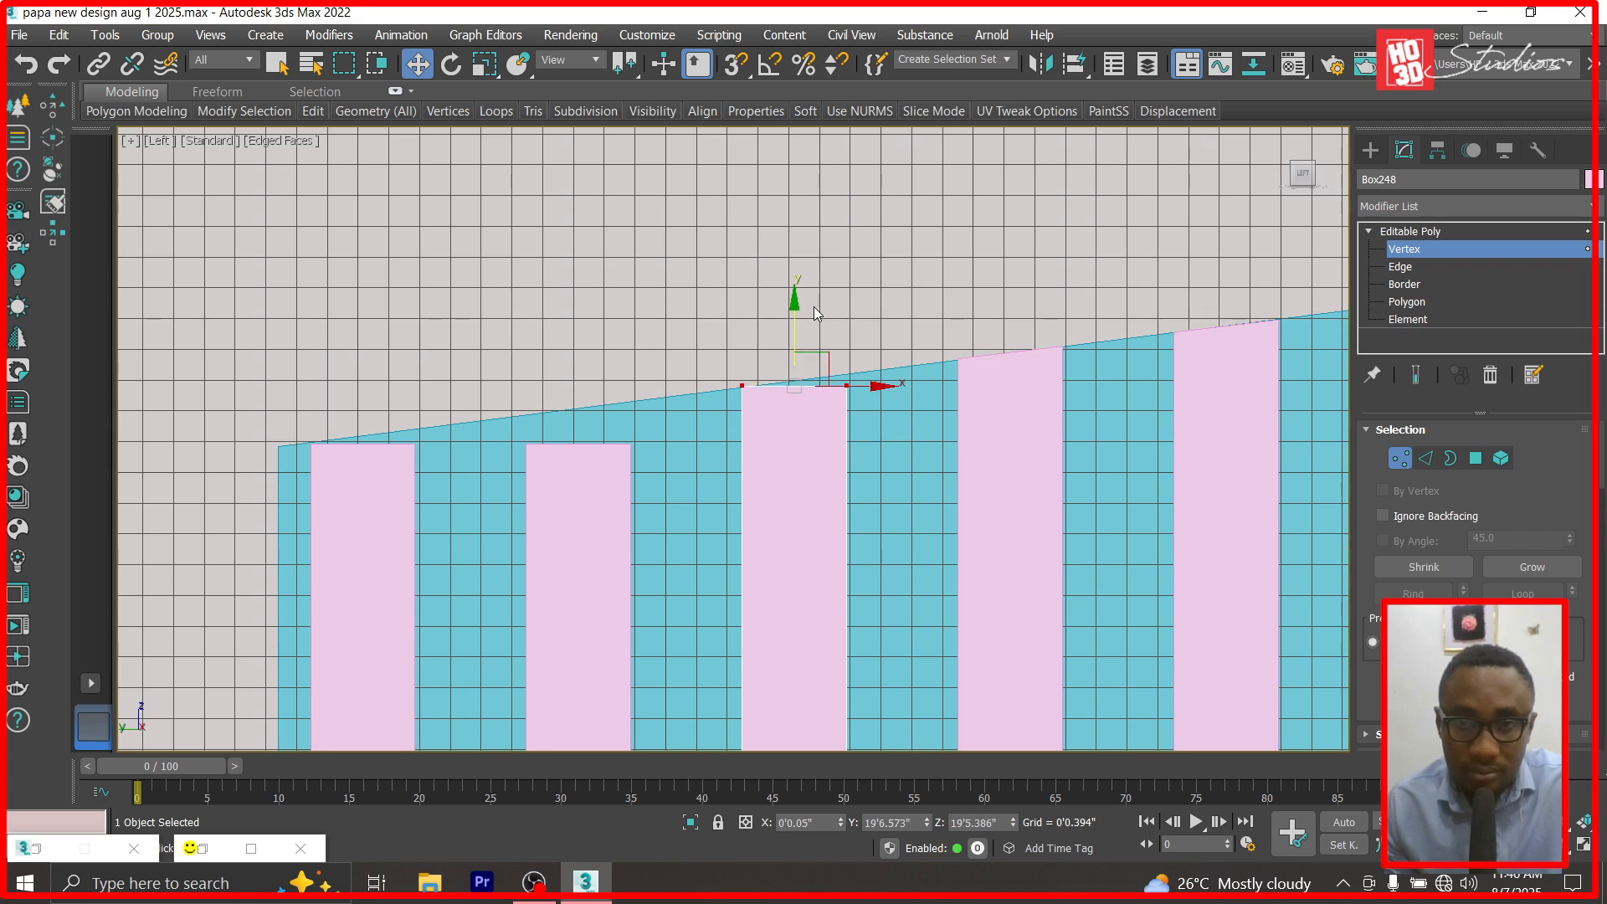
pyautogui.moveTo(843, 445); pyautogui.dragTo(843, 442)
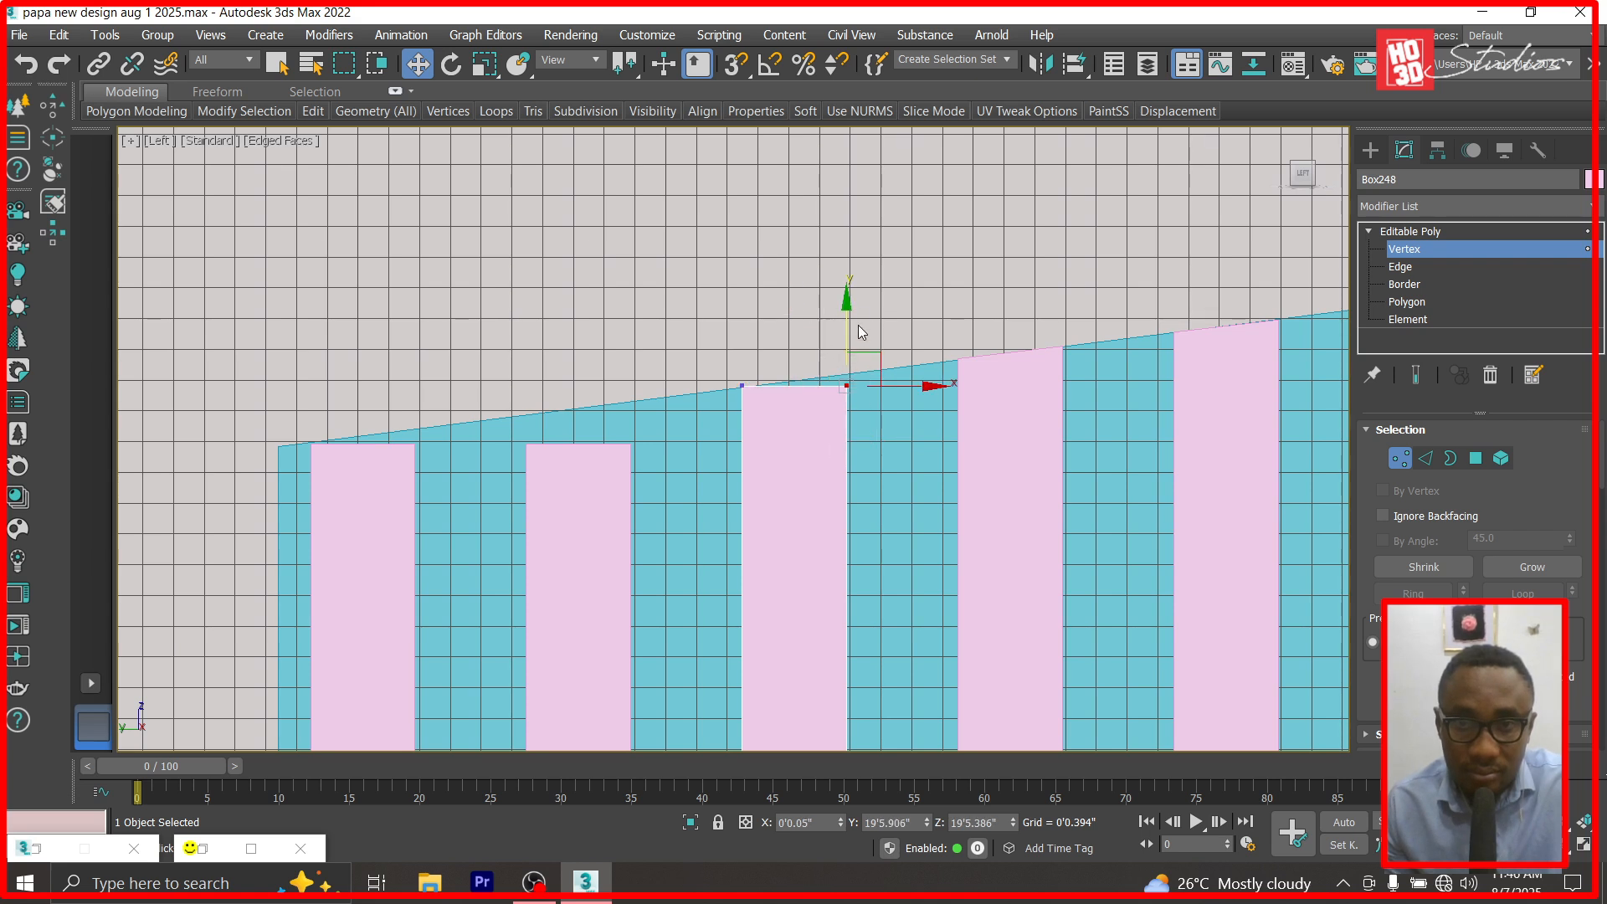
pyautogui.moveTo(847, 305); pyautogui.dragTo(847, 292)
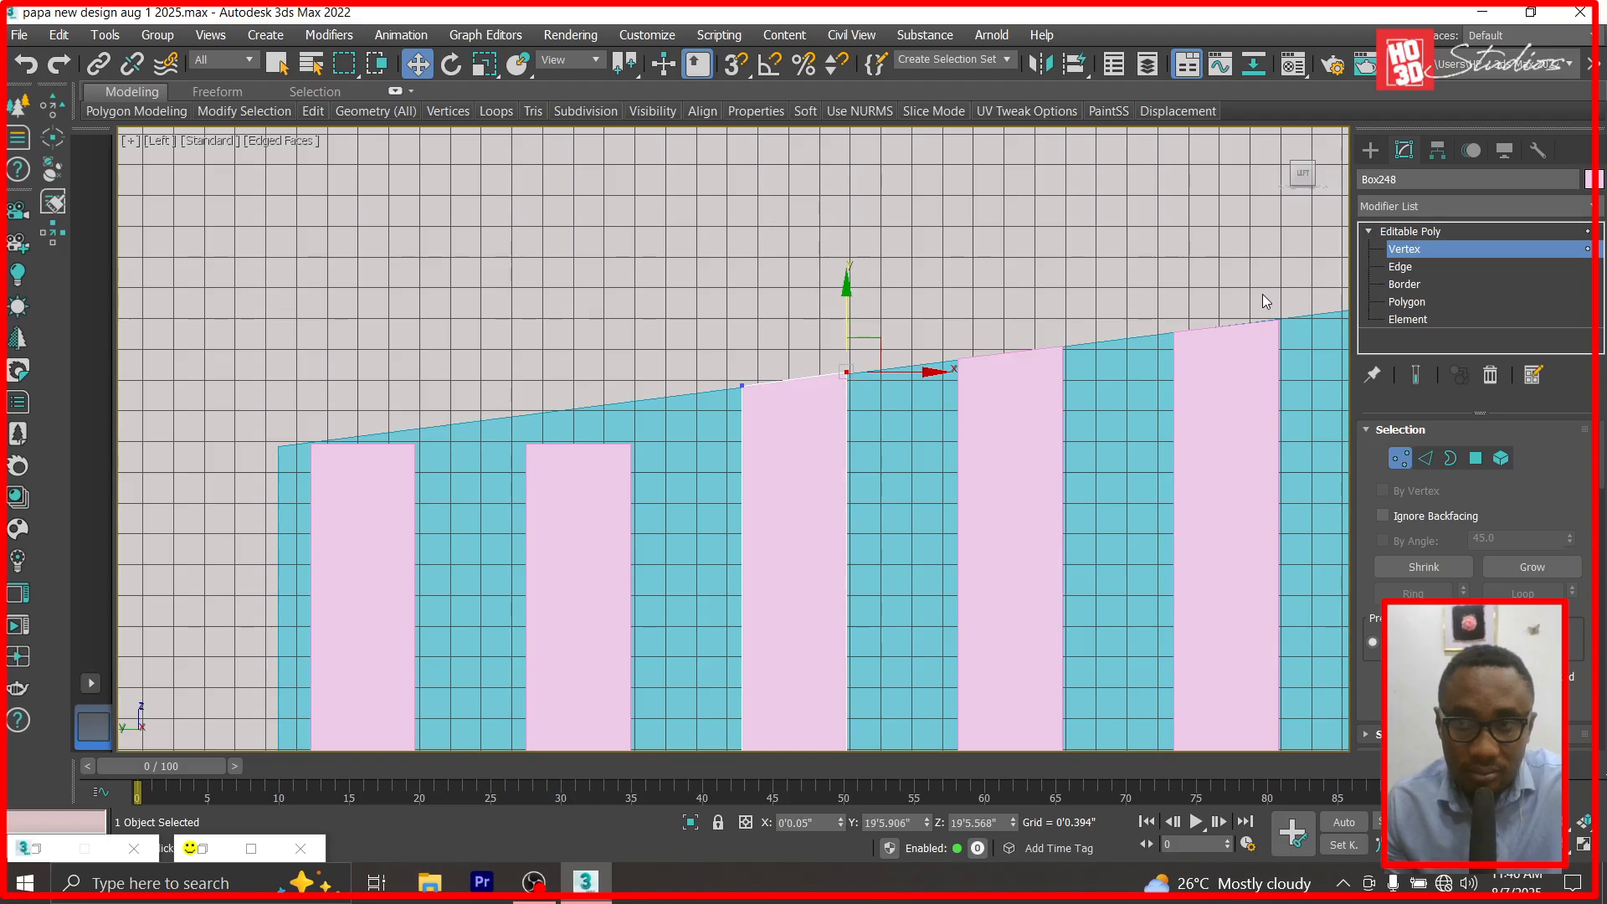
pyautogui.click(1417, 237)
# Raise the top vertices of the sixth strip from the wall end to match the large box's sloping edge.
pyautogui.click(617, 477)
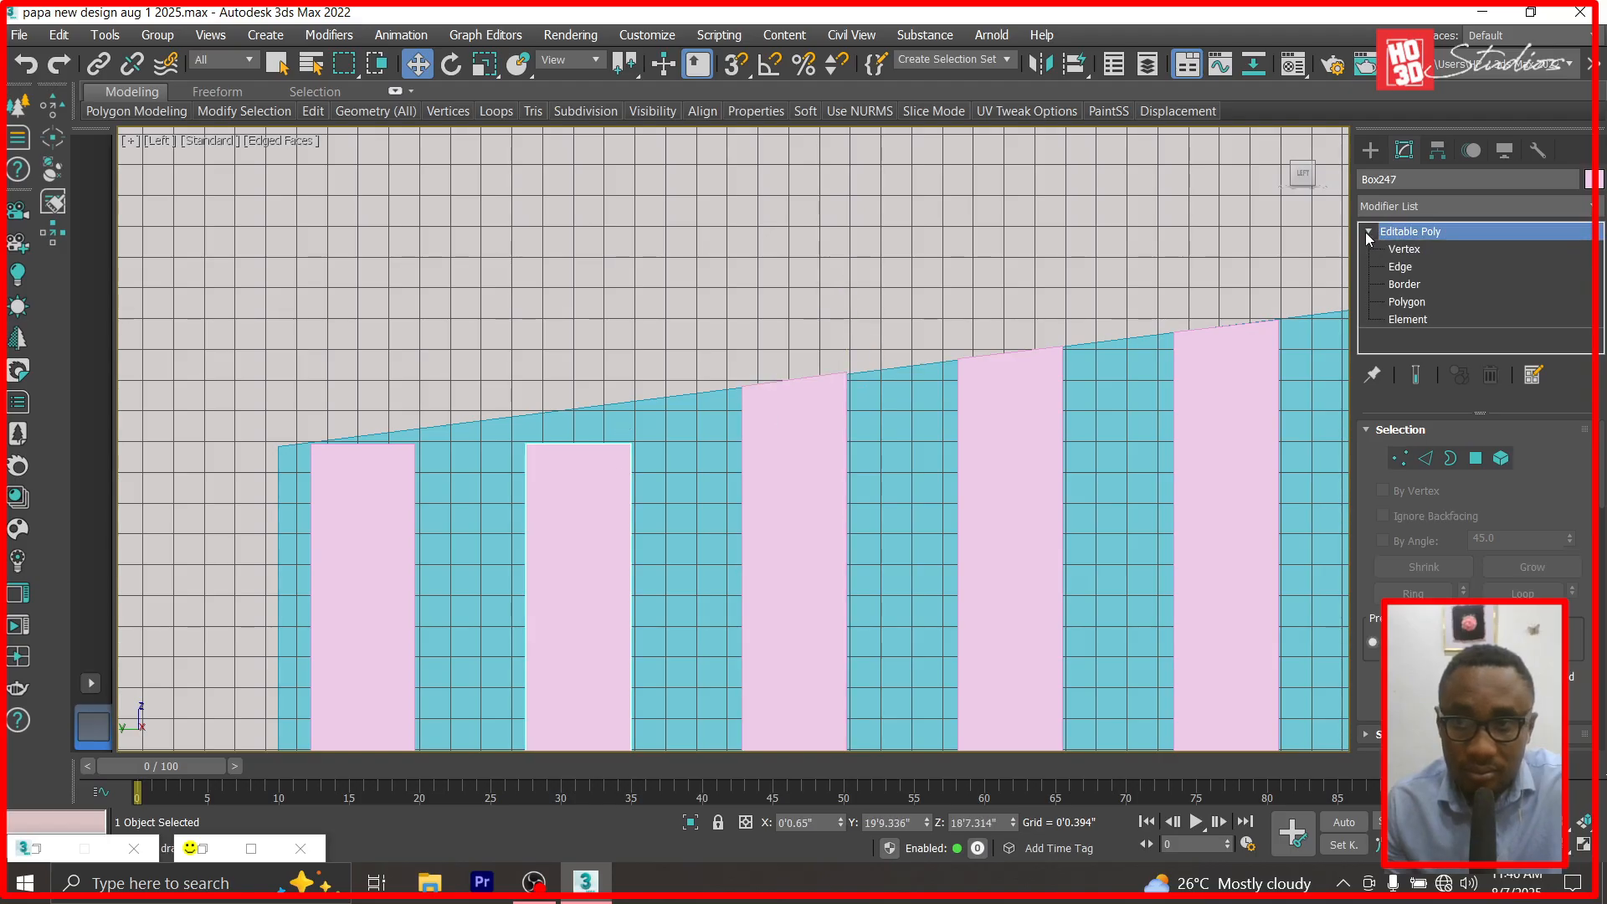
pyautogui.click(1404, 248)
pyautogui.moveTo(702, 400); pyautogui.dragTo(489, 521)
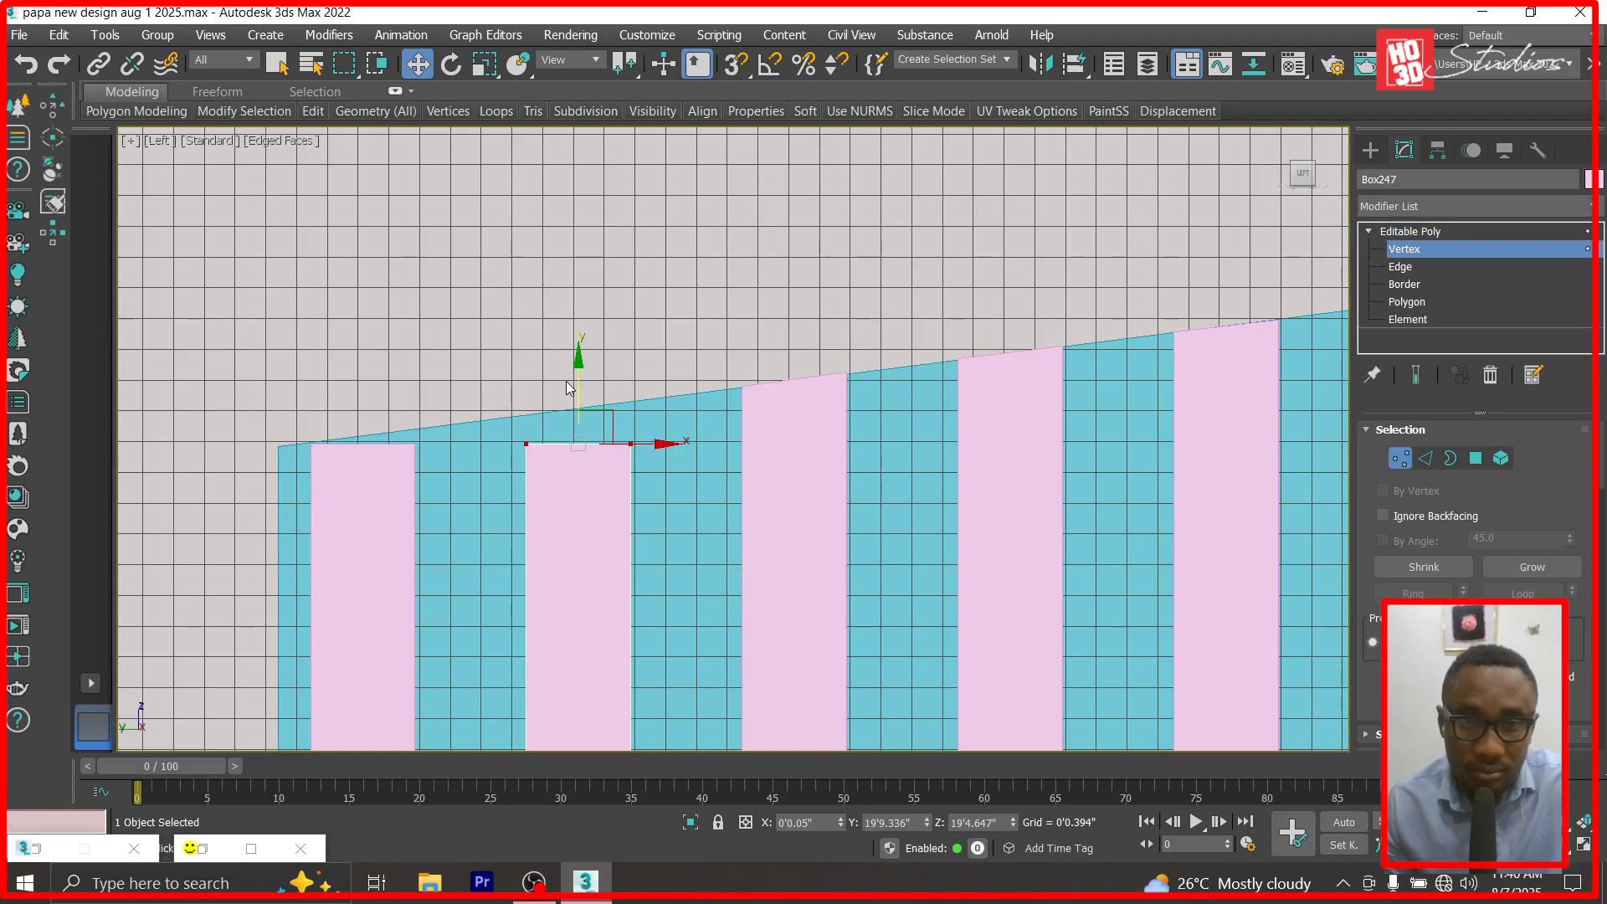
pyautogui.moveTo(575, 362); pyautogui.dragTo(577, 332)
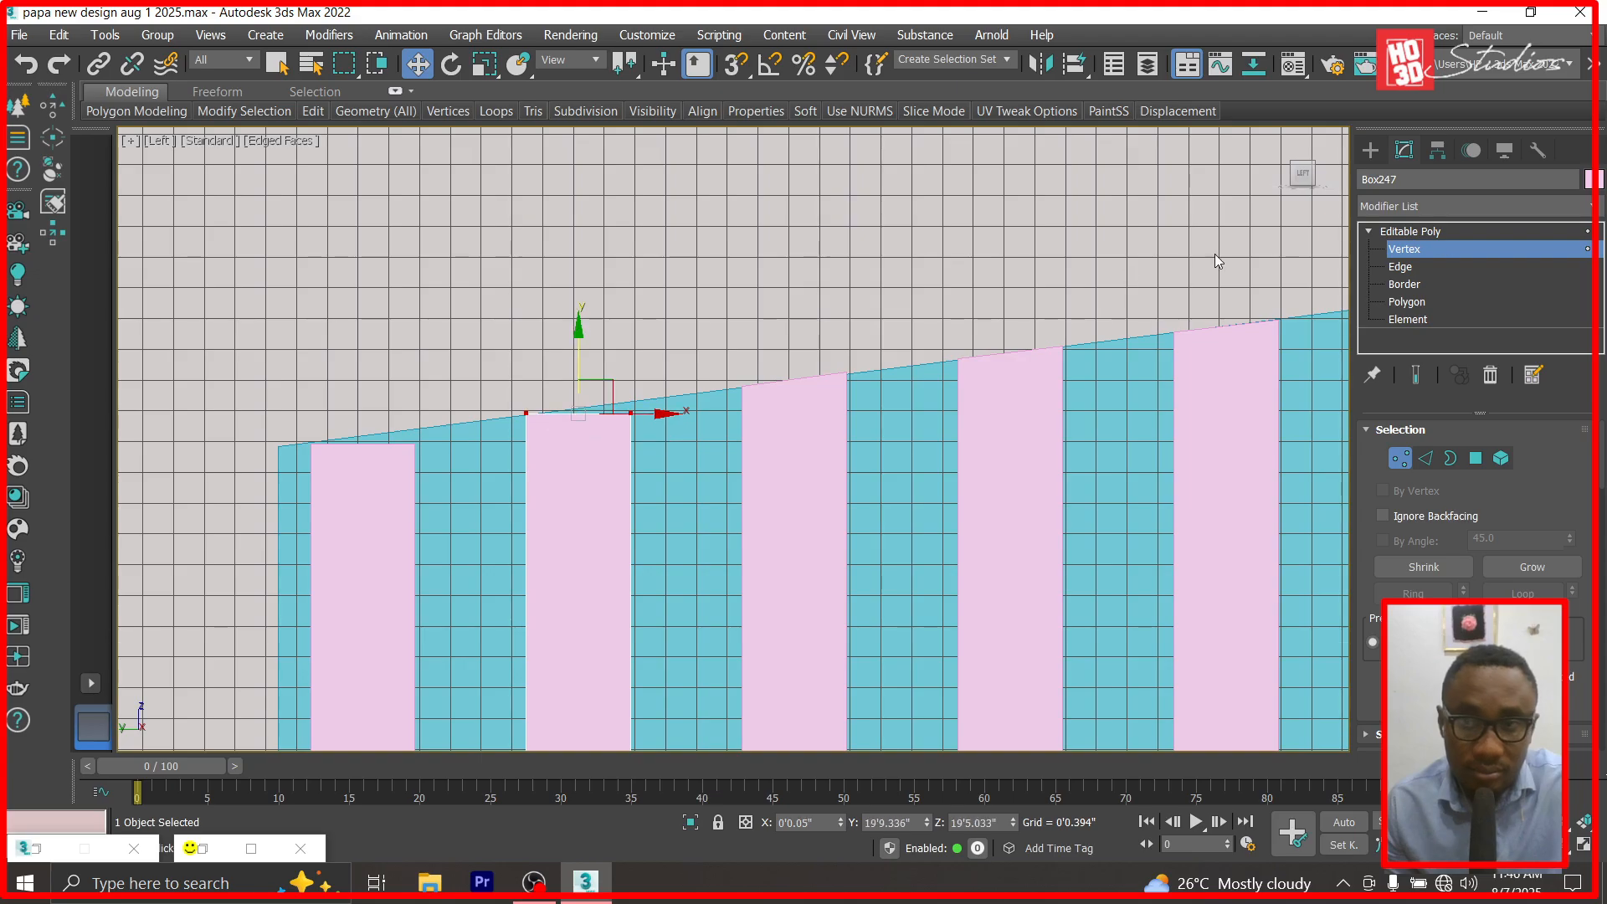
pyautogui.click(1403, 266)
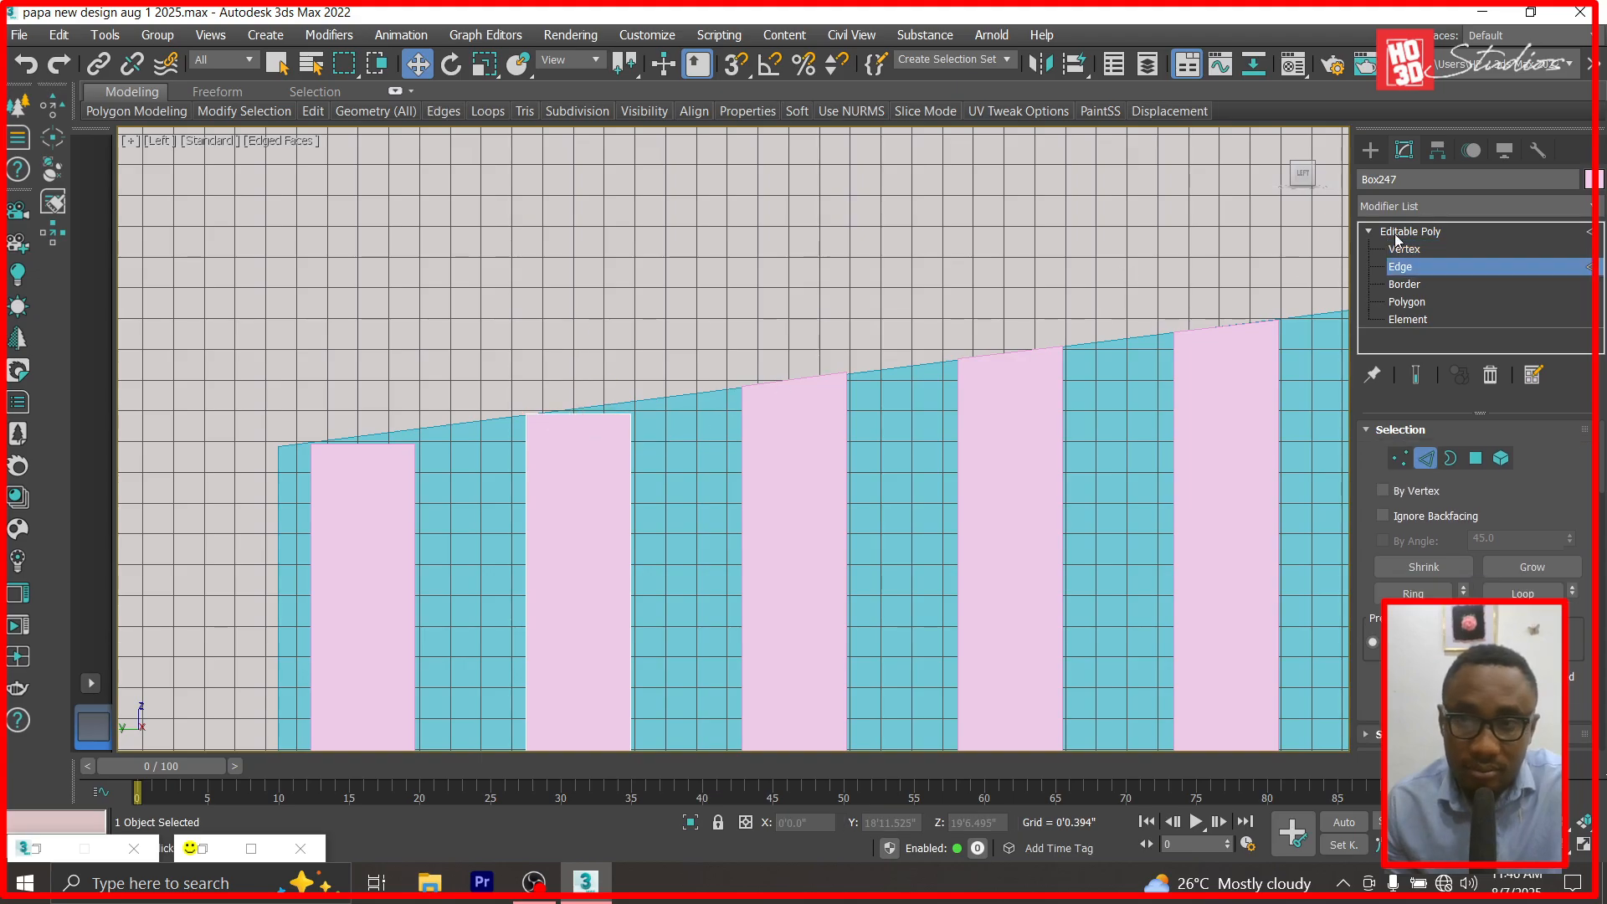
pyautogui.click(1433, 249)
pyautogui.moveTo(615, 450); pyautogui.dragTo(615, 449)
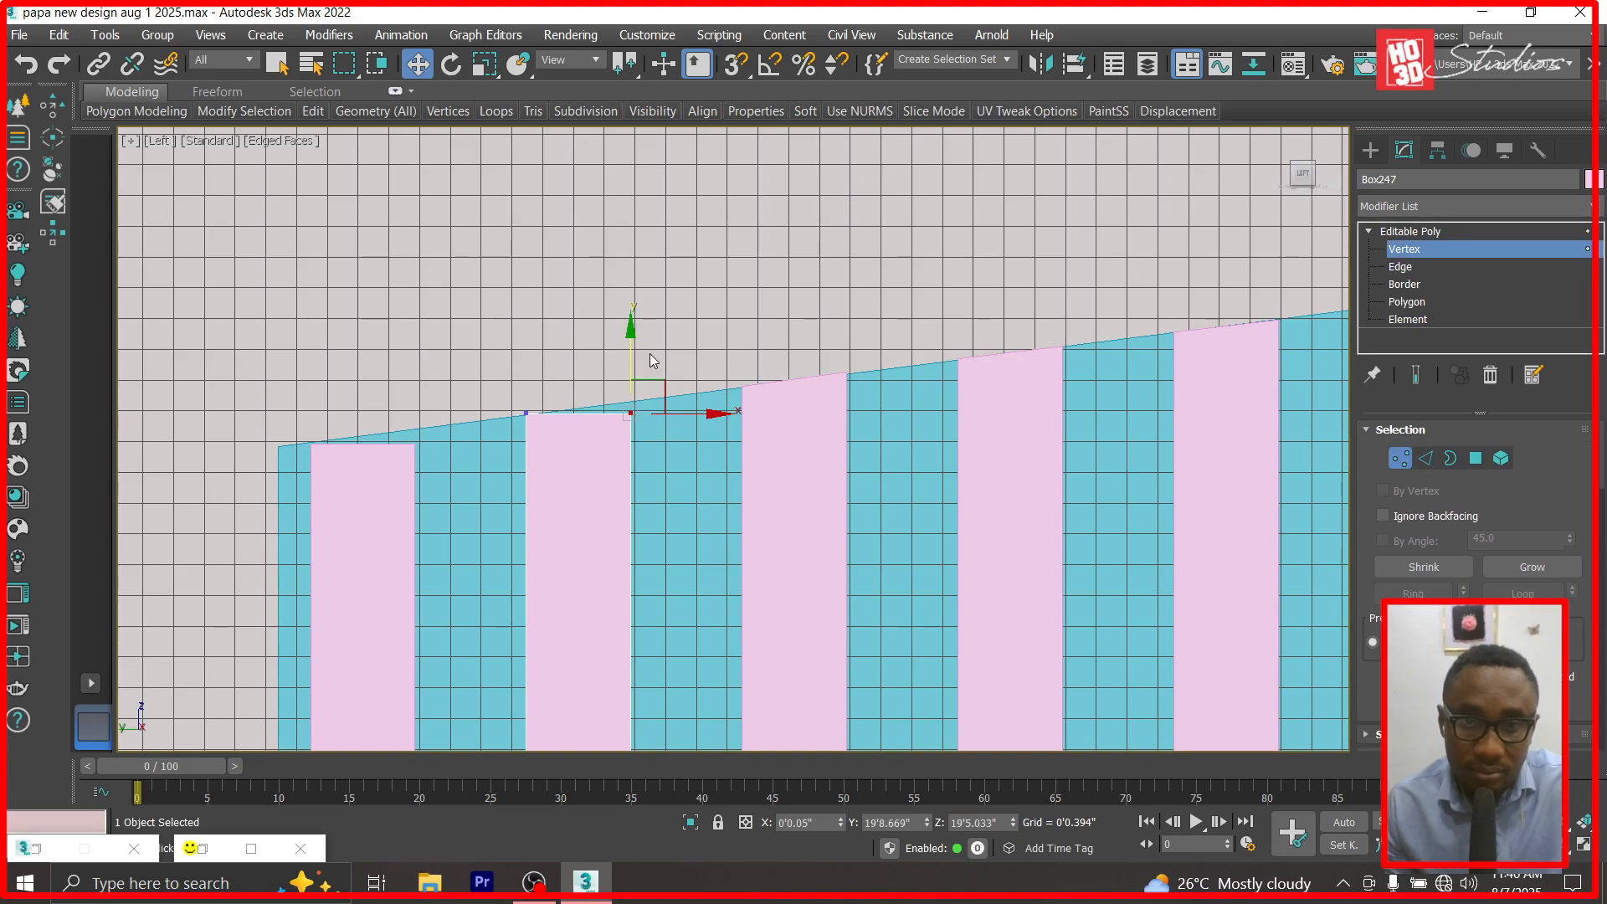
pyautogui.moveTo(632, 339); pyautogui.dragTo(632, 325)
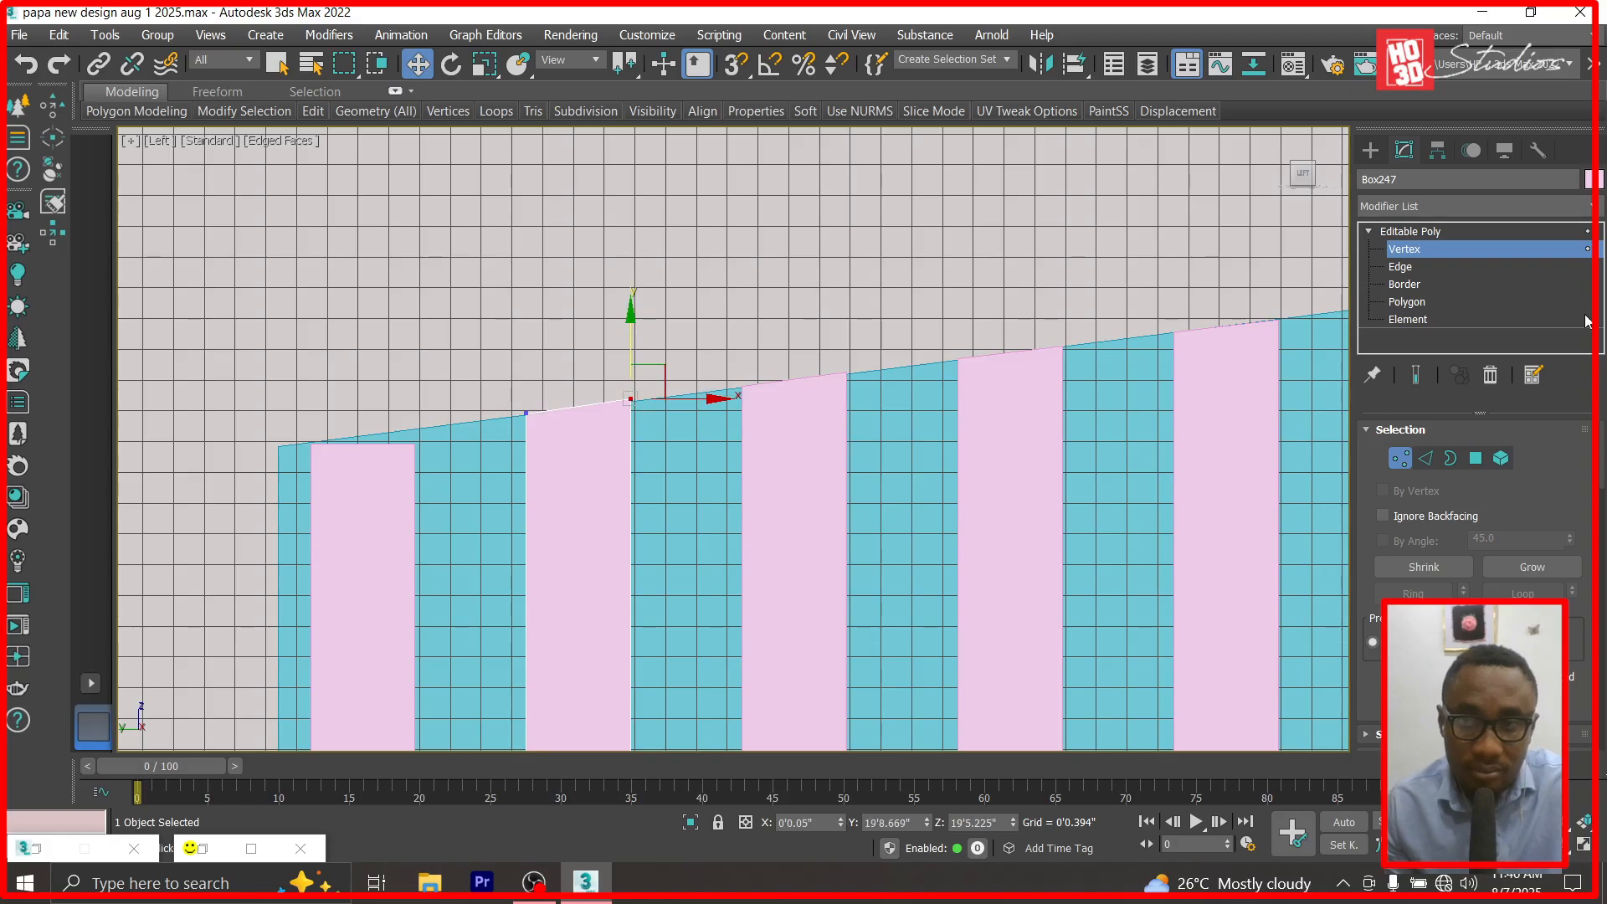
pyautogui.click(1433, 243)
# Raise the higher-side top vertices of the last strip, farthest from the wall end, to follow the large box's slope.
pyautogui.click(380, 463)
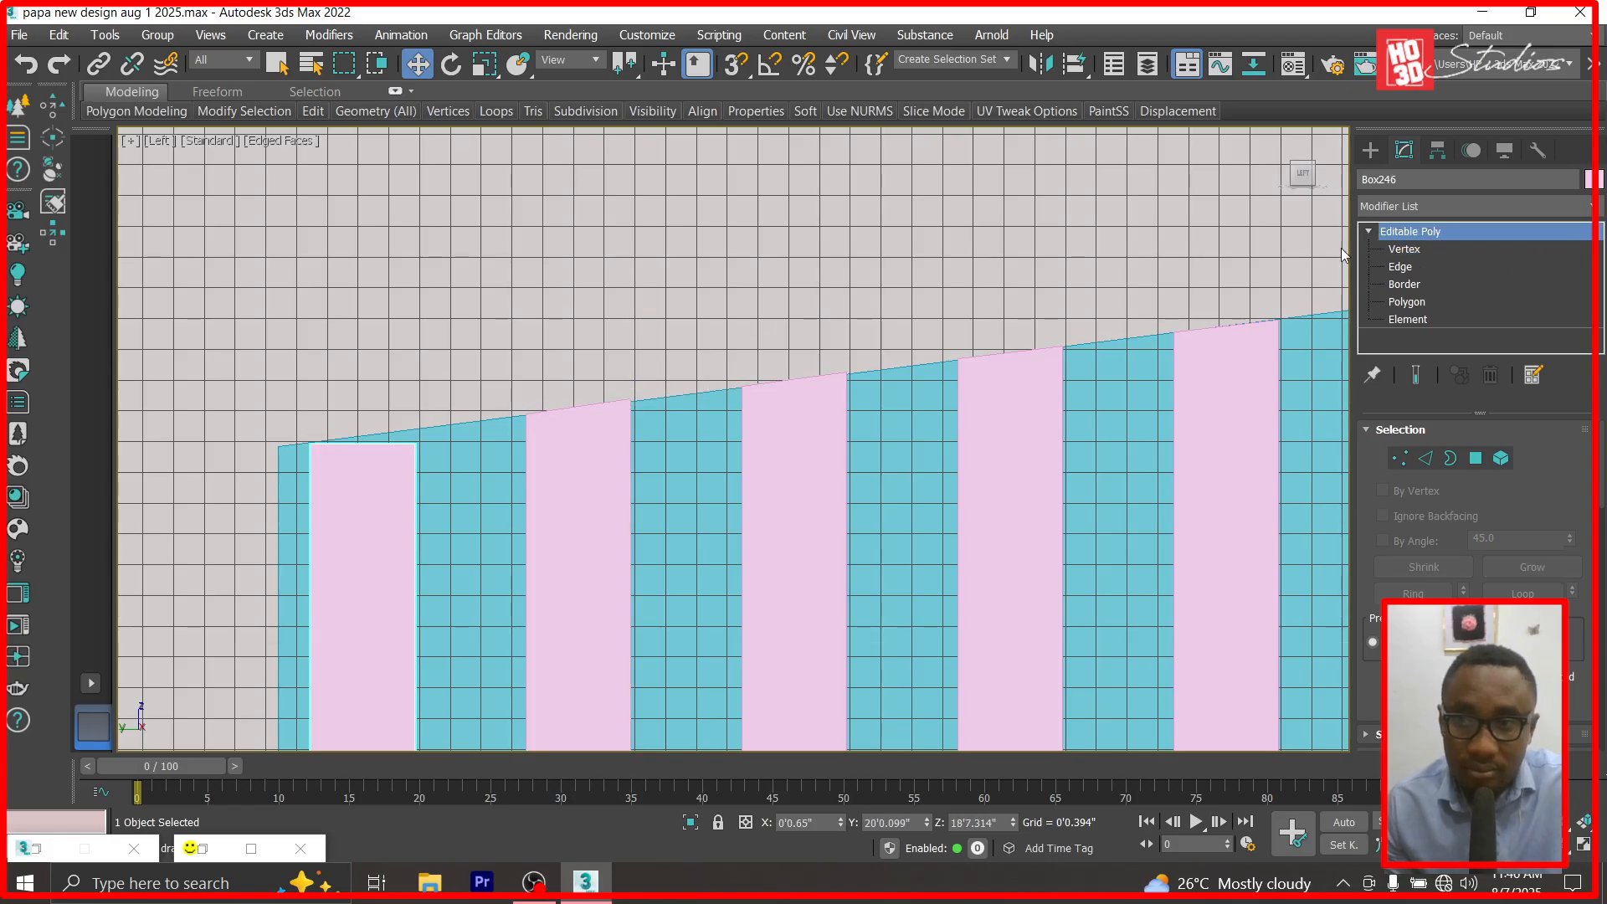
pyautogui.click(1394, 248)
pyautogui.moveTo(464, 411); pyautogui.dragTo(353, 492)
pyautogui.moveTo(413, 374); pyautogui.dragTo(416, 365)
pyautogui.click(1410, 234)
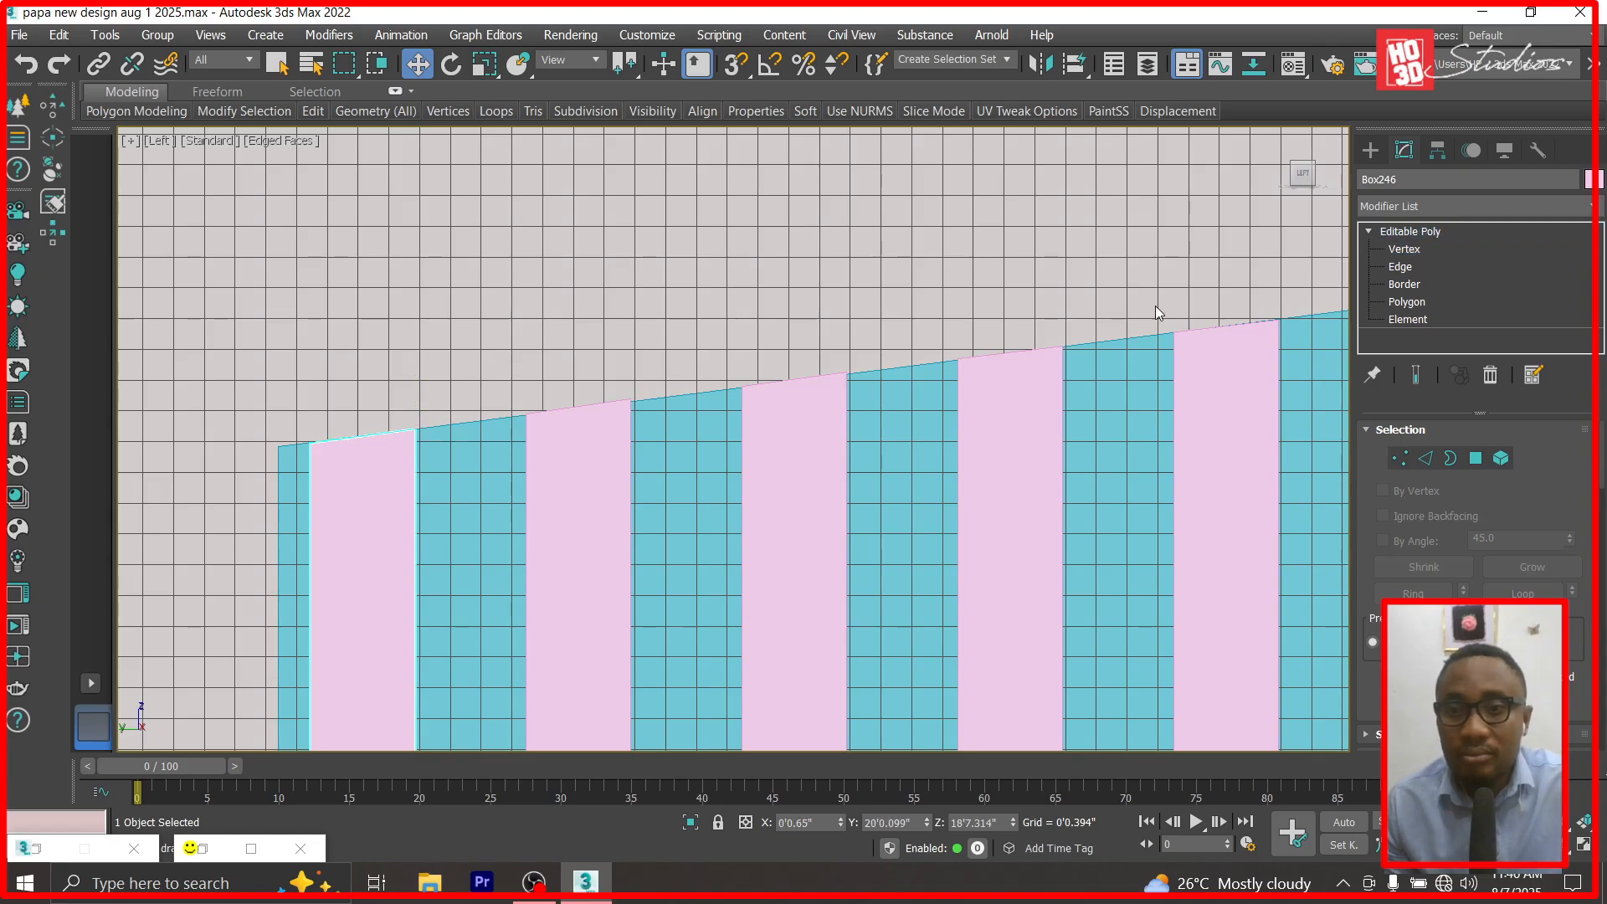
# Attach the large box and the other six strips to the strip nearest the wall end, making one object.
pyautogui.scroll(-4, 838, 323)
pyautogui.click(1040, 375)
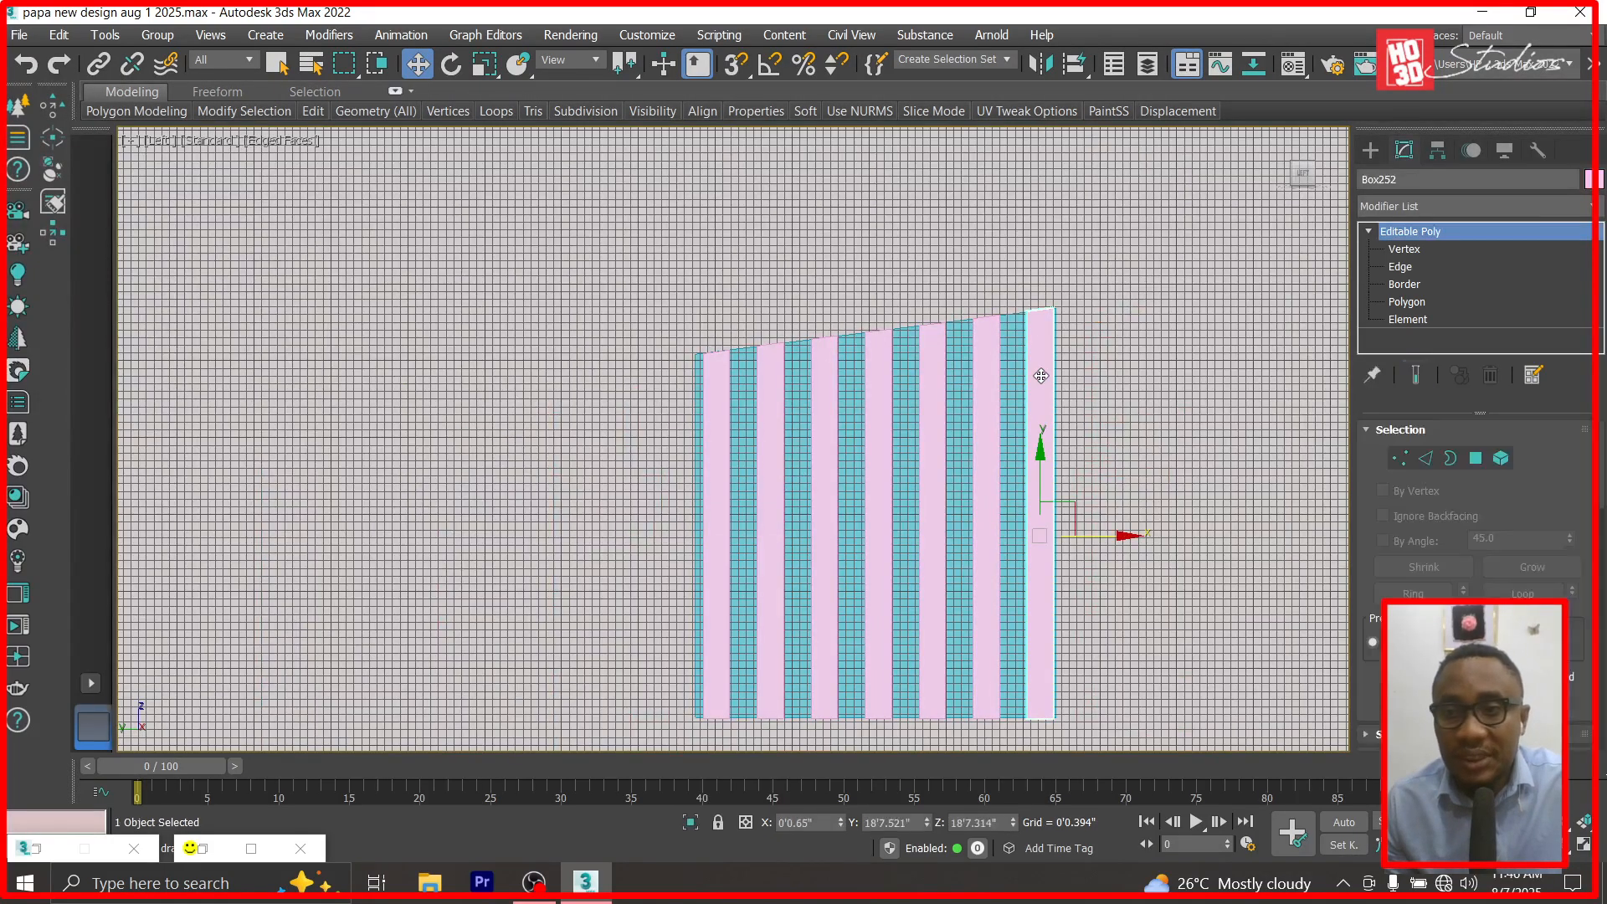
pyautogui.scroll(-5, 1474, 519)
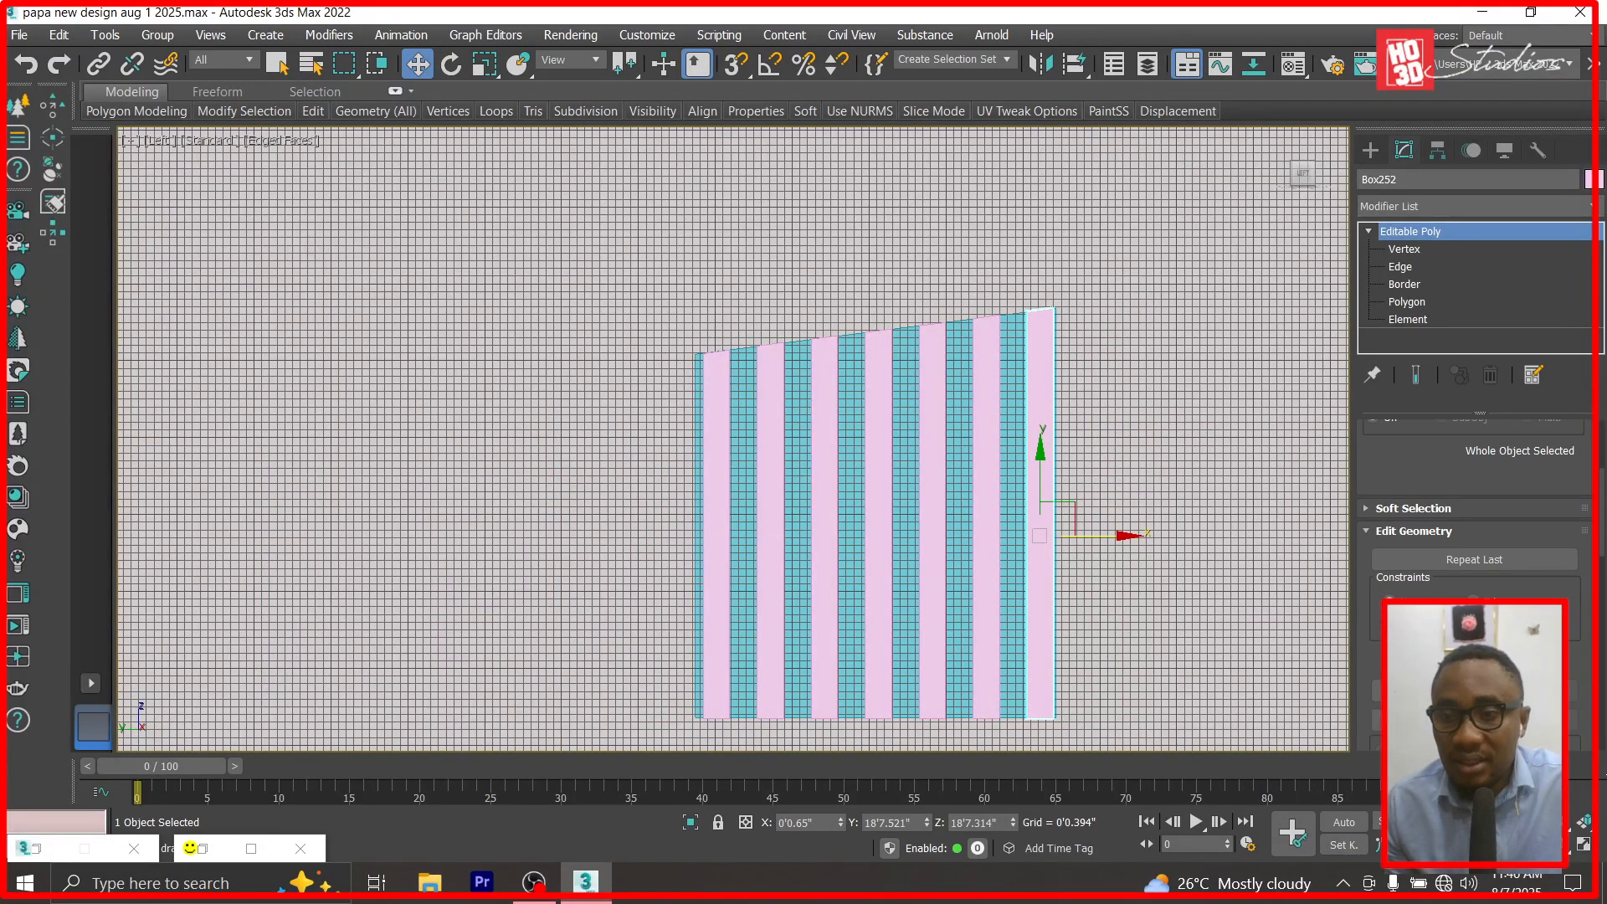
pyautogui.click(1416, 720)
pyautogui.click(1007, 360)
pyautogui.click(990, 373)
pyautogui.click(931, 396)
pyautogui.click(878, 404)
pyautogui.click(823, 413)
pyautogui.click(780, 419)
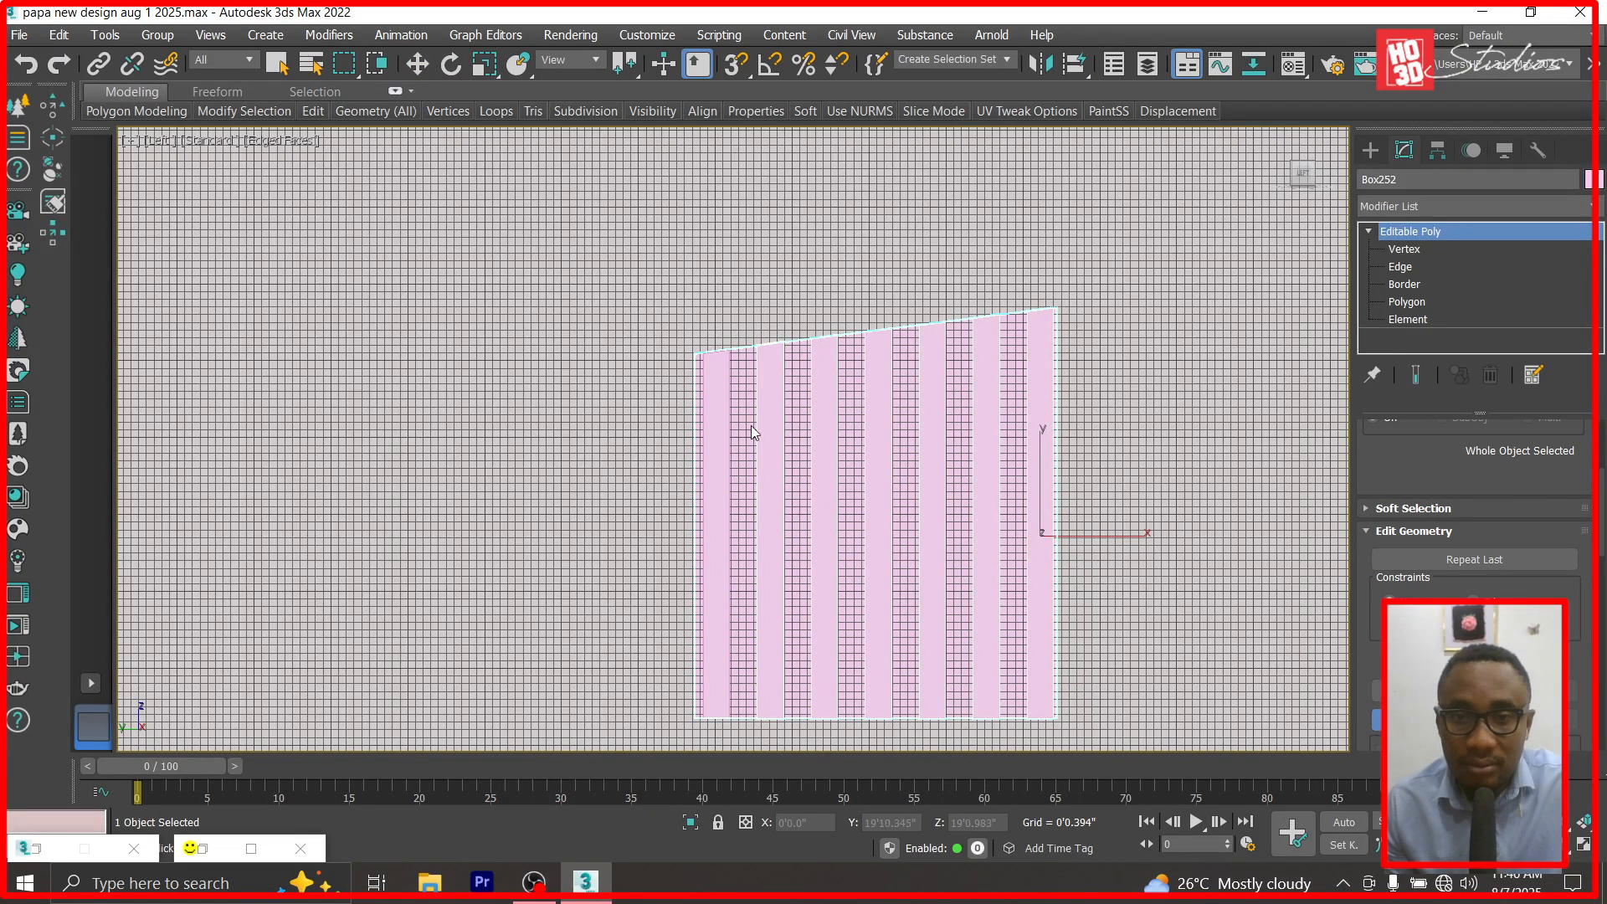
pyautogui.click(714, 434)
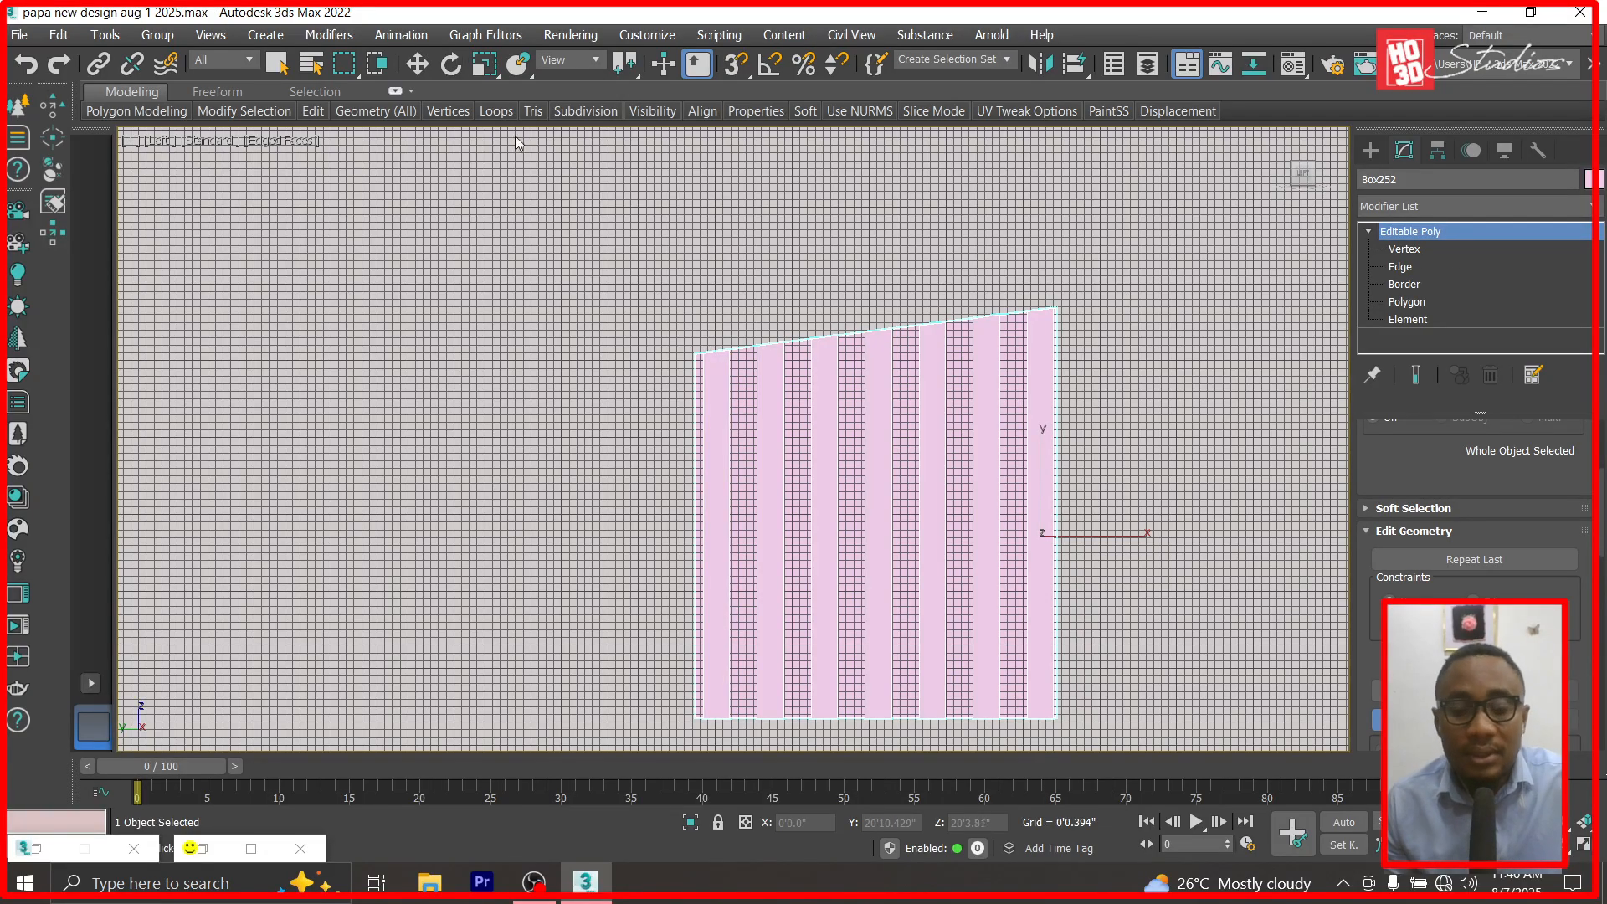
# Assign the roof shingles material to the combined box and strips.
pyautogui.press('m')
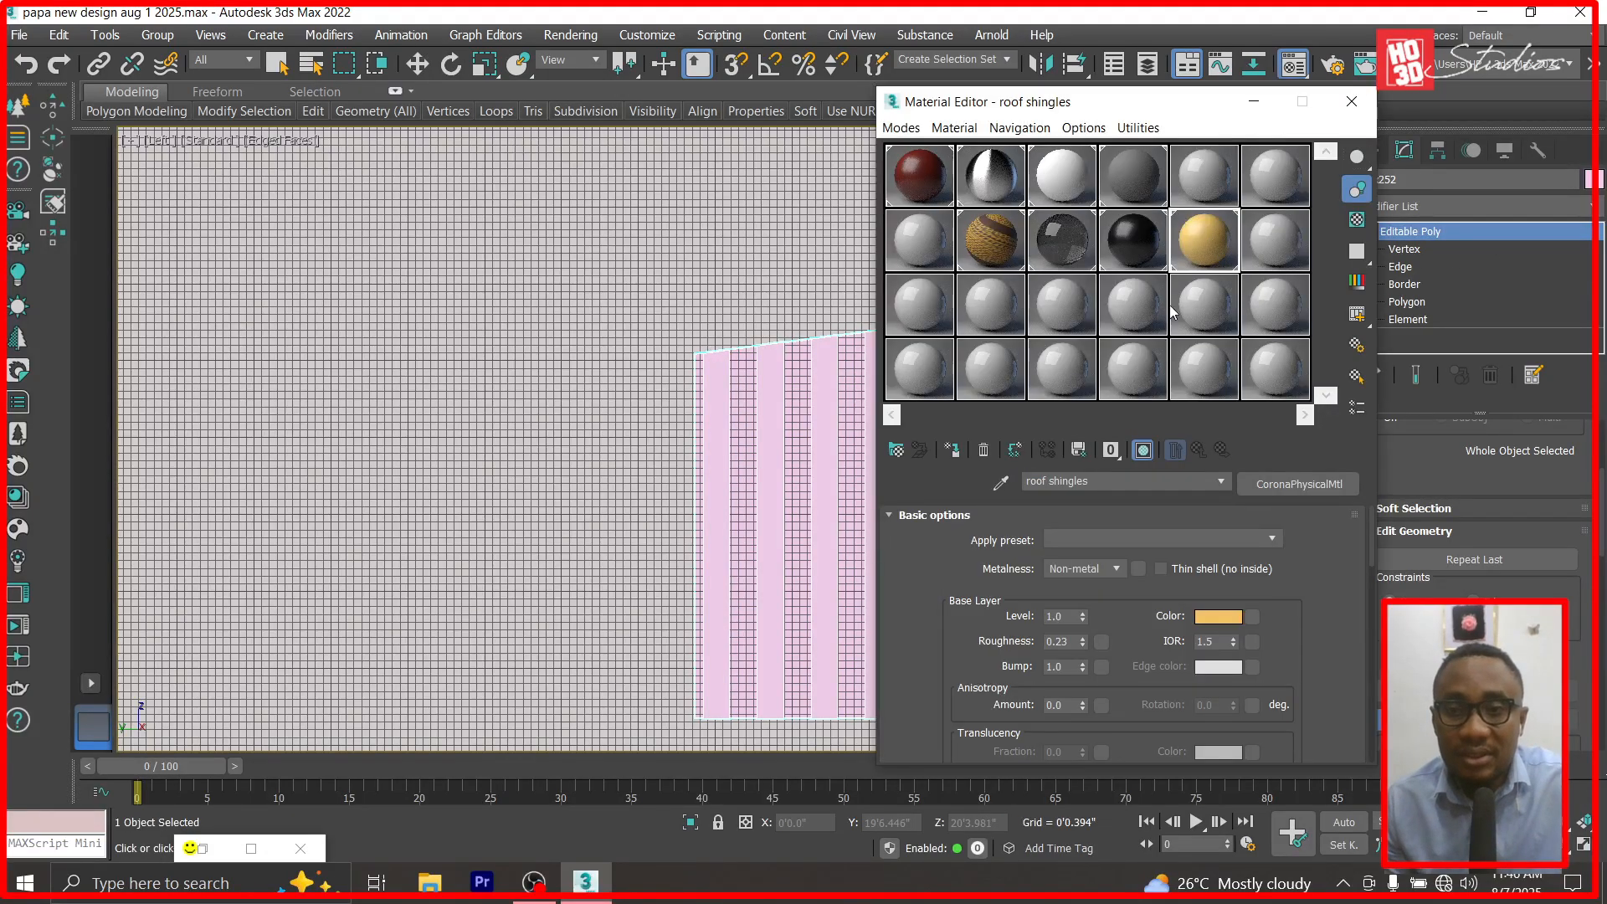
pyautogui.click(954, 450)
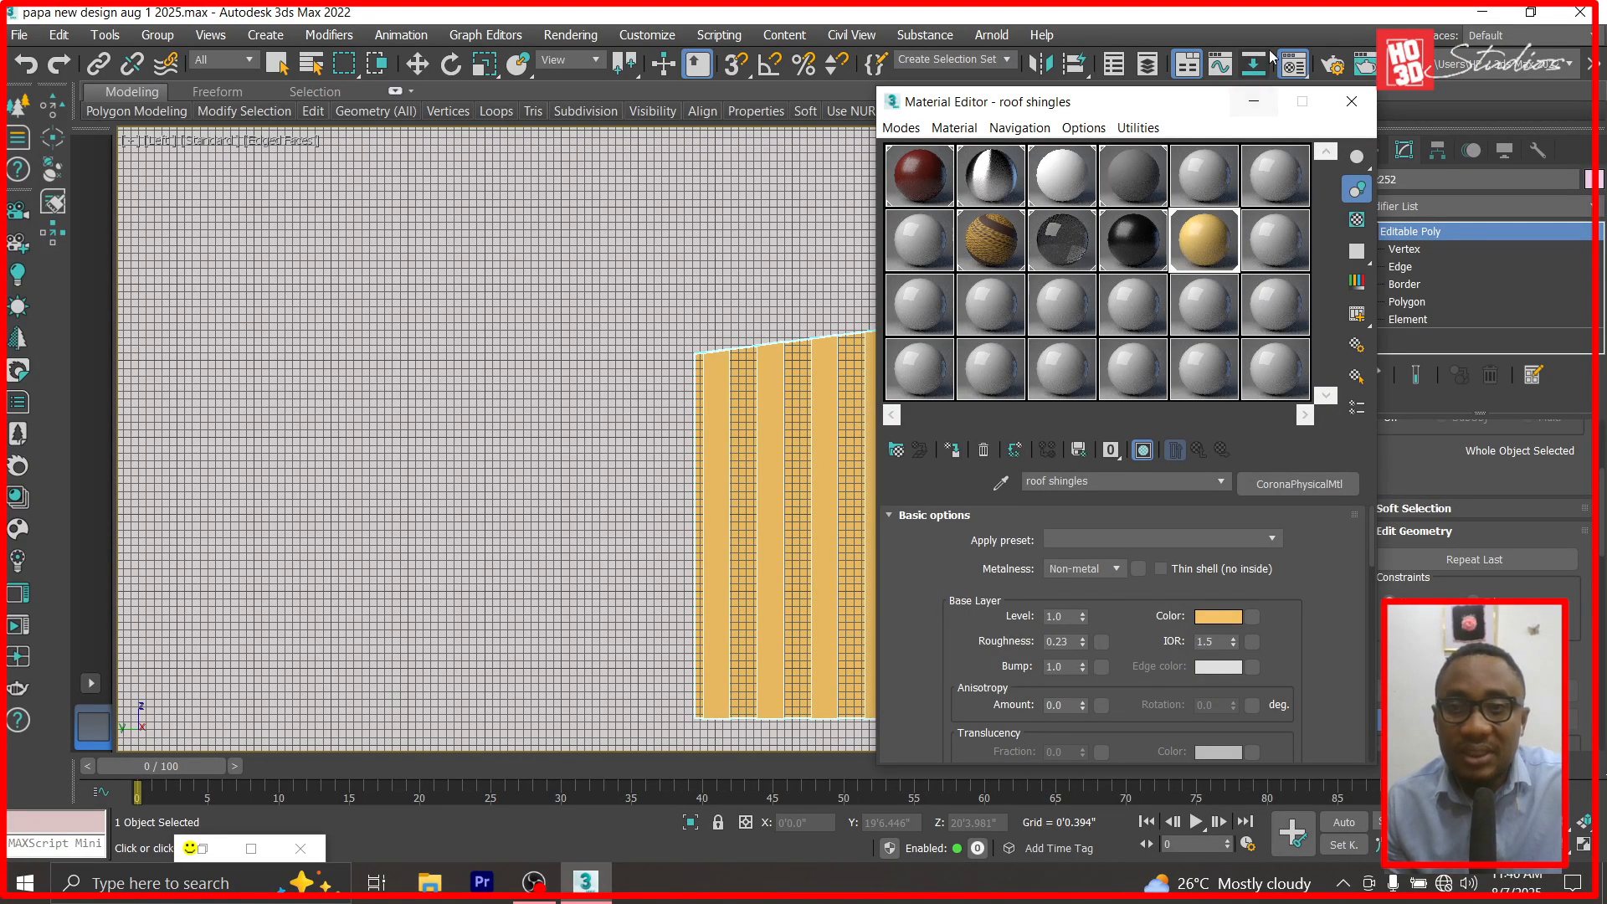
pyautogui.click(1352, 102)
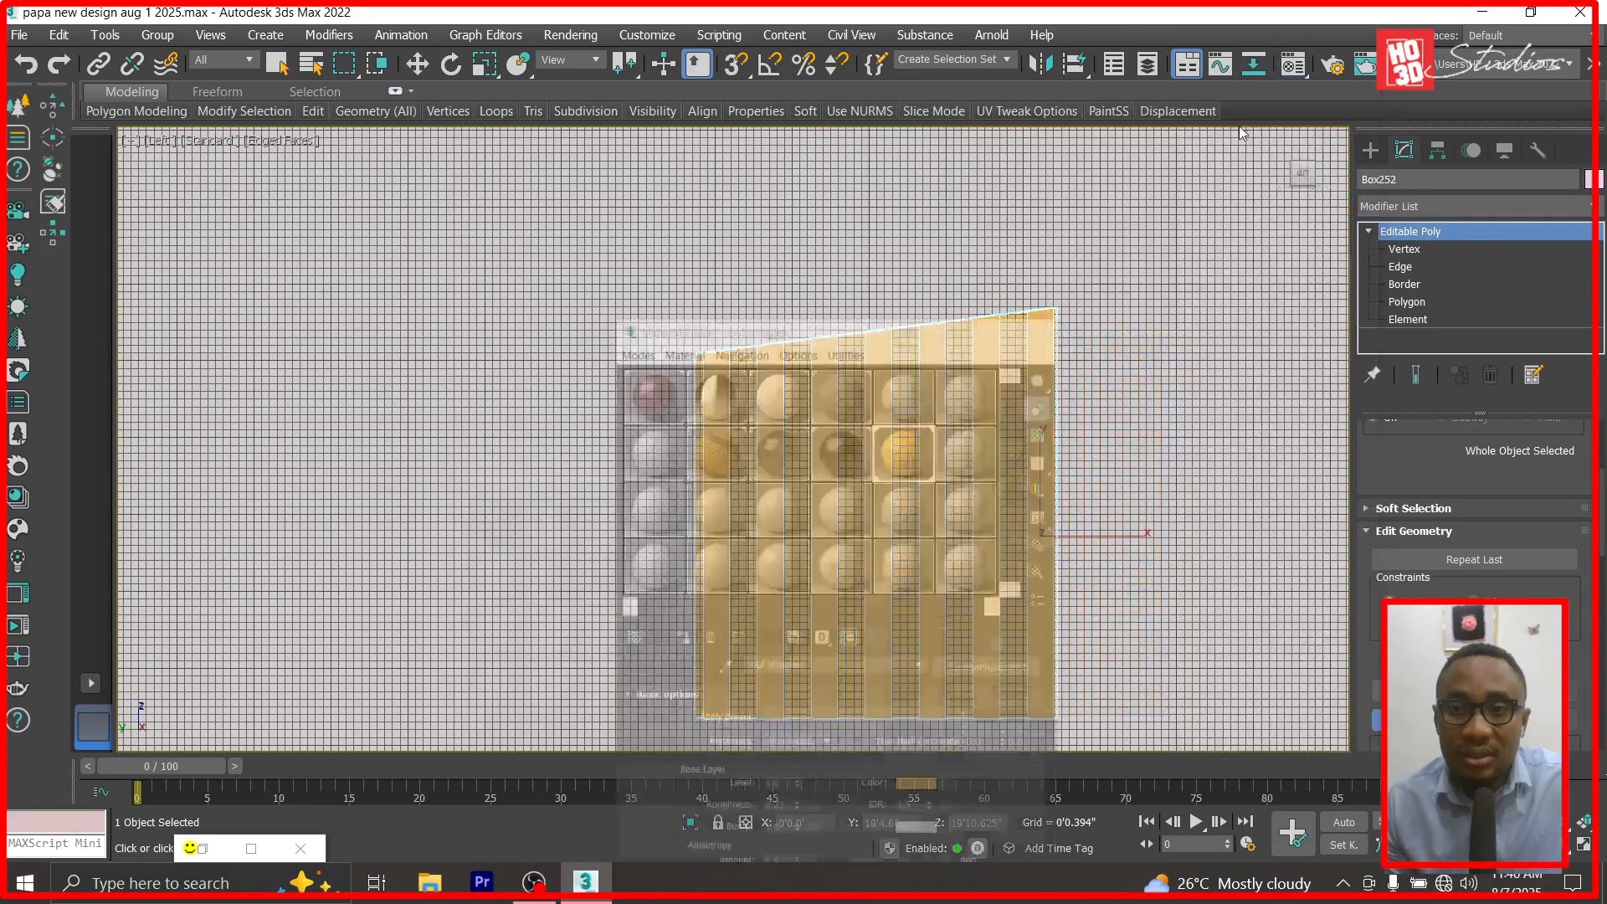
# Bring back the hidden house objects, select the combined striped box and view it under the roof overhang through Corona Camera001.
pyautogui.press('w')
pyautogui.rightClick(931, 222)
pyautogui.click(1038, 150)
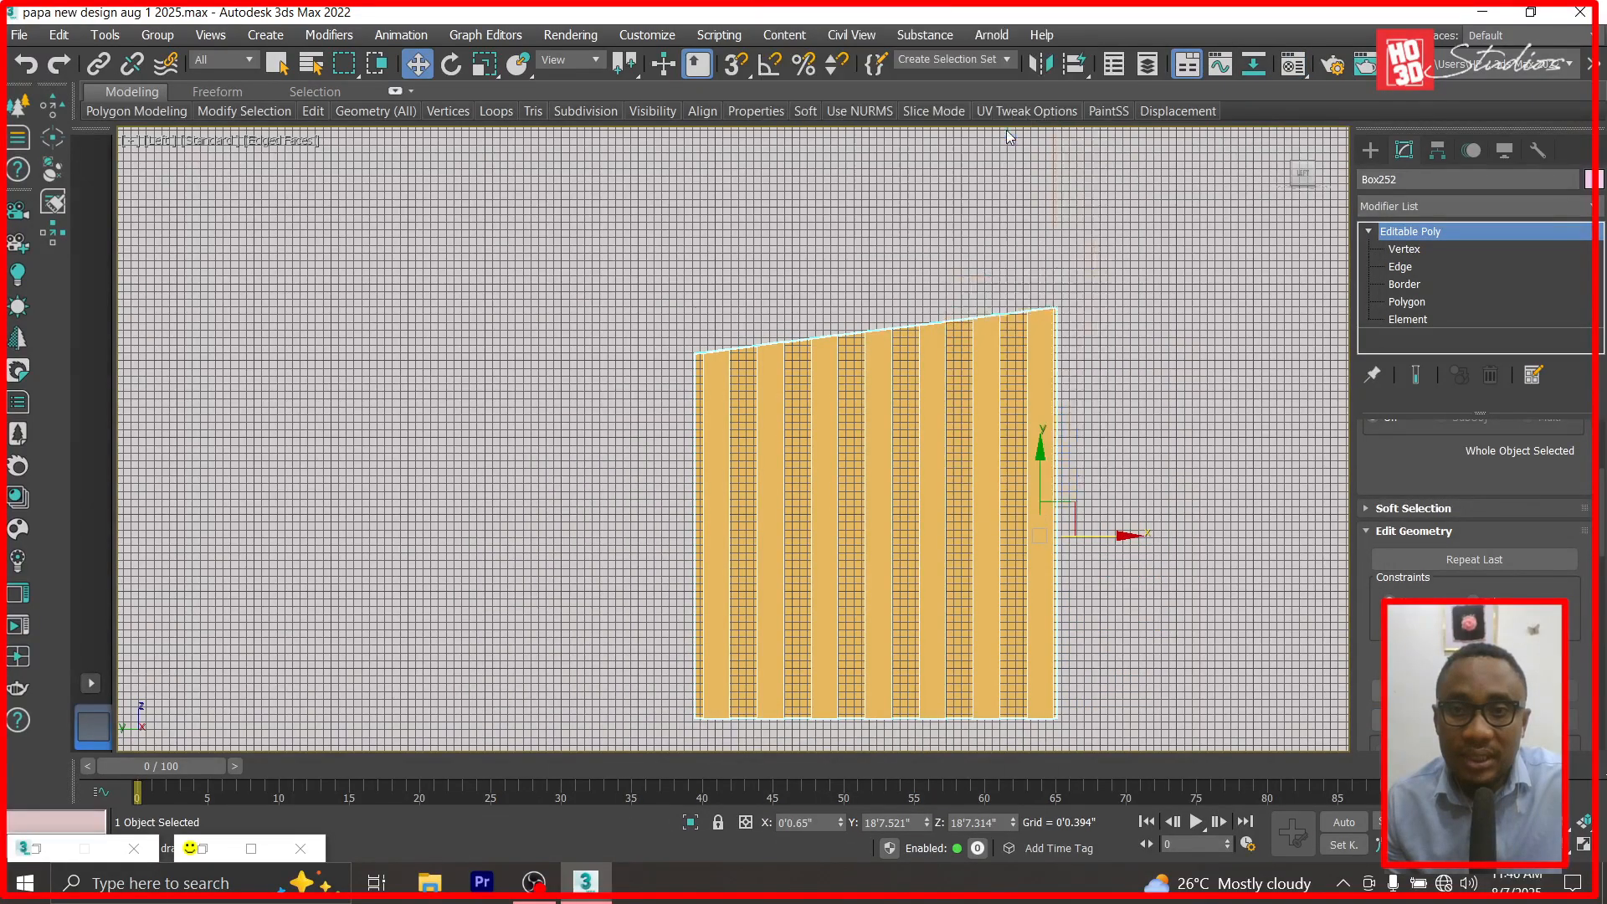
pyautogui.click(619, 288)
pyautogui.click(934, 536)
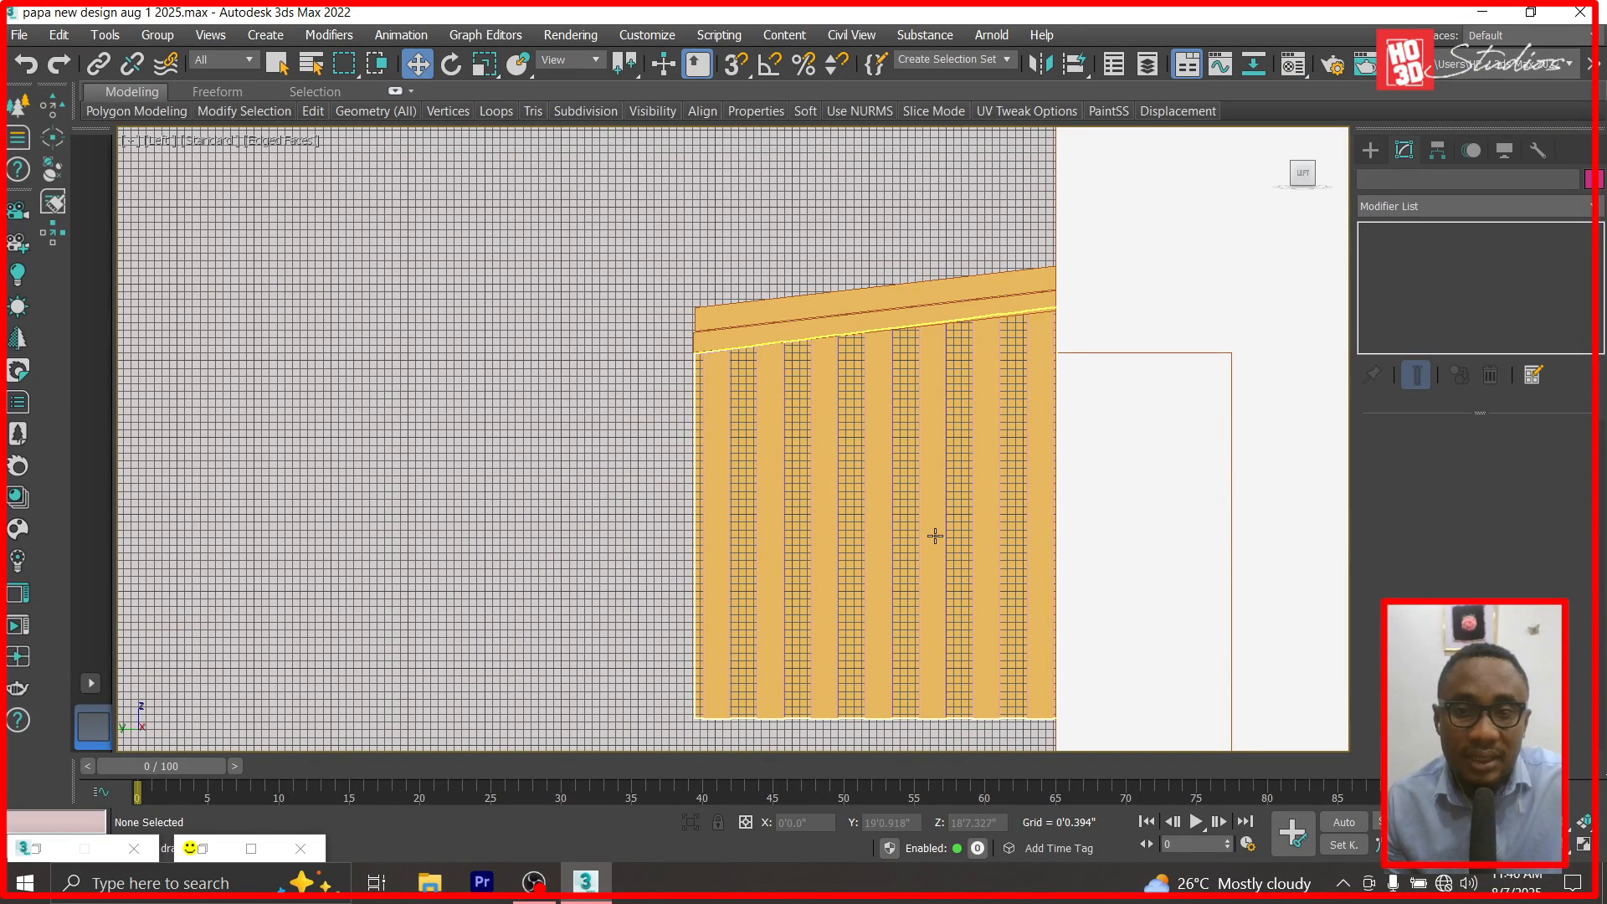
pyautogui.press('c')
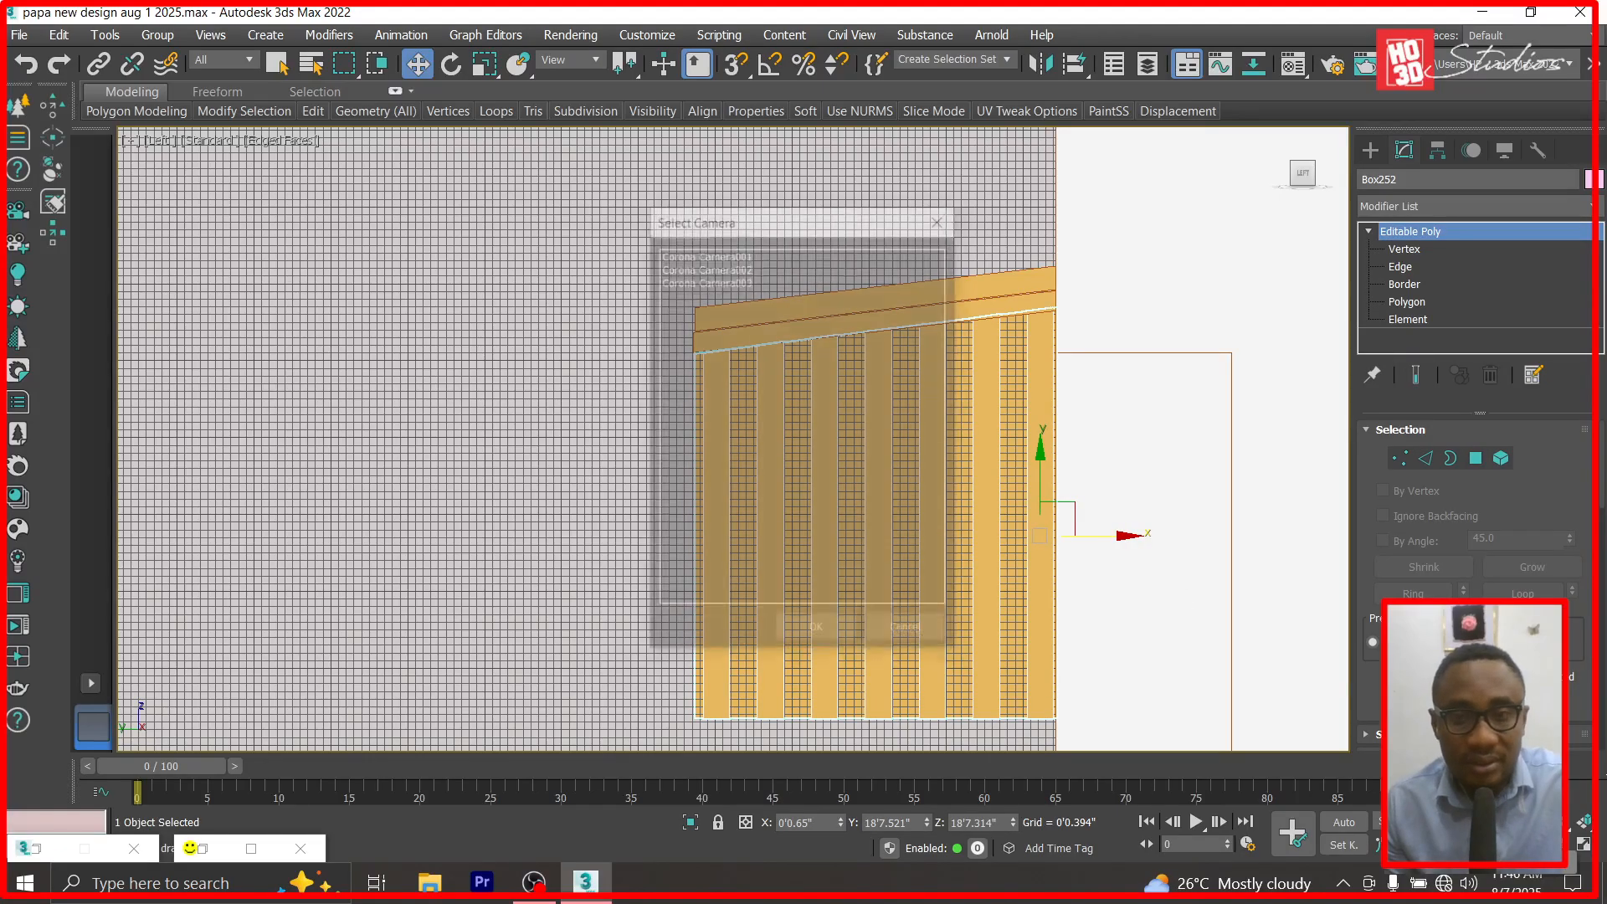
pyautogui.doubleClick(721, 254)
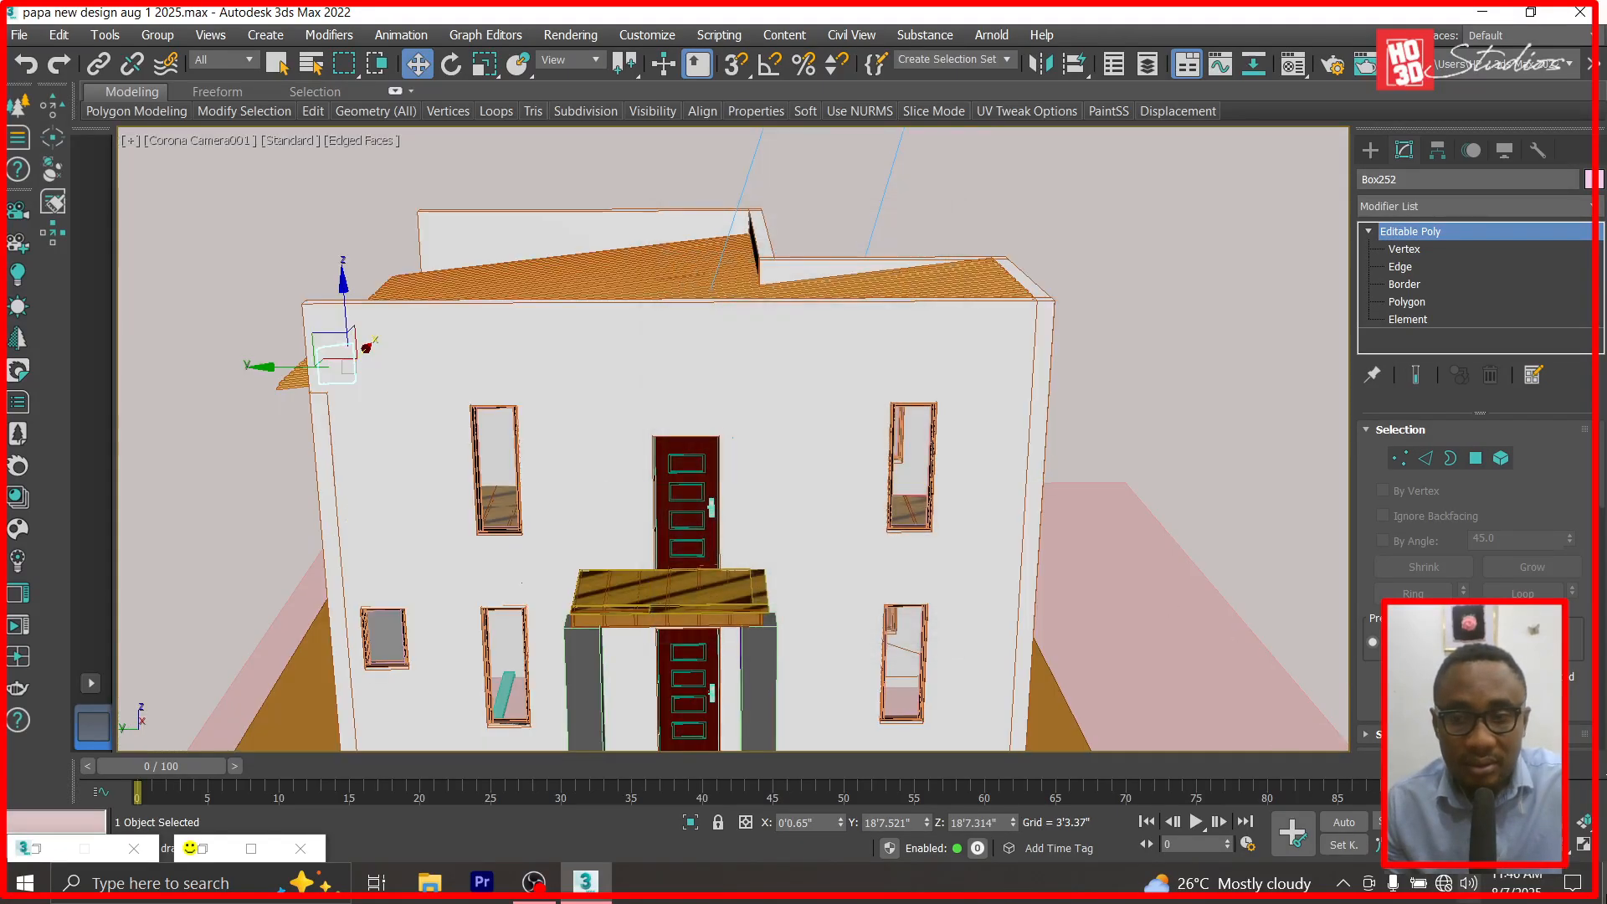
pyautogui.keyDown('alt'); pyautogui.moveTo(359, 348); pyautogui.dragTo(409, 238, button='middle'); pyautogui.keyUp('alt')
pyautogui.click(416, 70)
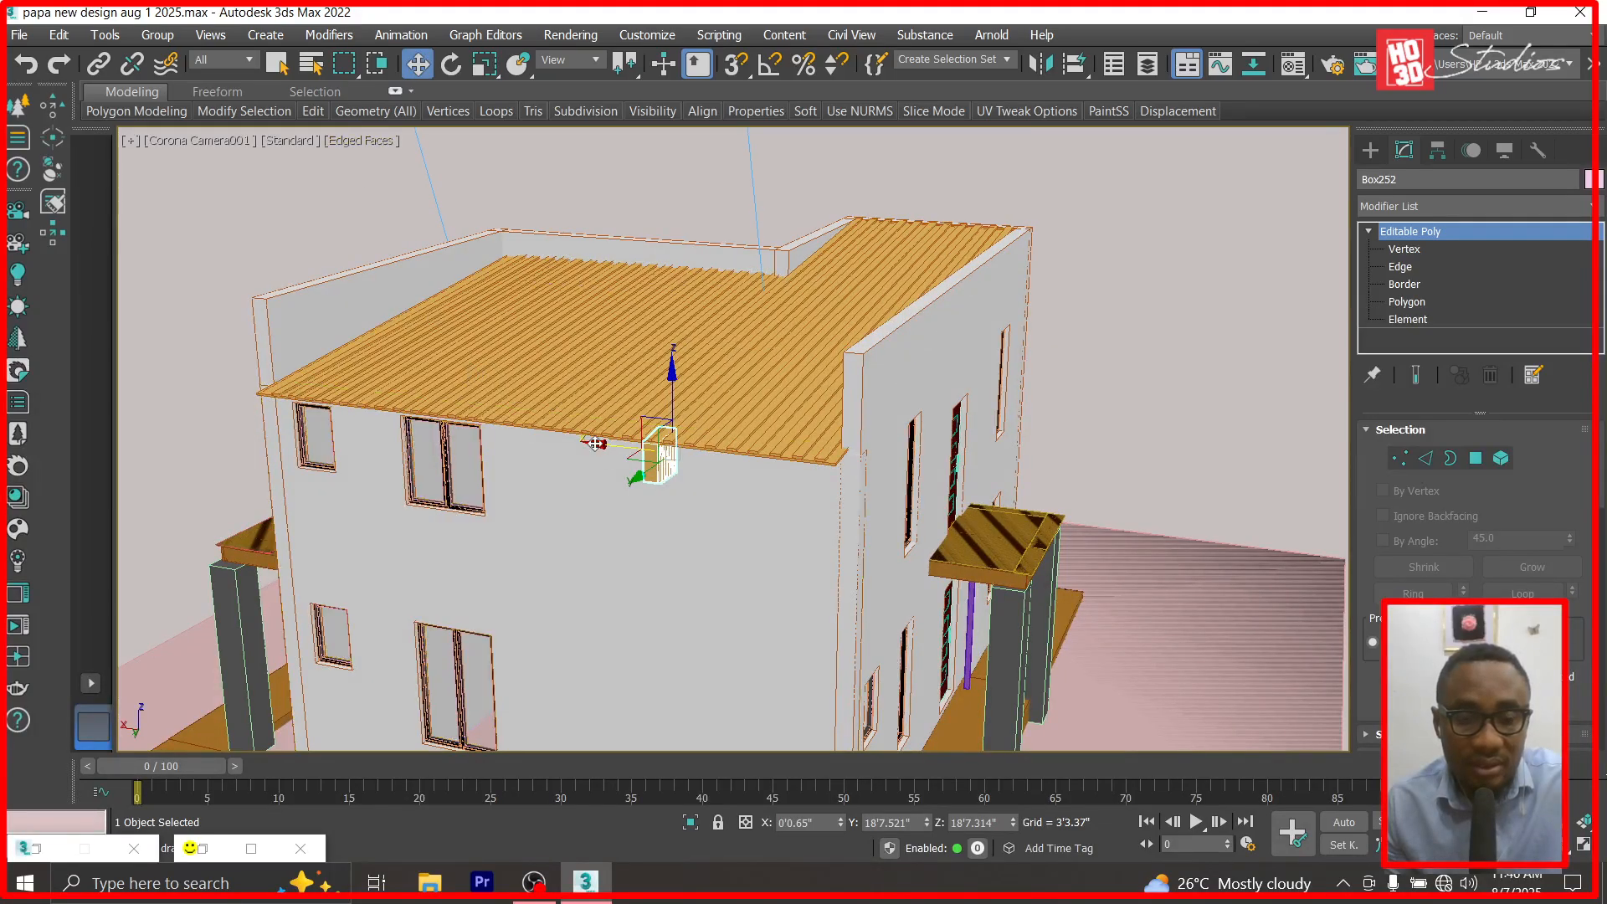
# In the back view, move the combined striped box horizontally to the end of the roof overhang beside the parapet wall.
pyautogui.click(132, 139)
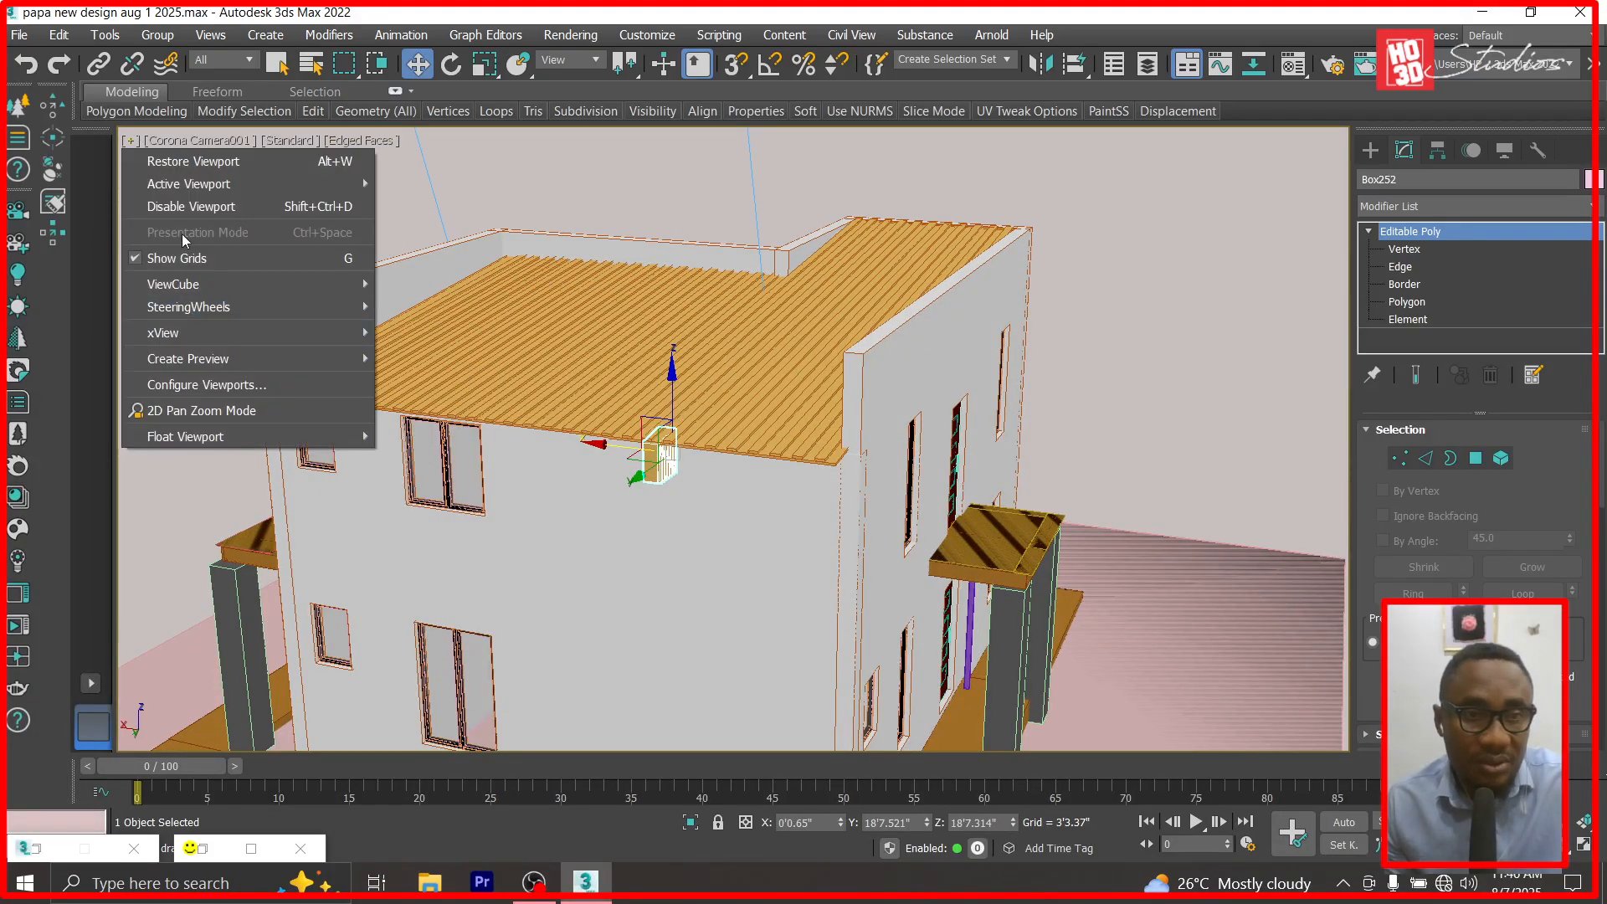
pyautogui.press('Escape')
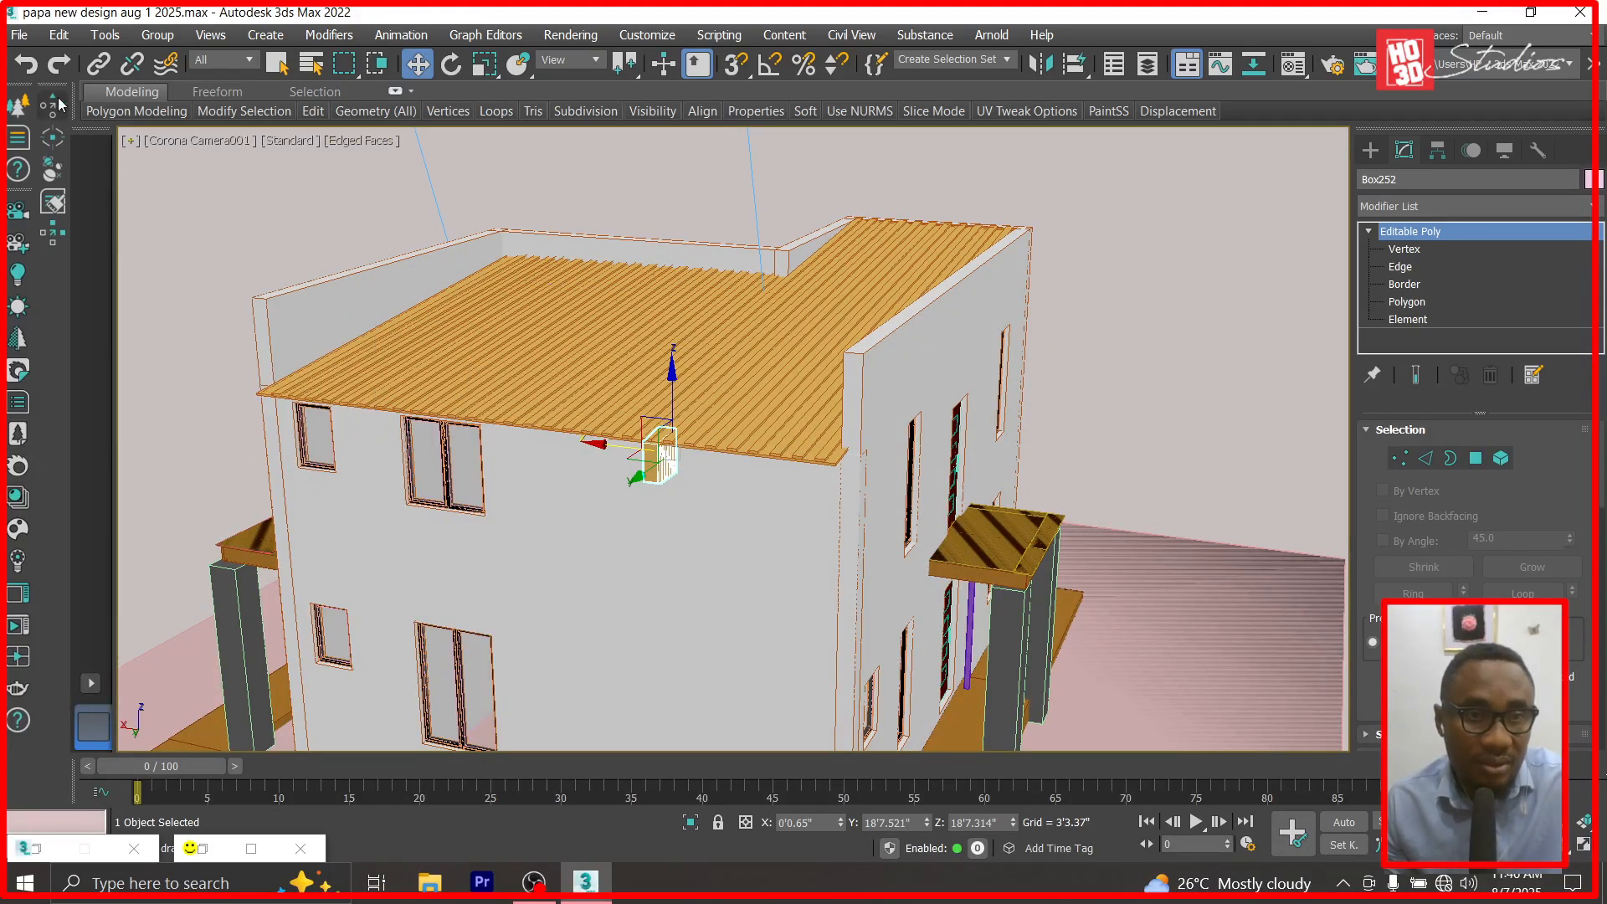
pyautogui.click(192, 143)
pyautogui.click(209, 330)
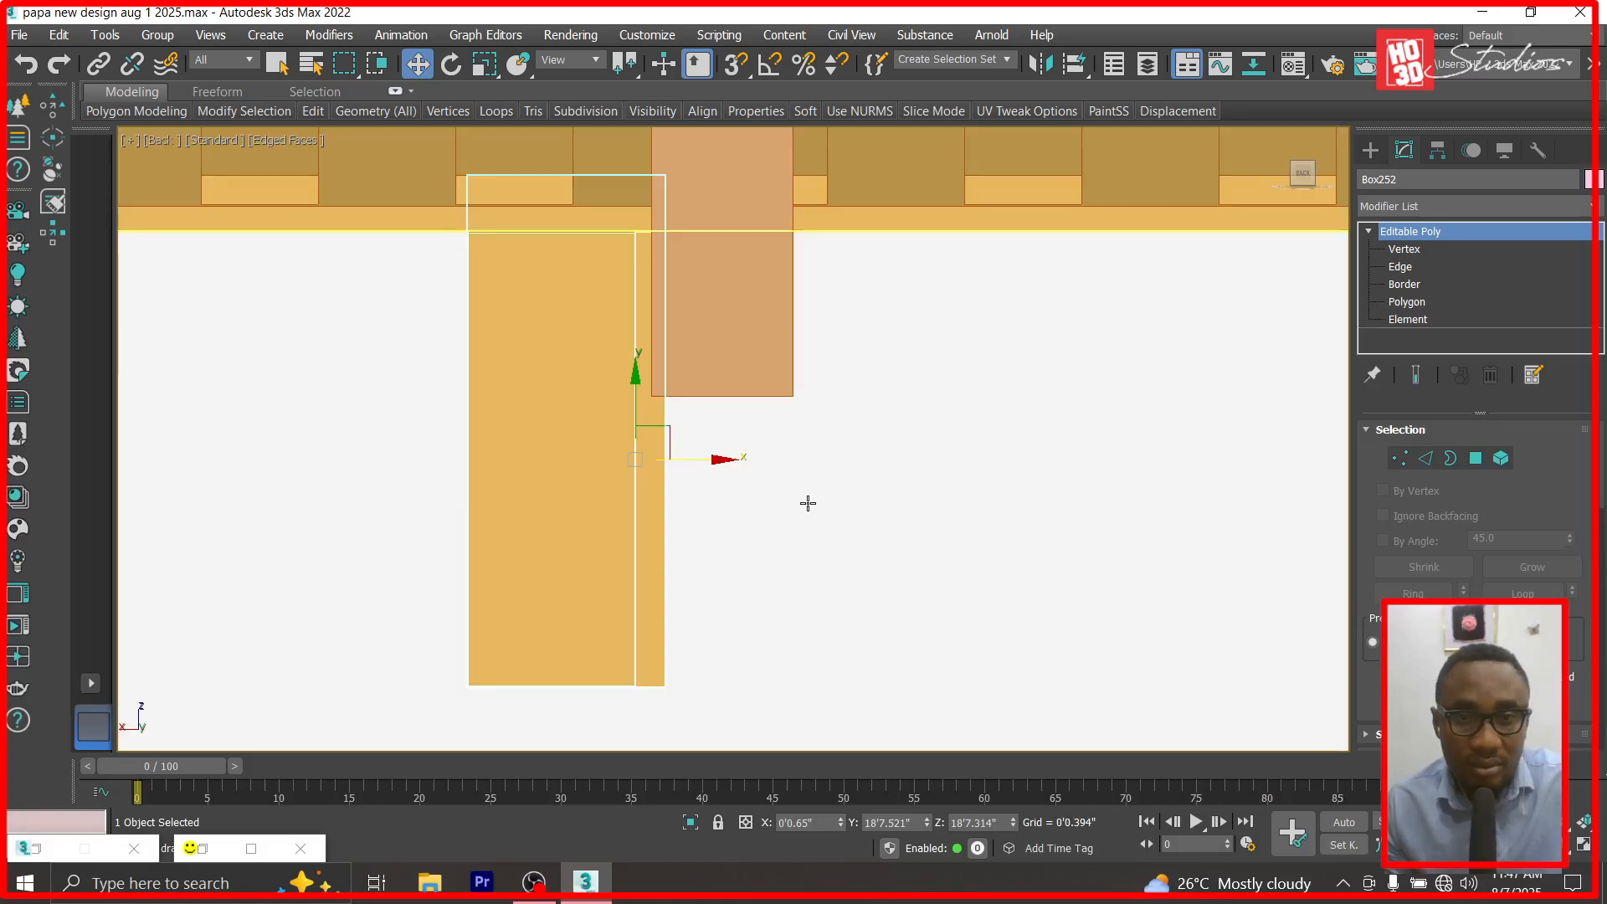
pyautogui.scroll(-6, 804, 500)
pyautogui.moveTo(786, 473); pyautogui.dragTo(1140, 473)
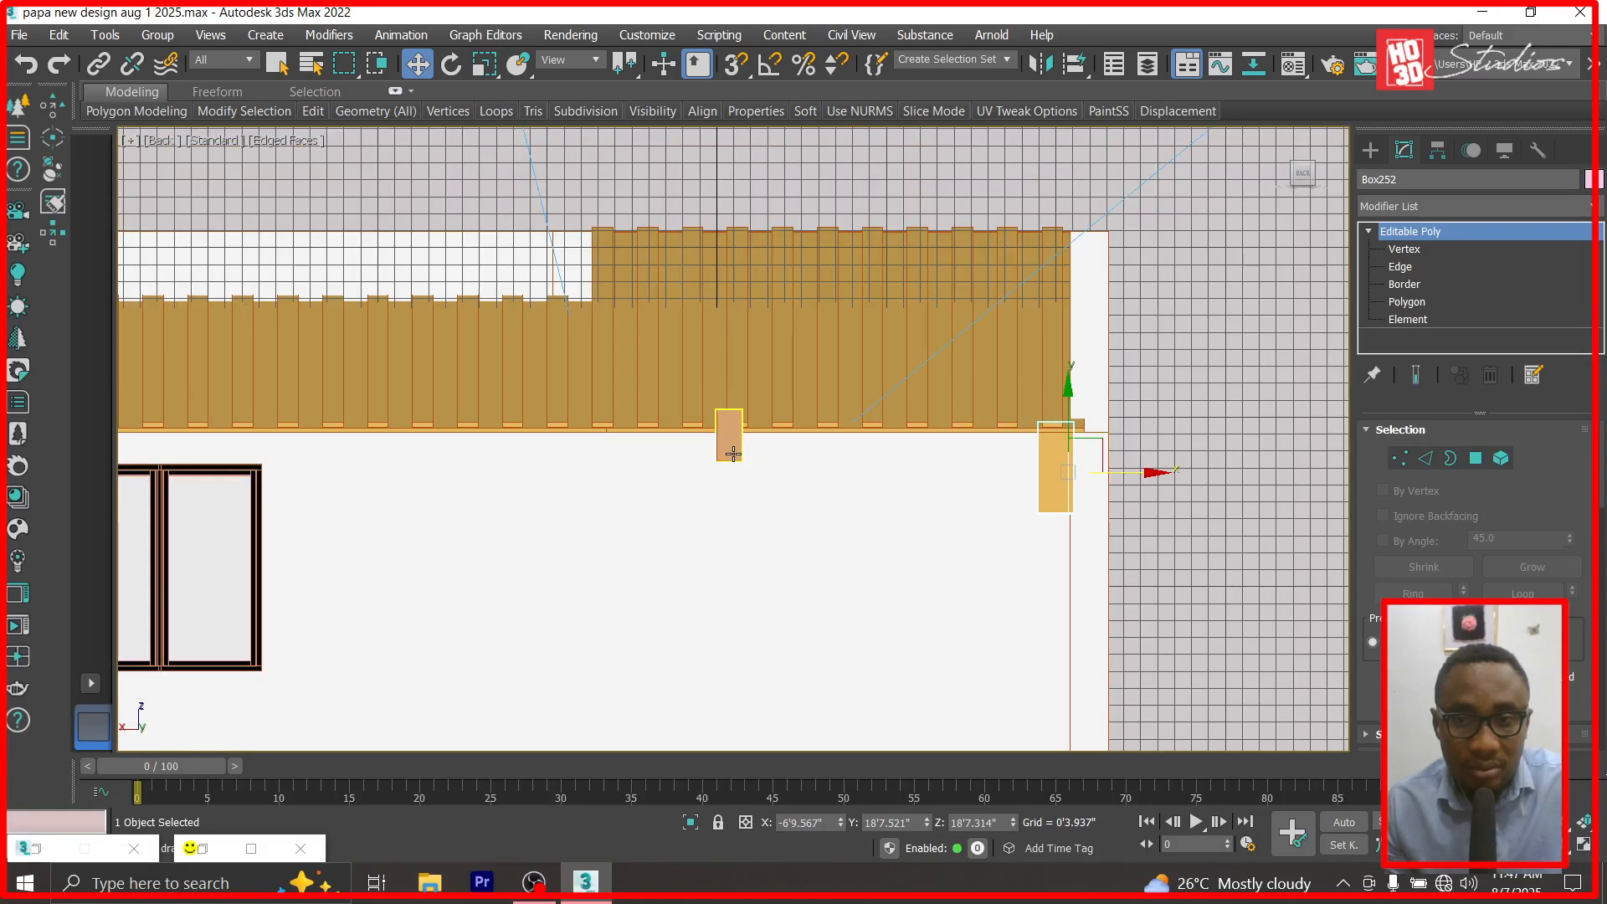
# Move the small plain box horizontally to beside the striped box at the roof's end, and return to Corona Camera001.
pyautogui.click(733, 453)
pyautogui.moveTo(798, 436); pyautogui.dragTo(1155, 469)
pyautogui.press('c')
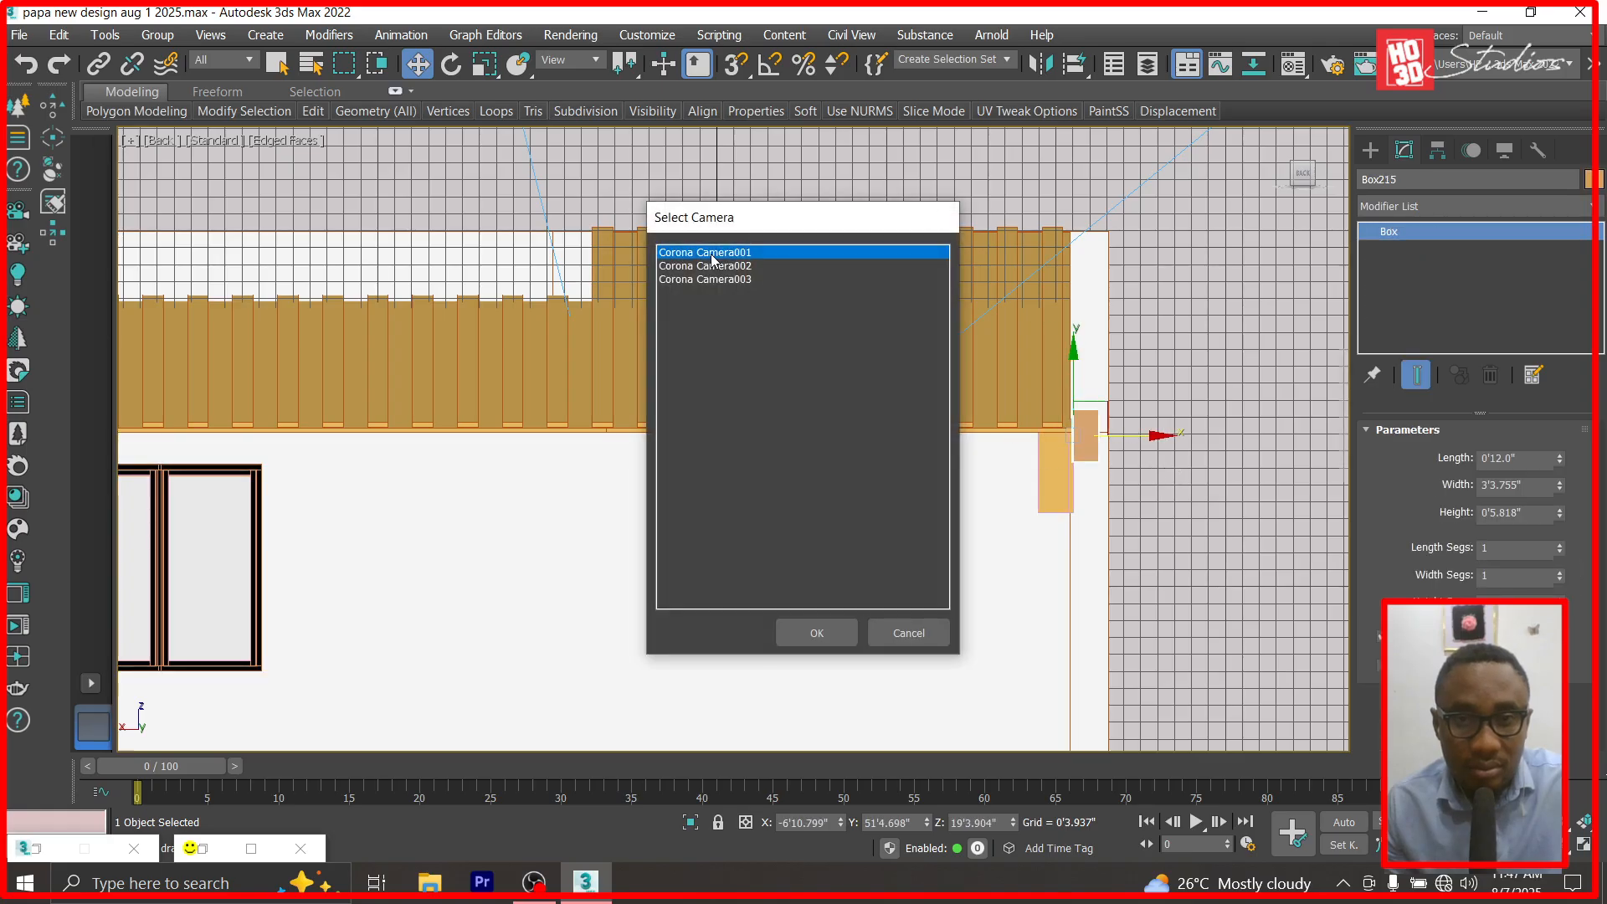
pyautogui.press('Return')
pyautogui.click(839, 488)
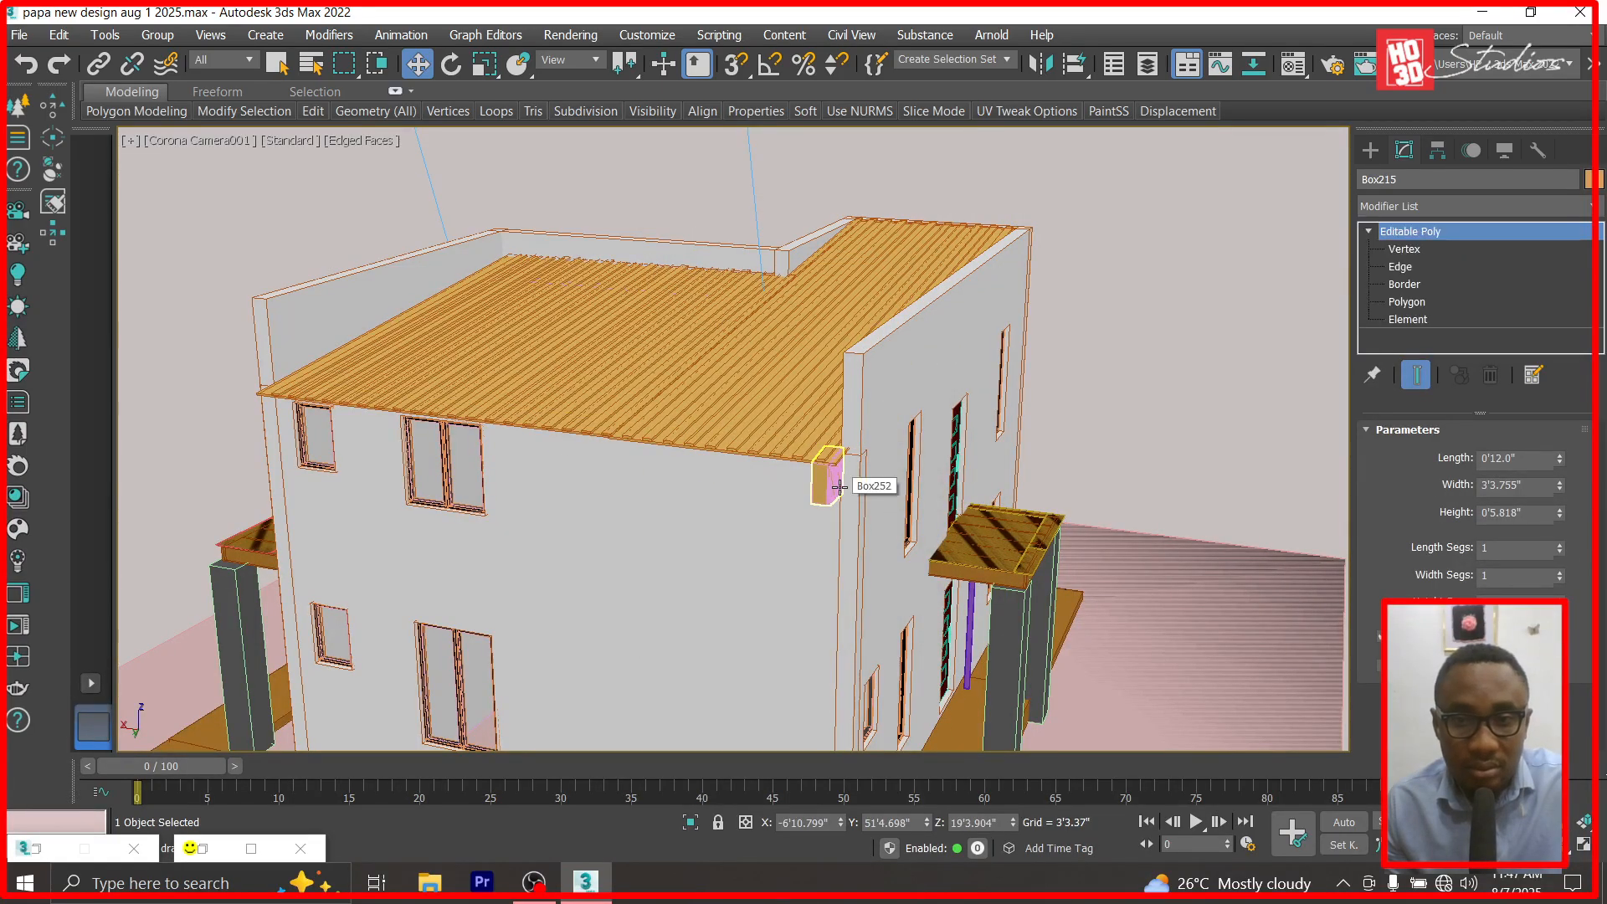
pyautogui.press('Delete')
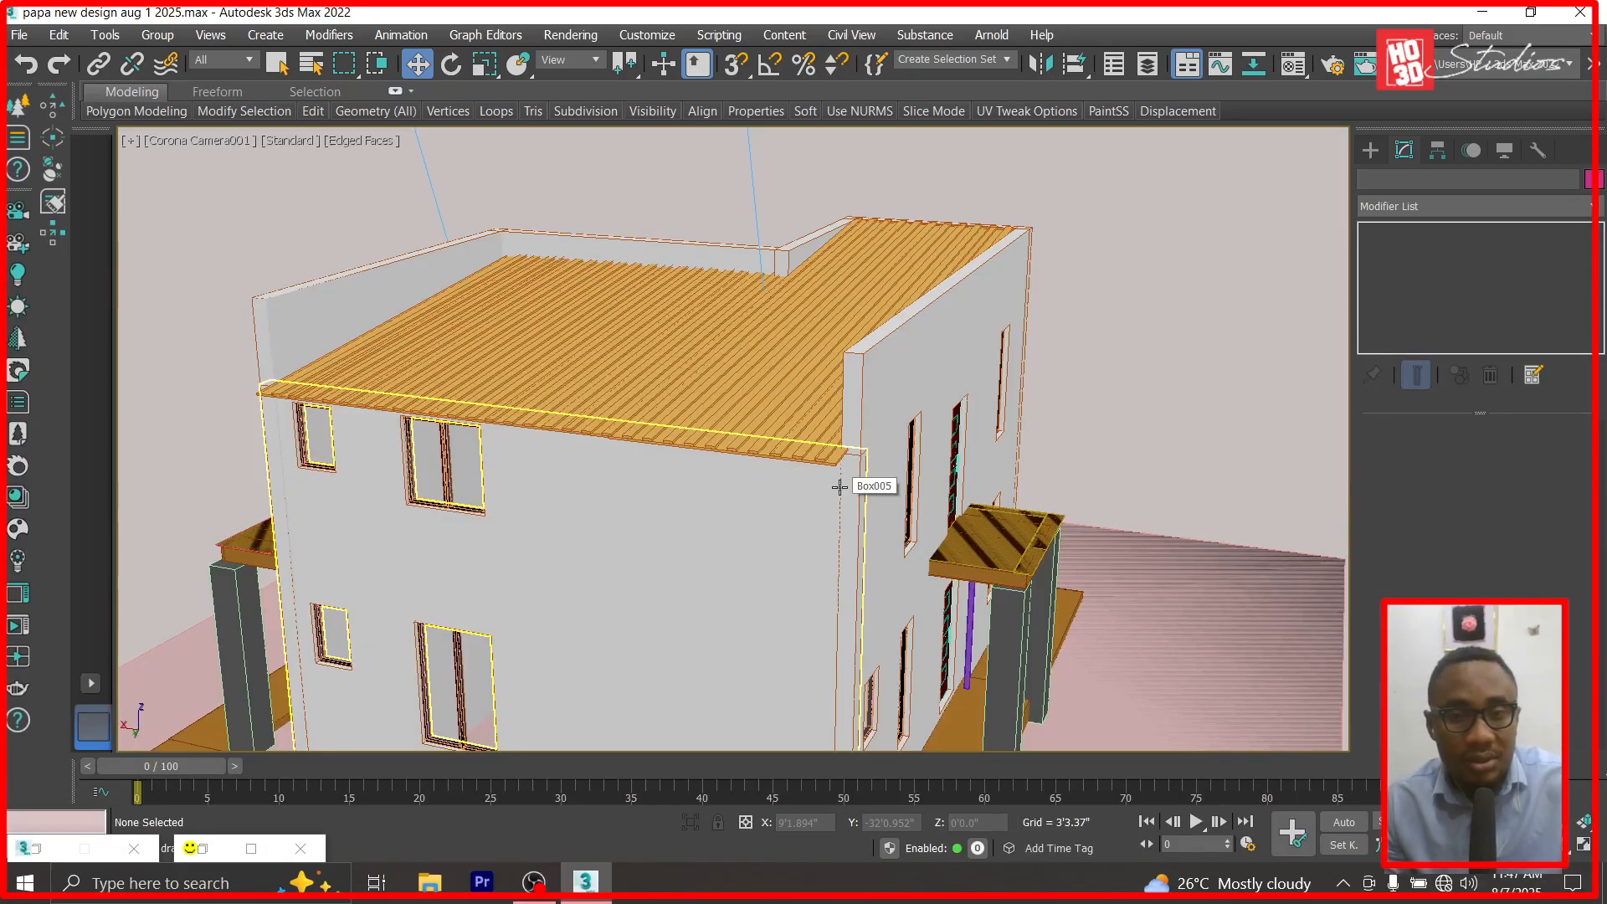
pyautogui.hotkey('ctrl', 'z')
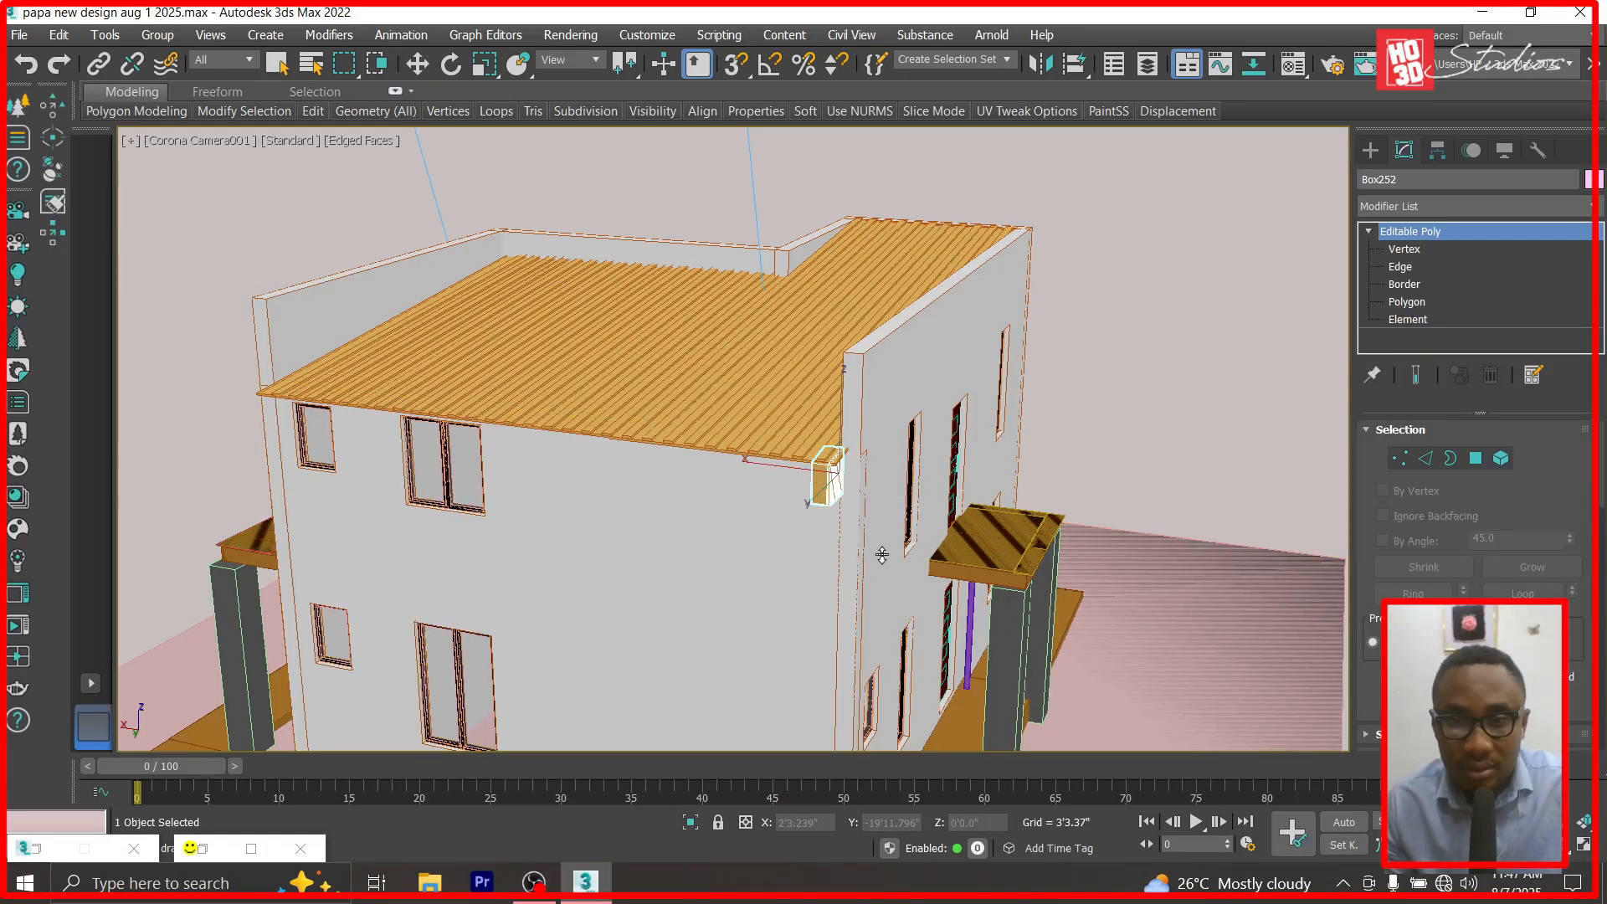
# Narrow the slatted box under the roof's rear corner to a thin panel by moving its inner vertices outward to the slatted face.
pyautogui.scroll(10, 882, 555)
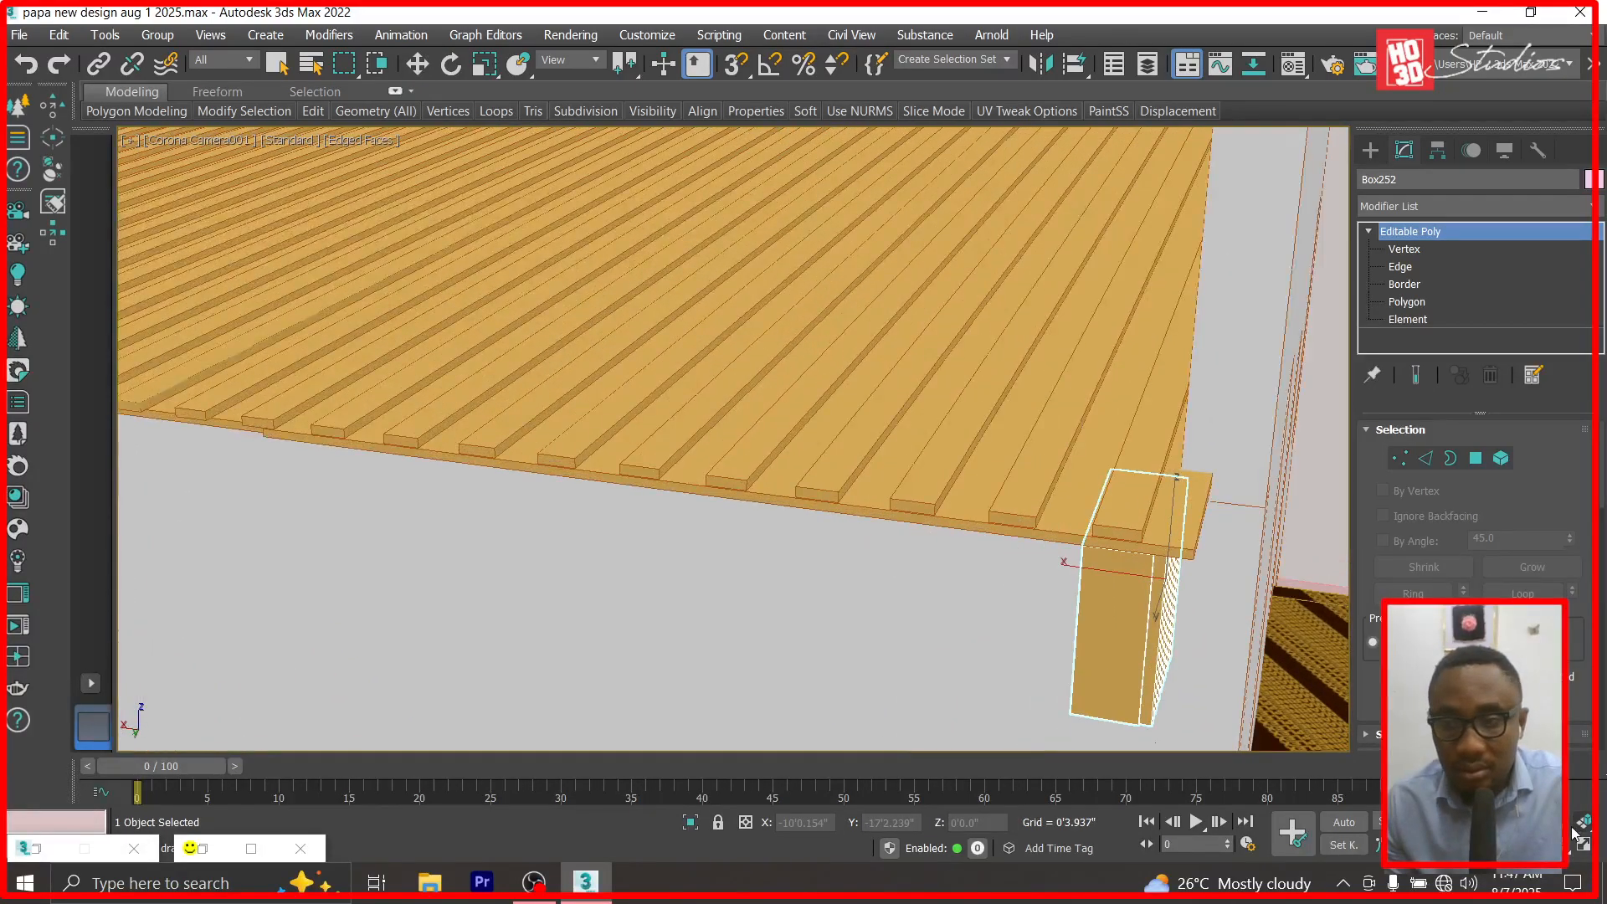
pyautogui.click(1568, 849)
pyautogui.moveTo(1082, 612); pyautogui.dragTo(621, 210)
pyautogui.click(420, 71)
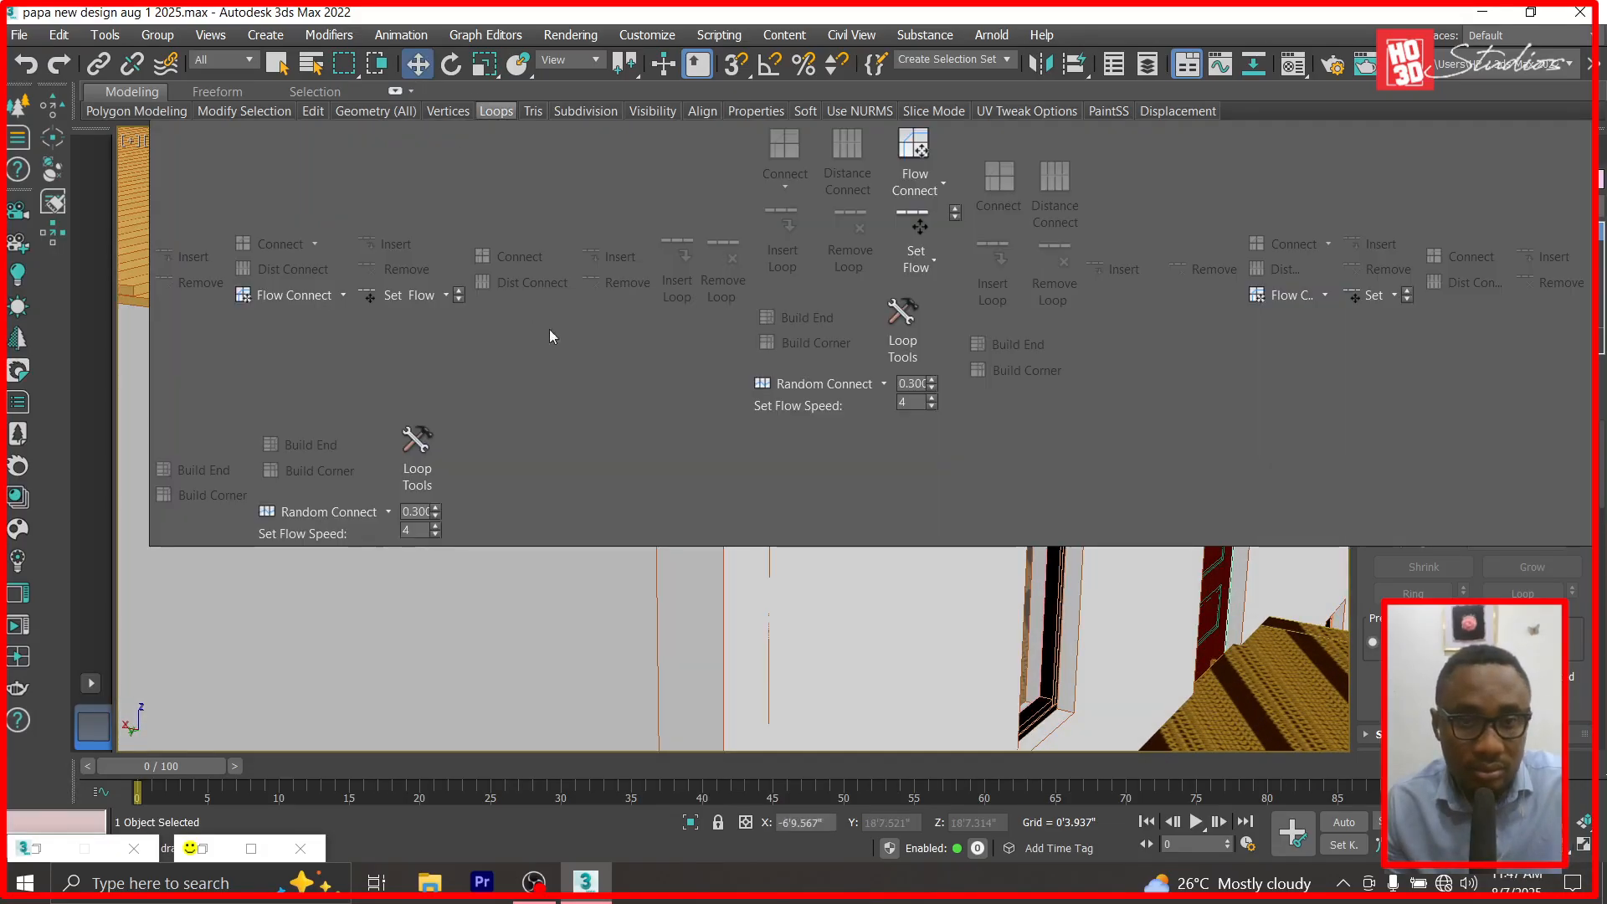
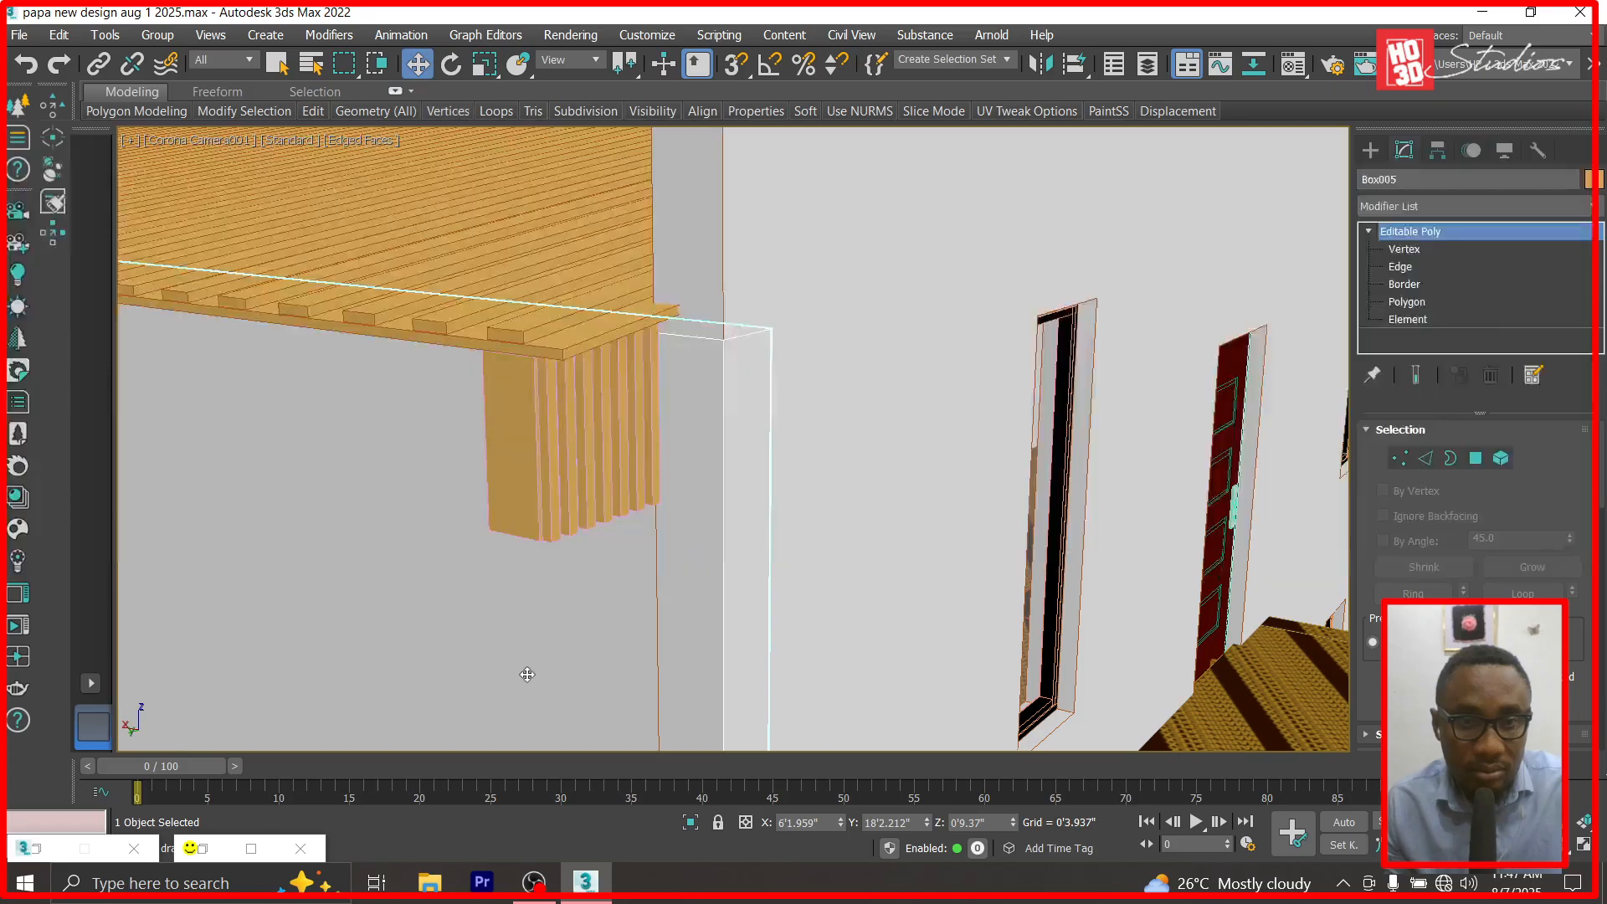
pyautogui.click(587, 486)
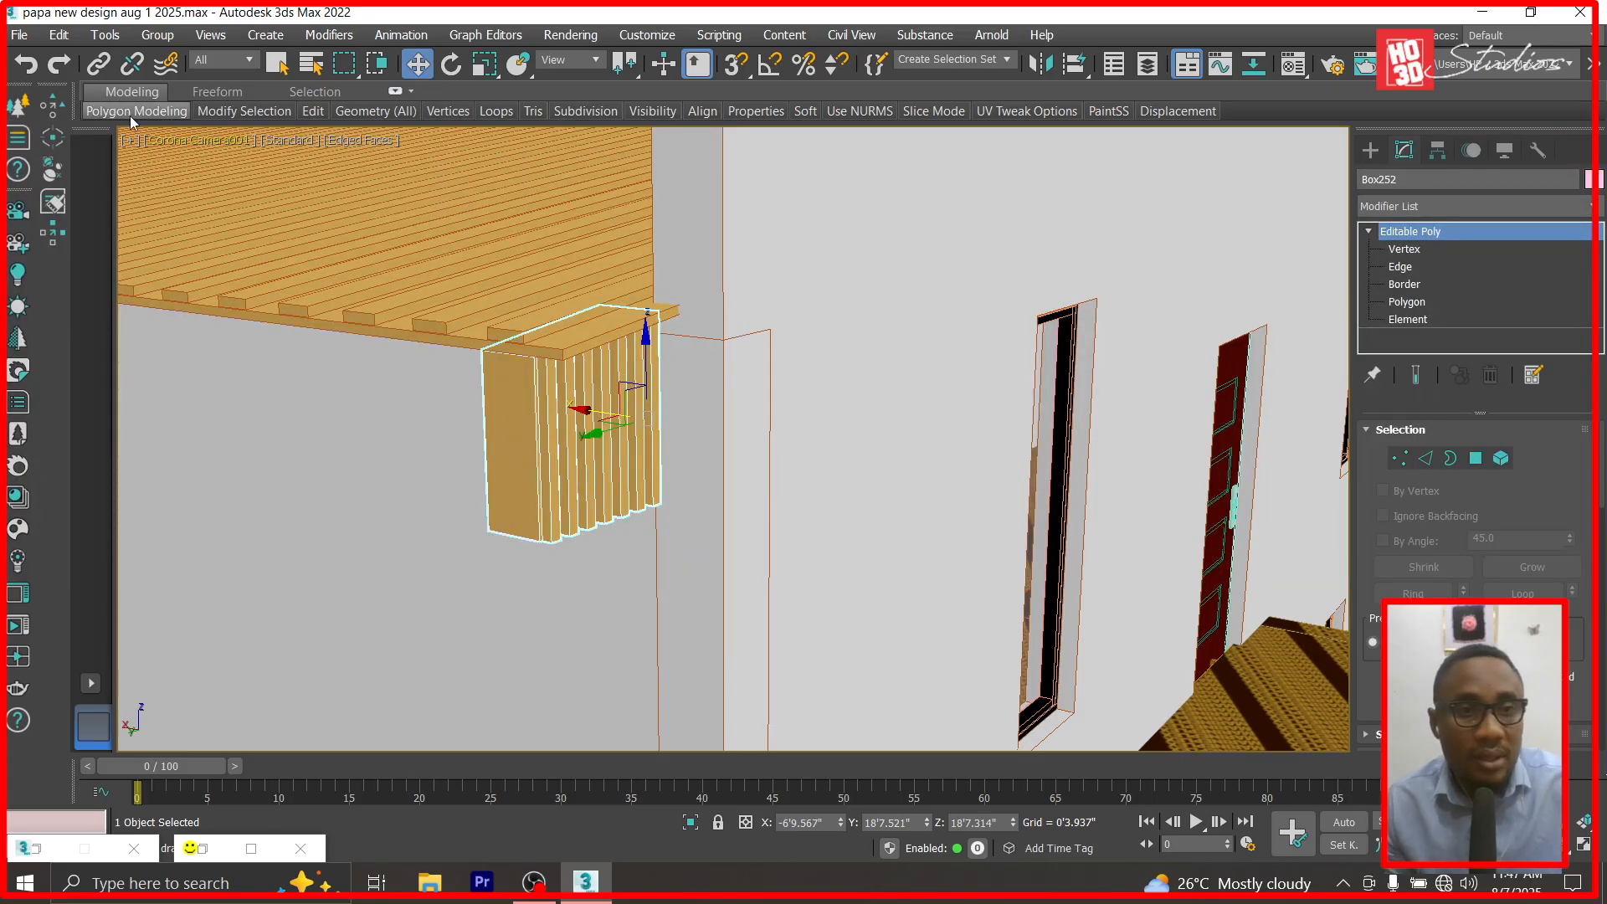
pyautogui.click(173, 142)
pyautogui.click(210, 309)
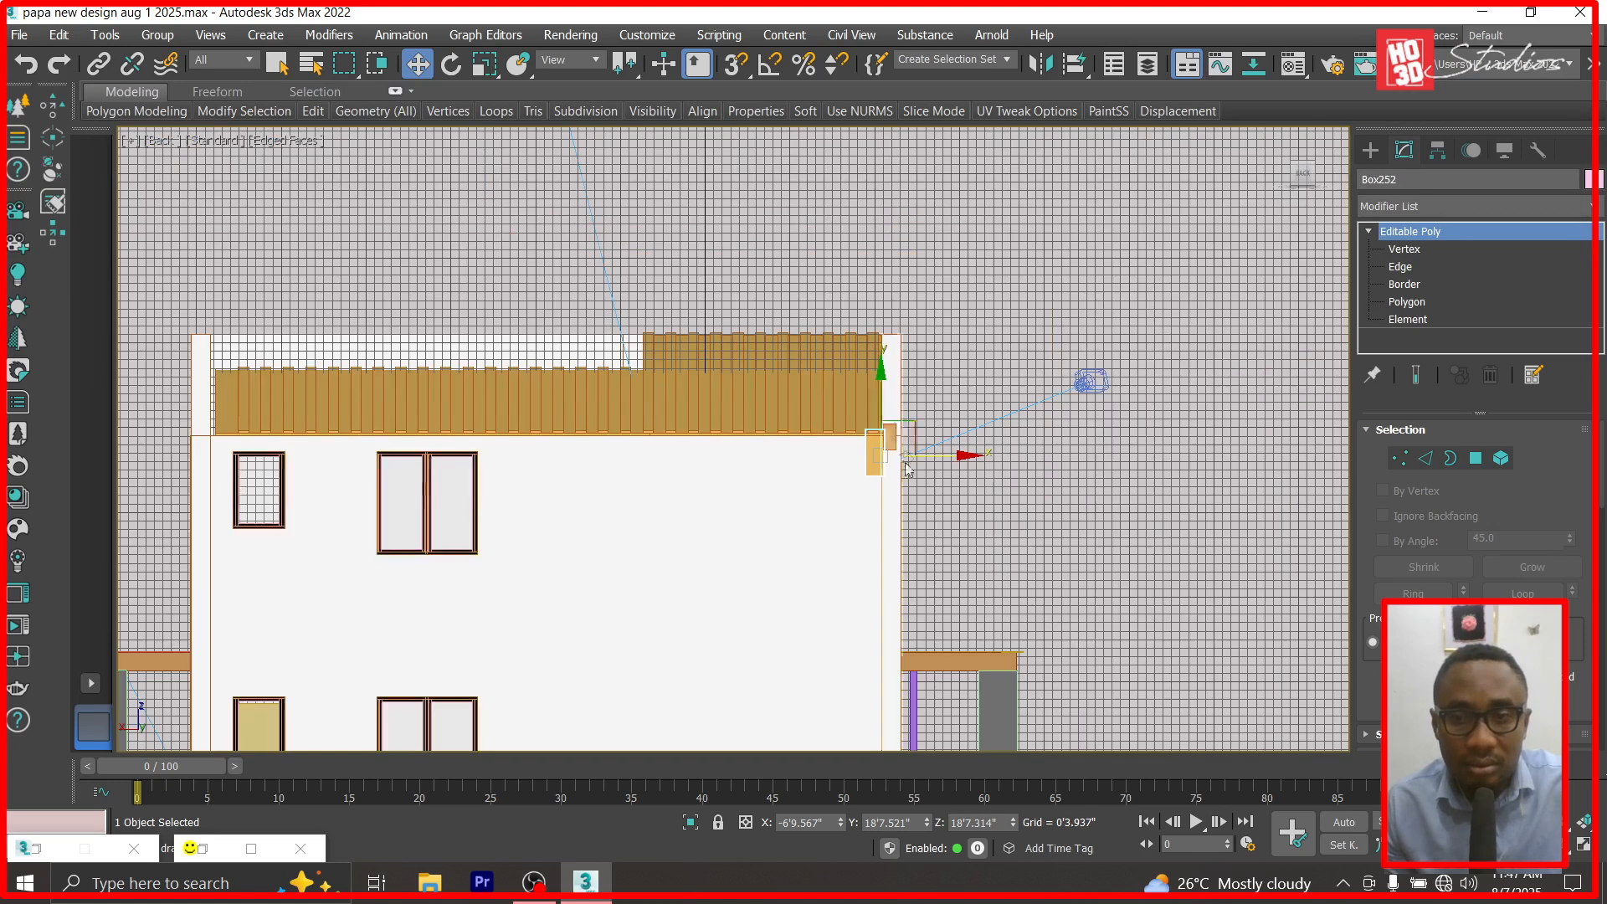
pyautogui.scroll(5, 906, 464)
pyautogui.click(1398, 249)
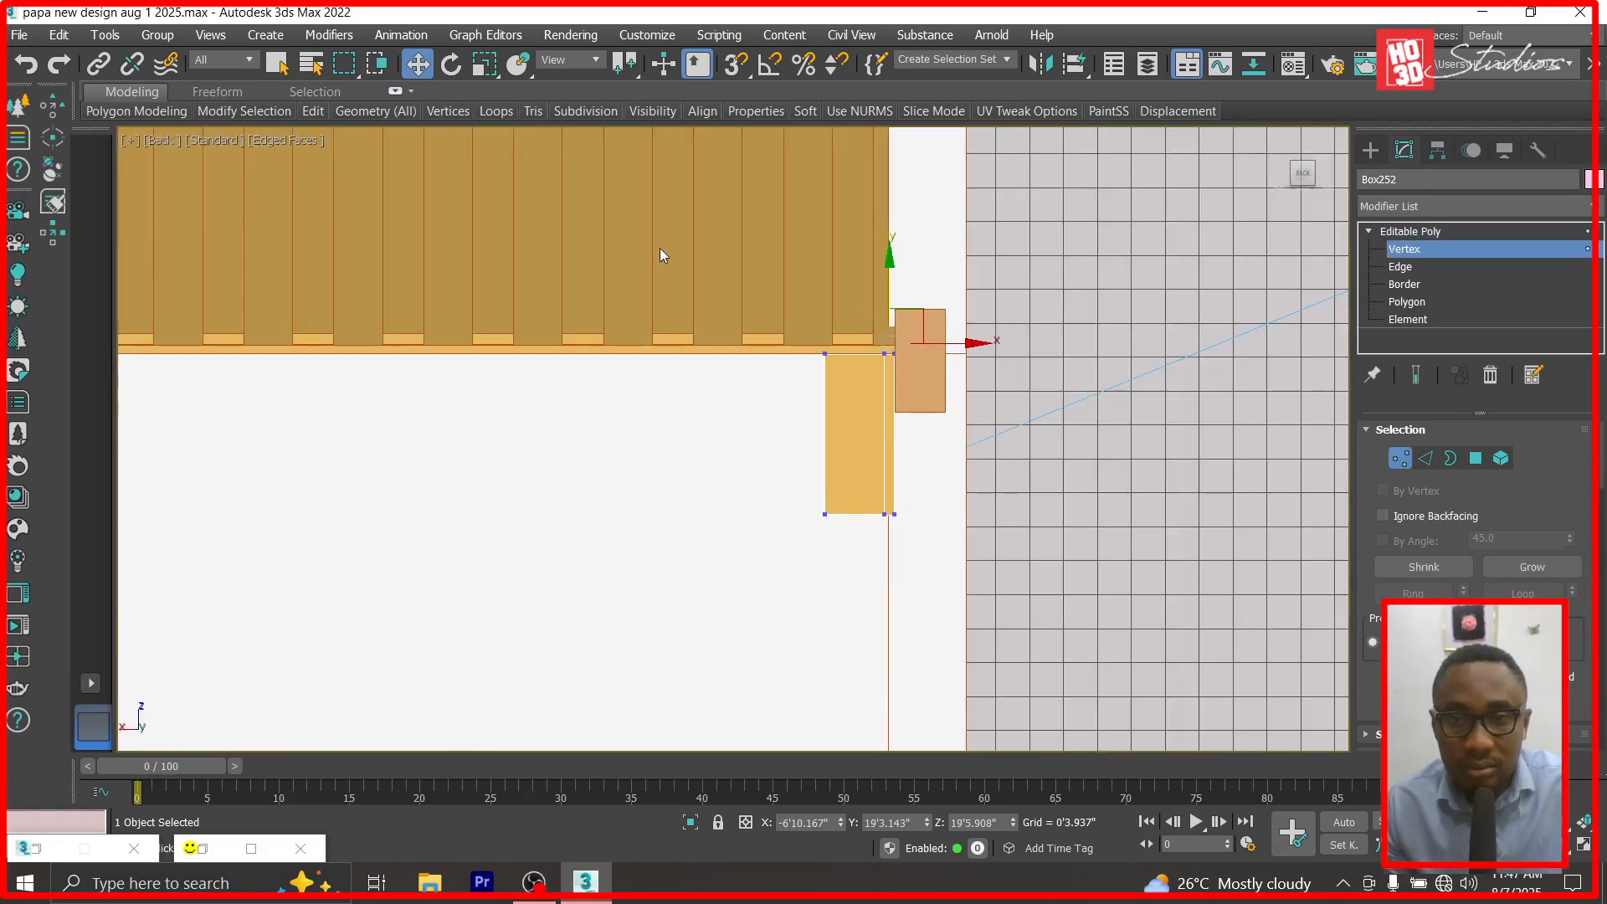
pyautogui.moveTo(821, 449); pyautogui.dragTo(837, 523)
pyautogui.click(881, 433)
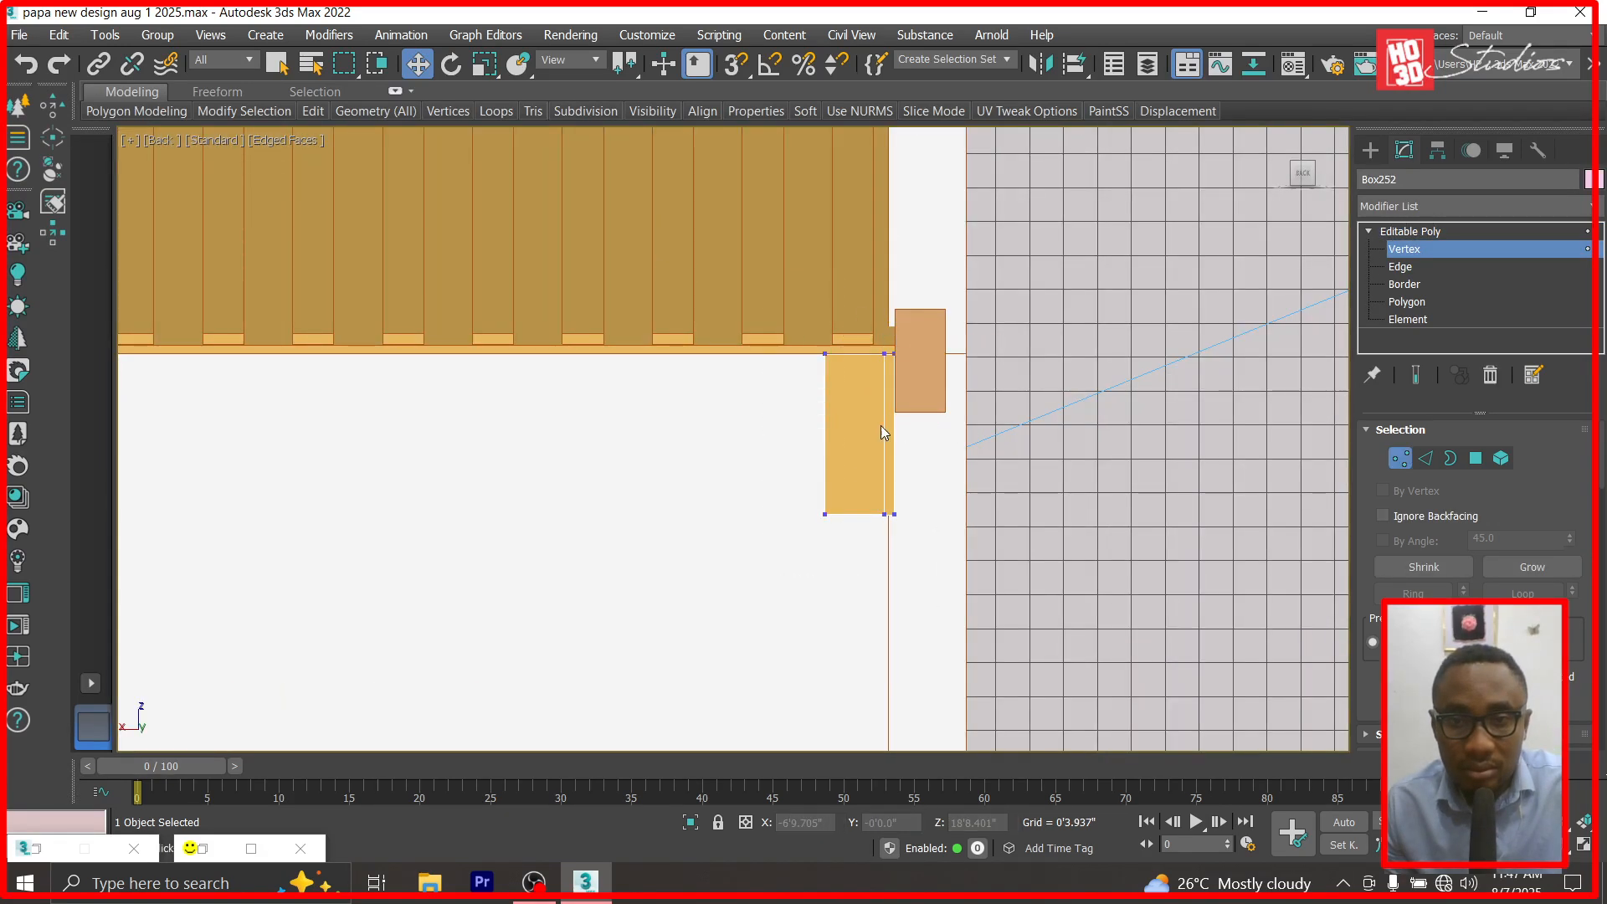
pyautogui.moveTo(845, 595); pyautogui.dragTo(846, 594)
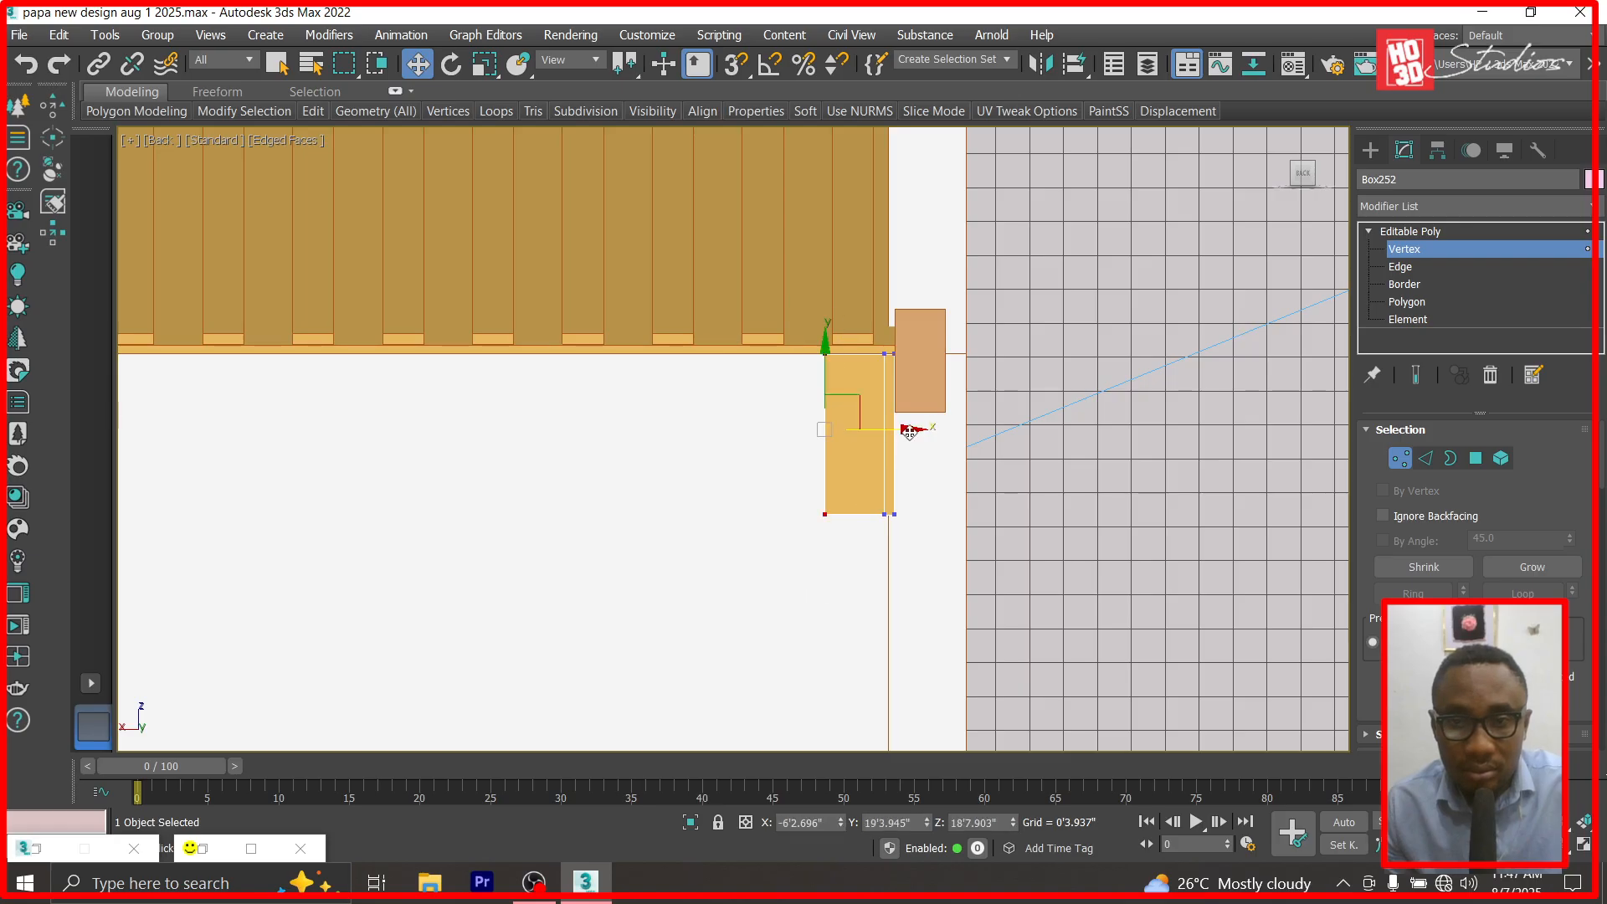
pyautogui.moveTo(909, 432); pyautogui.dragTo(965, 437)
pyautogui.click(1387, 232)
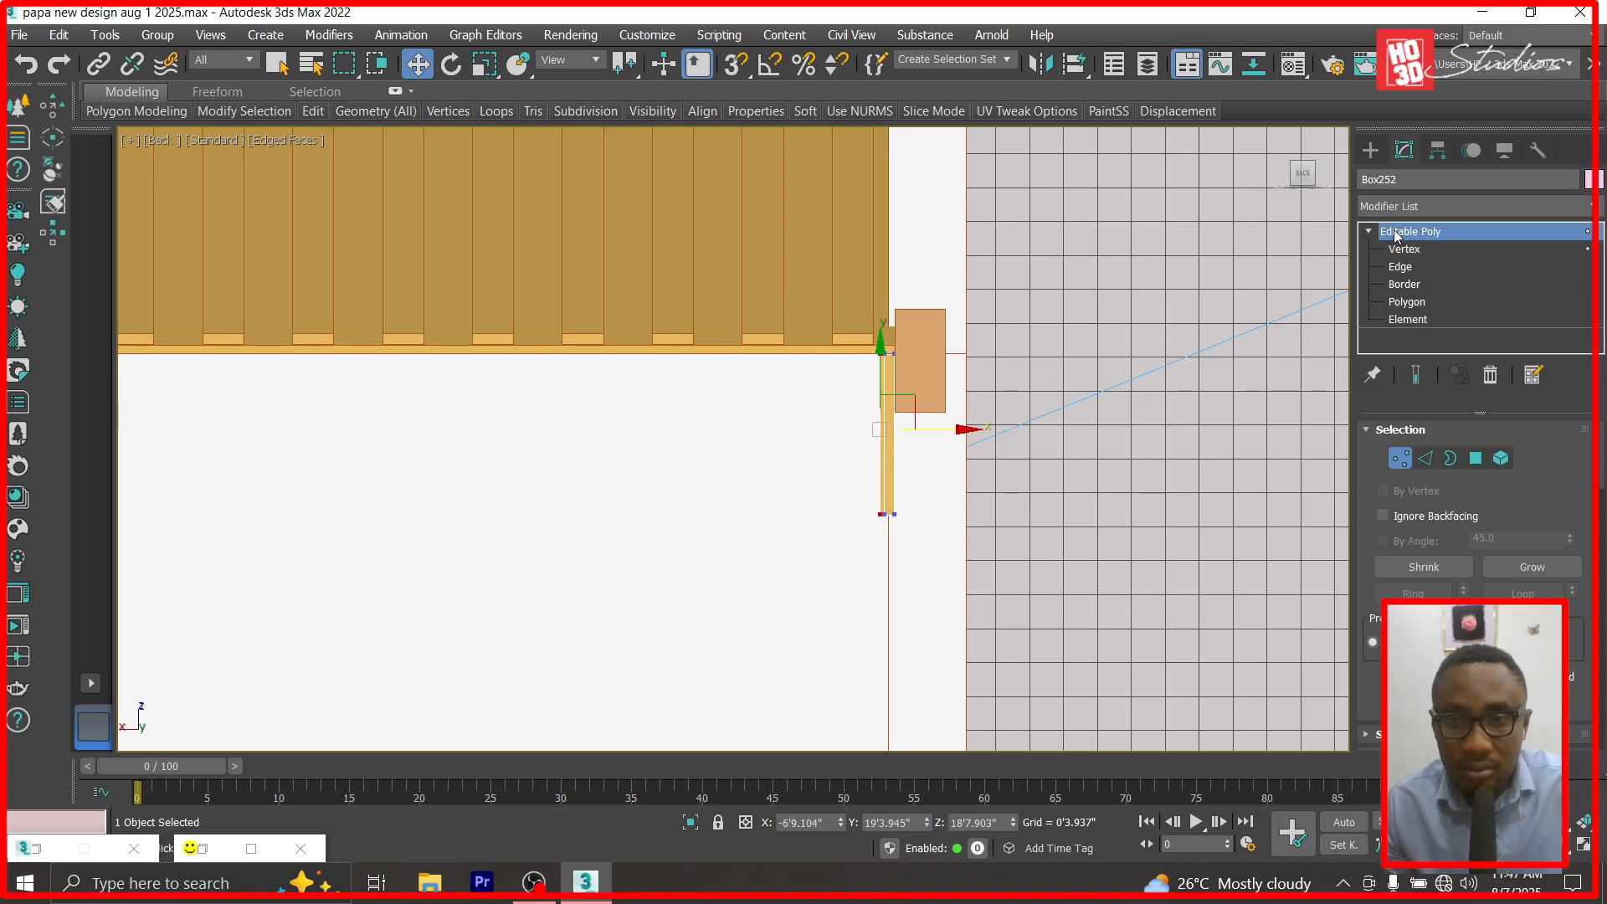
# Clone the thin slatted panel as a single copy at the opposite end of the rear roof edge.
pyautogui.scroll(-4, 1104, 393)
pyautogui.scroll(-2, 1139, 407)
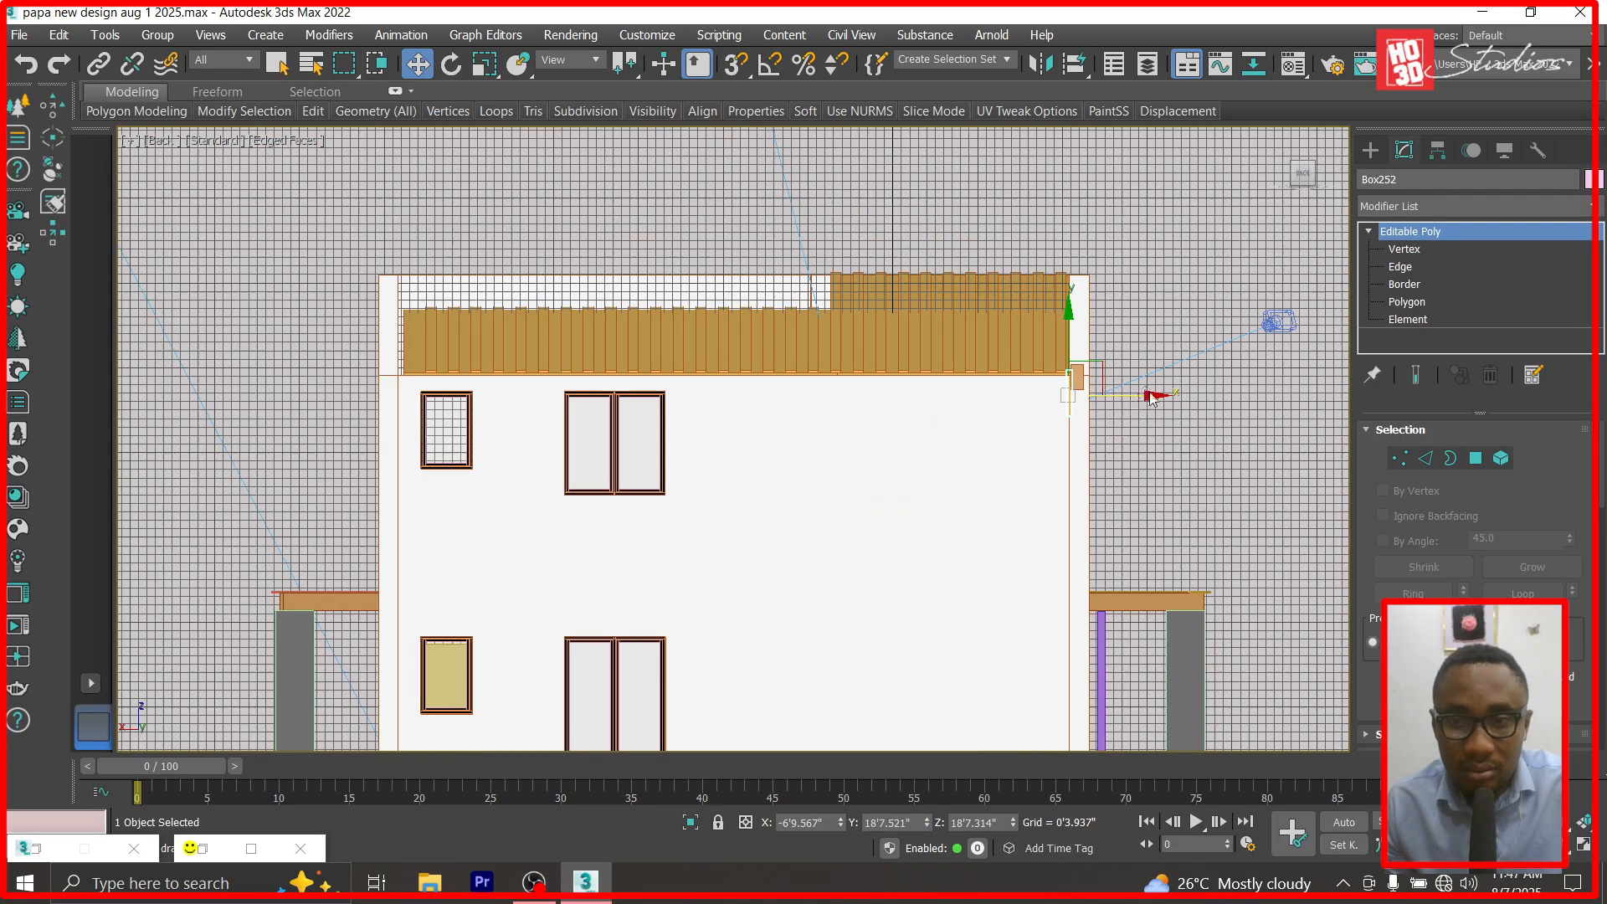
pyautogui.keyDown('shift'); pyautogui.moveTo(648, 334); pyautogui.dragTo(493, 343); pyautogui.keyUp('shift')
pyautogui.click(813, 549)
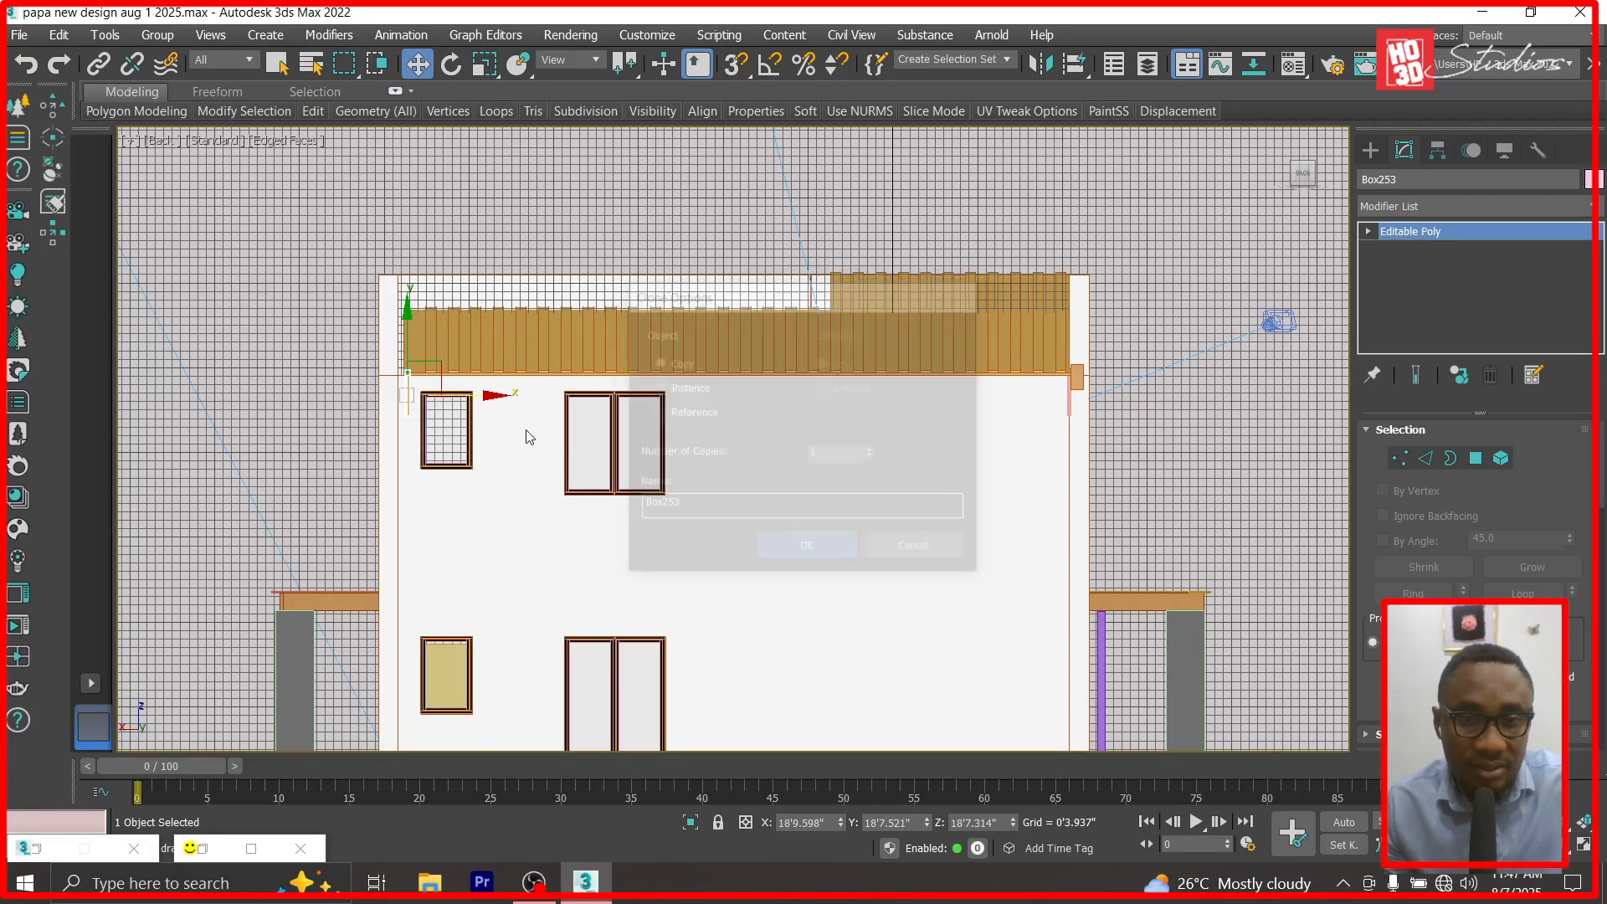
# Mirror the copied panel about the Z axis in the Right view with No Clone, so its slats face outward.
pyautogui.click(144, 142)
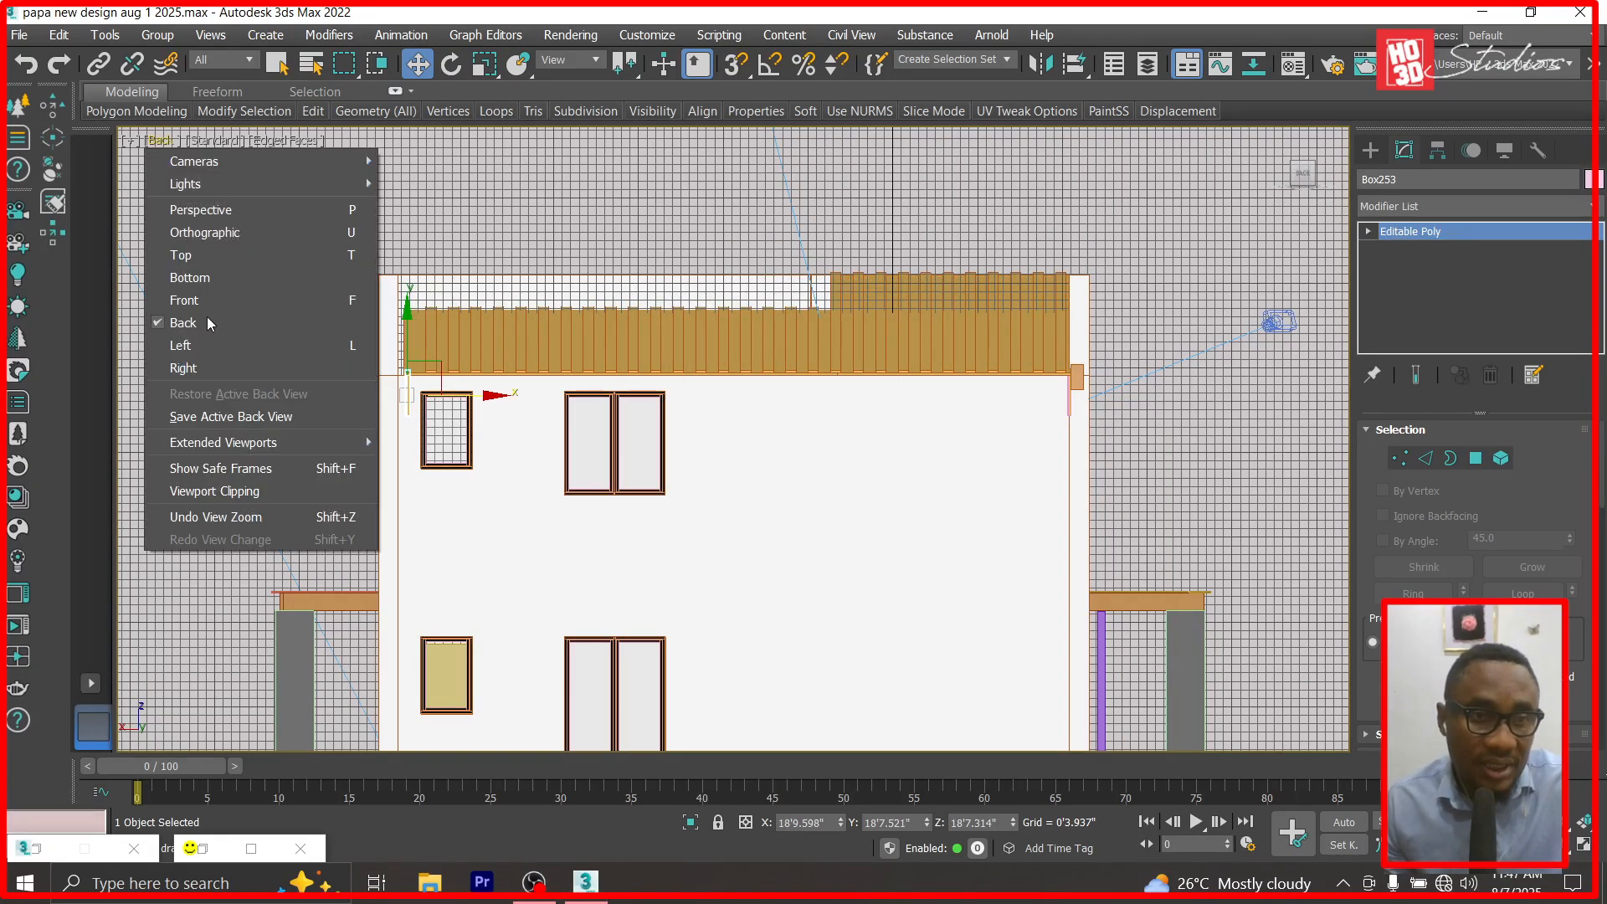
pyautogui.click(204, 365)
pyautogui.scroll(-8, 635, 437)
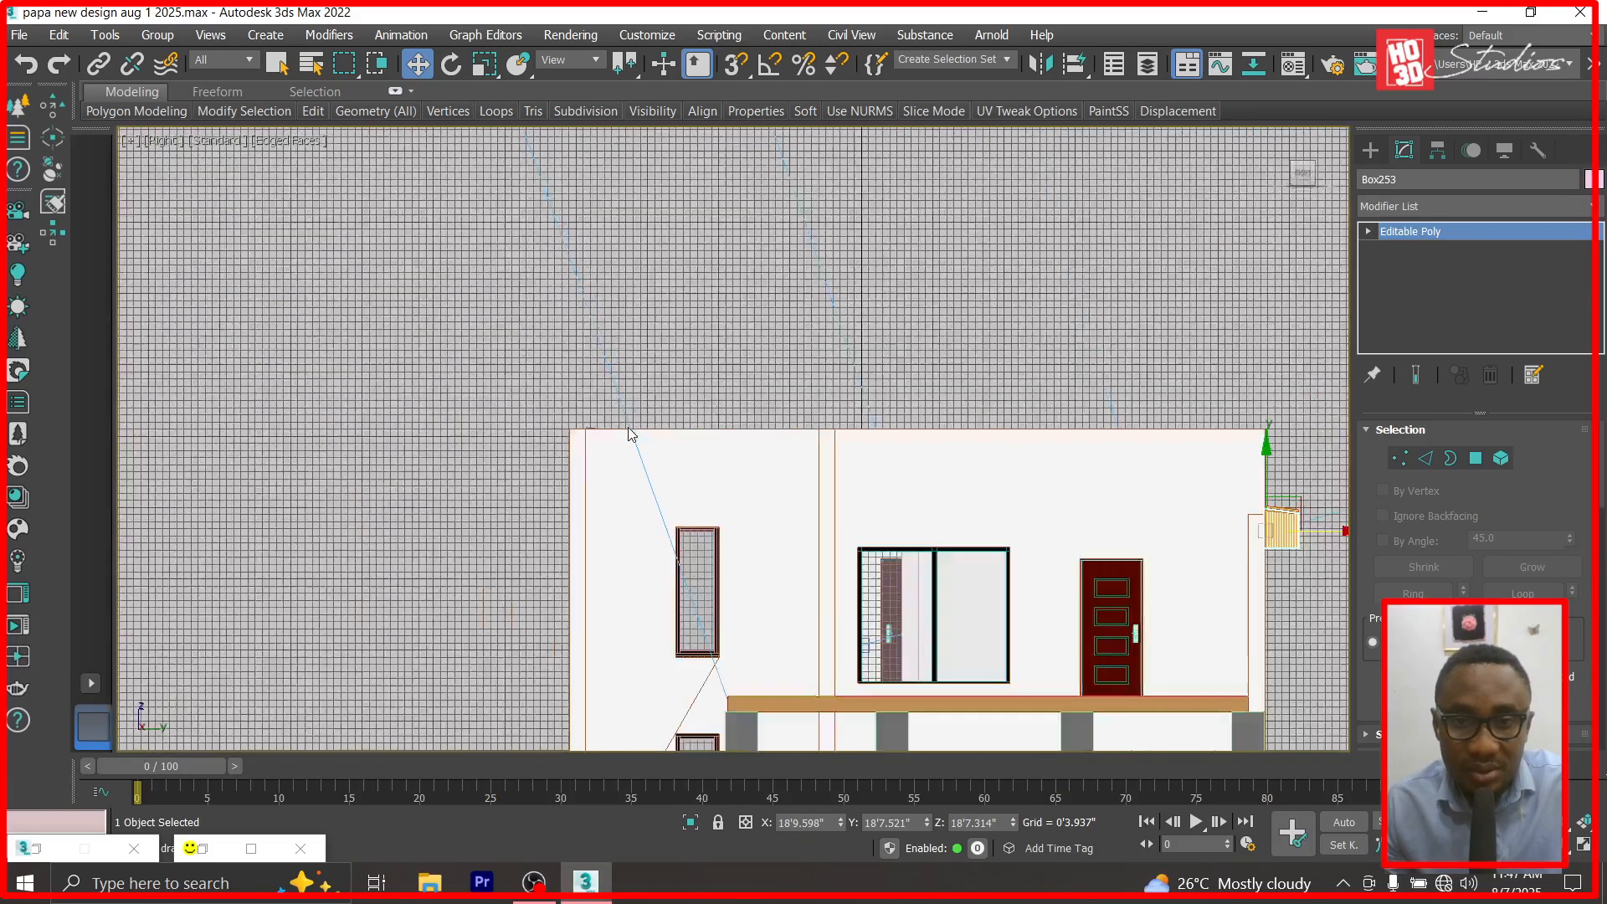
pyautogui.scroll(4, 1312, 546)
pyautogui.scroll(3, 1195, 443)
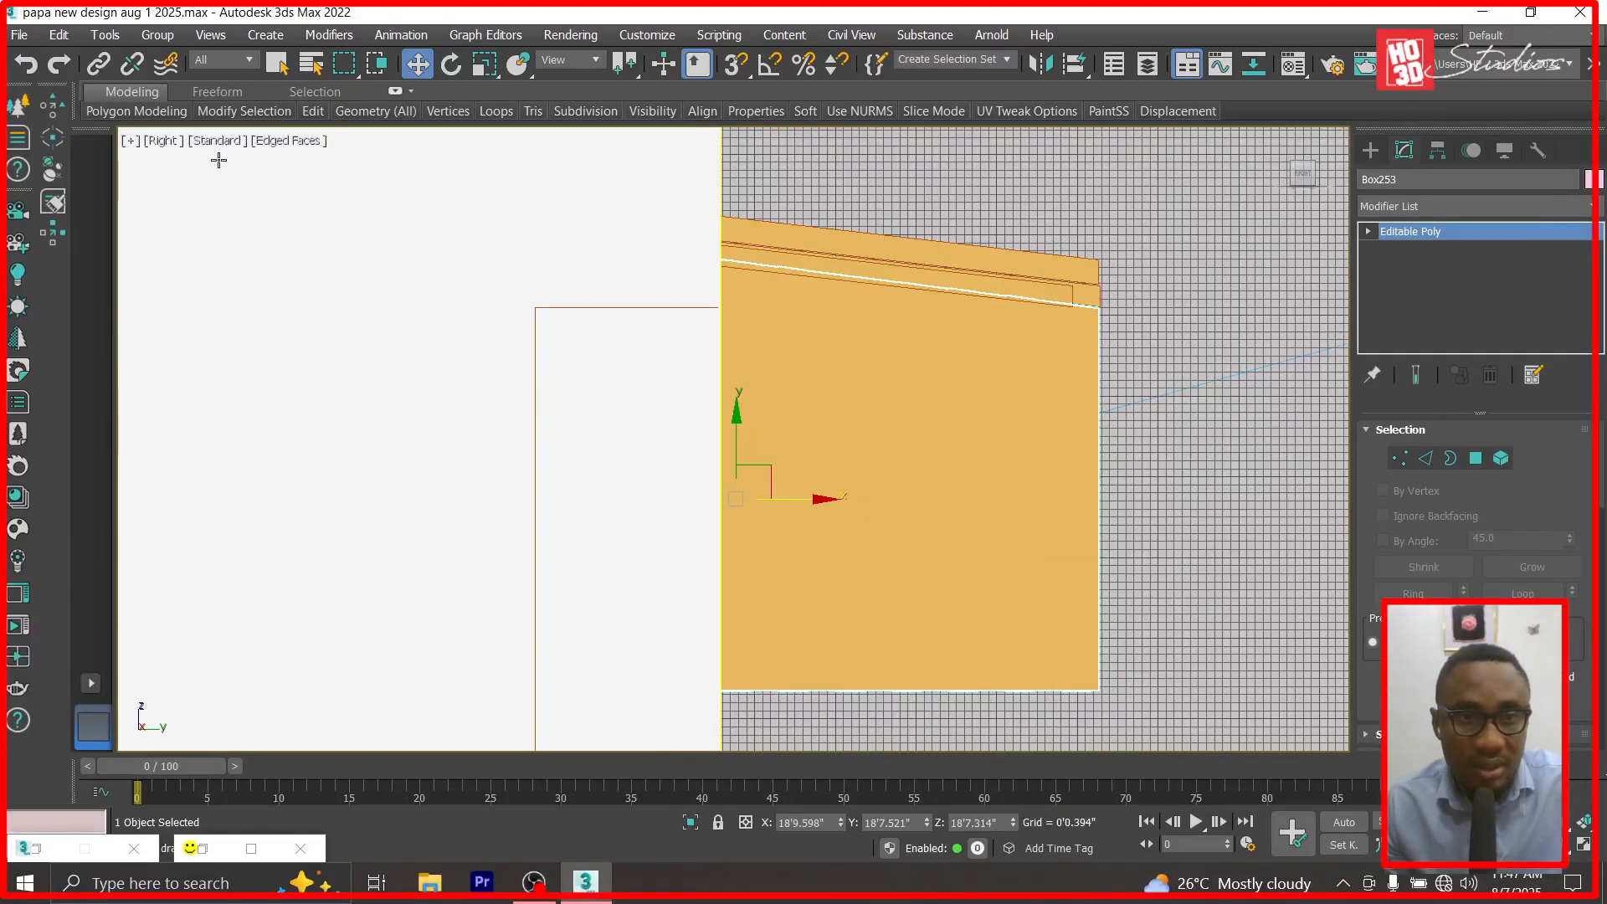
pyautogui.click(105, 34)
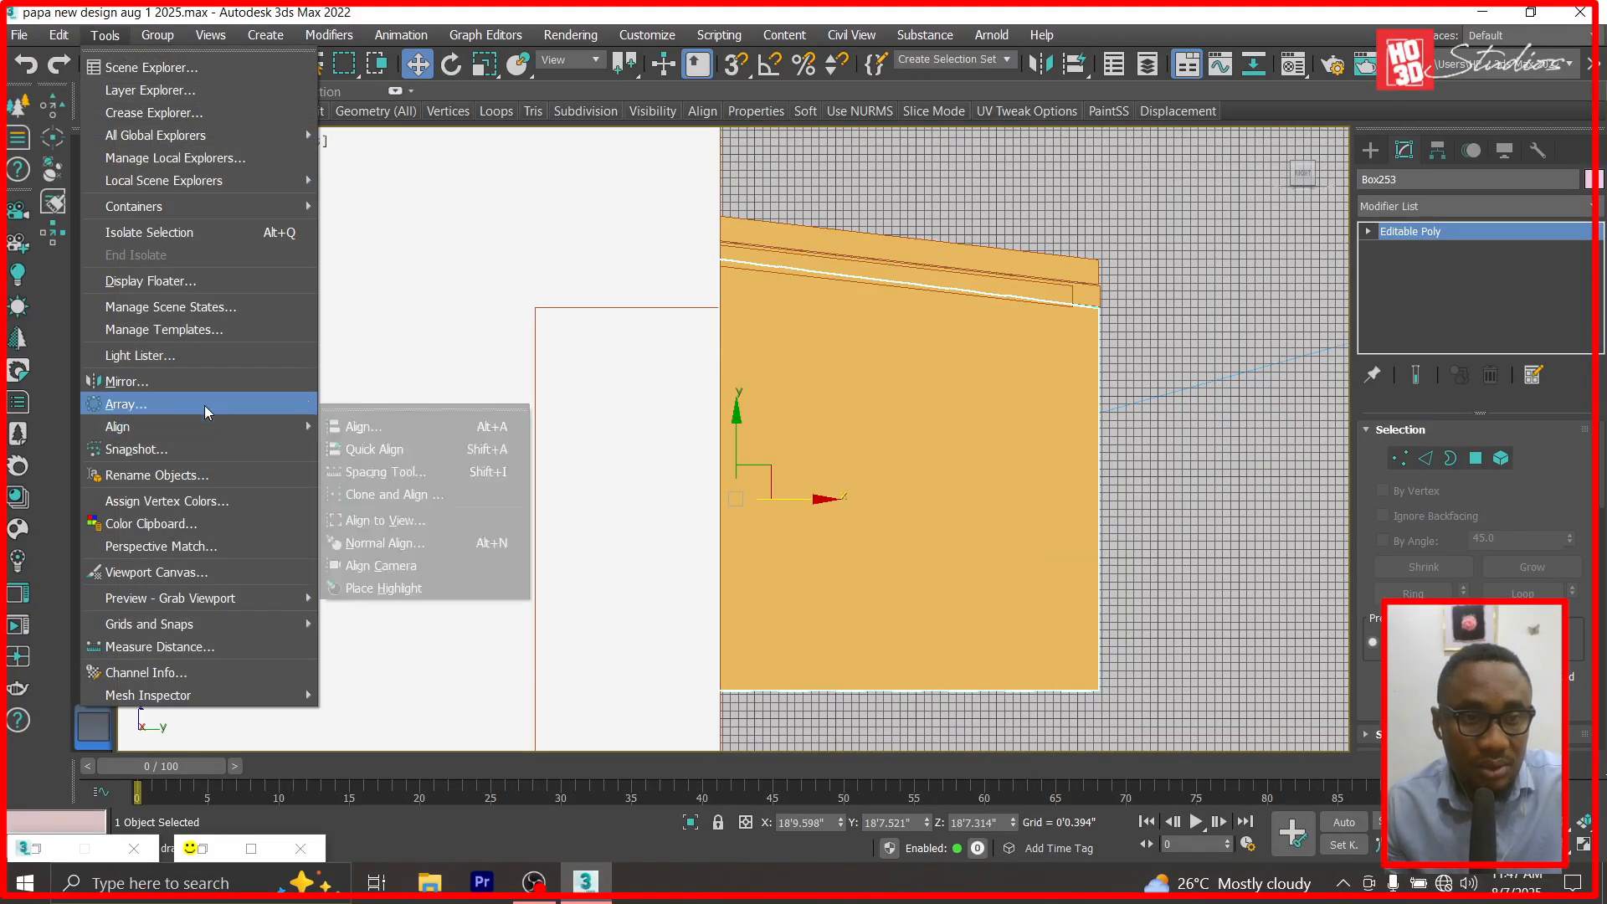
pyautogui.click(207, 377)
pyautogui.moveTo(744, 216); pyautogui.dragTo(431, 149)
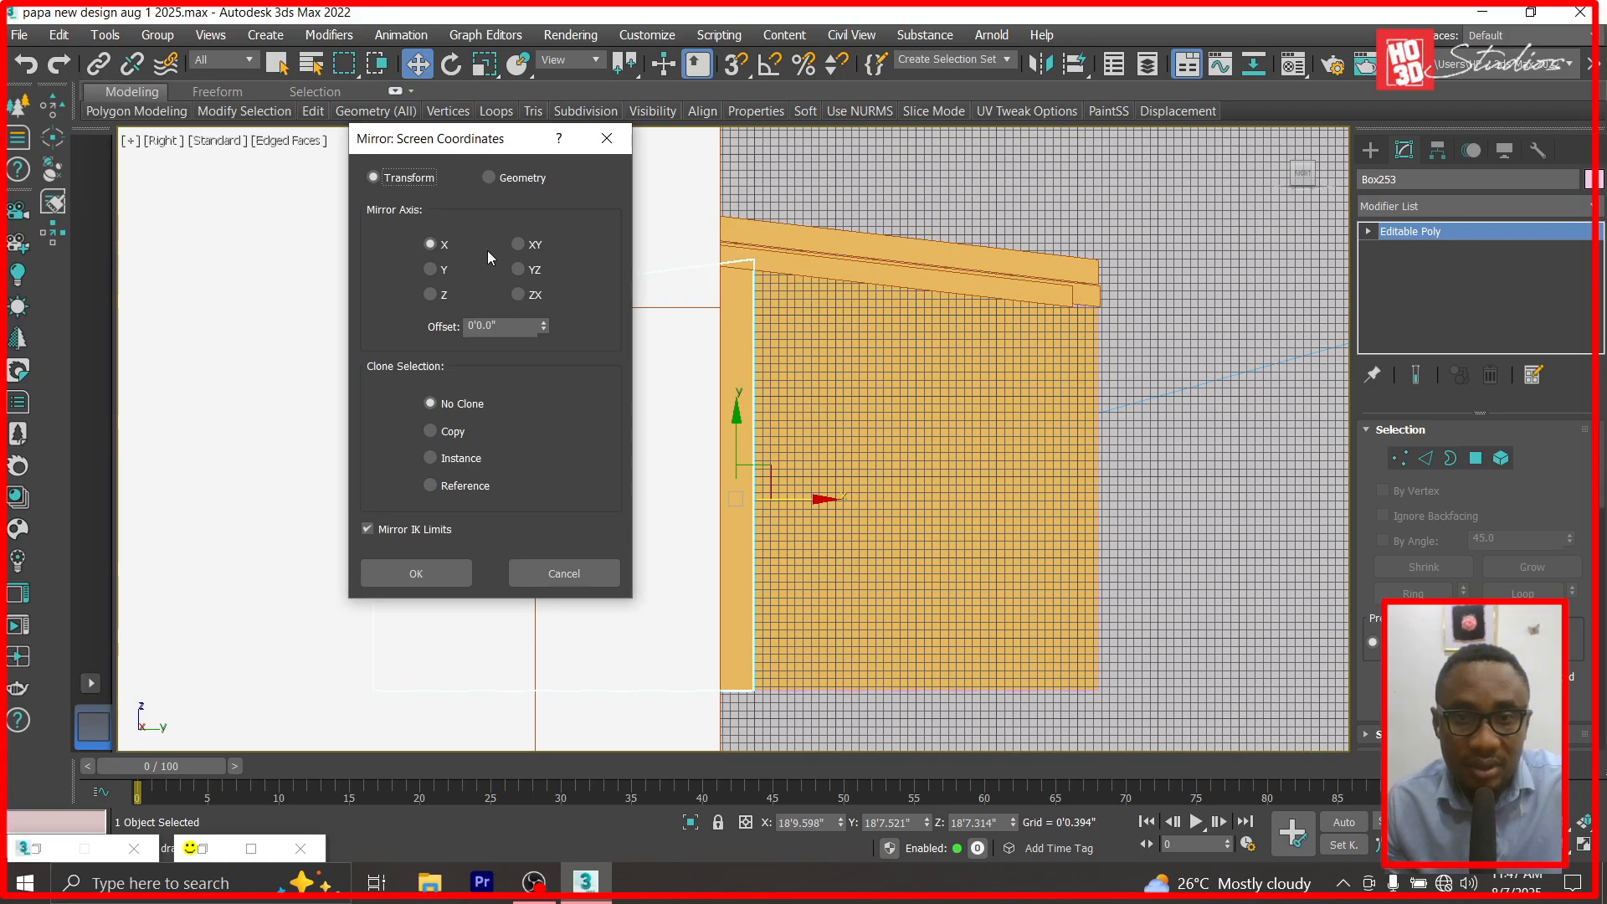
pyautogui.click(431, 269)
pyautogui.click(431, 295)
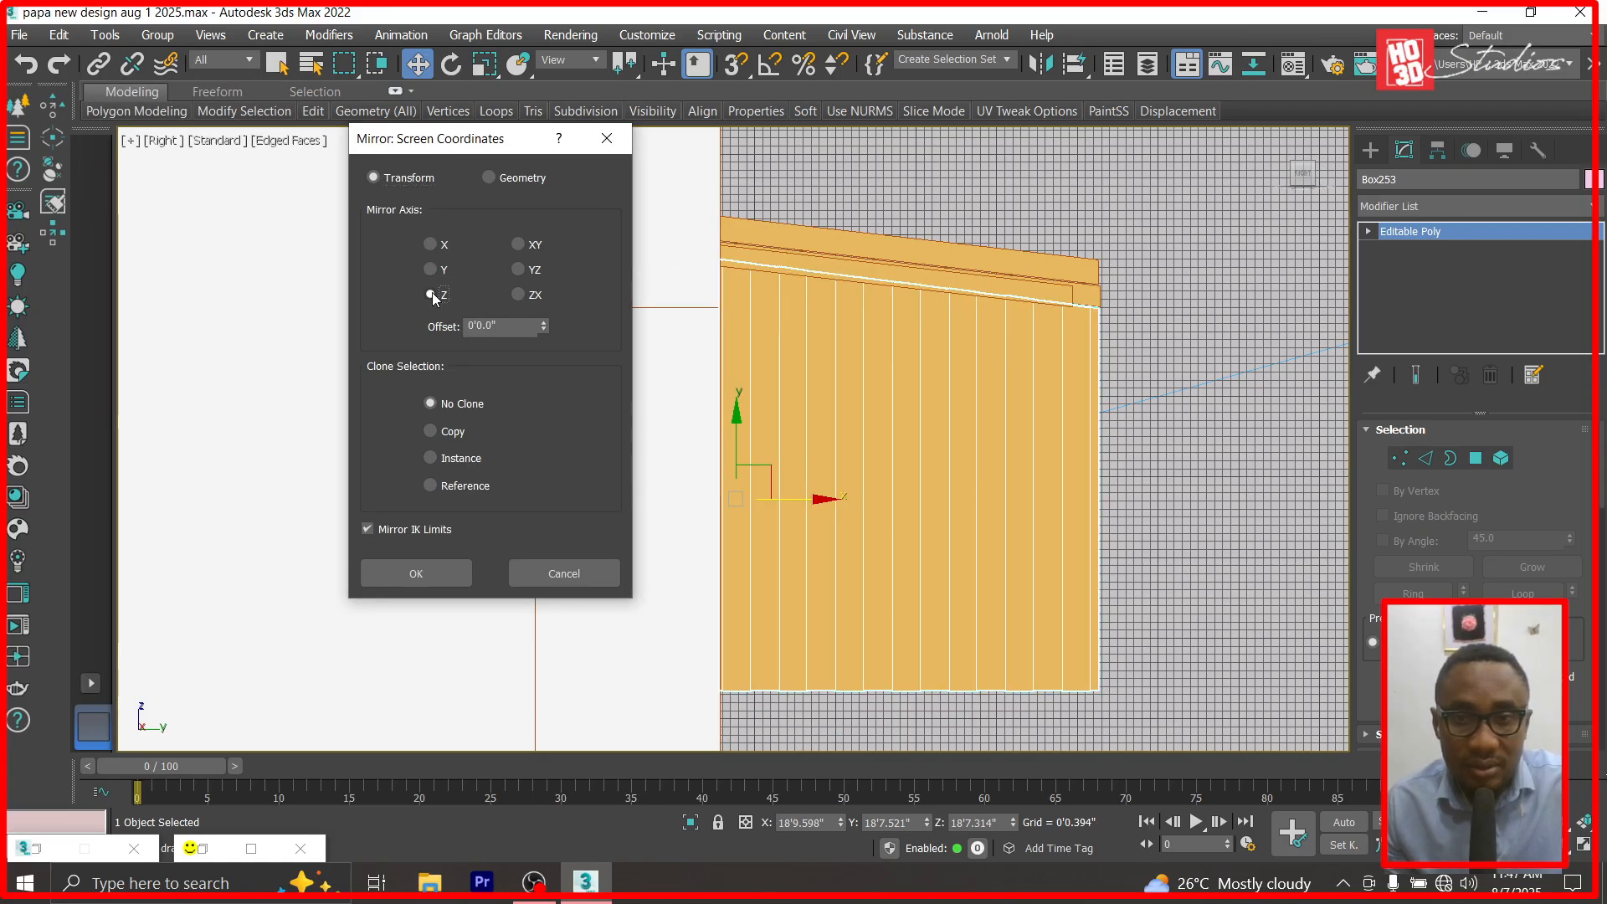
pyautogui.click(416, 572)
pyautogui.scroll(-6, 925, 438)
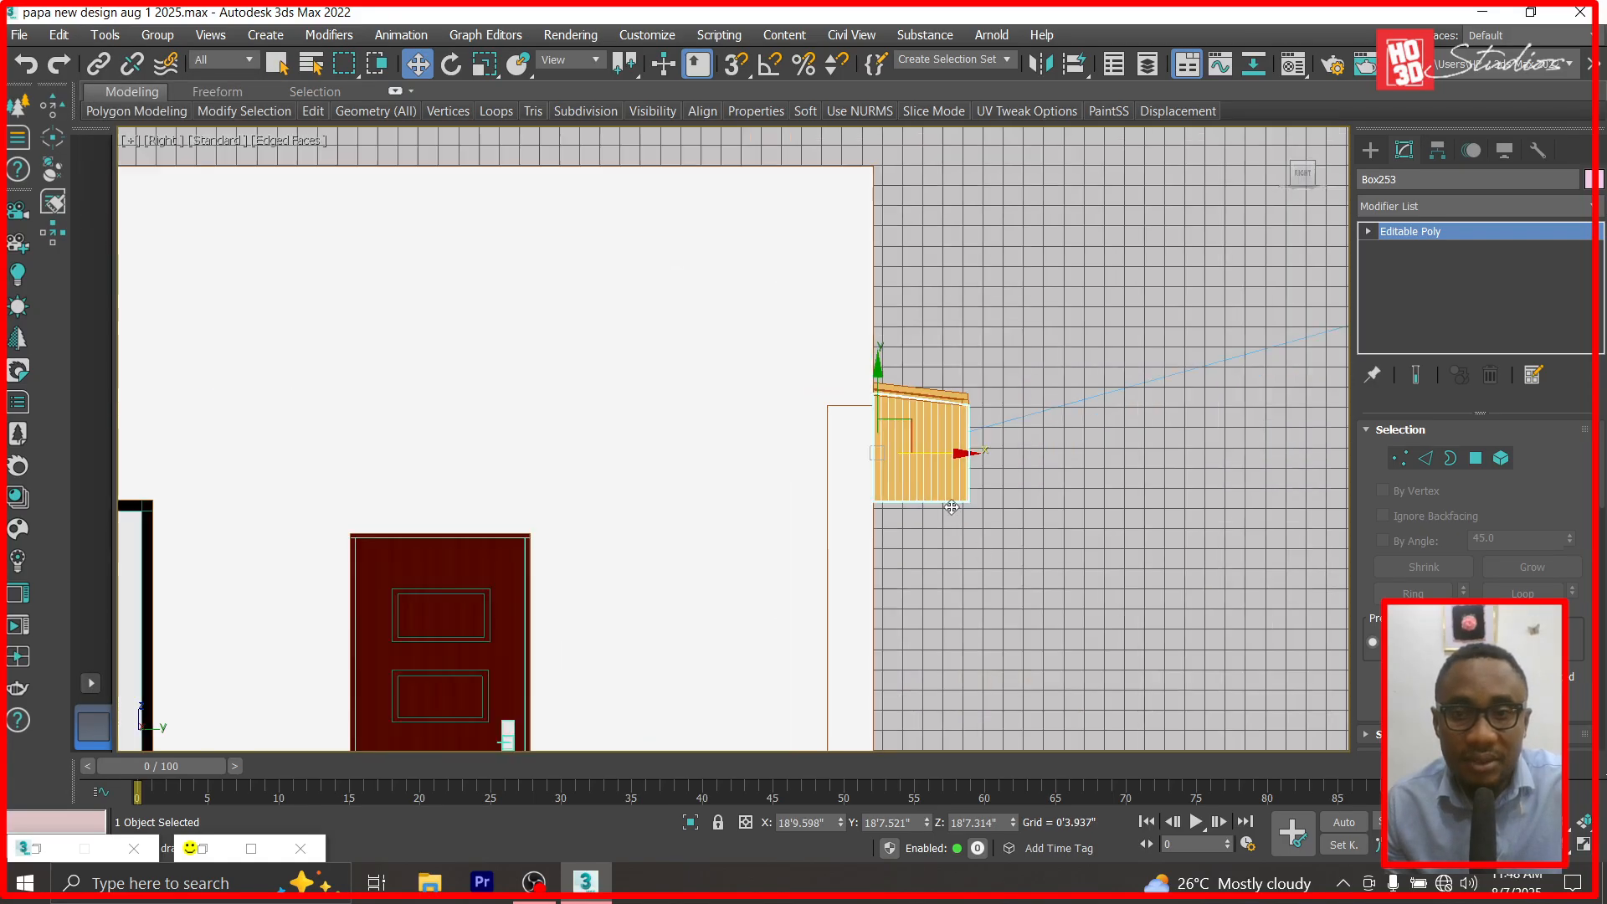
# Examine both slatted end panels under the rear roof overhang through the camera from several angles.
pyautogui.press('c')
pyautogui.doubleClick(736, 256)
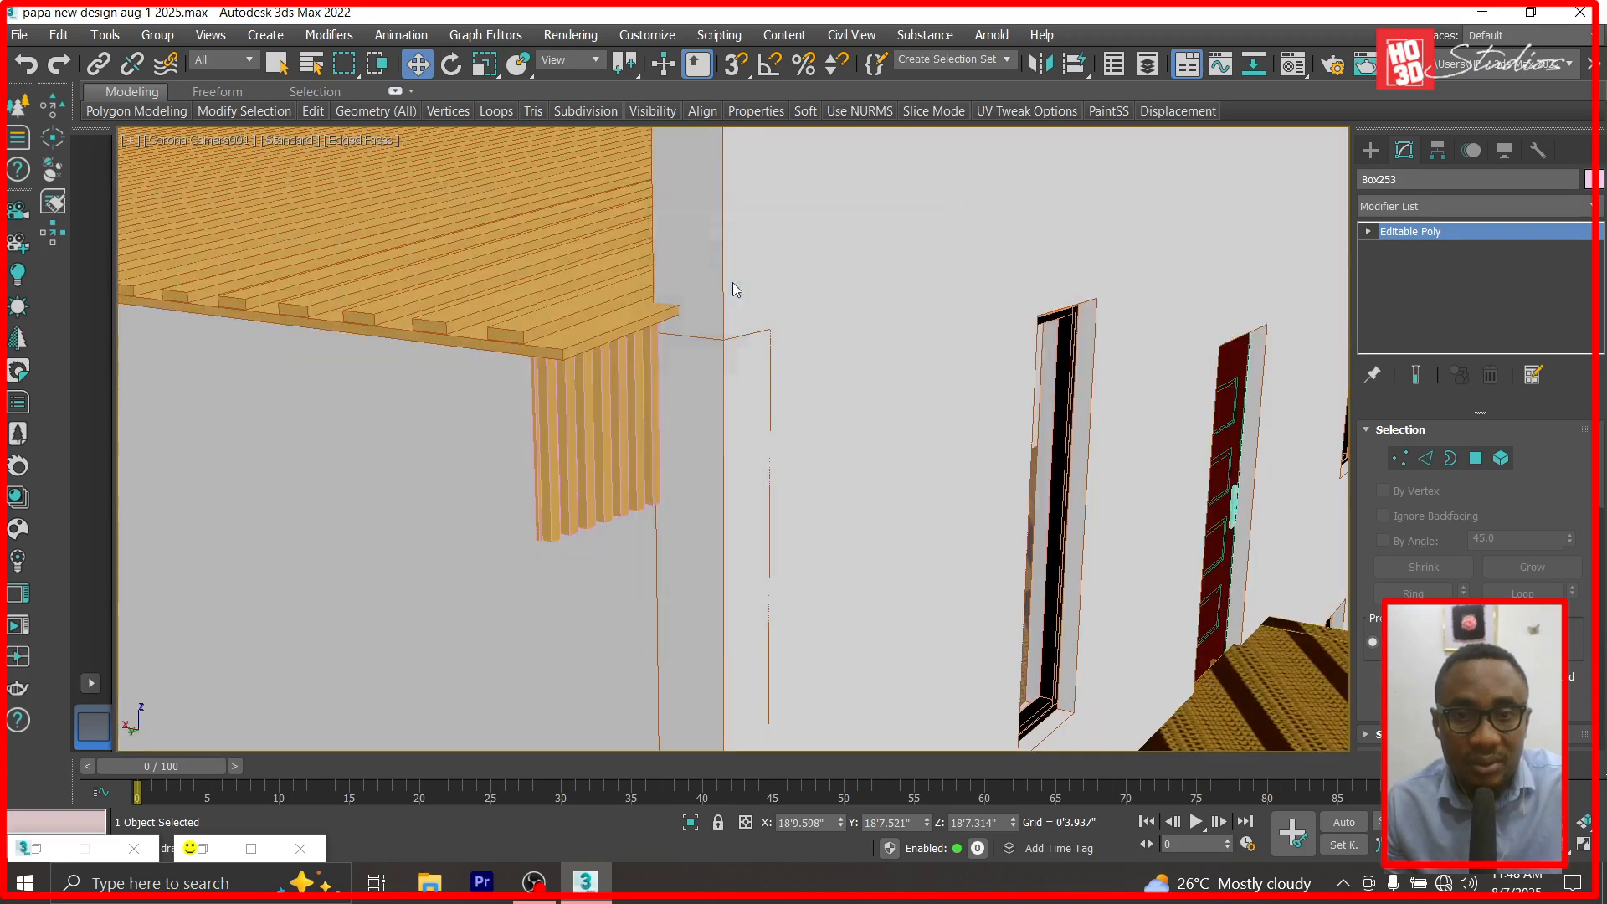
pyautogui.click(1495, 822)
pyautogui.moveTo(781, 251); pyautogui.dragTo(778, 310)
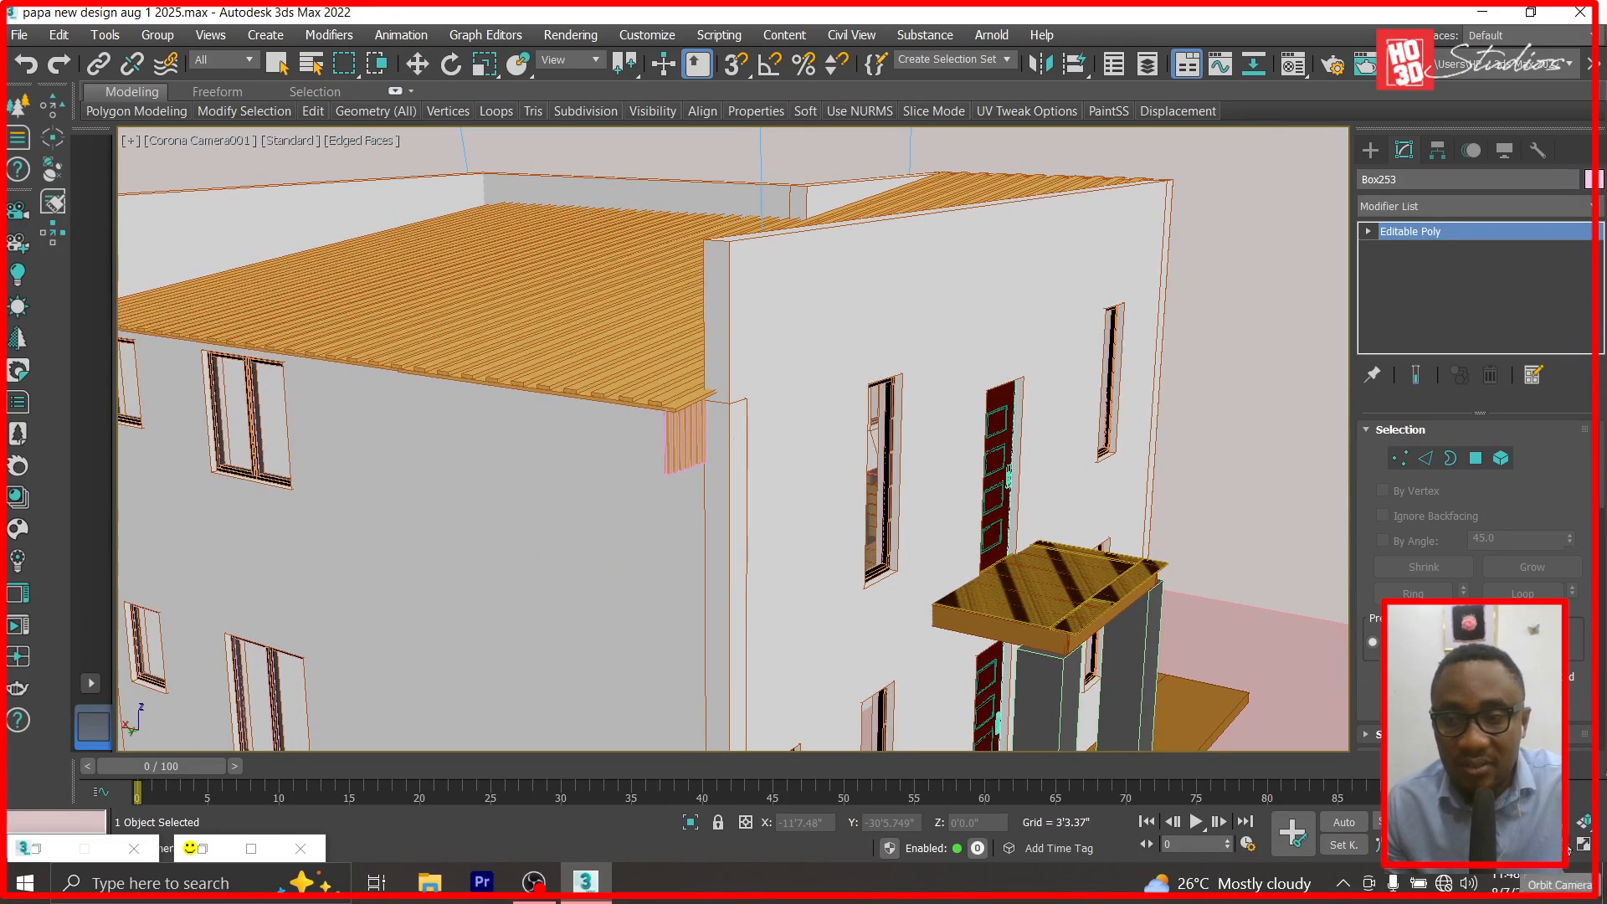
pyautogui.moveTo(490, 555); pyautogui.dragTo(586, 542)
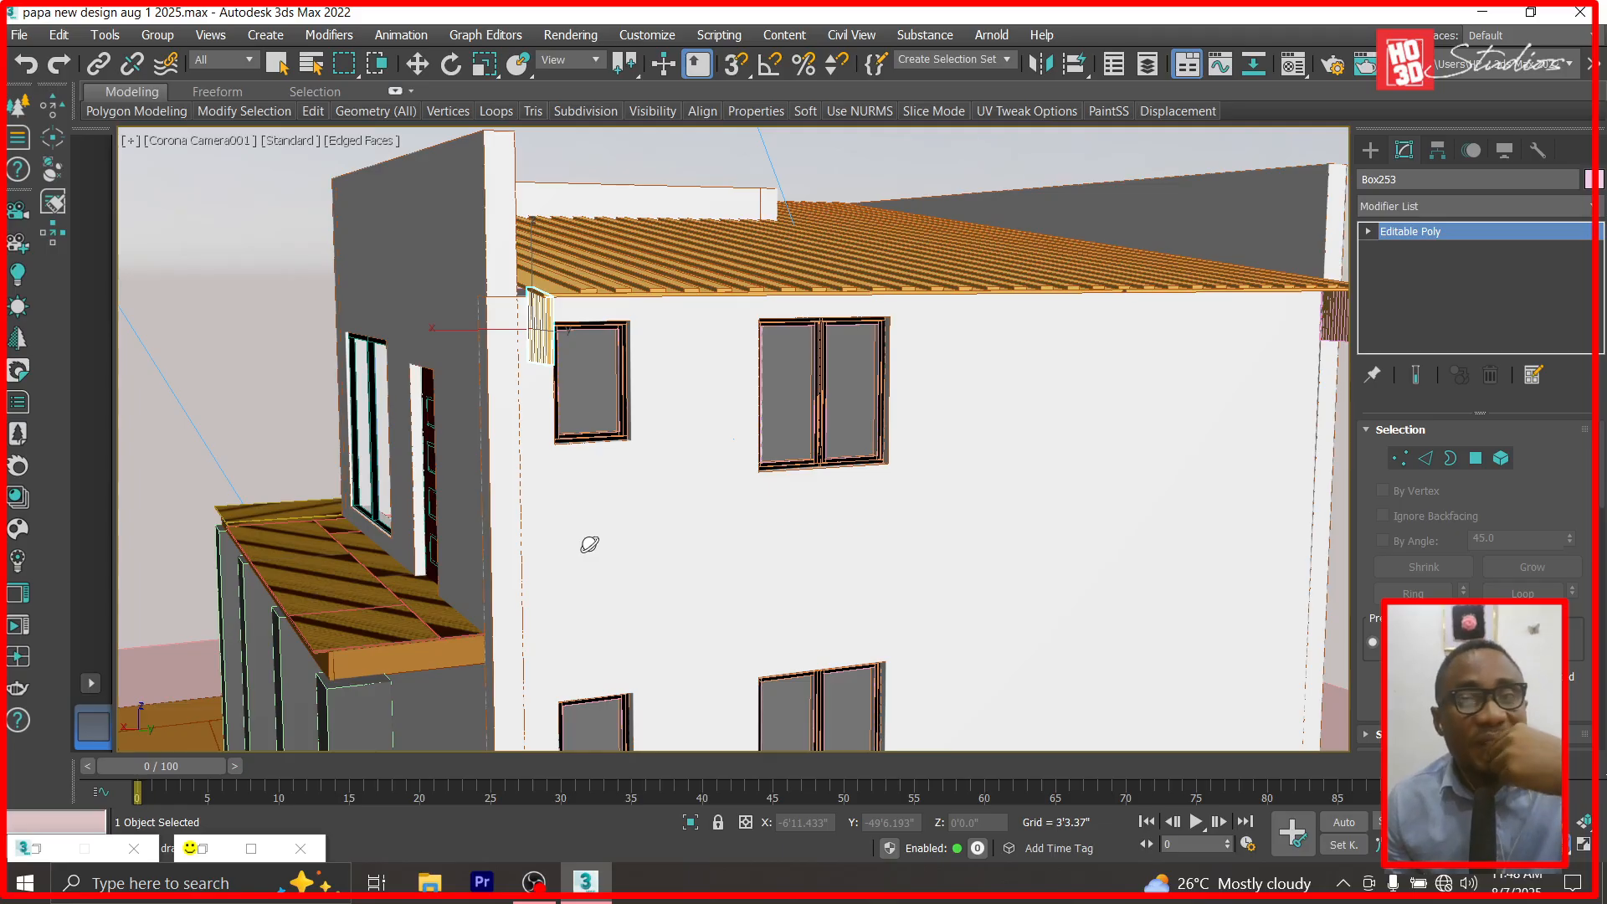
pyautogui.moveTo(589, 544); pyautogui.dragTo(994, 483)
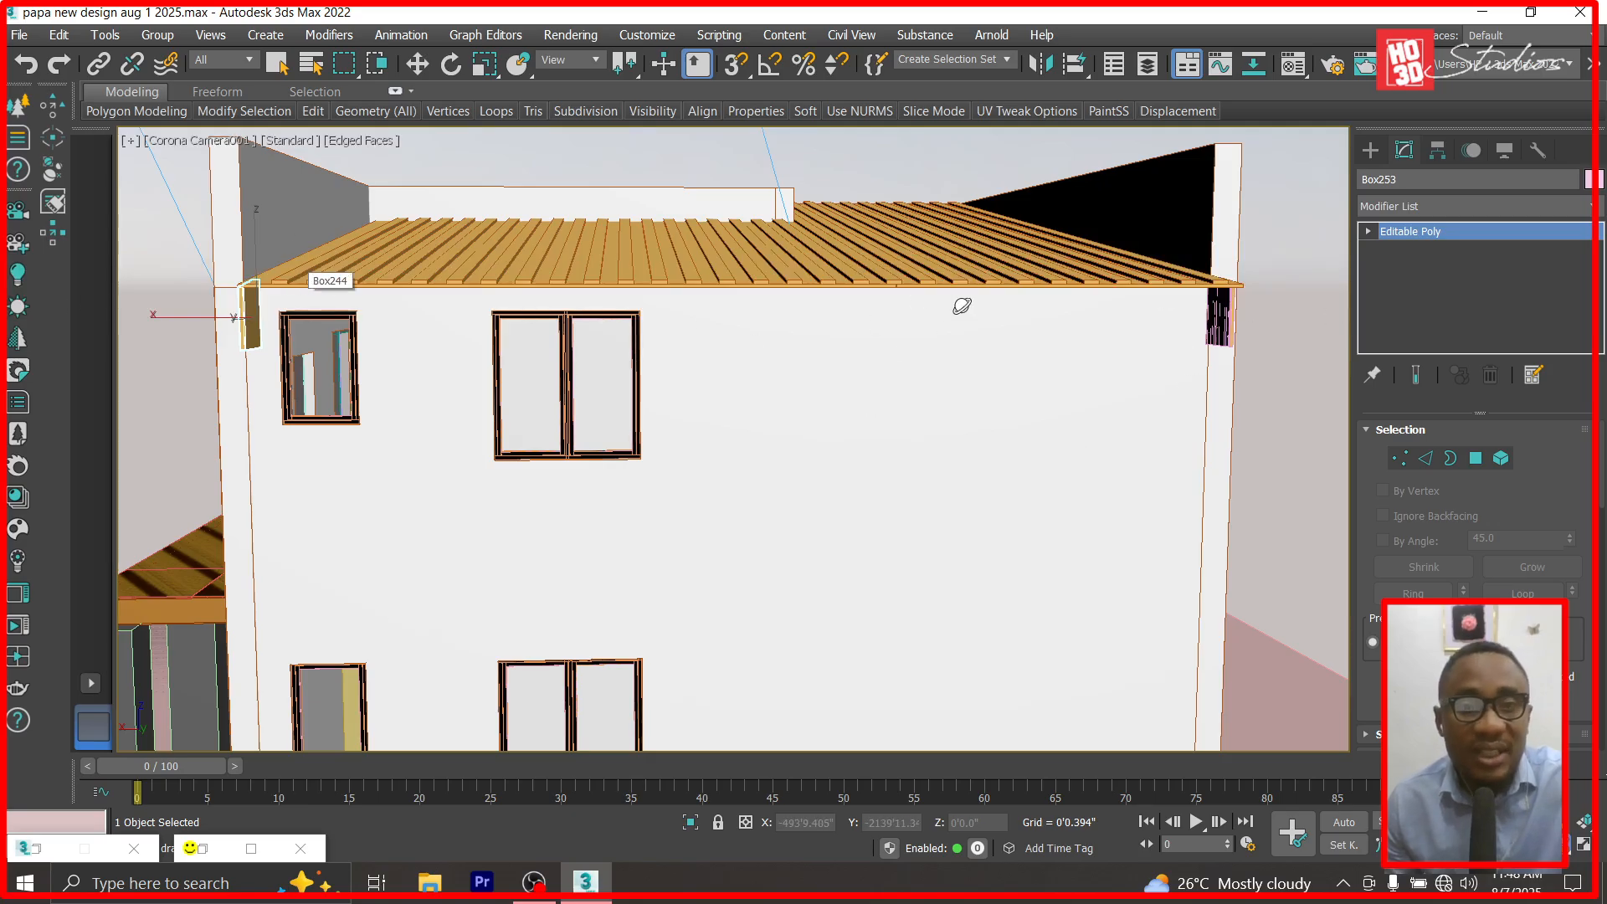
# Clone the slatted roof as a copy in the Top view and move the copy clear of the house.
pyautogui.click(415, 67)
pyautogui.click(652, 273)
pyautogui.press('t')
pyautogui.press('z')
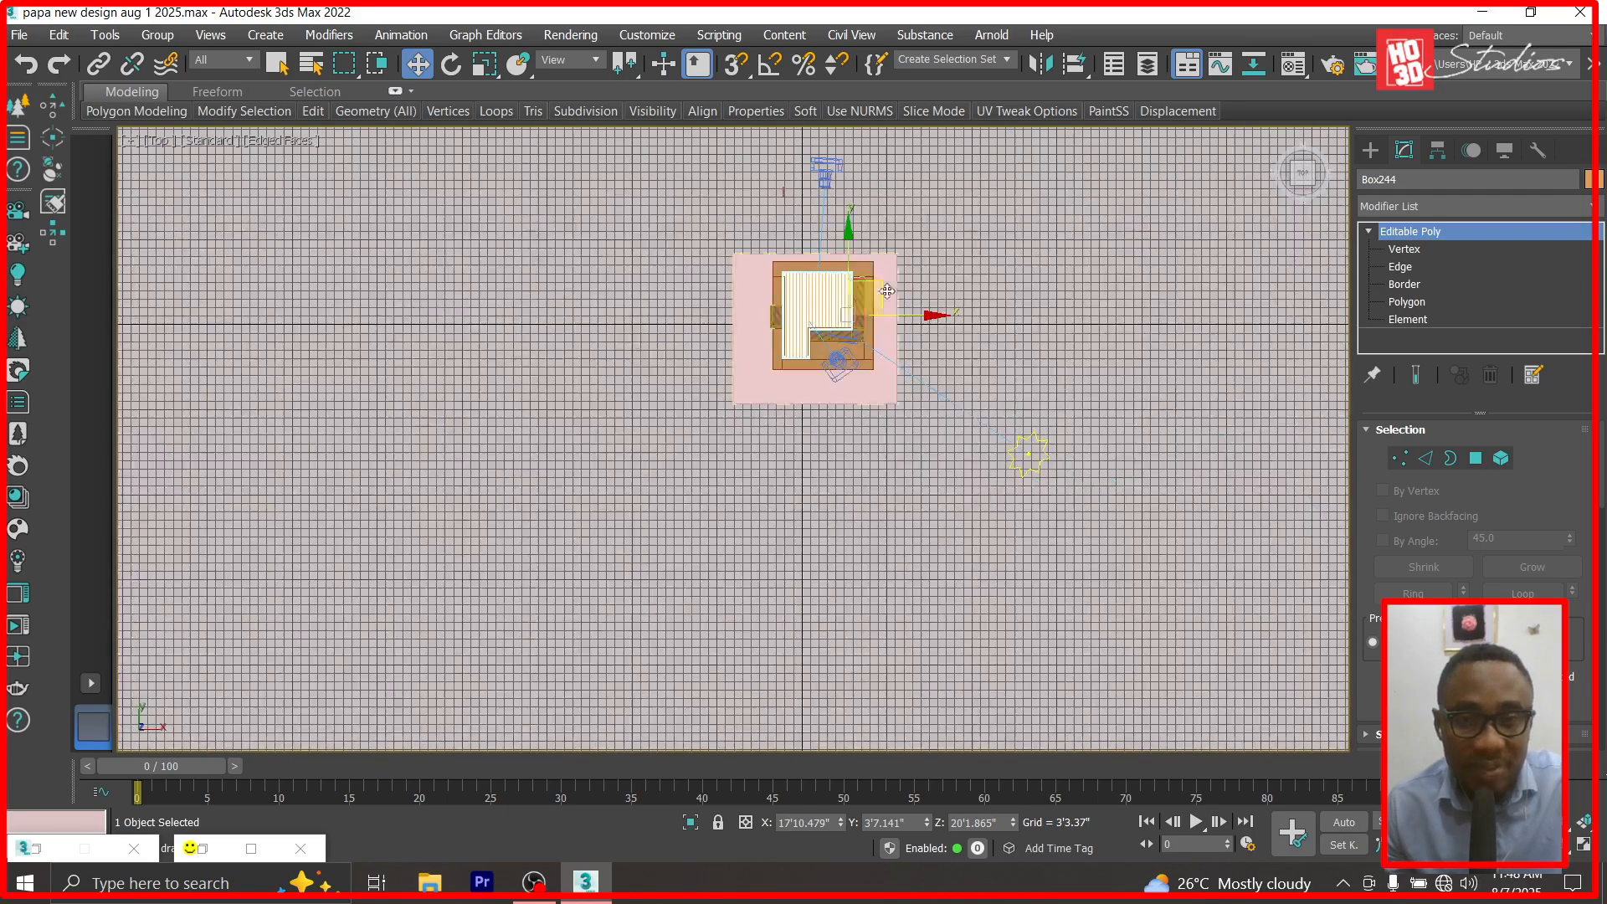
pyautogui.keyDown('shift'); pyautogui.moveTo(849, 237); pyautogui.dragTo(850, 172); pyautogui.keyUp('shift')
pyautogui.click(793, 547)
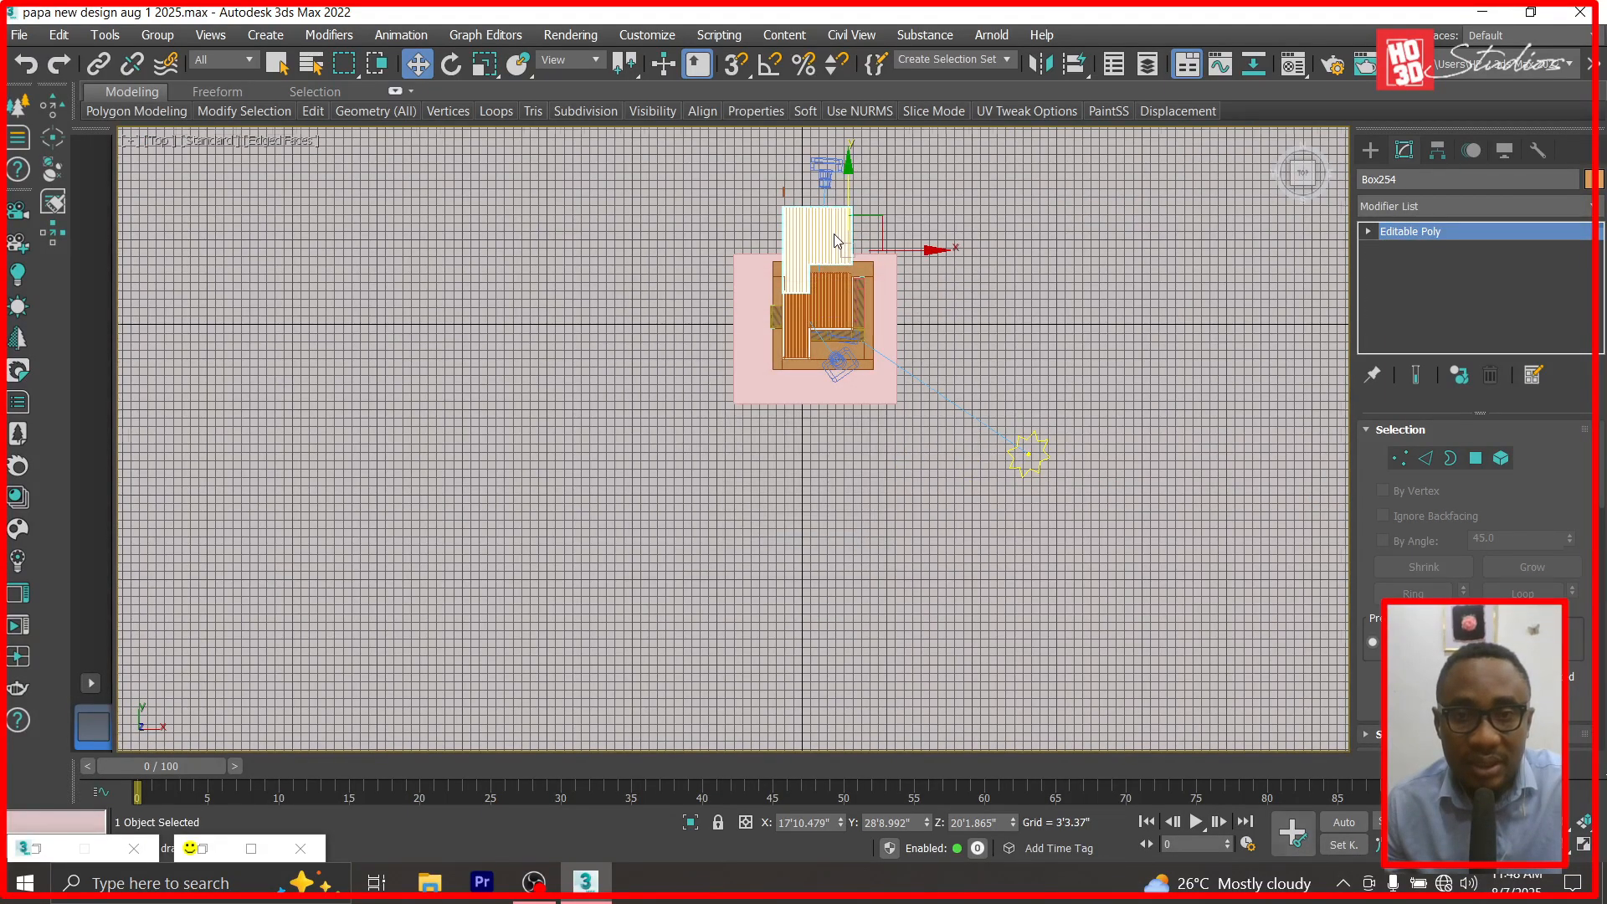
pyautogui.scroll(2, 836, 237)
pyautogui.moveTo(887, 242); pyautogui.dragTo(545, 248)
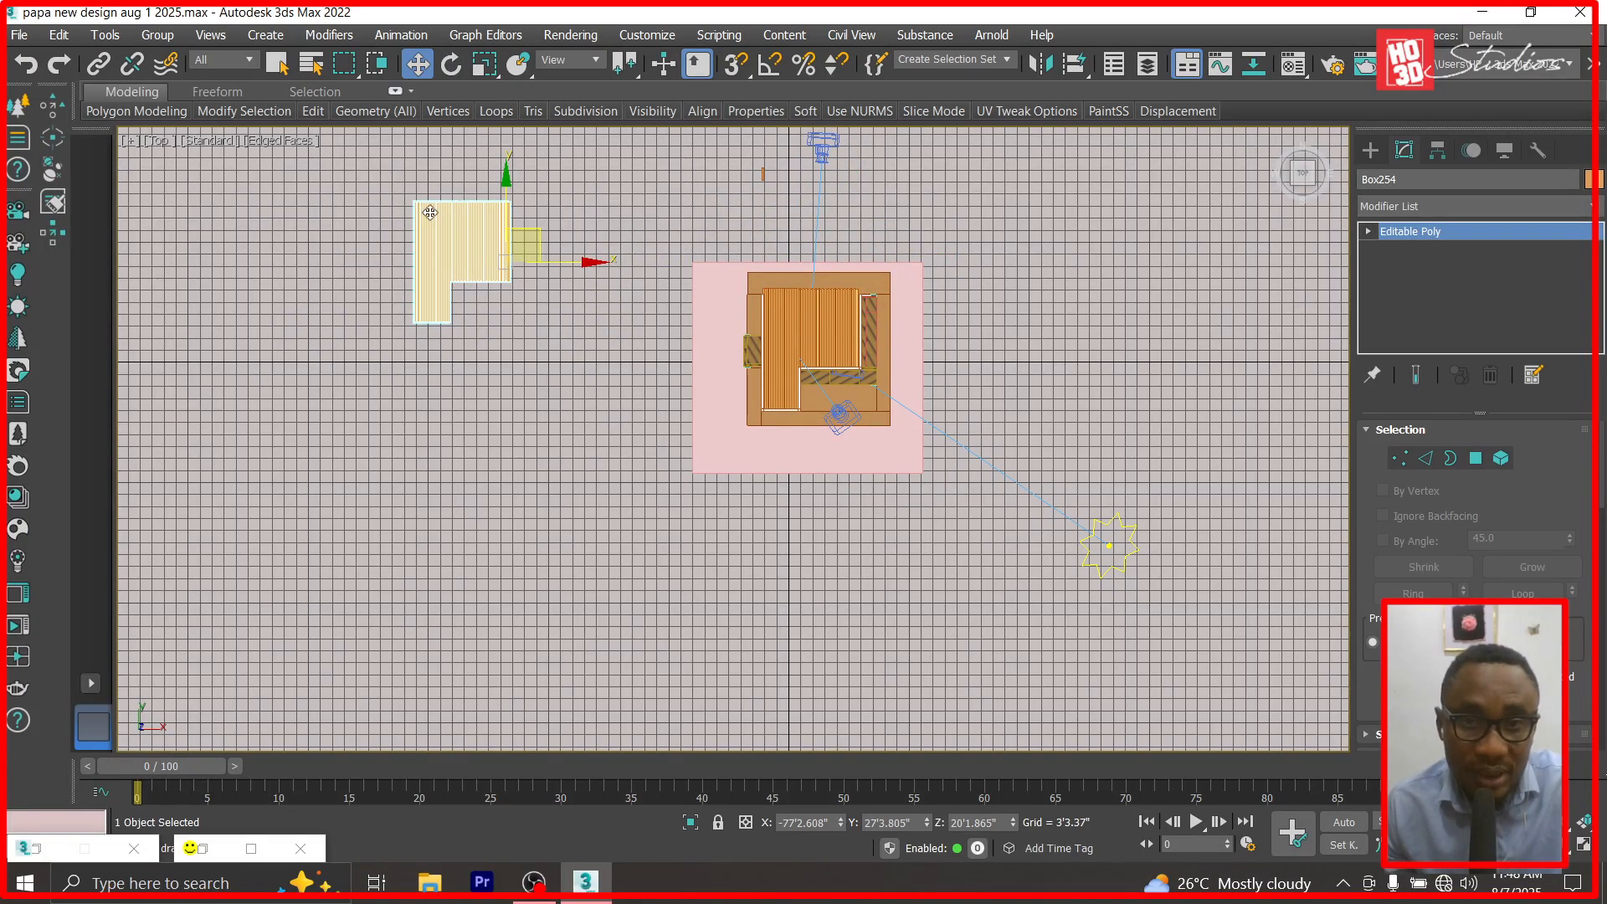
# Create a box covering all of the roof copy except a narrow strip along its rear edge.
pyautogui.scroll(4, 431, 213)
pyautogui.click(1371, 150)
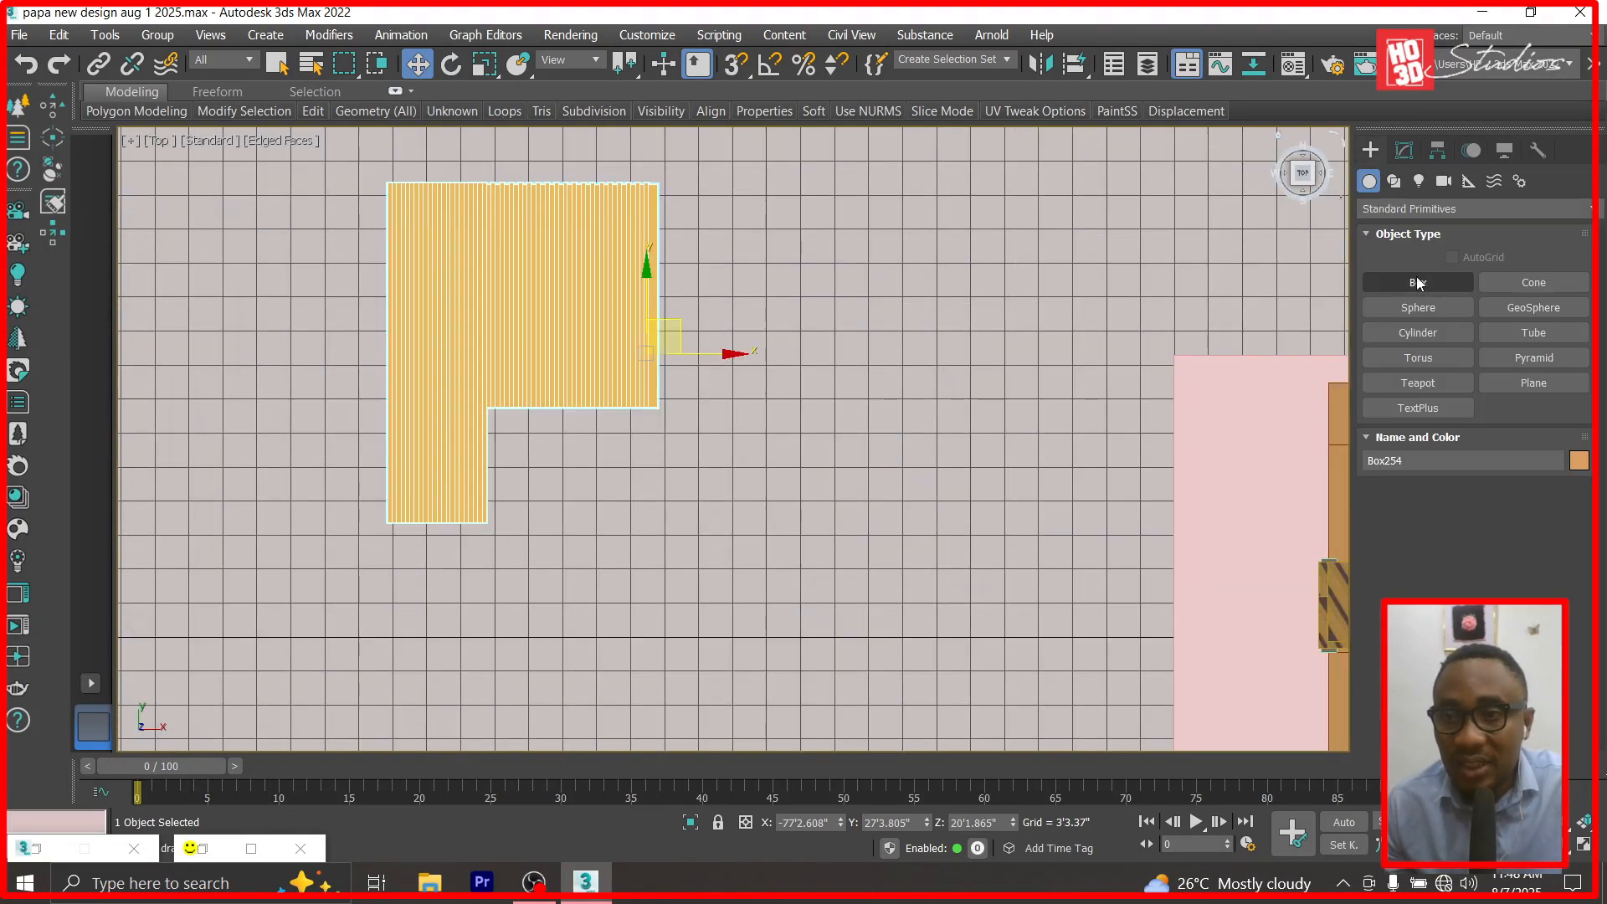
pyautogui.click(1418, 282)
pyautogui.moveTo(366, 208); pyautogui.dragTo(733, 545)
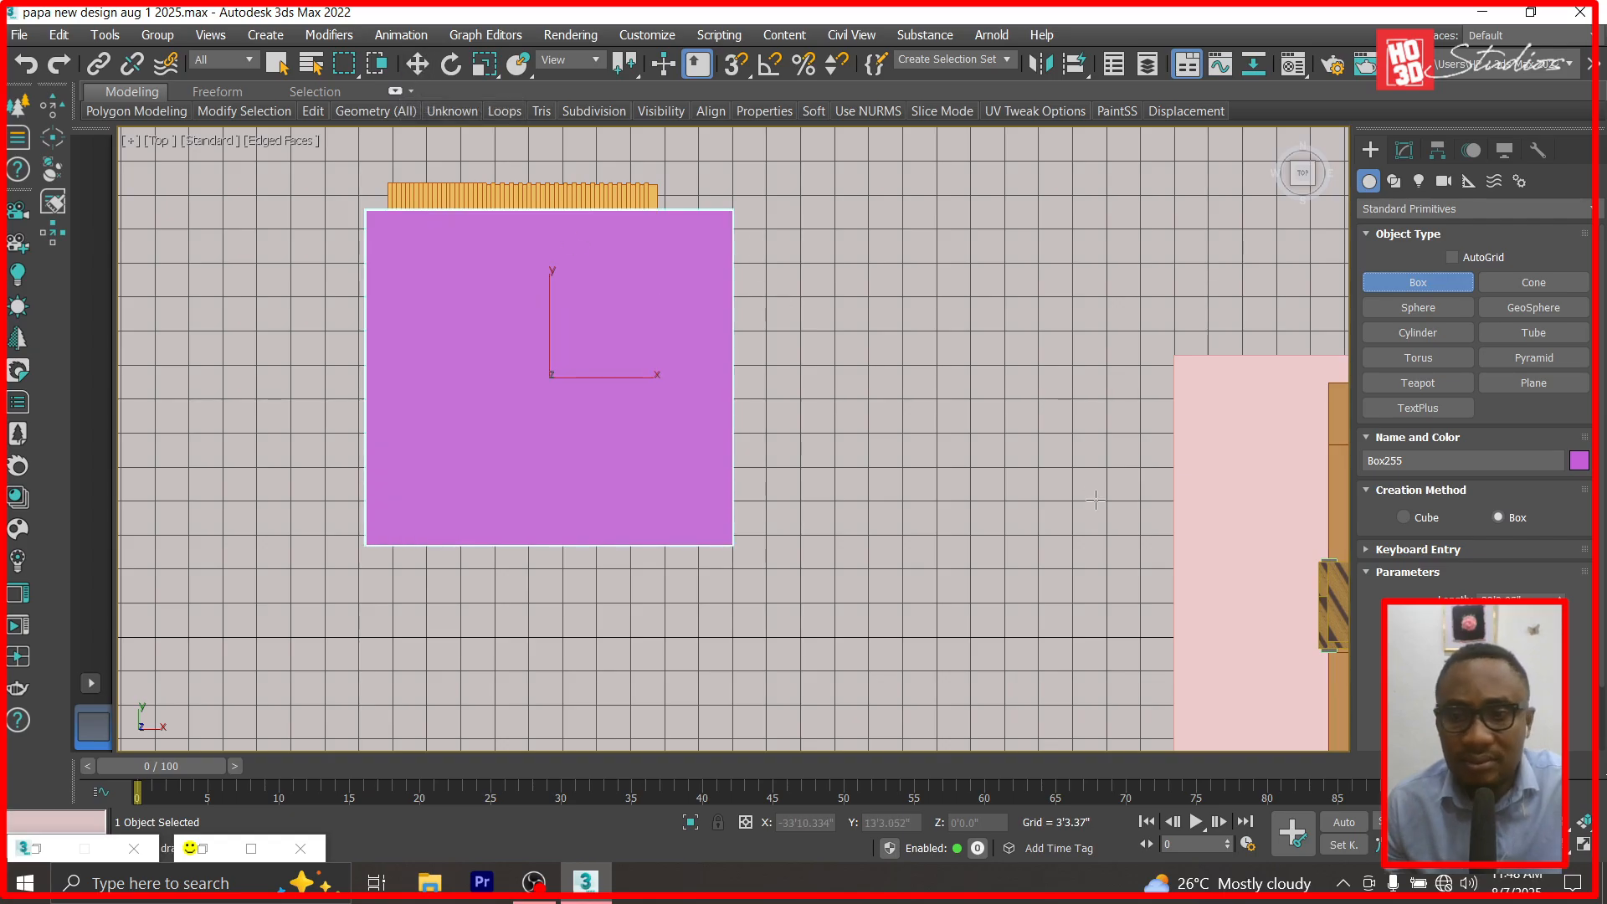
# Subtract the box from the roof copy with ProBoolean, leaving only the rear strip.
pyautogui.click(417, 64)
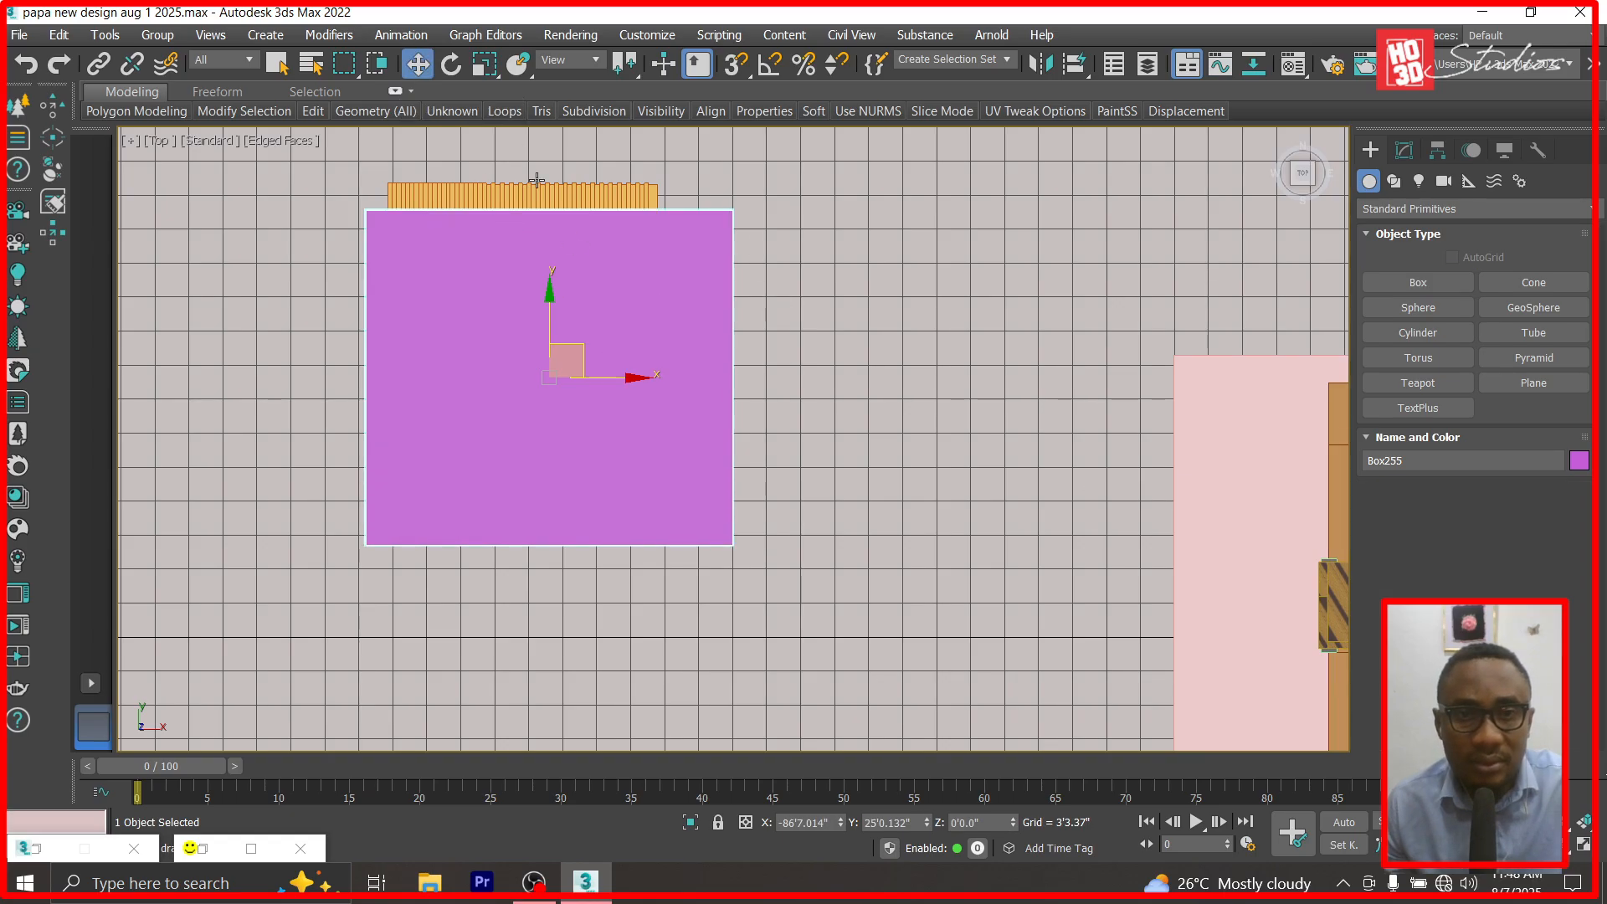
pyautogui.click(539, 198)
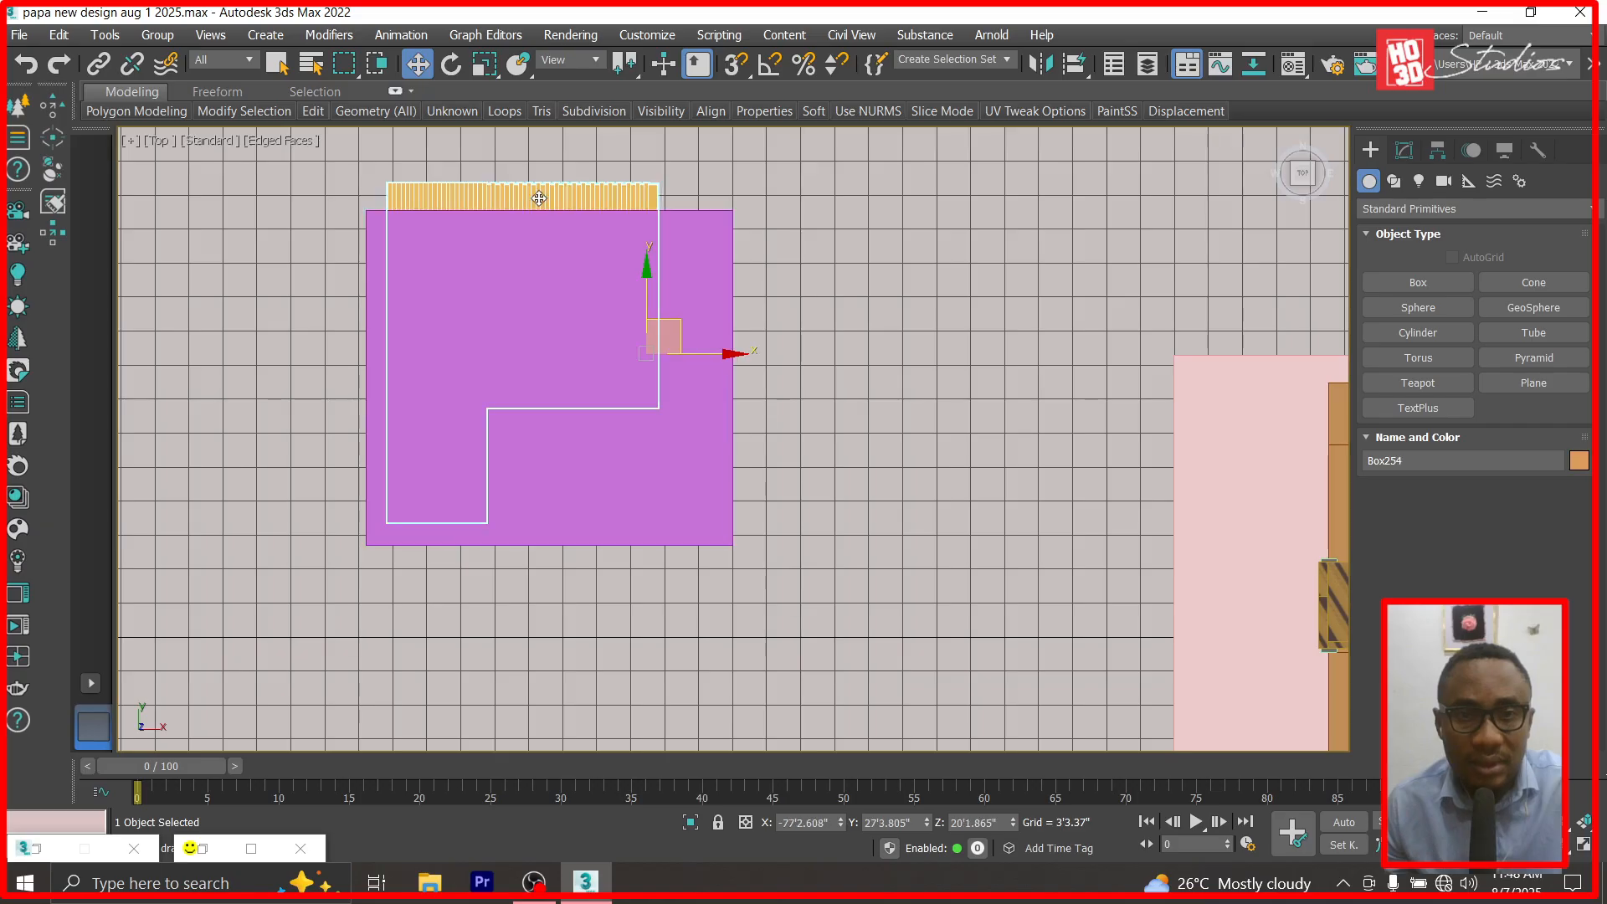
pyautogui.click(1424, 211)
pyautogui.click(1420, 267)
pyautogui.click(1560, 387)
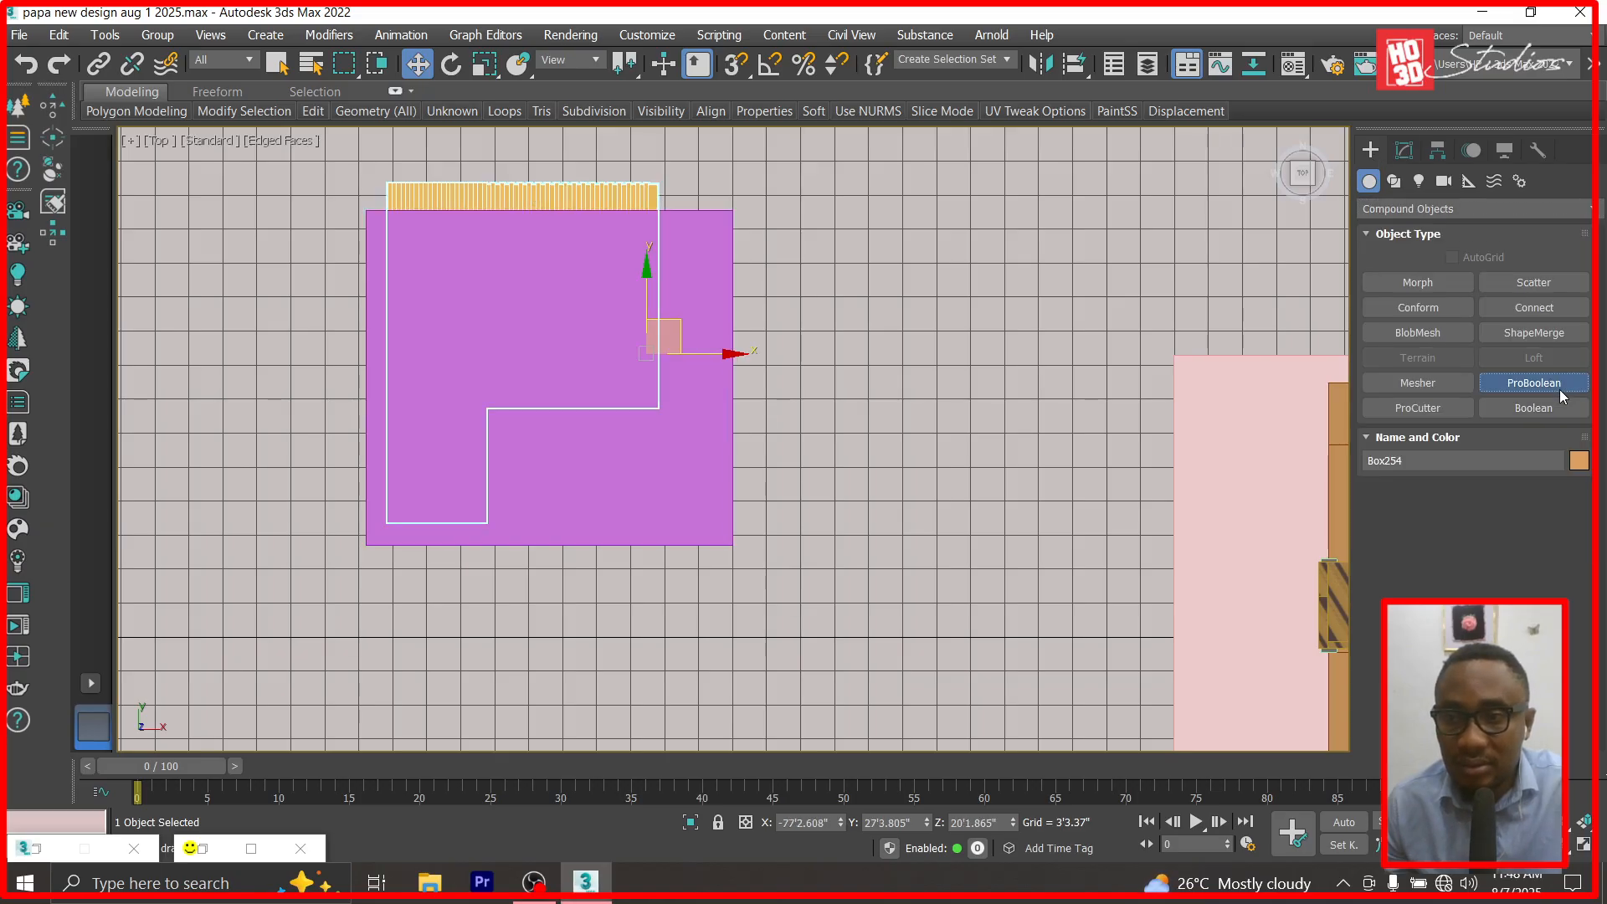
pyautogui.click(690, 312)
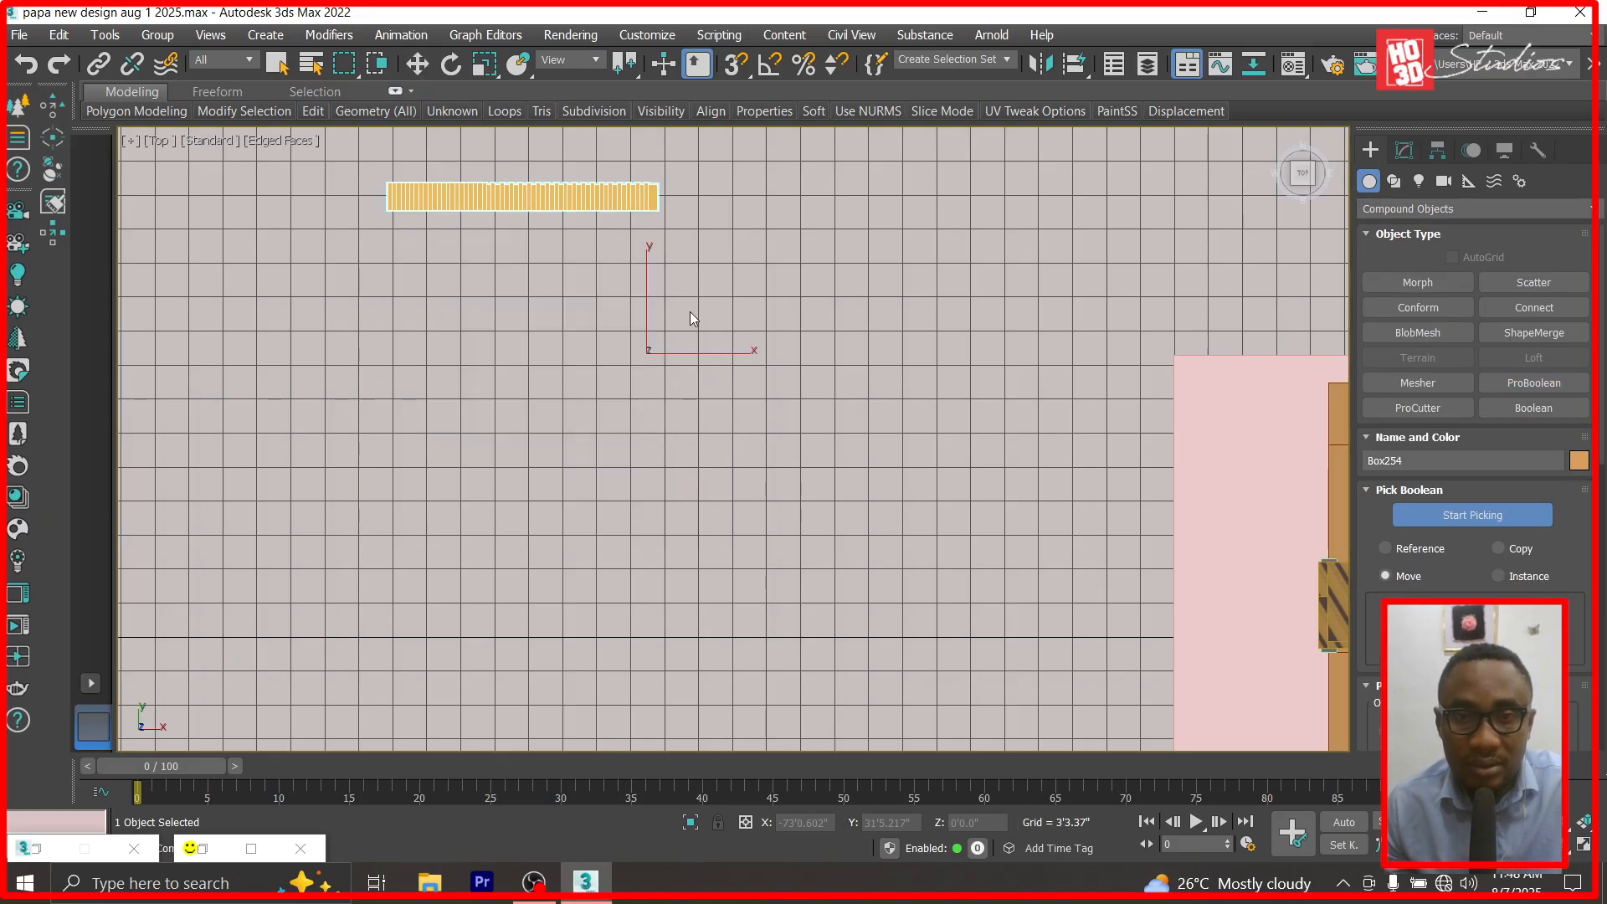
# Convert the trimmed roof strip to an Editable Poly.
pyautogui.click(1405, 151)
pyautogui.rightClick(1406, 244)
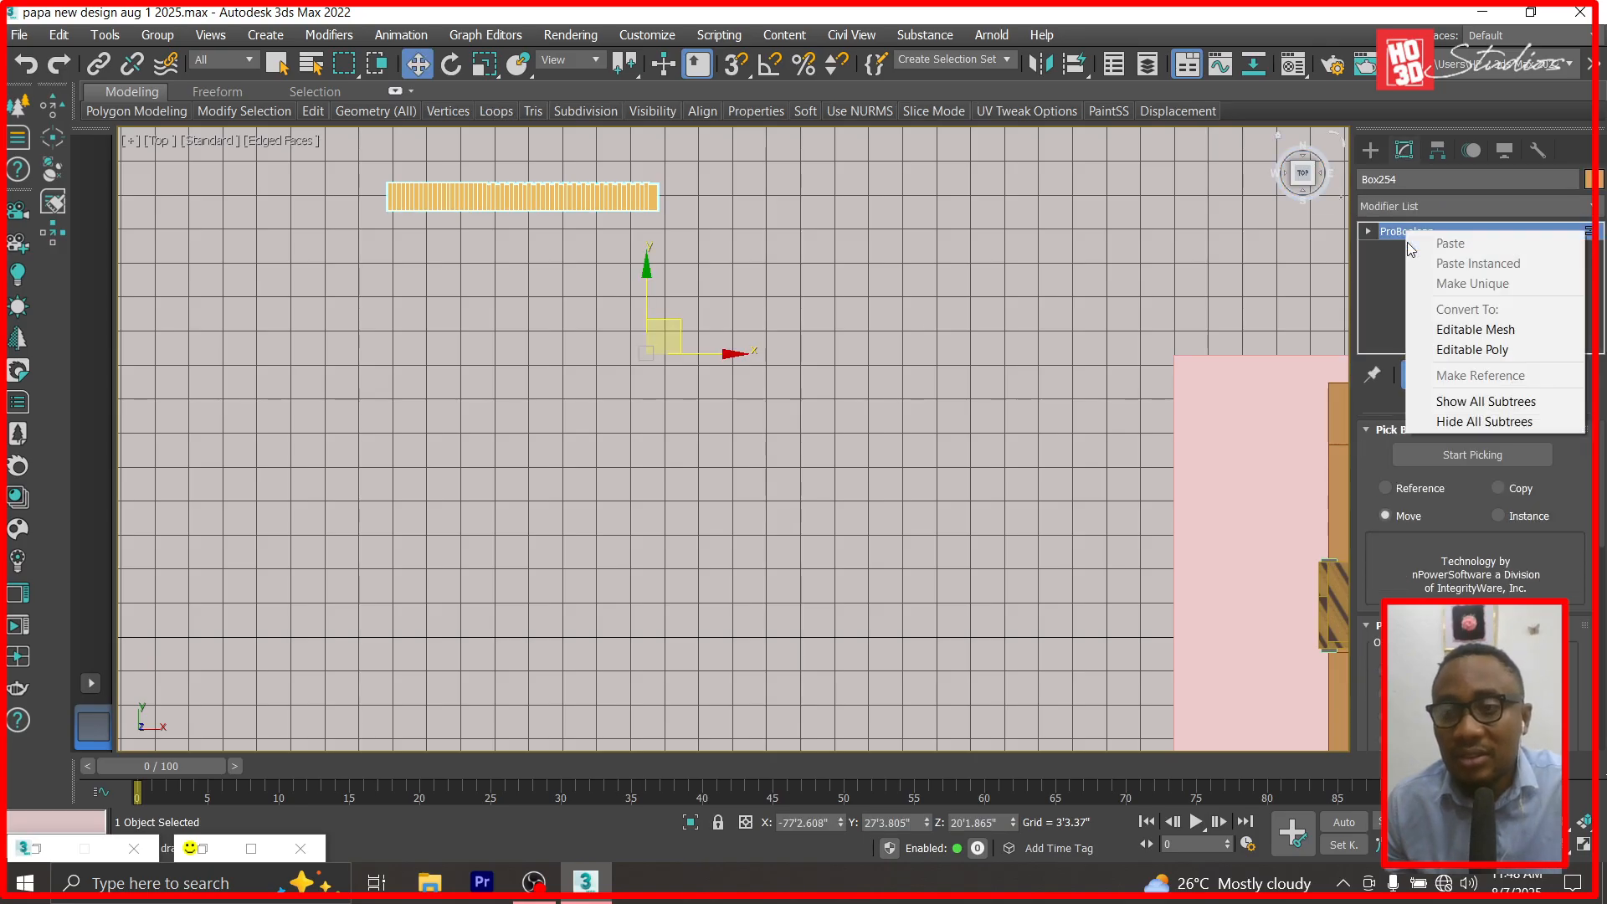
pyautogui.click(1423, 349)
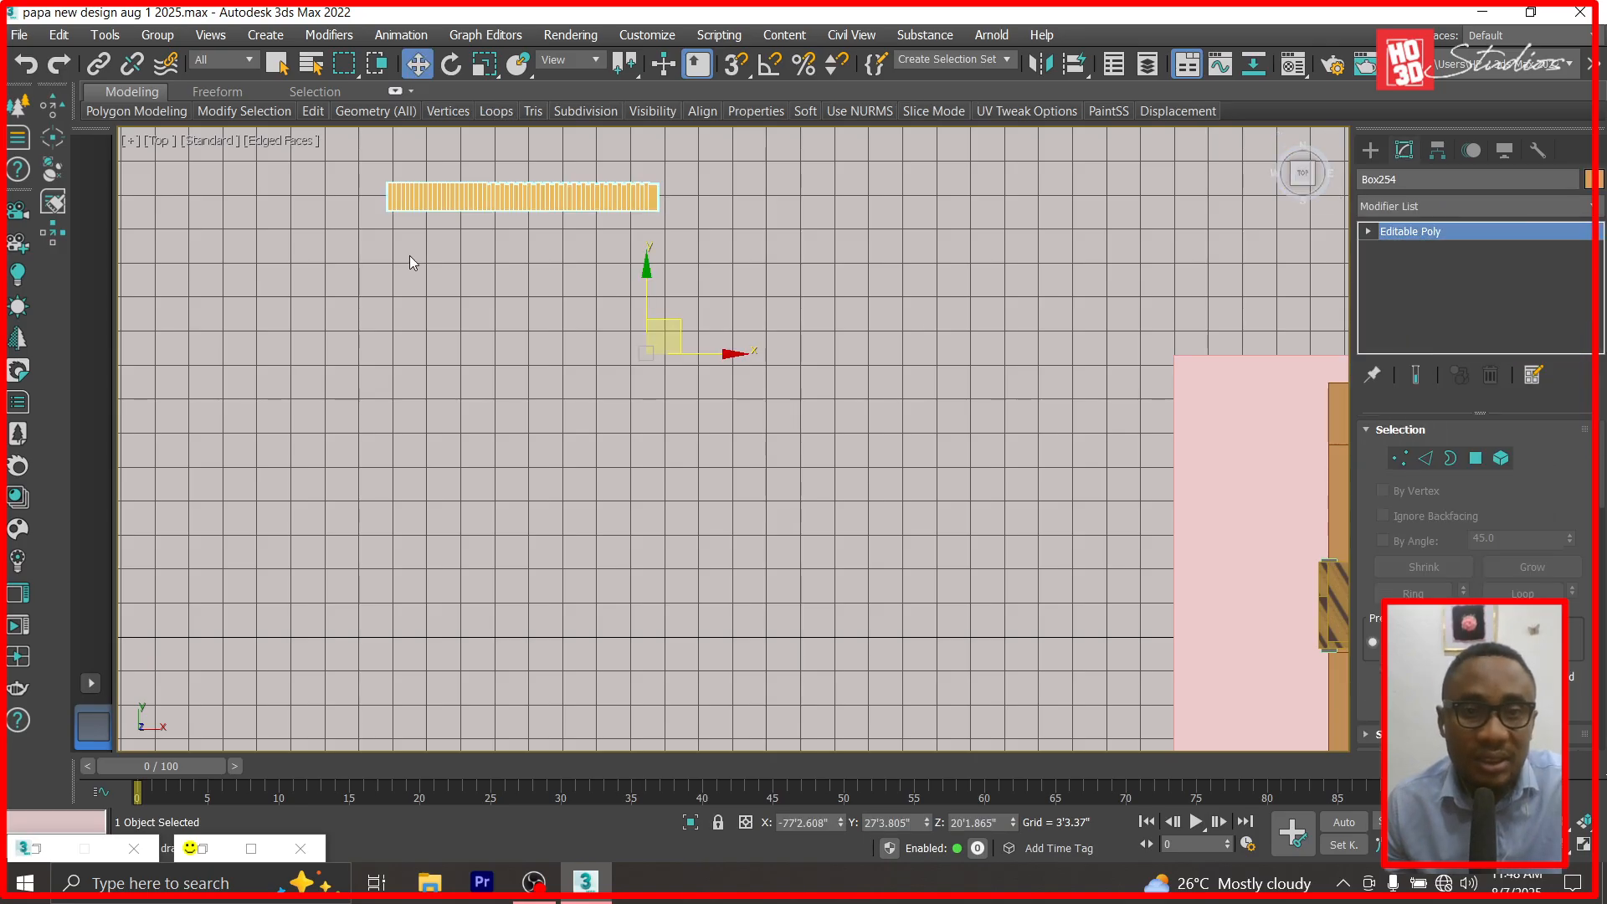
# Move the trimmed strip in the Top view onto the house, against the rear edge of the slatted roof.
pyautogui.moveTo(685, 317); pyautogui.dragTo(545, 161)
pyautogui.scroll(-5, 469, 213)
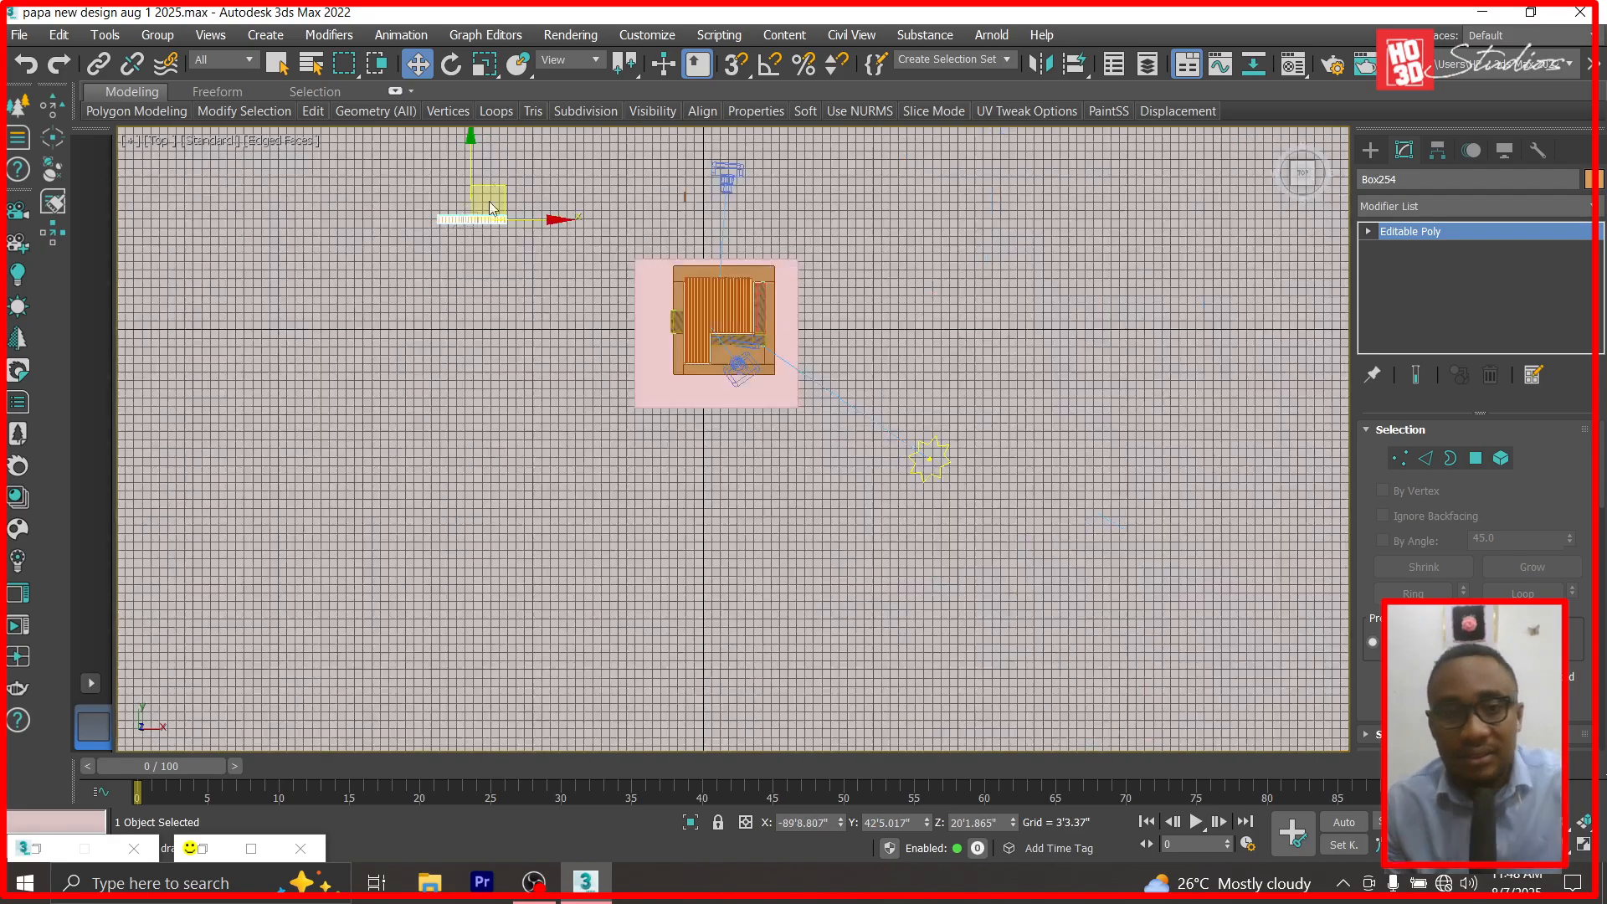
pyautogui.click(505, 203)
pyautogui.moveTo(491, 219); pyautogui.dragTo(742, 265)
pyautogui.scroll(10, 742, 265)
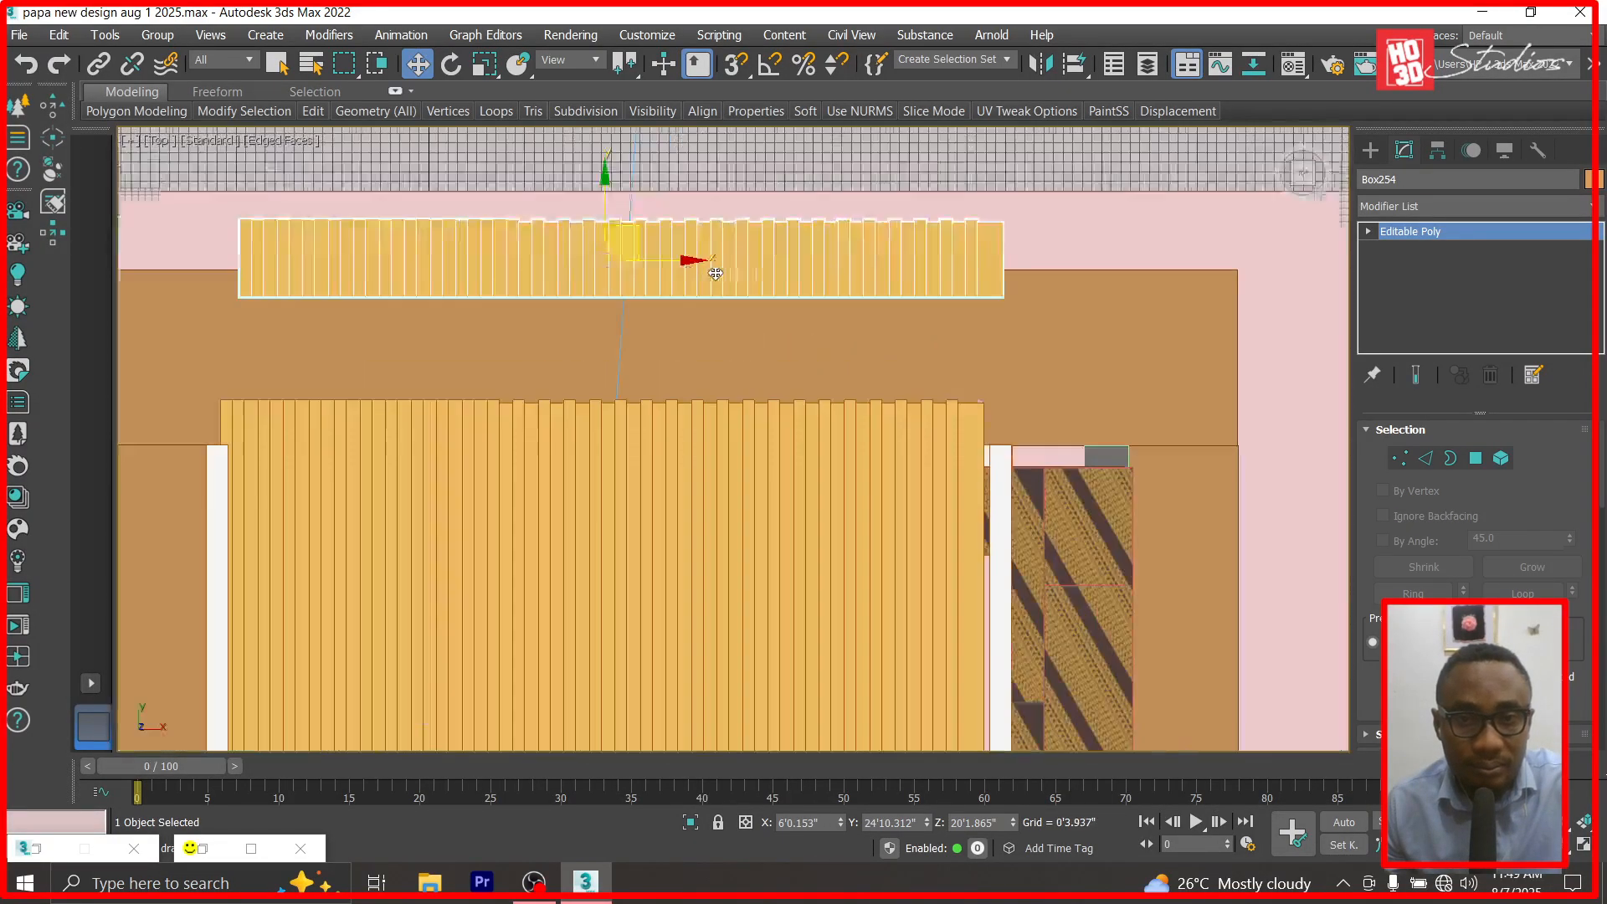
pyautogui.moveTo(633, 241); pyautogui.dragTo(620, 334)
# Rotate the strip about 59 degrees toward vertical in the Right view.
pyautogui.click(160, 146)
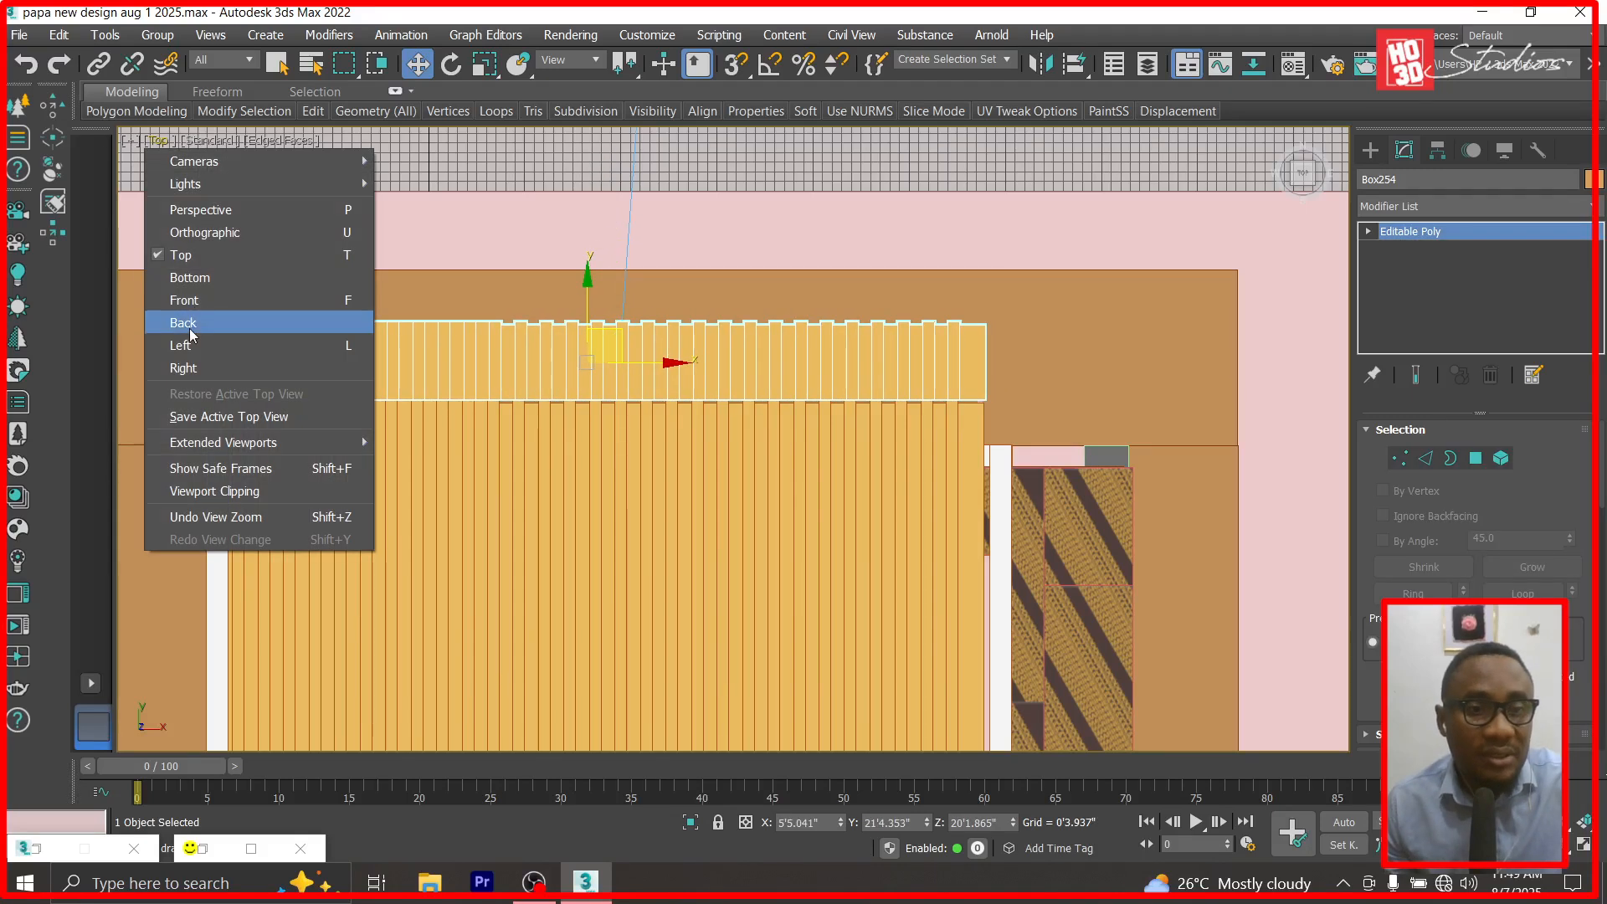
pyautogui.click(188, 366)
pyautogui.scroll(-6, 515, 448)
pyautogui.scroll(-1, 534, 444)
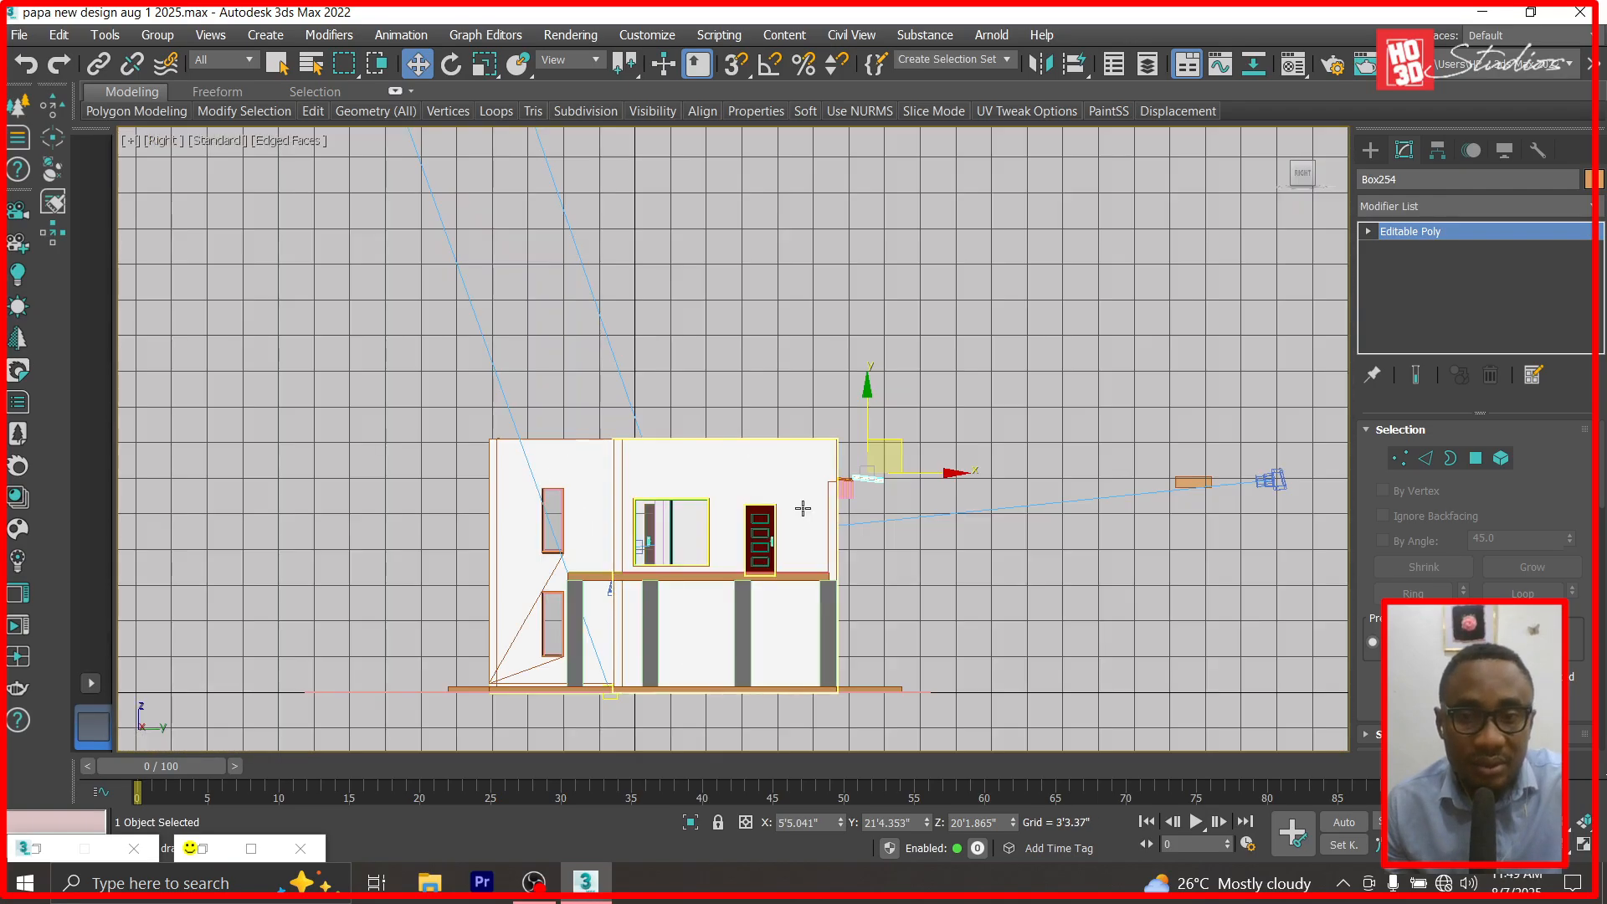
pyautogui.scroll(3, 874, 505)
pyautogui.scroll(3, 1068, 462)
pyautogui.scroll(2, 589, 348)
pyautogui.click(452, 67)
pyautogui.moveTo(459, 281); pyautogui.dragTo(326, 524)
pyautogui.click(442, 260)
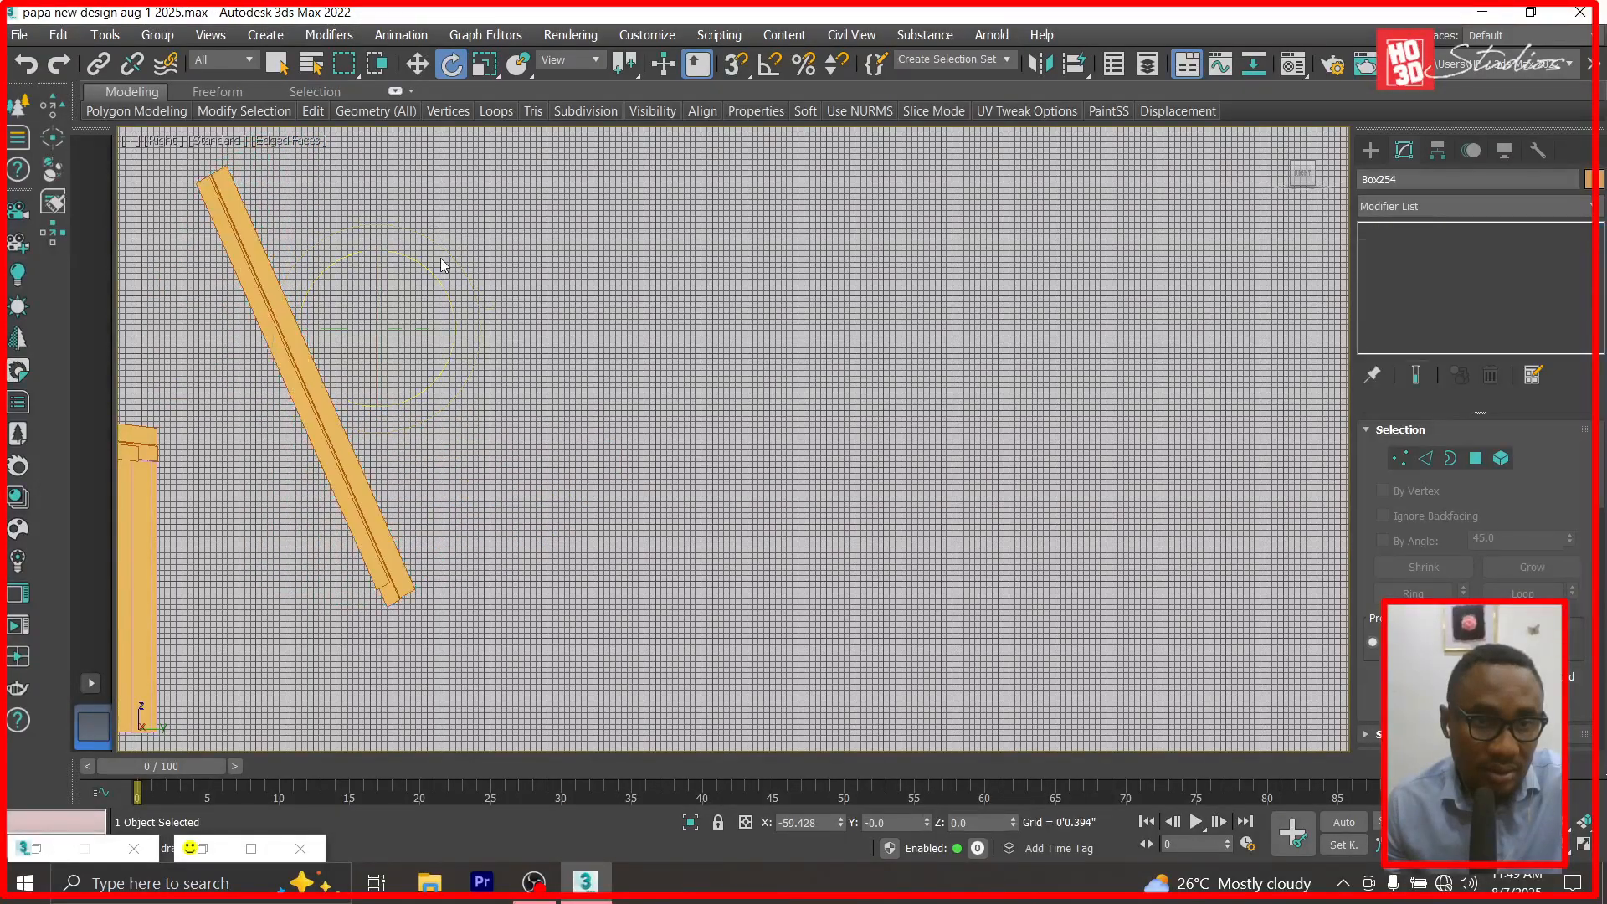
pyautogui.click(275, 333)
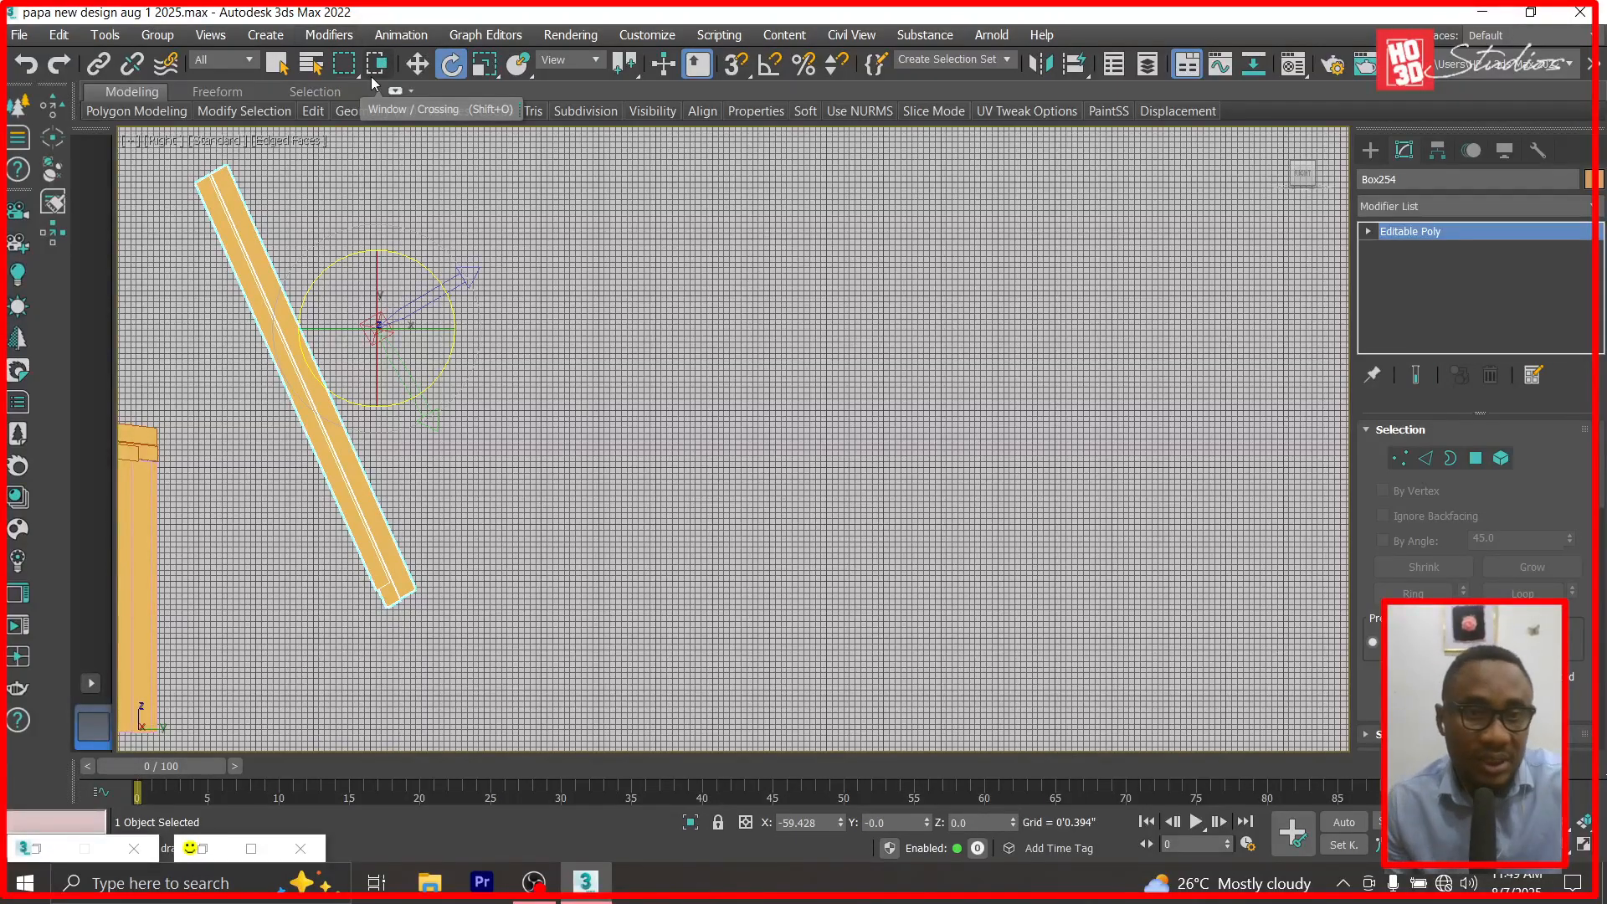
# Finish rotating the strip upright and move it flush against the rear end of the roof overhang.
pyautogui.click(416, 64)
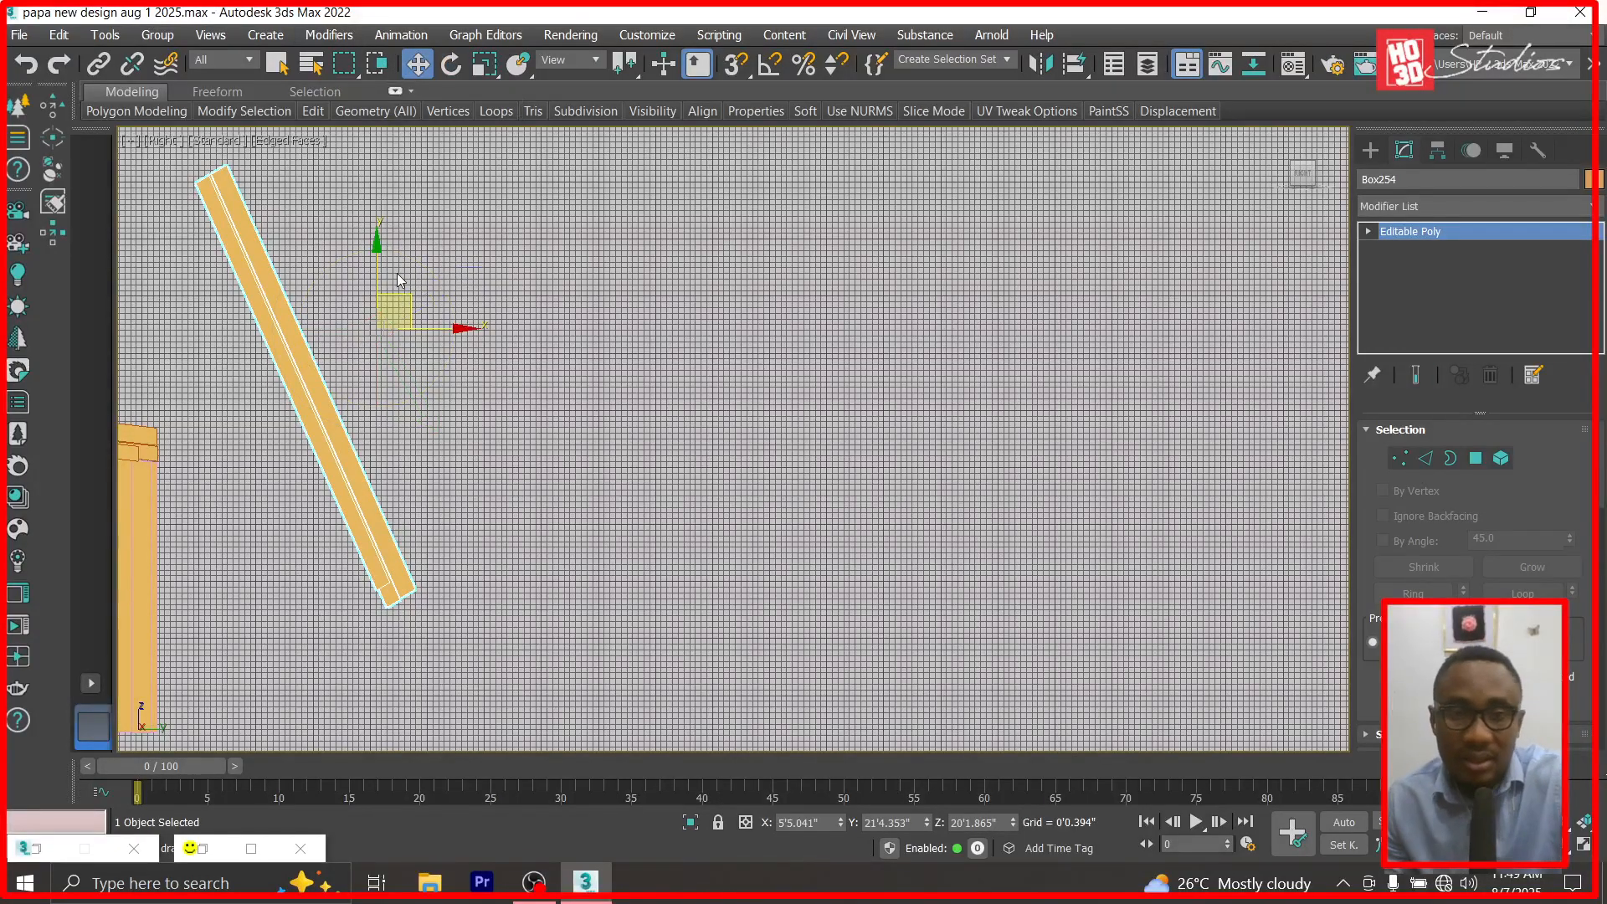
pyautogui.moveTo(406, 298); pyautogui.dragTo(322, 345)
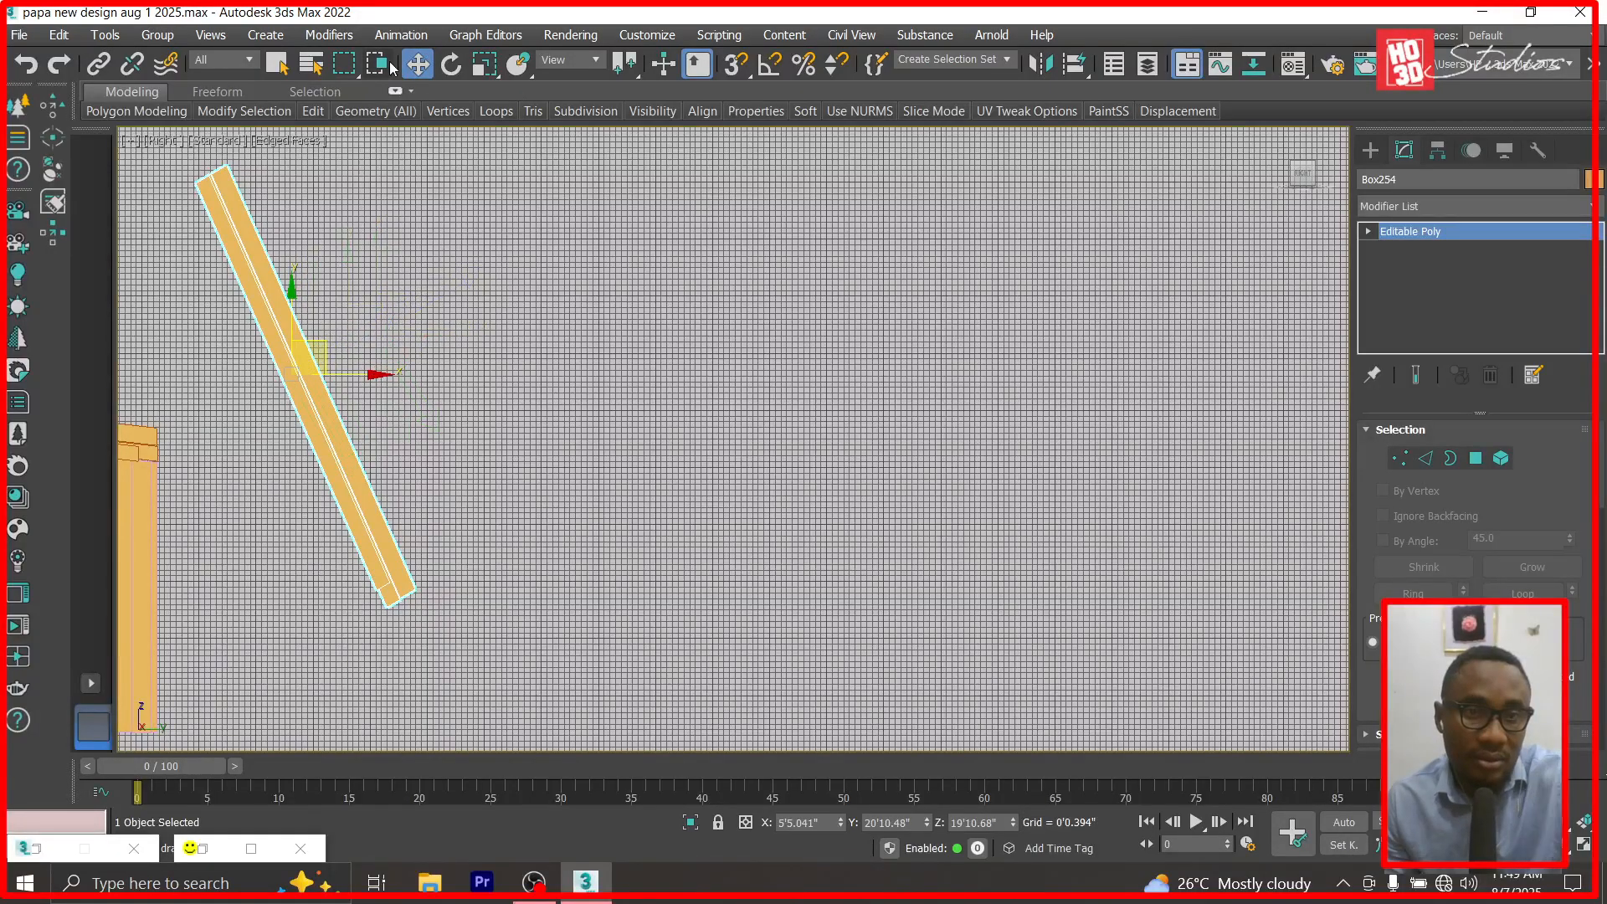
pyautogui.click(452, 65)
pyautogui.moveTo(365, 297); pyautogui.dragTo(380, 344)
pyautogui.click(416, 65)
pyautogui.scroll(-3, 421, 269)
pyautogui.moveTo(397, 264); pyautogui.dragTo(313, 316)
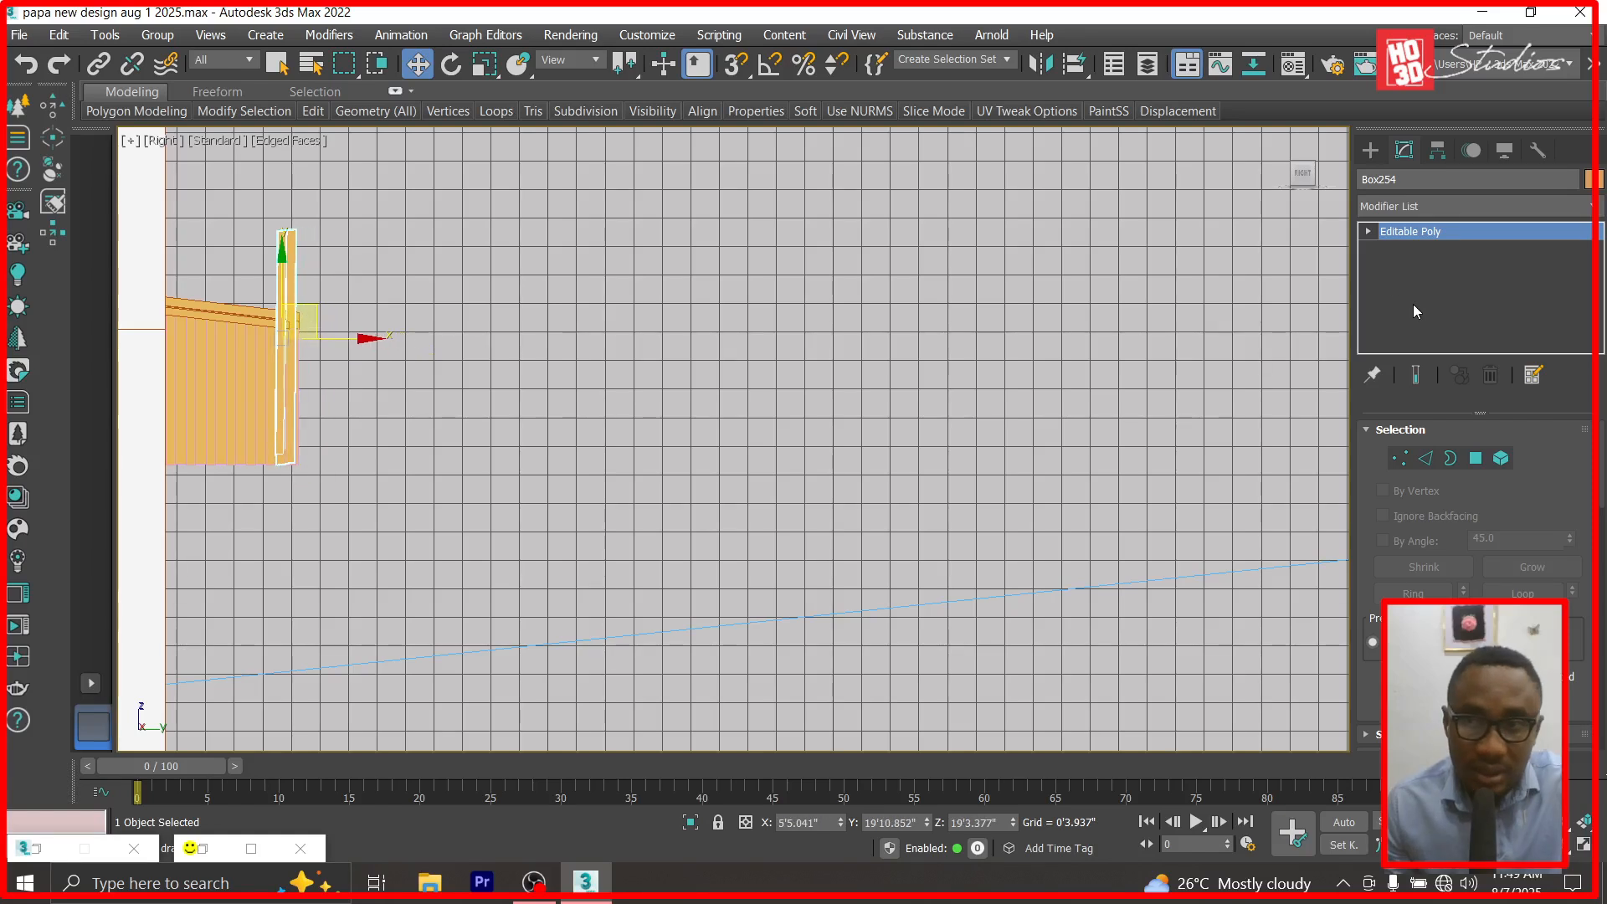
# Lower the upright strip's top vertices to the level of the roof's rear edge.
pyautogui.click(1399, 249)
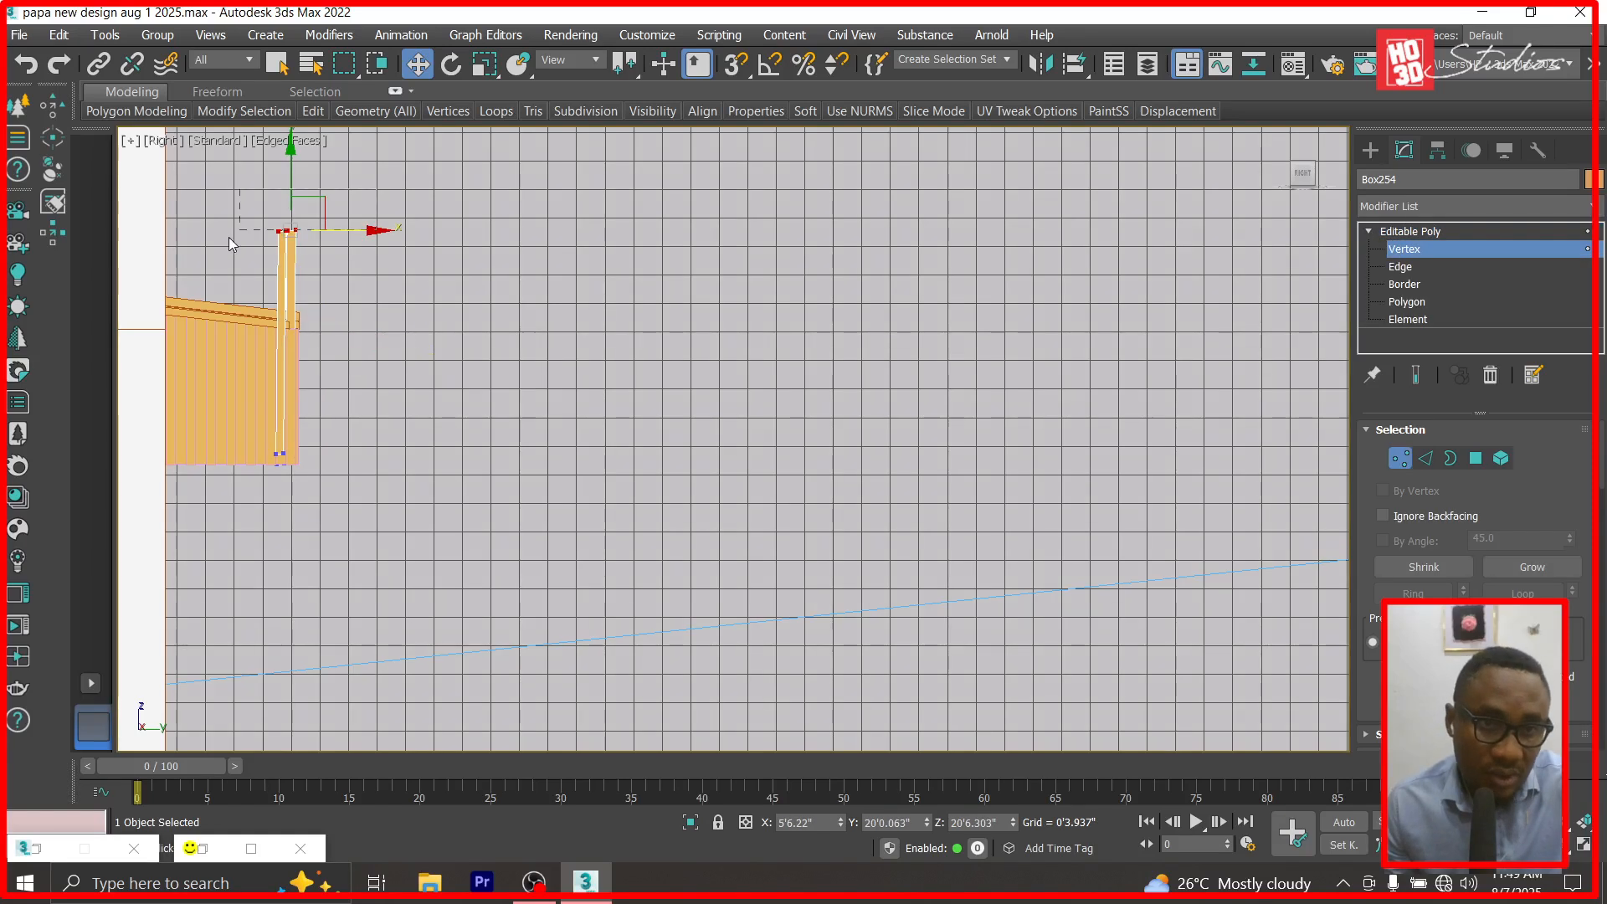
pyautogui.moveTo(288, 149); pyautogui.dragTo(289, 237)
pyautogui.click(1401, 250)
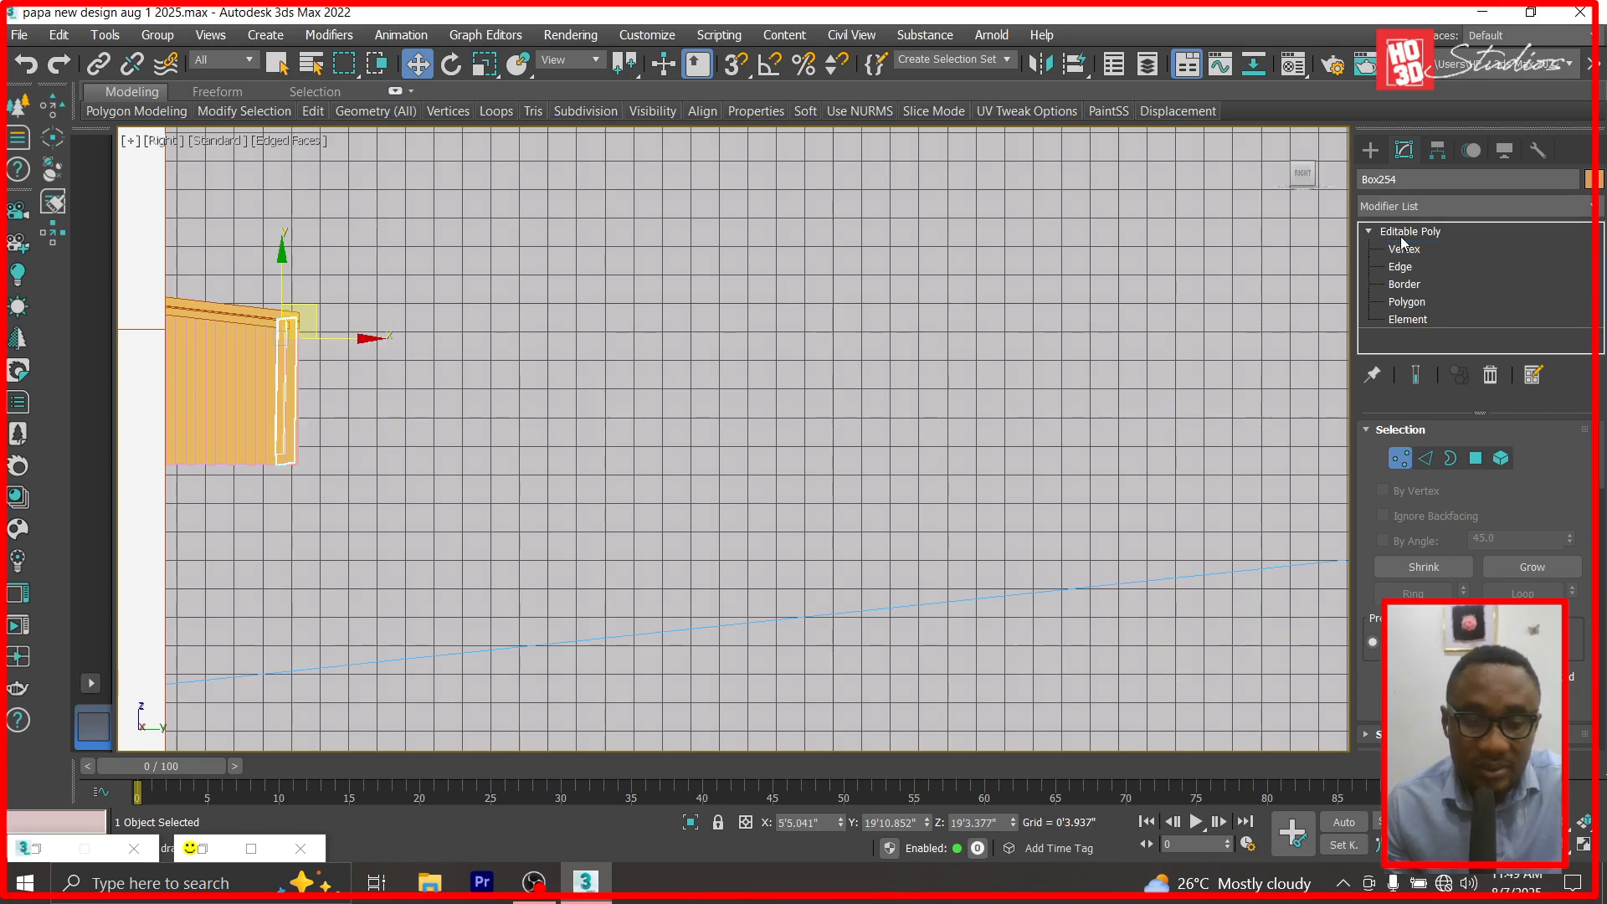
# Group the slatted roof, the rear strip and both slatted end panels as "roof", selecting them through Corona Camera001.
pyautogui.press('c')
pyautogui.doubleClick(702, 279)
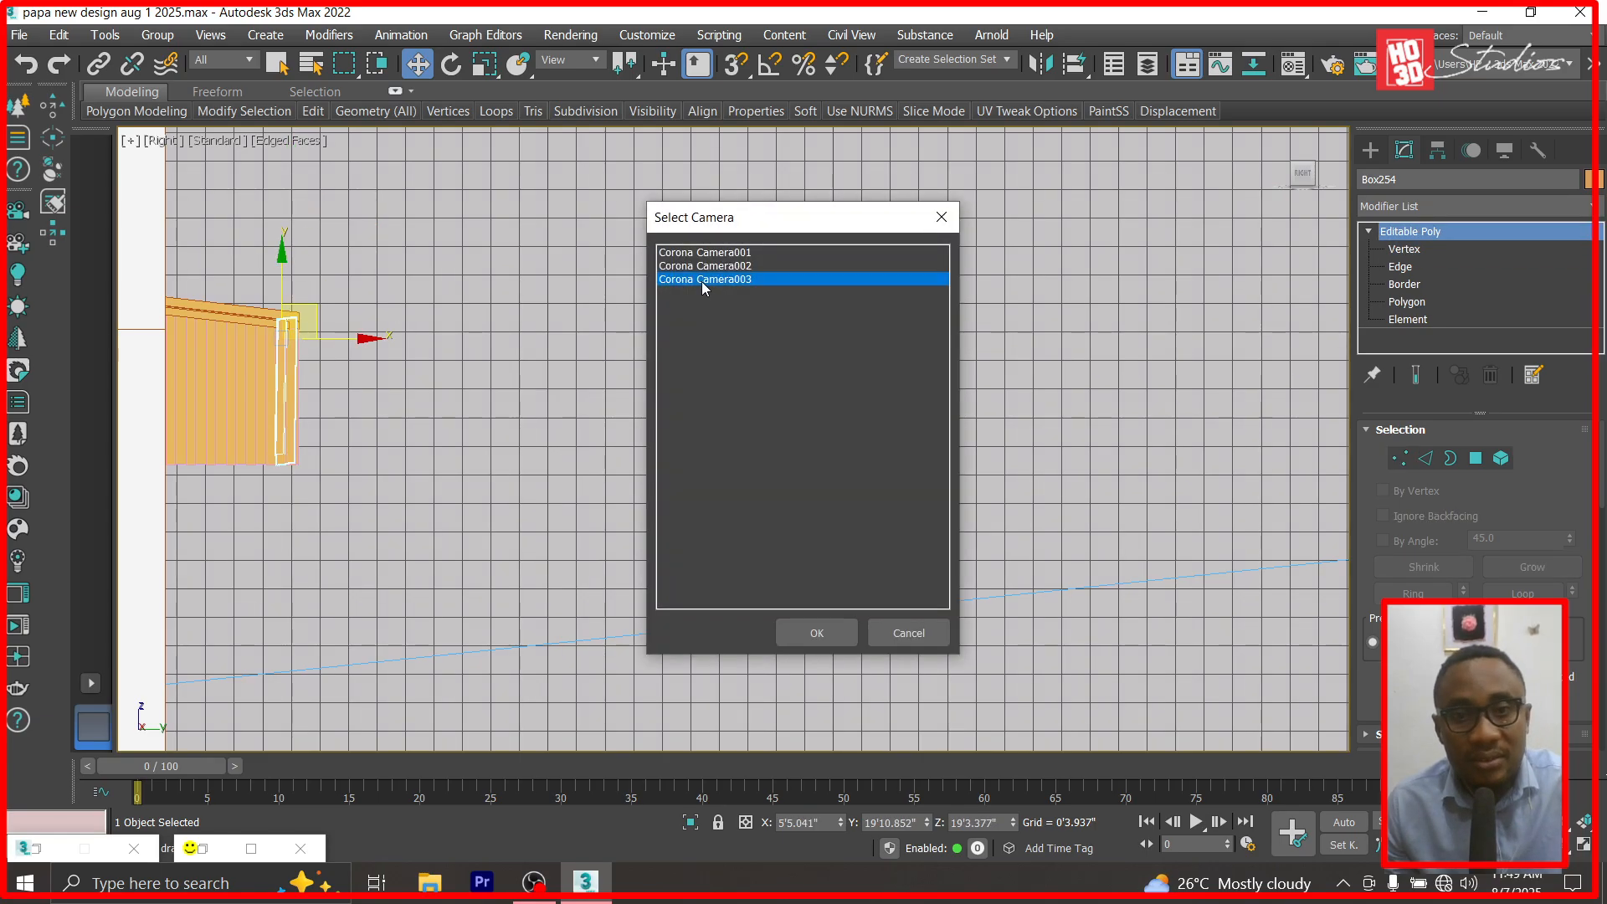
pyautogui.press('c')
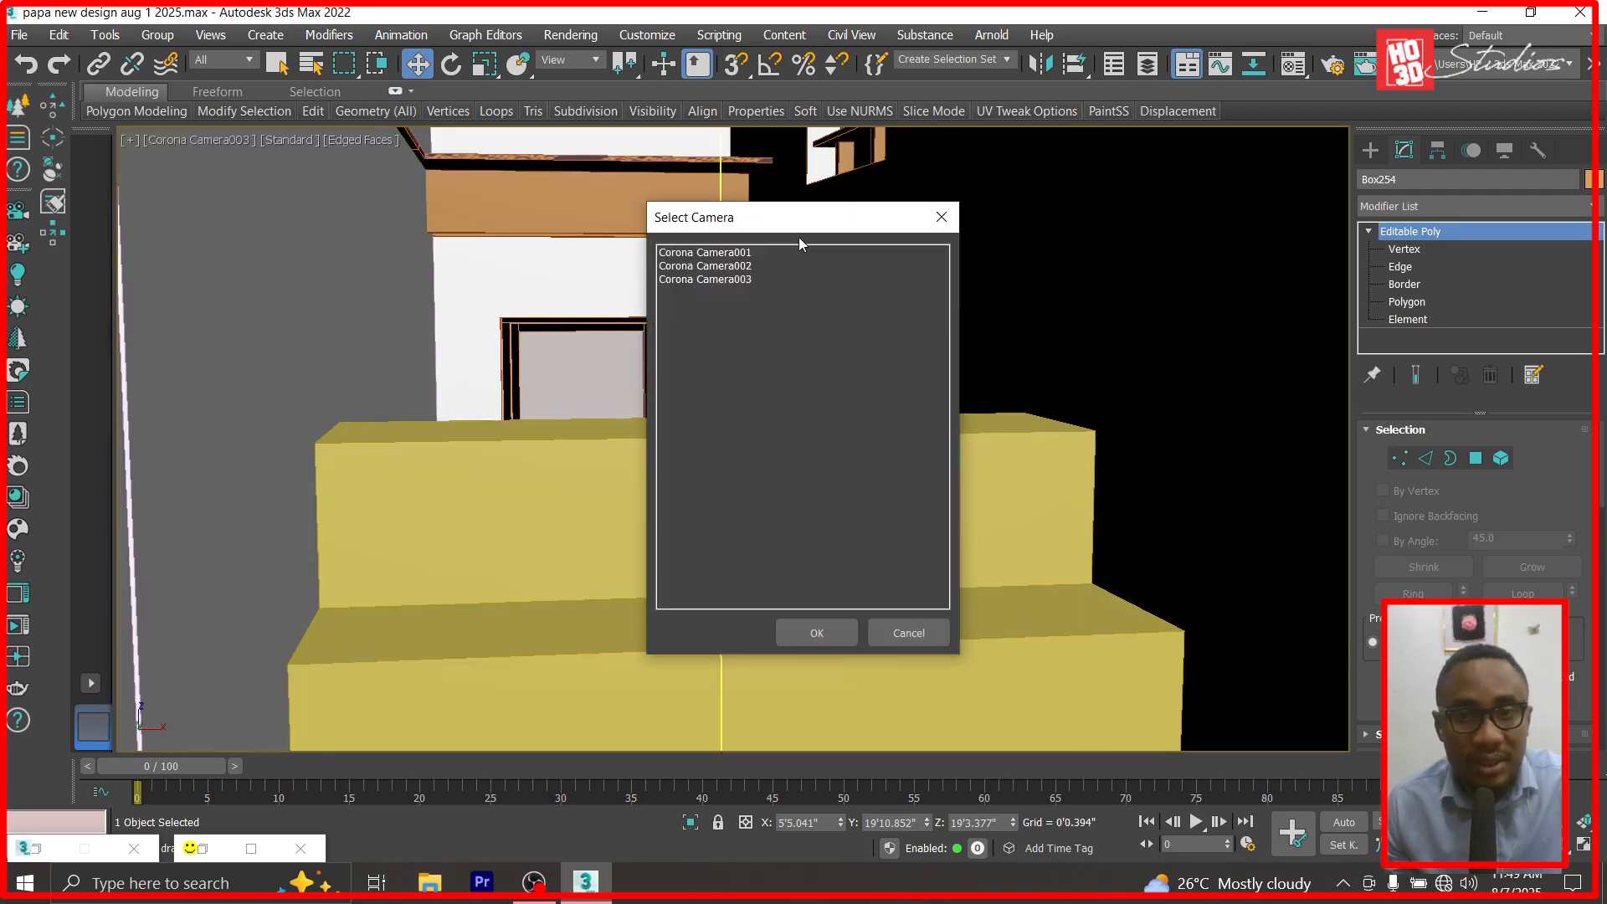
pyautogui.doubleClick(704, 252)
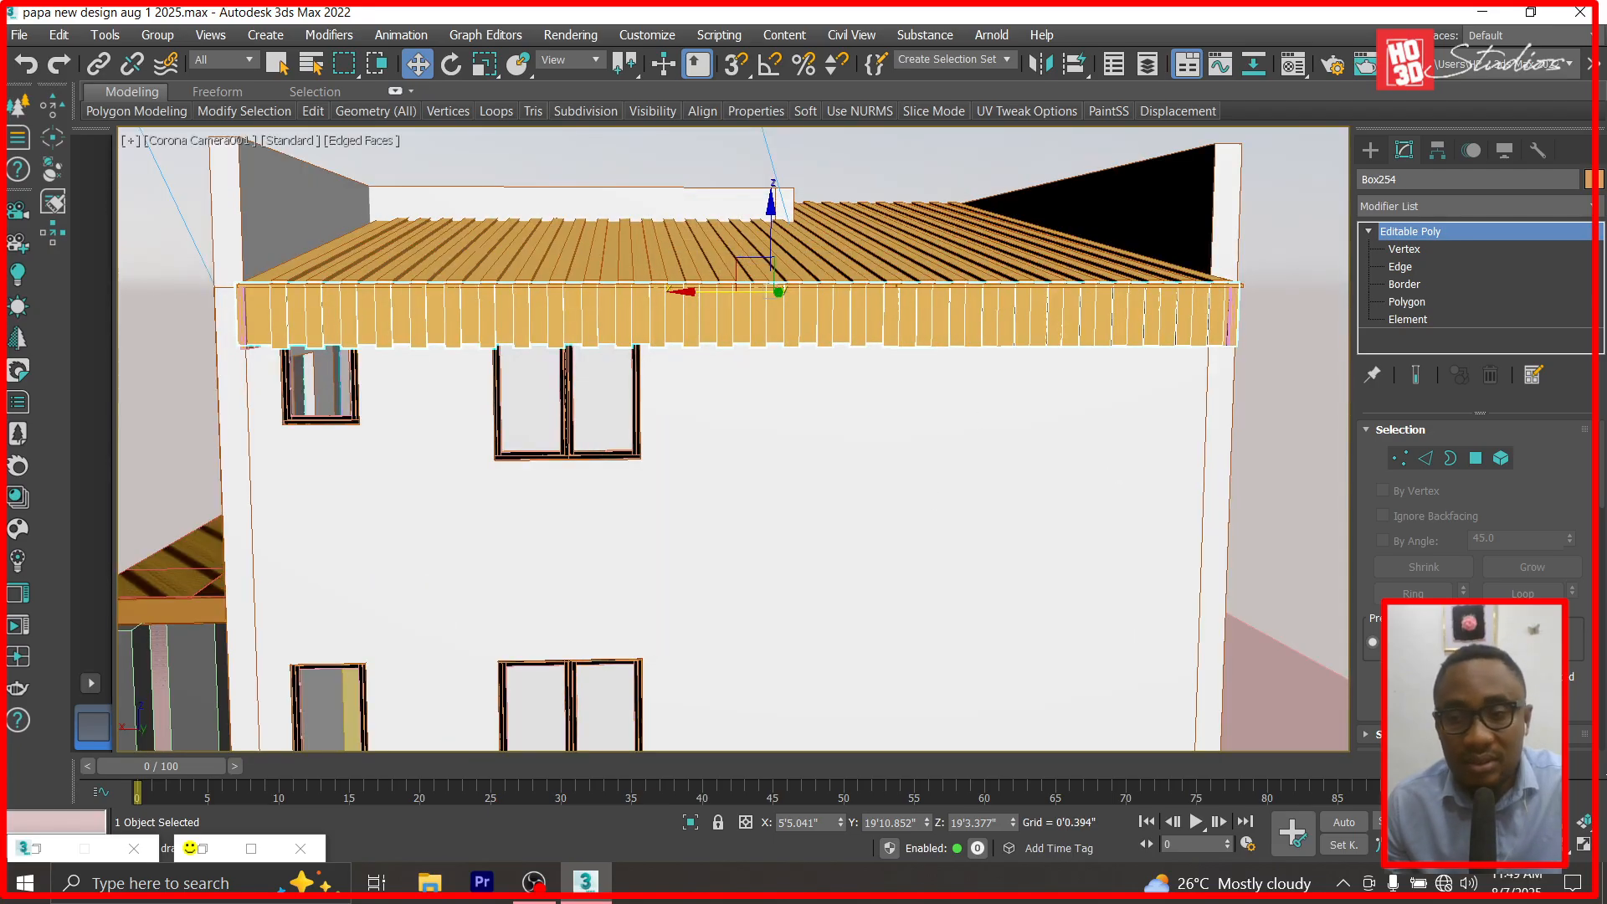
pyautogui.moveTo(673, 490)
pyautogui.keyDown('alt'); pyautogui.mouseDown(button='middle')
pyautogui.moveTo(778, 498)
pyautogui.moveTo(548, 498)
pyautogui.moveTo(771, 523)
pyautogui.moveTo(615, 496)
pyautogui.moveTo(661, 502)
pyautogui.mouseUp(button='middle'); pyautogui.keyUp('alt')
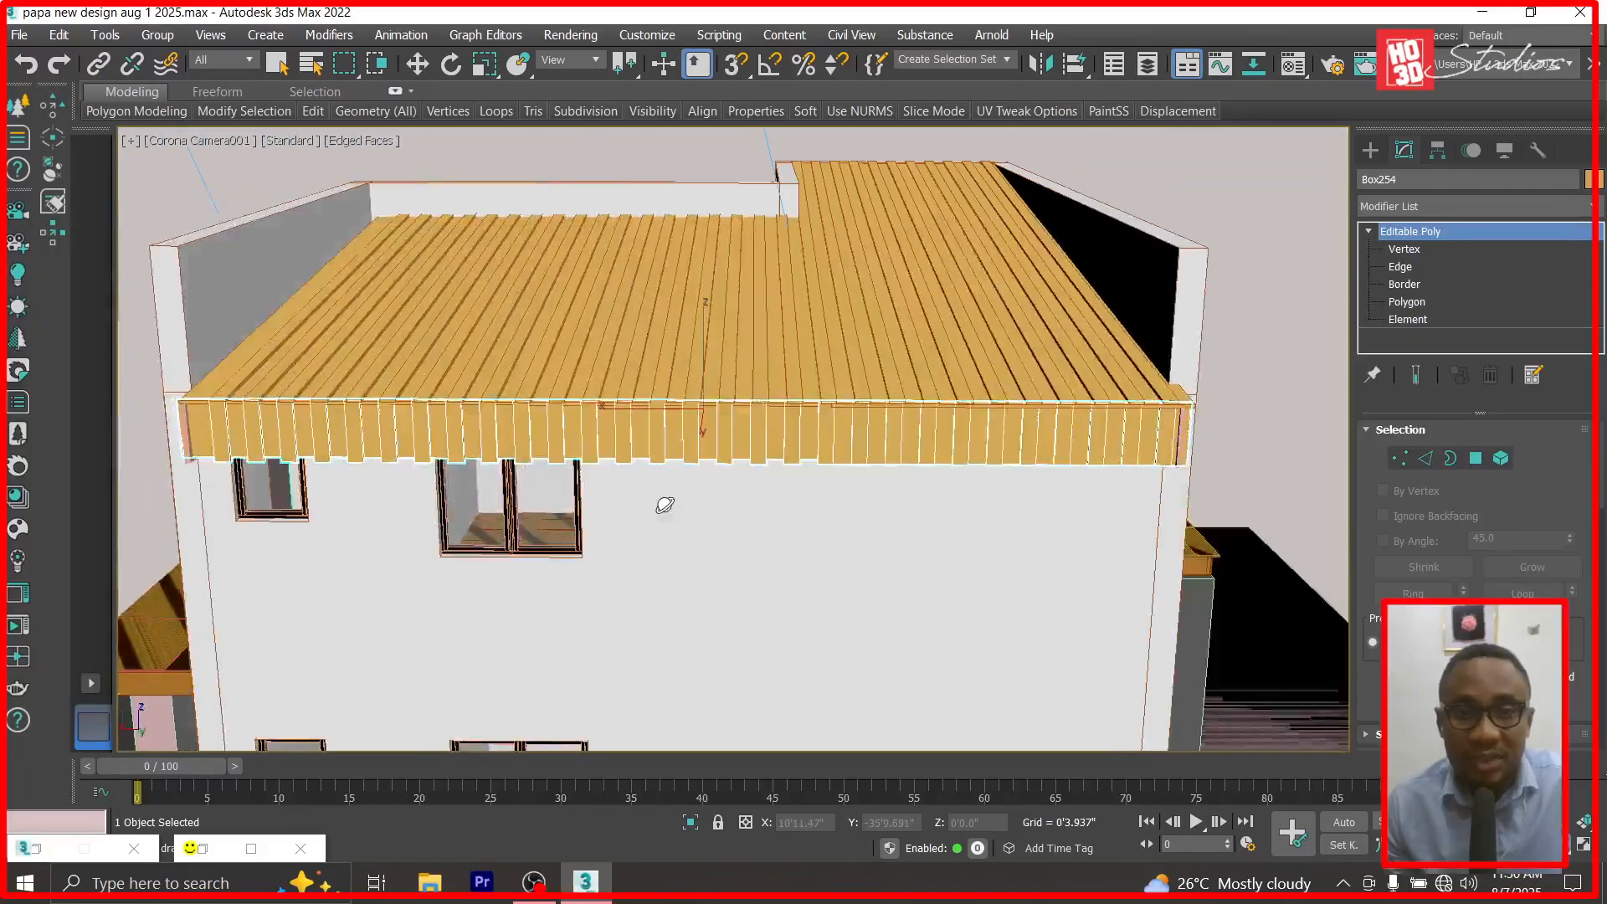
pyautogui.click(417, 64)
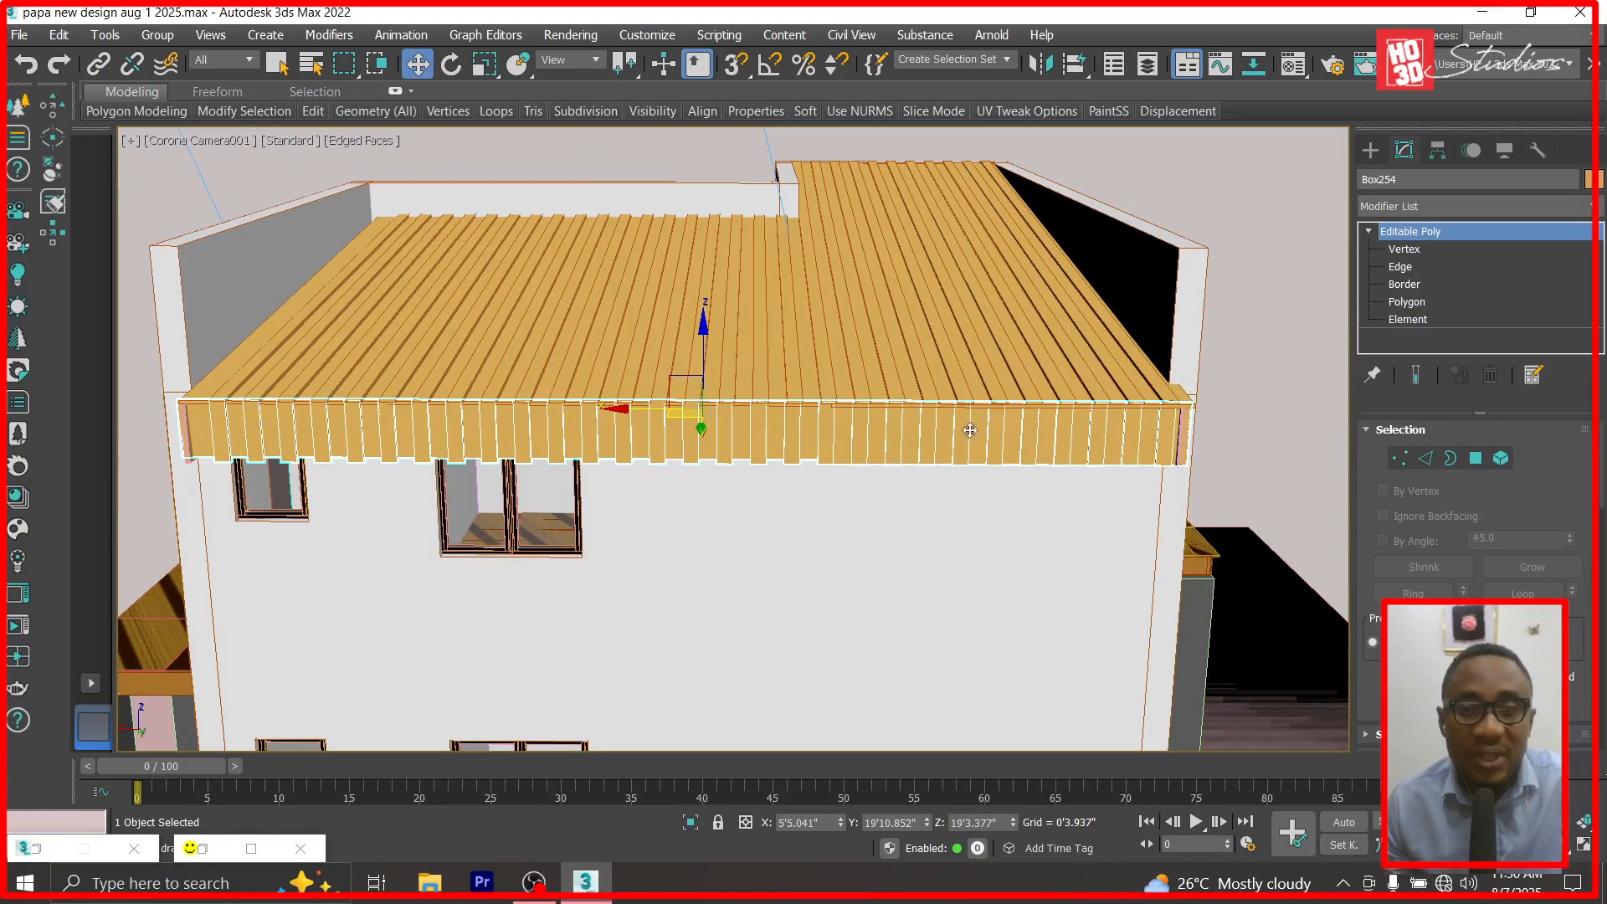
pyautogui.keyDown('ctrl'); pyautogui.click(1015, 316); pyautogui.keyUp('ctrl')
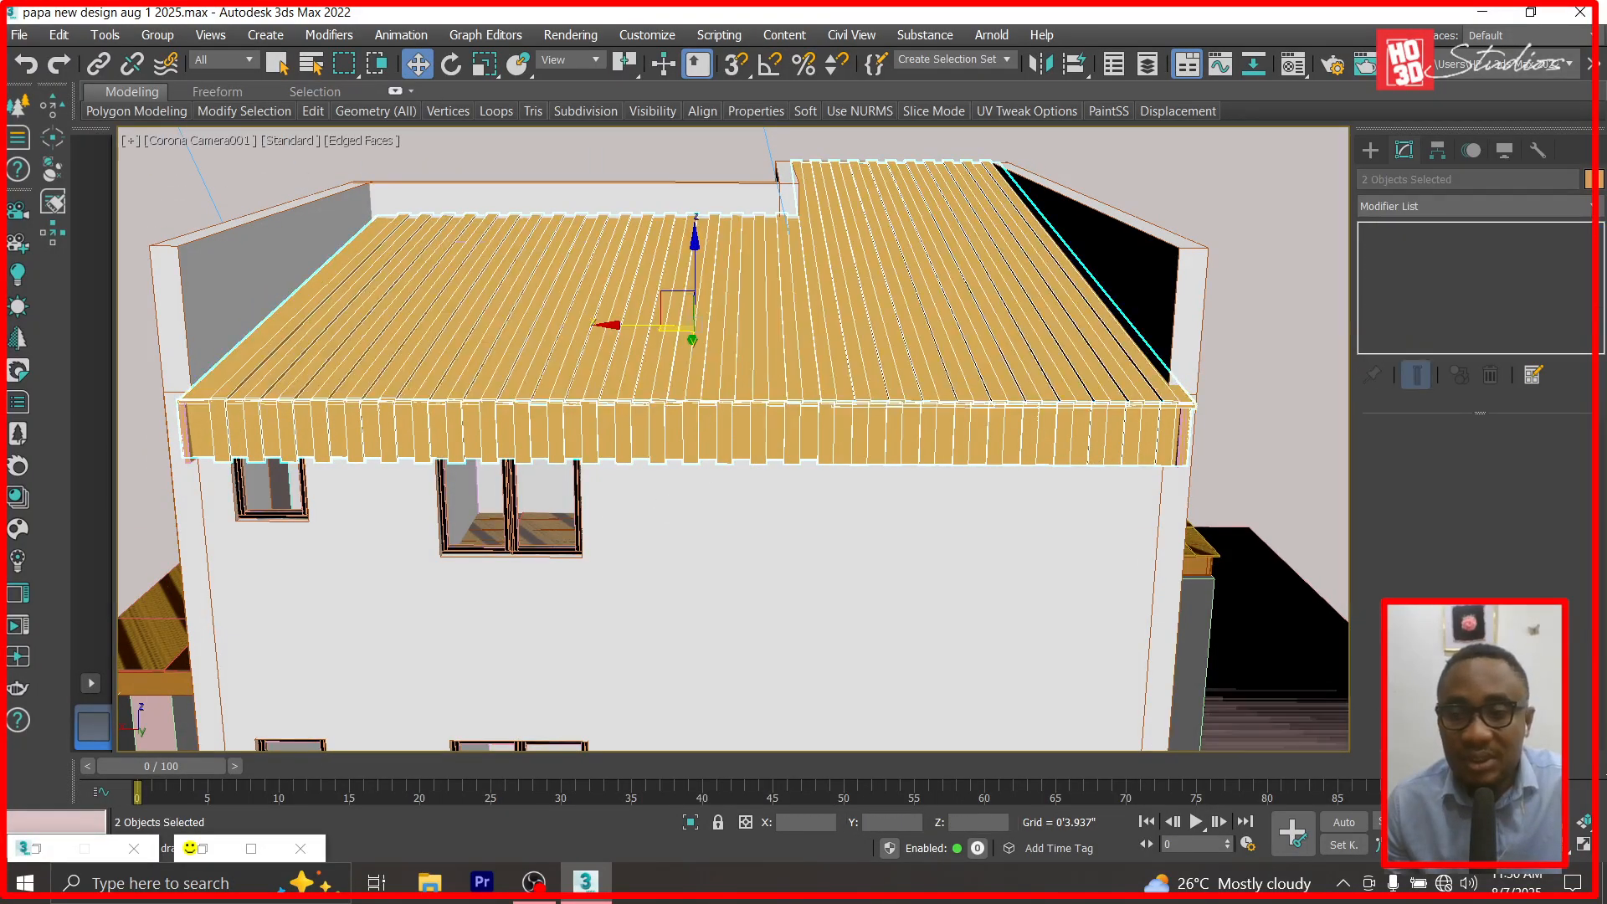
pyautogui.keyDown('alt'); pyautogui.moveTo(711, 524); pyautogui.dragTo(760, 523, button='middle'); pyautogui.keyUp('alt')
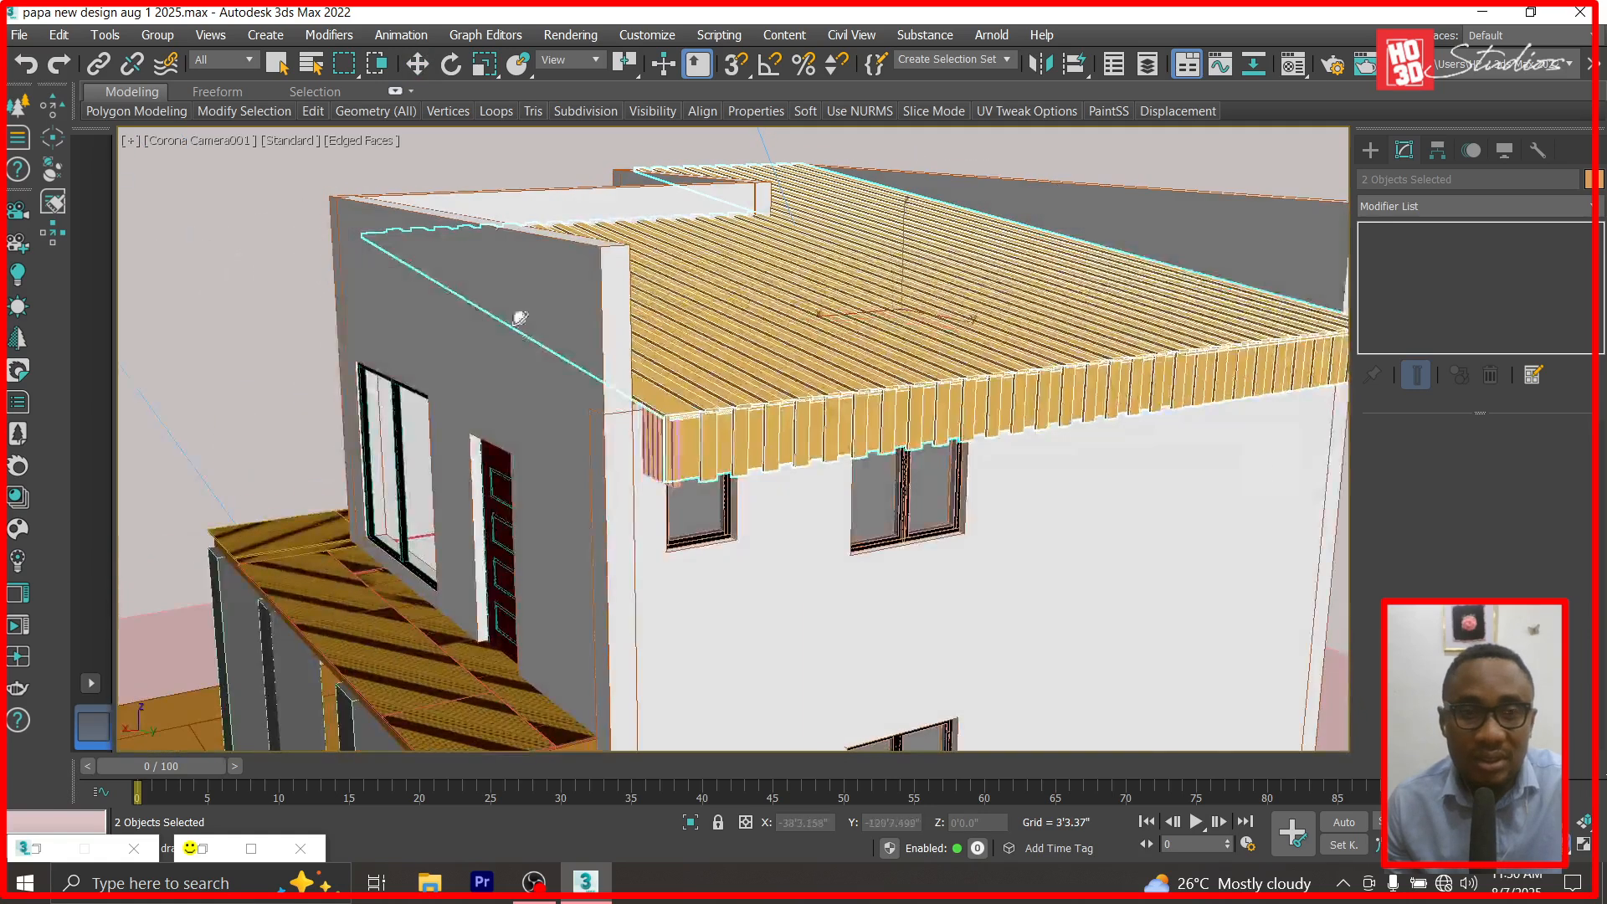
pyautogui.click(417, 64)
pyautogui.keyDown('ctrl'); pyautogui.click(659, 442); pyautogui.keyUp('ctrl')
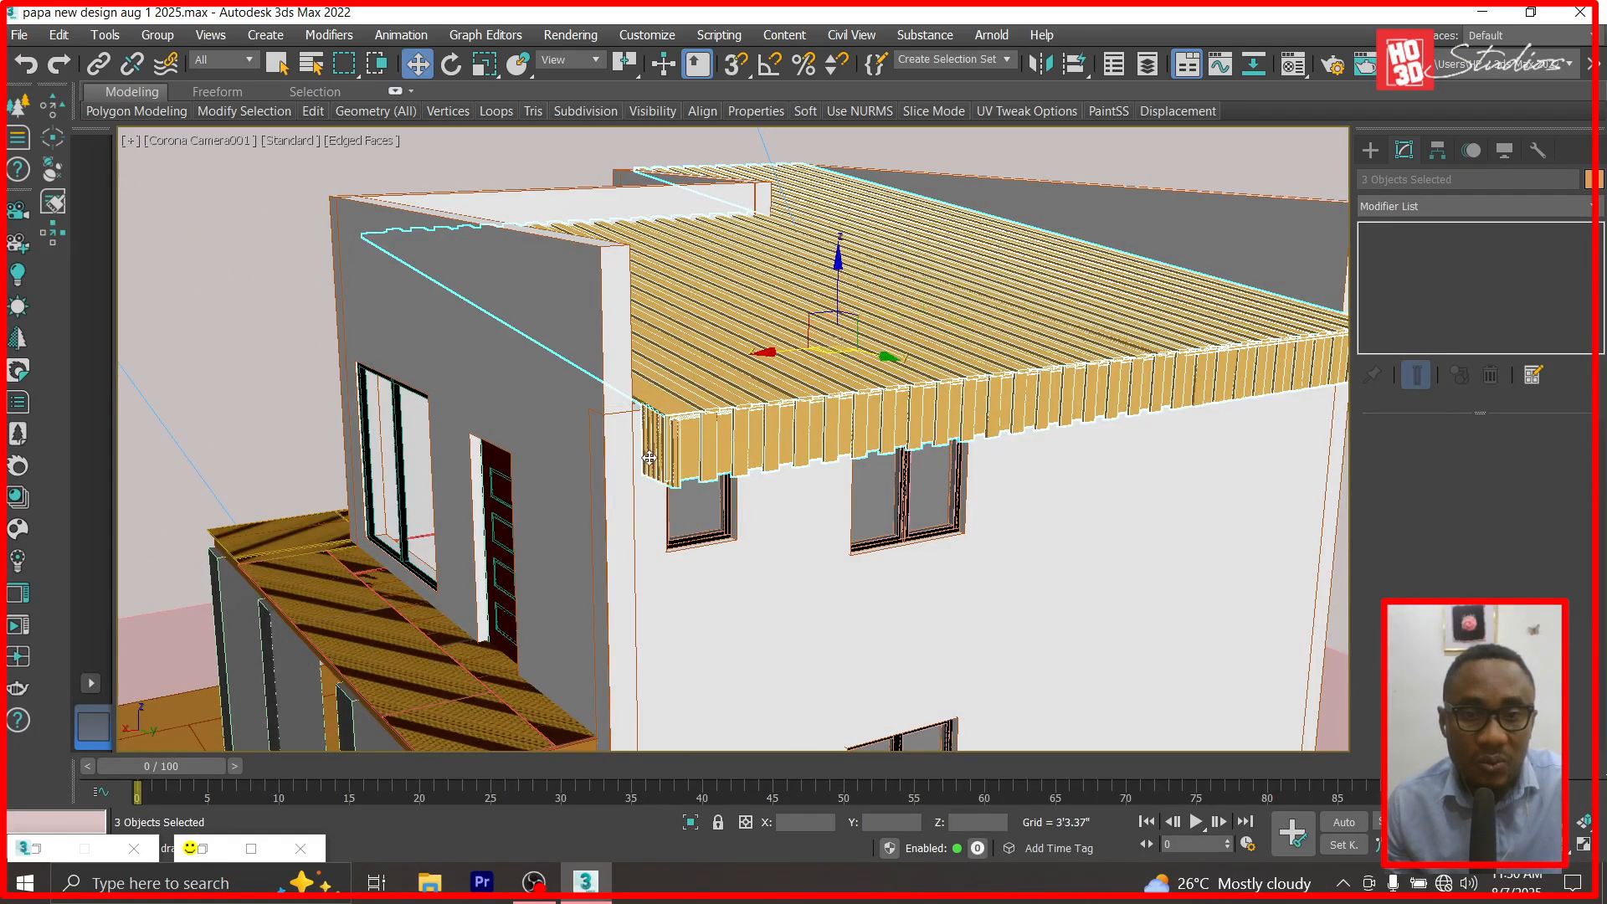
pyautogui.keyDown('alt'); pyautogui.moveTo(1152, 563); pyautogui.dragTo(487, 169, button='middle'); pyautogui.keyUp('alt')
pyautogui.click(417, 65)
pyautogui.keyDown('ctrl'); pyautogui.click(471, 345); pyautogui.keyUp('ctrl')
pyautogui.click(158, 36)
pyautogui.click(168, 54)
pyautogui.write('roof')
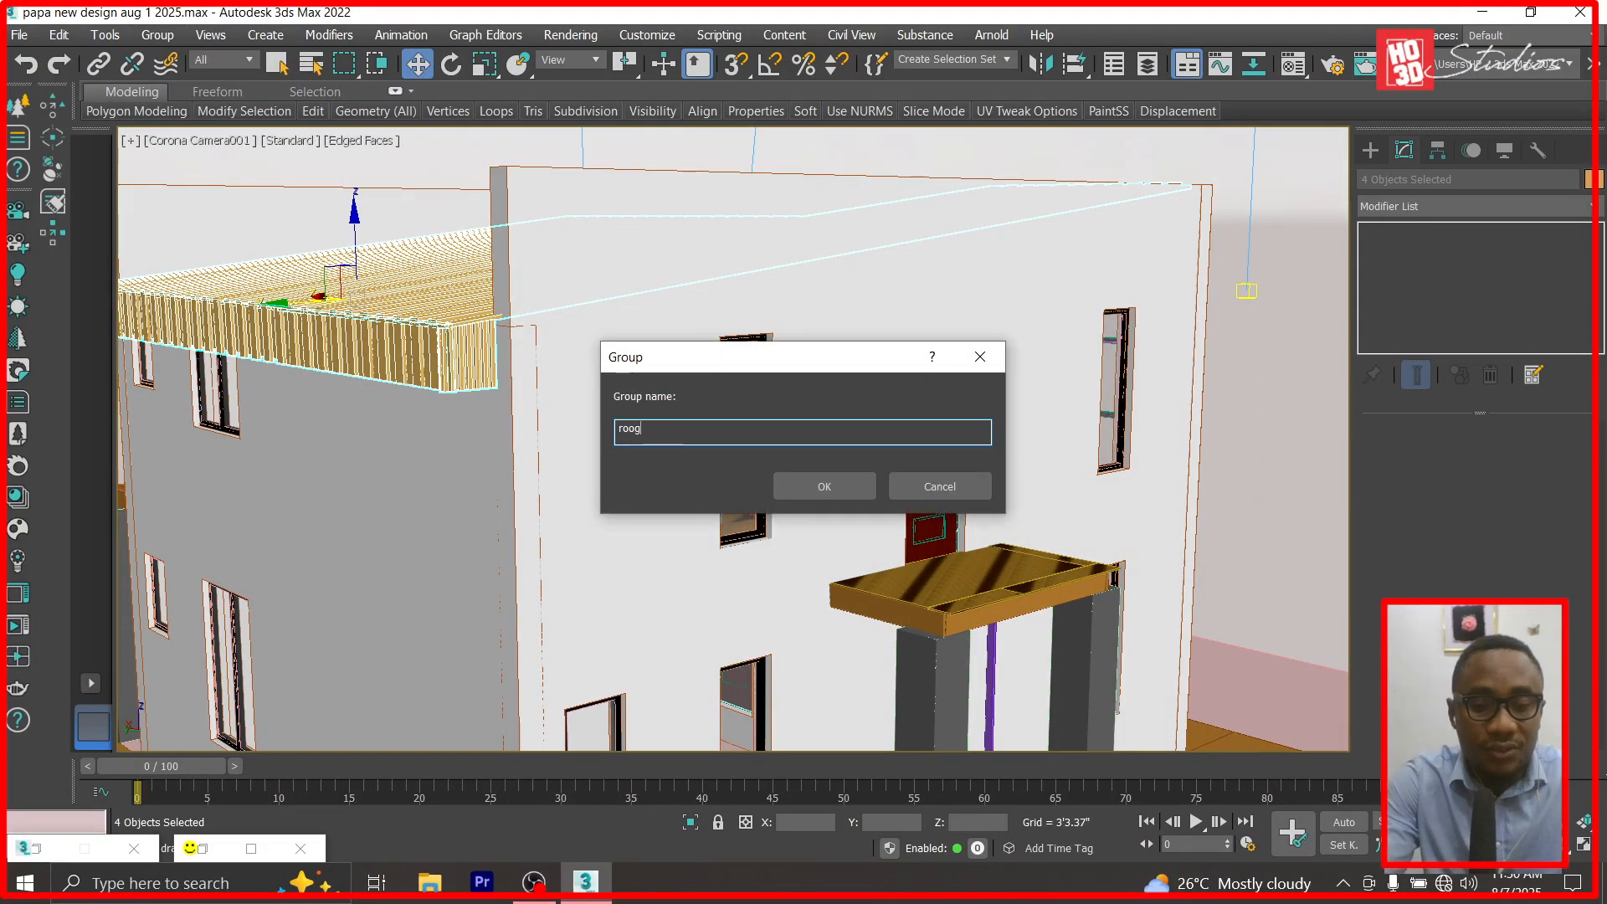
pyautogui.press('Return')
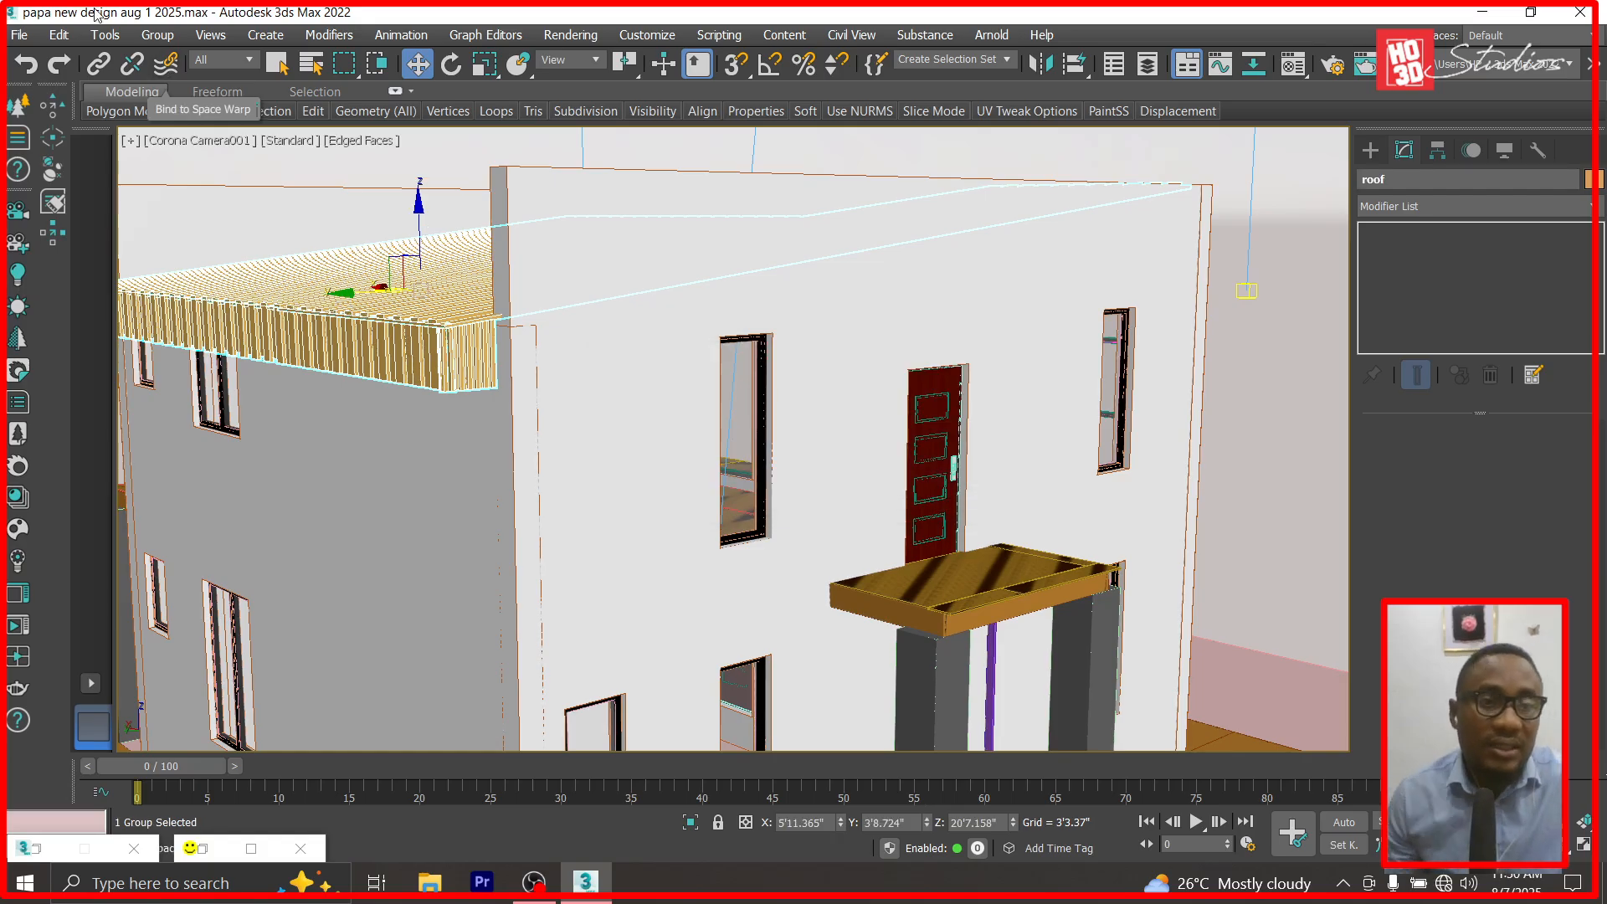
# Raise the roof group about 1'2.8" in the Back view.
pyautogui.click(185, 141)
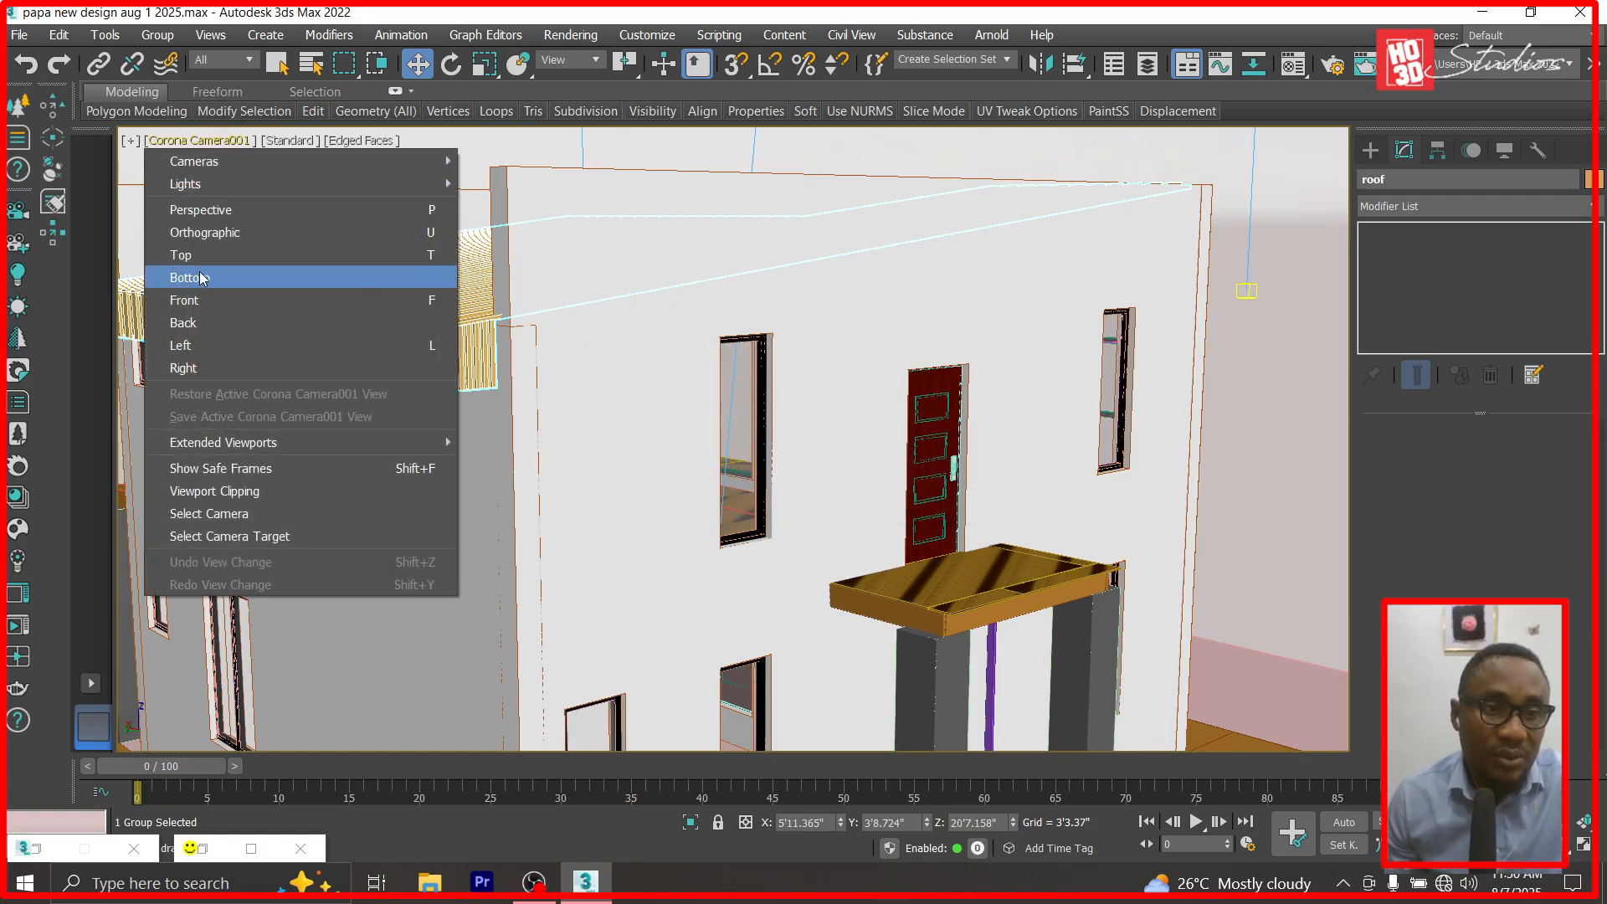
pyautogui.click(205, 319)
pyautogui.scroll(3, 606, 359)
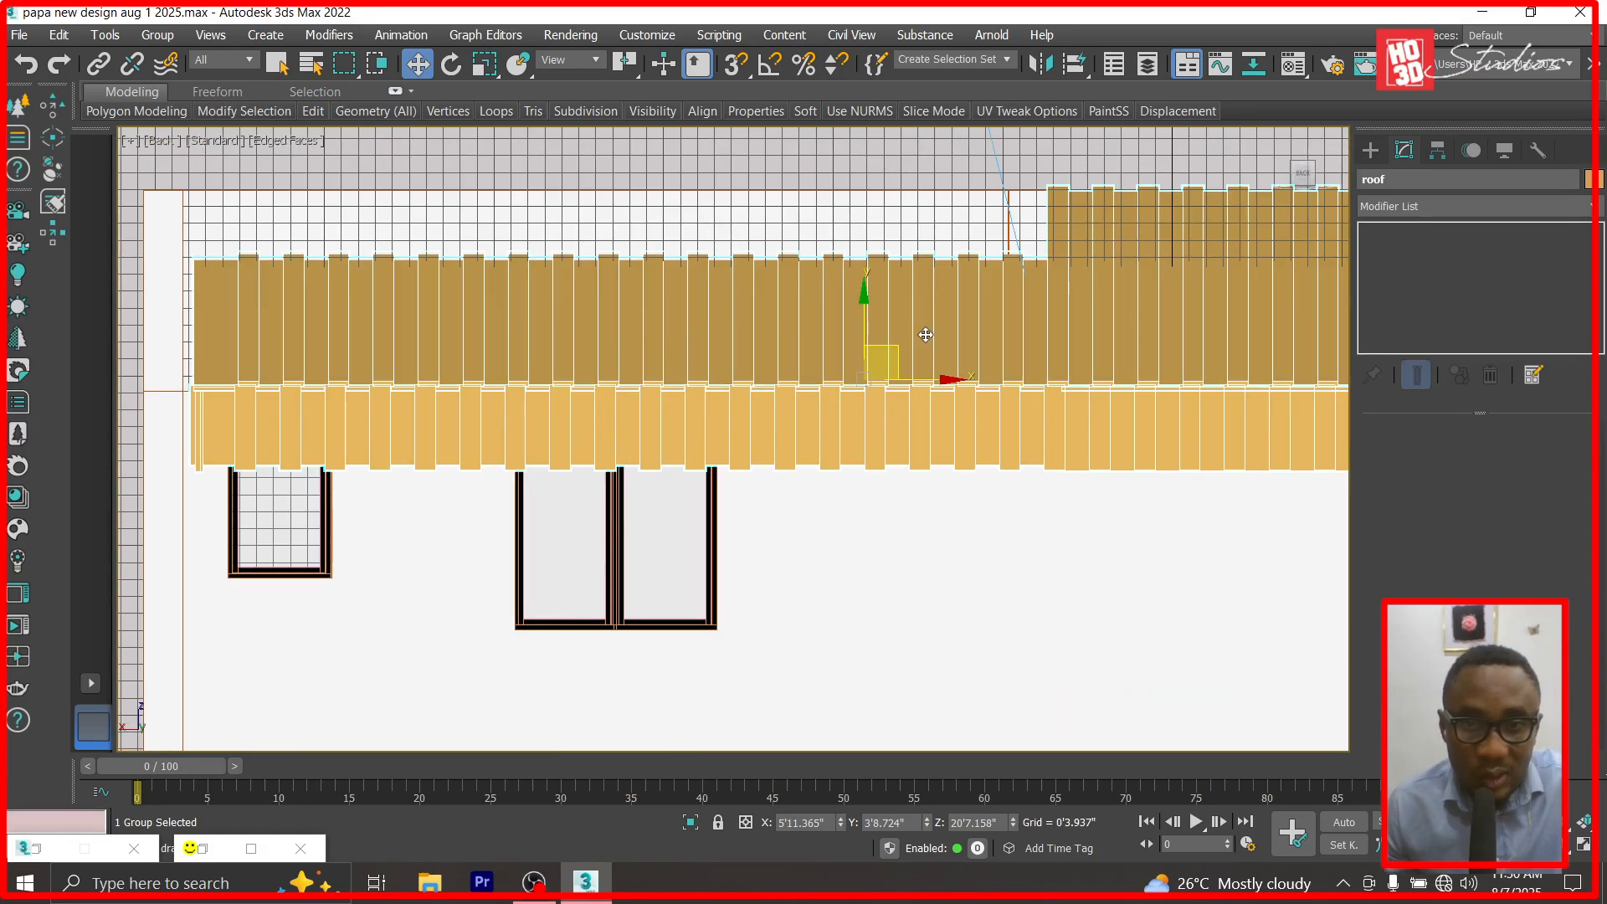
pyautogui.moveTo(861, 302); pyautogui.dragTo(874, 246)
pyautogui.moveTo(874, 239); pyautogui.dragTo(874, 238)
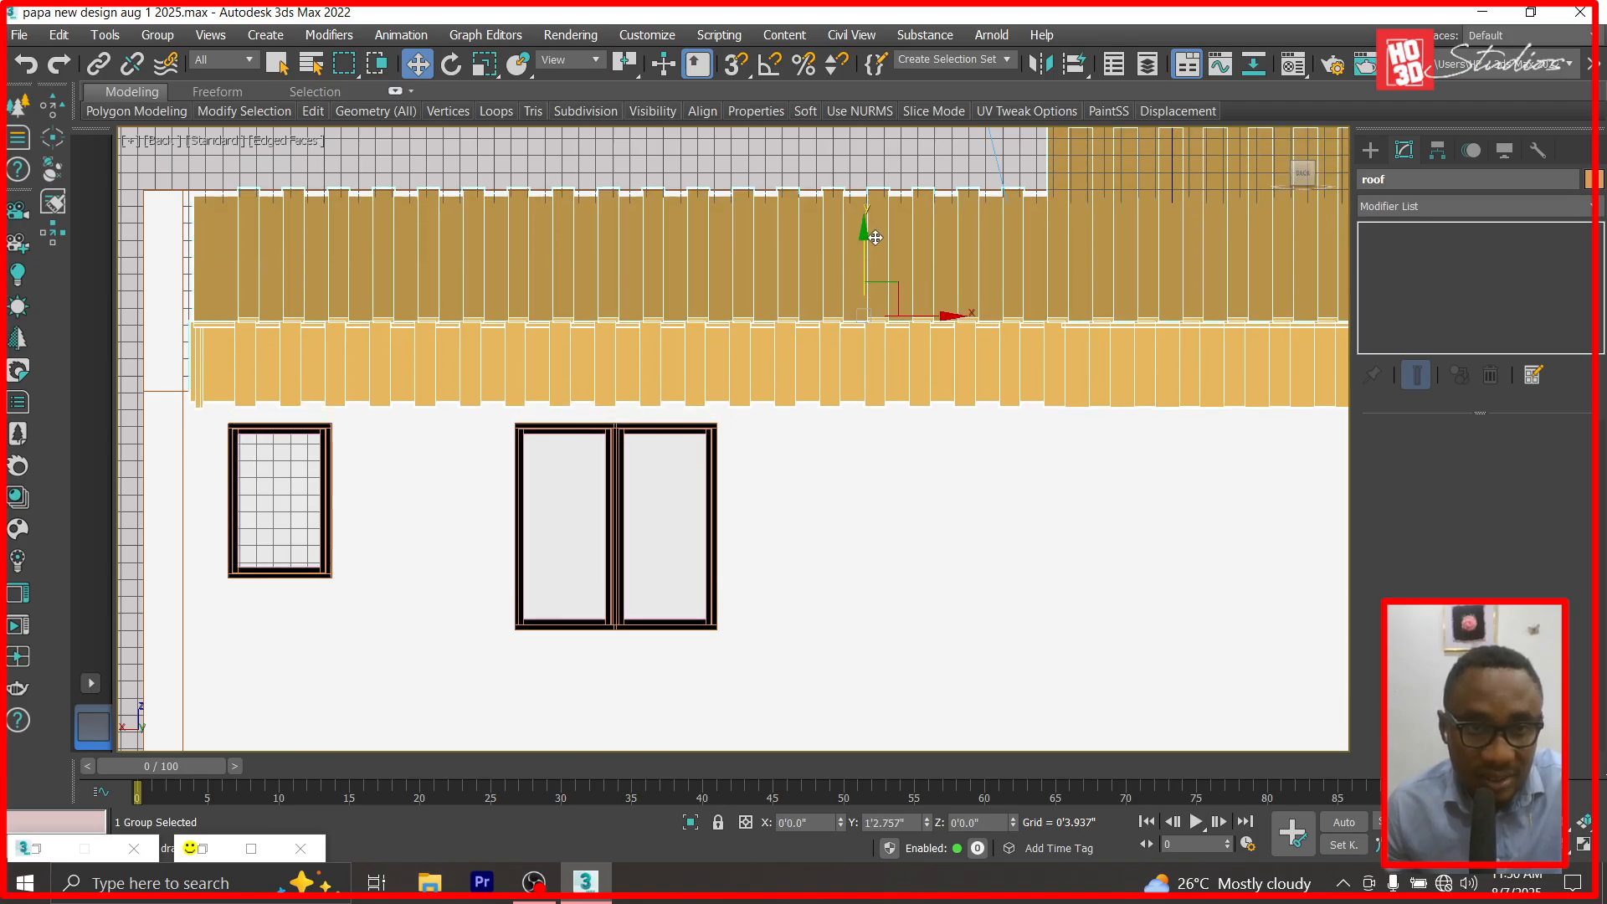
# Raise the top vertices of the side wall beside the taller roof section to about 24'7.3".
pyautogui.scroll(-5, 177, 267)
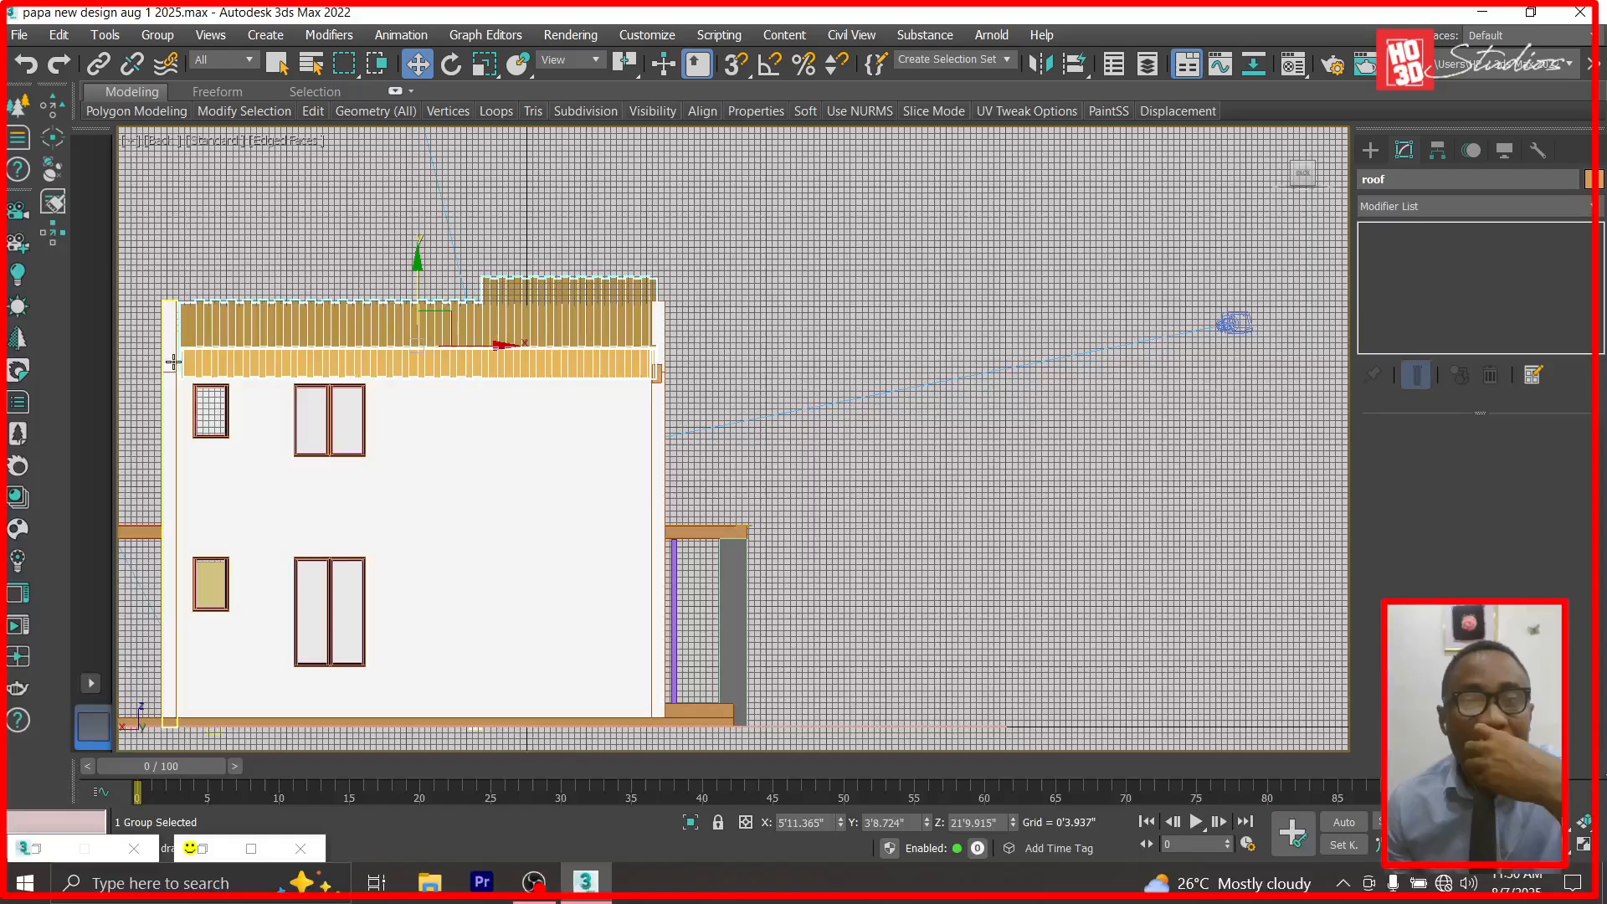
pyautogui.scroll(5, 799, 385)
pyautogui.click(799, 385)
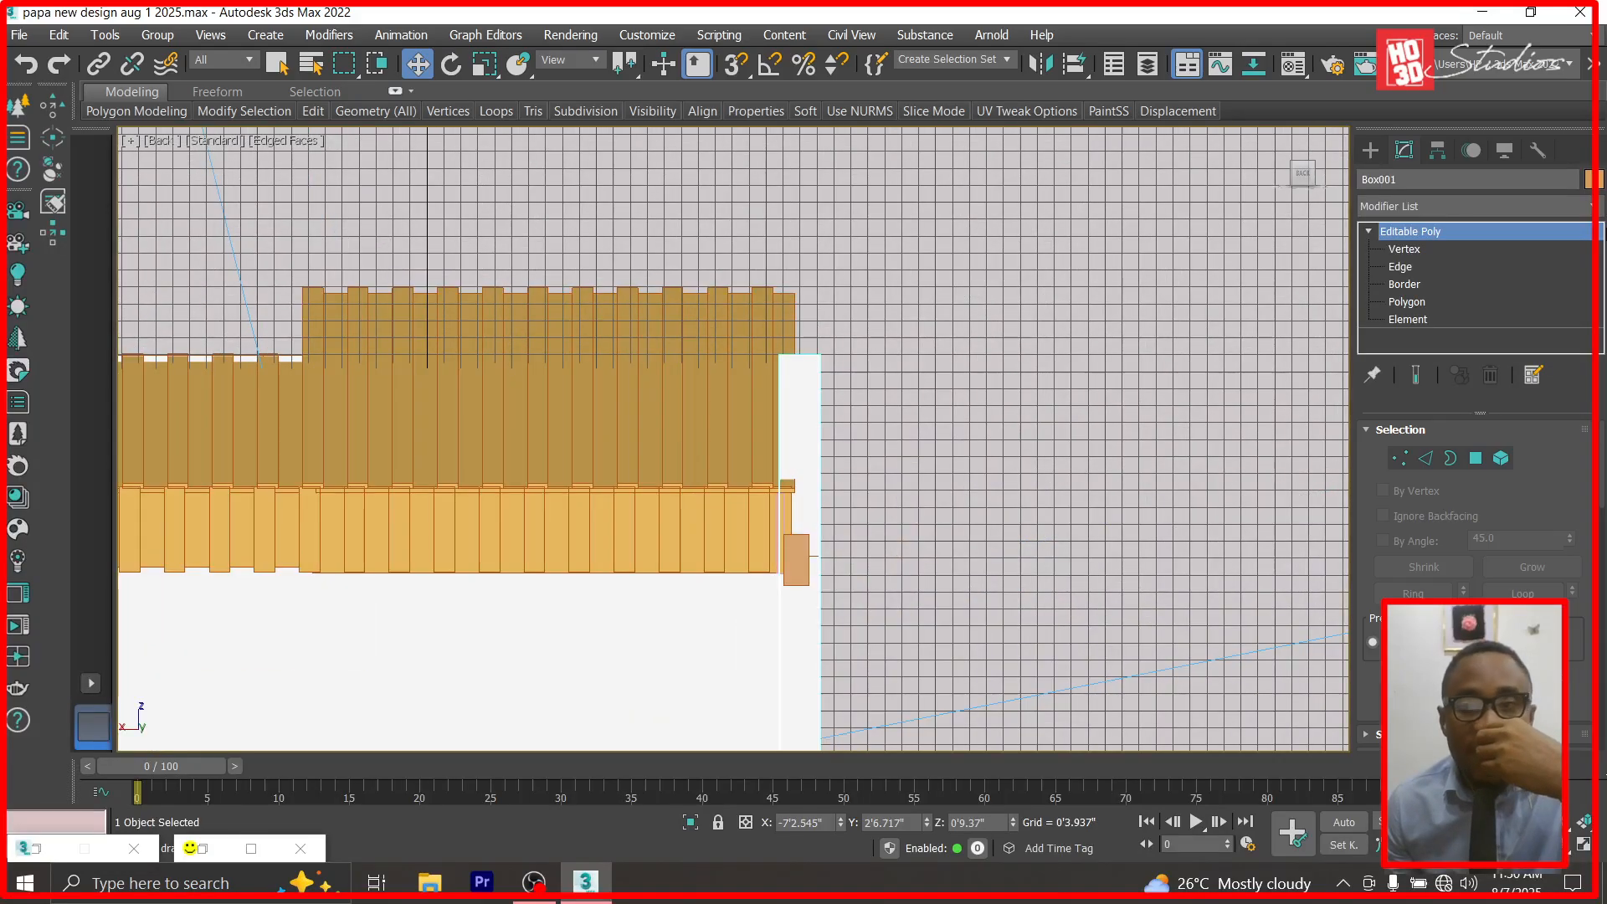
pyautogui.click(1415, 250)
pyautogui.moveTo(875, 328); pyautogui.dragTo(750, 360)
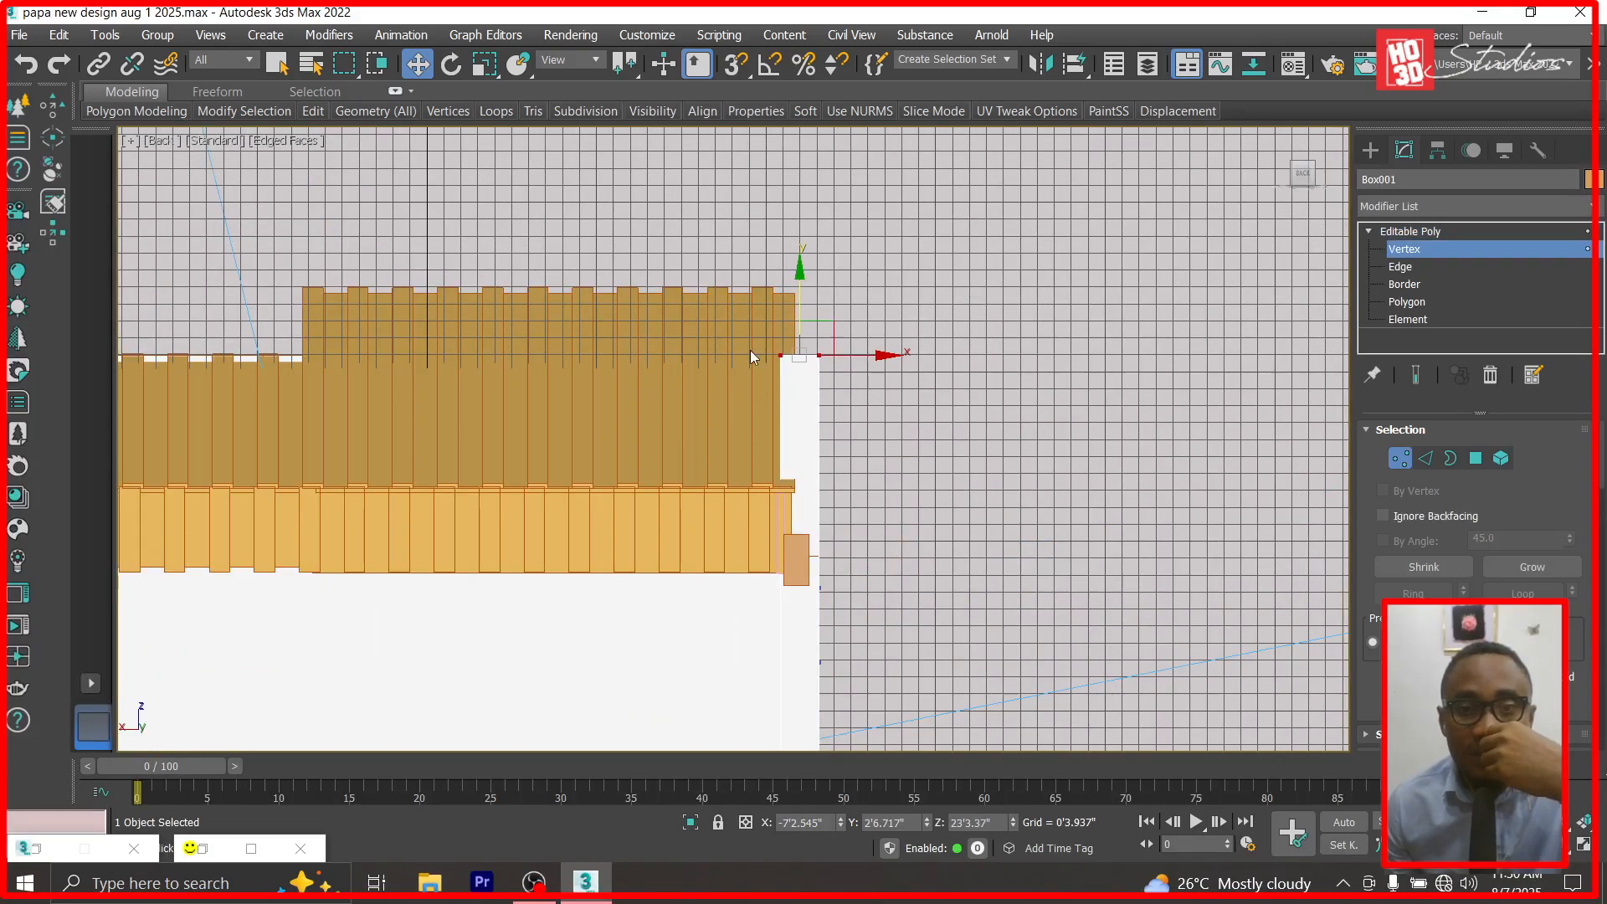
pyautogui.moveTo(802, 279); pyautogui.dragTo(803, 212)
pyautogui.scroll(-5, 1189, 385)
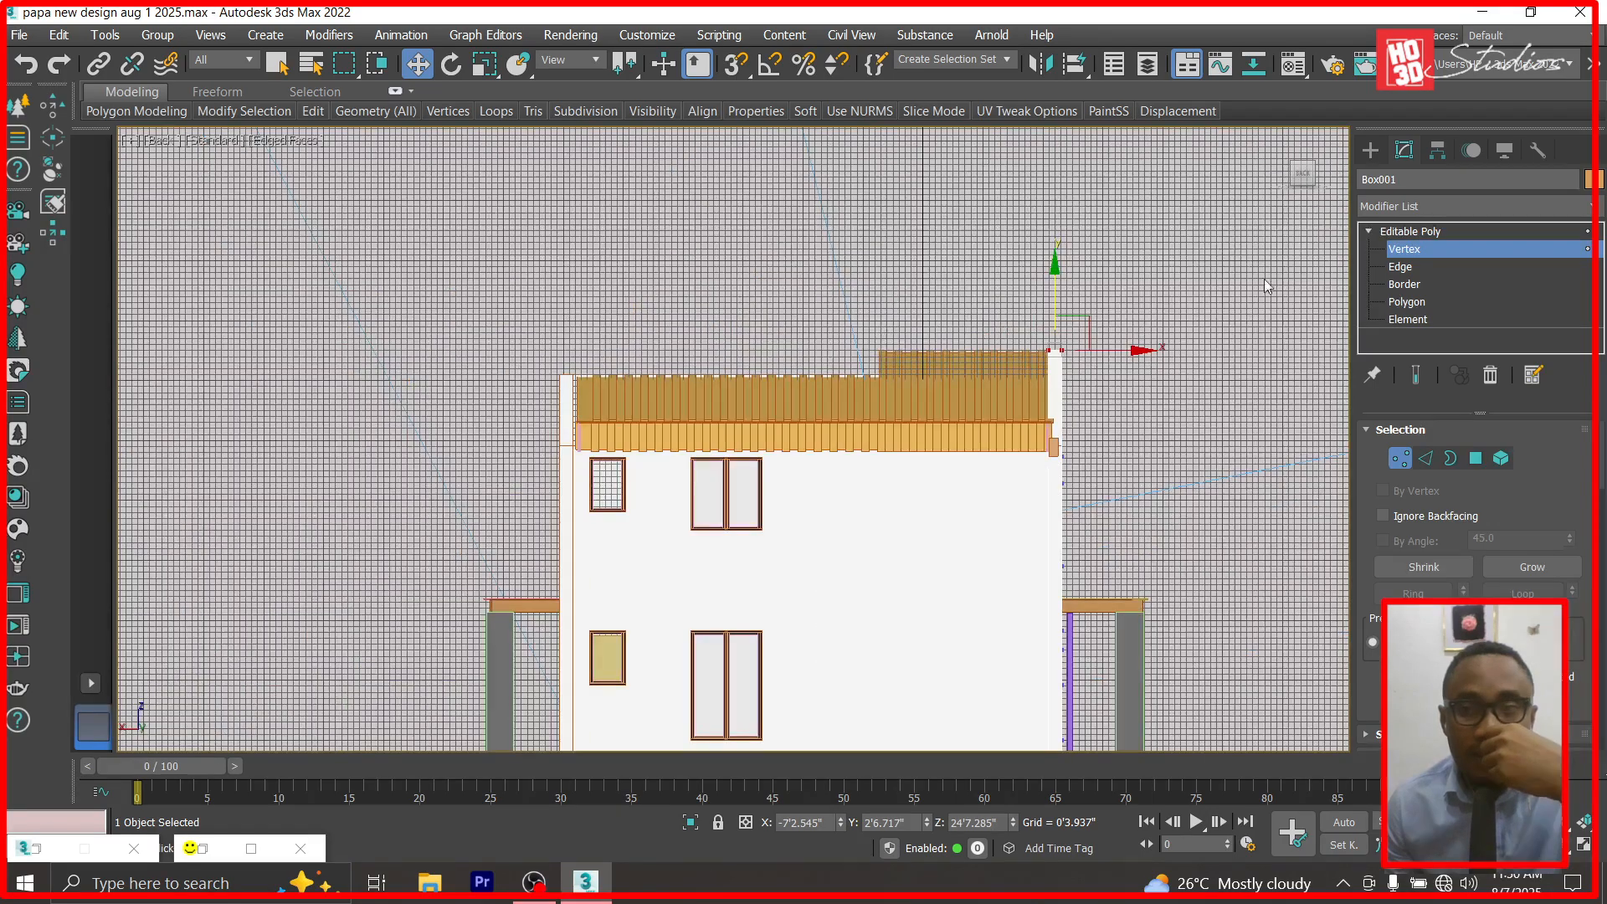
pyautogui.click(1396, 229)
pyautogui.scroll(3, 582, 386)
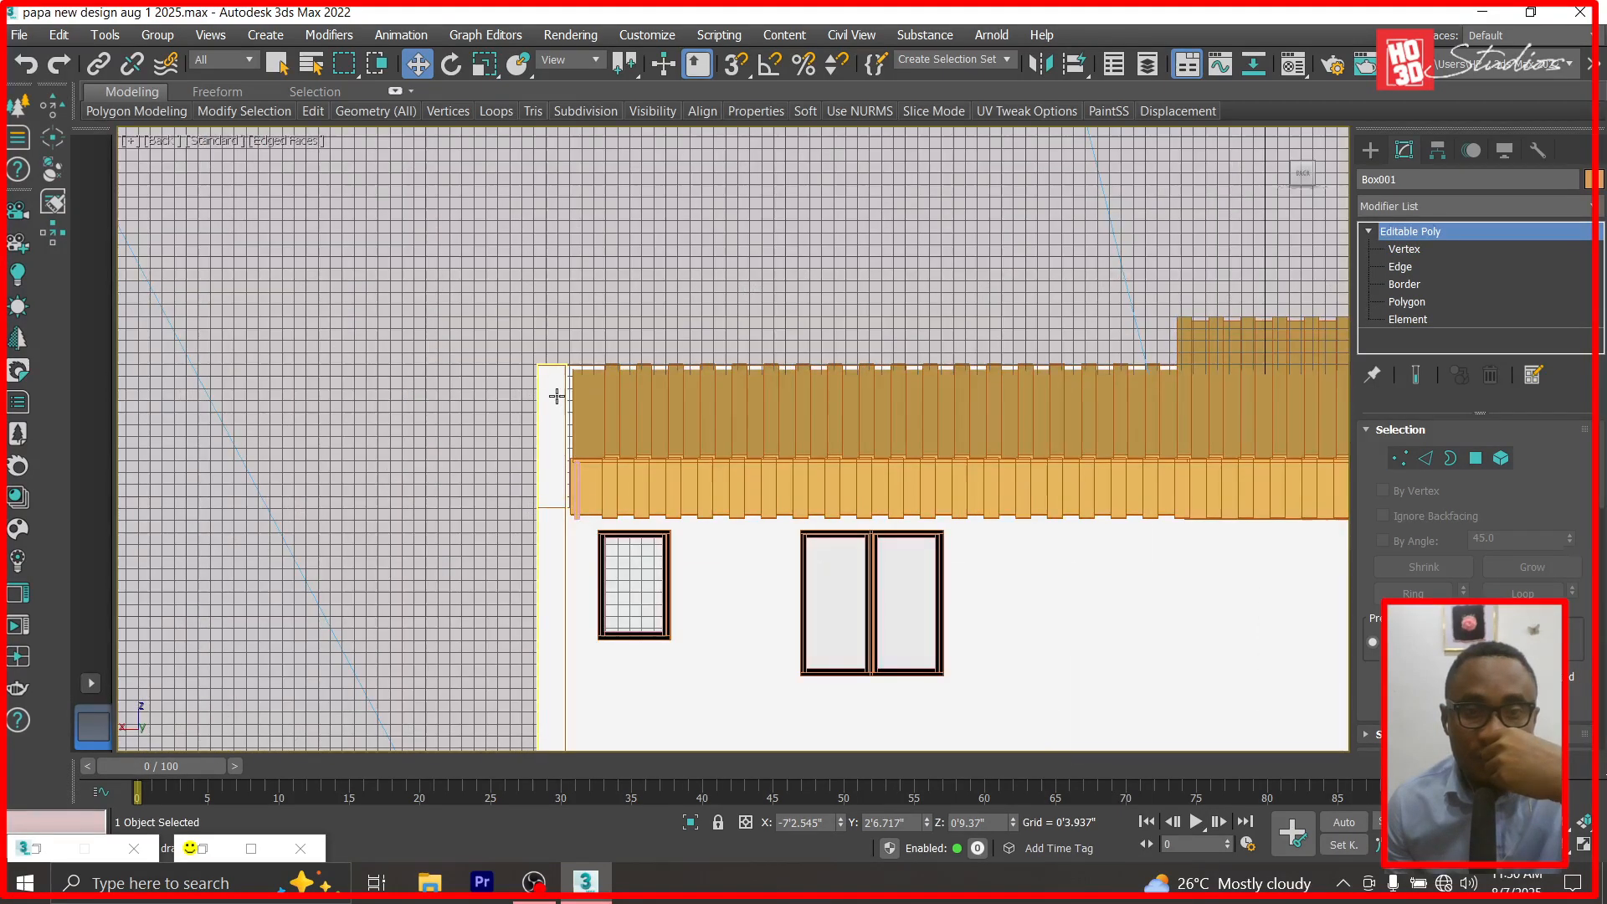
pyautogui.click(556, 395)
pyautogui.click(1404, 249)
pyautogui.moveTo(583, 393); pyautogui.dragTo(584, 394)
pyautogui.scroll(-3, 553, 368)
pyautogui.click(1421, 233)
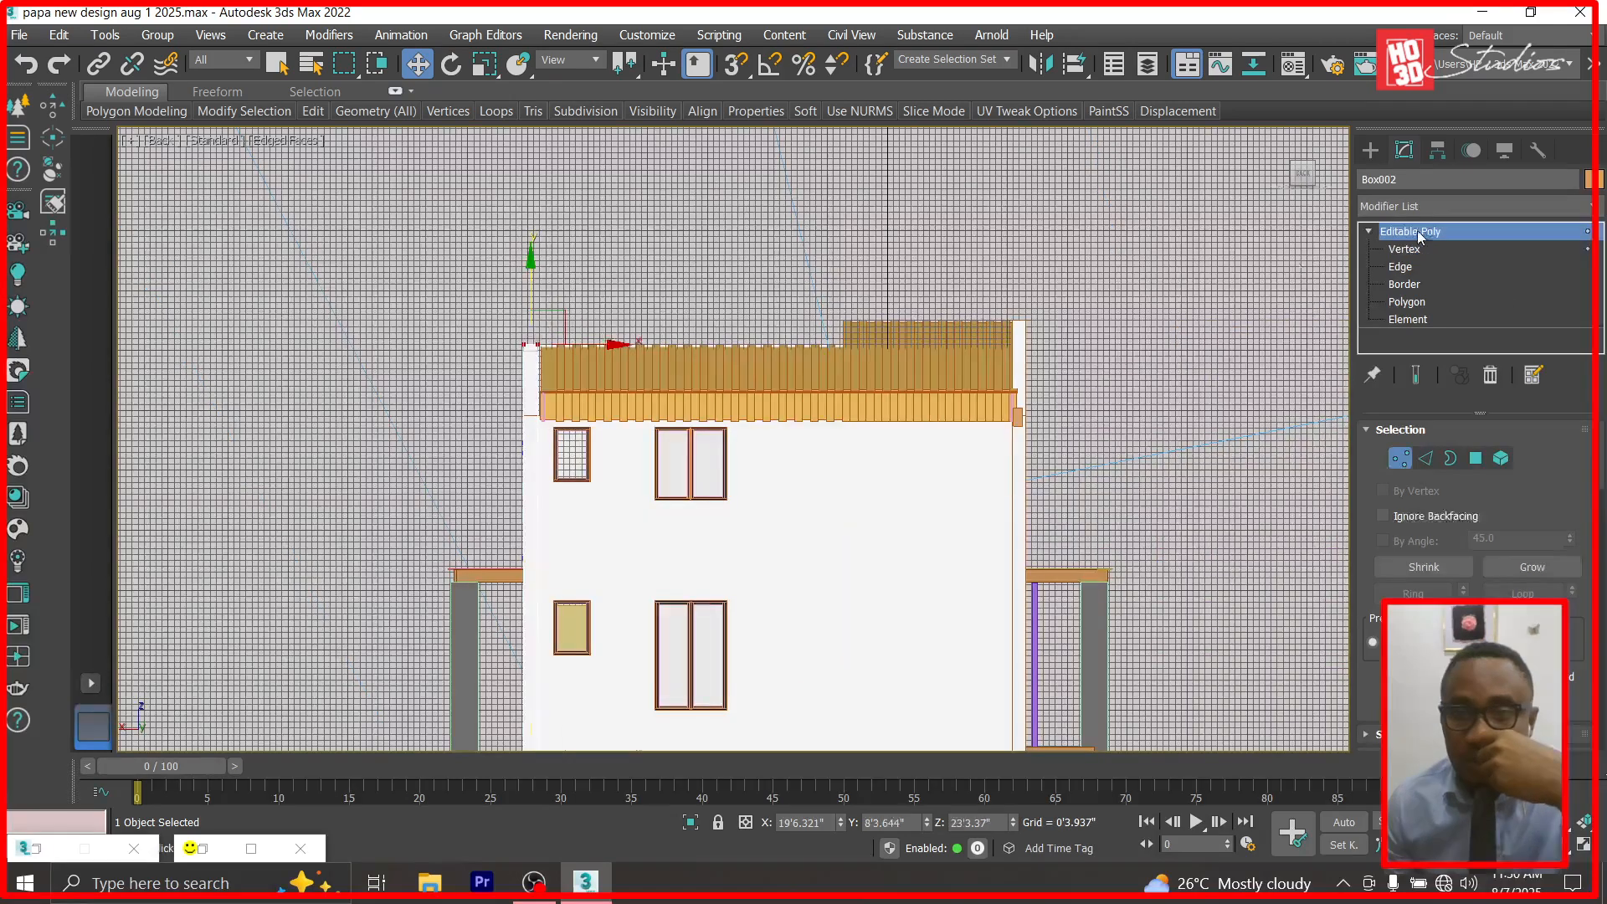
# Copy the top-vertex height of the side wall beside the taller roof section and set the opposite side wall's top vertices to 24'7.285".
pyautogui.scroll(3, 1032, 311)
pyautogui.click(1001, 363)
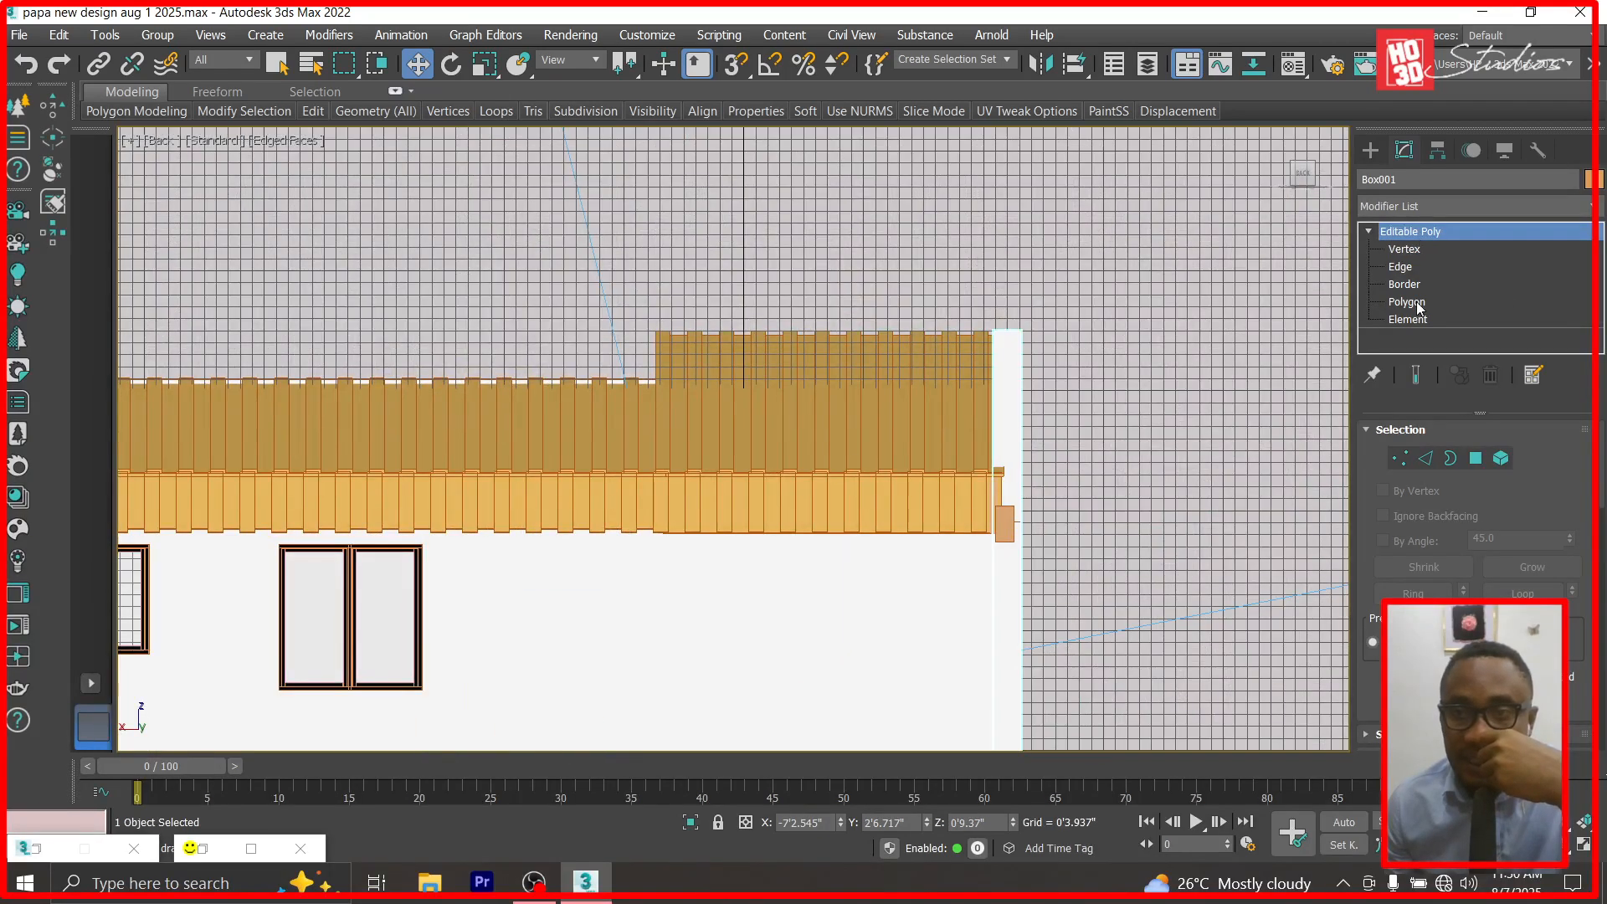
pyautogui.click(1404, 249)
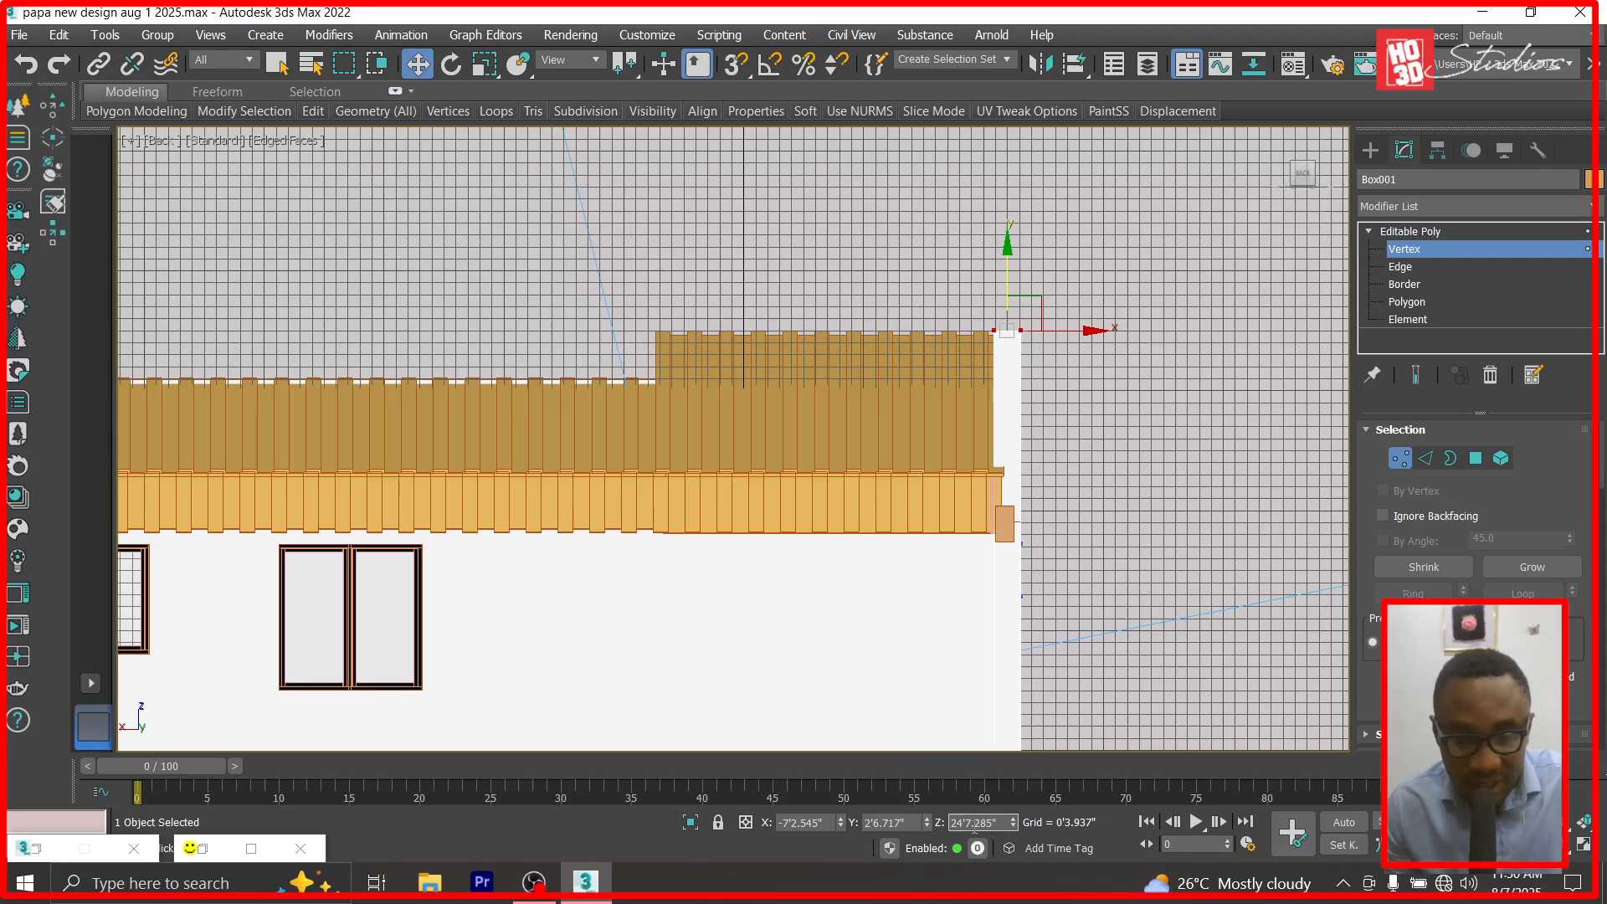
pyautogui.scroll(-4, 1077, 305)
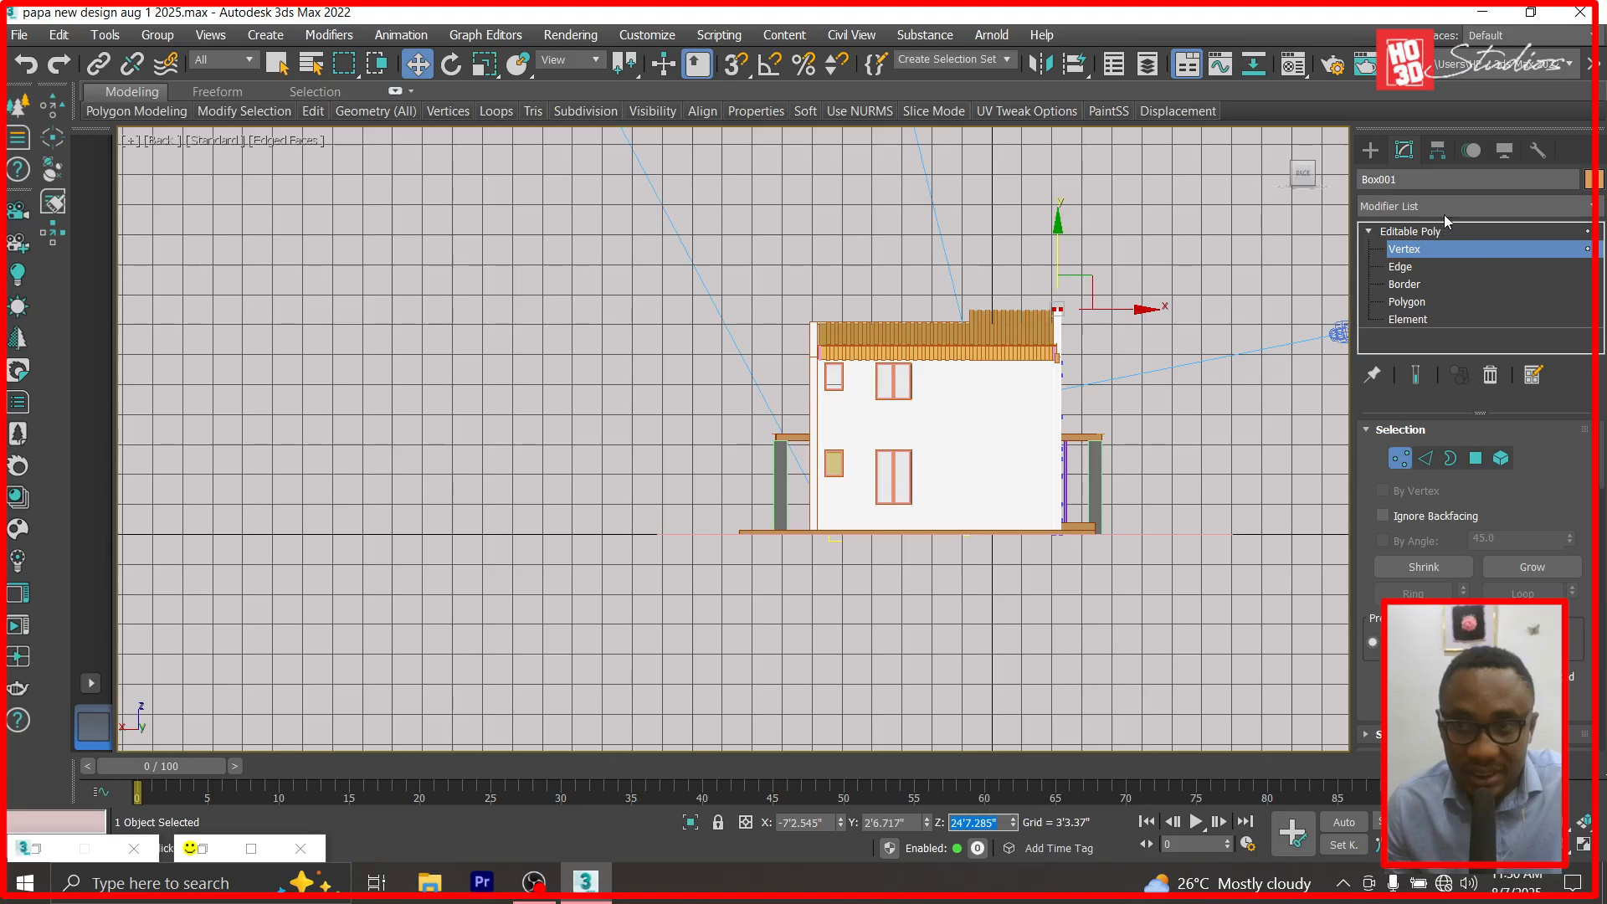
pyautogui.click(1437, 232)
pyautogui.scroll(1, 907, 318)
pyautogui.scroll(5, 896, 318)
pyautogui.click(535, 356)
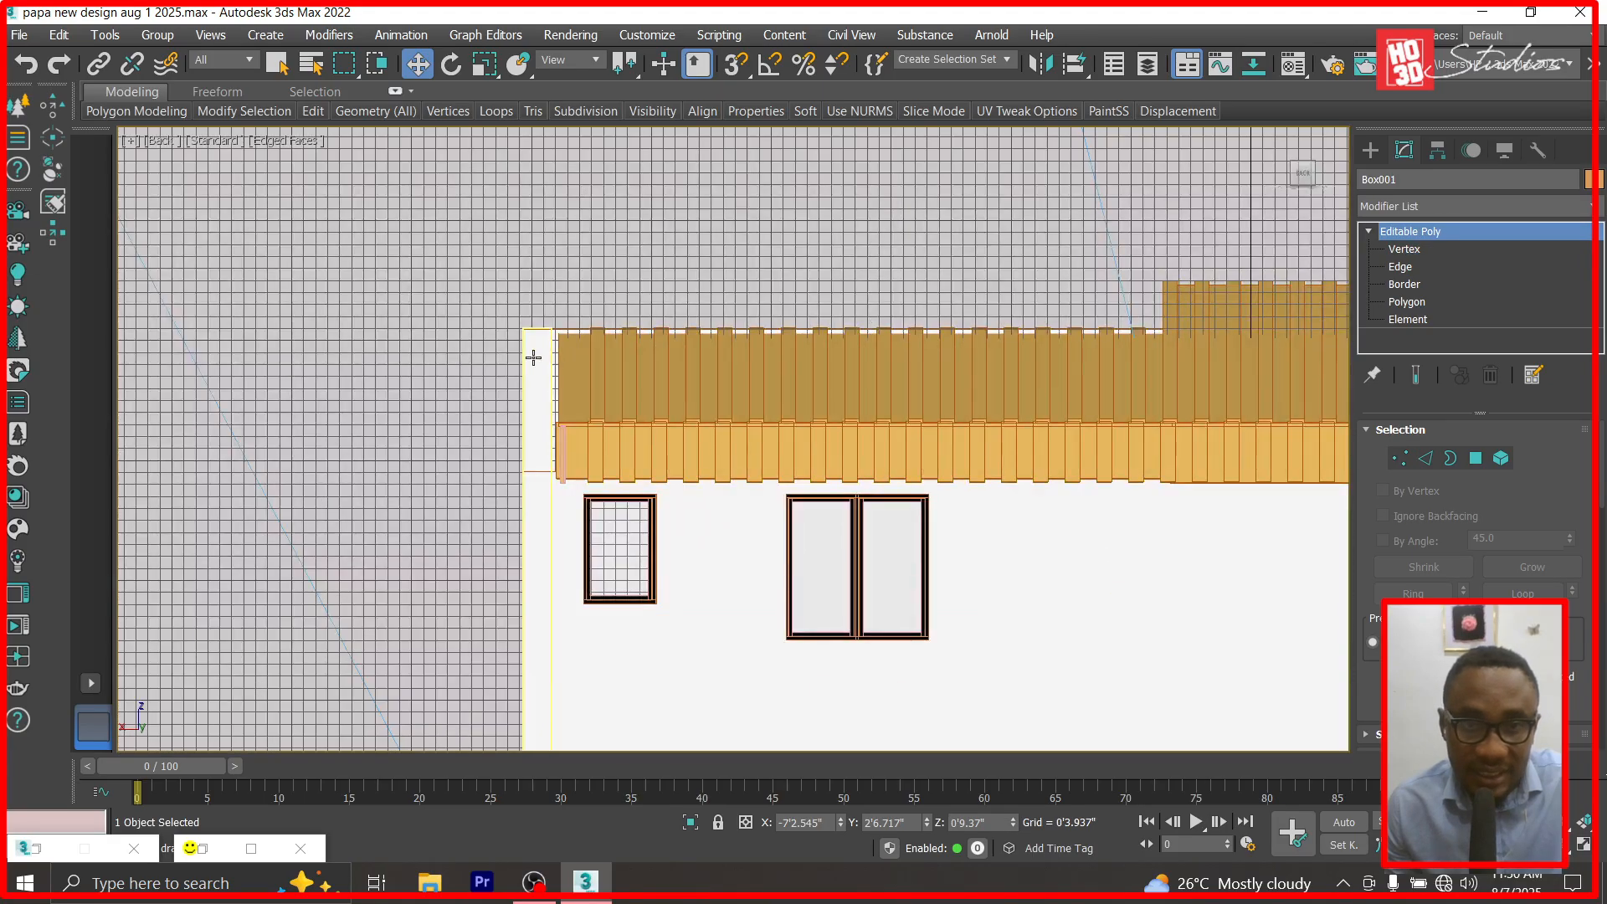
pyautogui.click(1404, 248)
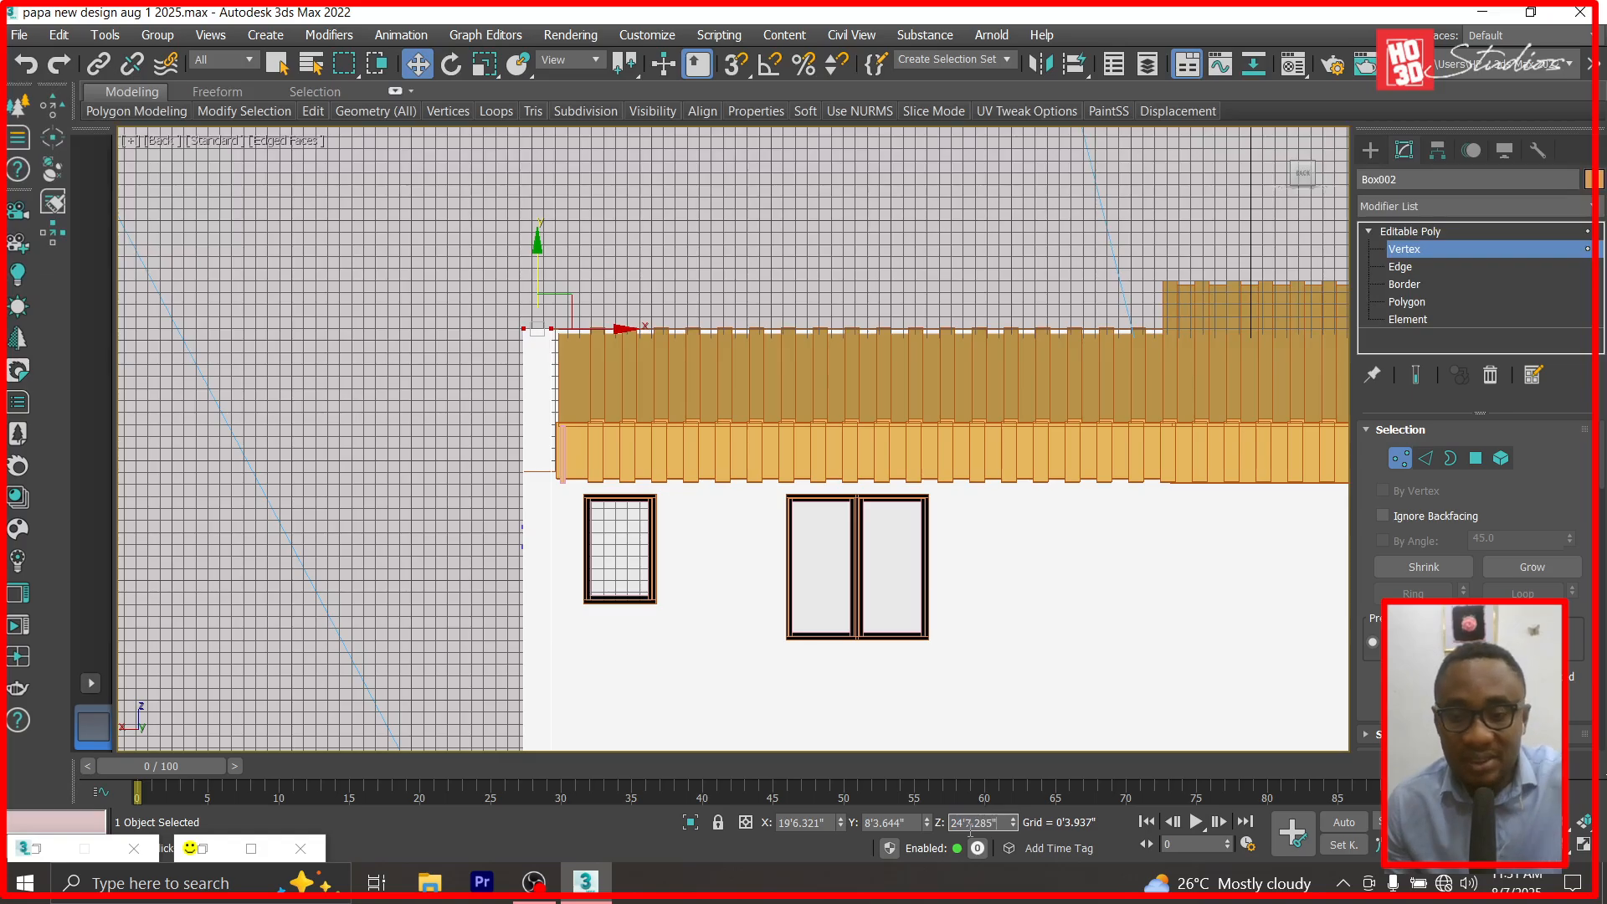
pyautogui.click(971, 823)
pyautogui.scroll(-2, 556, 258)
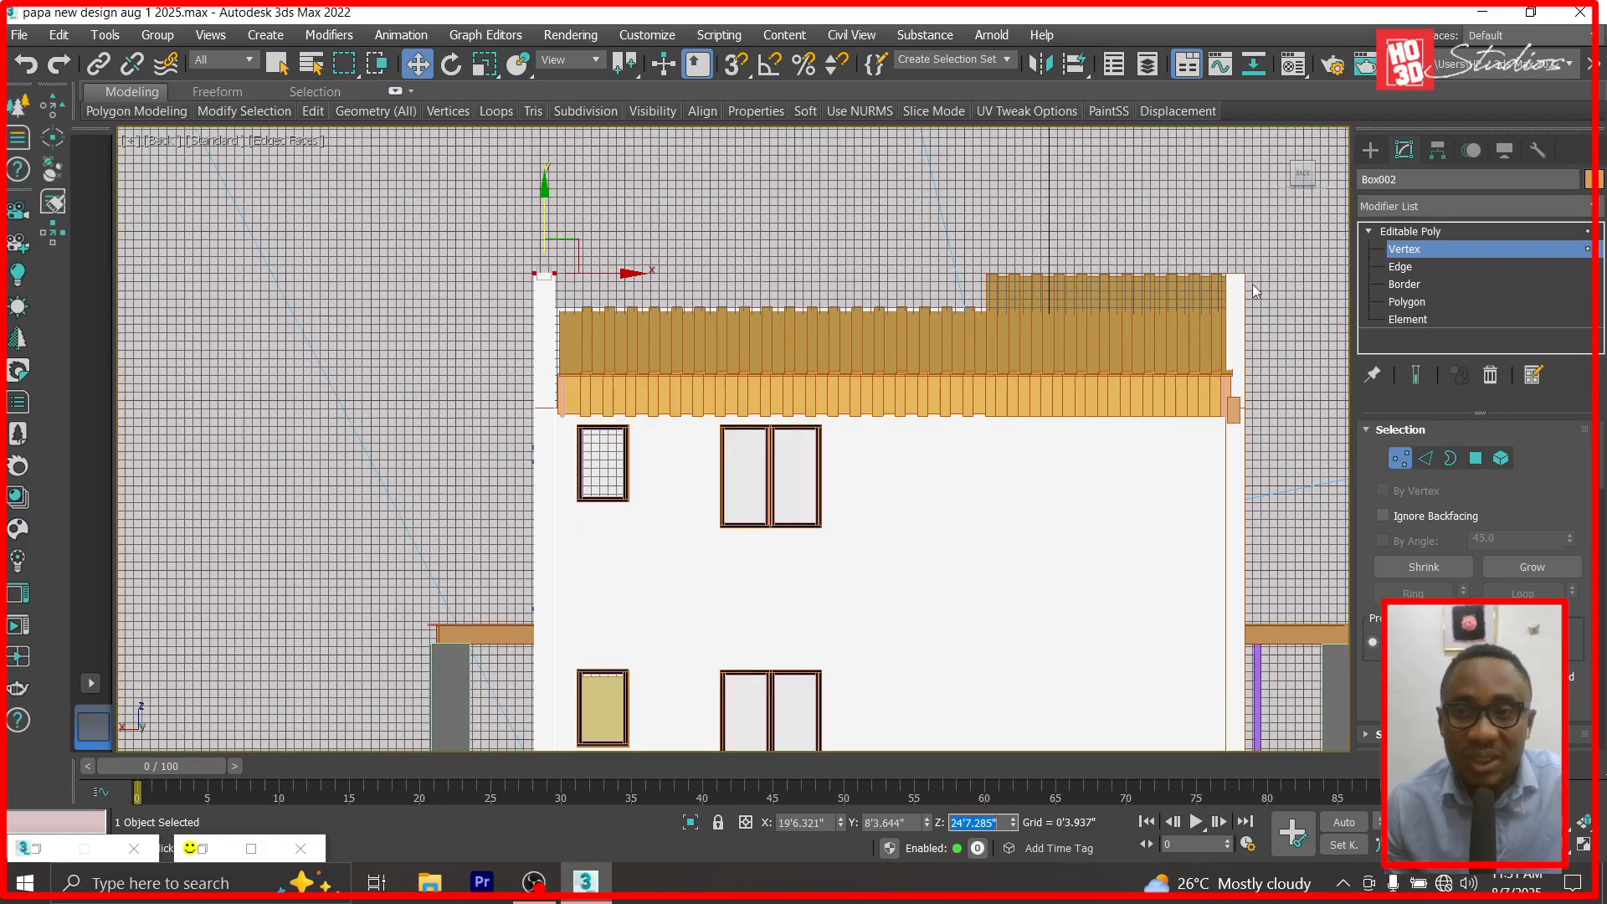
pyautogui.click(1438, 234)
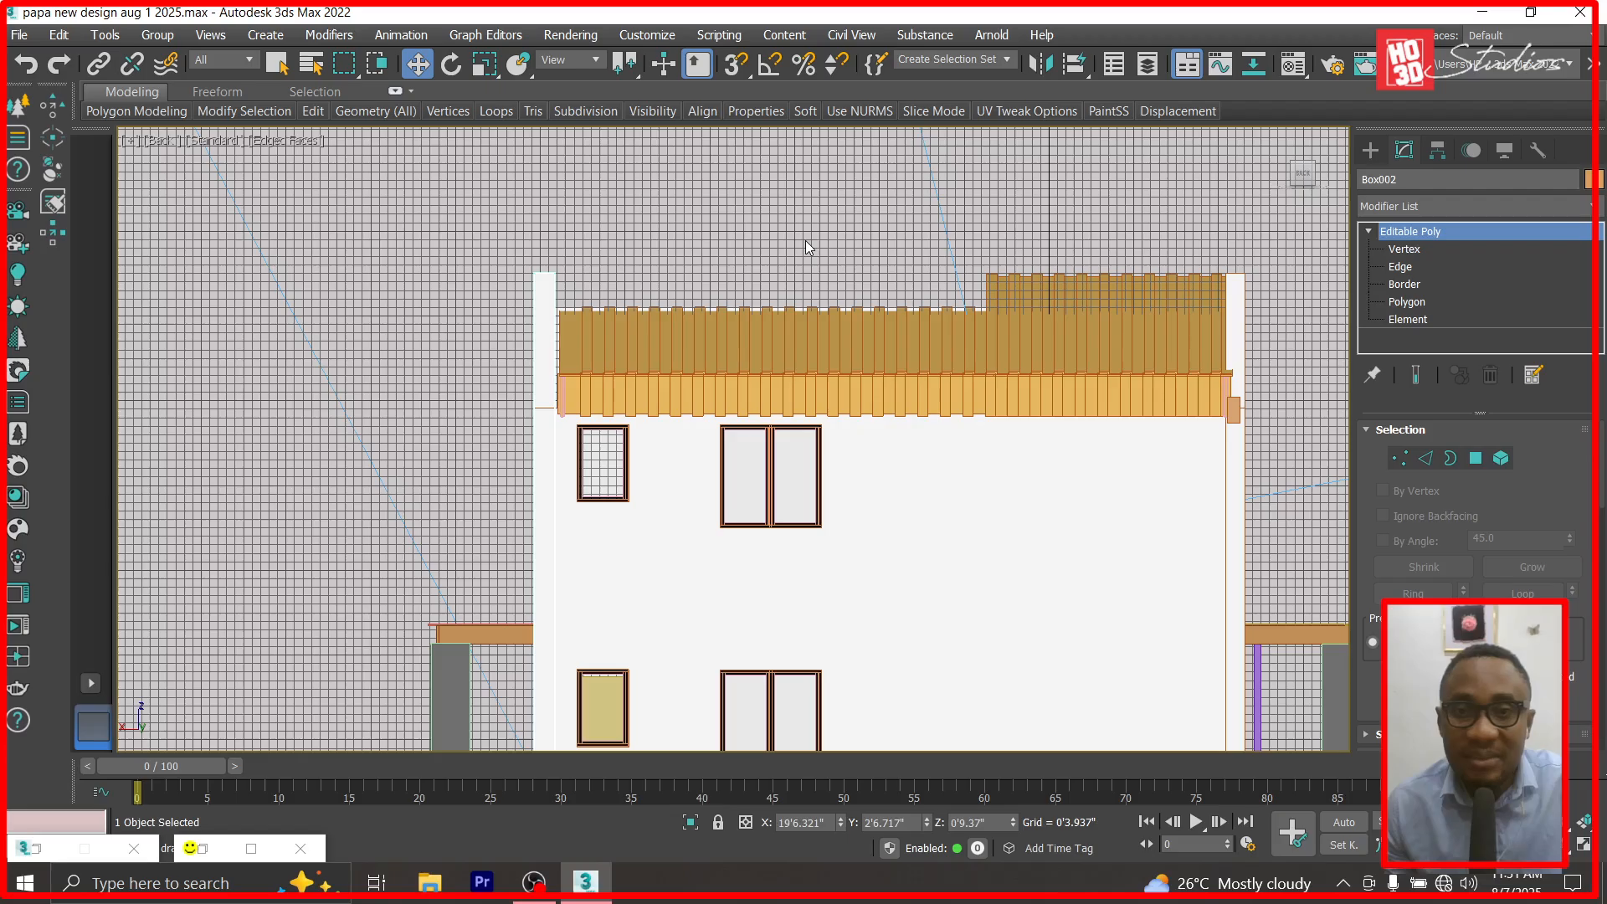
pyautogui.click(803, 239)
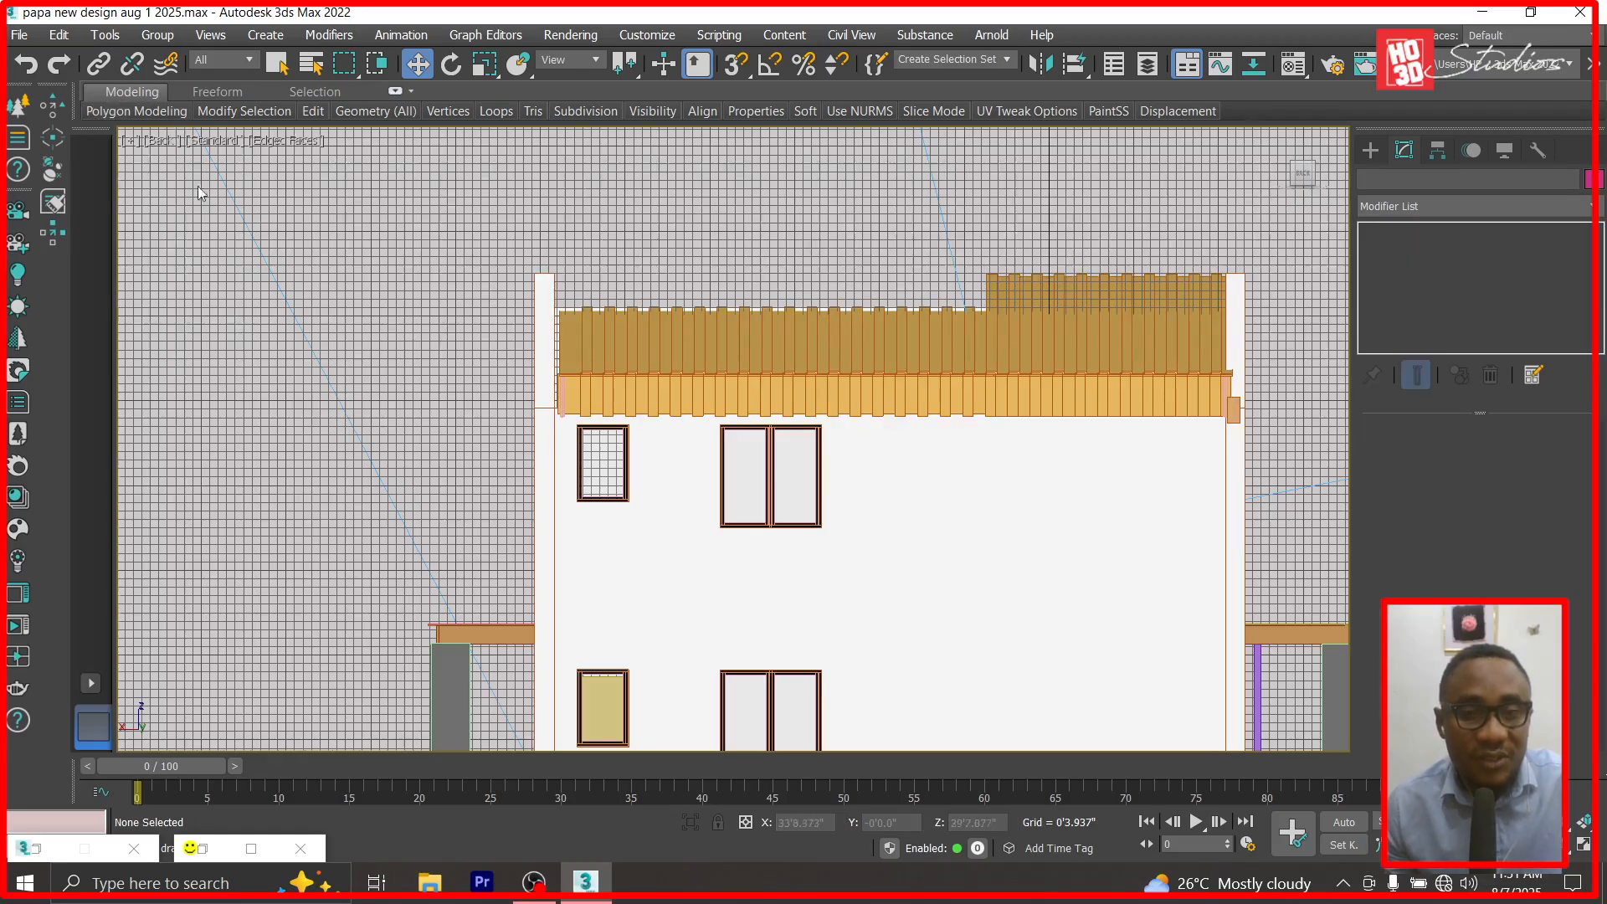
# In the Front view, raise the top vertices of the front wall with the two-pane window to a height of 24'7.285".
pyautogui.press('f')
pyautogui.scroll(-9, 347, 402)
pyautogui.scroll(8, 343, 335)
pyautogui.scroll(2, 679, 441)
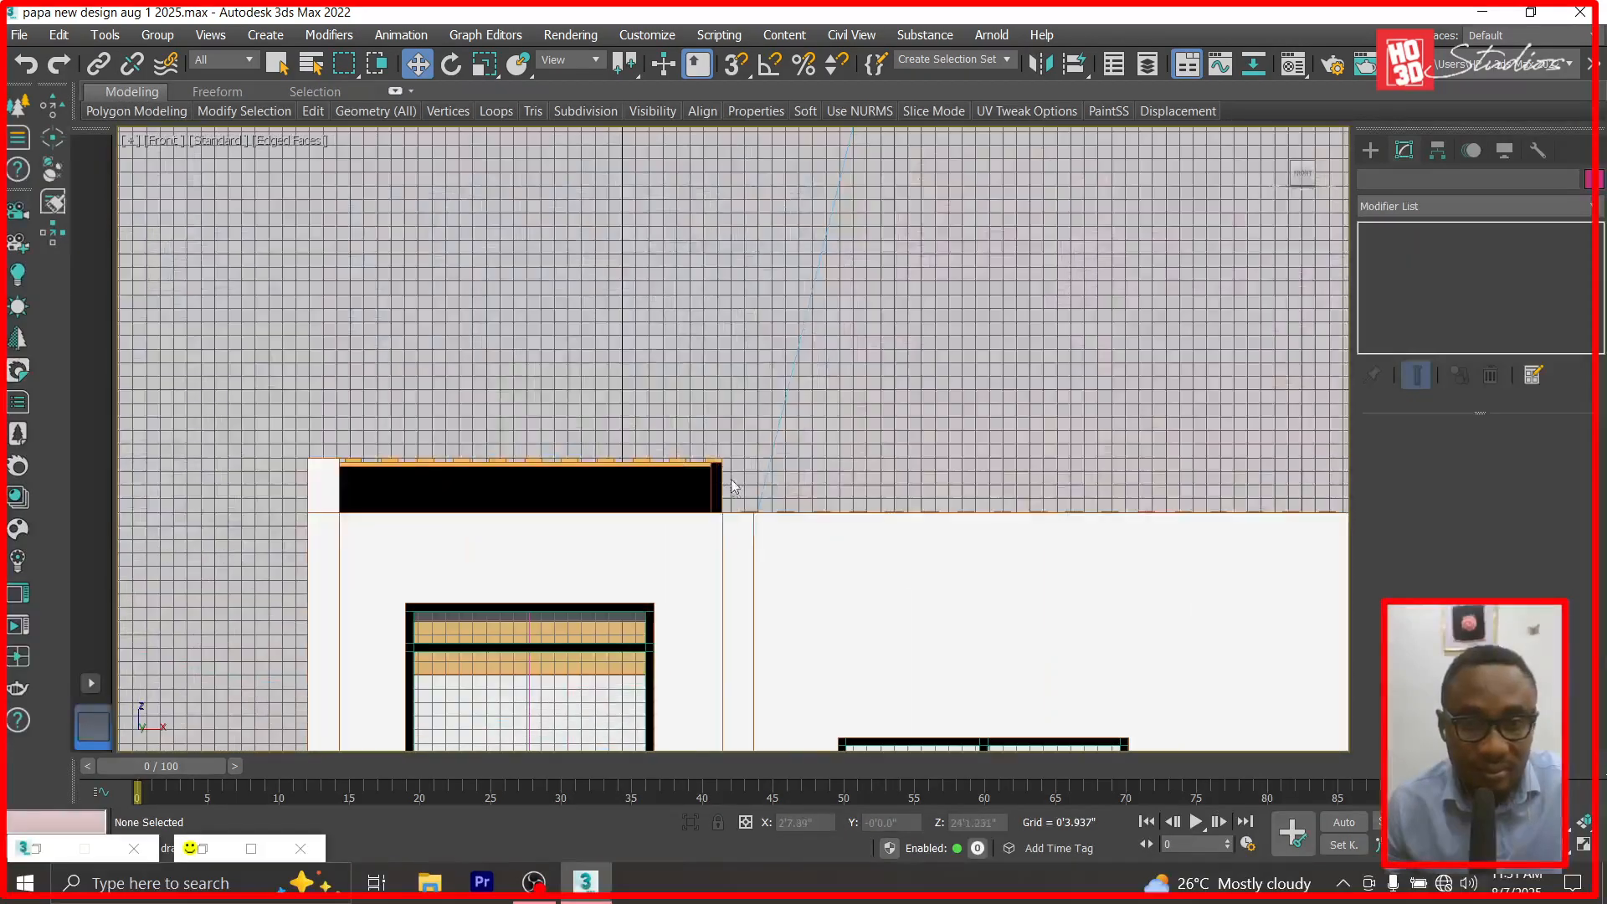
pyautogui.click(818, 538)
pyautogui.scroll(-2, 549, 341)
pyautogui.click(1423, 250)
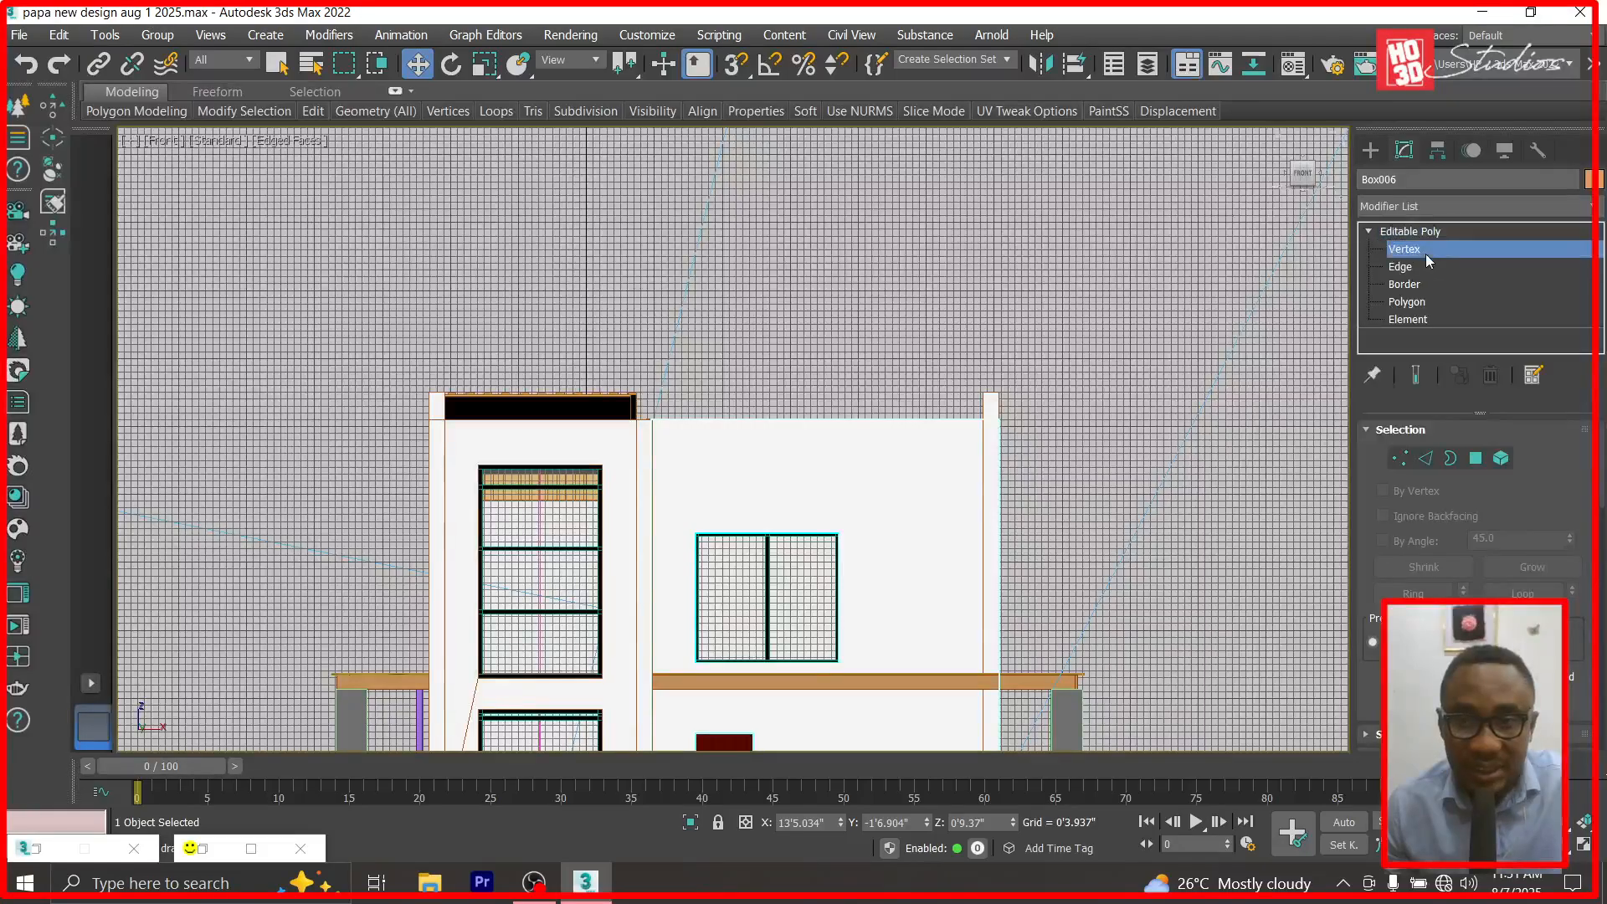
pyautogui.moveTo(539, 426); pyautogui.dragTo(541, 426)
pyautogui.scroll(3, 708, 419)
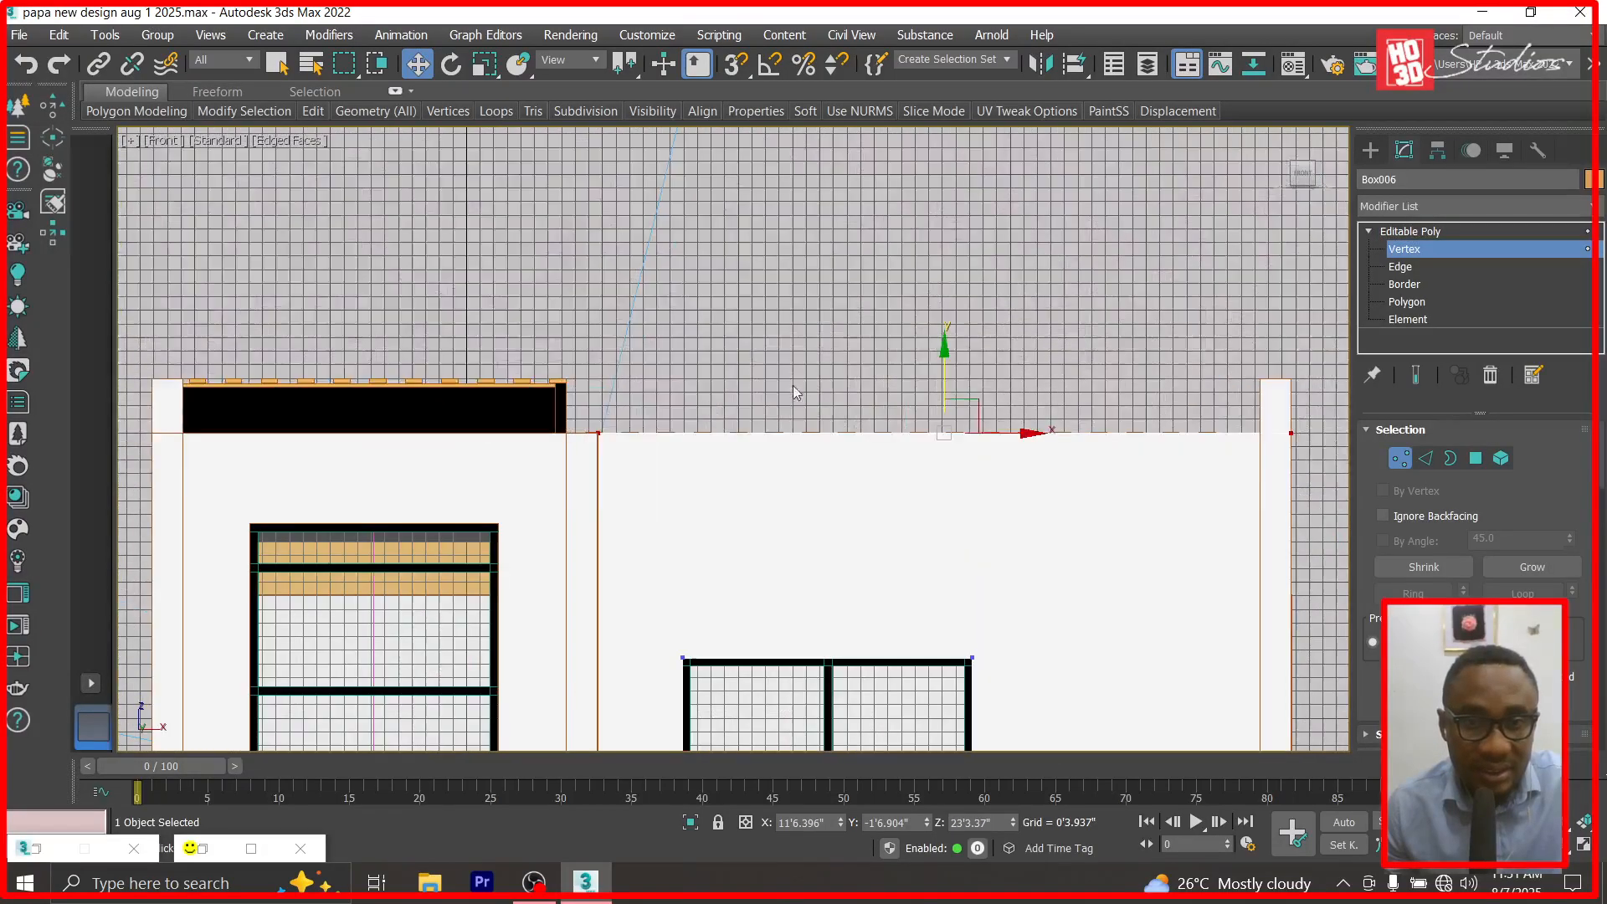
pyautogui.moveTo(942, 355); pyautogui.dragTo(948, 307)
pyautogui.click(977, 822)
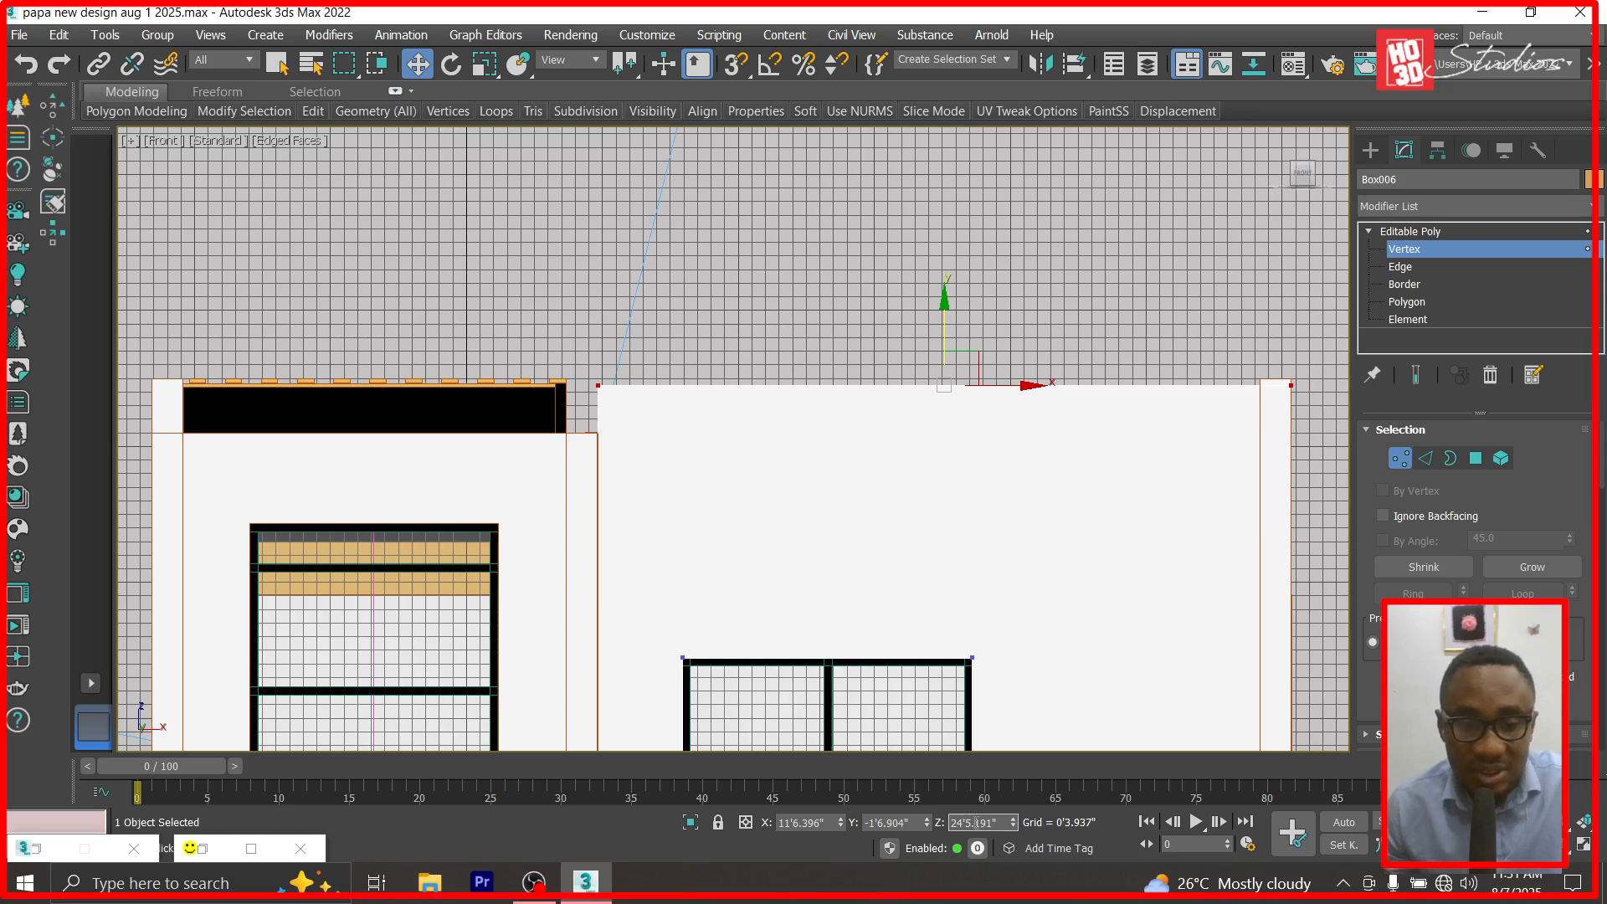
pyautogui.press('Return')
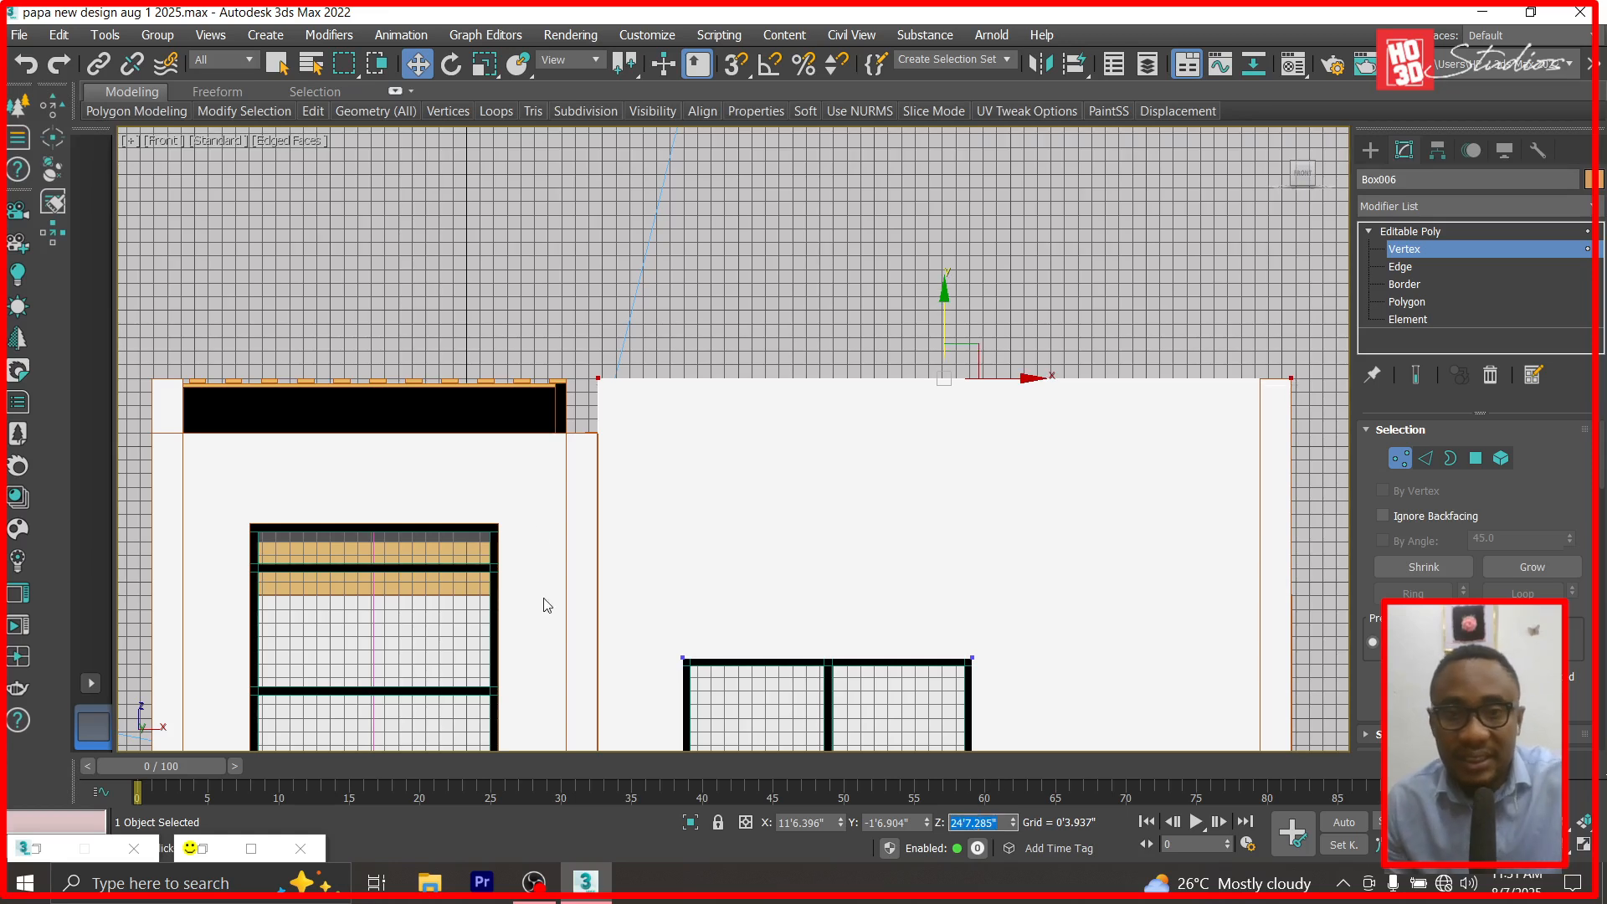
pyautogui.click(1407, 232)
# Raise the top vertices of the projecting section's front wall, the one with the tall window, to 24'7.285".
pyautogui.click(520, 459)
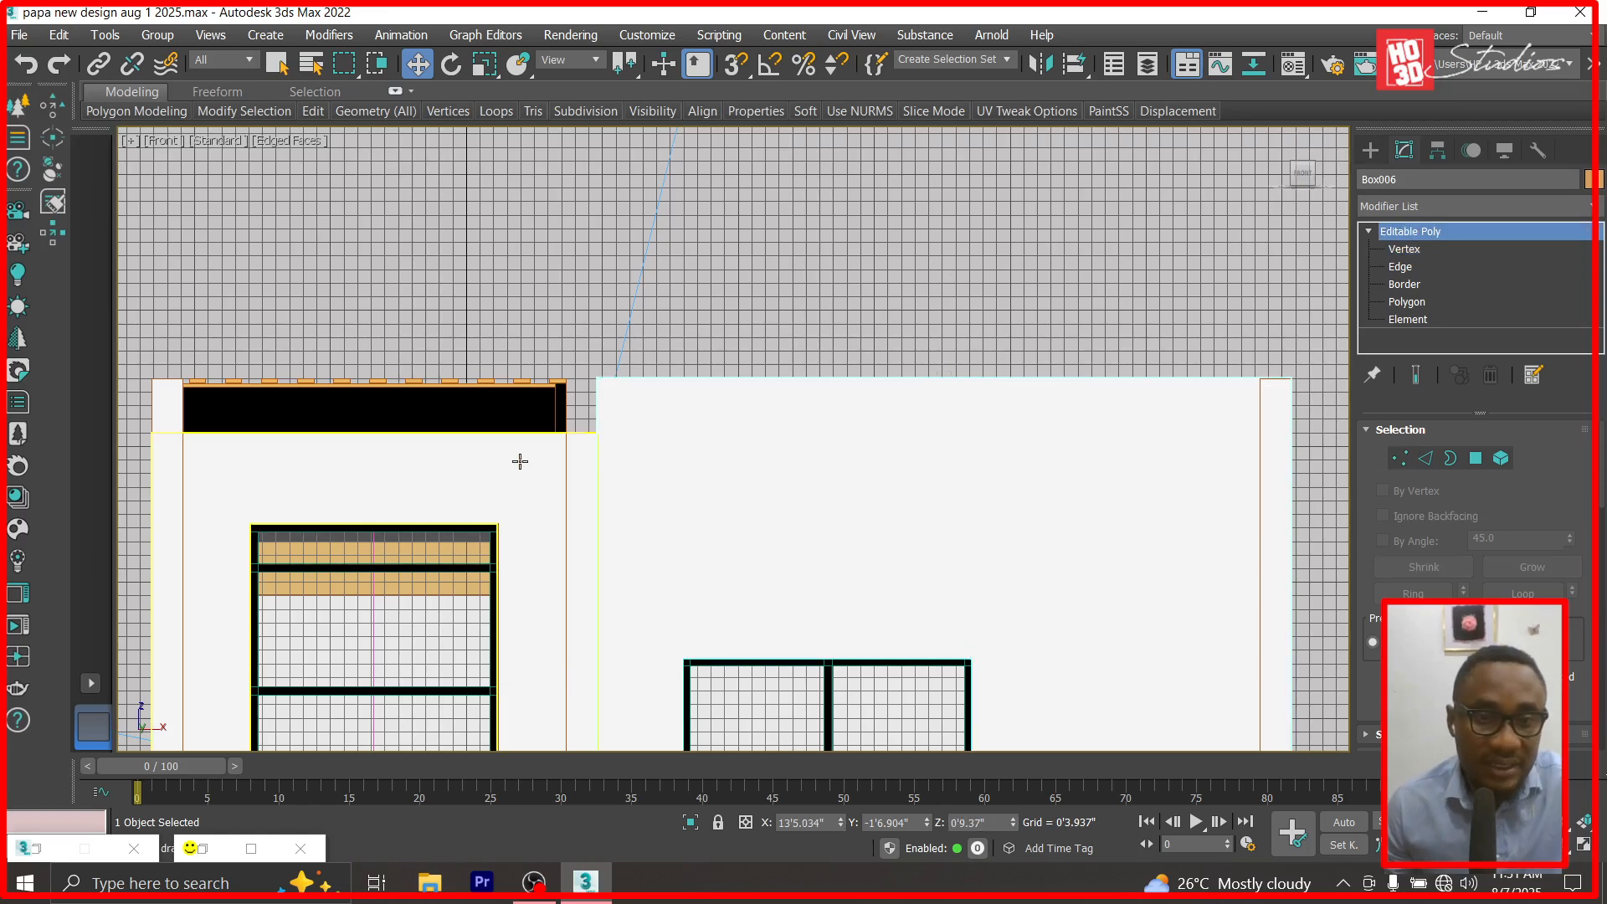
pyautogui.click(1404, 249)
pyautogui.moveTo(238, 442); pyautogui.dragTo(239, 443)
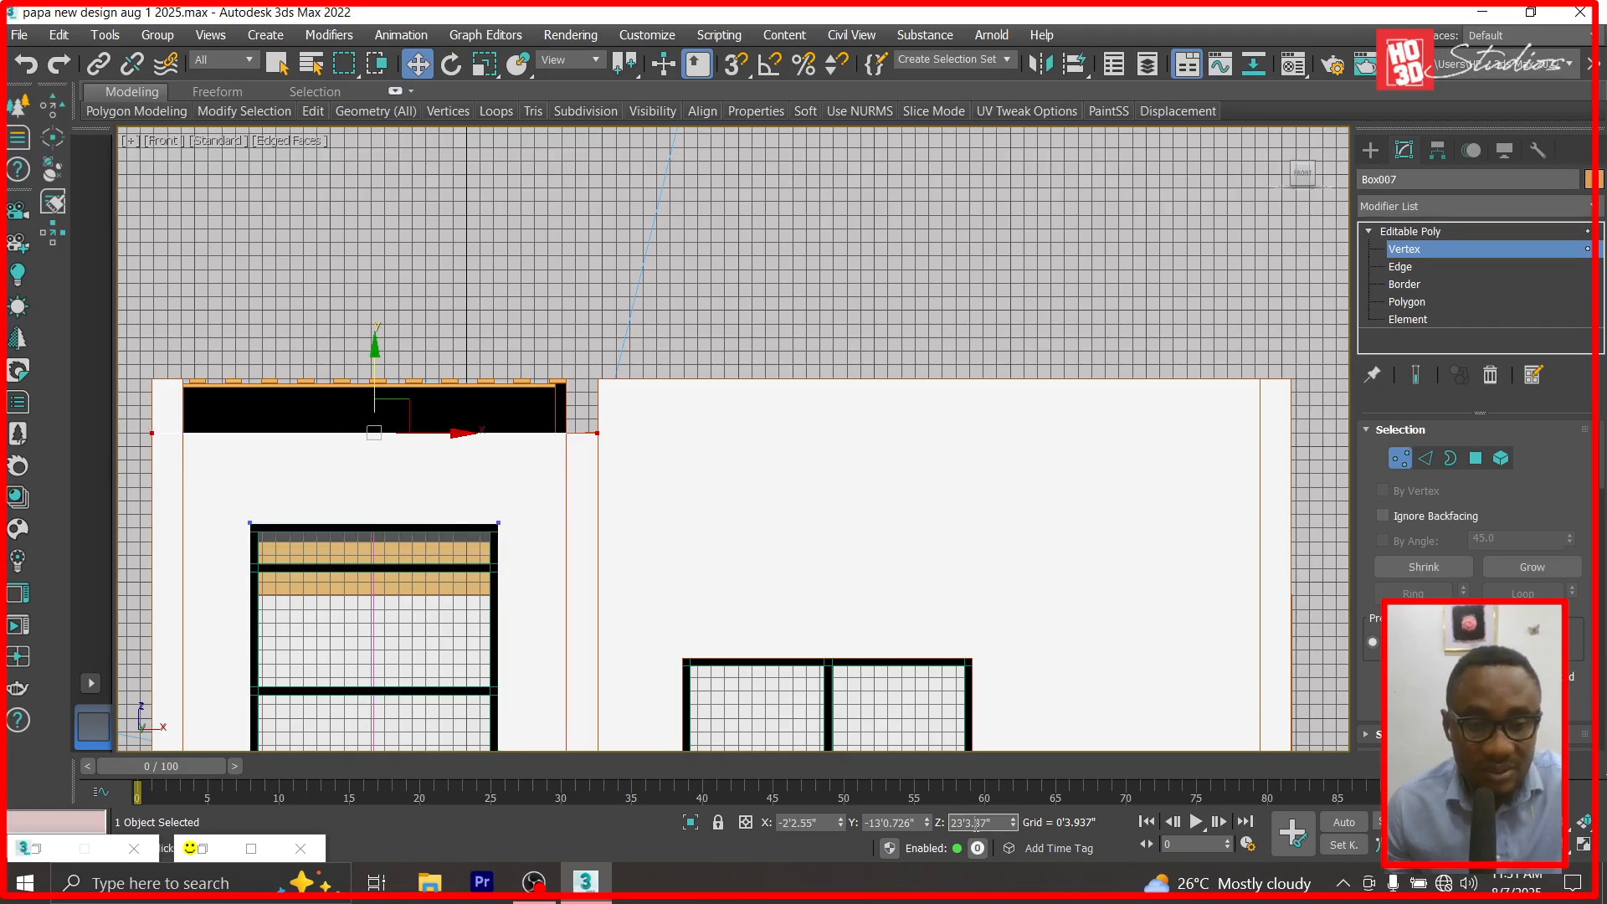
pyautogui.press('Return')
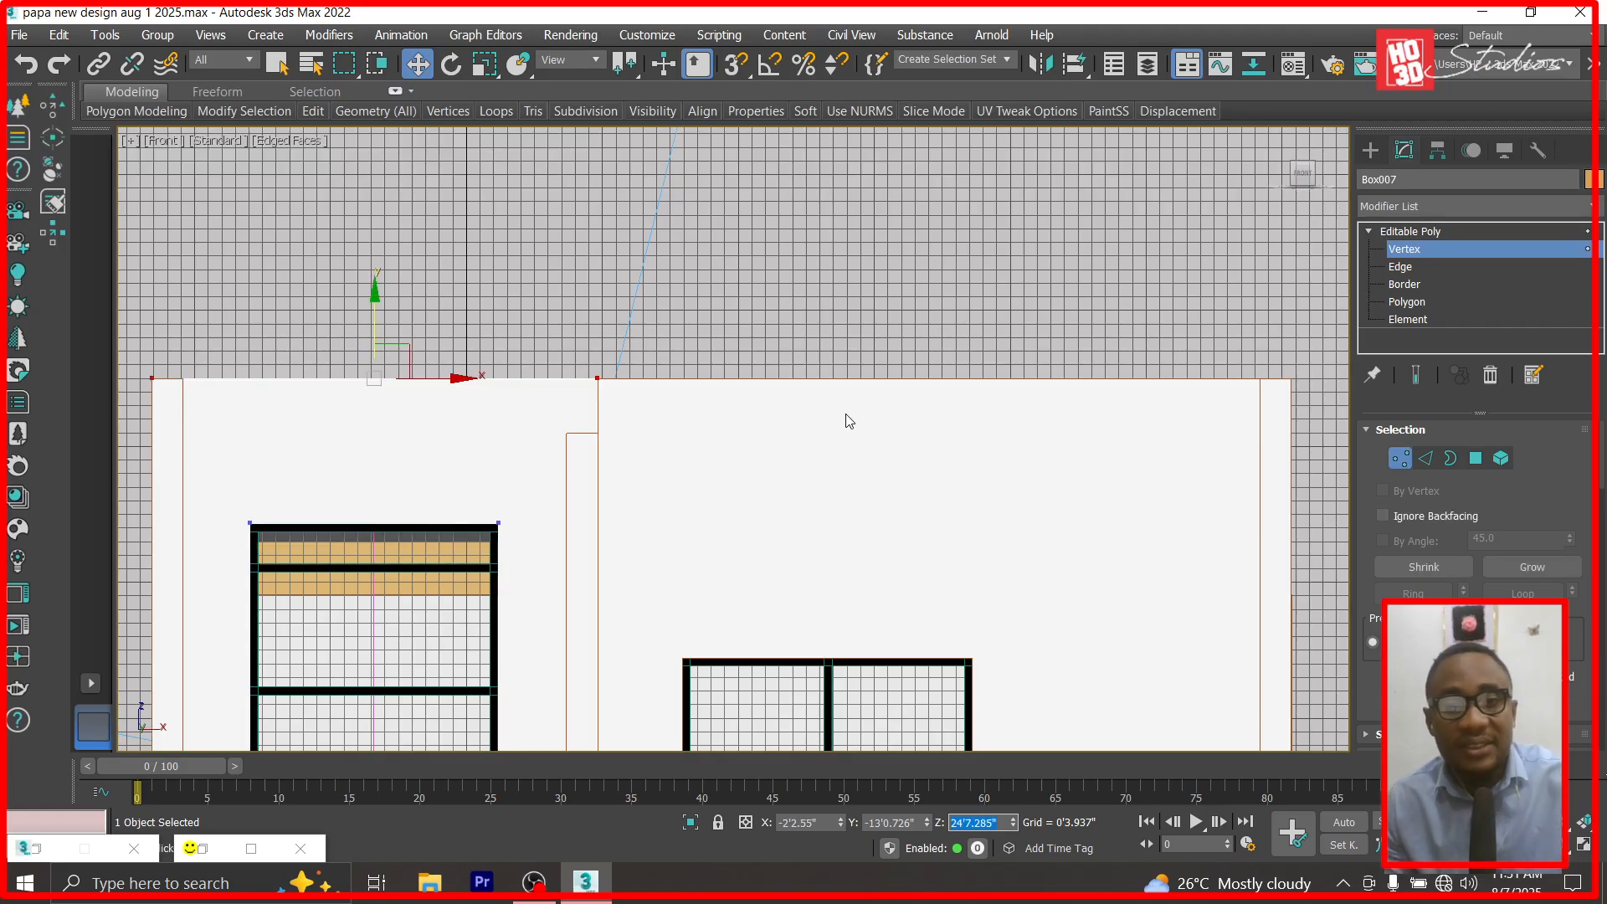
pyautogui.click(851, 299)
# Select the projecting section's inner side wall through Corona Camera001 and set its top vertices to 24'7.285" in the Front view.
pyautogui.press('c')
pyautogui.doubleClick(739, 256)
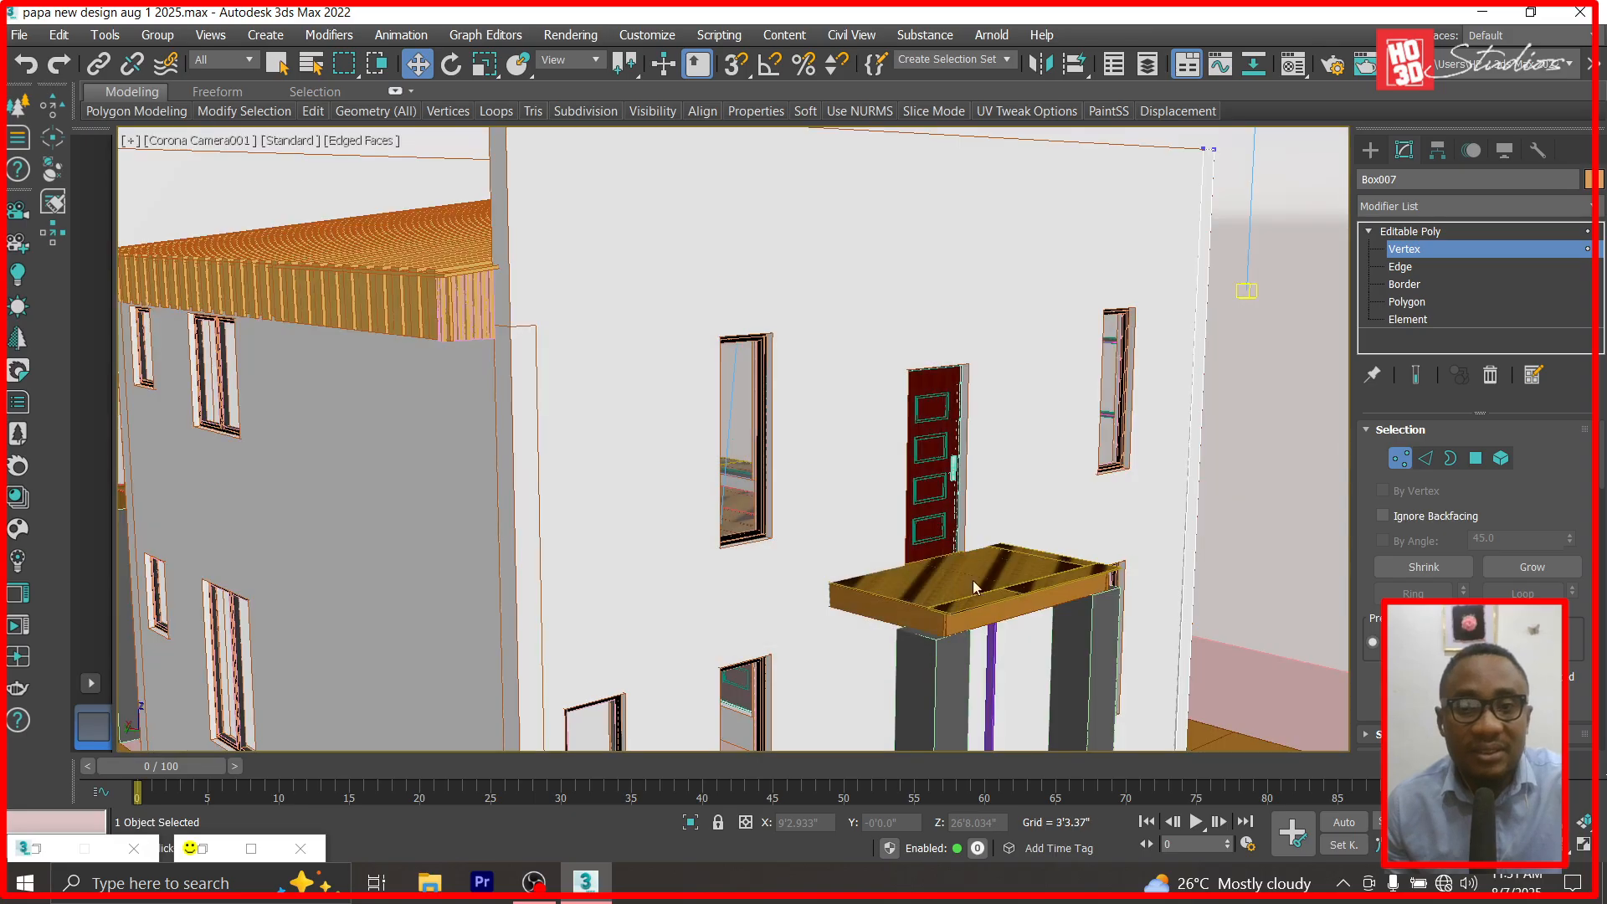
pyautogui.keyDown('ctrl'); pyautogui.keyDown('alt'); pyautogui.moveTo(821, 276); pyautogui.dragTo(806, 313, button='middle'); pyautogui.keyUp('alt'); pyautogui.keyUp('ctrl')
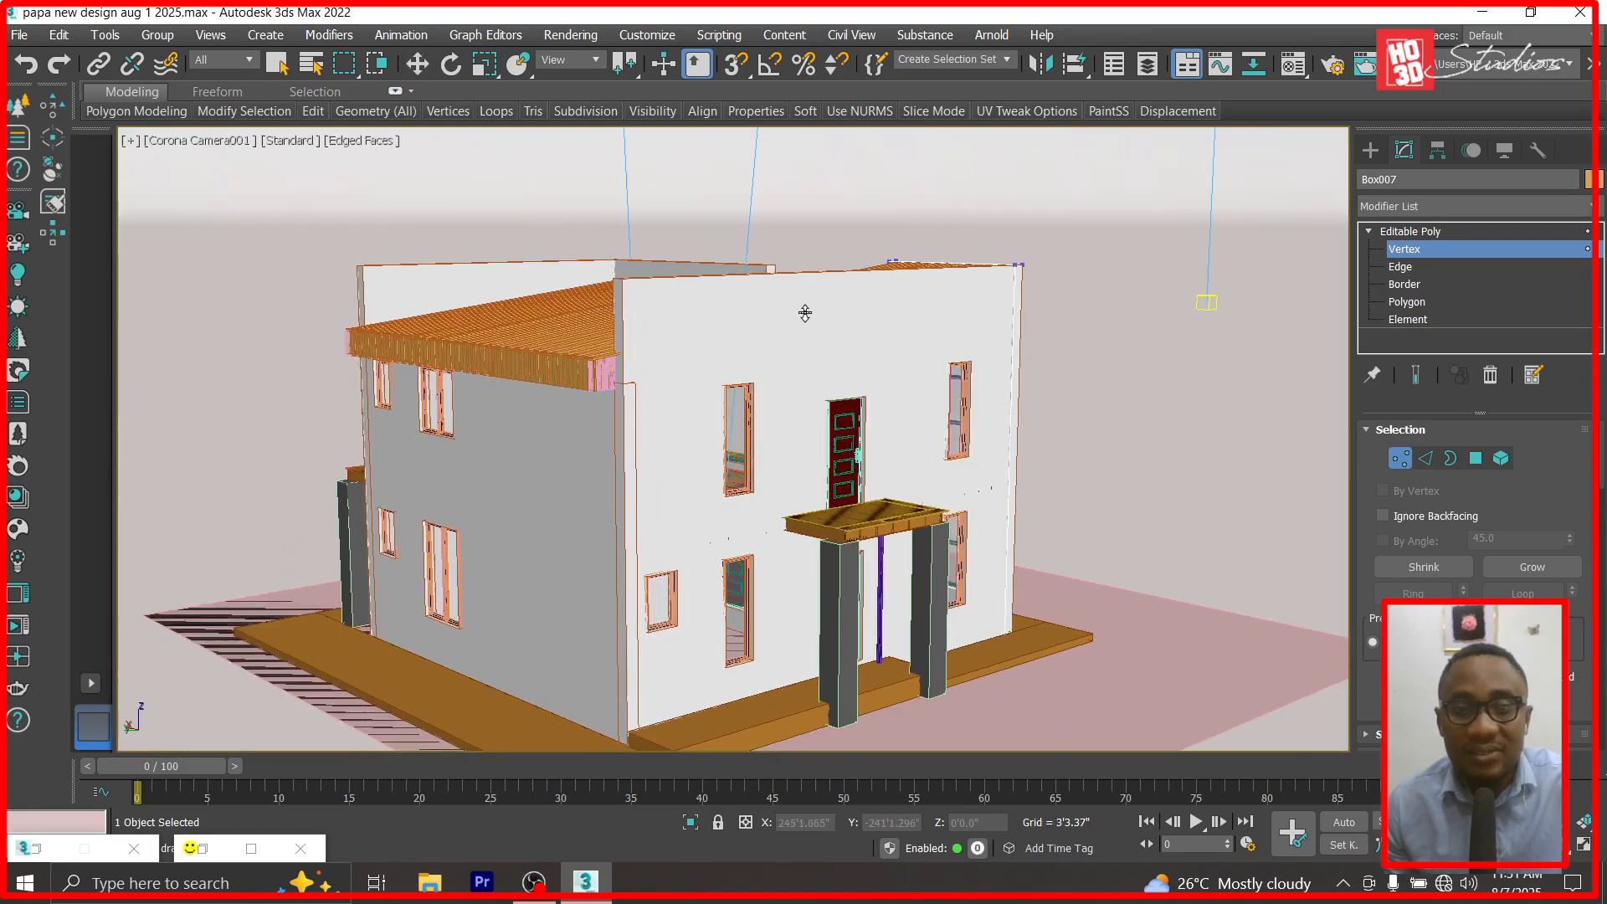
pyautogui.keyDown('alt'); pyautogui.moveTo(1089, 492); pyautogui.dragTo(637, 347, button='middle'); pyautogui.keyUp('alt')
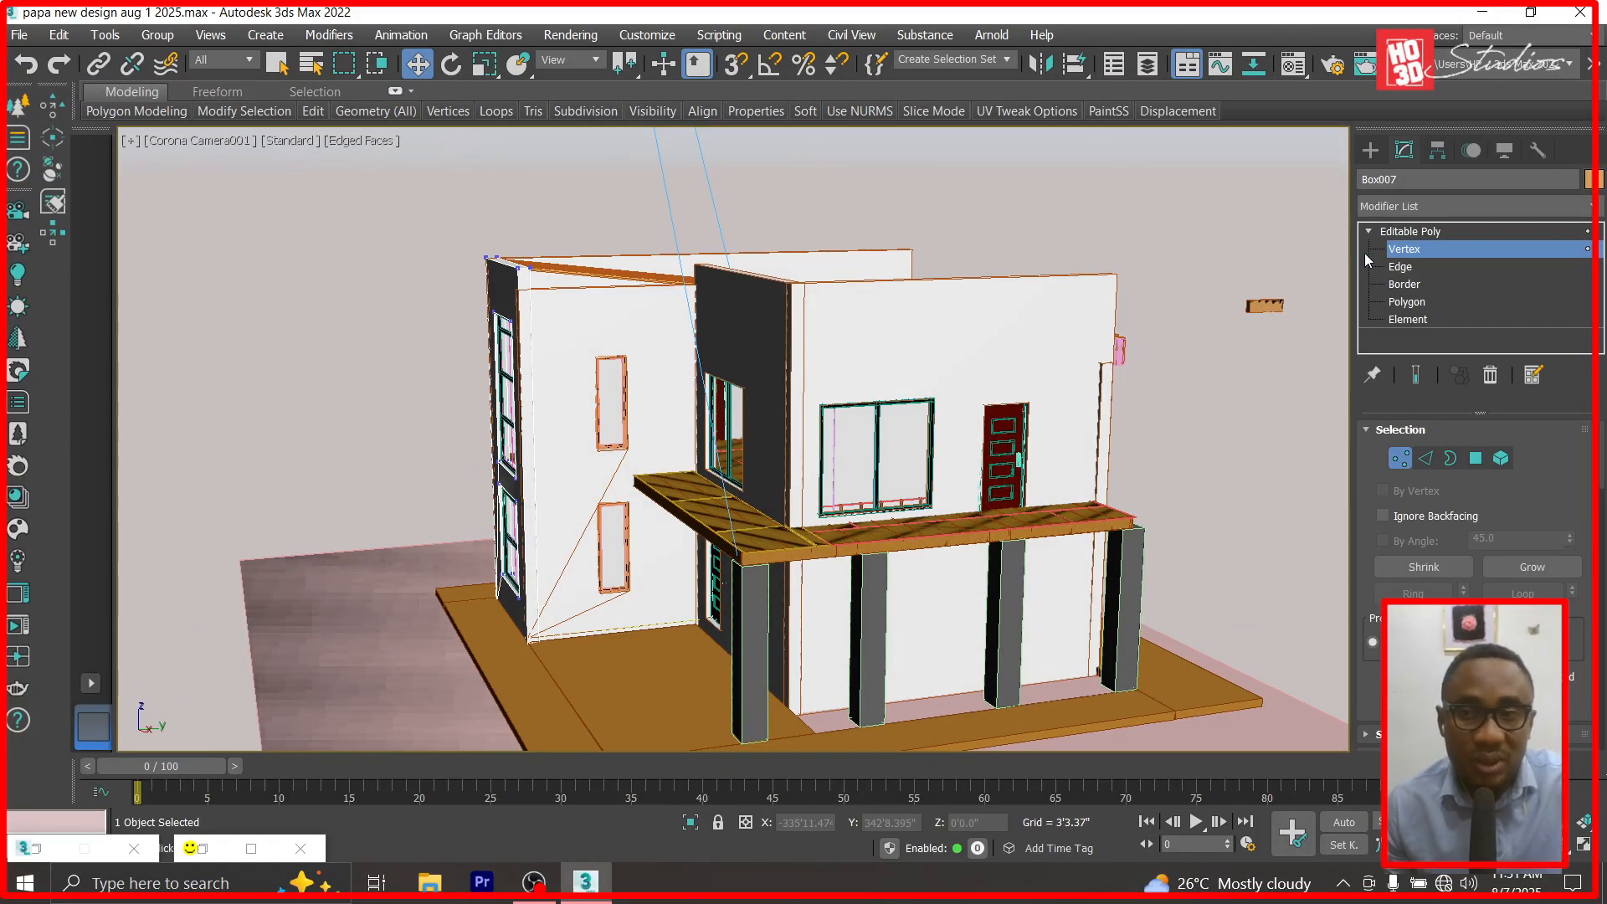
pyautogui.click(1454, 233)
pyautogui.click(591, 318)
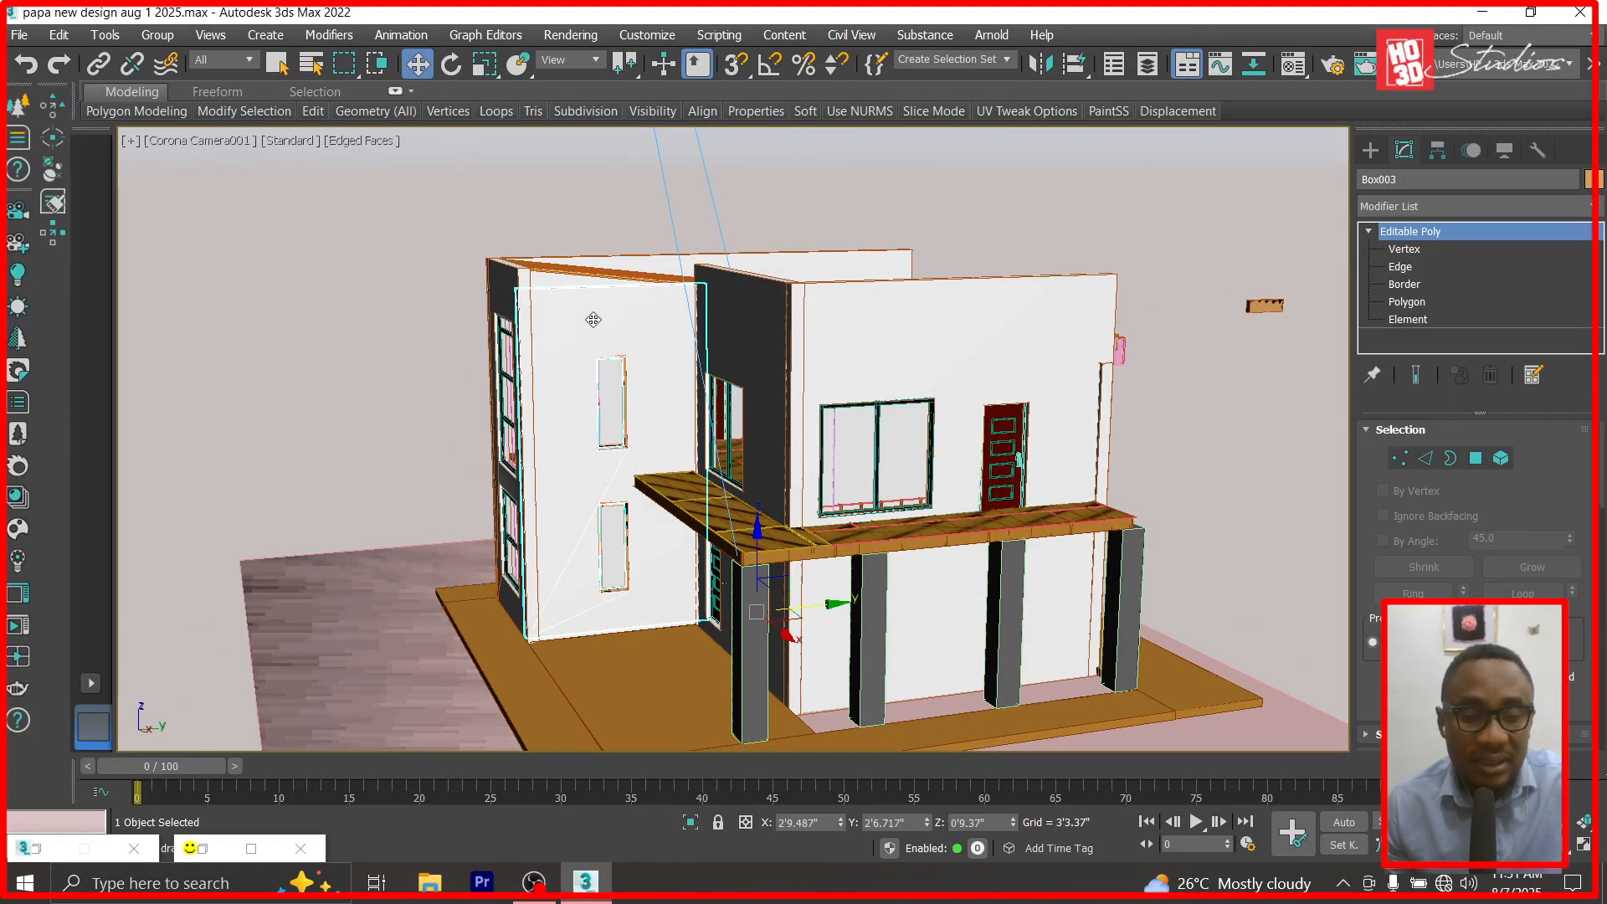
pyautogui.press('f')
pyautogui.scroll(-12, 610, 366)
pyautogui.scroll(6, 637, 208)
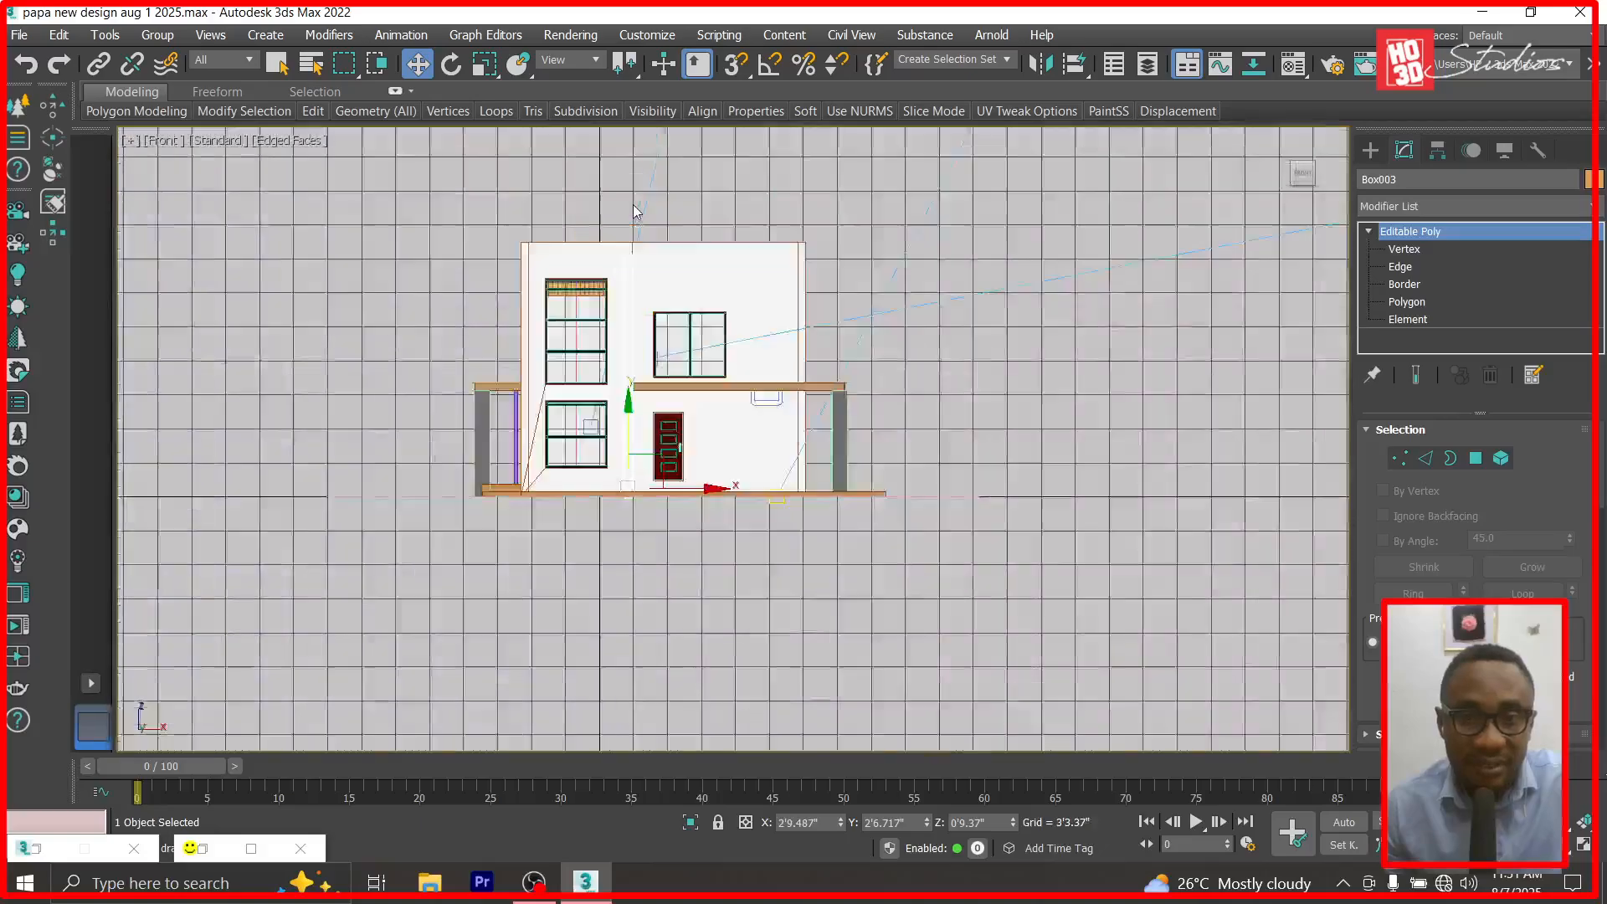
pyautogui.click(1438, 248)
pyautogui.moveTo(583, 290); pyautogui.dragTo(641, 322)
pyautogui.click(972, 824)
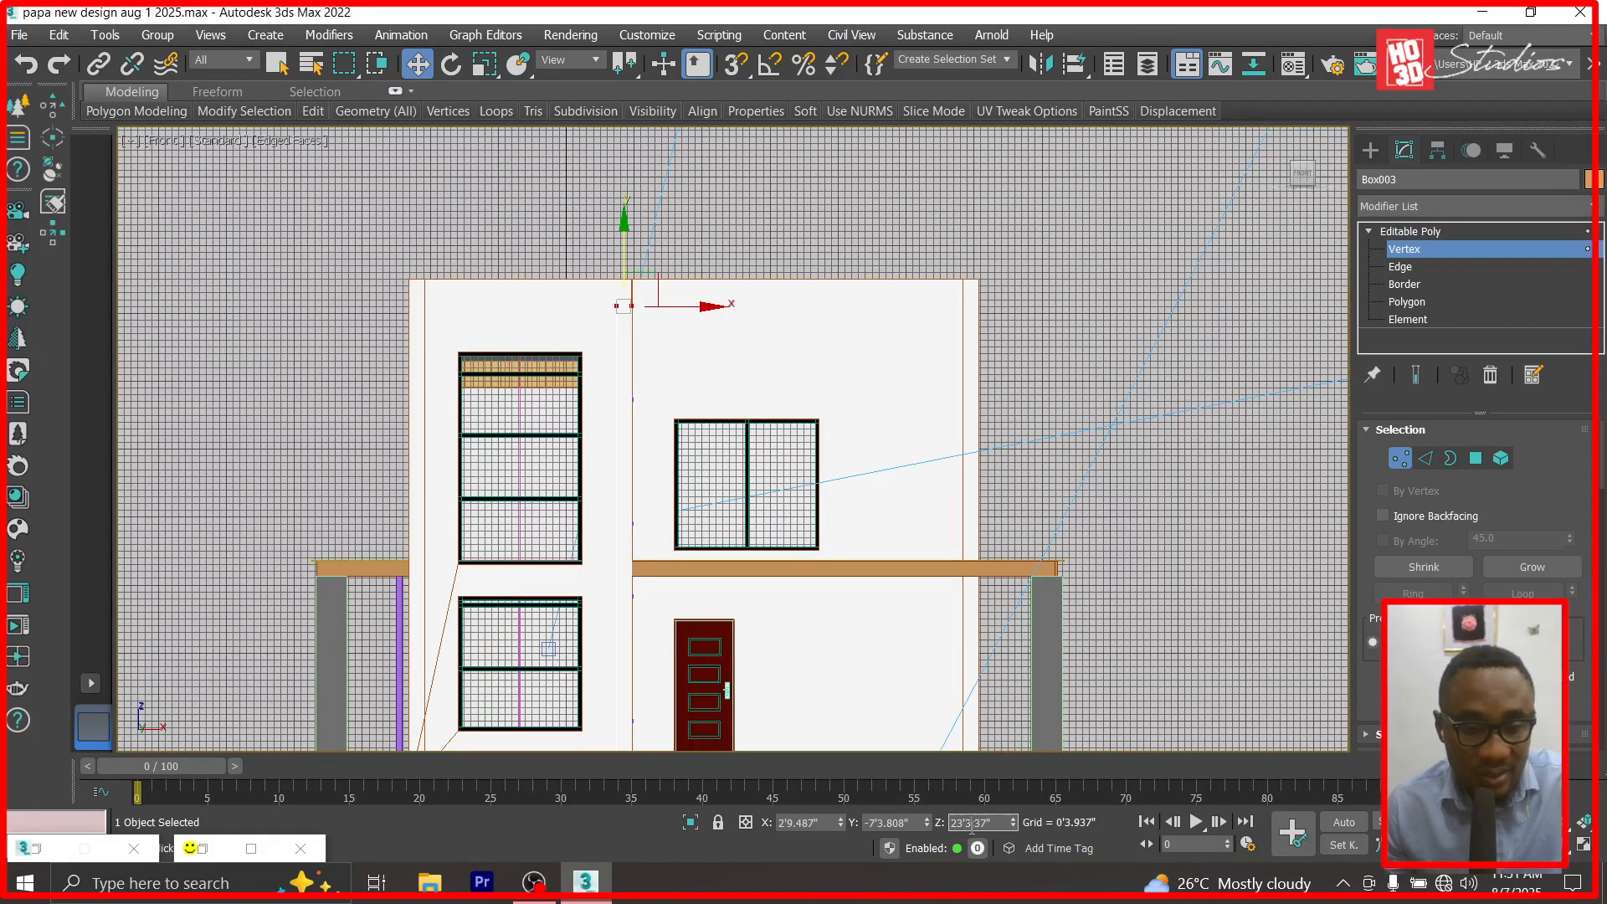
pyautogui.press('Return')
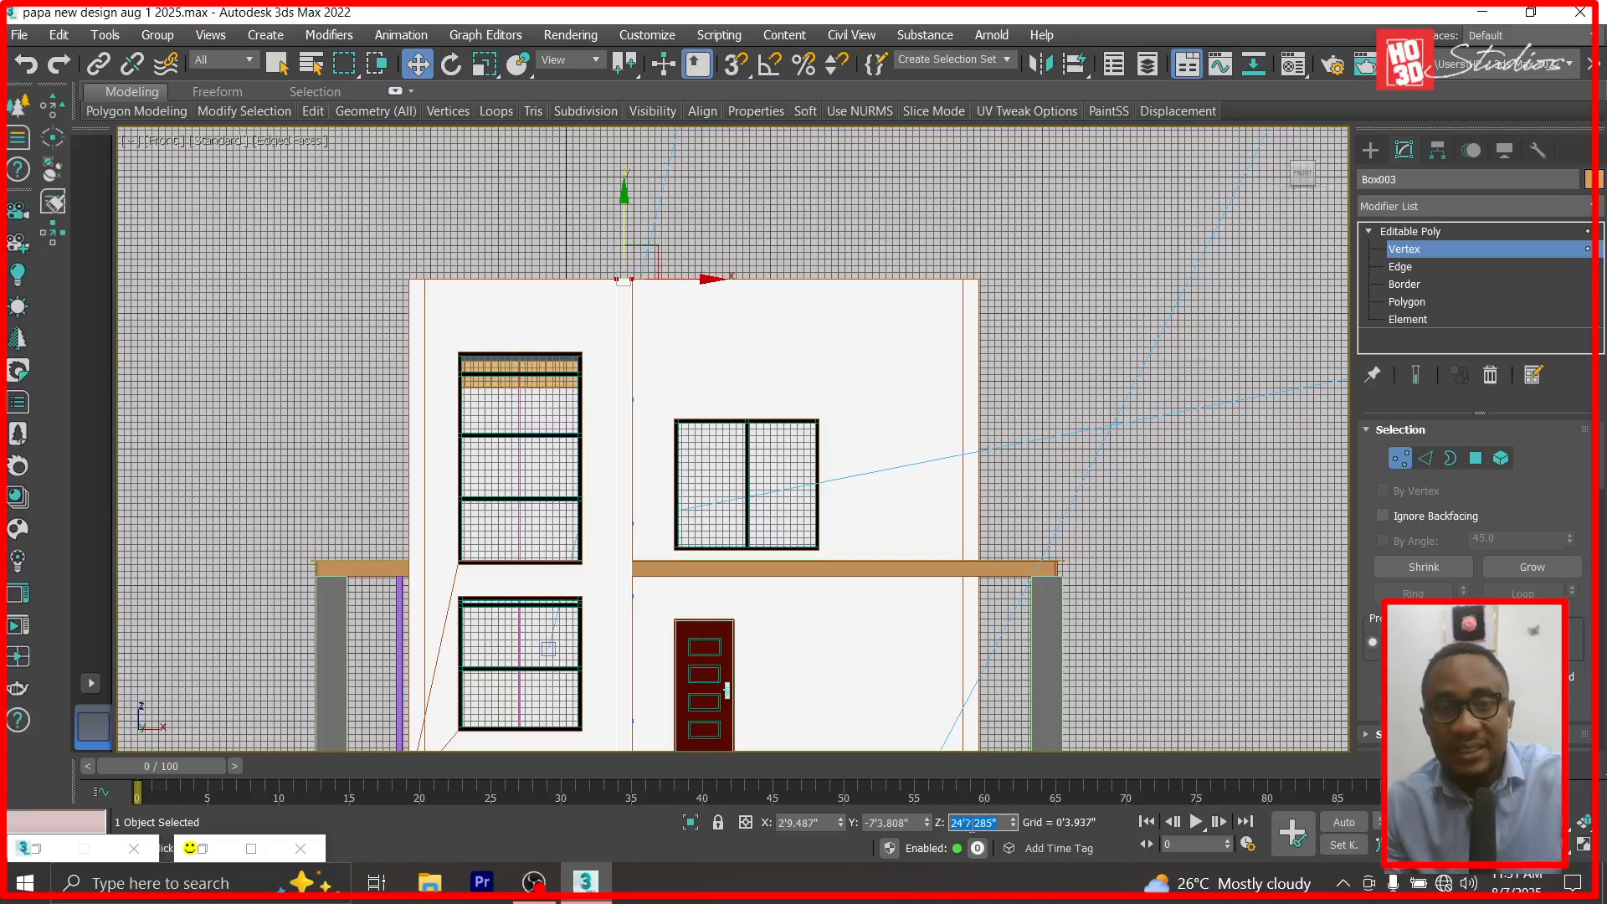
pyautogui.click(1406, 232)
# Draw a standard primitive box in the Top view from the slatted roof's rear corner across just under half of its width.
pyautogui.press('c')
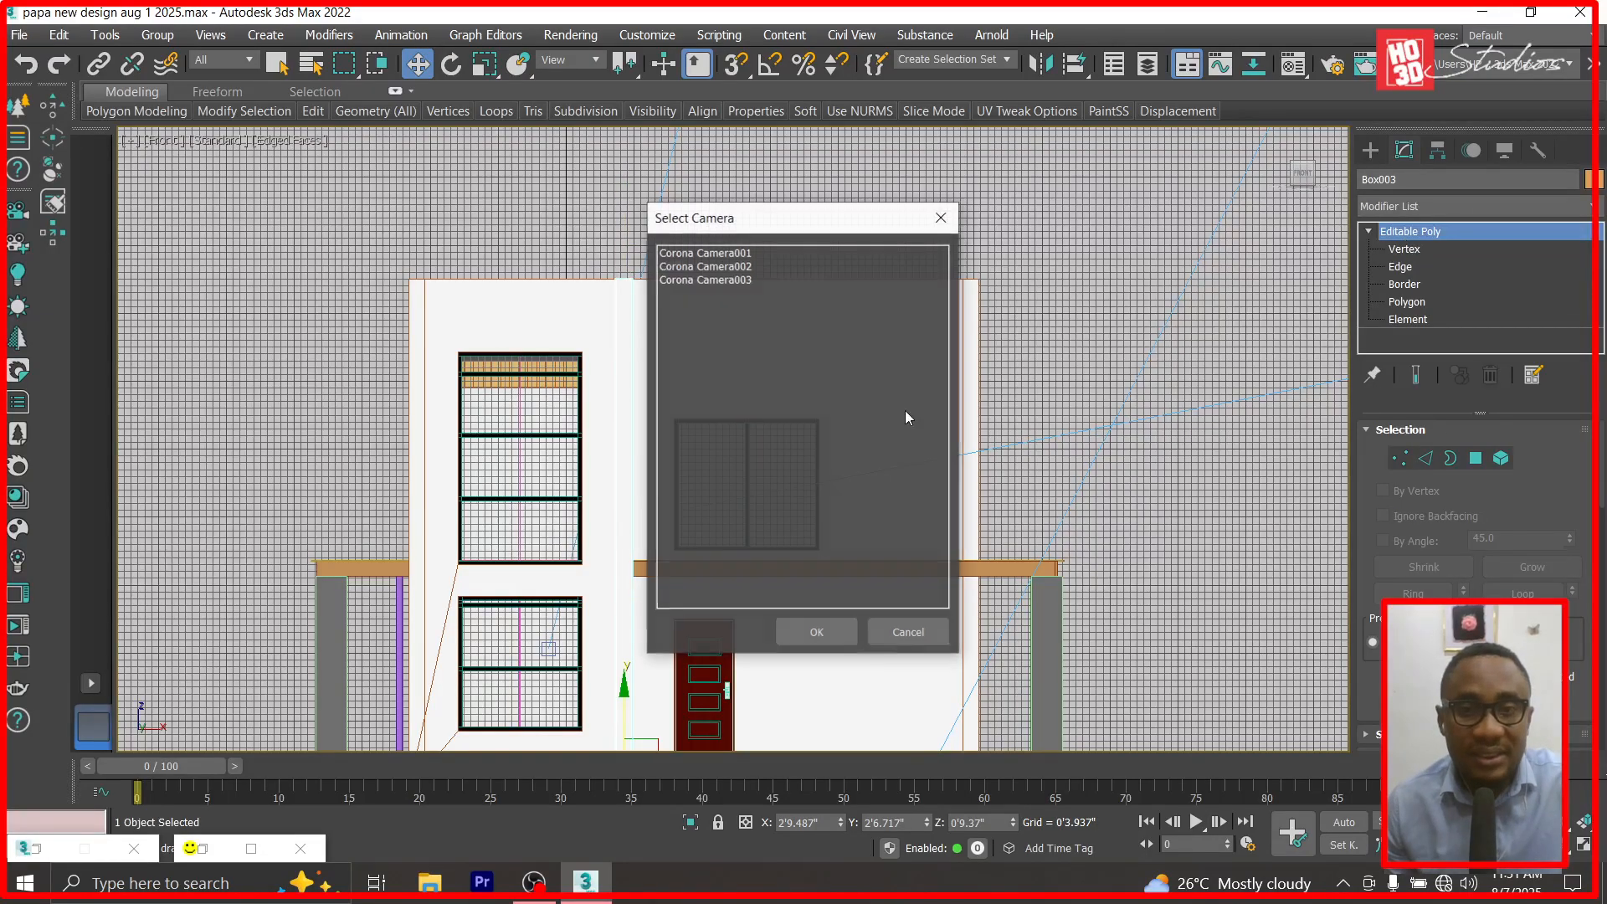
pyautogui.doubleClick(742, 257)
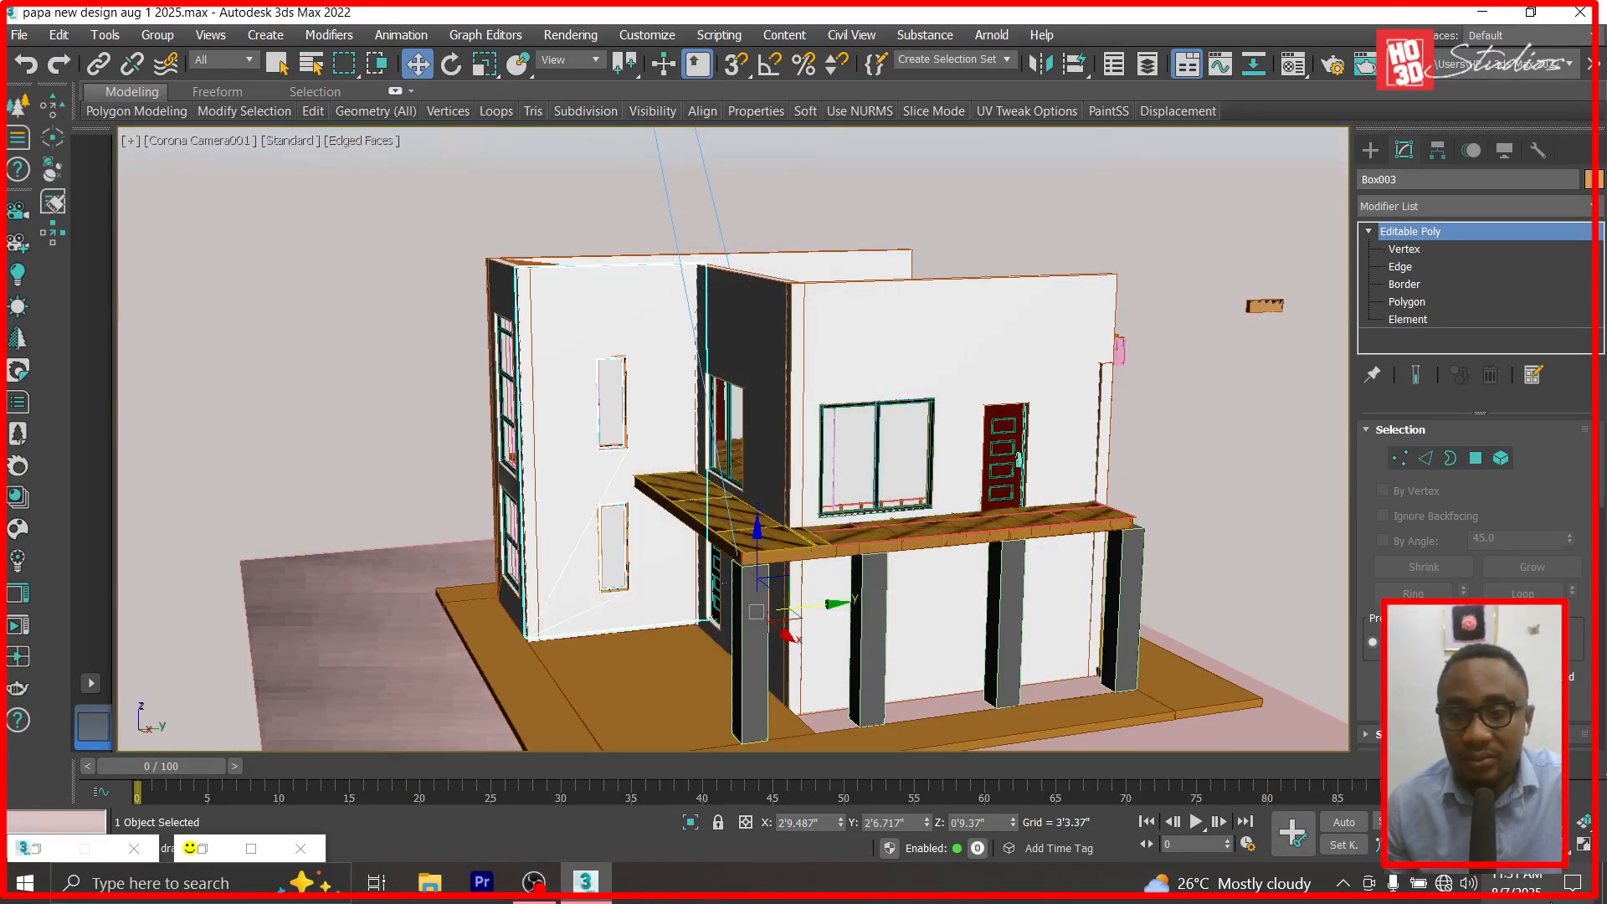
pyautogui.keyDown('alt'); pyautogui.moveTo(992, 331); pyautogui.dragTo(578, 341, button='middle'); pyautogui.keyUp('alt')
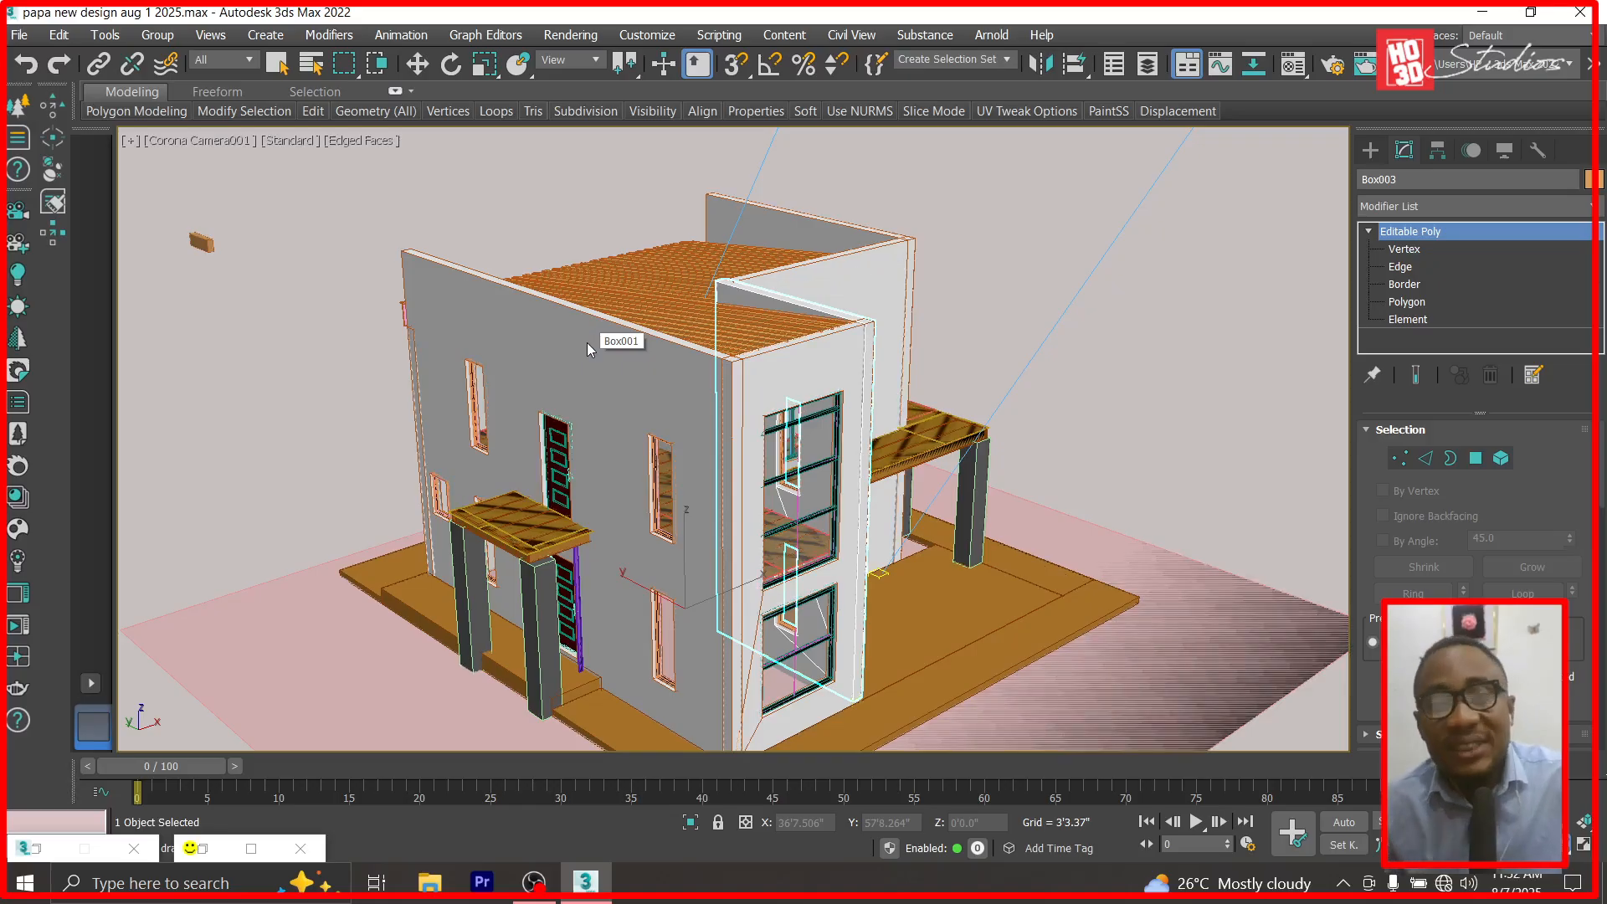
pyautogui.click(416, 63)
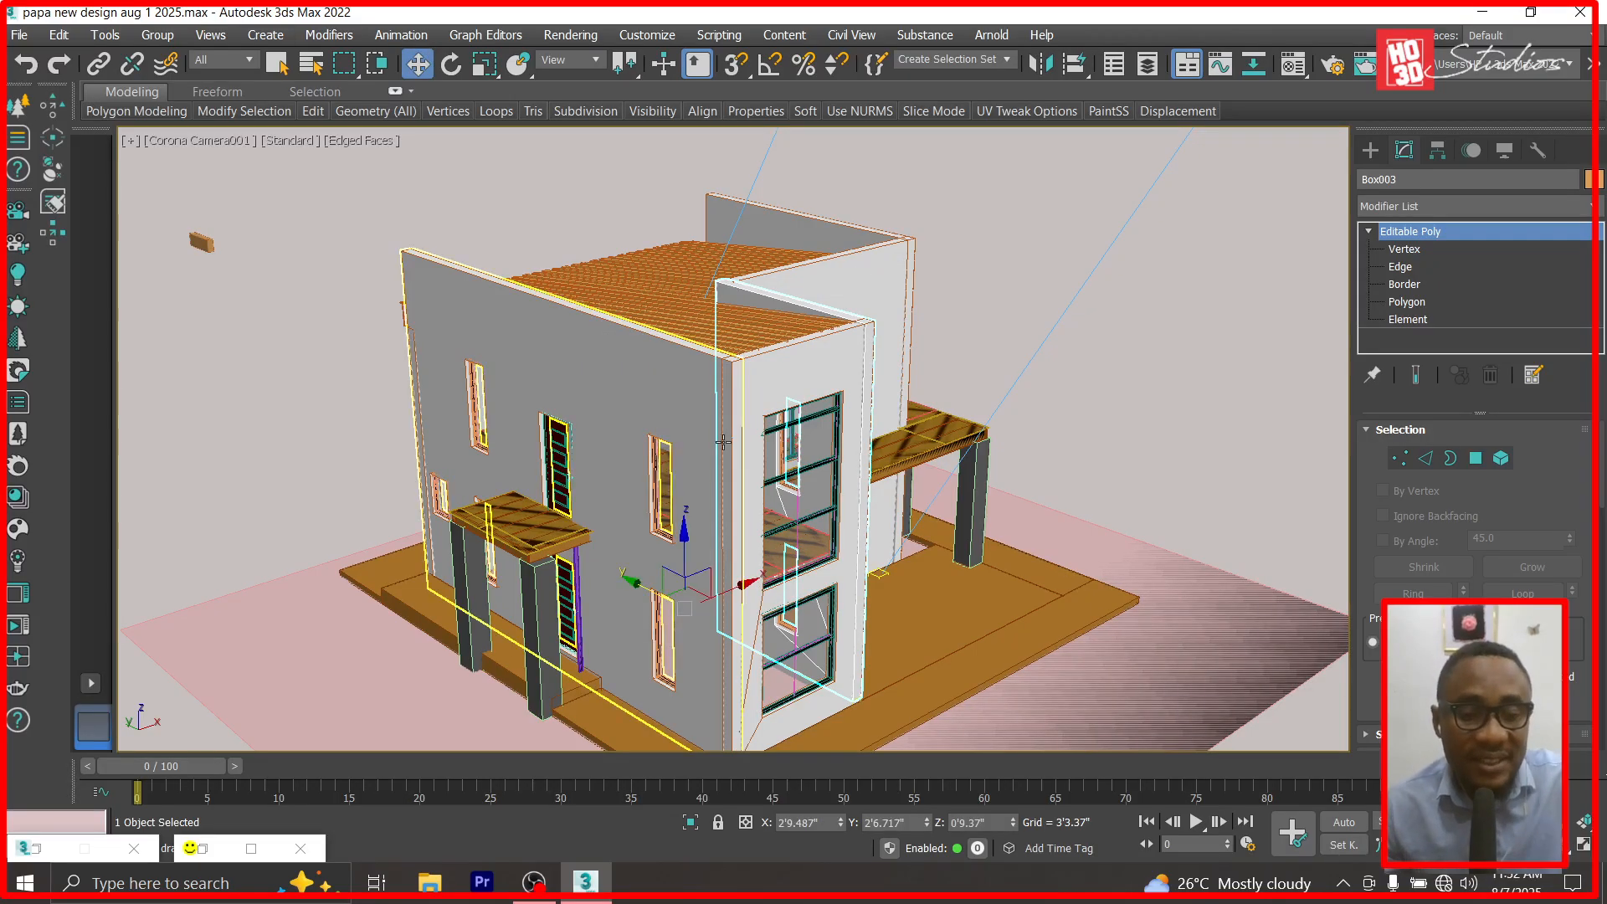
pyautogui.press('t')
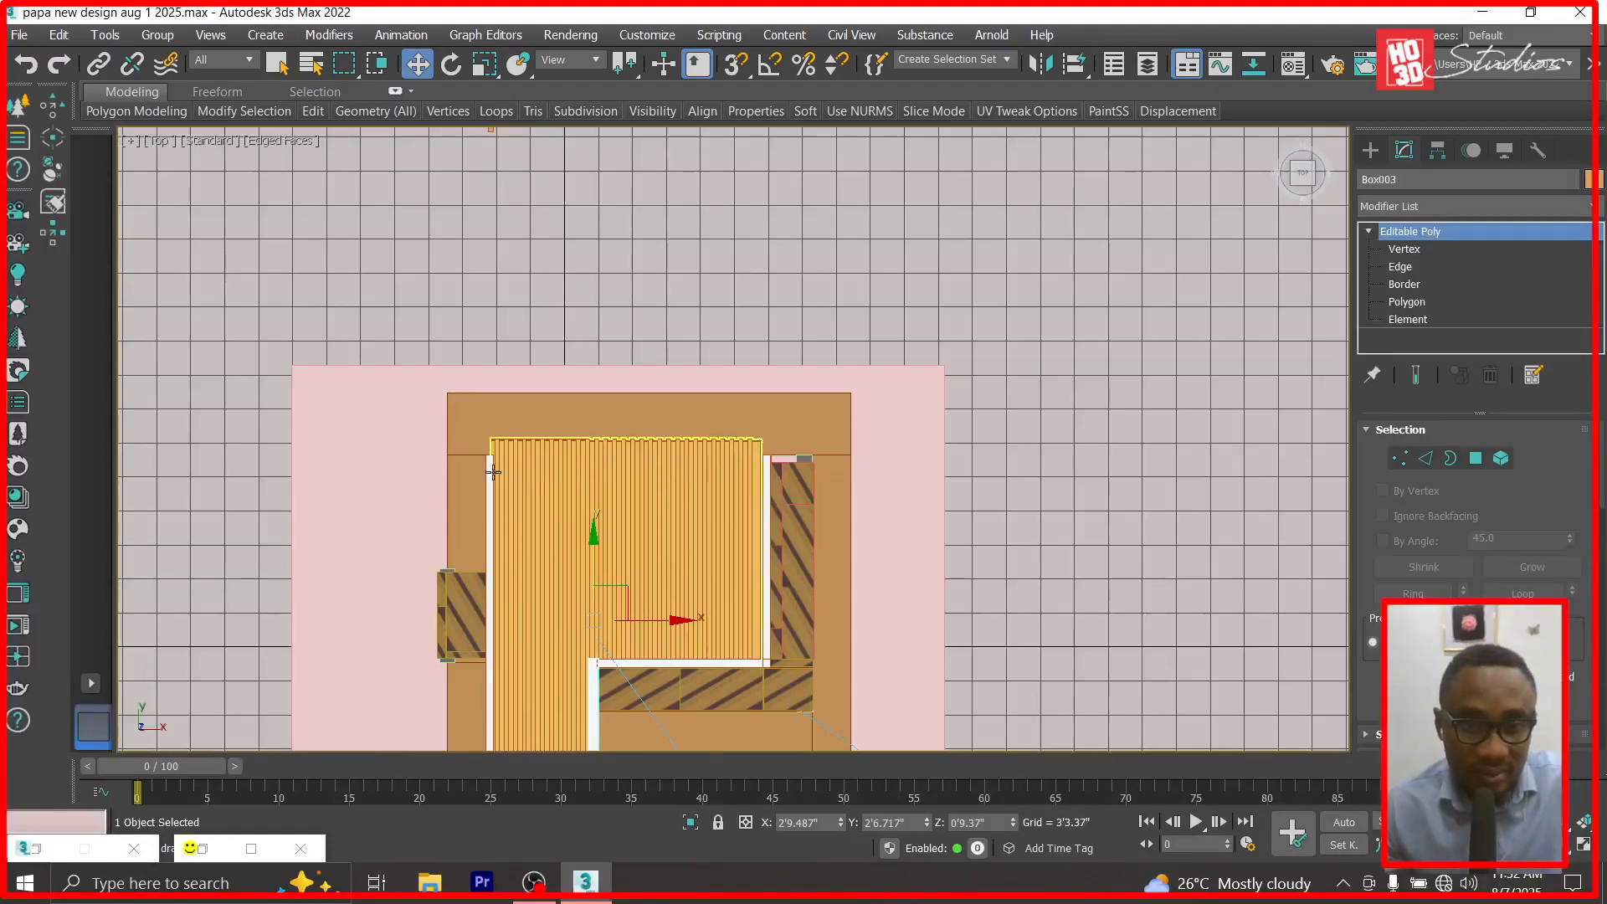
pyautogui.scroll(5, 512, 381)
pyautogui.scroll(2, 513, 381)
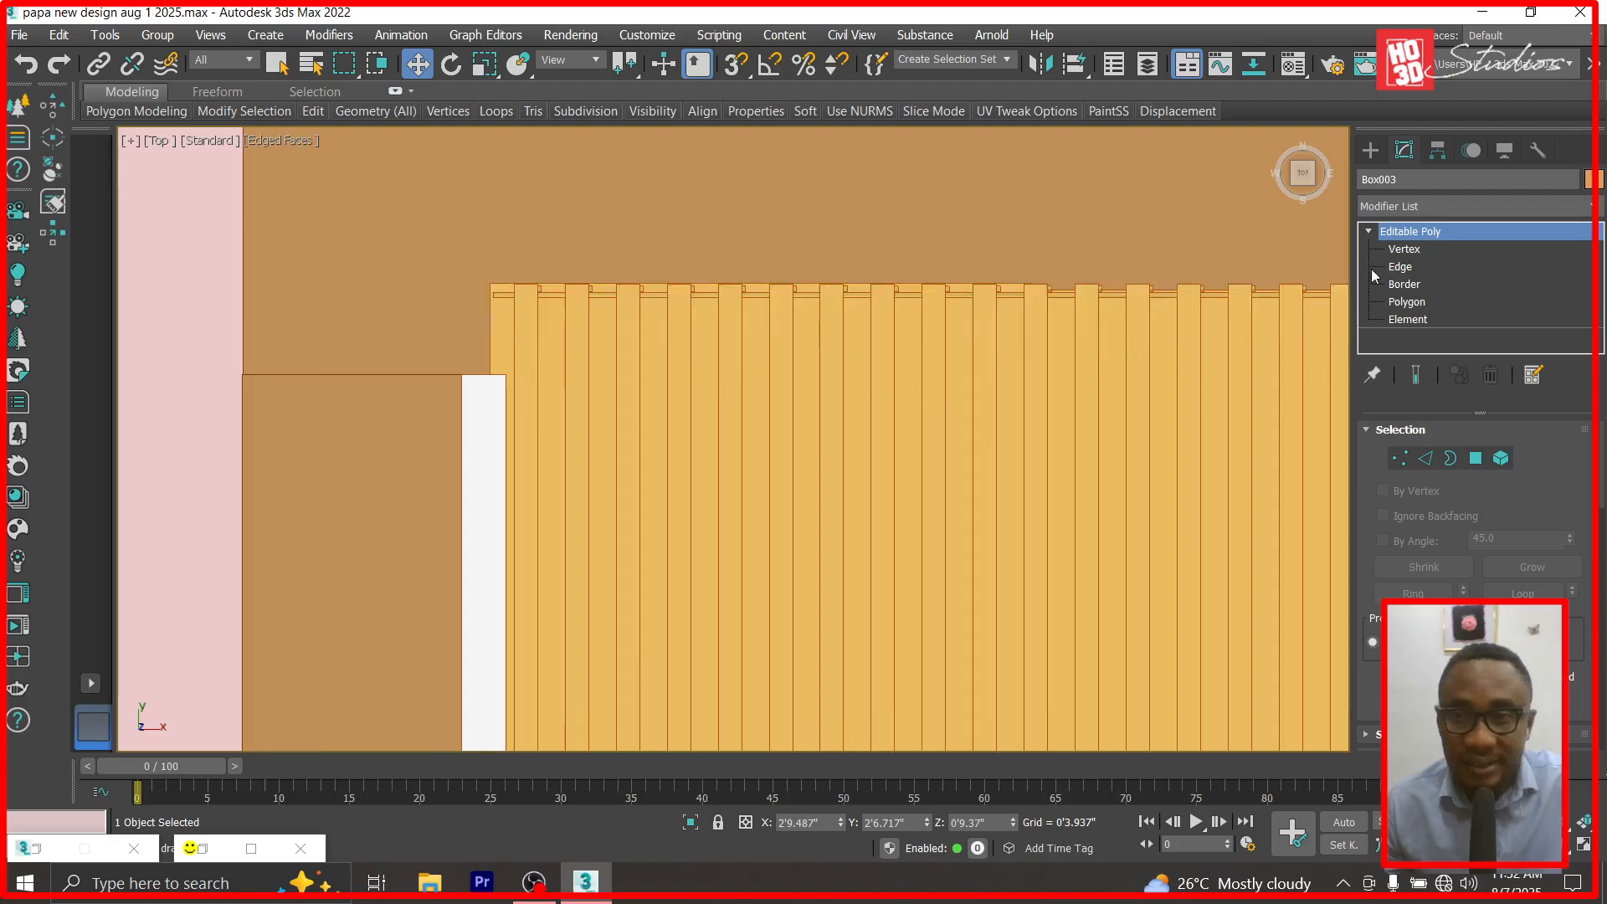
pyautogui.click(1370, 150)
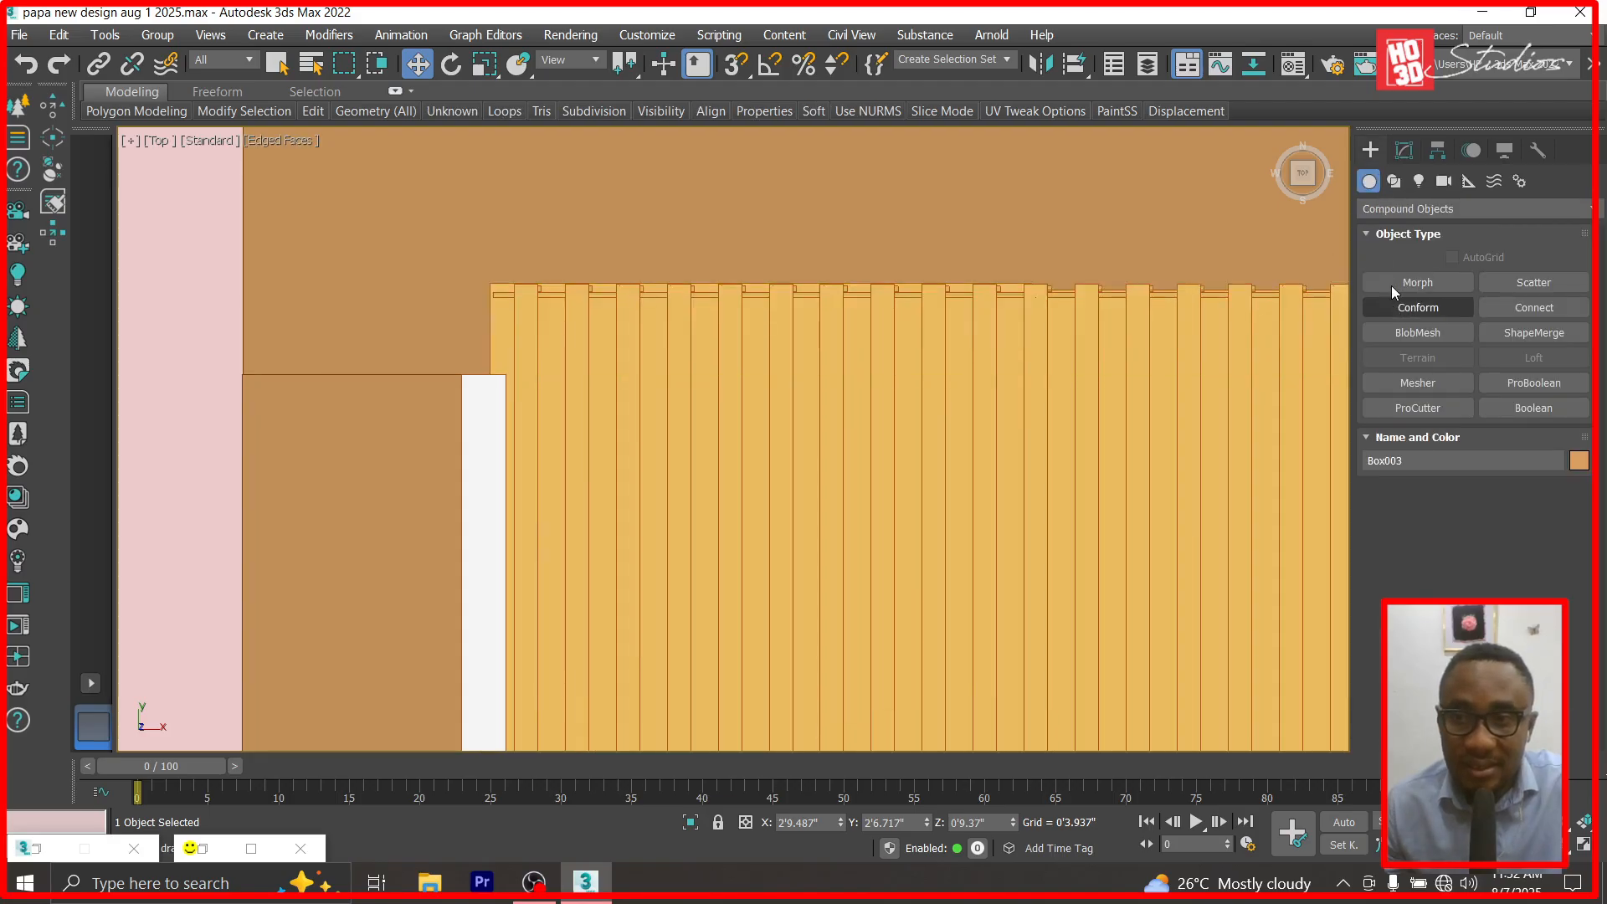
pyautogui.click(1383, 209)
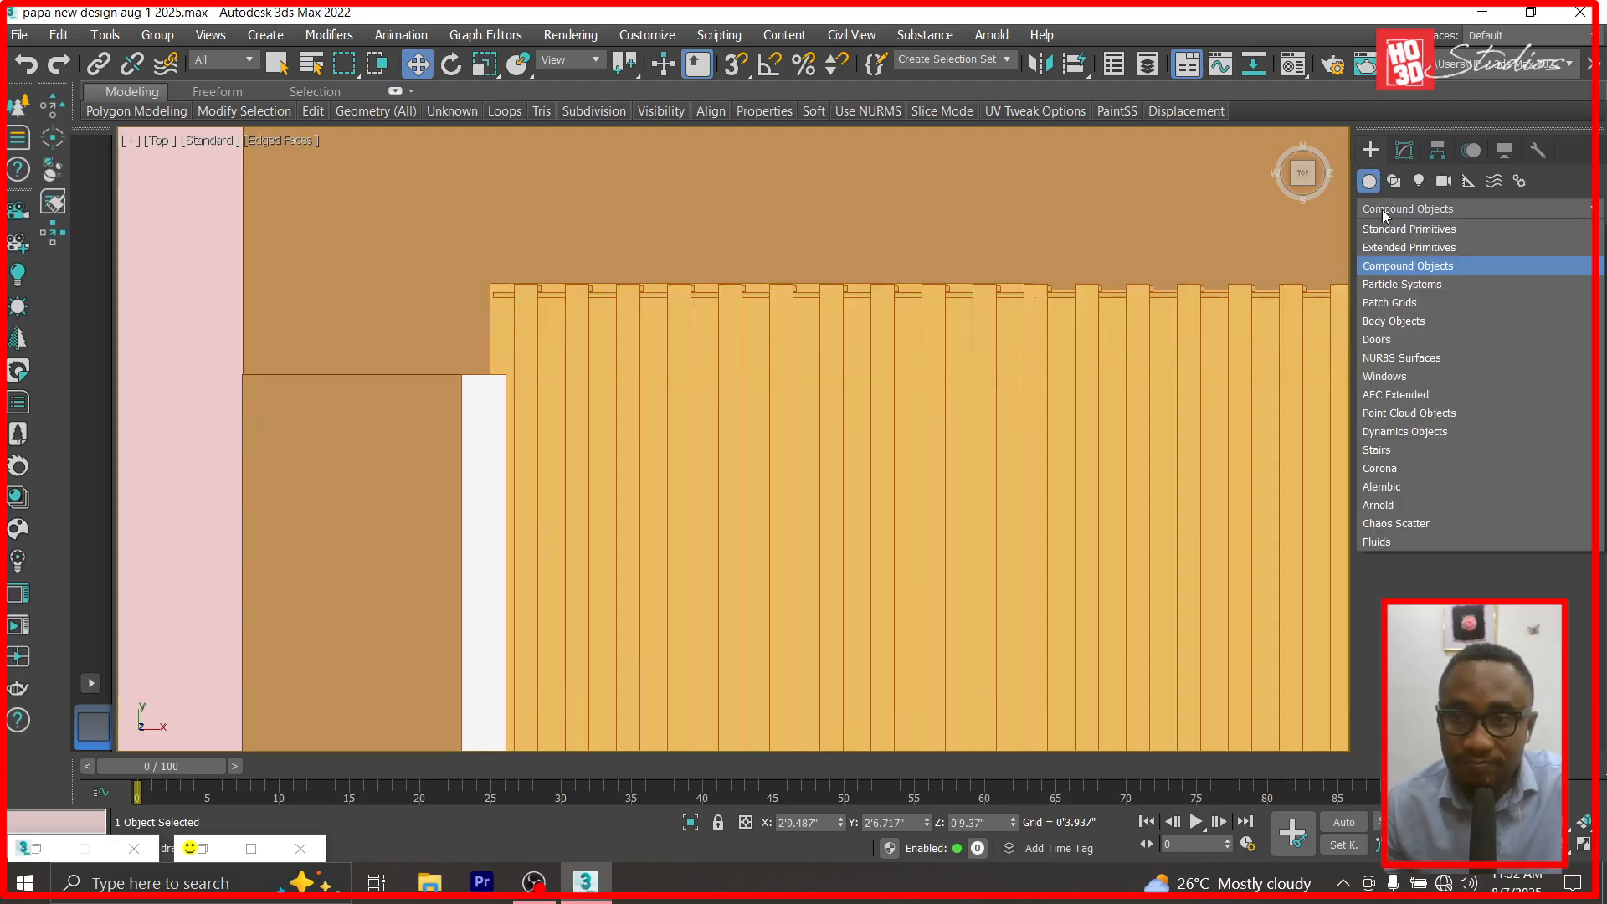
pyautogui.click(1410, 226)
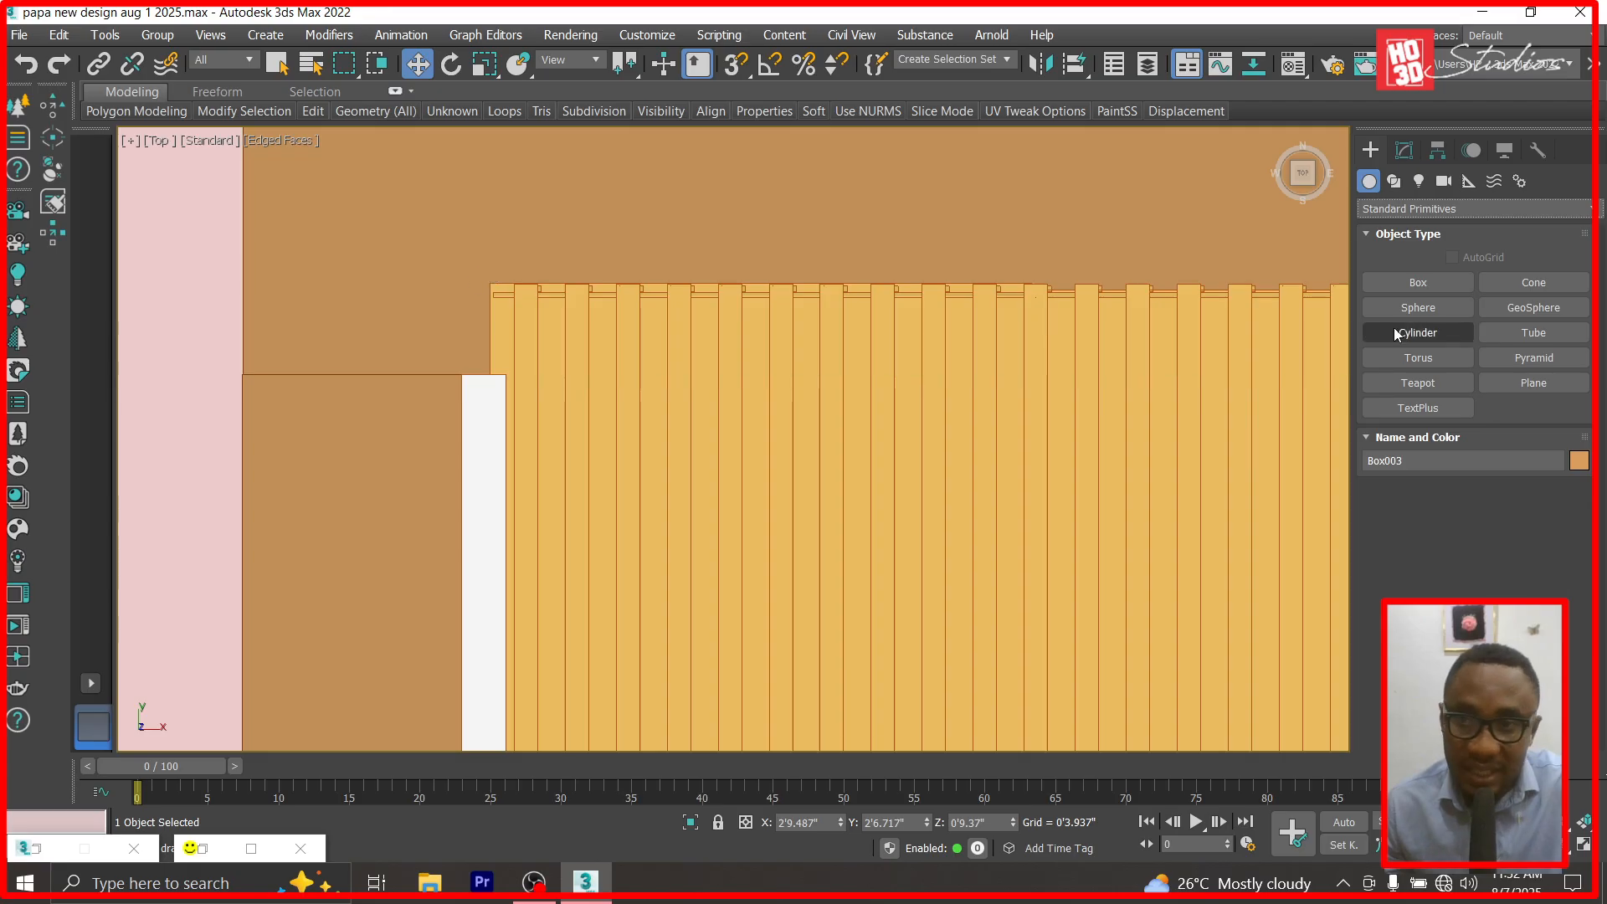
pyautogui.click(1391, 282)
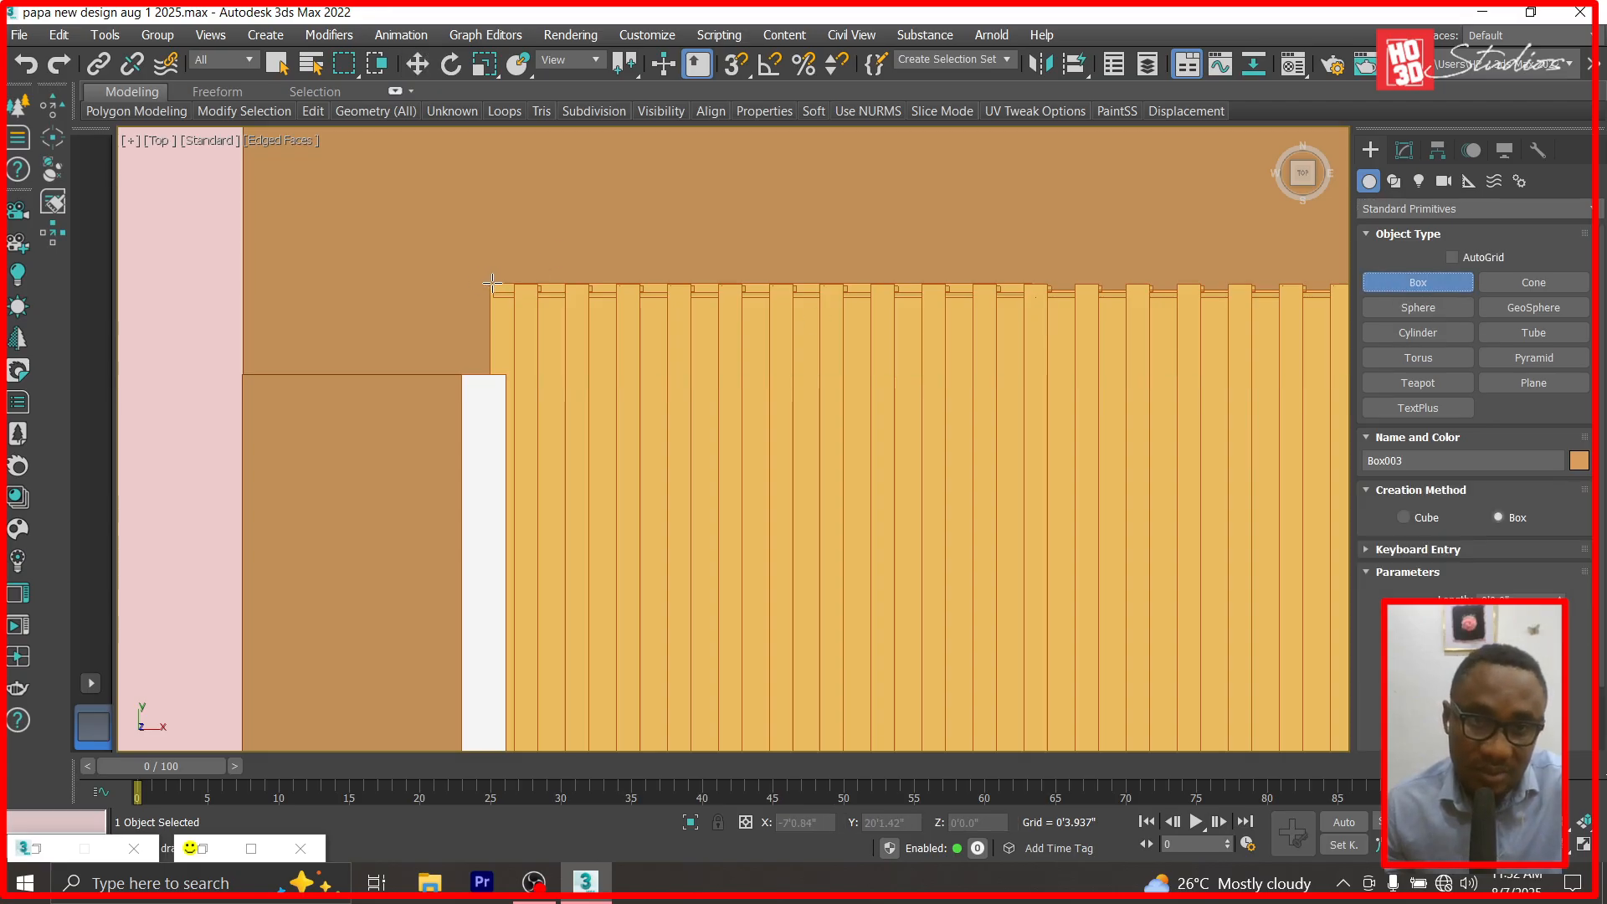
pyautogui.moveTo(490, 285); pyautogui.dragTo(1172, 715)
pyautogui.click(1172, 716)
# Move the new box up to a Z height of 25'0.0" above the slatted roof.
pyautogui.click(425, 65)
pyautogui.scroll(-5, 483, 172)
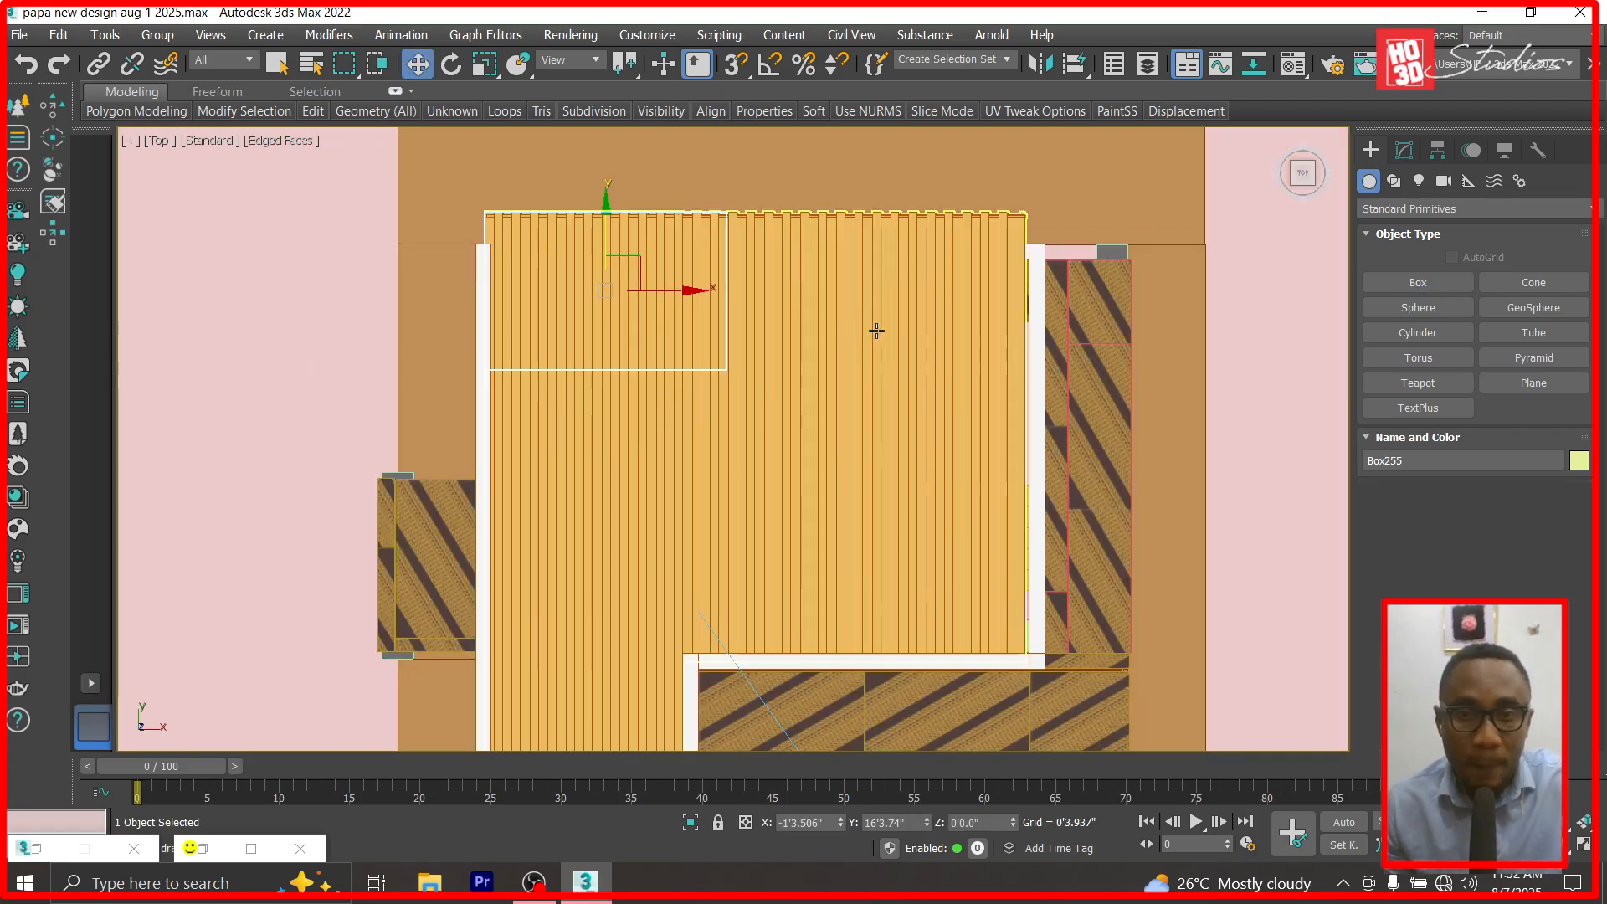
pyautogui.click(990, 822)
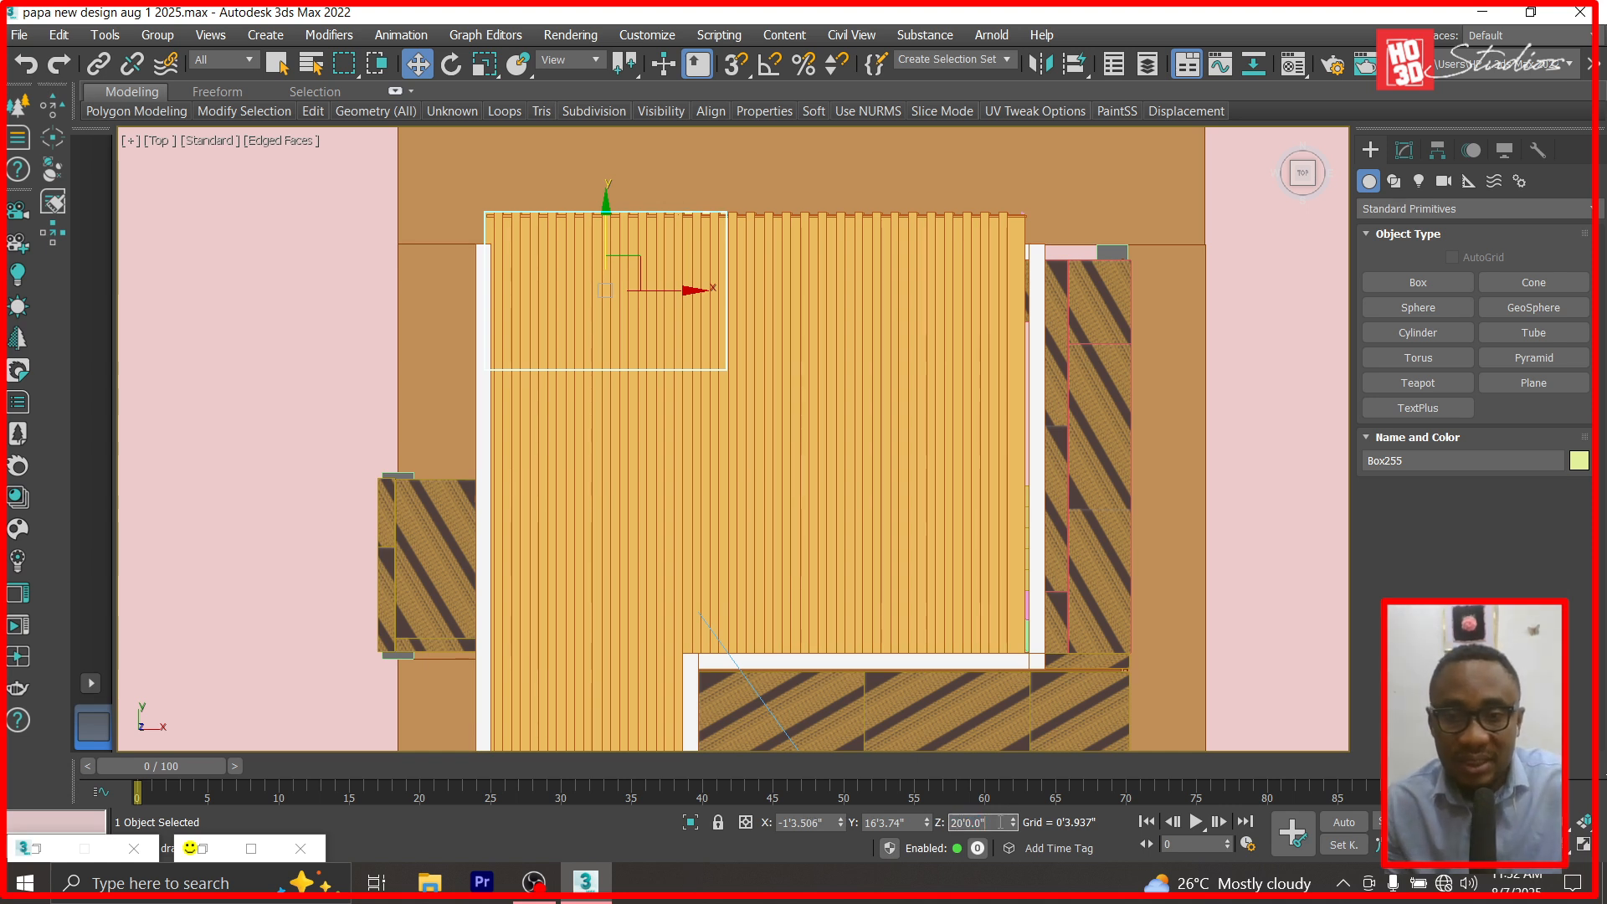
pyautogui.write('25')
pyautogui.press('Return')
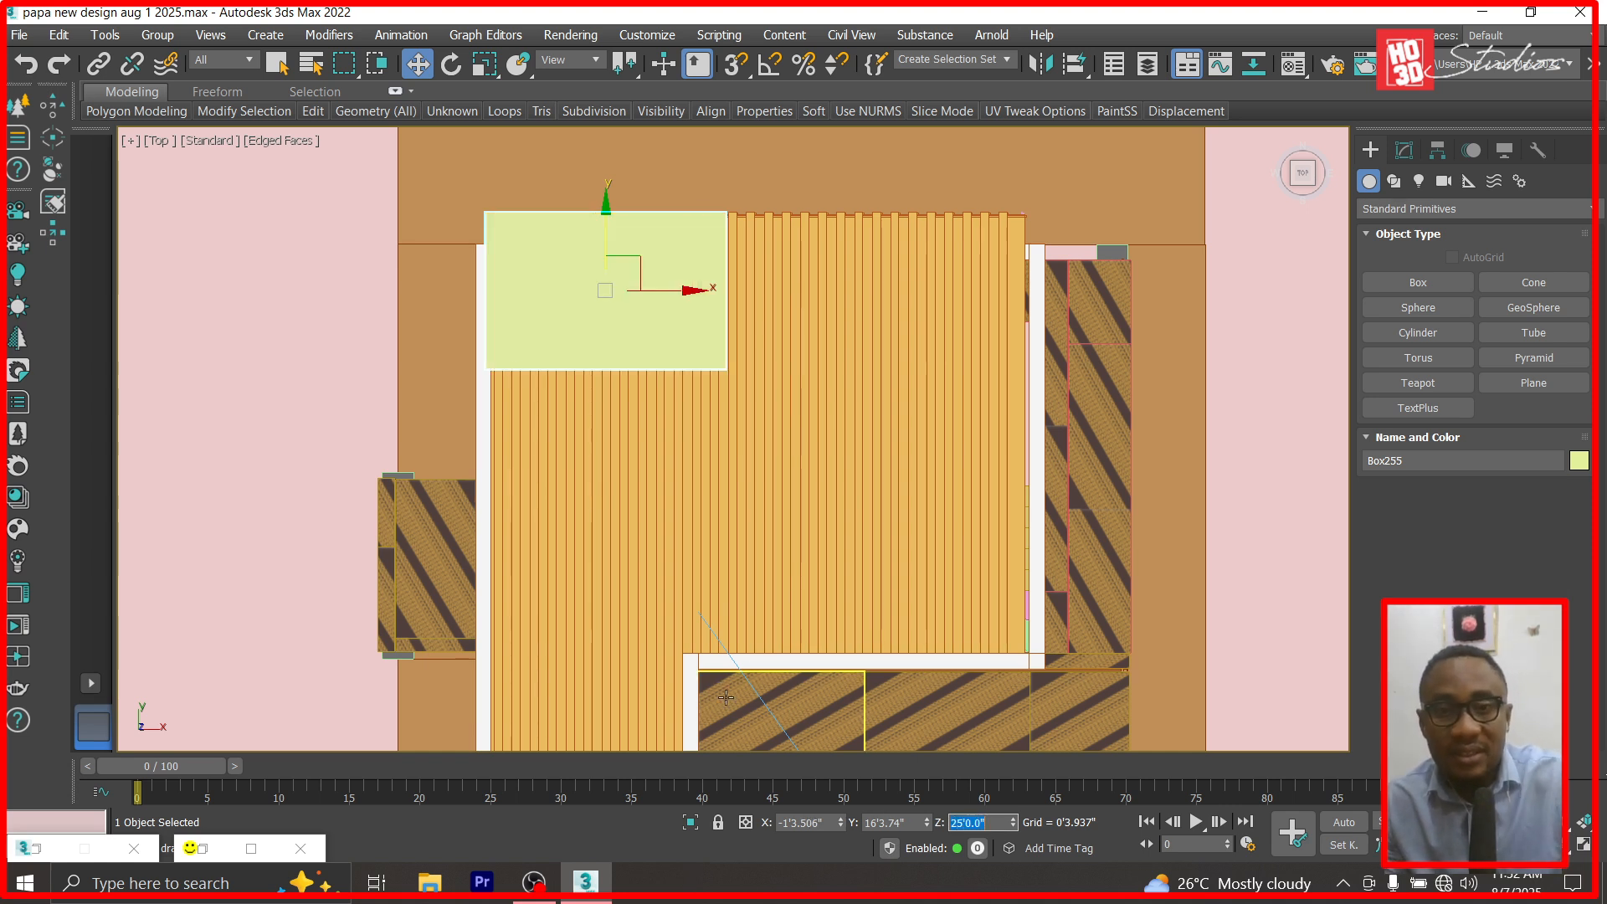
# Set the box's height to 0'0.6" and convert it to an Editable Poly.
pyautogui.click(1404, 150)
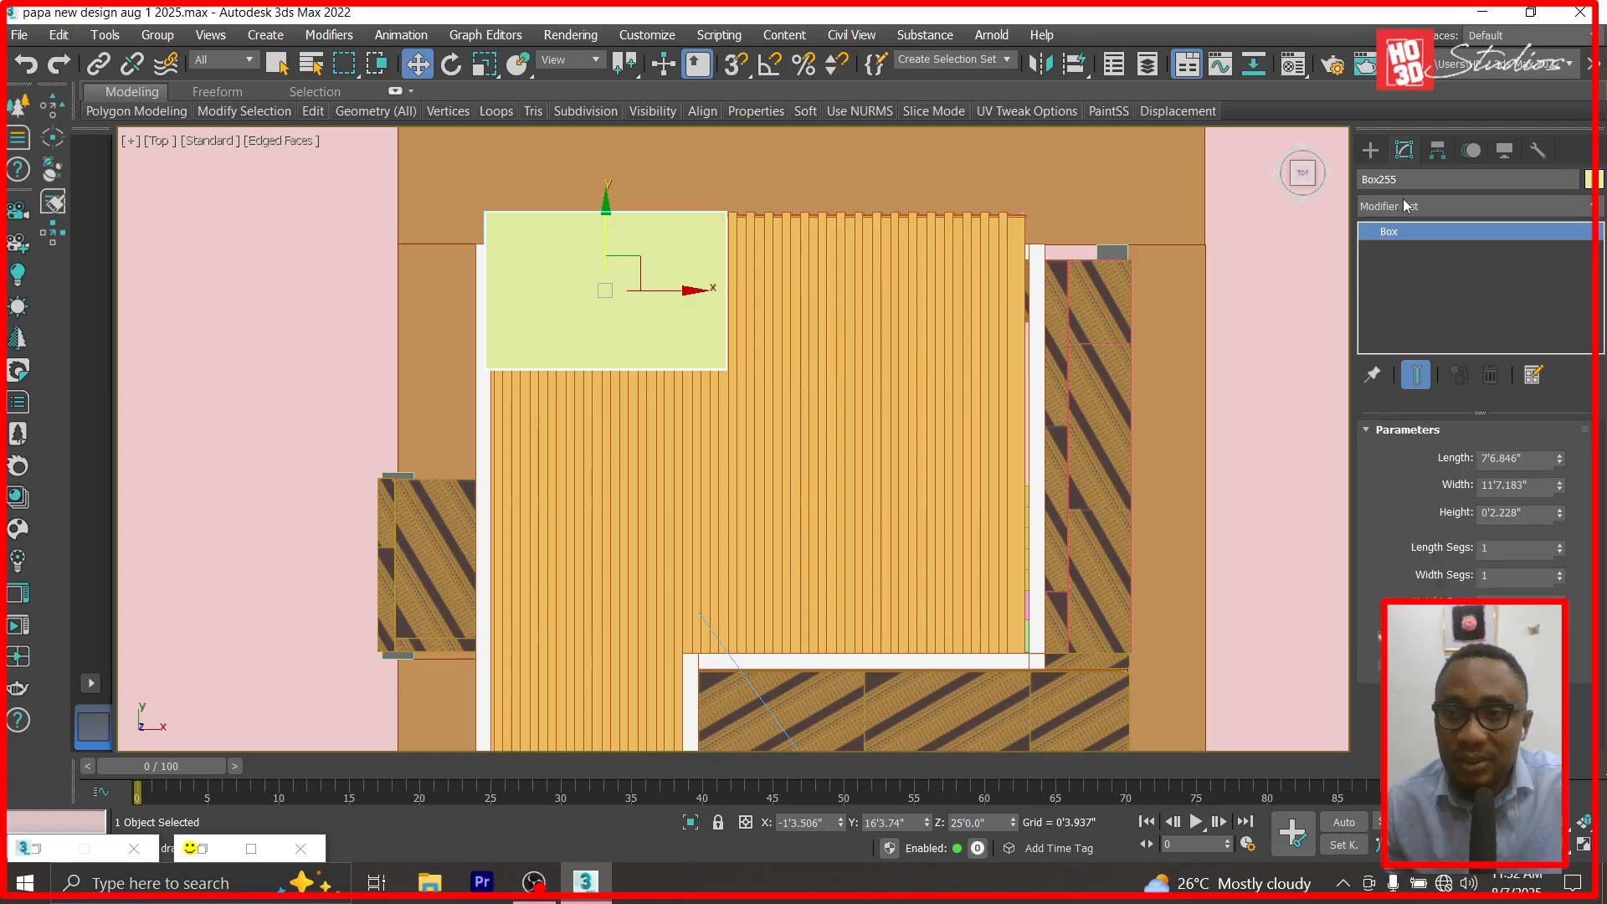
pyautogui.rightClick(1408, 244)
pyautogui.click(791, 331)
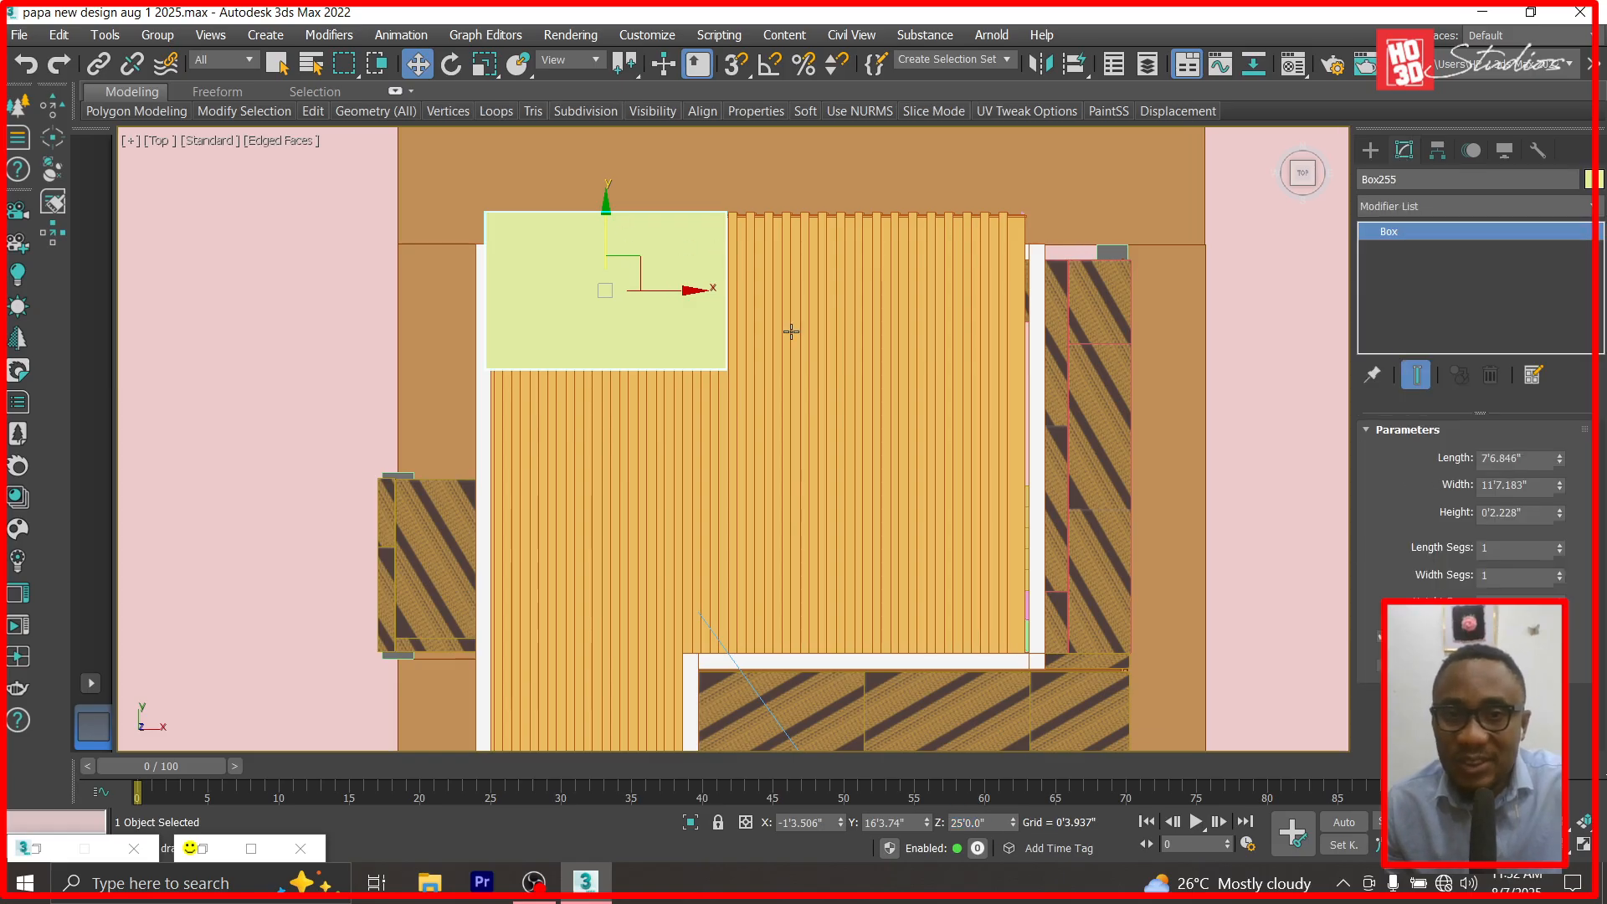
pyautogui.doubleClick(1527, 512)
pyautogui.write('0.')
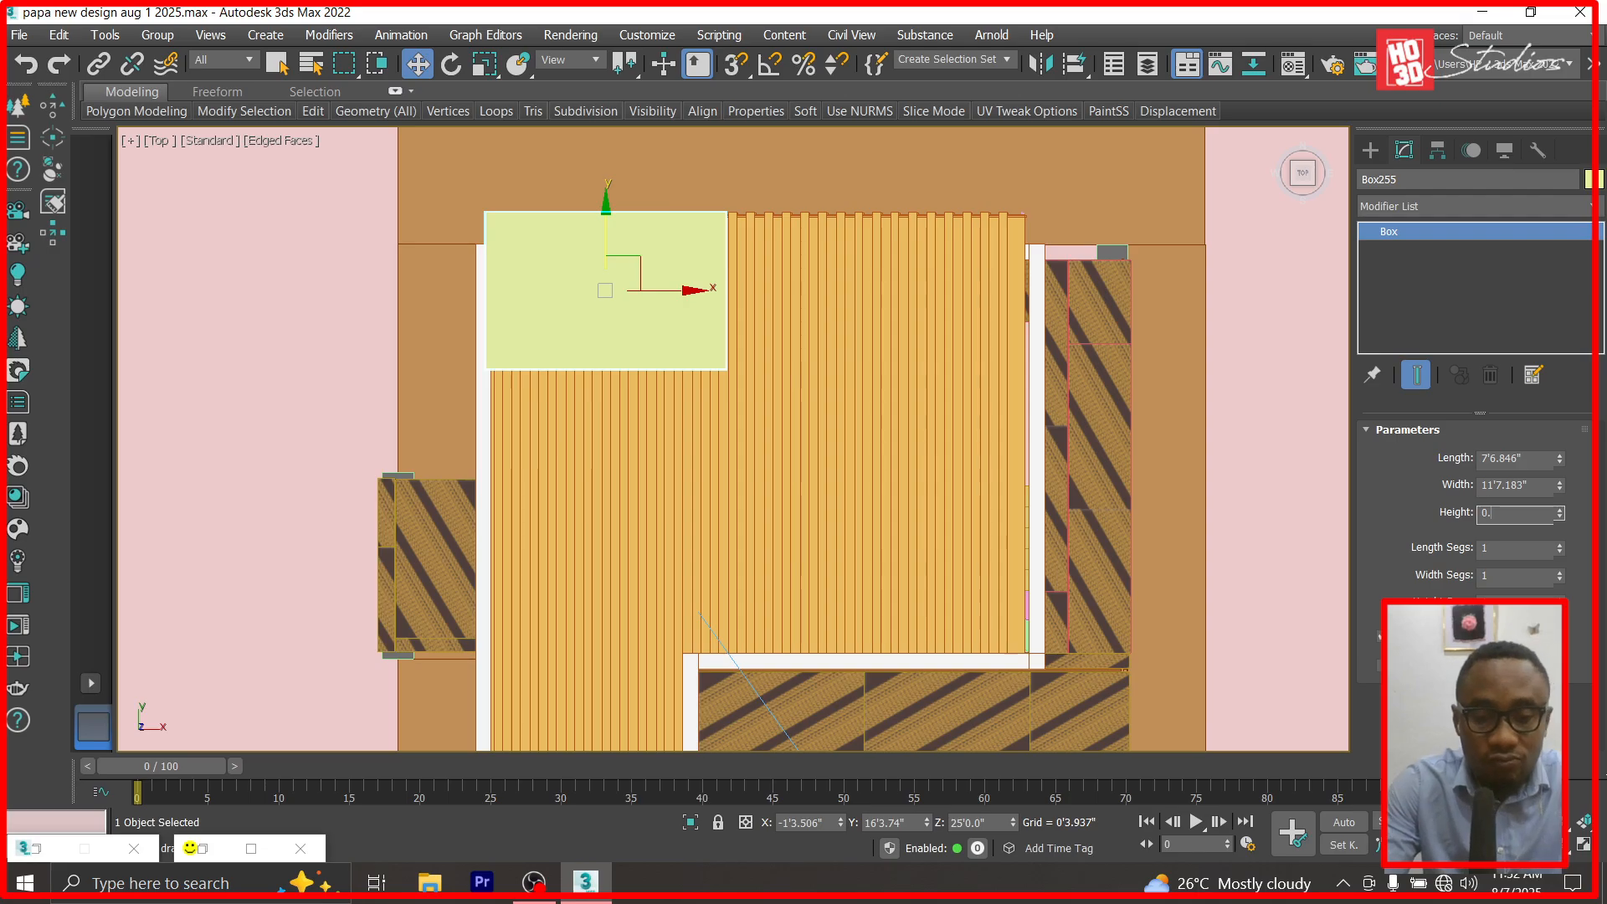
pyautogui.write('6')
pyautogui.press('Return')
pyautogui.rightClick(1385, 231)
pyautogui.click(1423, 361)
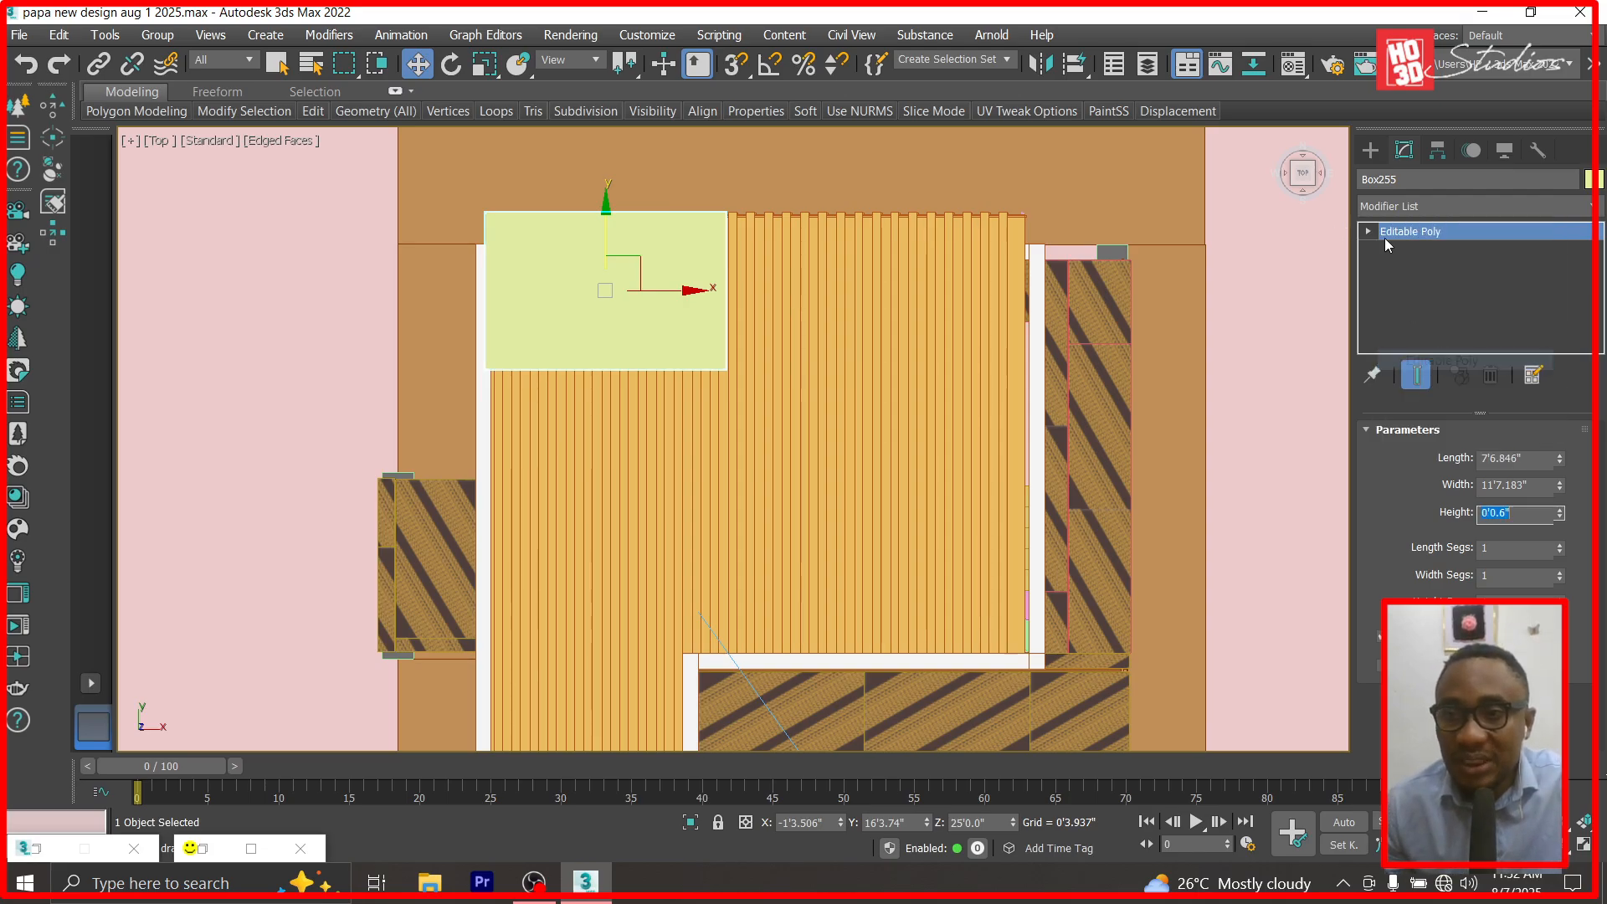
# Stretch the box's vertices in the Top view to cover the main block's full width and reach its front wall.
pyautogui.click(1368, 232)
pyautogui.click(1404, 249)
pyautogui.moveTo(799, 178); pyautogui.dragTo(691, 415)
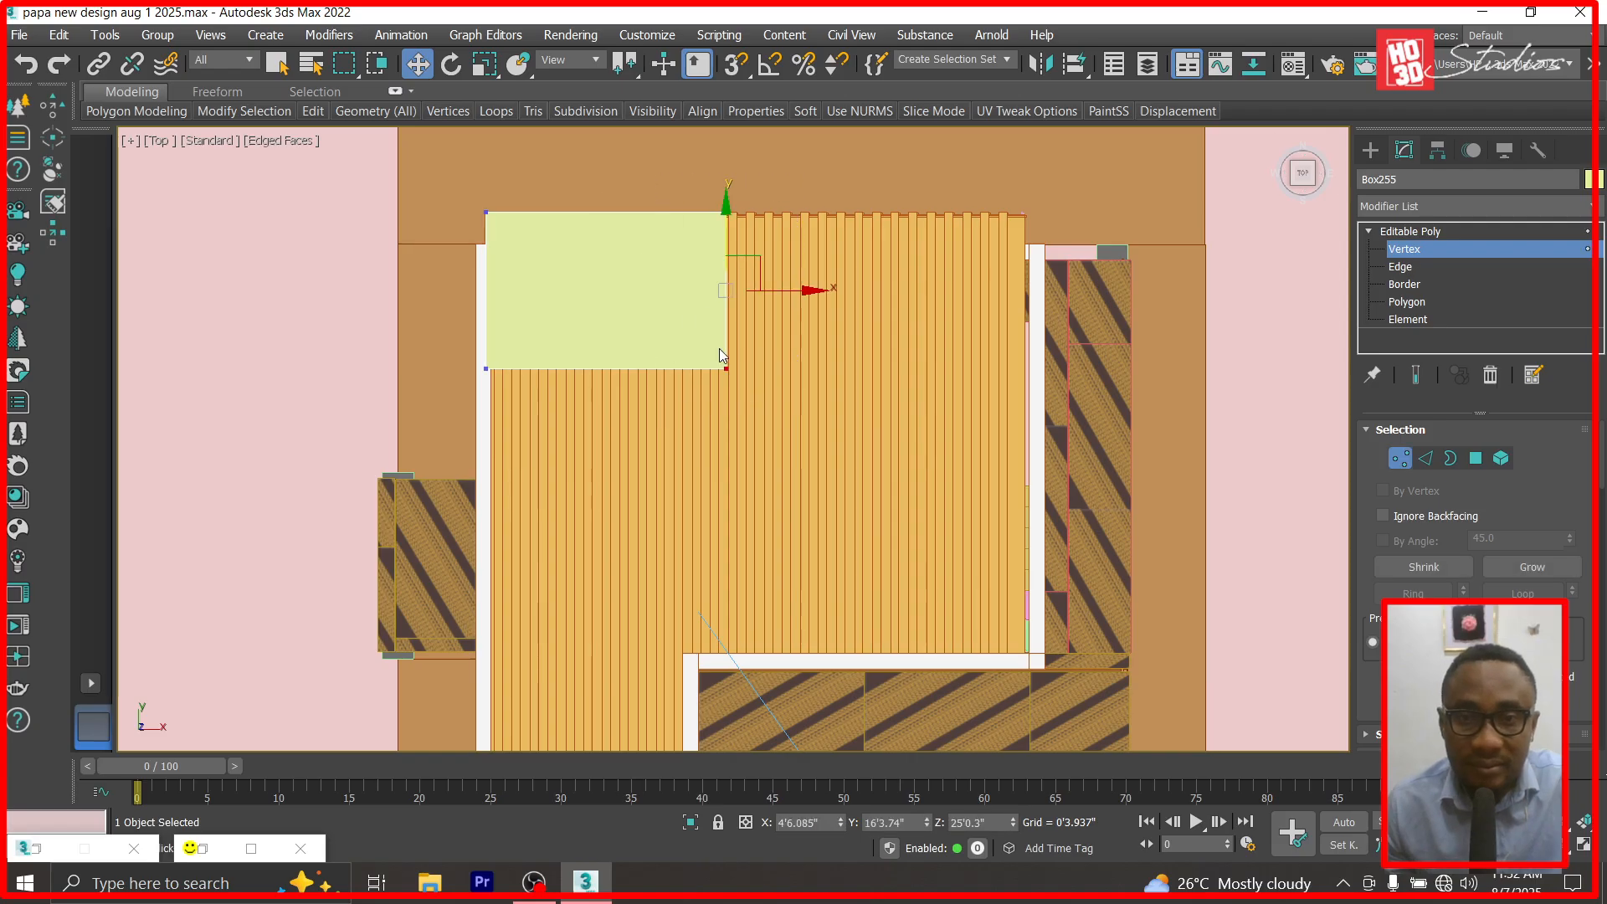
pyautogui.moveTo(802, 288); pyautogui.dragTo(1106, 307)
pyautogui.moveTo(452, 408); pyautogui.dragTo(451, 409)
pyautogui.moveTo(765, 289); pyautogui.dragTo(760, 573)
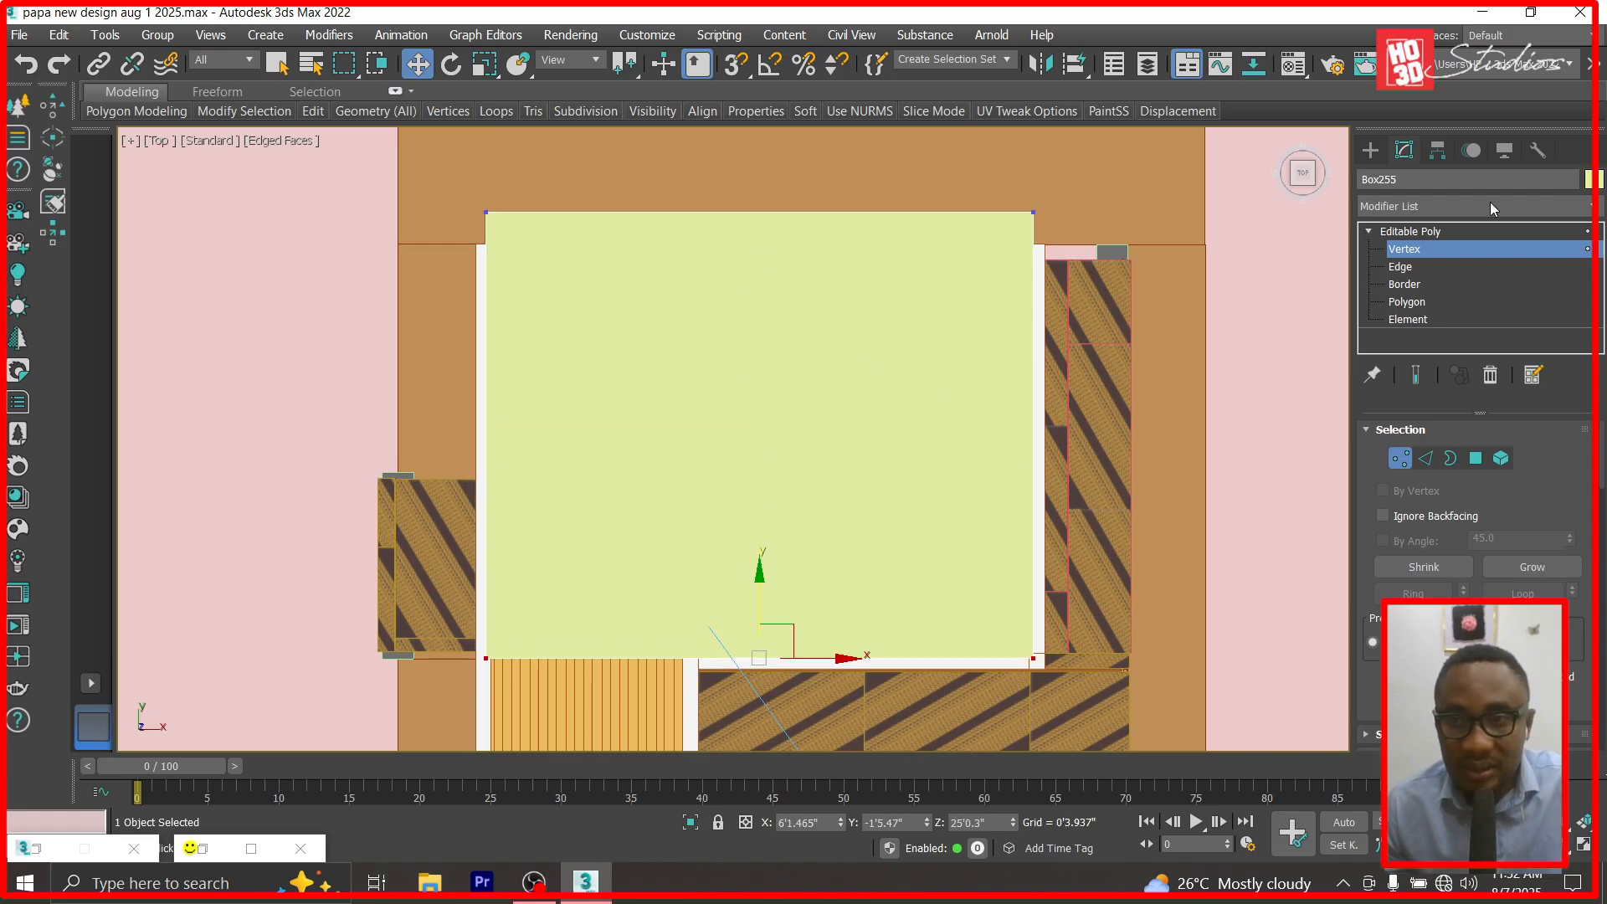
pyautogui.click(1414, 232)
# In the Left view, lower the slab to a Z height of 19'0.352", just beneath the slatted roof edge.
pyautogui.scroll(-3, 624, 243)
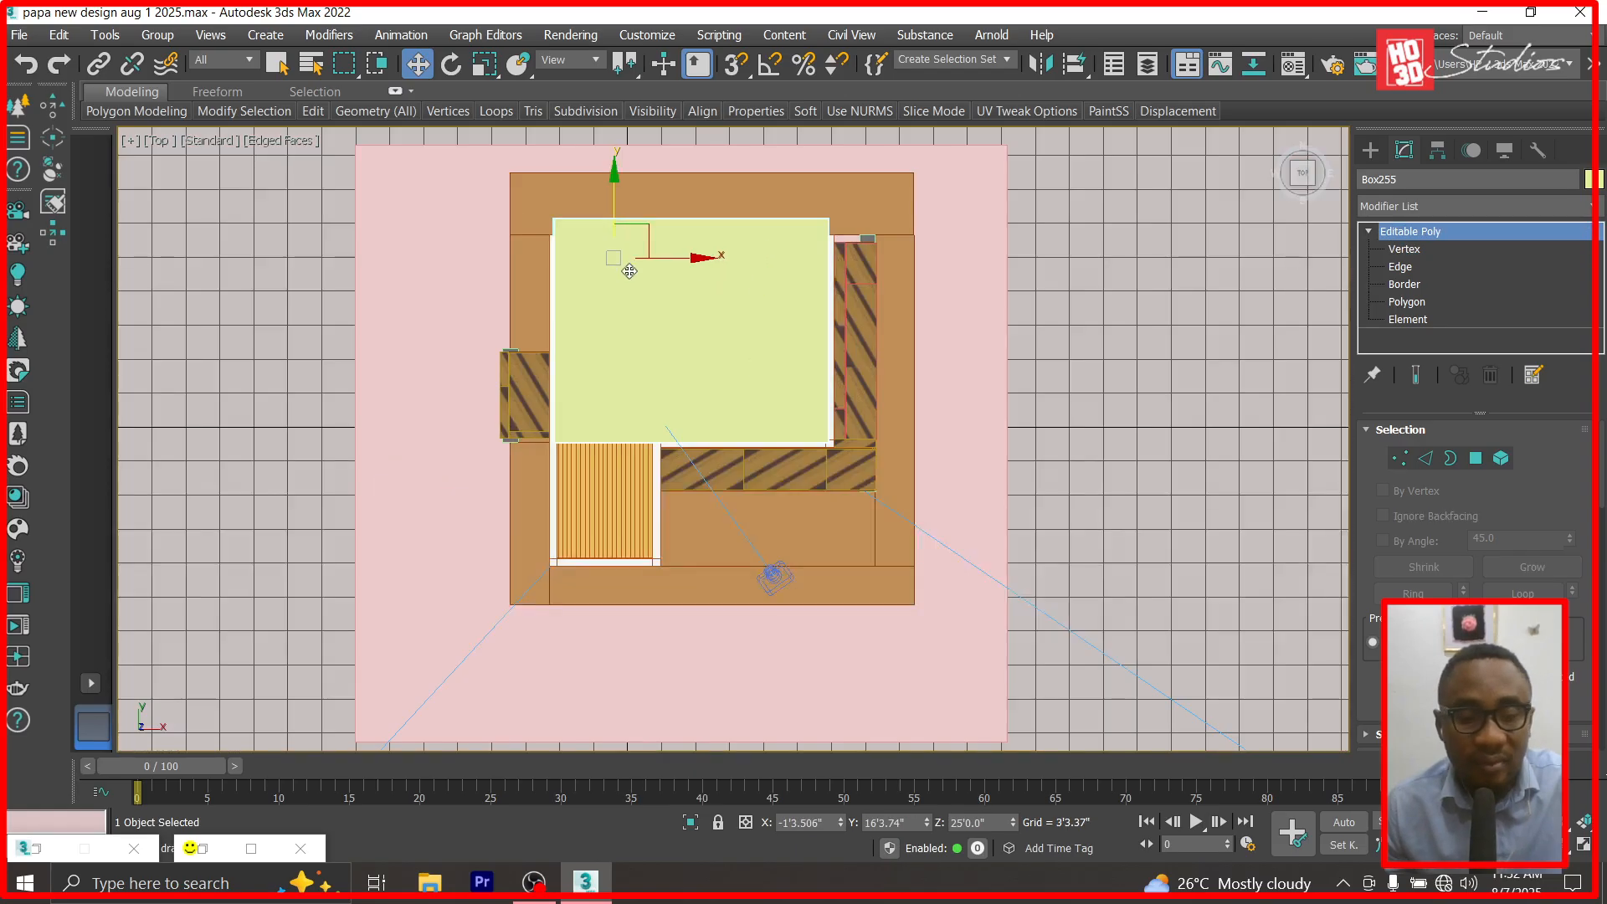
pyautogui.press('l')
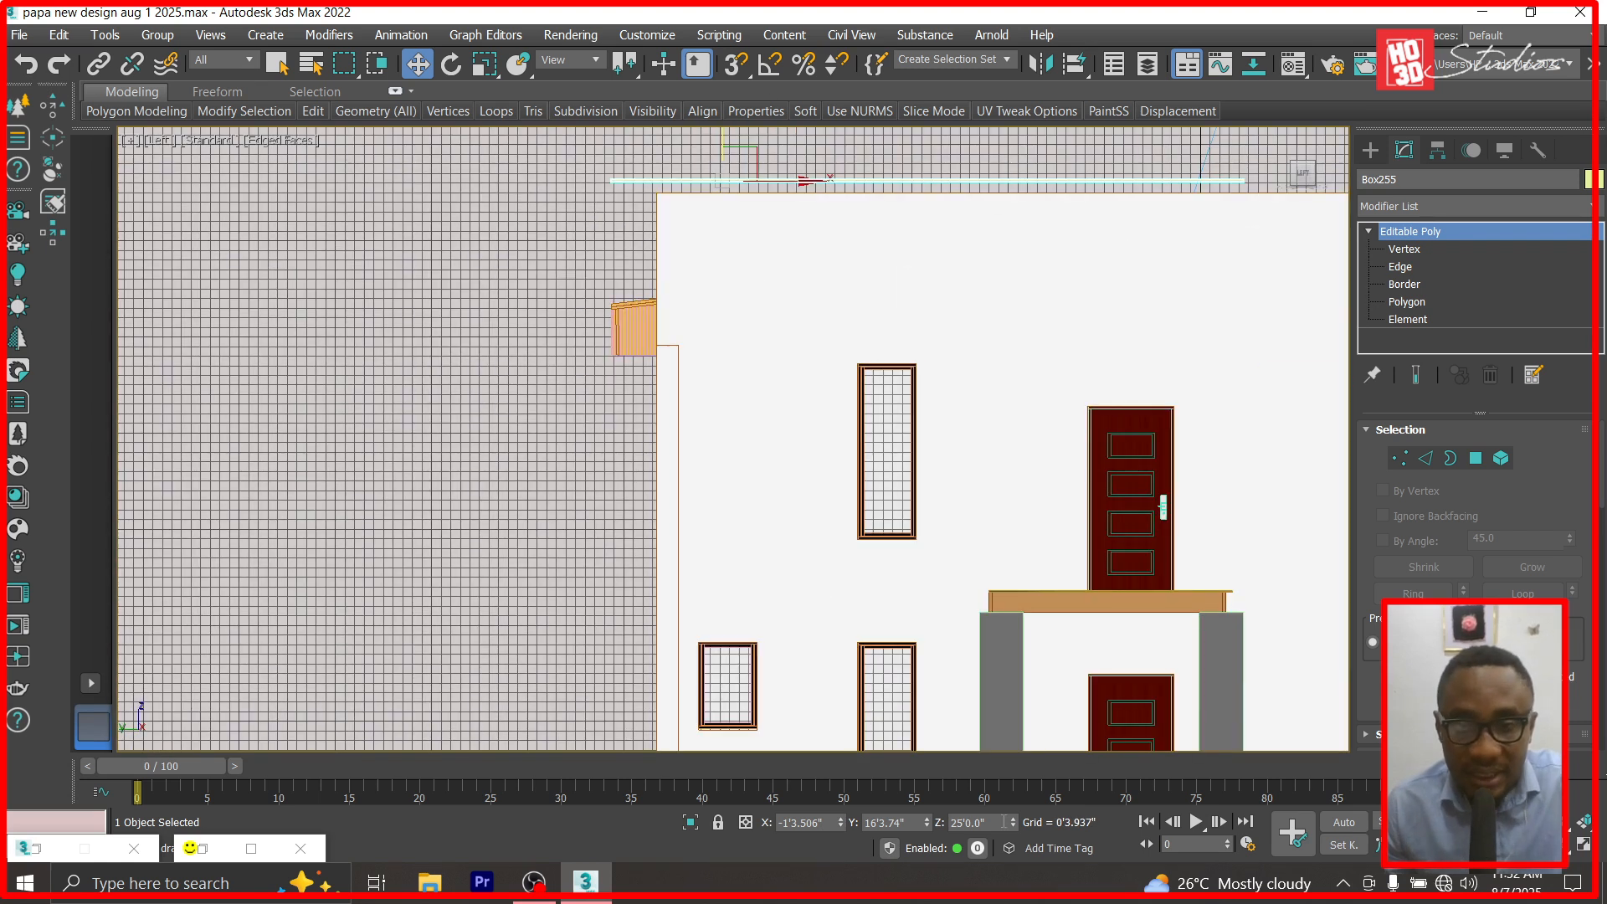
pyautogui.moveTo(1013, 825); pyautogui.dragTo(1006, 152)
pyautogui.scroll(10, 632, 313)
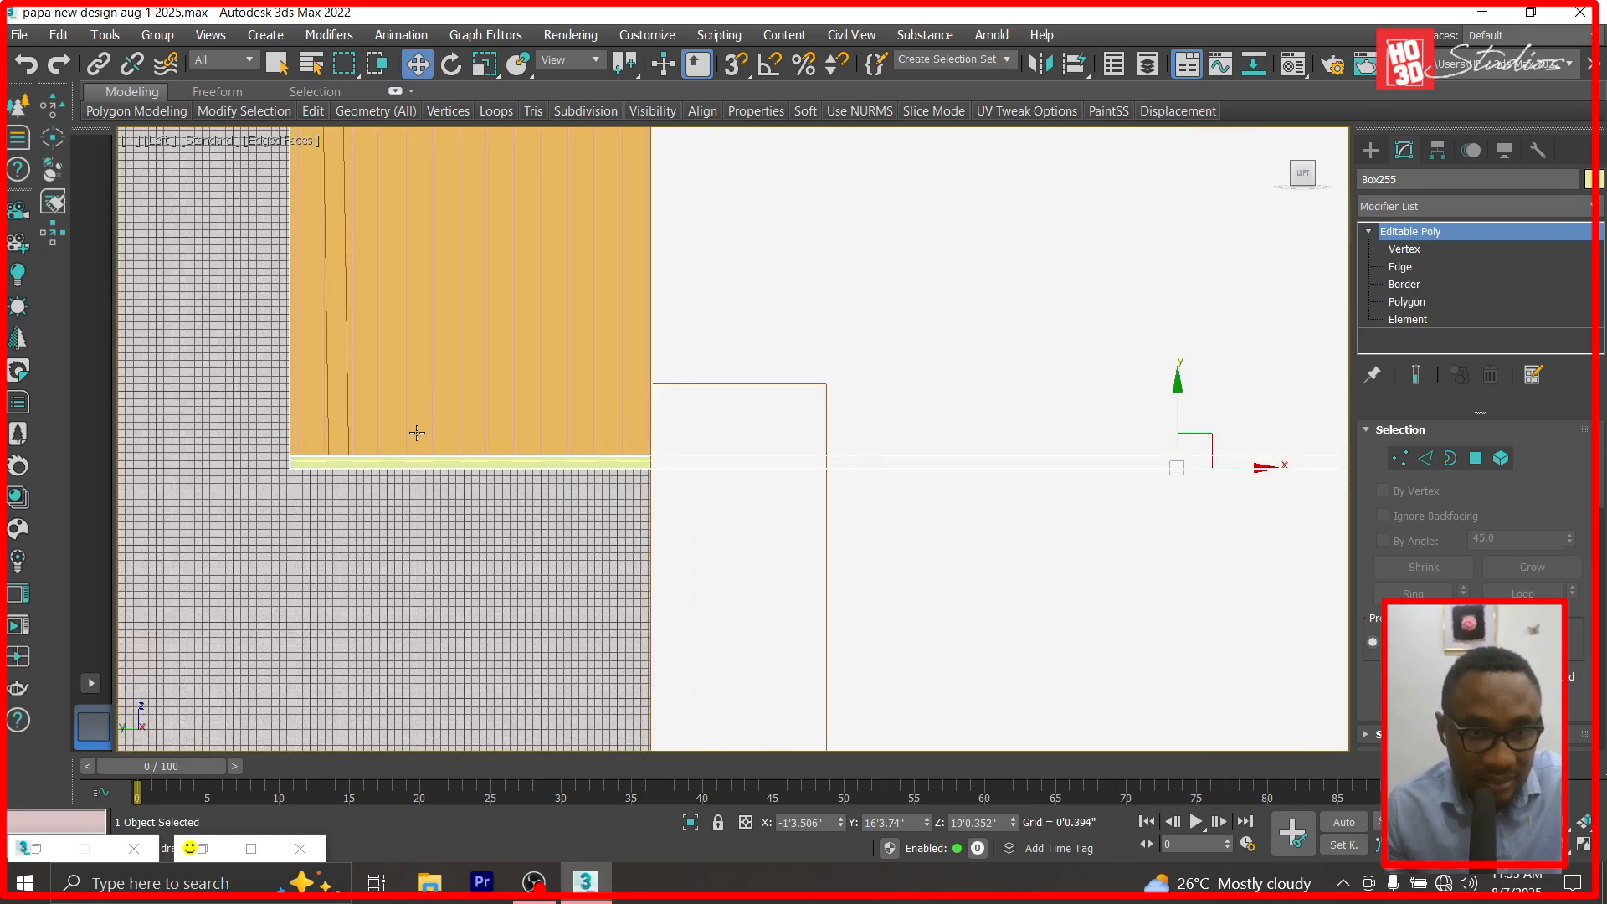
# Name an unused material slot "white", make it a CoronaPhysicalMtl and set its base color to pure white (255, 255, 255).
pyautogui.press('m')
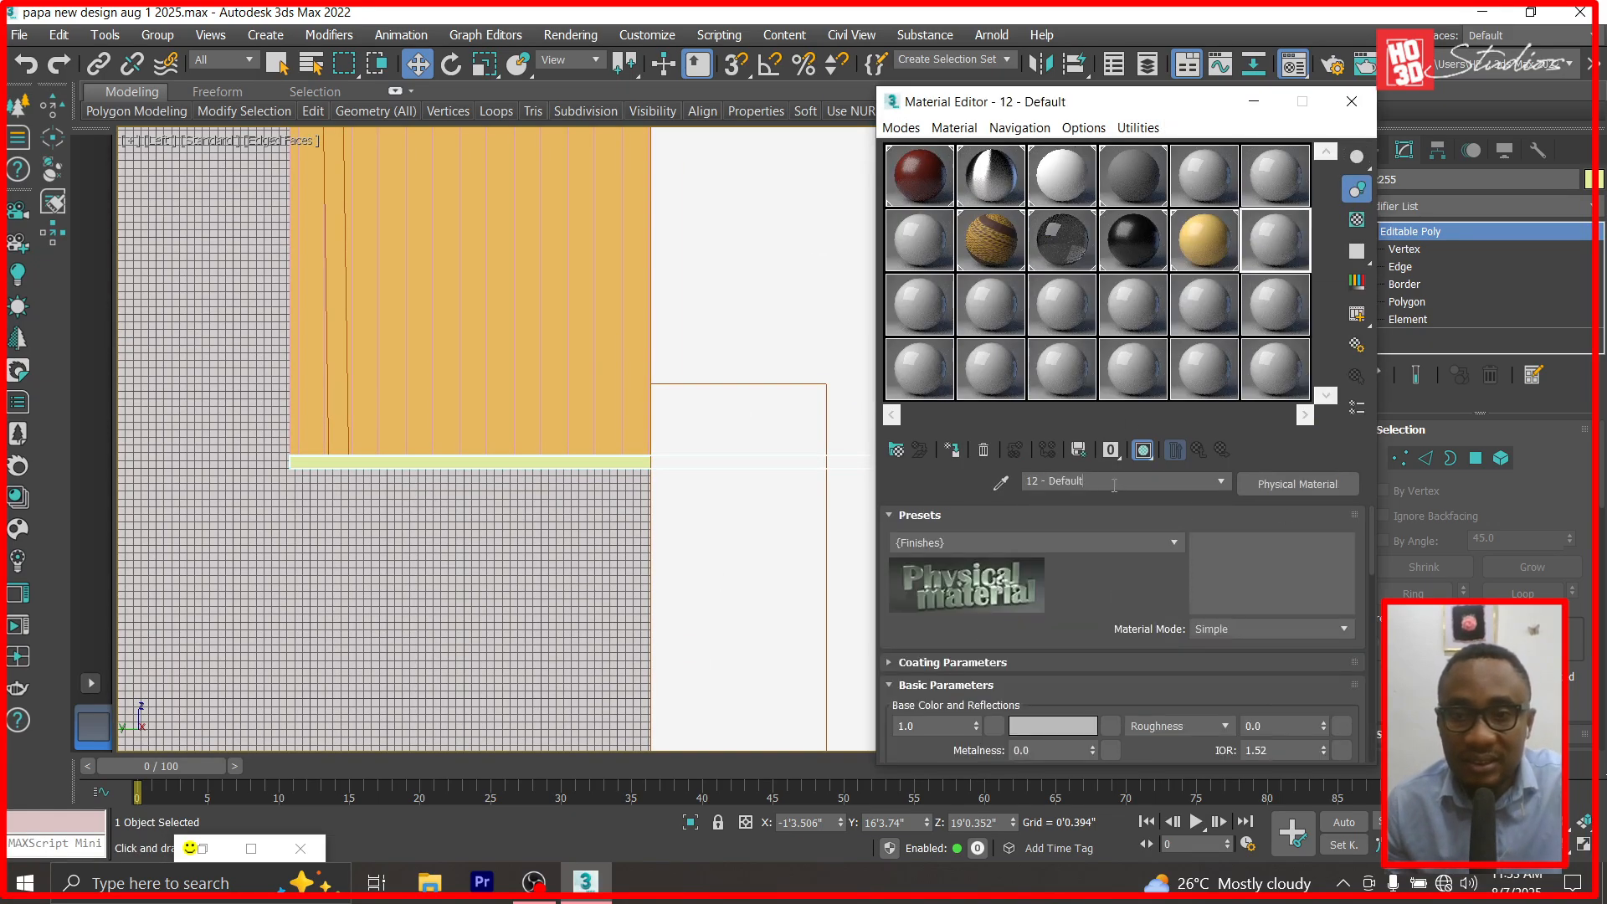
pyautogui.write('white')
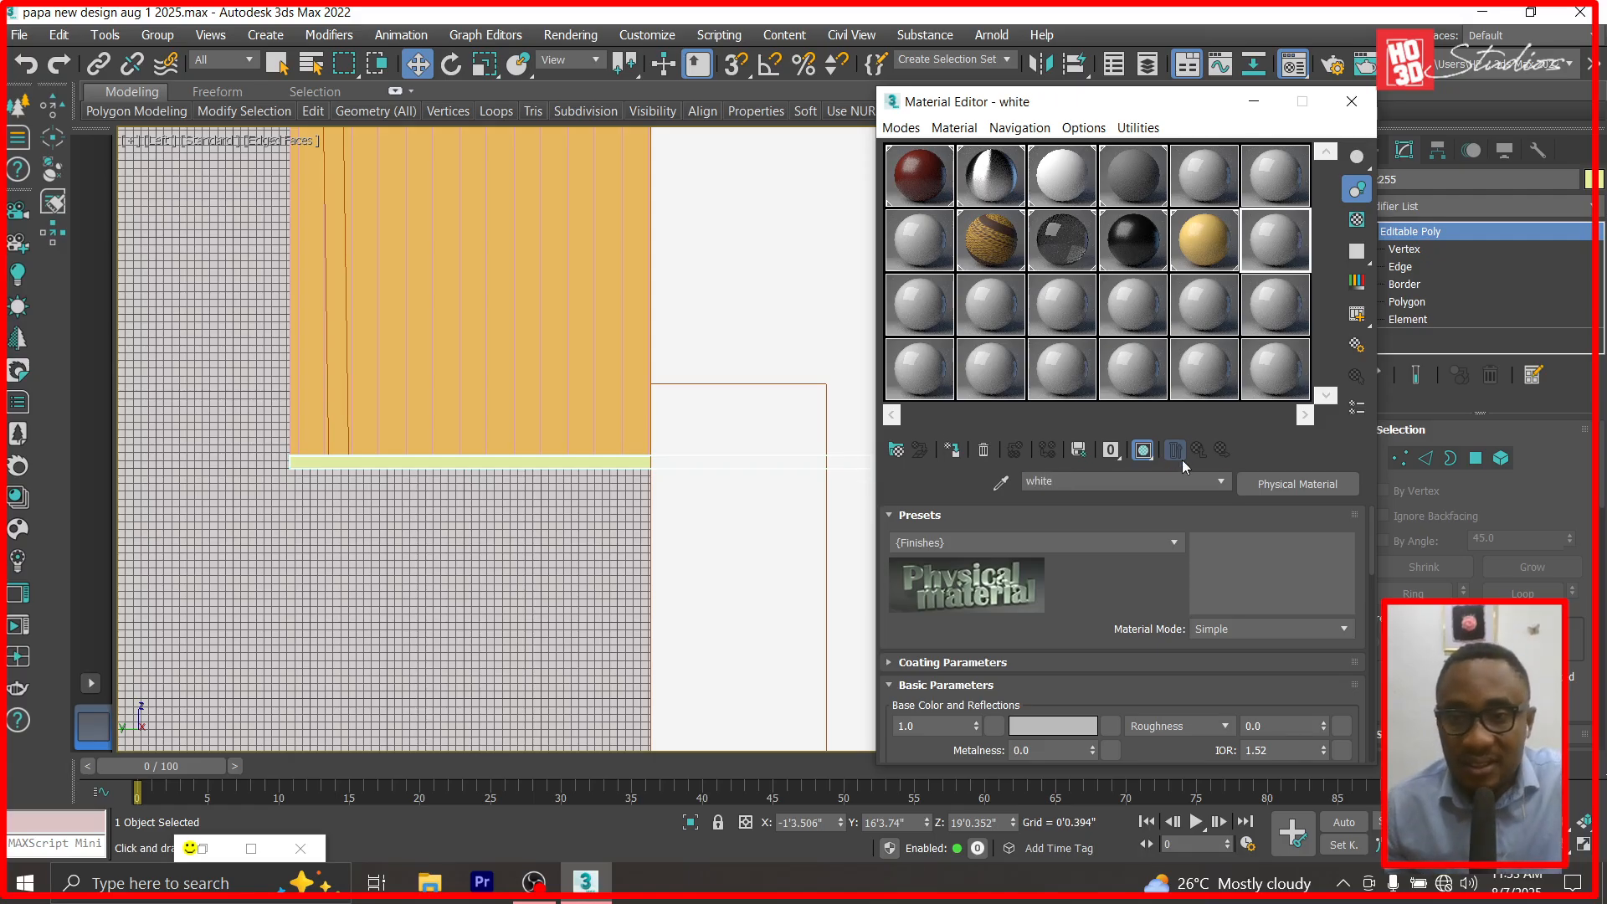
pyautogui.click(1297, 484)
pyautogui.doubleClick(636, 264)
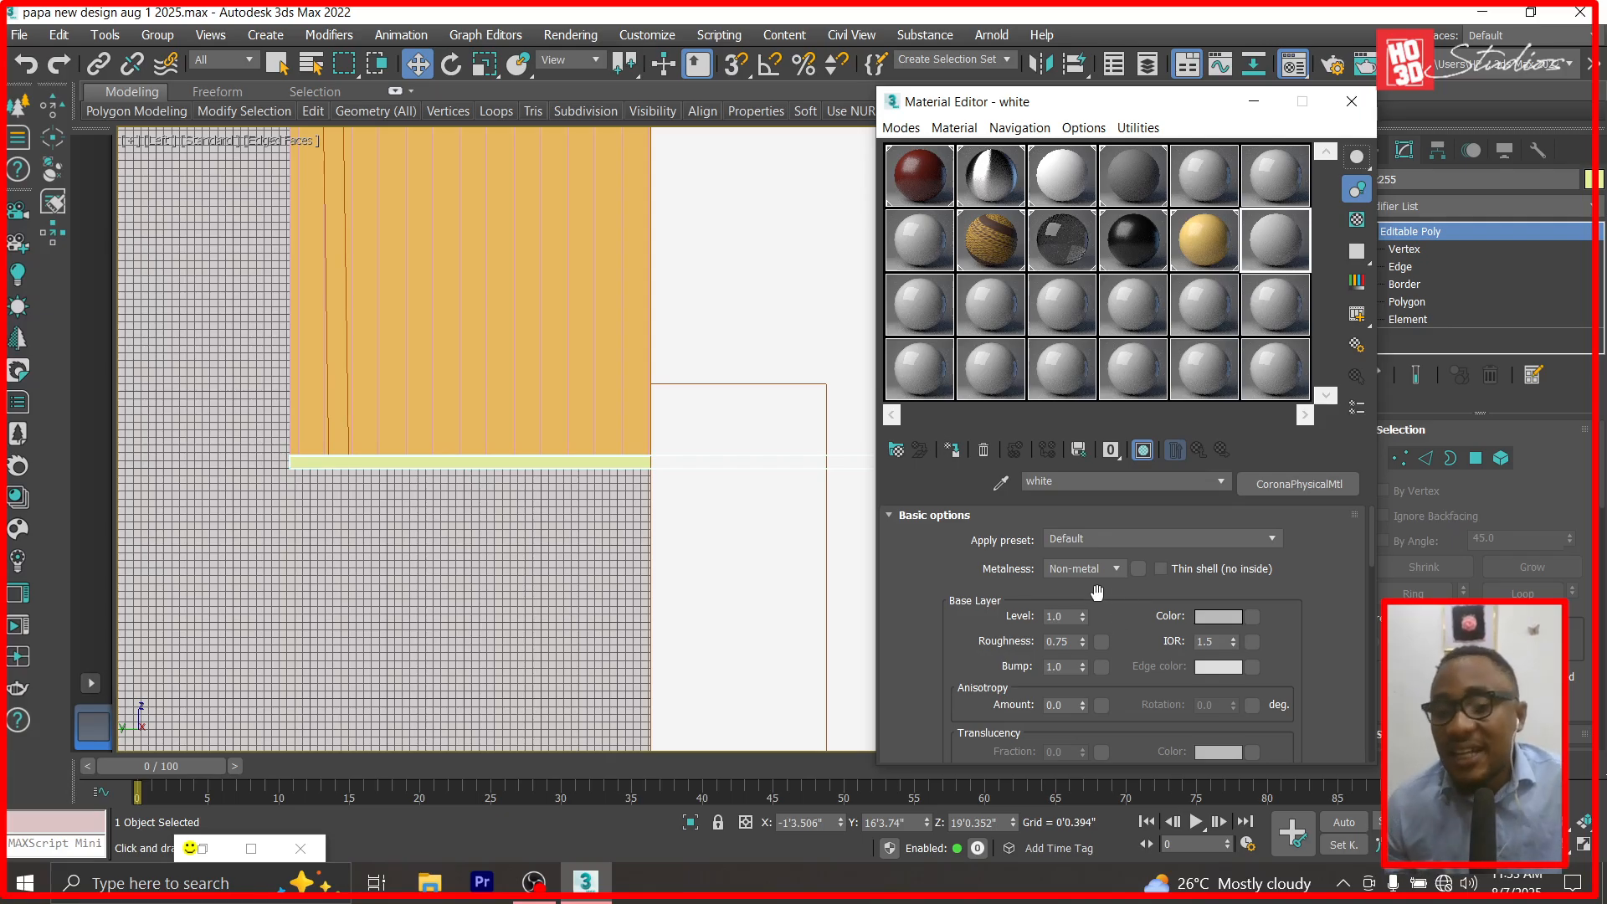
pyautogui.click(1218, 616)
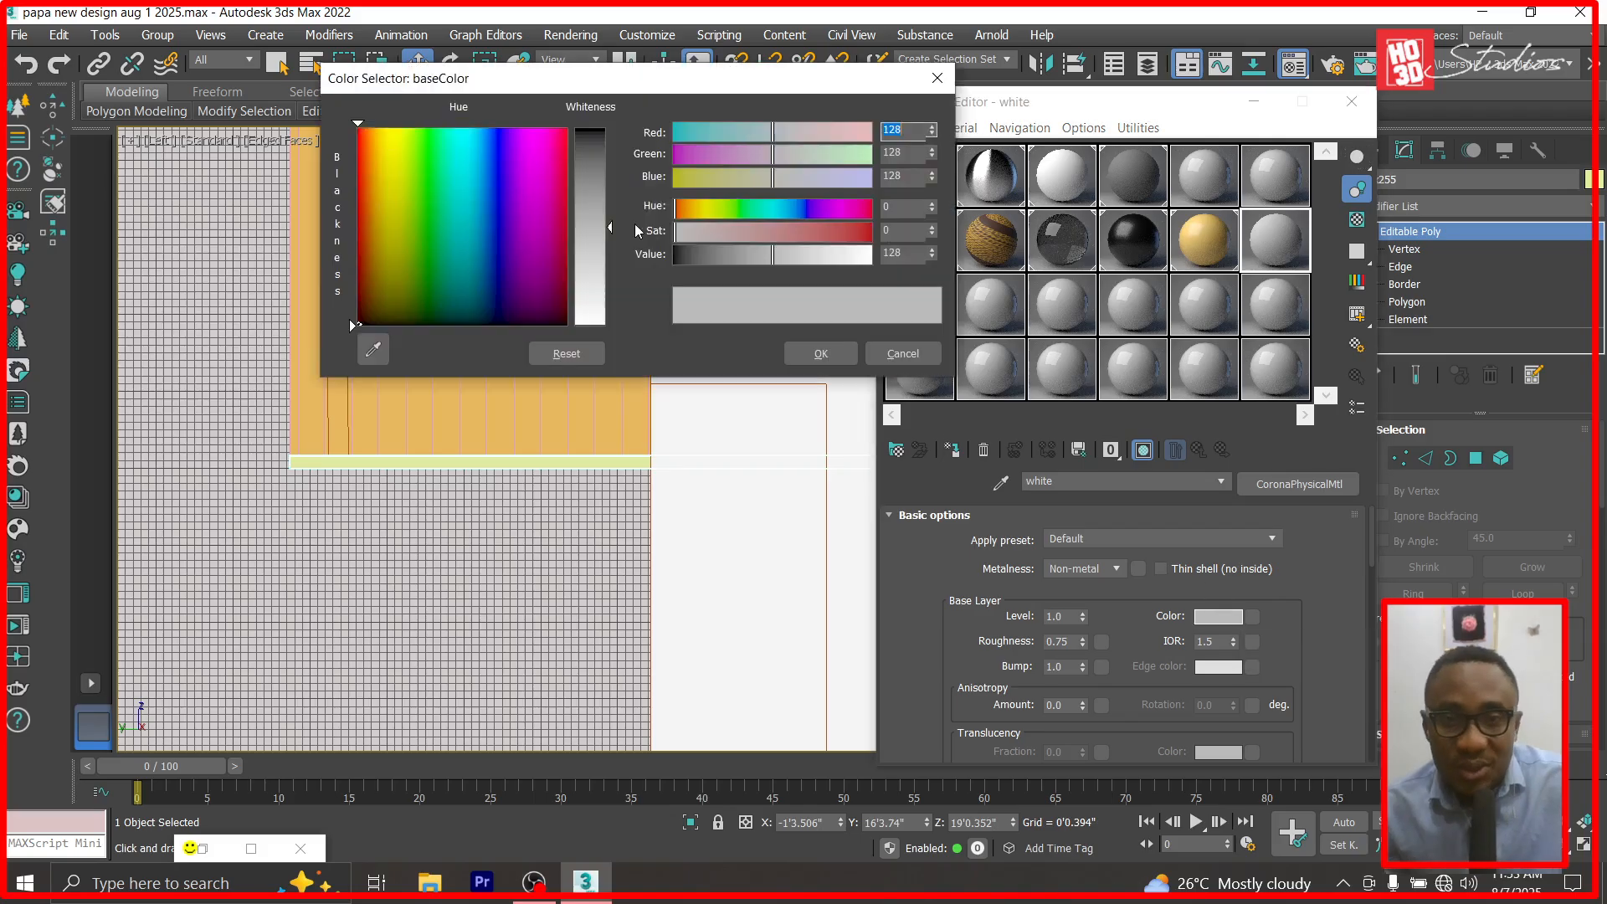
pyautogui.moveTo(615, 232); pyautogui.dragTo(615, 128)
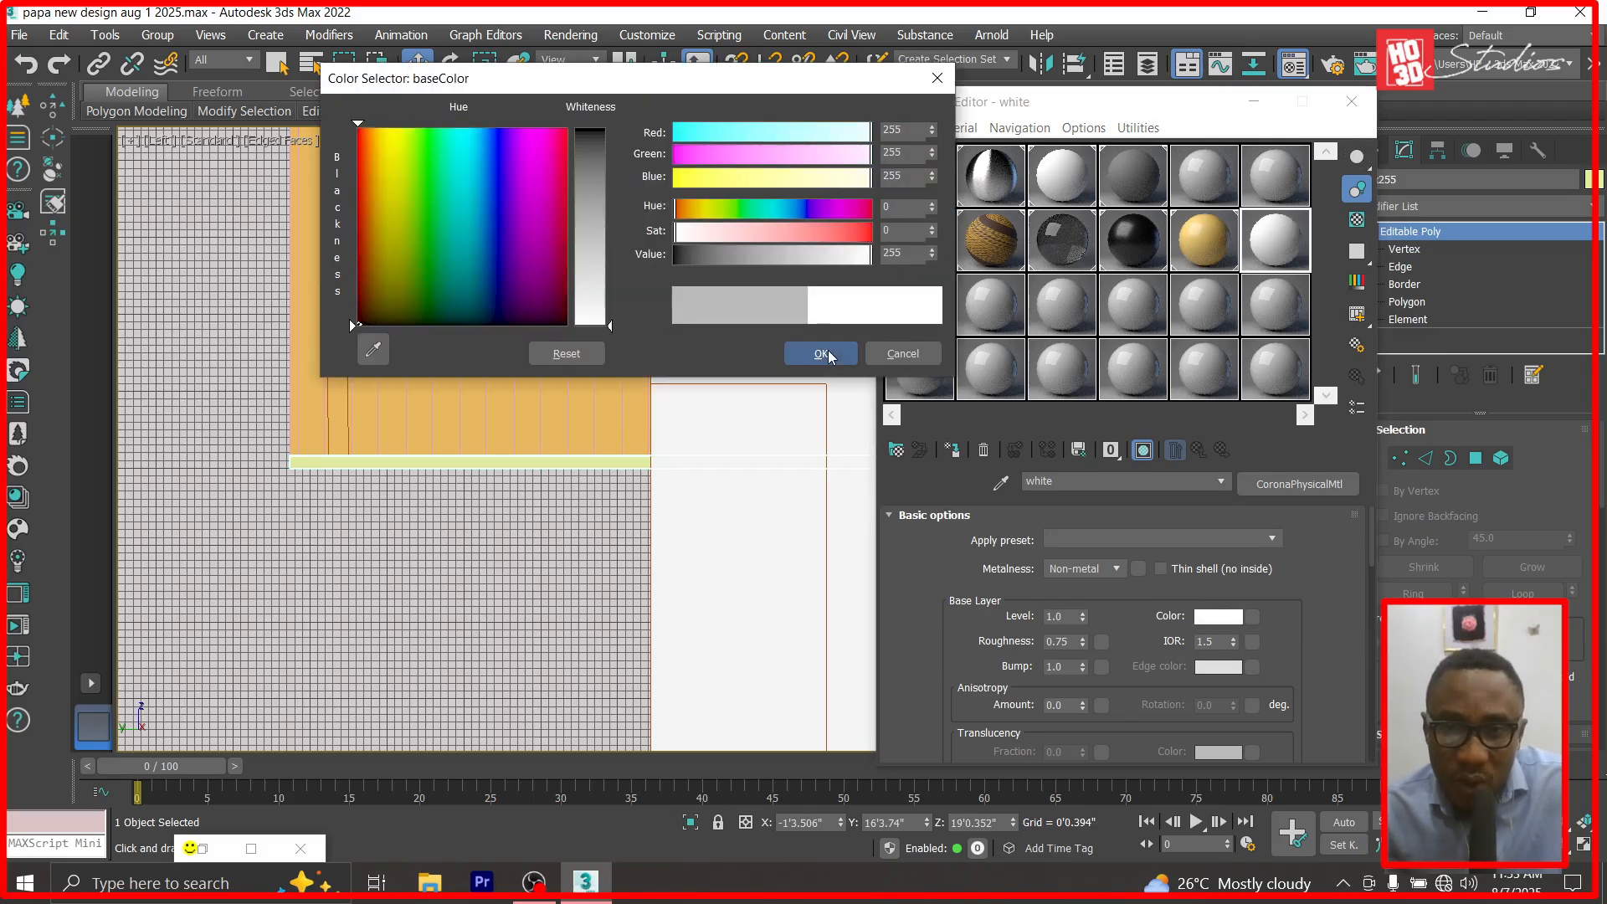
pyautogui.click(820, 353)
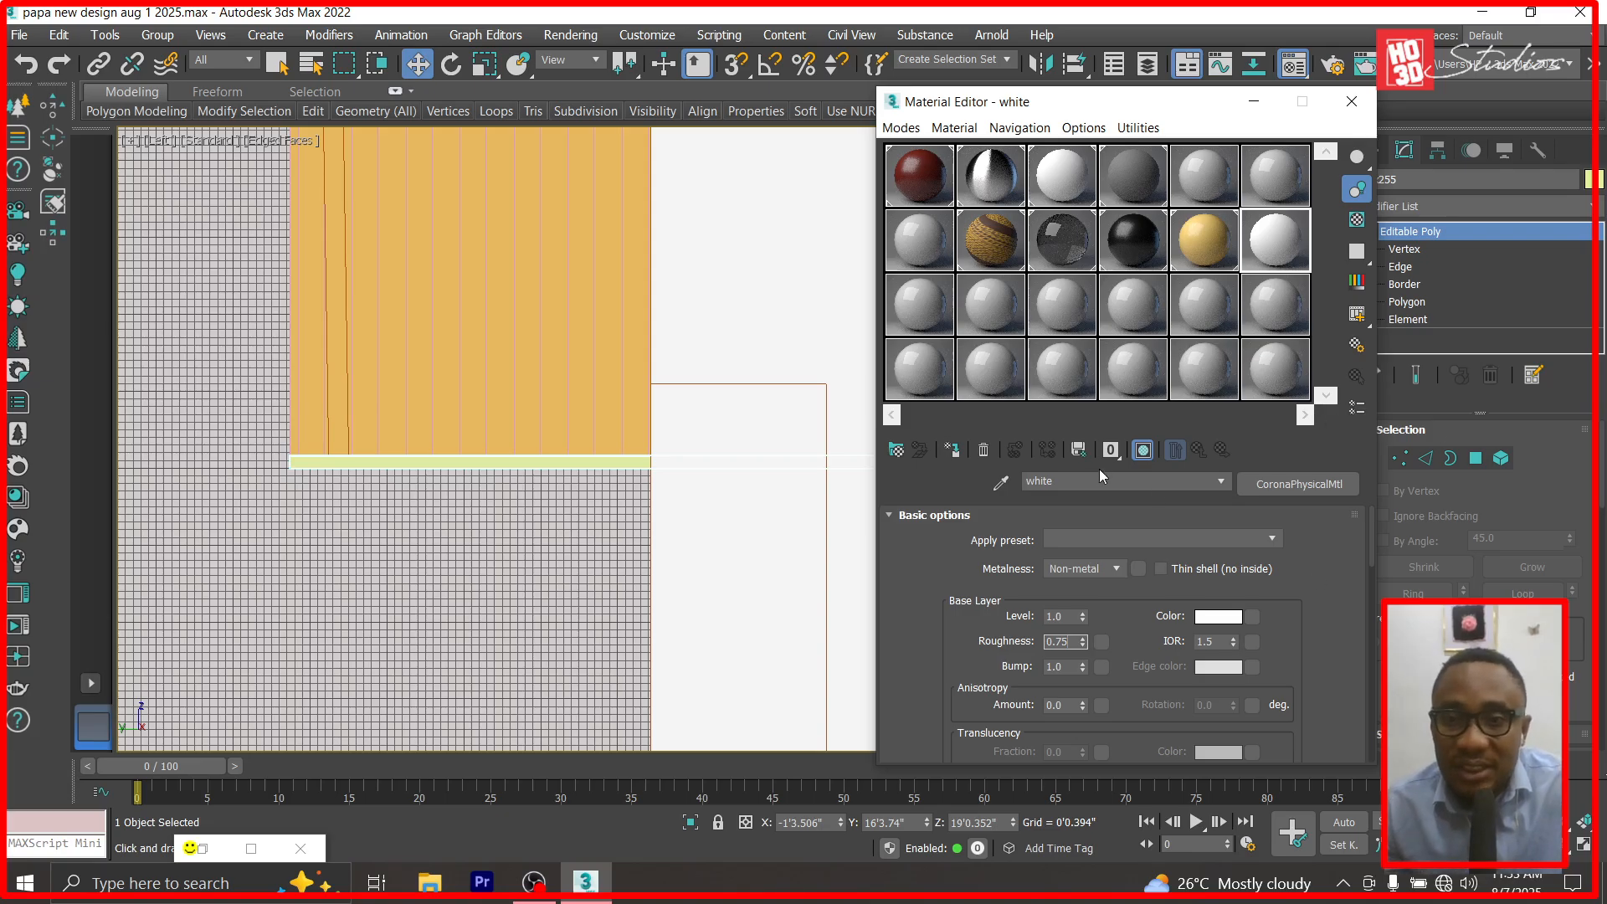
# Rename the material "acrylic emulsion white" and assign it to the slab.
pyautogui.click(1068, 484)
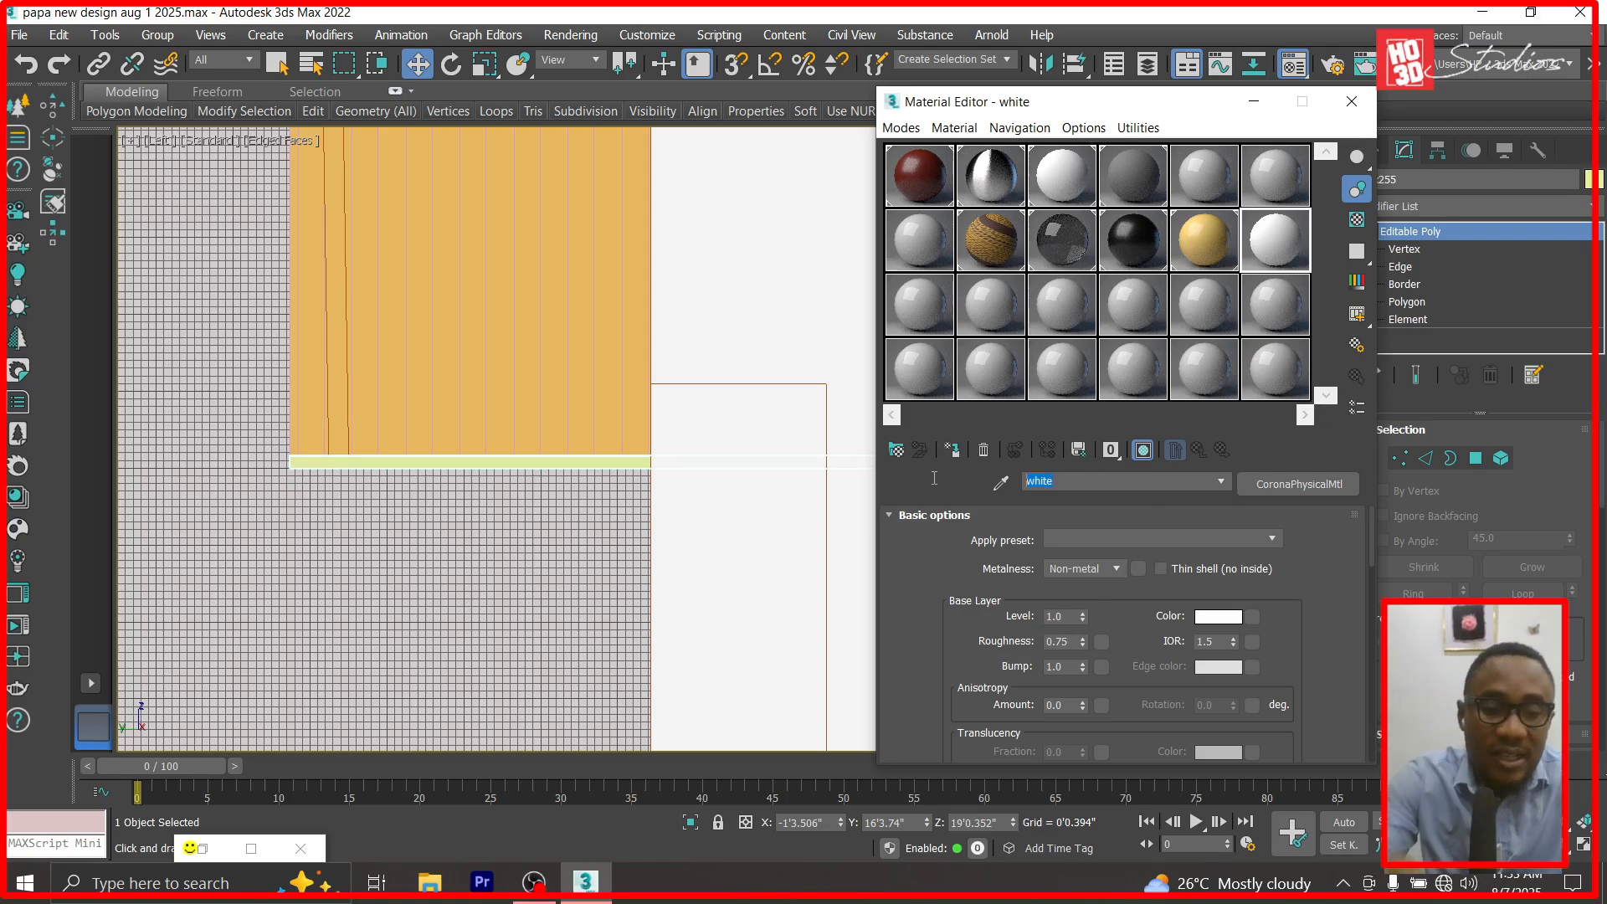
pyautogui.write('acrylic emulsion')
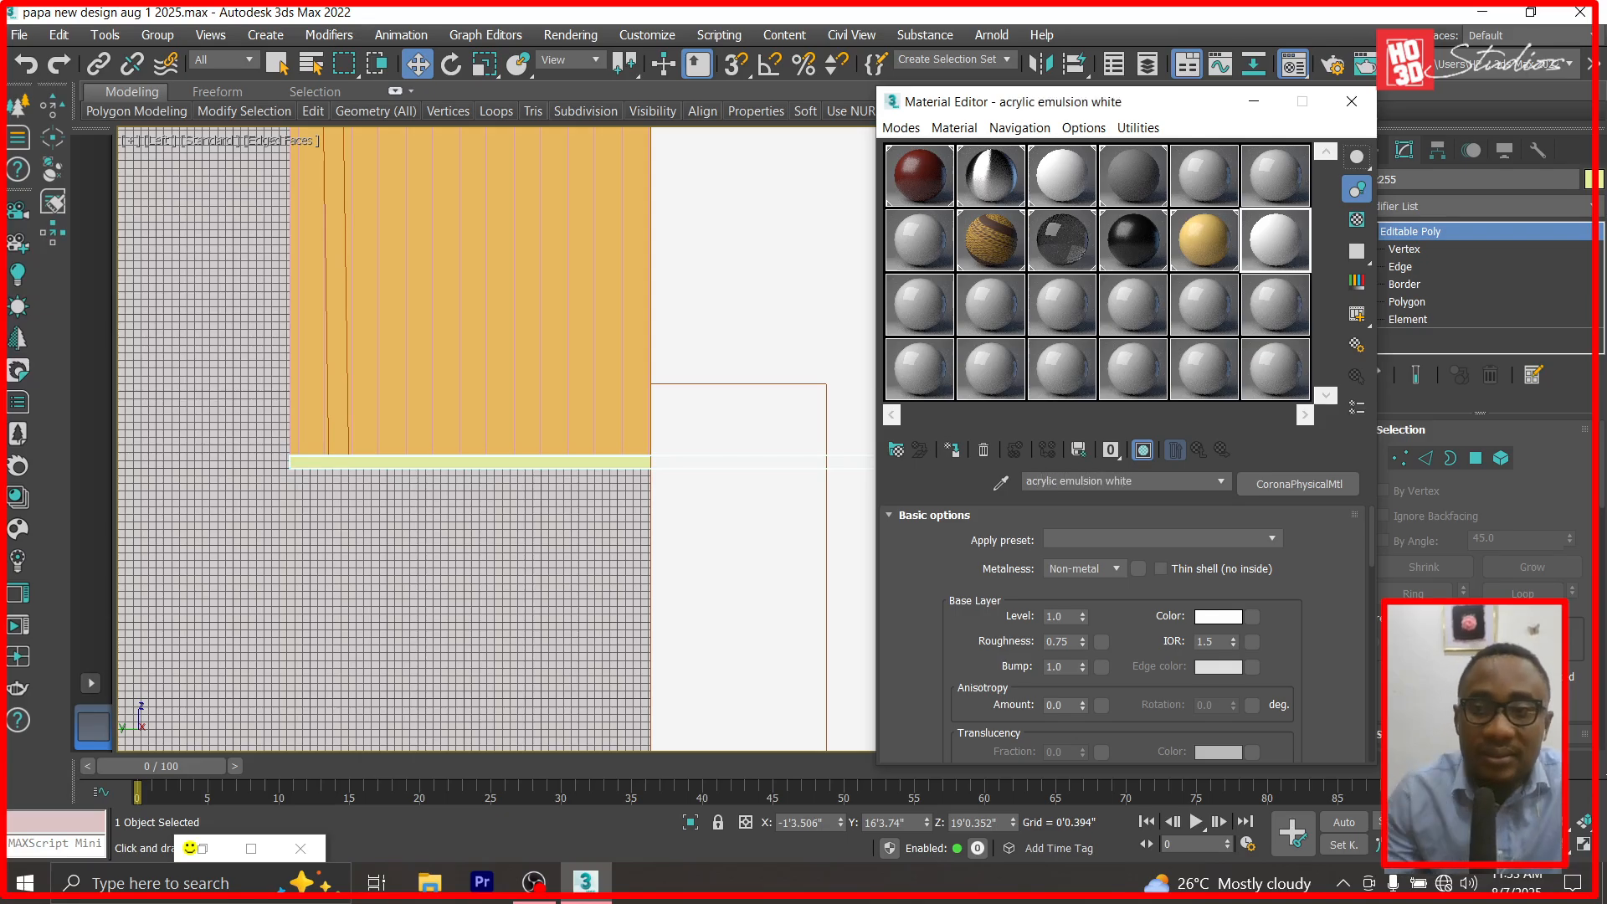
pyautogui.click(952, 451)
pyautogui.click(1351, 101)
# Hide the slatted roof in the Top view so the white slab beneath it can be edited.
pyautogui.press('t')
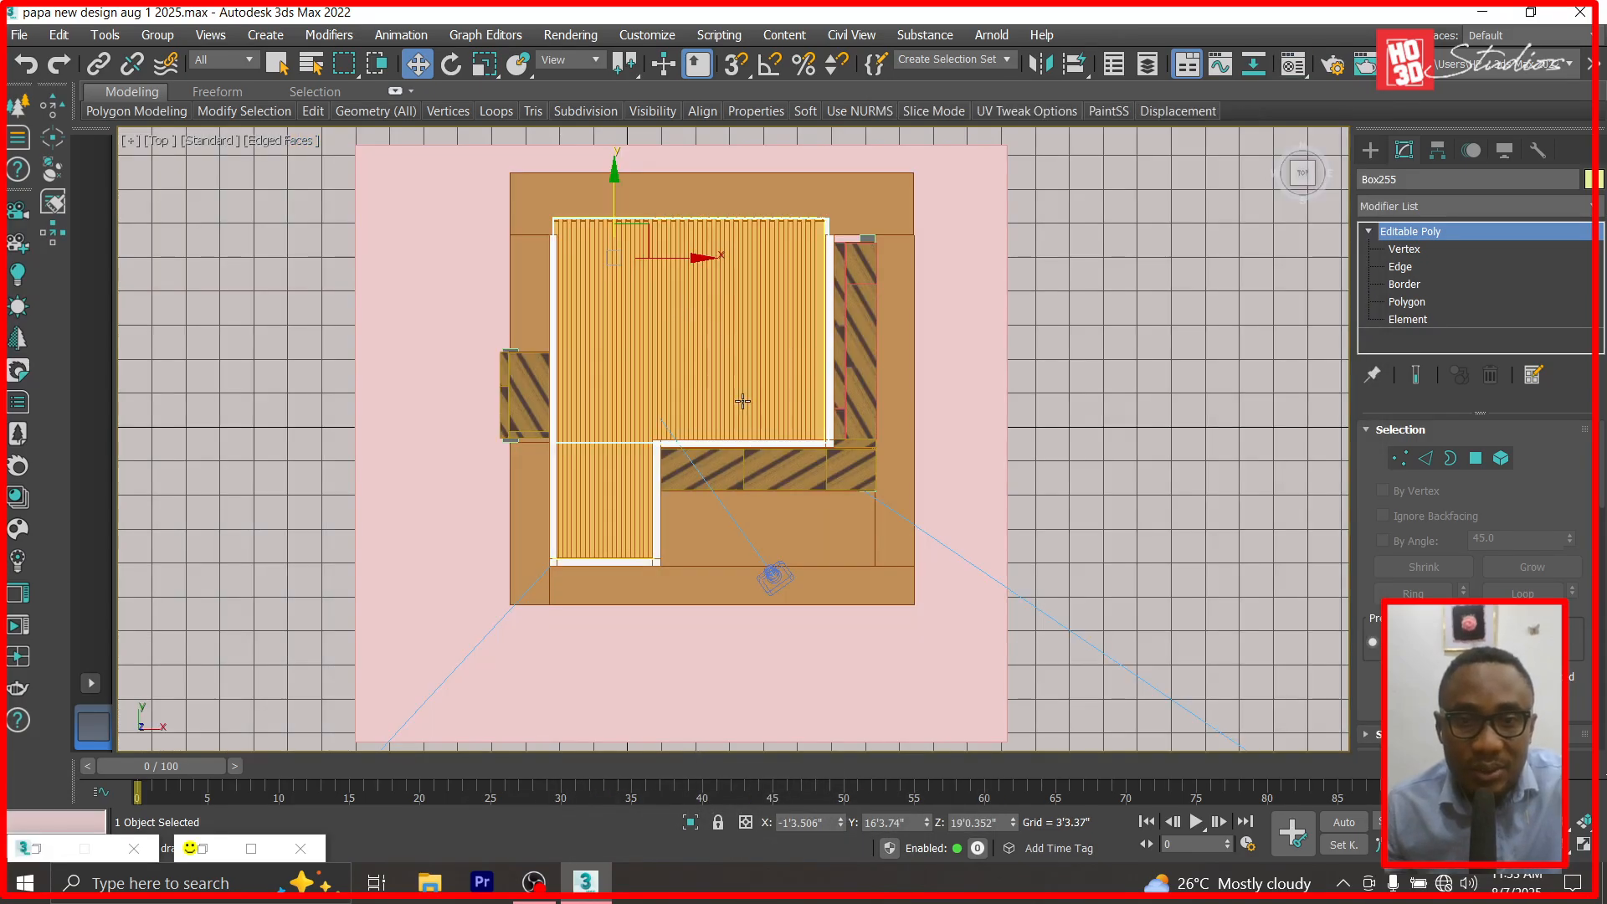
pyautogui.rightClick(675, 294)
pyautogui.click(720, 217)
pyautogui.scroll(3, 639, 344)
pyautogui.click(675, 355)
pyautogui.scroll(-5, 678, 299)
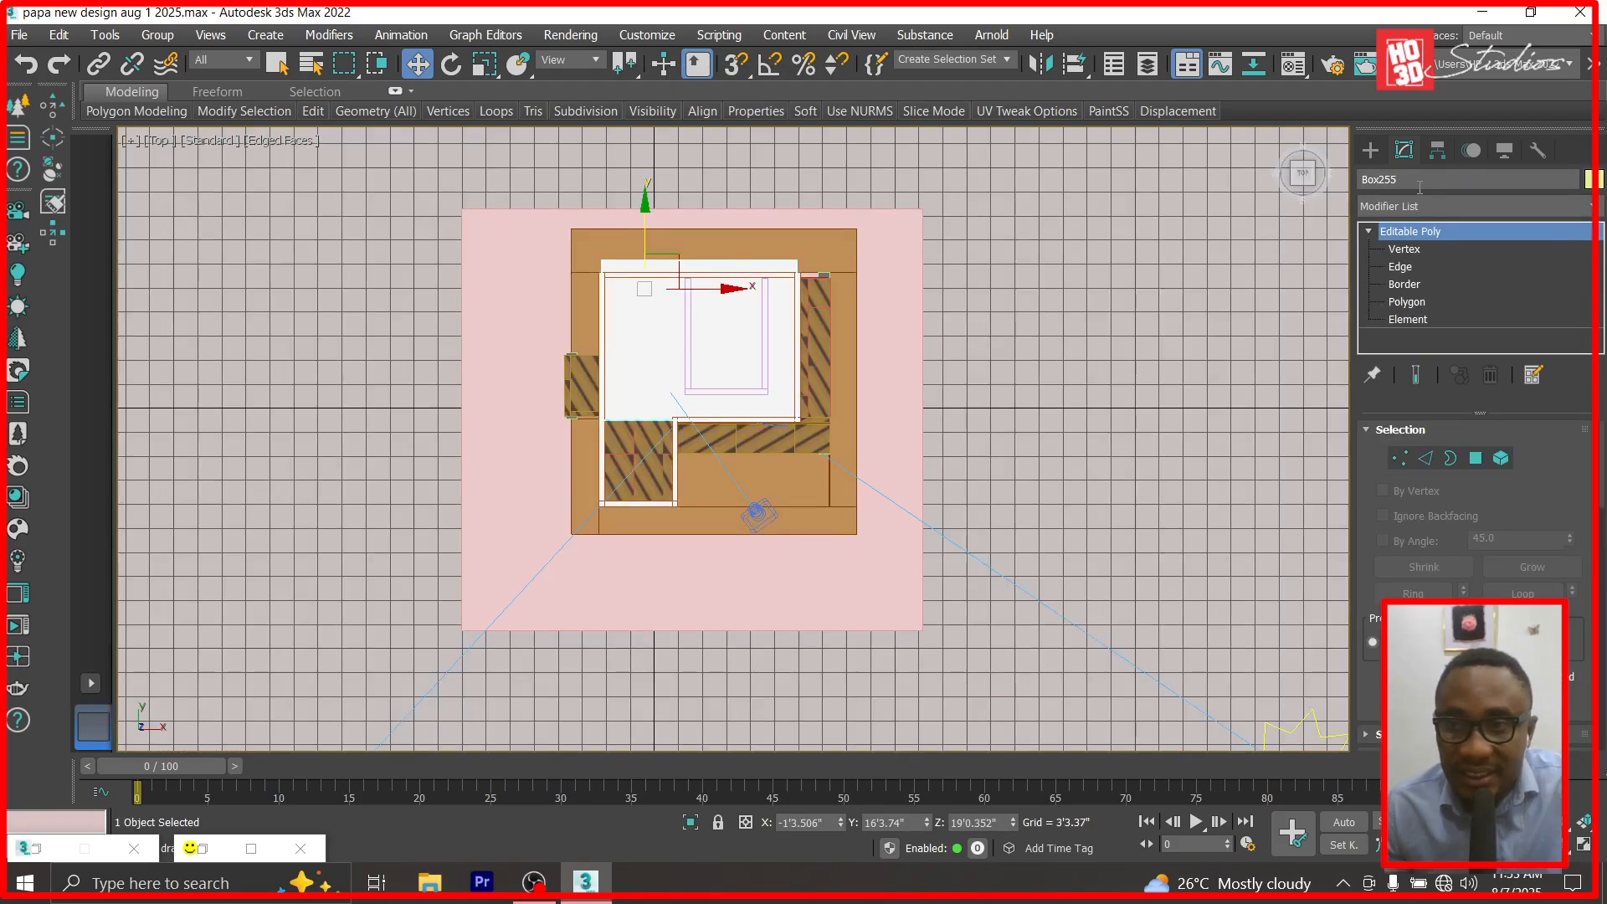
# Rename the slab "ceiling" and clone one copy of it toward the front, over the projecting section.
pyautogui.write('ceiling')
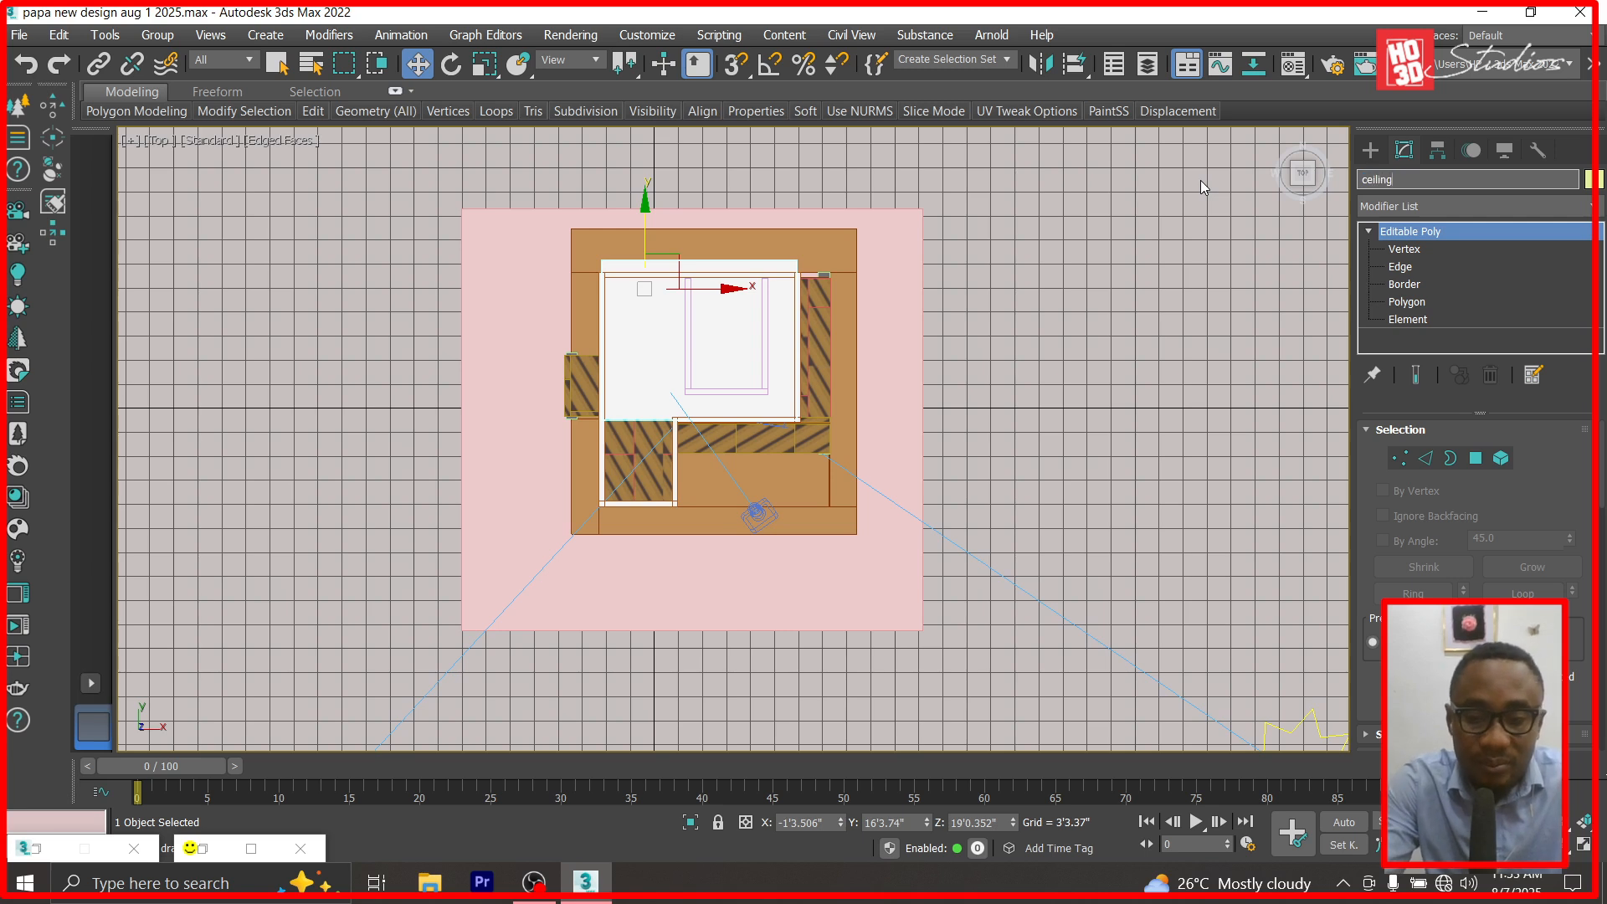
pyautogui.press('Return')
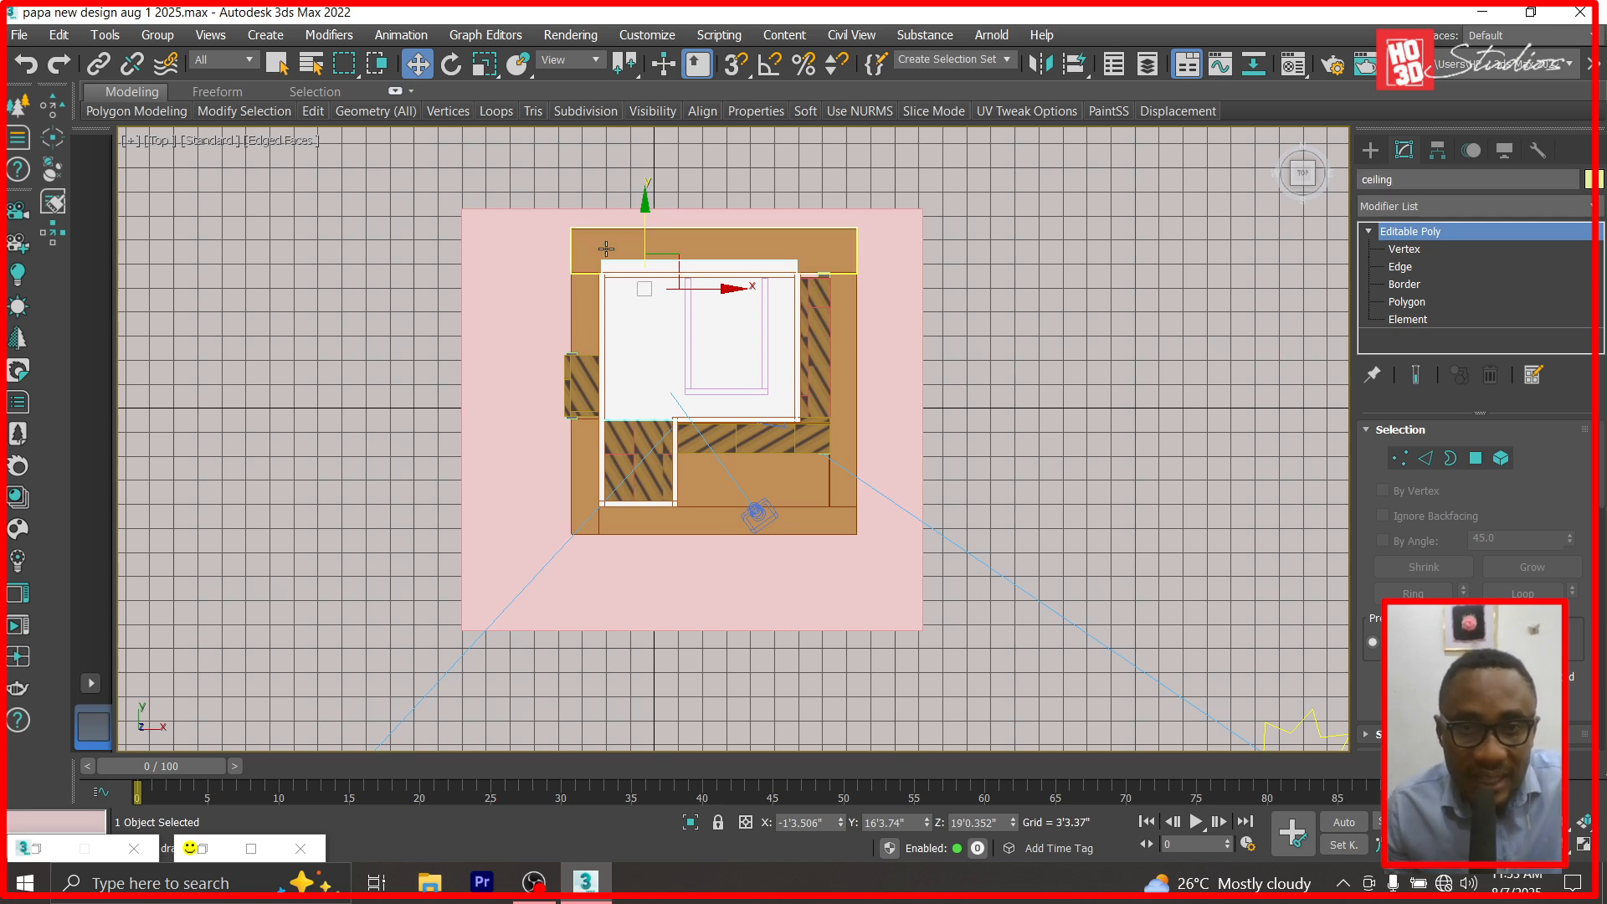
pyautogui.keyDown('shift'); pyautogui.moveTo(644, 216); pyautogui.dragTo(640, 287); pyautogui.keyUp('shift')
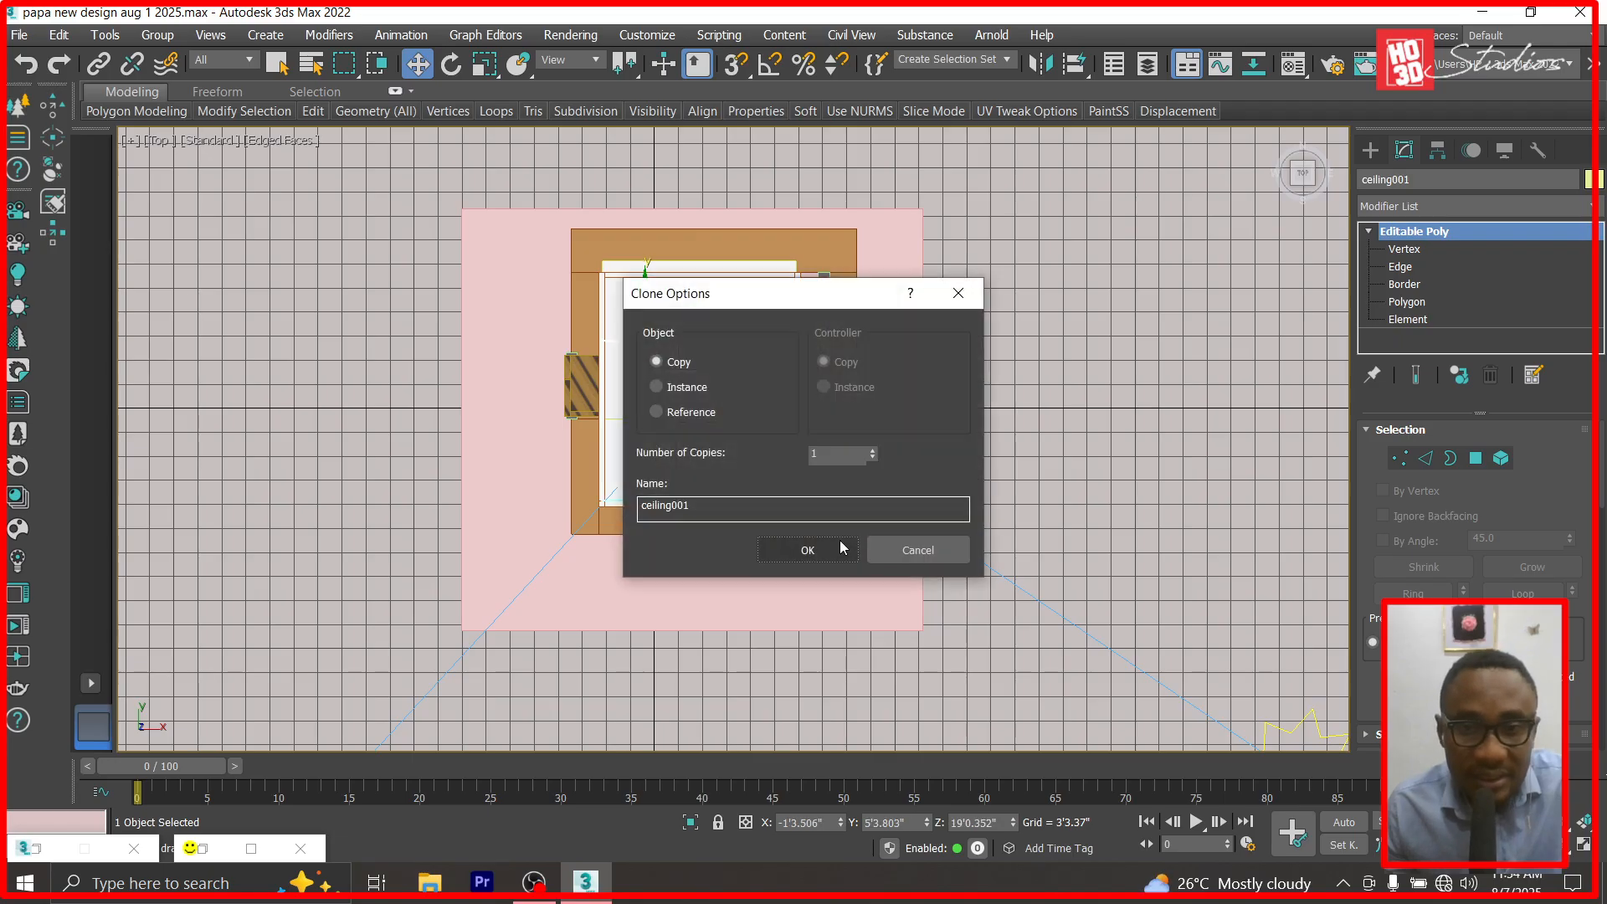
pyautogui.click(799, 548)
# Move the copied ceiling's rear and side vertices so it fits the projecting section and meets the main ceiling's front edge.
pyautogui.scroll(3, 1009, 329)
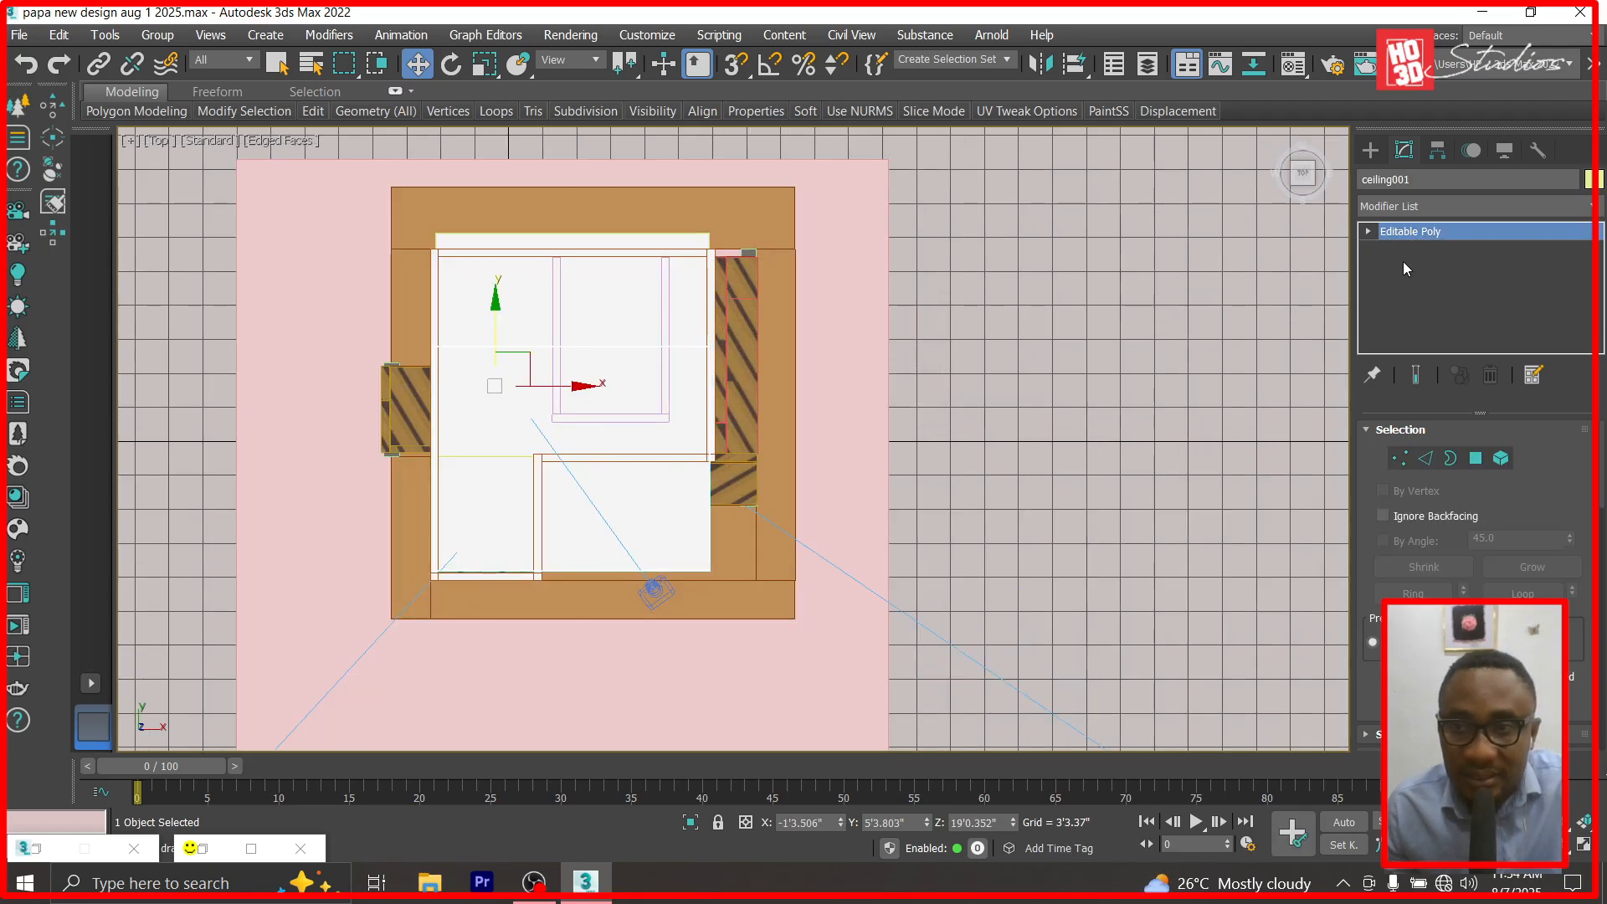
pyautogui.press('1')
pyautogui.click(1370, 232)
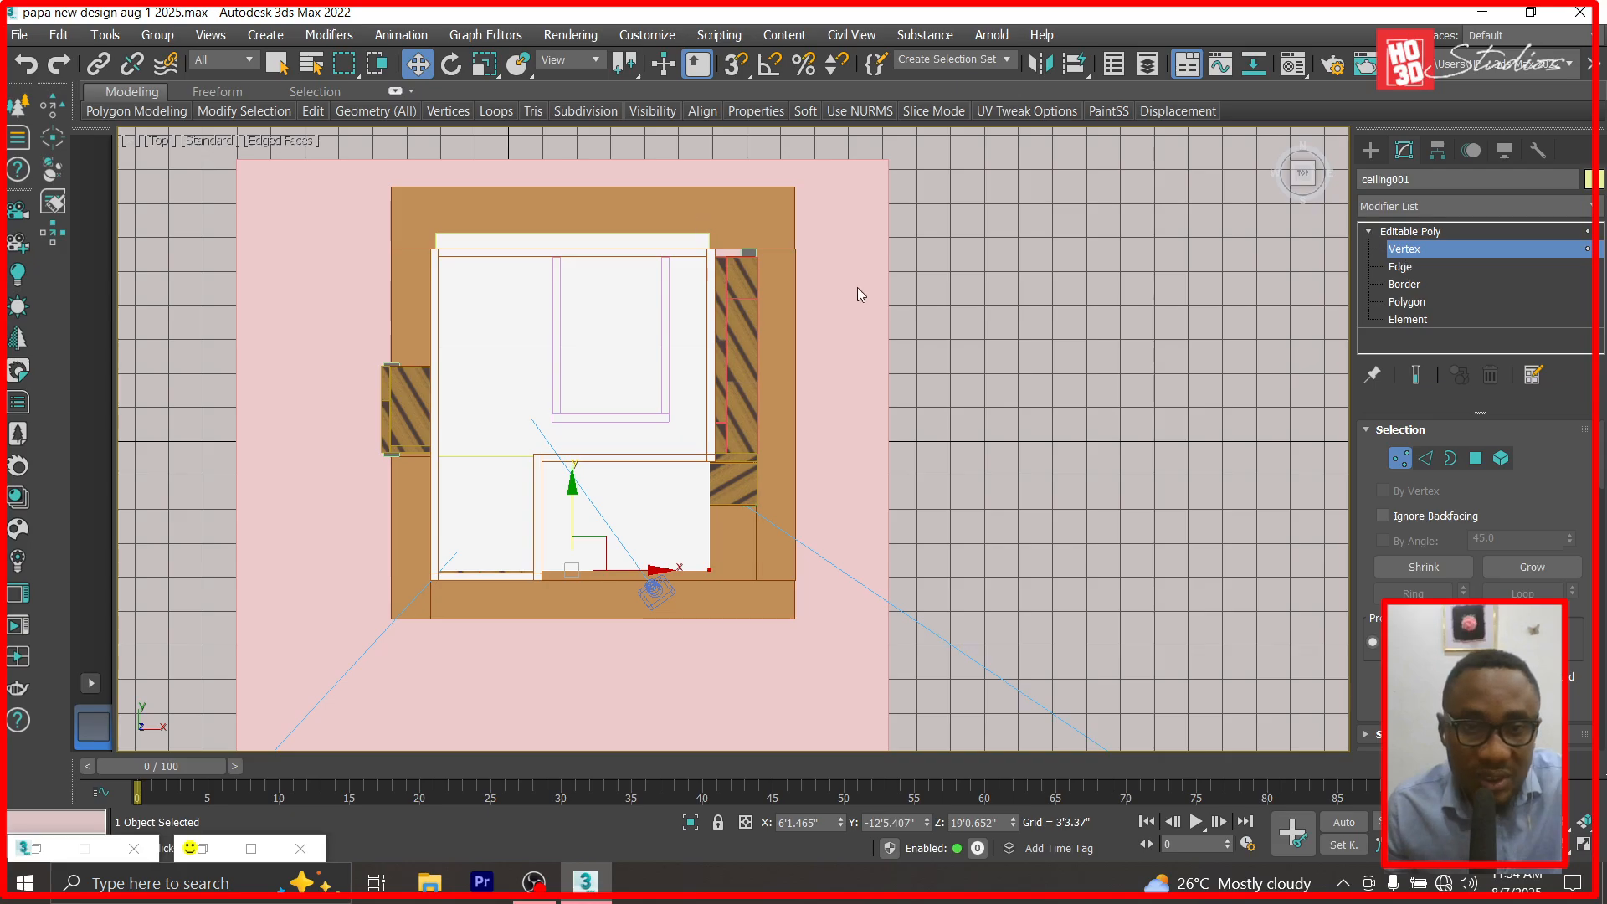
pyautogui.moveTo(371, 413); pyautogui.dragTo(309, 409)
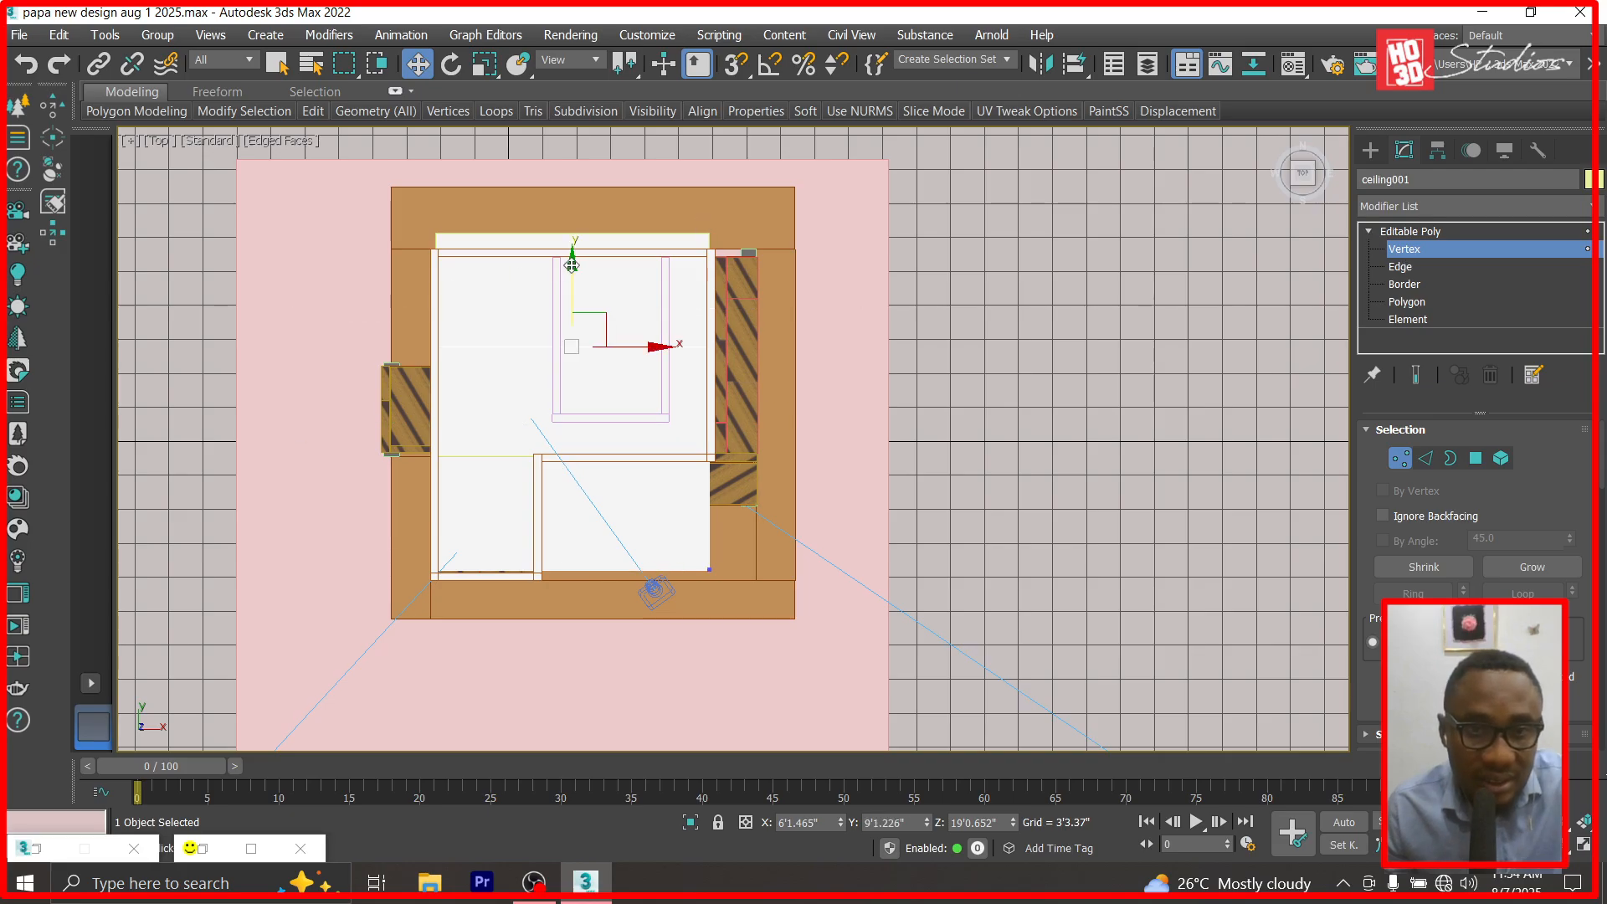
pyautogui.moveTo(607, 323); pyautogui.dragTo(260, 349)
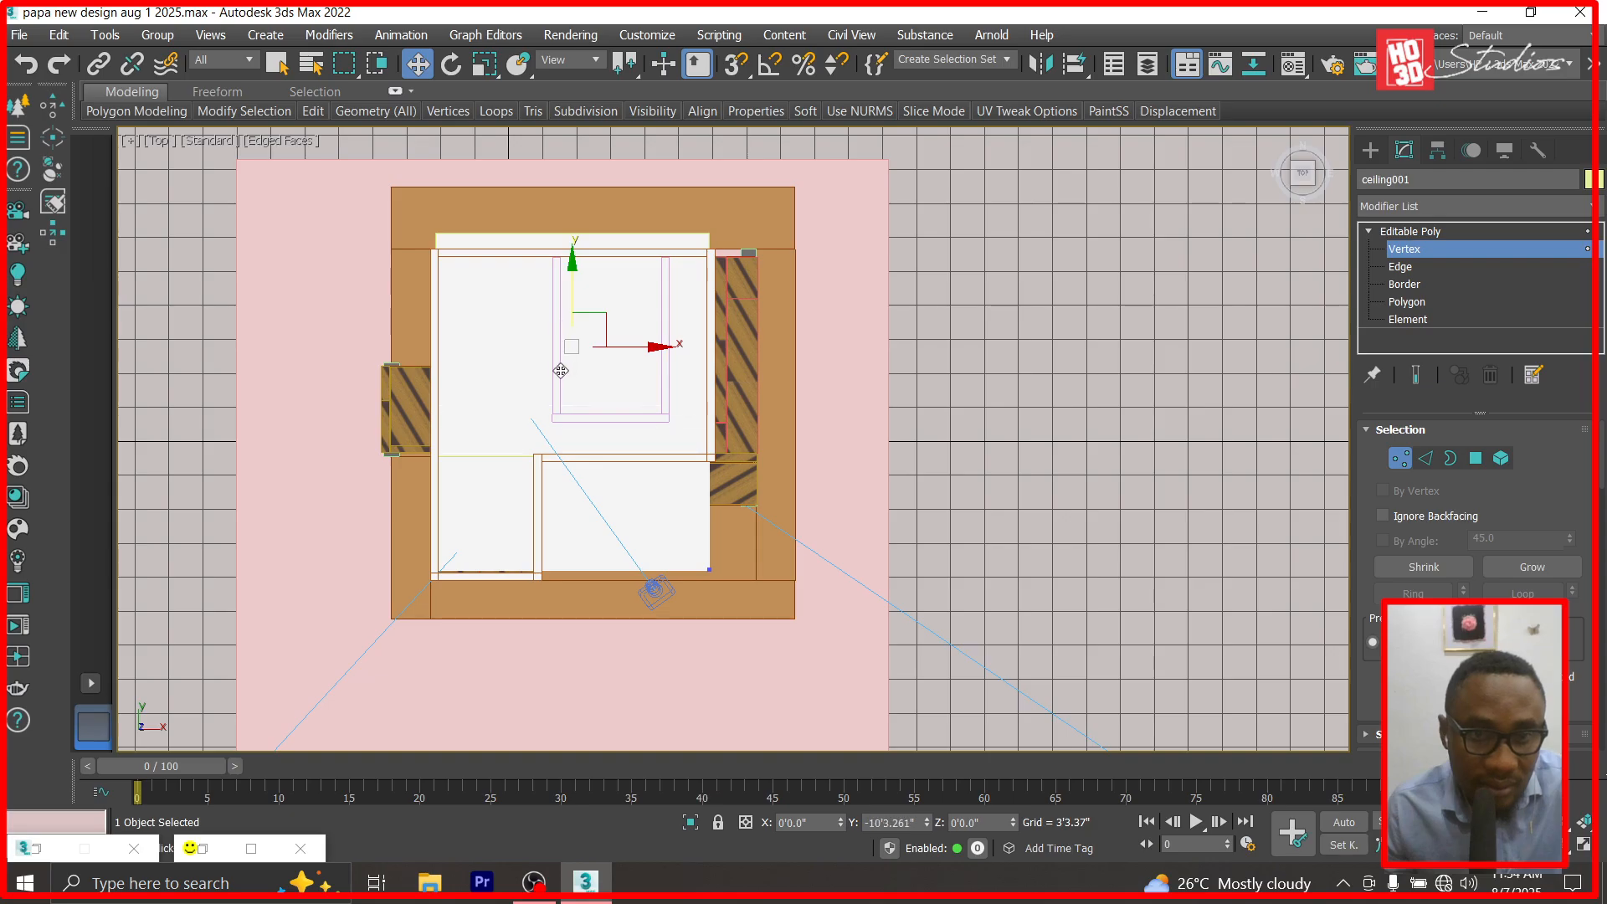
pyautogui.moveTo(564, 367); pyautogui.dragTo(586, 469)
pyautogui.moveTo(851, 418); pyautogui.dragTo(662, 604)
pyautogui.moveTo(800, 510); pyautogui.dragTo(625, 522)
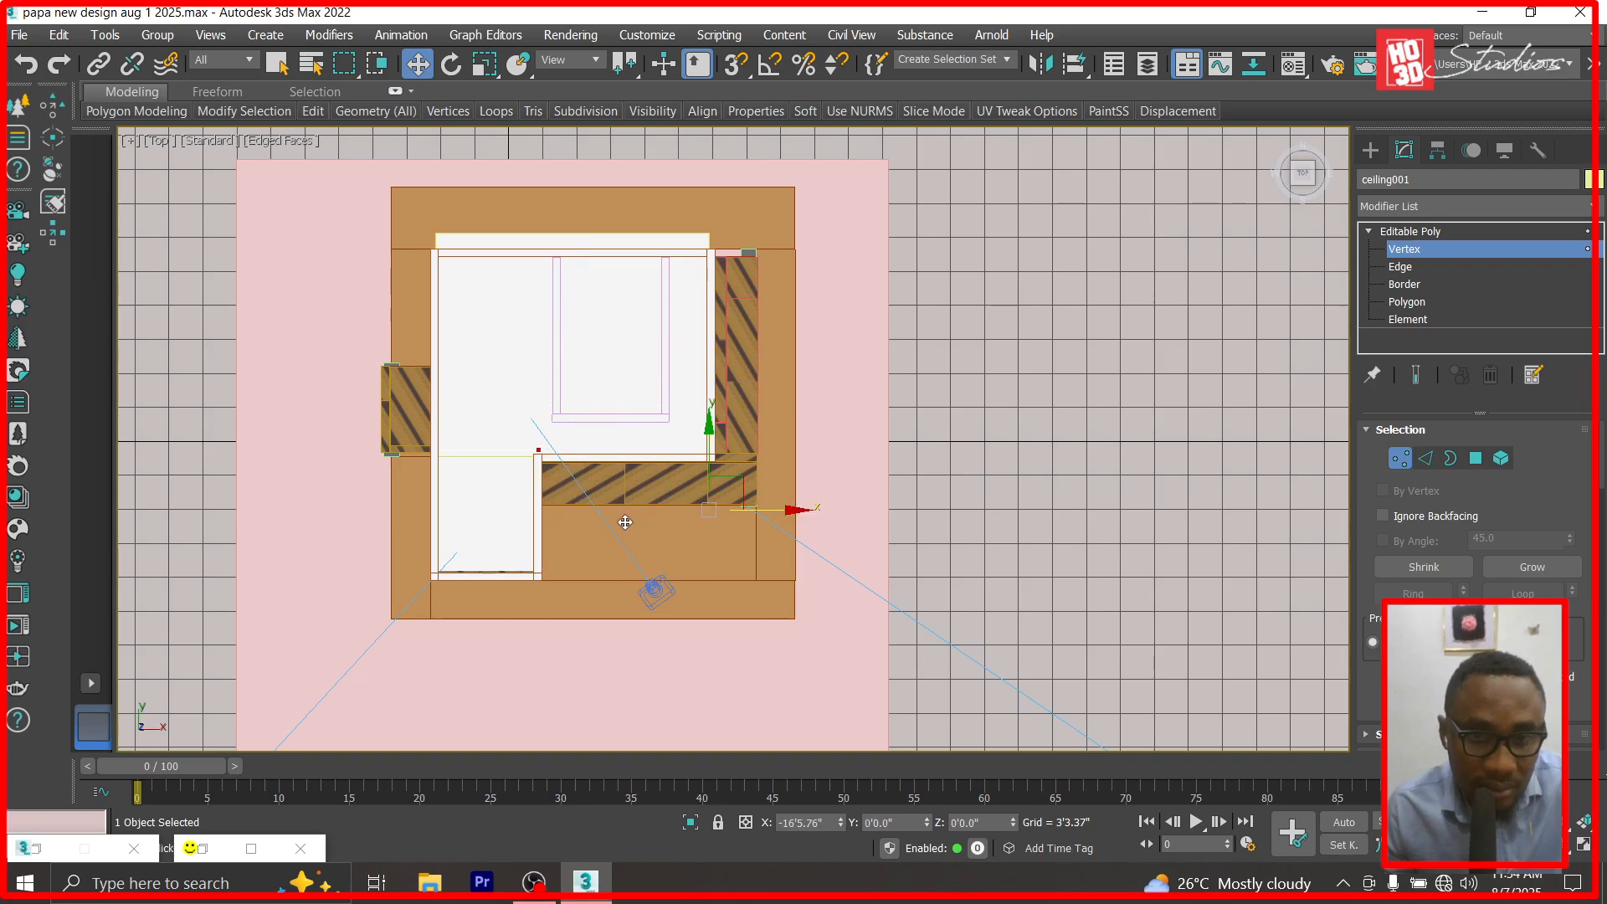
pyautogui.scroll(6, 379, 607)
pyautogui.moveTo(1082, 560); pyautogui.dragTo(1080, 557)
pyautogui.moveTo(806, 379); pyautogui.dragTo(805, 391)
pyautogui.click(1419, 249)
# Select both ceiling slabs and group them under the name "ceiling".
pyautogui.scroll(-5, 585, 338)
pyautogui.click(1194, 282)
pyautogui.click(538, 218)
pyautogui.keyDown('ctrl'); pyautogui.click(513, 349); pyautogui.keyUp('ctrl')
pyautogui.click(158, 34)
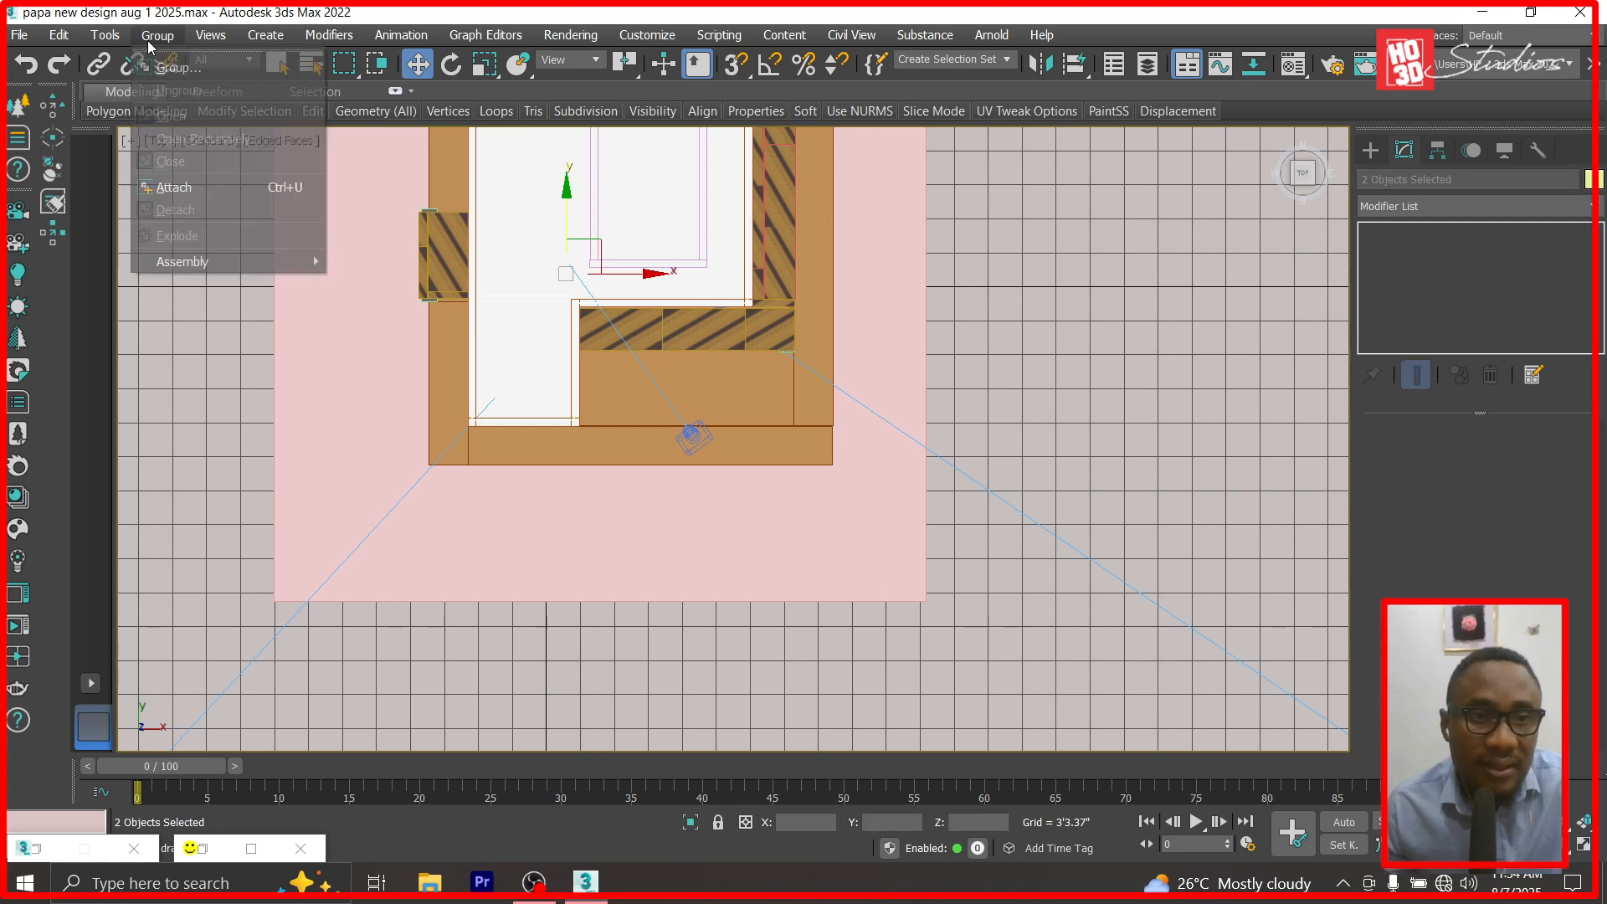
pyautogui.click(174, 65)
pyautogui.write('ceiling')
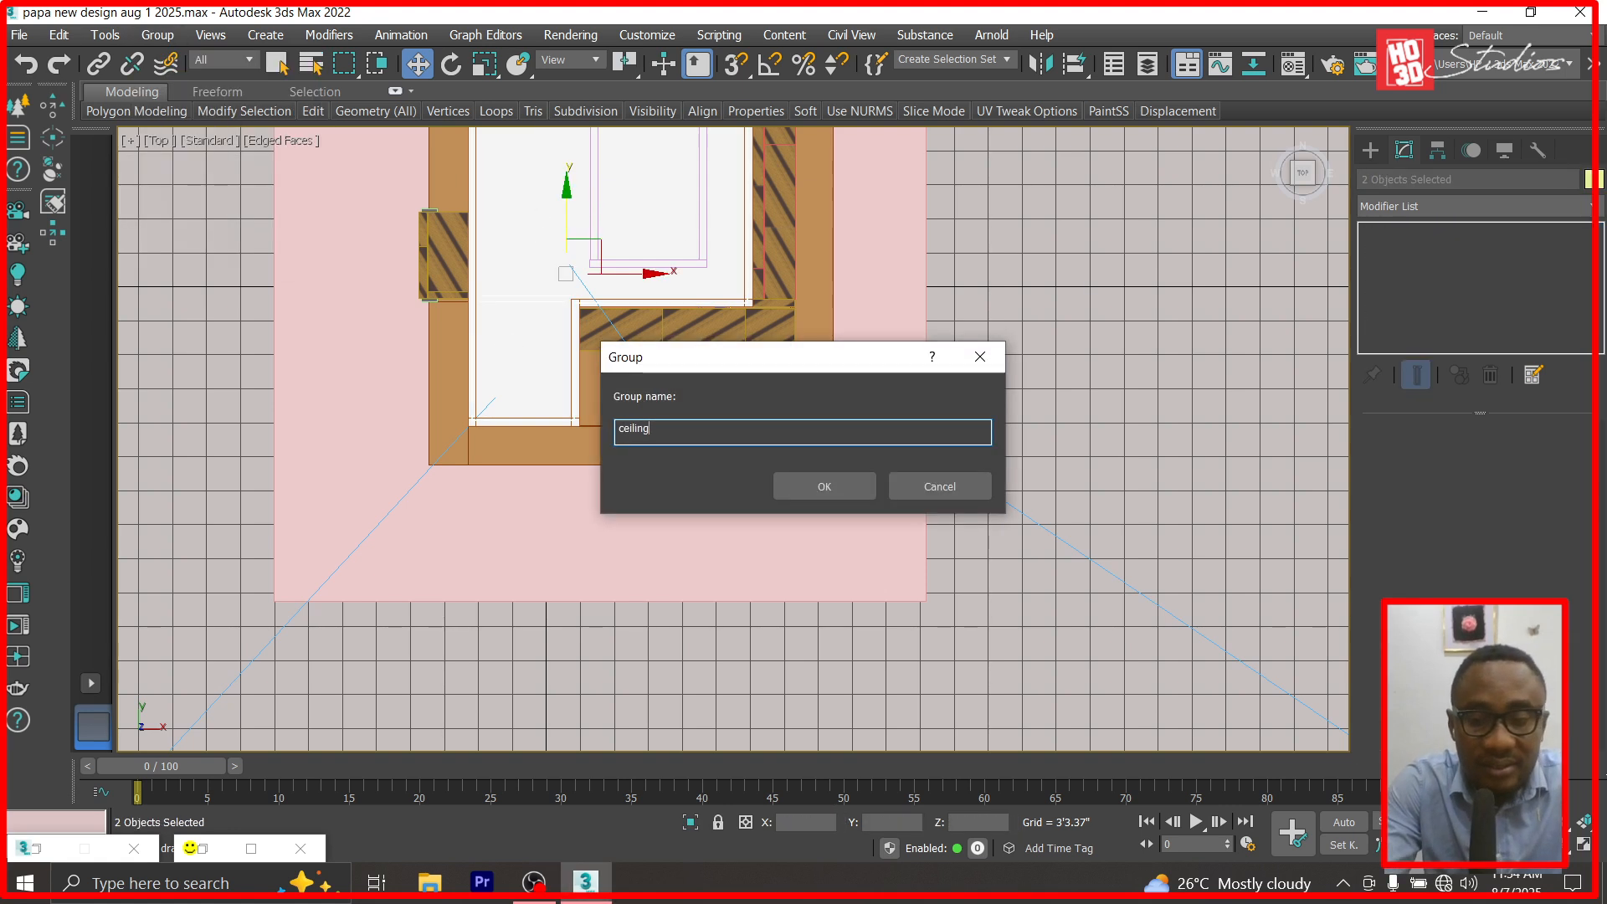
pyautogui.press('Return')
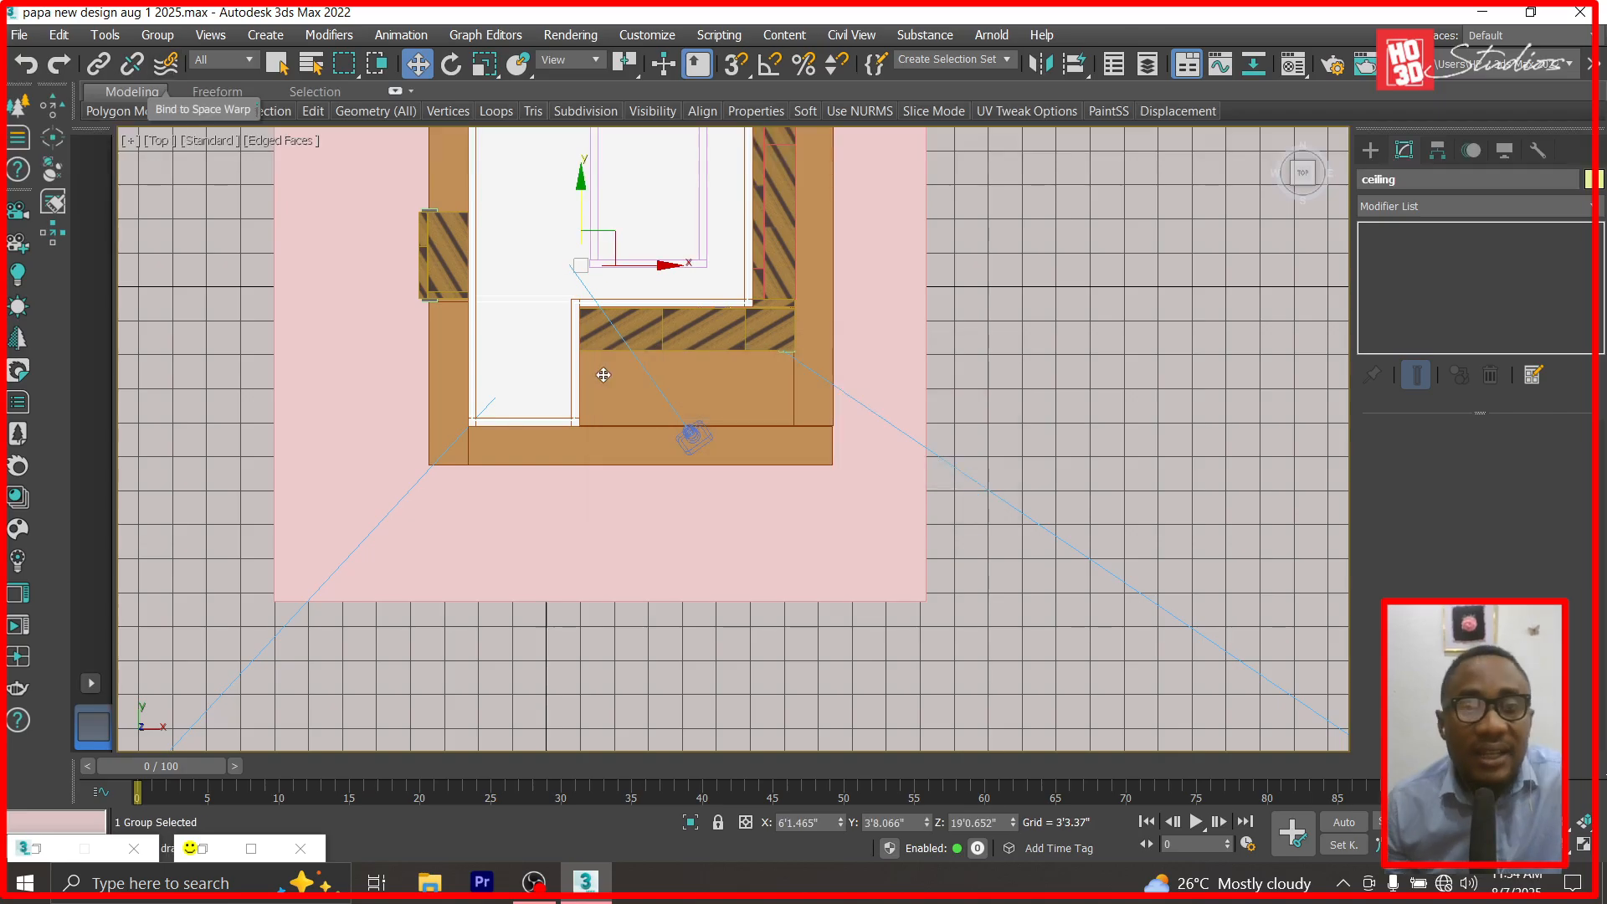
# In the Front view, clone one copy of the ceiling group straight down about 8'10" to the level of the front balcony beam.
pyautogui.press('f')
pyautogui.scroll(-10, 727, 638)
pyautogui.scroll(8, 694, 386)
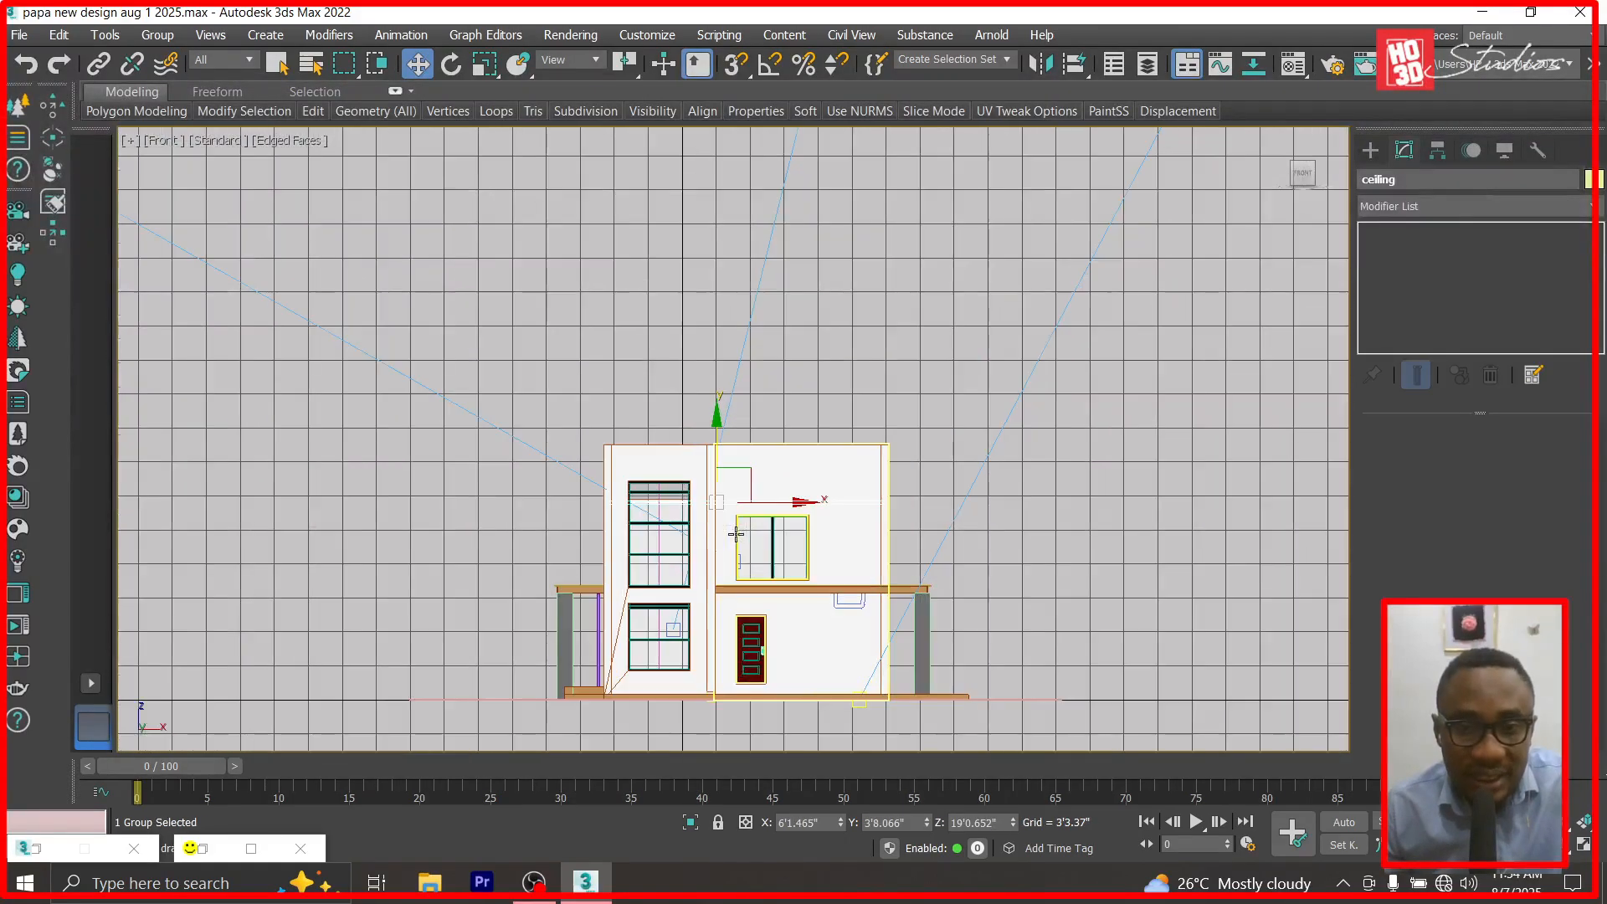
pyautogui.scroll(-2, 694, 386)
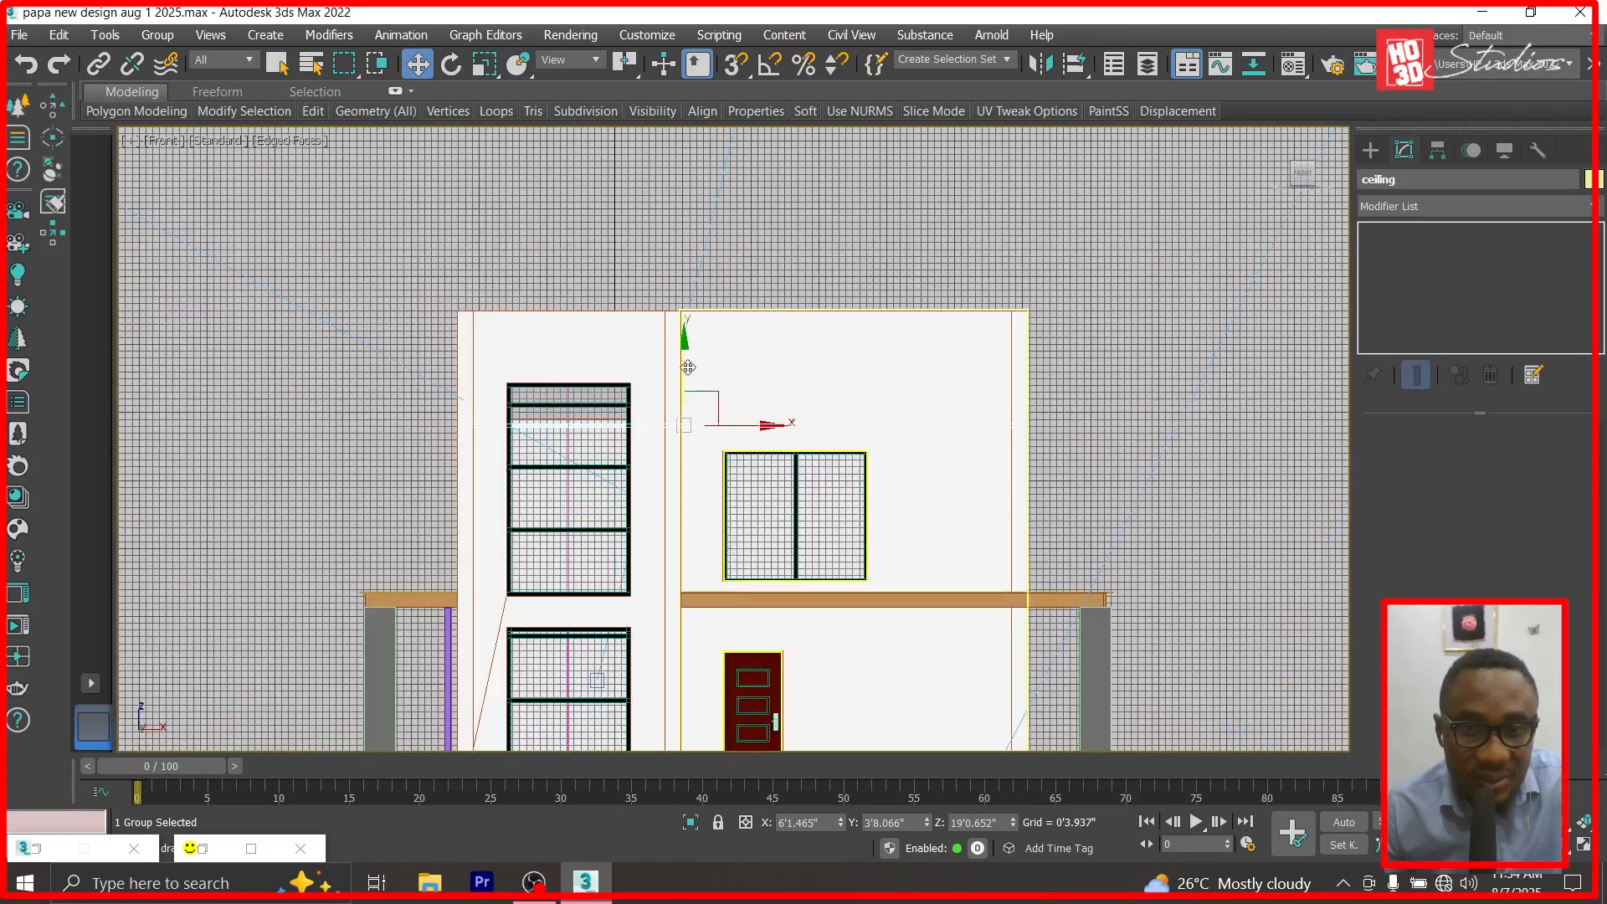
pyautogui.keyDown('shift'); pyautogui.moveTo(692, 370); pyautogui.dragTo(696, 537); pyautogui.keyUp('shift')
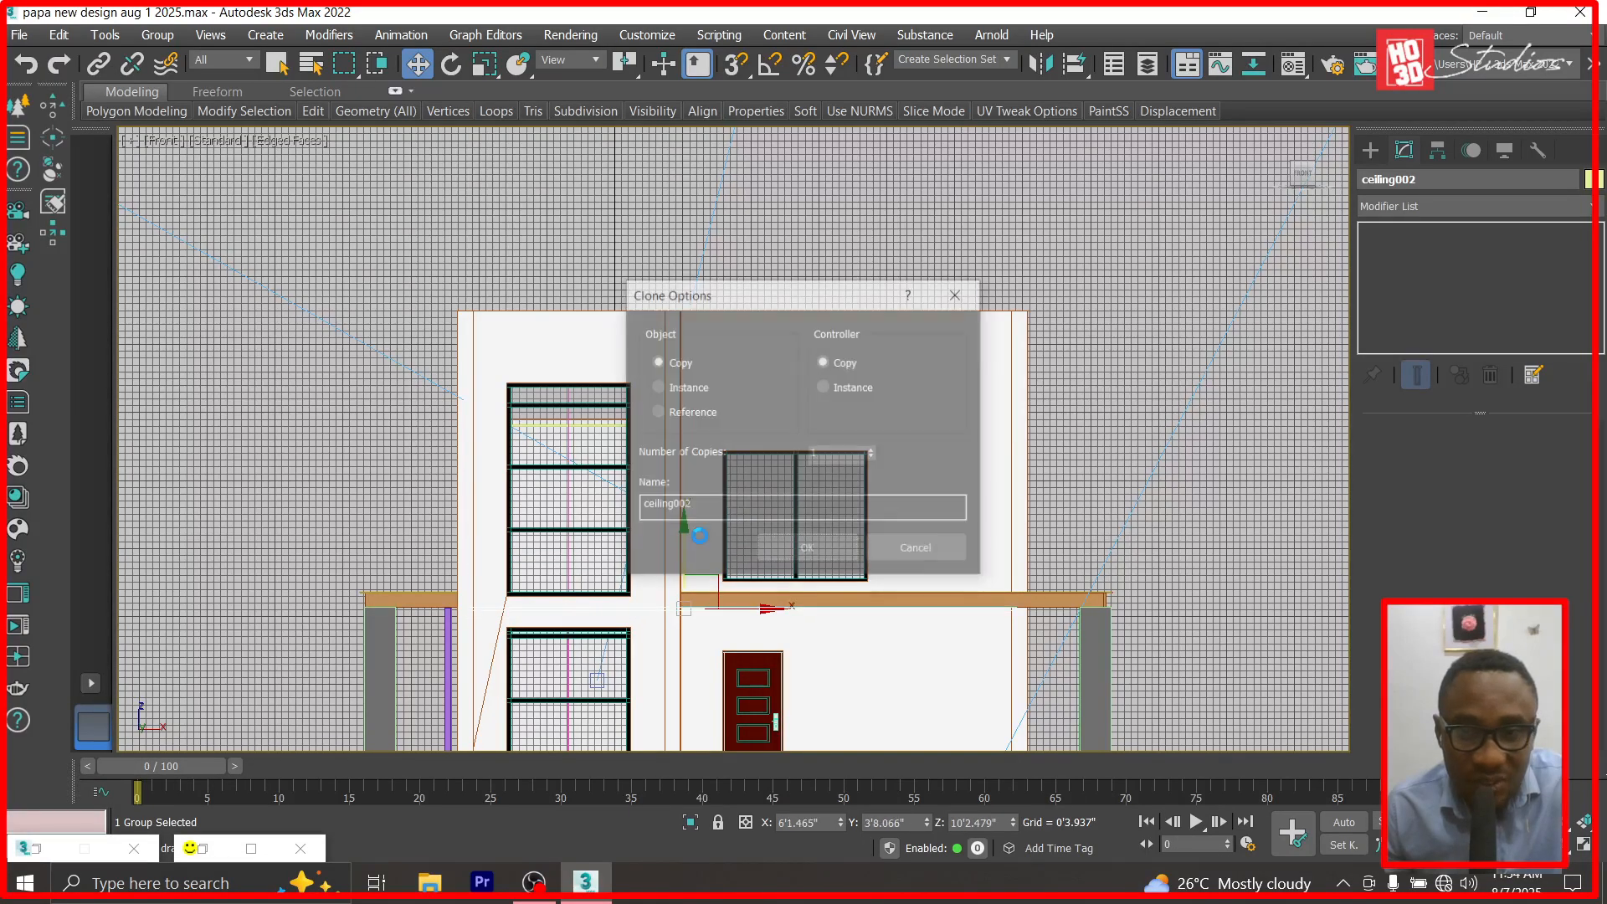
pyautogui.click(786, 551)
# Raise the copied ceiling slightly so its top meets the underside of the front balcony beam.
pyautogui.scroll(4, 796, 577)
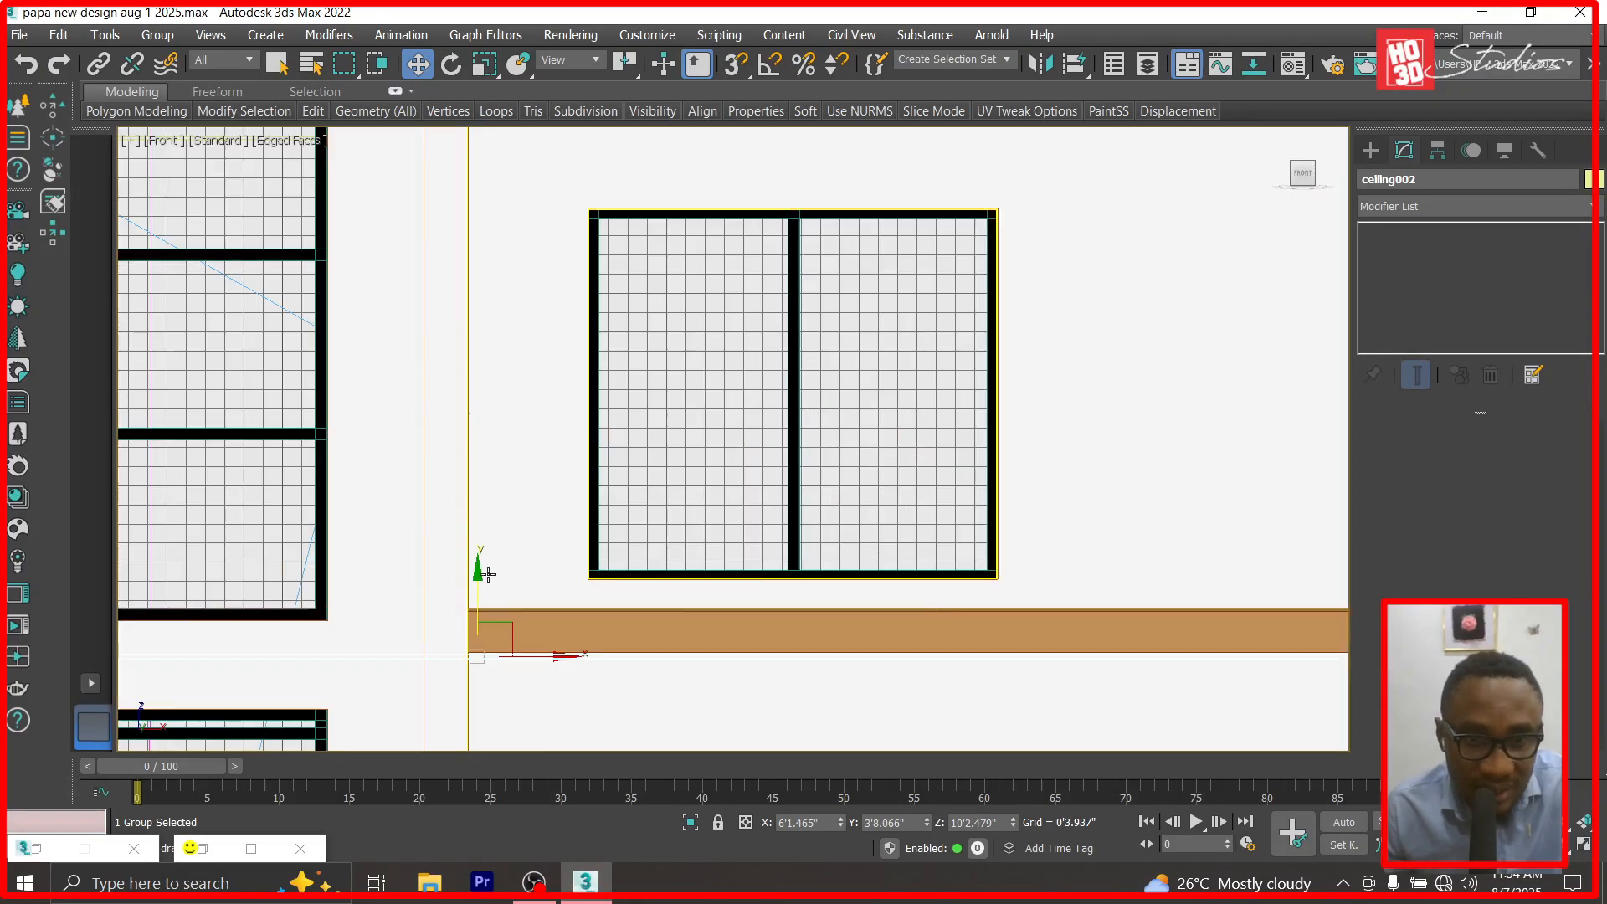
pyautogui.scroll(6, 491, 667)
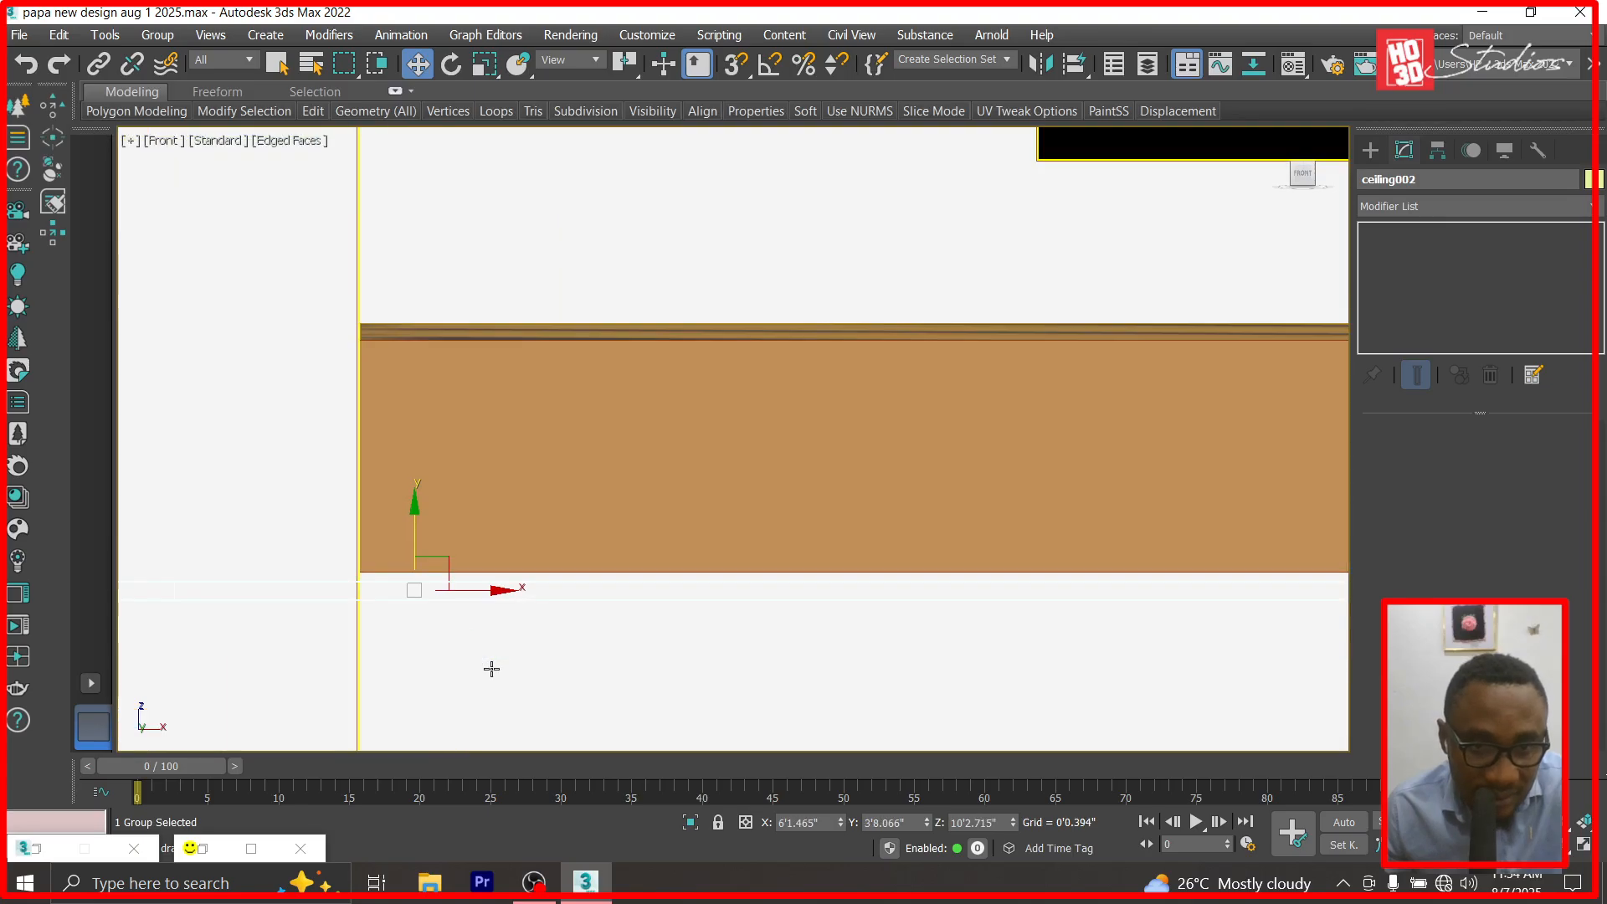
pyautogui.scroll(2, 430, 525)
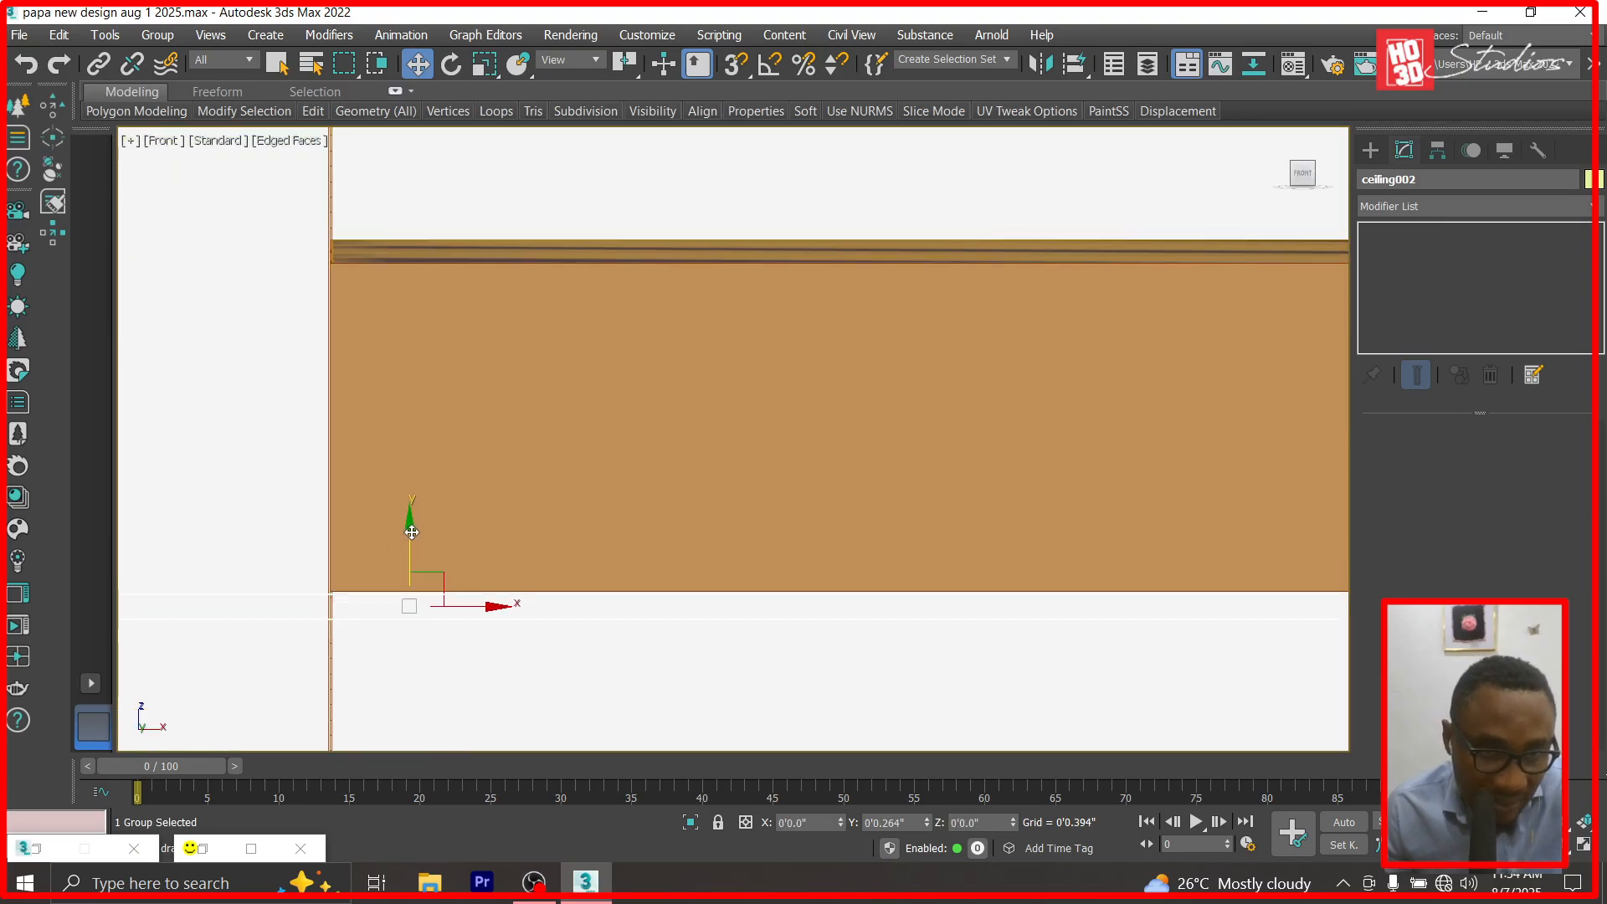
pyautogui.scroll(-6, 432, 405)
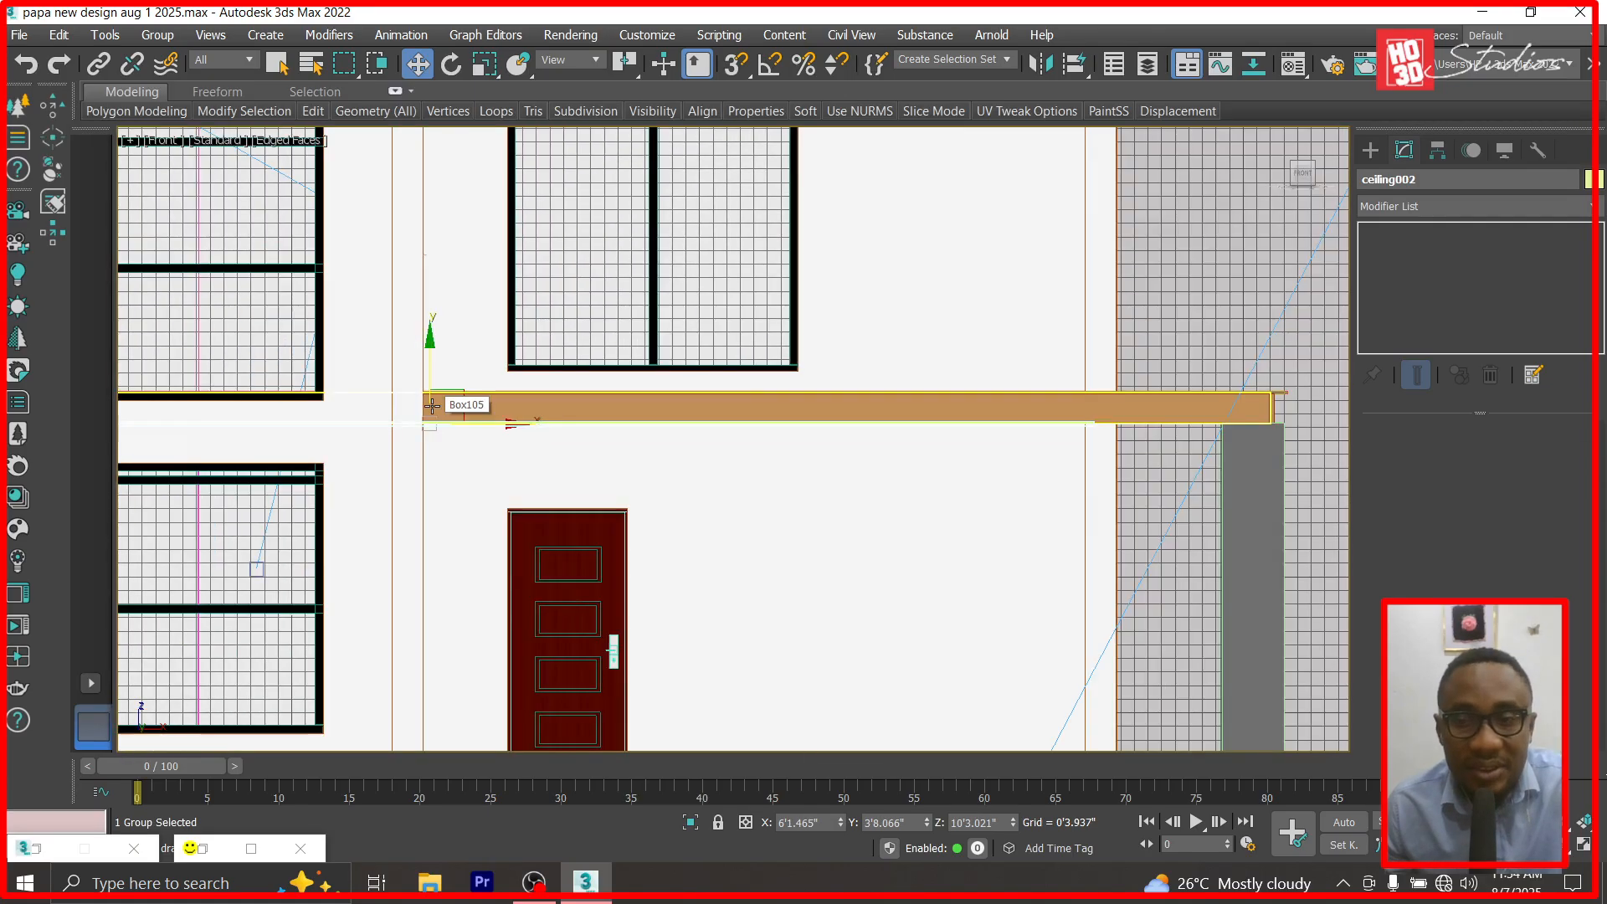
# Isolate the copied ceiling together with the brown front balcony beams.
pyautogui.keyDown('ctrl'); pyautogui.click(1177, 421); pyautogui.keyUp('ctrl')
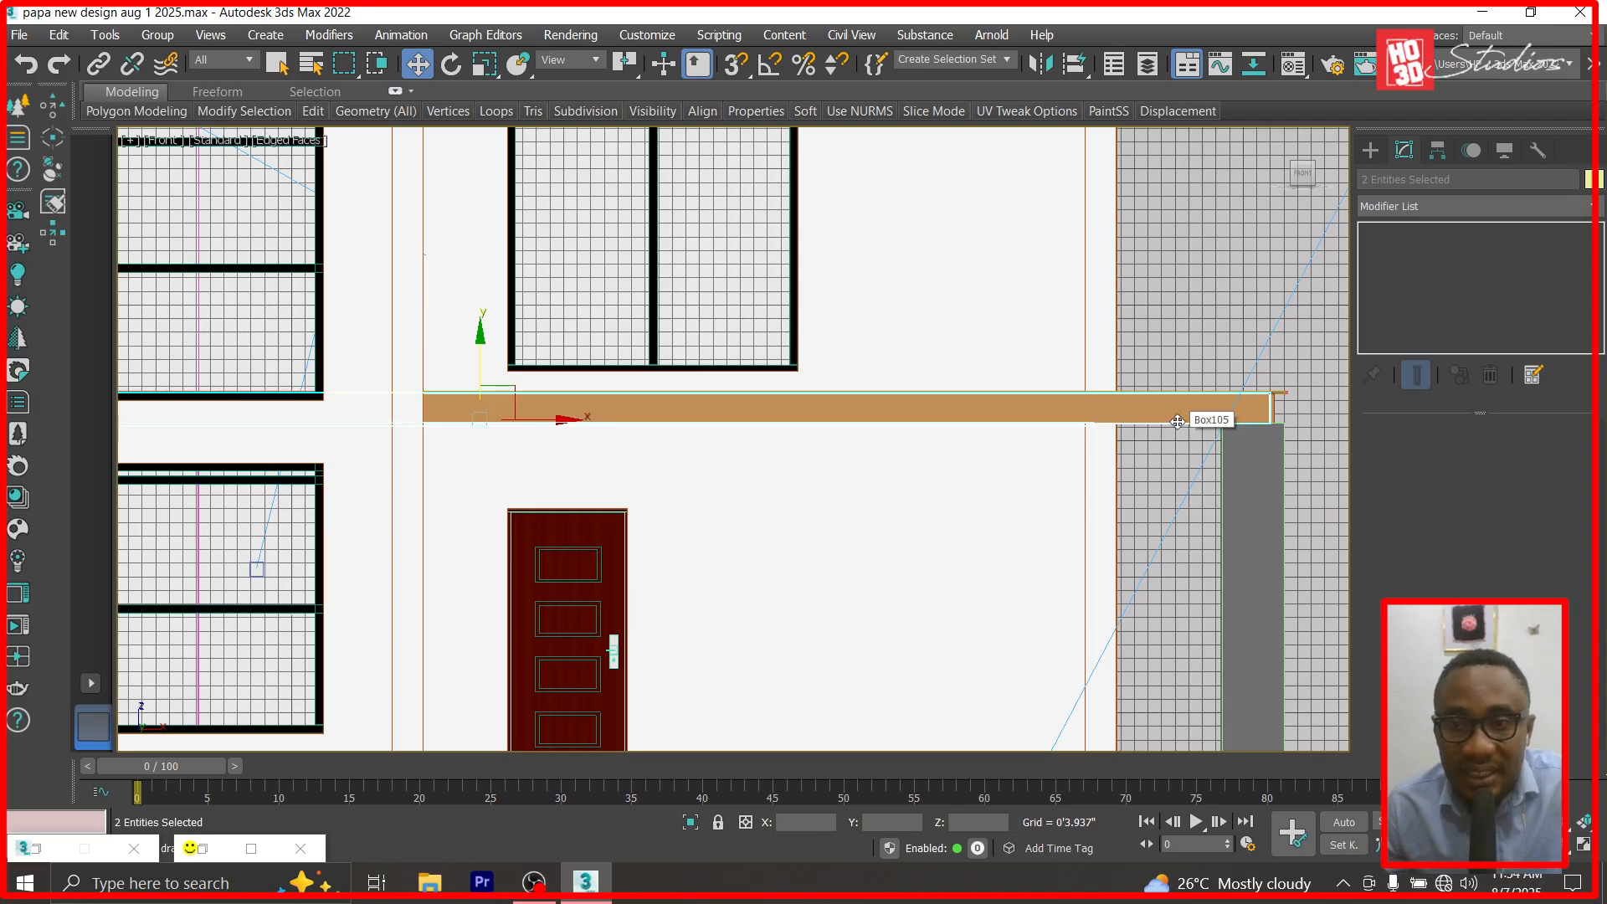
pyautogui.rightClick(1175, 414)
pyautogui.click(1230, 325)
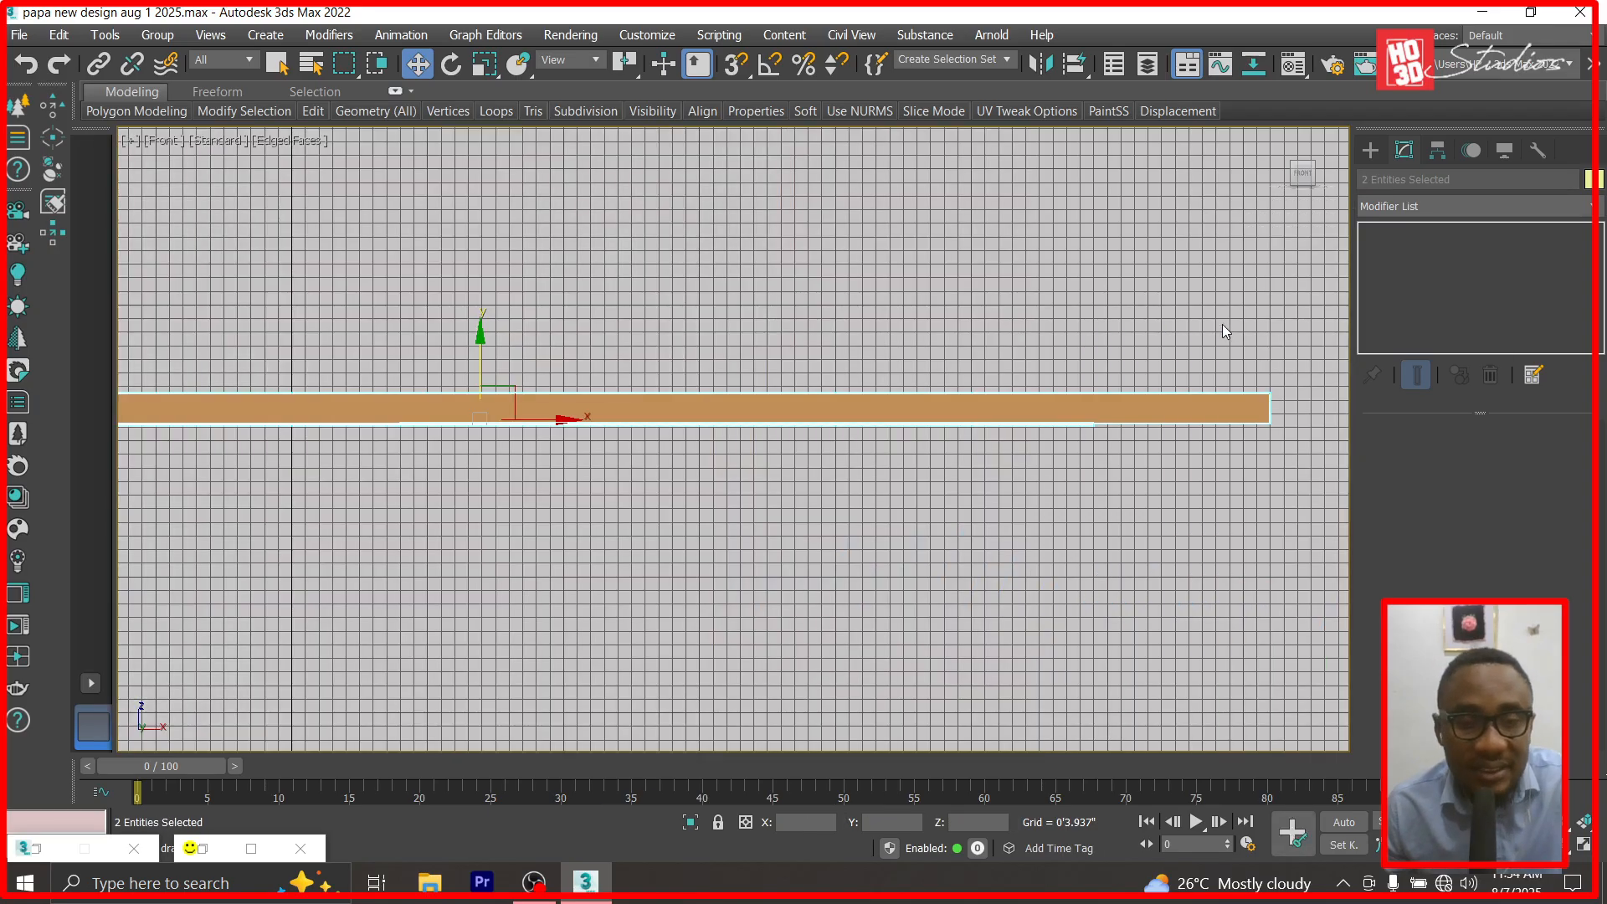
# Select the copied ceiling in the Top view and ungroup it into its separate slabs.
pyautogui.press('t')
pyautogui.click(713, 270)
pyautogui.scroll(-5, 710, 267)
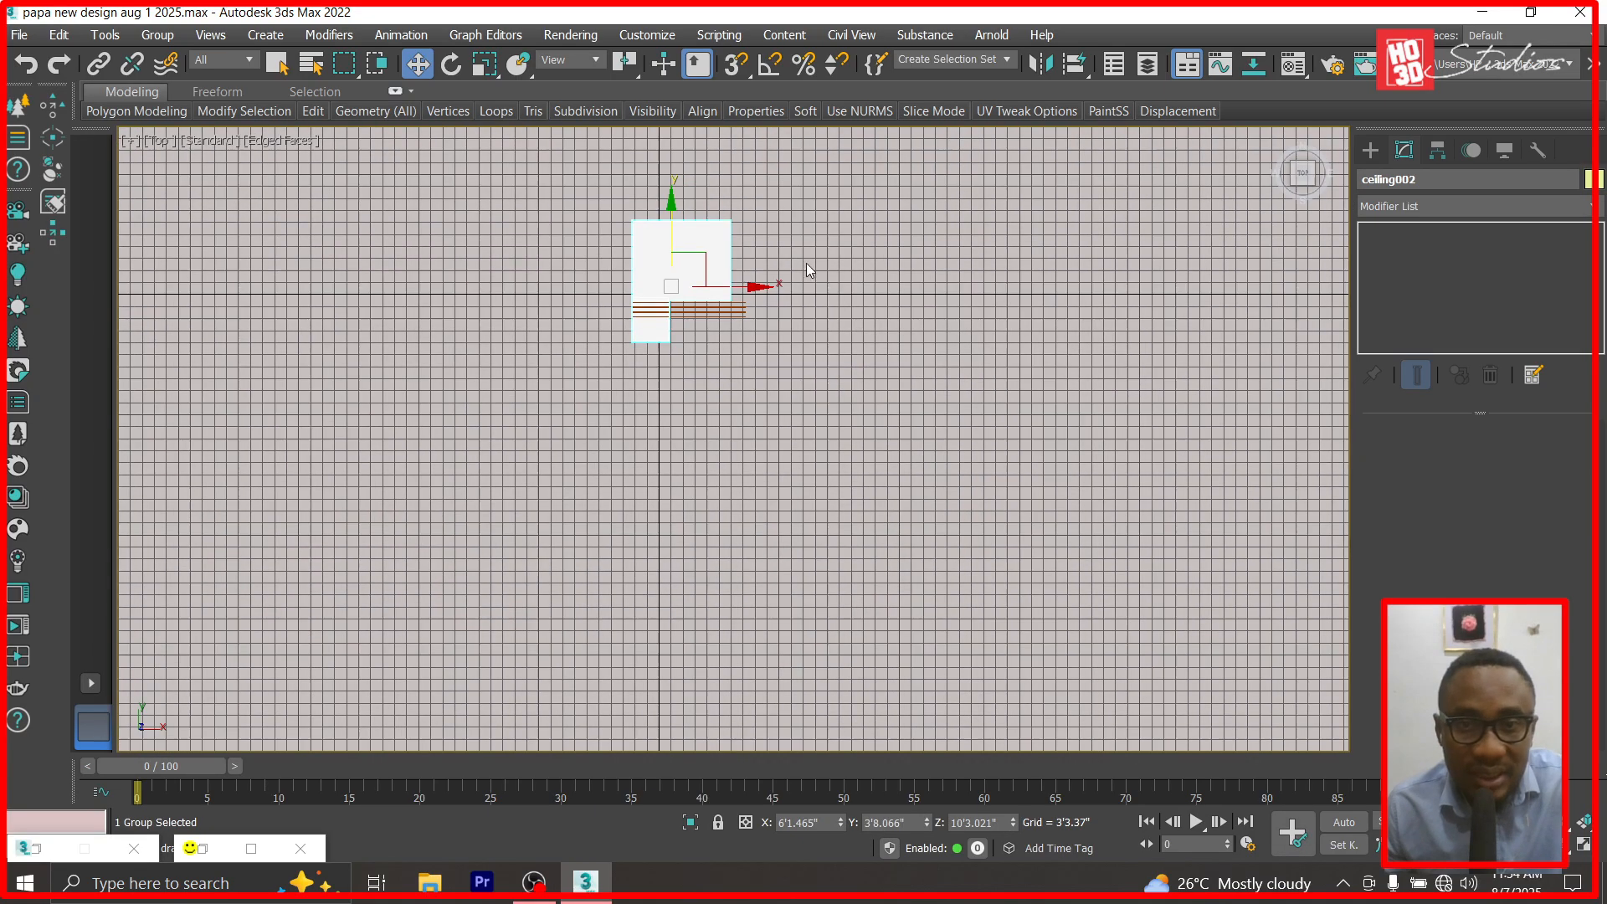
pyautogui.click(144, 35)
pyautogui.click(172, 84)
pyautogui.scroll(5, 639, 208)
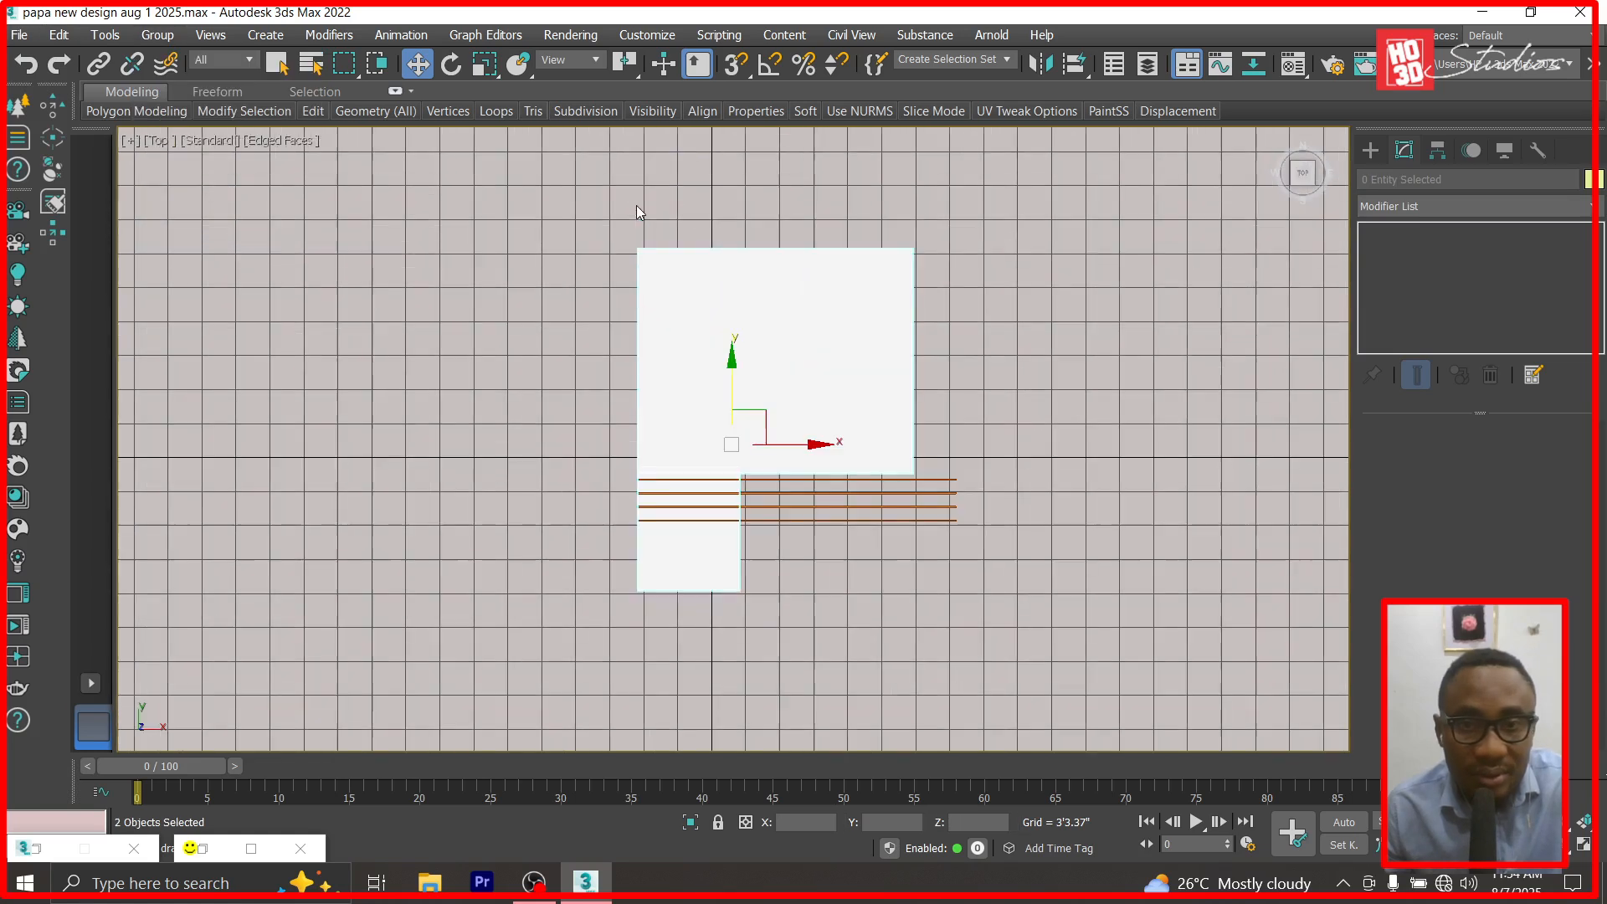
# Move the right-hand vertices of the large ceiling slab outward along X to meet the right ends of the balcony beams.
pyautogui.click(1371, 151)
pyautogui.click(893, 308)
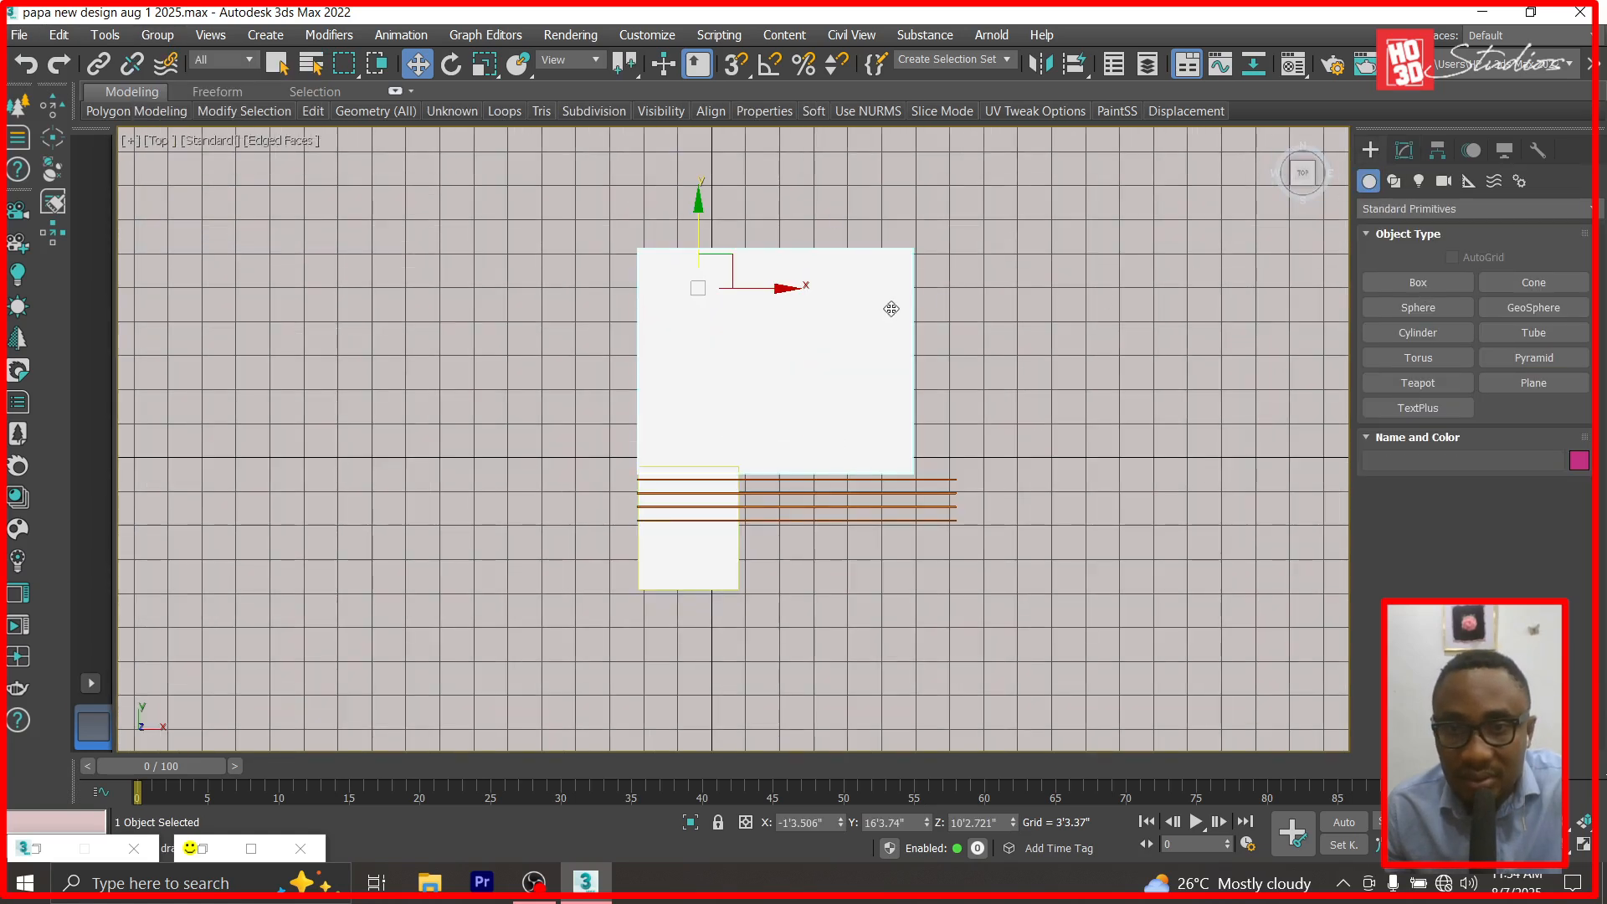
pyautogui.click(1413, 155)
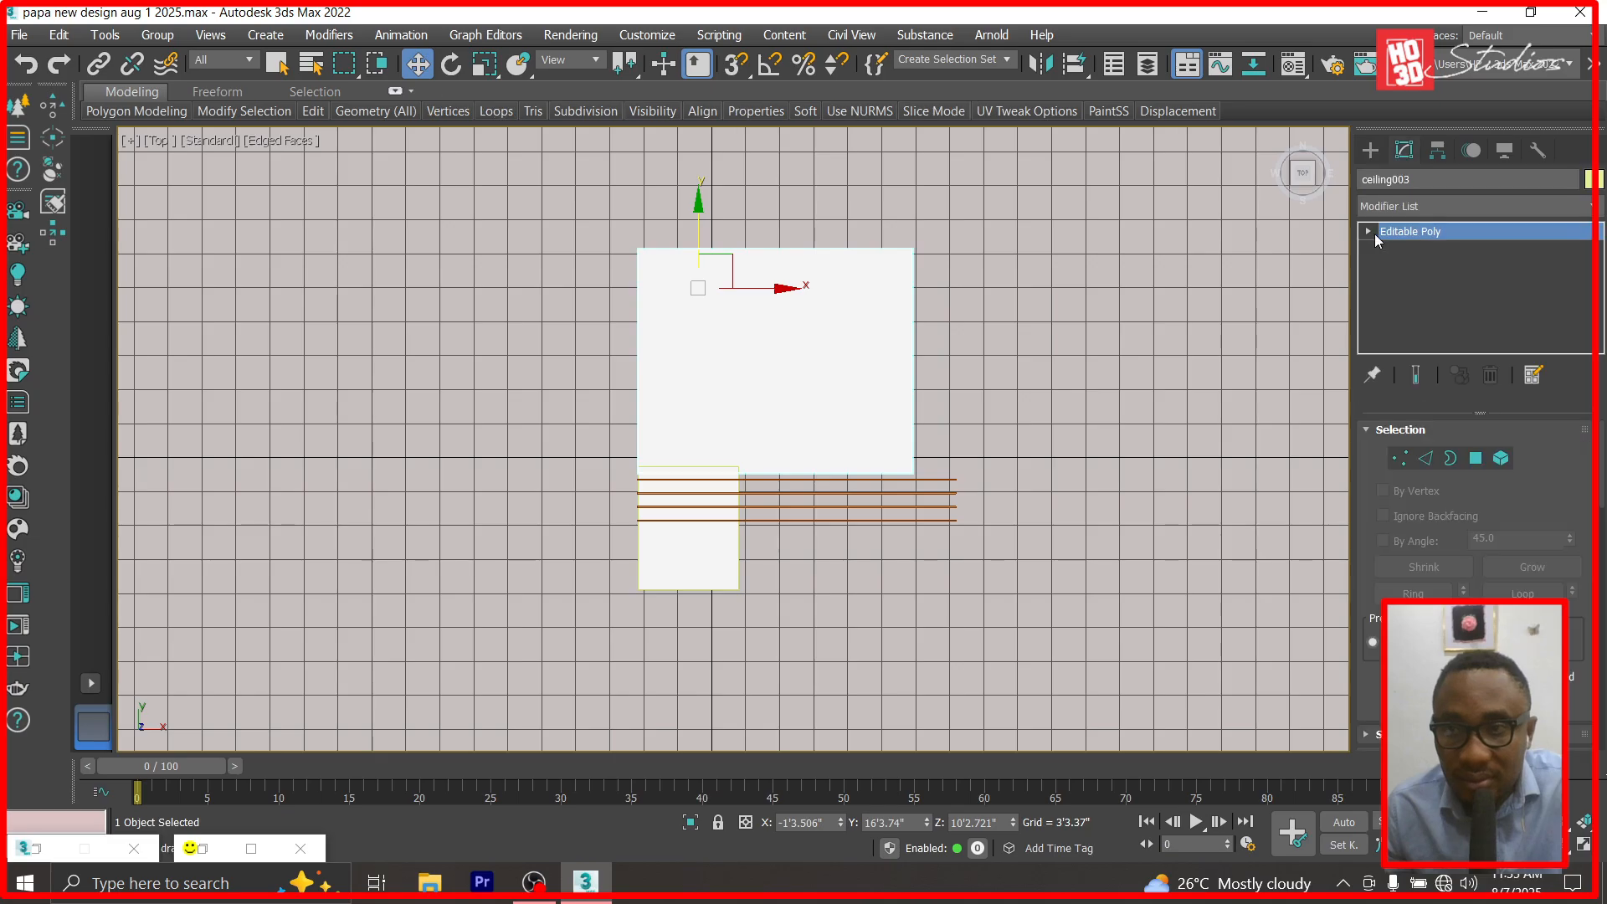
pyautogui.click(1370, 231)
pyautogui.press('1')
pyautogui.moveTo(897, 539); pyautogui.dragTo(898, 540)
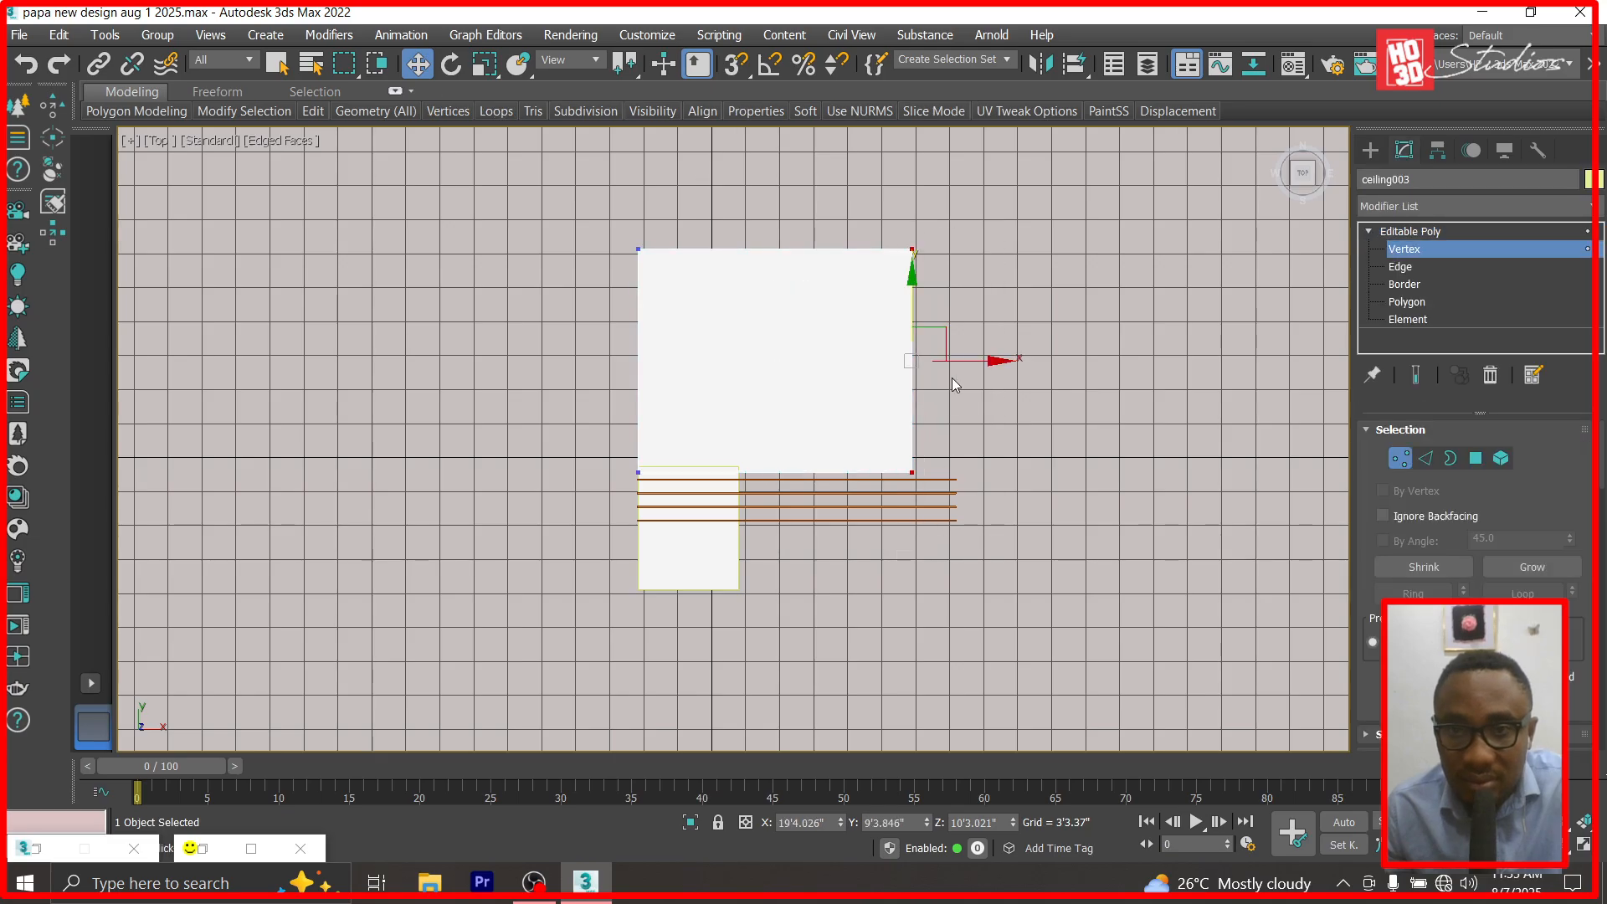
pyautogui.moveTo(990, 359); pyautogui.dragTo(1023, 360)
pyautogui.scroll(6, 988, 385)
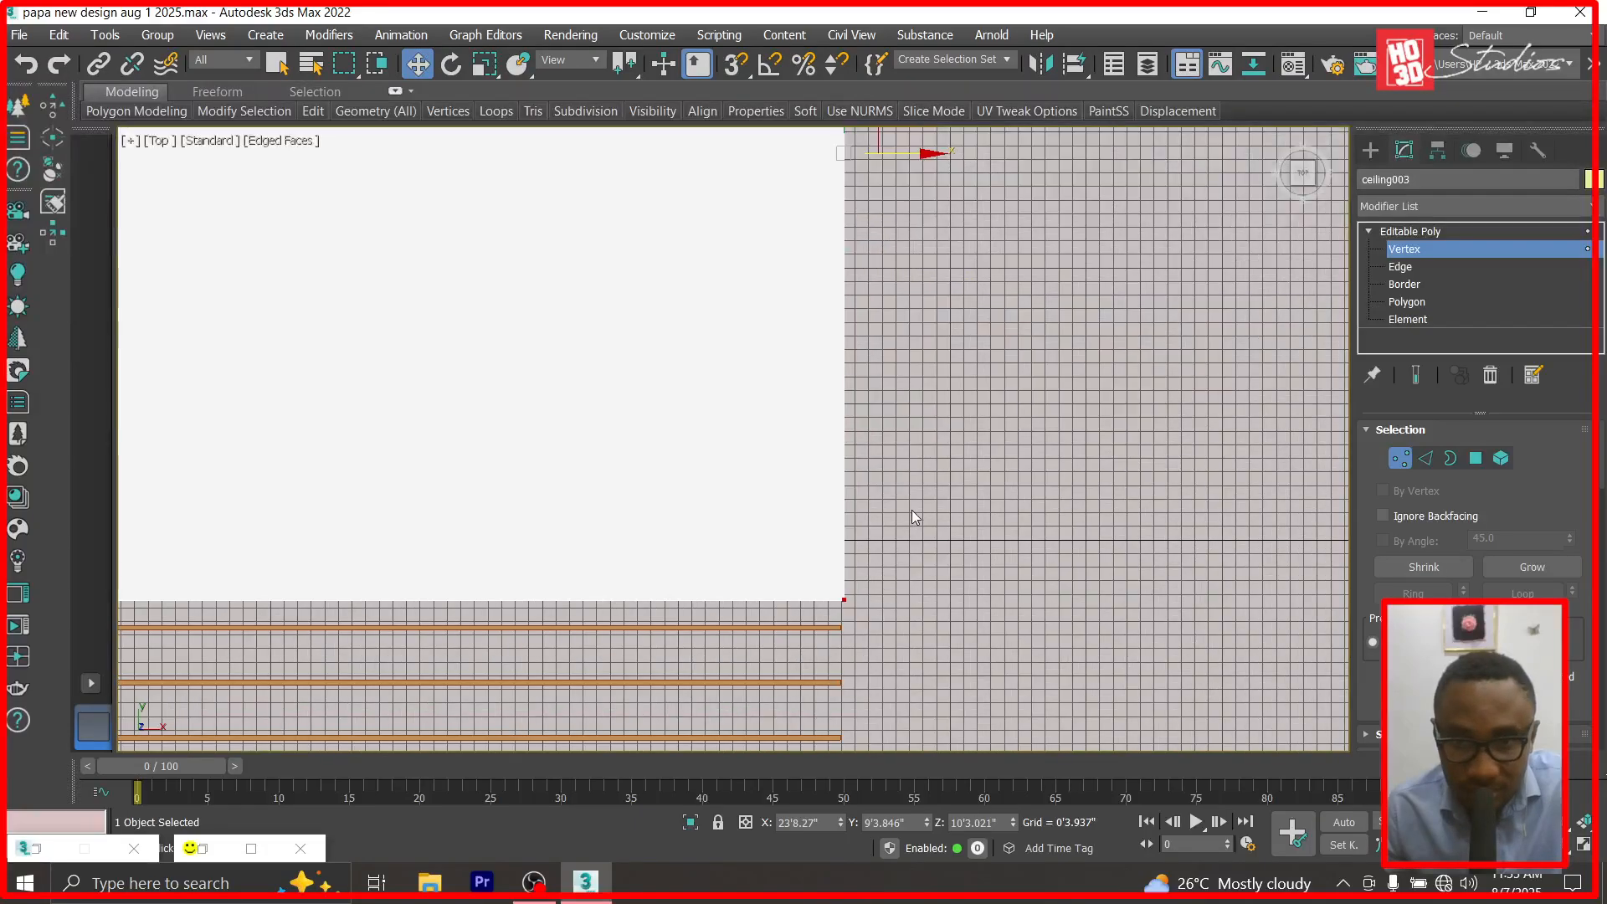
pyautogui.scroll(-3, 914, 513)
# Move the large slab's front vertices forward to the outer edge of the frontmost beam, then leave vertex editing and deselect the slab.
pyautogui.moveTo(967, 489); pyautogui.dragTo(612, 617)
pyautogui.moveTo(388, 686); pyautogui.dragTo(150, 645)
pyautogui.moveTo(557, 469); pyautogui.dragTo(556, 564)
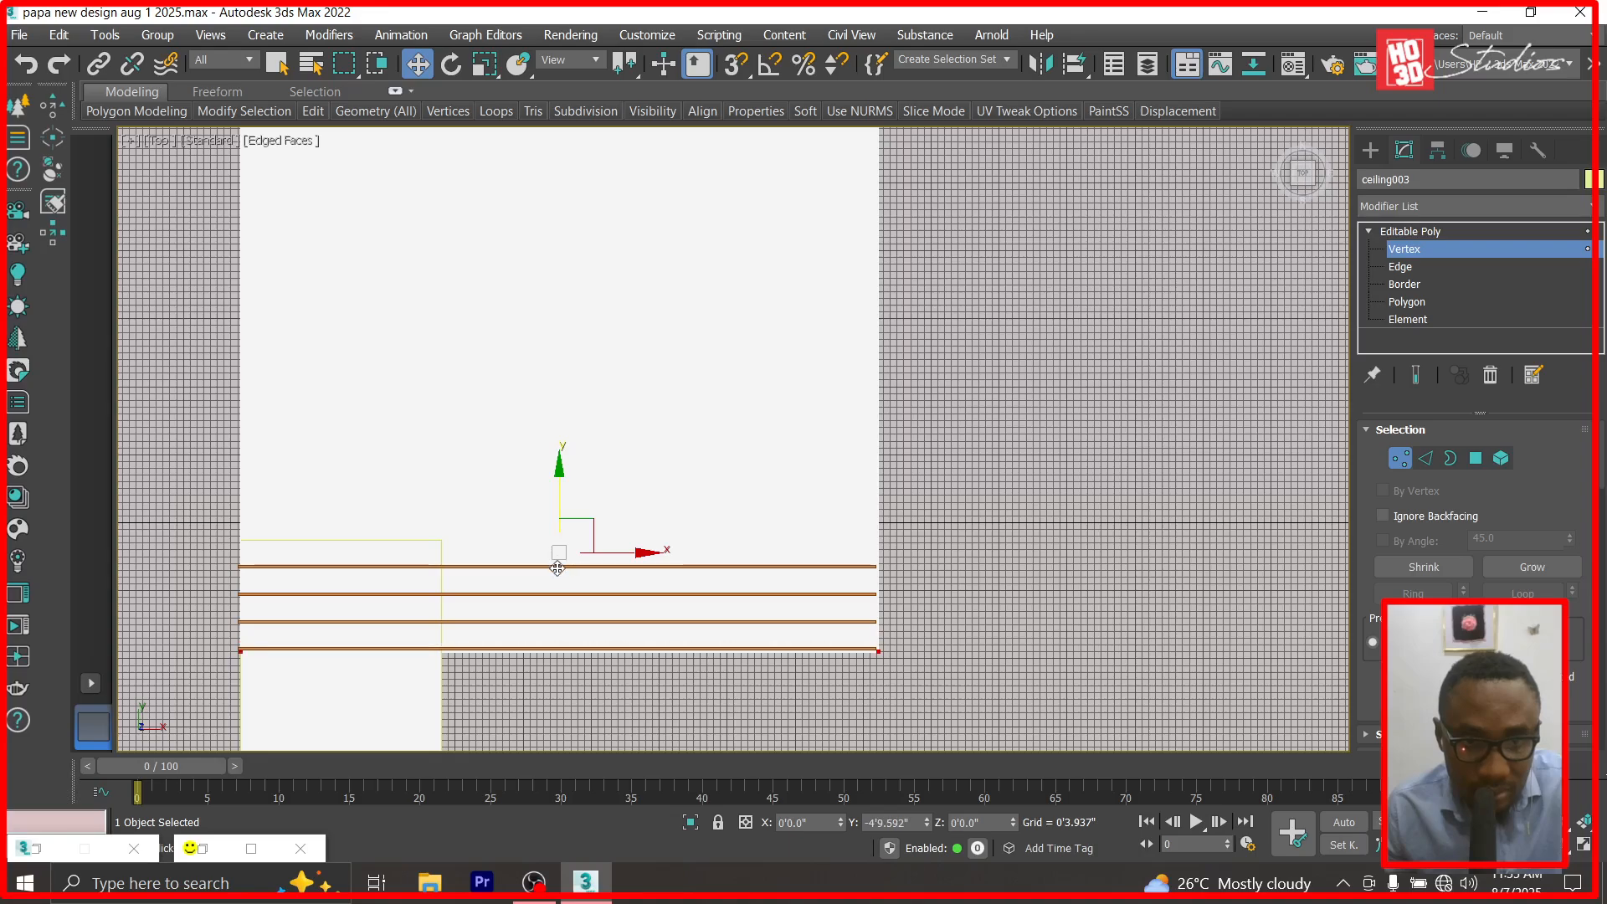
pyautogui.scroll(8, 556, 568)
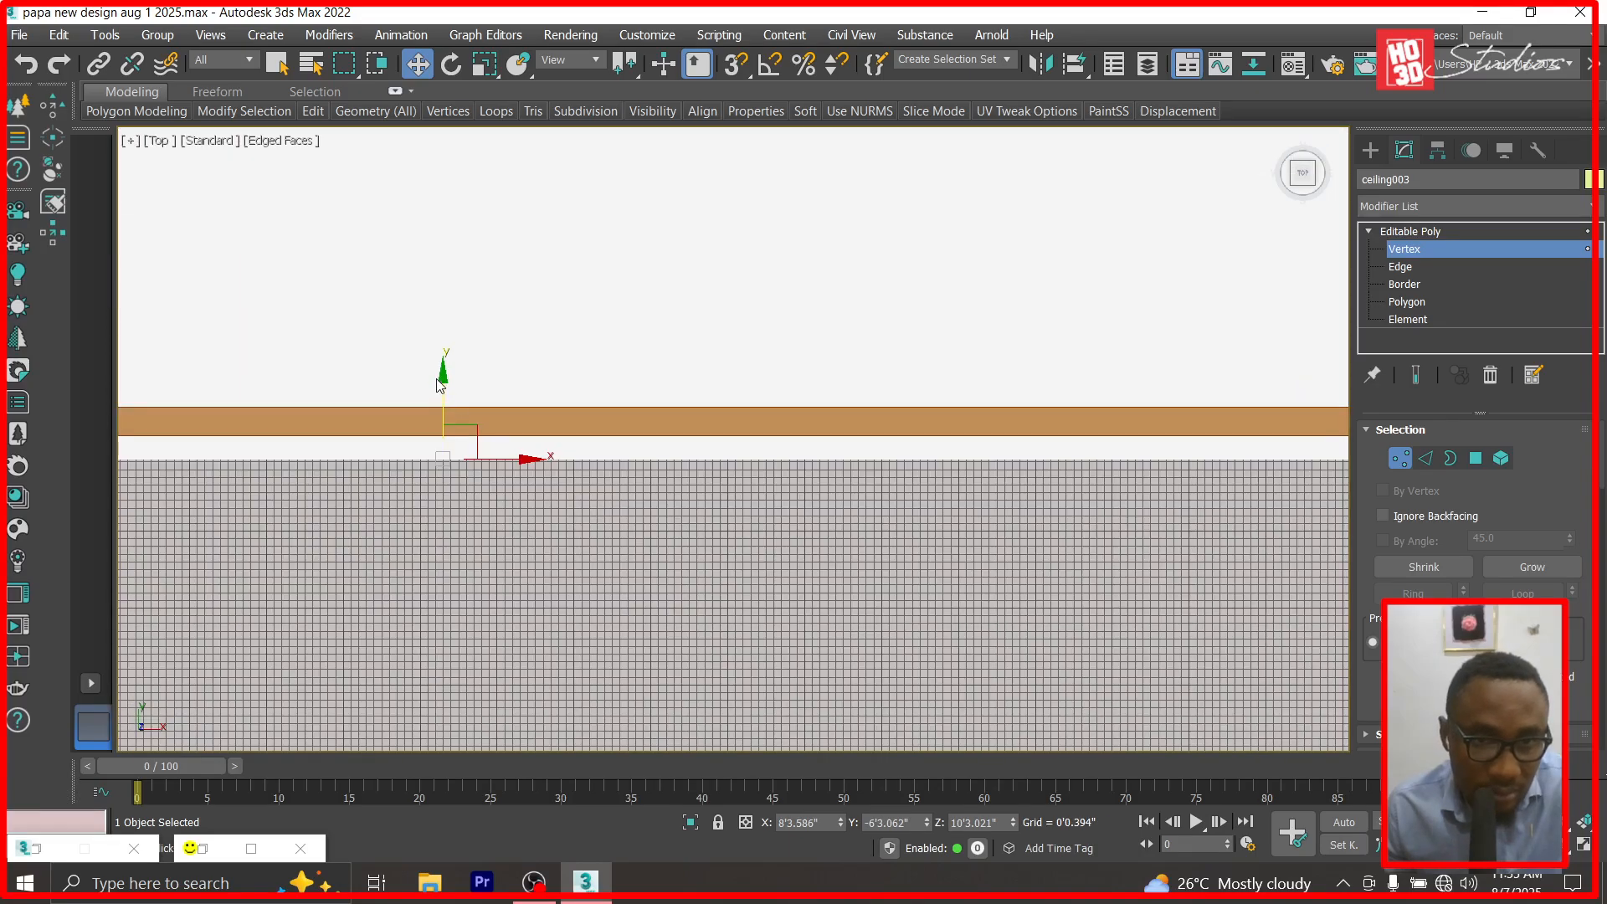
pyautogui.scroll(-5, 449, 380)
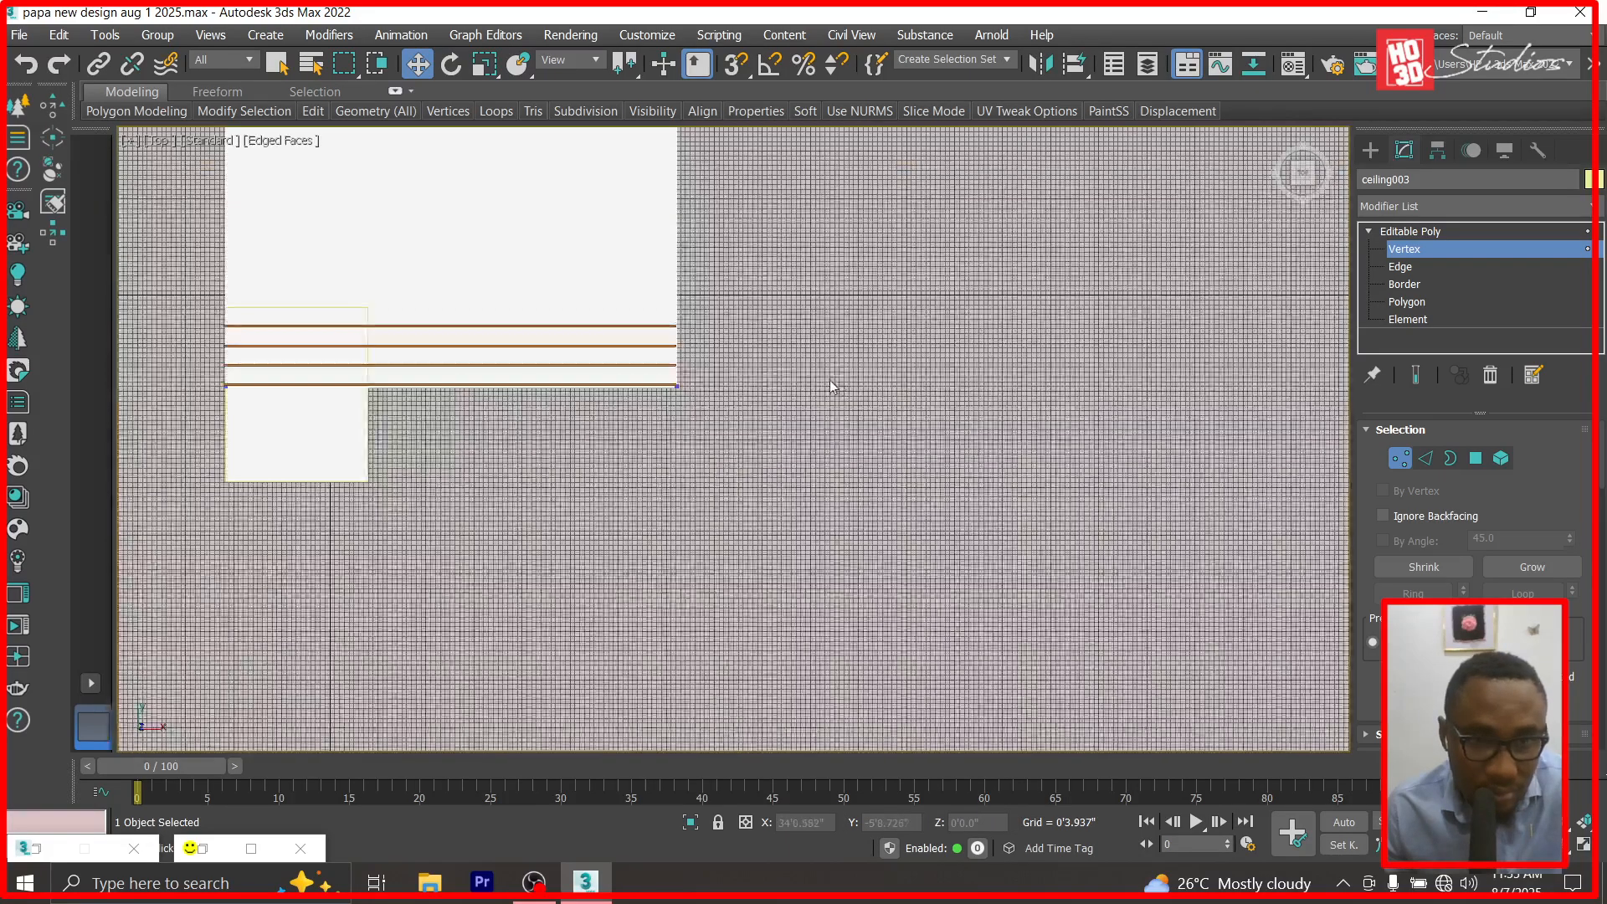
pyautogui.scroll(5, 384, 373)
pyautogui.scroll(-2, 625, 473)
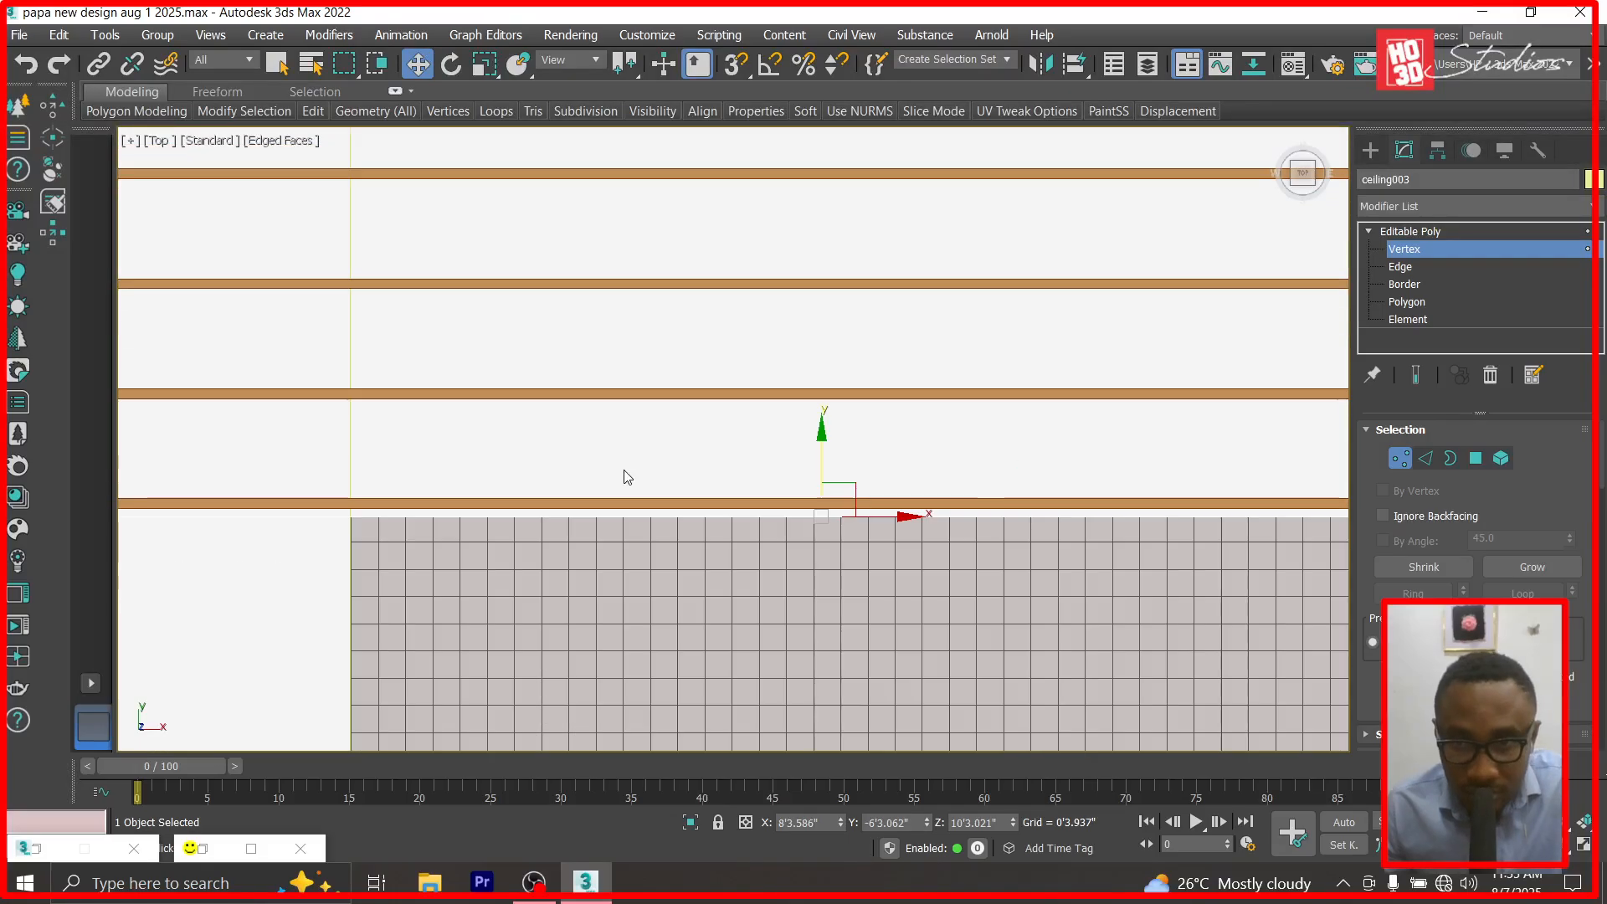
pyautogui.scroll(3, 819, 512)
pyautogui.moveTo(805, 501); pyautogui.dragTo(805, 484)
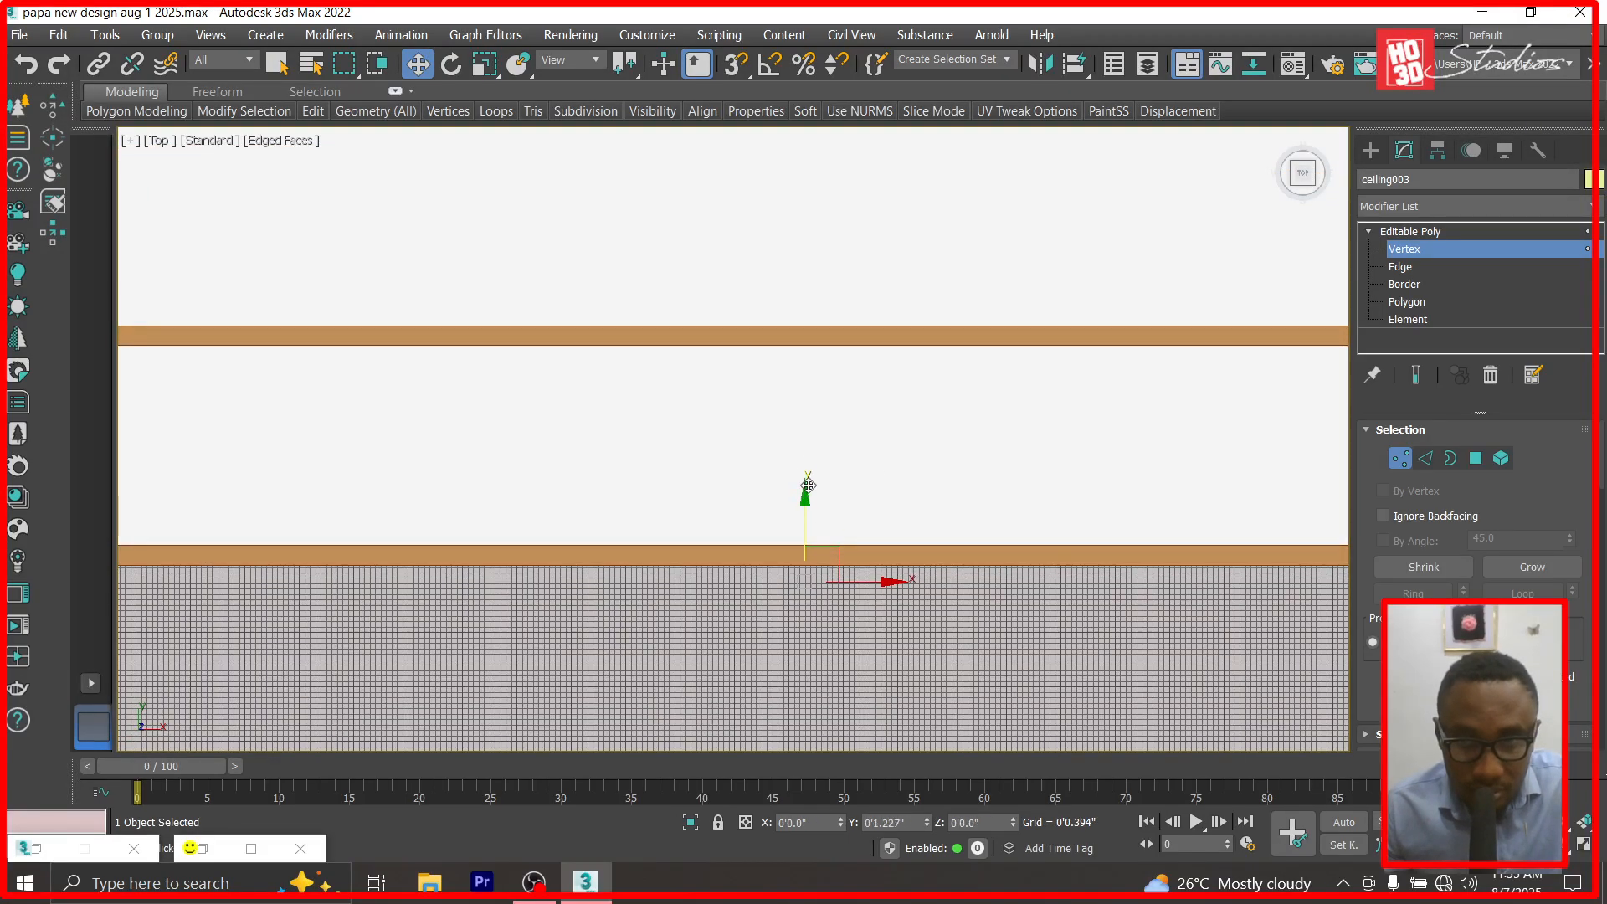
pyautogui.click(1404, 250)
pyautogui.scroll(-6, 976, 351)
pyautogui.click(1023, 495)
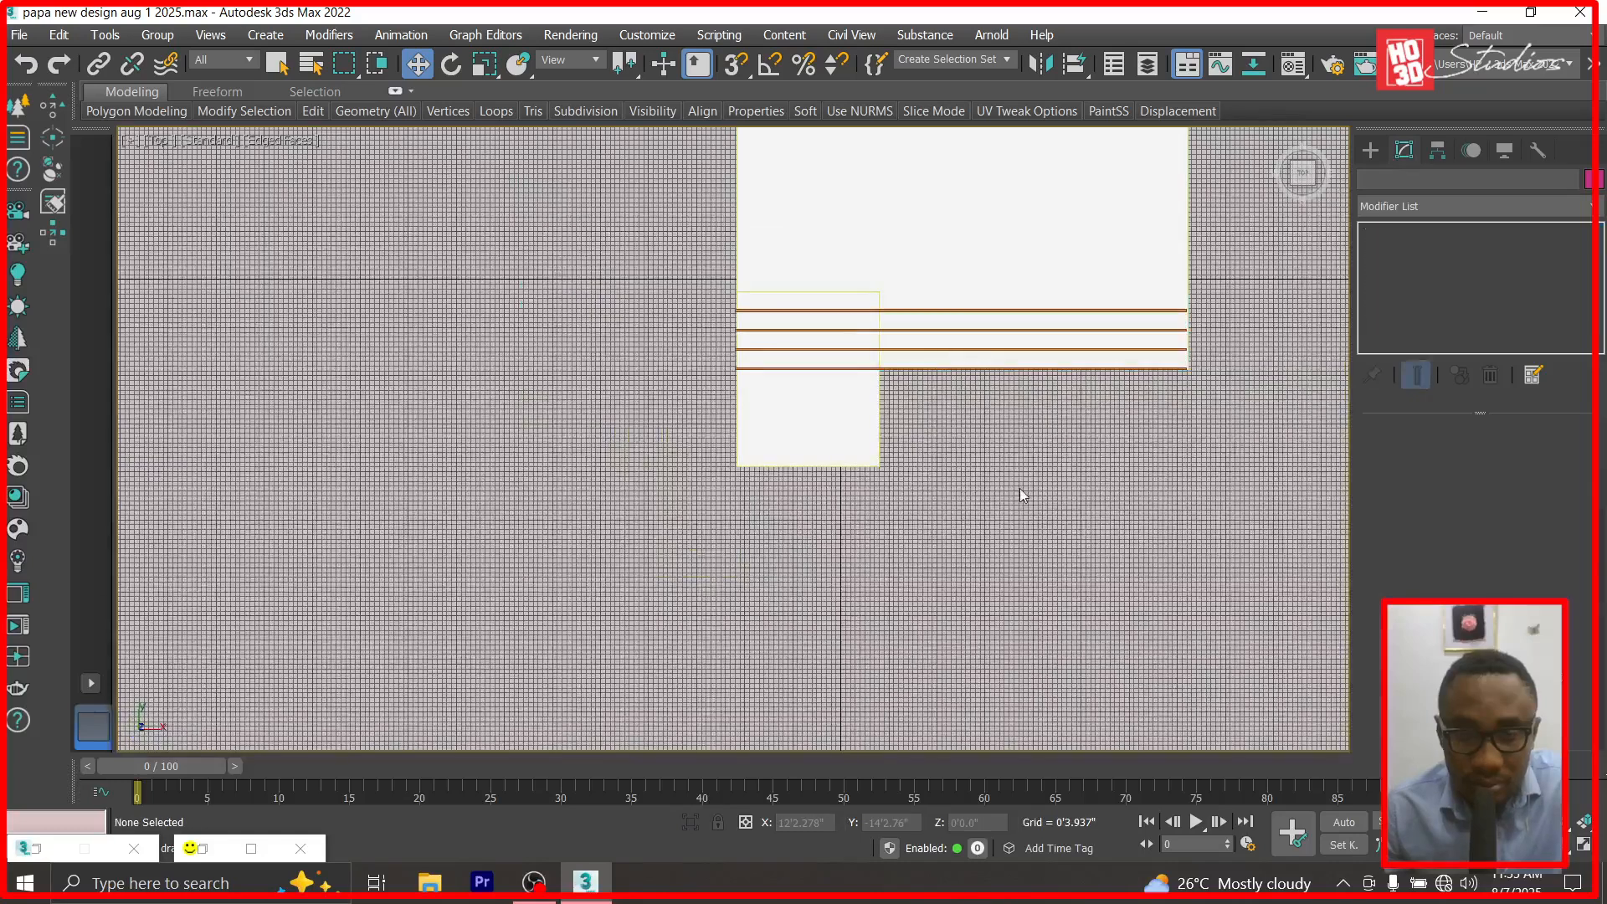
# End the isolation in the Corona Camera001 view and orbit around the house to check how the lower ceiling fits.
pyautogui.press('c')
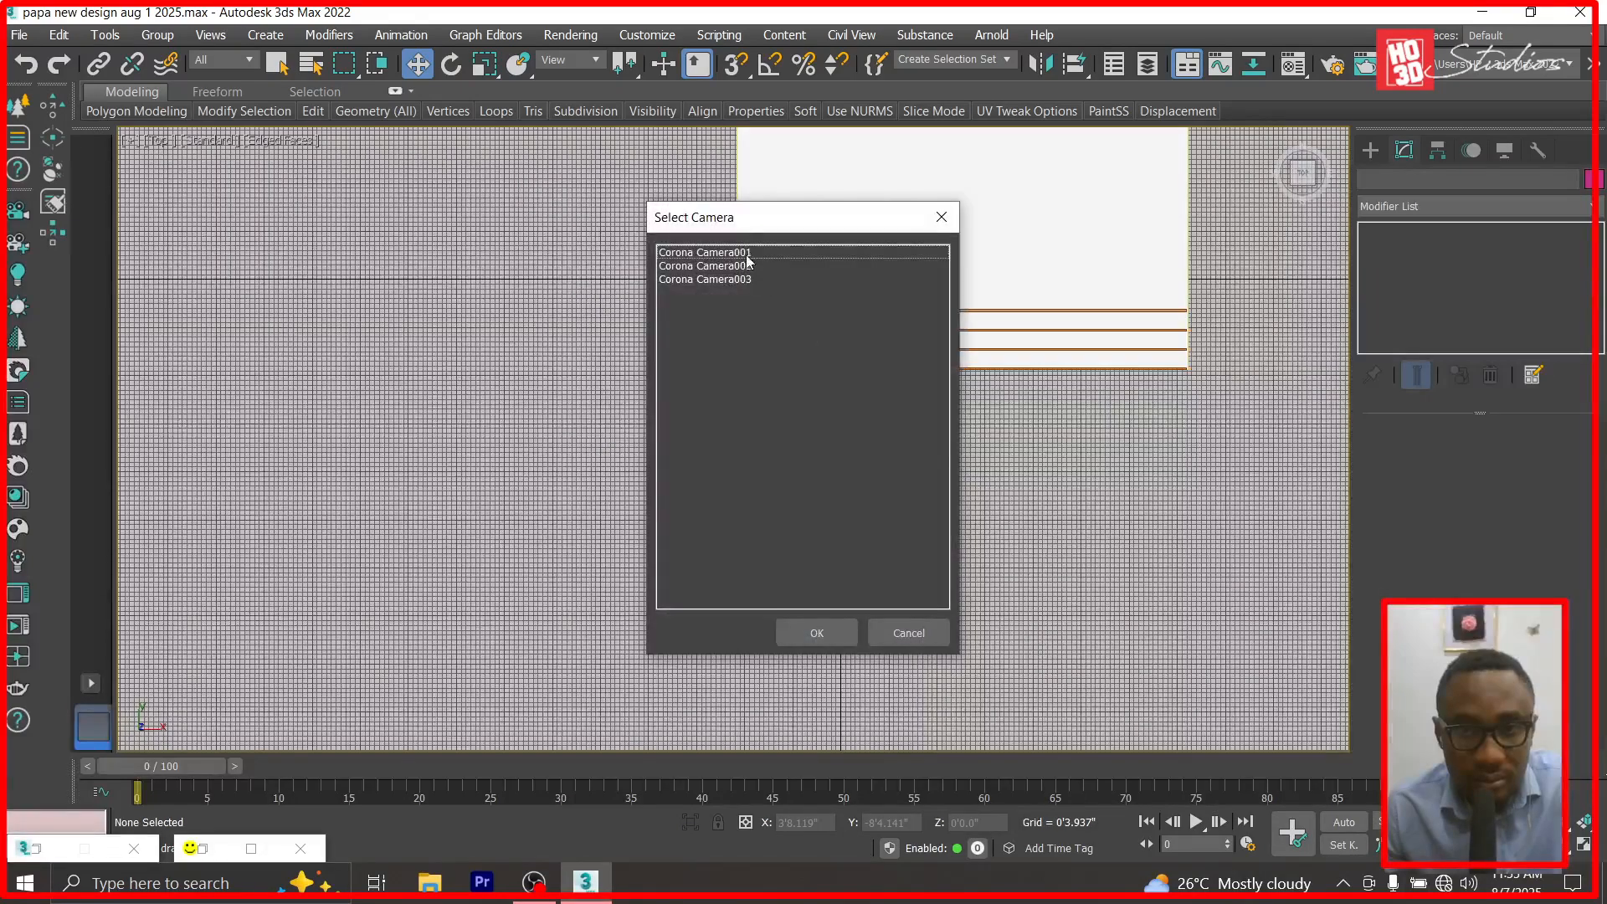
pyautogui.doubleClick(746, 250)
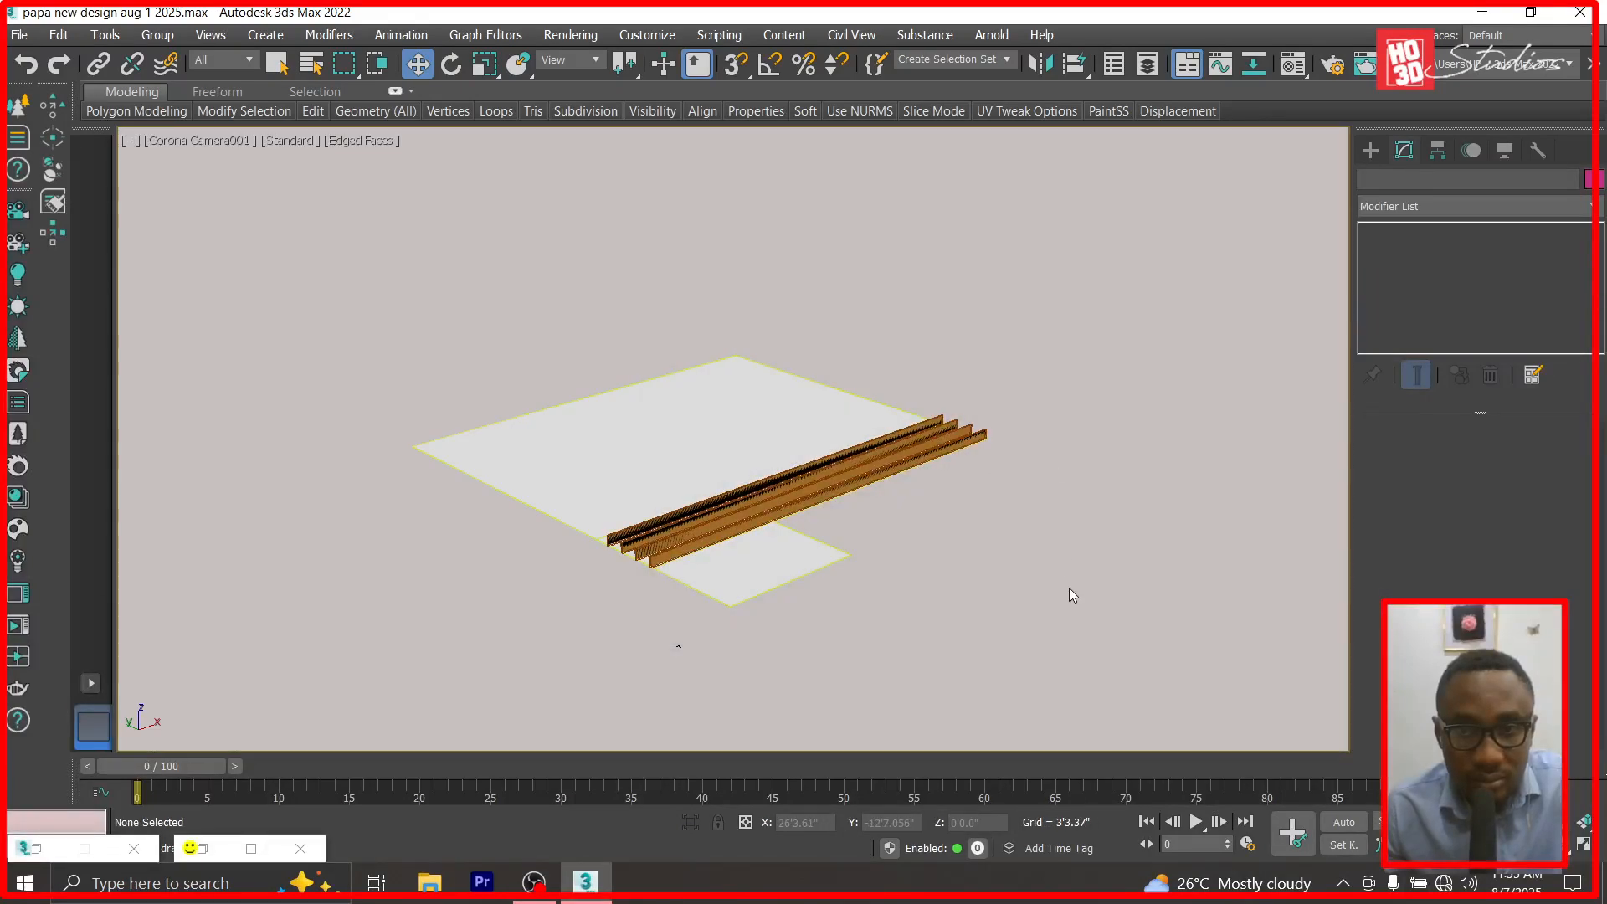
pyautogui.rightClick(971, 487)
pyautogui.click(1031, 390)
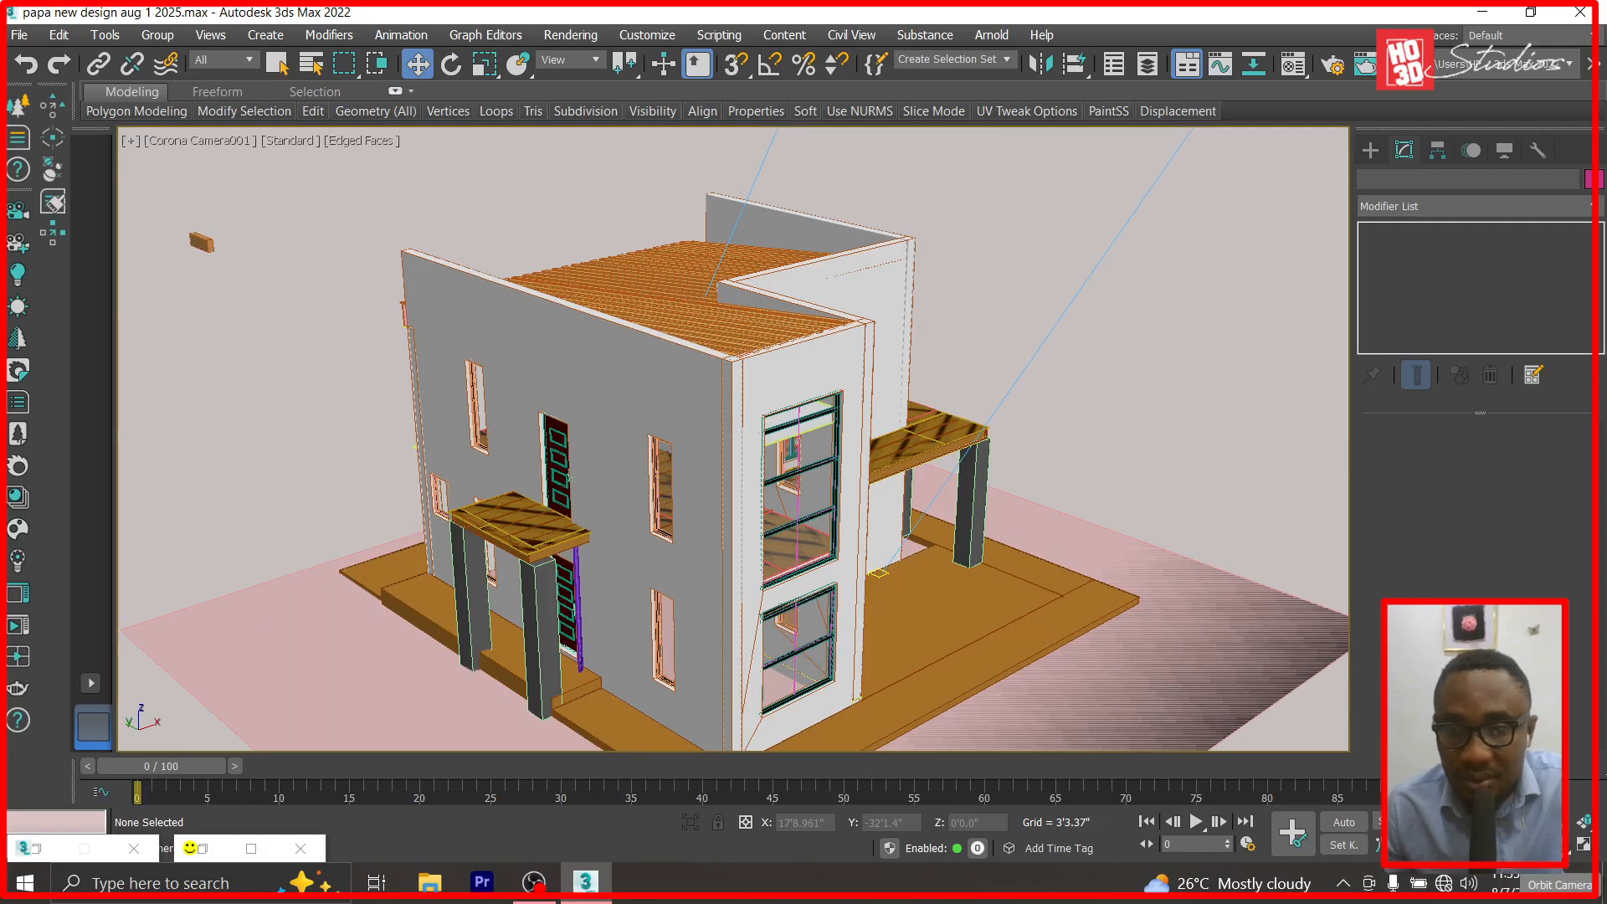
pyautogui.keyDown('alt'); pyautogui.moveTo(948, 459); pyautogui.dragTo(651, 448, button='middle'); pyautogui.keyUp('alt')
pyautogui.press('w')
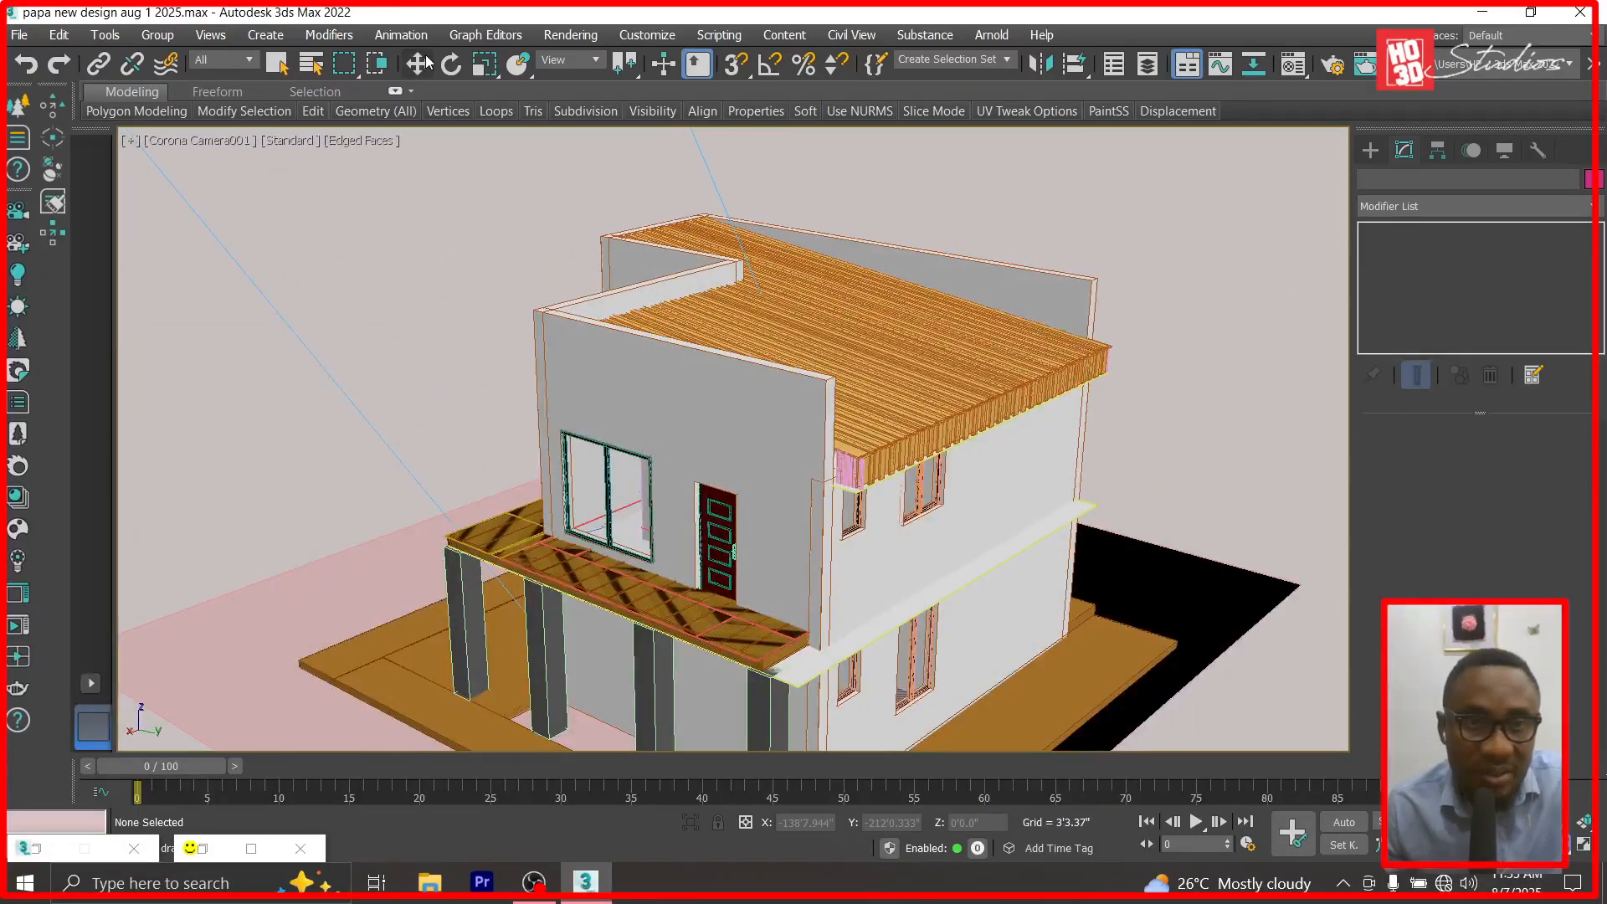
# Hide the slatted roof and the upper ceiling group in the Top view to expose the lower ceiling slab.
pyautogui.press('t')
pyautogui.scroll(-5, 982, 686)
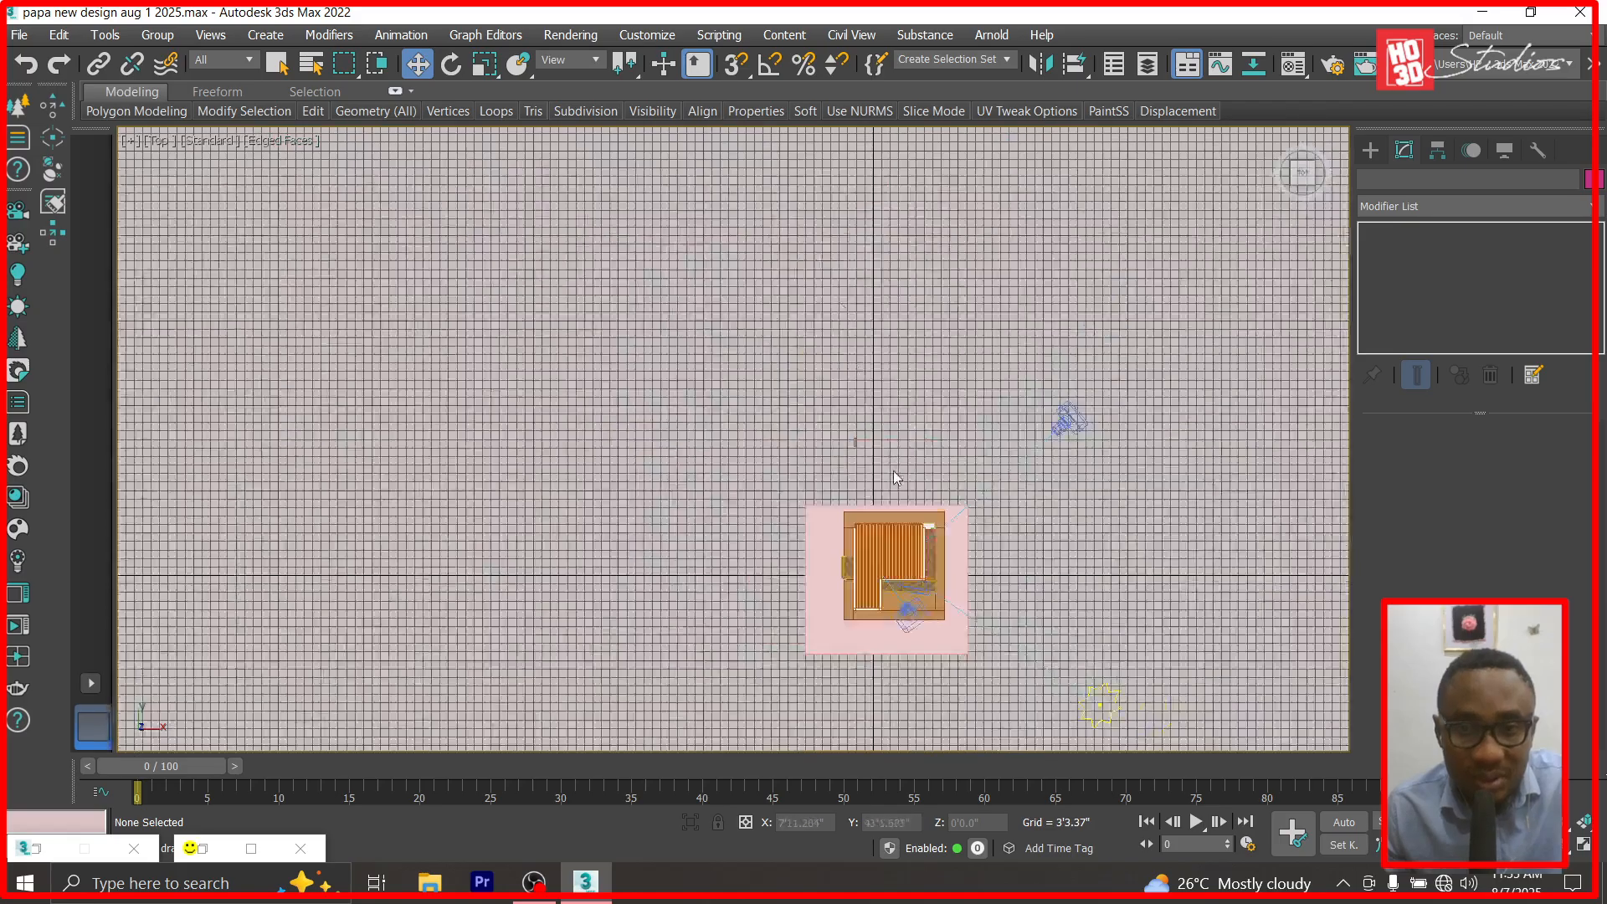
pyautogui.scroll(10, 893, 470)
pyautogui.click(796, 655)
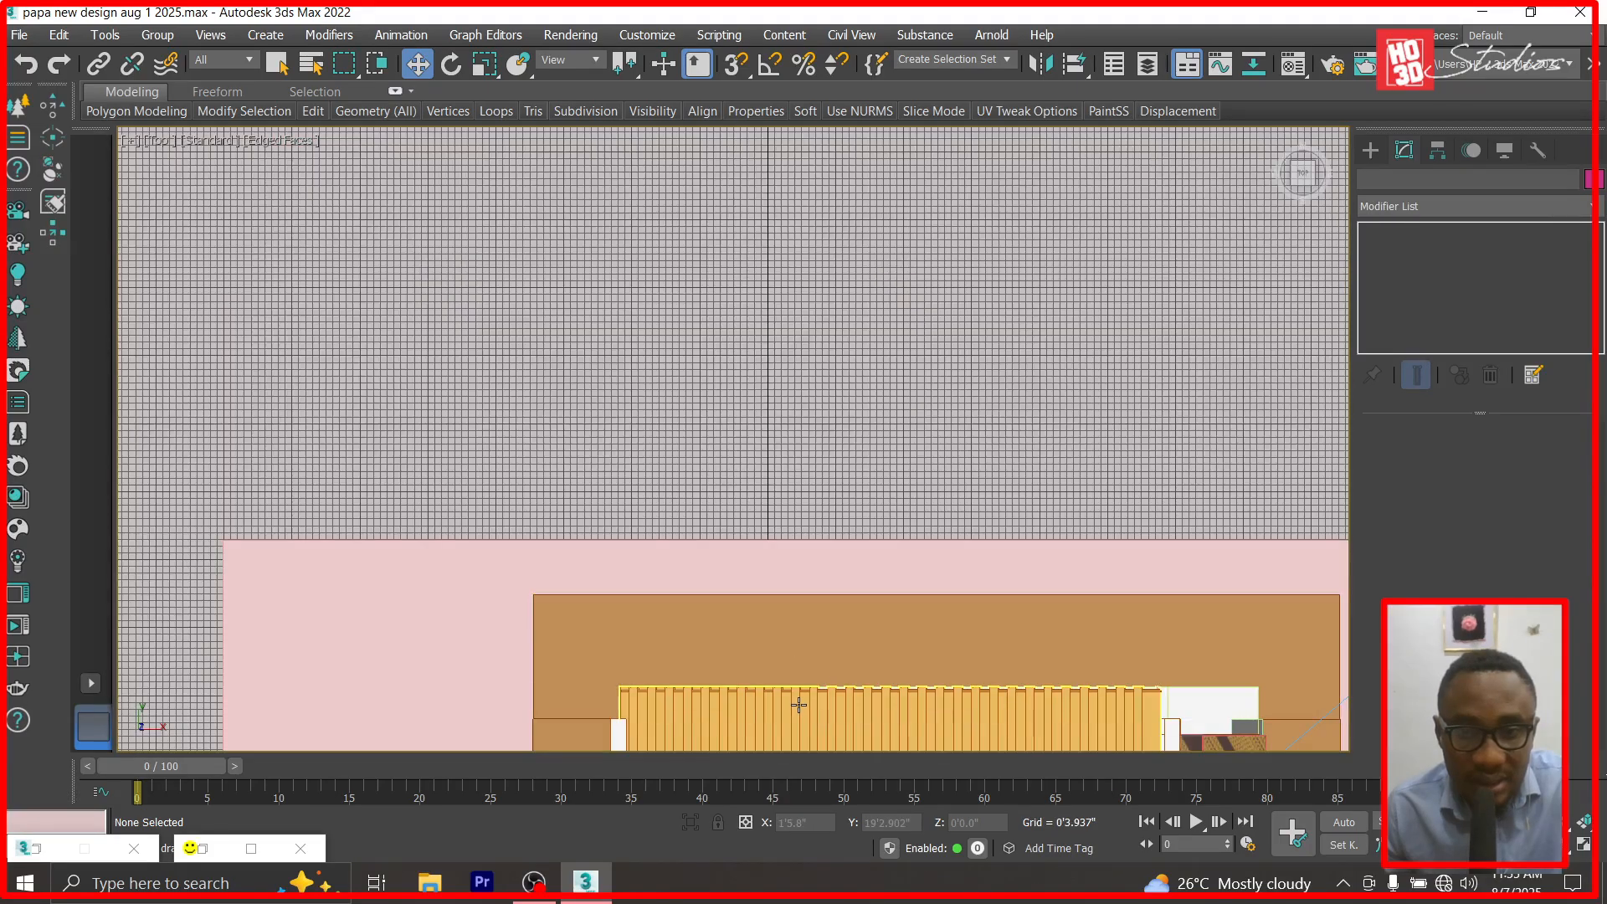
pyautogui.rightClick(796, 655)
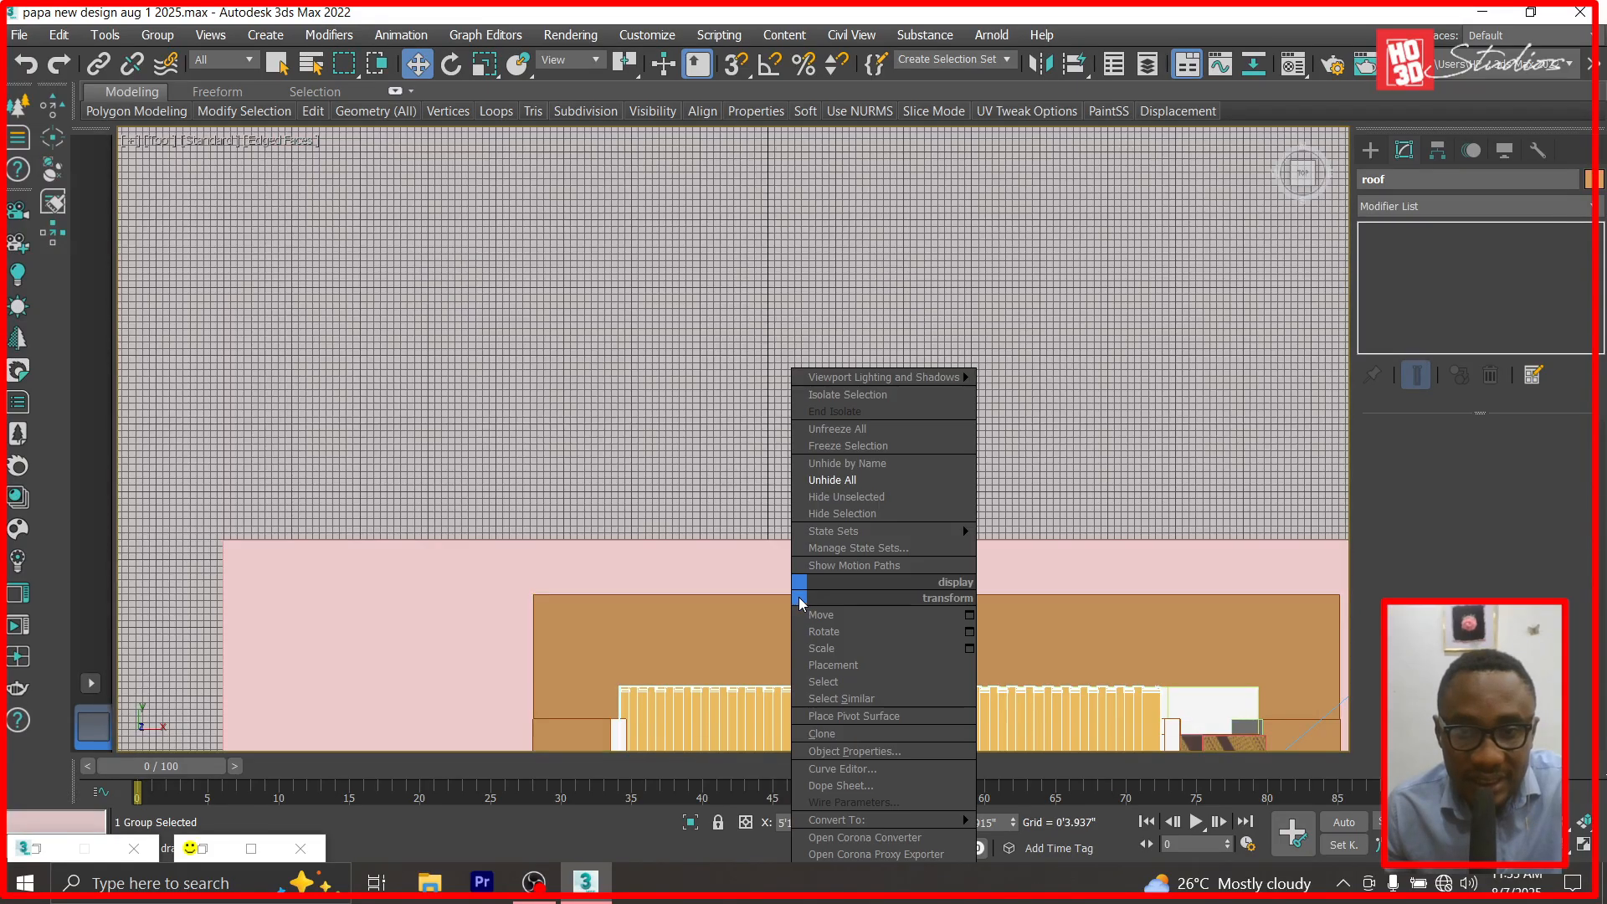
pyautogui.click(842, 514)
pyautogui.scroll(-4, 758, 645)
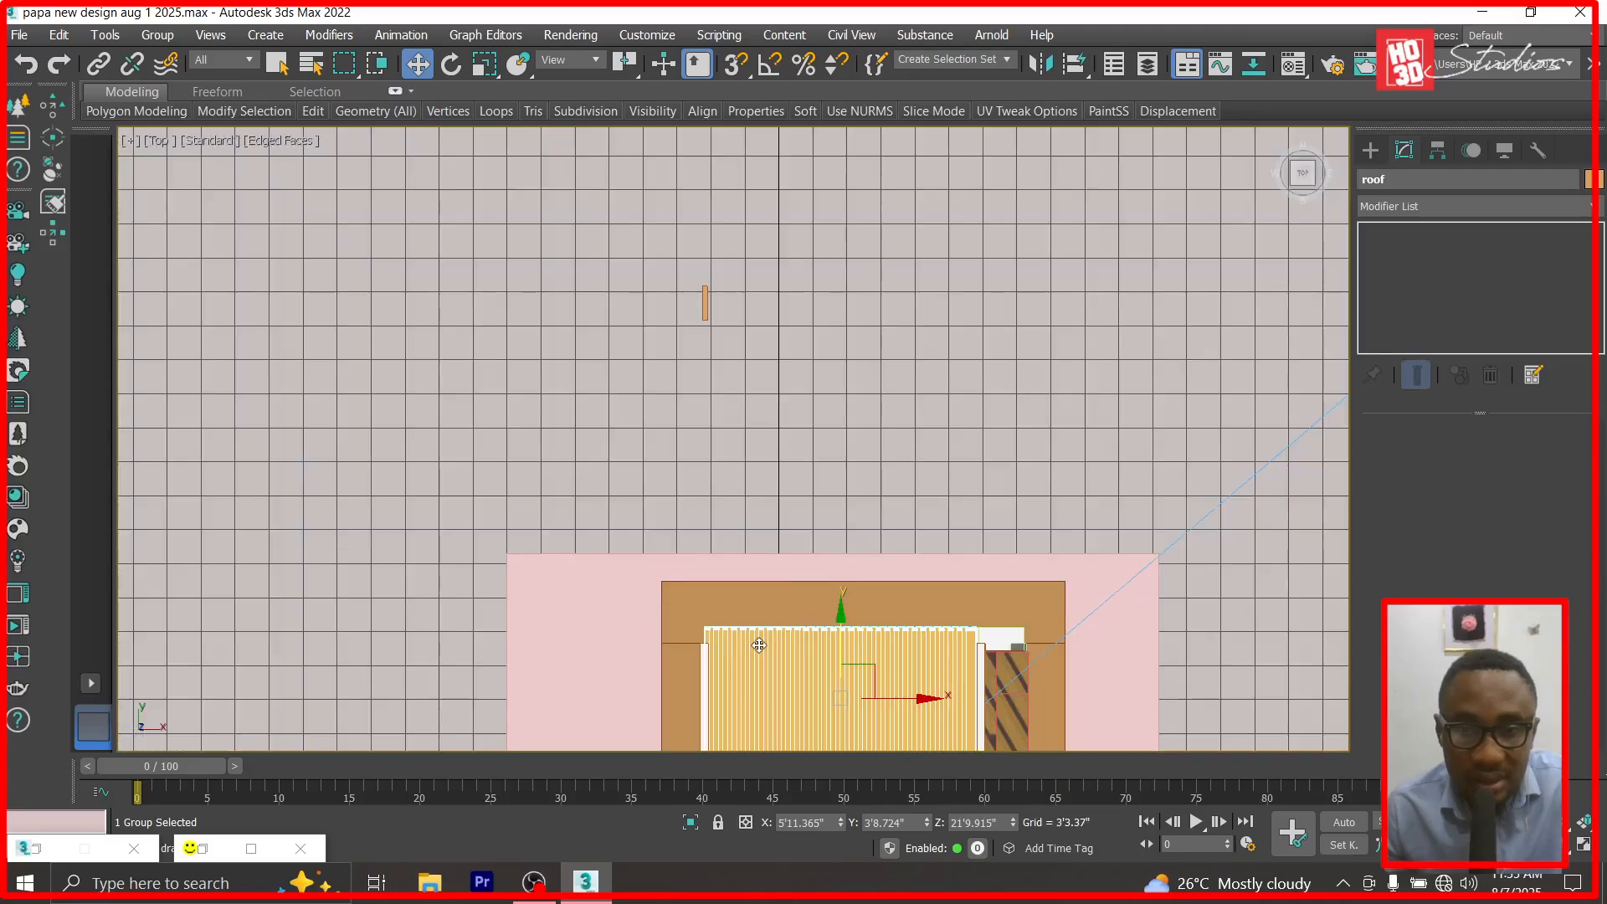
pyautogui.rightClick(761, 650)
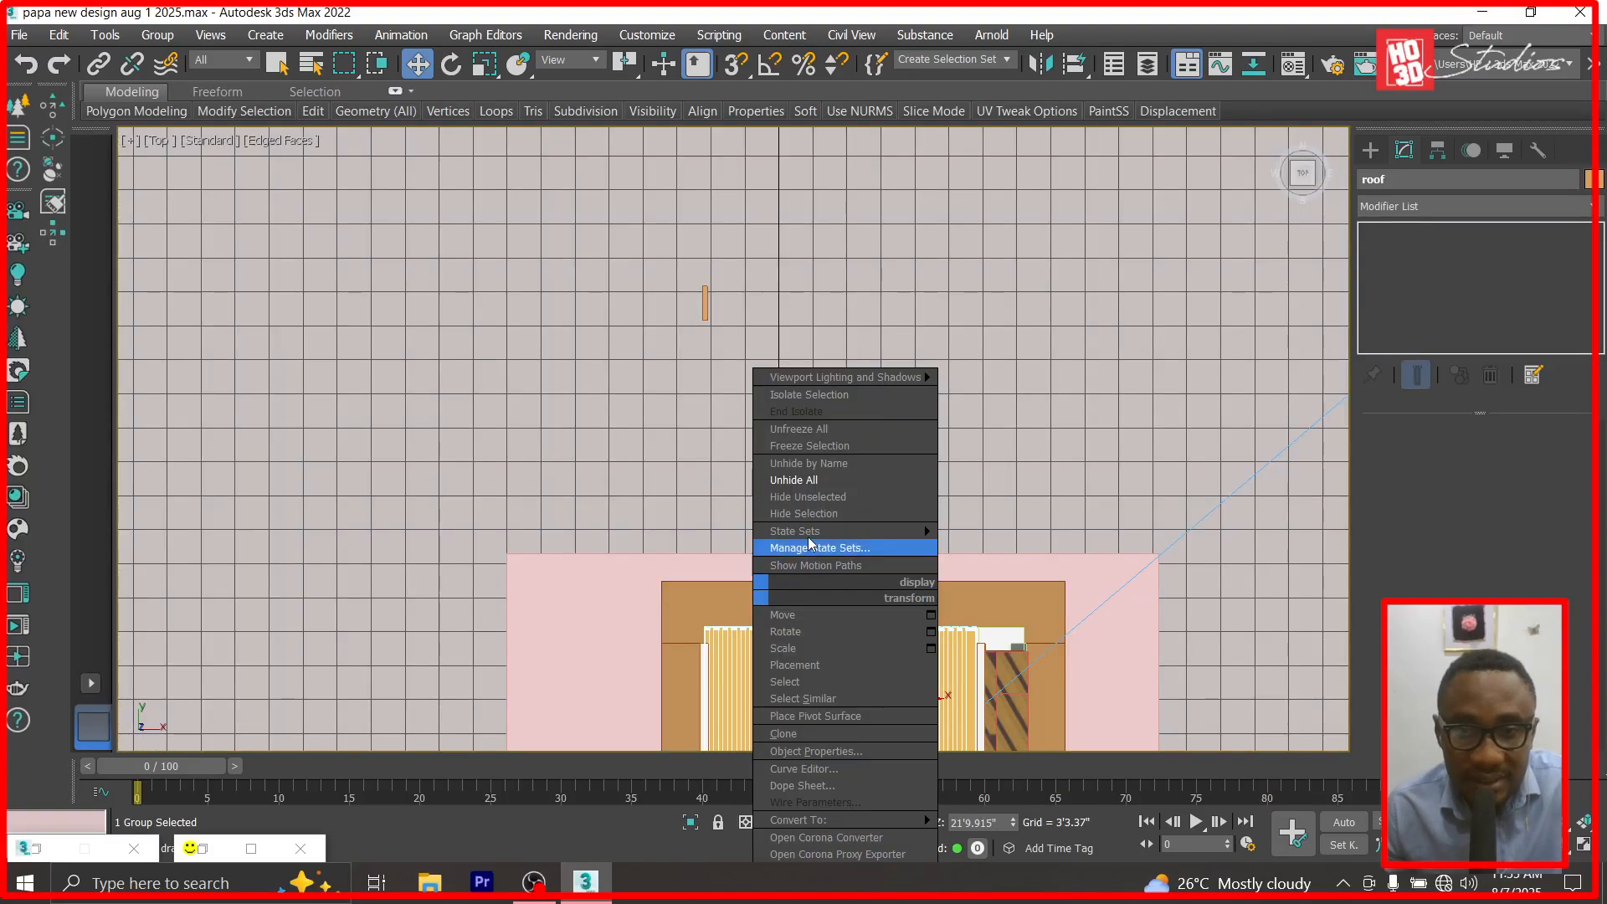
pyautogui.click(829, 513)
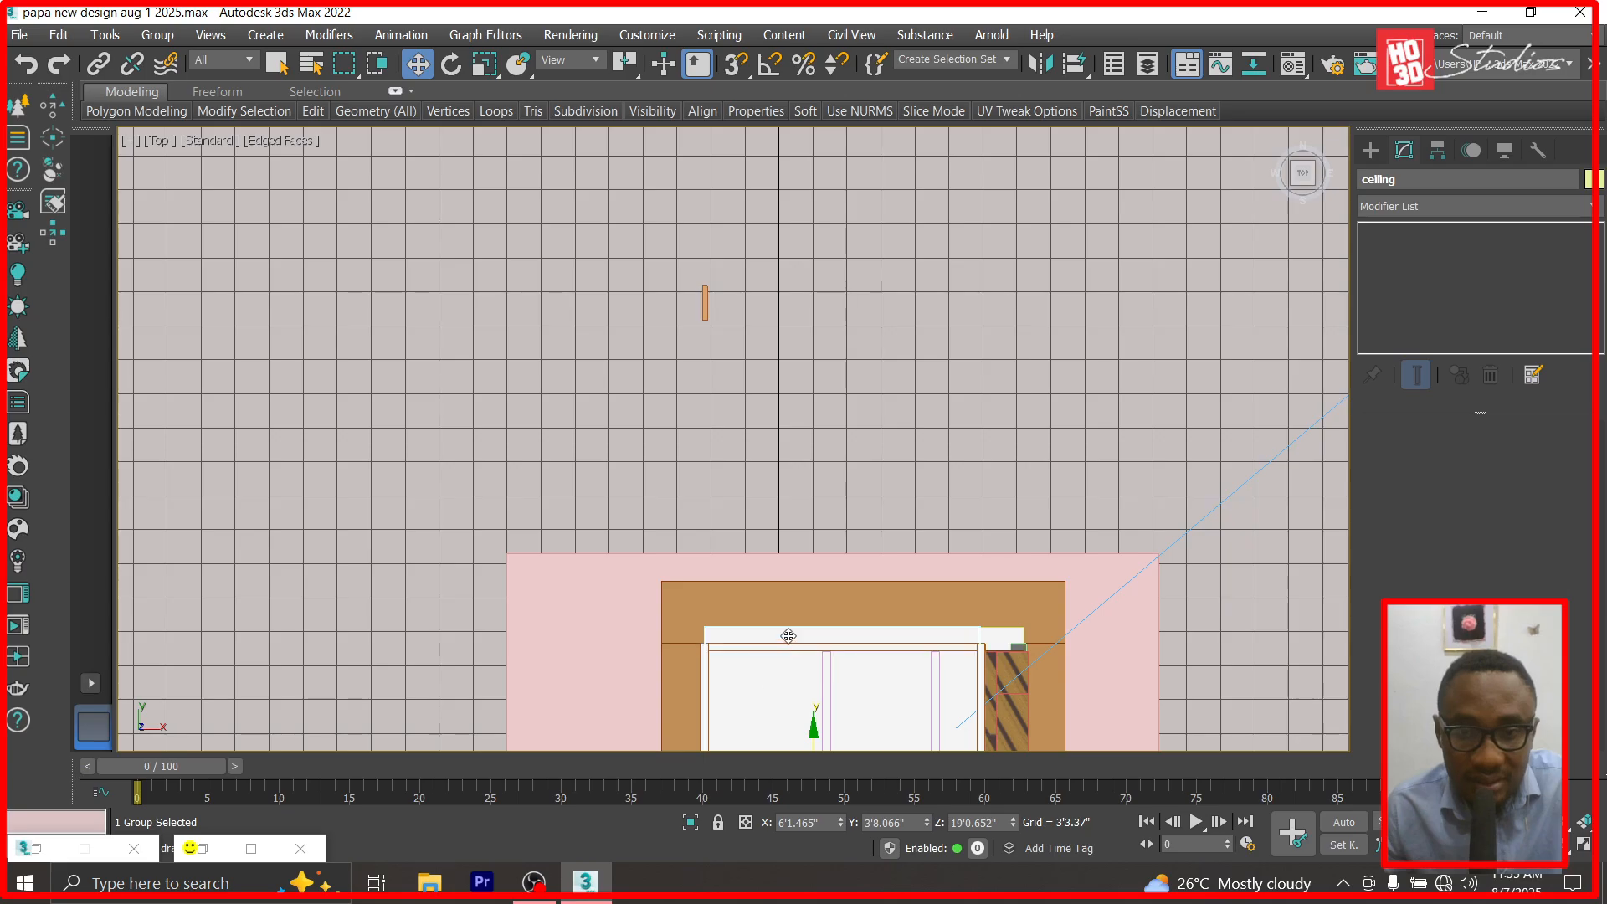
pyautogui.rightClick(788, 636)
pyautogui.click(862, 507)
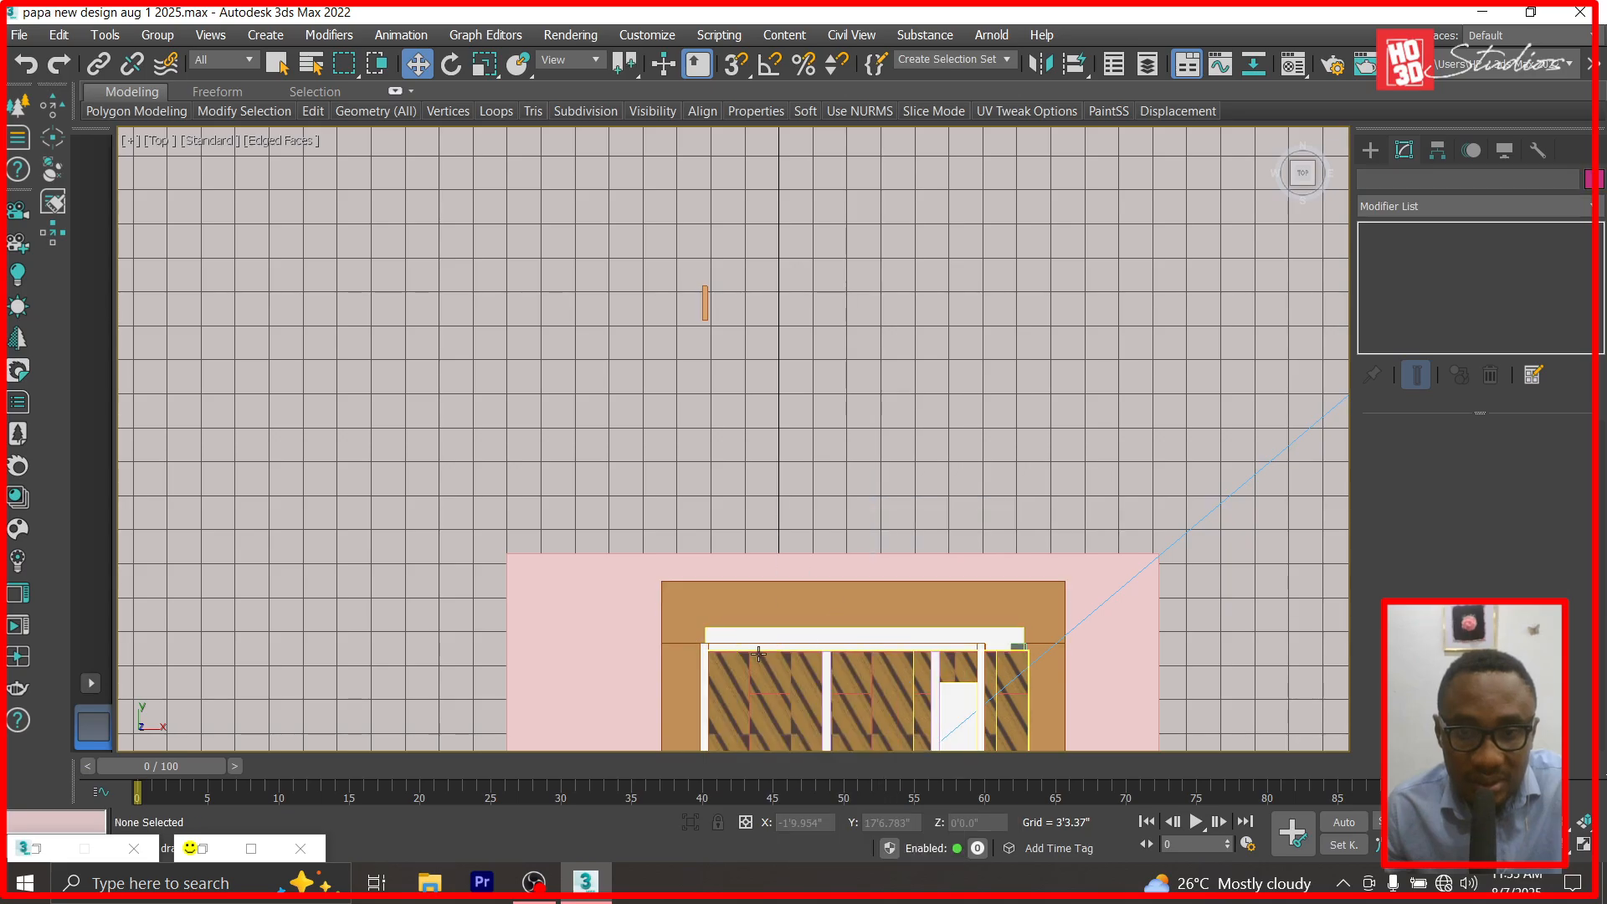
# Move the rear vertices of the large lower ceiling slab forward along Y until its edge sits inside the back wall.
pyautogui.click(778, 639)
pyautogui.scroll(3, 1004, 683)
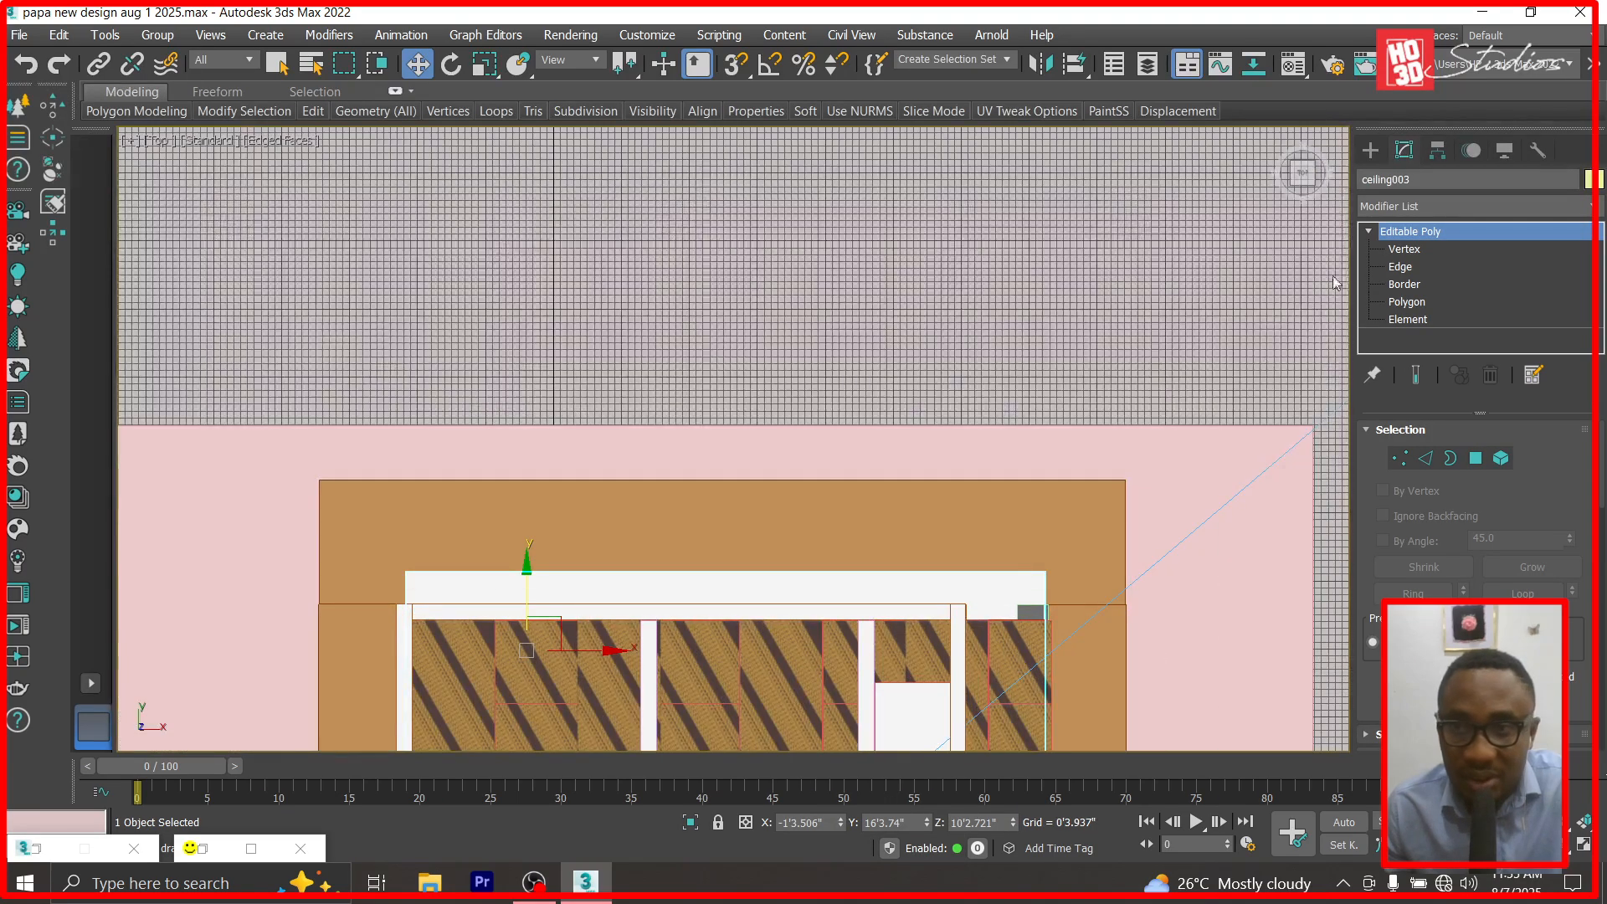
pyautogui.click(1400, 249)
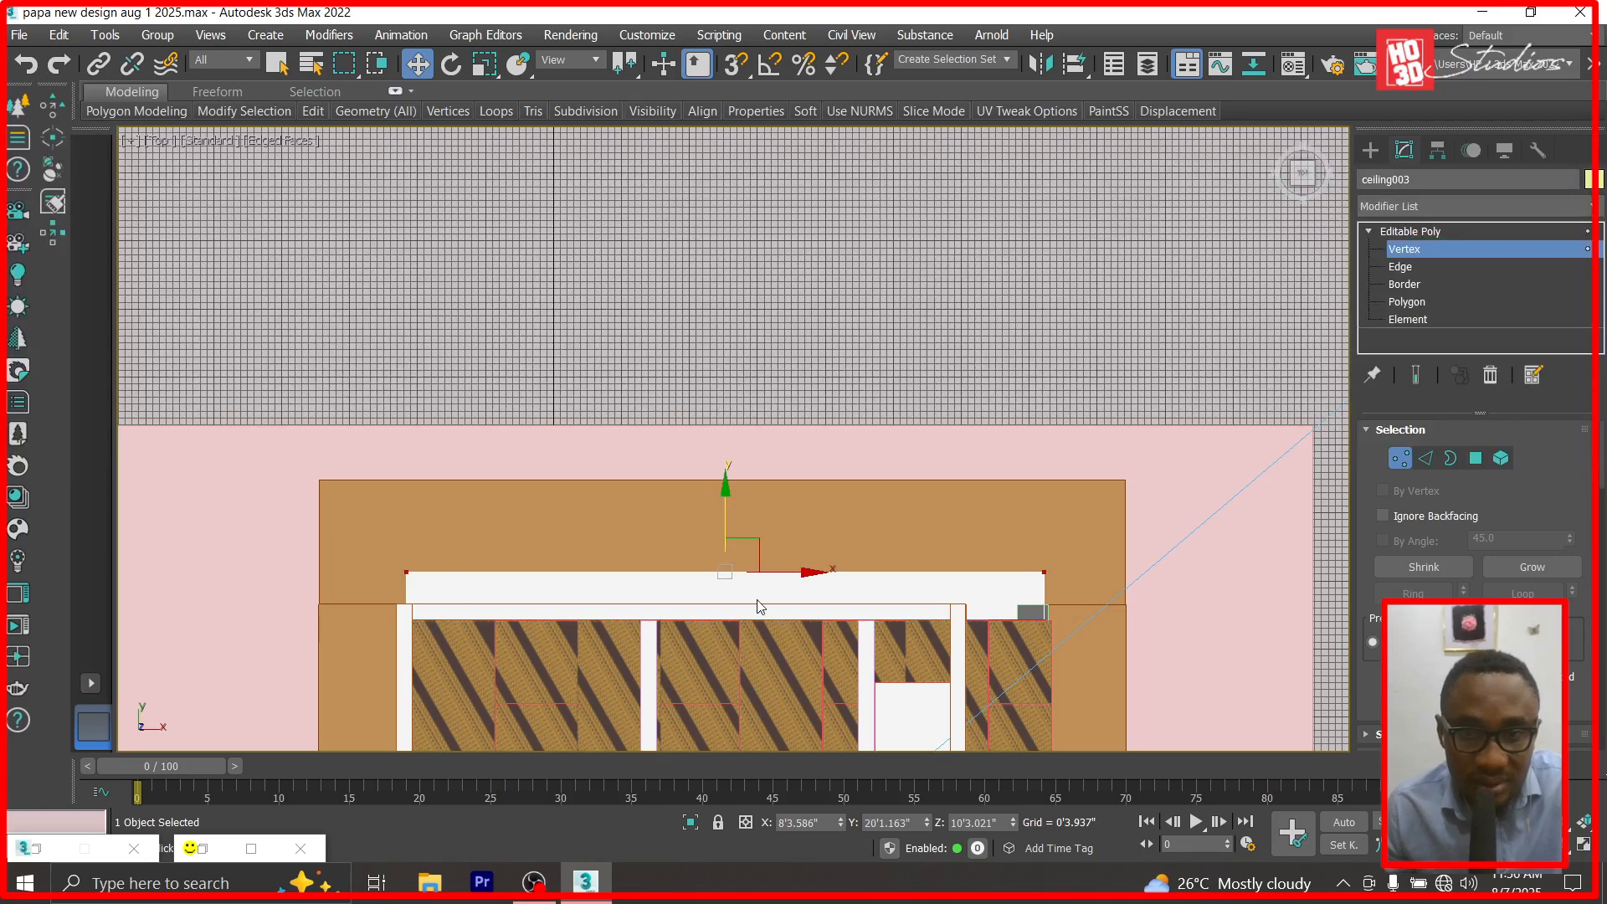
pyautogui.moveTo(726, 500); pyautogui.dragTo(726, 527)
pyautogui.press('l')
pyautogui.scroll(-5, 709, 327)
pyautogui.scroll(6, 670, 535)
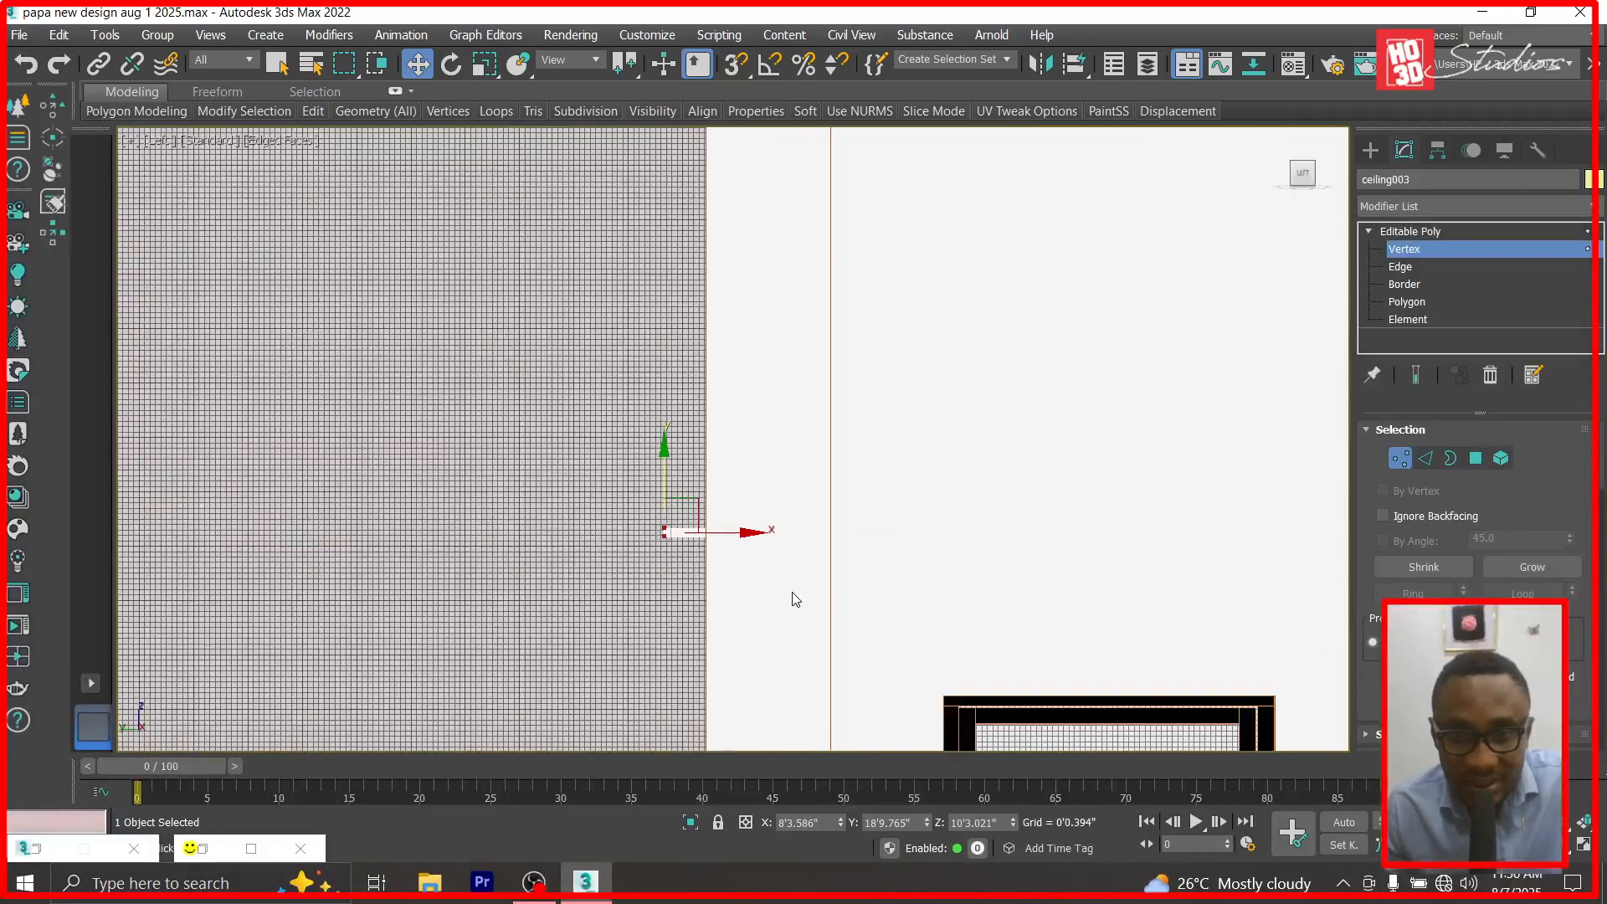
pyautogui.scroll(3, 700, 562)
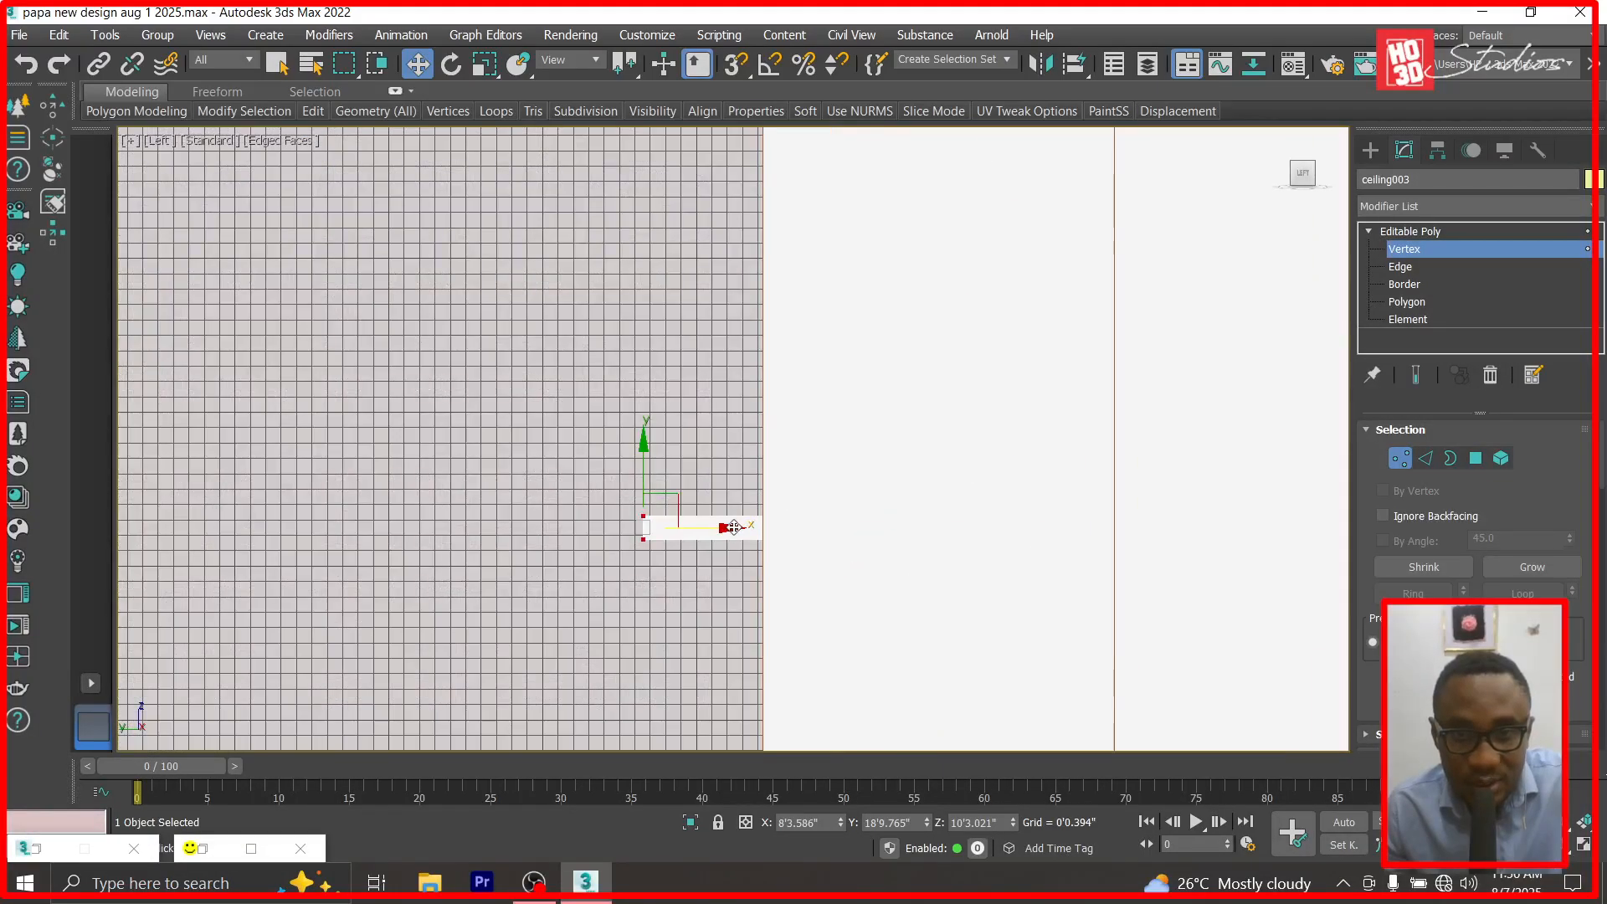
pyautogui.click(1373, 249)
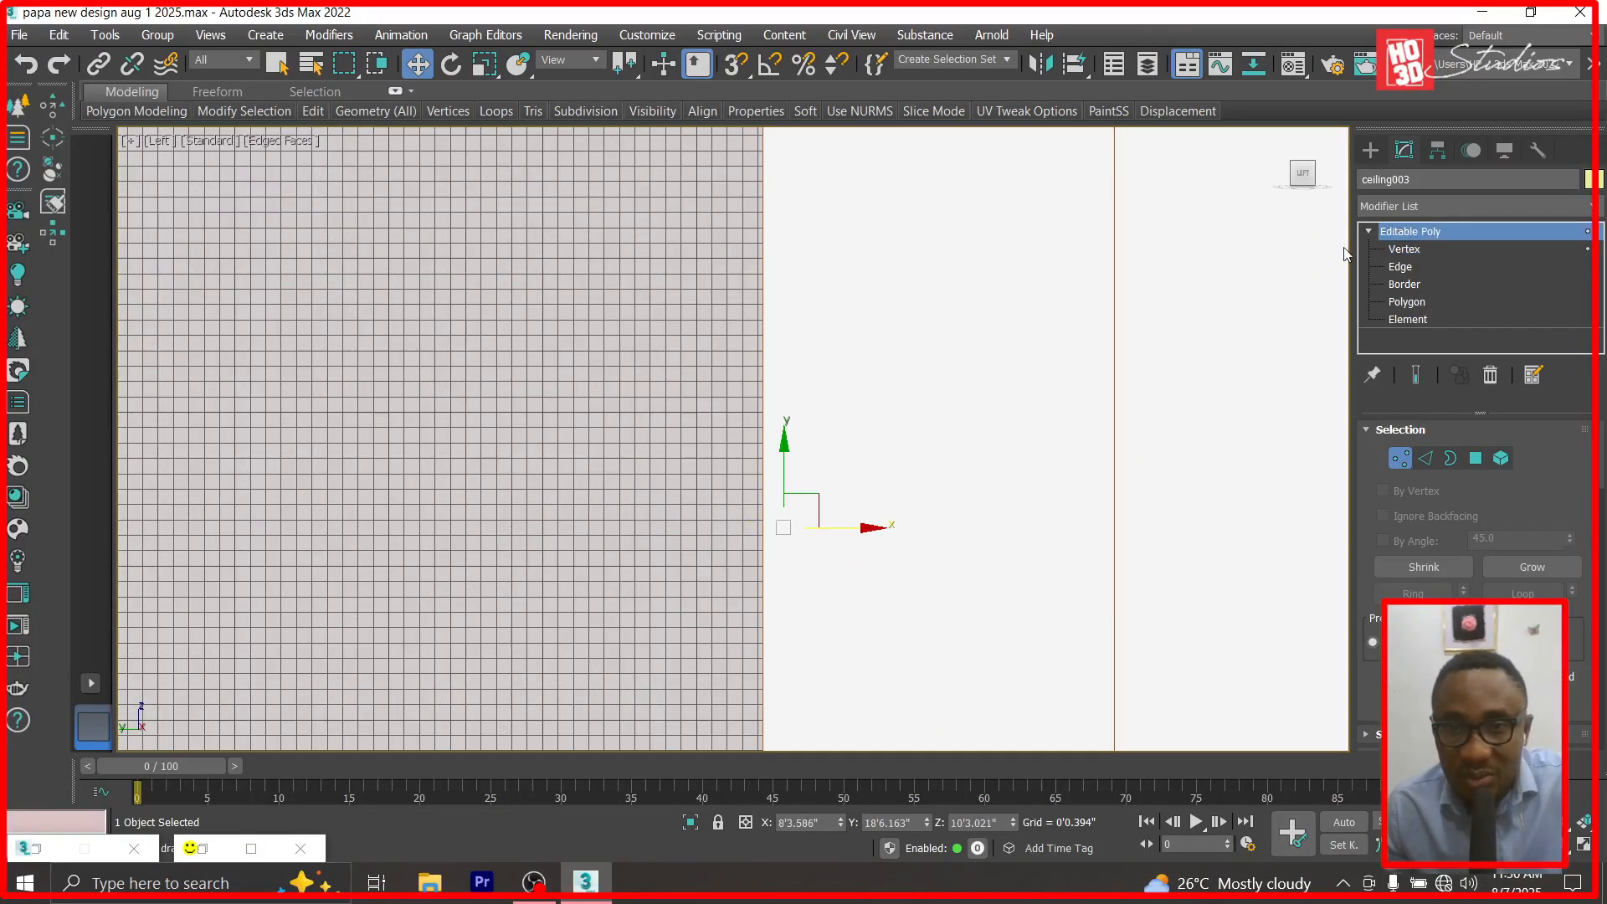
# In the Top view, move the slab's right-hand vertices outward along X to the outer edge of the balcony deck.
pyautogui.scroll(-5, 263, 378)
pyautogui.scroll(-3, 493, 442)
pyautogui.press('t')
pyautogui.scroll(-3, 472, 405)
pyautogui.scroll(4, 579, 589)
pyautogui.scroll(3, 673, 260)
pyautogui.moveTo(680, 212); pyautogui.dragTo(706, 183)
pyautogui.scroll(-6, 705, 182)
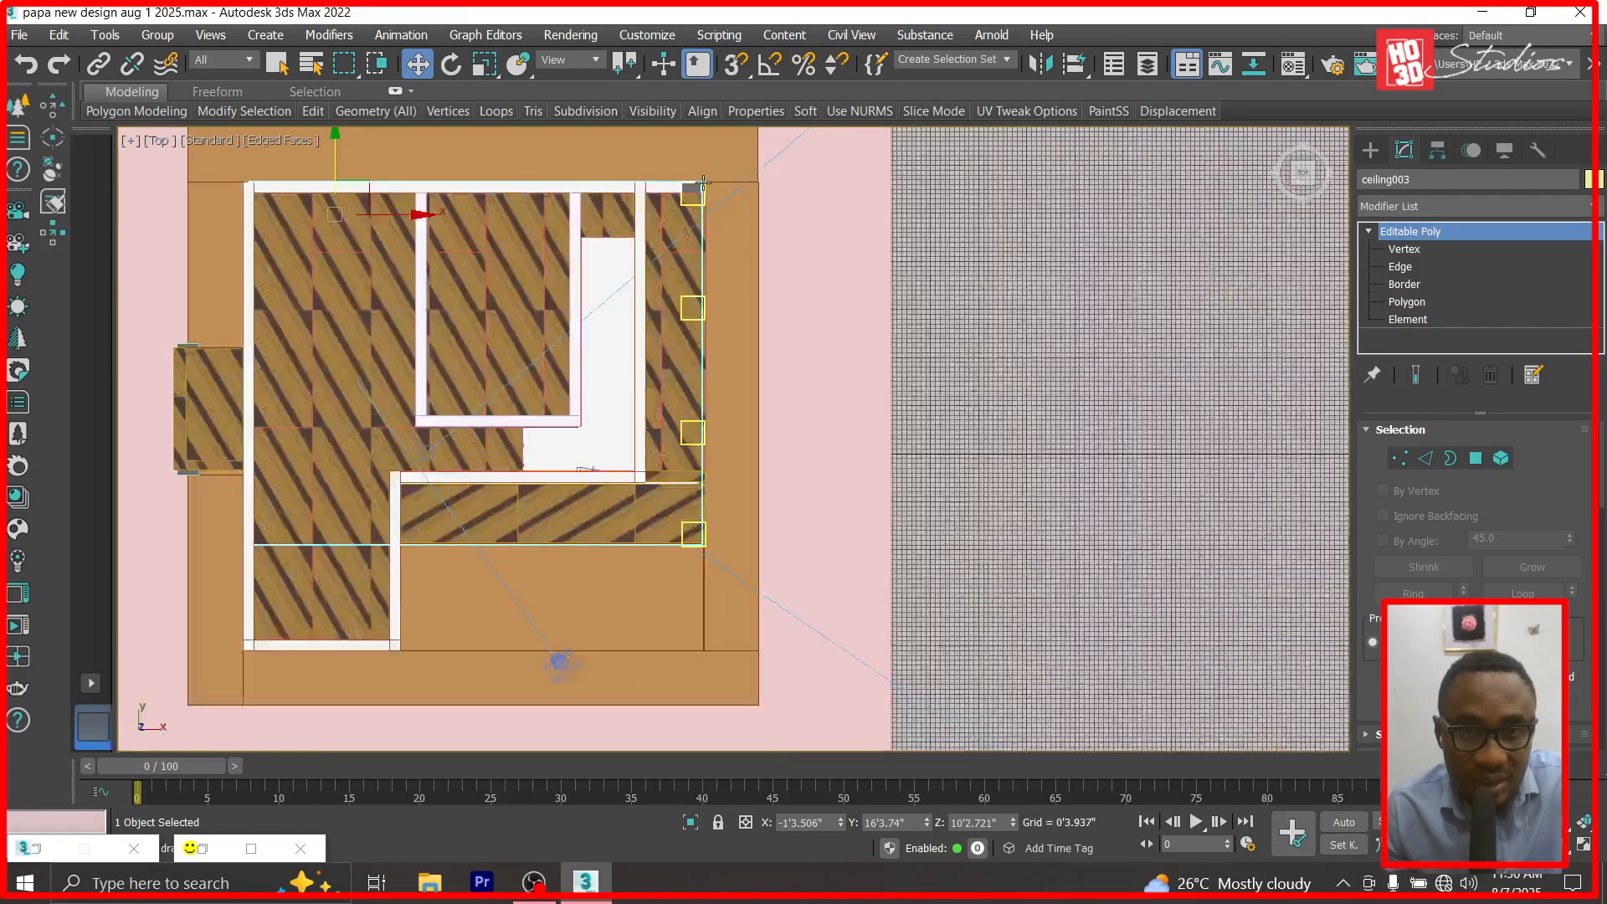
pyautogui.click(1404, 249)
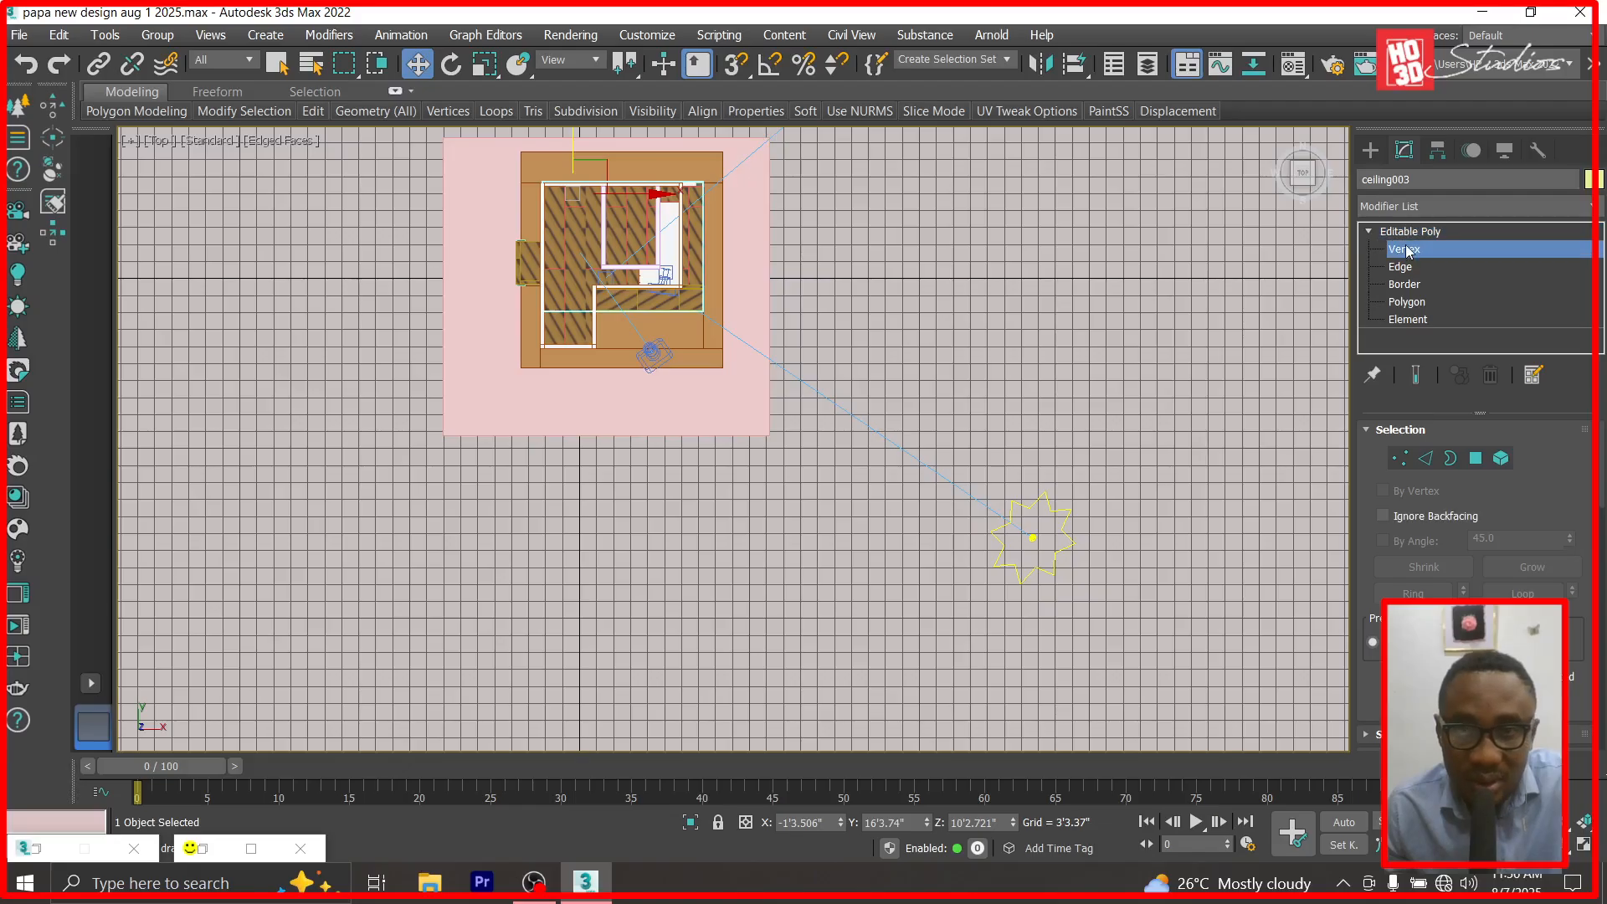
pyautogui.moveTo(743, 154); pyautogui.dragTo(700, 362)
pyautogui.scroll(9, 706, 239)
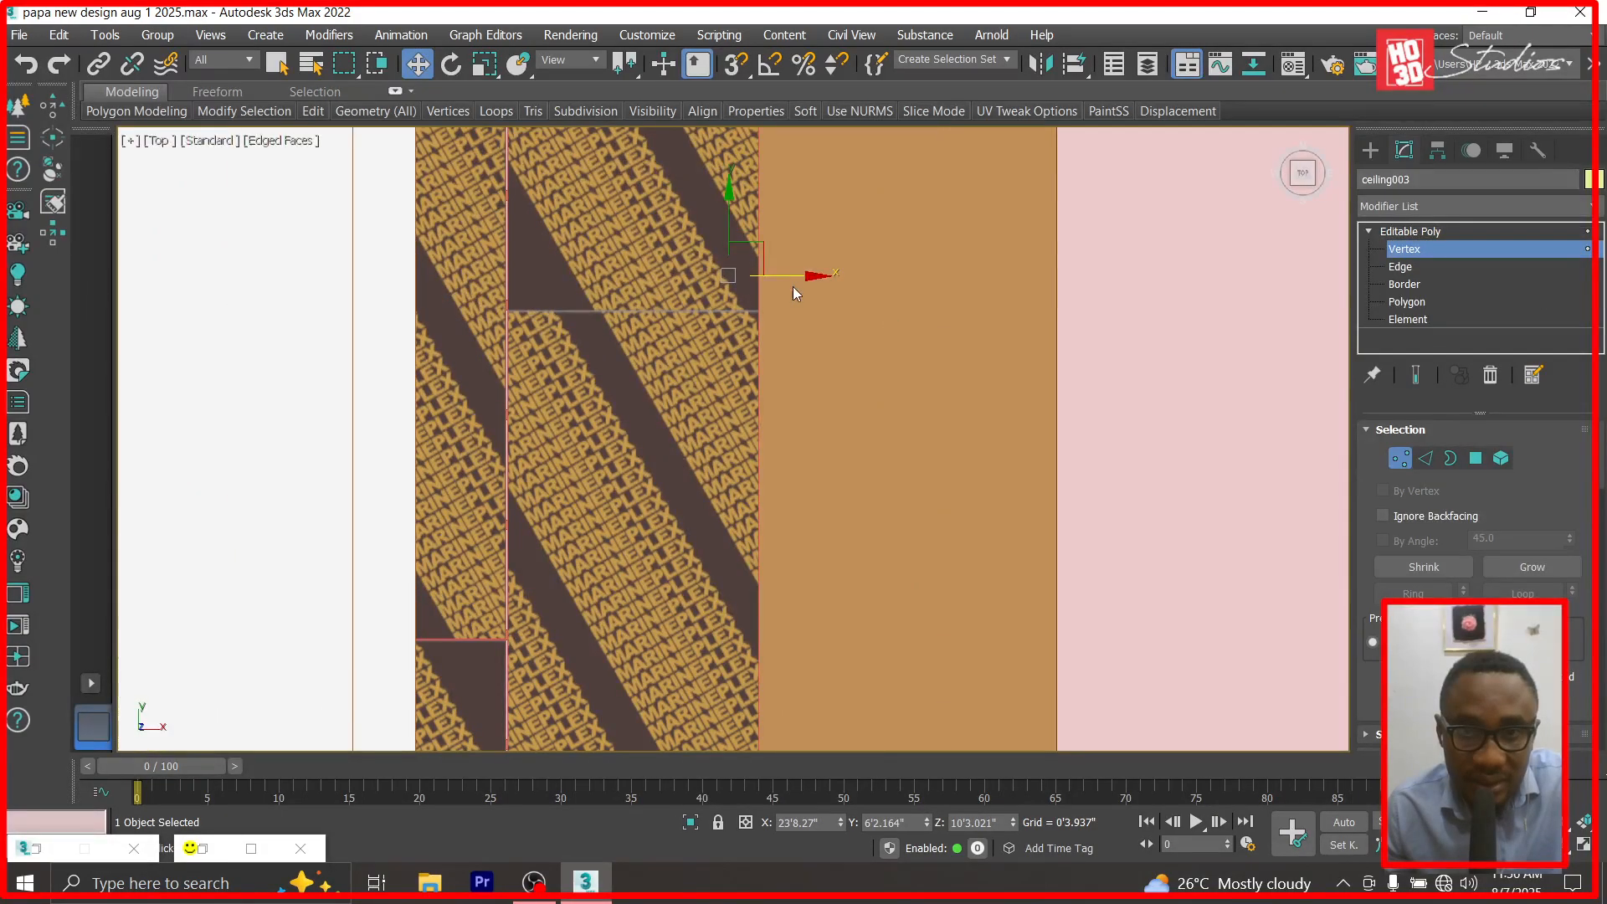
pyautogui.moveTo(814, 275); pyautogui.dragTo(847, 295)
pyautogui.scroll(-5, 850, 295)
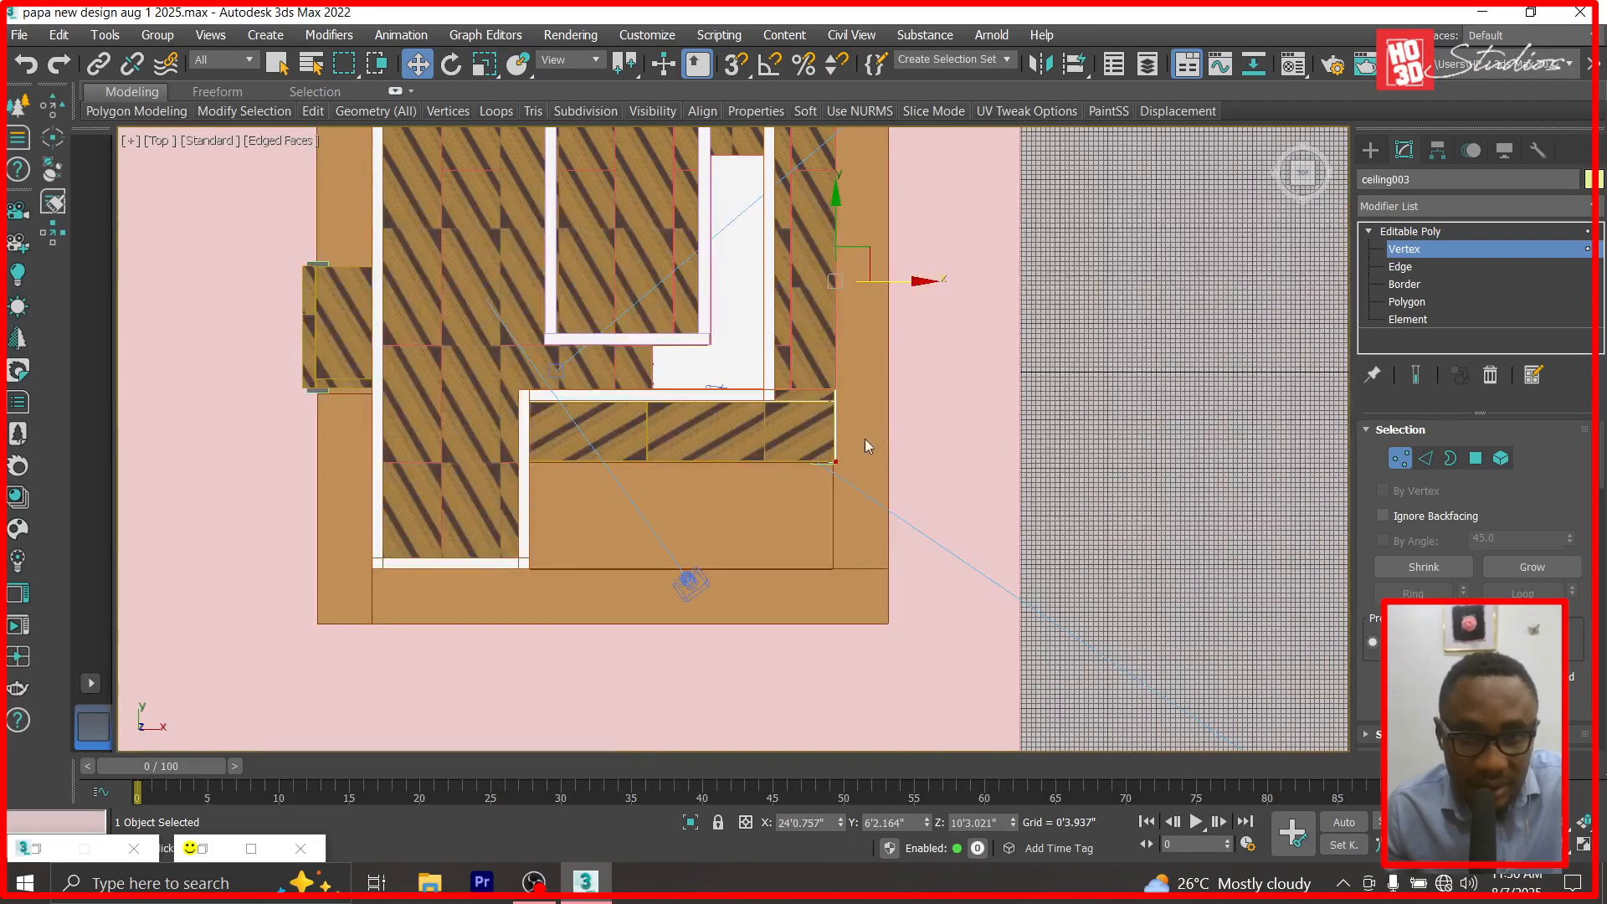
# Shift the slab's front vertices slightly forward to Y -6'1.964" to line up with the balcony's front edge.
pyautogui.scroll(10, 707, 508)
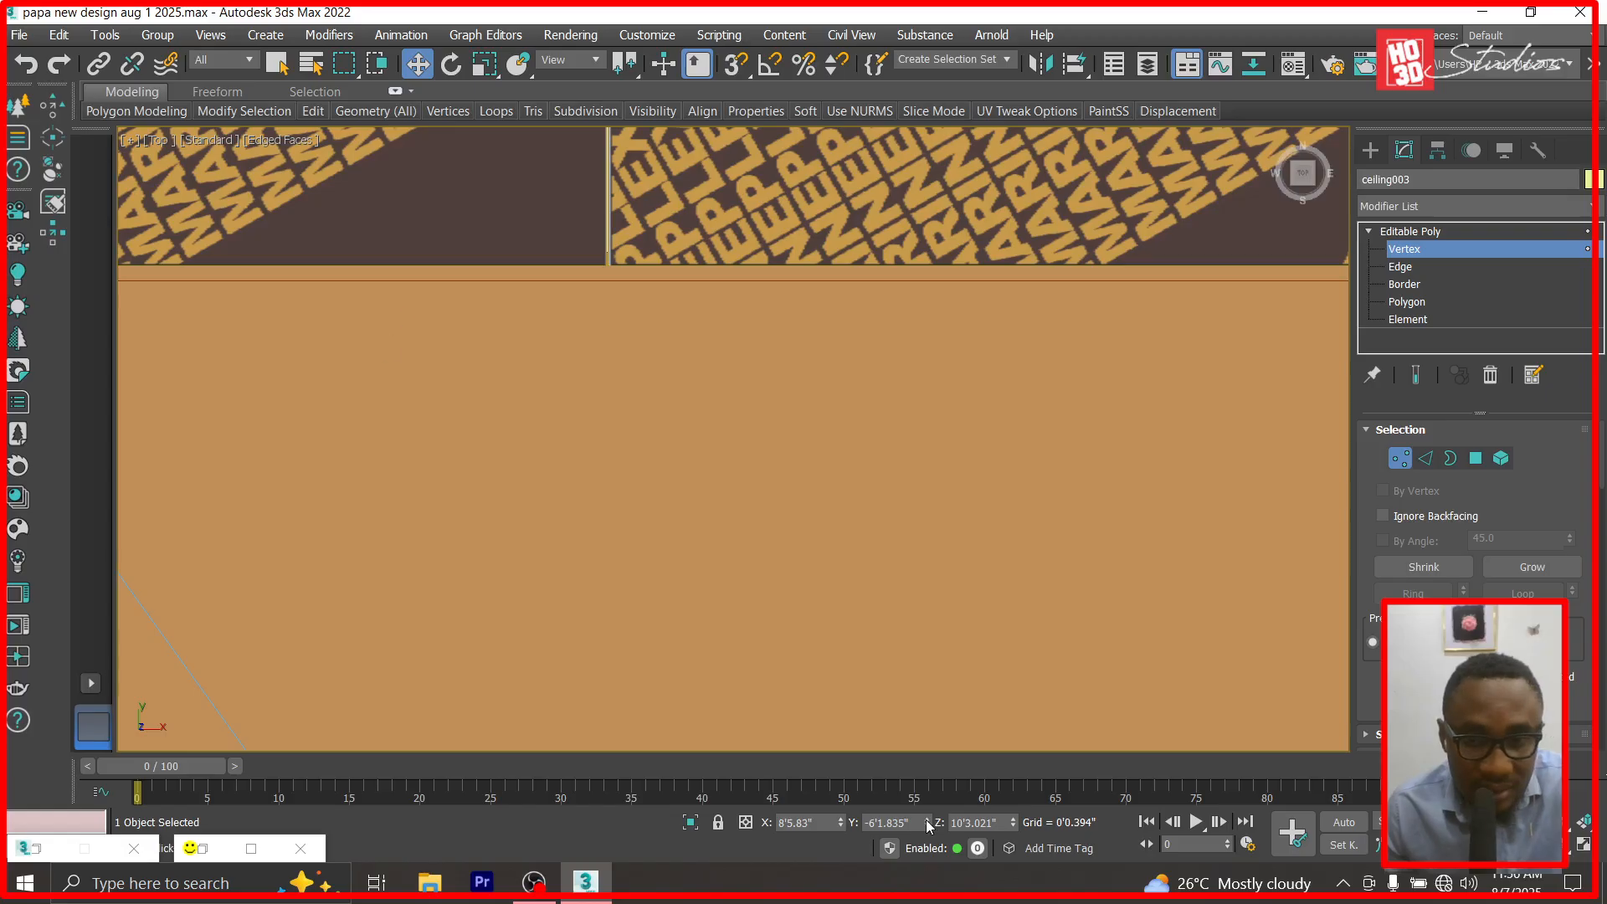
pyautogui.moveTo(930, 780); pyautogui.dragTo(937, 823)
pyautogui.scroll(-12, 800, 449)
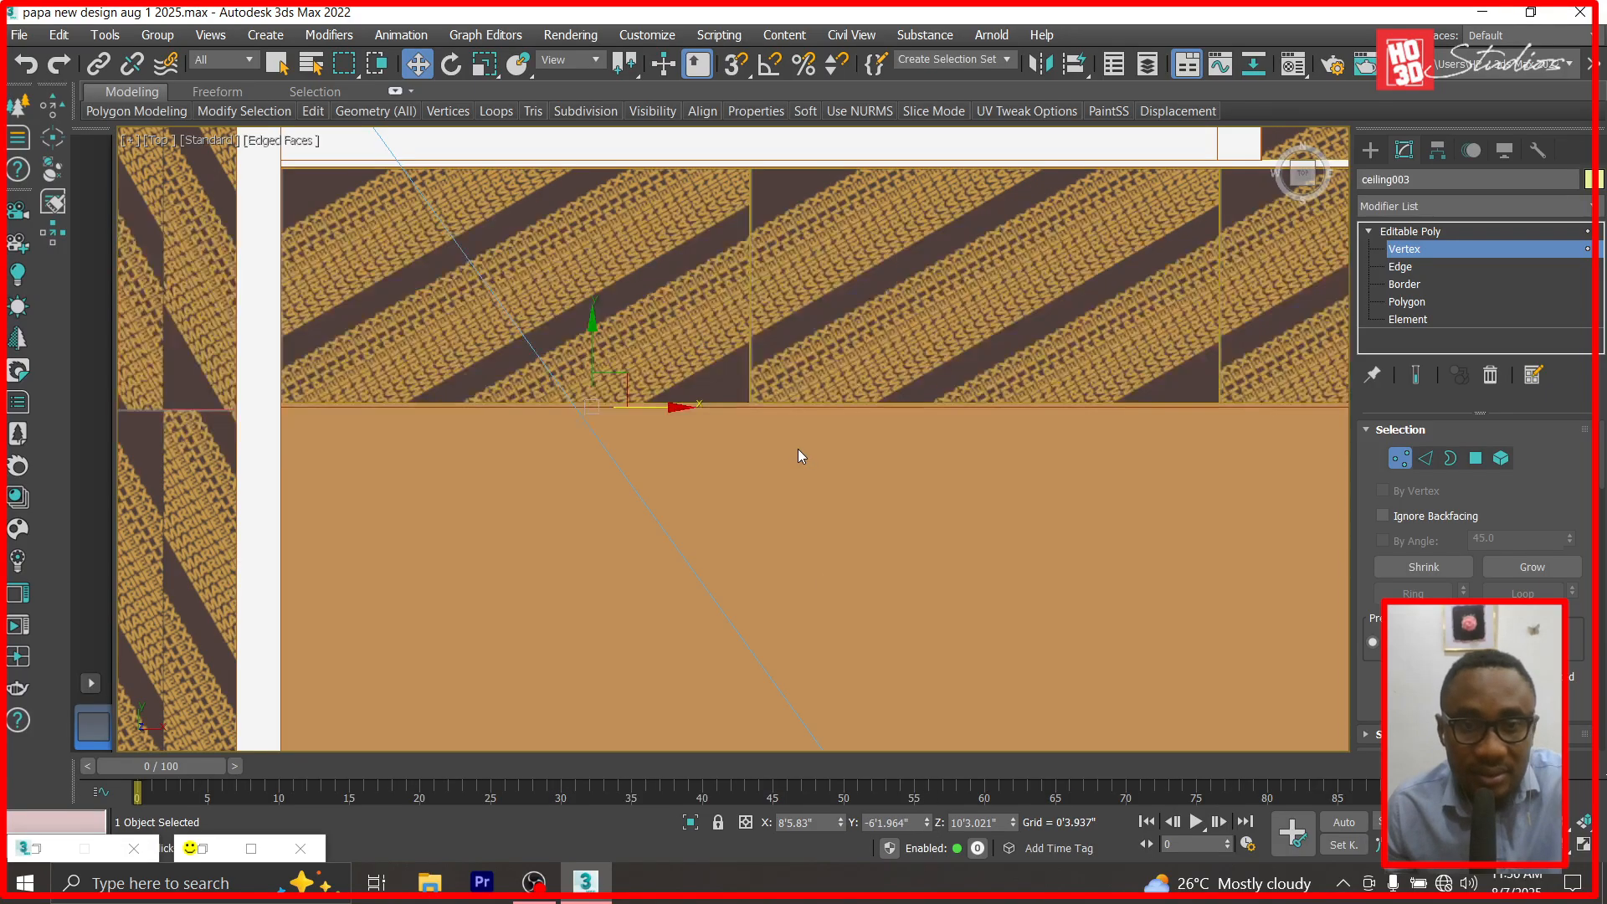
pyautogui.scroll(6, 614, 555)
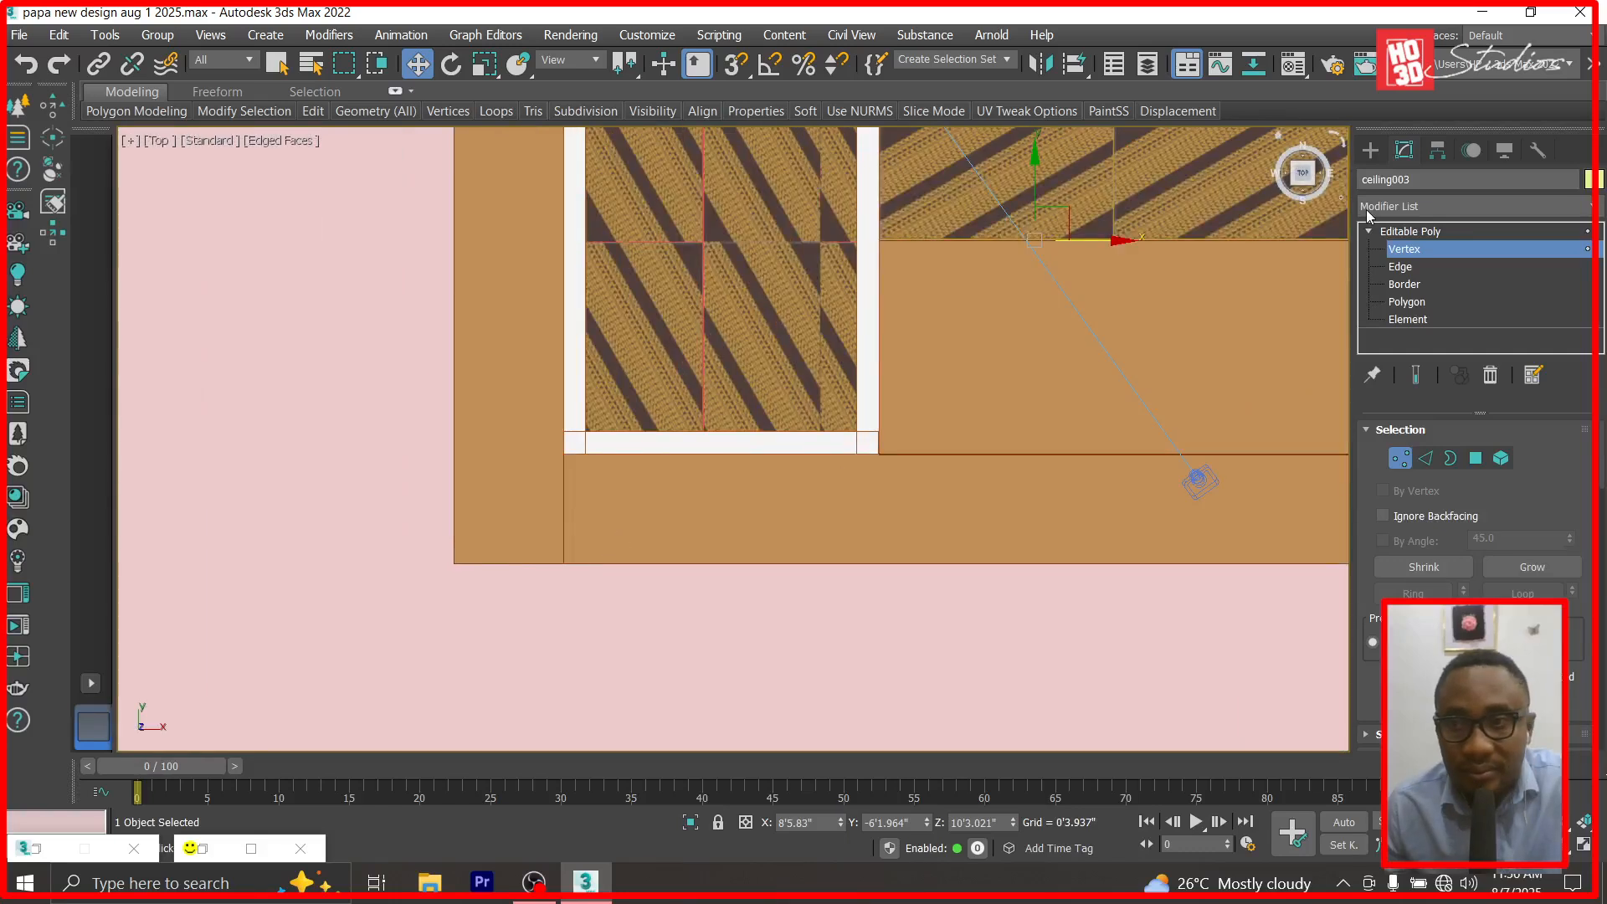
# Unhide all objects and inspect the house from the front through Corona Camera001 to check the ceiling's fit.
pyautogui.rightClick(810, 591)
pyautogui.press('c')
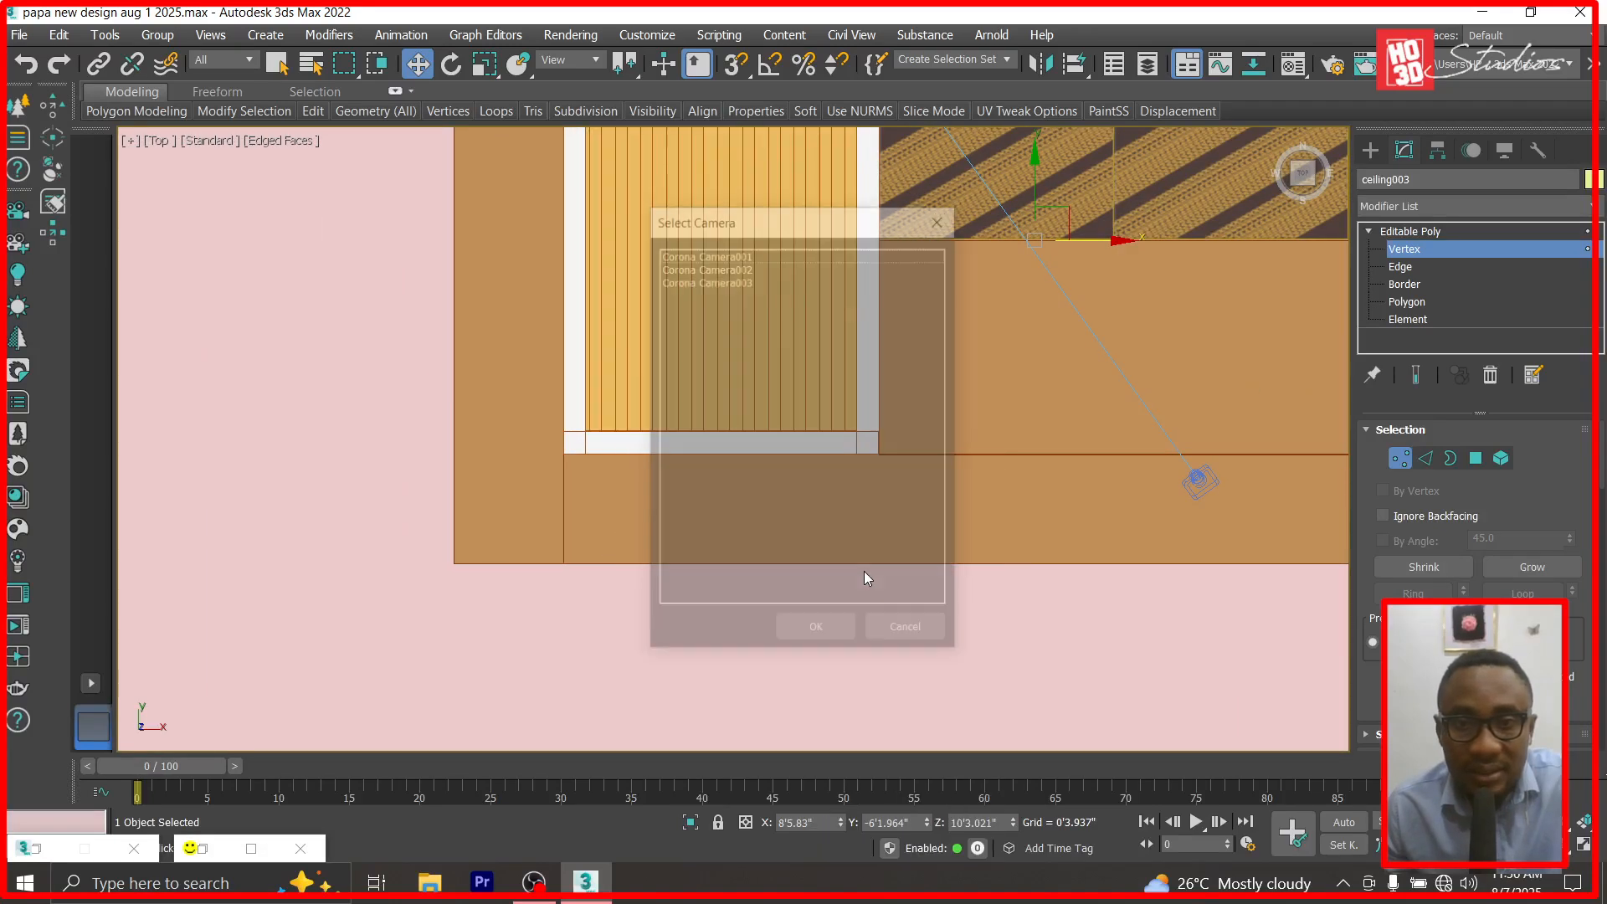
pyautogui.doubleClick(700, 253)
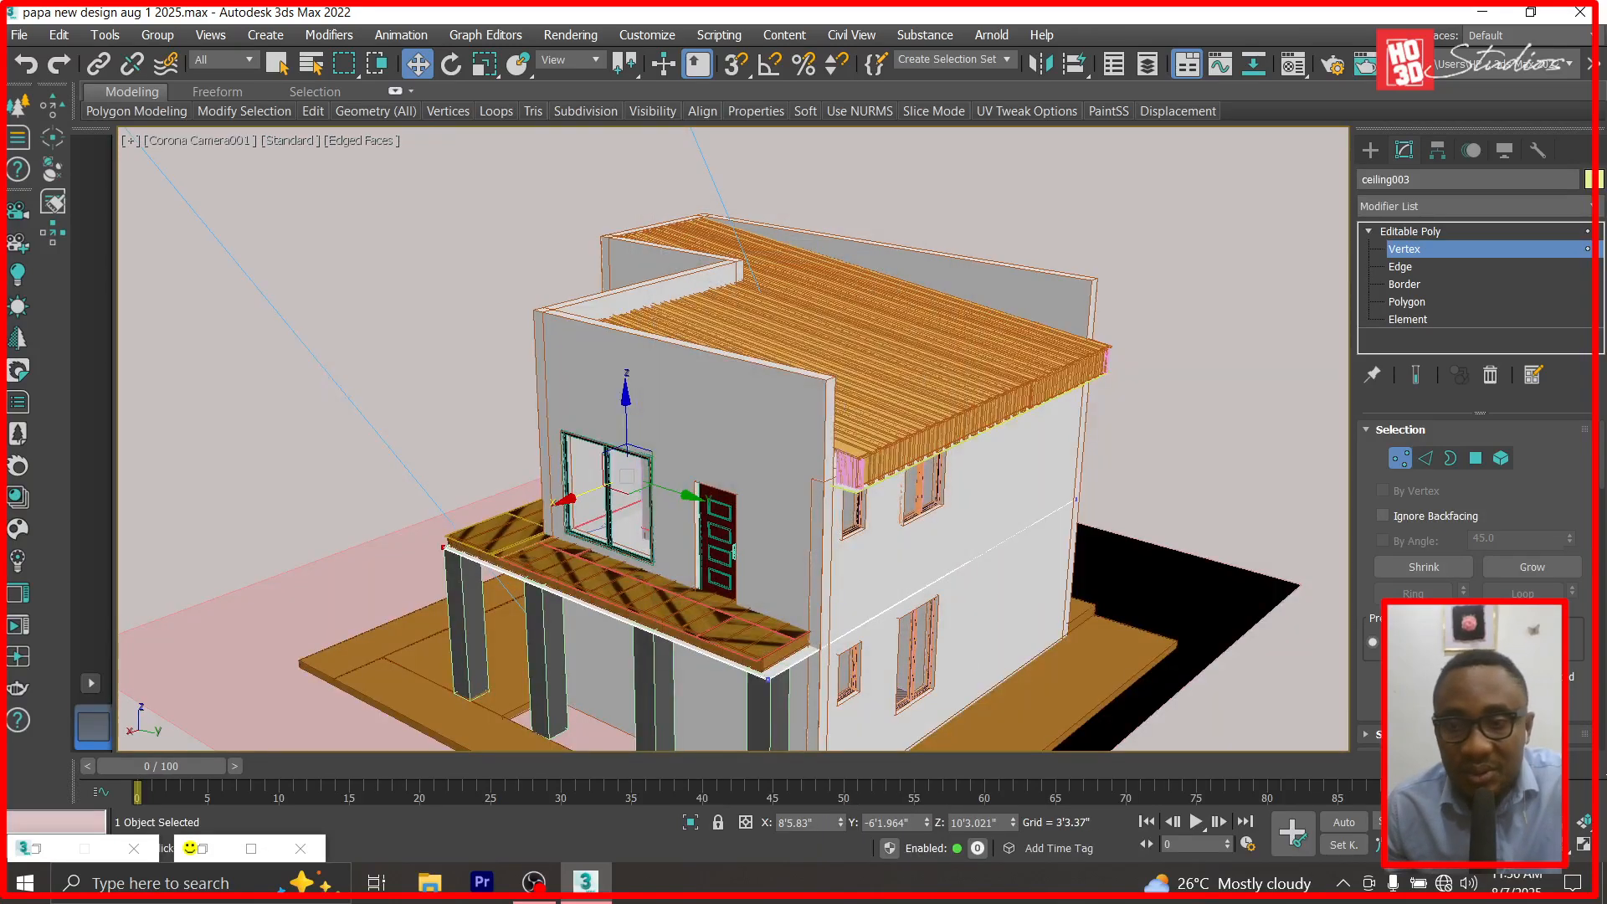
pyautogui.keyDown('alt'); pyautogui.moveTo(549, 402); pyautogui.dragTo(783, 435, button='middle'); pyautogui.keyUp('alt')
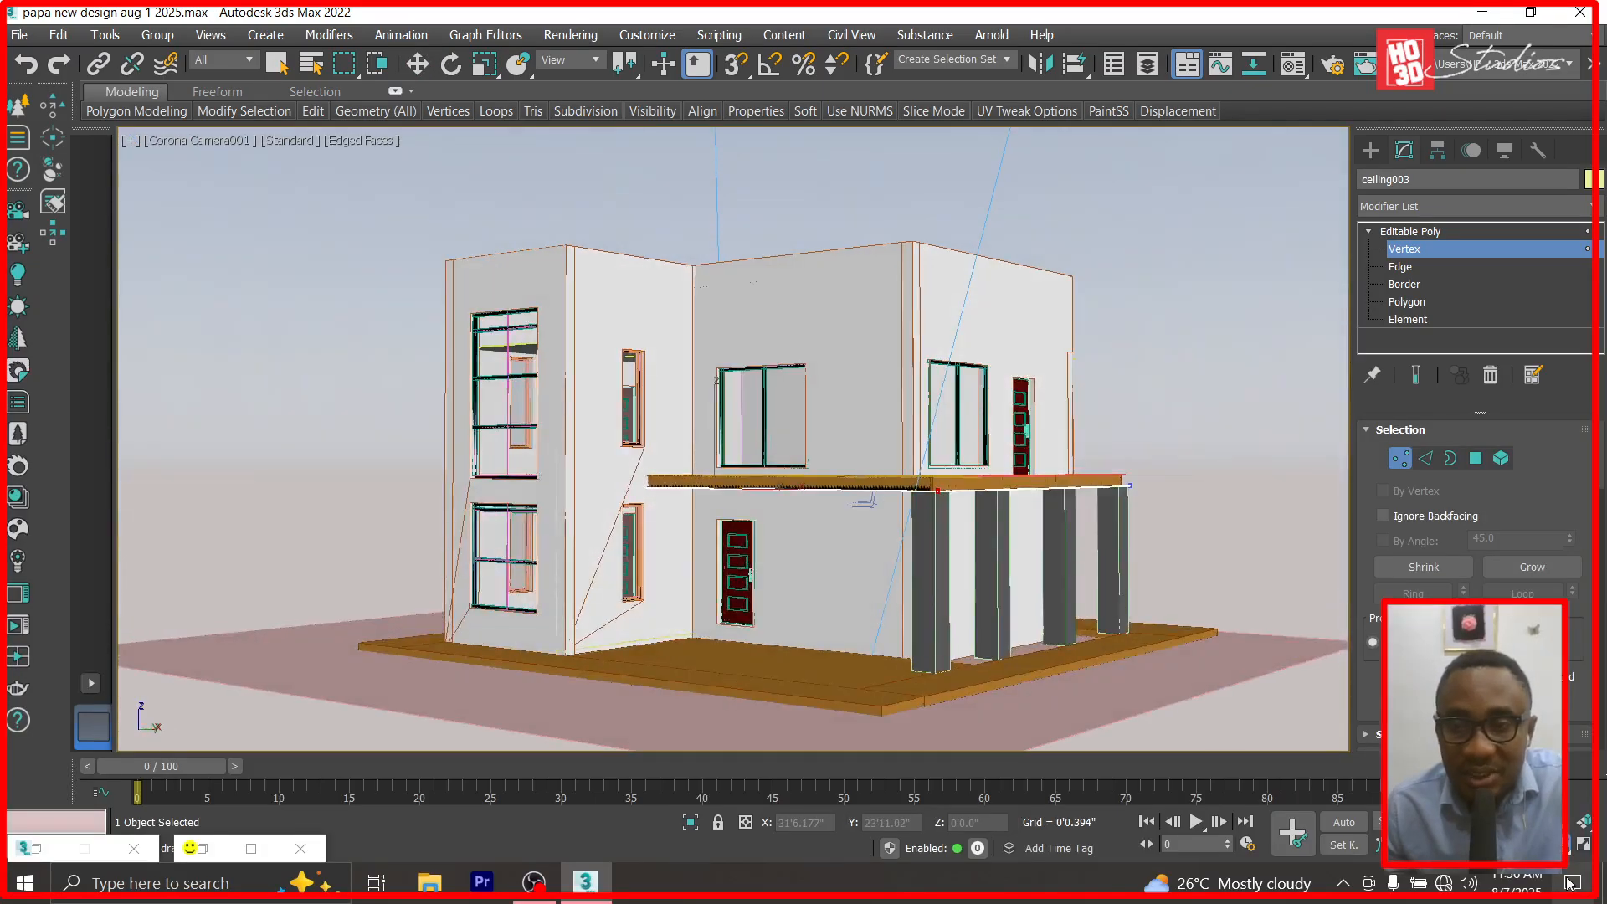
pyautogui.scroll(8, 754, 410)
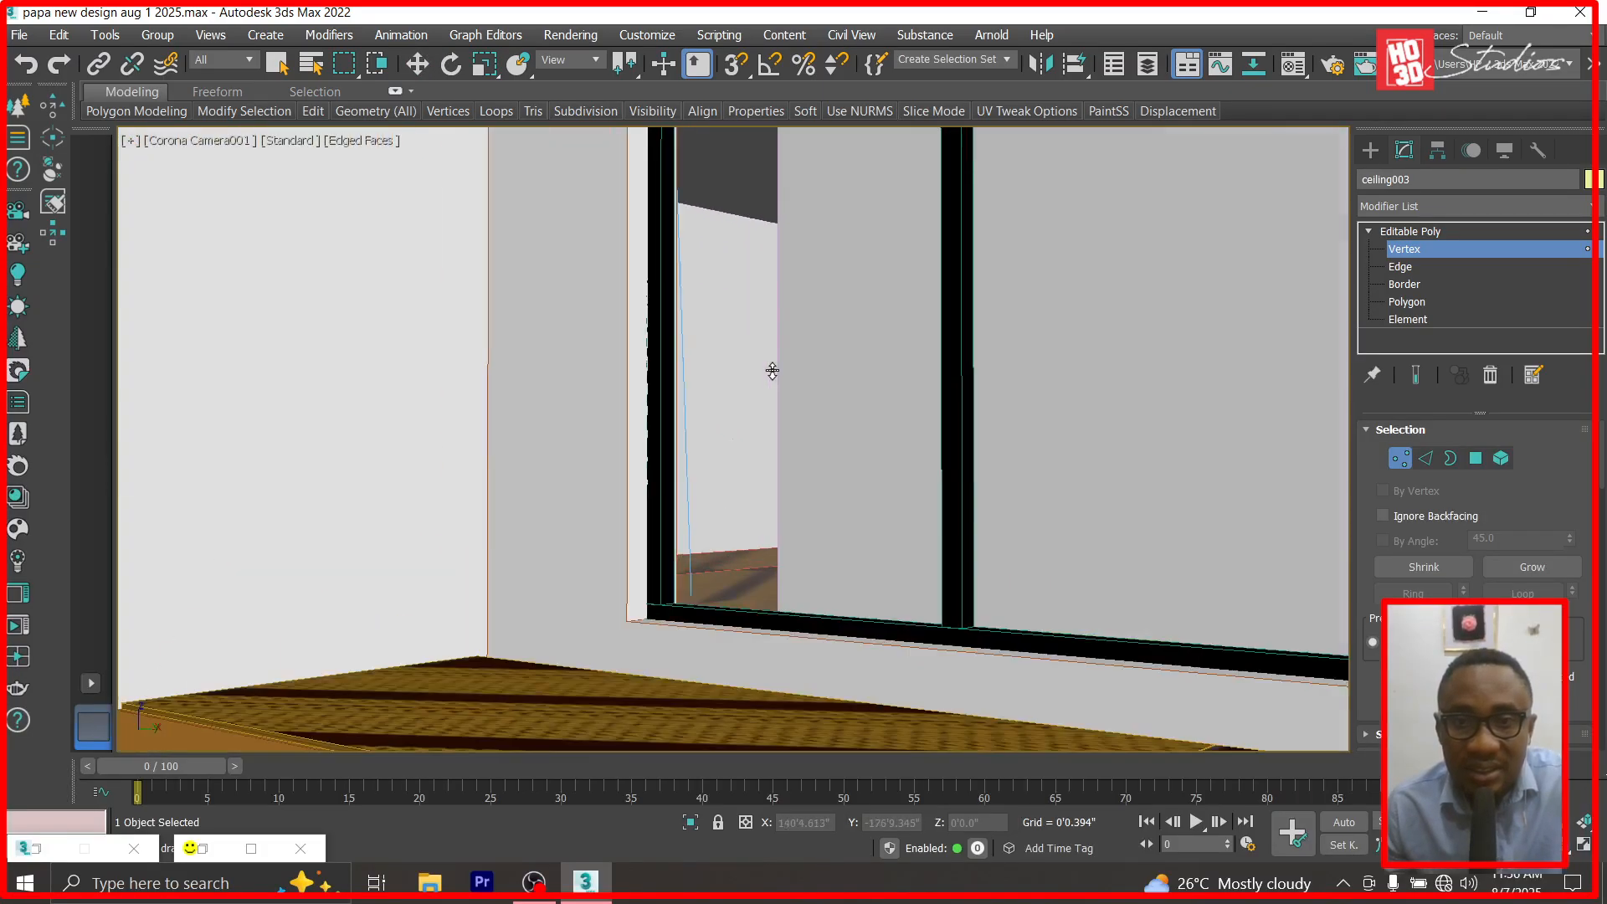
pyautogui.scroll(6, 772, 371)
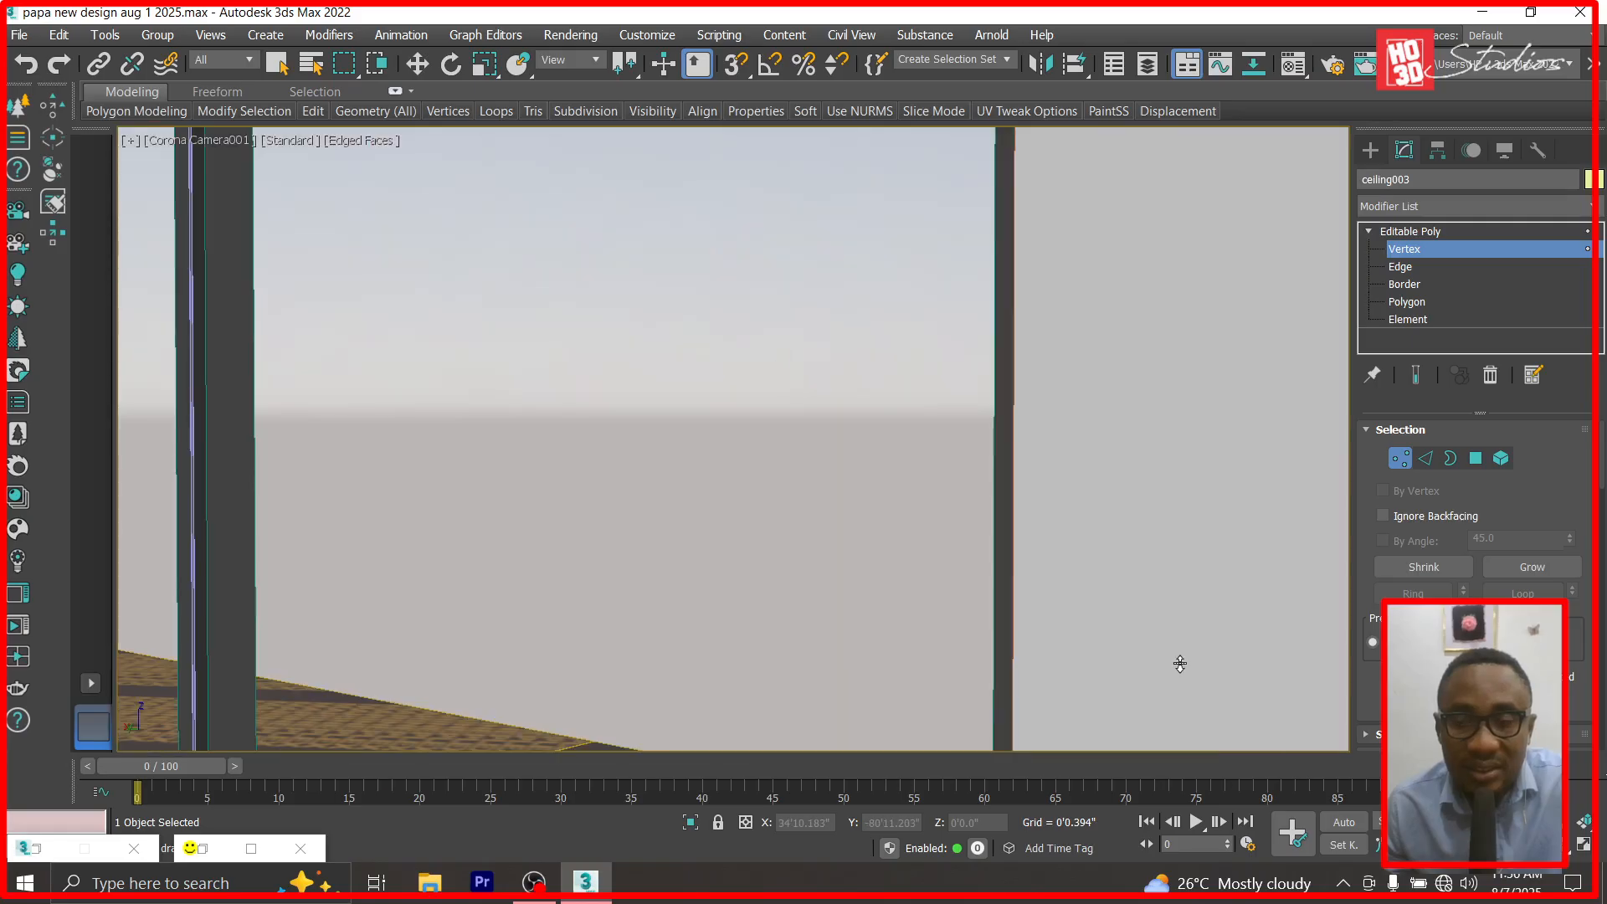
pyautogui.keyDown('alt'); pyautogui.moveTo(753, 423); pyautogui.dragTo(642, 369, button='middle'); pyautogui.keyUp('alt')
pyautogui.keyDown('alt'); pyautogui.moveTo(952, 417); pyautogui.dragTo(719, 421, button='middle'); pyautogui.keyUp('alt')
pyautogui.keyDown('alt'); pyautogui.moveTo(987, 543); pyautogui.dragTo(881, 481, button='middle'); pyautogui.keyUp('alt')
# Leave vertex editing and hide the front wall around the balcony window and entrance door to expose the interior ceilings.
pyautogui.press('w')
pyautogui.press('1')
pyautogui.rightClick(1019, 177)
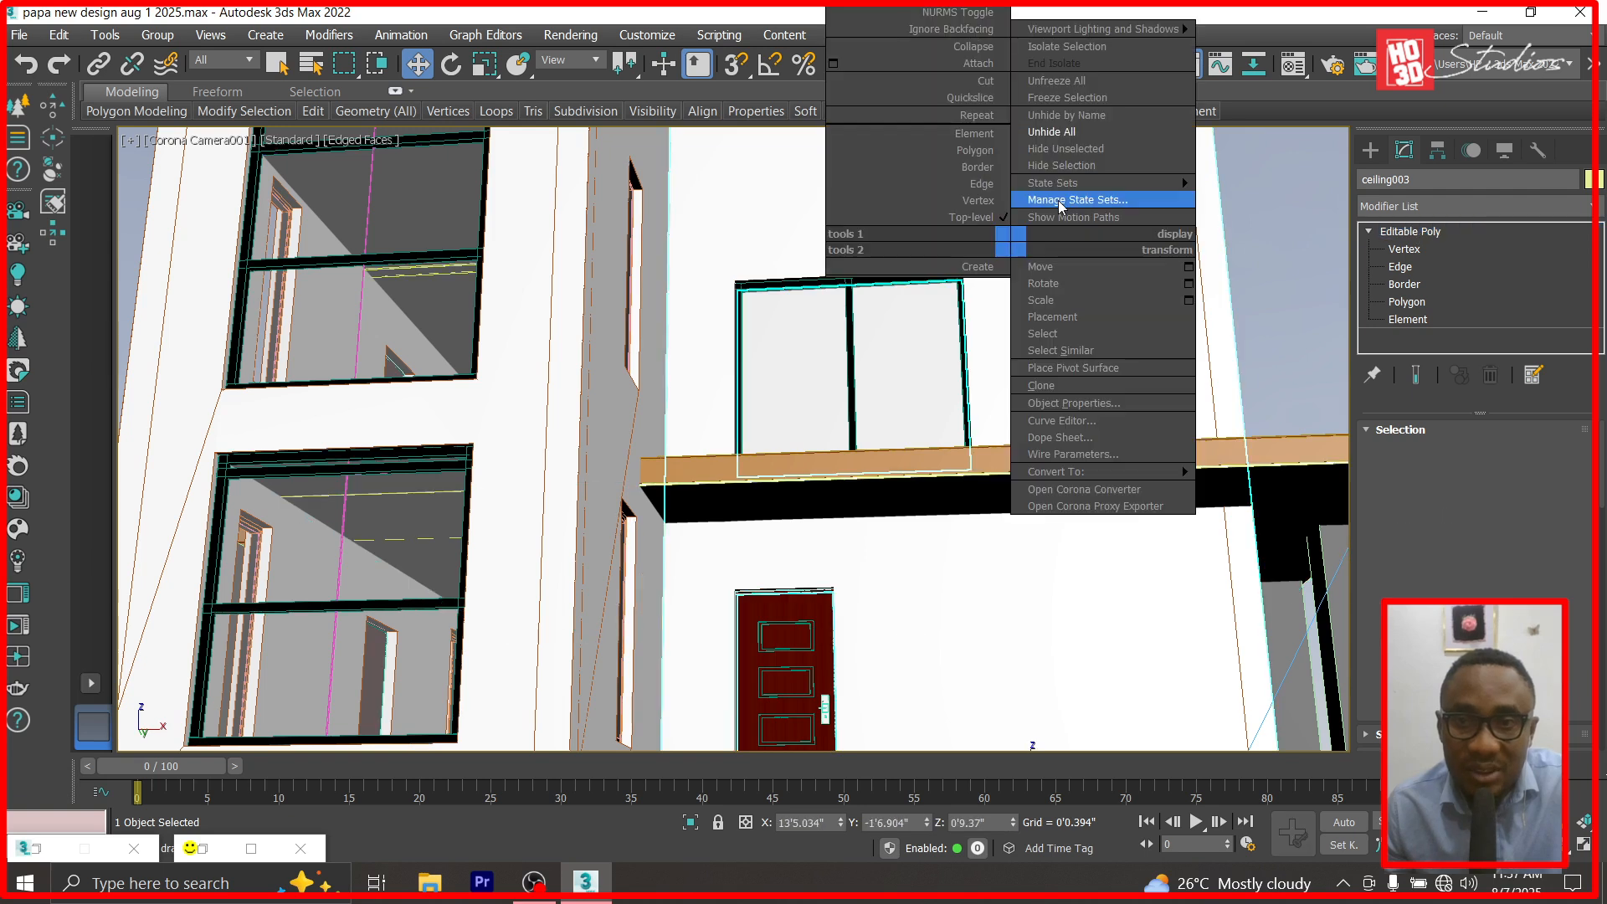
pyautogui.click(1080, 183)
pyautogui.click(1533, 844)
pyautogui.moveTo(993, 353); pyautogui.dragTo(961, 578)
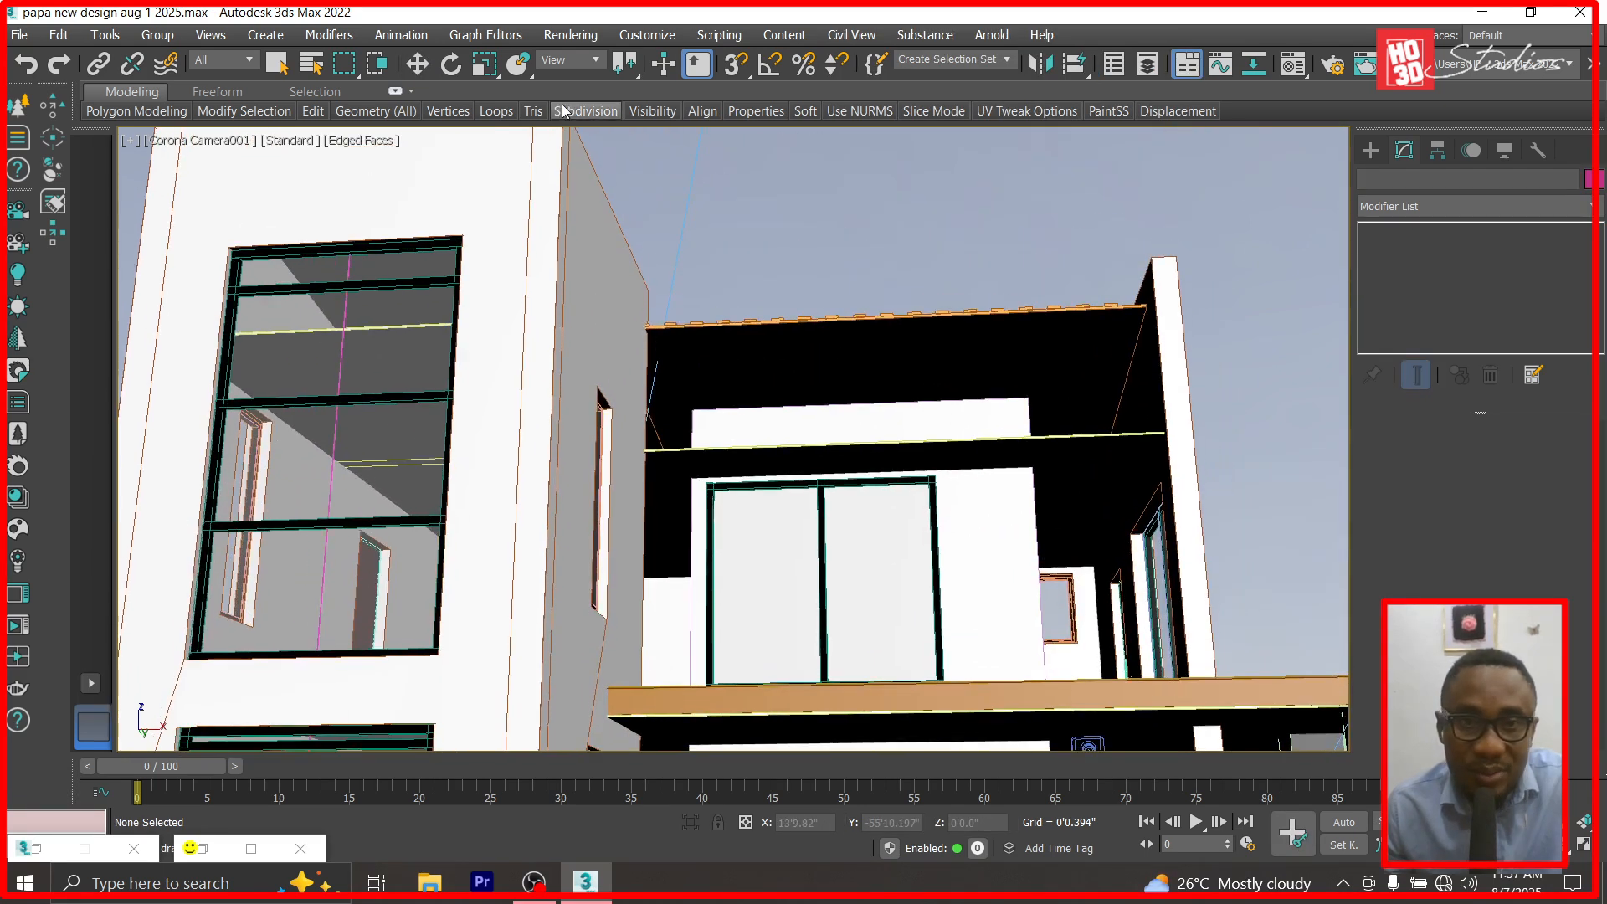
# Rename the upper ceiling group as "top ceiling".
pyautogui.press('w')
pyautogui.click(811, 459)
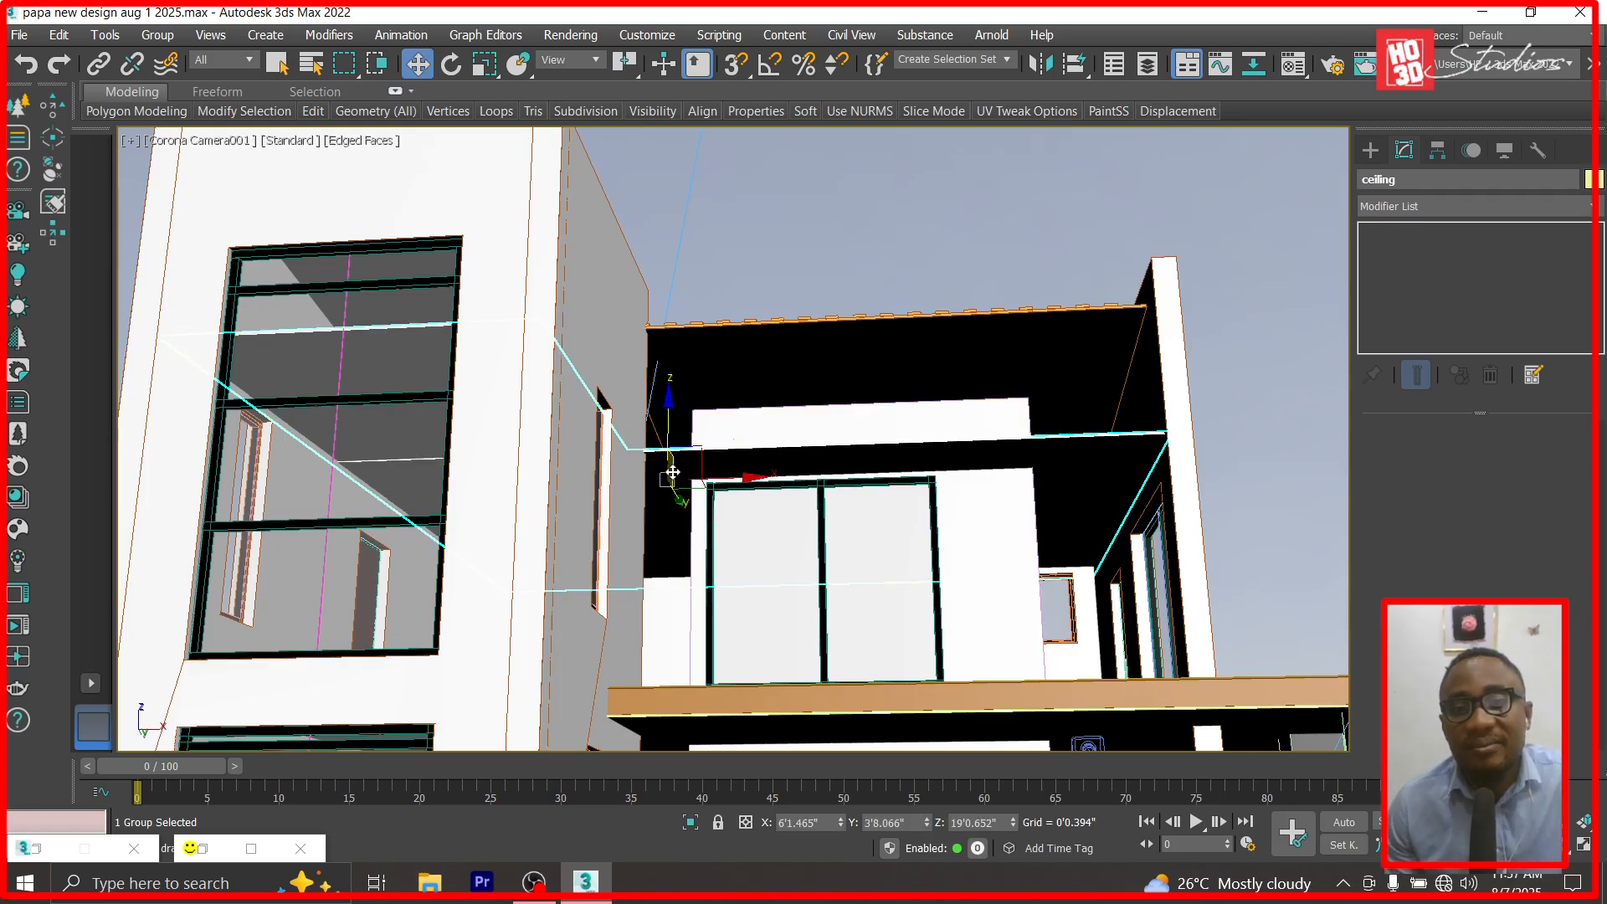
pyautogui.click(1259, 232)
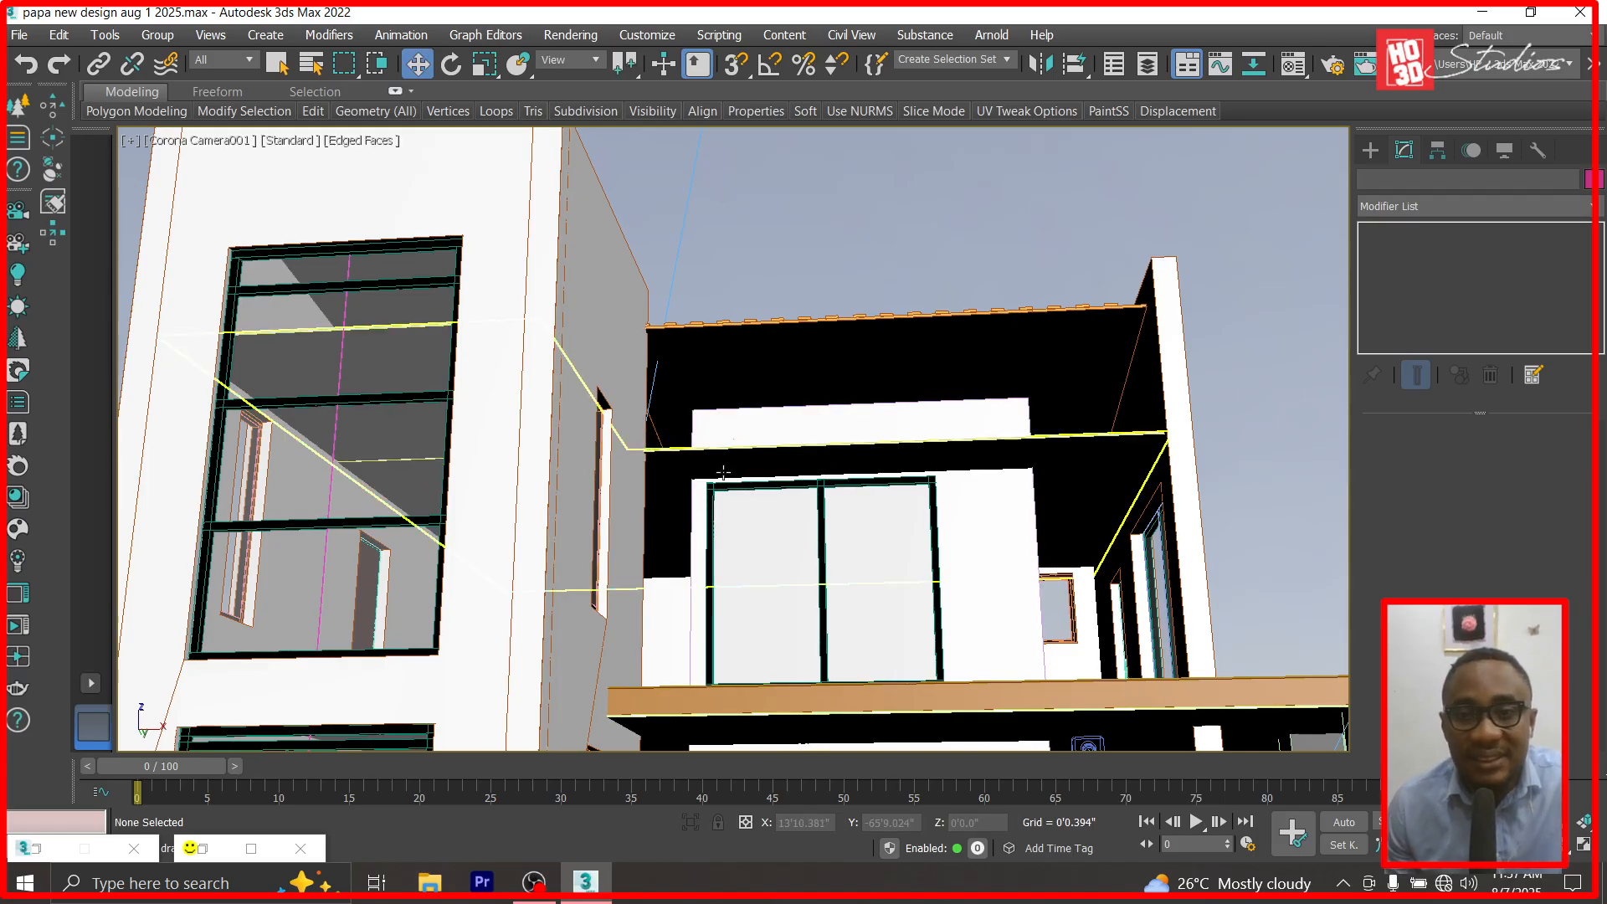
pyautogui.click(852, 453)
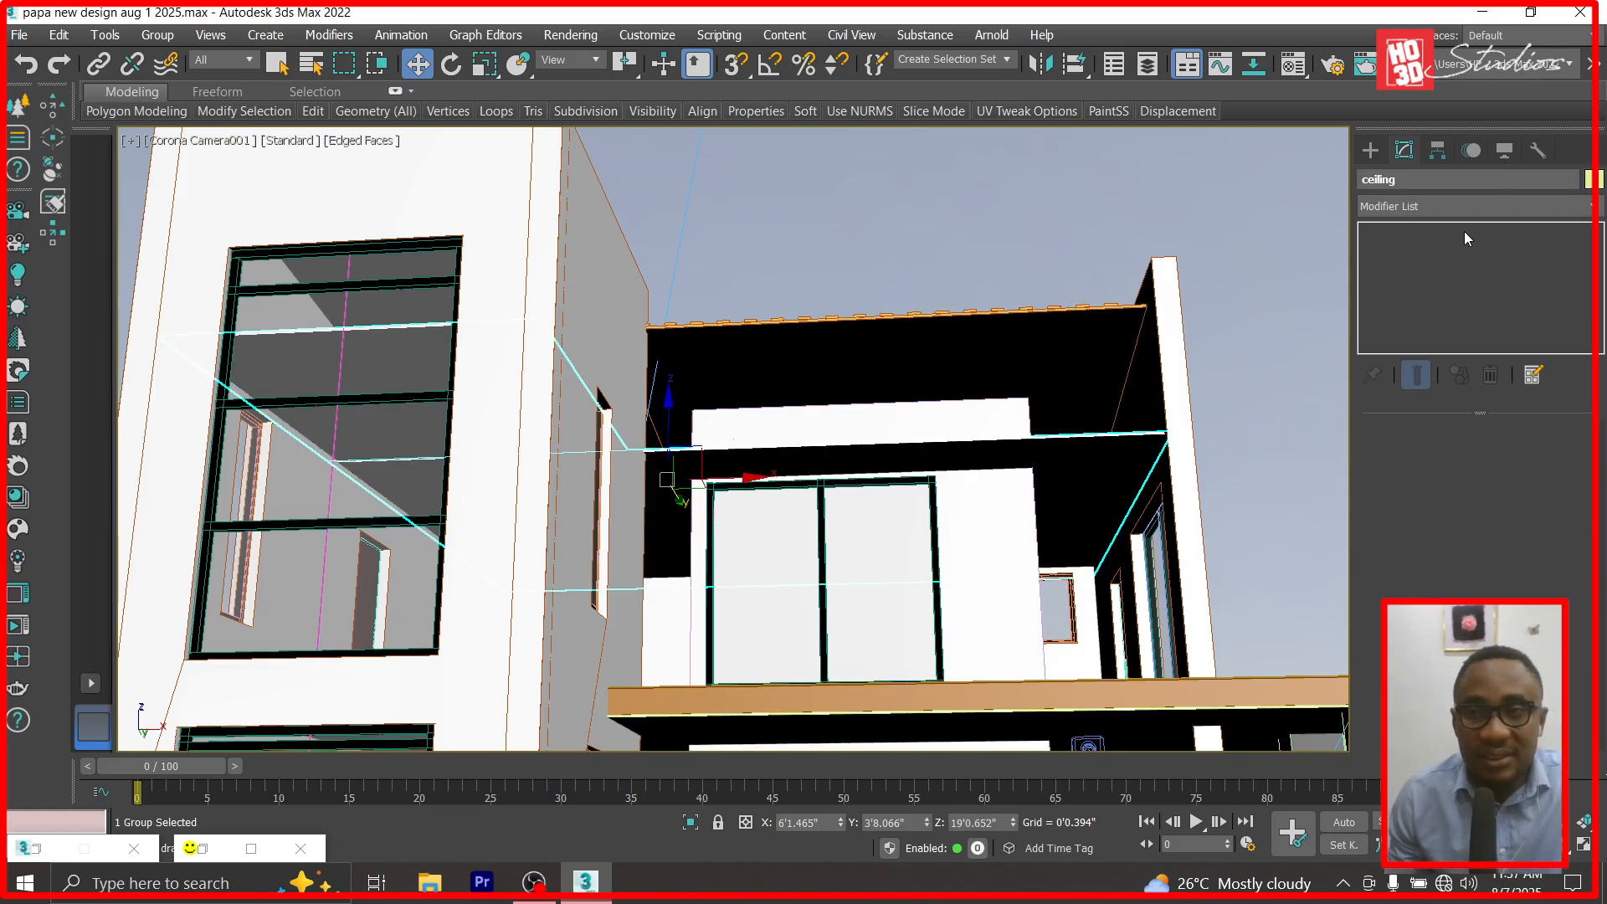
pyautogui.click(1365, 179)
pyautogui.write('top')
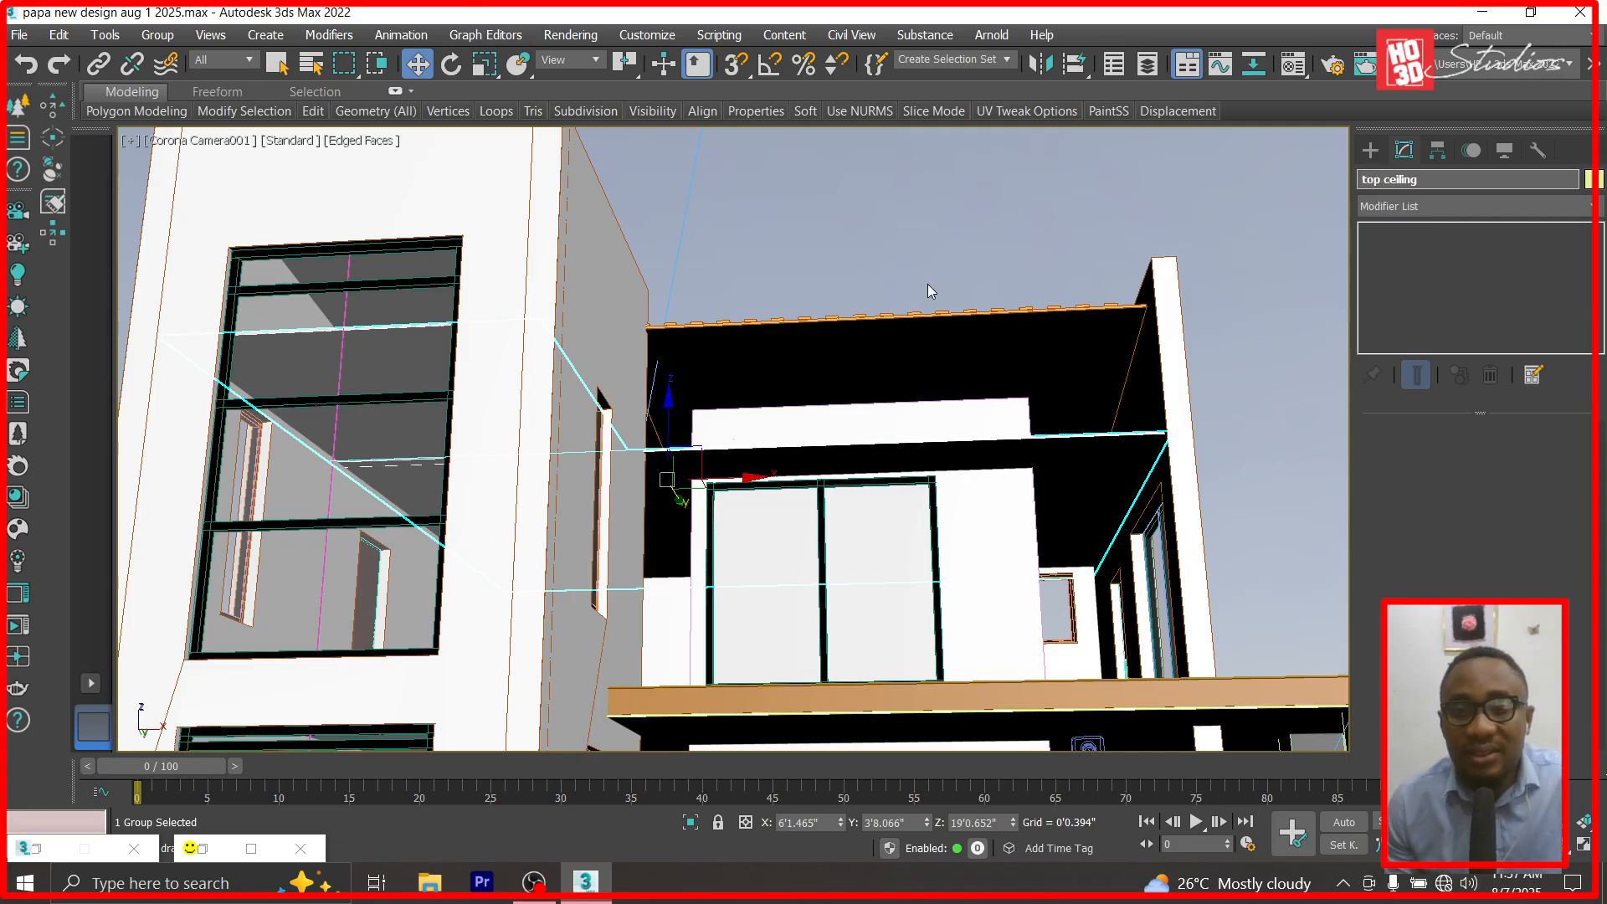
pyautogui.click(1538, 844)
pyautogui.moveTo(978, 668); pyautogui.dragTo(946, 448)
pyautogui.click(378, 63)
pyautogui.click(417, 64)
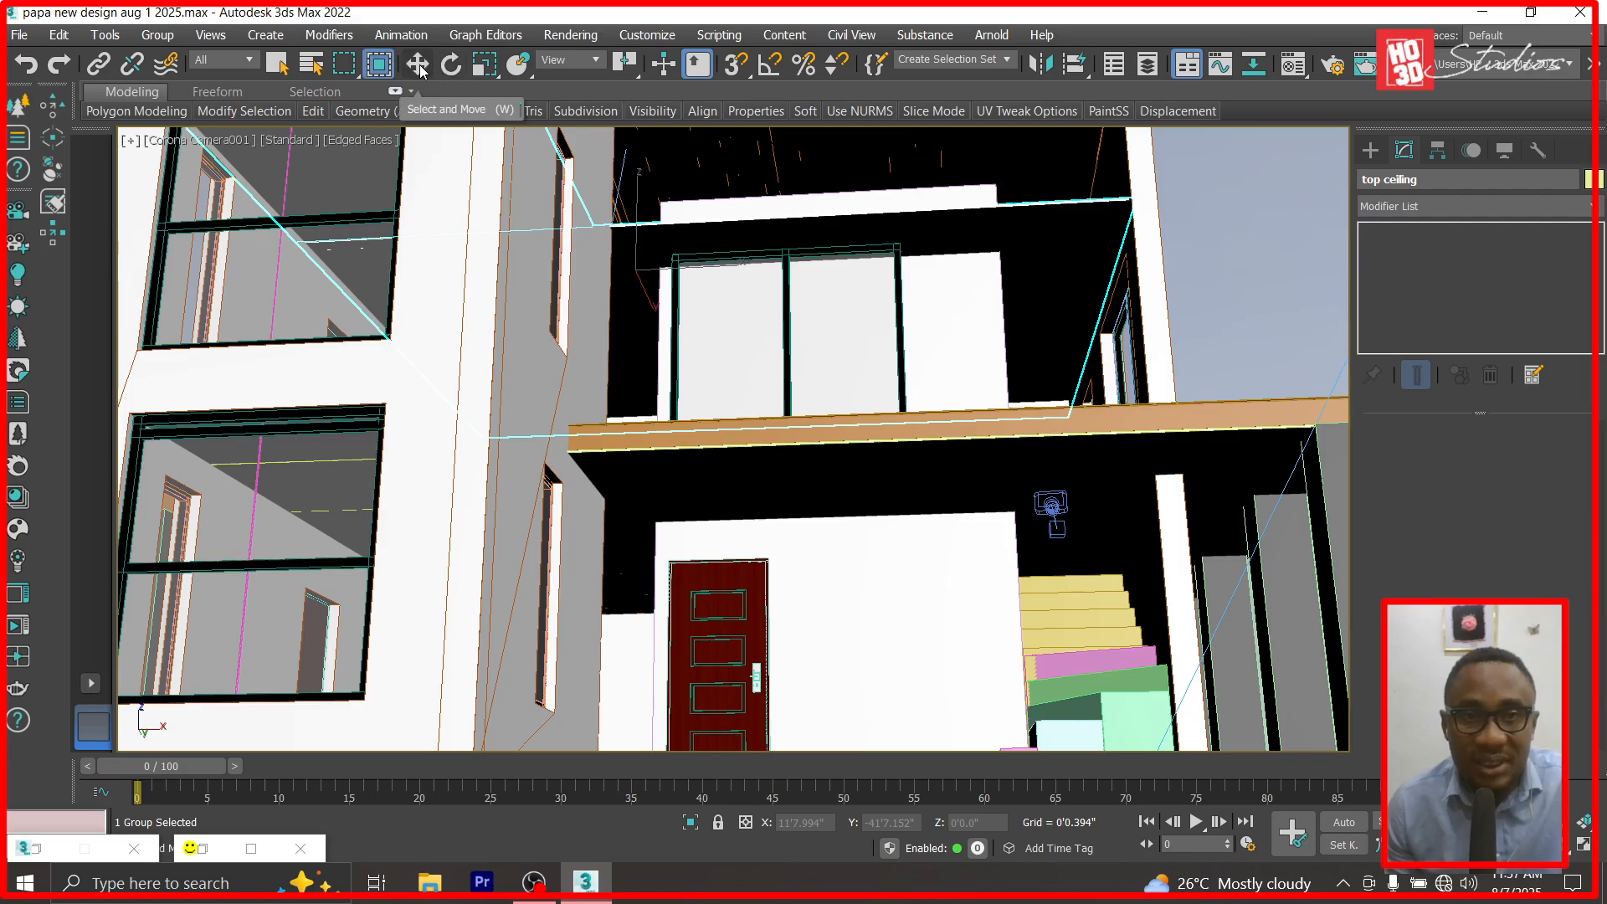
pyautogui.click(857, 502)
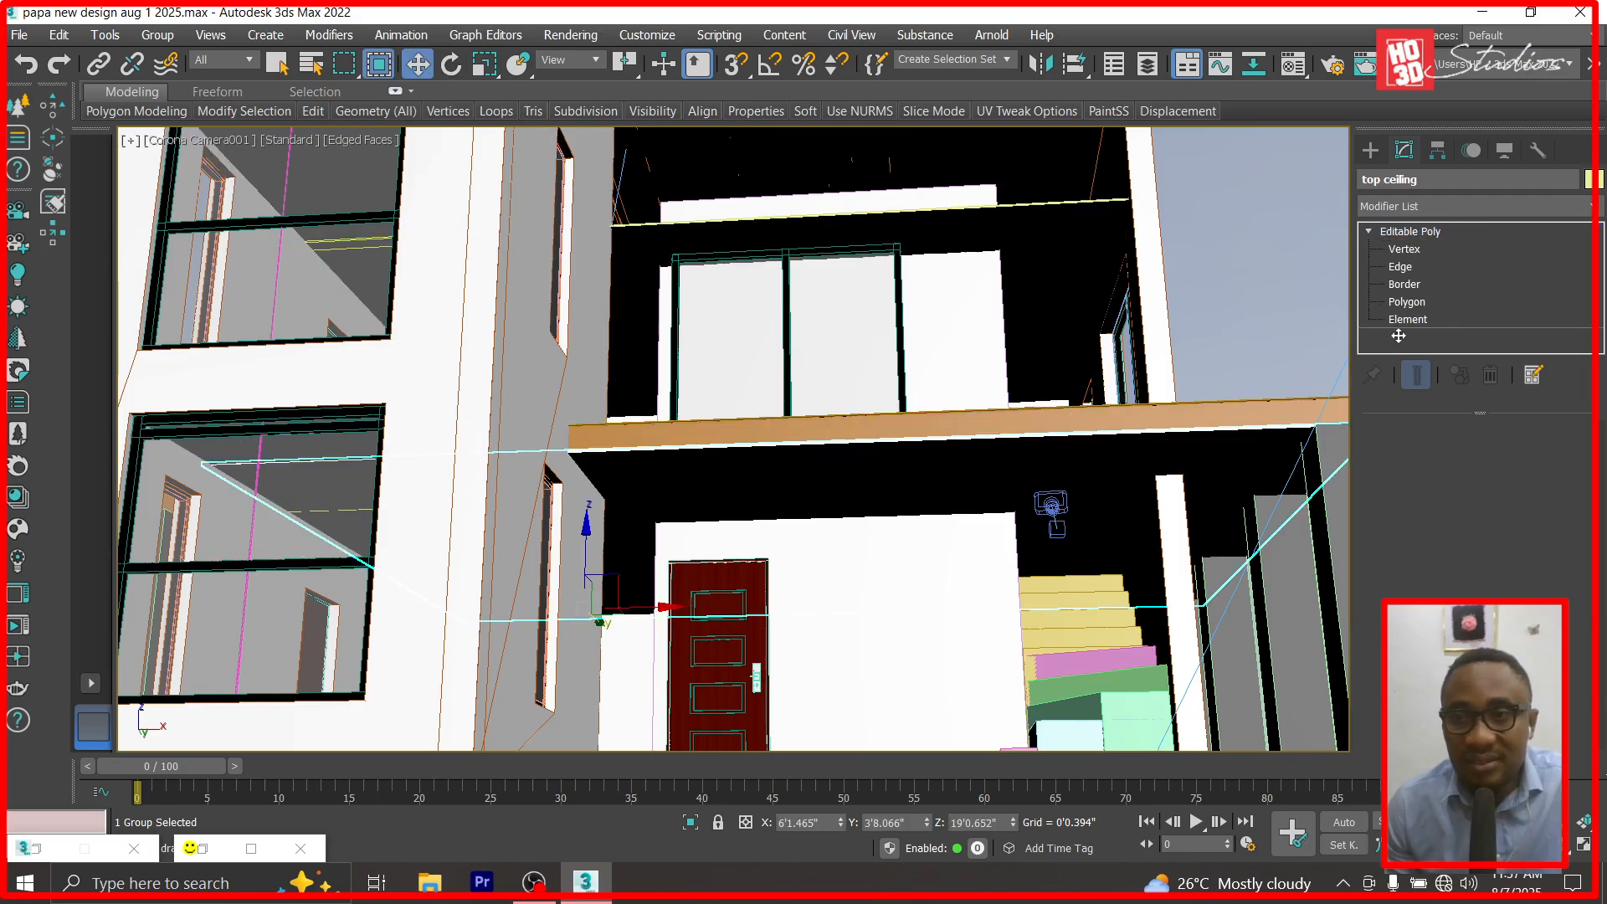
pyautogui.click(1426, 180)
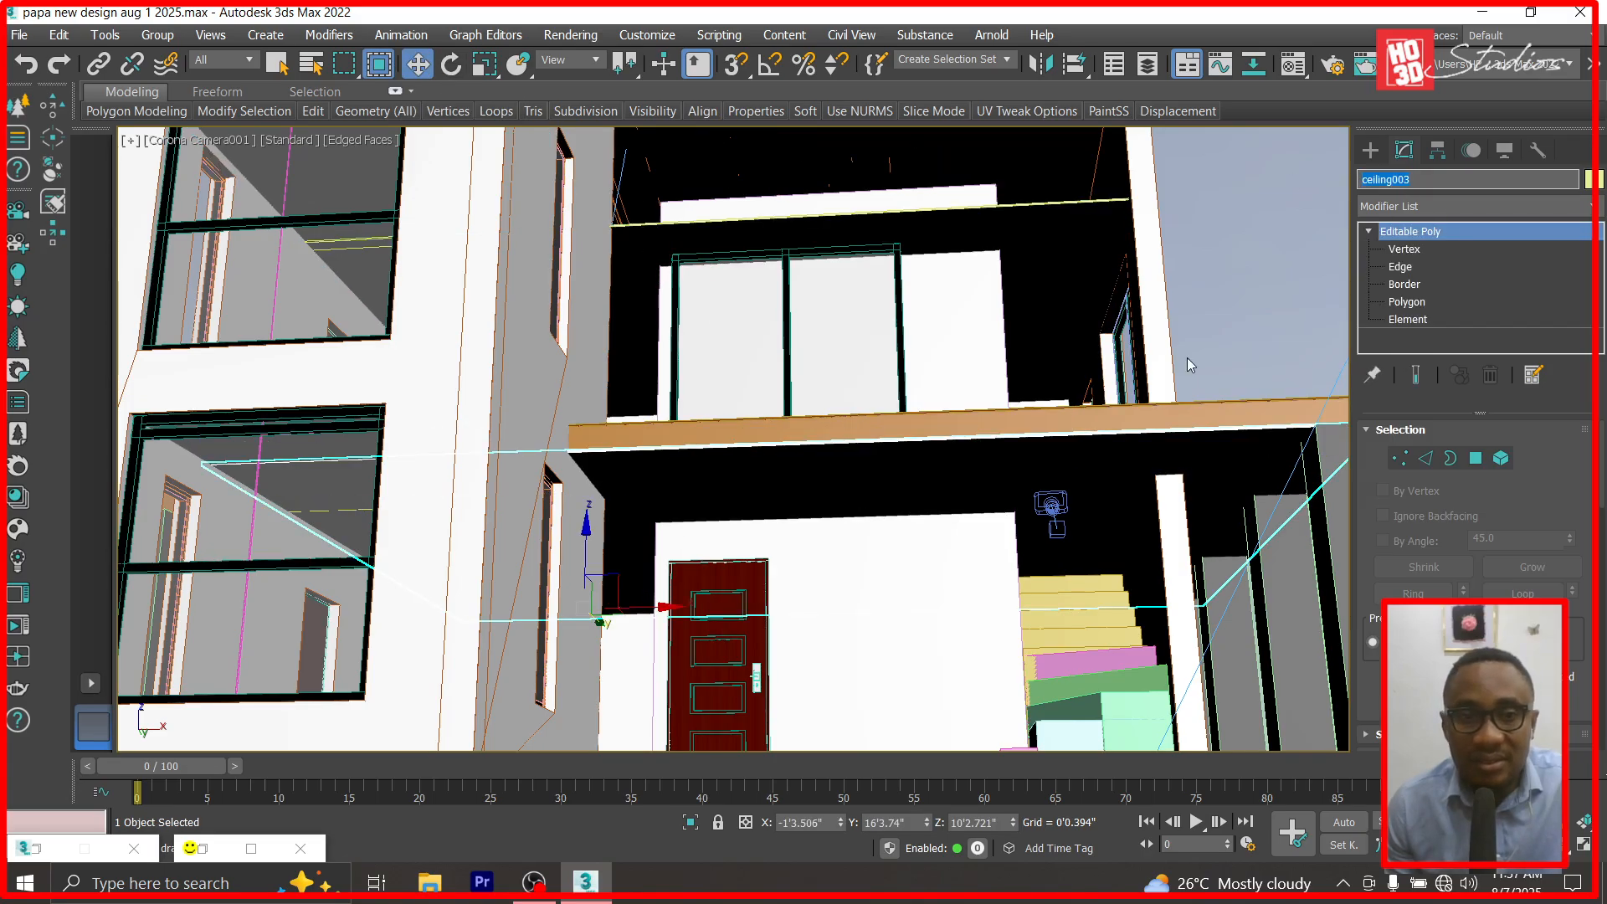
# Hide the front glass object covering the tall windows so the ceiling behind it can be selected.
pyautogui.click(309, 463)
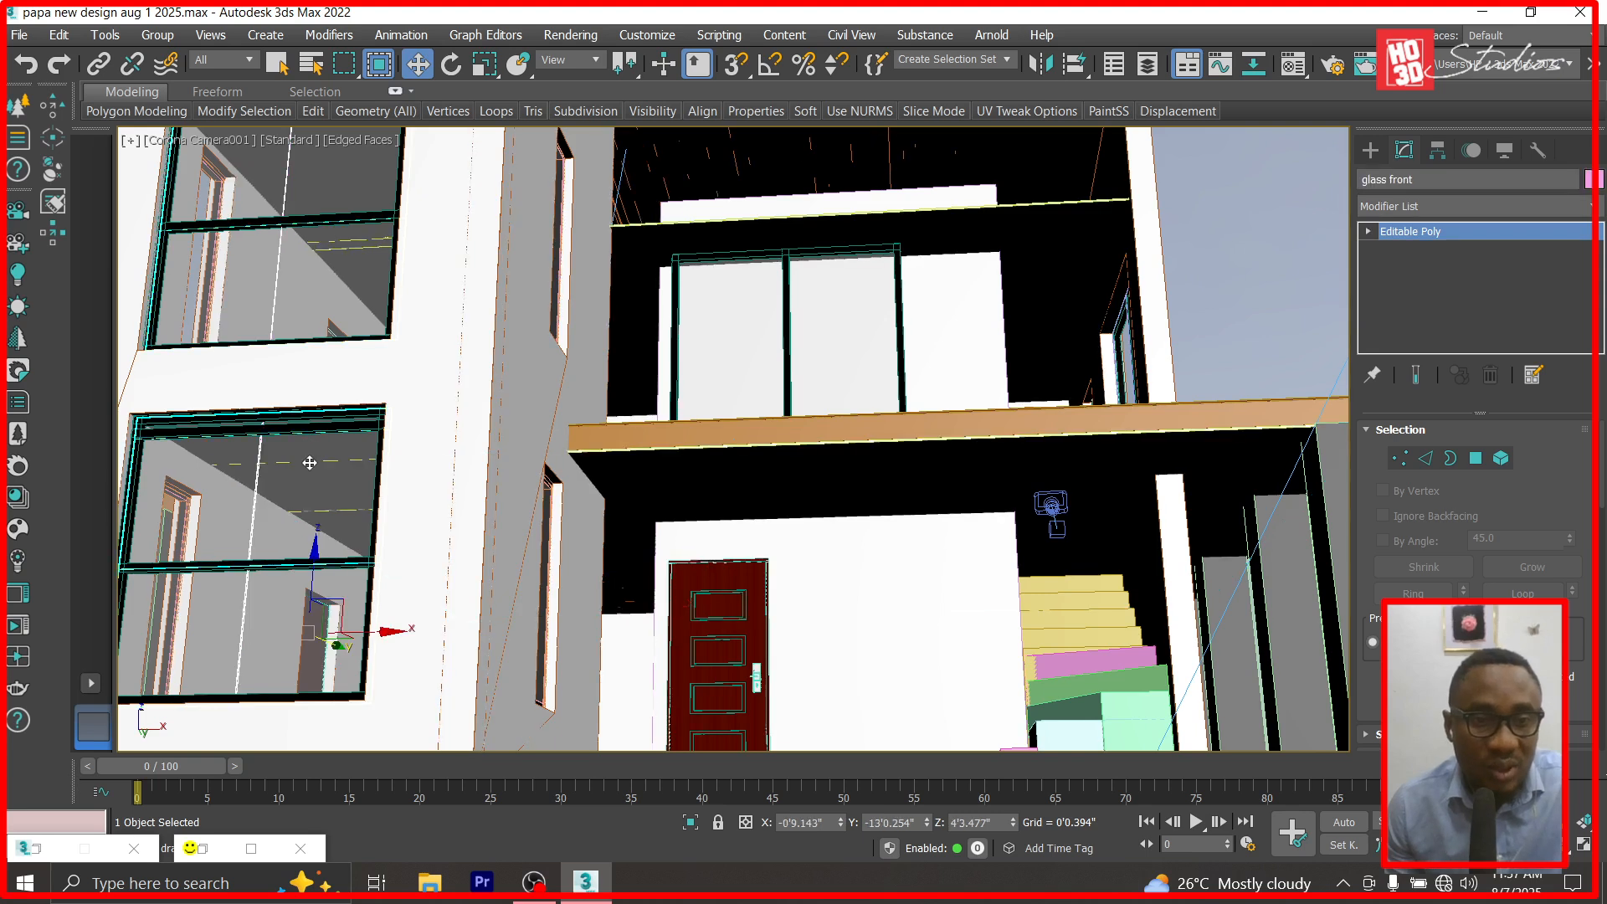
pyautogui.rightClick(202, 480)
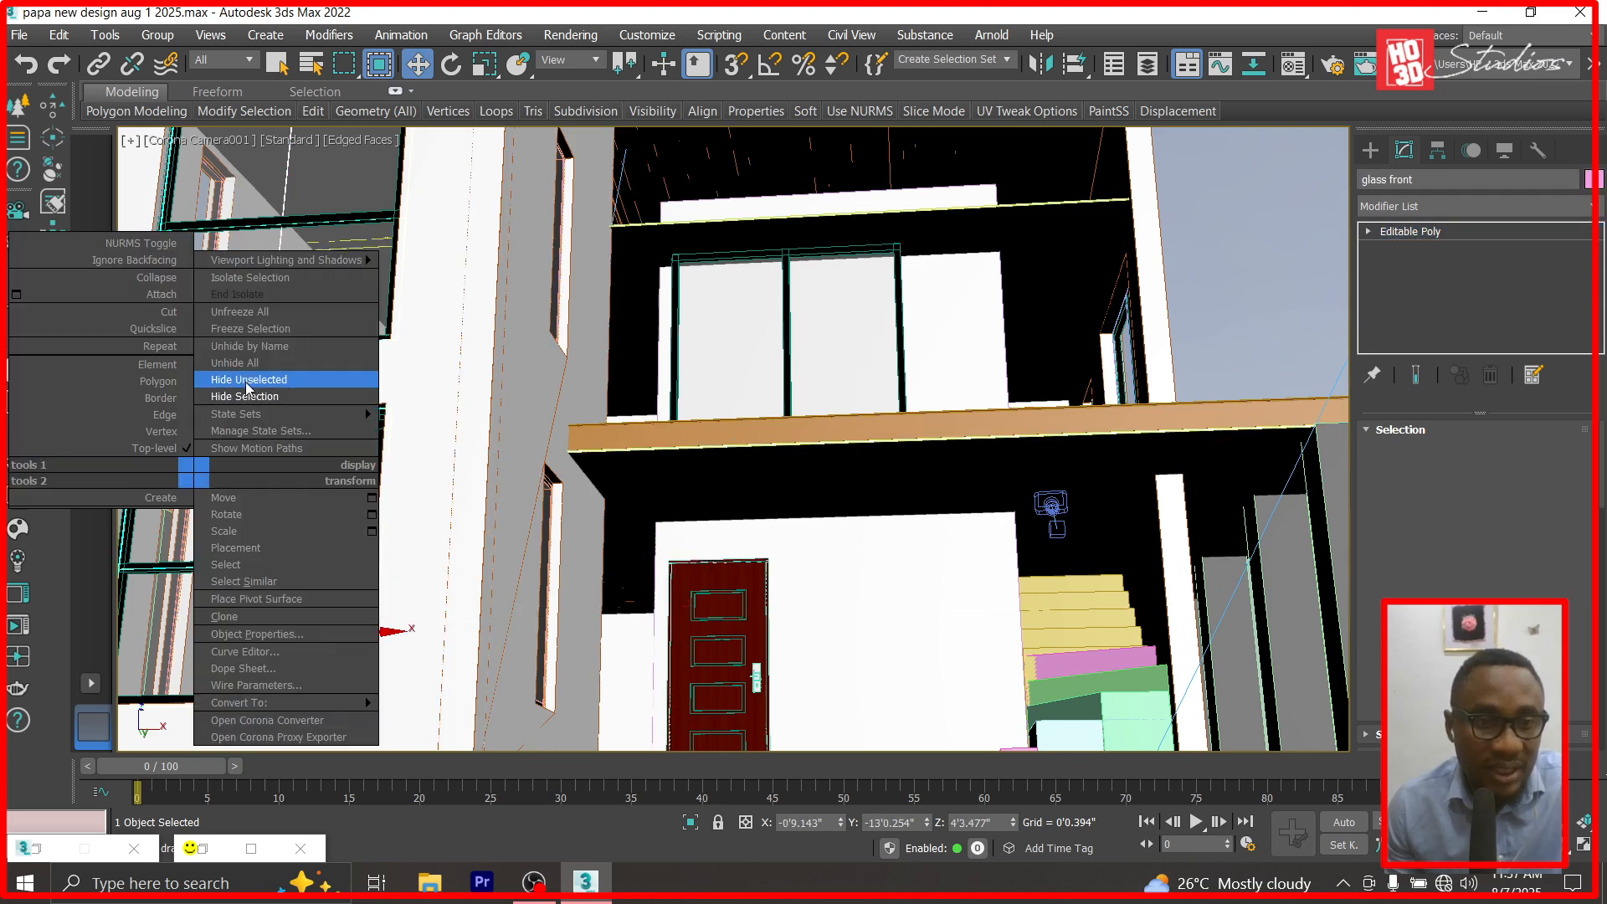
pyautogui.click(318, 393)
# Group the two lower ceiling slabs under the name "bottom ceiling".
pyautogui.click(255, 454)
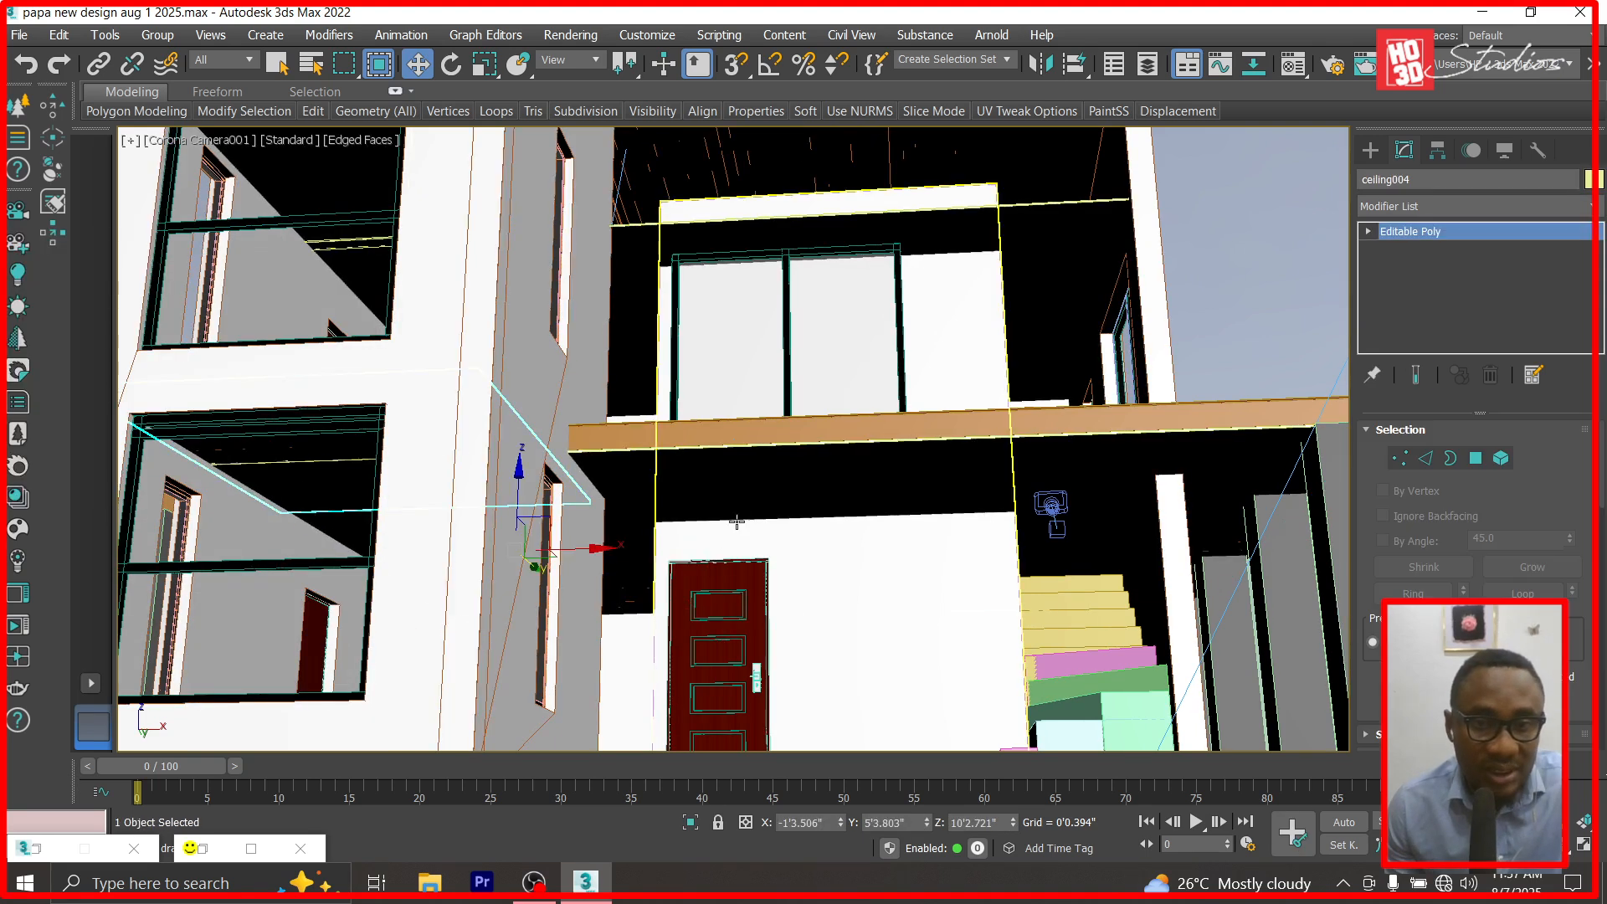
pyautogui.keyDown('ctrl'); pyautogui.click(740, 483); pyautogui.keyUp('ctrl')
pyautogui.click(157, 35)
pyautogui.click(170, 69)
pyautogui.write('bot')
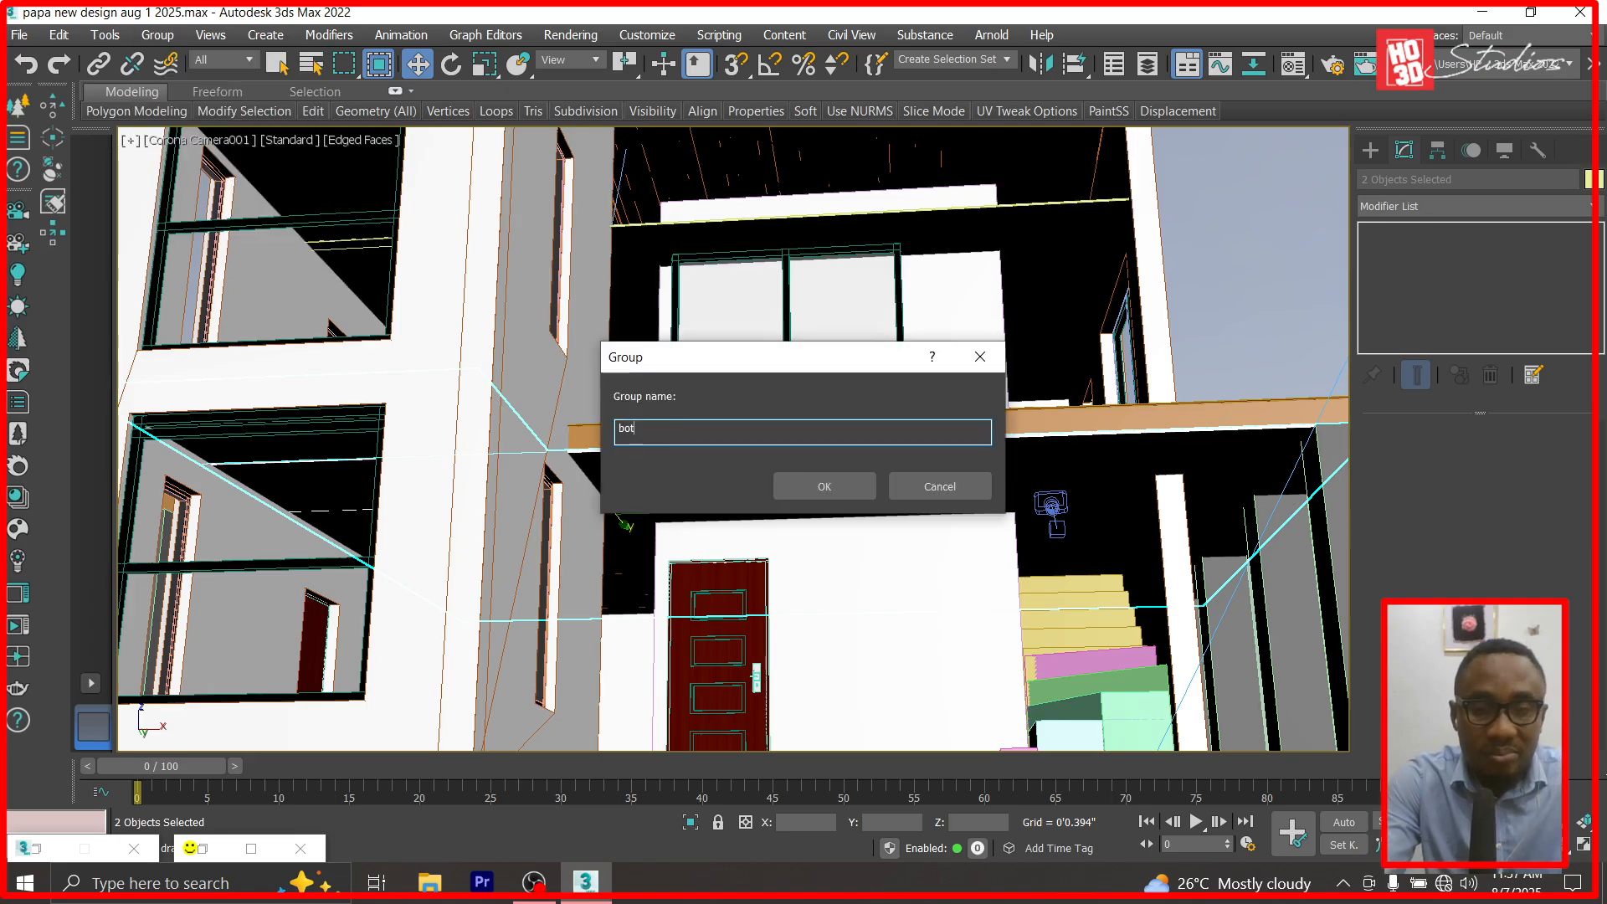
pyautogui.write('tom ceili')
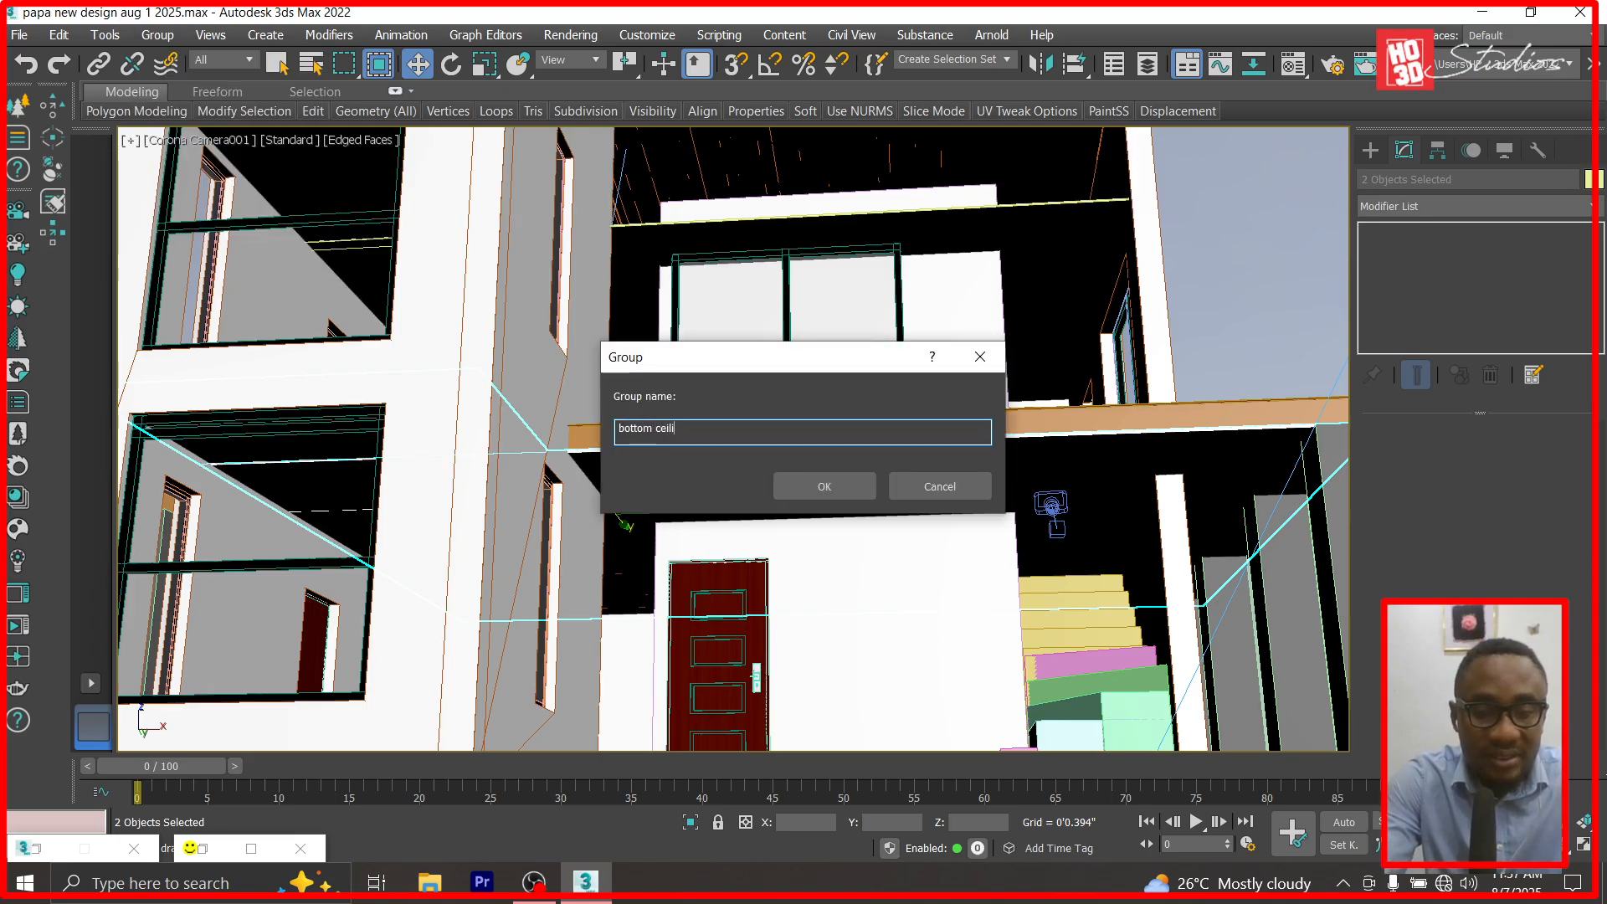
pyautogui.write('ng')
pyautogui.press('Return')
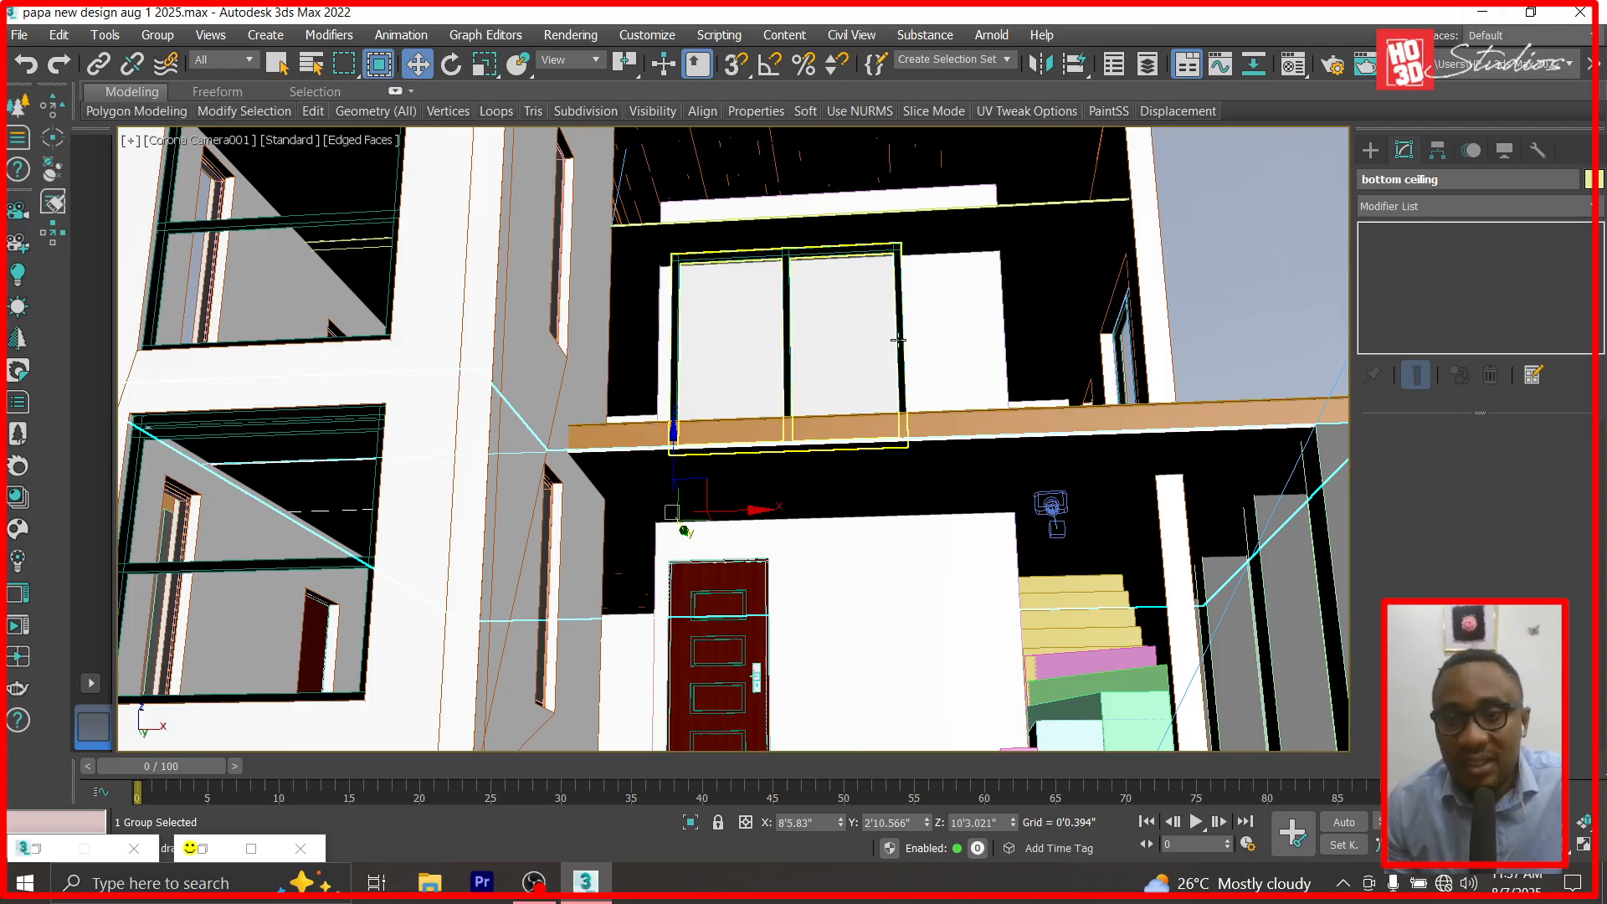
# Render the Corona Camera001 view of the balcony side and examine the whole image for the new ceilings.
pyautogui.keyDown('alt'); pyautogui.moveTo(1023, 506); pyautogui.dragTo(969, 516, button='middle'); pyautogui.keyUp('alt')
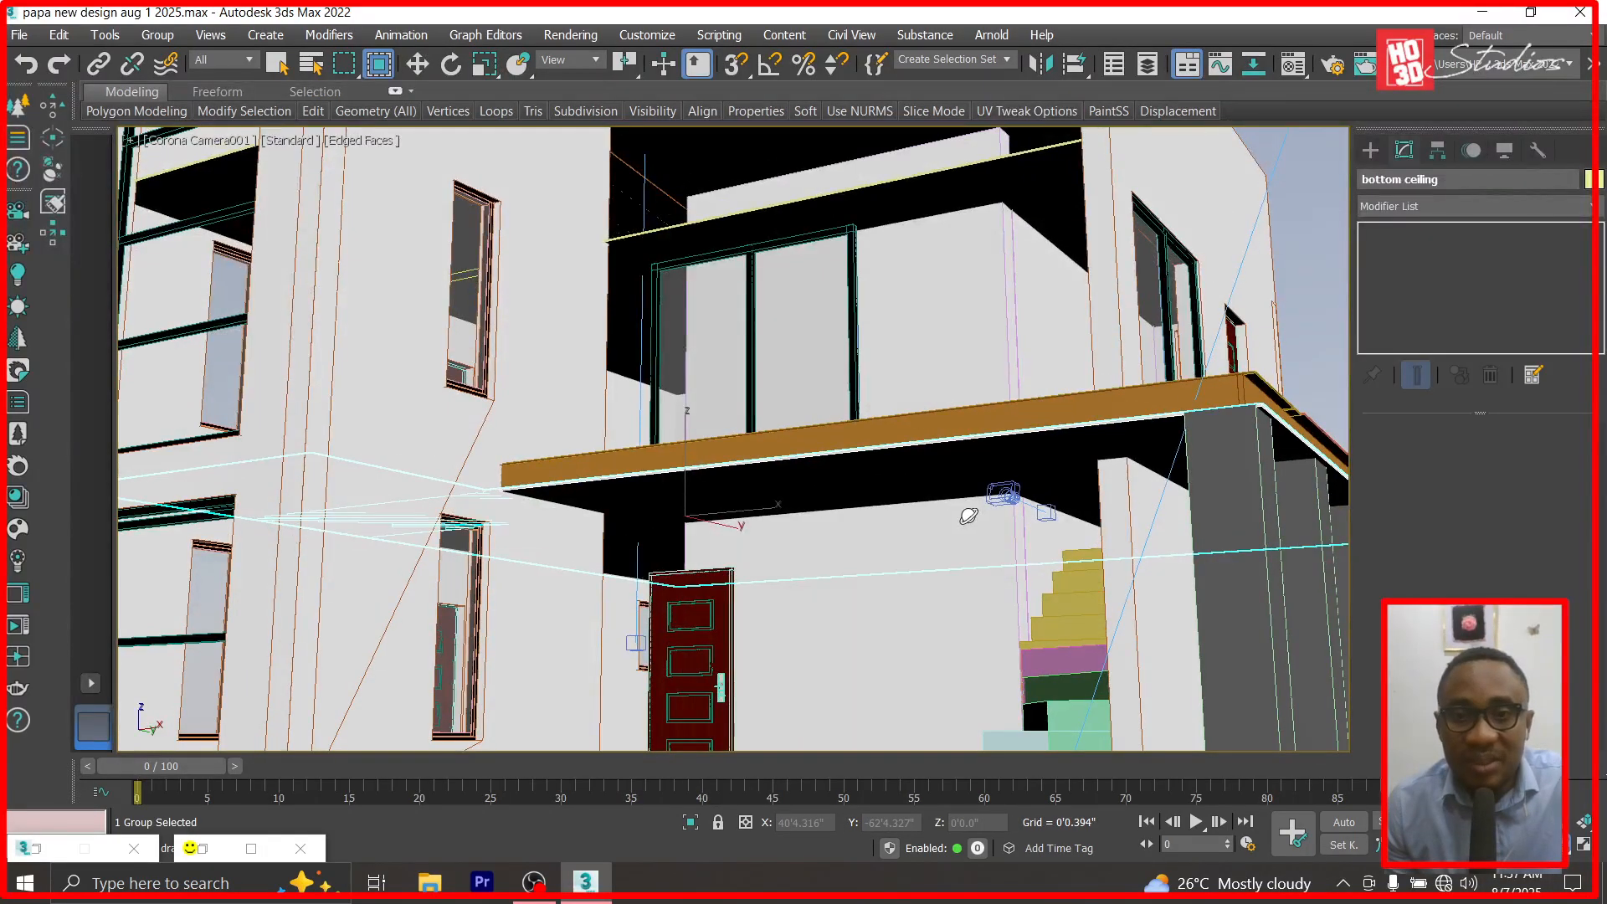
pyautogui.scroll(-3, 790, 452)
pyautogui.hotkey('shift', 'q')
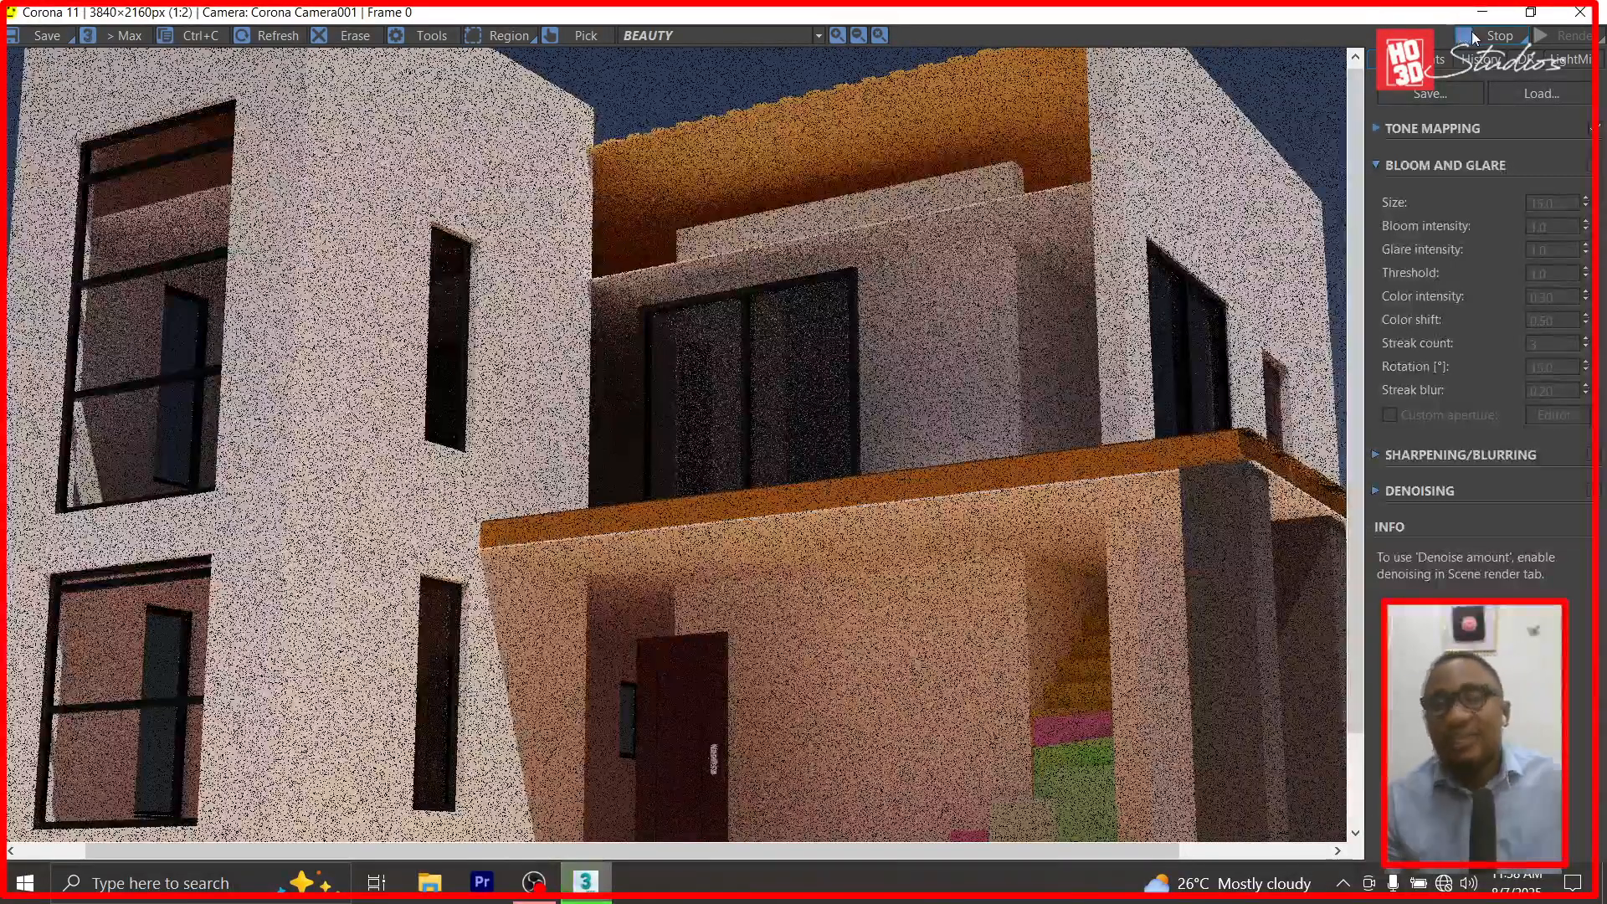
pyautogui.scroll(-2, 707, 359)
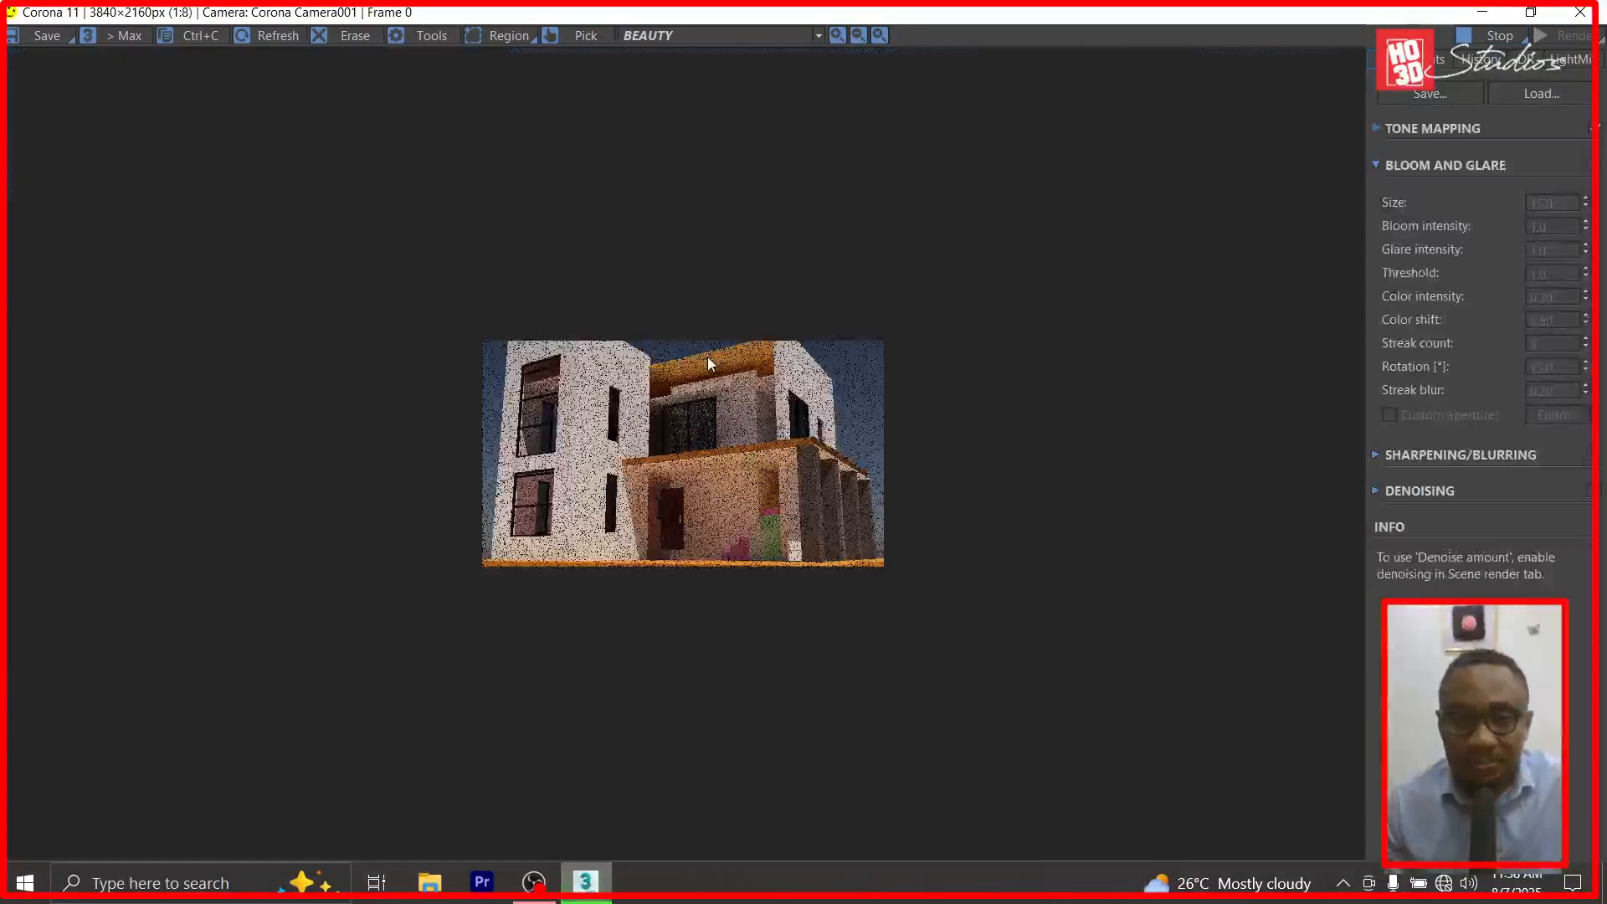
# Enlarge the render for a closer look, return to the model and try to hide the selected bottom ceiling group.
pyautogui.scroll(1, 706, 356)
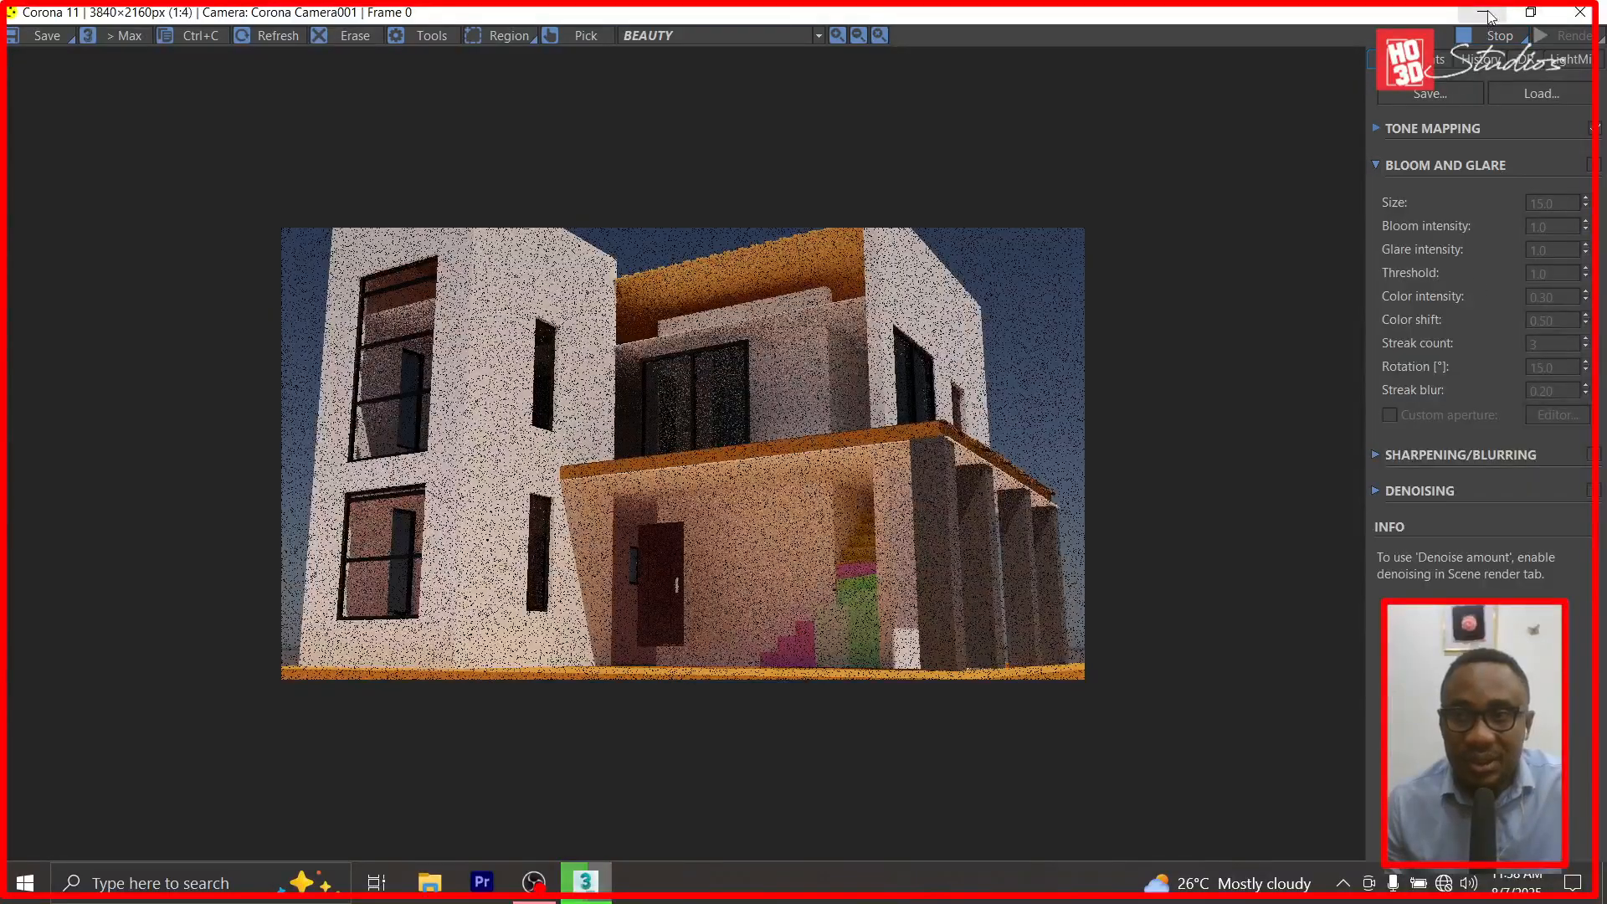
pyautogui.click(1482, 14)
pyautogui.rightClick(1048, 238)
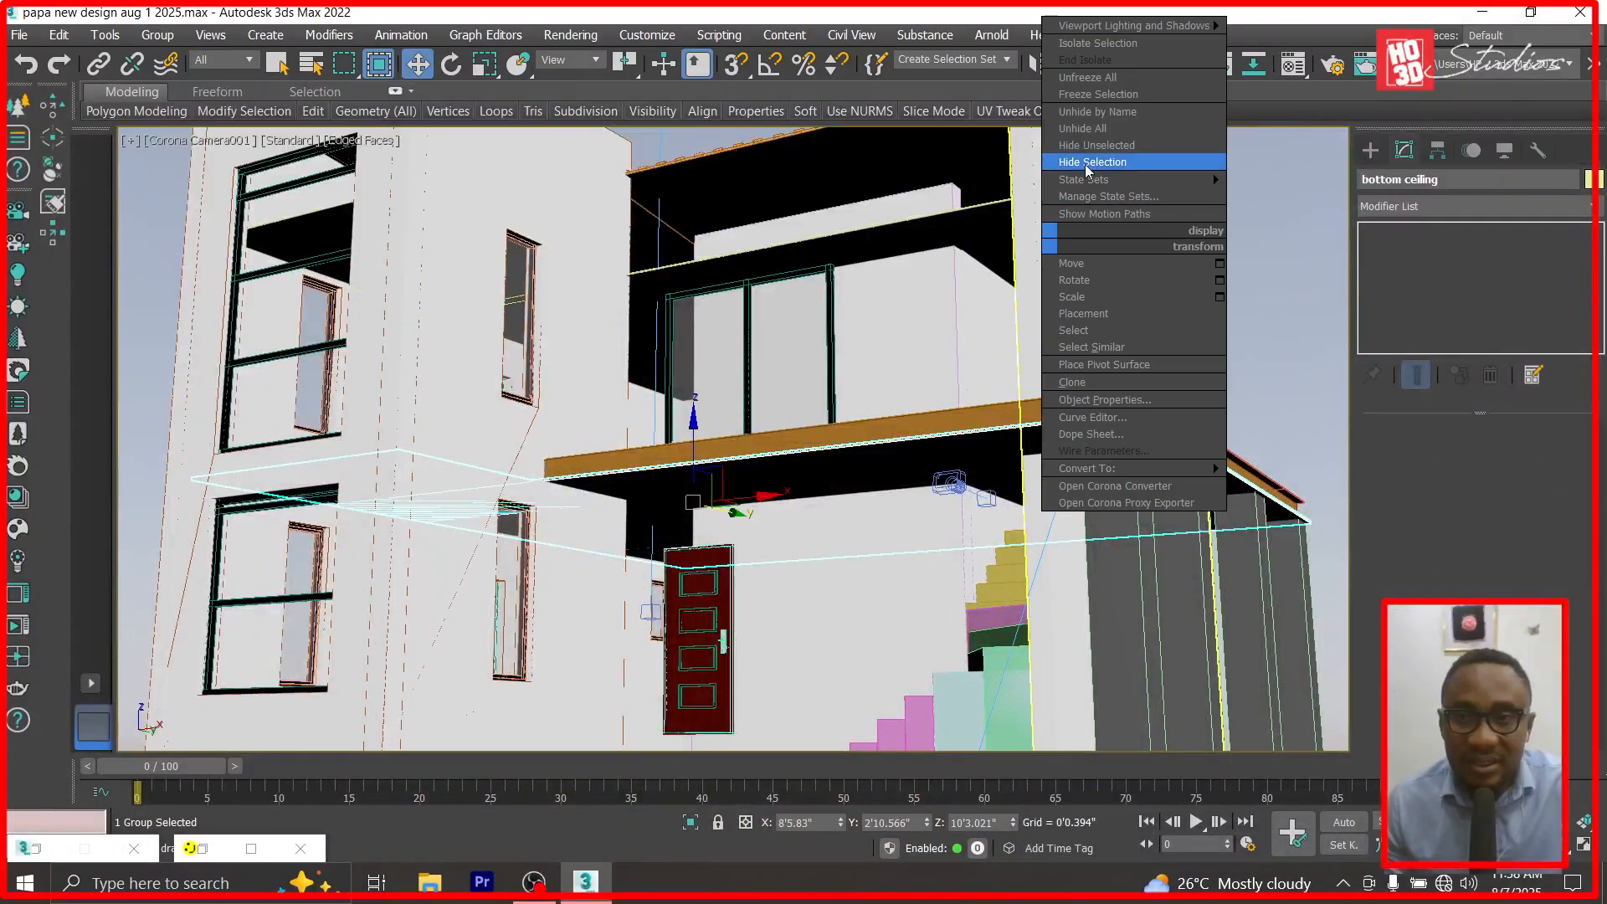
pyautogui.click(1089, 163)
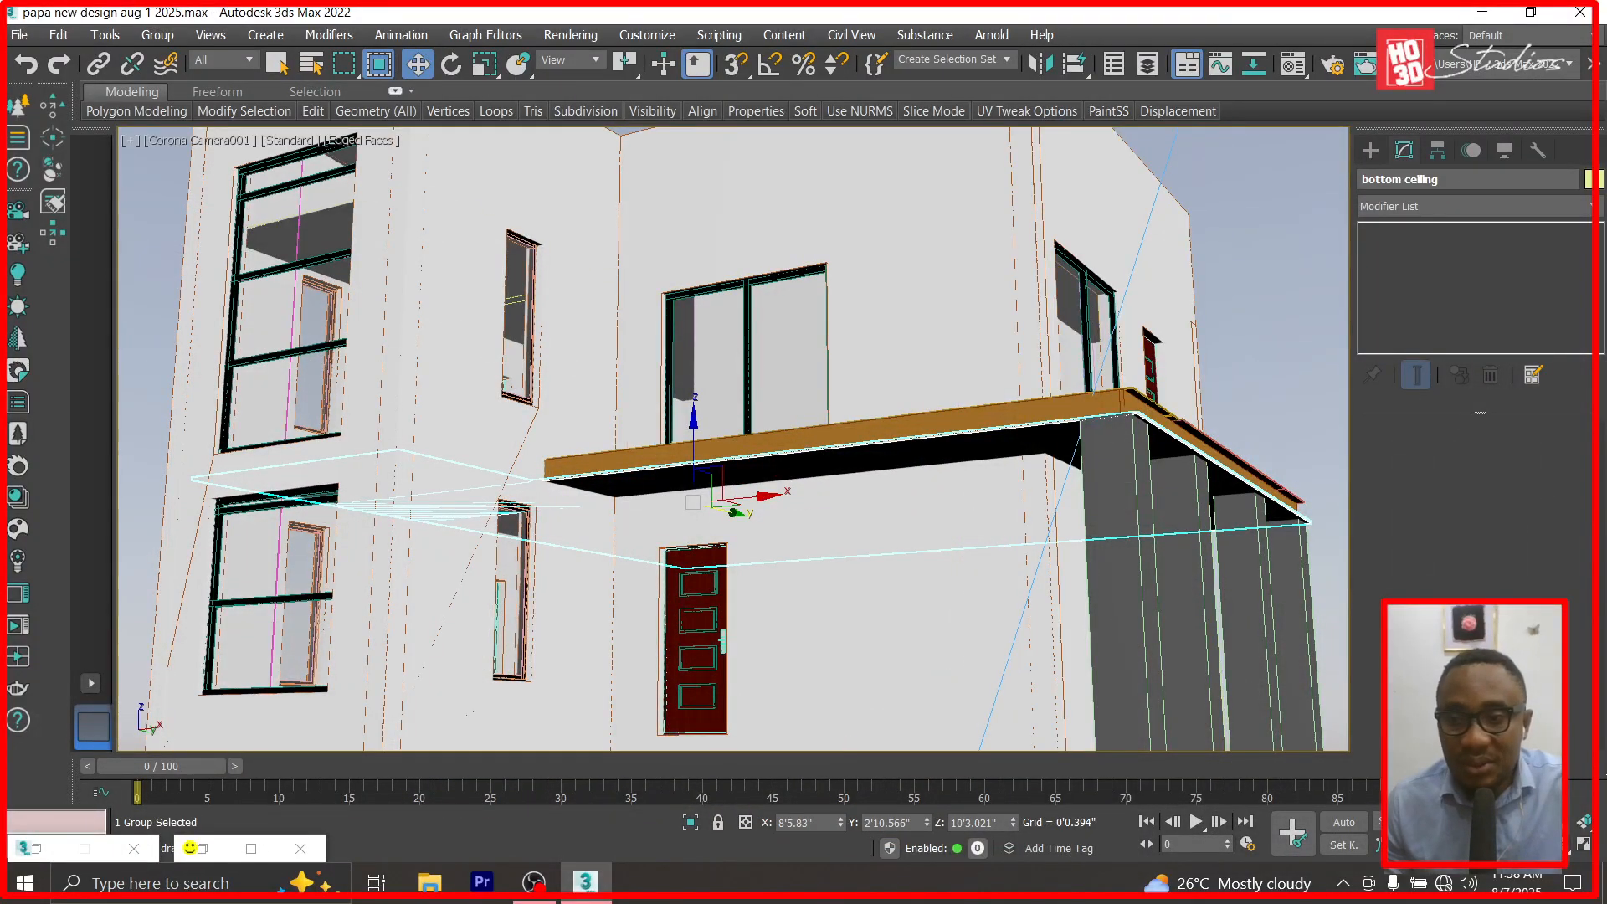
# Select the five wood-patterned upper-level floor pieces, including the balconies, and isolate them from the rest of the house.
pyautogui.keyDown('alt'); pyautogui.moveTo(688, 536); pyautogui.dragTo(789, 594, button='middle'); pyautogui.keyUp('alt')
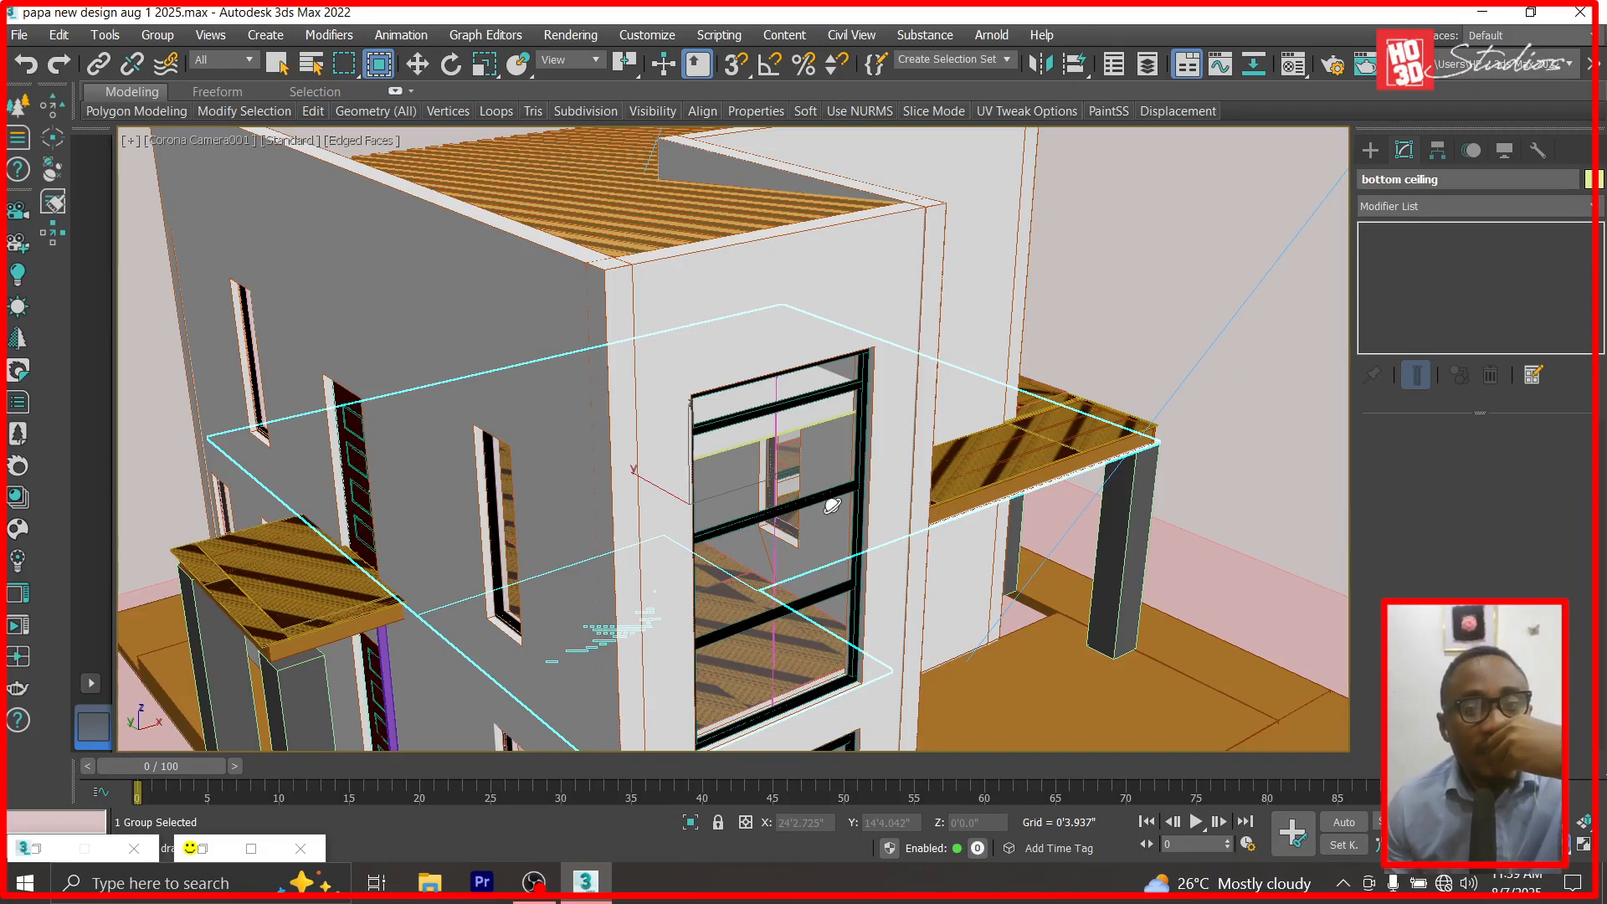
pyautogui.moveTo(1073, 430); pyautogui.dragTo(1172, 617)
pyautogui.moveTo(1278, 541); pyautogui.dragTo(926, 689)
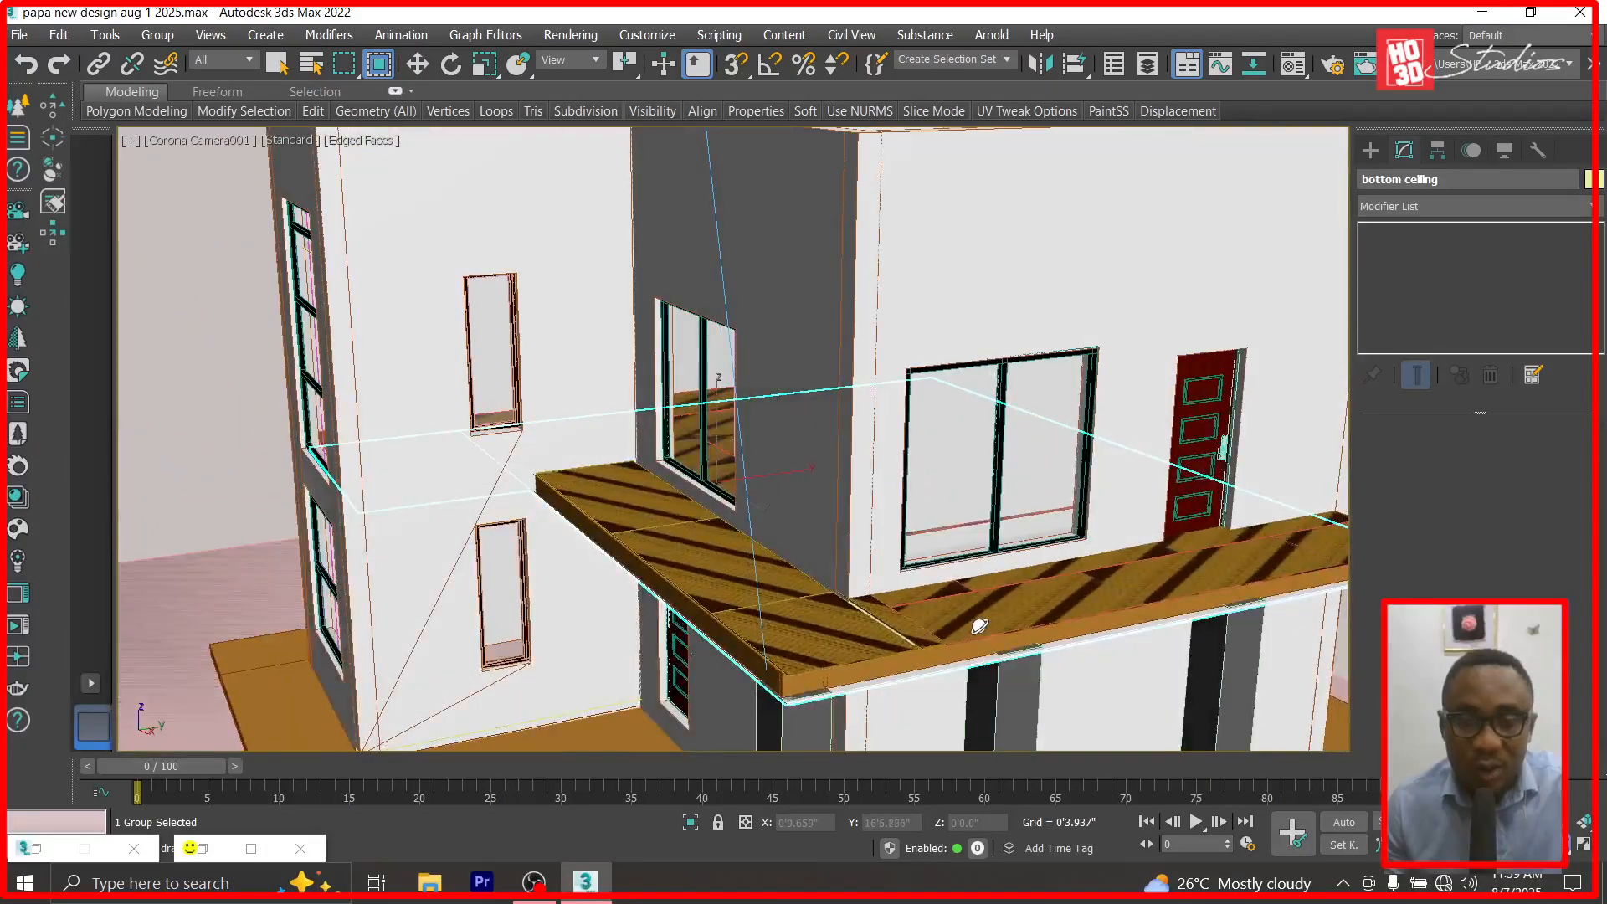
pyautogui.moveTo(976, 628); pyautogui.dragTo(948, 631)
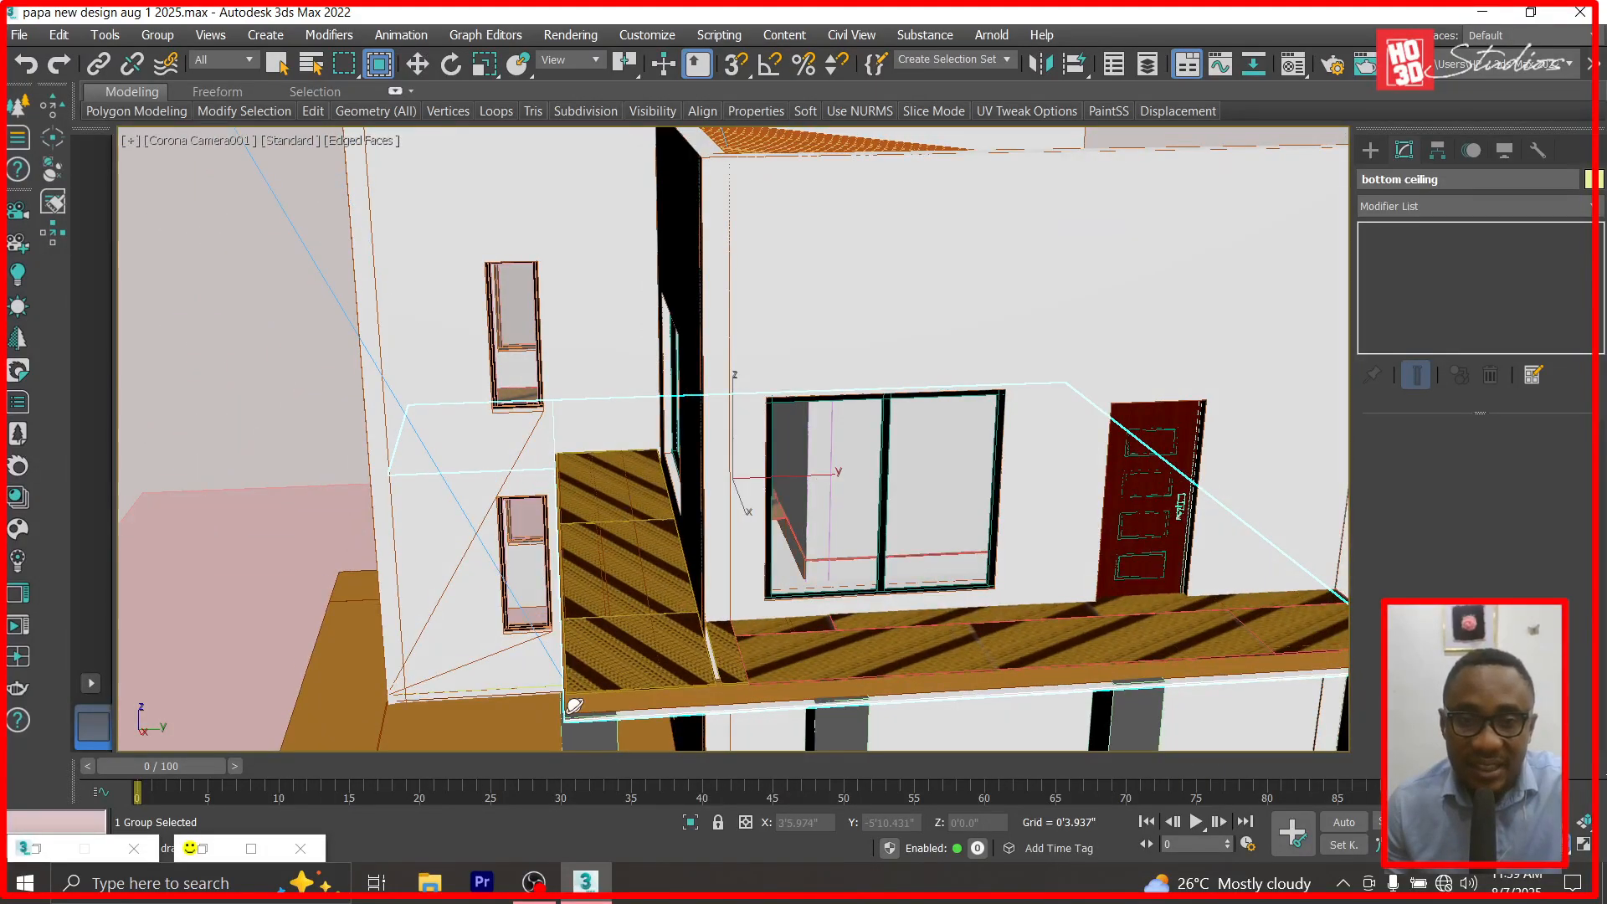
pyautogui.moveTo(614, 629); pyautogui.dragTo(357, 561)
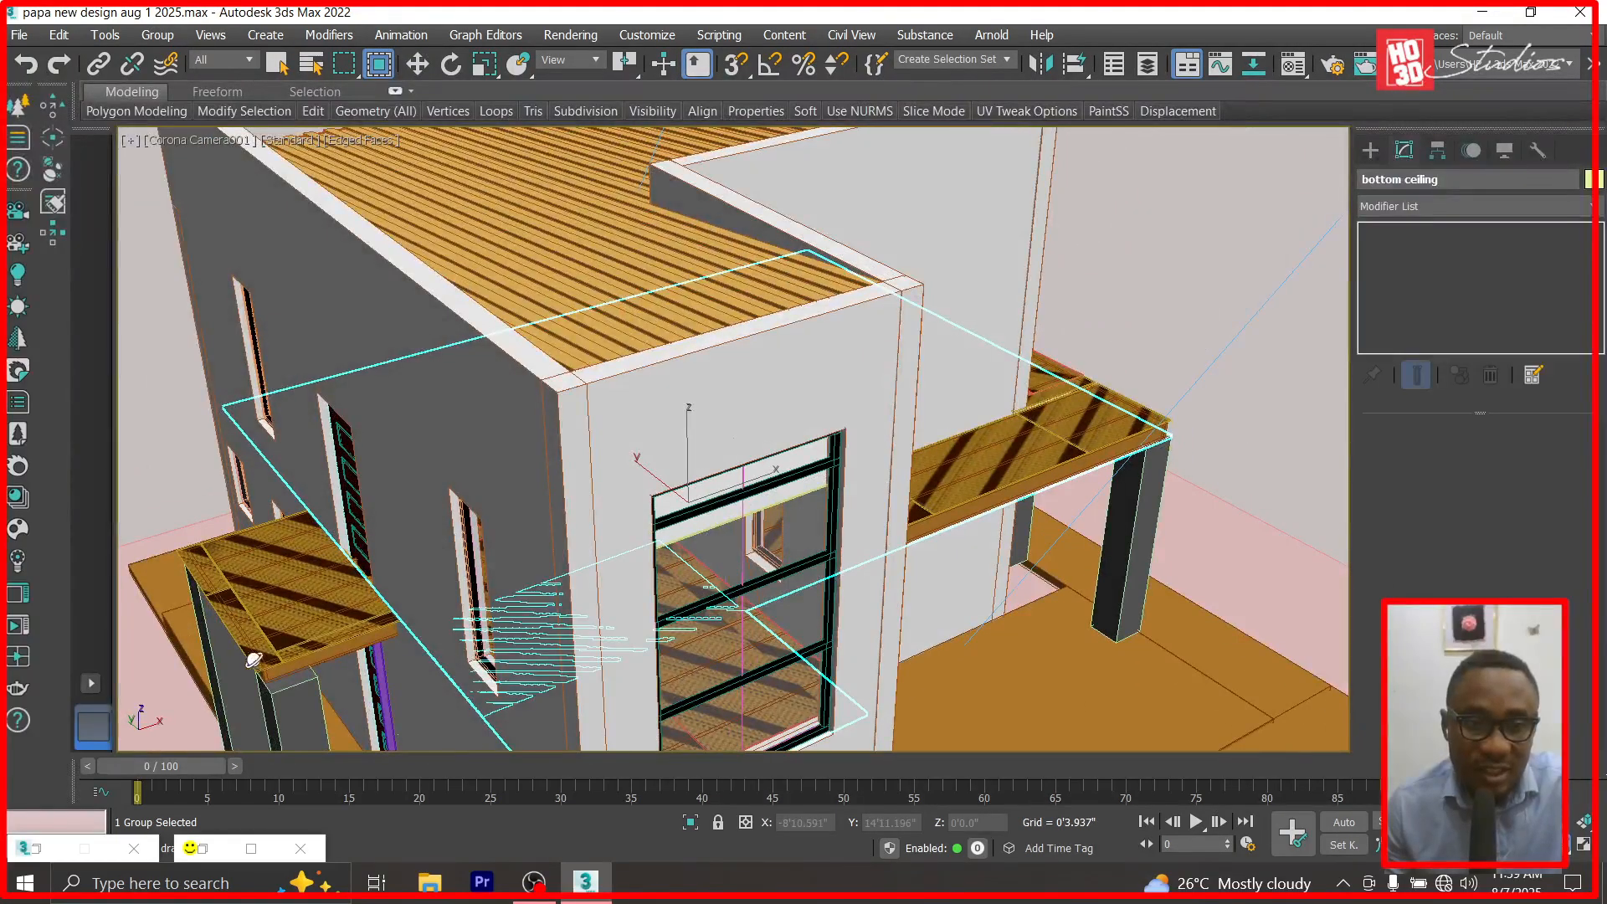
pyautogui.moveTo(334, 633); pyautogui.dragTo(530, 489)
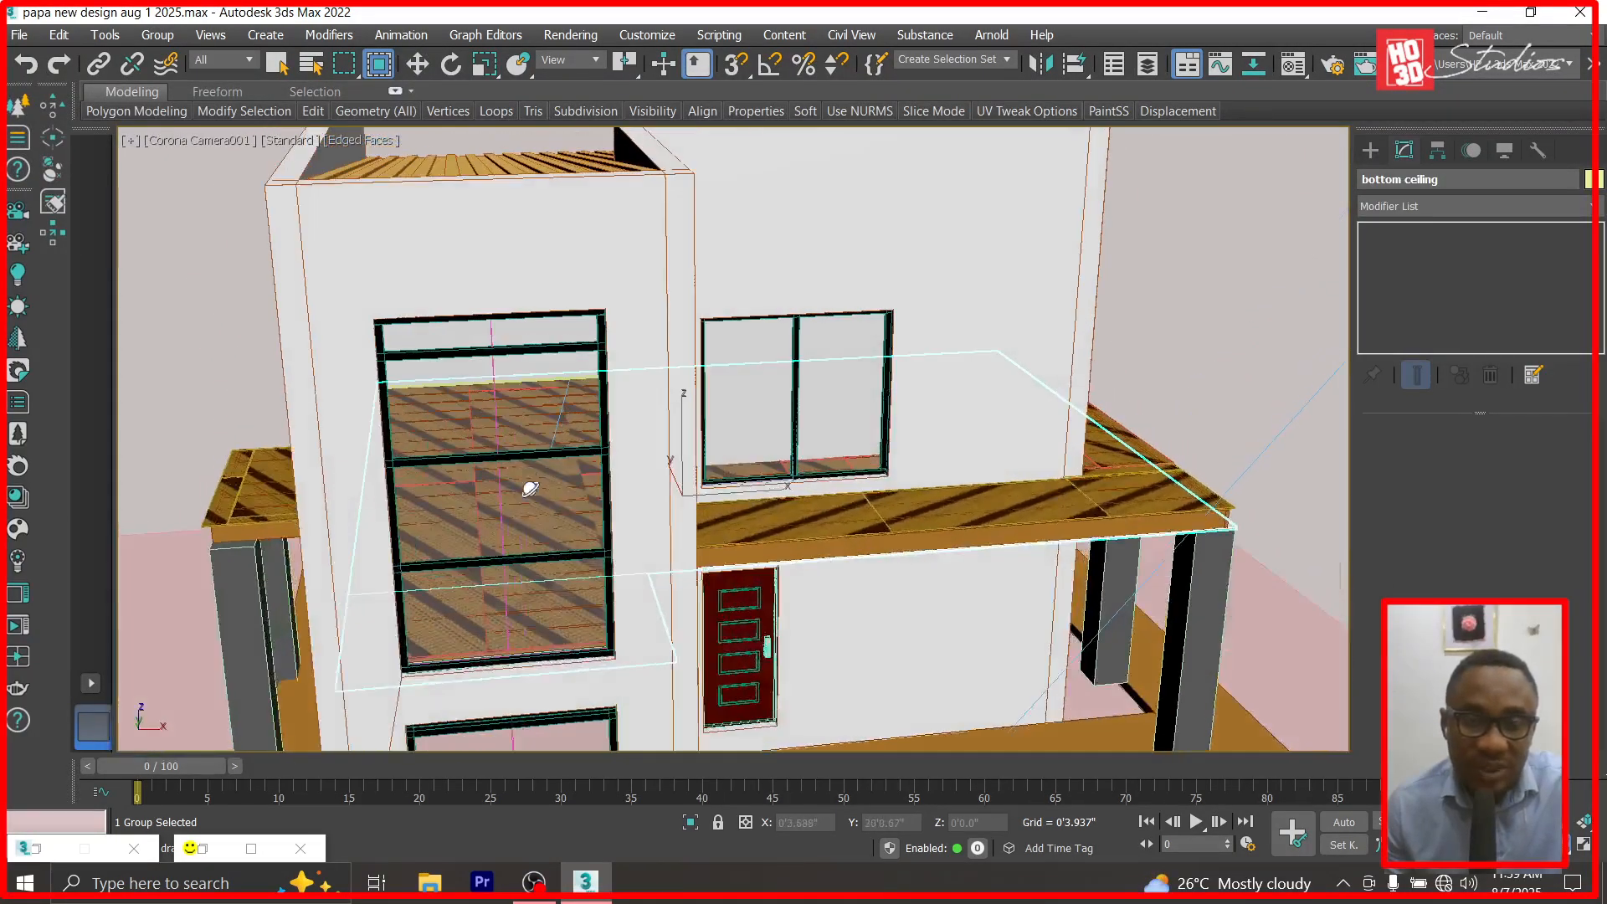
pyautogui.click(417, 63)
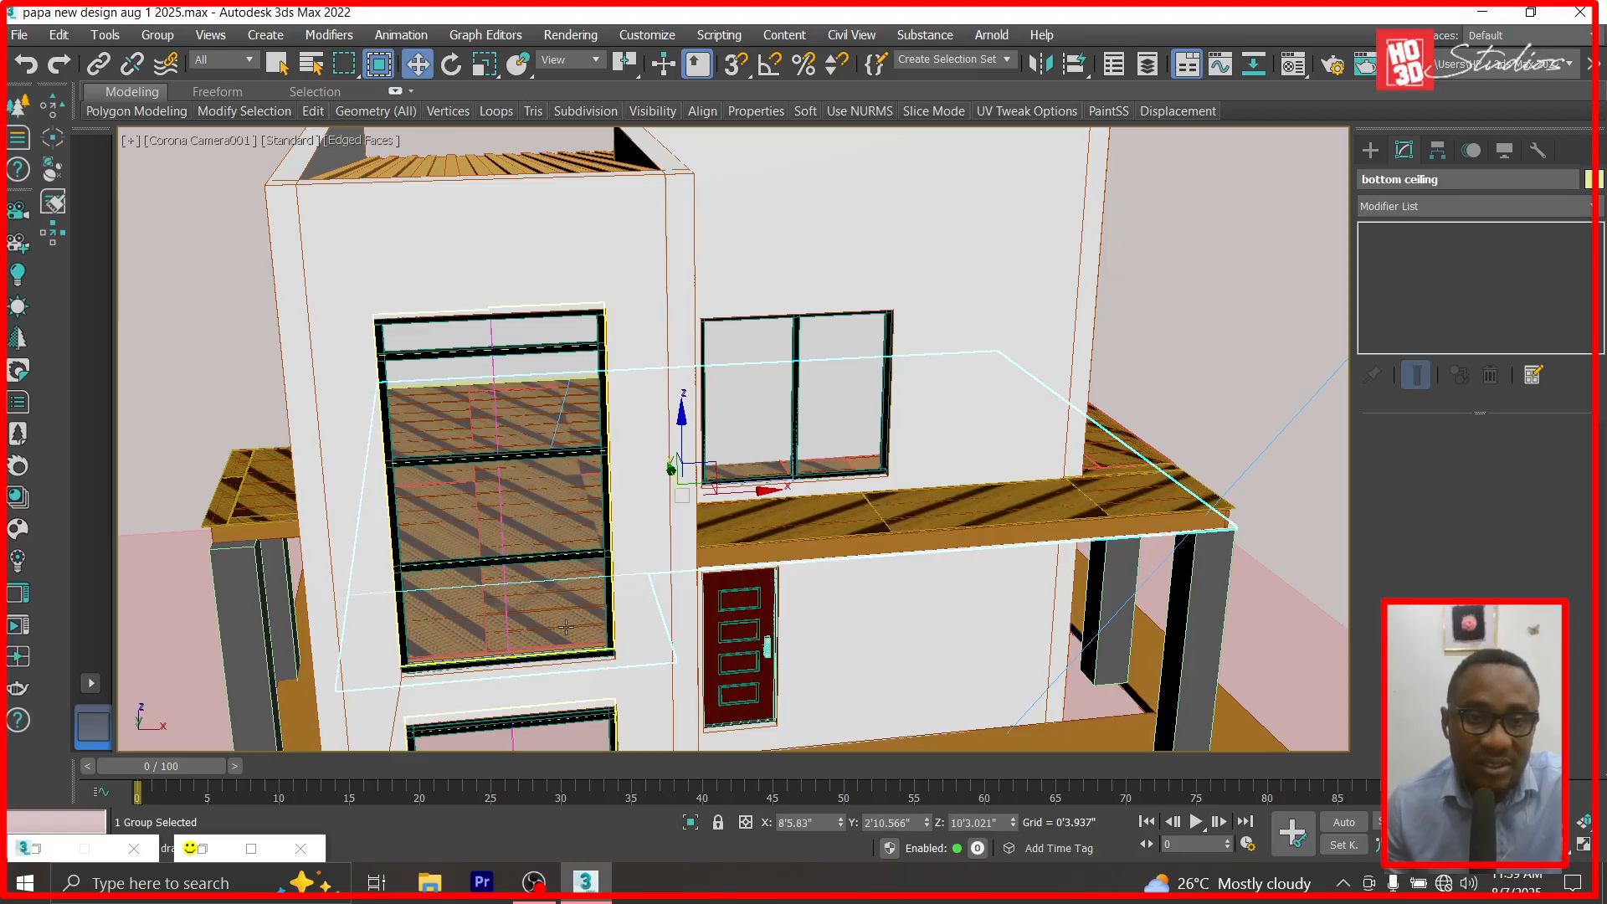
pyautogui.click(1123, 449)
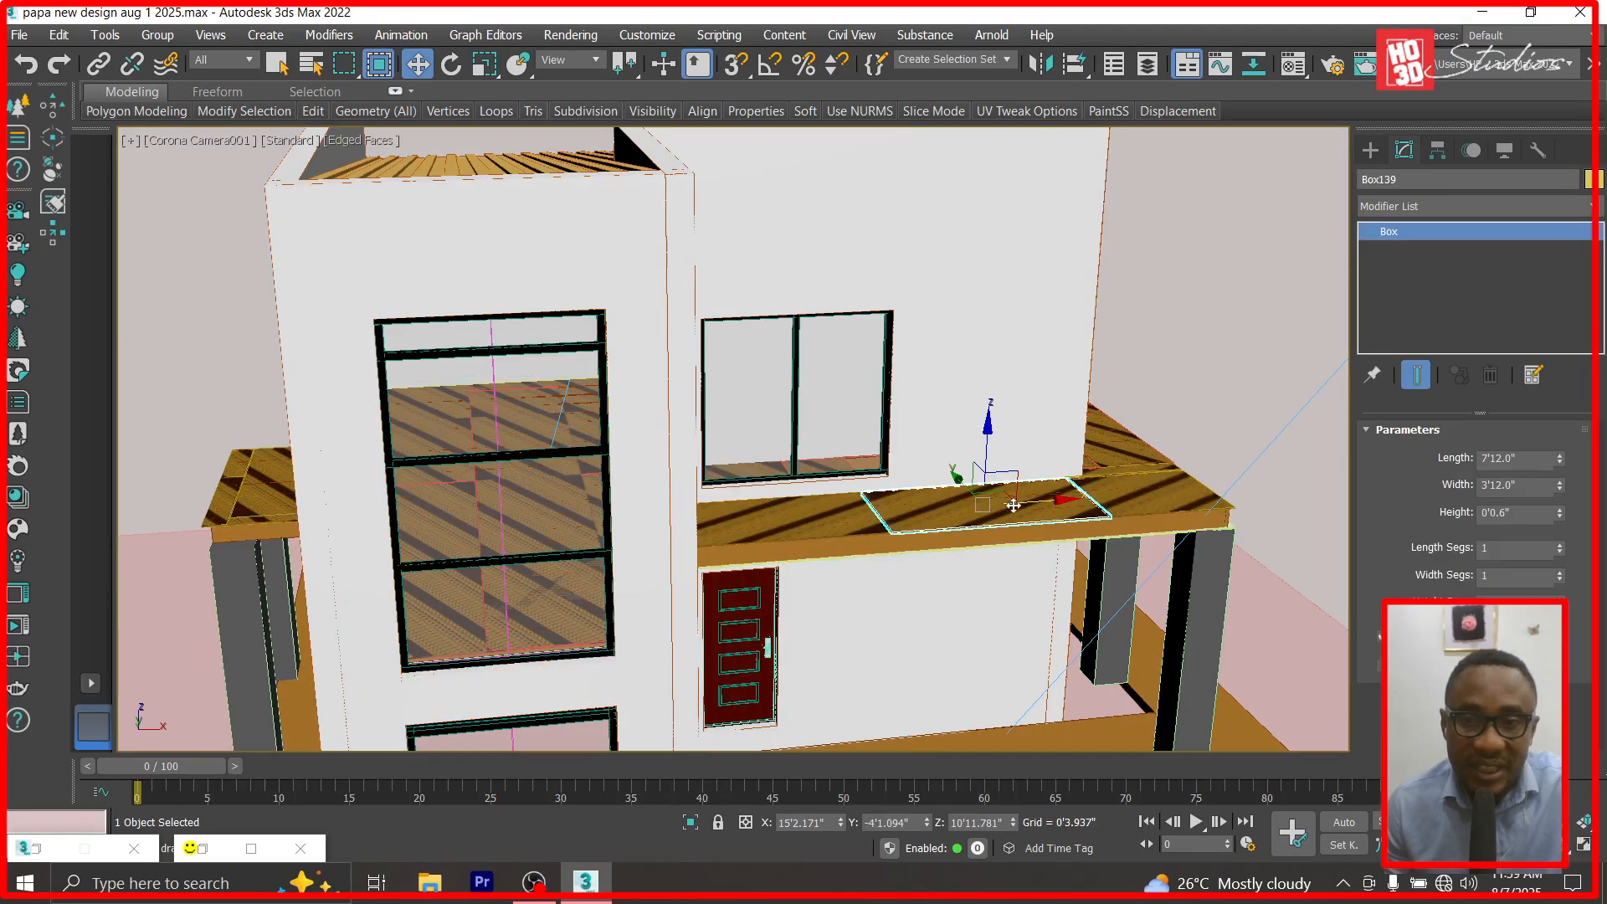
pyautogui.keyDown('ctrl'); pyautogui.click(1123, 450); pyautogui.keyUp('ctrl')
pyautogui.keyDown('ctrl'); pyautogui.click(1132, 507); pyautogui.keyUp('ctrl')
pyautogui.keyDown('ctrl'); pyautogui.click(767, 504); pyautogui.keyUp('ctrl')
pyautogui.keyDown('ctrl'); pyautogui.click(253, 483); pyautogui.keyUp('ctrl')
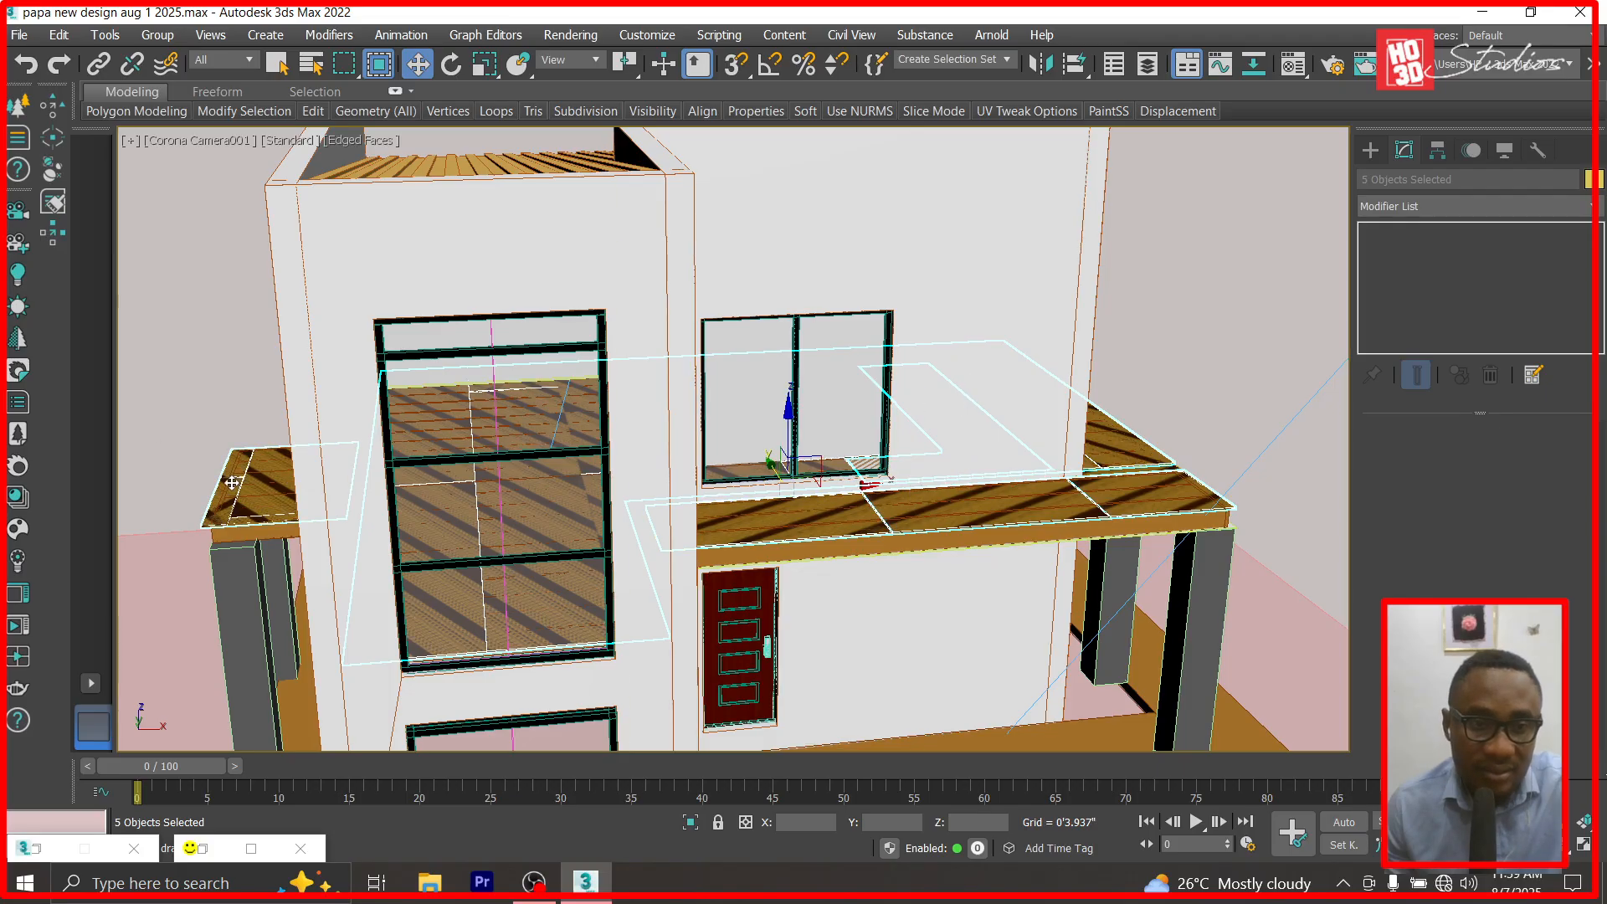
pyautogui.rightClick(232, 483)
pyautogui.click(329, 383)
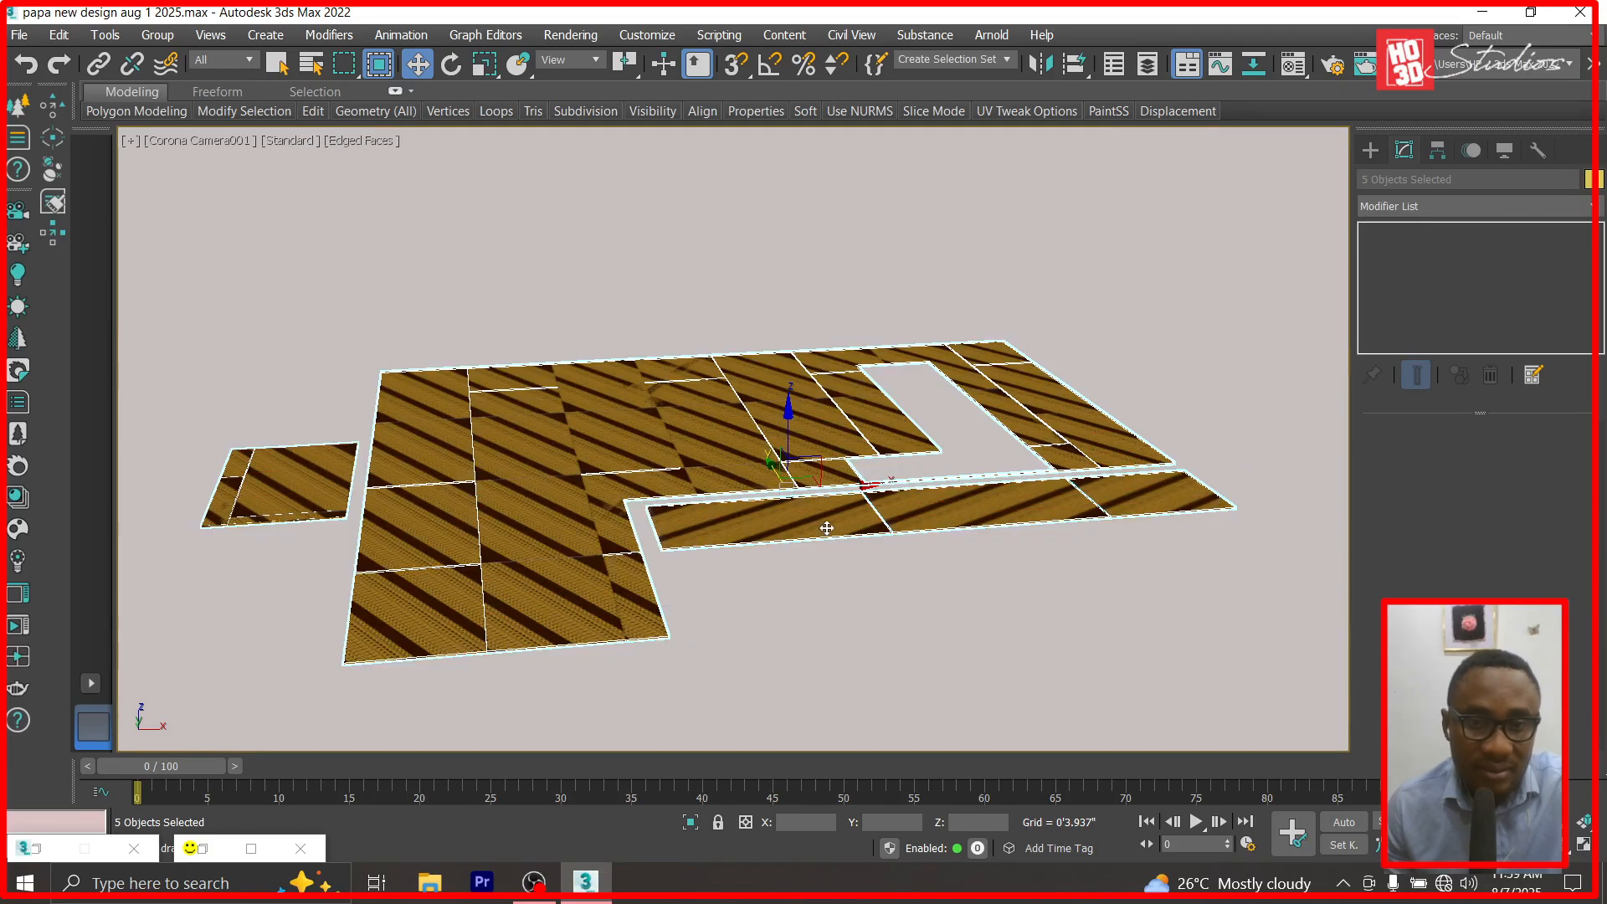
# Deselect the isolated floor pieces and display their complete layout in the Top view.
pyautogui.click(951, 603)
pyautogui.press('t')
pyautogui.scroll(-3, 846, 413)
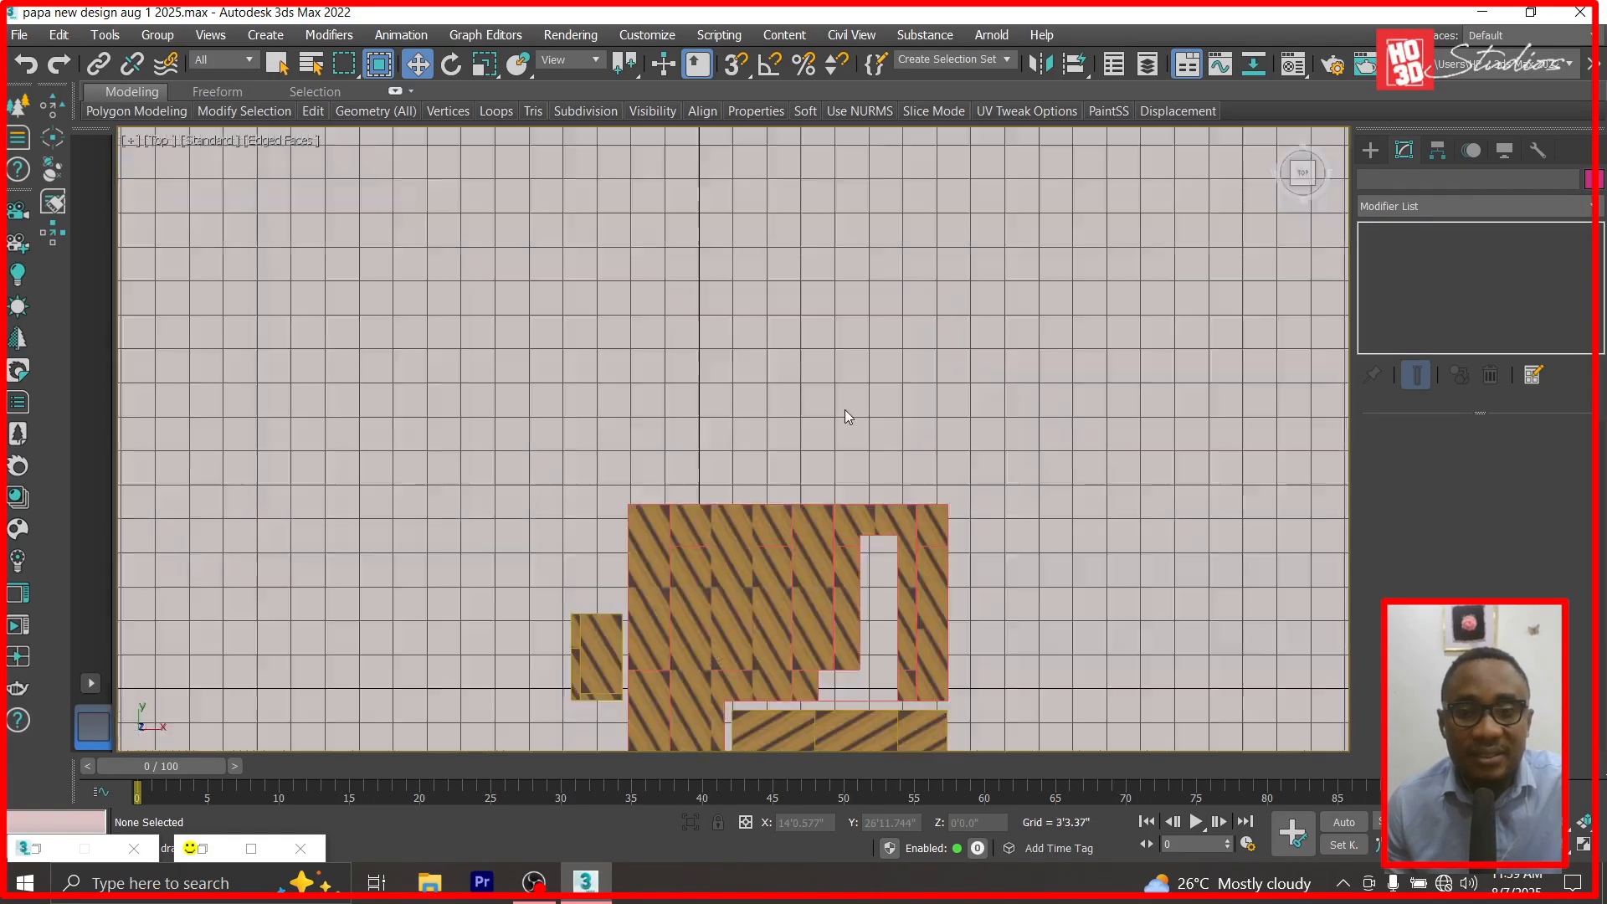
pyautogui.scroll(-3, 725, 446)
pyautogui.scroll(3, 653, 435)
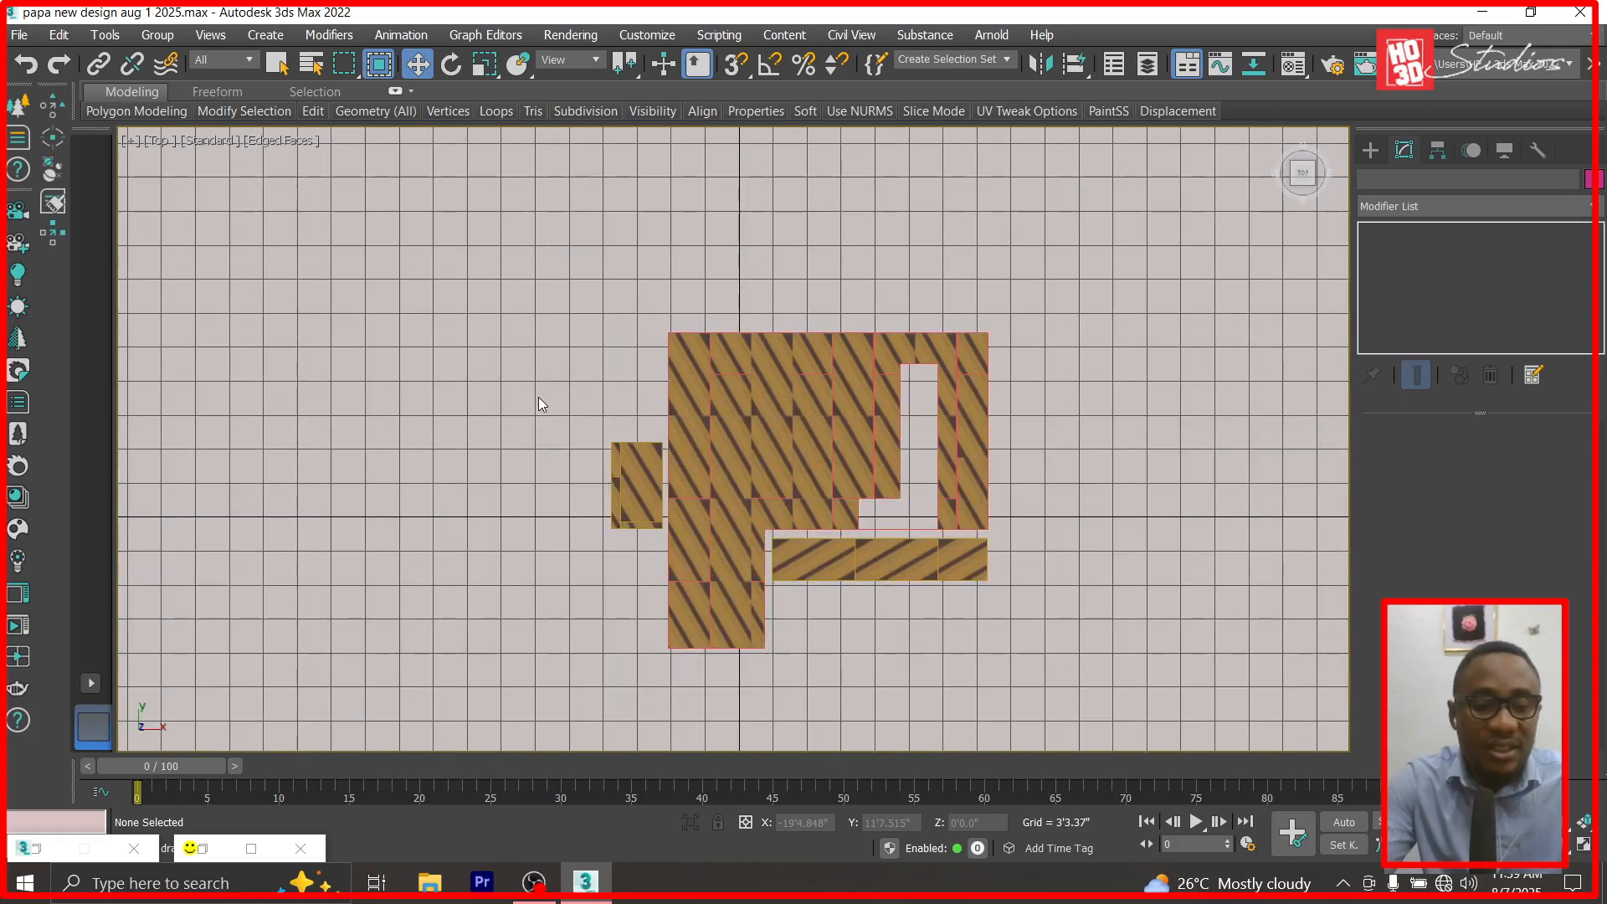
# Launch CorelDRAW 2021 and check the saved drawings in the Documents folder without opening one.
pyautogui.press('super')
pyautogui.write('corel')
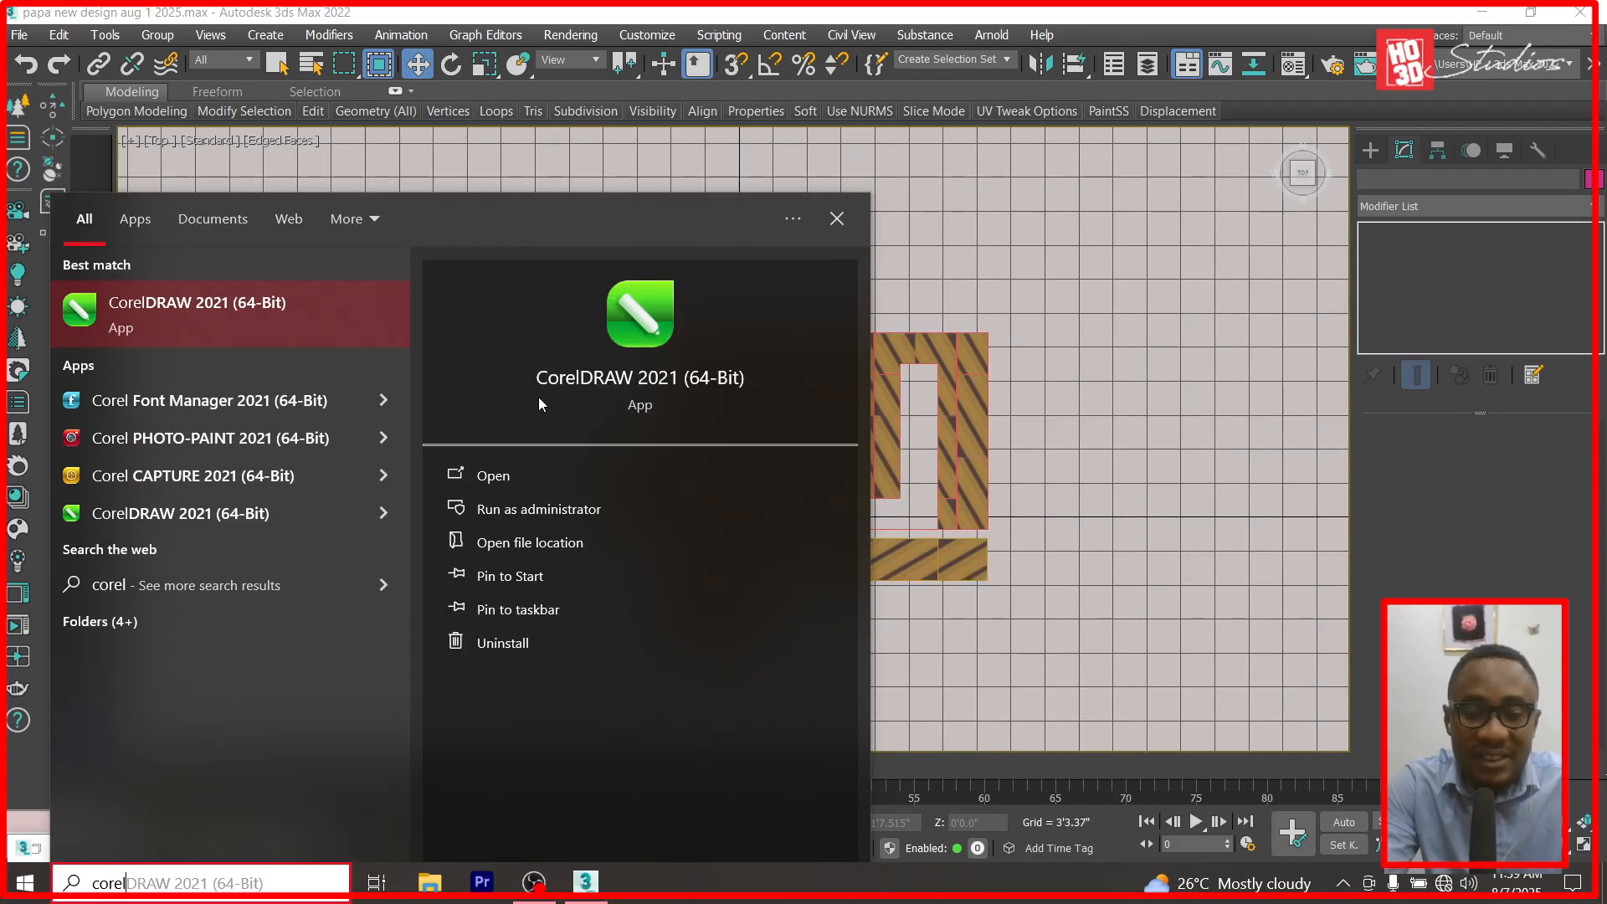
pyautogui.press('Return')
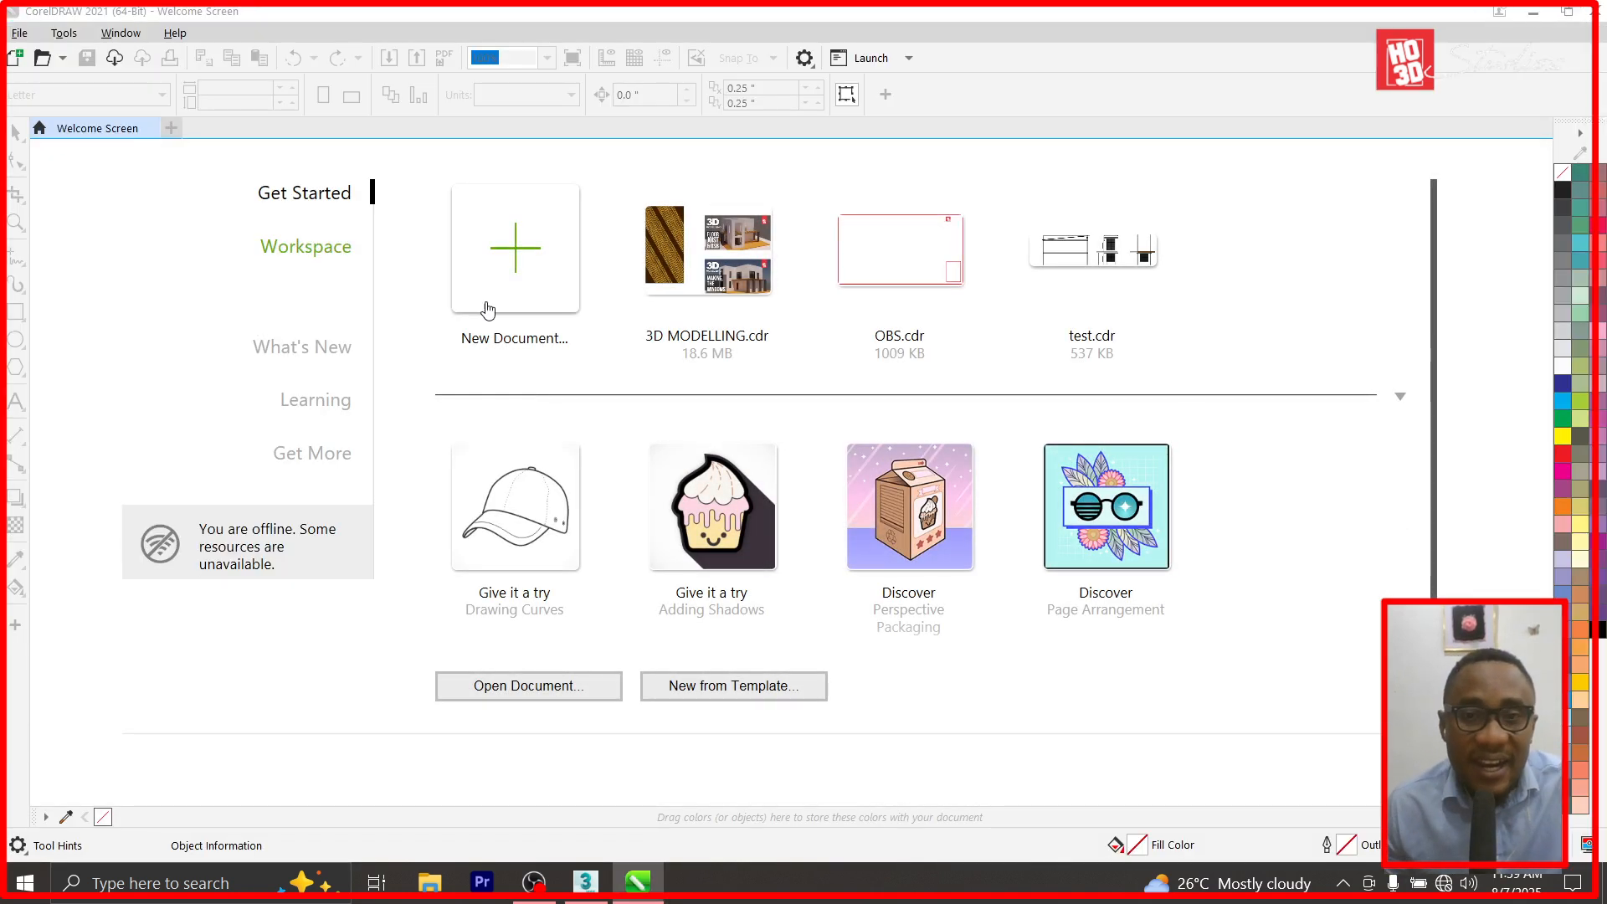
pyautogui.click(41, 57)
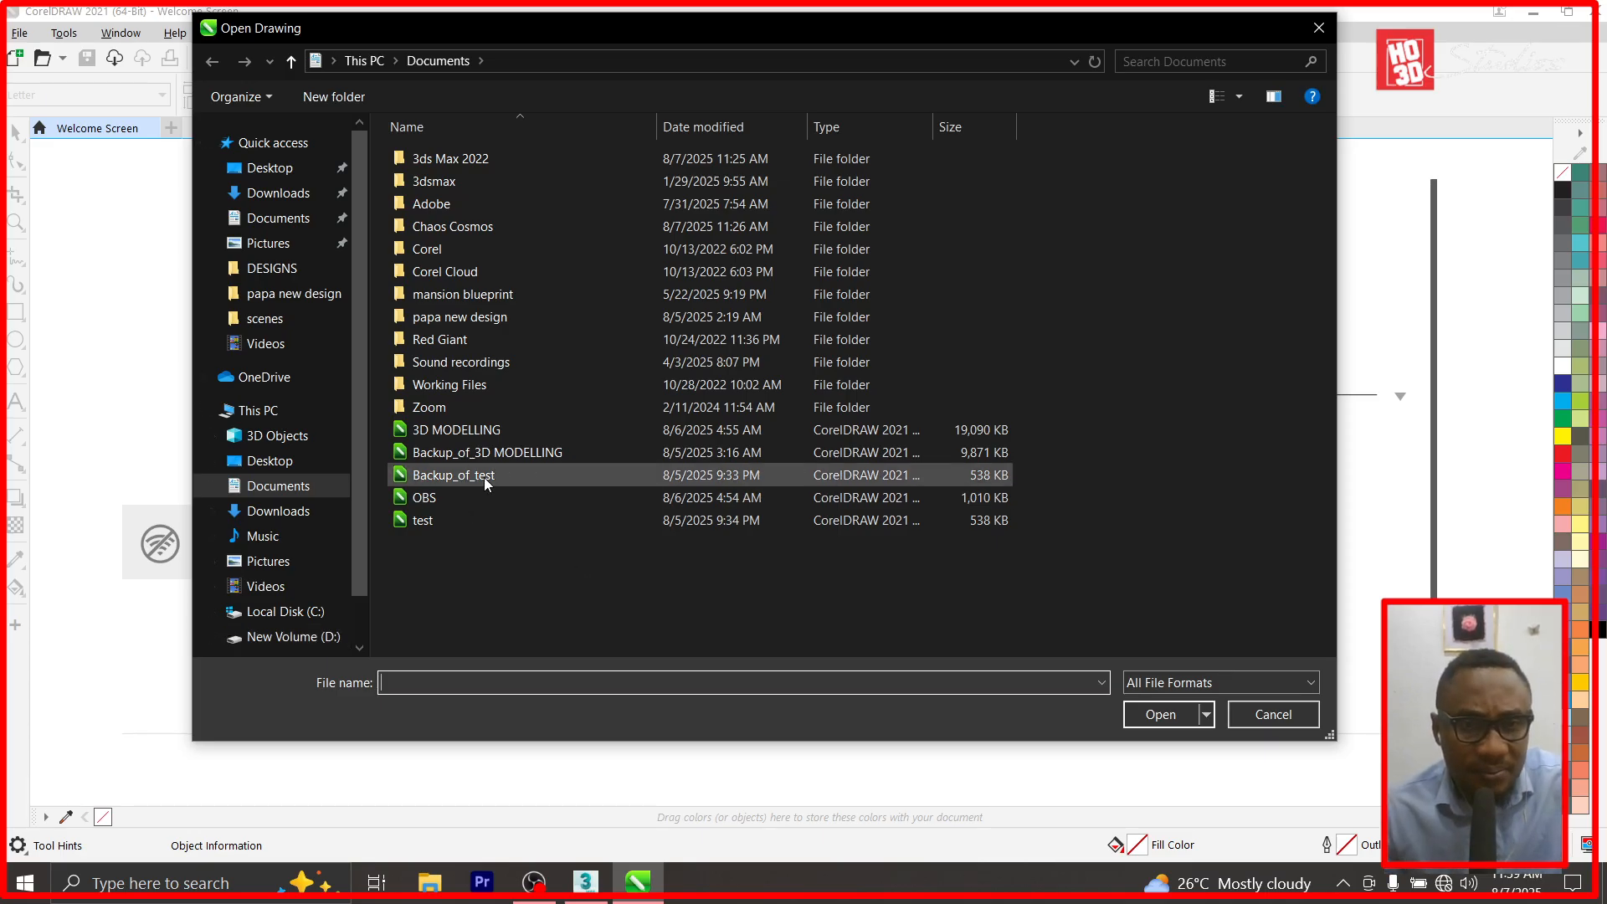
pyautogui.click(1320, 29)
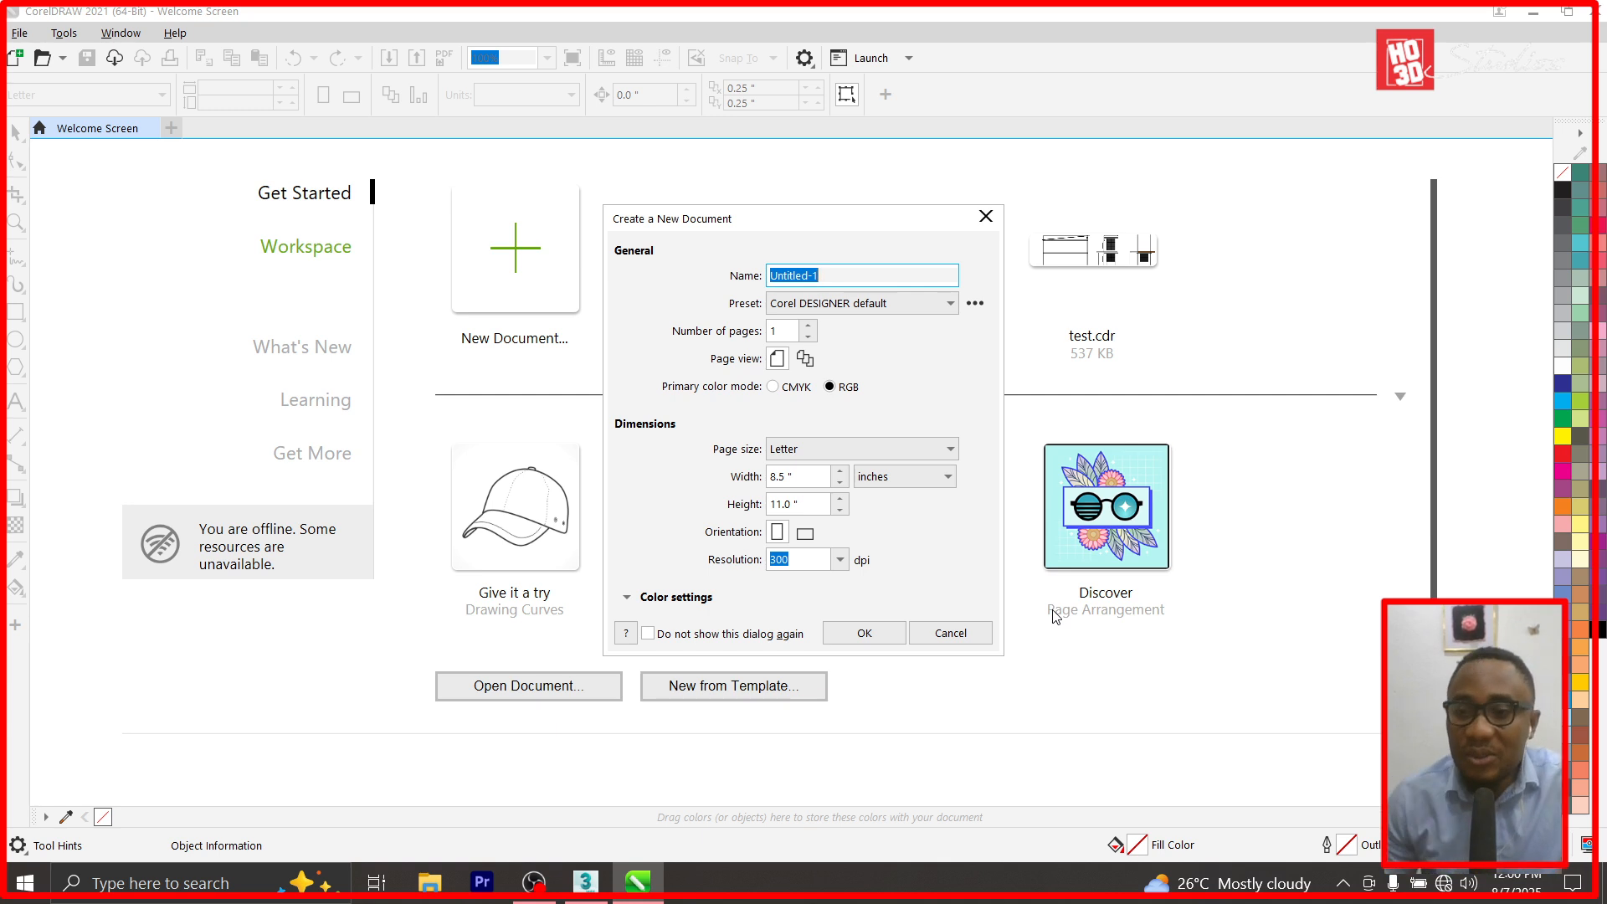
# Connect the computer to the Redmi 12C Wi-Fi network.
pyautogui.click(1445, 885)
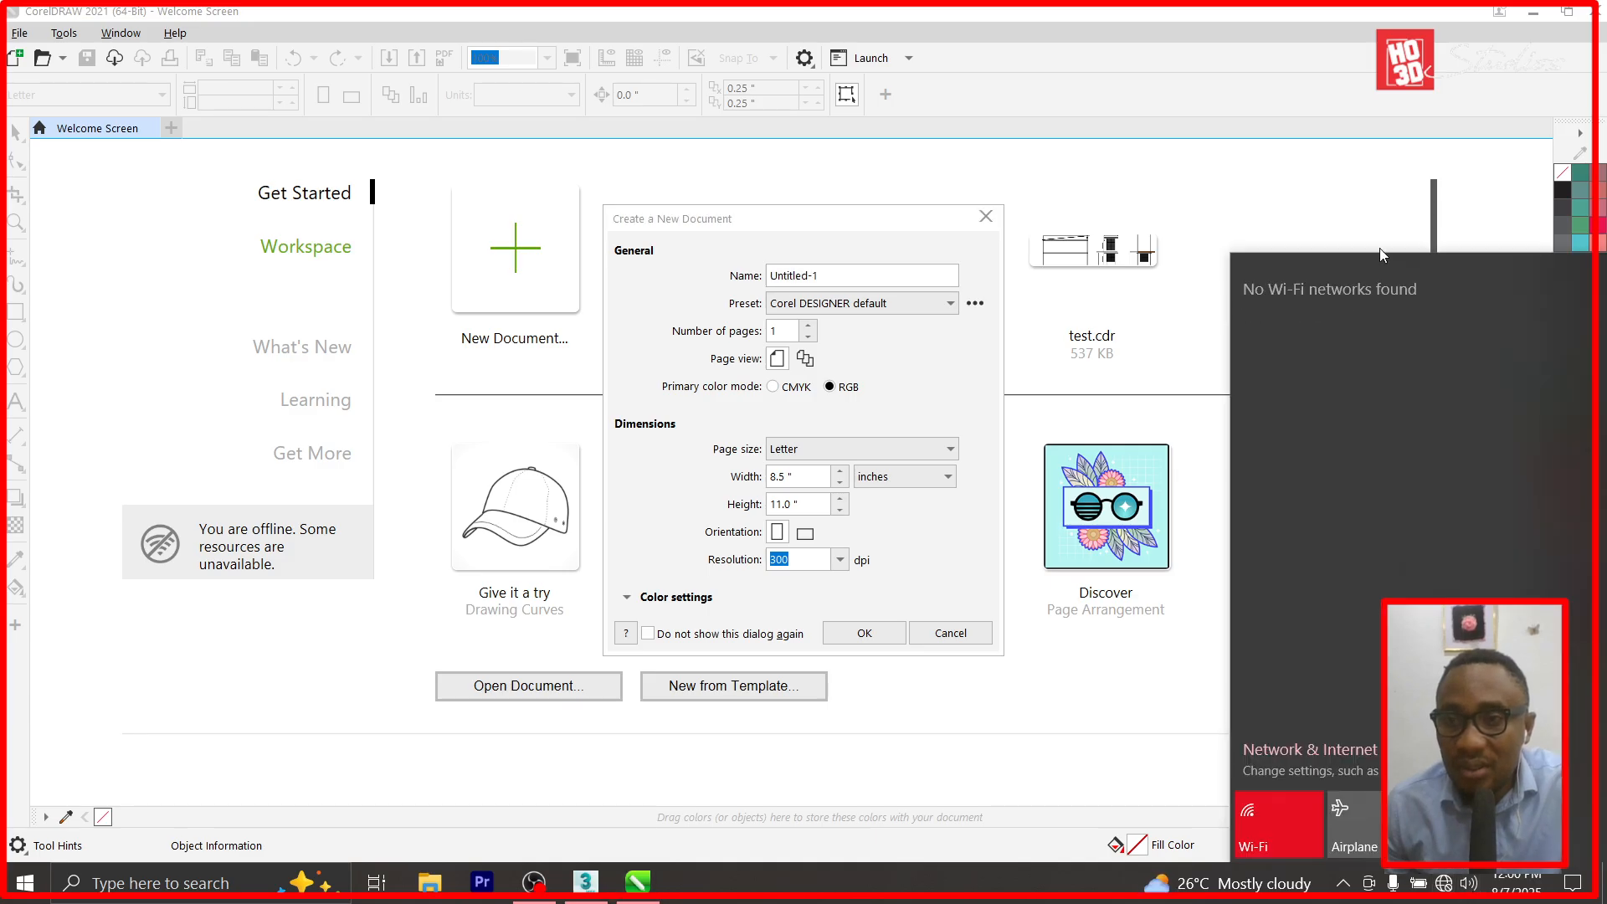
pyautogui.click(1327, 288)
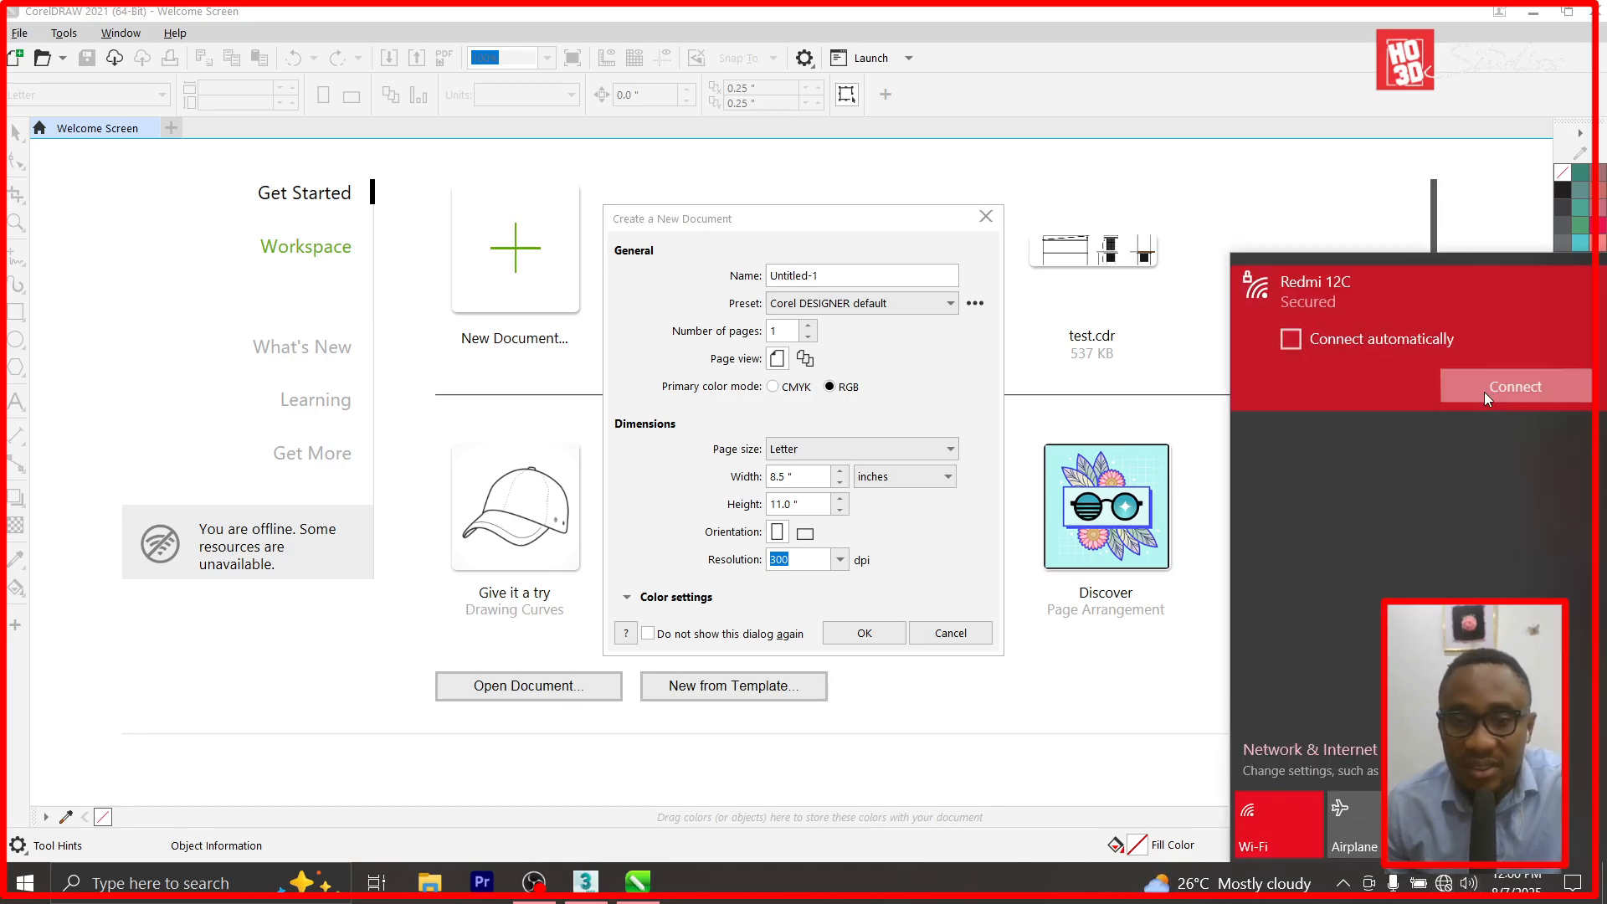
pyautogui.click(1485, 391)
# Launch Google Chrome with the first listed user profile.
pyautogui.press('super')
pyautogui.write('chrom')
pyautogui.press('Return')
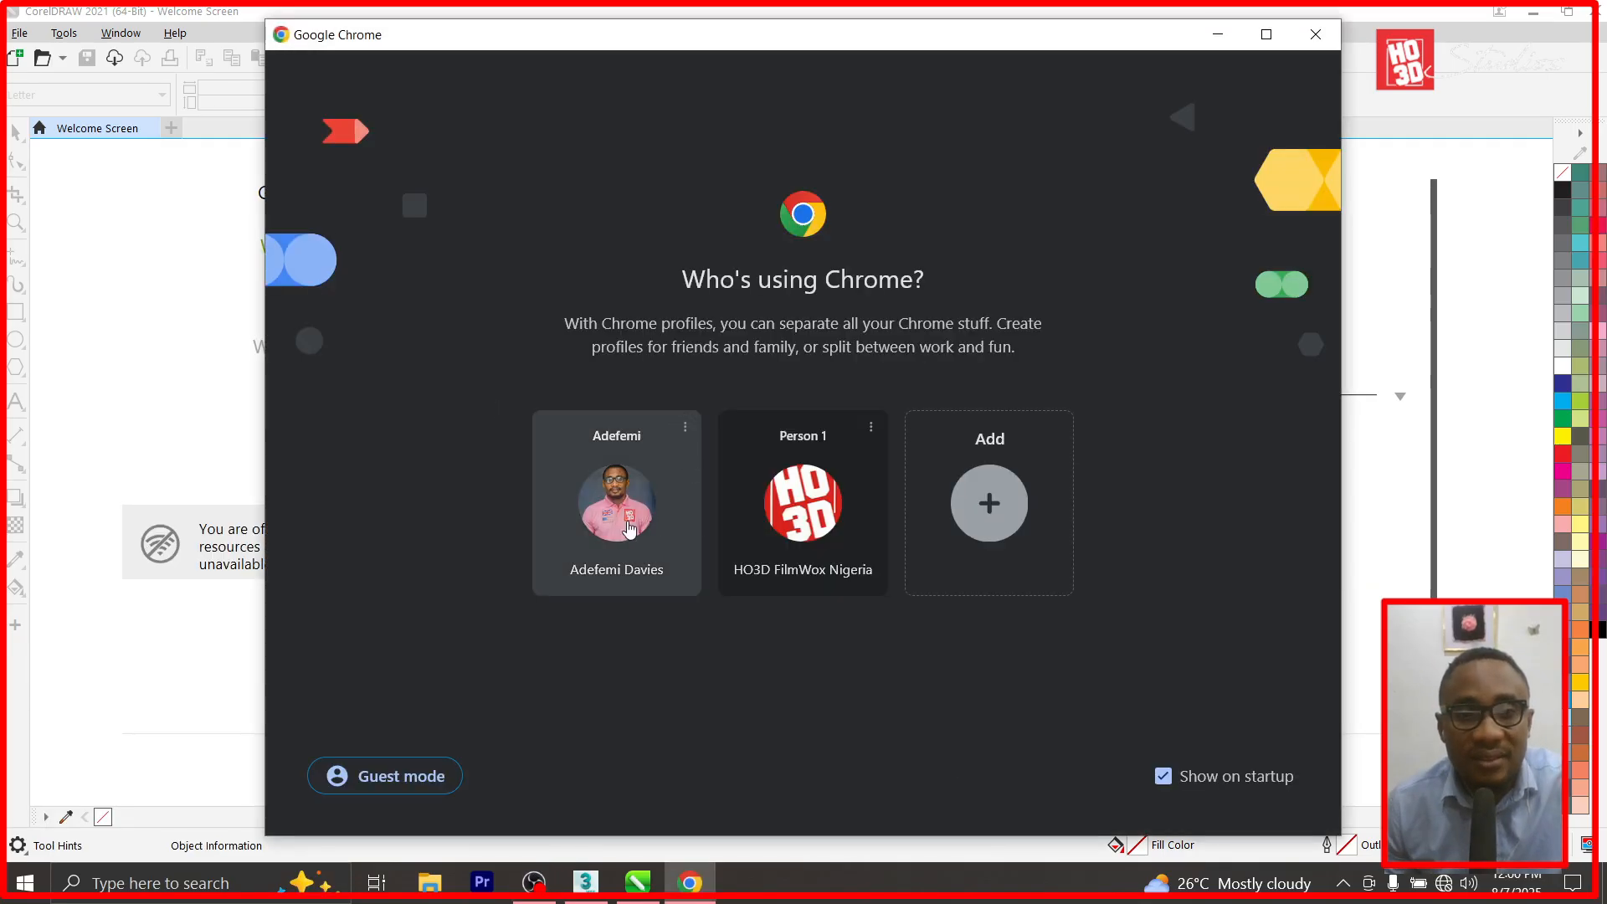
pyautogui.click(630, 527)
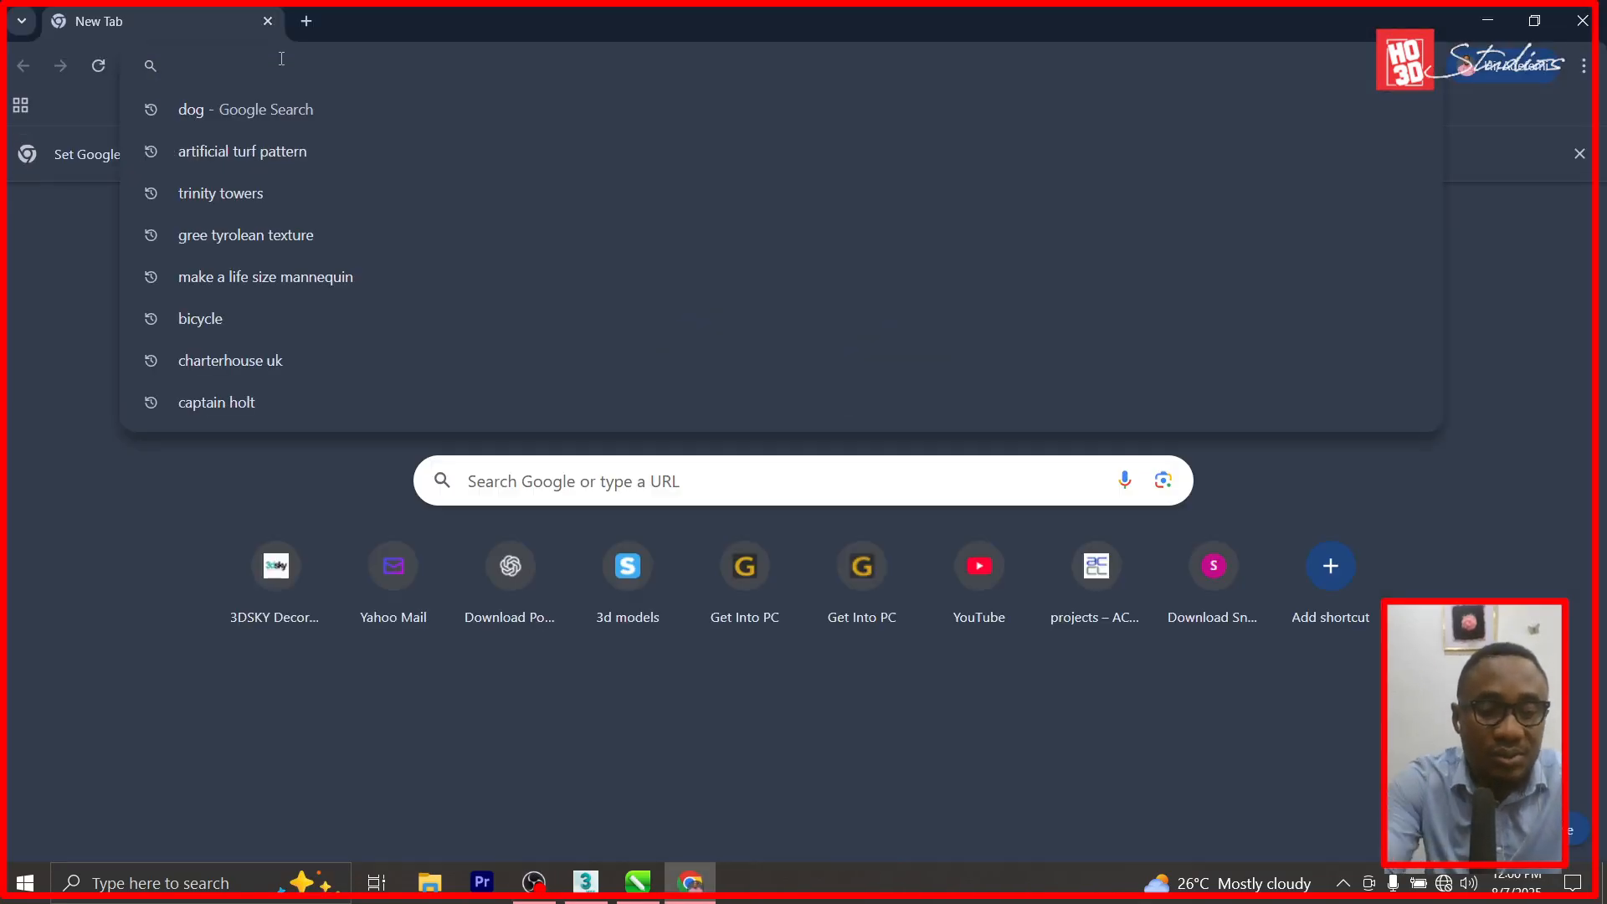
# Search Google for "marbile white tile".
pyautogui.write('cer')
pyautogui.press('BackSpace')
pyautogui.press('BackSpace')
pyautogui.press('BackSpace')
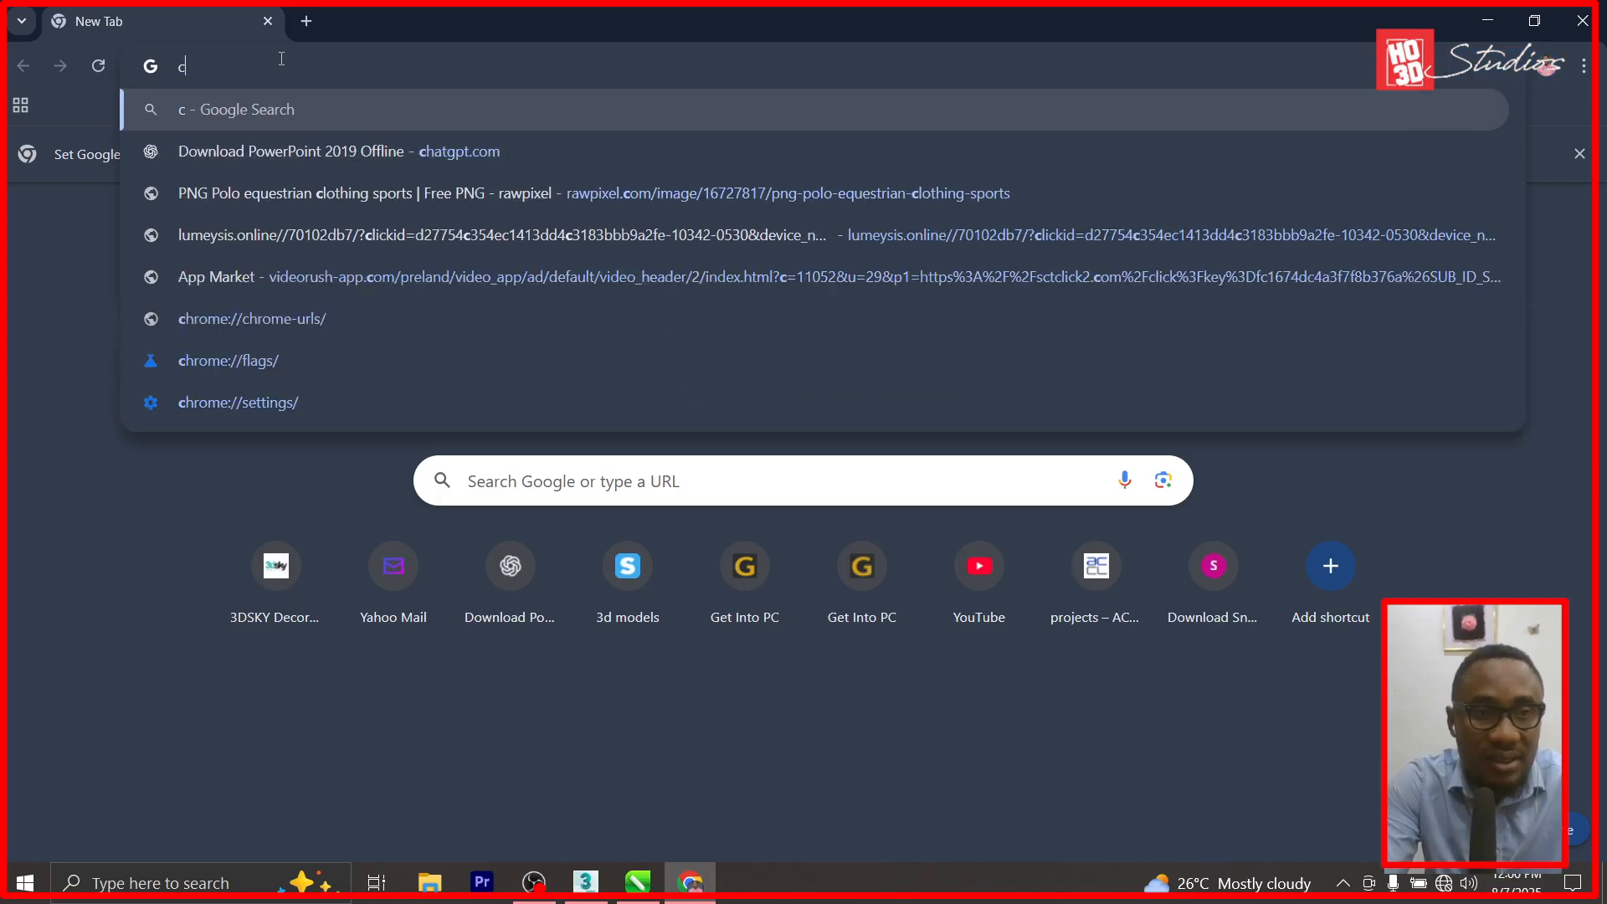
pyautogui.write('marbi')
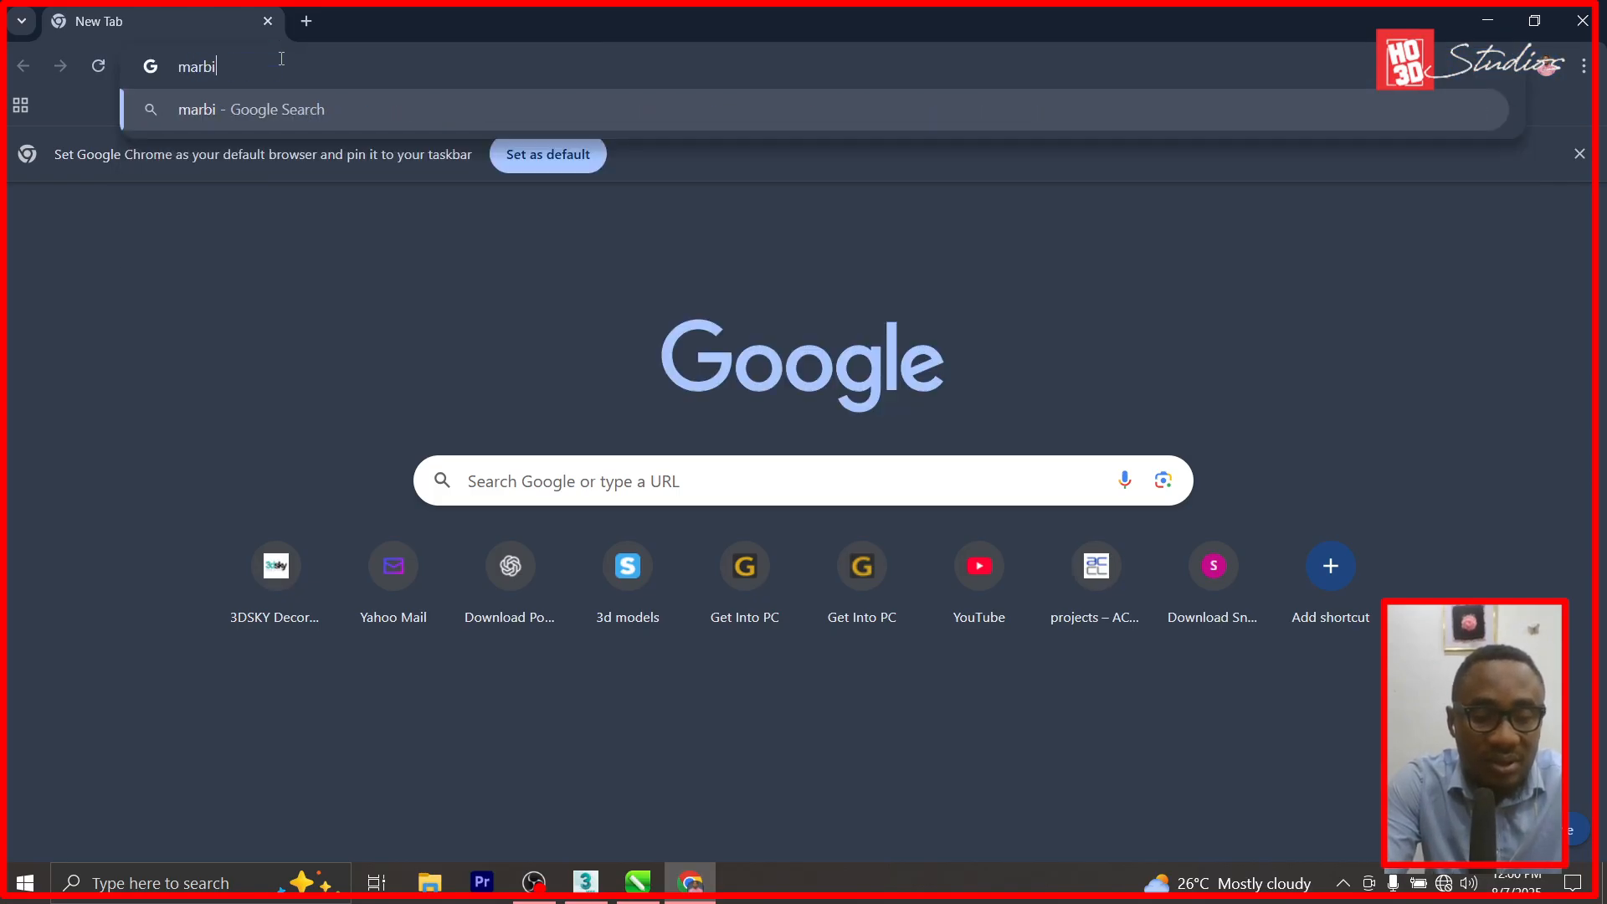
pyautogui.write('le wh')
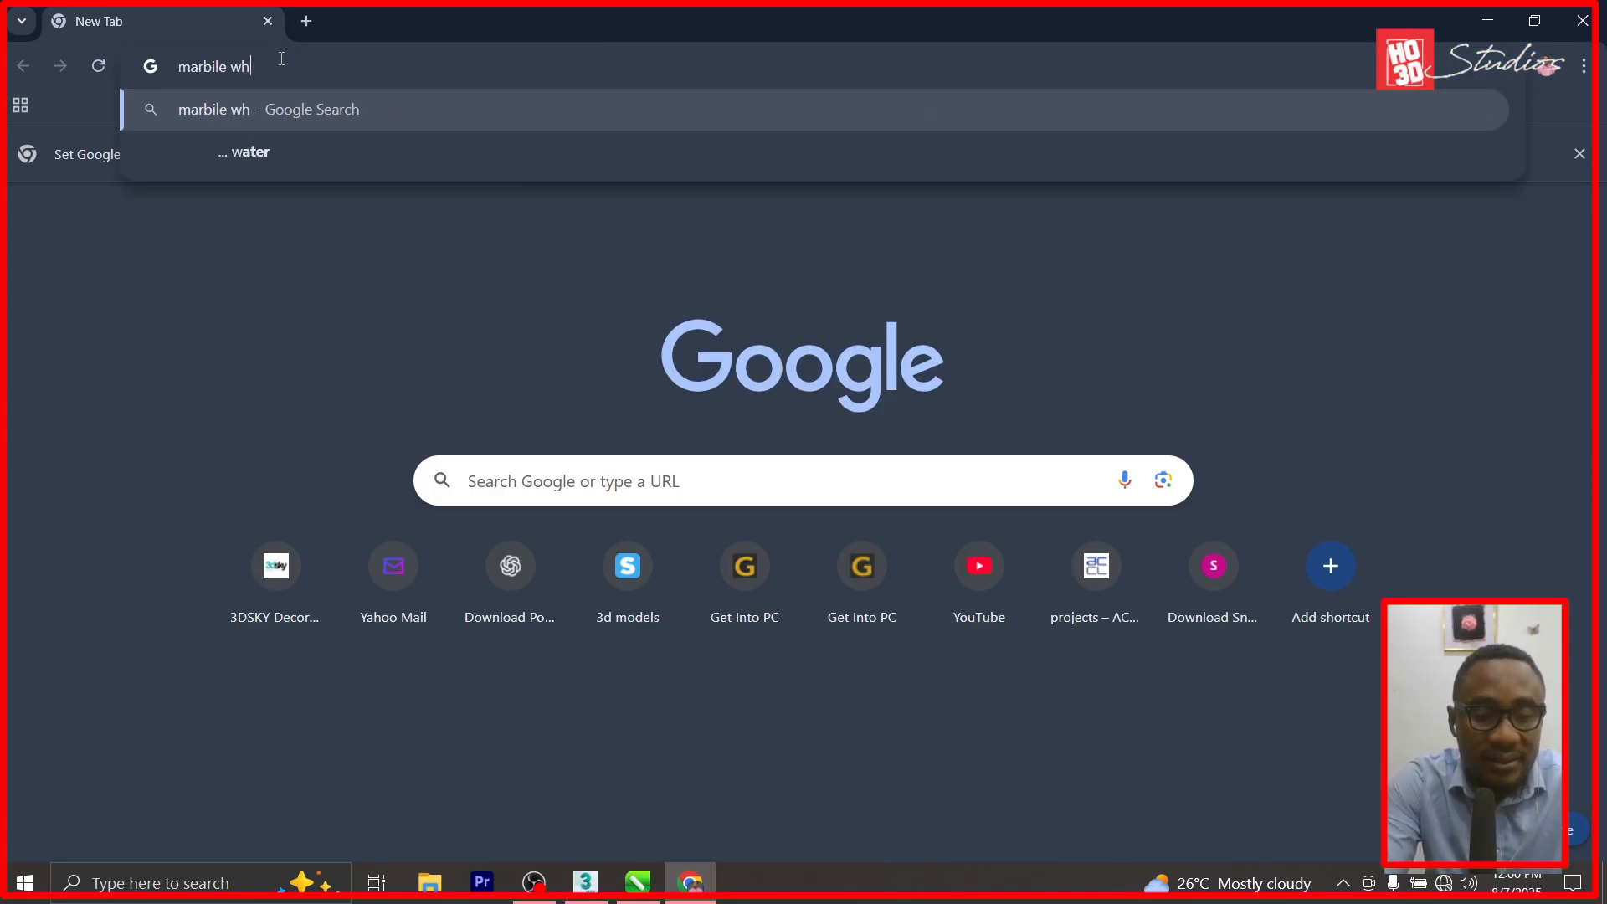
pyautogui.write('ite tile')
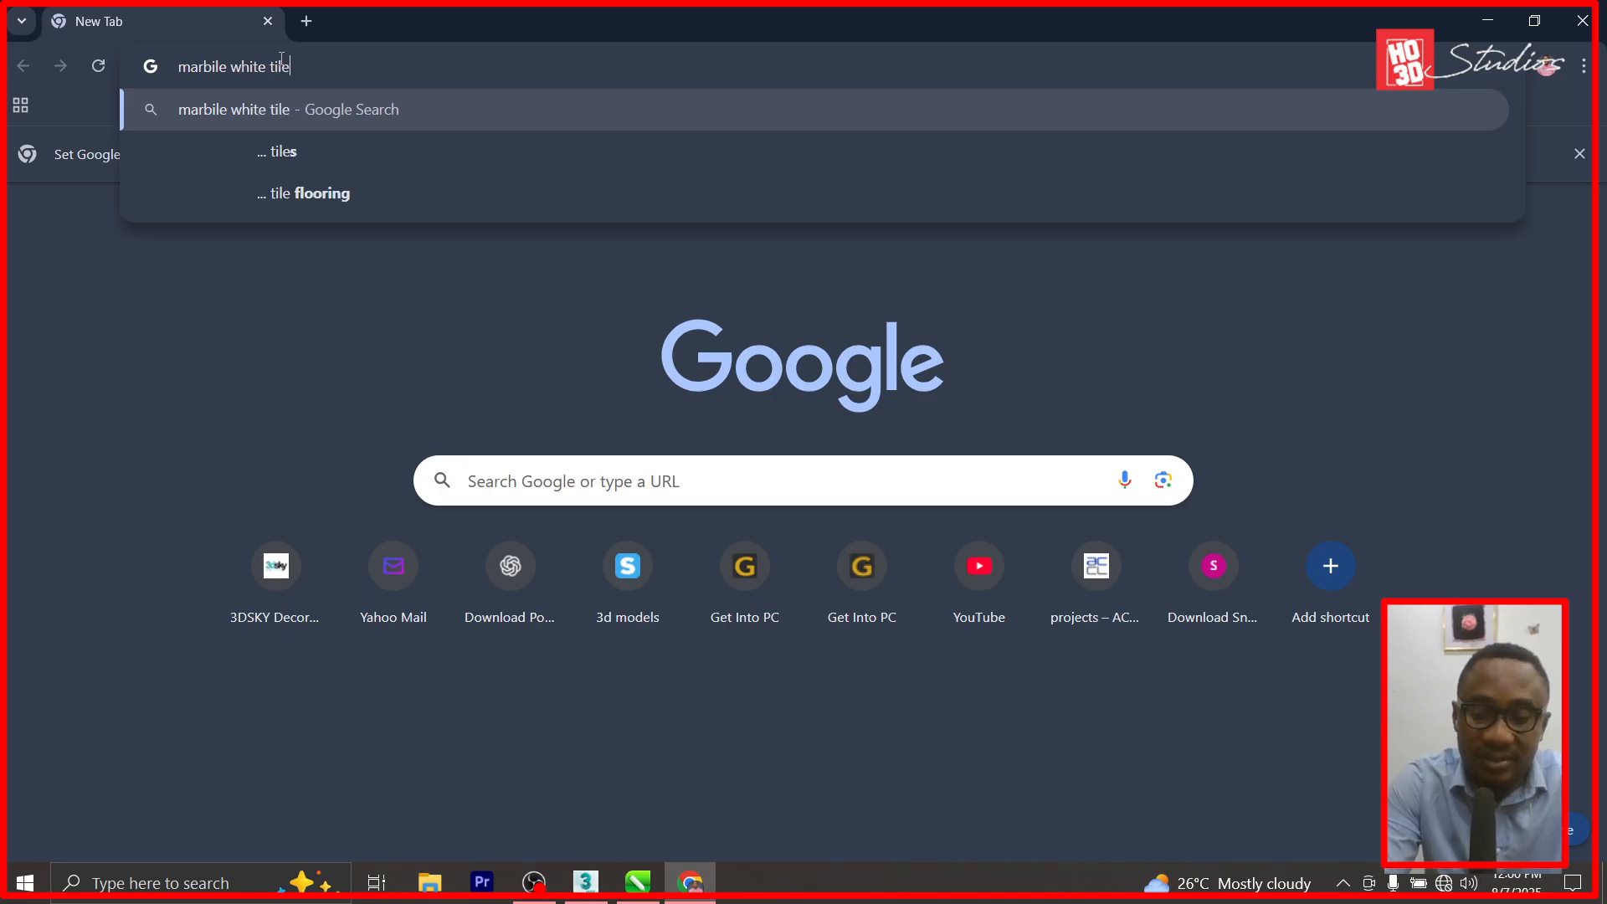
pyautogui.press('Return')
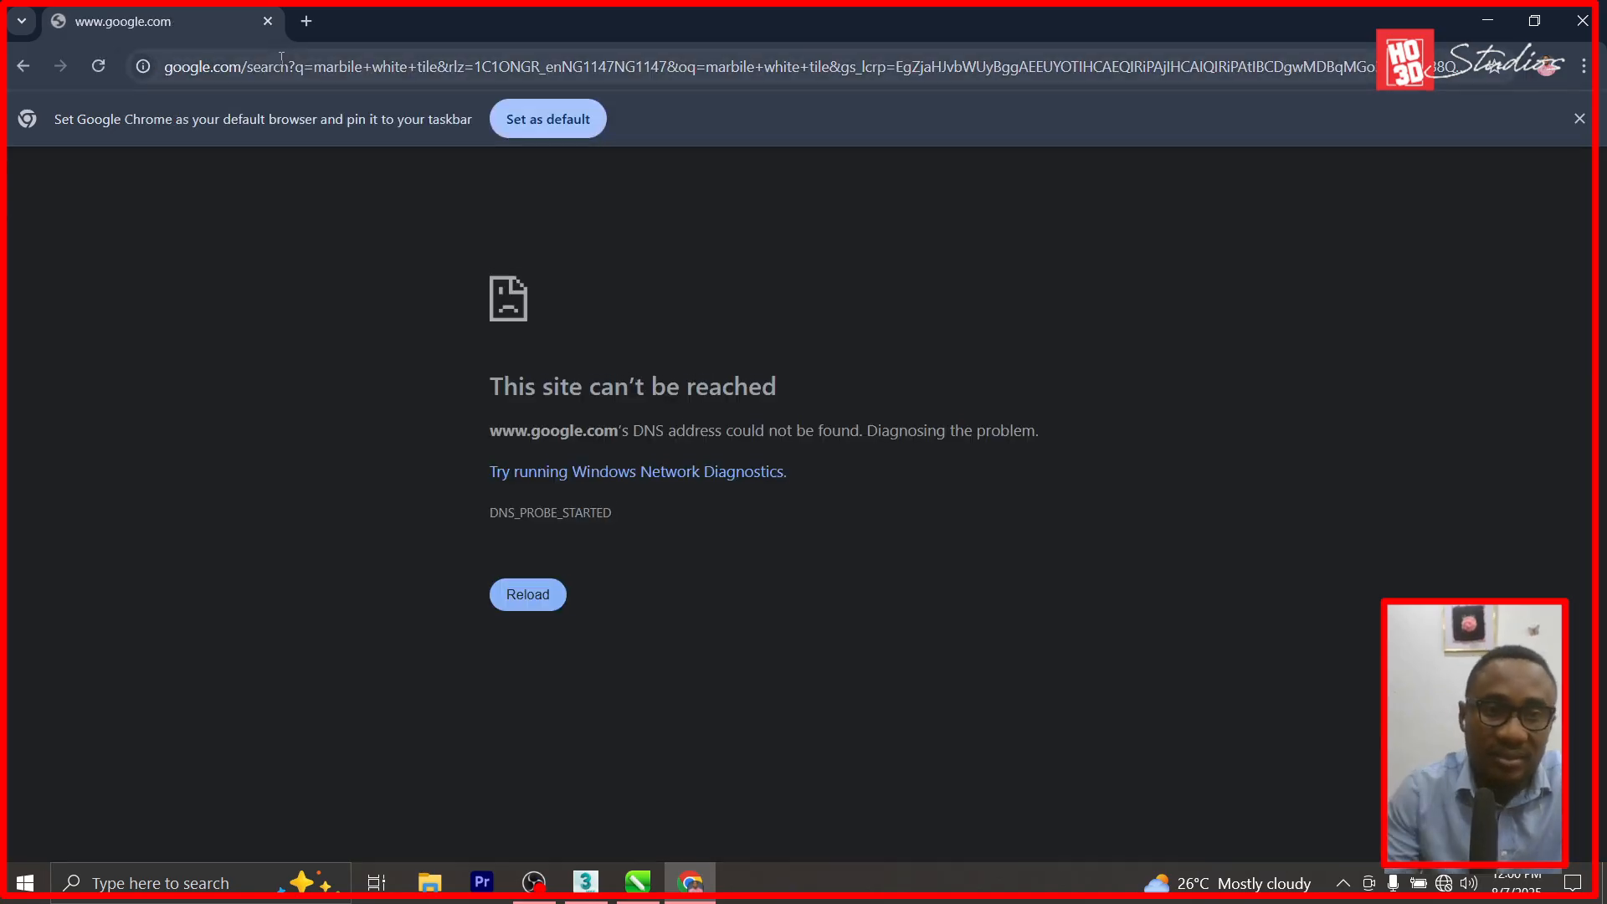
# Check the Wi-Fi connection and reload the white marble tile search.
pyautogui.click(1443, 885)
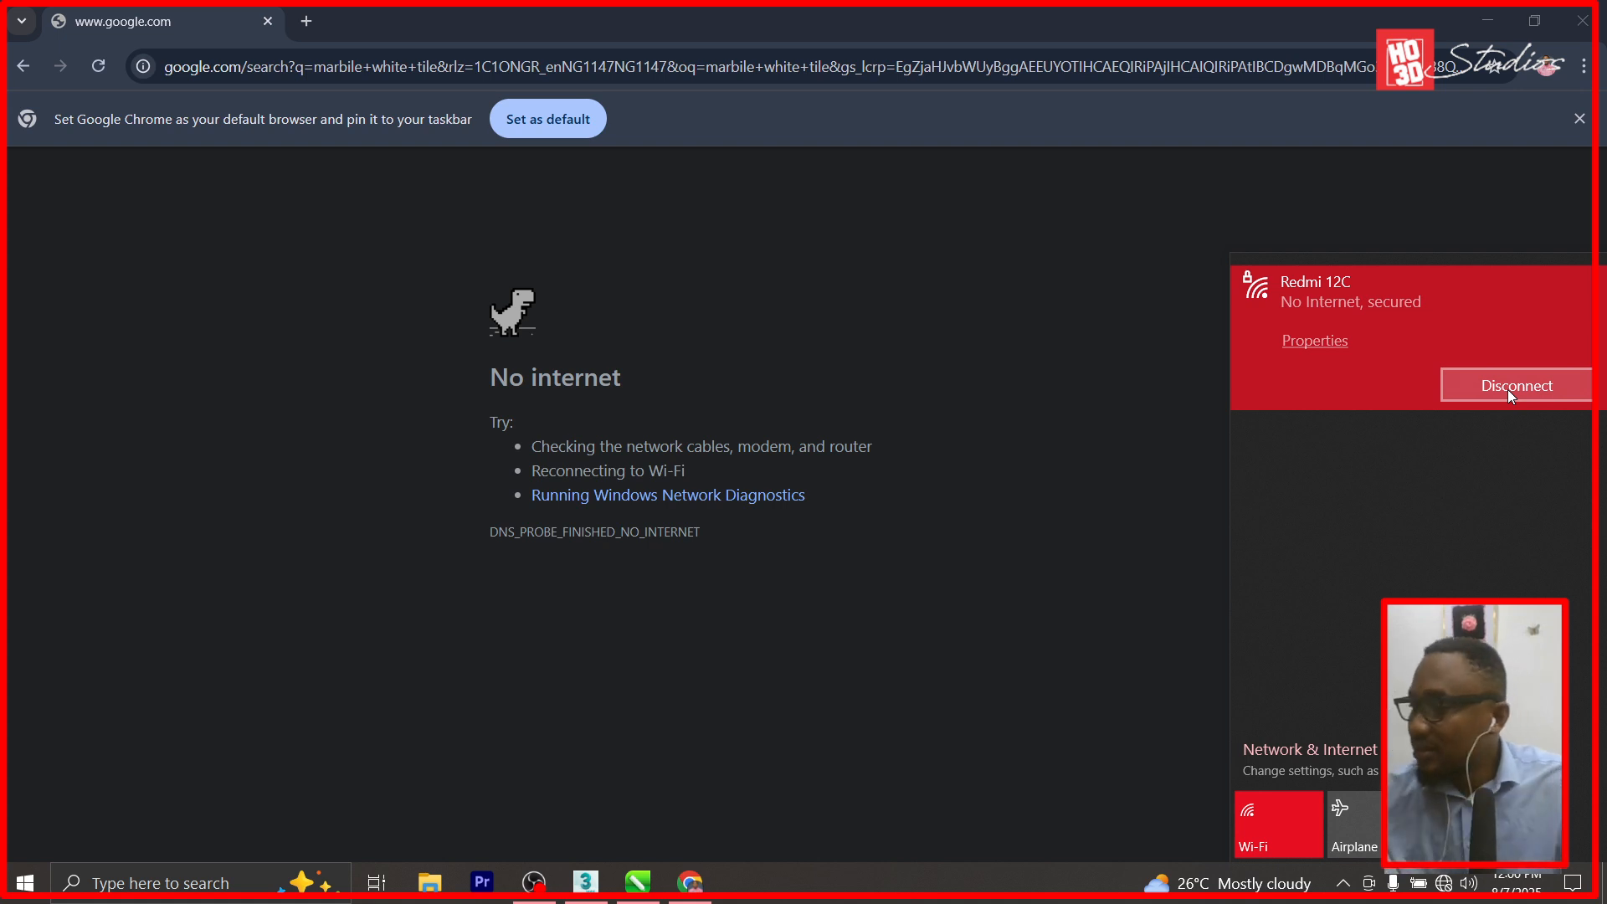
pyautogui.click(356, 66)
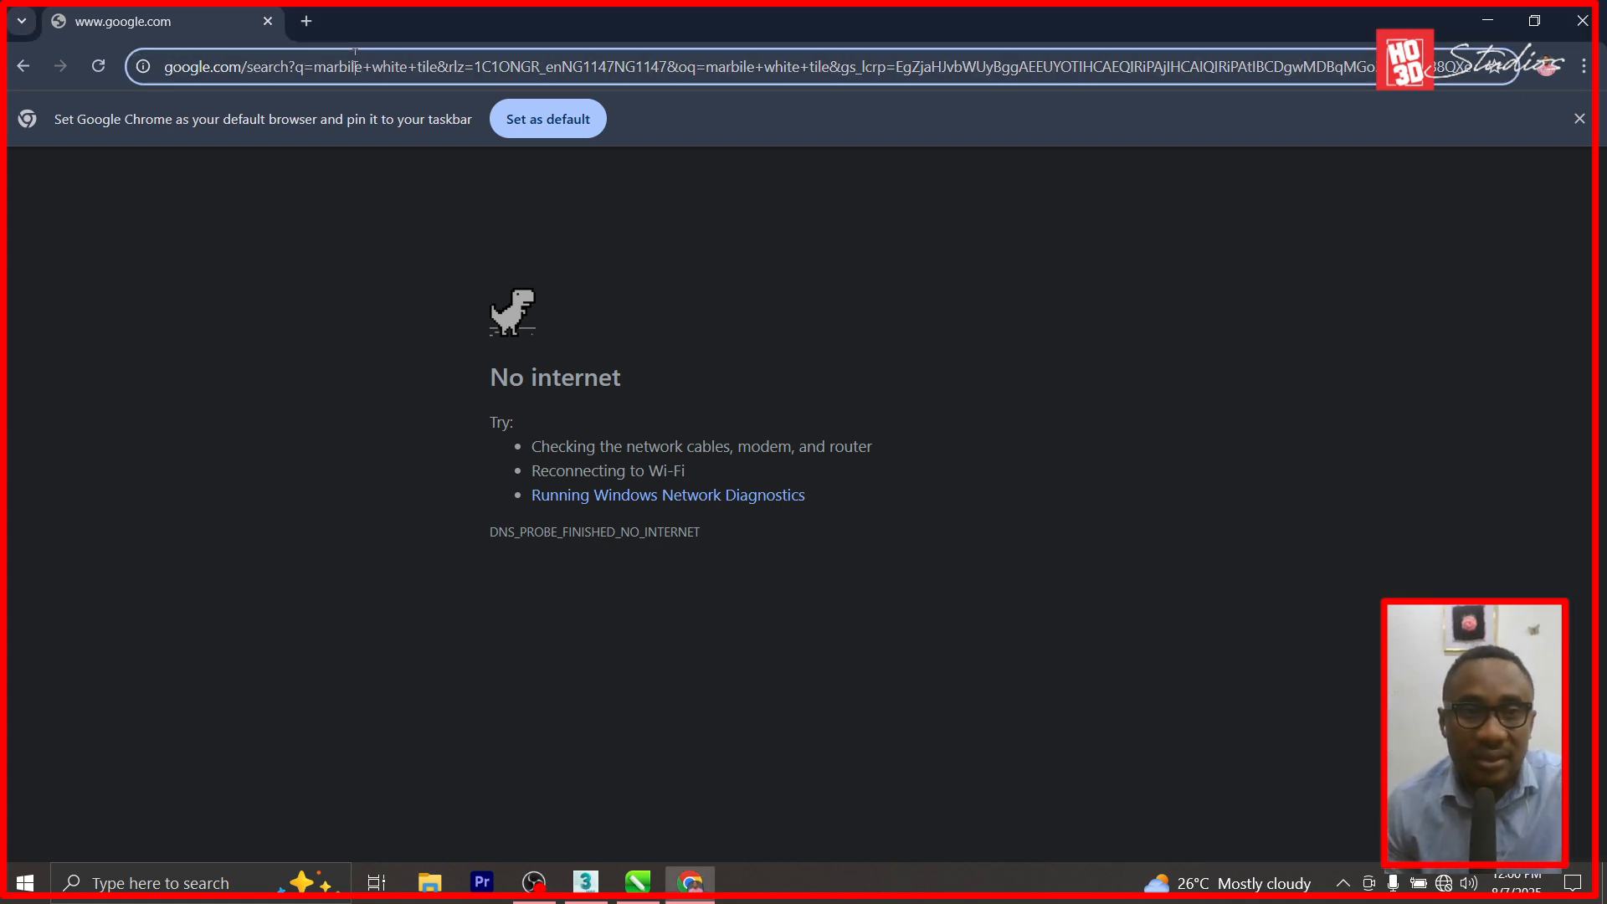
pyautogui.press('Return')
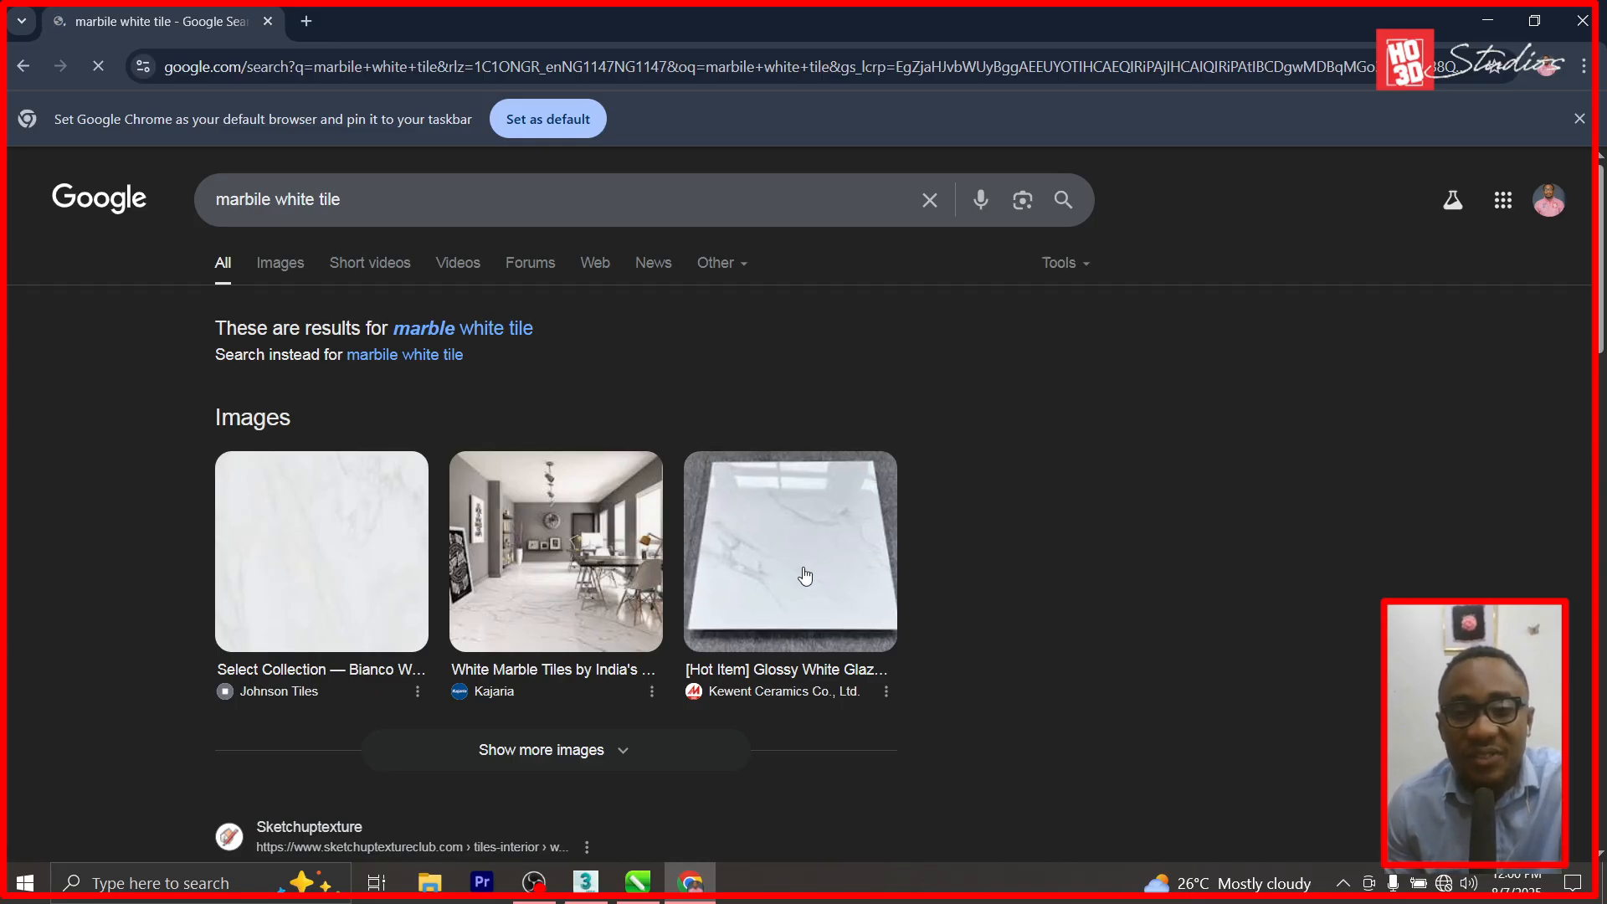
# Preview the glossy white glazed marble tile from Kewent Ceramics and switch the search to image results.
pyautogui.click(753, 573)
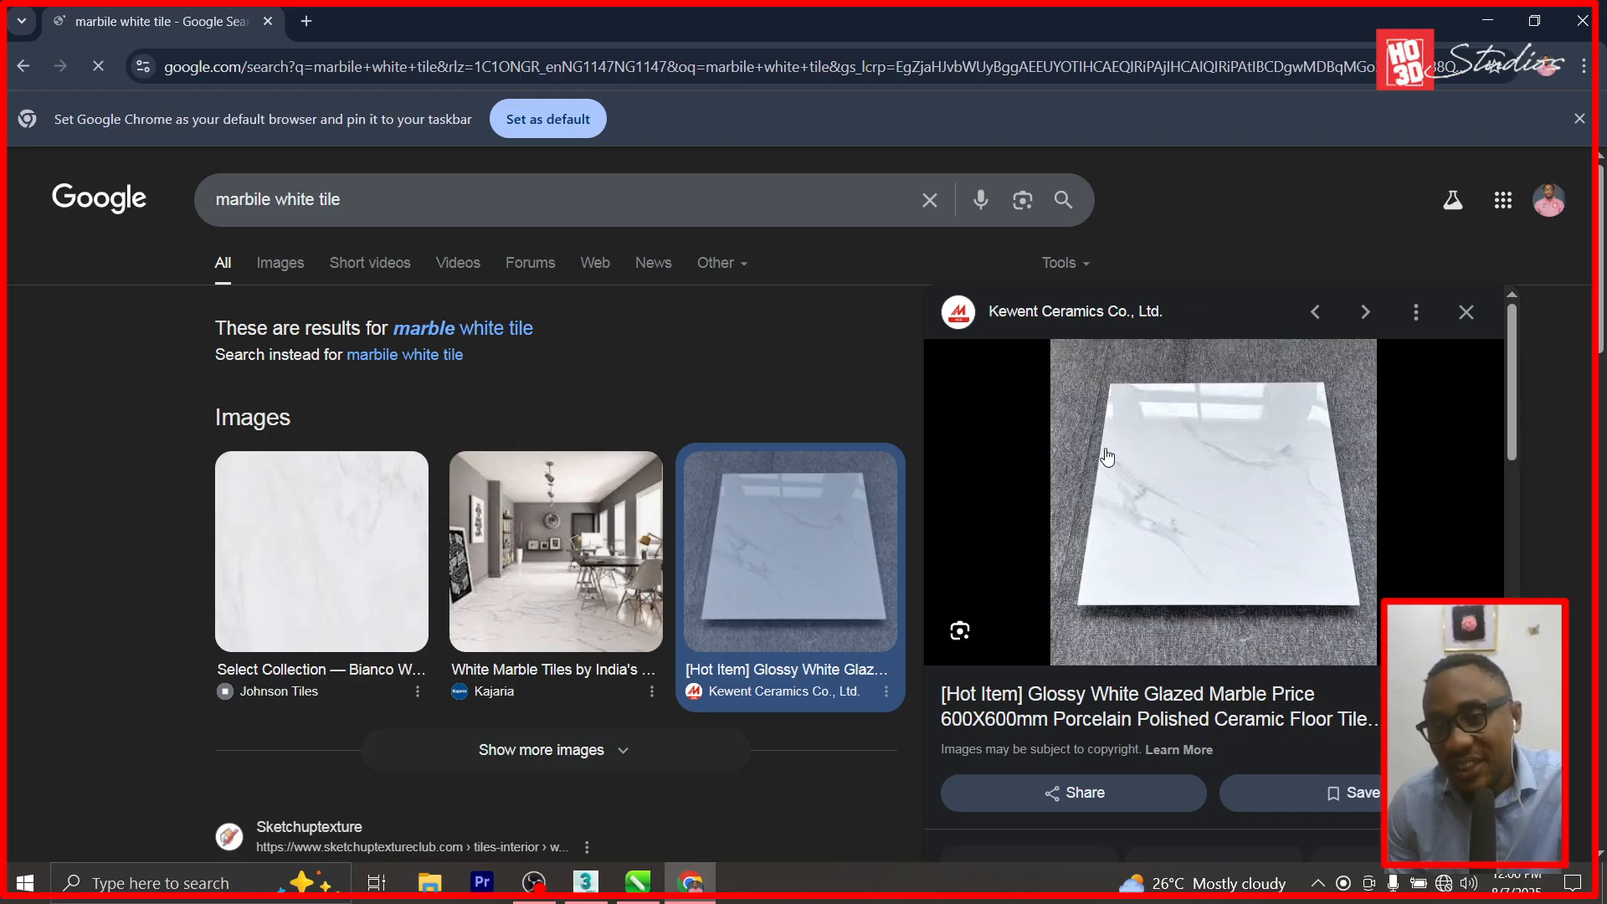
pyautogui.rightClick(1240, 534)
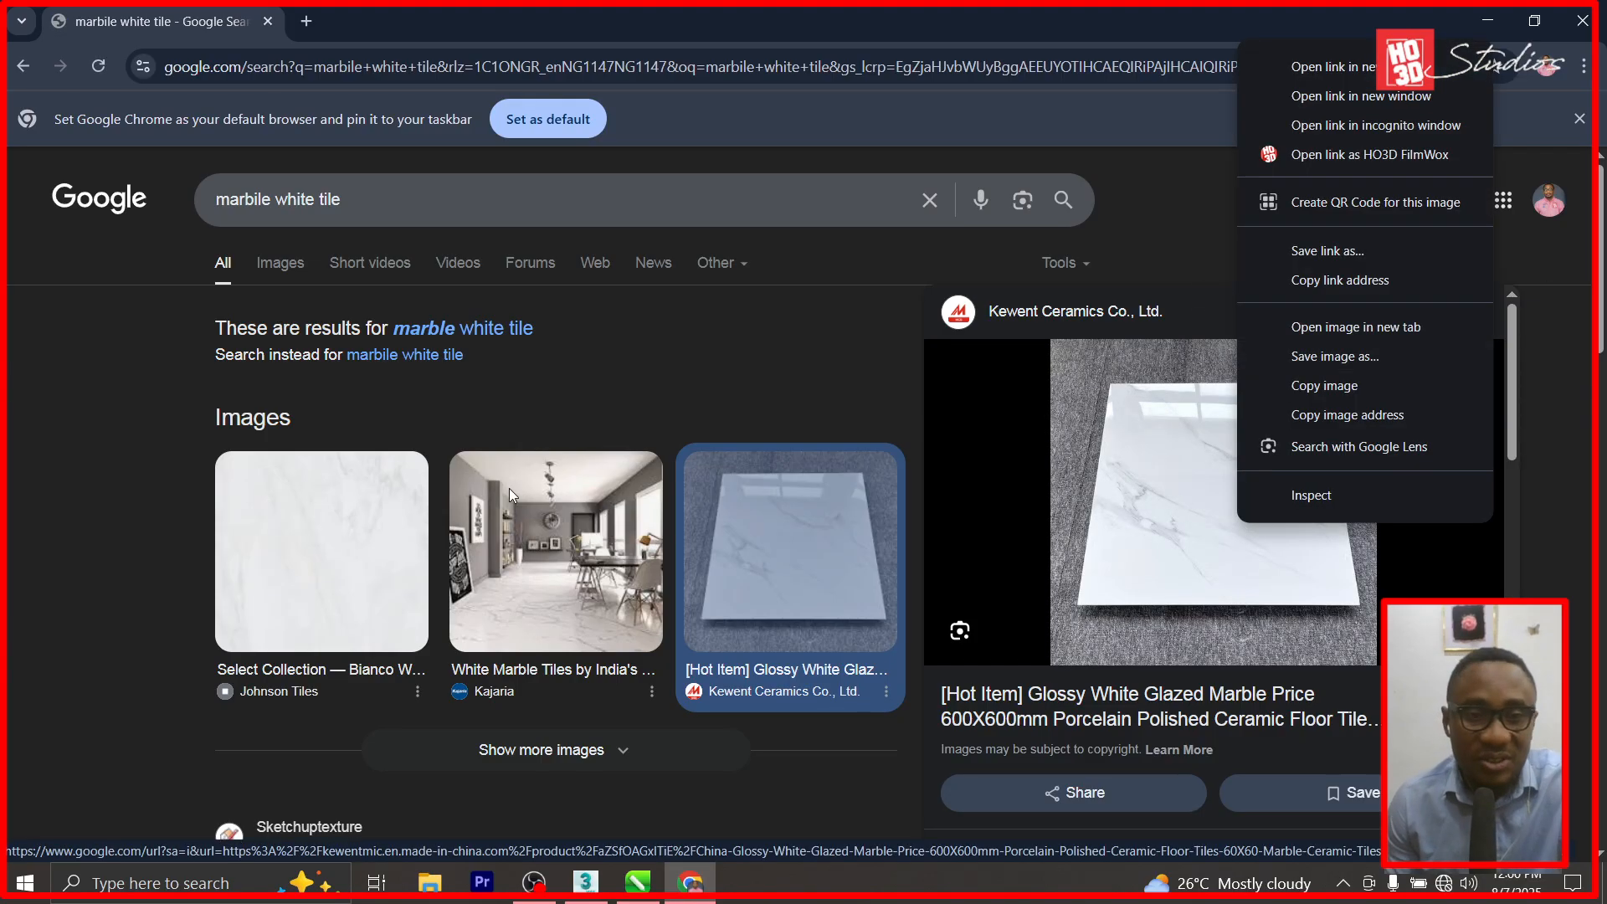
pyautogui.click(283, 261)
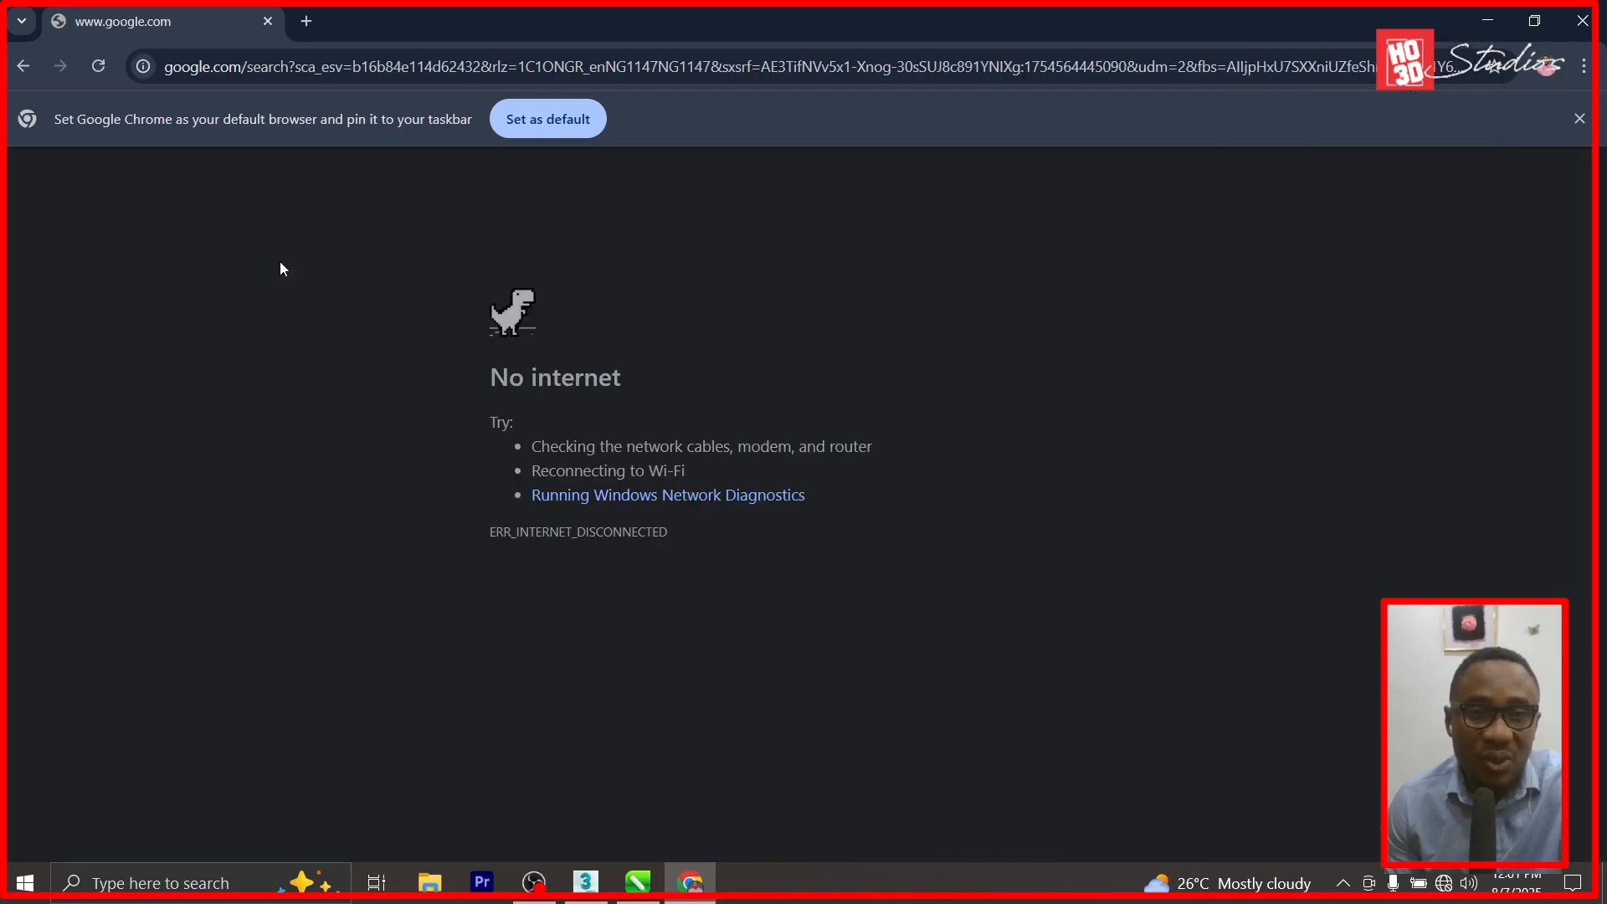
# Reconnect to the Redmi 12C Wi-Fi network and reload the image results for white marble tiles.
pyautogui.click(1443, 884)
pyautogui.click(1339, 289)
pyautogui.click(1498, 383)
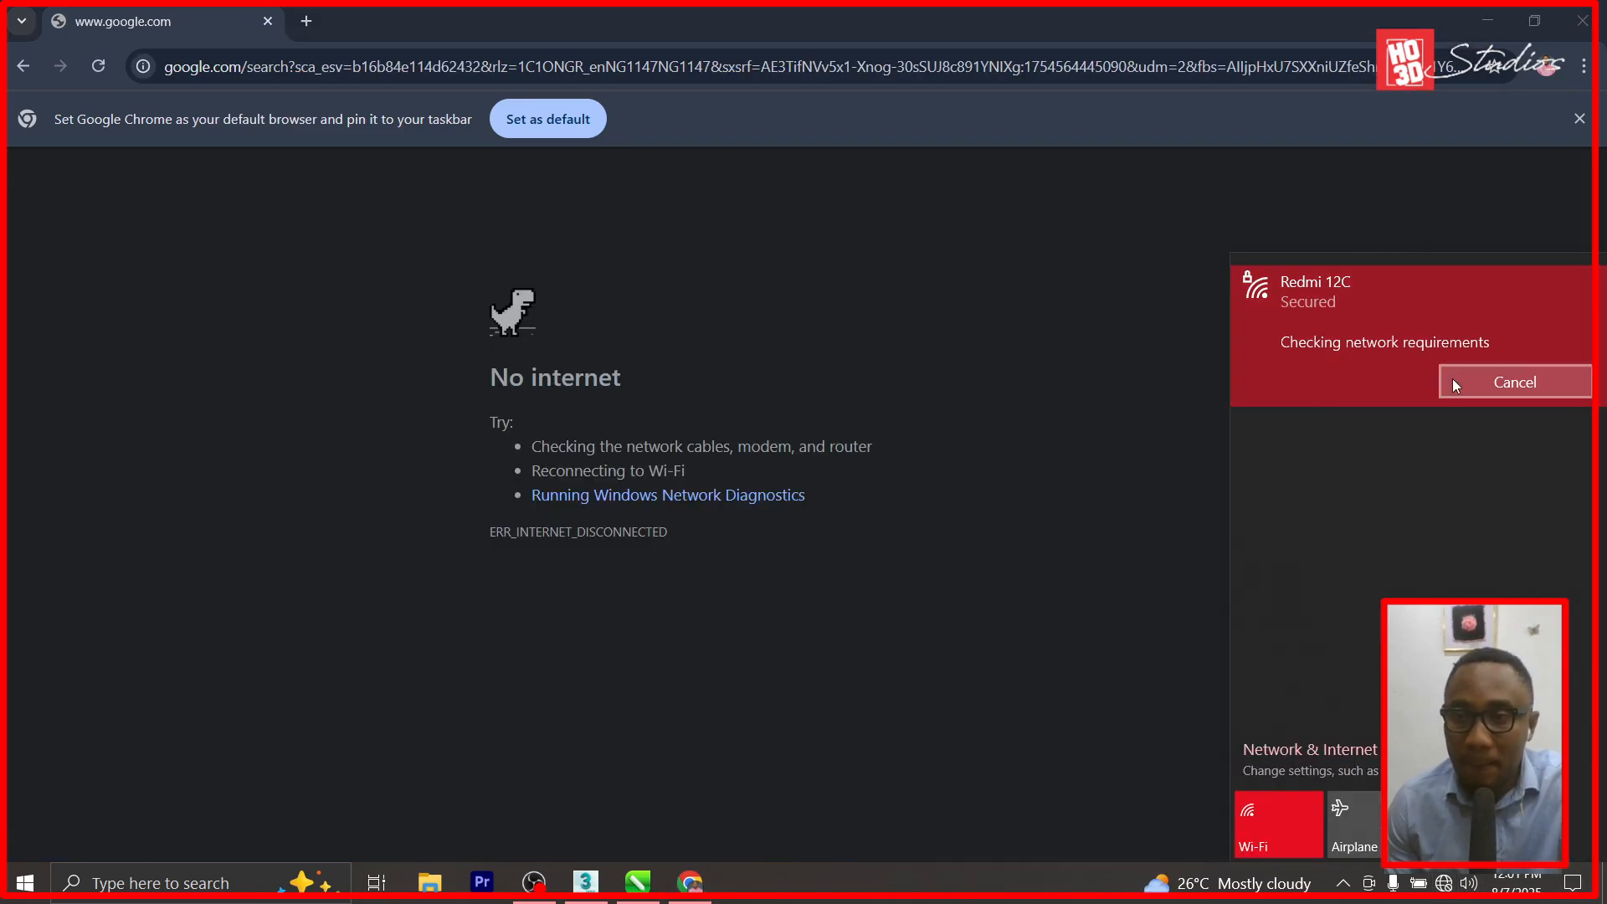
pyautogui.click(269, 72)
pyautogui.press('Return')
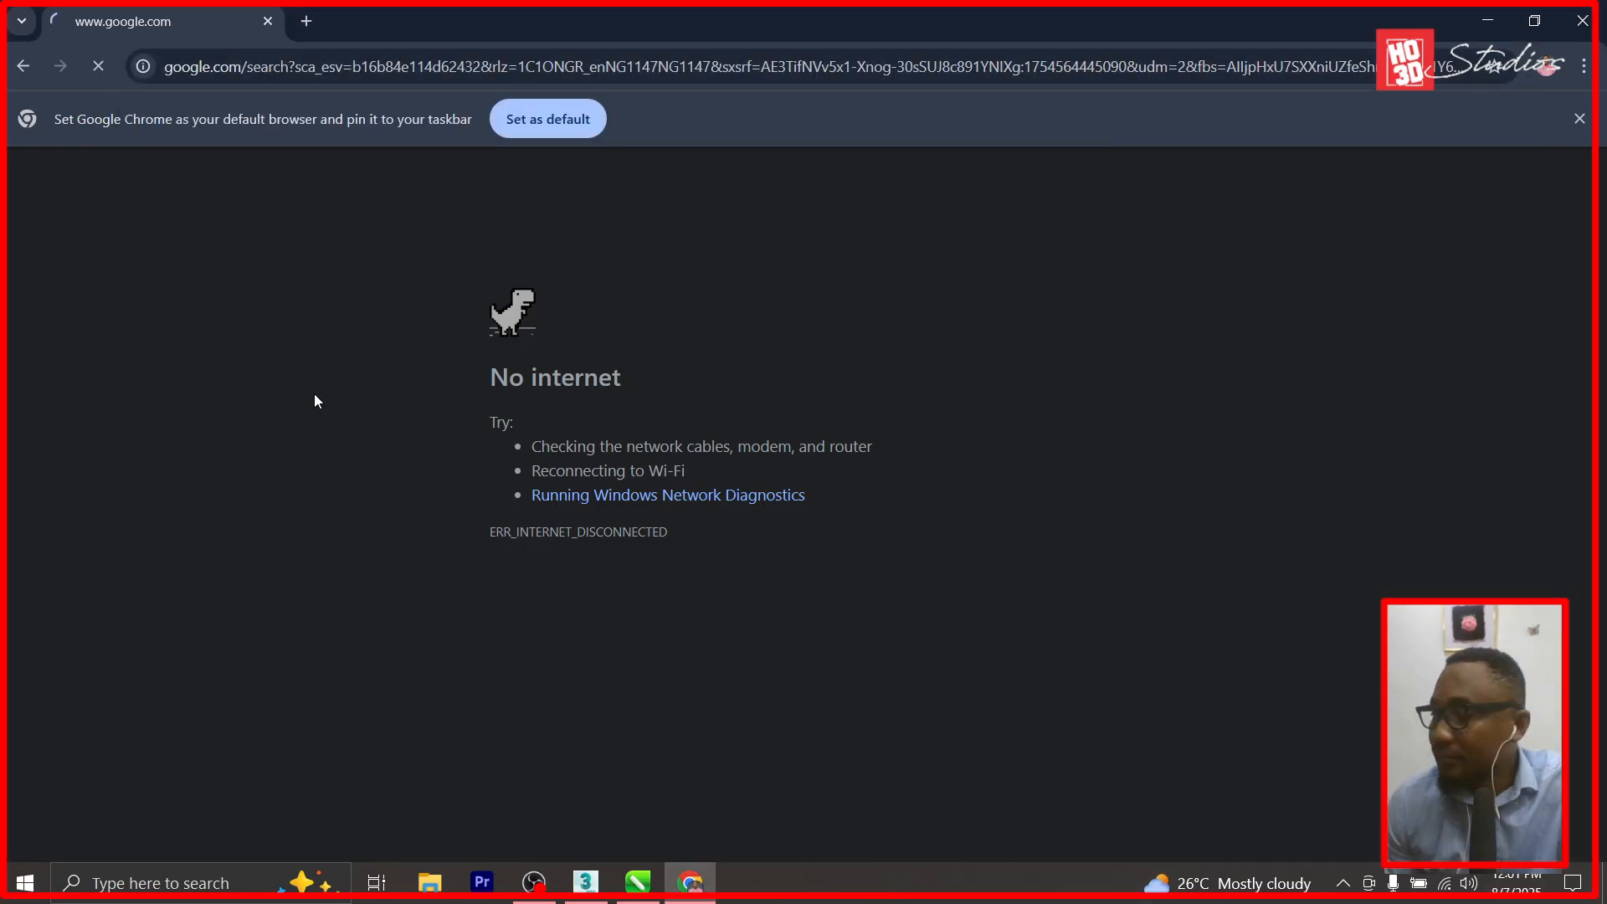
# Preview the Carrara White Marble Look wall tile 4704 from Tile Factory Outlet in the image results.
pyautogui.scroll(-1, 515, 641)
pyautogui.scroll(-1, 515, 641)
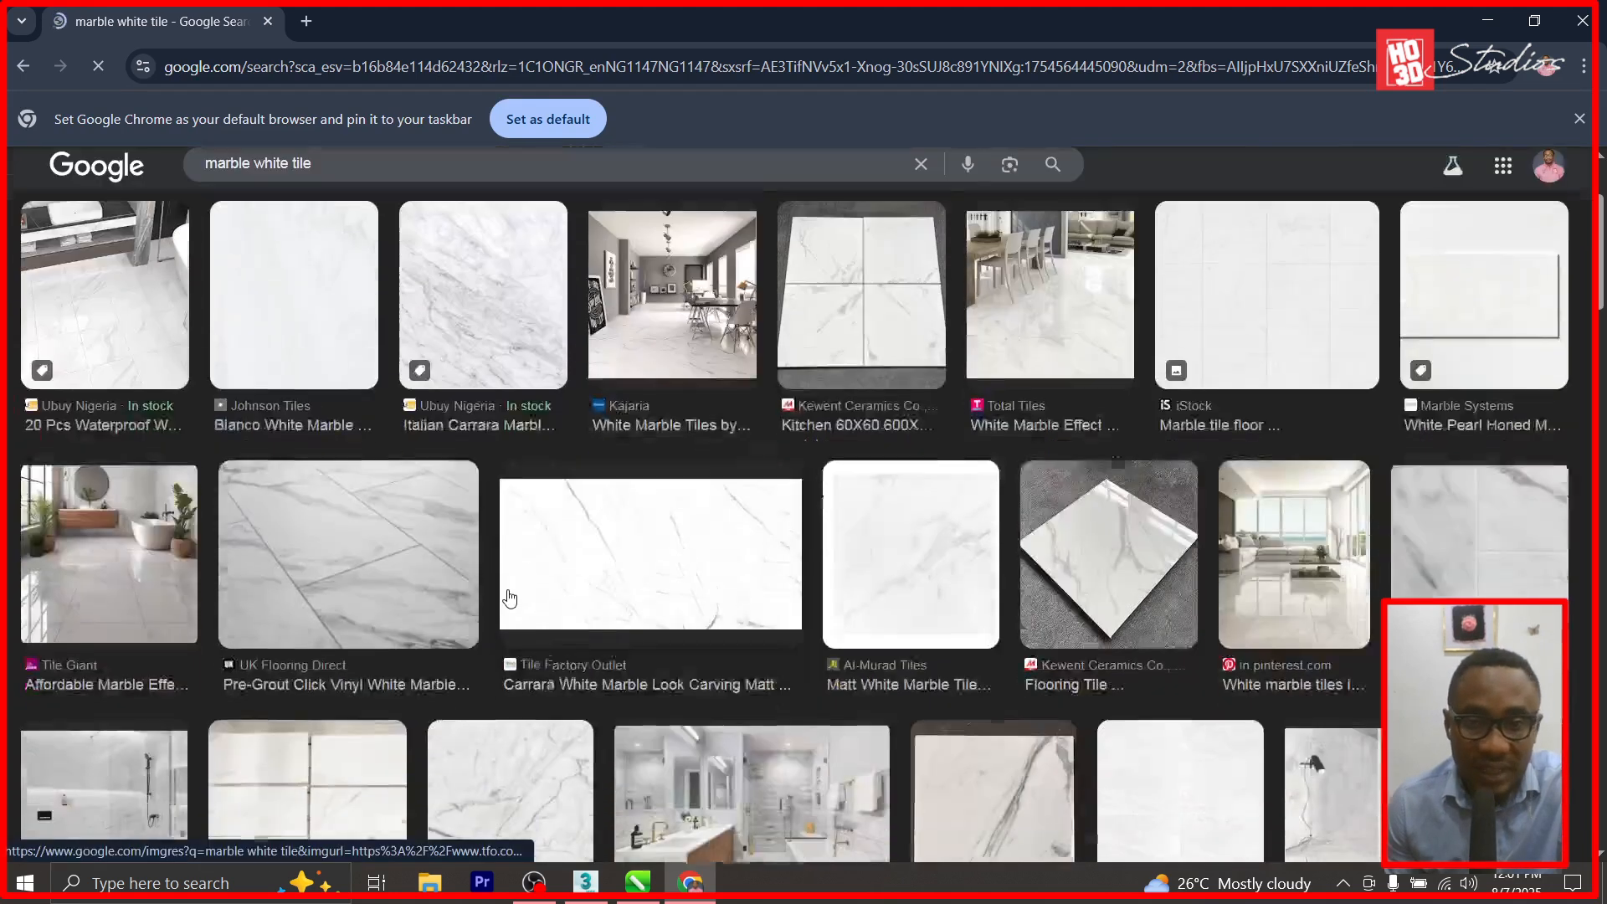
pyautogui.click(667, 545)
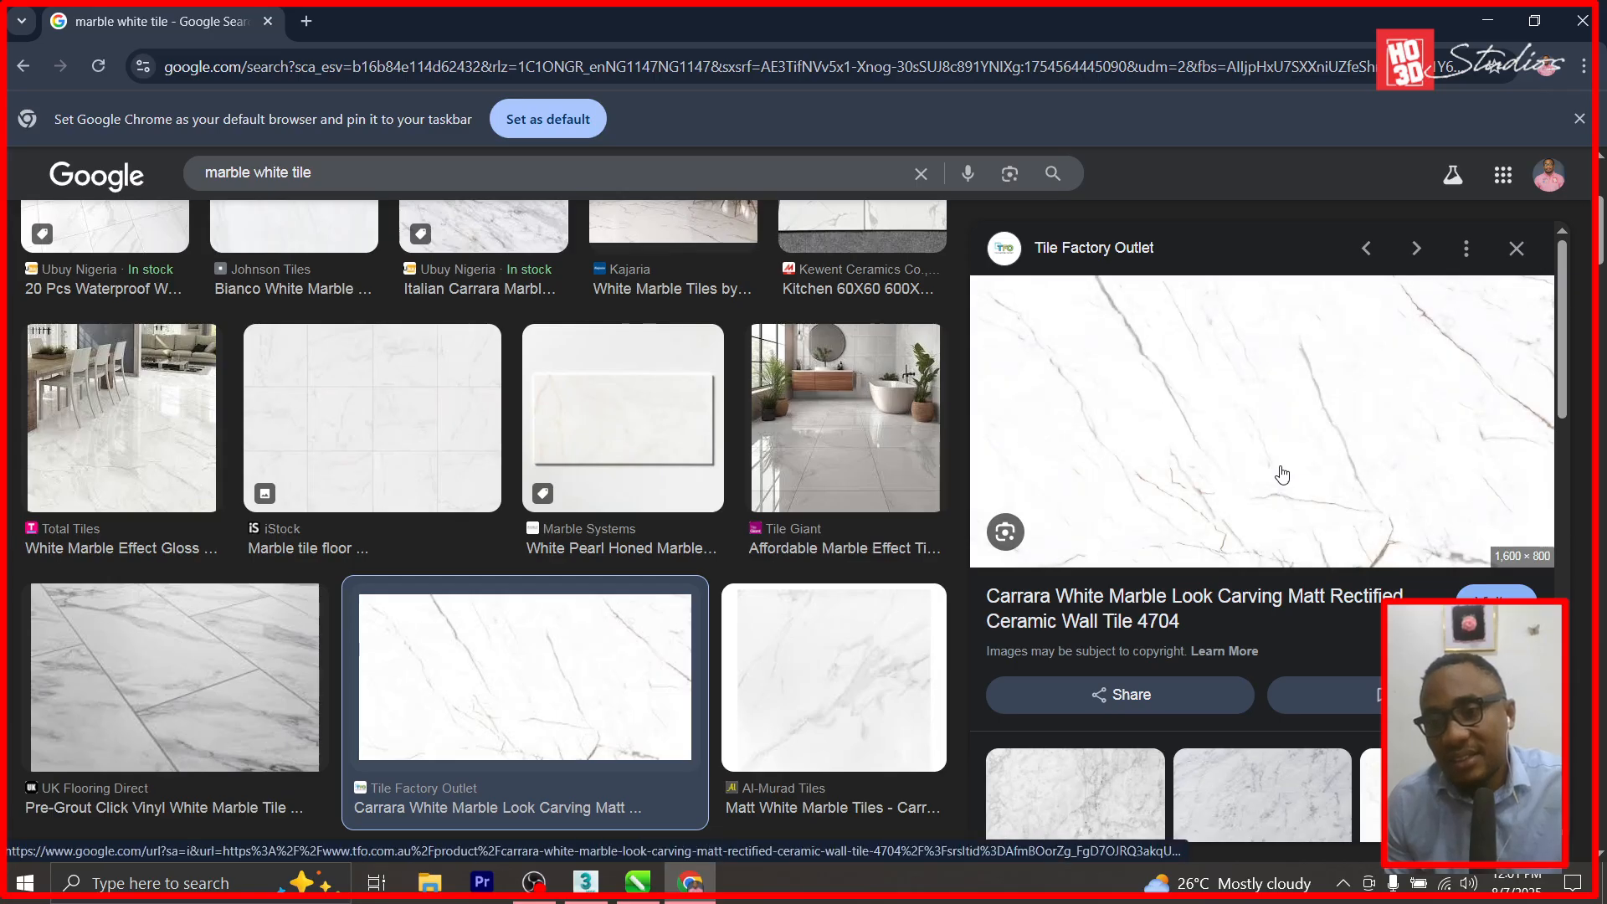
pyautogui.rightClick(1281, 473)
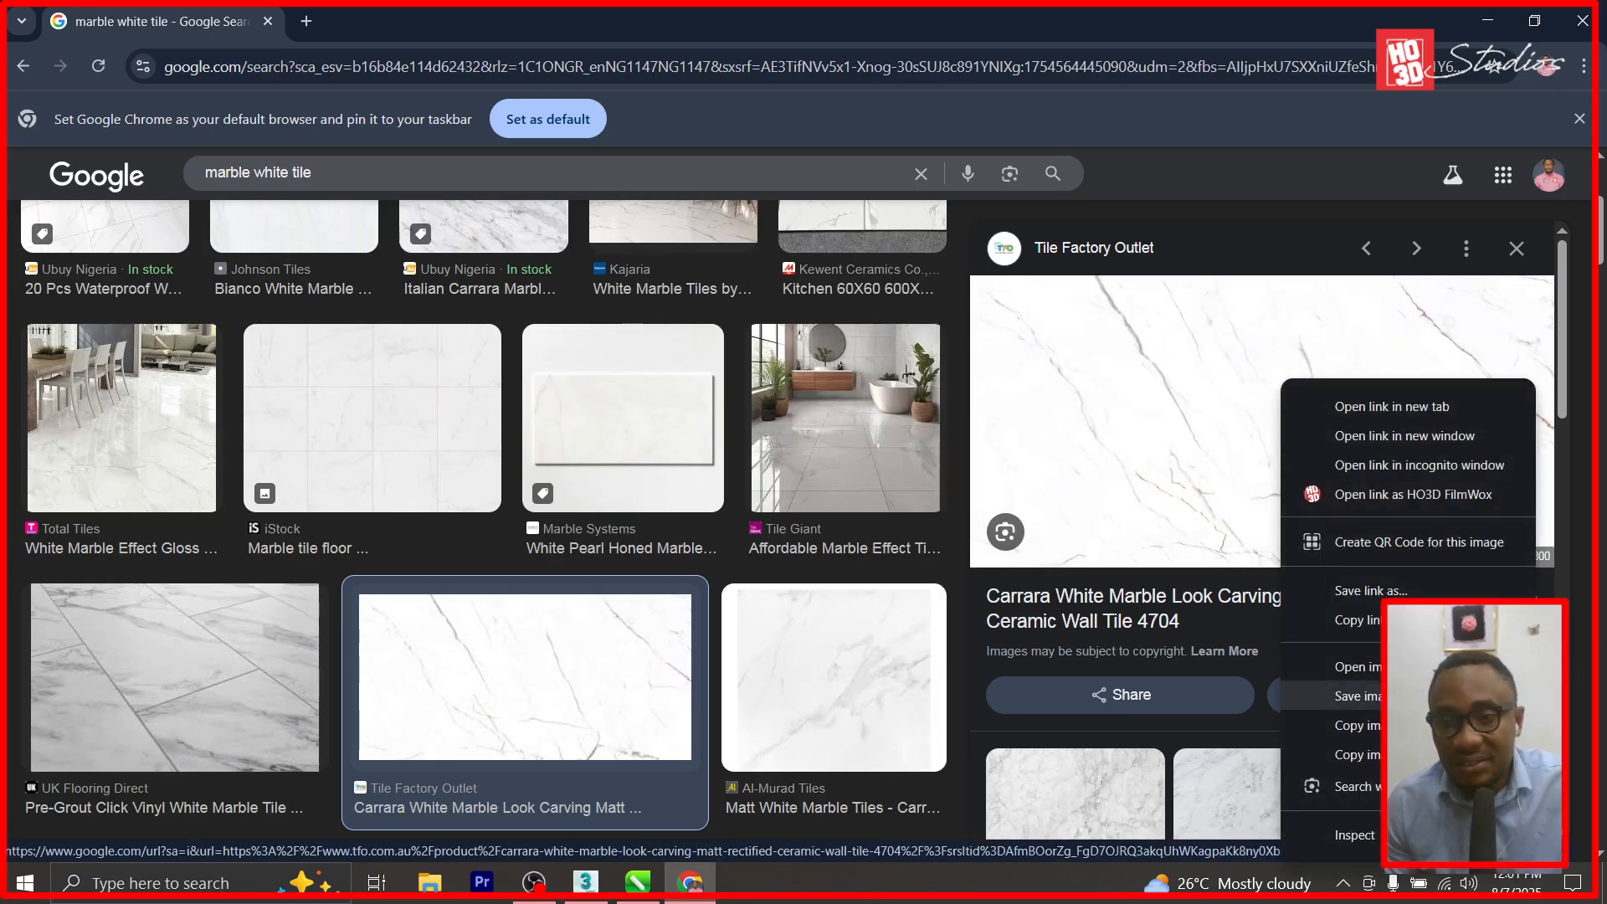
pyautogui.click(1361, 756)
pyautogui.rightClick(1238, 439)
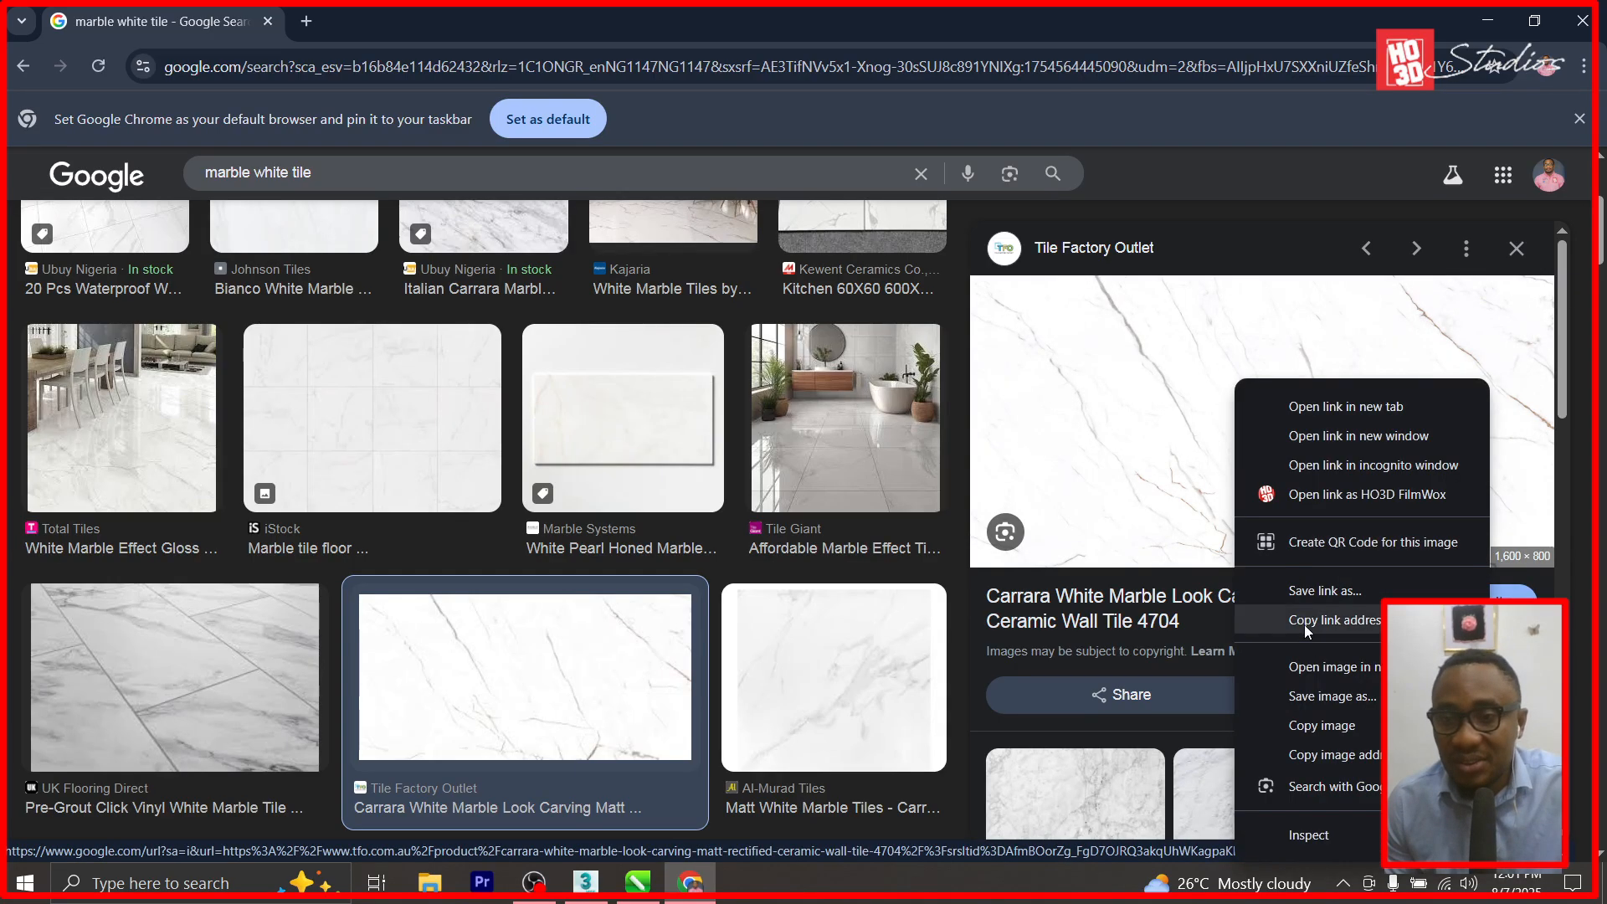
pyautogui.click(1323, 680)
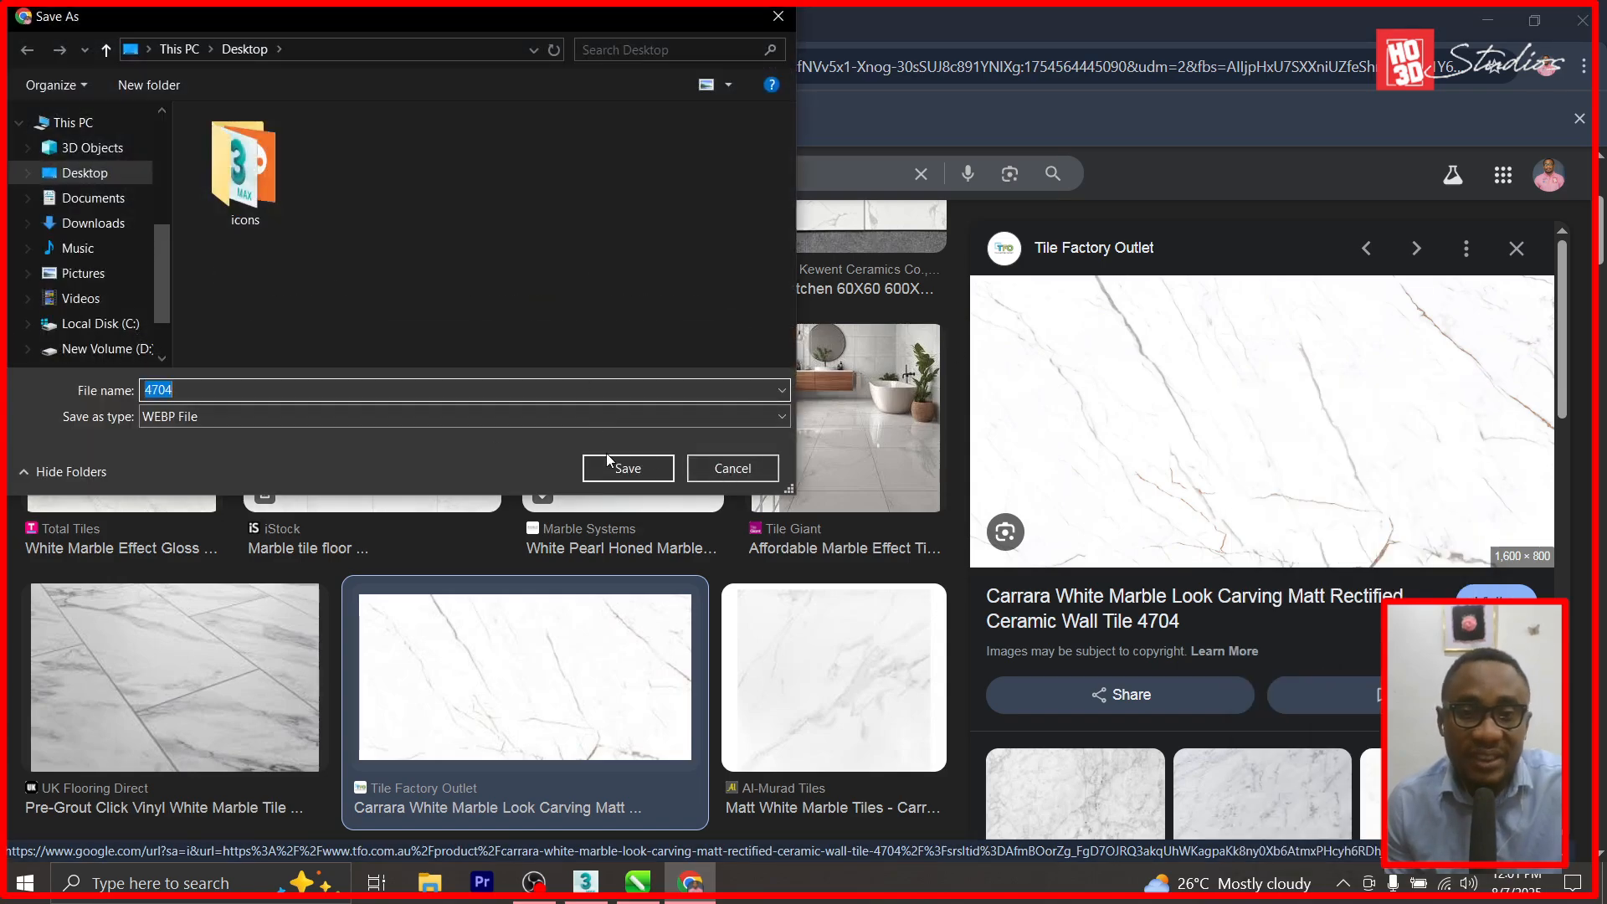
pyautogui.click(744, 471)
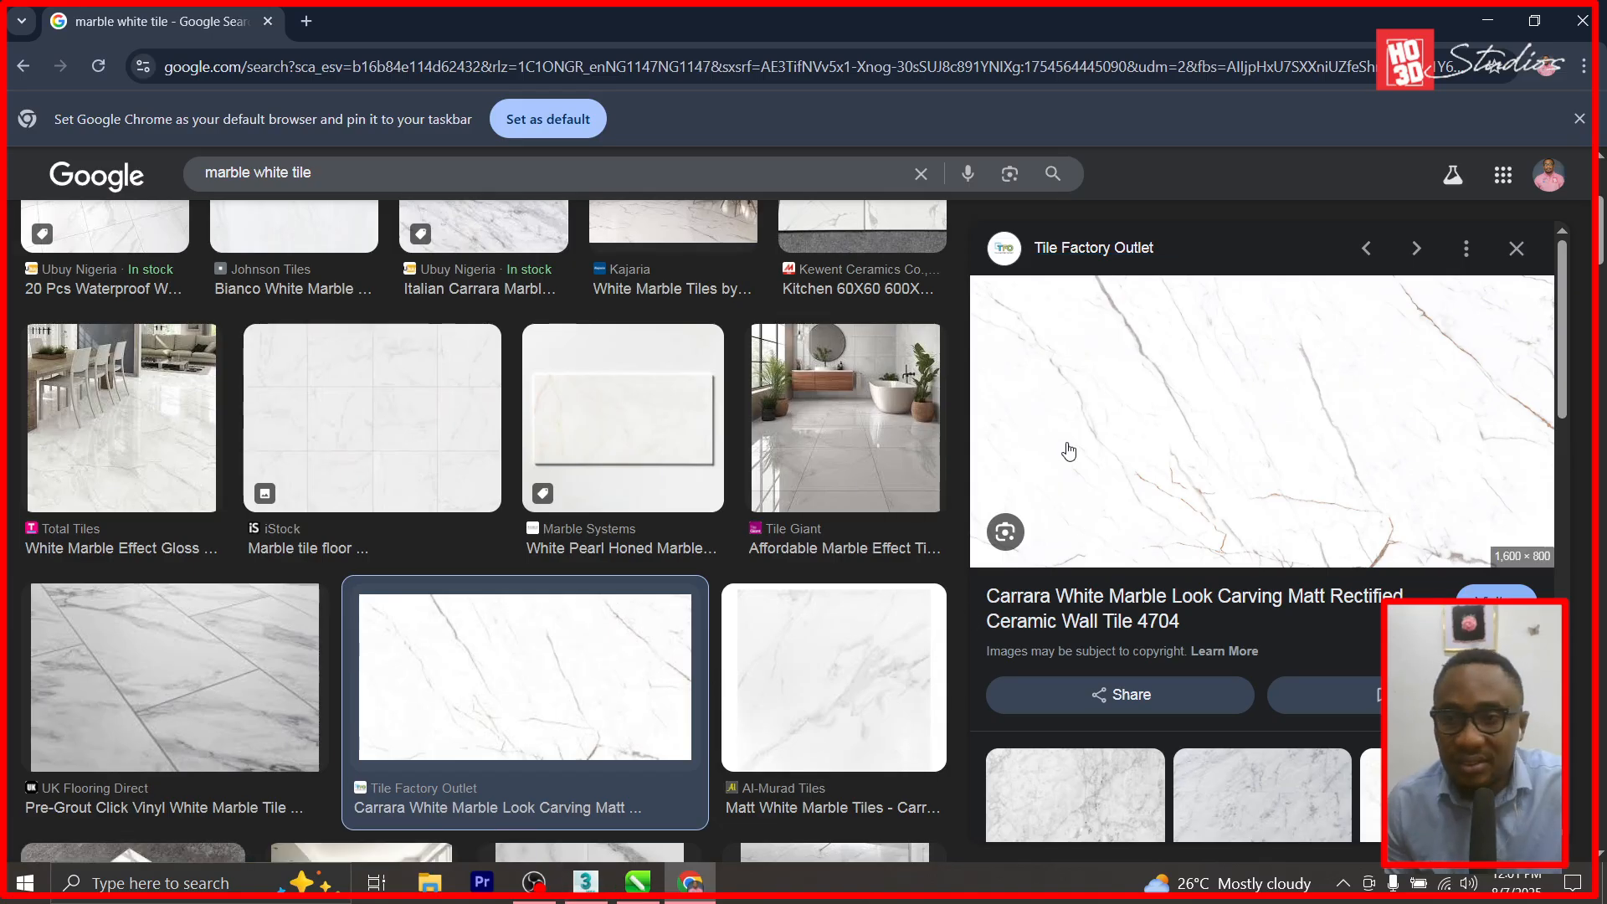
# Capture the right-hand part of the previewed Carrara marble image with the Snipping Tool and copy the snip.
pyautogui.click(536, 879)
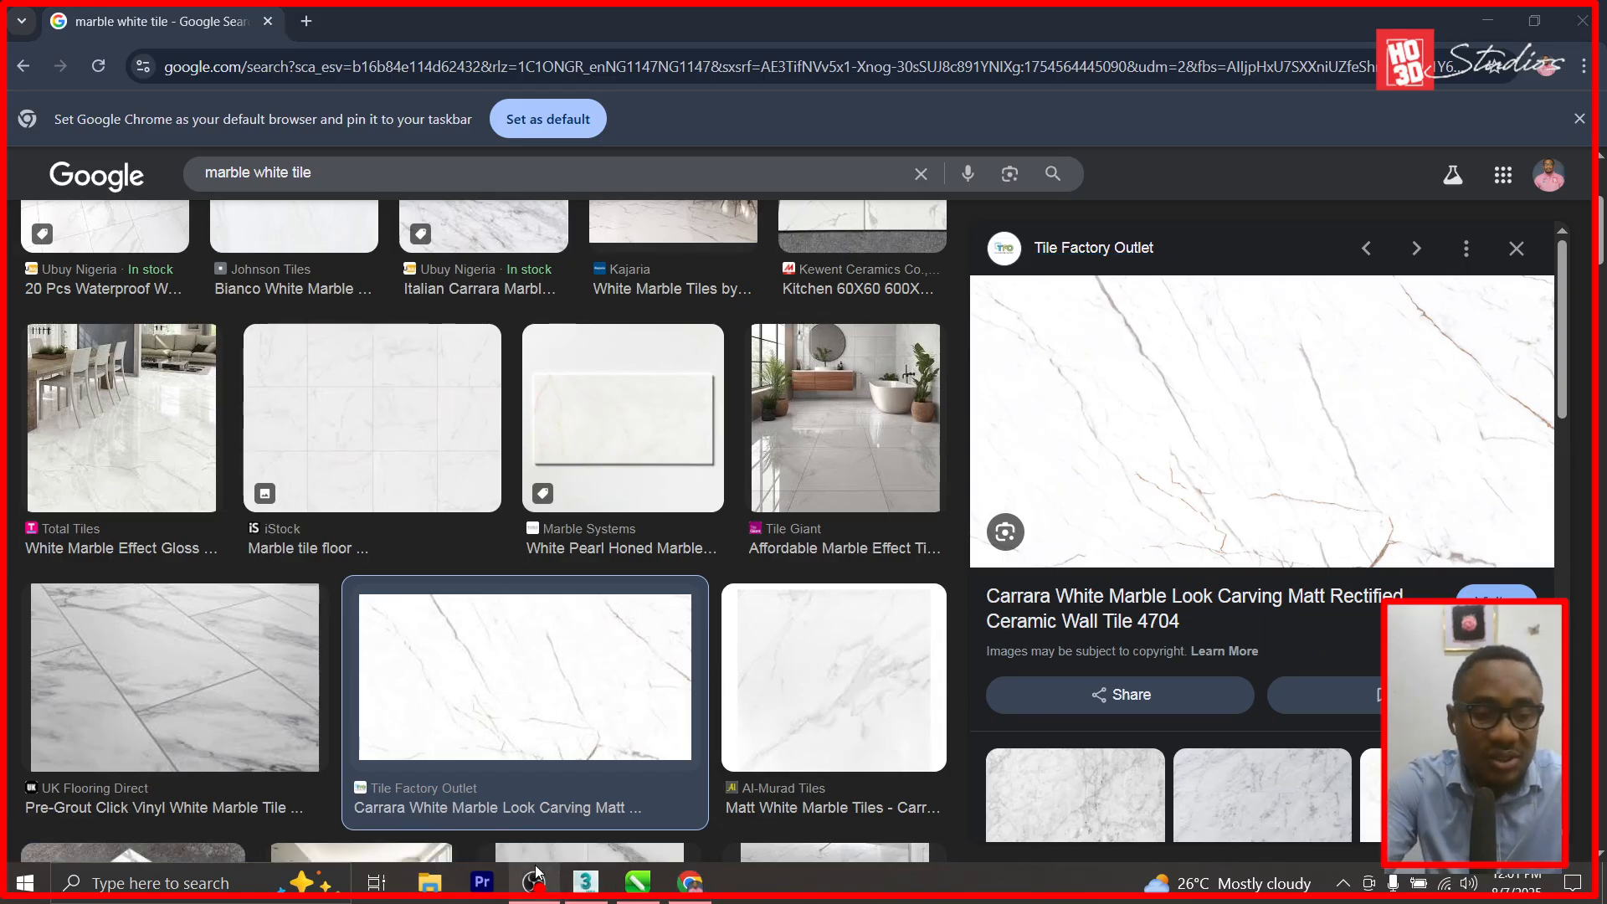
pyautogui.write('snip')
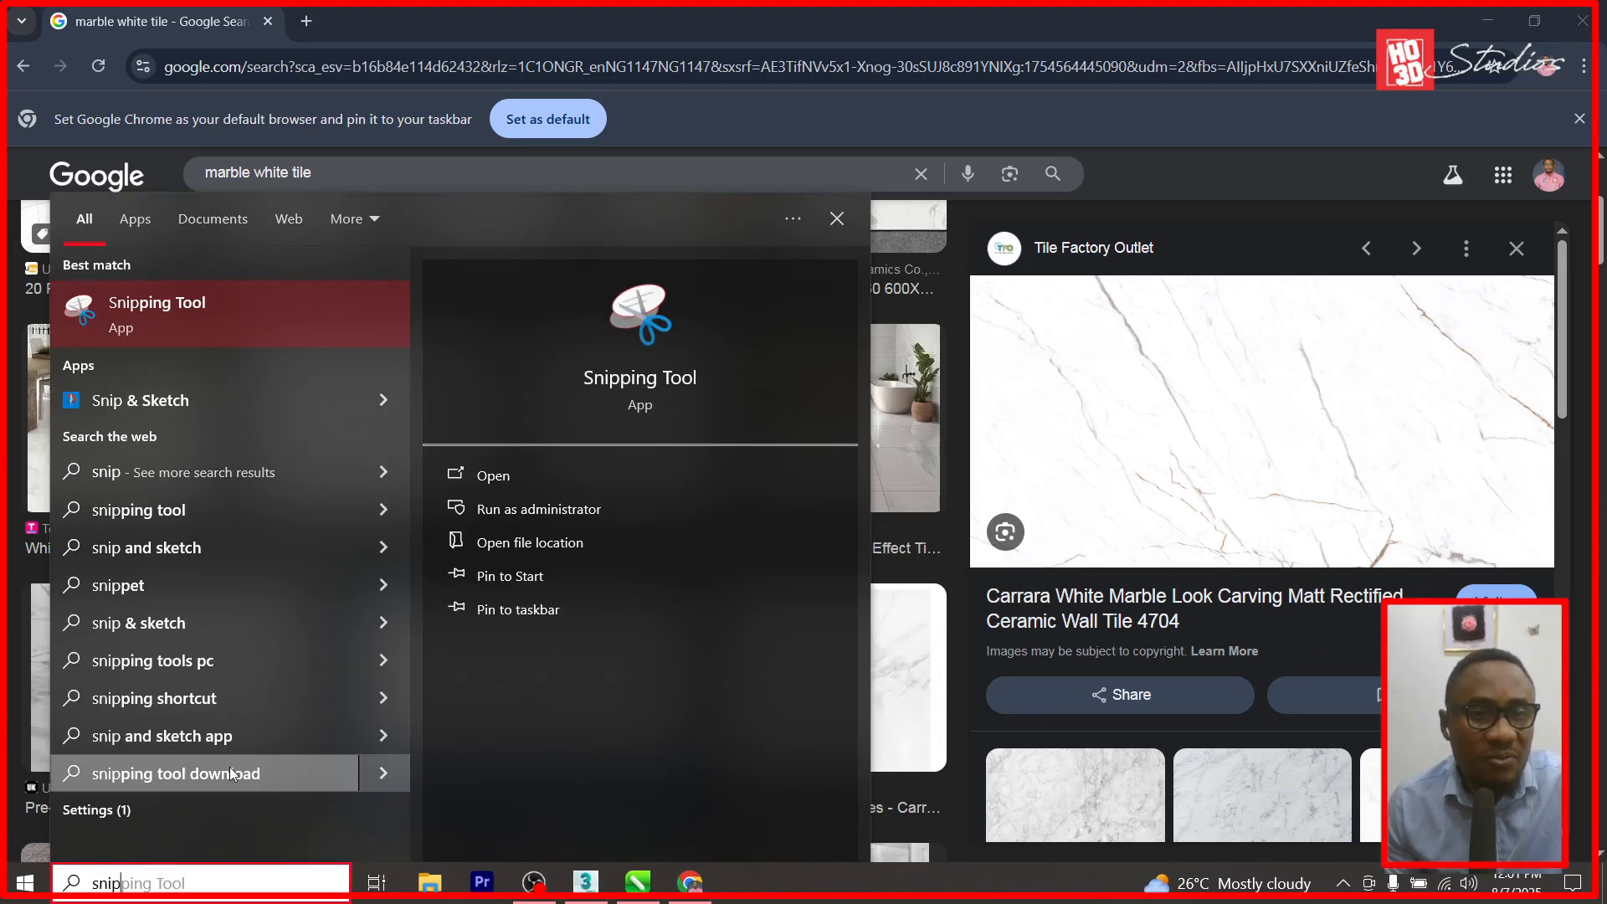
pyautogui.click(138, 316)
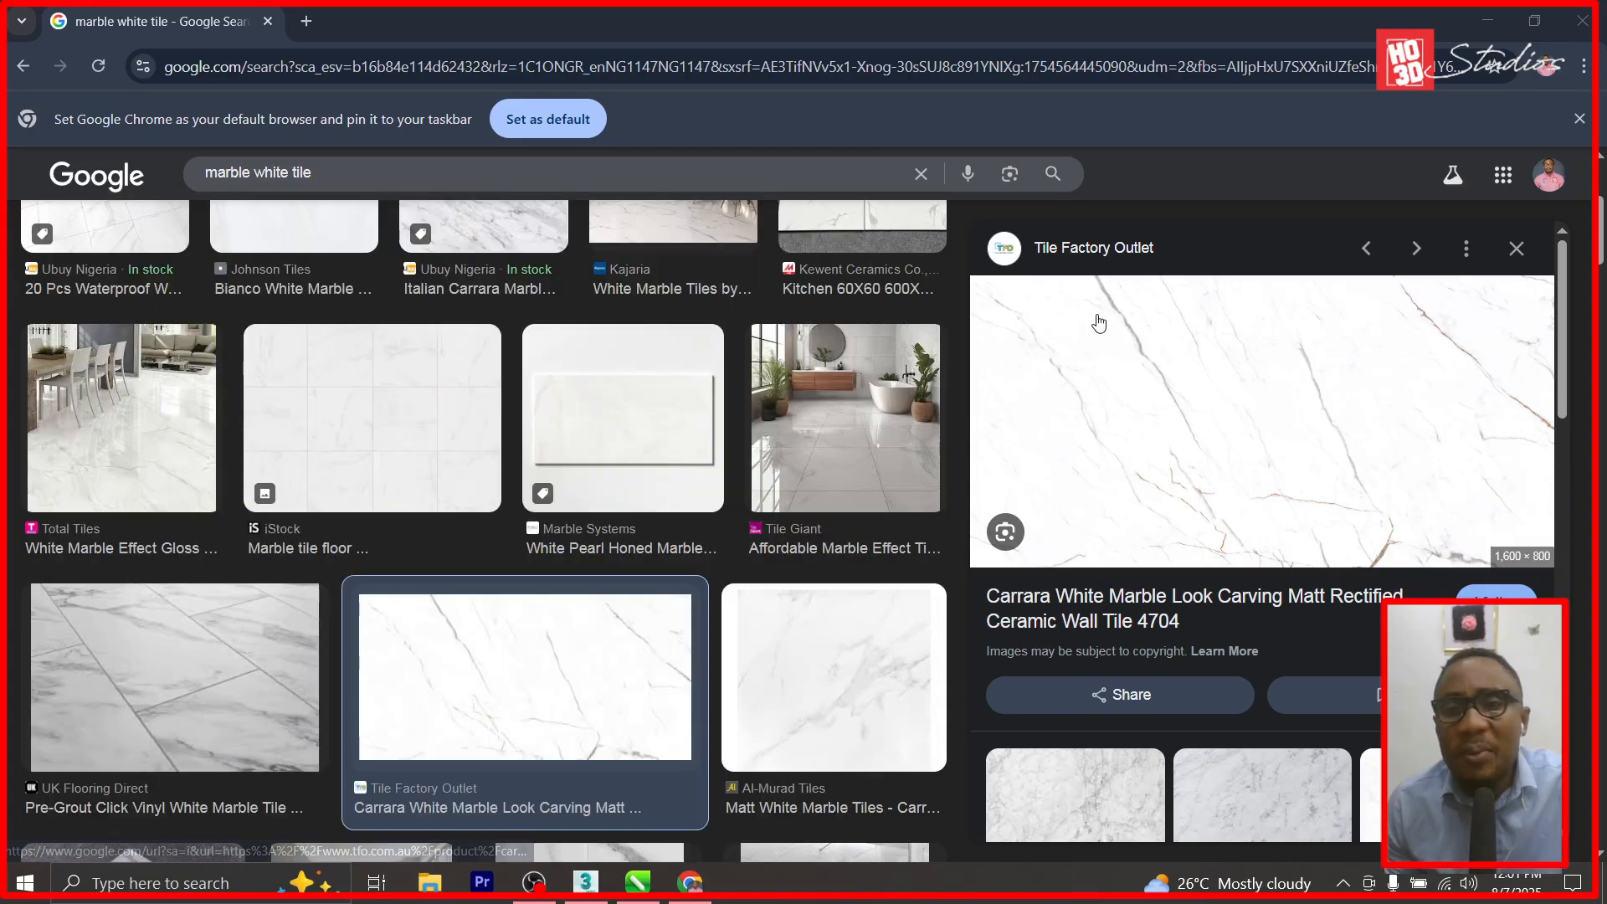
pyautogui.click(721, 250)
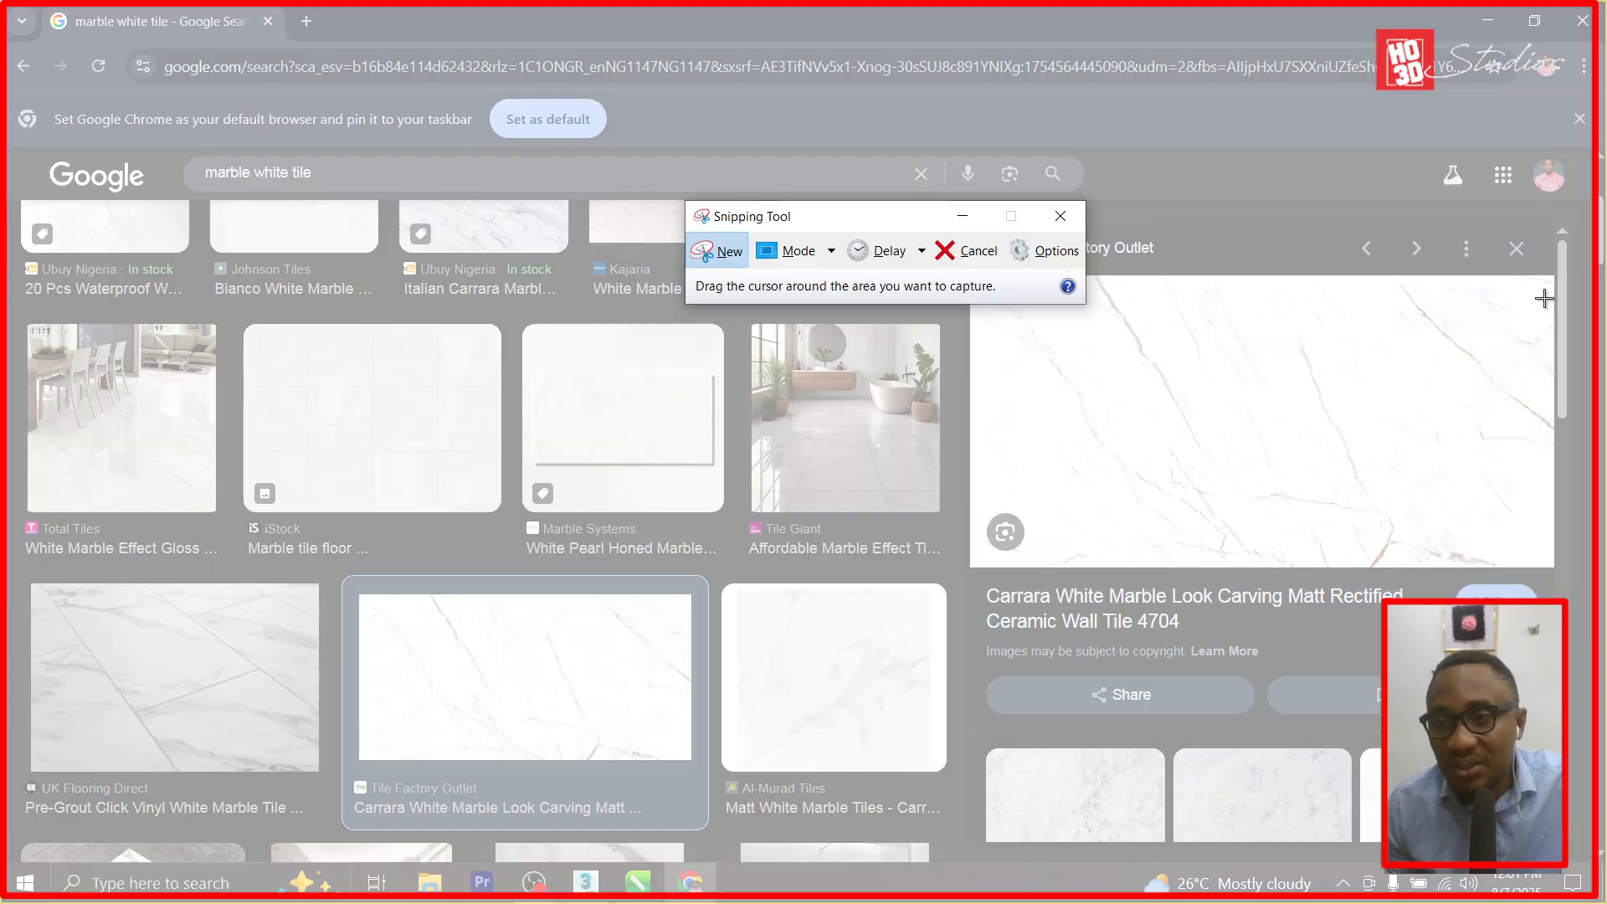
pyautogui.moveTo(1550, 279); pyautogui.dragTo(1207, 568)
pyautogui.rightClick(1250, 449)
pyautogui.click(1289, 480)
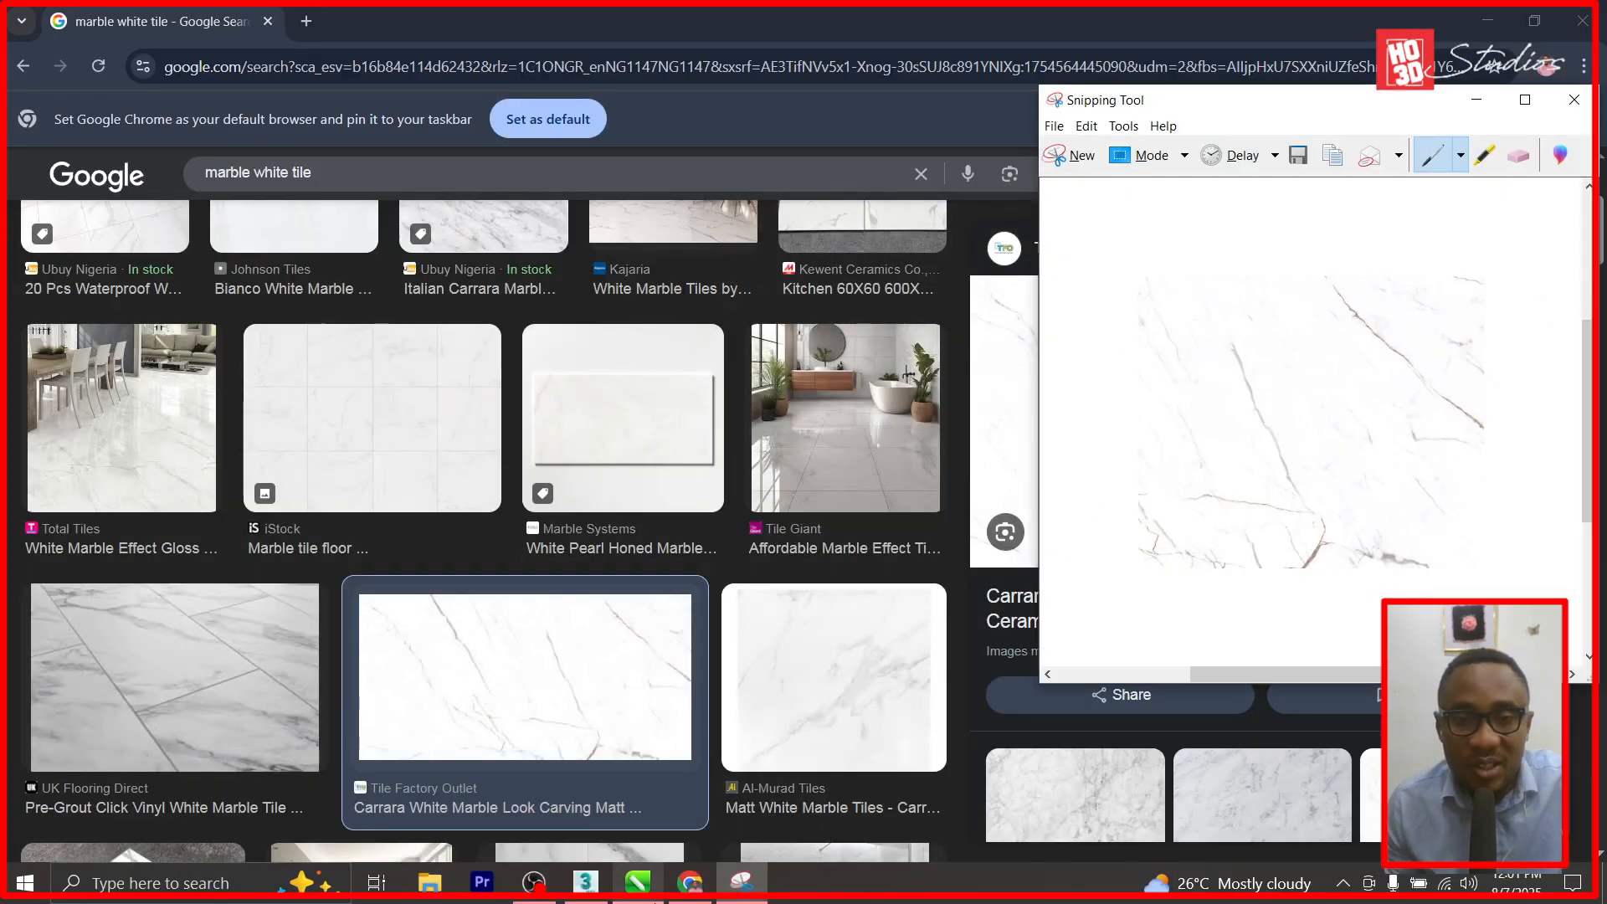
# Switch to CorelDRAW, create a new Letter-size RGB document and paste the marble snip into it.
pyautogui.click(638, 882)
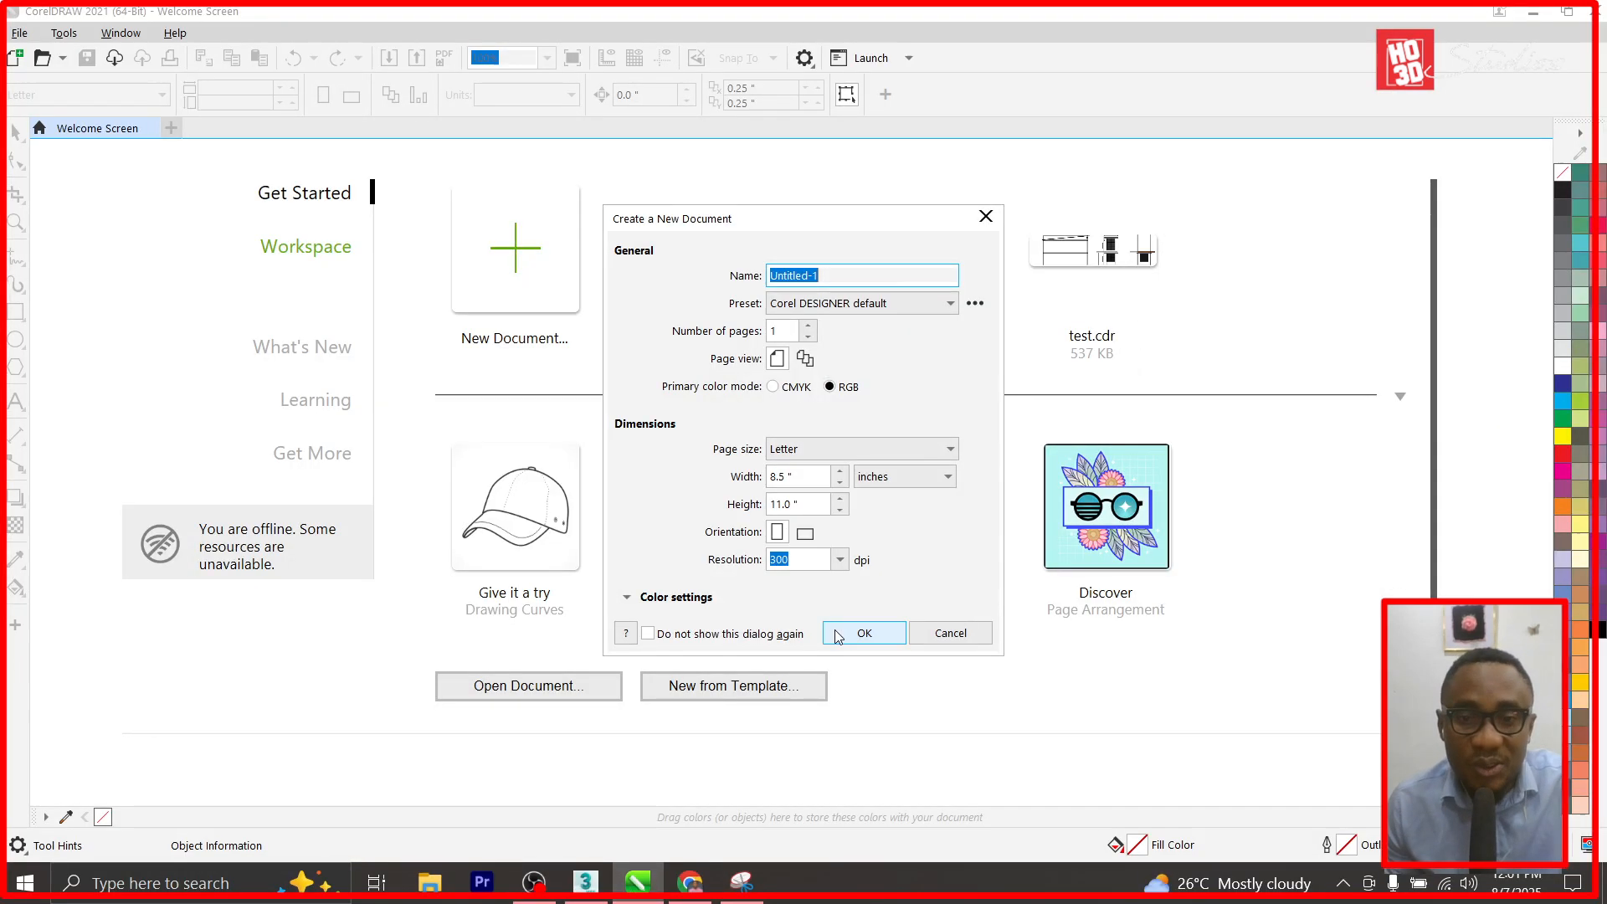
pyautogui.click(863, 633)
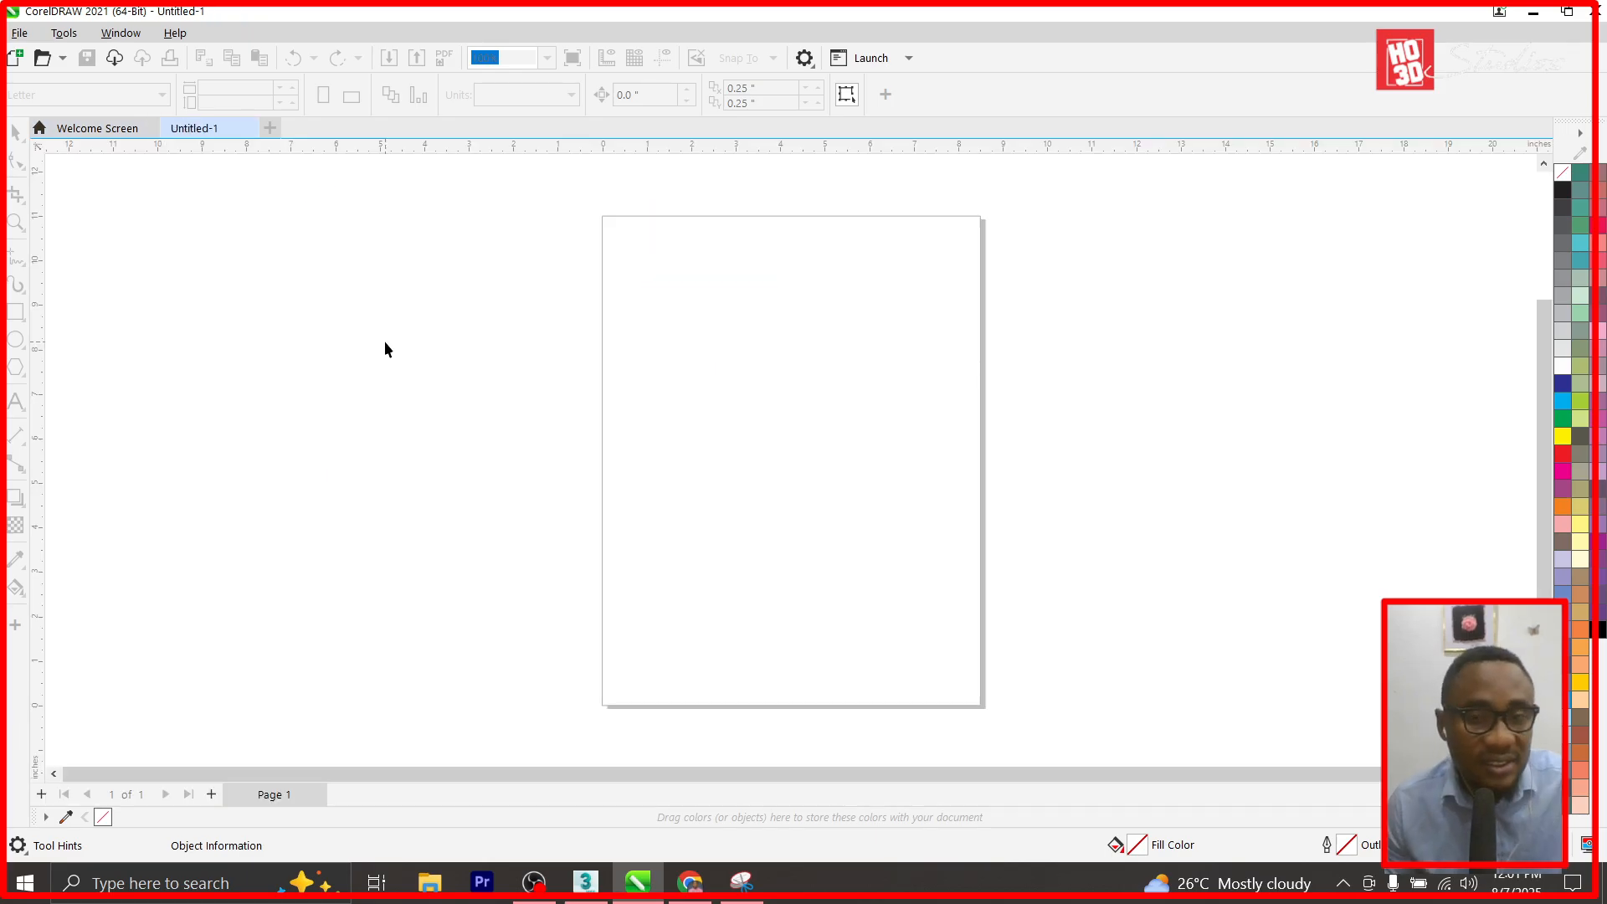
pyautogui.hotkey('ctrl', 'v')
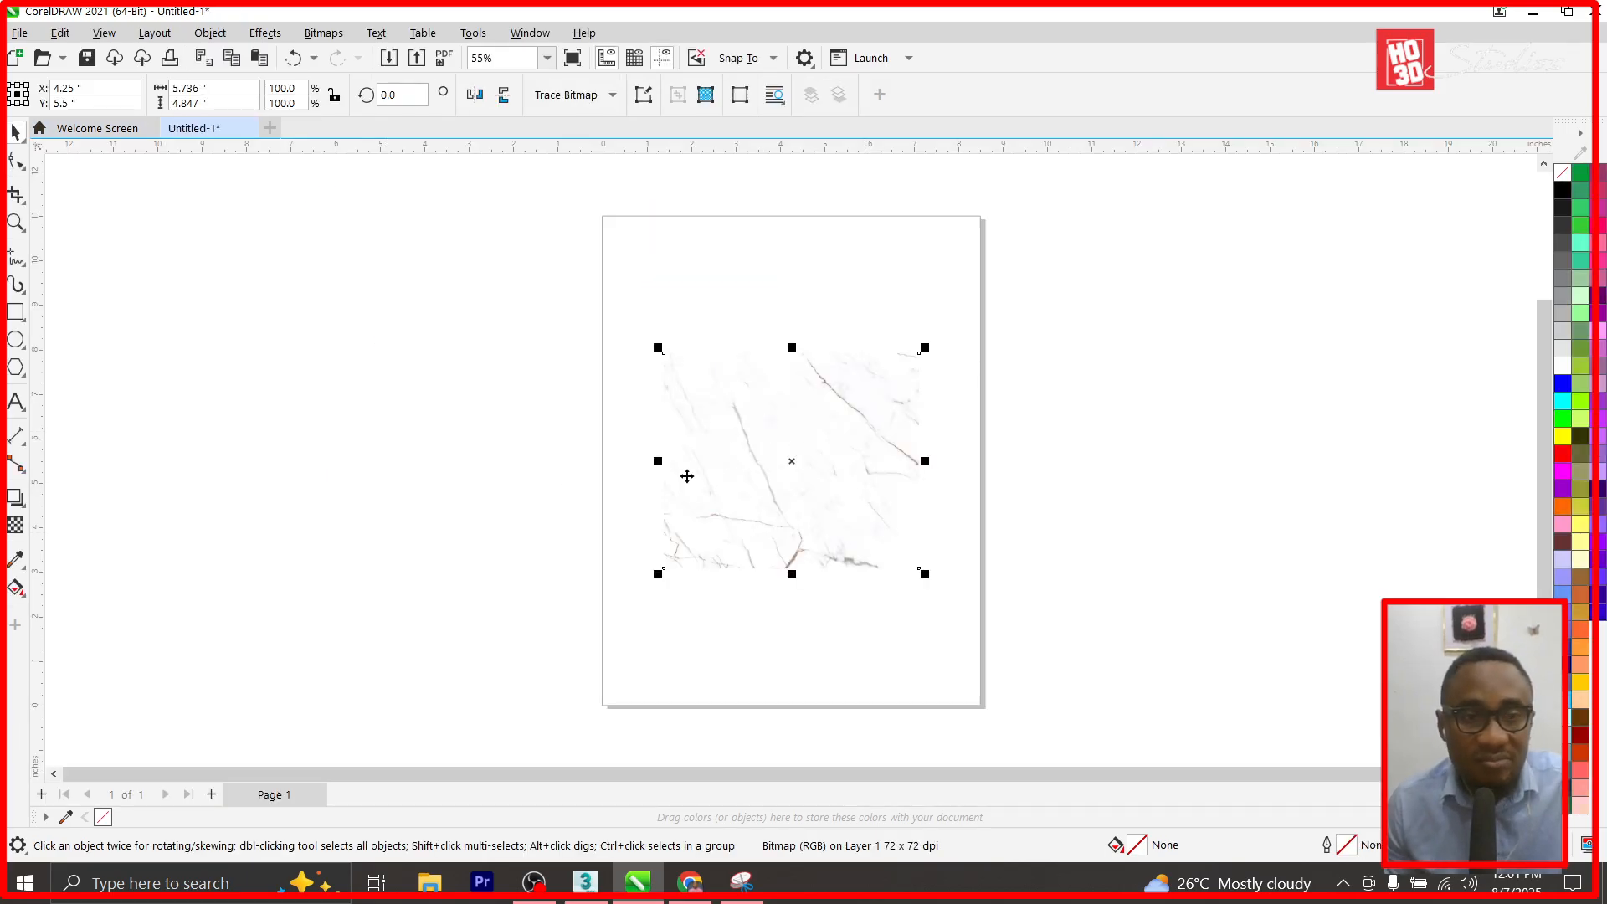
# Draw a square beside the page and set its size to 2 by 2 inches.
pyautogui.moveTo(255, 347)
pyautogui.mouseDown()
pyautogui.moveTo(395, 521)
pyautogui.moveTo(486, 577)
pyautogui.mouseUp()
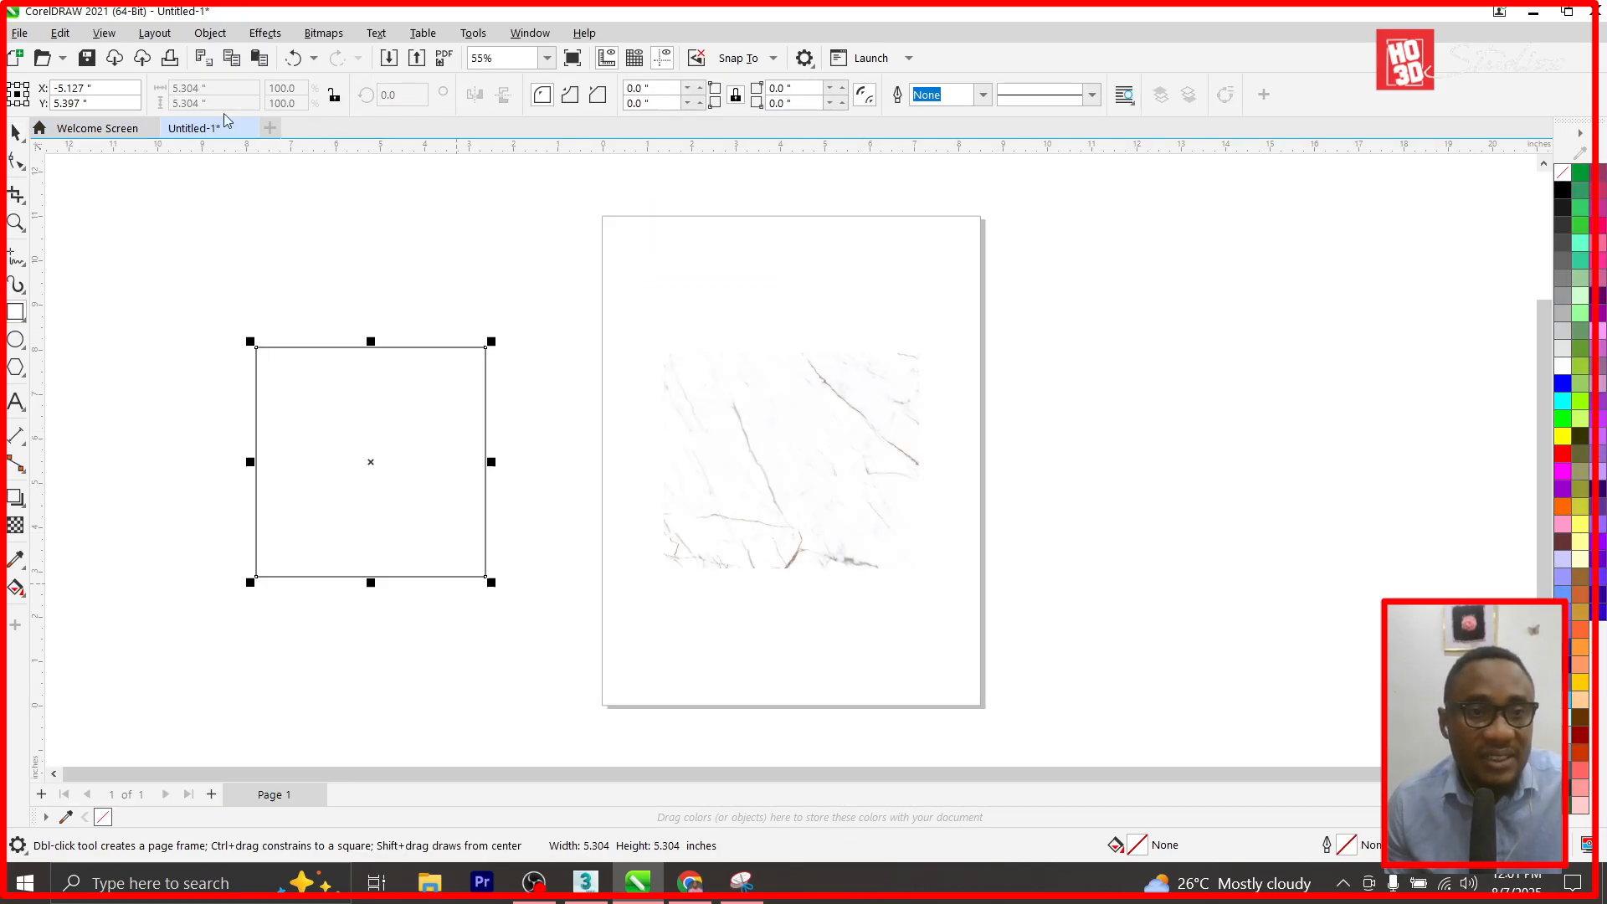
pyautogui.write('2')
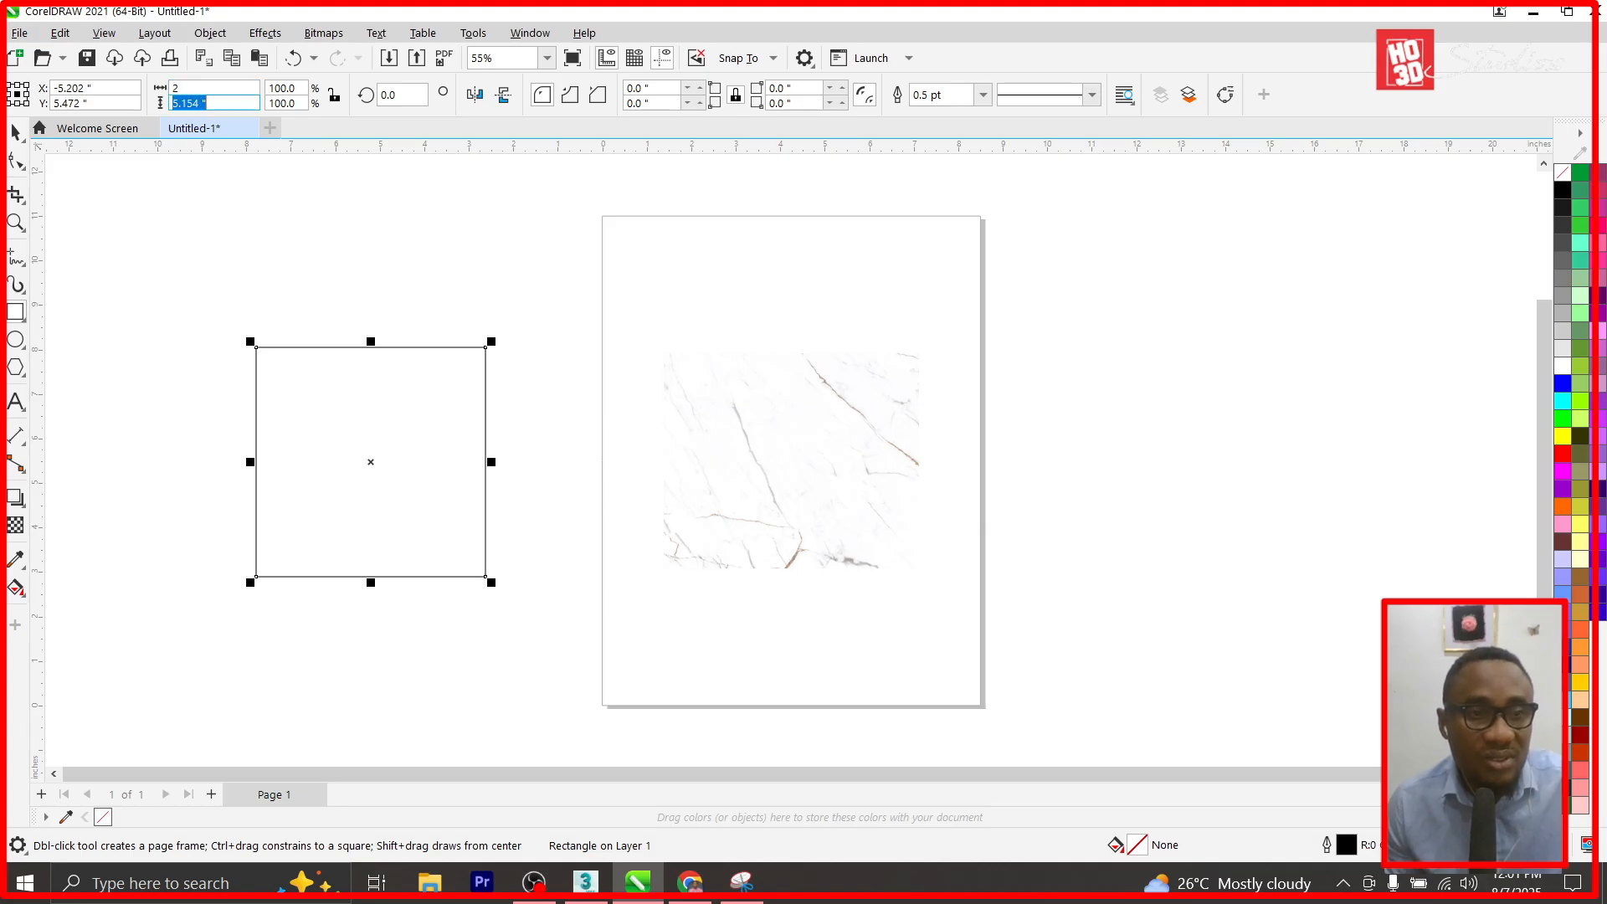
pyautogui.press('Return')
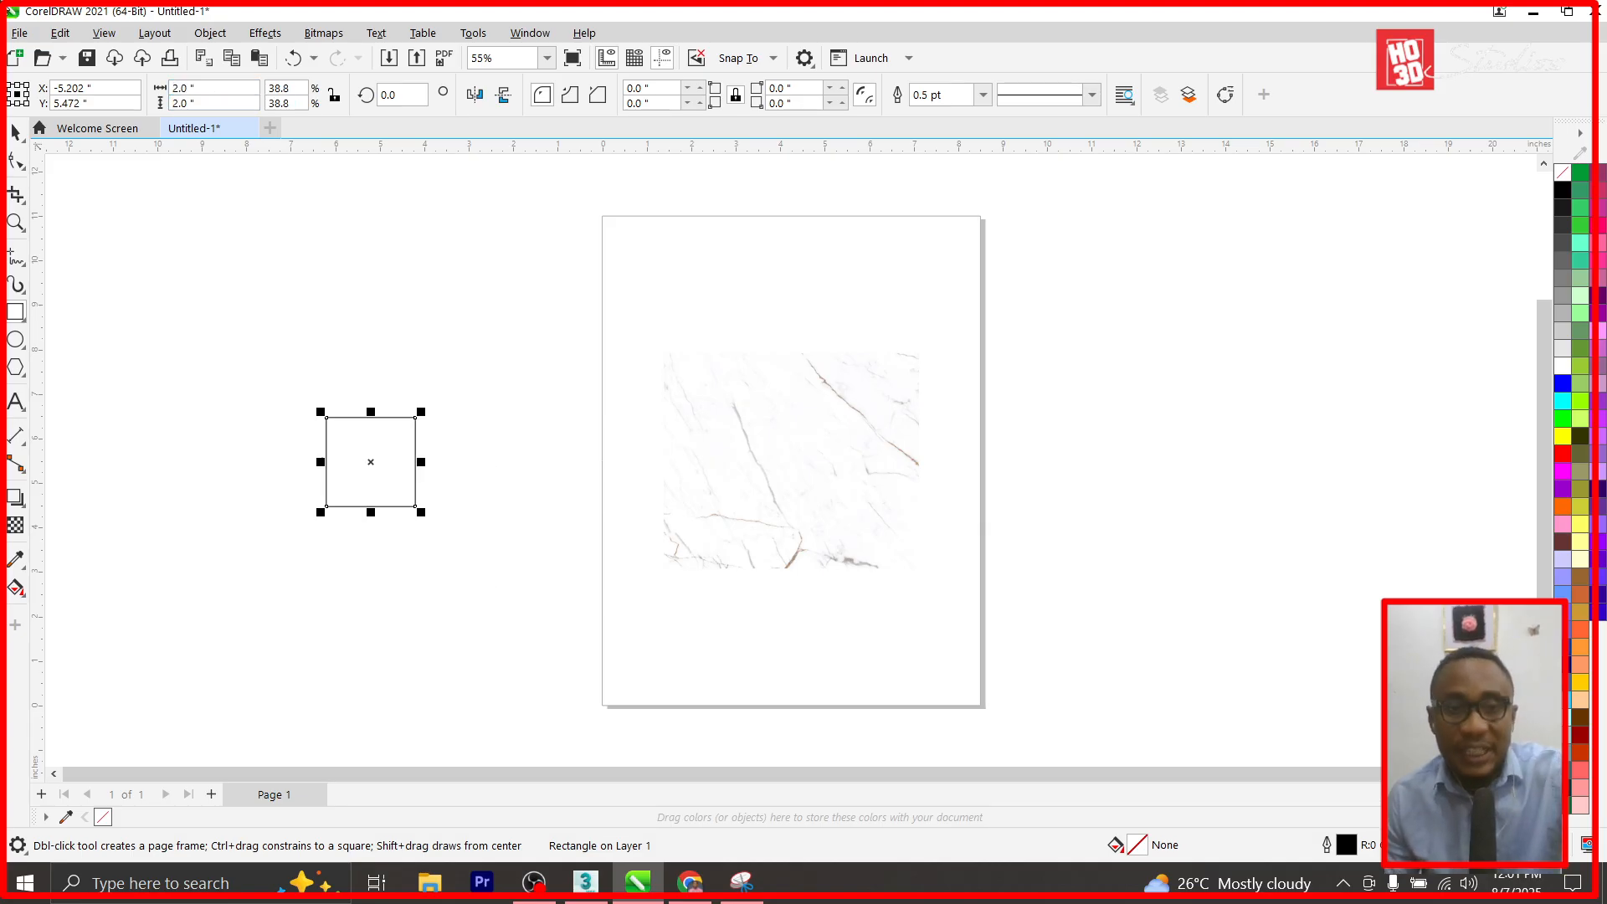
# PowerClip the marble image inside the 2-inch square.
pyautogui.click(17, 131)
pyautogui.click(771, 445)
pyautogui.rightClick(737, 444)
pyautogui.click(837, 567)
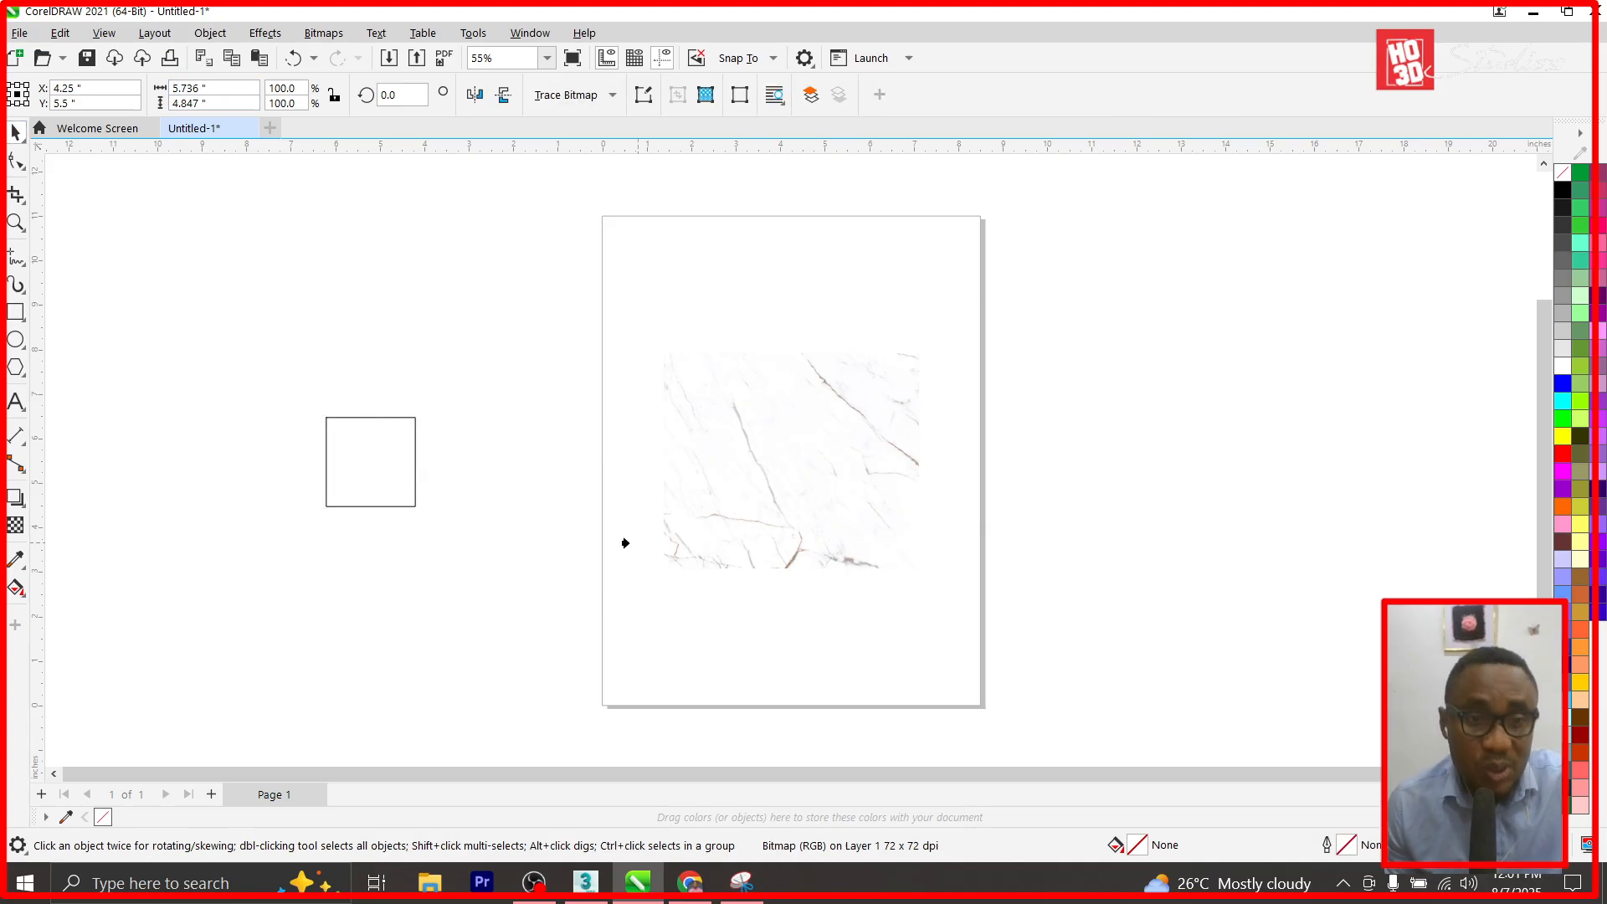
pyautogui.click(370, 472)
# Edit the PowerClip contents and scale the marble image down so it just covers the square frame.
pyautogui.doubleClick(389, 470)
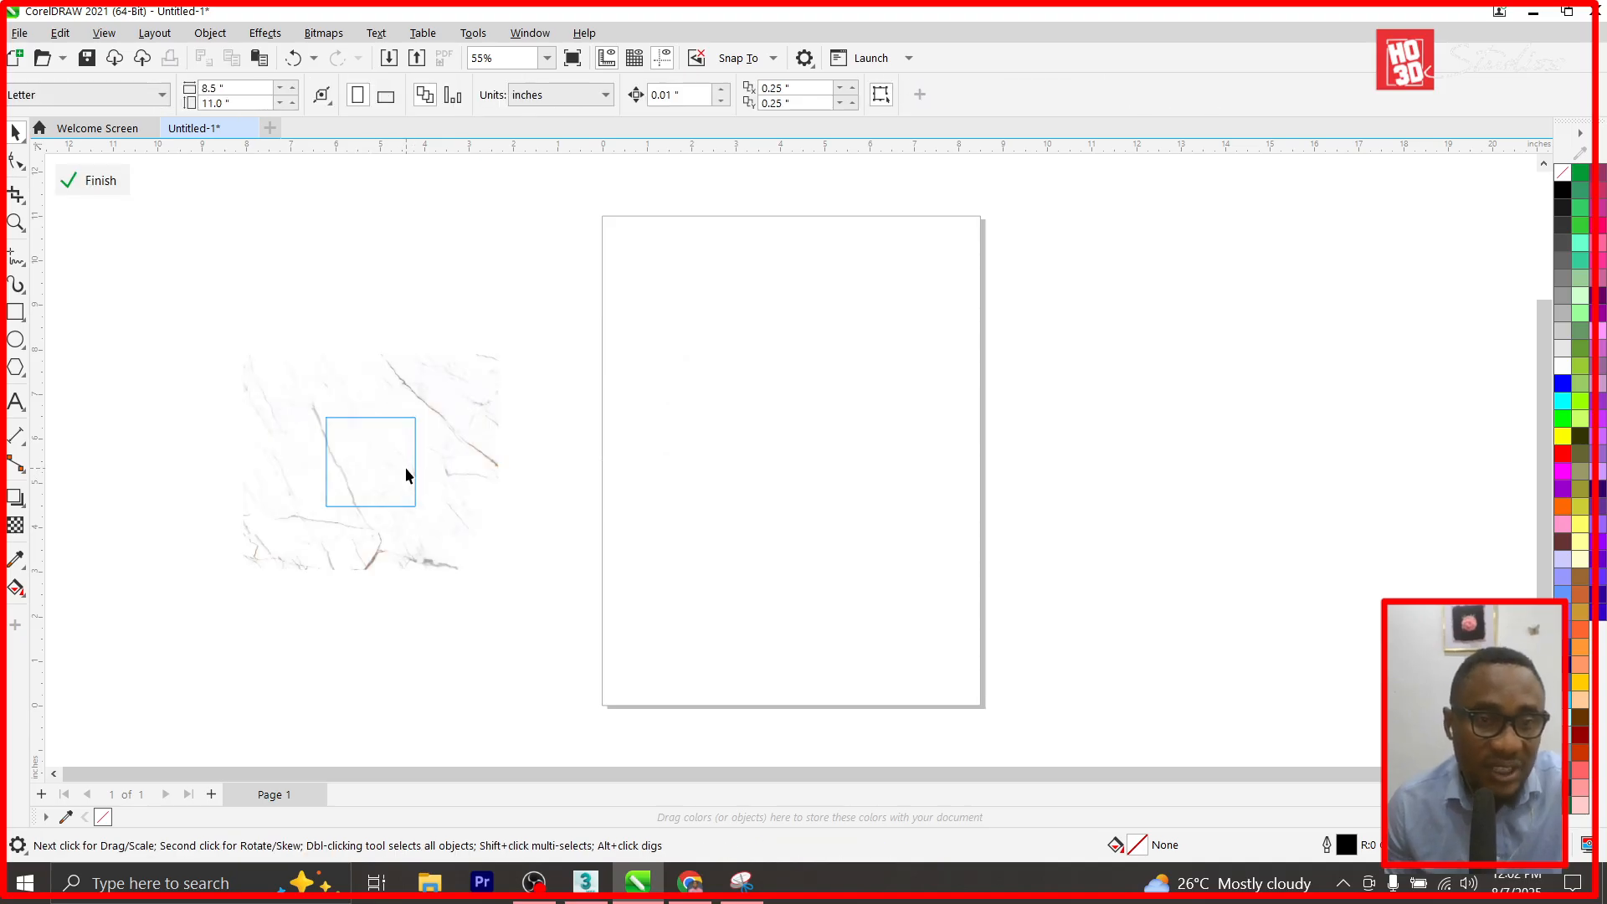
pyautogui.scroll(2, 405, 467)
pyautogui.click(542, 308)
pyautogui.click(551, 287)
pyautogui.click(523, 344)
pyautogui.keyDown('shift'); pyautogui.moveTo(553, 289); pyautogui.dragTo(482, 387); pyautogui.keyUp('shift')
pyautogui.keyDown('ctrl'); pyautogui.click(534, 402); pyautogui.keyUp('ctrl')
pyautogui.scroll(6, 325, 499)
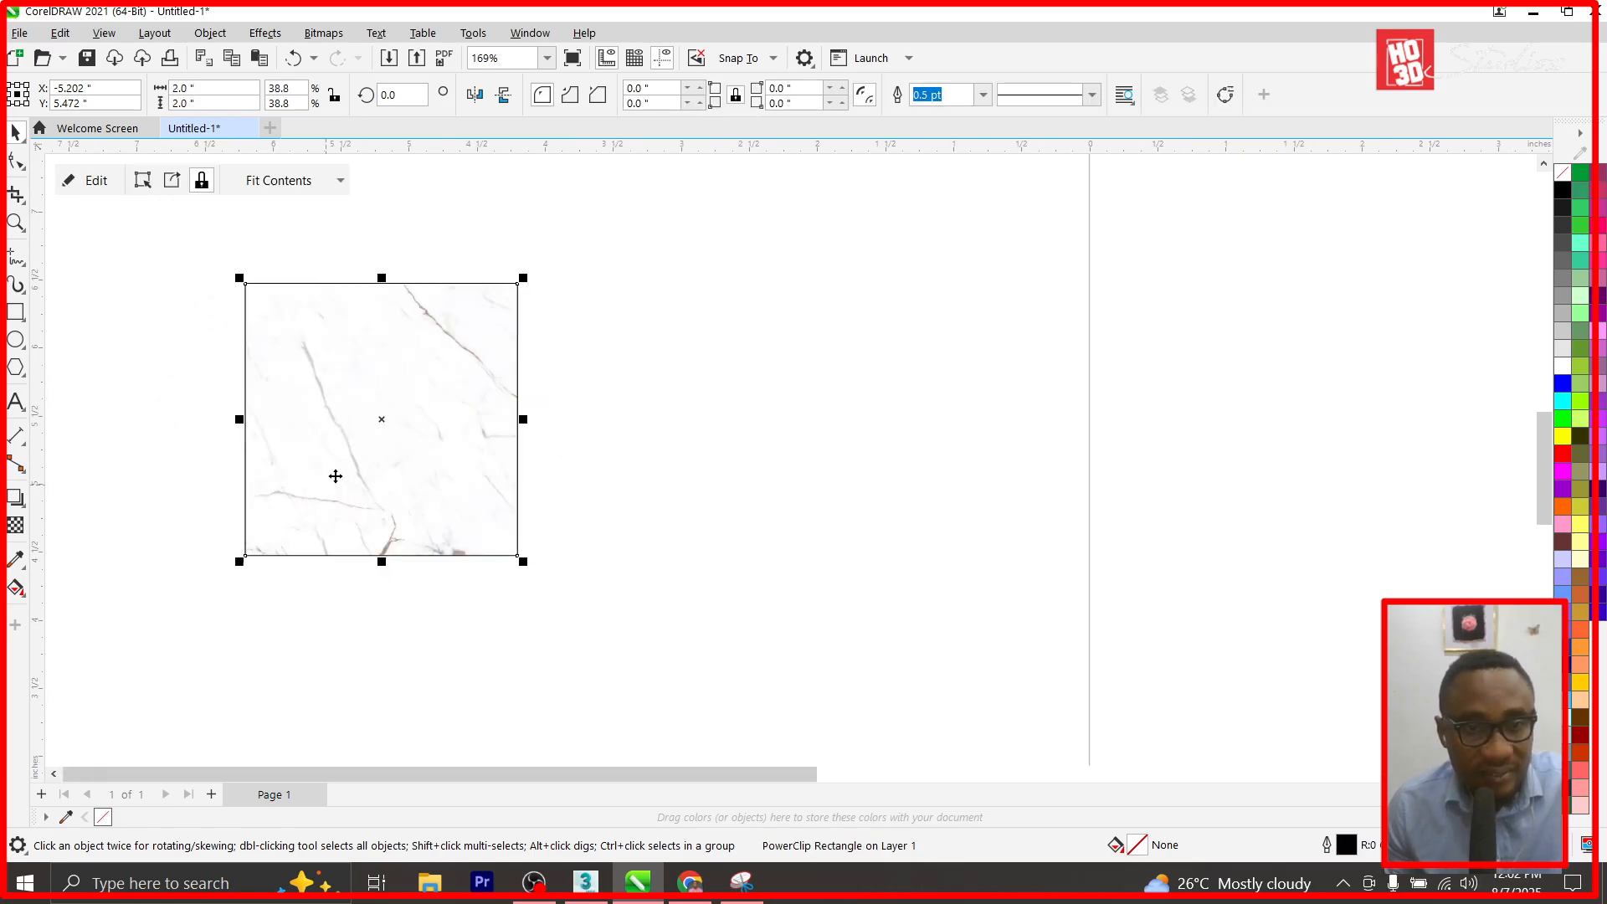
pyautogui.keyDown('ctrl'); pyautogui.click(432, 425); pyautogui.keyUp('ctrl')
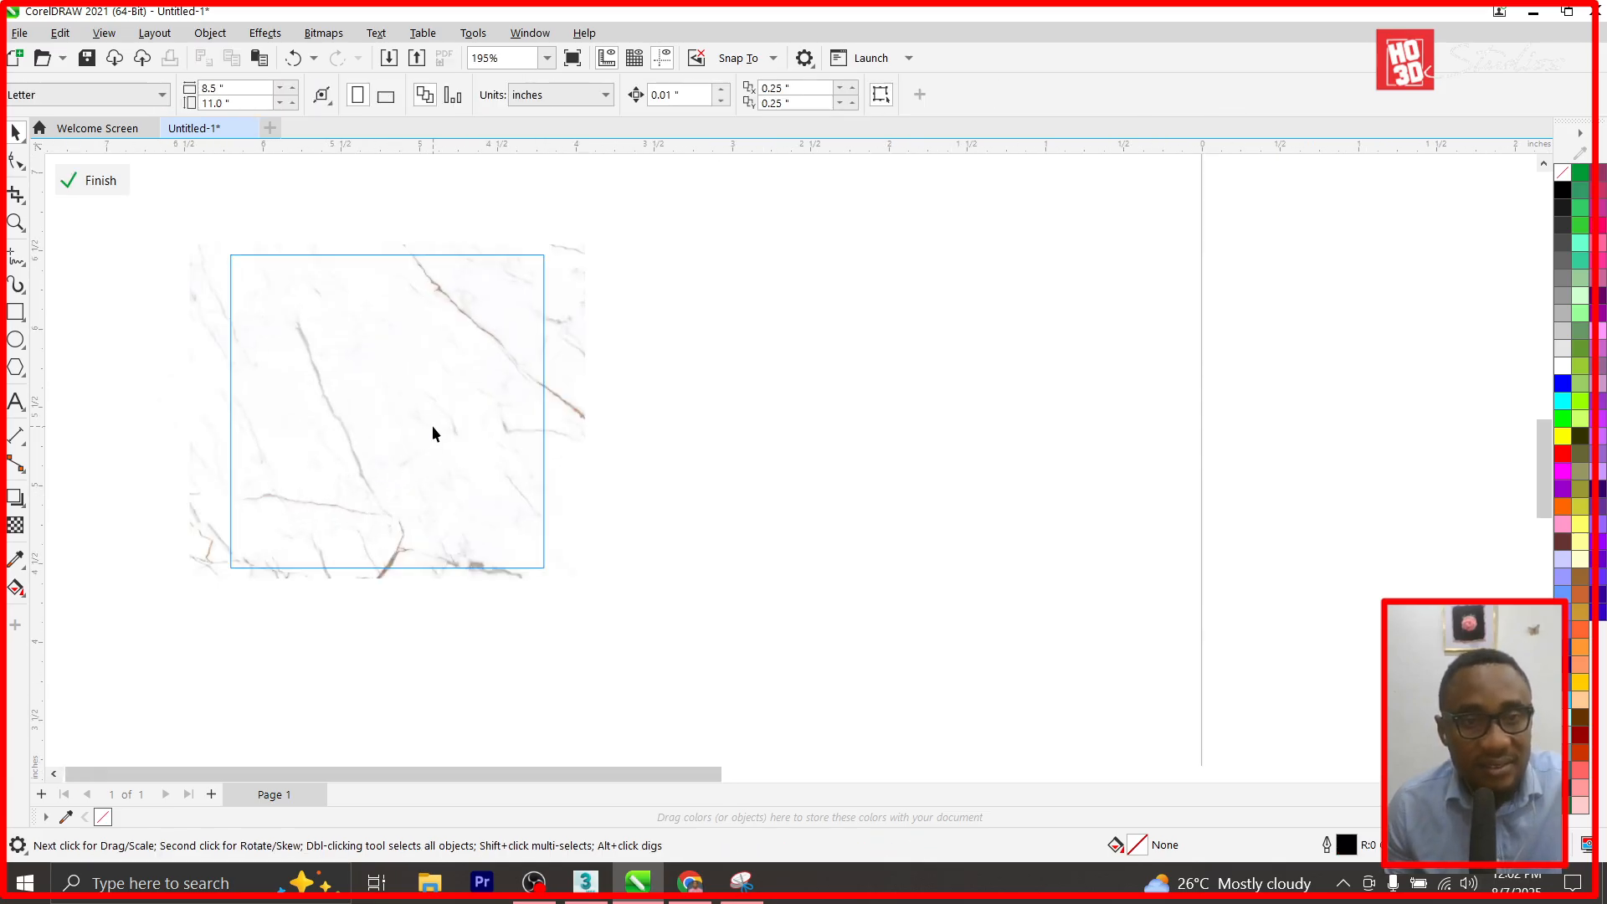
pyautogui.keyDown('ctrl'); pyautogui.click(372, 378); pyautogui.keyUp('ctrl')
# Set the marble square's outline colour to grey and move the square onto the page's left edge.
pyautogui.rightClick(1569, 268)
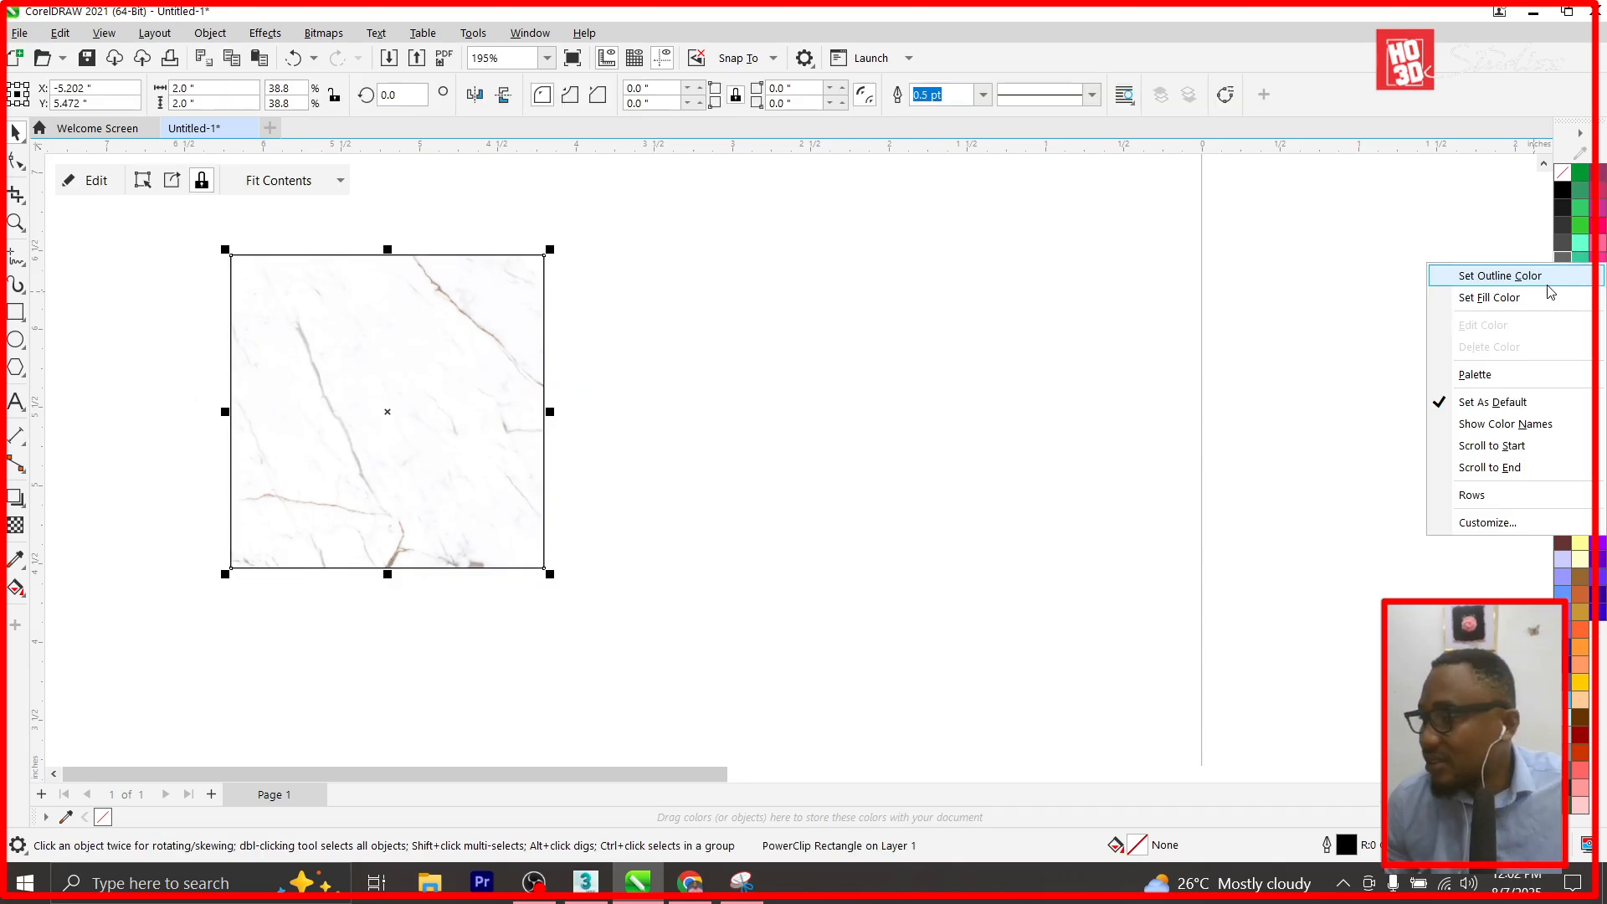
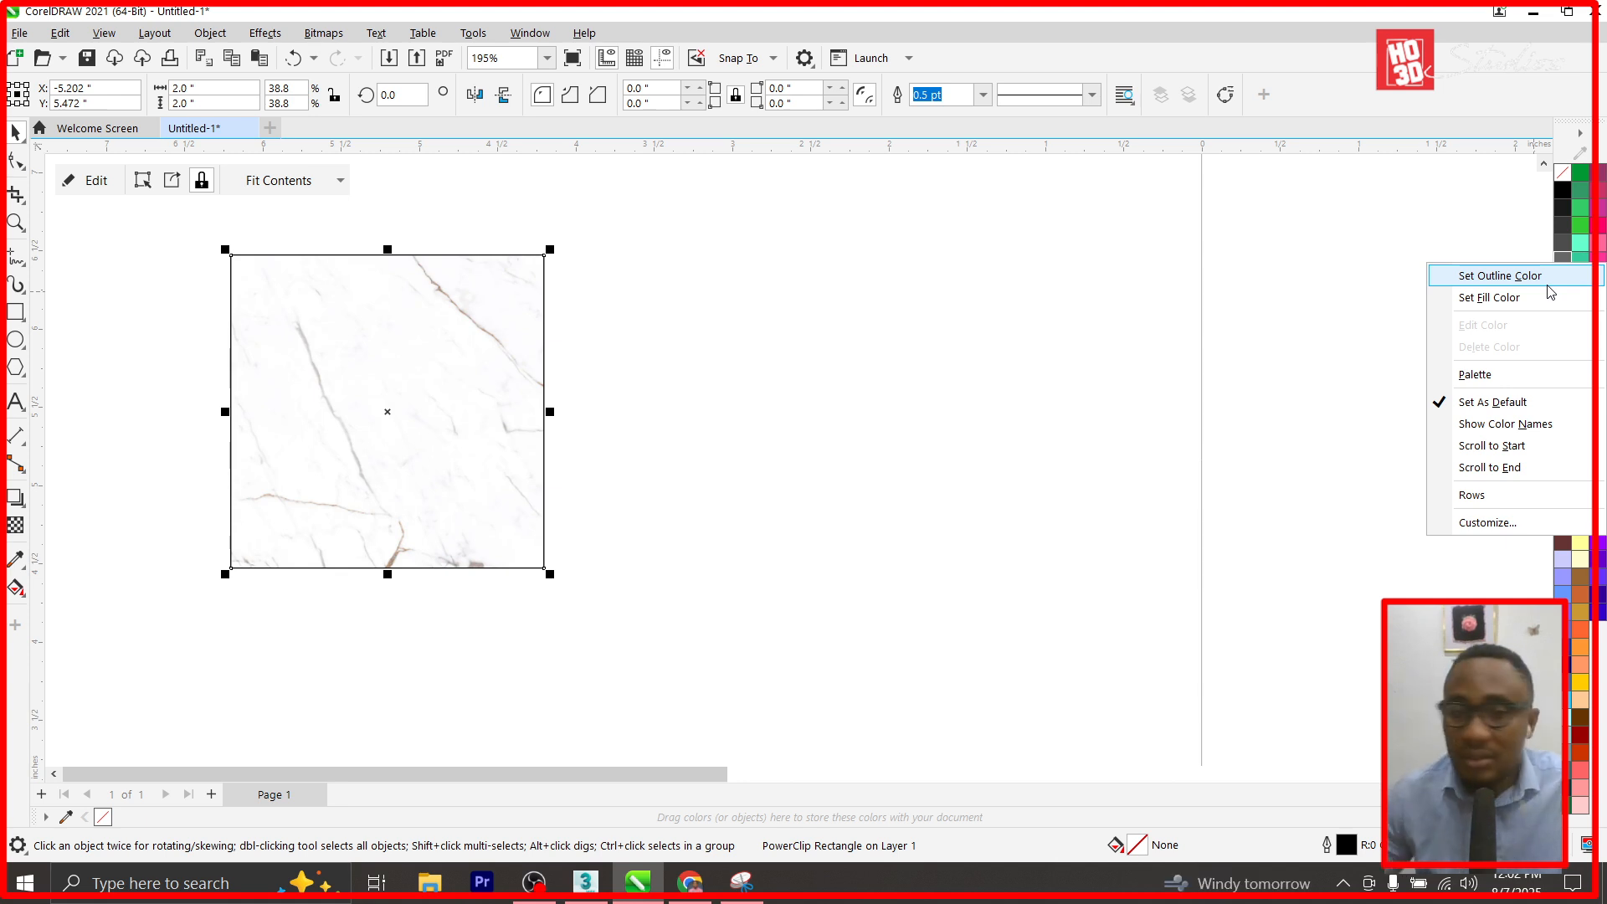
pyautogui.click(1112, 461)
pyautogui.click(405, 374)
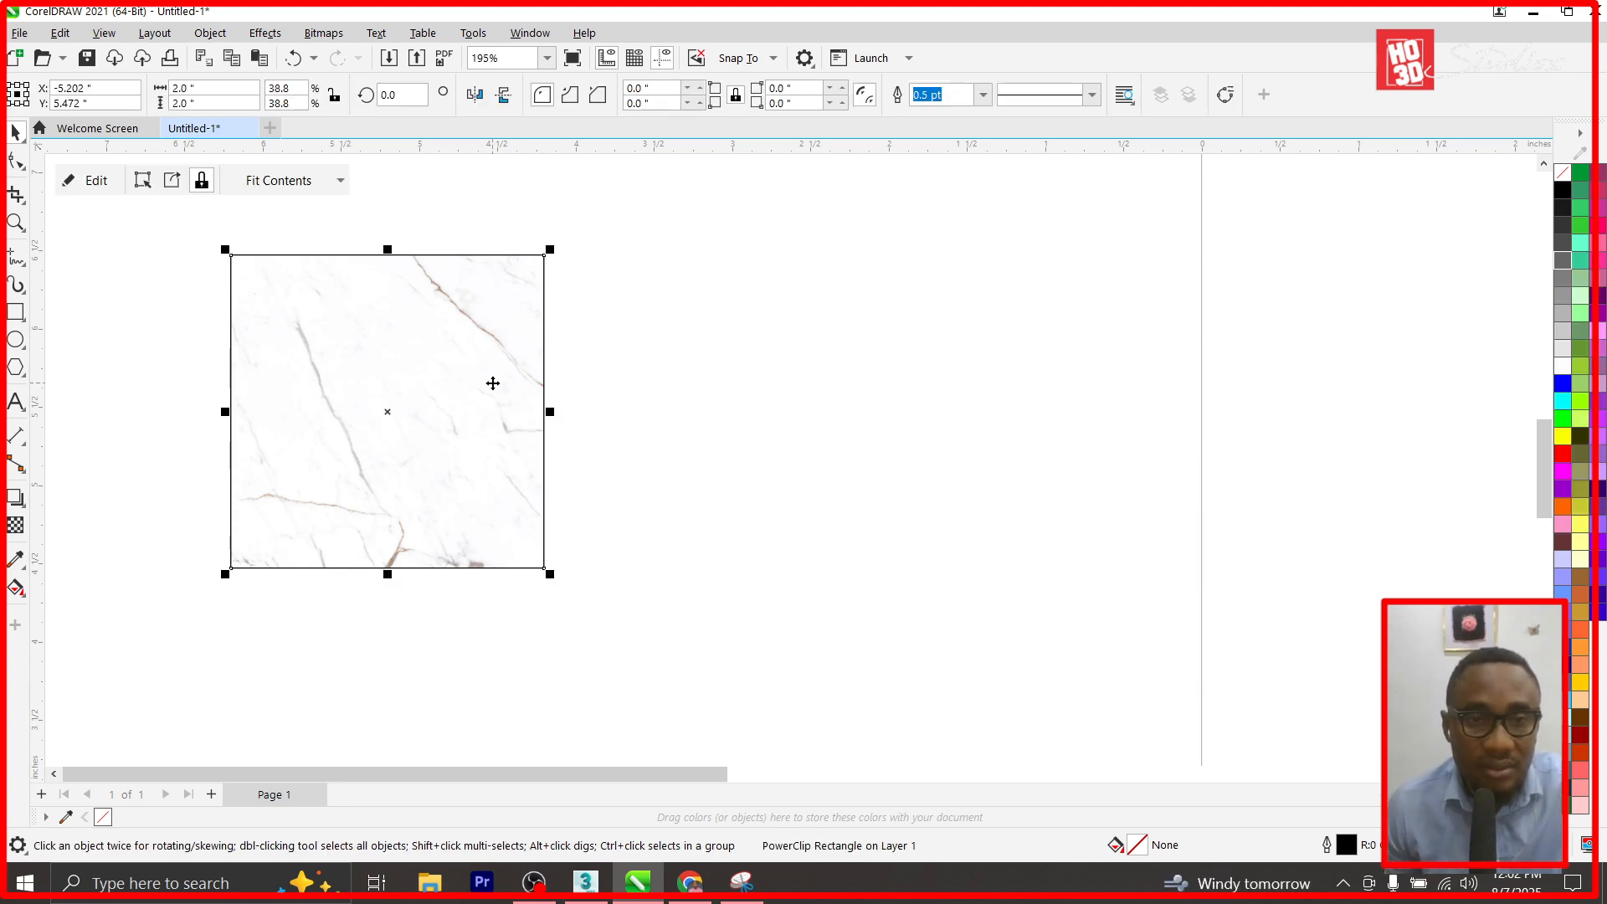
pyautogui.scroll(-2, 491, 384)
pyautogui.rightClick(1565, 294)
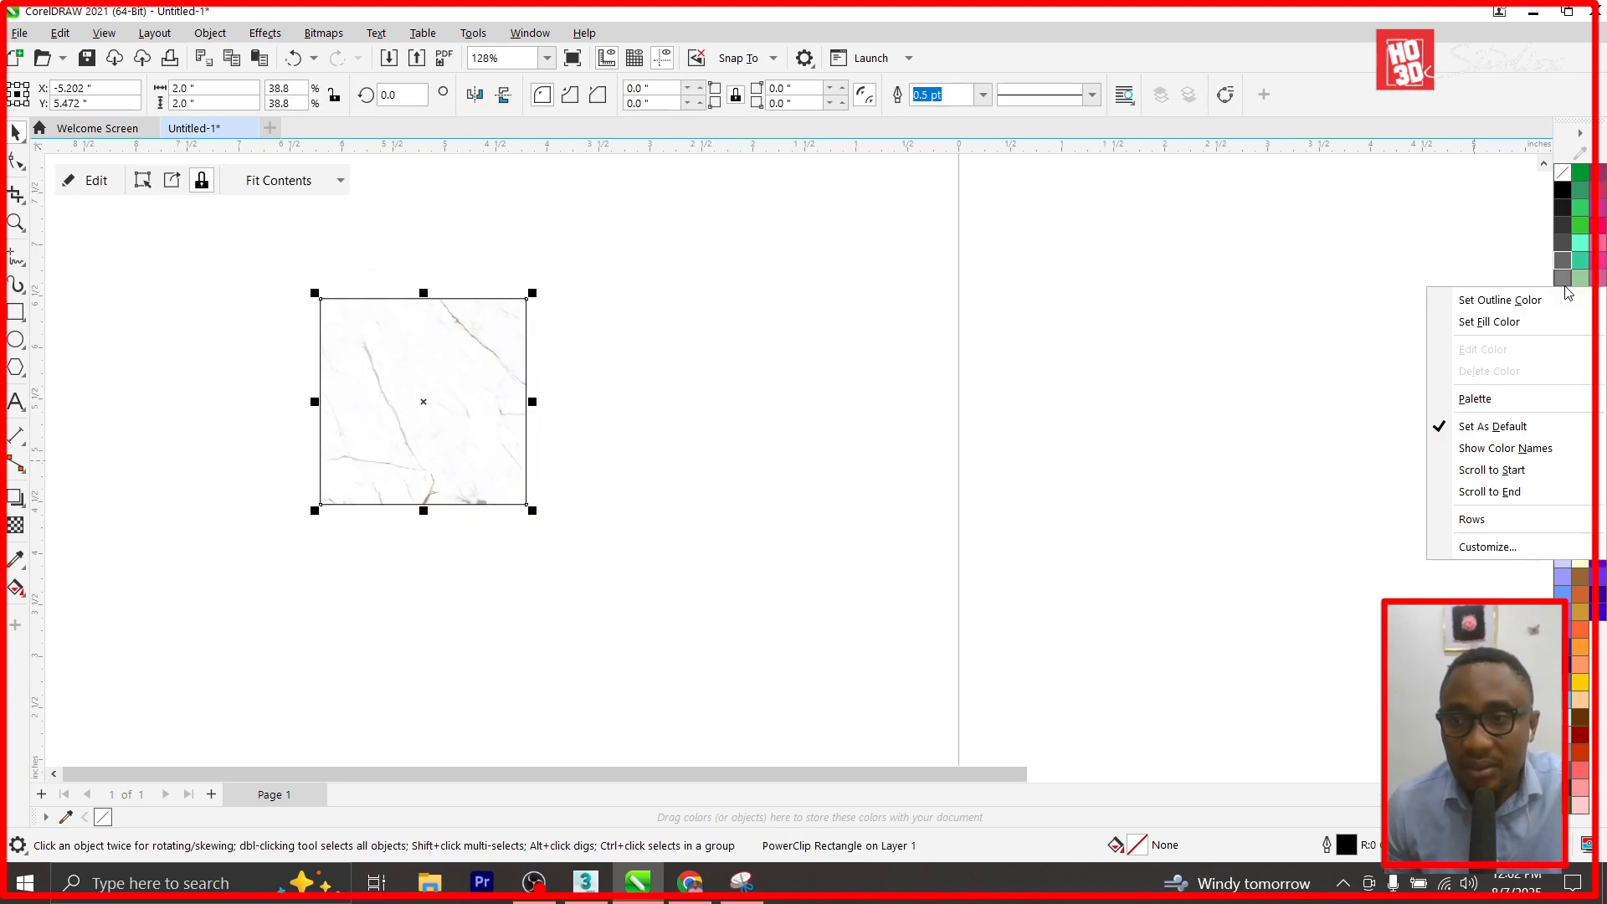
pyautogui.click(1475, 299)
pyautogui.moveTo(412, 384); pyautogui.dragTo(924, 457)
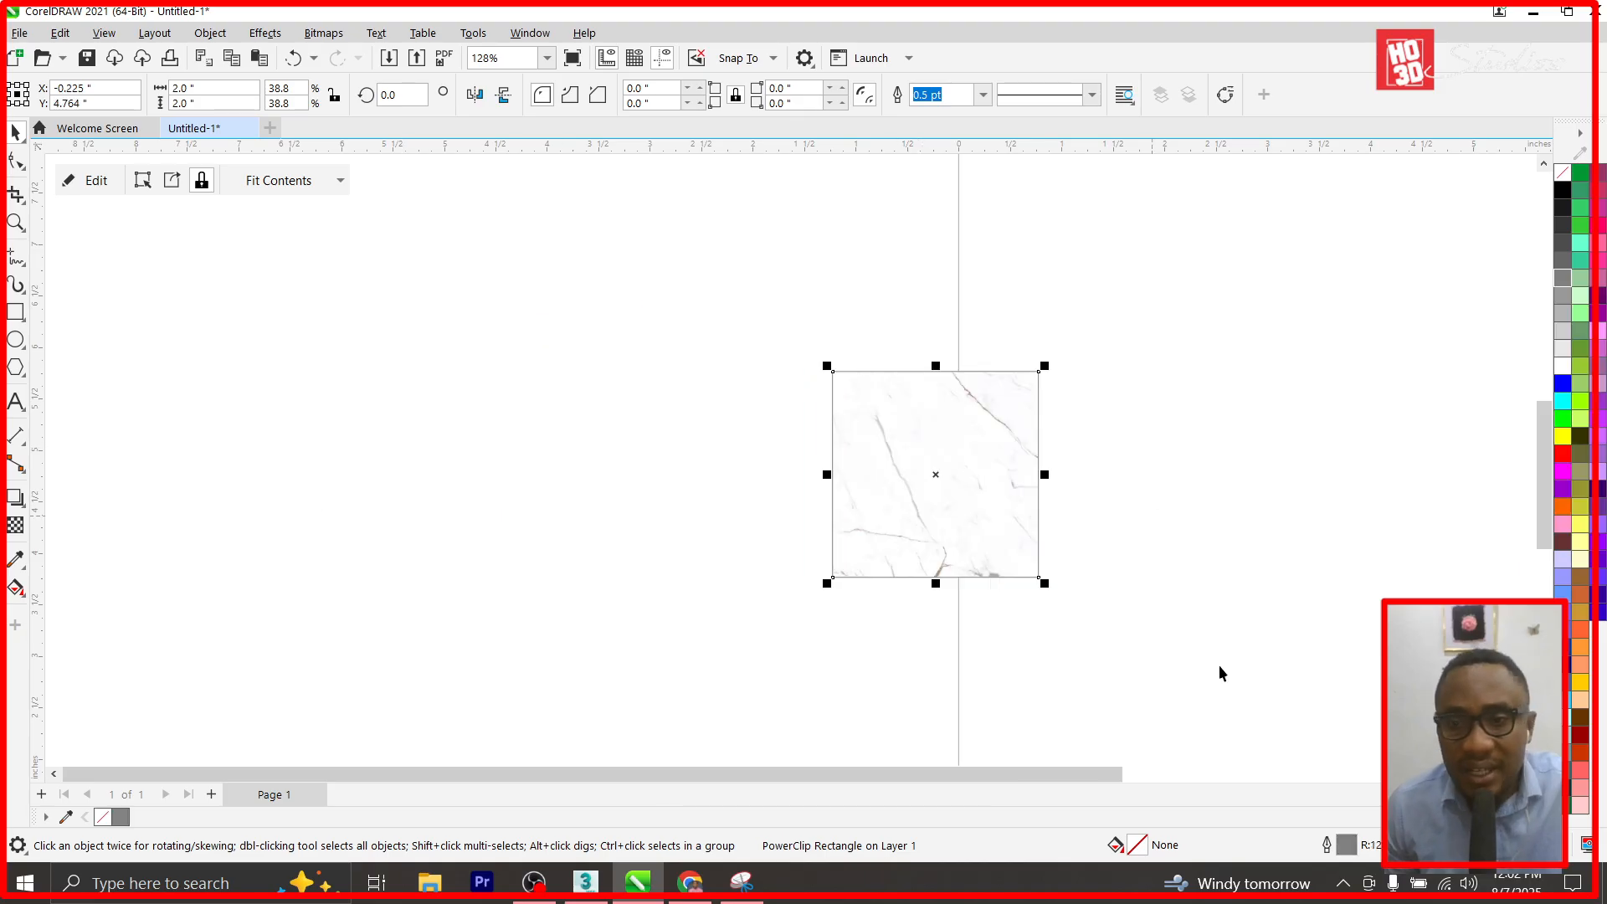
# Try a 4 pt outline width on the marble square.
pyautogui.doubleClick(1348, 845)
pyautogui.click(708, 330)
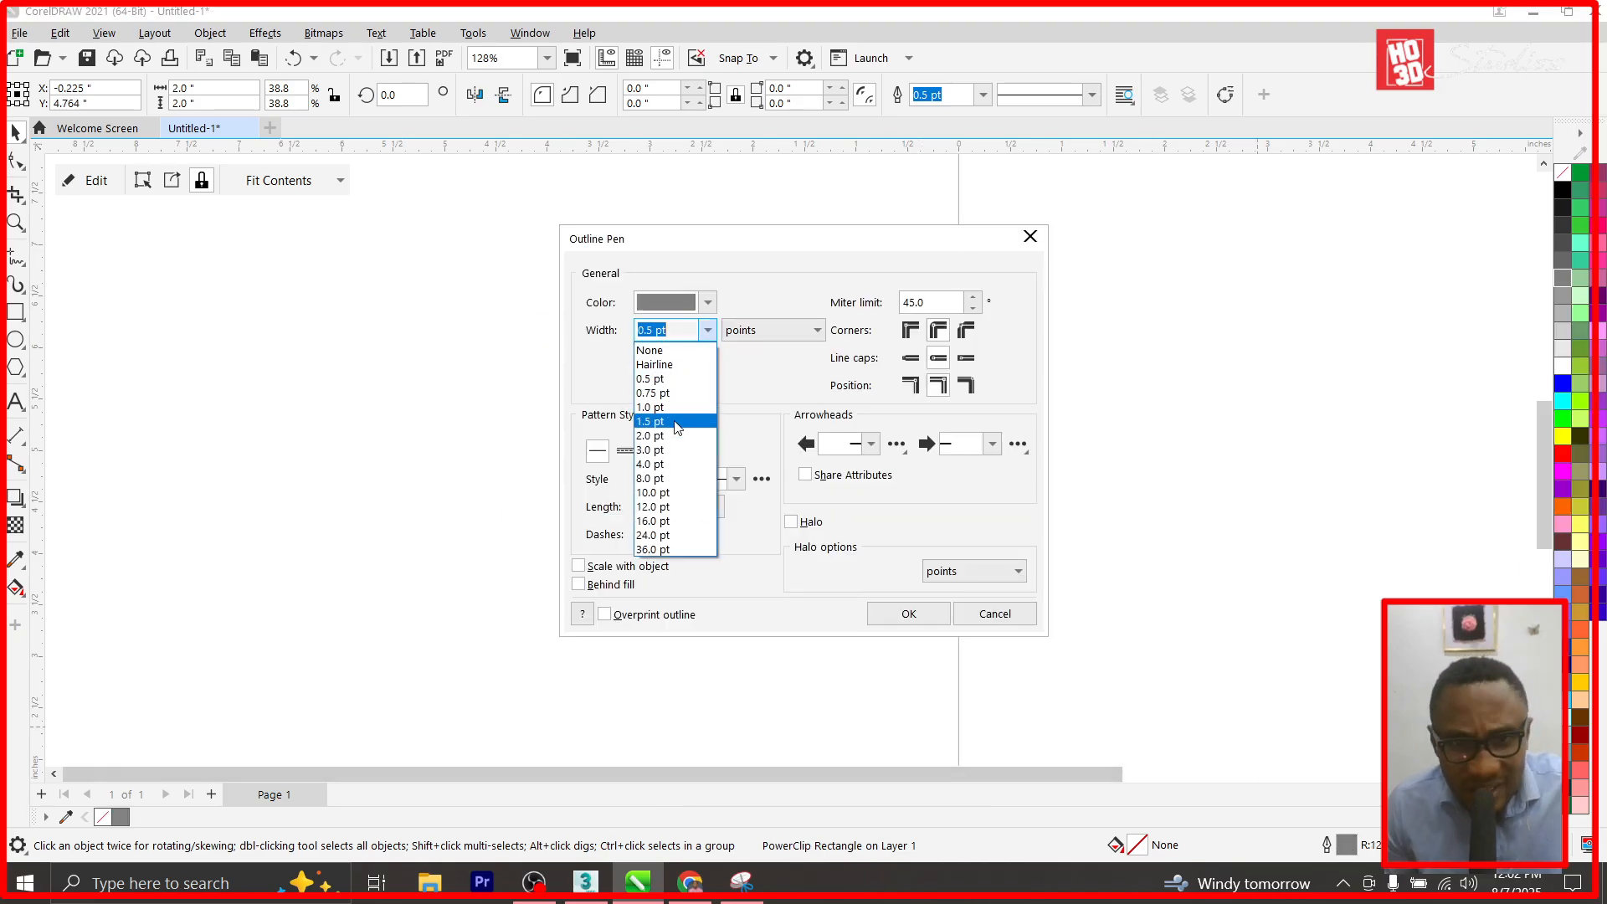
pyautogui.click(661, 464)
pyautogui.click(879, 614)
pyautogui.scroll(2, 1063, 425)
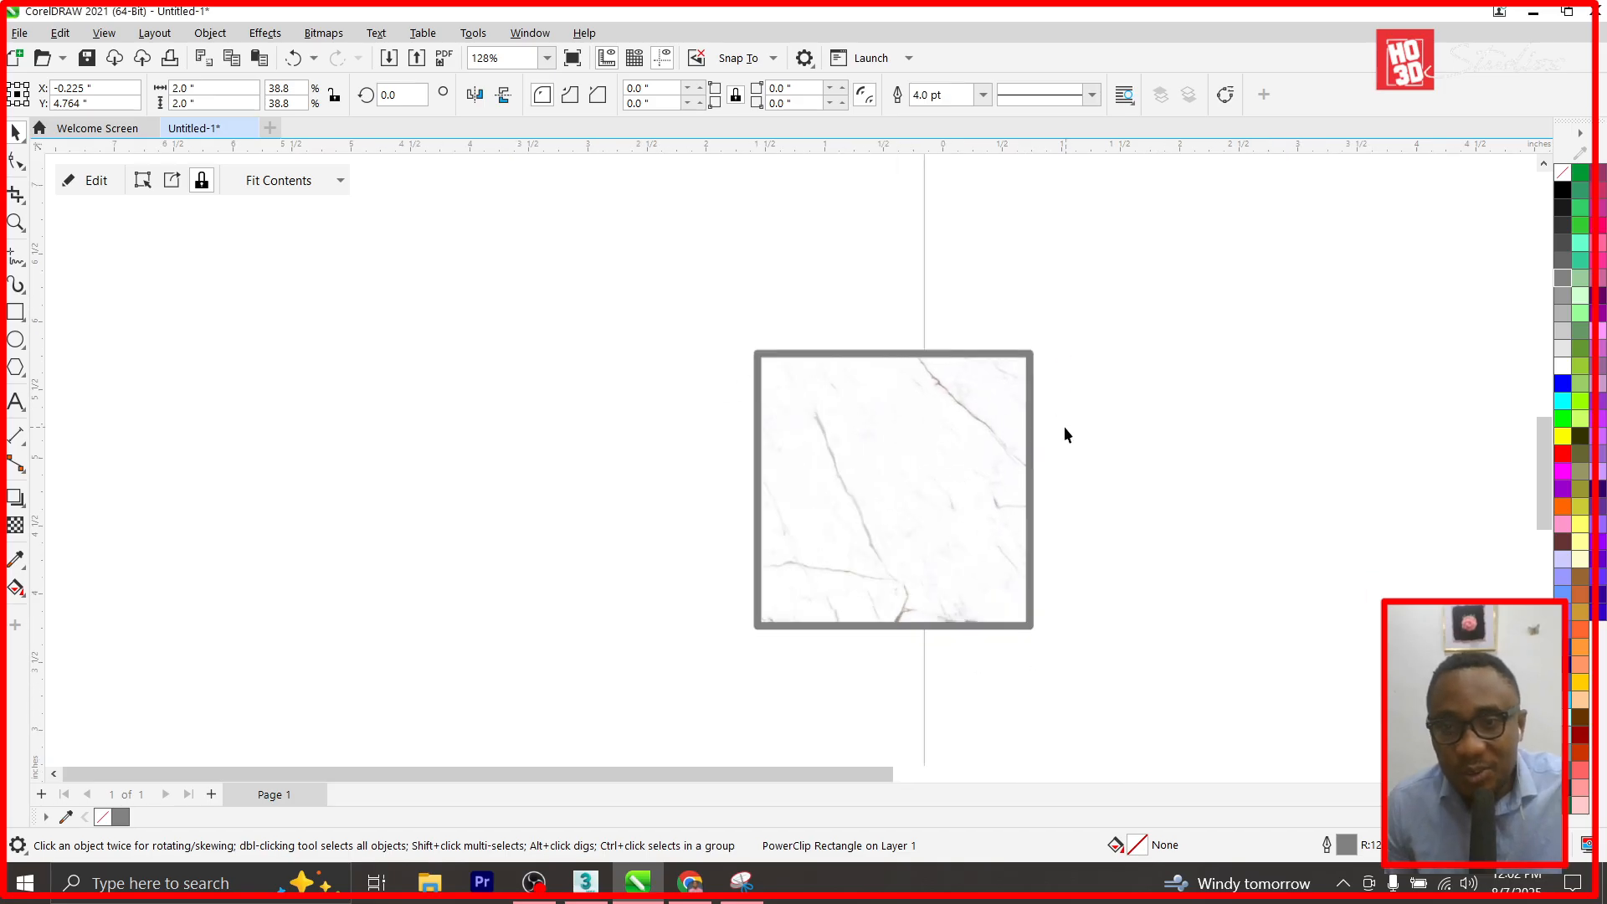
# Set the marble square's outline width to 1 pt and move the square off the page to its upper left.
pyautogui.doubleClick(1327, 845)
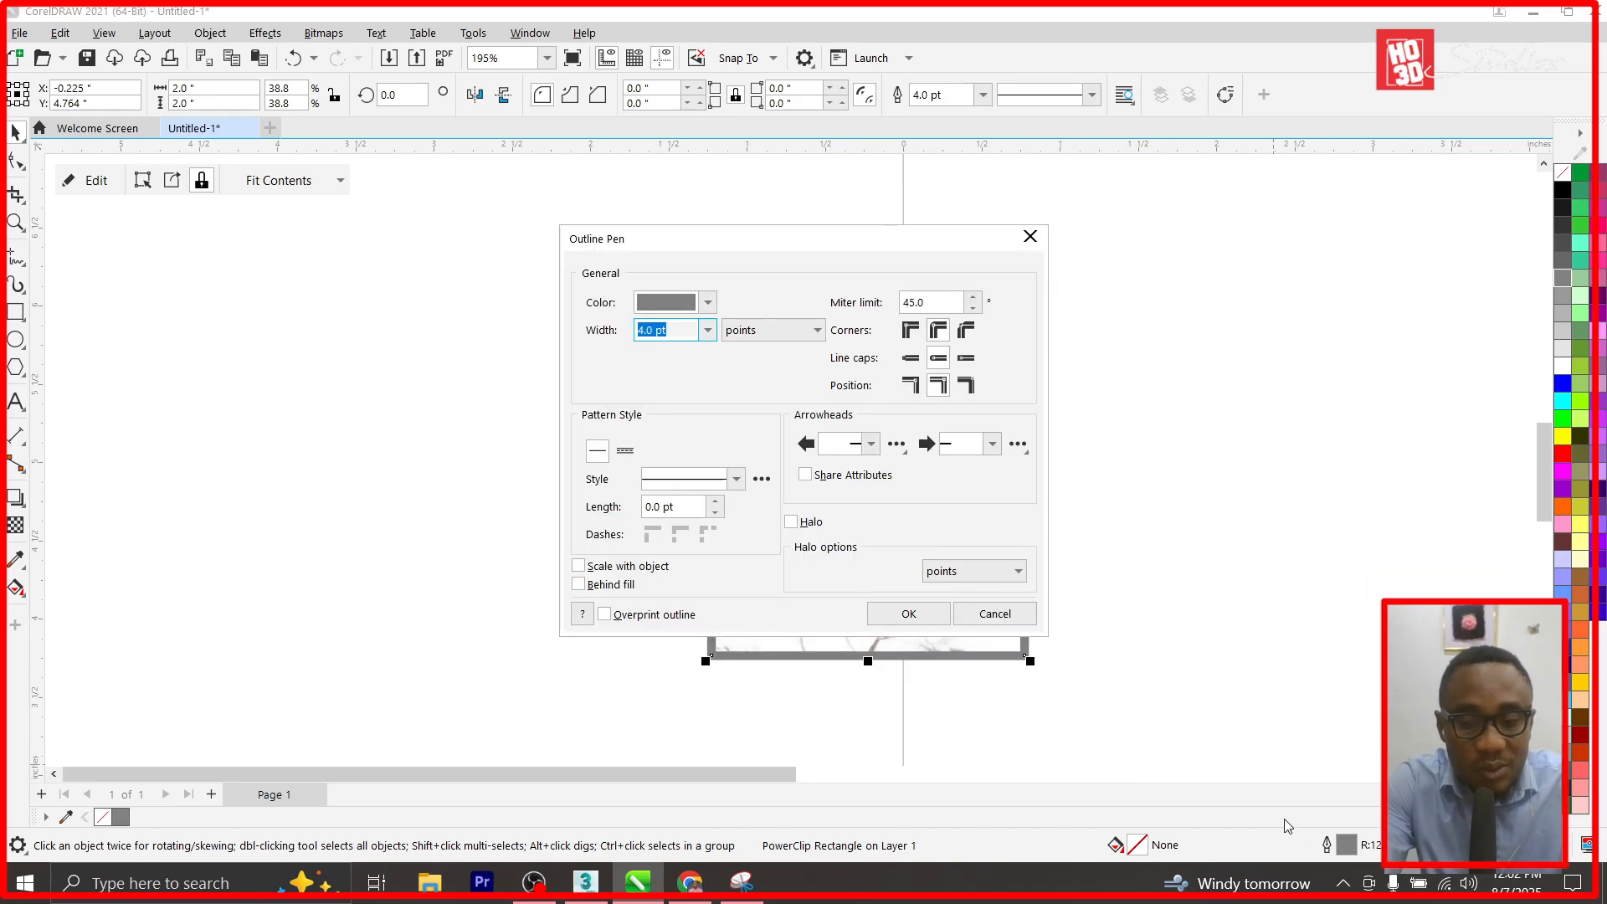
pyautogui.write('1')
pyautogui.press('Return')
pyautogui.scroll(-3, 826, 502)
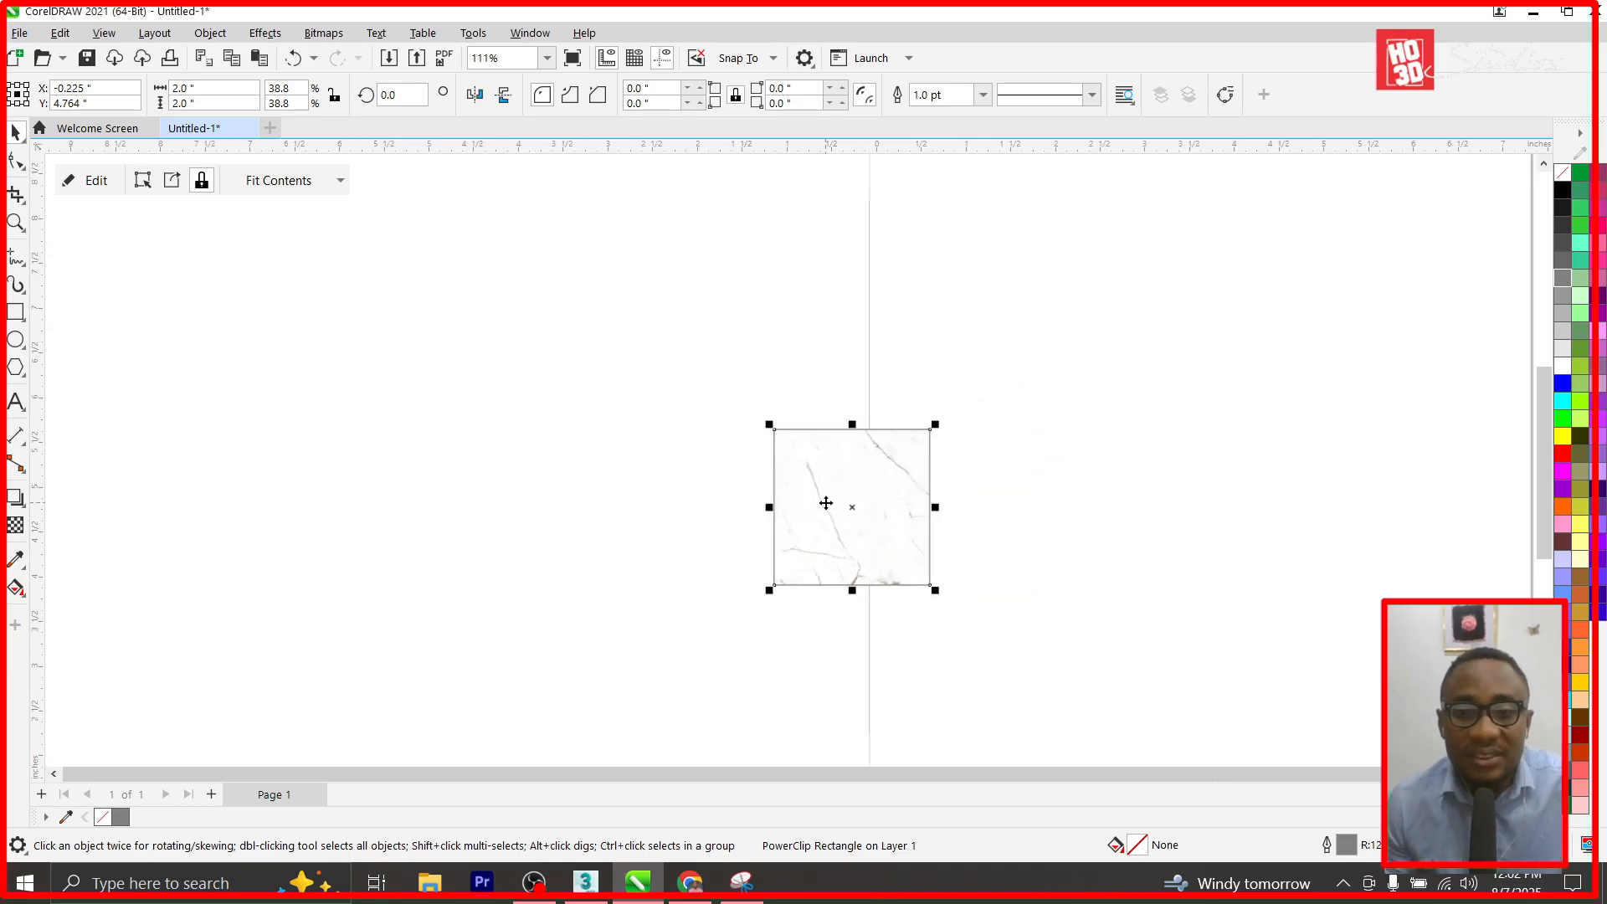
pyautogui.scroll(-3, 826, 502)
pyautogui.moveTo(875, 513); pyautogui.dragTo(450, 361)
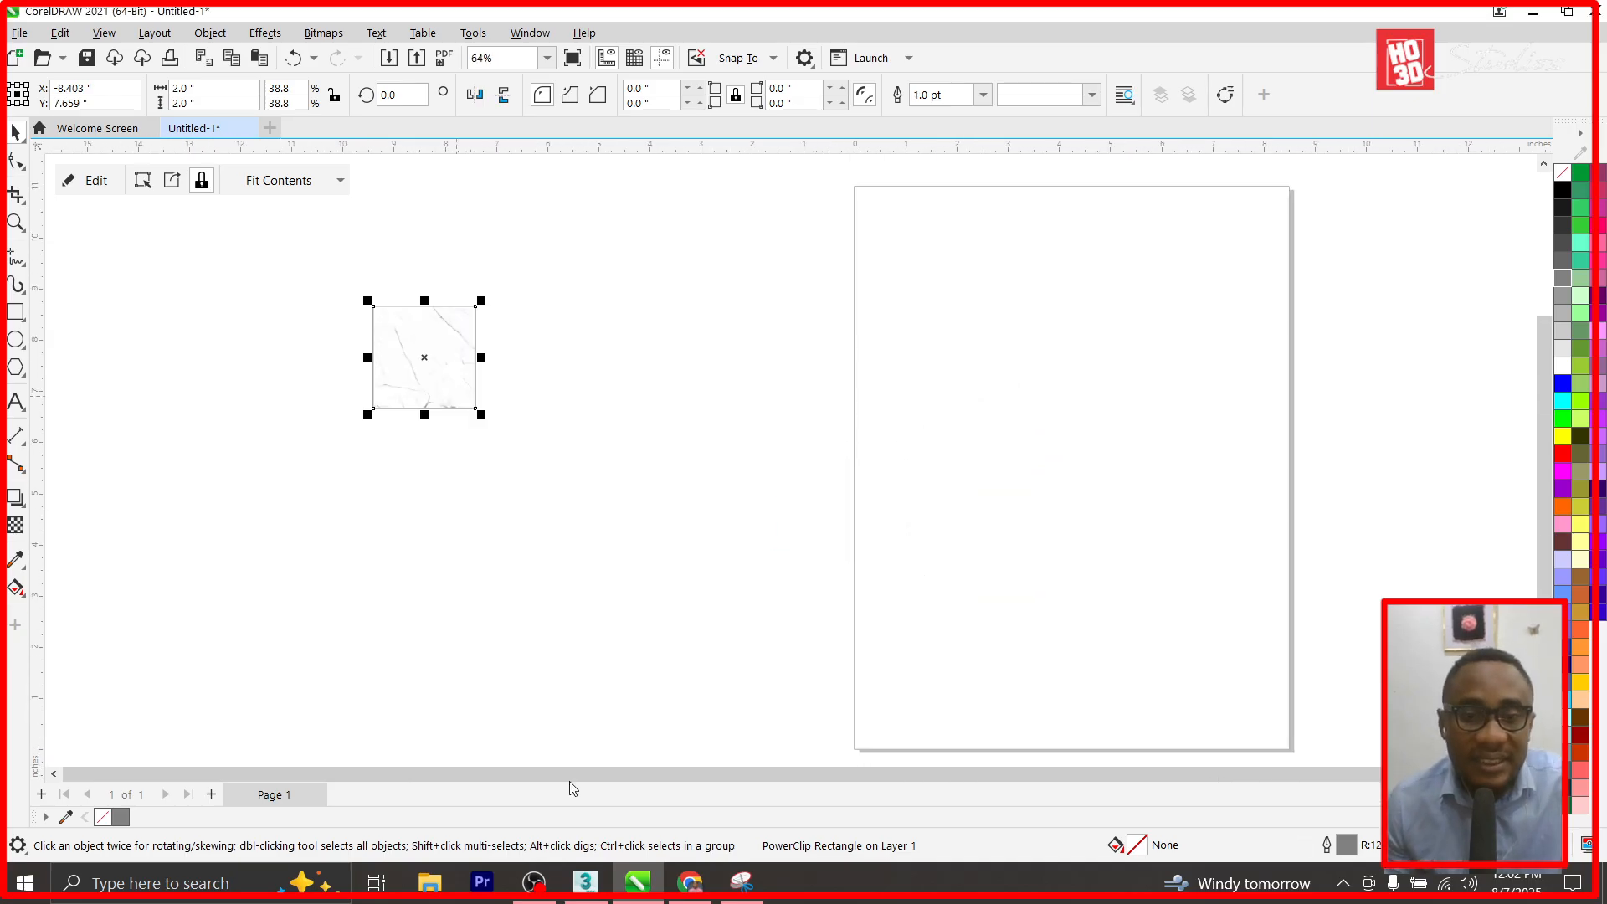
# Switch to 3ds Max, unhide all objects in the top view and hide the roof group.
pyautogui.click(591, 884)
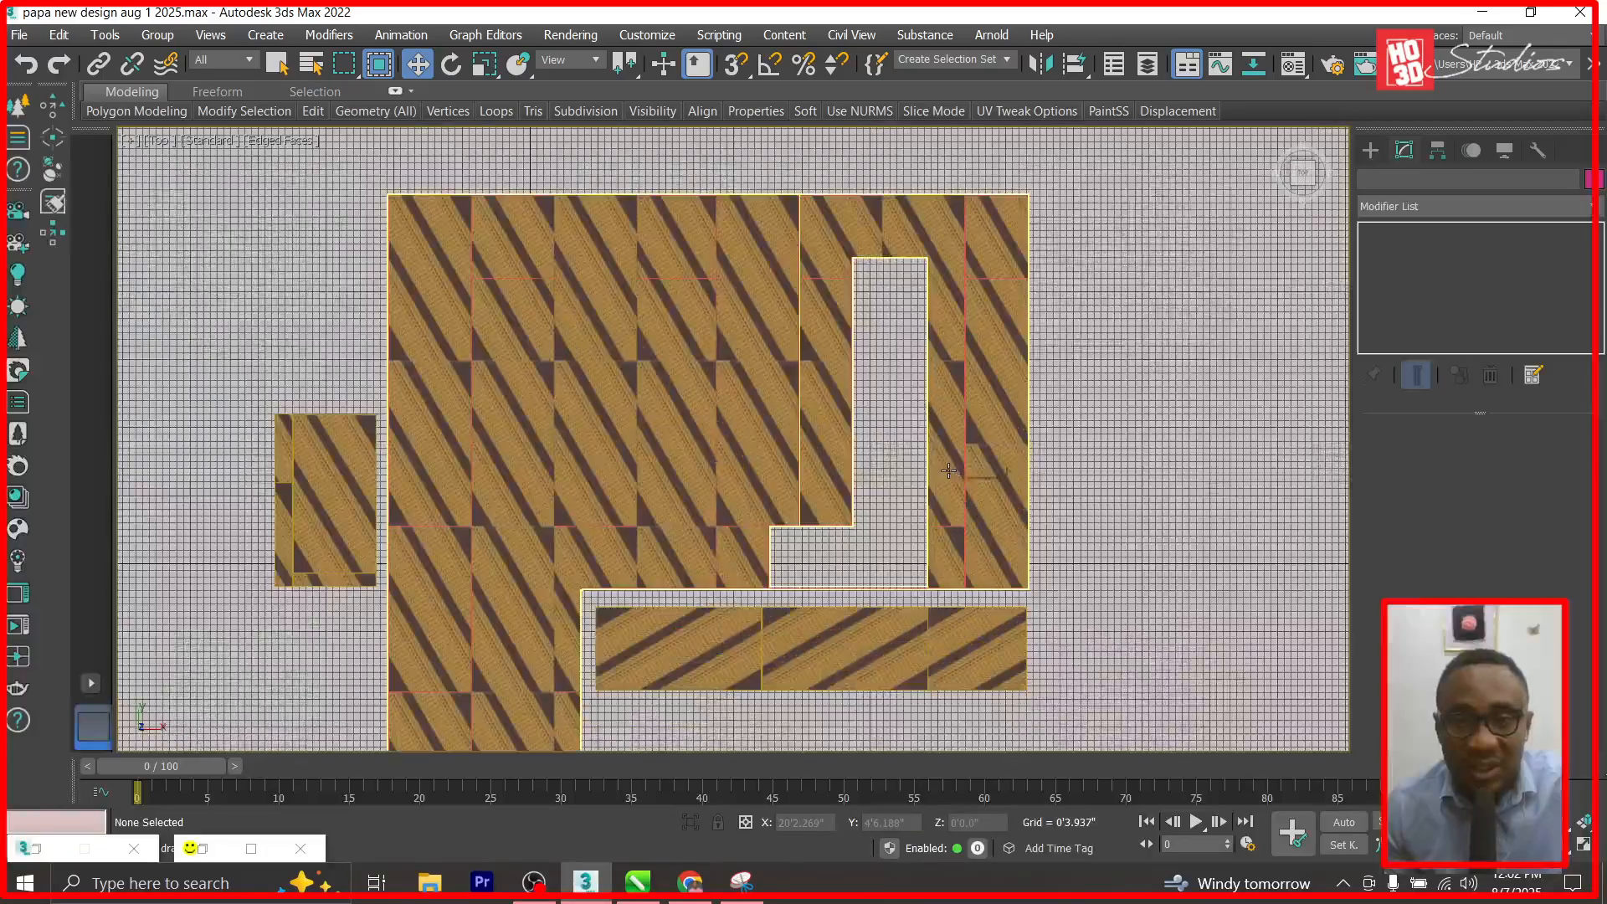
pyautogui.scroll(-3, 886, 360)
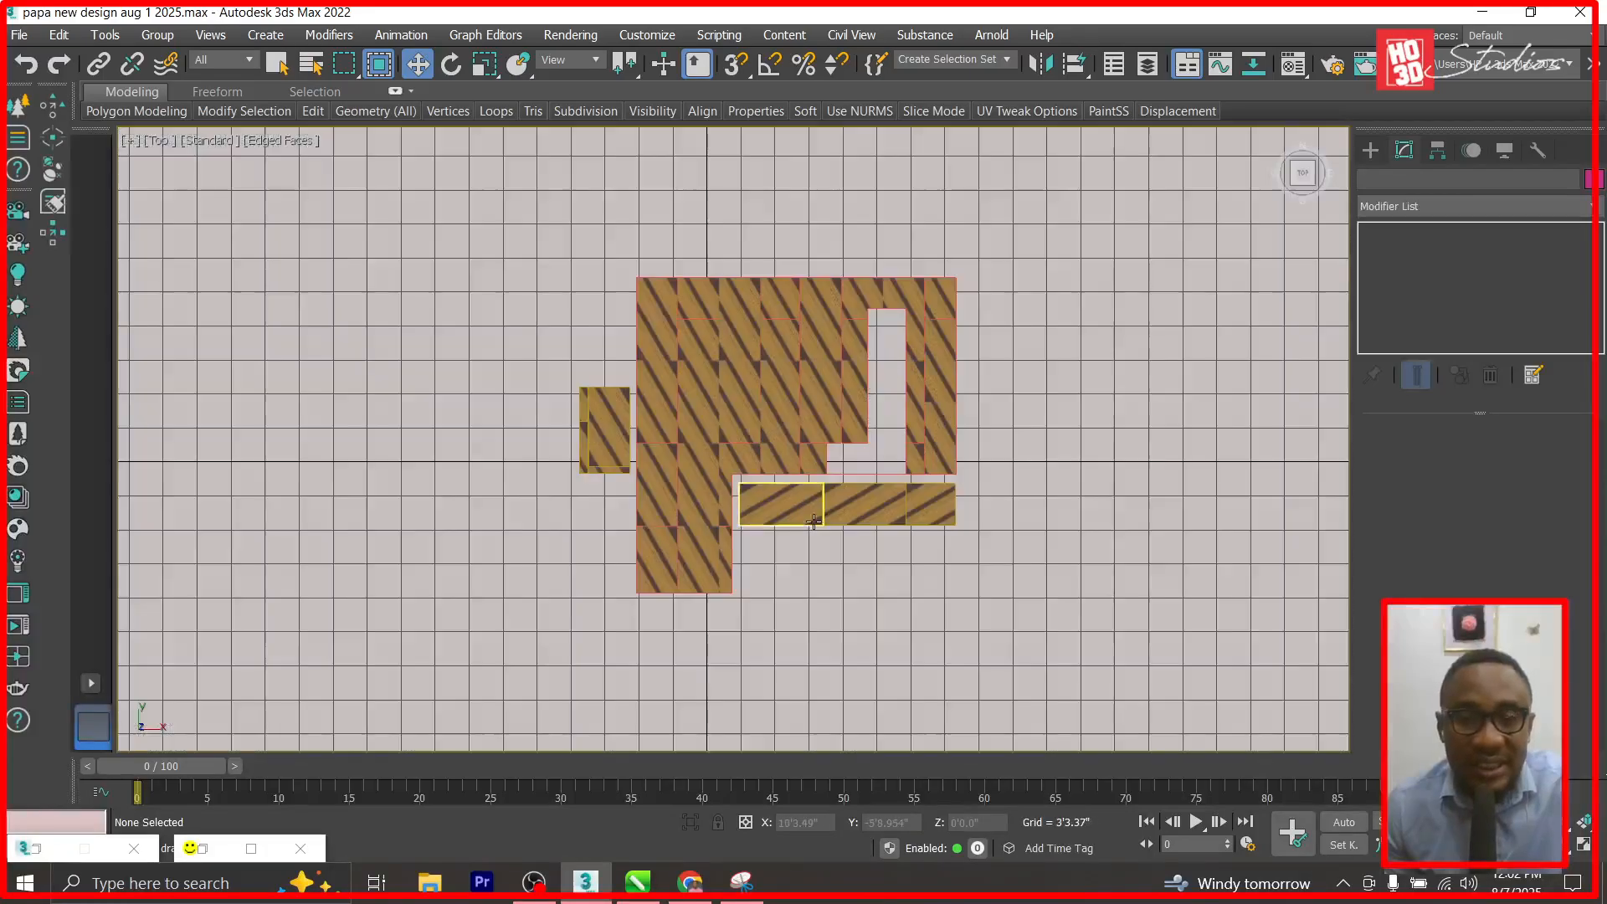
pyautogui.rightClick(993, 417)
pyautogui.click(1015, 322)
pyautogui.click(772, 330)
pyautogui.scroll(2, 772, 333)
pyautogui.rightClick(768, 323)
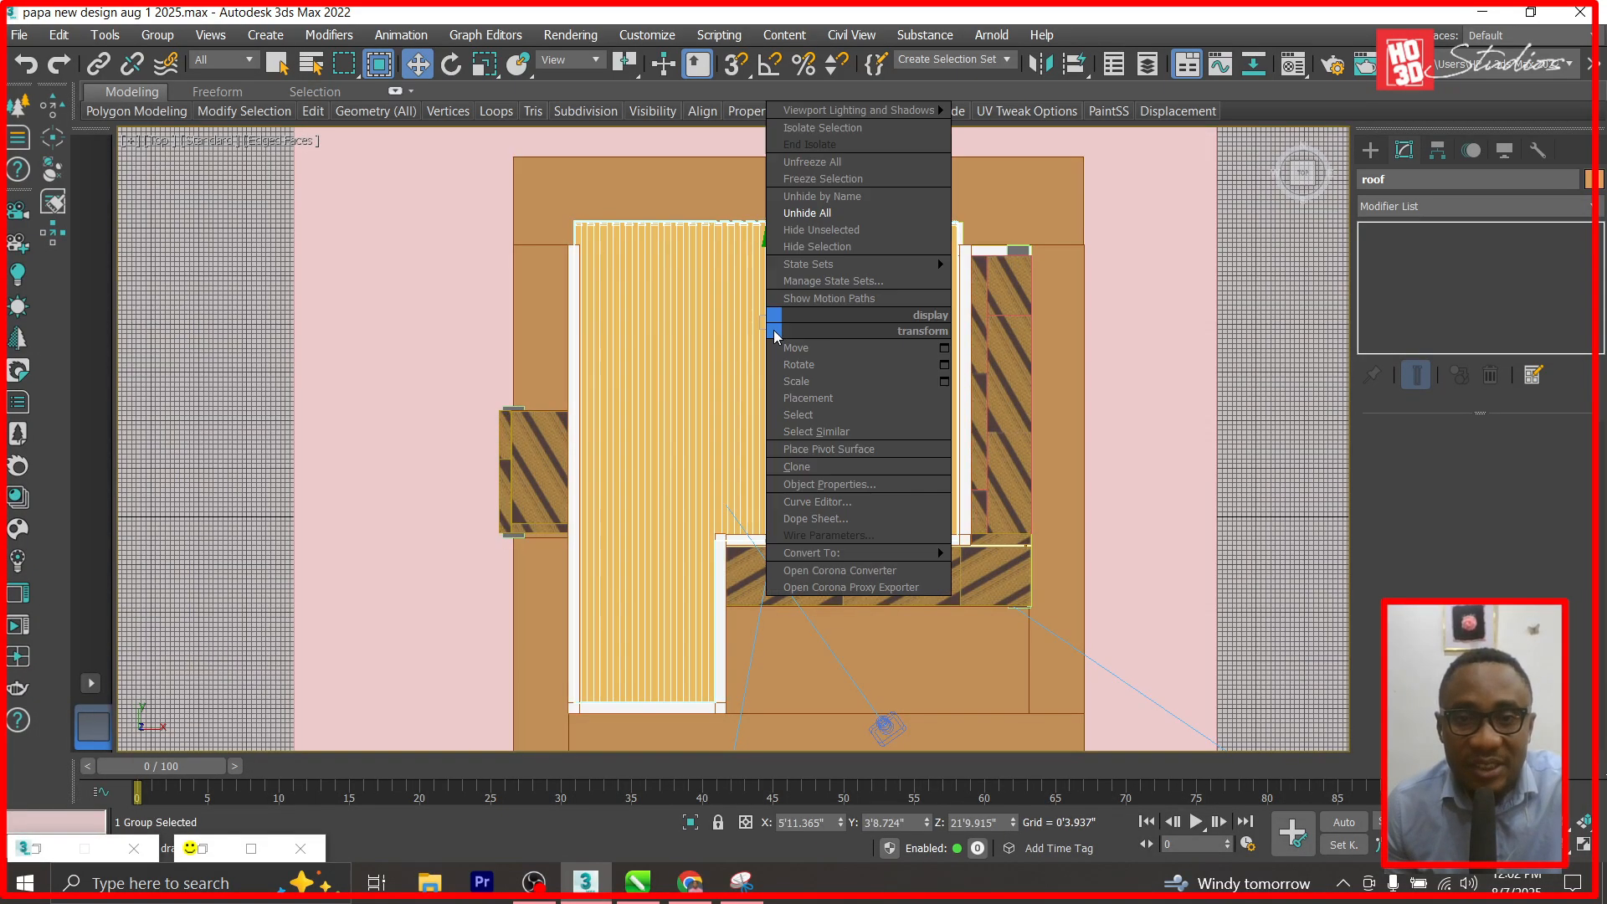
pyautogui.click(817, 246)
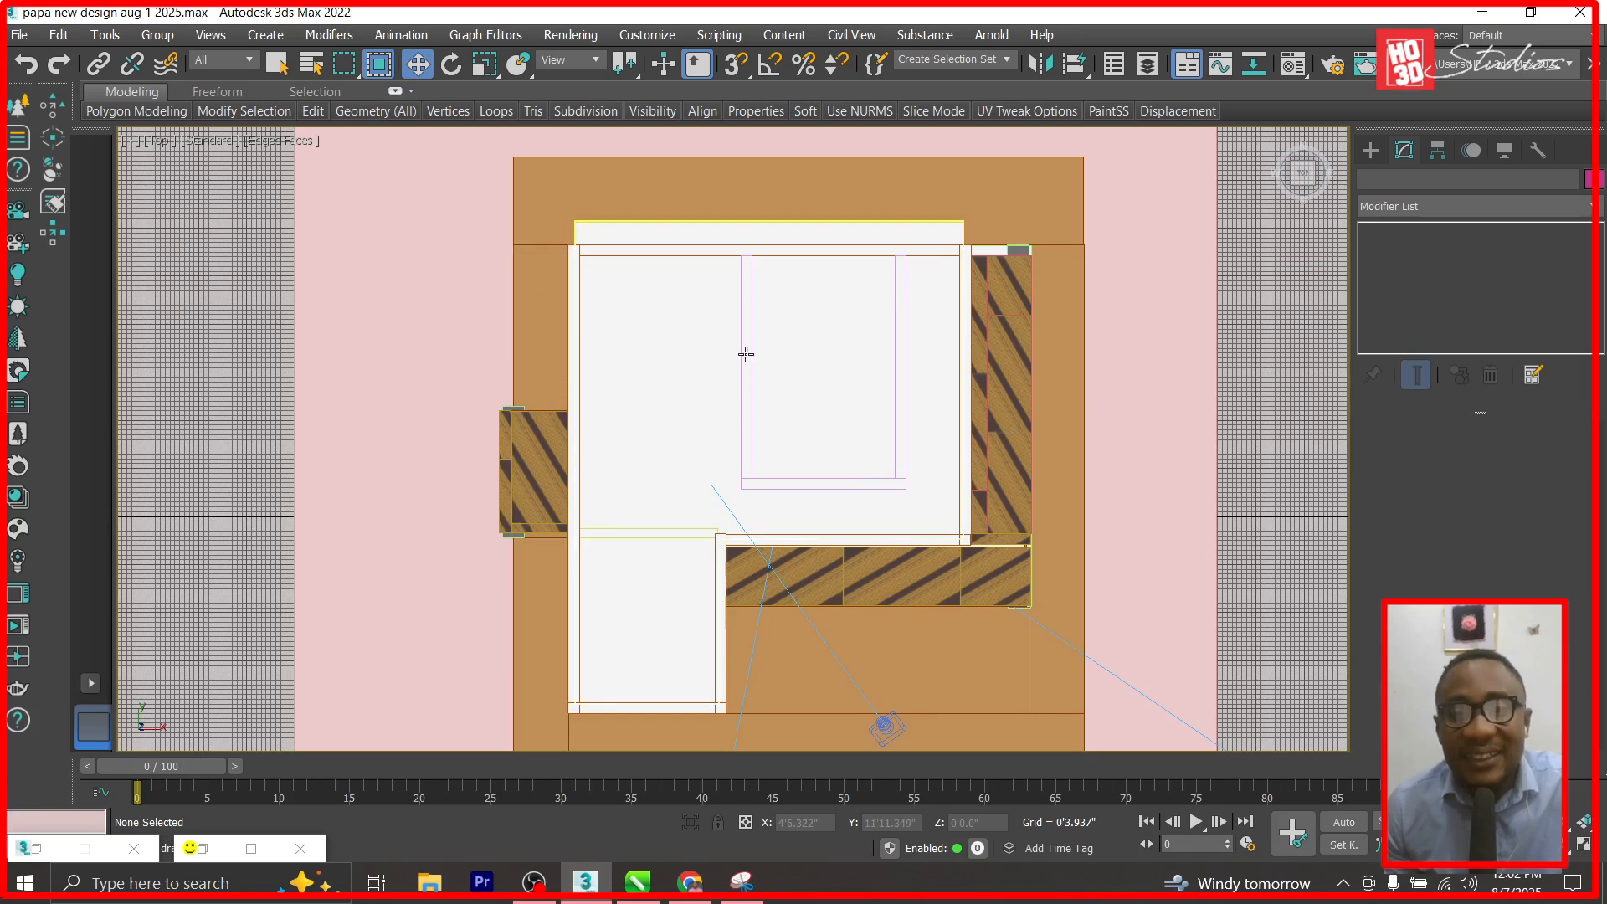
# Draw a box over the floor of the plan's upper-left room, about 18'7.5" long, 10'8.2" wide and 1'1" high.
pyautogui.click(1370, 151)
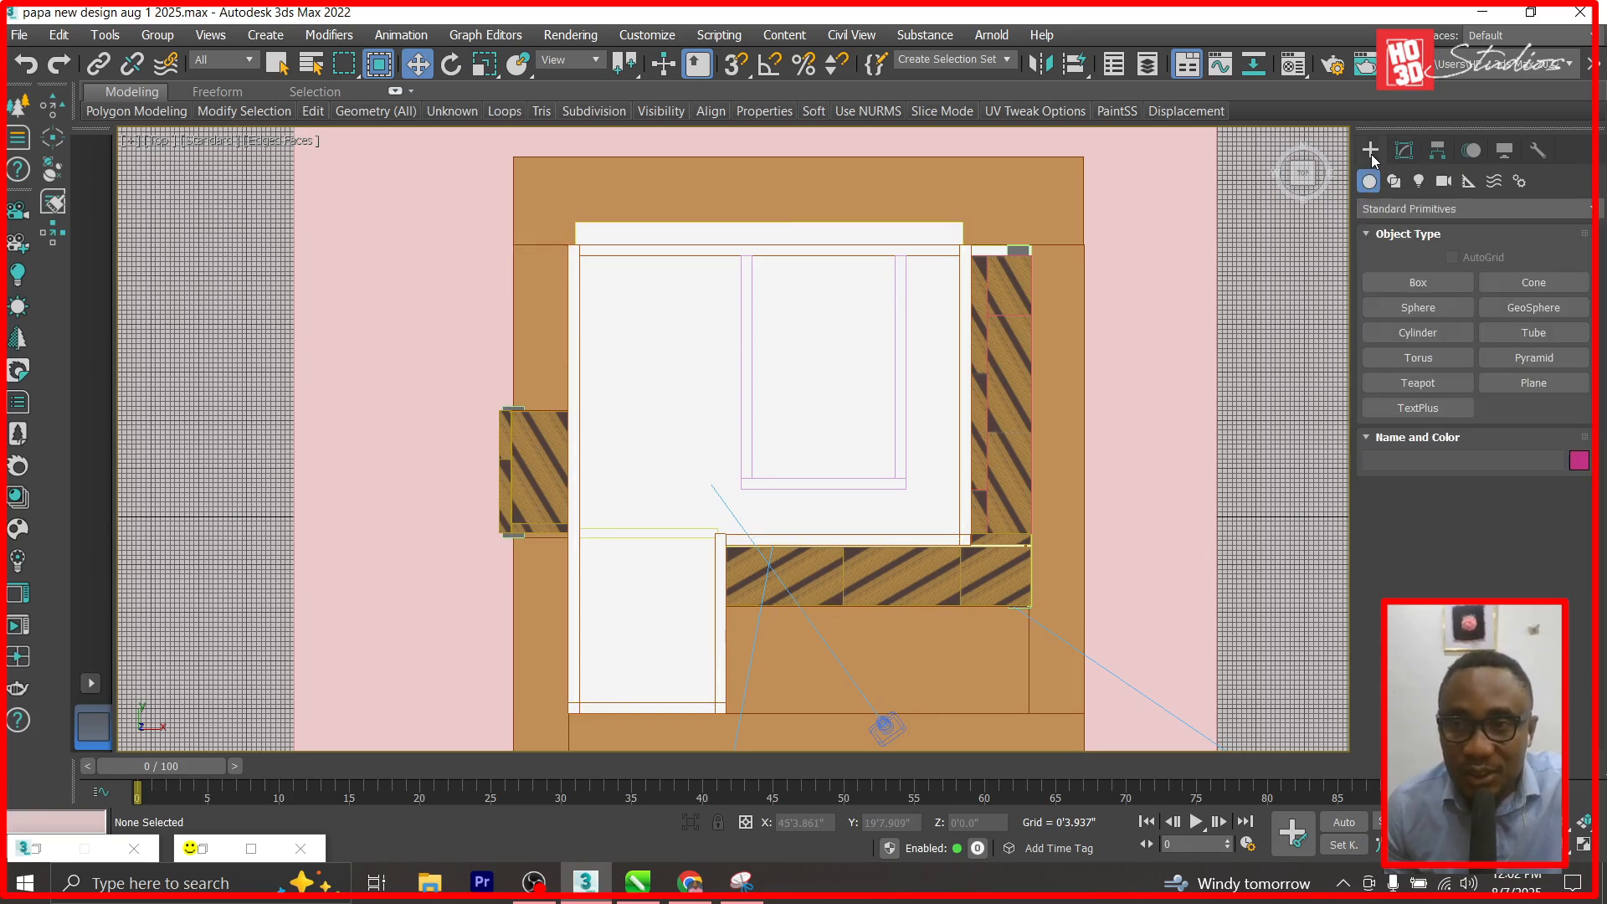
pyautogui.click(1418, 282)
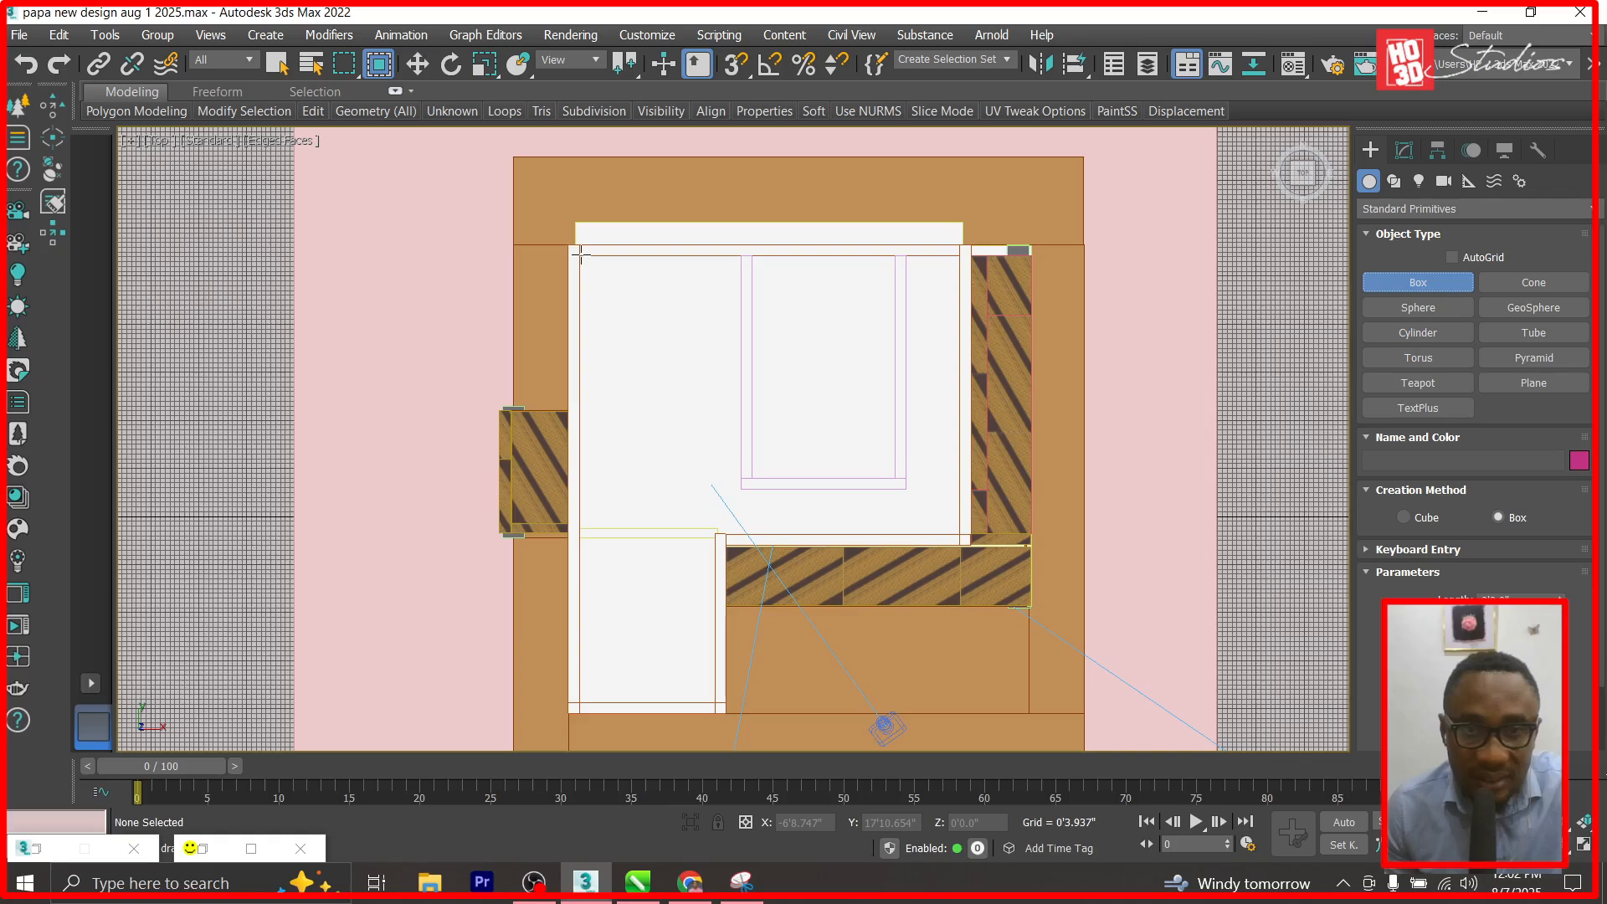
pyautogui.moveTo(581, 256); pyautogui.dragTo(739, 527)
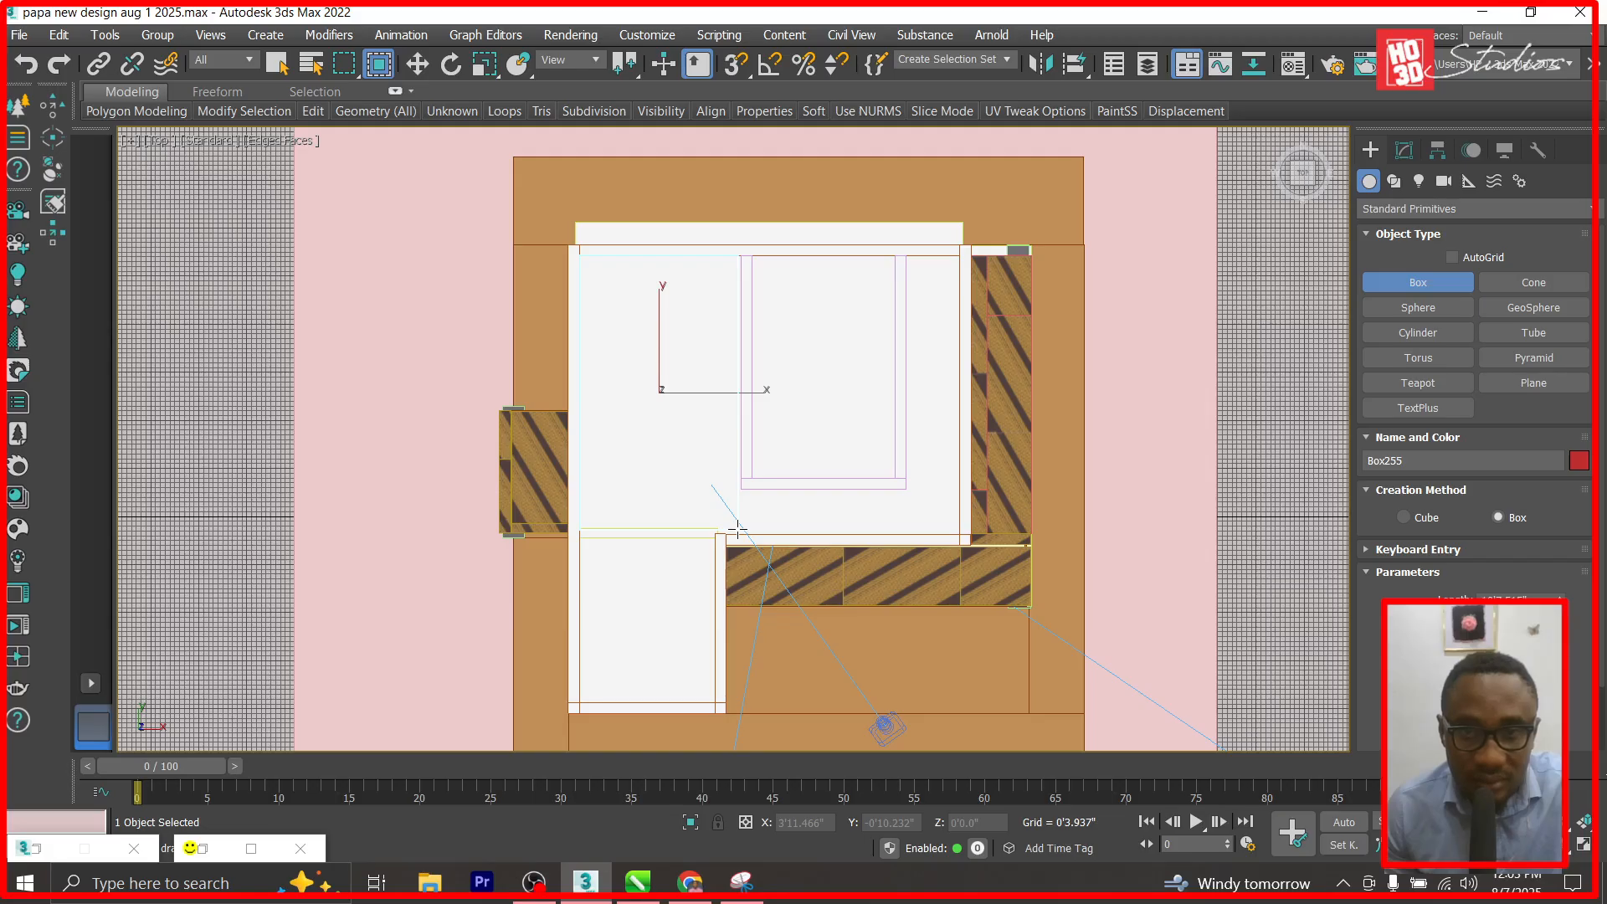
# Move the box along X to the empty area left of the house plan and display its dimension parameters.
pyautogui.click(417, 65)
pyautogui.moveTo(744, 410); pyautogui.dragTo(257, 410)
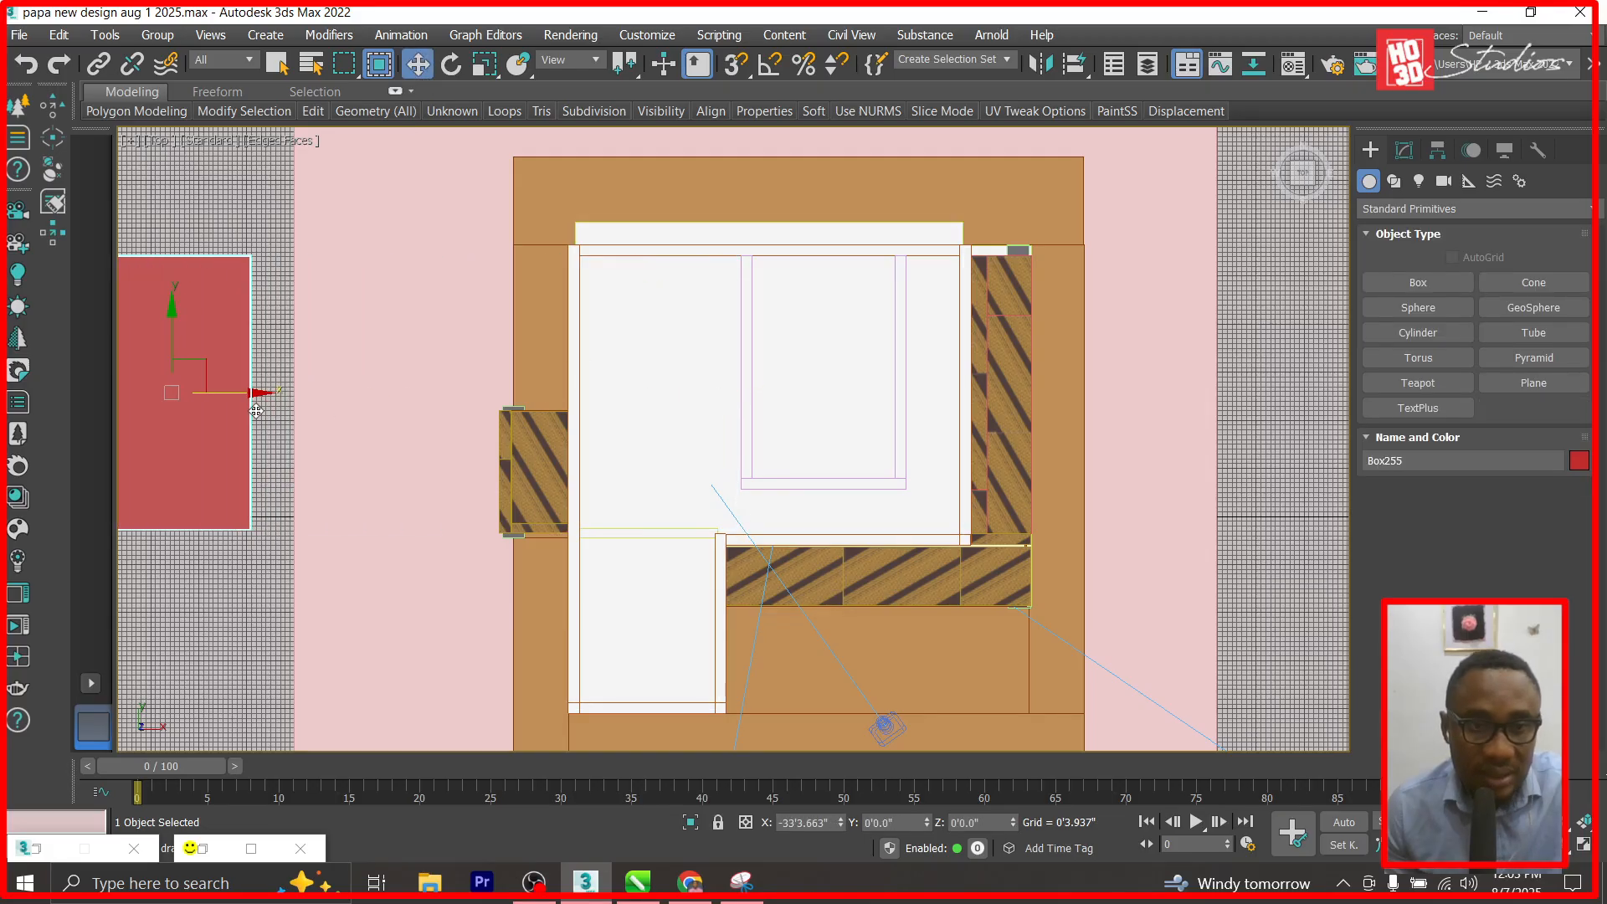
pyautogui.click(1404, 151)
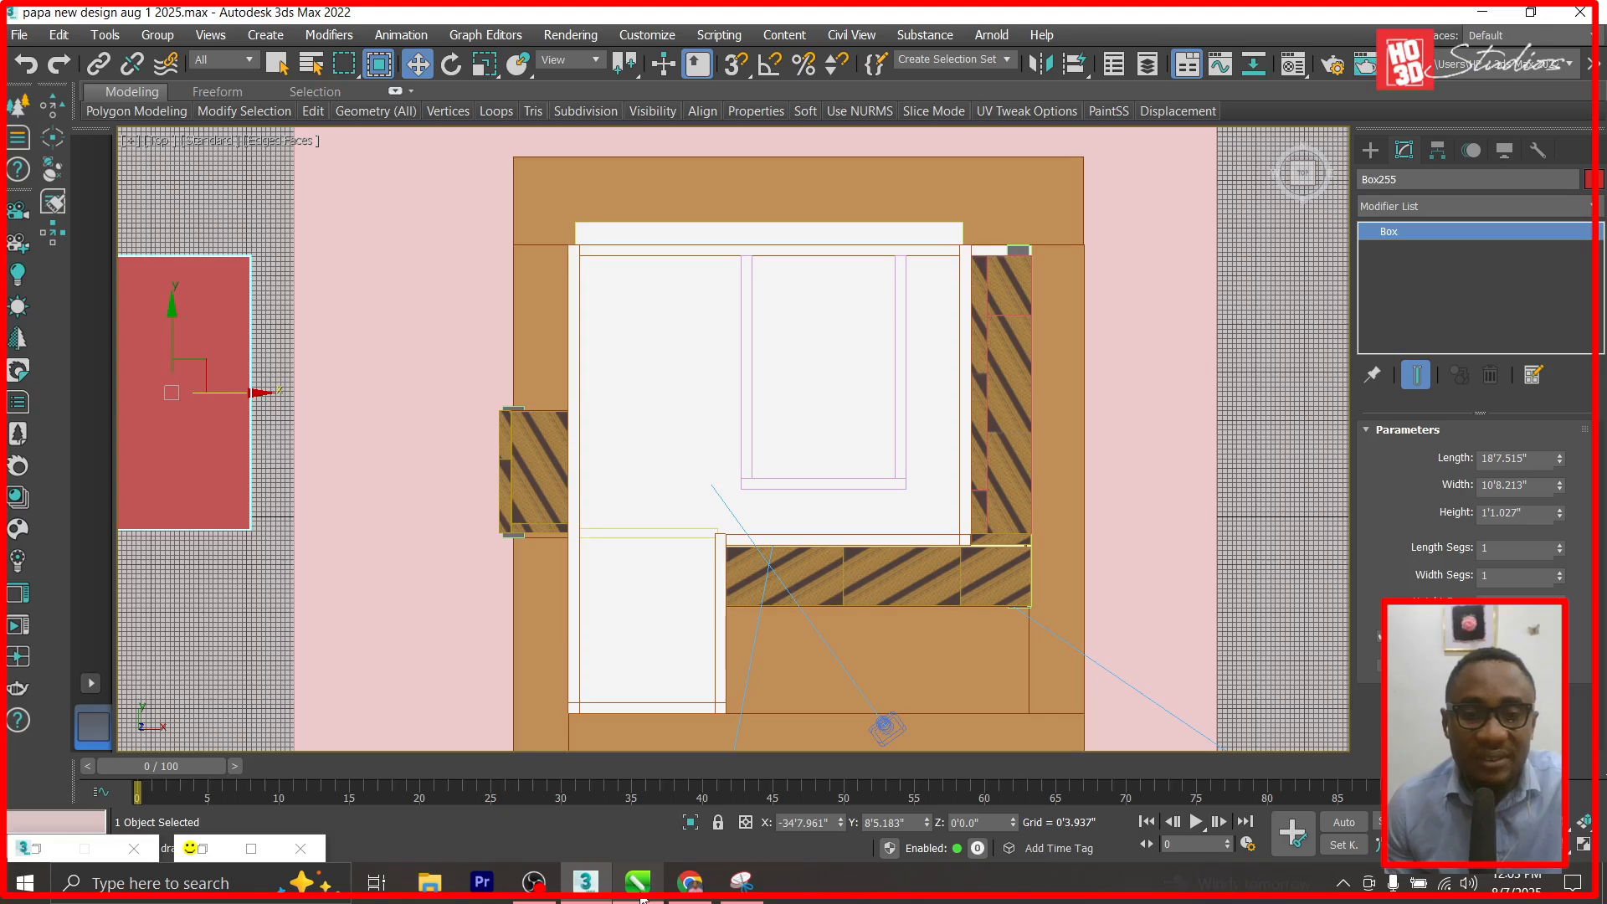
# Switch to CorelDRAW, draw a rectangle 18.7 inches wide and 10.8 inches high, and centre it on the page.
pyautogui.click(664, 804)
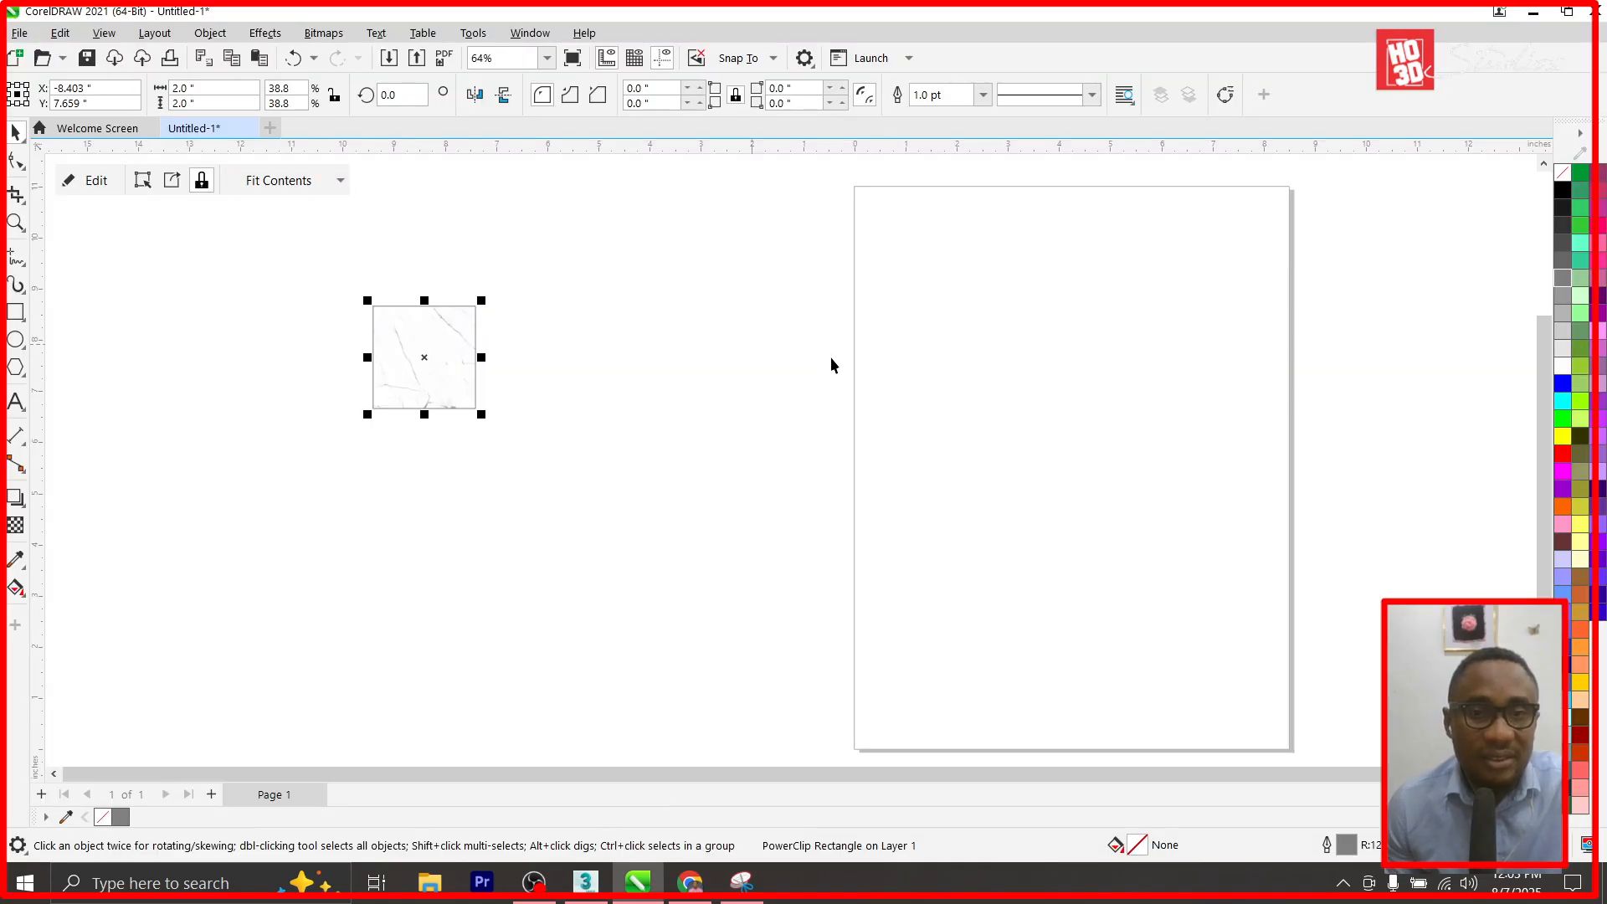
pyautogui.moveTo(617, 341); pyautogui.dragTo(770, 515)
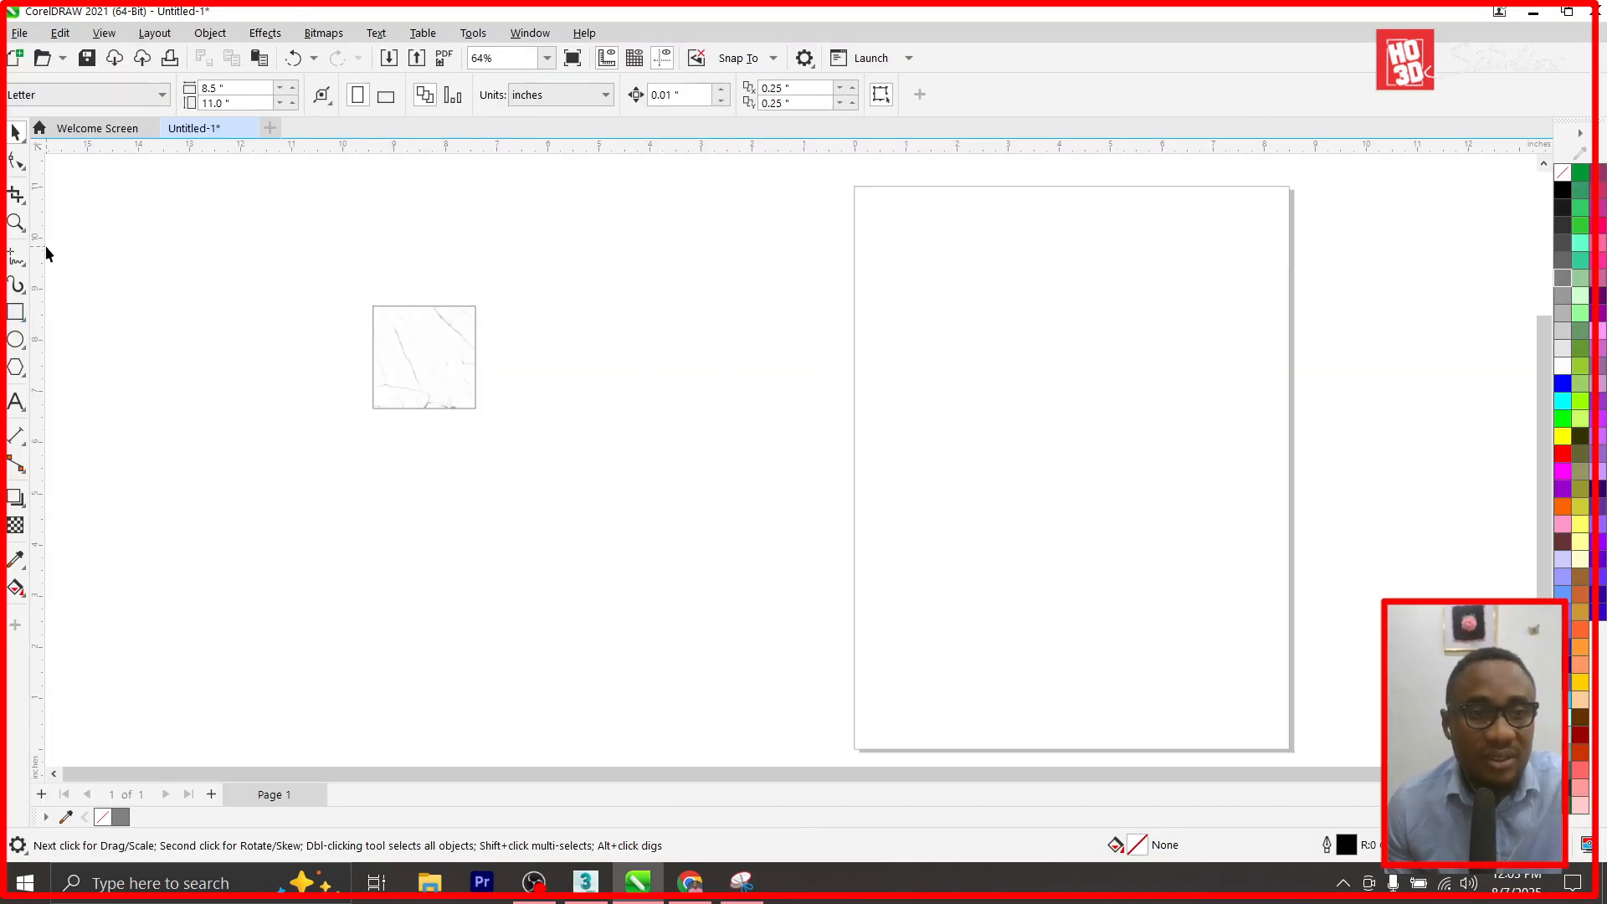
pyautogui.click(12, 316)
pyautogui.moveTo(746, 324); pyautogui.dragTo(939, 491)
pyautogui.click(192, 88)
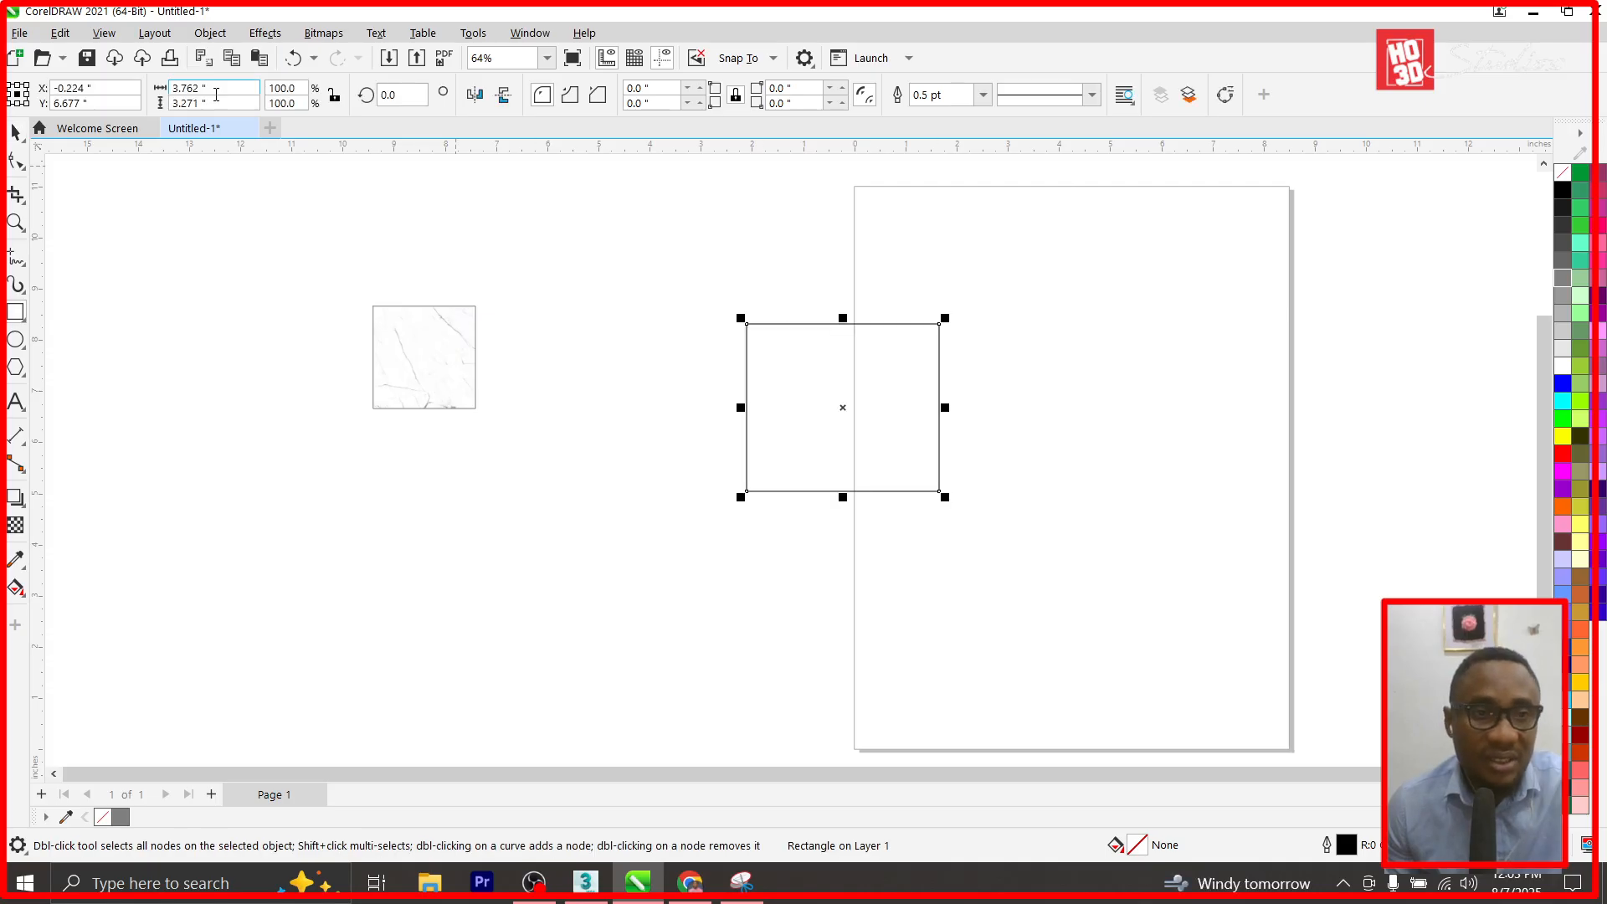
pyautogui.write('18.7')
pyautogui.press('Tab')
pyautogui.write('10.8')
pyautogui.press('Return')
pyautogui.press('p')
# Rotate the large rectangle by 90 degrees and fill it with red.
pyautogui.scroll(-2, 307, 392)
pyautogui.click(395, 95)
pyautogui.write('90')
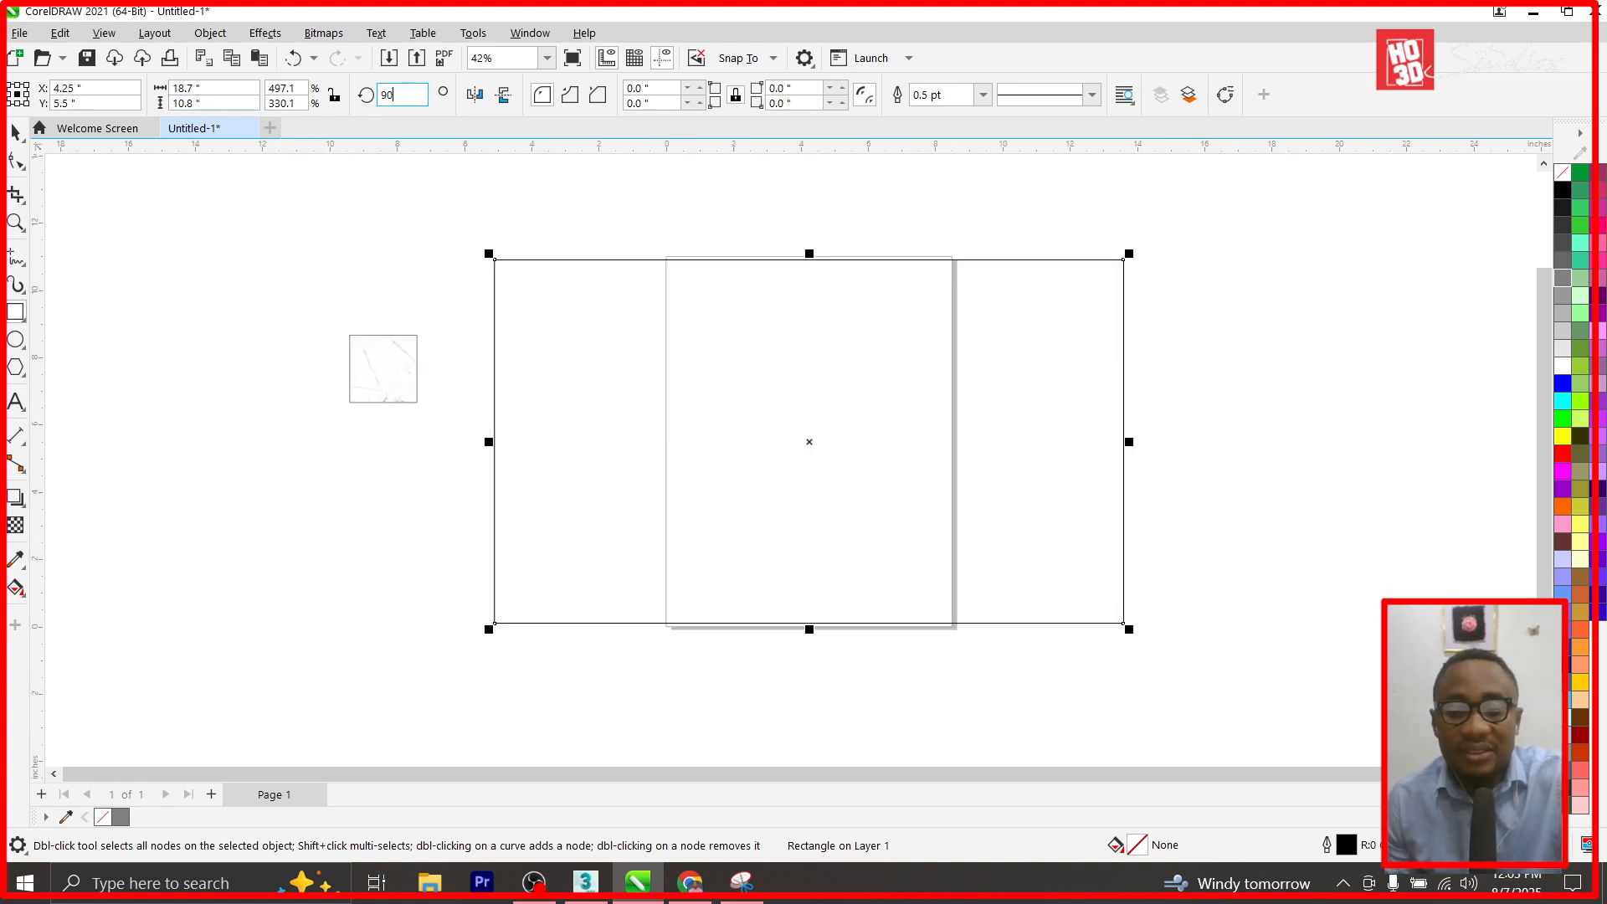
pyautogui.press('Return')
pyautogui.scroll(-2, 577, 455)
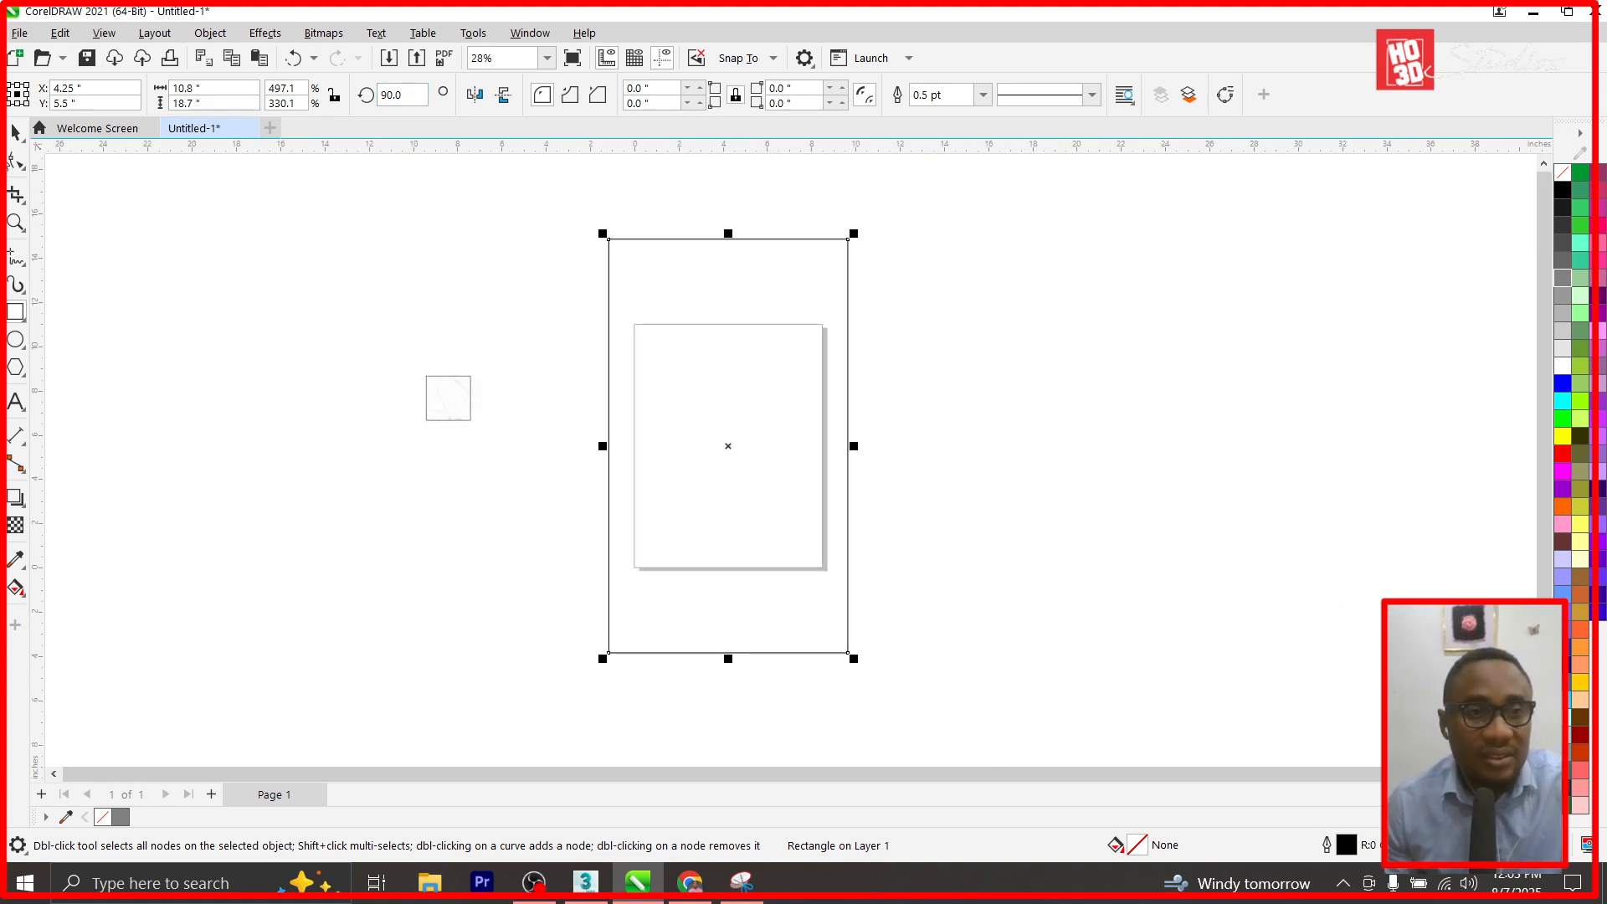
pyautogui.click(1563, 455)
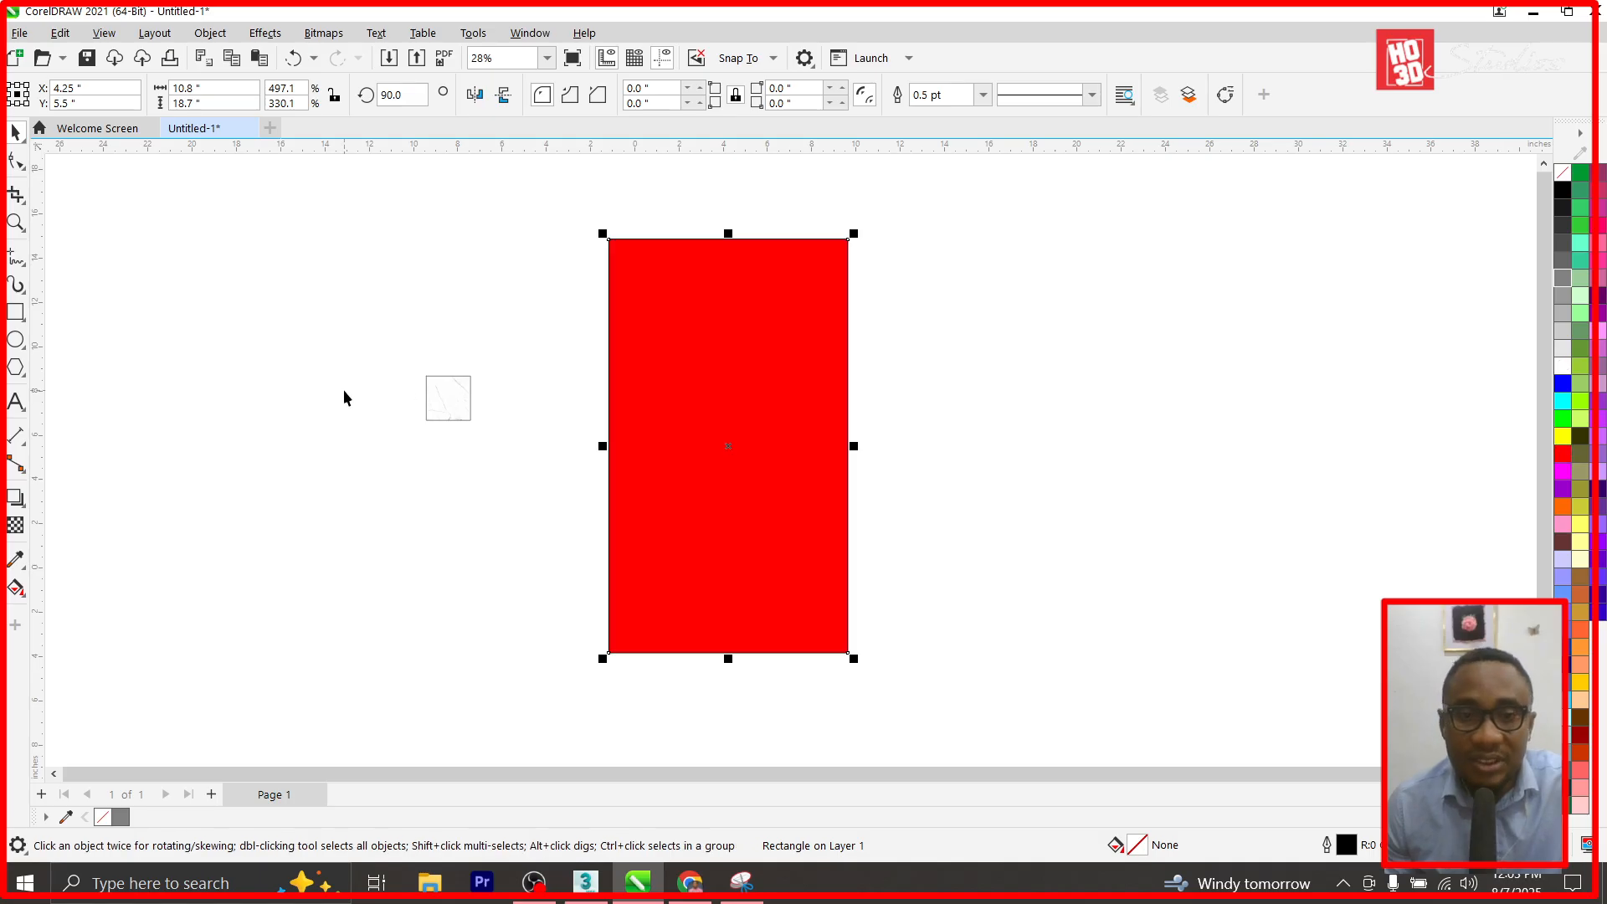
# Select the small marble square and bring up its object commands.
pyautogui.click(445, 398)
pyautogui.rightClick(446, 398)
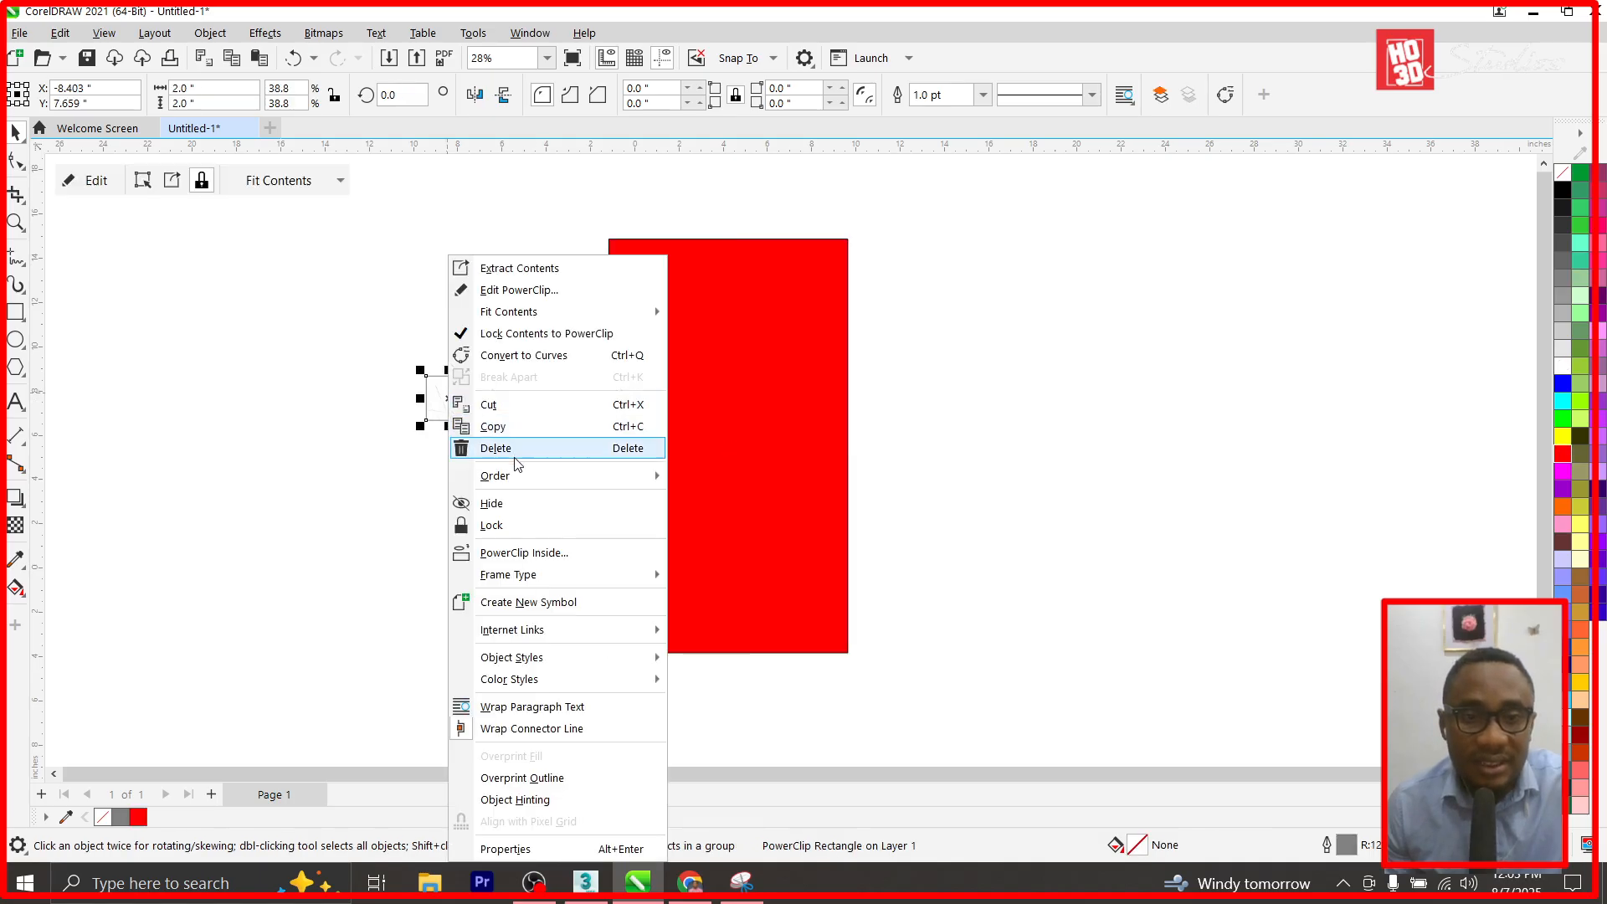
# PowerClip the marble tile inside the red rectangle and open the PowerClip contents for editing.
pyautogui.click(514, 552)
pyautogui.click(643, 386)
pyautogui.doubleClick(689, 337)
# Move the marble tile so its corner aligns exactly with the upper-left corner of the PowerClip frame.
pyautogui.moveTo(718, 460); pyautogui.dragTo(623, 282)
pyautogui.scroll(3, 596, 222)
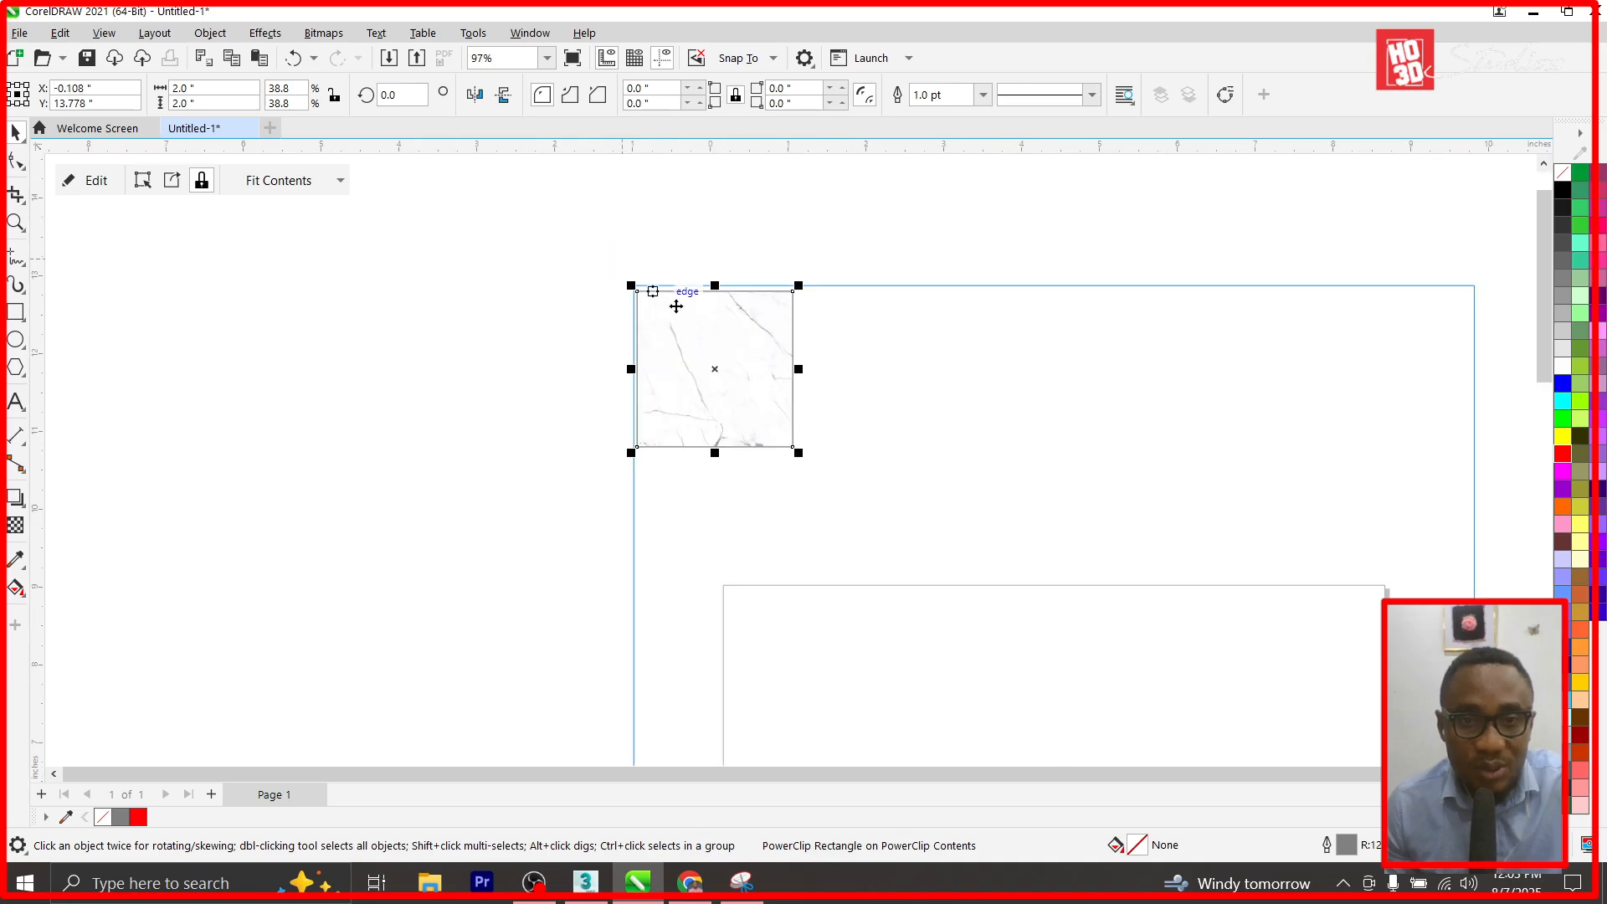
pyautogui.scroll(4, 720, 331)
pyautogui.scroll(2, 591, 328)
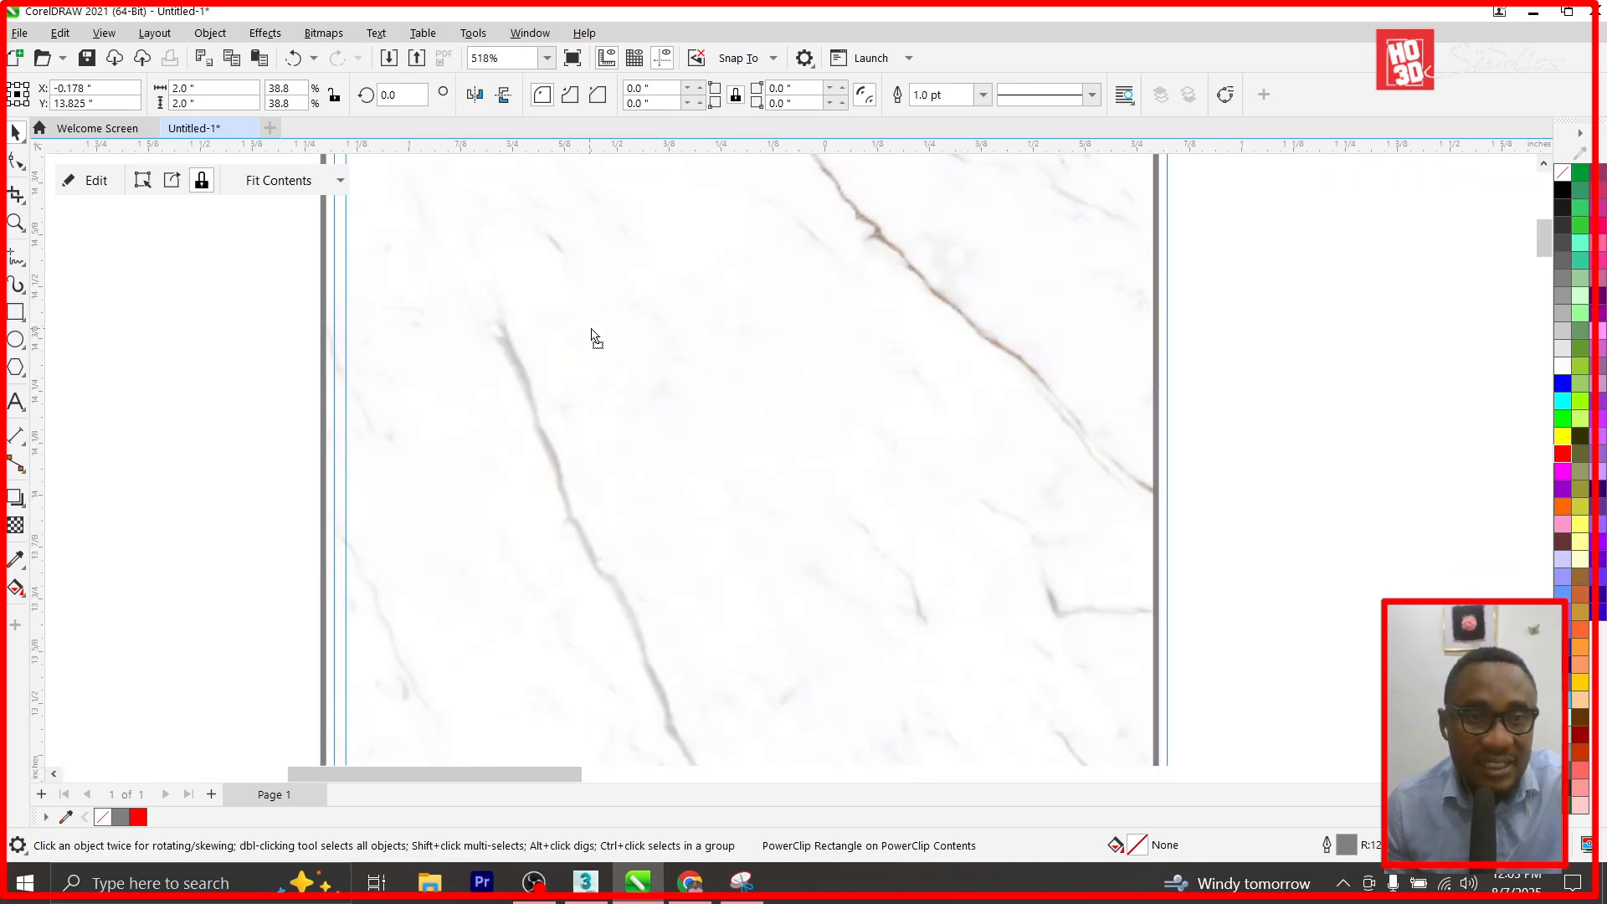
pyautogui.scroll(-3, 514, 341)
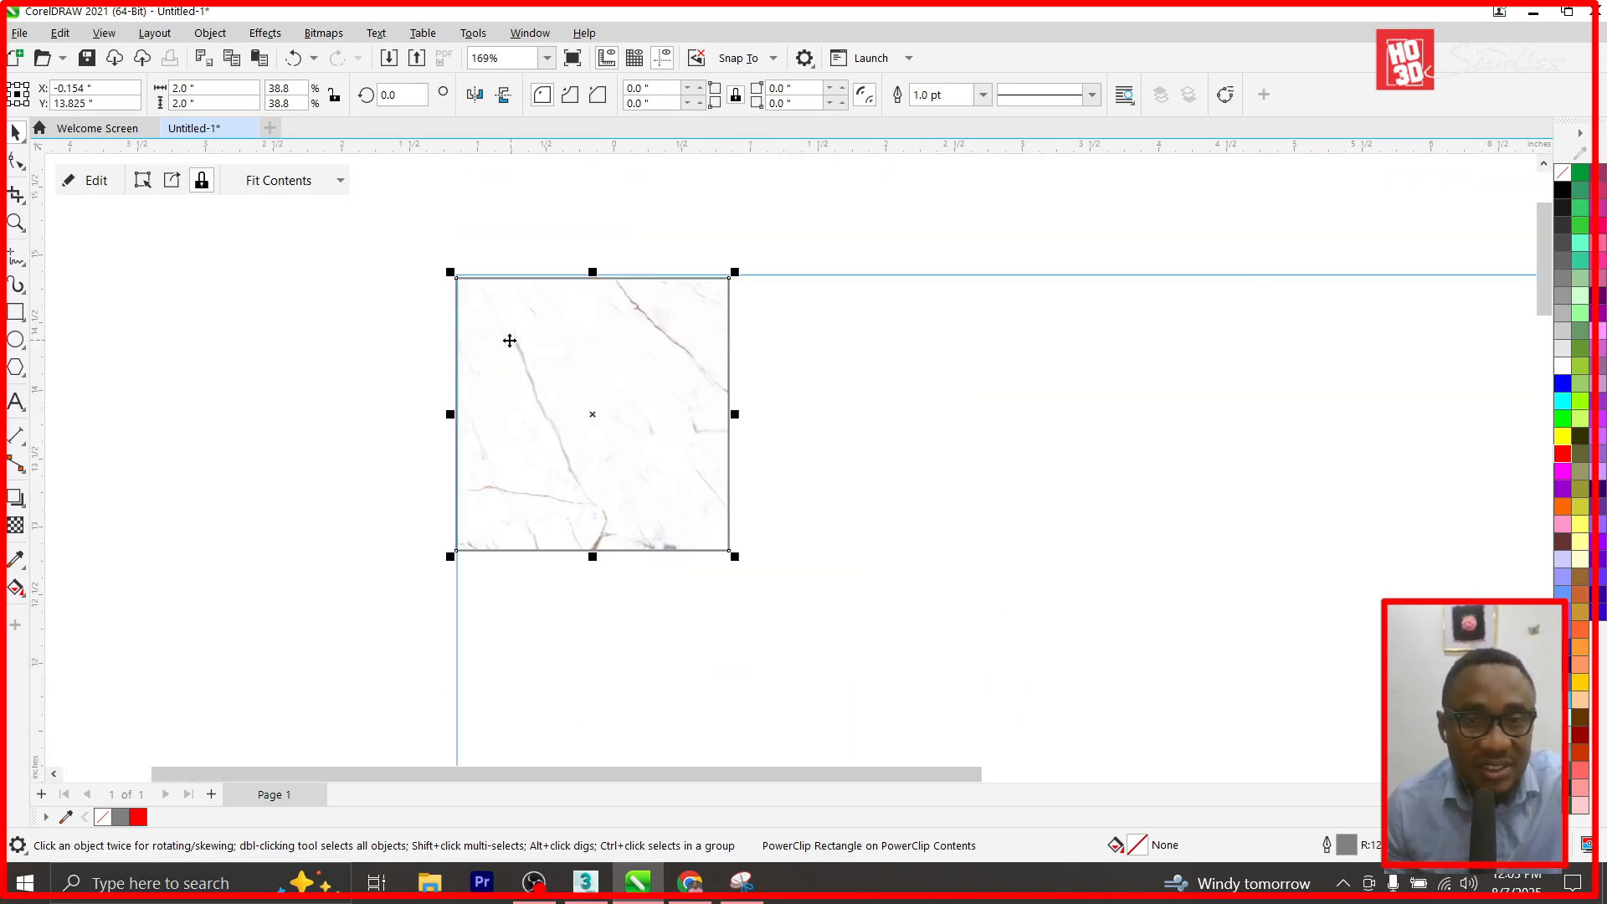
pyautogui.scroll(2, 513, 252)
pyautogui.moveTo(497, 377); pyautogui.dragTo(498, 375)
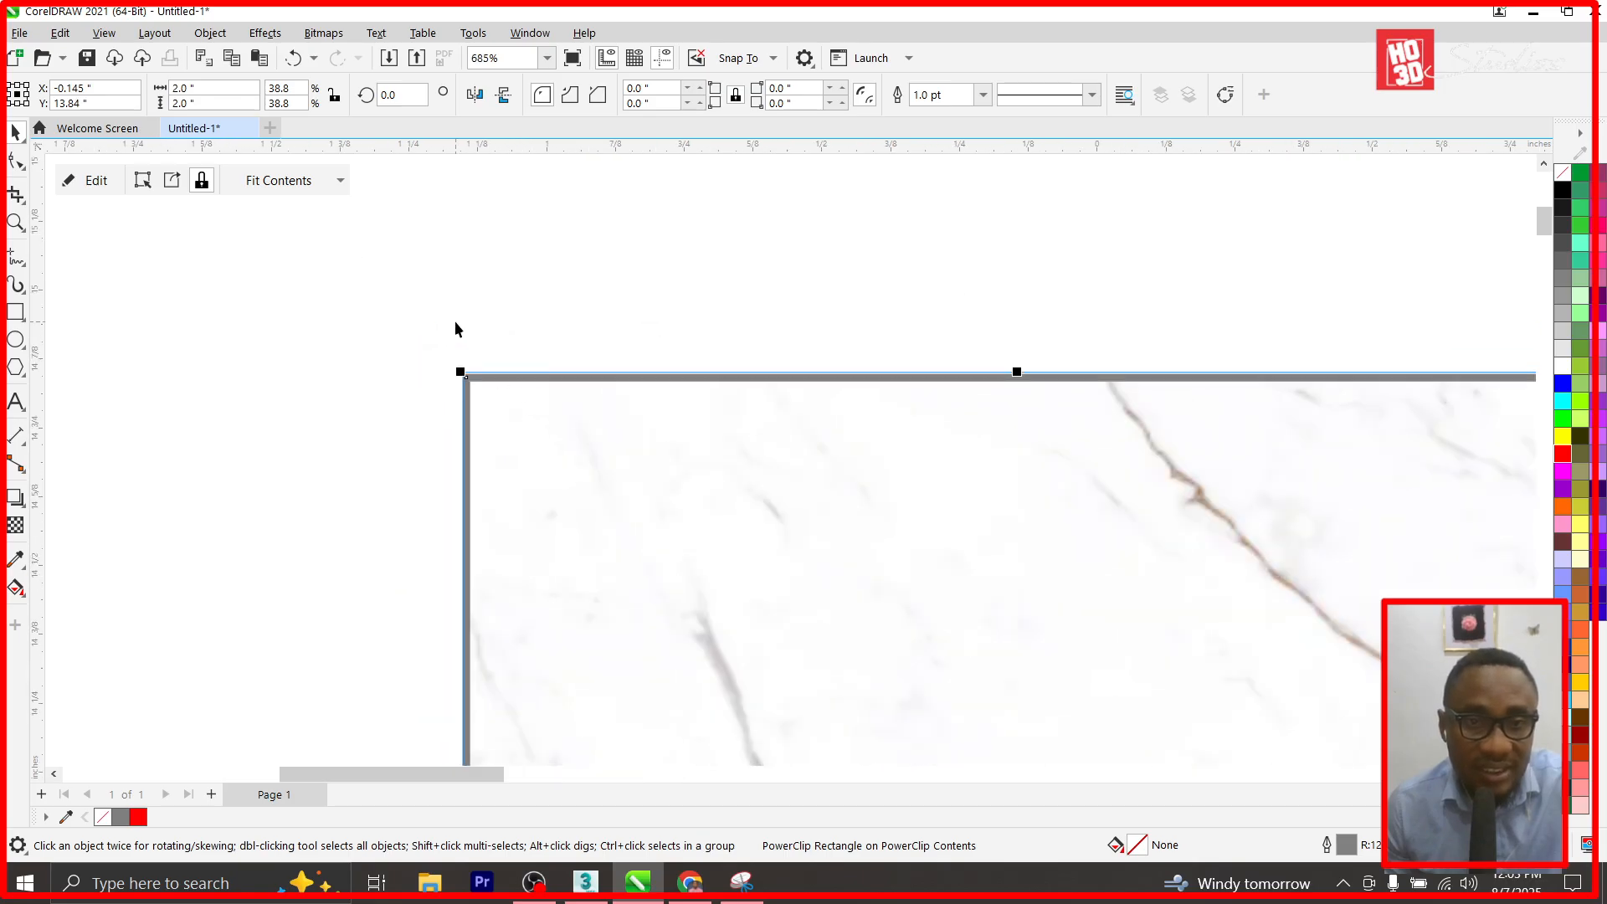
pyautogui.scroll(1, 535, 429)
pyautogui.moveTo(533, 455); pyautogui.dragTo(530, 447)
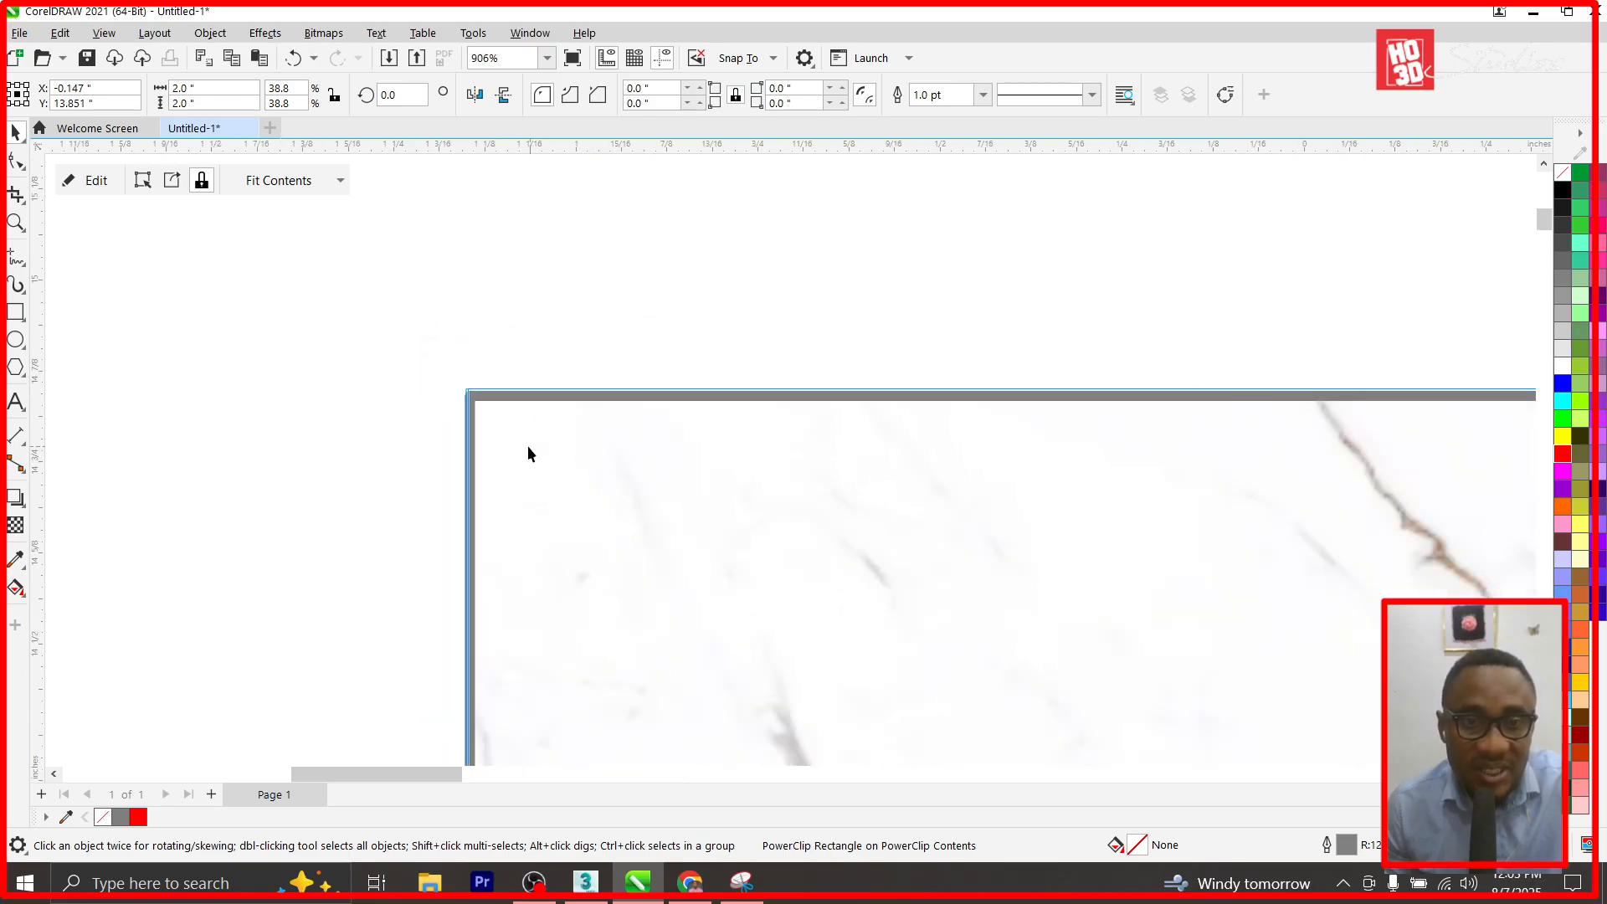
# Duplicate the tile edge to edge to the right and repeat the copy to make a row of seven tiles.
pyautogui.scroll(-4, 243, 294)
pyautogui.moveTo(384, 366); pyautogui.dragTo(847, 394)
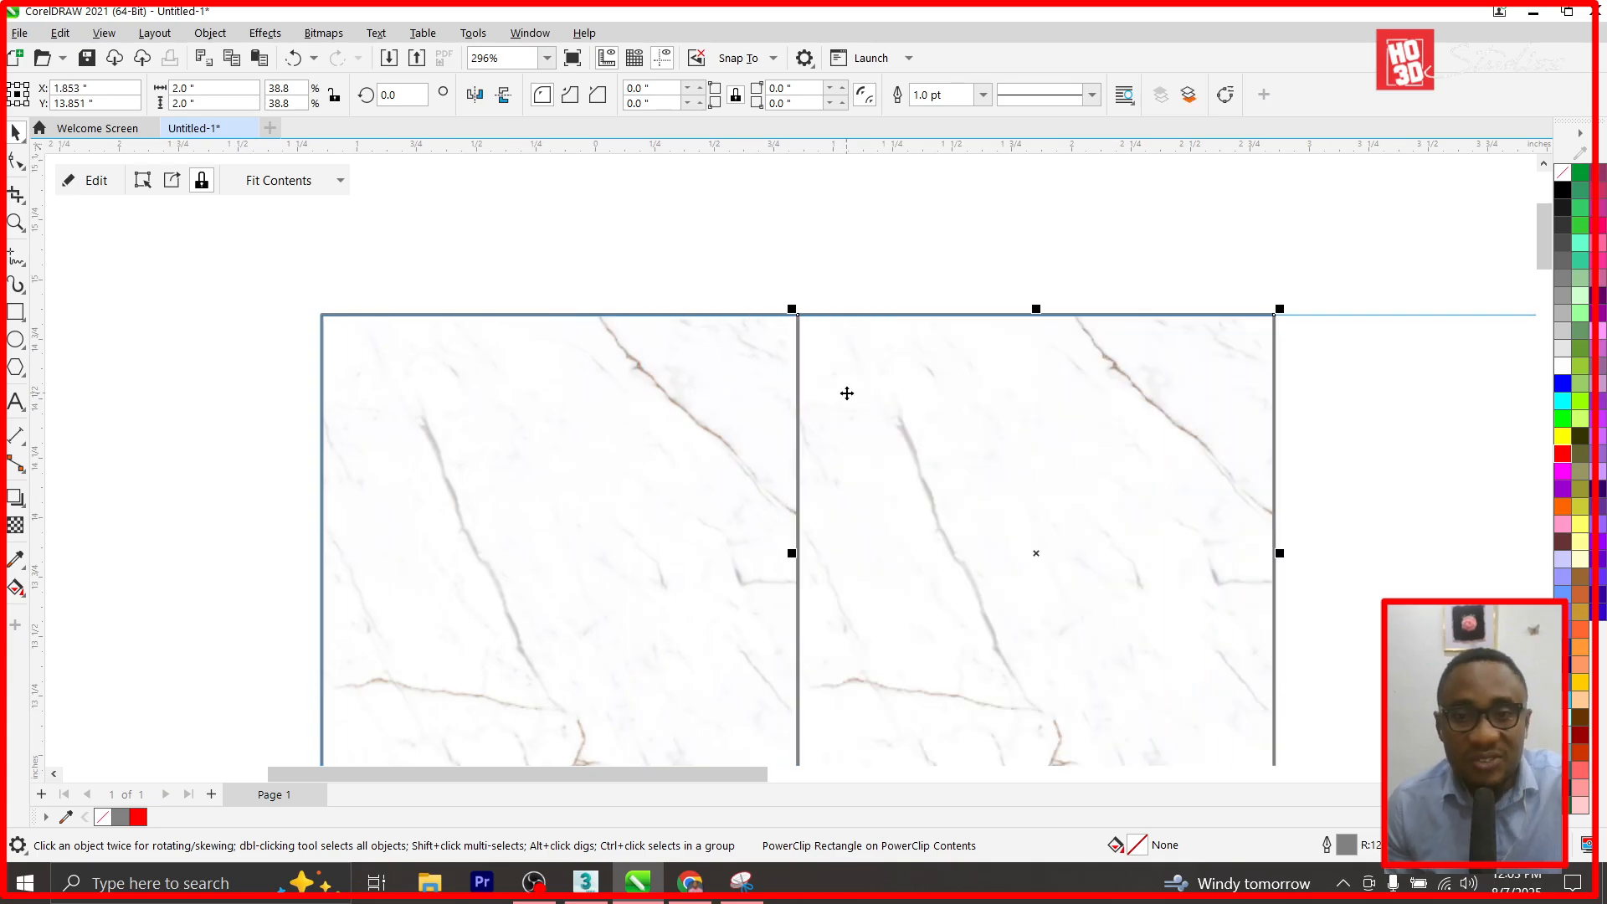
pyautogui.hotkey('ctrl', 'r')
pyautogui.hotkey('ctrl', 'r')
pyautogui.hotkey('ctrl', 'r')
pyautogui.hotkey('ctrl', 'r')
pyautogui.hotkey('ctrl', 'r')
# Group the whole row of seven tiles into one object.
pyautogui.scroll(-4, 593, 392)
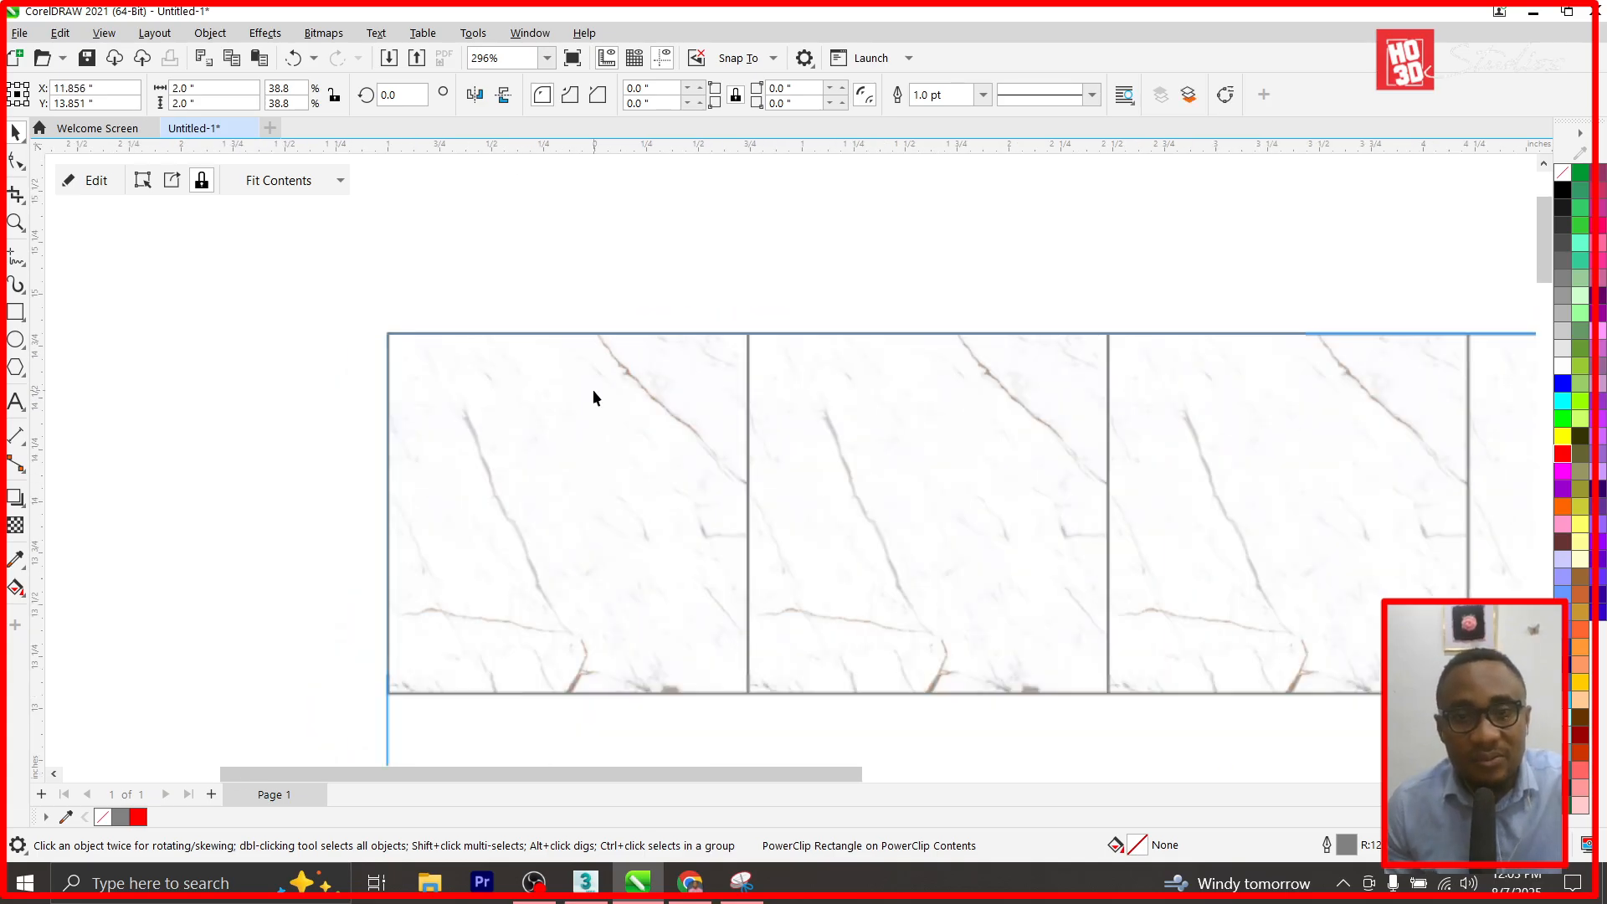
pyautogui.scroll(-1, 697, 309)
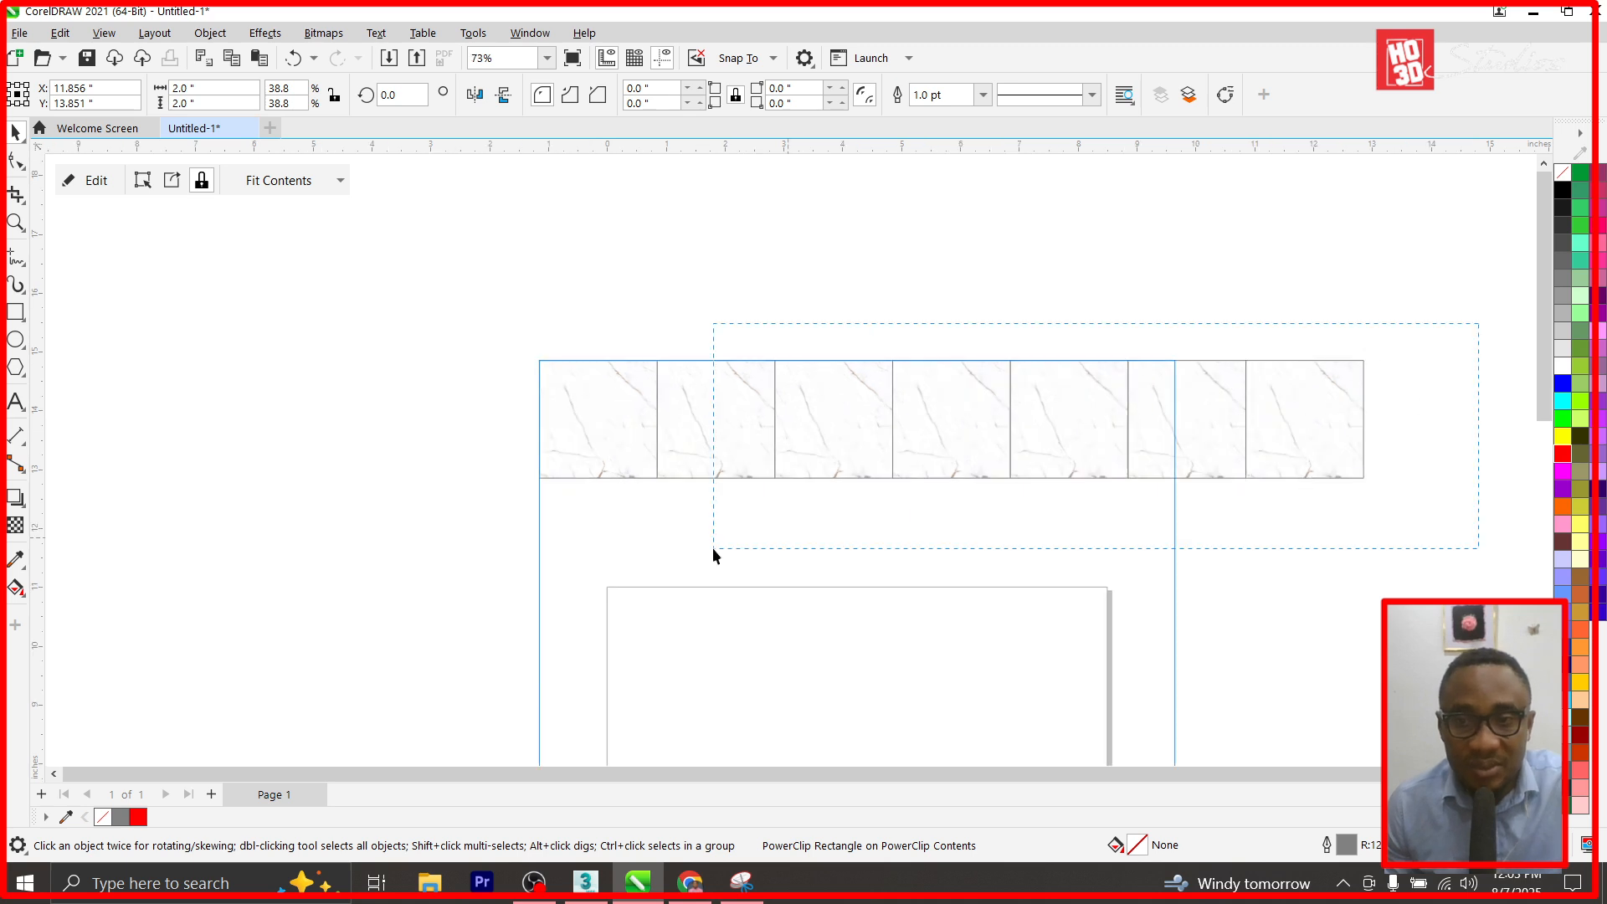
pyautogui.moveTo(713, 554); pyautogui.dragTo(496, 567)
pyautogui.hotkey('ctrl', 'g')
# Duplicate the grouped tile row directly below itself and repeat the copy until the rows fill the frame's height.
pyautogui.scroll(4, 848, 352)
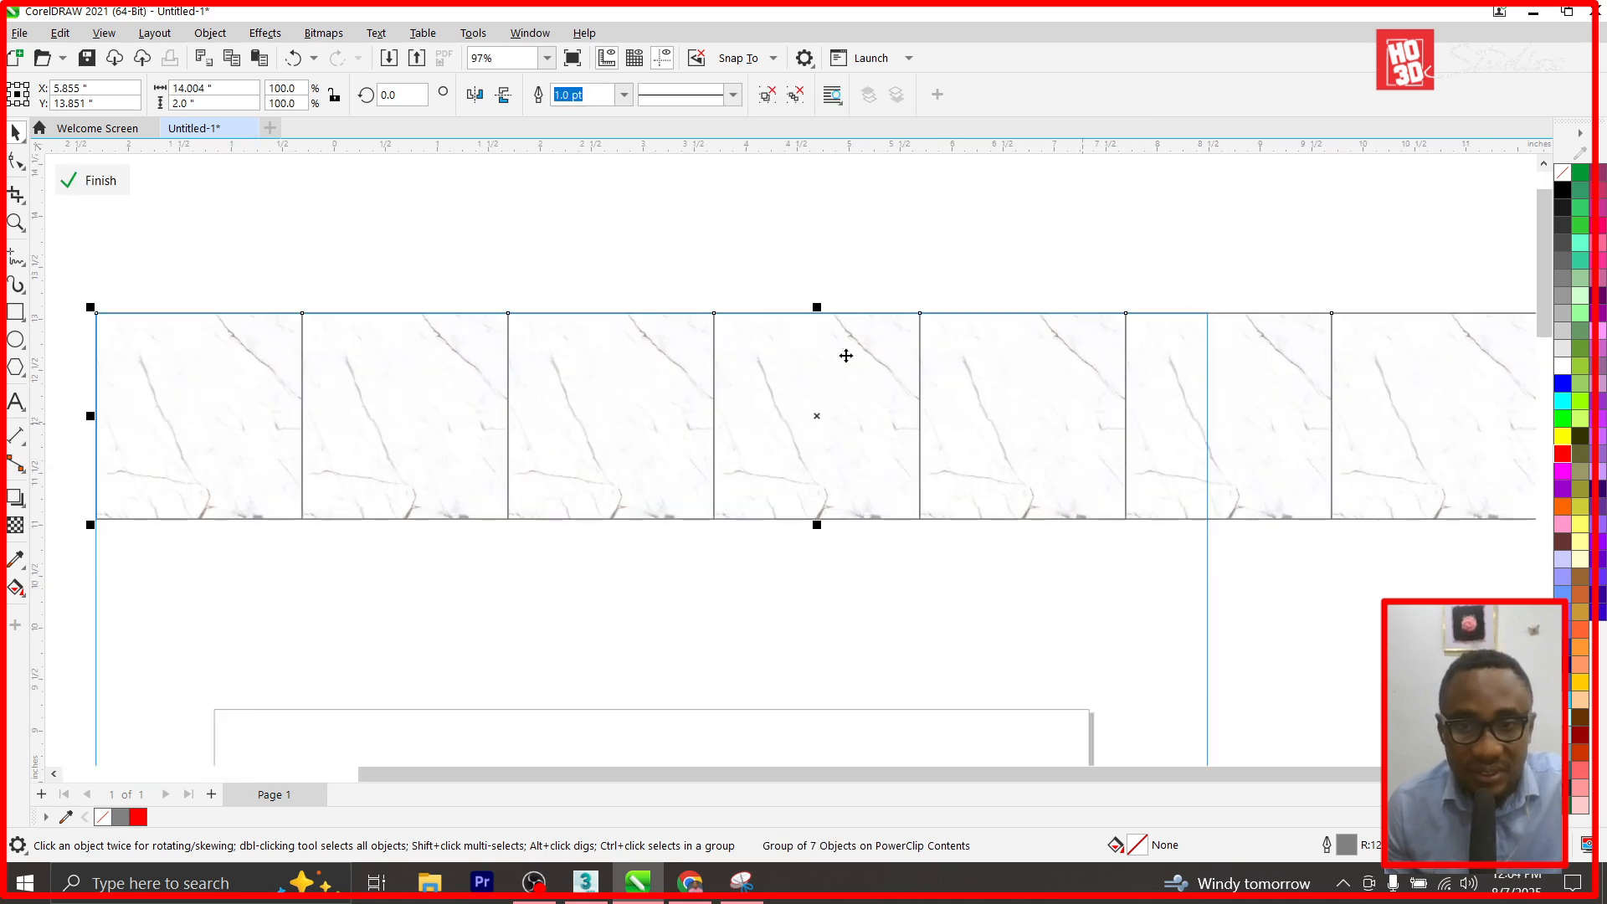
pyautogui.moveTo(814, 334); pyautogui.dragTo(819, 545)
pyautogui.hotkey('ctrl', 'r')
pyautogui.hotkey('ctrl', 'r')
pyautogui.hotkey('ctrl', 'r')
pyautogui.hotkey('ctrl', 'r')
pyautogui.hotkey('ctrl', 'r')
pyautogui.hotkey('ctrl', 'r')
pyautogui.hotkey('ctrl', 'r')
pyautogui.hotkey('ctrl', 'r')
pyautogui.hotkey('ctrl', 'r')
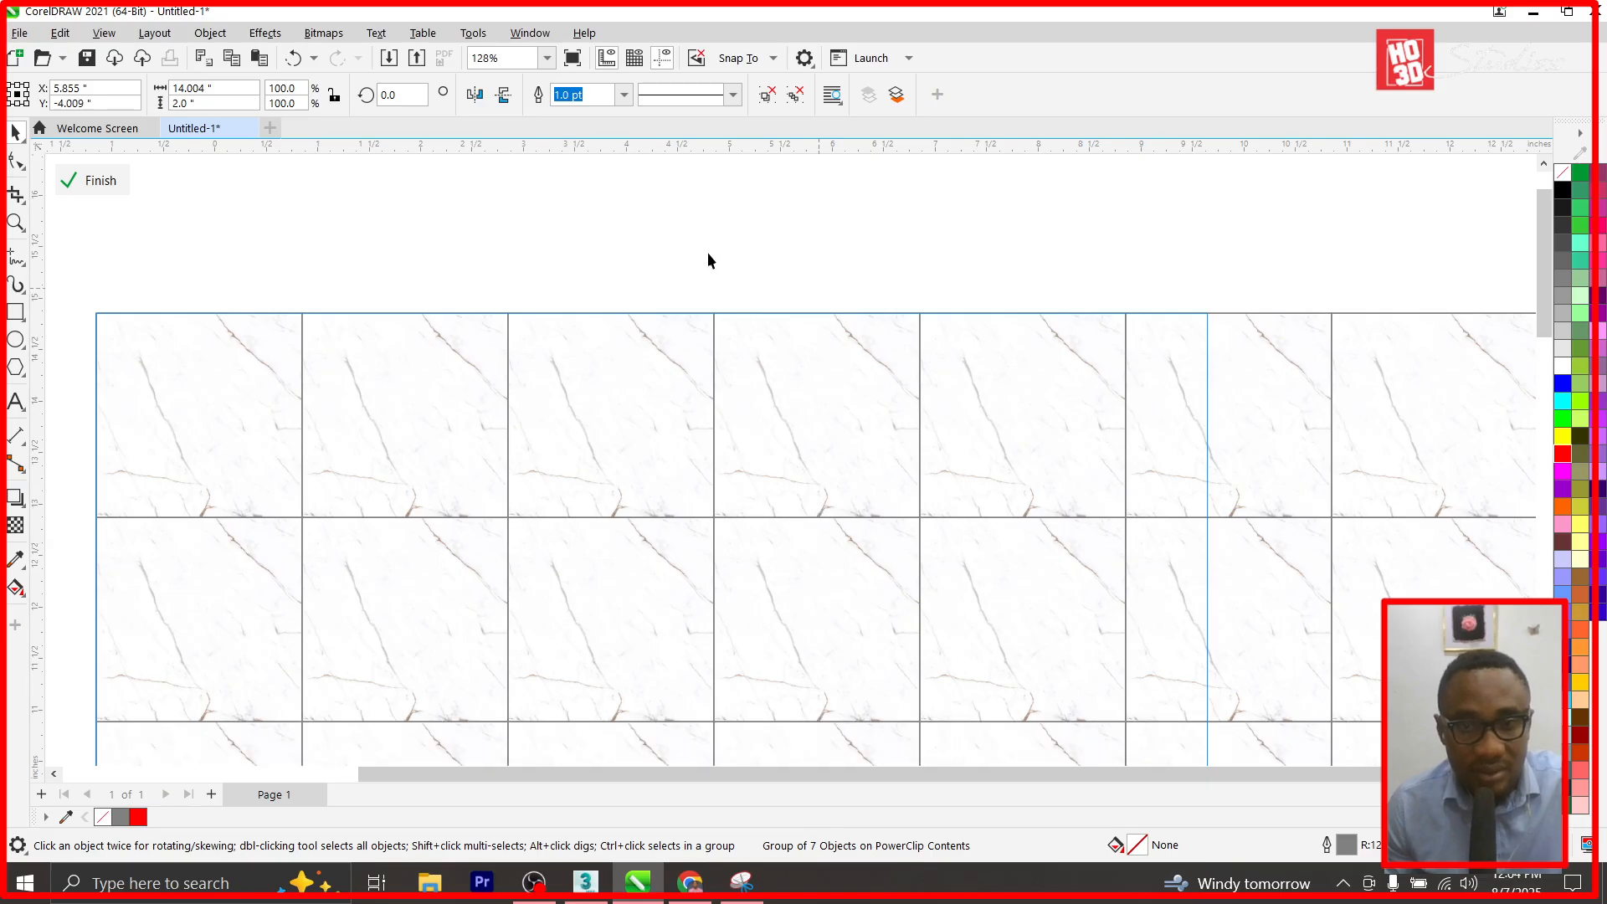
# Finish editing the PowerClip contents and remove the outline from the tiled rectangle.
pyautogui.scroll(-6, 688, 278)
pyautogui.keyDown('ctrl'); pyautogui.click(1006, 469); pyautogui.keyUp('ctrl')
pyautogui.scroll(-1, 785, 349)
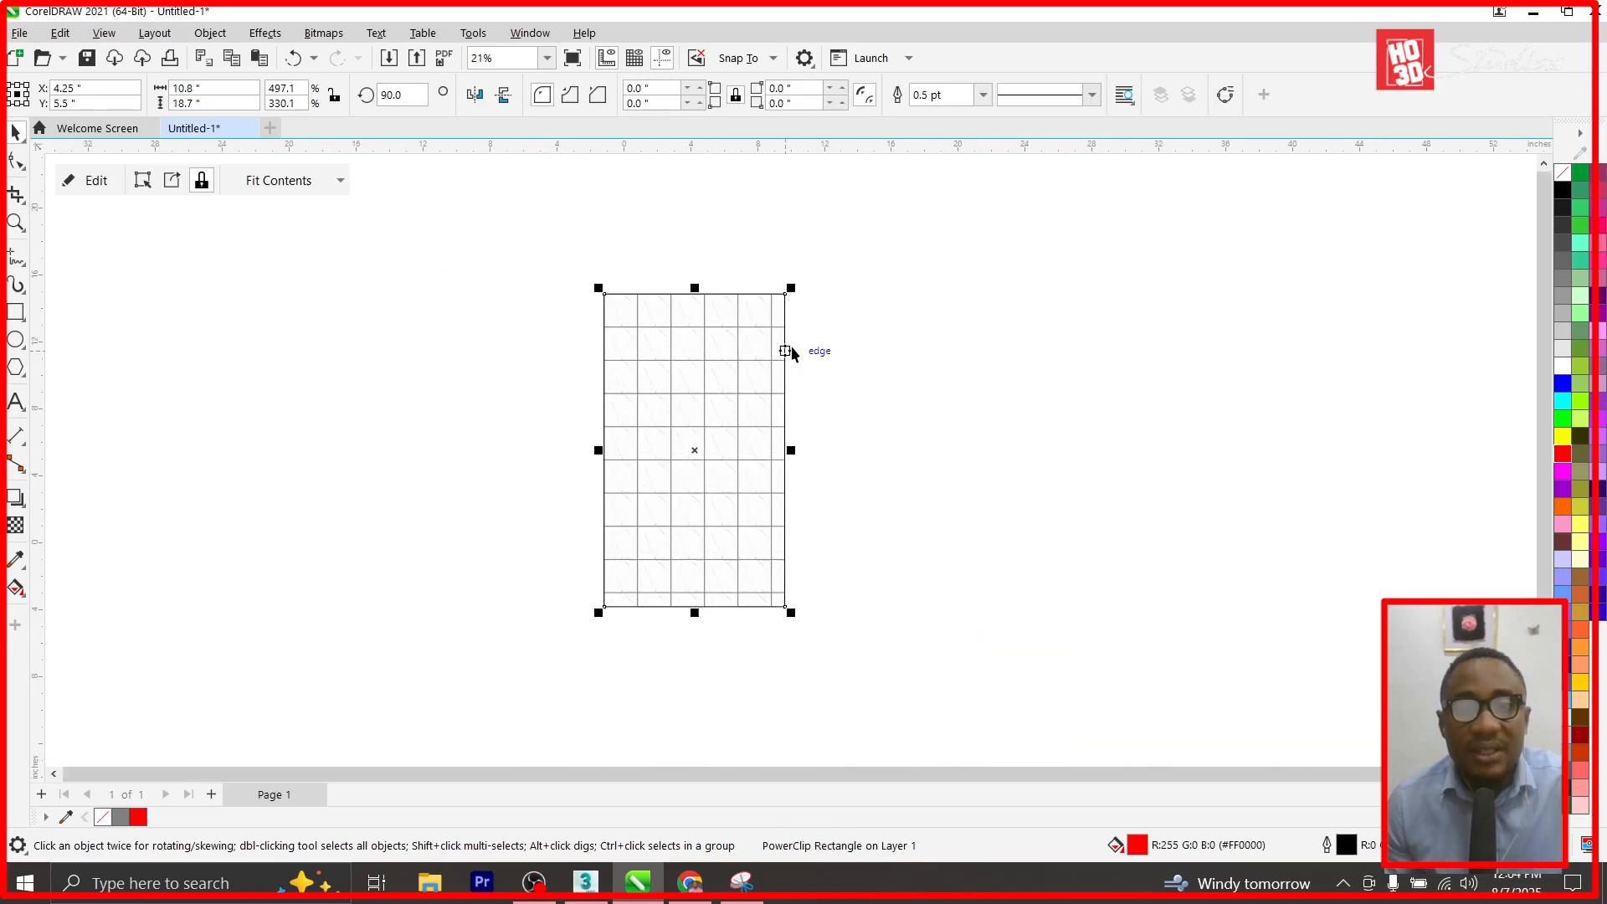
pyautogui.rightClick(1564, 173)
pyautogui.click(1554, 186)
# Export only the selected tiled rectangle as a PNG named "ceramics 1" into the papa new design folder in Documents.
pyautogui.hotkey('ctrl', 'e')
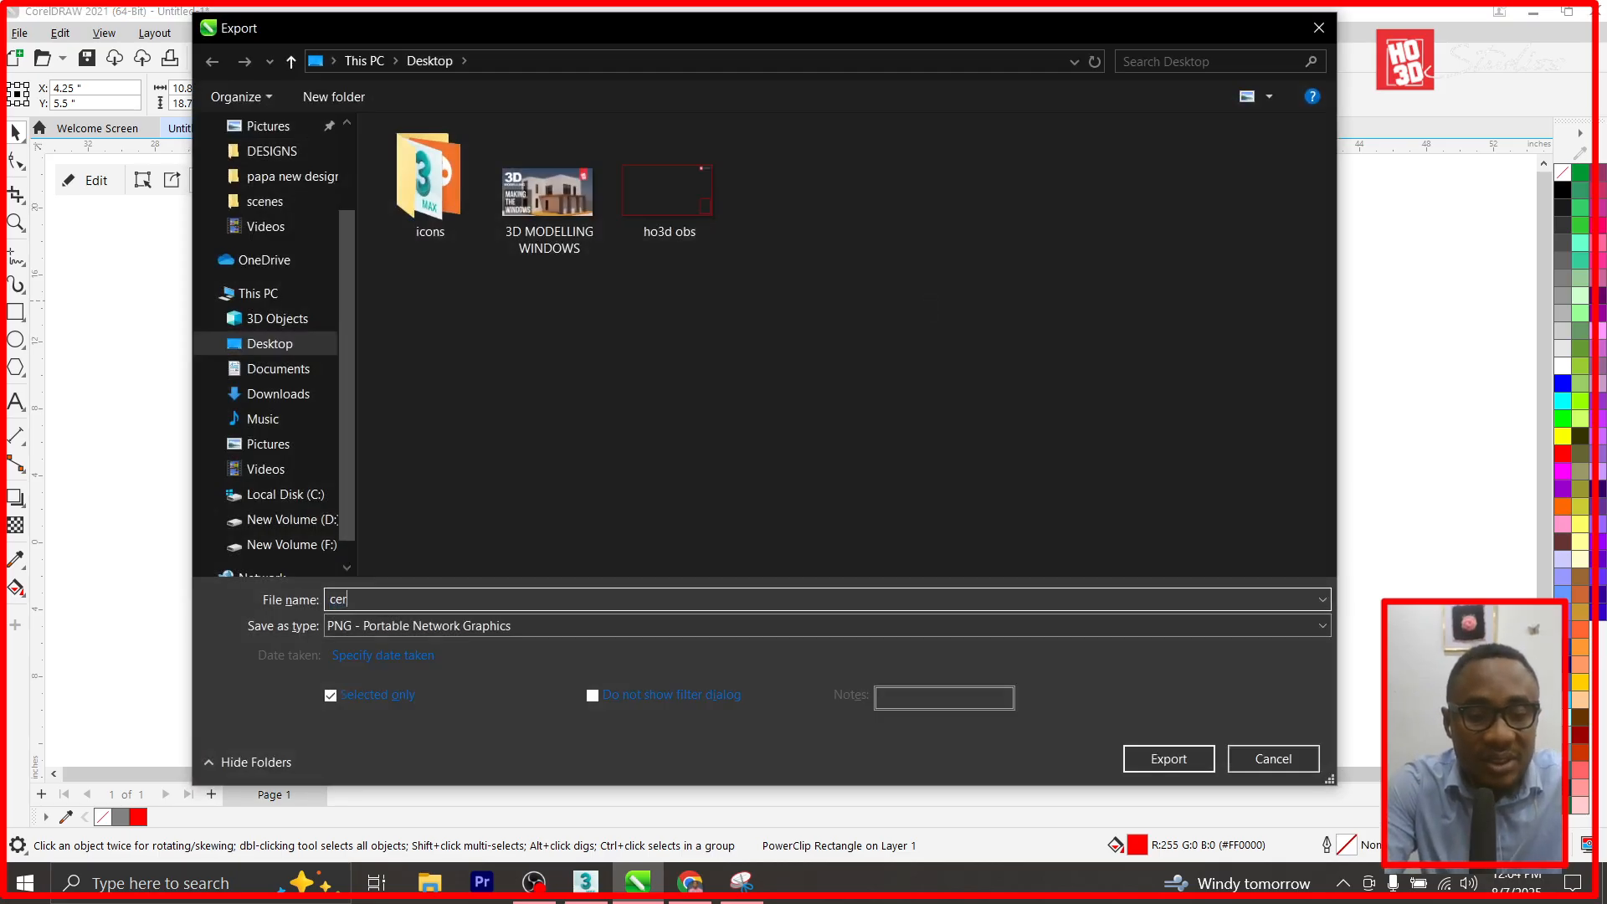
pyautogui.write('ceramics 1')
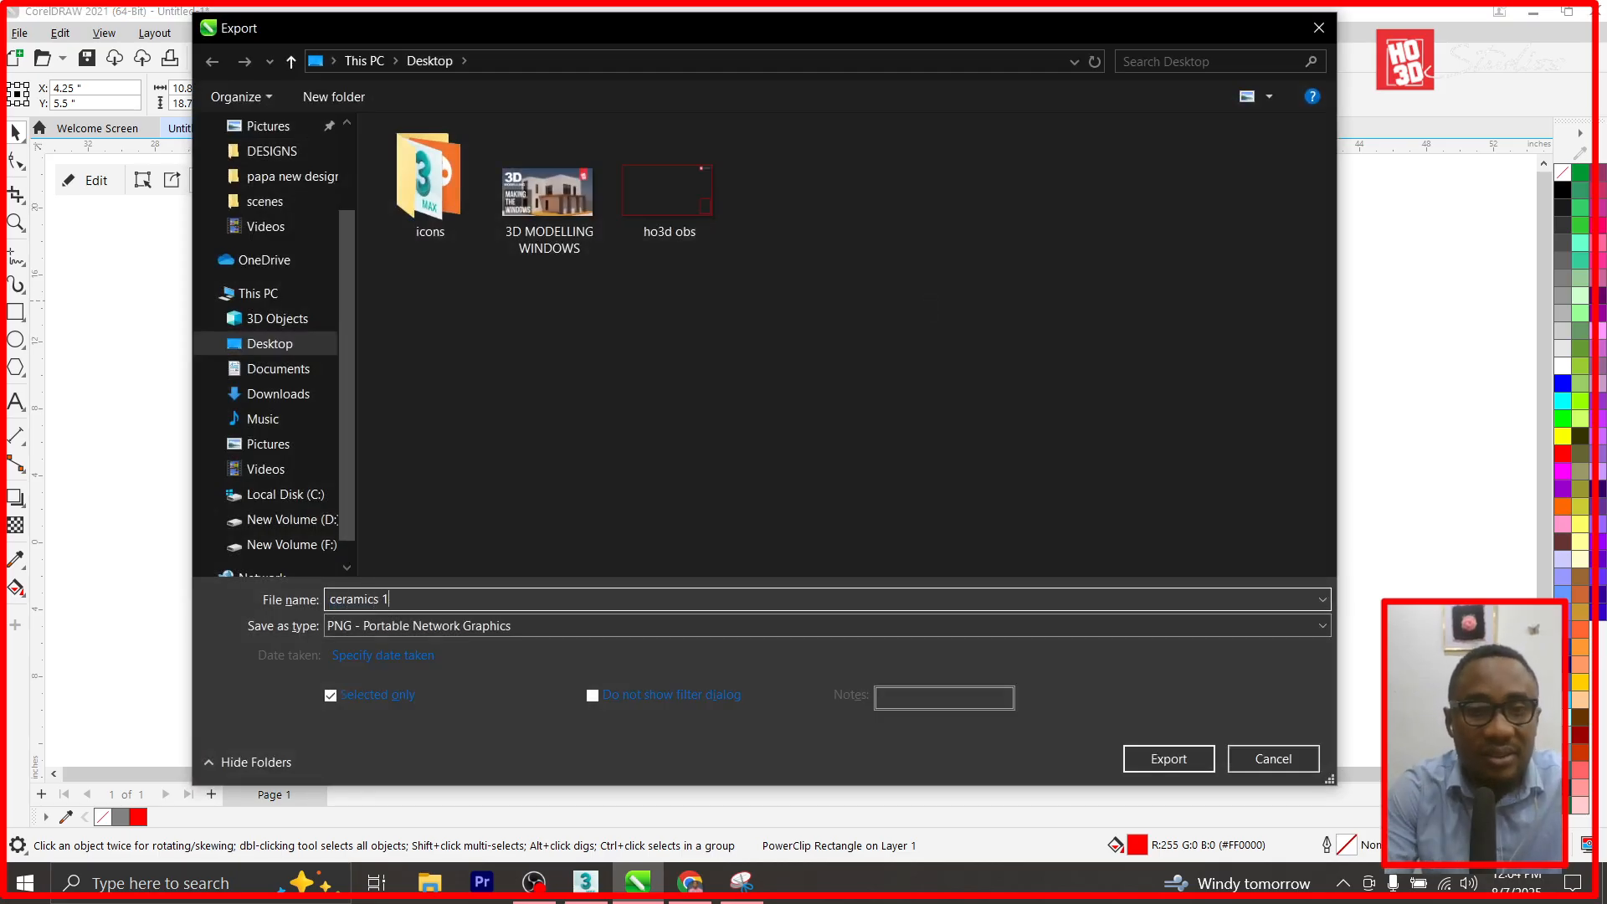
pyautogui.click(290, 521)
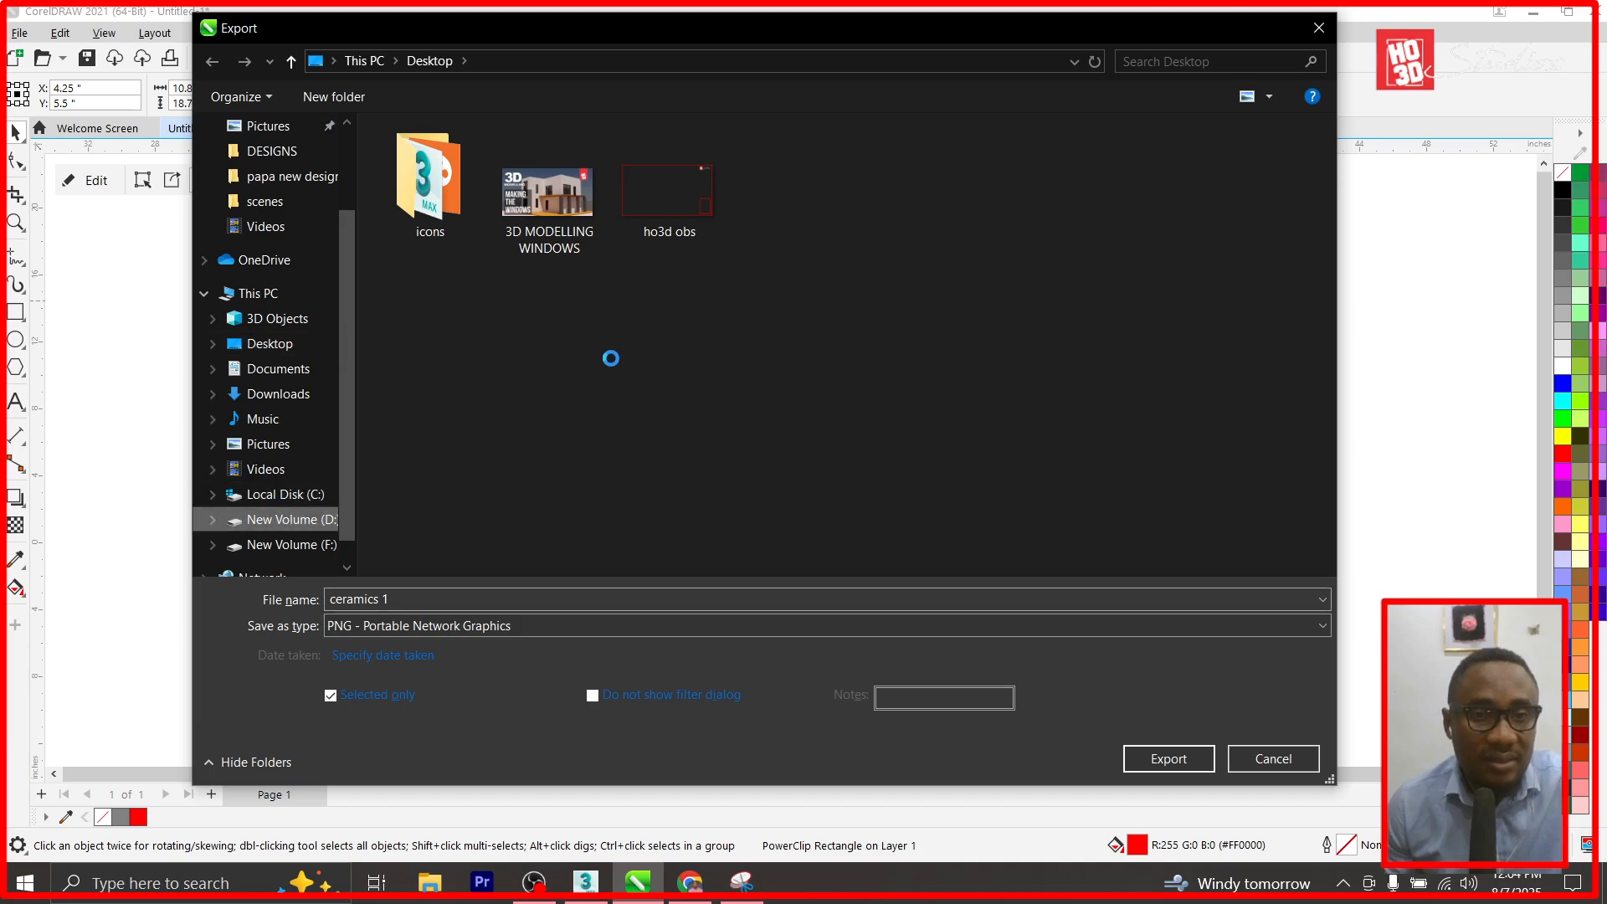
pyautogui.click(268, 293)
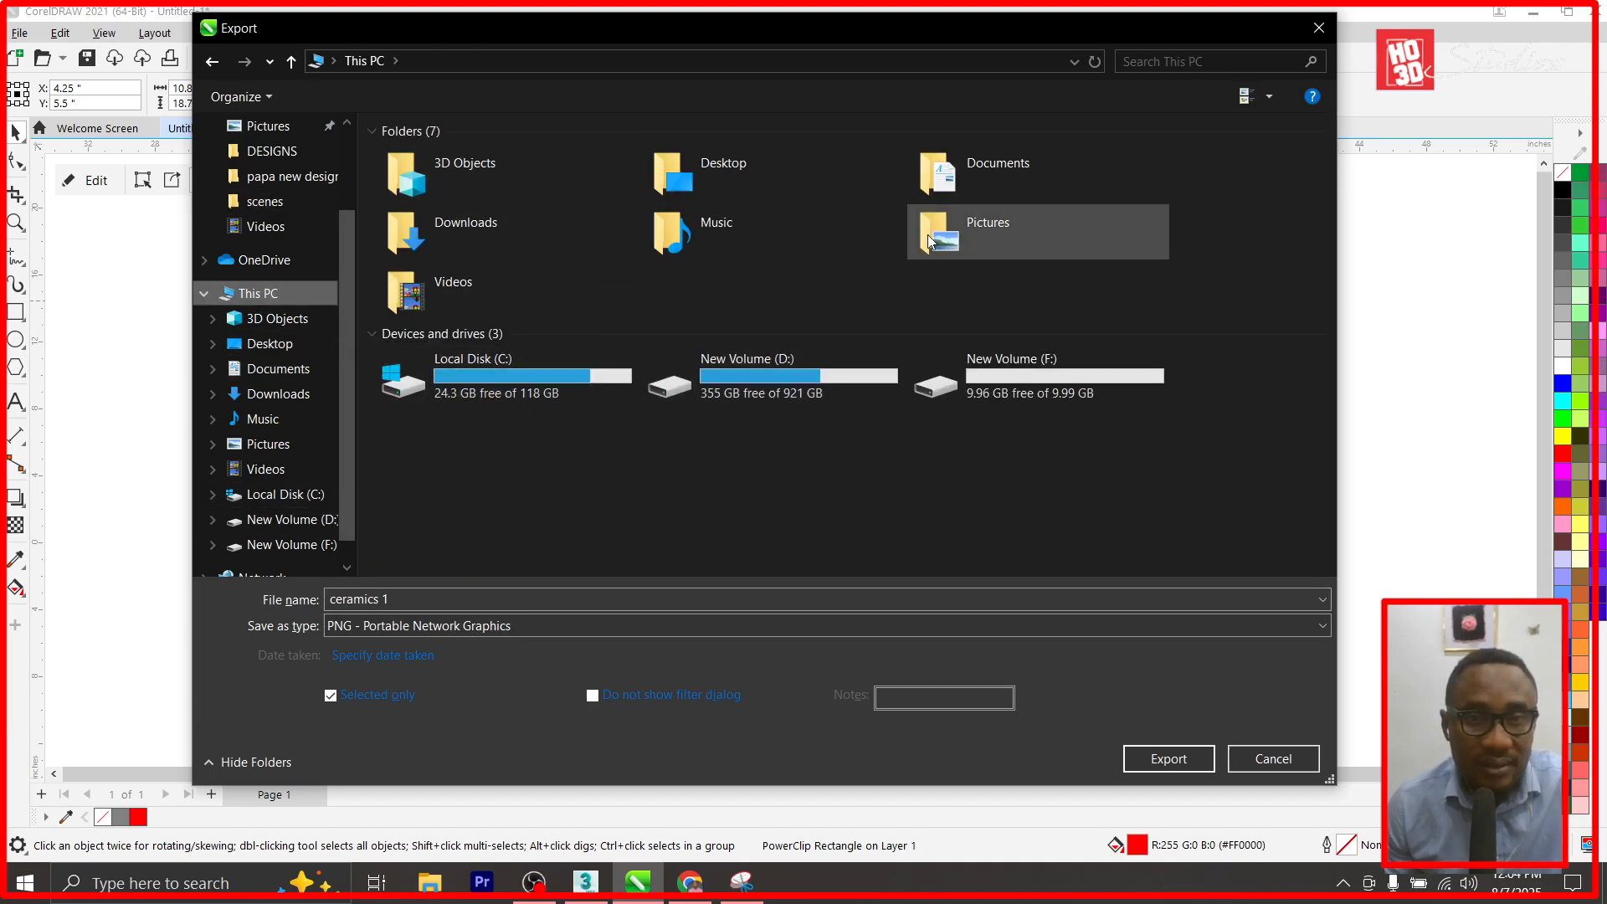
pyautogui.doubleClick(1003, 179)
pyautogui.doubleClick(452, 316)
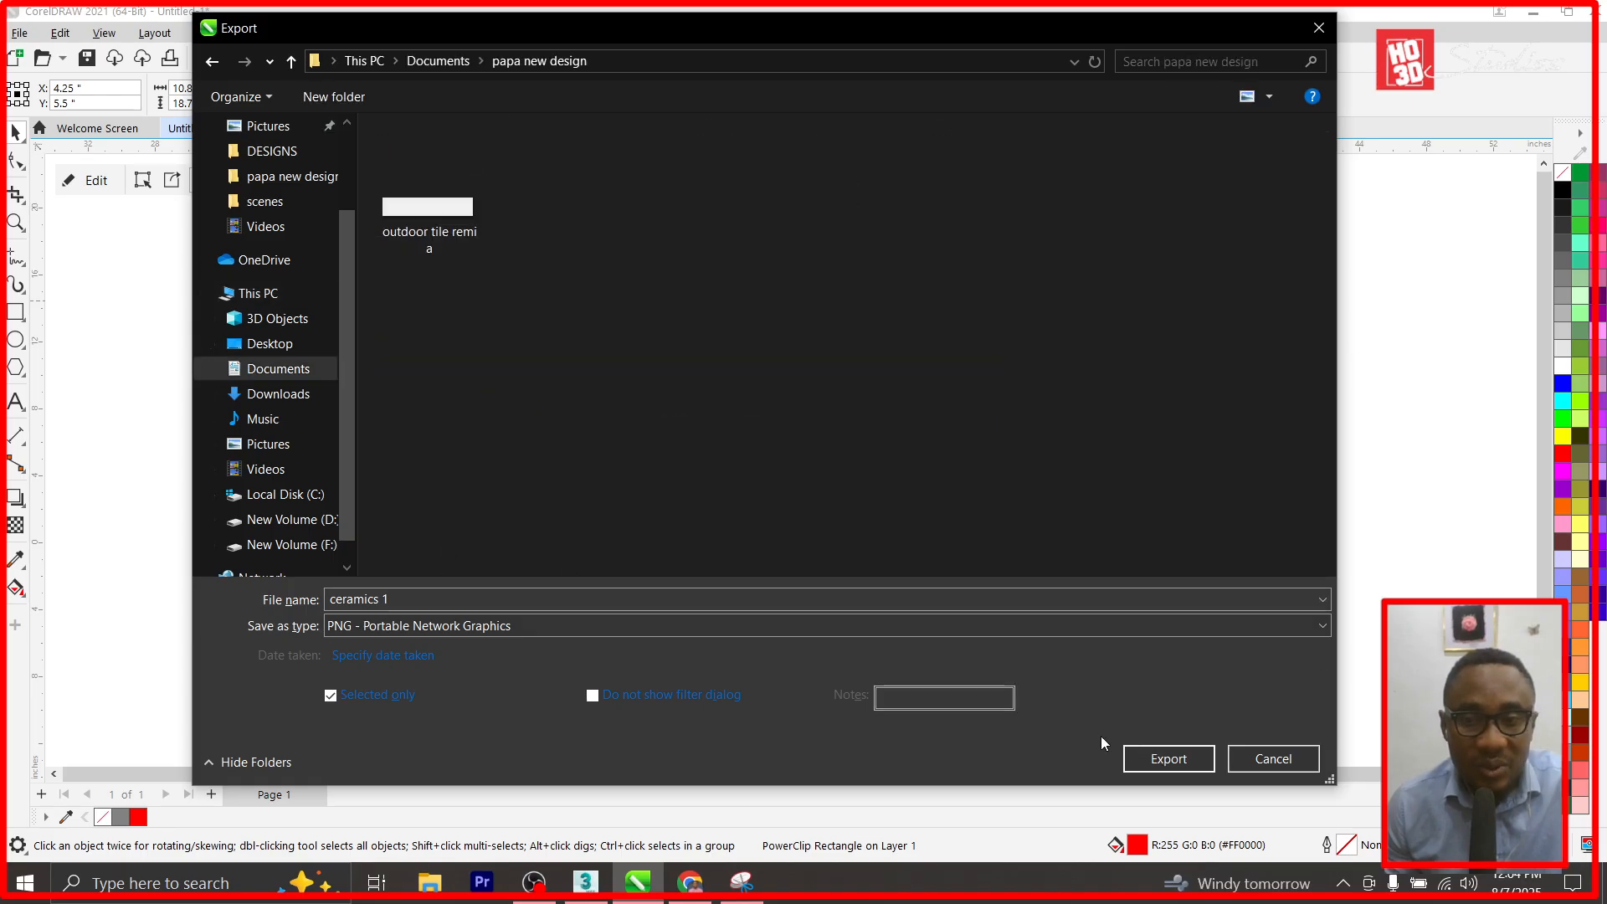
pyautogui.click(1136, 756)
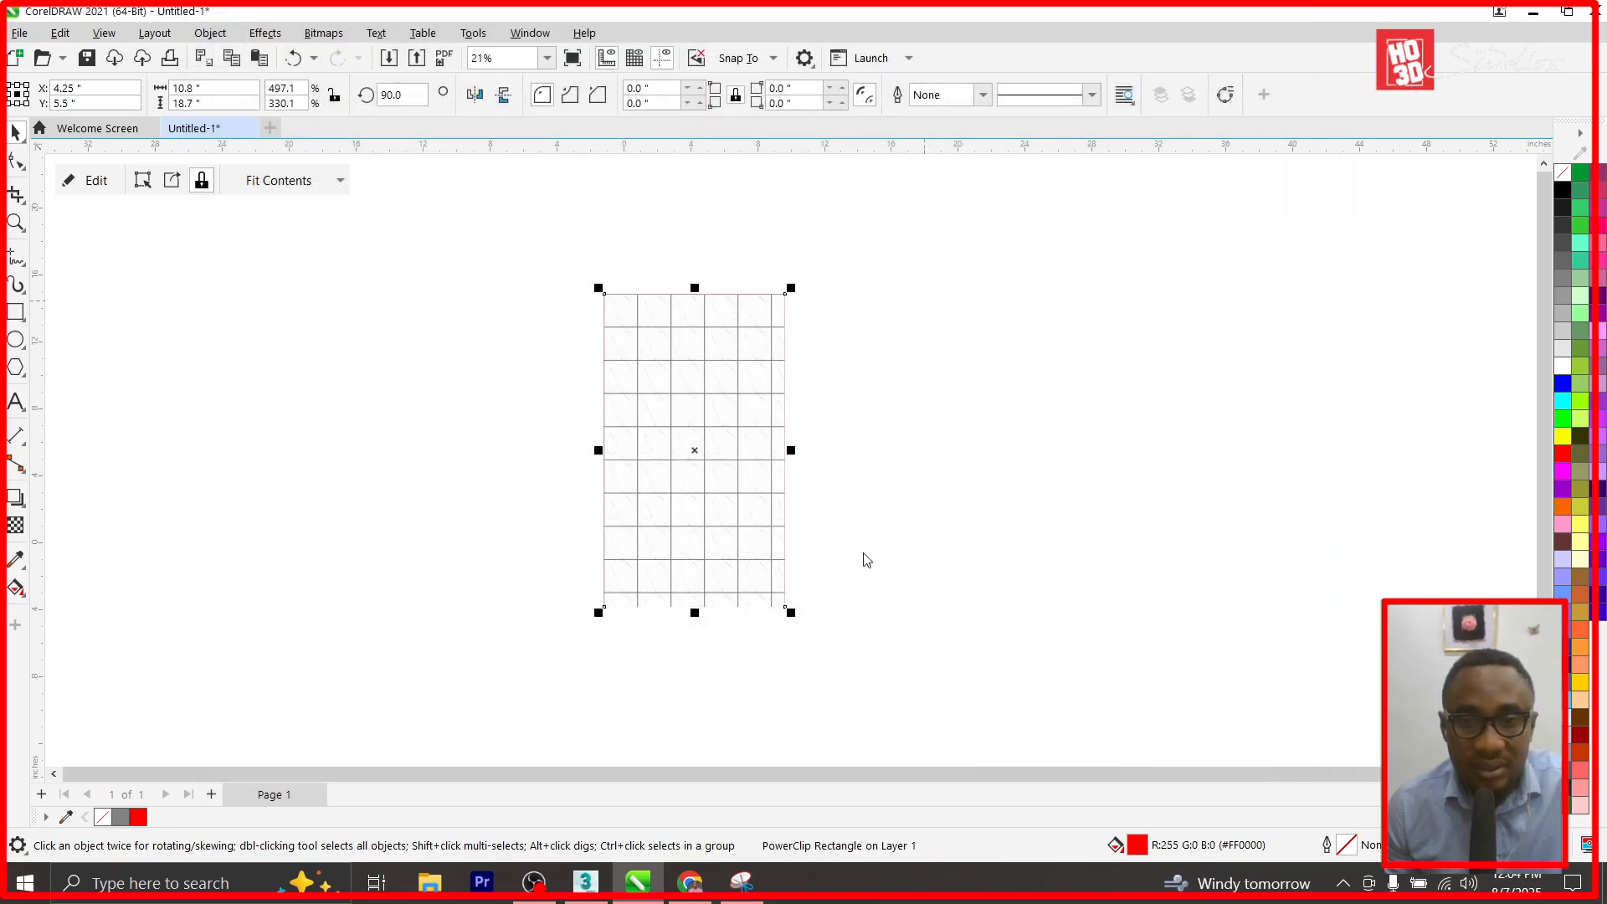
pyautogui.click(1117, 671)
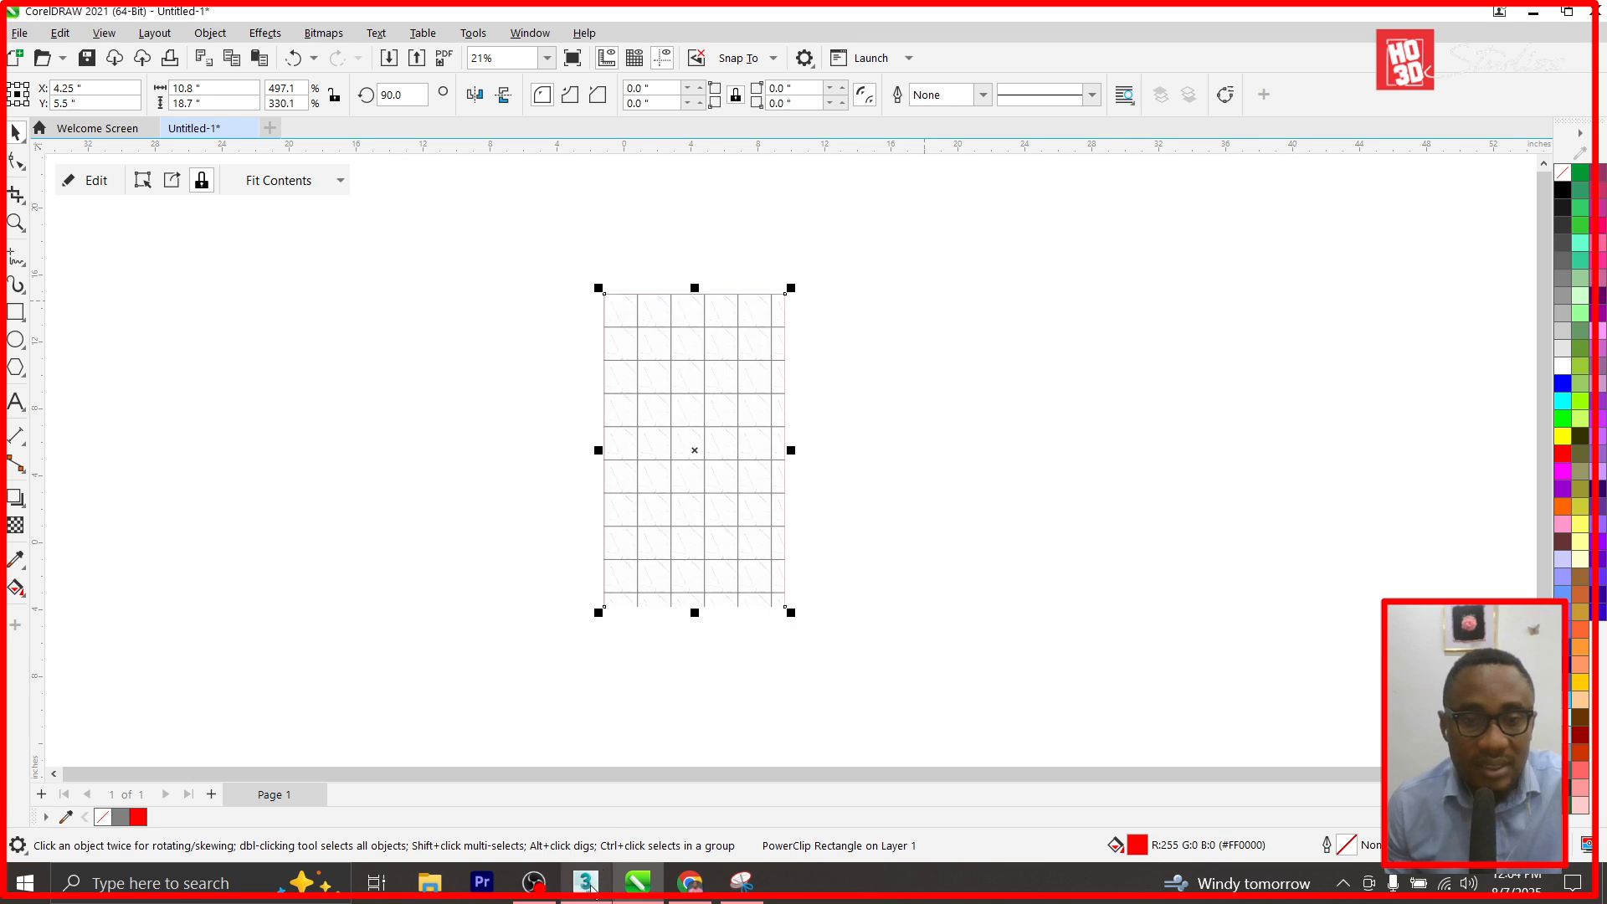
# Switch to 3ds Max, select the red box beside the building, and name an unused material slot ceramics1.
pyautogui.click(586, 883)
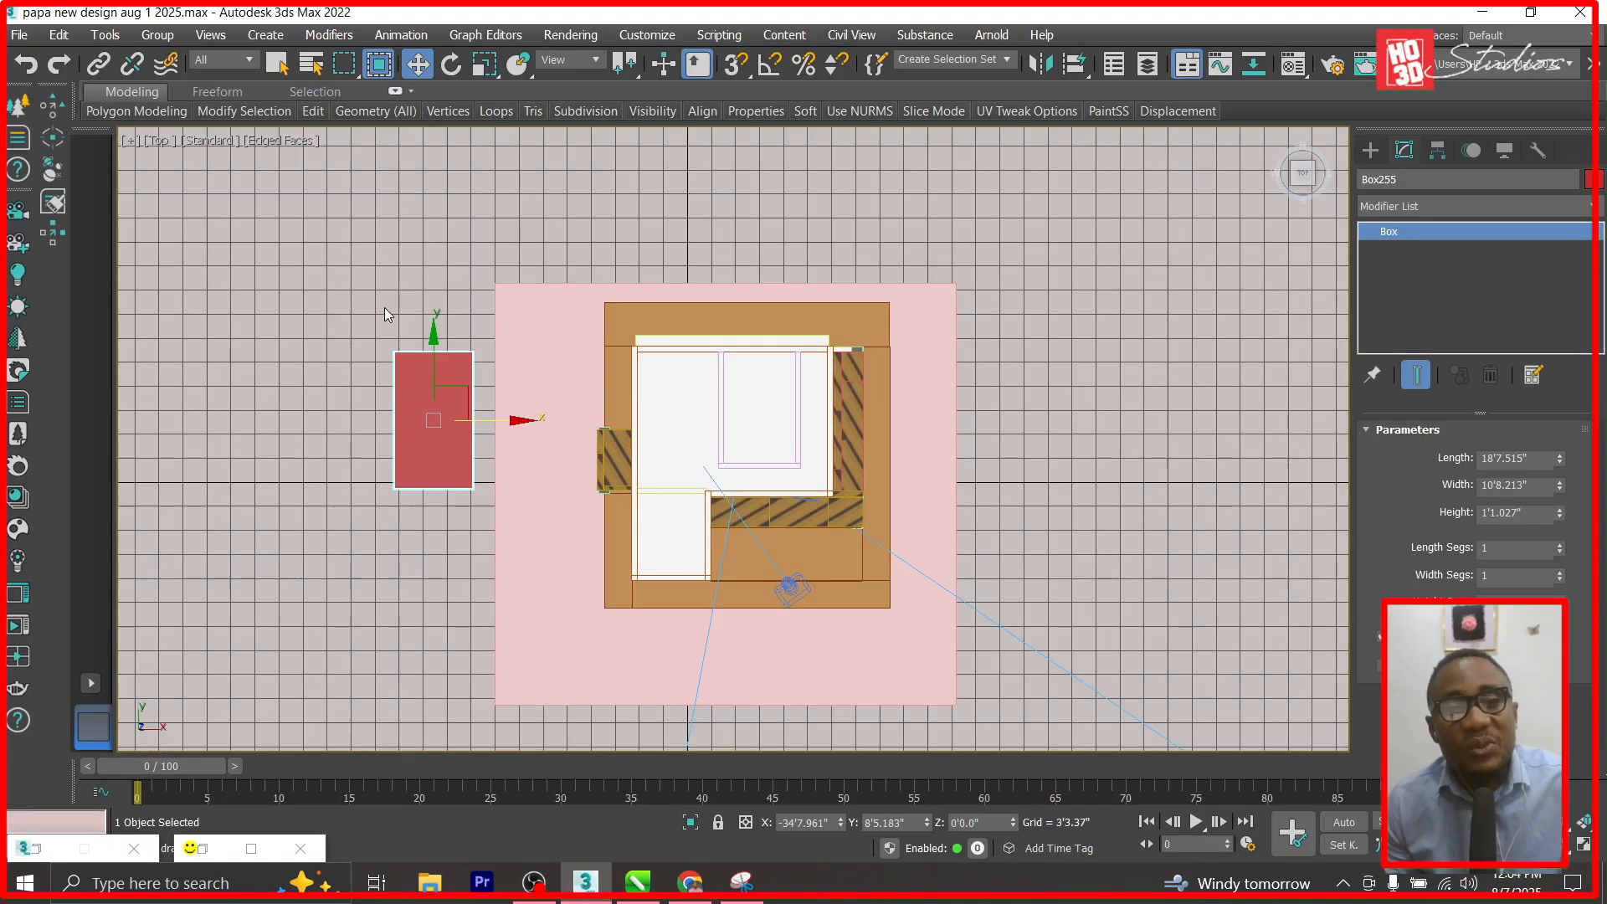
pyautogui.click(444, 444)
pyautogui.press('m')
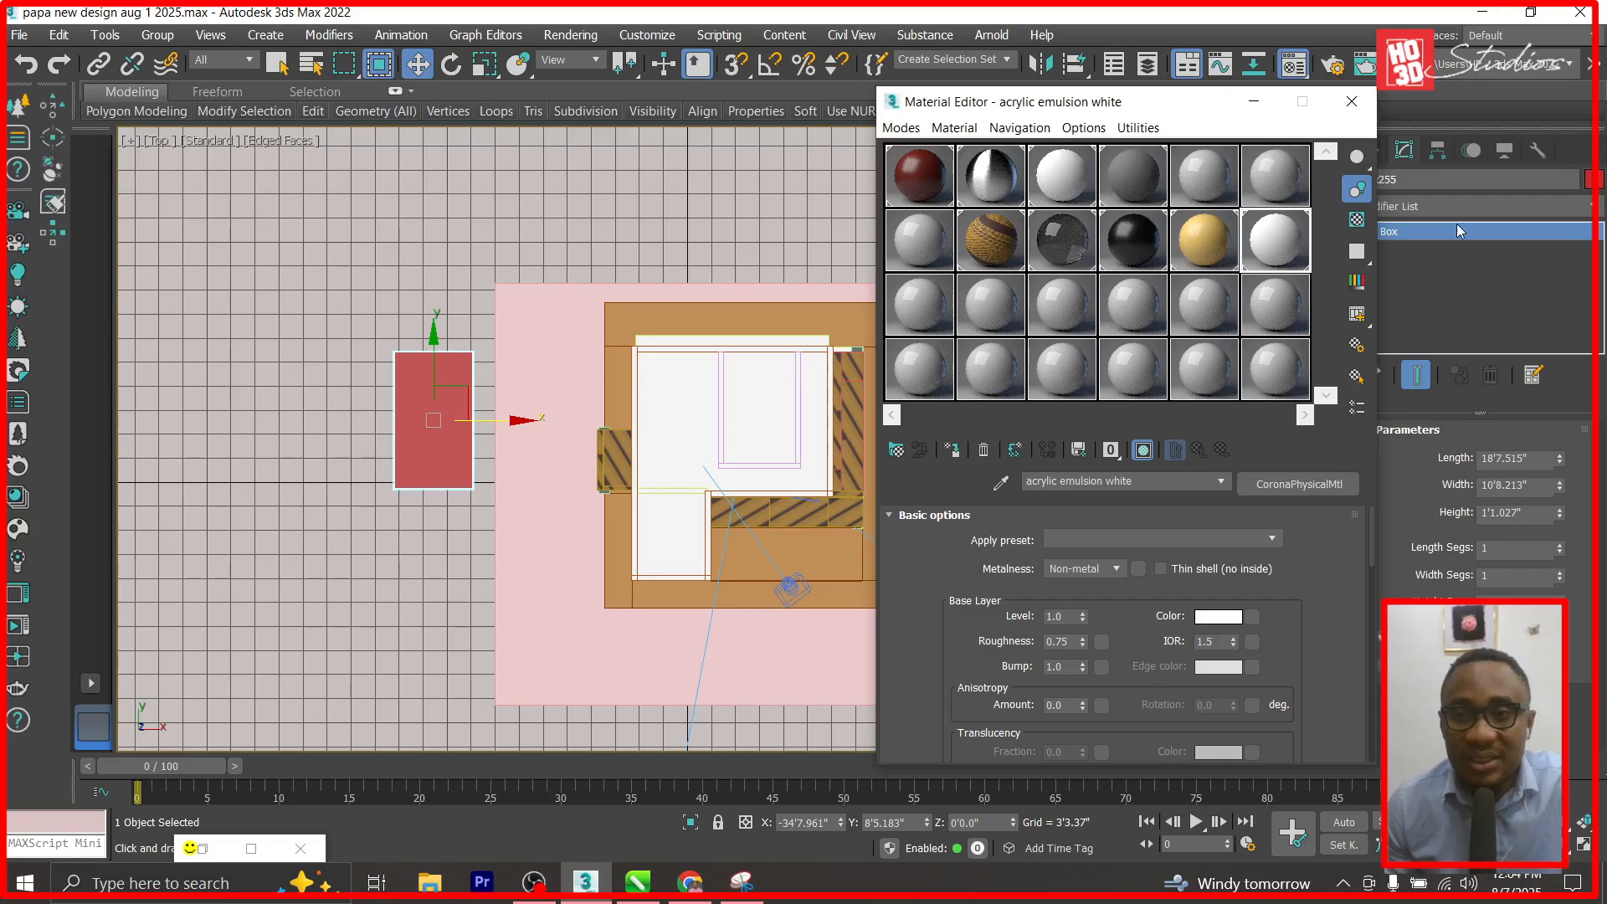
pyautogui.click(919, 311)
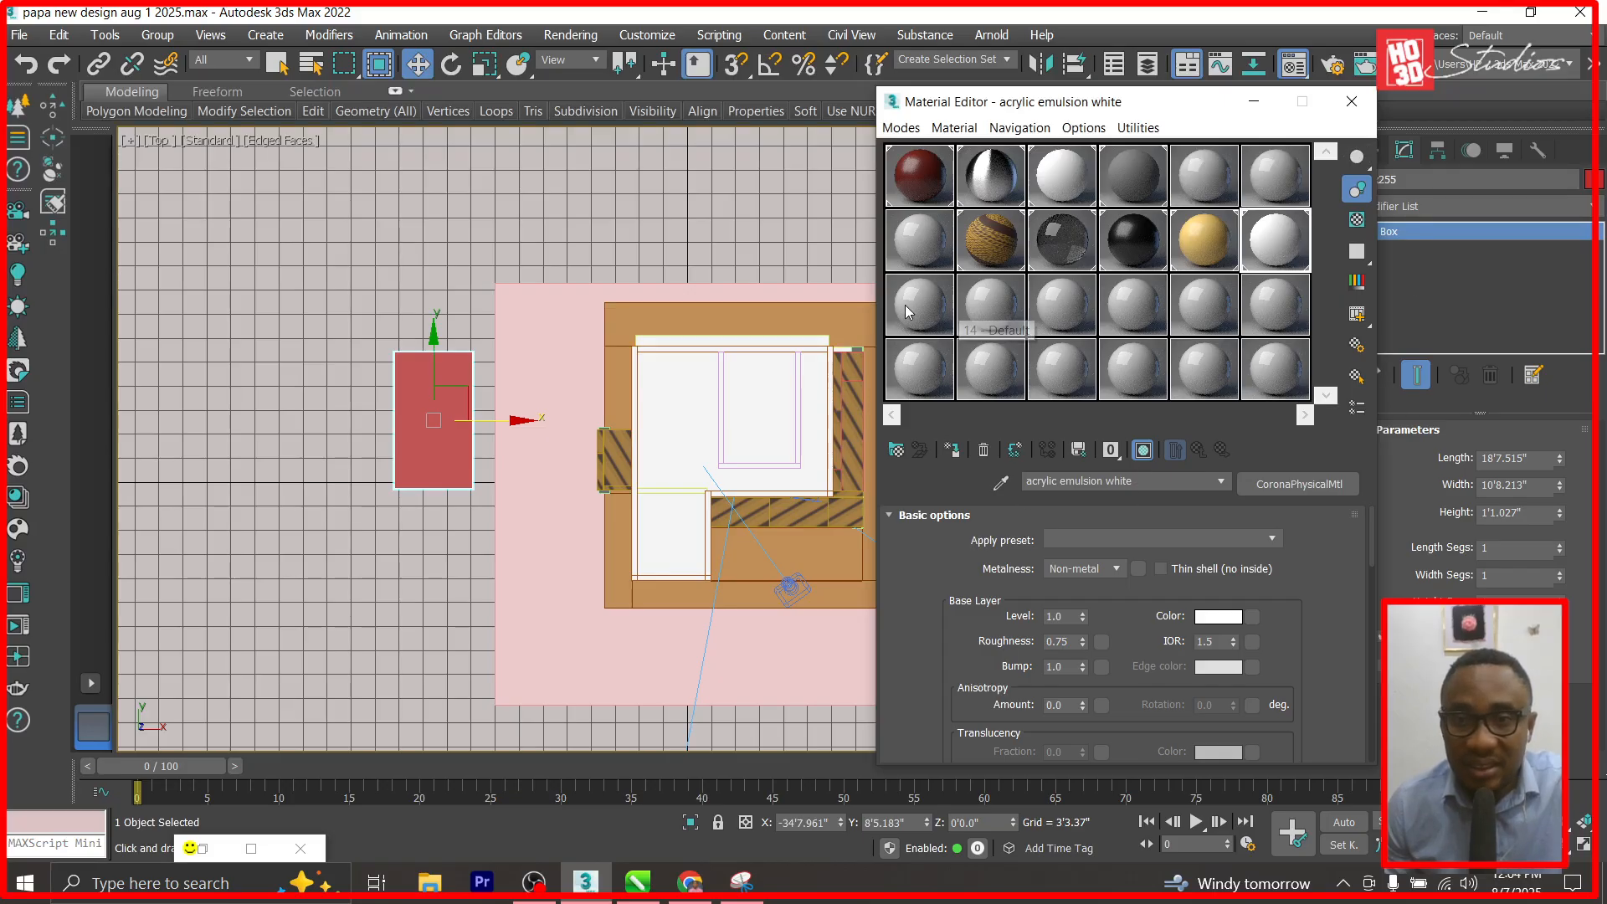
pyautogui.click(1115, 482)
pyautogui.write('ceramics1')
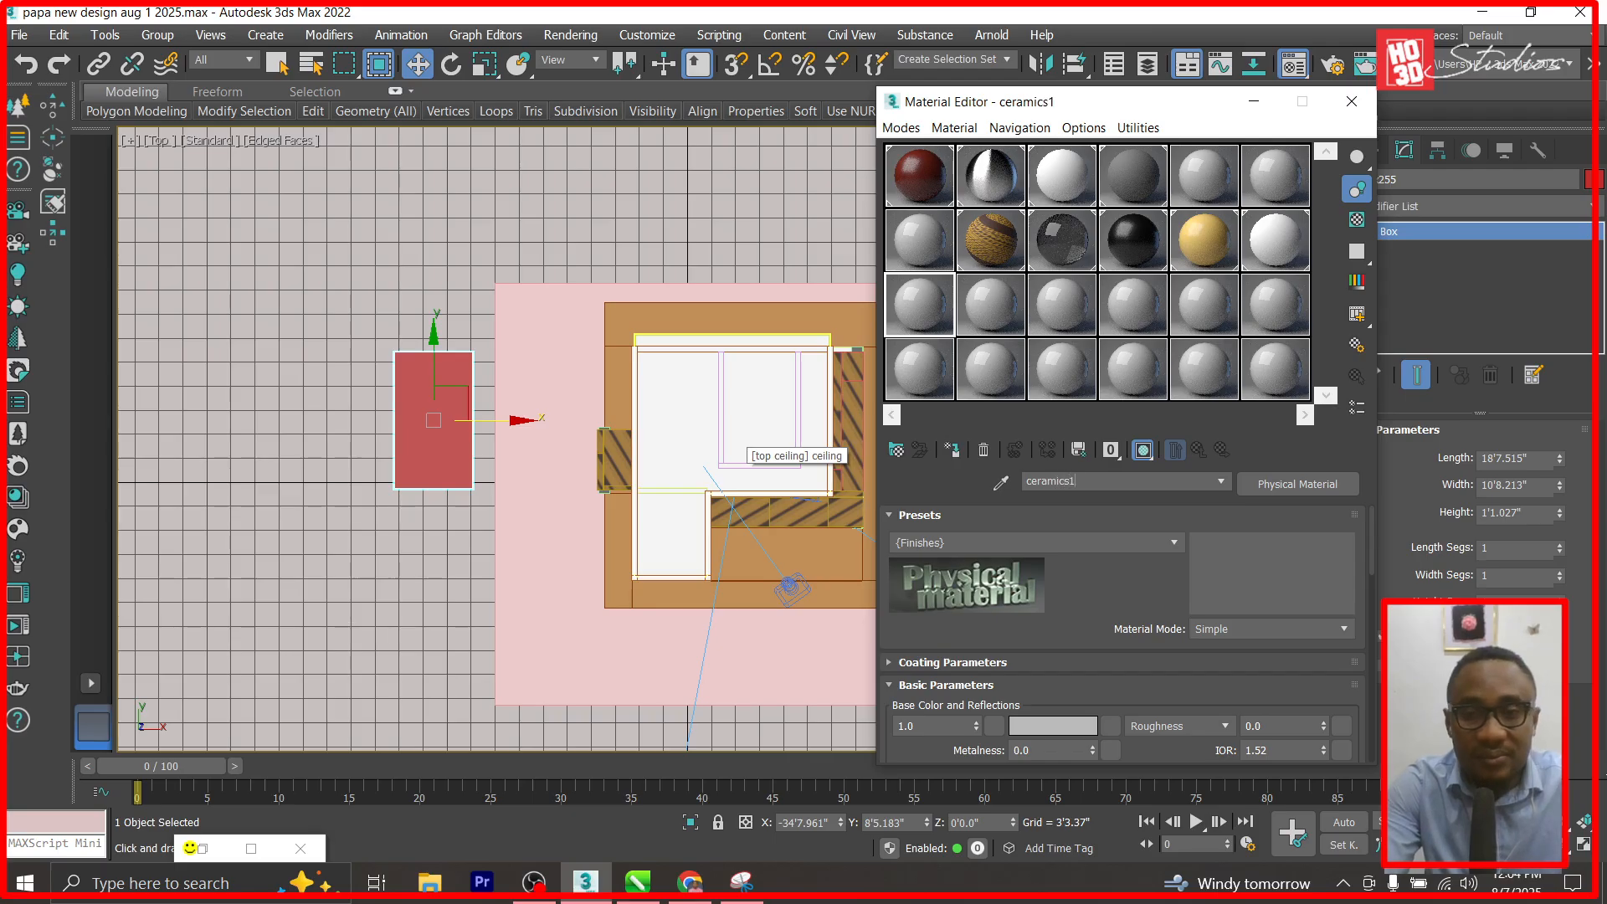
# Change the ceramics1 material type to CoronaPhysicalMtl and set its base layer roughness to 0.1.
pyautogui.click(1290, 484)
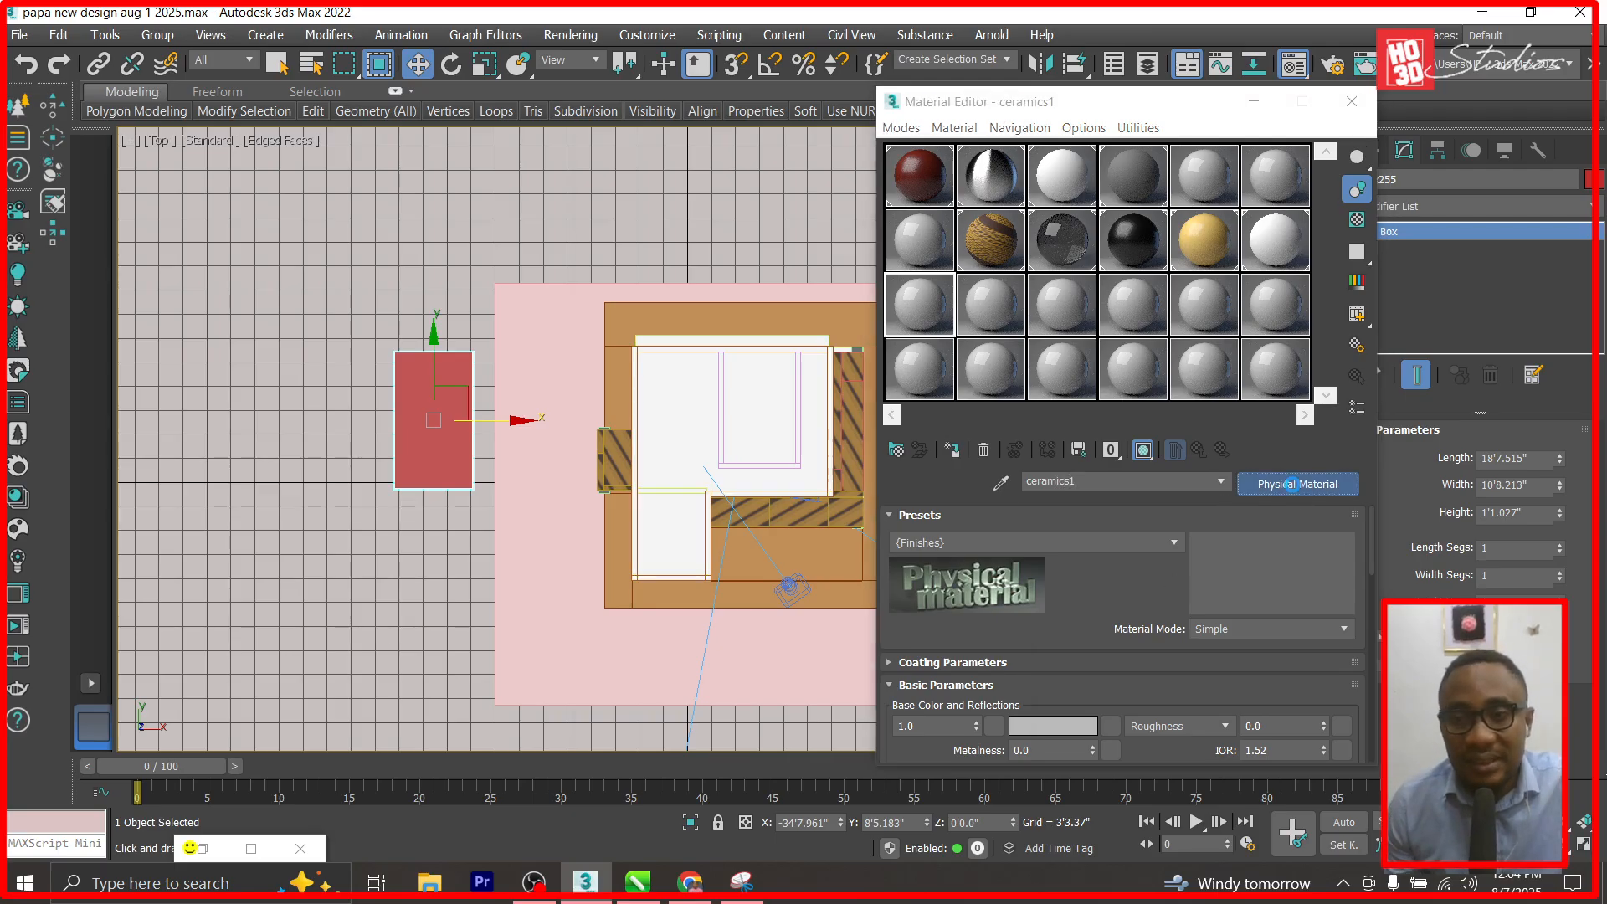
pyautogui.doubleClick(707, 261)
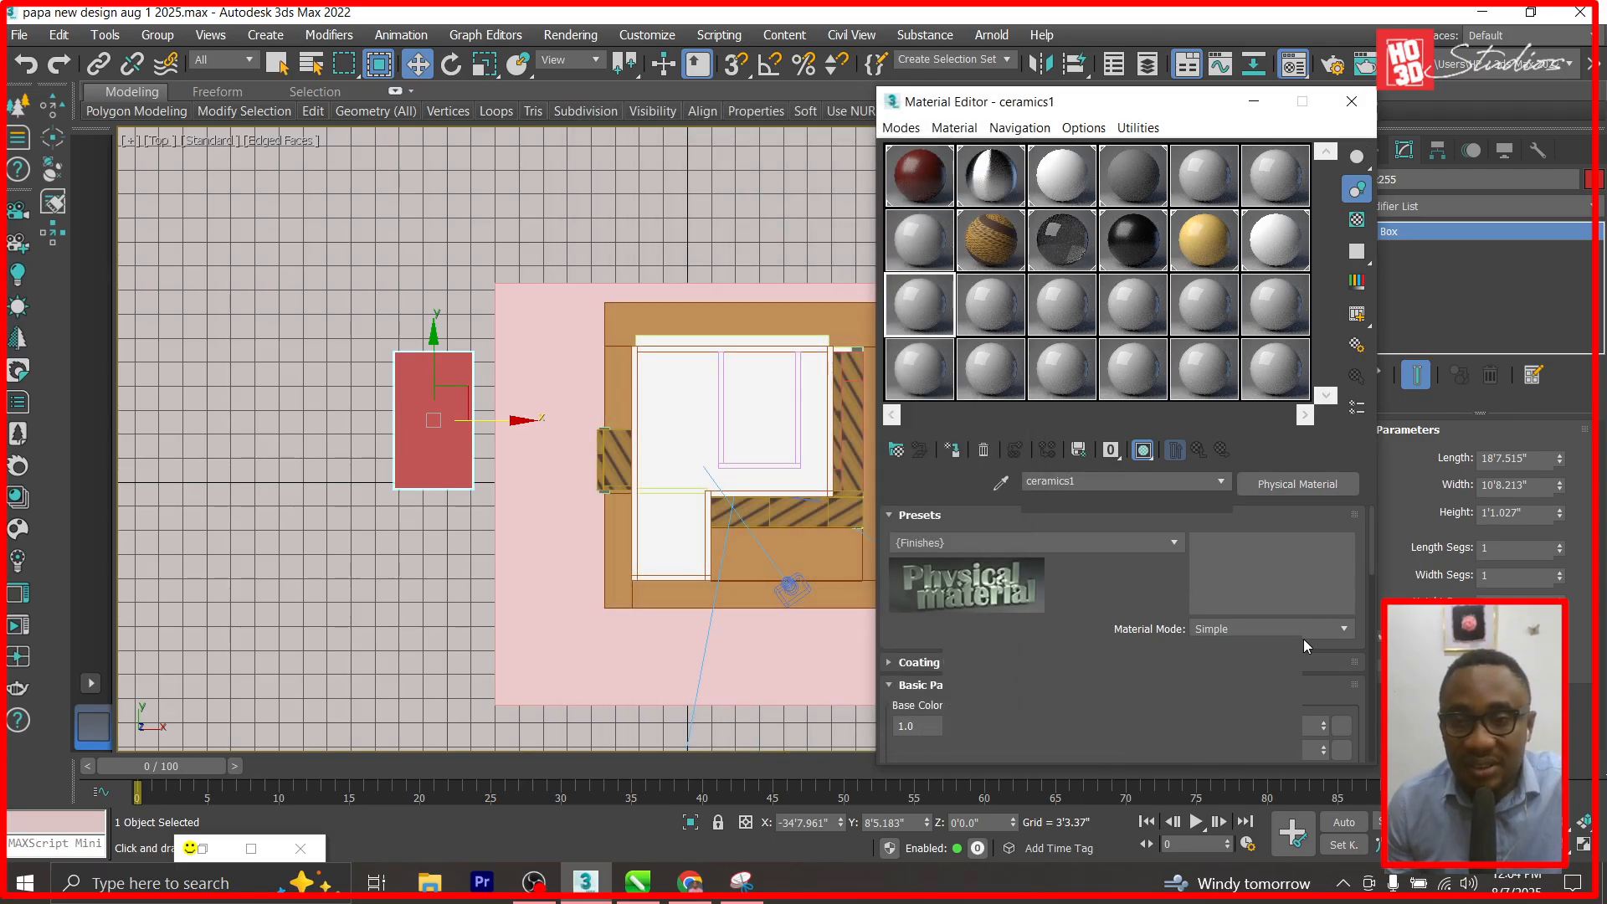
pyautogui.click(1070, 590)
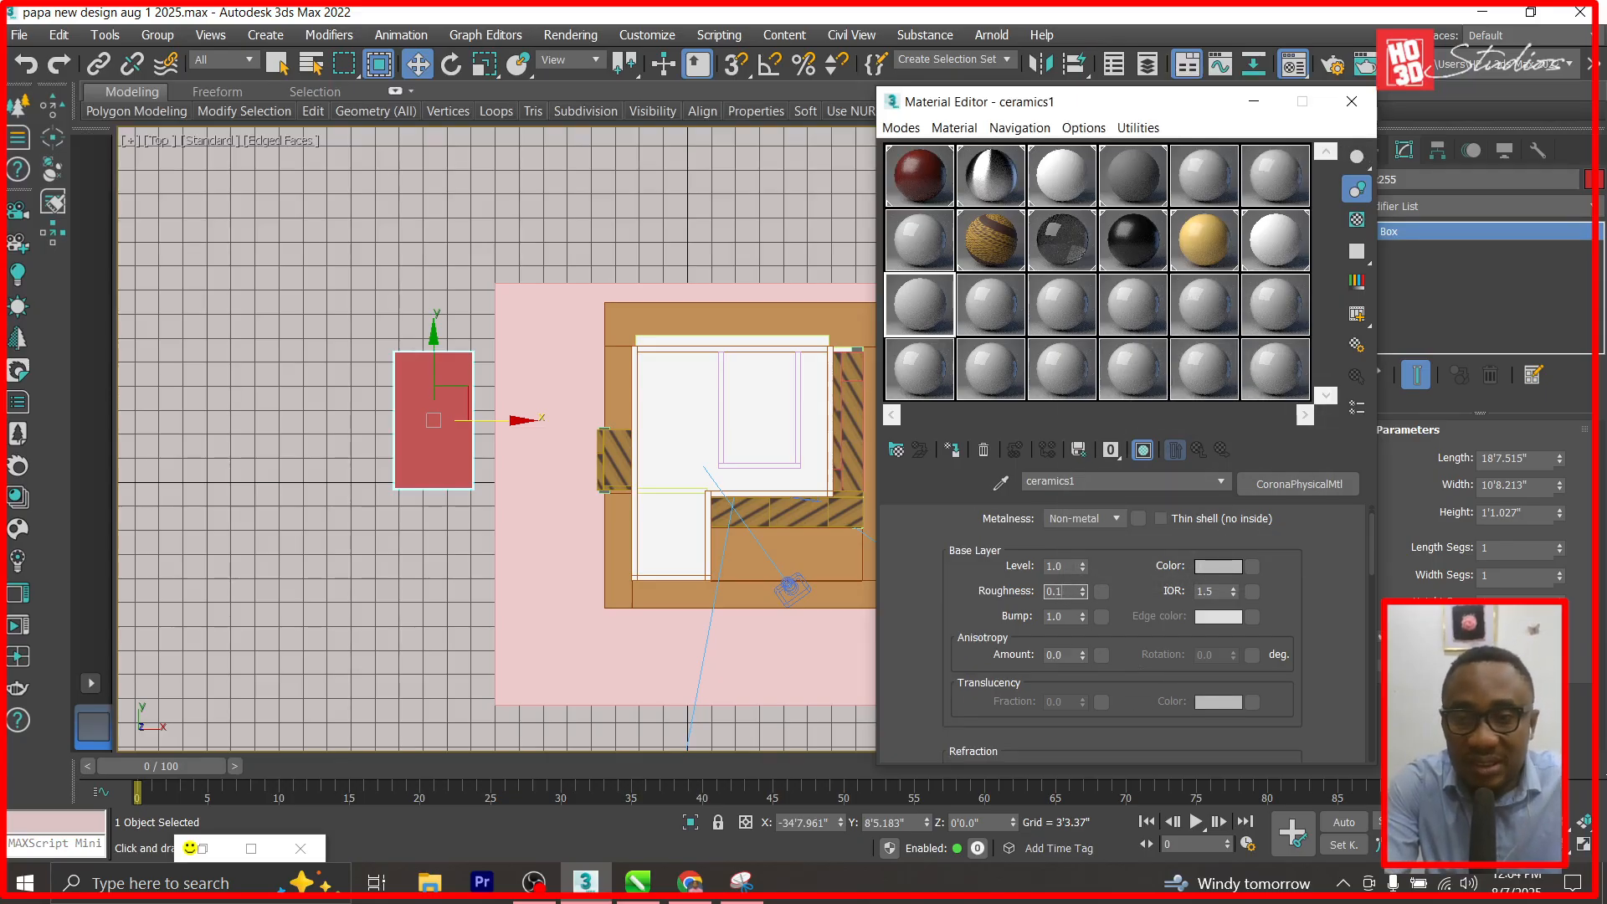
pyautogui.doubleClick(1069, 590)
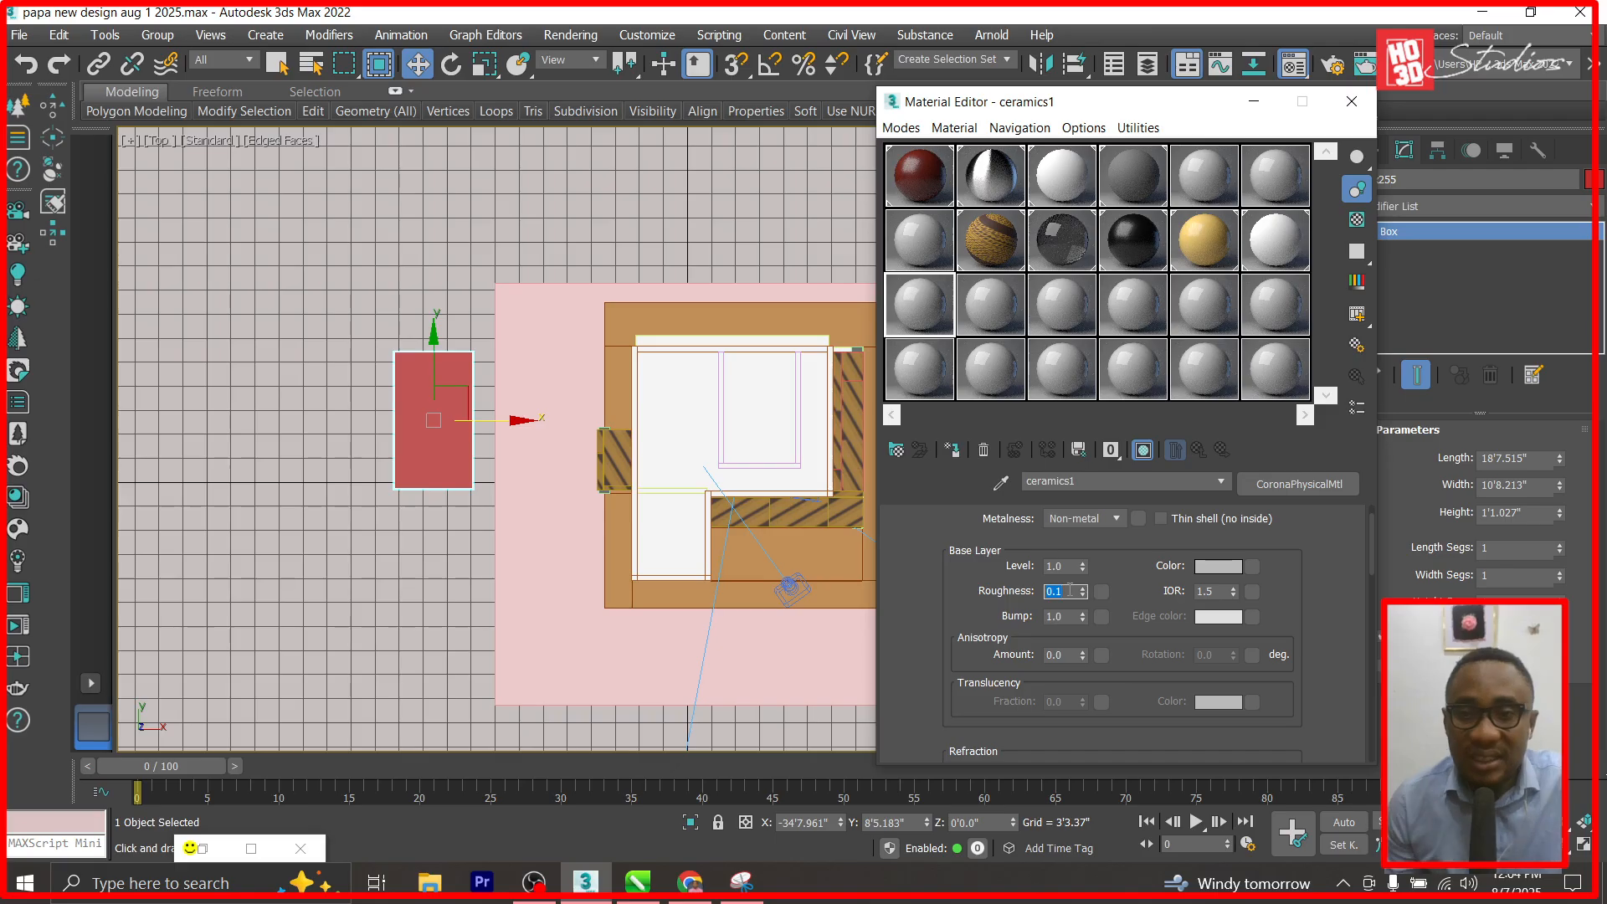
# Load the "ceramics 1" PNG from the papa new design folder as a bitmap in the material's base color.
pyautogui.click(1252, 567)
pyautogui.doubleClick(667, 229)
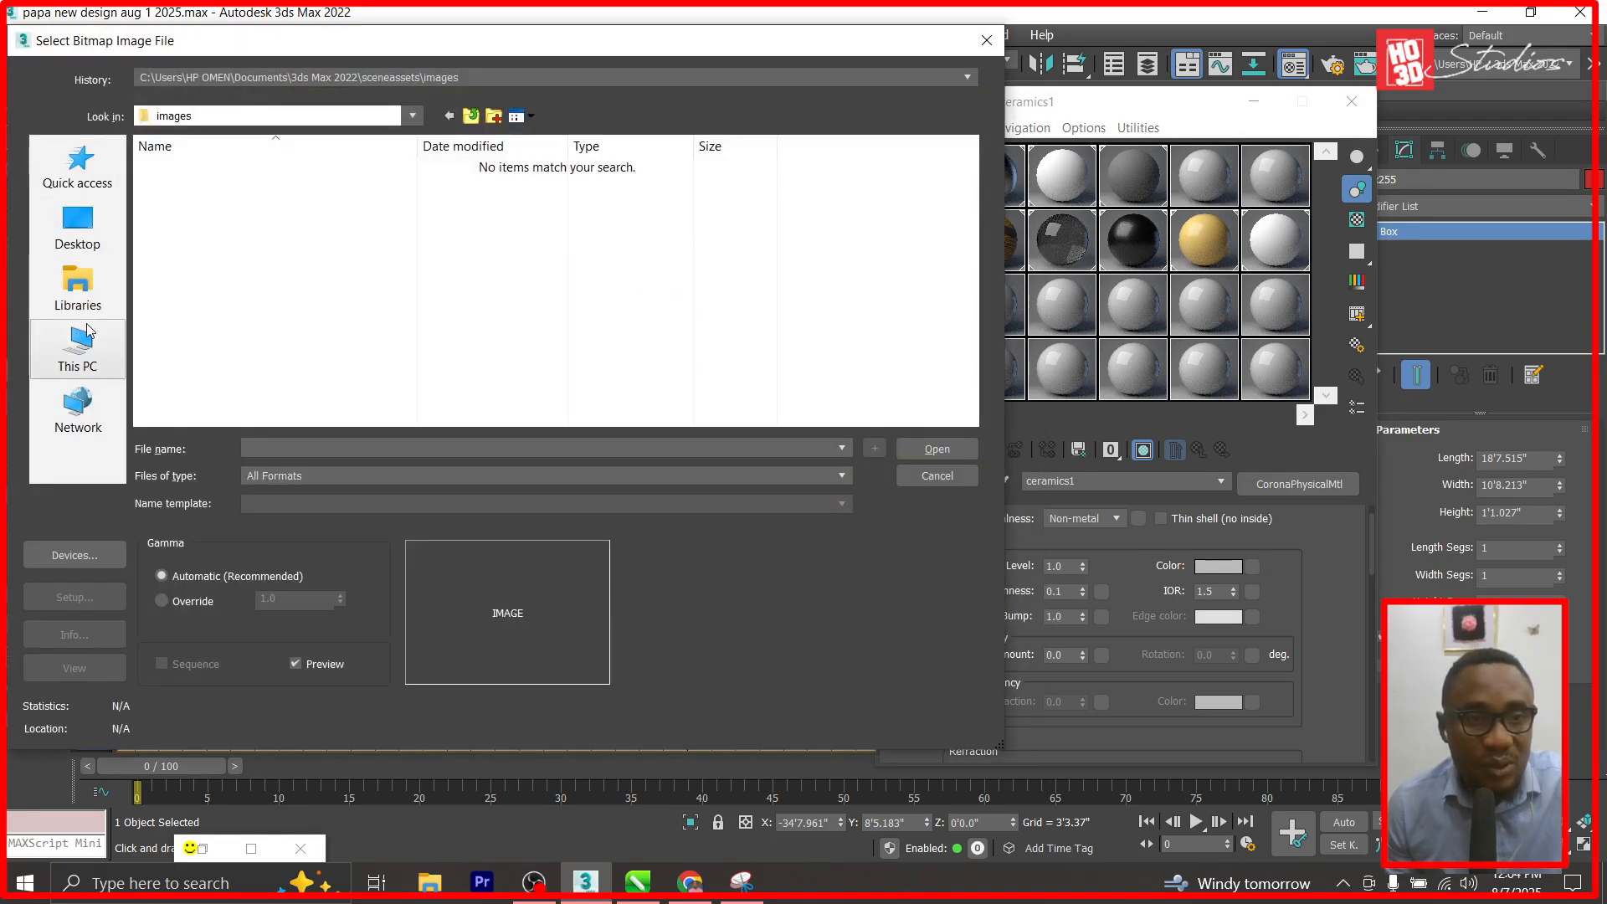
pyautogui.click(78, 289)
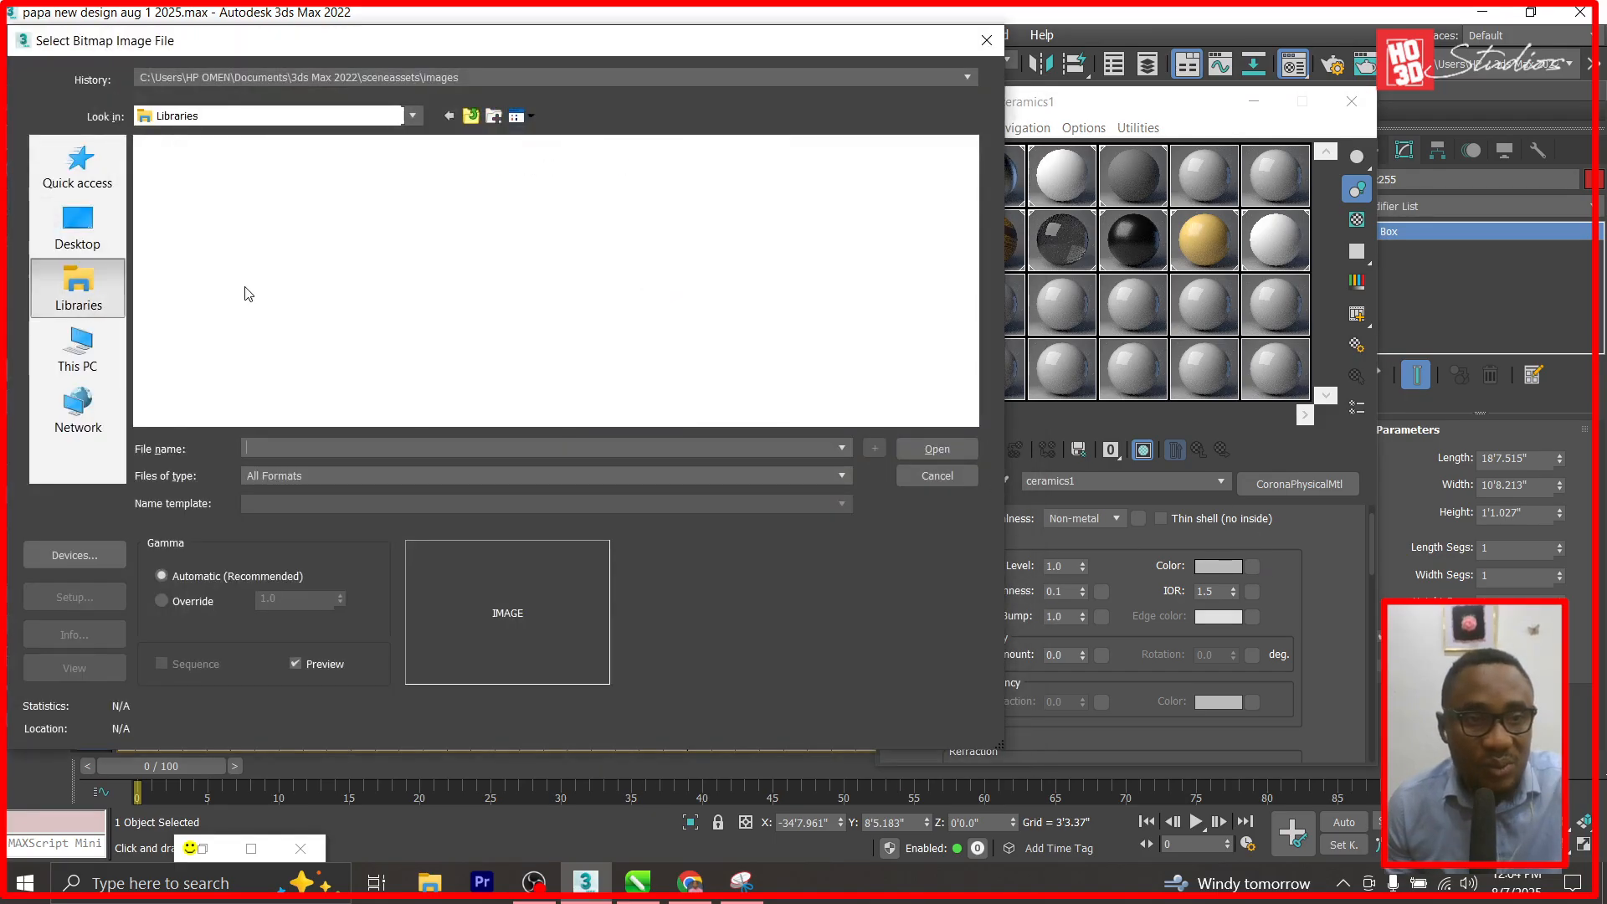
pyautogui.doubleClick(201, 164)
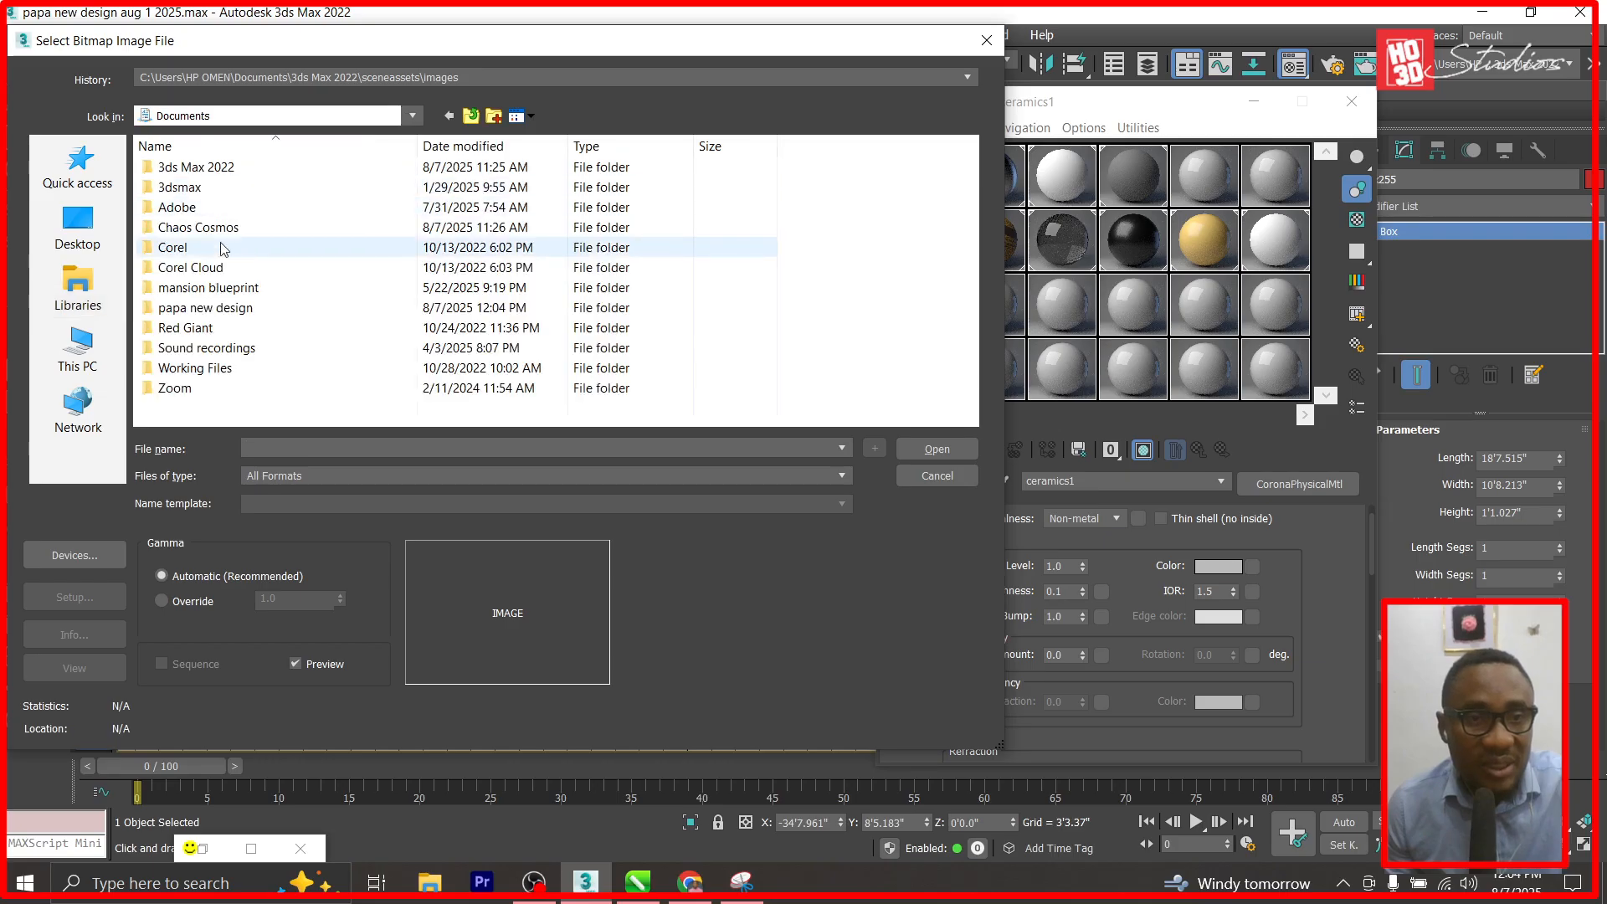
pyautogui.doubleClick(205, 307)
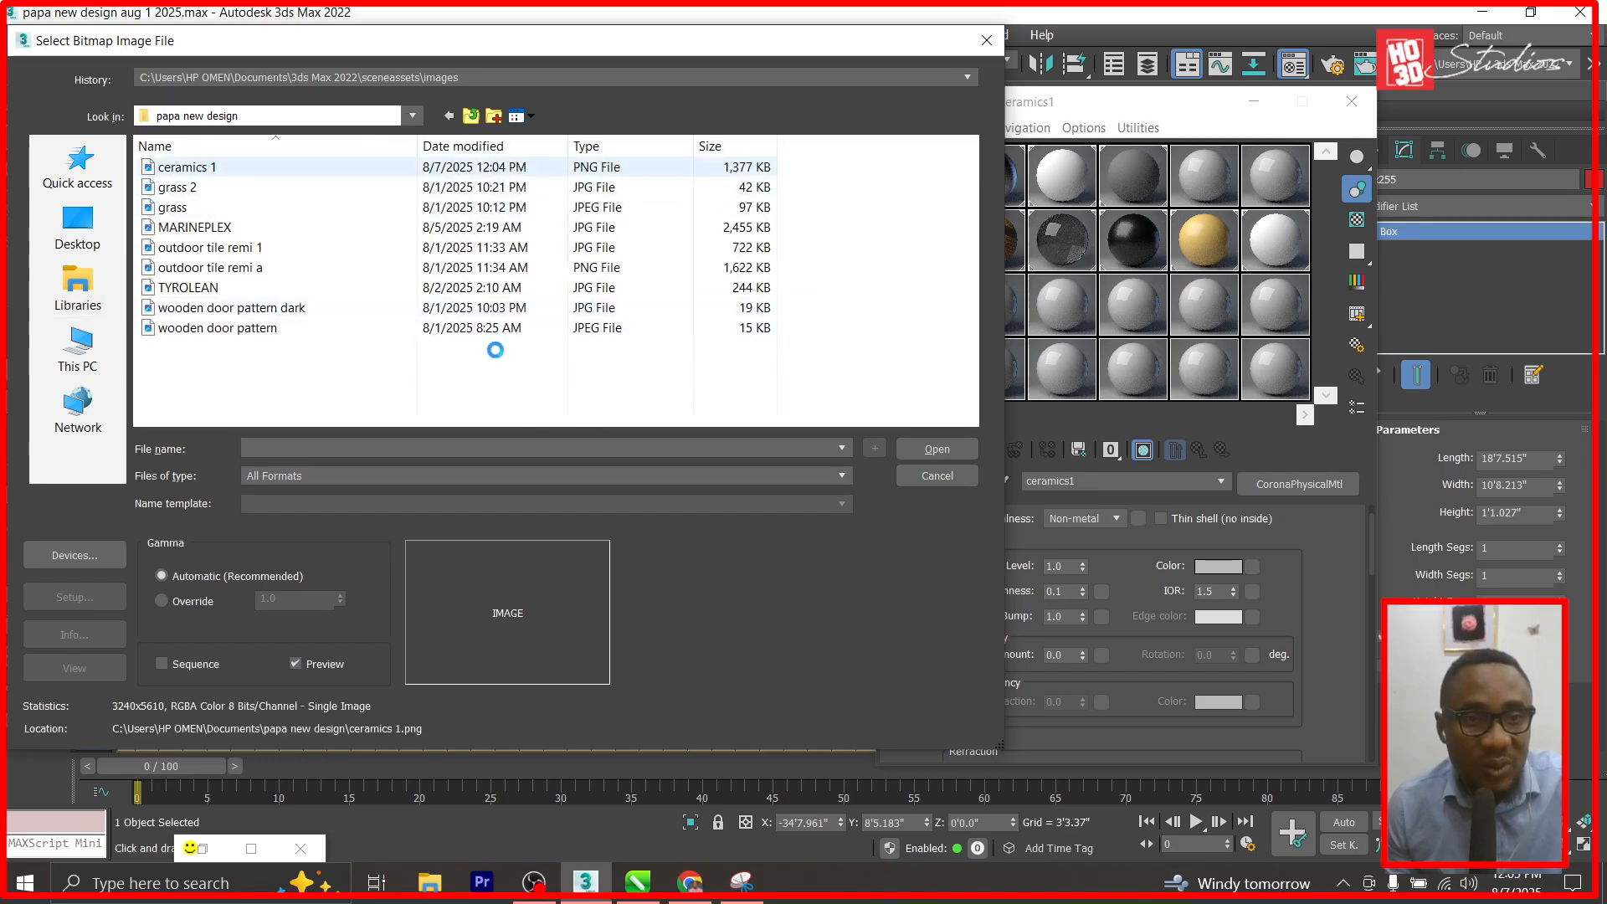
pyautogui.click(934, 448)
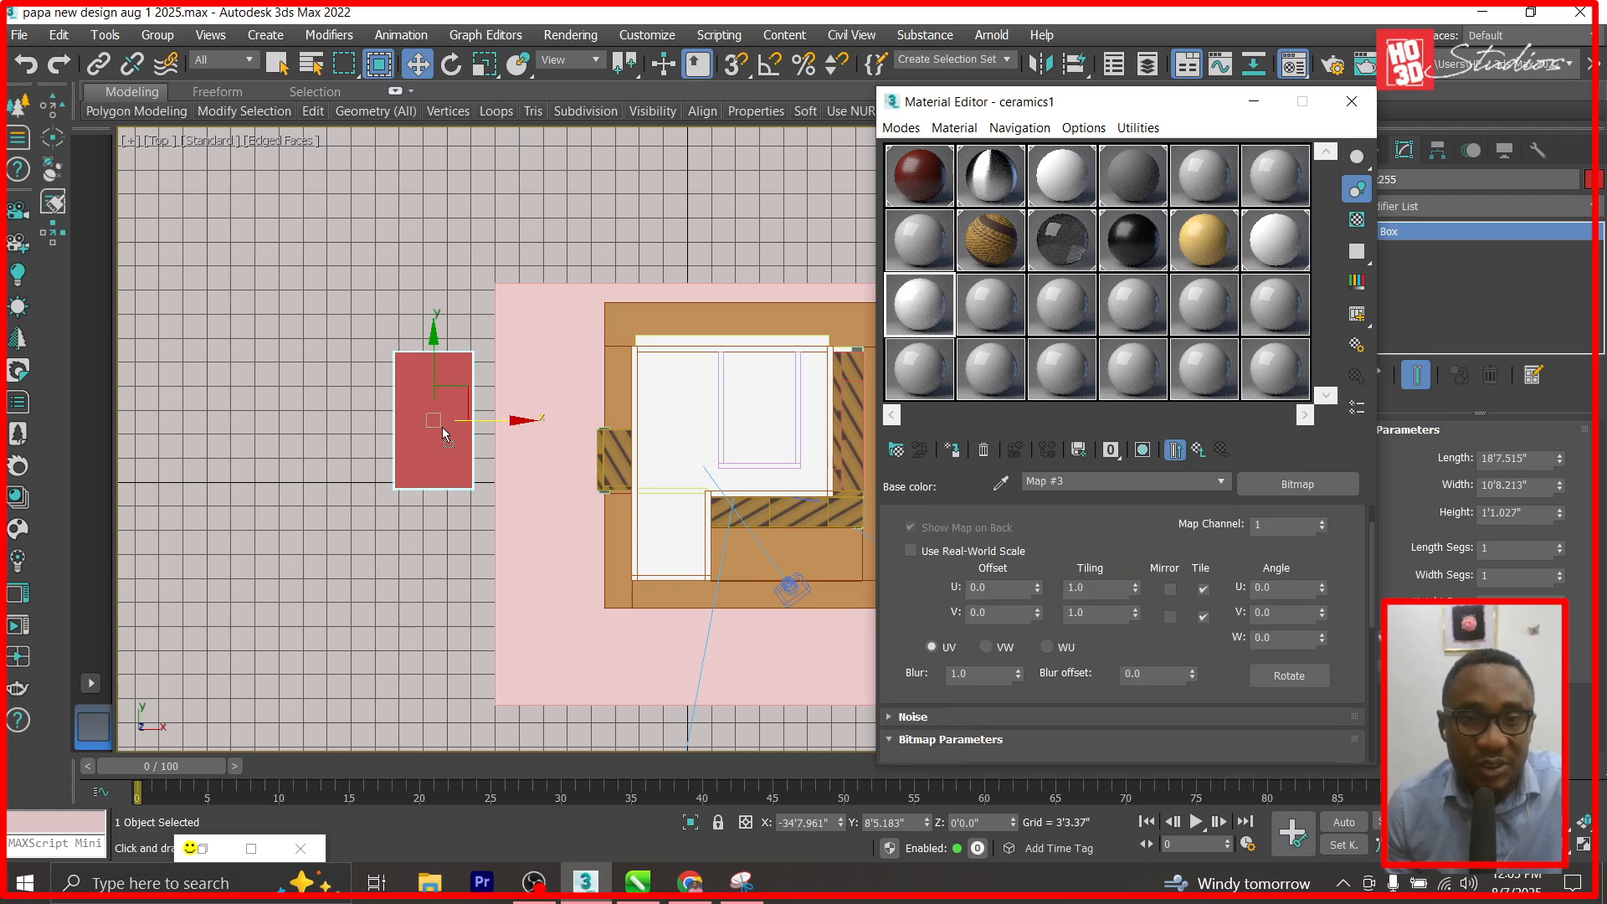
# Apply the ceramics1 material to the selected box, show its texture in the viewport, and close the Material Editor.
pyautogui.click(1142, 450)
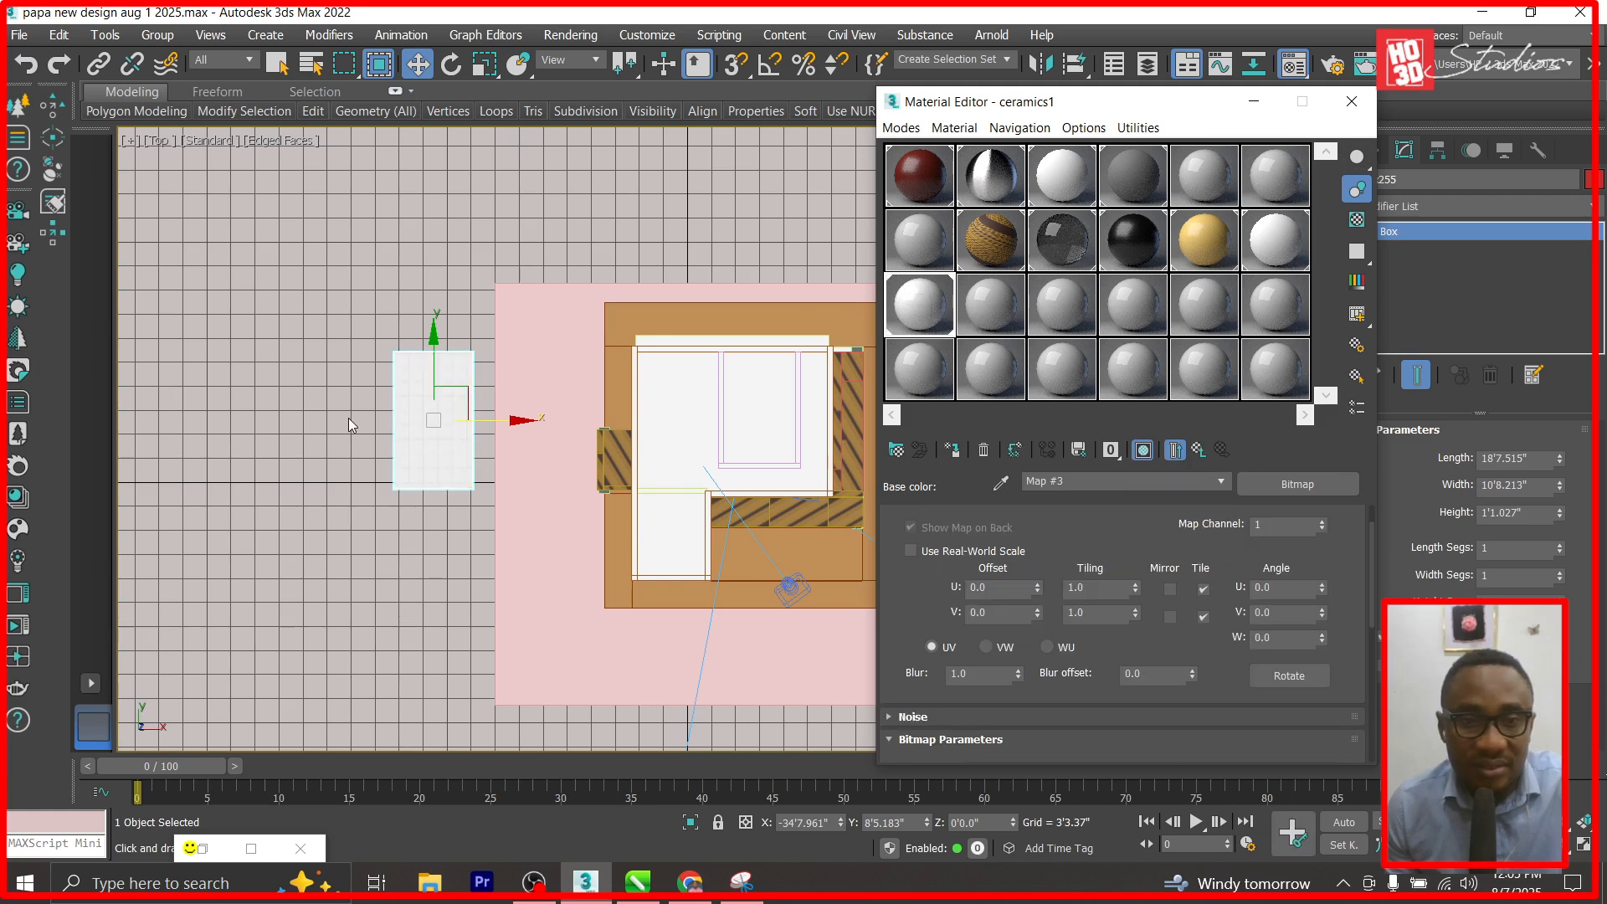
pyautogui.scroll(6, 389, 410)
pyautogui.scroll(-5, 193, 358)
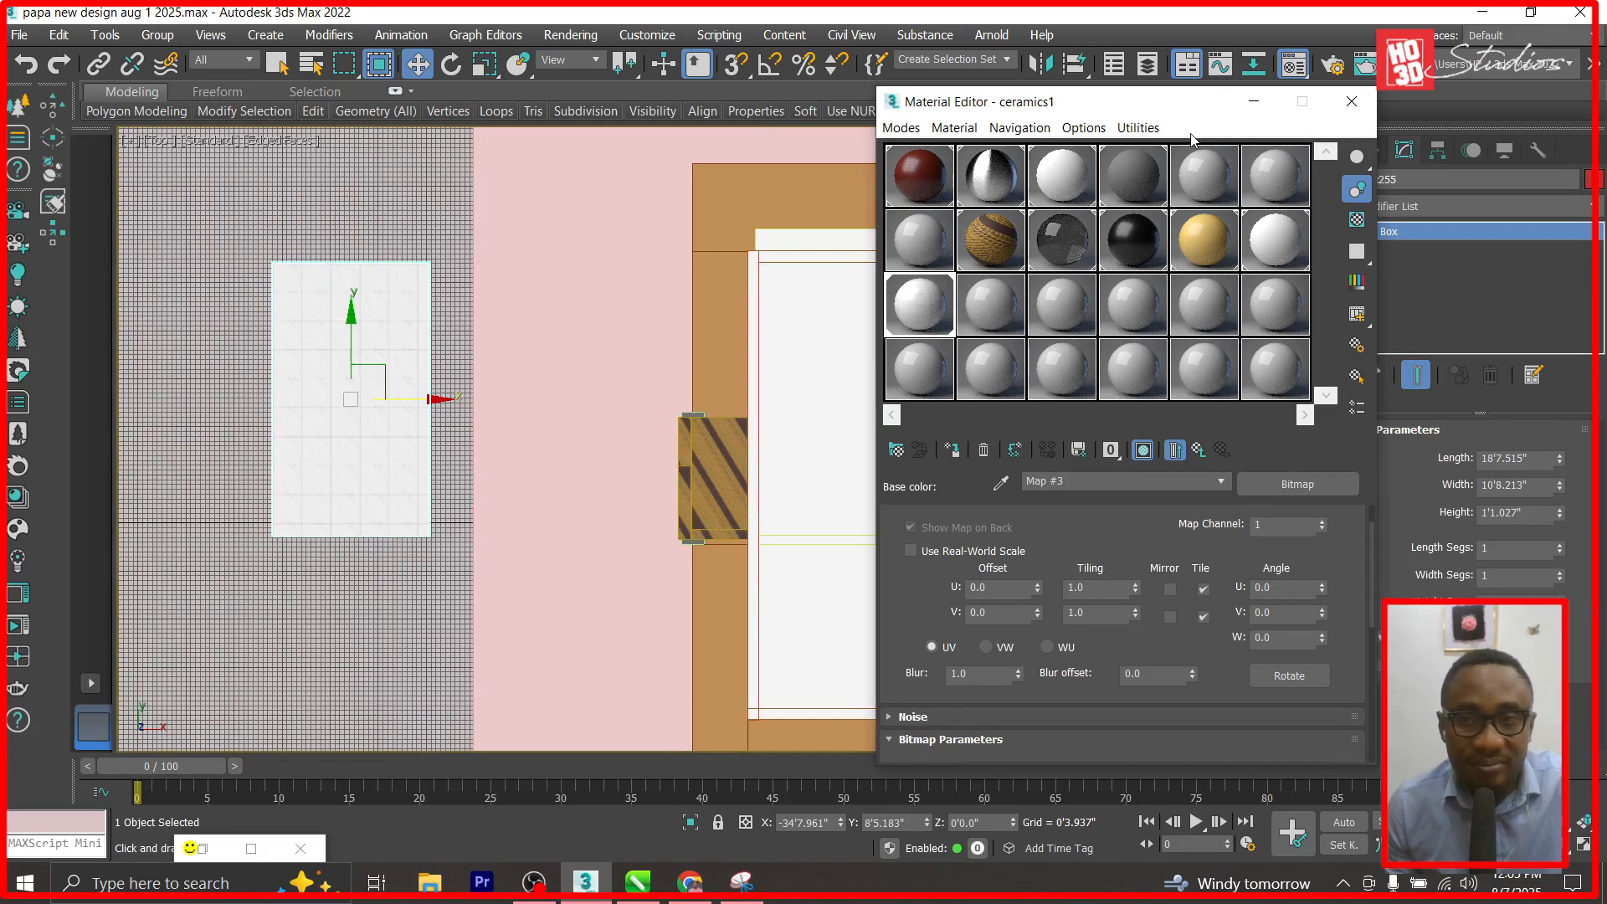
pyautogui.click(1351, 102)
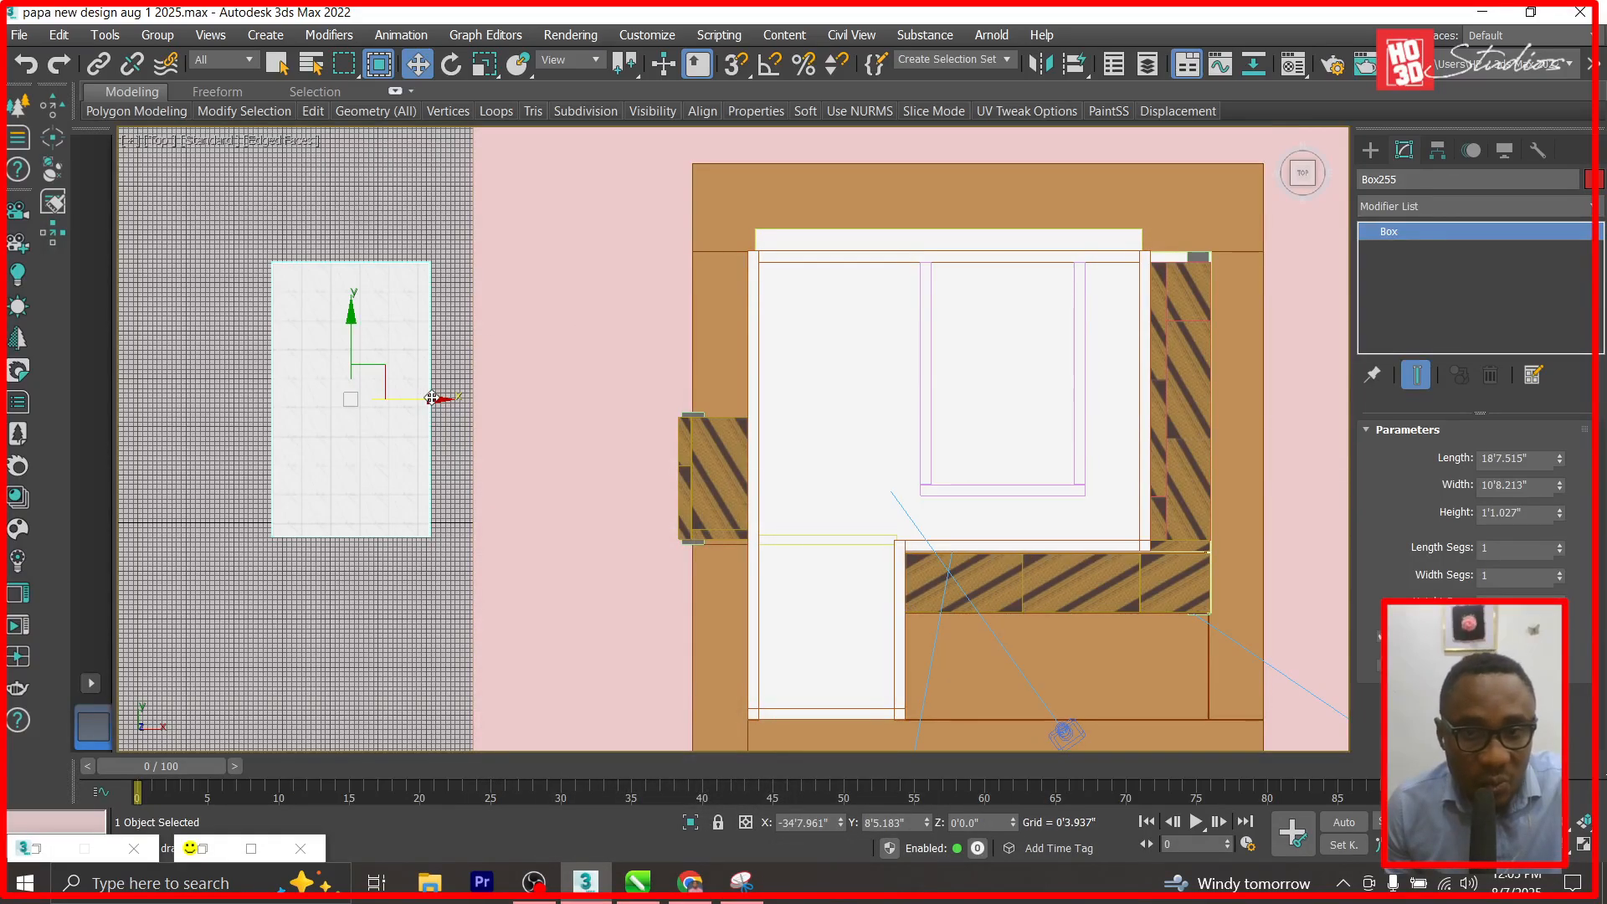
# Set the selected box's height to 0'0.12" so it becomes a thin floor slab.
pyautogui.press('f')
pyautogui.scroll(-10, 223, 444)
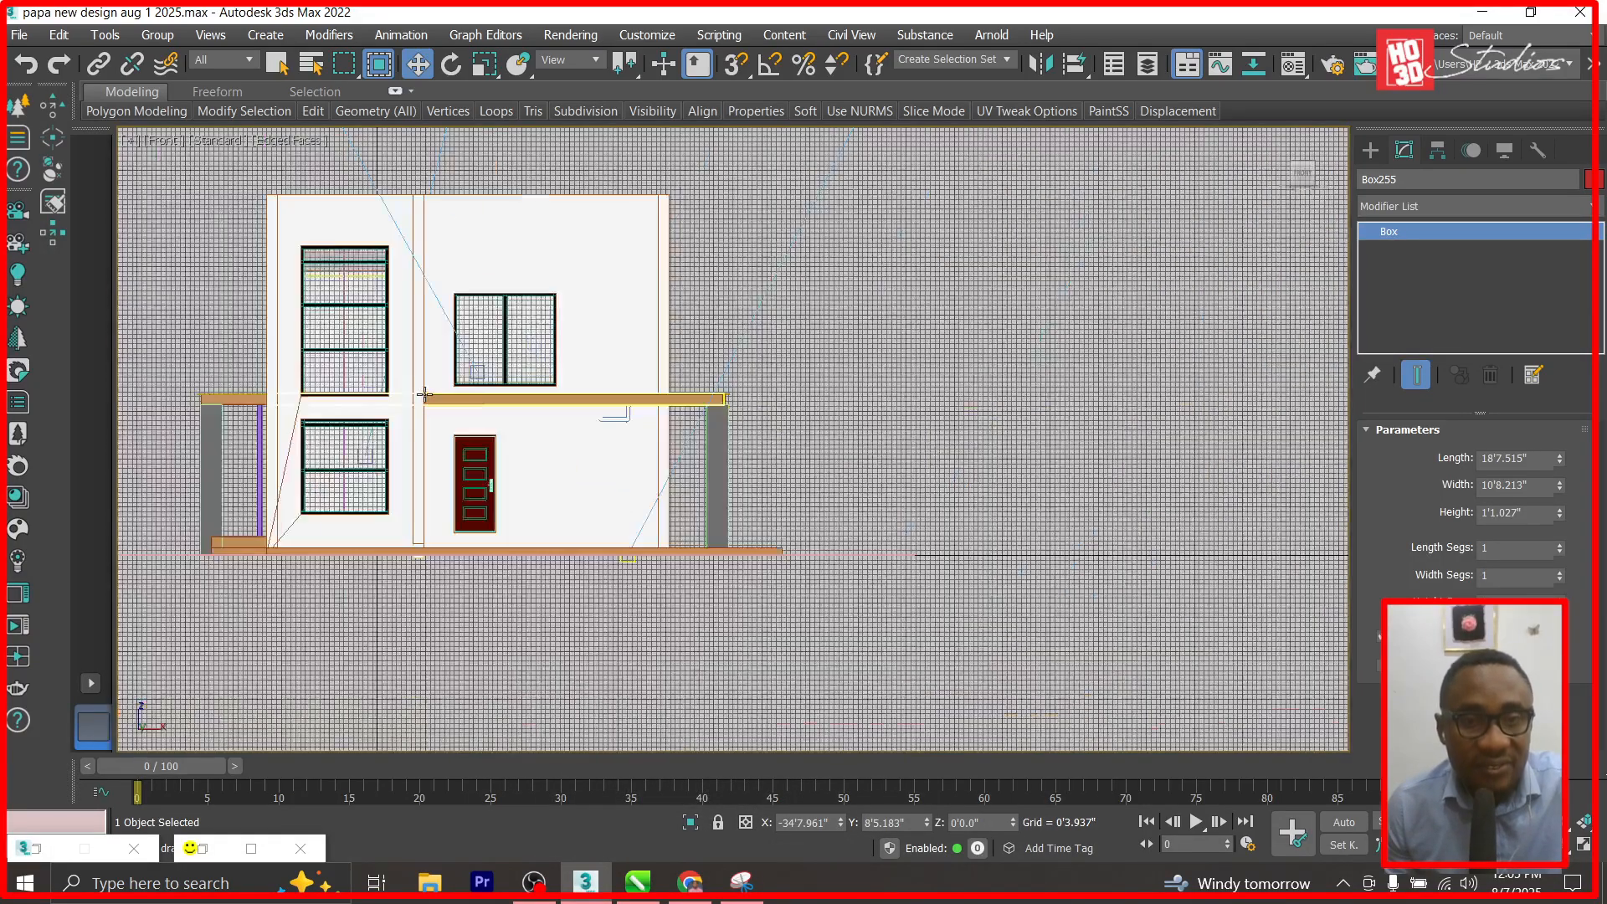
pyautogui.scroll(10, 224, 444)
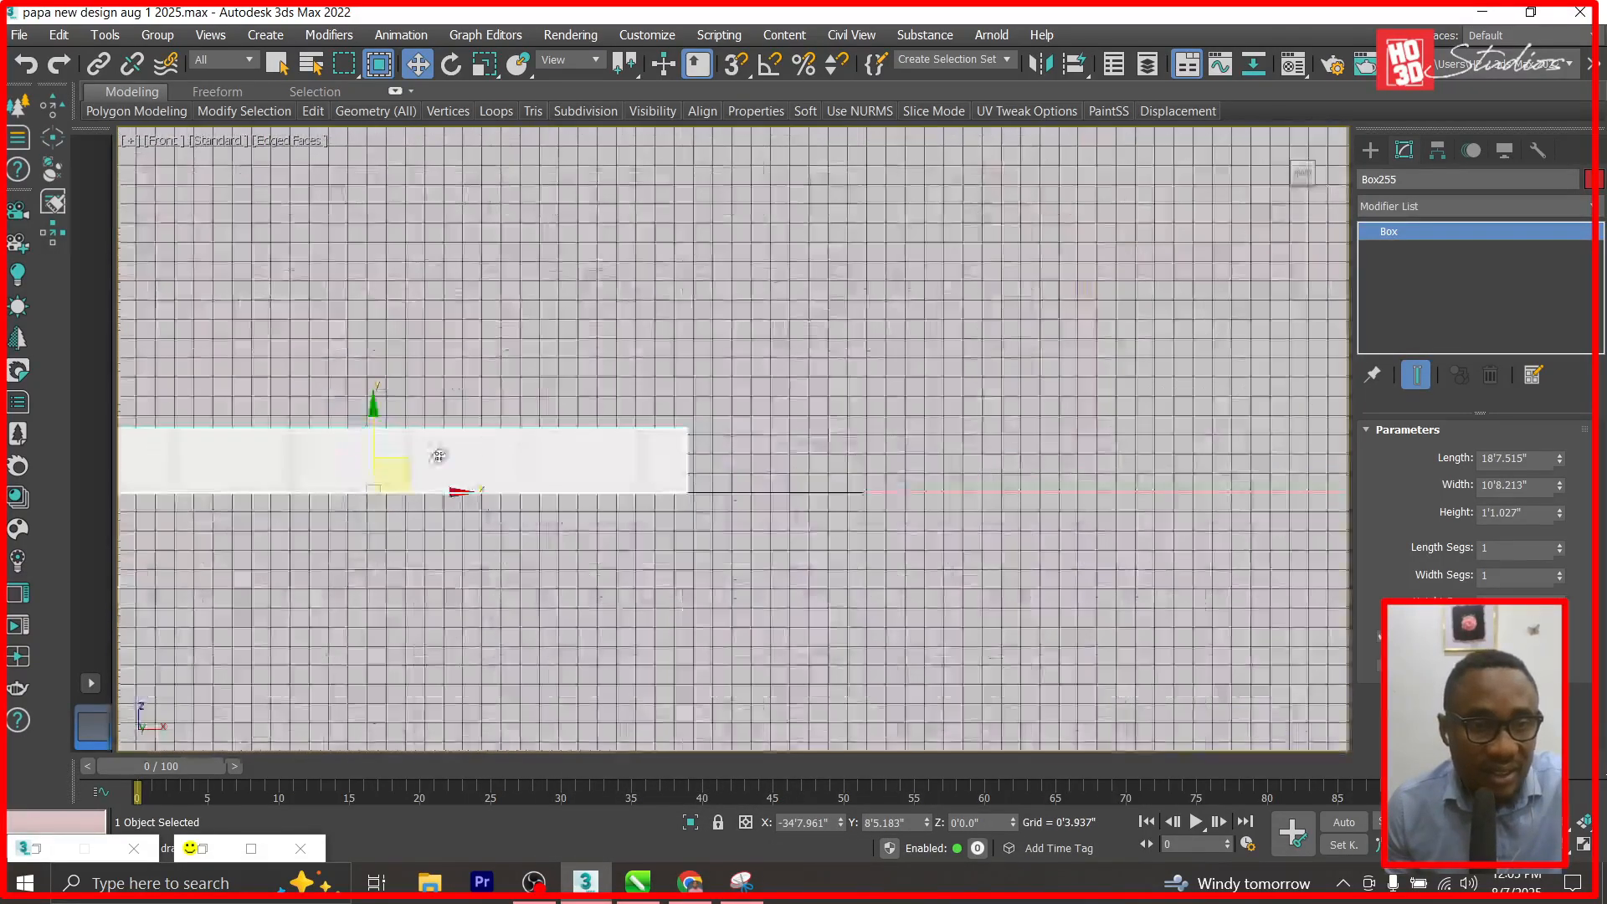
pyautogui.rightClick(1394, 231)
pyautogui.click(1230, 330)
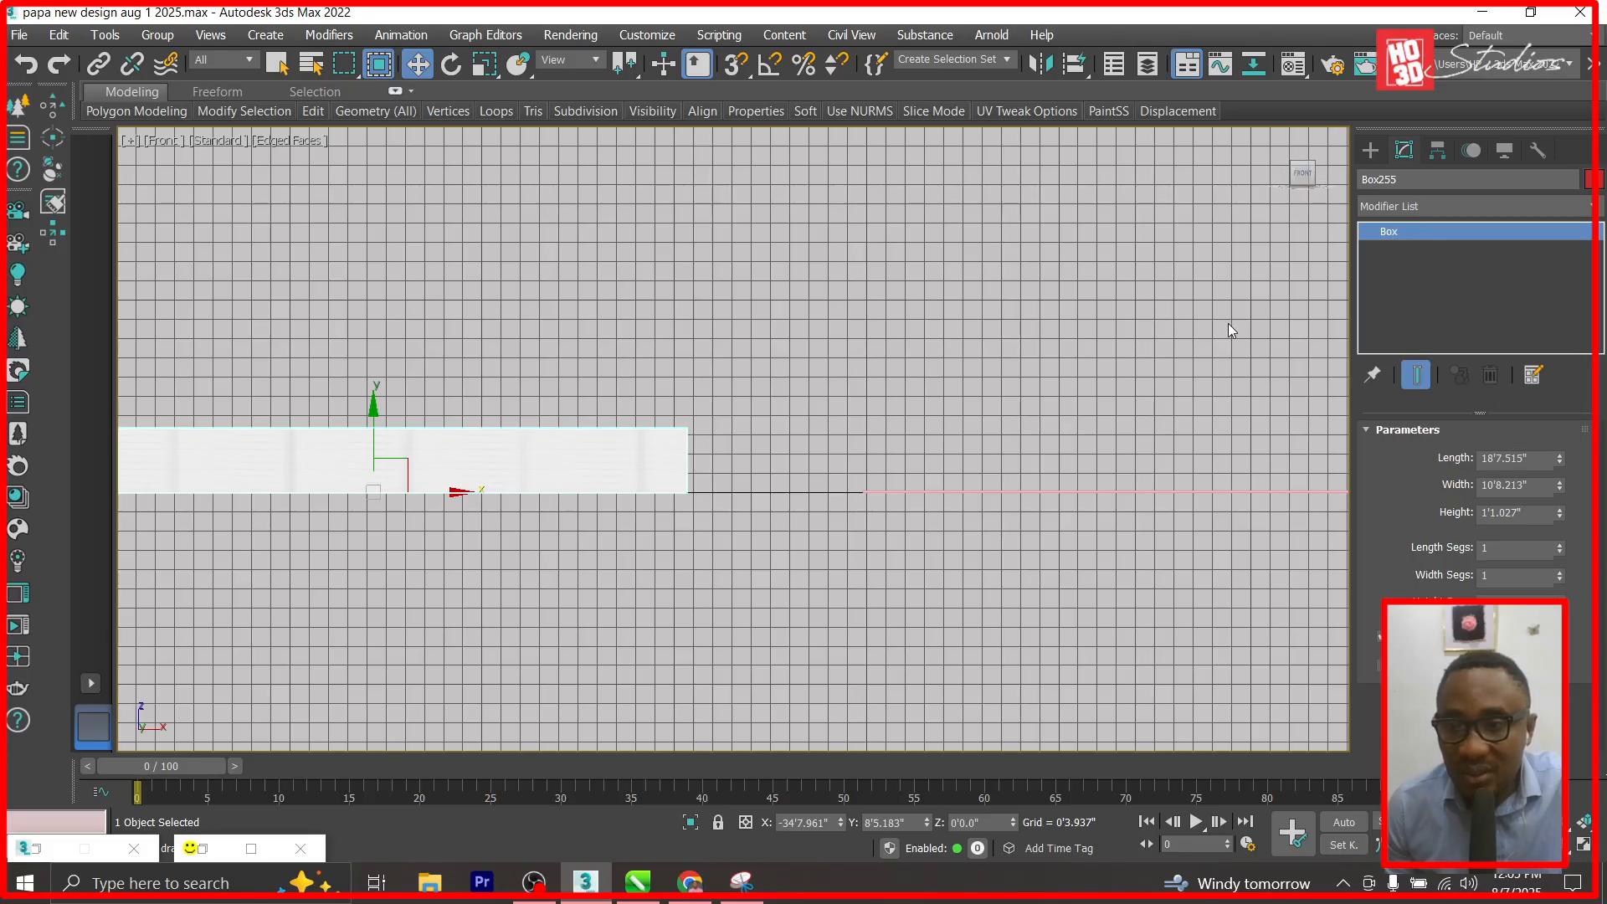
pyautogui.click(573, 441)
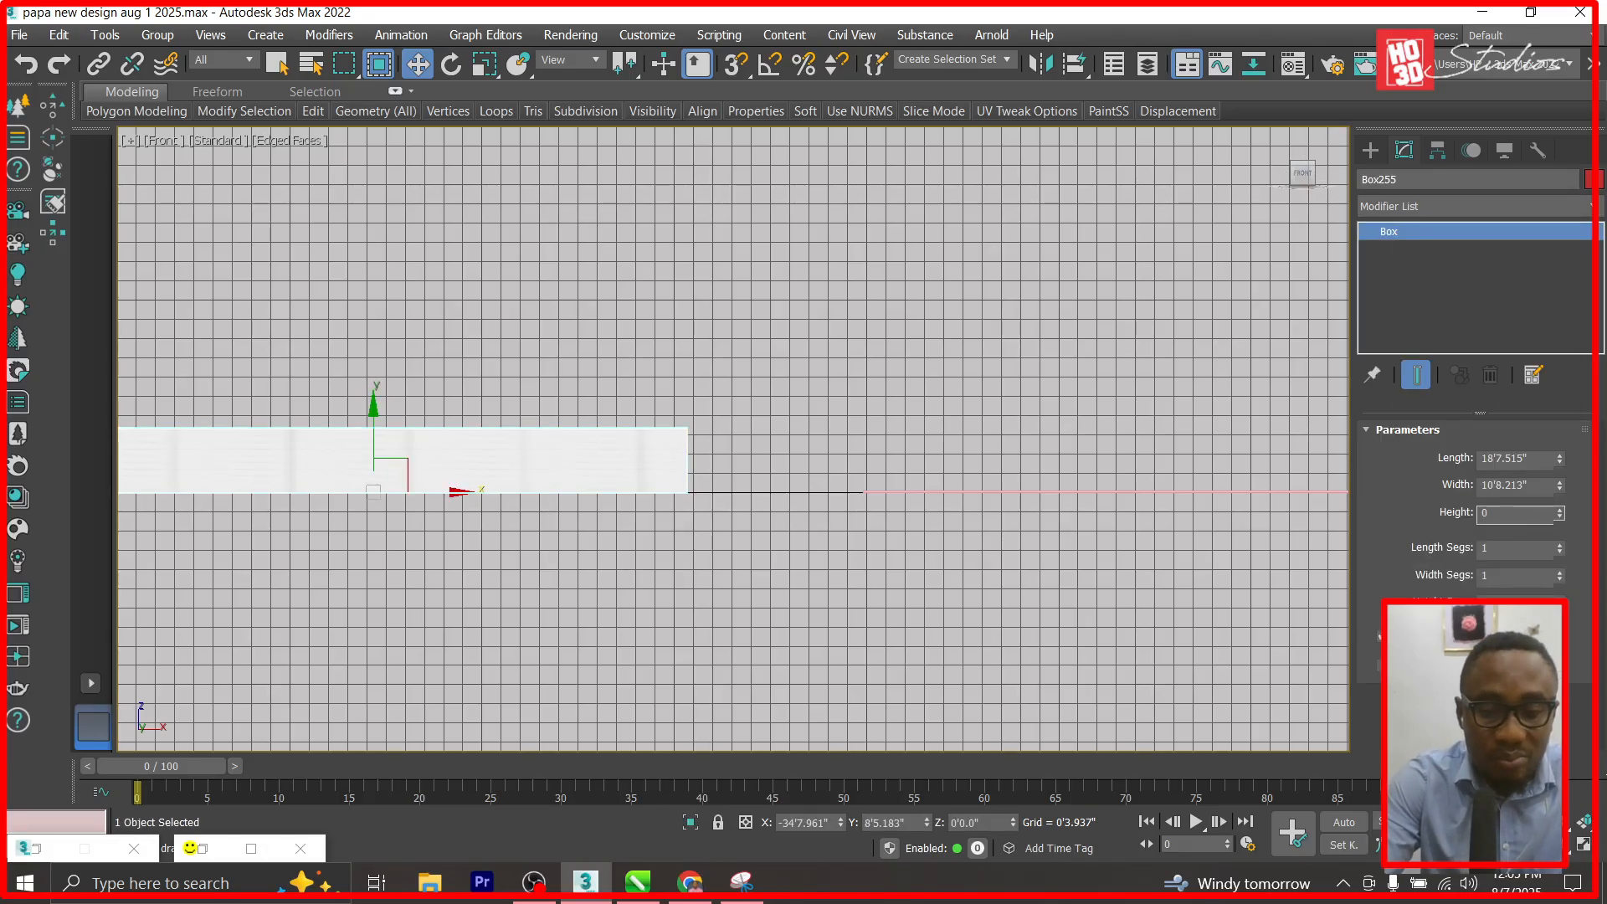
pyautogui.press('Return')
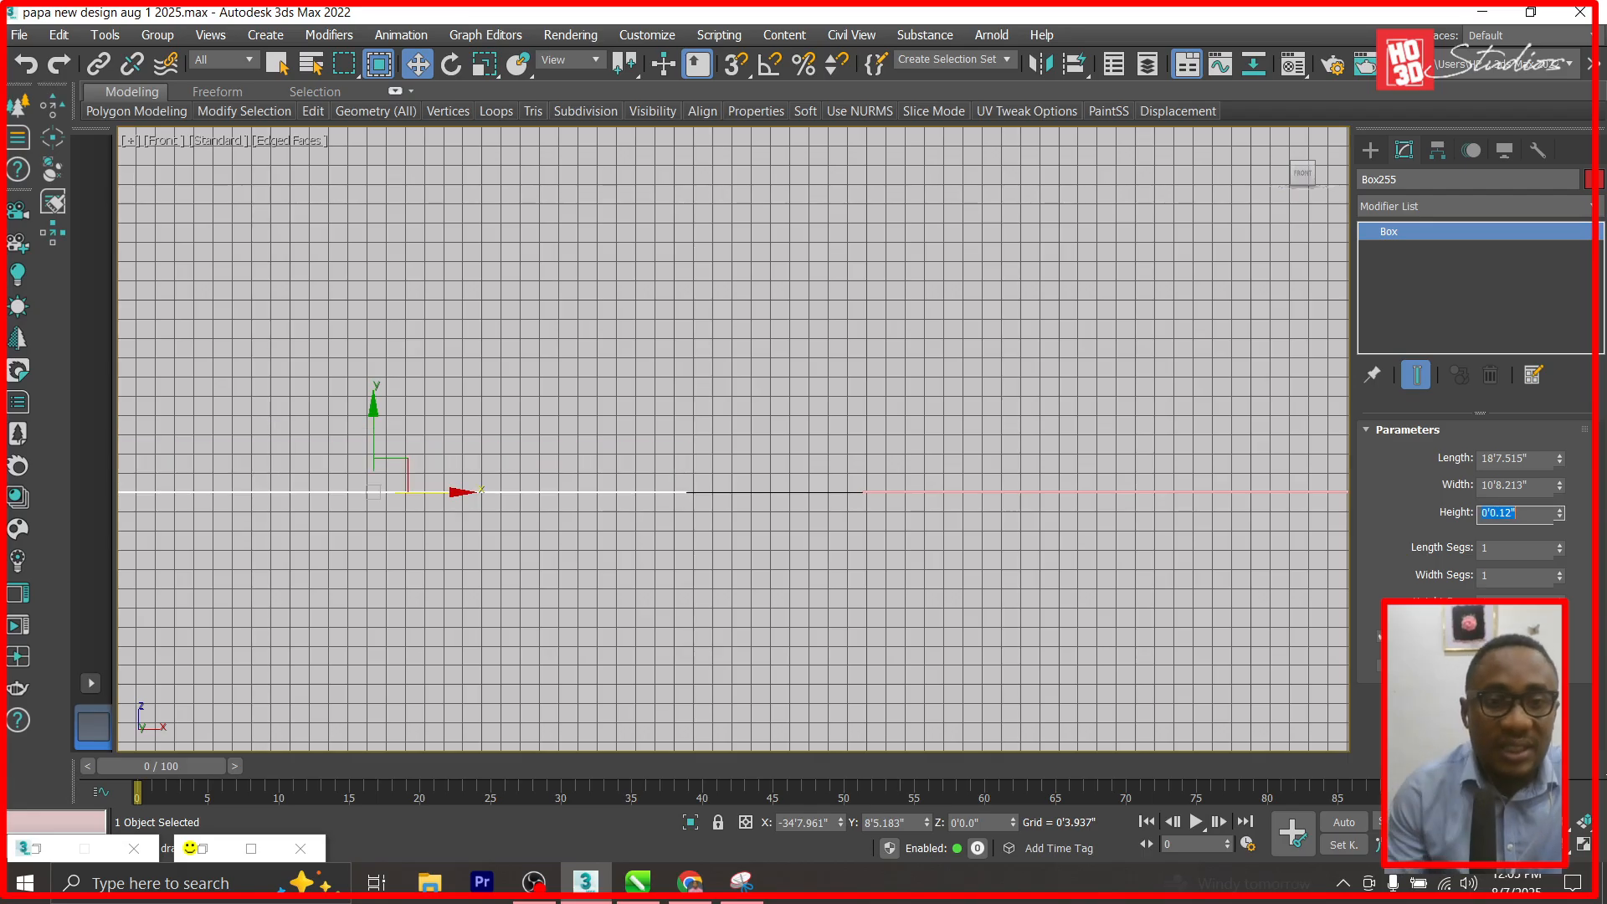
# Move the thin box in the Front view up to the building's upper floor level, at about X -6'4" and Z 11'1.7".
pyautogui.scroll(-2, 345, 528)
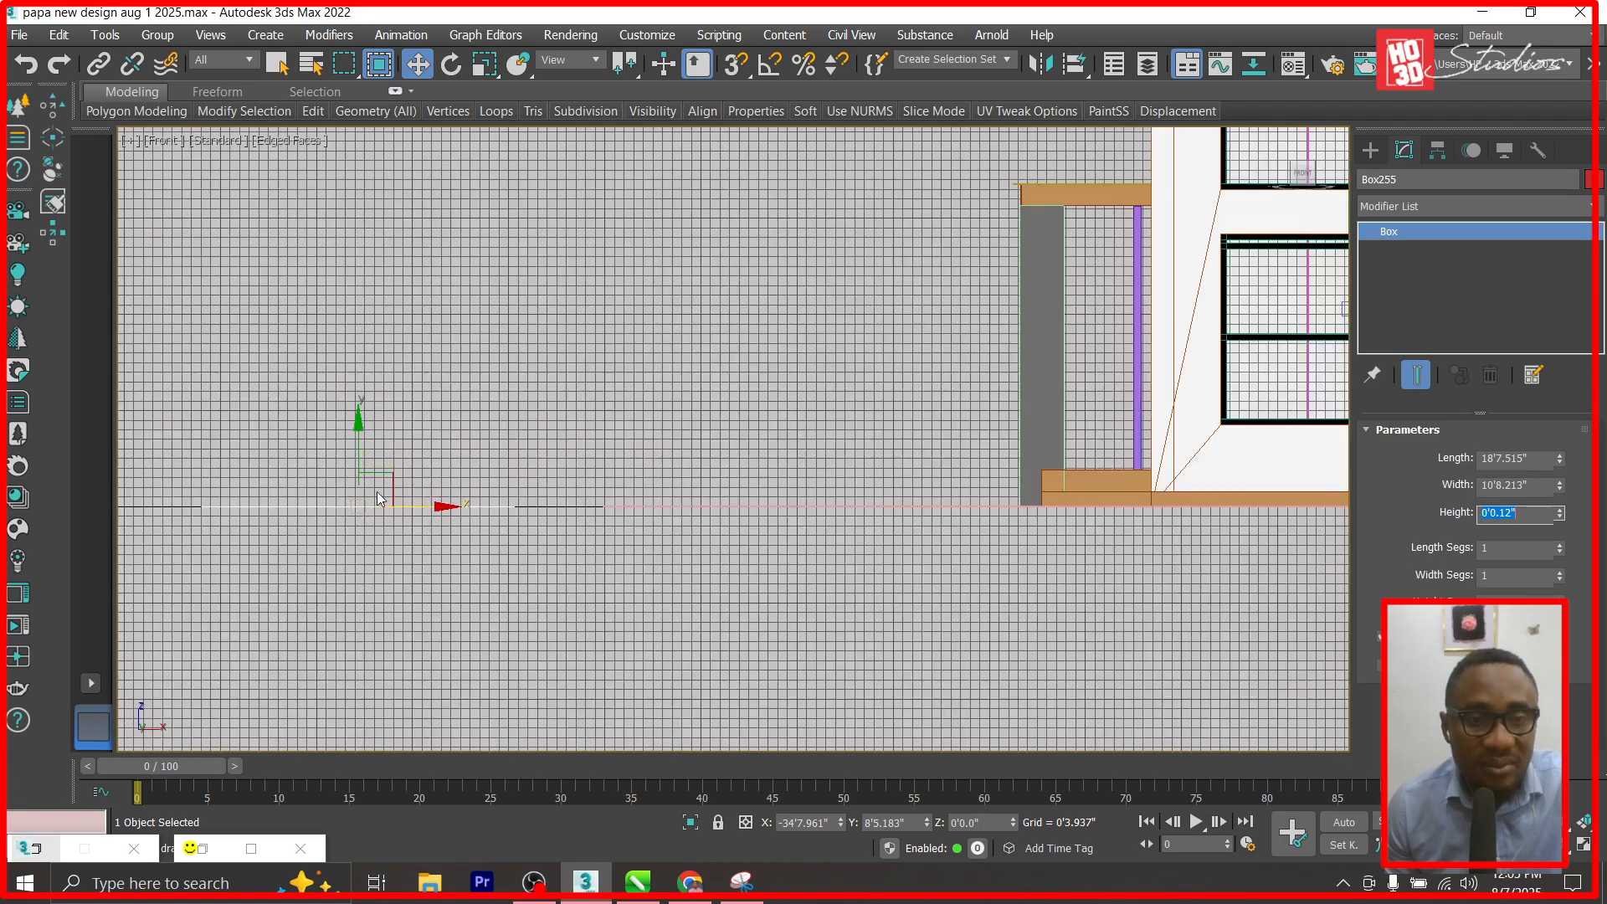
pyautogui.moveTo(391, 487); pyautogui.dragTo(831, 412)
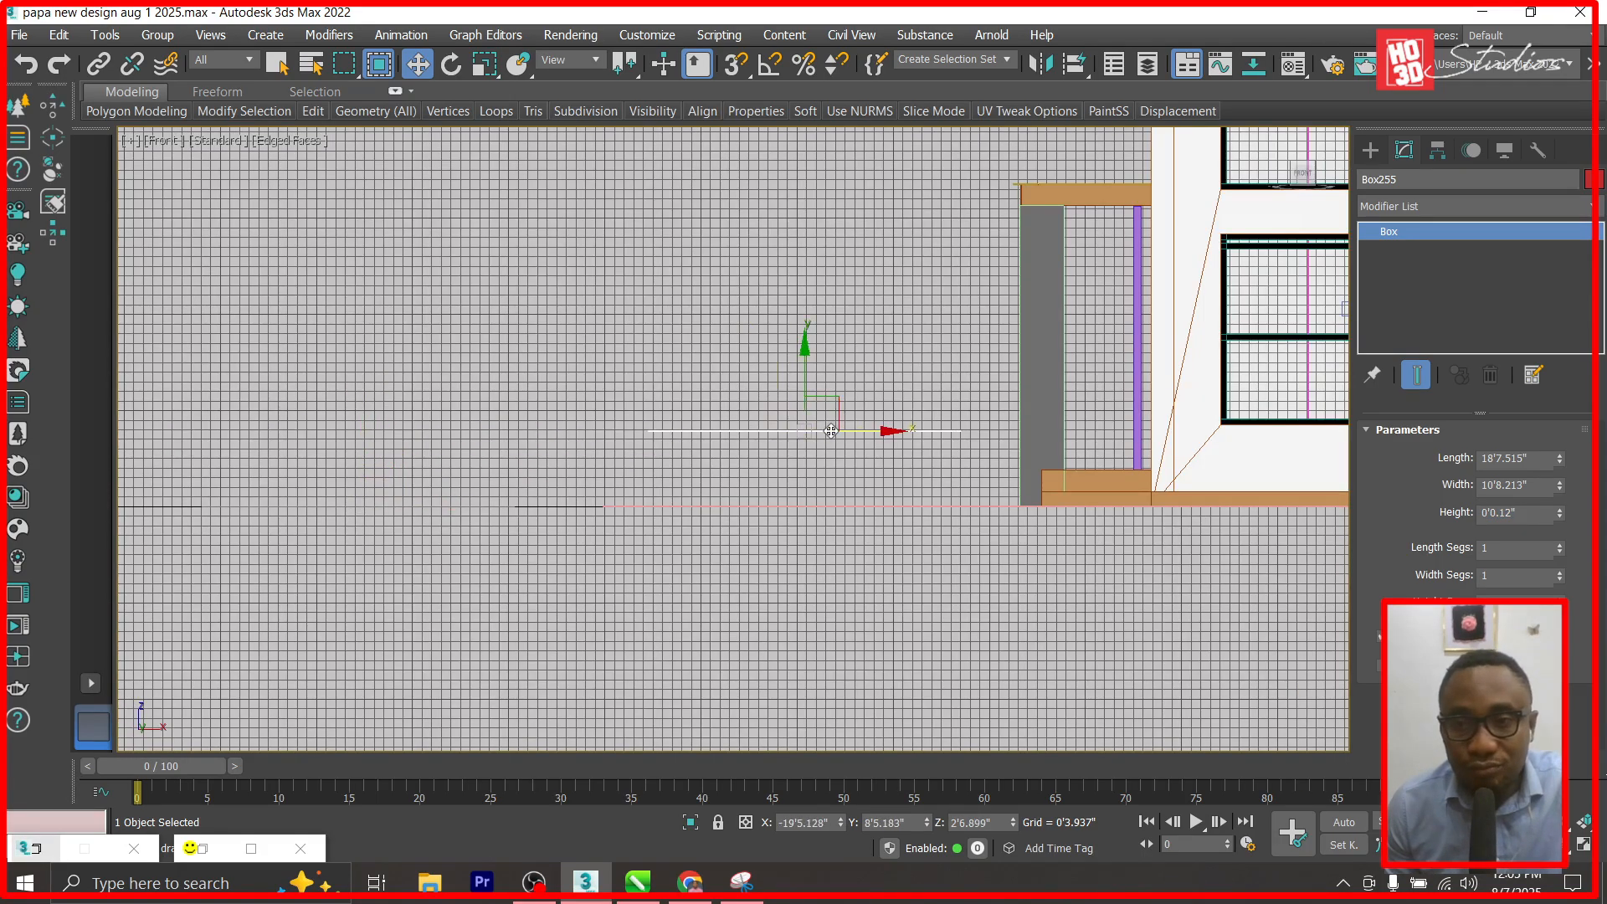
pyautogui.scroll(2, 833, 428)
pyautogui.scroll(-3, 712, 448)
pyautogui.moveTo(710, 442); pyautogui.dragTo(980, 260)
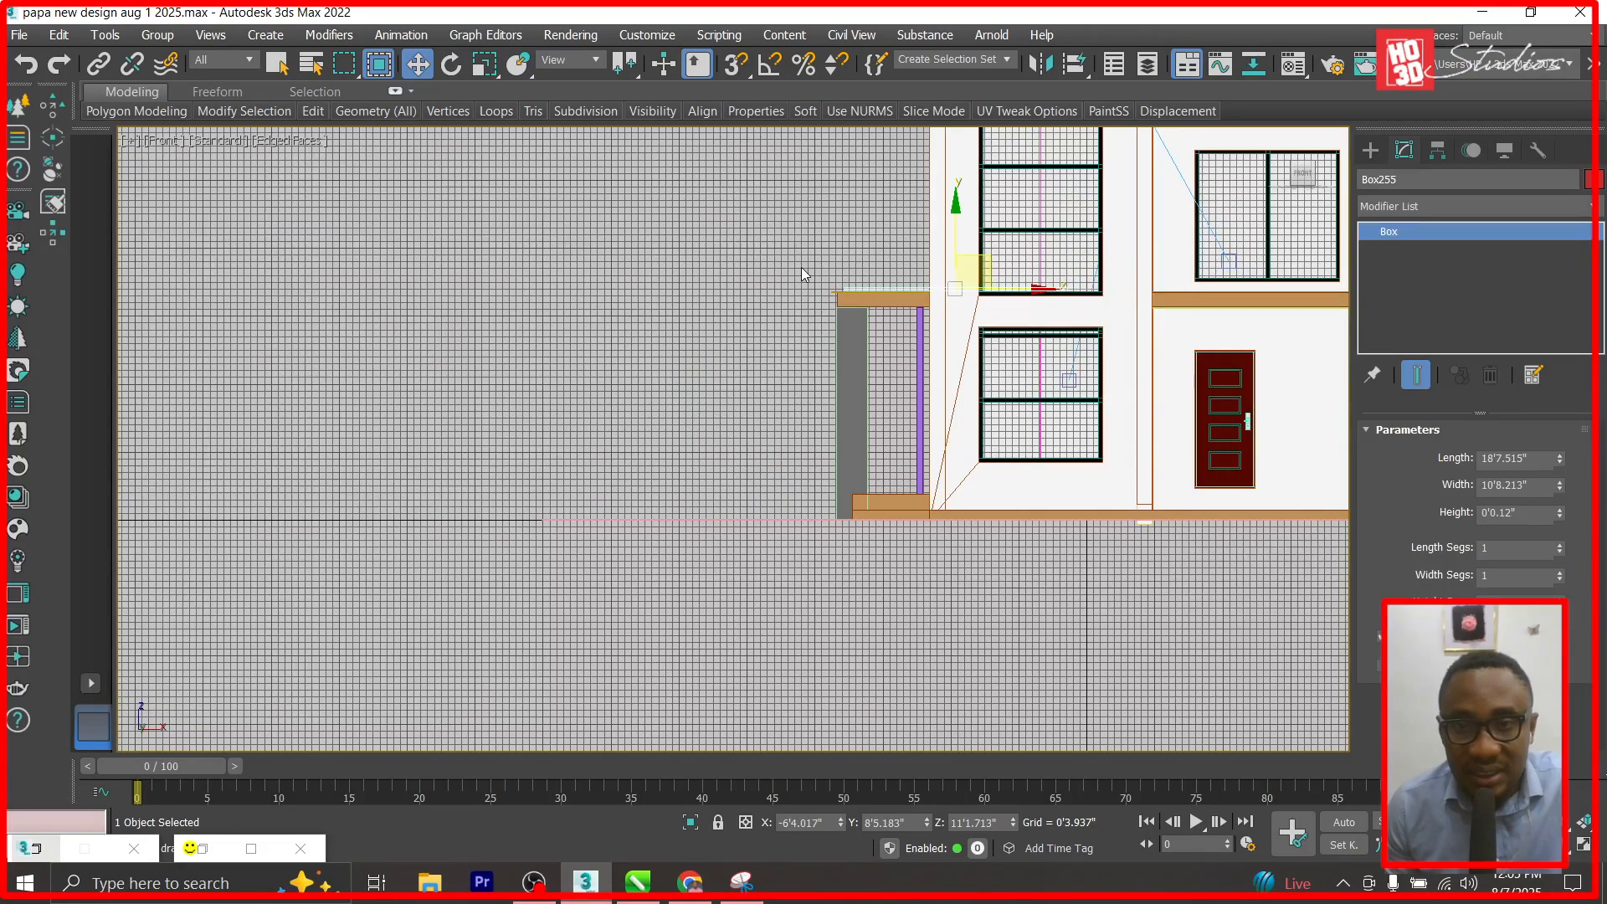
# Lower the thin box onto the top of the patterned upper floor, at Z 11'0.388".
pyautogui.scroll(8, 804, 274)
pyautogui.scroll(3, 682, 642)
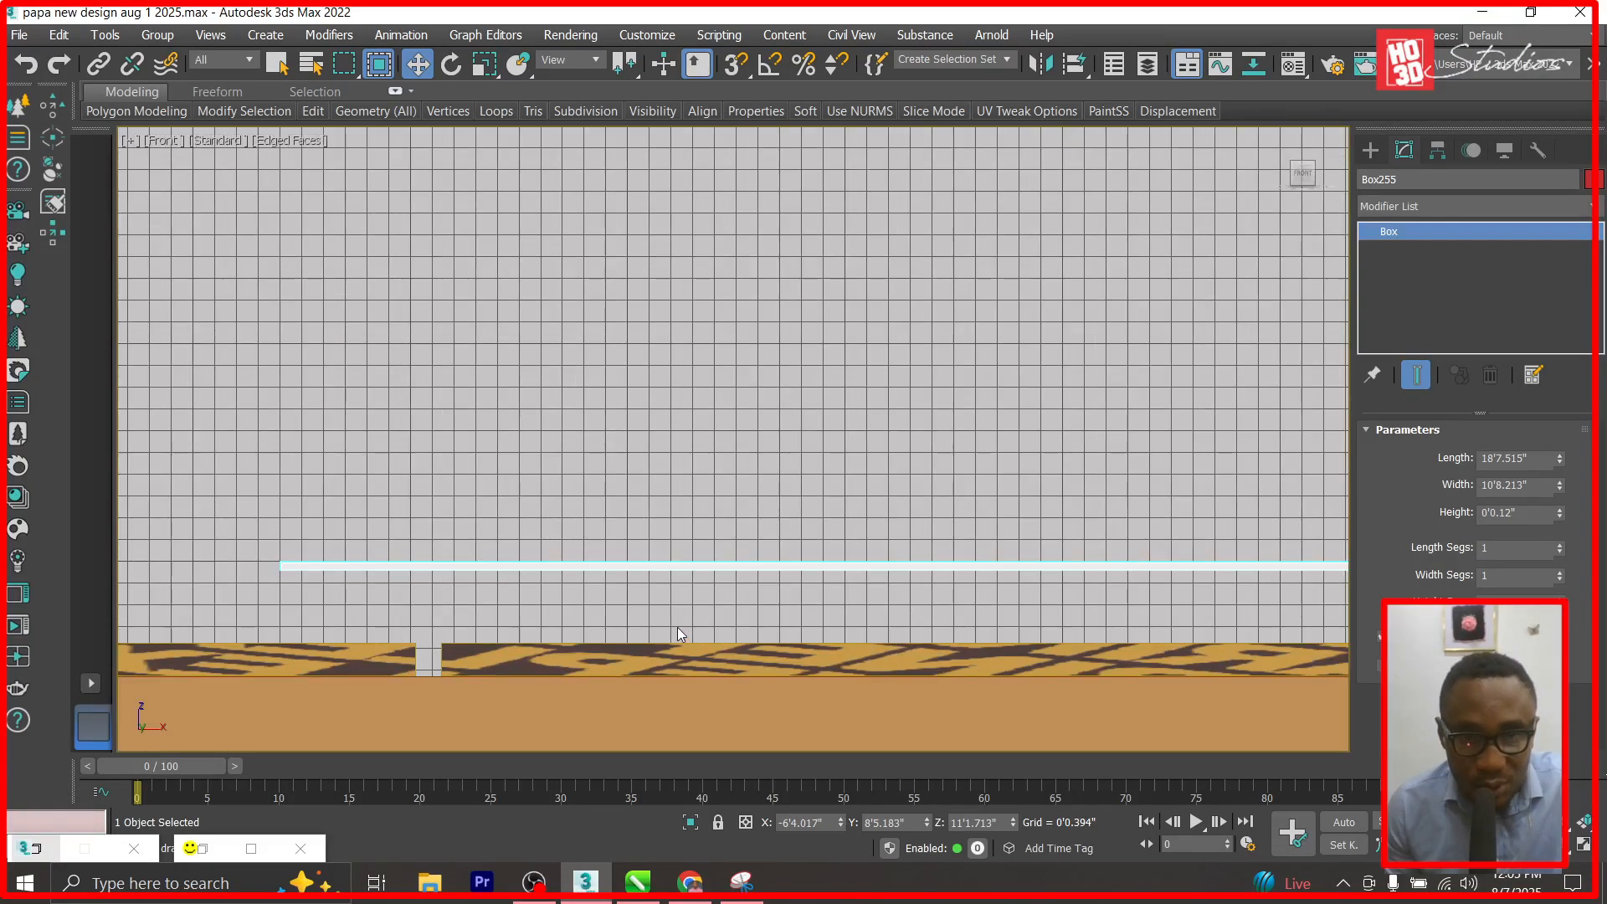
pyautogui.moveTo(1012, 827); pyautogui.dragTo(1018, 58)
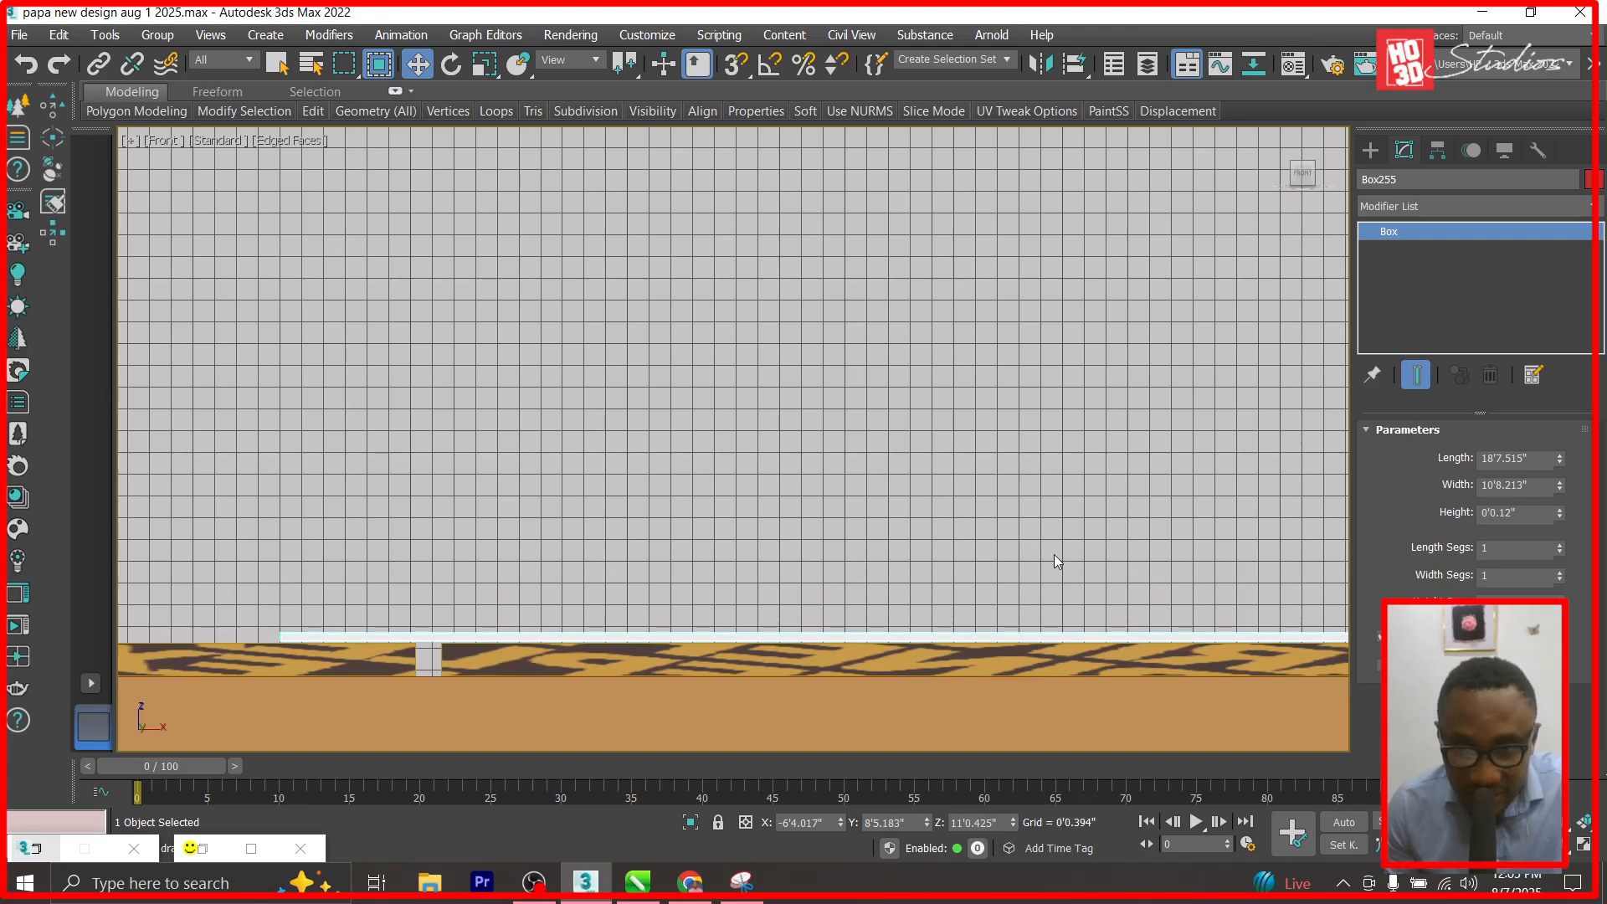
pyautogui.scroll(6, 1046, 649)
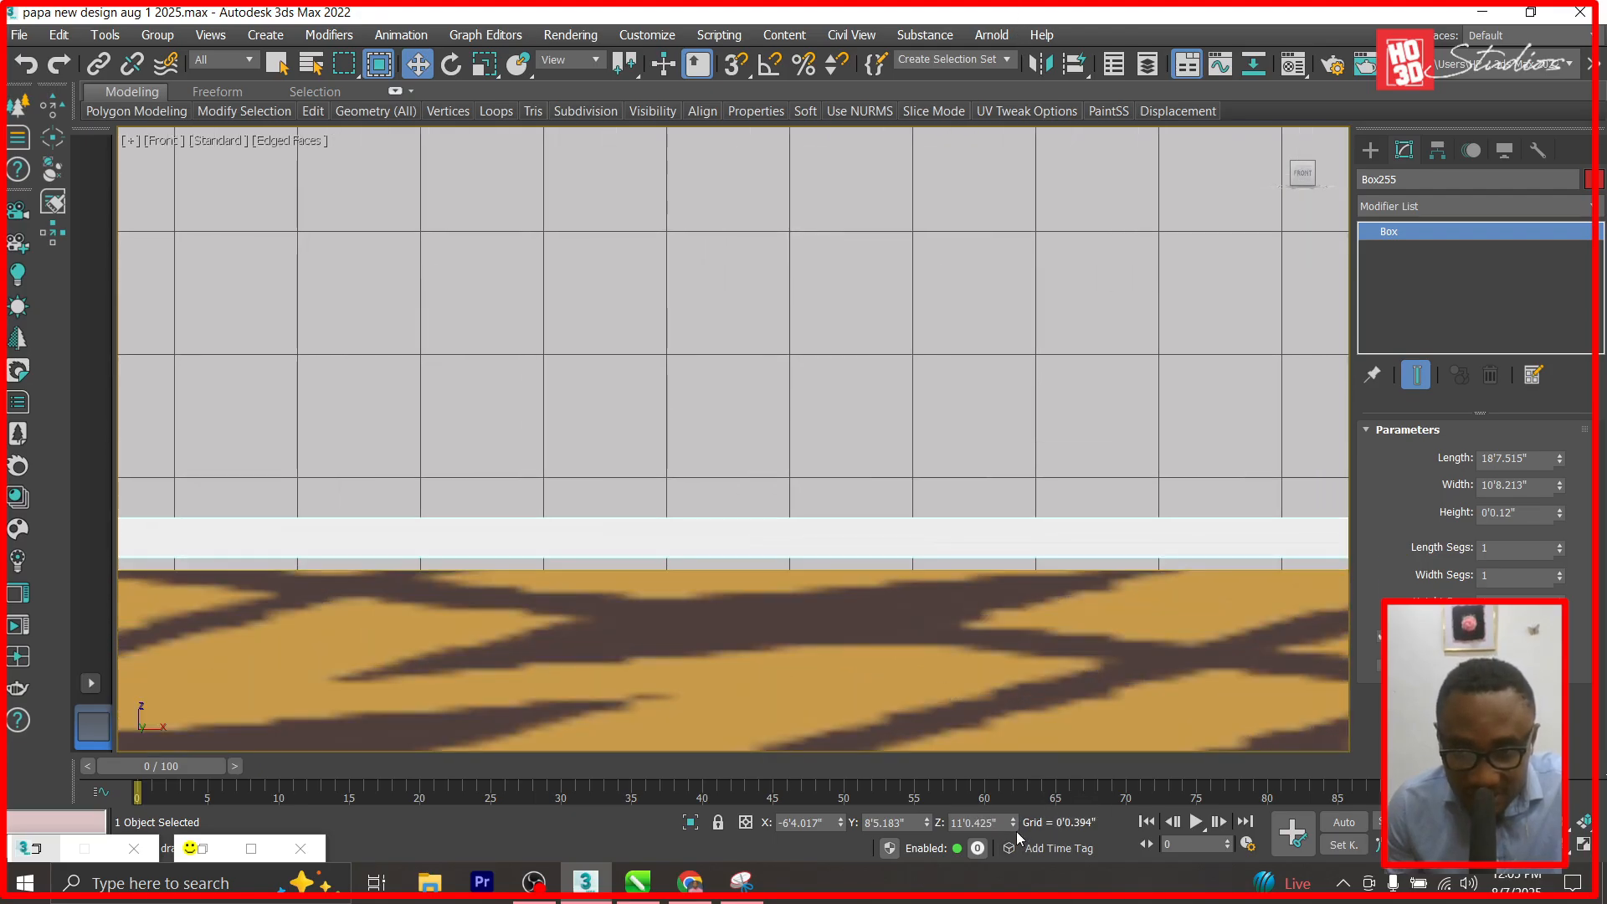
pyautogui.moveTo(1014, 827); pyautogui.dragTo(1017, 847)
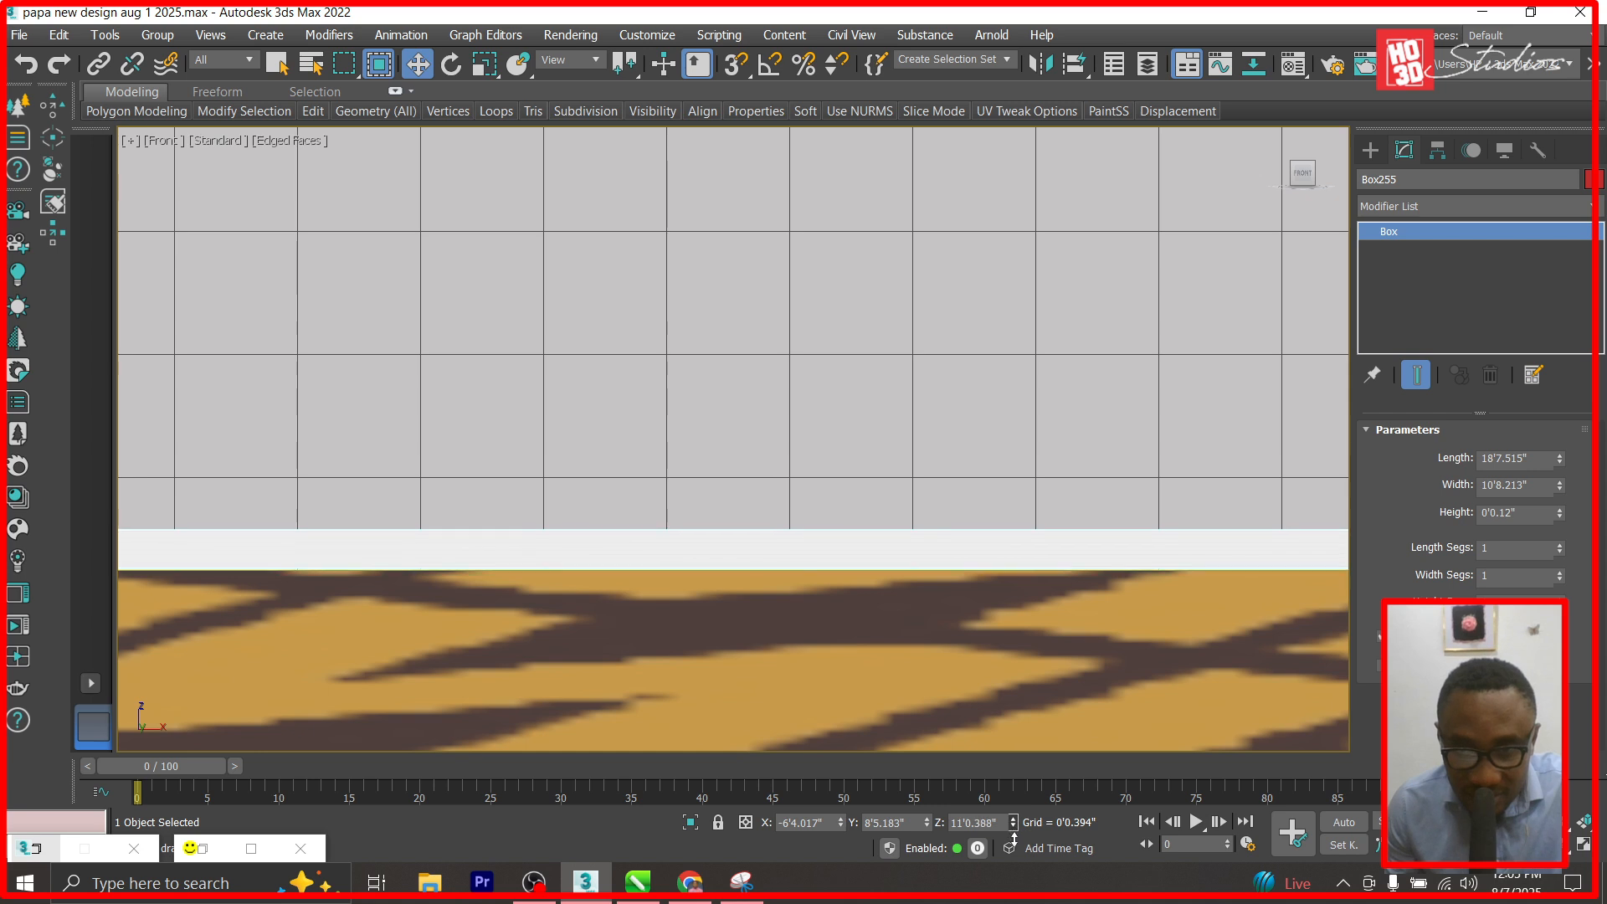
# Slide the thin box along X in the Top view against the room's inner wall, at about X -1'5.7".
pyautogui.press('t')
pyautogui.moveTo(862, 405); pyautogui.dragTo(926, 399)
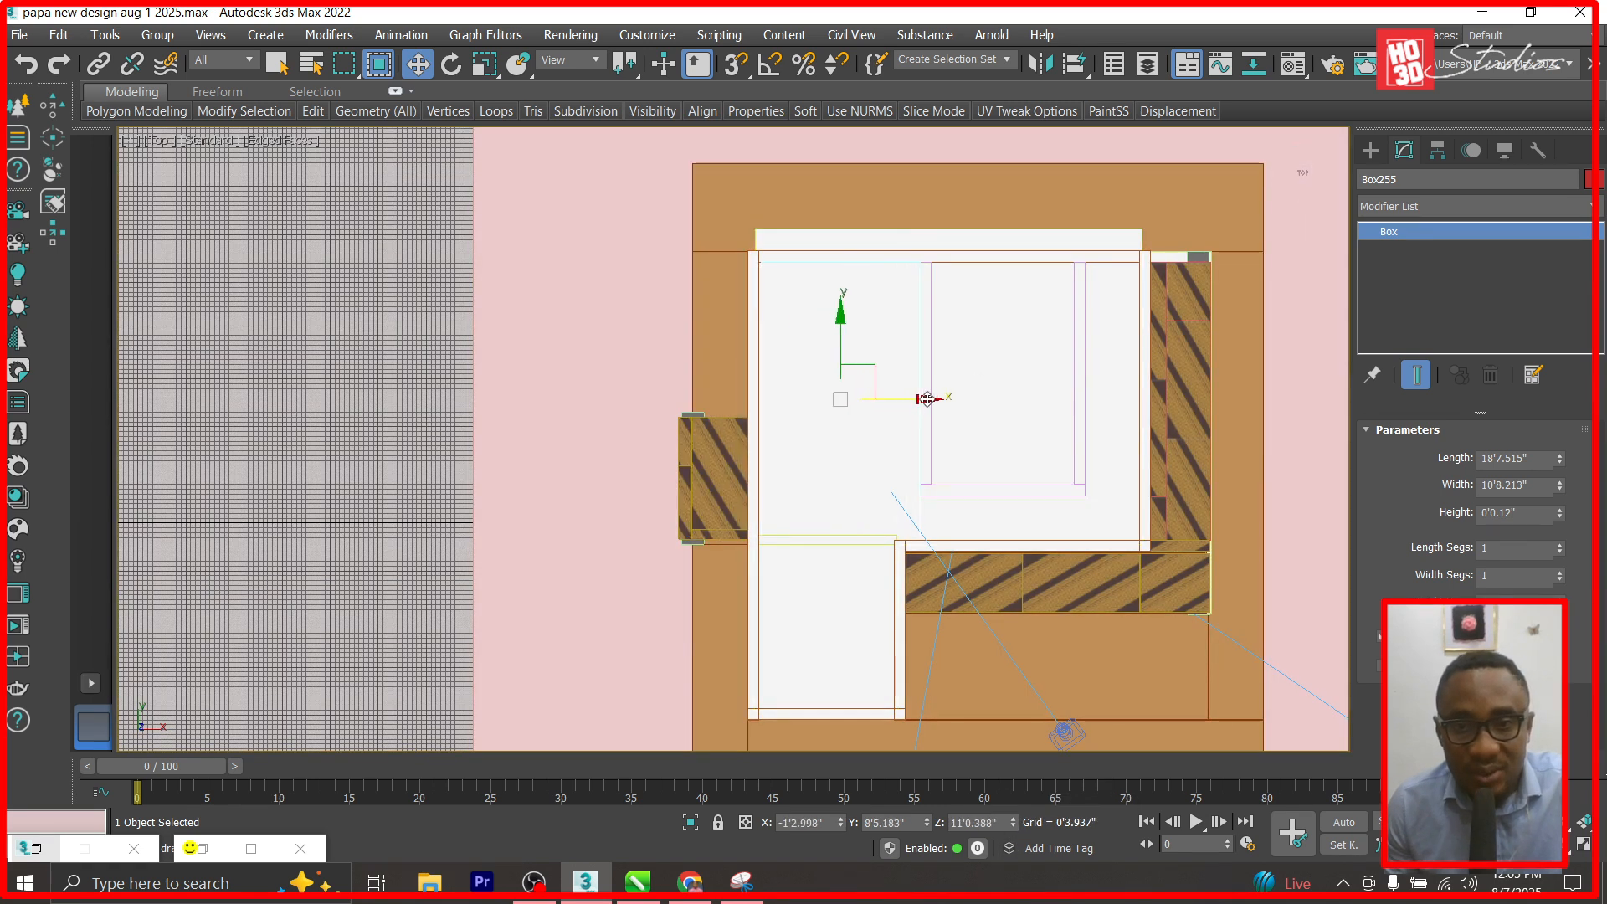
pyautogui.scroll(6, 904, 395)
pyautogui.moveTo(743, 416); pyautogui.dragTo(729, 416)
pyautogui.scroll(-5, 699, 333)
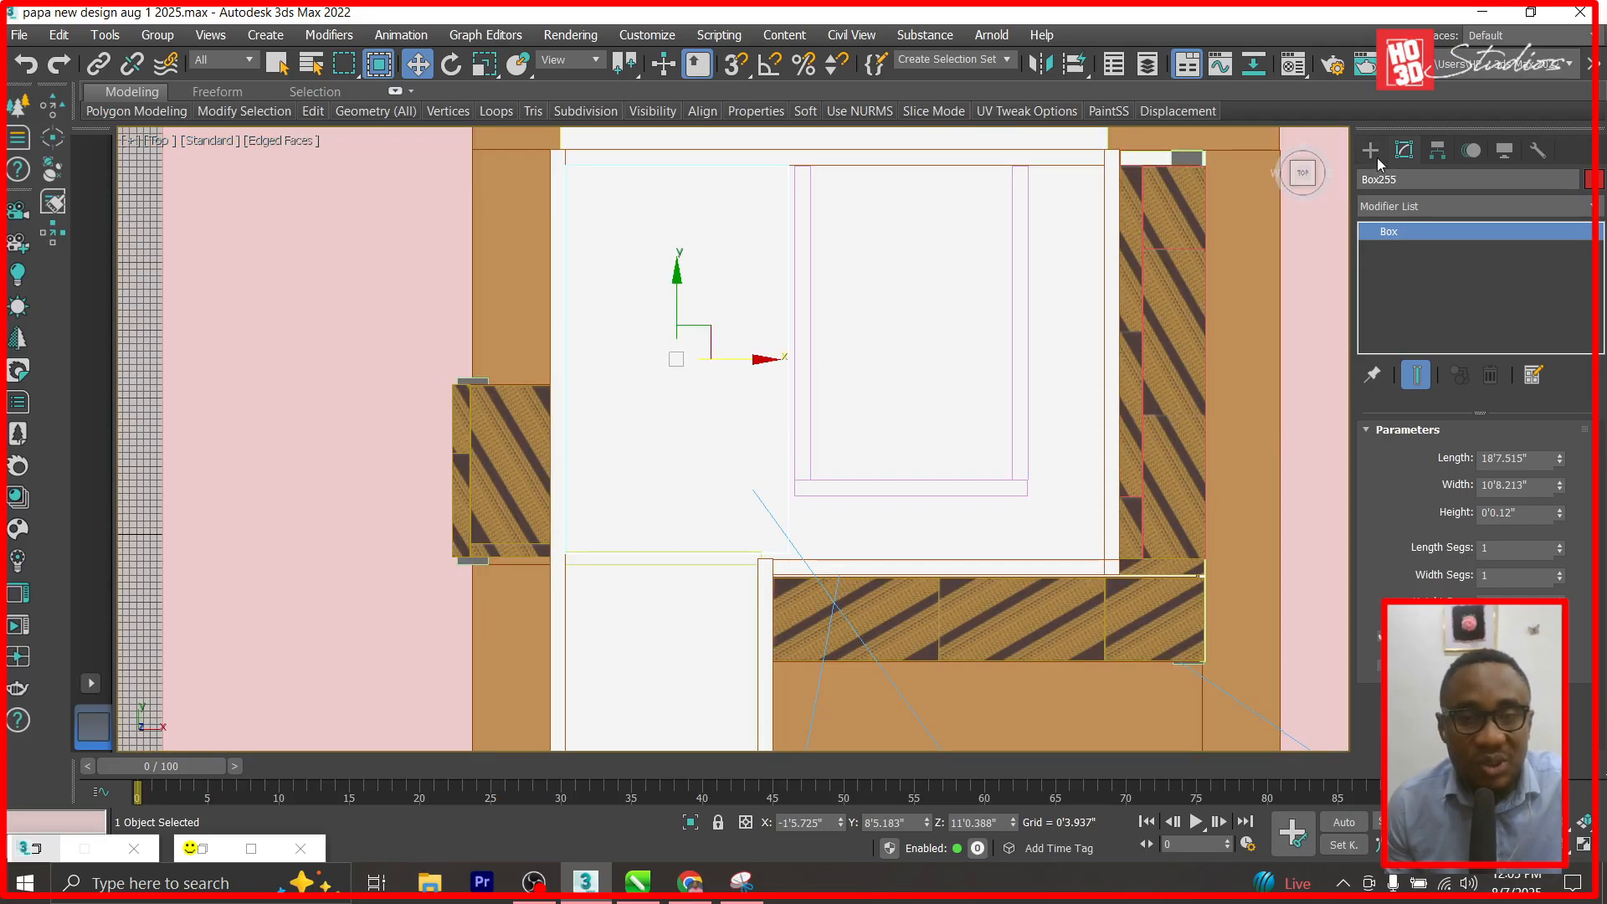
# Look at the placed box through Corona Camera001 and orbit that camera around the building.
pyautogui.press('c')
pyautogui.doubleClick(735, 251)
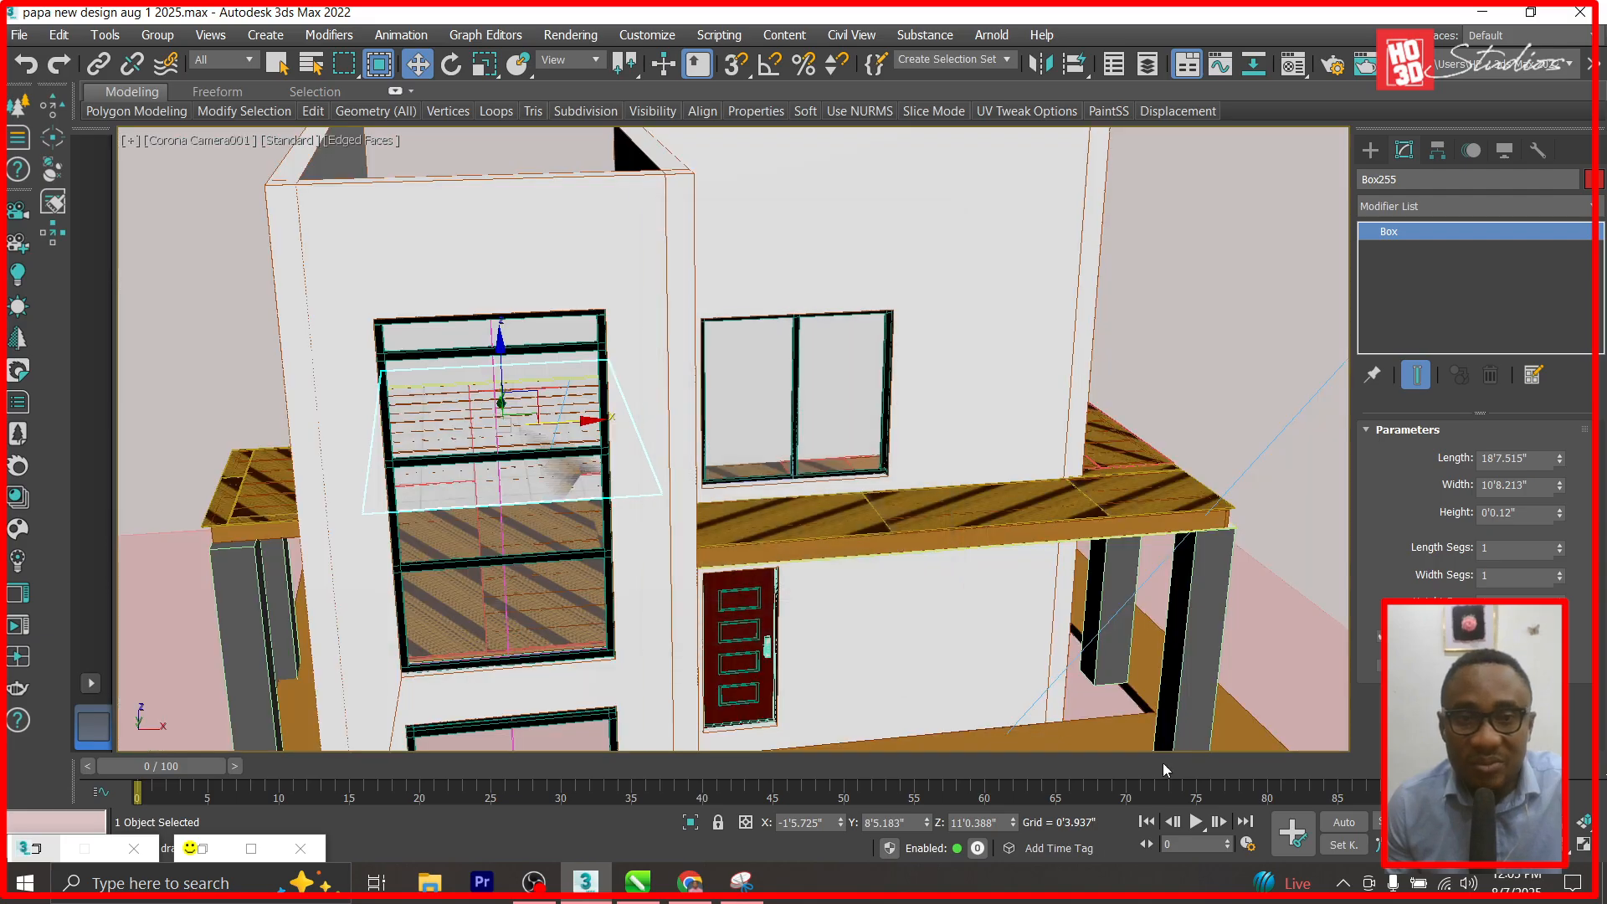
pyautogui.click(1509, 822)
pyautogui.moveTo(465, 520); pyautogui.dragTo(1329, 719)
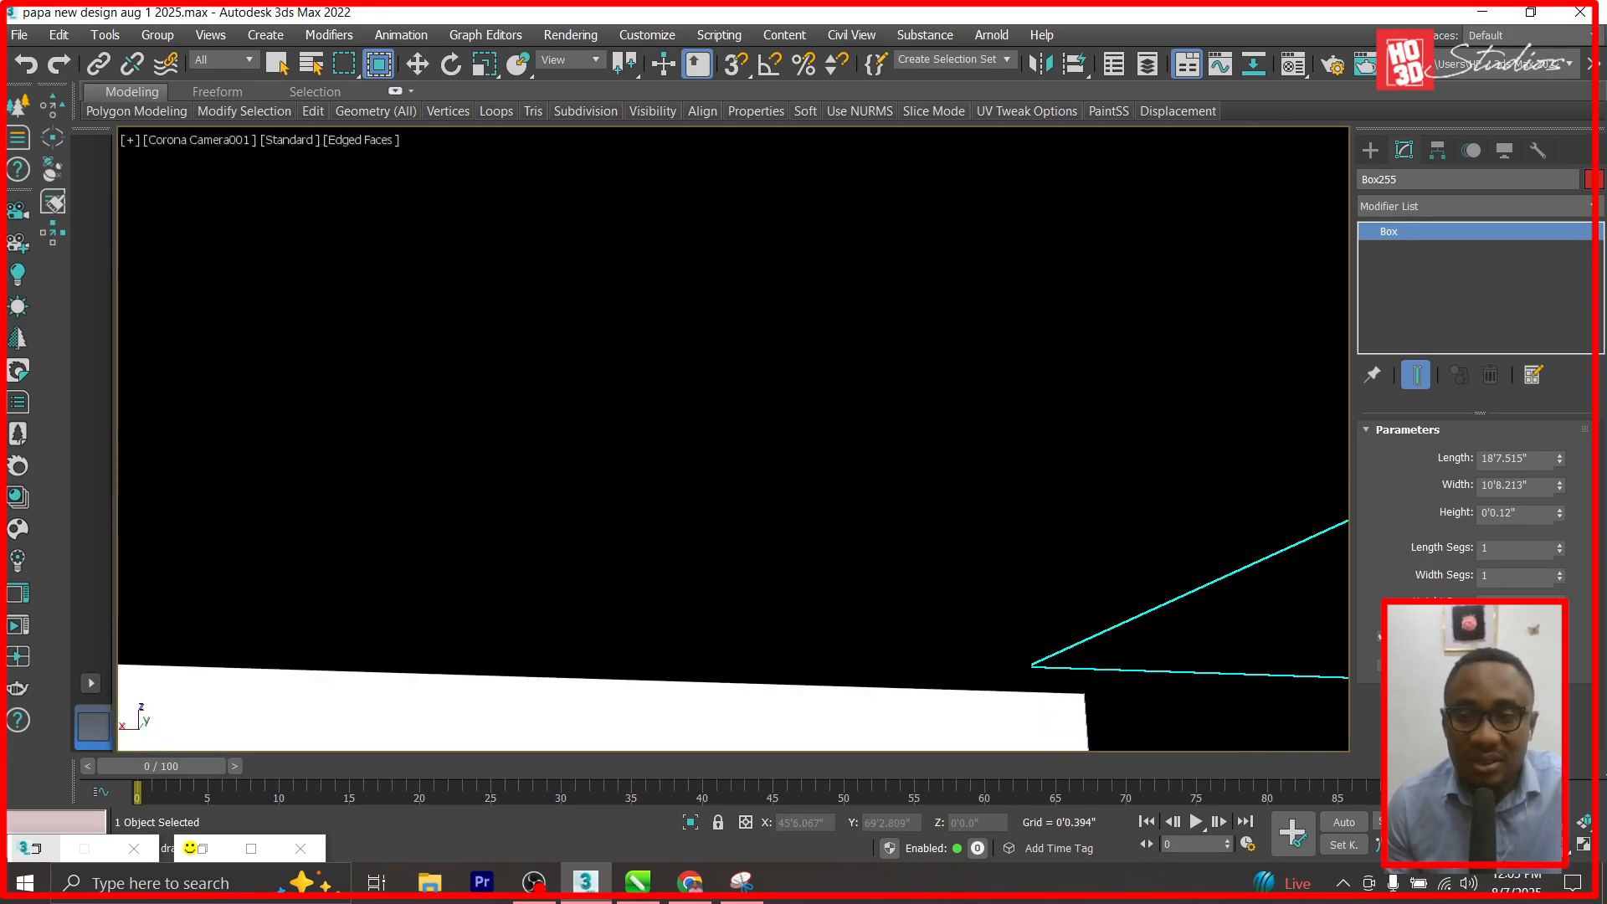
pyautogui.moveTo(577, 483); pyautogui.dragTo(915, 706)
pyautogui.moveTo(693, 542); pyautogui.dragTo(992, 680)
# Create a targeted Corona camera in the Top view, aimed across the upper room toward the ceramic box.
pyautogui.press('t')
pyautogui.scroll(-4, 889, 472)
pyautogui.scroll(4, 944, 382)
pyautogui.click(1370, 150)
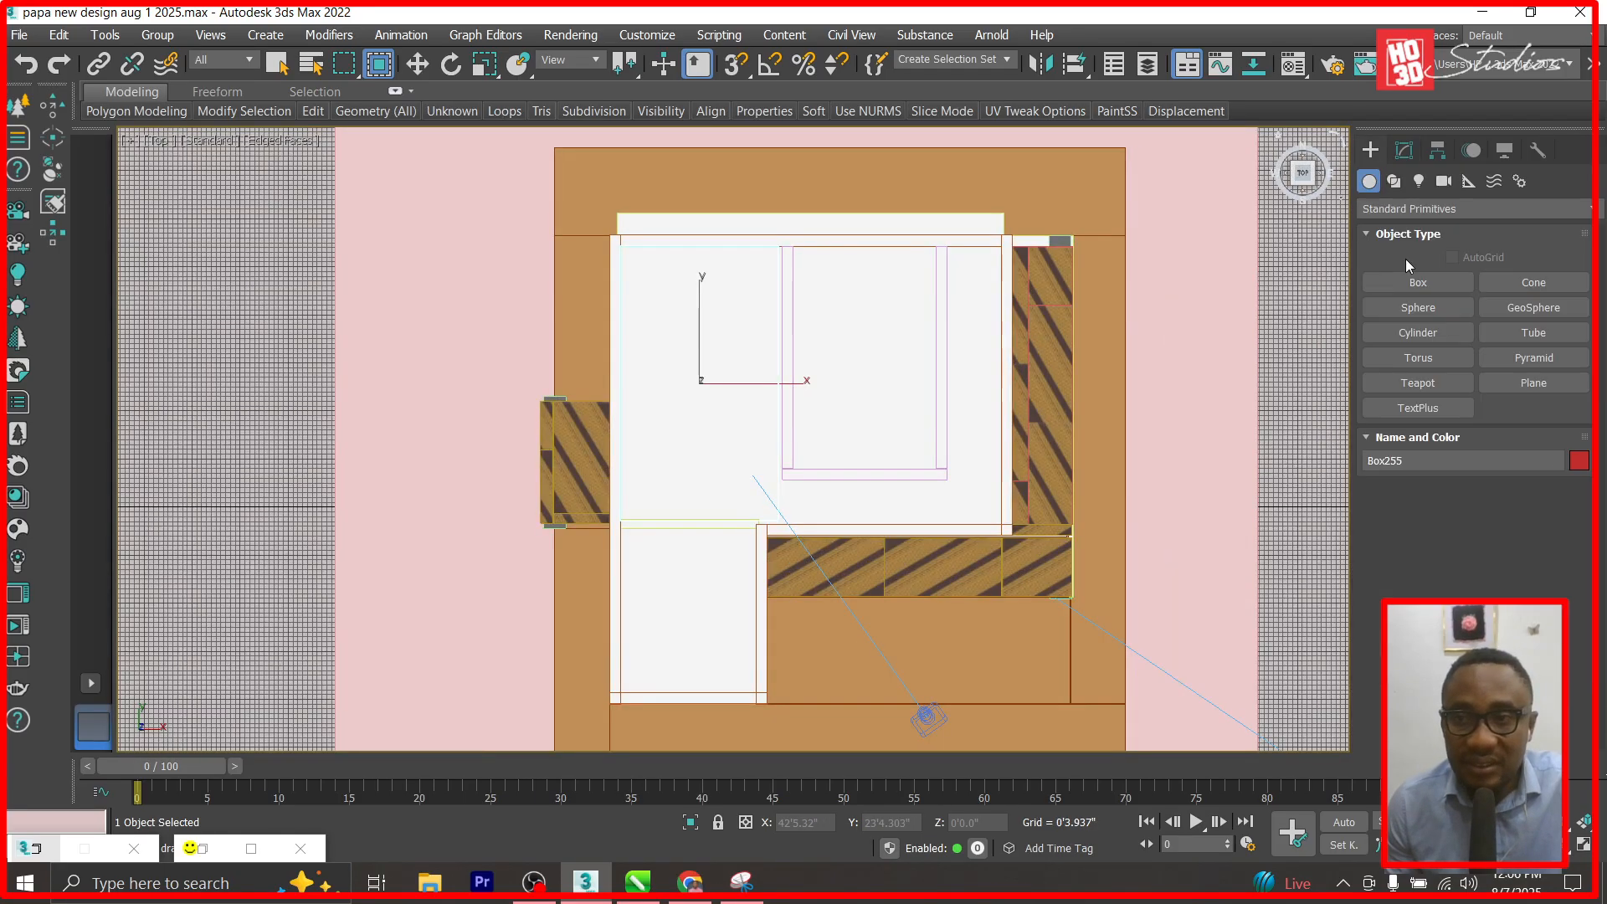
pyautogui.click(1444, 181)
pyautogui.click(1534, 307)
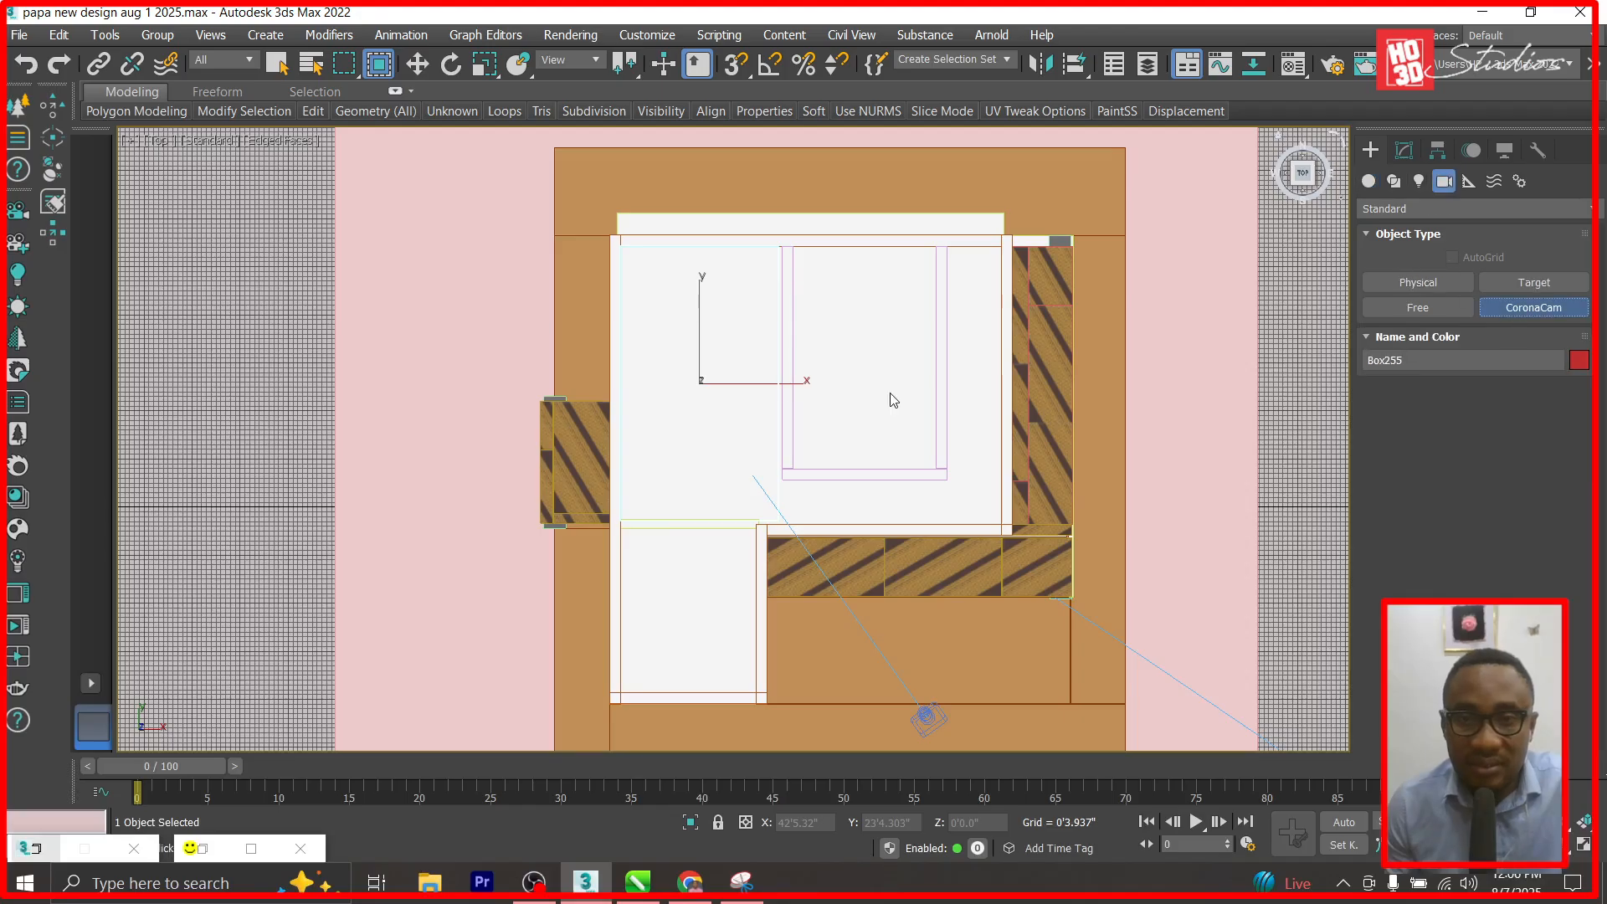
pyautogui.moveTo(888, 346); pyautogui.dragTo(725, 358)
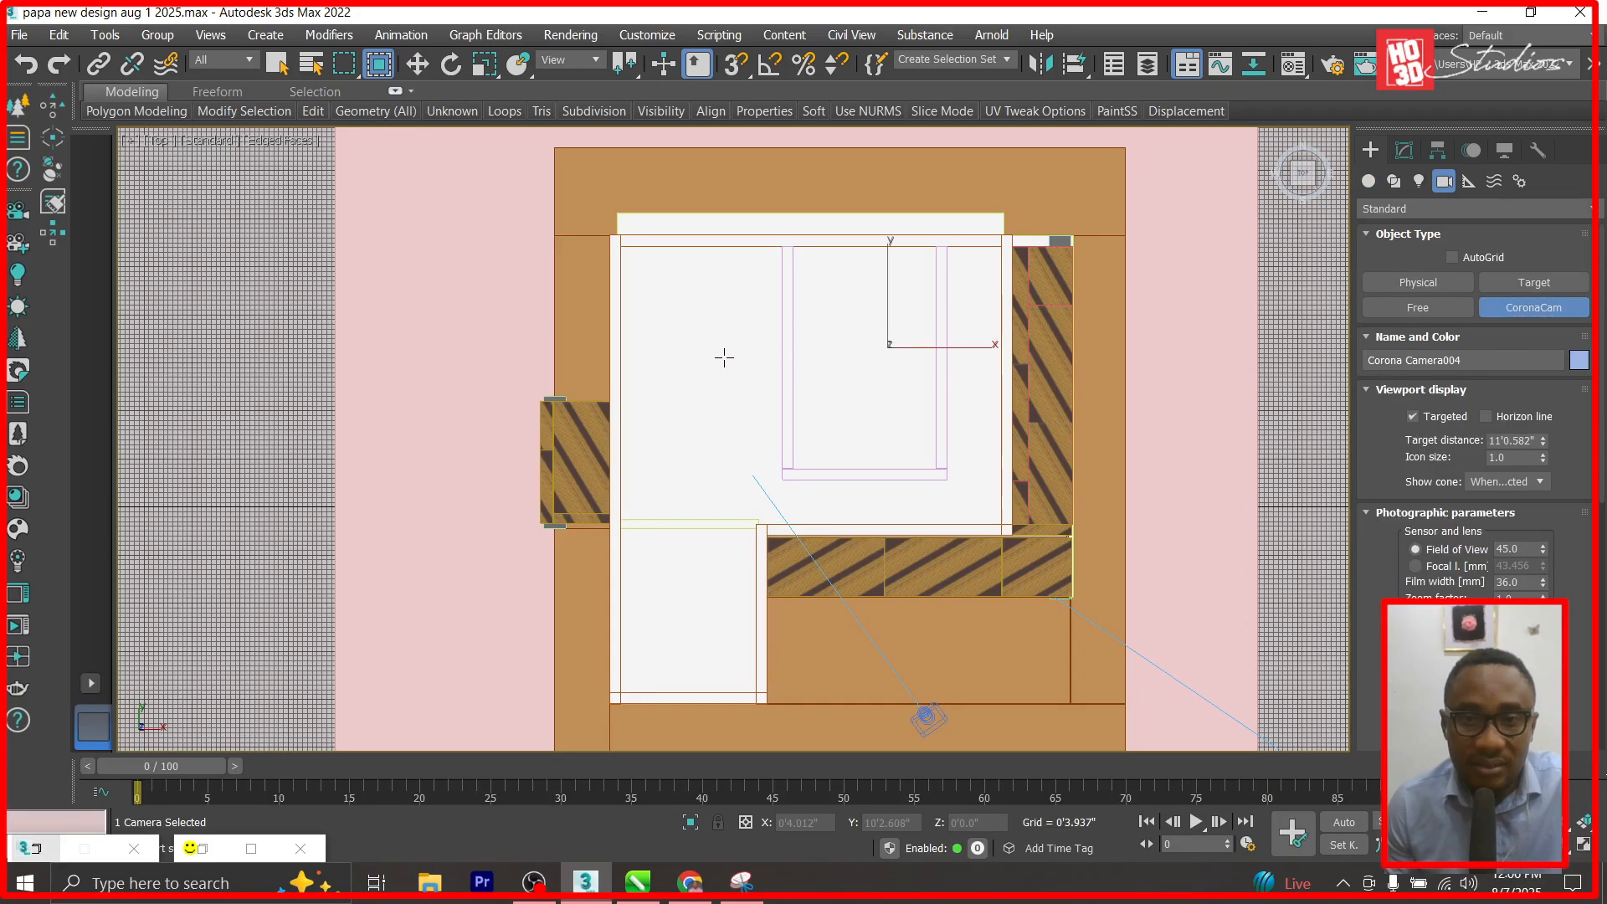
# Switch to the new Corona camera's view and orbit it to look down on the building from above.
pyautogui.press('c')
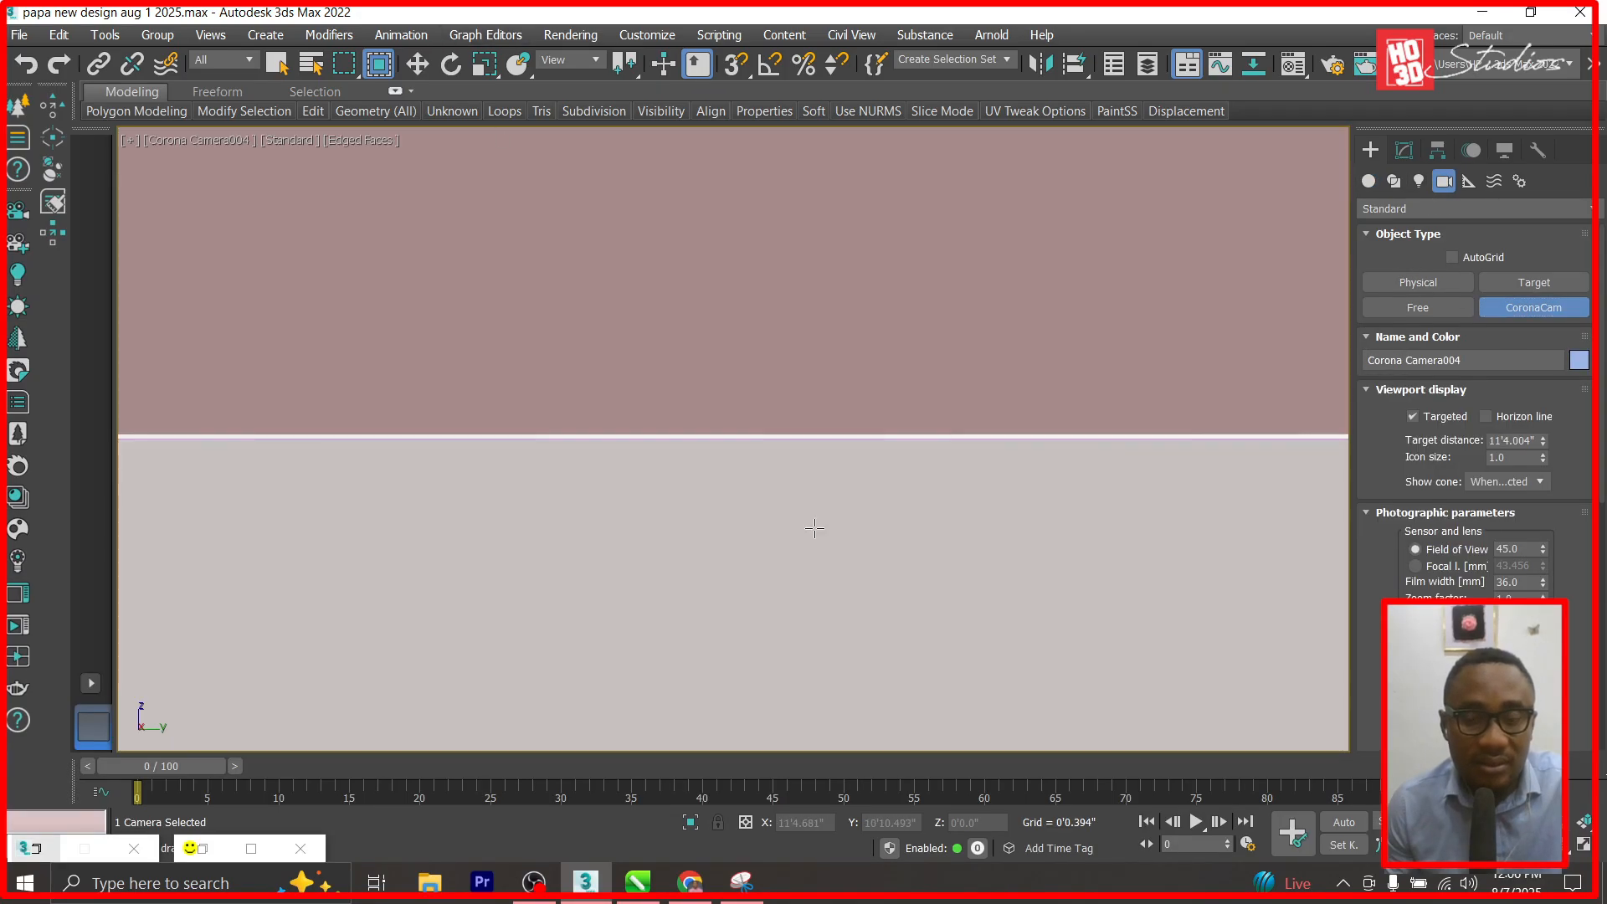
pyautogui.moveTo(747, 389); pyautogui.dragTo(767, 355, button='middle')
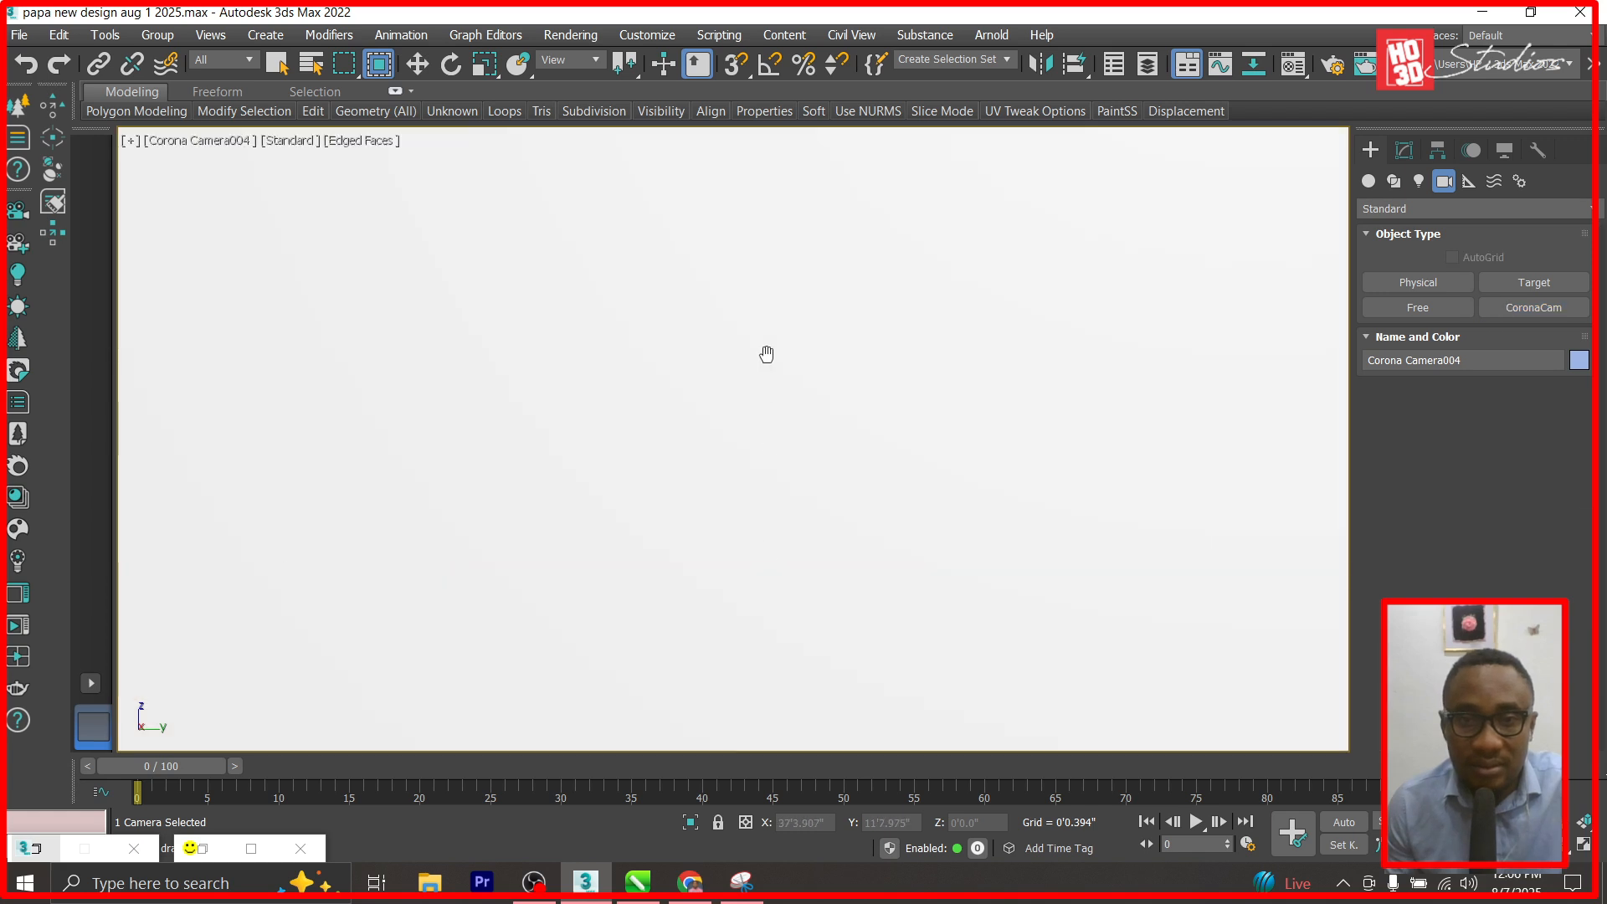
pyautogui.moveTo(799, 500); pyautogui.dragTo(795, 544, button='middle')
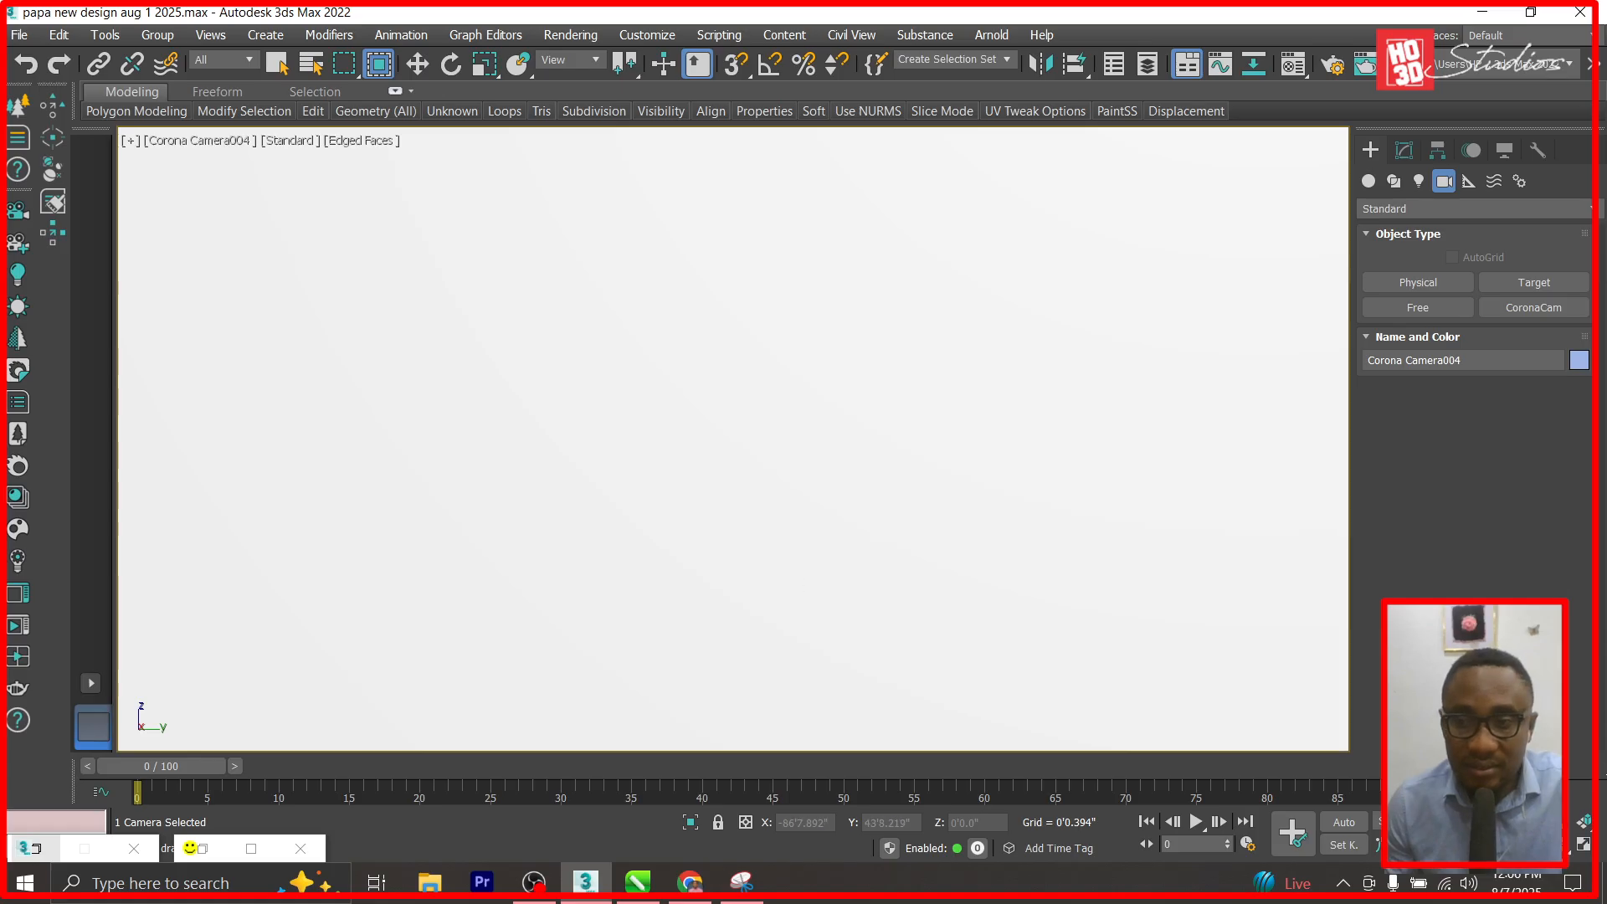
pyautogui.keyDown('alt'); pyautogui.moveTo(944, 521); pyautogui.dragTo(955, 578, button='middle'); pyautogui.keyUp('alt')
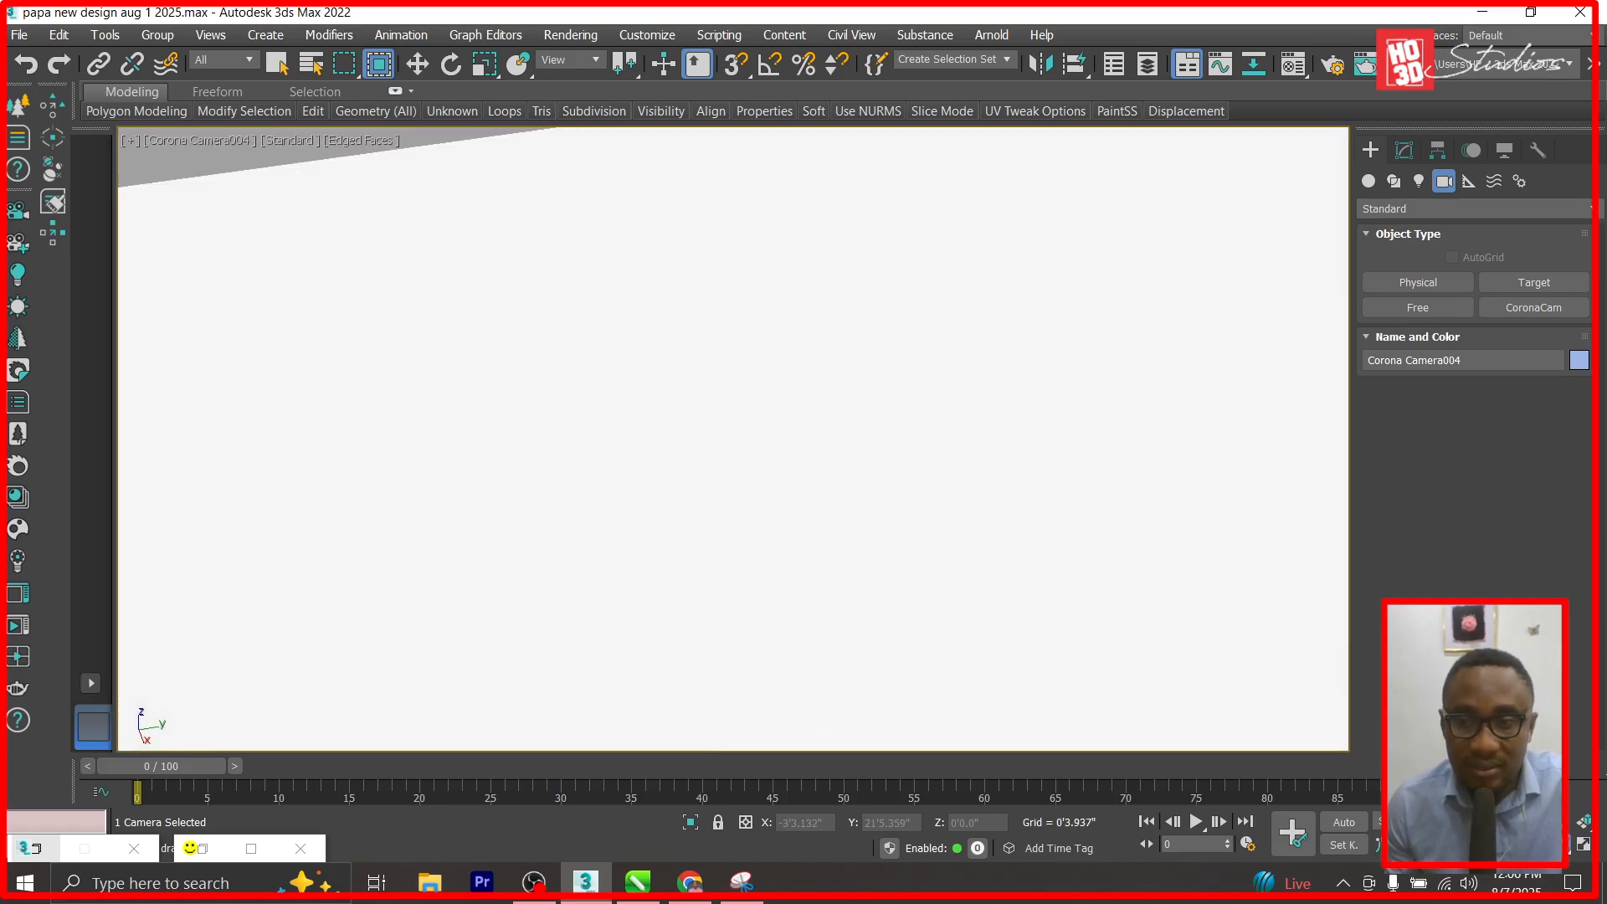
pyautogui.moveTo(876, 455); pyautogui.dragTo(775, 563)
pyautogui.moveTo(490, 438); pyautogui.dragTo(673, 535)
# Hide the roof covering the upper rooms to expose the interior.
pyautogui.click(907, 466)
pyautogui.press('w')
pyautogui.rightClick(915, 438)
pyautogui.click(974, 358)
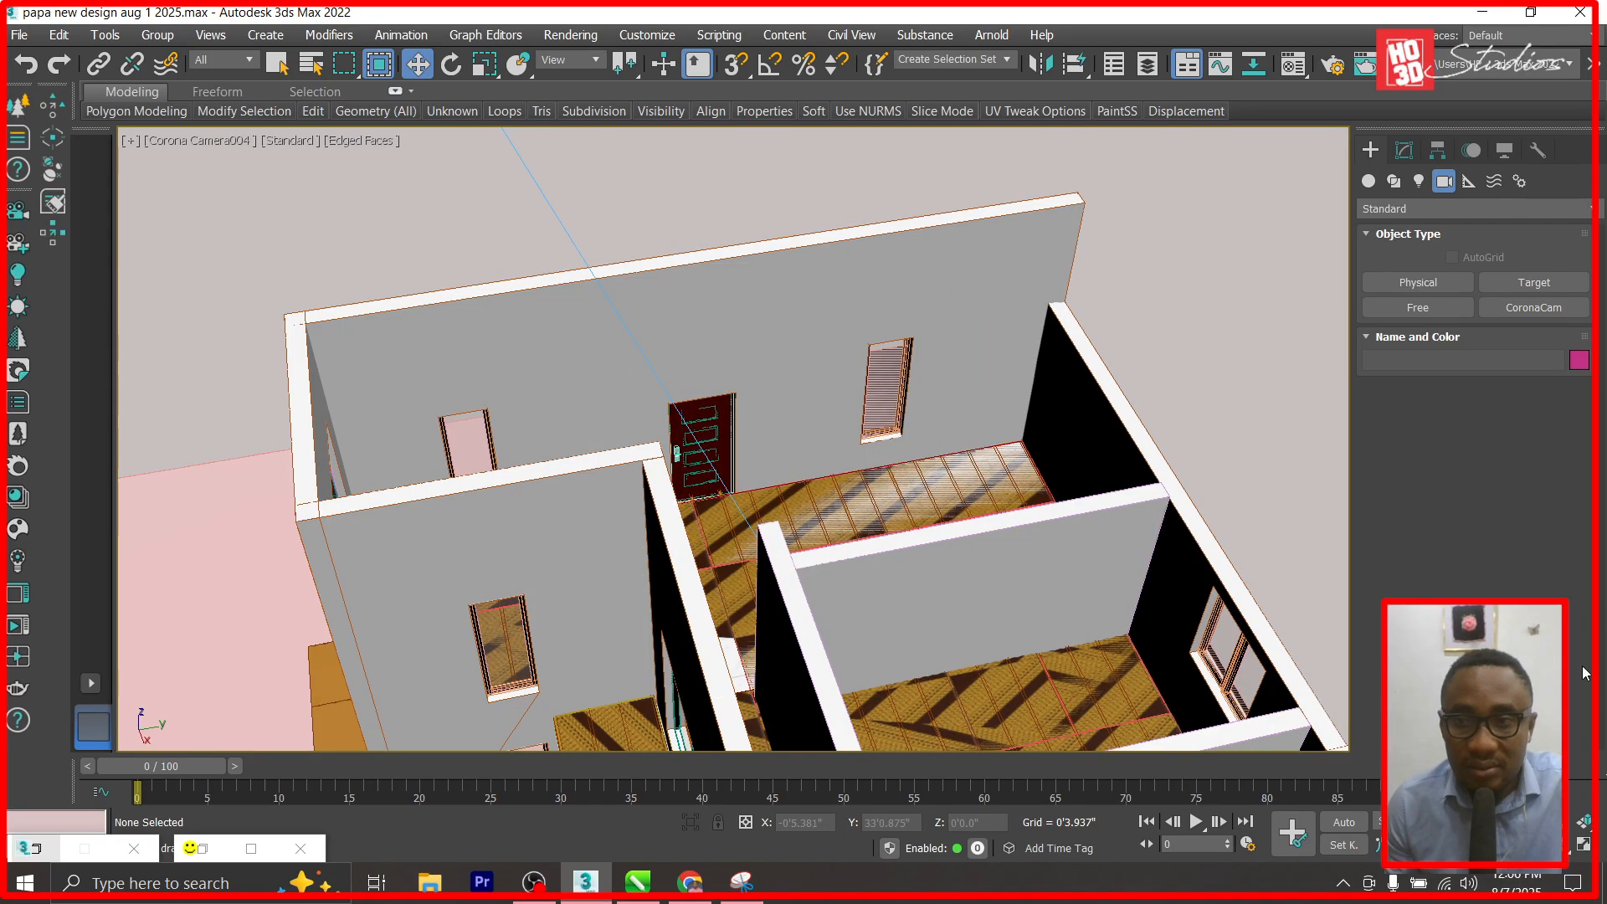
# Hide the patterned floor object that covers the ceramic box.
pyautogui.click(917, 497)
pyautogui.rightClick(917, 497)
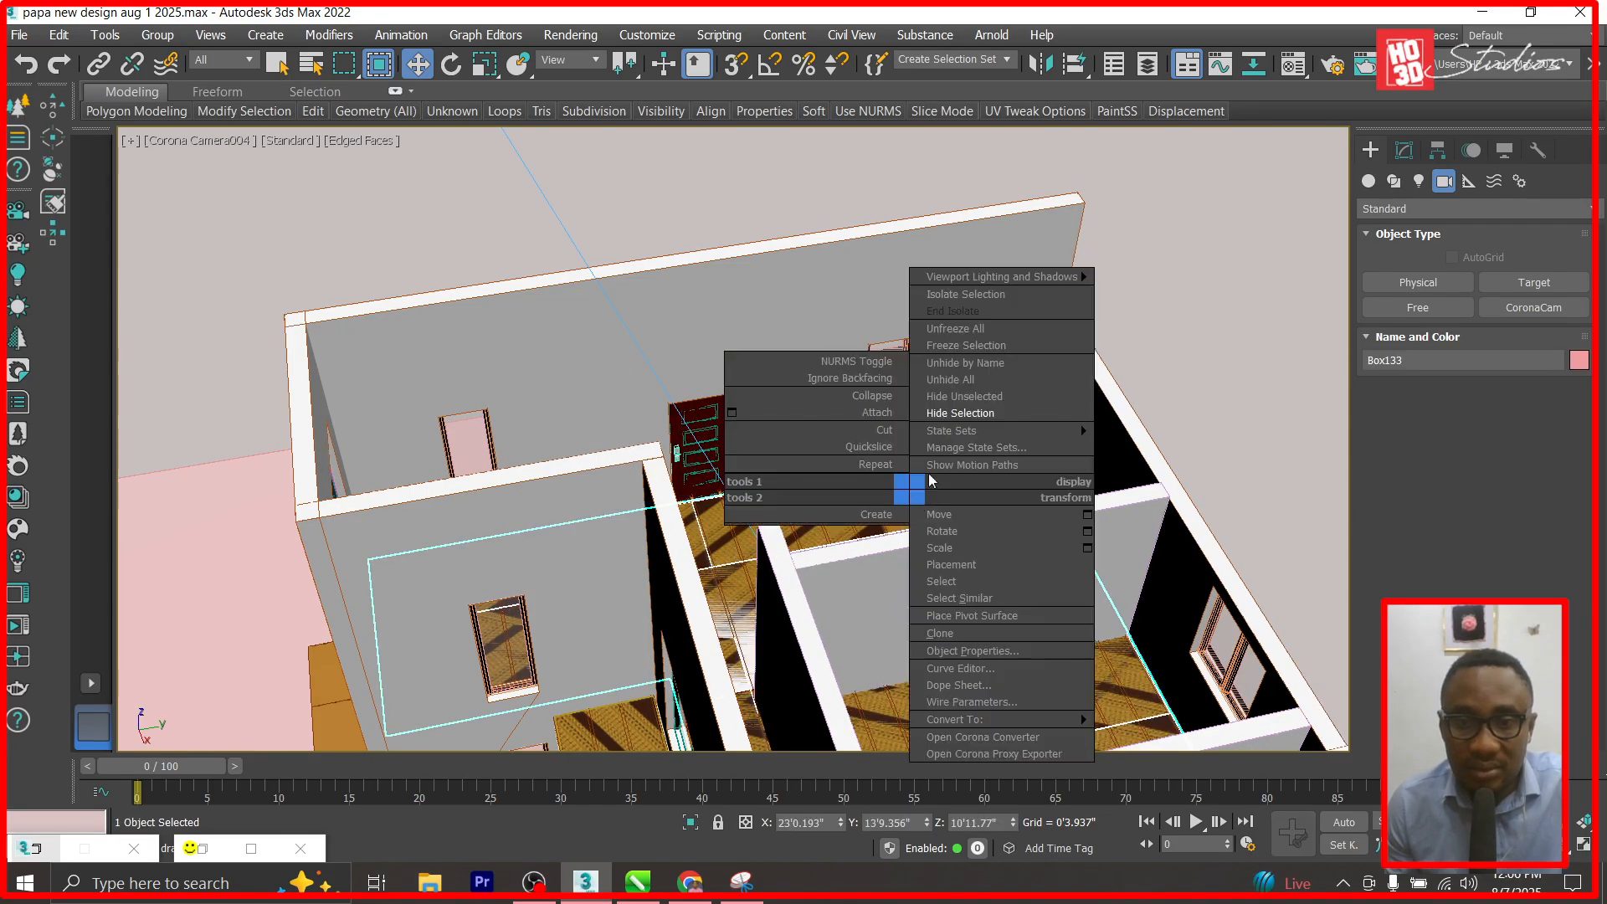
pyautogui.click(962, 415)
# Select the ceramic box and raise it above the floor beams to Z 11'4.768".
pyautogui.click(881, 500)
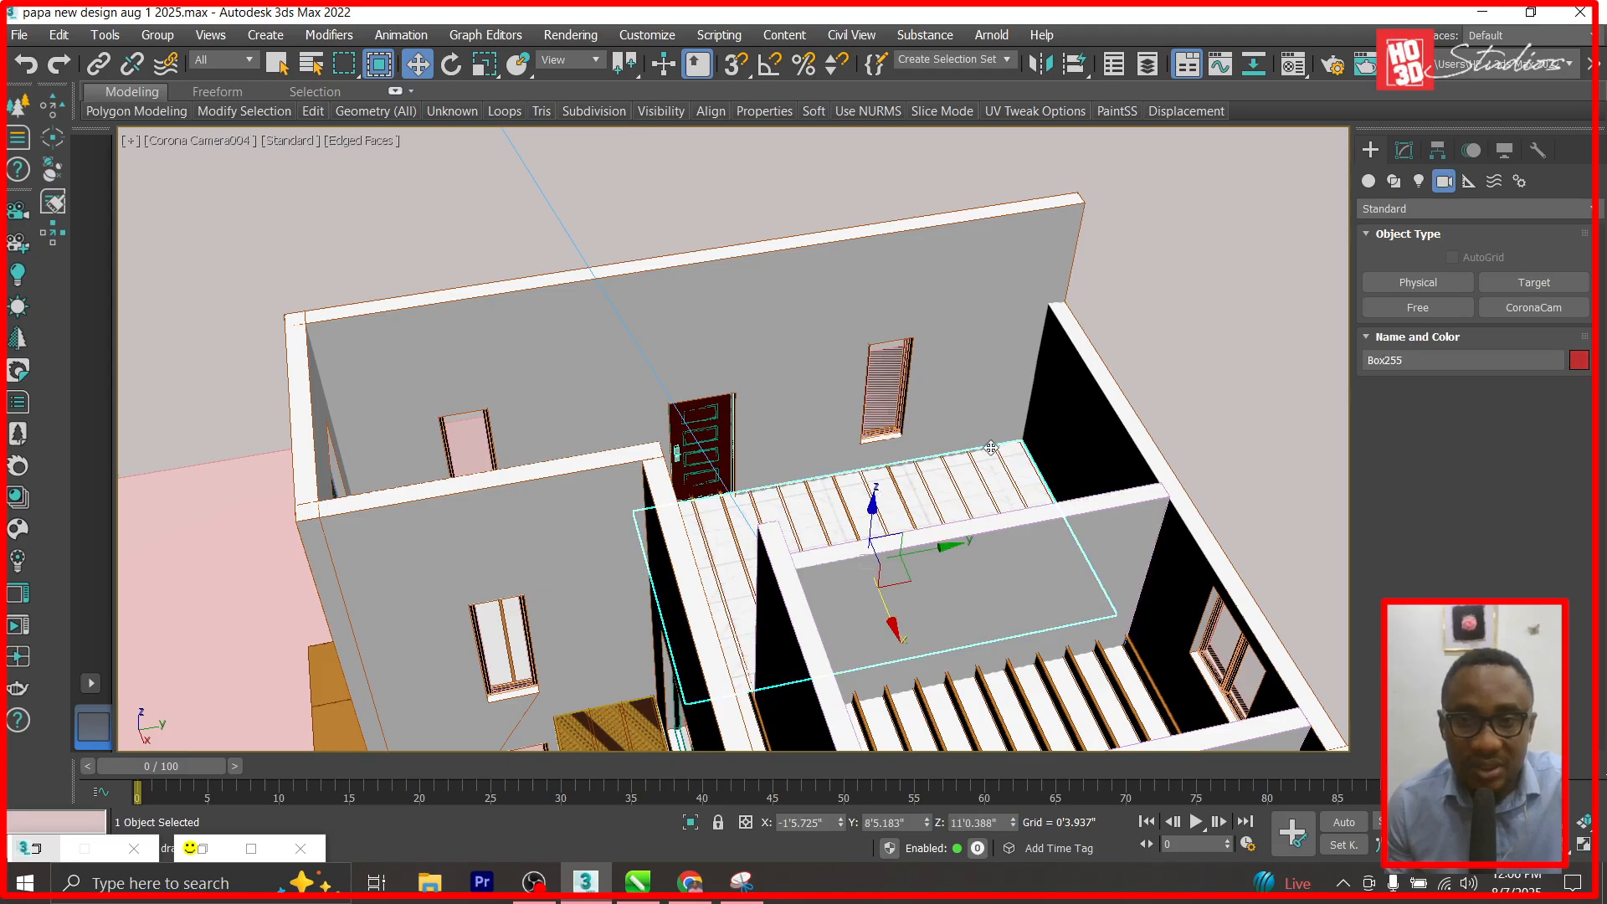
pyautogui.rightClick(1181, 365)
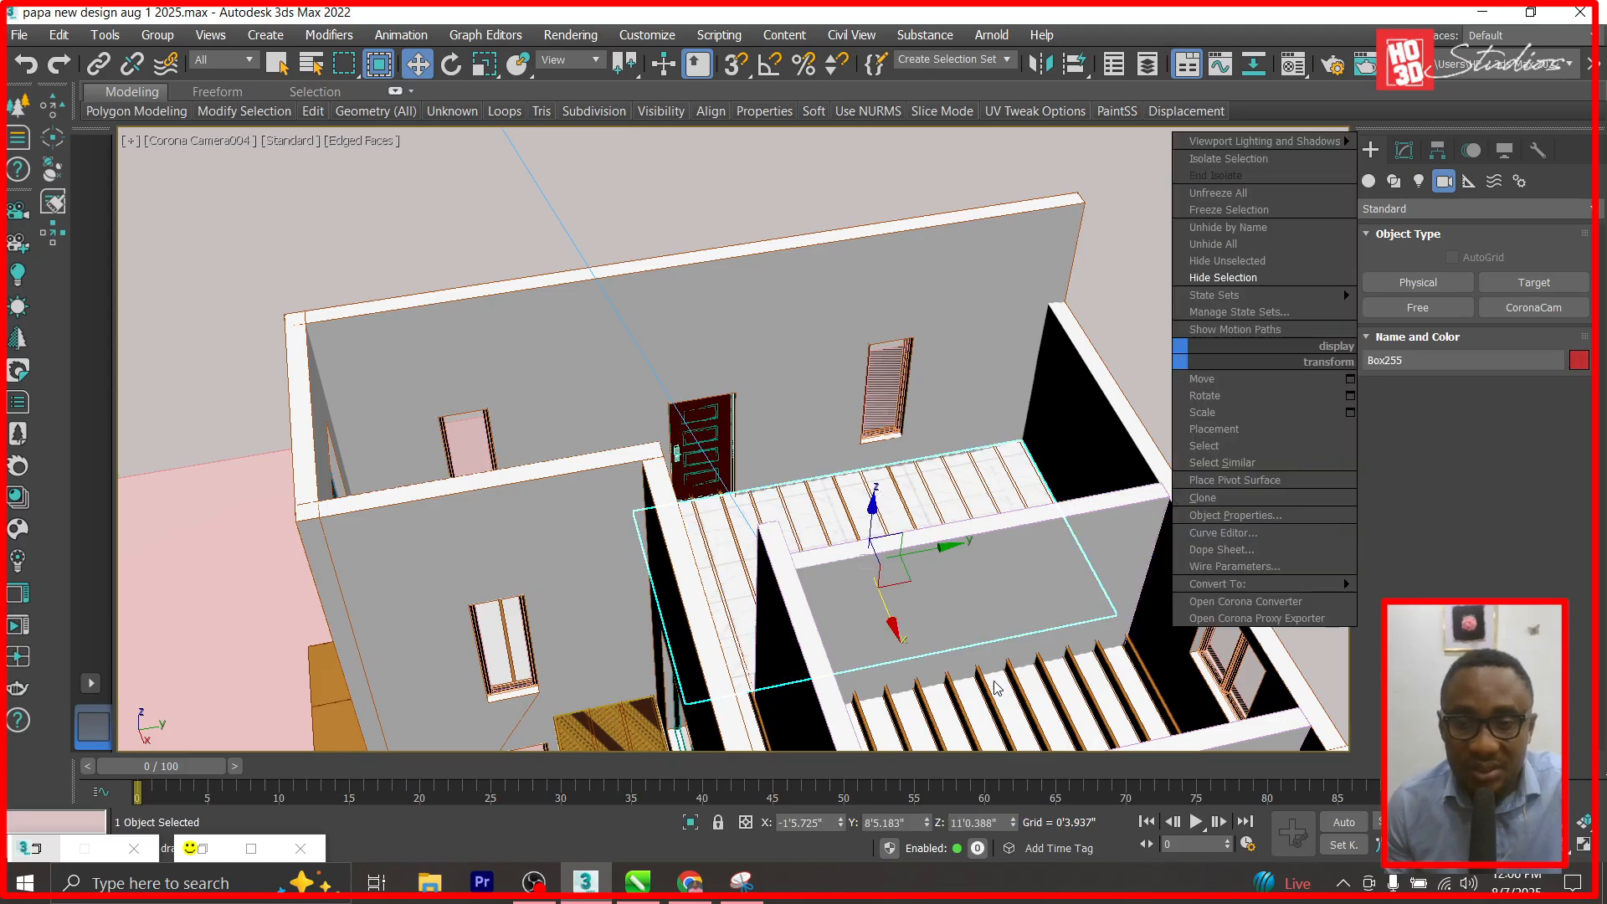
pyautogui.click(1013, 820)
pyautogui.click(1013, 820)
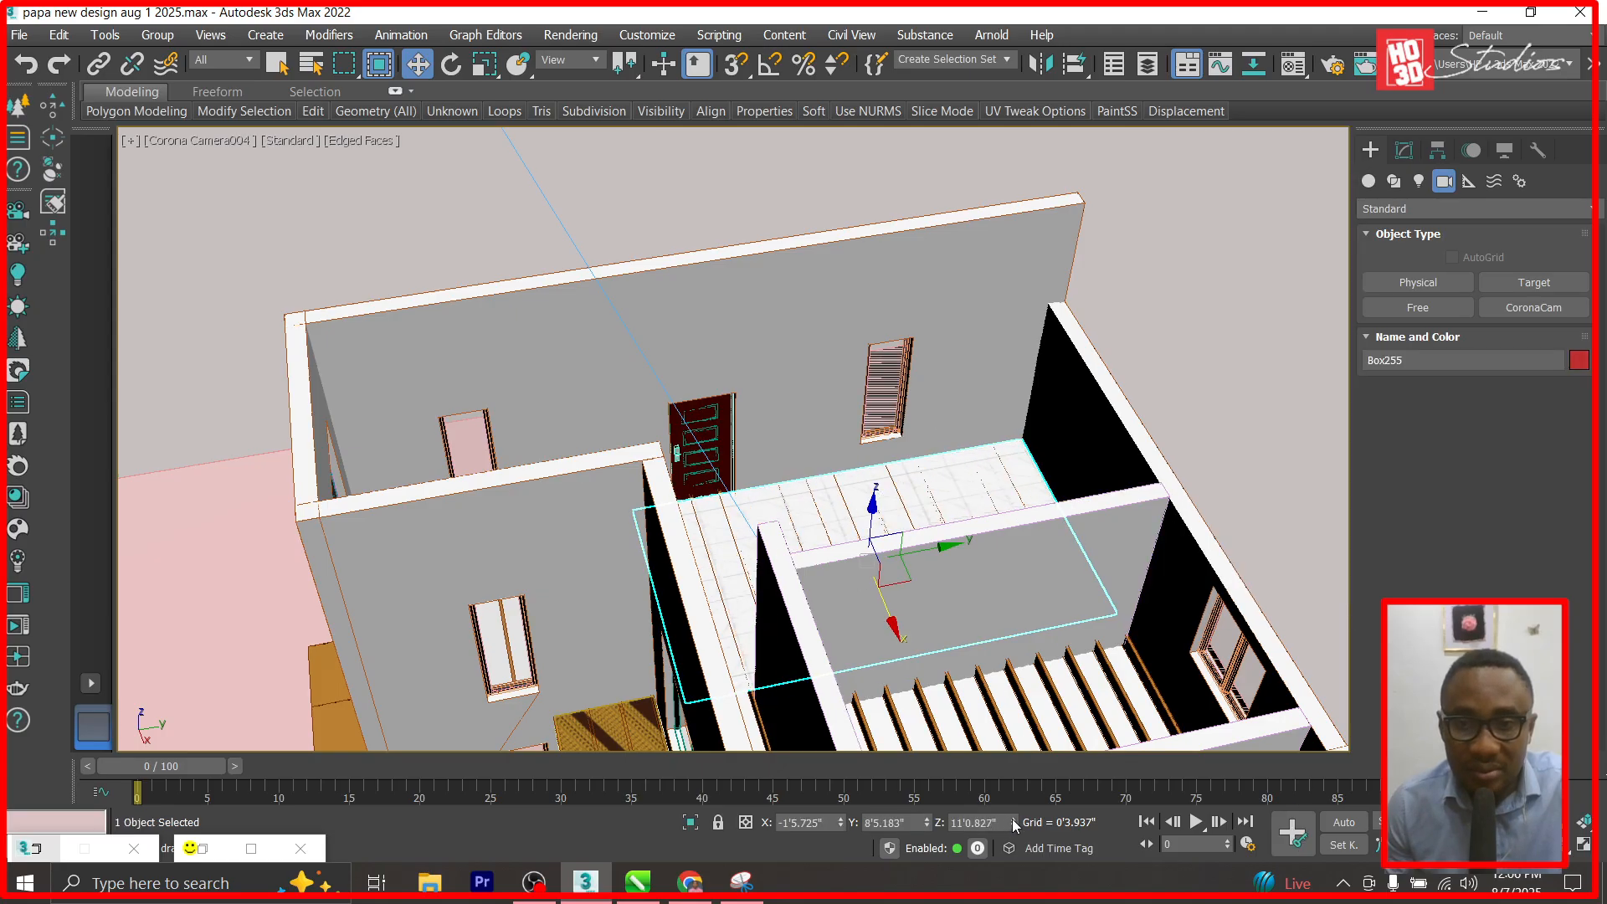
pyautogui.click(1013, 820)
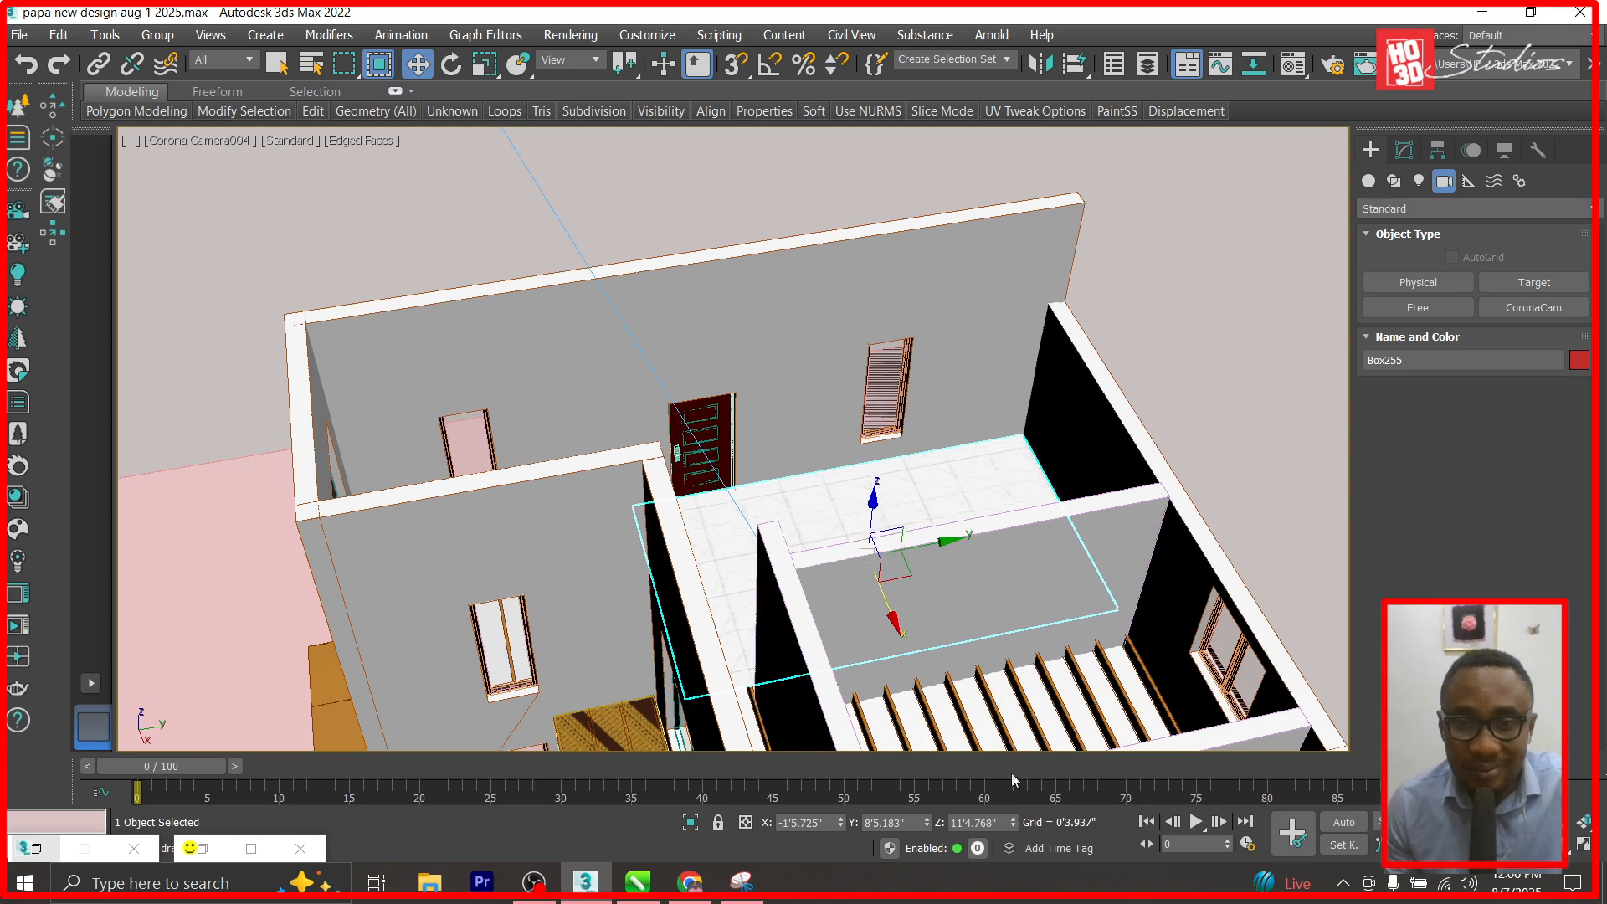
# Unhide all objects, hide only the roof and the layer beneath it, and select the ceramic box.
pyautogui.rightClick(1179, 339)
pyautogui.click(1212, 221)
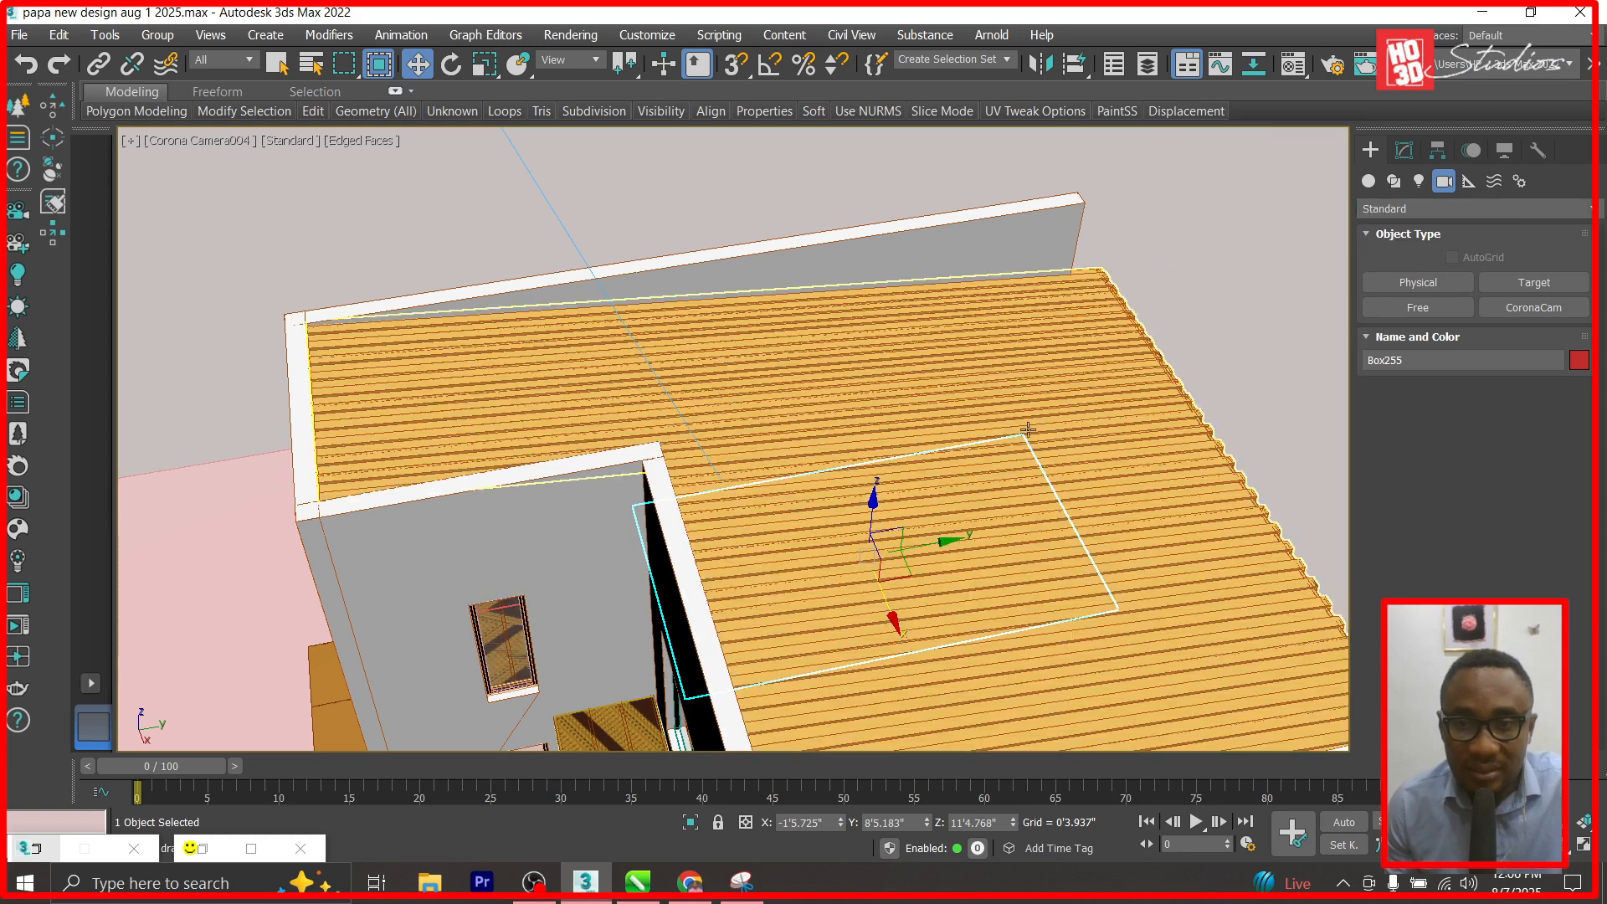
pyautogui.click(902, 403)
pyautogui.rightClick(907, 397)
pyautogui.click(940, 320)
pyautogui.click(926, 419)
pyautogui.rightClick(928, 415)
pyautogui.click(954, 343)
pyautogui.click(890, 463)
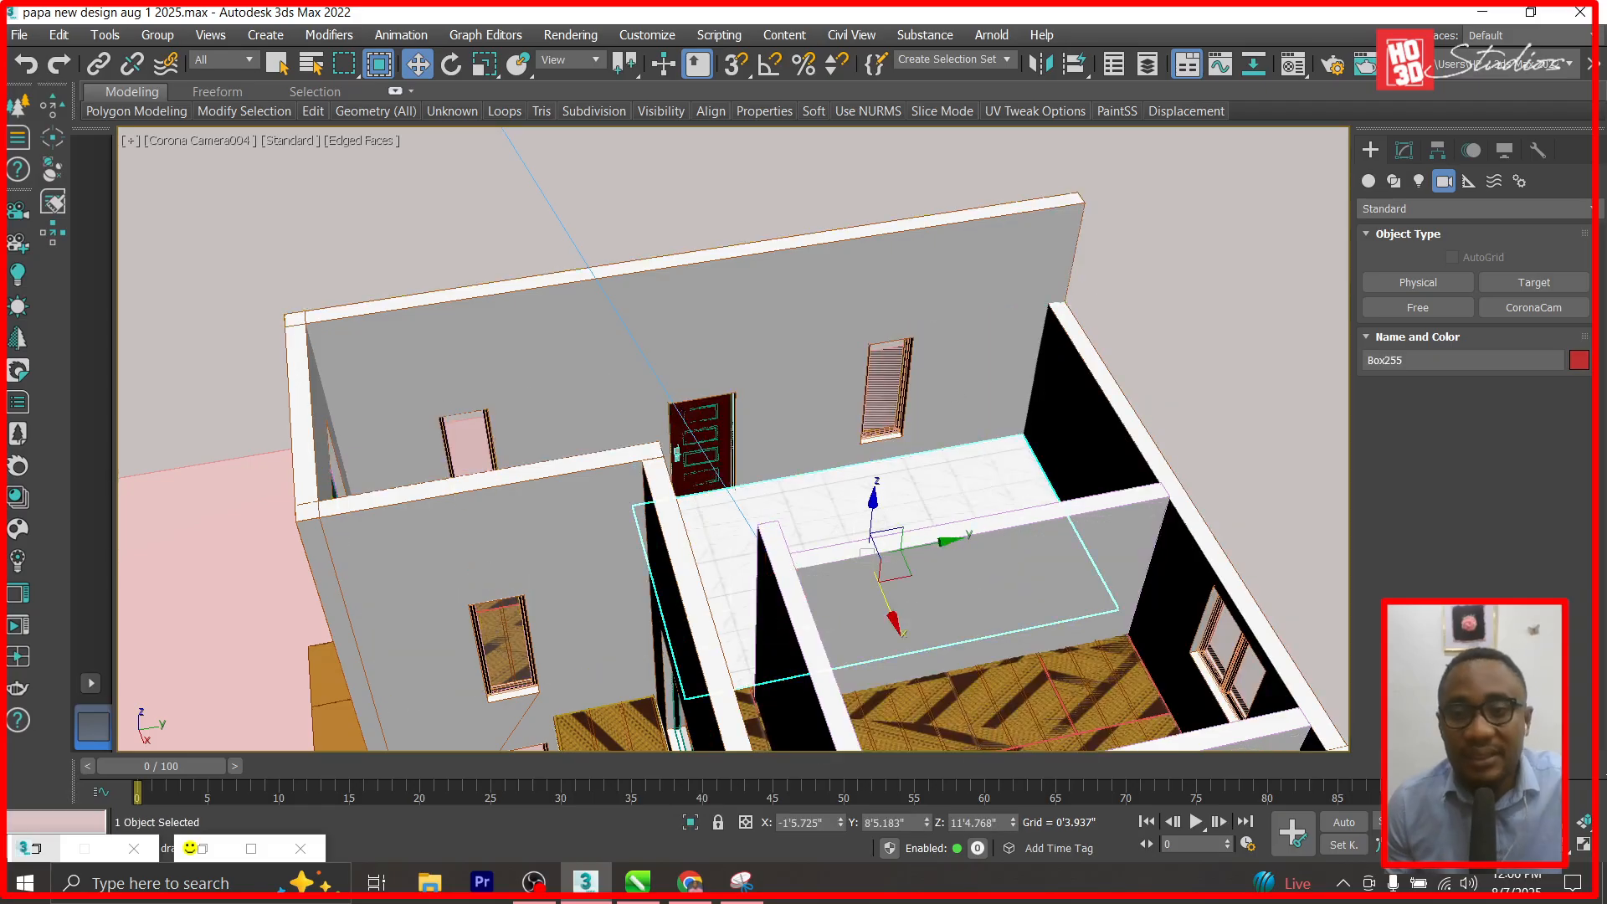
# Examine the ceramic floor from above and in the top view where it meets the adjoining uncovered room.
pyautogui.click(1569, 848)
pyautogui.moveTo(867, 554); pyautogui.dragTo(972, 594)
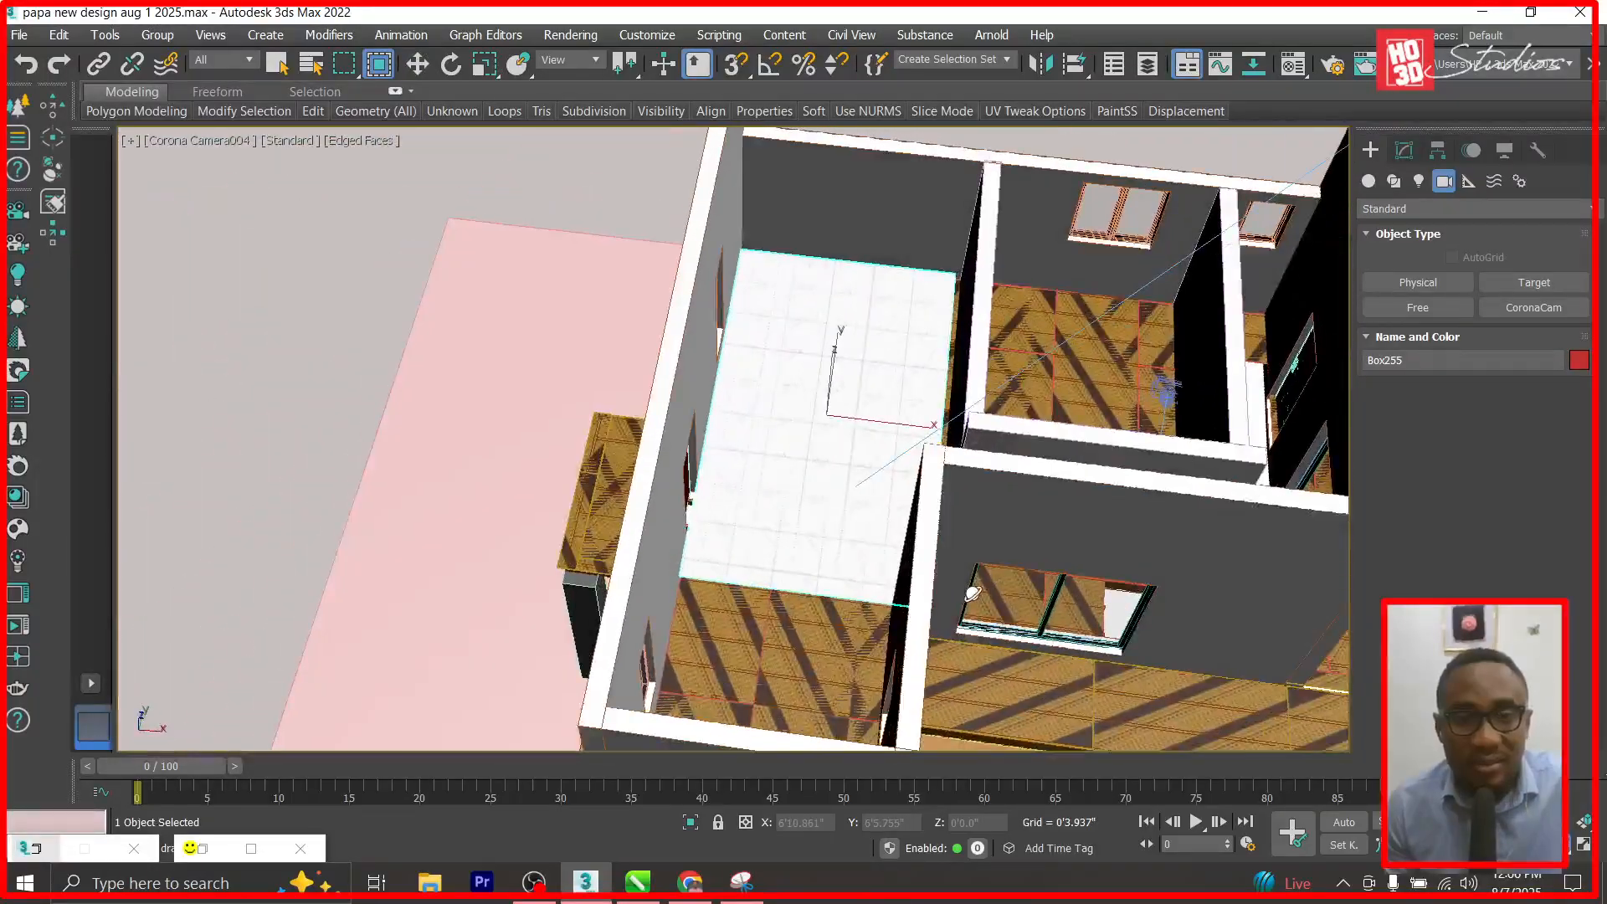
pyautogui.press('t')
pyautogui.scroll(-3, 786, 336)
pyautogui.scroll(8, 822, 517)
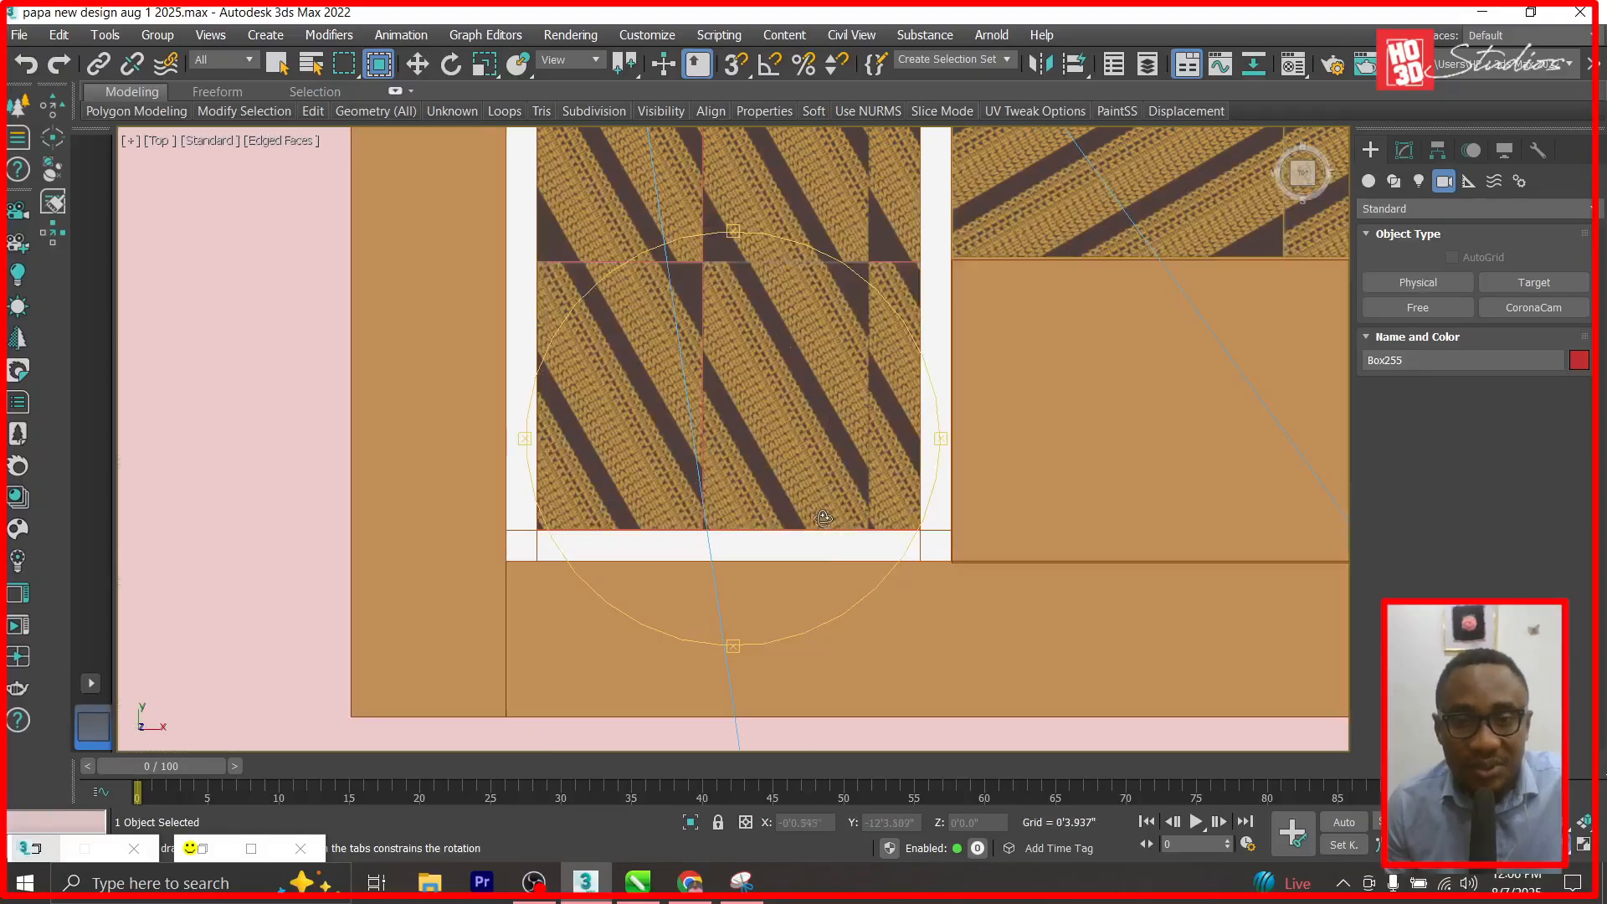
pyautogui.scroll(-4, 855, 426)
pyautogui.scroll(4, 916, 263)
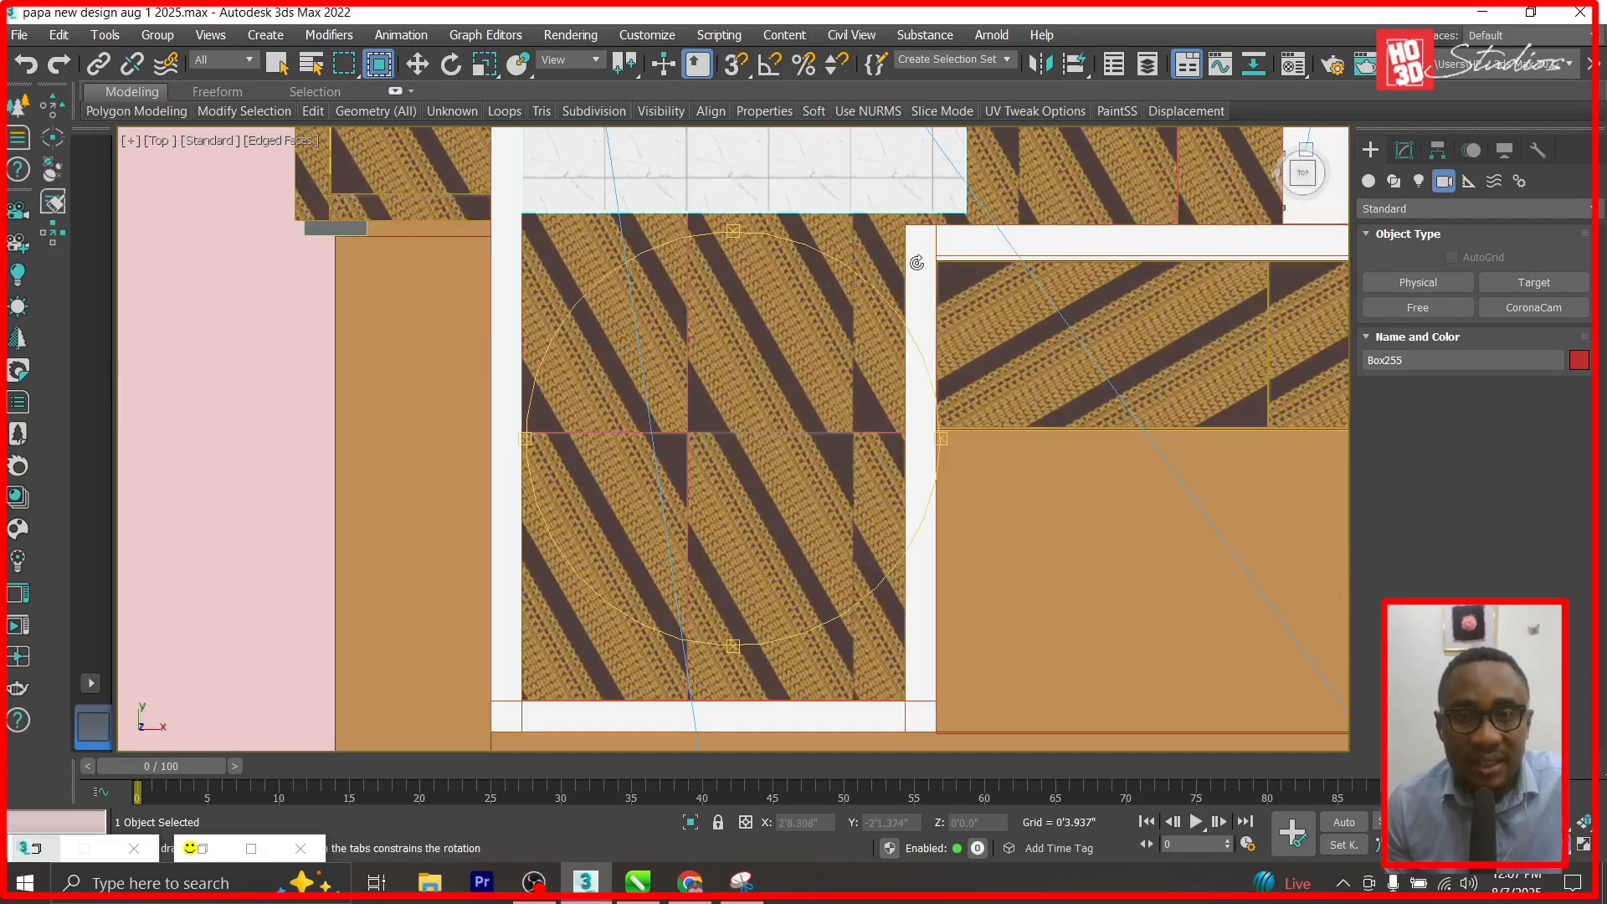
# Convert the ceramic floor box to an Editable Poly and expand its sub-object levels.
pyautogui.click(1369, 181)
pyautogui.click(1418, 282)
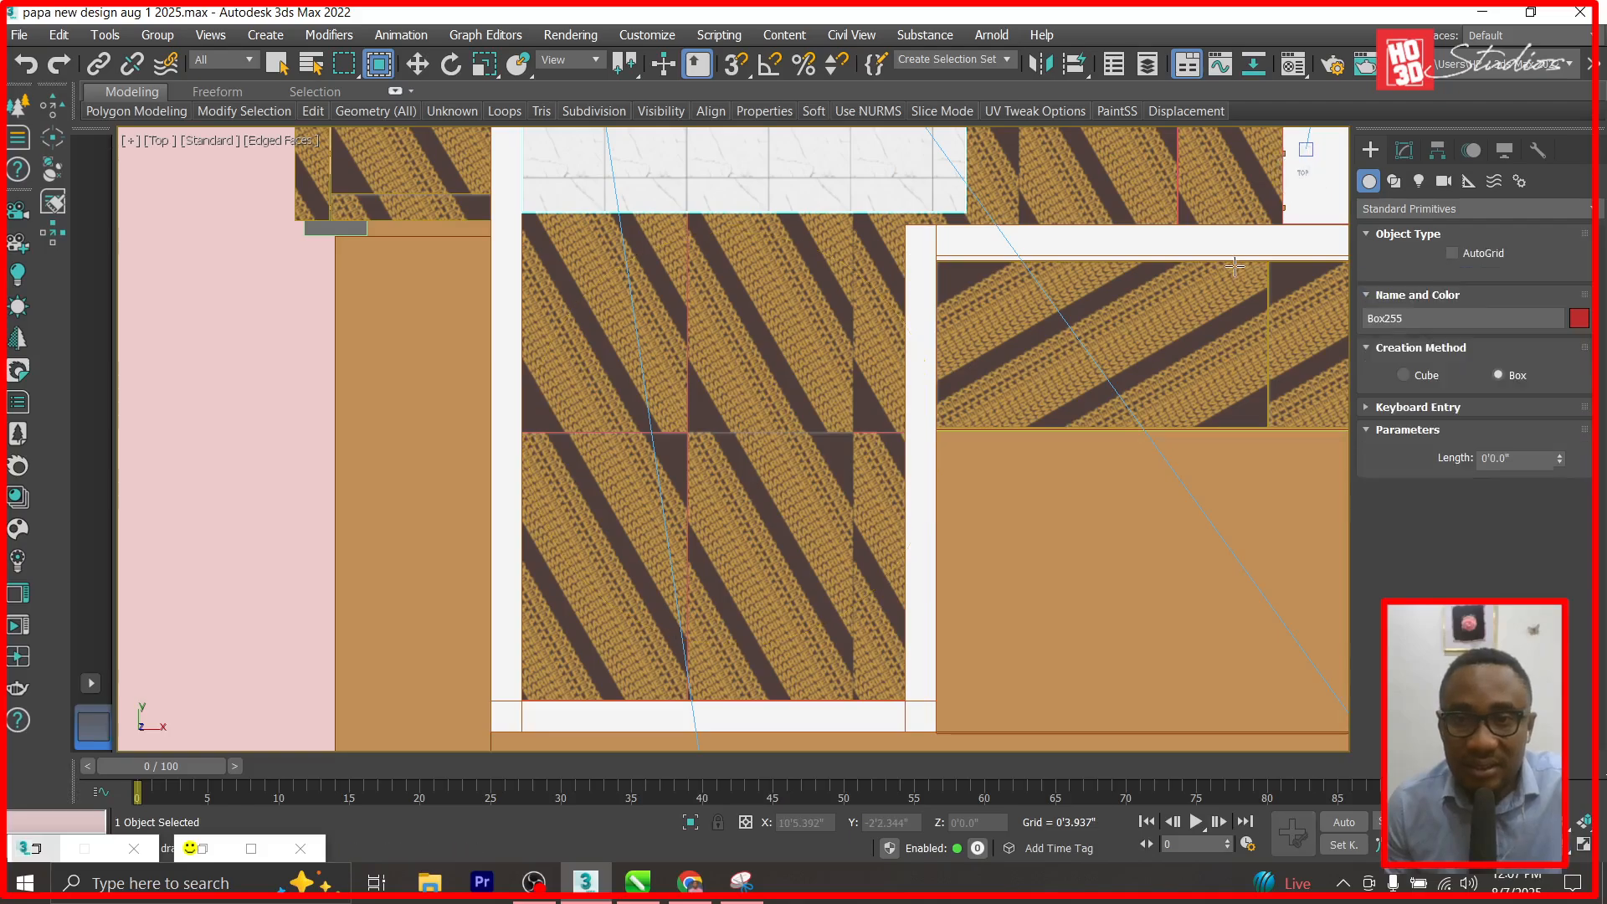
pyautogui.click(1403, 151)
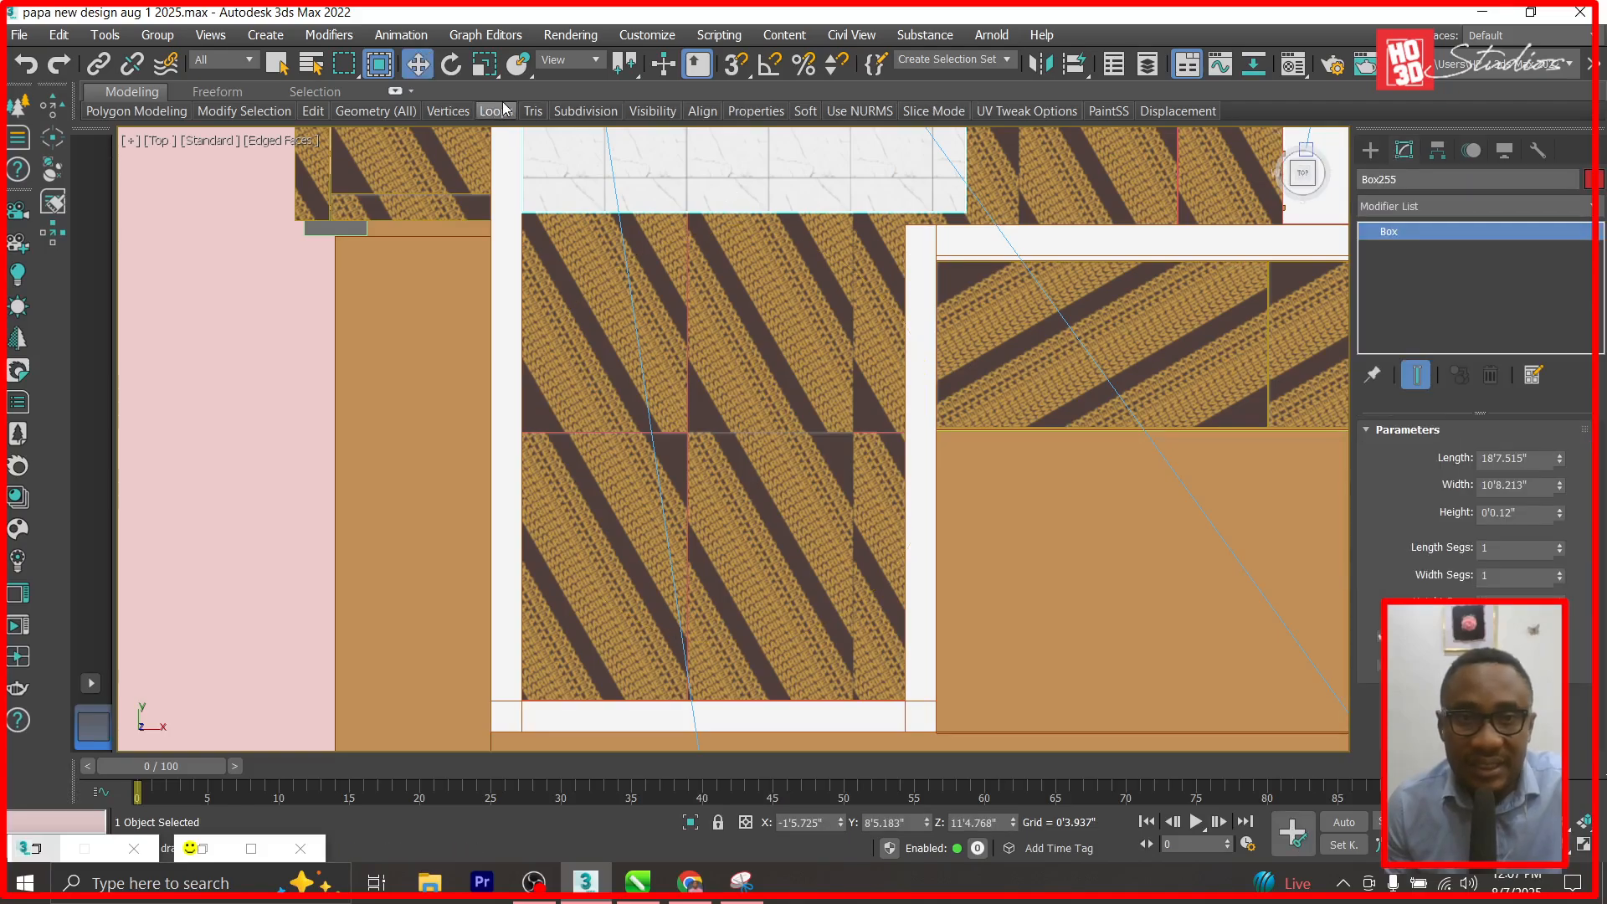
pyautogui.rightClick(1392, 235)
pyautogui.click(1495, 365)
pyautogui.click(1370, 231)
# Move the ceramic floor's lower edge vertices to Y -1'2.535" so the edge lines up with the adjoining wall.
pyautogui.click(1404, 249)
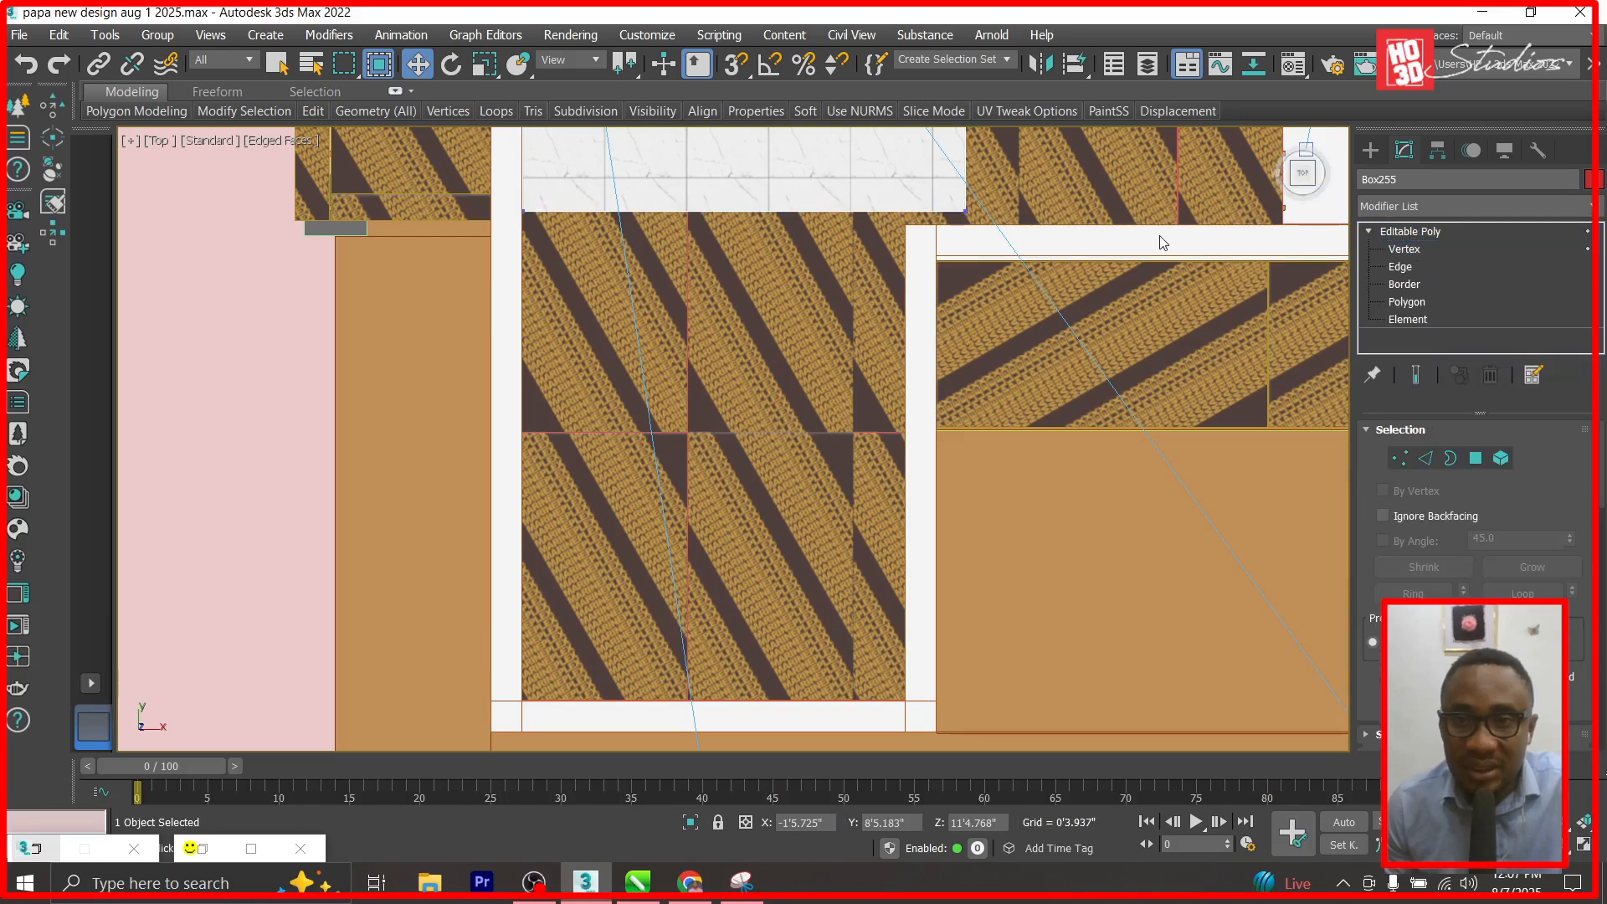
pyautogui.moveTo(951, 226); pyautogui.dragTo(484, 259)
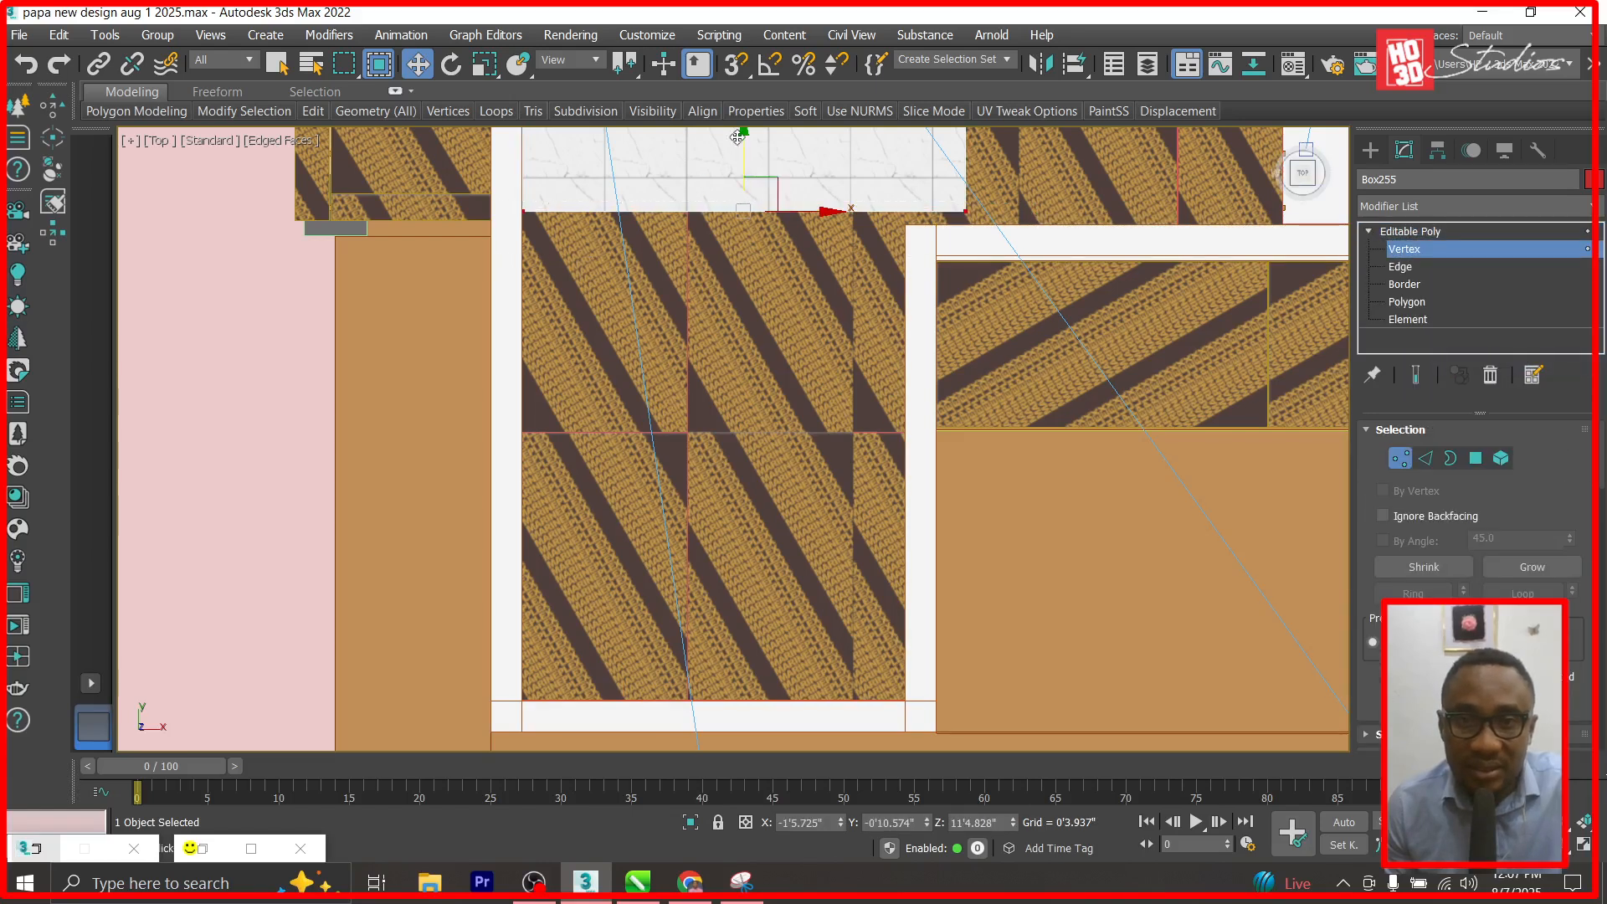
pyautogui.moveTo(744, 134); pyautogui.dragTo(744, 149)
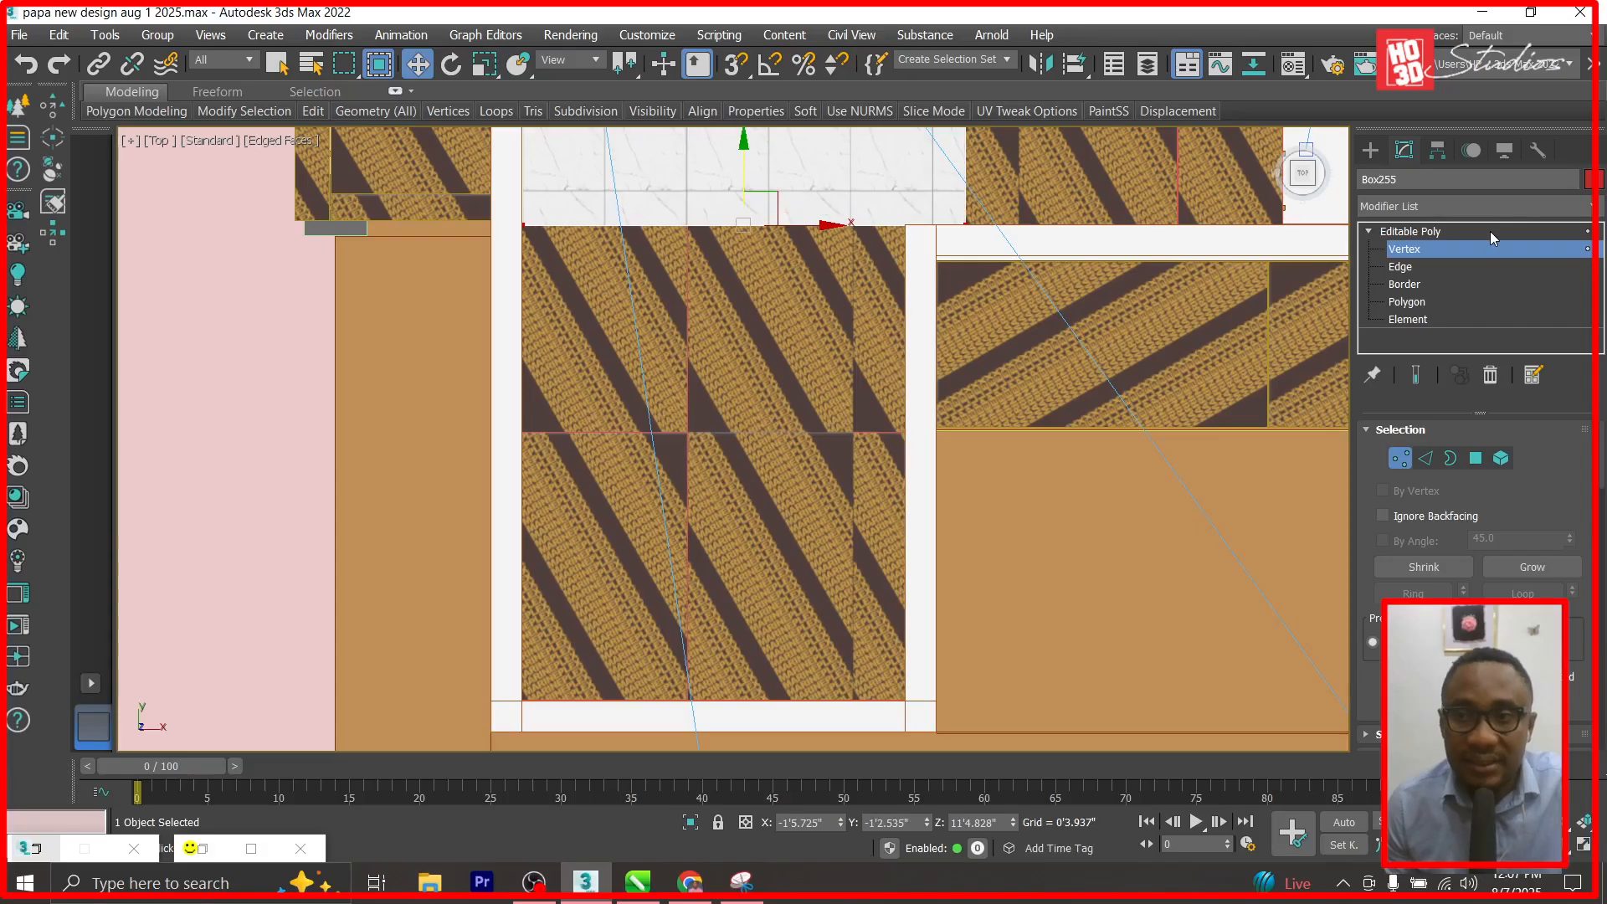
pyautogui.click(1454, 238)
# Draw a thin box about 11'5" long and 9'2" wide over the patterned room below the ceramic floor.
pyautogui.click(1370, 150)
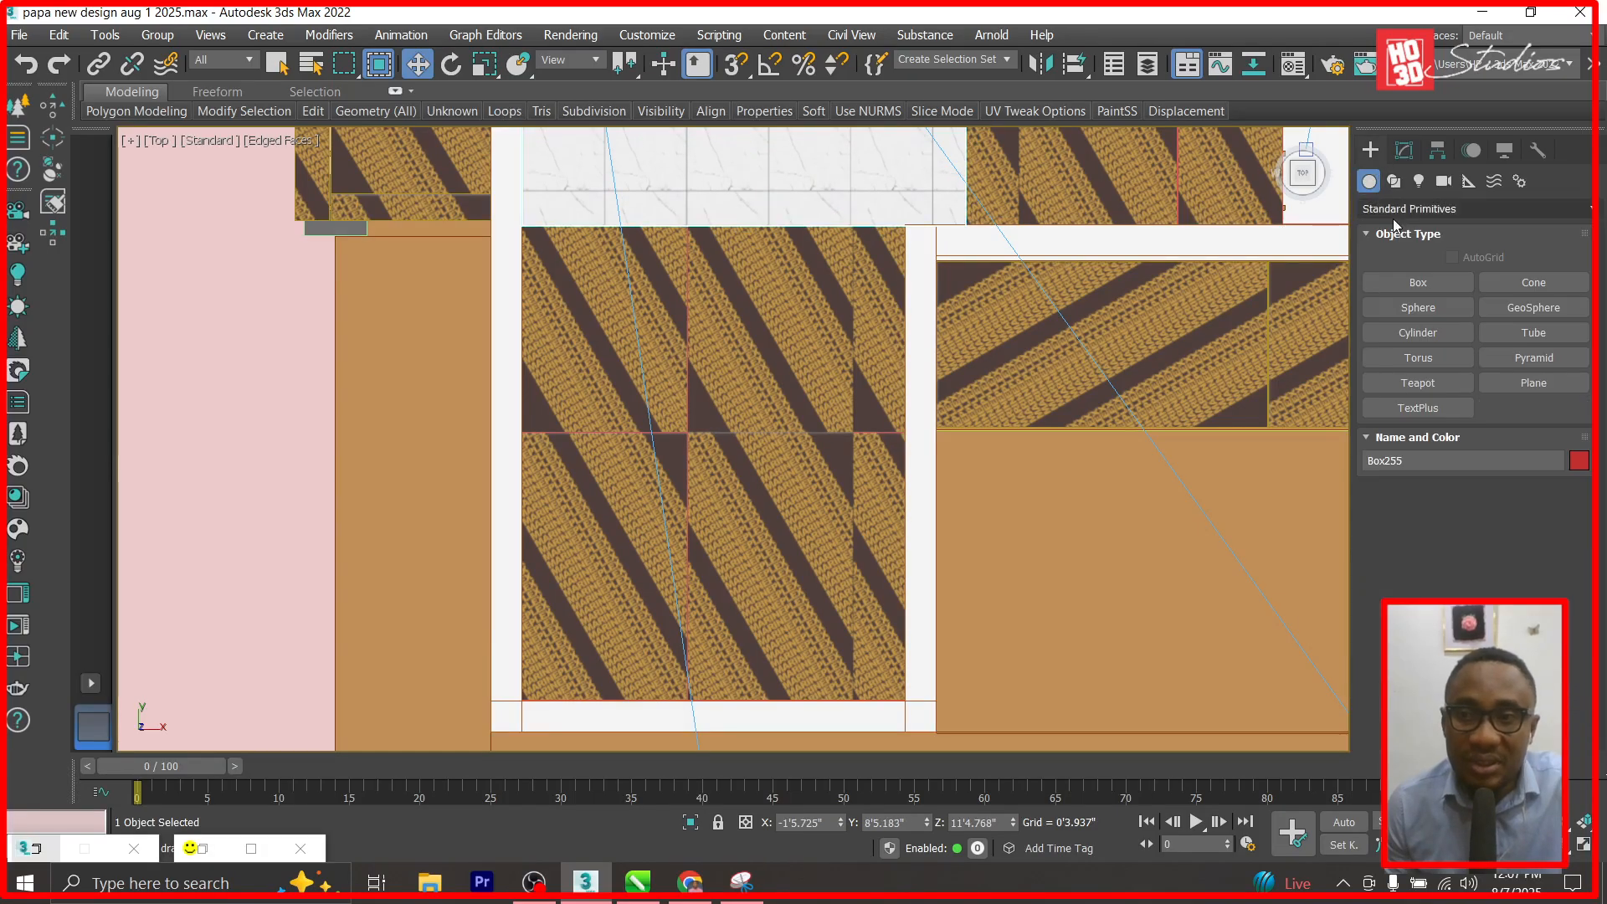
pyautogui.click(1418, 283)
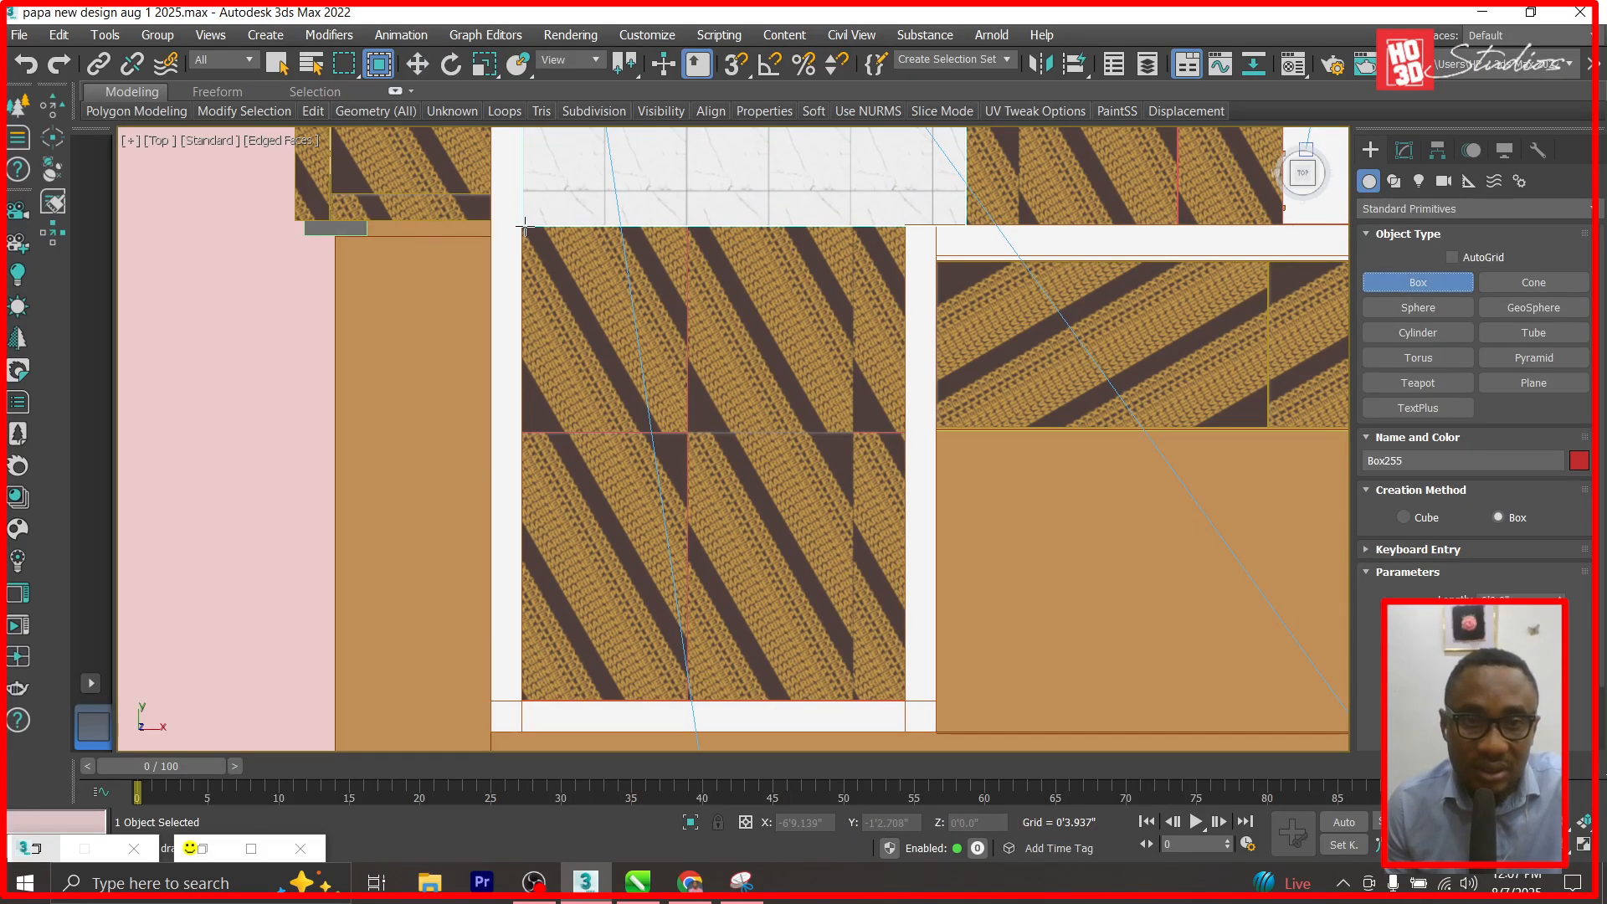
pyautogui.moveTo(522, 226); pyautogui.dragTo(903, 700)
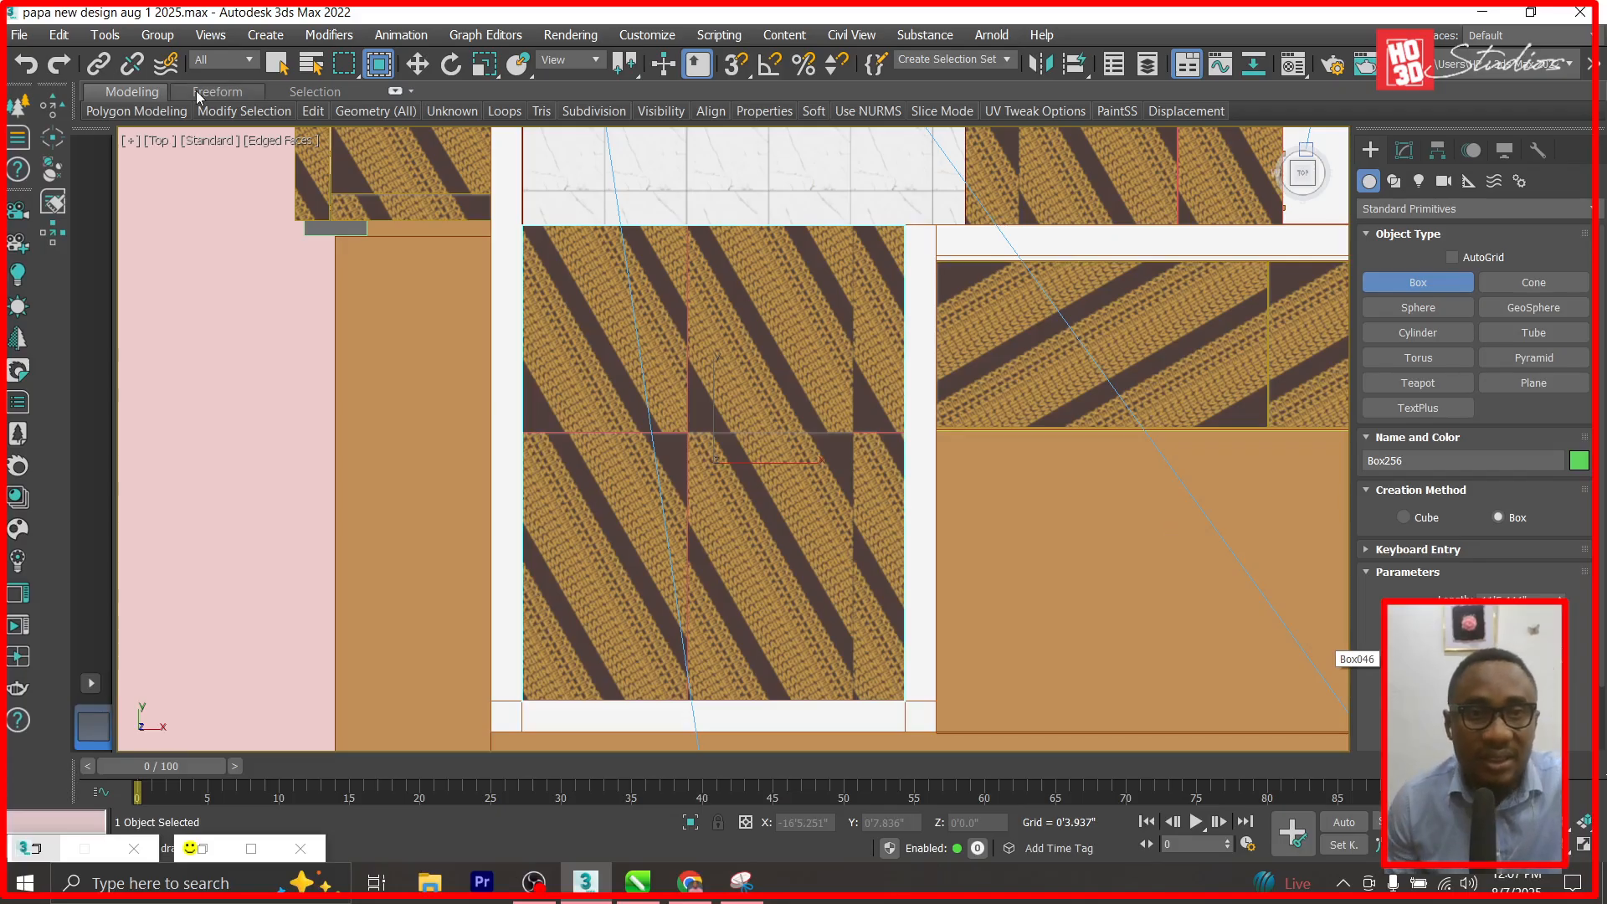
# Move the new box outside the building to X -39'0.548" and display its dimensions.
pyautogui.click(417, 64)
pyautogui.scroll(-5, 904, 384)
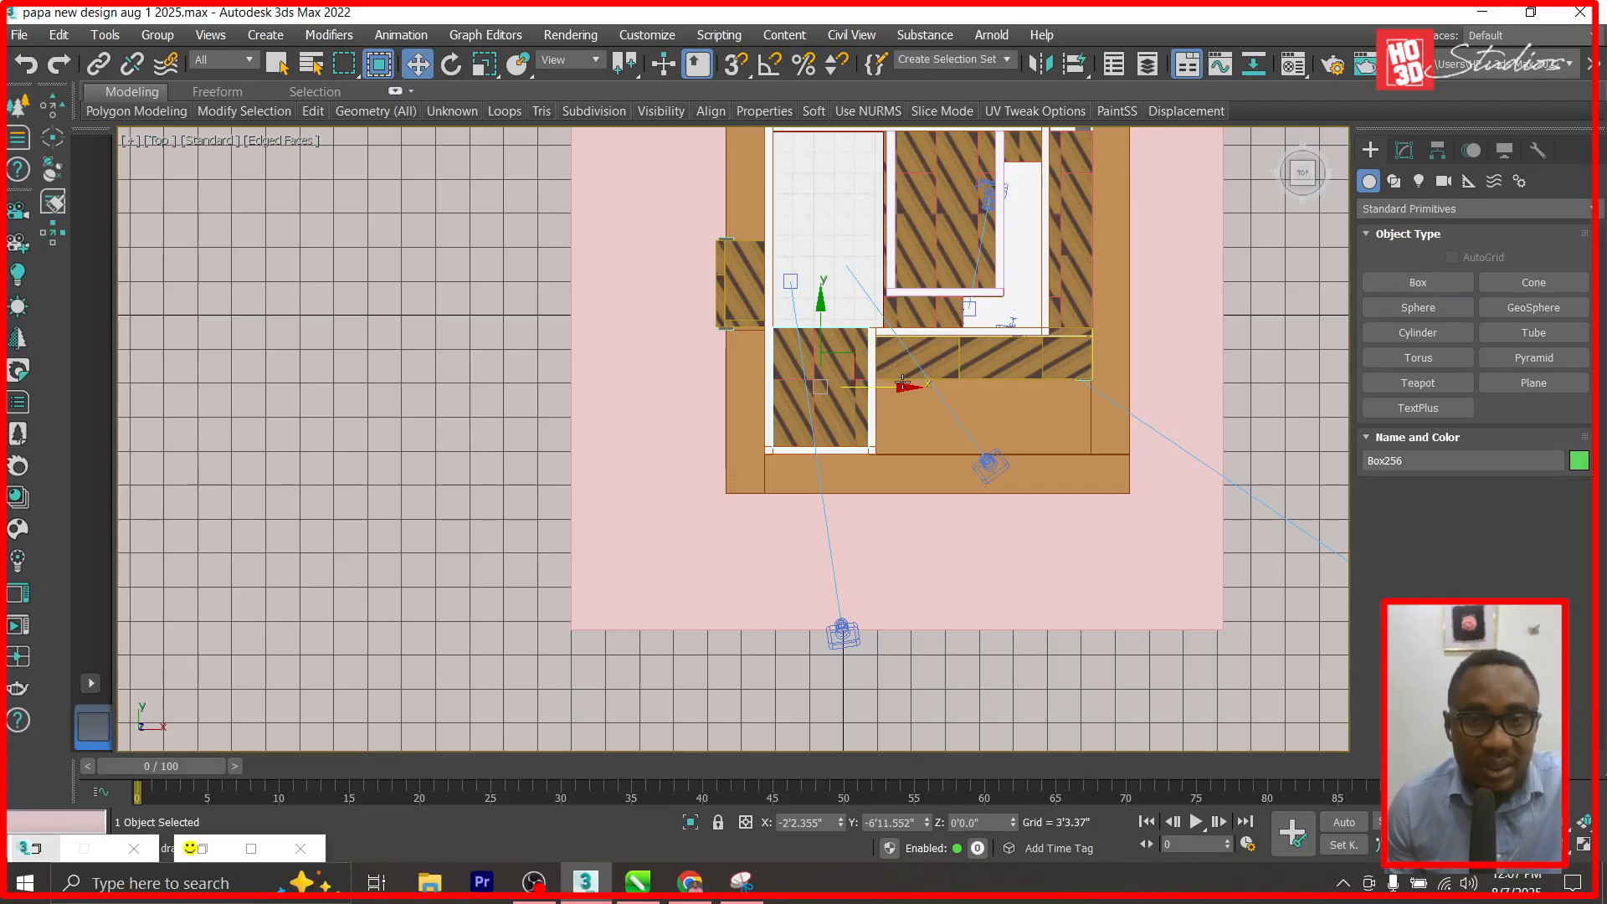
pyautogui.moveTo(903, 384); pyautogui.dragTo(523, 385)
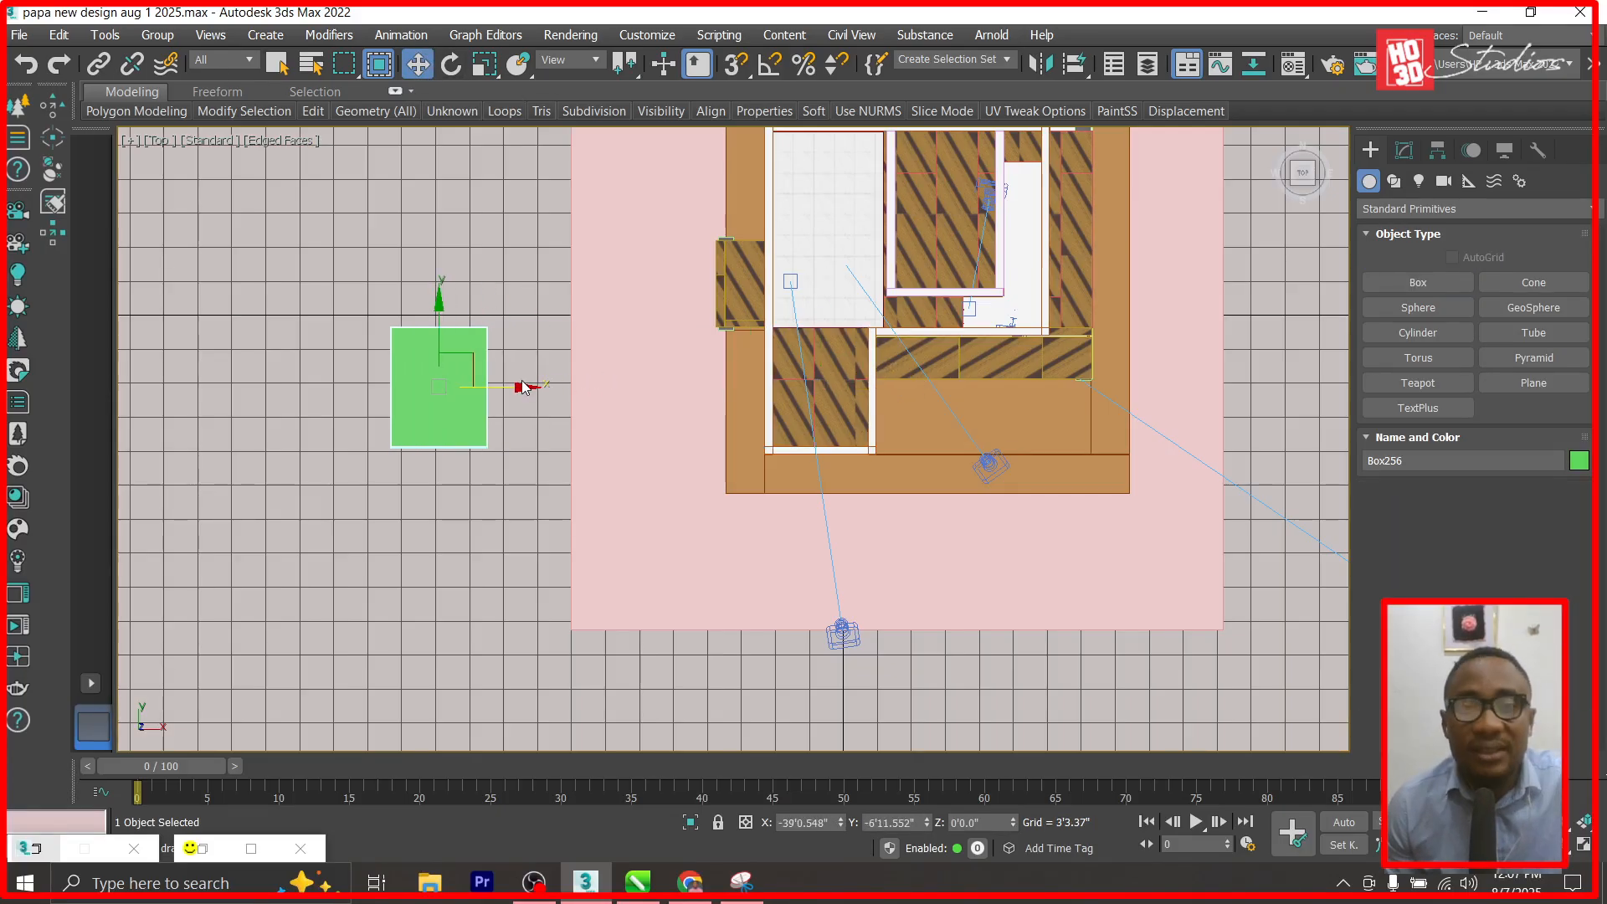
pyautogui.scroll(4, 525, 387)
pyautogui.click(1404, 150)
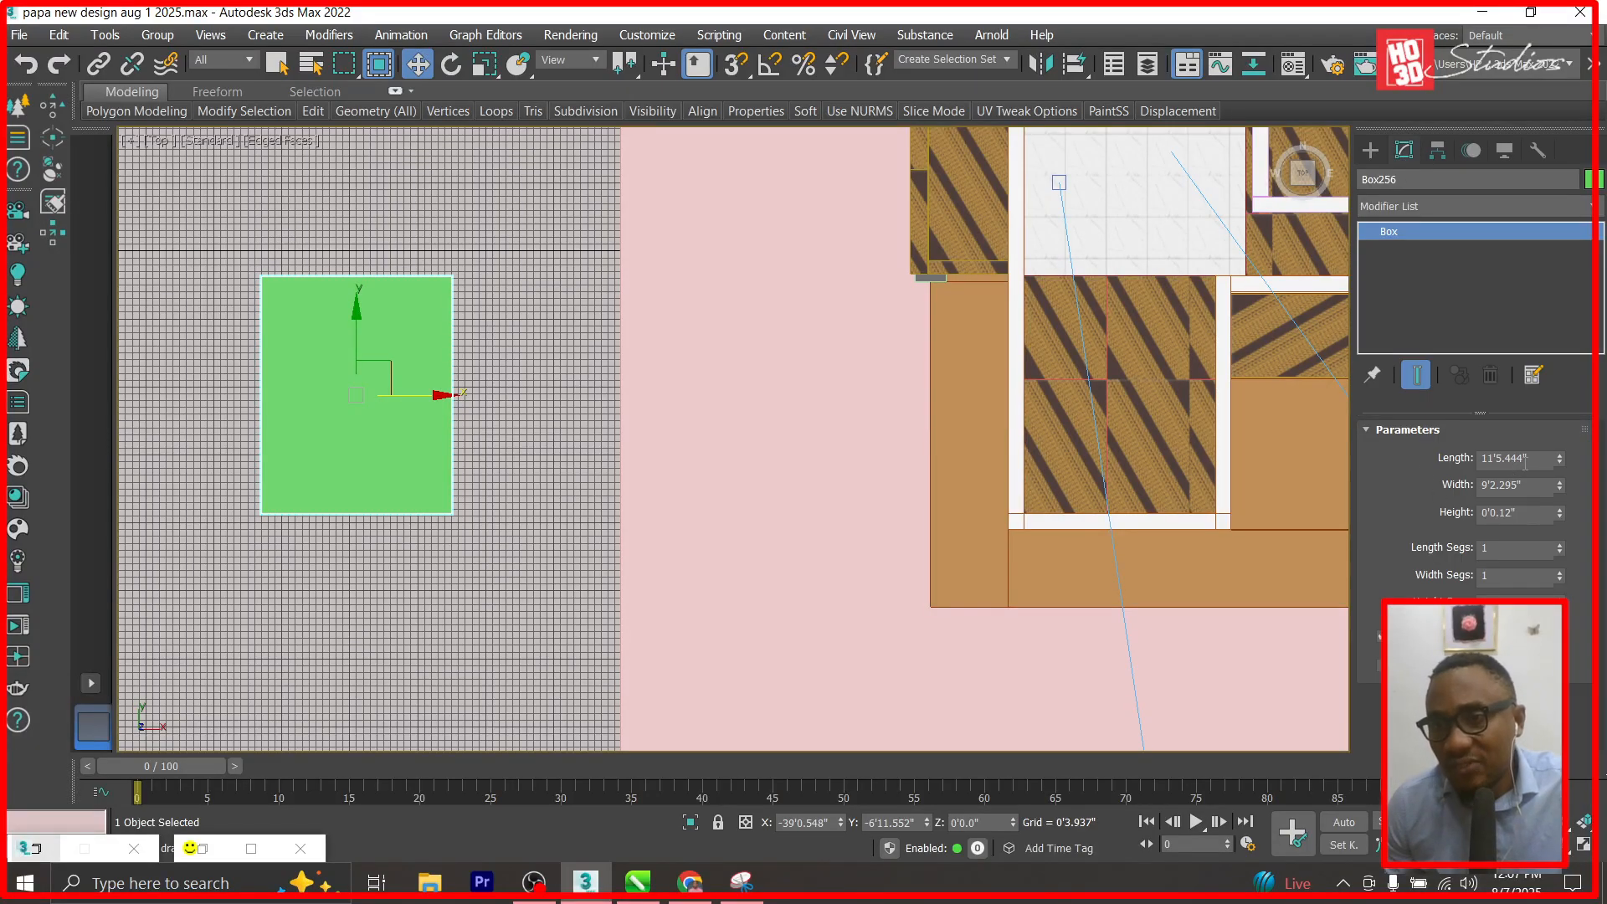
# Switch to CorelDRAW and unlock the tile contents from the PowerClip frame.
pyautogui.moveTo(645, 900)
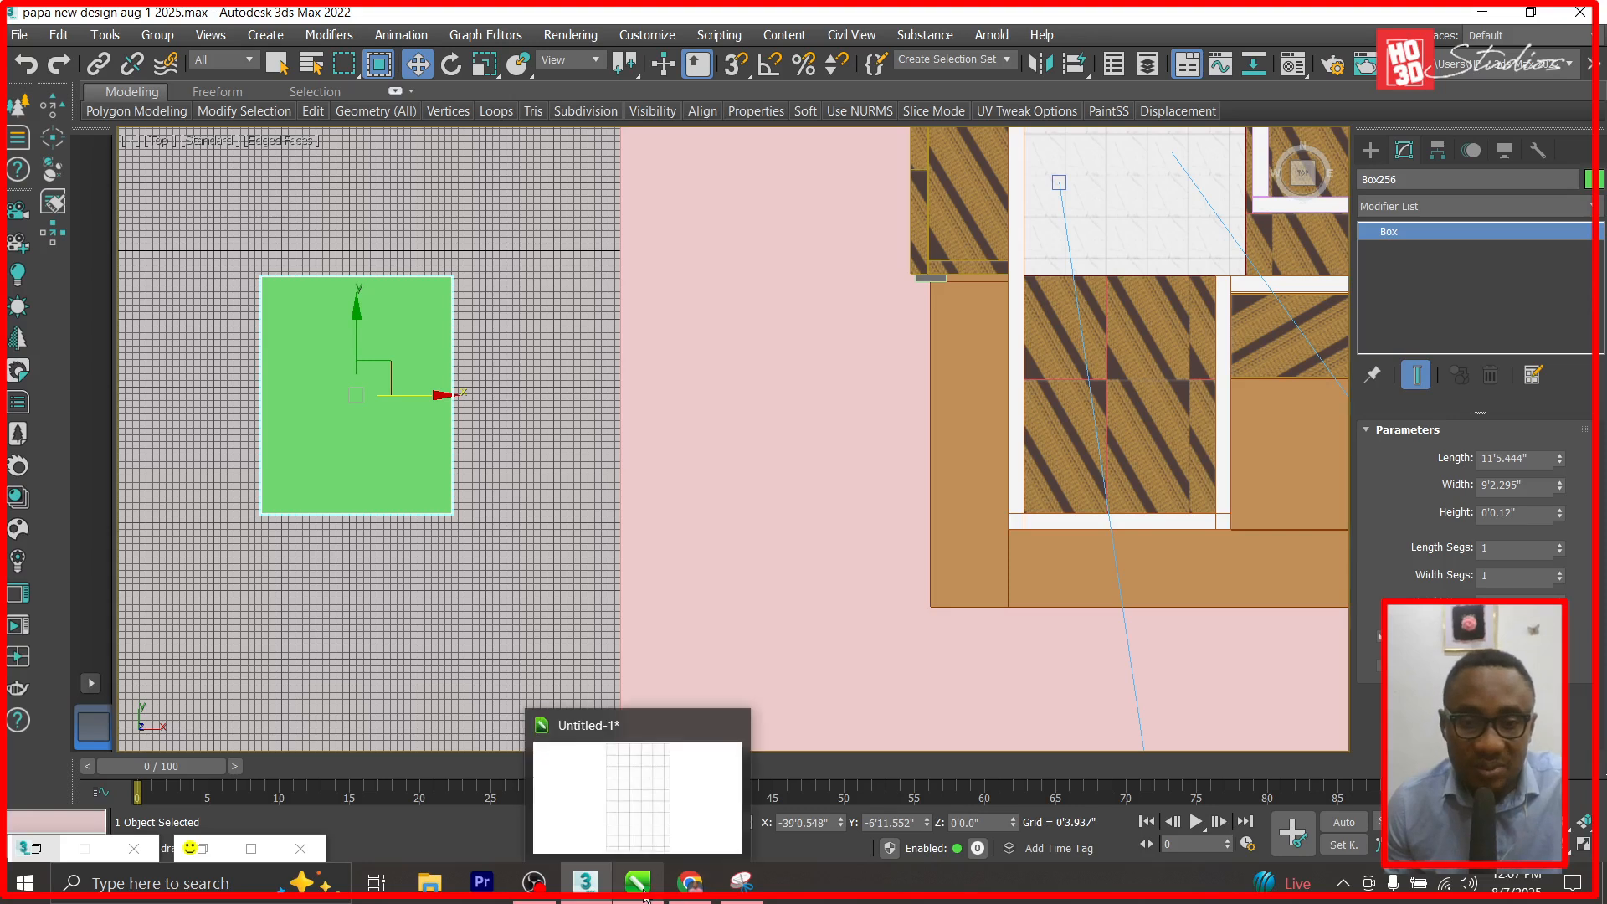
pyautogui.click(667, 822)
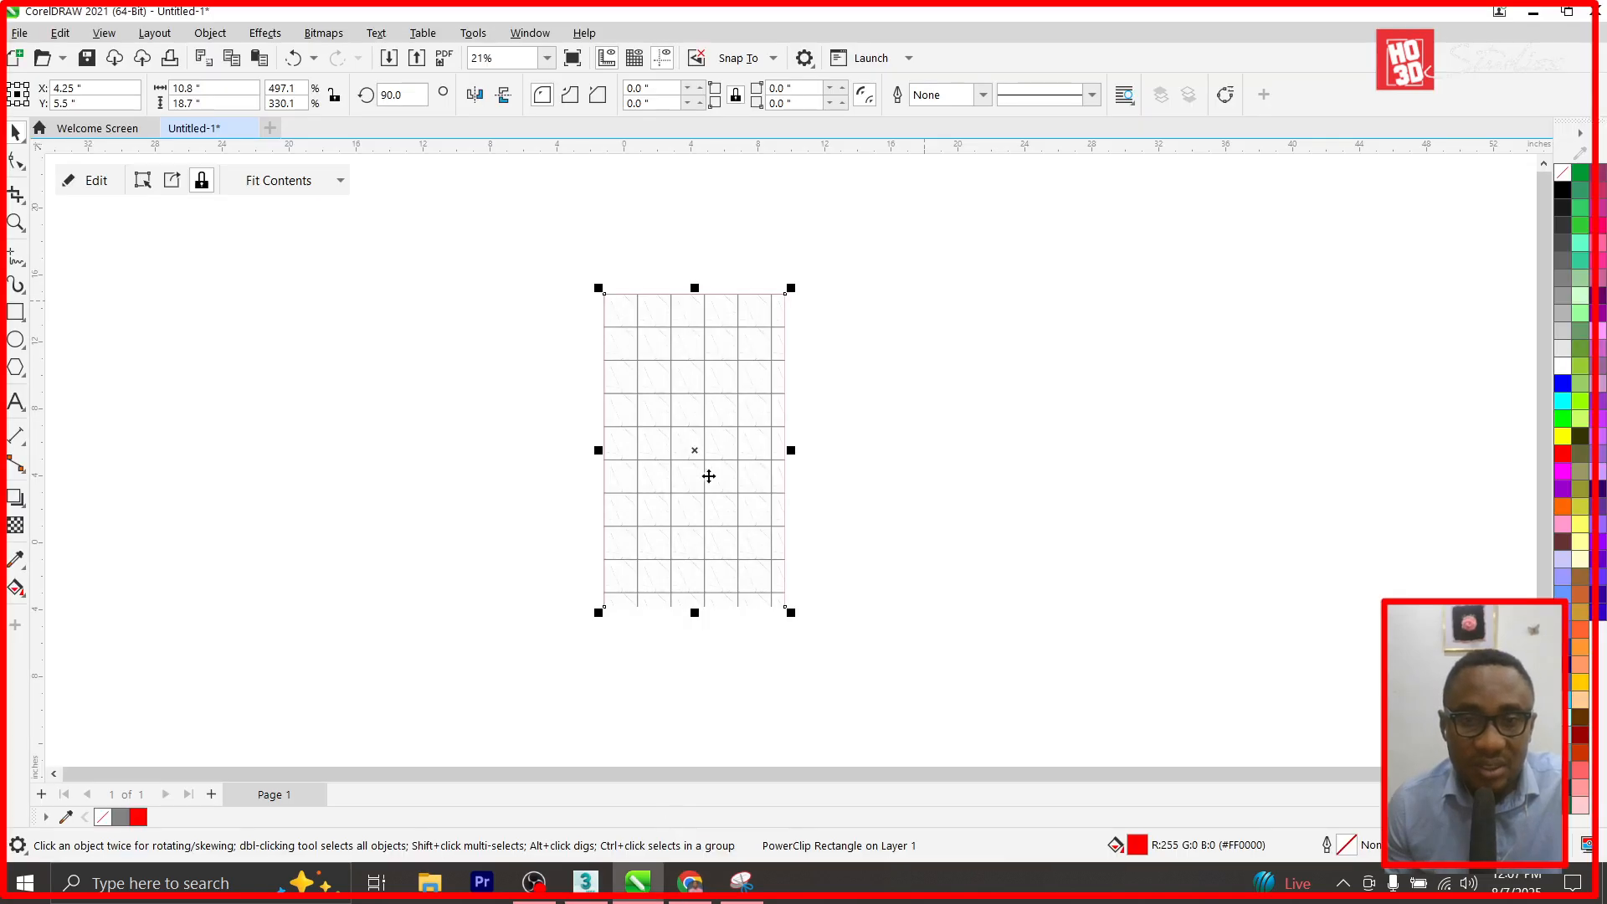
pyautogui.rightClick(740, 378)
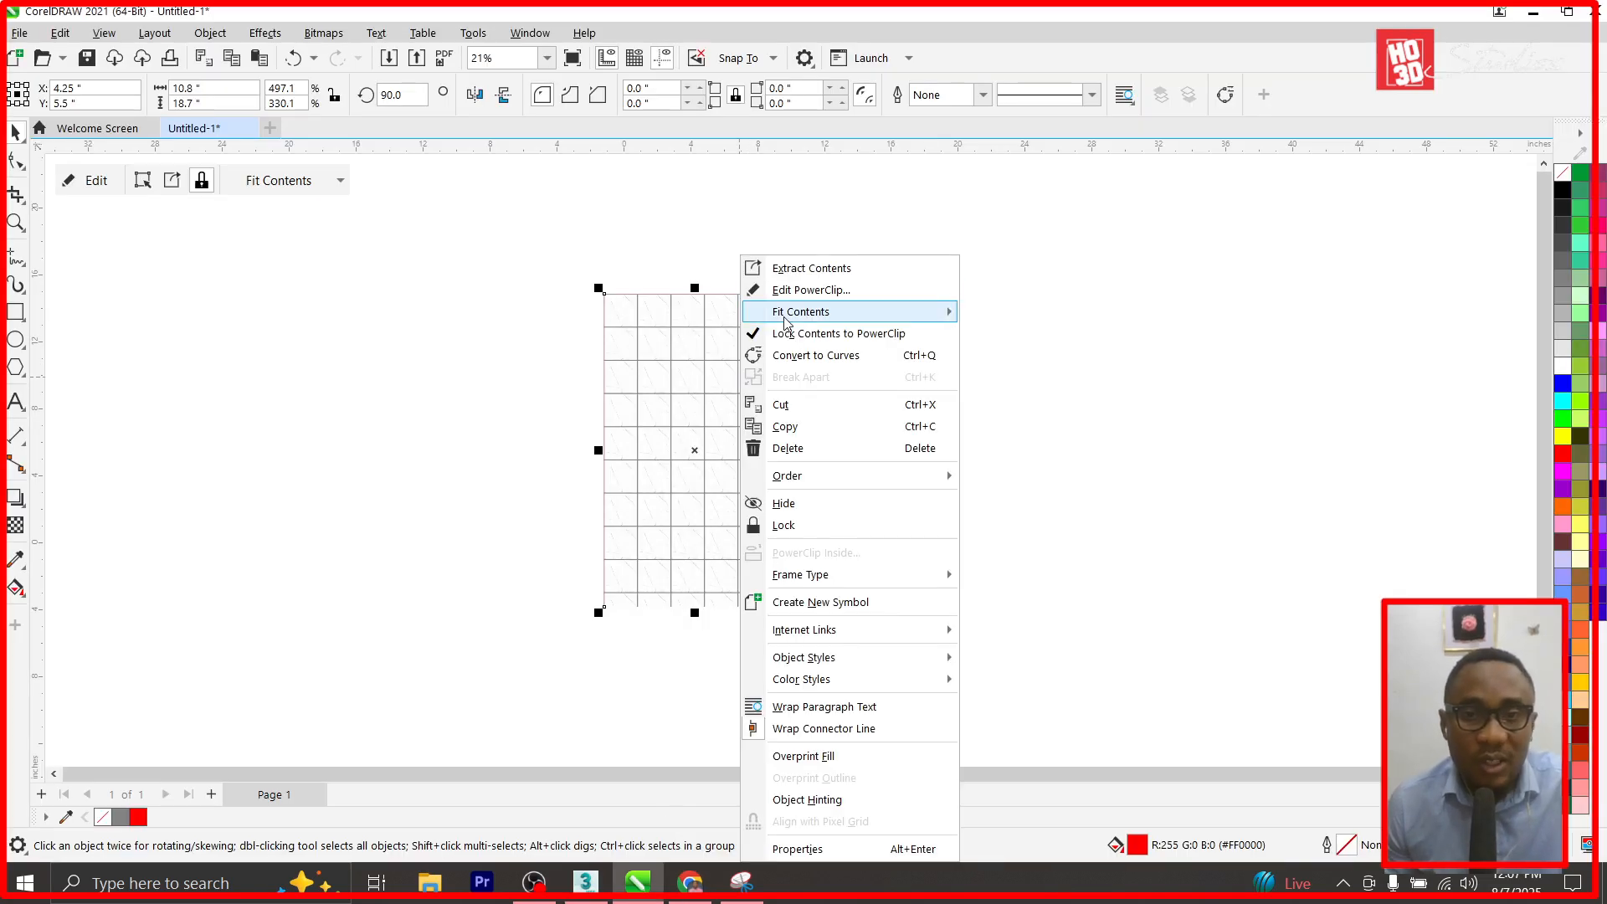
pyautogui.click(817, 335)
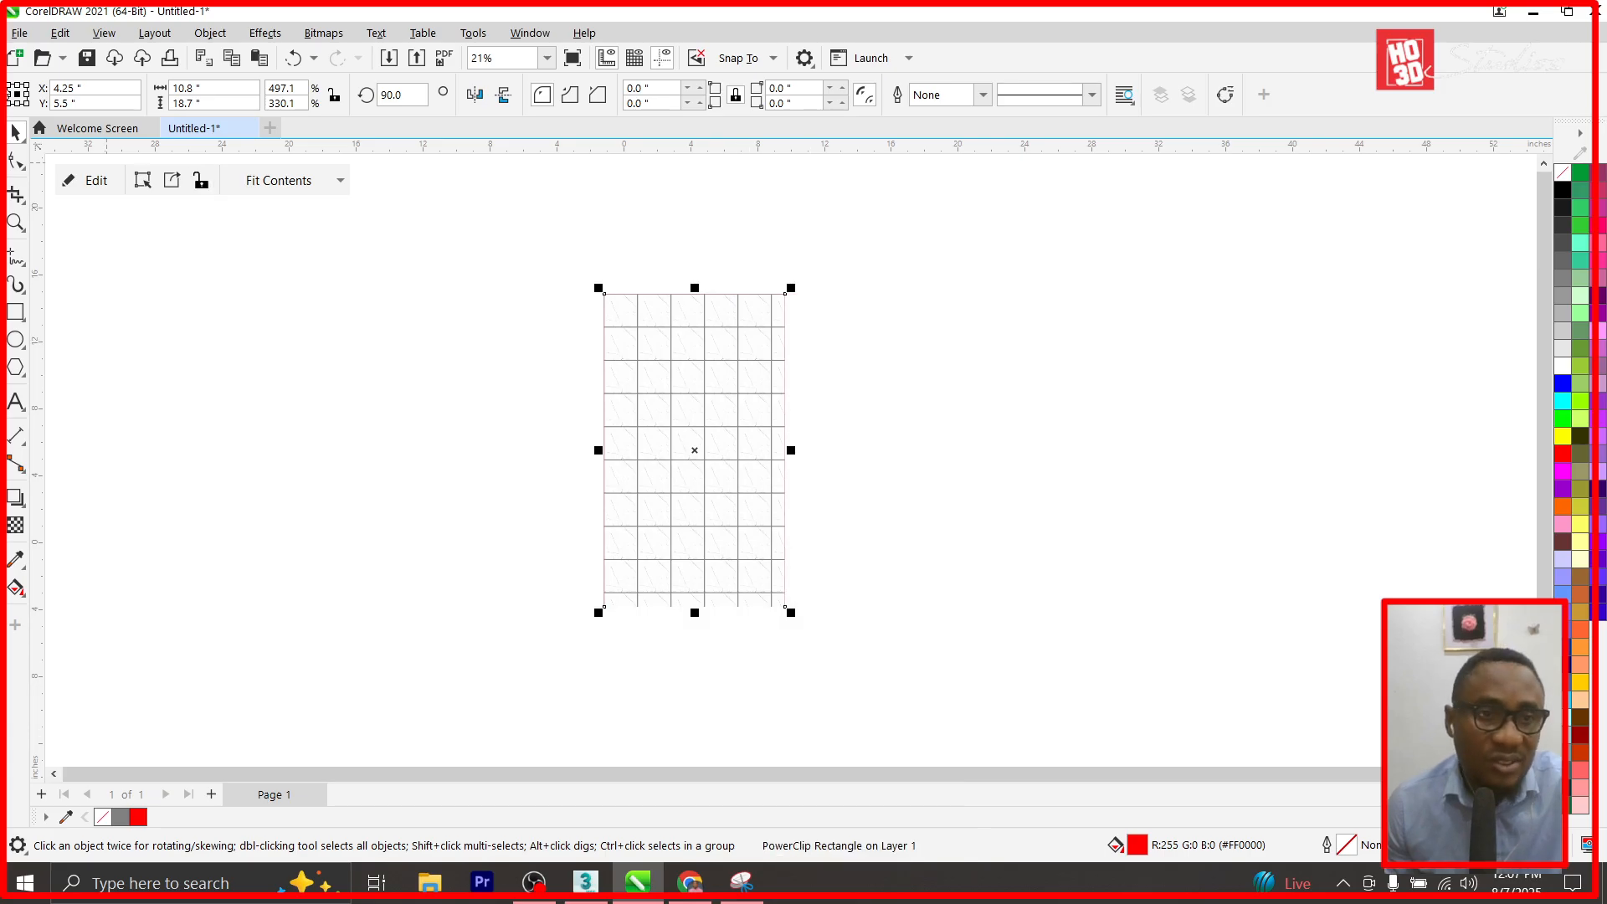
# Set the PowerClip frame's width to 11.5 inches and its height to 9.2 inches.
pyautogui.click(212, 87)
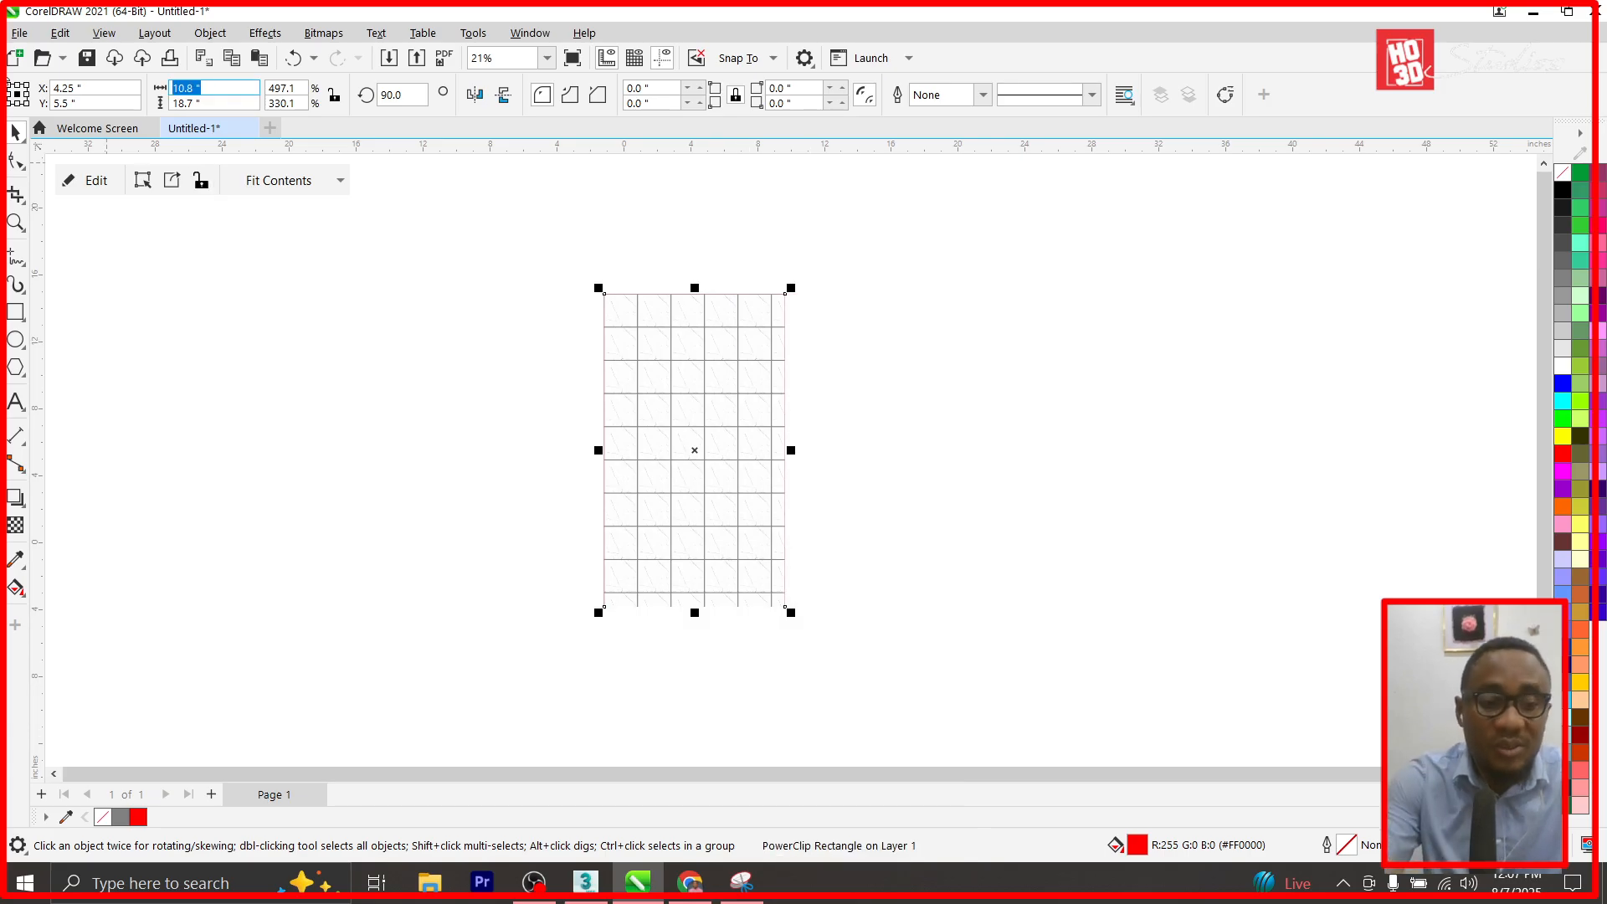
pyautogui.write('11.5')
pyautogui.press('Tab')
pyautogui.write('9.2')
pyautogui.press('Return')
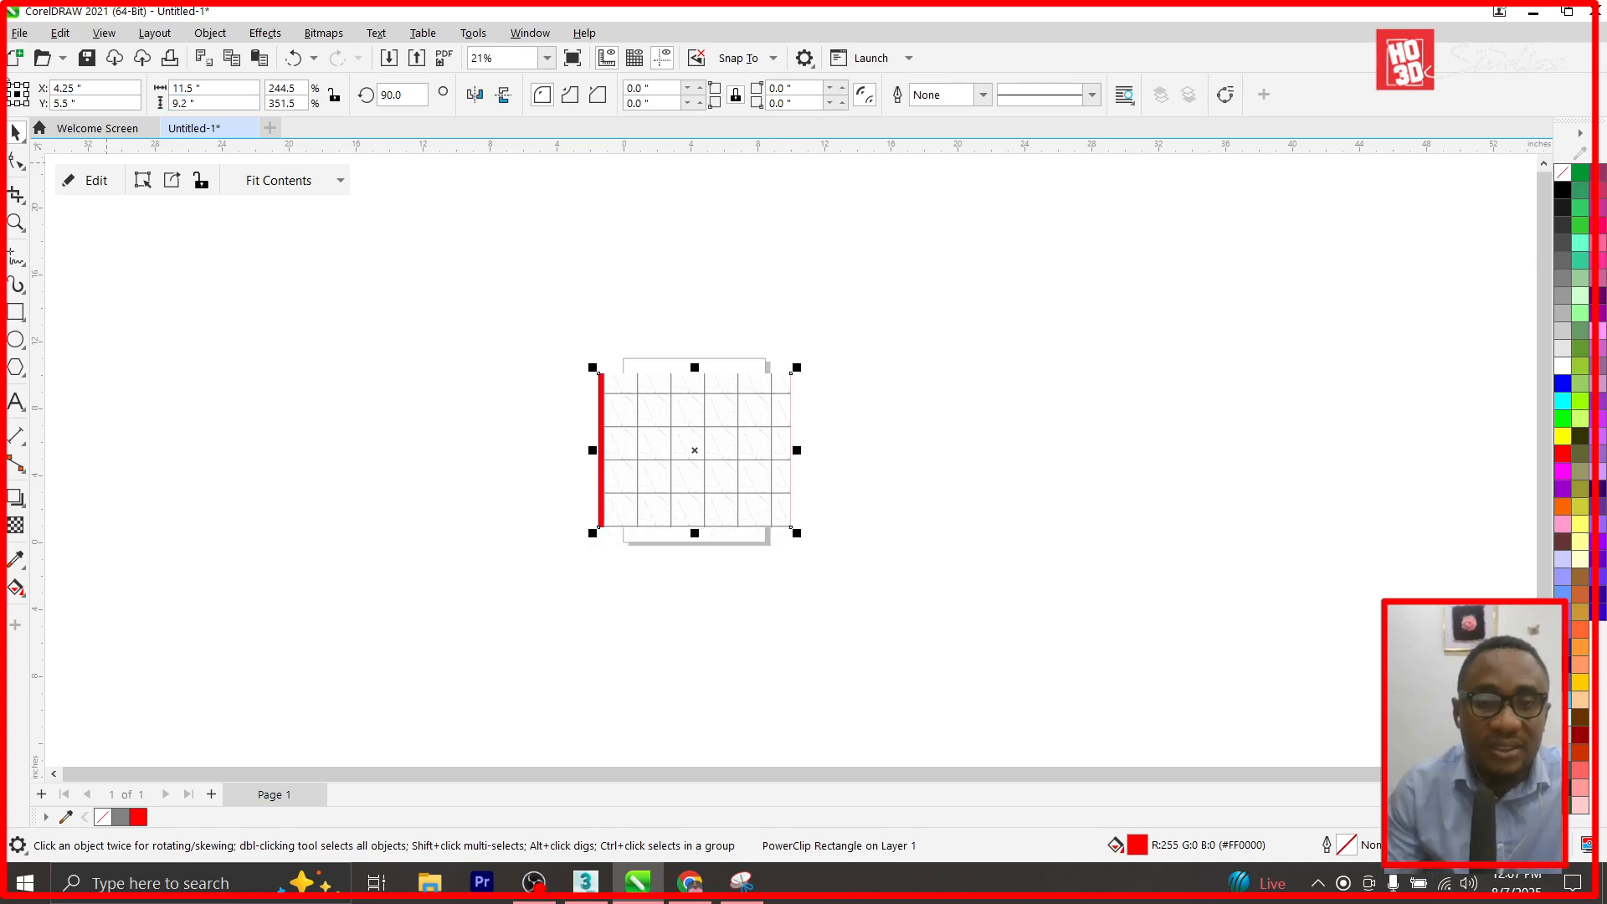
# Resize the PowerClip frame to 9.2 inches wide and 11.5 inches high.
pyautogui.click(214, 88)
pyautogui.write('9')
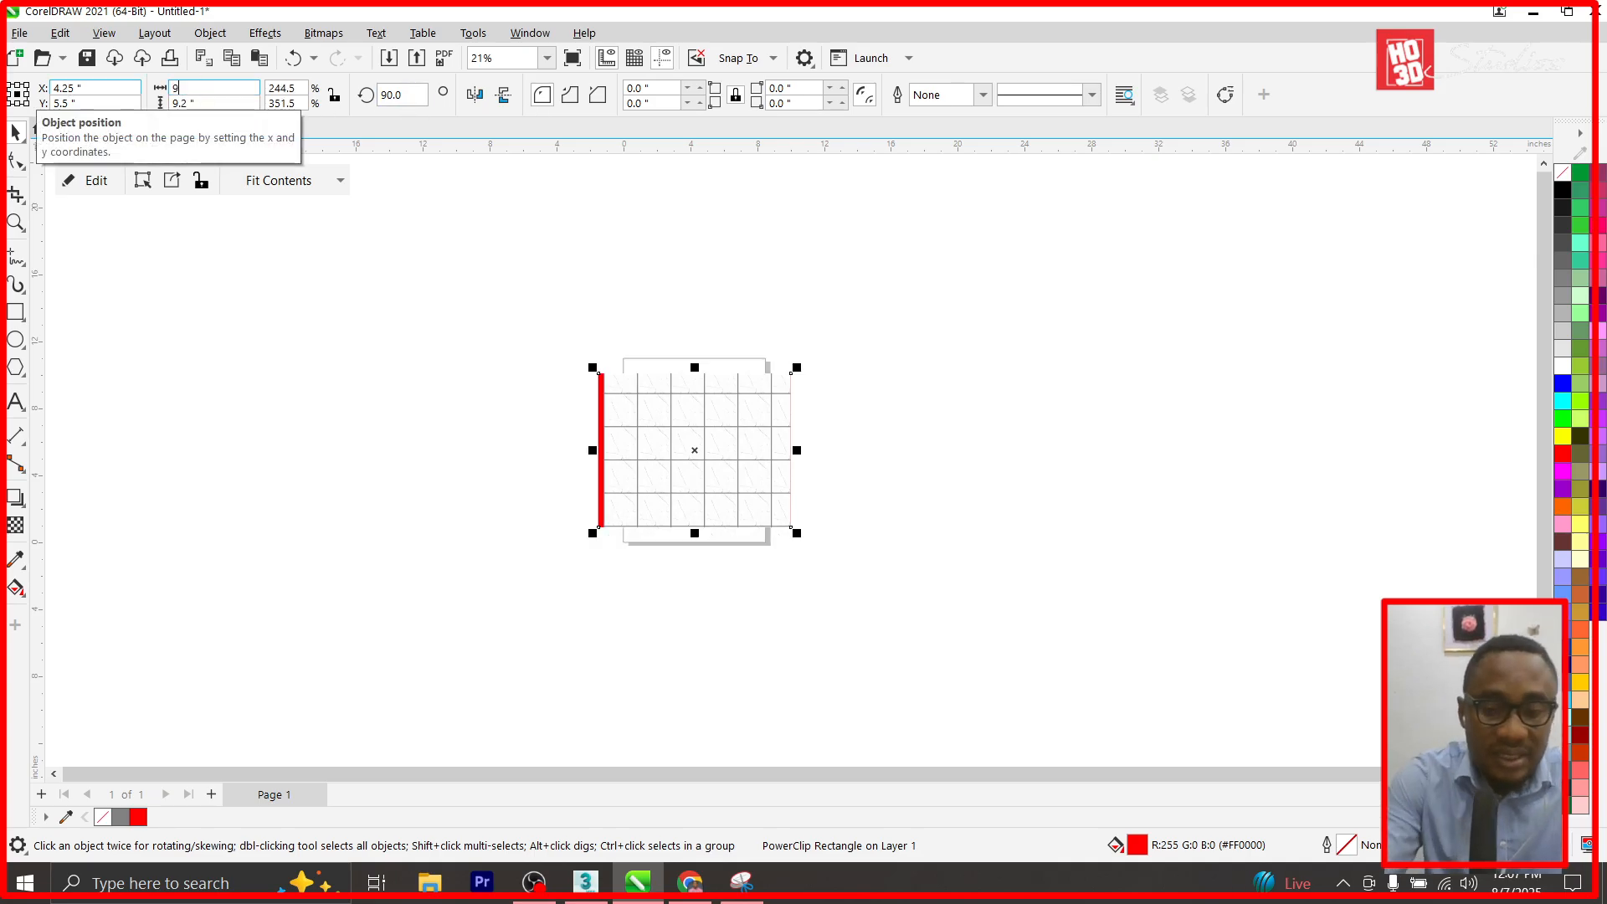
pyautogui.write('.2')
pyautogui.press('Tab')
pyautogui.write('1')
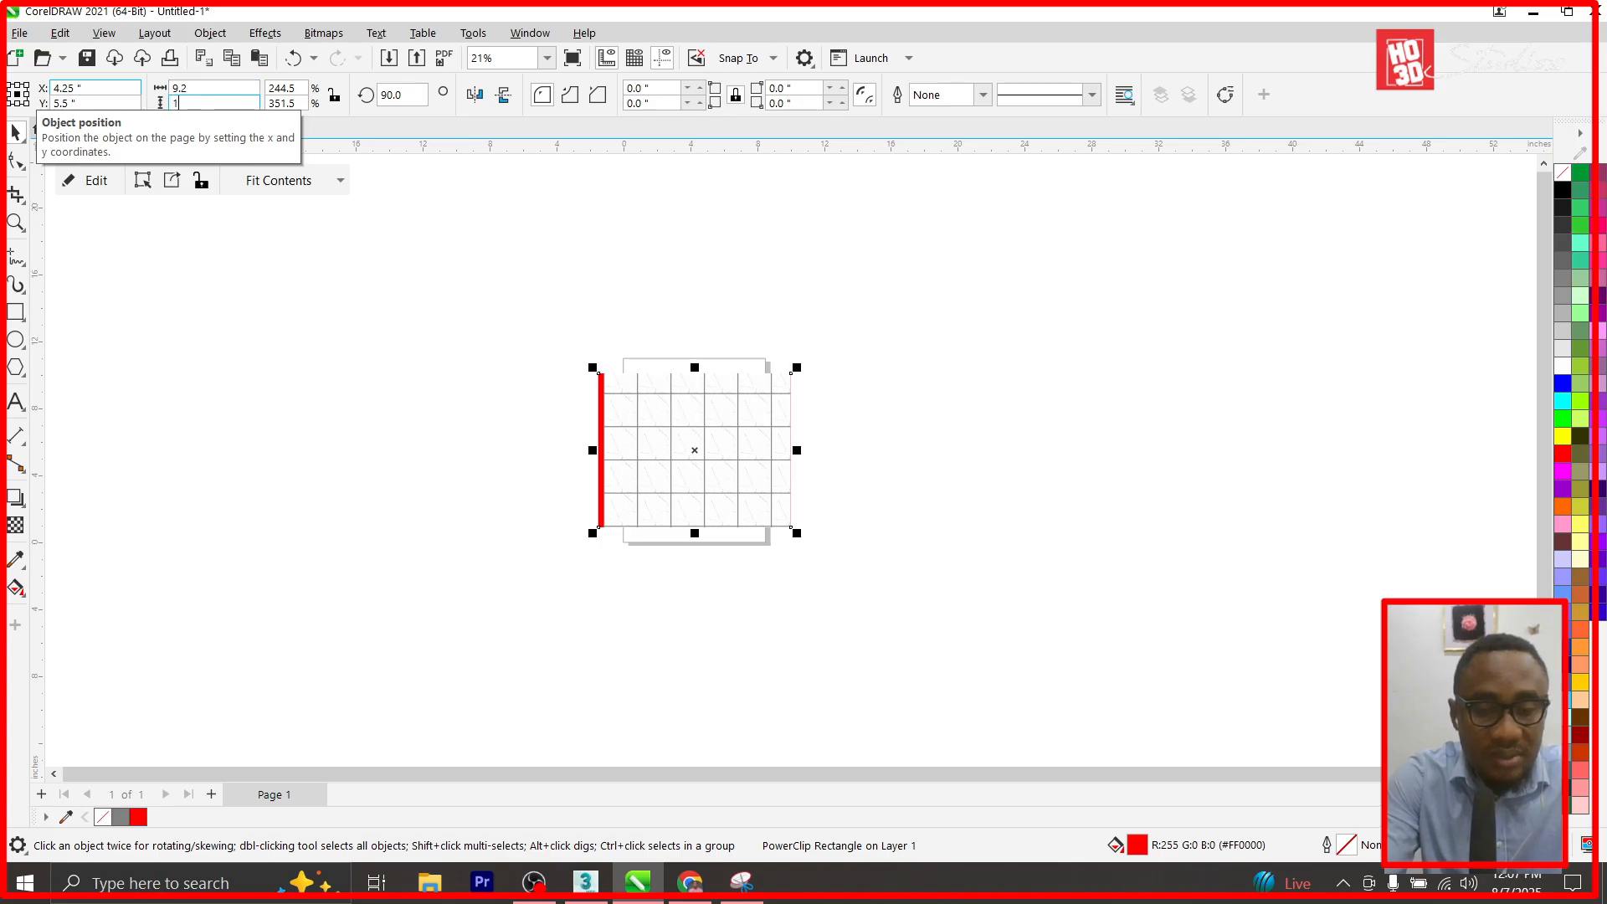
pyautogui.write('1.5')
pyautogui.press('Return')
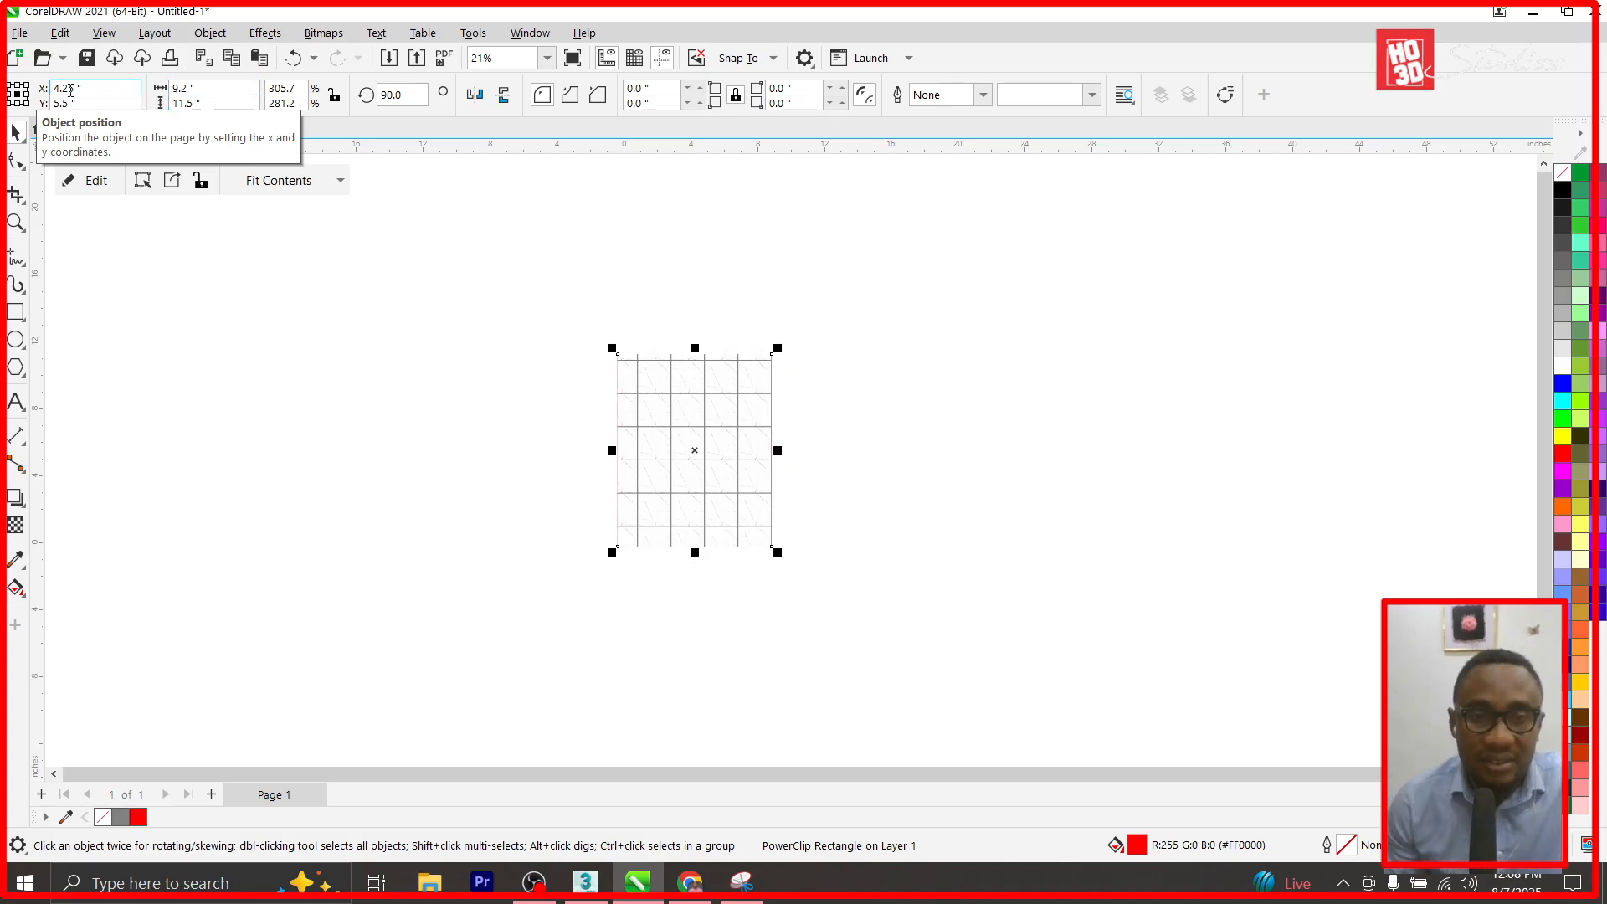
# Export the selected tile pattern as a PNG named "ceramics 2" in the papa new design folder.
pyautogui.scroll(2, 707, 454)
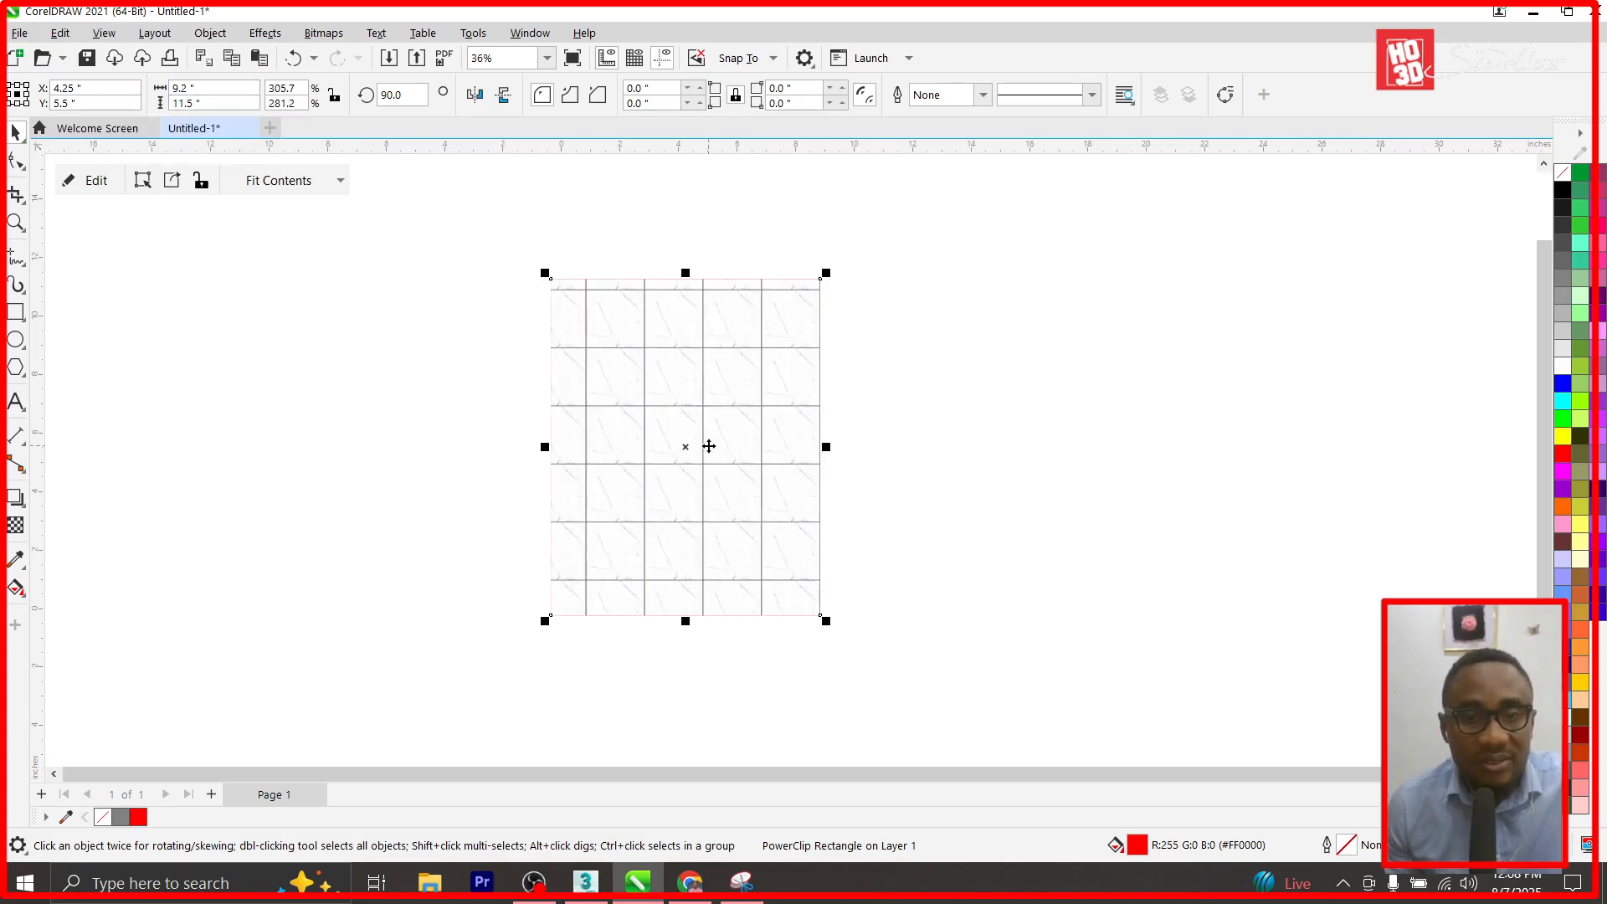
pyautogui.hotkey('ctrl', 'e')
pyautogui.click(428, 176)
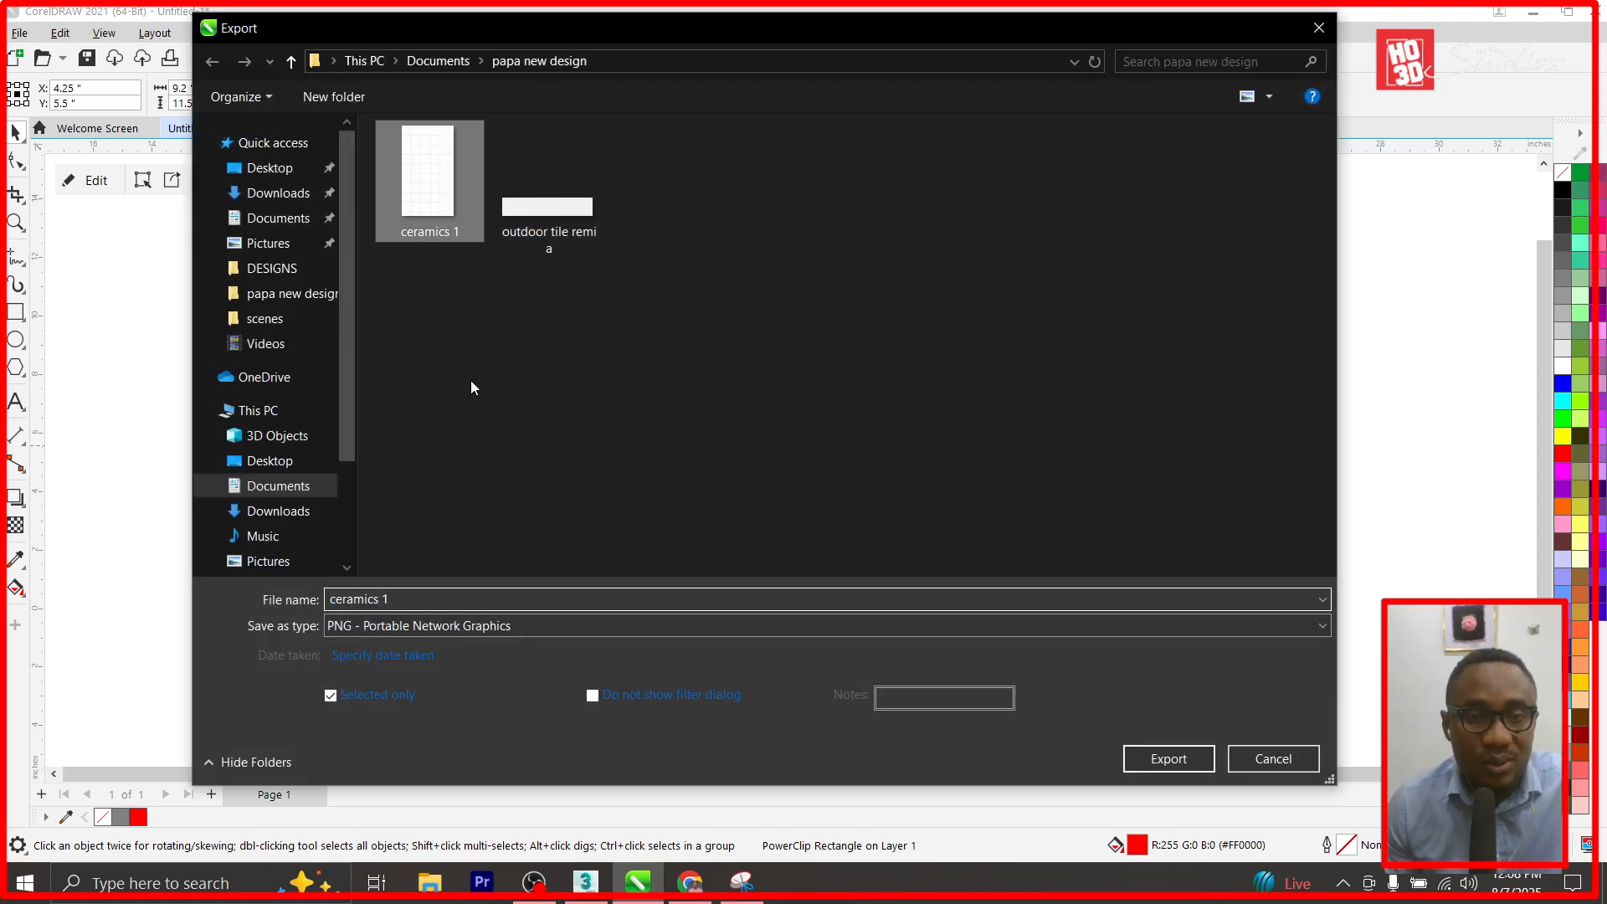
pyautogui.click(431, 597)
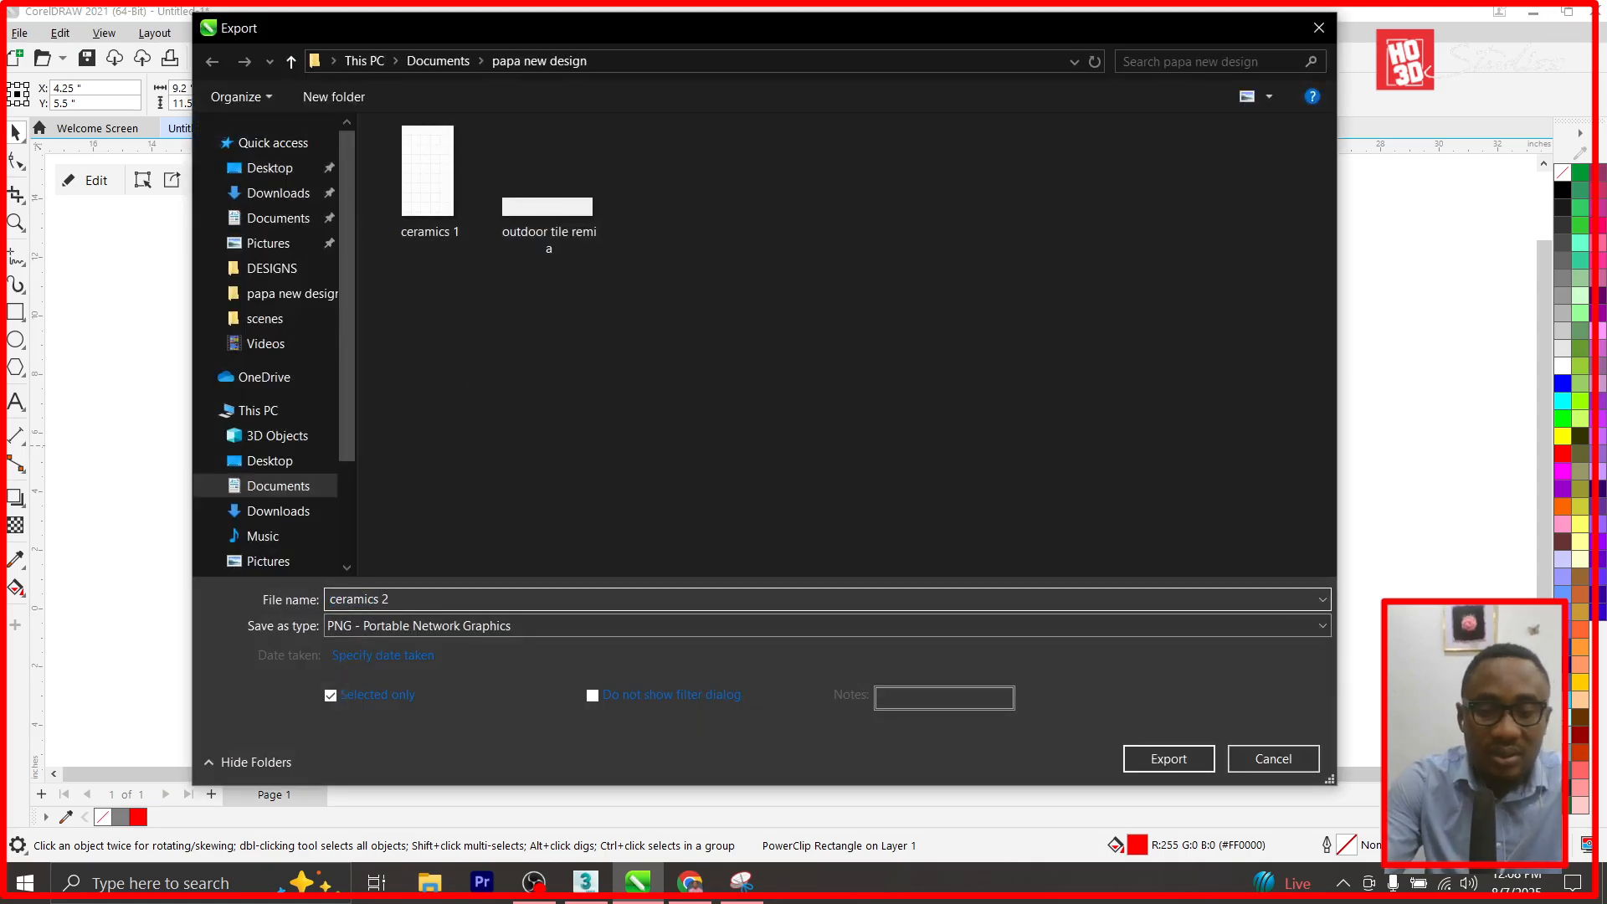
pyautogui.press('Return')
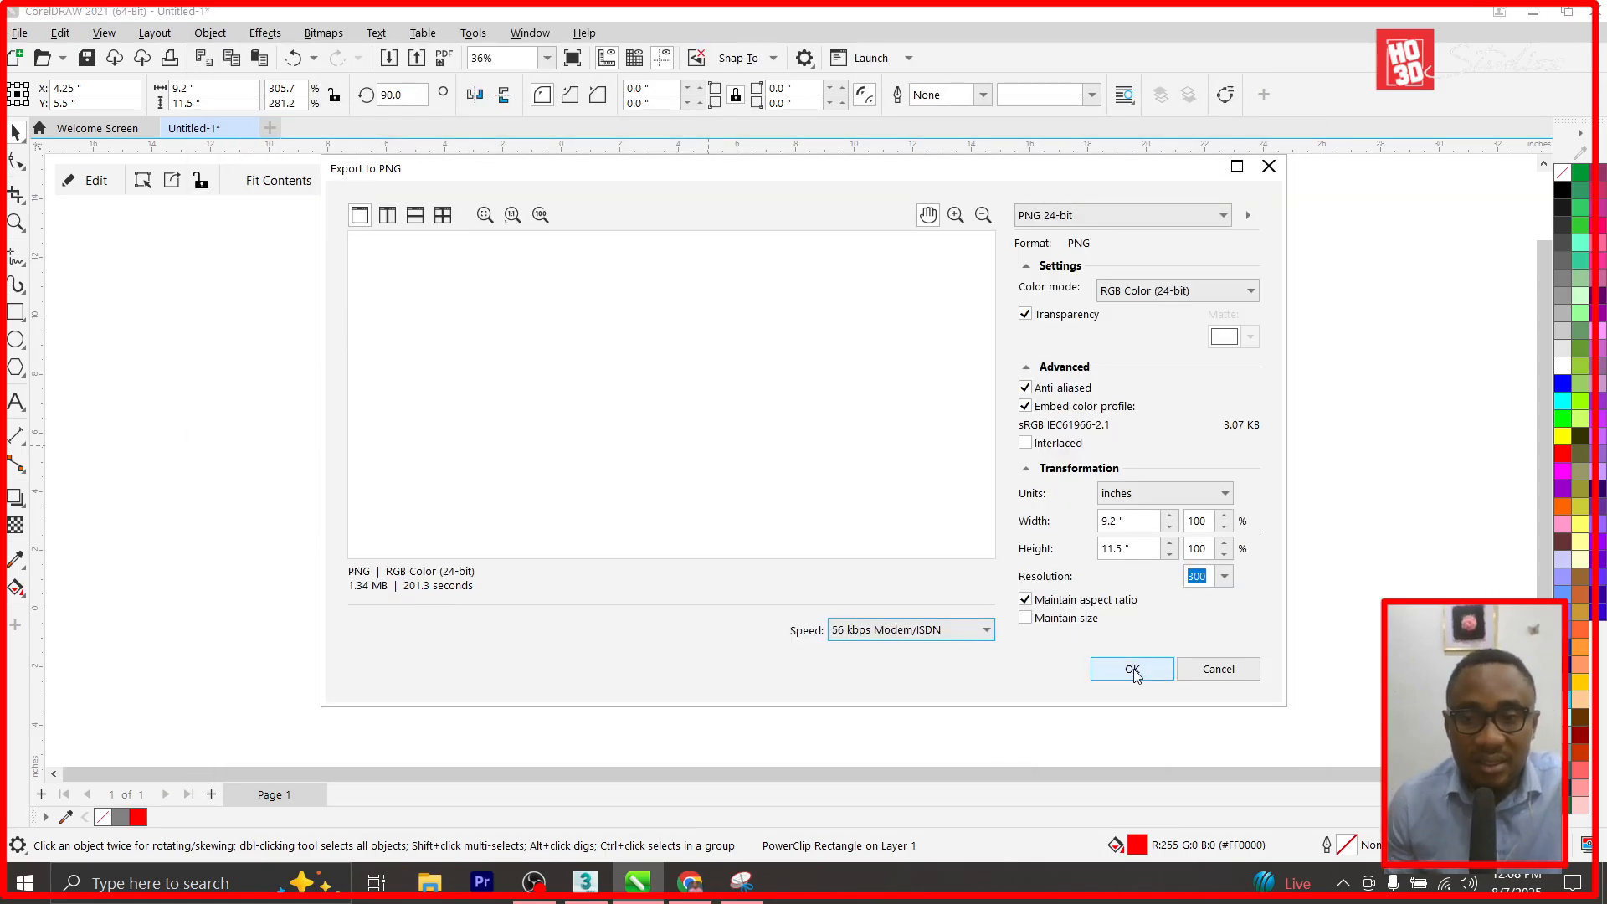
pyautogui.click(1133, 670)
# Switch back to 3ds Max, copy the ceramics1 material into the next sample slot and rename the copy ceramics2.
pyautogui.moveTo(585, 882)
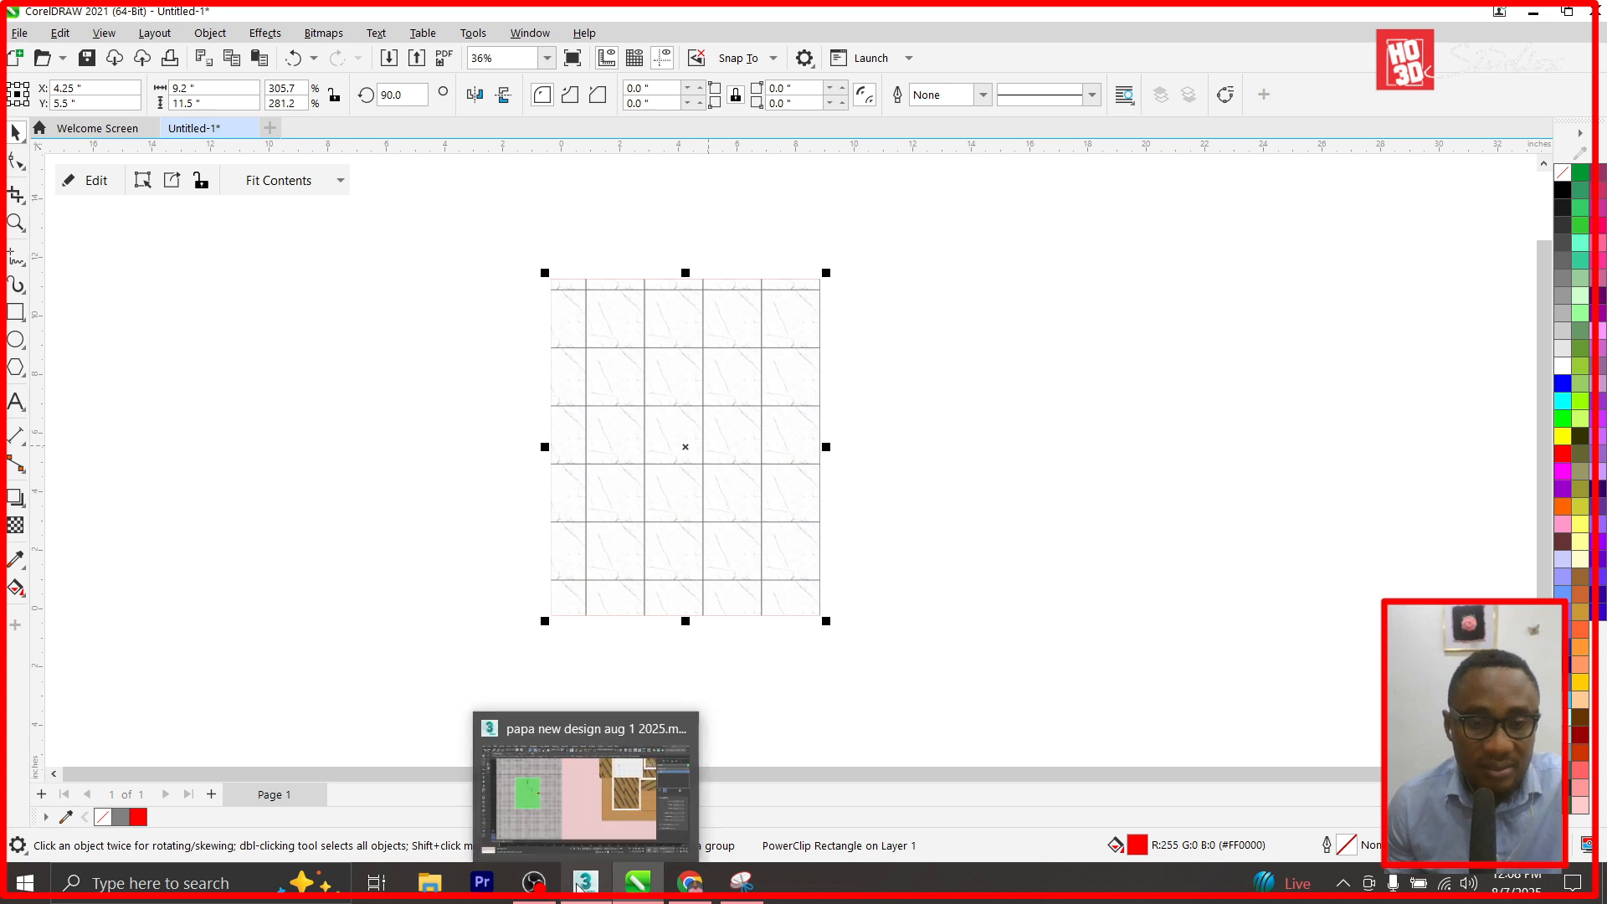
pyautogui.click(561, 812)
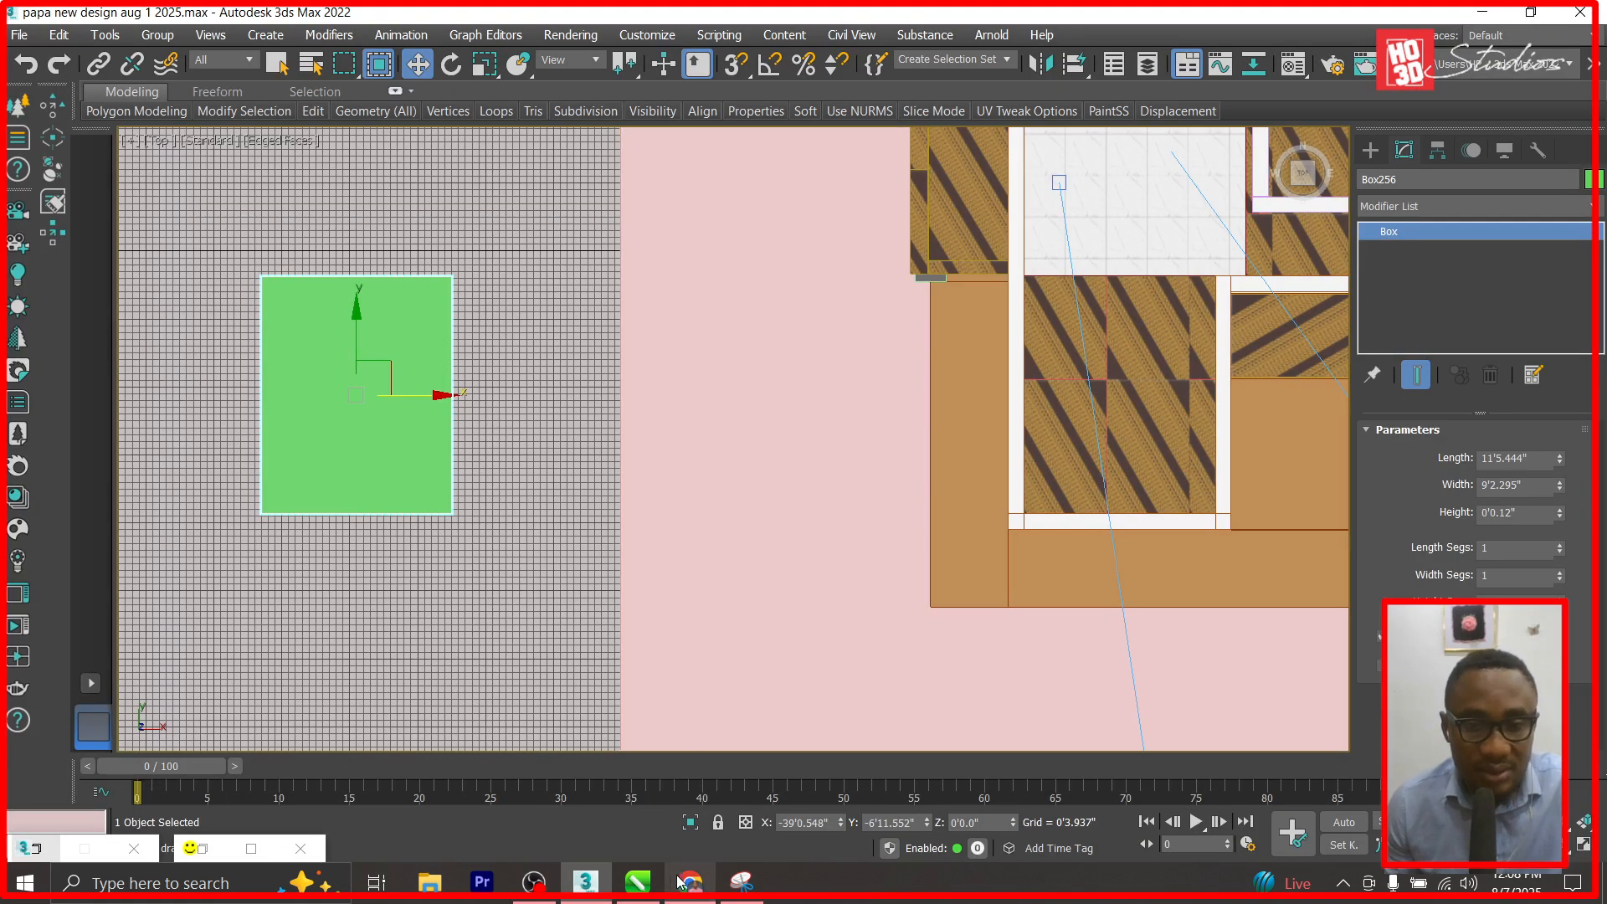
pyautogui.moveTo(628, 884)
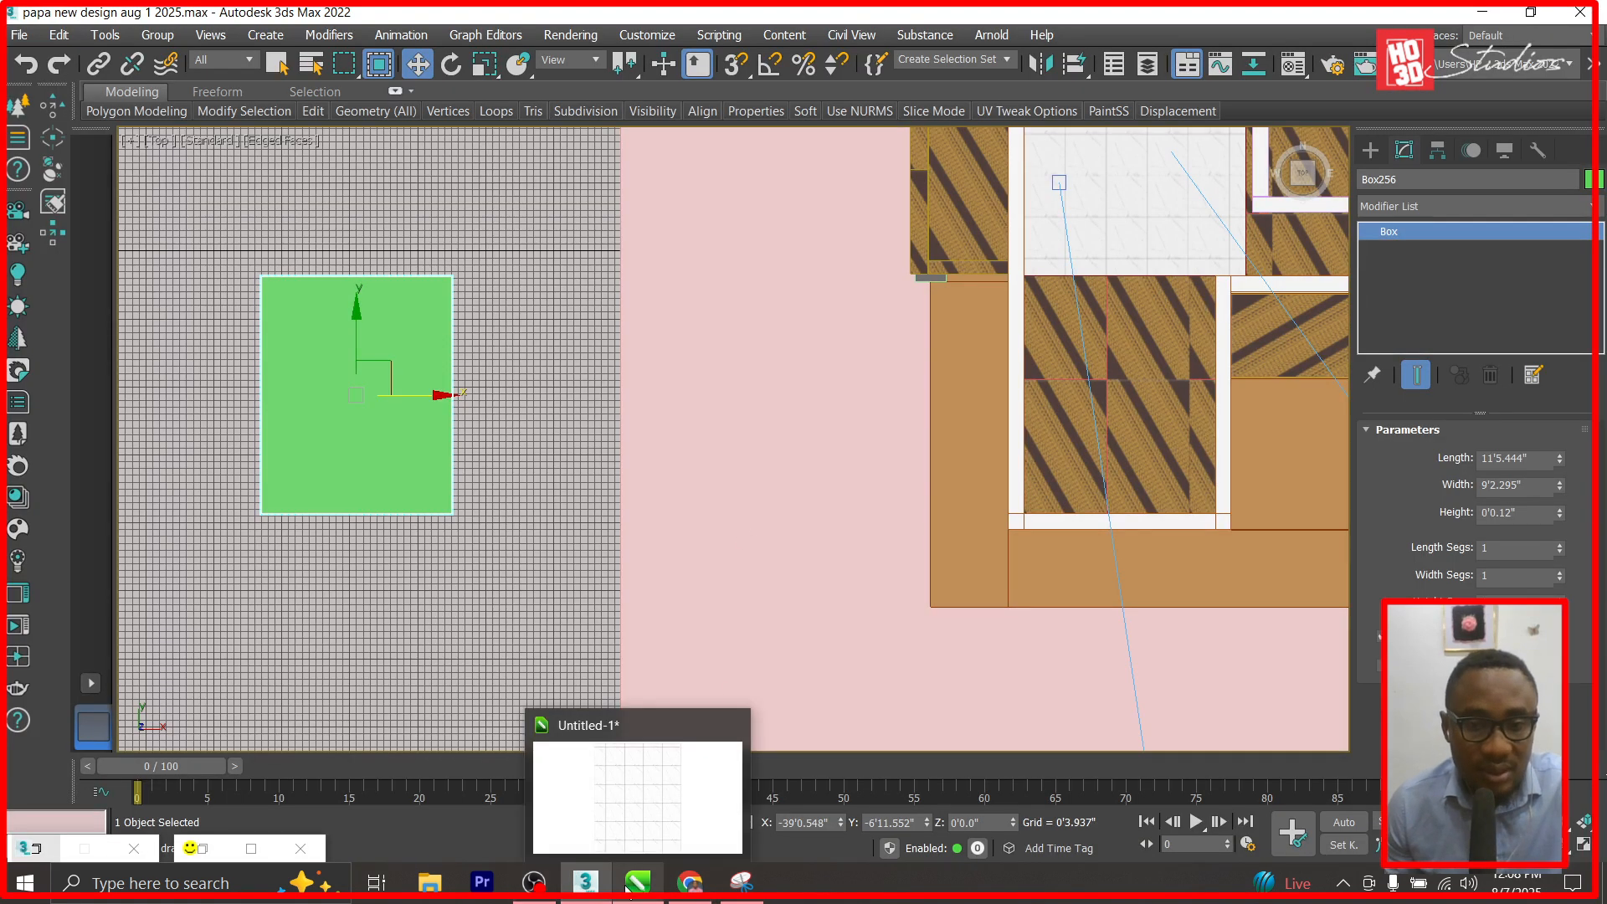
pyautogui.press('m')
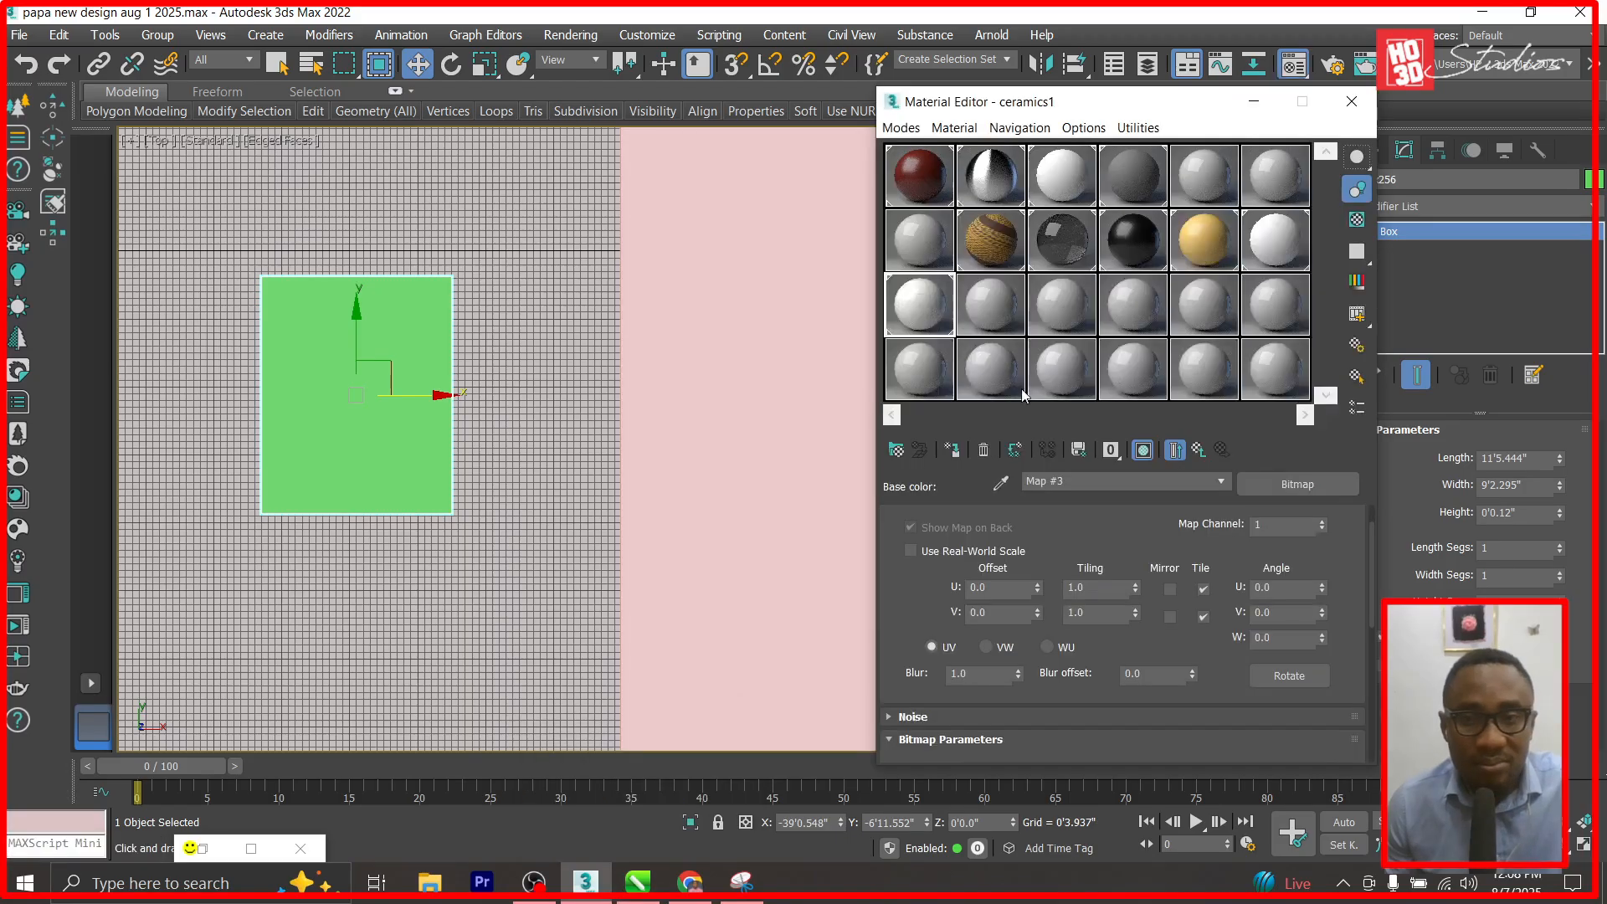
pyautogui.click(918, 309)
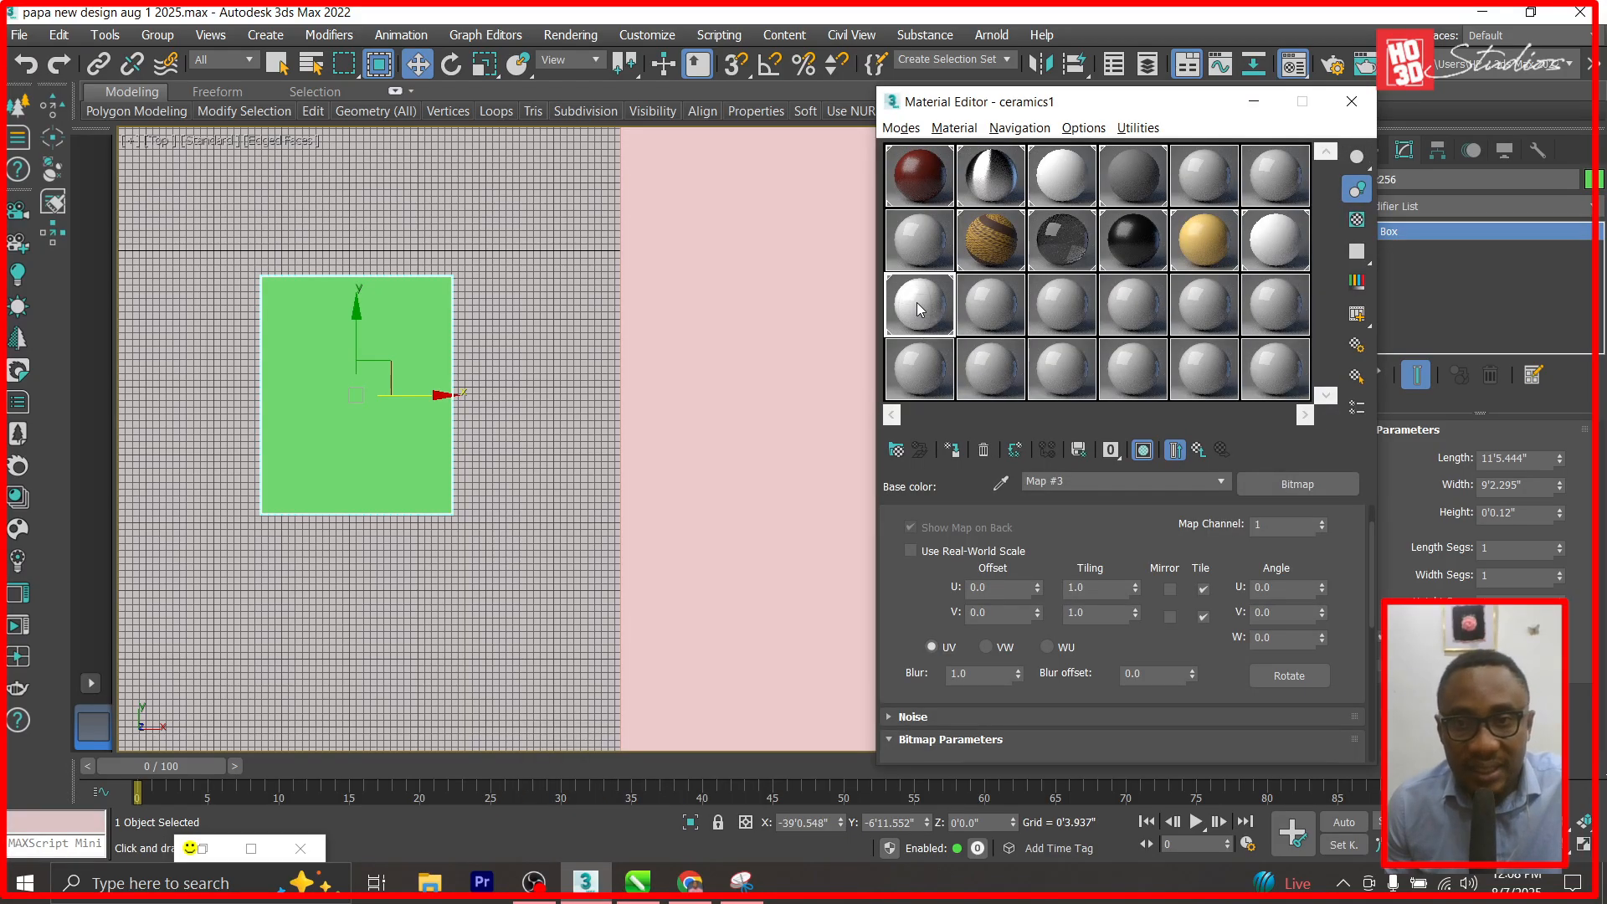
pyautogui.click(988, 300)
pyautogui.click(1082, 485)
pyautogui.press('BackSpace')
pyautogui.write('2')
pyautogui.press('Return')
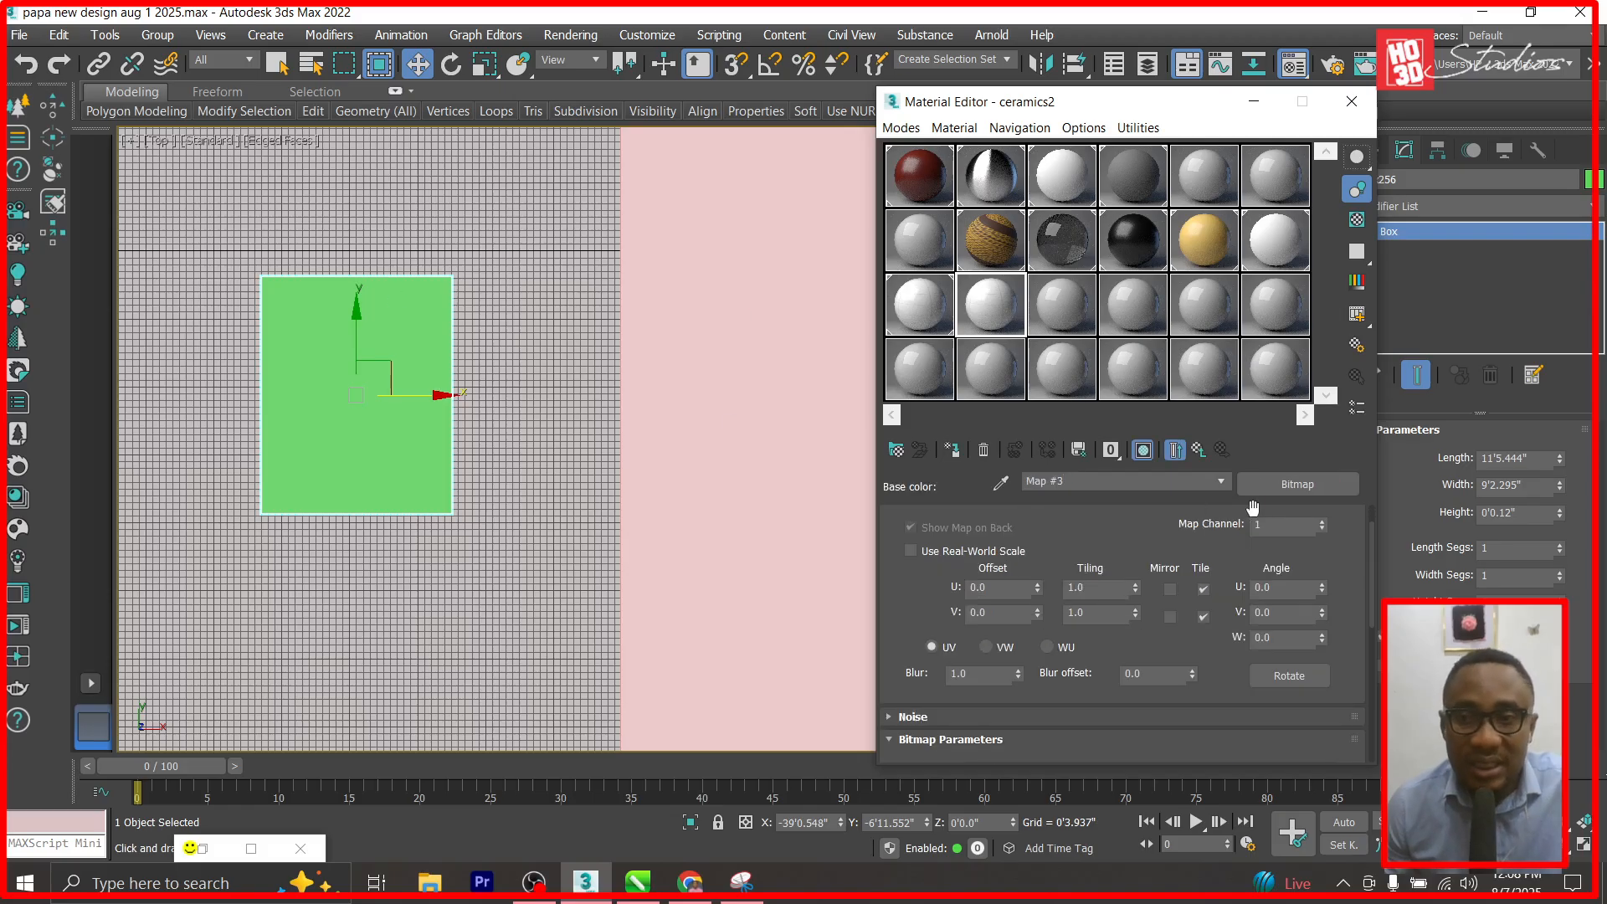
# Replace the base color bitmap of the ceramics2 material with the "ceramics 2" image.
pyautogui.click(1298, 484)
pyautogui.doubleClick(636, 237)
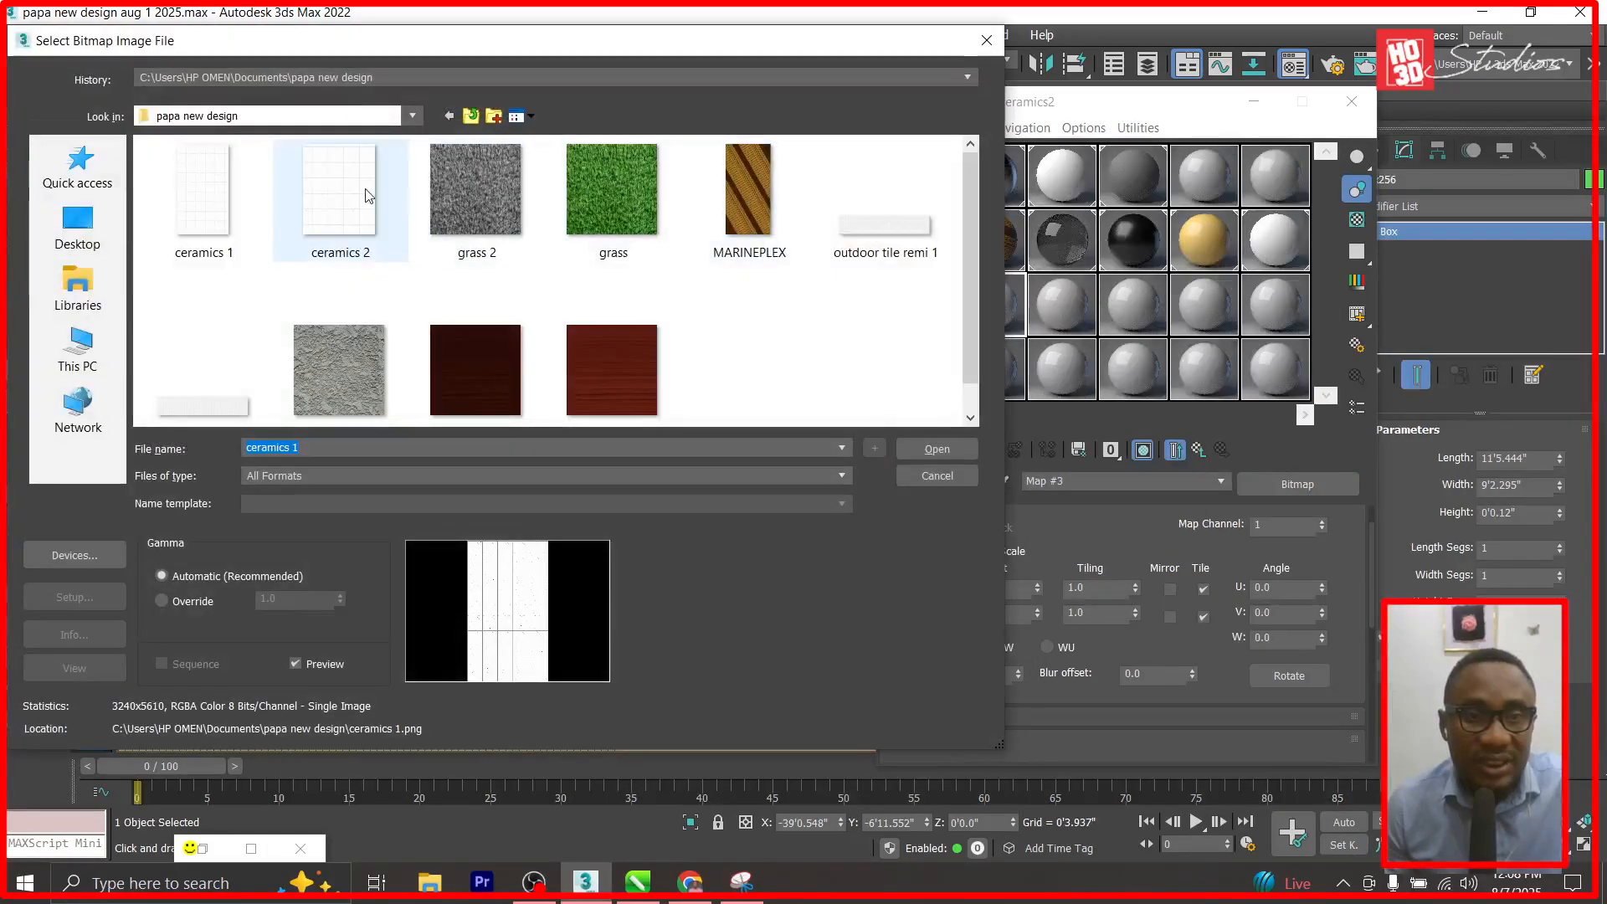
pyautogui.click(936, 450)
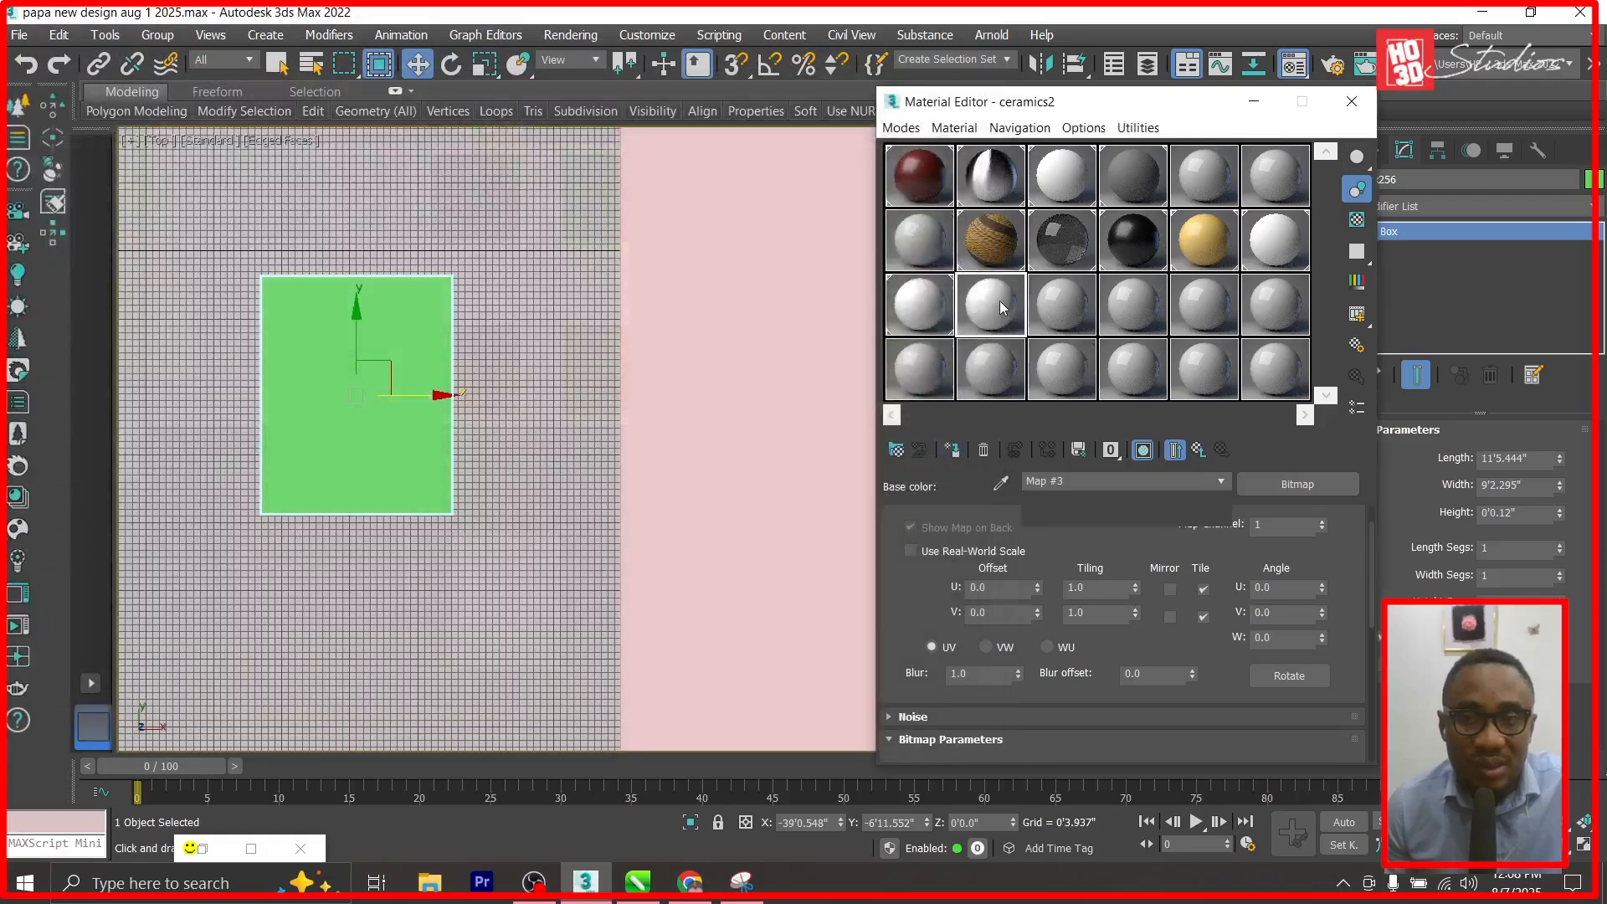
# Assign the ceramics2 material to the selected box, show its texture in the viewport and minimize the Material Editor.
pyautogui.click(952, 450)
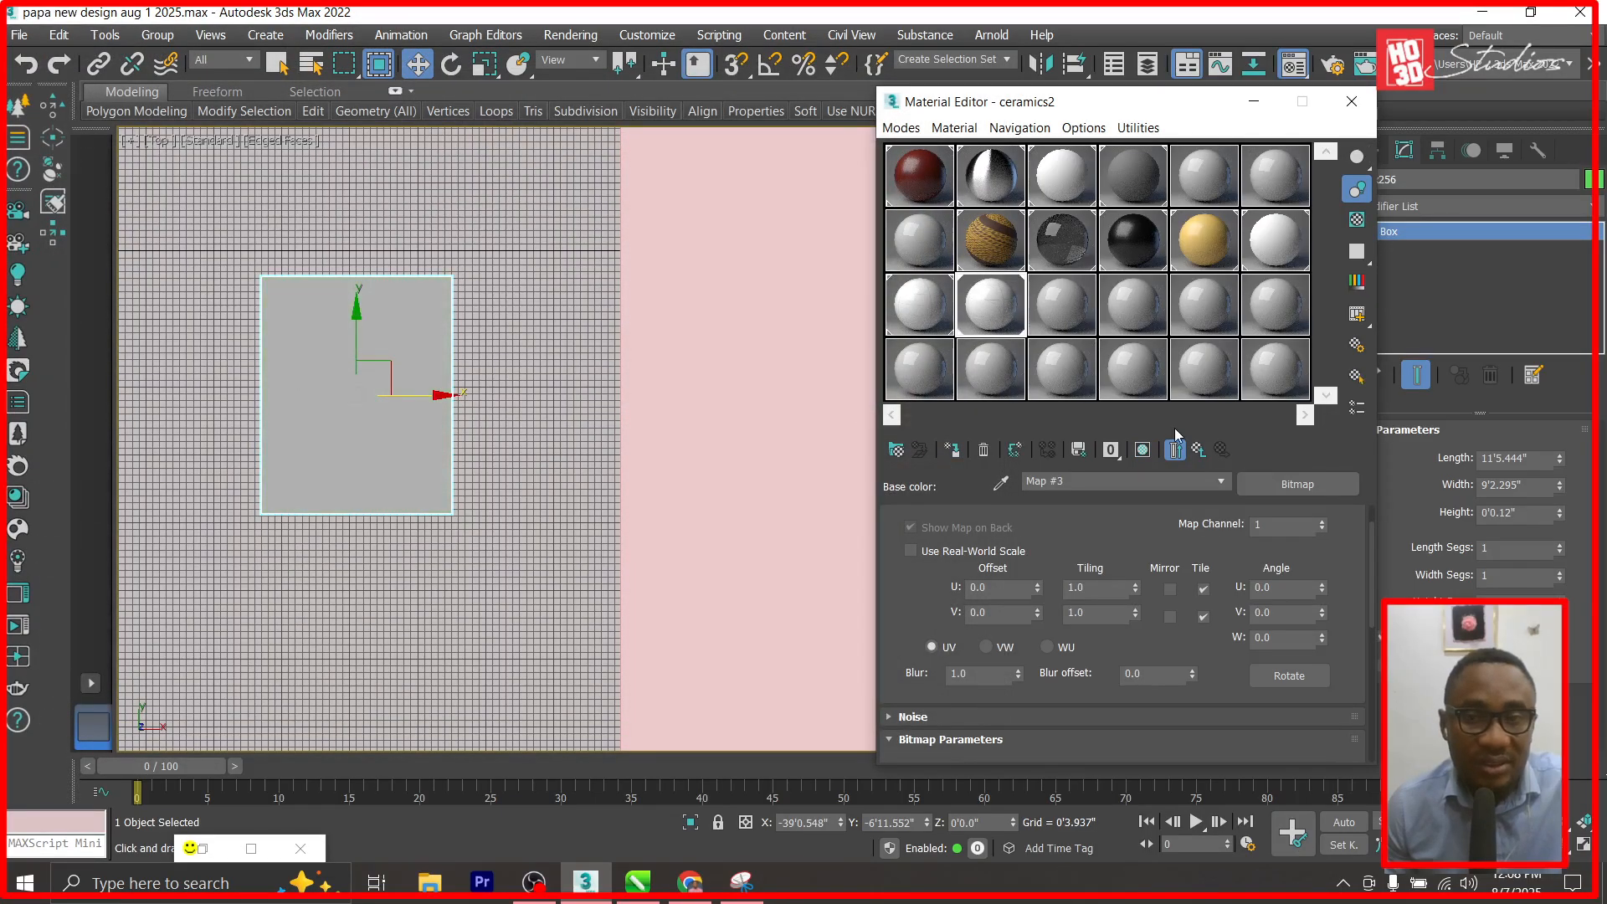
pyautogui.click(1143, 450)
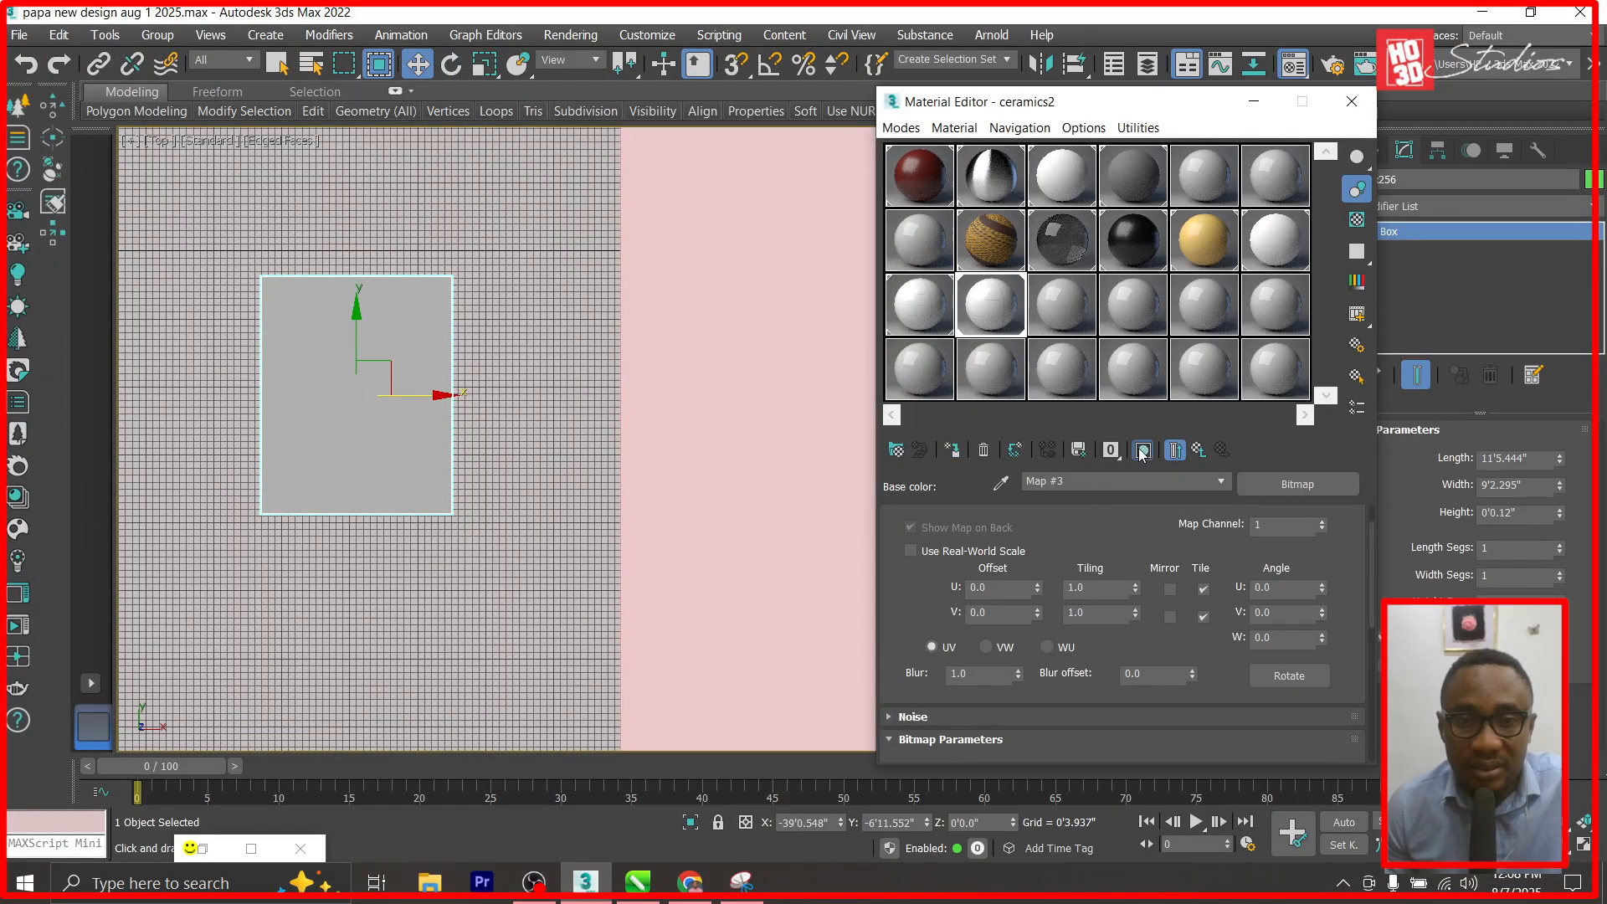
pyautogui.click(1253, 101)
# Move the tiled box horizontally into the lower-left room of the plan and set its Z position to 12 feet.
pyautogui.scroll(-2, 373, 326)
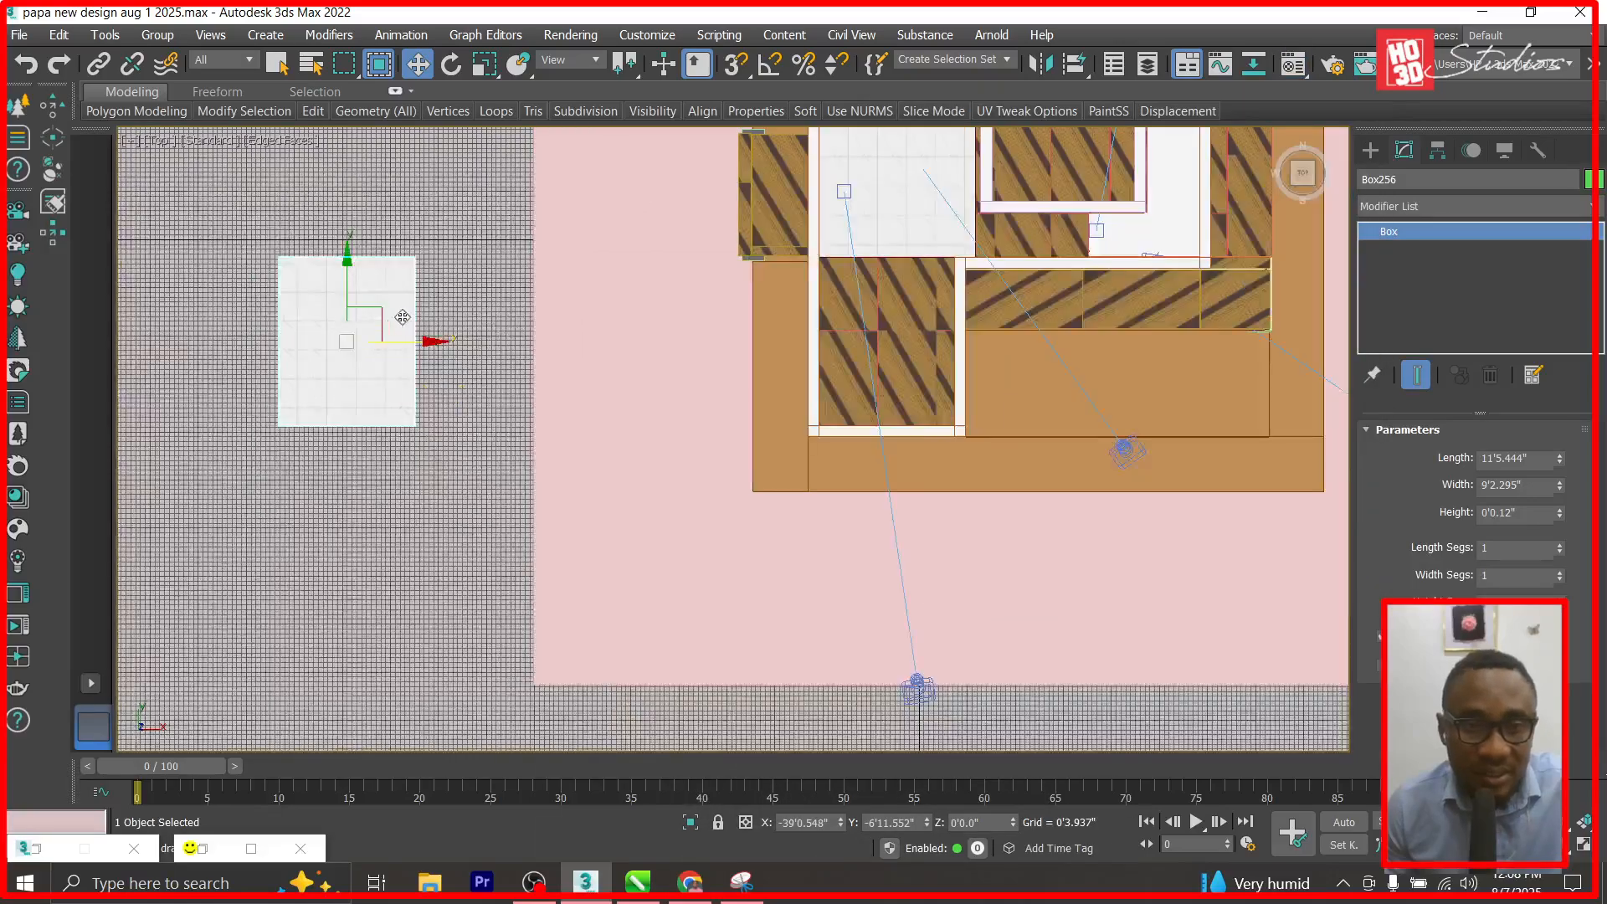
pyautogui.moveTo(429, 343); pyautogui.dragTo(957, 394)
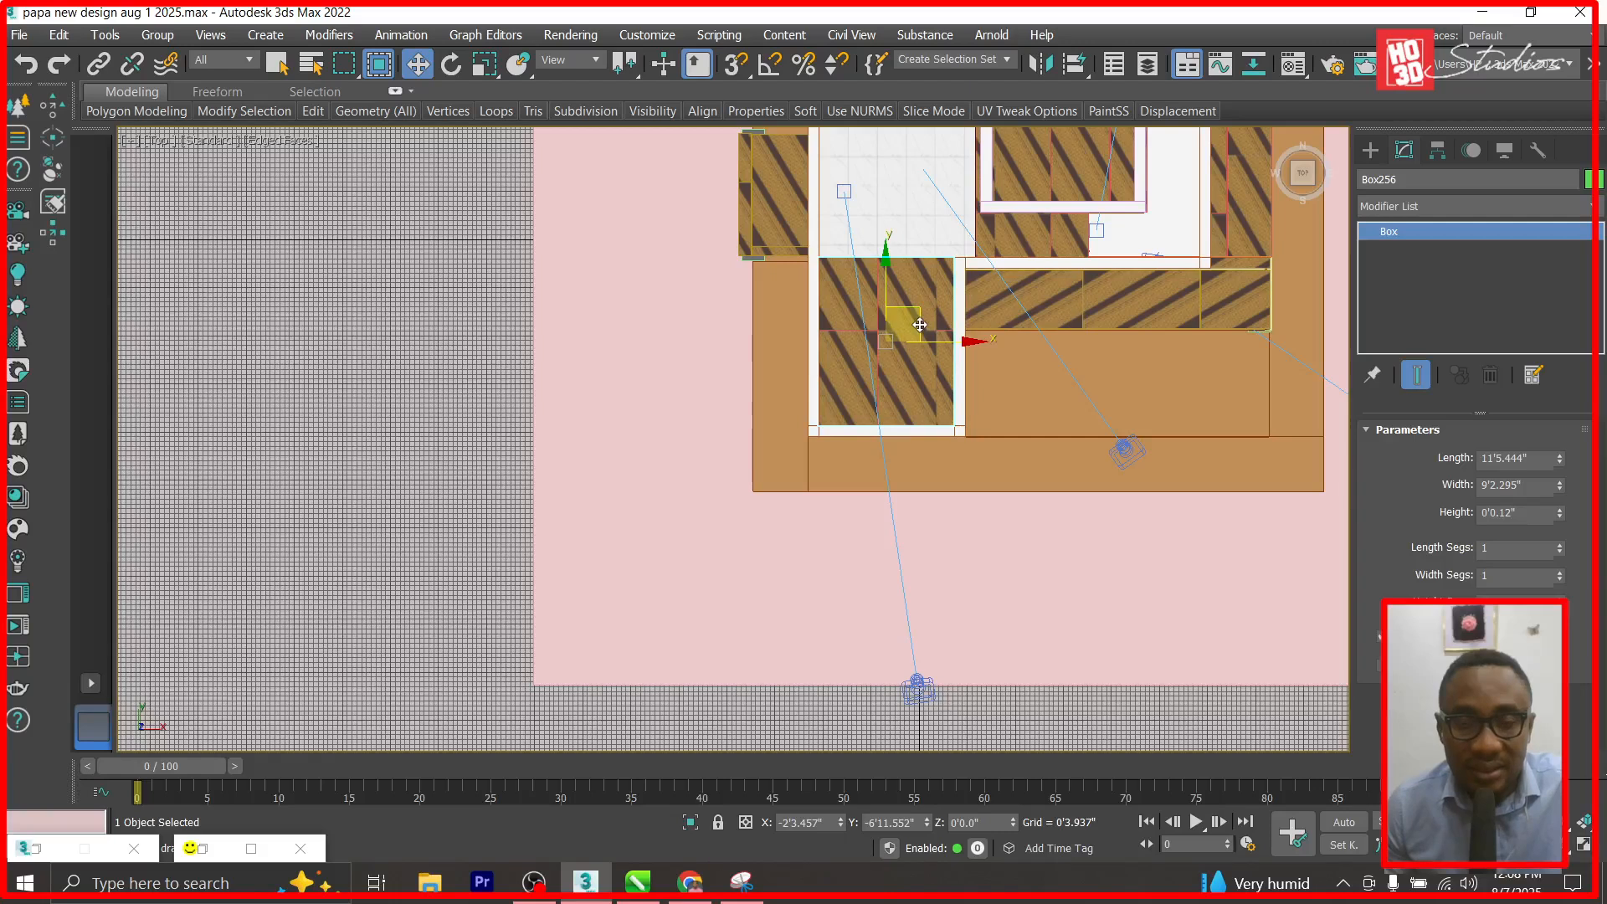
pyautogui.doubleClick(978, 822)
pyautogui.write('10')
pyautogui.press('Return')
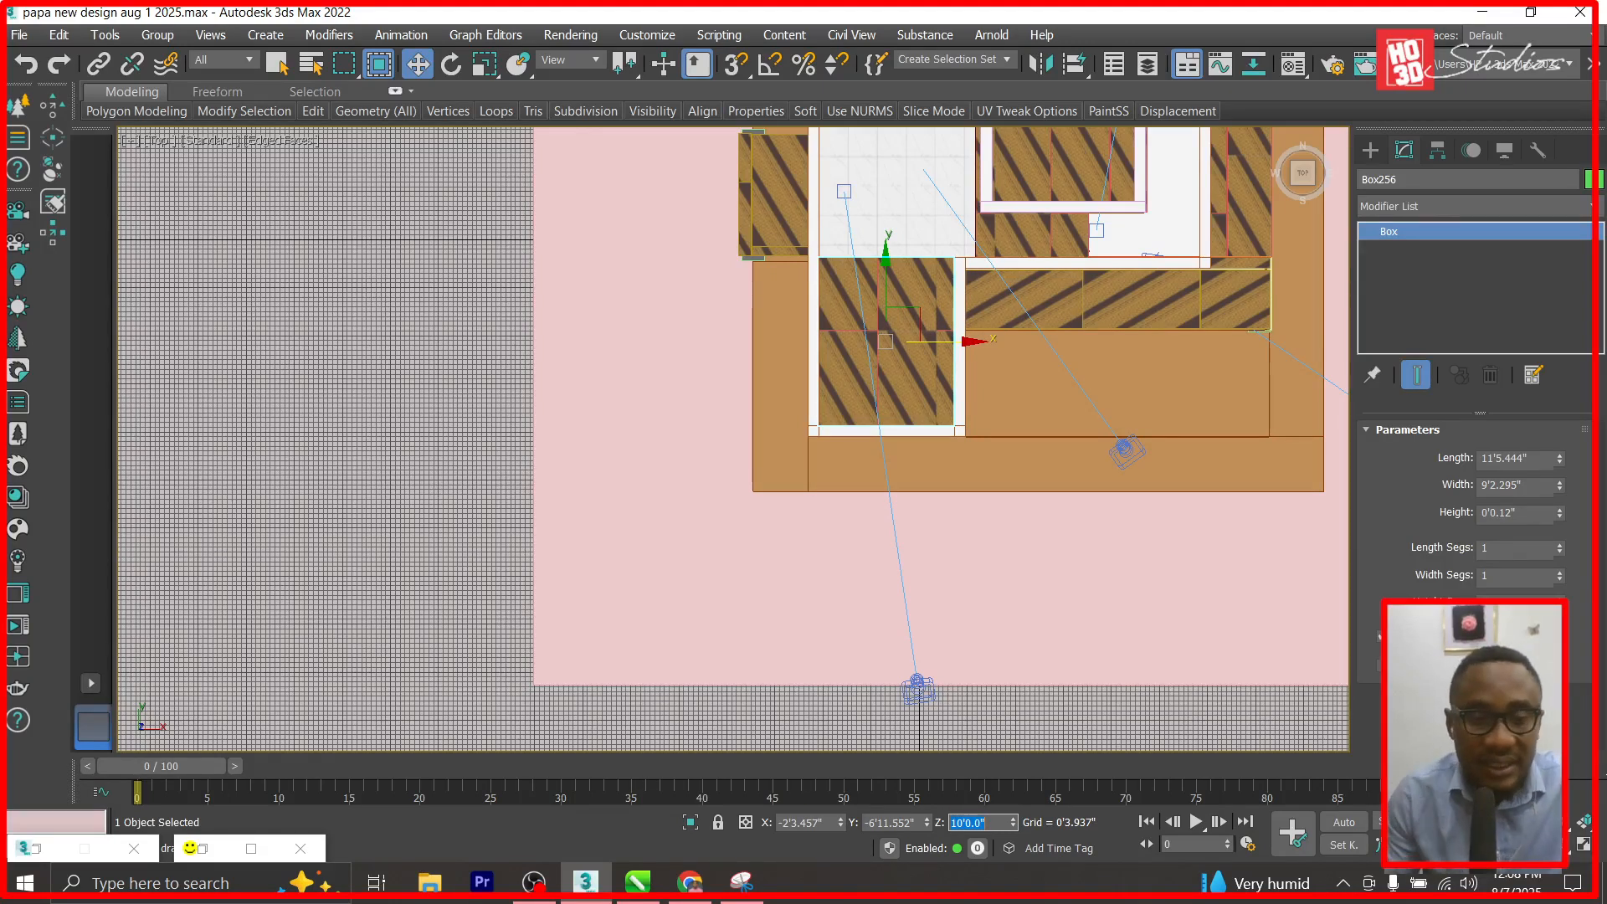
pyautogui.write('12')
pyautogui.press('Return')
pyautogui.scroll(5, 898, 341)
pyautogui.scroll(-5, 898, 341)
# Match the lower-left room floor's Z position to the neighbouring tiled floor's 11'4.768".
pyautogui.click(886, 191)
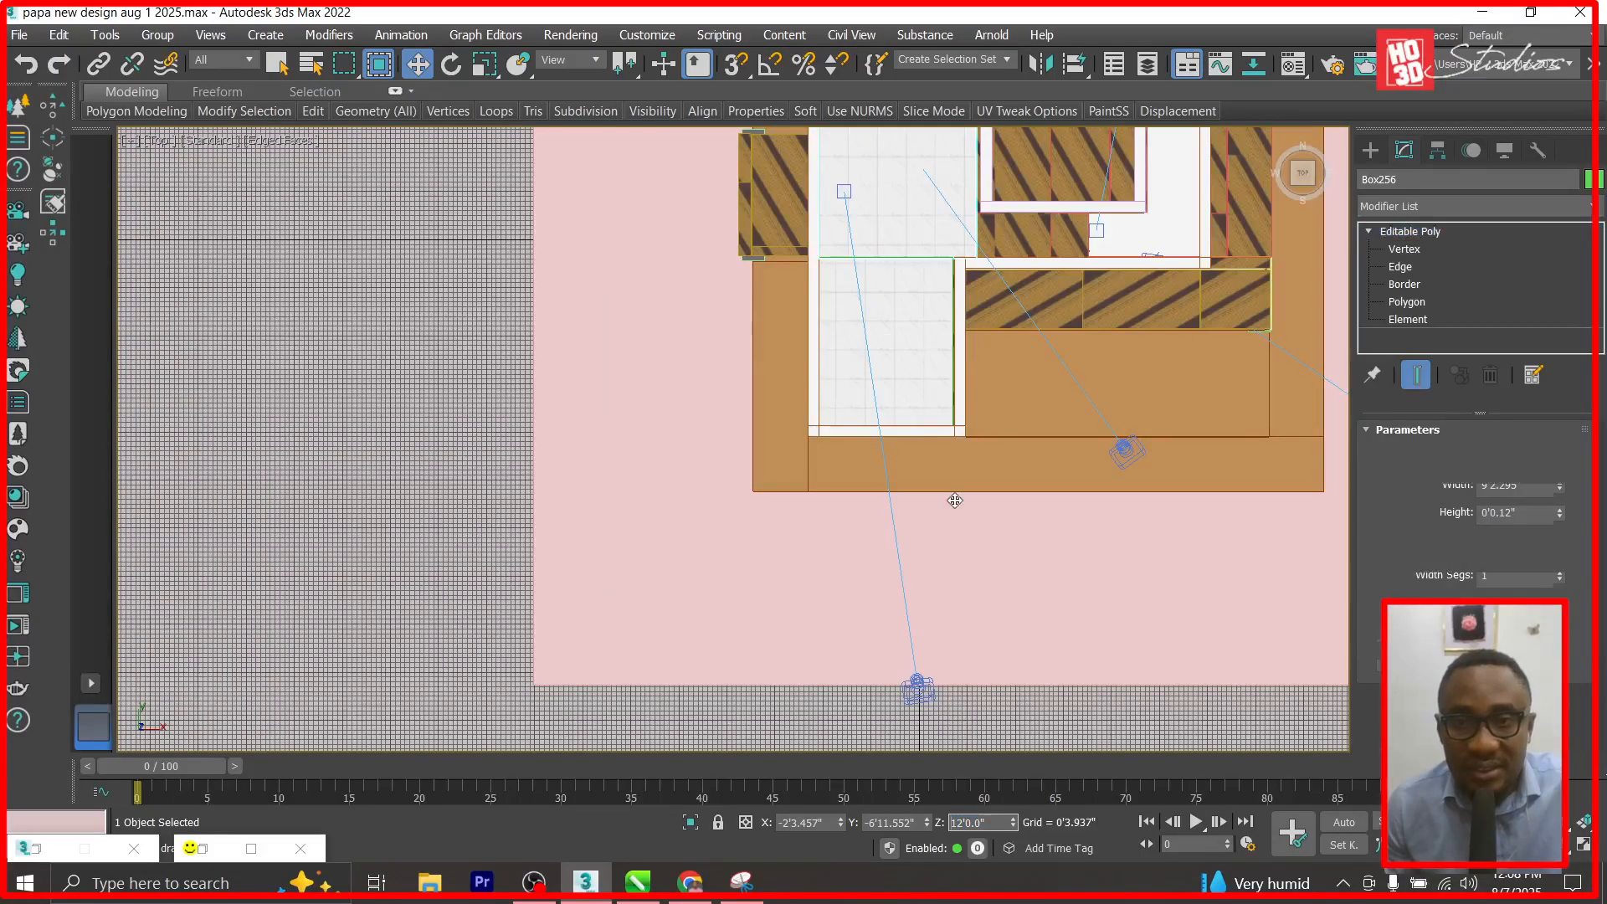
pyautogui.click(955, 501)
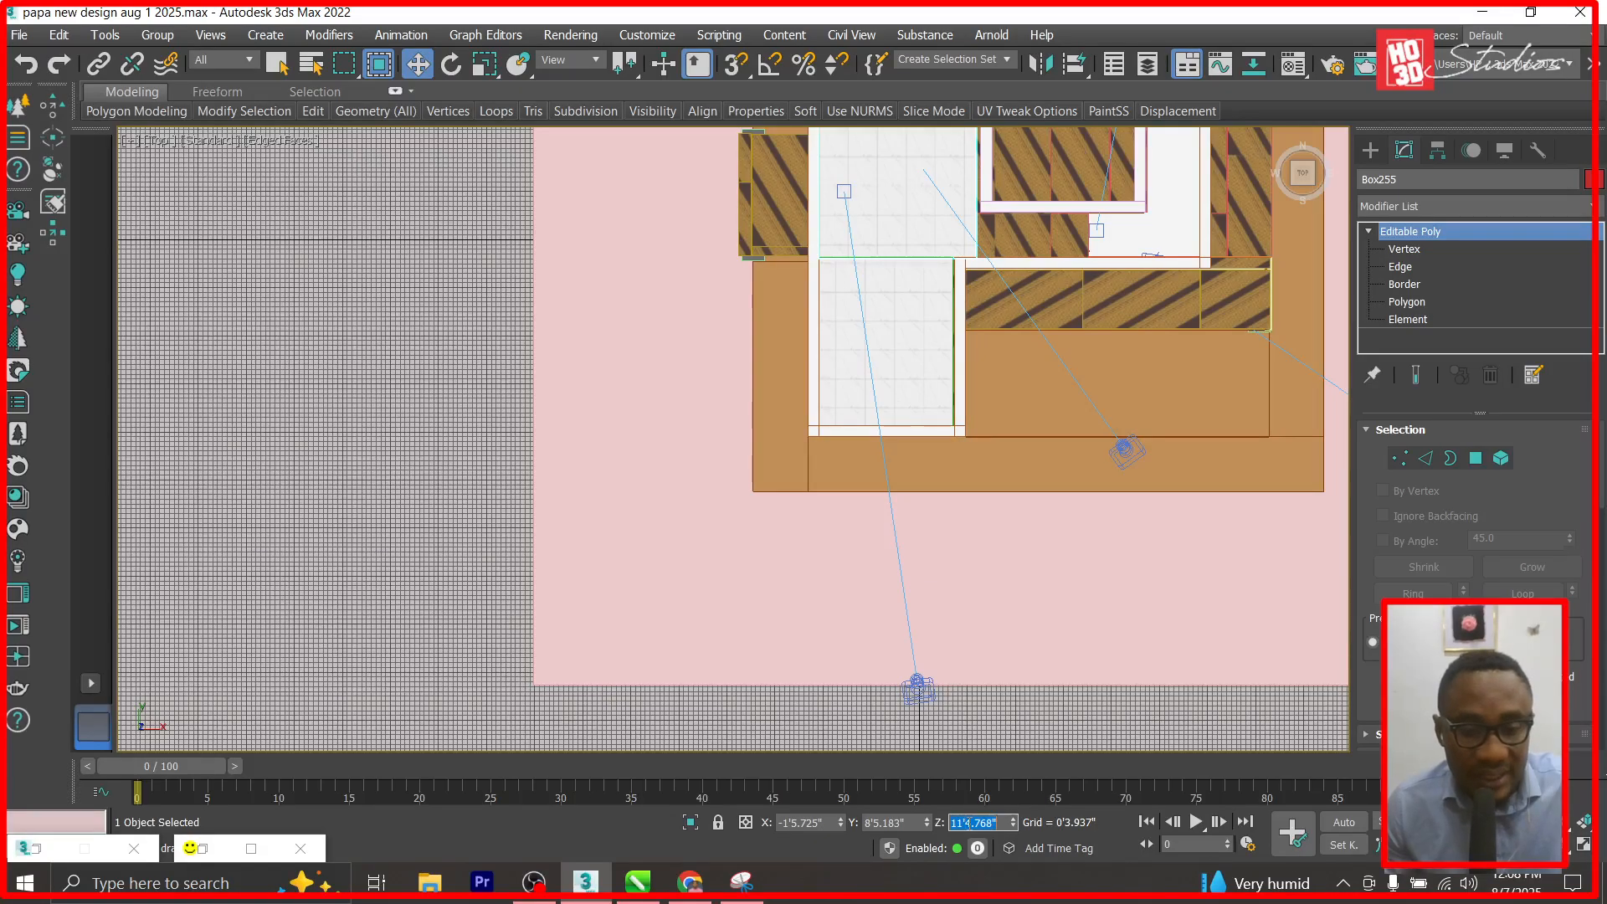
pyautogui.click(921, 362)
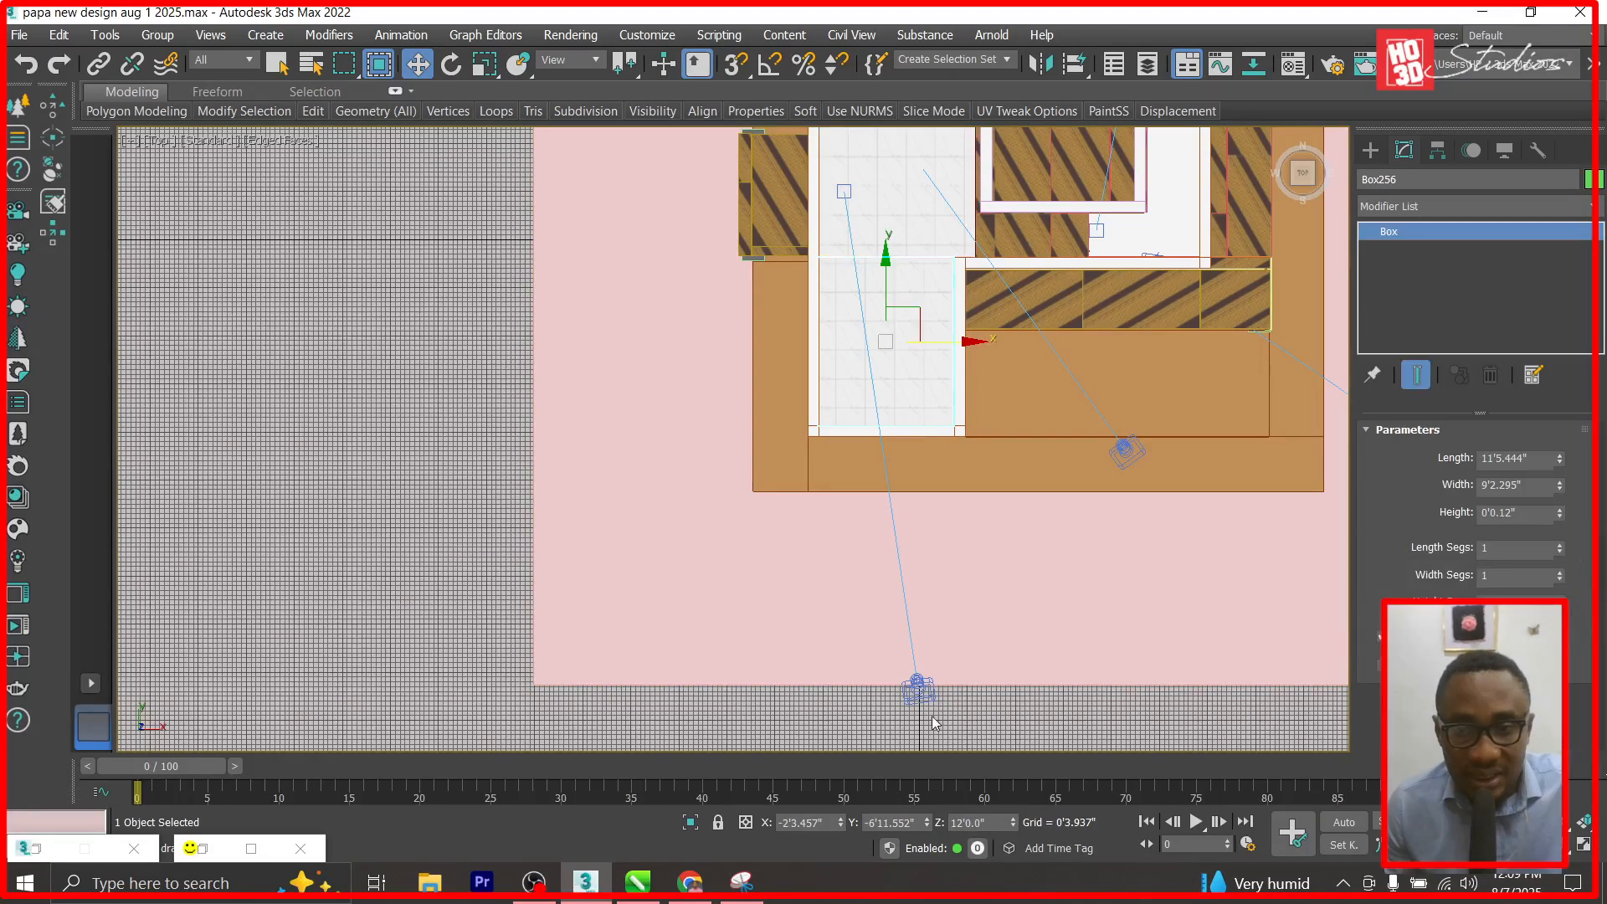
pyautogui.doubleClick(967, 824)
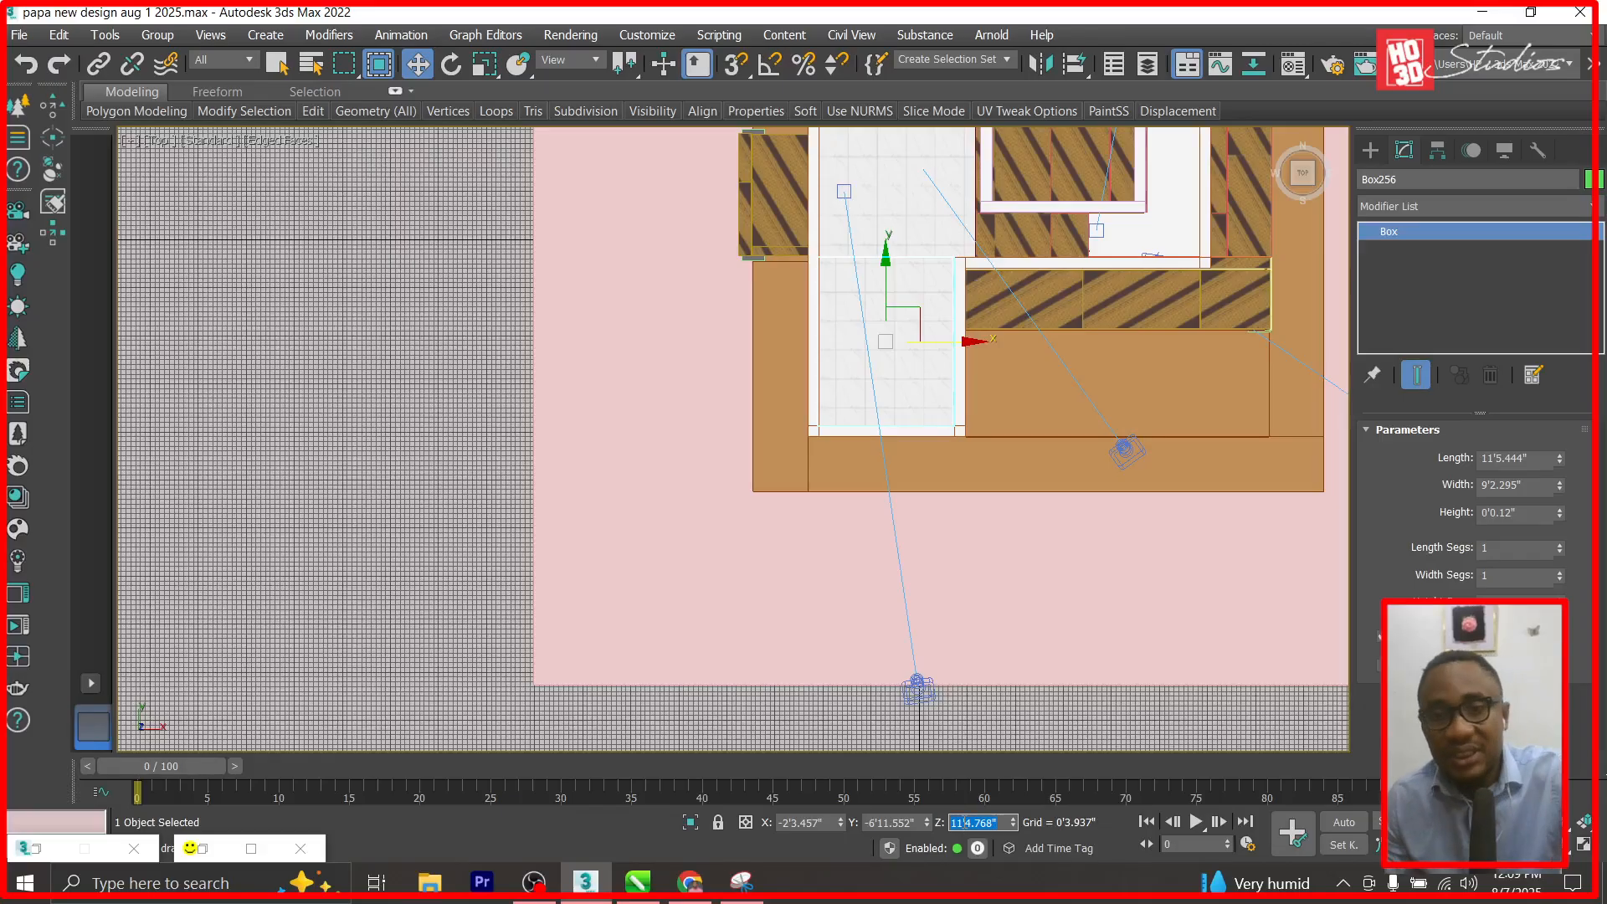
# Show only the two tiled floors and compare their levels in the Left view.
pyautogui.click(287, 326)
pyautogui.click(897, 238)
pyautogui.keyDown('ctrl'); pyautogui.click(902, 294); pyautogui.keyUp('ctrl')
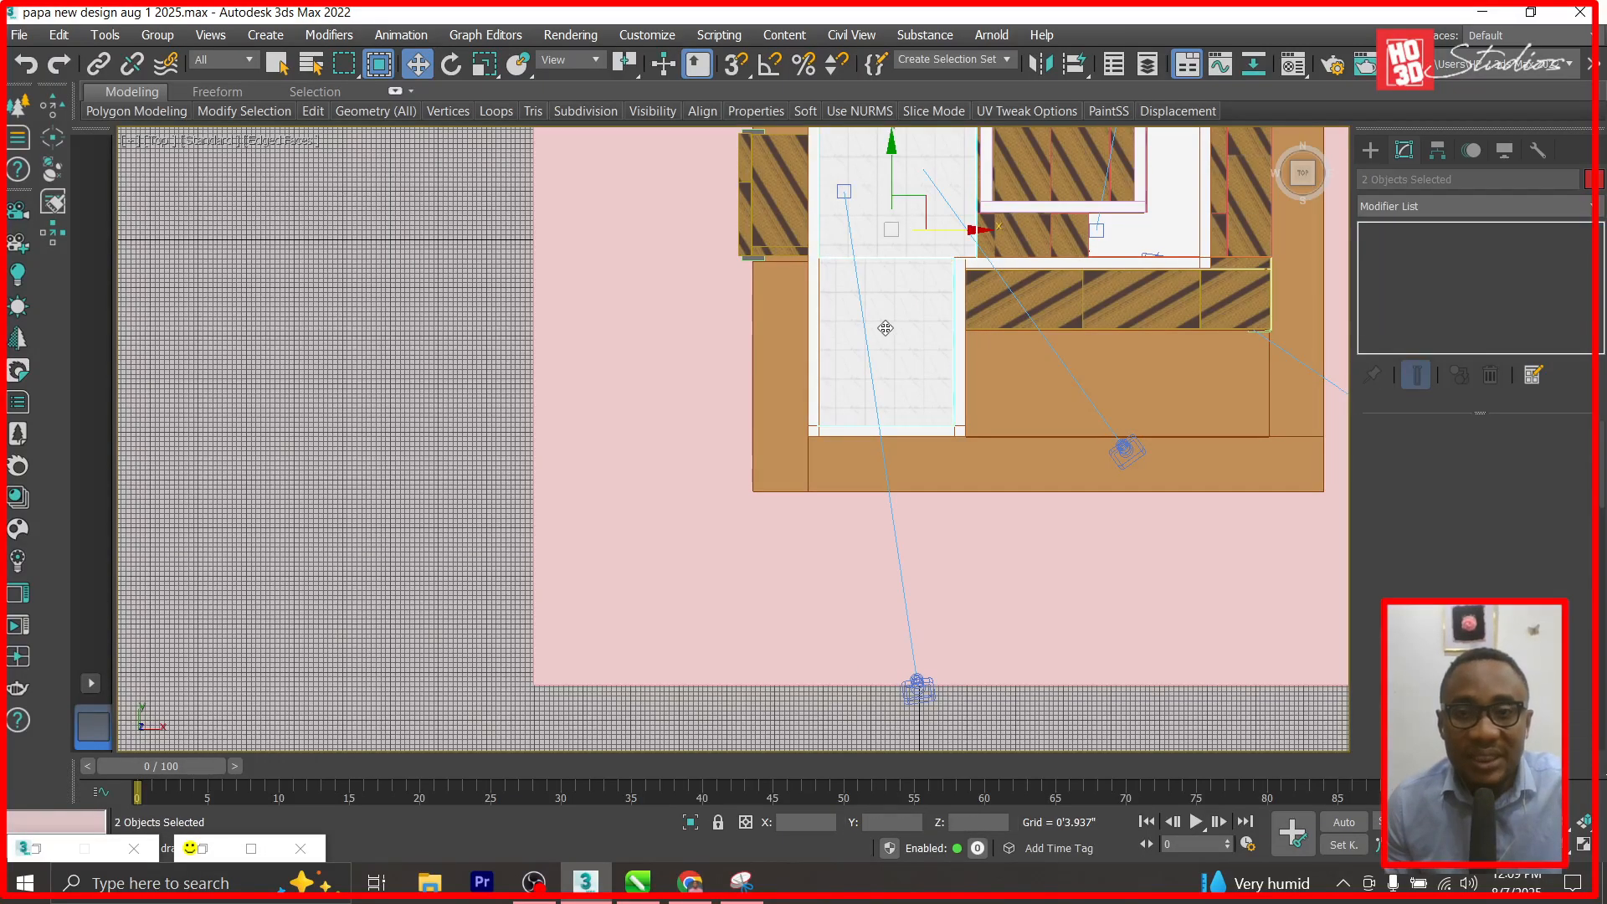
pyautogui.rightClick(886, 320)
pyautogui.click(958, 231)
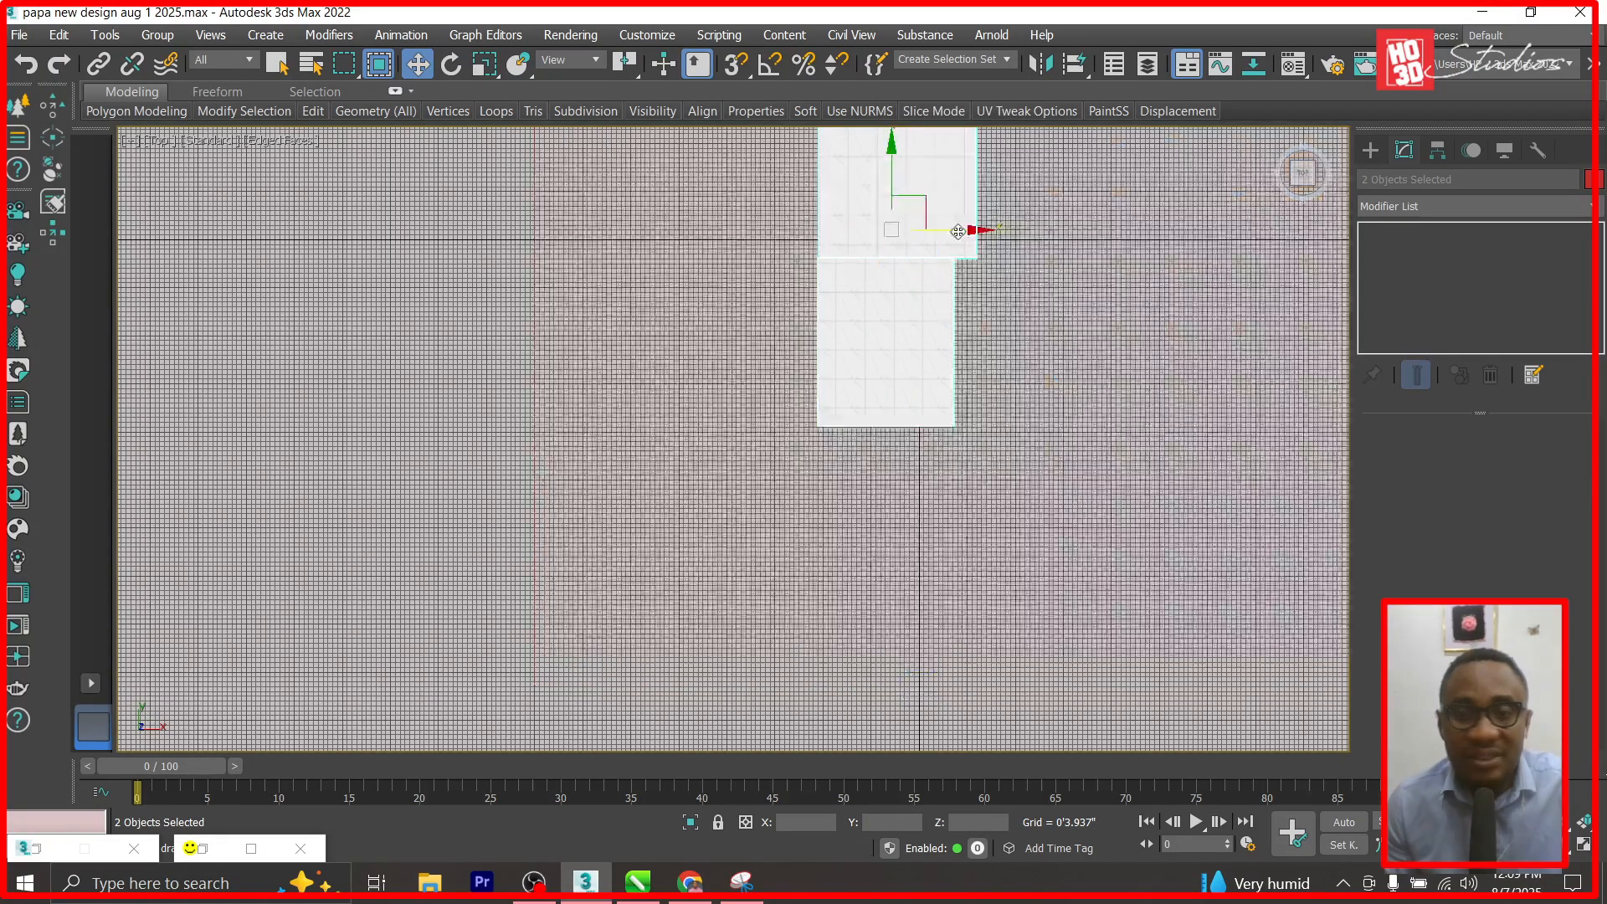
pyautogui.press('l')
pyautogui.scroll(-4, 957, 410)
pyautogui.scroll(7, 1037, 360)
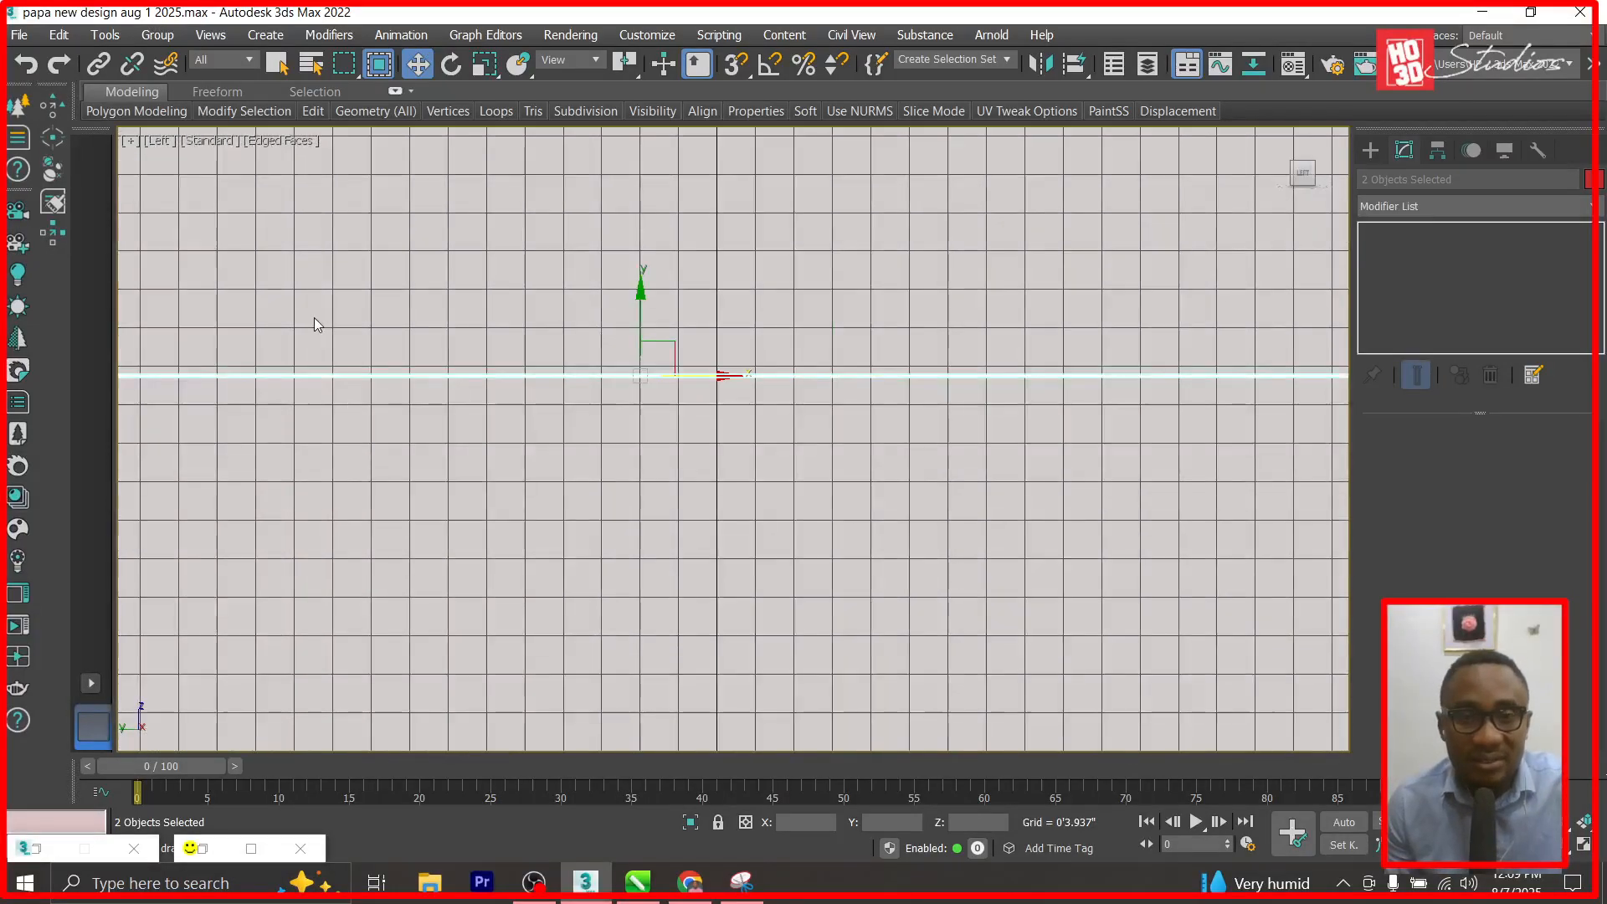
pyautogui.scroll(-5, 316, 325)
# Examine the two floors through Corona Camera001, orbiting around them, and unhide the rest of the house.
pyautogui.press('c')
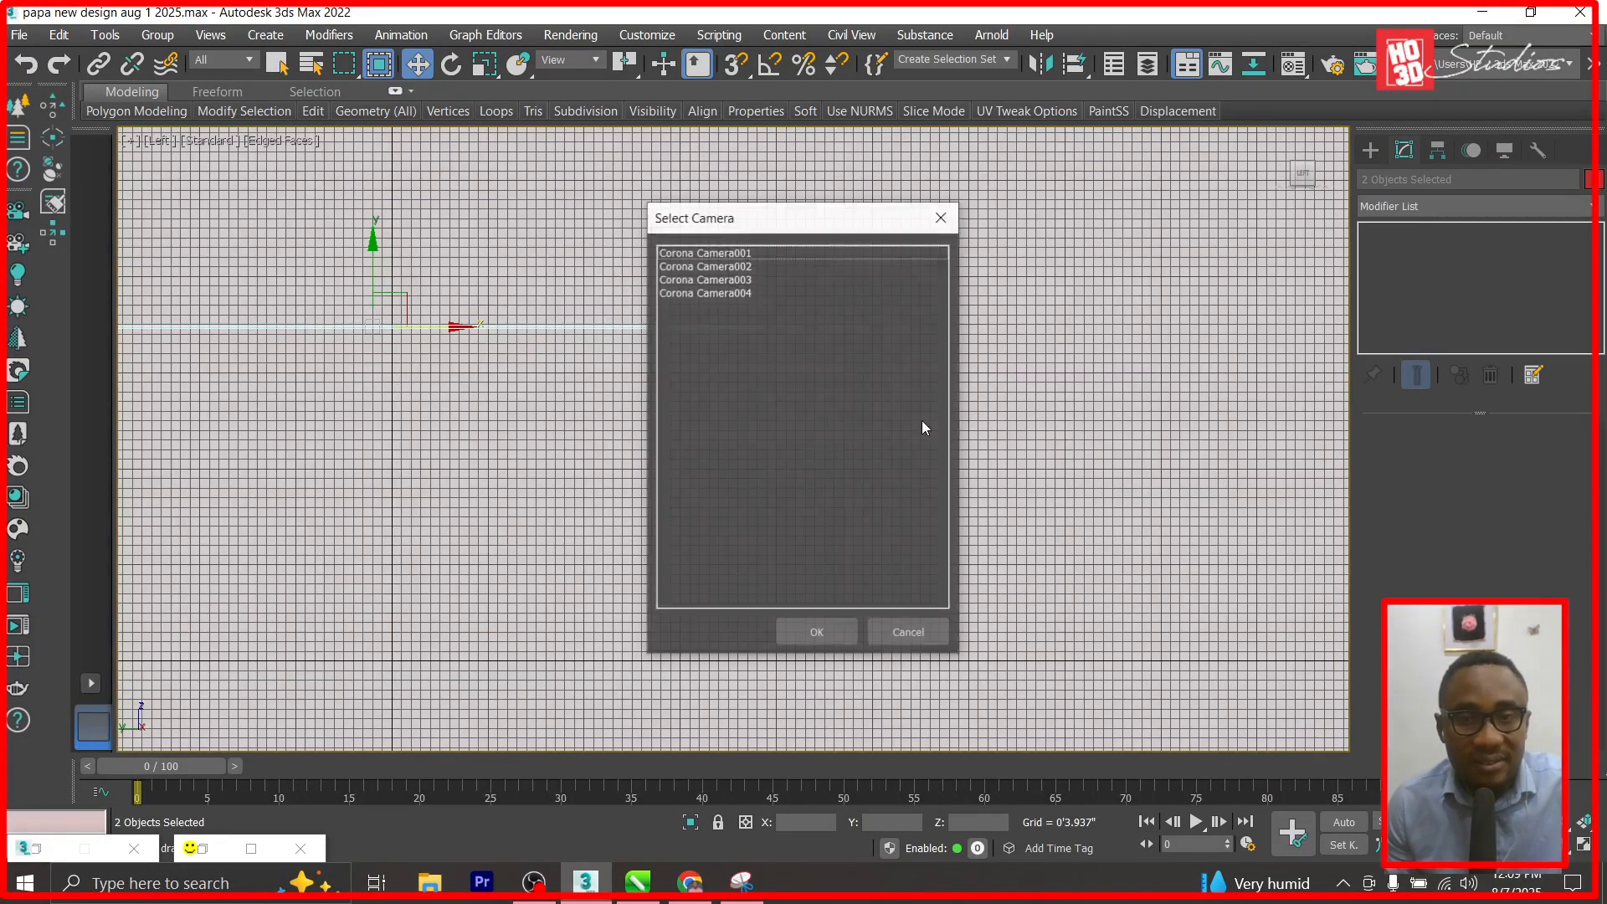
pyautogui.doubleClick(720, 260)
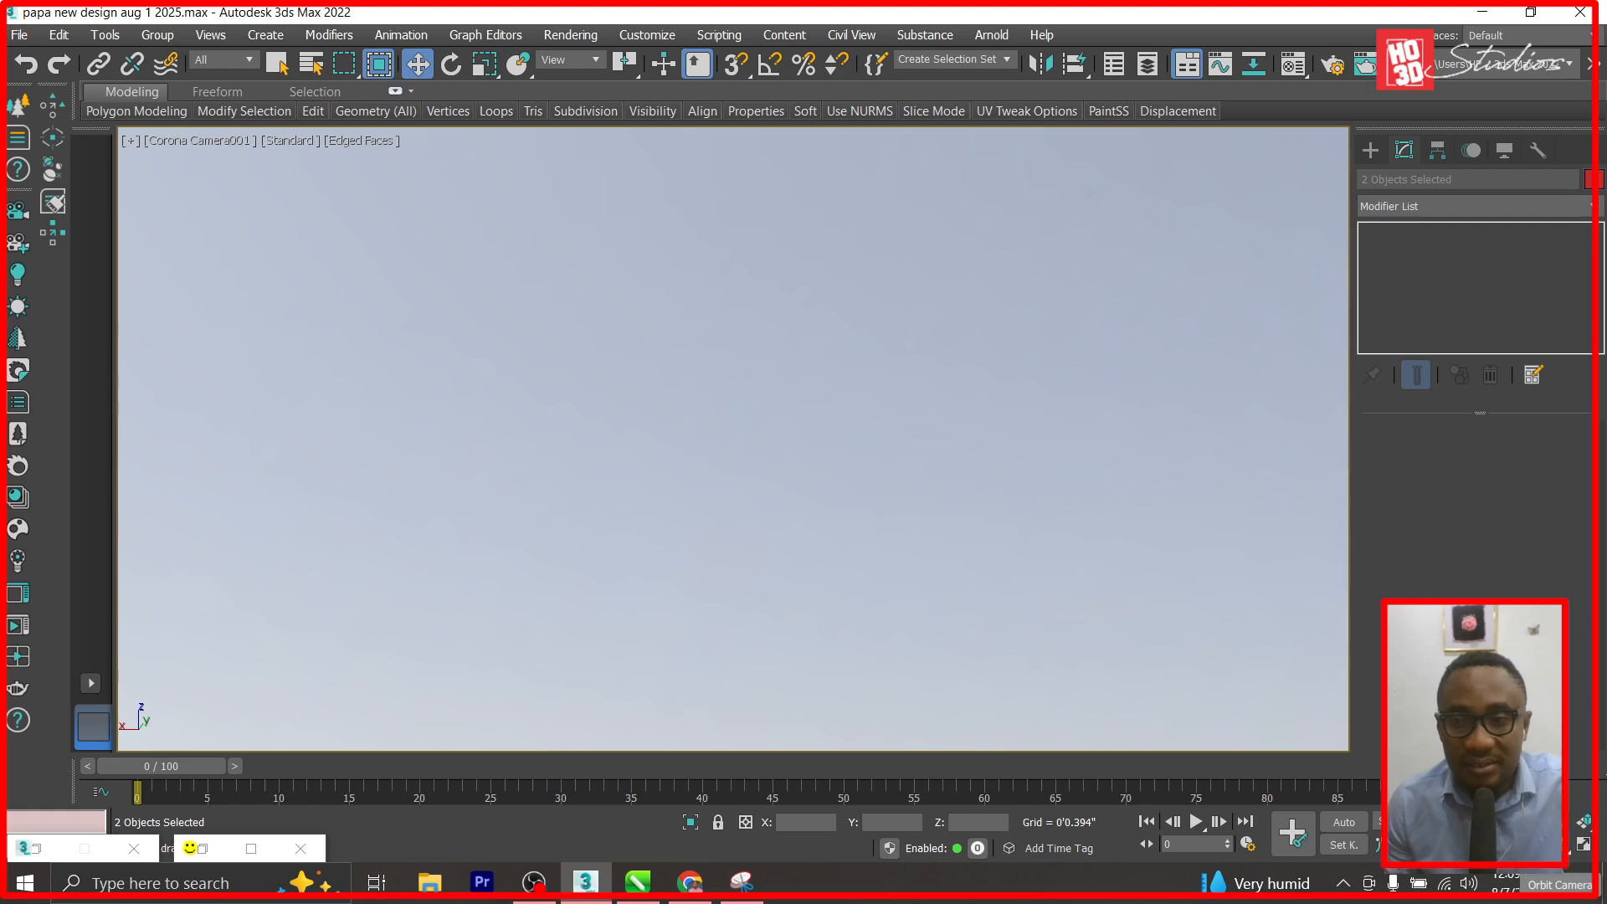
pyautogui.moveTo(809, 390); pyautogui.dragTo(806, 552)
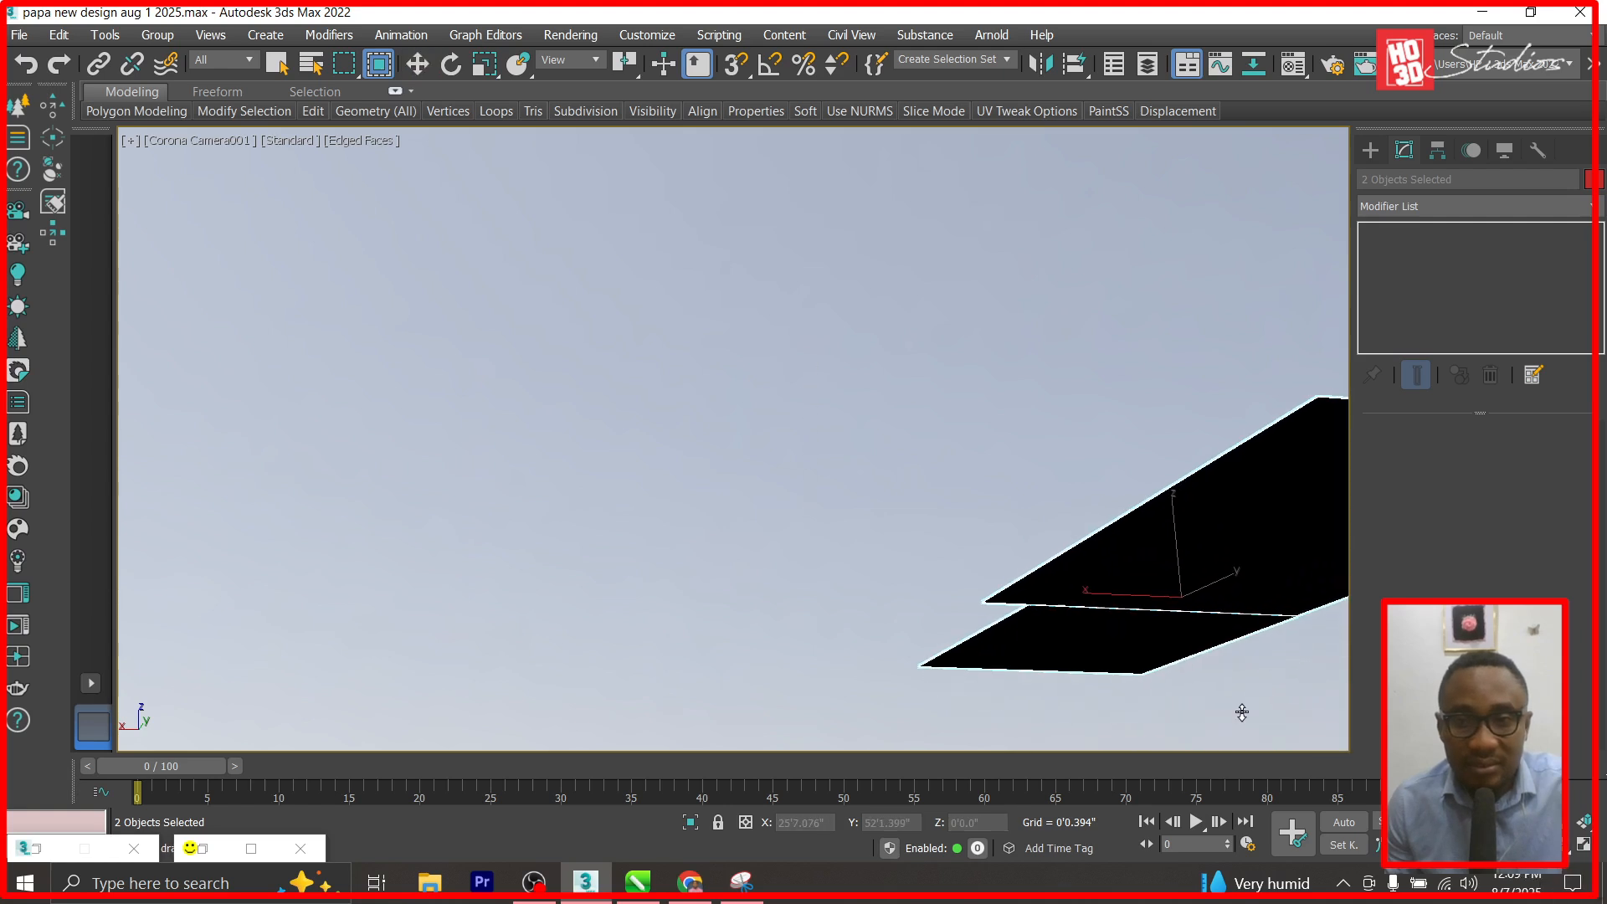
pyautogui.keyDown('alt'); pyautogui.moveTo(1080, 445); pyautogui.dragTo(775, 491, button='middle'); pyautogui.keyUp('alt')
pyautogui.press('w')
pyautogui.rightClick(834, 368)
pyautogui.click(879, 251)
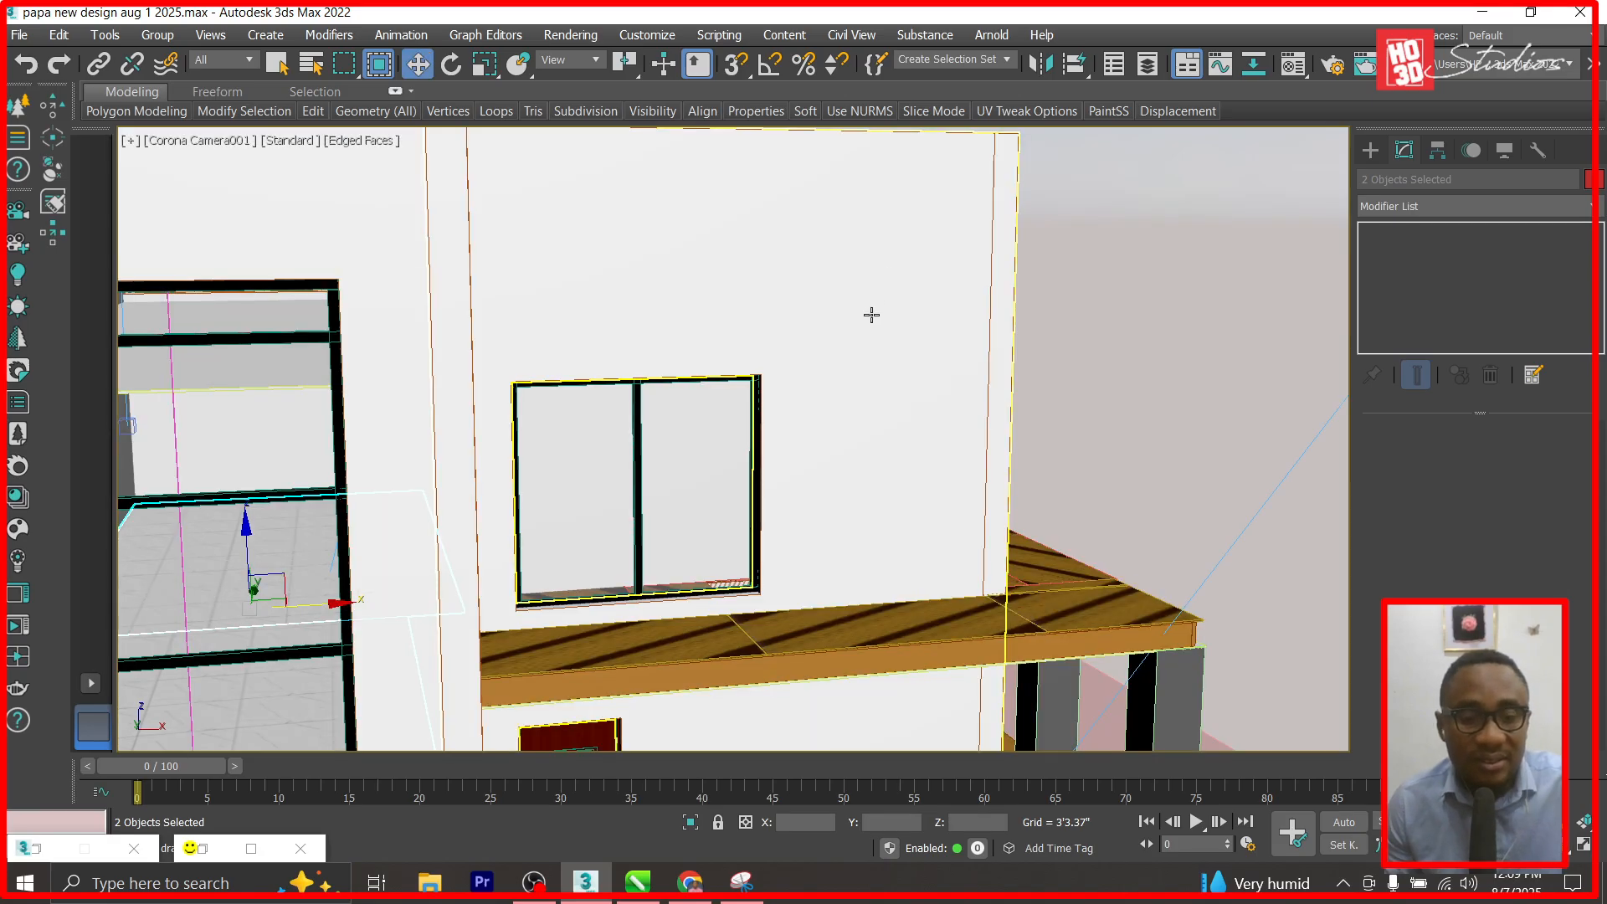
# Return to the Top view and hide the roof and ceiling objects covering the upper rooms.
pyautogui.press('t')
pyautogui.scroll(-3, 753, 176)
pyautogui.scroll(-3, 685, 395)
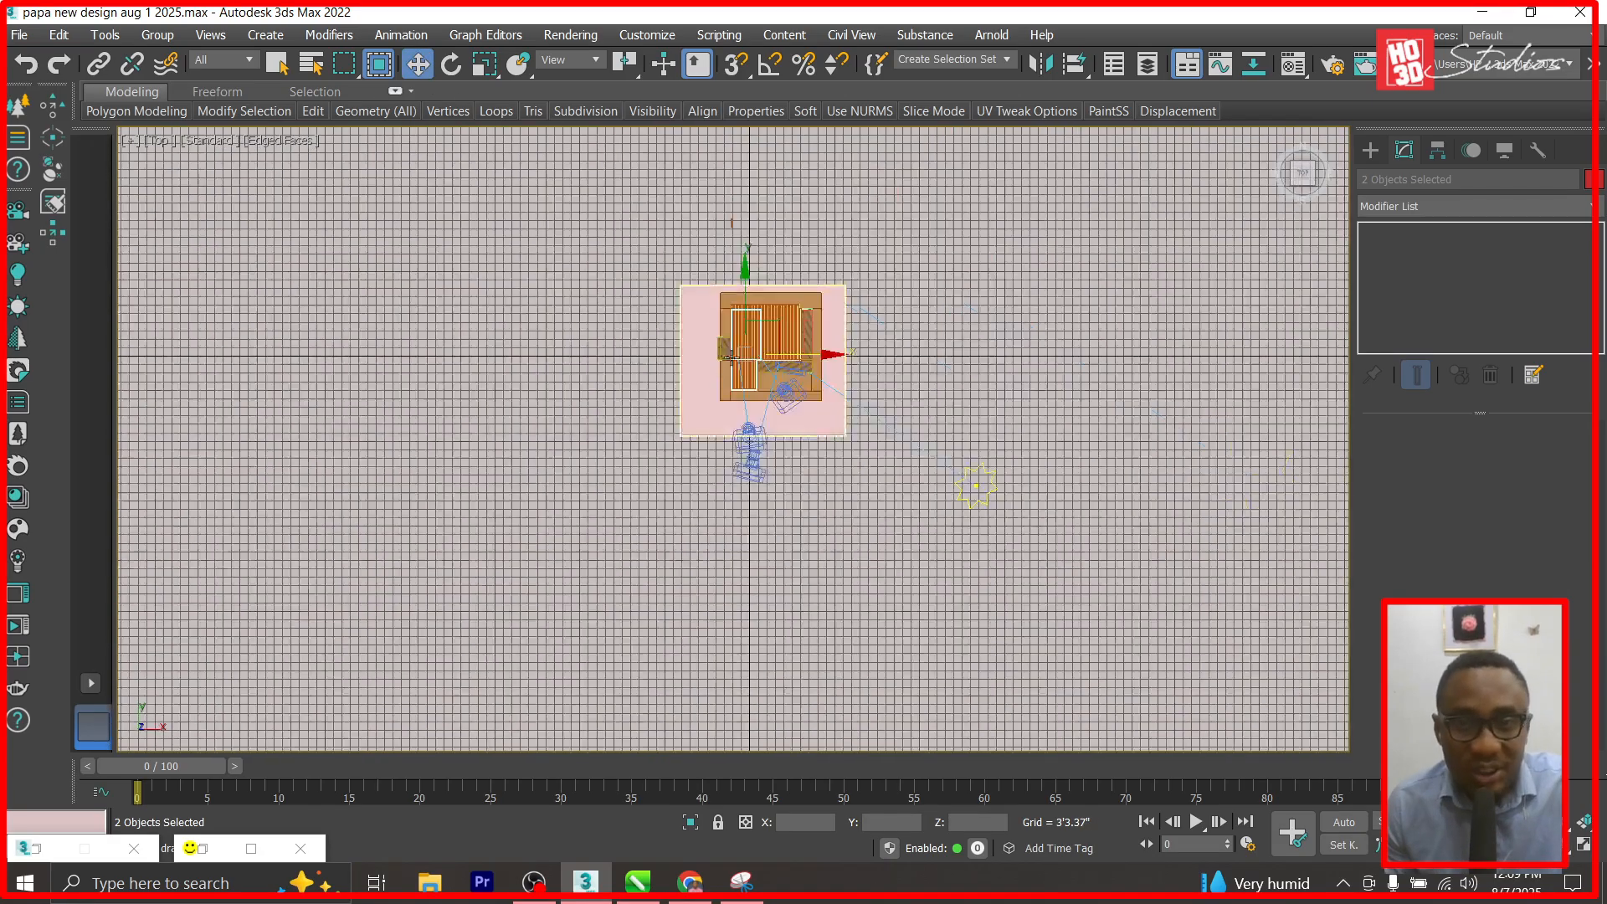
pyautogui.scroll(5, 735, 354)
pyautogui.click(413, 65)
pyautogui.click(426, 247)
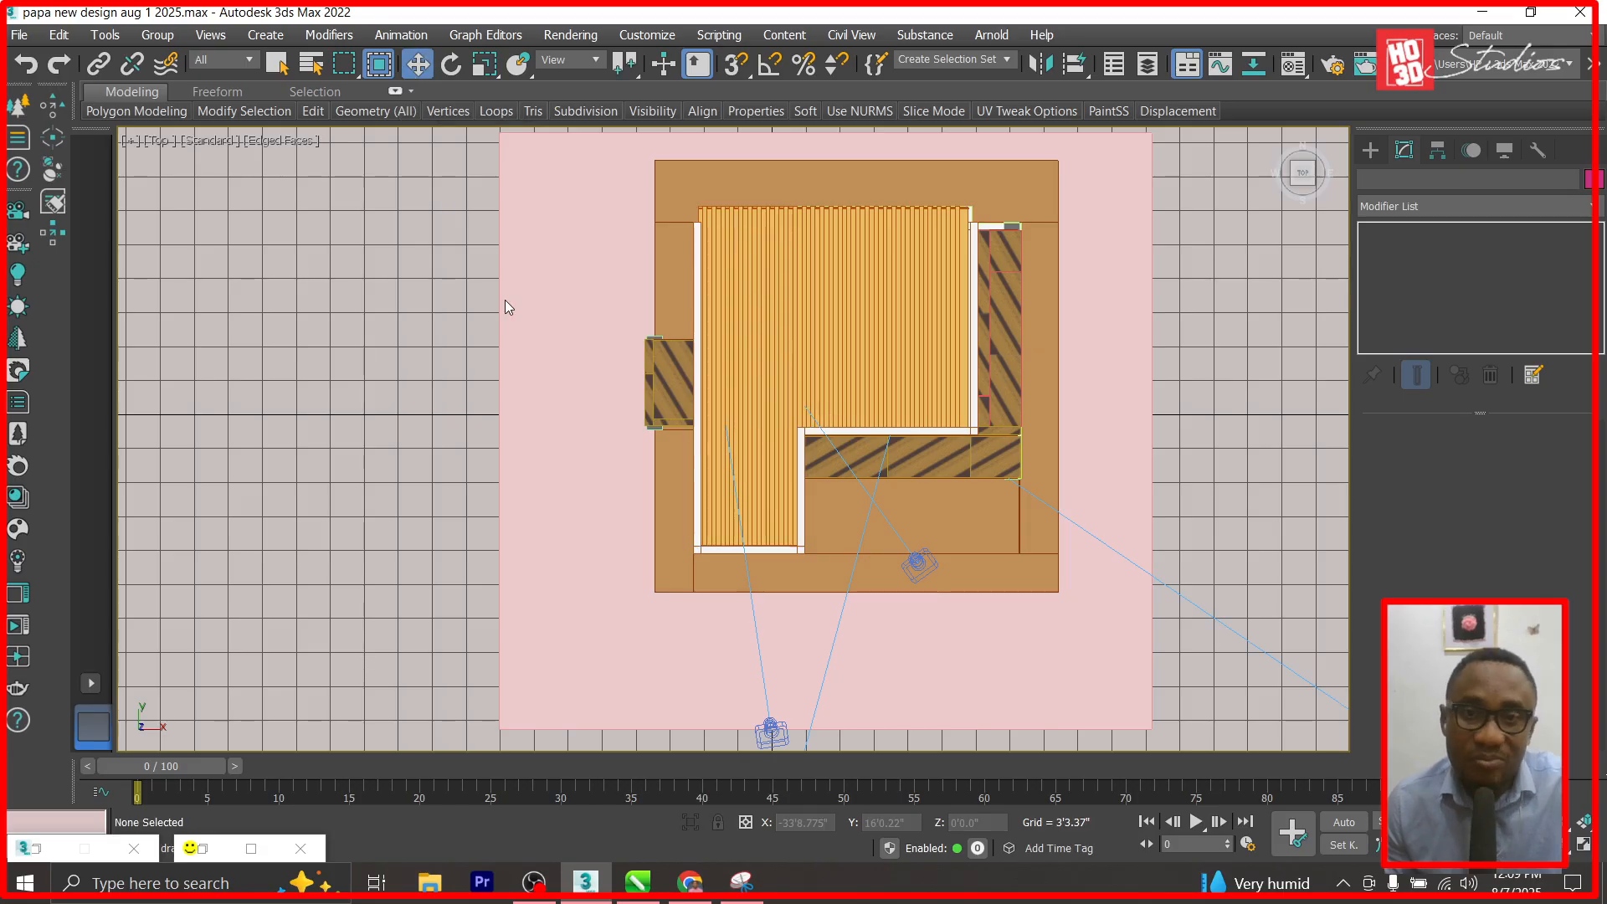
pyautogui.click(838, 335)
pyautogui.rightClick(847, 330)
pyautogui.click(866, 277)
pyautogui.click(863, 290)
pyautogui.rightClick(852, 293)
pyautogui.click(914, 214)
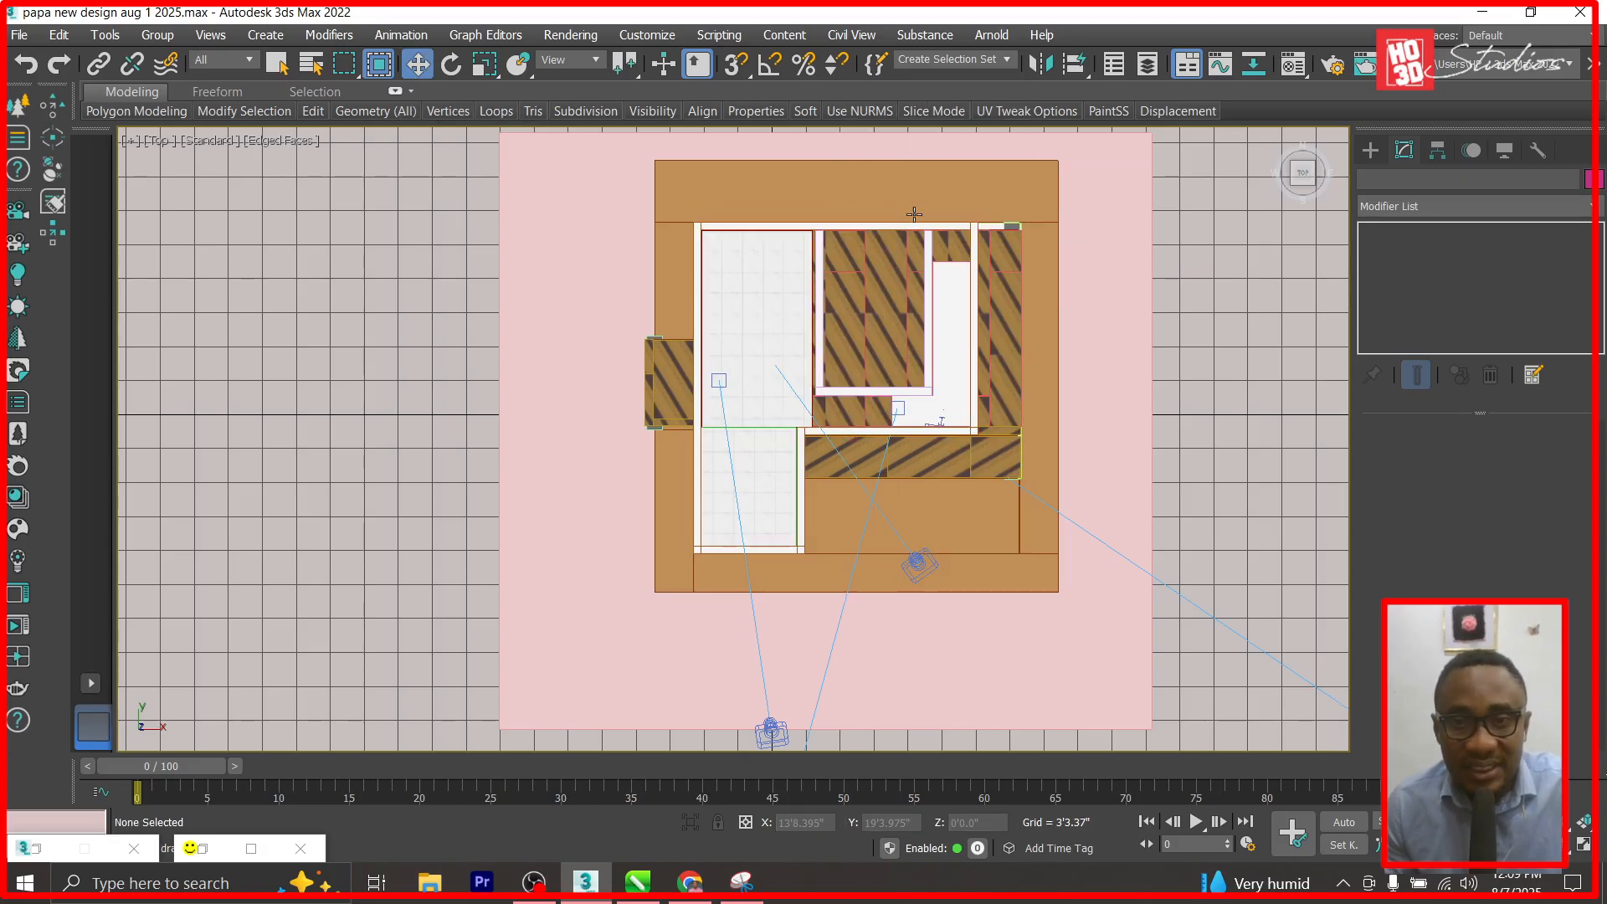
# Extend the right-edge vertices of the upper-left room's tiled floor until they meet the dividing wall.
pyautogui.scroll(3, 814, 330)
pyautogui.click(765, 334)
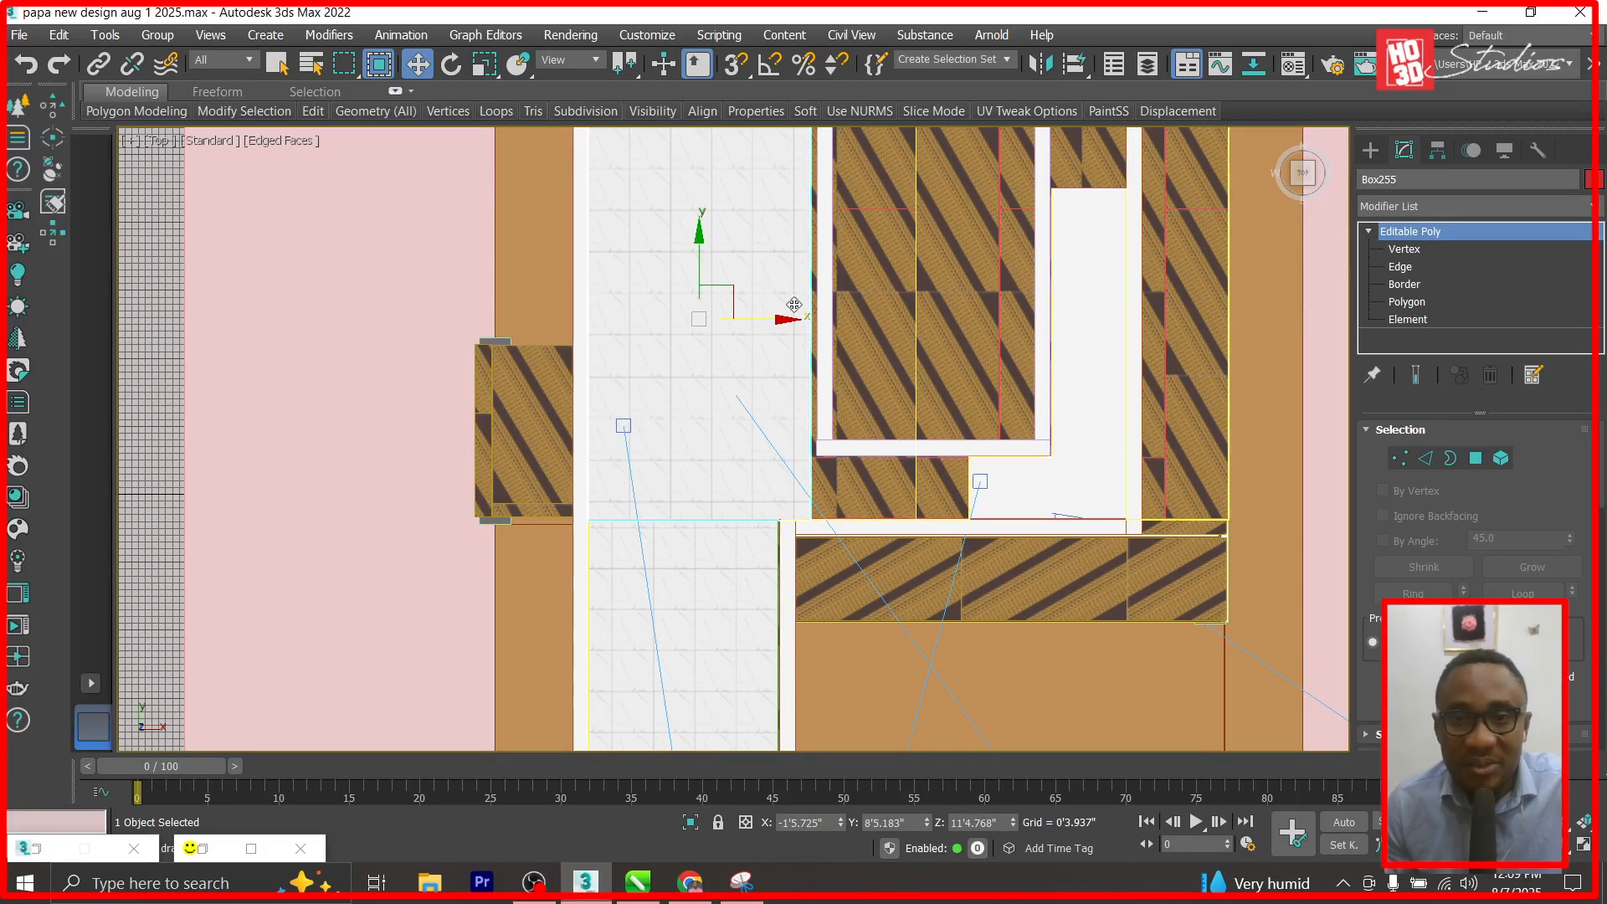
pyautogui.scroll(1, 821, 309)
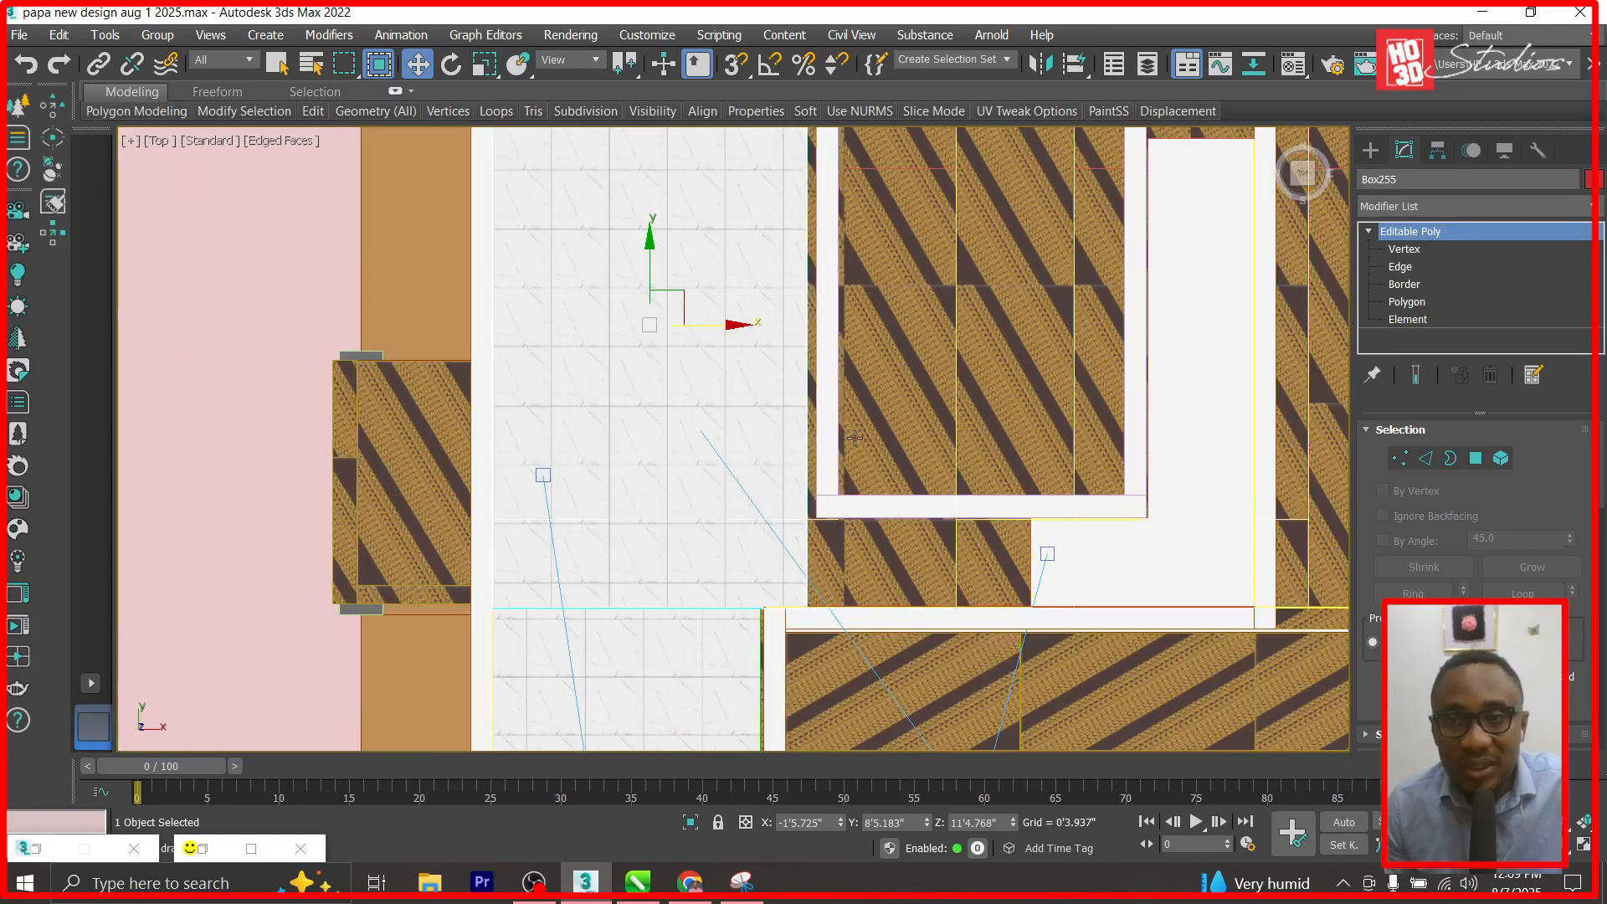
pyautogui.scroll(-1, 853, 439)
pyautogui.press('1')
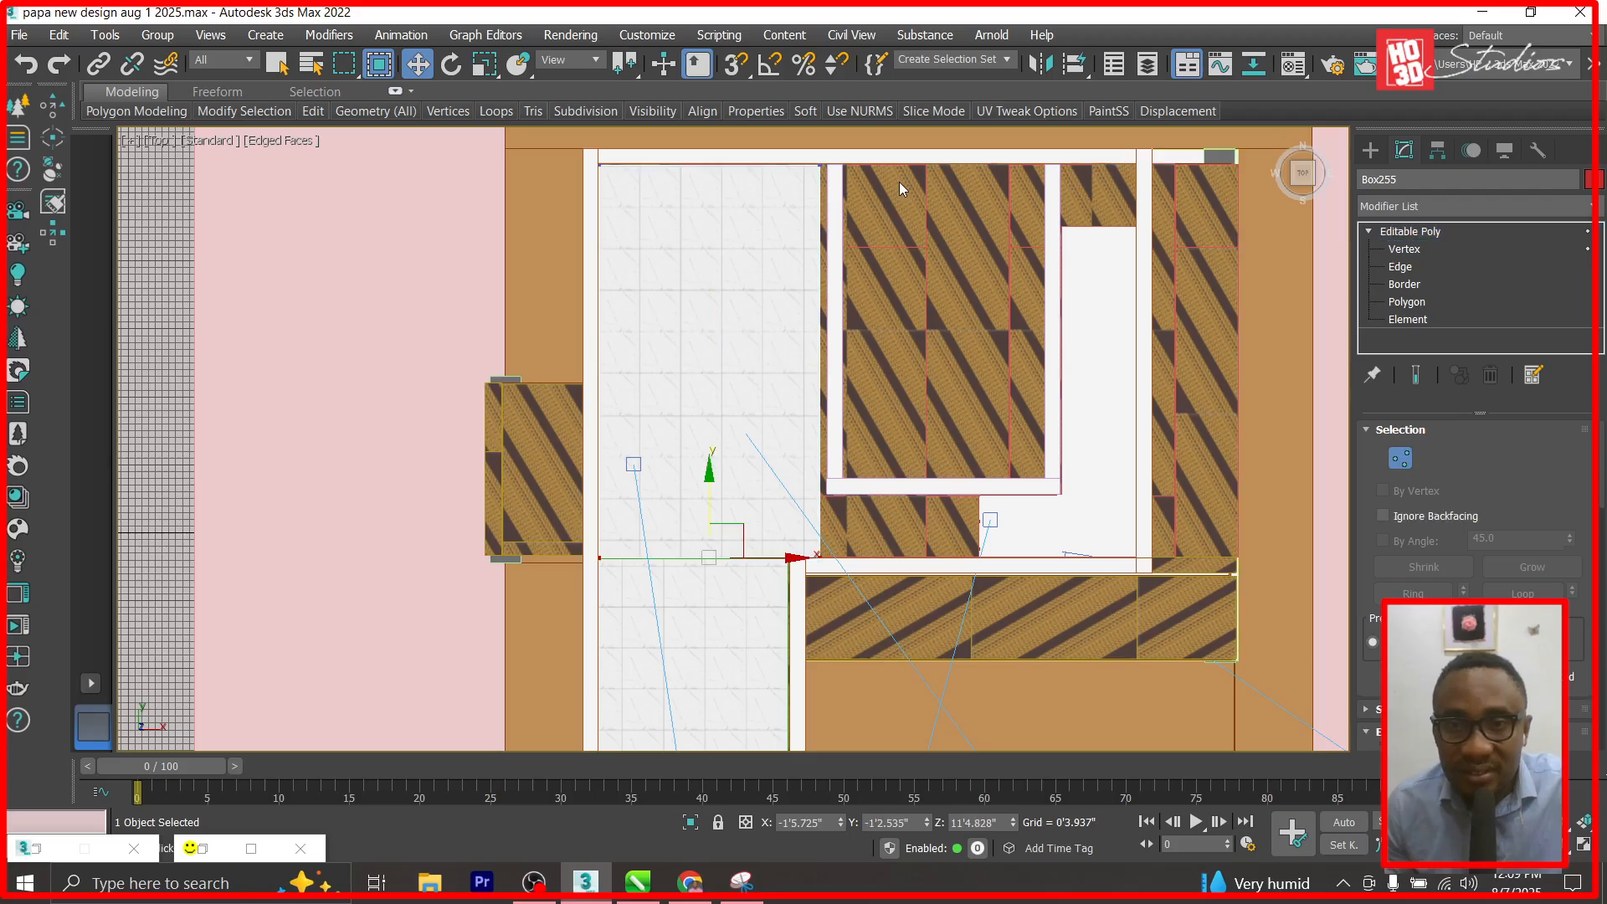
pyautogui.moveTo(786, 578); pyautogui.dragTo(785, 578)
pyautogui.scroll(1, 820, 375)
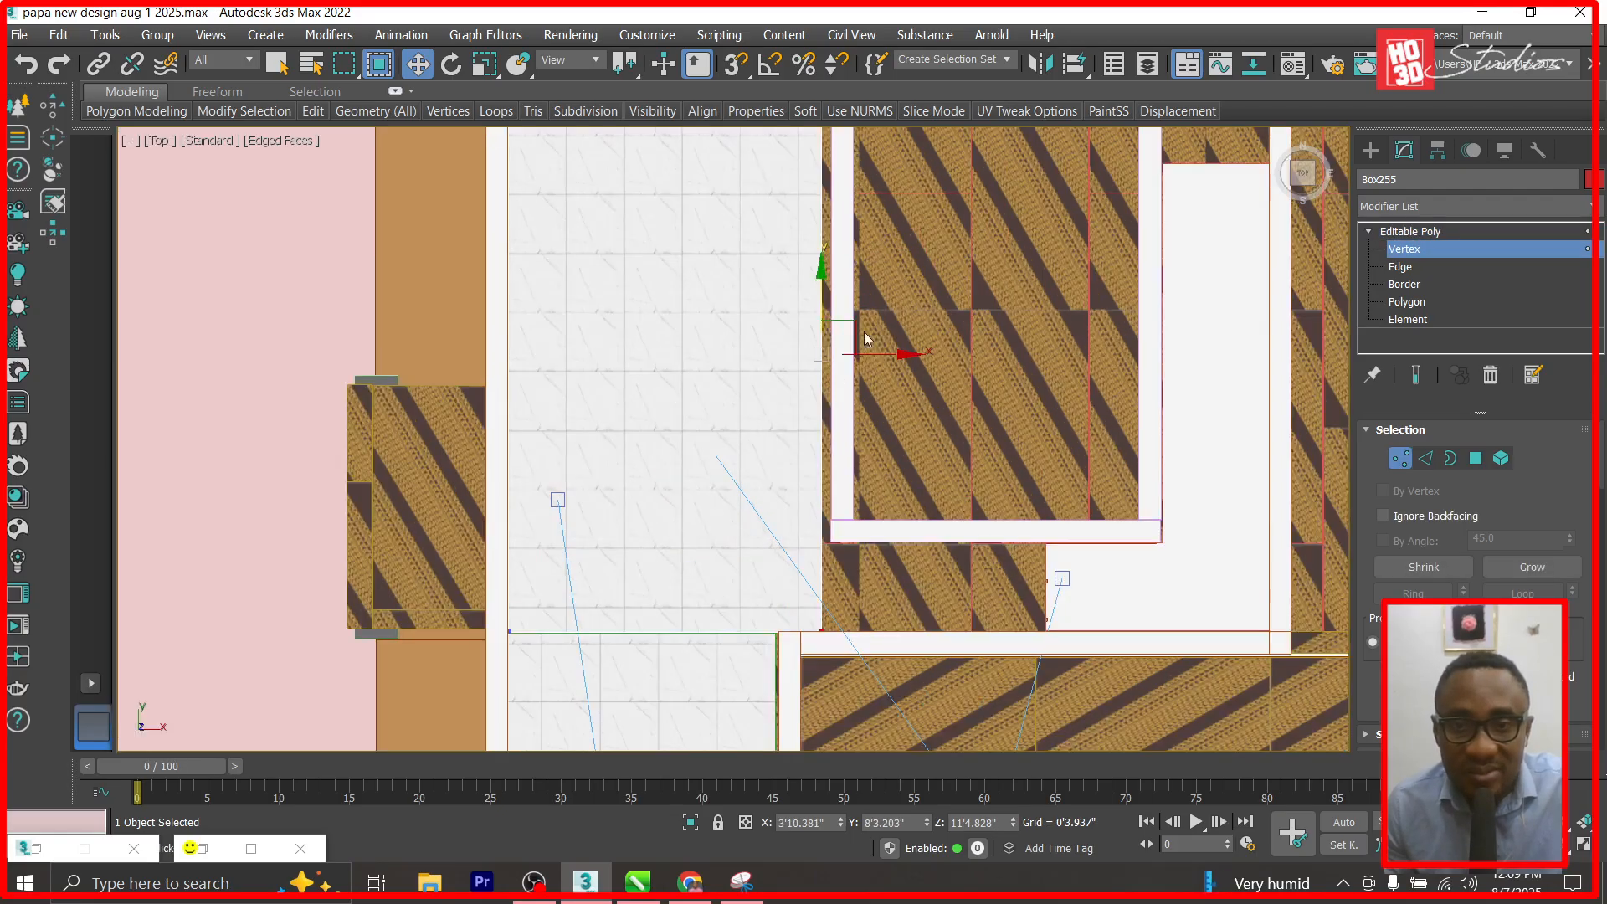
pyautogui.moveTo(893, 353); pyautogui.dragTo(902, 353)
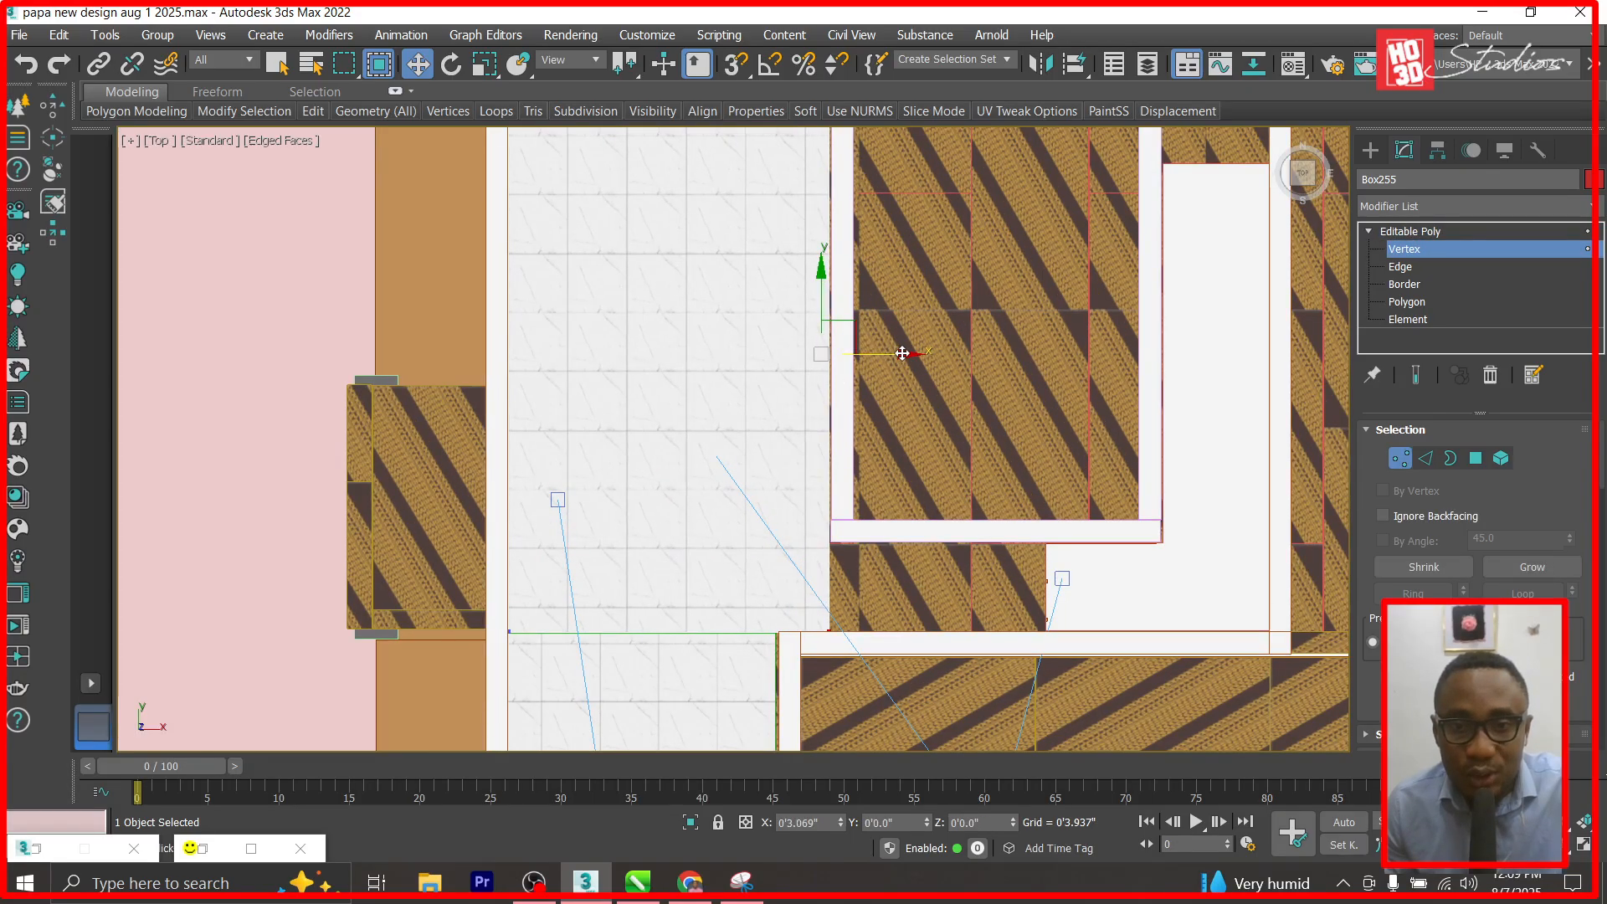
pyautogui.press('1')
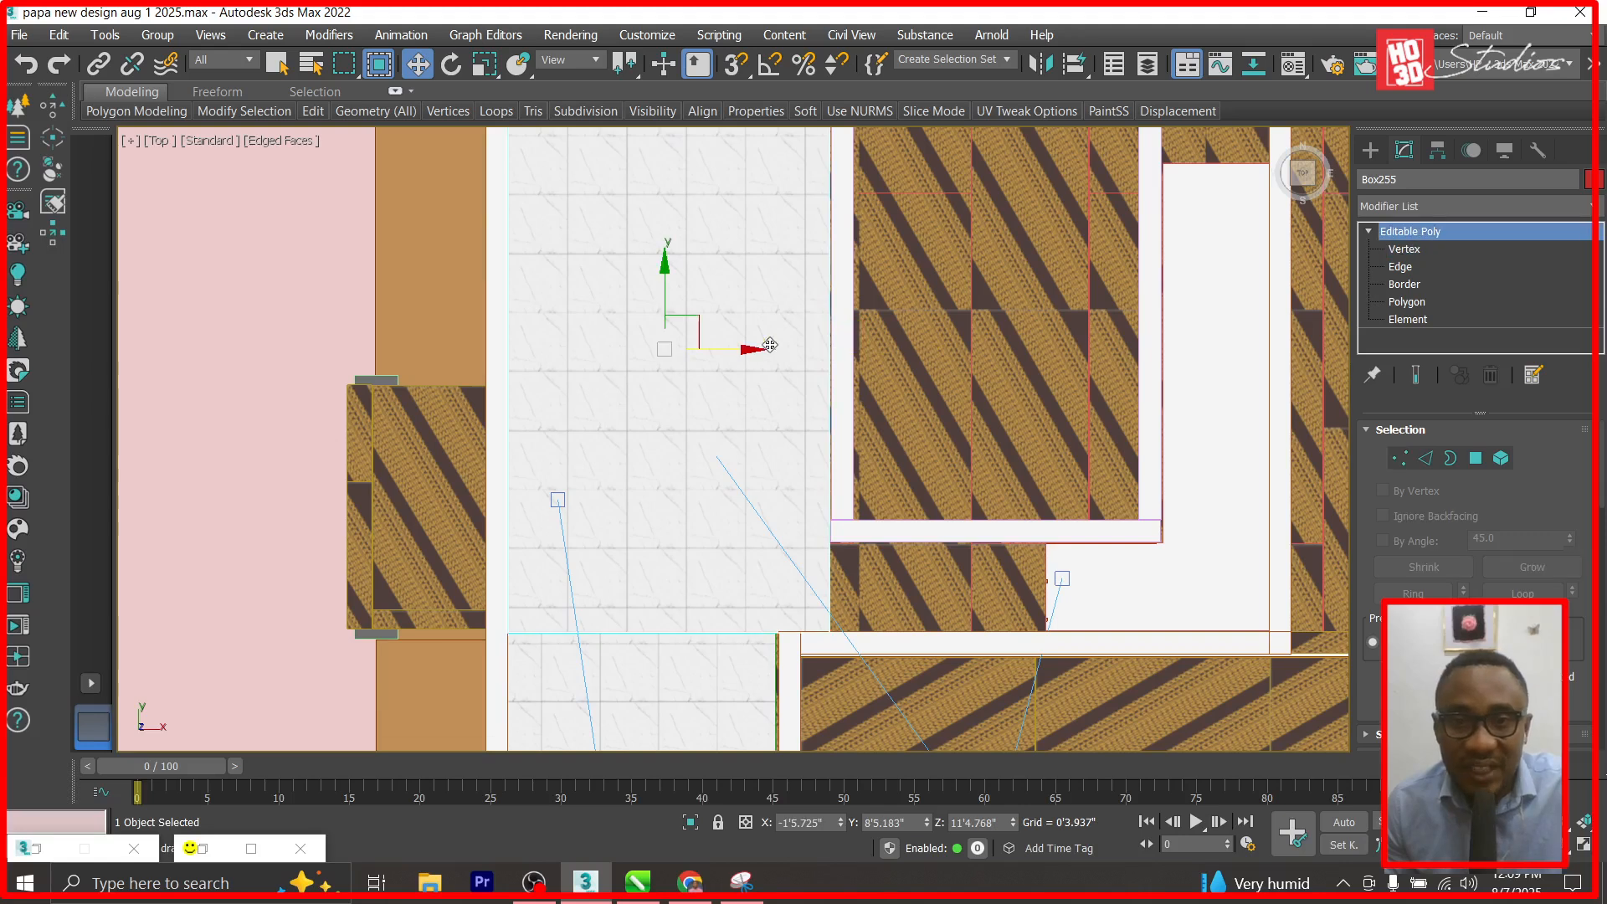
# Copy the upper-left room's tiled floor along X into the adjacent room.
pyautogui.scroll(-2, 770, 345)
pyautogui.moveTo(781, 352)
pyautogui.keyDown('shift'); pyautogui.mouseDown()
pyautogui.moveTo(1054, 350)
pyautogui.moveTo(1022, 348)
pyautogui.mouseUp(); pyautogui.keyUp('shift')
pyautogui.click(847, 555)
# Try to fit the copied floor by moving its lower-edge vertices up and then left, undoing each edit.
pyautogui.click(1369, 231)
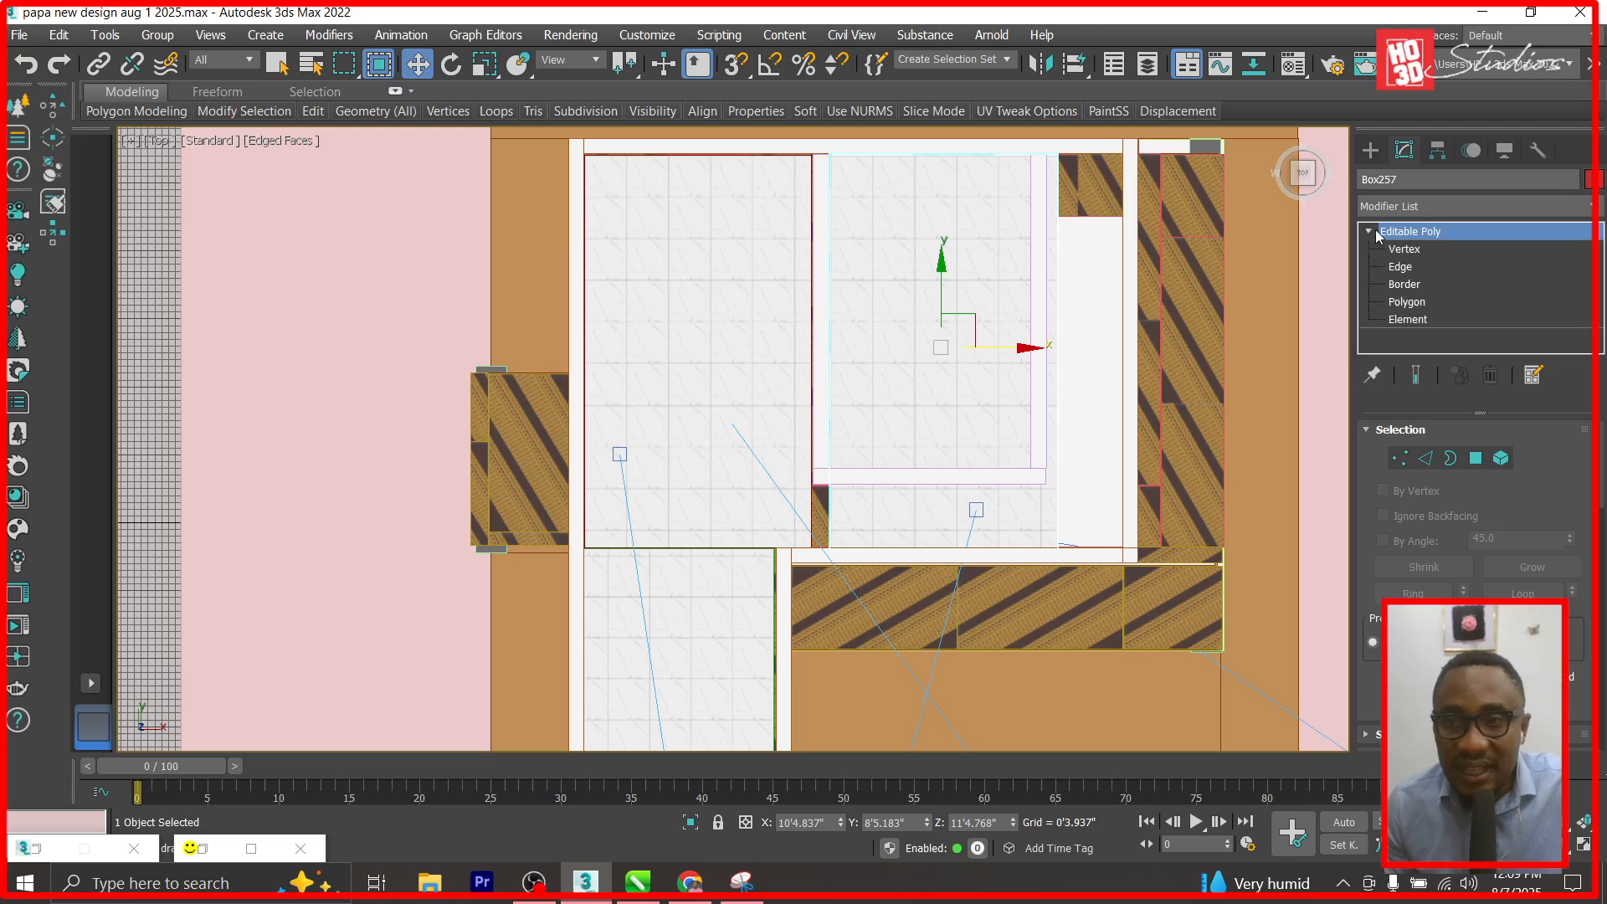
pyautogui.click(1404, 249)
pyautogui.moveTo(755, 588); pyautogui.dragTo(755, 586)
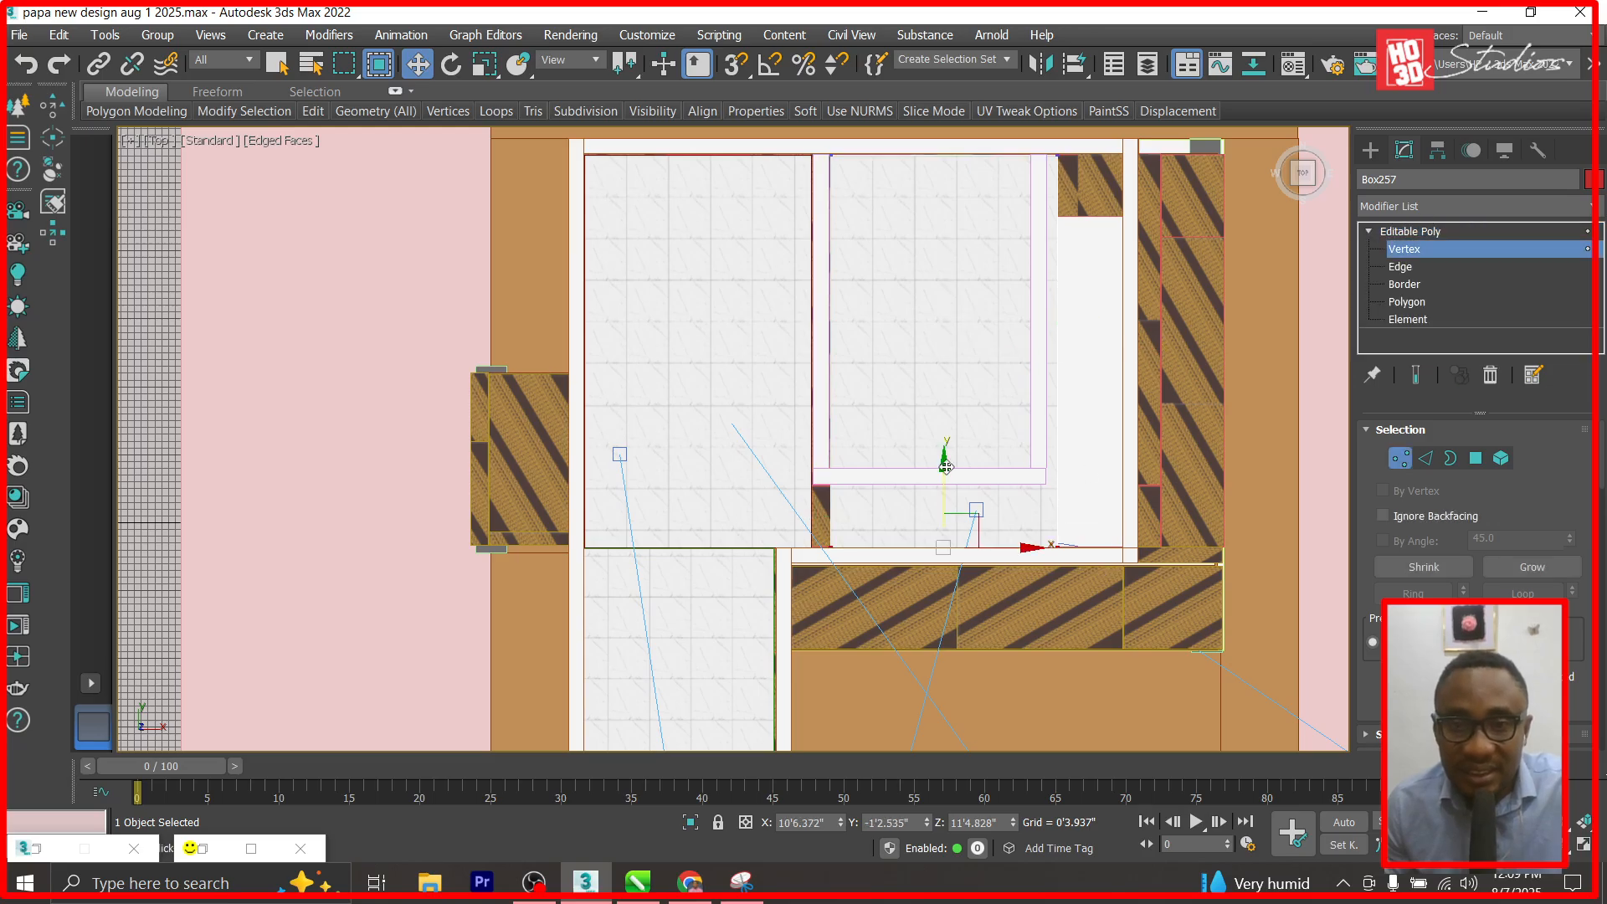
pyautogui.moveTo(947, 443); pyautogui.dragTo(949, 368)
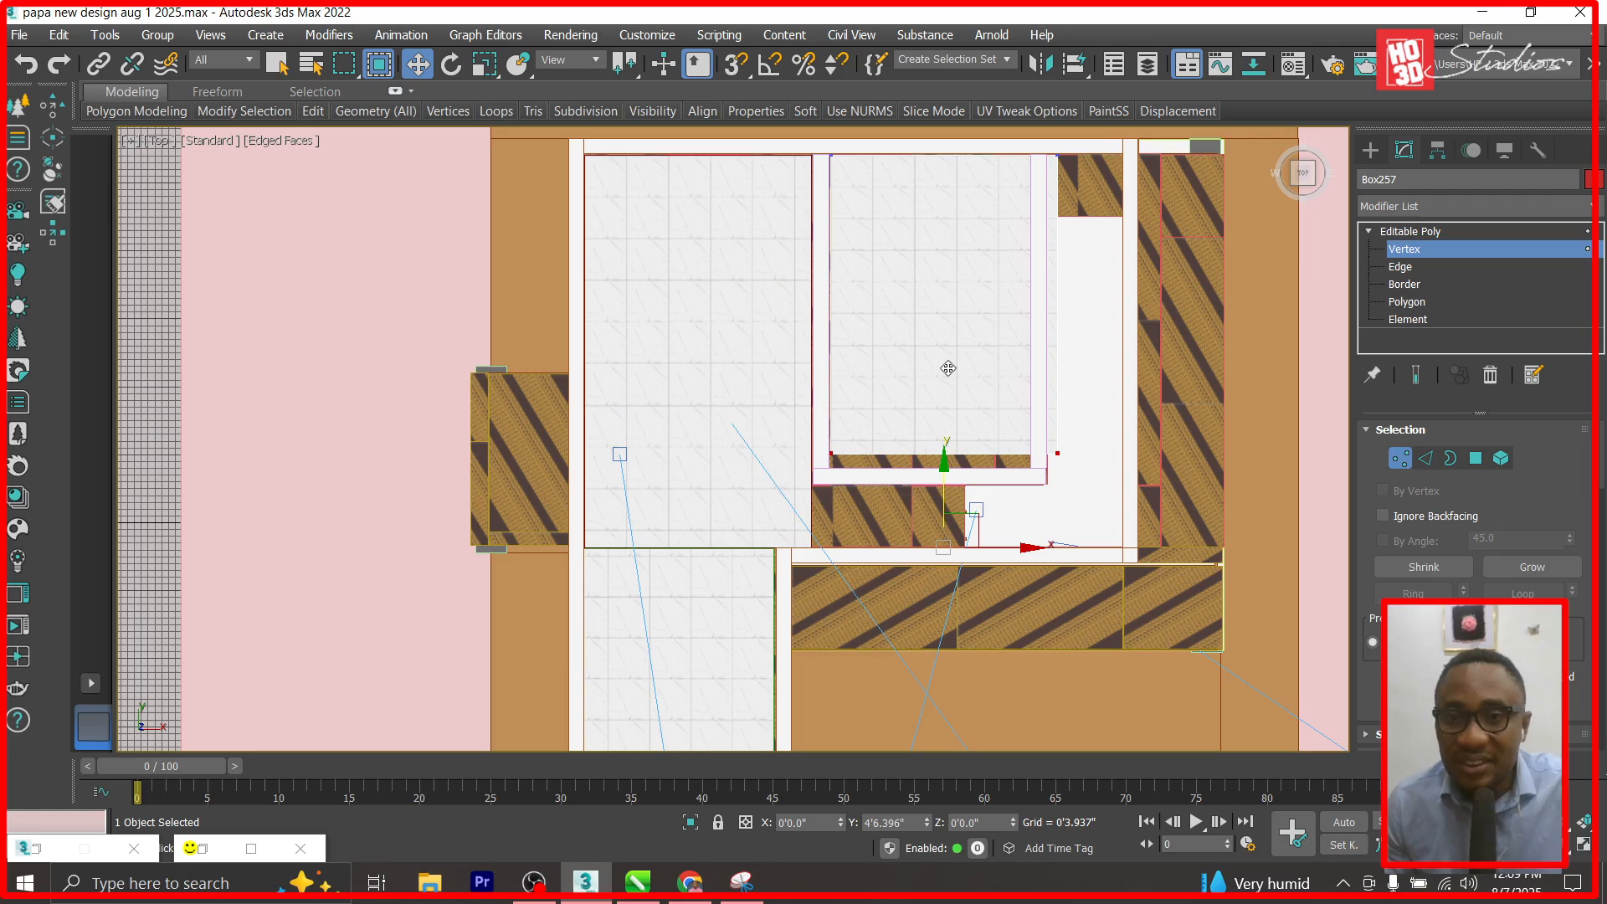
pyautogui.moveTo(948, 368)
pyautogui.mouseDown()
pyautogui.moveTo(951, 283)
pyautogui.moveTo(946, 379)
pyautogui.mouseUp()
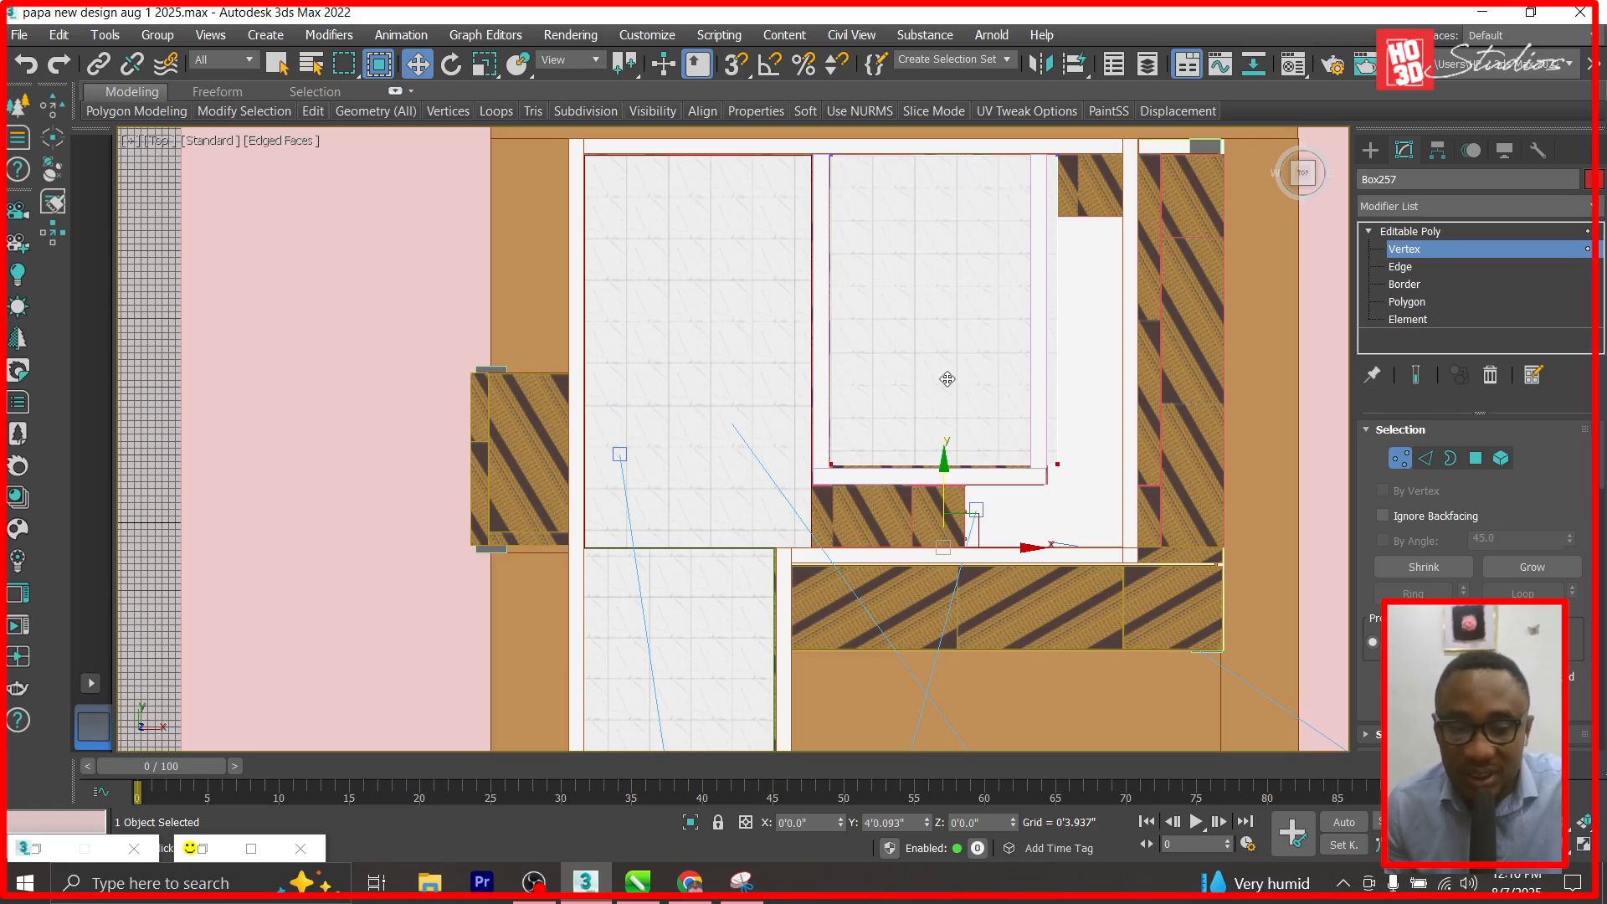
pyautogui.hotkey('ctrl', 'z')
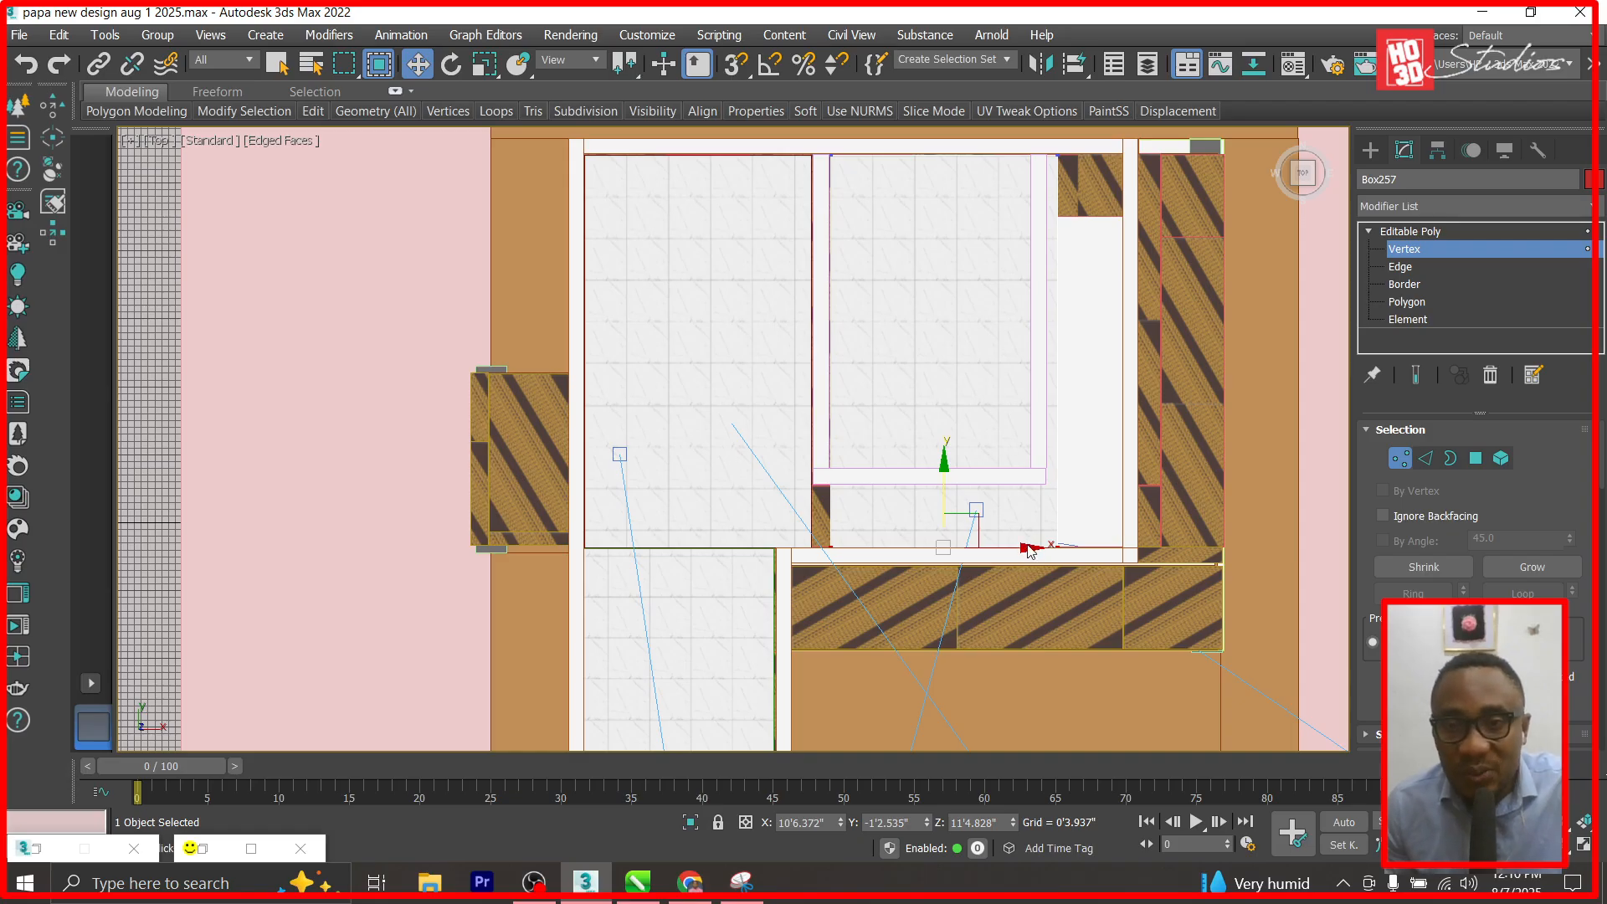
pyautogui.moveTo(1026, 548); pyautogui.dragTo(1004, 548)
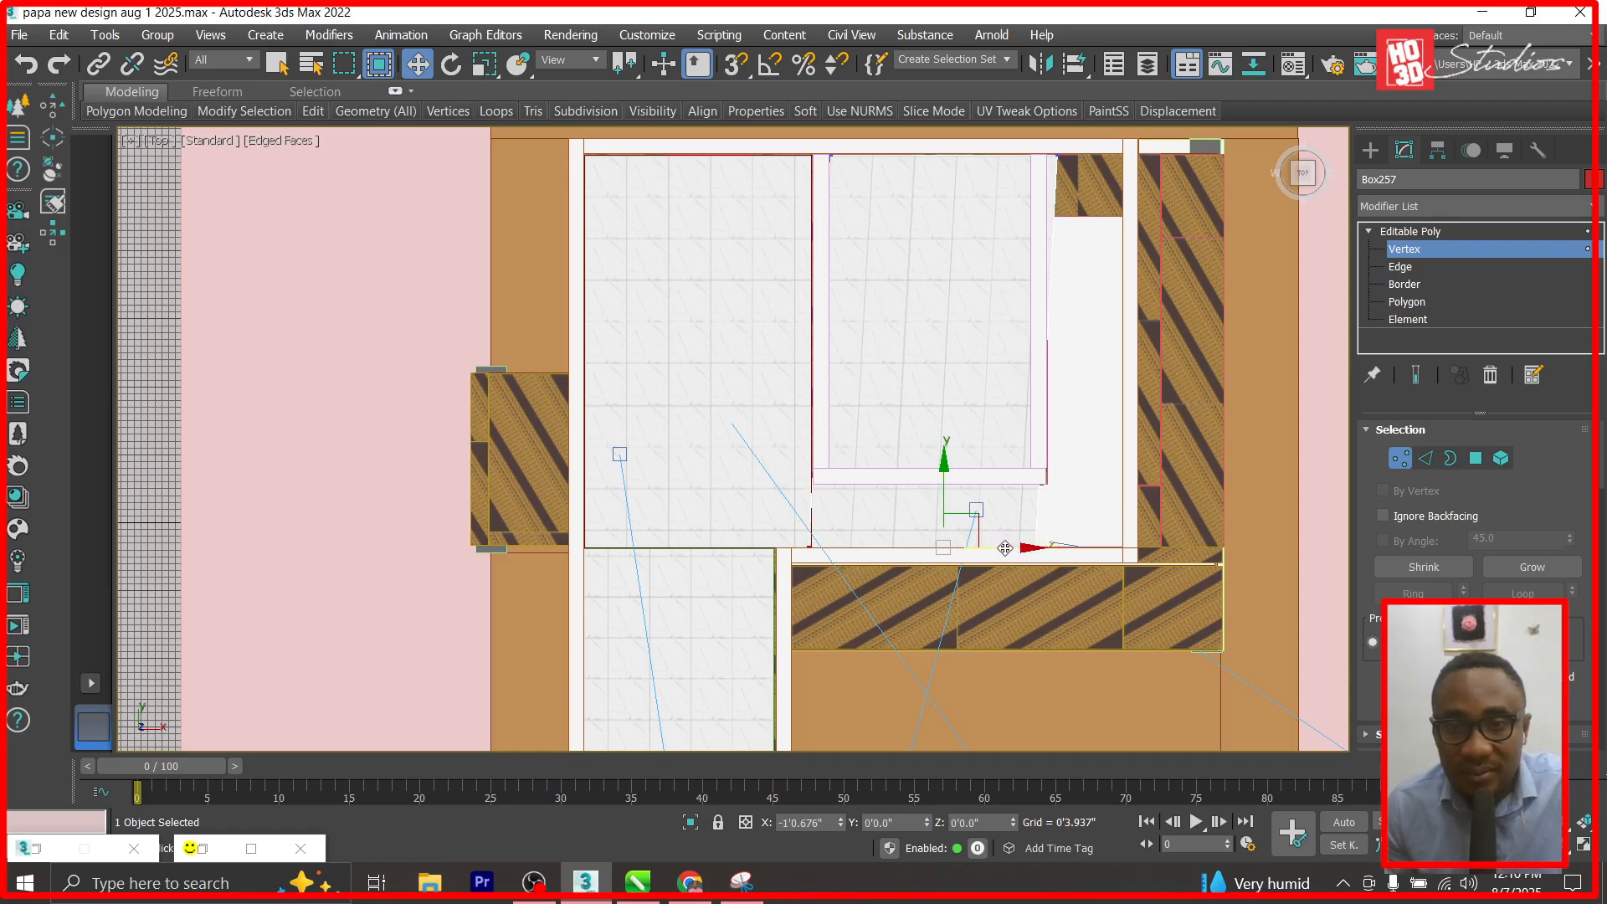
pyautogui.hotkey('ctrl', 'z')
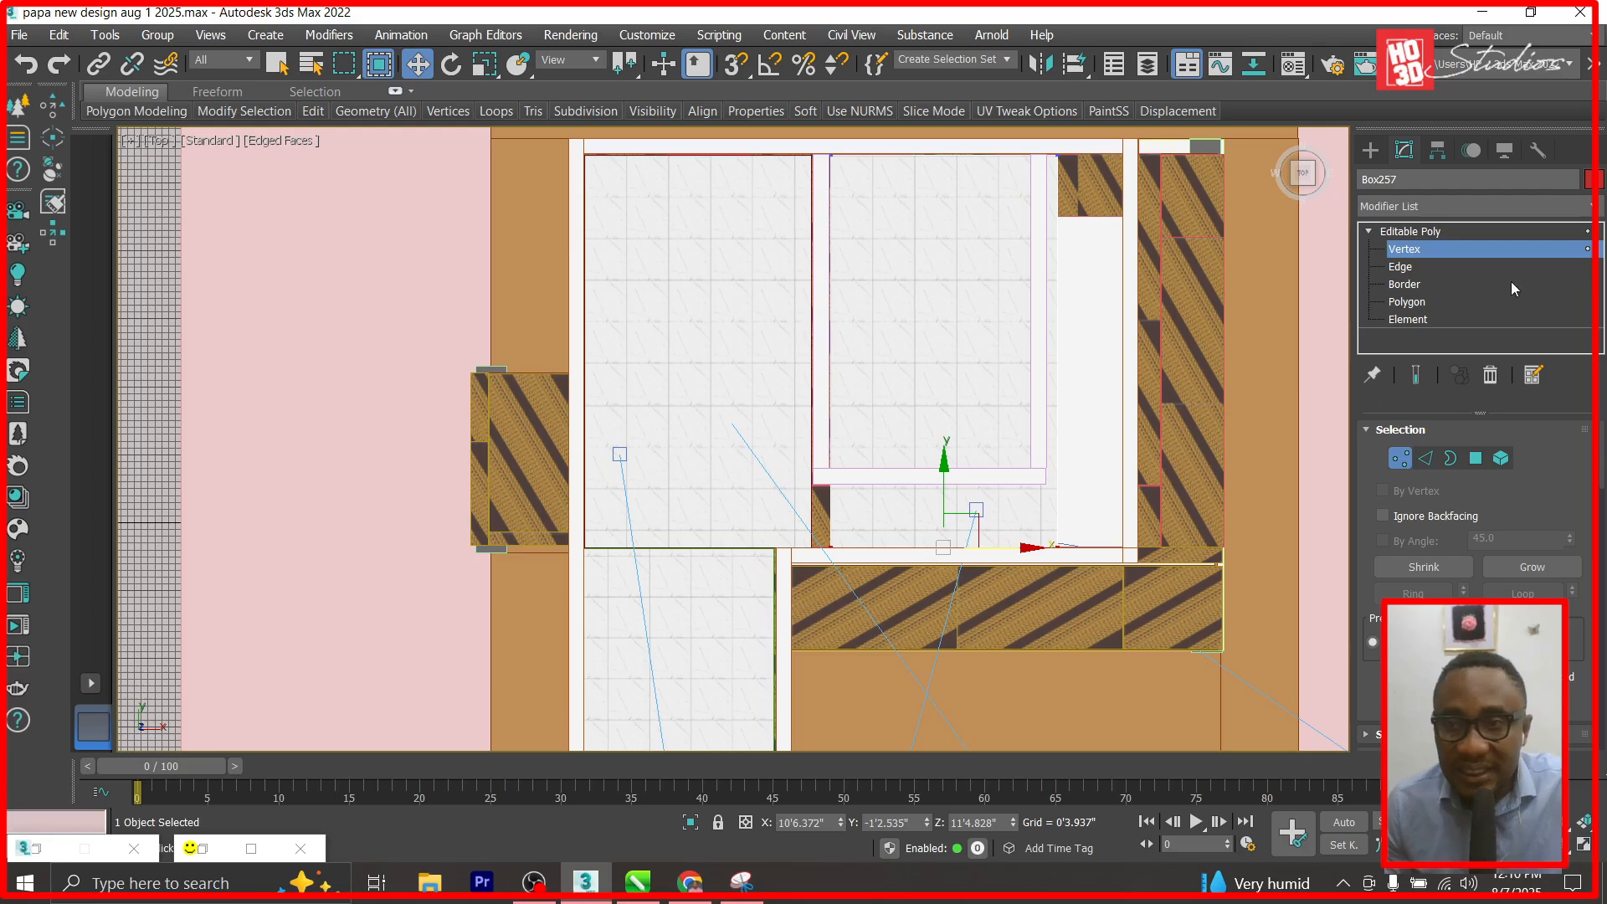
# Move the whole copied floor left until it meets the edge of the first tiled floor.
pyautogui.click(1413, 232)
pyautogui.moveTo(1035, 348); pyautogui.dragTo(1018, 348)
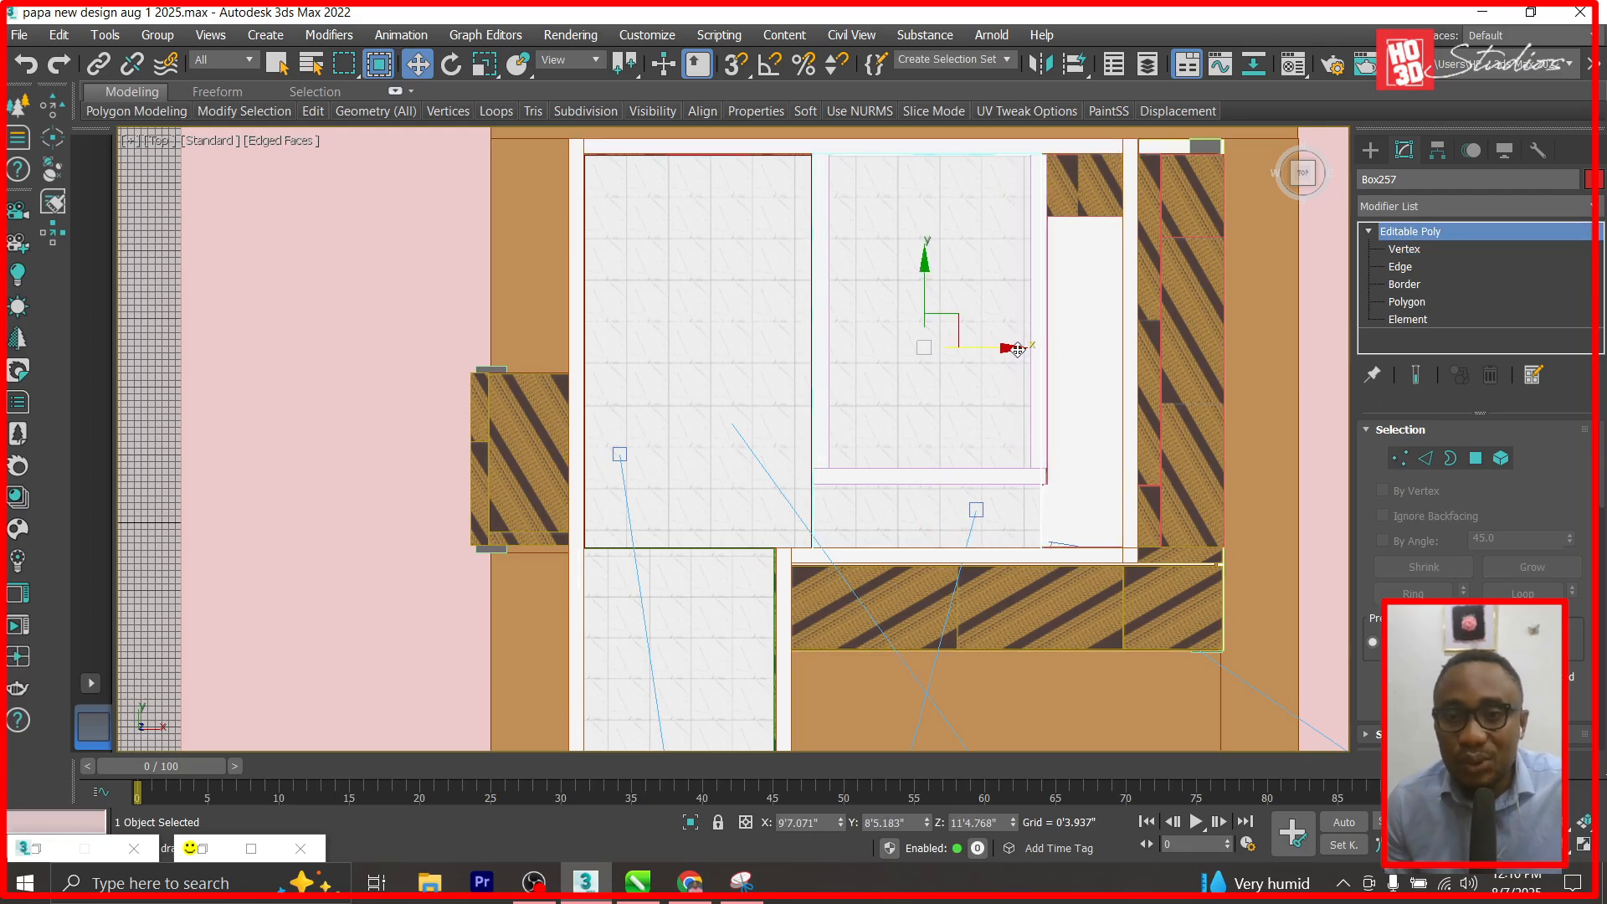
# Draw a box over the part of the copied tiled floor that extends below the middle room's lower wall.
pyautogui.click(1373, 156)
pyautogui.click(1418, 282)
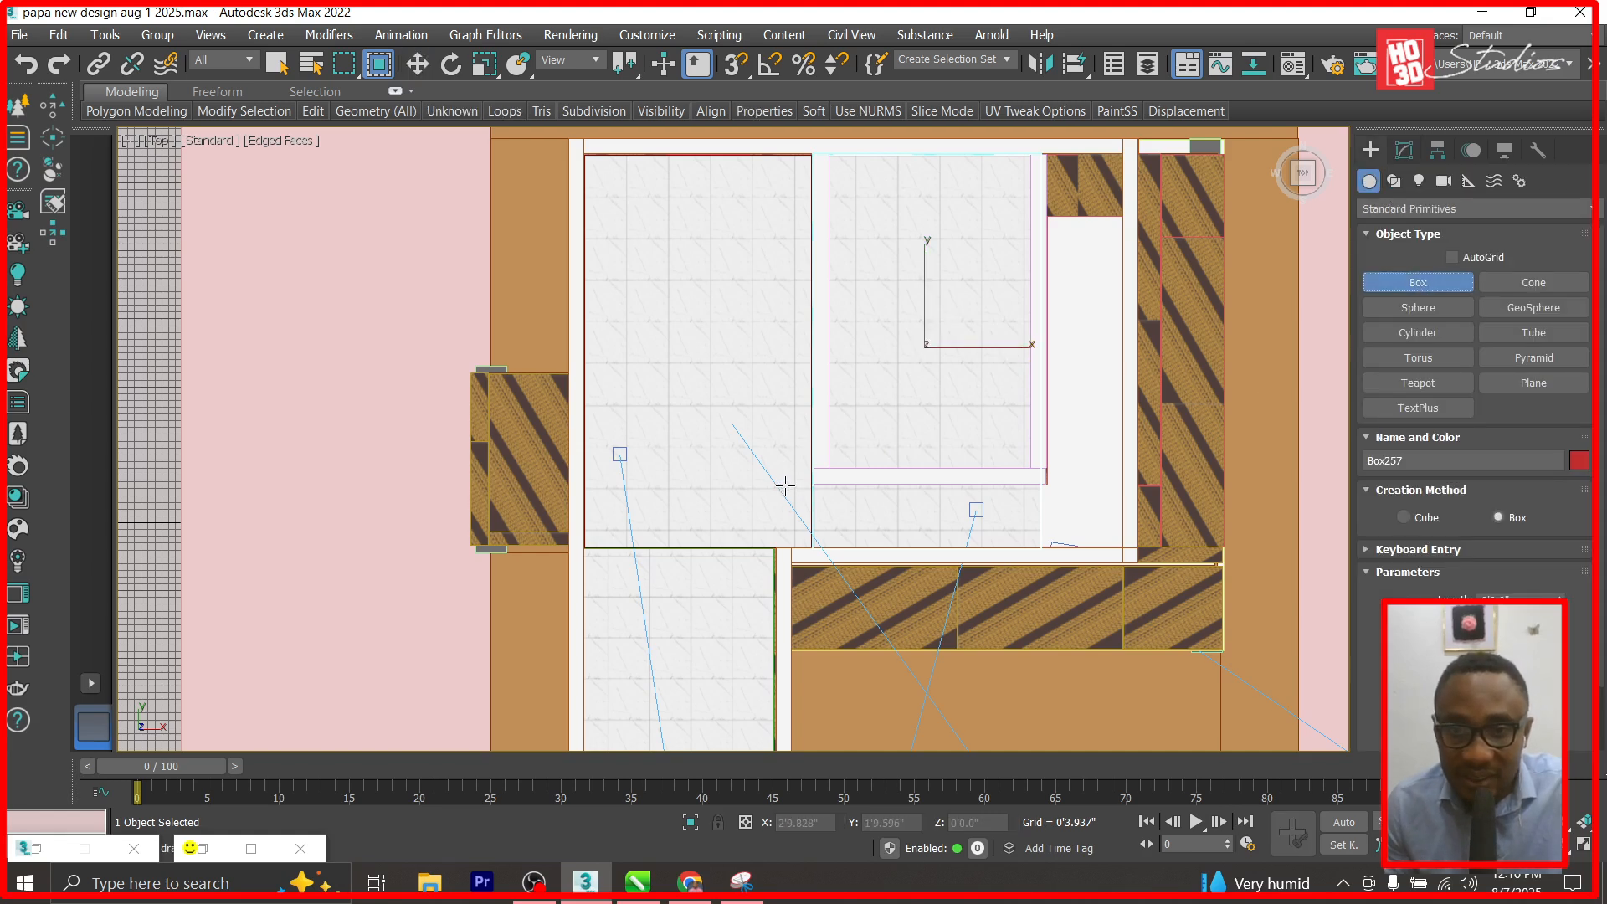
pyautogui.moveTo(785, 485); pyautogui.dragTo(1079, 642)
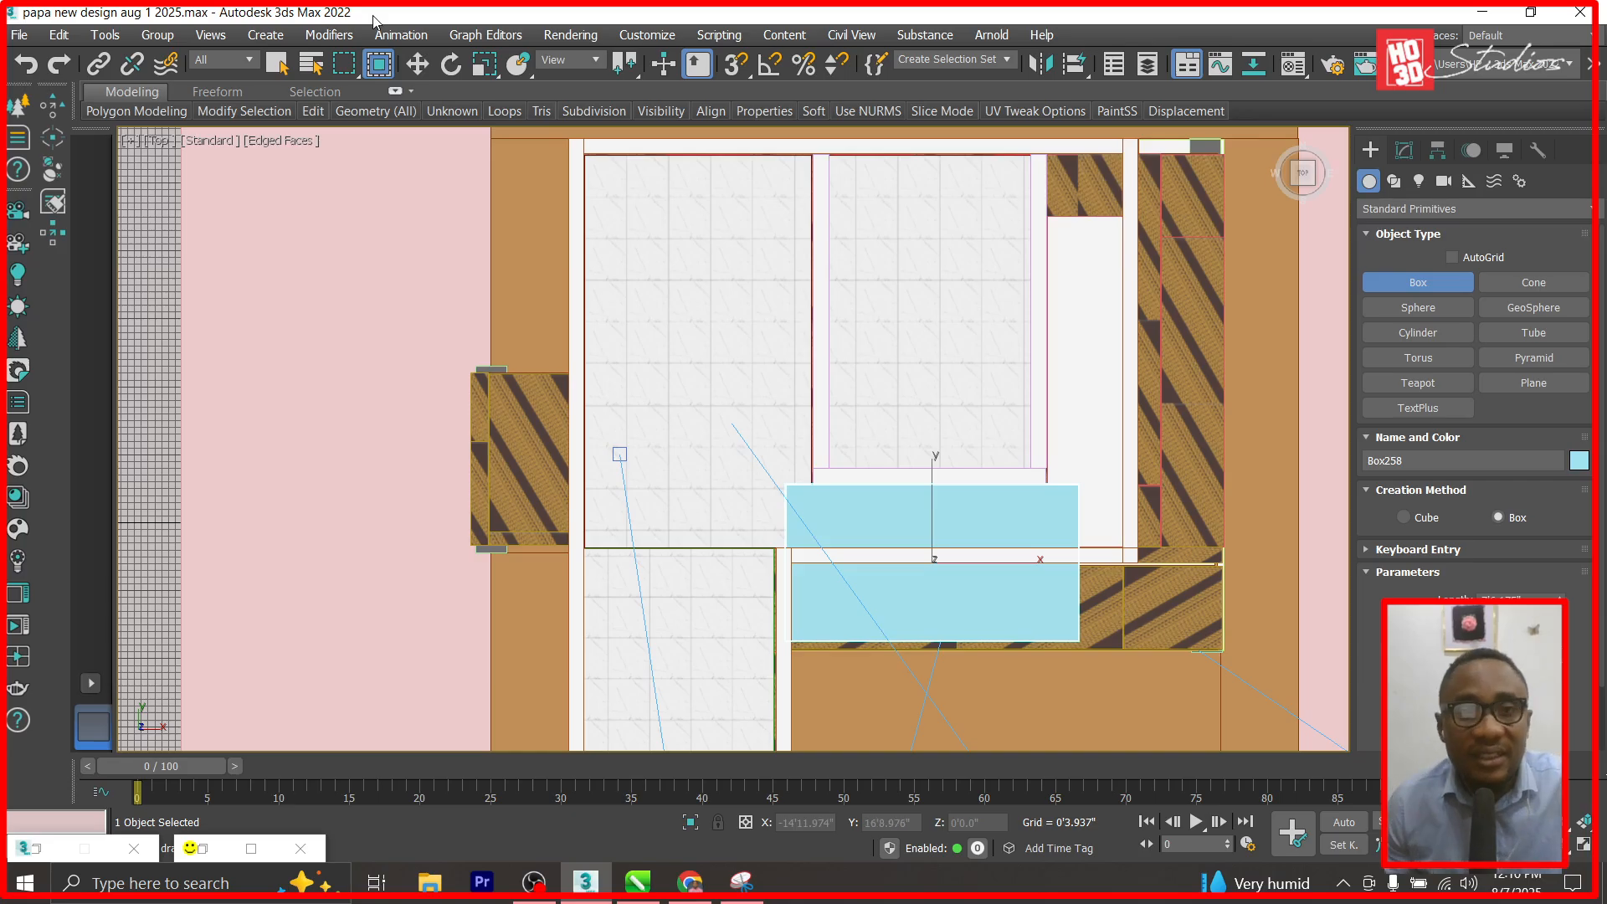
pyautogui.click(417, 64)
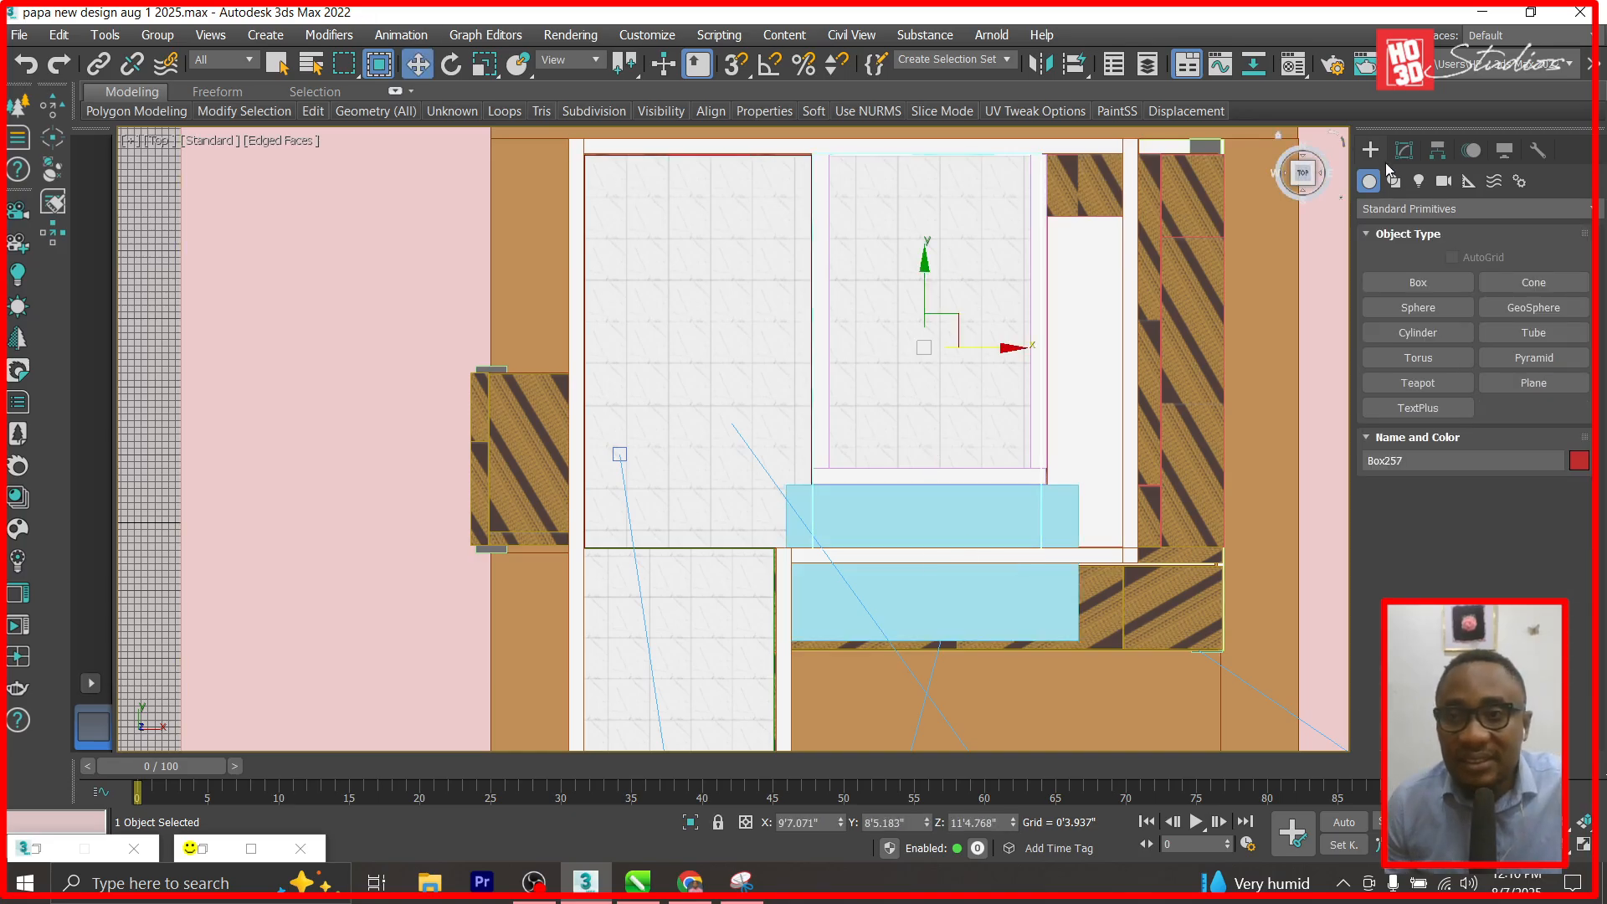
# Subtract the new box from the copied tiled floor with ProBoolean so the floor ends at the lower wall.
pyautogui.click(1391, 208)
pyautogui.click(1407, 259)
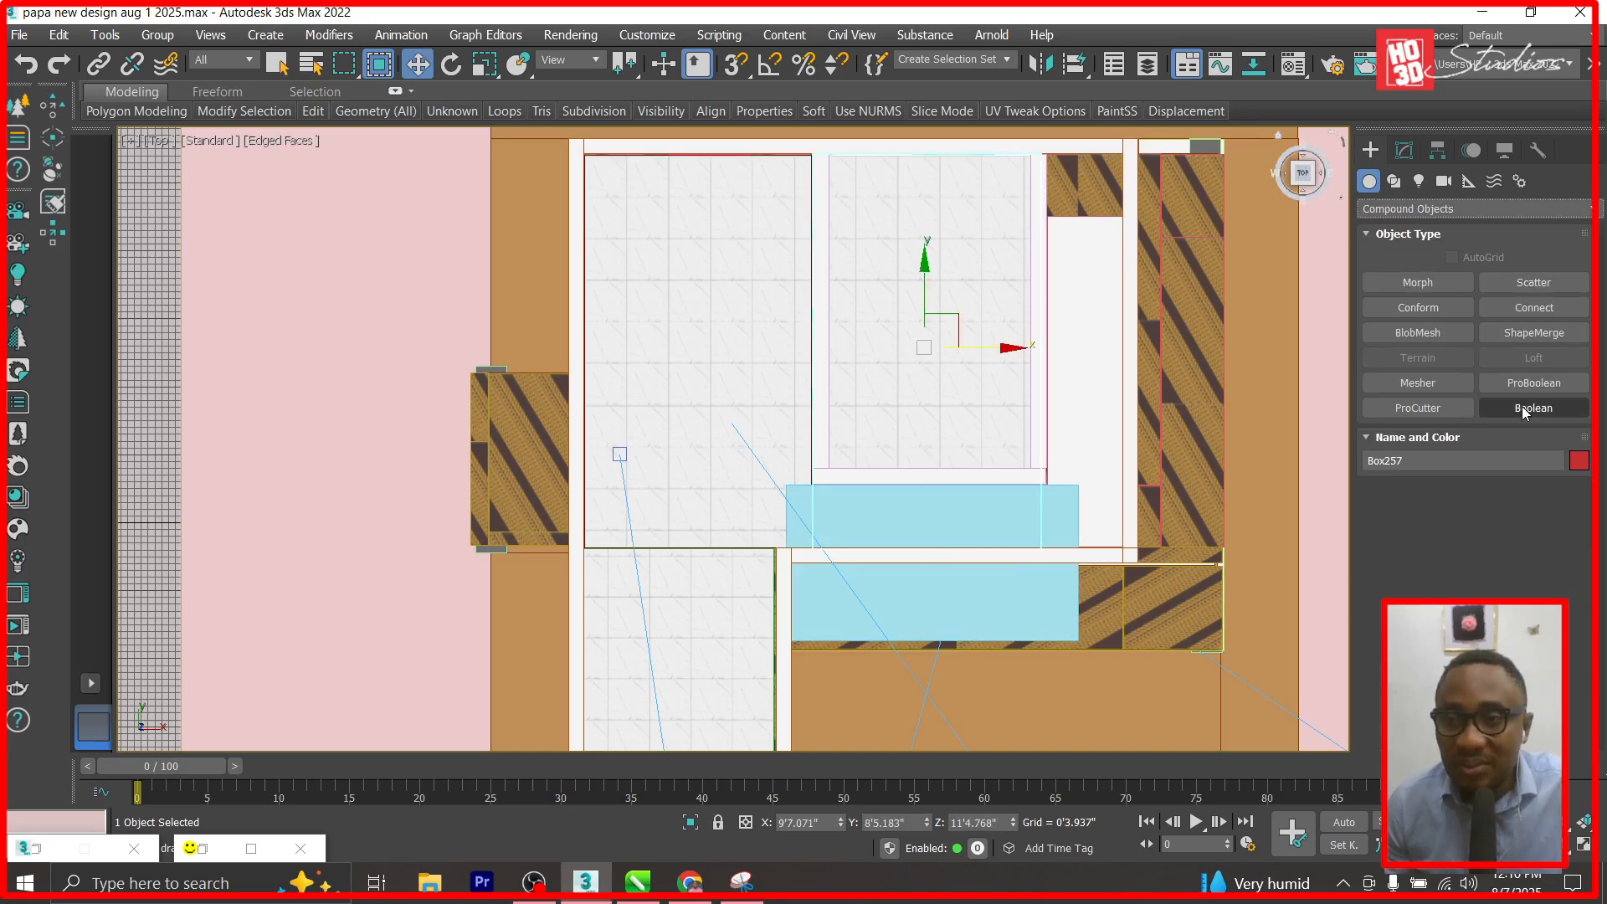
pyautogui.click(1534, 385)
pyautogui.click(1473, 515)
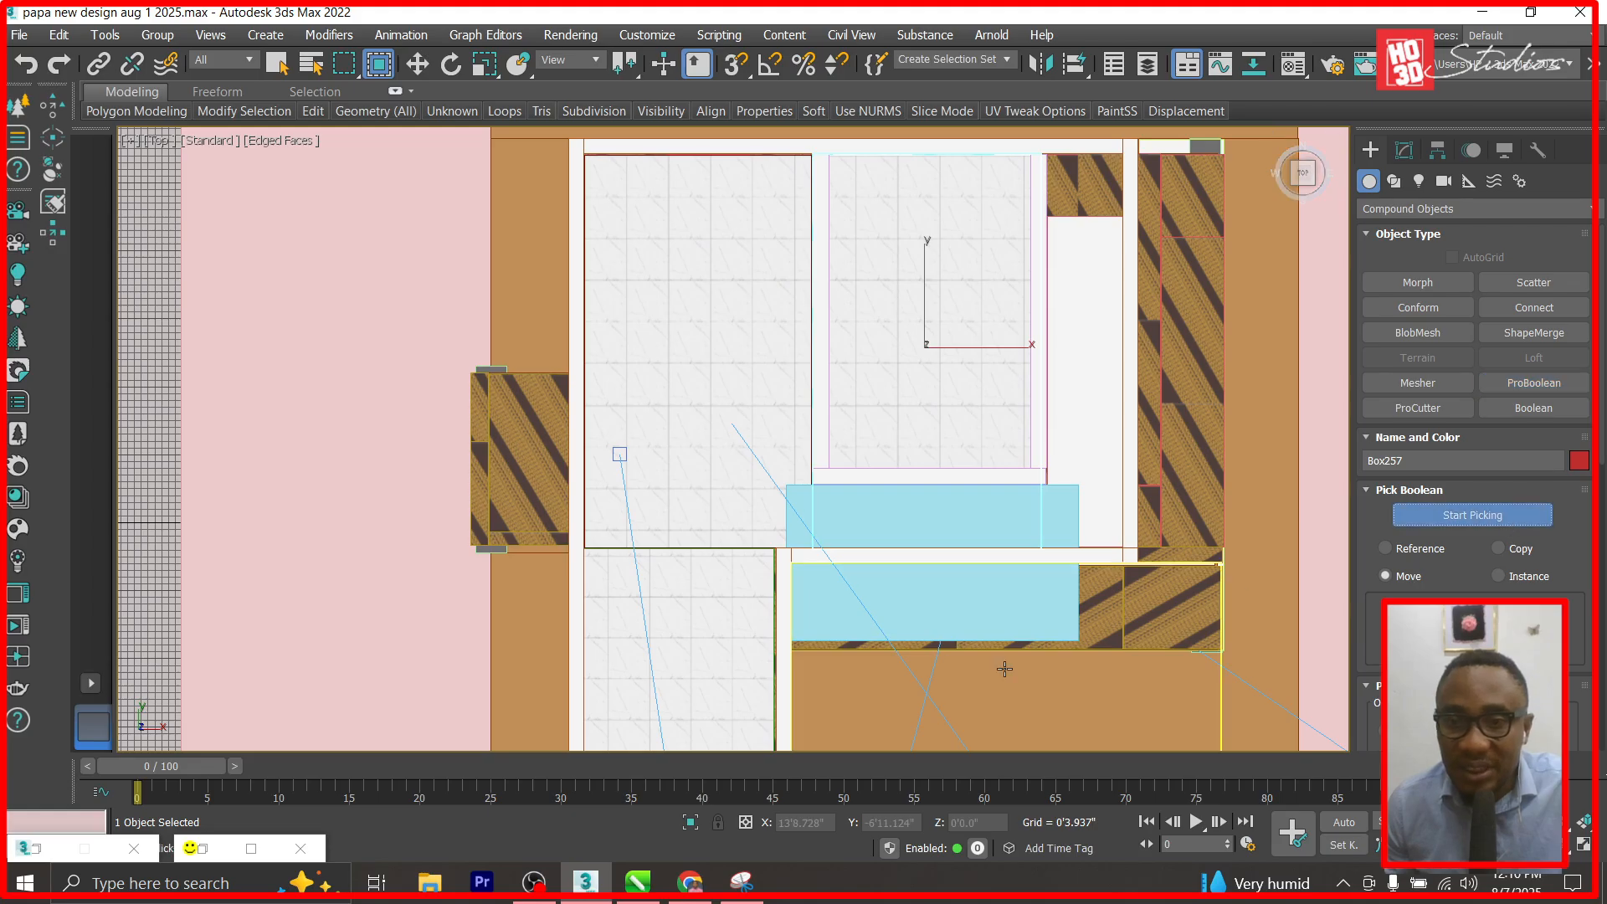
pyautogui.click(1014, 622)
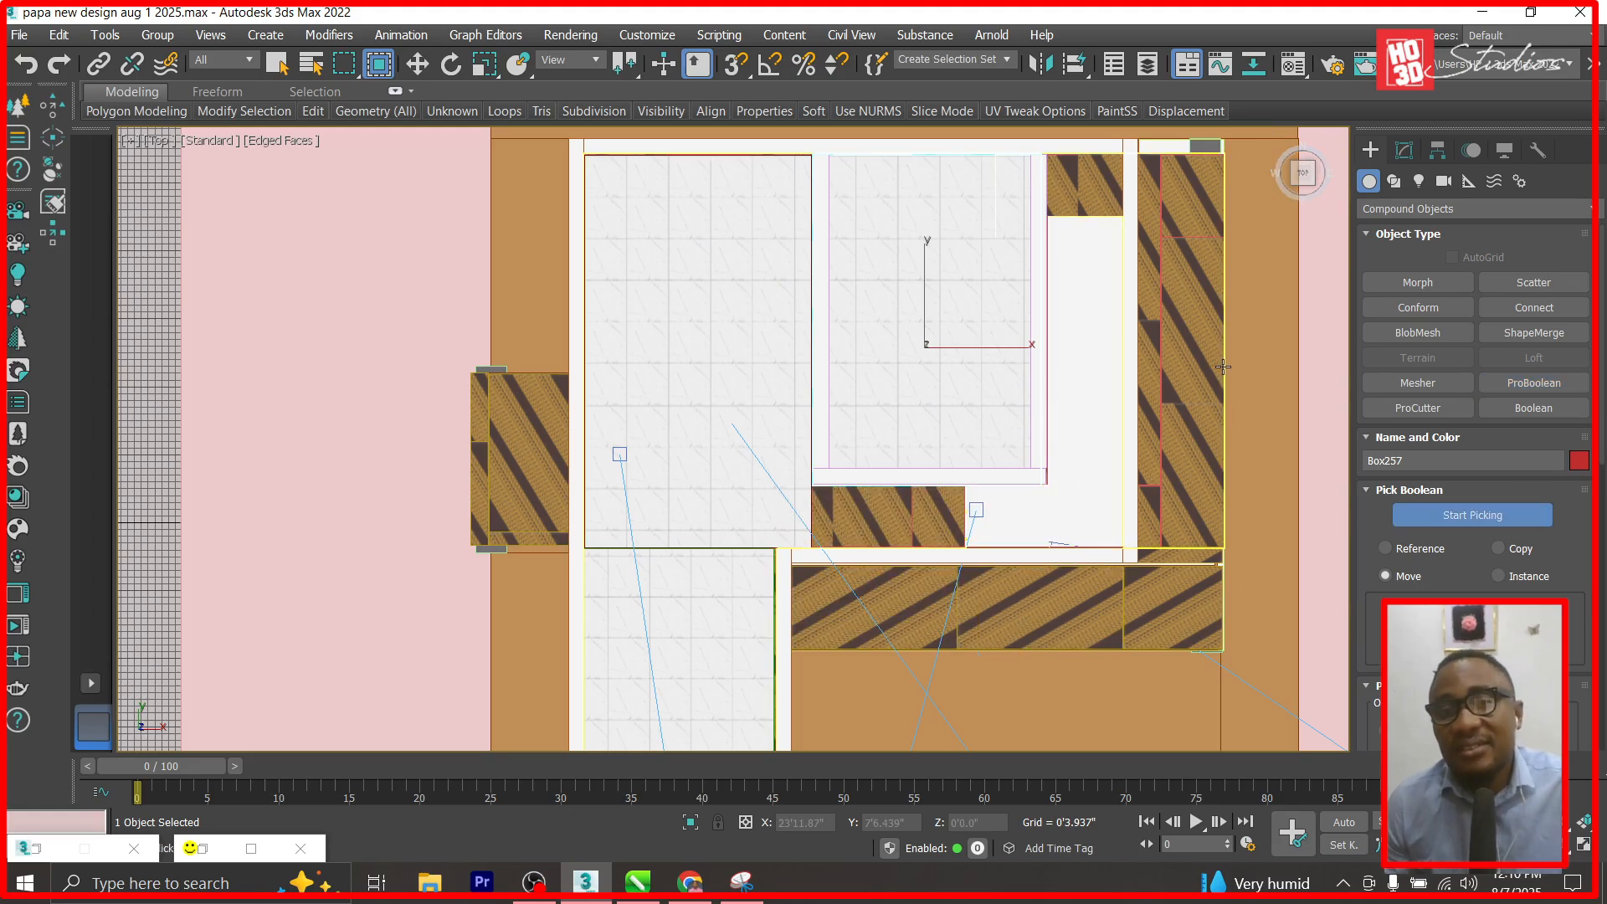
# Convert the trimmed middle-room floor to an Editable Poly.
pyautogui.click(1405, 151)
pyautogui.press('w')
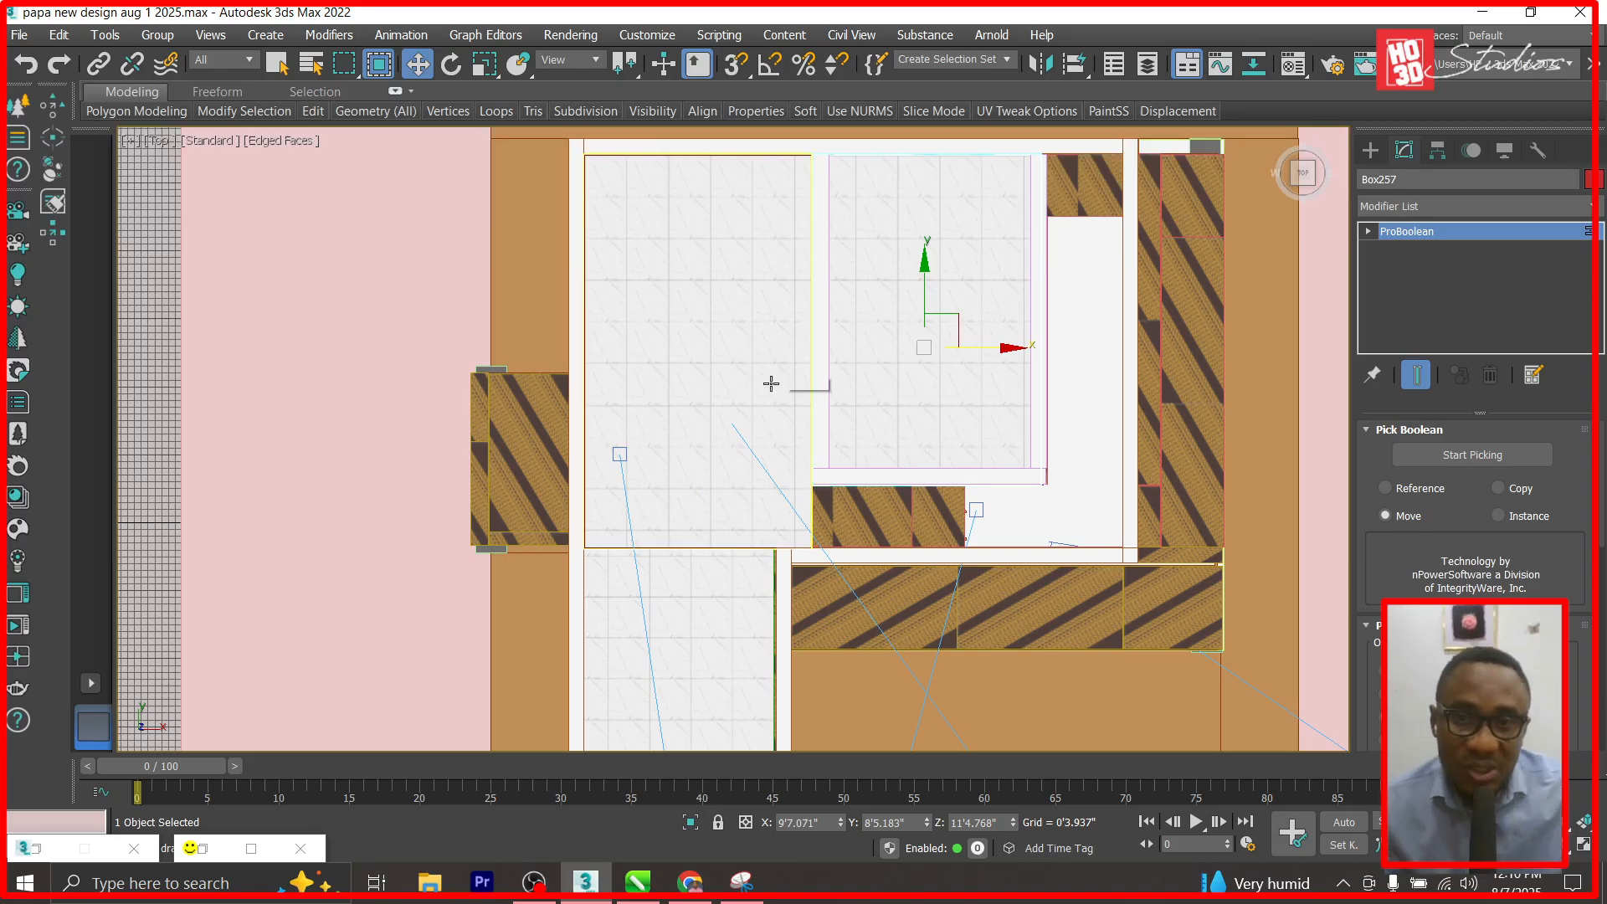
pyautogui.rightClick(1393, 231)
pyautogui.click(1458, 342)
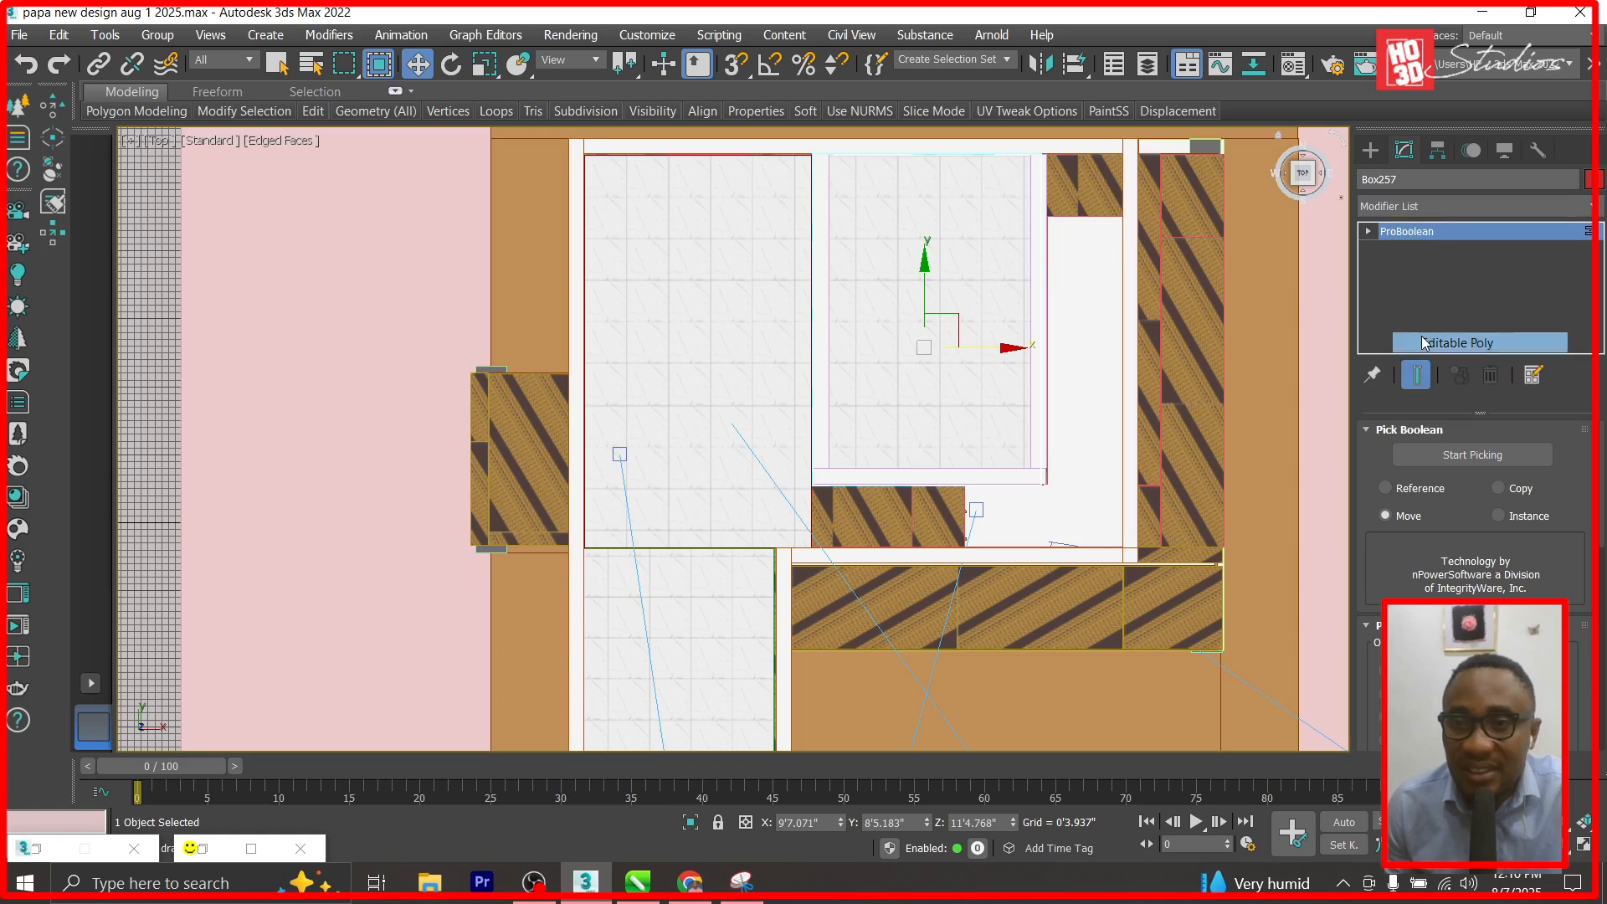
# Try deleting the bottom ceiling group and moving it aside along X, undoing each change.
pyautogui.scroll(-5, 1139, 313)
pyautogui.scroll(8, 1139, 313)
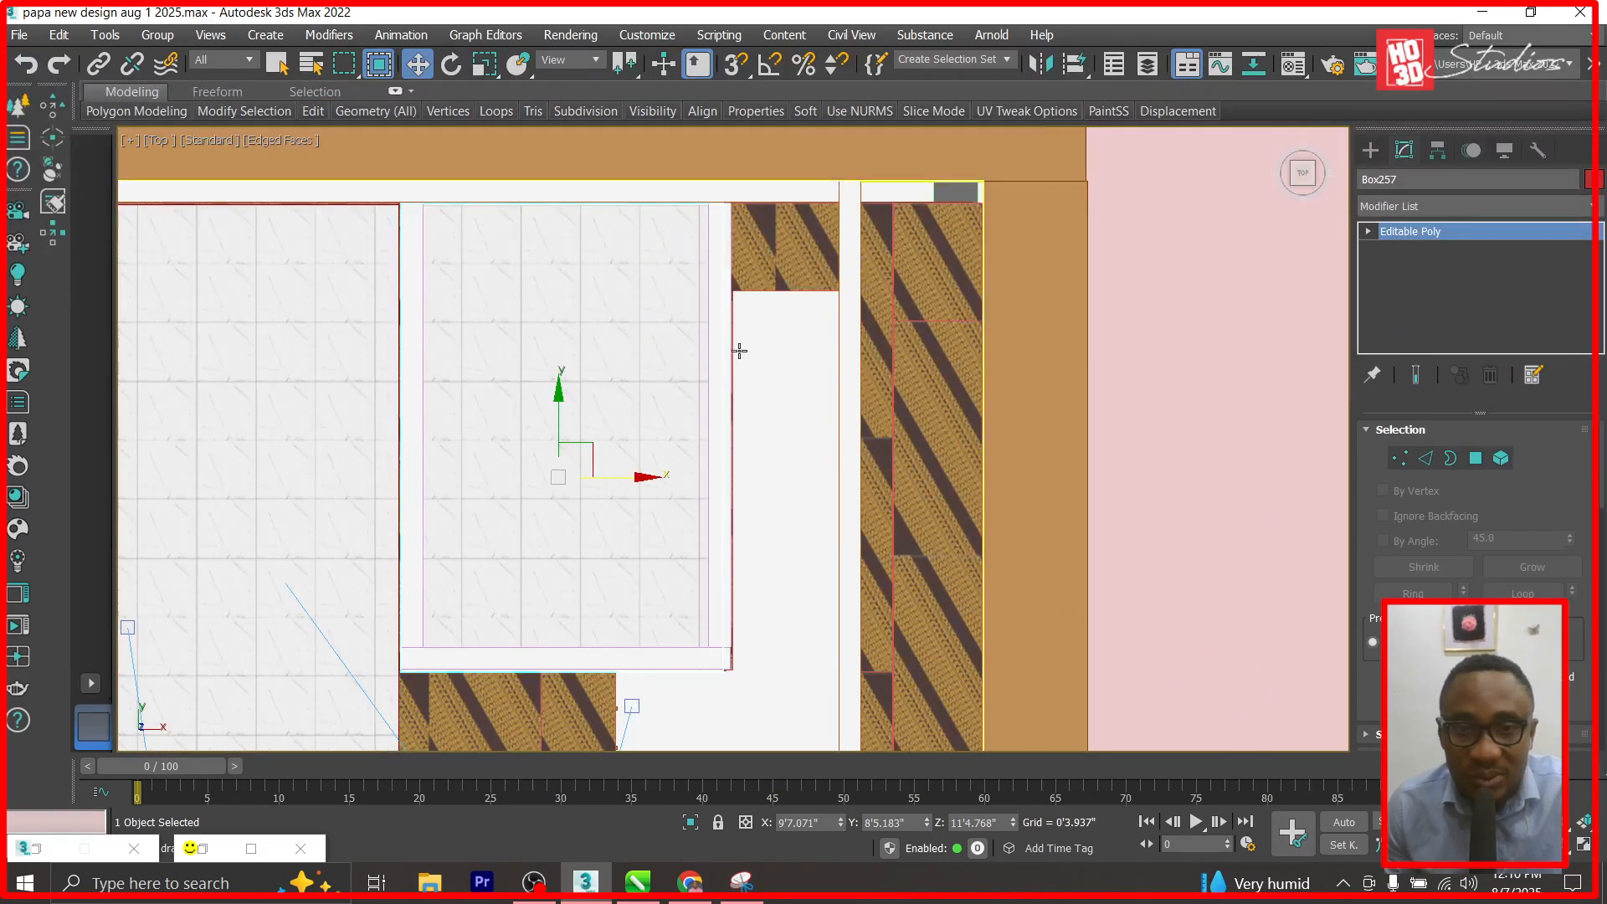
pyautogui.scroll(-2, 766, 308)
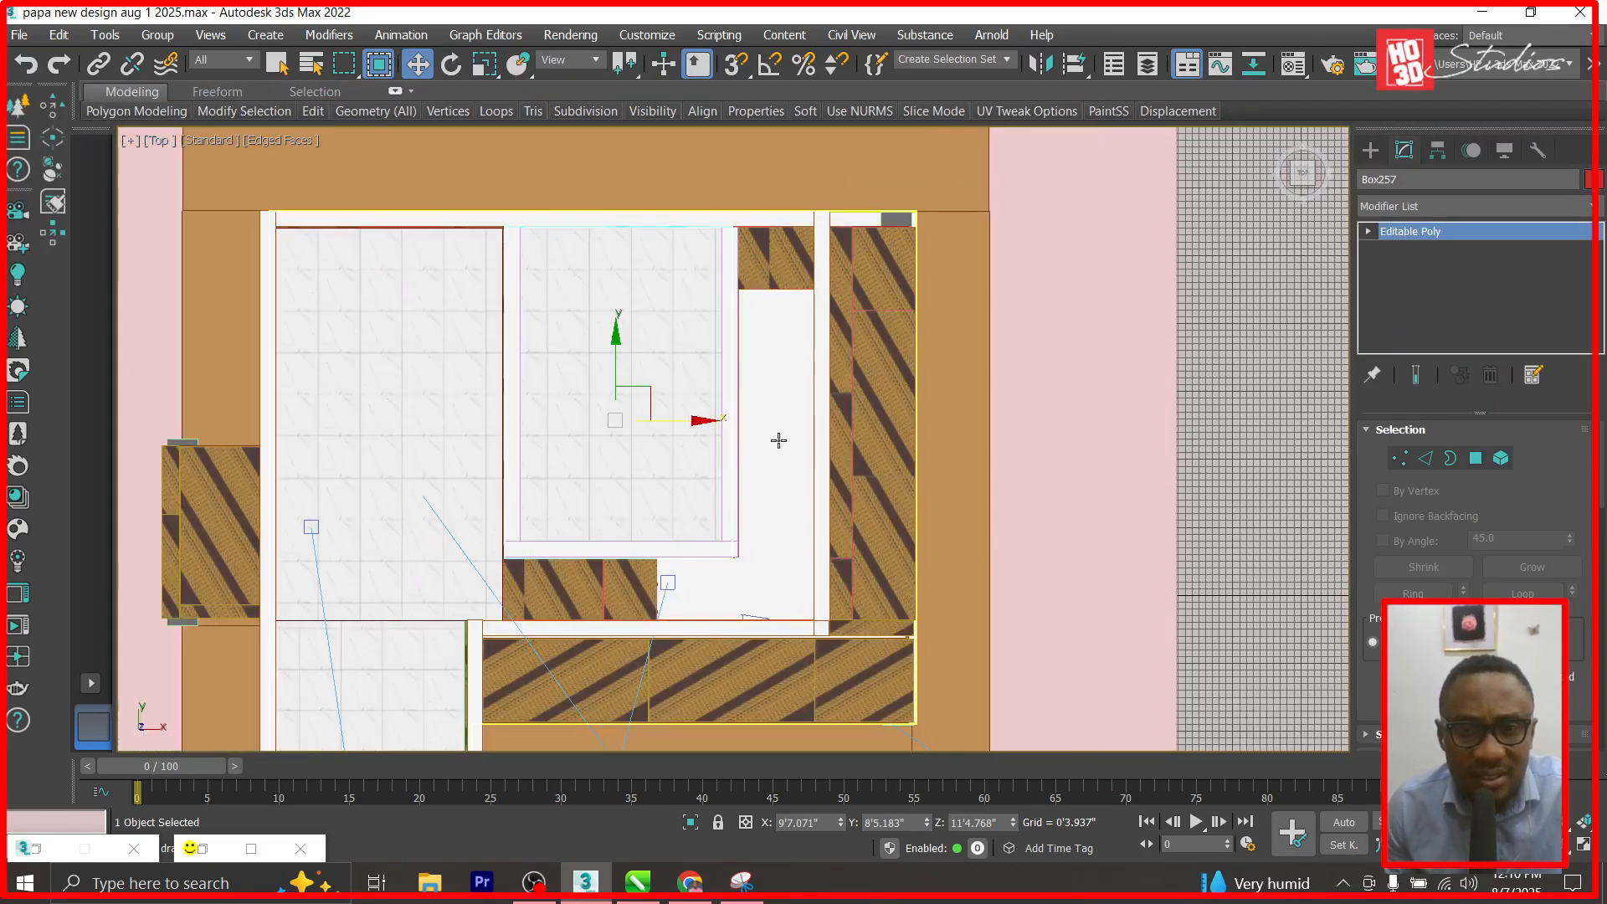
pyautogui.click(777, 470)
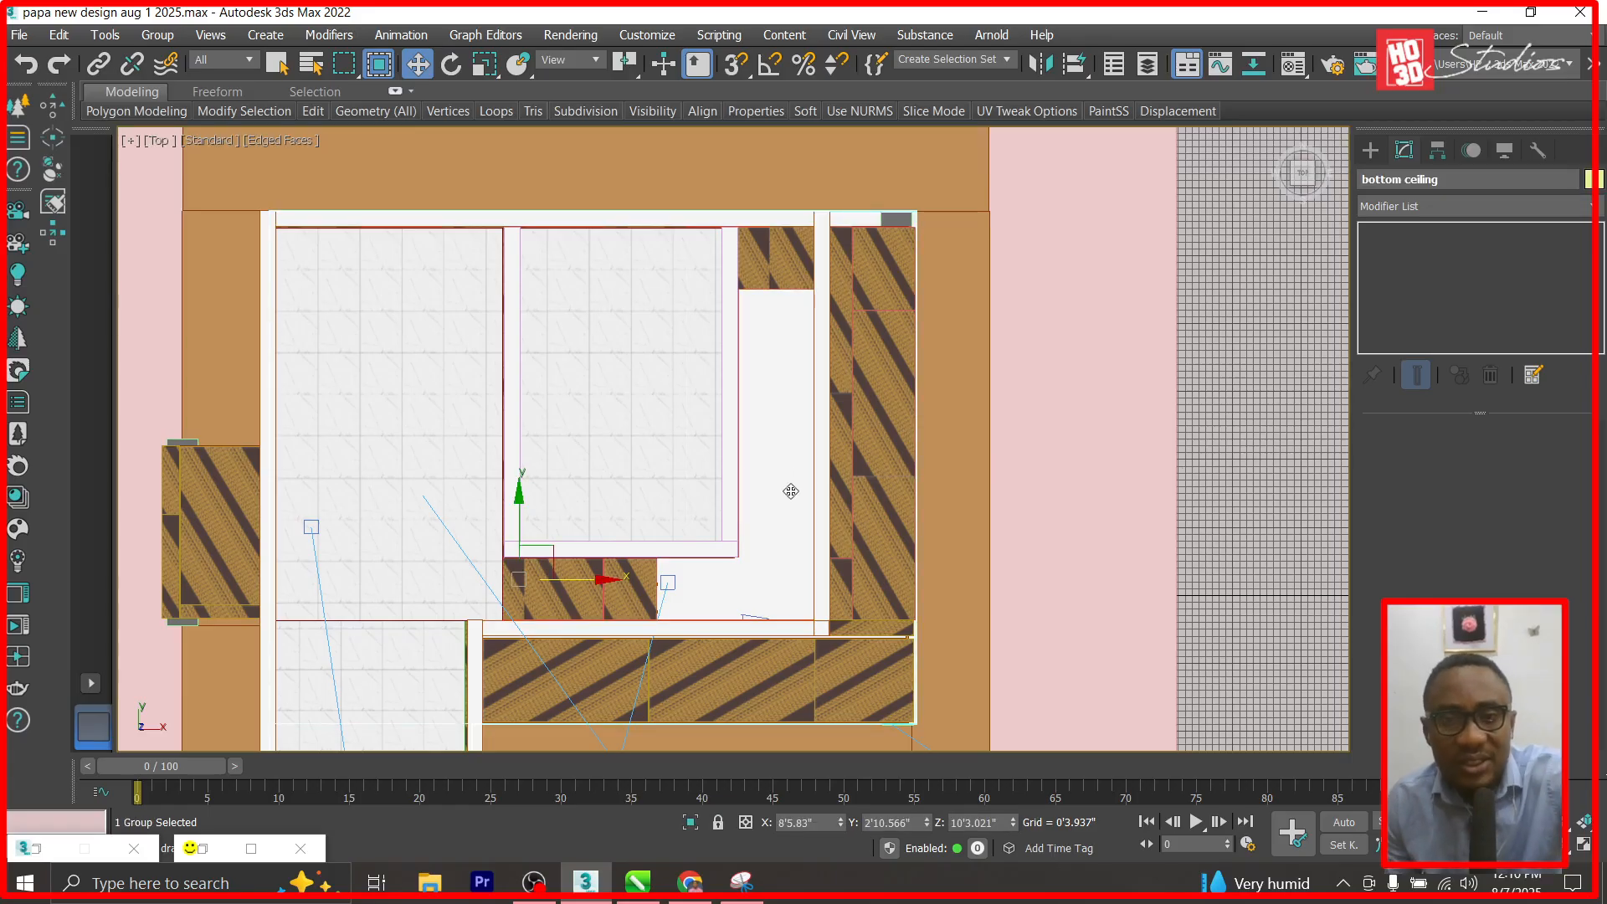
pyautogui.press('Delete')
pyautogui.hotkey('ctrl', 'z')
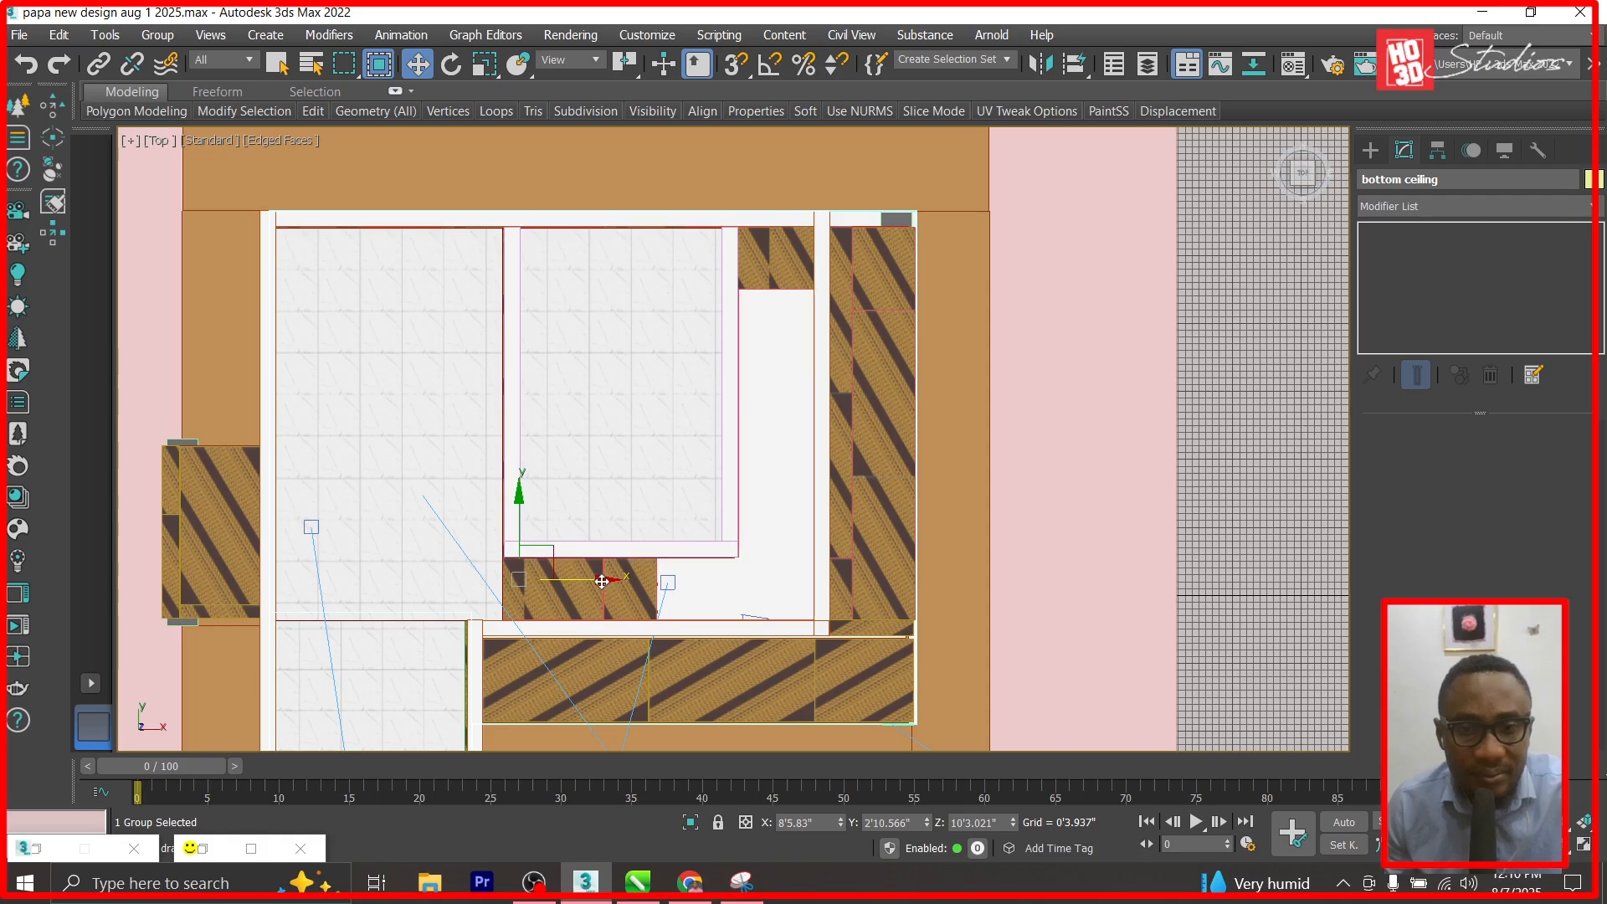
pyautogui.moveTo(602, 580); pyautogui.dragTo(866, 615)
pyautogui.hotkey('ctrl', 'z')
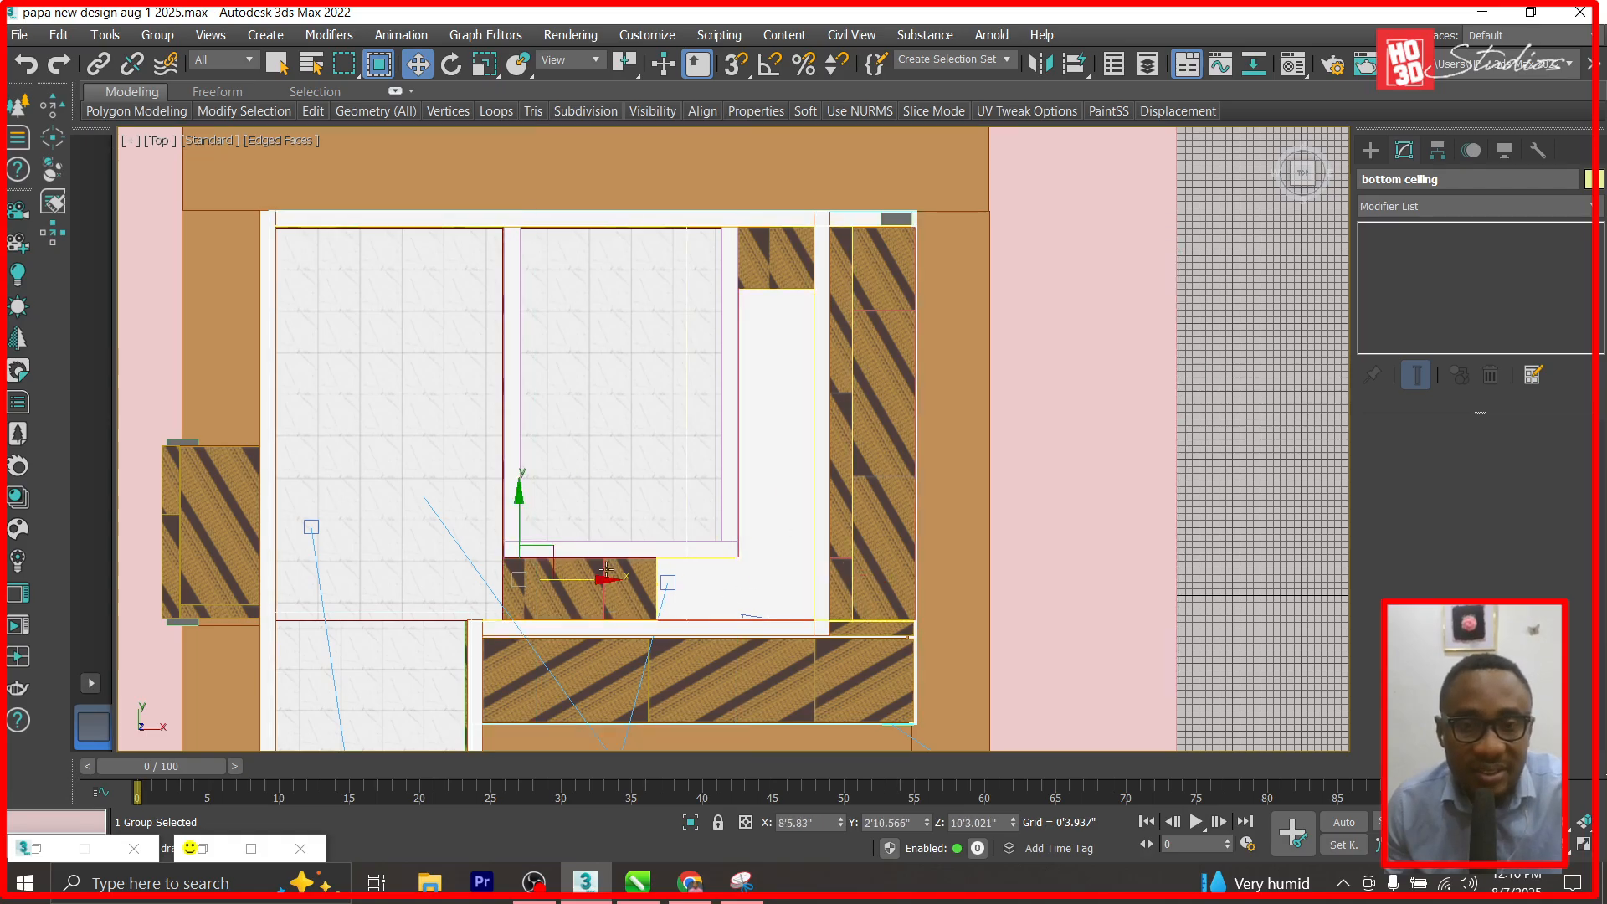
pyautogui.scroll(-4, 601, 548)
pyautogui.moveTo(636, 564); pyautogui.dragTo(1012, 610)
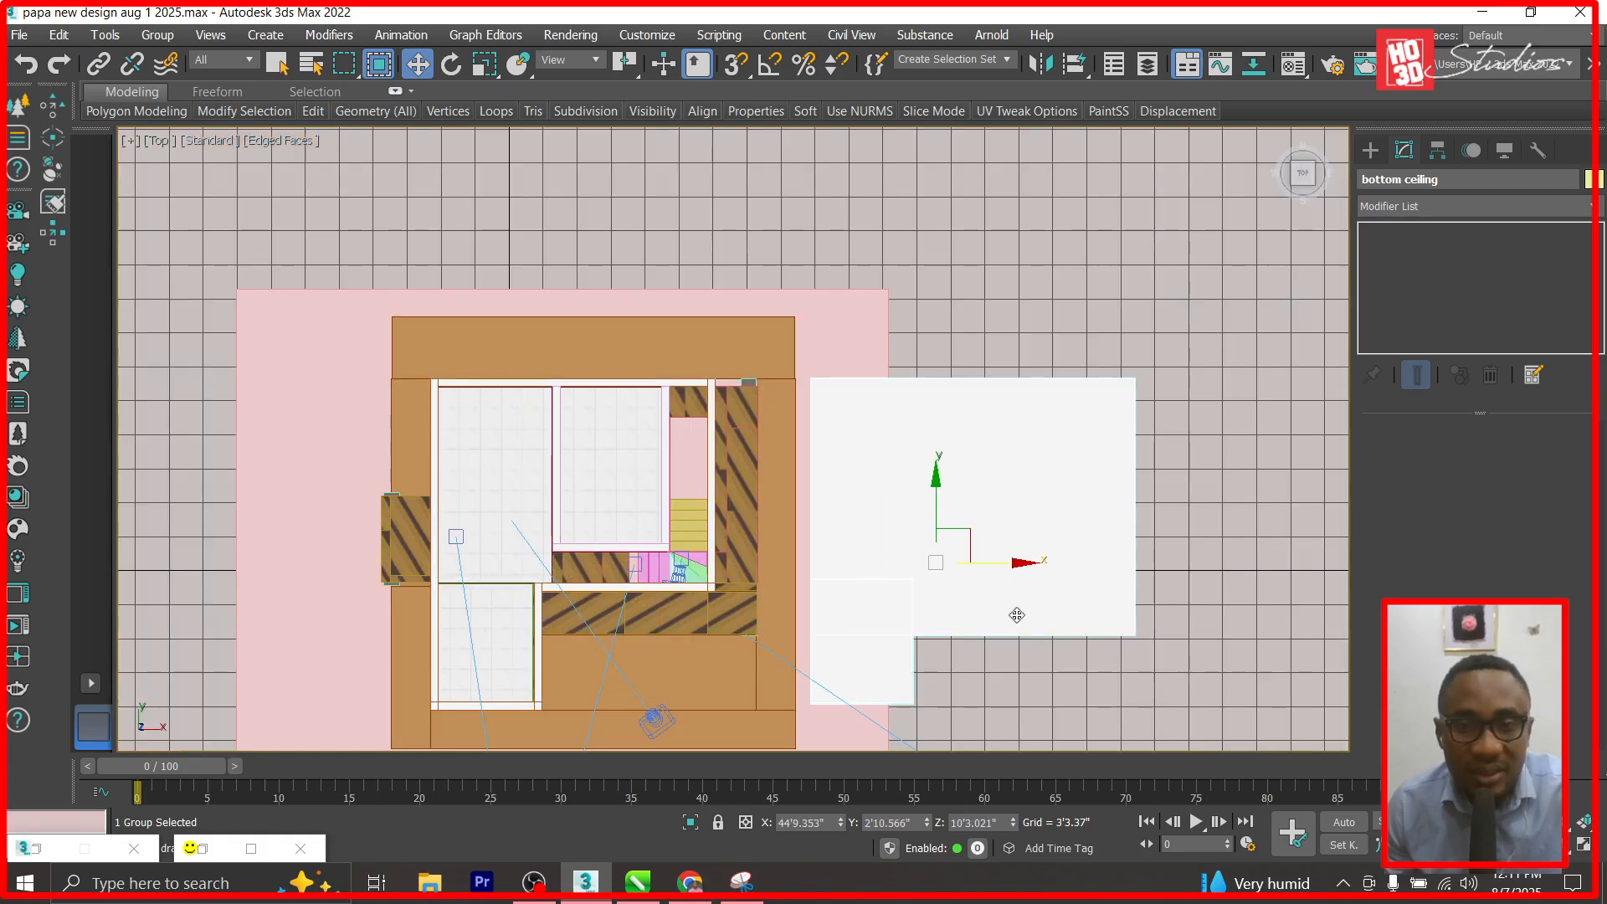
pyautogui.hotkey('ctrl', 'z')
# Hide the bottom ceiling group that covers the staircase.
pyautogui.rightClick(687, 513)
pyautogui.click(755, 435)
pyautogui.scroll(5, 679, 484)
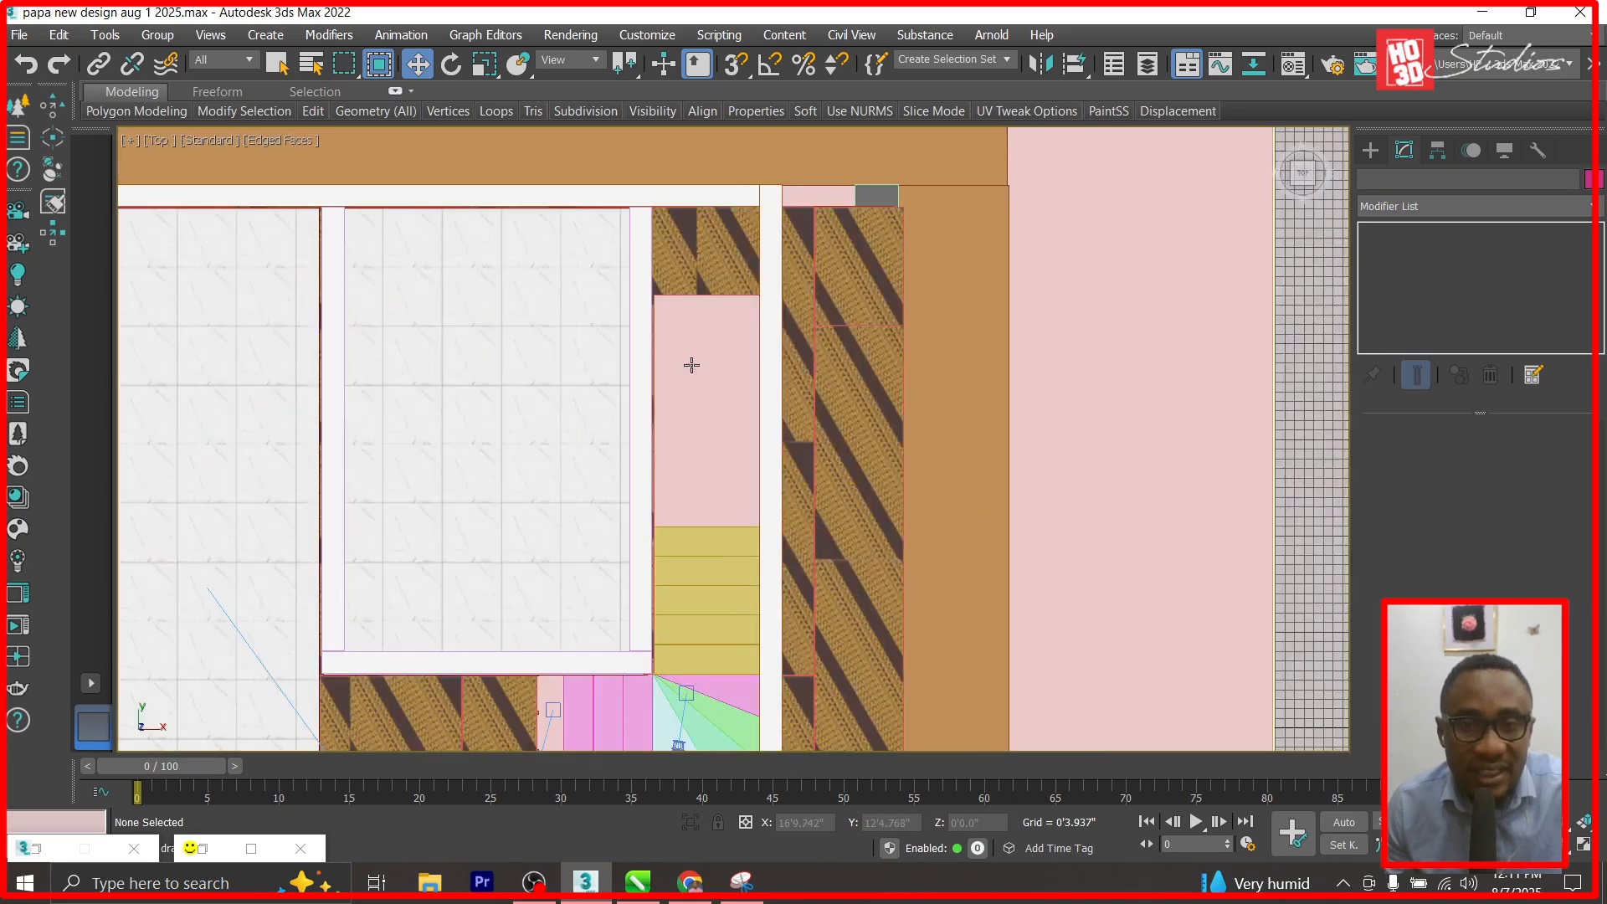
# Copy the middle room's tiled floor along X until it covers the narrow staircase space.
pyautogui.click(545, 482)
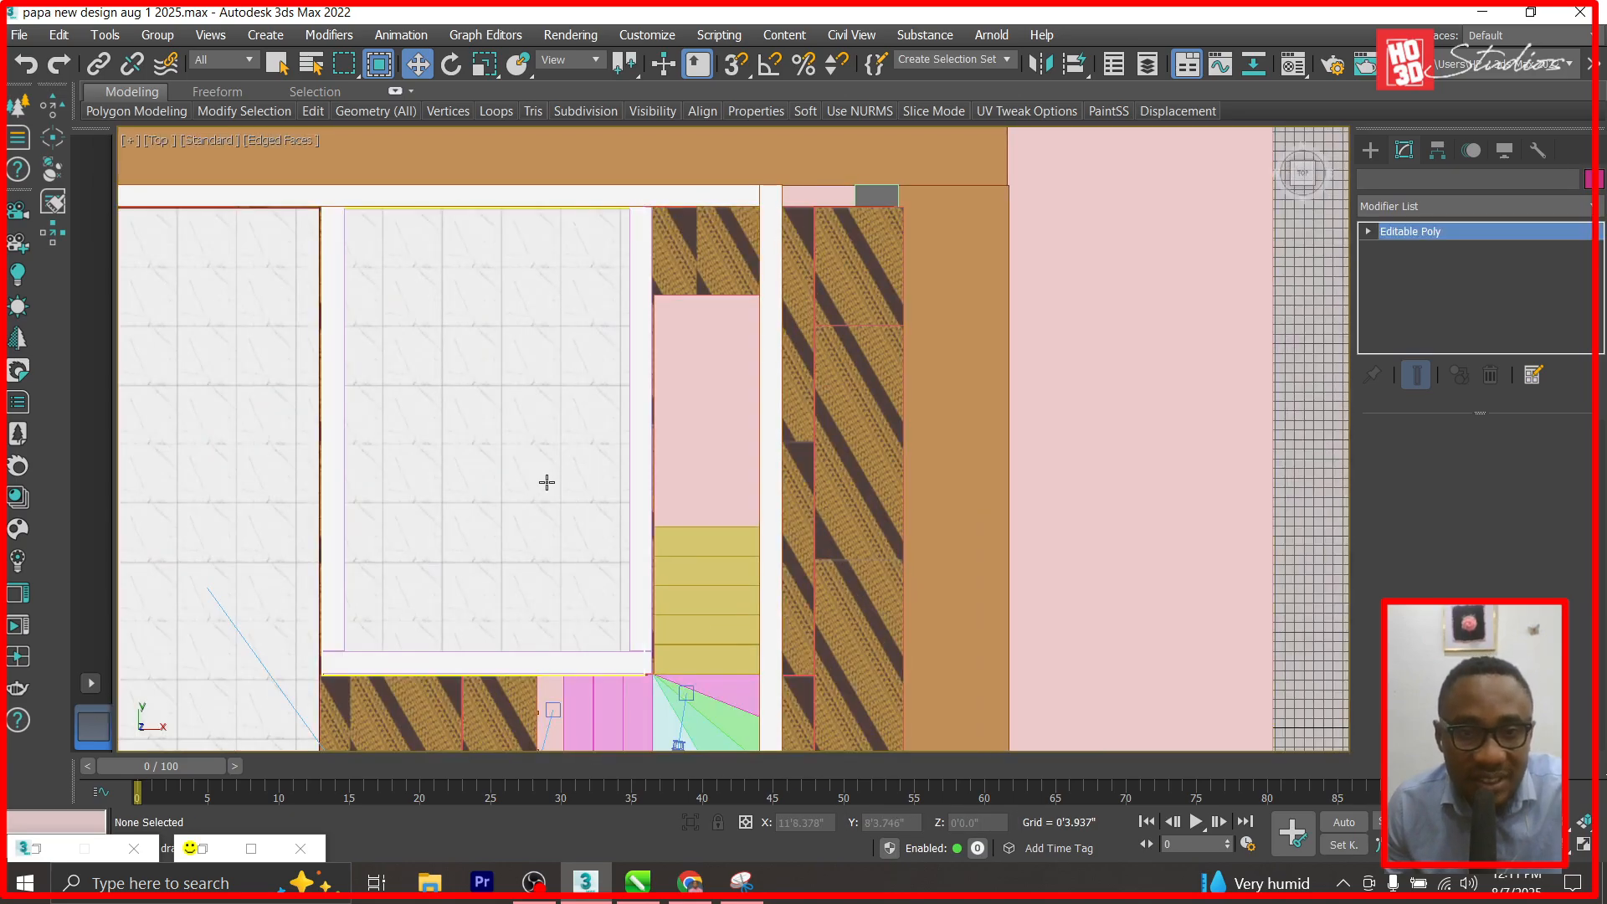
pyautogui.keyDown('shift'); pyautogui.moveTo(556, 481); pyautogui.dragTo(671, 504); pyautogui.keyUp('shift')
pyautogui.click(774, 549)
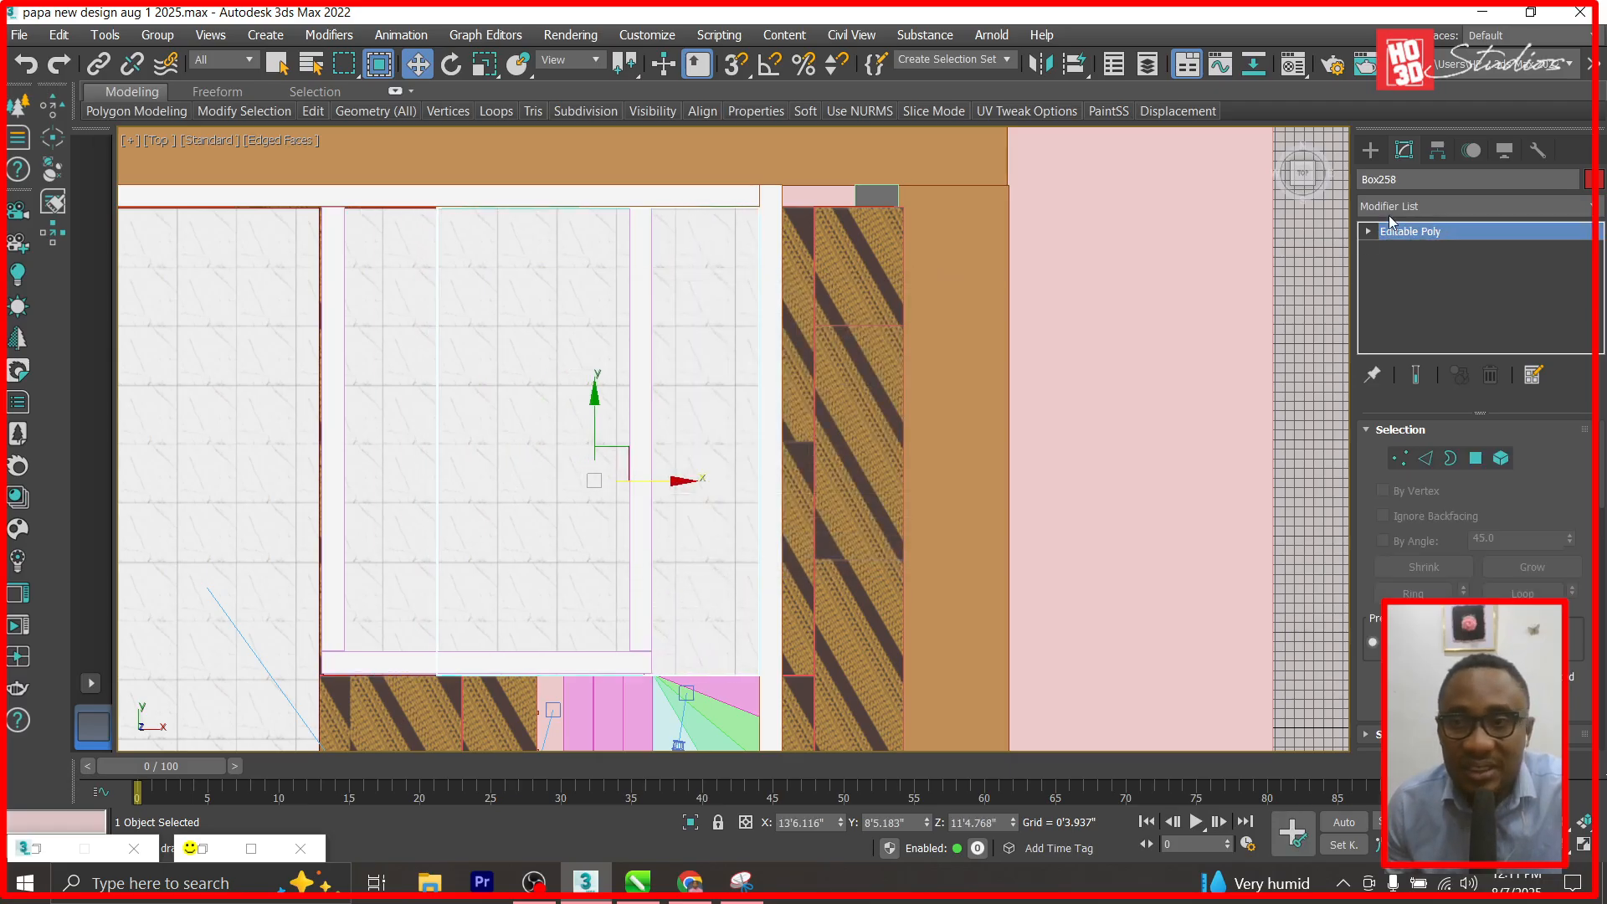
# Draw a box over the part of the new floor copy that overlaps the middle room, ending at the dividing wall.
pyautogui.click(1370, 150)
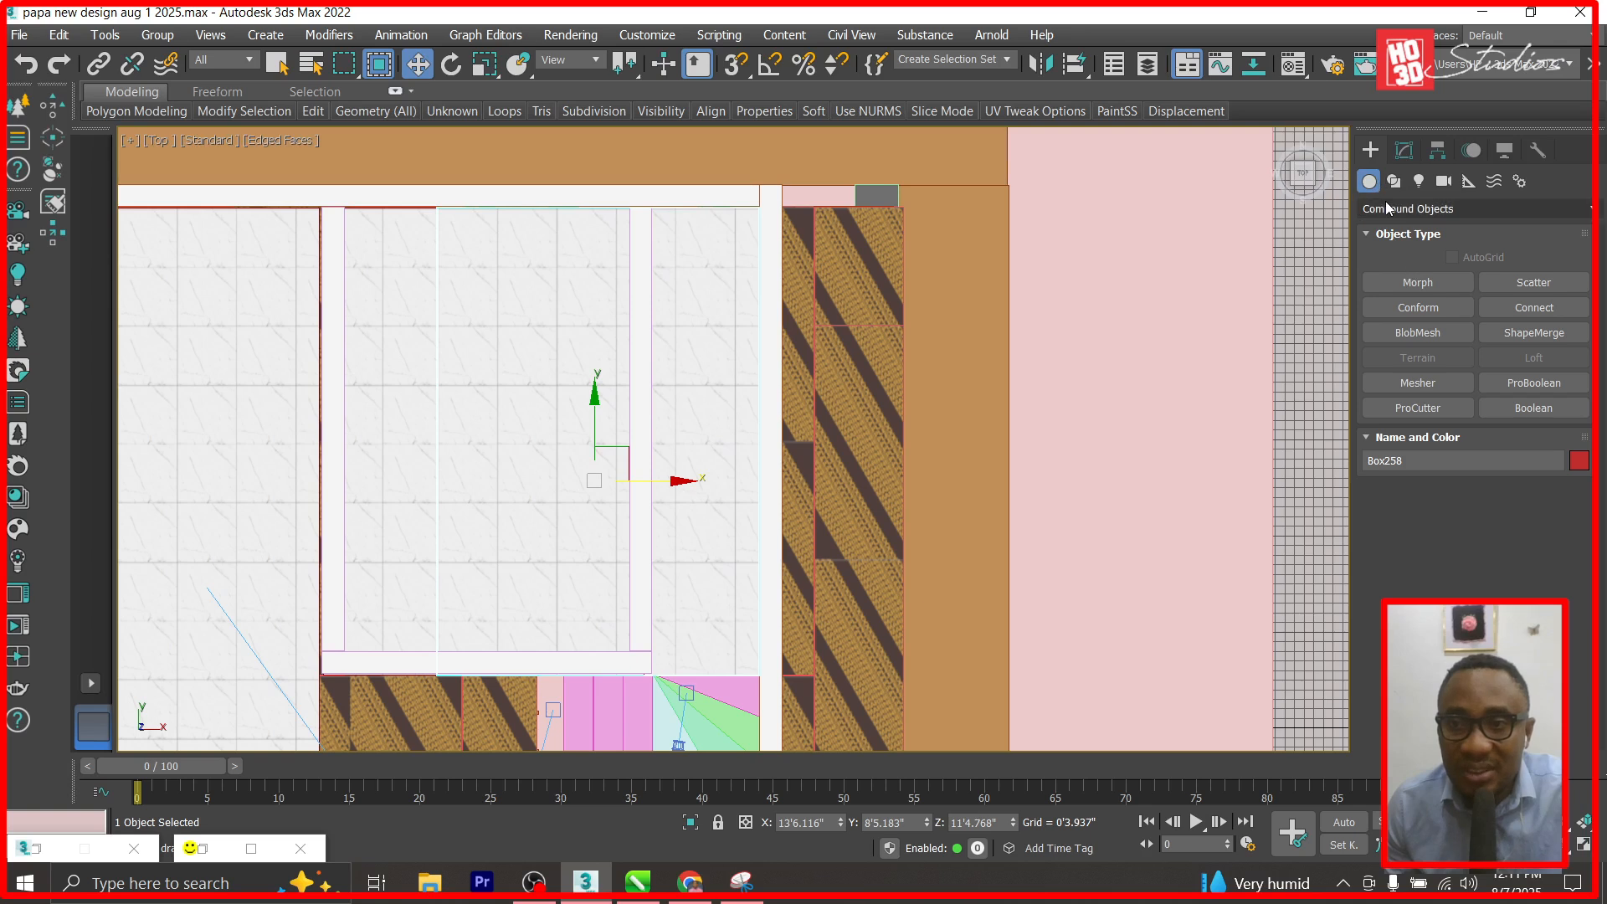
pyautogui.click(1387, 208)
pyautogui.click(1406, 224)
pyautogui.click(1418, 282)
pyautogui.scroll(-3, 601, 251)
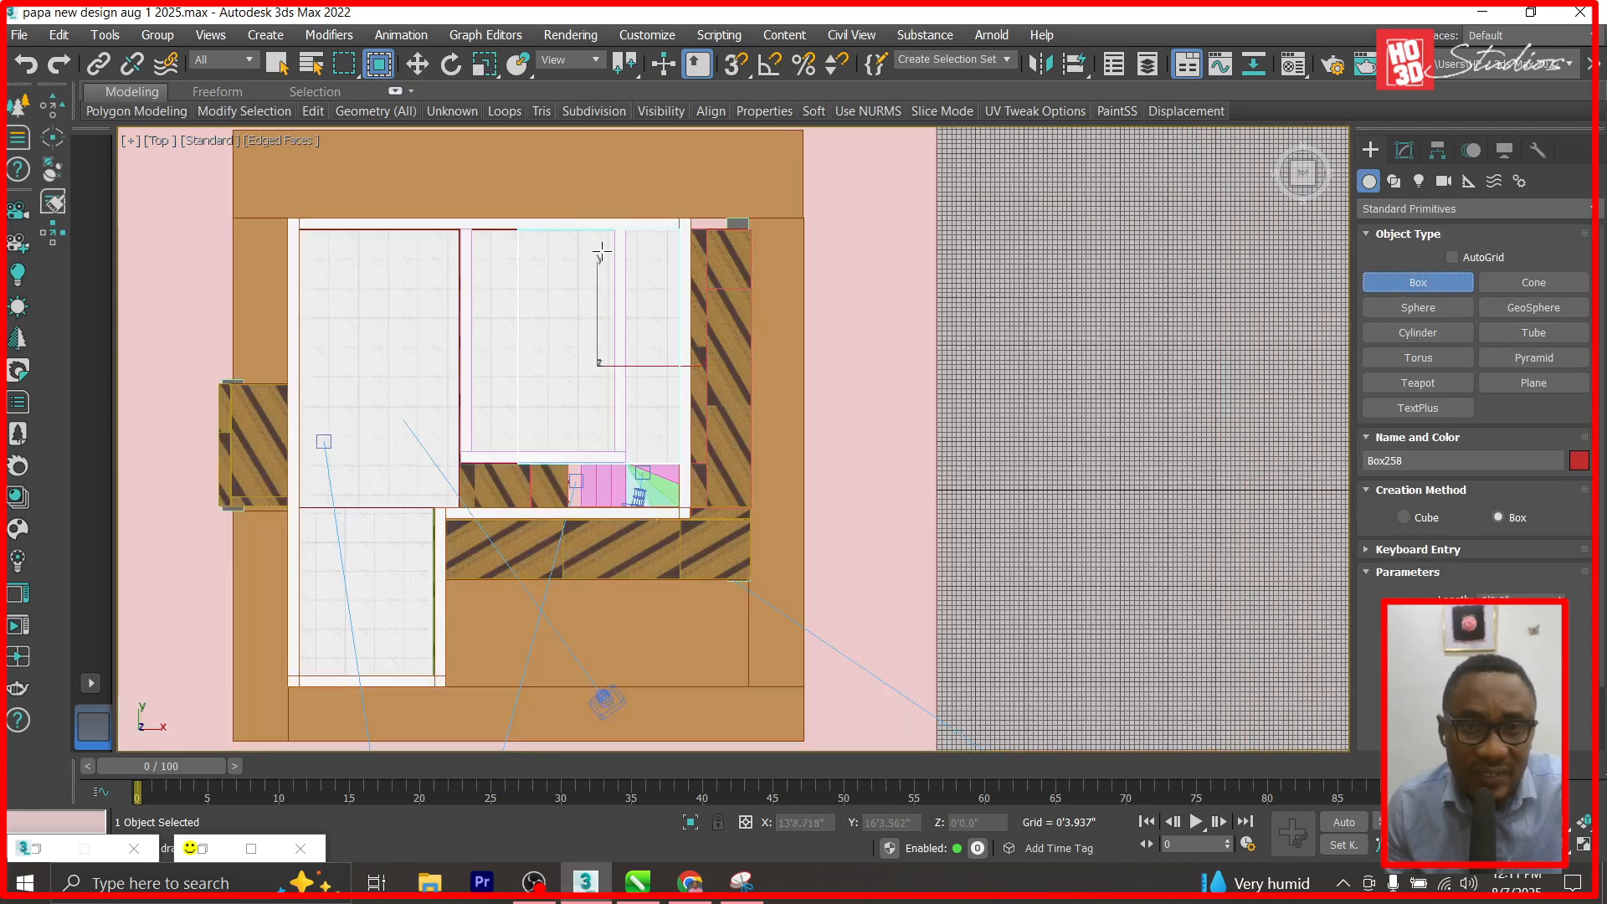
pyautogui.moveTo(480, 183); pyautogui.dragTo(612, 218)
pyautogui.moveTo(614, 458); pyautogui.dragTo(623, 512)
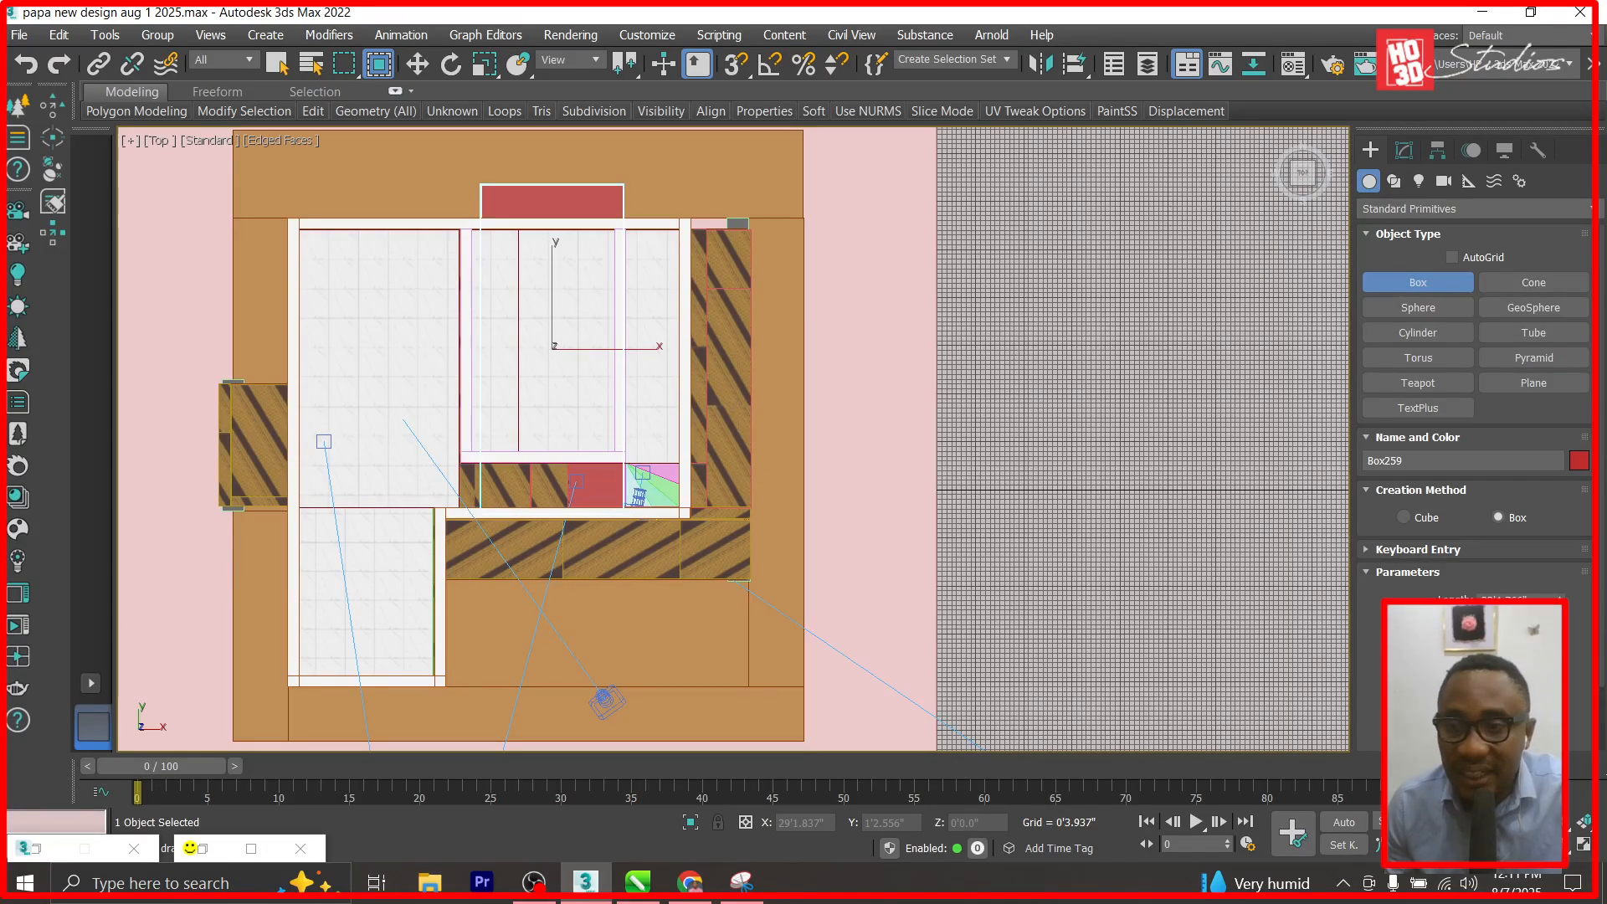
pyautogui.press('Return')
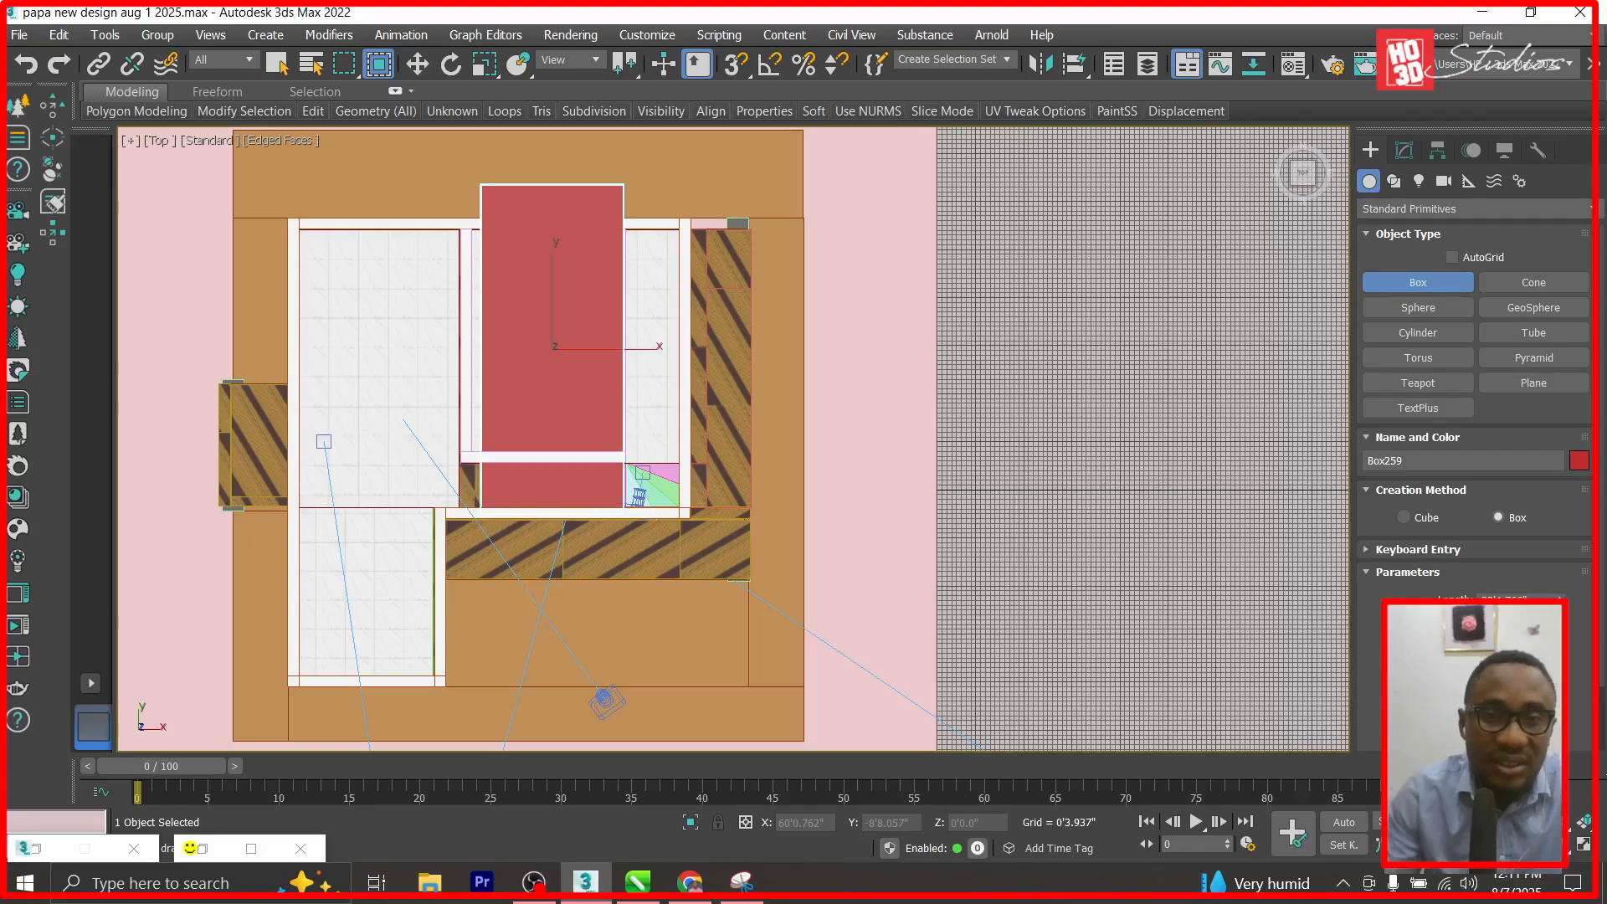
pyautogui.click(417, 64)
# Subtract the box from the new floor copy with ProBoolean, leaving only the strip over the staircase space.
pyautogui.scroll(3, 613, 382)
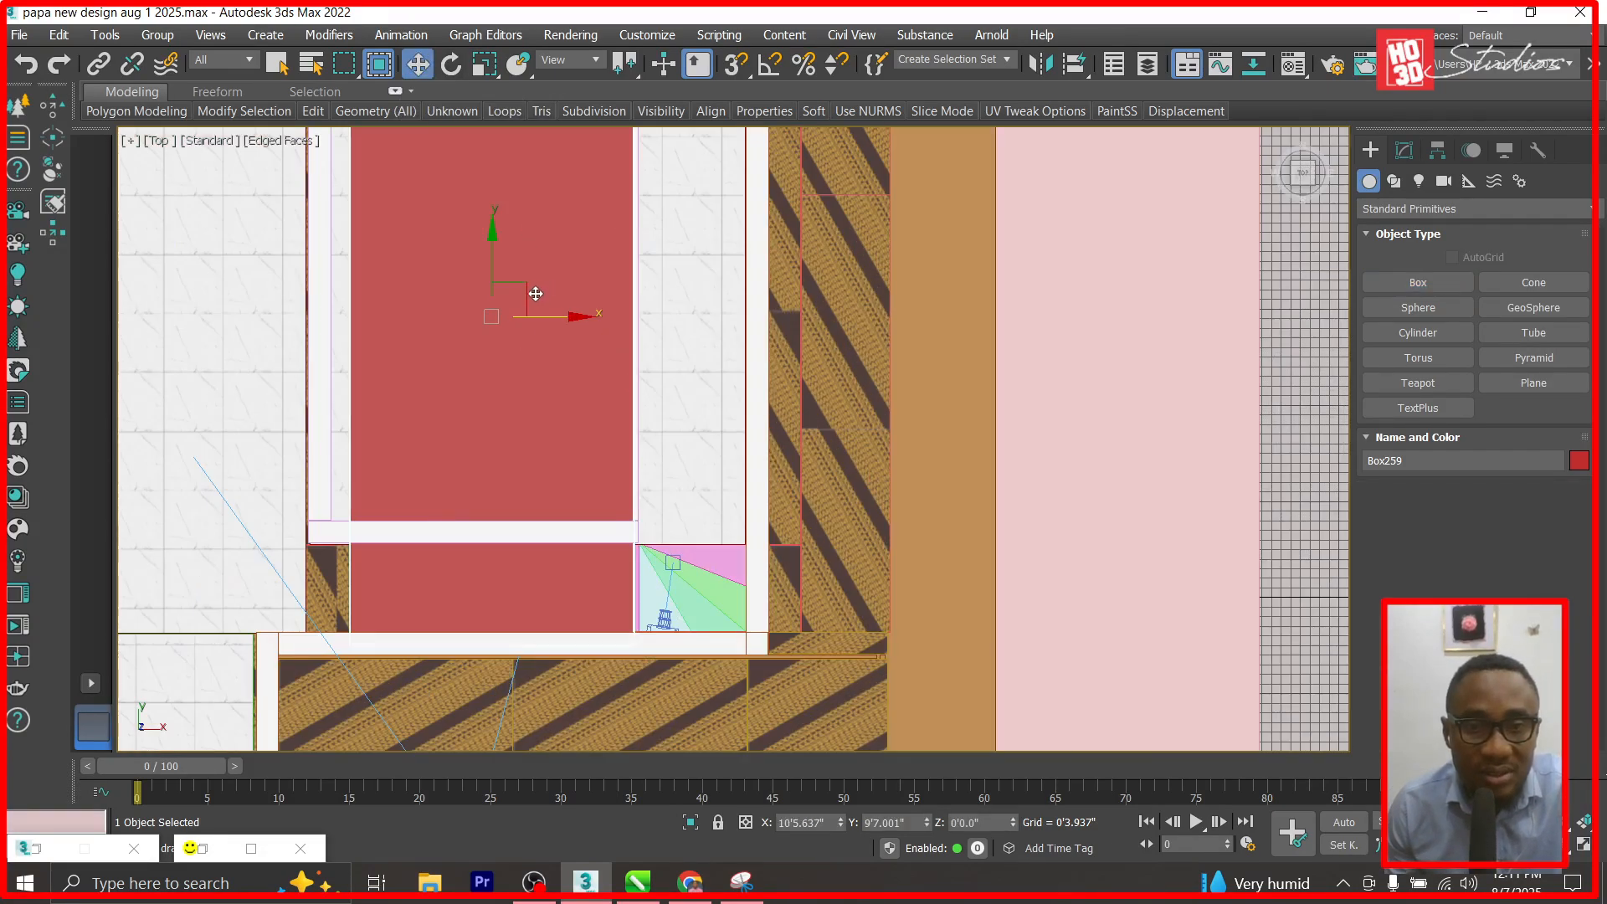
pyautogui.click(670, 298)
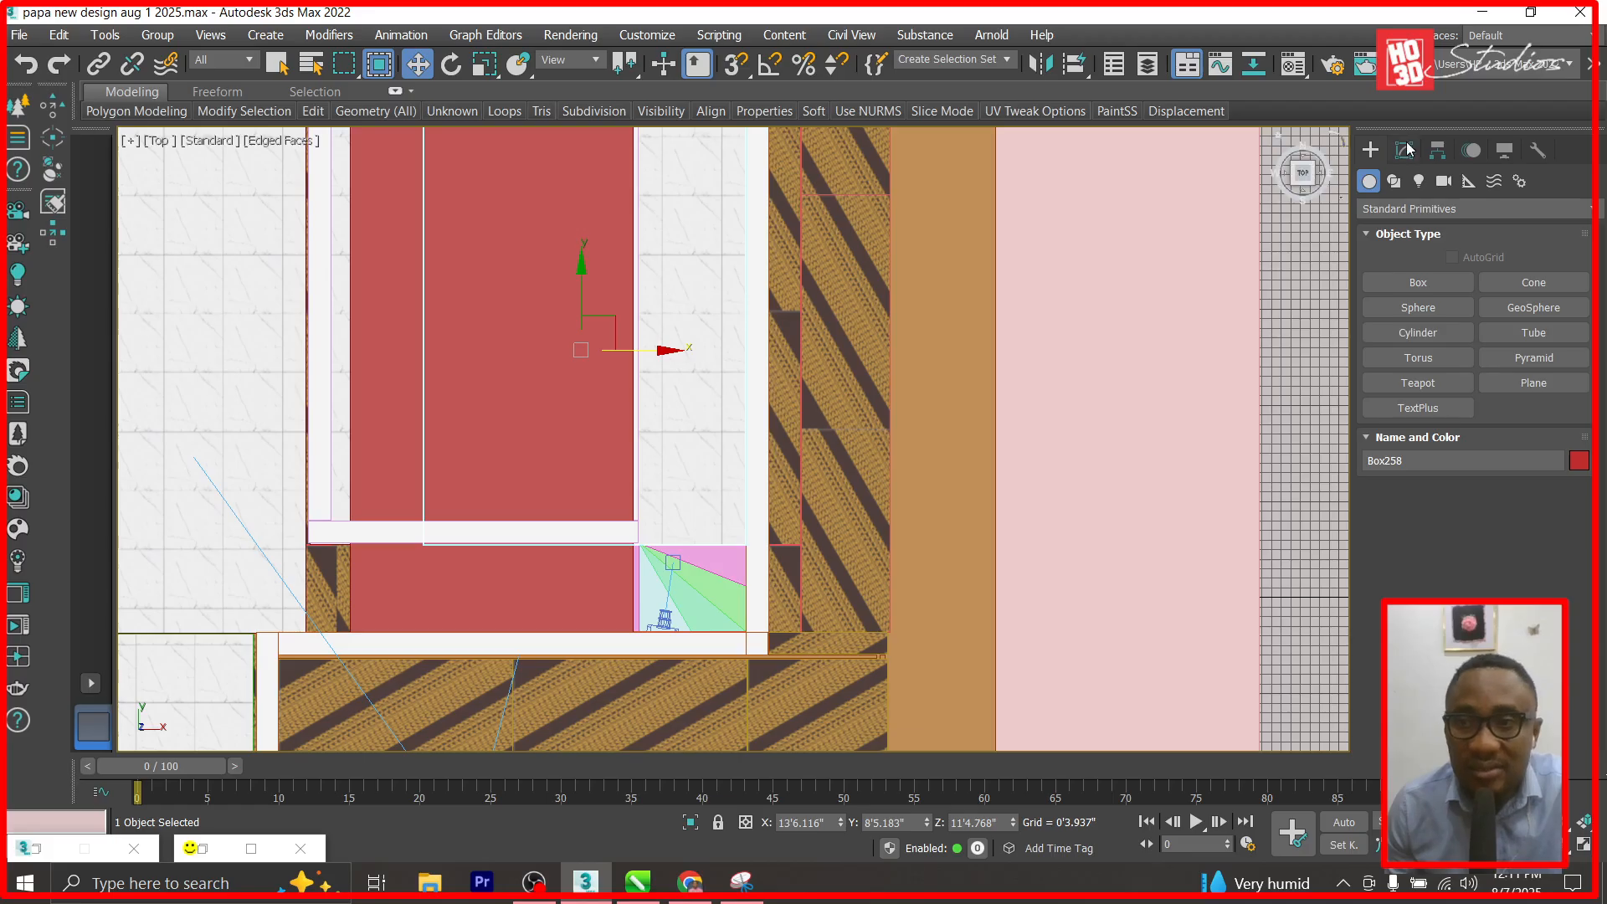
pyautogui.click(1409, 149)
pyautogui.click(1373, 150)
pyautogui.click(1394, 209)
pyautogui.click(1397, 265)
pyautogui.click(1537, 383)
pyautogui.click(1488, 514)
pyautogui.click(385, 325)
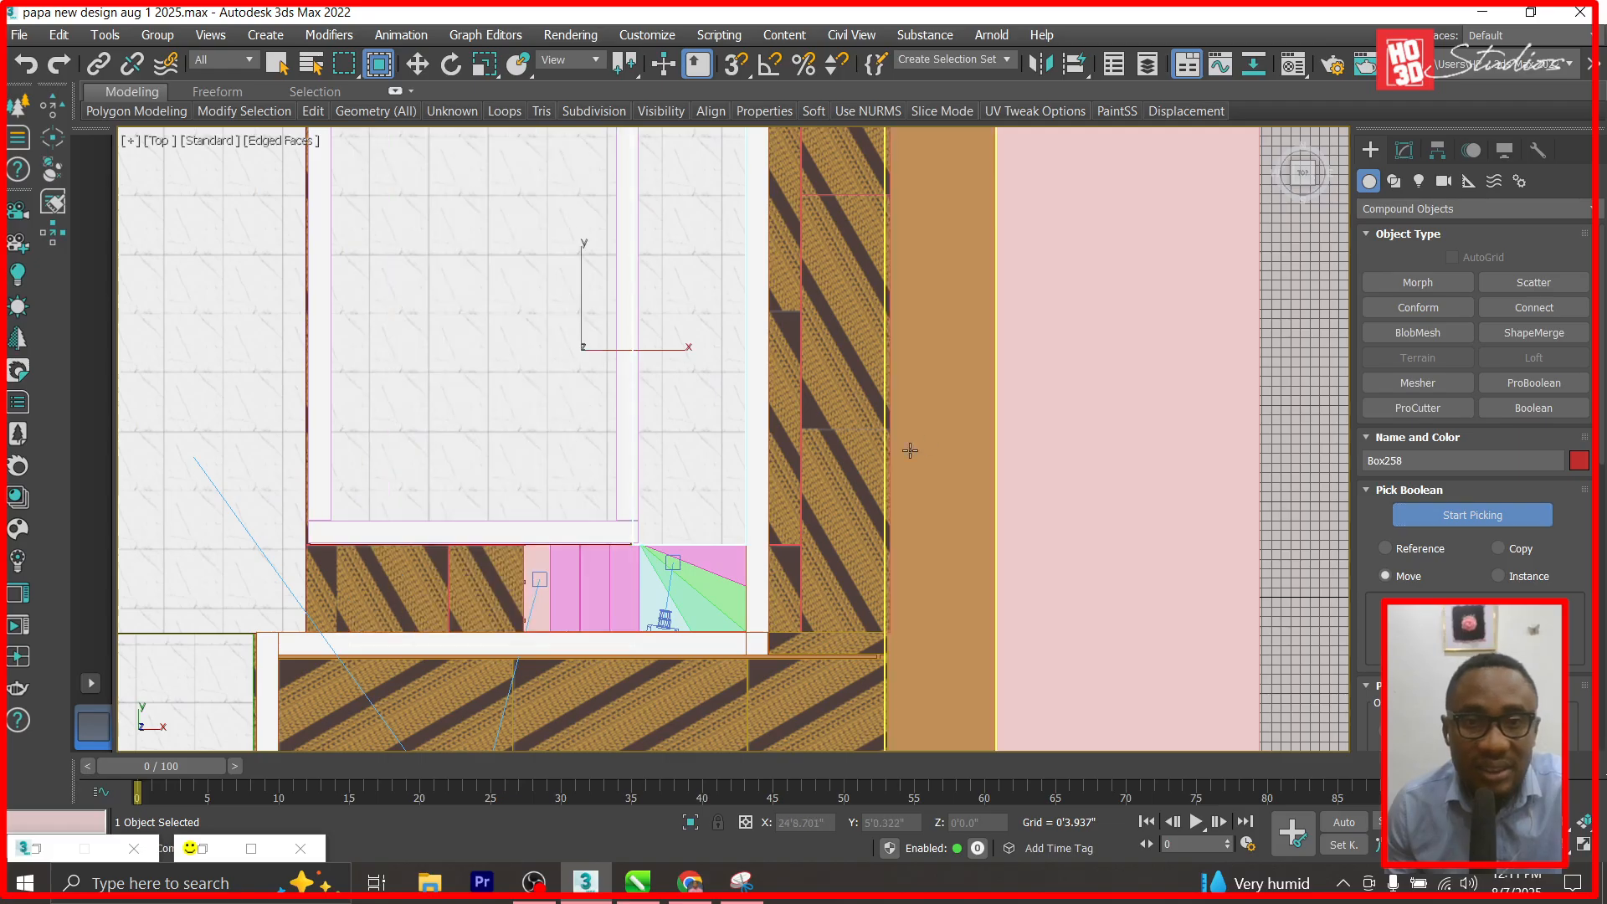
pyautogui.scroll(-3, 758, 432)
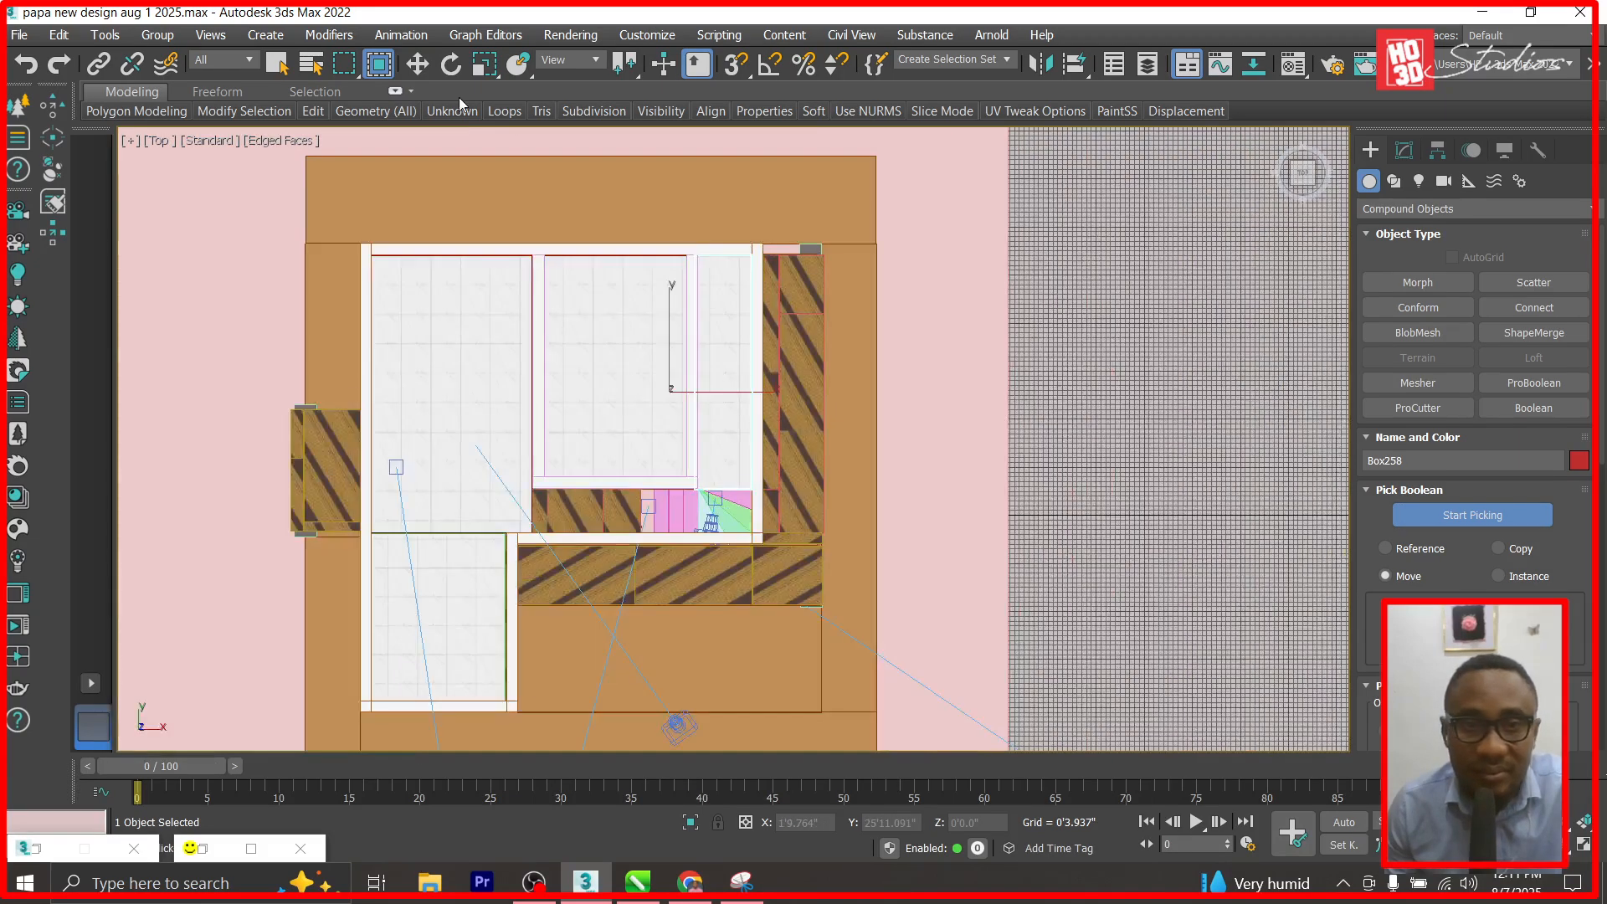
pyautogui.click(418, 64)
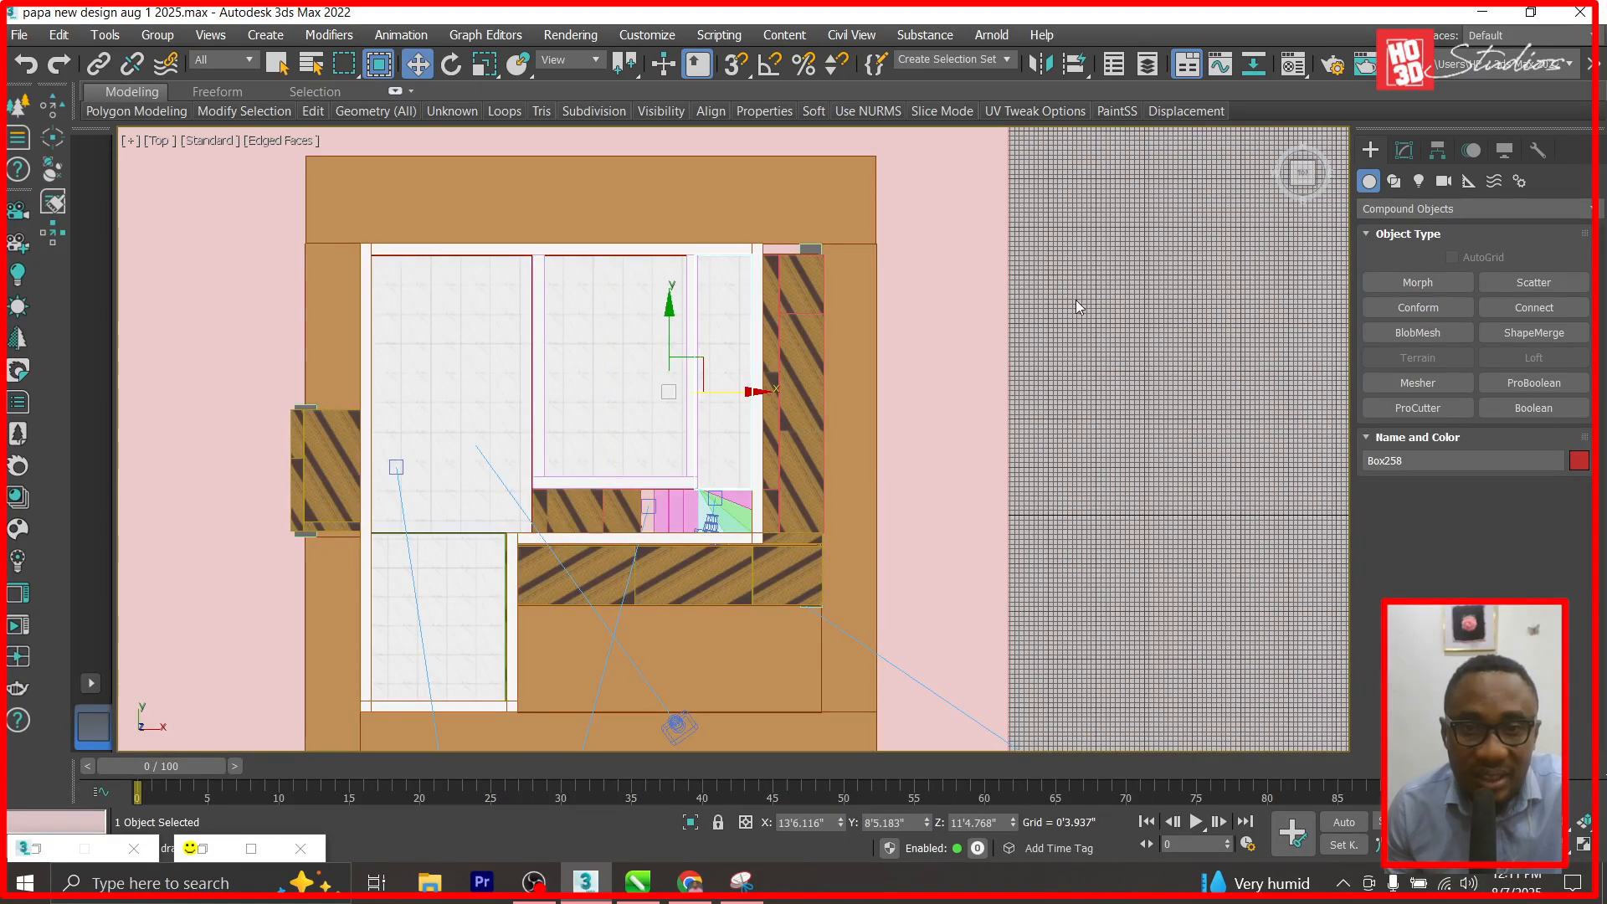
# Move the trimmed floor strip along X past the wall onto the wood-patterned area beside the staircase.
pyautogui.moveTo(753, 392)
pyautogui.mouseDown()
pyautogui.moveTo(951, 395)
pyautogui.moveTo(759, 406)
pyautogui.mouseUp()
pyautogui.hotkey('ctrl', 'z')
pyautogui.scroll(5, 757, 425)
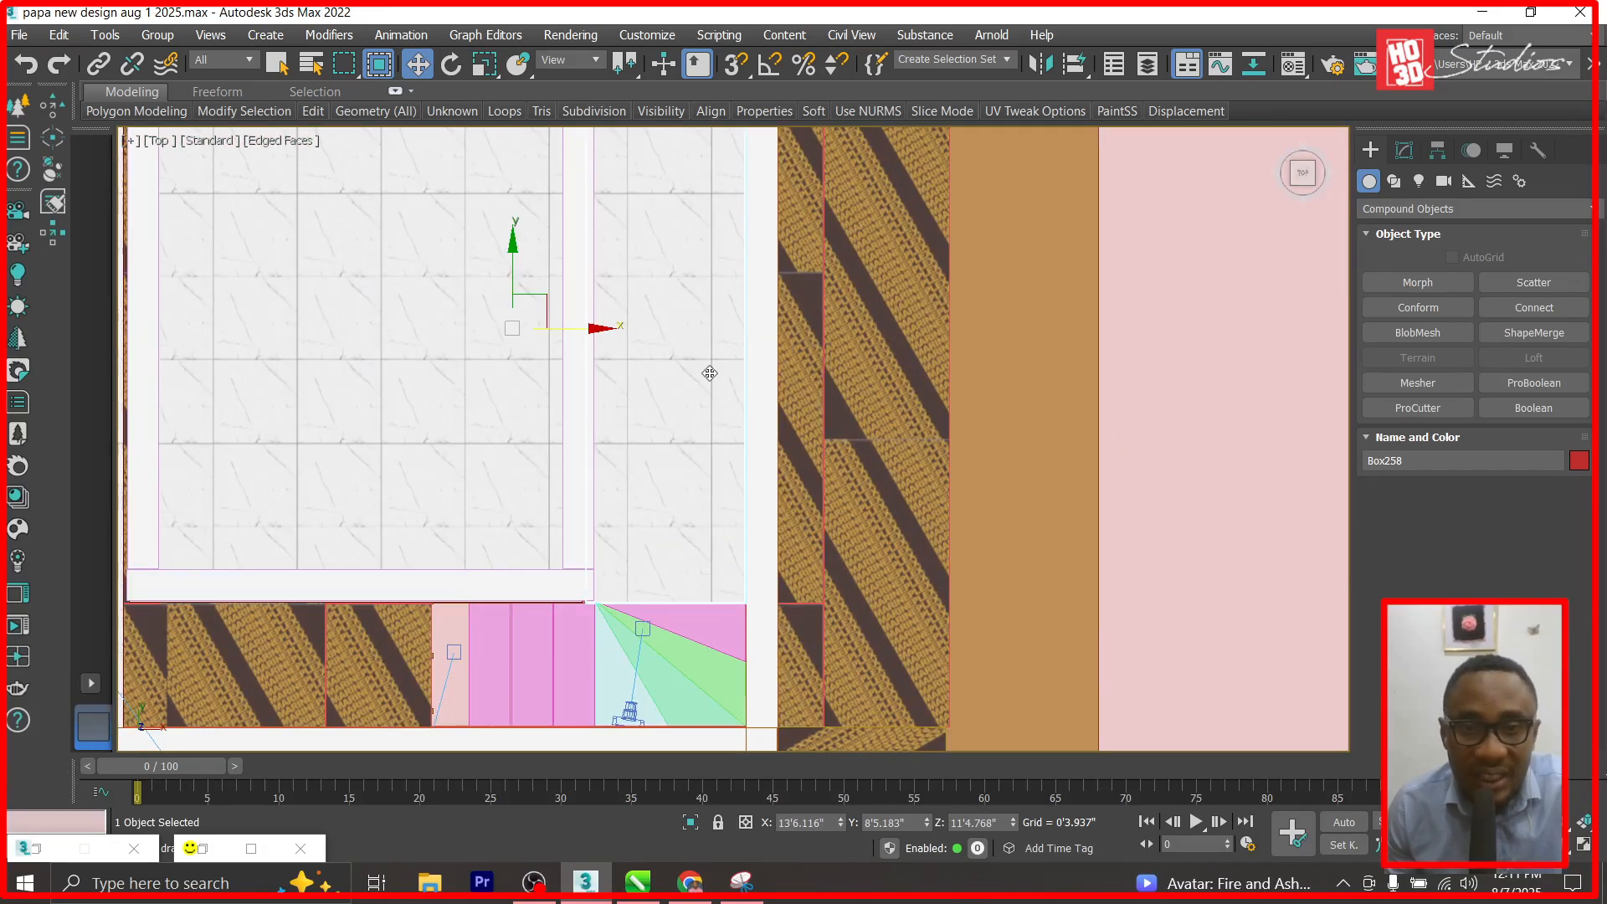
pyautogui.scroll(-2, 710, 374)
pyautogui.moveTo(661, 342); pyautogui.dragTo(795, 352)
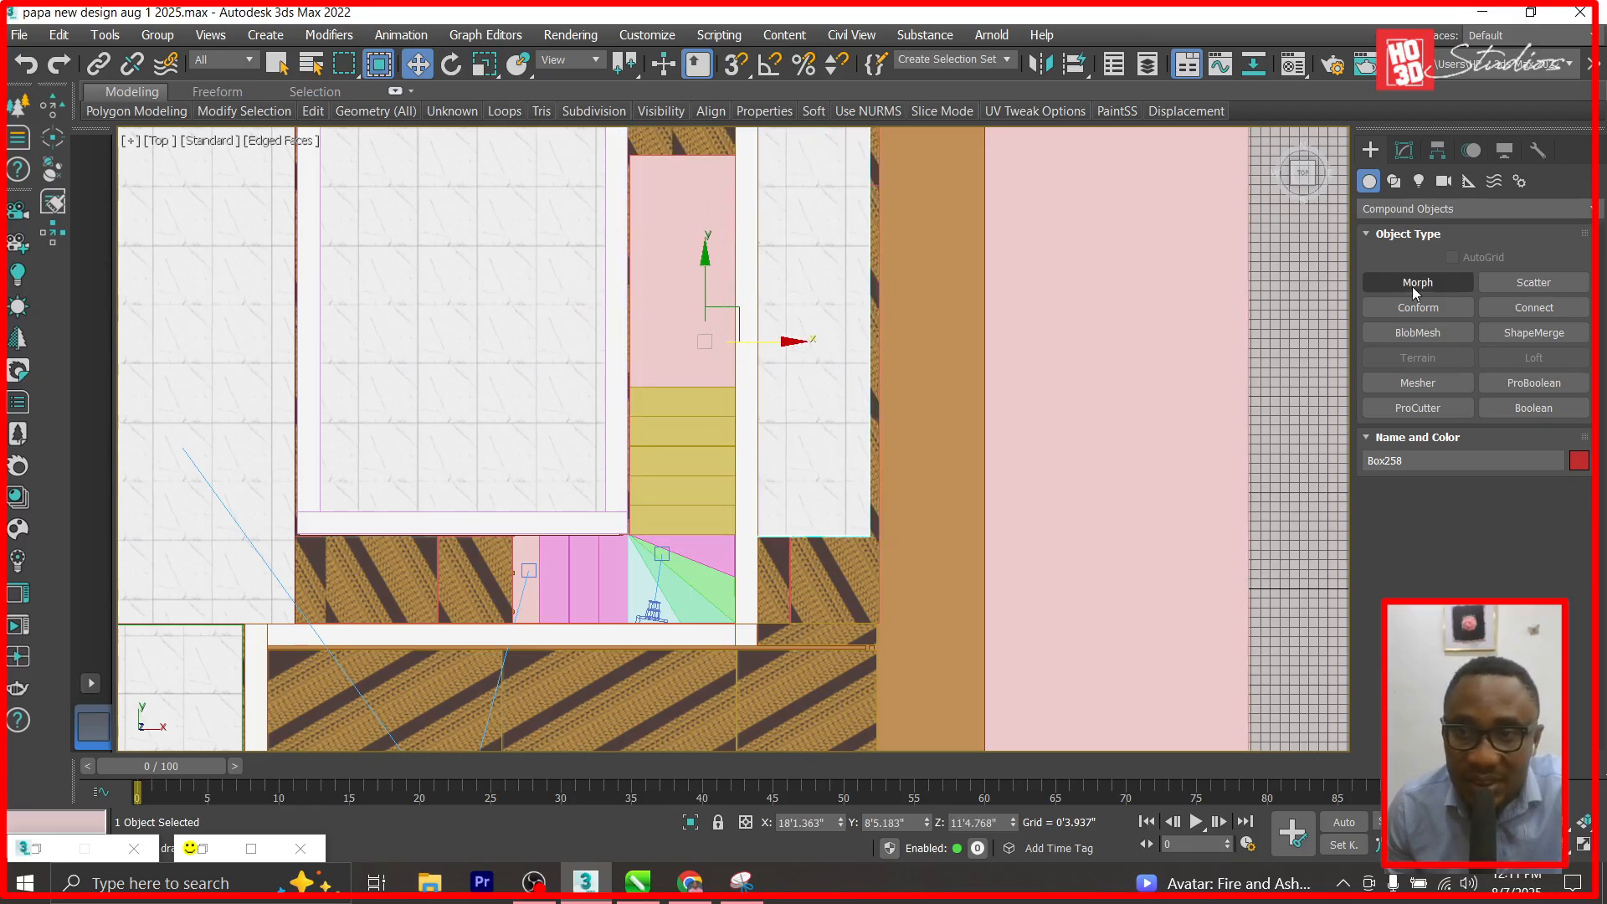
# Draw a box over the lower part of the moved floor strip, starting level with the top stair tread.
pyautogui.click(1393, 209)
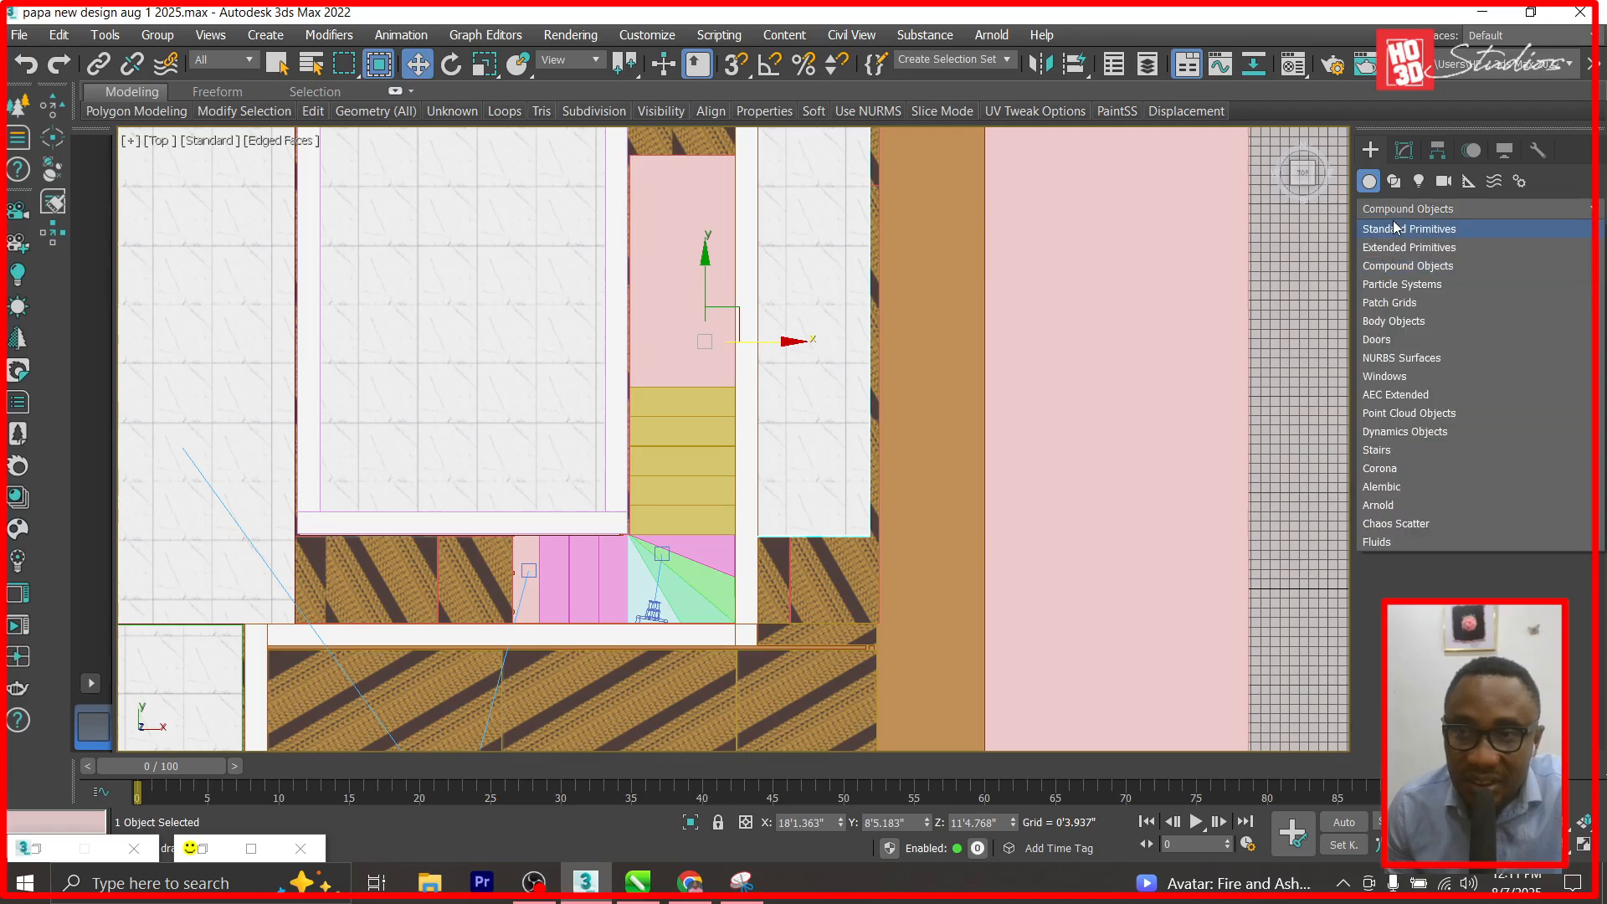
pyautogui.click(1394, 227)
pyautogui.click(1418, 282)
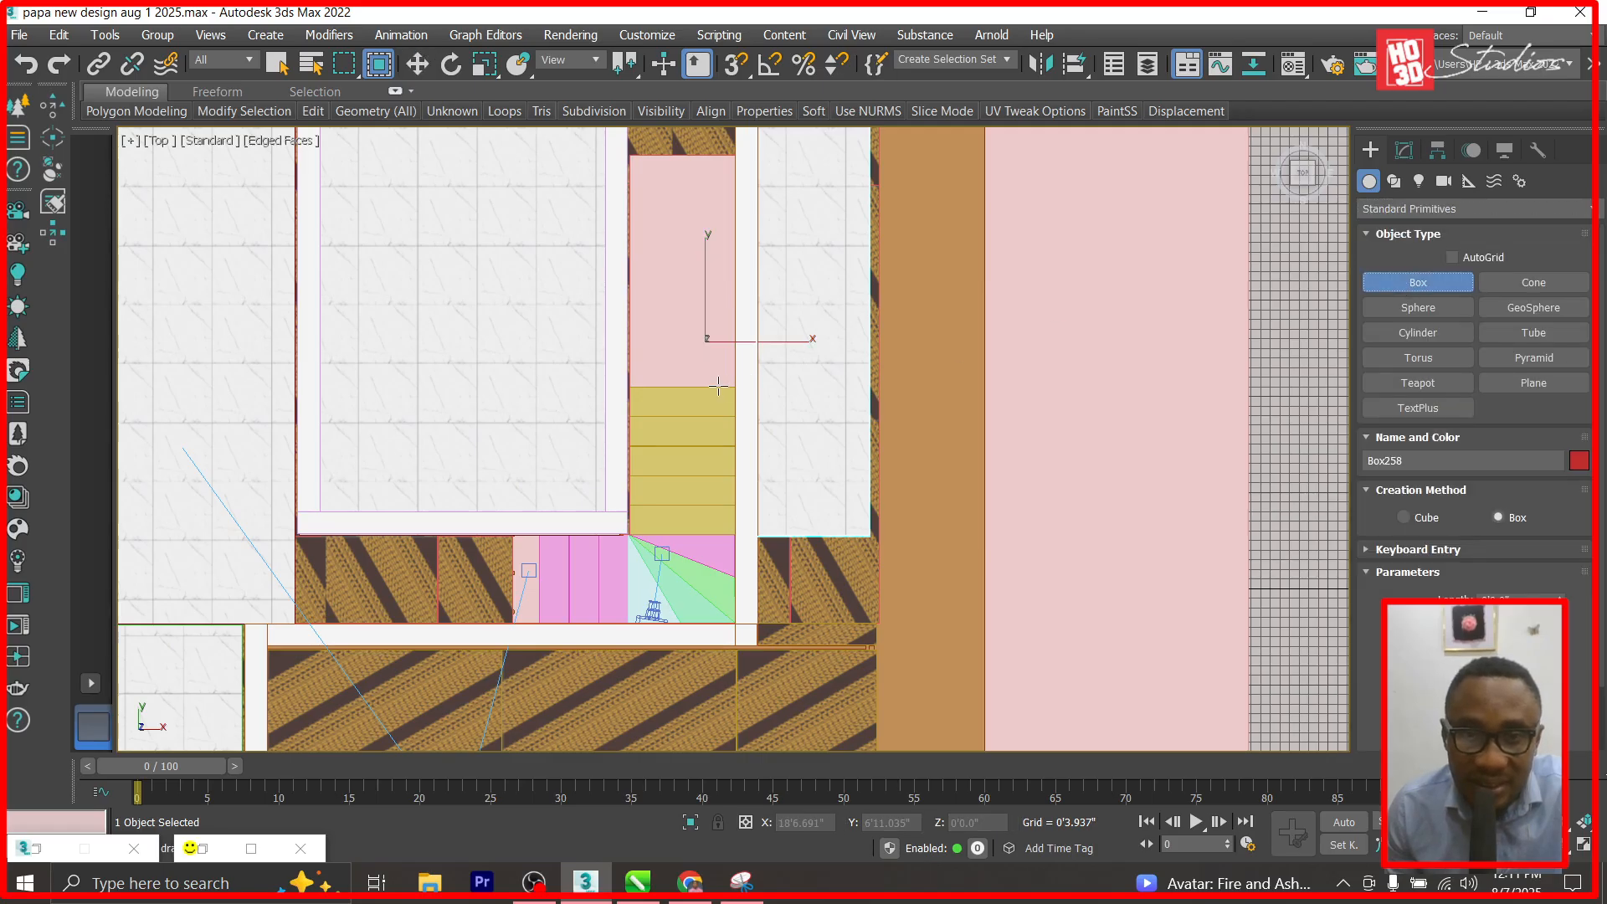
pyautogui.moveTo(728, 385); pyautogui.dragTo(953, 623)
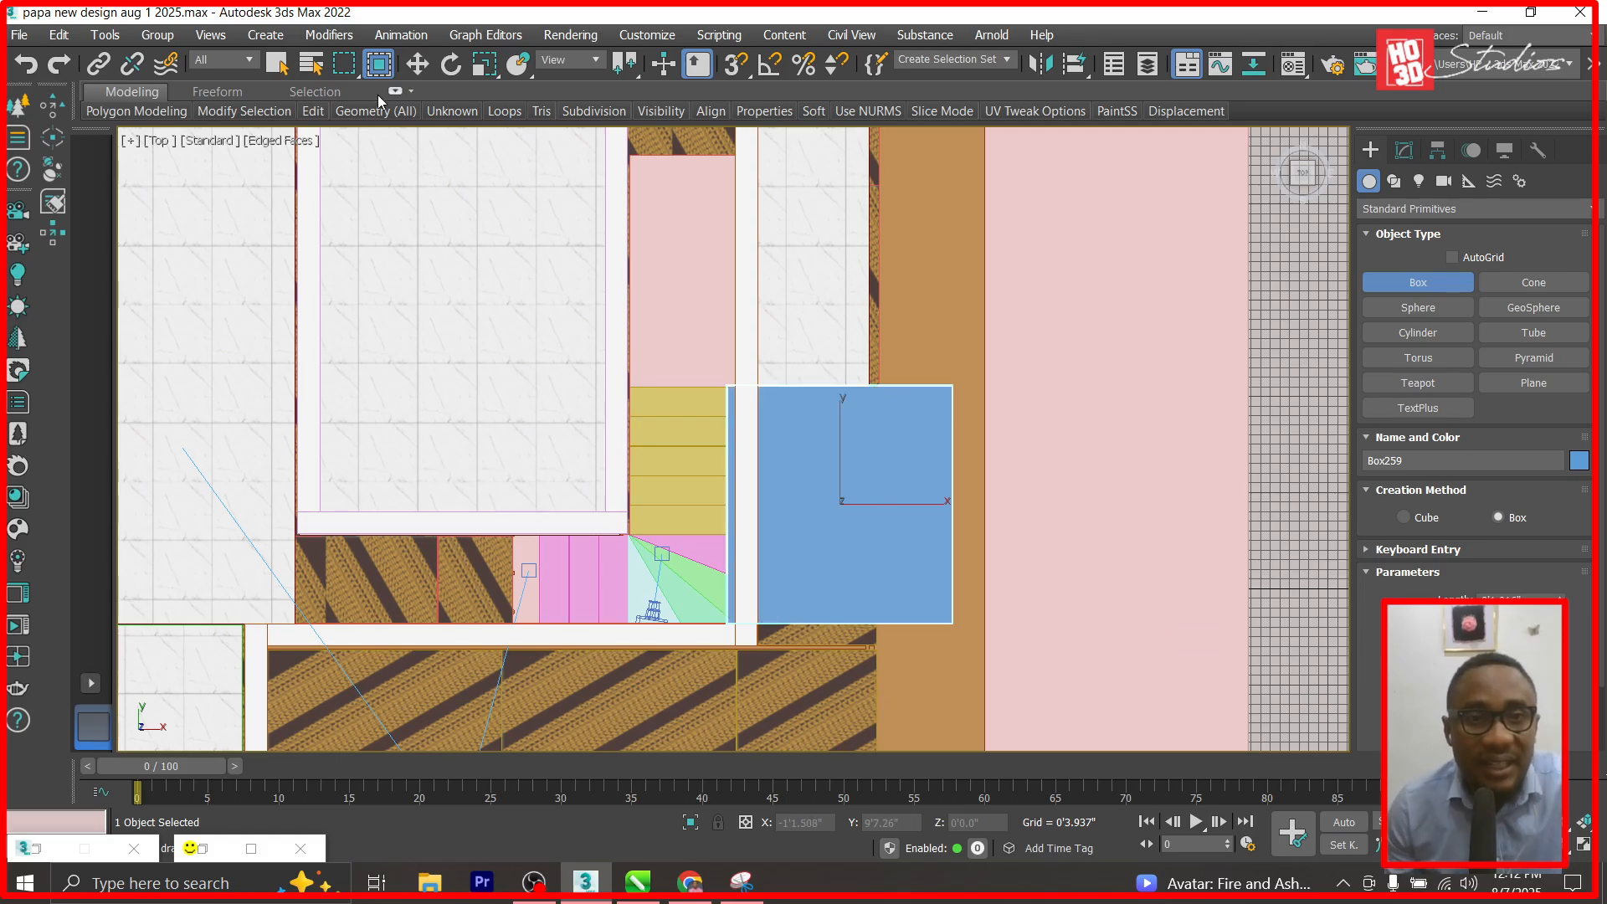
pyautogui.click(416, 65)
# Subtract the box from the moved floor strip with ProBoolean so the strip ends level with the top stair tread.
pyautogui.click(761, 259)
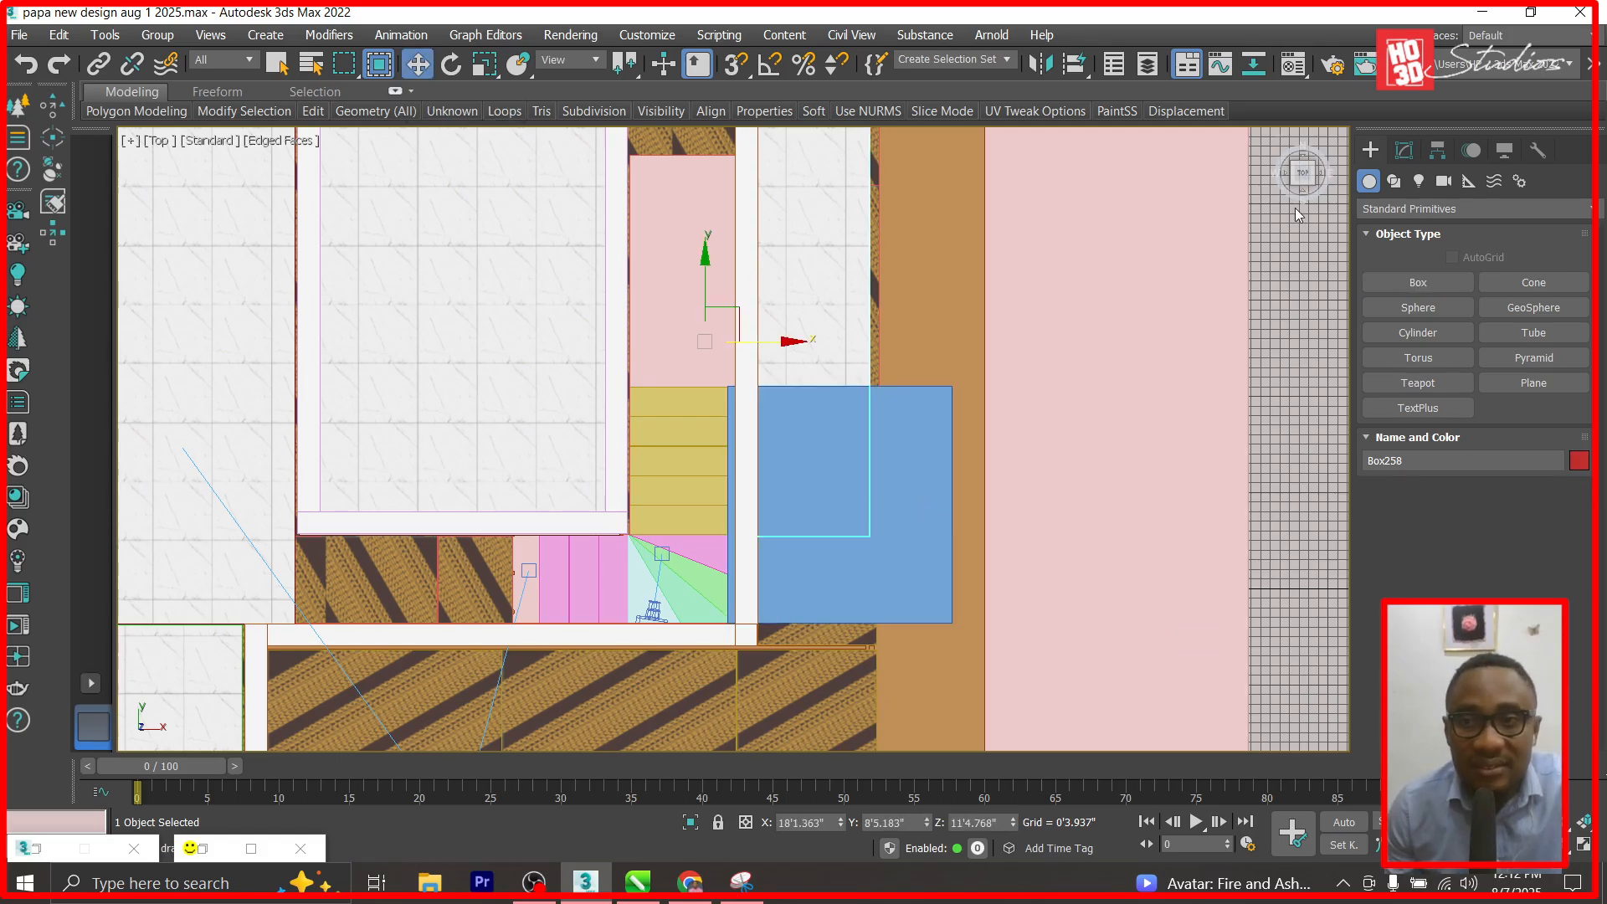
pyautogui.click(1404, 153)
pyautogui.click(1472, 454)
pyautogui.click(893, 506)
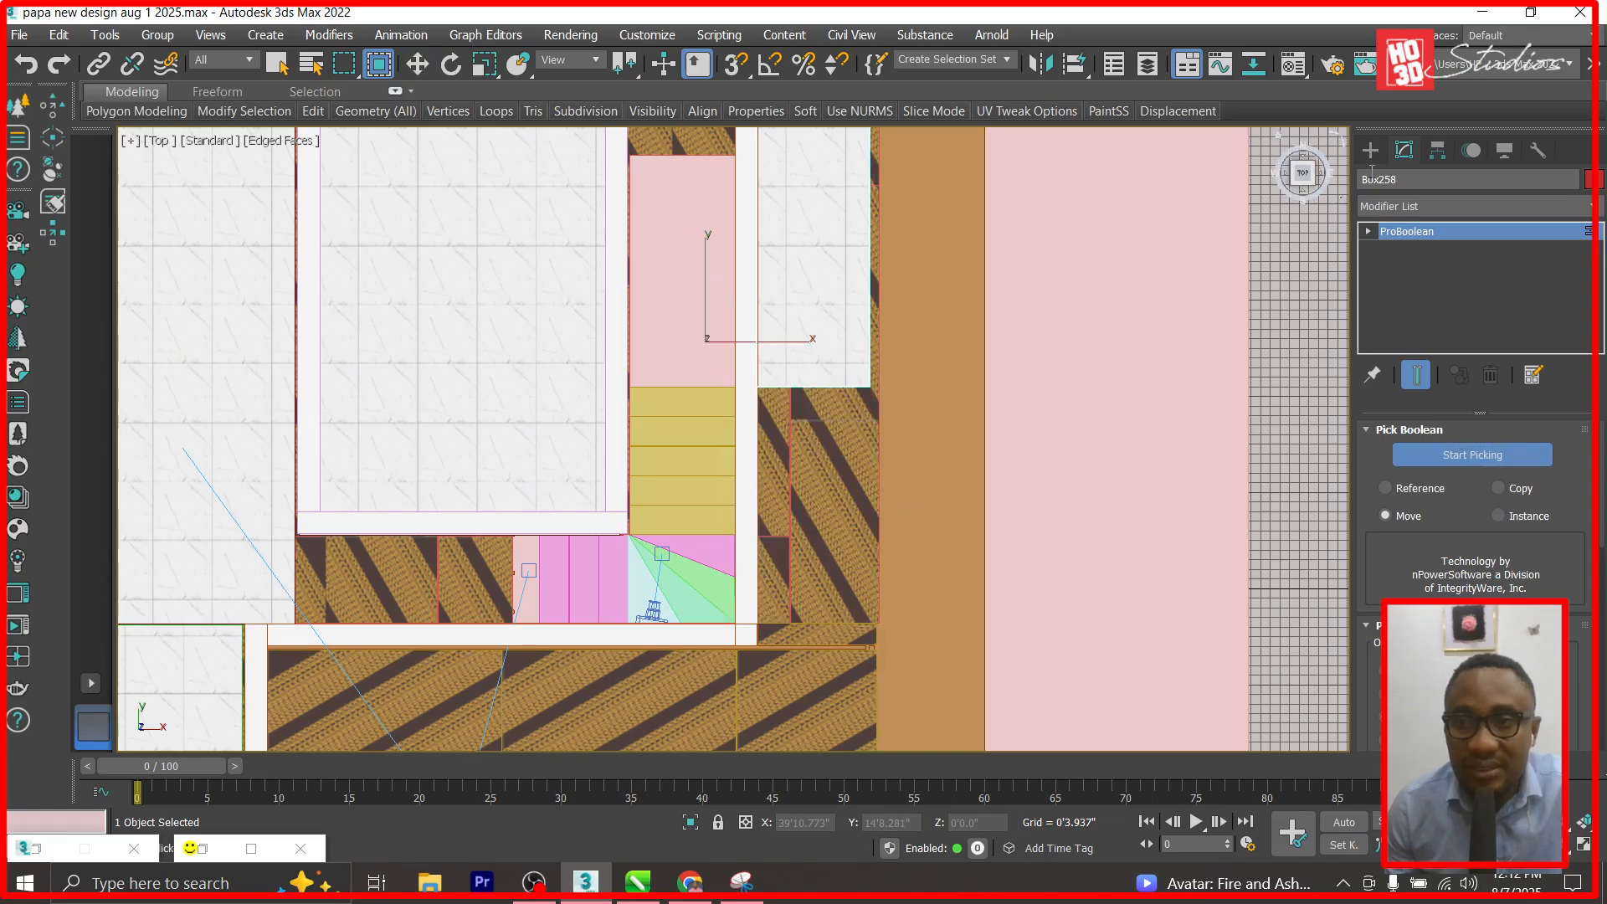
# Convert the shortened floor strip to an Editable Poly.
pyautogui.rightClick(1423, 233)
pyautogui.click(1433, 347)
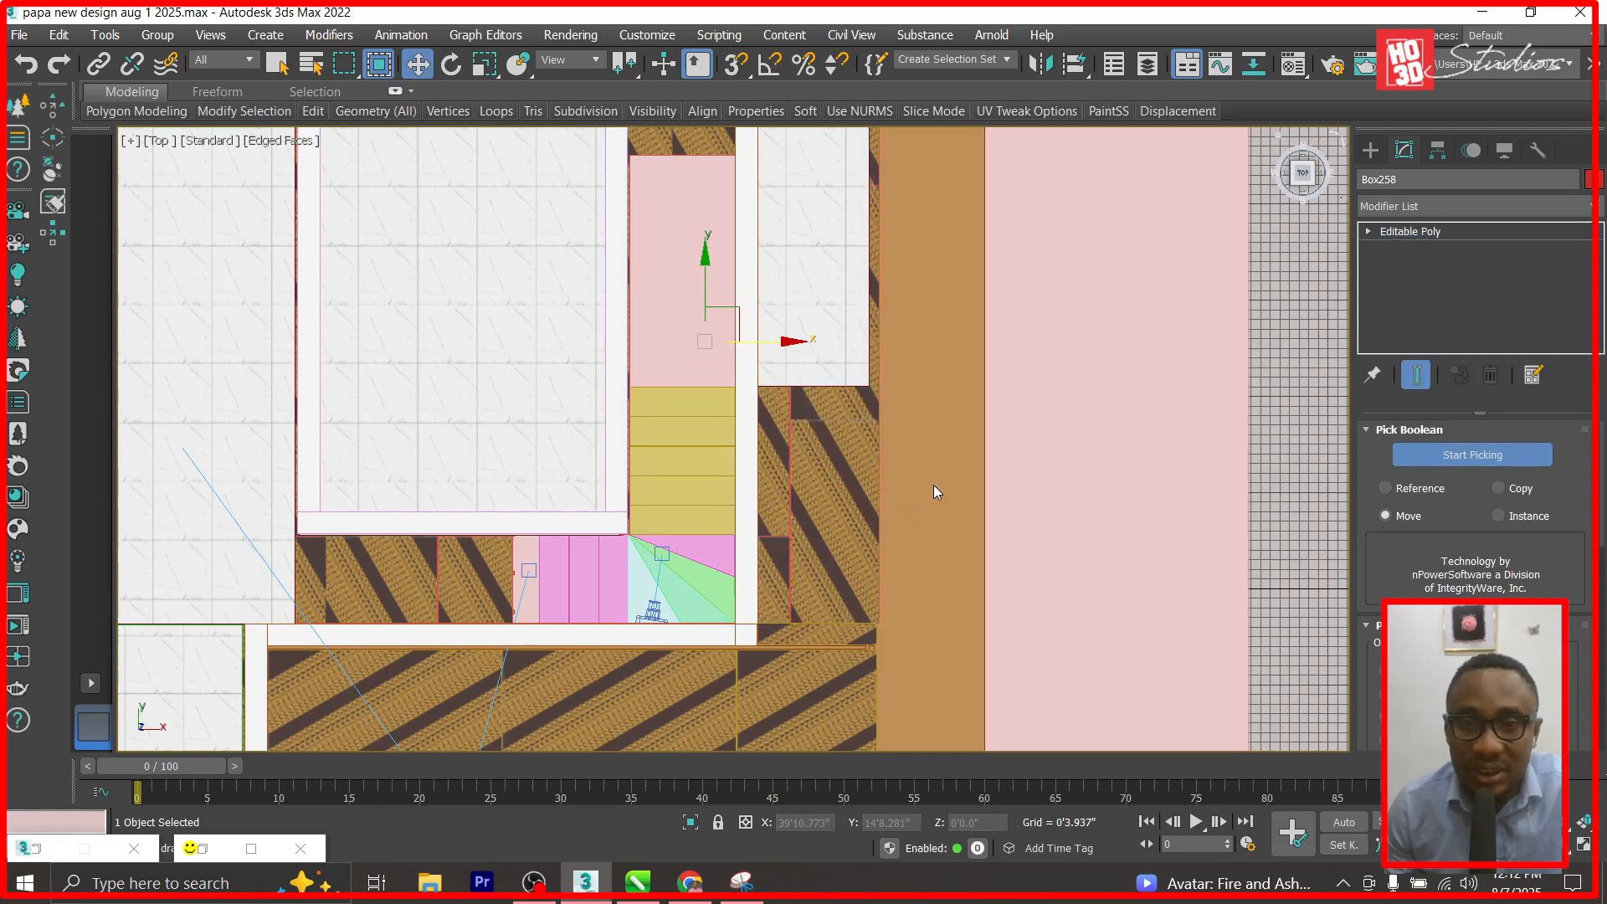
pyautogui.scroll(-3, 865, 319)
pyautogui.scroll(3, 838, 266)
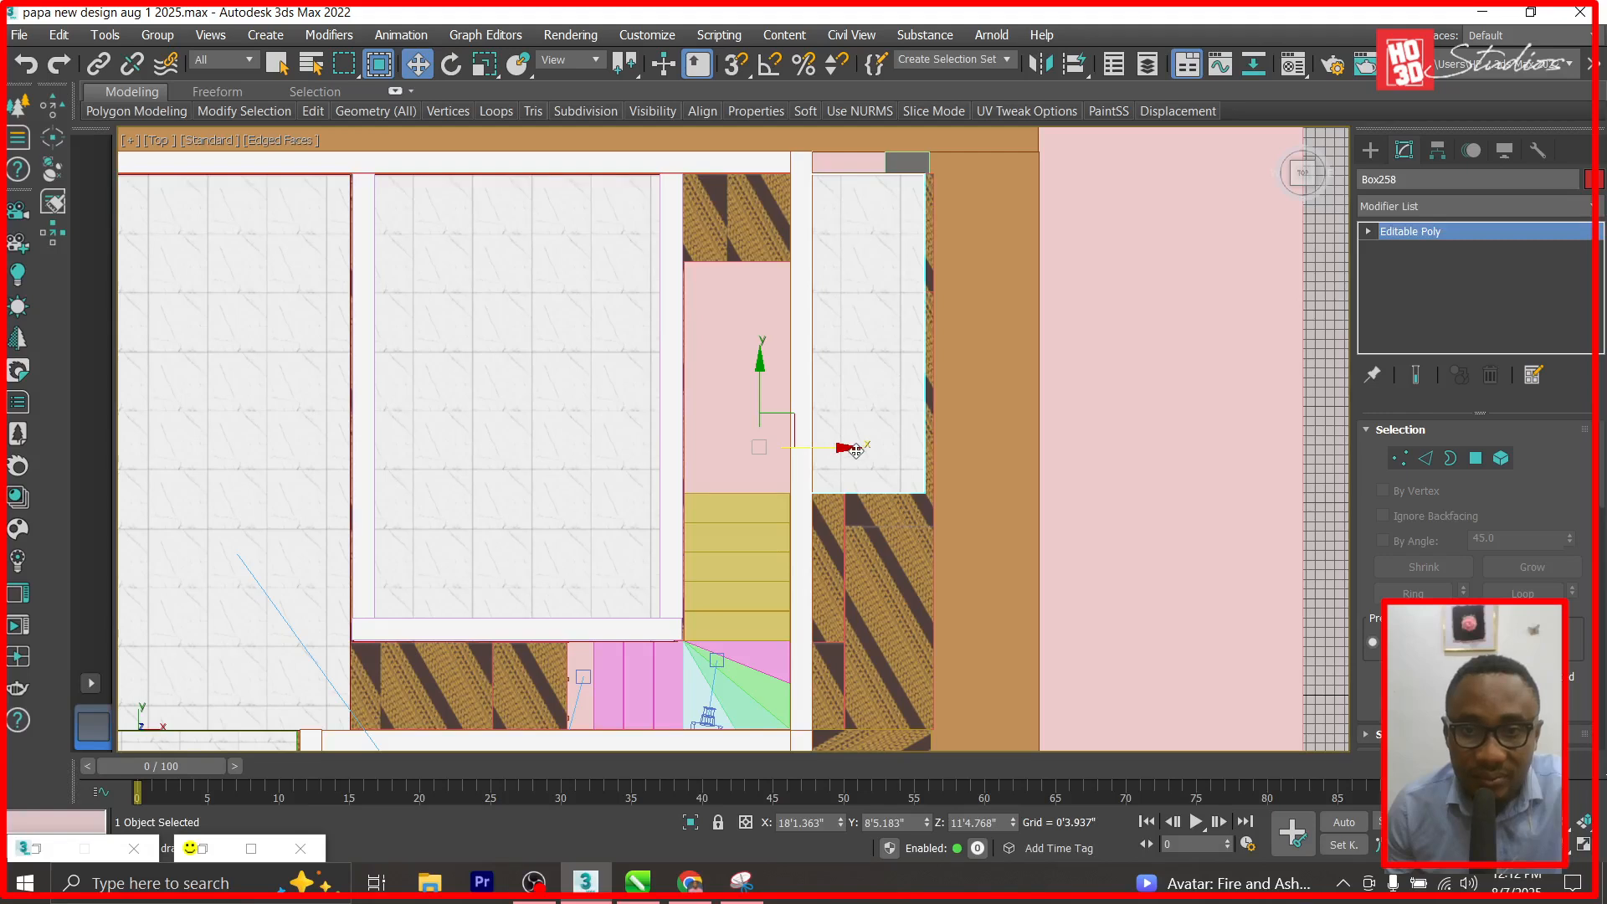
# Move the shortened floor strip along X through the wall into the landing area at the head of the upper stair flight.
pyautogui.moveTo(850, 450); pyautogui.dragTo(722, 451)
pyautogui.scroll(-3, 741, 411)
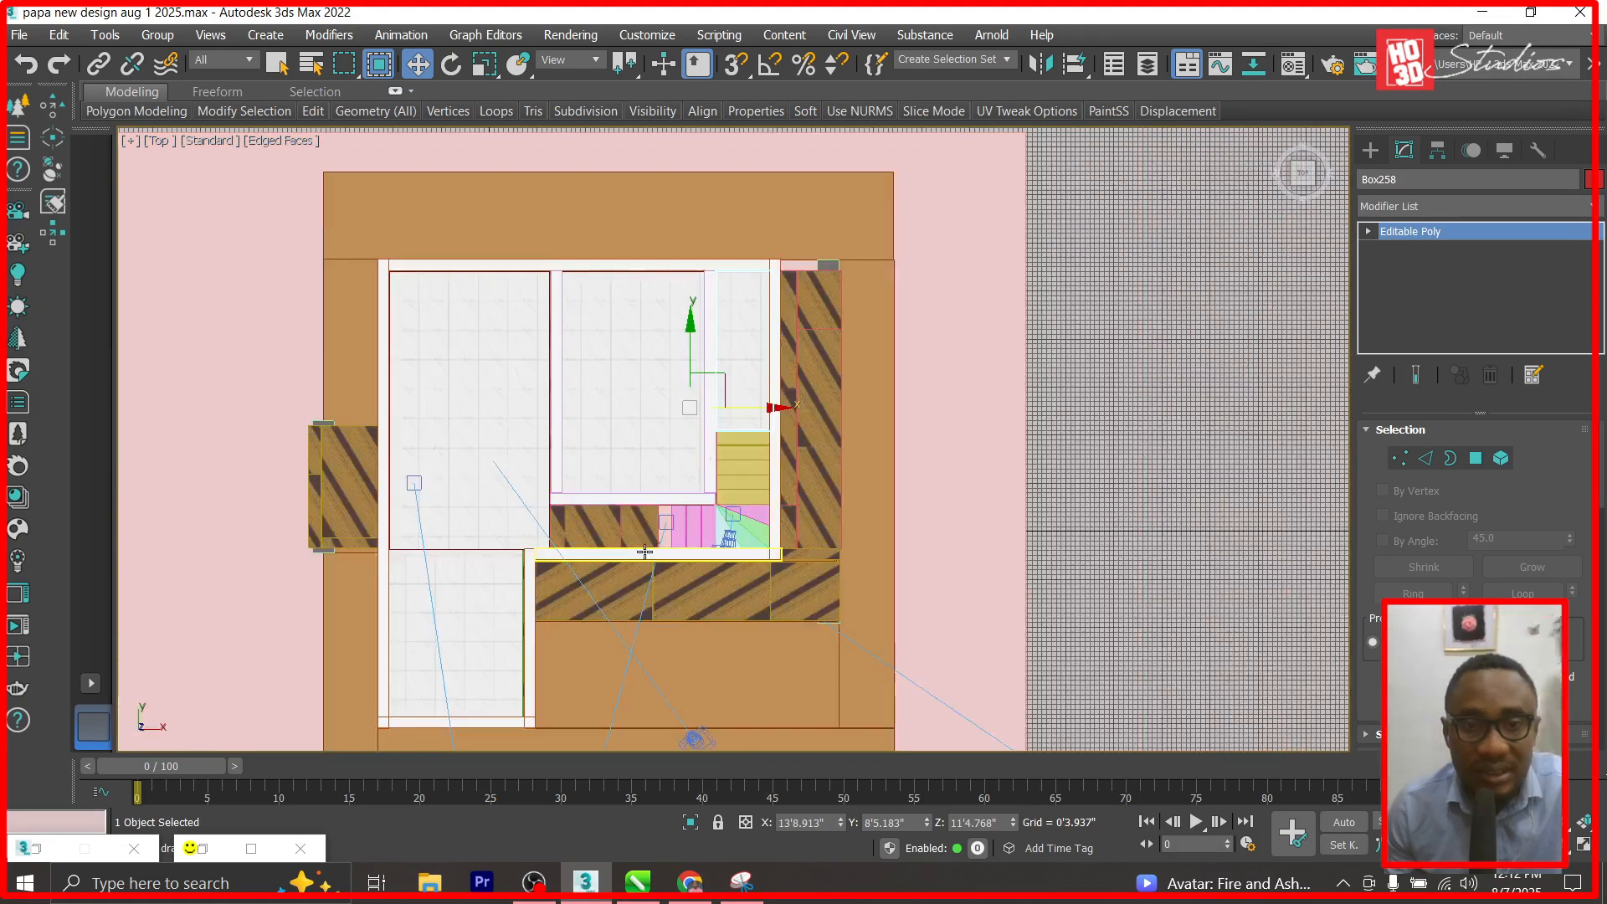
pyautogui.scroll(3, 635, 548)
pyautogui.scroll(-2, 767, 566)
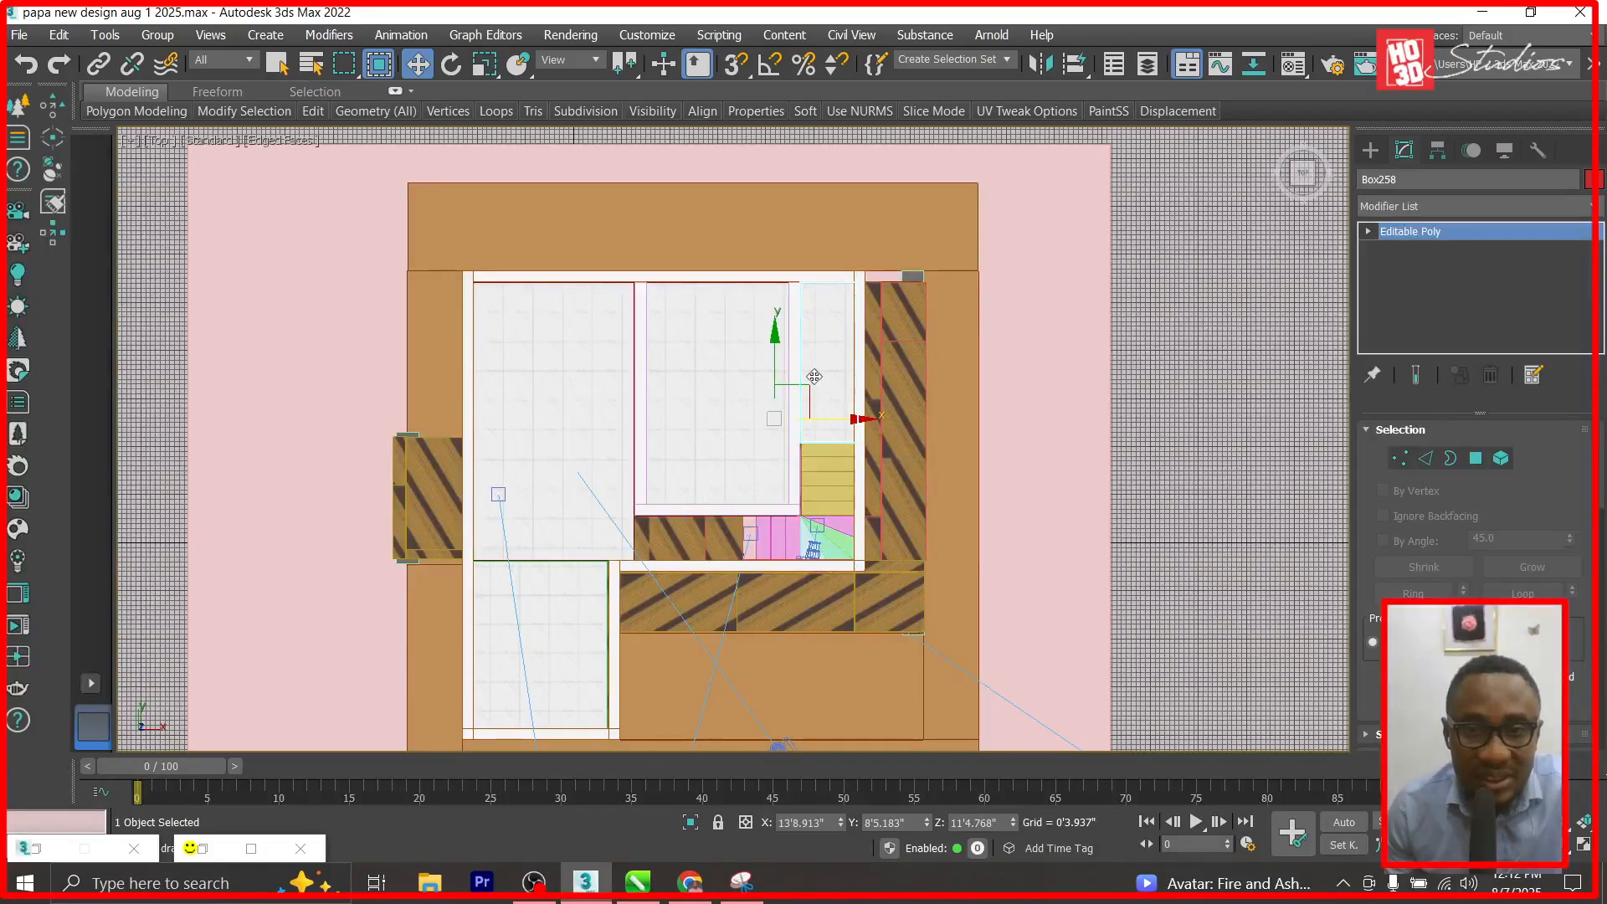
# Copy the landing floor strip into the middle room area and rotate the copy 90 degrees about Z.
pyautogui.keyDown('shift'); pyautogui.moveTo(811, 385); pyautogui.dragTo(713, 456); pyautogui.keyUp('shift')
pyautogui.click(792, 550)
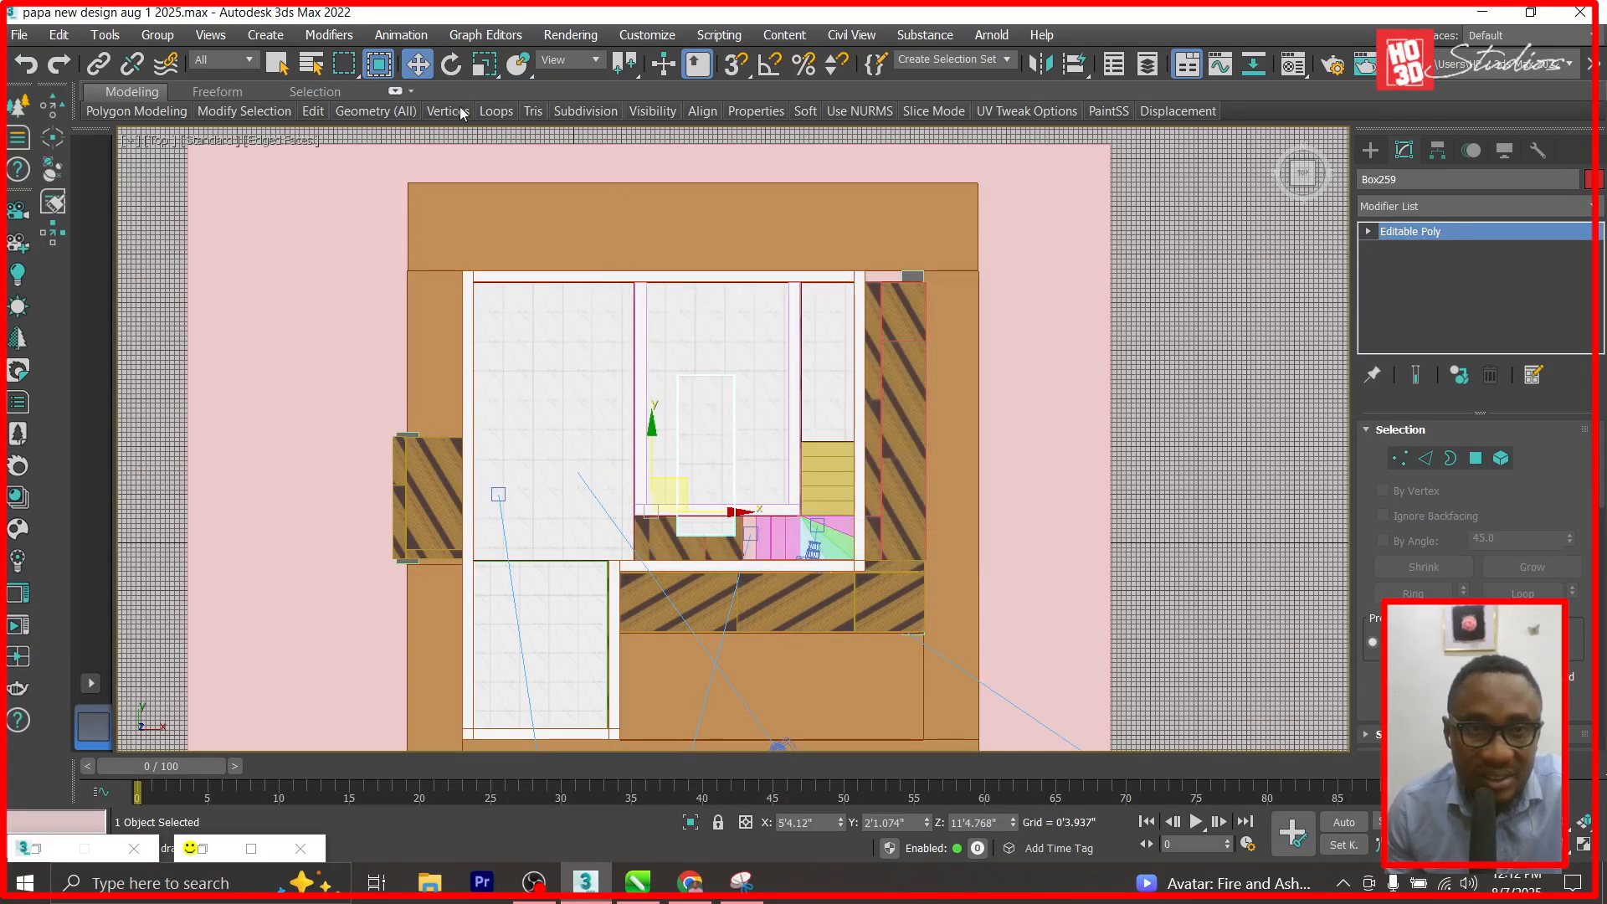
pyautogui.press('e')
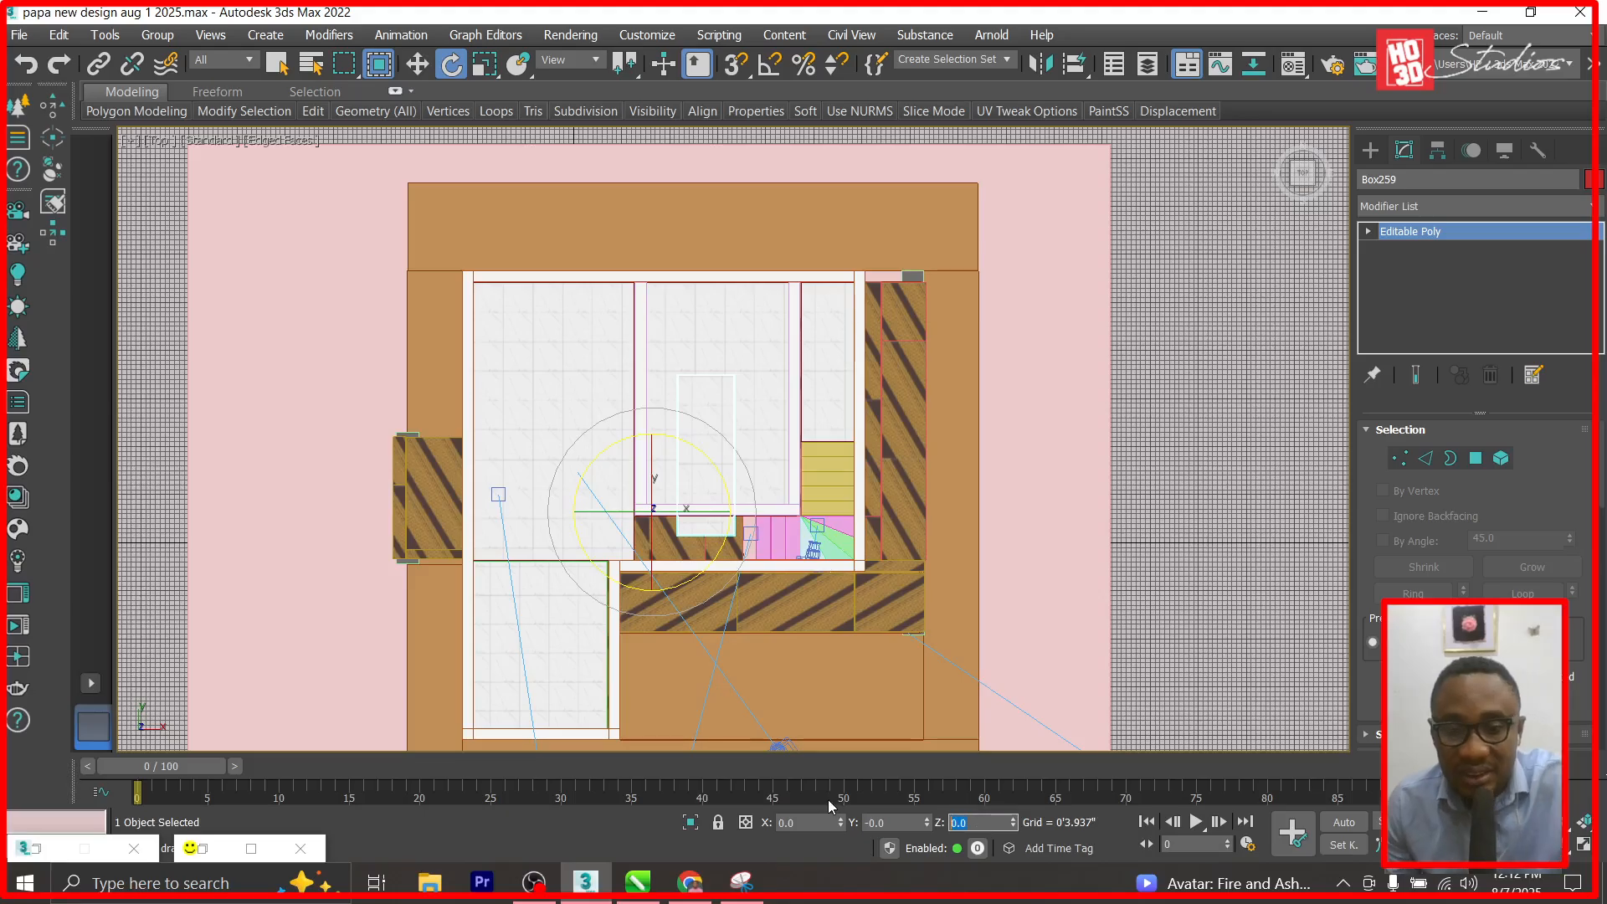
pyautogui.press('Return')
pyautogui.scroll(5, 729, 436)
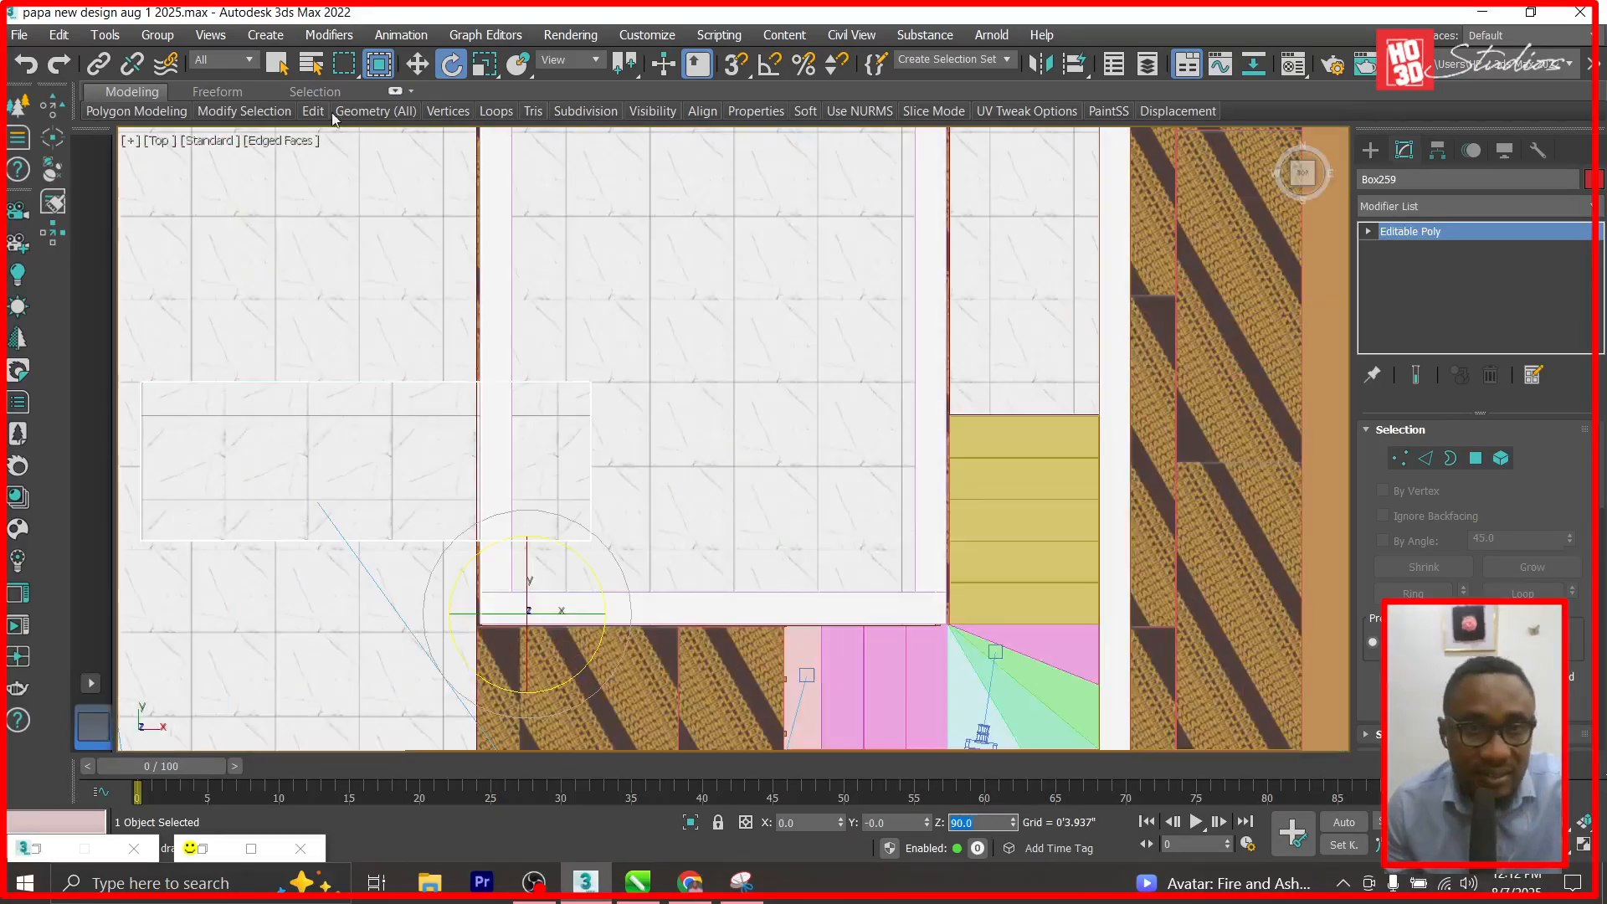
# Move the rotated floor strip onto the wood-patterned passage so its end meets the lower stair flight.
pyautogui.click(416, 67)
pyautogui.scroll(-4, 496, 283)
pyautogui.moveTo(543, 416); pyautogui.dragTo(637, 518)
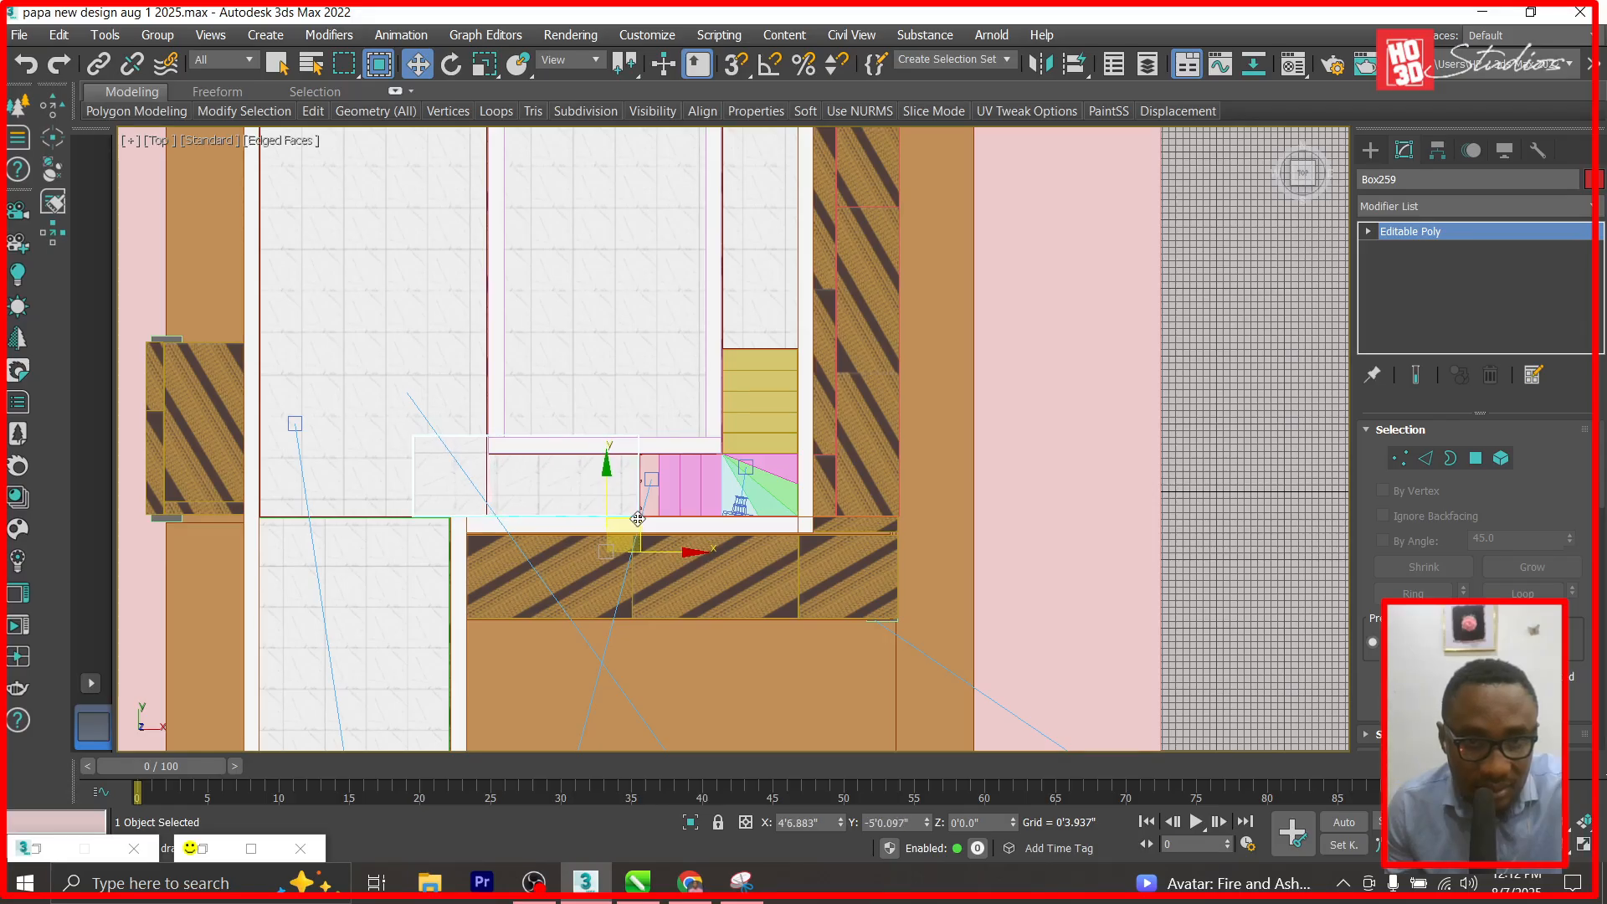
pyautogui.scroll(4, 503, 519)
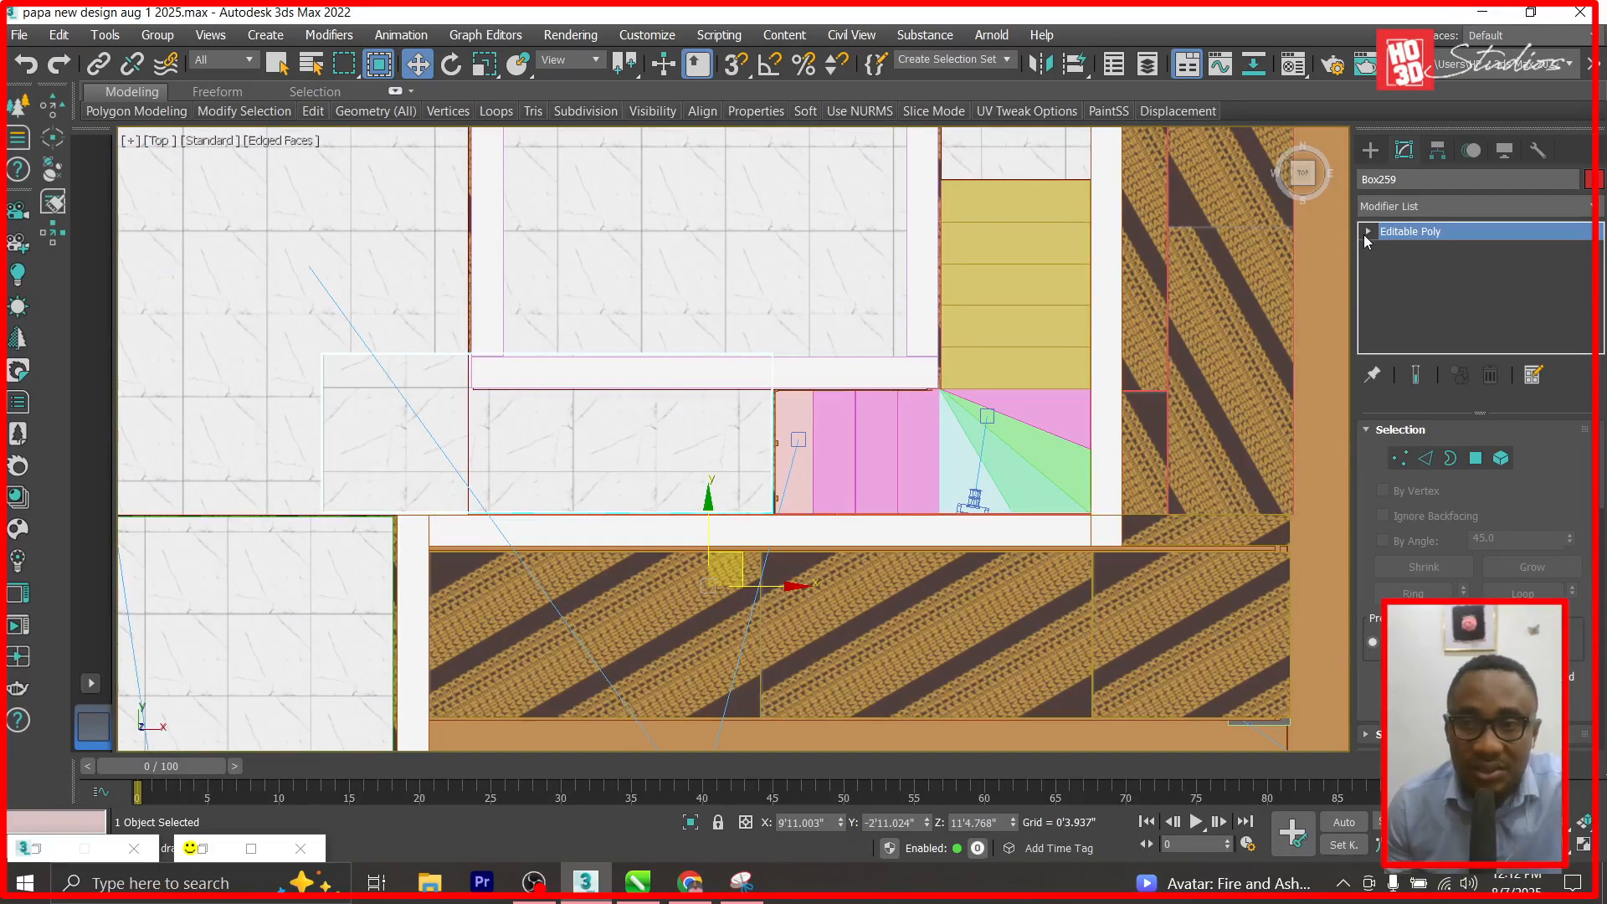
# Draw a box about 8'7" by 5'3" over the end of the rotated strip that overlaps the large room.
pyautogui.click(1370, 150)
pyautogui.click(1414, 284)
pyautogui.moveTo(270, 319); pyautogui.dragTo(490, 679)
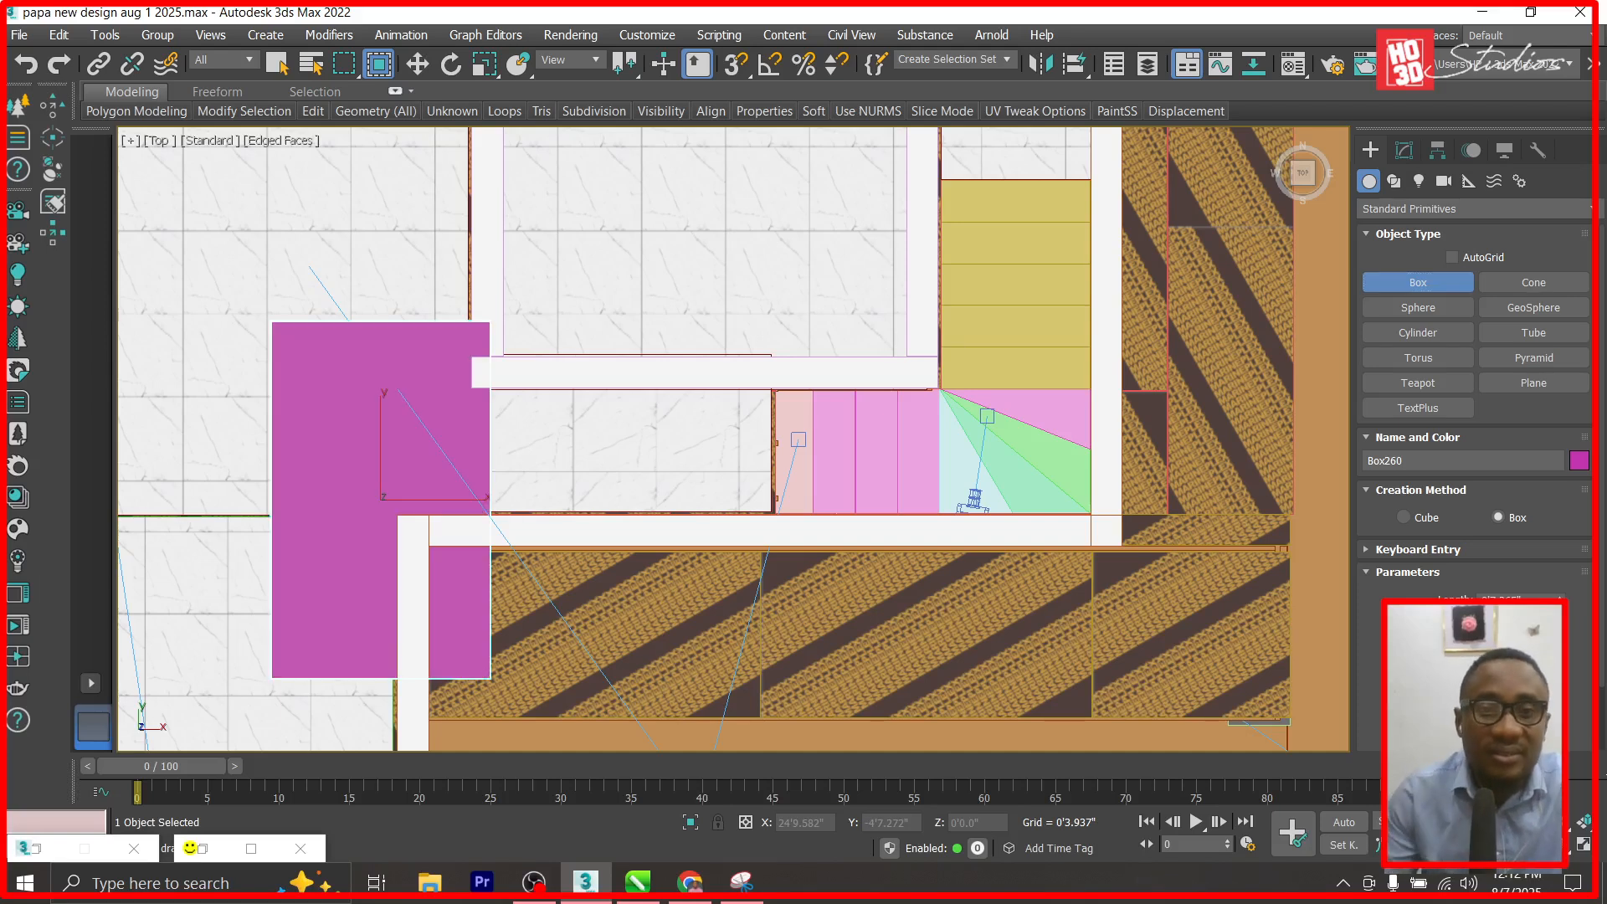
pyautogui.click(417, 63)
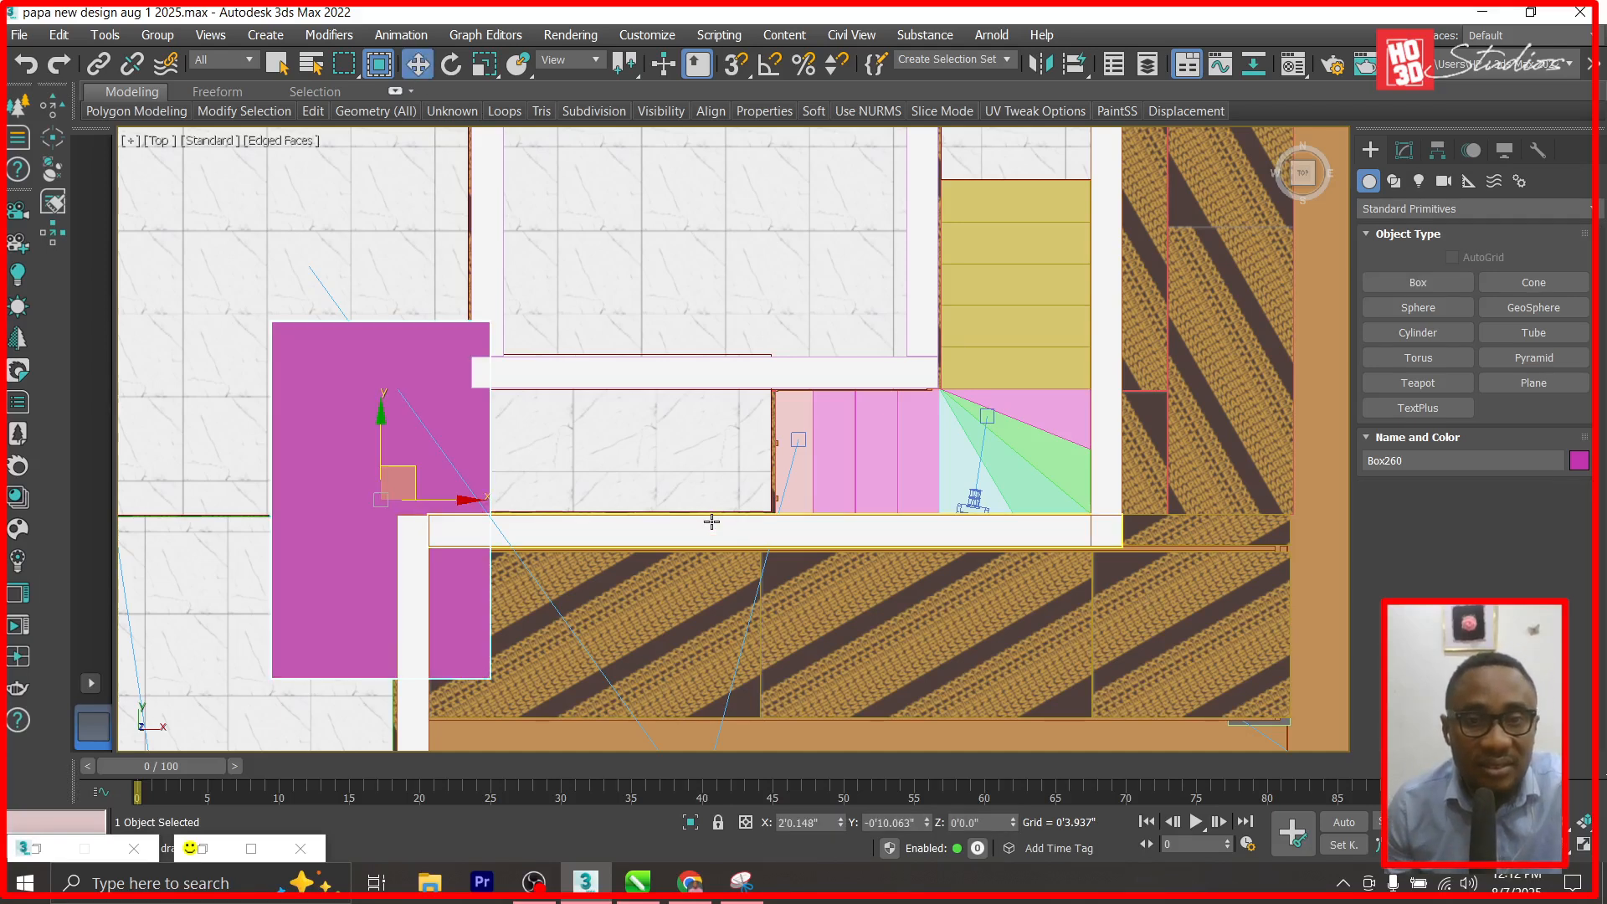
# Make the rotated floor strip a ProBoolean object and start picking the object to subtract.
pyautogui.click(711, 522)
pyautogui.click(1403, 150)
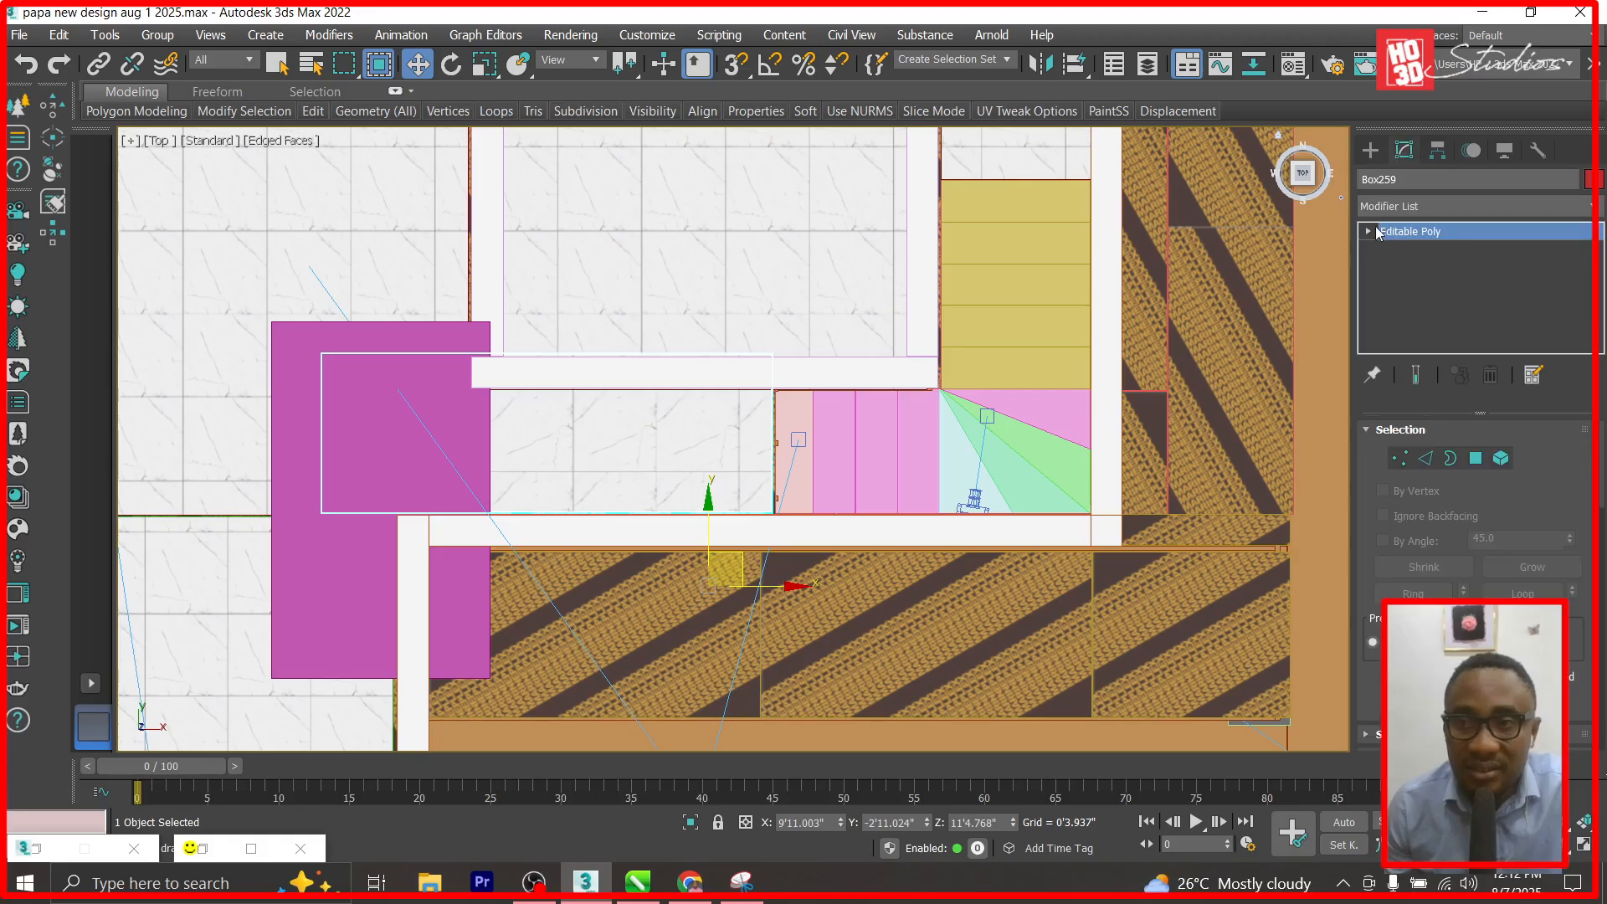
pyautogui.click(1373, 152)
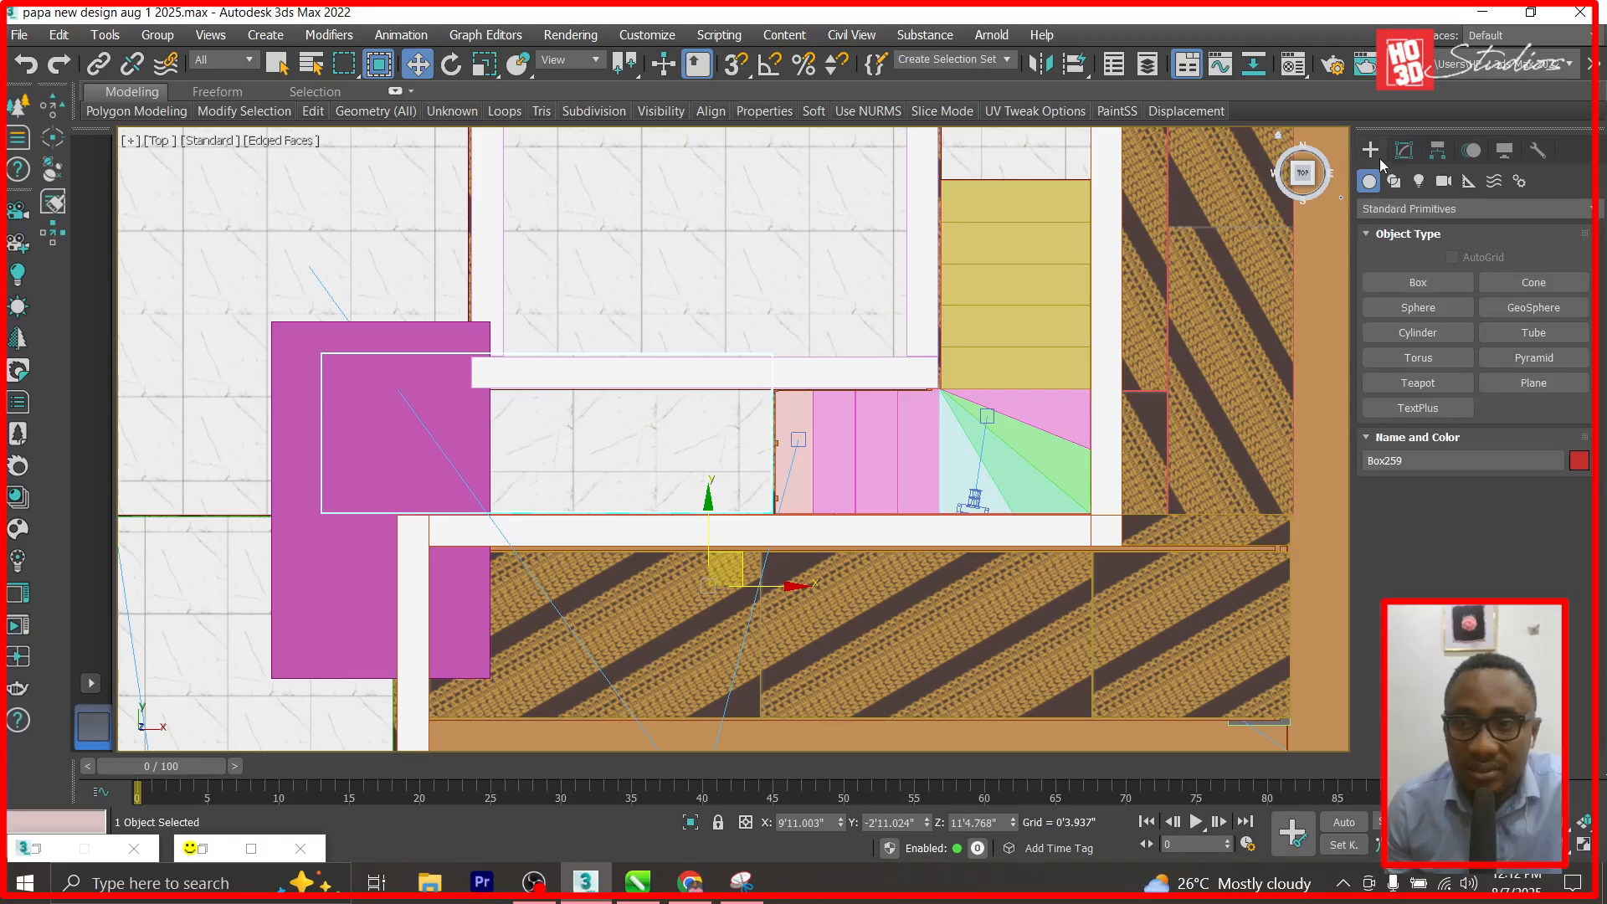
pyautogui.click(1404, 209)
pyautogui.click(1398, 266)
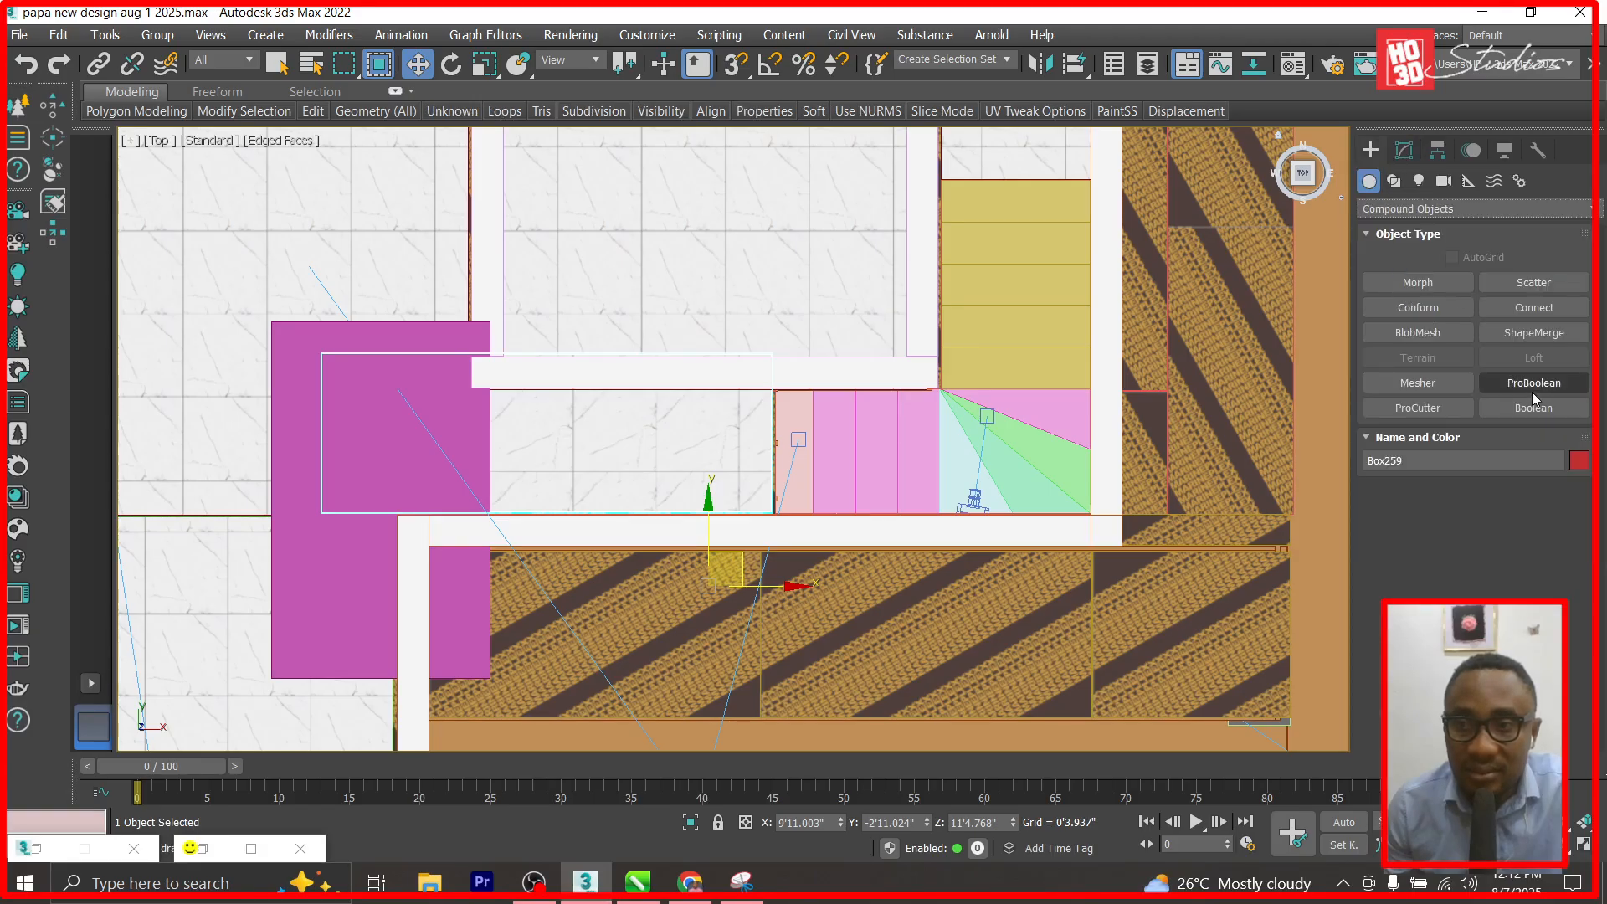
pyautogui.click(1537, 384)
pyautogui.click(1497, 515)
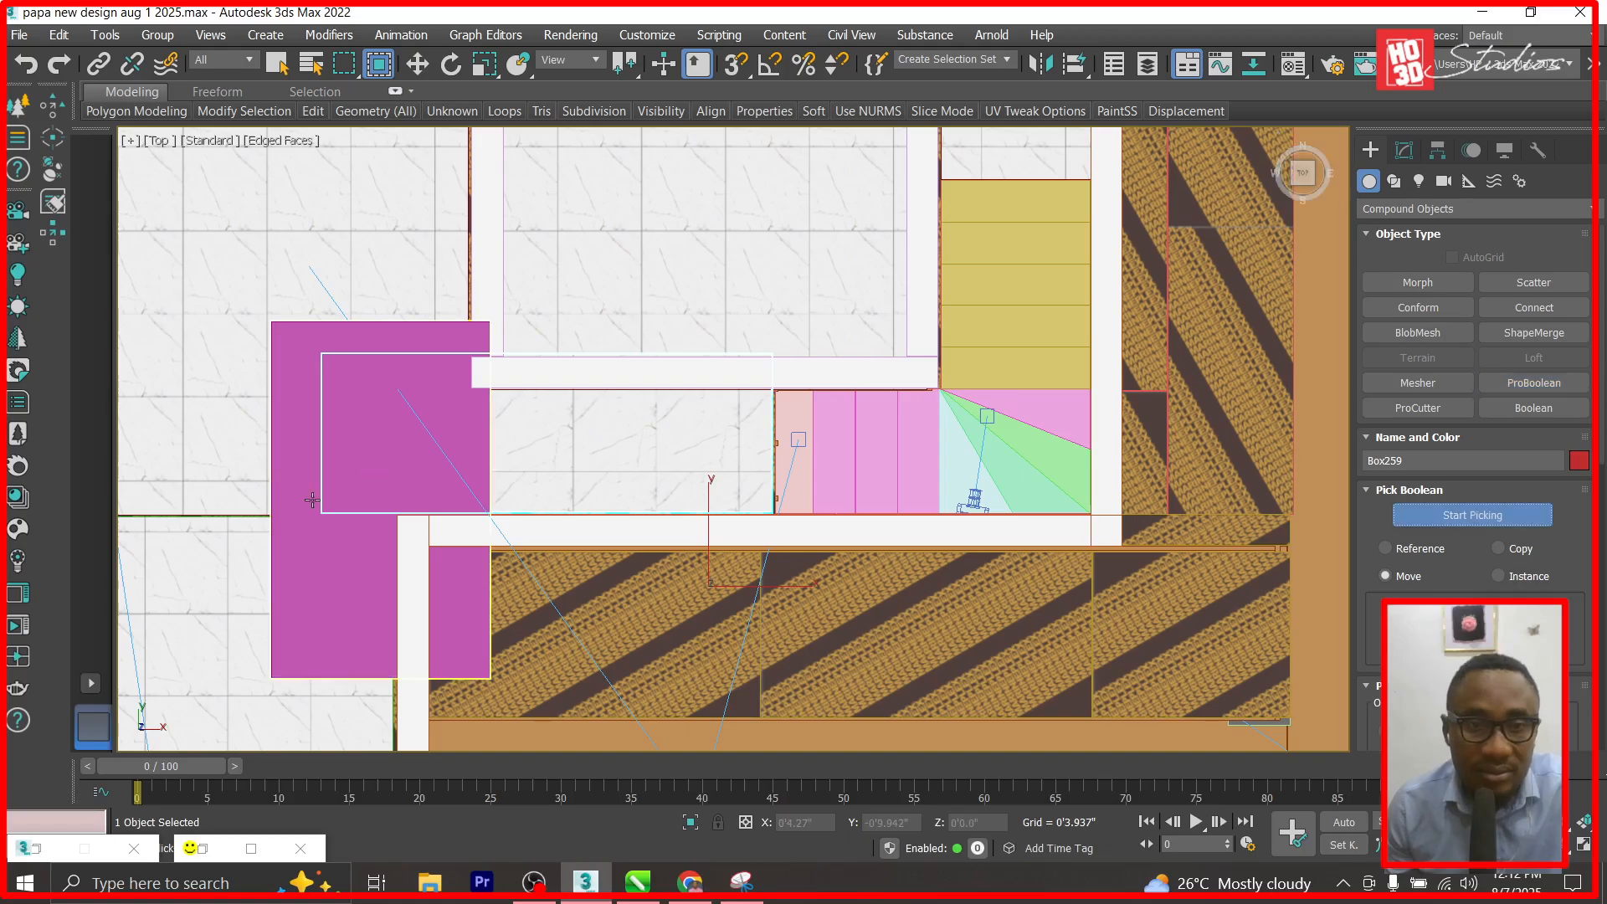
# Subtract the purple box from the rotated strip and move the strip along X against the large room's edge.
pyautogui.click(327, 547)
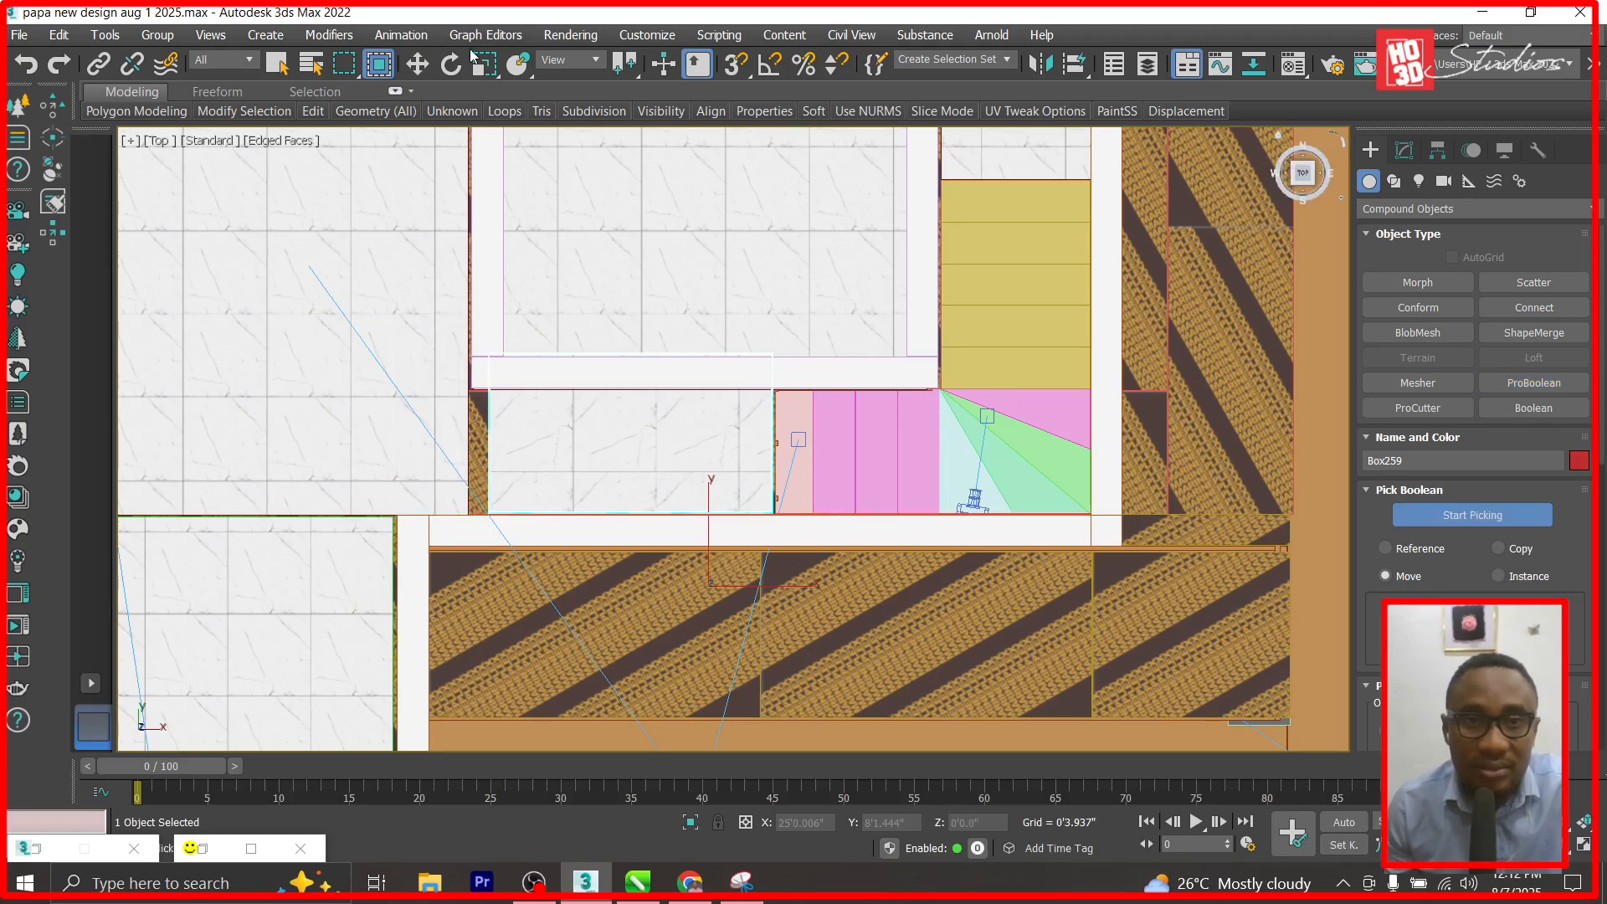
pyautogui.click(417, 65)
pyautogui.moveTo(784, 588); pyautogui.dragTo(764, 587)
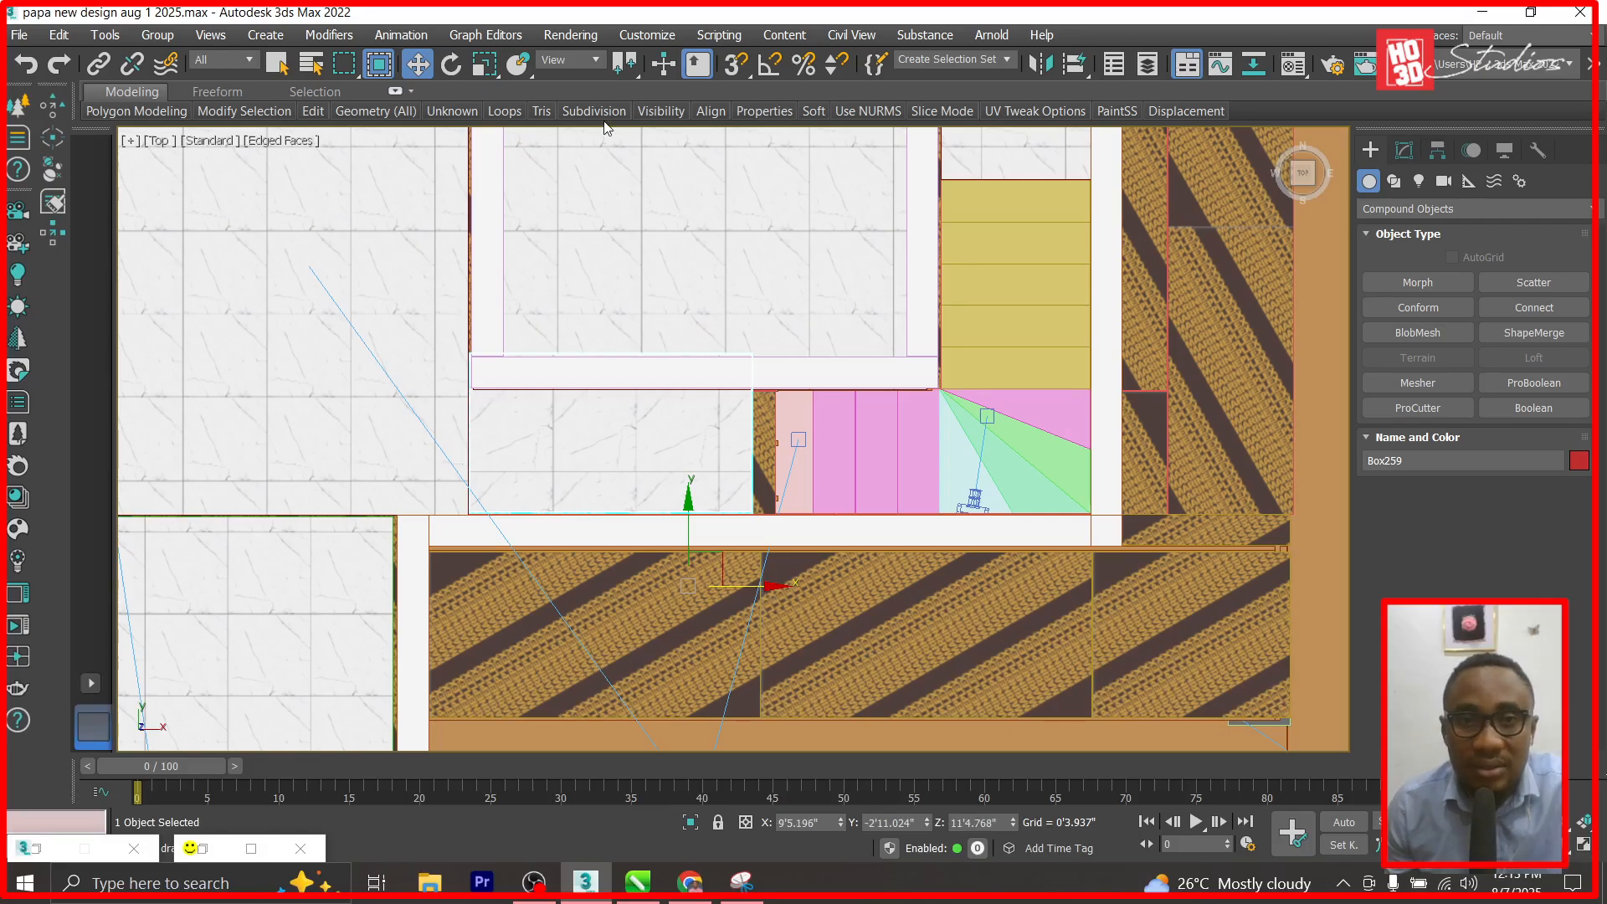
# Convert the cut strip to an Editable Poly and stretch its end vertices along X to the first tread of the lower stair flight.
pyautogui.click(1404, 150)
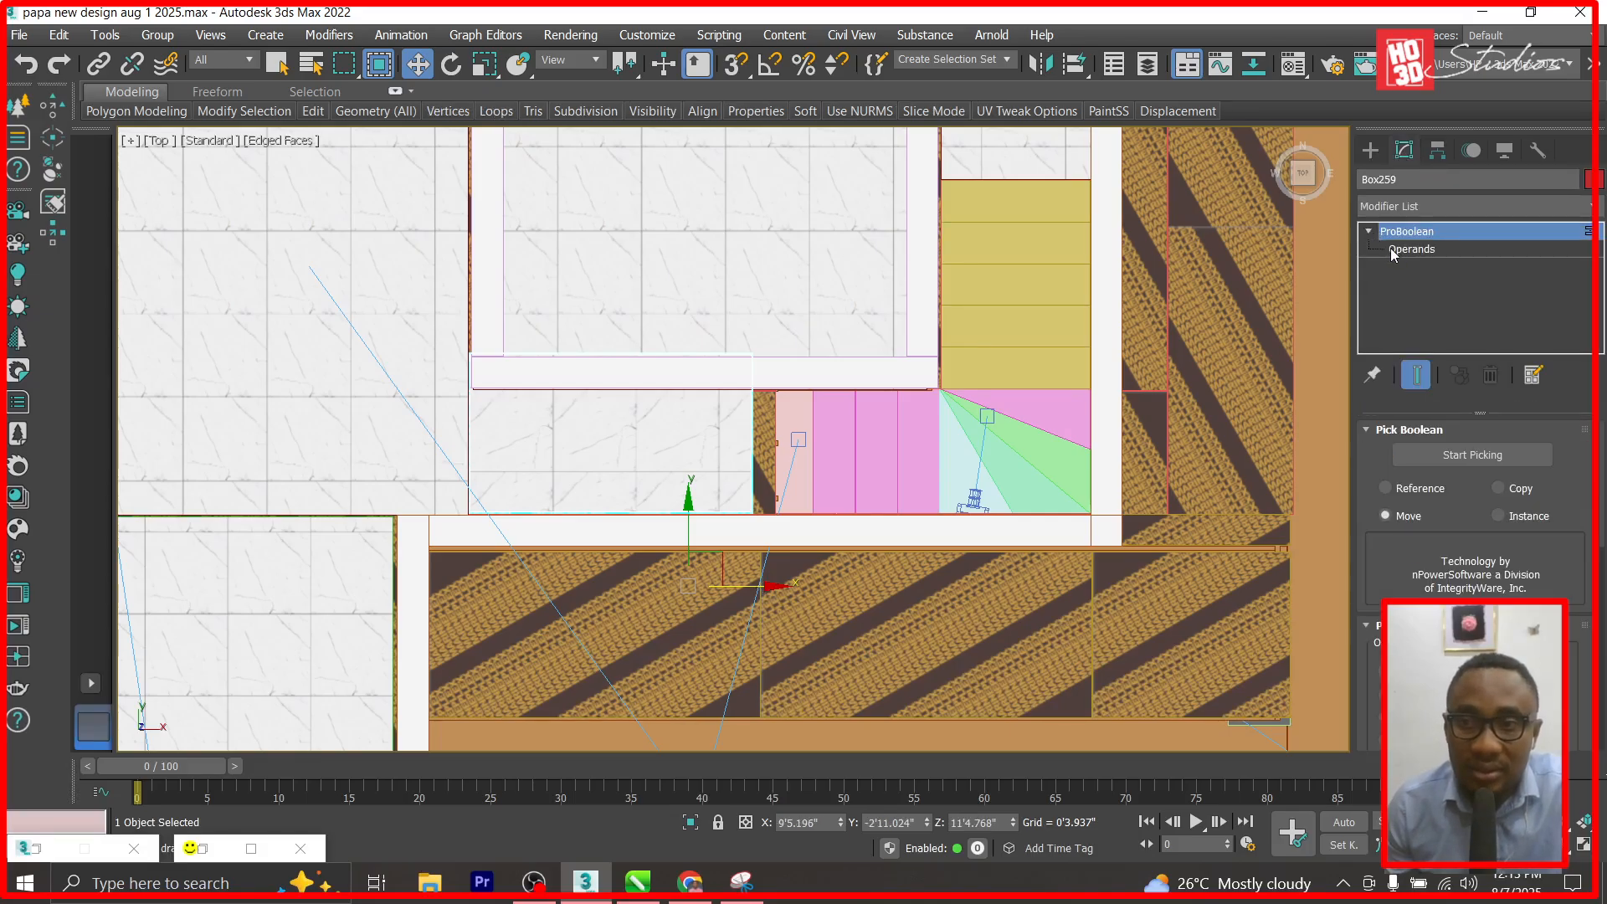
pyautogui.rightClick(1413, 239)
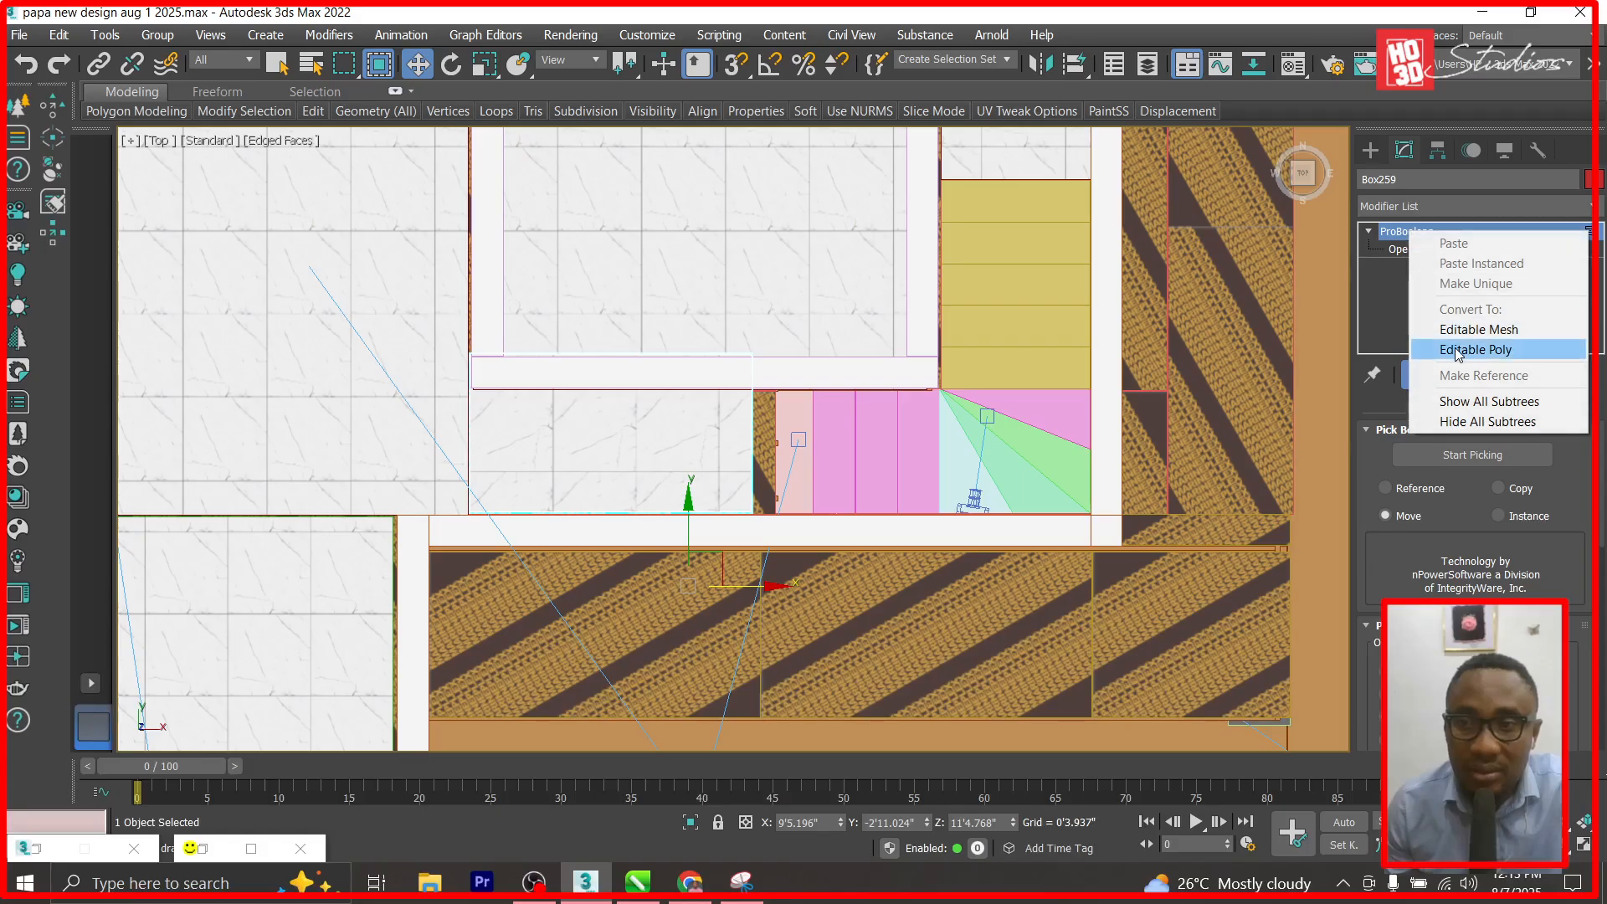
pyautogui.click(1431, 349)
pyautogui.click(1368, 231)
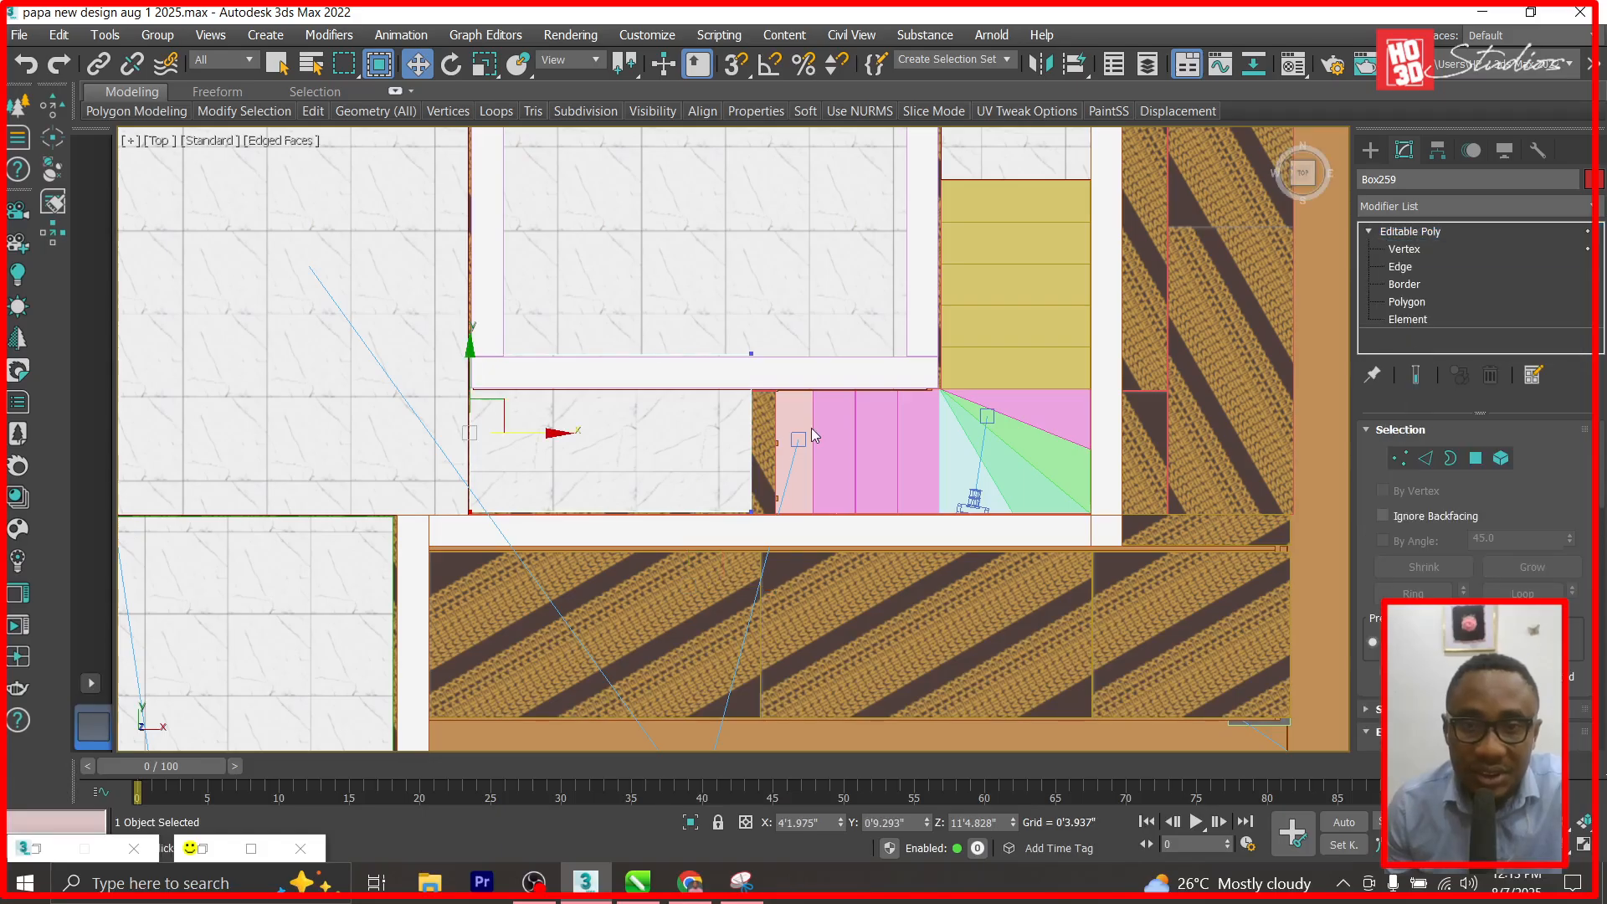
pyautogui.click(1405, 249)
pyautogui.moveTo(736, 569); pyautogui.dragTo(736, 568)
pyautogui.moveTo(820, 433); pyautogui.dragTo(844, 434)
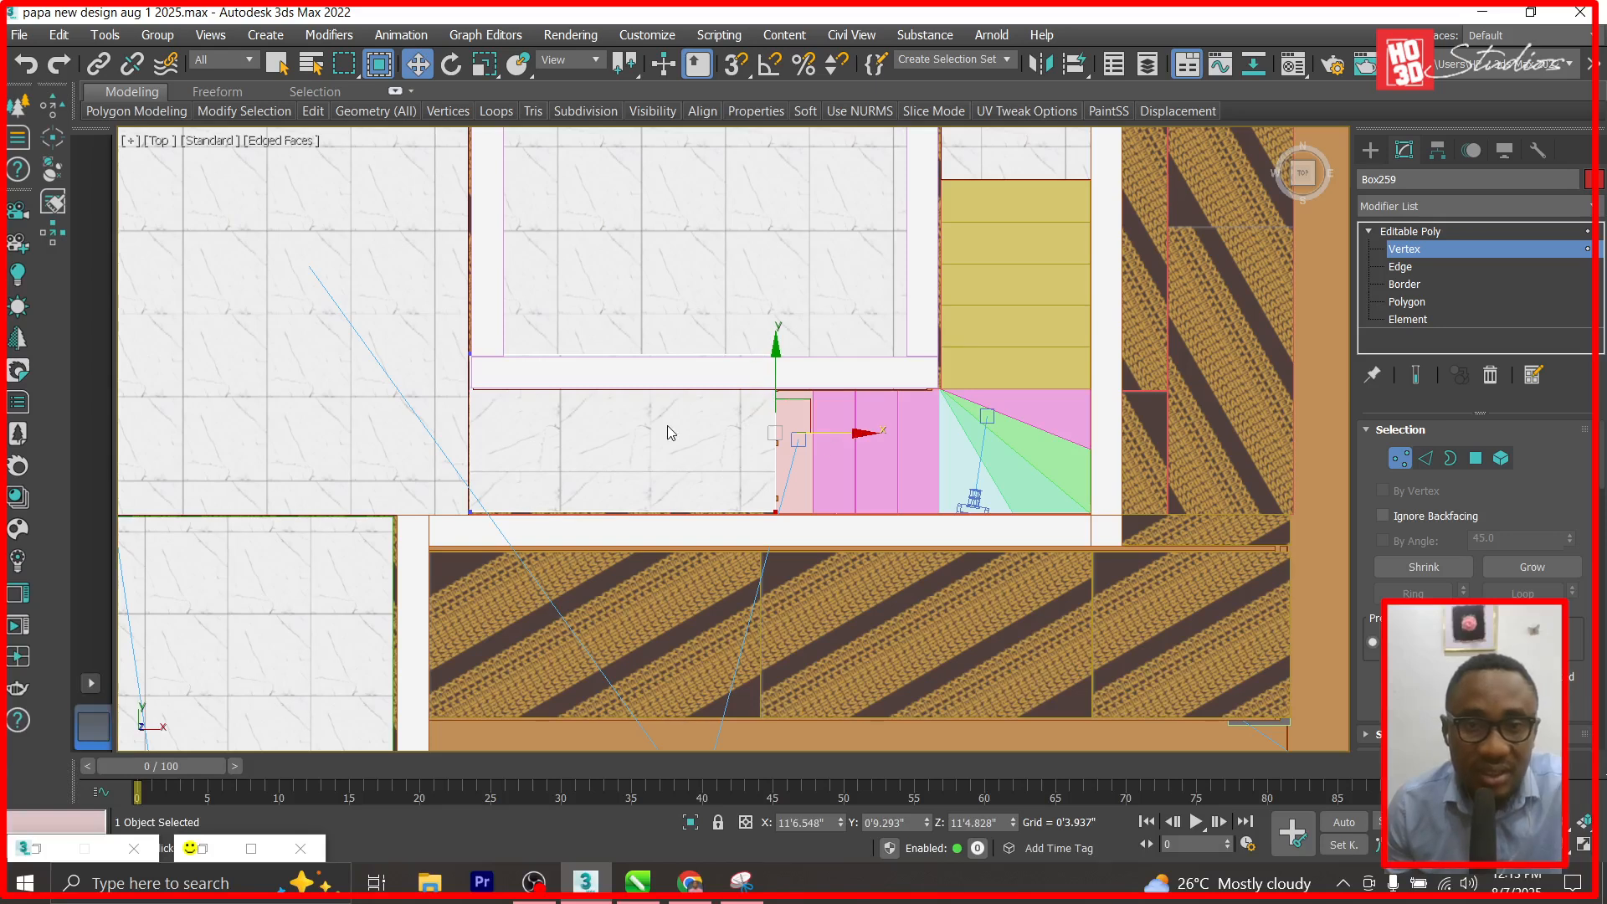
pyautogui.scroll(3, 677, 501)
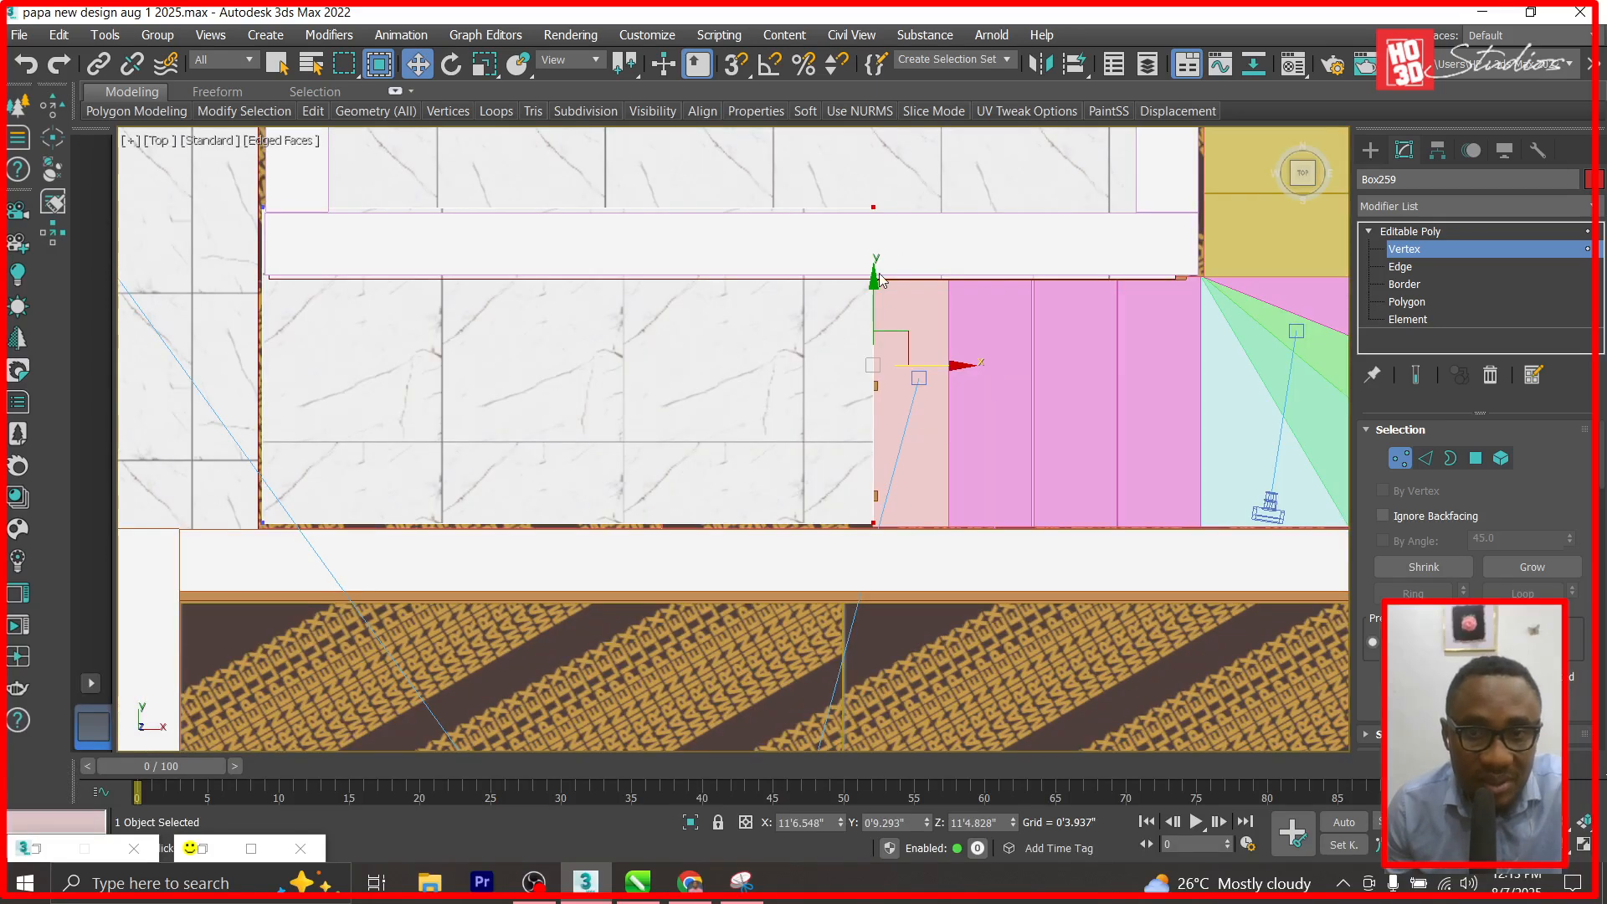
# Undo the edits on the floor strip back to the state before the purple box was subtracted.
pyautogui.moveTo(876, 273); pyautogui.dragTo(874, 287)
pyautogui.hotkey('ctrl', 'z')
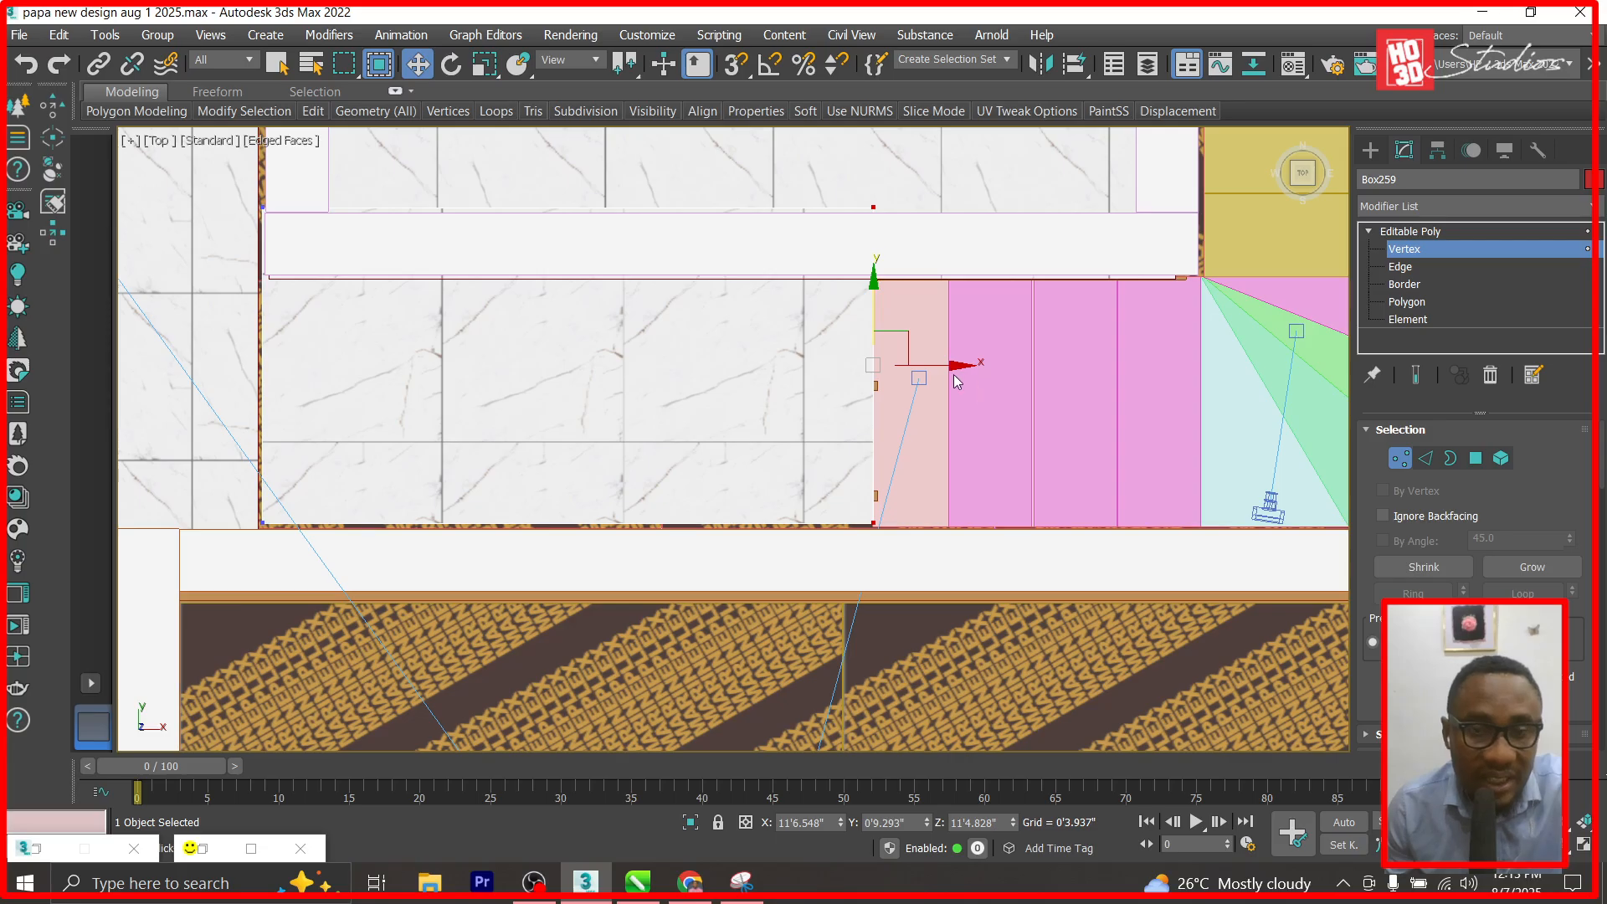
pyautogui.hotkey('ctrl', 'z')
pyautogui.hotkey('ctrl', 'z')
pyautogui.hotkey('ctrl', 'z')
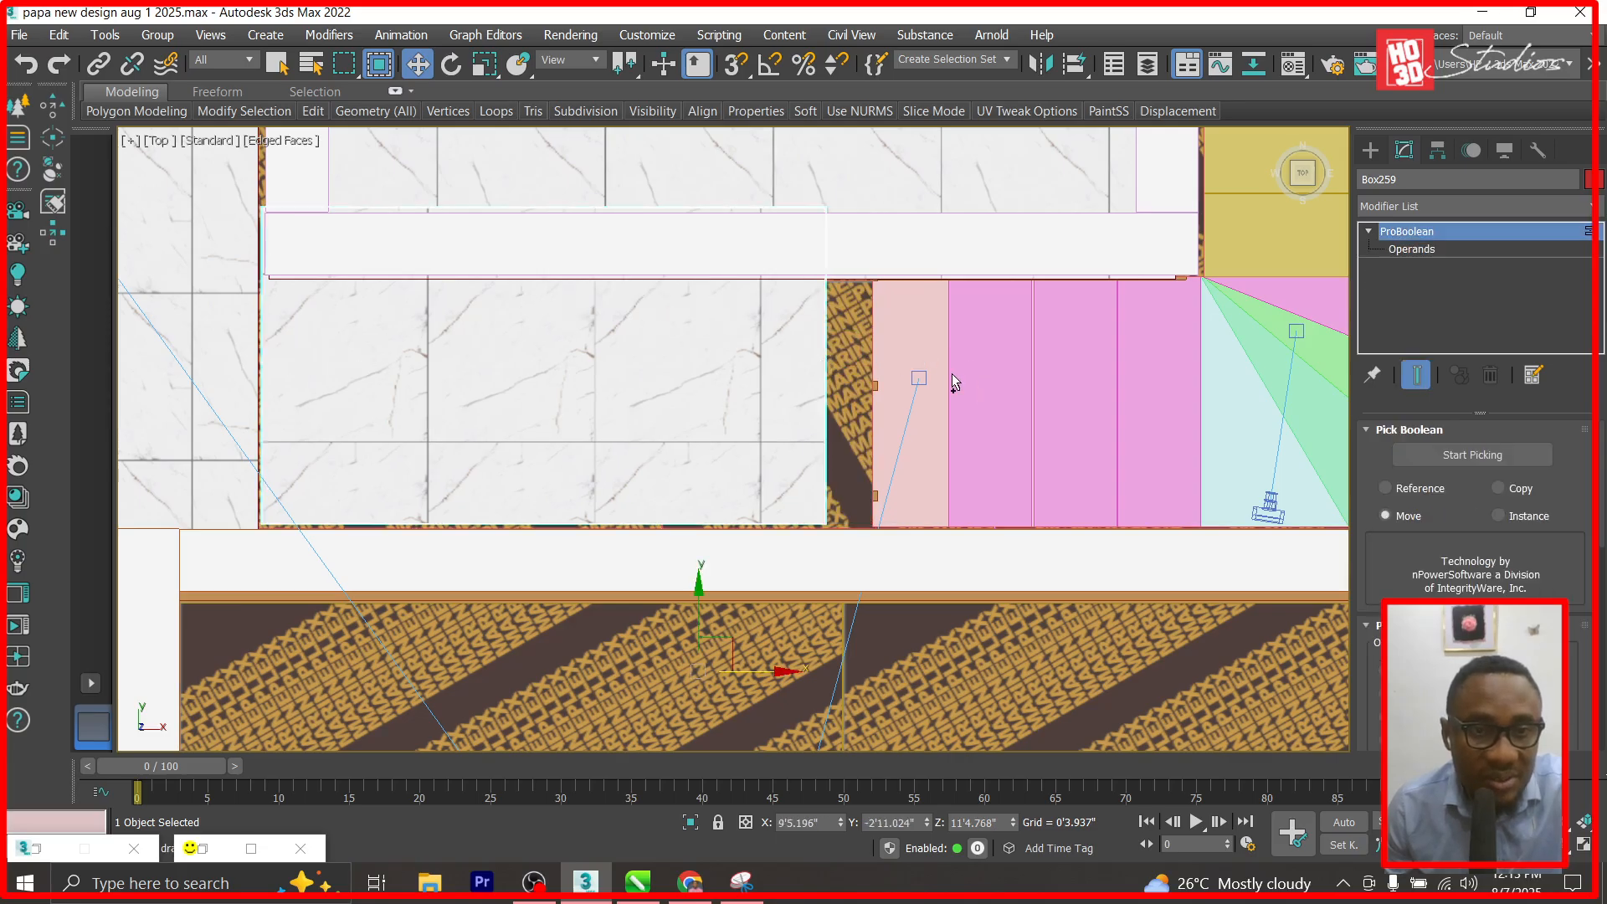
pyautogui.hotkey('ctrl', 'z')
pyautogui.hotkey('ctrl', 'z')
pyautogui.scroll(-2, 953, 381)
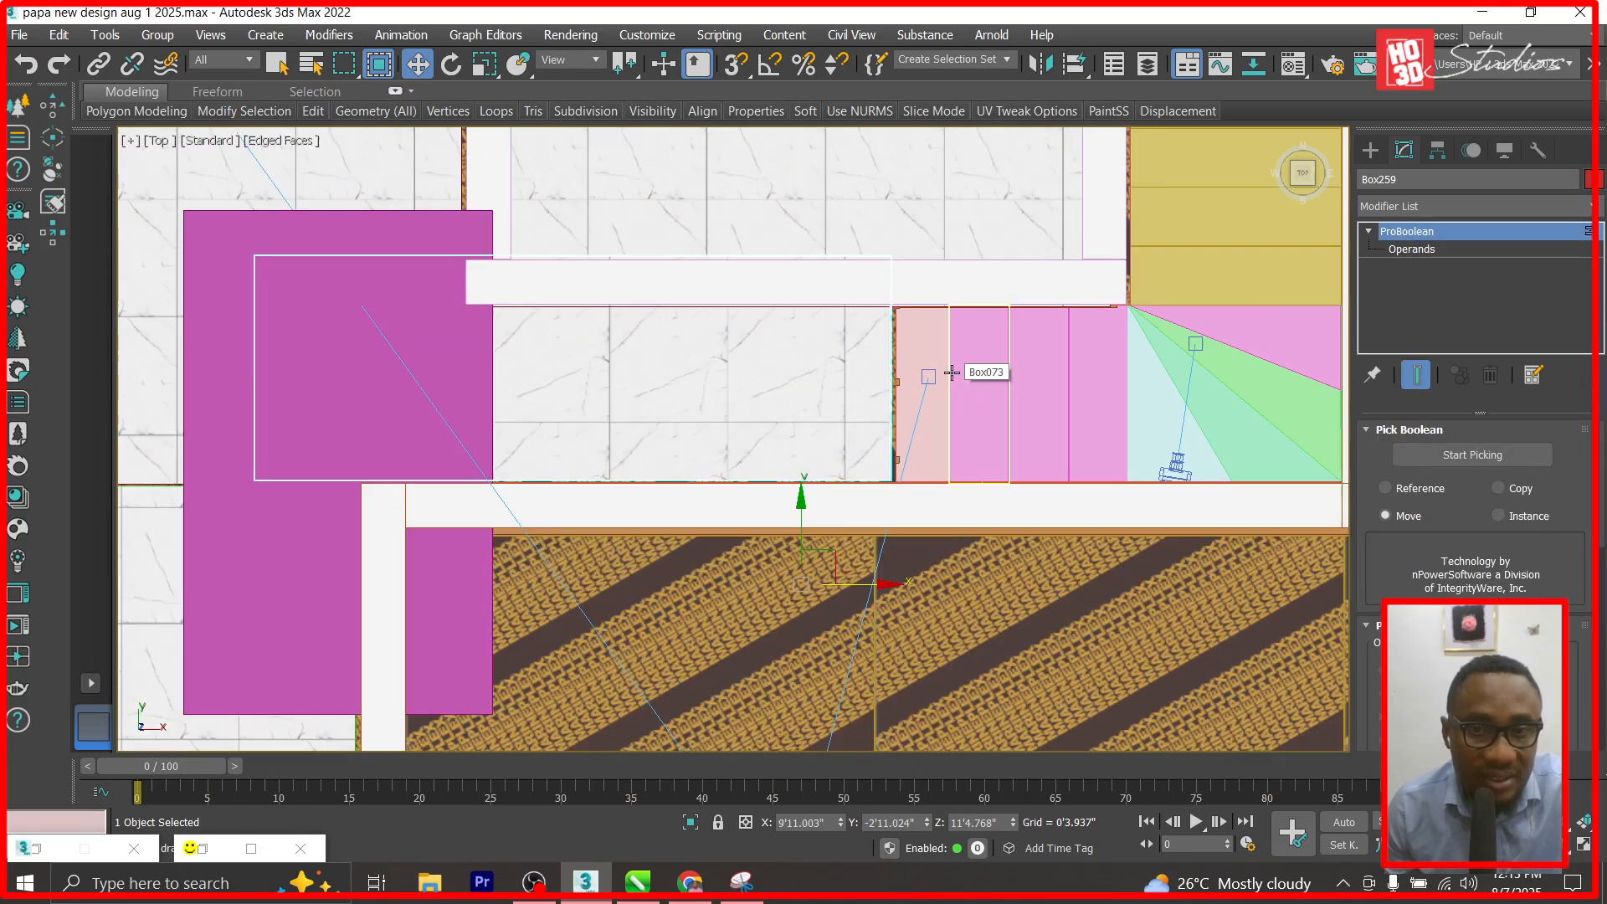
# Convert the purple box to an Editable Patch and move its stair-side vertices along X to align with the end of the wall.
pyautogui.click(305, 234)
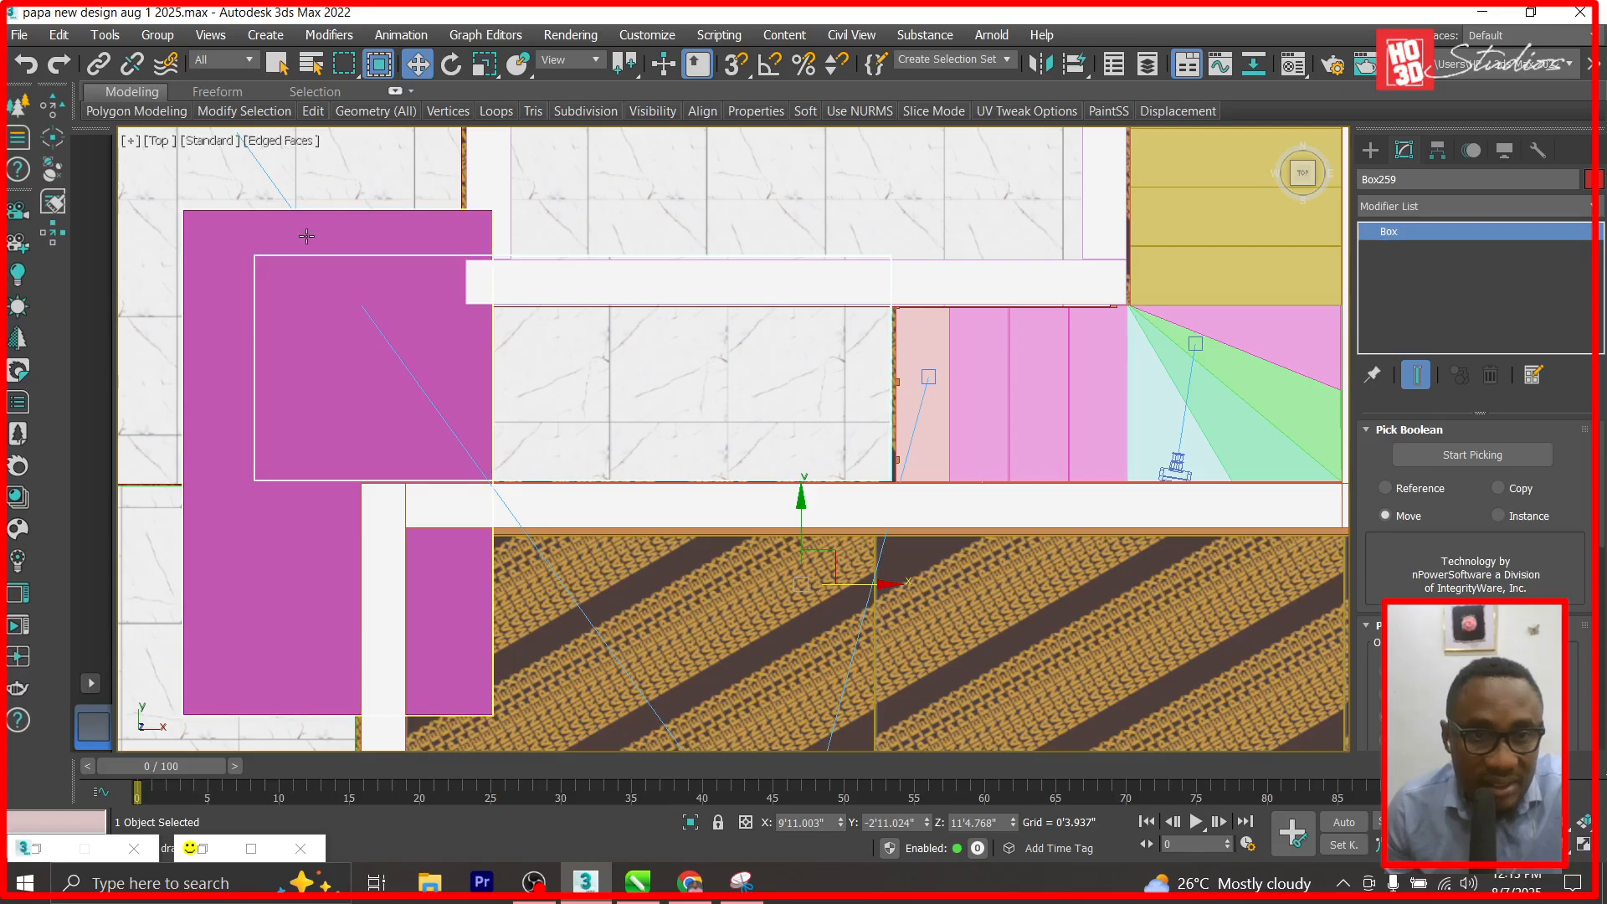
pyautogui.rightClick(1407, 240)
pyautogui.click(1452, 367)
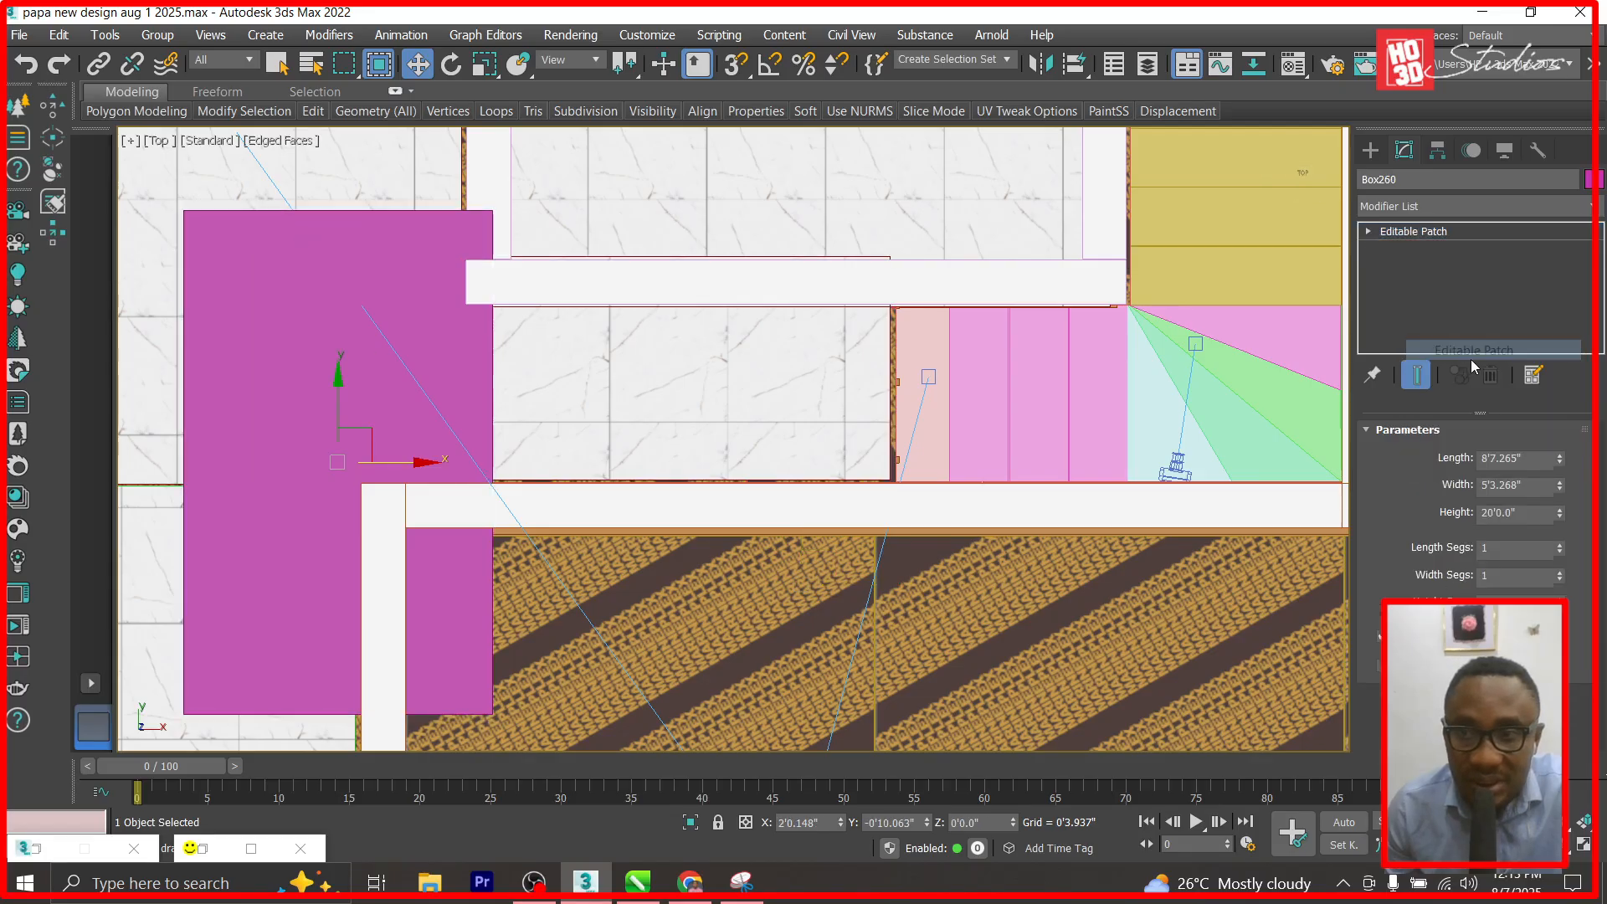
pyautogui.click(1370, 233)
pyautogui.click(1399, 249)
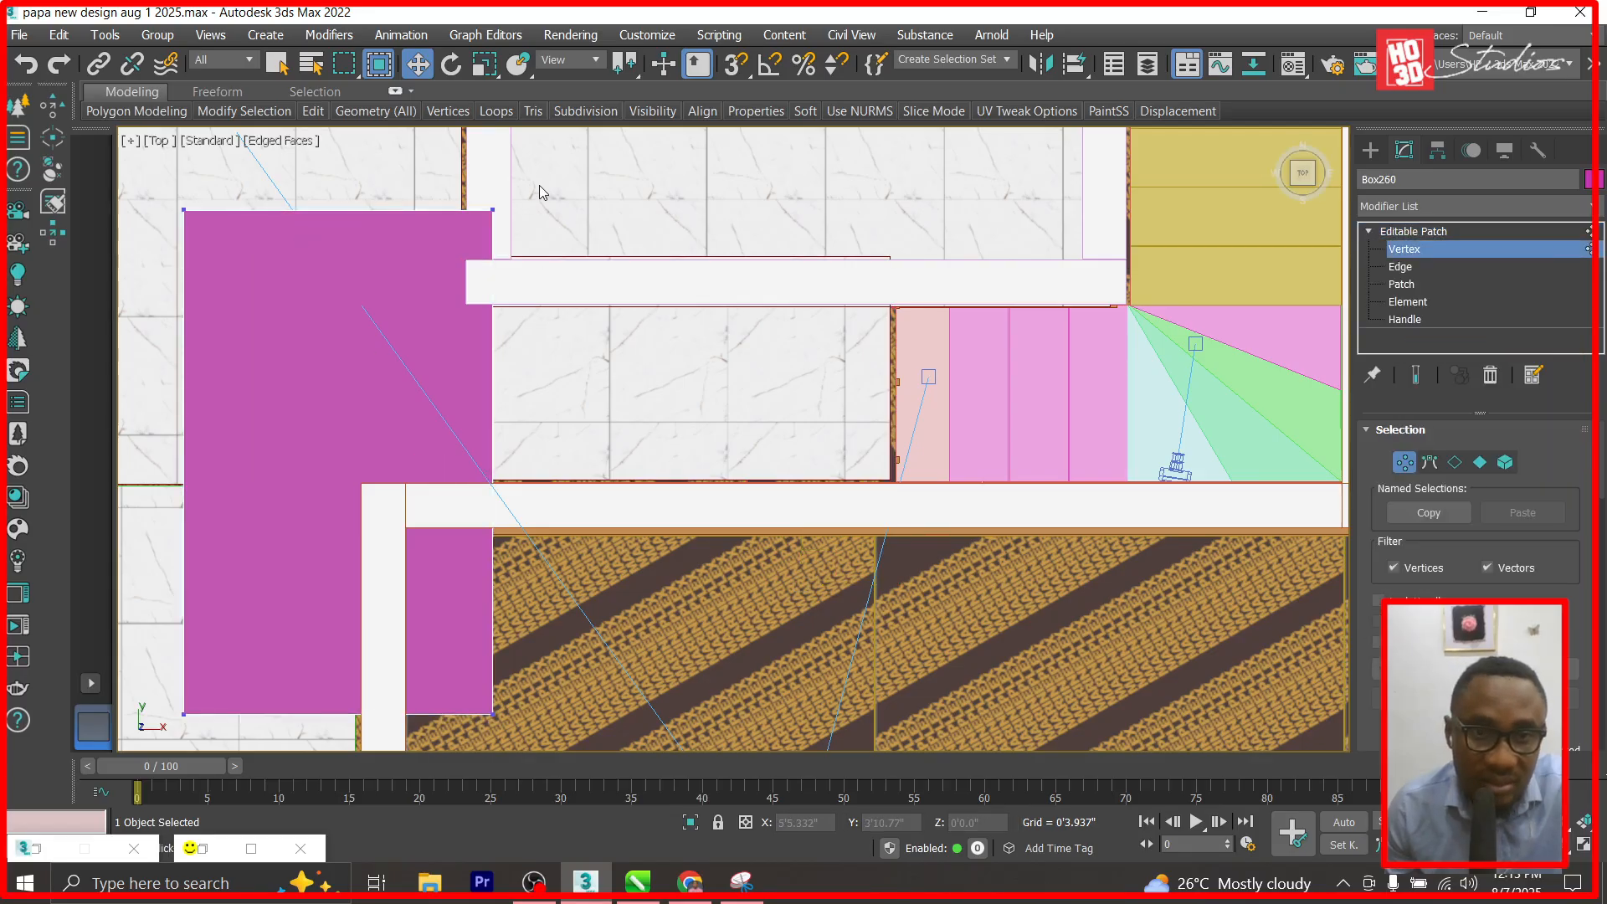
pyautogui.moveTo(478, 636); pyautogui.dragTo(471, 725)
pyautogui.moveTo(569, 461)
pyautogui.mouseDown()
pyautogui.moveTo(495, 463)
pyautogui.moveTo(549, 470)
pyautogui.mouseUp()
pyautogui.click(1413, 231)
# Shift the passage floor strip along X to touch the first stair tread and subtract the adjusted purple box with ProBoolean.
pyautogui.click(832, 348)
pyautogui.moveTo(879, 577); pyautogui.dragTo(886, 587)
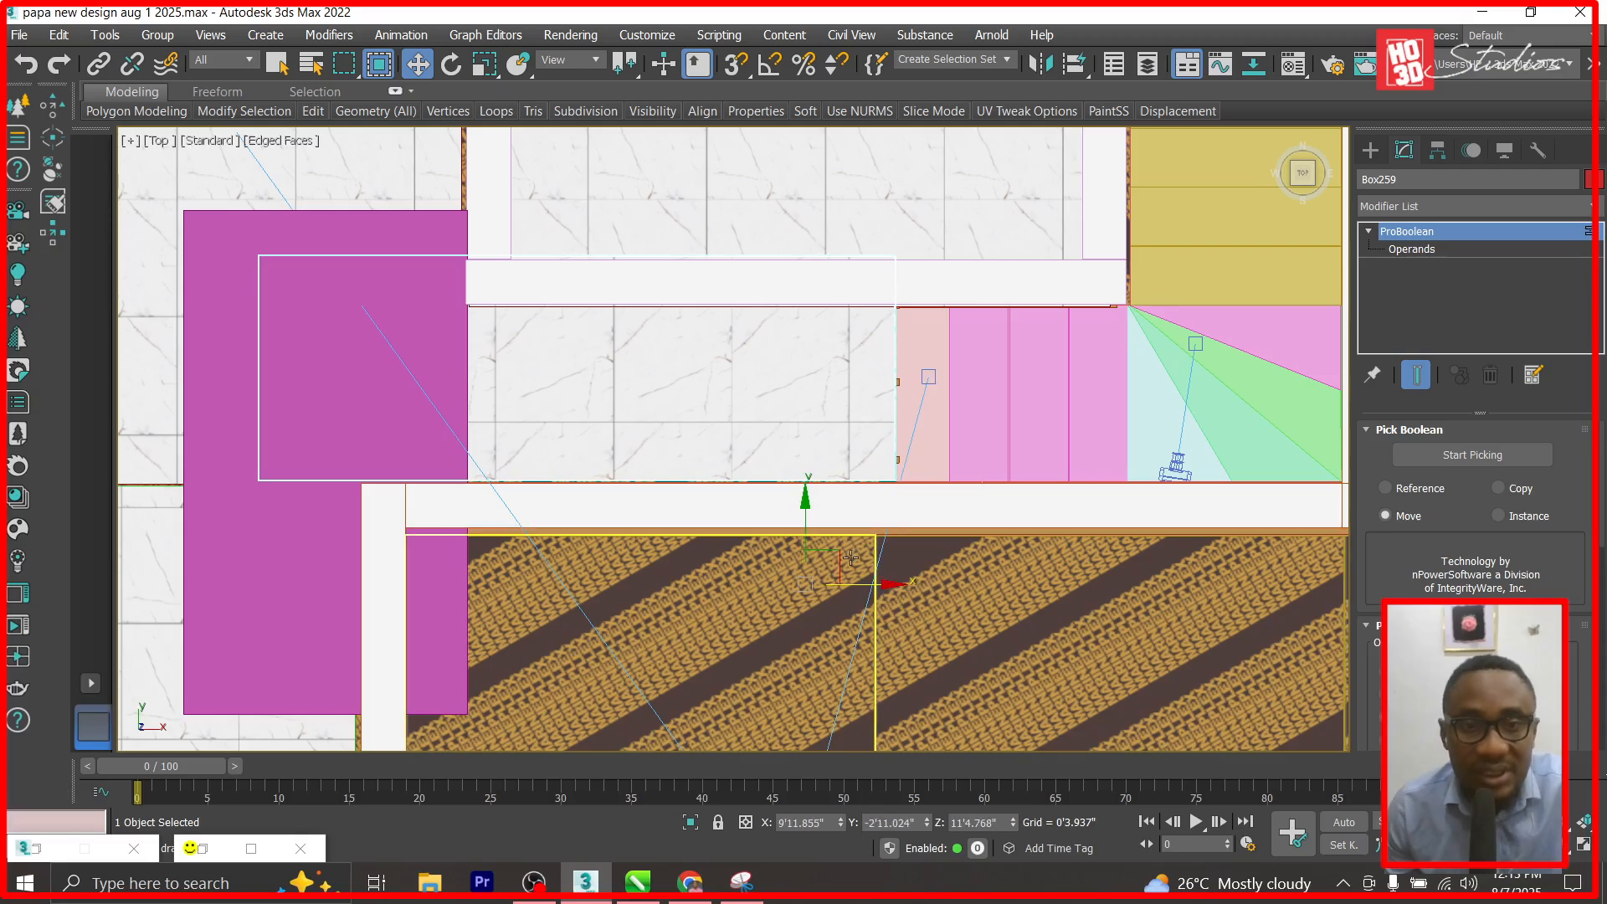
pyautogui.click(1473, 454)
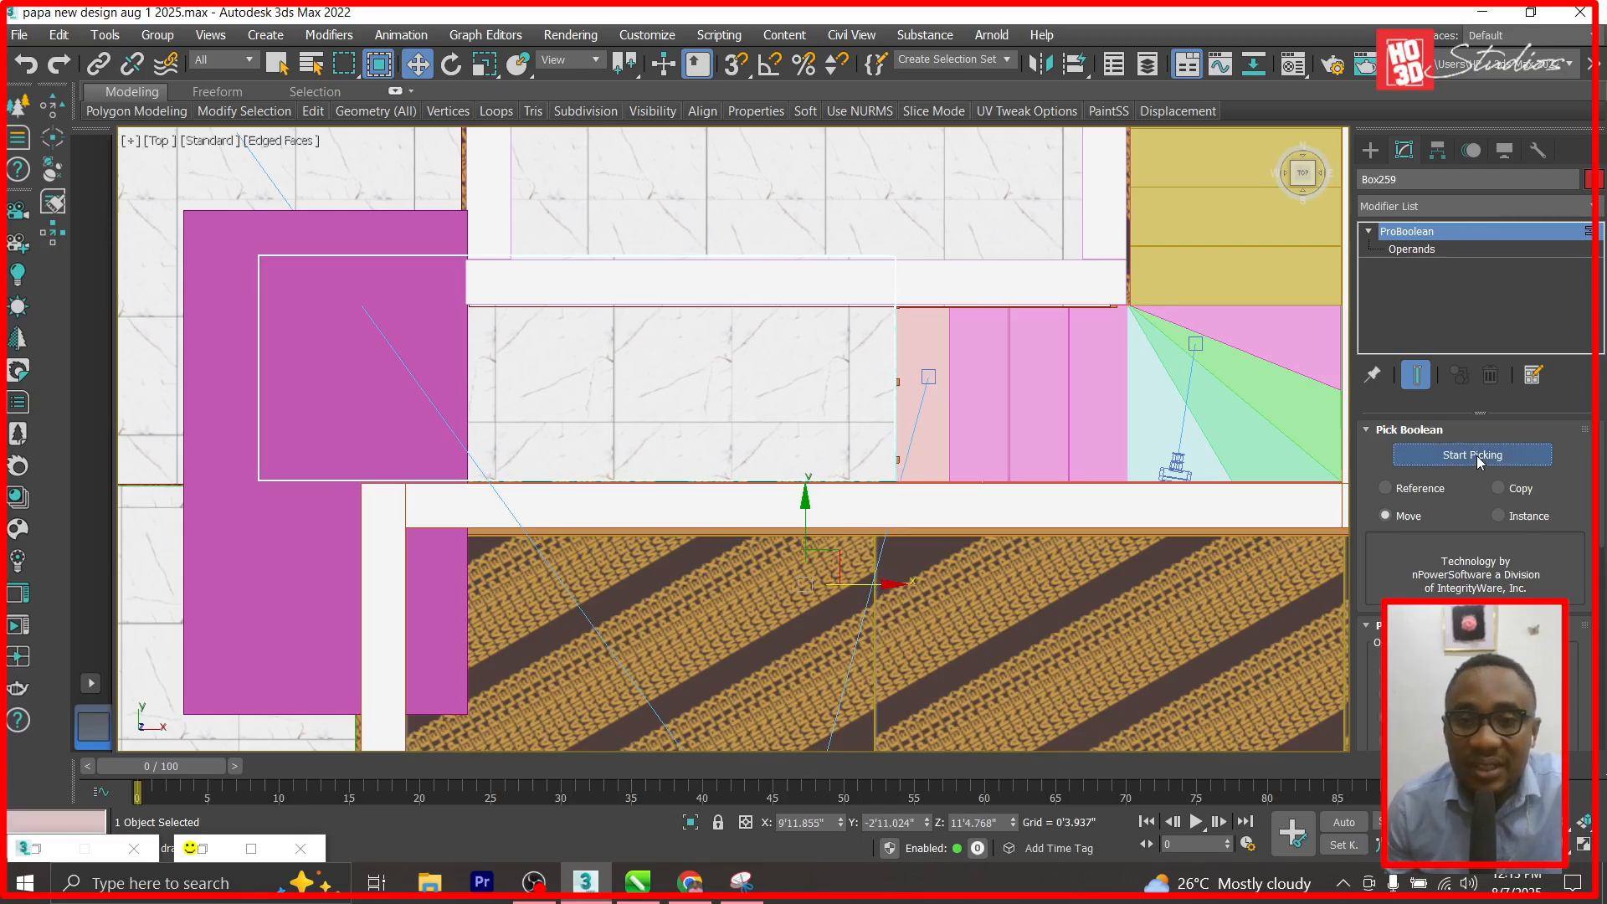
pyautogui.click(211, 289)
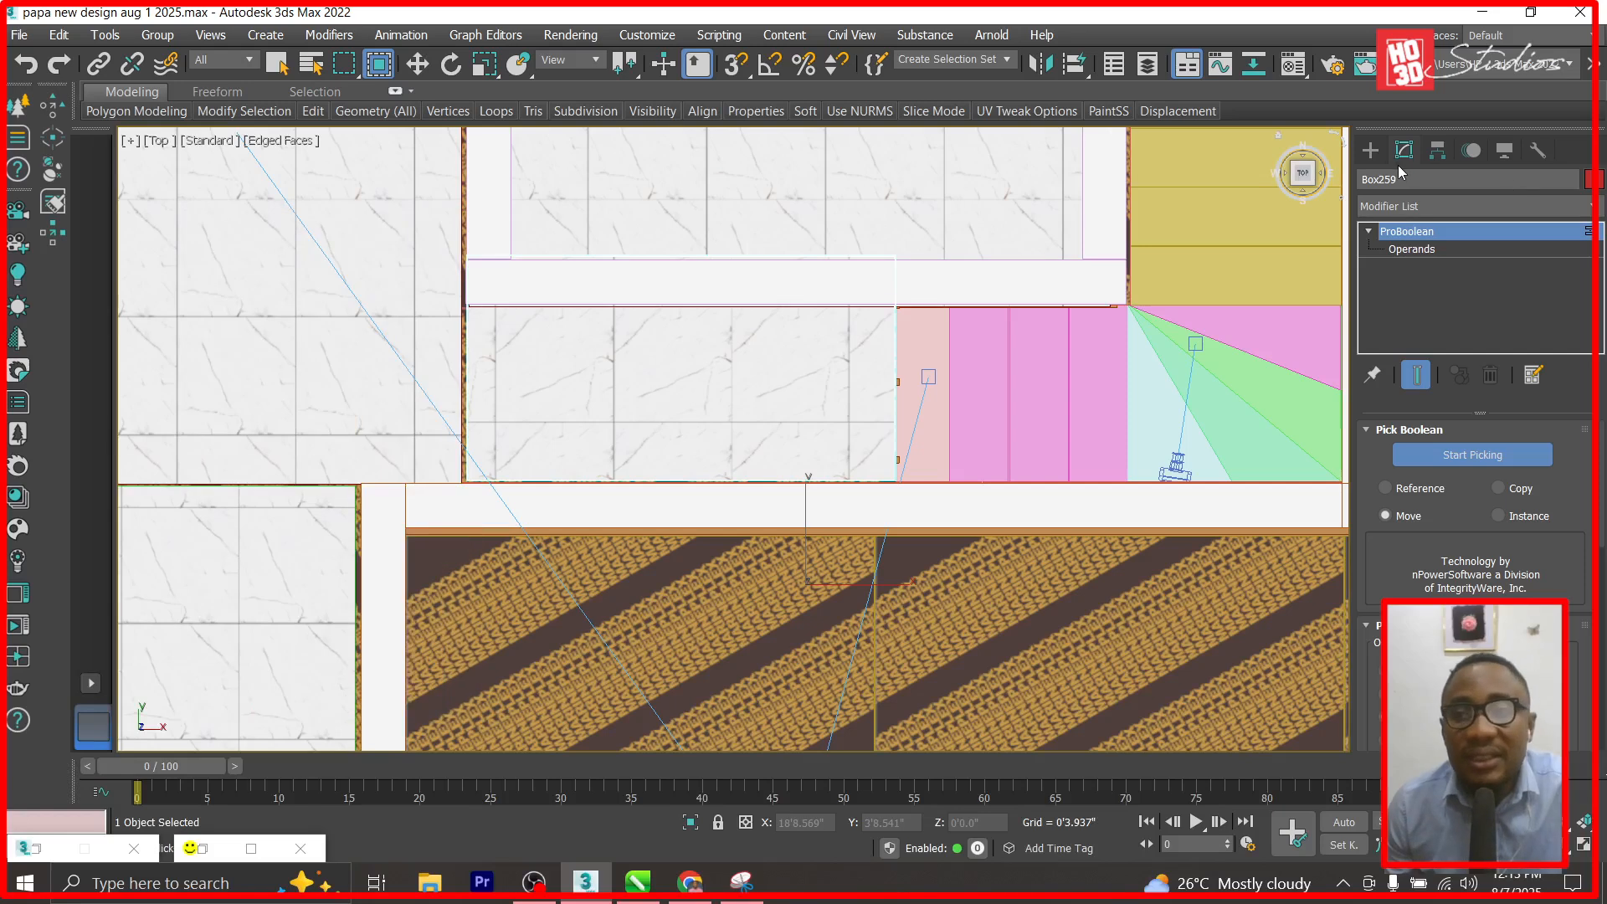
pyautogui.click(1373, 152)
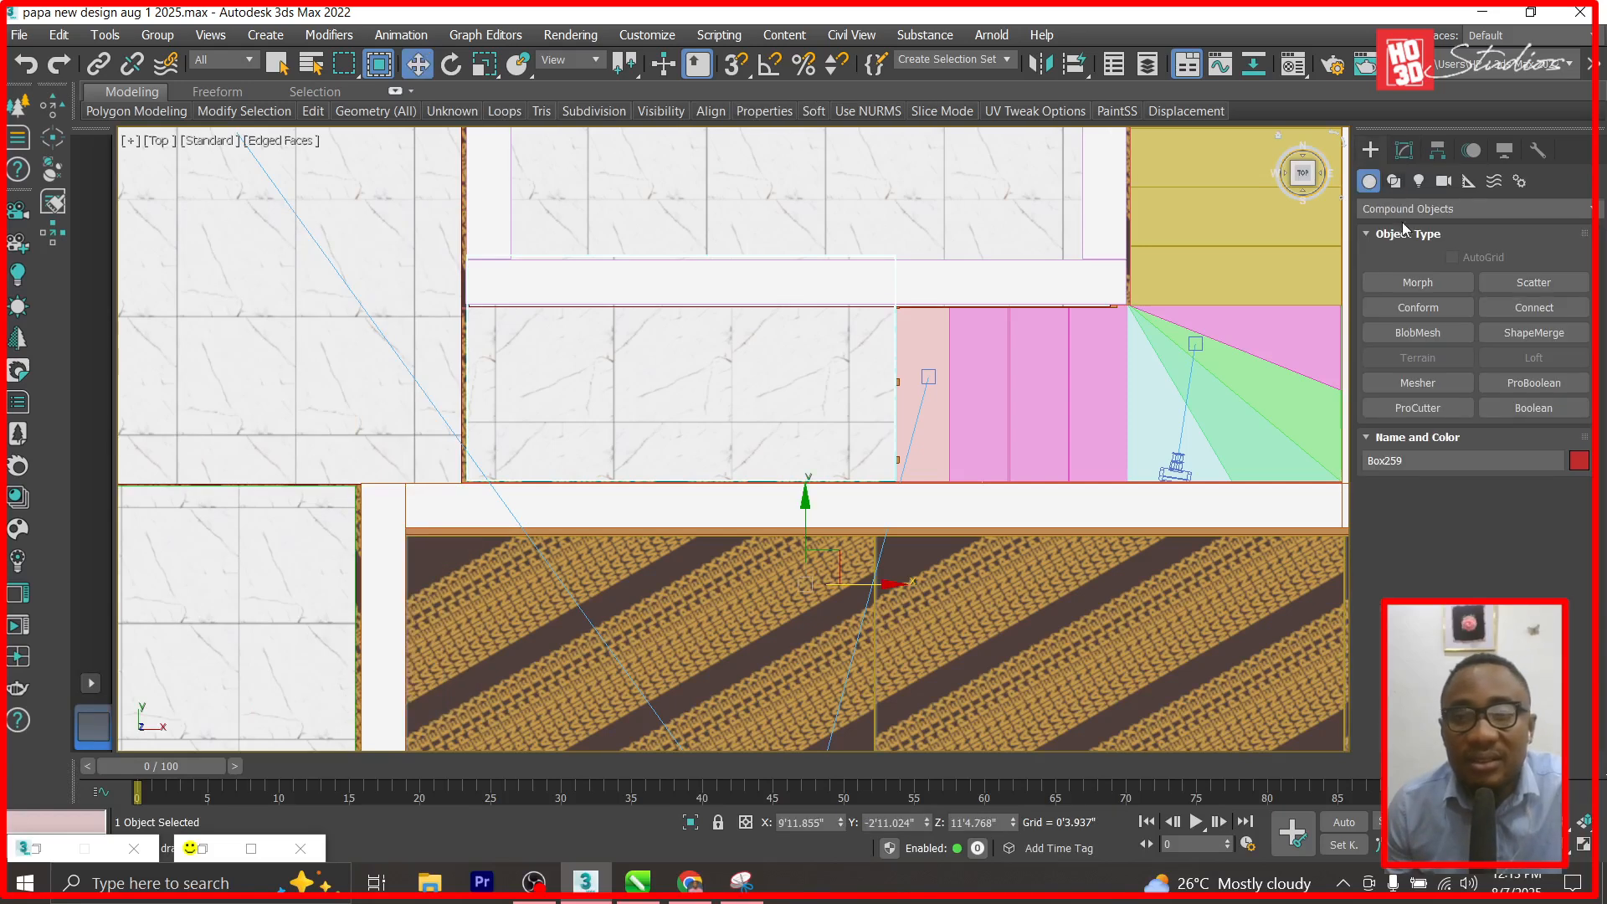
pyautogui.click(1407, 151)
# Check the fitted floor strips around the staircase in plan and switch the viewport to Corona Camera001.
pyautogui.scroll(-2, 875, 310)
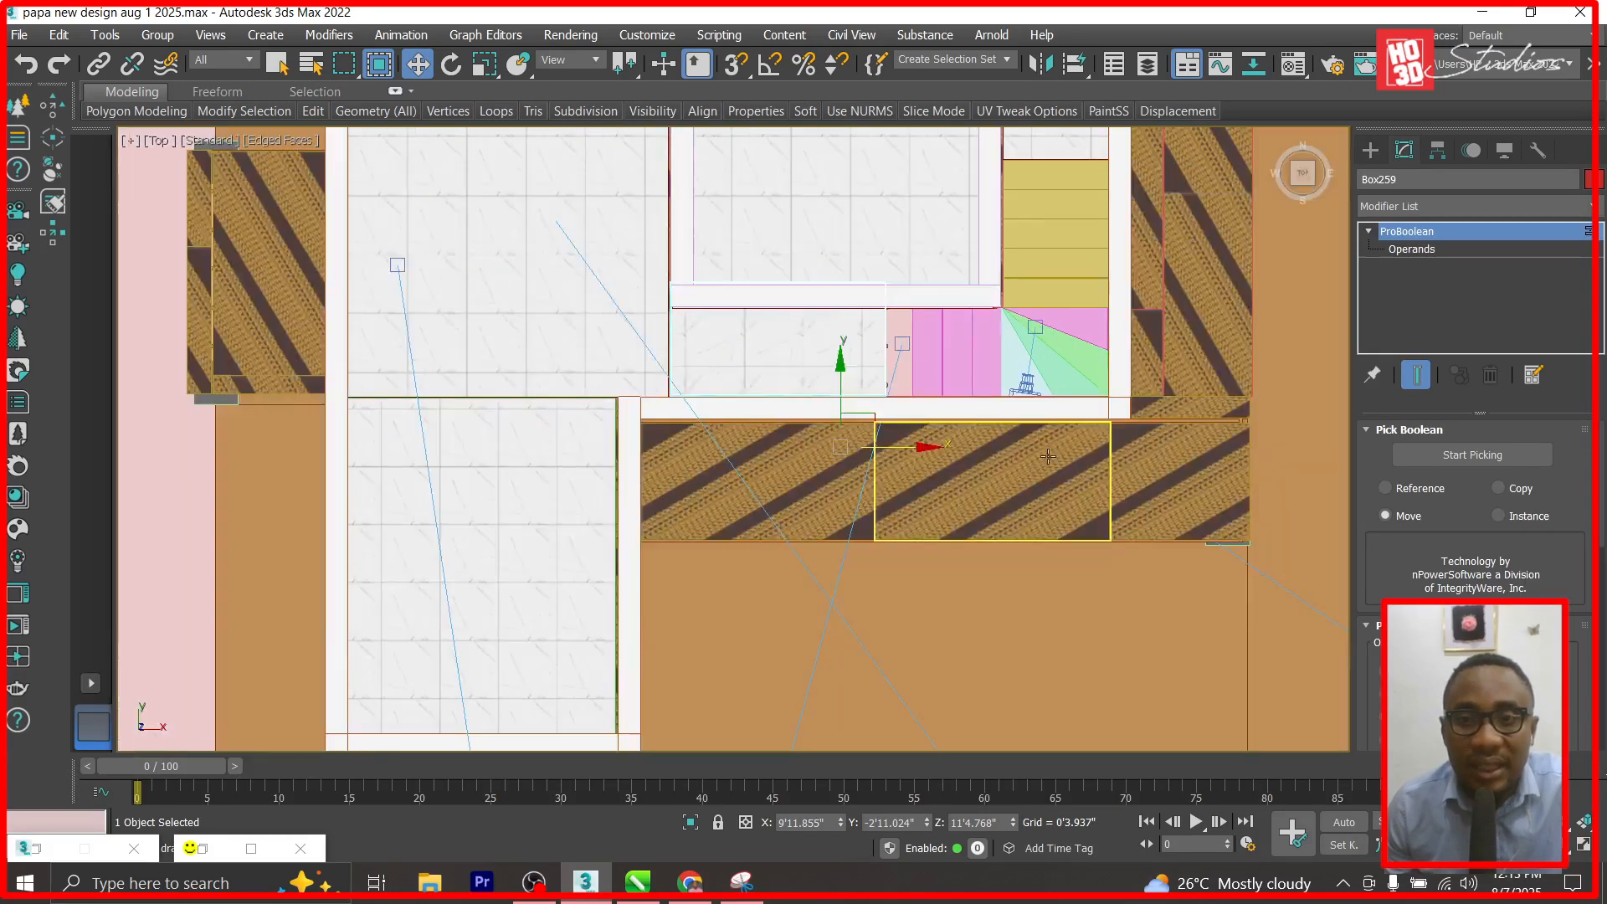
pyautogui.scroll(-5, 1000, 473)
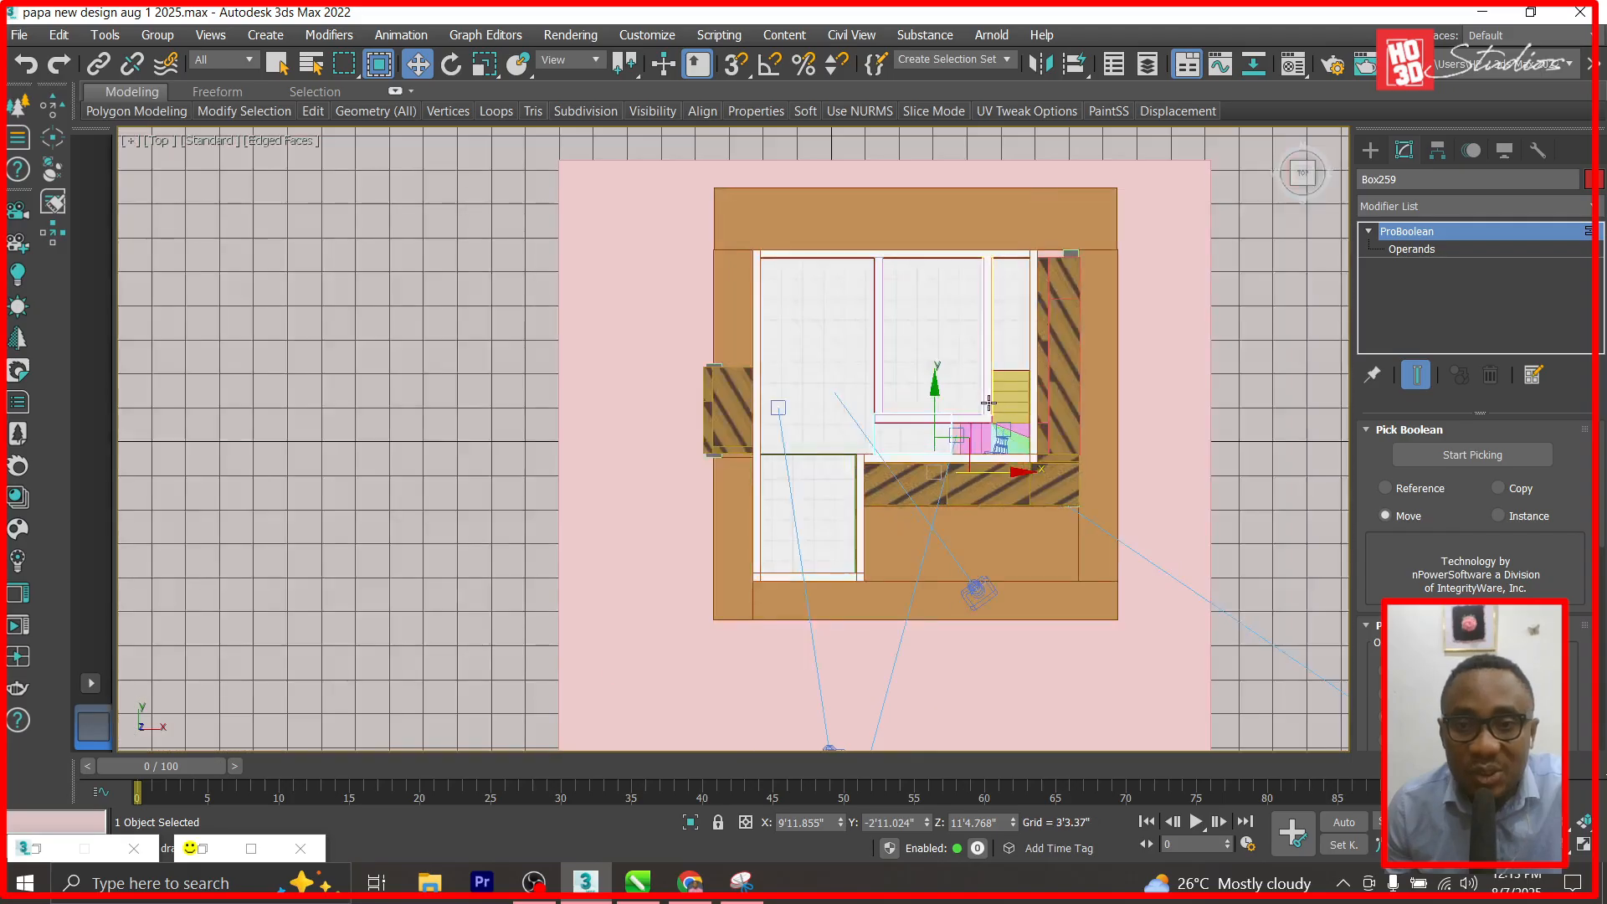
pyautogui.scroll(2, 988, 403)
pyautogui.scroll(3, 989, 402)
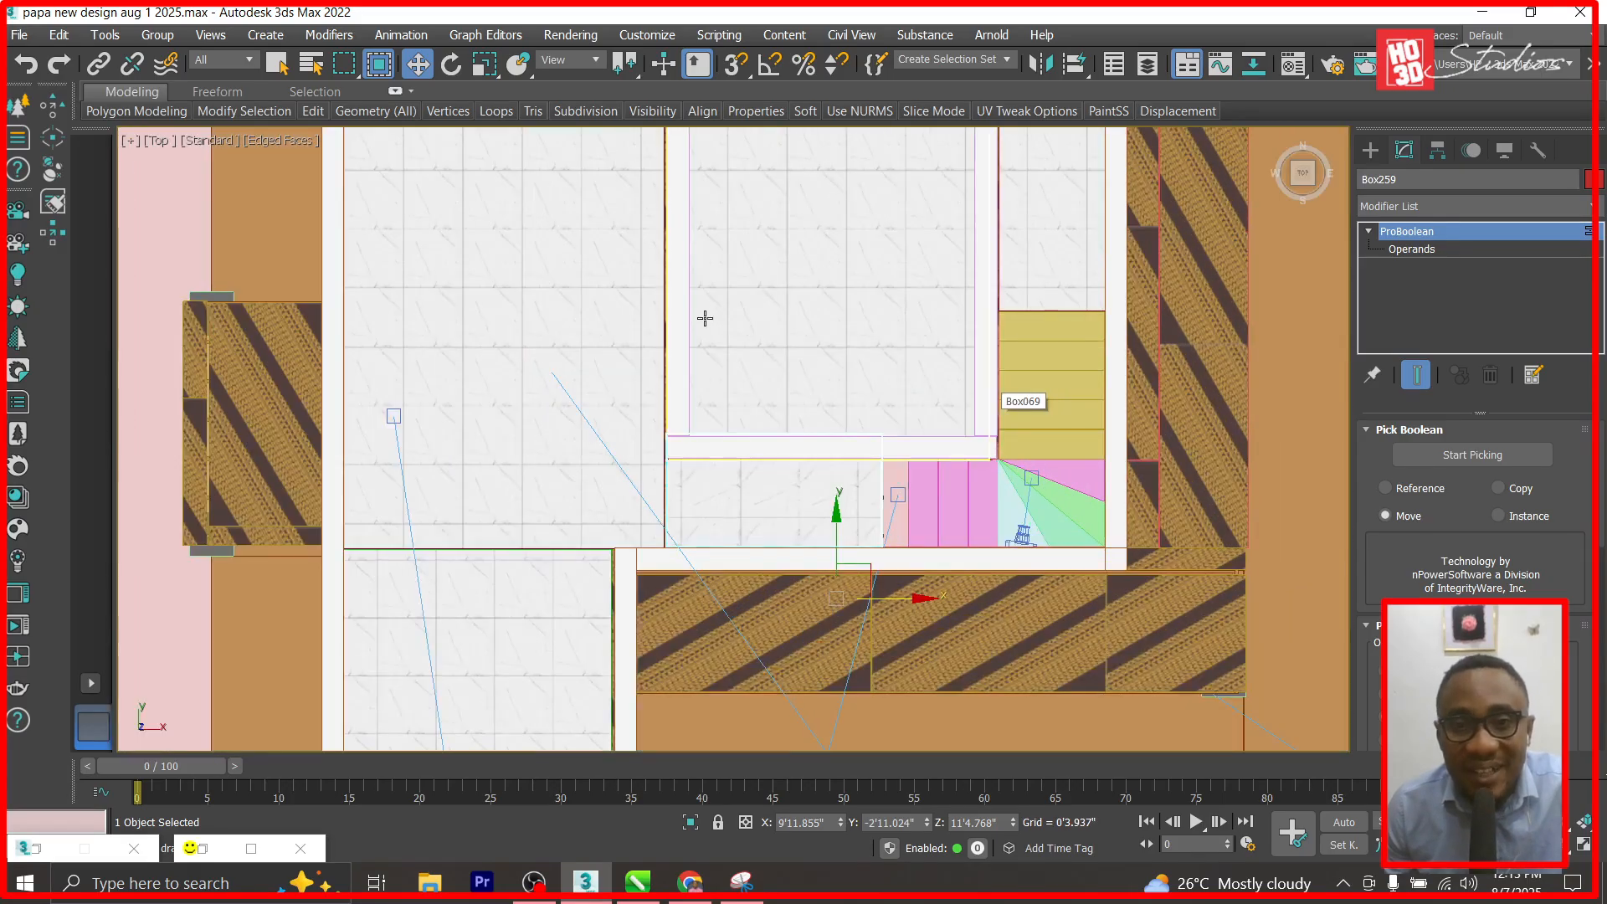
pyautogui.scroll(2, 658, 326)
pyautogui.scroll(-2, 764, 407)
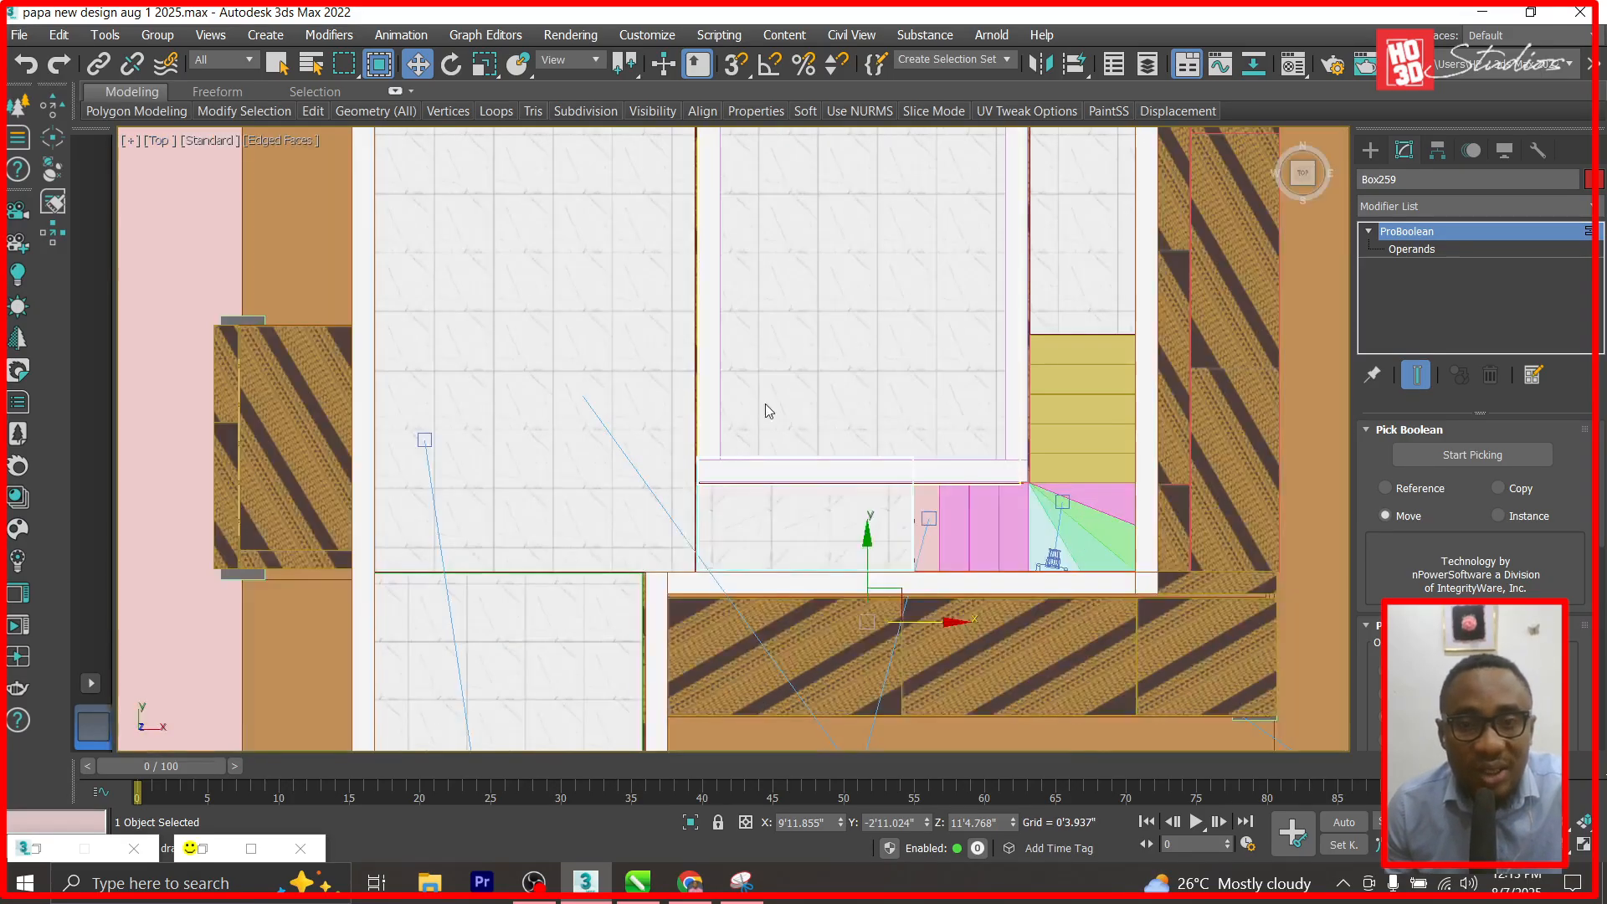
pyautogui.doubleClick(737, 253)
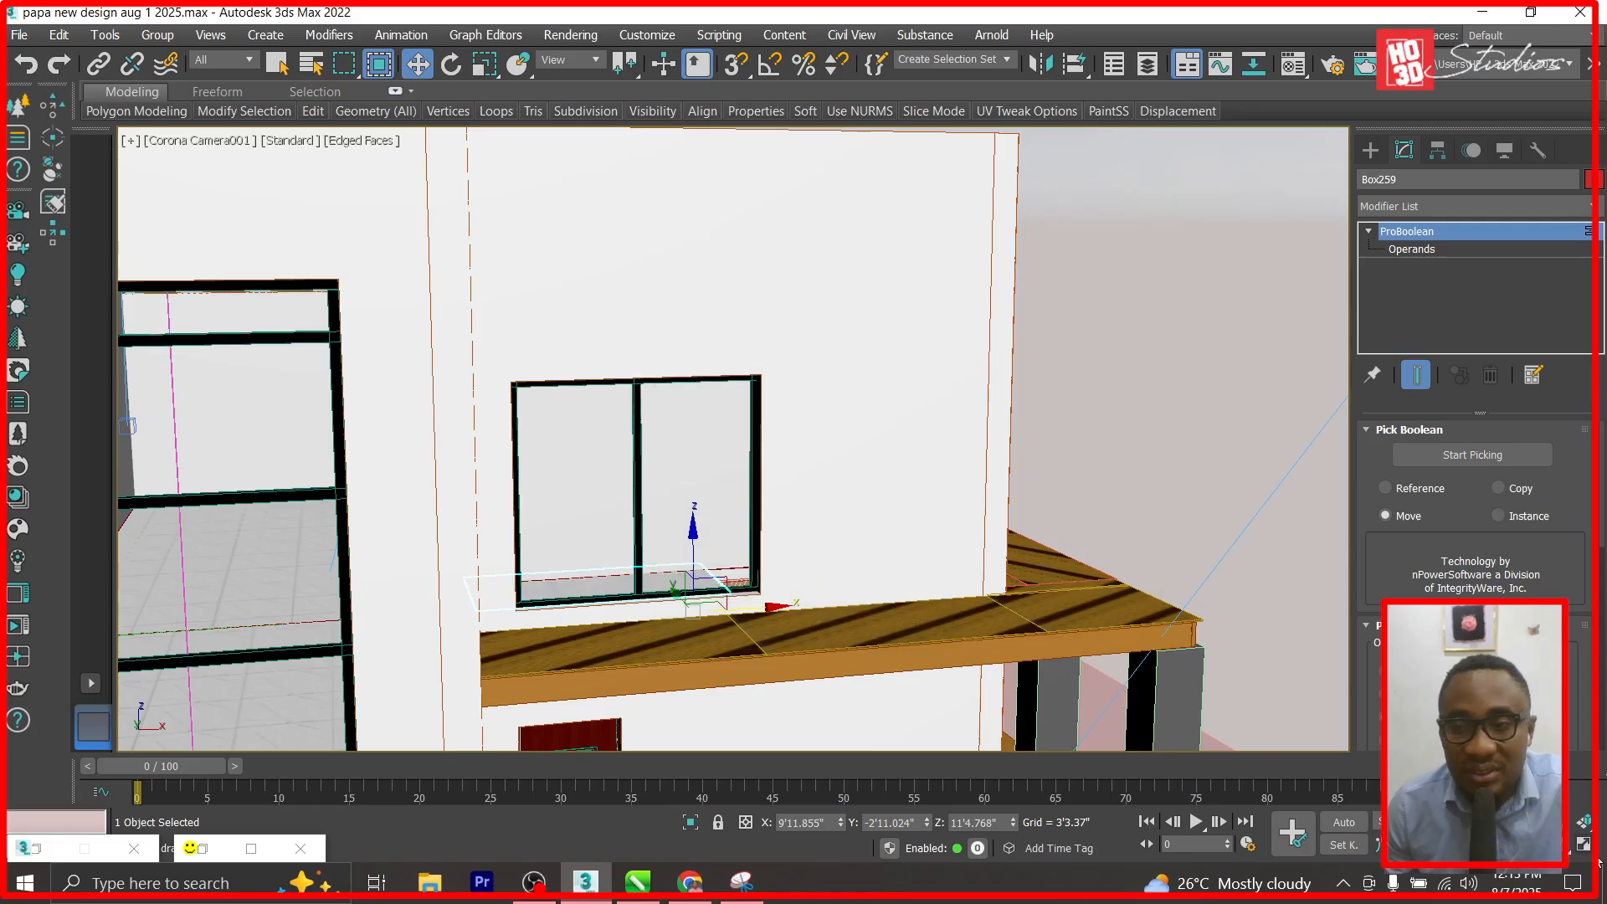
# Place a targeted CoronaCam in the middle upper room, aimed diagonally toward the window wall, and look through it.
pyautogui.keyDown('alt'); pyautogui.moveTo(384, 470); pyautogui.dragTo(437, 557, button='middle'); pyautogui.keyUp('alt')
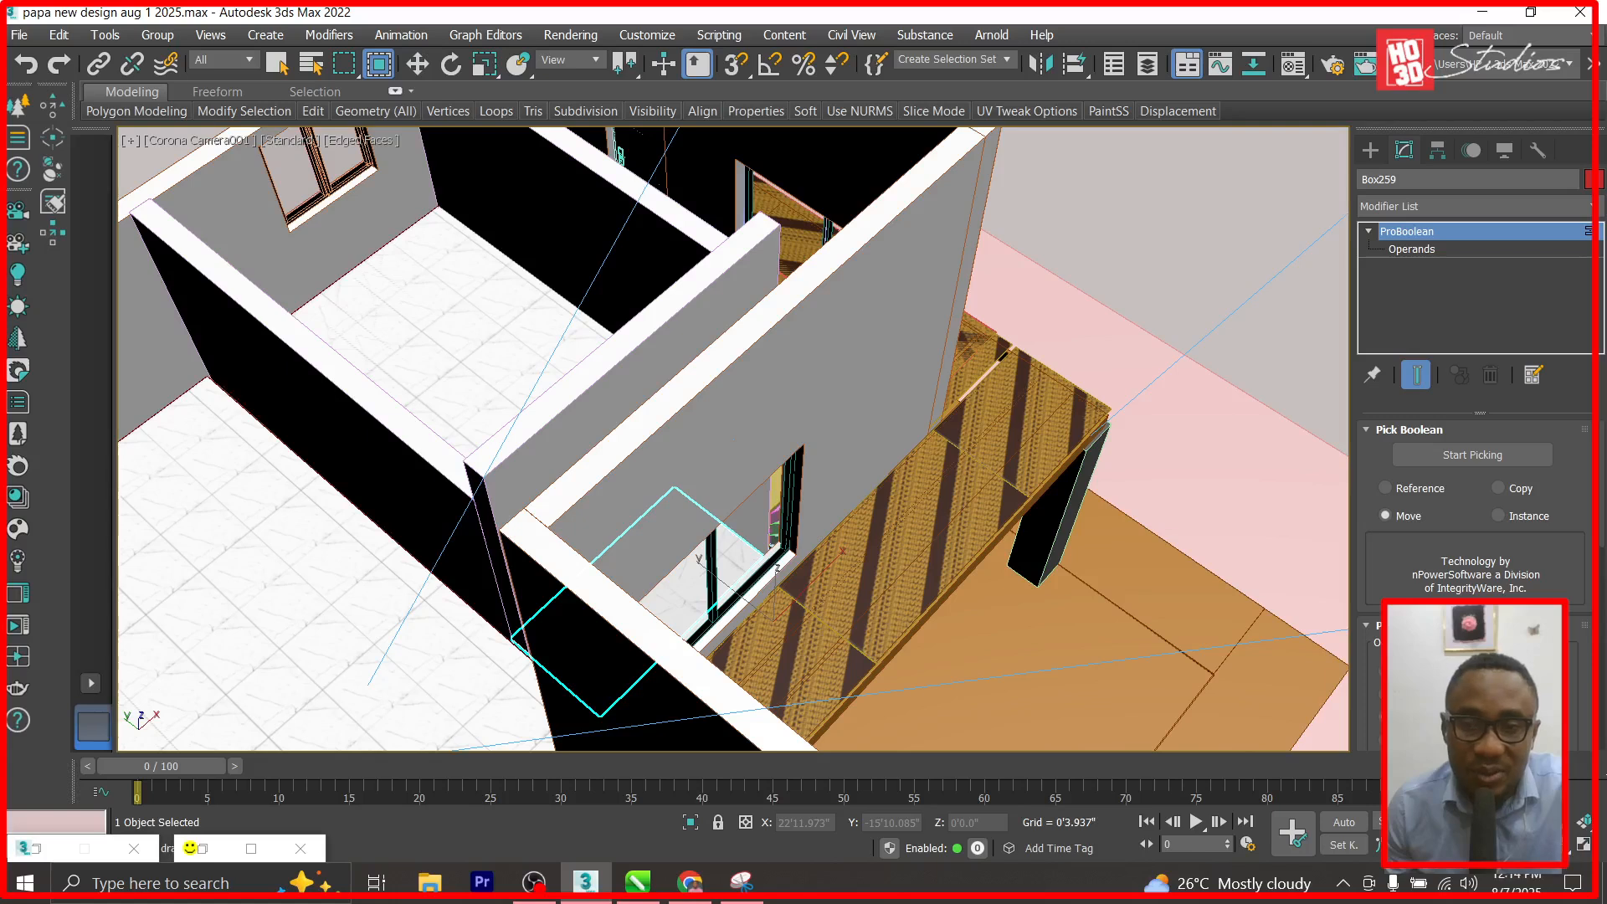
pyautogui.keyDown('alt'); pyautogui.moveTo(569, 382); pyautogui.dragTo(564, 425, button='middle'); pyautogui.keyUp('alt')
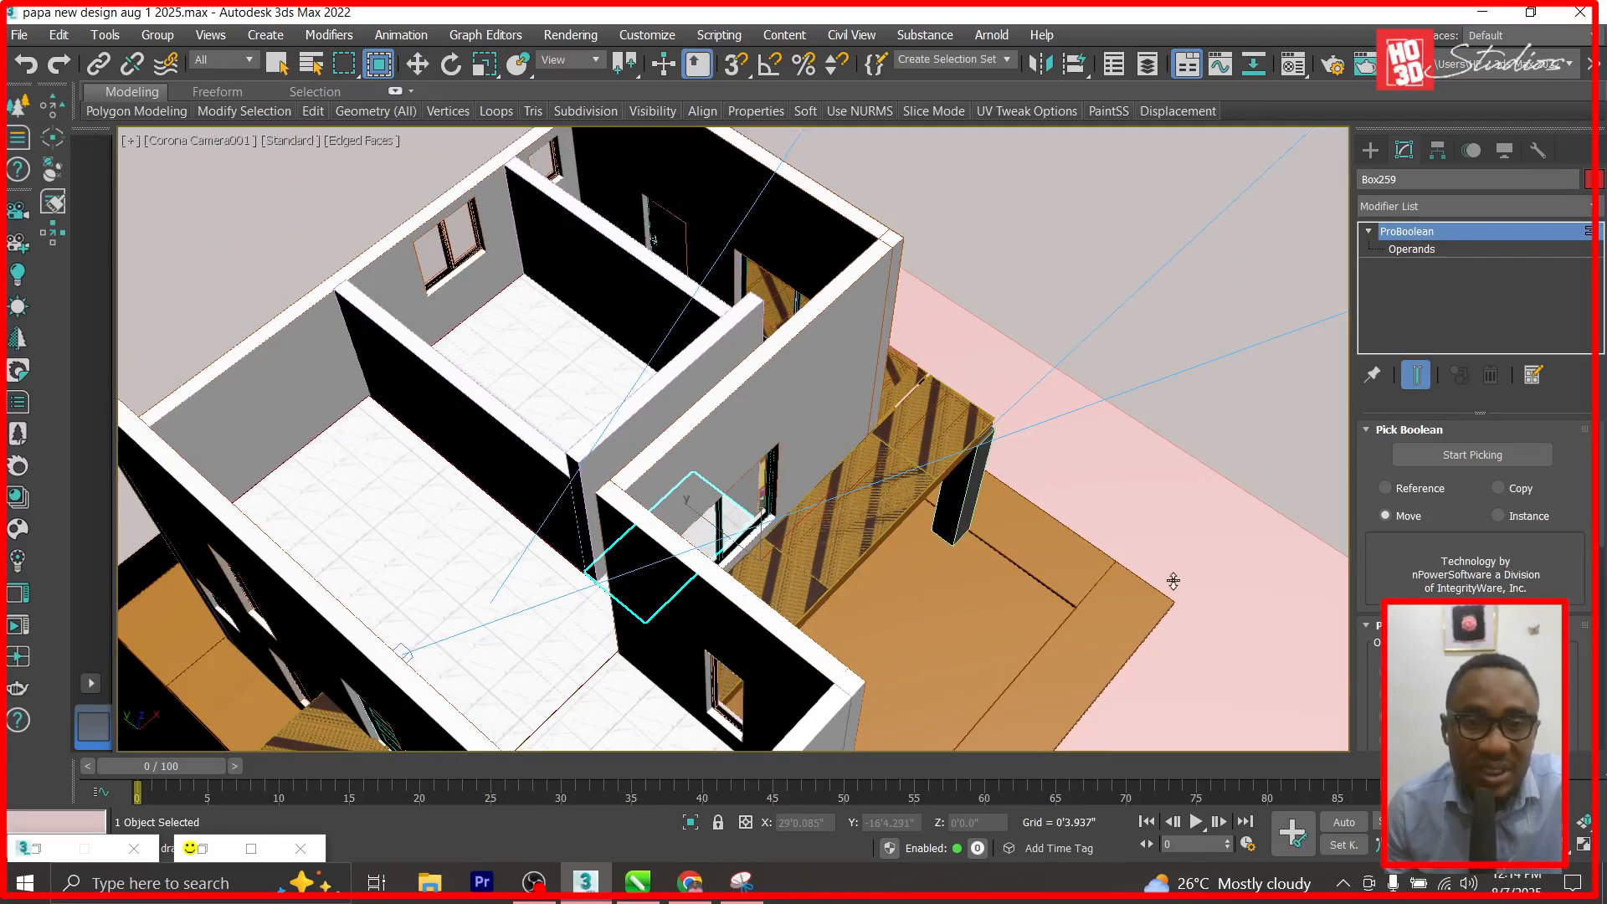
pyautogui.keyDown('alt'); pyautogui.moveTo(799, 465); pyautogui.dragTo(781, 457, button='middle'); pyautogui.keyUp('alt')
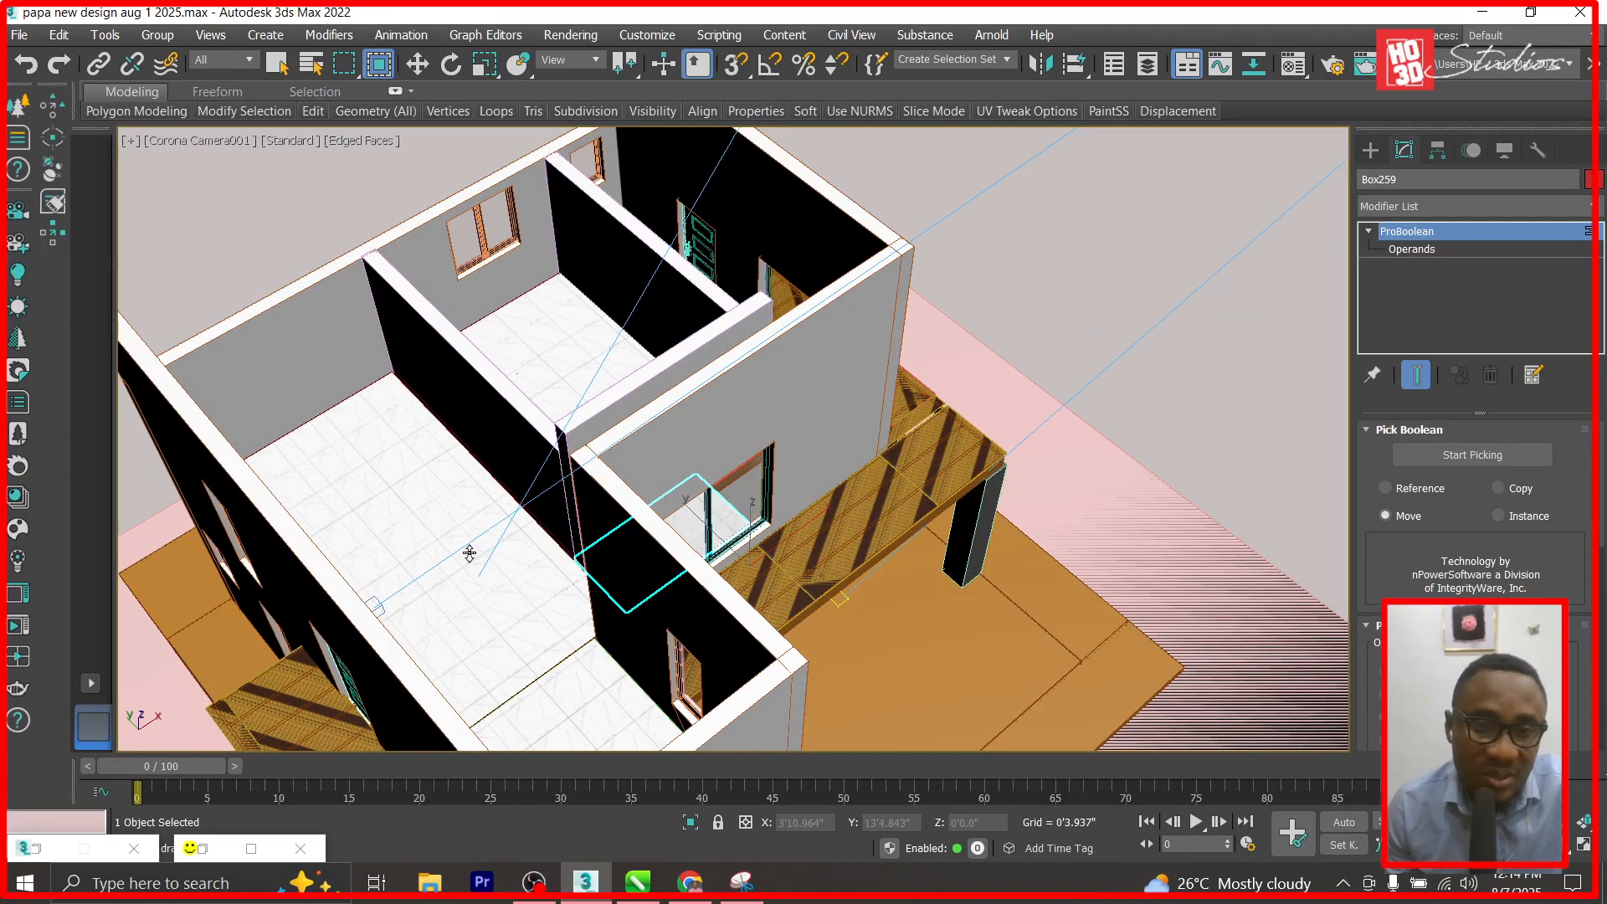
pyautogui.press('t')
pyautogui.scroll(-3, 685, 458)
pyautogui.scroll(5, 806, 344)
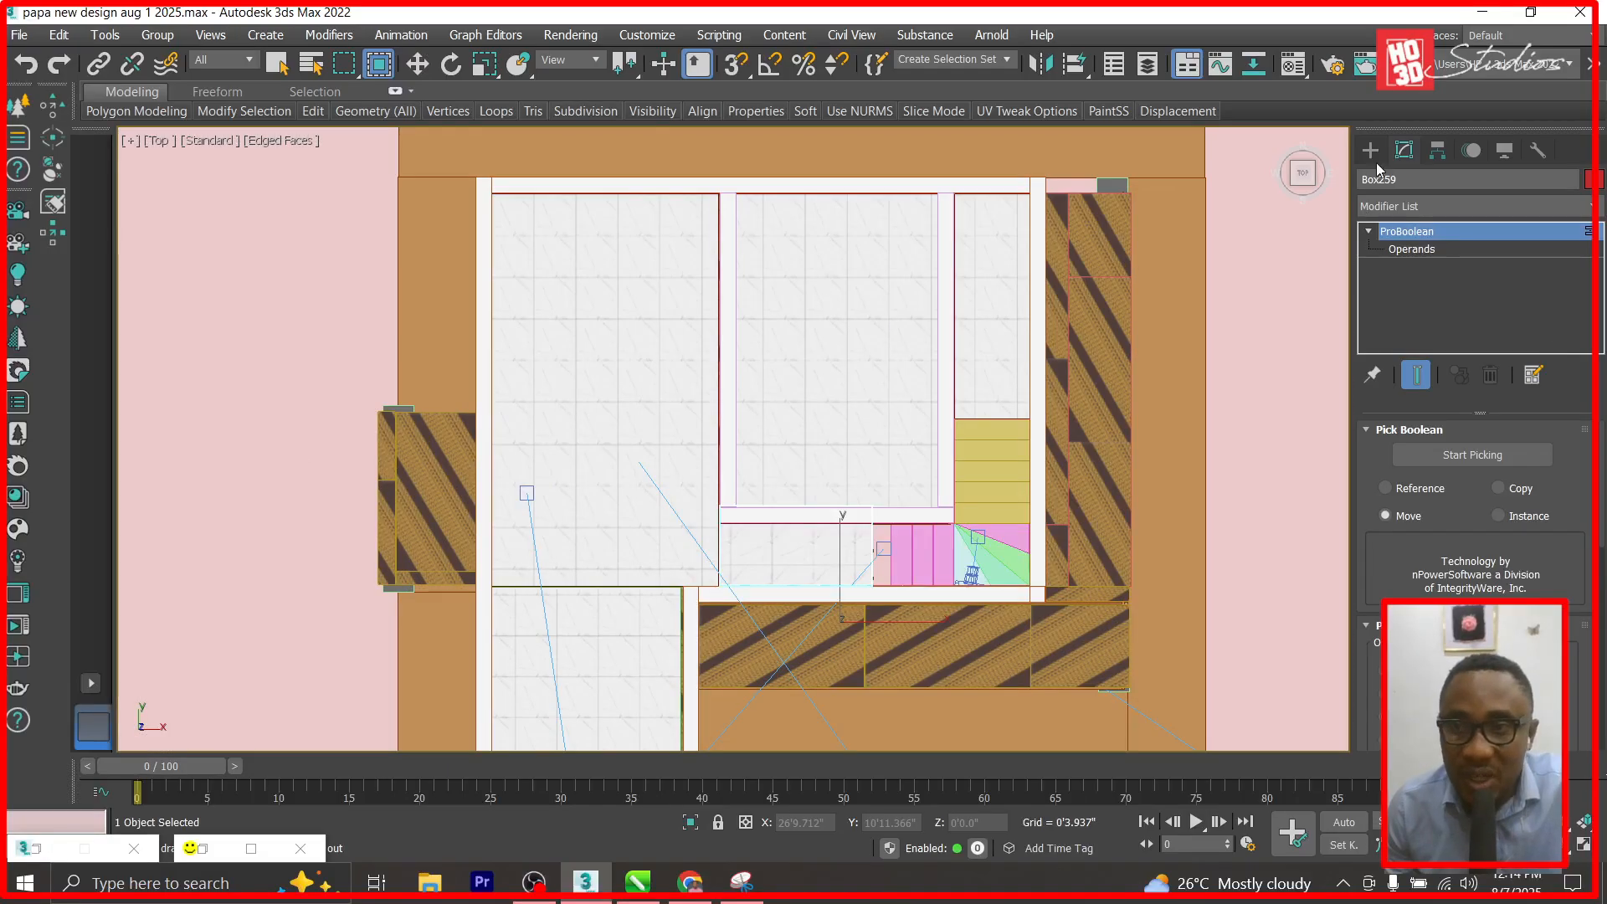
pyautogui.click(1371, 151)
pyautogui.click(1445, 181)
pyautogui.click(1534, 308)
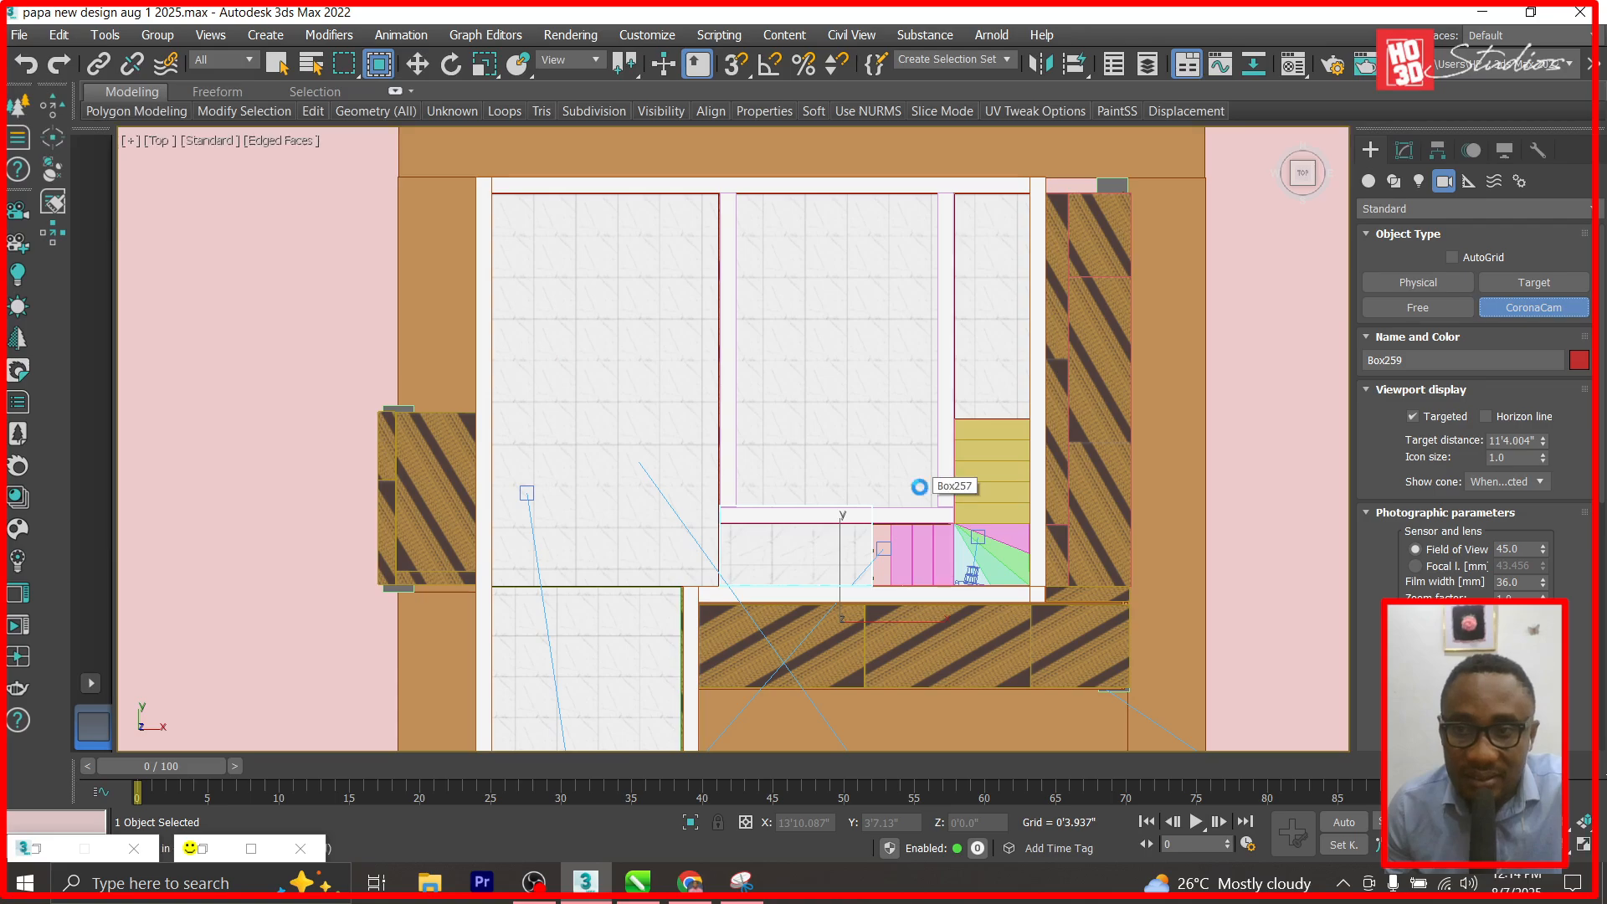
pyautogui.moveTo(913, 487); pyautogui.dragTo(826, 347)
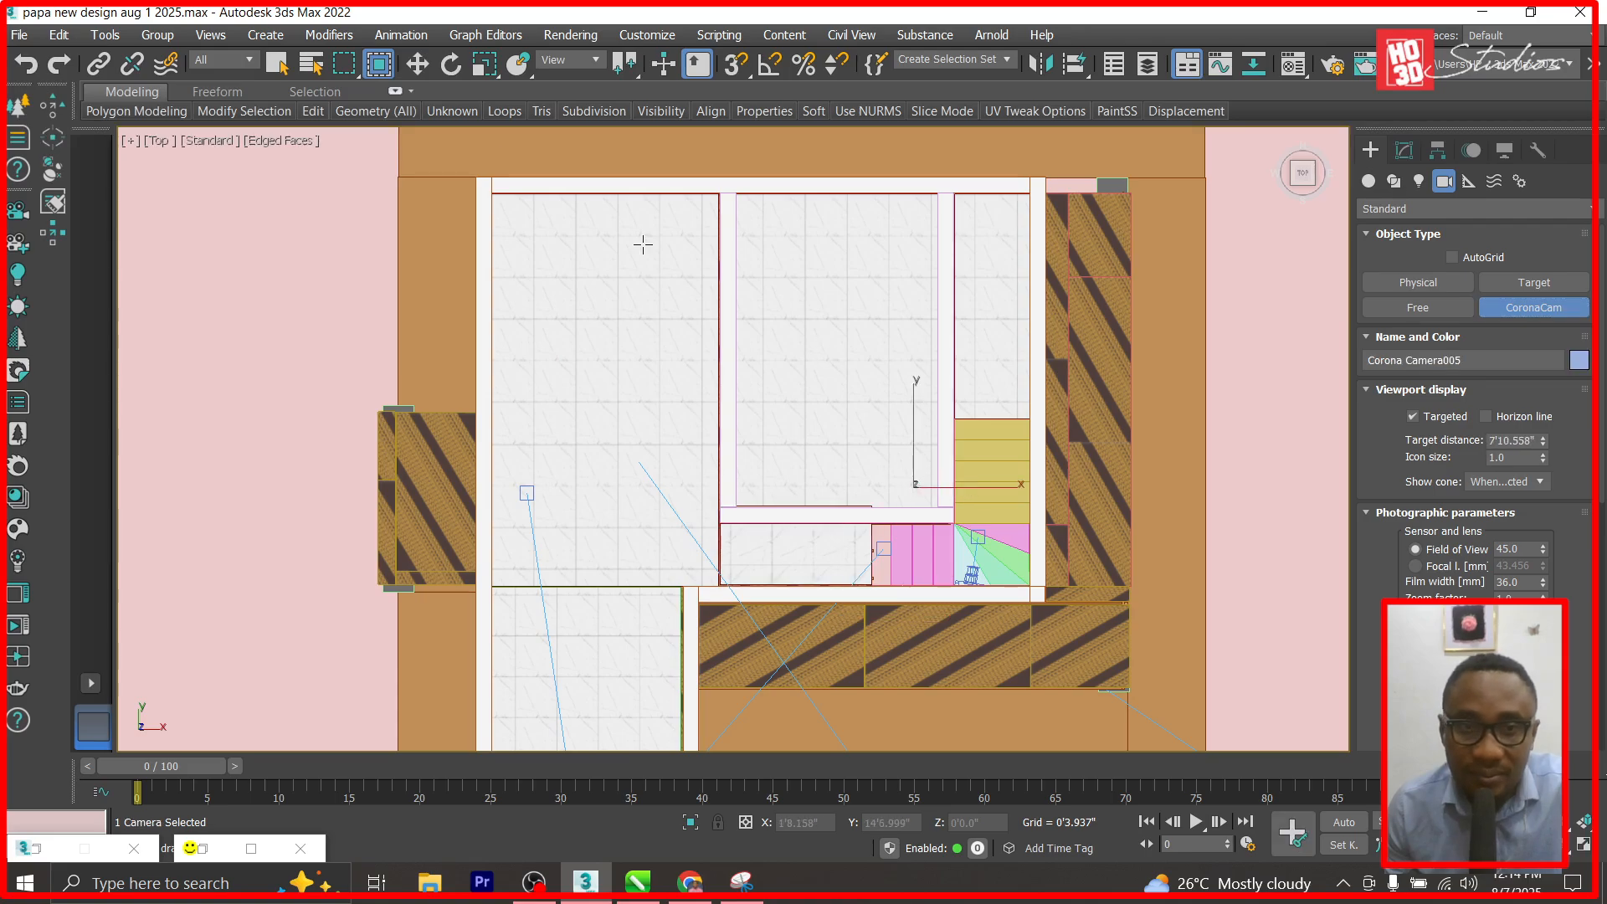
pyautogui.press('c')
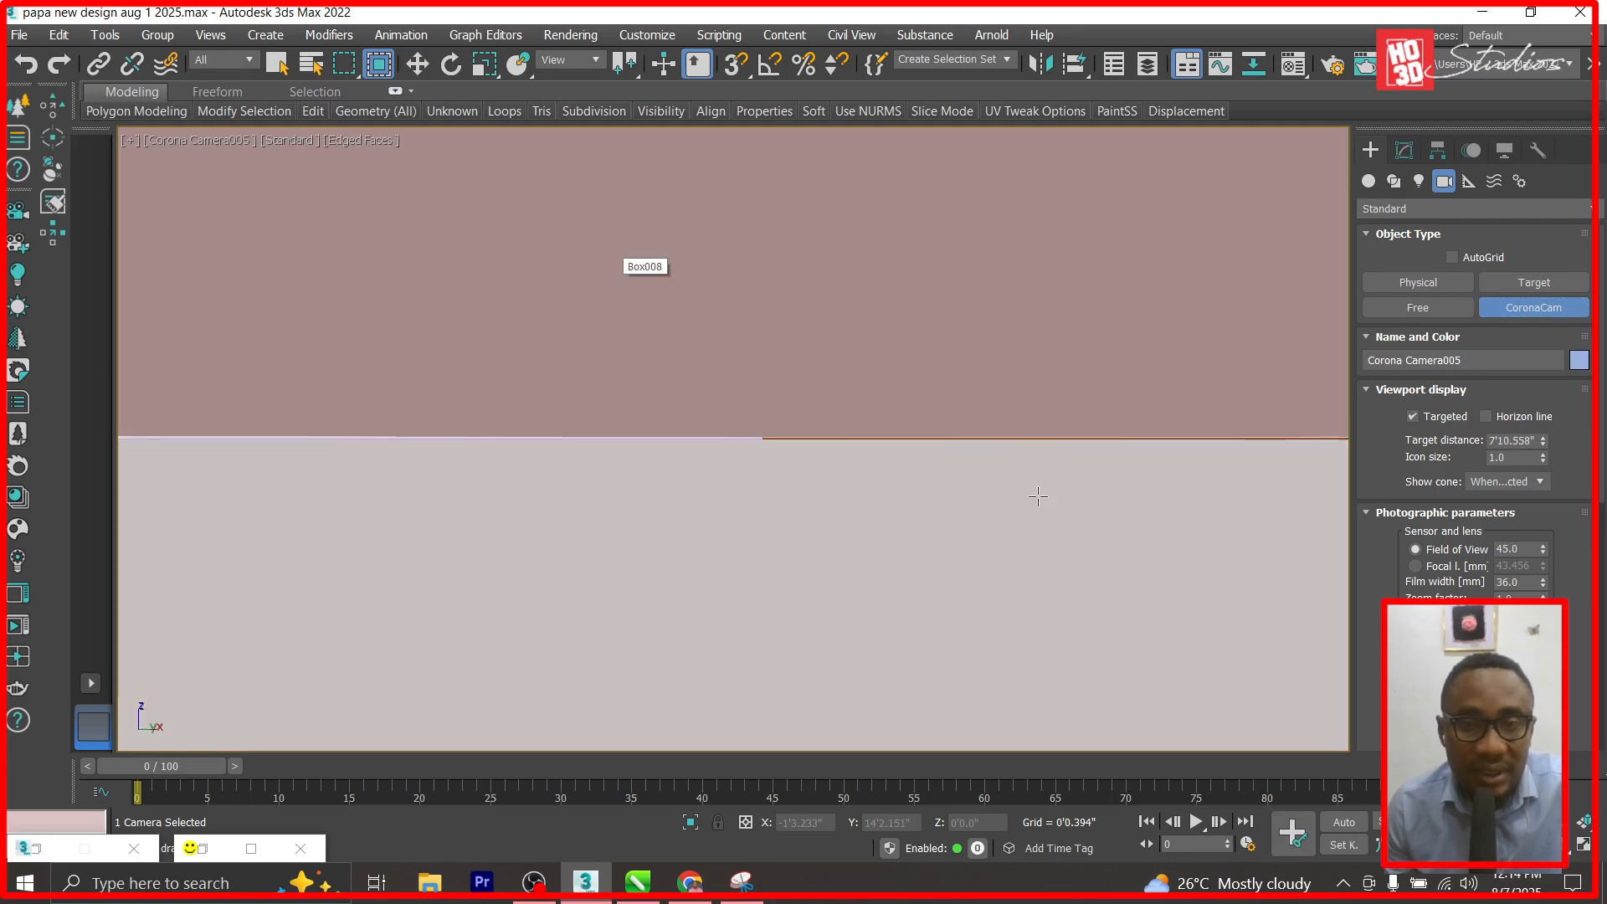
# Raise the new camera to the upper floor level and turn it to look down over the marble tiles.
pyautogui.moveTo(865, 449); pyautogui.dragTo(714, 639, button='middle')
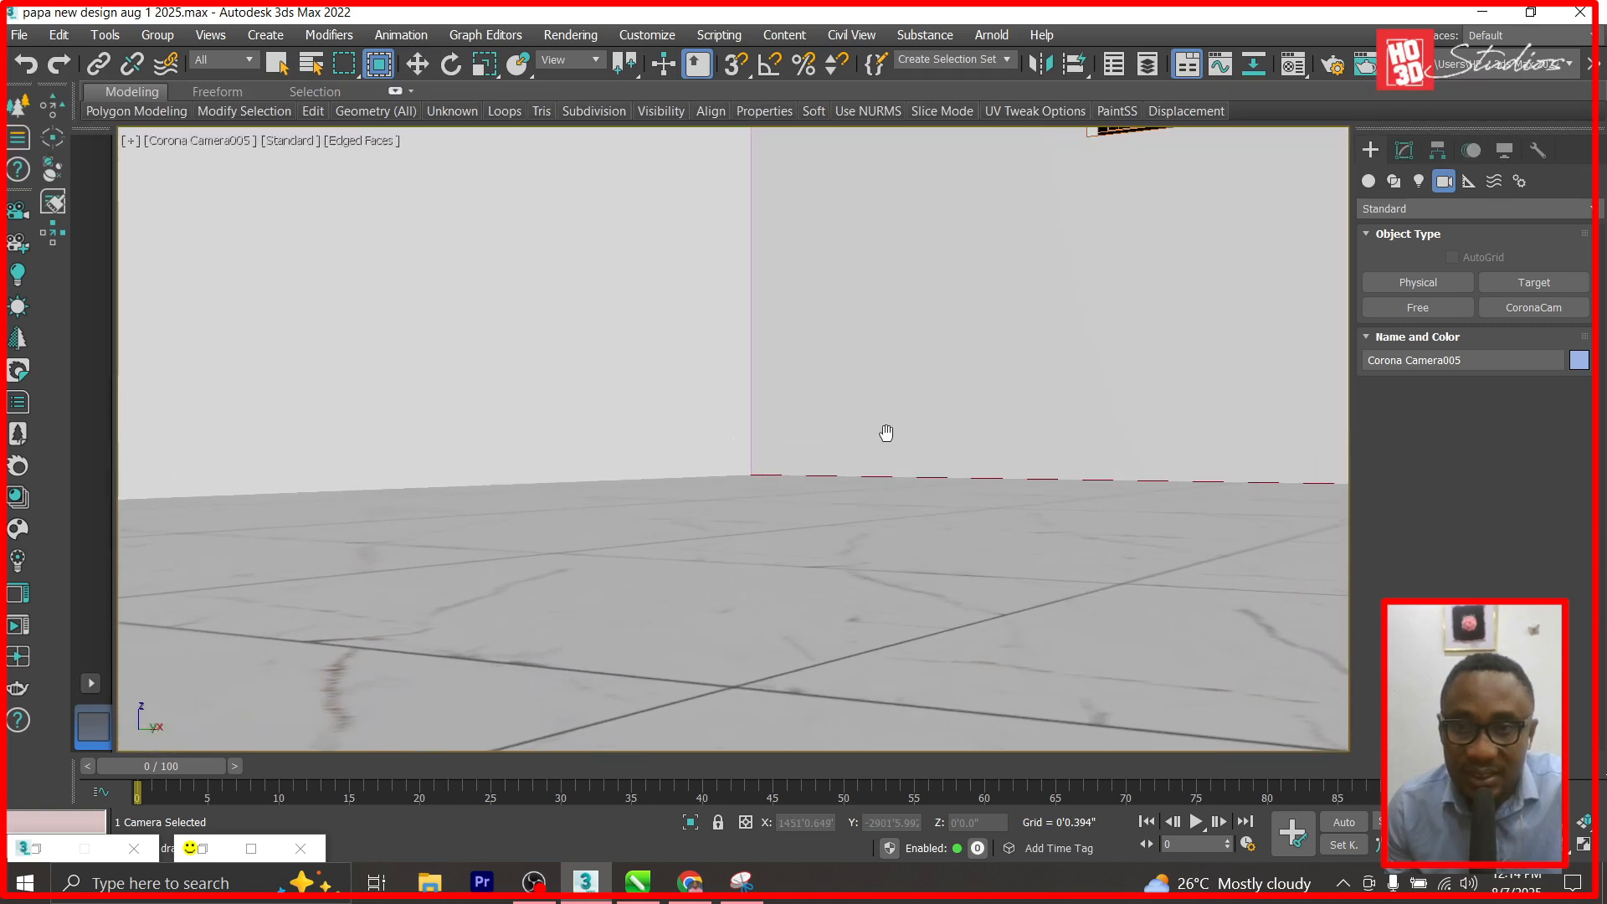
pyautogui.moveTo(886, 433); pyautogui.dragTo(885, 475, button='middle')
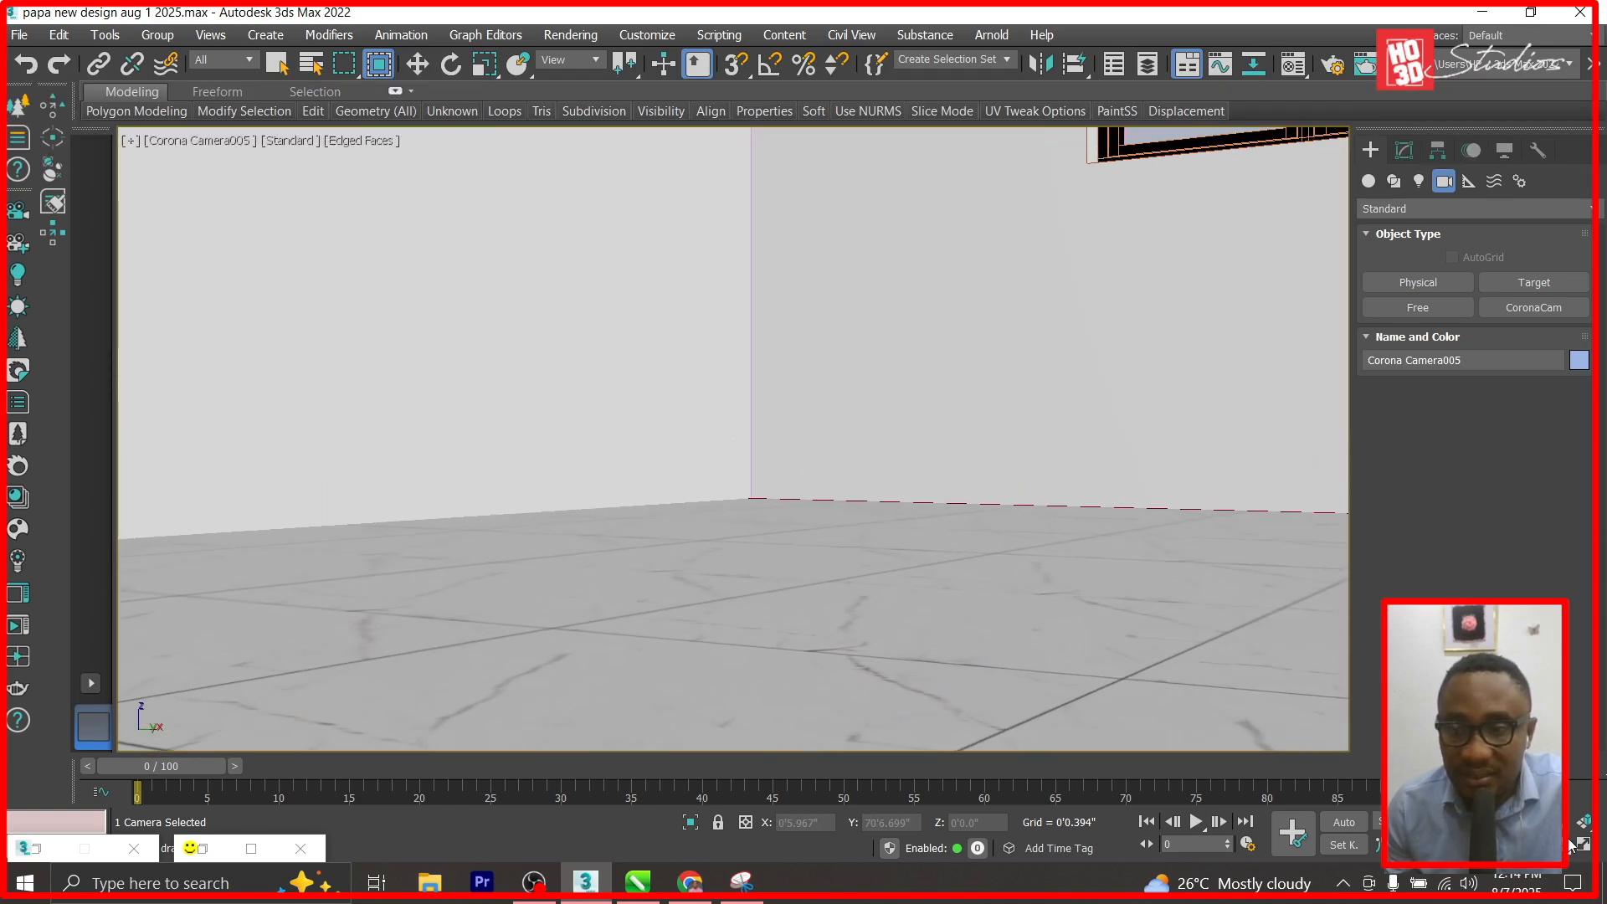
pyautogui.keyDown('alt'); pyautogui.moveTo(724, 436); pyautogui.dragTo(769, 453, button='middle'); pyautogui.keyUp('alt')
pyautogui.keyDown('alt'); pyautogui.moveTo(917, 555); pyautogui.dragTo(896, 544, button='middle'); pyautogui.keyUp('alt')
pyautogui.keyDown('alt'); pyautogui.moveTo(714, 324); pyautogui.dragTo(692, 233, button='middle'); pyautogui.keyUp('alt')
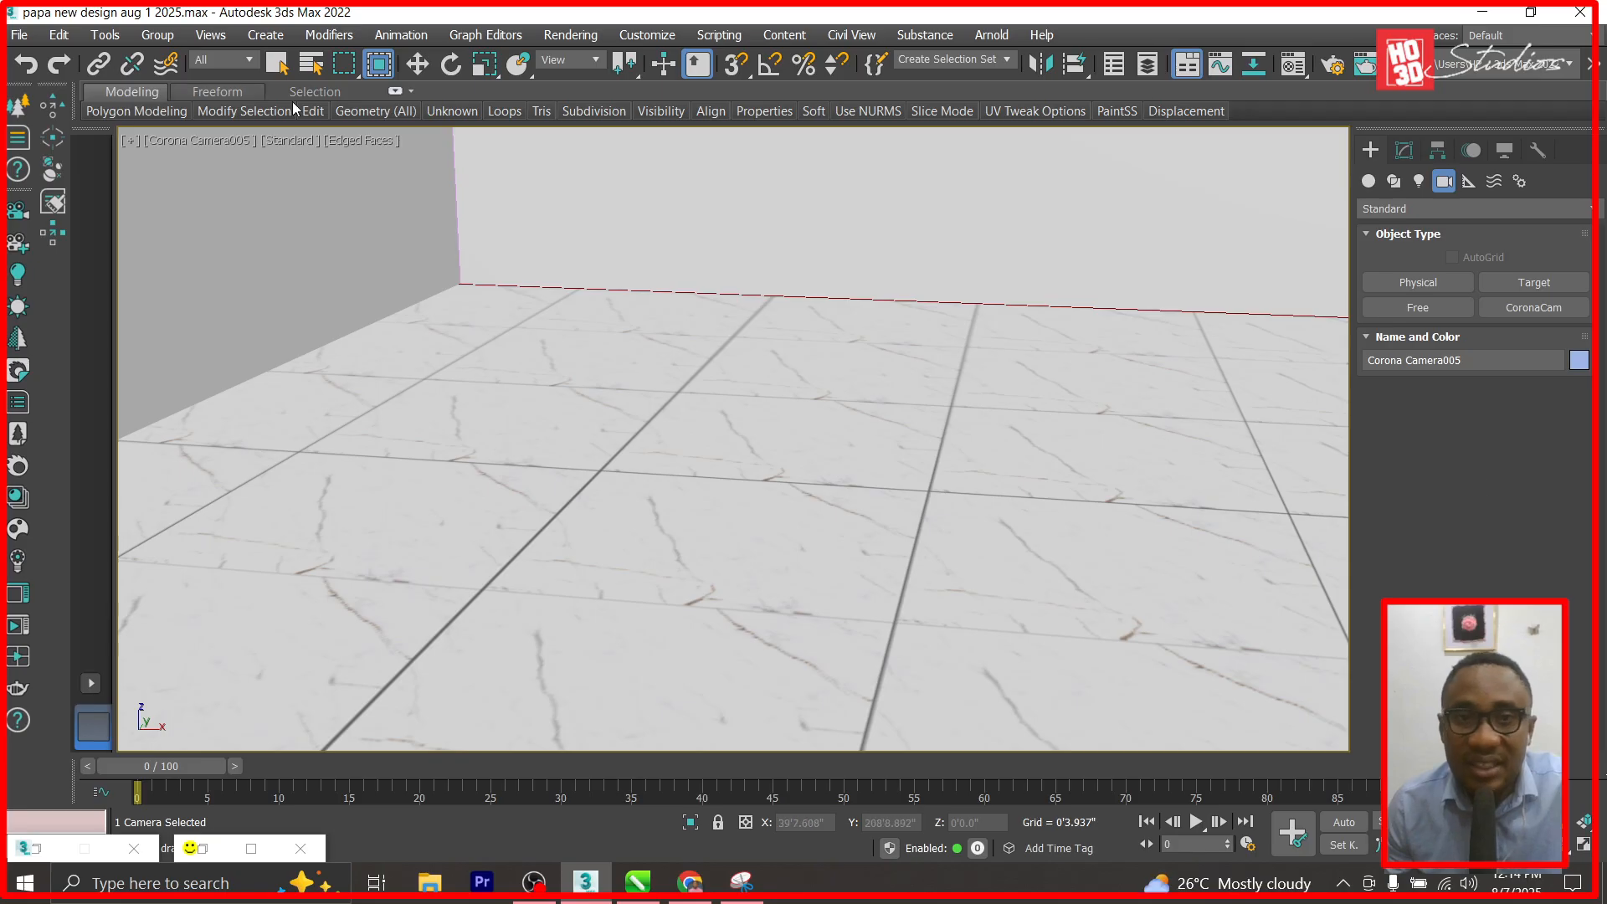
pyautogui.click(417, 69)
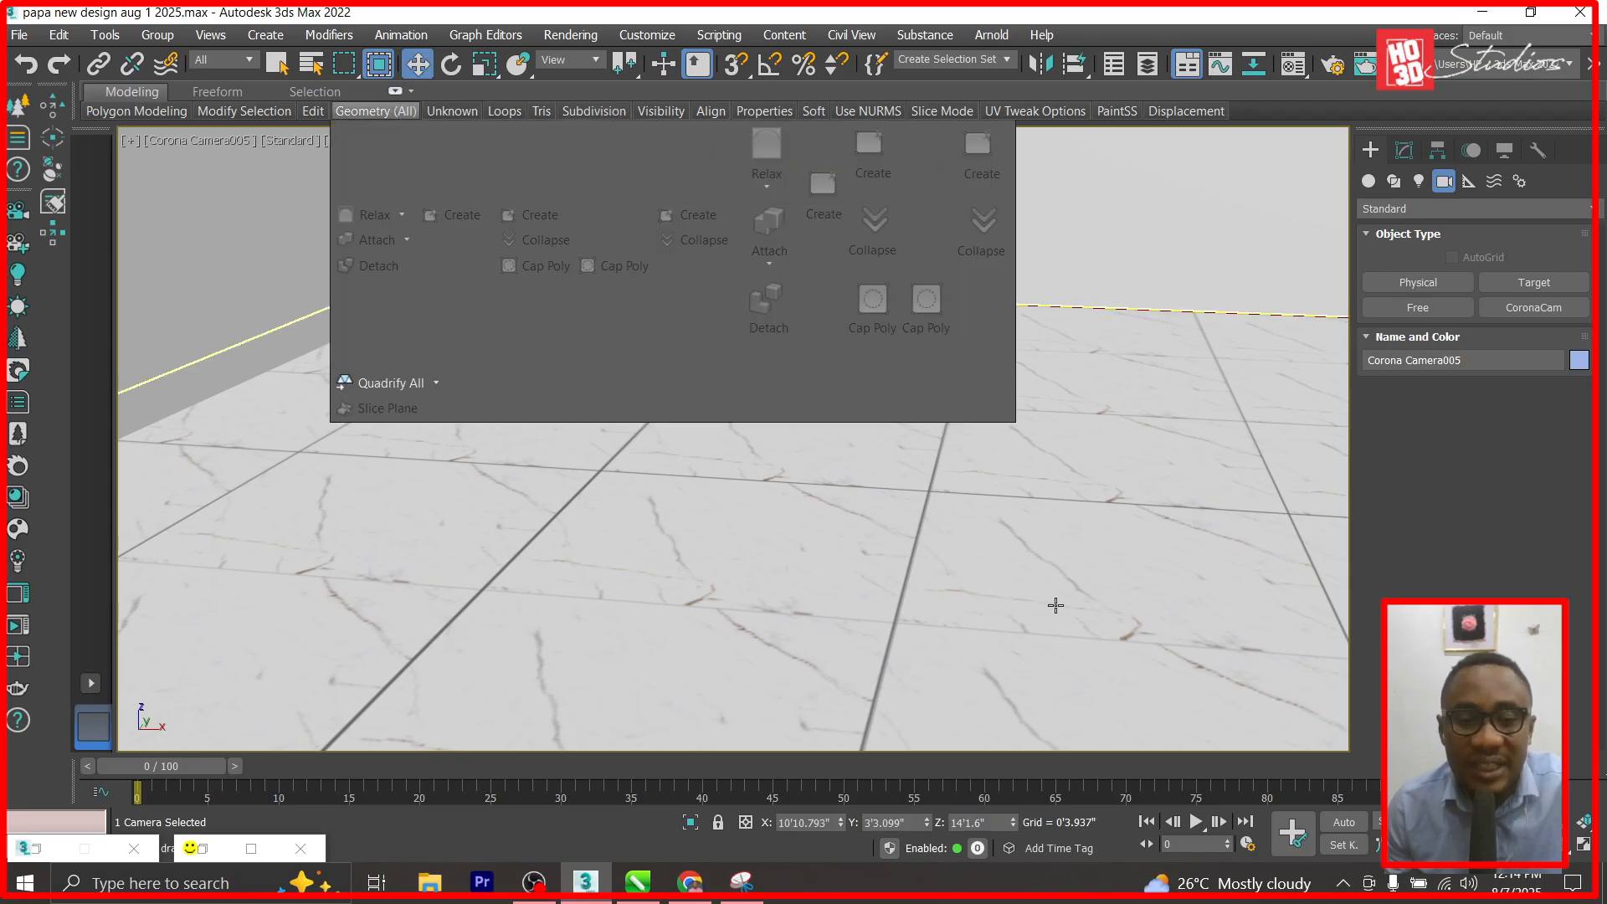
# Set the new camera's field of view to 75 and return to its view.
pyautogui.press('t')
pyautogui.scroll(3, 968, 188)
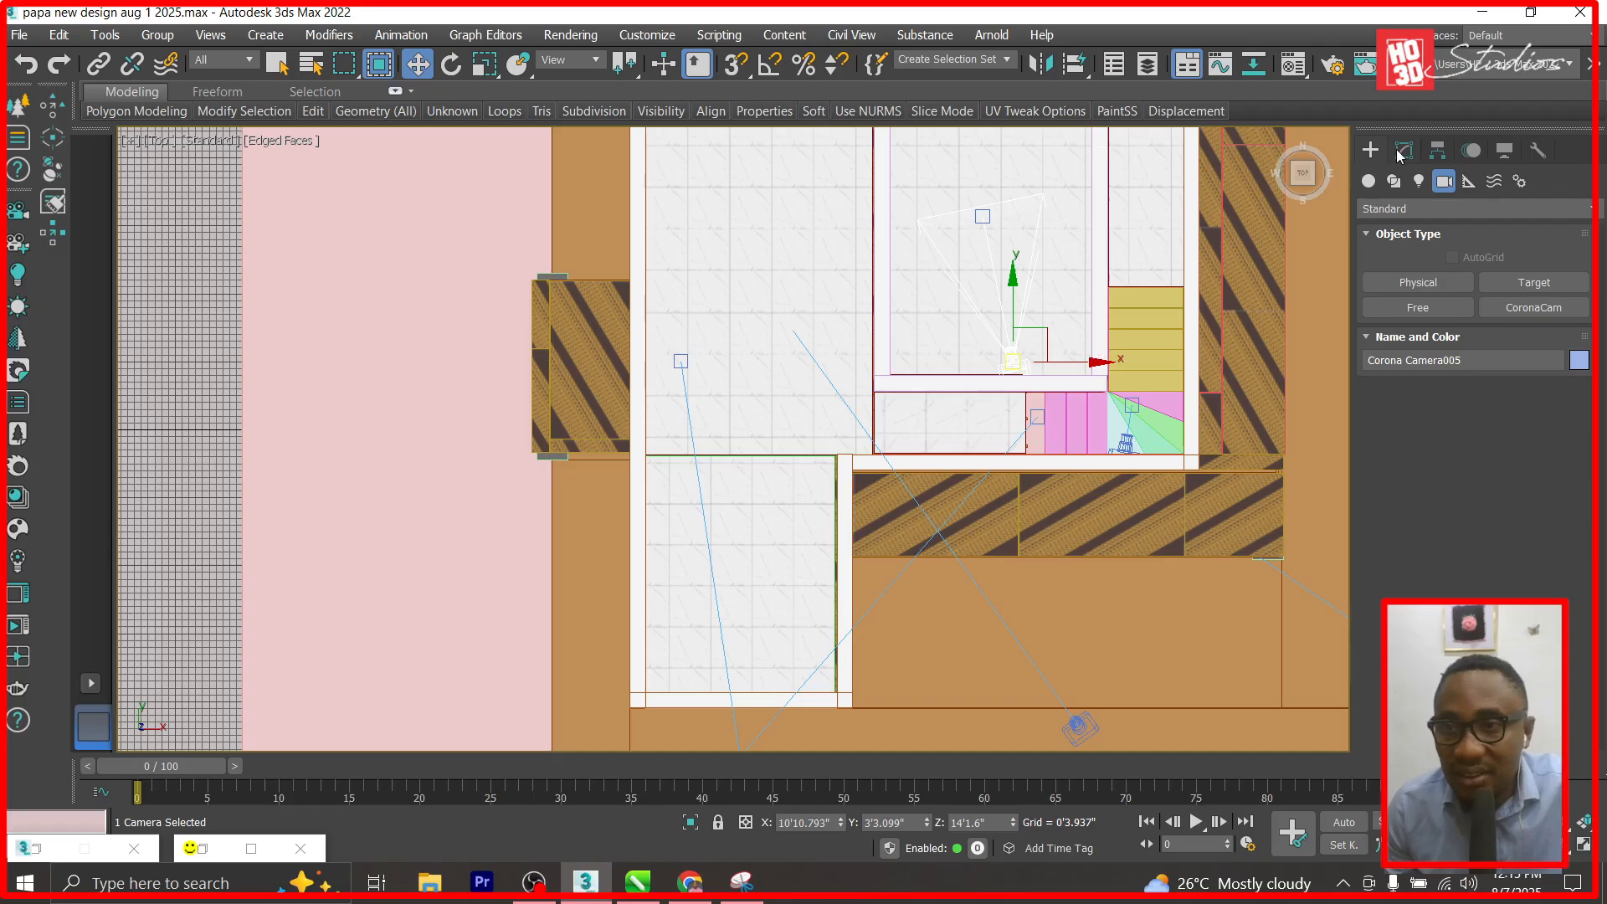
pyautogui.click(1403, 152)
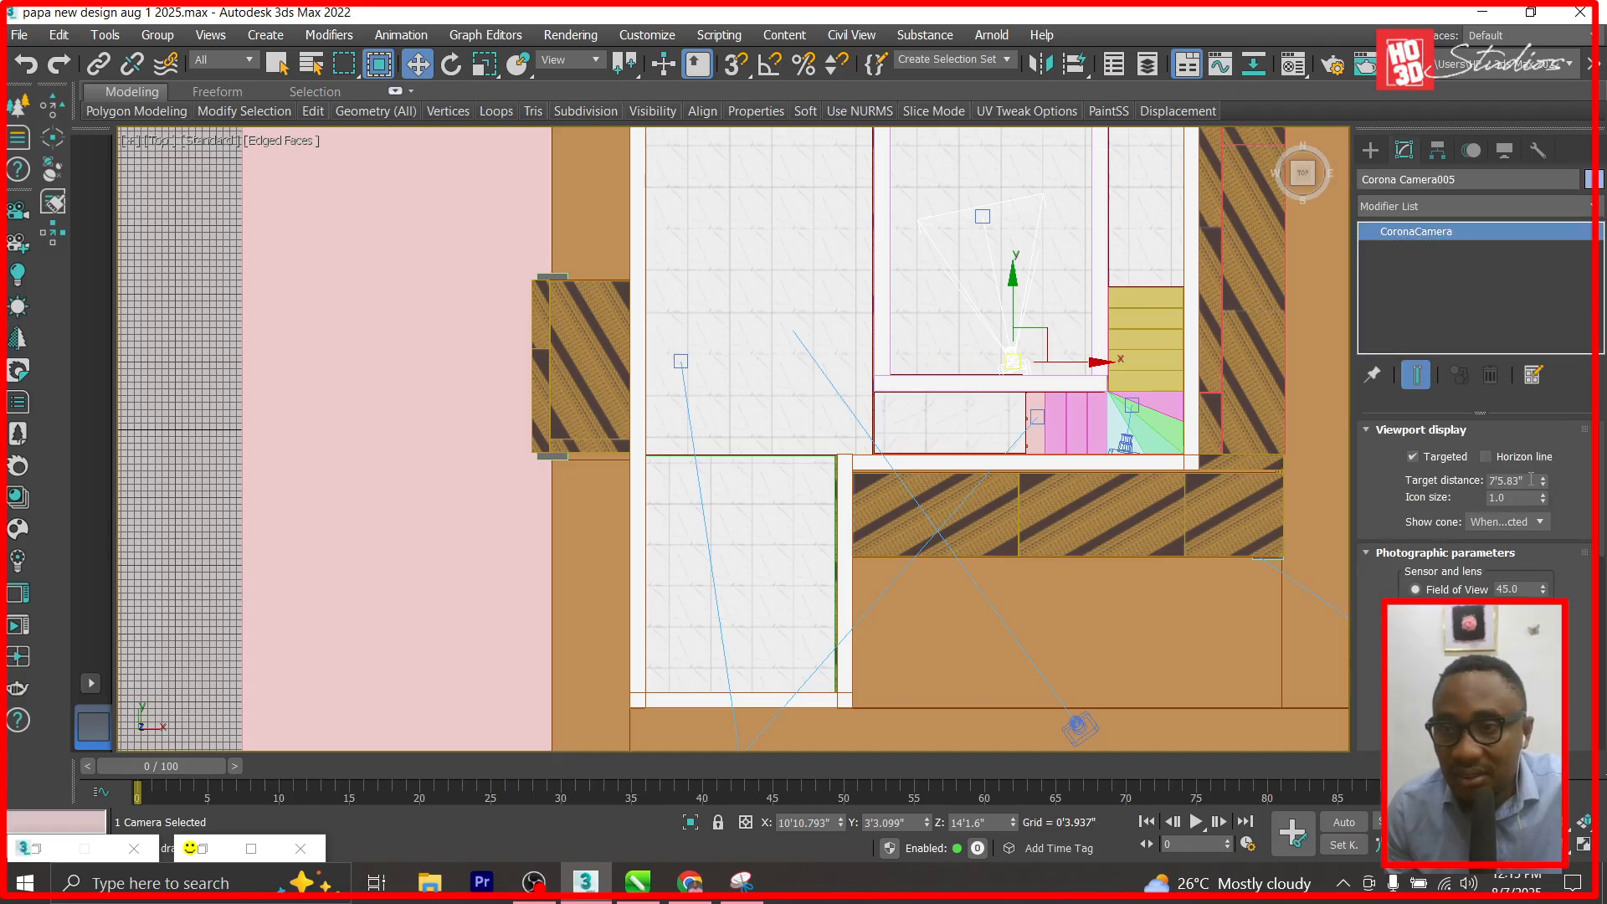
pyautogui.write('7')
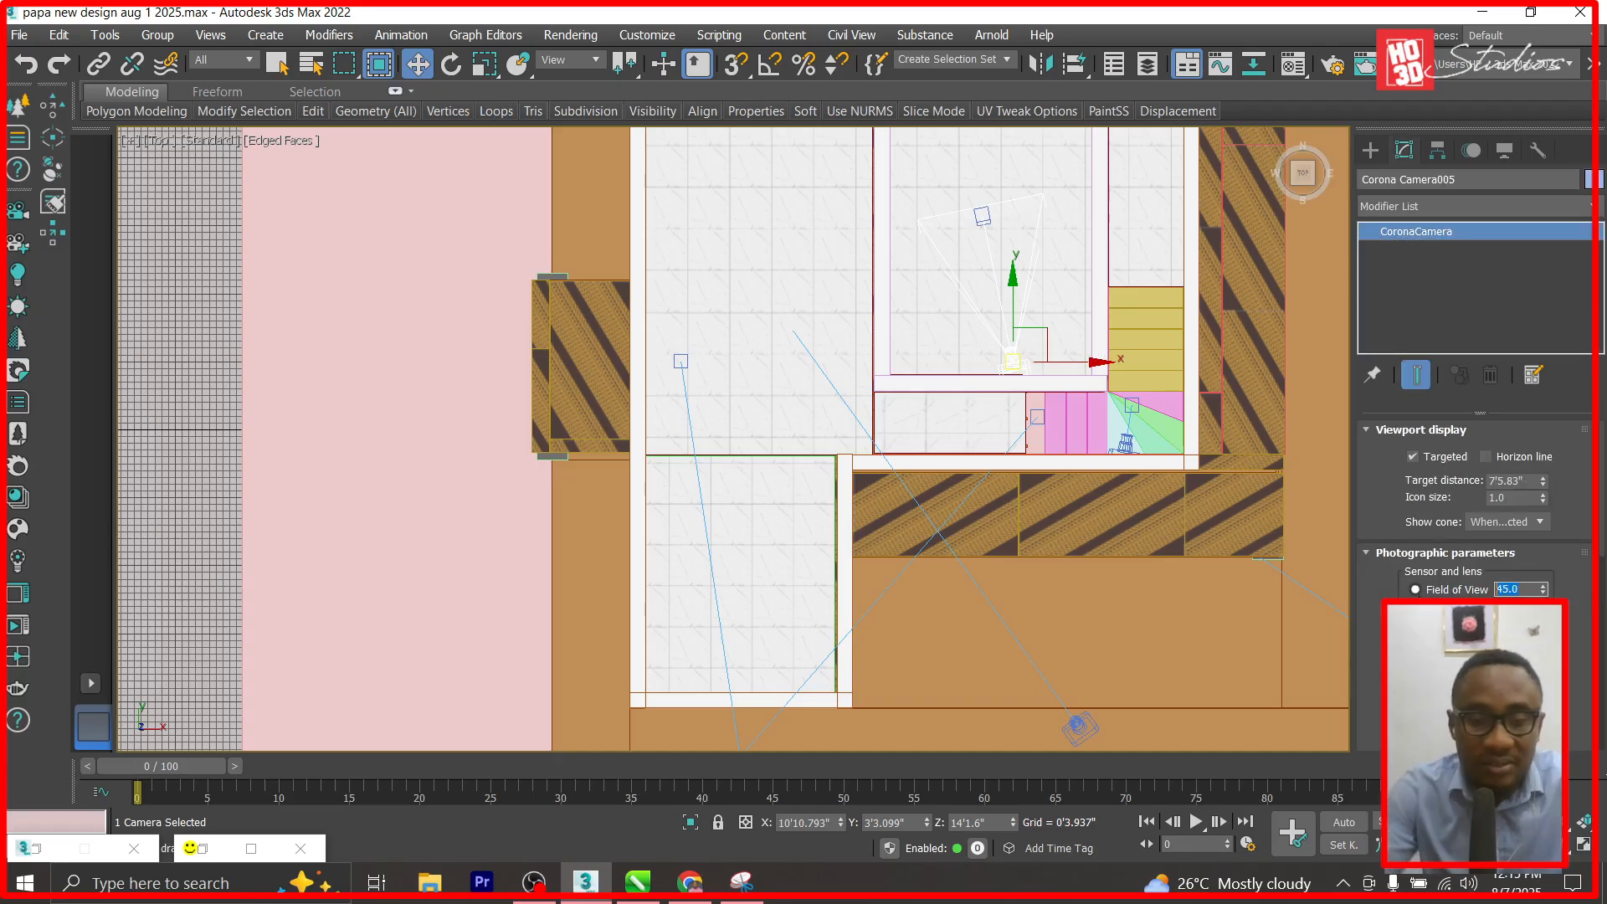
pyautogui.write('5')
pyautogui.press('Return')
pyautogui.press('c')
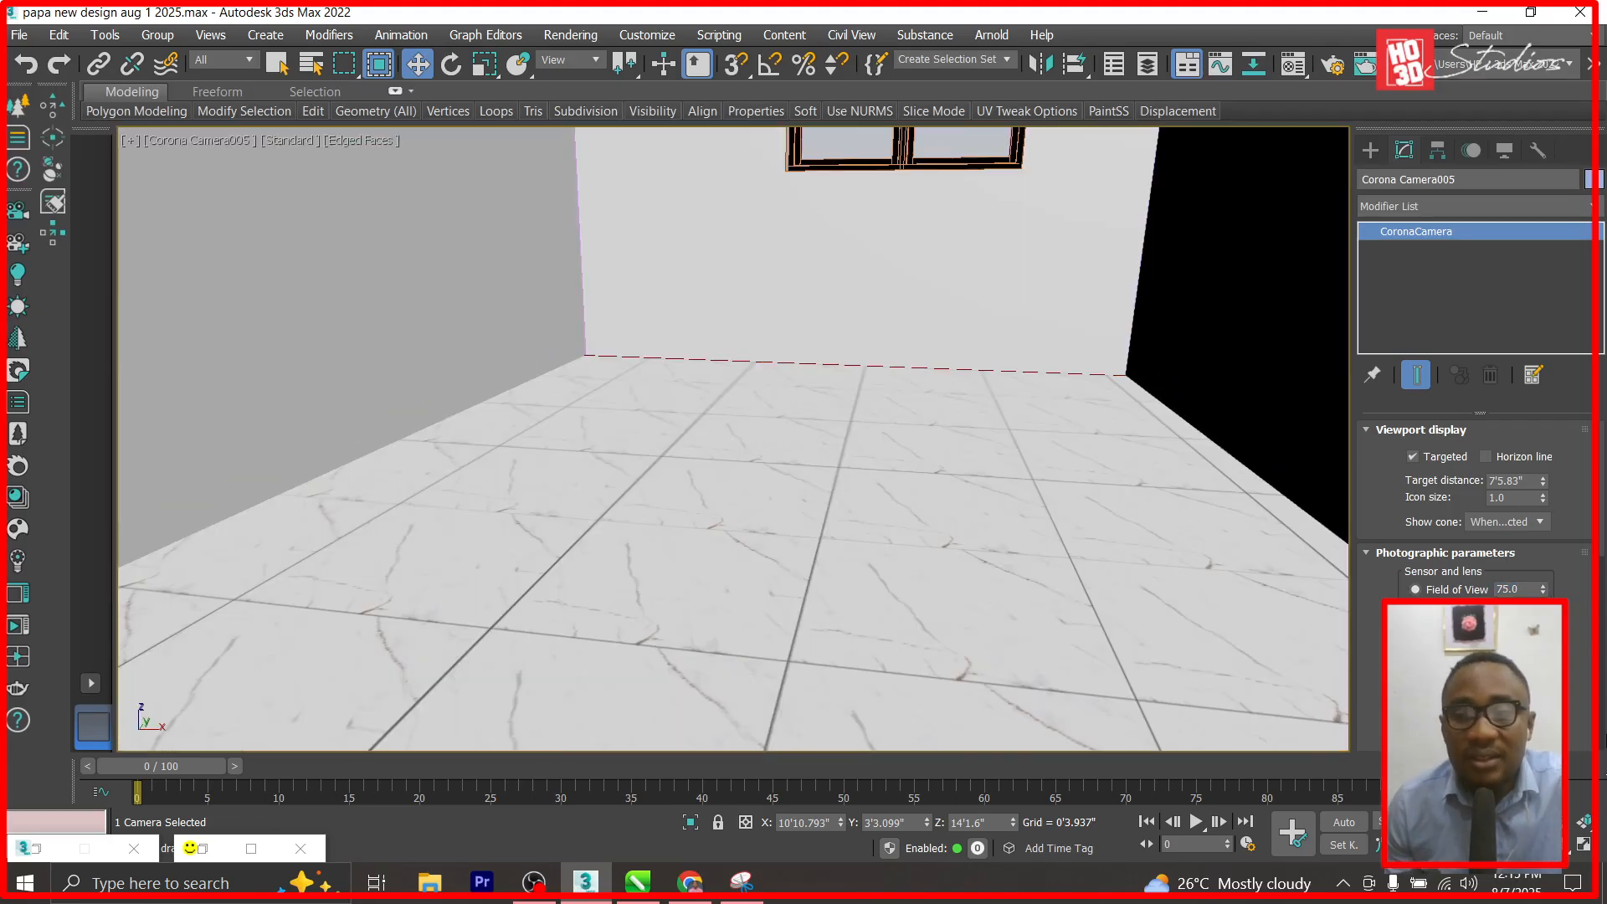
# Orbit the camera view to frame the tiled floor together with the back wall and window.
pyautogui.click(1572, 849)
pyautogui.moveTo(904, 580)
pyautogui.mouseDown()
pyautogui.moveTo(940, 578)
pyautogui.moveTo(818, 592)
pyautogui.moveTo(861, 600)
pyautogui.moveTo(889, 566)
pyautogui.mouseUp()
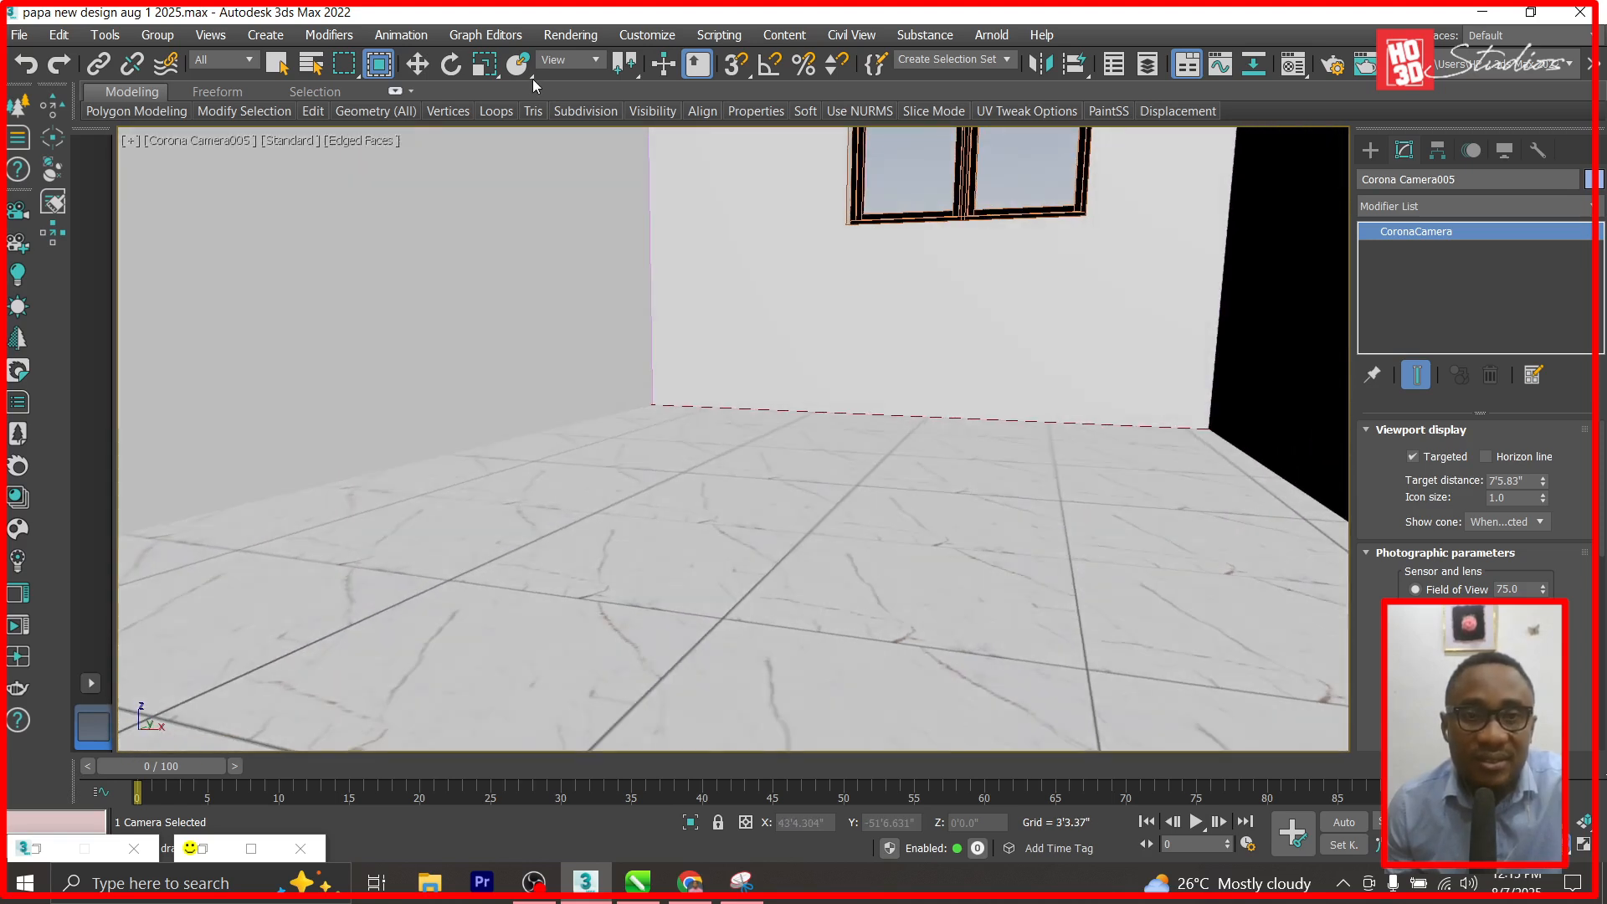
pyautogui.click(417, 64)
# Attach the other tiled room and passage floors to the narrow floor piece beside the staircase.
pyautogui.press('t')
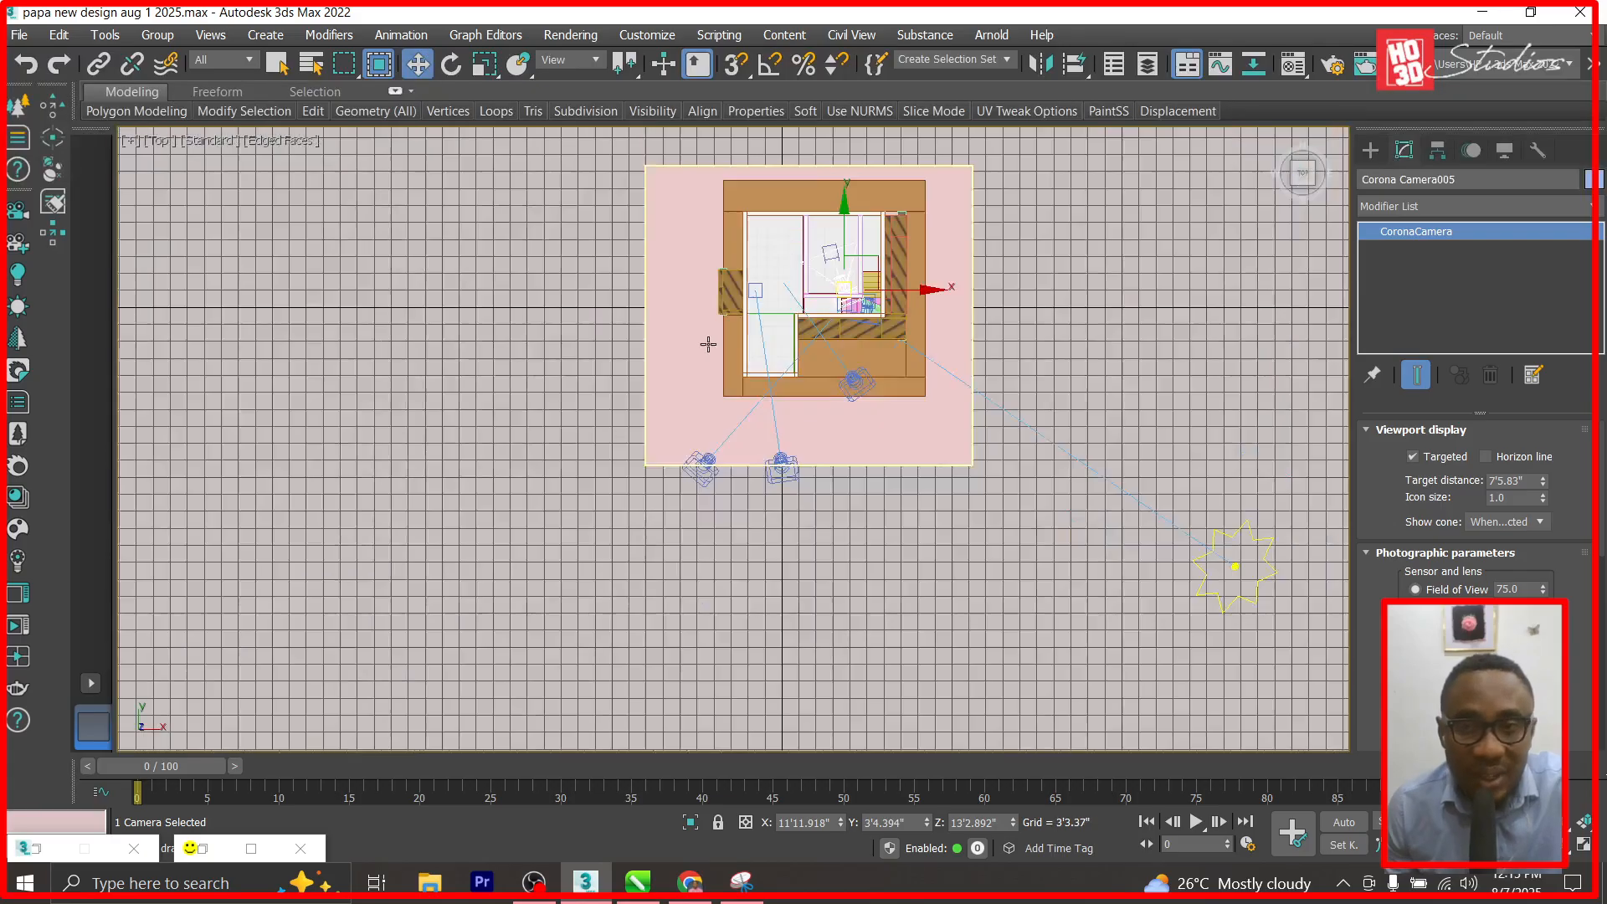
pyautogui.scroll(5, 825, 192)
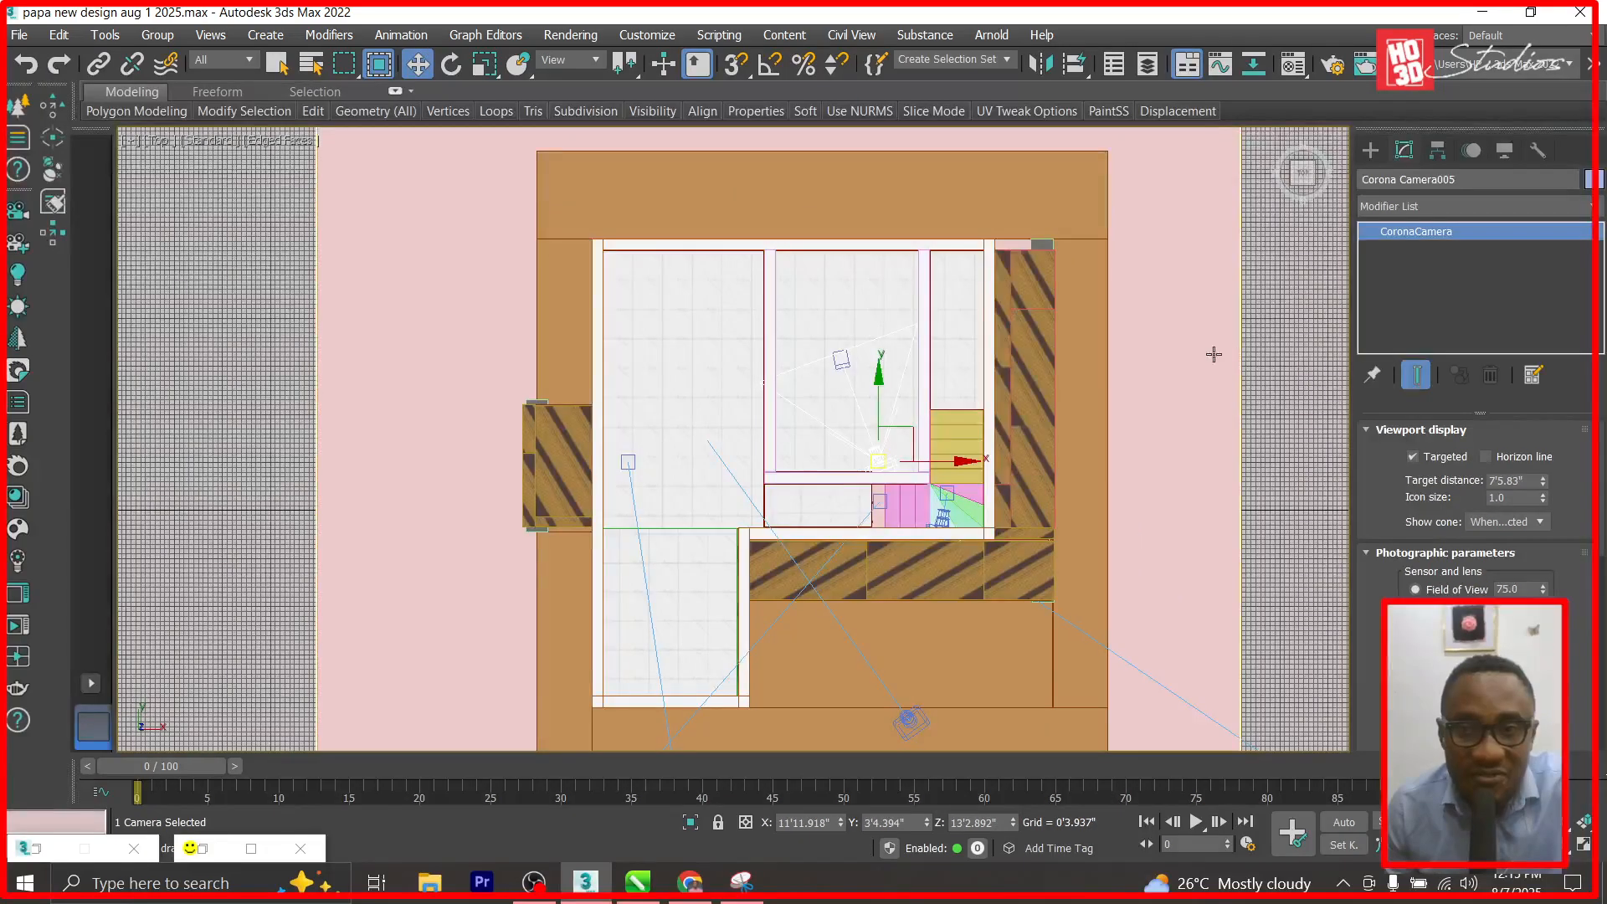
pyautogui.click(1285, 348)
pyautogui.click(957, 311)
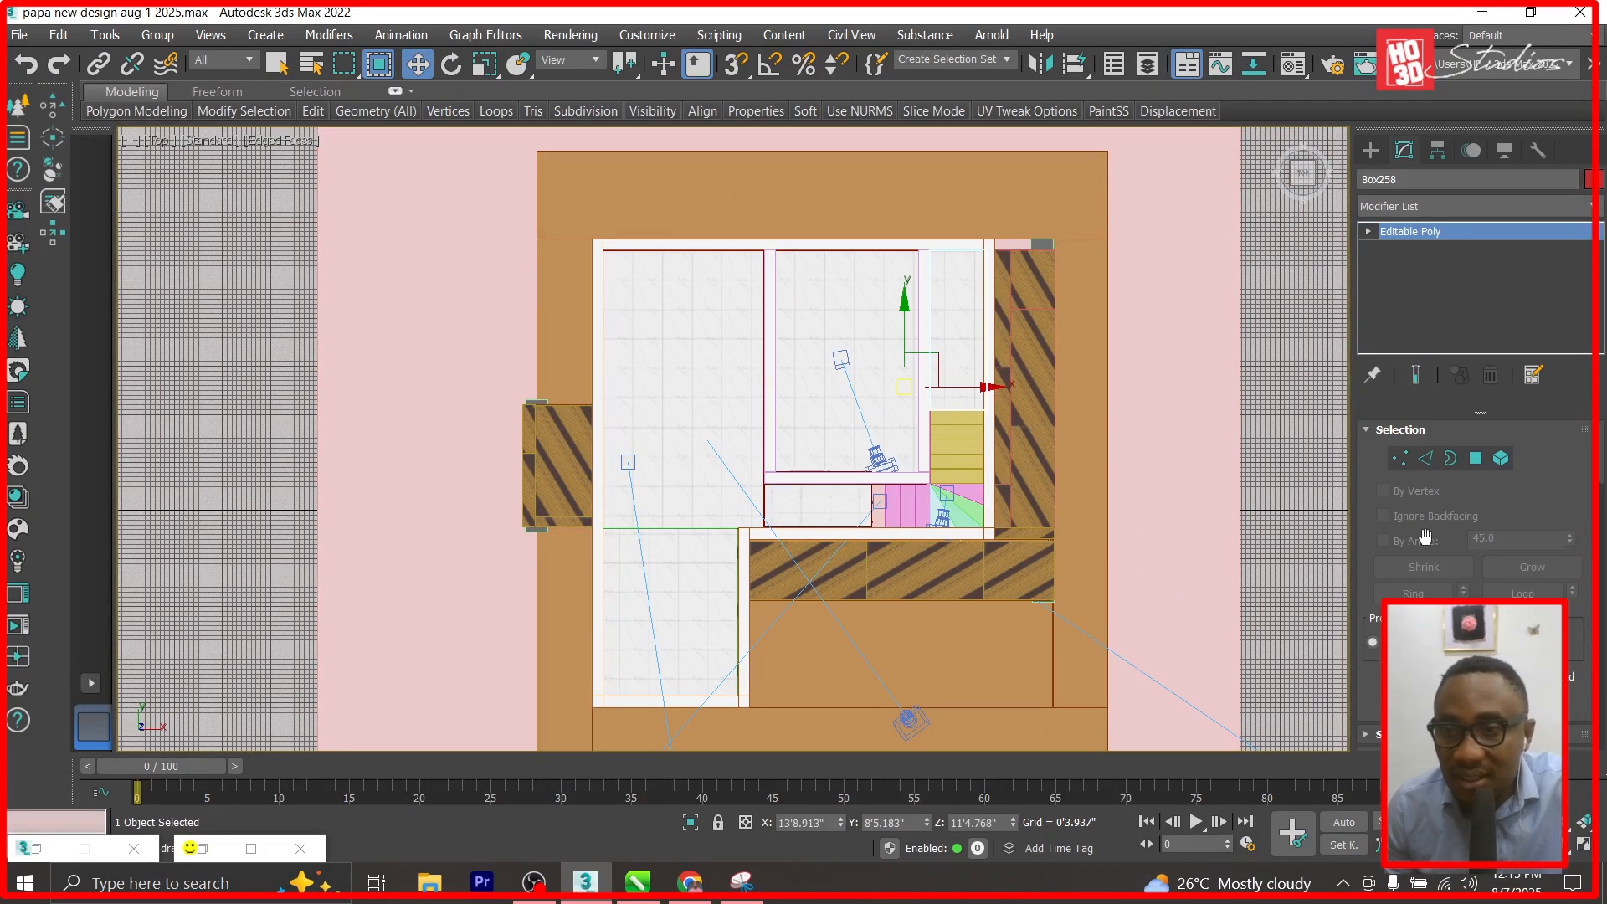
pyautogui.press('q')
pyautogui.click(718, 545)
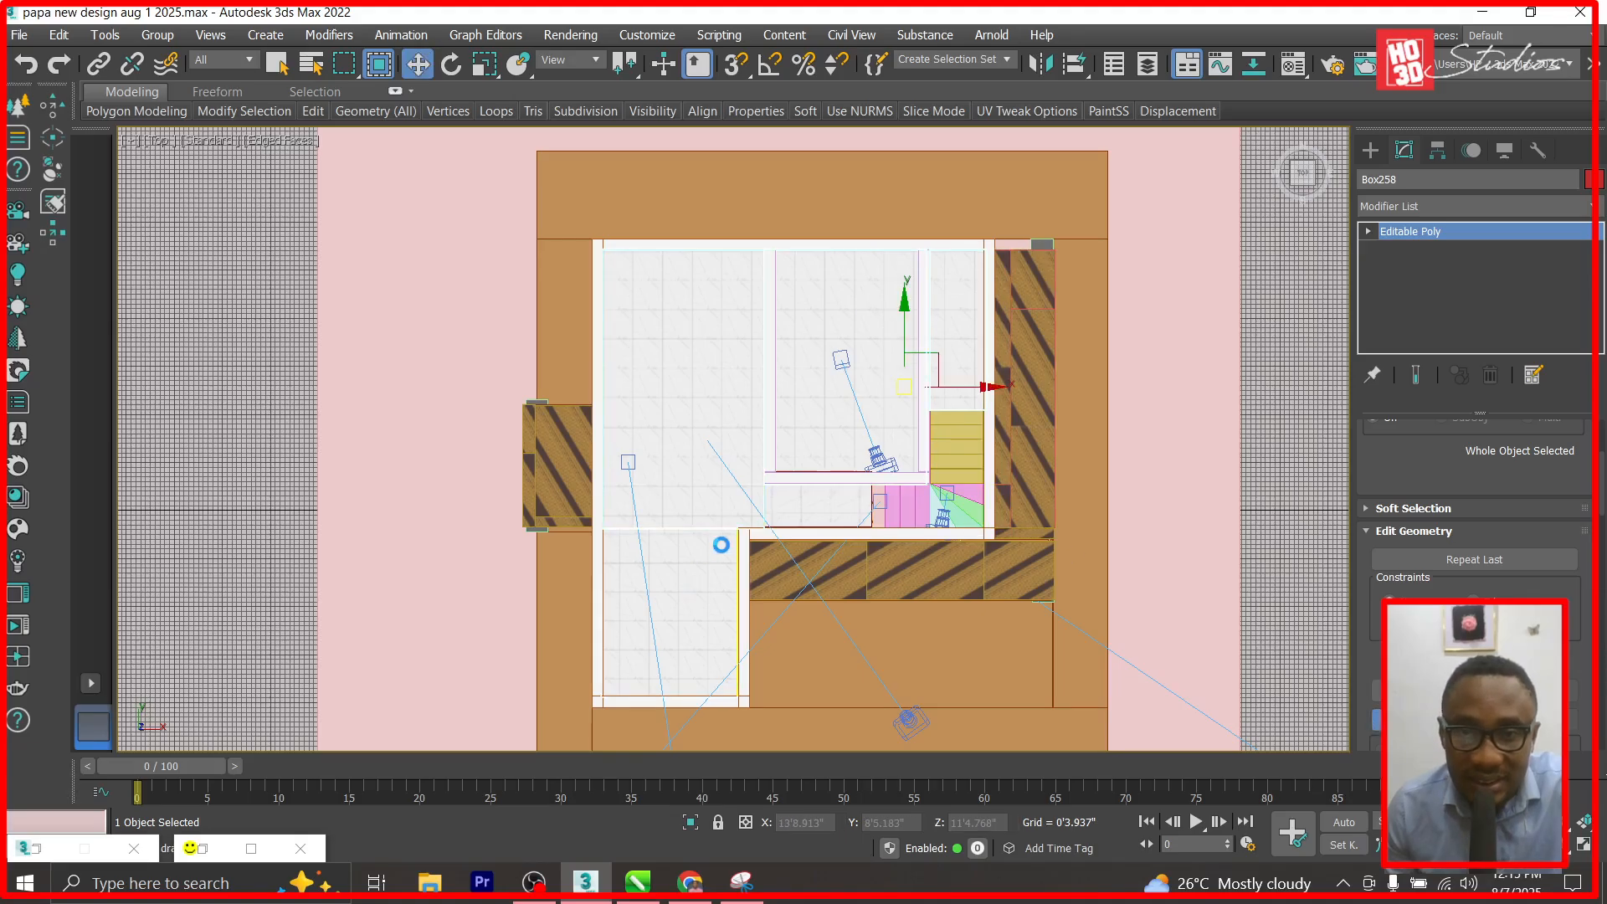
pyautogui.click(950, 404)
pyautogui.click(814, 502)
pyautogui.click(918, 409)
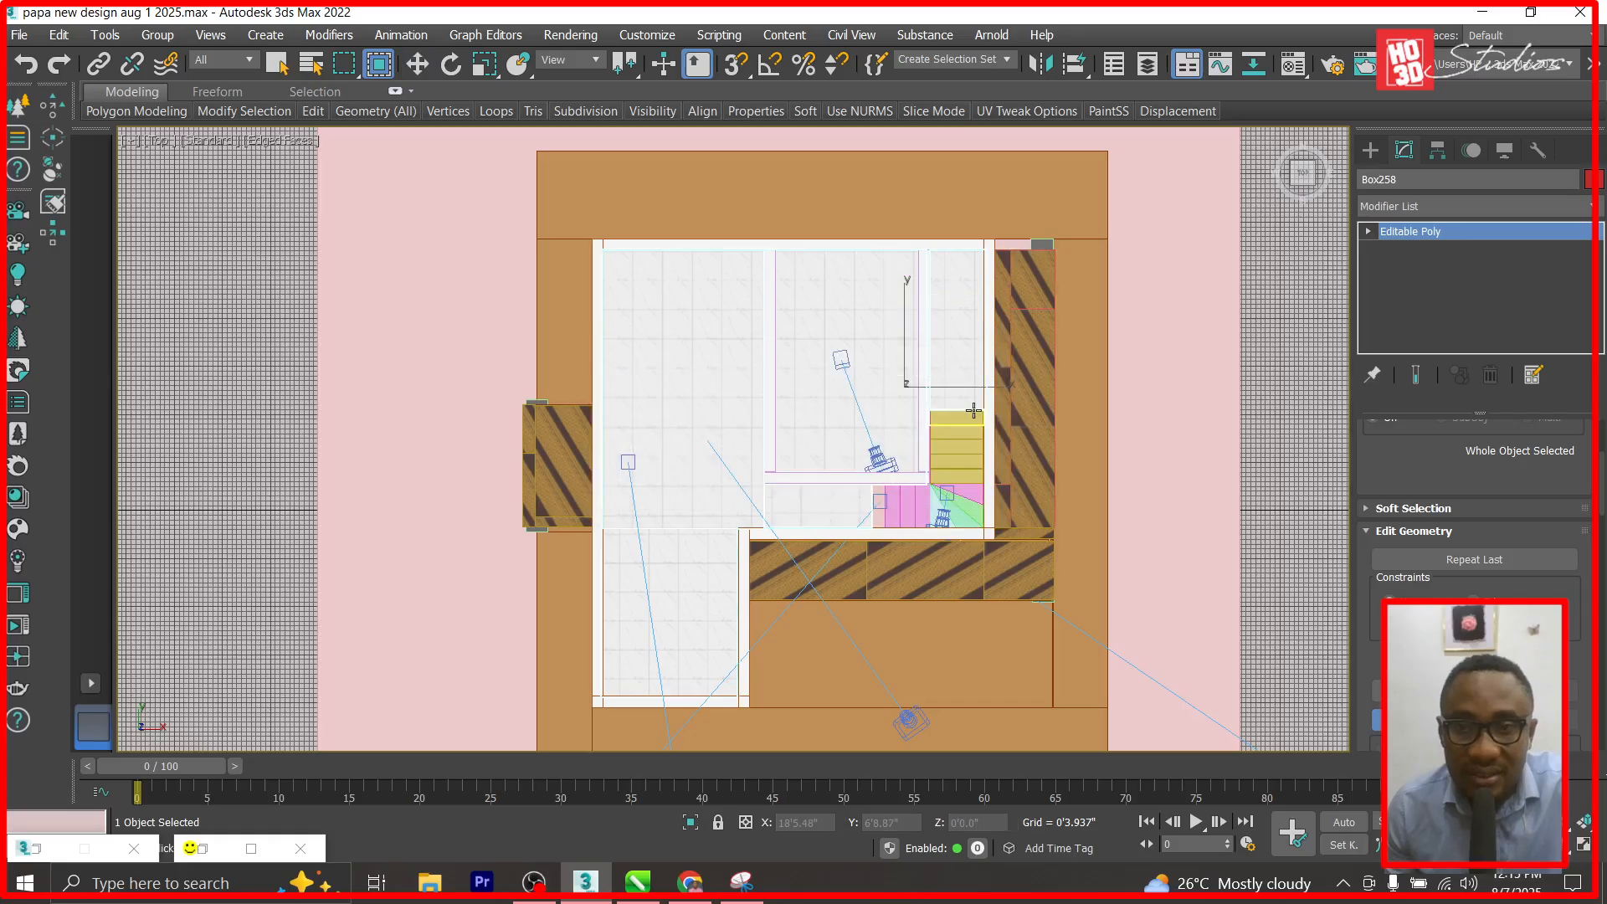
pyautogui.click(417, 64)
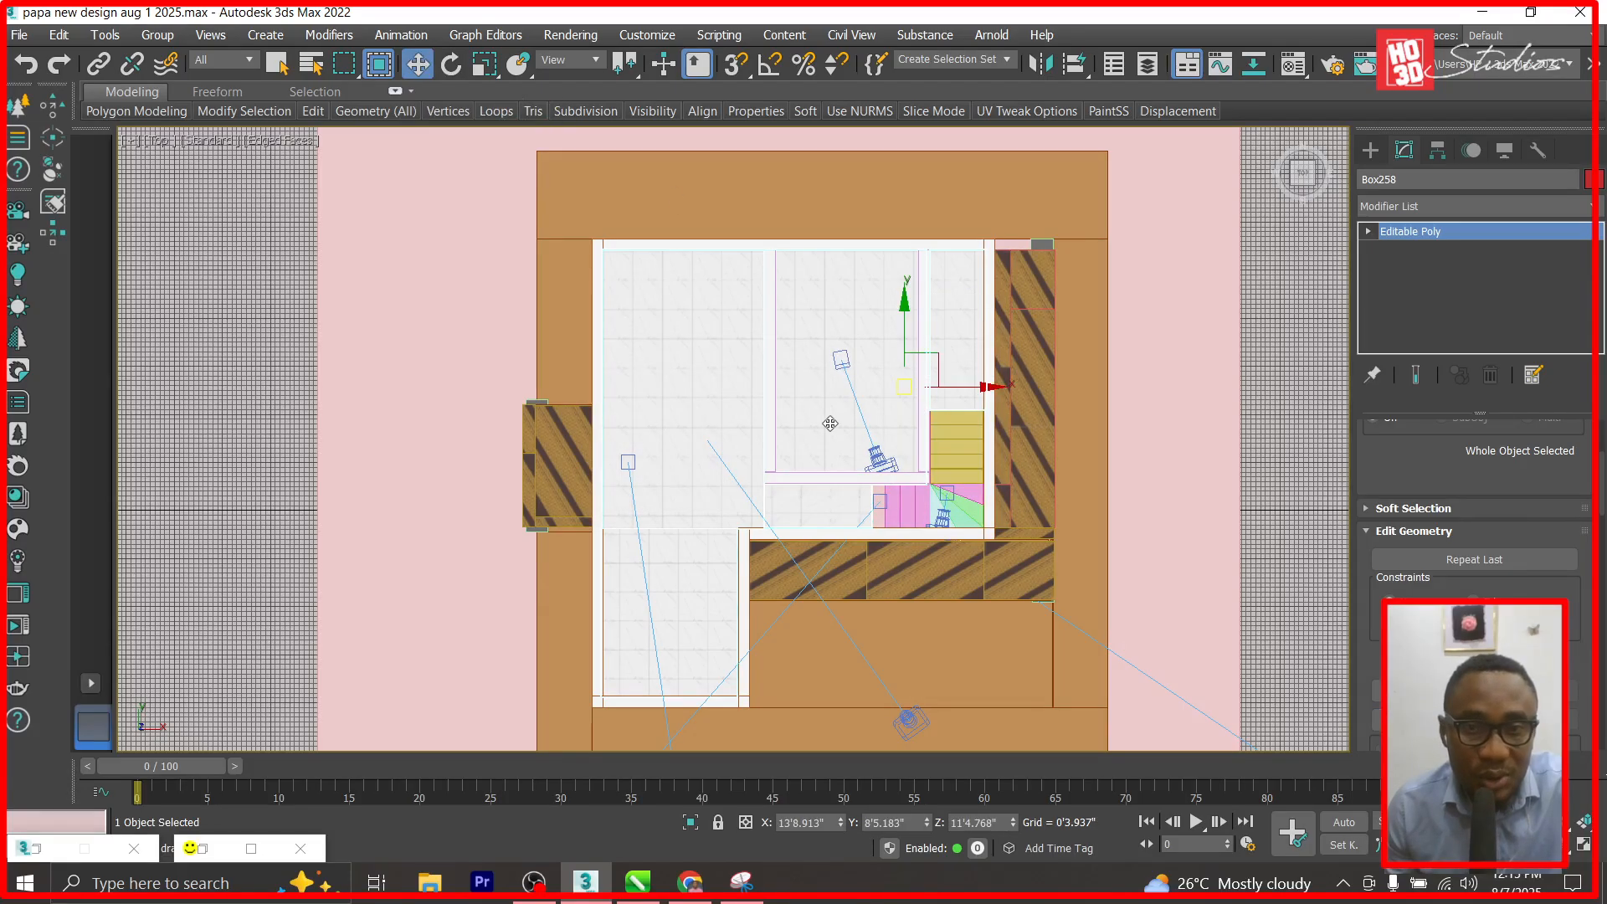
# Shift the merged tile floor along X to expose the wooden slab, and hide everything except these two objects.
pyautogui.moveTo(988, 388); pyautogui.dragTo(579, 387)
pyautogui.hotkey('ctrl', 'z')
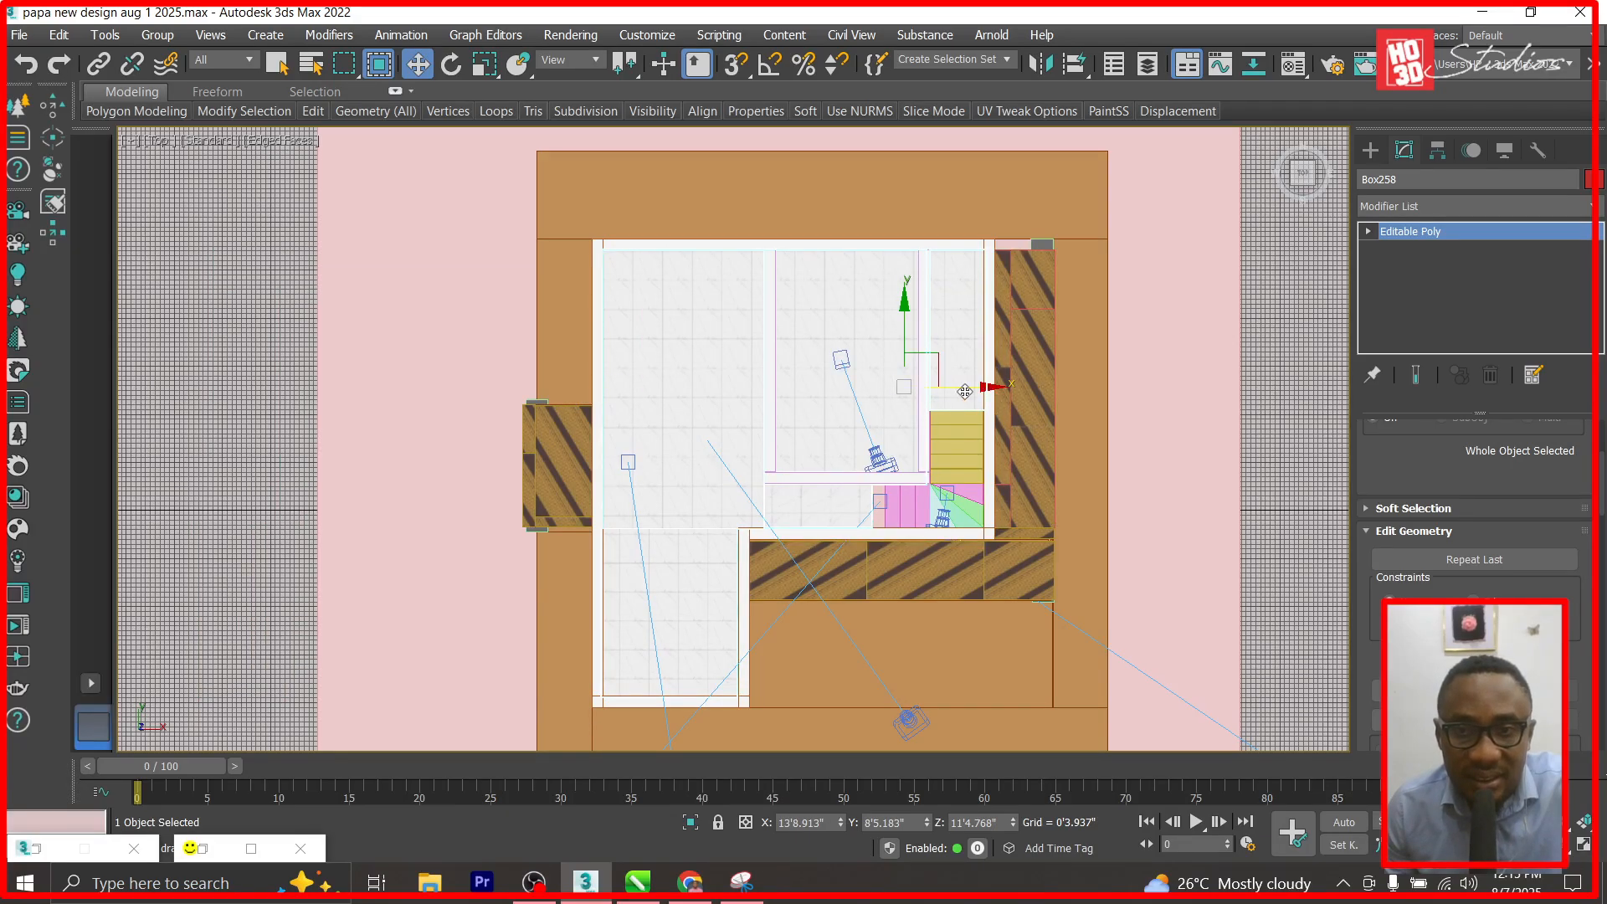
pyautogui.moveTo(985, 387); pyautogui.dragTo(956, 387)
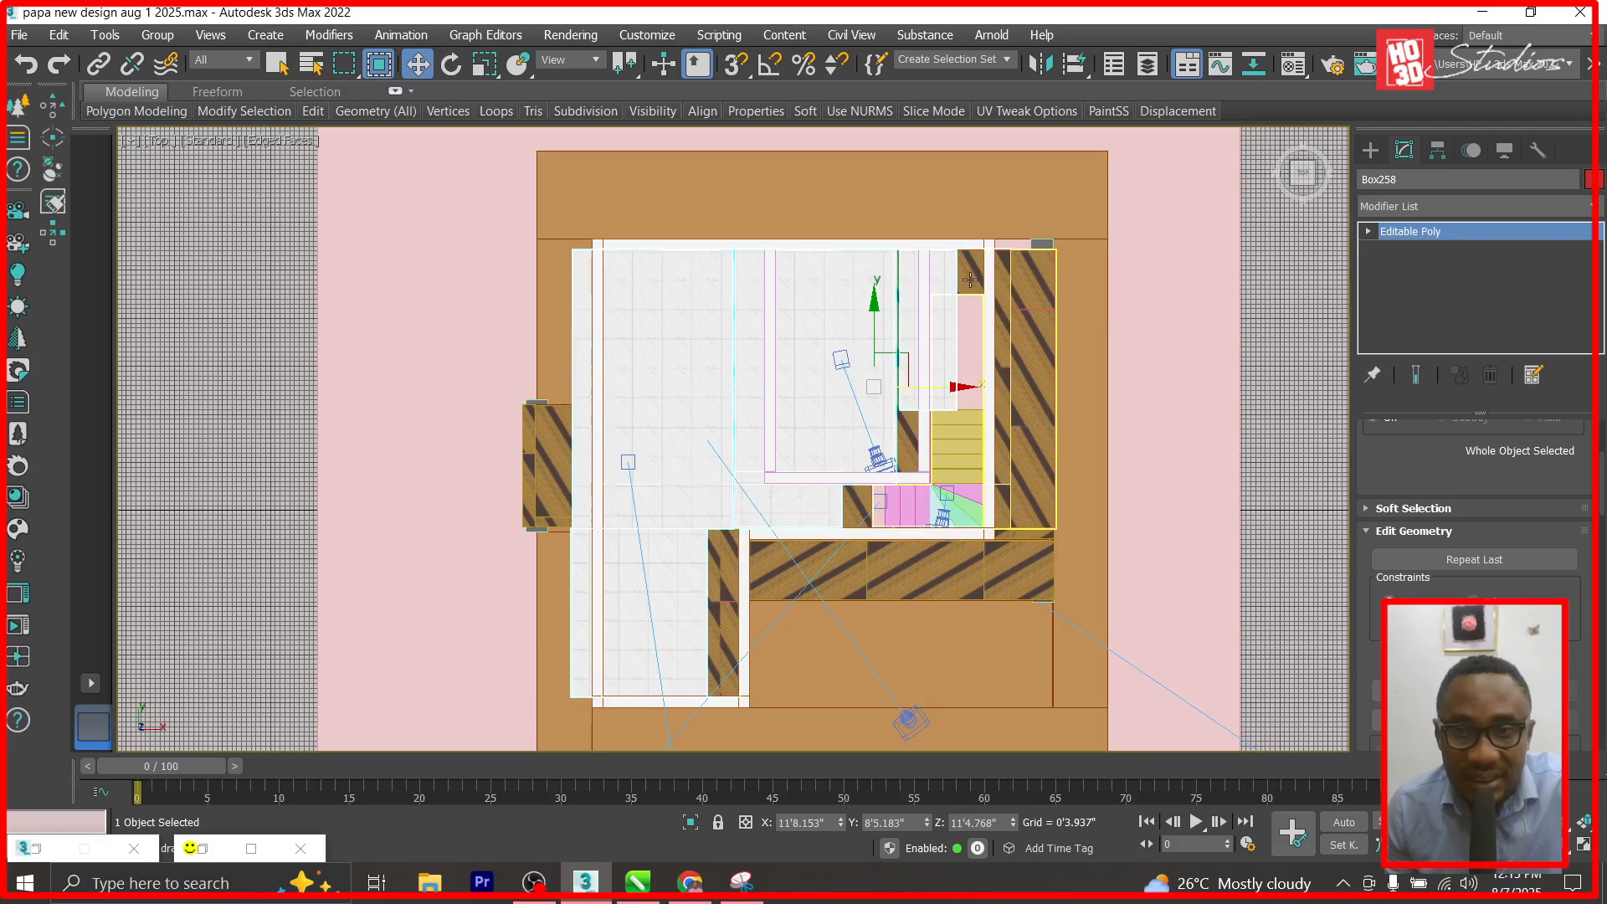
pyautogui.rightClick(971, 280)
pyautogui.click(1020, 191)
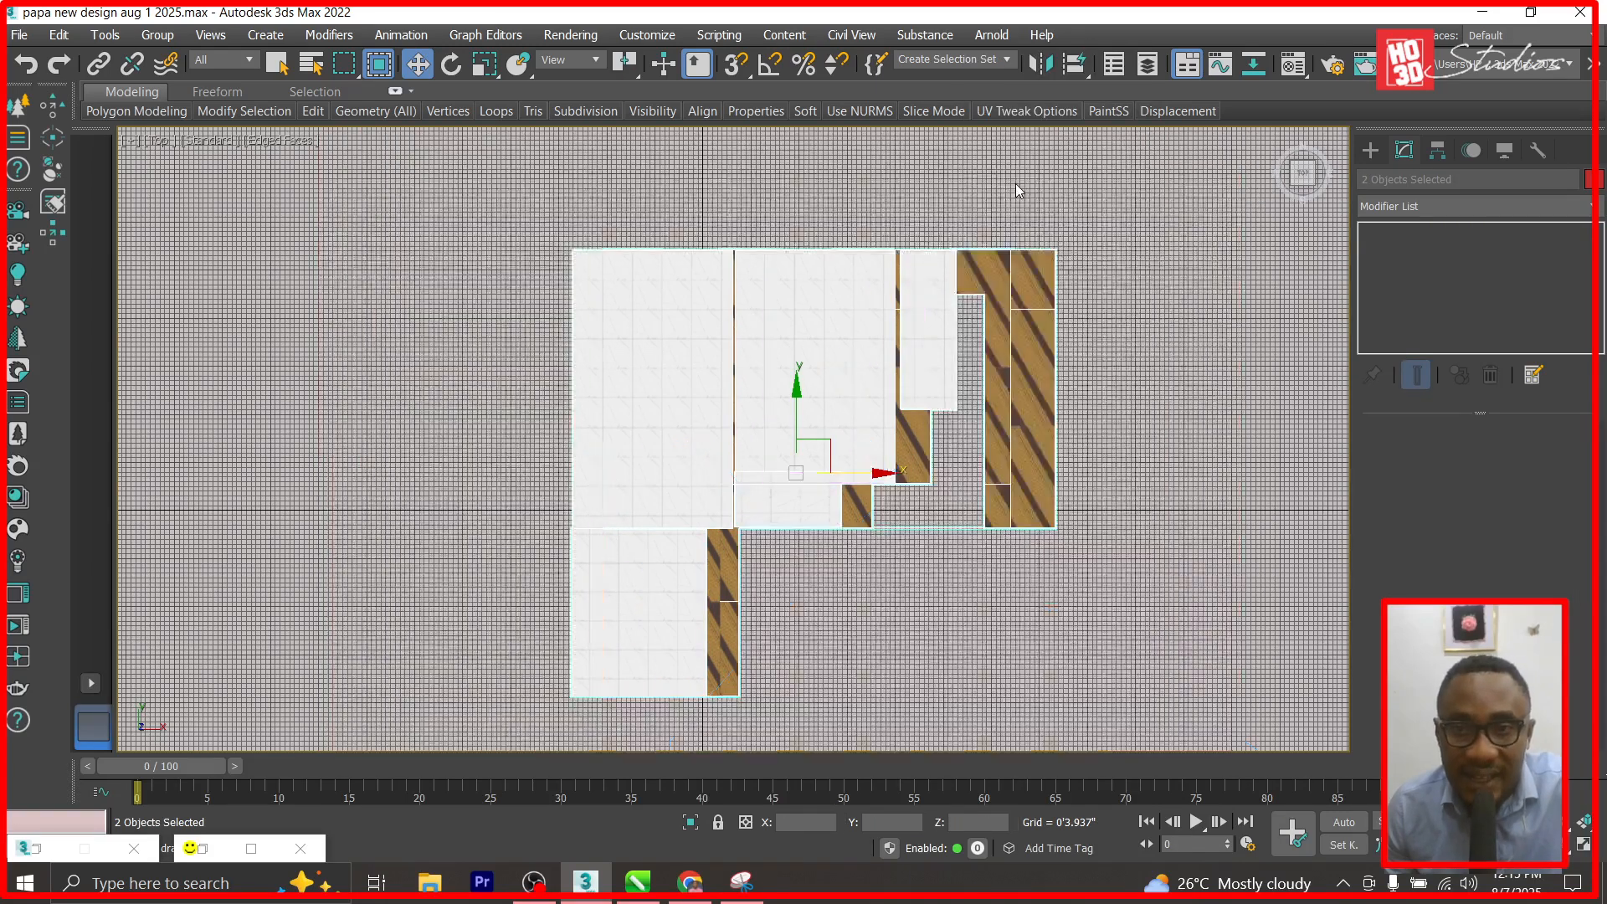
# Lower the tile floor in the front view to Z 11'0.369" so it rests on the wooden slab.
pyautogui.press('f')
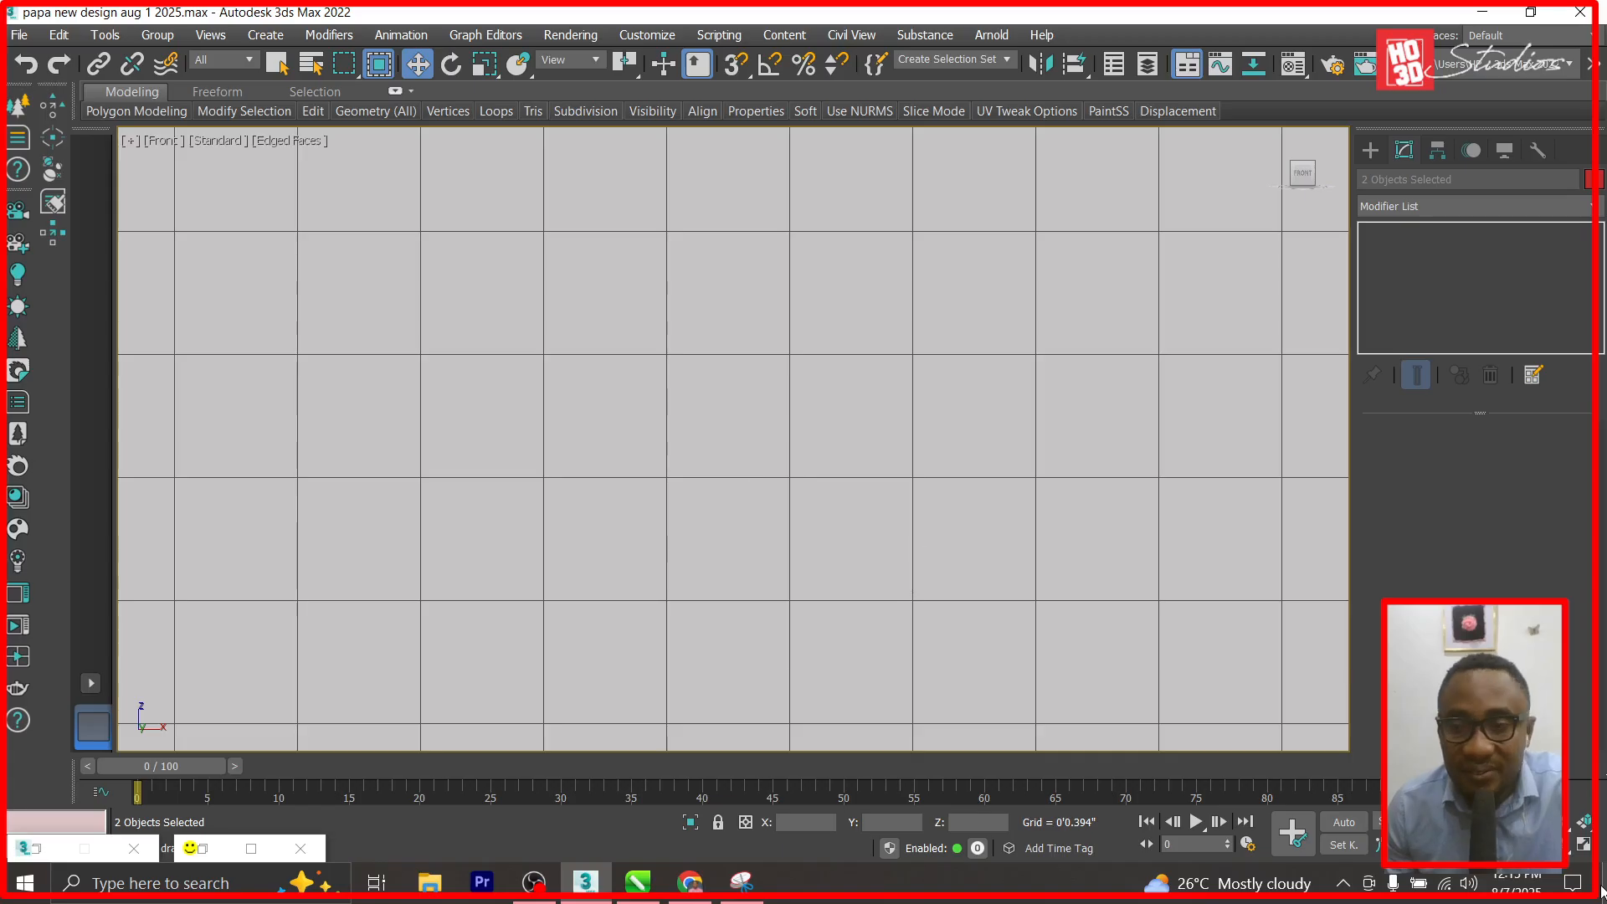
pyautogui.click(1577, 825)
pyautogui.scroll(4, 705, 411)
pyautogui.scroll(4, 707, 500)
pyautogui.click(650, 463)
pyautogui.scroll(5, 650, 463)
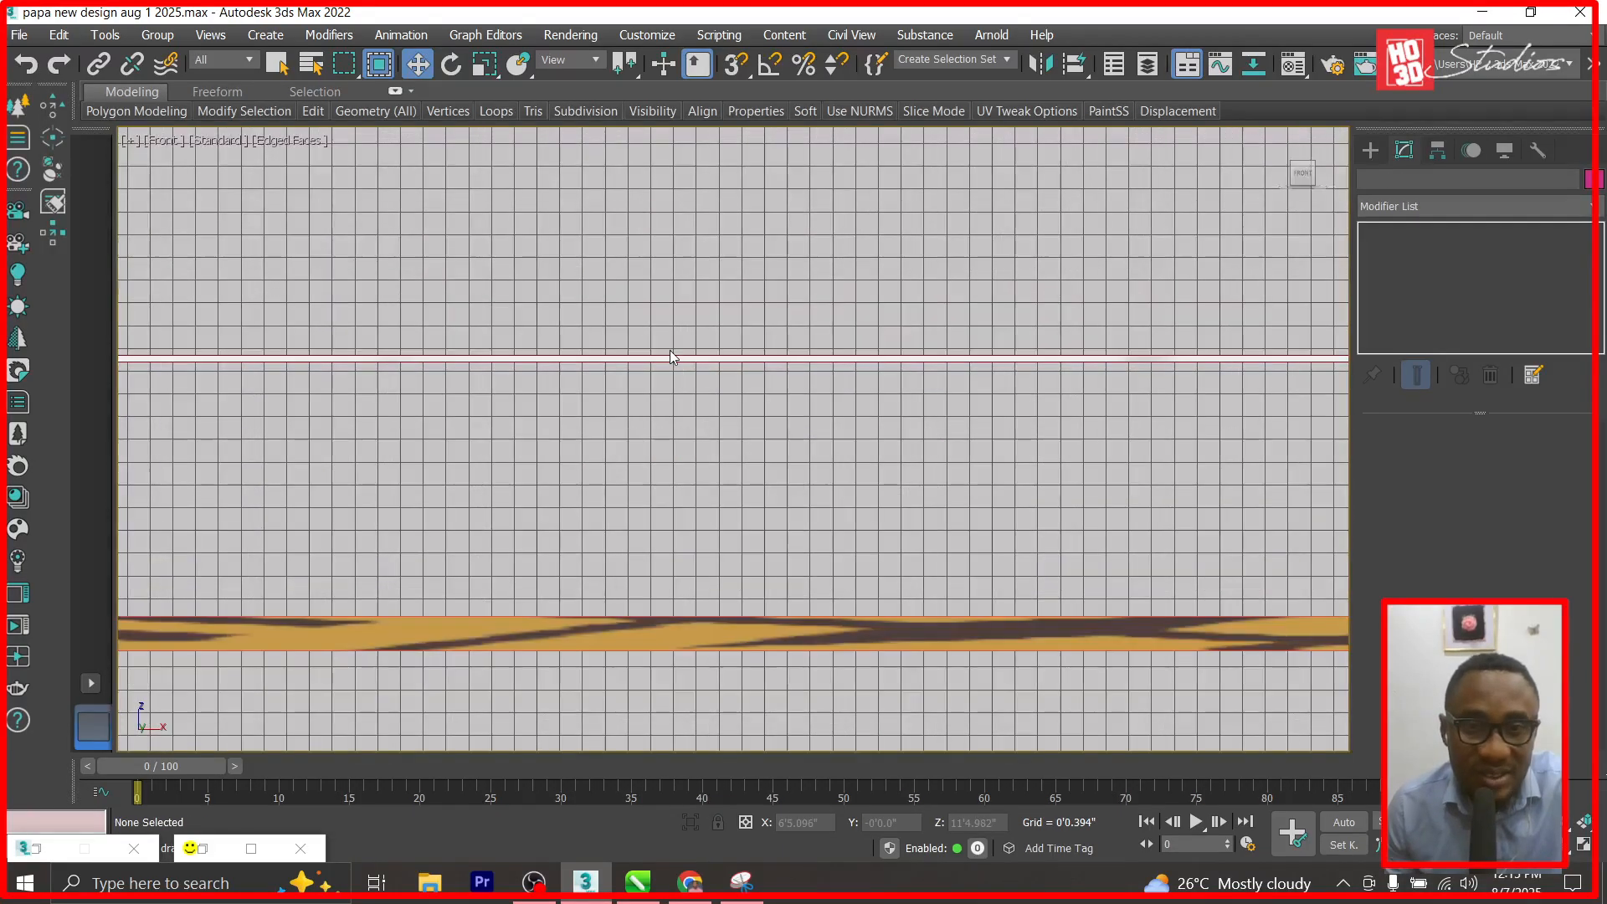
pyautogui.click(670, 355)
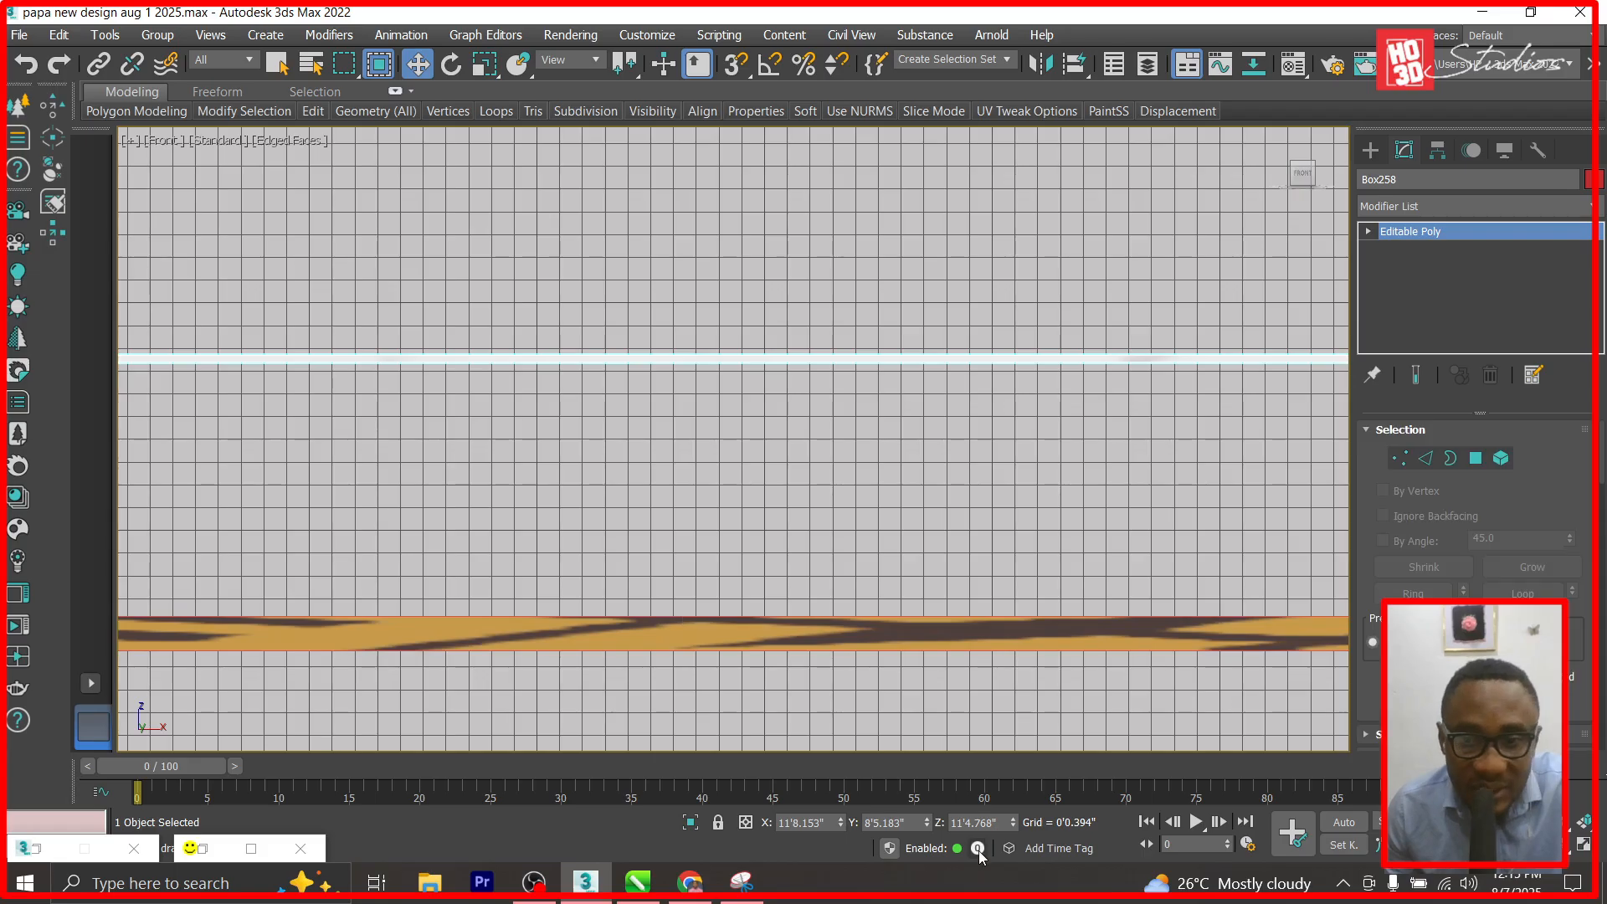
pyautogui.moveTo(1014, 827); pyautogui.dragTo(1016, 216)
pyautogui.scroll(6, 929, 622)
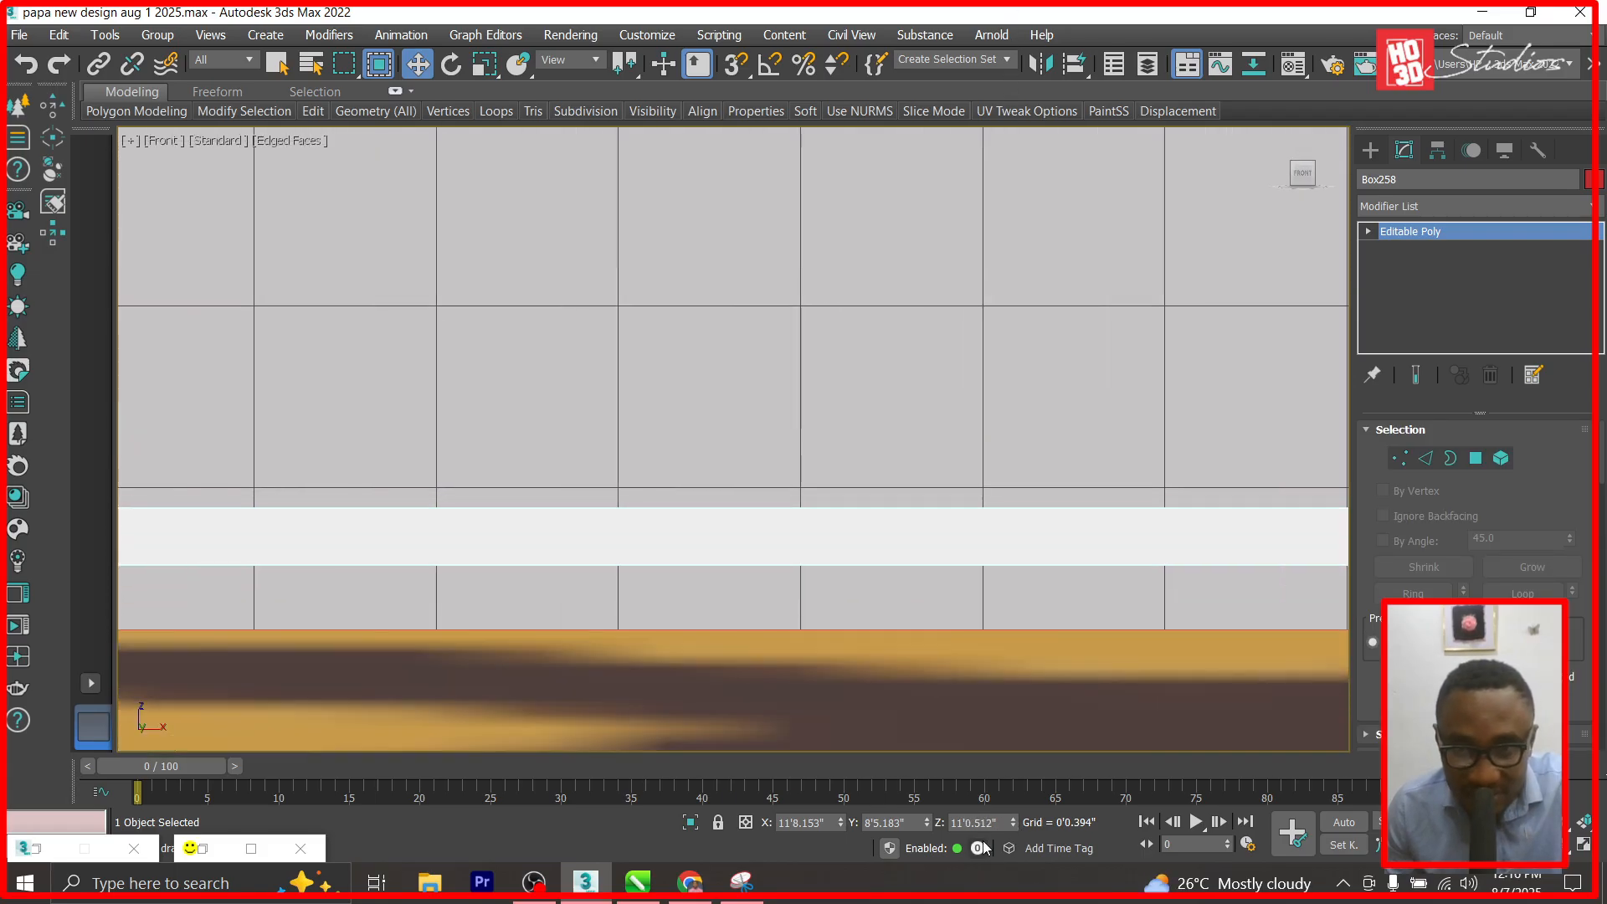
pyautogui.moveTo(1013, 828); pyautogui.dragTo(995, 29)
pyautogui.scroll(-5, 628, 369)
# Unhide all objects and hide the roof and top ceiling groups to expose the upper rooms in plan.
pyautogui.rightClick(652, 330)
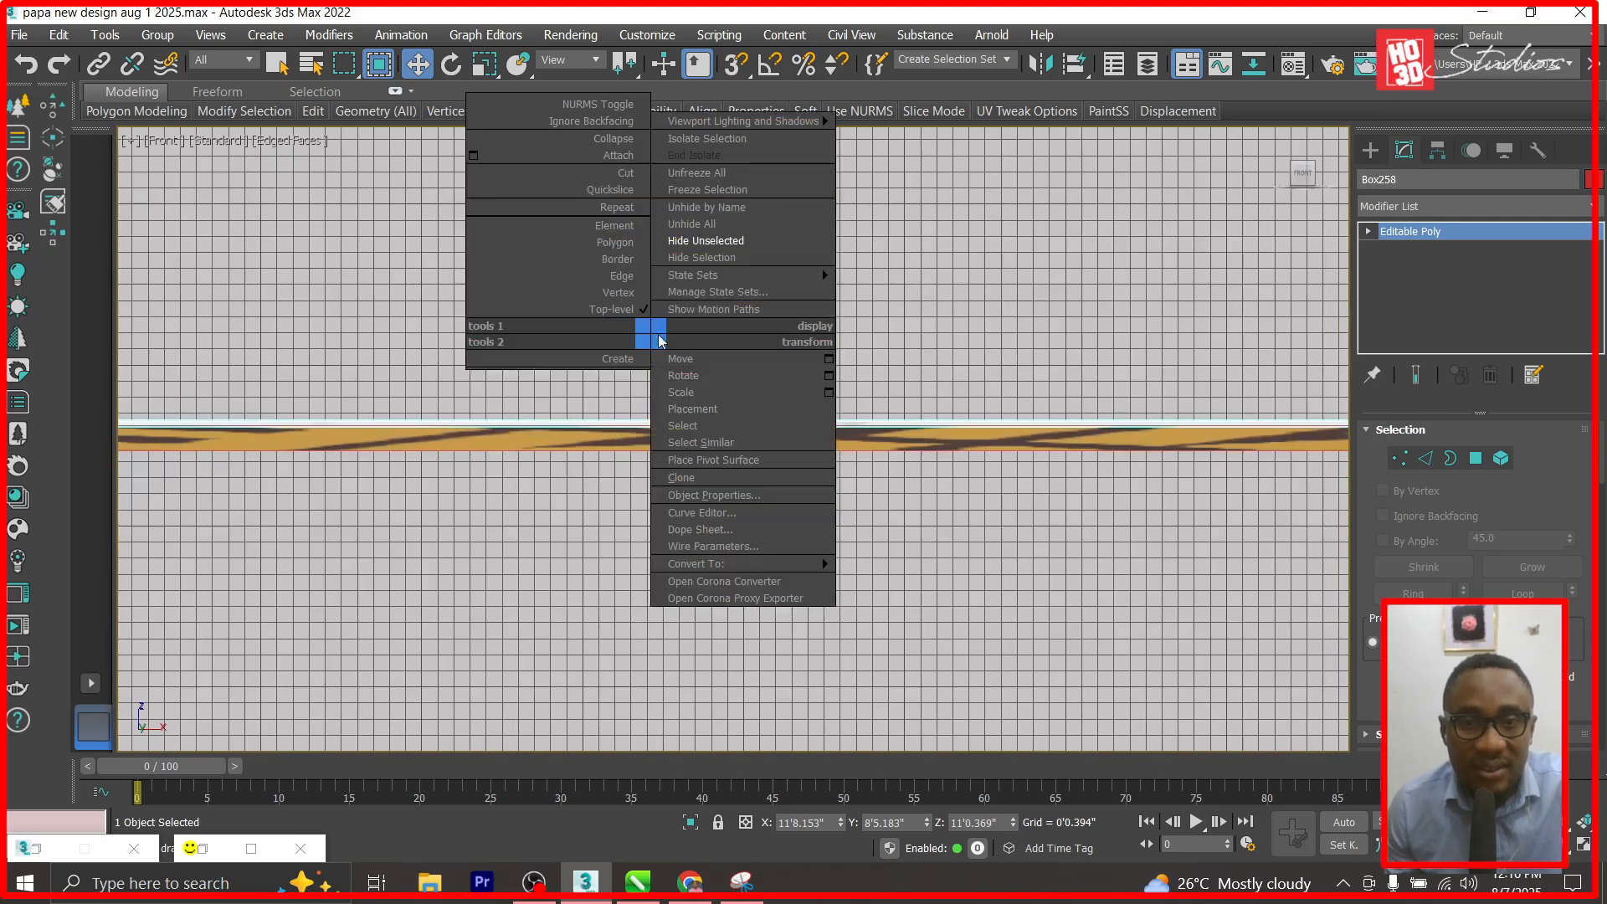
pyautogui.click(711, 221)
pyautogui.press('t')
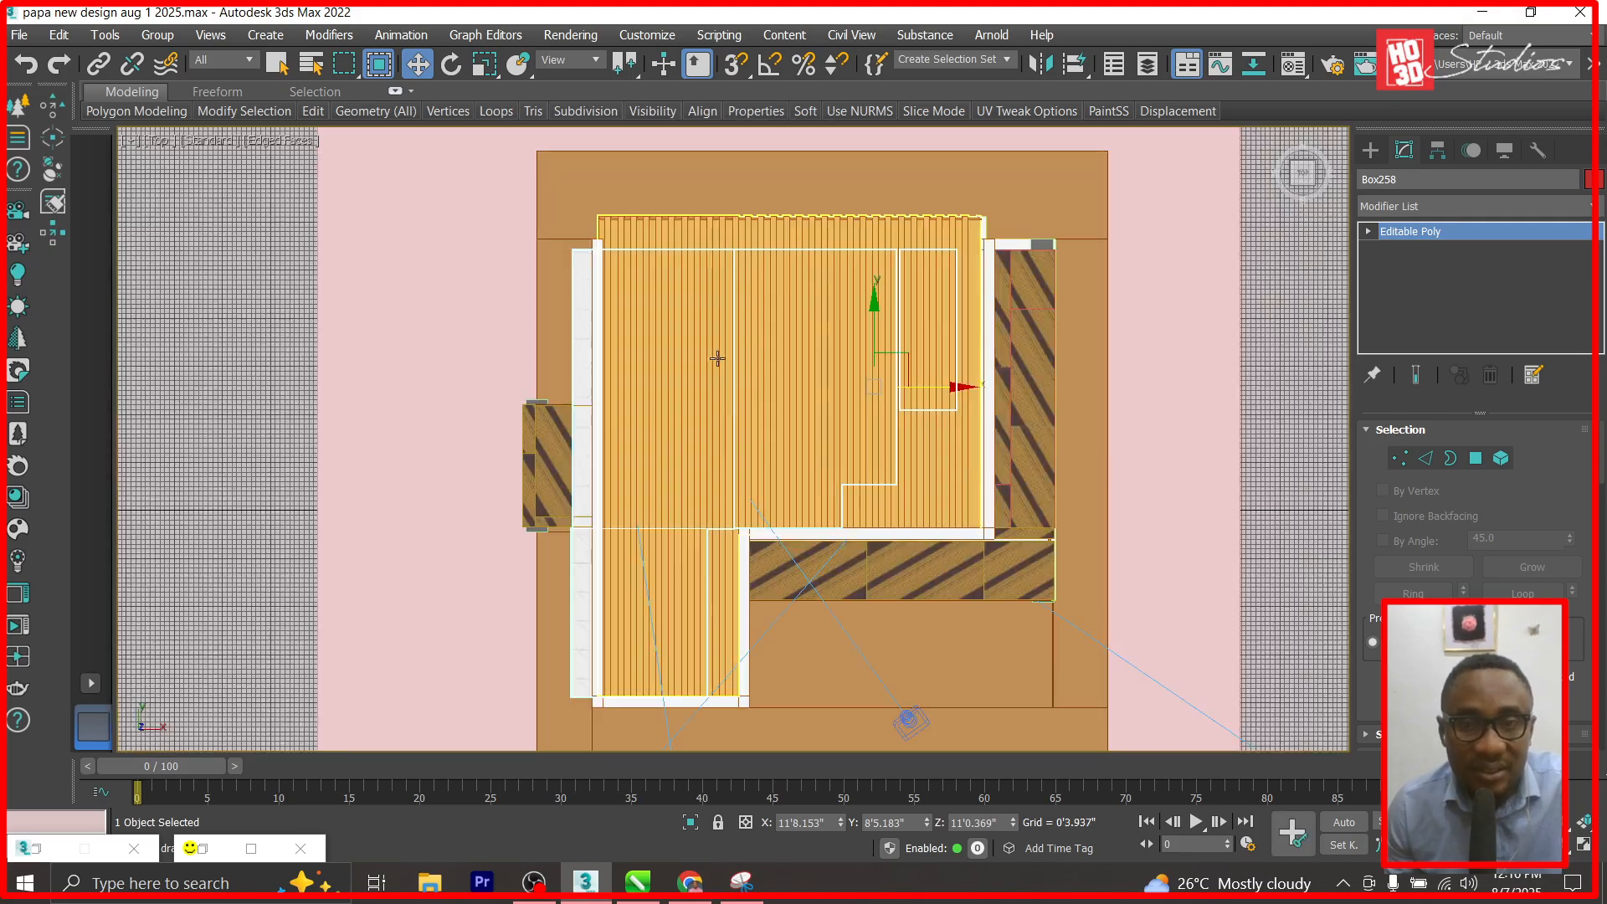
pyautogui.click(878, 275)
pyautogui.rightClick(876, 286)
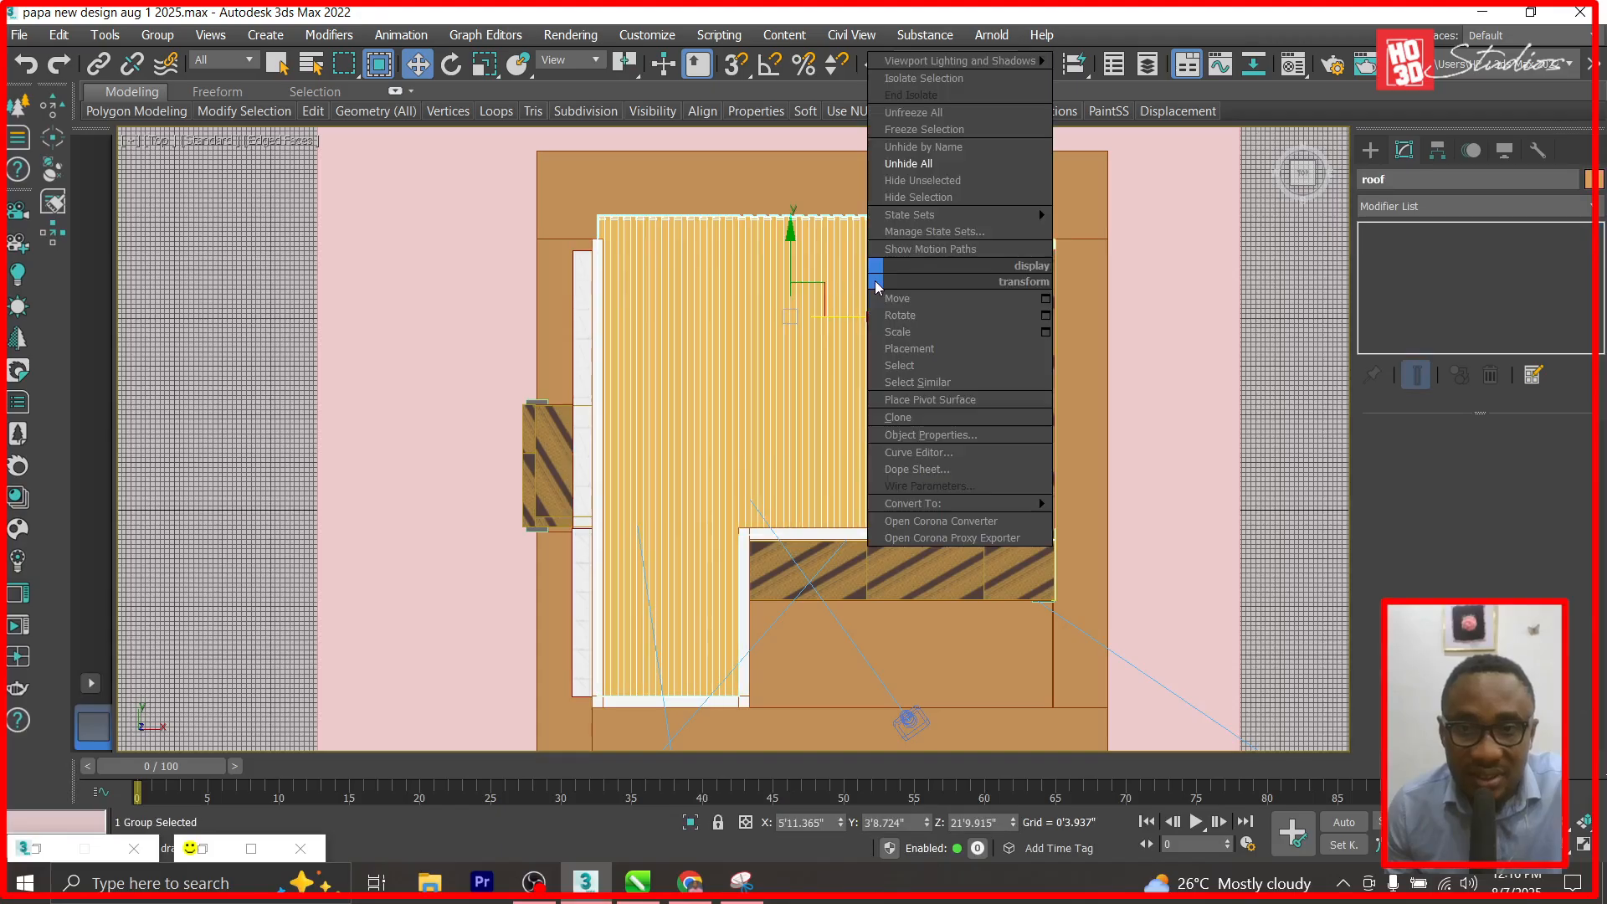
pyautogui.click(993, 204)
pyautogui.click(836, 344)
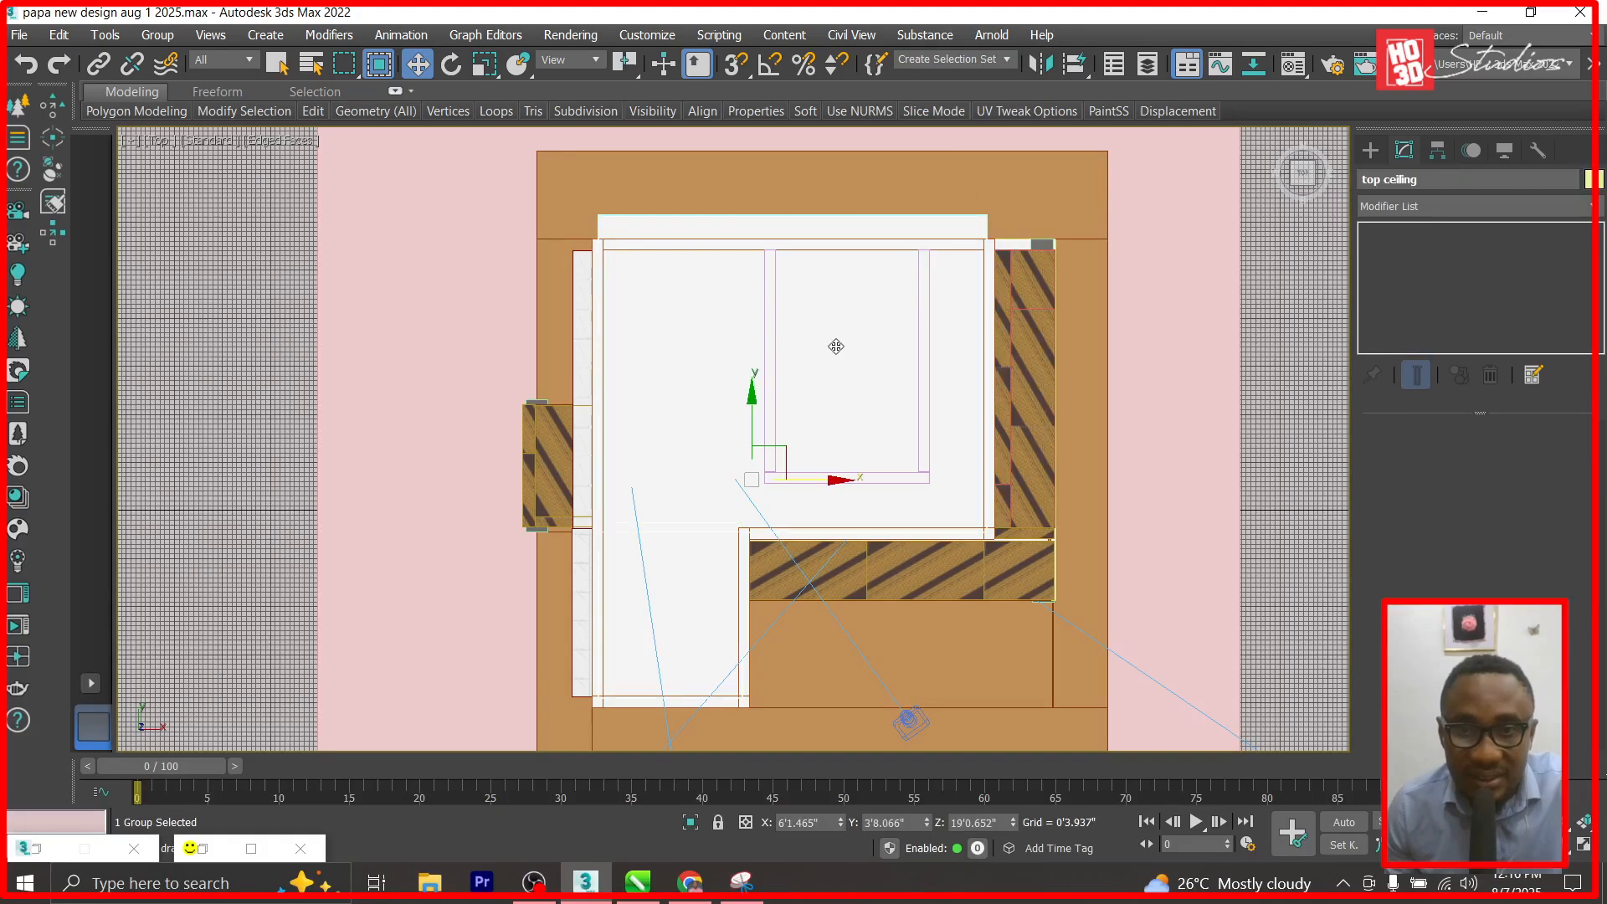
pyautogui.rightClick(836, 346)
pyautogui.click(918, 266)
# Hide the top ceiling and move the merged tile floor along X to 13'8.774" so it fits inside the upper-room walls.
pyautogui.click(851, 334)
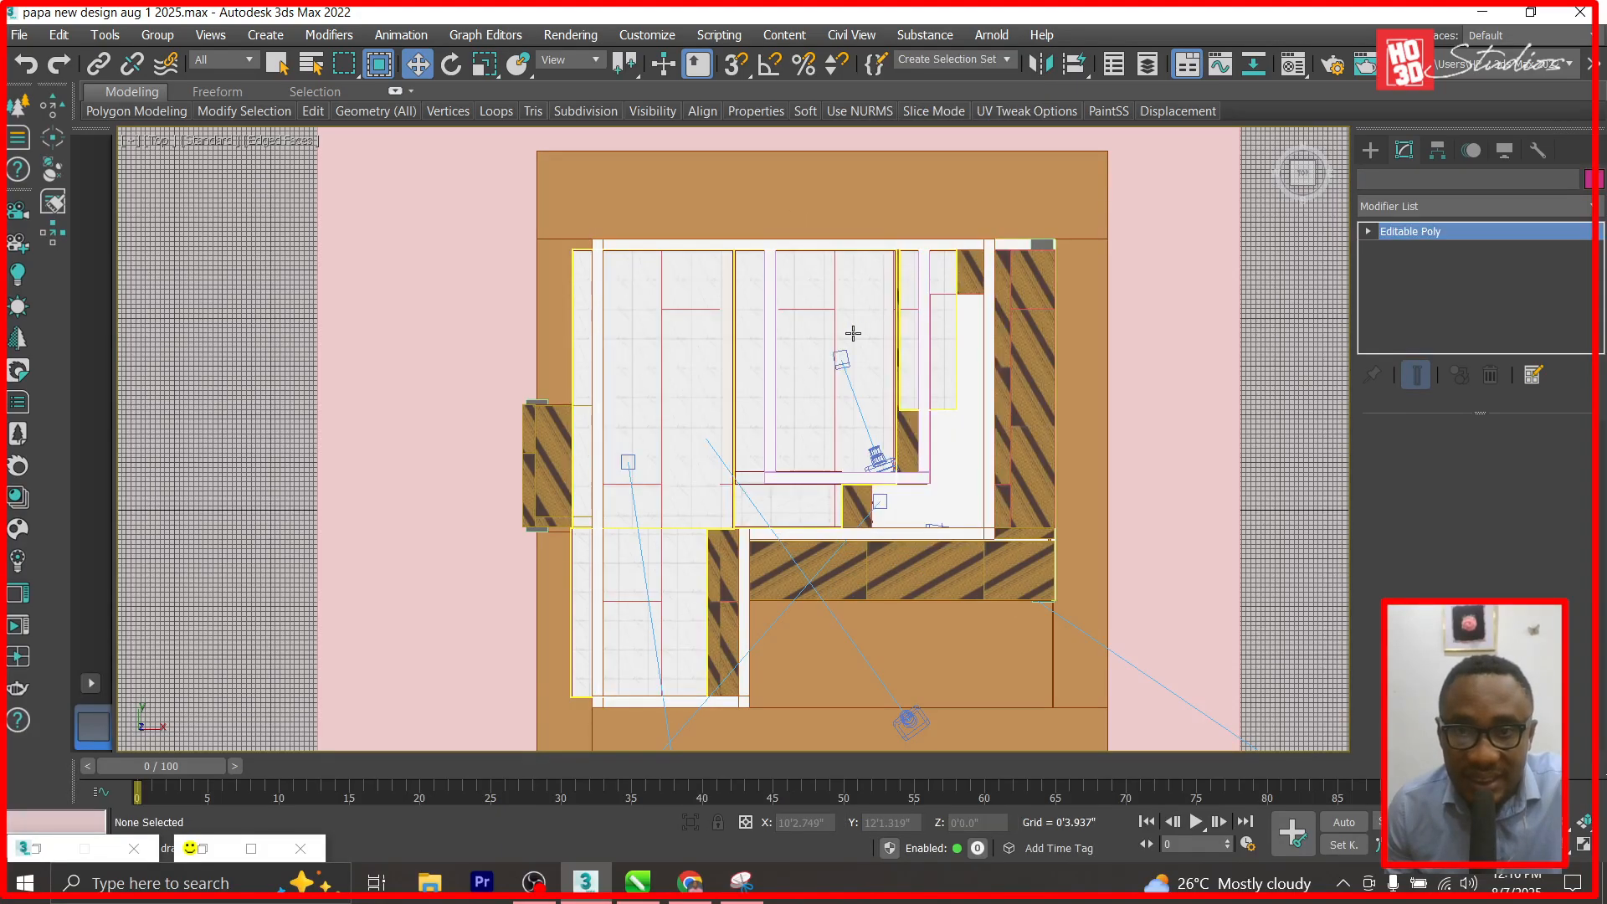
pyautogui.moveTo(956, 396); pyautogui.dragTo(986, 390)
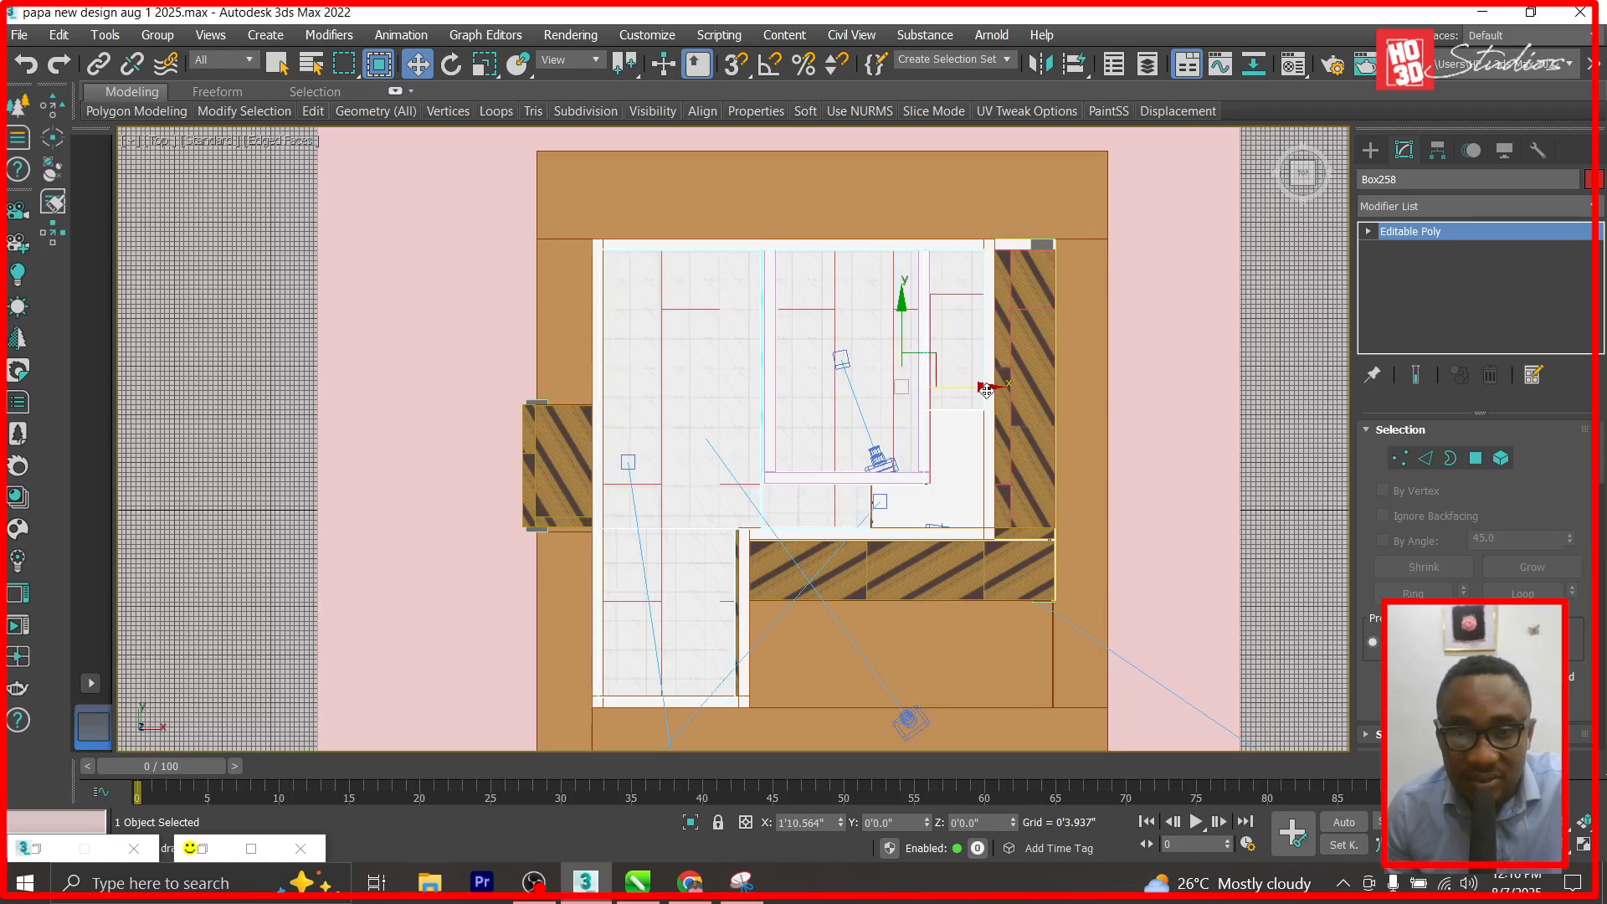
pyautogui.moveTo(988, 391); pyautogui.dragTo(989, 390)
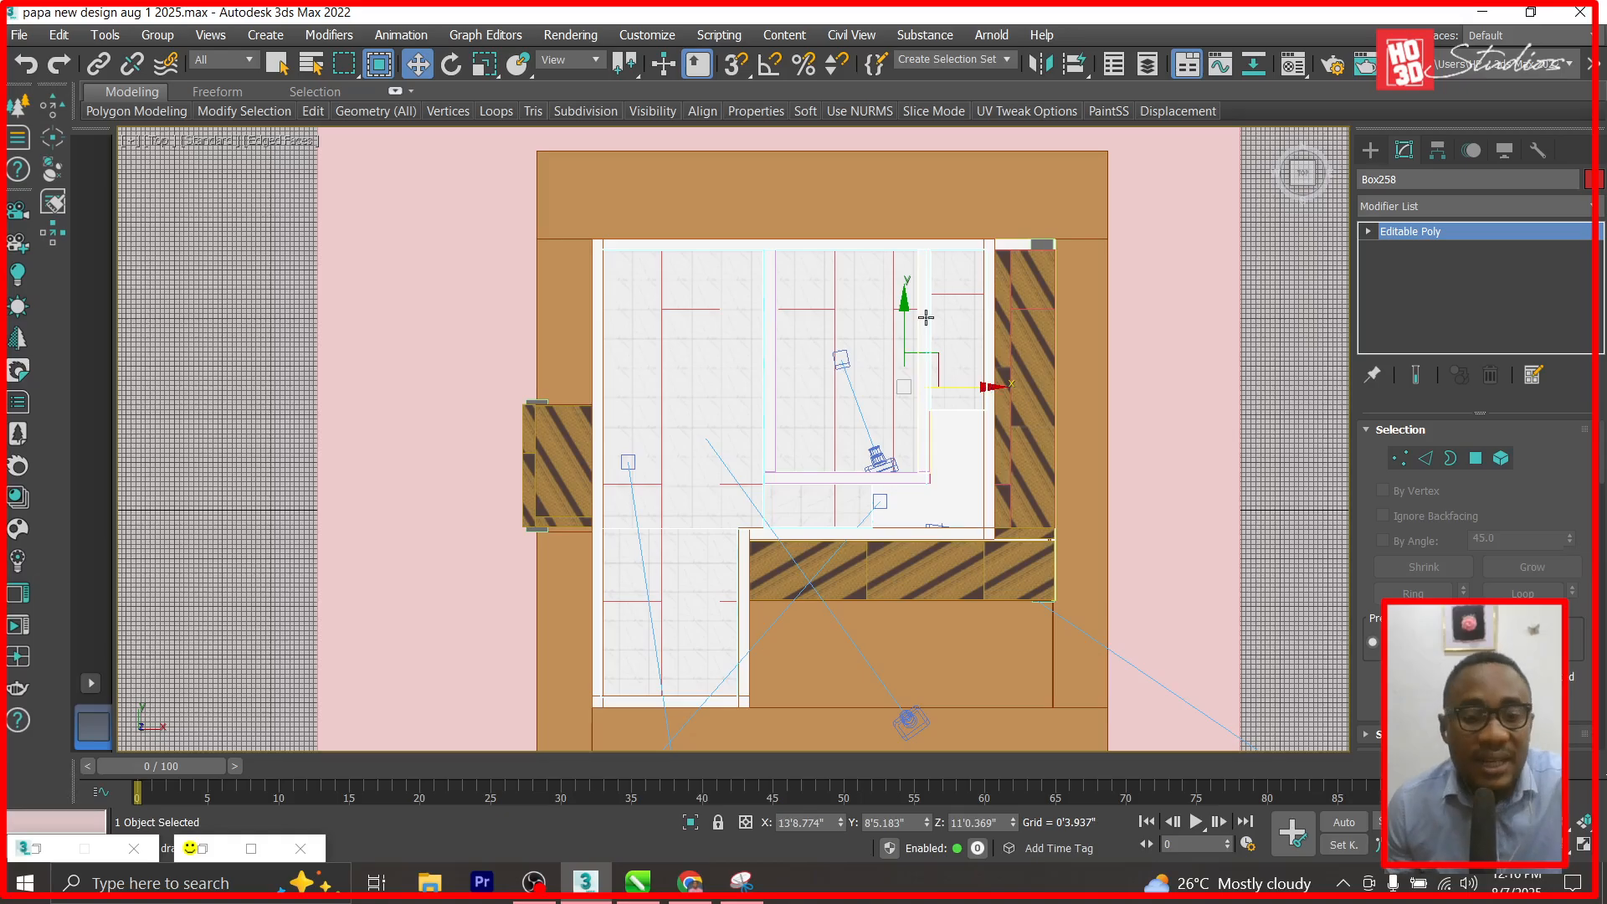
# Copy the merged tile floor down to the ground floor in the front view and lower the copy to Z 1'5.805".
pyautogui.press('f')
pyautogui.scroll(-5, 837, 313)
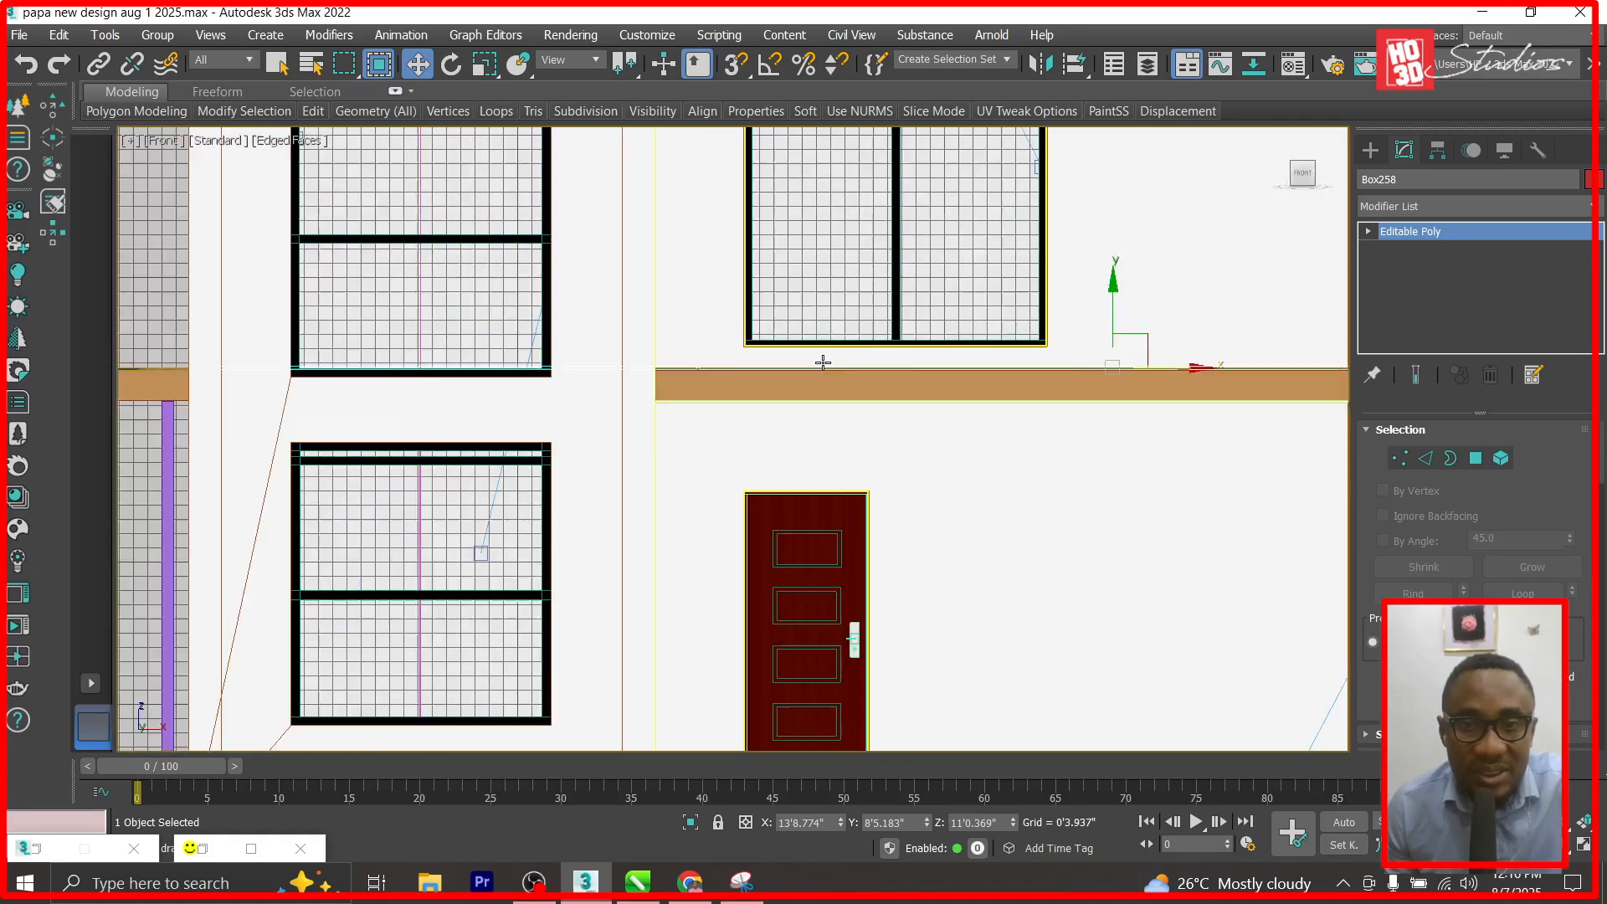
pyautogui.keyDown('shift'); pyautogui.moveTo(1032, 288); pyautogui.dragTo(1037, 560); pyautogui.keyUp('shift')
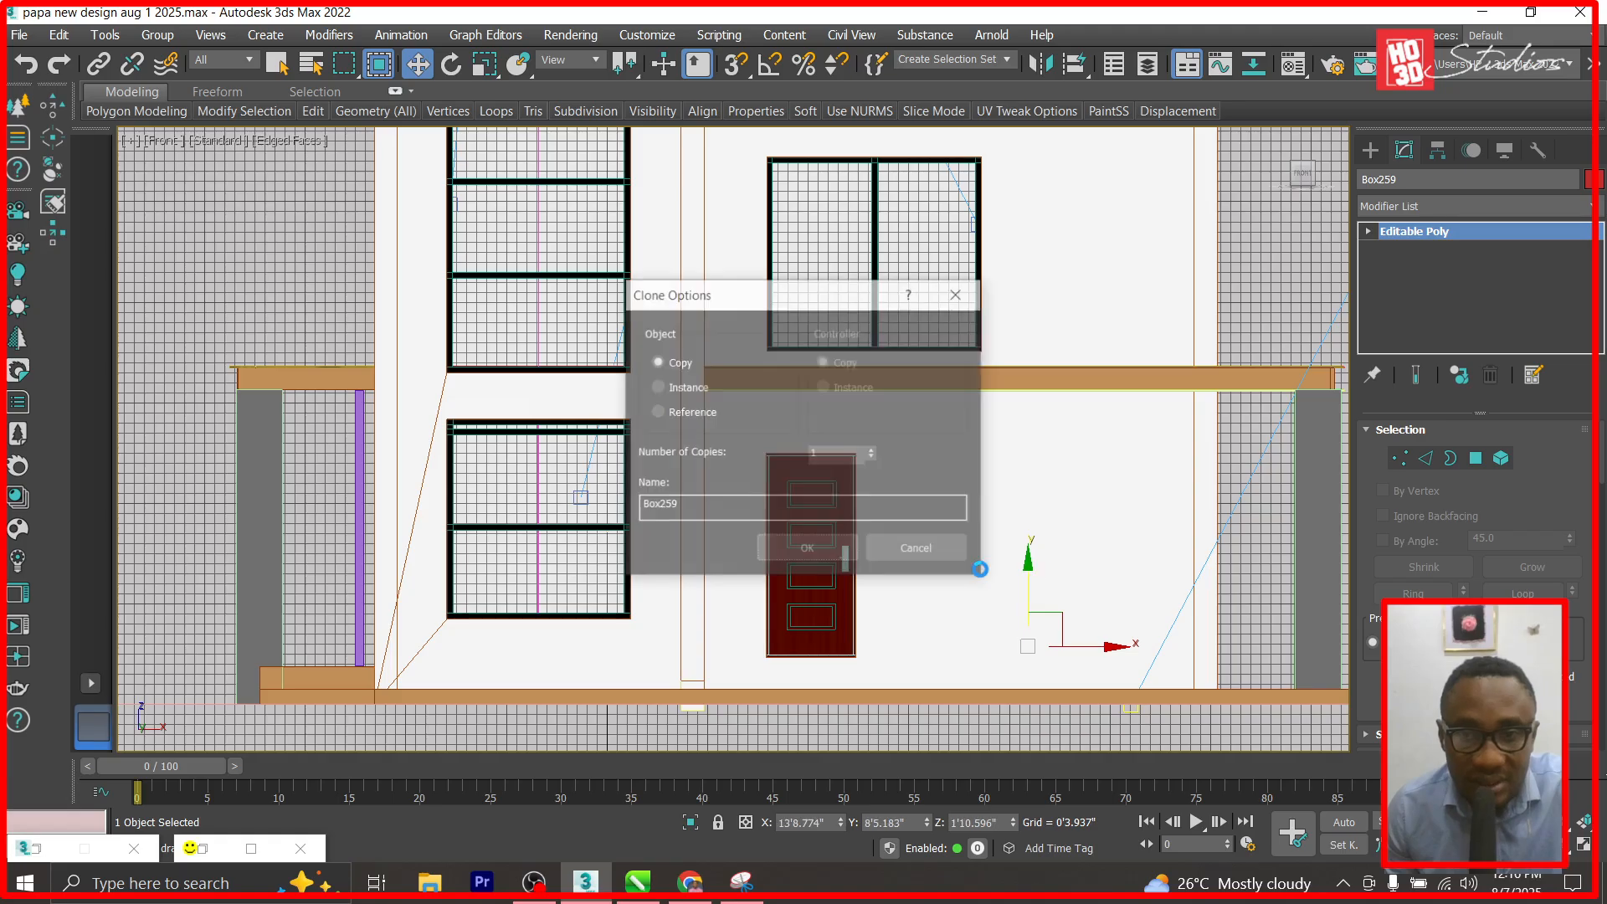
pyautogui.click(808, 550)
pyautogui.scroll(3, 825, 698)
pyautogui.scroll(3, 825, 698)
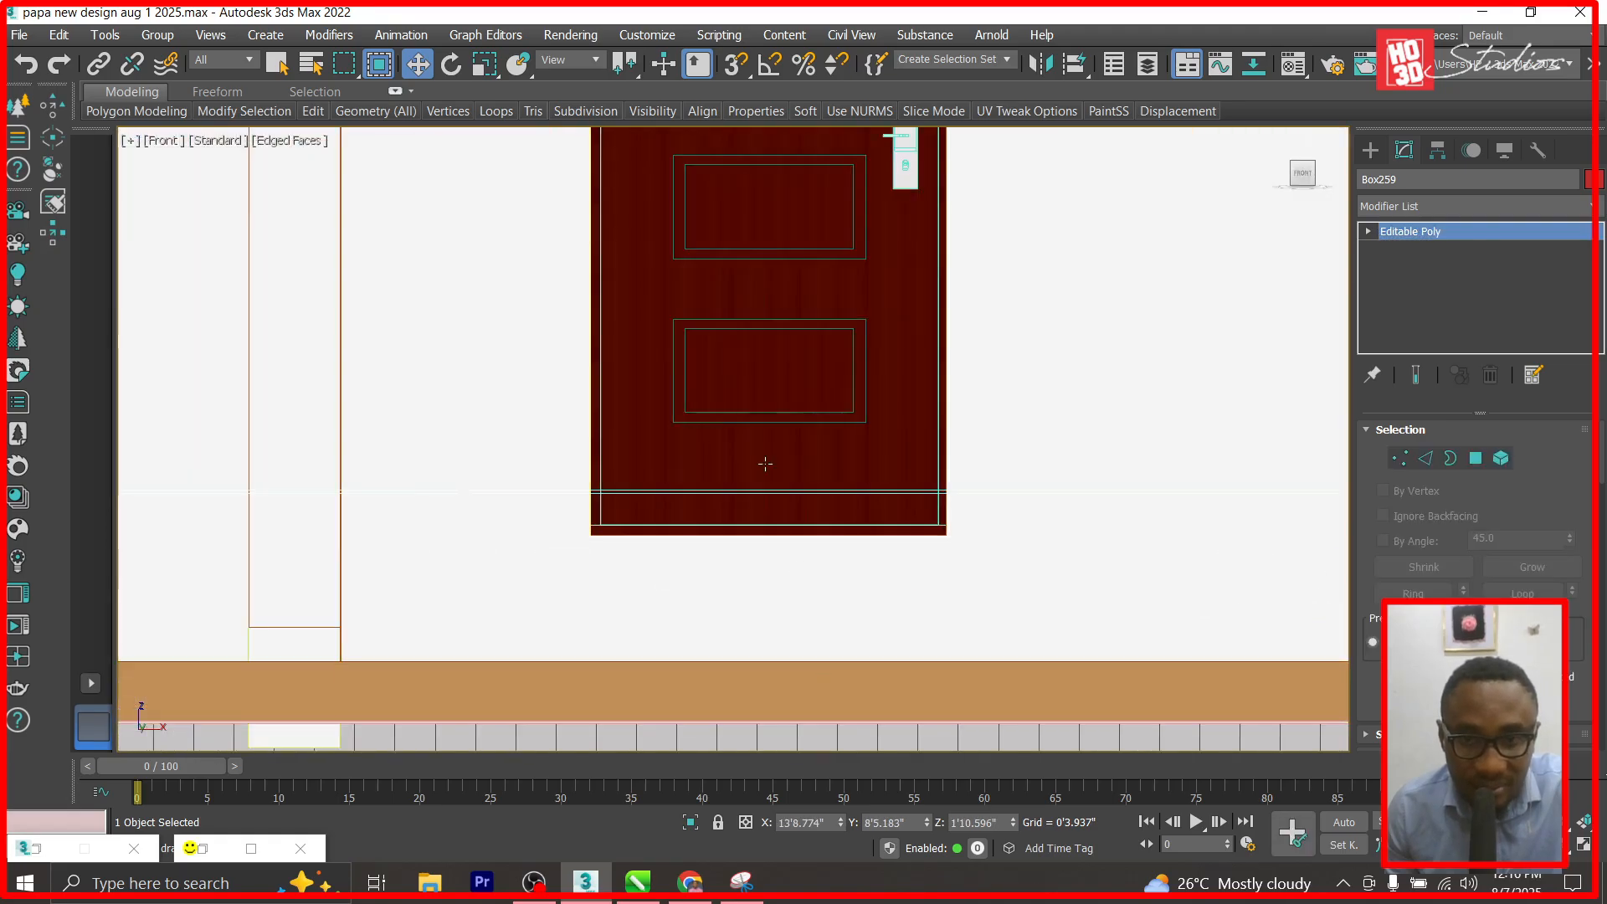
pyautogui.scroll(4, 578, 524)
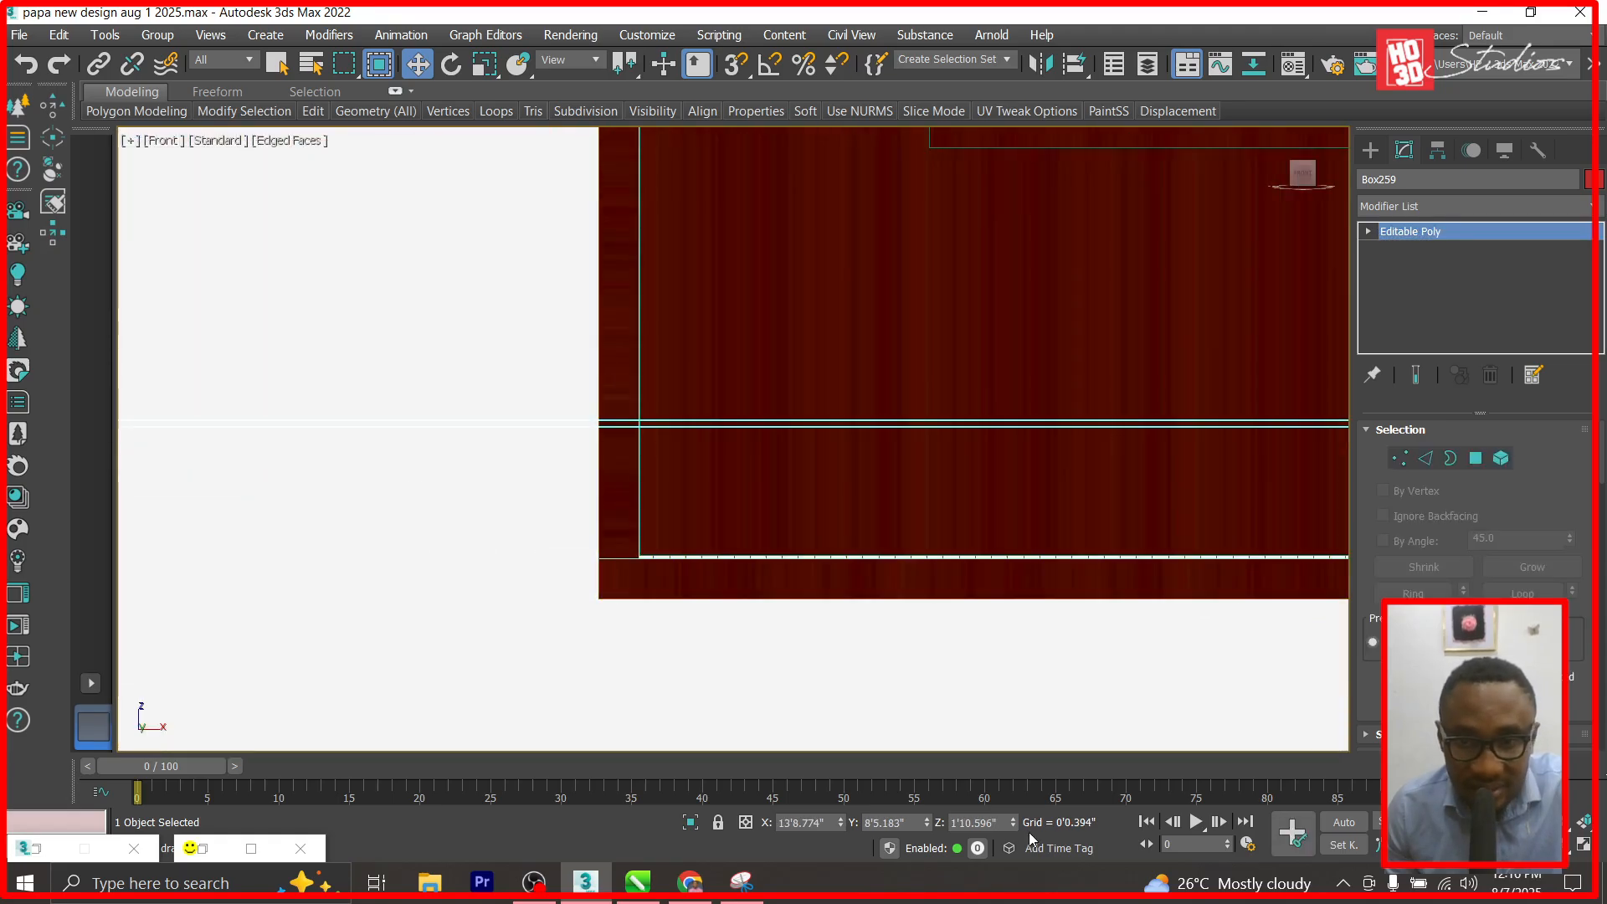
pyautogui.moveTo(1013, 826); pyautogui.dragTo(1013, 173)
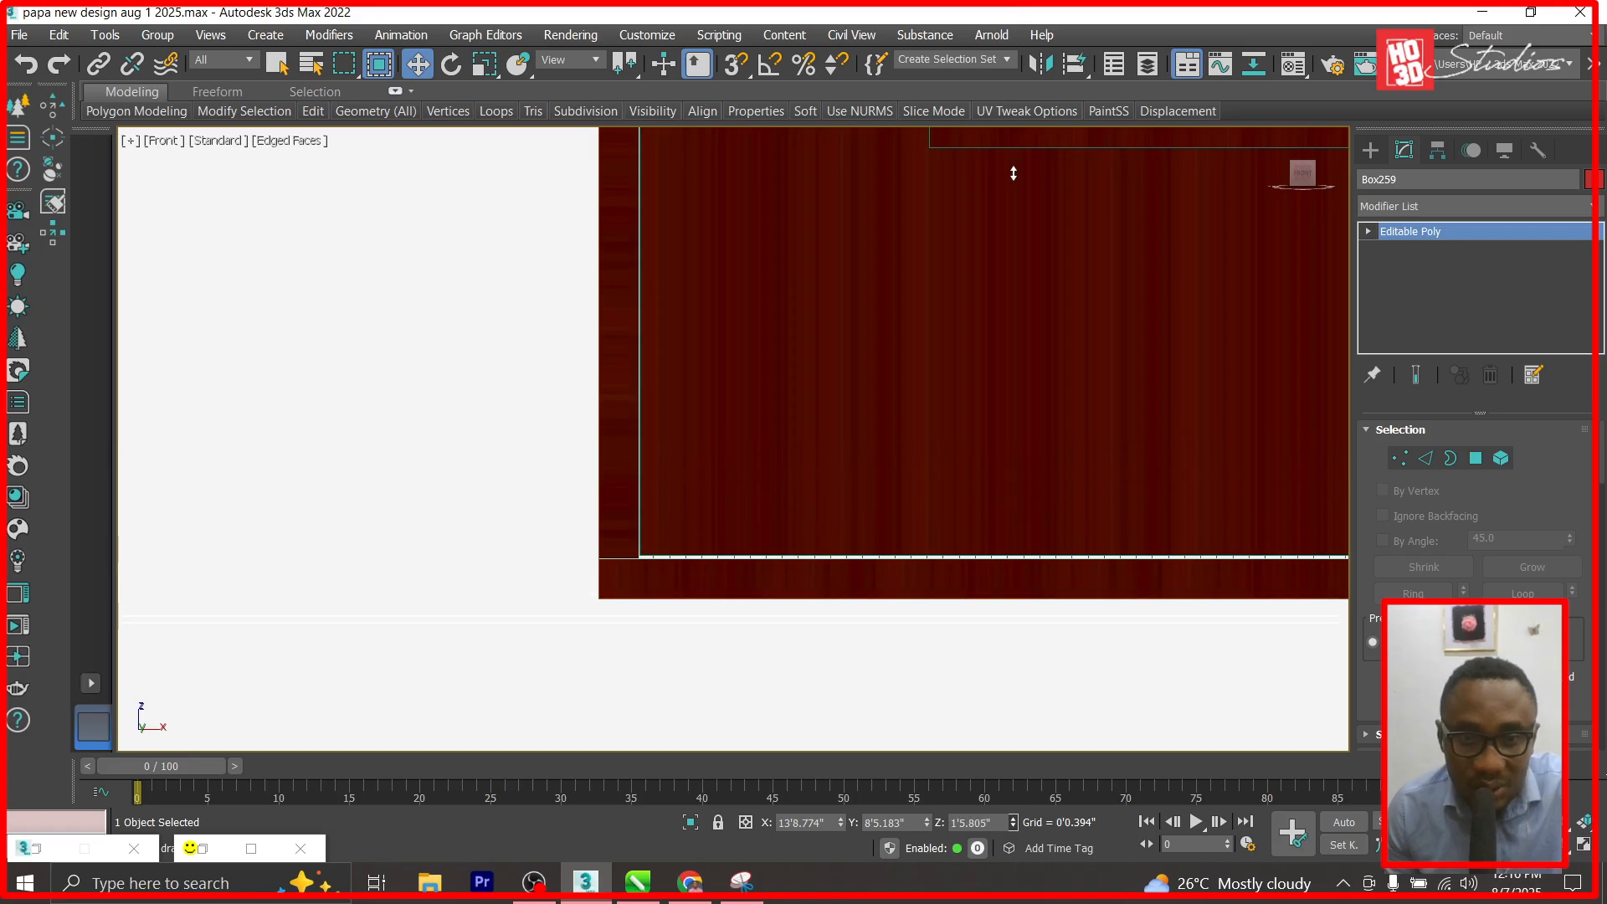
# Look through Corona Camera005 and move it across the interior until the marble-tiled floor and side windows are framed.
pyautogui.press('c')
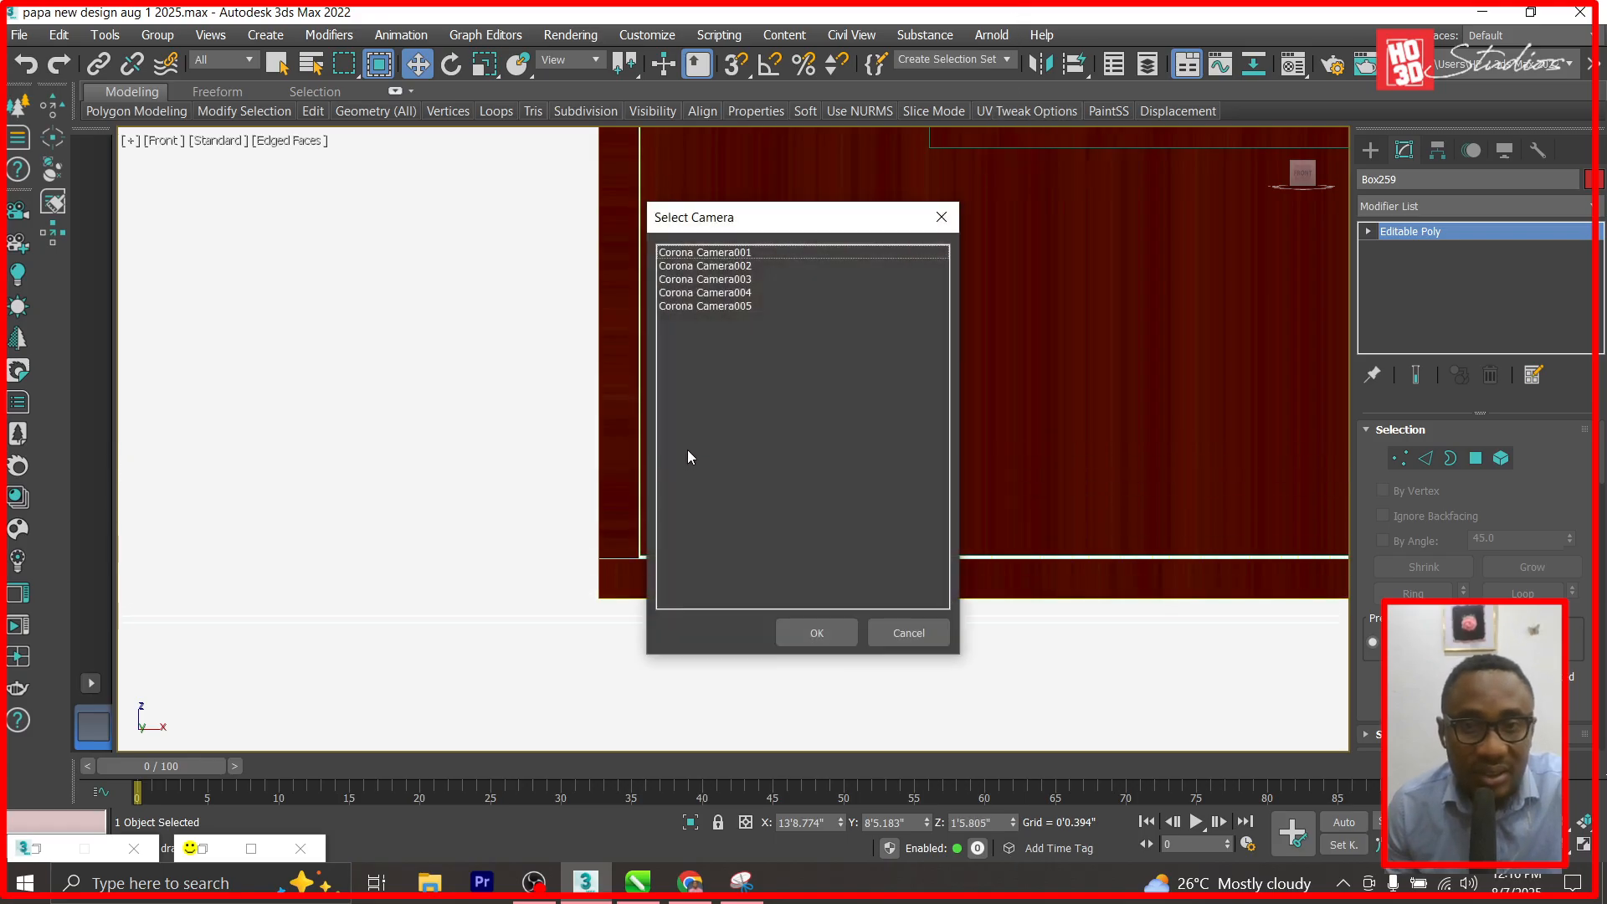
pyautogui.doubleClick(718, 306)
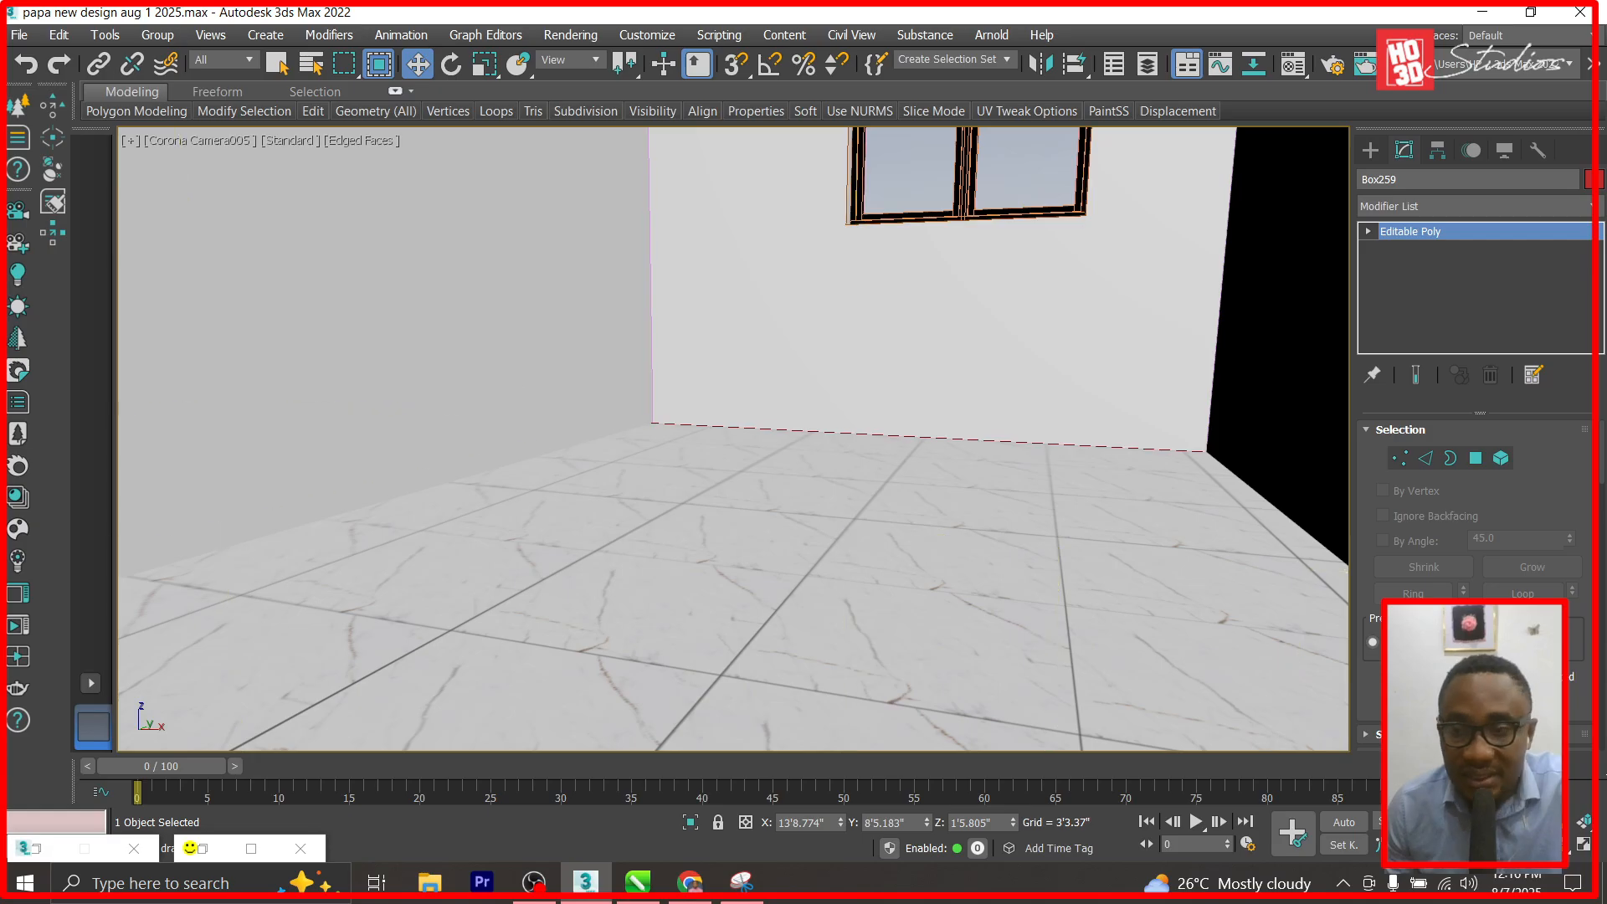
pyautogui.moveTo(817, 566); pyautogui.dragTo(861, 238, button='middle')
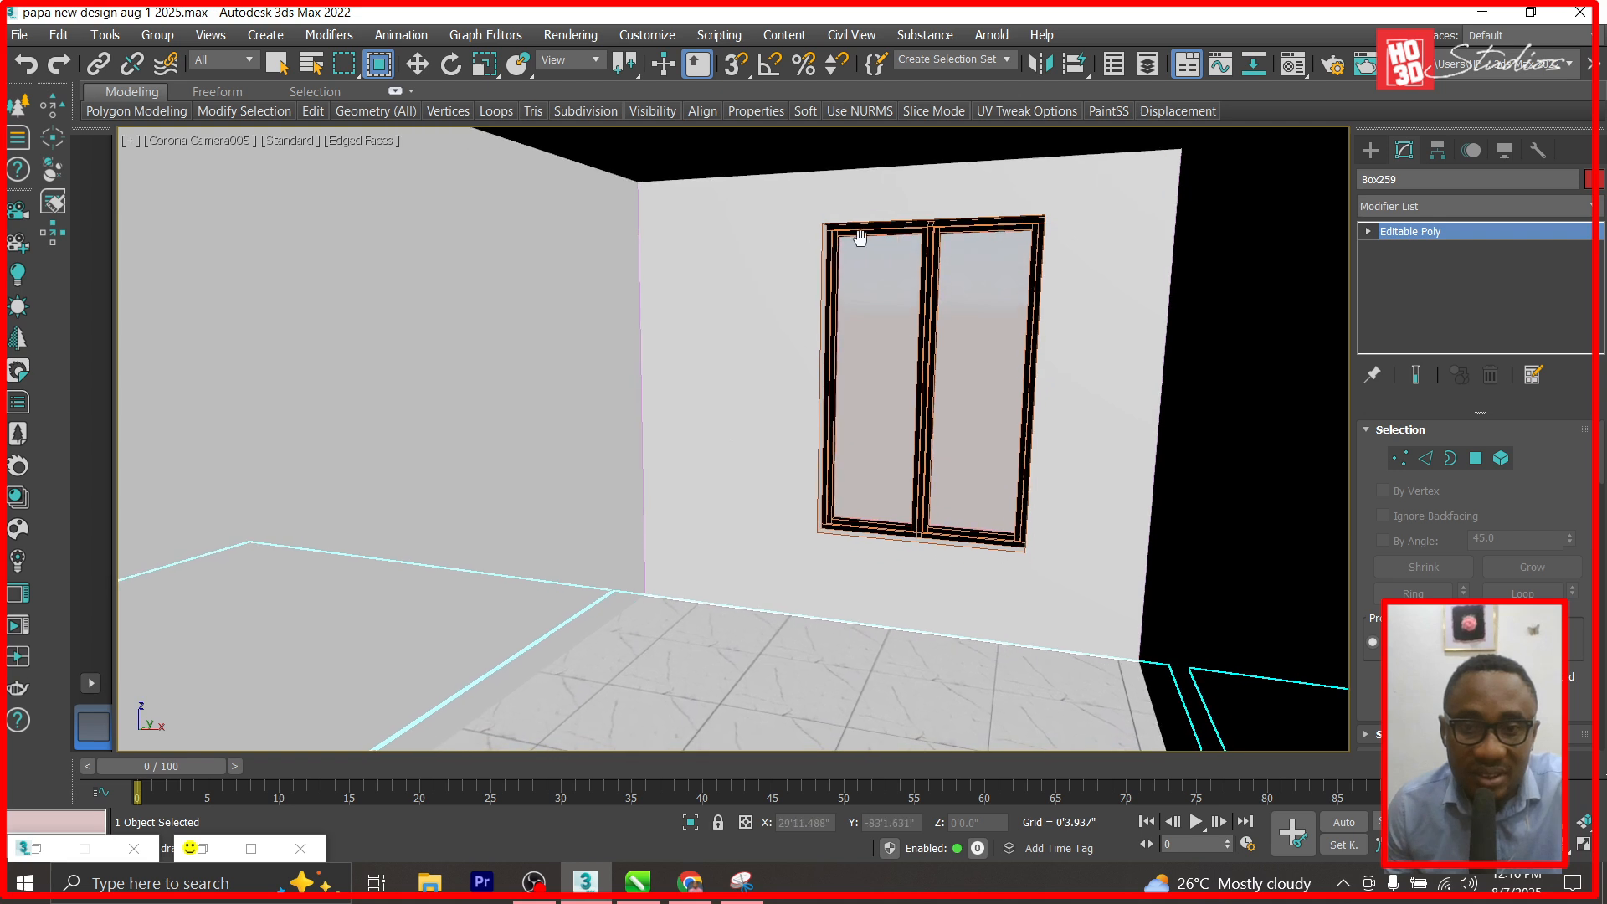
pyautogui.scroll(3, 809, 599)
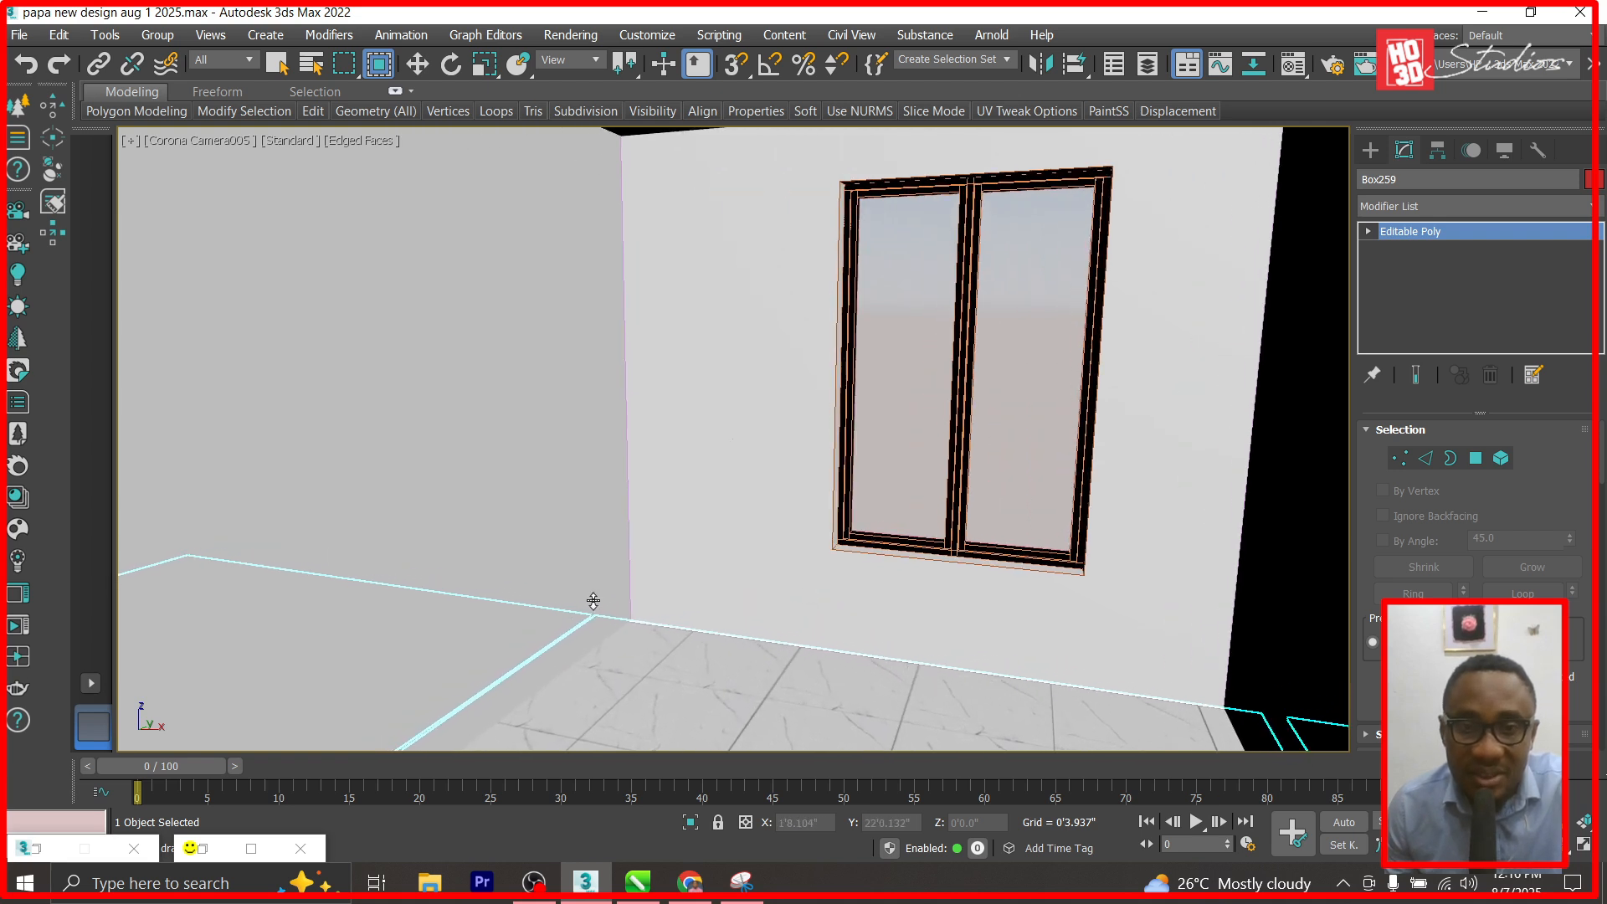
pyautogui.moveTo(827, 621); pyautogui.dragTo(1040, 595, button='middle')
pyautogui.moveTo(465, 576); pyautogui.dragTo(867, 623, button='middle')
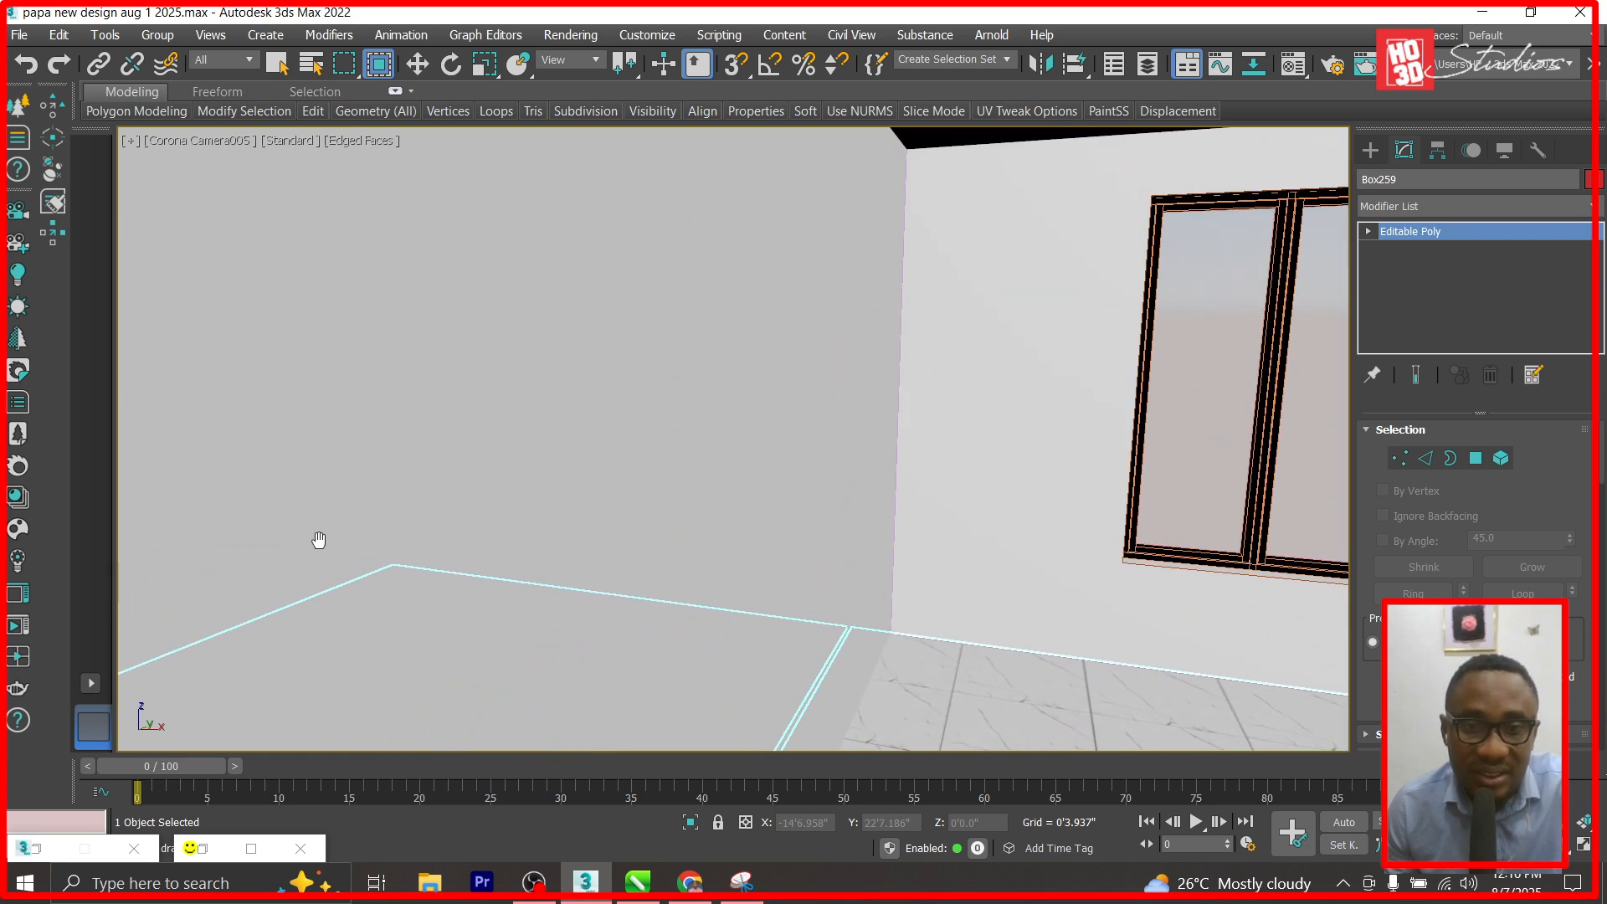
pyautogui.moveTo(319, 540); pyautogui.dragTo(979, 585, button='middle')
pyautogui.moveTo(620, 544); pyautogui.dragTo(847, 212, button='middle')
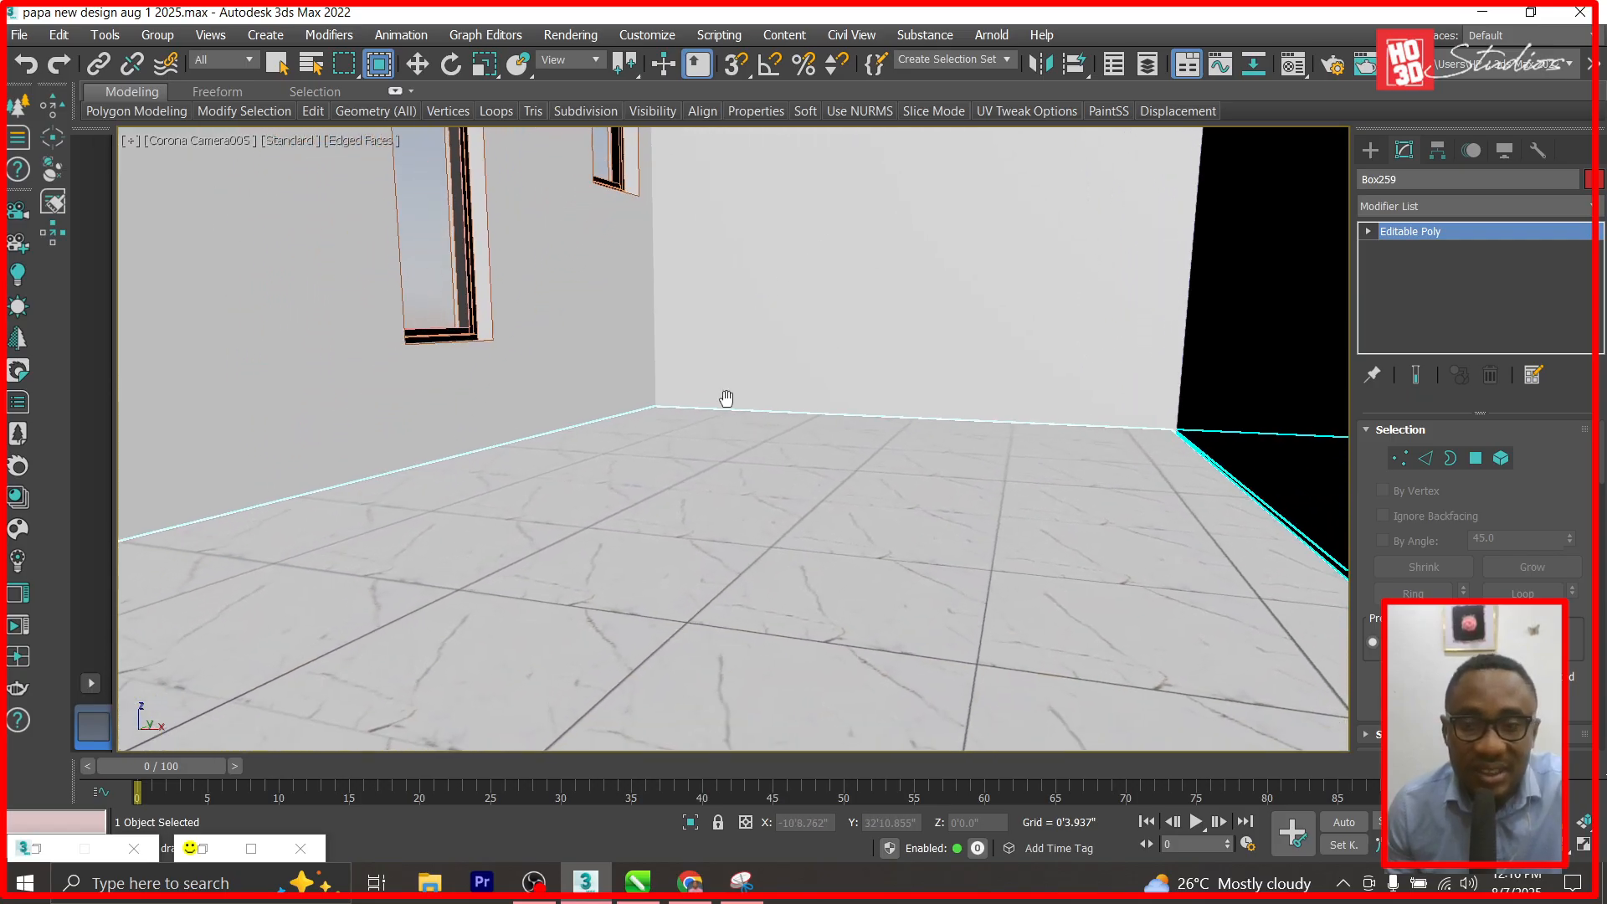
# Start a Corona render of the tiled room from Camera005 and set the tone mapping Simple Exposure to 0.
pyautogui.hotkey('shift', 'q')
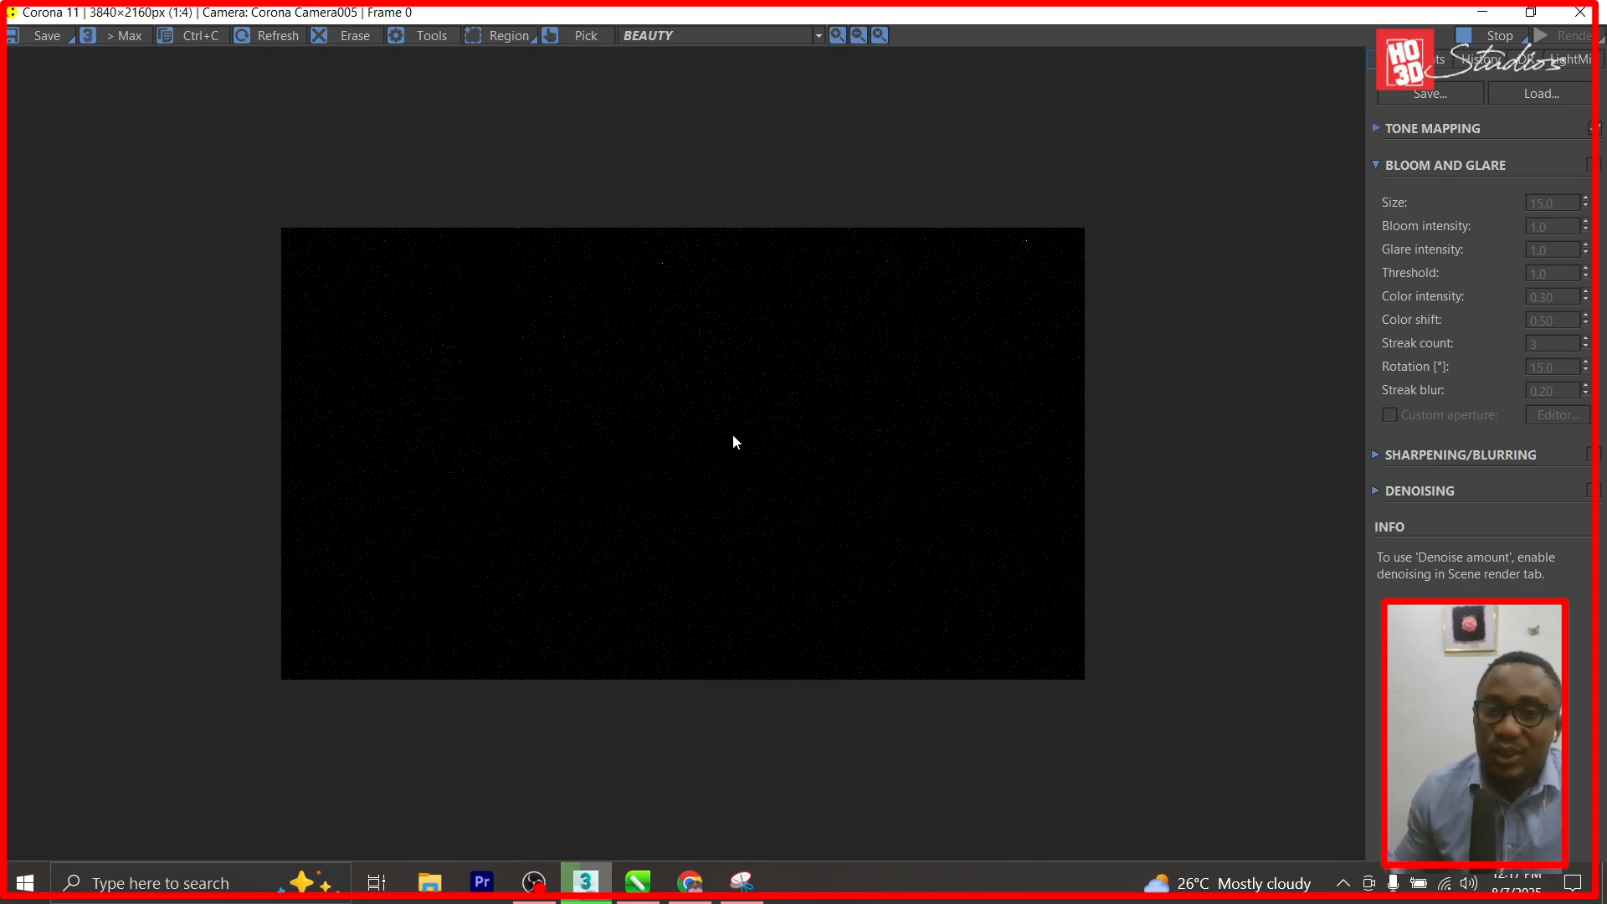
pyautogui.scroll(-1, 681, 434)
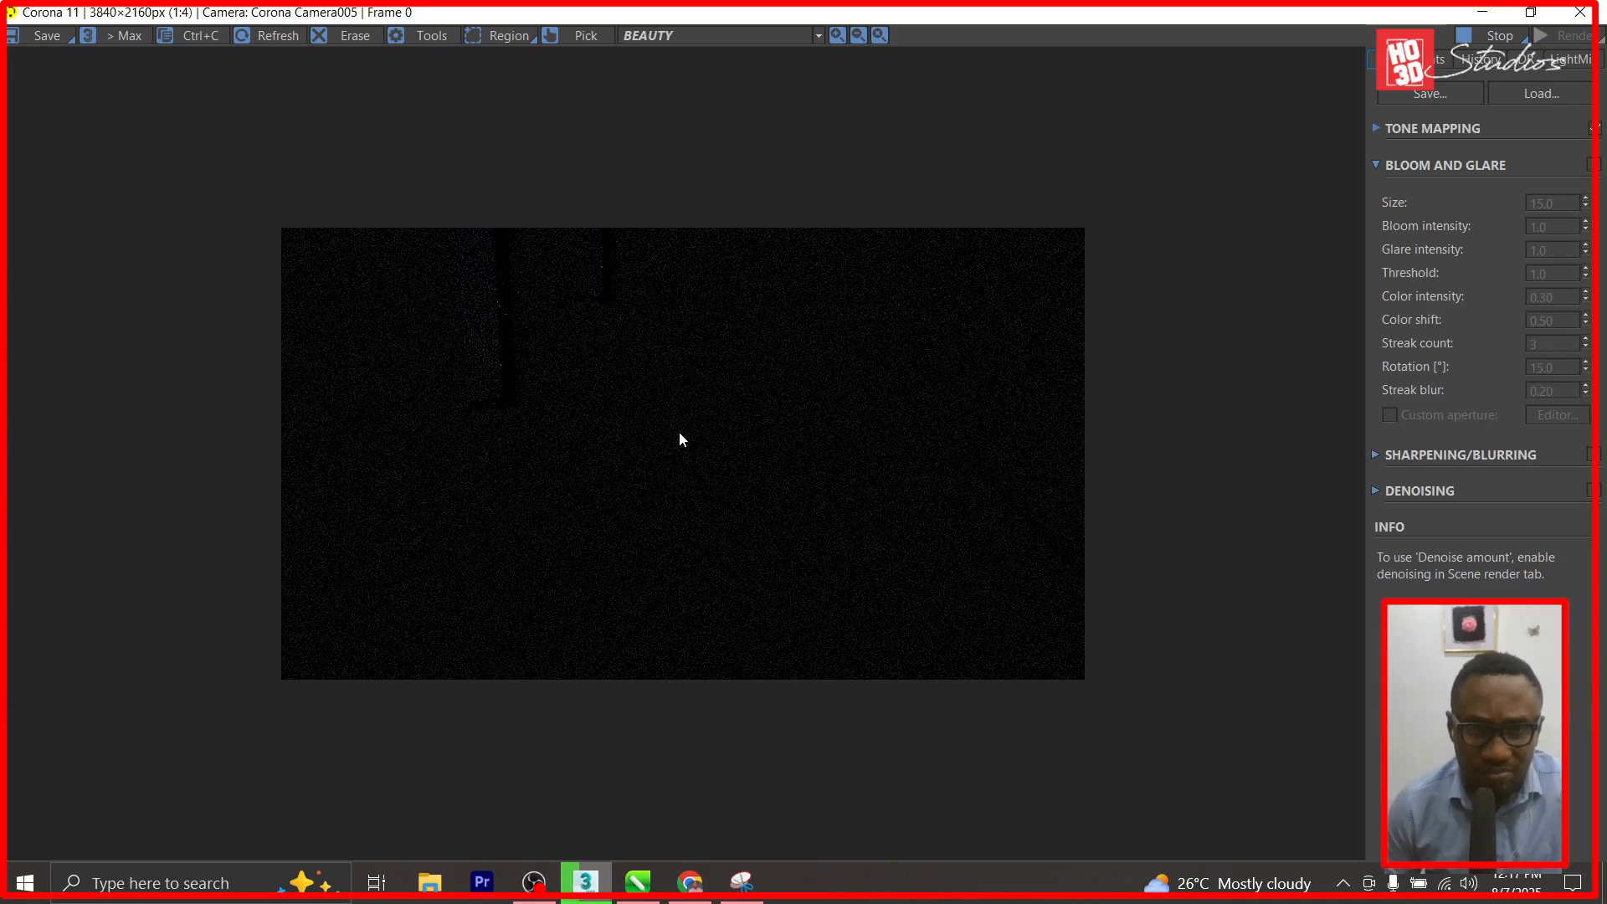
pyautogui.click(1380, 130)
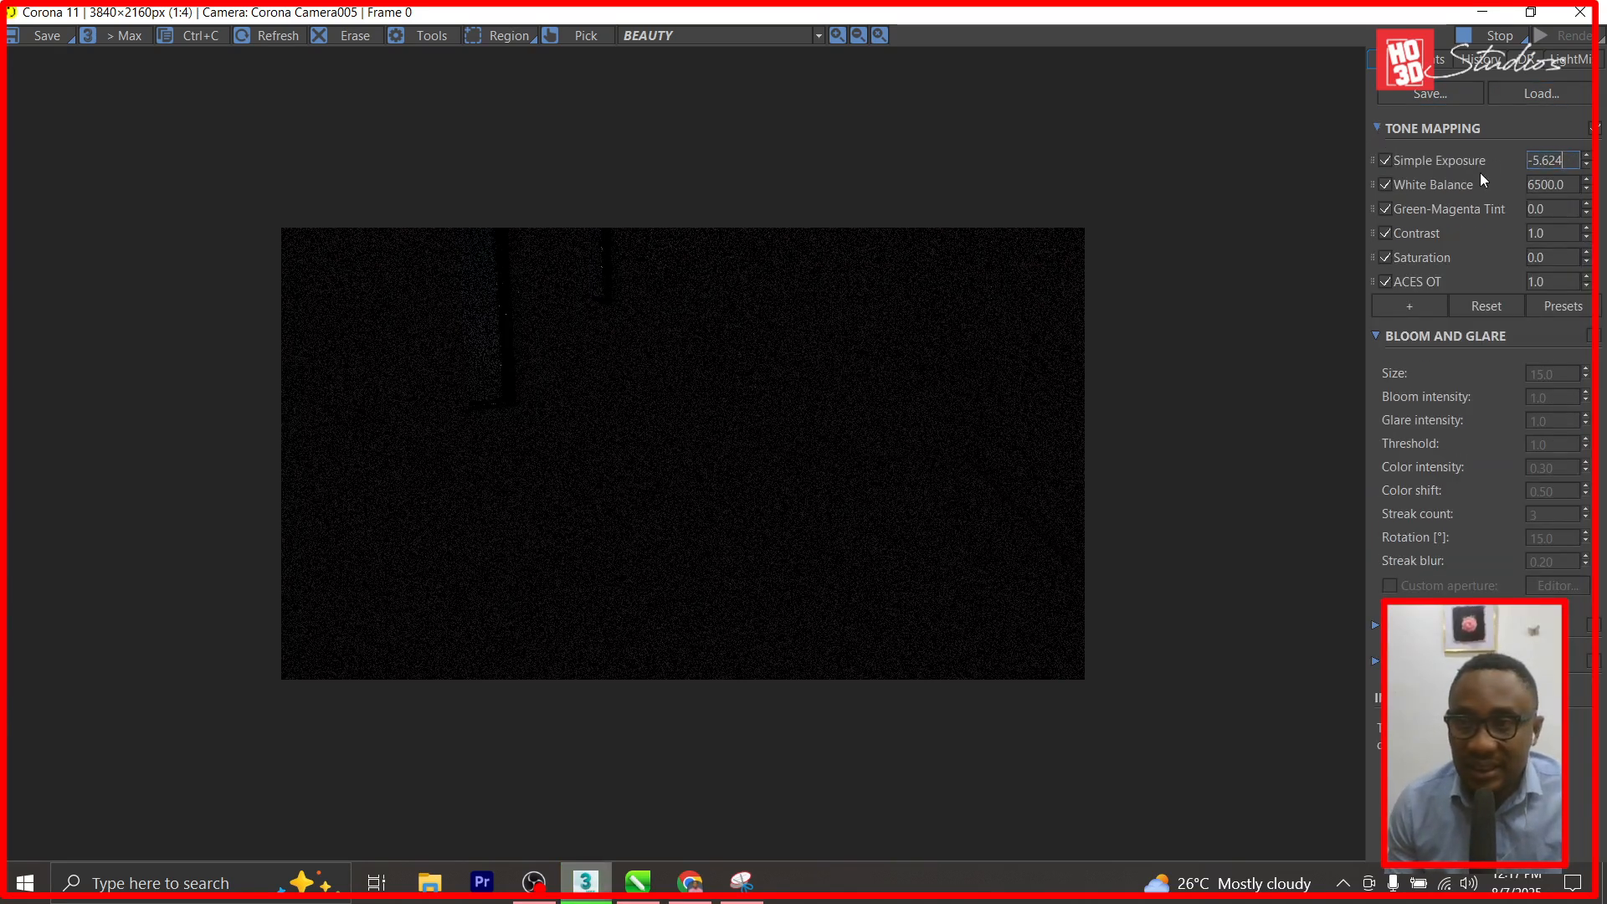
pyautogui.moveTo(1565, 161); pyautogui.dragTo(1480, 173)
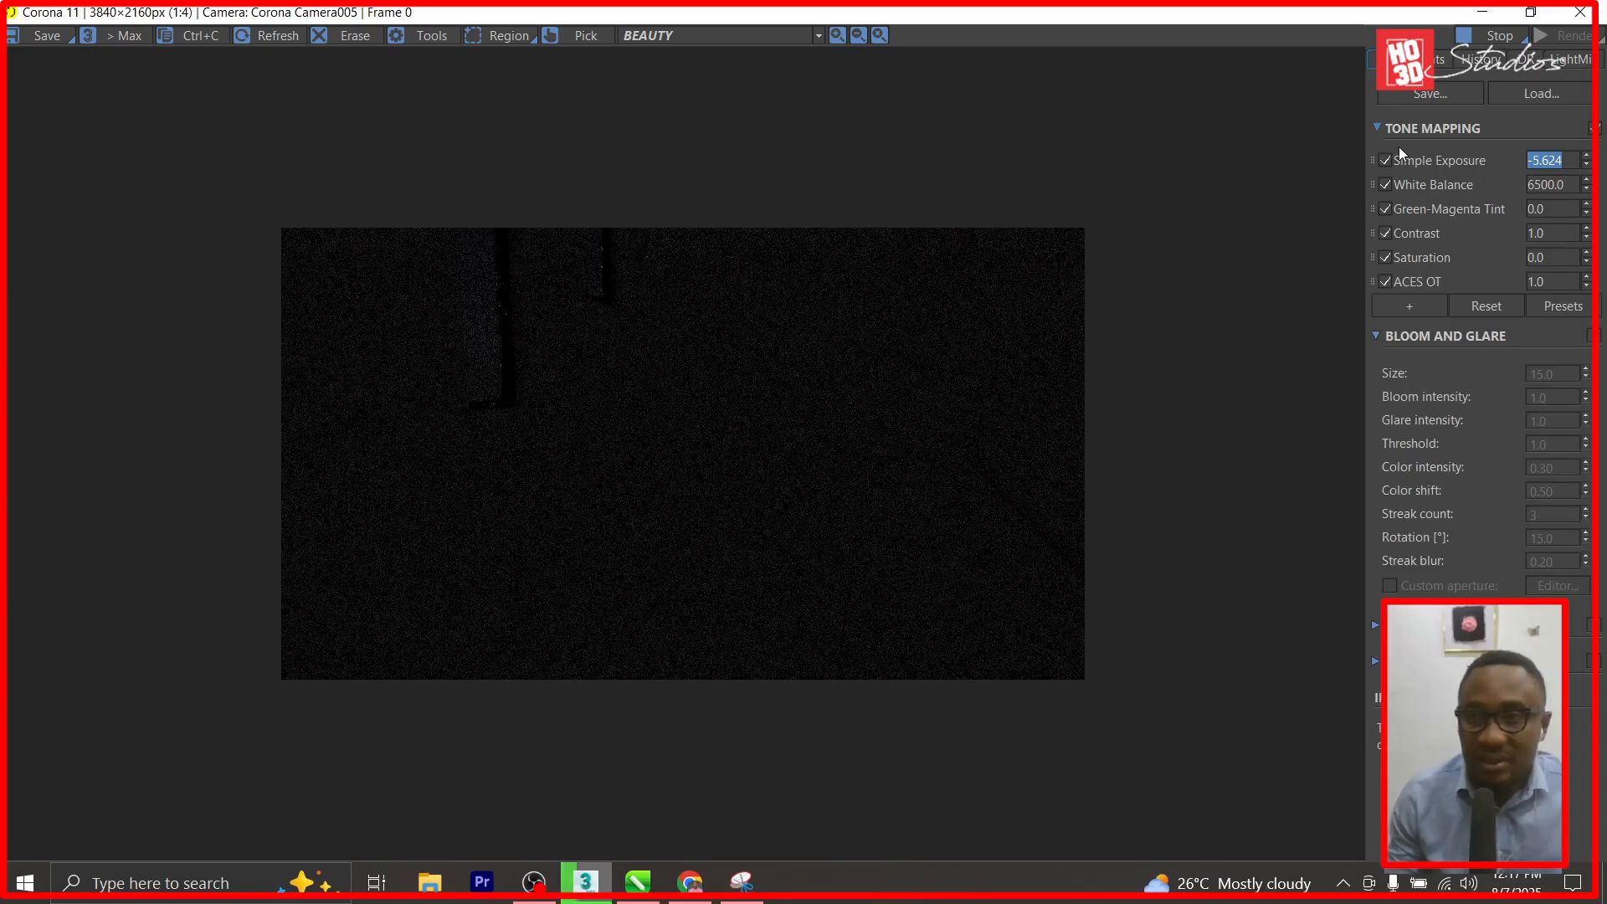
pyautogui.write('0')
pyautogui.press('Return')
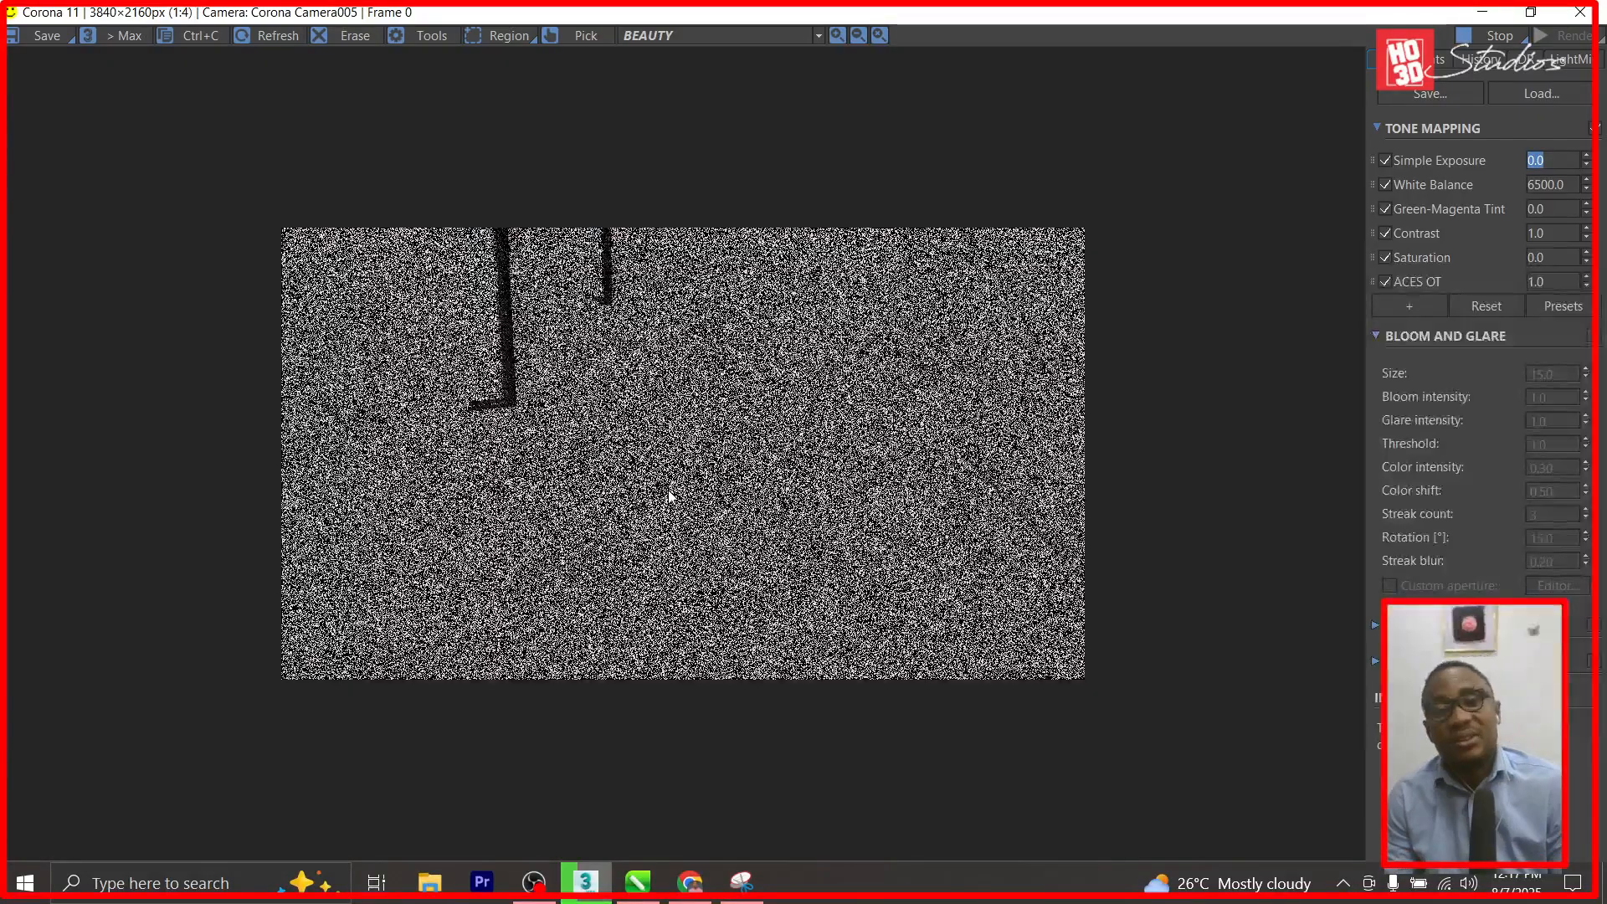
# Examine the tiled floor and windows in the progressing interior render, at close range and as a whole.
pyautogui.scroll(1, 670, 495)
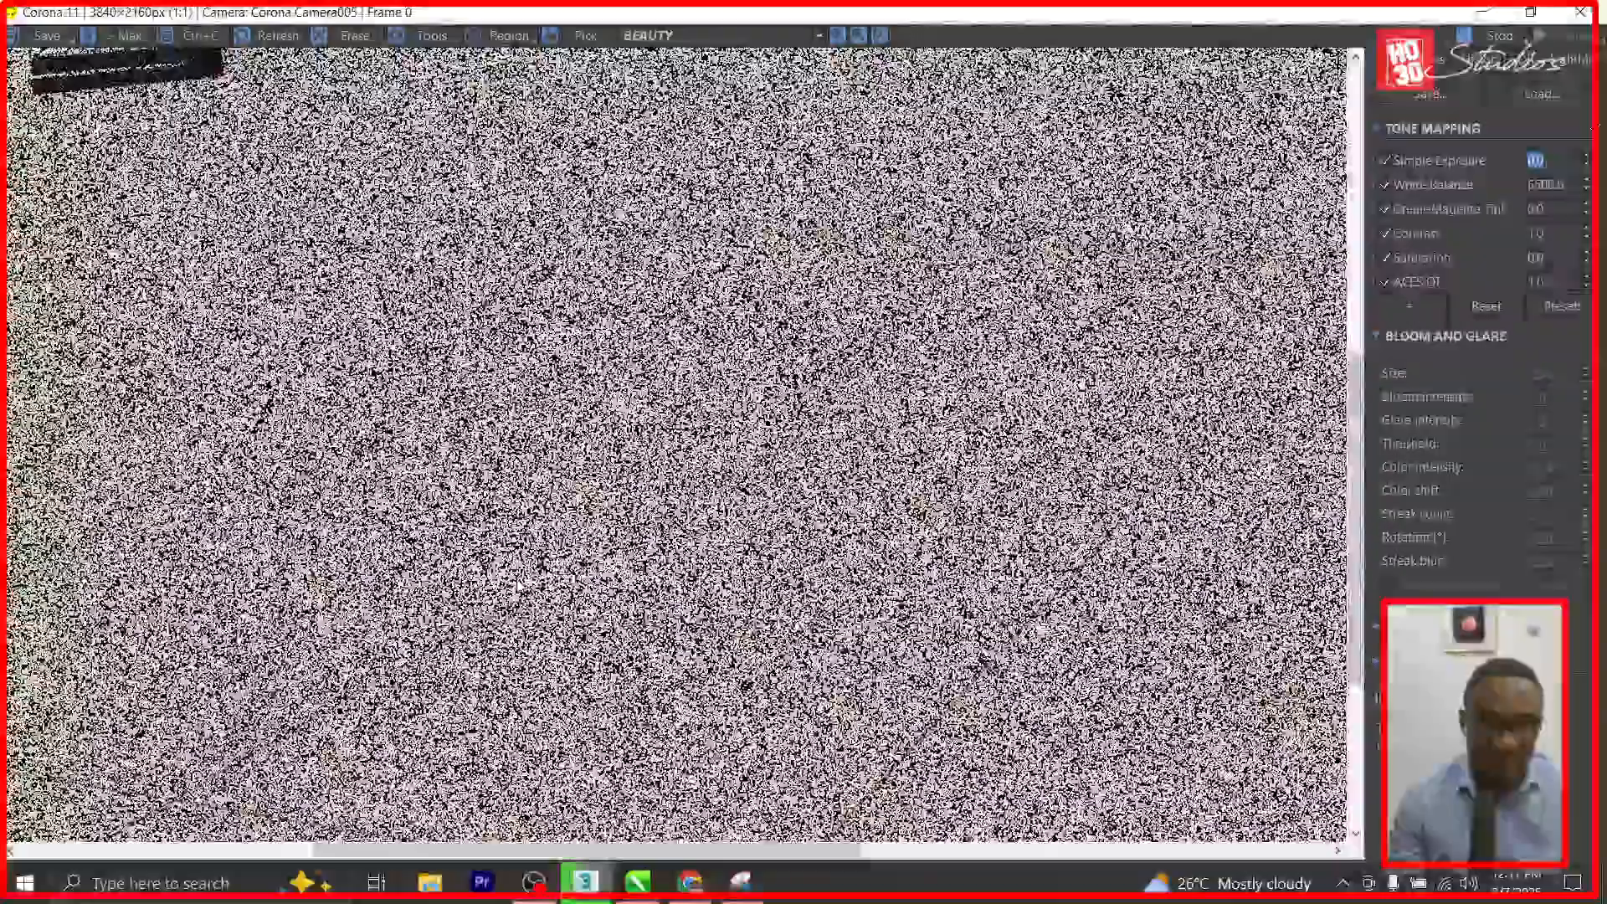
pyautogui.scroll(-1, 614, 588)
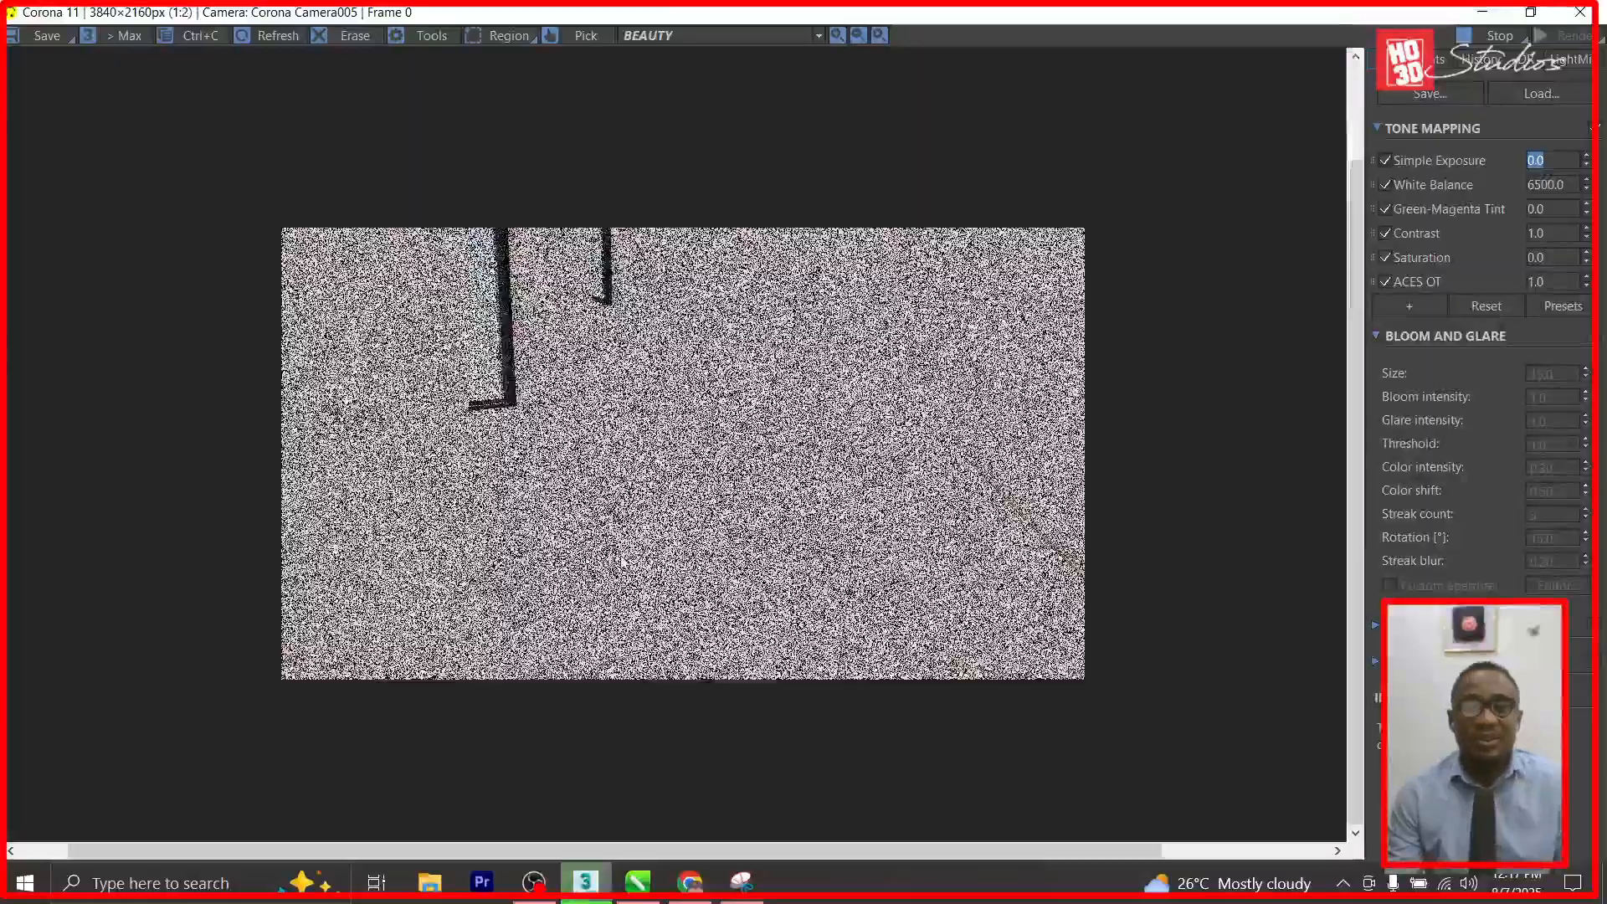
pyautogui.scroll(1, 622, 561)
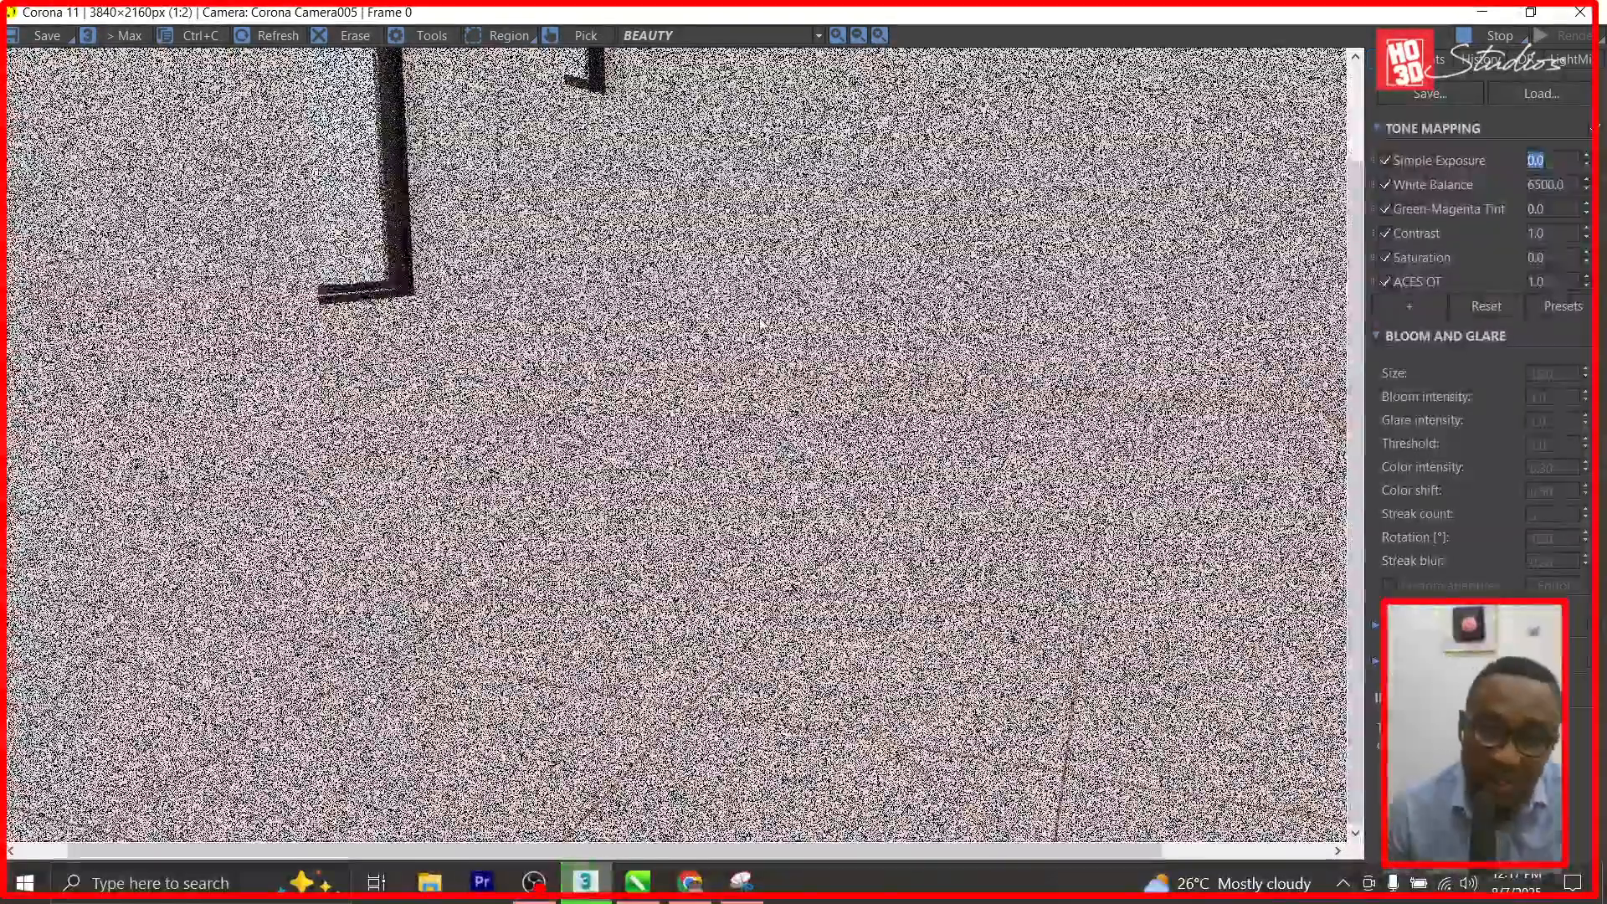
pyautogui.scroll(-1, 618, 513)
pyautogui.scroll(1, 765, 316)
pyautogui.scroll(-1, 765, 318)
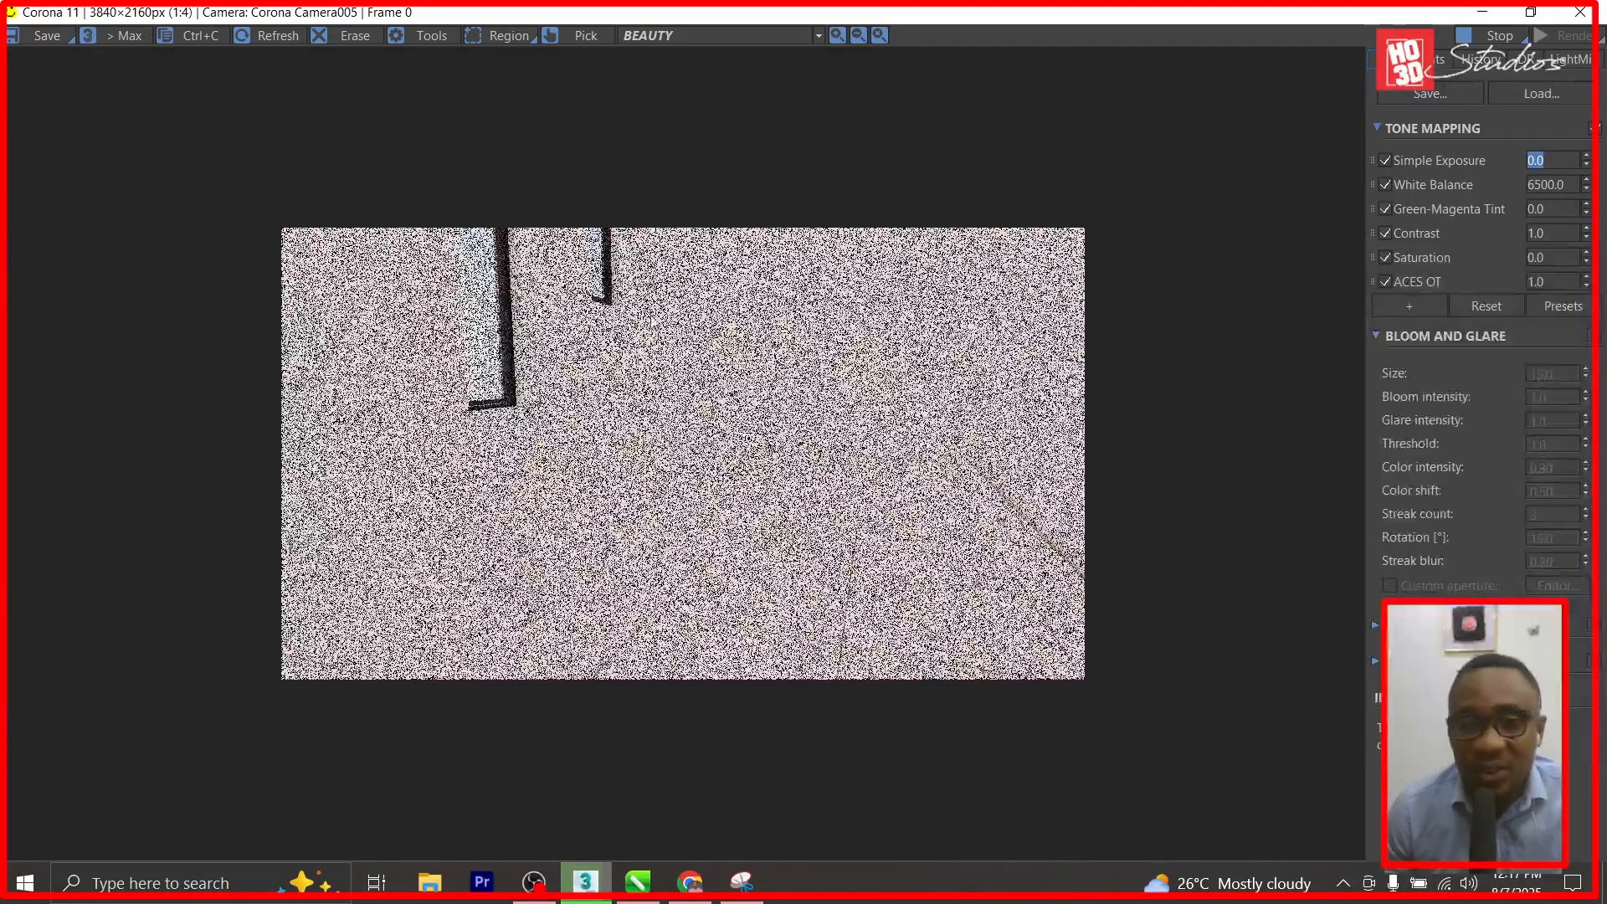
pyautogui.scroll(2, 636, 435)
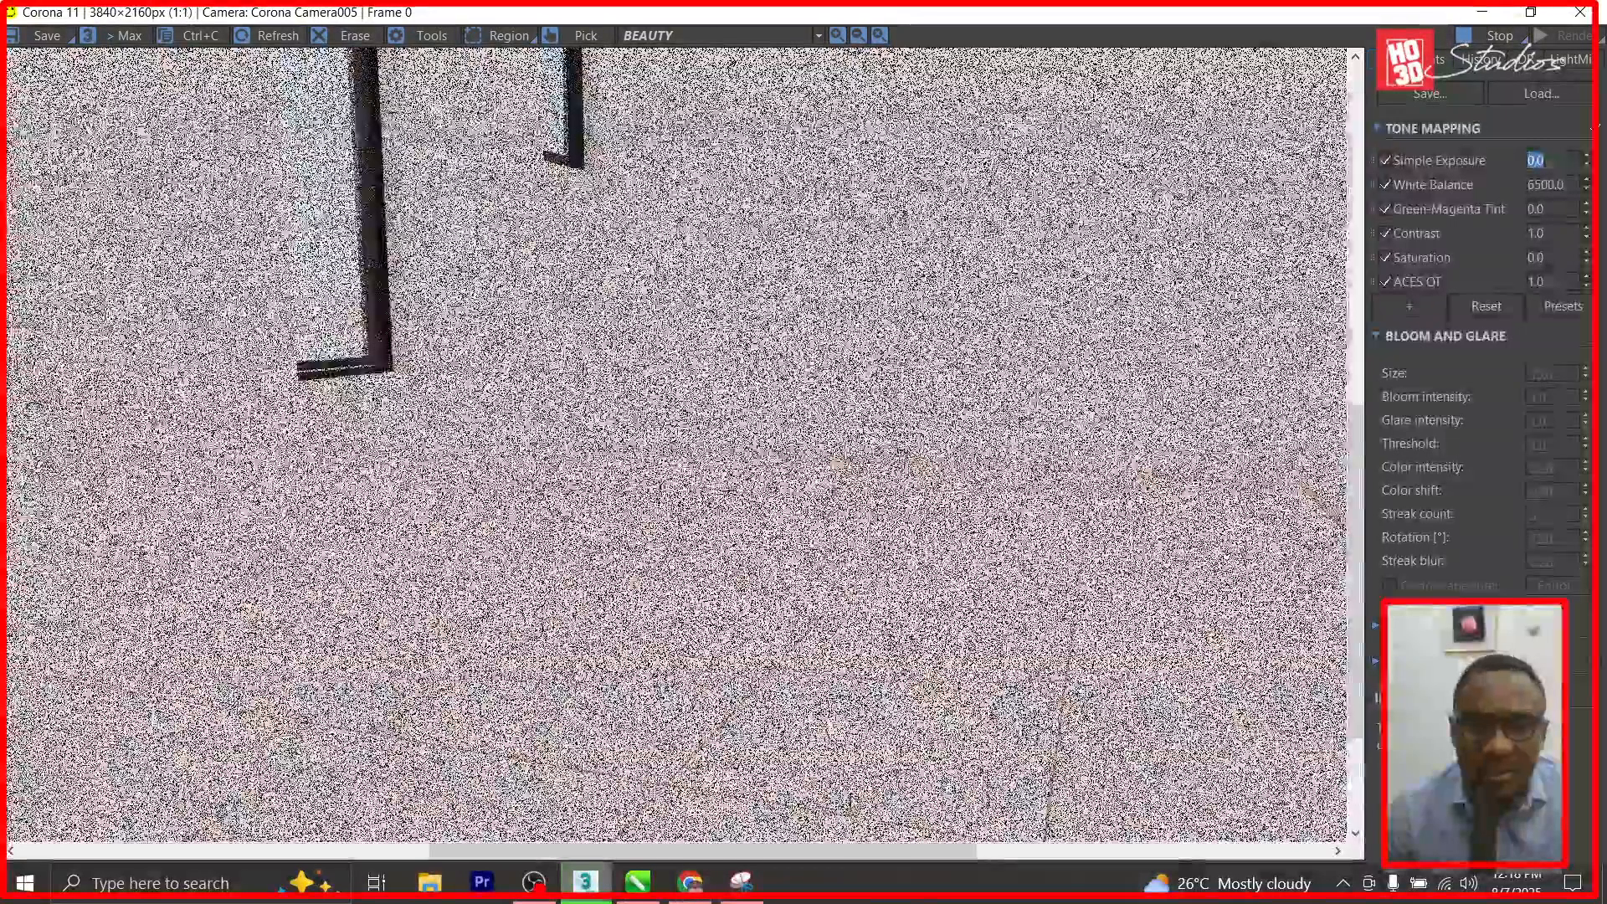
pyautogui.scroll(-1, 849, 741)
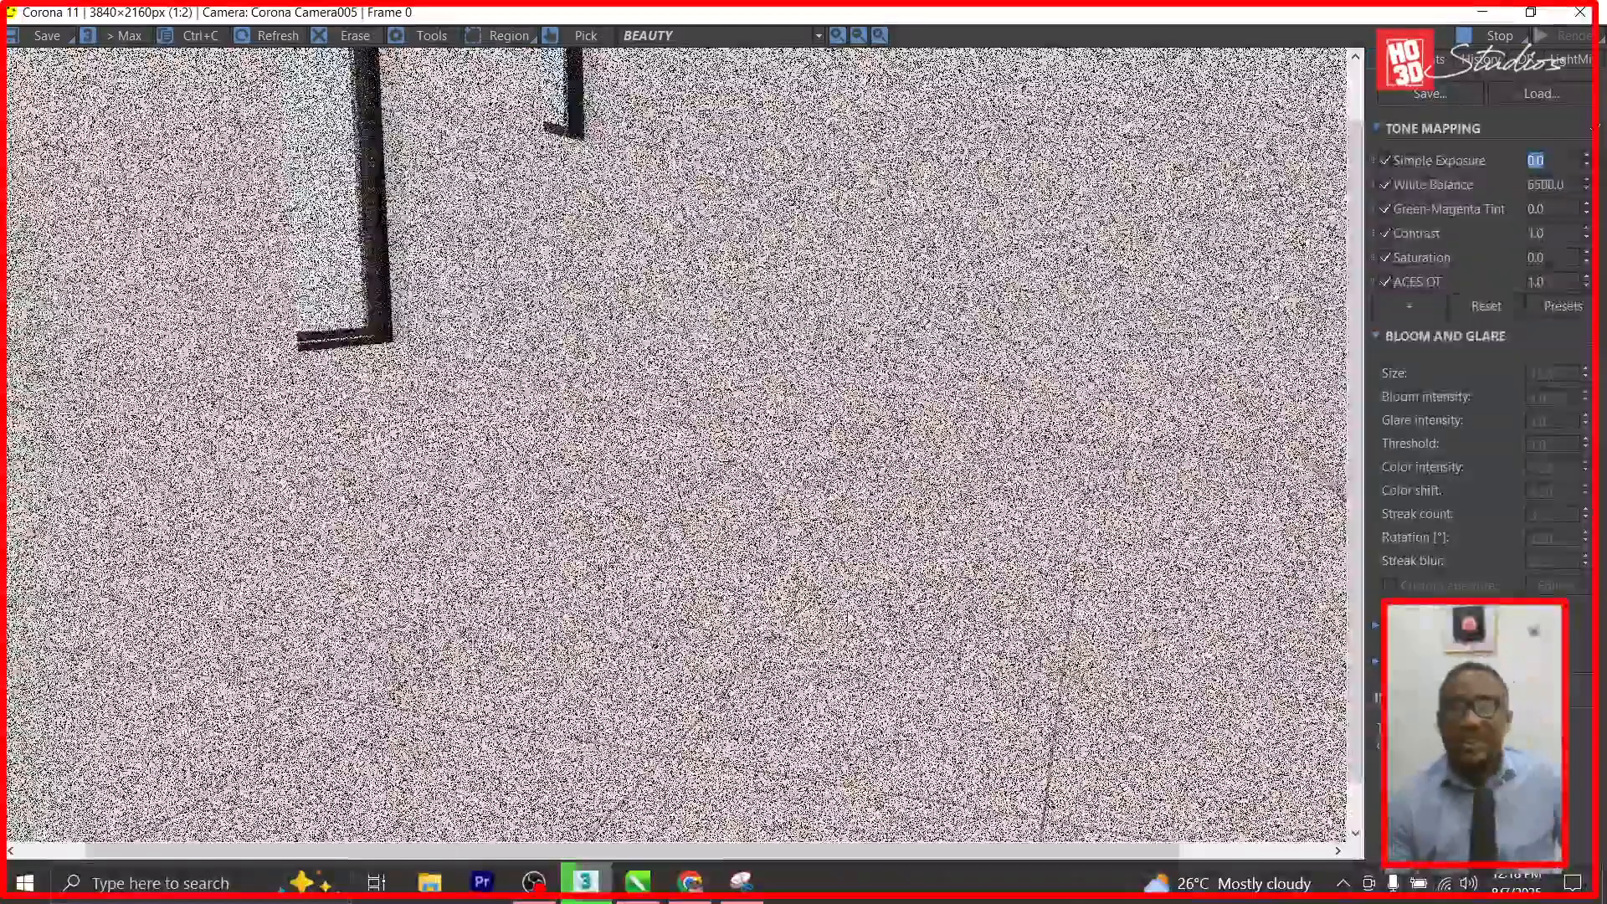
pyautogui.scroll(-1, 709, 469)
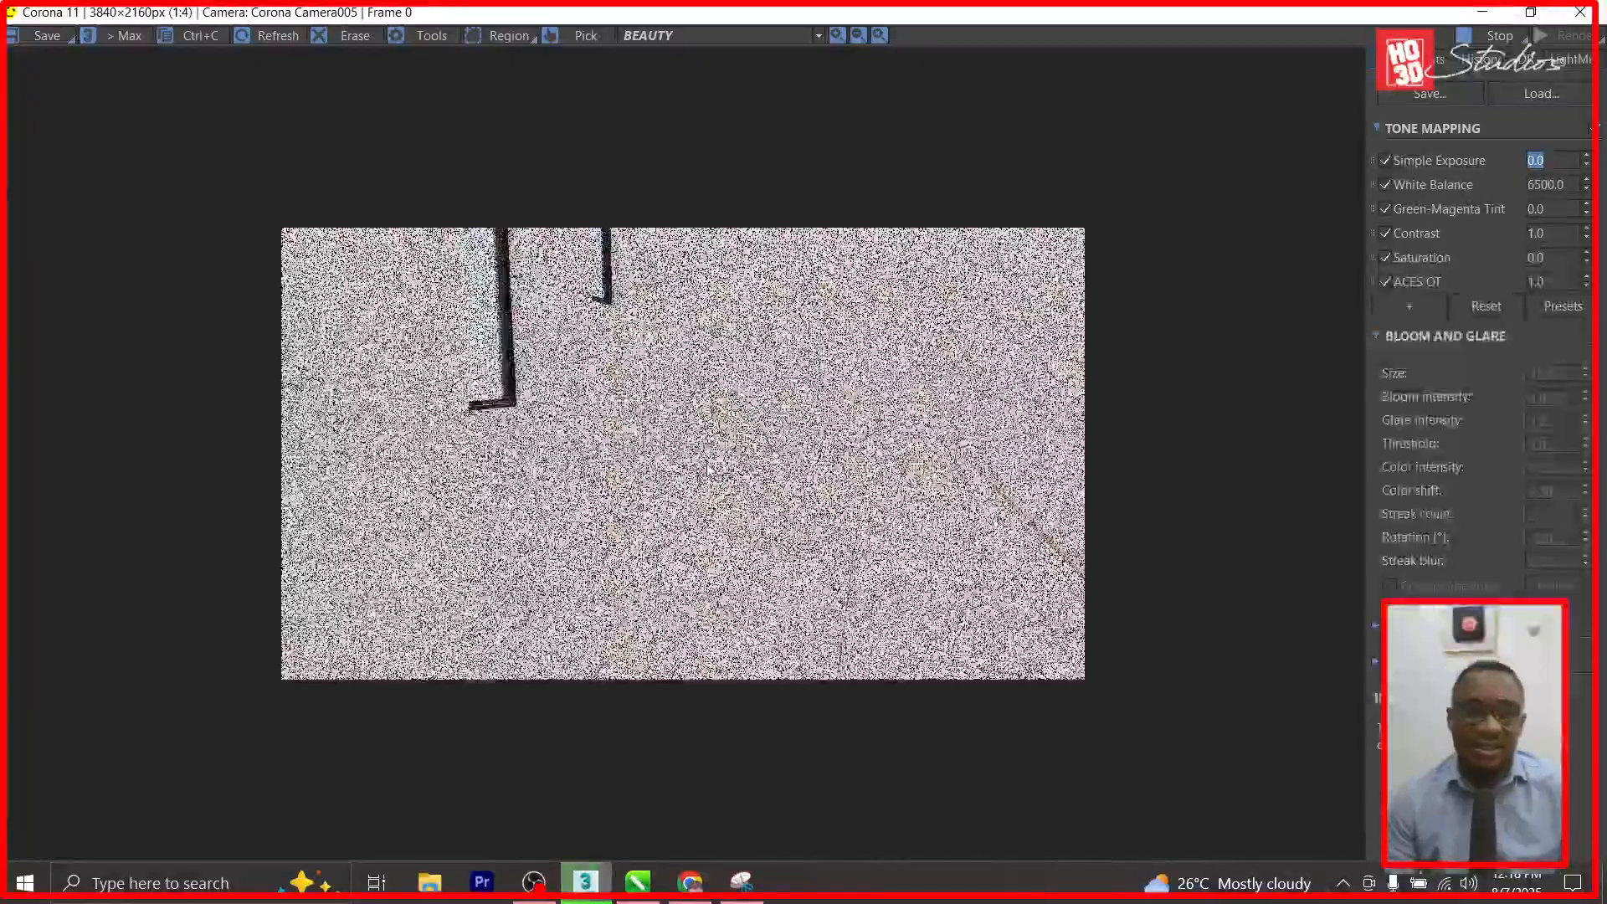
# Restore the frame buffer to a smaller window, move it beside the render progress dialog, and stop the interior render.
pyautogui.click(1531, 12)
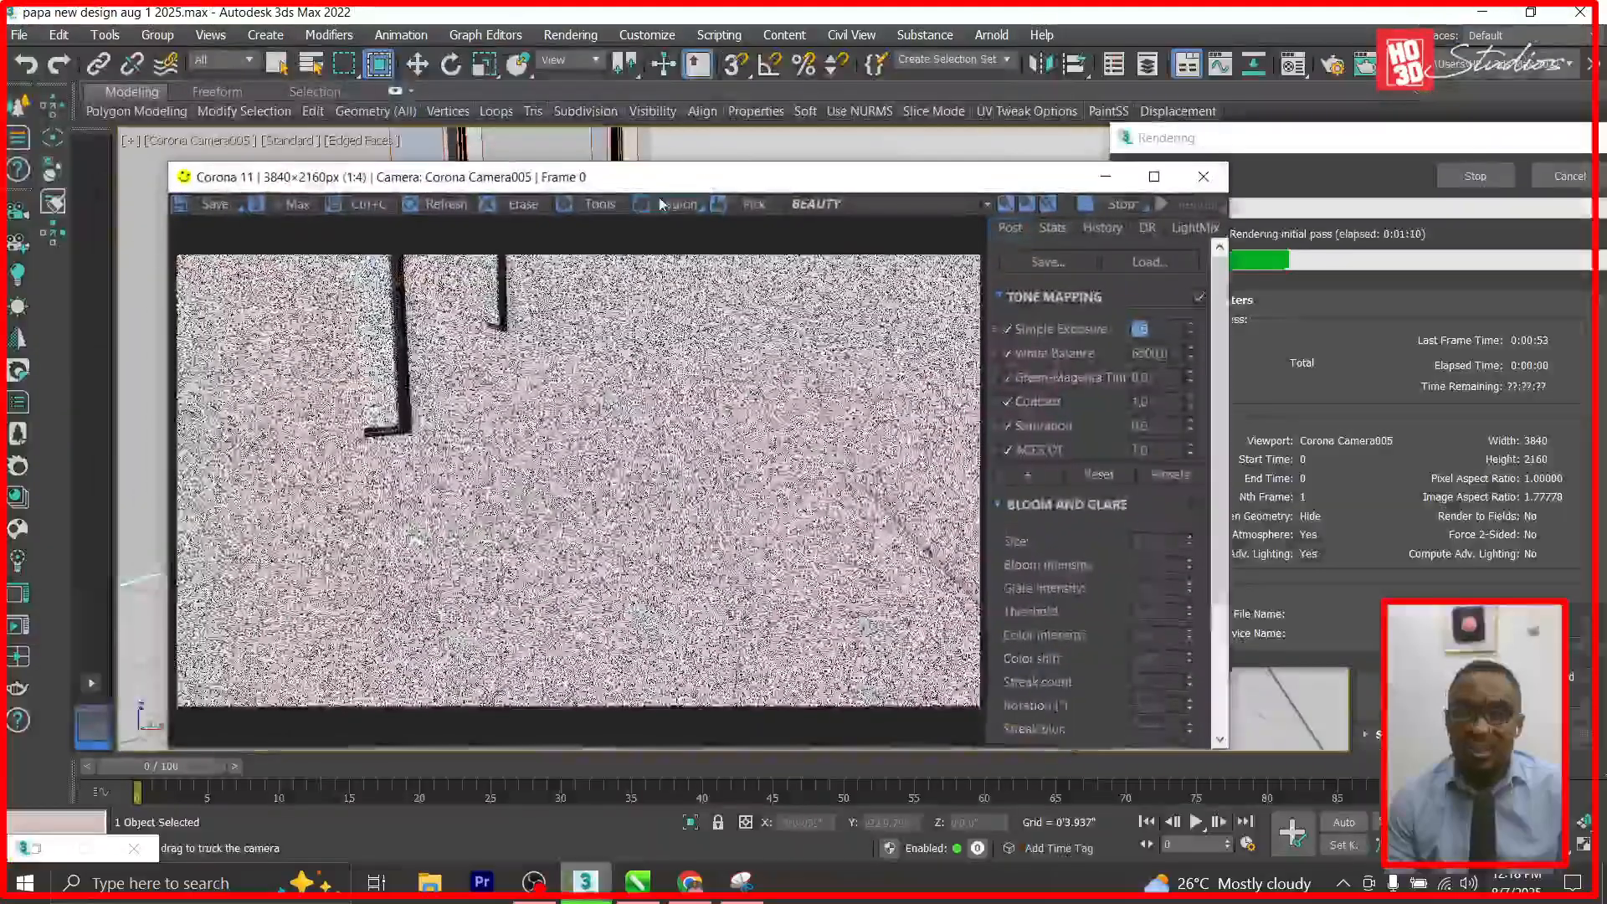
pyautogui.moveTo(660, 178); pyautogui.dragTo(512, 119)
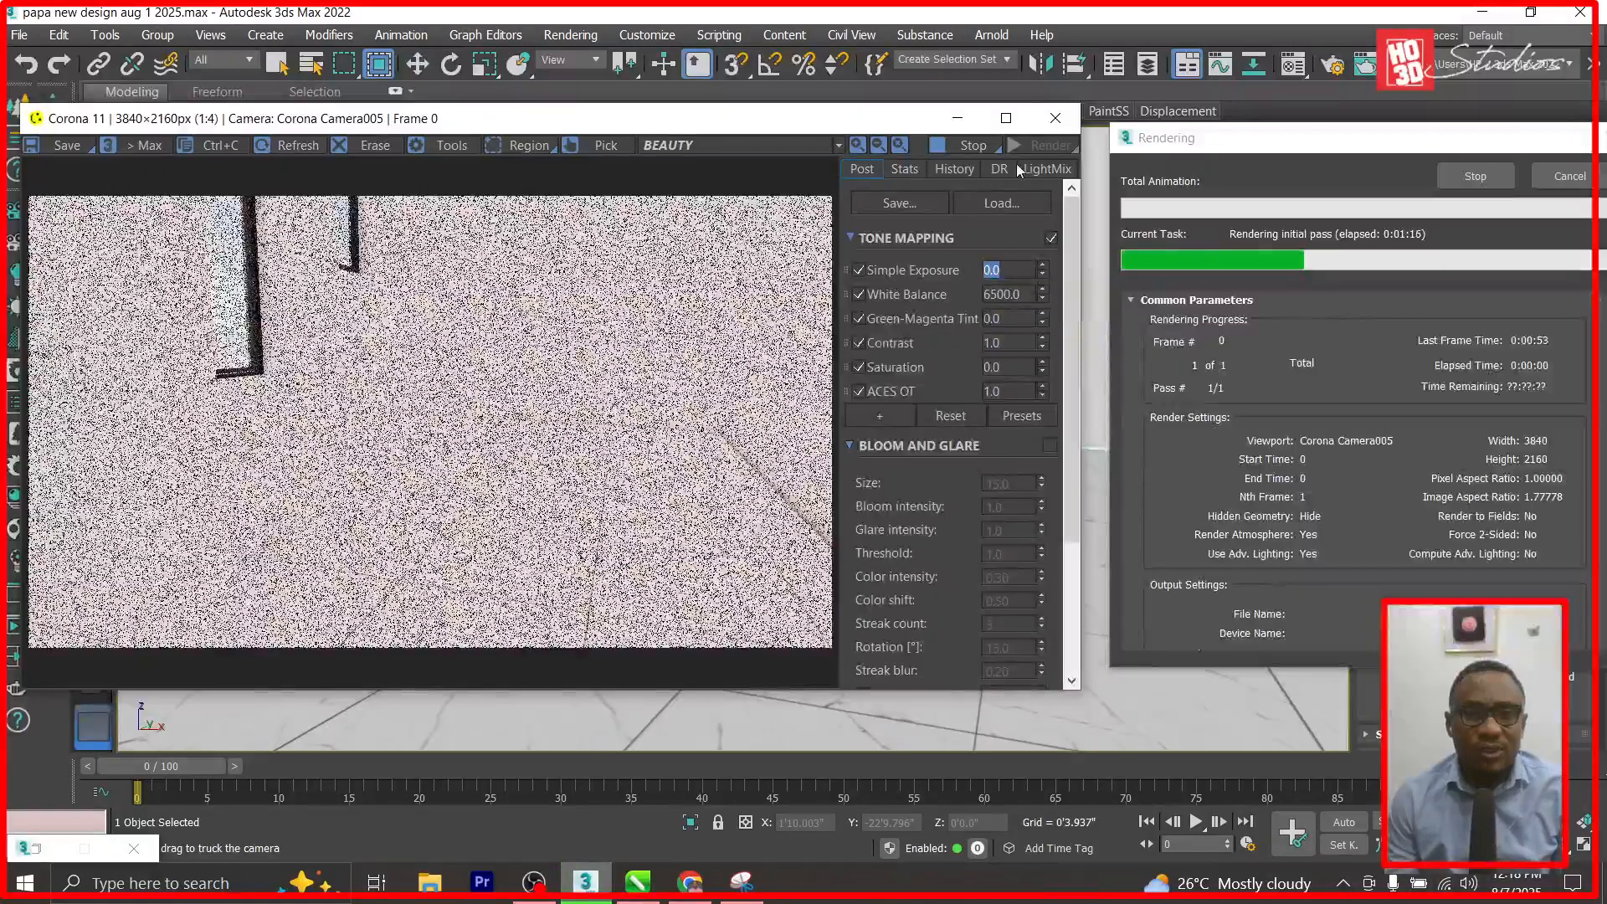
pyautogui.click(978, 144)
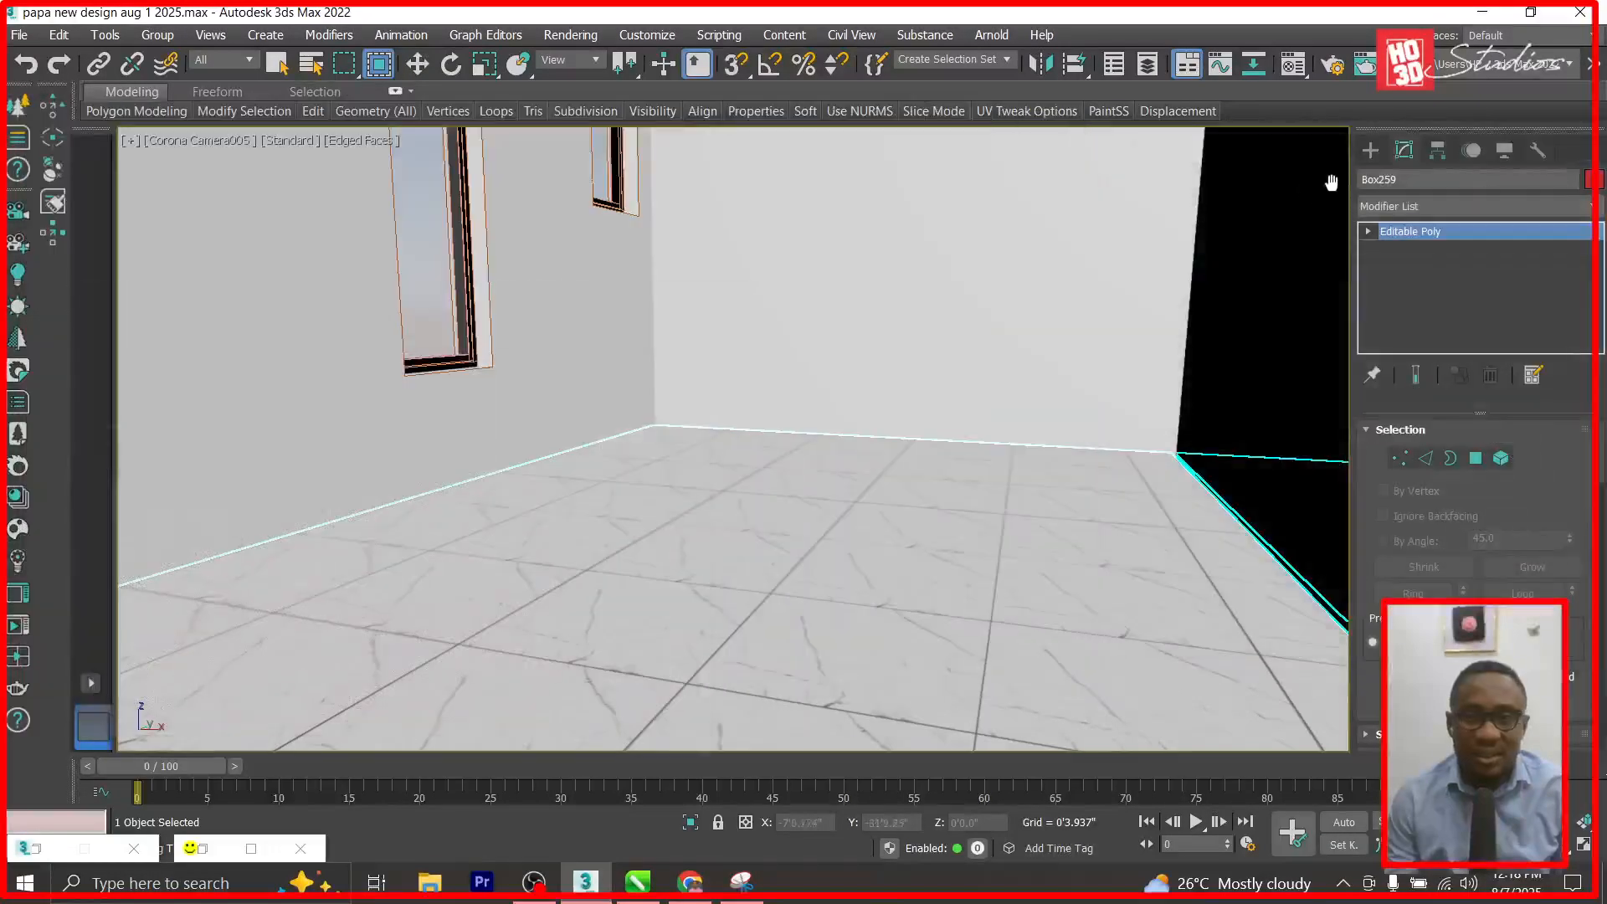
# Move and orbit Corona Camera005 out of the room to face the exterior of the house.
pyautogui.press('w')
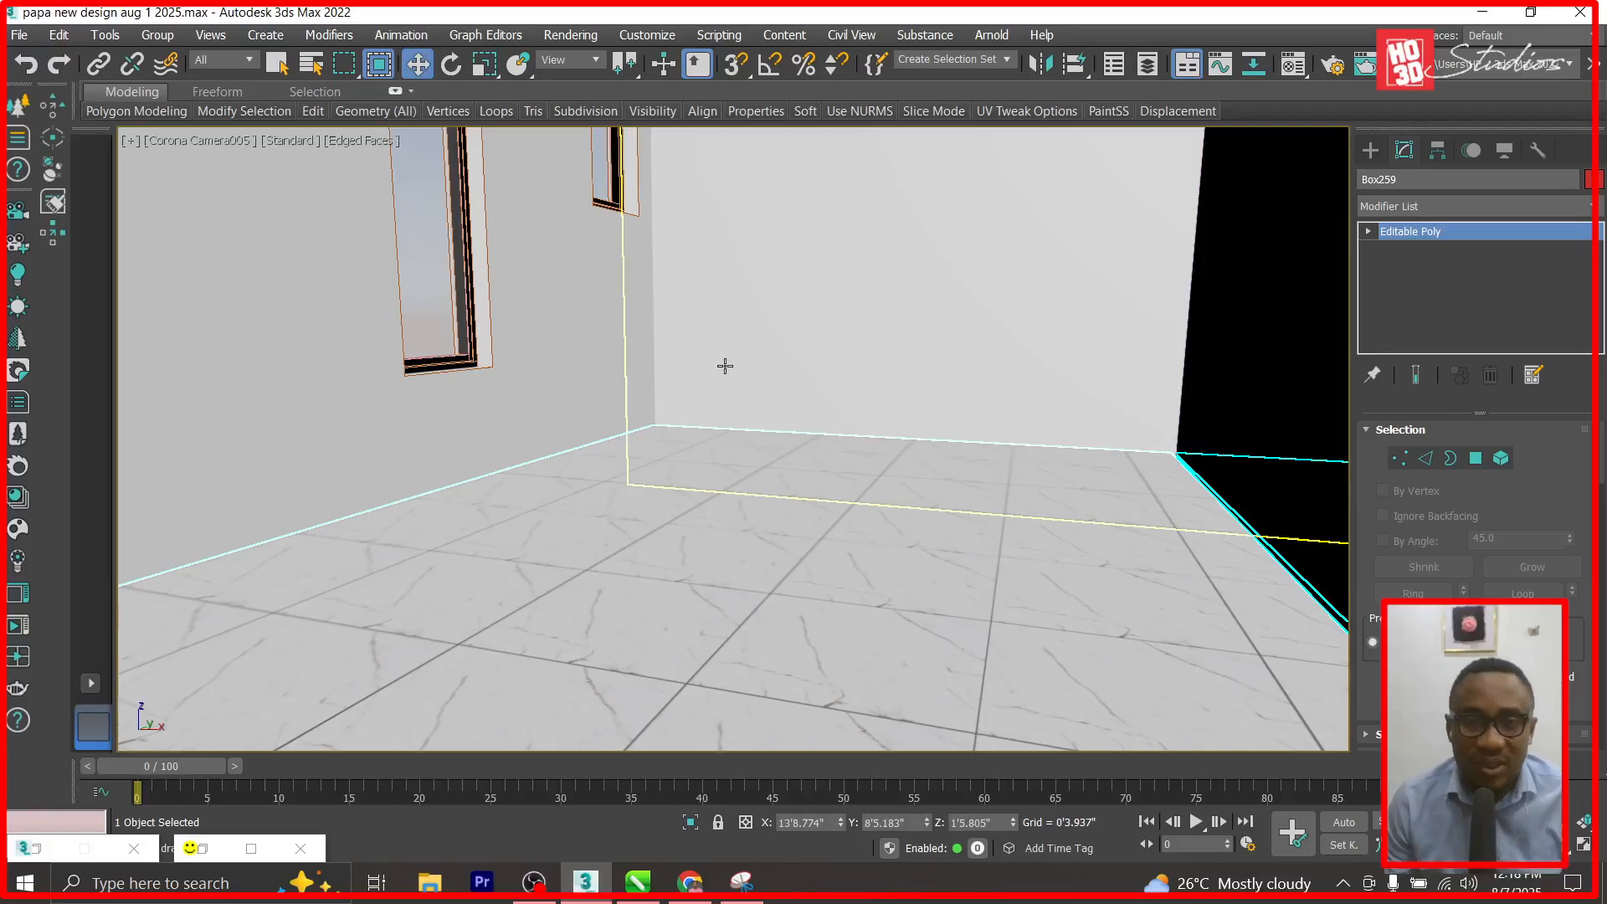
pyautogui.click(1504, 822)
pyautogui.moveTo(630, 222); pyautogui.dragTo(611, 662)
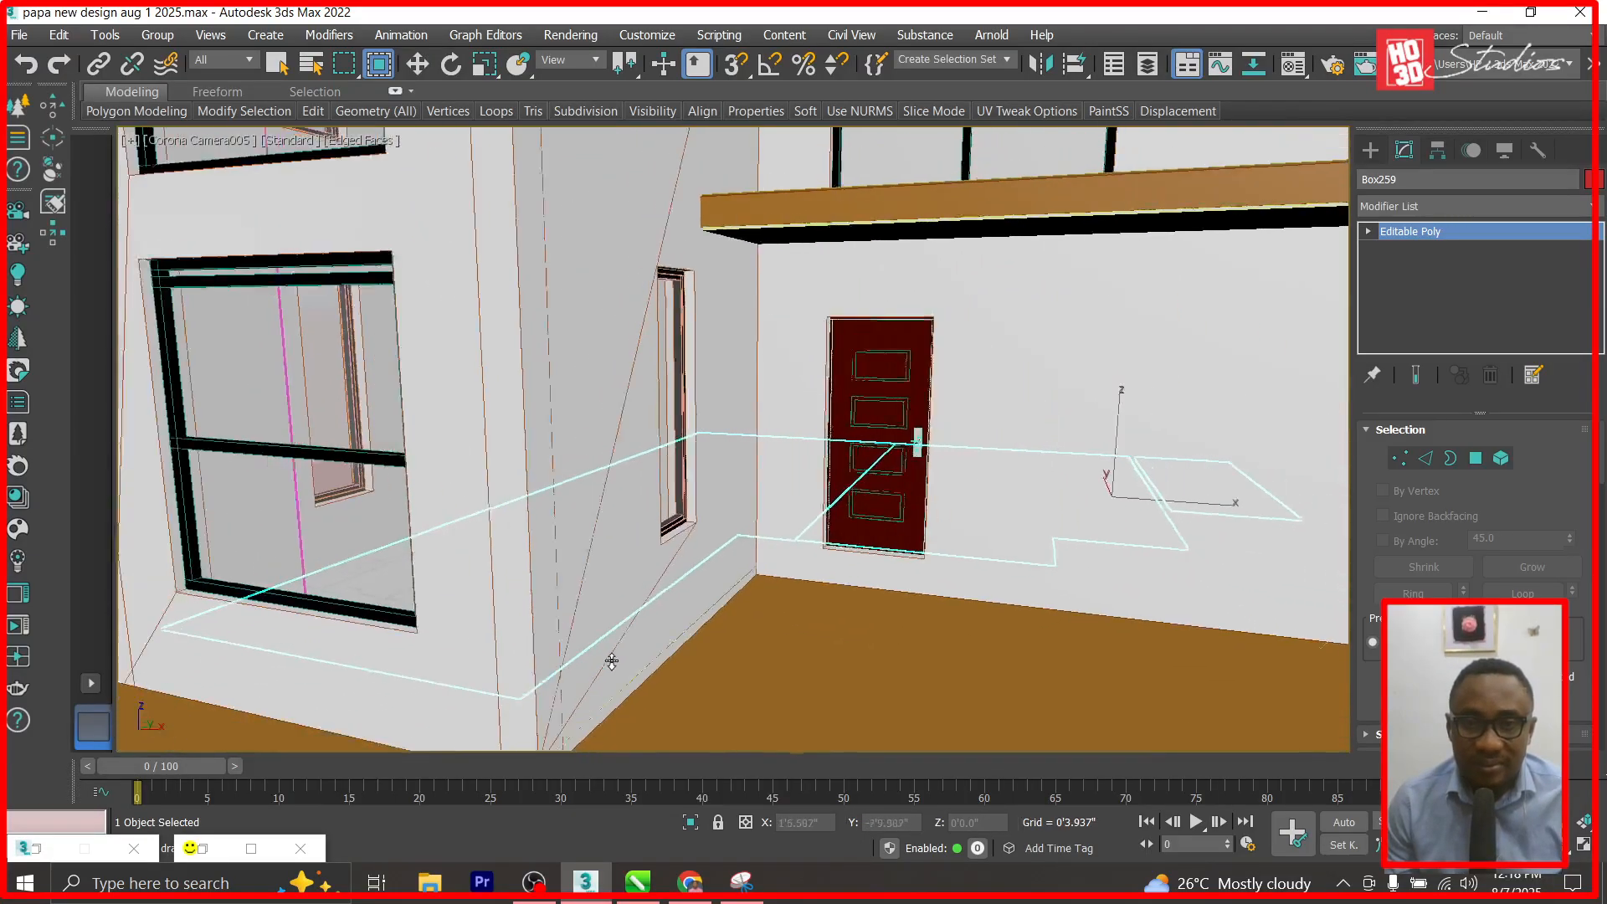
pyautogui.scroll(-6, 732, 527)
pyautogui.click(1558, 844)
pyautogui.moveTo(1077, 493); pyautogui.dragTo(1055, 444)
# Unhide all objects and pull the camera back to an elevated view of the whole house with its roof.
pyautogui.press('w')
pyautogui.rightClick(1077, 409)
pyautogui.click(1130, 295)
pyautogui.click(1557, 843)
pyautogui.moveTo(1059, 485); pyautogui.dragTo(718, 480)
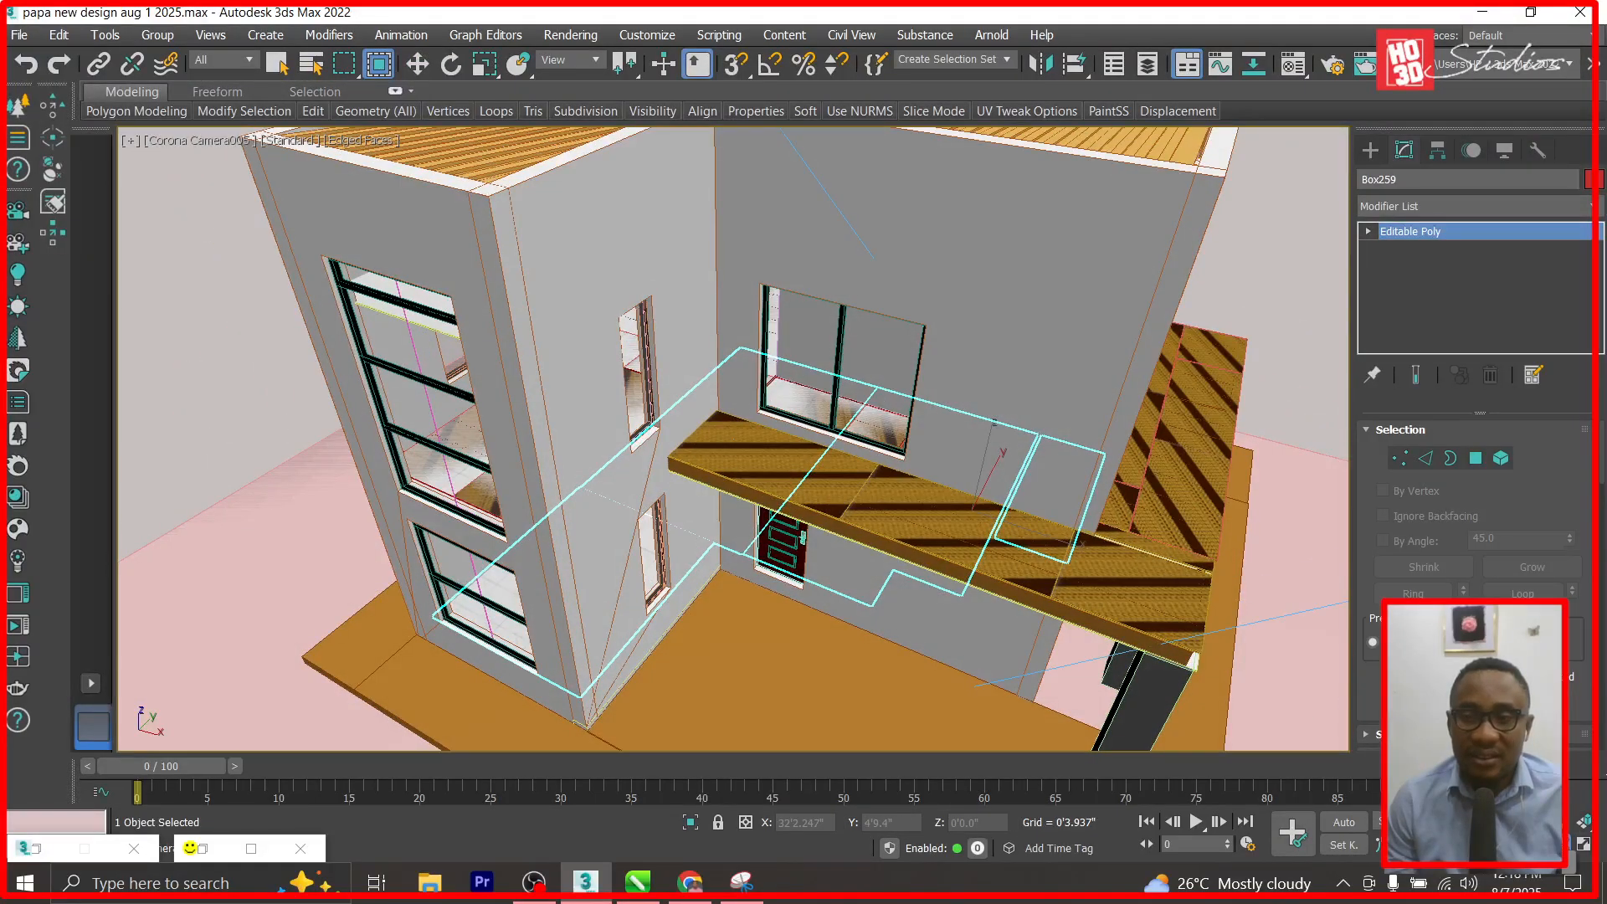
pyautogui.scroll(-4, 816, 426)
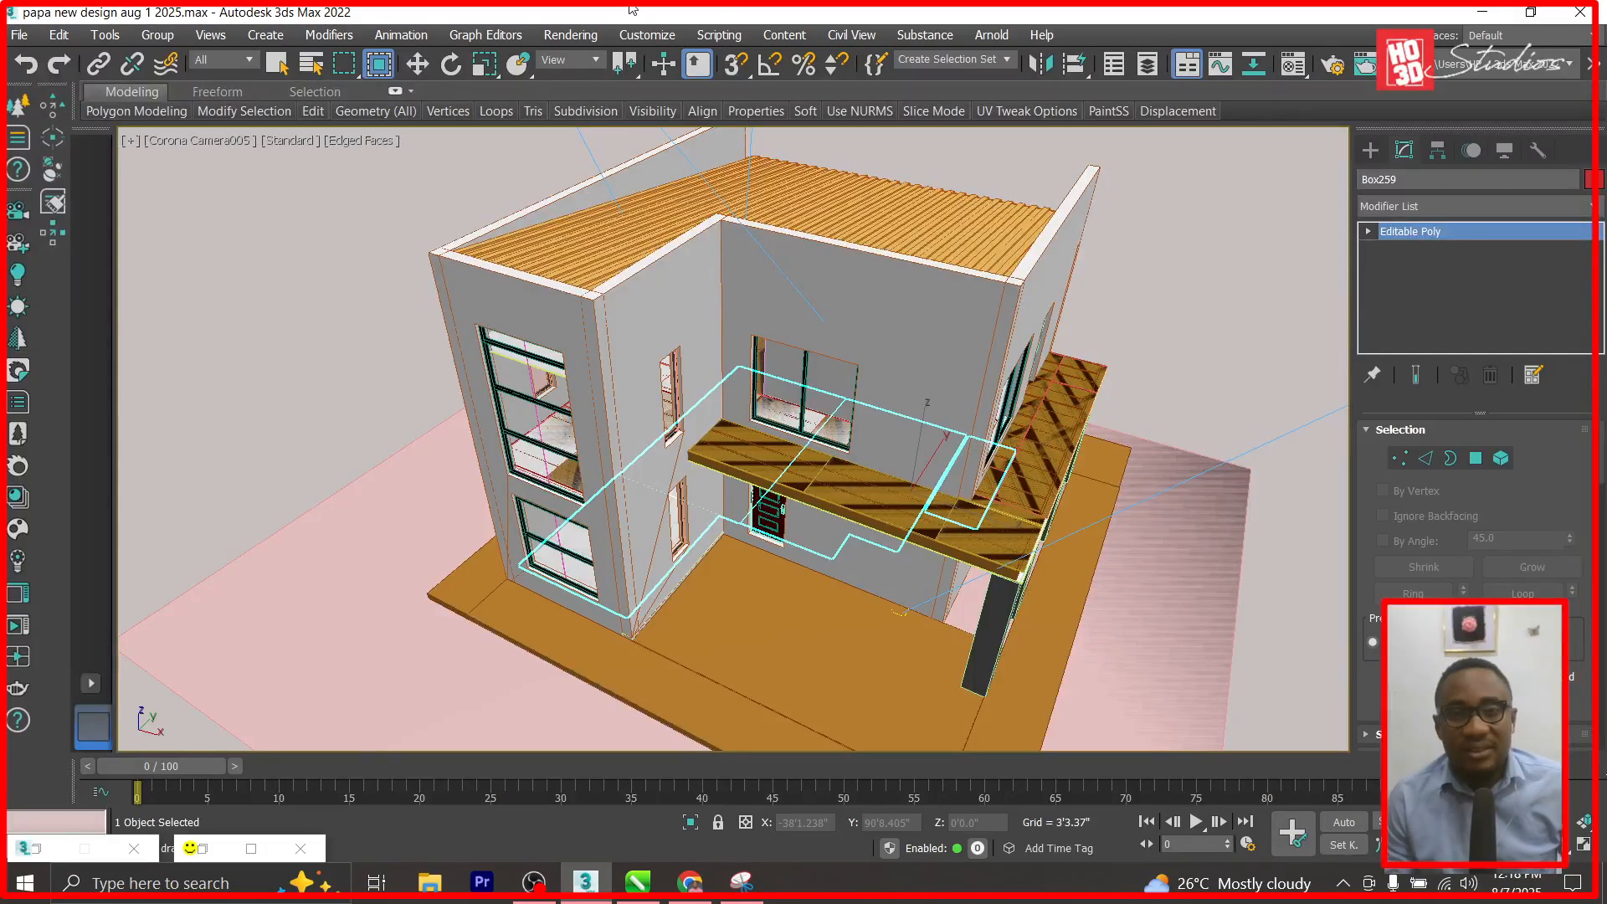
# Start a Corona render of the exterior view from Camera005 and maximize the frame buffer.
pyautogui.click(570, 35)
pyautogui.click(564, 58)
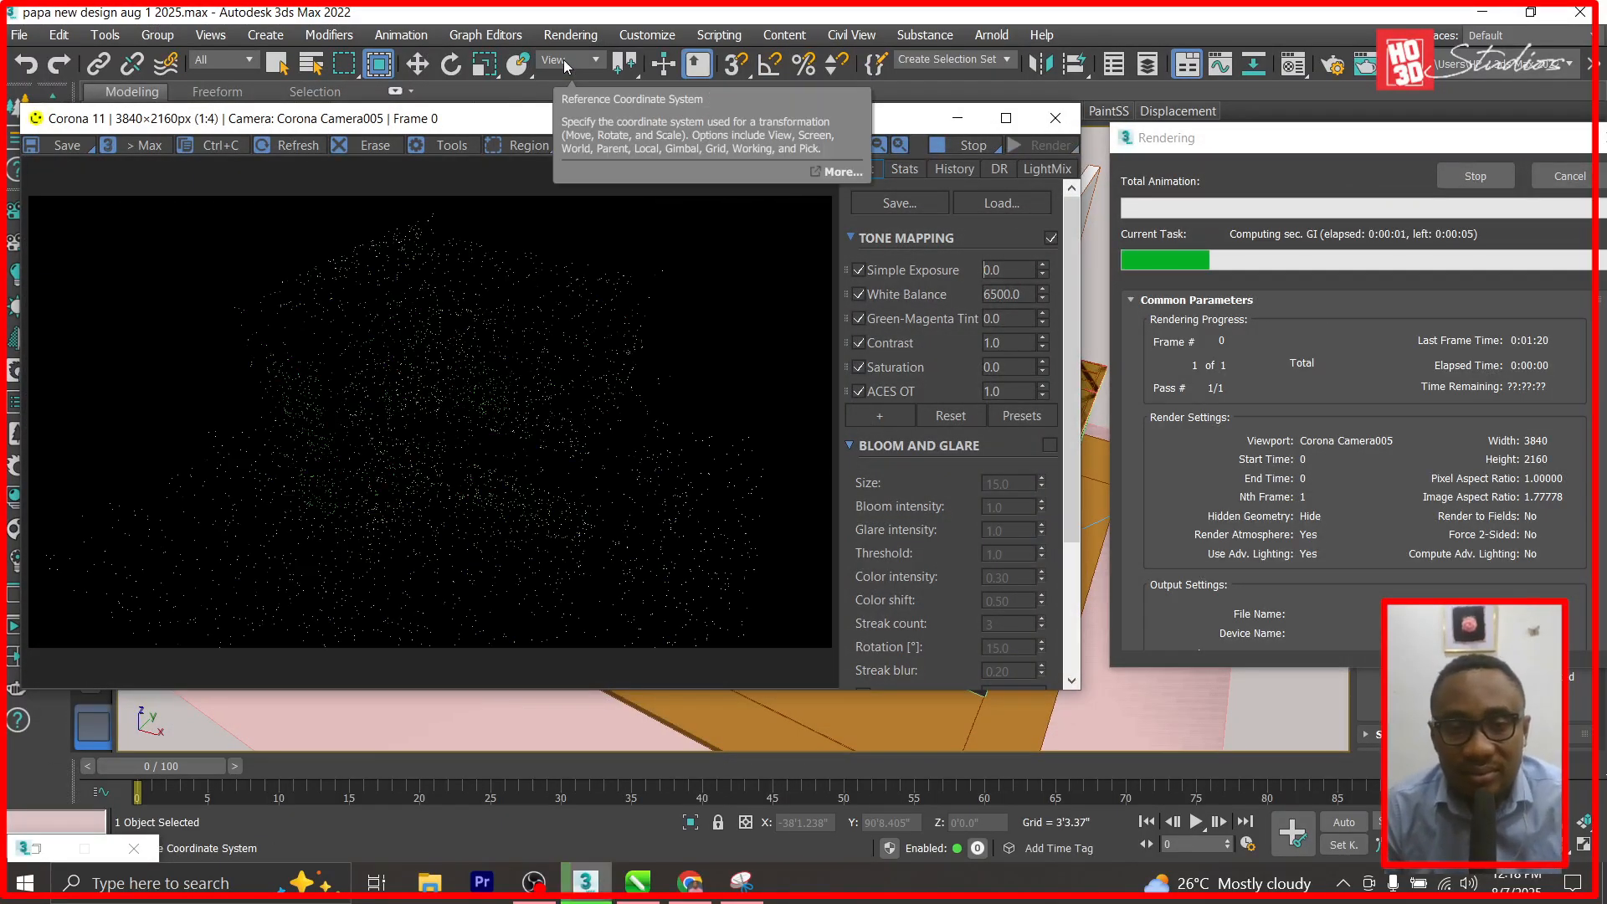
pyautogui.click(1006, 120)
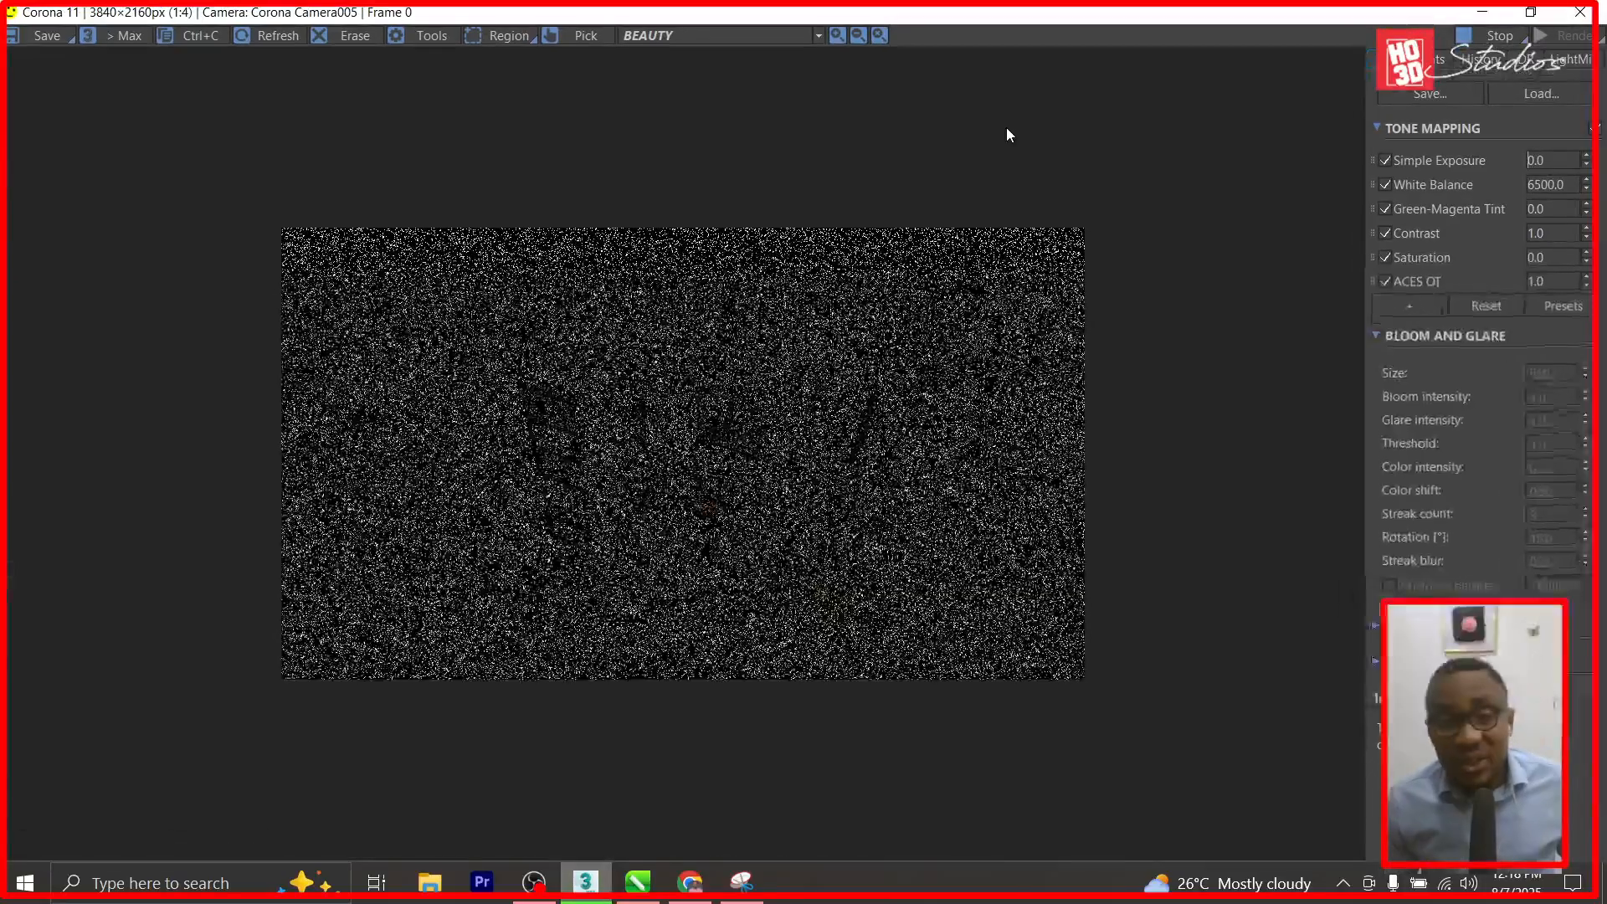
# Set the simple exposure of the exterior render to -5 in the frame buffer's tone mapping.
pyautogui.doubleClick(1544, 160)
pyautogui.write('-5')
pyautogui.press('Return')
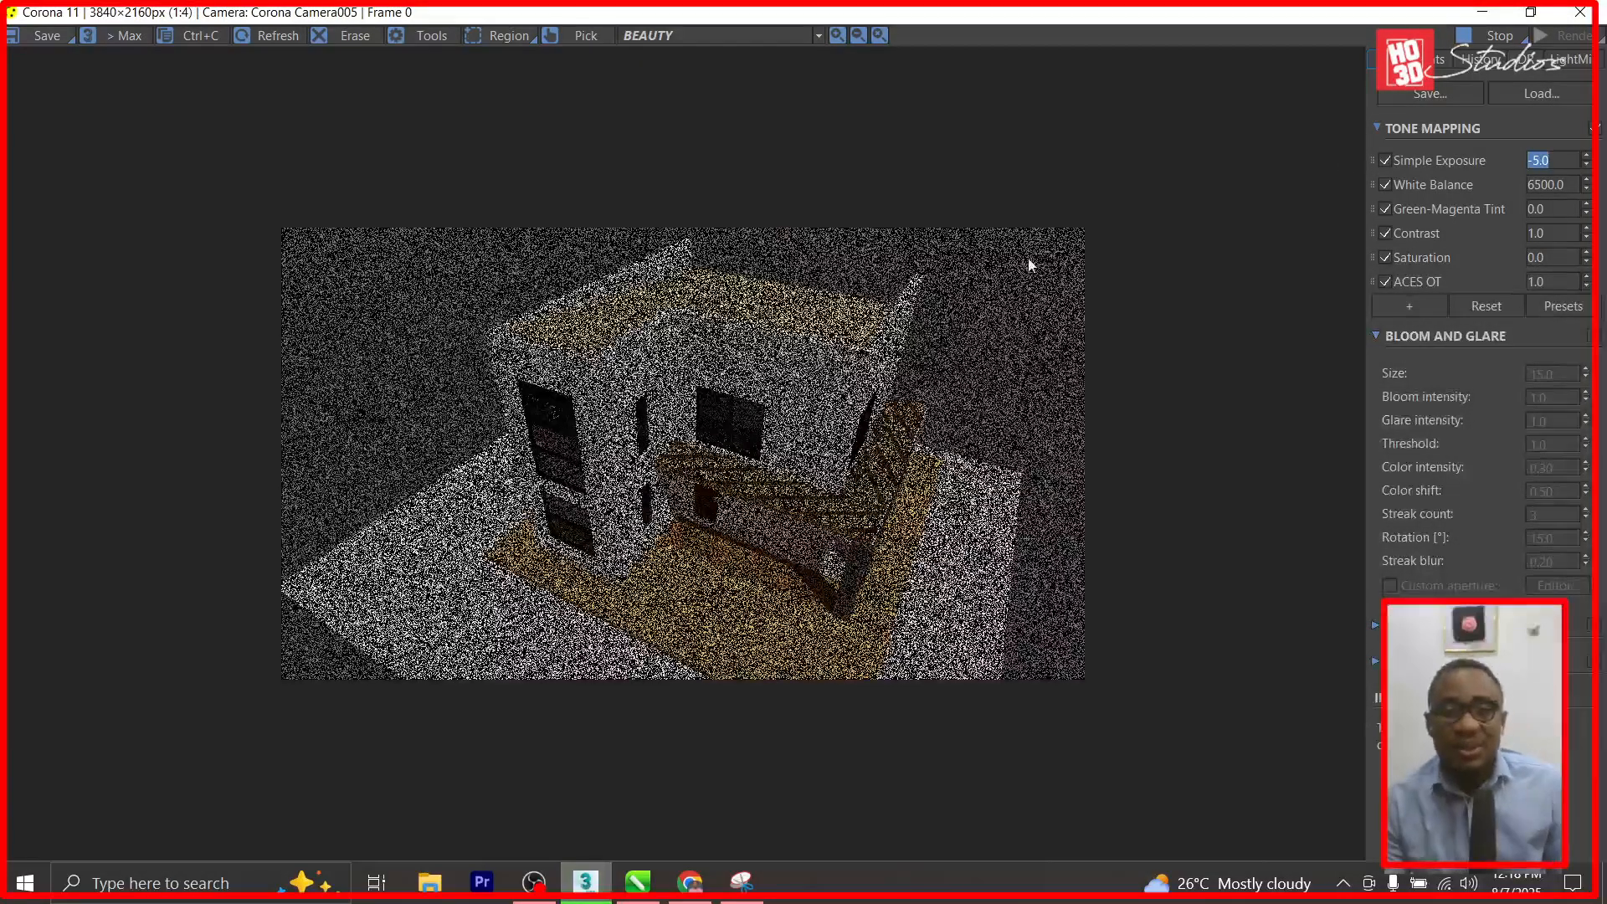
pyautogui.scroll(1, 632, 345)
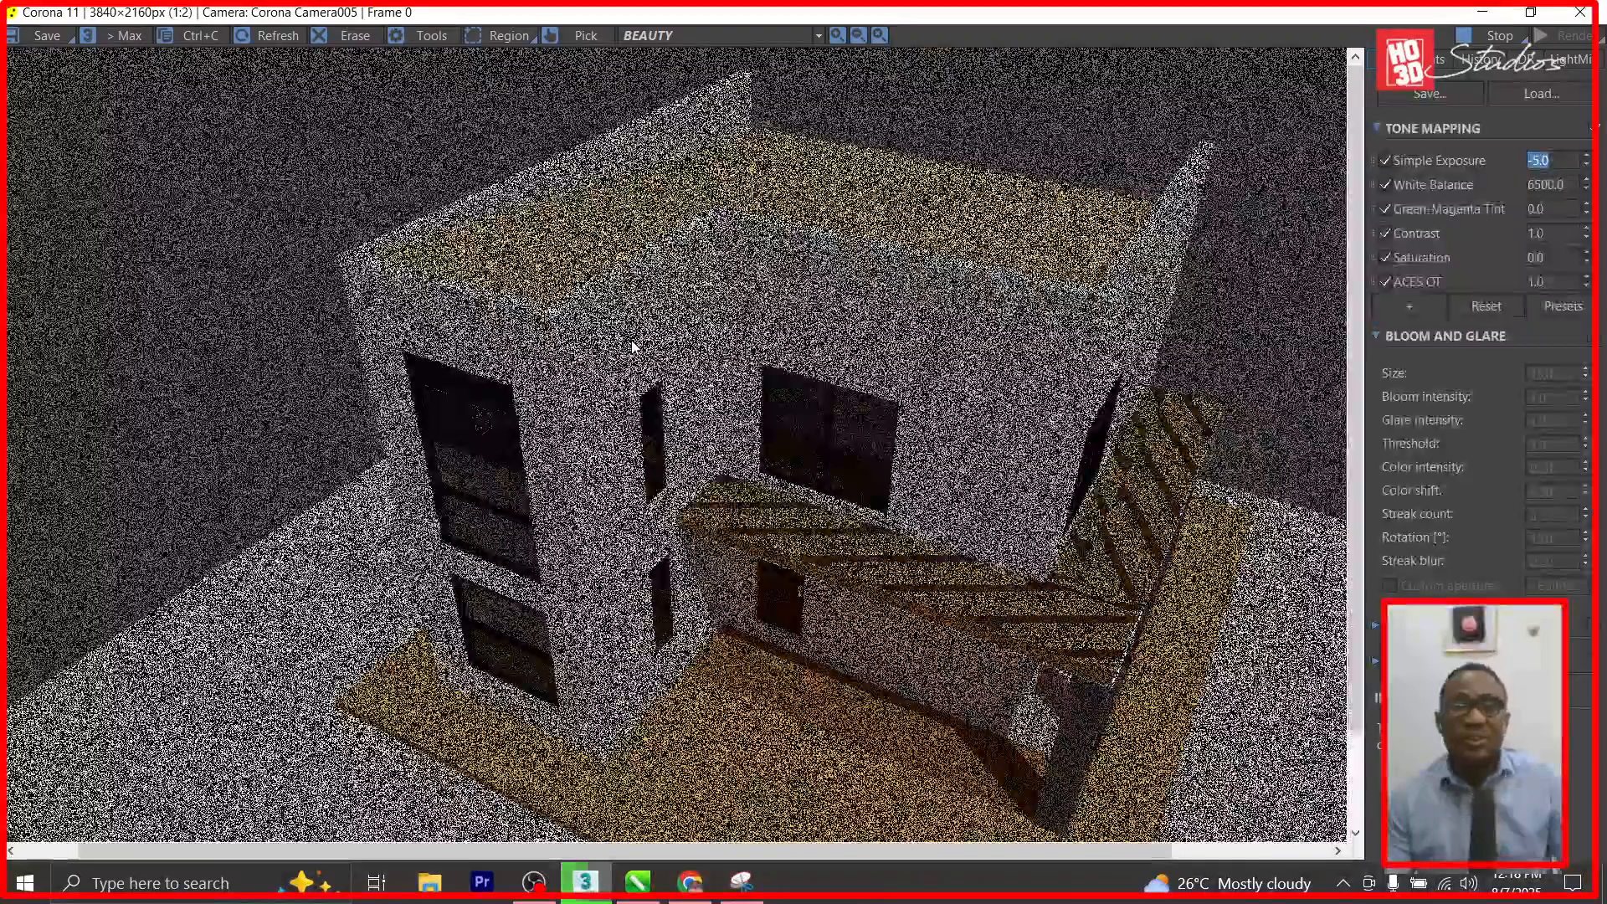
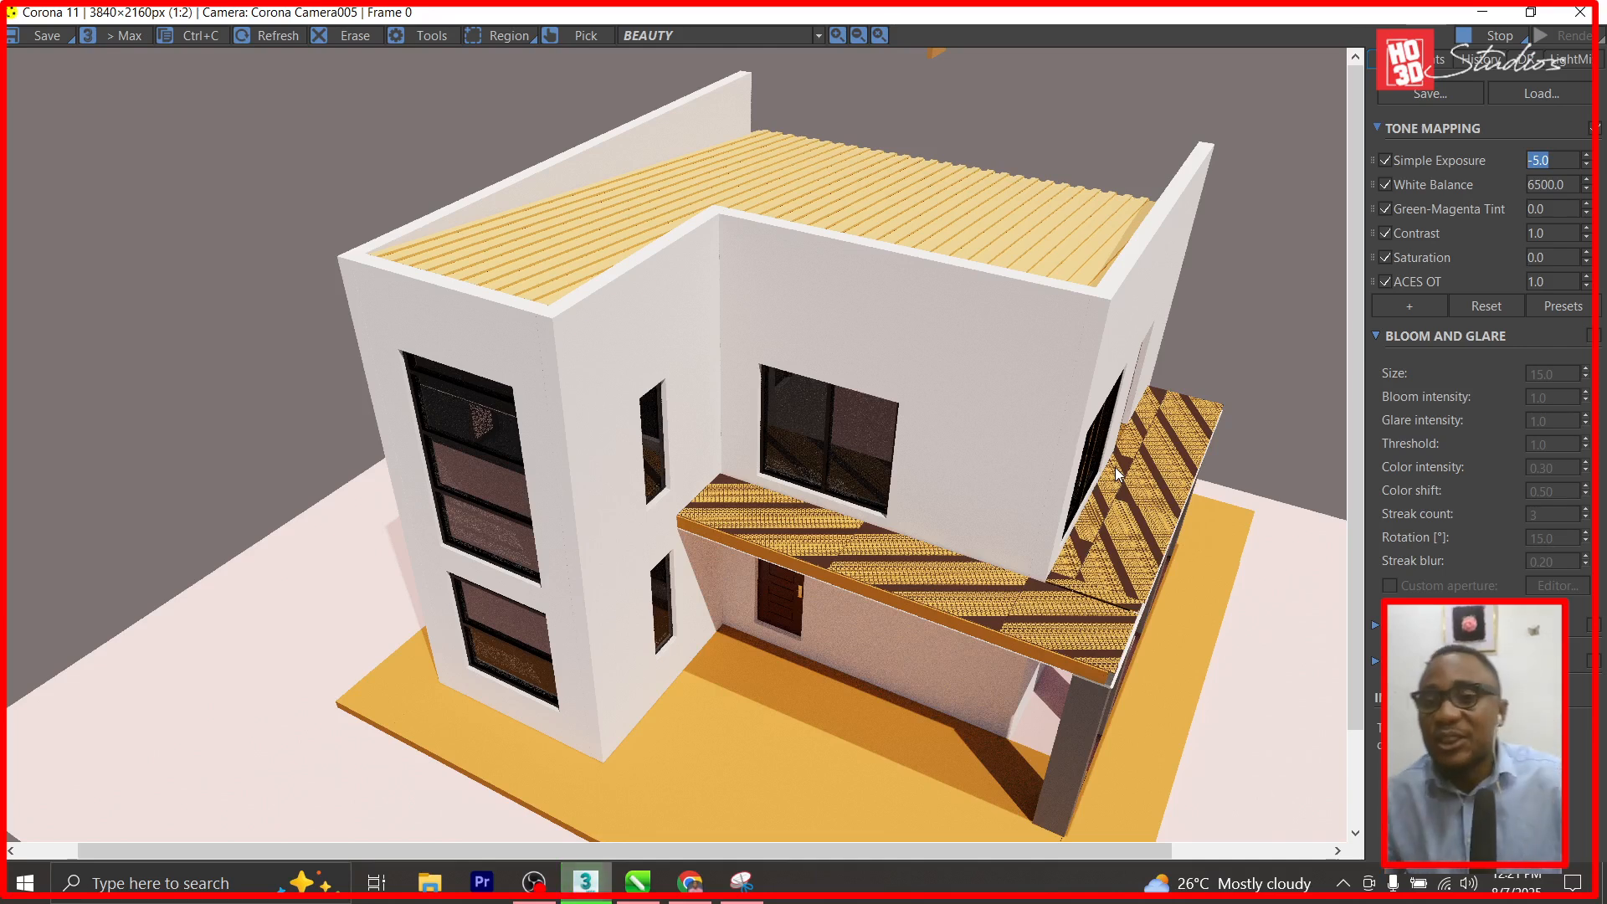
# Inspect the rendered window and tiled slab up close, stop the exterior render, and minimize the frame buffer and render progress windows.
pyautogui.scroll(1, 835, 490)
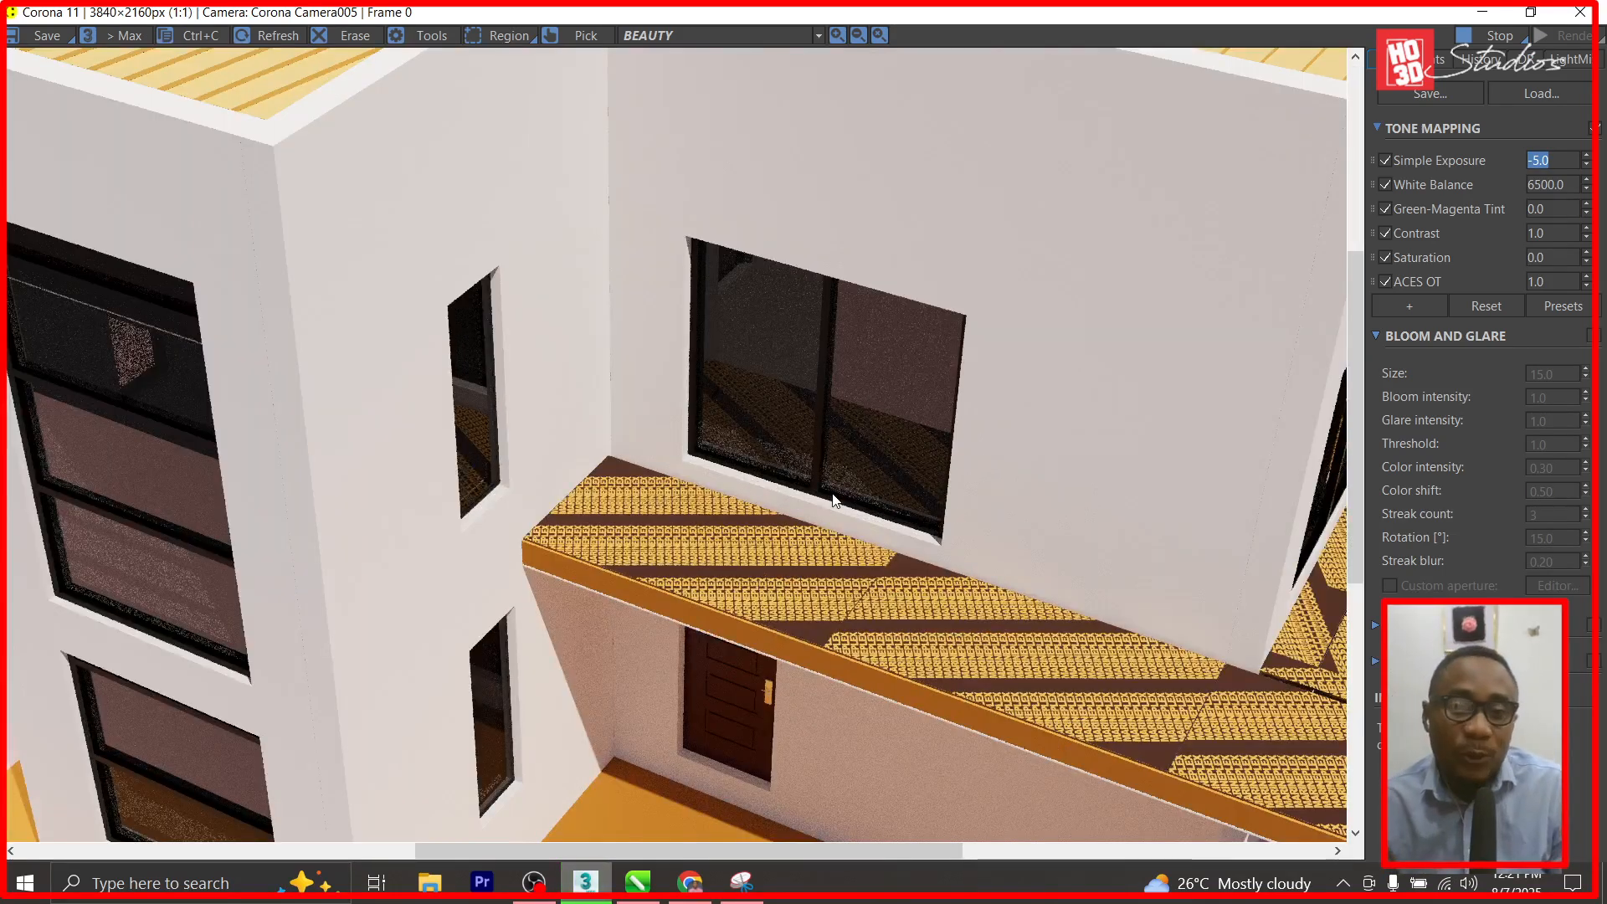
pyautogui.scroll(-1, 724, 499)
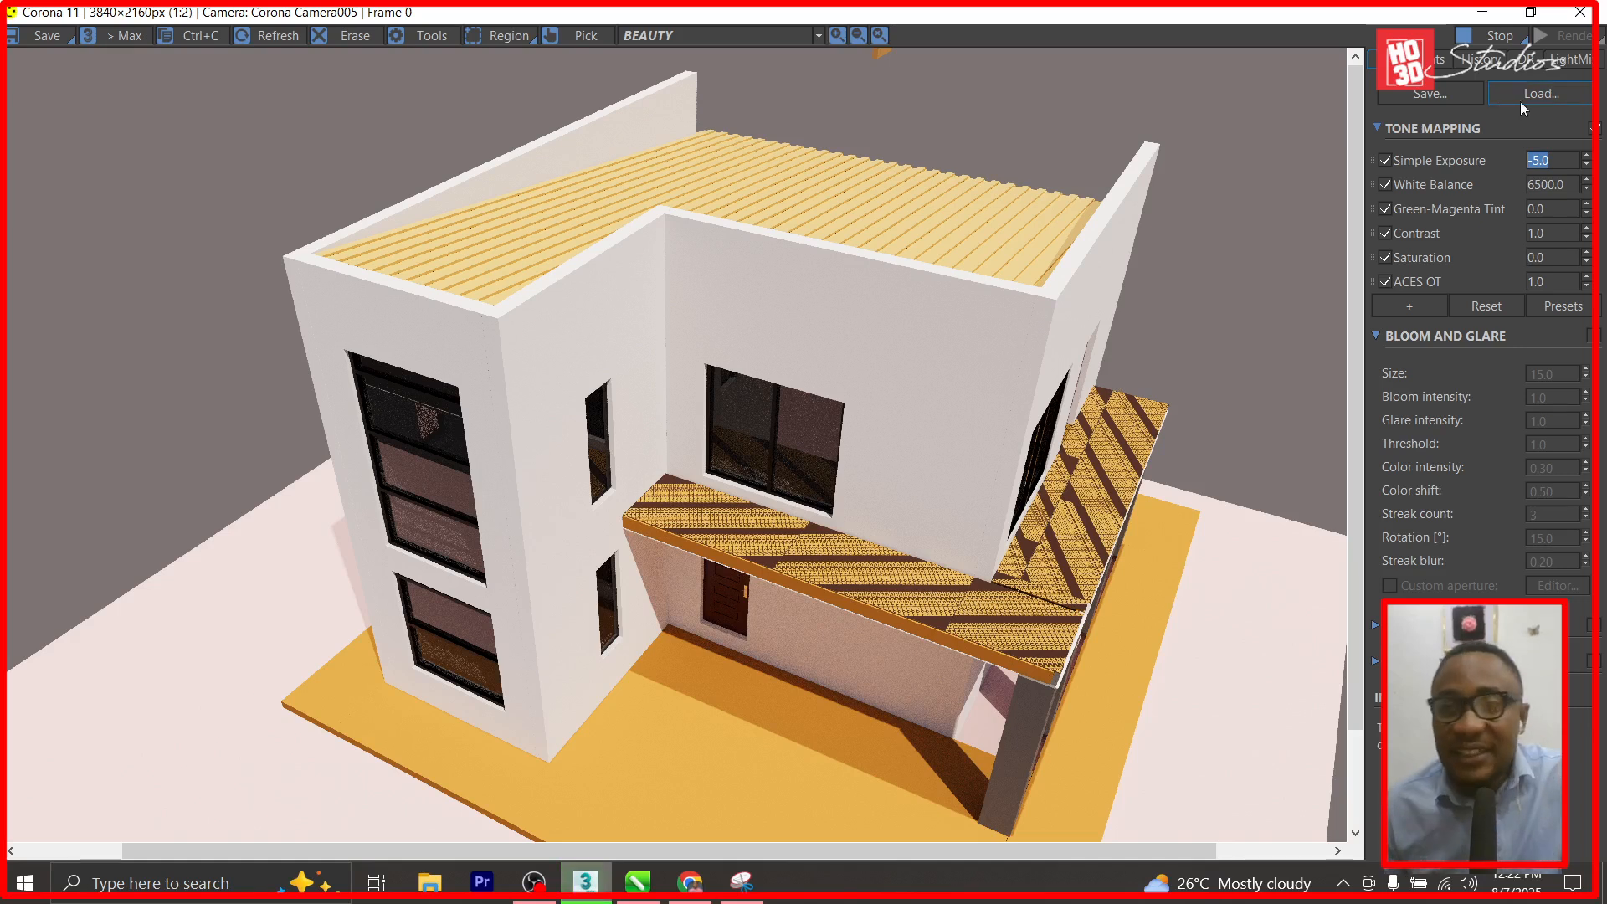
pyautogui.click(1490, 40)
pyautogui.click(1483, 12)
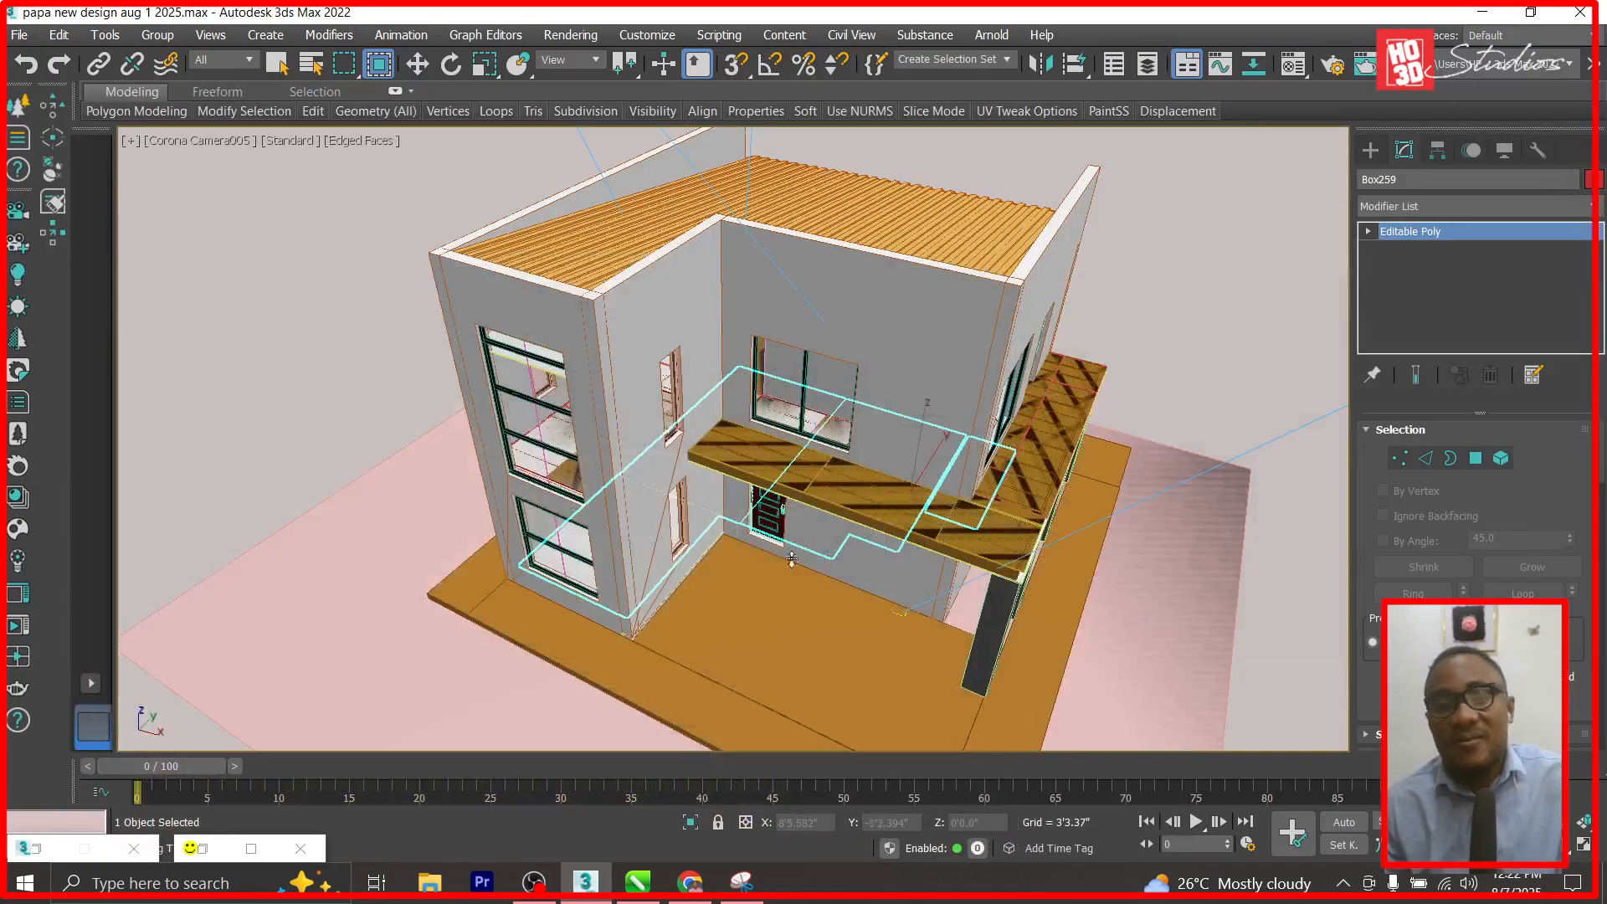
pyautogui.click(533, 881)
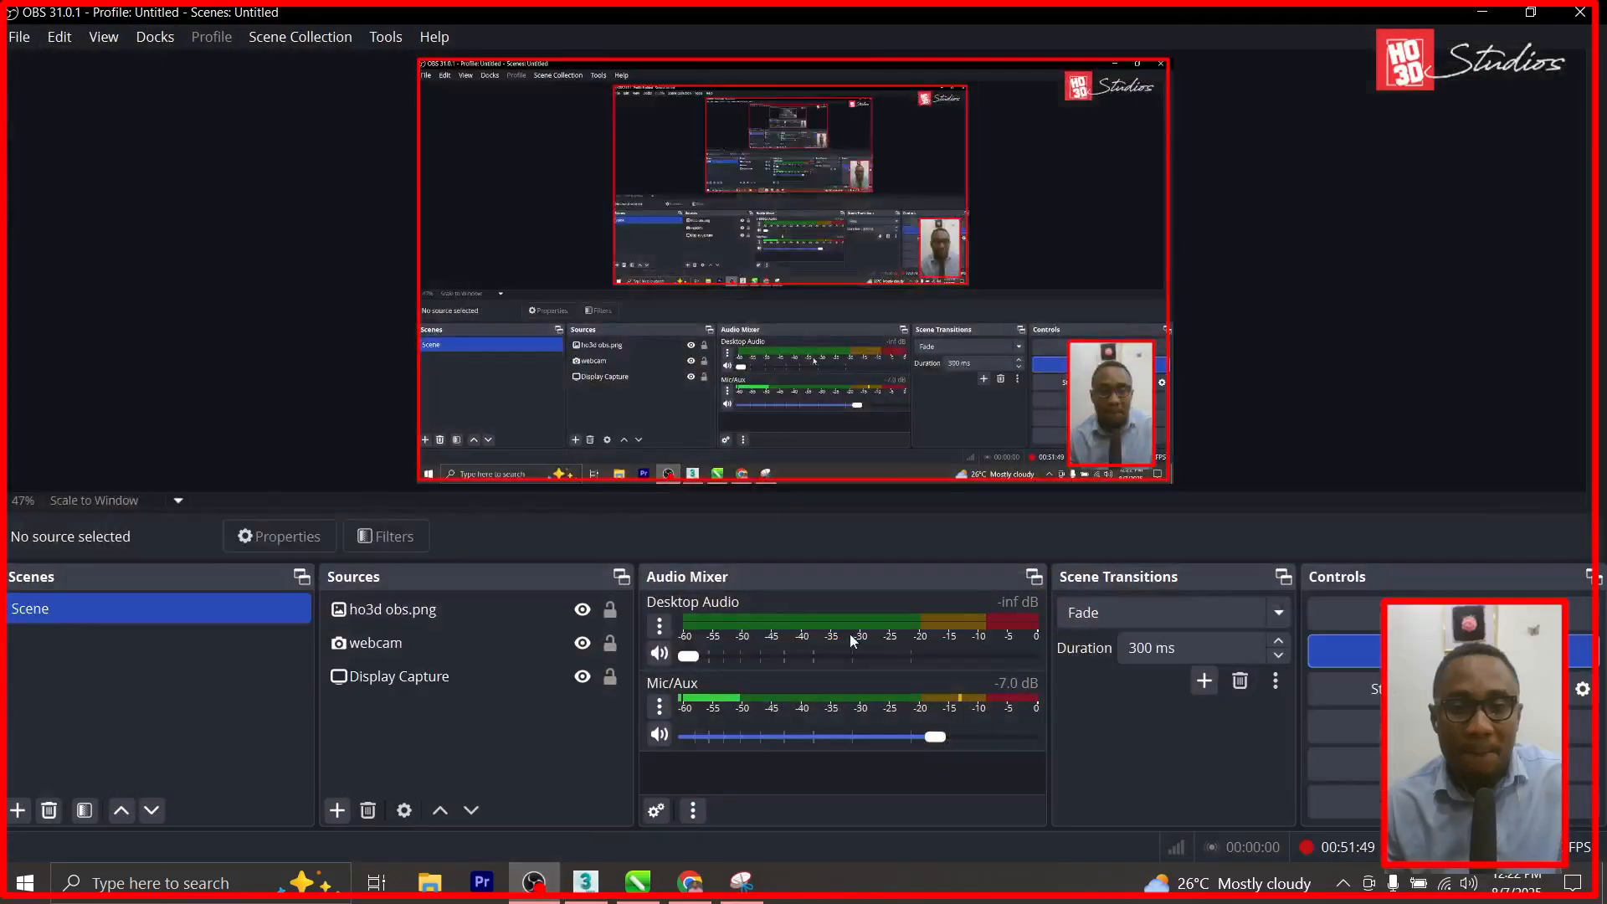
pyautogui.click(1343, 651)
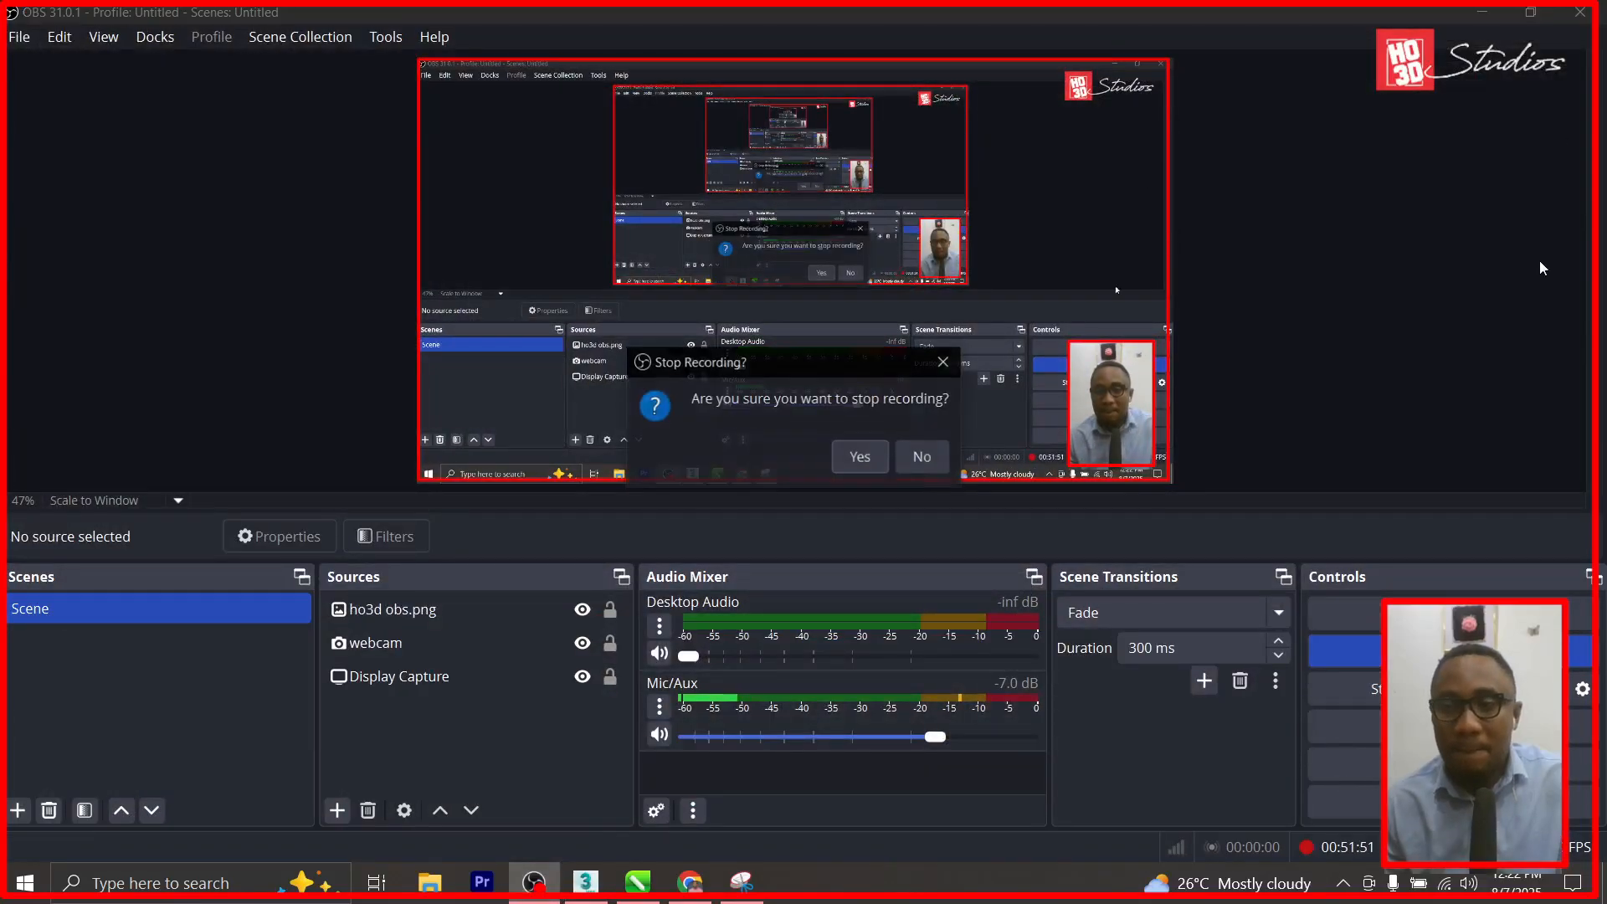